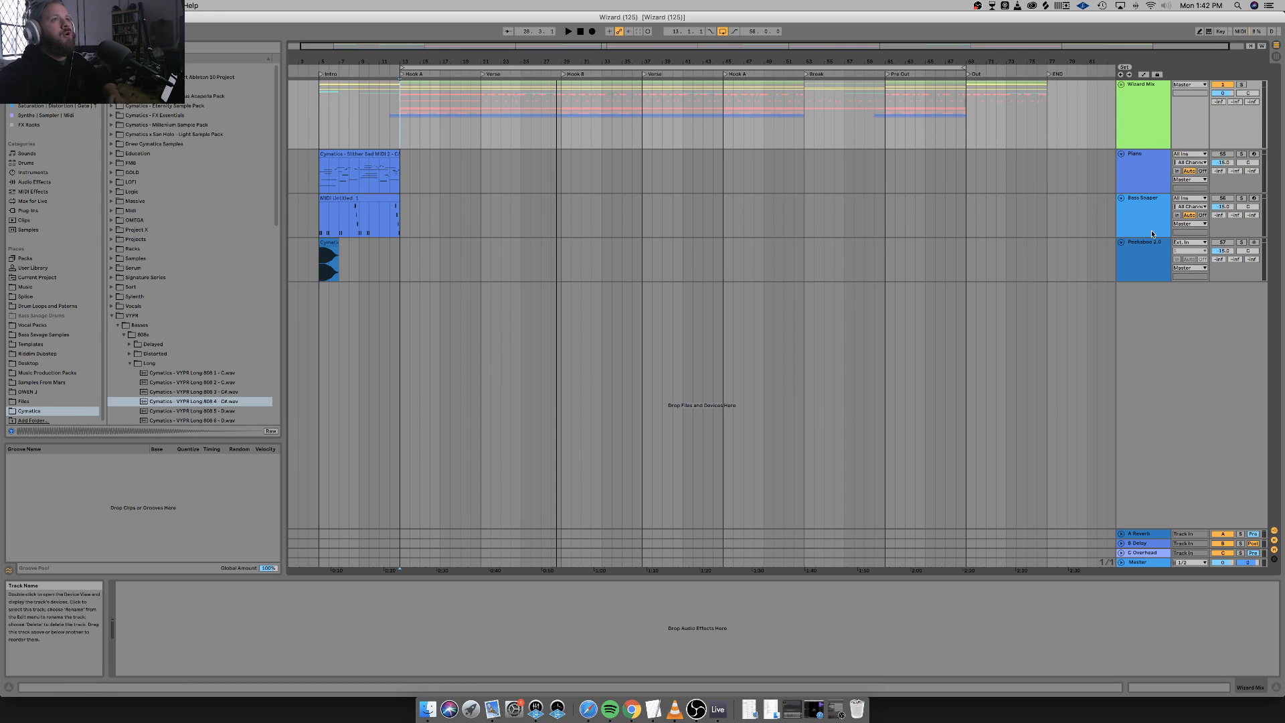
Switch off the Wizard Mix track and activate the Peekaboo 2.0 track.
{"action": "left_click", "coordinate": [1138, 258]}
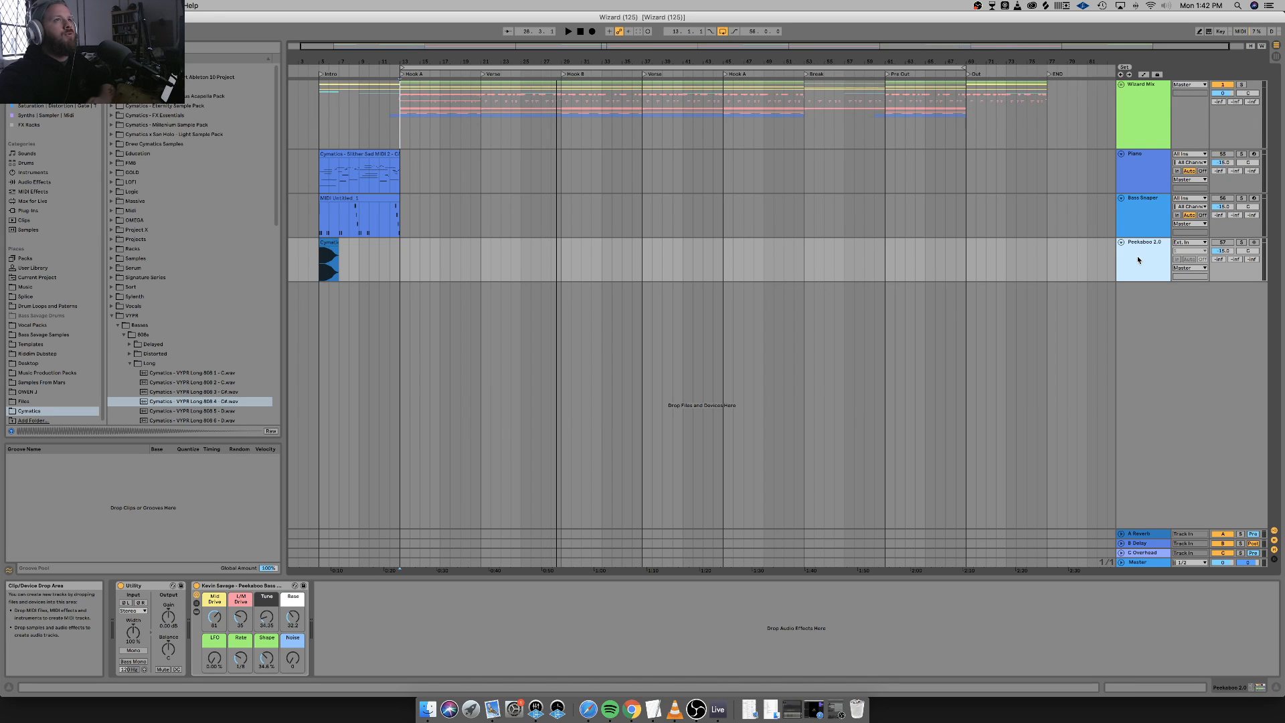
{"action": "left_click", "coordinate": [1222, 85]}
{"action": "left_click", "coordinate": [1223, 244]}
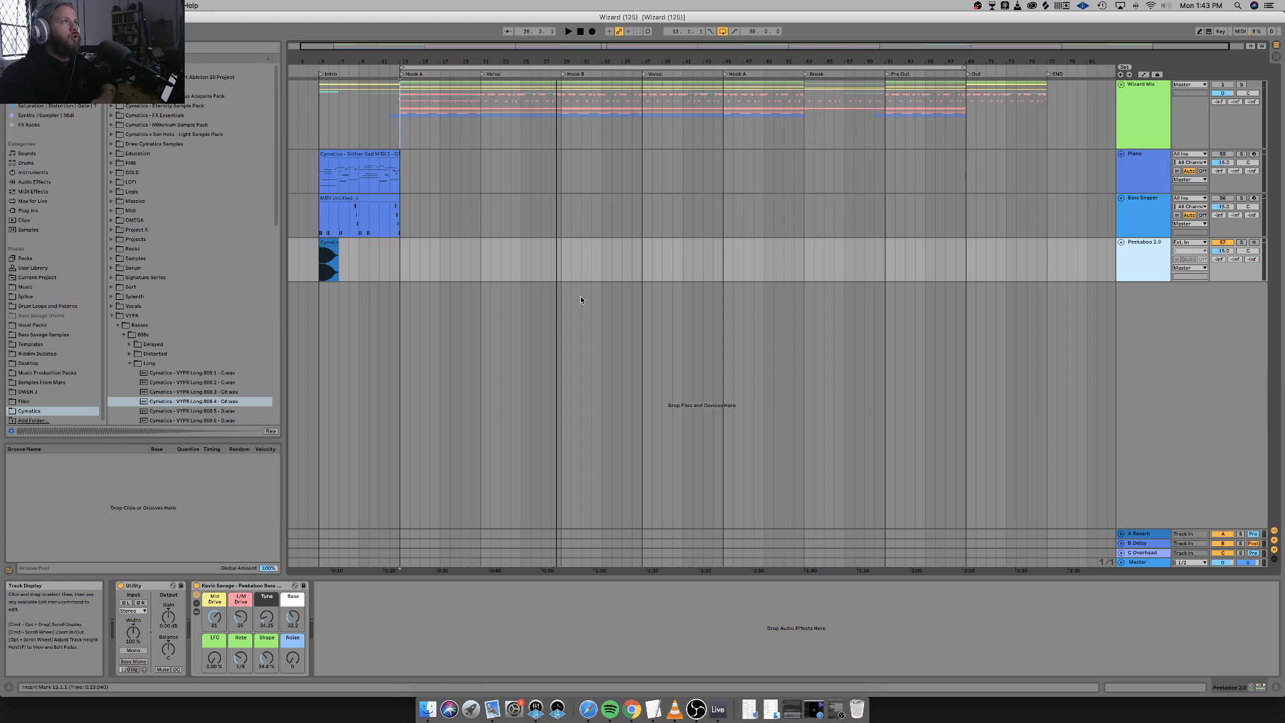
Bypass the Peekaboo Bass rack and play the VYPR Long 808 clip in the Intro to hear it dry.
{"action": "left_click", "coordinate": [401, 270]}
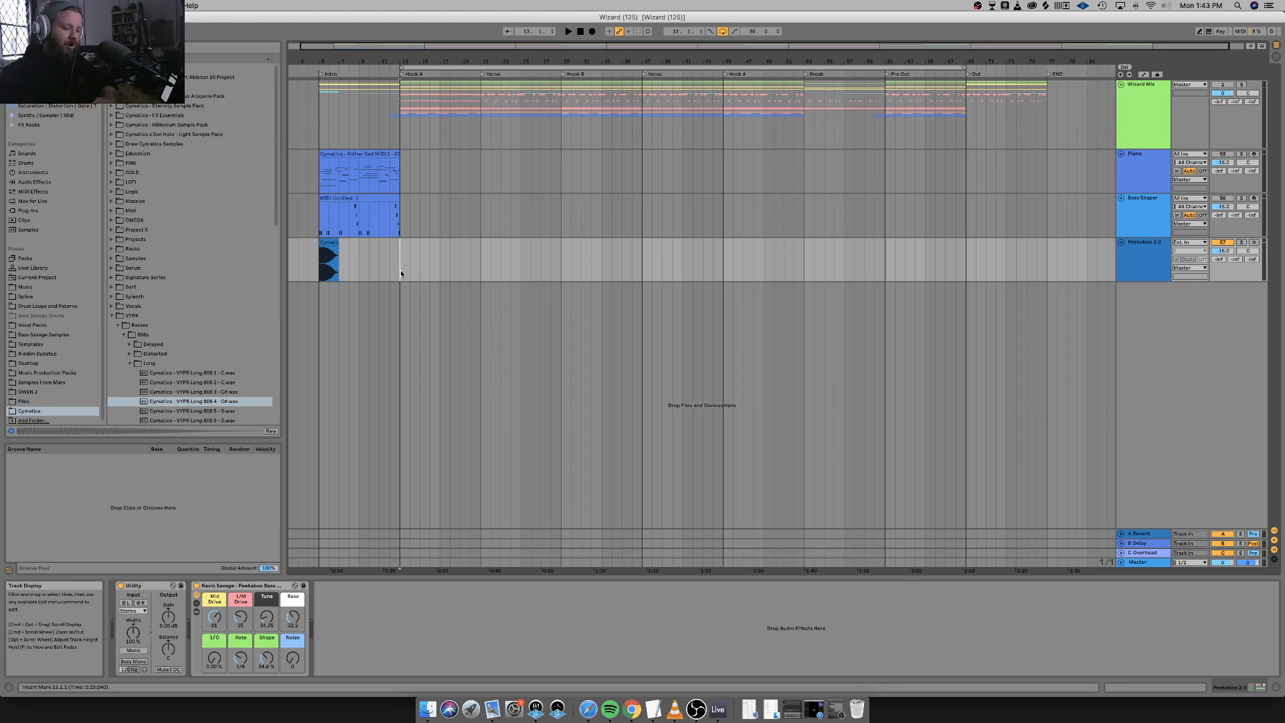
{"action": "key", "text": "plus"}
{"action": "key", "text": "plus"}
{"action": "scroll", "coordinate": [400, 271], "scroll_direction": "left", "scroll_amount": 5}
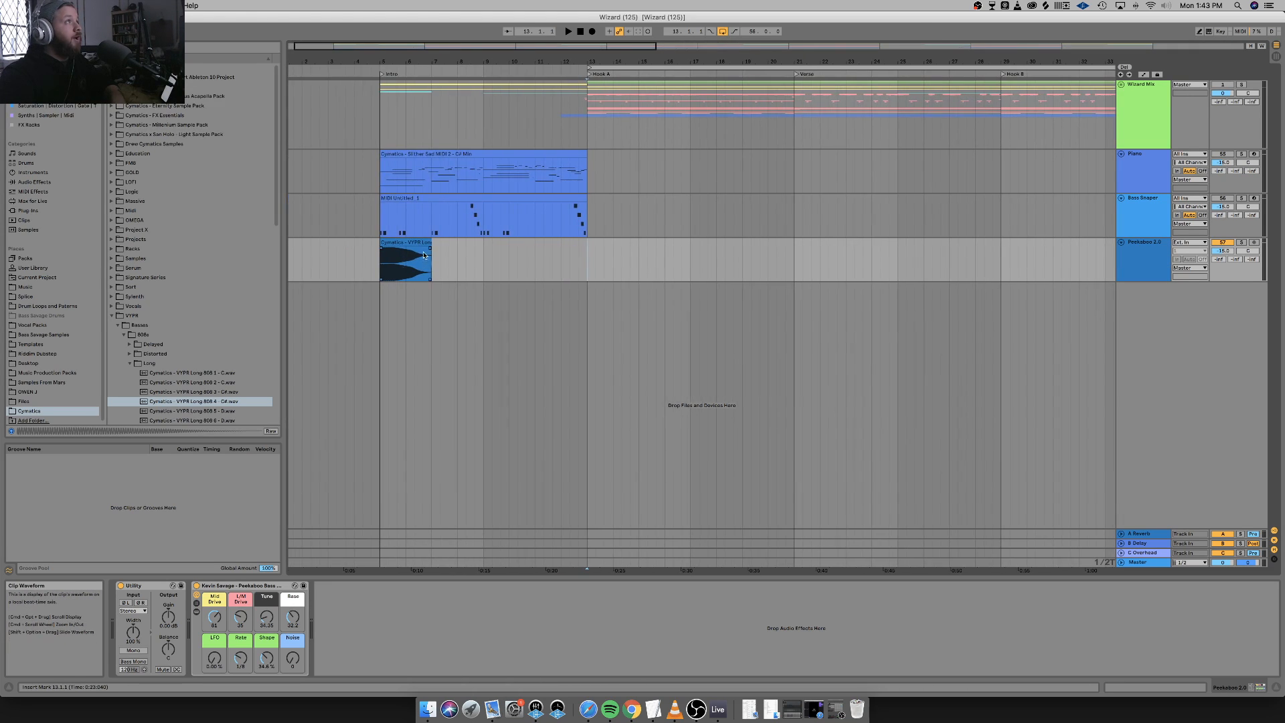
{"action": "left_click", "coordinate": [410, 243]}
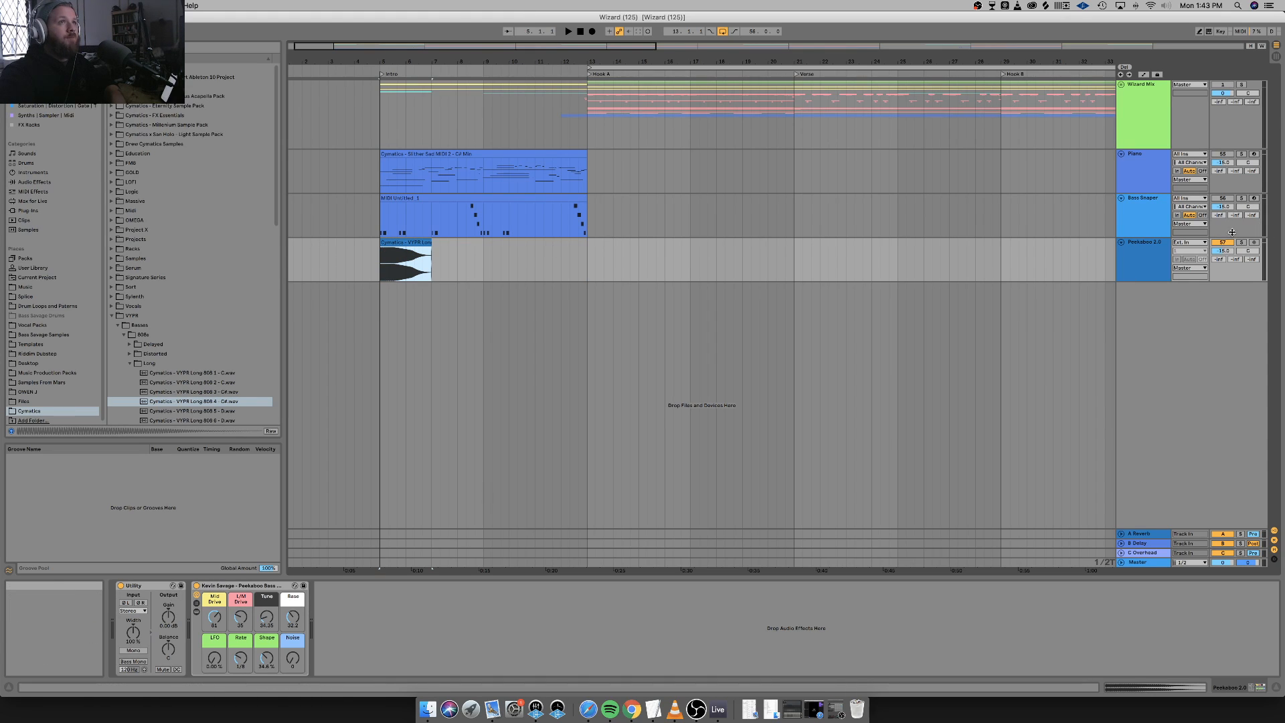
{"action": "left_click", "coordinate": [199, 590]}
{"action": "key", "text": "space"}
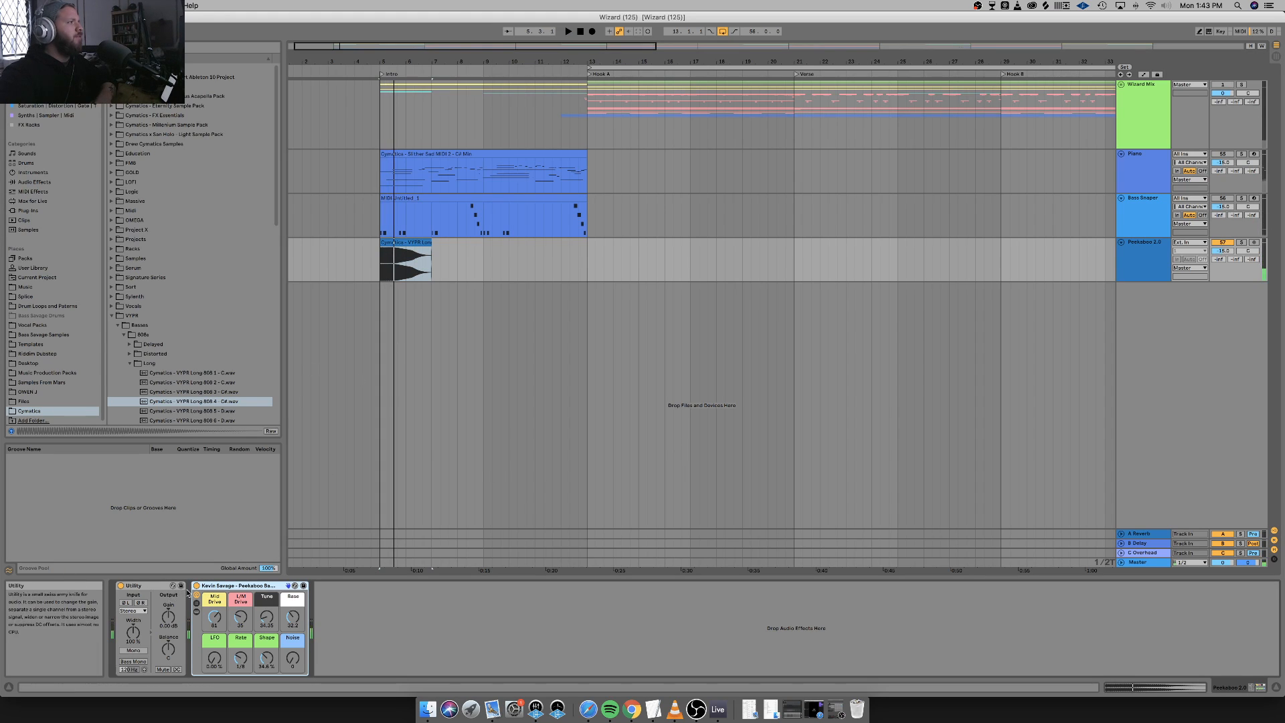
{"action": "key", "text": "space"}
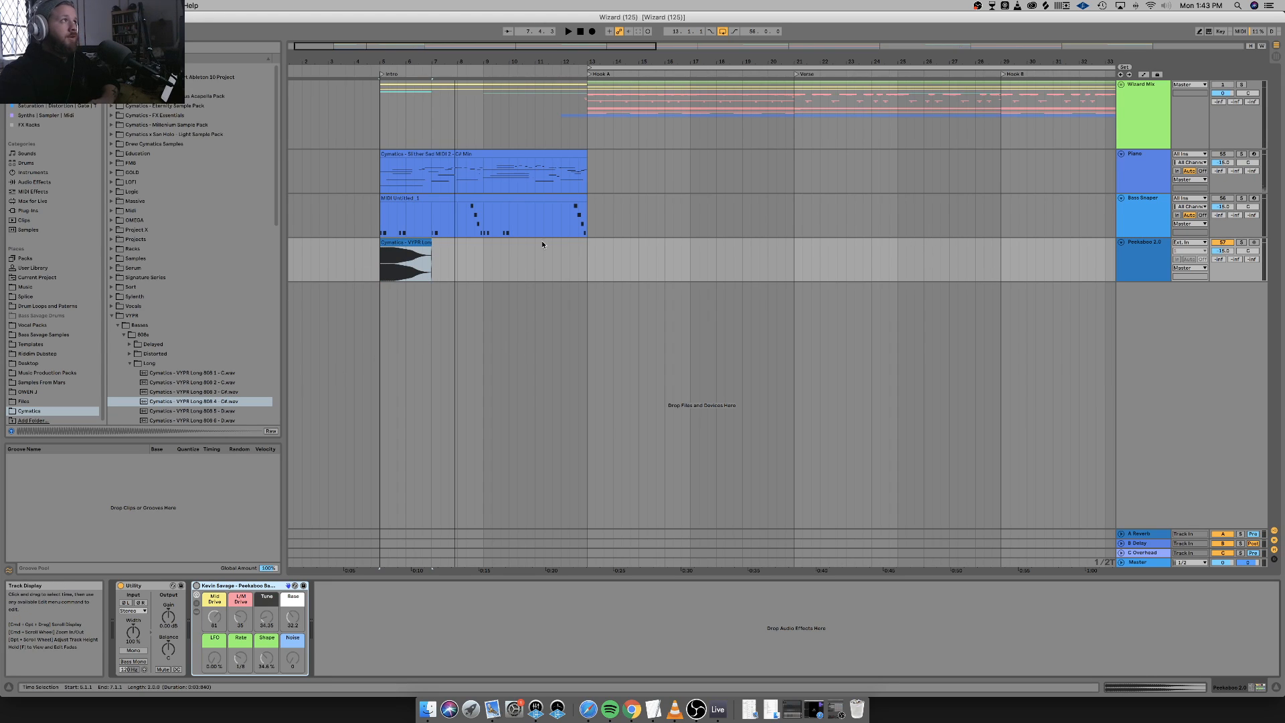
Play the 808 clip and duplicate it four times in a row on the Peekaboo 2.0 track.
{"action": "left_click", "coordinate": [412, 244]}
{"action": "key", "text": "space"}
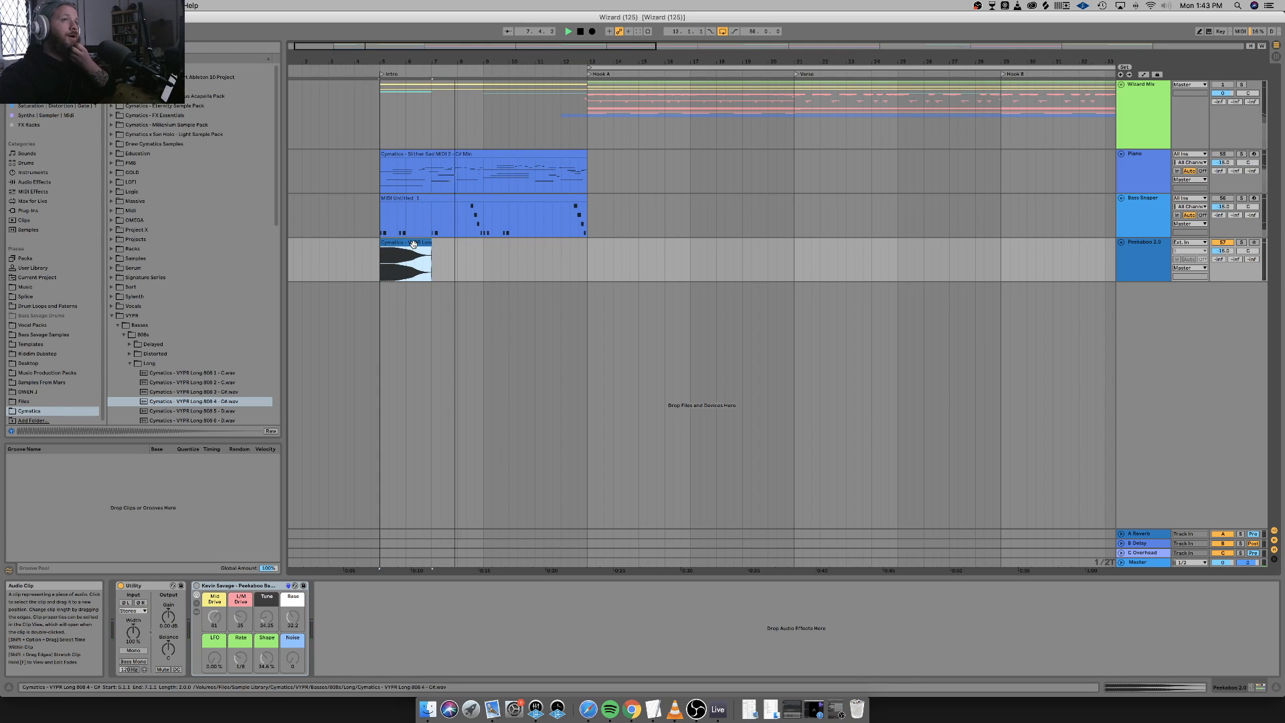
{"action": "key", "text": "space"}
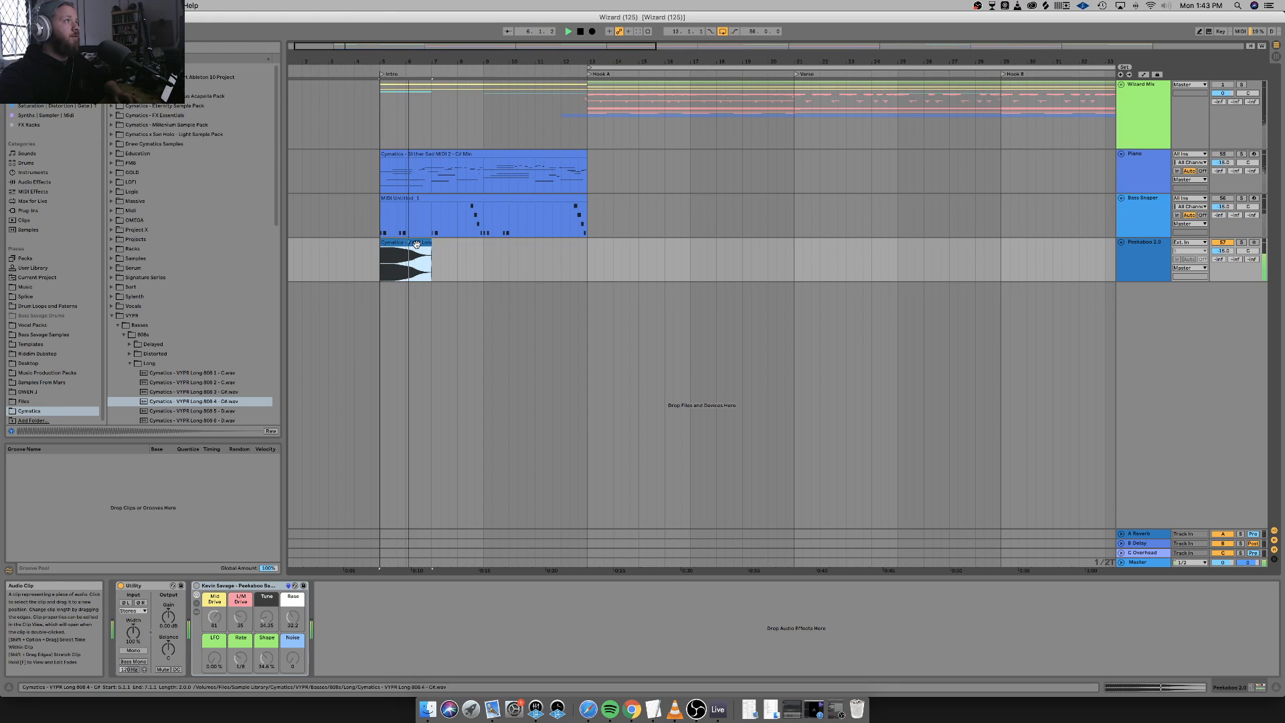
{"action": "key", "text": "super+d"}
{"action": "key", "text": "super+d"}
{"action": "key", "text": "super+d"}
{"action": "key", "text": "super+d"}
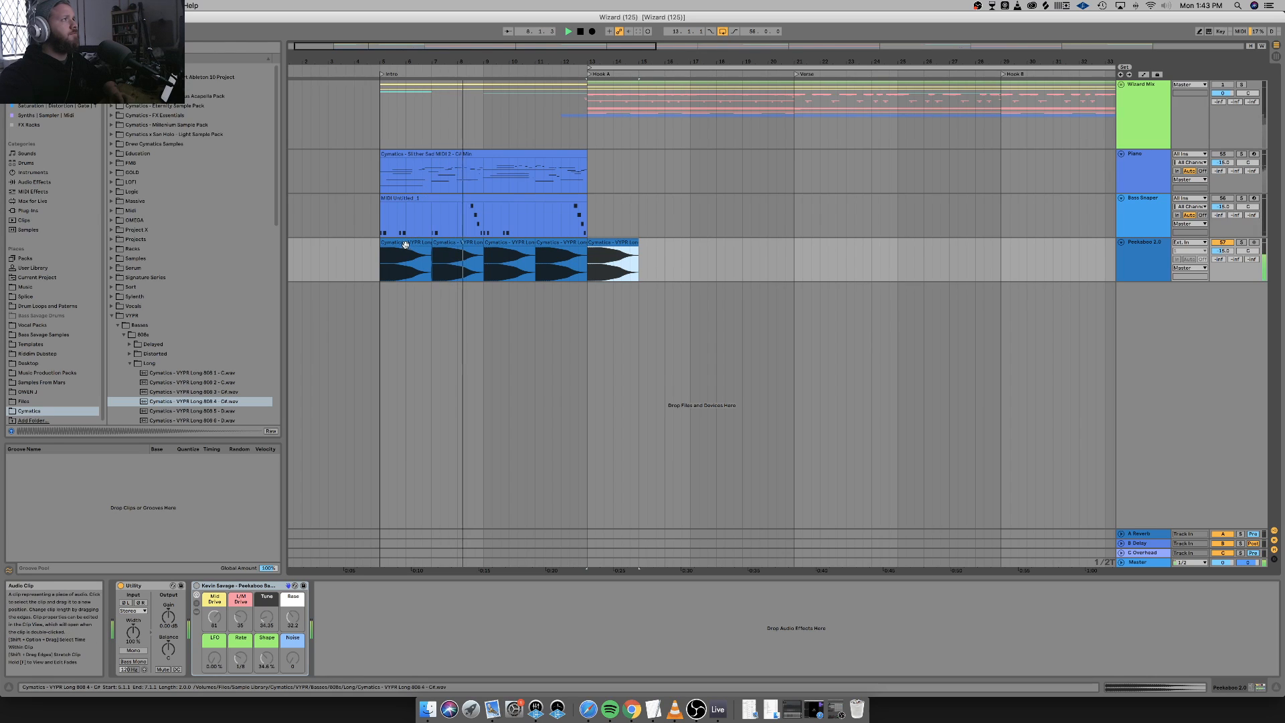
Loop the first four 808 clips on the Peekaboo 2.0 track and delete the extra fifth copy.
{"action": "left_click", "coordinate": [404, 245]}
{"action": "left_click", "coordinate": [574, 245], "text": "shift"}
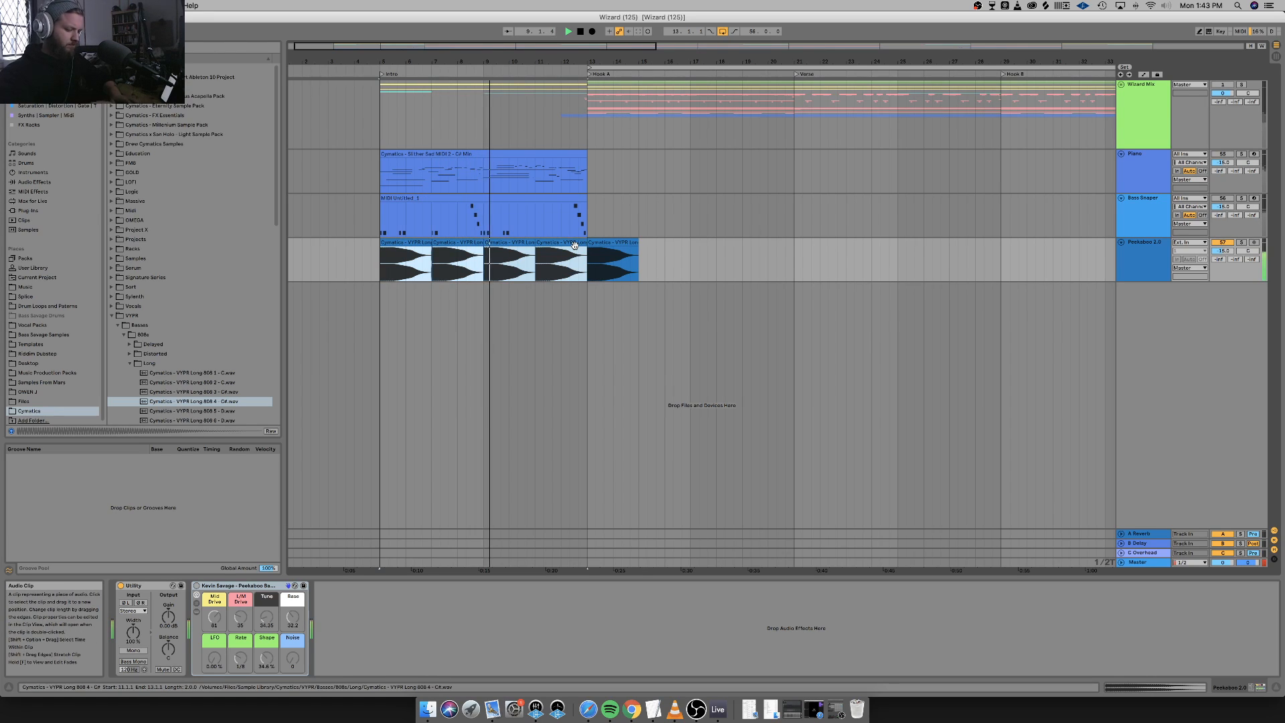
{"action": "key", "text": "super+l"}
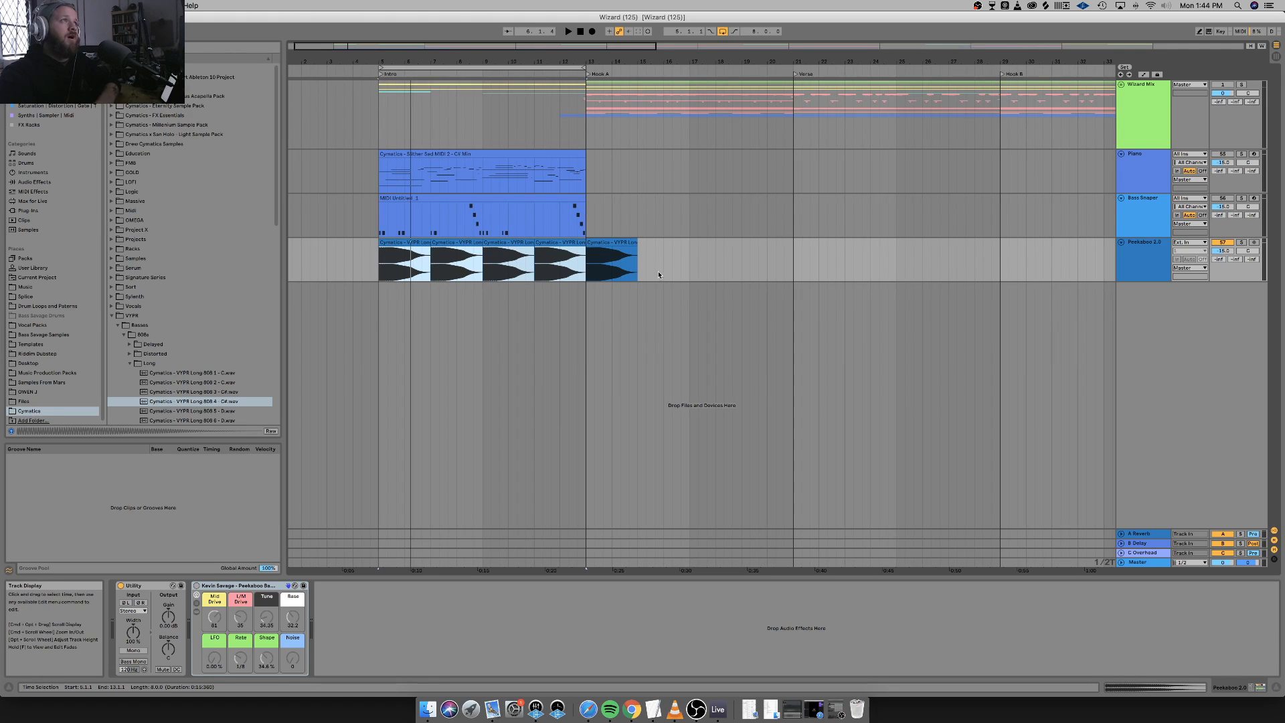
{"action": "left_click", "coordinate": [615, 245]}
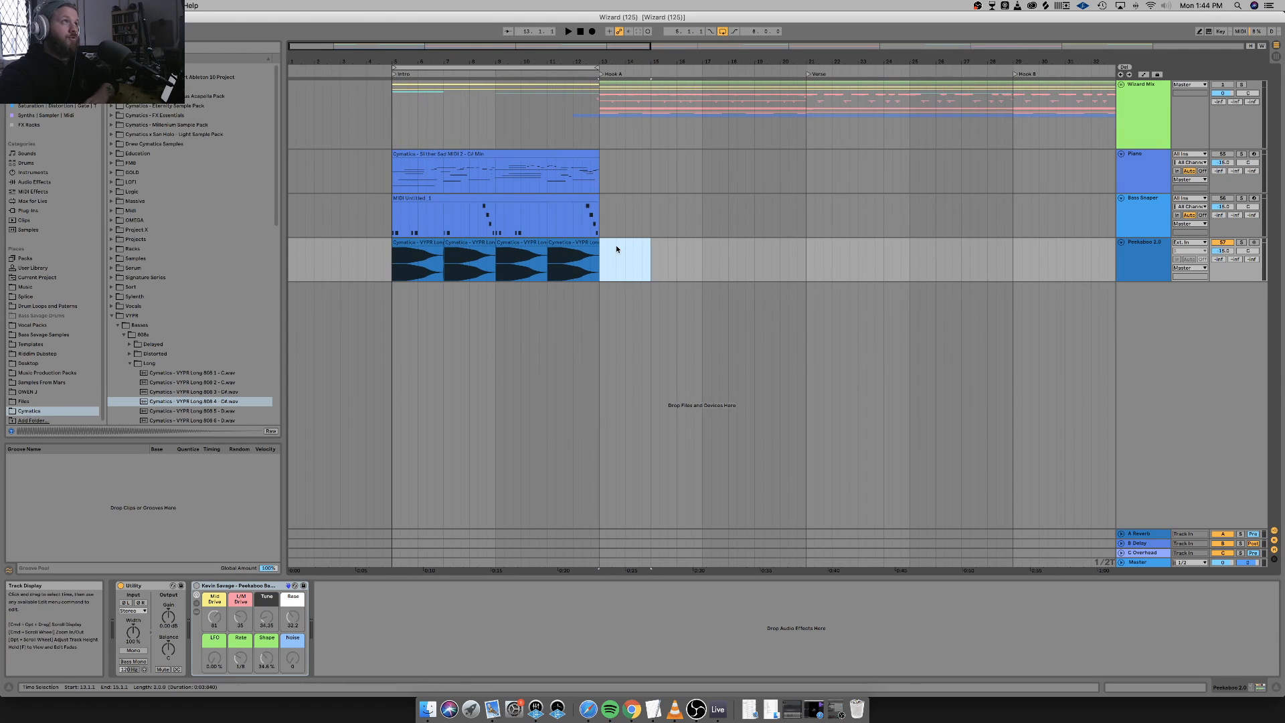
{"action": "left_click_drag", "start_coordinate": [615, 245], "coordinate": [428, 241]}
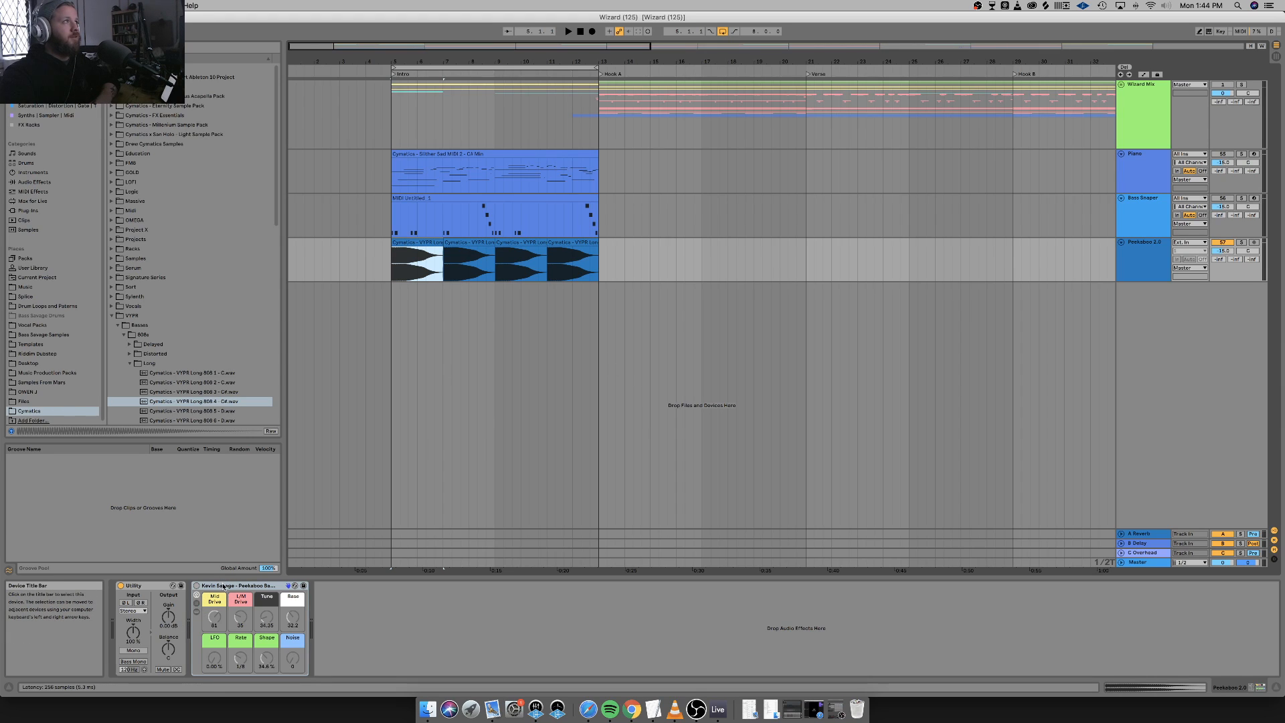
Compare the first 808 clip with the Peekaboo Bass rack bypassed and enabled, leaving the rack switched on.
{"action": "key", "text": "space"}
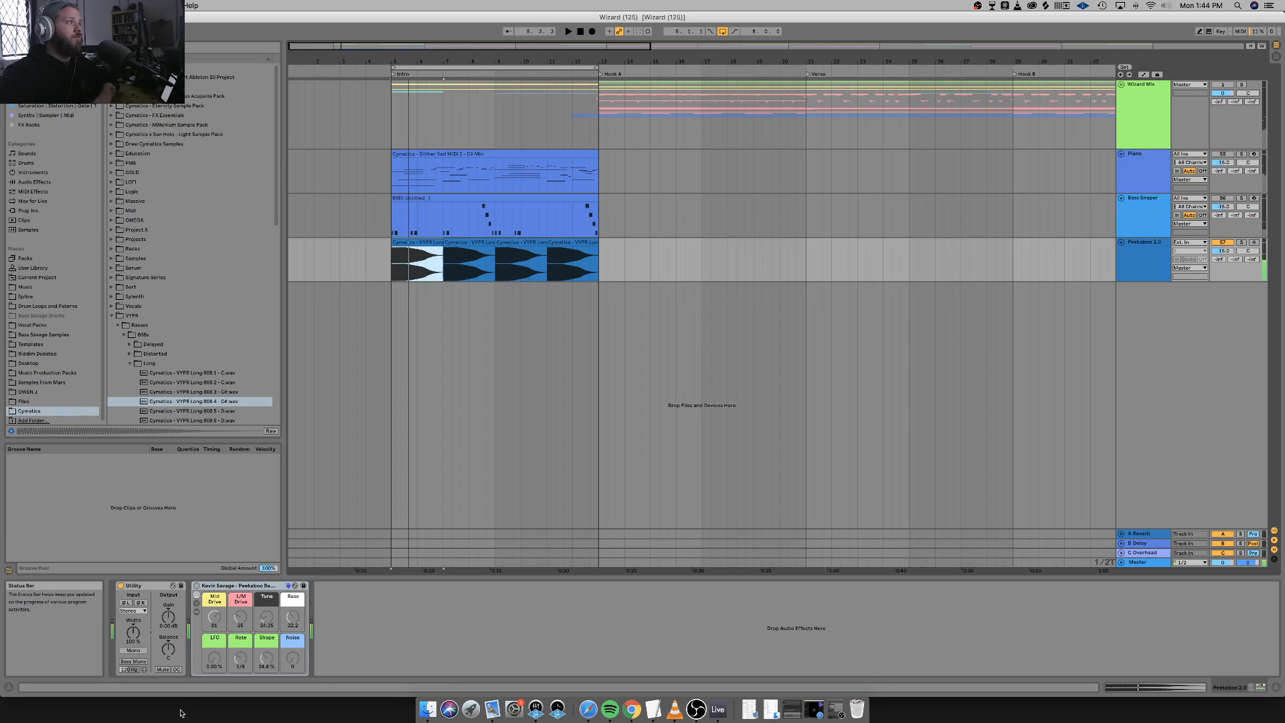
{"action": "key", "text": "space"}
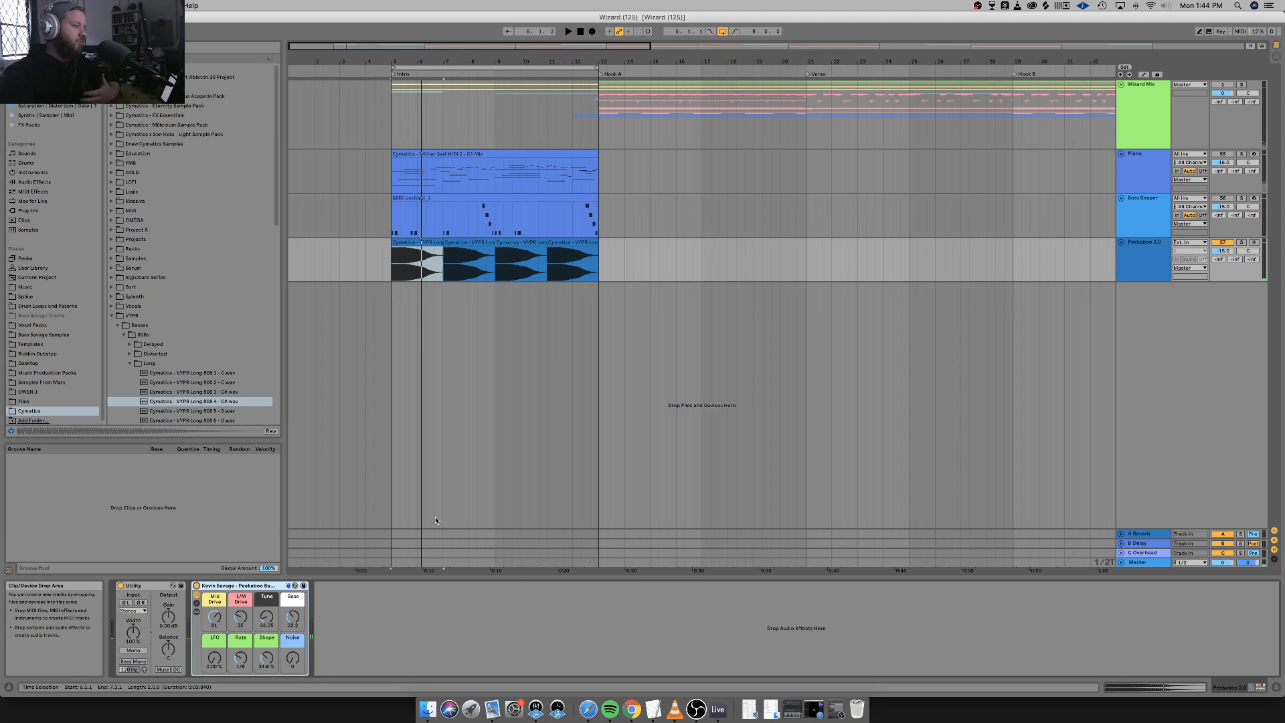
{"action": "key", "text": "space"}
{"action": "key", "text": "space"}
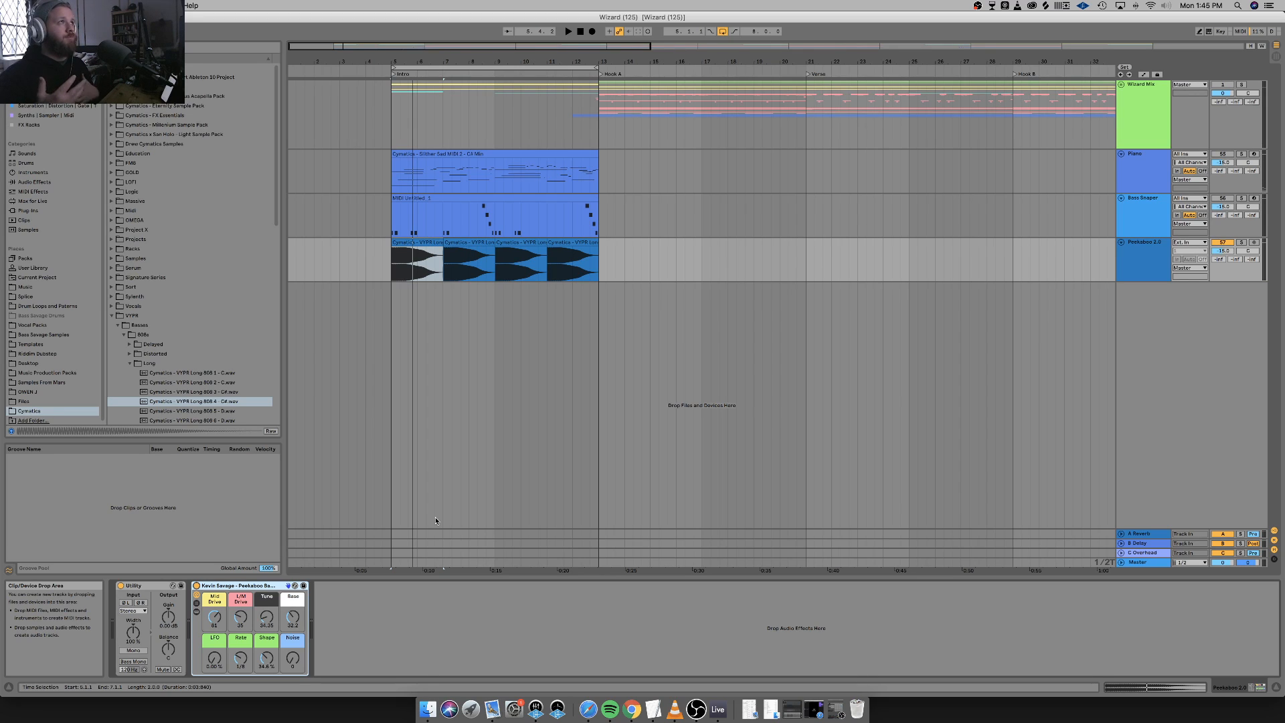
{"action": "left_click", "coordinate": [435, 520]}
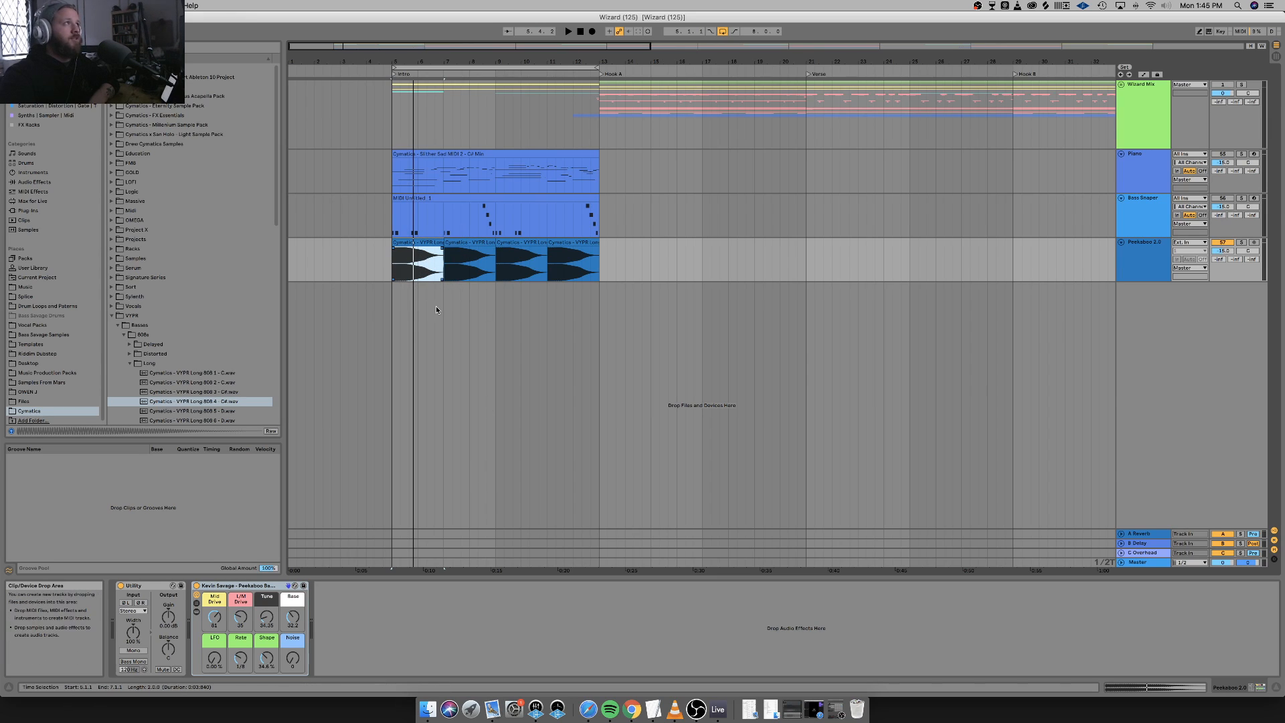
{"action": "left_click", "coordinate": [1158, 248]}
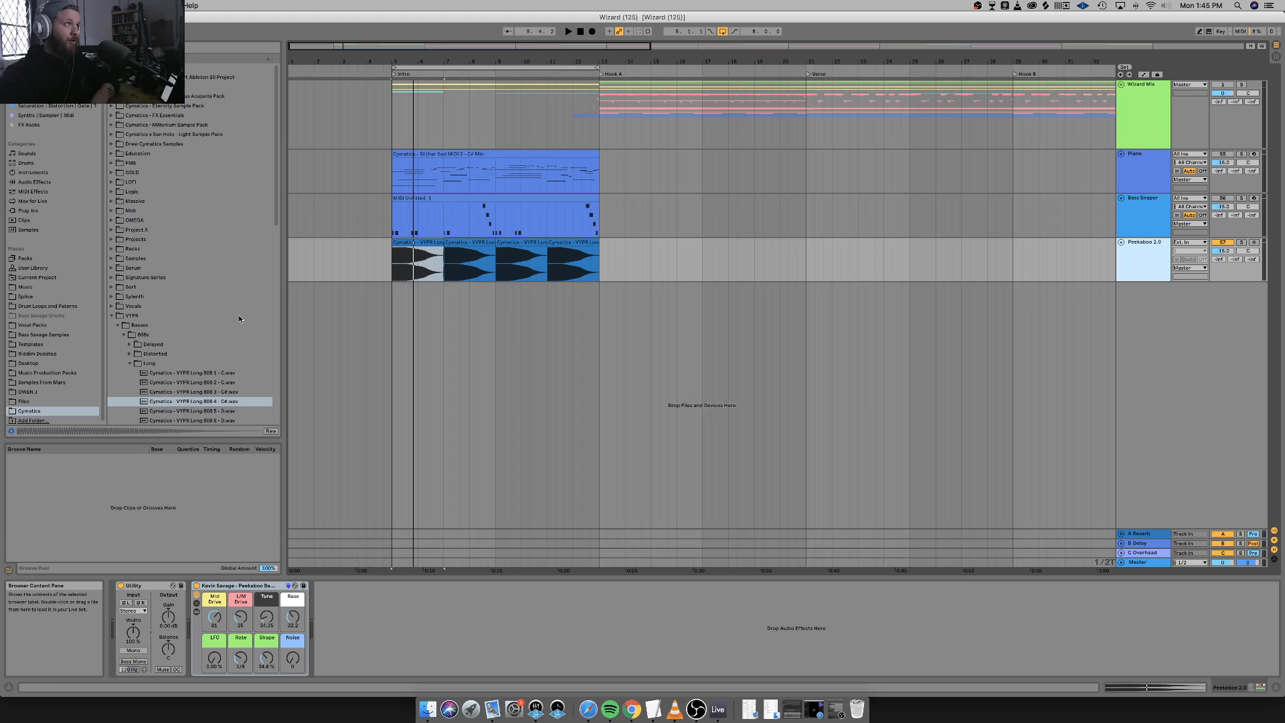
{"action": "left_click", "coordinate": [416, 246]}
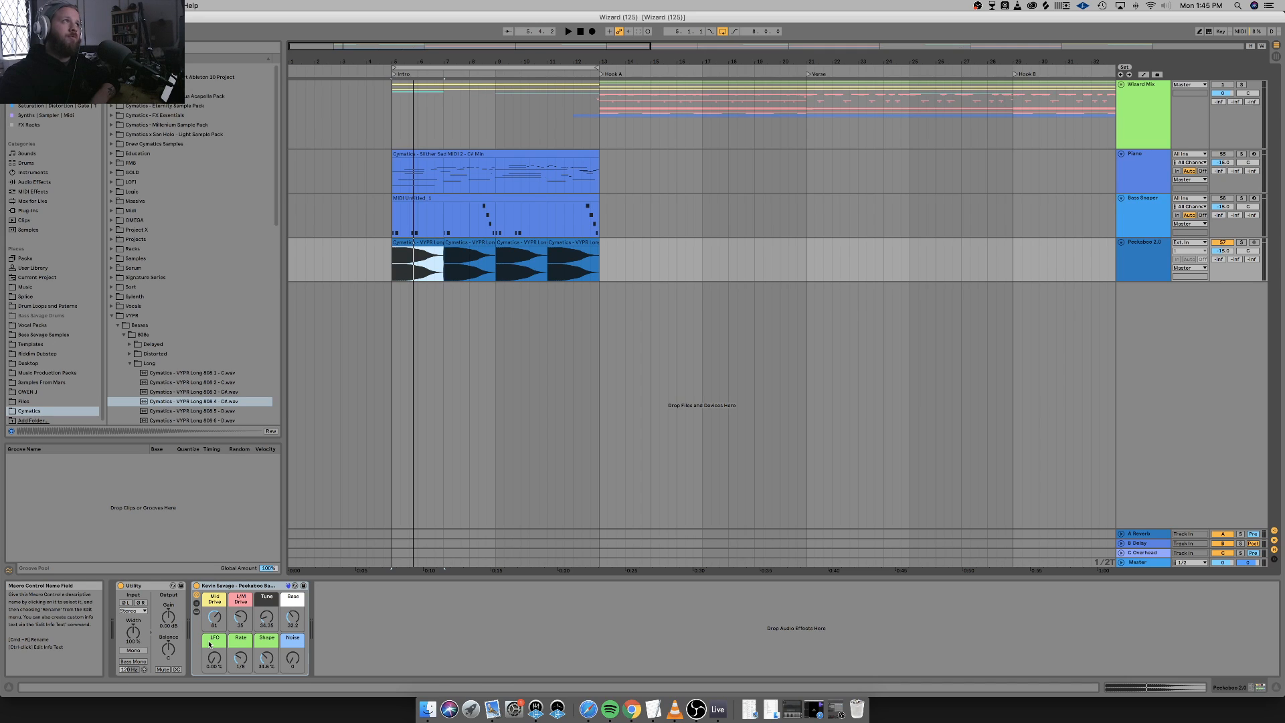
Set the rack's Shape macro to 0% and its LFO macro to 100% while auditioning the first 808 clip.
{"action": "key", "text": "space"}
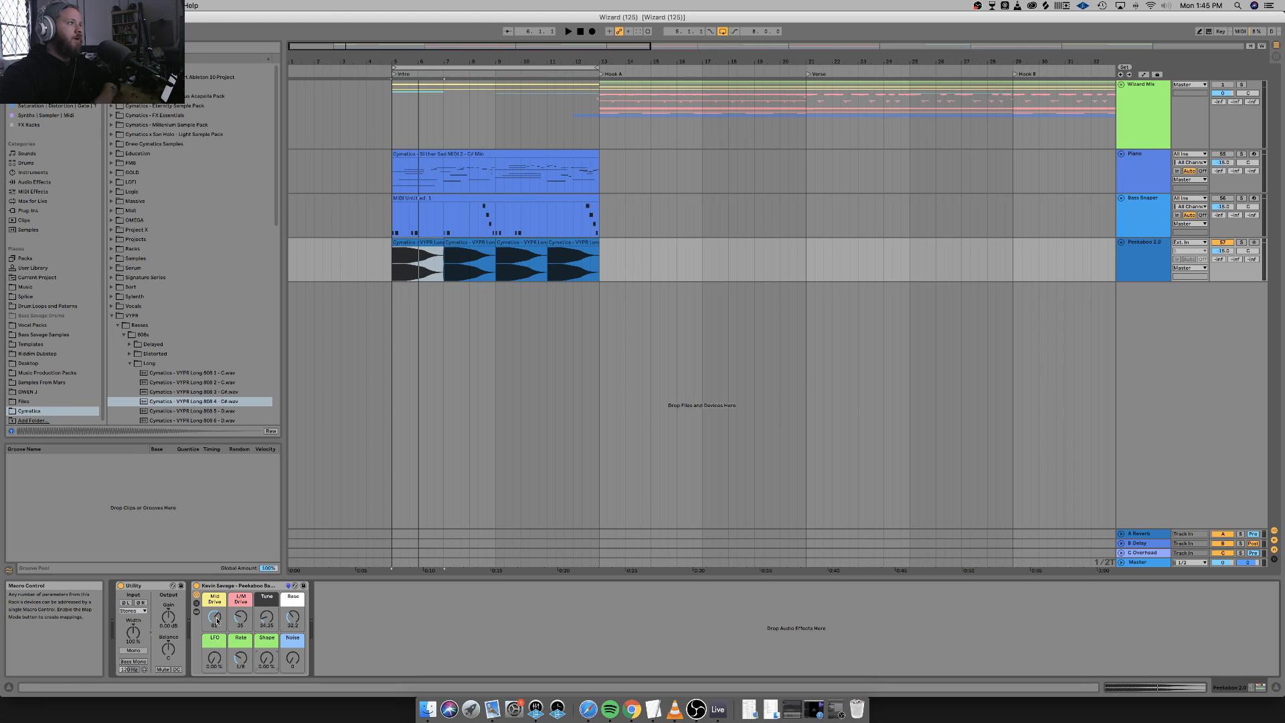
{"action": "key", "text": "space"}
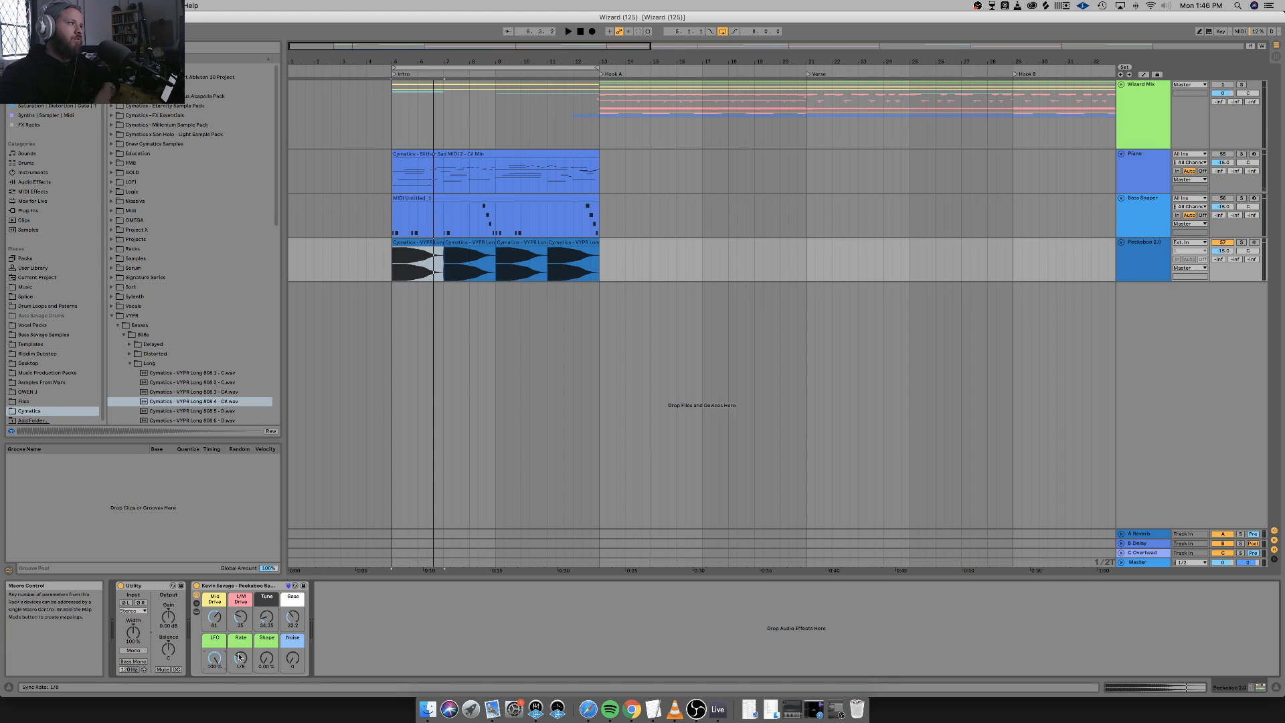
{"action": "key", "text": "space"}
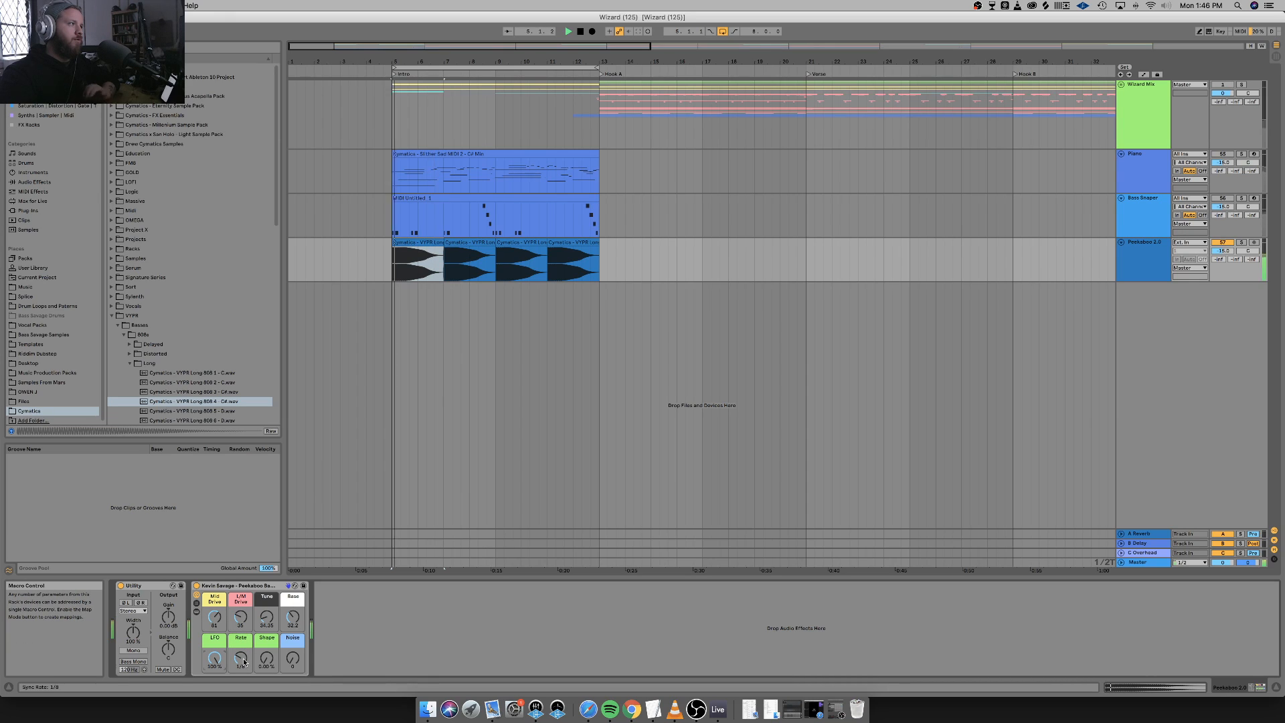
Try faster settings of the Rate macro while replaying the first 808 clip, ending at 1/64.
{"action": "left_click_drag", "start_coordinate": [243, 661], "coordinate": [243, 653]}
{"action": "key", "text": "space"}
{"action": "key", "text": "space"}
{"action": "left_click_drag", "start_coordinate": [241, 659], "coordinate": [241, 653]}
{"action": "key", "text": "space"}
{"action": "key", "text": "space"}
{"action": "key", "text": "space"}
{"action": "key", "text": "space"}
{"action": "key", "text": "space"}
{"action": "key", "text": "space"}
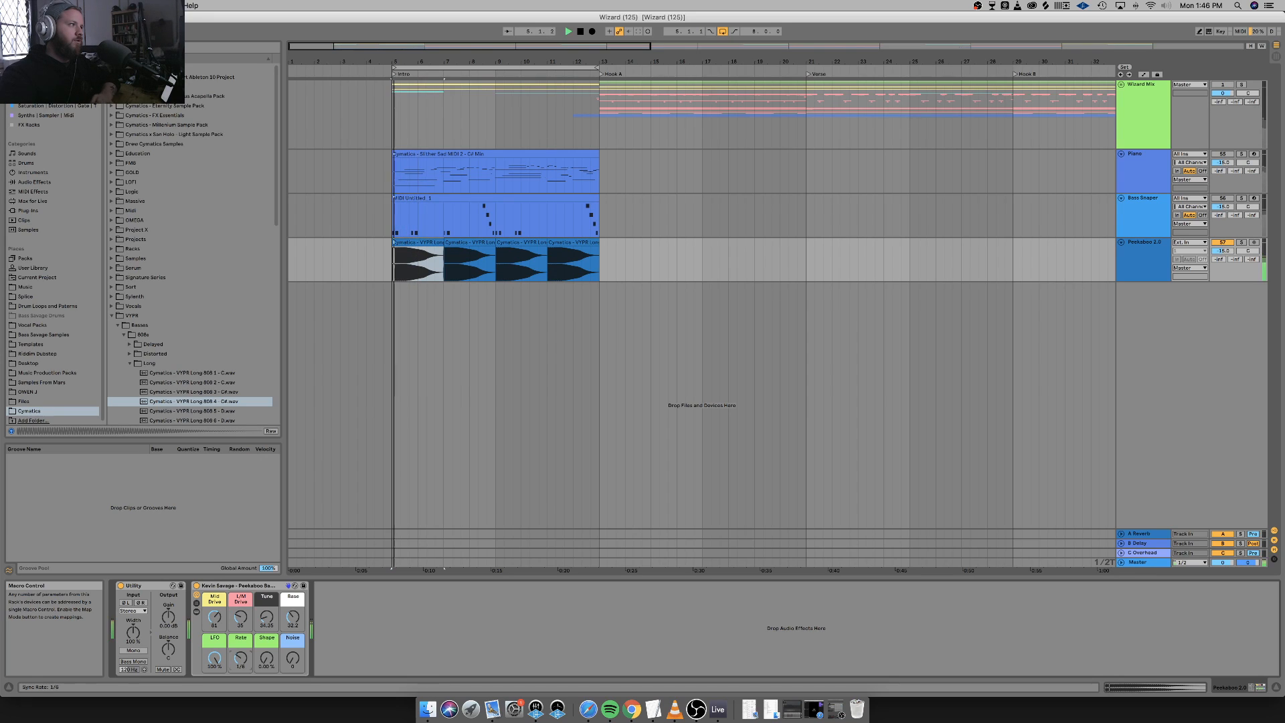
{"action": "key", "text": "space"}
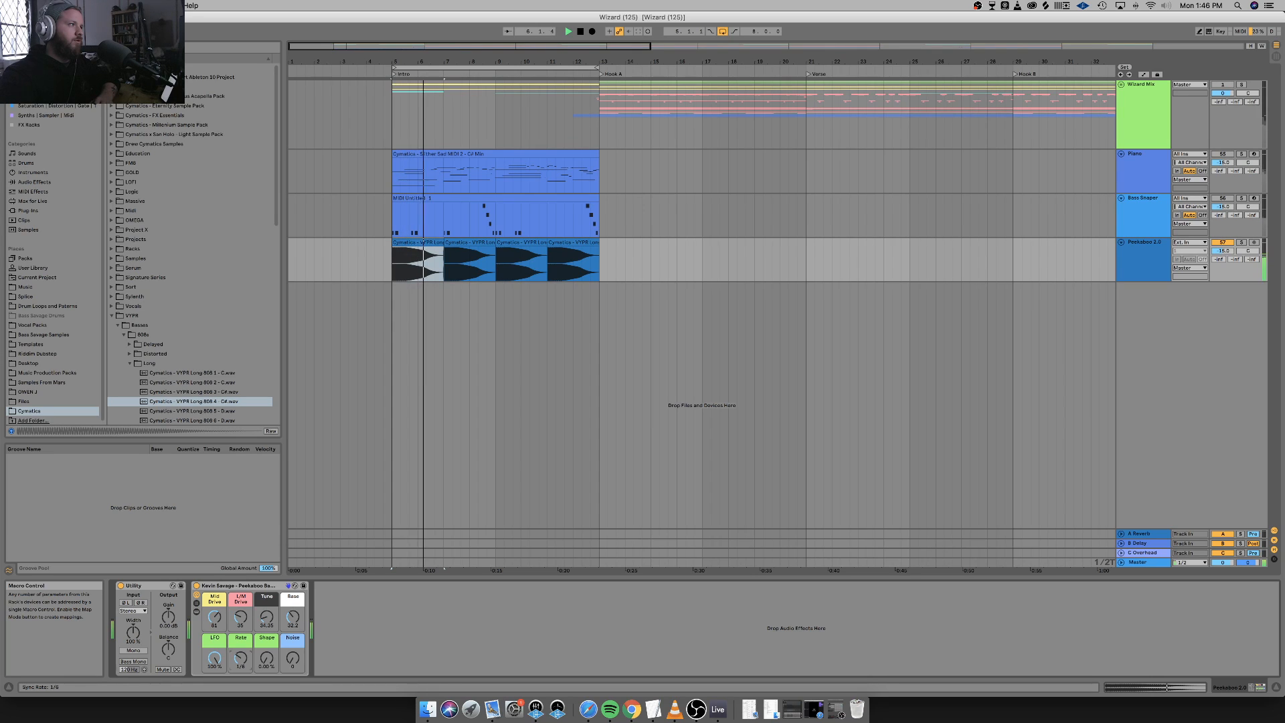
{"action": "key", "text": "space"}
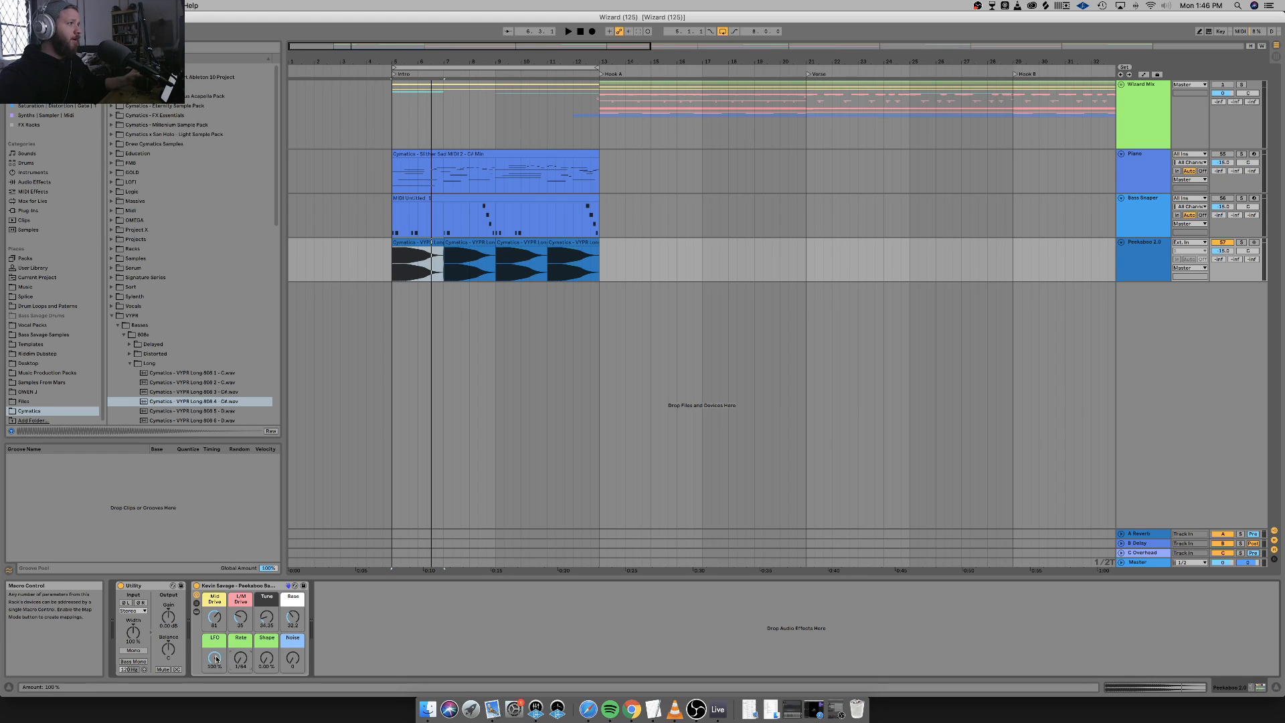
Set the LFO macro to 0% and raise the Mid Drive macro while replaying the 808 clip.
{"action": "key", "text": "space"}
{"action": "key", "text": "space"}
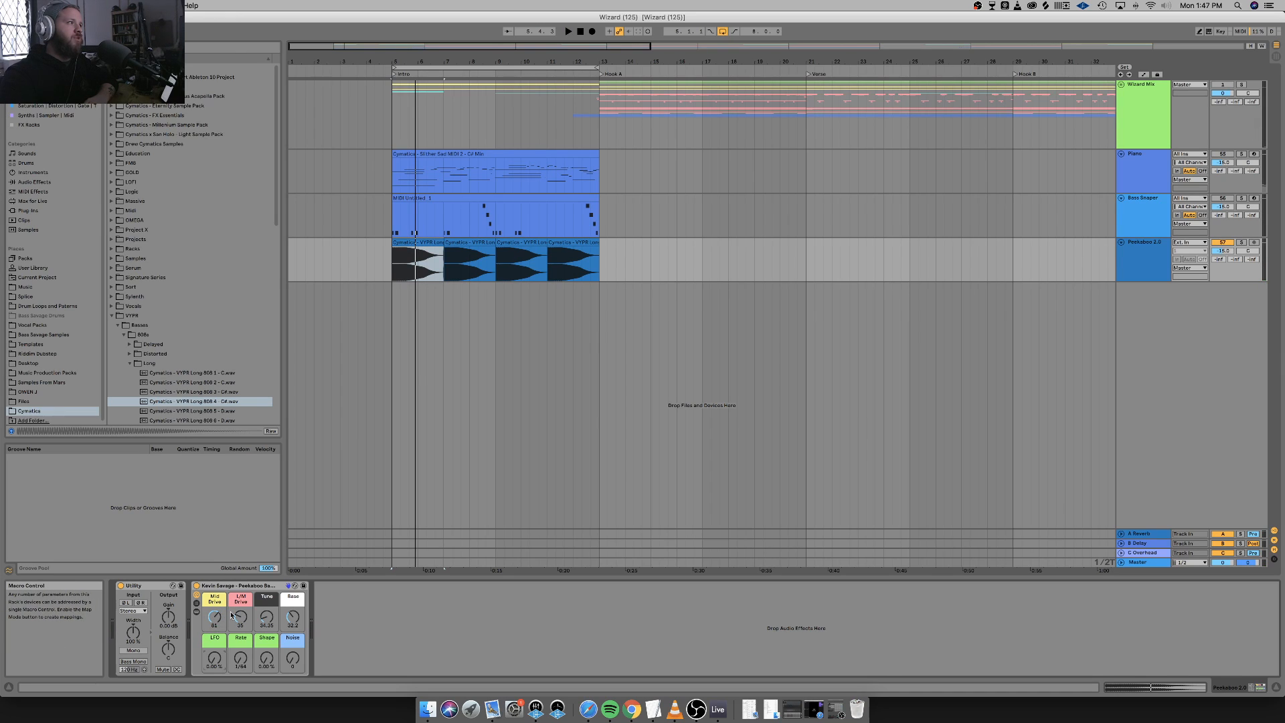
{"action": "left_click_drag", "start_coordinate": [211, 622], "coordinate": [214, 581]}
{"action": "key", "text": "space"}
{"action": "key", "text": "space"}
{"action": "key", "text": "space"}
{"action": "key", "text": "space"}
{"action": "key", "text": "space"}
{"action": "key", "text": "space"}
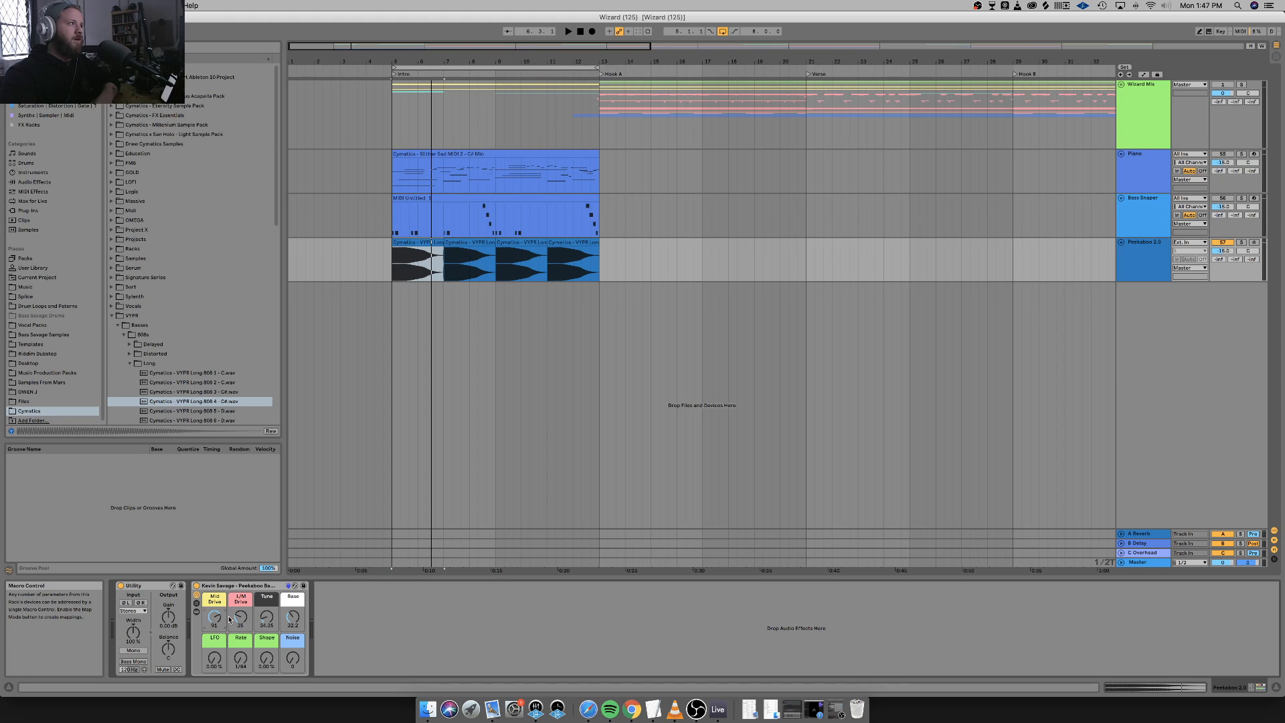
Raise the L/M Drive macro and push Mid Drive near its maximum while replaying the 808 clip.
{"action": "key", "text": "space"}
{"action": "left_click_drag", "start_coordinate": [238, 618], "coordinate": [214, 601]}
{"action": "key", "text": "space"}
{"action": "key", "text": "space"}
{"action": "key", "text": "space"}
{"action": "key", "text": "space"}
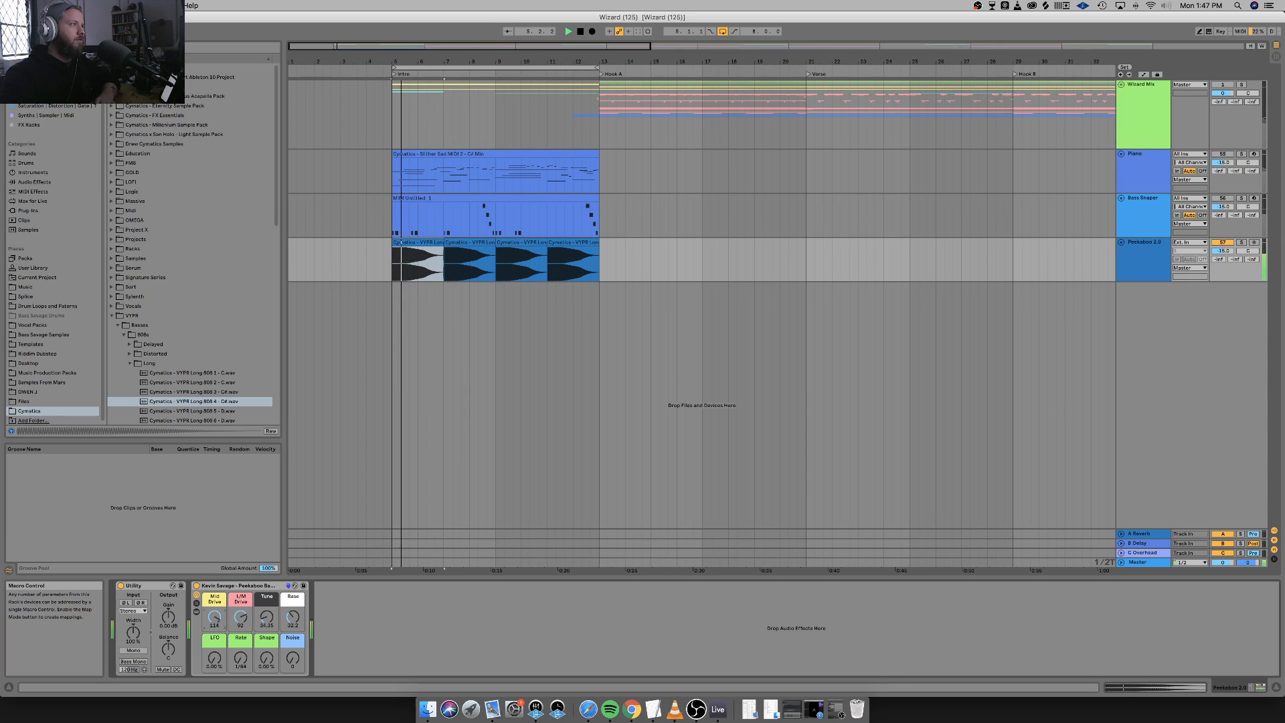
{"action": "key", "text": "space"}
{"action": "key", "text": "space"}
{"action": "key", "text": "space"}
{"action": "key", "text": "space"}
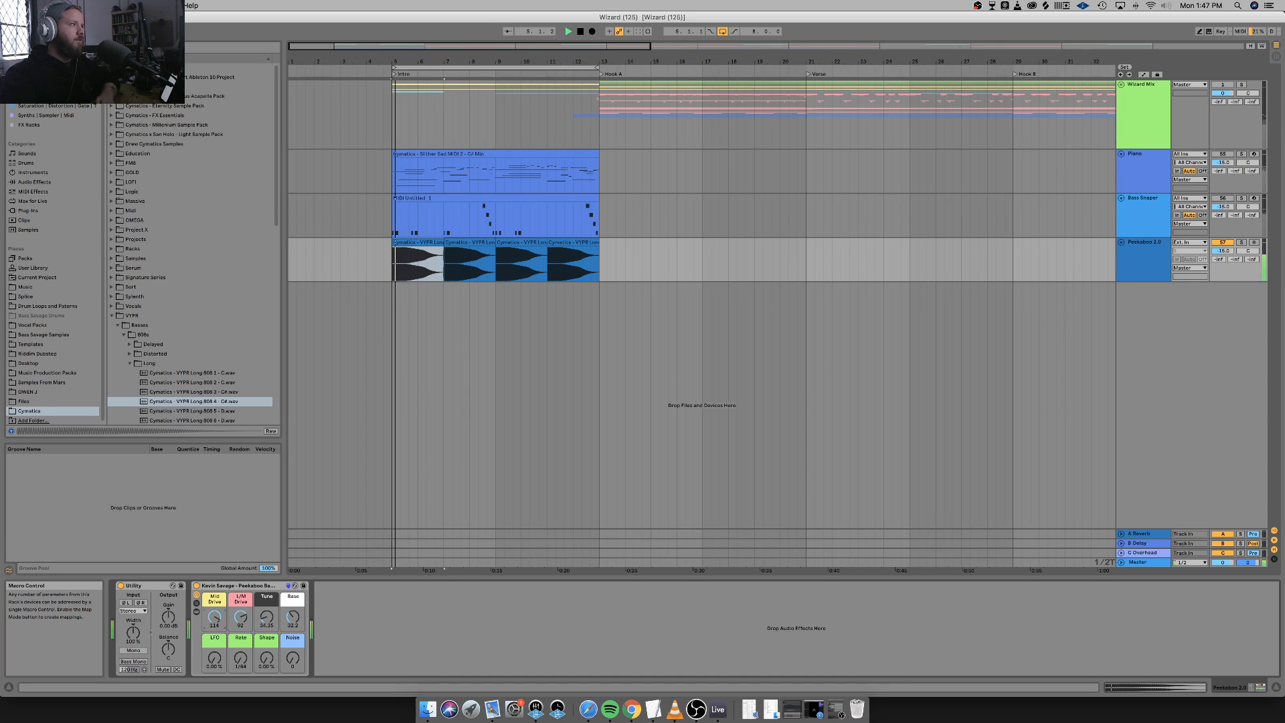
Lower the Mid Drive macro again and replay the 808 clip.
{"action": "left_click_drag", "start_coordinate": [215, 617], "coordinate": [214, 638]}
{"action": "key", "text": "space"}
{"action": "key", "text": "space"}
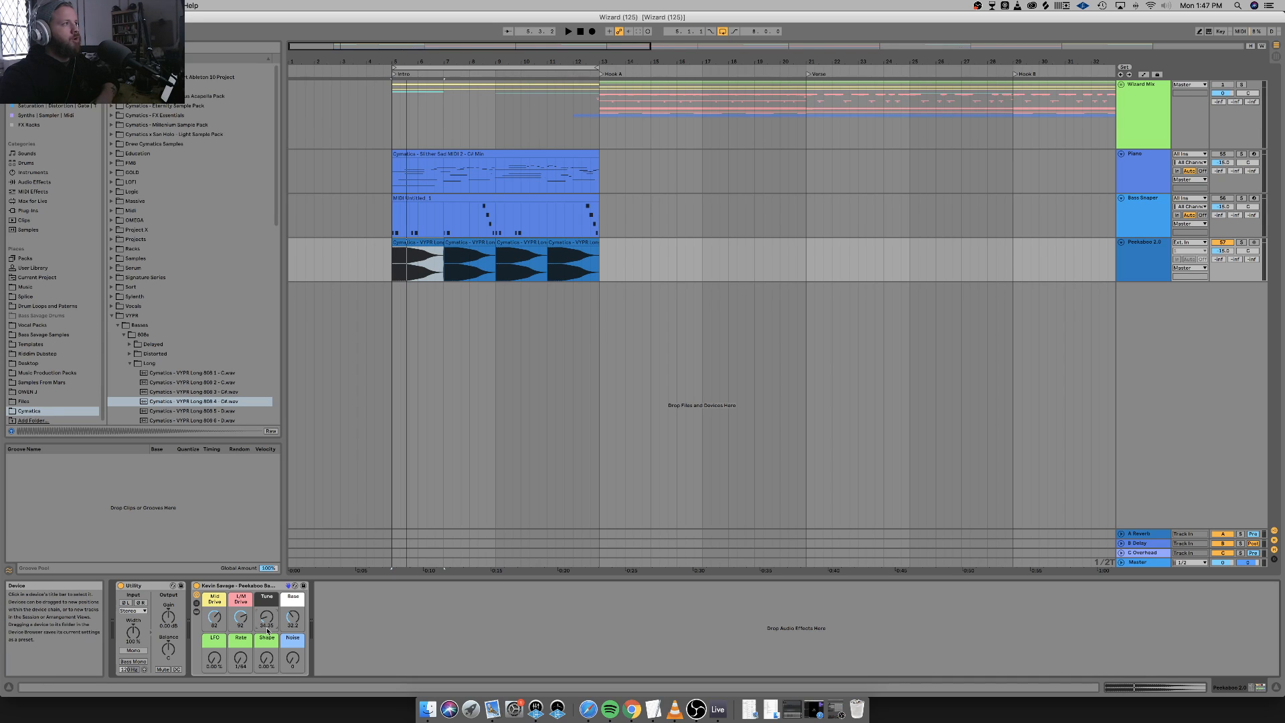
Show the chains and devices inside the Peekaboo Bass rack and raise the Tone macro while playing the 808 clip.
{"action": "left_click", "coordinate": [197, 610]}
{"action": "left_click", "coordinate": [417, 629]}
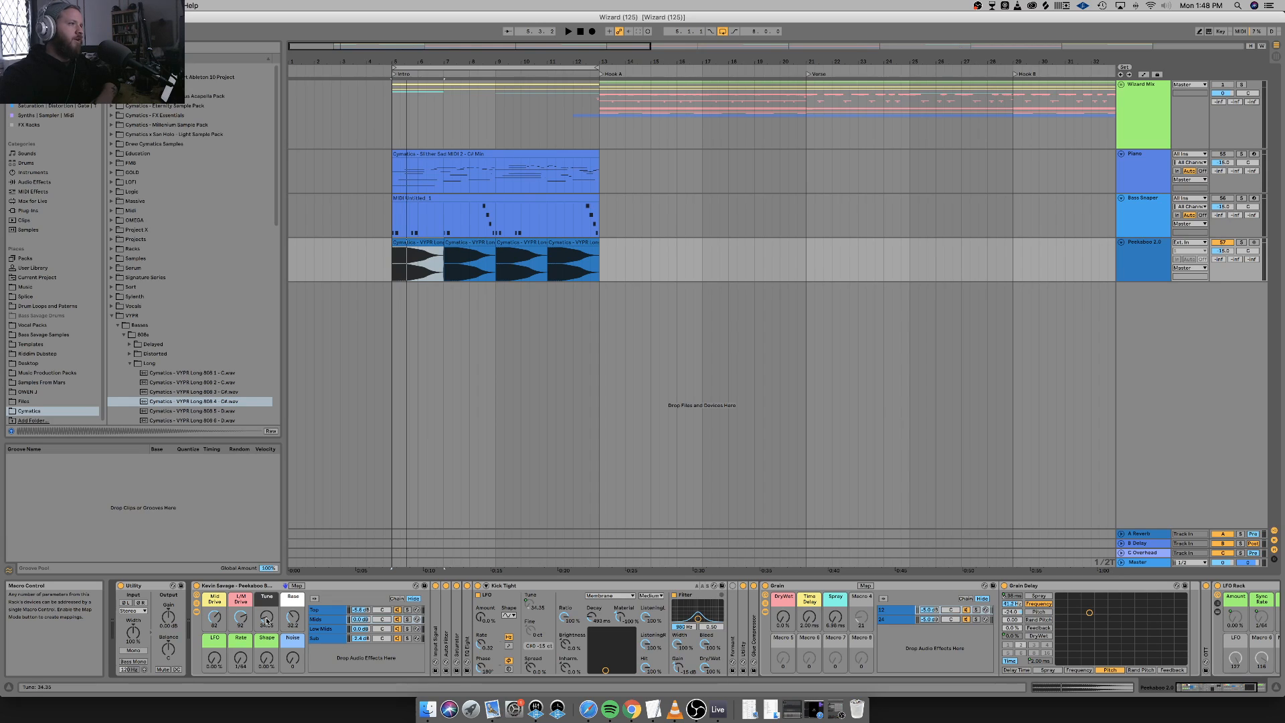
{"action": "key", "text": "space"}
{"action": "key", "text": "space"}
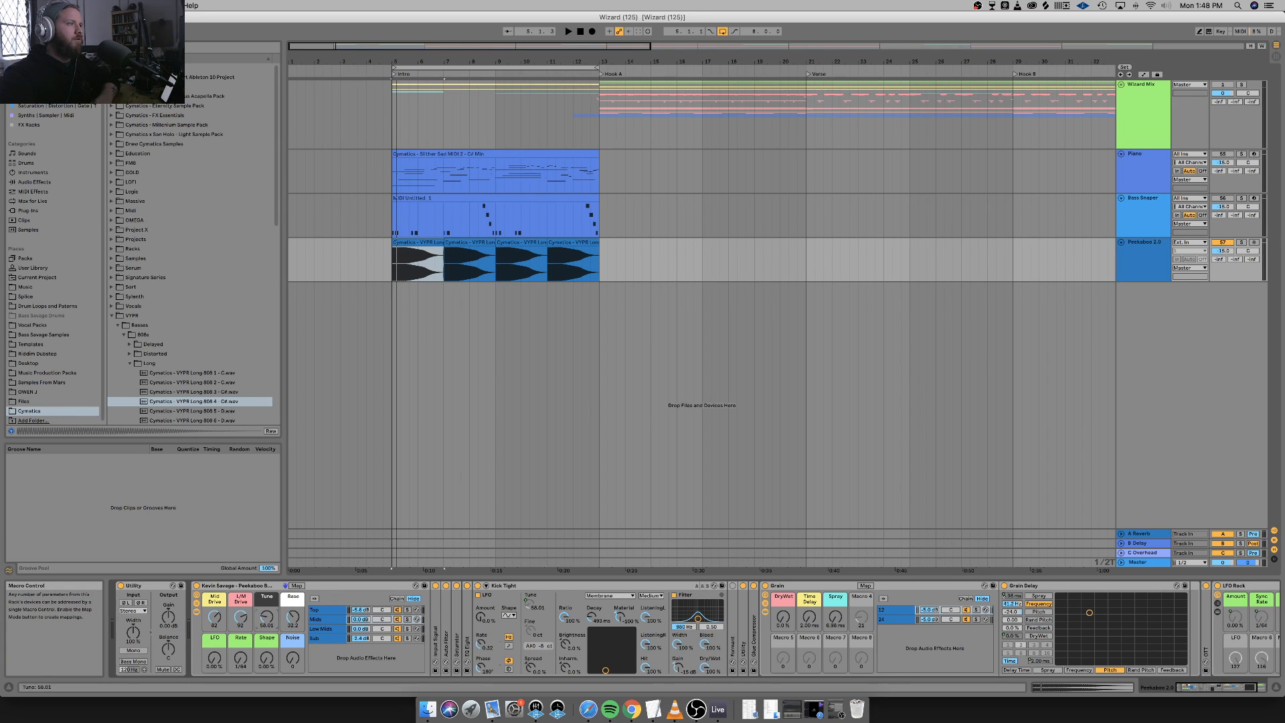
Lower the Tone macro and play the 808 clip again.
{"action": "key", "text": "space"}
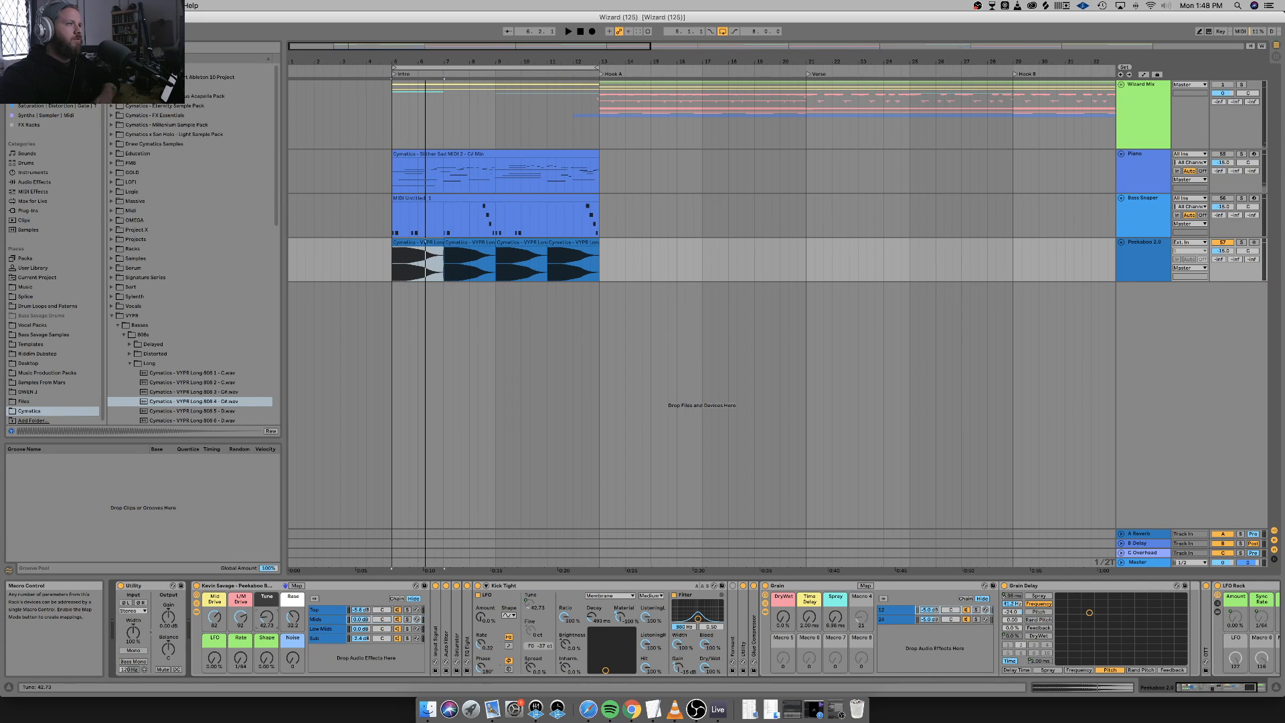
{"action": "left_click_drag", "start_coordinate": [266, 617], "coordinate": [267, 619]}
{"action": "key", "text": "space"}
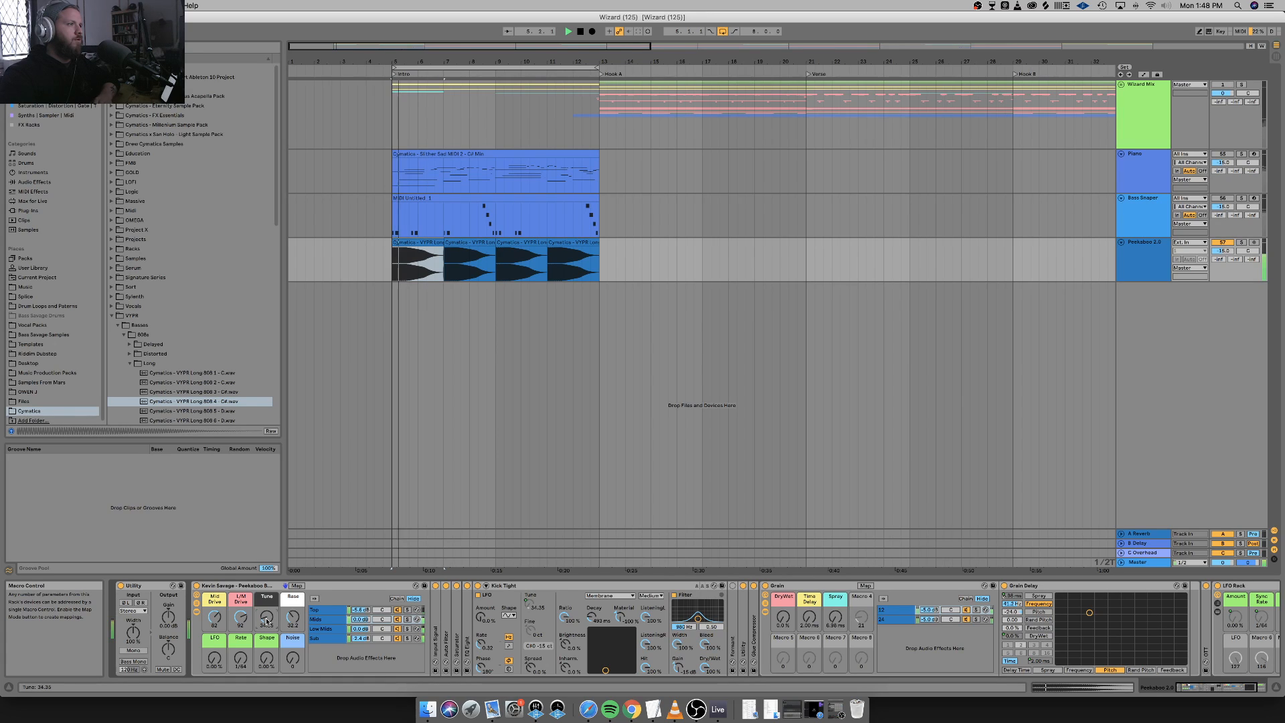
Show the Mids chain, expand its Saturator, and solo the chain while replaying the 808 clip.
{"action": "key", "text": "space"}
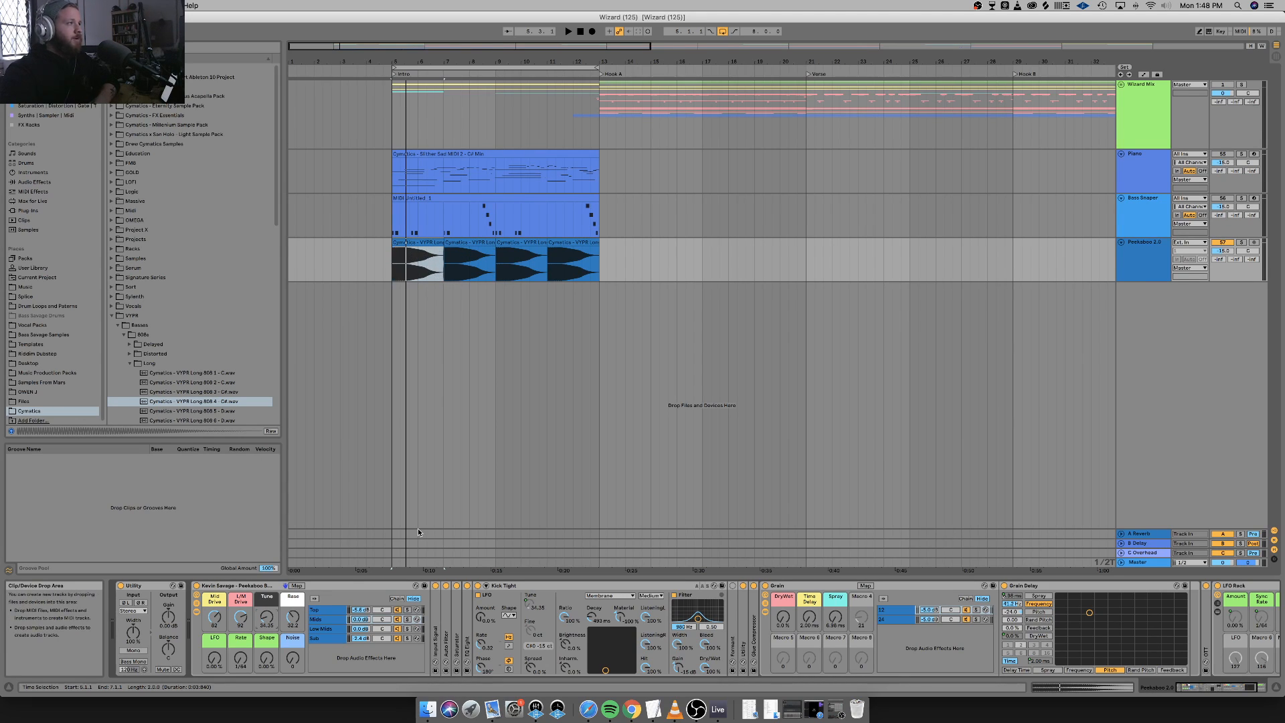
{"action": "left_click", "coordinate": [328, 619]}
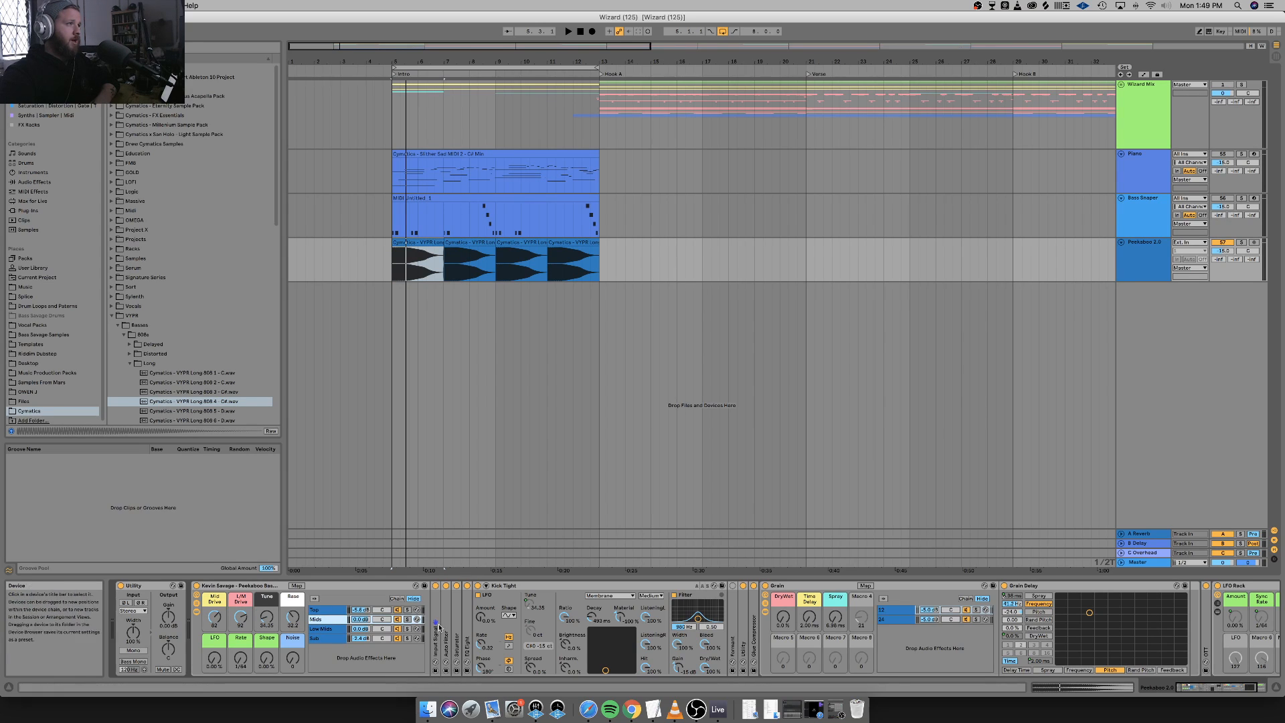
{"action": "double_click", "coordinate": [460, 645]}
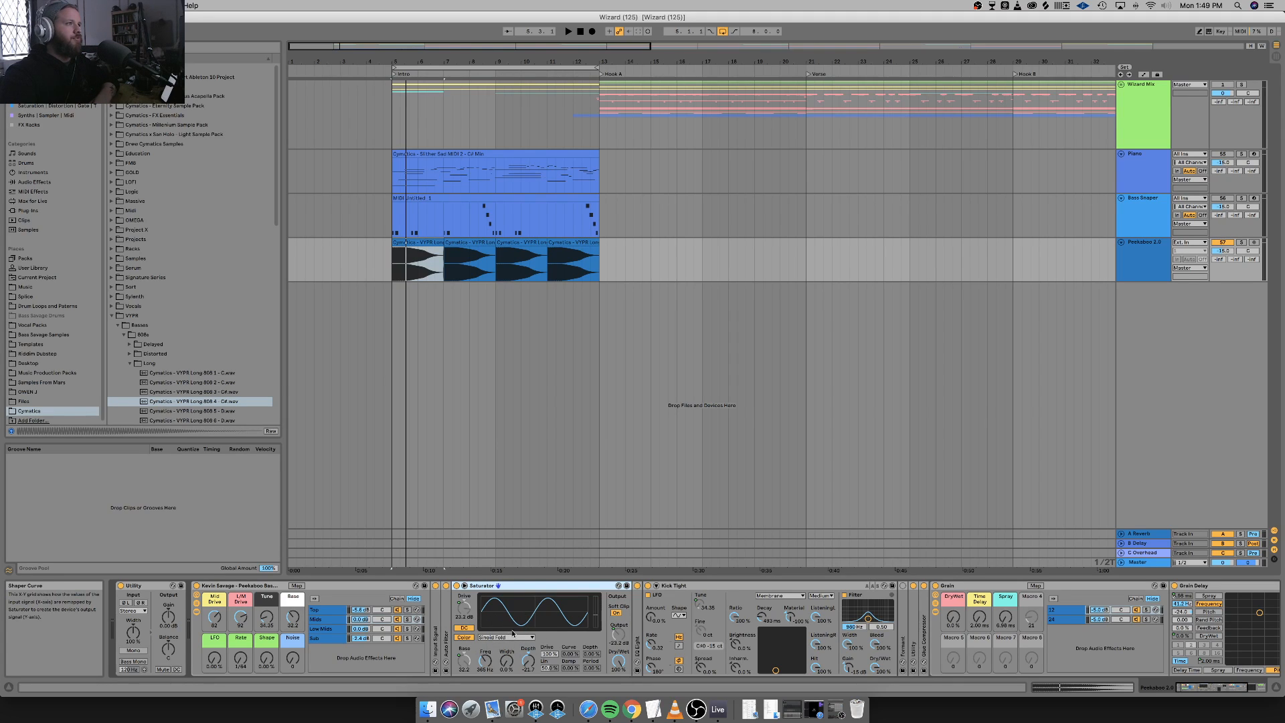
{"action": "key", "text": "space"}
{"action": "left_click", "coordinate": [407, 619]}
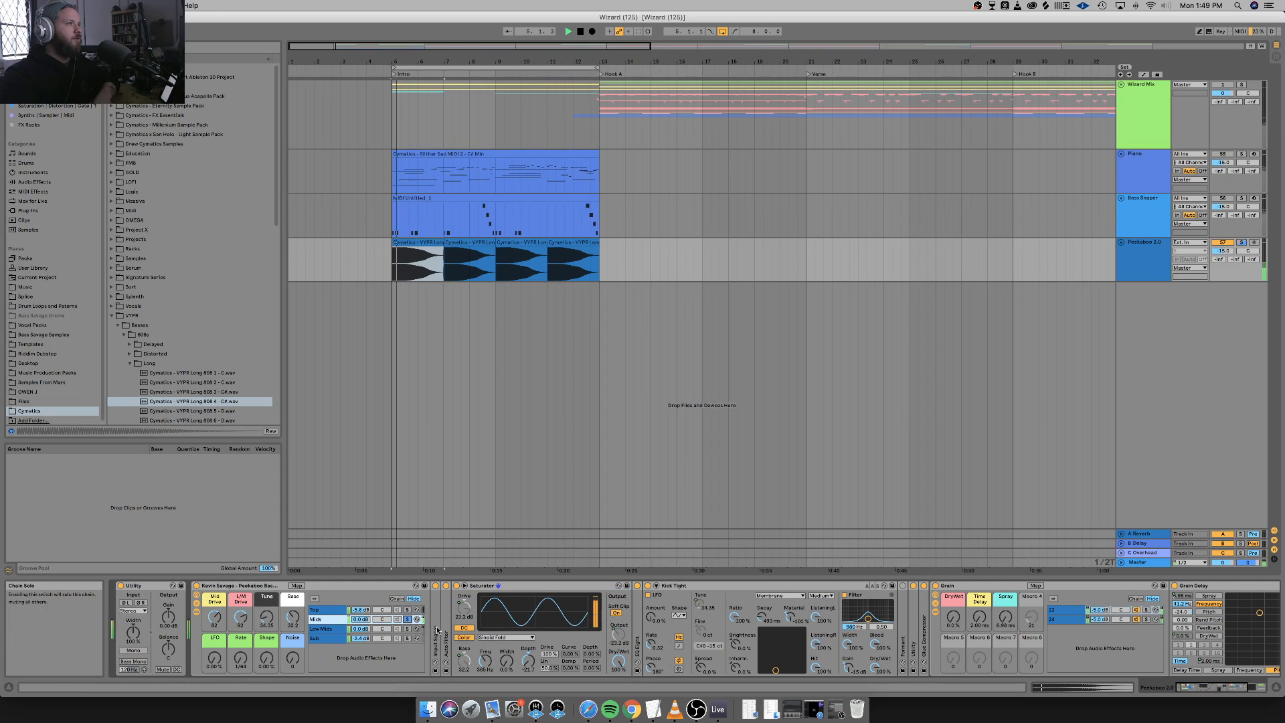
Audition the Saturator's Analog Clip, Waveshaper and Digital Clip curve types on the soloed Mids chain.
{"action": "left_click", "coordinate": [510, 637]}
{"action": "left_click", "coordinate": [504, 637]}
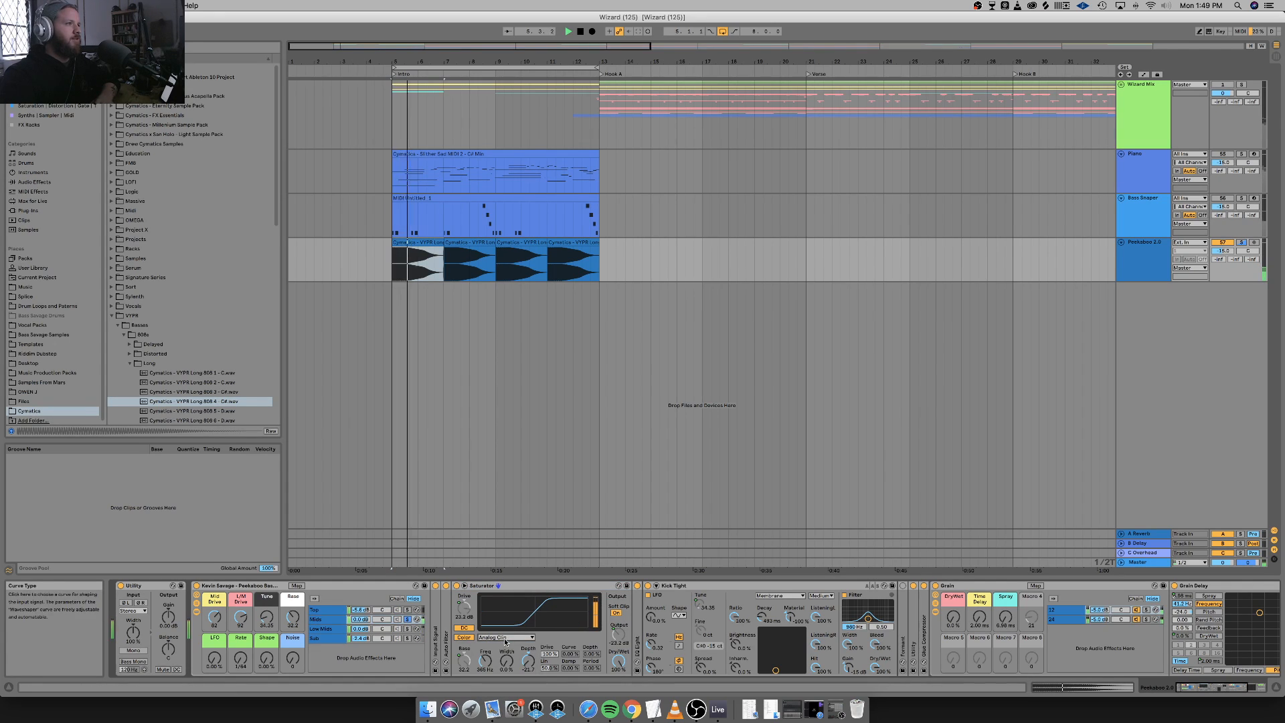
{"action": "left_click", "coordinate": [505, 639]}
{"action": "left_click", "coordinate": [499, 689]}
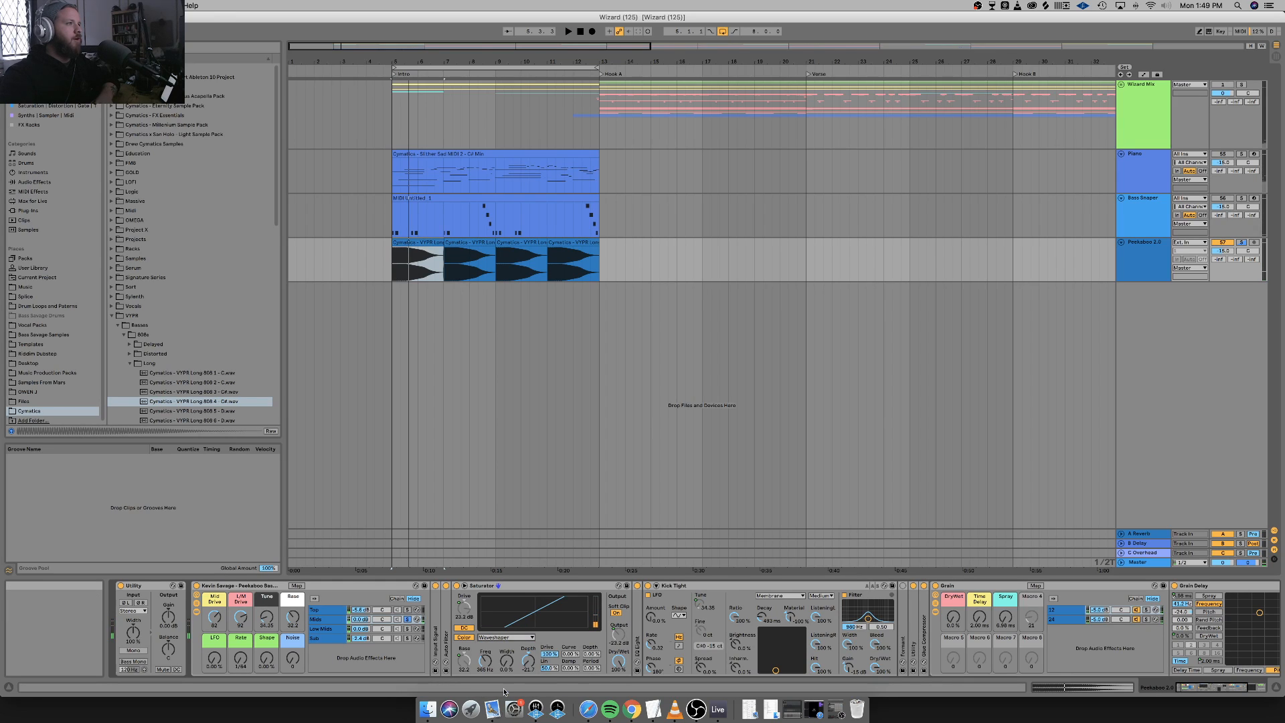
{"action": "left_click", "coordinate": [497, 639]}
{"action": "left_click", "coordinate": [502, 682]}
{"action": "key", "text": "space"}
{"action": "key", "text": "space"}
Set the Saturator's curve type back to Sinoid Fold and replay the 808 clip.
{"action": "left_click", "coordinate": [506, 637]}
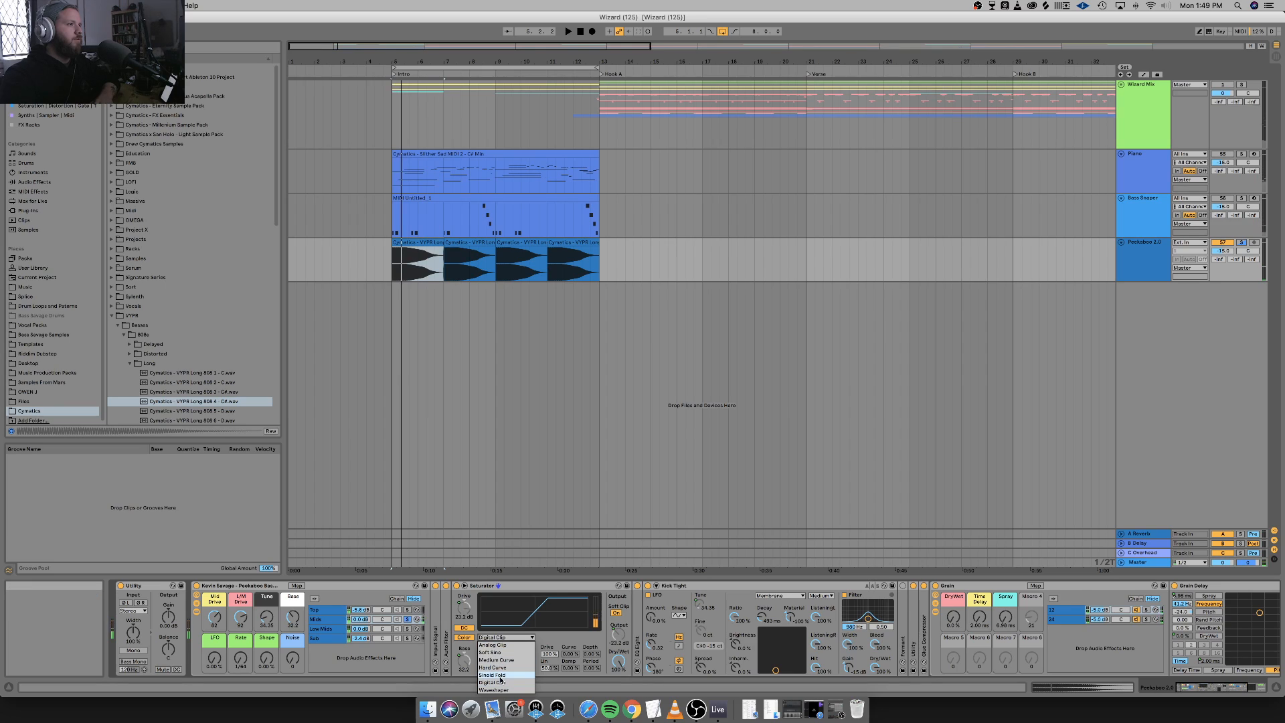
{"action": "left_click", "coordinate": [501, 680]}
{"action": "key", "text": "space"}
{"action": "key", "text": "space"}
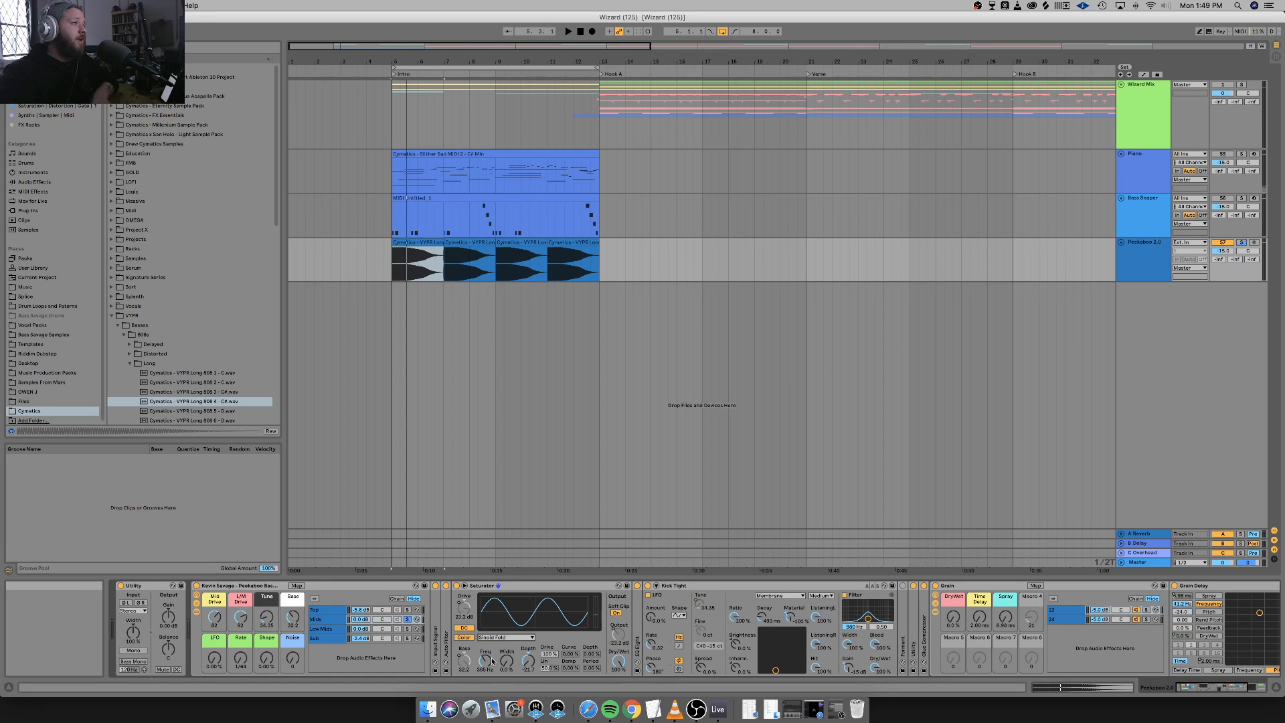
Turn off the Mids chain's solo and collapse its expanded devices, including the Grain and LFO racks.
{"action": "left_click", "coordinate": [407, 619]}
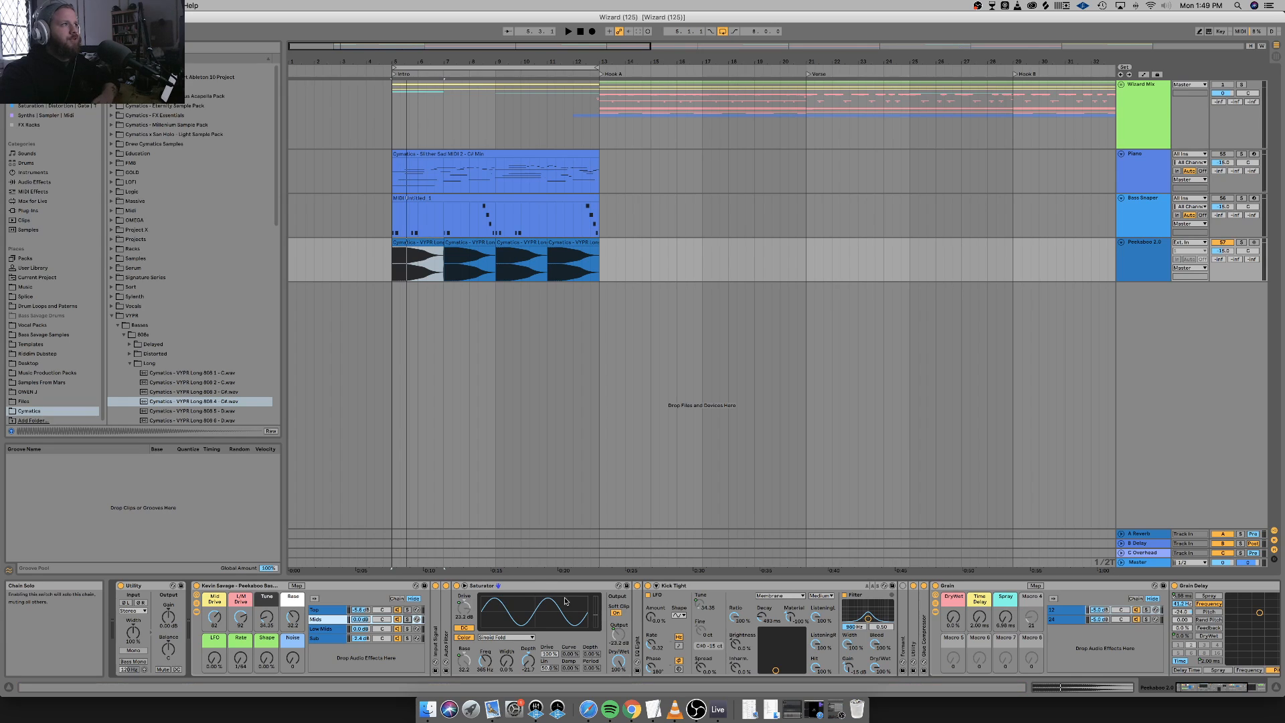
{"action": "double_click", "coordinate": [524, 588]}
{"action": "double_click", "coordinate": [524, 588]}
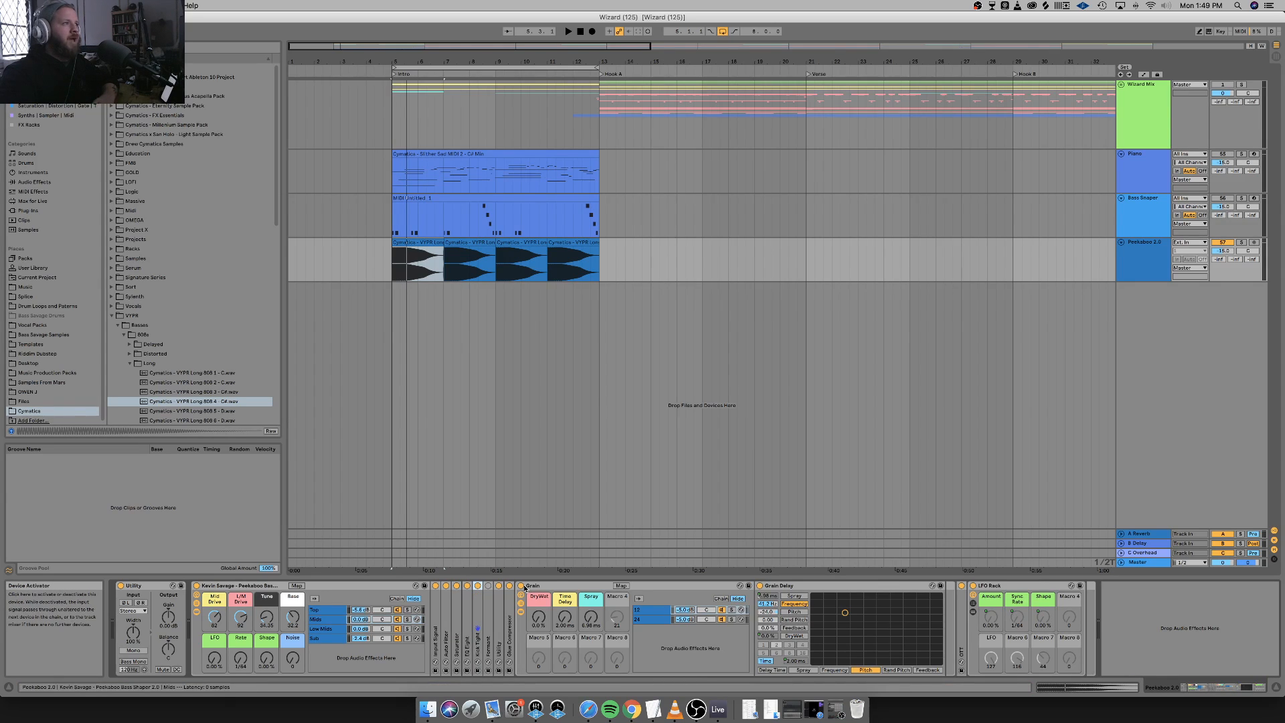
{"action": "double_click", "coordinate": [554, 589]}
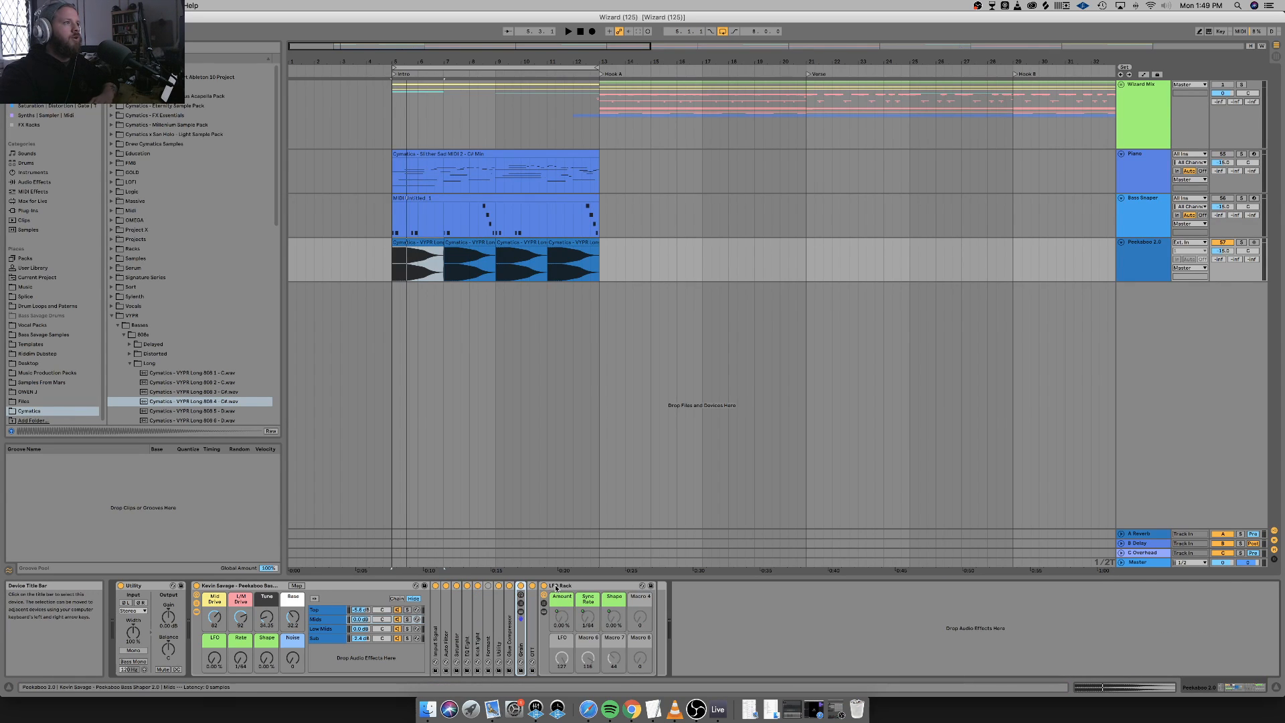
{"action": "double_click", "coordinate": [592, 585]}
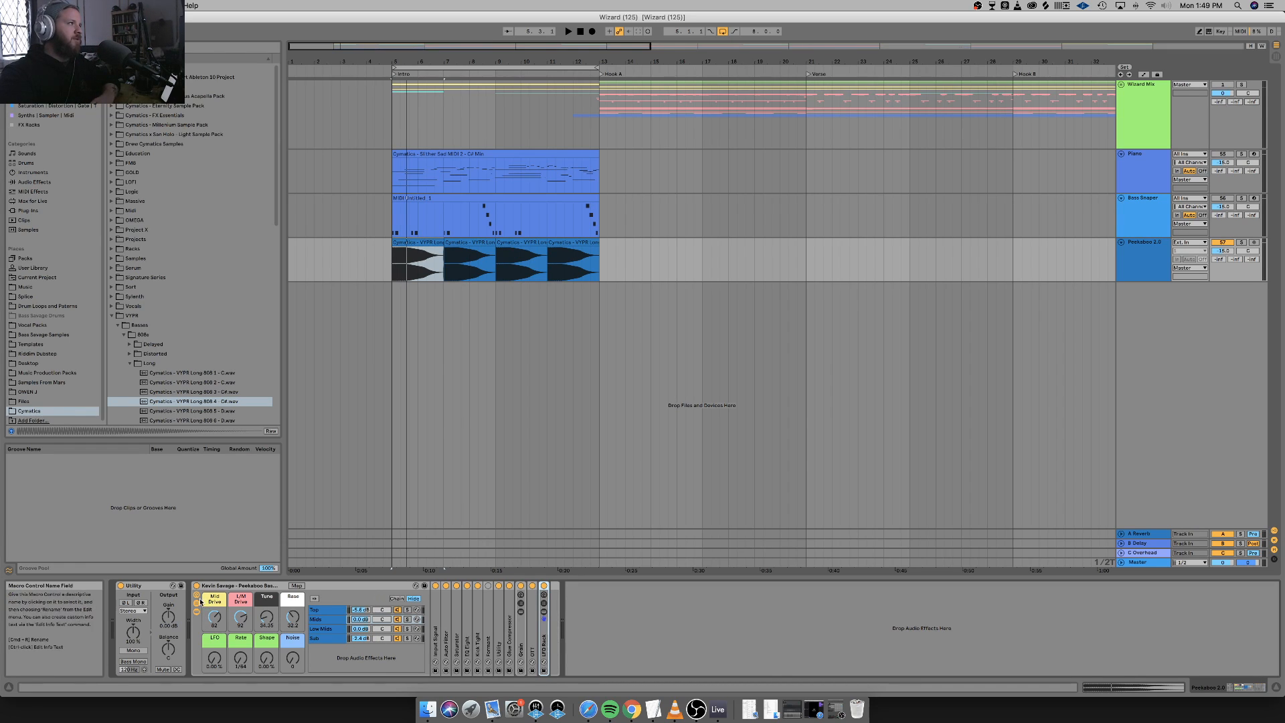
Toggle the bass rack's chain list off and on again, keeping its devices hidden.
{"action": "left_click", "coordinate": [197, 606]}
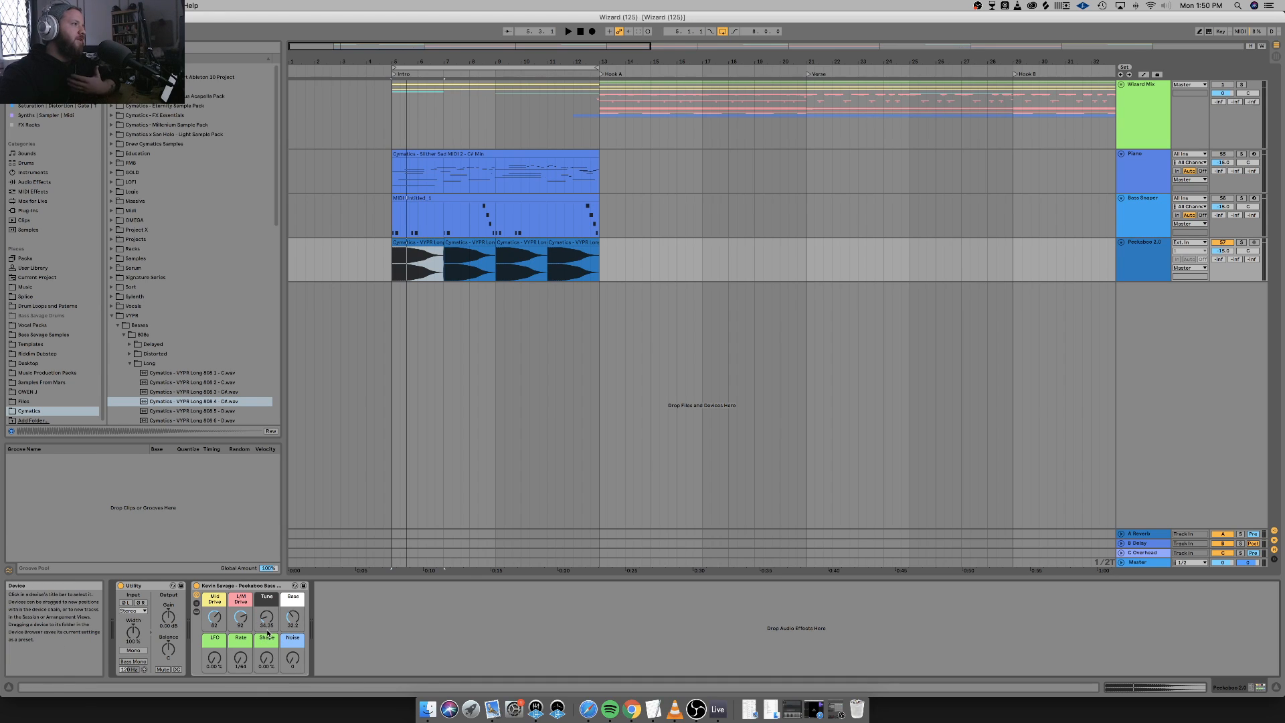
{"action": "left_click", "coordinate": [197, 603]}
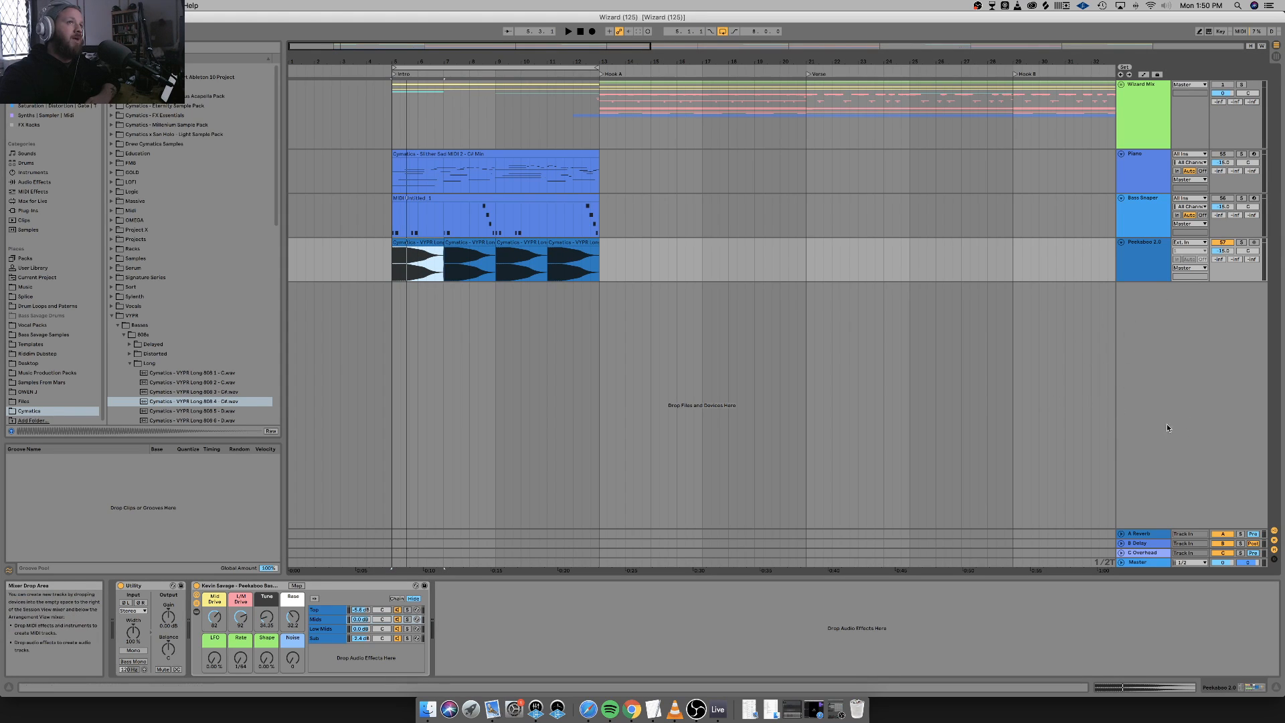
{"action": "left_click", "coordinate": [322, 609]}
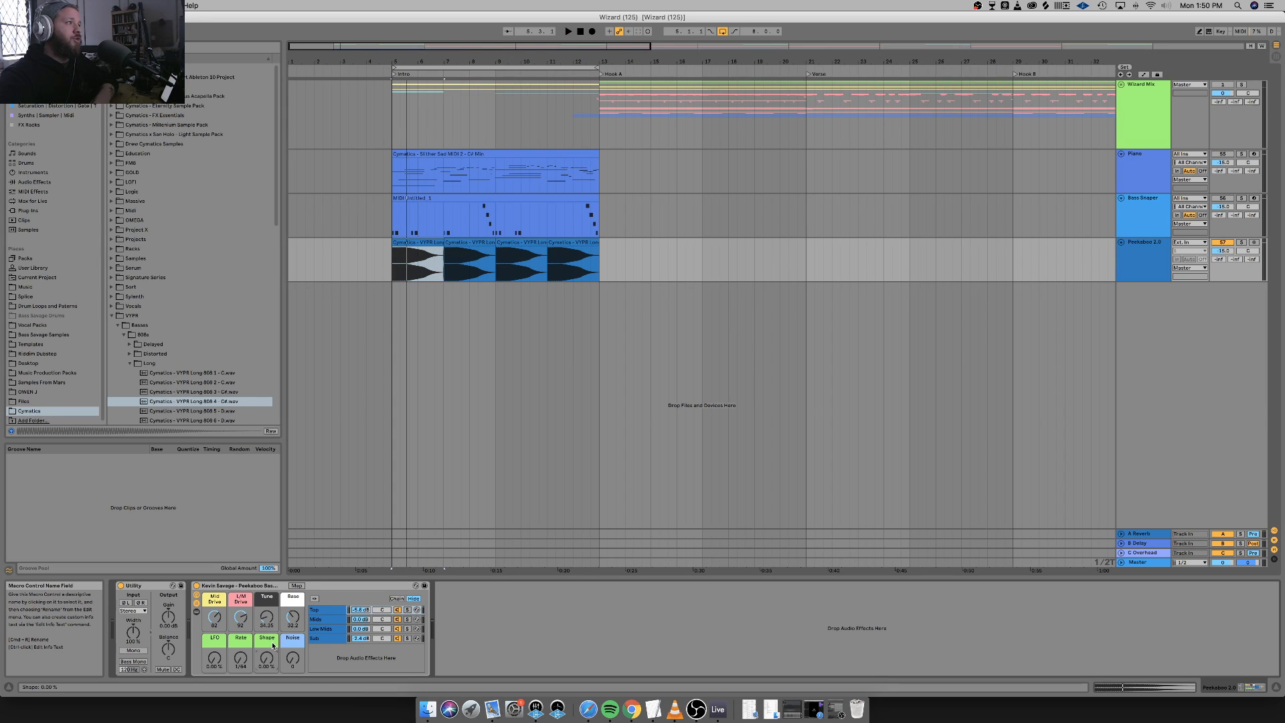
Set the LFO macro to 100% and Rate to 1/16, auditioning Shape at 100% and lowering it to about 37%.
{"action": "left_click_drag", "start_coordinate": [267, 659], "coordinate": [266, 657]}
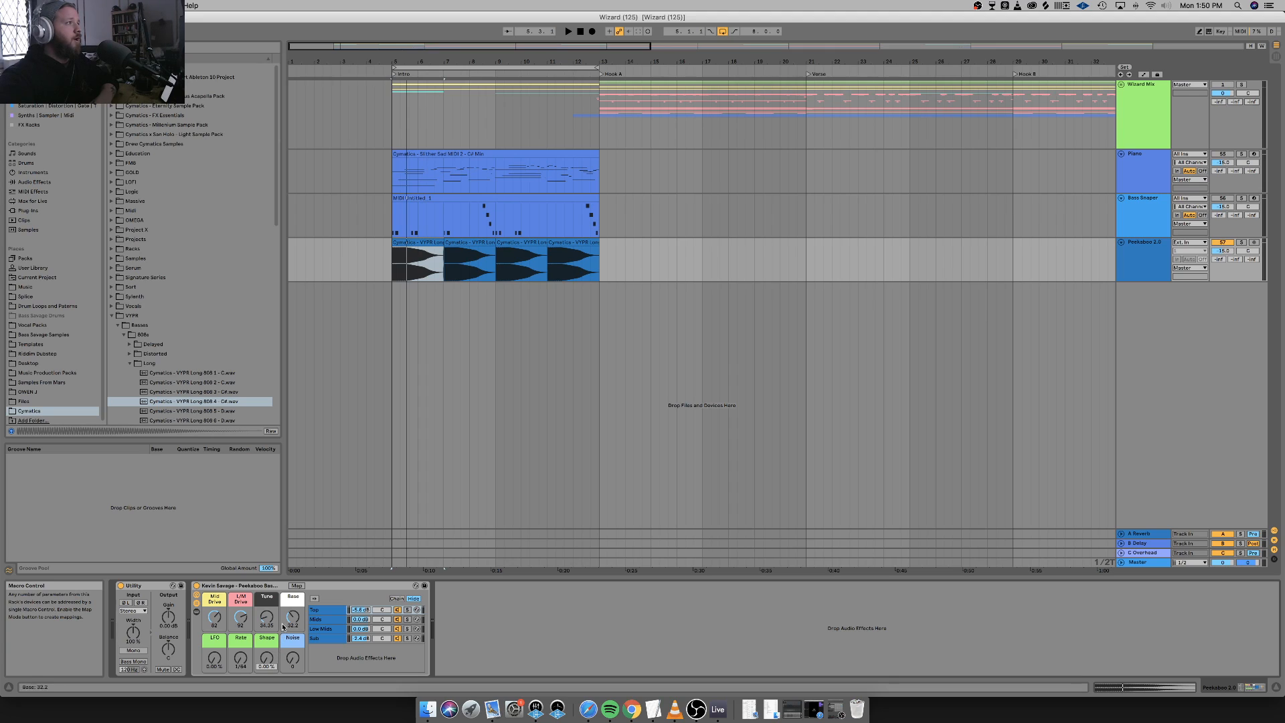
{"action": "left_click_drag", "start_coordinate": [214, 658], "coordinate": [214, 650]}
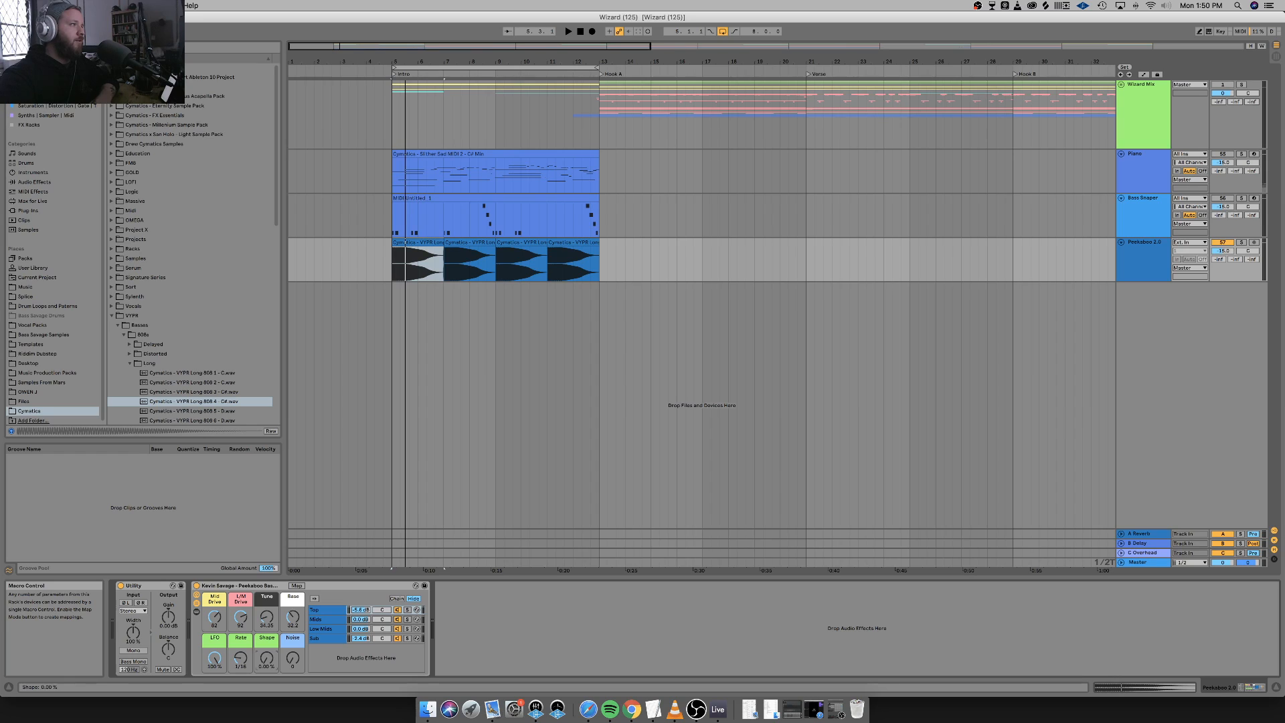
{"action": "left_click_drag", "start_coordinate": [266, 657], "coordinate": [266, 625]}
{"action": "key", "text": "space"}
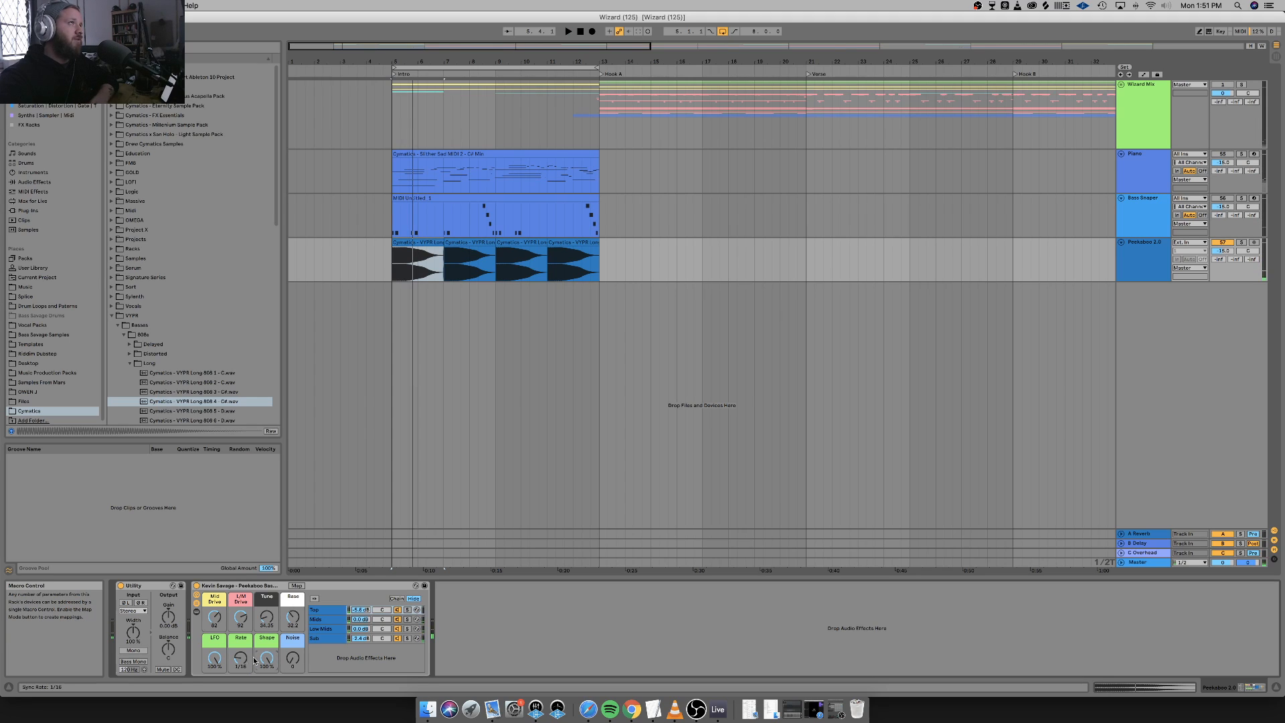
{"action": "left_click_drag", "start_coordinate": [267, 662], "coordinate": [266, 683]}
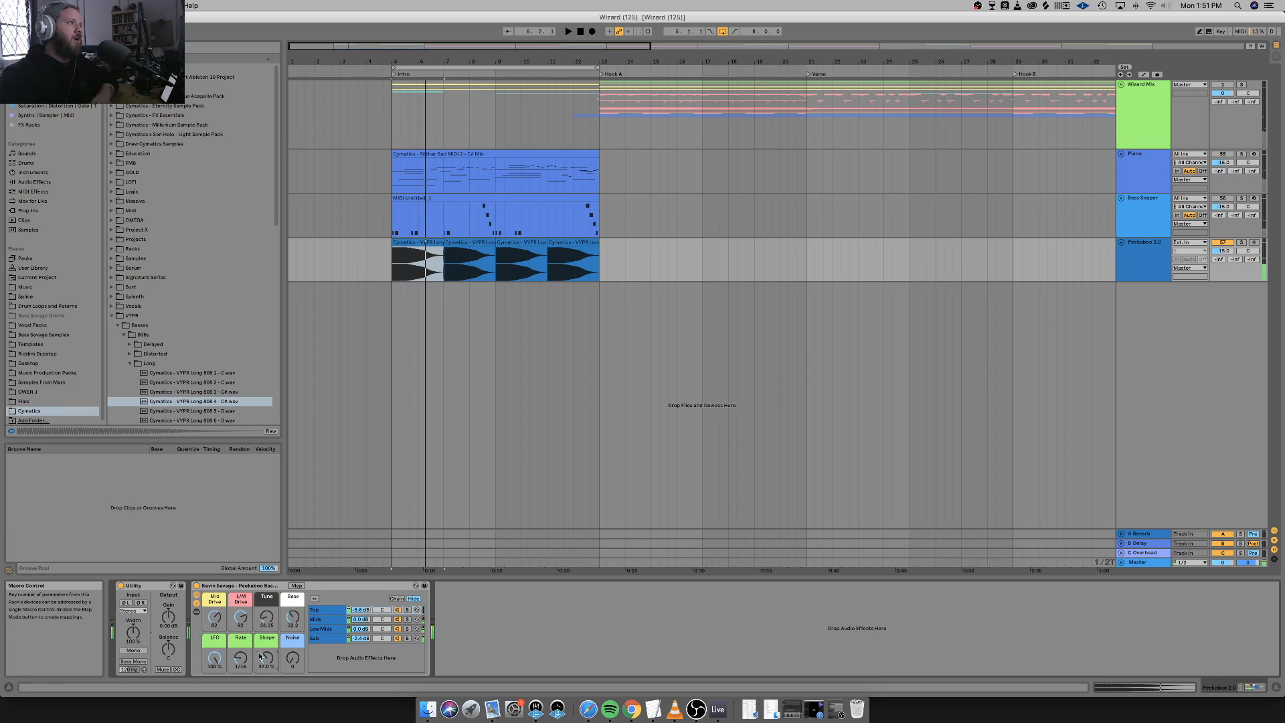
Show the Top chain's devices and expand the LFO Rack with its Auto Pan while playing the 808 clip.
{"action": "left_click", "coordinate": [196, 611]}
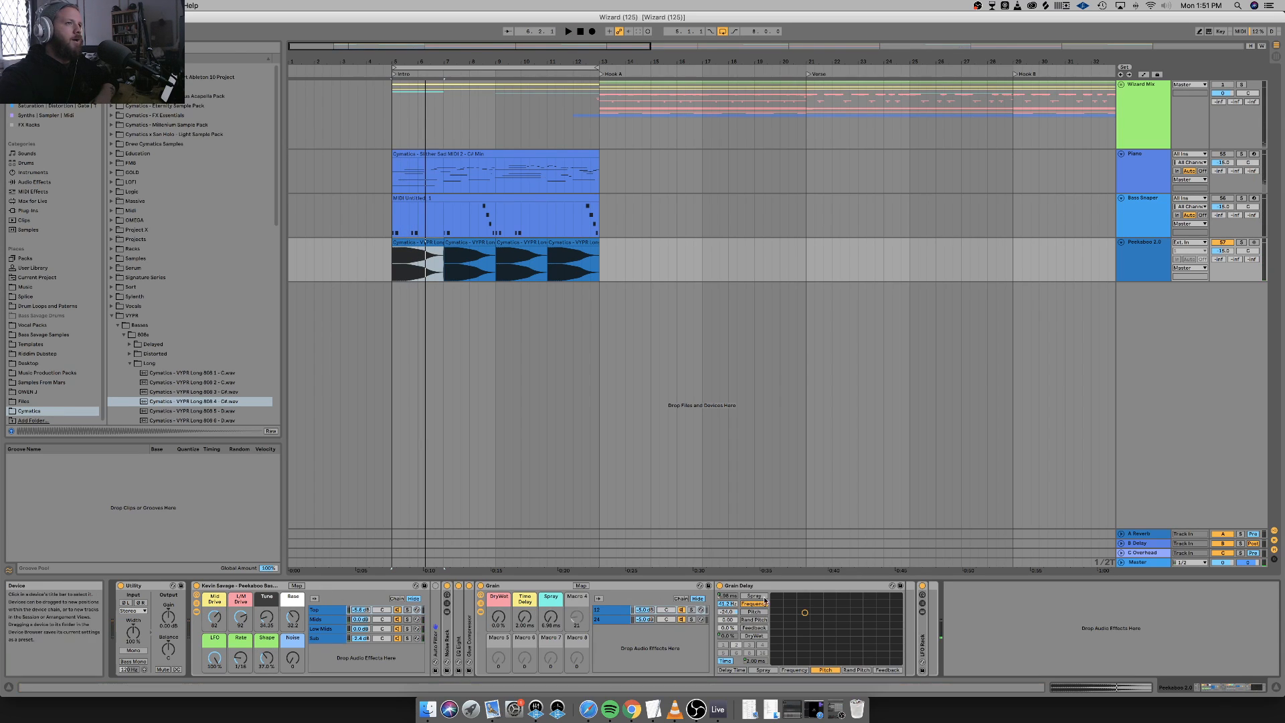
{"action": "double_click", "coordinate": [922, 642]}
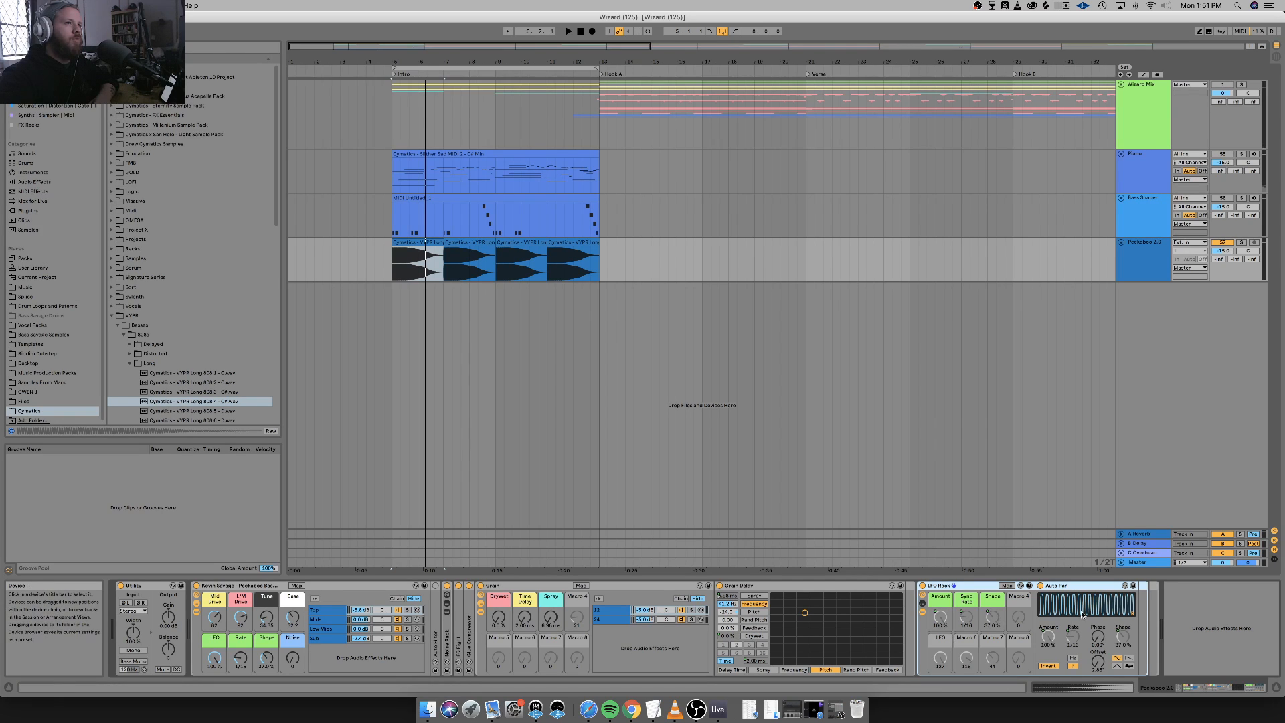
{"action": "key", "text": "space"}
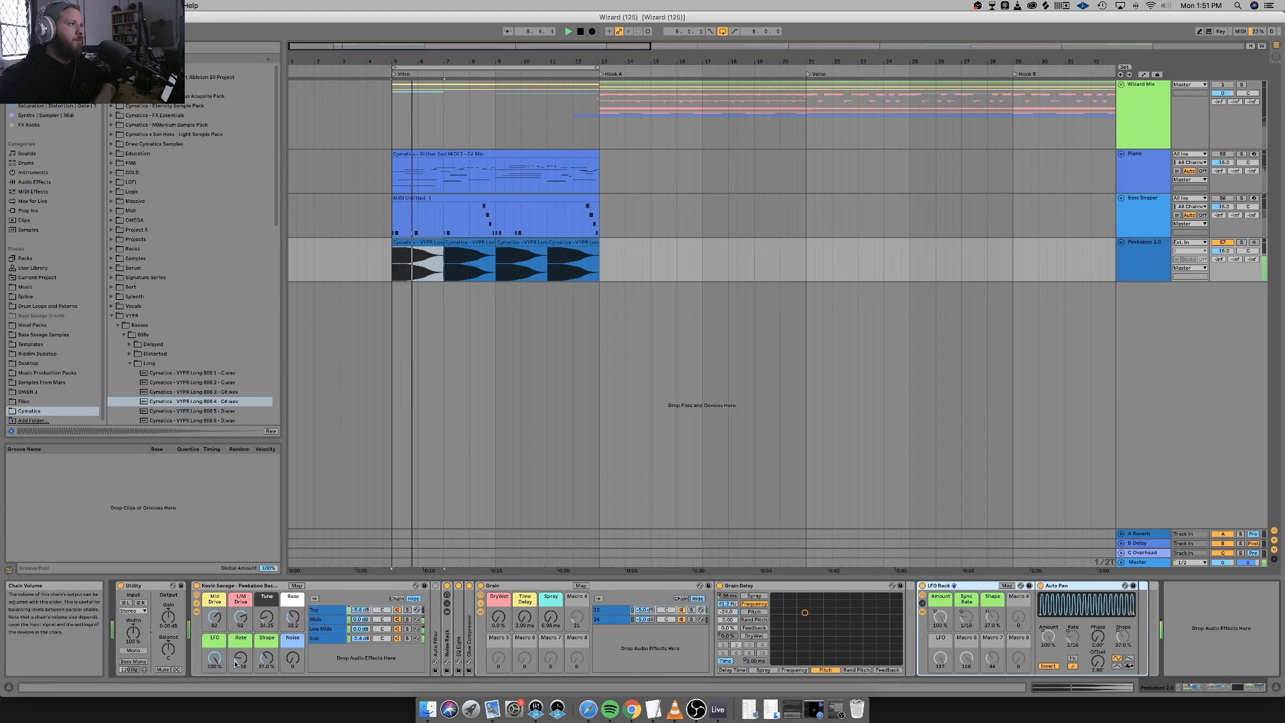
Raise the Shape macro and then lower it to 0% while replaying the 808 clip.
{"action": "left_click_drag", "start_coordinate": [267, 658], "coordinate": [267, 552]}
{"action": "key", "text": "space"}
{"action": "left_click_drag", "start_coordinate": [267, 658], "coordinate": [267, 716]}
{"action": "key", "text": "space"}
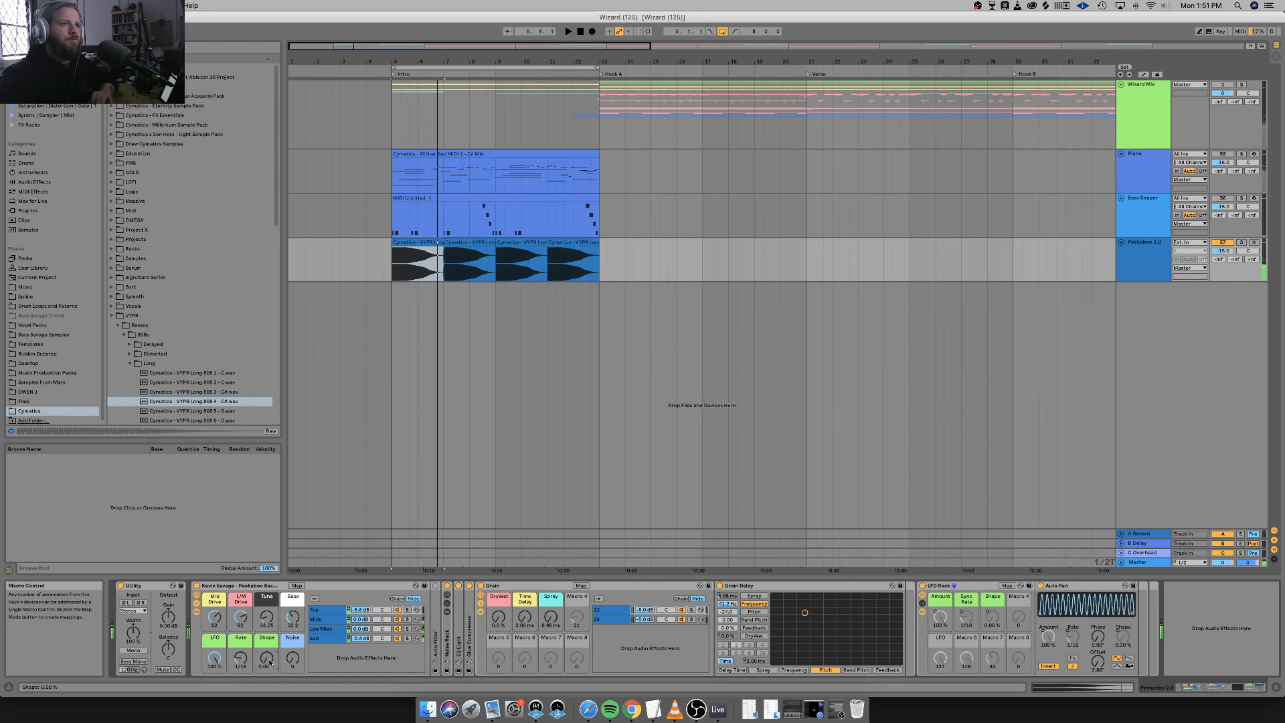
Lower the LFO macro to about 53%, compare the sound, and return it to 100% while replaying the 808 clip.
{"action": "left_click_drag", "start_coordinate": [214, 658], "coordinate": [214, 685]}
{"action": "key", "text": "space"}
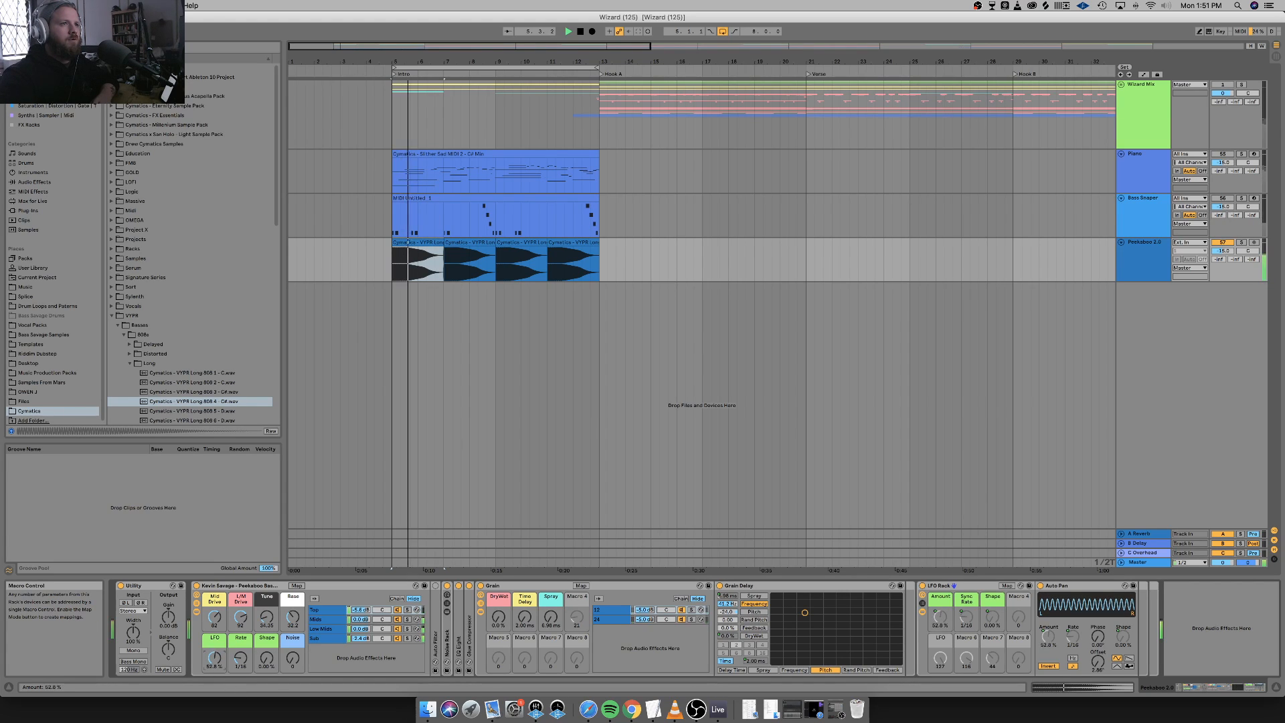
{"action": "key", "text": "space"}
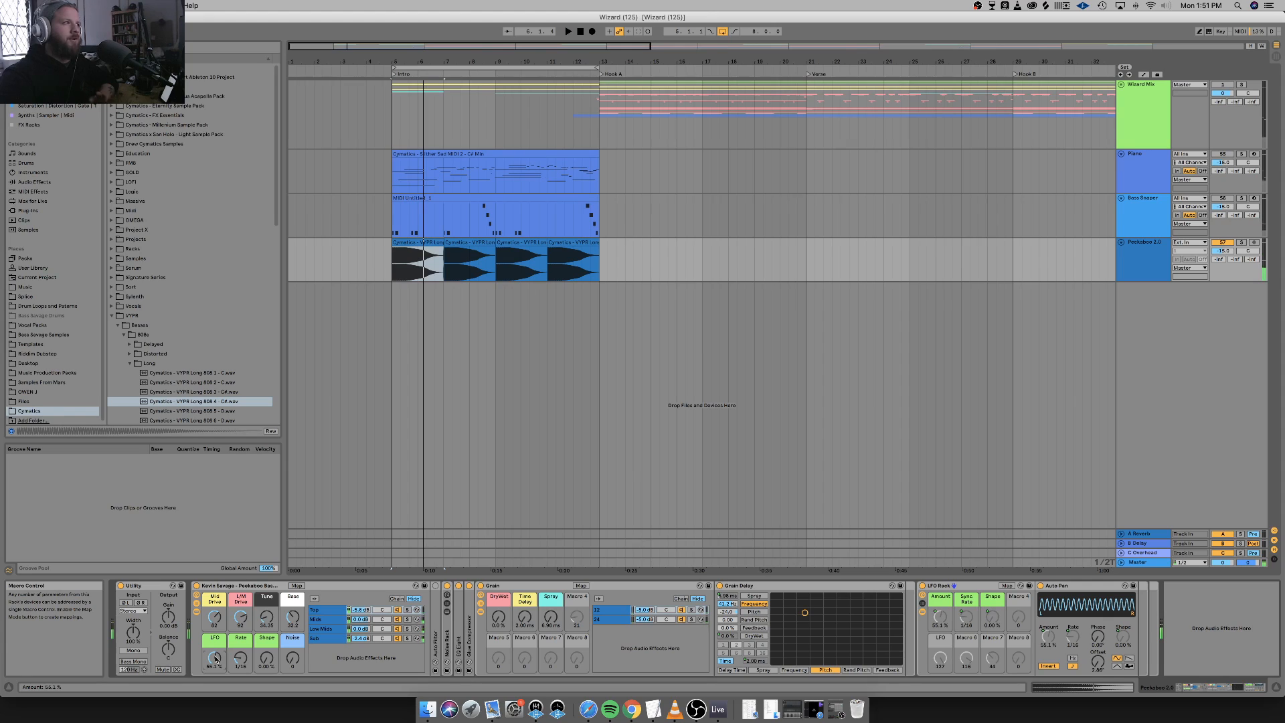
{"action": "left_click_drag", "start_coordinate": [214, 658], "coordinate": [214, 631]}
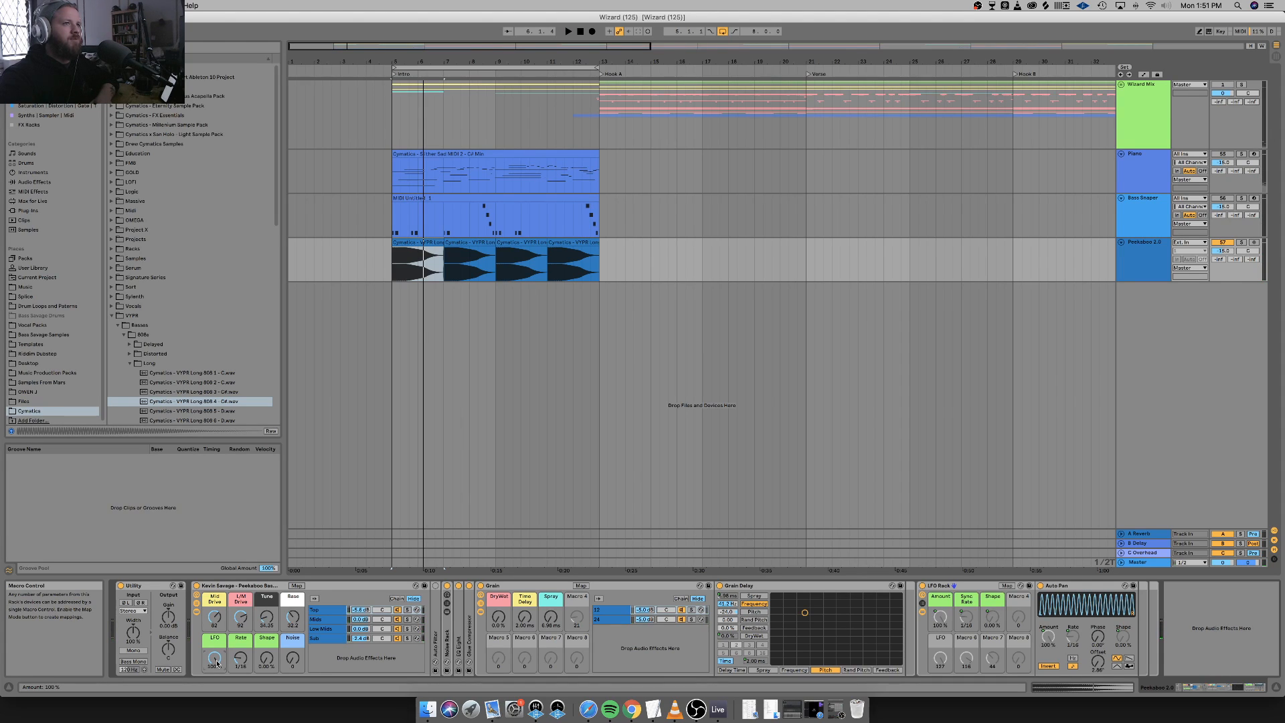
{"action": "key", "text": "space"}
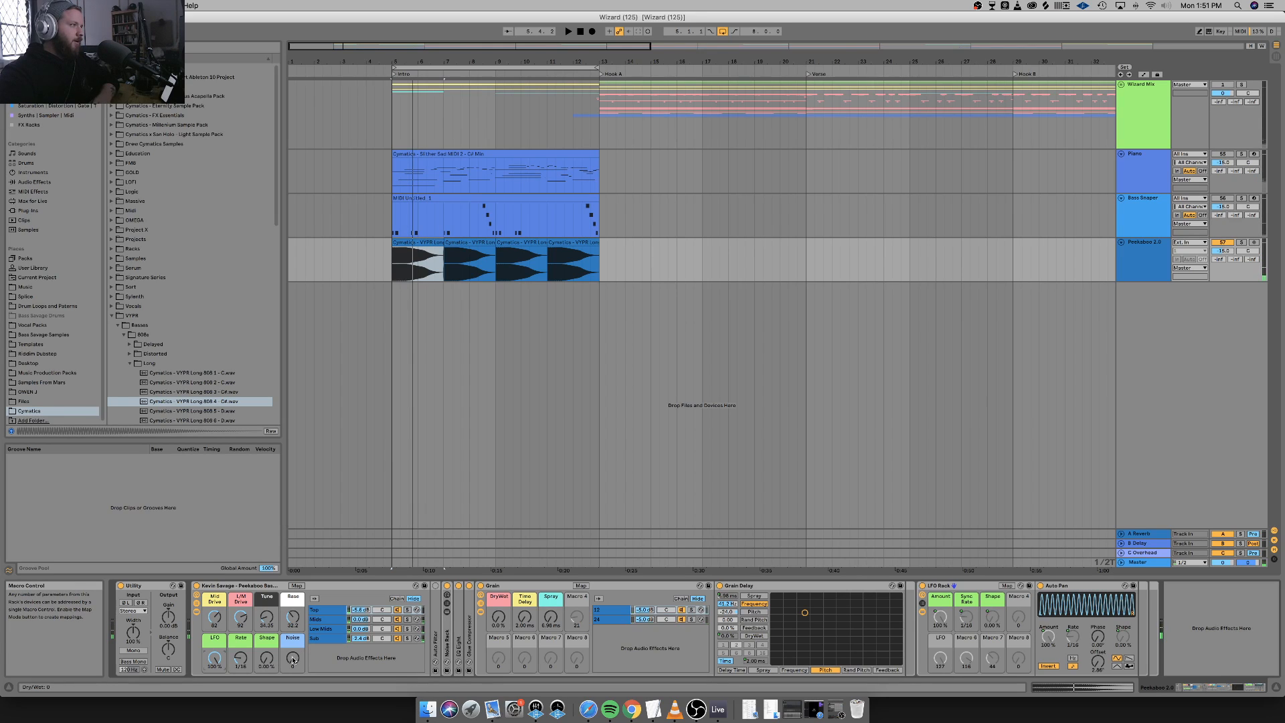
Collapse the LFO Rack and audition the Noise macro near its maximum on the 808 clip before returning it to 0.
{"action": "double_click", "coordinate": [976, 585]}
{"action": "left_click", "coordinate": [294, 657]}
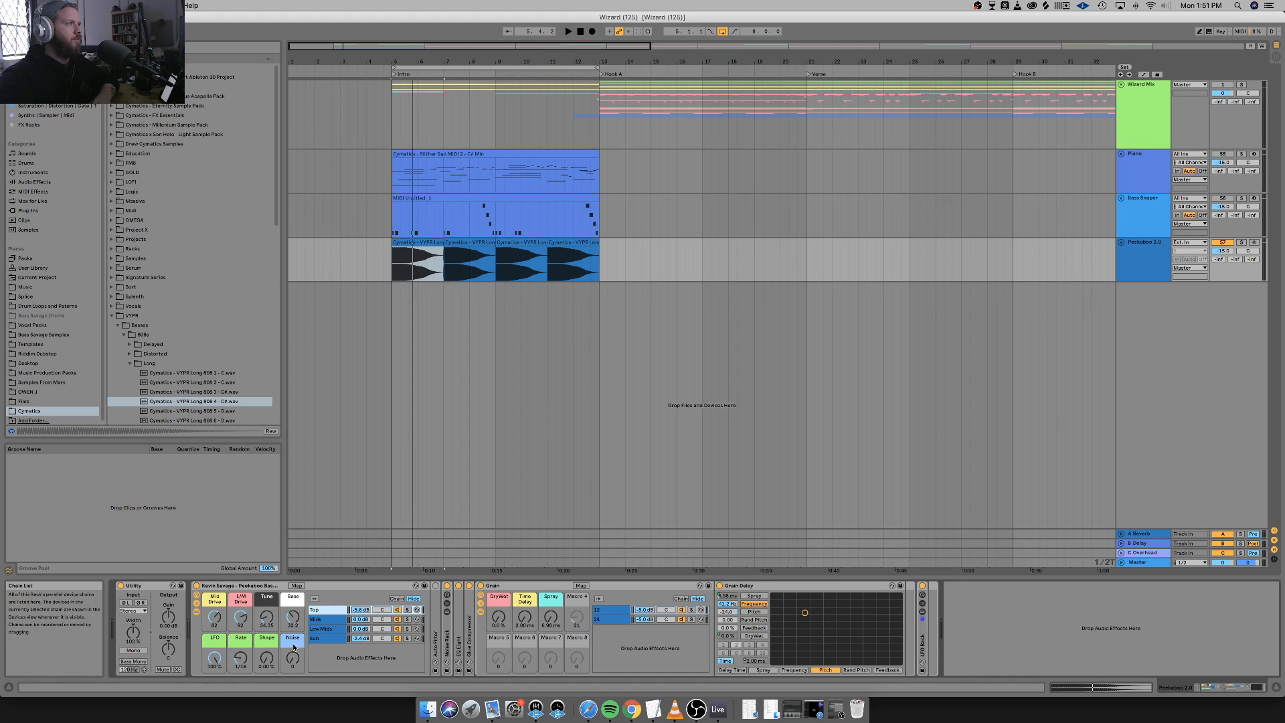
{"action": "left_click_drag", "start_coordinate": [292, 657], "coordinate": [293, 719]}
{"action": "key", "text": "space"}
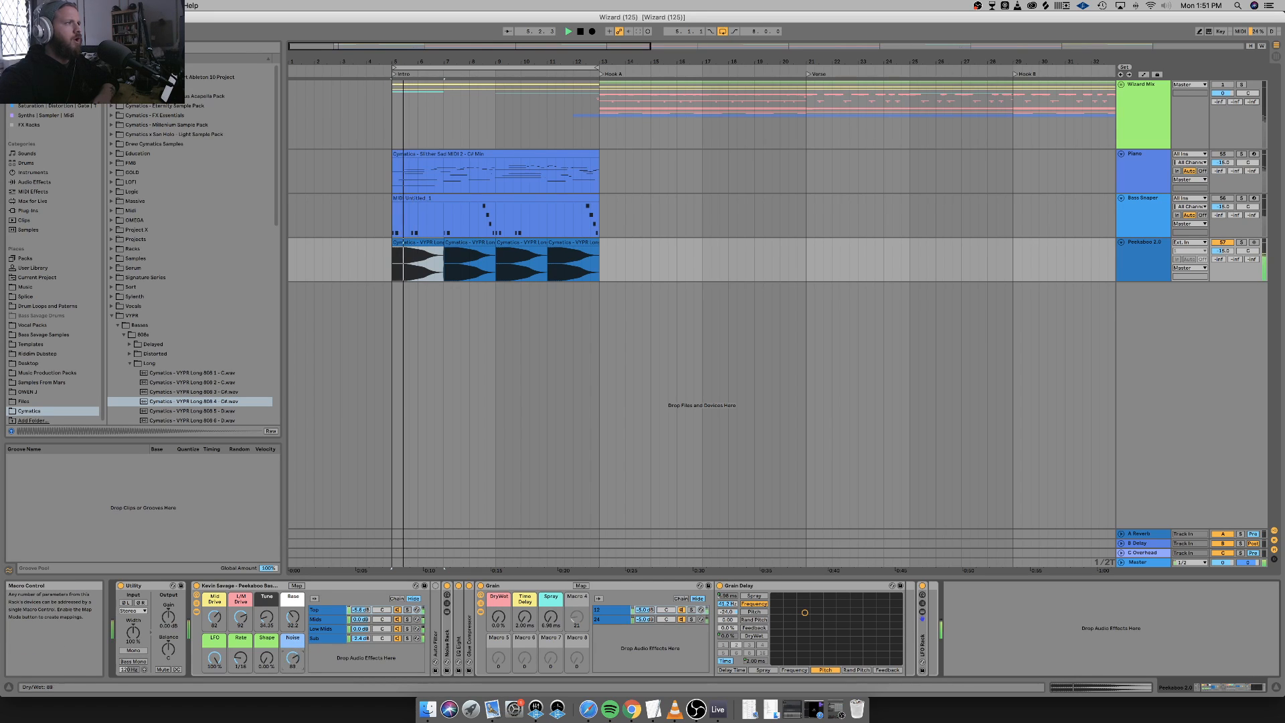
{"action": "key", "text": "space"}
Look through the bass rack's chains, return to Top, collapse Grain and expand the Noise Rack.
{"action": "left_click", "coordinate": [328, 619]}
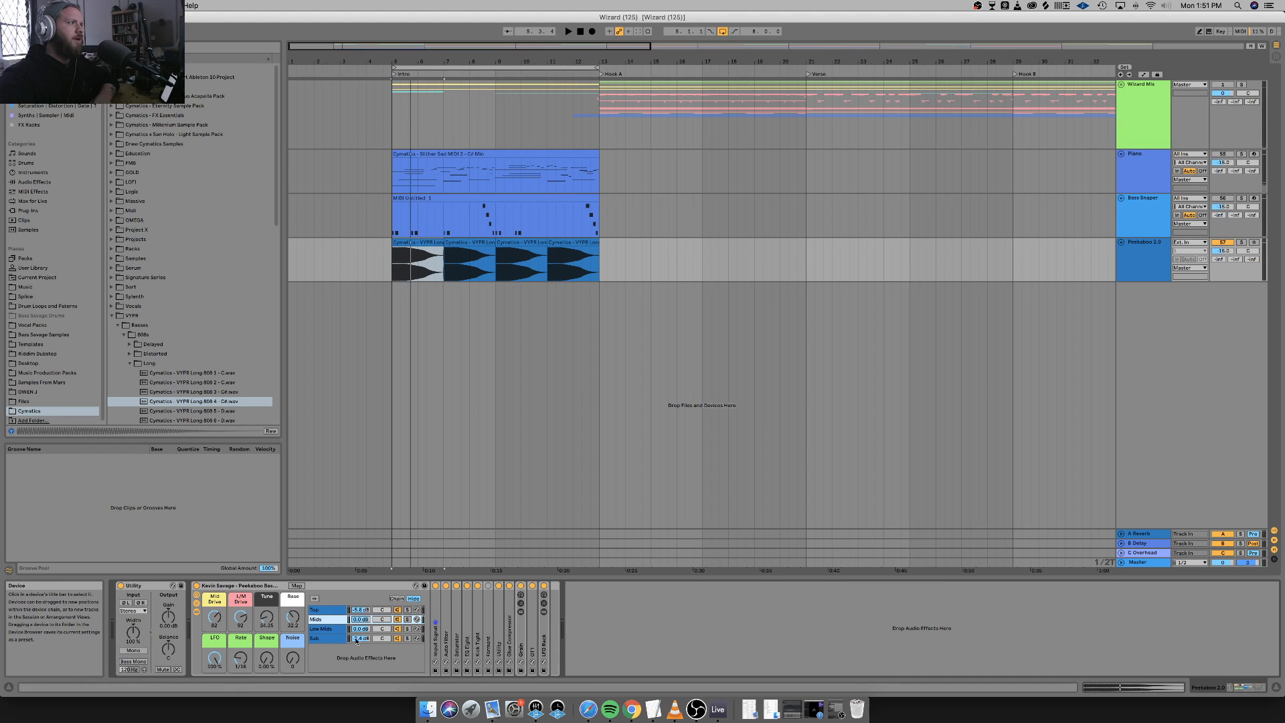
{"action": "left_click", "coordinate": [337, 635]}
{"action": "left_click", "coordinate": [322, 611]}
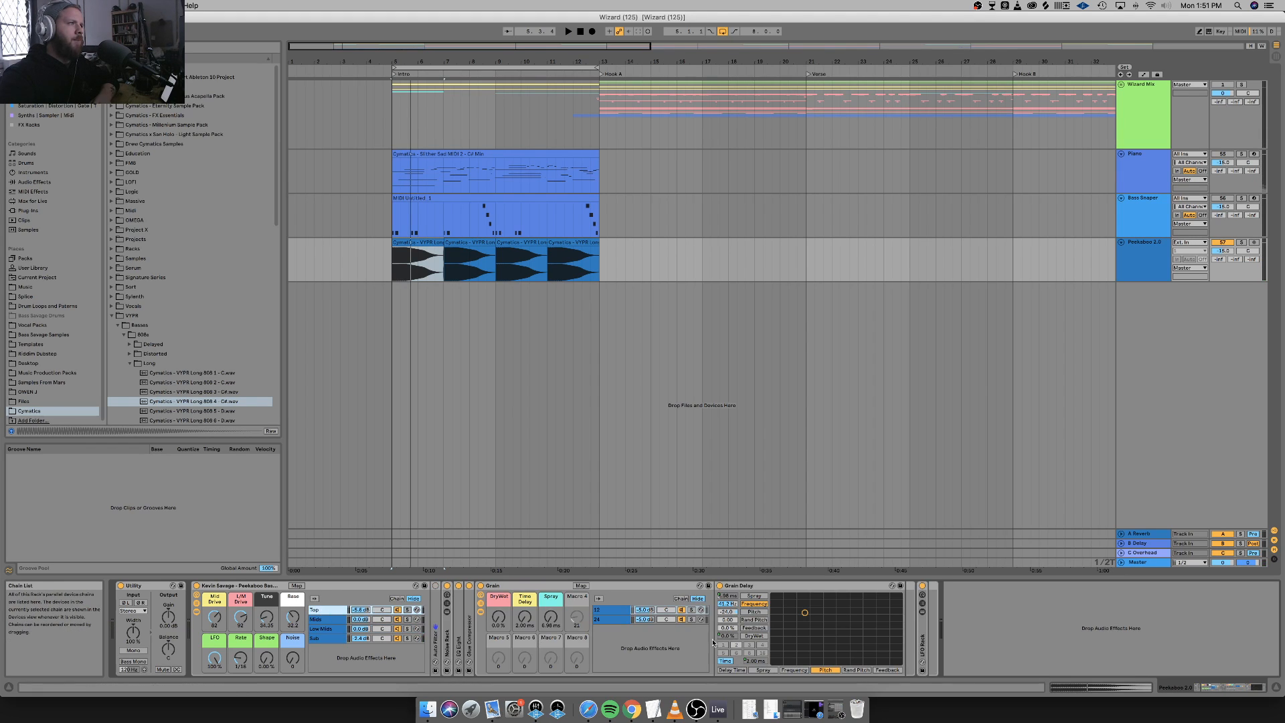
{"action": "double_click", "coordinate": [505, 585]}
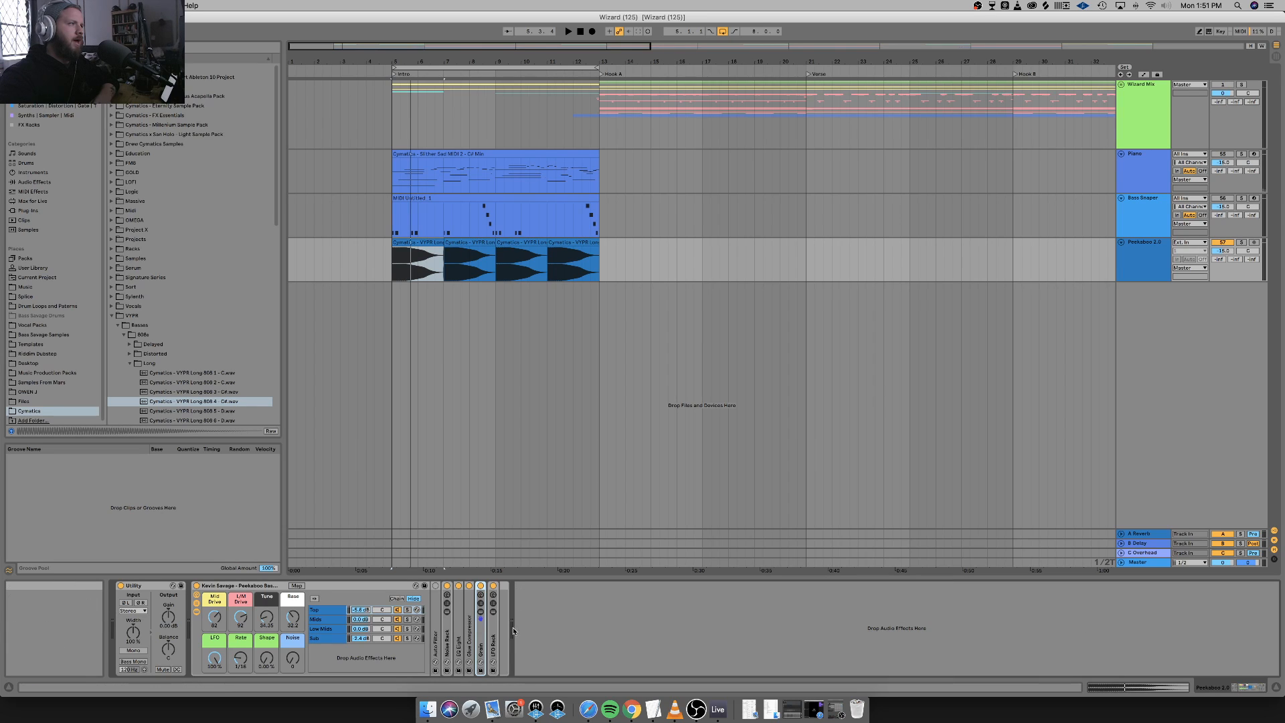
{"action": "double_click", "coordinate": [450, 645]}
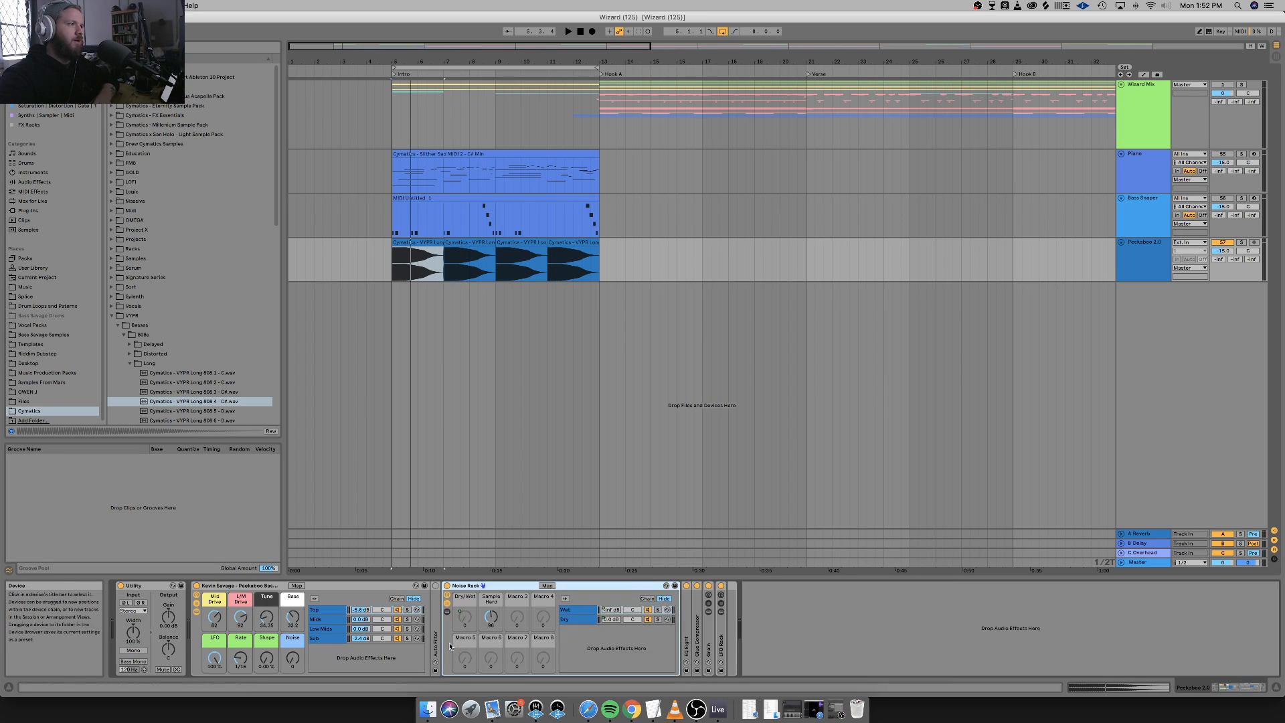
Adjust the Noise macro while playing the 808 clip and show the devices in the Noise Rack's Wet chain.
{"action": "left_click_drag", "start_coordinate": [292, 657], "coordinate": [292, 692]}
{"action": "key", "text": "space"}
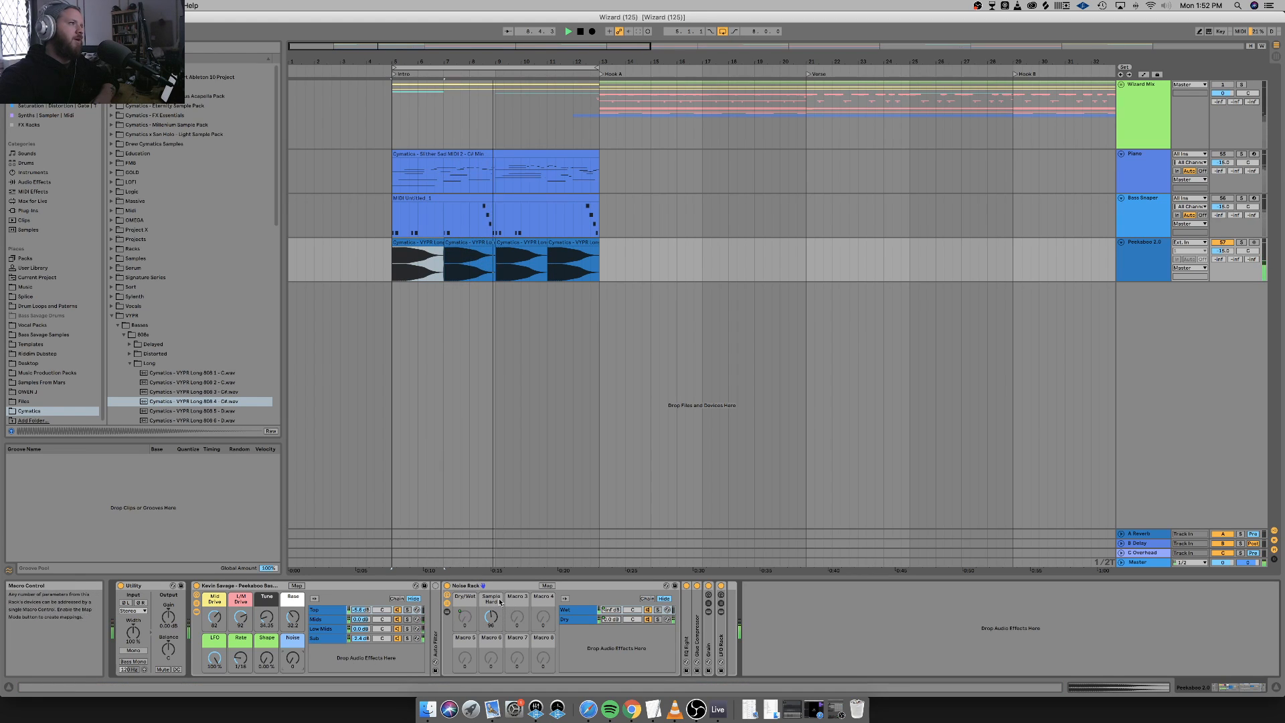
{"action": "left_click", "coordinate": [582, 610]}
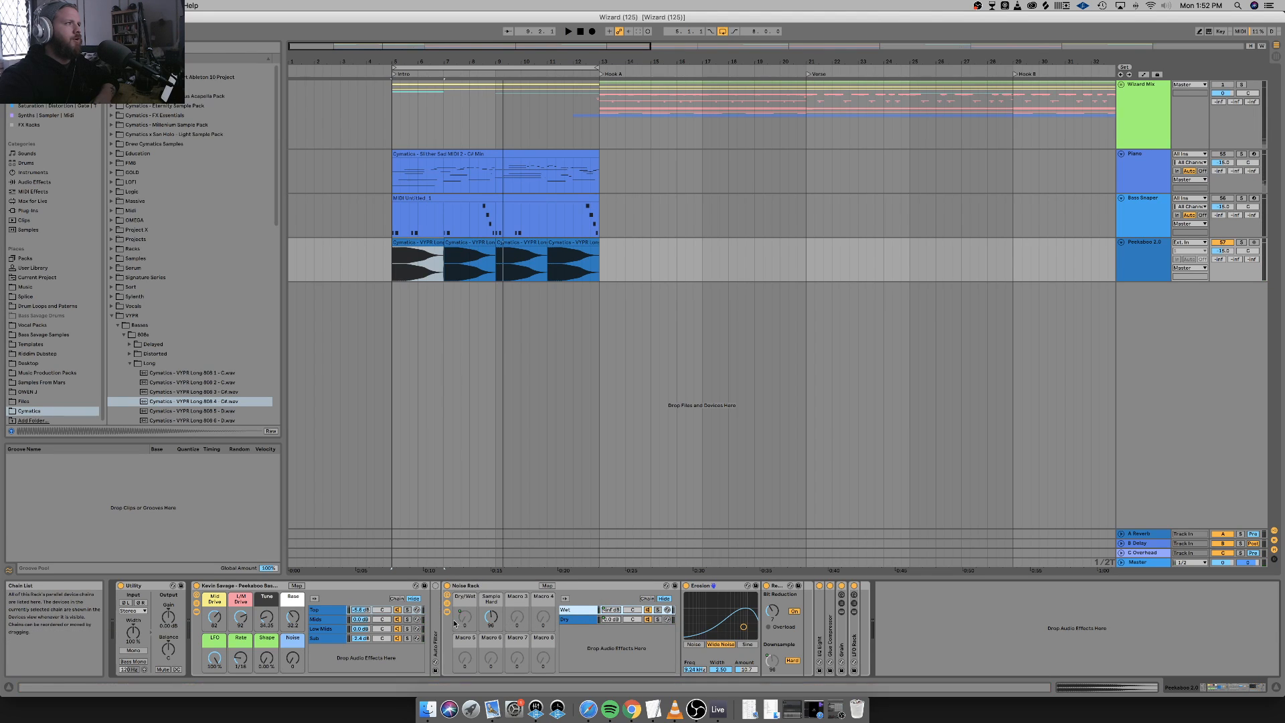
Sweep the Noise macro to 127 and back to 0, collapse Grain in the Mids chain, and view the Low Mids chain.
{"action": "left_click_drag", "start_coordinate": [293, 661], "coordinate": [292, 632]}
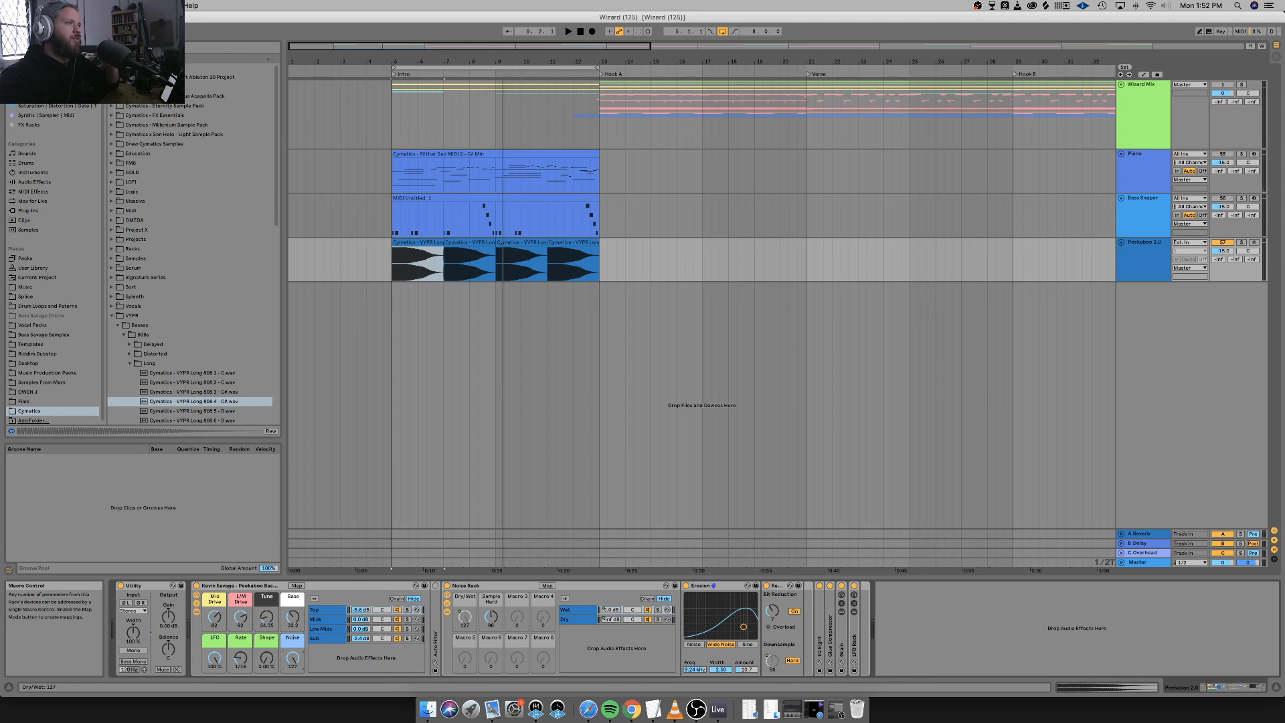
{"action": "left_click_drag", "start_coordinate": [293, 637], "coordinate": [292, 661]}
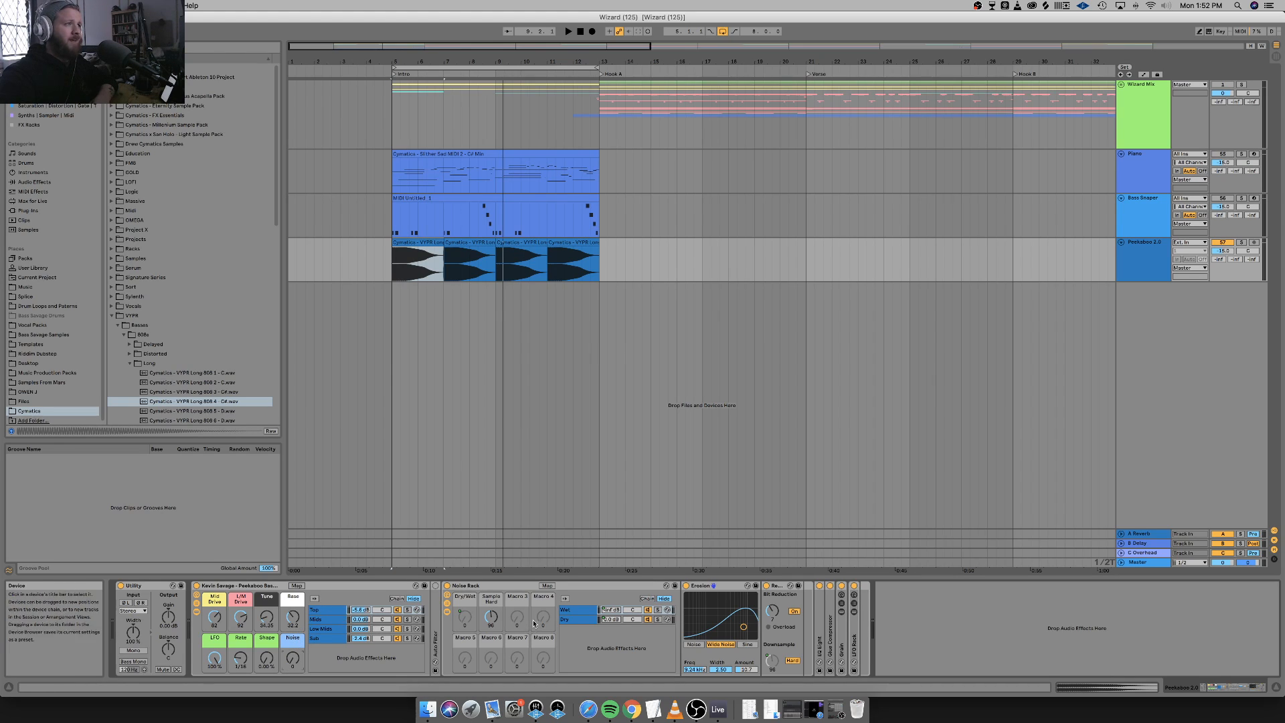
{"action": "left_click", "coordinate": [327, 620]}
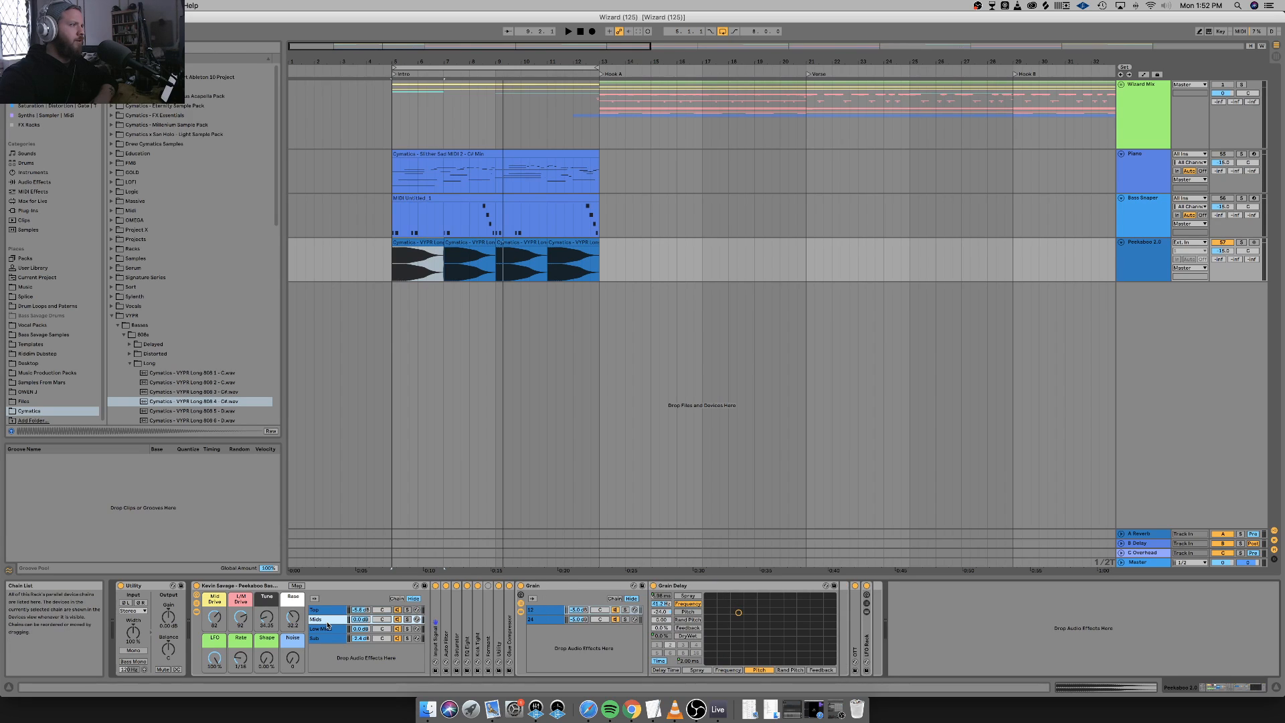
{"action": "double_click", "coordinate": [561, 586]}
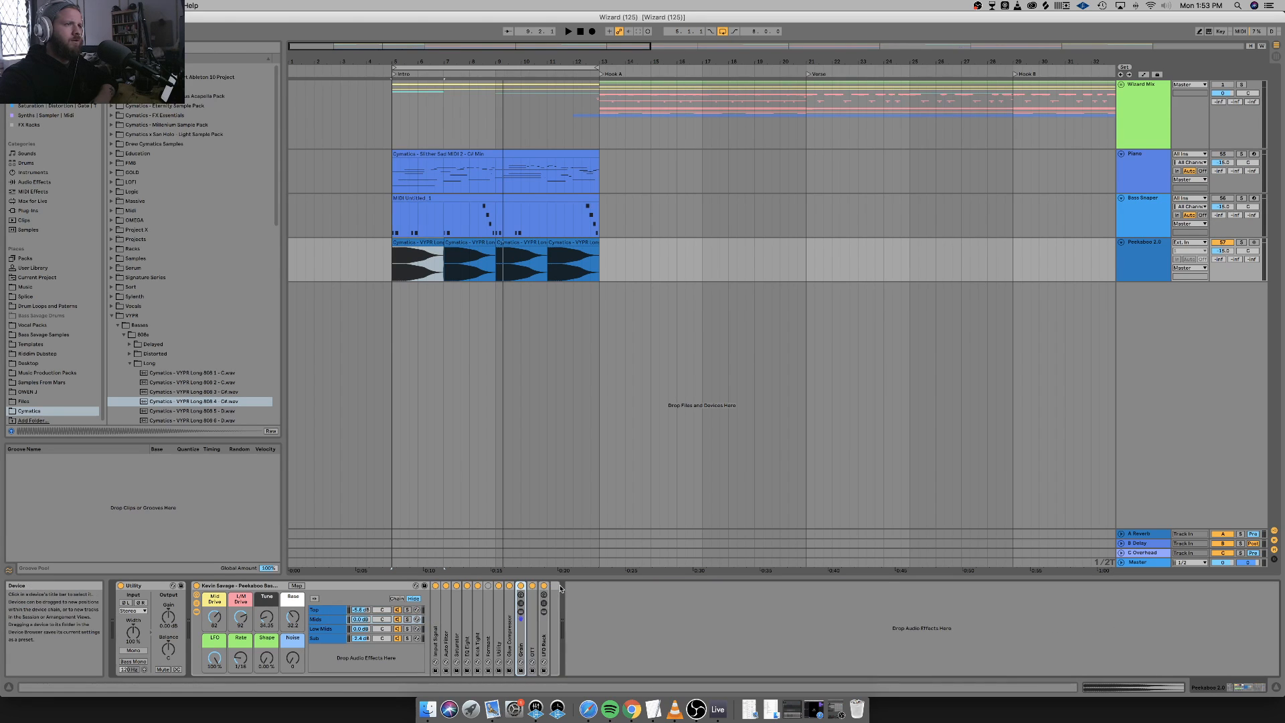
{"action": "left_click", "coordinate": [335, 630]}
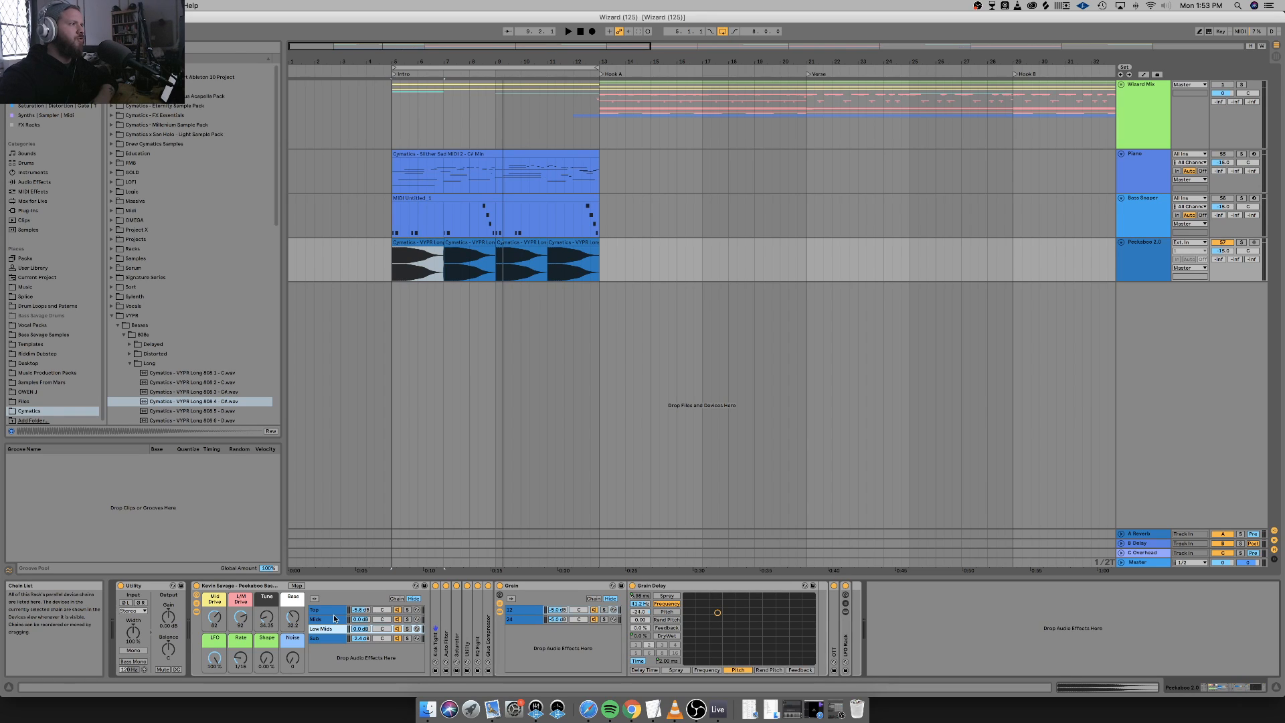
Solo the Top chain and audition the Noise macro on the 808 clip before returning it to 0.
{"action": "left_click", "coordinate": [334, 611]}
{"action": "key", "text": "space"}
{"action": "left_click", "coordinate": [406, 610]}
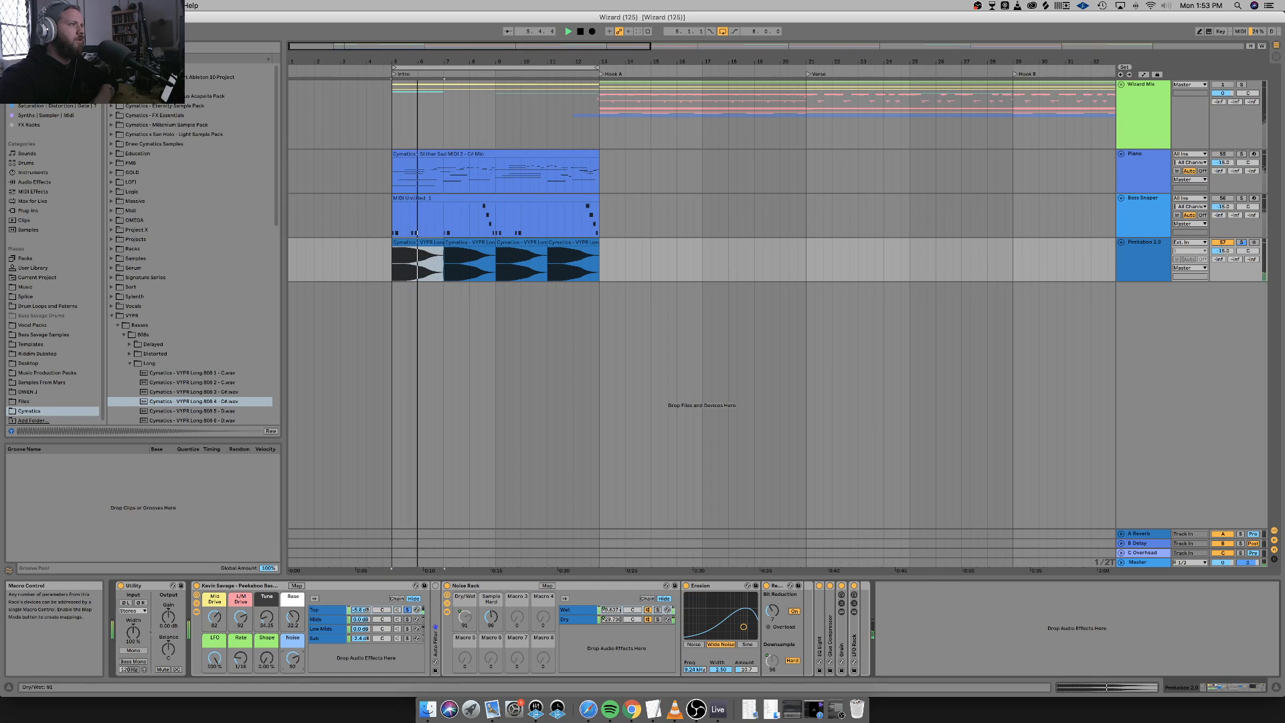
{"action": "key", "text": "space"}
{"action": "left_click_drag", "start_coordinate": [296, 659], "coordinate": [296, 654]}
{"action": "key", "text": "space"}
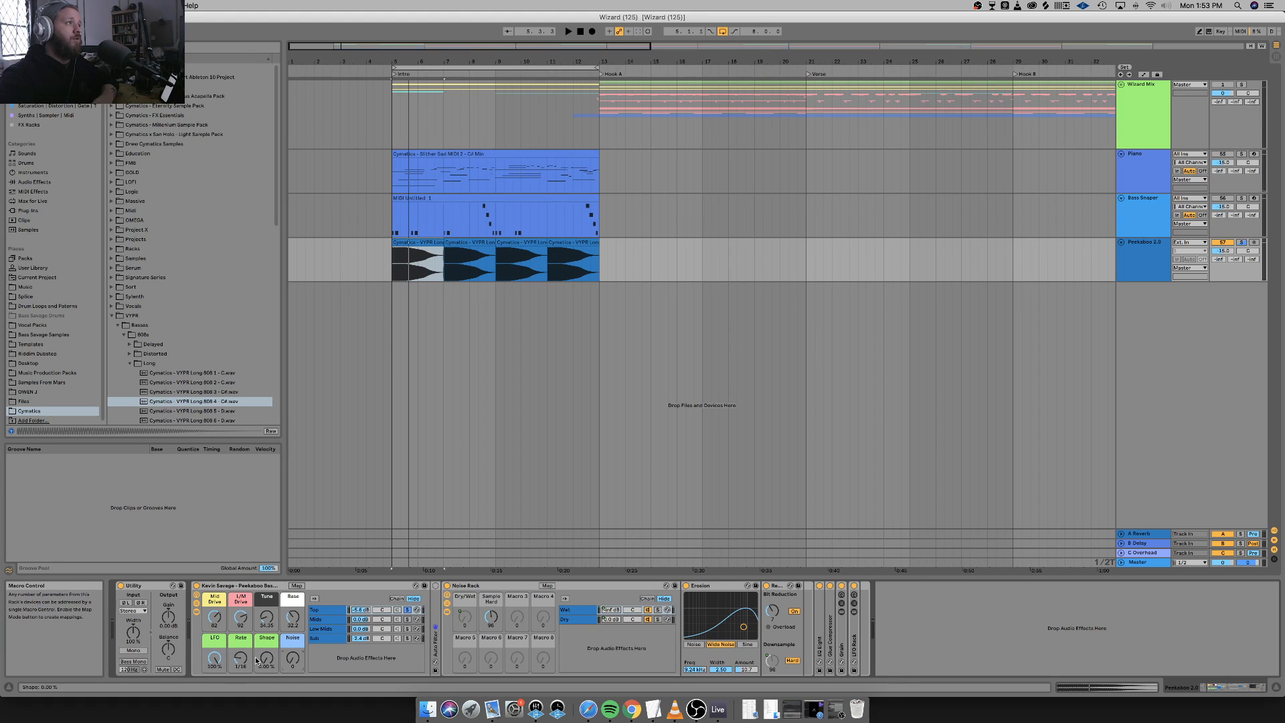
Expand the Auto Filter, Noise Rack and EQ Eight in the Top chain.
{"action": "double_click", "coordinate": [469, 585]}
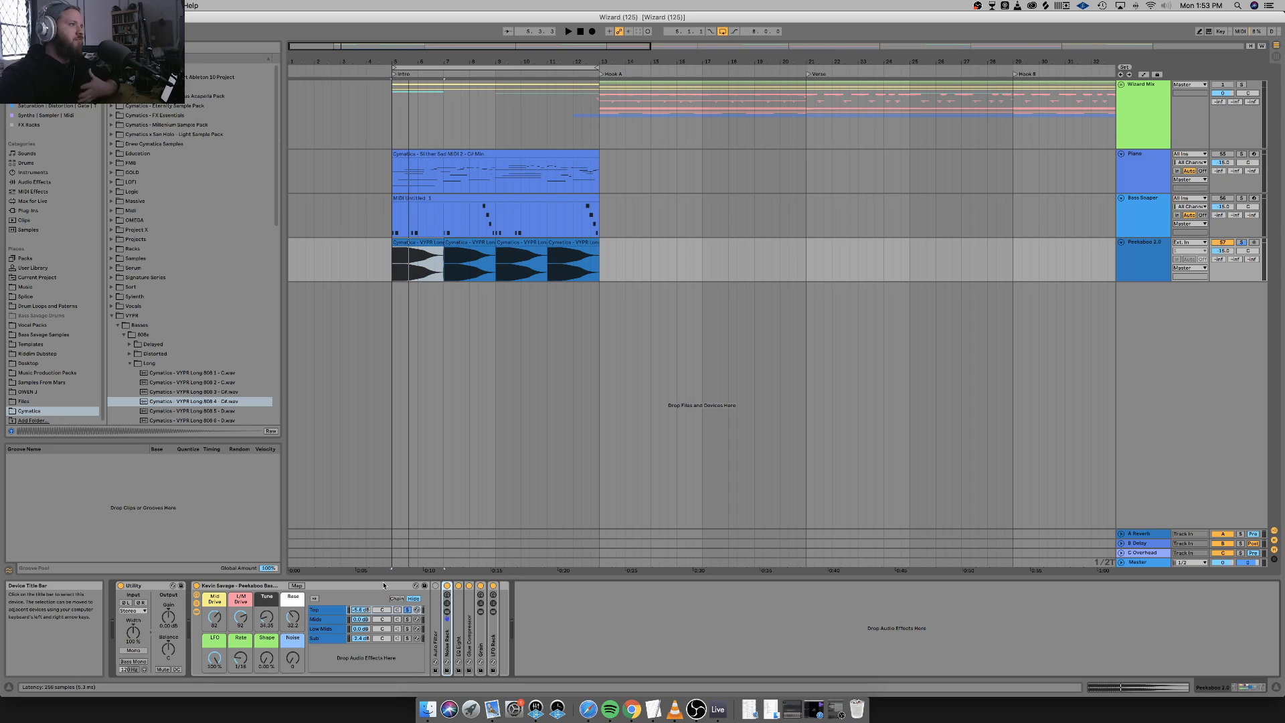
{"action": "double_click", "coordinate": [437, 632]}
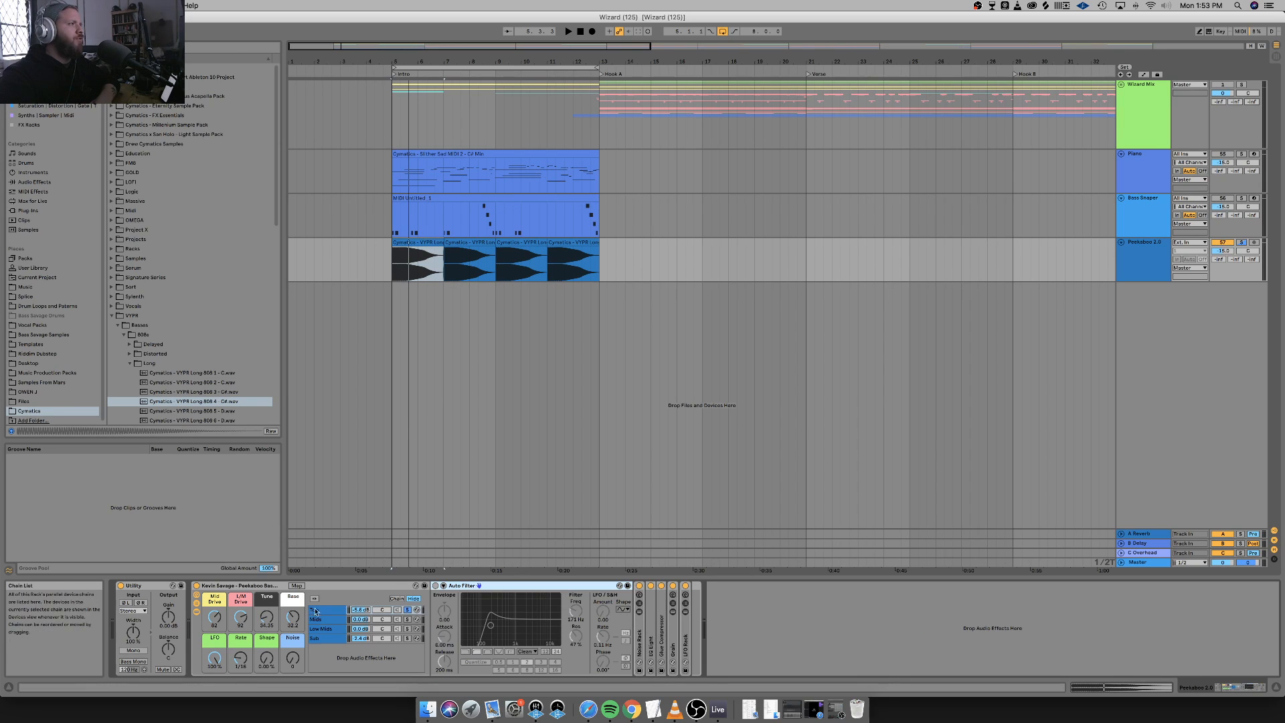
{"action": "left_click", "coordinate": [313, 611]}
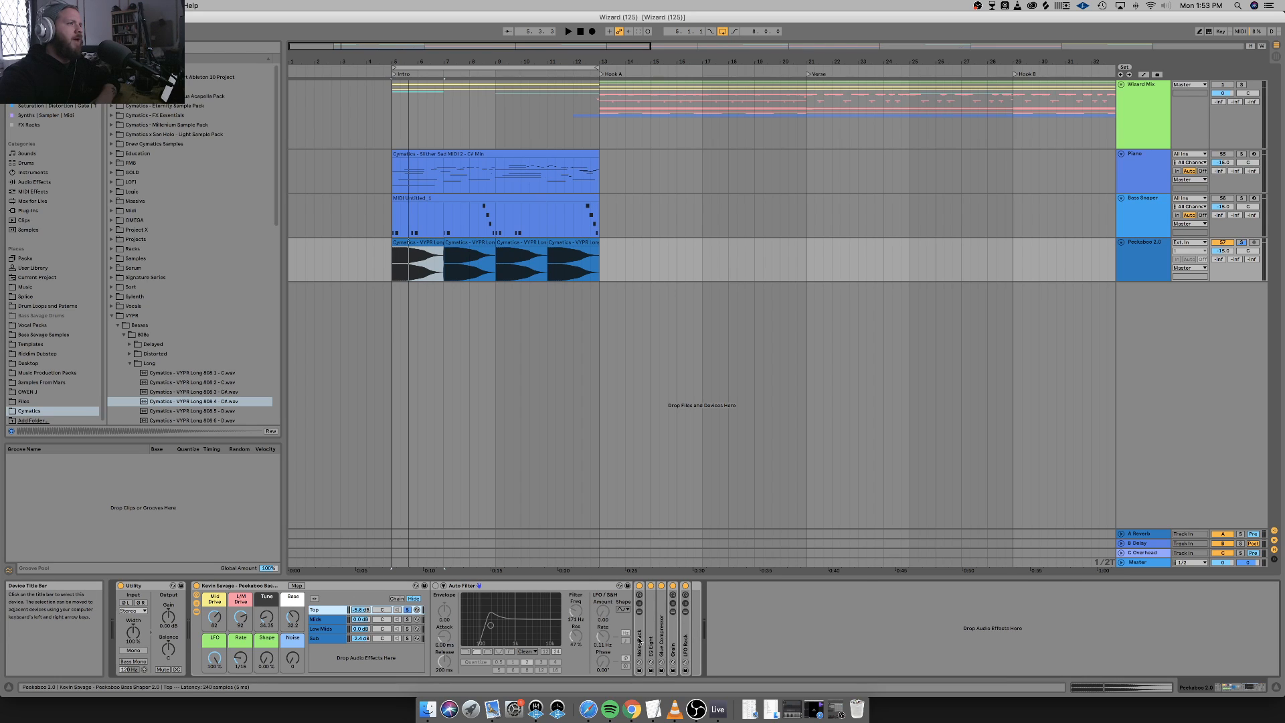
{"action": "double_click", "coordinate": [639, 641]}
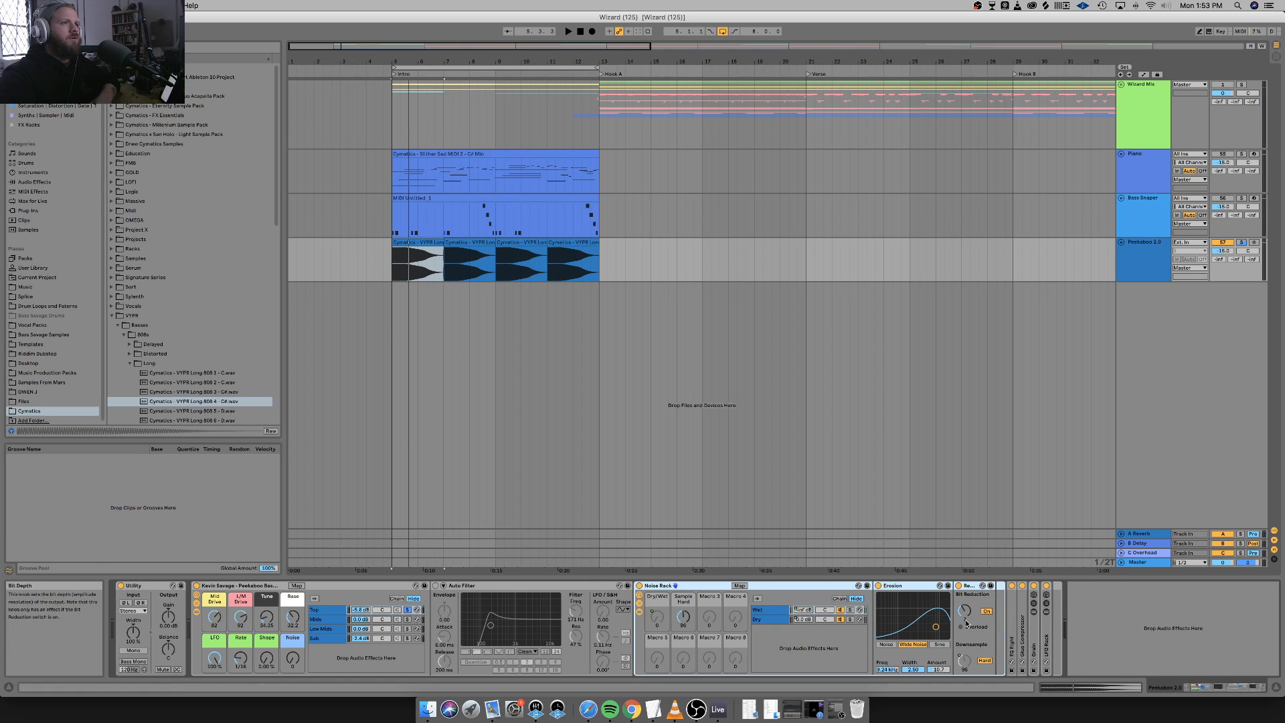
{"action": "double_click", "coordinate": [1013, 621]}
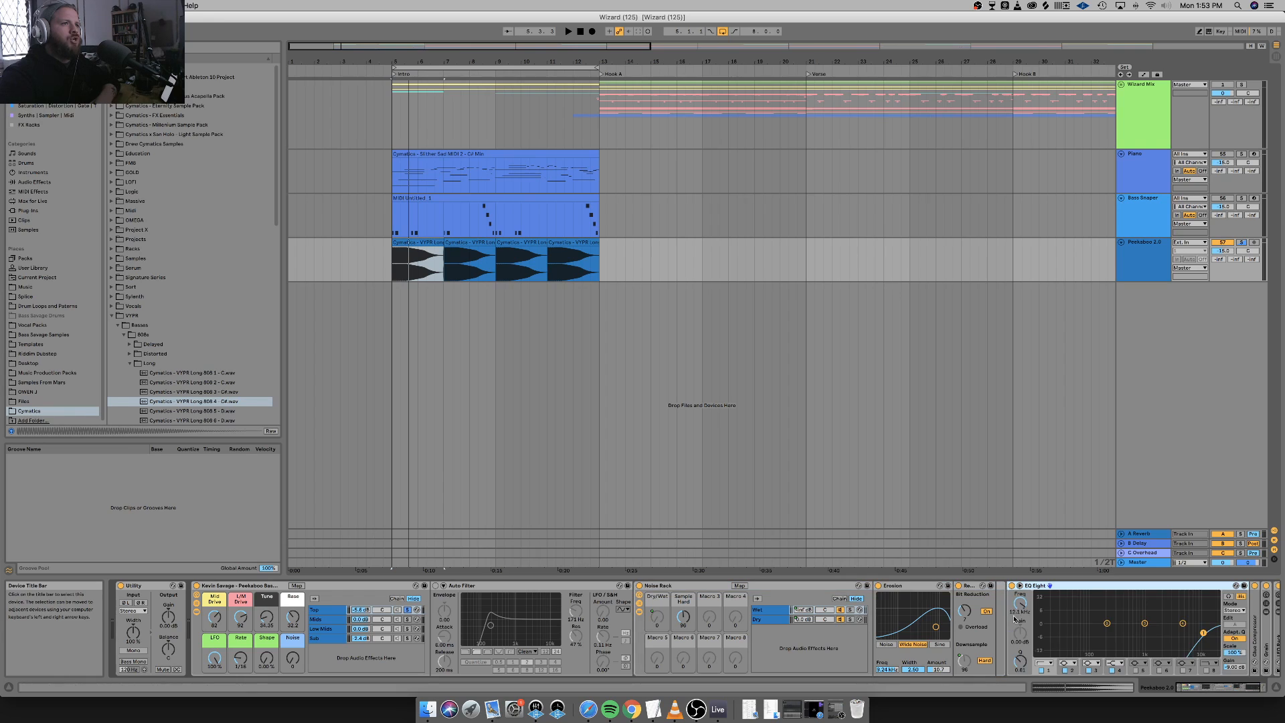
Expand the Top chain's Glue Compressor and Grain rack and look over its full device chain.
{"action": "scroll", "coordinate": [1112, 622], "scroll_direction": "right", "scroll_amount": 3}
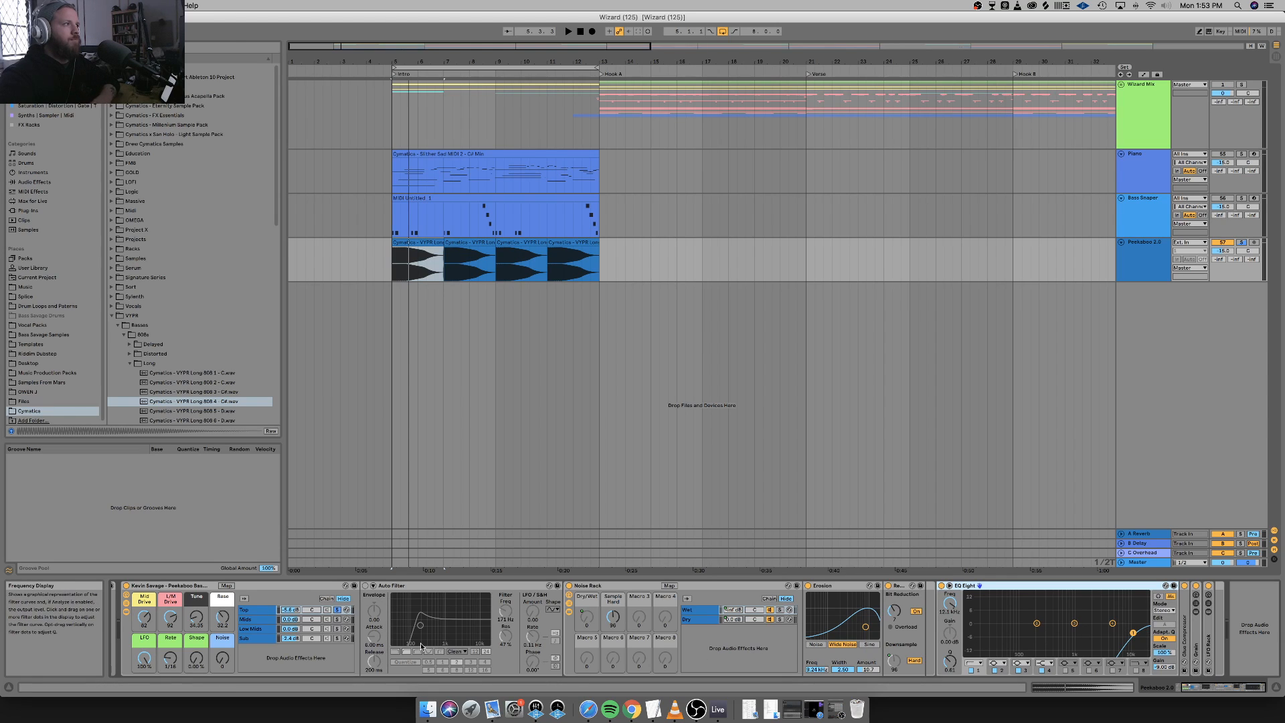
{"action": "left_click", "coordinate": [1185, 645]}
{"action": "double_click", "coordinate": [1185, 645]}
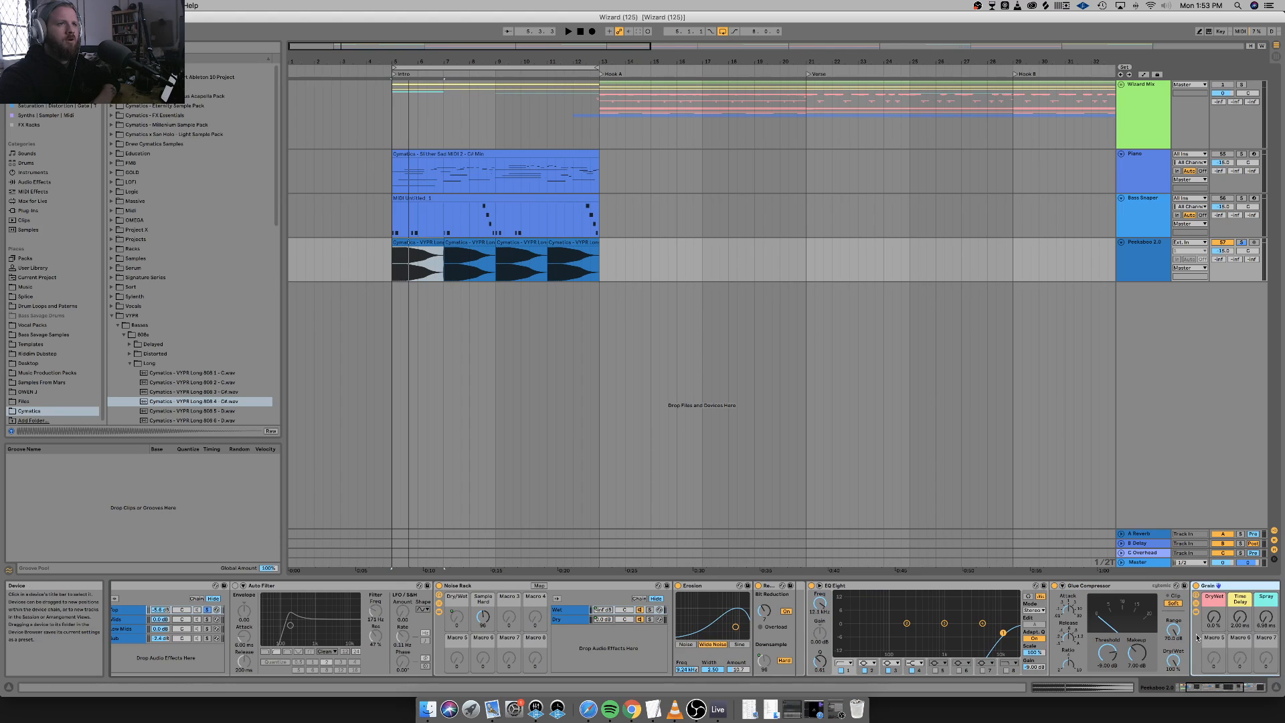
{"action": "scroll", "coordinate": [1197, 637], "scroll_direction": "right", "scroll_amount": 6}
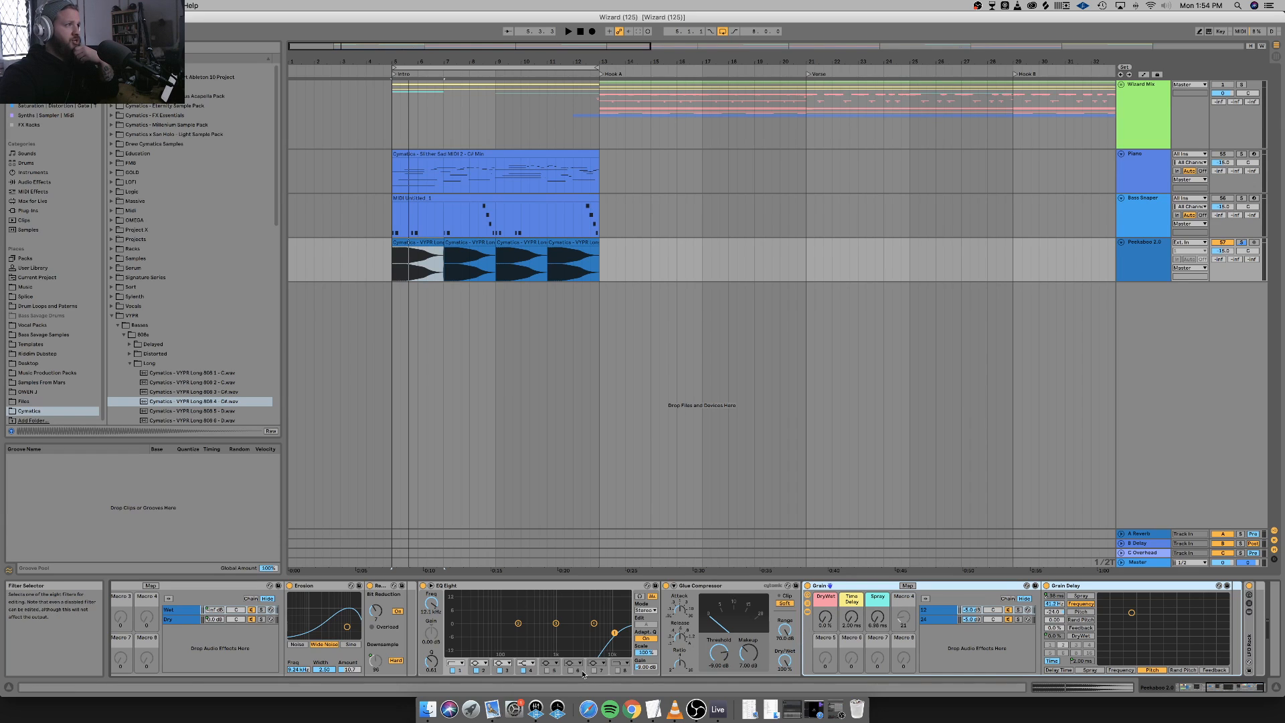
{"action": "scroll", "coordinate": [335, 635], "scroll_direction": "left", "scroll_amount": 5}
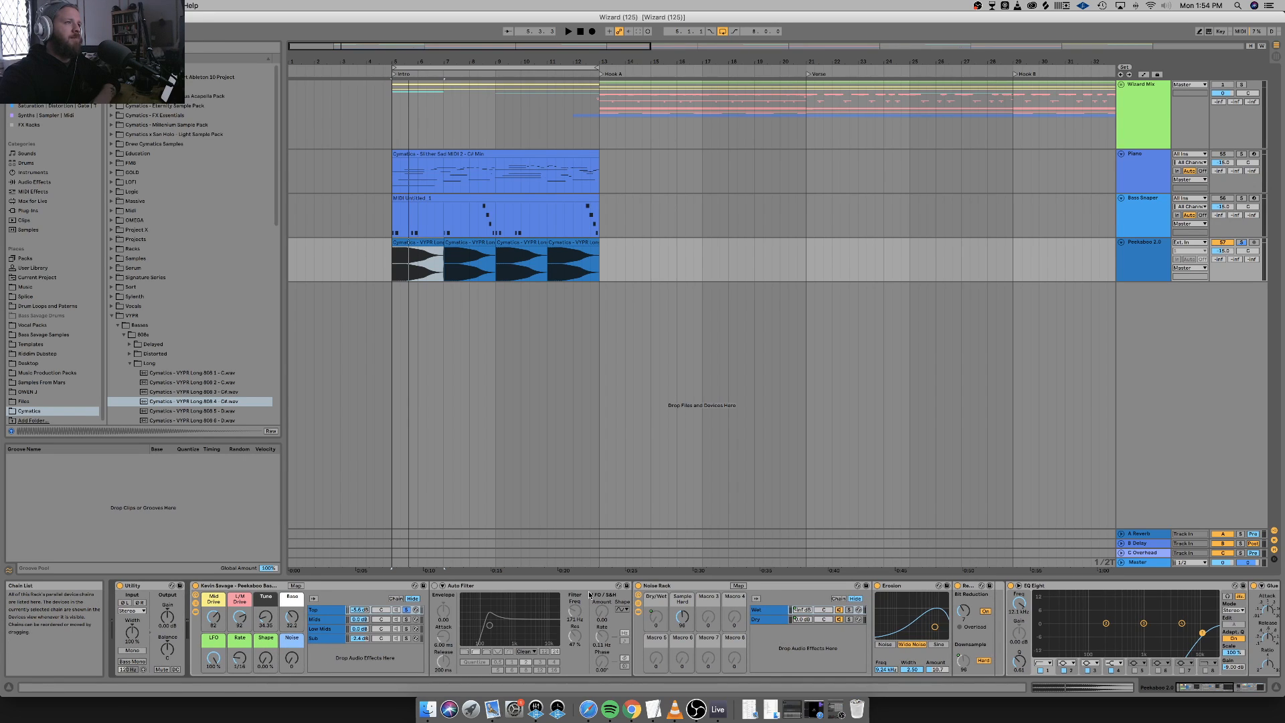
Collapse the Noise Rack, EQ Eight and Glue Compressor, keeping Grain expanded in the Top chain.
{"action": "double_click", "coordinate": [668, 586]}
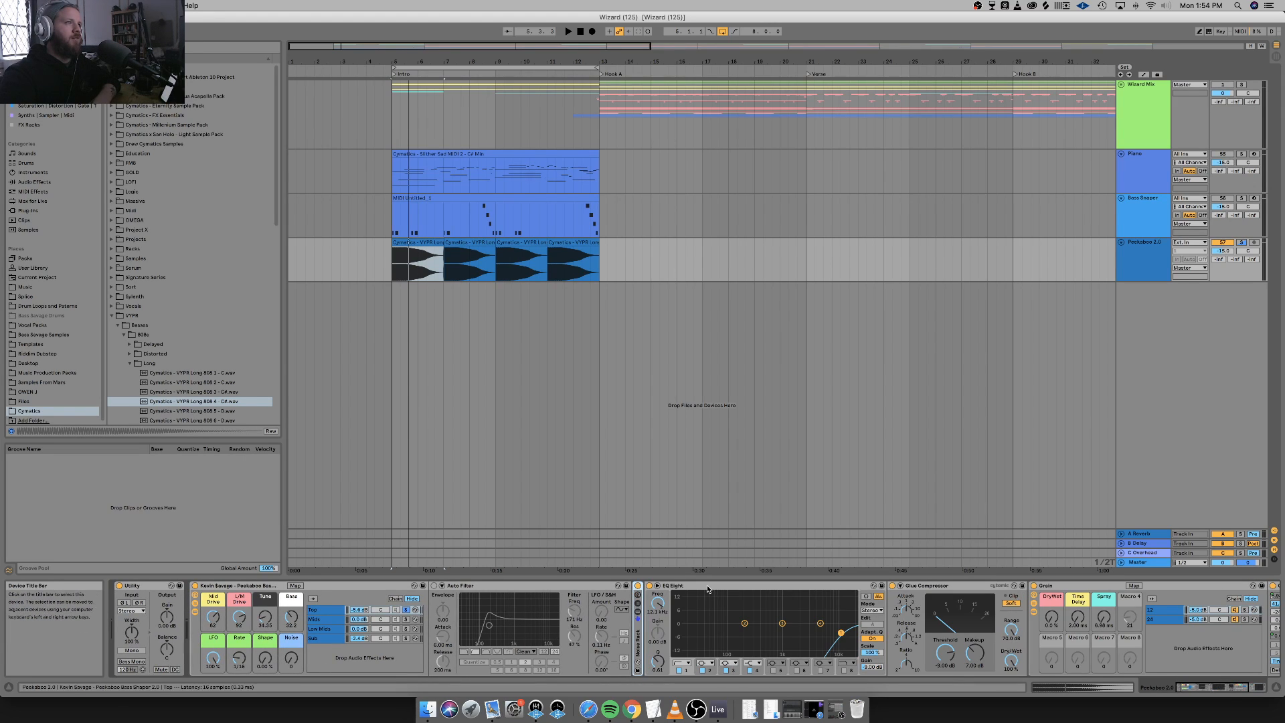
{"action": "double_click", "coordinate": [668, 587]}
{"action": "double_click", "coordinate": [708, 587]}
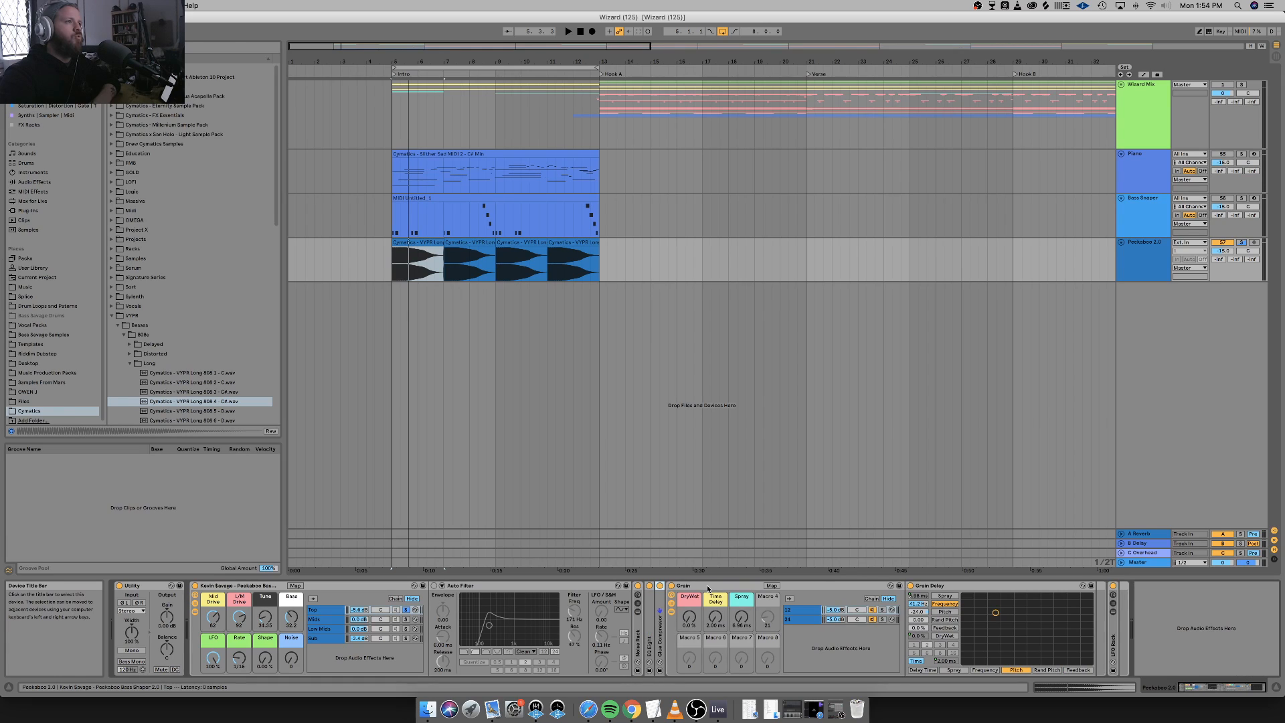
{"action": "left_click", "coordinate": [320, 612]}
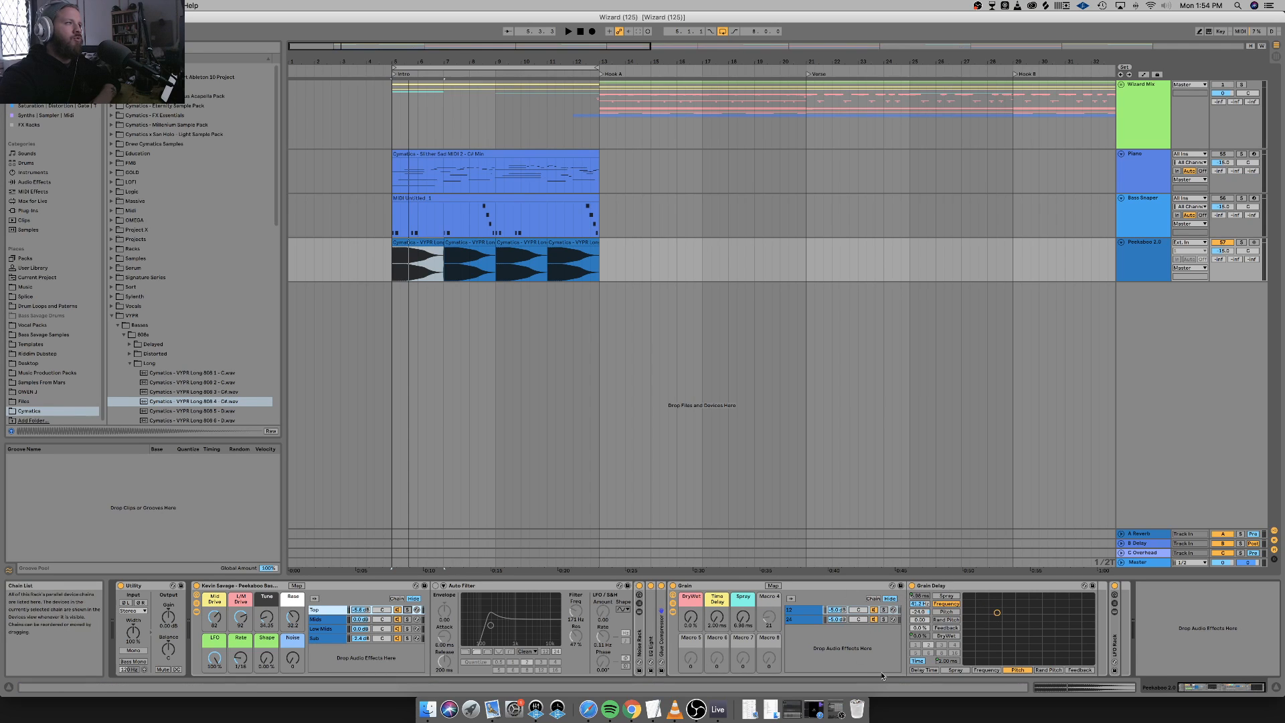
Raise the Top chain's Grain DryWet macro to about 75% and Time Delay to about 77 ms while replaying the 808 clip.
{"action": "key", "text": "space"}
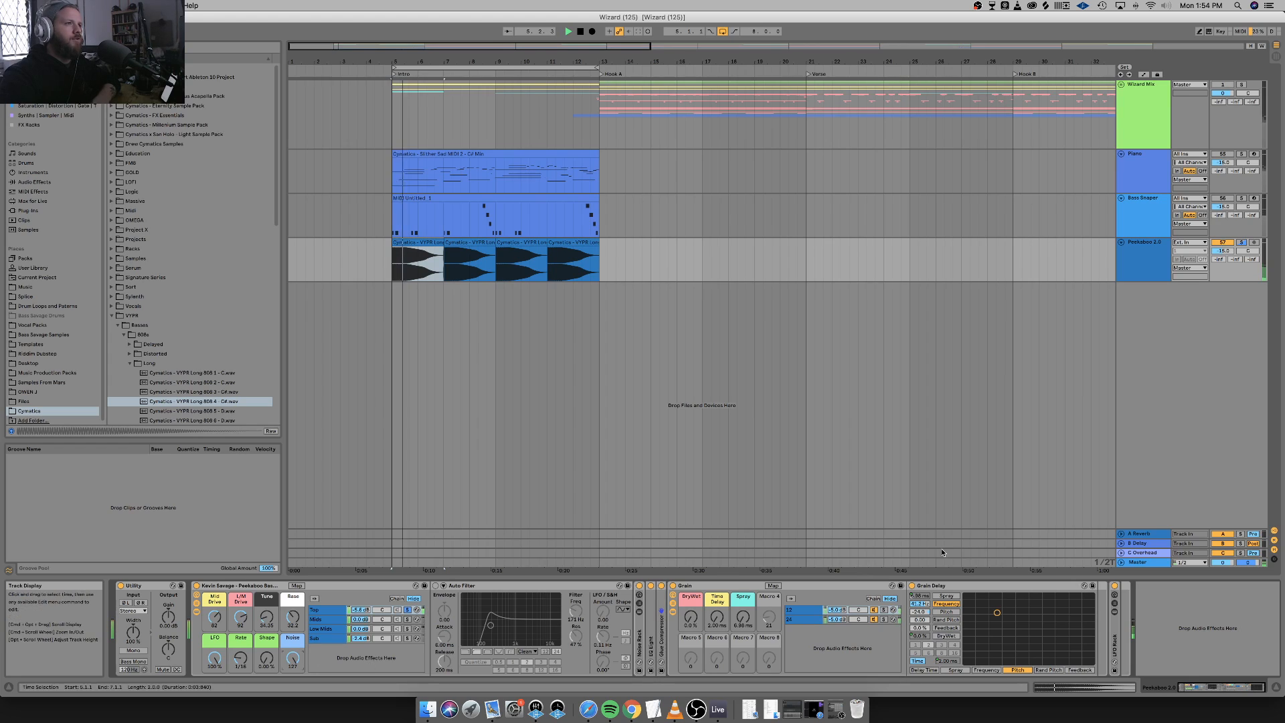
{"action": "left_click_drag", "start_coordinate": [690, 617], "coordinate": [690, 571]}
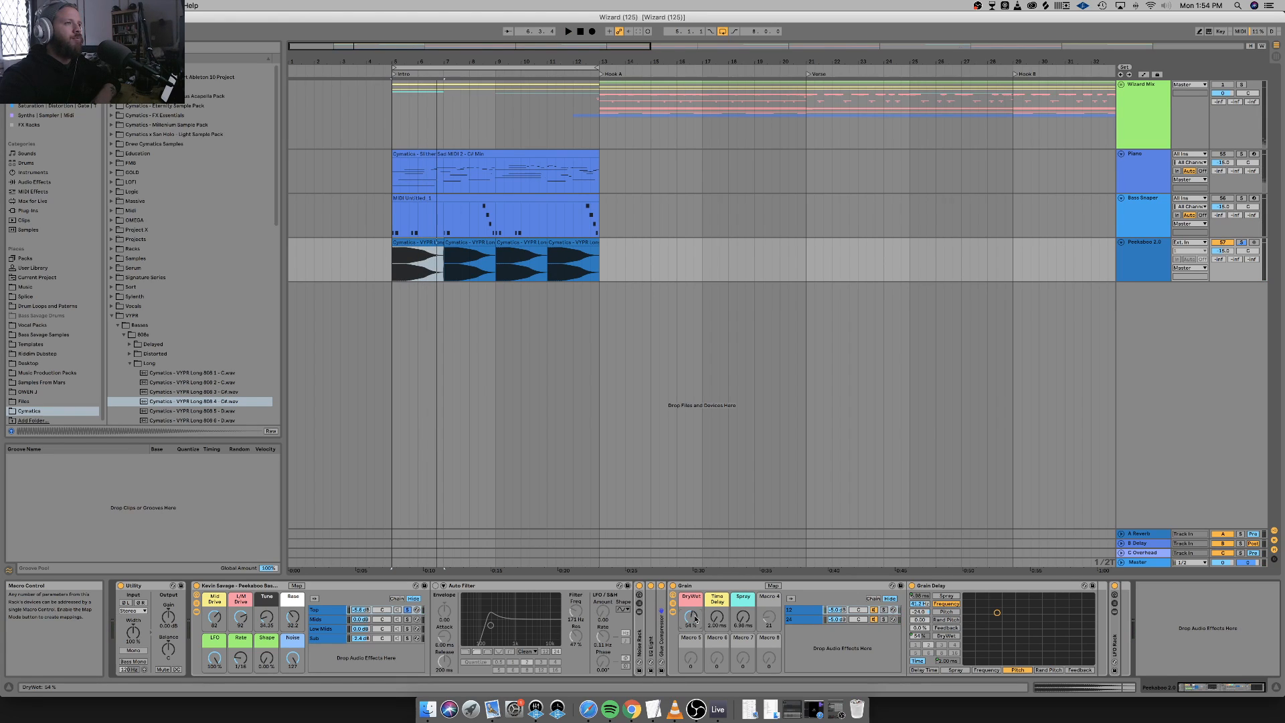
{"action": "key", "text": "space"}
{"action": "left_click_drag", "start_coordinate": [690, 589], "coordinate": [717, 567]}
{"action": "key", "text": "space"}
{"action": "key", "text": "space"}
{"action": "key", "text": "space"}
{"action": "key", "text": "space"}
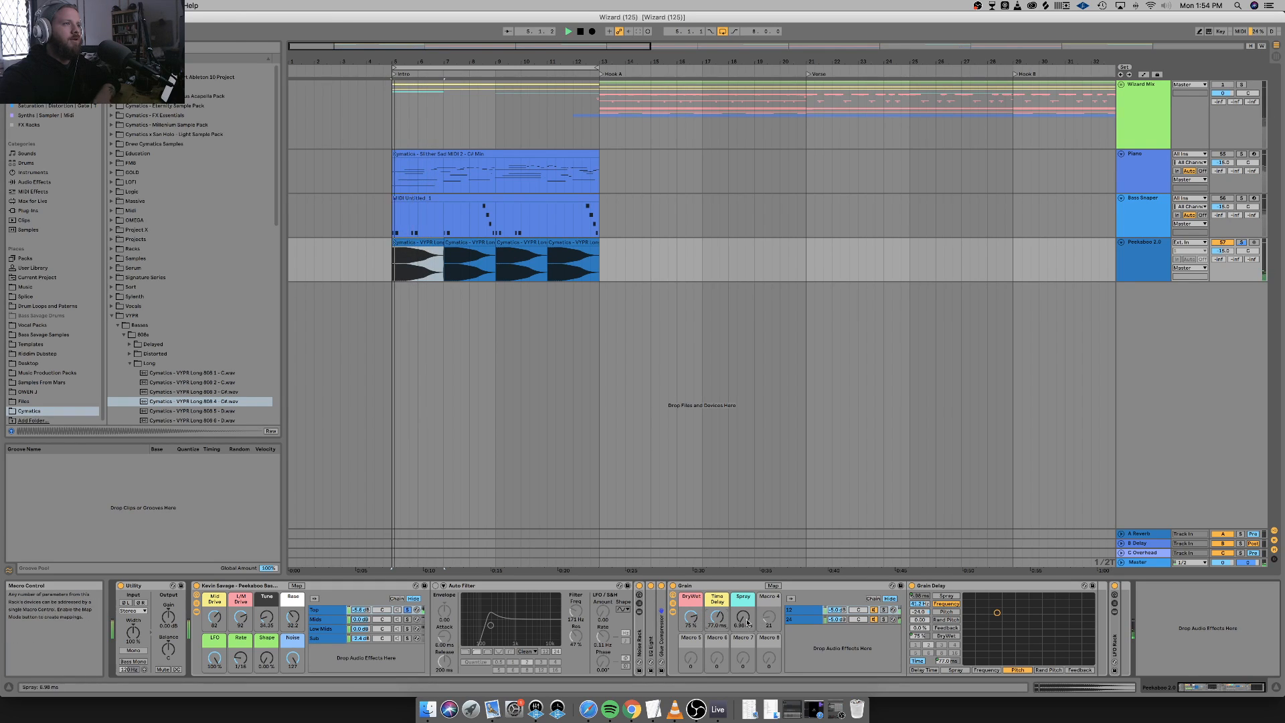
Raise Grain's Spray macro to about 402 ms and compare the 808 clip with the Top chain's solo toggled.
{"action": "left_click_drag", "start_coordinate": [742, 617], "coordinate": [743, 564]}
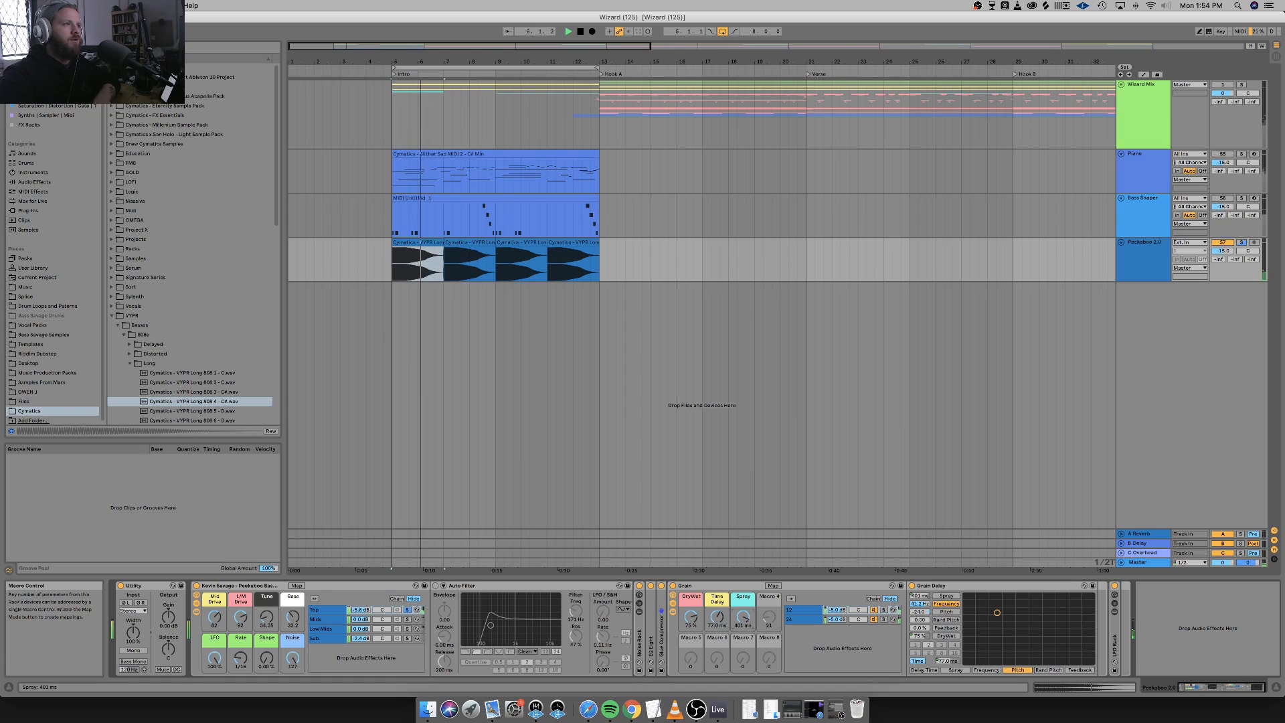
{"action": "key", "text": "space"}
{"action": "left_click", "coordinate": [408, 613]}
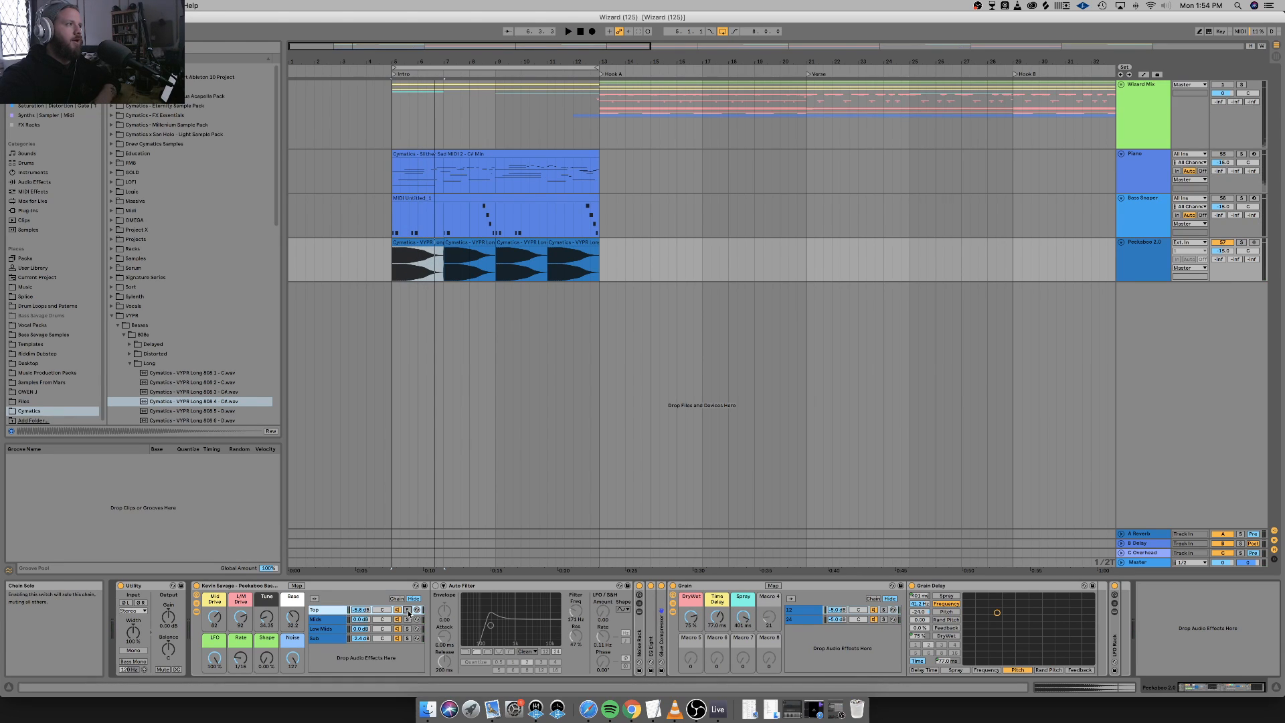
{"action": "key", "text": "space"}
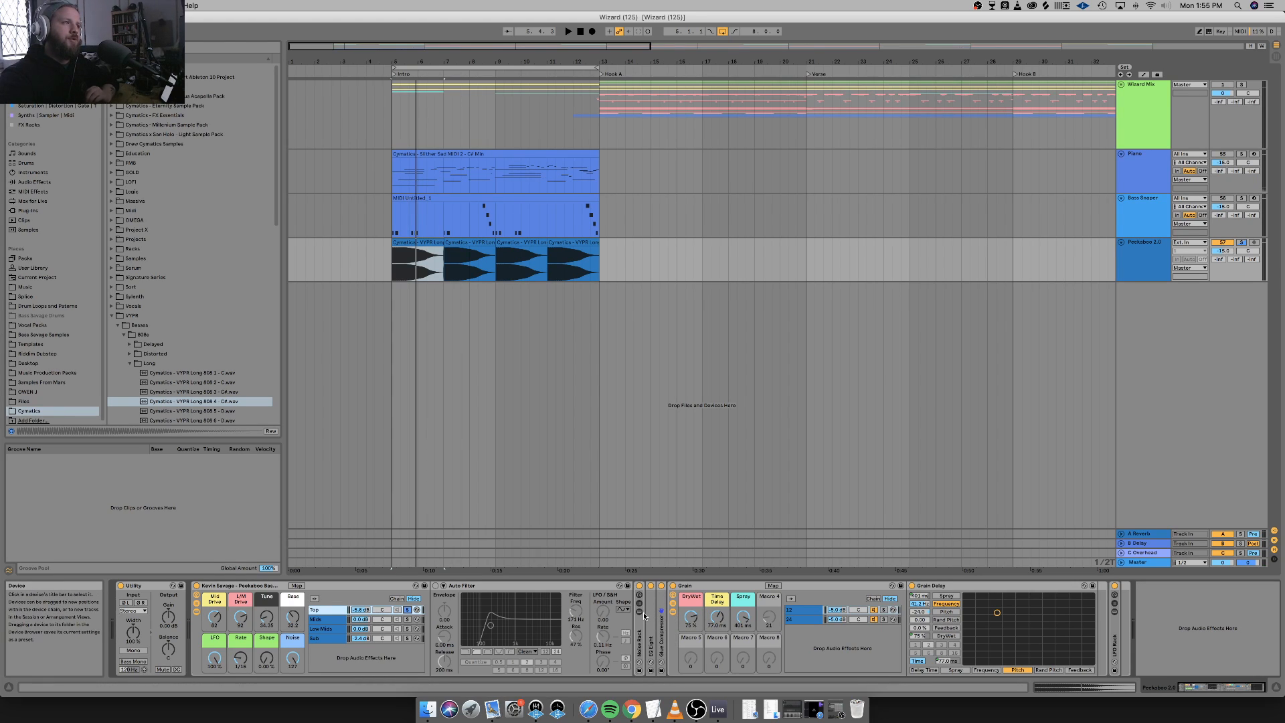
Collapse the Top chain's Grain, solo the Mids chain, and expand its Grain rack with the macros shown.
{"action": "double_click", "coordinate": [716, 587]}
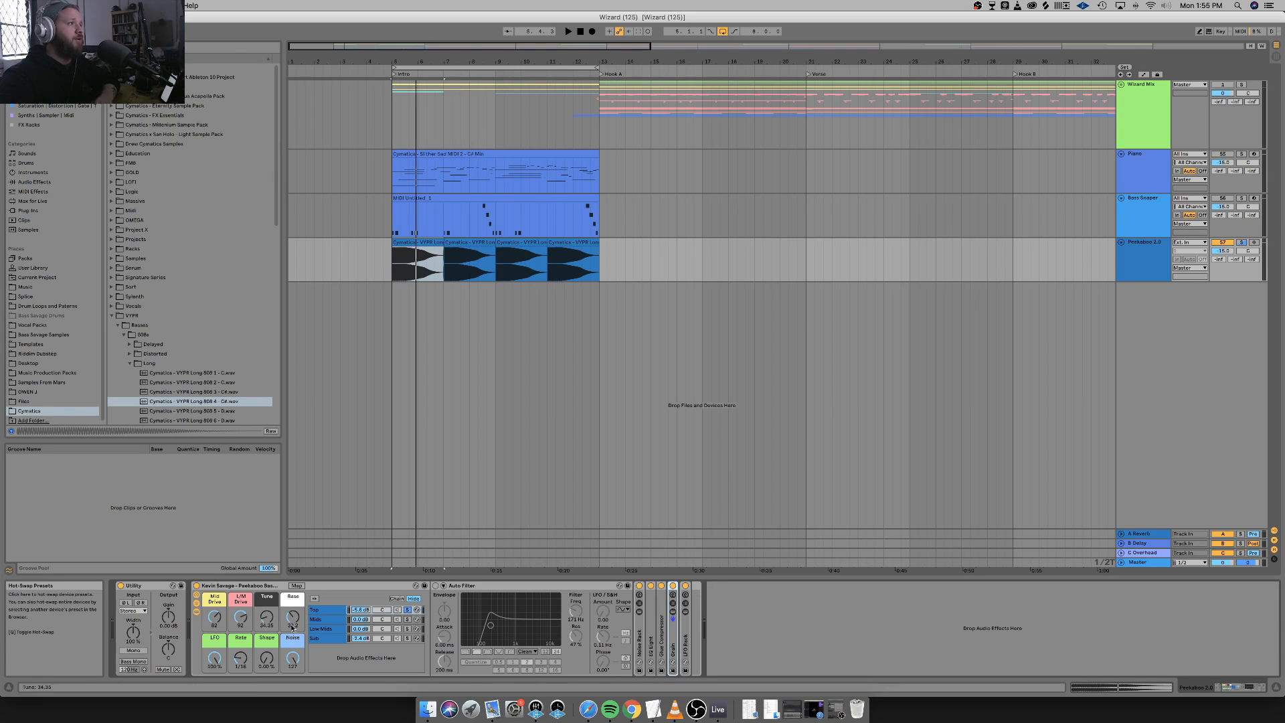
{"action": "left_click", "coordinate": [407, 619]}
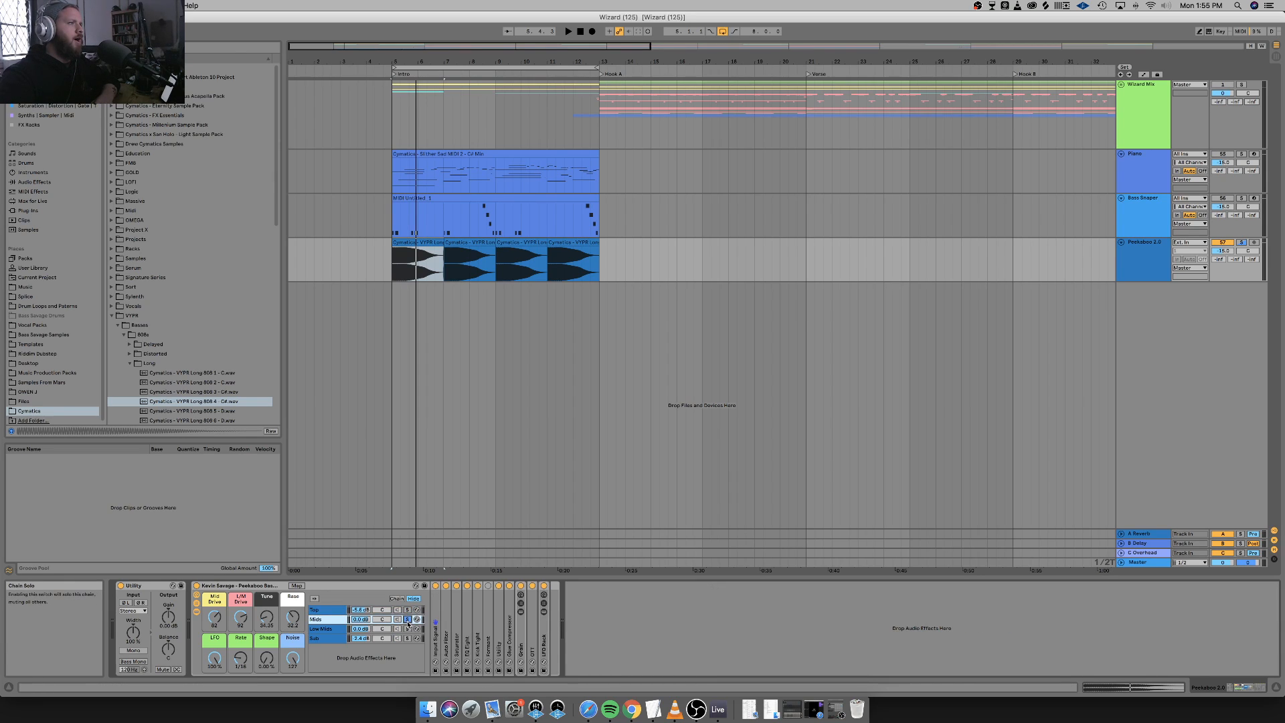
{"action": "double_click", "coordinate": [520, 633]}
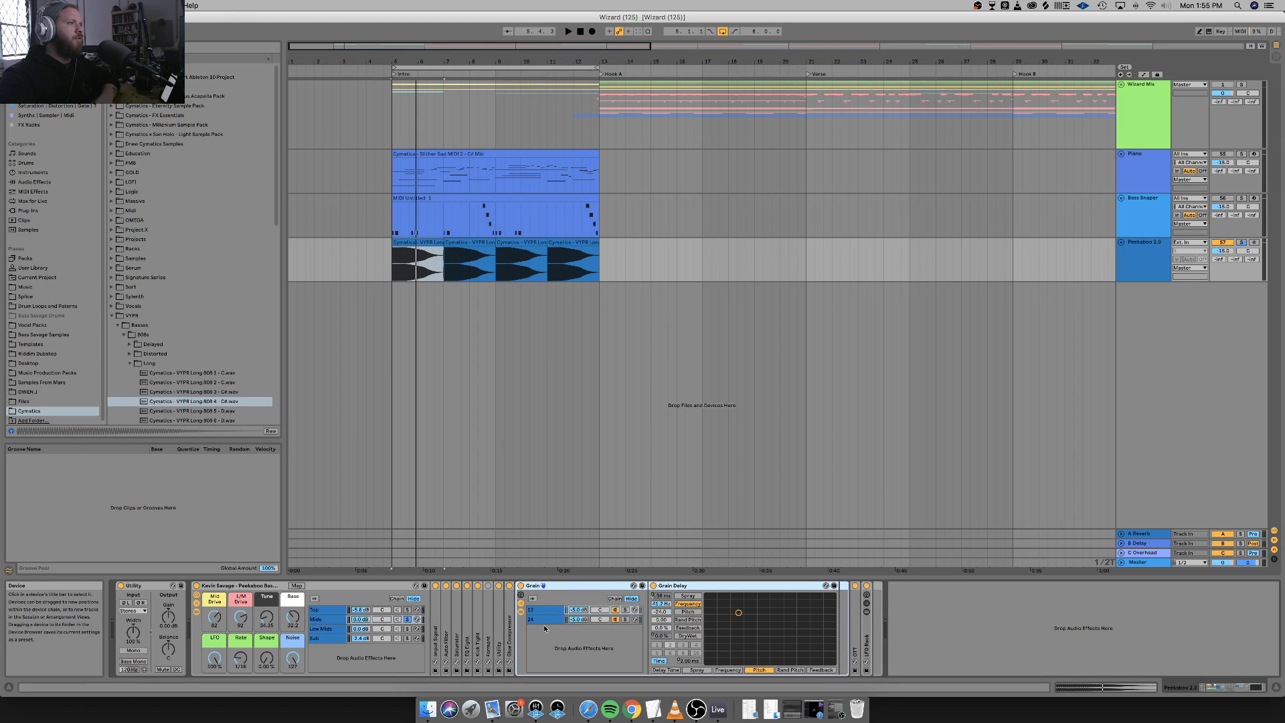
{"action": "left_click", "coordinate": [521, 595]}
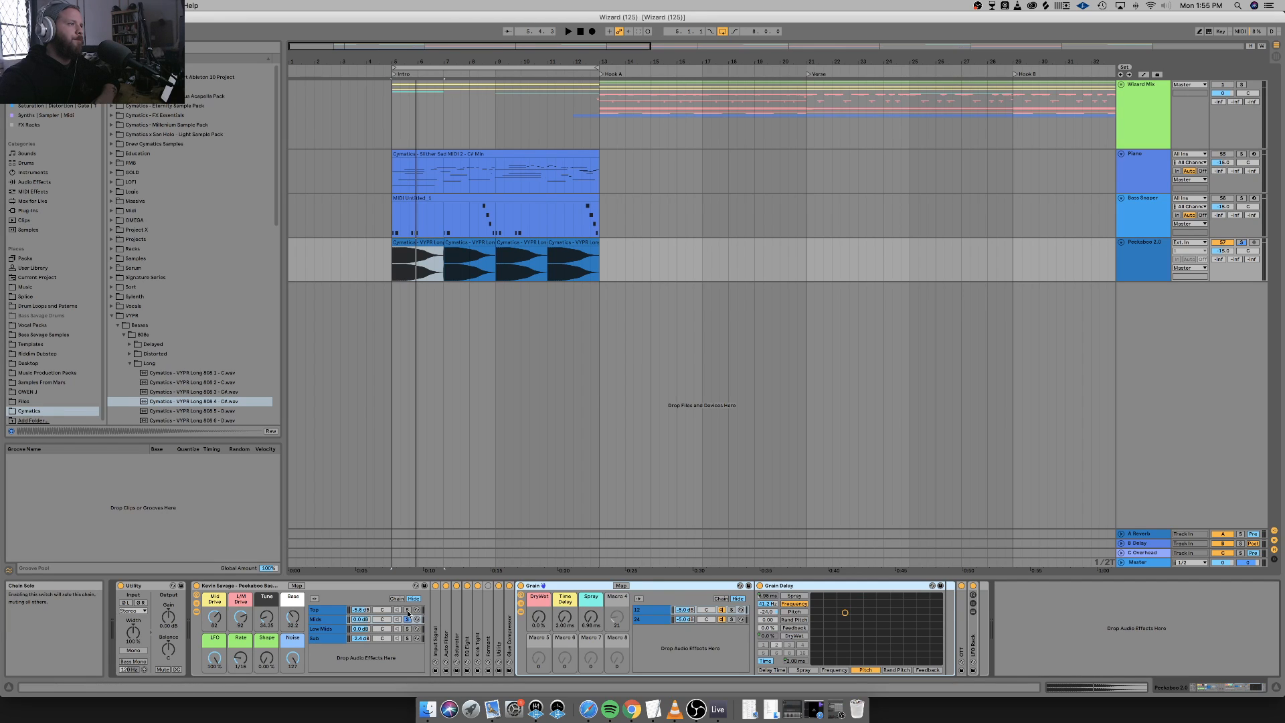
Solo the Top chain again, collapse its Noise Rack and expand its Grain rack.
{"action": "left_click", "coordinate": [408, 611]}
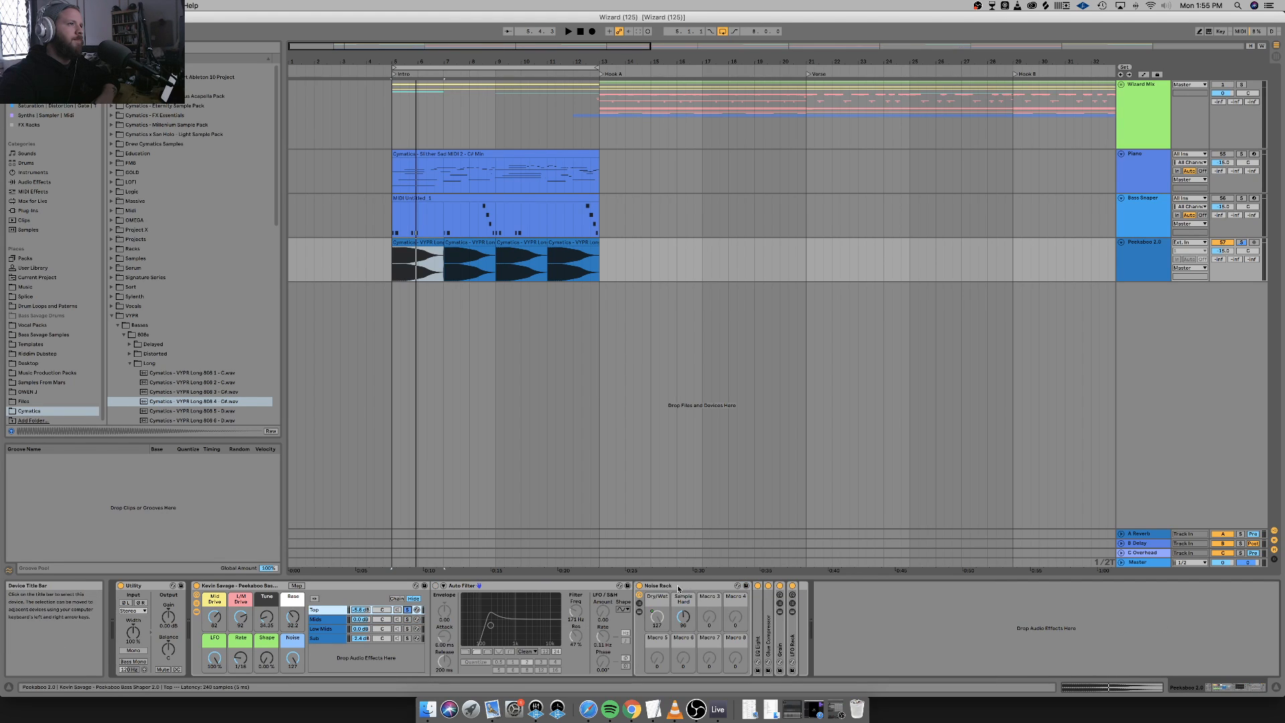
{"action": "double_click", "coordinate": [696, 586]}
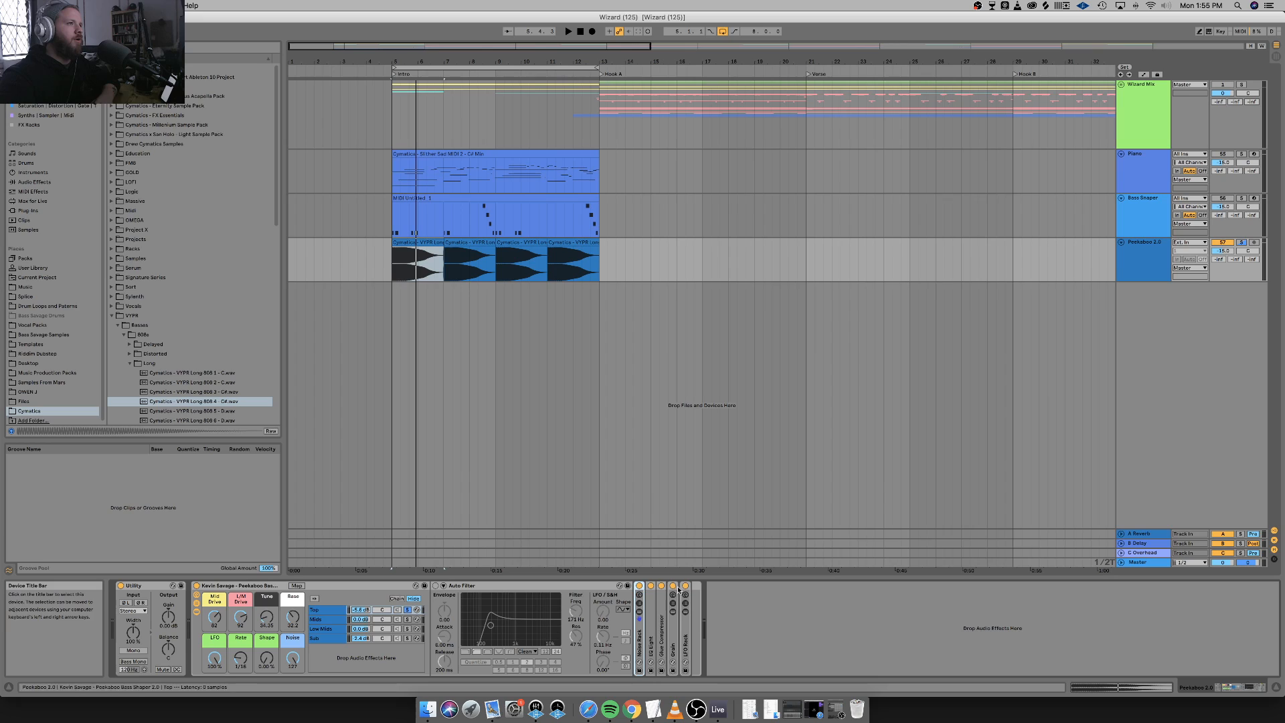
{"action": "double_click", "coordinate": [674, 627]}
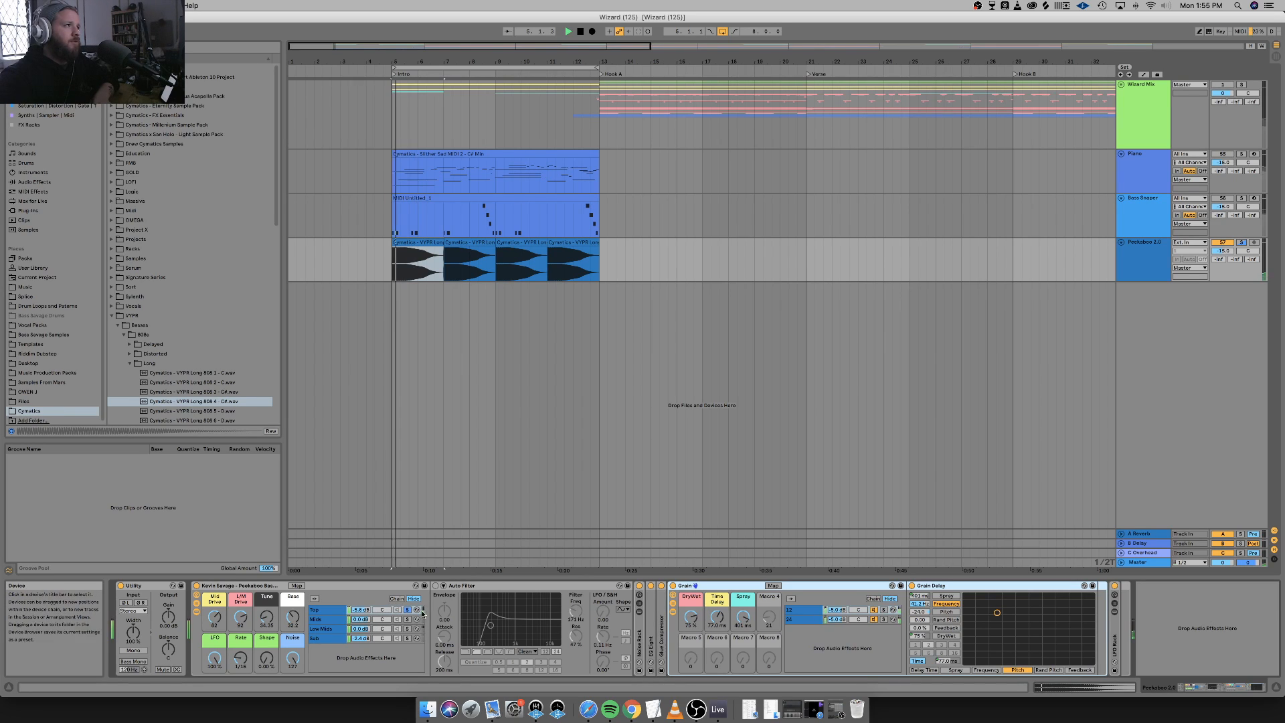
Solo the Mids chain and audition its Grain DryWet macro at about 57% on the 808 clip.
{"action": "left_click", "coordinate": [408, 619]}
{"action": "mouse_move", "coordinate": [538, 617]}
{"action": "left_mouse_down"}
{"action": "mouse_move", "coordinate": [539, 596]}
{"action": "mouse_move", "coordinate": [539, 619]}
{"action": "left_mouse_up"}
{"action": "key", "text": "space"}
{"action": "key", "text": "space"}
{"action": "key", "text": "space"}
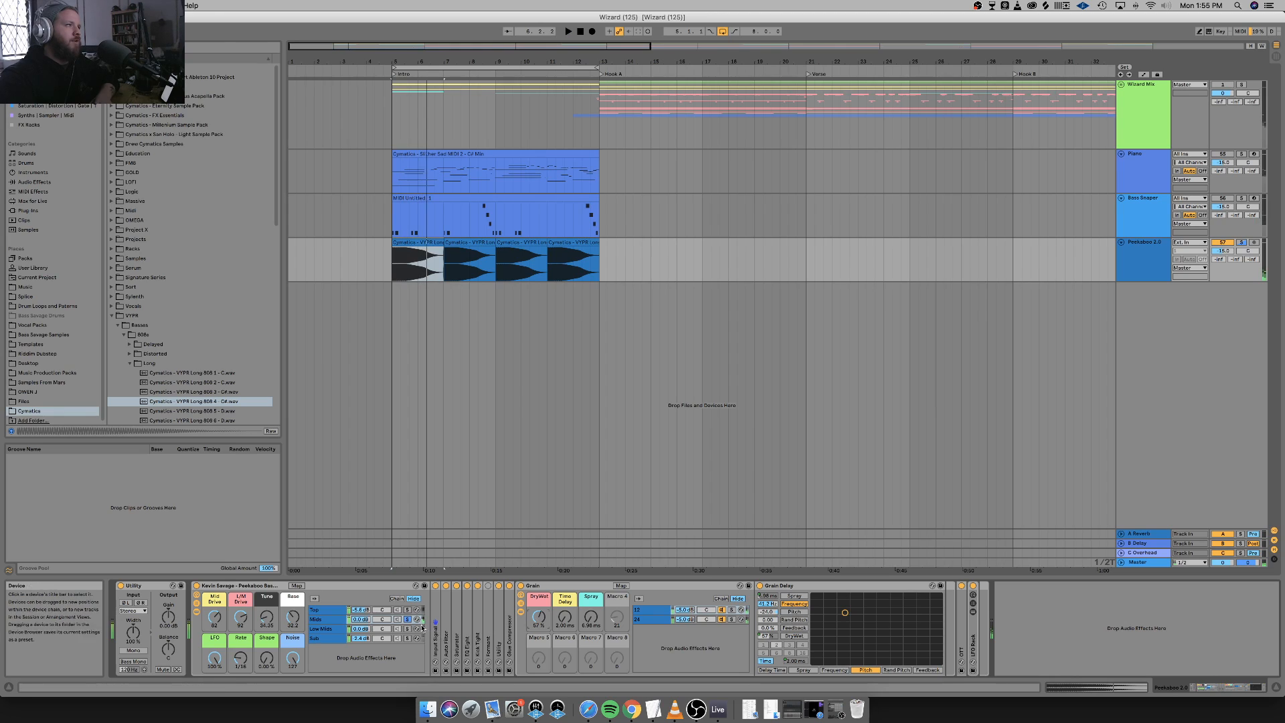
{"action": "key", "text": "space"}
{"action": "key", "text": "space"}
Raise the Mids chain's Grain DryWet macro to about 74% while replaying the 808 clip, and show the Low Mids chain.
{"action": "left_click_drag", "start_coordinate": [539, 617], "coordinate": [539, 595]}
{"action": "key", "text": "space"}
{"action": "key", "text": "space"}
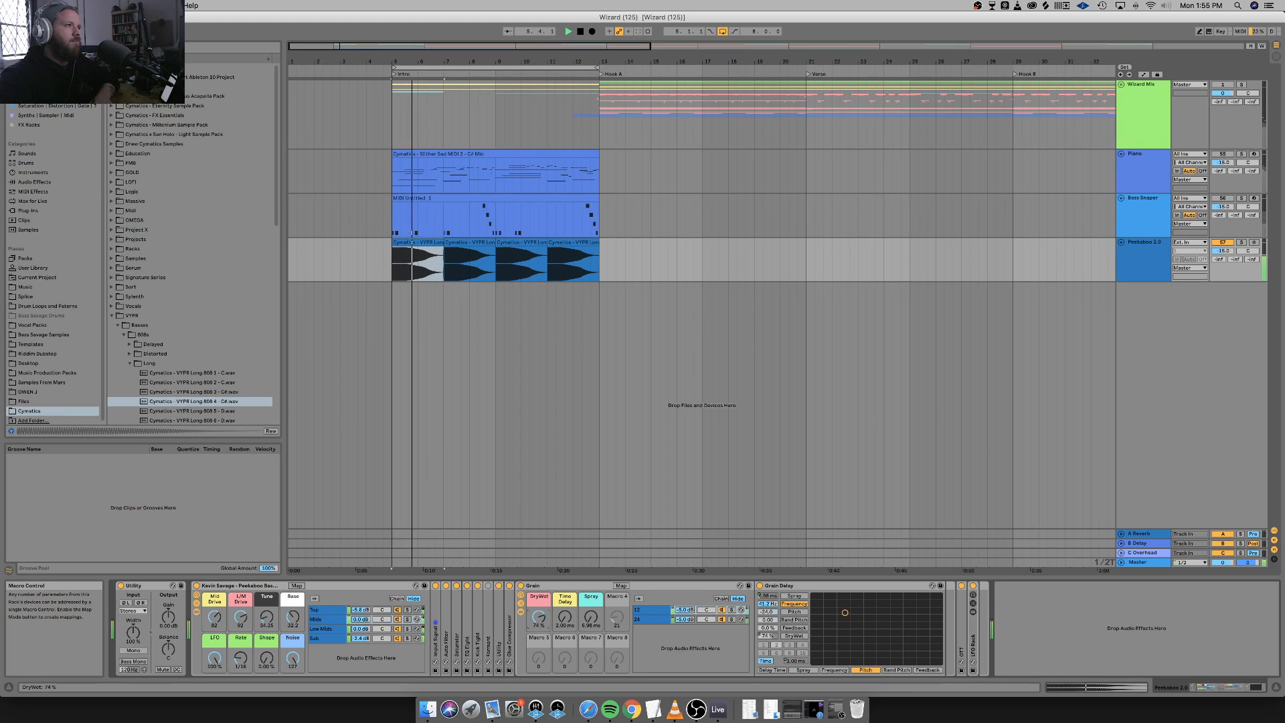
{"action": "key", "text": "space"}
{"action": "key", "text": "space"}
{"action": "mouse_move", "coordinate": [539, 616]}
{"action": "left_mouse_down"}
{"action": "mouse_move", "coordinate": [539, 637]}
{"action": "mouse_move", "coordinate": [538, 615]}
{"action": "left_mouse_up"}
{"action": "key", "text": "space"}
{"action": "key", "text": "space"}
{"action": "left_click", "coordinate": [326, 631]}
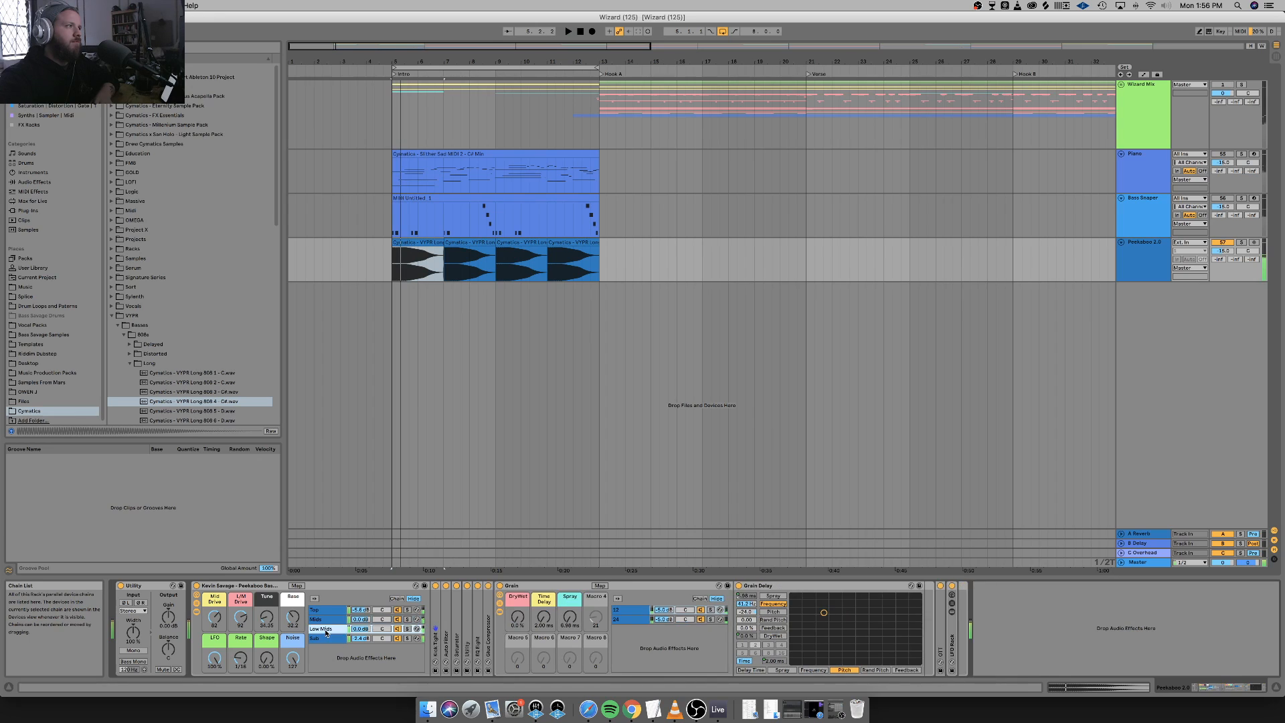
Raise the Low Mids chain's Grain DryWet macro to about 28%, audition the 808, and bring it to about 72%.
{"action": "left_click_drag", "start_coordinate": [519, 623], "coordinate": [520, 576]}
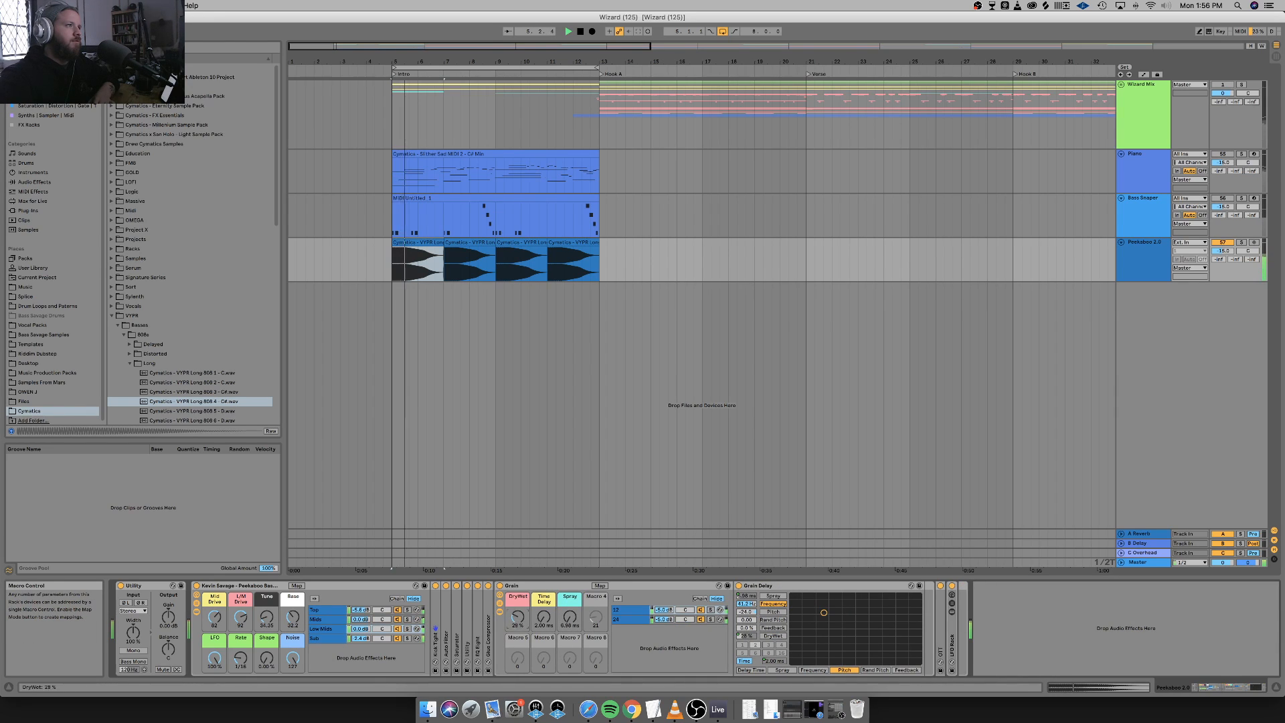
{"action": "key", "text": "space"}
{"action": "key", "text": "space"}
{"action": "left_click_drag", "start_coordinate": [521, 623], "coordinate": [520, 631]}
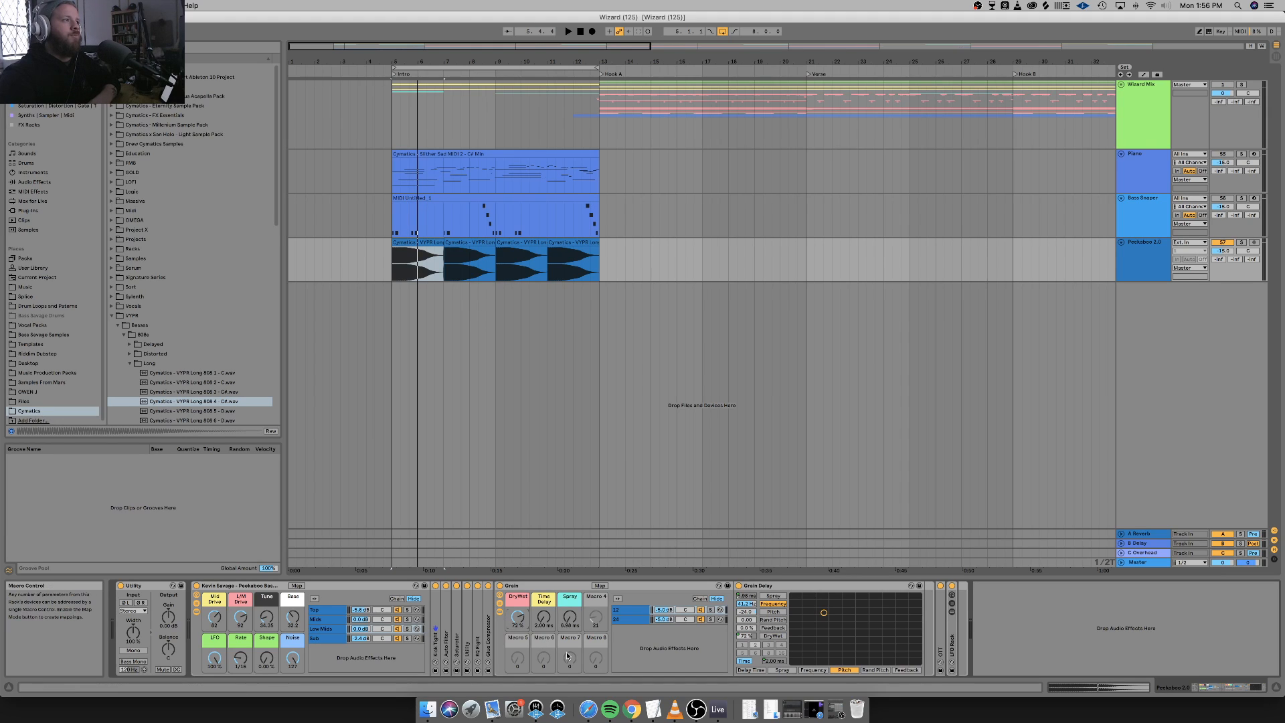
Collapse the Low Mids chain's Grain rack and expand its OTT and LFO Rack devices.
{"action": "double_click", "coordinate": [523, 586]}
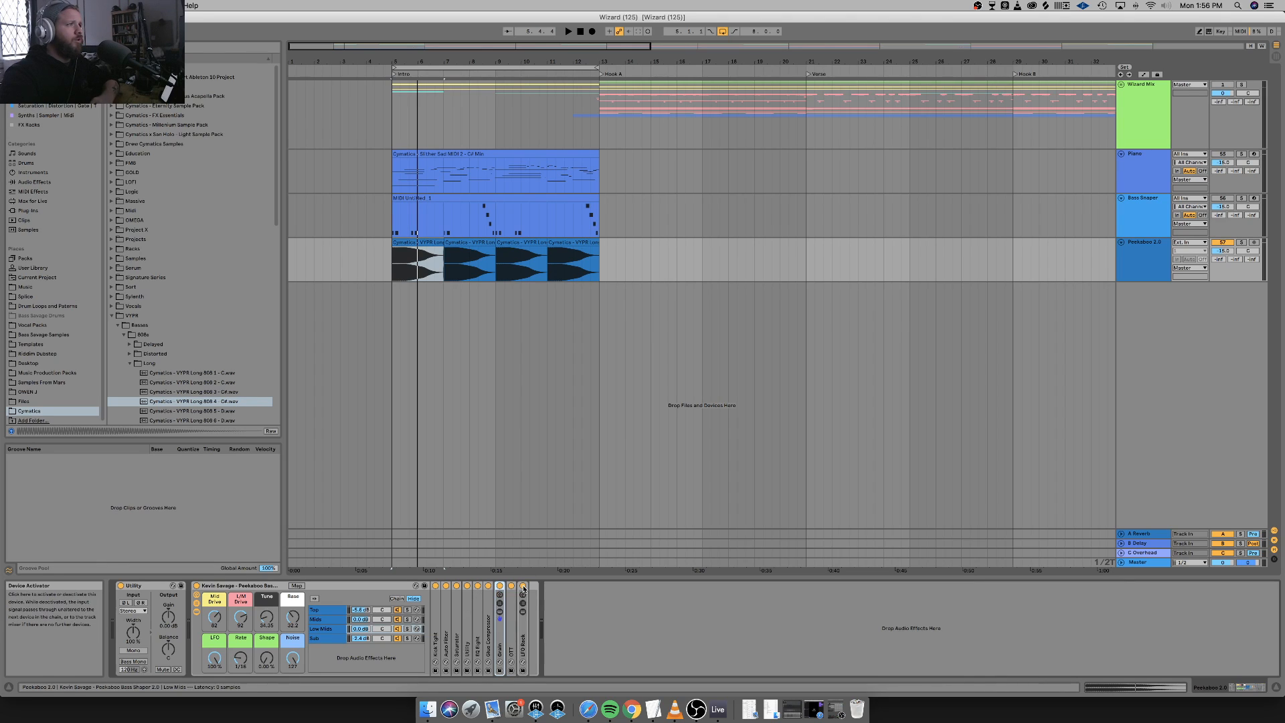
{"action": "double_click", "coordinate": [512, 645]}
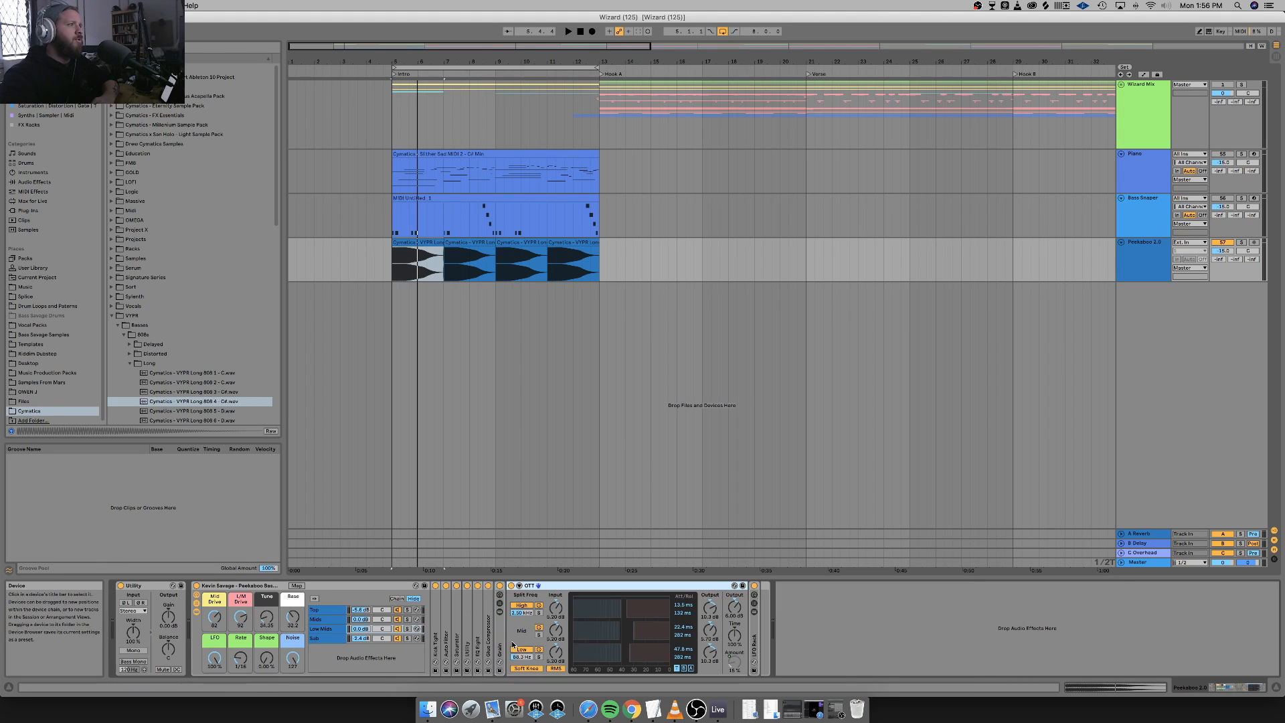
{"action": "double_click", "coordinate": [752, 639]}
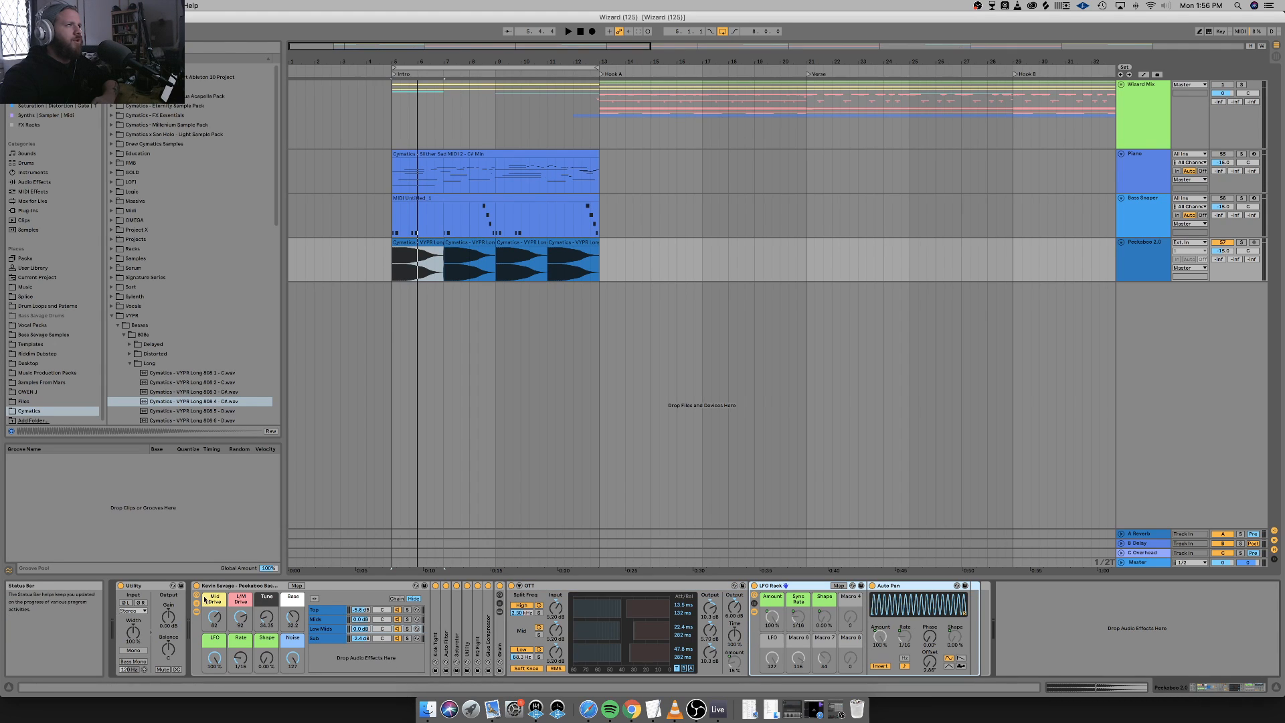
Set Mid Drive to about 74 and L/M Drive to 0, and collapse the LFO Rack and OTT.
{"action": "mouse_move", "coordinate": [214, 617]}
{"action": "left_mouse_down"}
{"action": "mouse_move", "coordinate": [214, 643]}
{"action": "mouse_move", "coordinate": [238, 610]}
{"action": "left_mouse_up"}
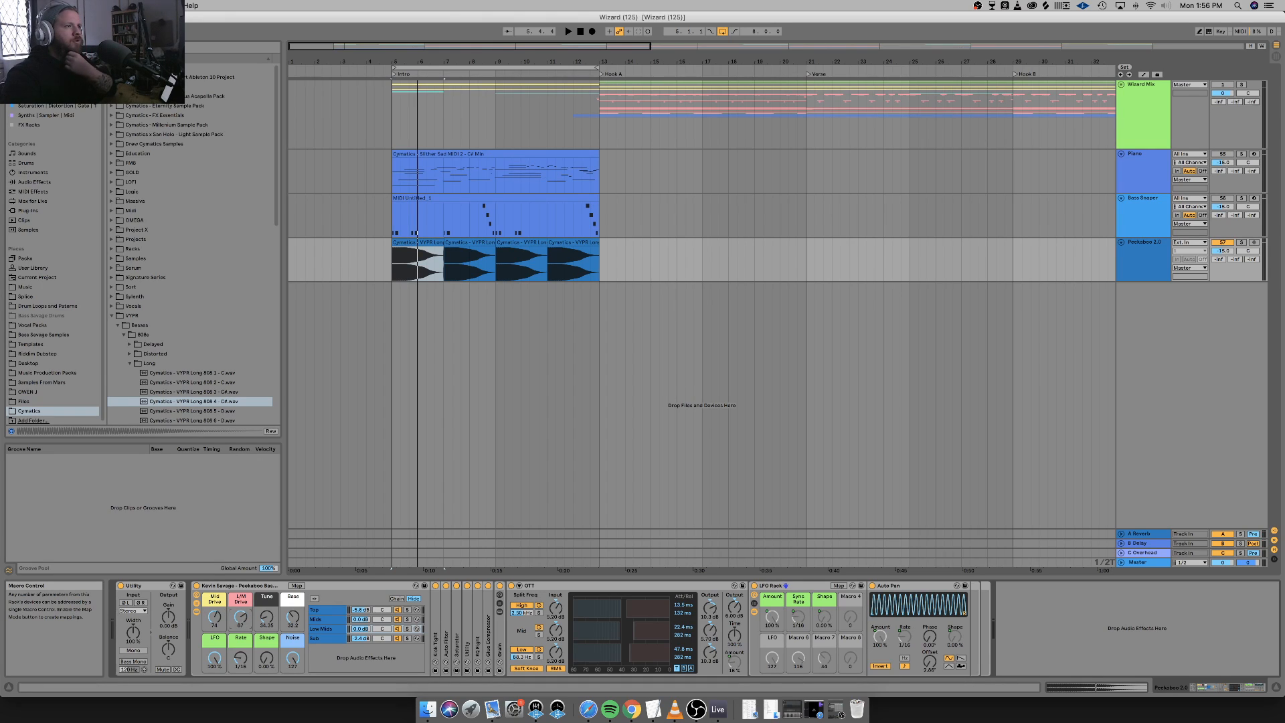
{"action": "left_click_drag", "start_coordinate": [240, 616], "coordinate": [241, 652]}
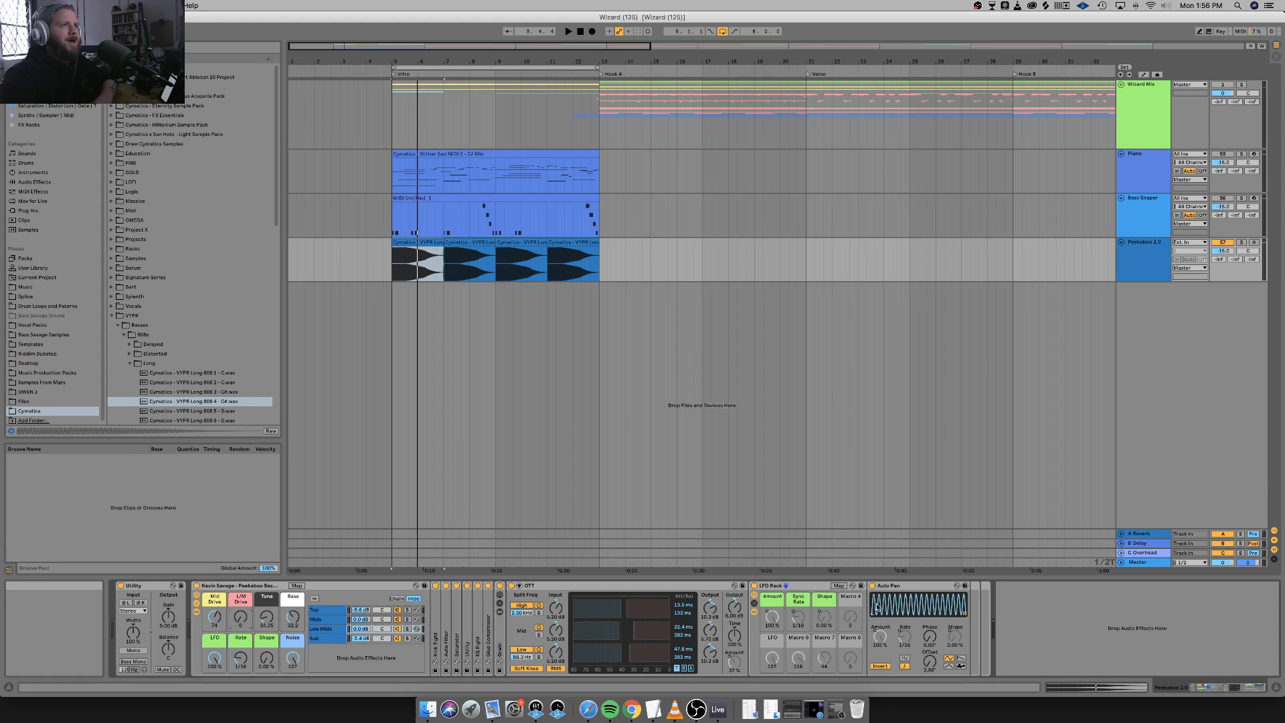
{"action": "double_click", "coordinate": [796, 589]}
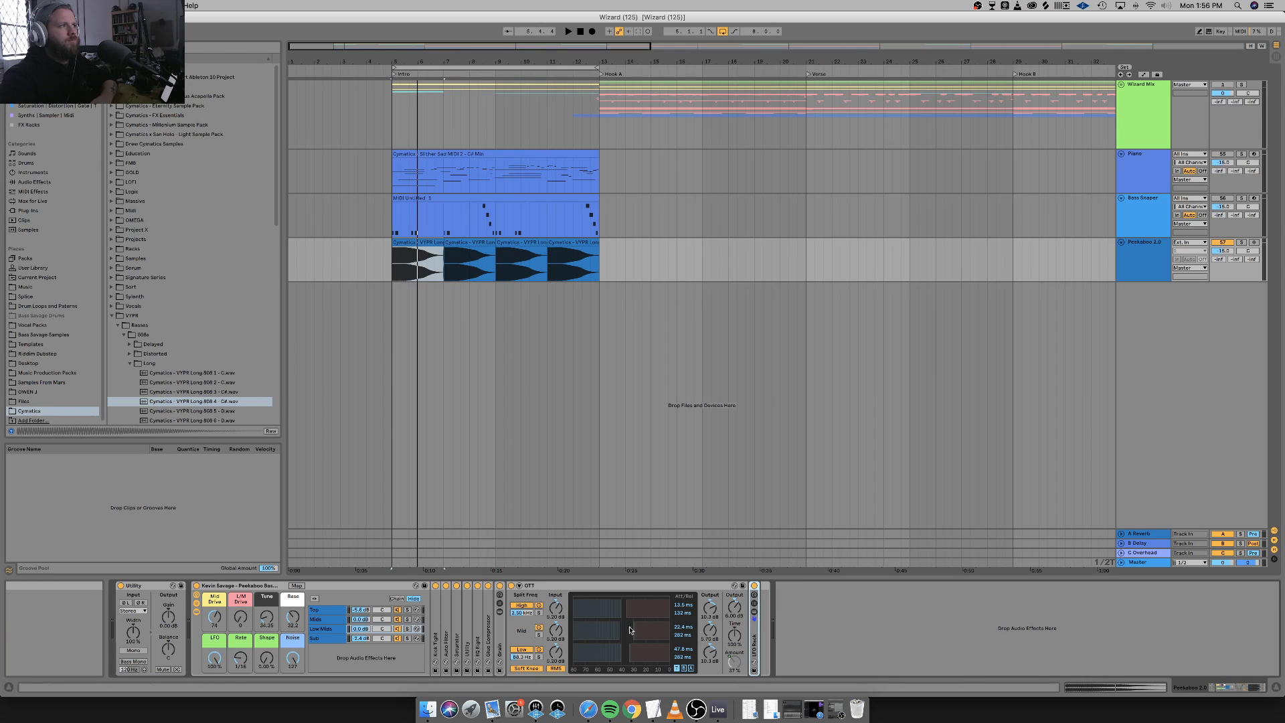
{"action": "double_click", "coordinate": [552, 587]}
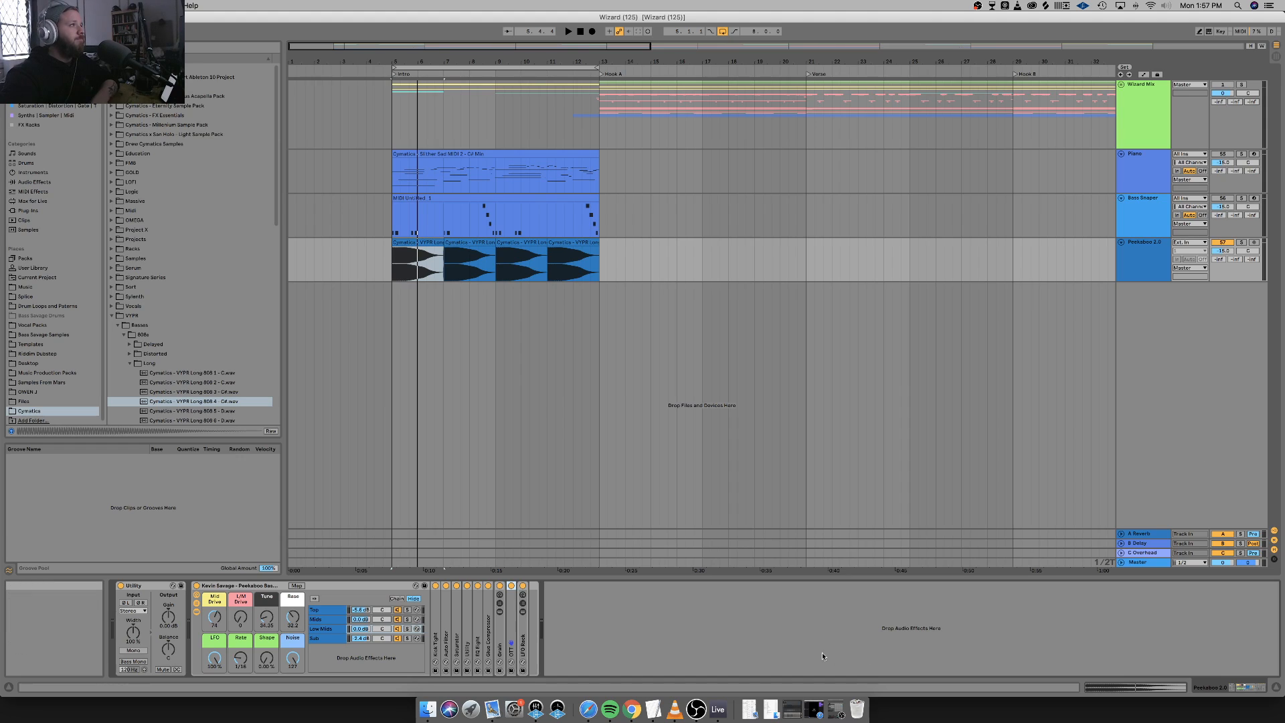
Deactivate the Peekaboo 2.0 track and show the devices of its rack's Sub chain.
{"action": "left_click", "coordinate": [1153, 266]}
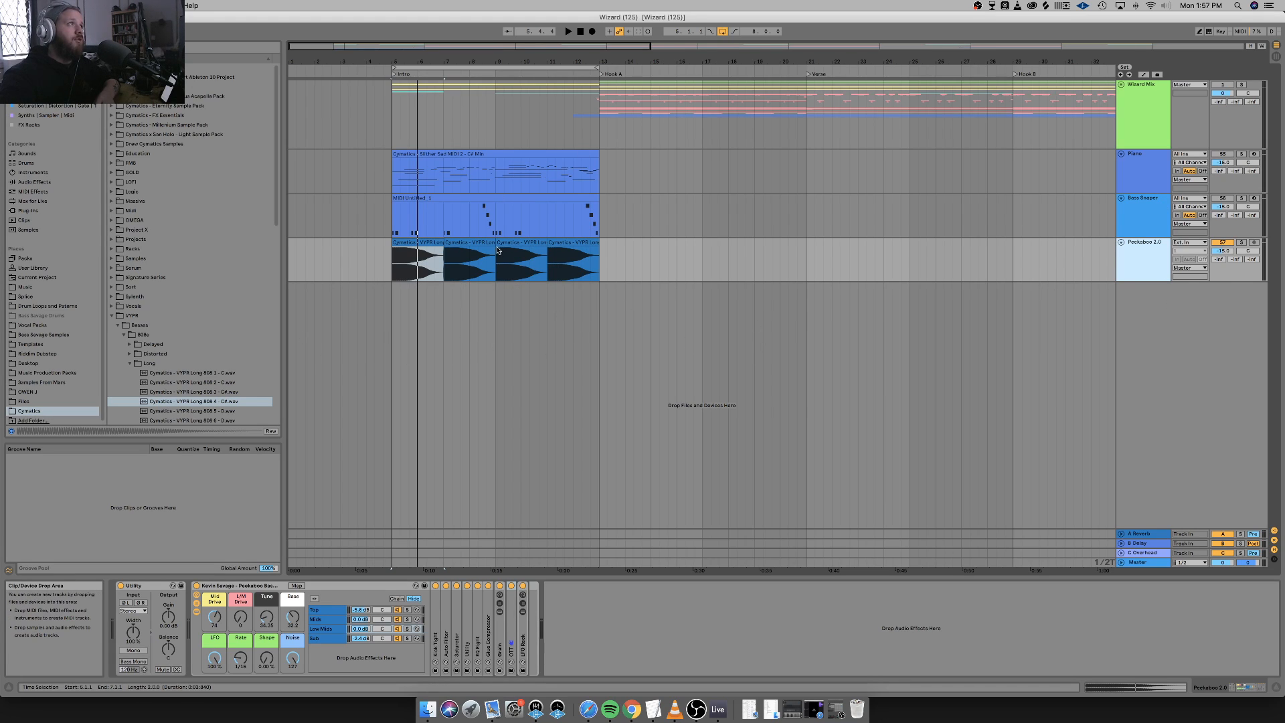
{"action": "left_click", "coordinate": [1233, 243]}
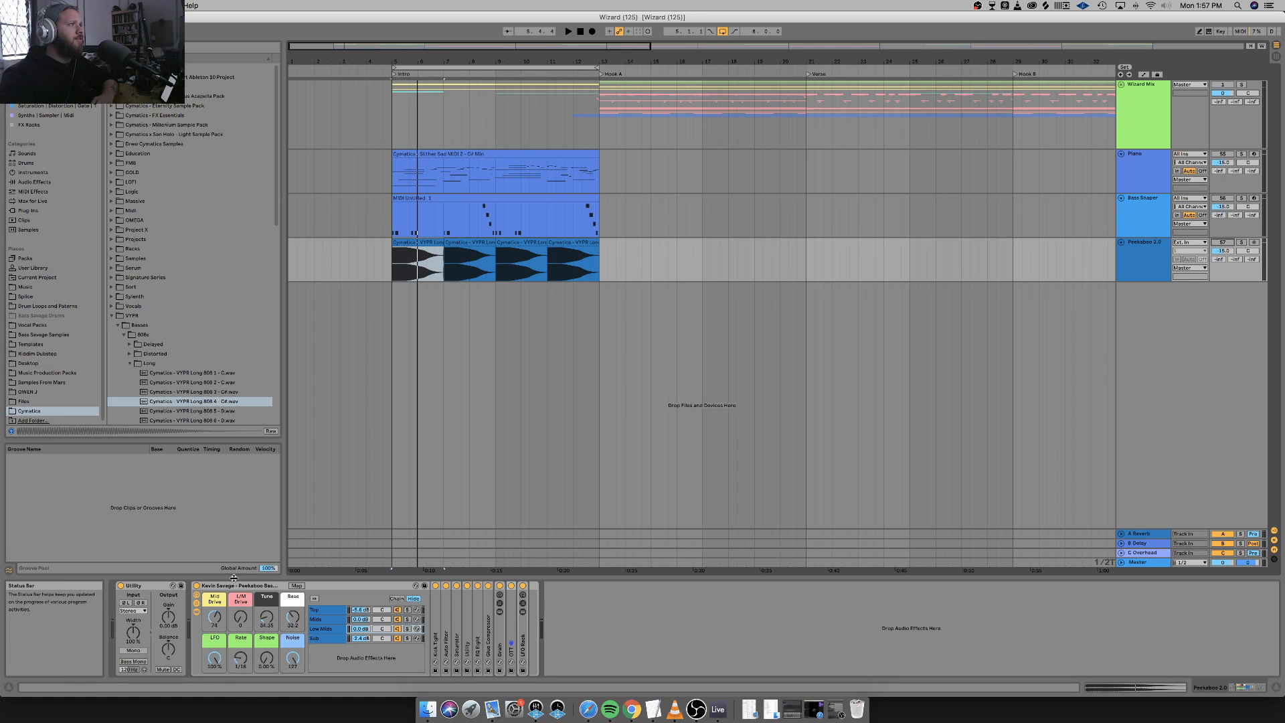
{"action": "left_click", "coordinate": [327, 640]}
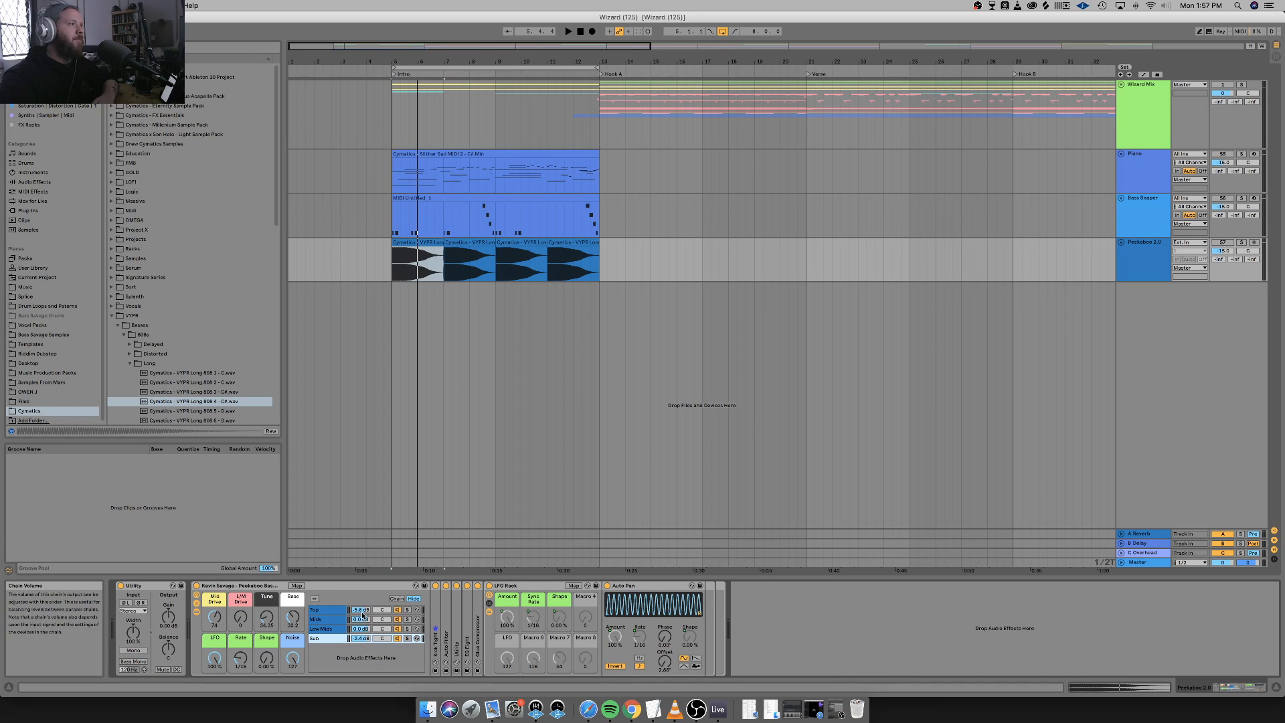
Hide the Peekaboo rack's chains and inner devices so that only its macros are shown.
{"action": "double_click", "coordinate": [261, 585]}
{"action": "double_click", "coordinate": [199, 613]}
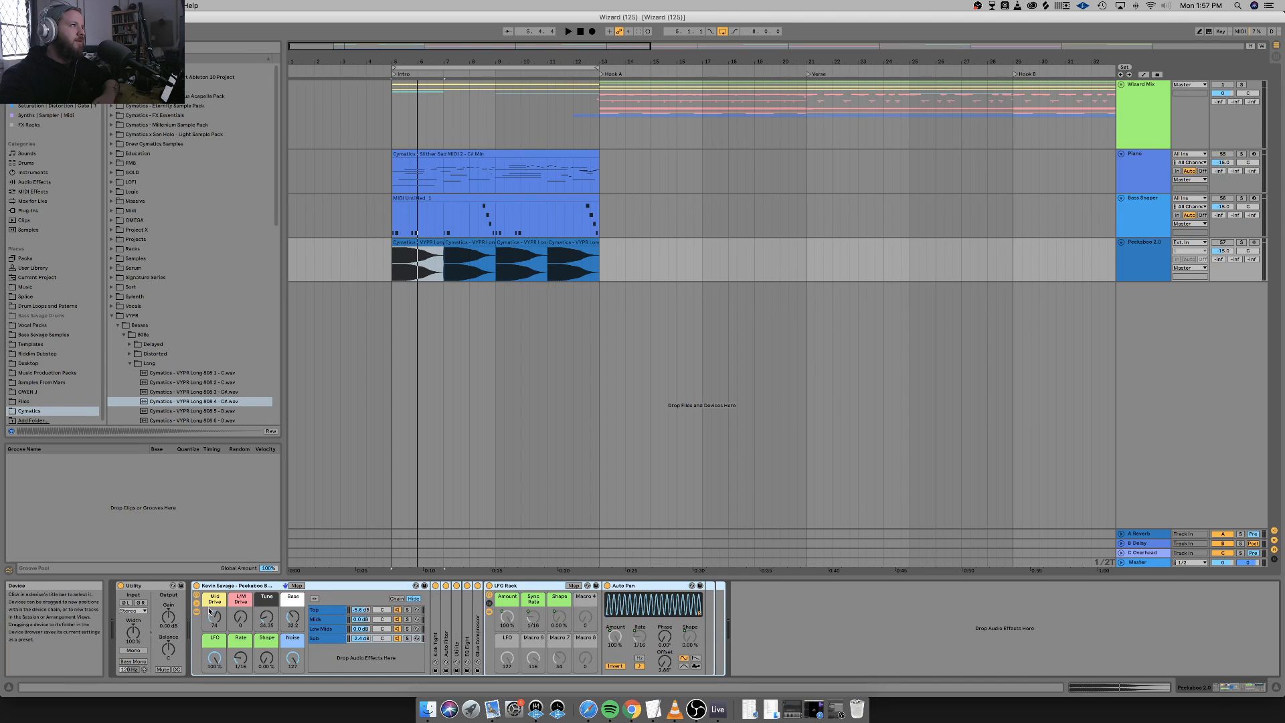
{"action": "left_click", "coordinate": [196, 612]}
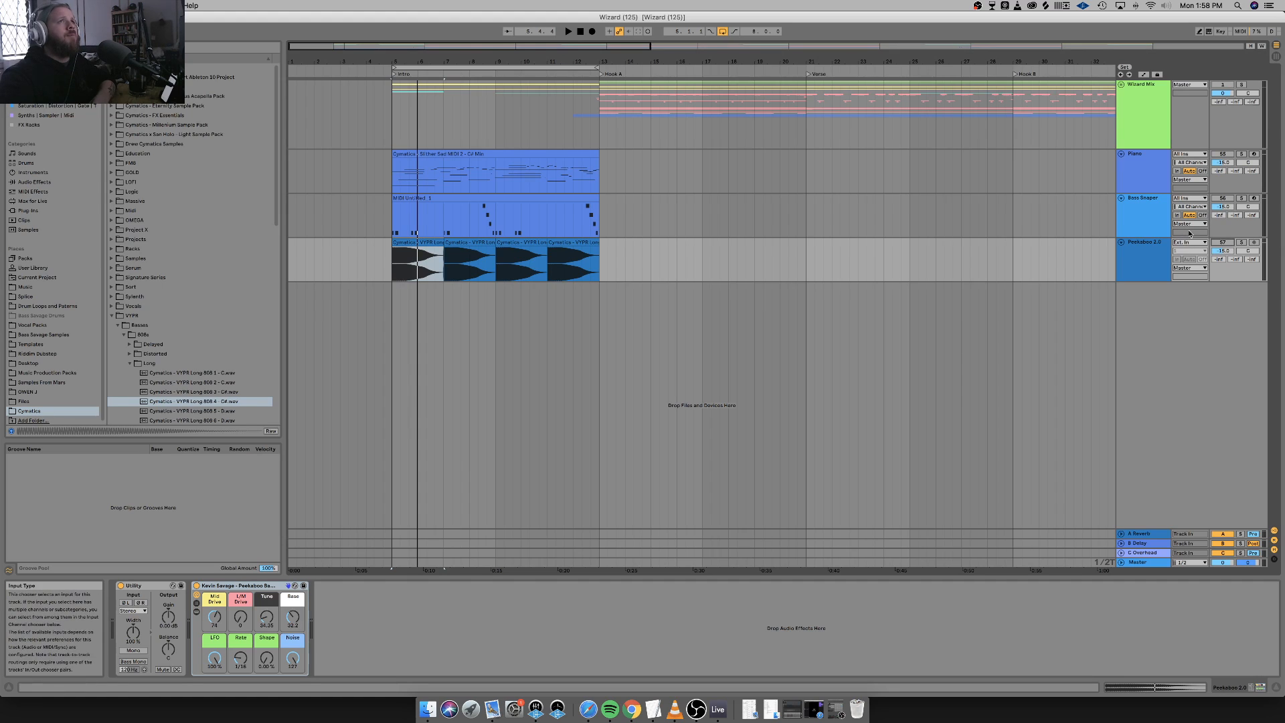
Activate and solo the Bass Shaper track, and select its MIDI clip in the Intro section.
{"action": "left_click", "coordinate": [1224, 199]}
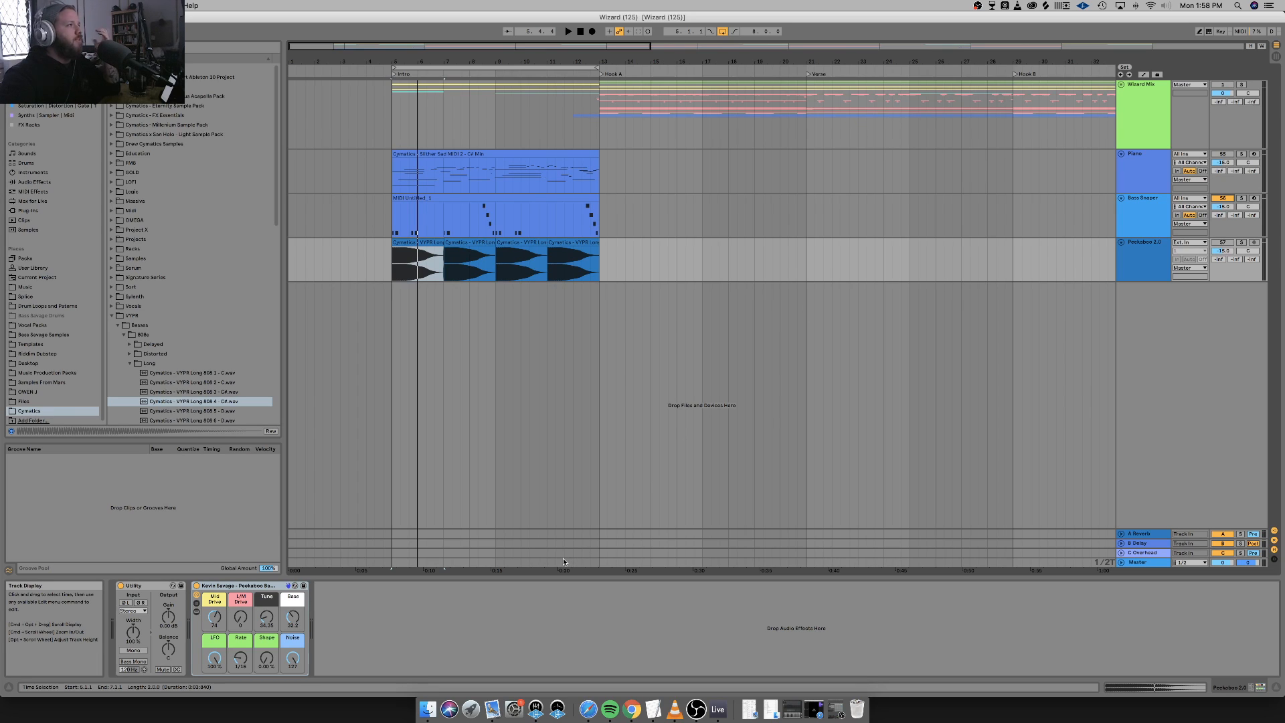
{"action": "left_click", "coordinate": [1141, 208]}
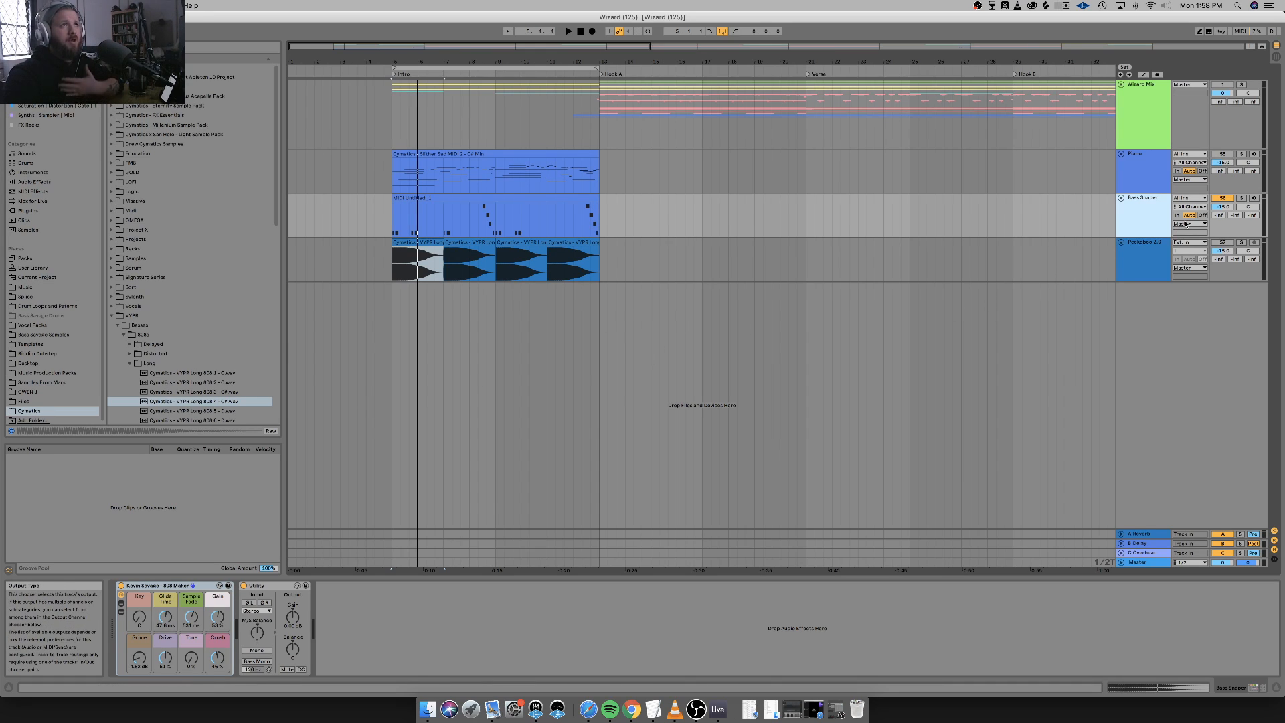
{"action": "scroll", "coordinate": [1112, 227], "scroll_direction": "right", "scroll_amount": 1}
{"action": "left_click", "coordinate": [1122, 226]}
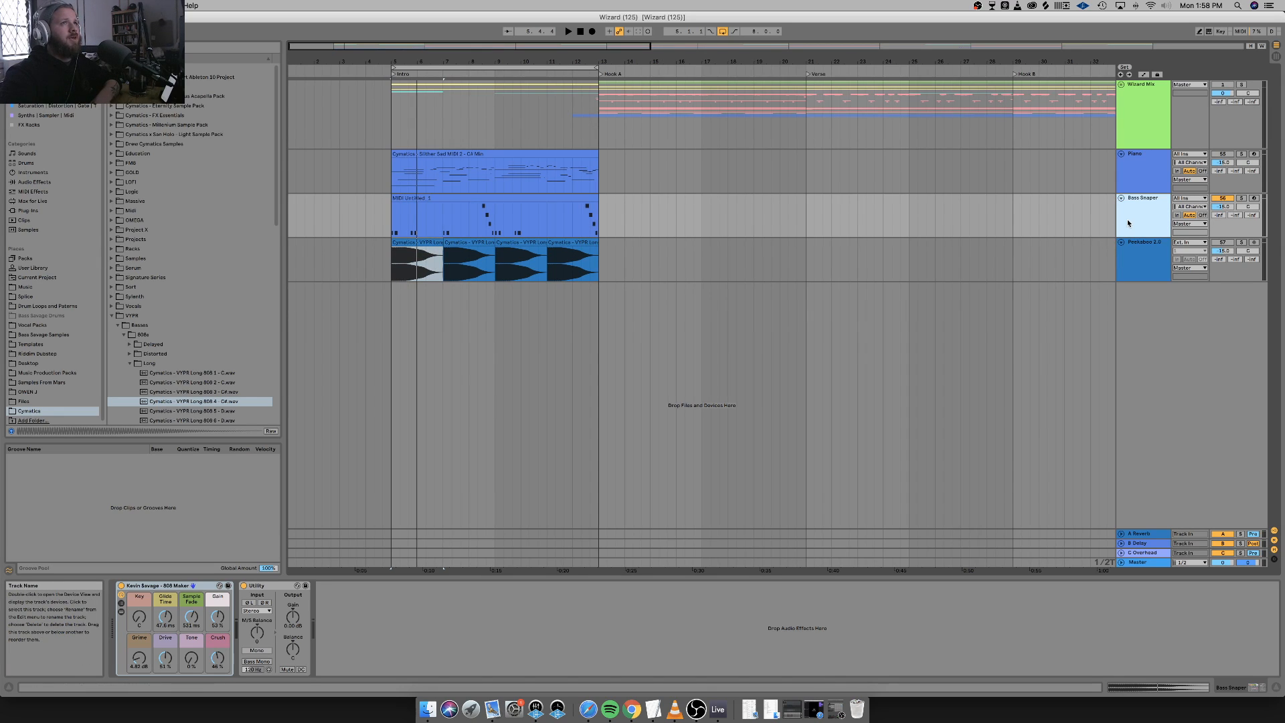
{"action": "left_click", "coordinate": [402, 197]}
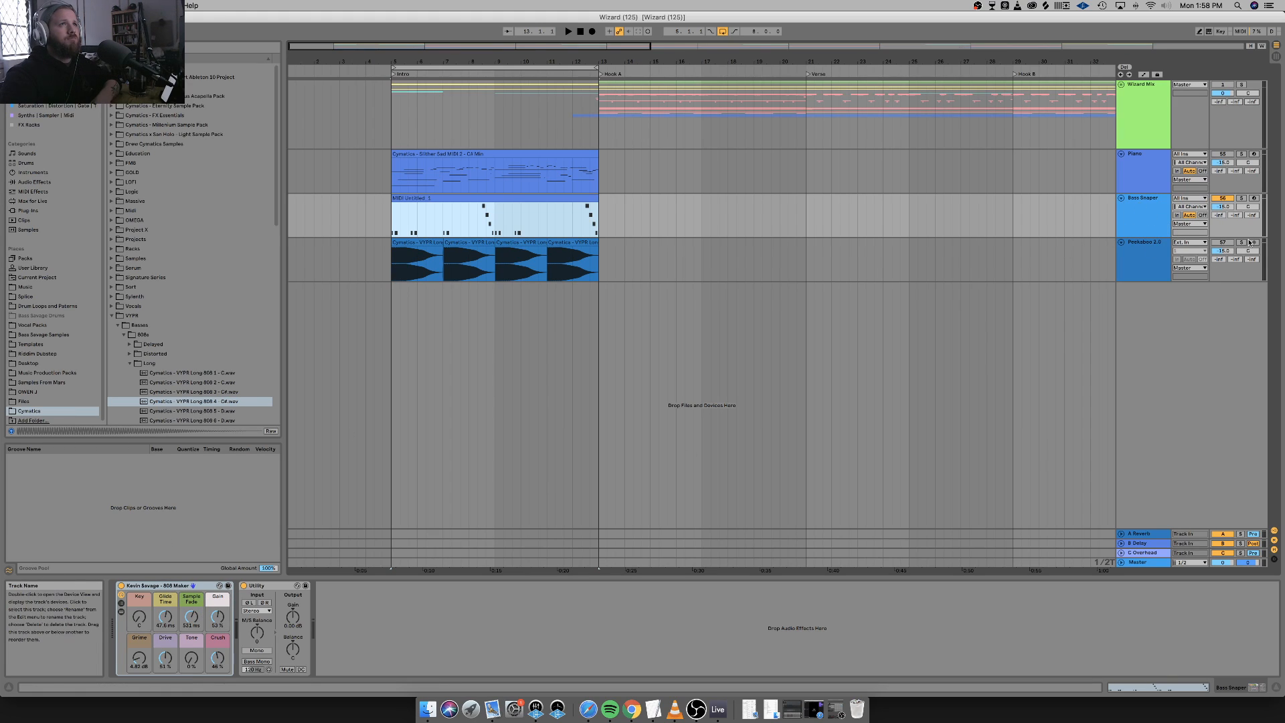
{"action": "left_click", "coordinate": [1241, 198]}
{"action": "left_click", "coordinate": [485, 200]}
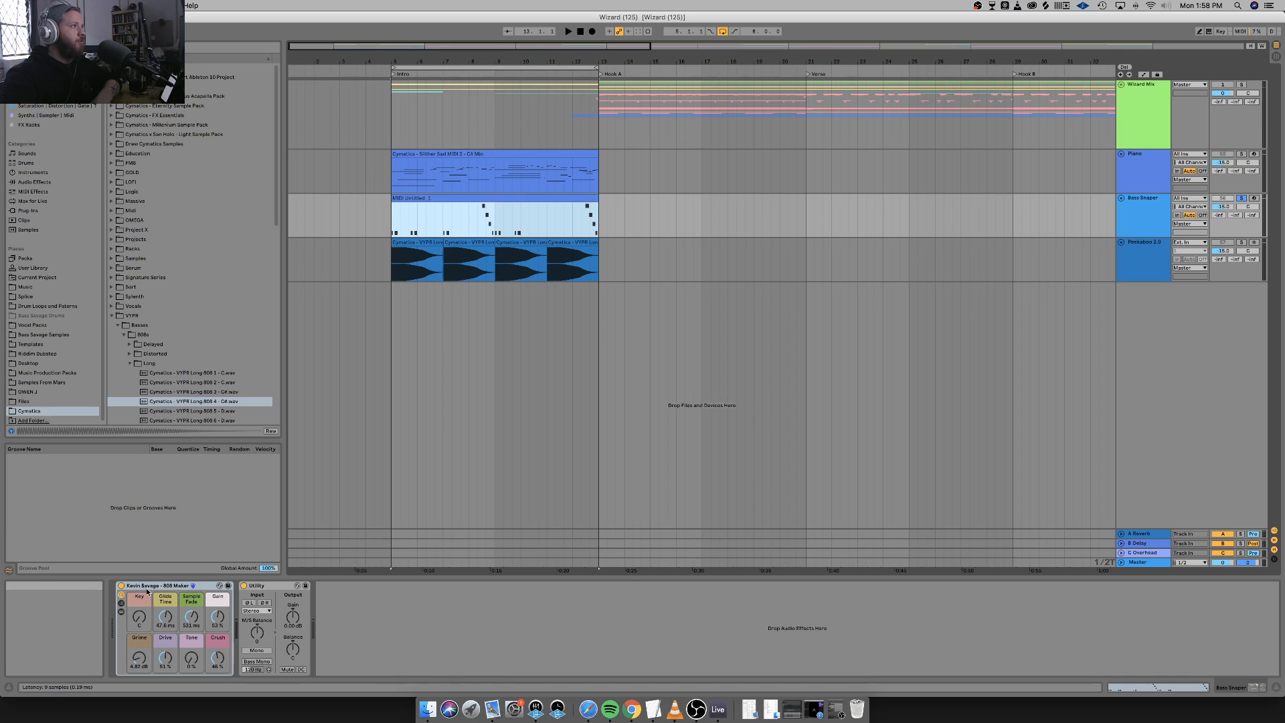
Lower the 808 Maker's Grime to 0 dB, Drive and Crush to 0%, and Gain to about 4.7%, playing the clip meanwhile.
{"action": "left_click", "coordinate": [149, 585]}
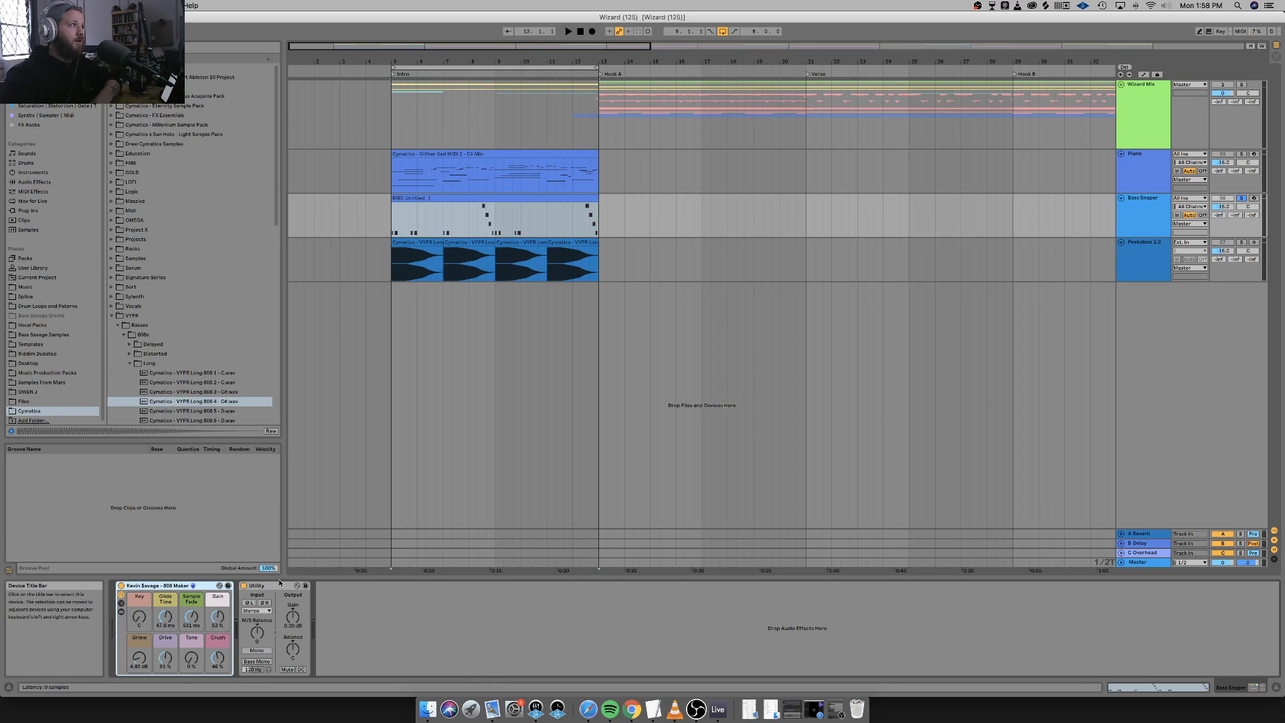
{"action": "left_click_drag", "start_coordinate": [139, 657], "coordinate": [139, 676]}
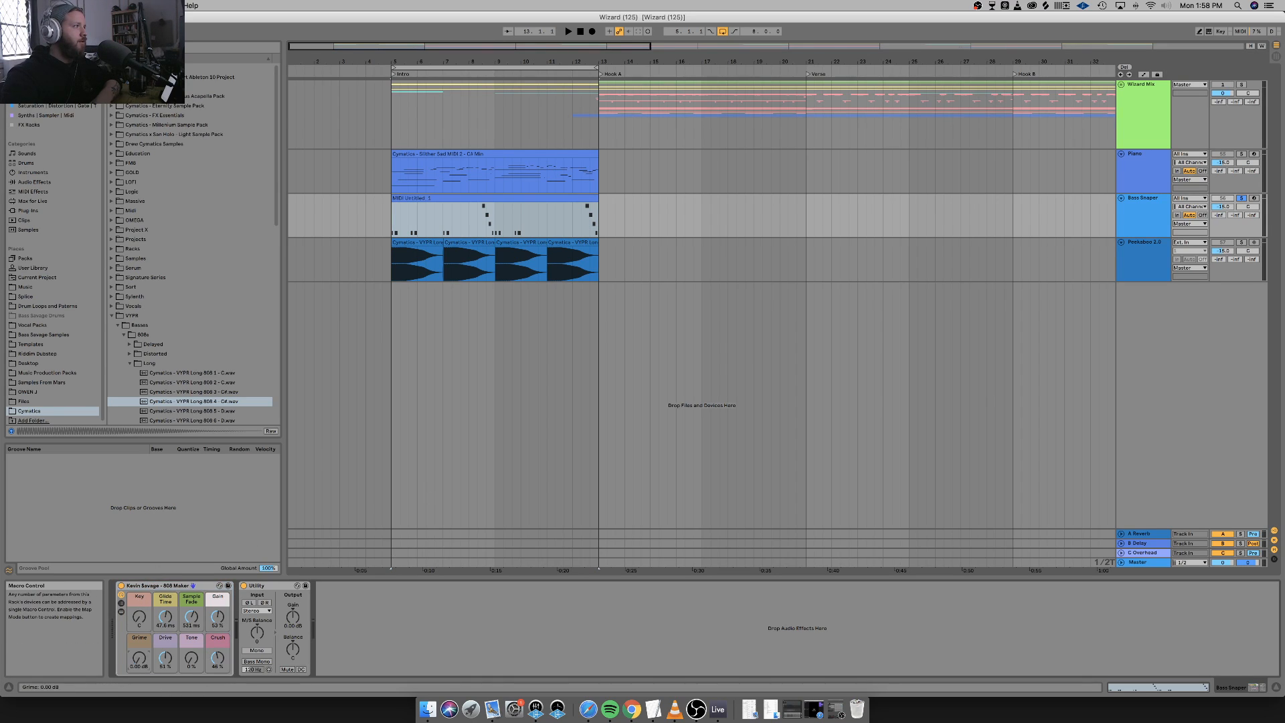
{"action": "left_click_drag", "start_coordinate": [217, 658], "coordinate": [166, 654]}
{"action": "key", "text": "space"}
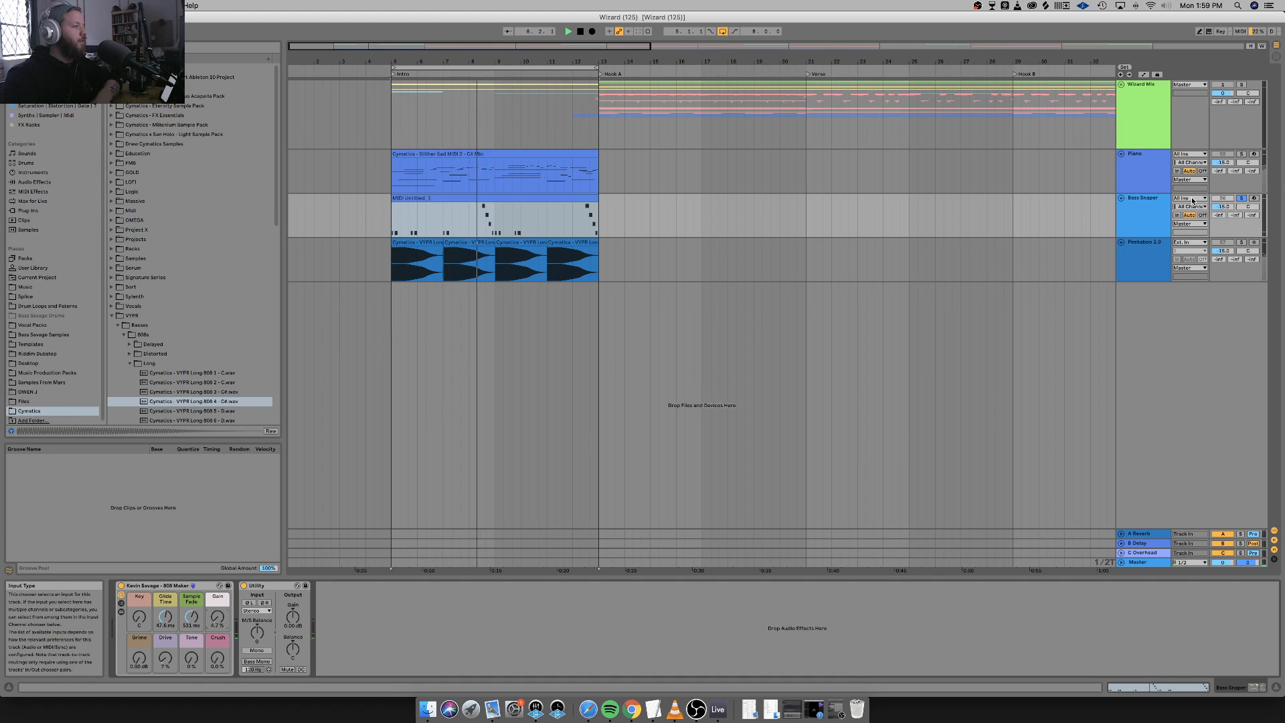
{"action": "left_click_drag", "start_coordinate": [165, 659], "coordinate": [165, 676]}
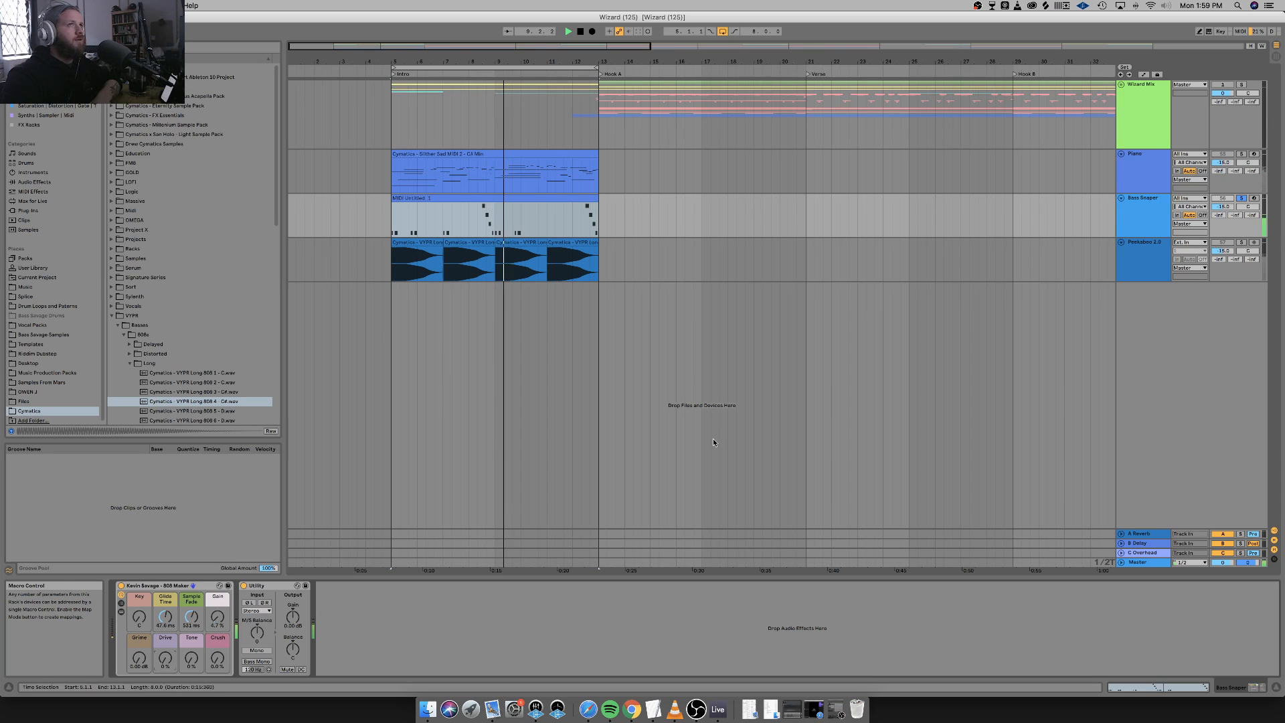
Raise the Bass Shaper track's volume and audition the clean 808 pattern with several playback restarts.
{"action": "mouse_move", "coordinate": [1225, 210]}
{"action": "left_mouse_down"}
{"action": "mouse_move", "coordinate": [1225, 180]}
{"action": "mouse_move", "coordinate": [1225, 205]}
{"action": "mouse_move", "coordinate": [1225, 194]}
{"action": "left_mouse_up"}
{"action": "key", "text": "space"}
{"action": "key", "text": "space"}
{"action": "key", "text": "space"}
{"action": "key", "text": "space"}
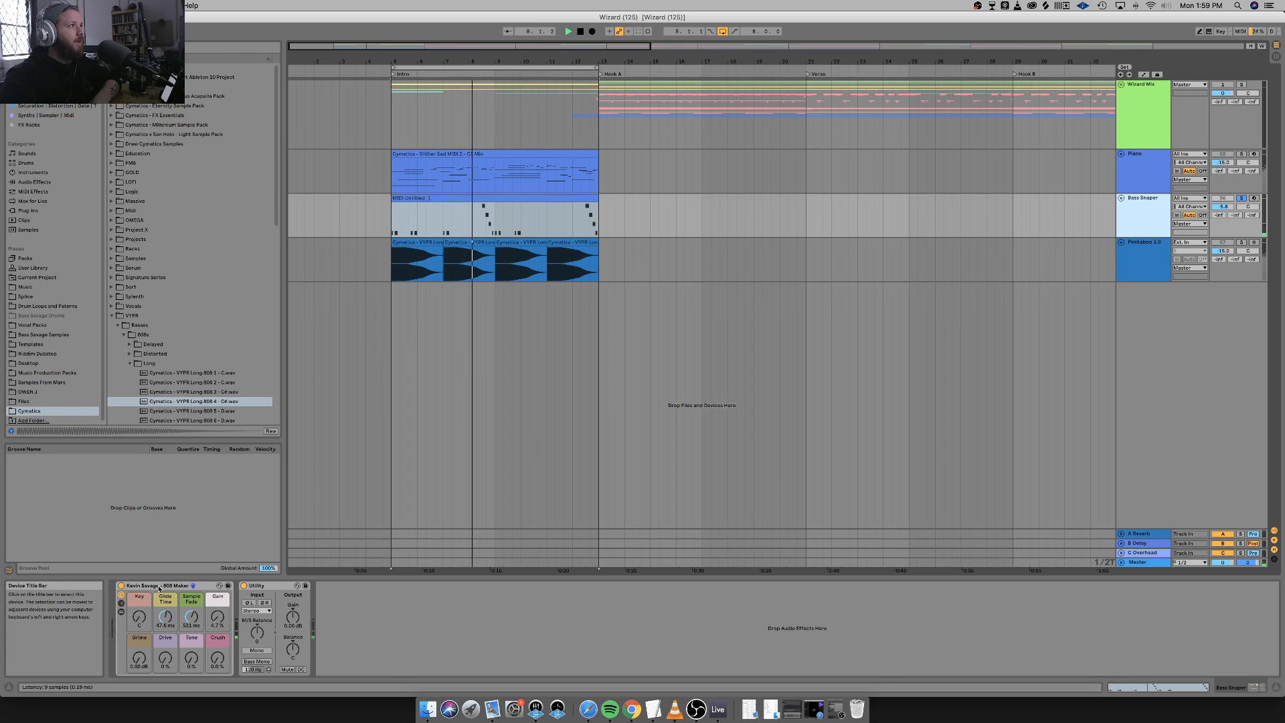
{"action": "key", "text": "space"}
Expand the 808 Maker rack to show its chain list and inner devices.
{"action": "double_click", "coordinate": [150, 585]}
{"action": "double_click", "coordinate": [122, 632]}
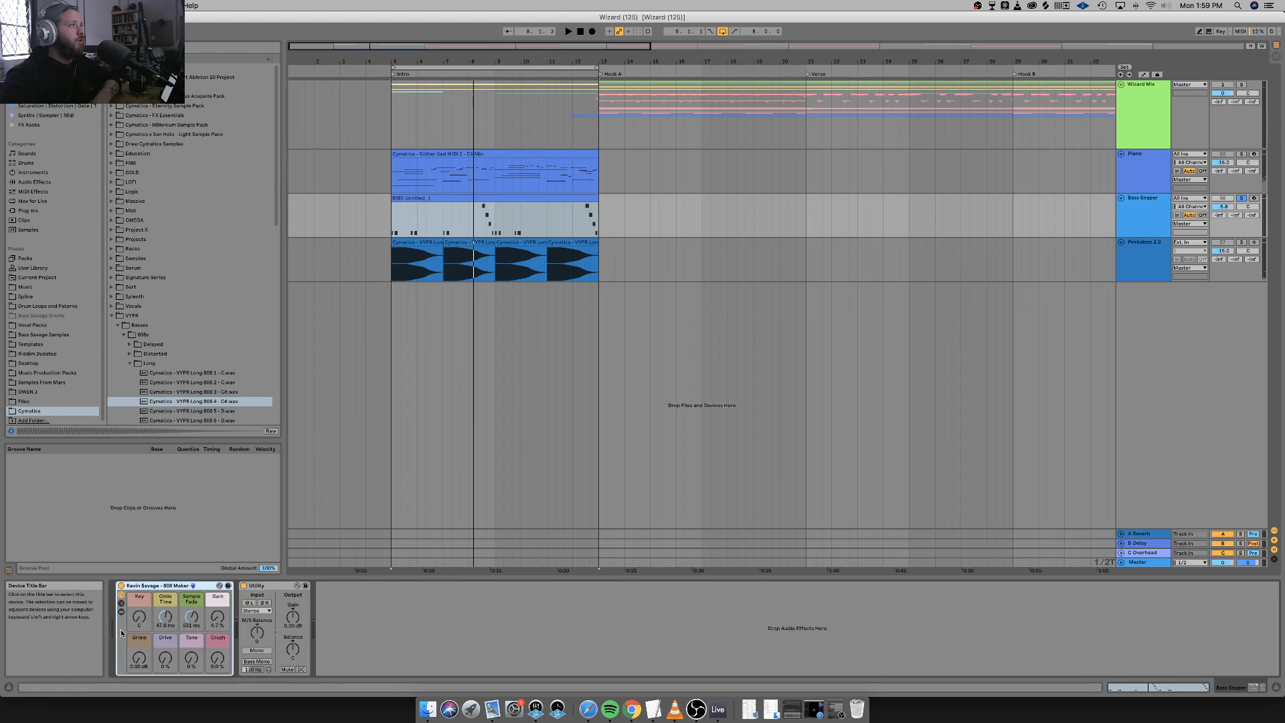
{"action": "left_click", "coordinate": [122, 611]}
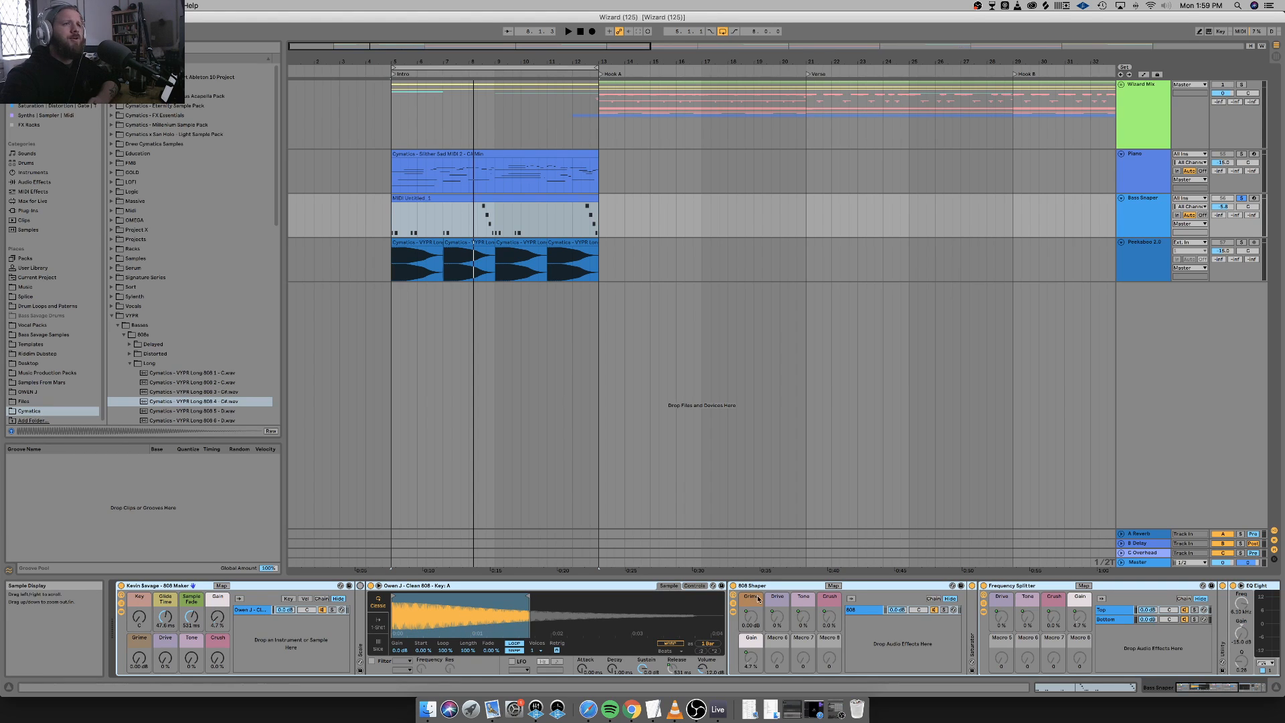
Collapse the Frequency Splitter and 808 Shaper racks and bring the Clean 808 Simpler back into view.
{"action": "scroll", "coordinate": [816, 593], "scroll_direction": "down", "scroll_amount": 5}
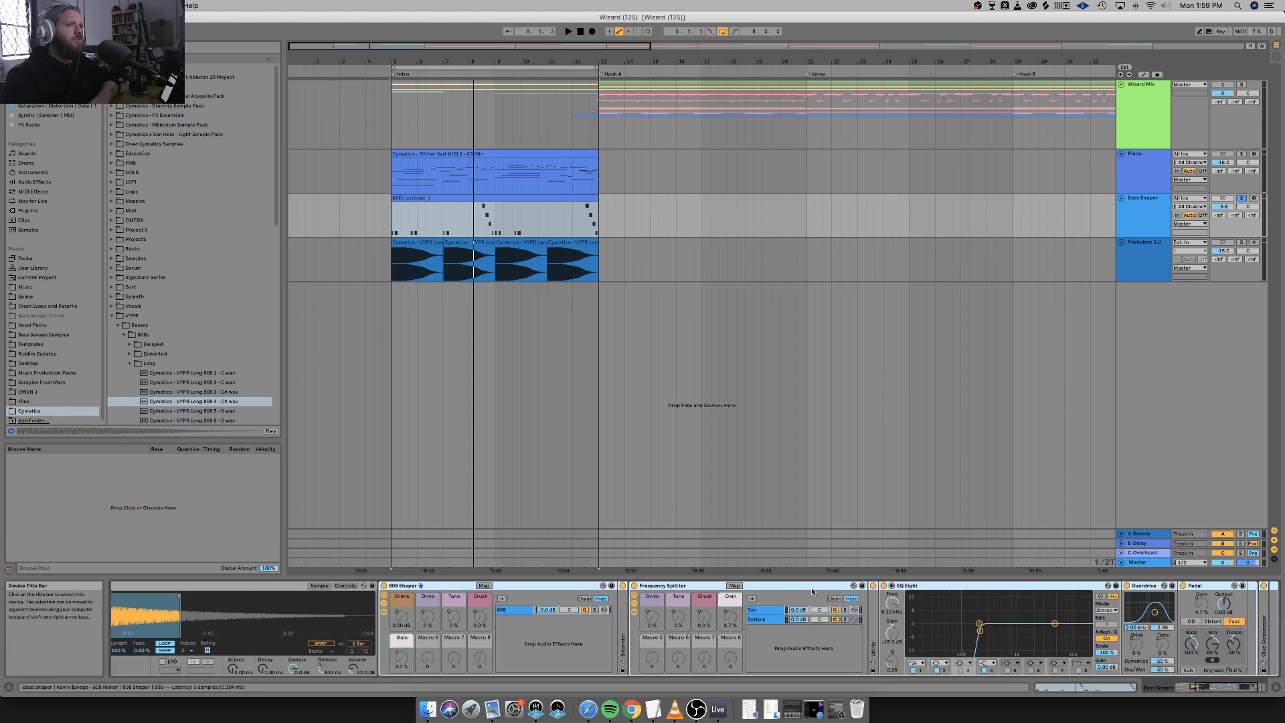
{"action": "double_click", "coordinate": [665, 586]}
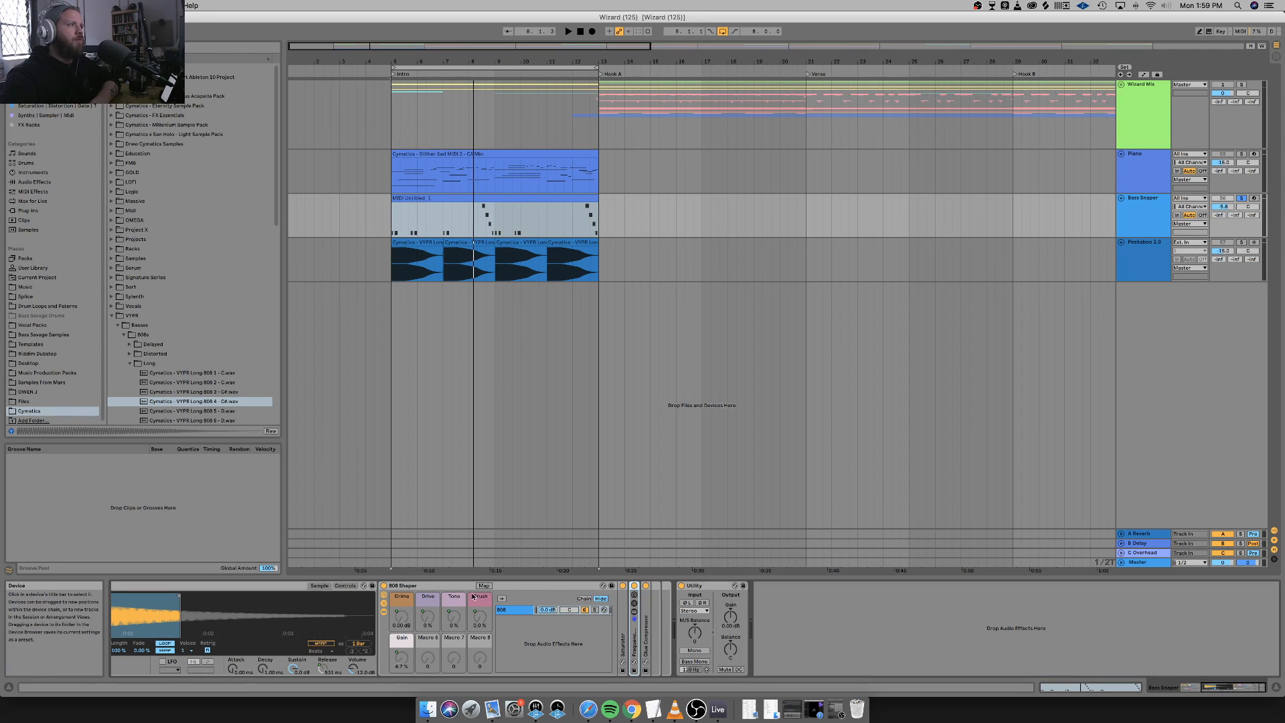
{"action": "double_click", "coordinate": [410, 586]}
{"action": "scroll", "coordinate": [428, 599], "scroll_direction": "left", "scroll_amount": 5}
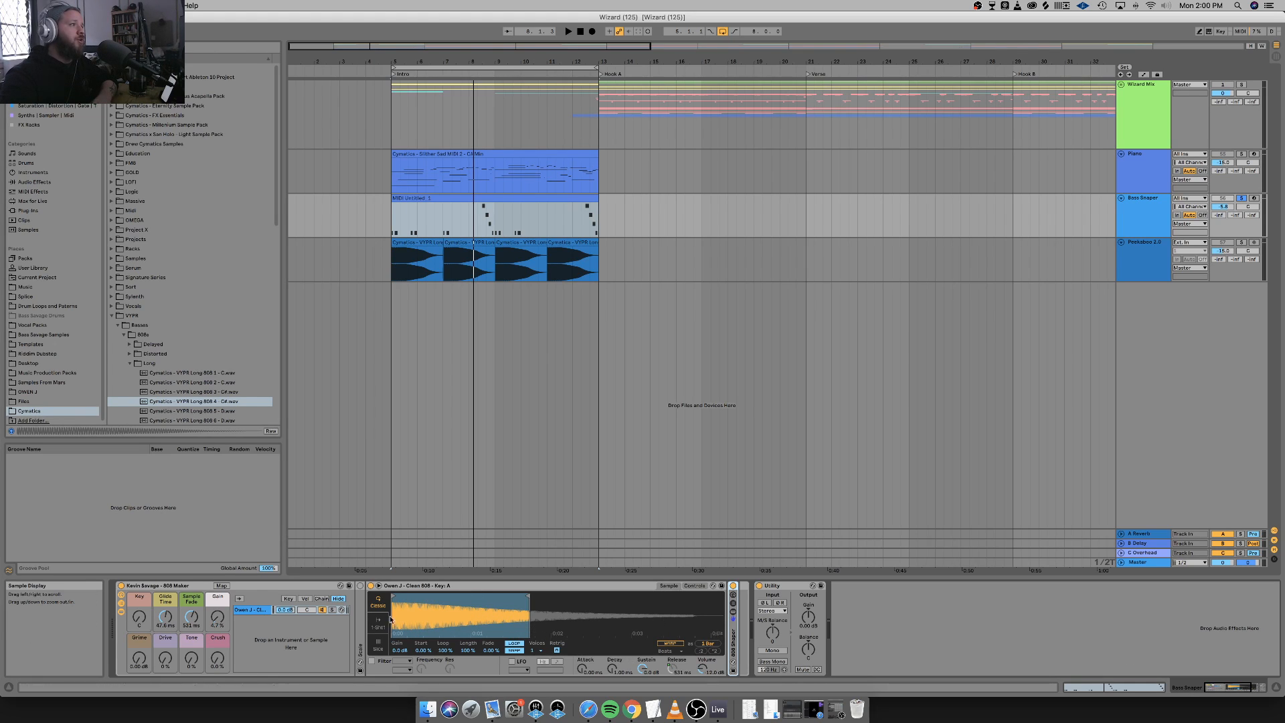
Copy the Clean 808 Simpler device and lower the 808 Maker's Gain macro to 0%.
{"action": "right_click", "coordinate": [422, 584]}
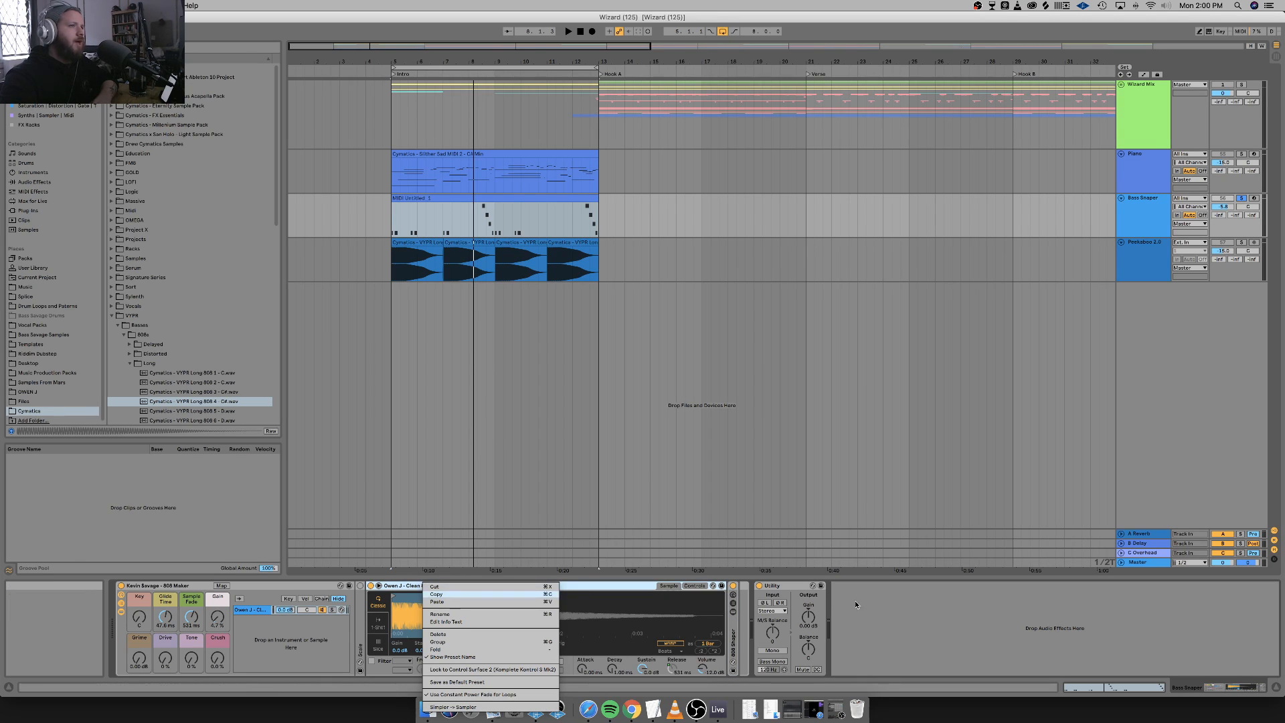
{"action": "left_click", "coordinate": [437, 594]}
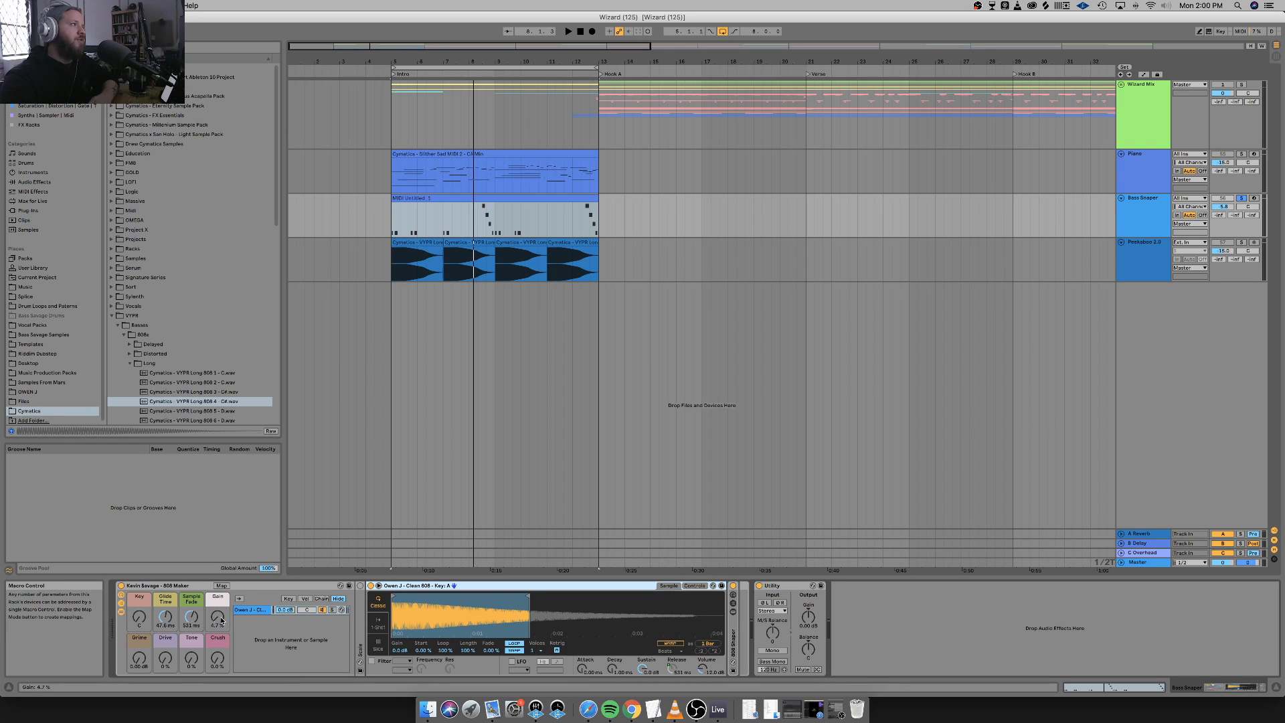
{"action": "left_click_drag", "start_coordinate": [218, 617], "coordinate": [217, 633]}
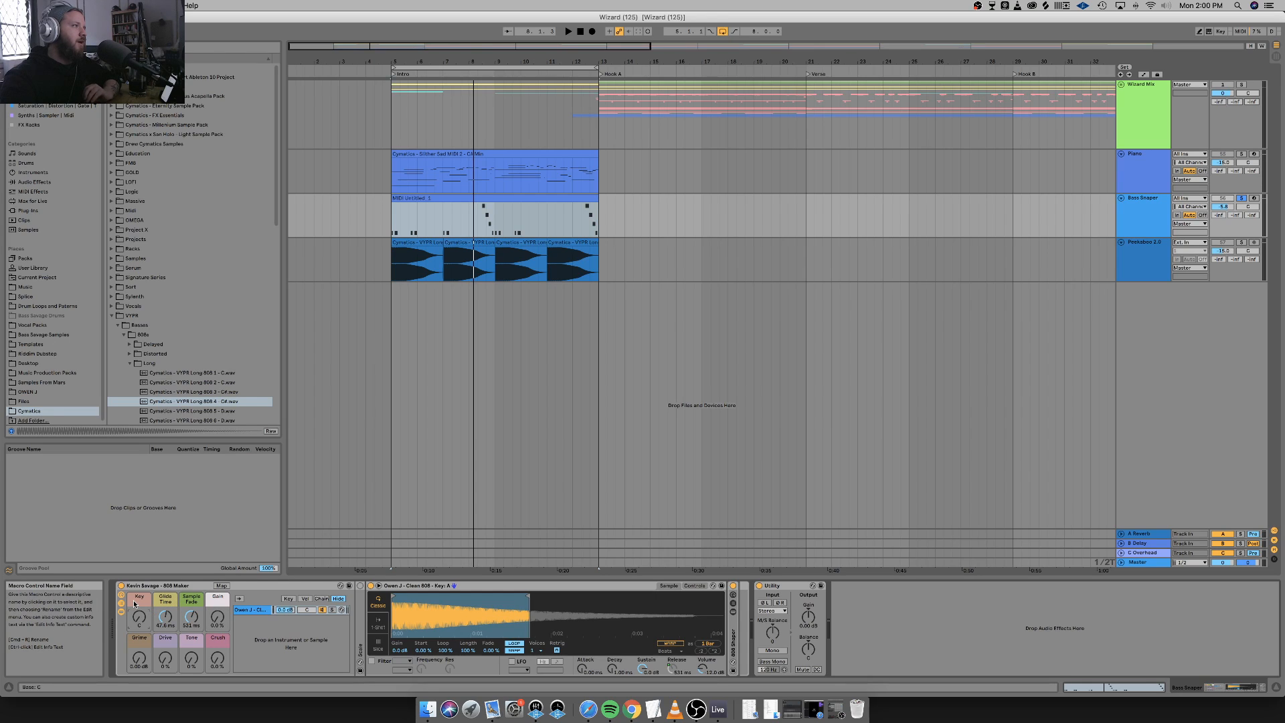
Expand the Scale device ahead of Simpler, keep the rack's Key macro at C, and turn Scale off.
{"action": "double_click", "coordinate": [361, 634]}
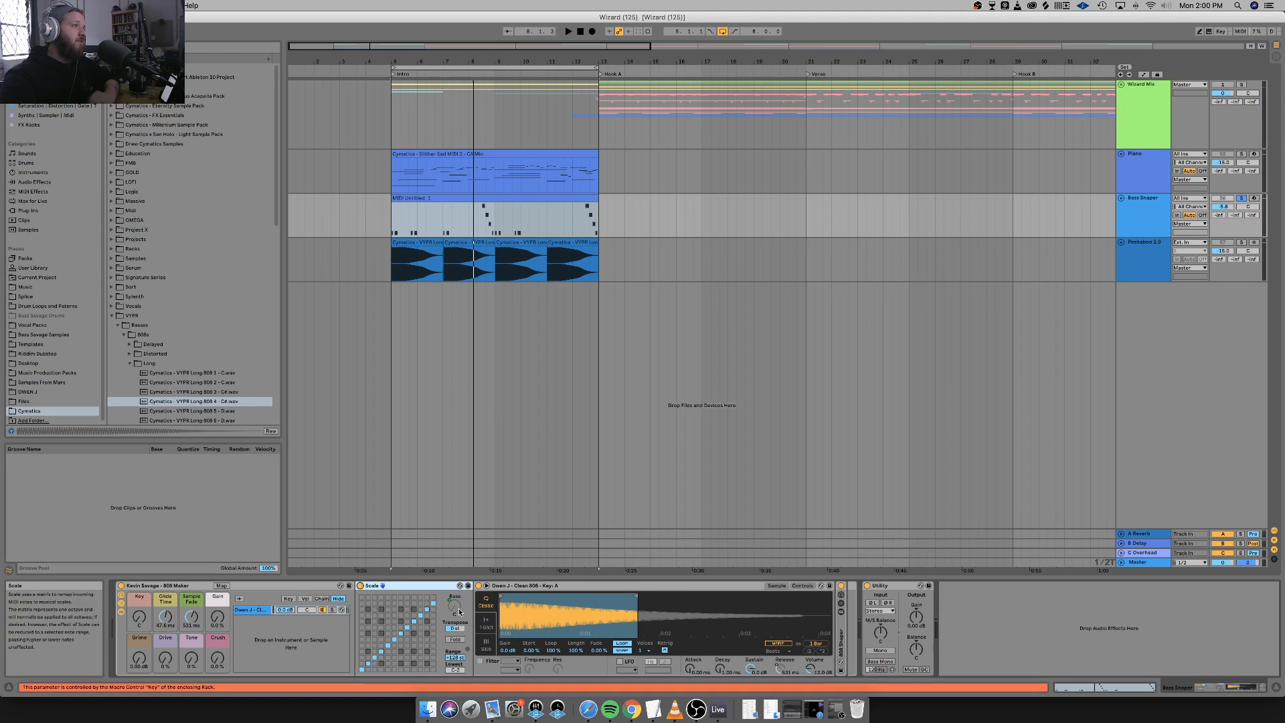
{"action": "left_click_drag", "start_coordinate": [139, 616], "coordinate": [139, 633]}
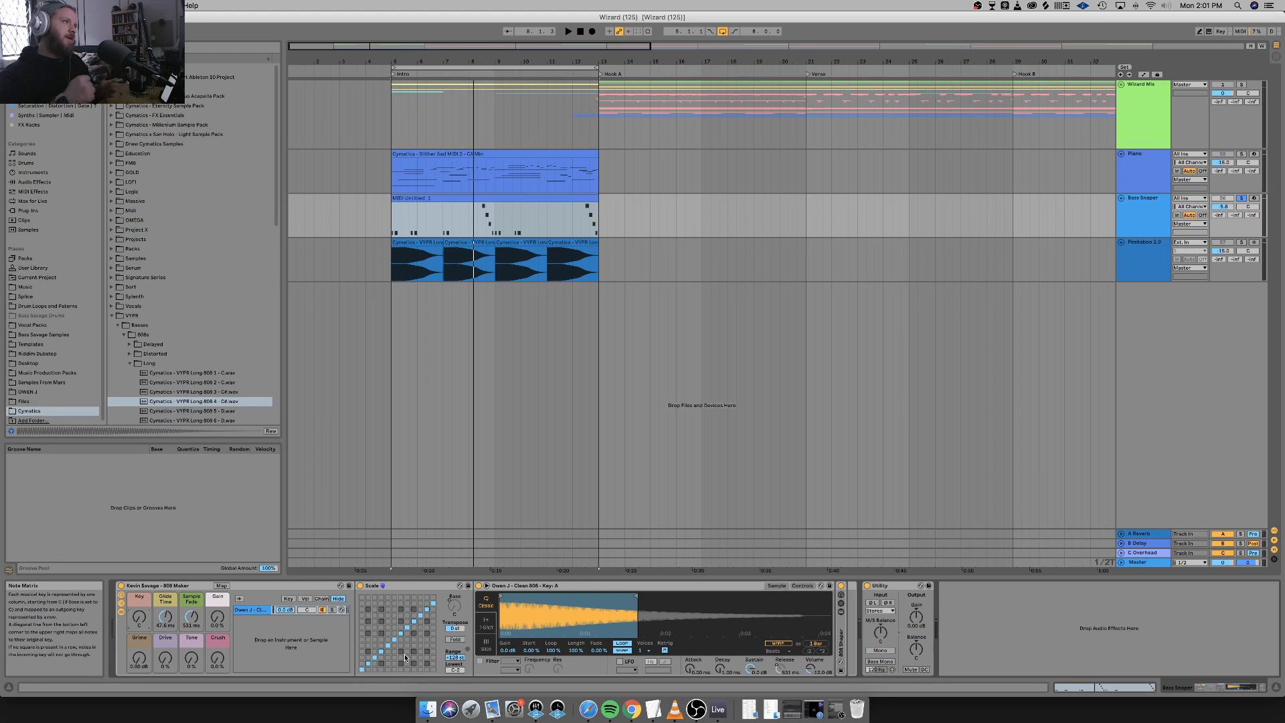
{"action": "left_click", "coordinate": [360, 588]}
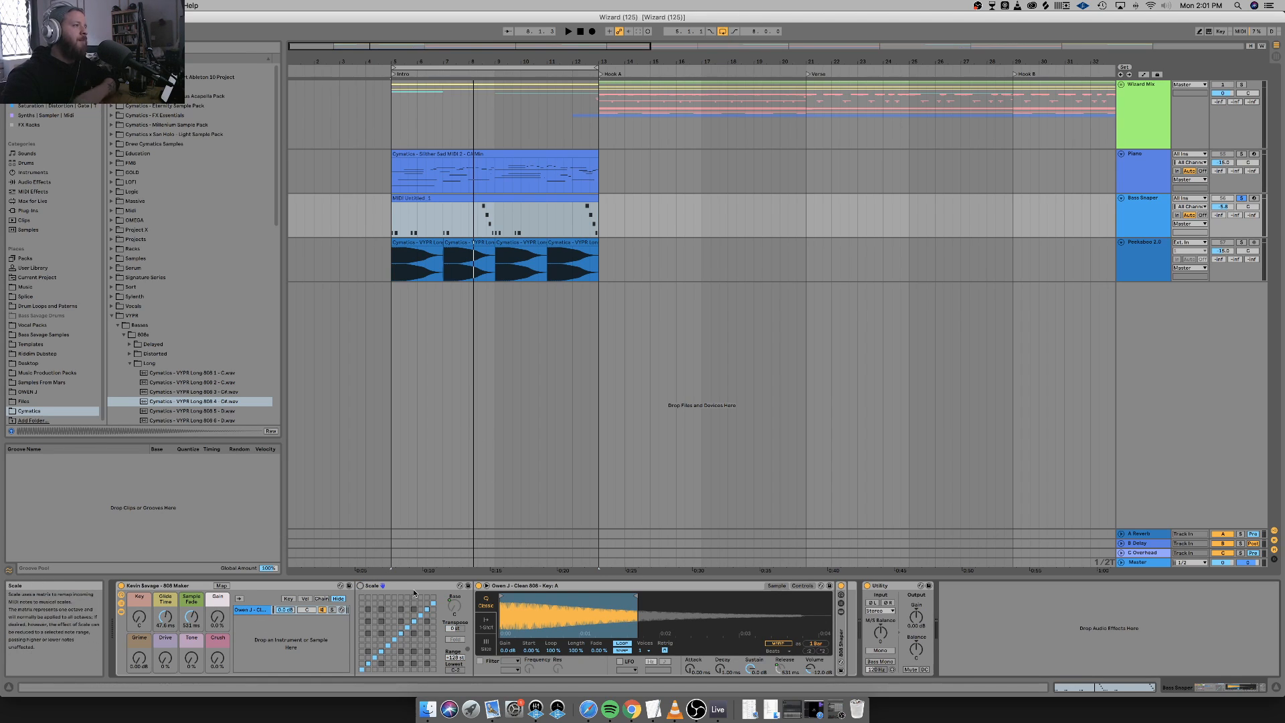
Audition the loop, open the Bass Shaper MIDI clip and lengthen its second F2 note up to the next note at 1.4.1.
{"action": "key", "text": "space"}
{"action": "key", "text": "space"}
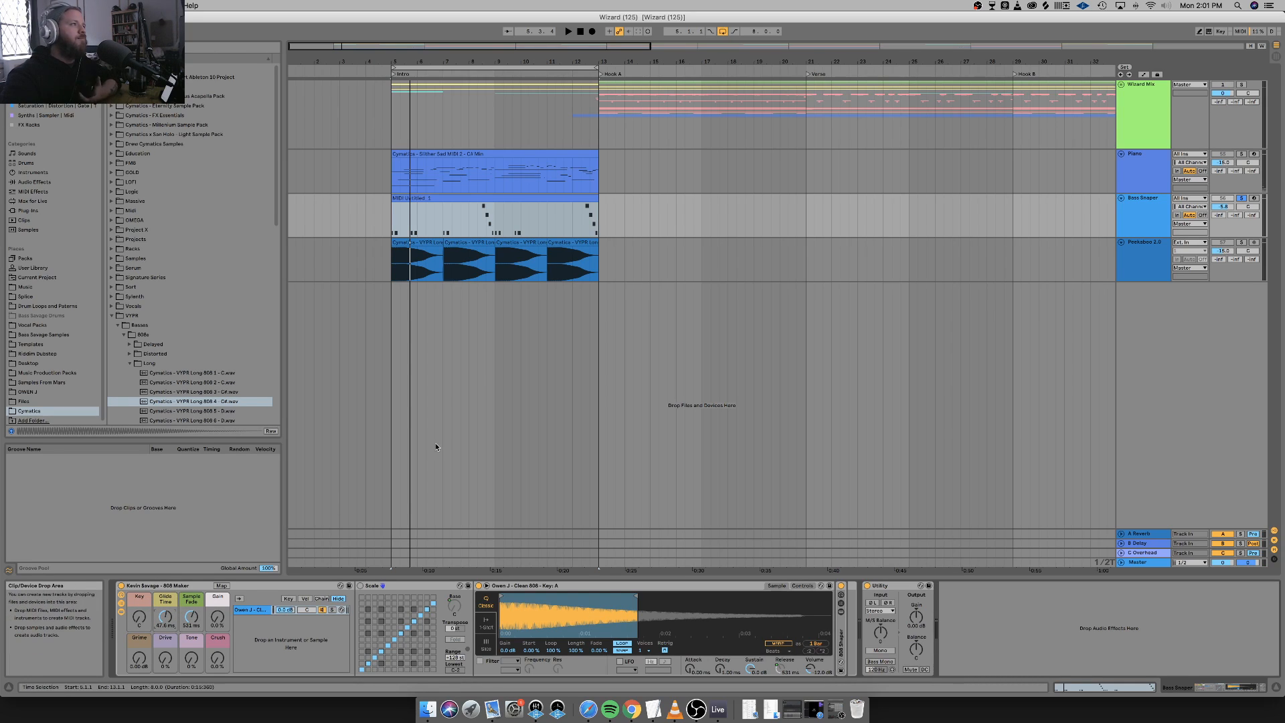
{"action": "double_click", "coordinate": [402, 199]}
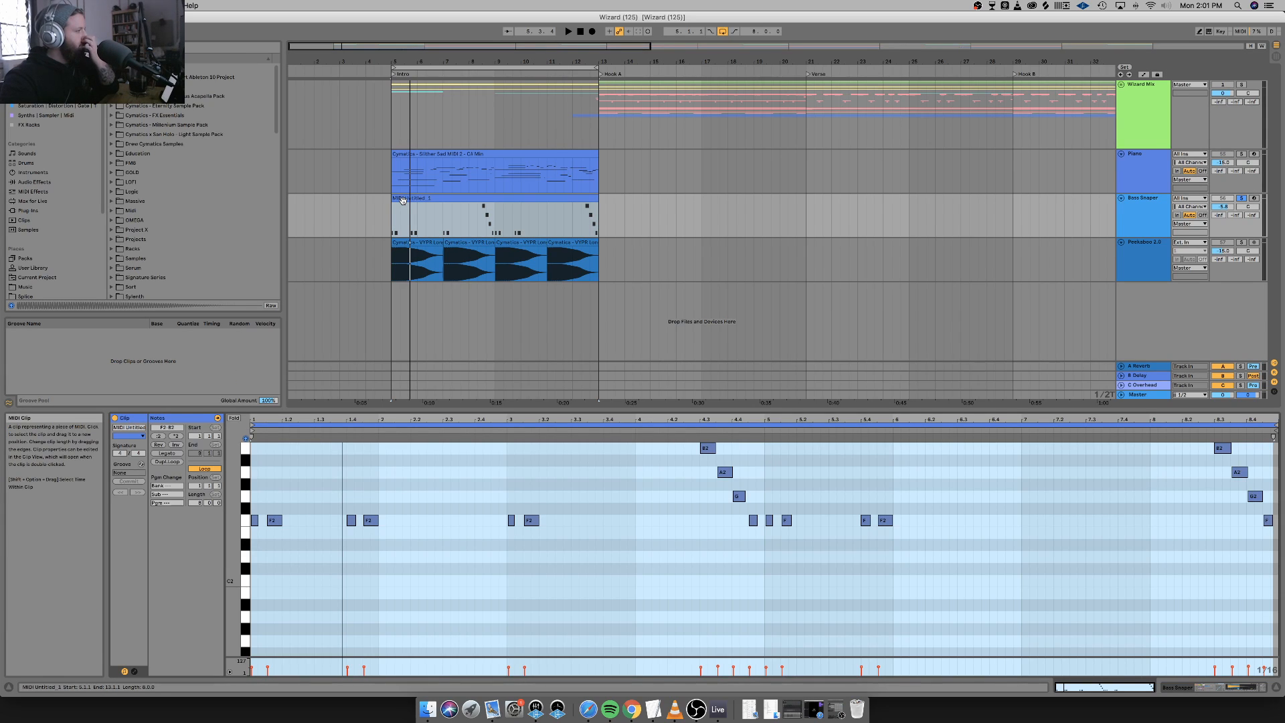
{"action": "left_click", "coordinate": [312, 514]}
{"action": "left_click_drag", "start_coordinate": [281, 520], "coordinate": [347, 522]}
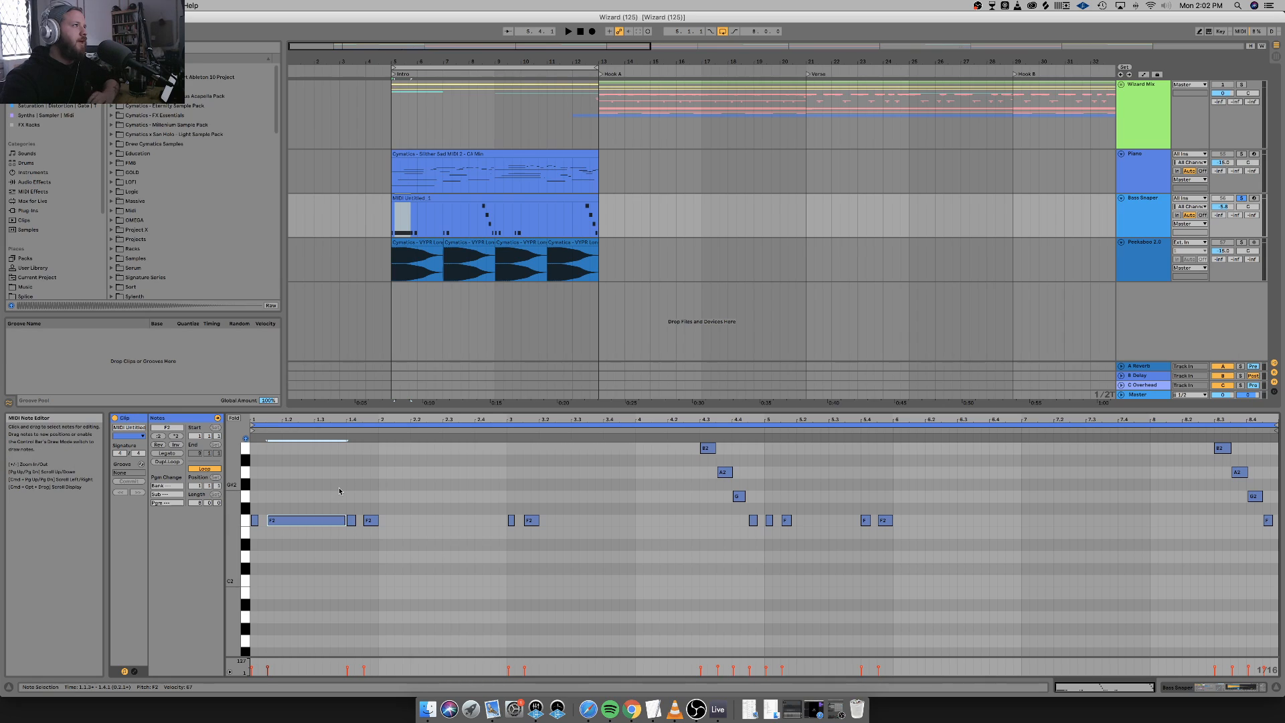
Add a short note at 1.3.4 over the end of the long F2 note and move it to F3.
{"action": "left_click", "coordinate": [344, 504]}
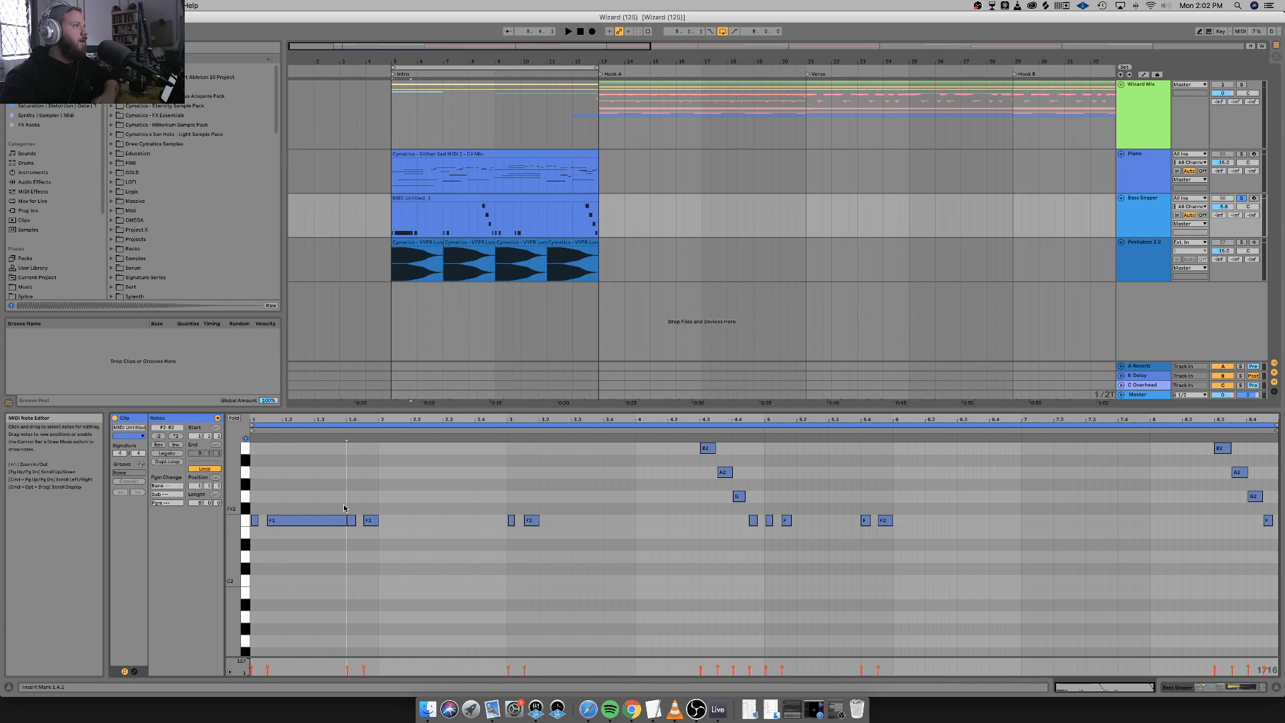
{"action": "double_click", "coordinate": [343, 505]}
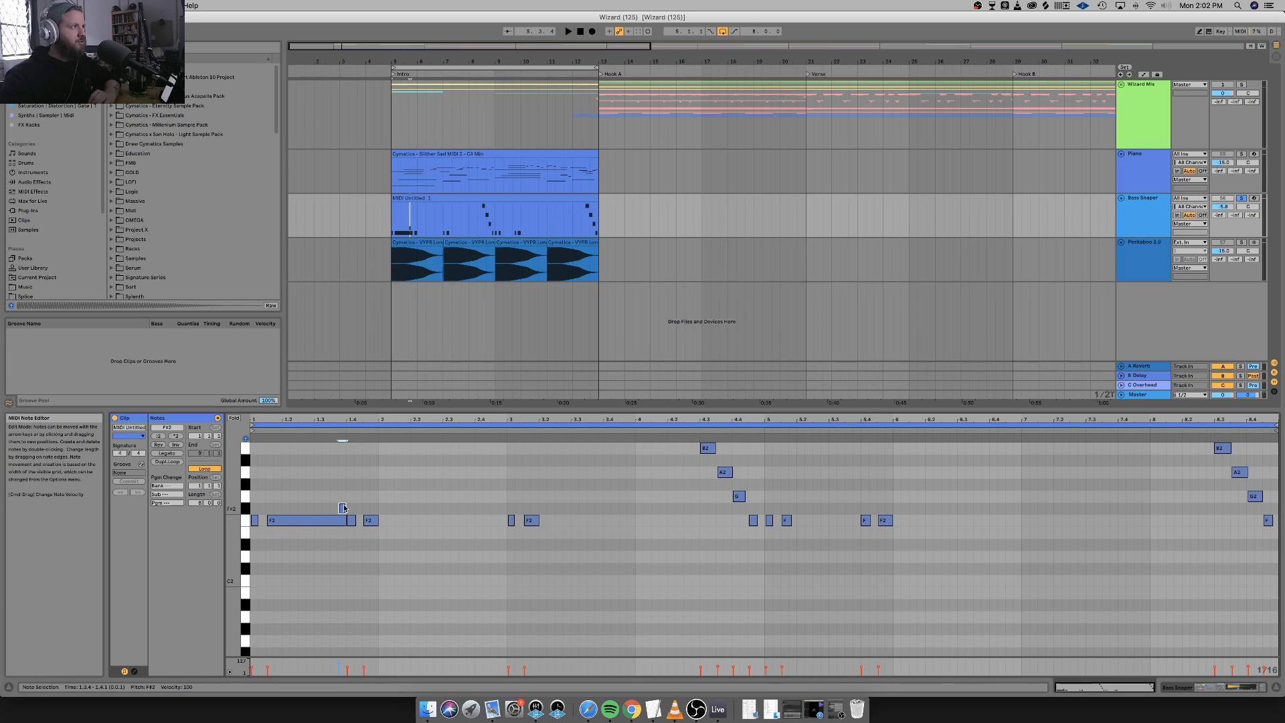
{"action": "key", "text": "Down"}
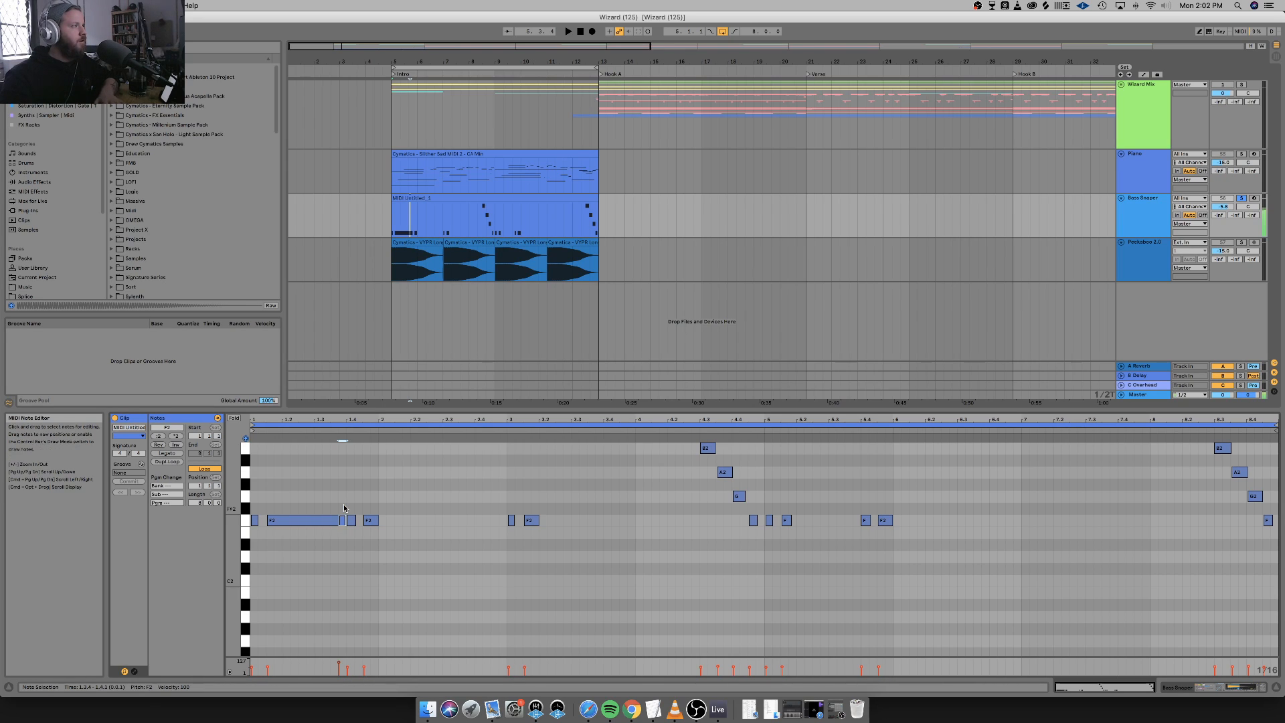
{"action": "key", "text": "shift+Up"}
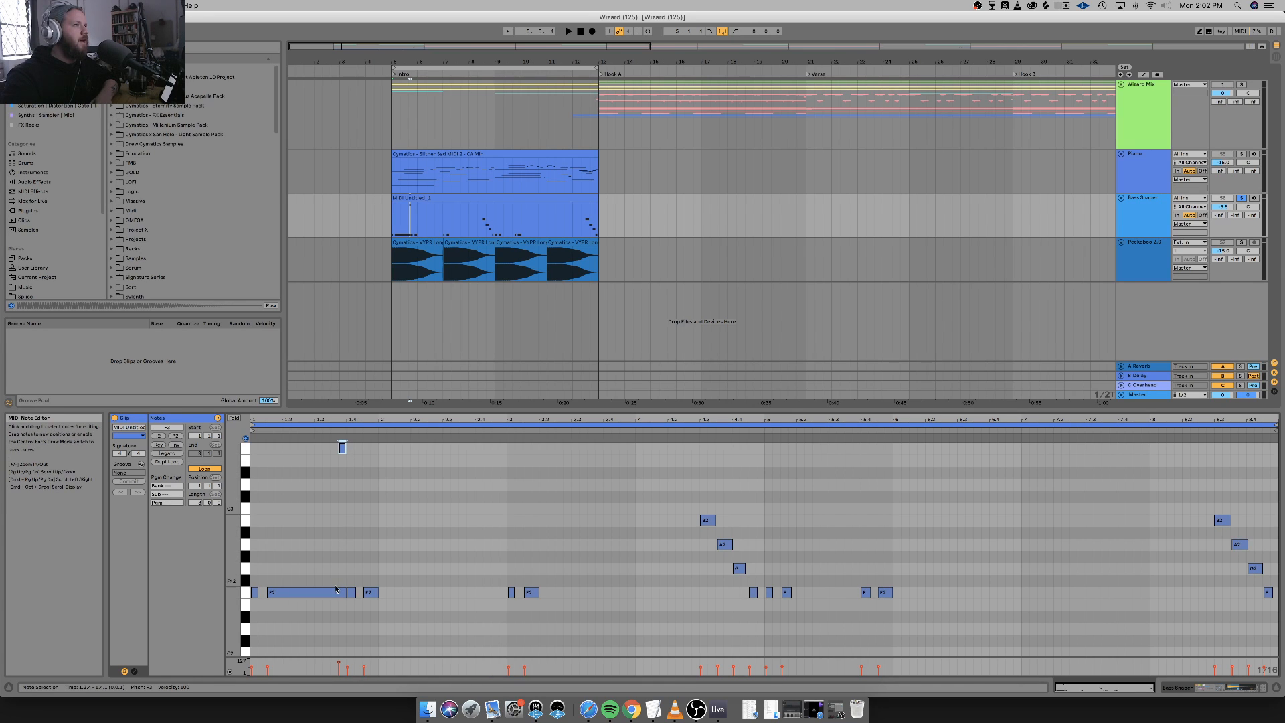
Audition the glide with the F3 note starting at 1.3.3 and 1.3.1, returning its start to 1.3.4.
{"action": "key", "text": "space"}
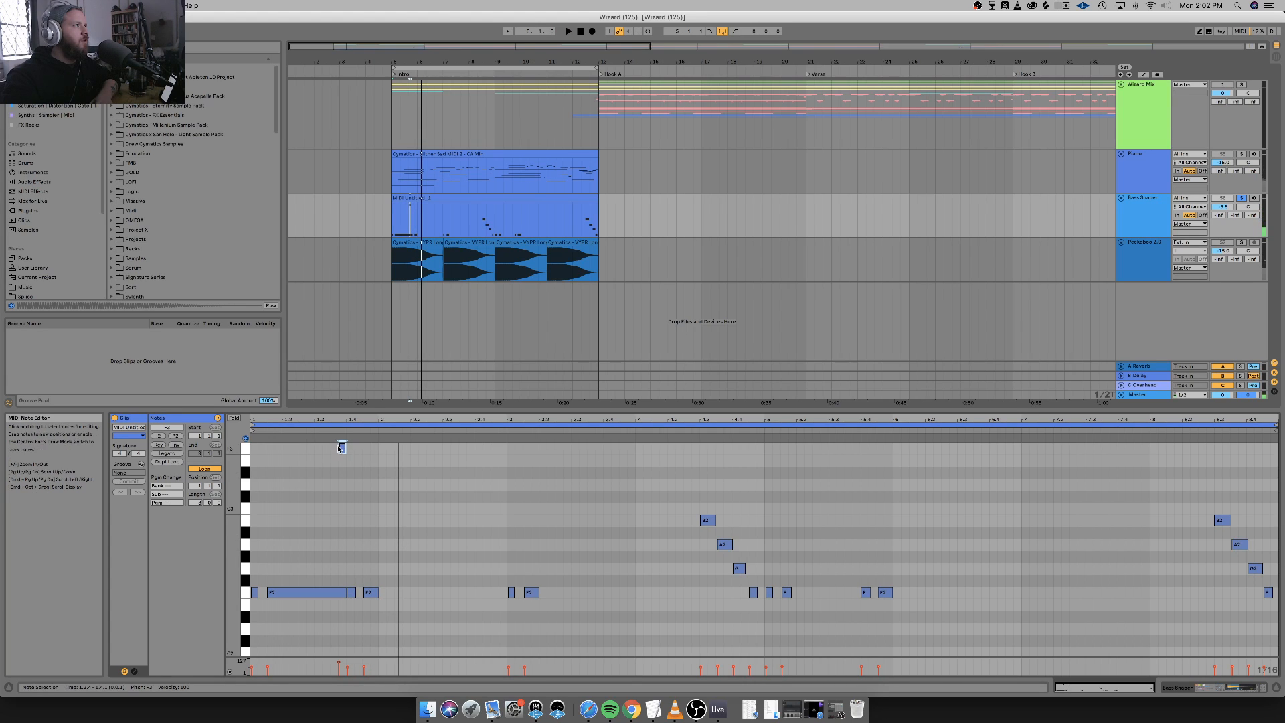
{"action": "left_click_drag", "start_coordinate": [342, 447], "coordinate": [333, 449]}
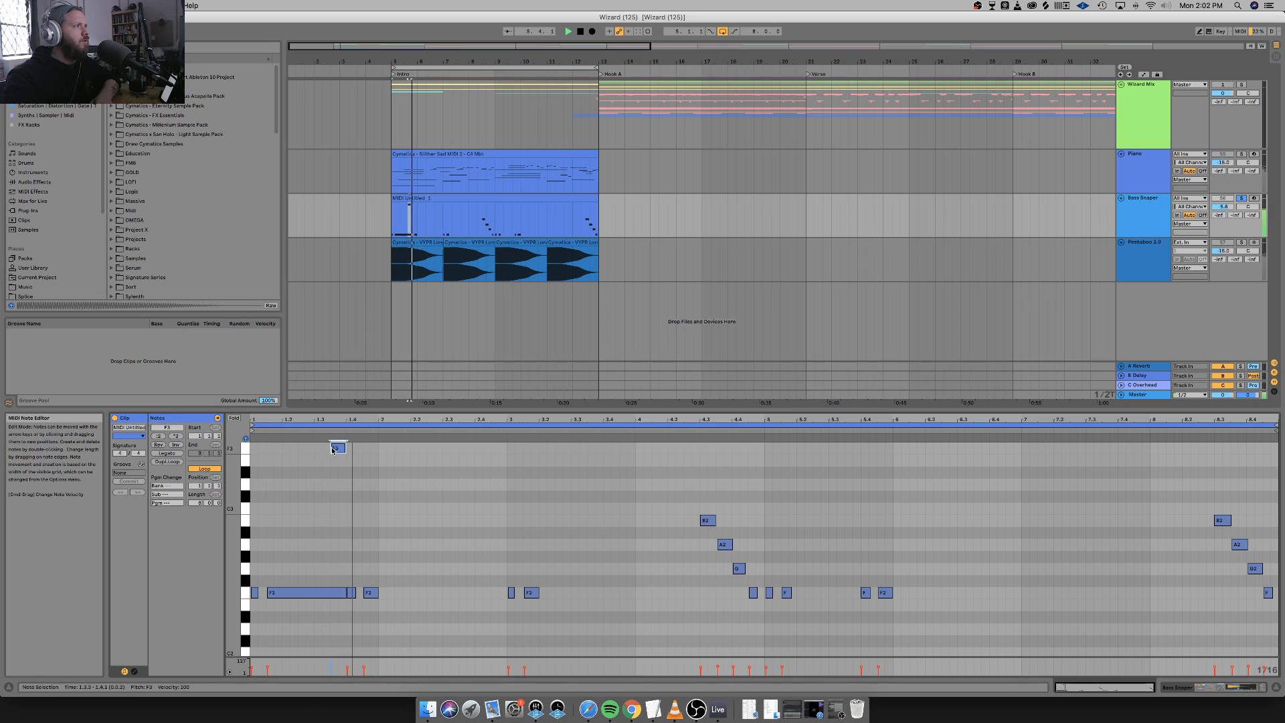
{"action": "left_click_drag", "start_coordinate": [333, 450], "coordinate": [323, 452]}
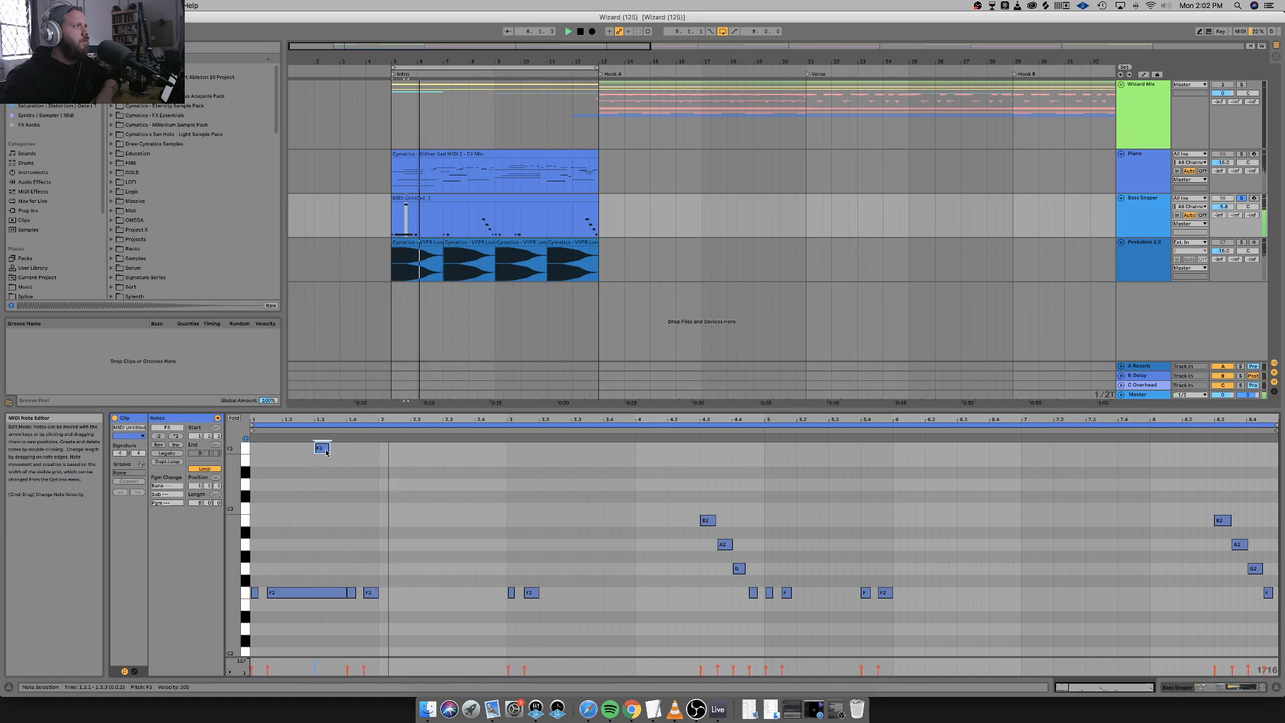
{"action": "key", "text": "space"}
{"action": "left_click_drag", "start_coordinate": [321, 449], "coordinate": [344, 450]}
{"action": "key", "text": "space"}
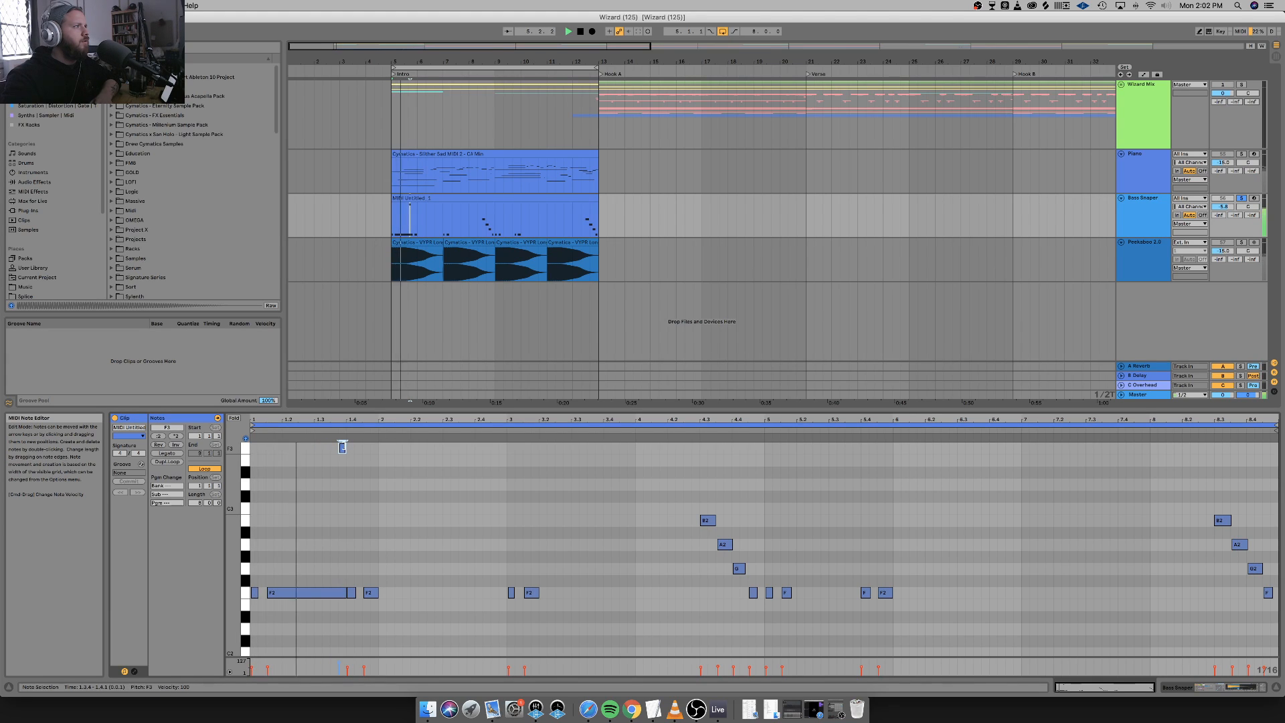
{"action": "key", "text": "space"}
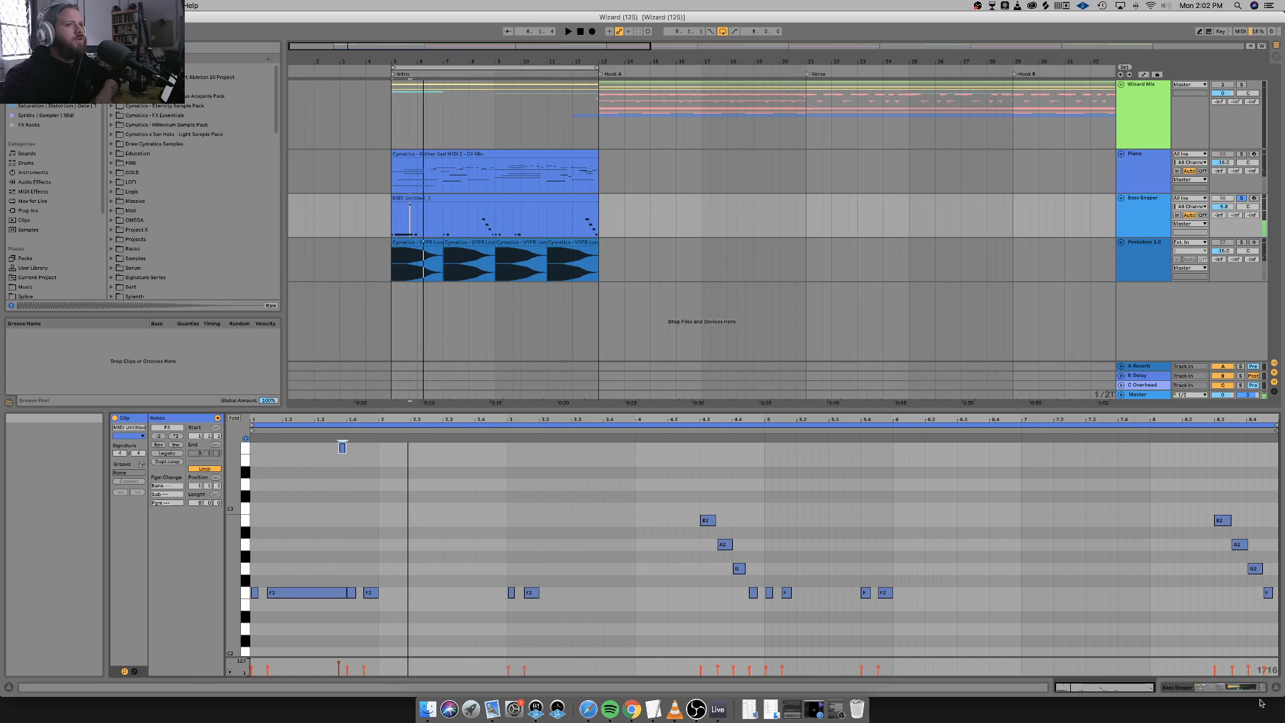
Return to the Bass Shaper device chain and inspect the glide settings among the Clean 808 Simpler's controls.
{"action": "left_click", "coordinate": [1243, 691]}
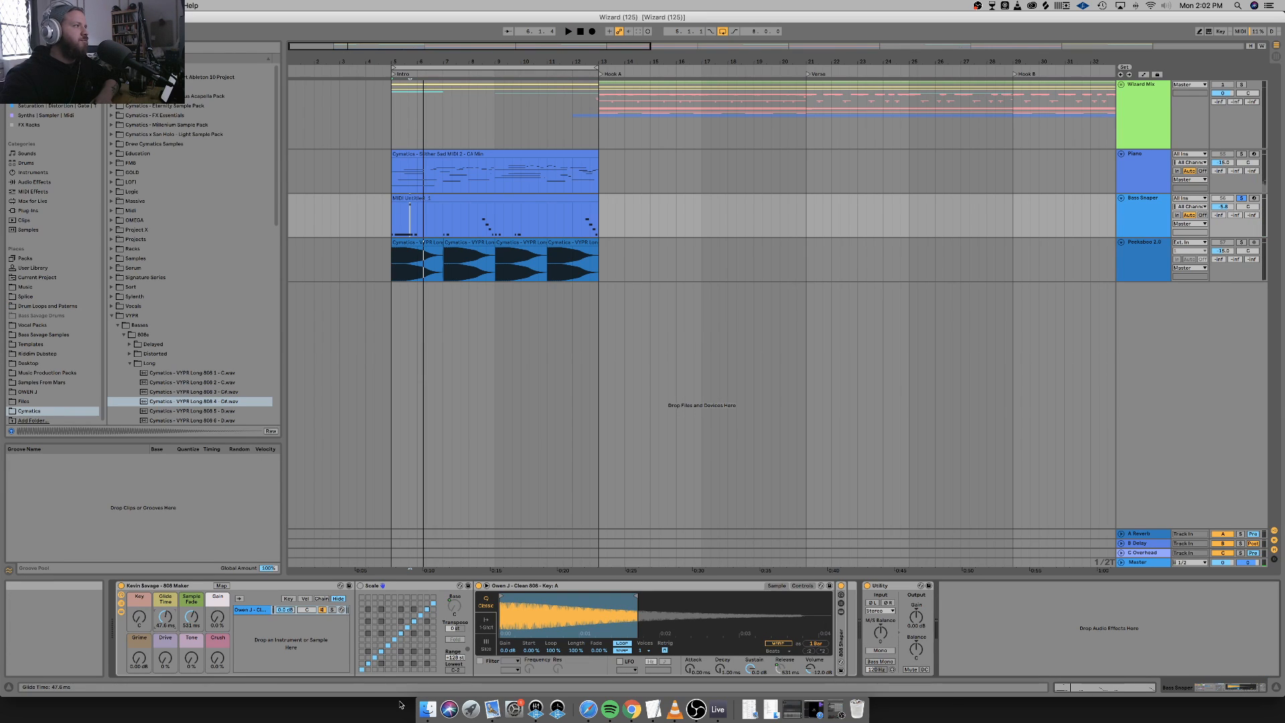
{"action": "key", "text": "space"}
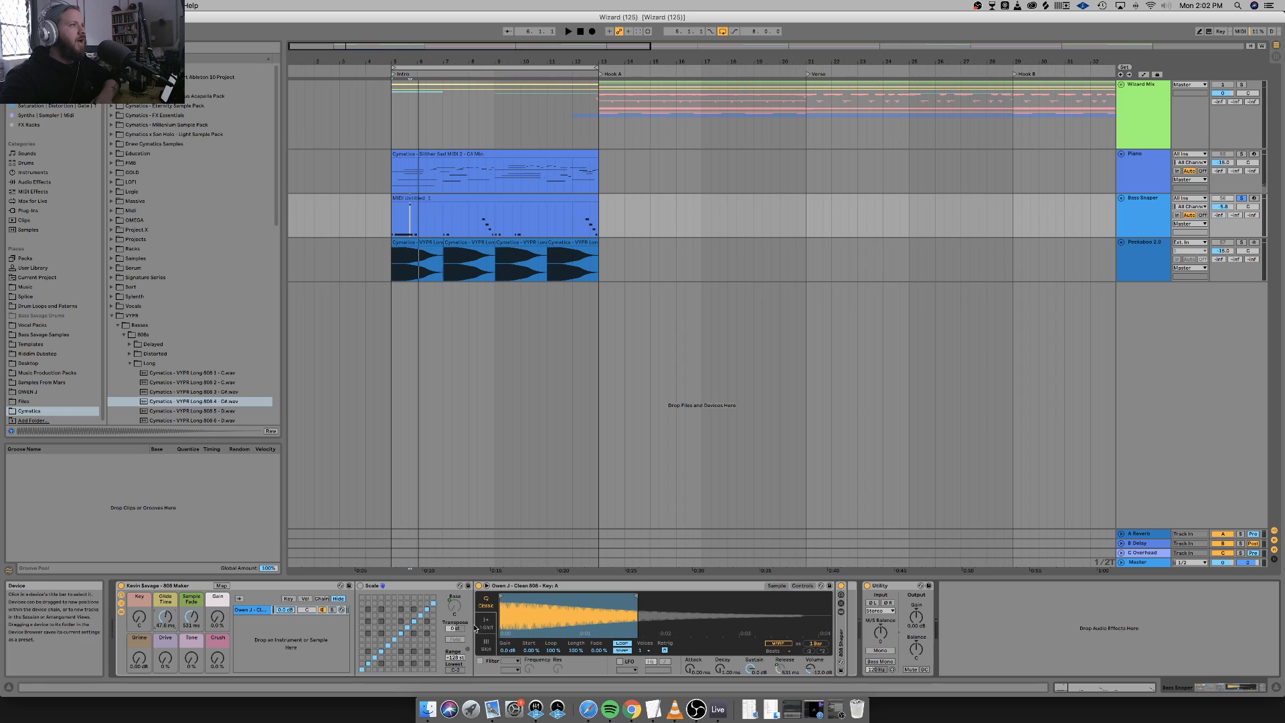
{"action": "left_click", "coordinate": [811, 586]}
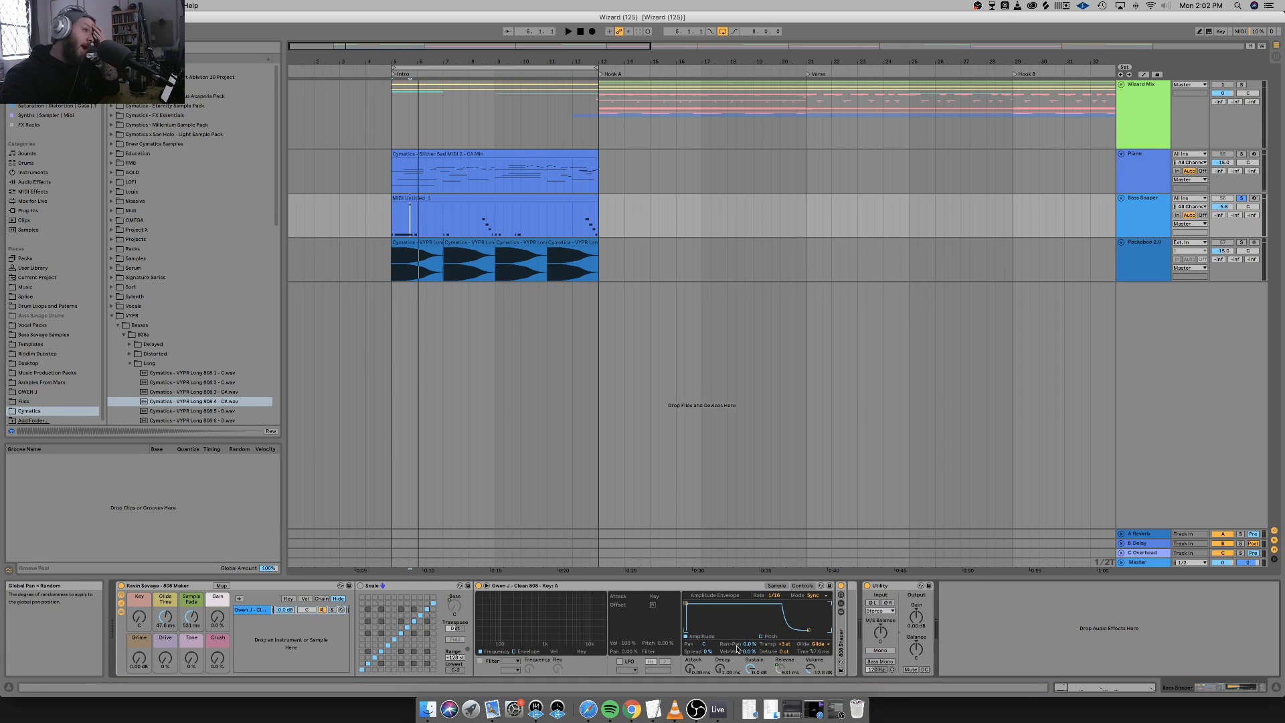
{"action": "left_click", "coordinate": [818, 653]}
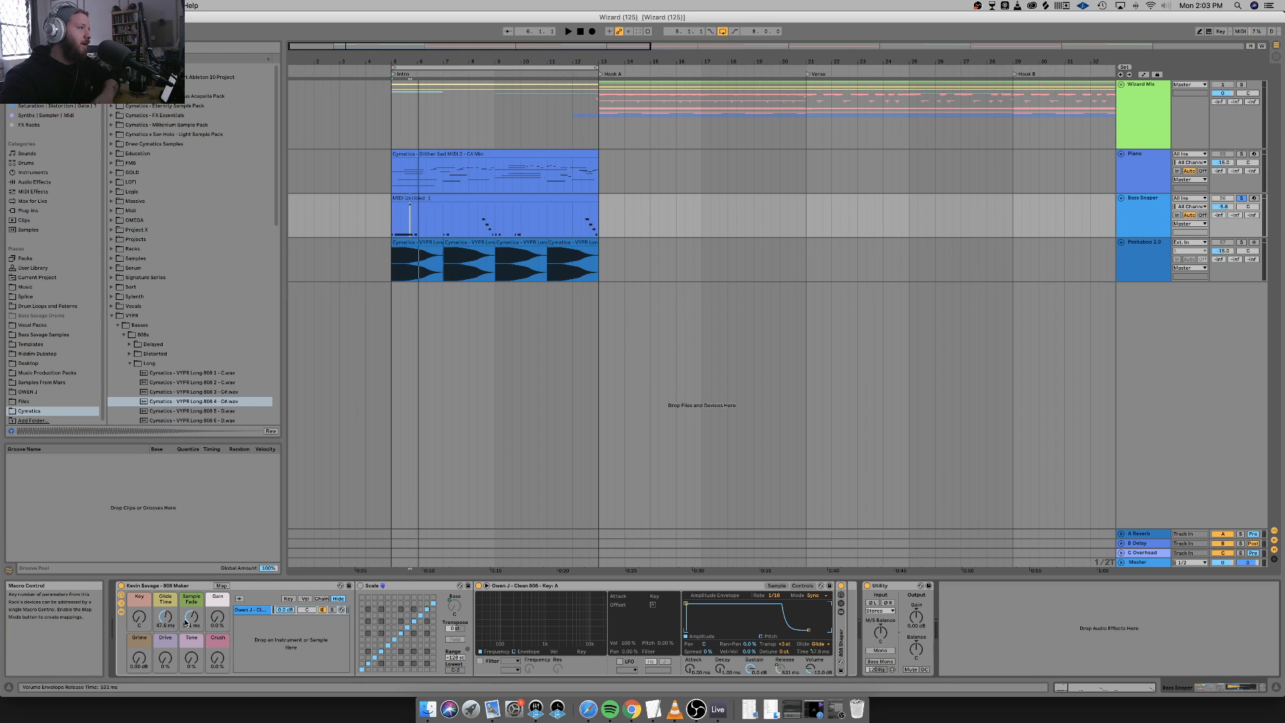
Audition the glide with the 808 Maker's Glide Time macro at 10.0 s and at nearly zero.
{"action": "key", "text": "space"}
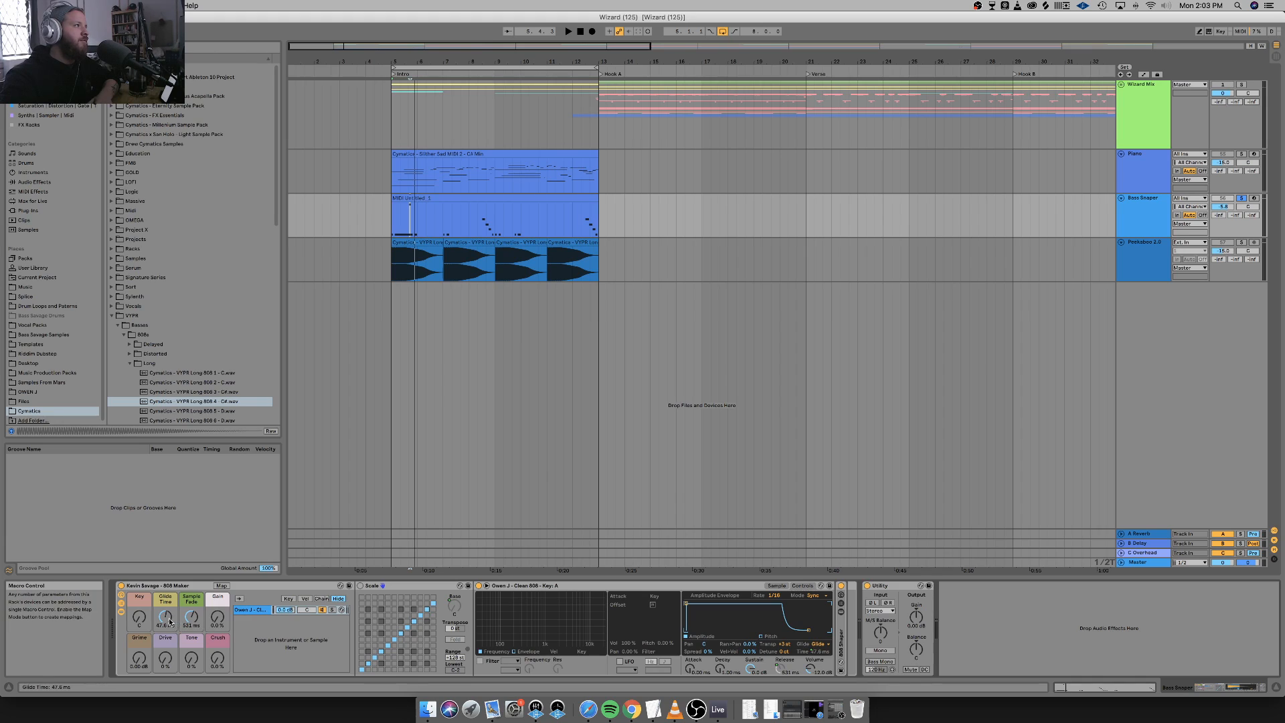
{"action": "key", "text": "space"}
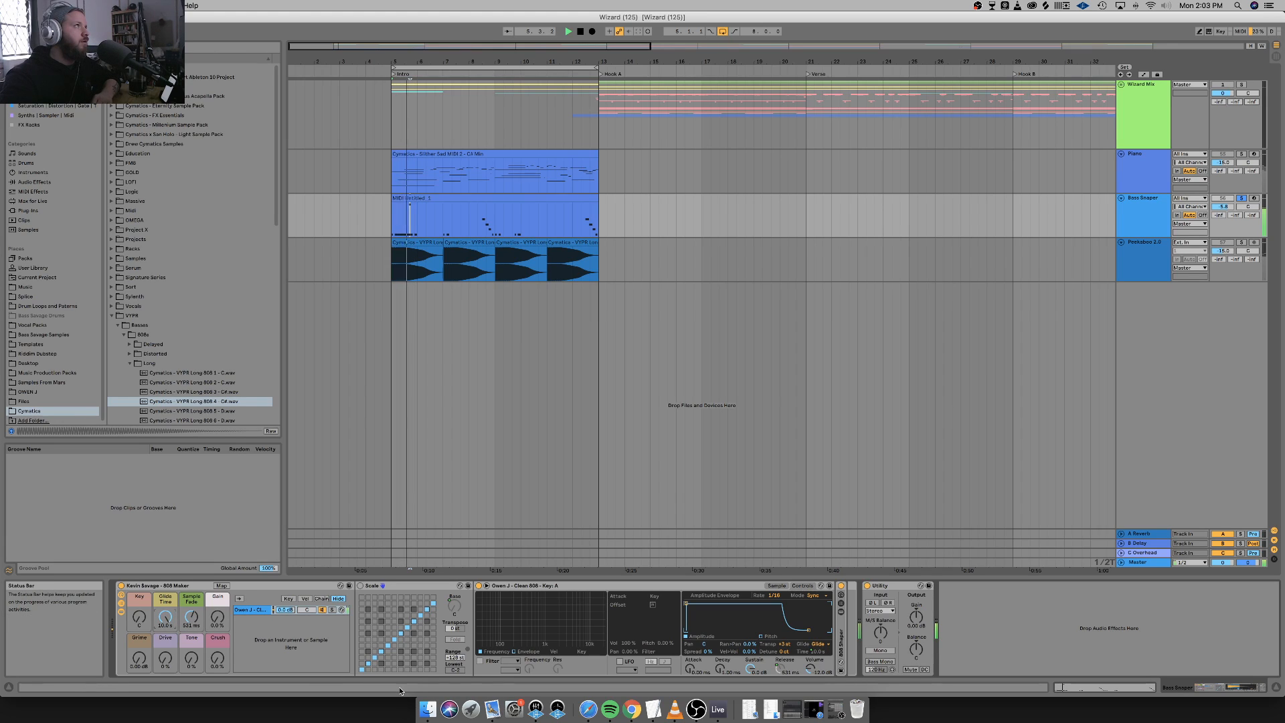
{"action": "key", "text": "space"}
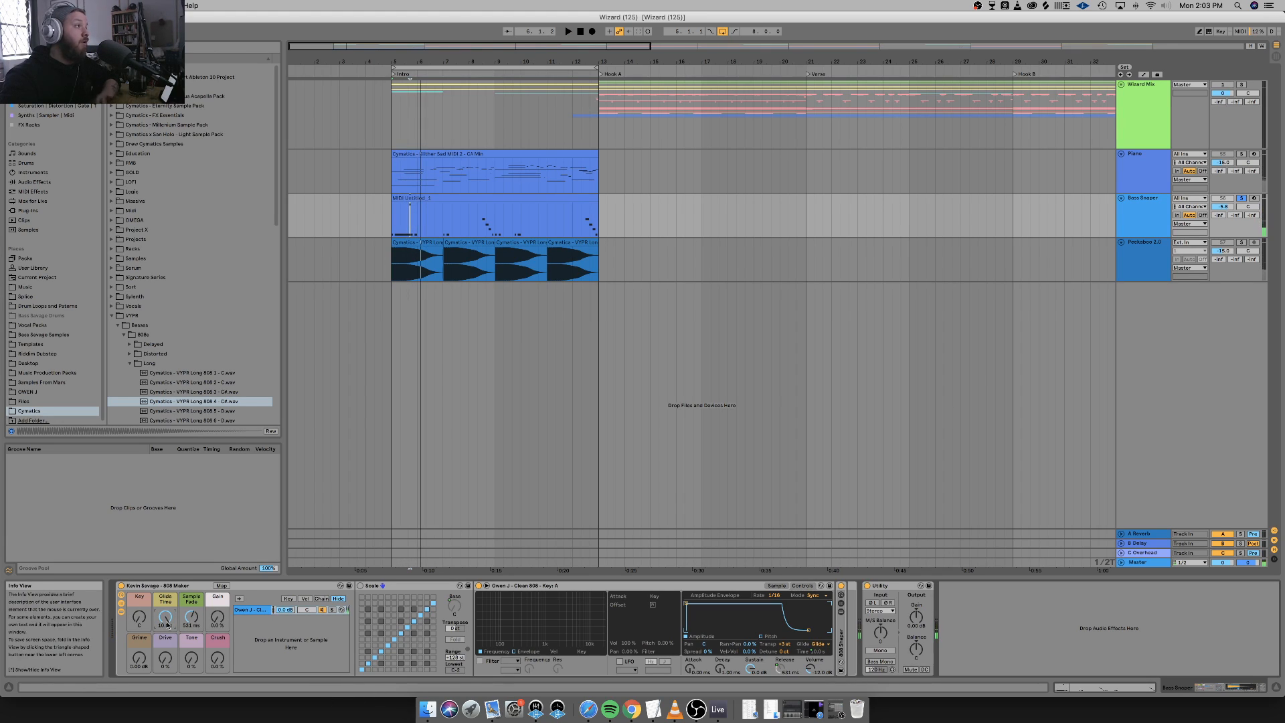
{"action": "key", "text": "space"}
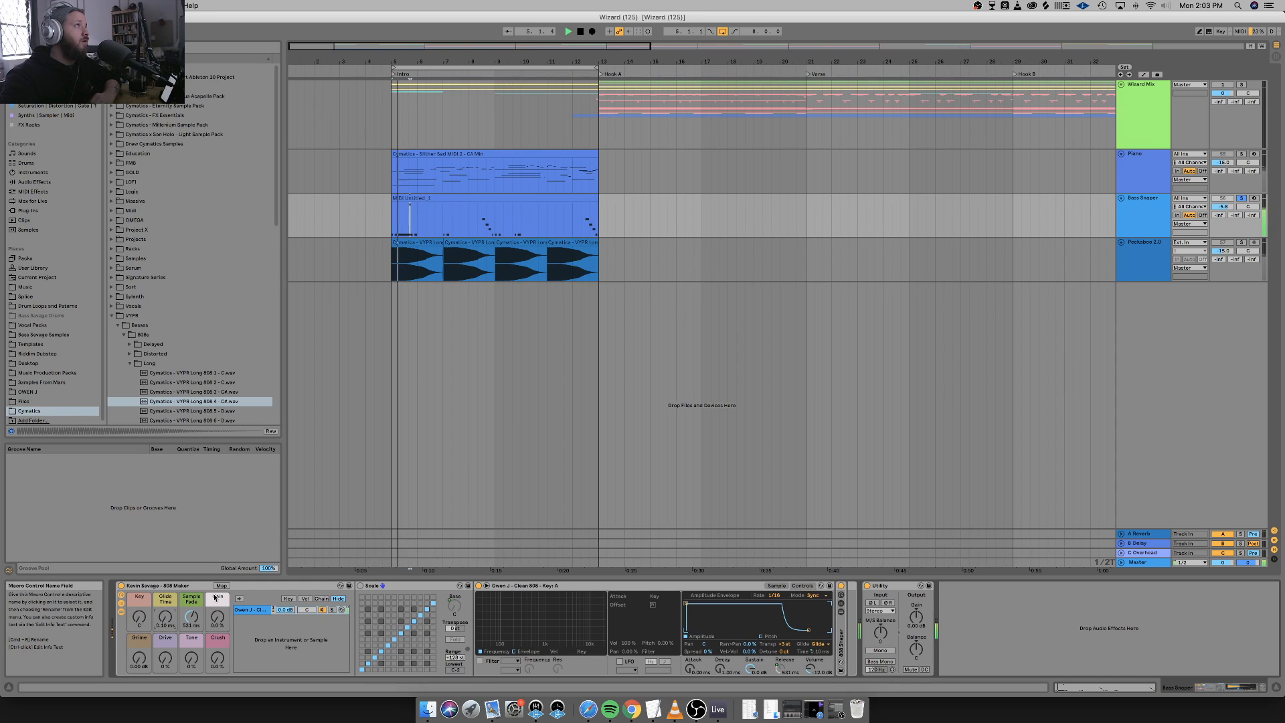
{"action": "key", "text": "space"}
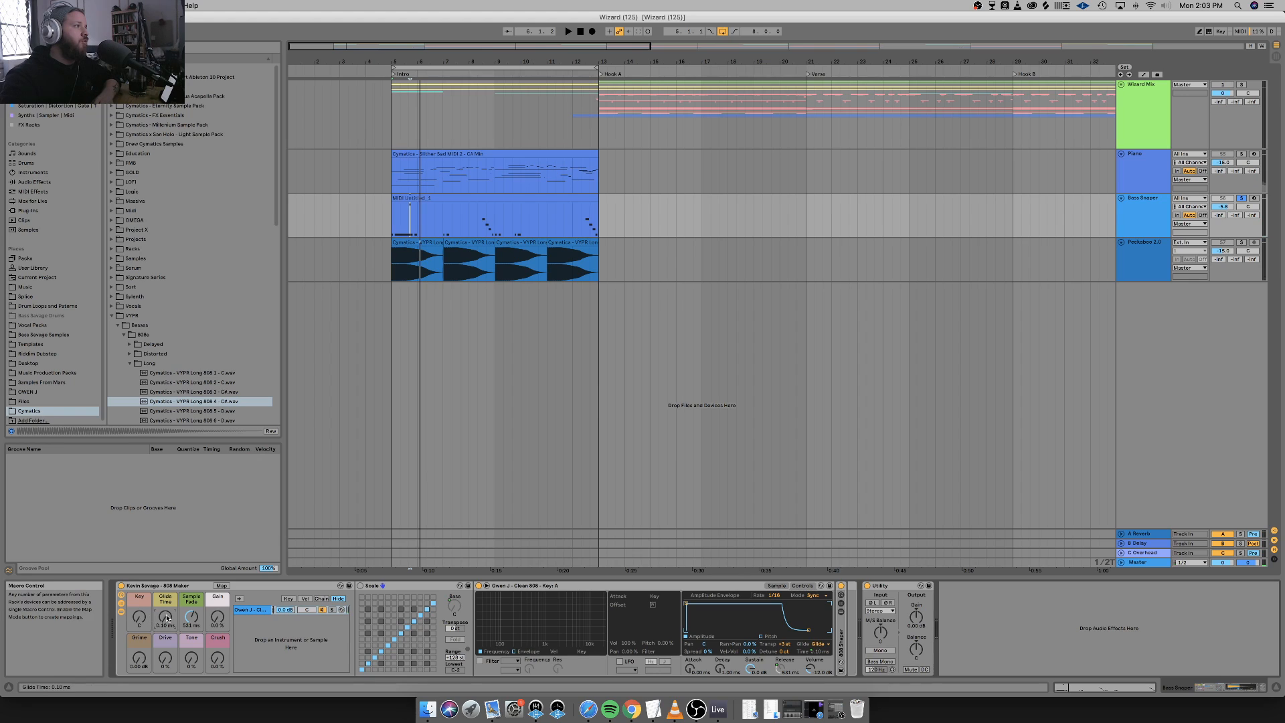
Reopen the bass MIDI clip, extend the F3 note's start back to 1.2.1 and audition it.
{"action": "double_click", "coordinate": [432, 197]}
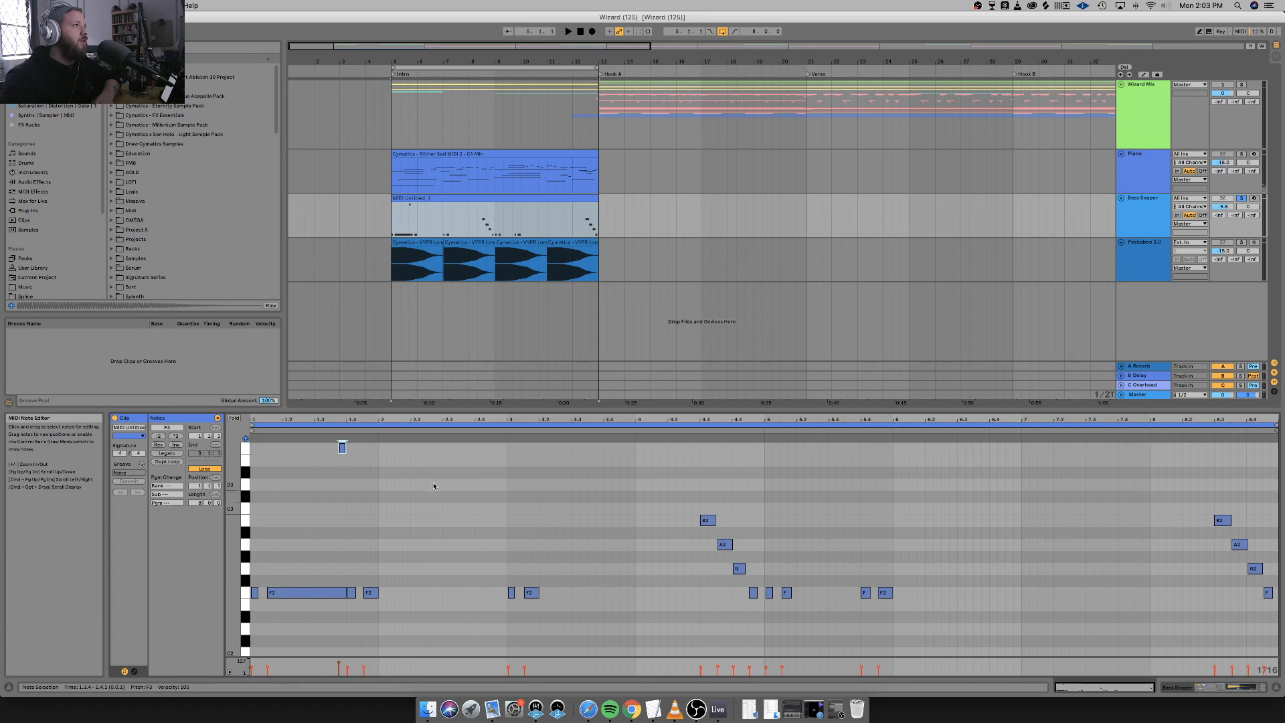
{"action": "left_click_drag", "start_coordinate": [339, 446], "coordinate": [286, 451]}
{"action": "key", "text": "space"}
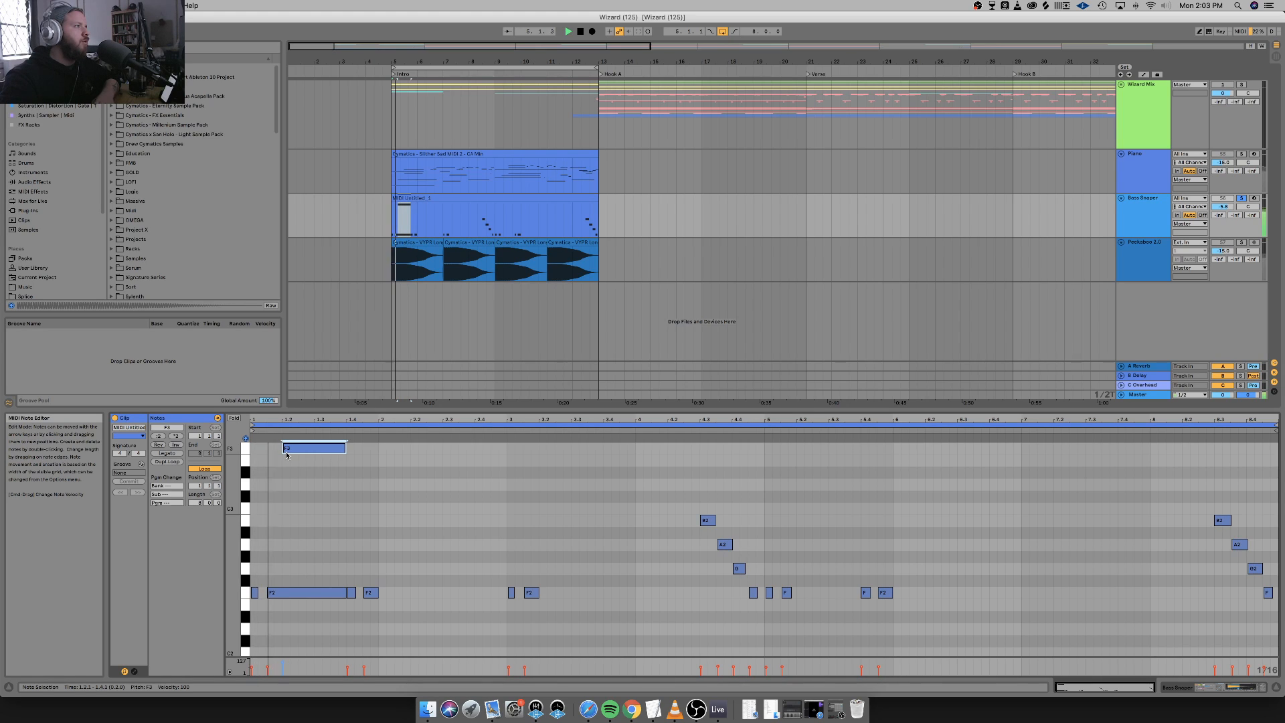
{"action": "key", "text": "space"}
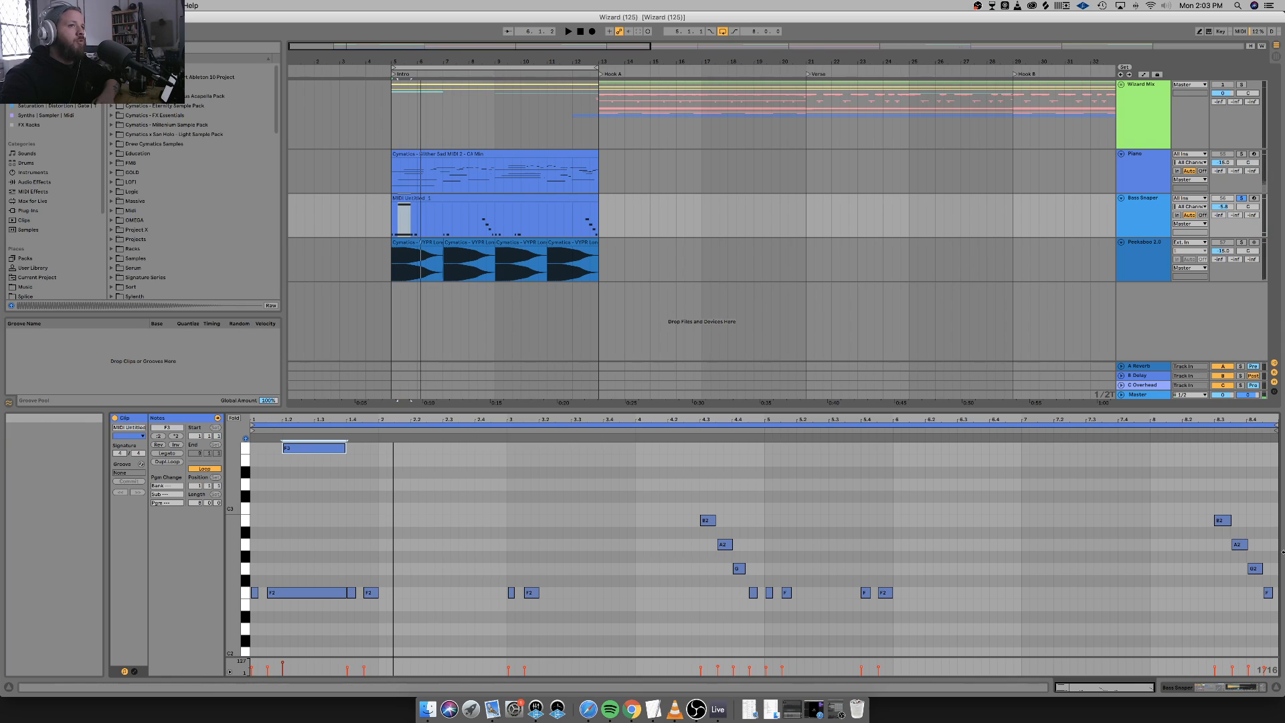
Return to the device chain and raise the Glide Time macro to about 108 ms while repeatedly auditioning the loop.
{"action": "left_click", "coordinate": [1230, 687]}
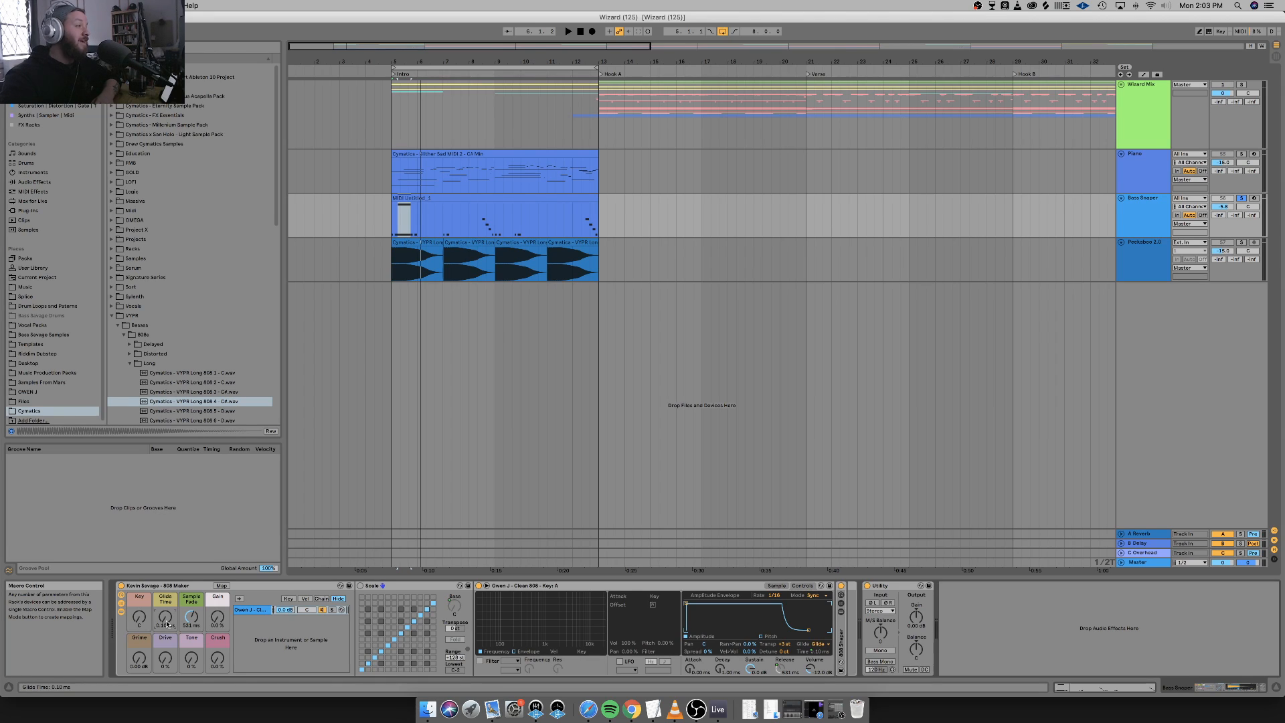
{"action": "key", "text": "space"}
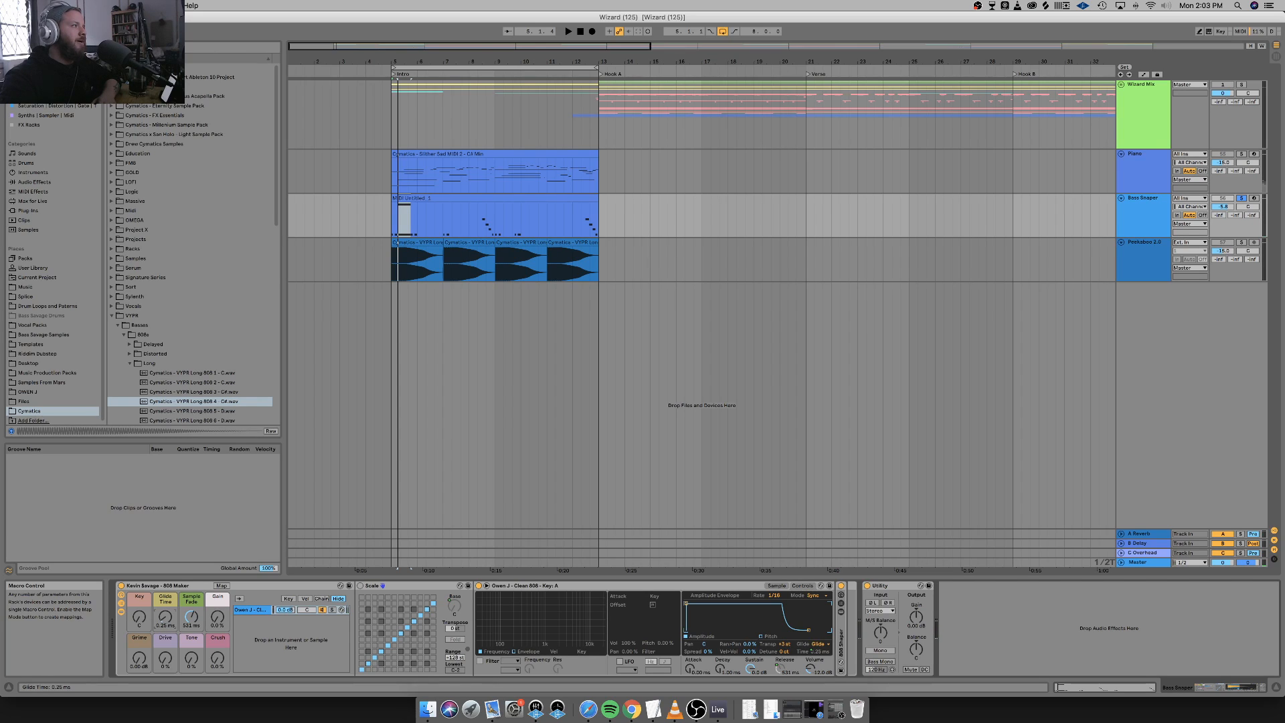
{"action": "key", "text": "space"}
{"action": "key", "text": "space"}
{"action": "key", "text": "space"}
{"action": "mouse_move", "coordinate": [165, 617]}
{"action": "left_mouse_down"}
{"action": "mouse_move", "coordinate": [165, 592]}
{"action": "mouse_move", "coordinate": [167, 608]}
{"action": "left_mouse_up"}
{"action": "key", "text": "space"}
{"action": "key", "text": "space"}
{"action": "key", "text": "space"}
{"action": "key", "text": "space"}
{"action": "key", "text": "space"}
{"action": "key", "text": "space"}
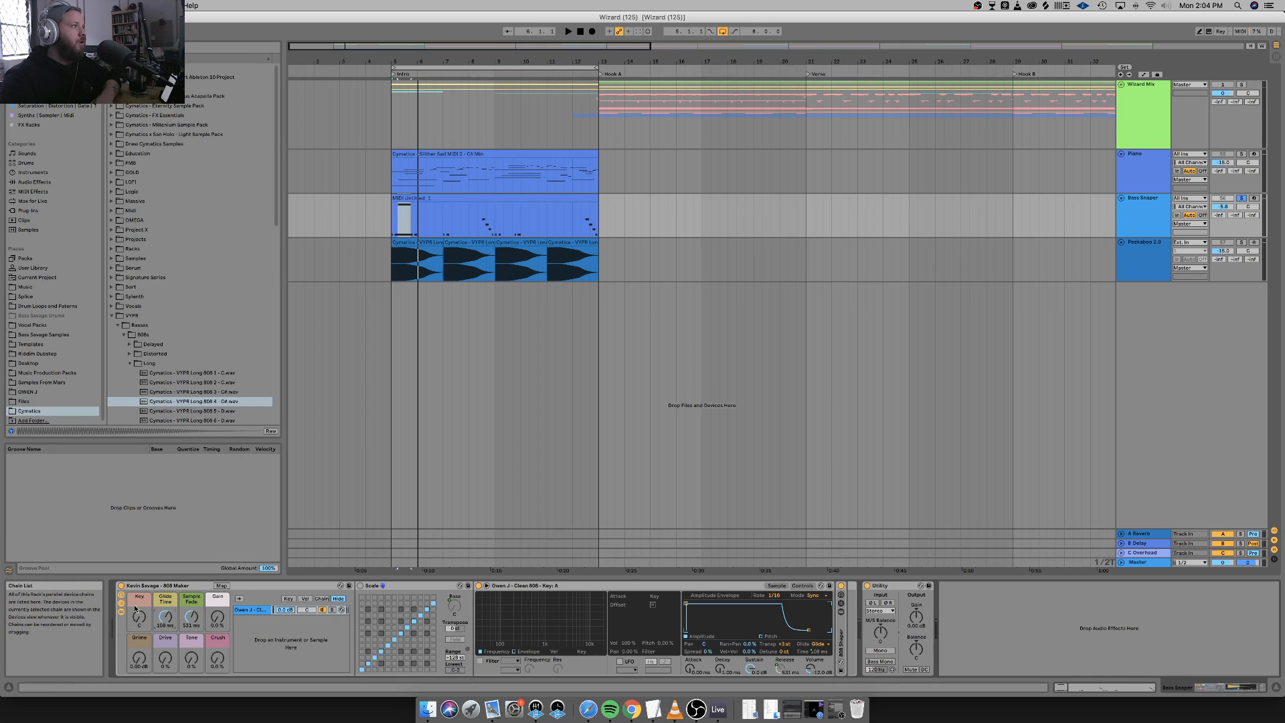
Compare the Clean 808 Simpler's sample view with its controls and review the glide mode options, keeping Glide.
{"action": "left_click", "coordinate": [165, 590]}
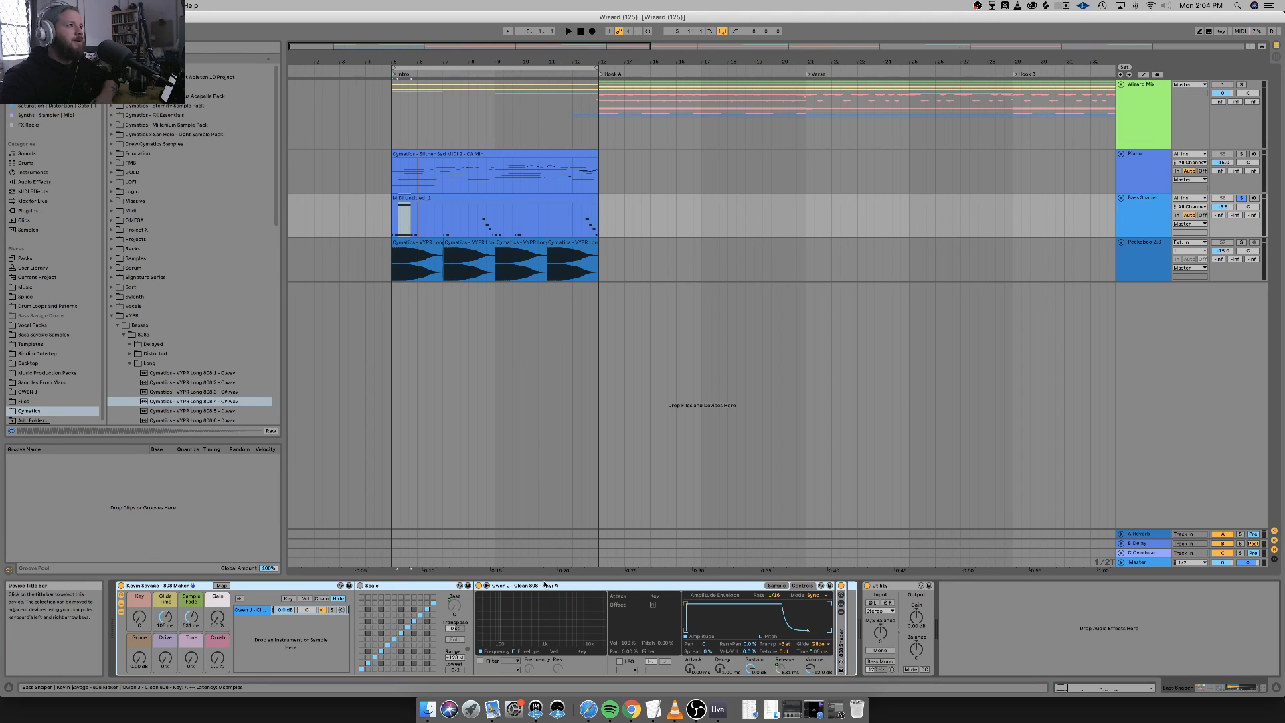
{"action": "left_click", "coordinate": [748, 636]}
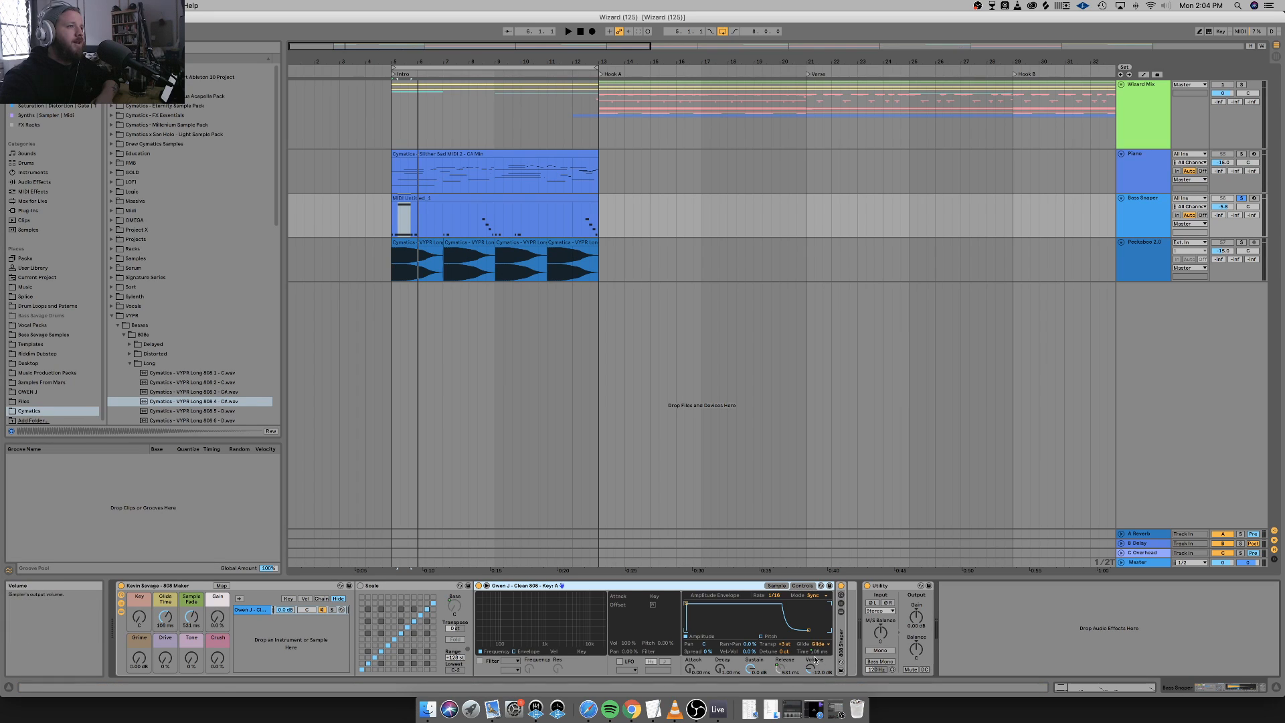
{"action": "left_click", "coordinate": [774, 586]}
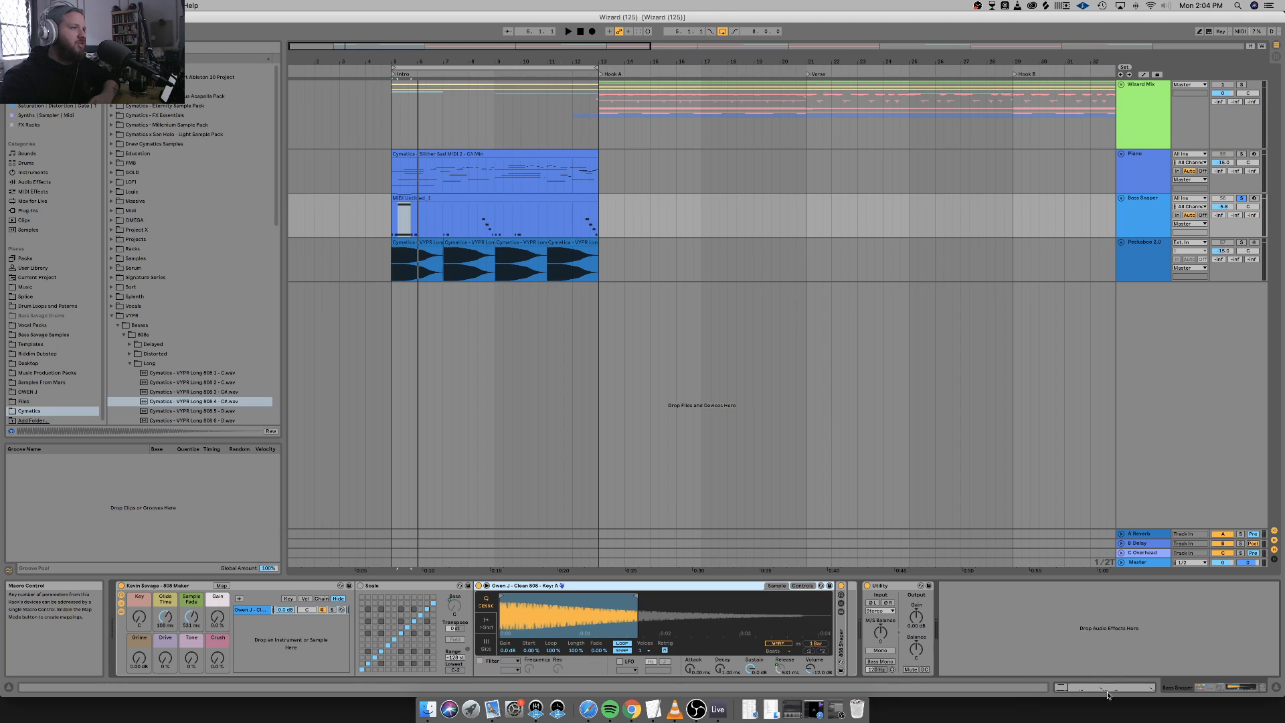
{"action": "left_click", "coordinate": [802, 586]}
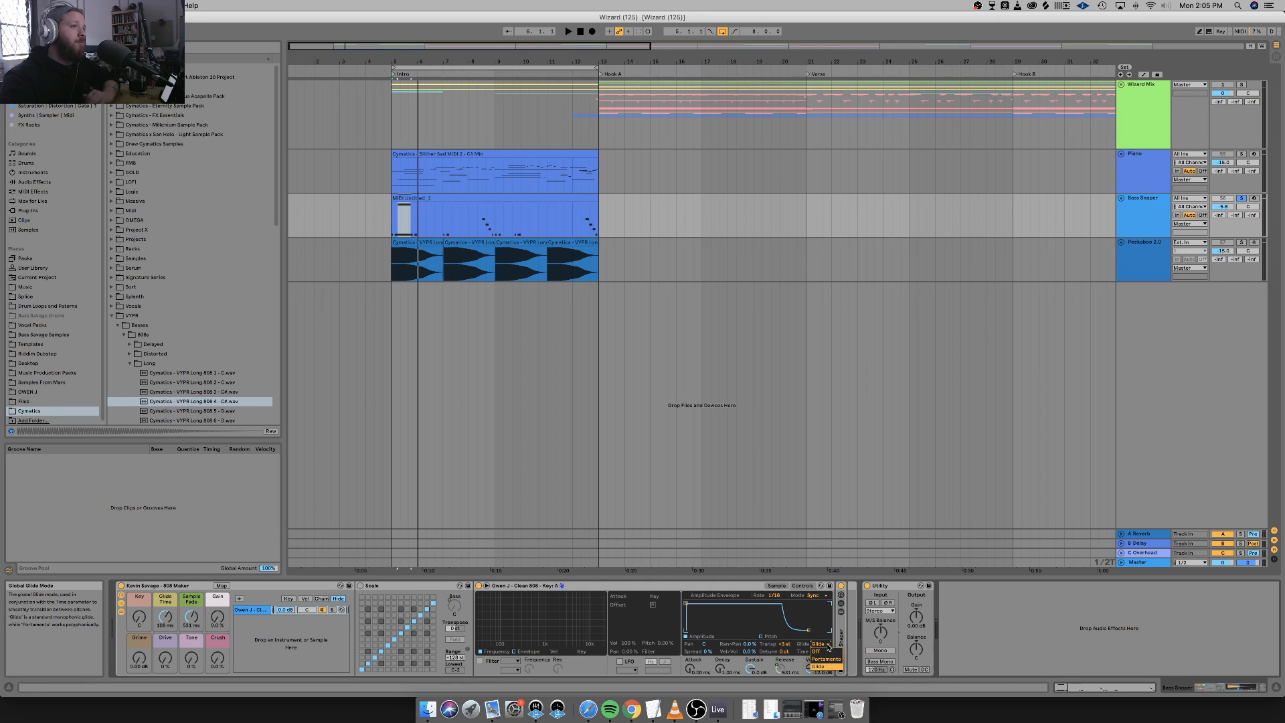
{"action": "left_click", "coordinate": [828, 647]}
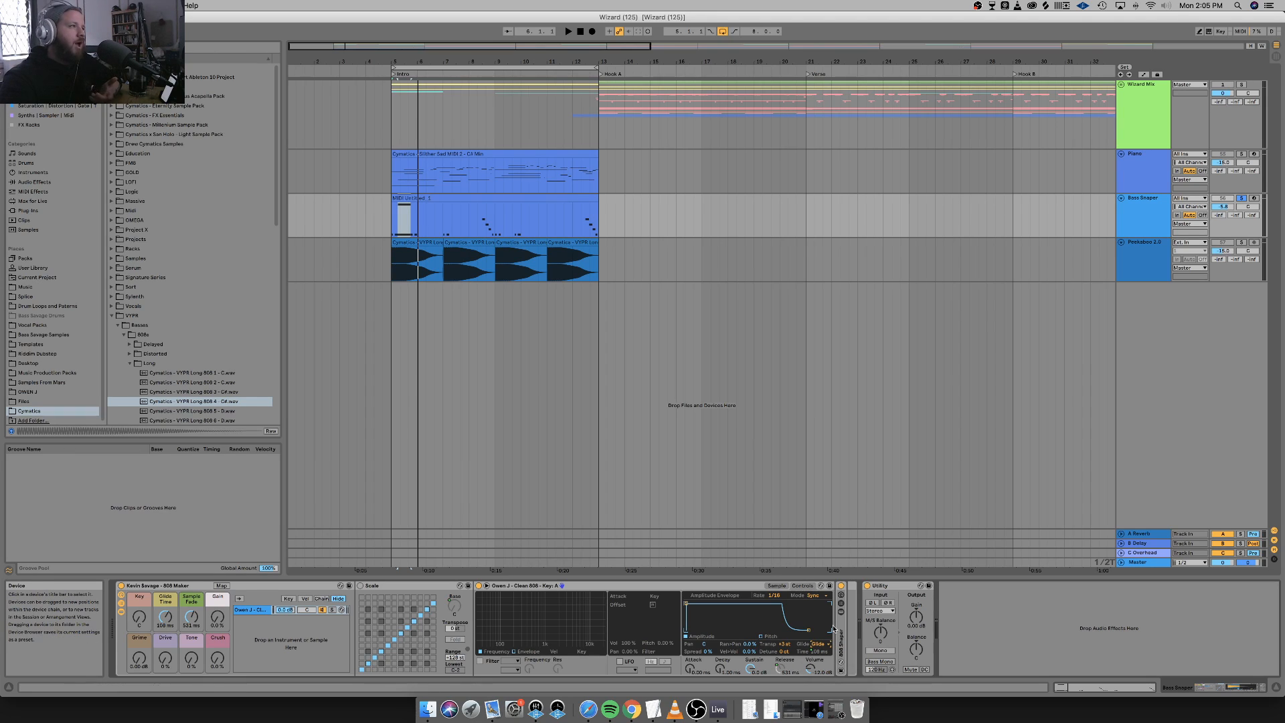
{"action": "left_click", "coordinate": [776, 585]}
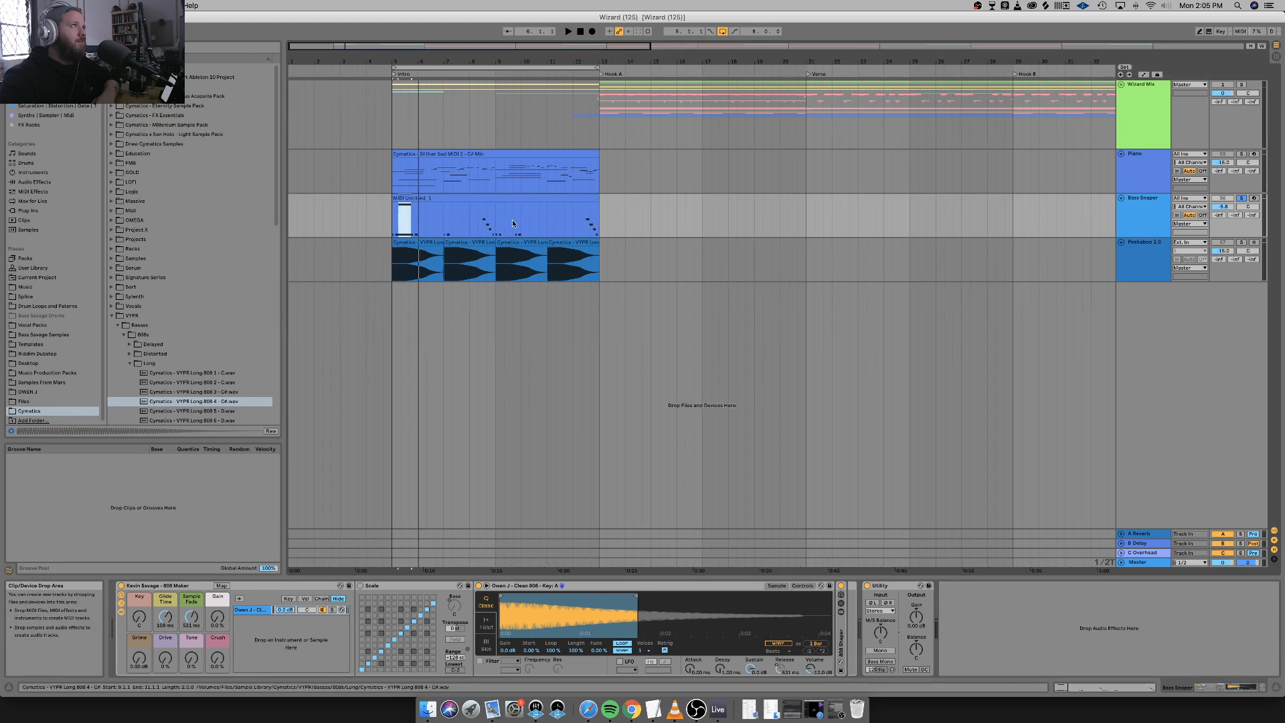
Open the Bass Shaper MIDI clip and delete the long F3 note above the bass line.
{"action": "double_click", "coordinate": [419, 198]}
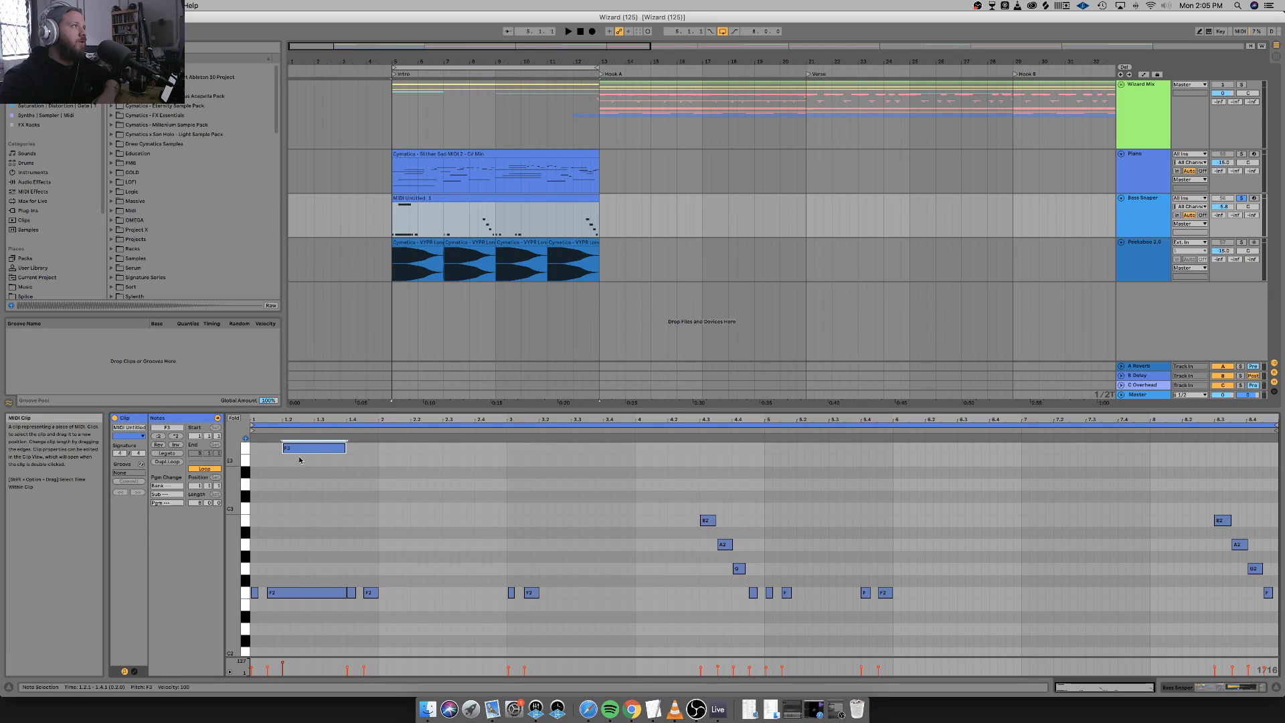
{"action": "left_click", "coordinate": [302, 449]}
{"action": "key", "text": "Delete"}
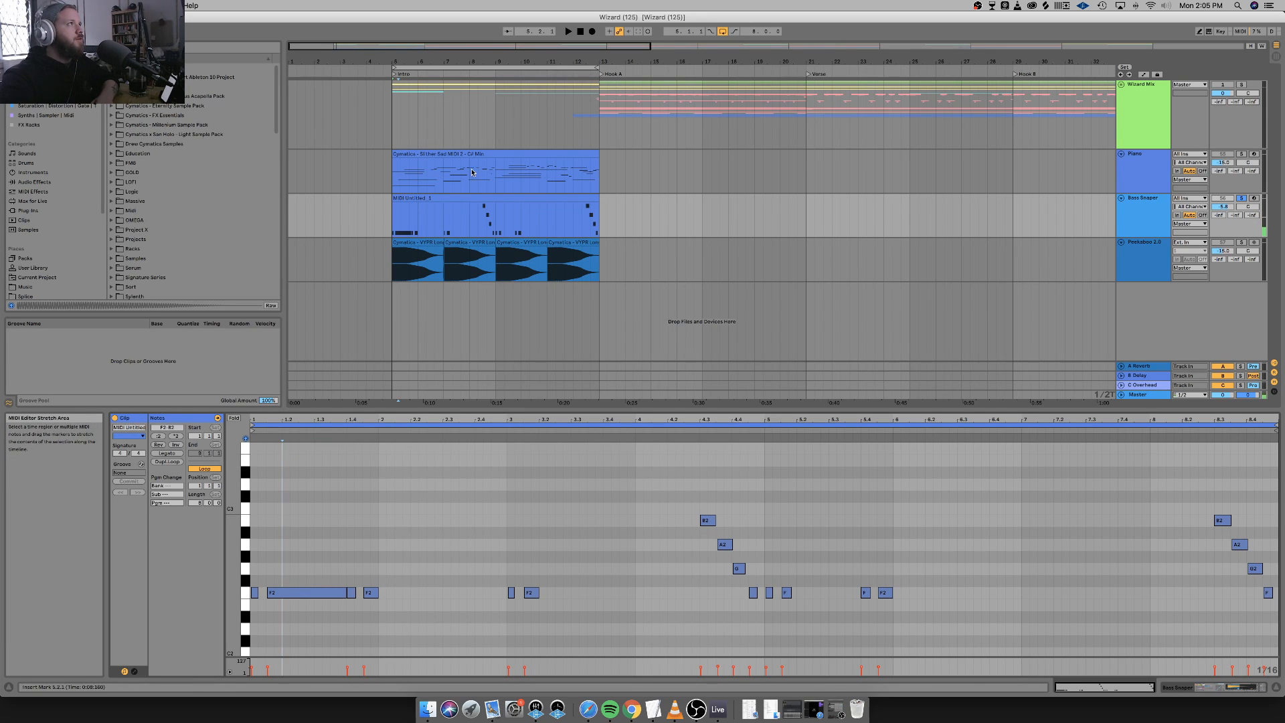
Create an empty eight-bar MIDI clip on the Bass Shaper track, spanning bars 13 to 21 directly after the existing clip.
{"action": "left_click", "coordinate": [455, 195]}
{"action": "left_click", "coordinate": [392, 444]}
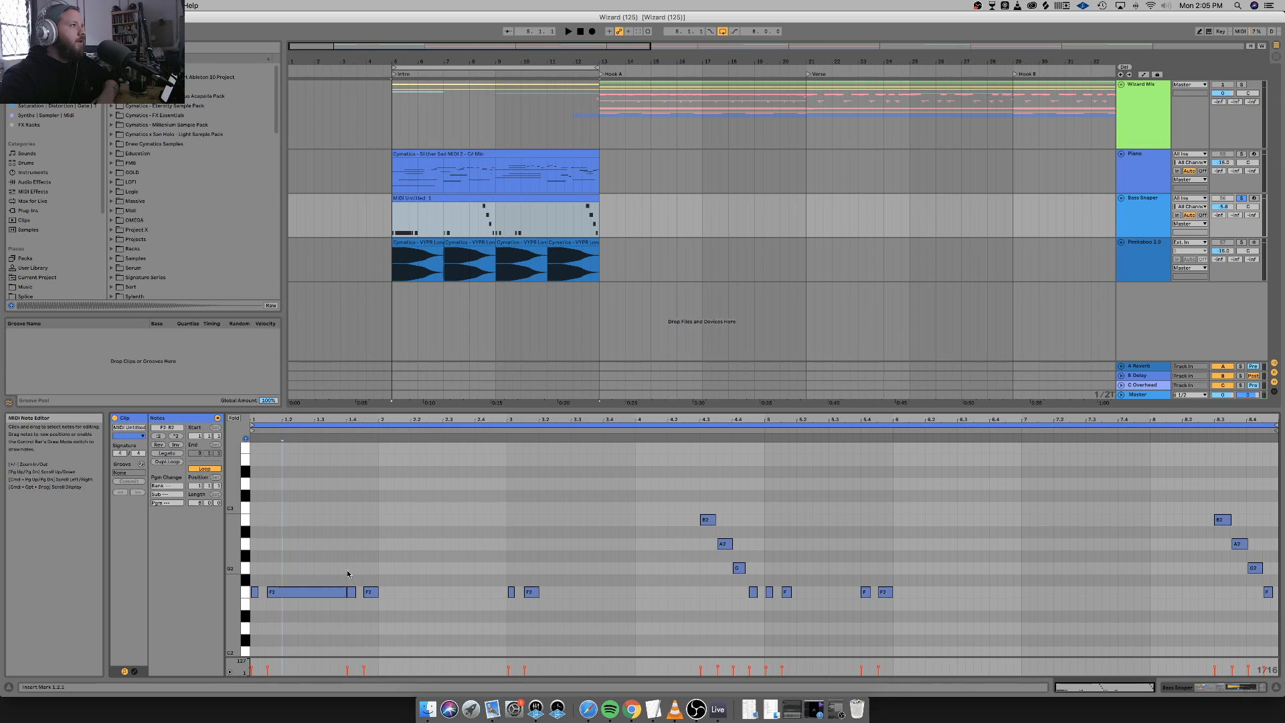
{"action": "left_click", "coordinate": [1242, 687]}
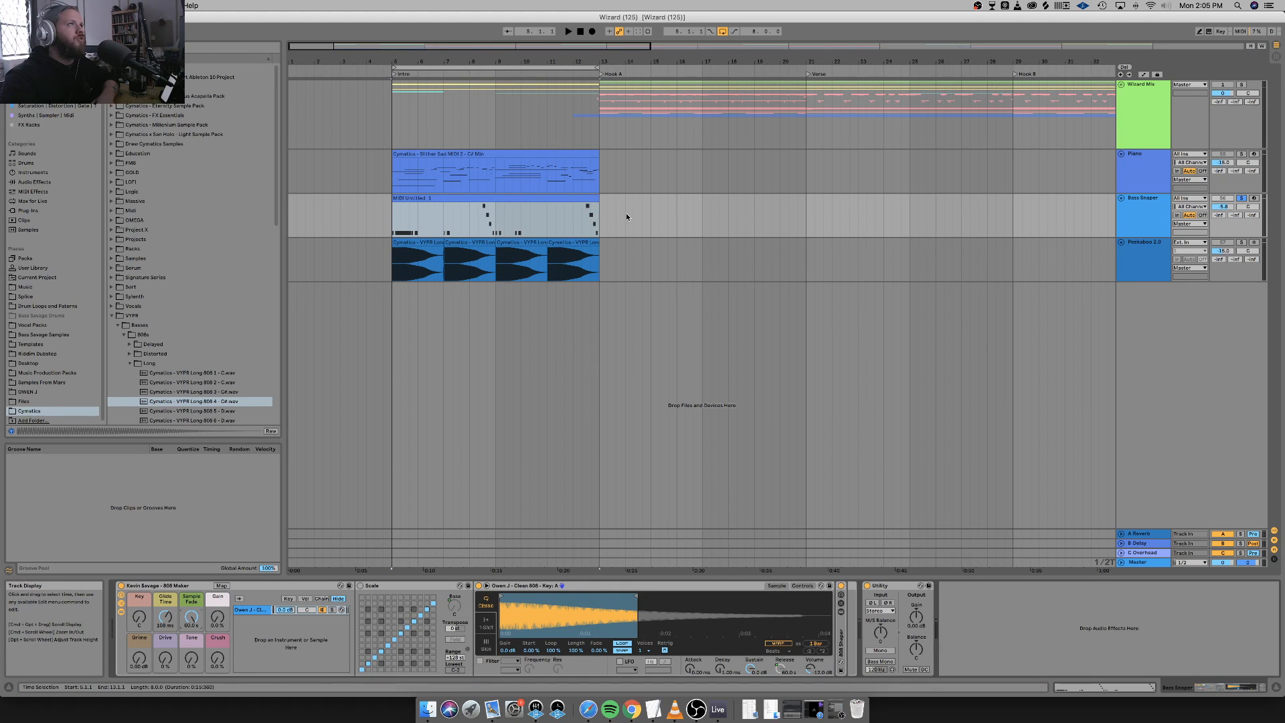
{"action": "left_click_drag", "start_coordinate": [625, 214], "coordinate": [697, 213]}
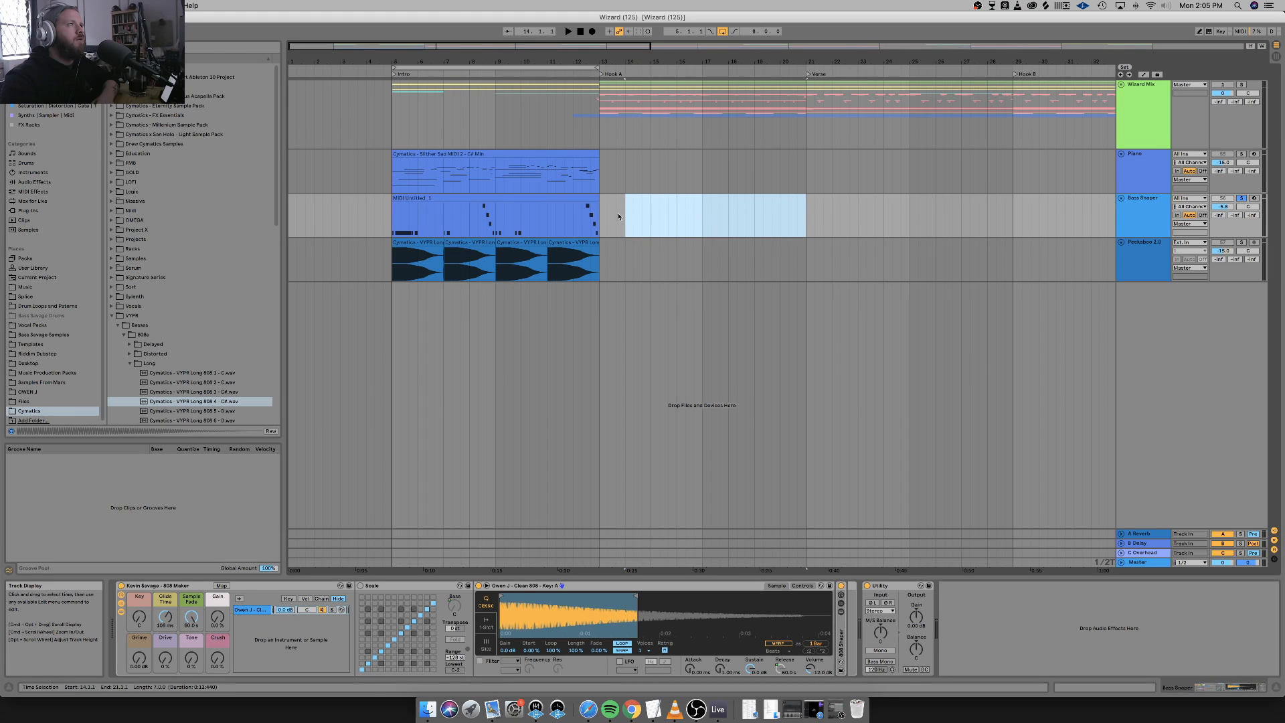
{"action": "left_click_drag", "start_coordinate": [600, 218], "coordinate": [803, 211]}
{"action": "key", "text": "super+shift+m"}
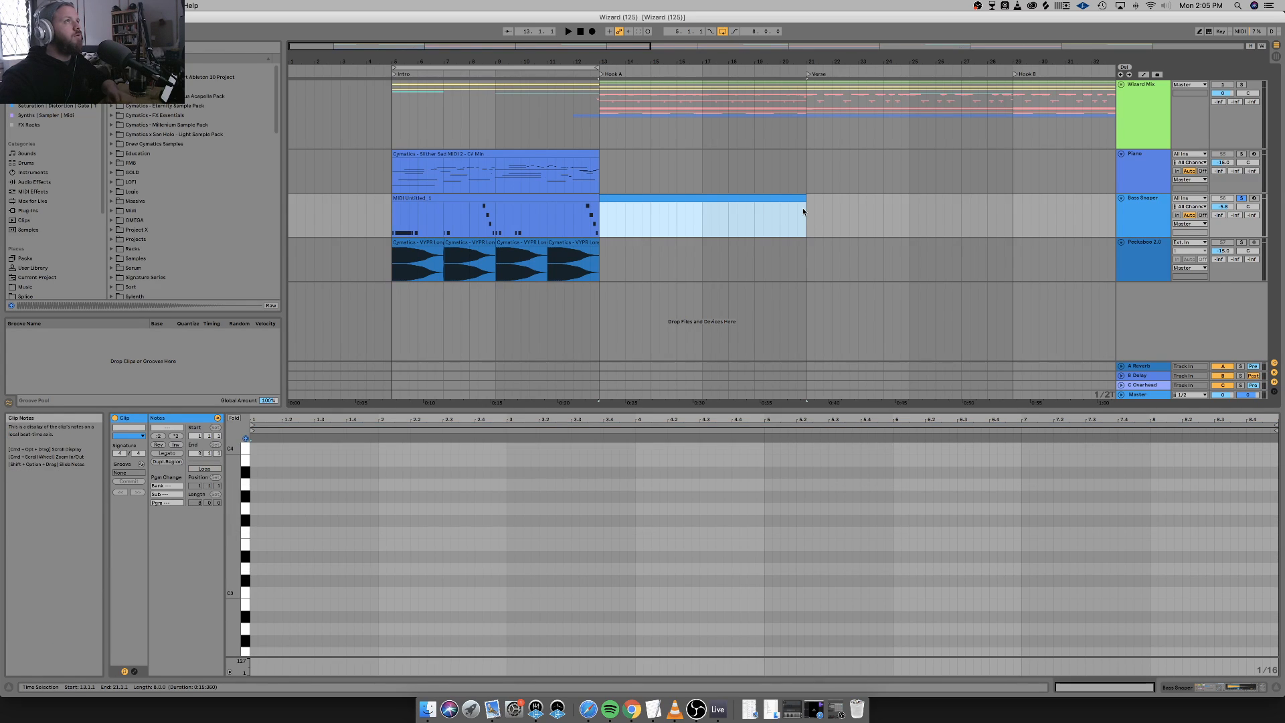
Add a C3 note spanning the whole new clip and audition it with the device chain shown.
{"action": "double_click", "coordinate": [255, 594]}
{"action": "left_click_drag", "start_coordinate": [257, 593], "coordinate": [1275, 592]}
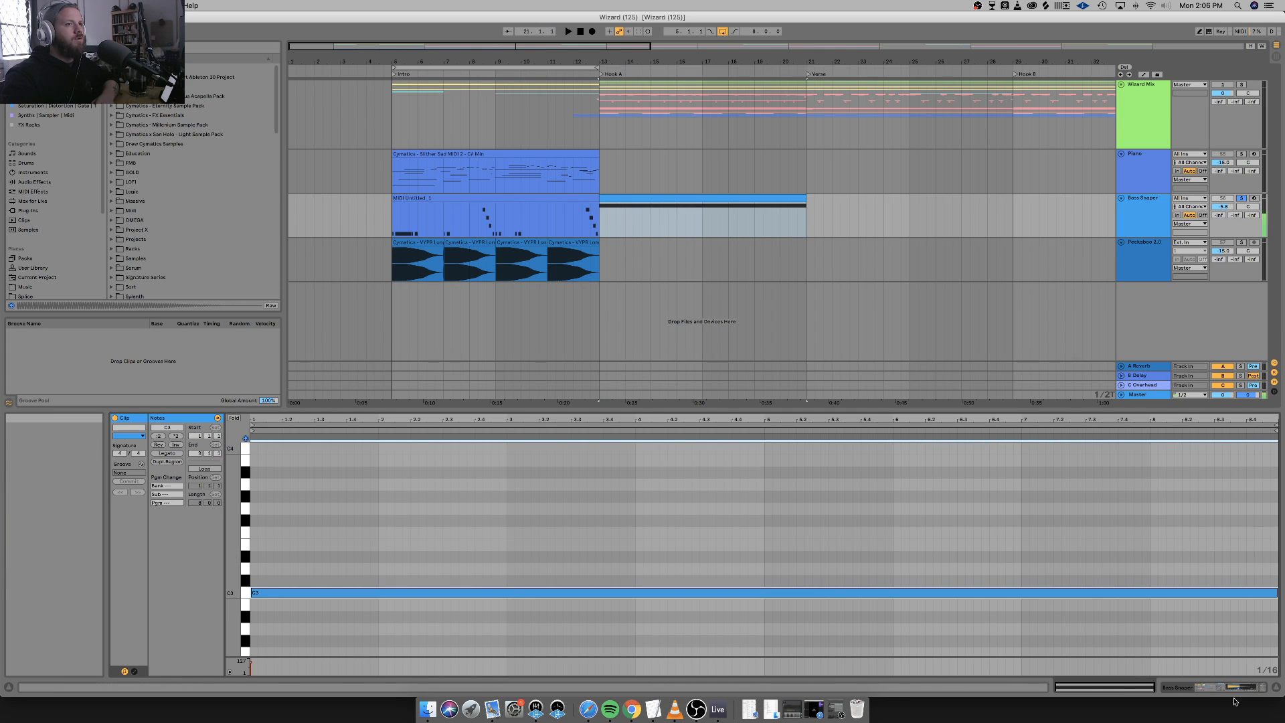
{"action": "left_click", "coordinate": [1215, 688]}
{"action": "key", "text": "space"}
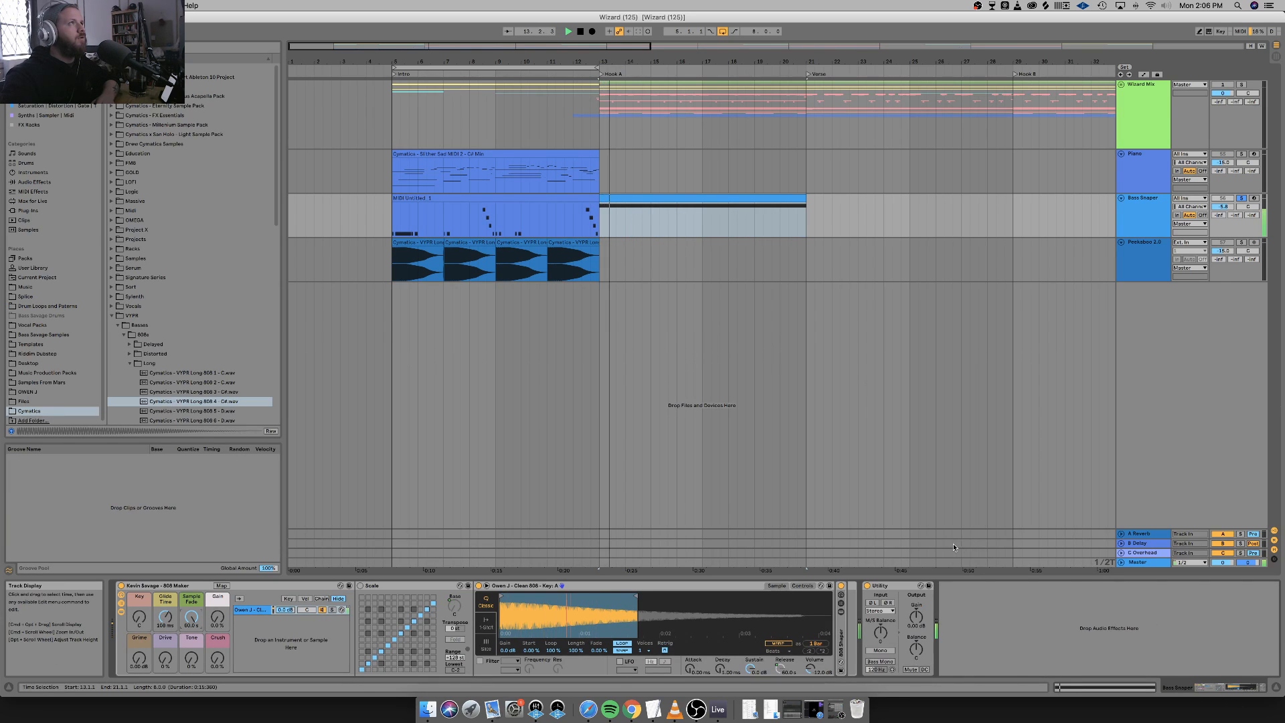
{"action": "key", "text": "space"}
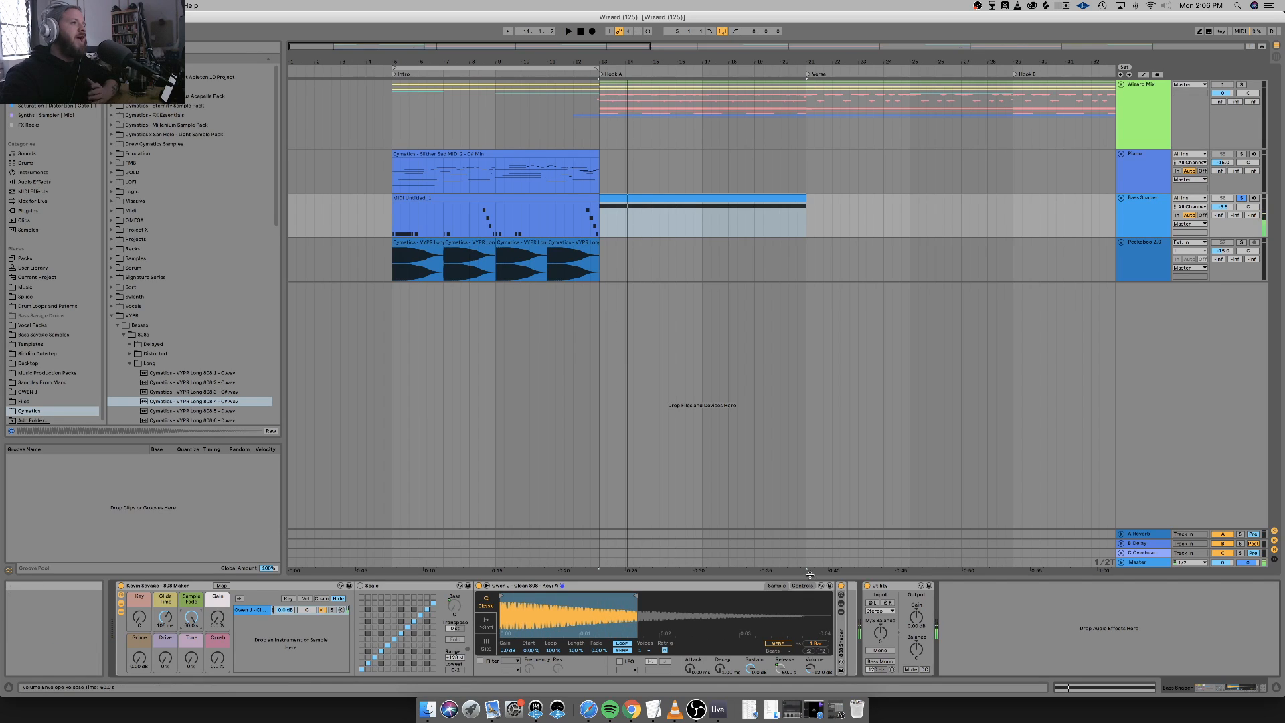
Turn off looping in the Clean 808 Simpler and audition the sustained C3 note.
{"action": "left_click", "coordinate": [622, 643]}
{"action": "key", "text": "space"}
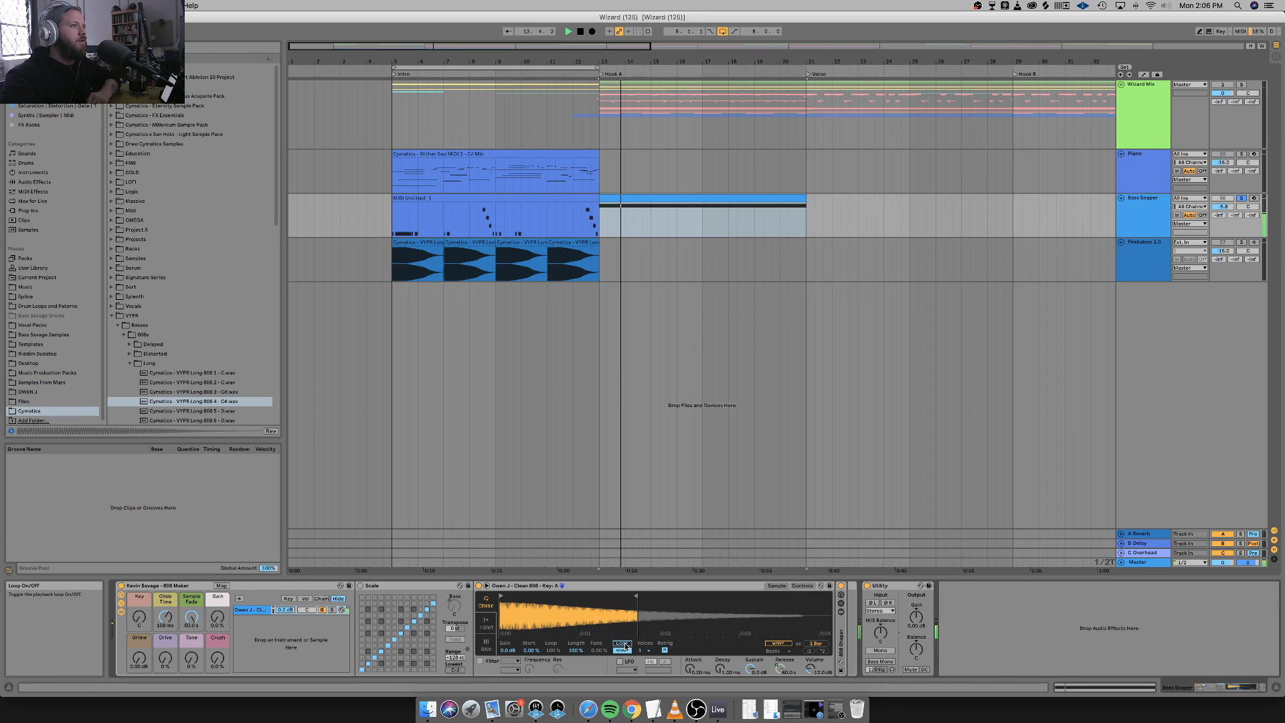
{"action": "key", "text": "space"}
Try different Simpler sample end points while auditioning the long note, and lower the Sample Fade macro to about 2.9 s.
{"action": "left_click", "coordinate": [781, 670]}
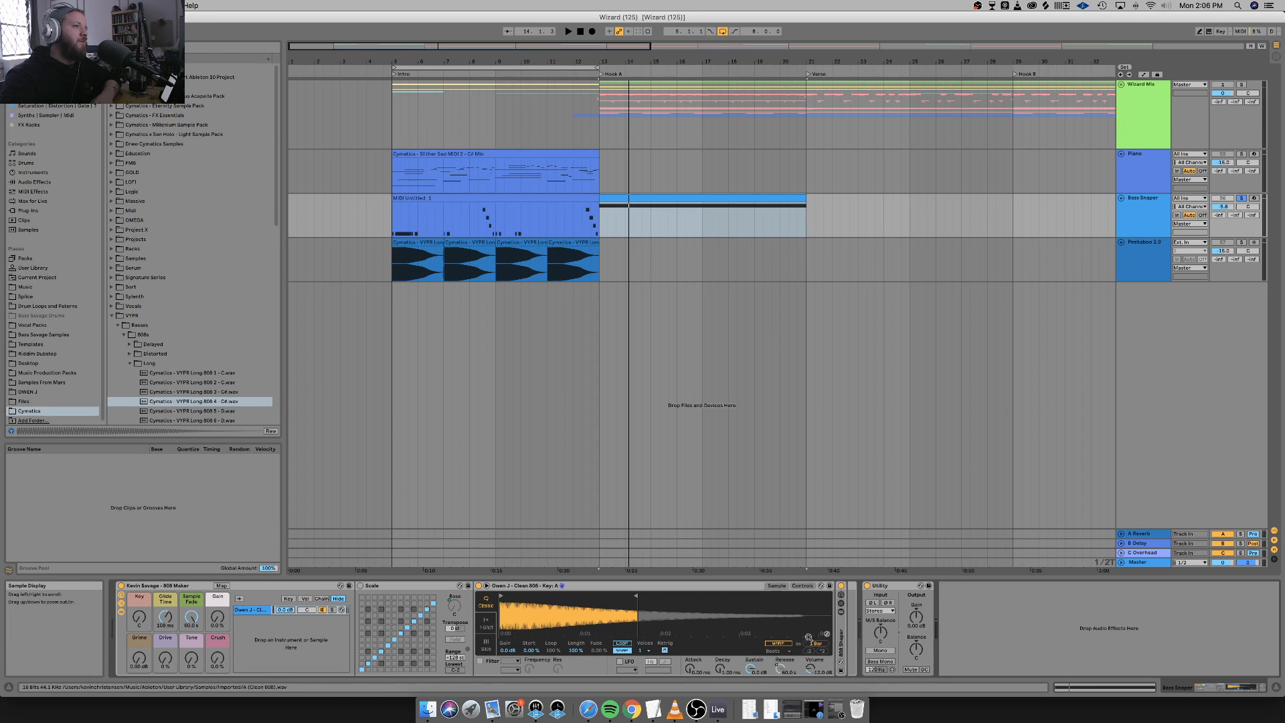
{"action": "left_click", "coordinate": [782, 670]}
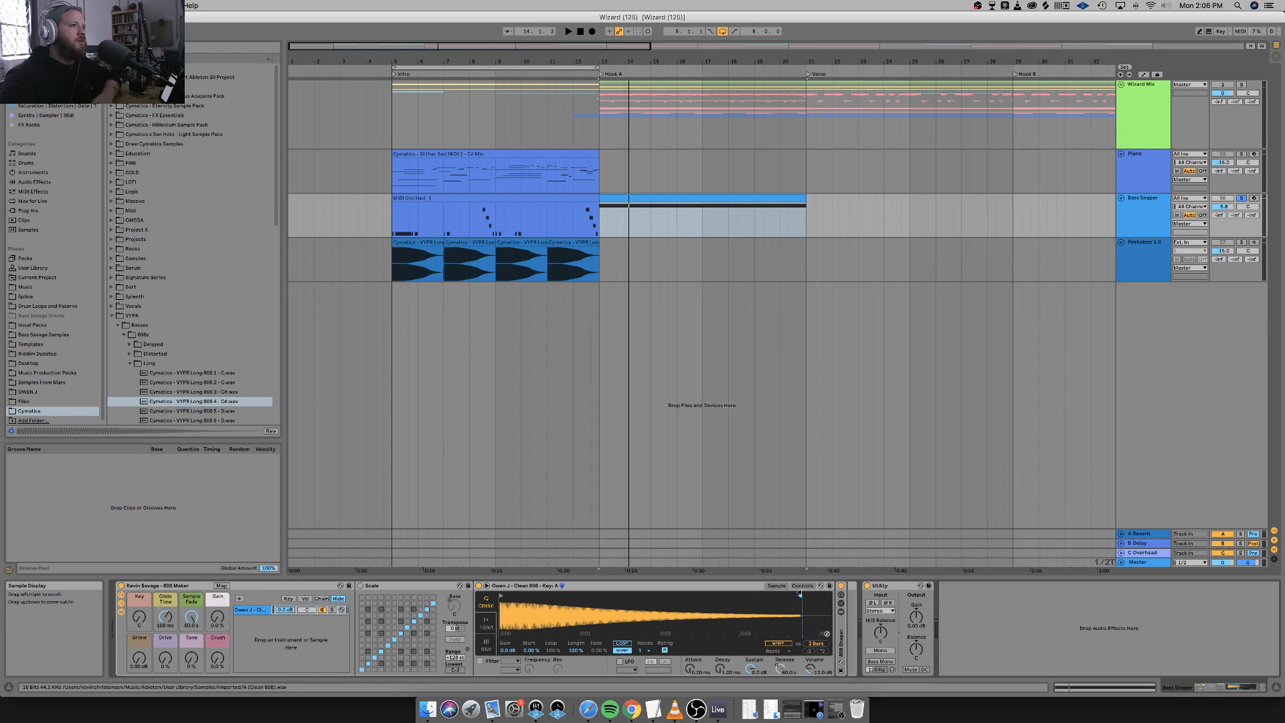
{"action": "key", "text": "space"}
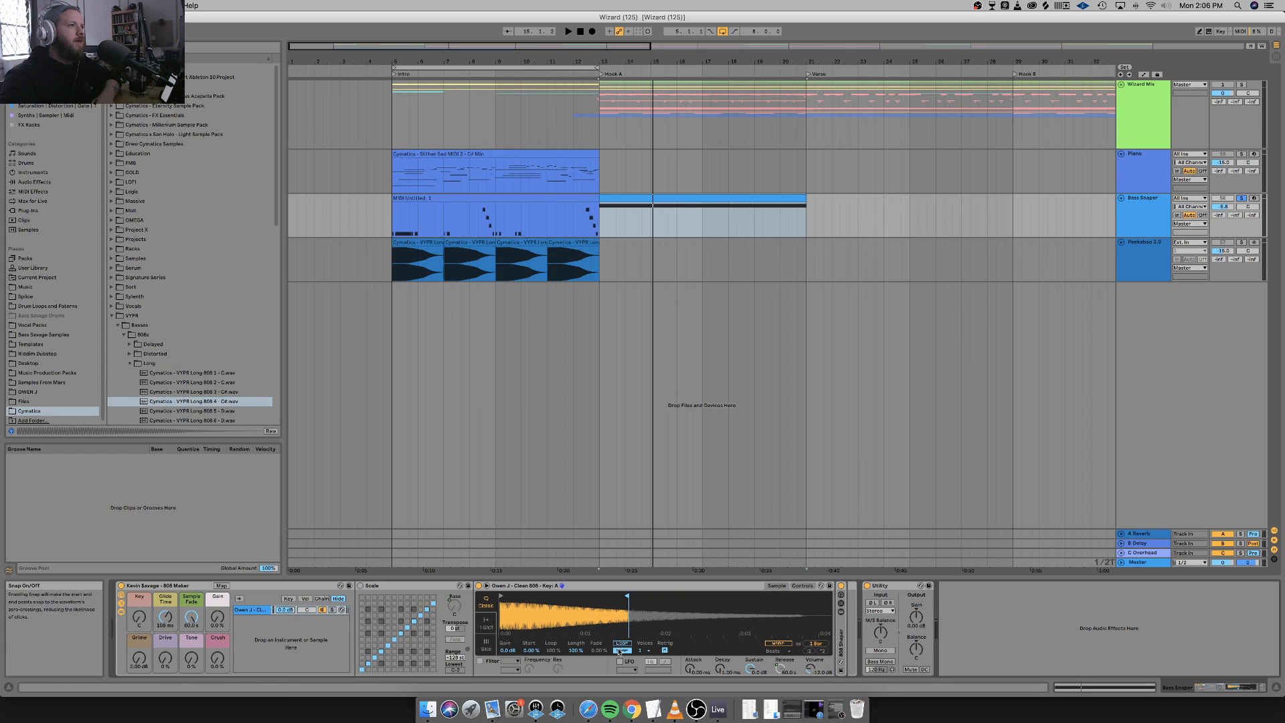
{"action": "key", "text": "space"}
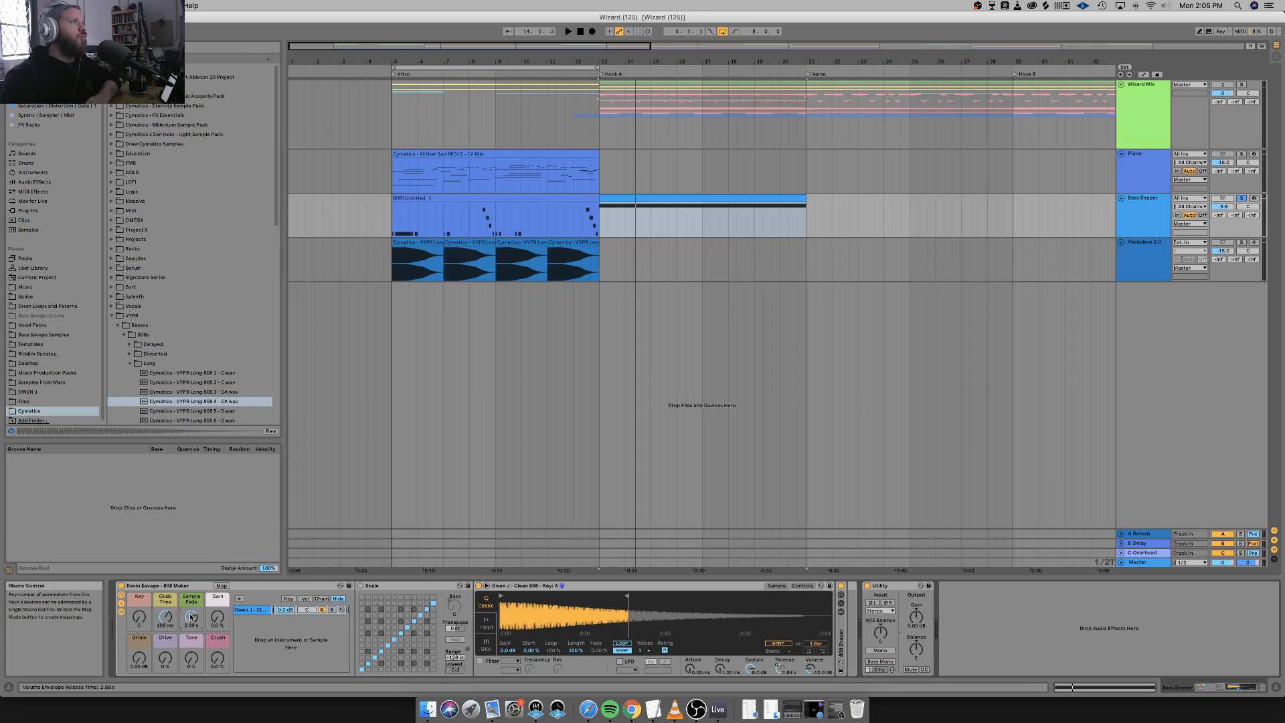
Select the original Bass Shaper clip, lower the Sample Fade macro to about 330 ms and start auditioning.
{"action": "left_click", "coordinate": [416, 215]}
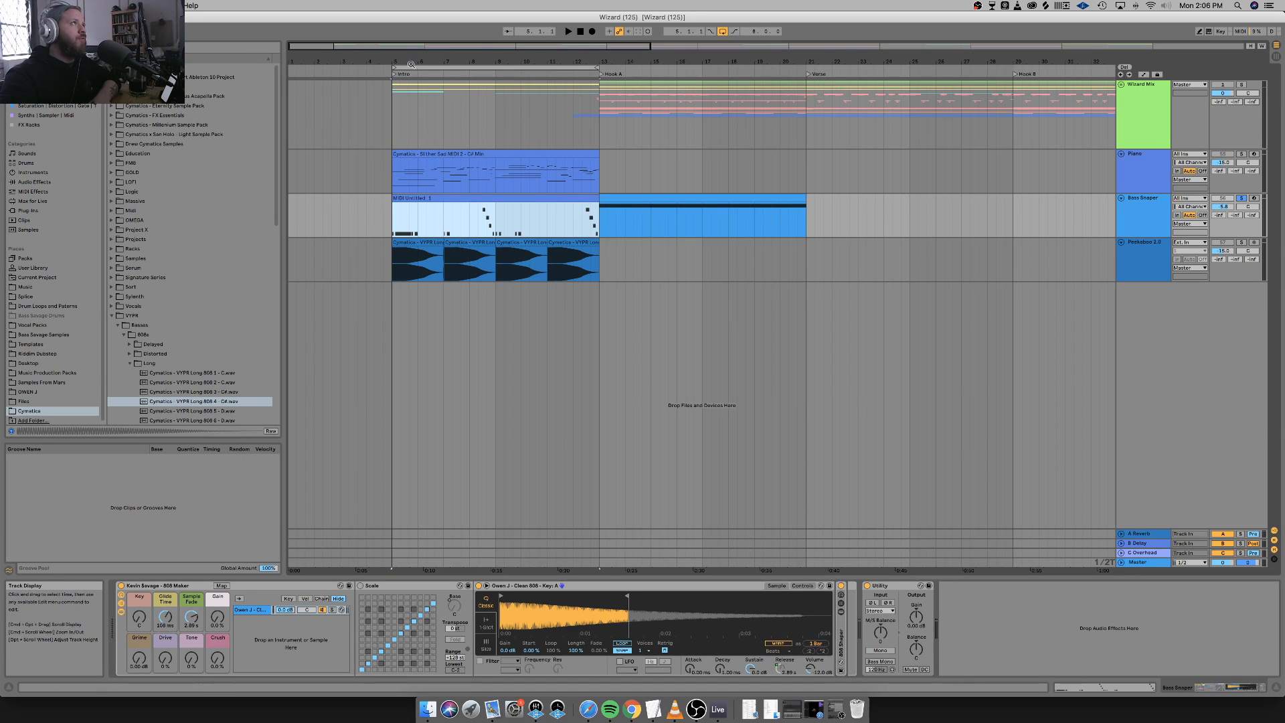
{"action": "left_click", "coordinate": [432, 221]}
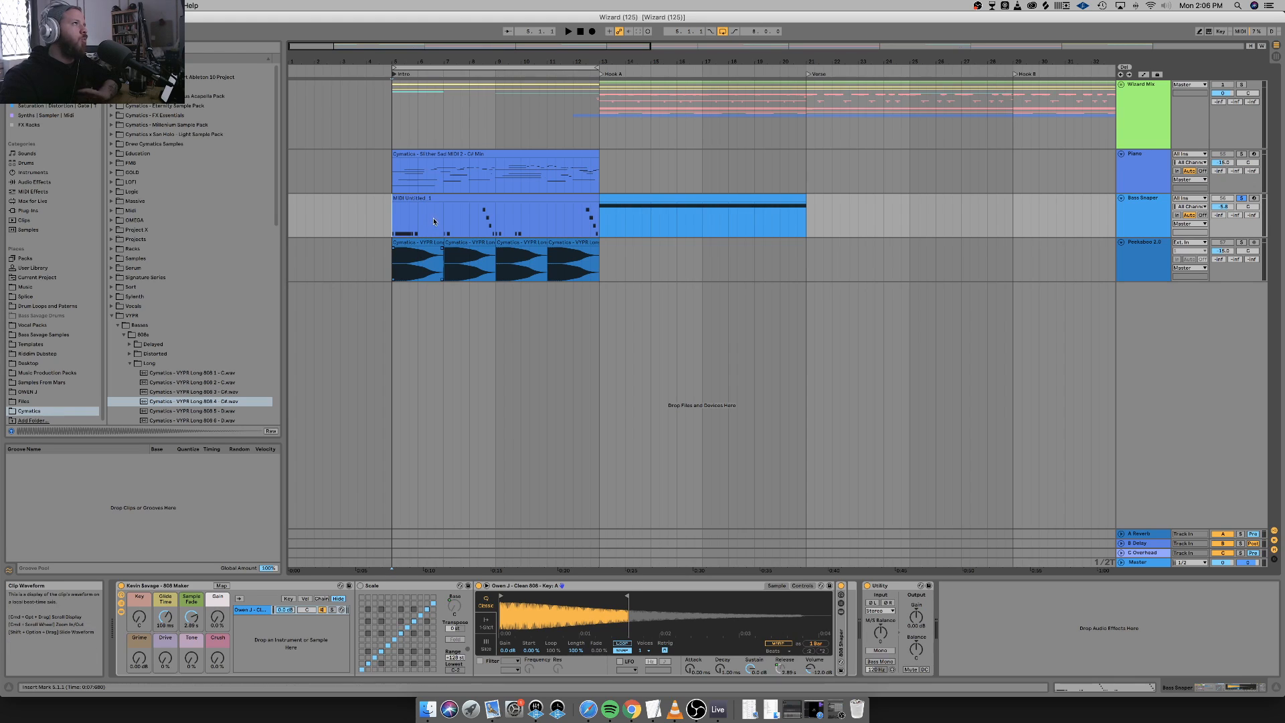
{"action": "left_click", "coordinate": [422, 199]}
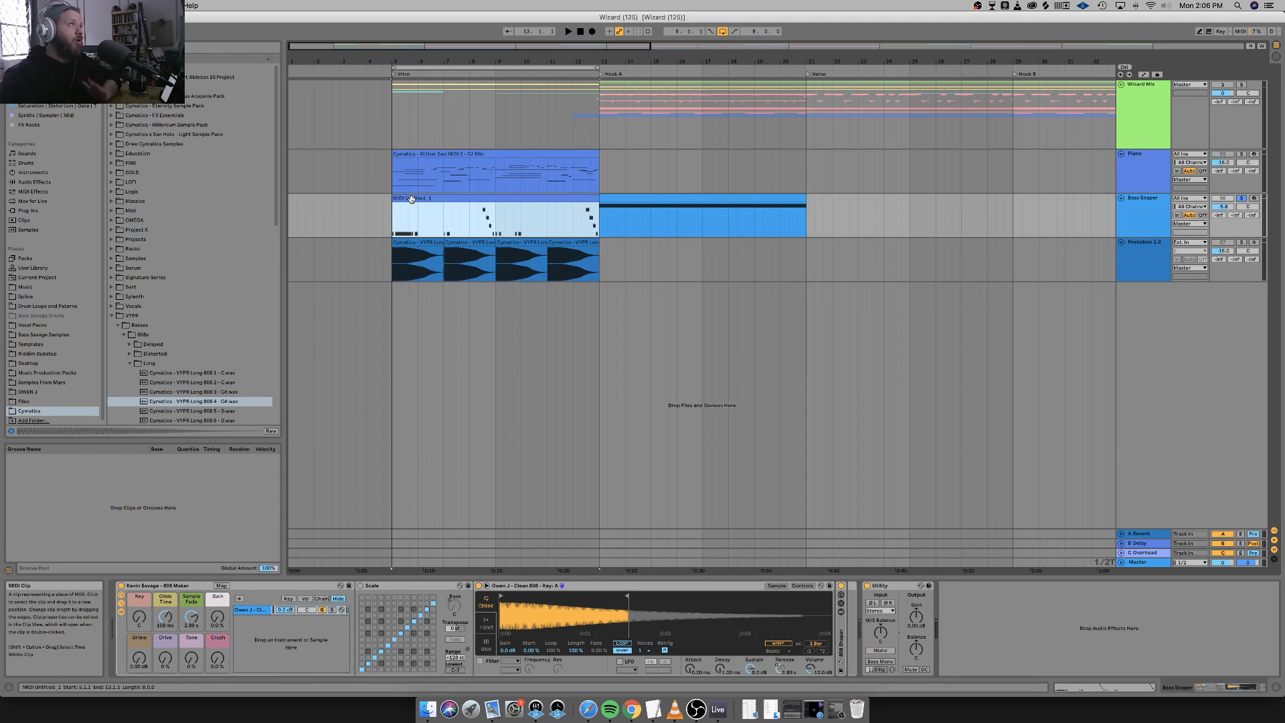
{"action": "scroll", "coordinate": [411, 199], "scroll_direction": "right", "scroll_amount": 1}
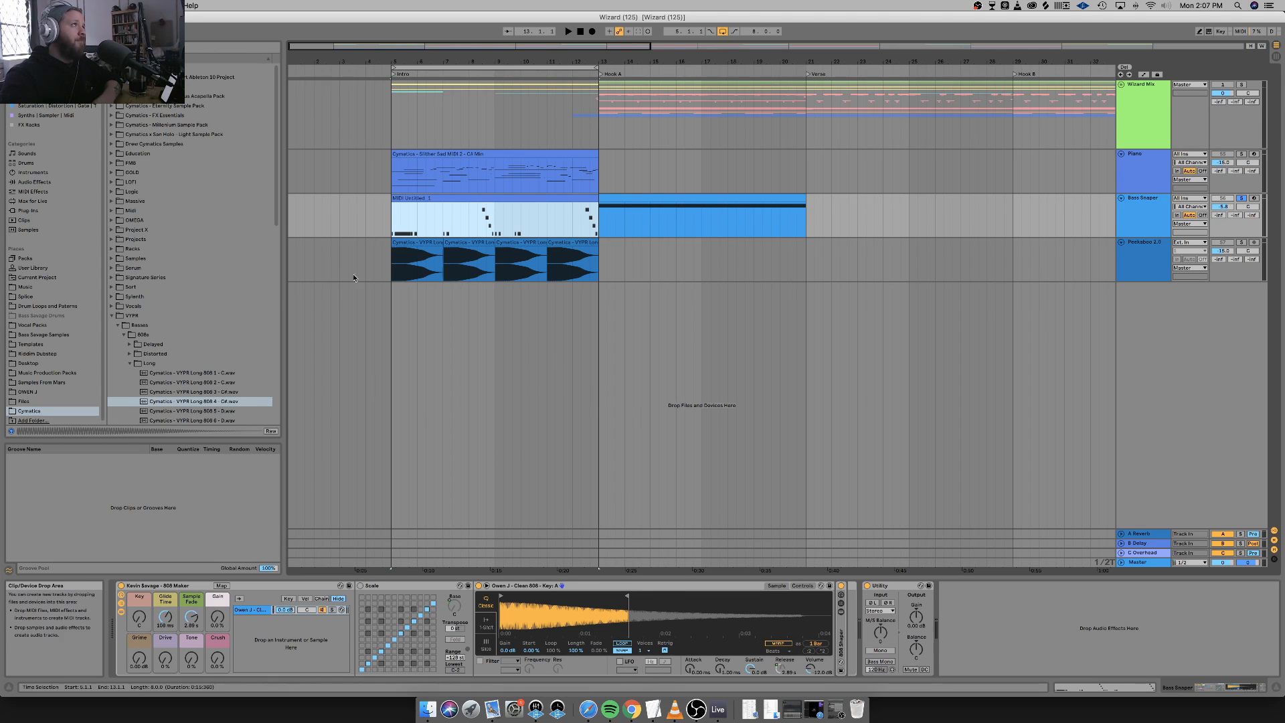
{"action": "left_click", "coordinate": [421, 199]}
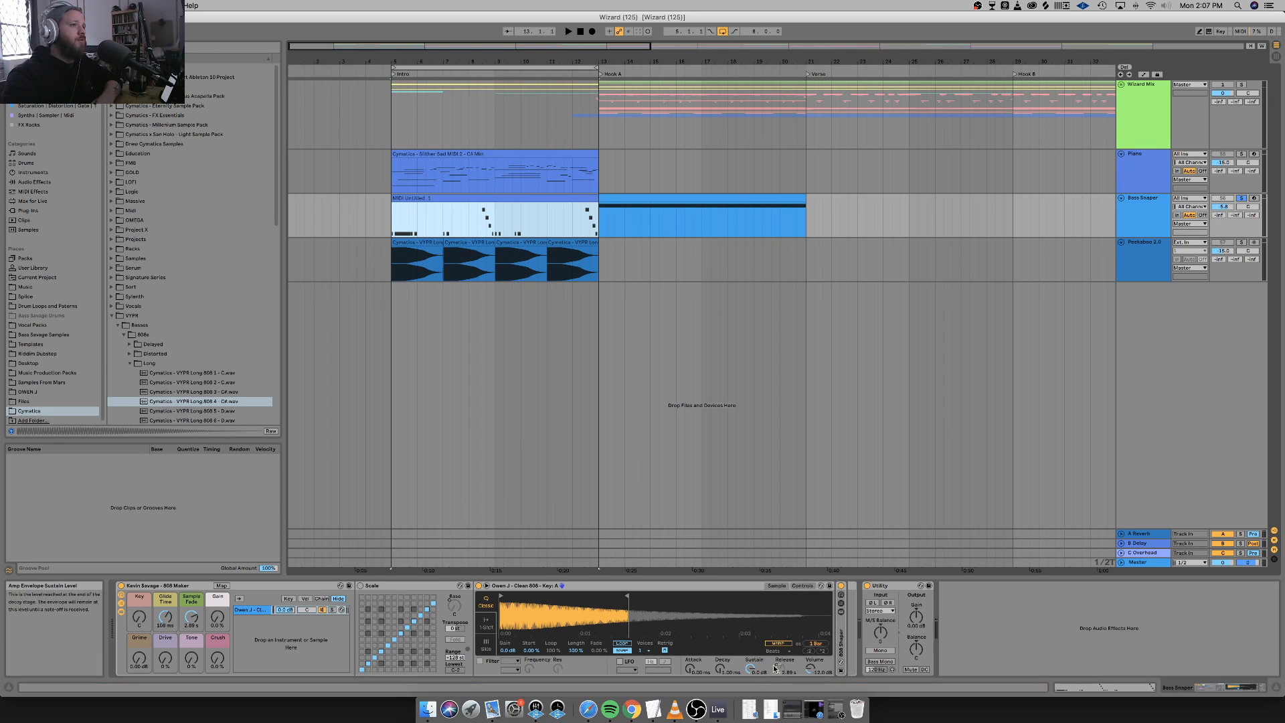
{"action": "left_click_drag", "start_coordinate": [191, 616], "coordinate": [191, 637]}
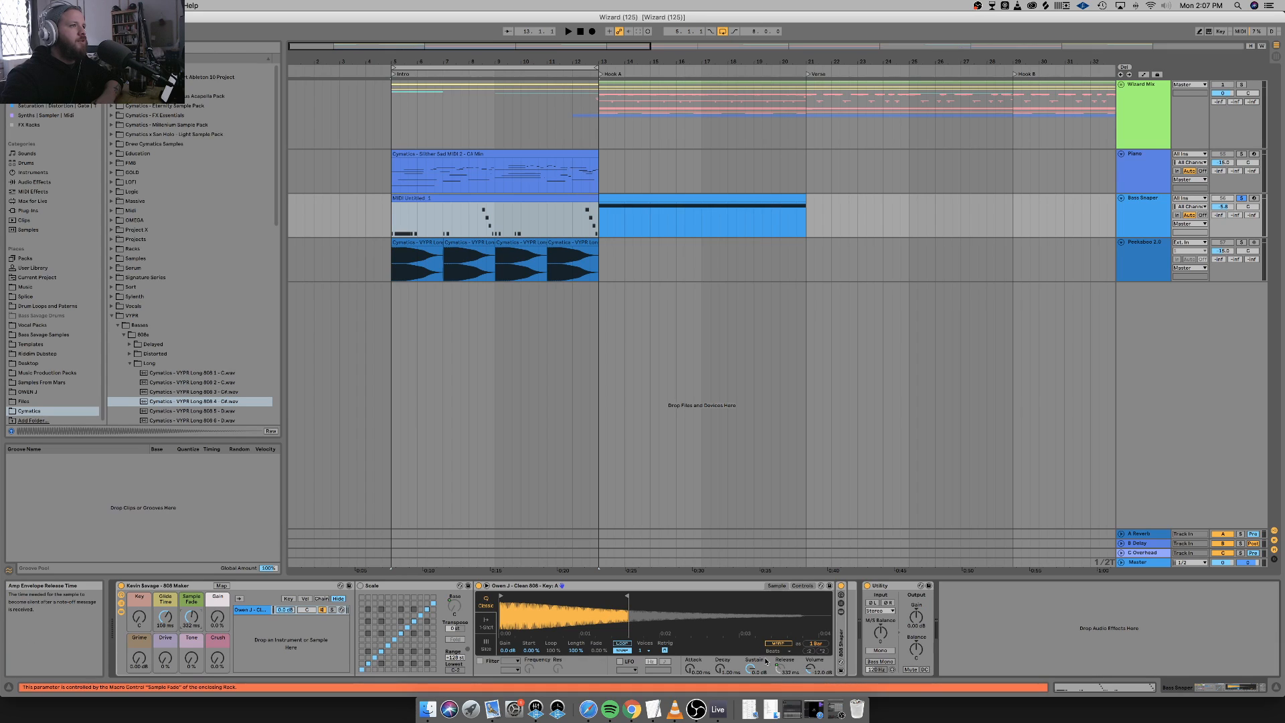
{"action": "key", "text": "space"}
Lower the Sample Fade macro to 1.00 ms while repeatedly auditioning the original bass line.
{"action": "mouse_move", "coordinate": [192, 617]}
{"action": "left_mouse_down"}
{"action": "mouse_move", "coordinate": [191, 630]}
{"action": "mouse_move", "coordinate": [191, 590]}
{"action": "mouse_move", "coordinate": [191, 659]}
{"action": "mouse_move", "coordinate": [191, 621]}
{"action": "left_mouse_up"}
{"action": "key", "text": "space"}
{"action": "key", "text": "space"}
{"action": "key", "text": "space"}
{"action": "key", "text": "space"}
{"action": "key", "text": "space"}
{"action": "key", "text": "space"}
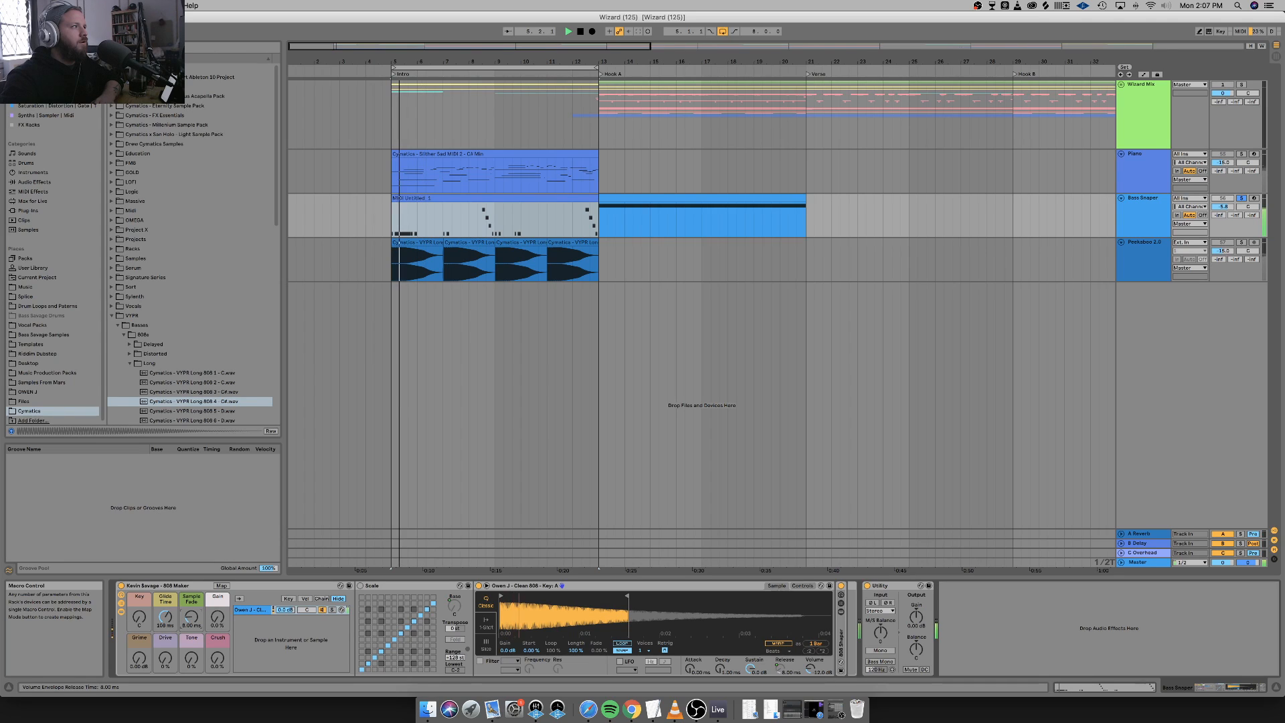
{"action": "left_click_drag", "start_coordinate": [192, 616], "coordinate": [192, 619]}
{"action": "key", "text": "space"}
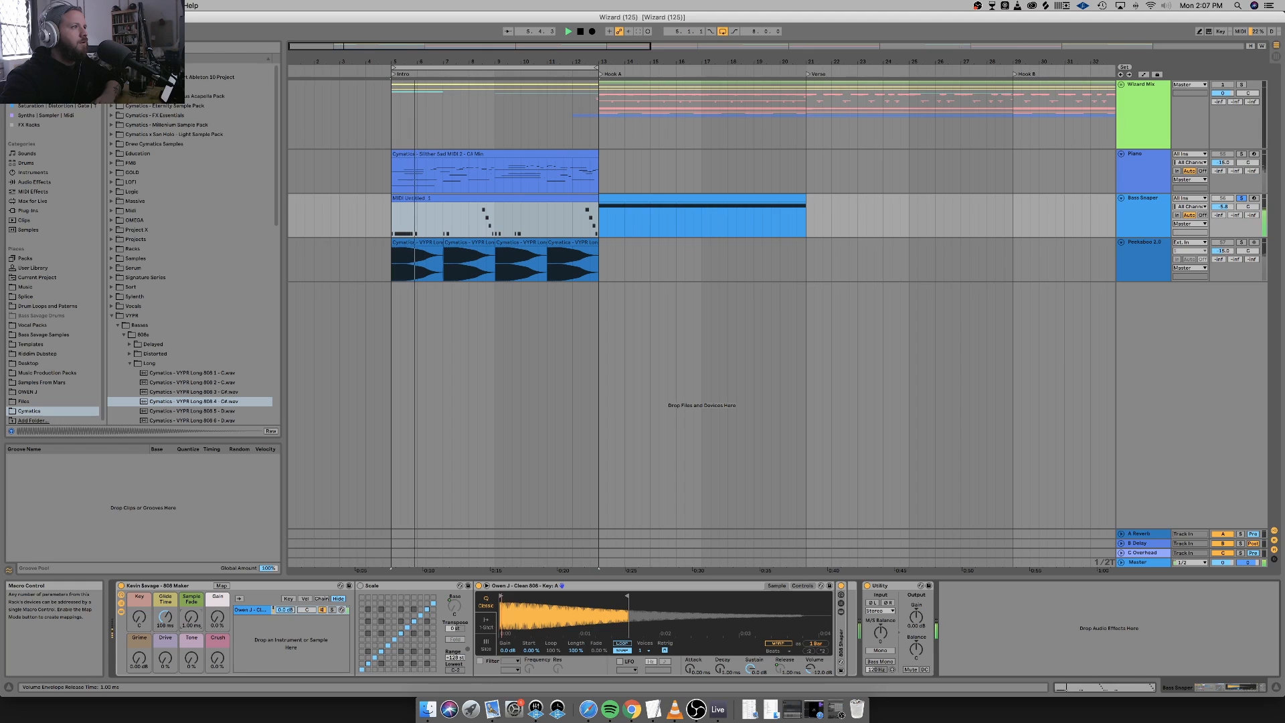
{"action": "key", "text": "space"}
{"action": "key", "text": "space"}
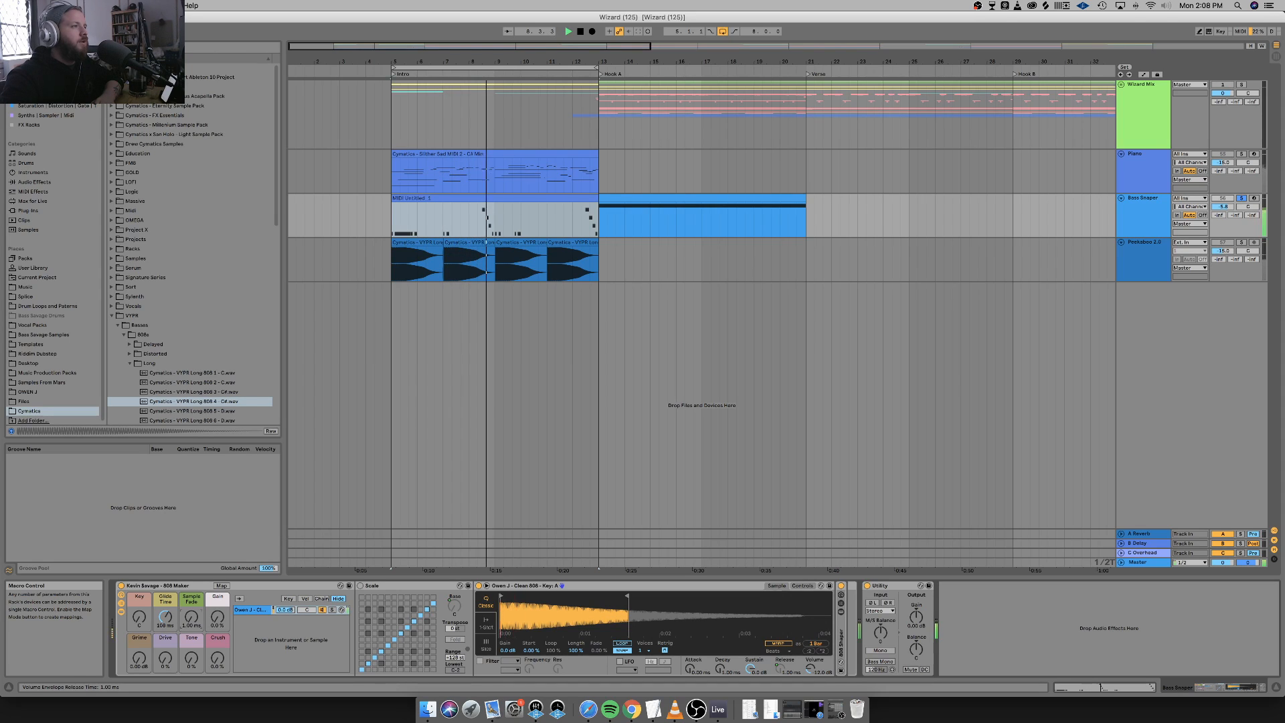
{"action": "key", "text": "space"}
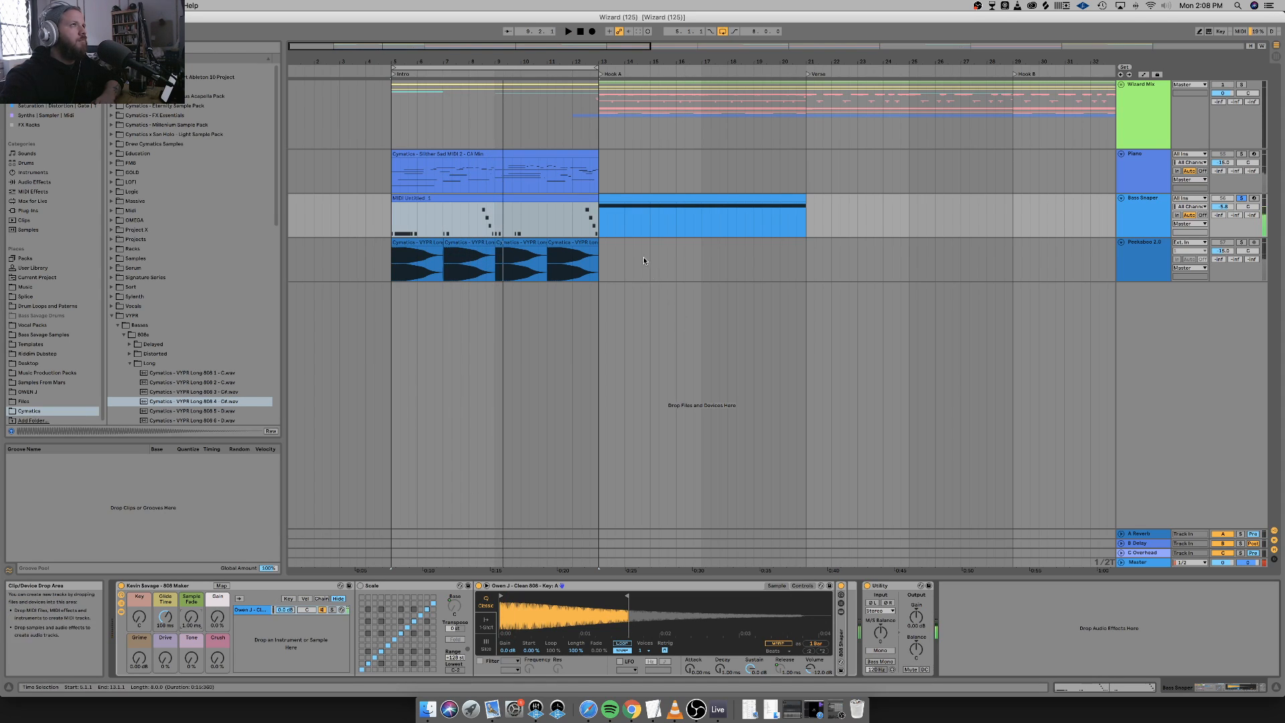
Select the sustained C3 clip and audition it repeatedly with the Sample Fade macro kept at 1.00 ms.
{"action": "left_click", "coordinate": [632, 197]}
{"action": "key", "text": "space"}
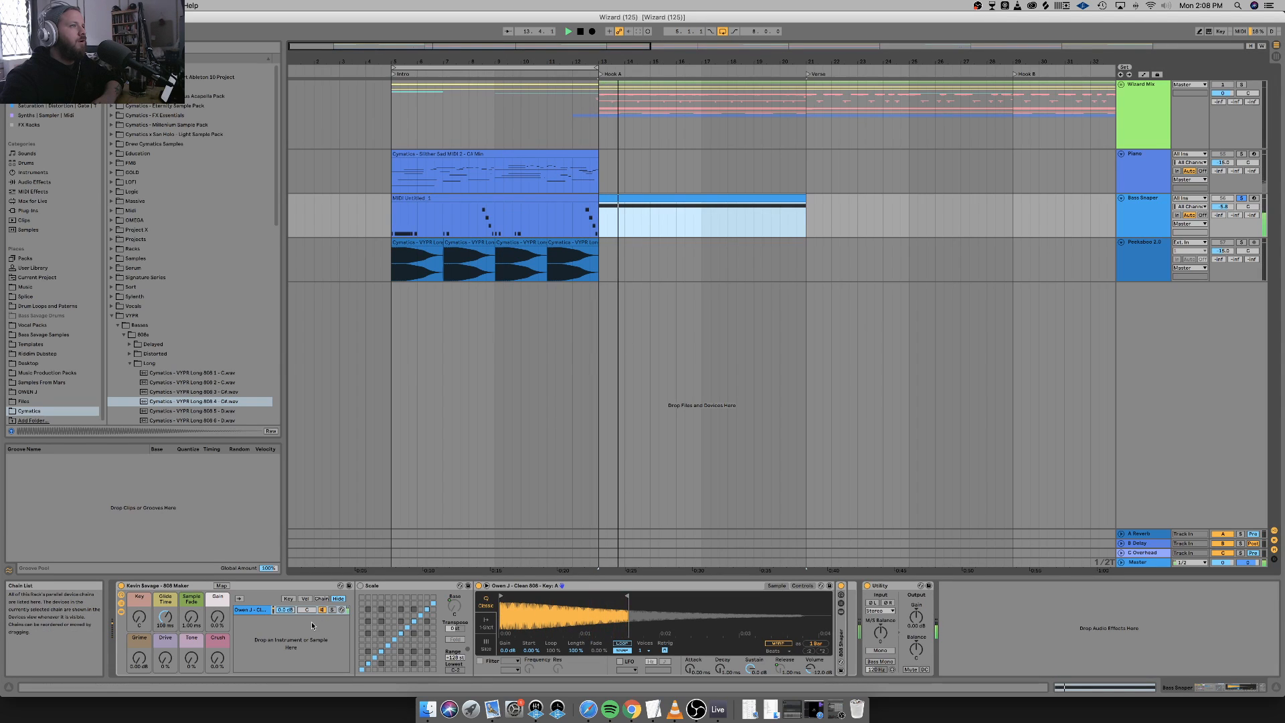
{"action": "mouse_move", "coordinate": [191, 617]}
{"action": "left_mouse_down"}
{"action": "mouse_move", "coordinate": [191, 596]}
{"action": "mouse_move", "coordinate": [191, 636]}
{"action": "left_mouse_up"}
{"action": "key", "text": "space"}
{"action": "key", "text": "space"}
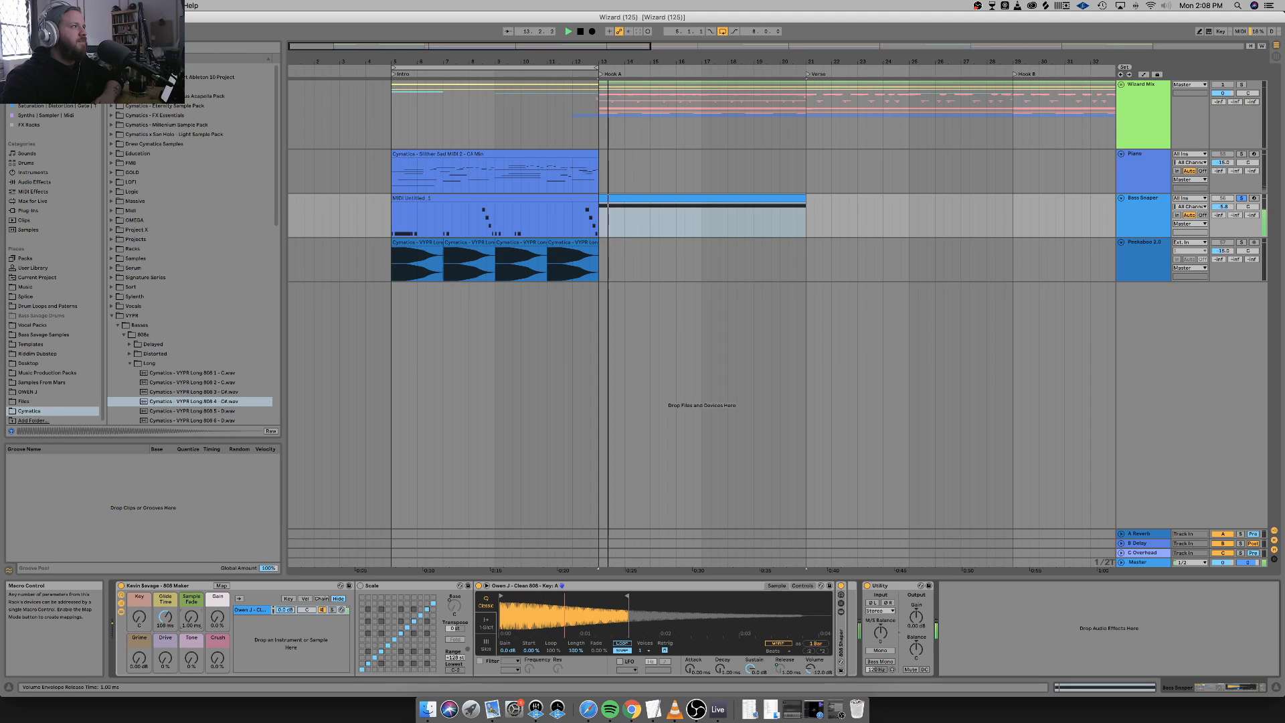
{"action": "key", "text": "space"}
{"action": "key", "text": "space"}
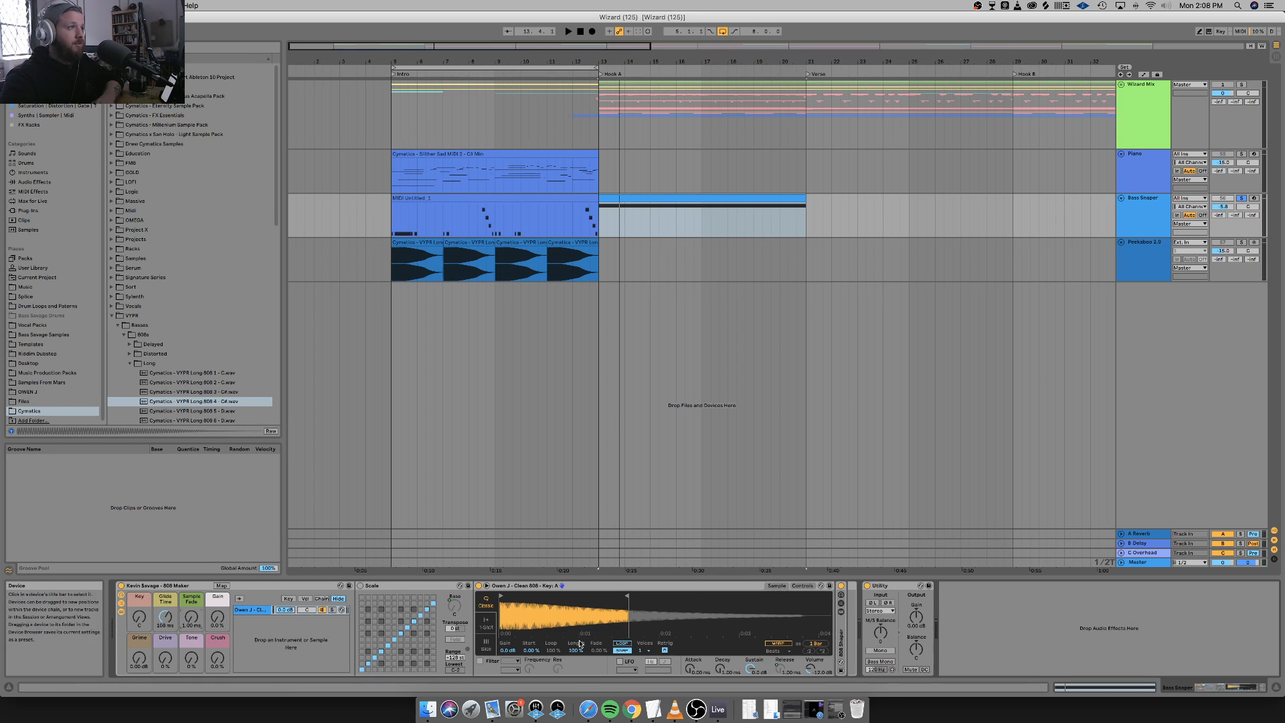
{"action": "key", "text": "space"}
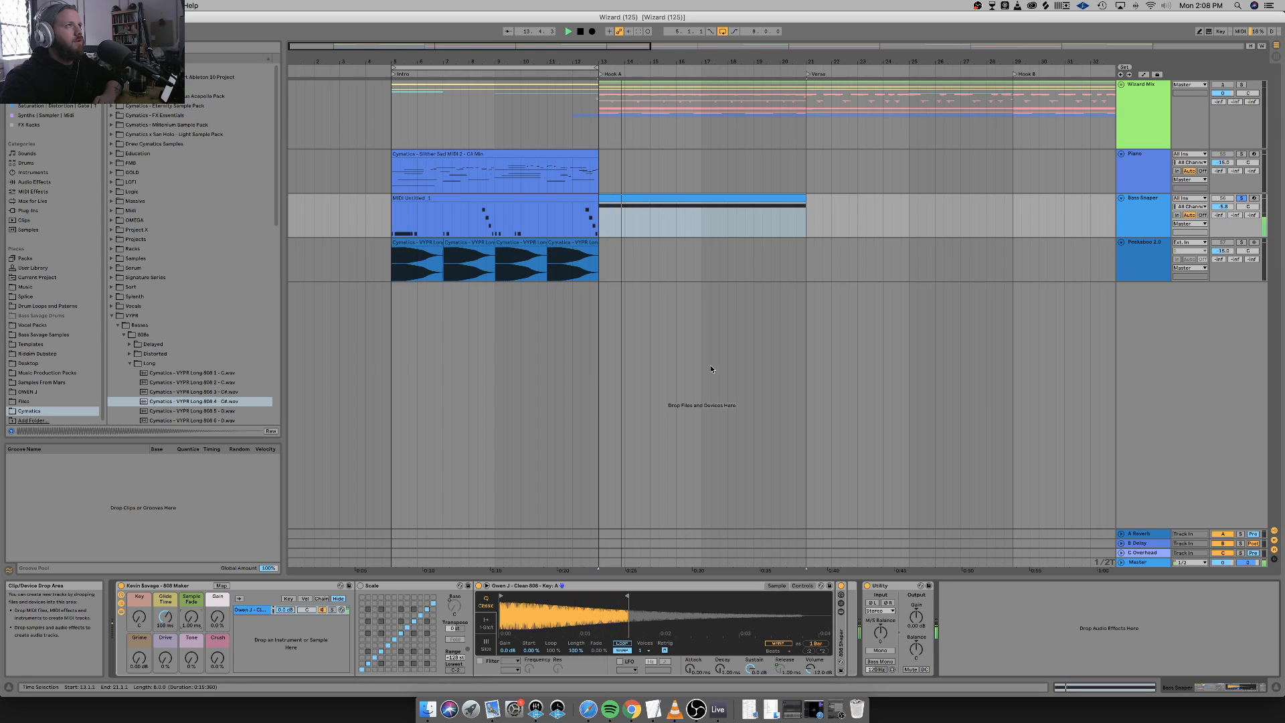
{"action": "key", "text": "space"}
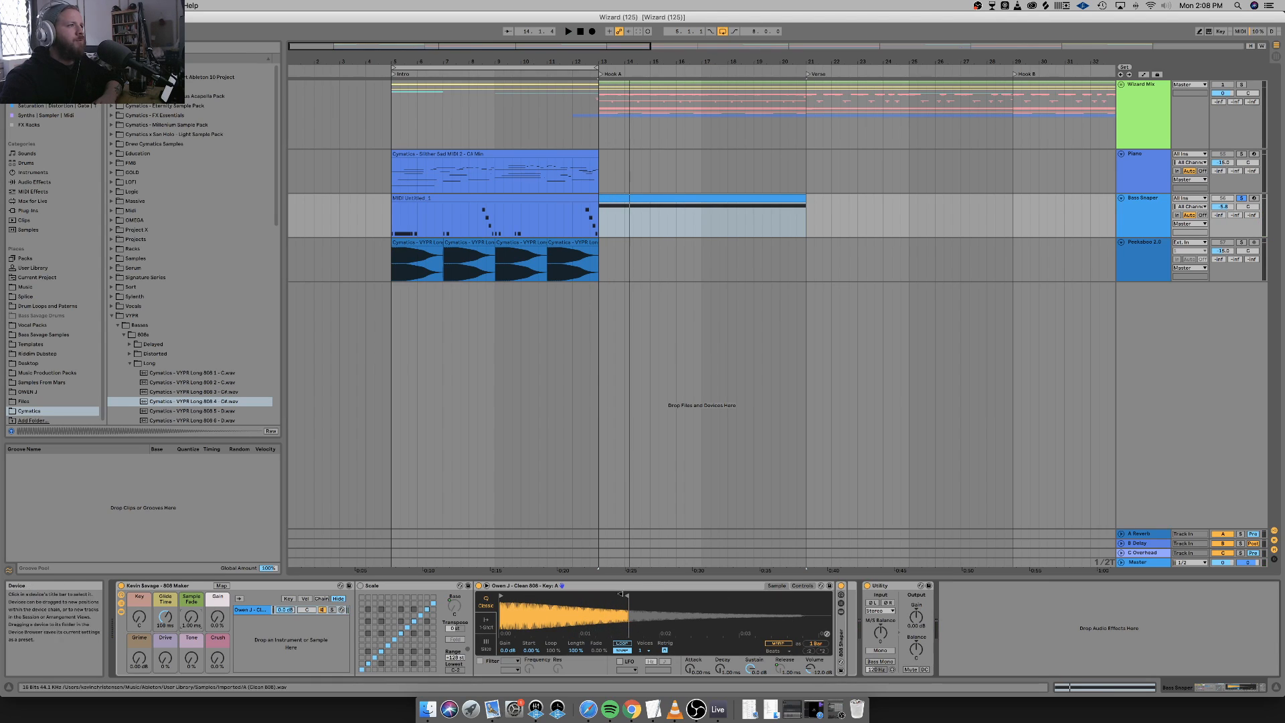
Try several sample end positions in the Clean 808 Simpler, settle on roughly the first quarter of the waveform and audition it.
{"action": "left_click_drag", "start_coordinate": [623, 594], "coordinate": [654, 594]}
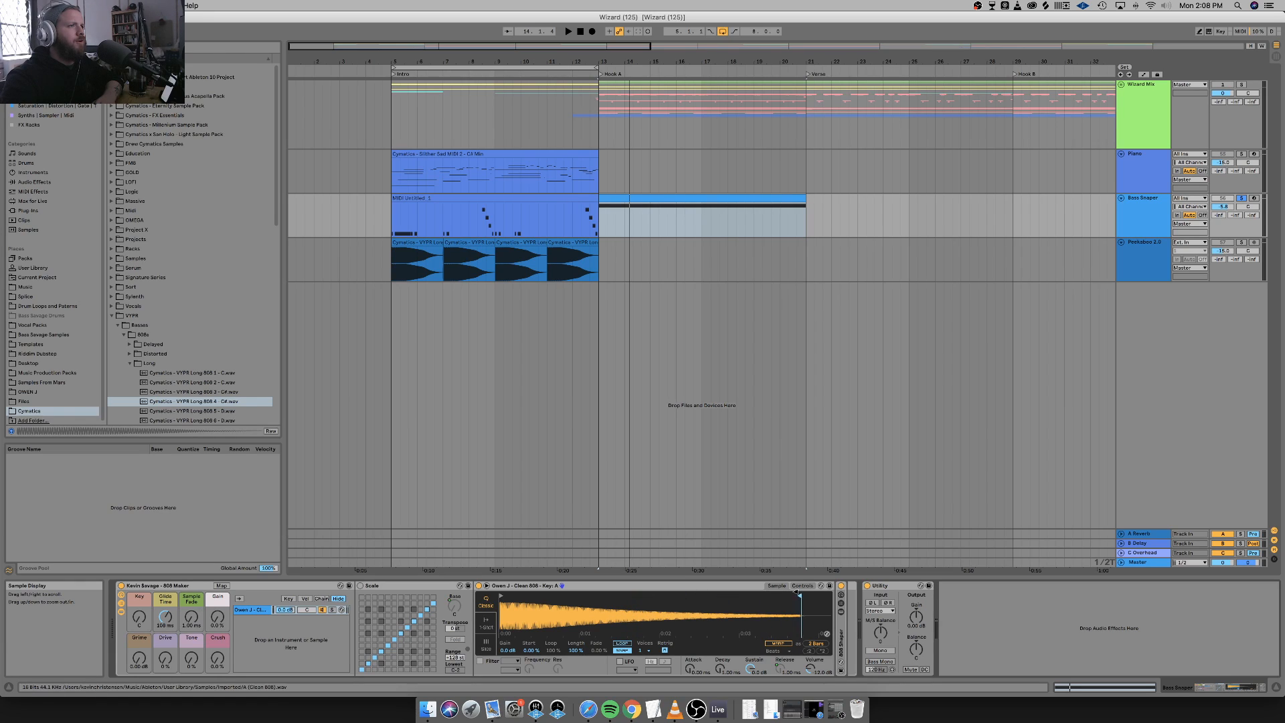
{"action": "mouse_move", "coordinate": [798, 594]}
{"action": "left_mouse_down"}
{"action": "mouse_move", "coordinate": [612, 615]}
{"action": "mouse_move", "coordinate": [691, 634]}
{"action": "left_mouse_up"}
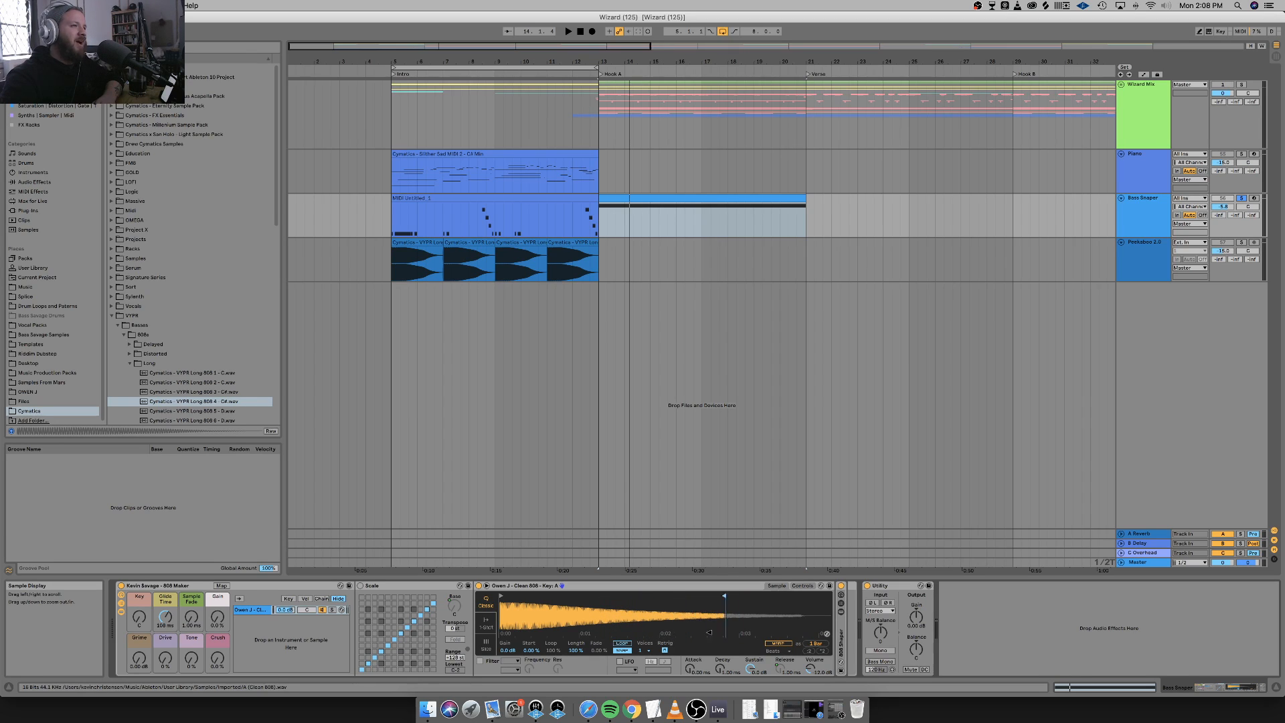
{"action": "mouse_move", "coordinate": [654, 641]}
{"action": "left_mouse_down"}
{"action": "mouse_move", "coordinate": [762, 636]}
{"action": "mouse_move", "coordinate": [642, 636]}
{"action": "mouse_move", "coordinate": [789, 636]}
{"action": "mouse_move", "coordinate": [667, 636]}
{"action": "mouse_move", "coordinate": [785, 636]}
{"action": "mouse_move", "coordinate": [671, 636]}
{"action": "mouse_move", "coordinate": [577, 681]}
{"action": "mouse_move", "coordinate": [593, 674]}
{"action": "left_mouse_up"}
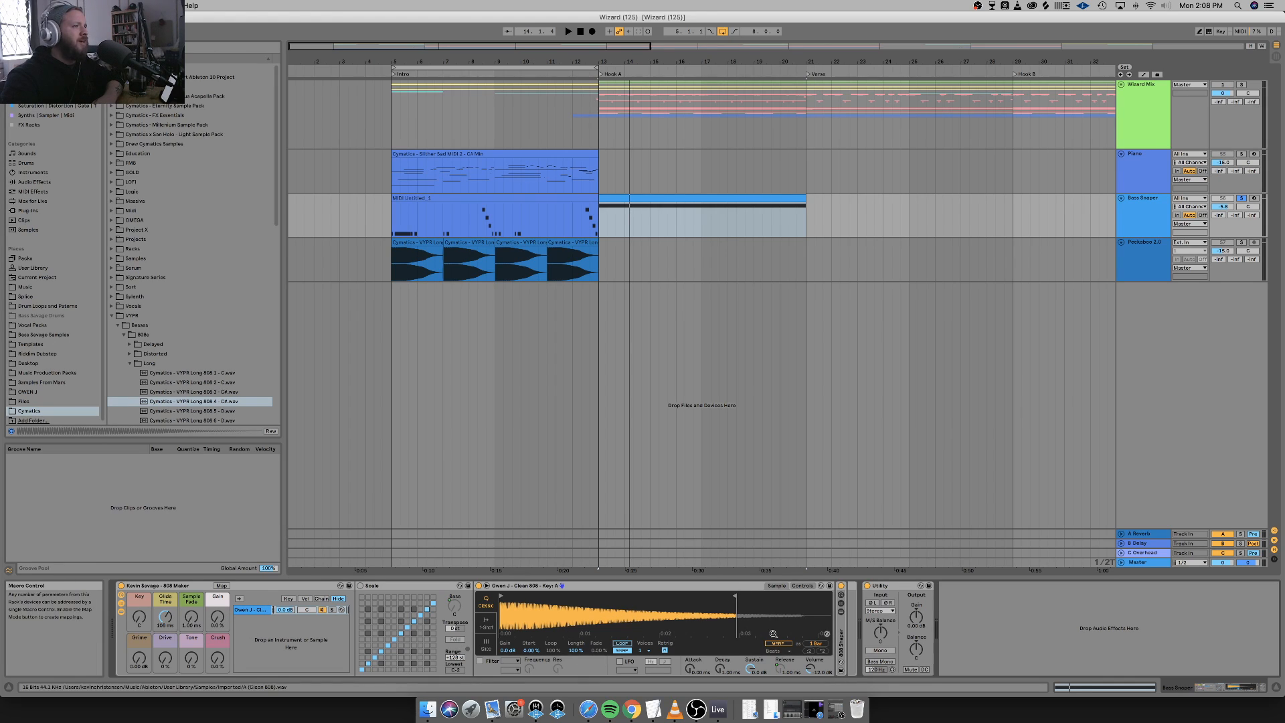
{"action": "left_click_drag", "start_coordinate": [735, 595], "coordinate": [607, 595]}
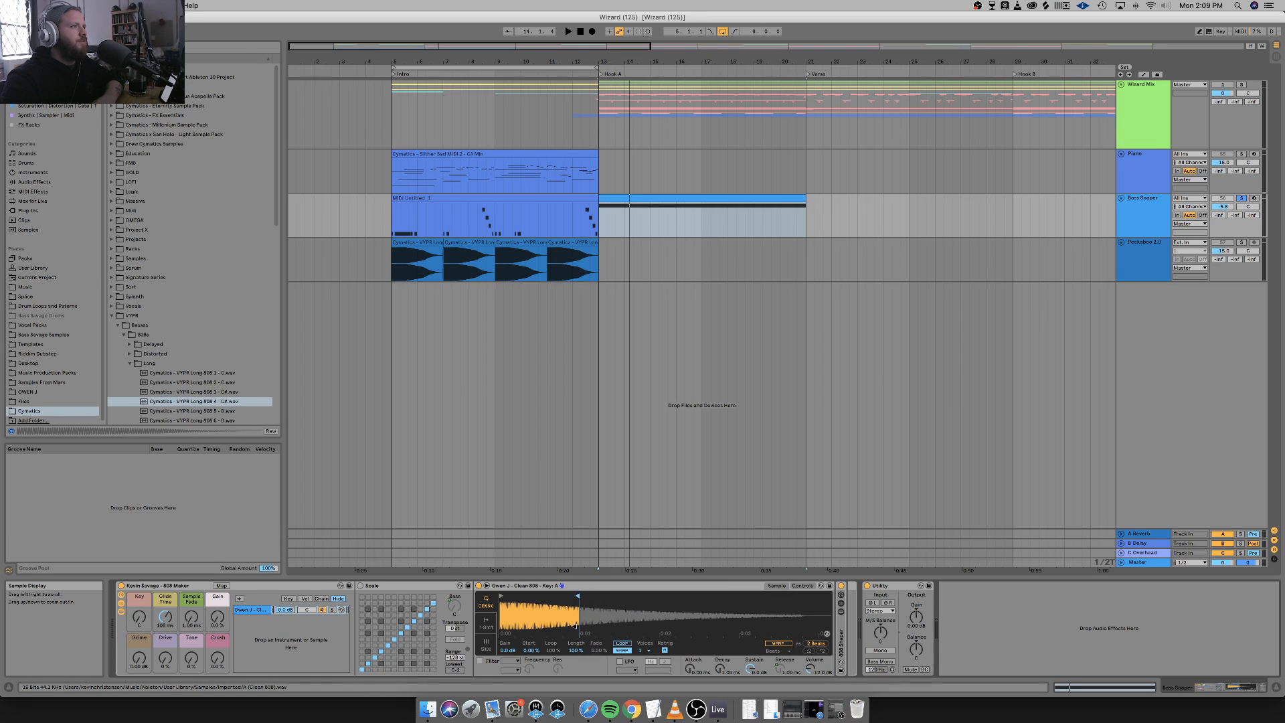
{"action": "left_click_drag", "start_coordinate": [581, 595], "coordinate": [589, 596]}
{"action": "key", "text": "space"}
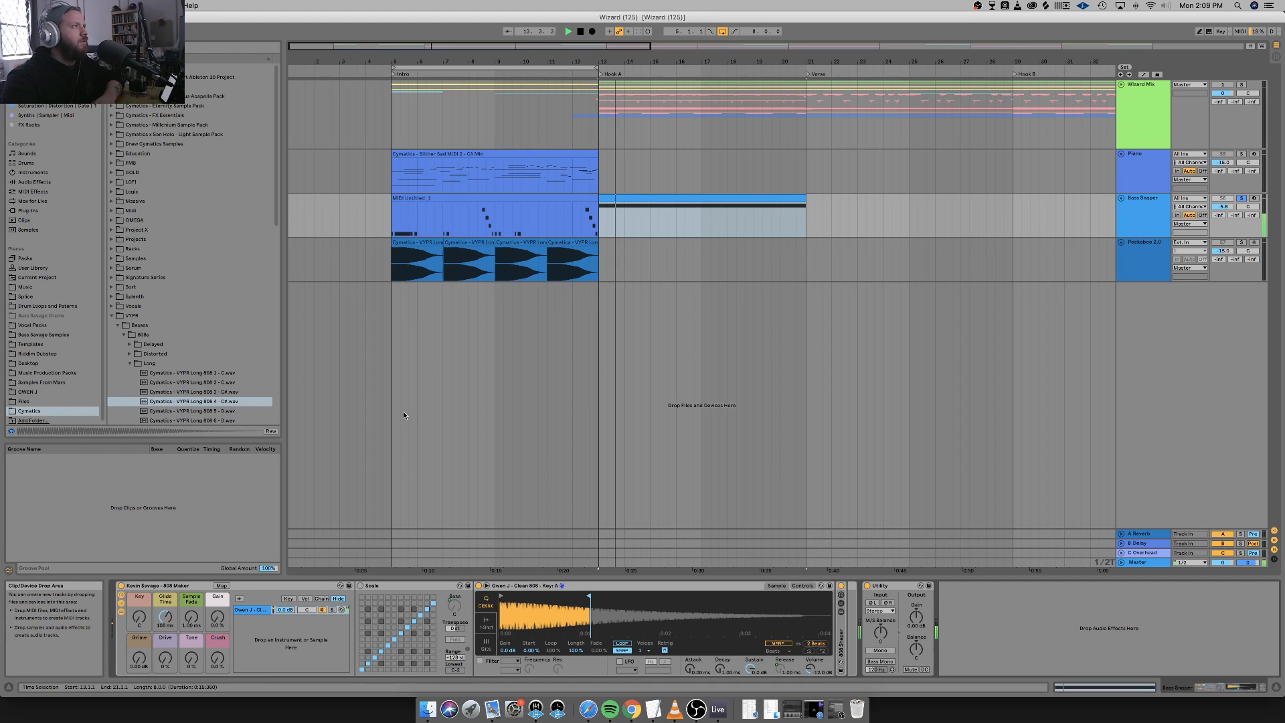
Stop playback, reopen the original bass clip's notes and shorten the long F2 note in bar 1 to end around 1.2.2.
{"action": "left_click", "coordinate": [444, 196]}
{"action": "key", "text": "space"}
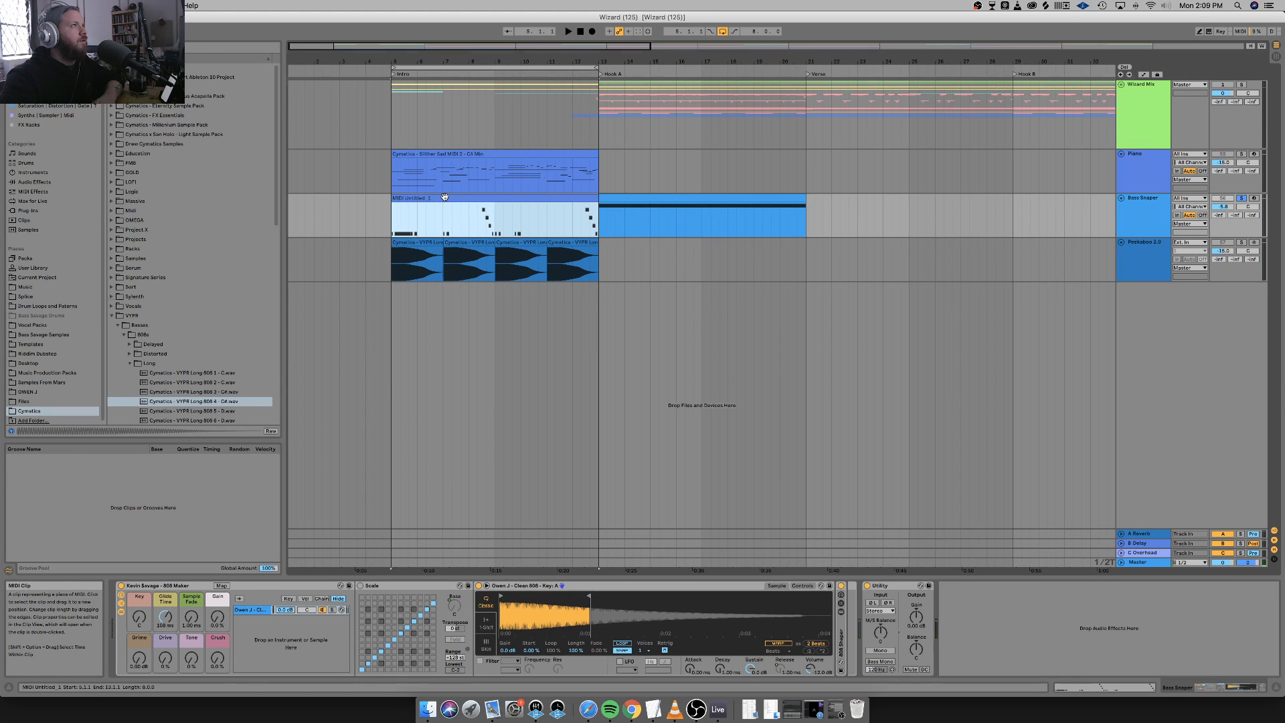
{"action": "double_click", "coordinate": [444, 197]}
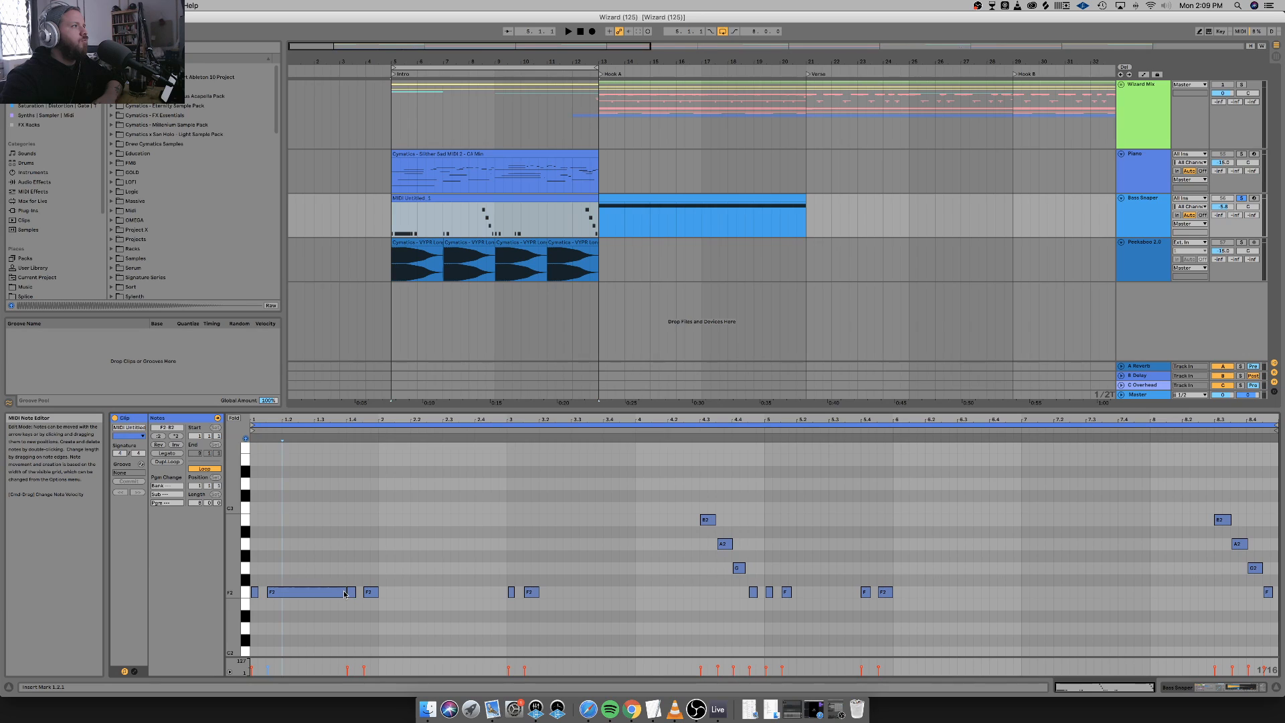
{"action": "left_click_drag", "start_coordinate": [343, 591], "coordinate": [286, 599]}
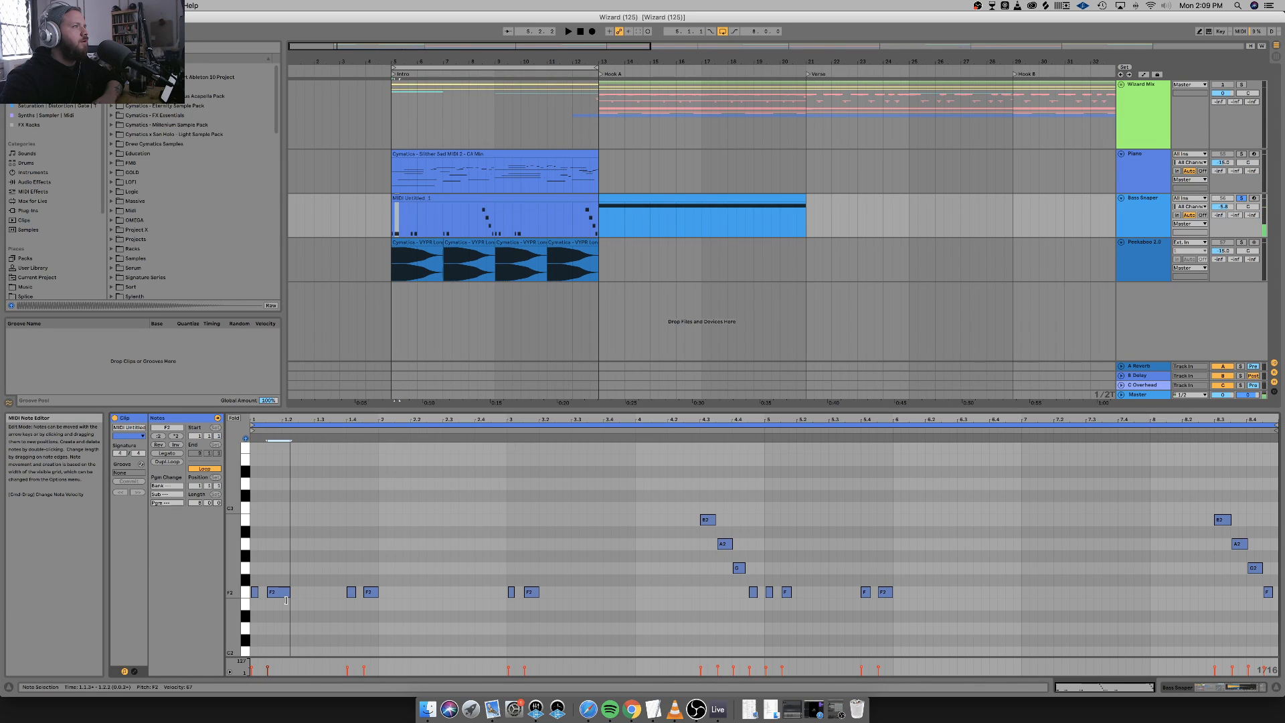
Audition the bass clip with its shortened F2 note and toggle the Clean 808 Simpler's loop to compare the sound.
{"action": "key", "text": "space"}
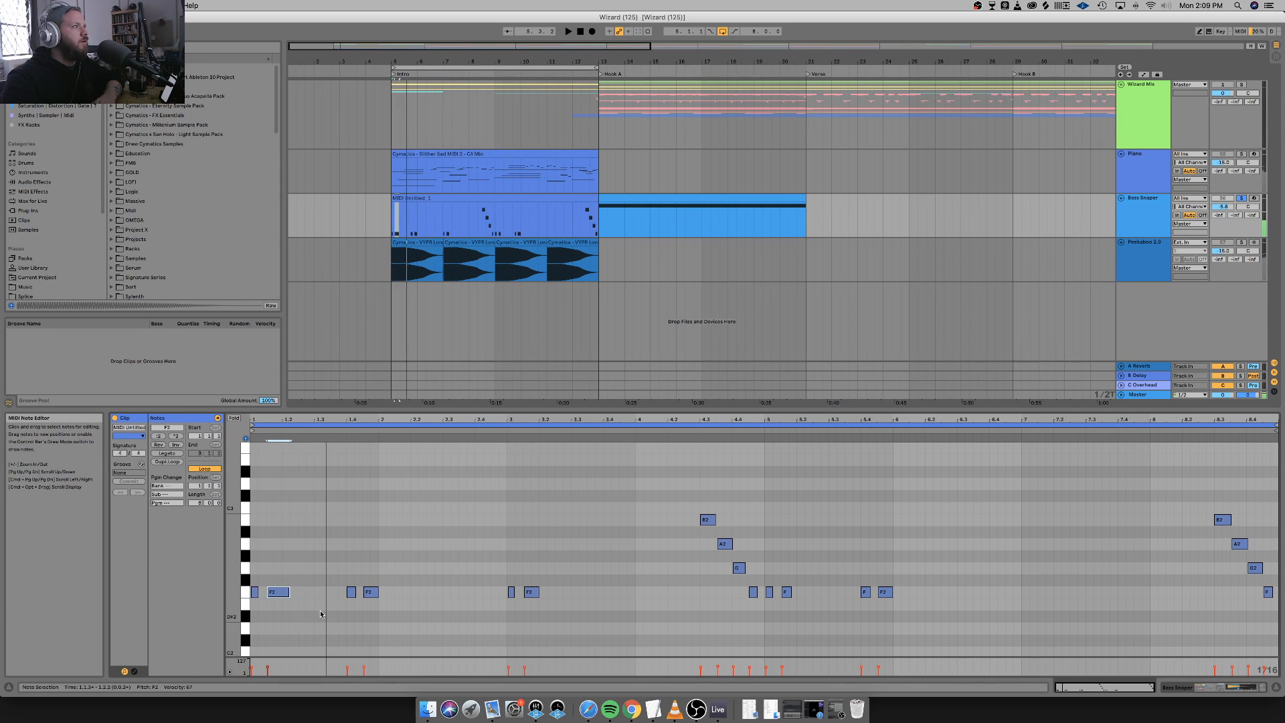
{"action": "key", "text": "shift+Tab"}
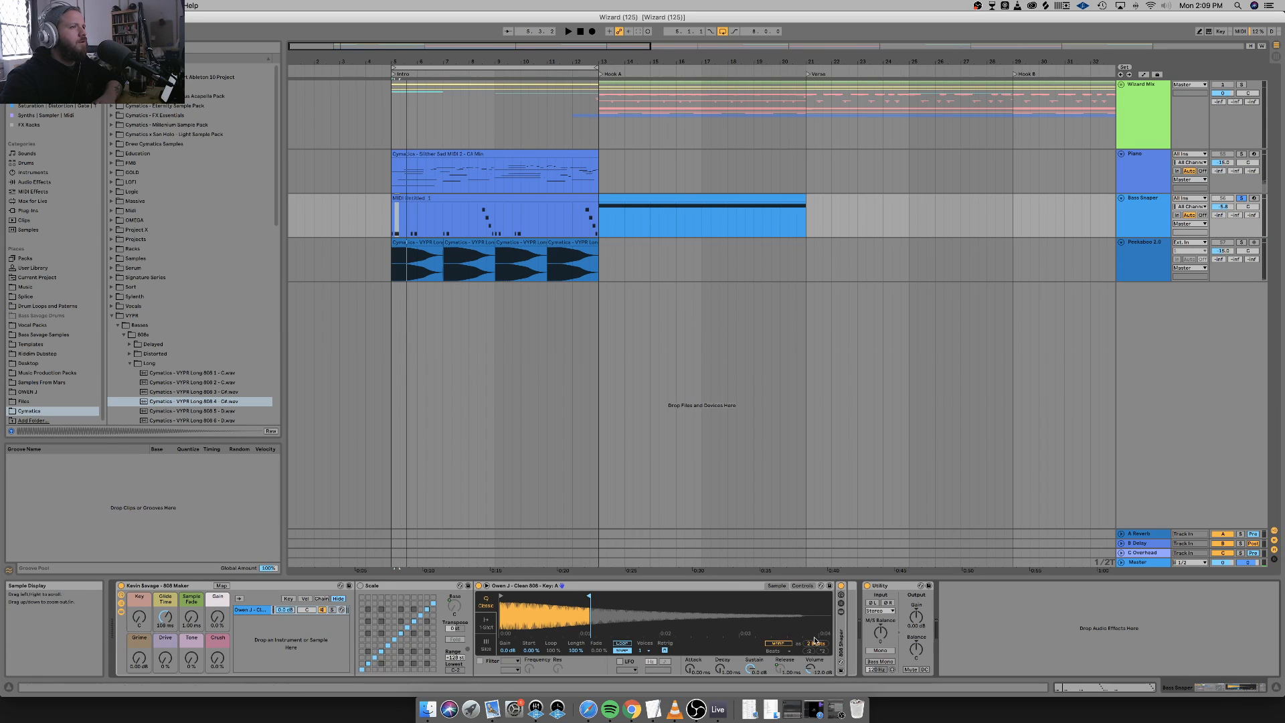
{"action": "left_click", "coordinate": [622, 643]}
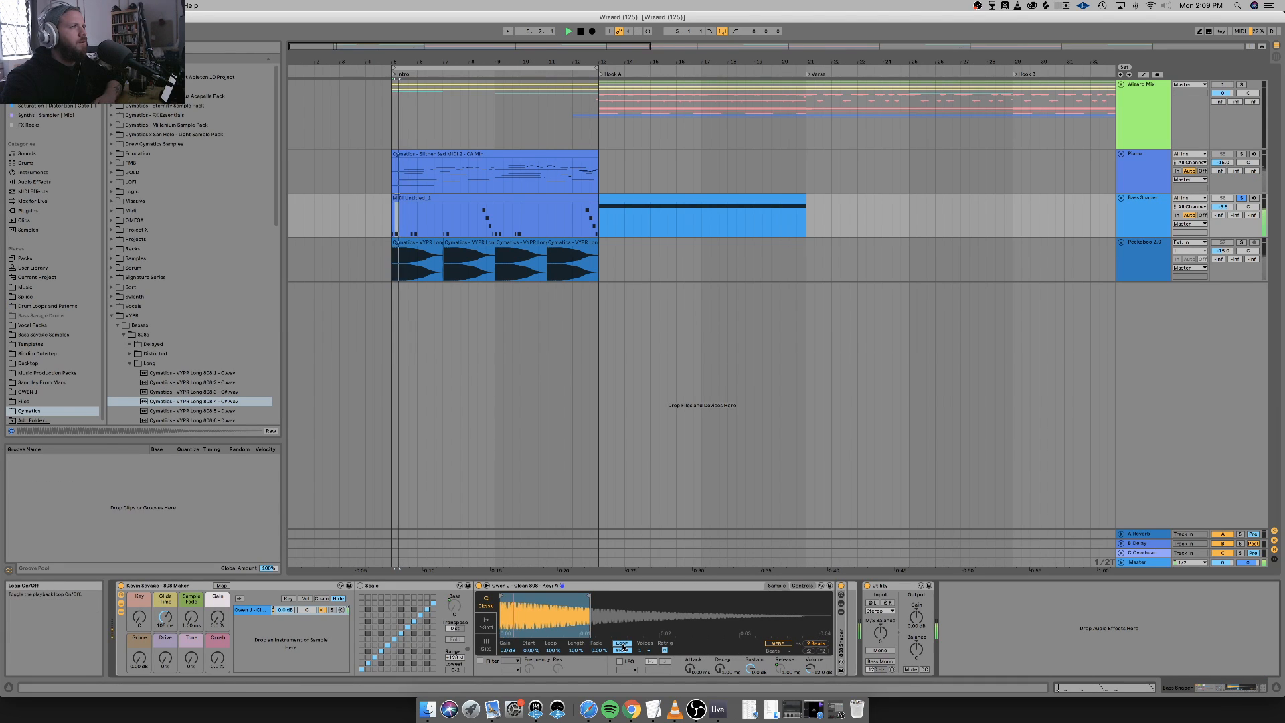
{"action": "key", "text": "space"}
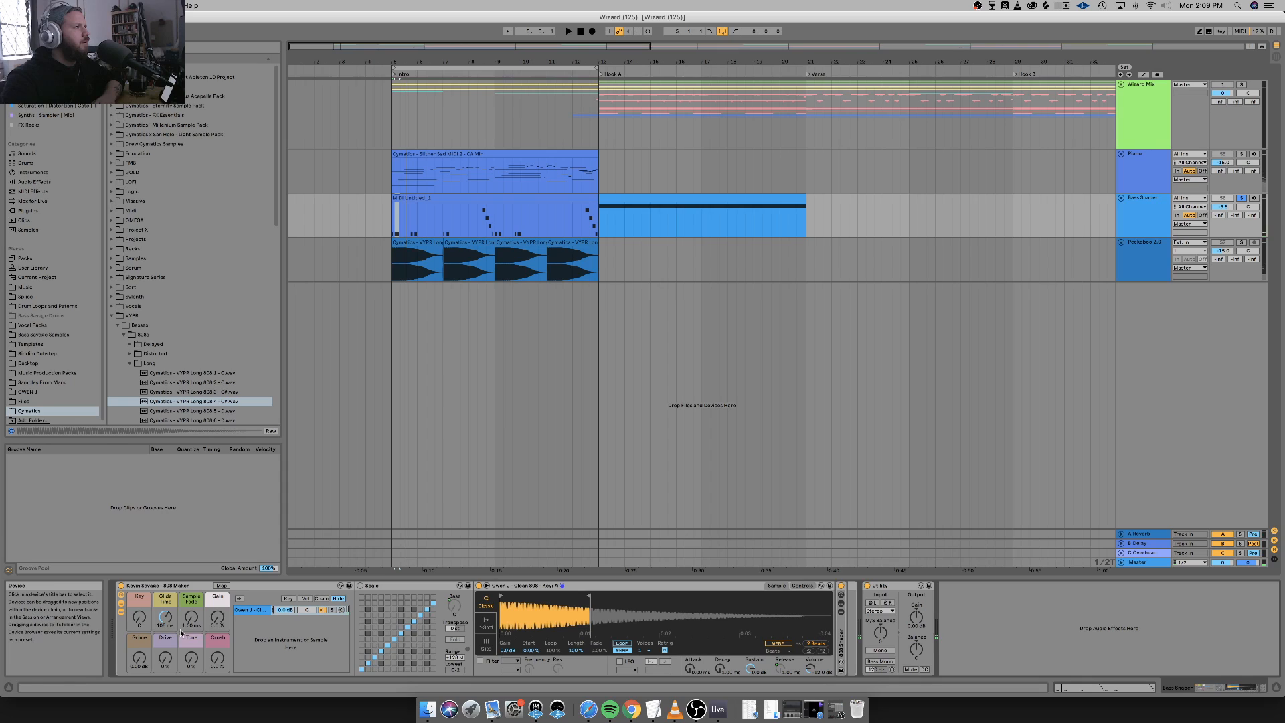
{"action": "key", "text": "space"}
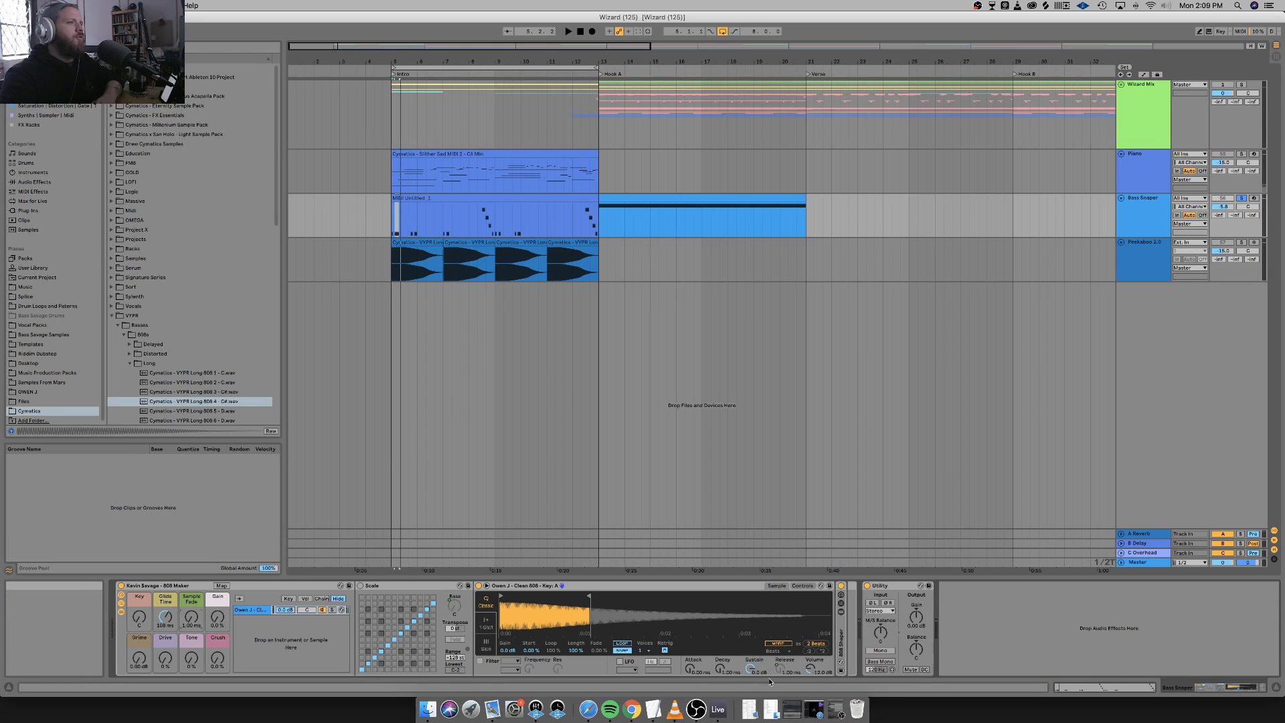
Compare the Sample Fade macro raised to about 360 ms and lowered to 1.00 ms while auditioning the bass line.
{"action": "left_click_drag", "start_coordinate": [191, 617], "coordinate": [191, 578]}
{"action": "key", "text": "space"}
{"action": "key", "text": "space"}
{"action": "key", "text": "space"}
{"action": "key", "text": "space"}
{"action": "left_click_drag", "start_coordinate": [194, 615], "coordinate": [194, 618]}
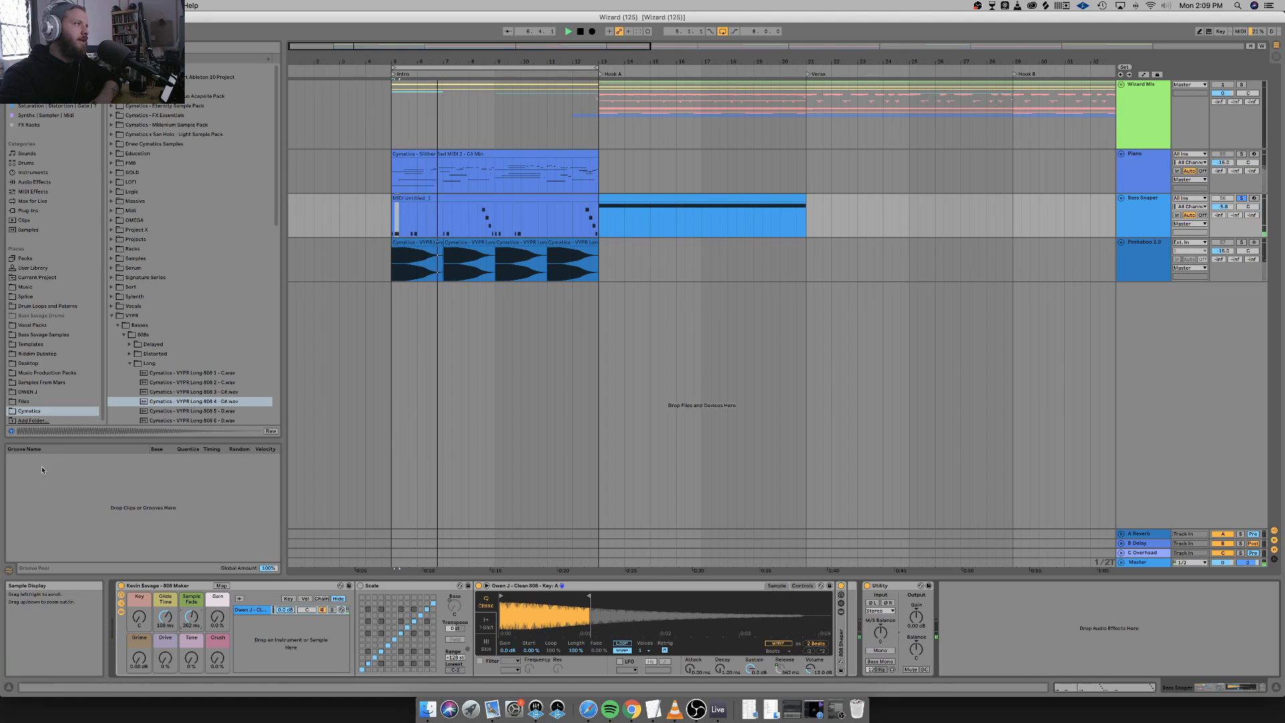
{"action": "left_click_drag", "start_coordinate": [192, 613], "coordinate": [192, 629]}
{"action": "key", "text": "space"}
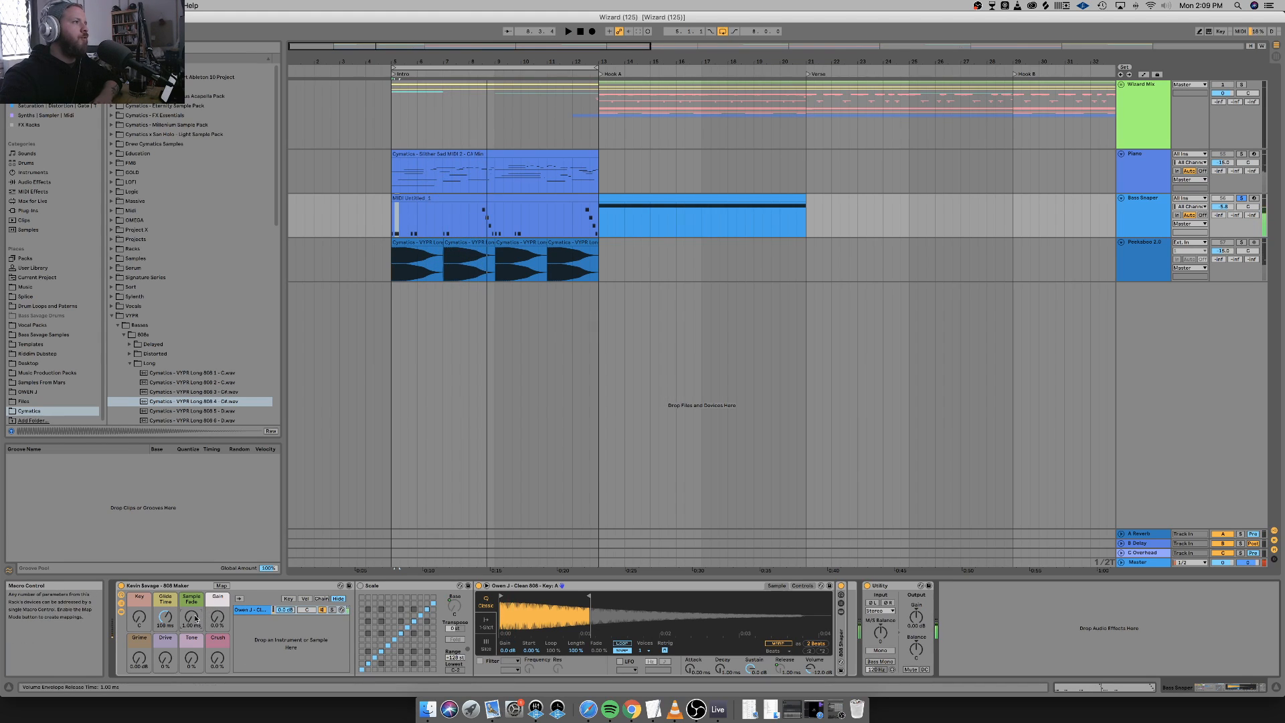
Raise the Sample Fade macro to about 130 ms and audition the bass line repeatedly.
{"action": "key", "text": "space"}
{"action": "mouse_move", "coordinate": [191, 616]}
{"action": "left_mouse_down"}
{"action": "mouse_move", "coordinate": [191, 602]}
{"action": "mouse_move", "coordinate": [193, 614]}
{"action": "left_mouse_up"}
{"action": "key", "text": "space"}
{"action": "key", "text": "space"}
{"action": "key", "text": "space"}
{"action": "key", "text": "space"}
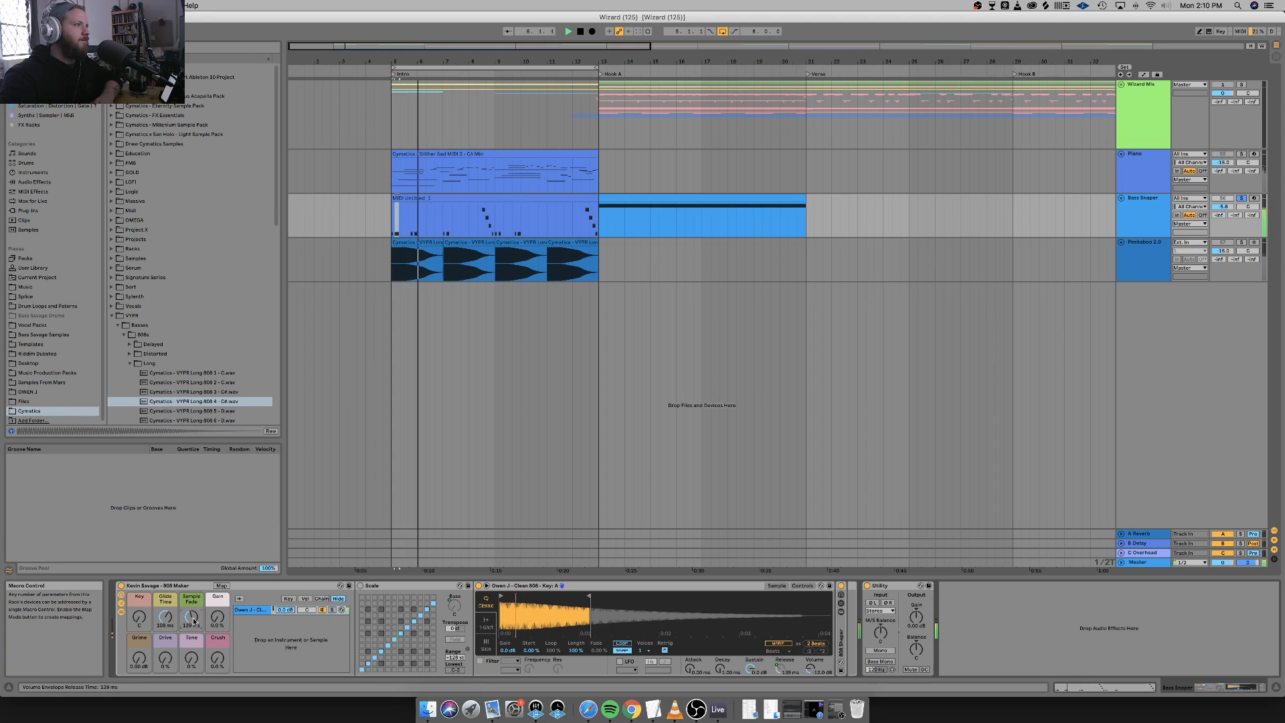
{"action": "key", "text": "space"}
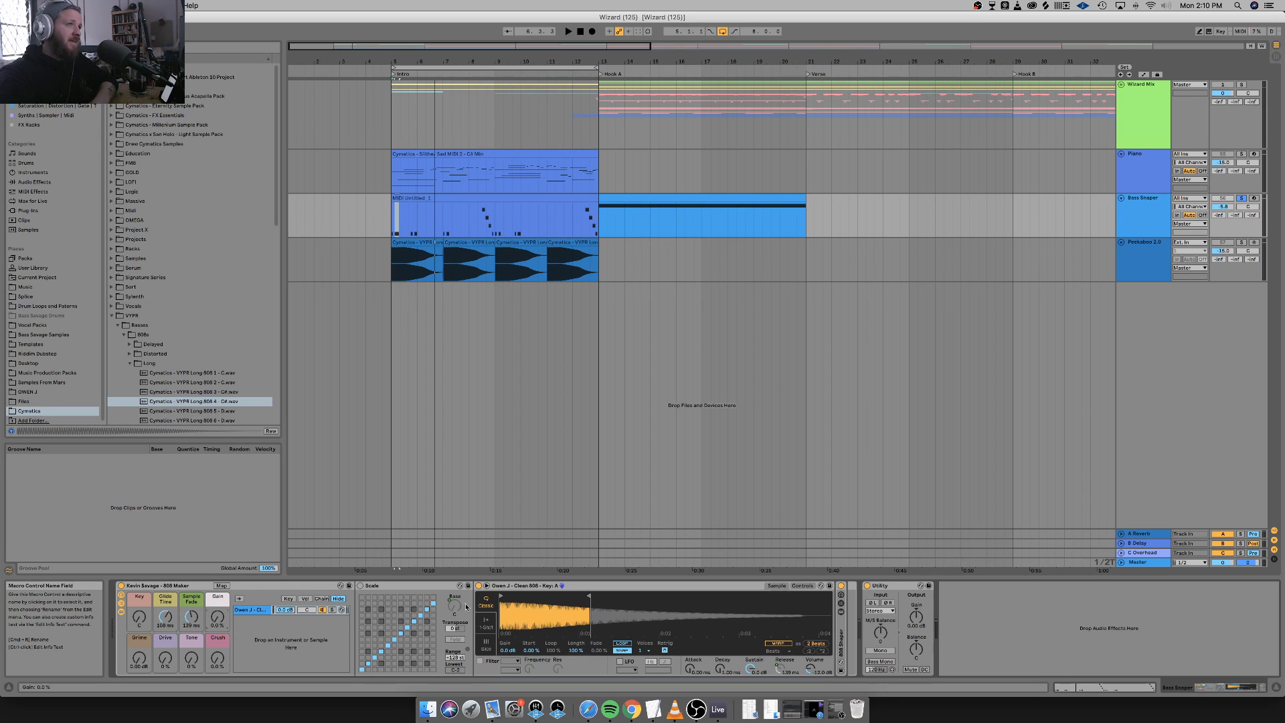
Unfold the 808 Shaper rack and its Frequency Splitter, fold the Simpler, and look through the effects in the chain.
{"action": "double_click", "coordinate": [841, 644]}
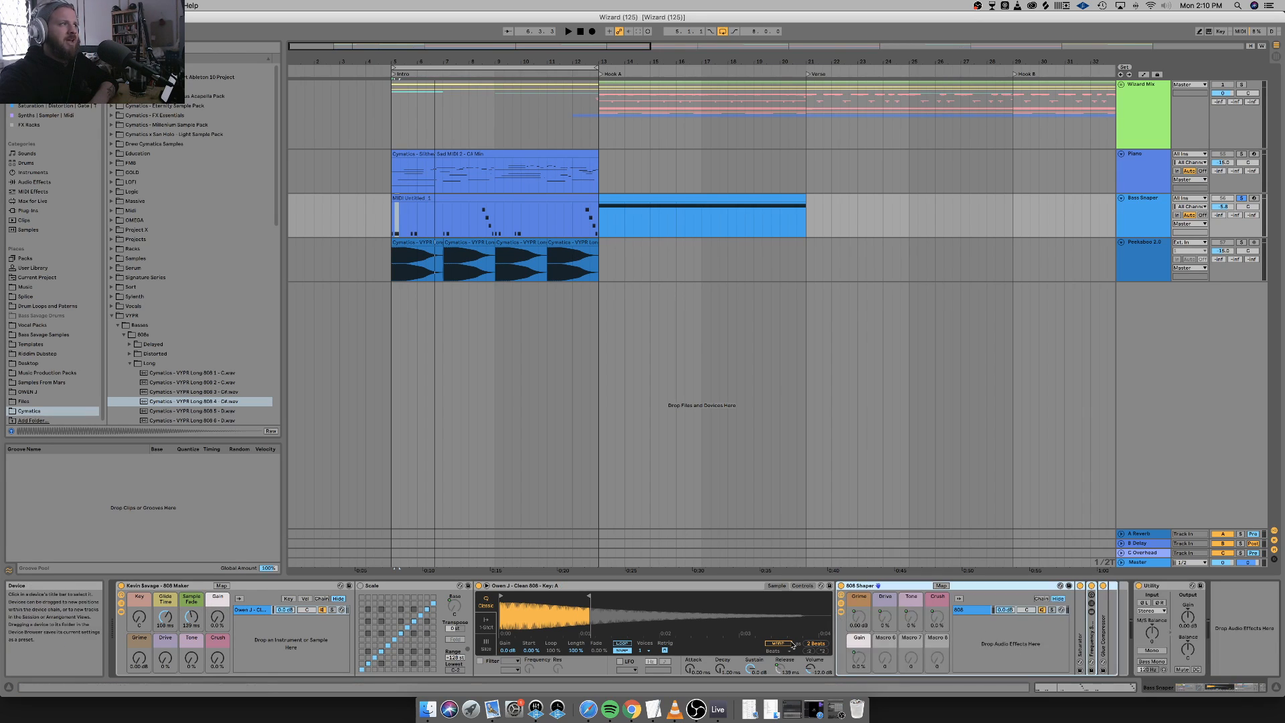
{"action": "double_click", "coordinate": [508, 587]}
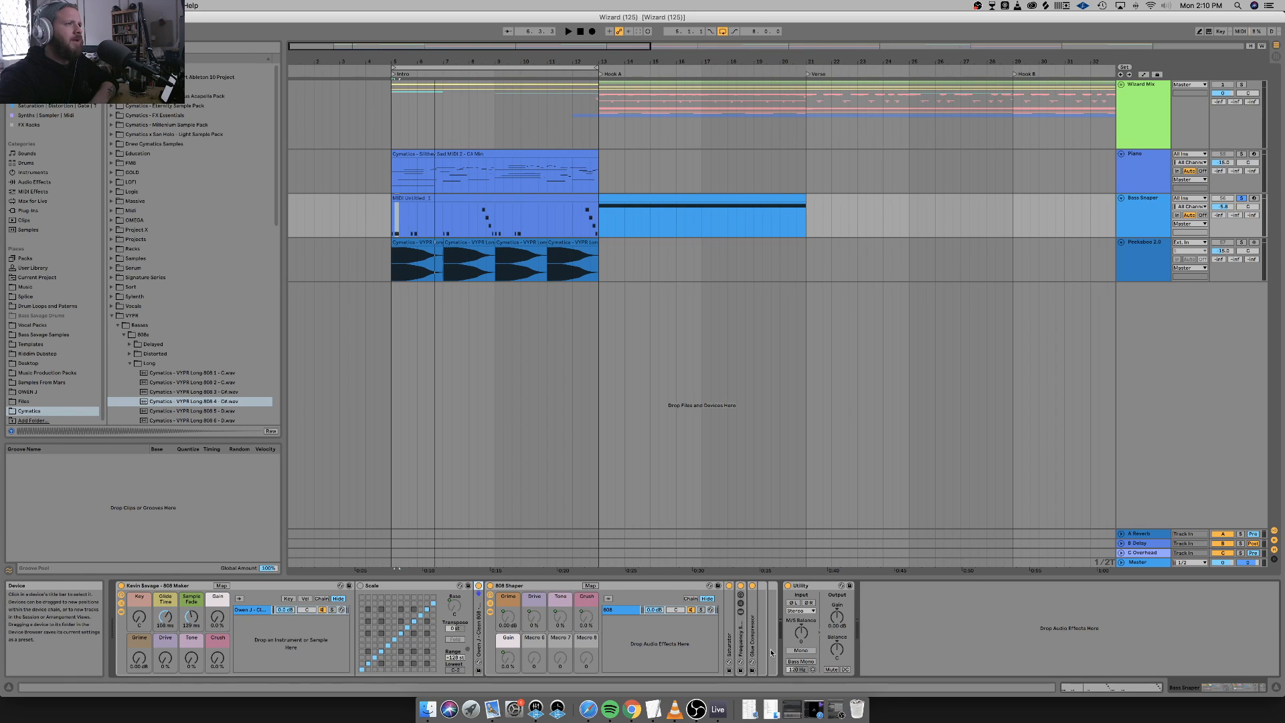
{"action": "double_click", "coordinate": [740, 646]}
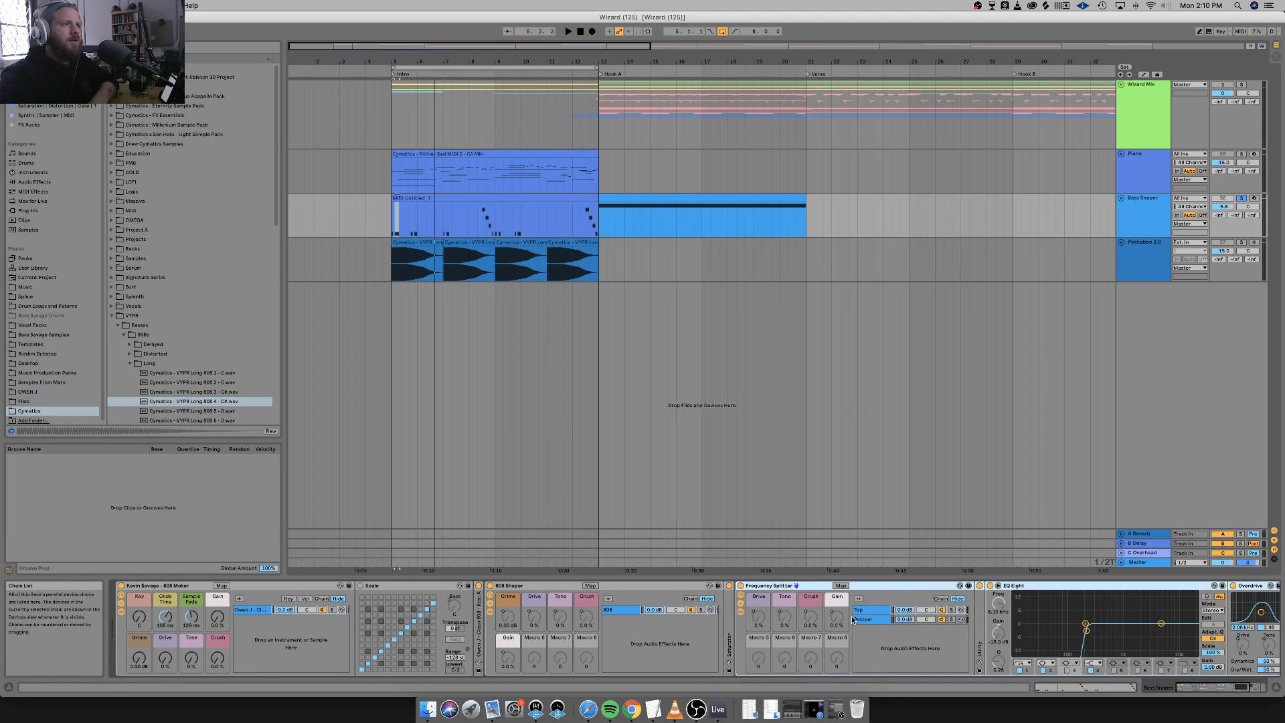
{"action": "scroll", "coordinate": [1067, 629], "scroll_direction": "right", "scroll_amount": 5}
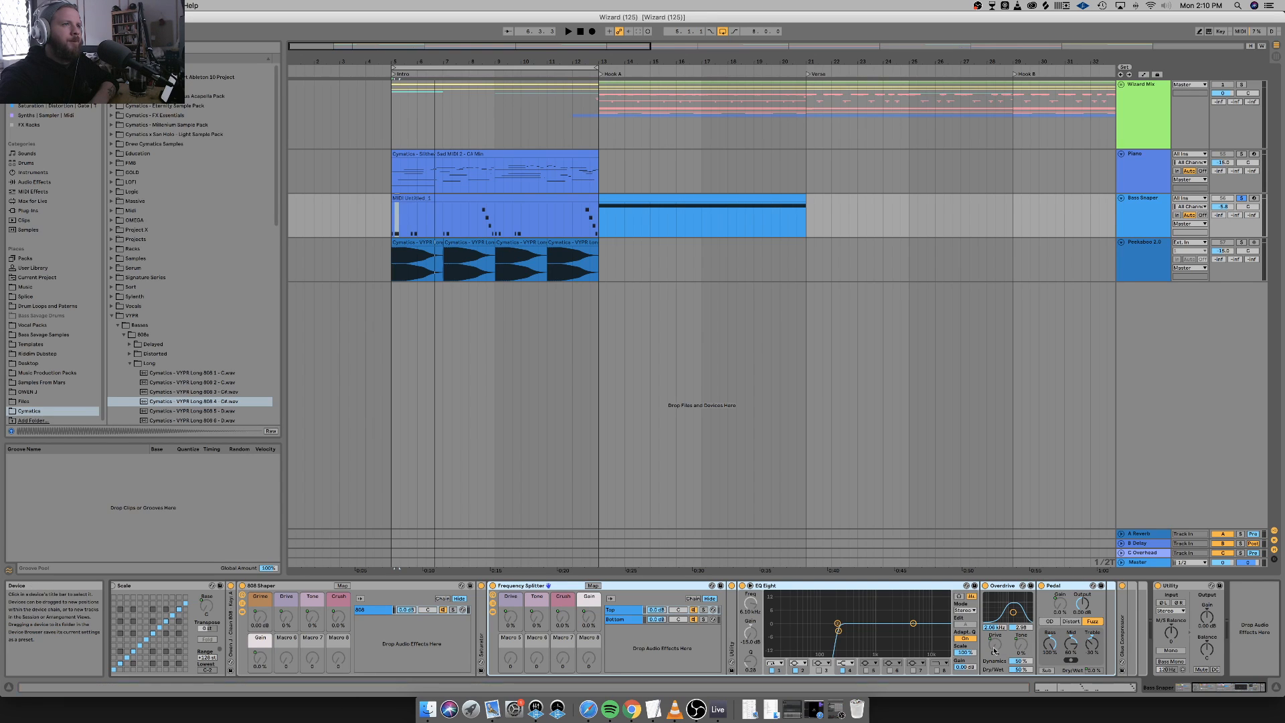
{"action": "scroll", "coordinate": [373, 631], "scroll_direction": "left", "scroll_amount": 5}
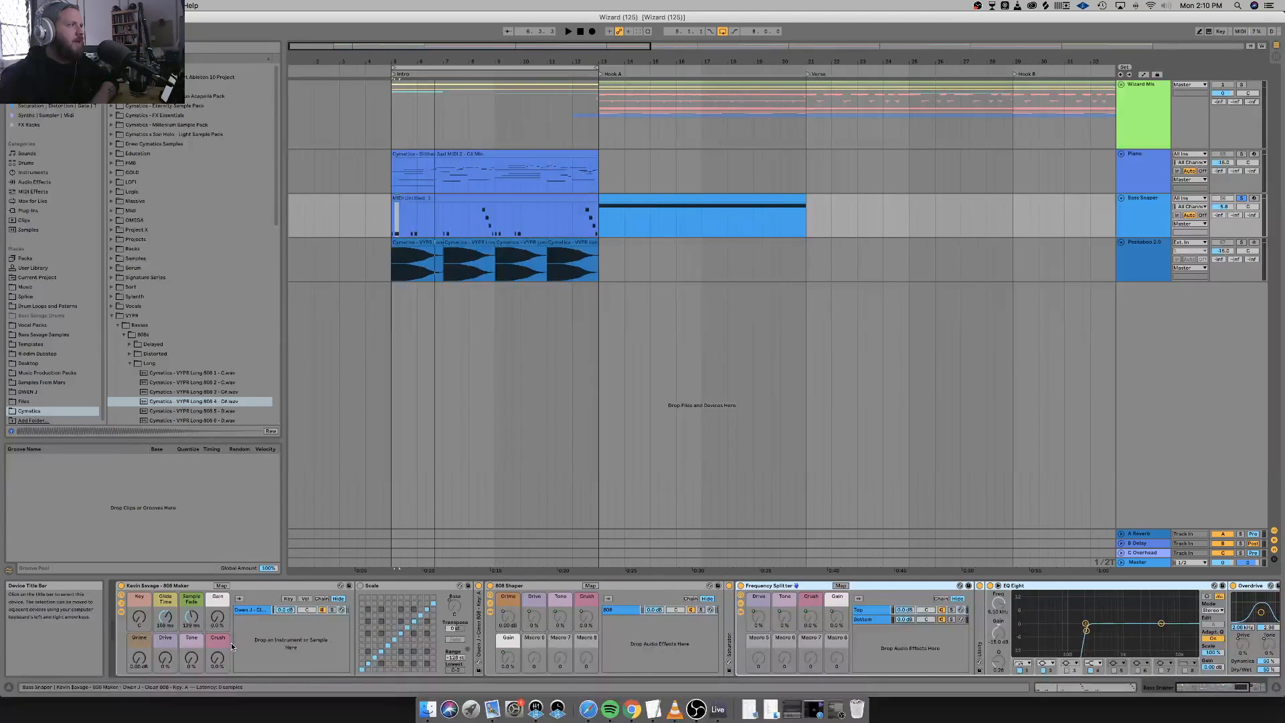
Fold and reopen the 808 Shaper rack, and hide the macro controls of both 808 Shaper and Frequency Splitter.
{"action": "double_click", "coordinate": [554, 589]}
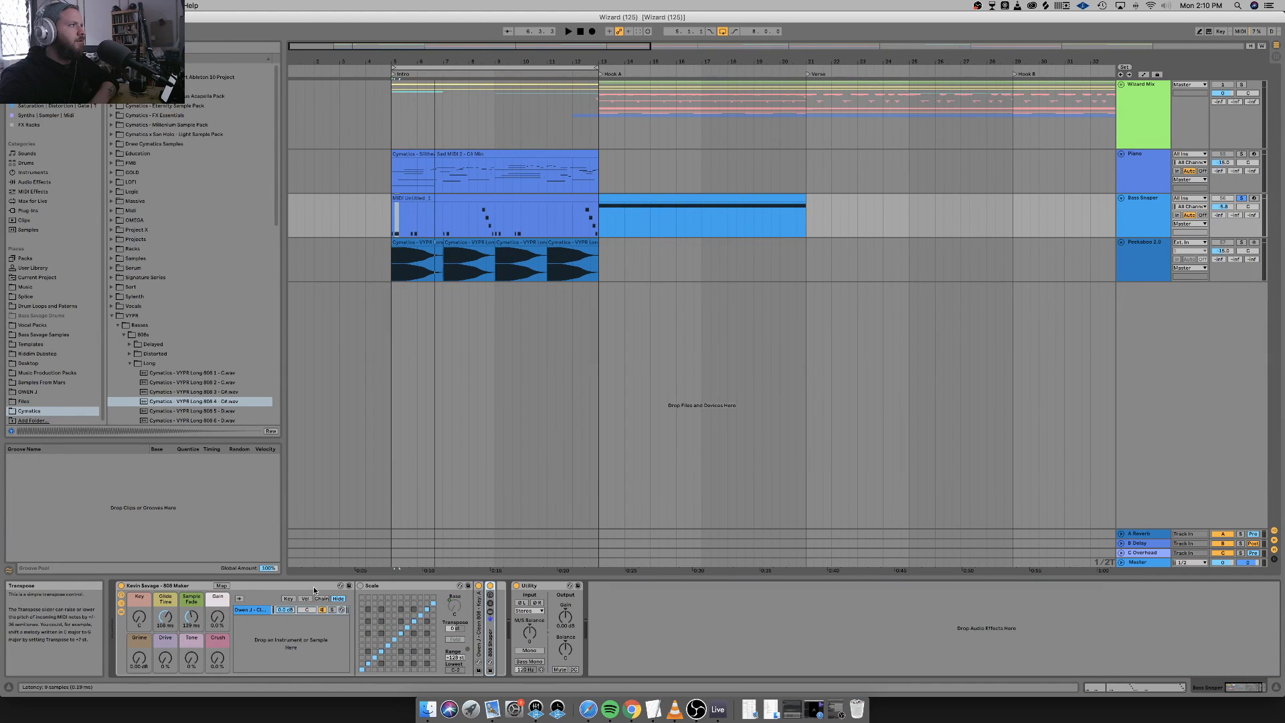
{"action": "double_click", "coordinate": [490, 636]}
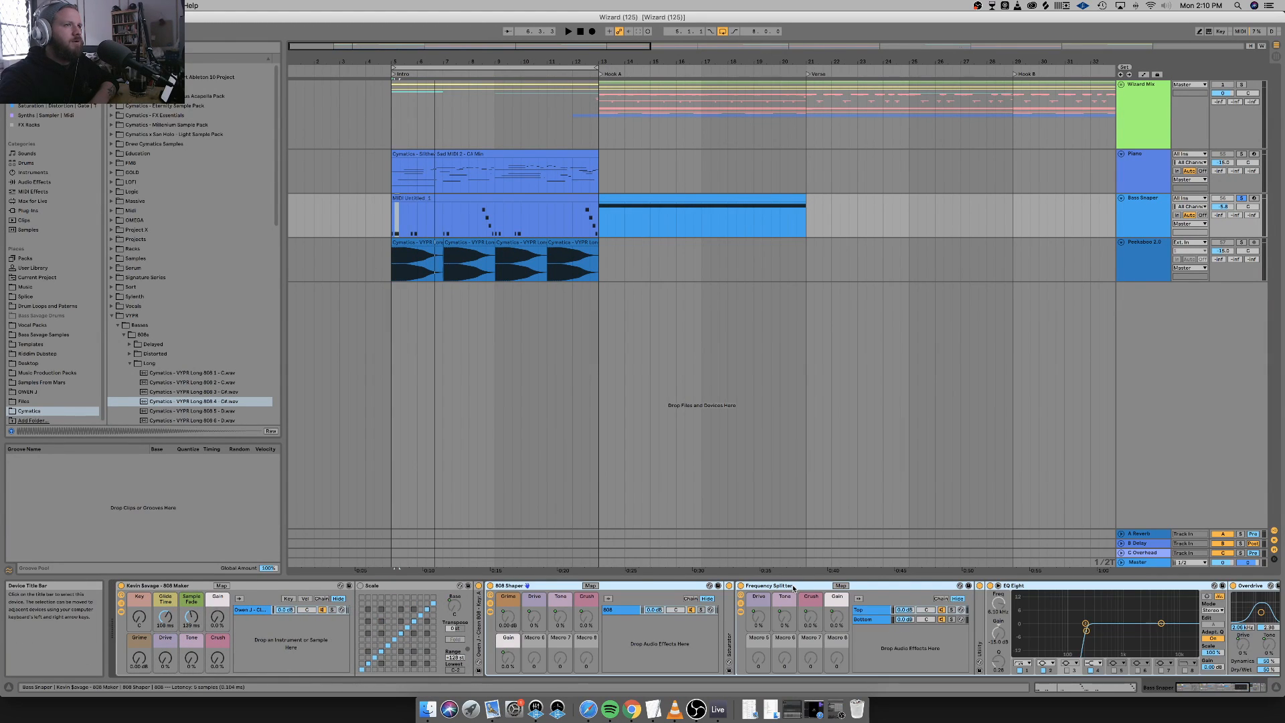
{"action": "left_click", "coordinate": [491, 597]}
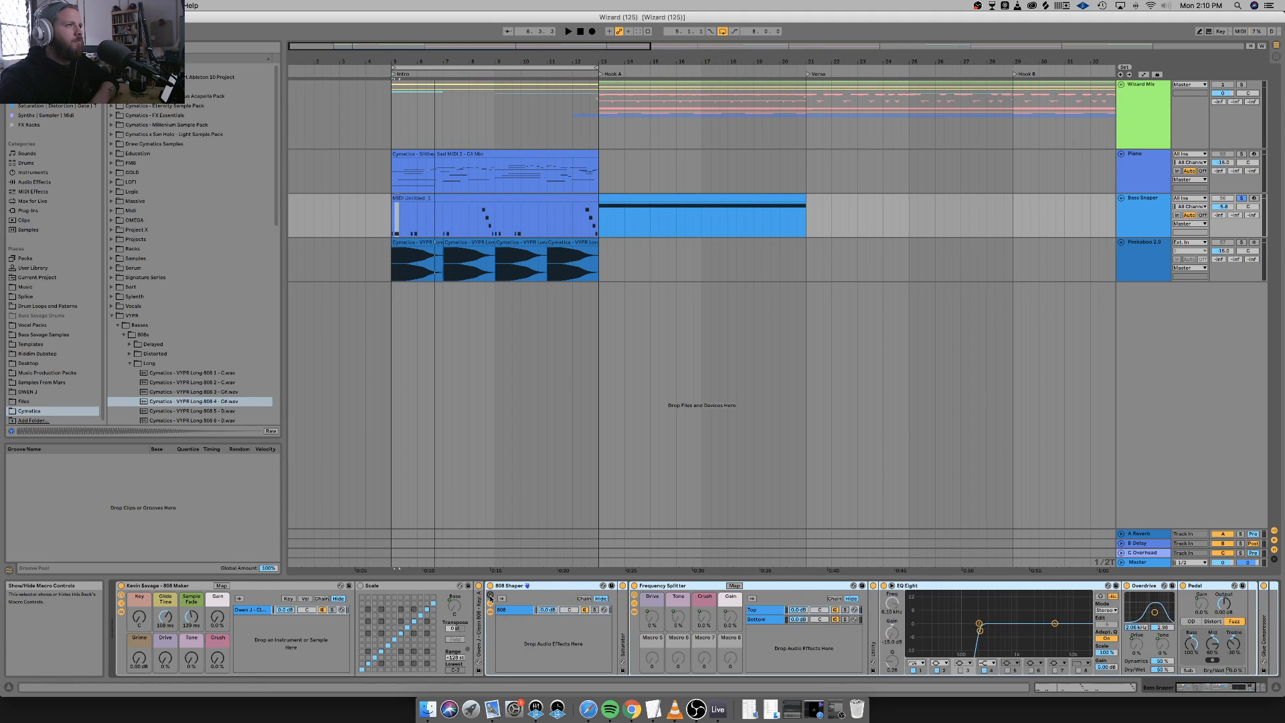
{"action": "left_click", "coordinate": [635, 594]}
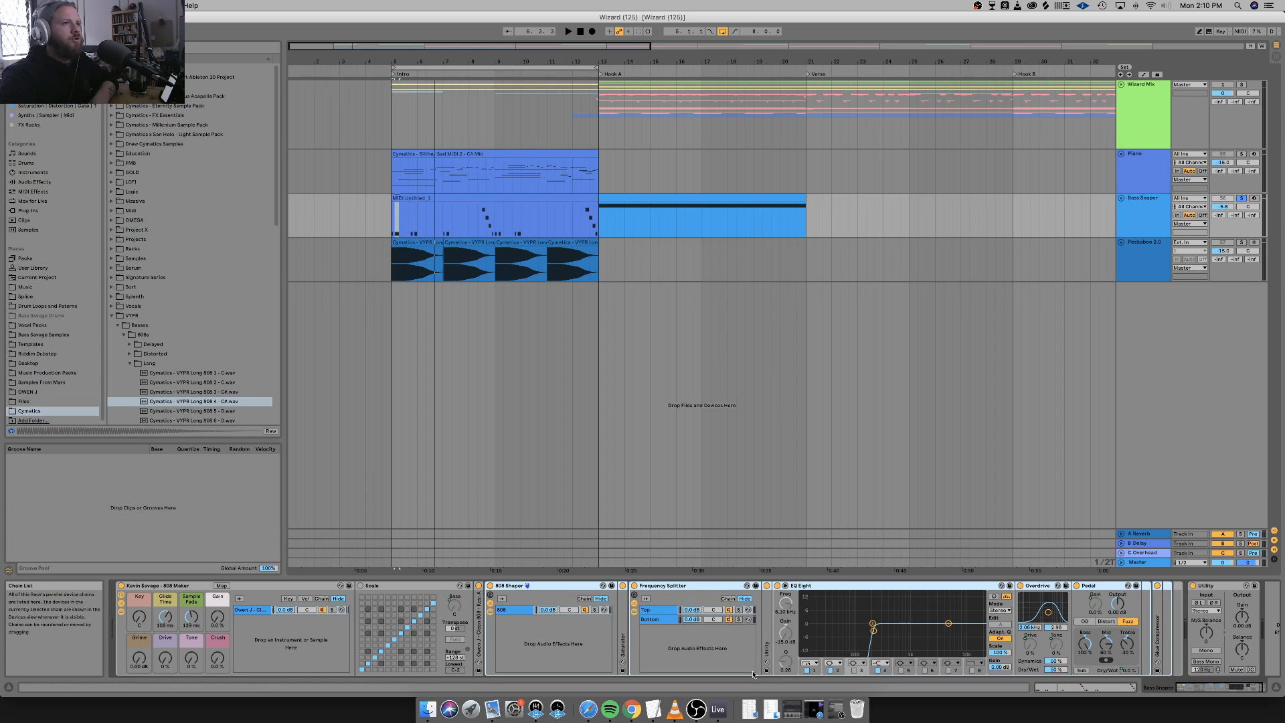
Raise the 808 Maker's Gain macro to 100 % and audition the bass line repeatedly to compare the level.
{"action": "left_click_drag", "start_coordinate": [217, 617], "coordinate": [217, 589]}
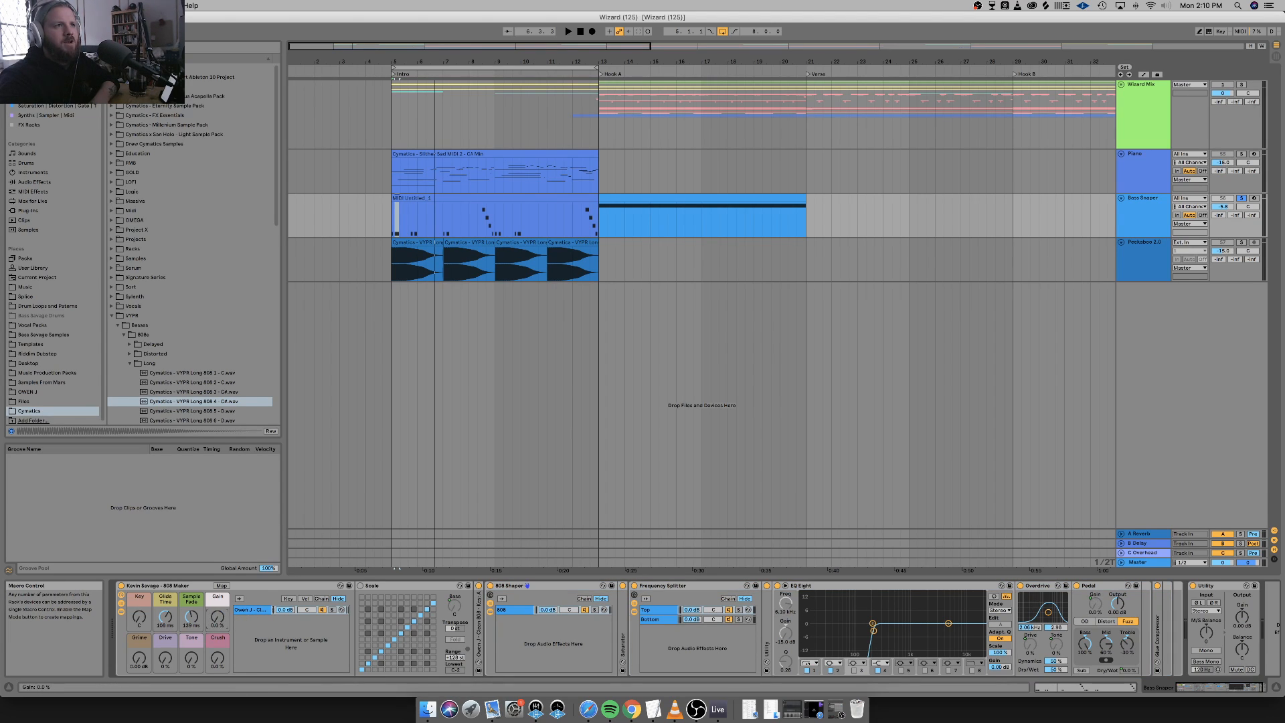
{"action": "key", "text": "space"}
{"action": "key", "text": "space"}
{"action": "key", "text": "space"}
{"action": "left_click_drag", "start_coordinate": [217, 617], "coordinate": [218, 565]}
{"action": "key", "text": "space"}
{"action": "key", "text": "space"}
{"action": "key", "text": "space"}
{"action": "key", "text": "space"}
{"action": "key", "text": "space"}
{"action": "key", "text": "space"}
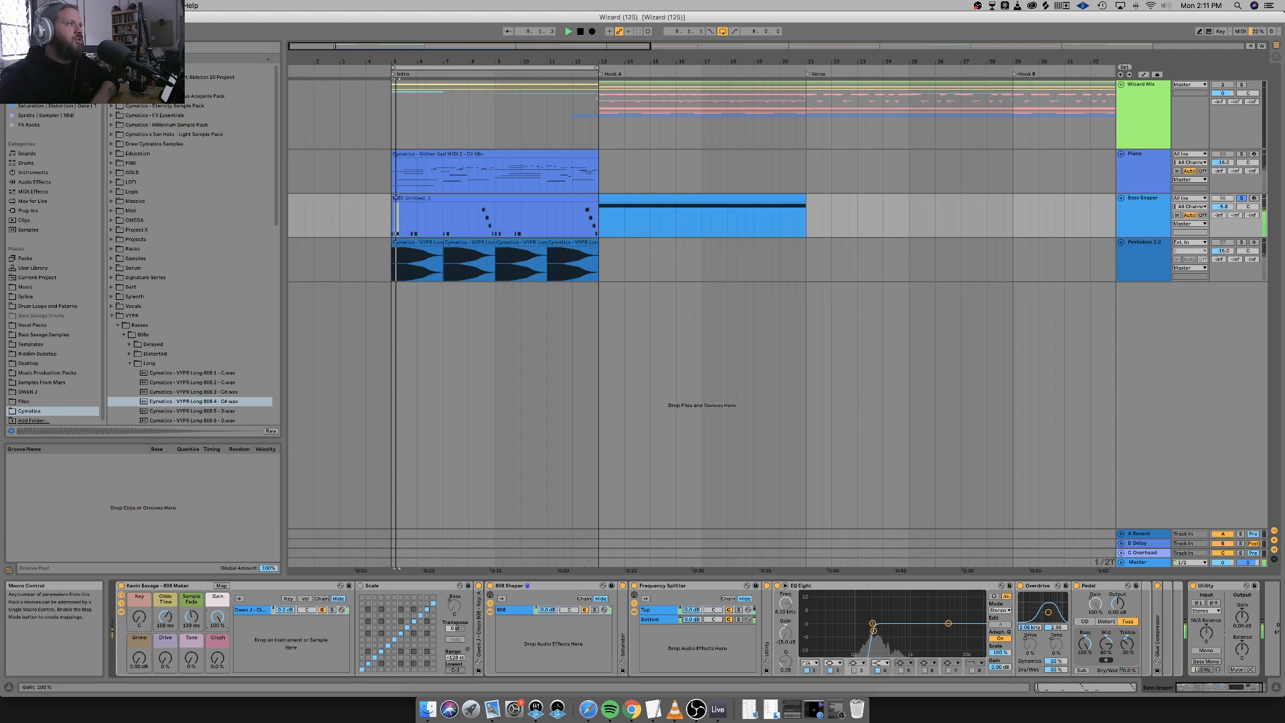
{"action": "key", "text": "space"}
{"action": "key", "text": "space"}
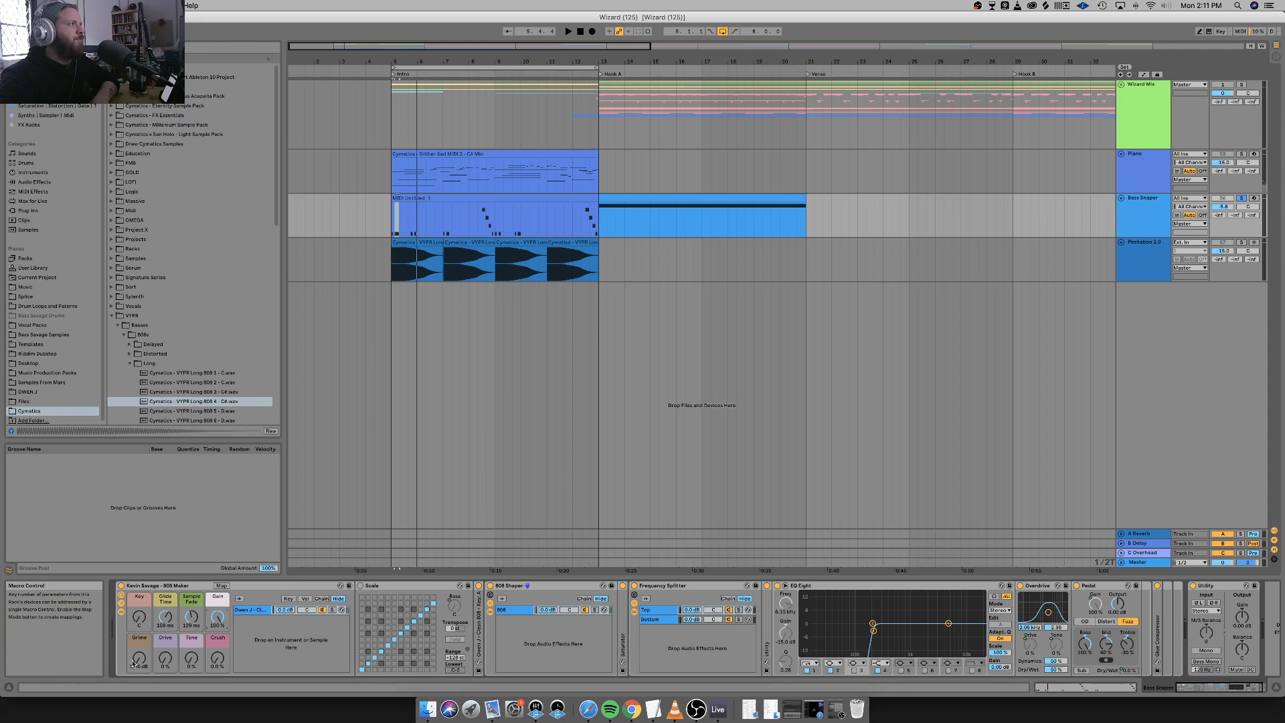
Try the Grime macro, return it to 0.00 dB, and turn up Drive to about 73 % along with Tone while auditioning.
{"action": "key", "text": "space"}
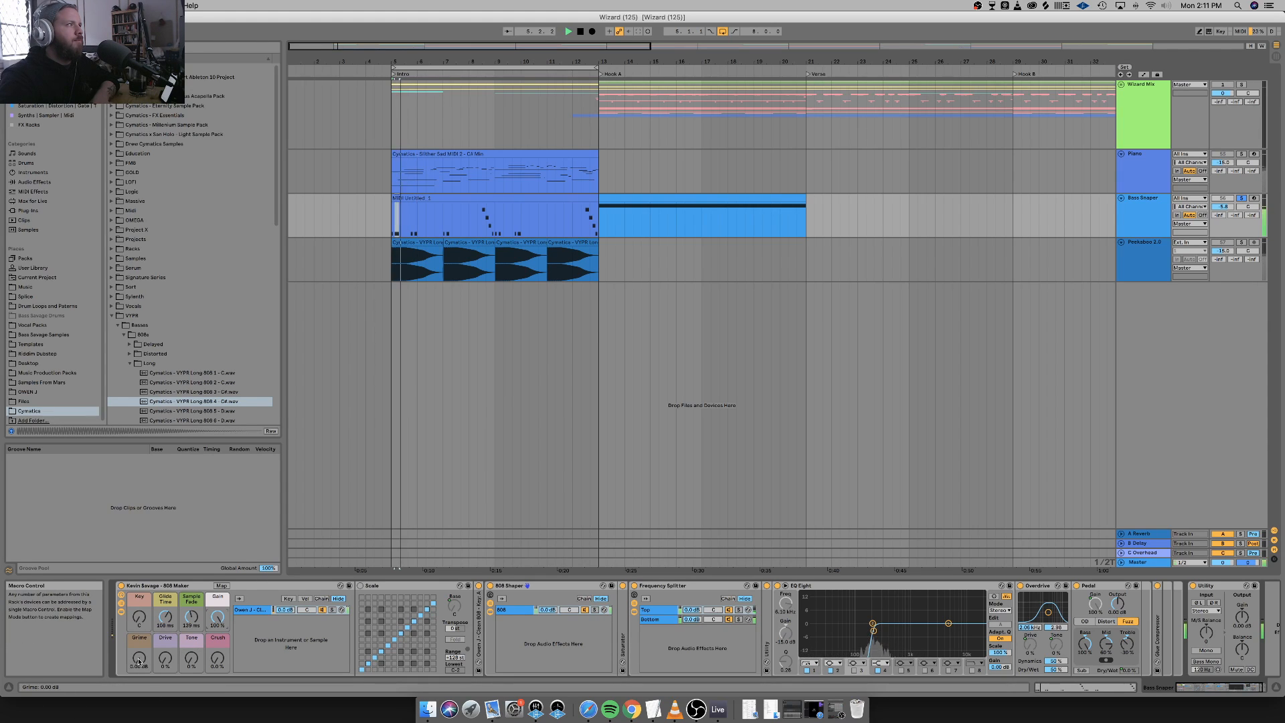
{"action": "key", "text": "space"}
{"action": "left_click_drag", "start_coordinate": [139, 659], "coordinate": [139, 630]}
{"action": "key", "text": "space"}
{"action": "left_click_drag", "start_coordinate": [140, 662], "coordinate": [194, 633]}
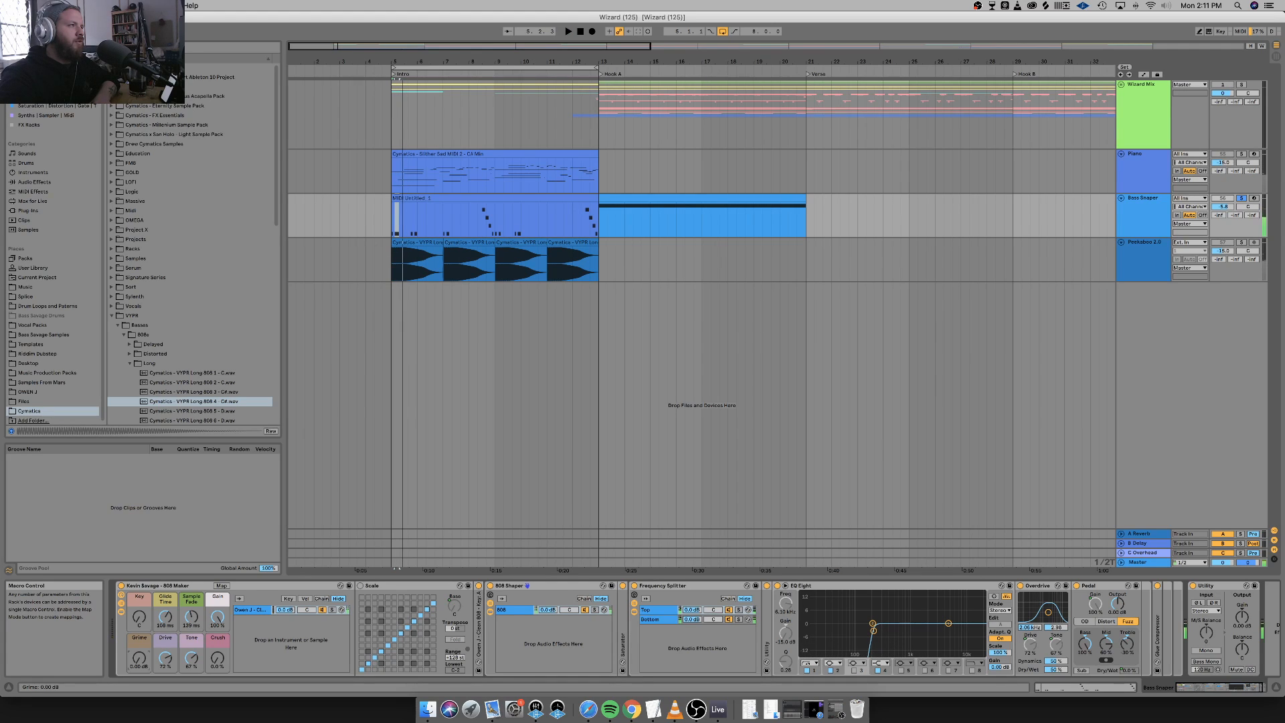
Raise the Grime macro to about 14 dB and sweep Tone up to 100 % while auditioning the bass line.
{"action": "key", "text": "space"}
{"action": "left_click_drag", "start_coordinate": [139, 657], "coordinate": [139, 644]}
{"action": "key", "text": "space"}
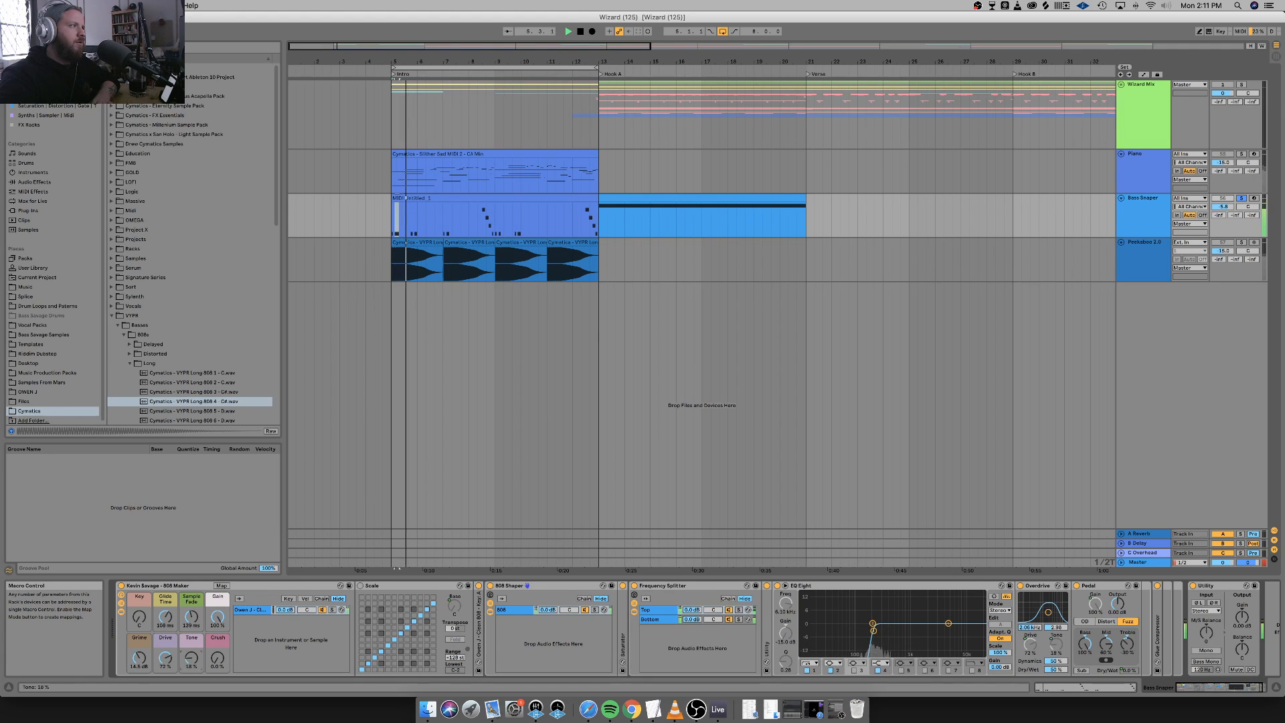
{"action": "left_click_drag", "start_coordinate": [191, 657], "coordinate": [191, 703]}
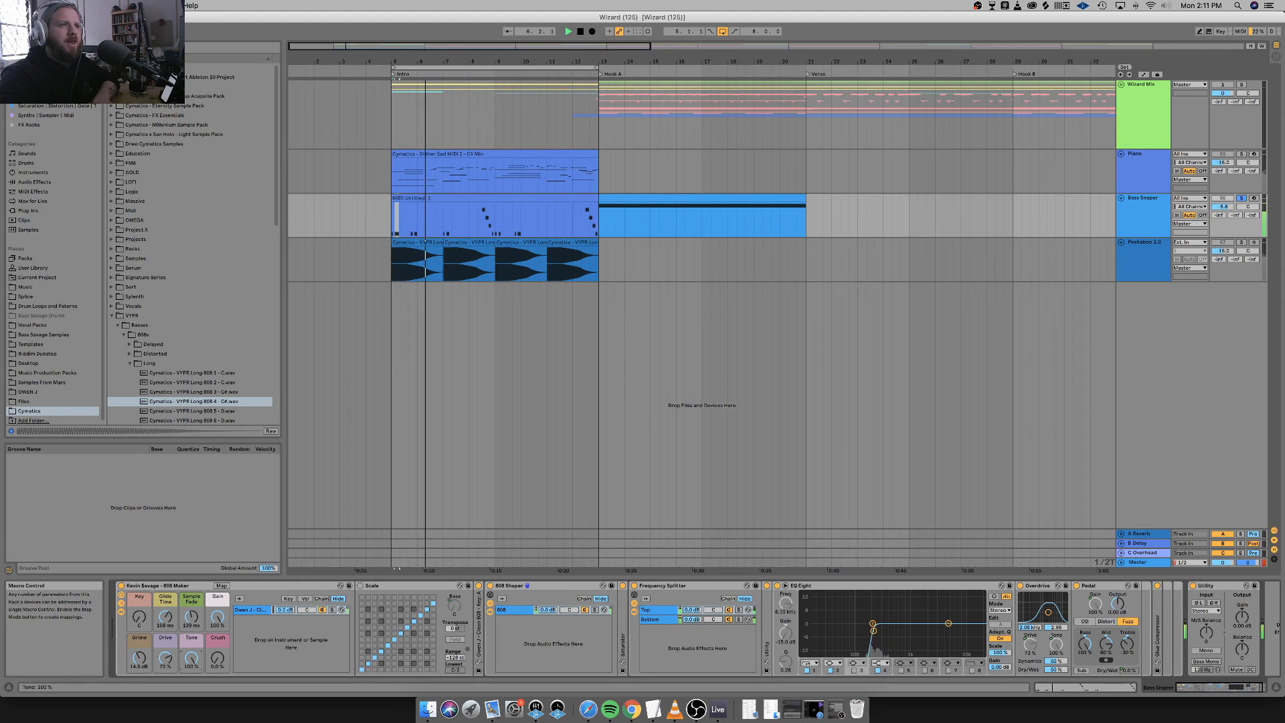
{"action": "key", "text": "space"}
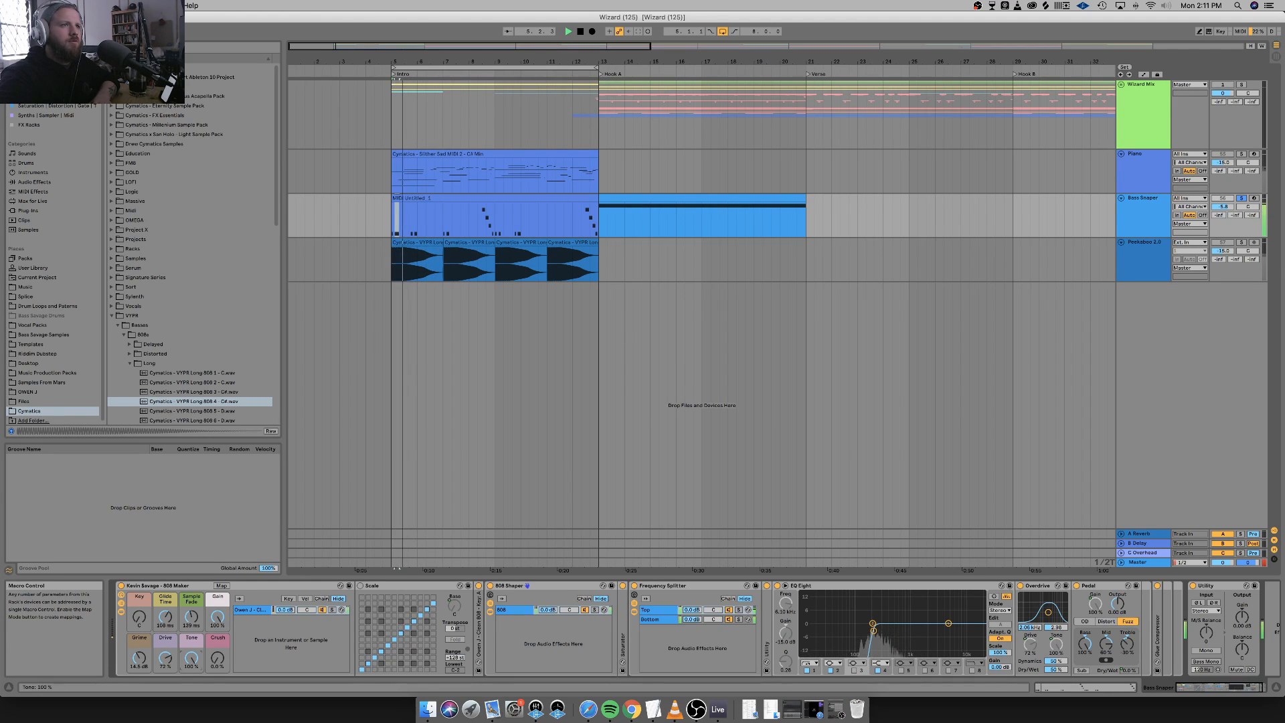
{"action": "key", "text": "space"}
{"action": "key", "text": "space"}
{"action": "key", "text": "space"}
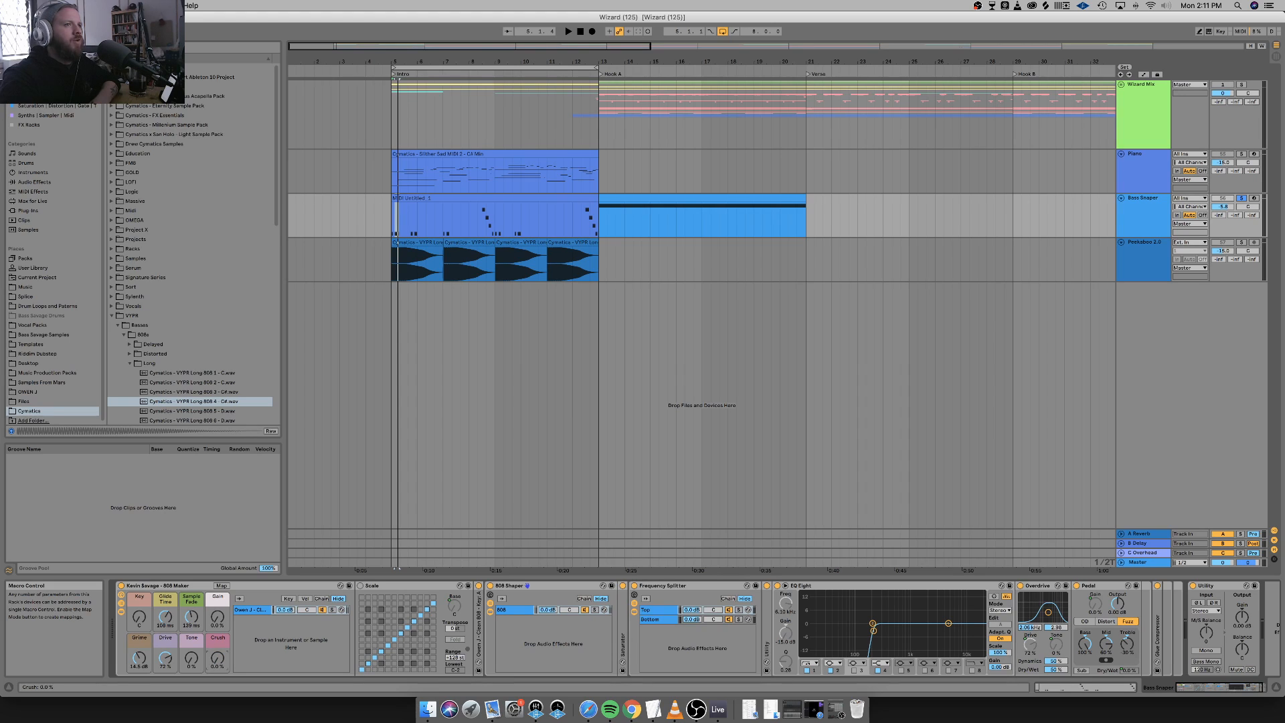
Raise the Crush macro to 100 % and compare the Gain macro at 0.0 % and 100 % while auditioning.
{"action": "key", "text": "space"}
{"action": "left_click_drag", "start_coordinate": [217, 658], "coordinate": [217, 522]}
{"action": "key", "text": "space"}
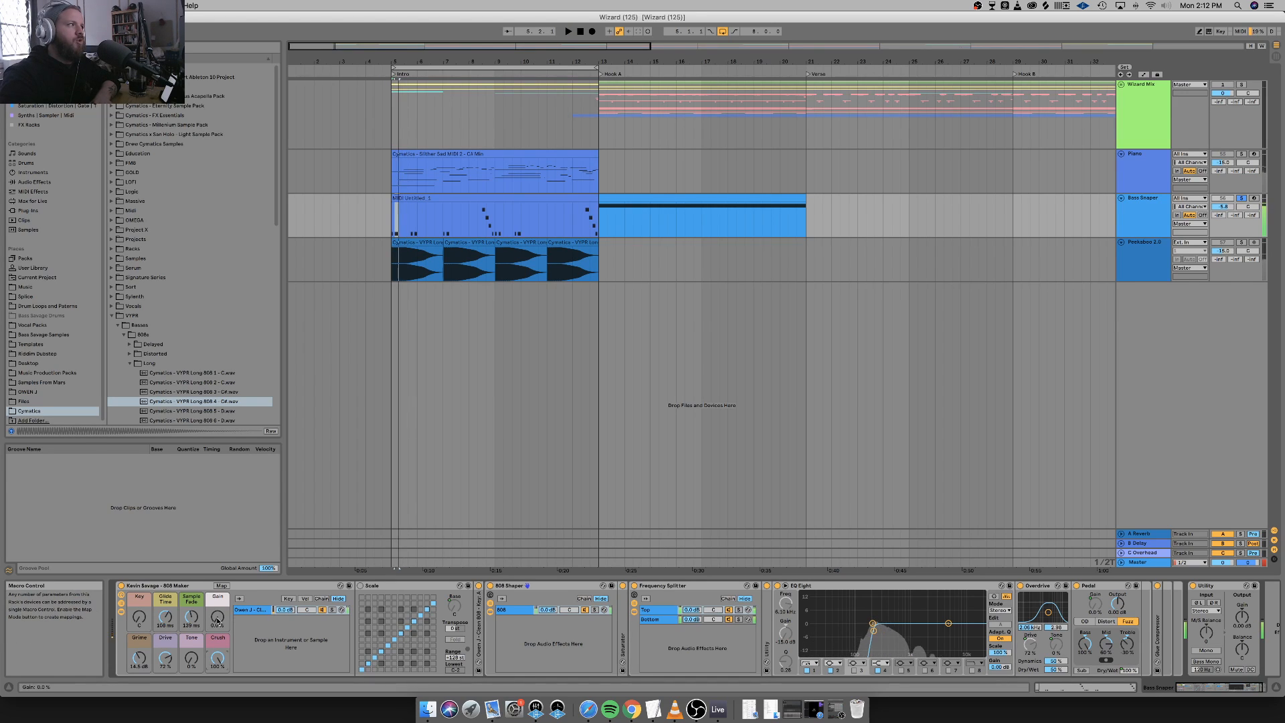
{"action": "left_click_drag", "start_coordinate": [218, 616], "coordinate": [218, 562]}
Set the Tone macro to 0 %, Drive to 34 % and Grime to 7.37 dB while the bass line plays.
{"action": "key", "text": "space"}
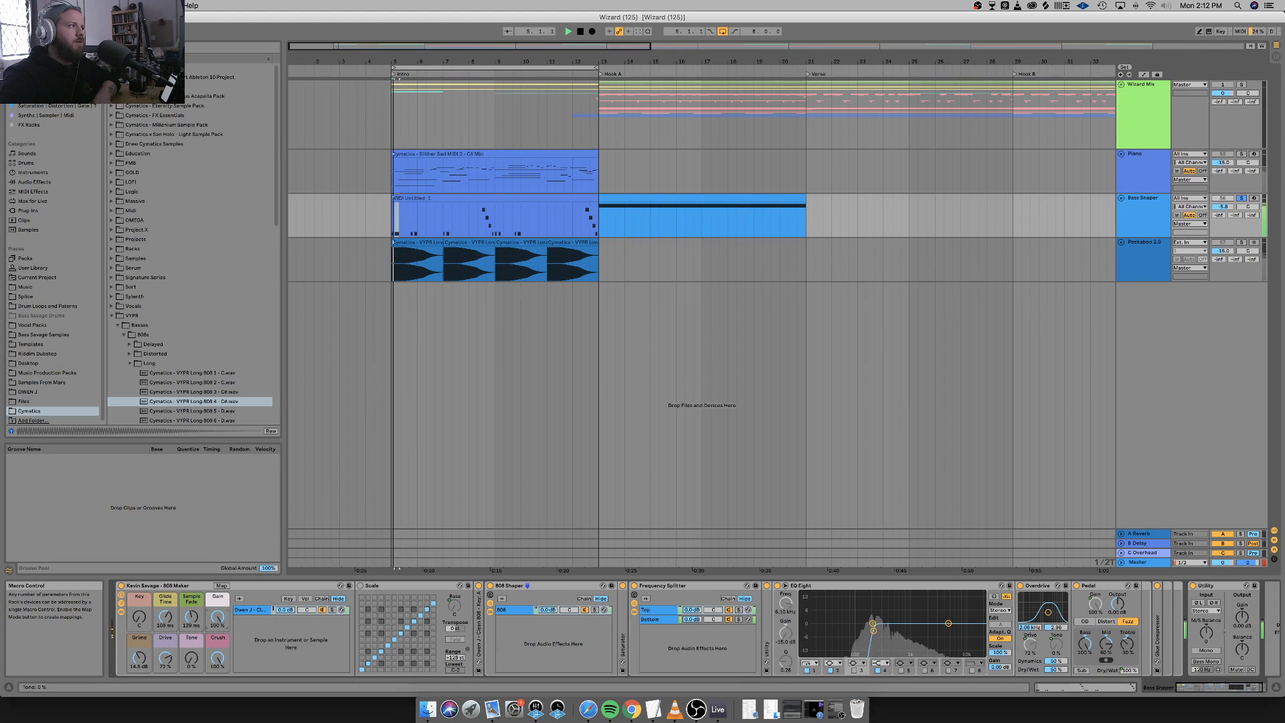
{"action": "left_click_drag", "start_coordinate": [192, 657], "coordinate": [164, 676]}
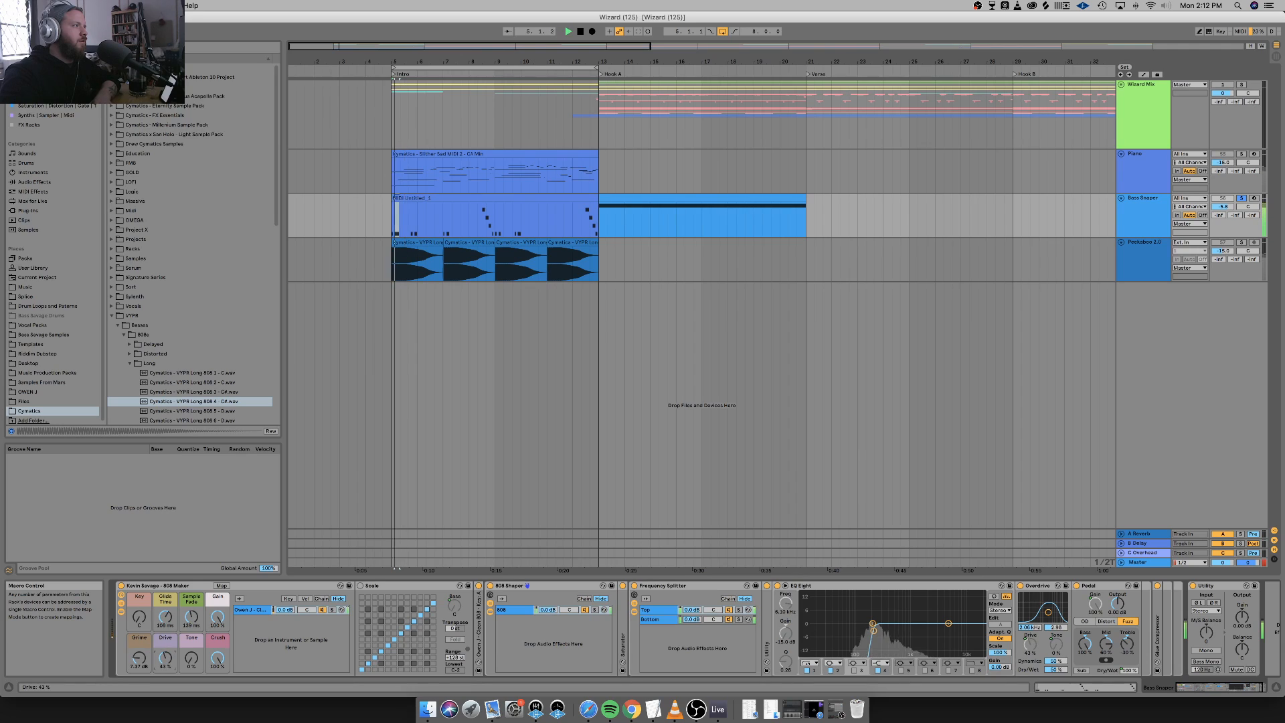
{"action": "key", "text": "space"}
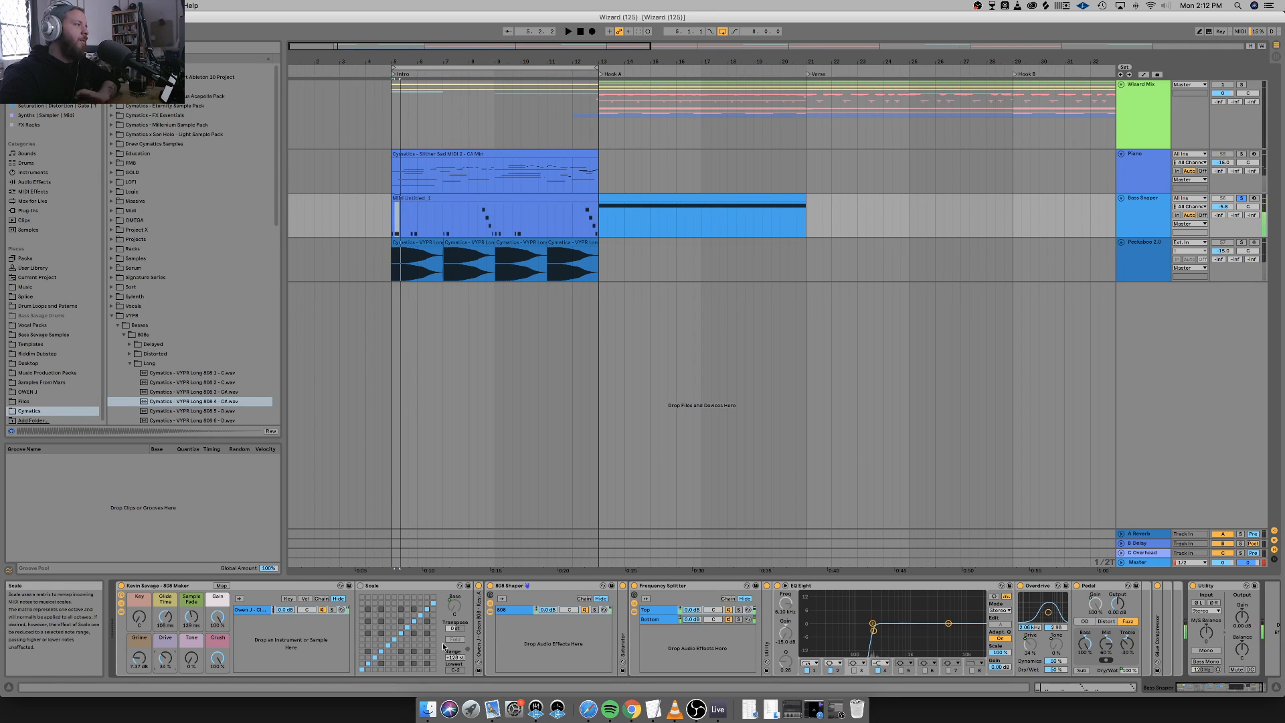
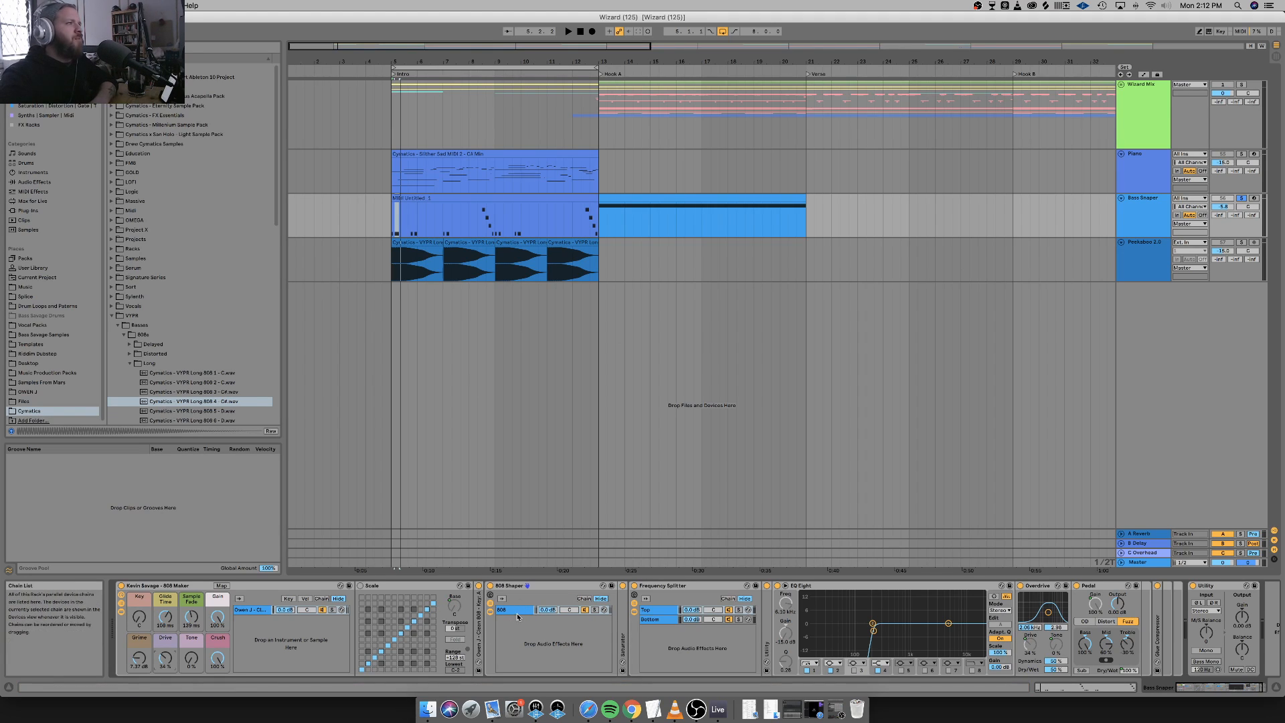
Unfold the Saturator and switch between the Top and Bottom chains of the Frequency Splitter to inspect their effects.
{"action": "double_click", "coordinate": [623, 628]}
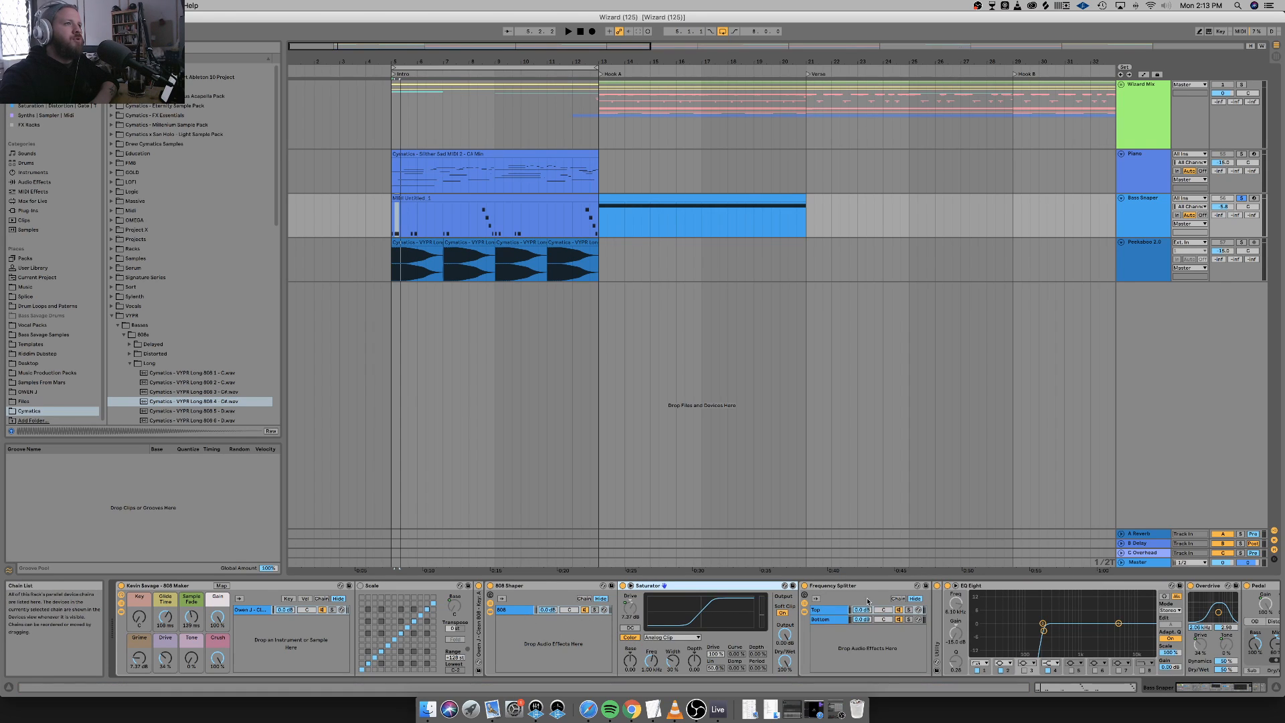
{"action": "left_click", "coordinate": [835, 614]}
{"action": "left_click", "coordinate": [837, 621]}
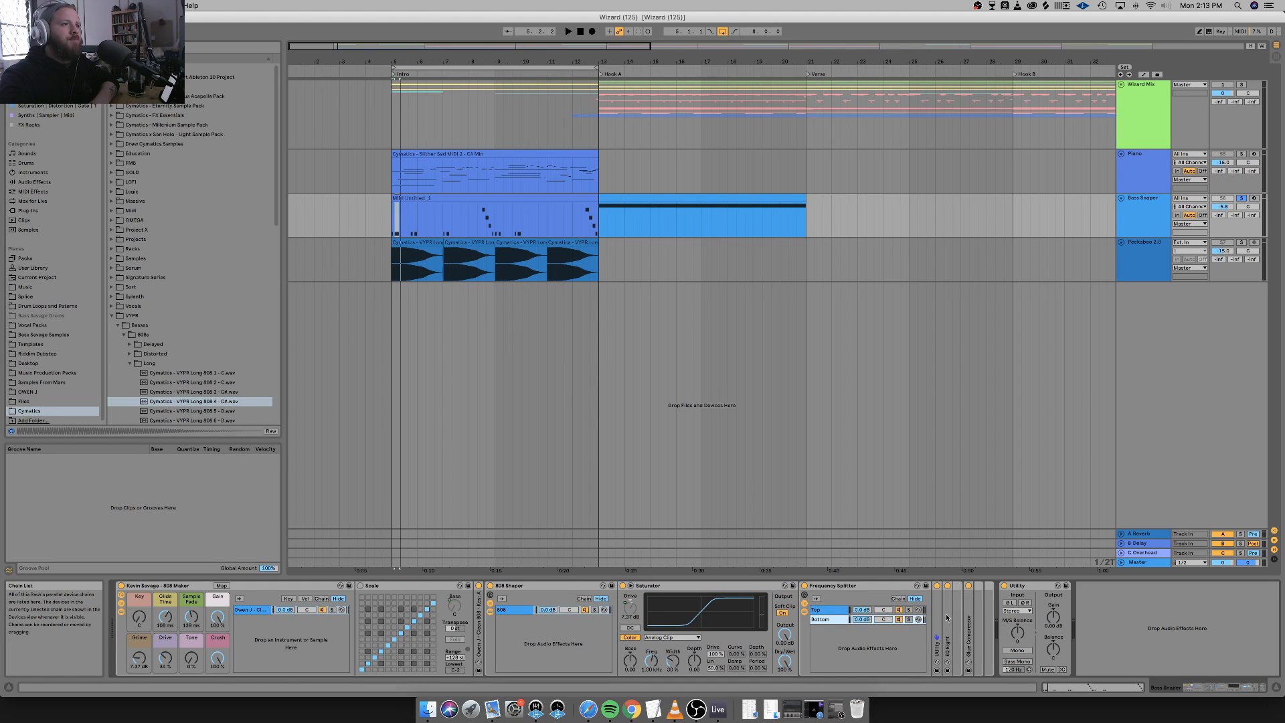
{"action": "double_click", "coordinate": [948, 617]}
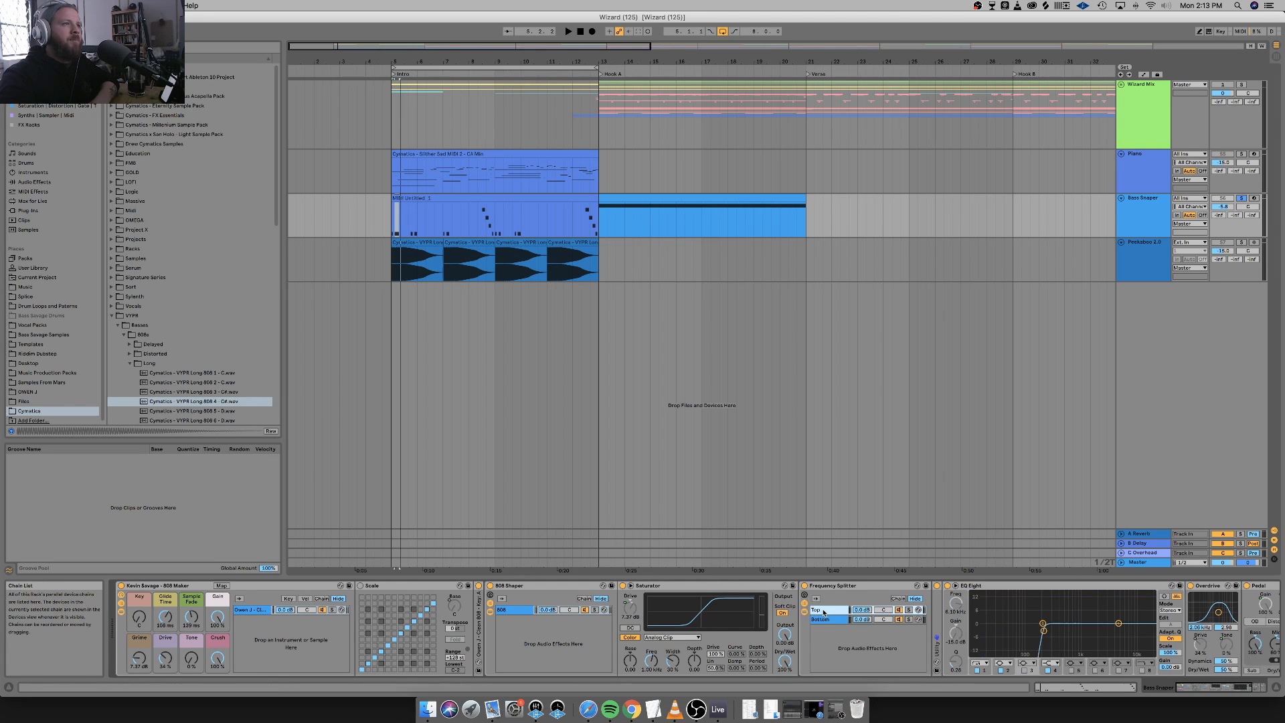
Solo the Frequency Splitter's Top chain, switch the solo to its Bottom chain, and audition the two bands.
{"action": "left_click", "coordinate": [908, 610]}
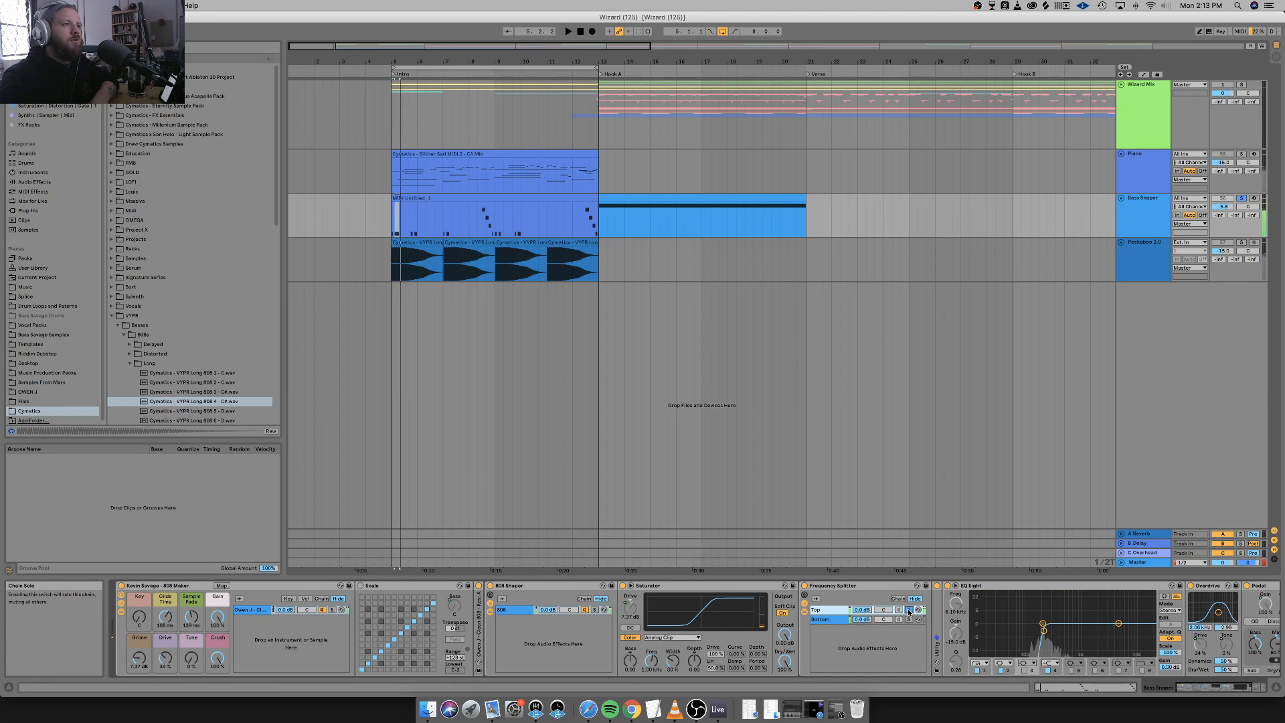
{"action": "left_click", "coordinate": [909, 619]}
{"action": "key", "text": "space"}
{"action": "key", "text": "space"}
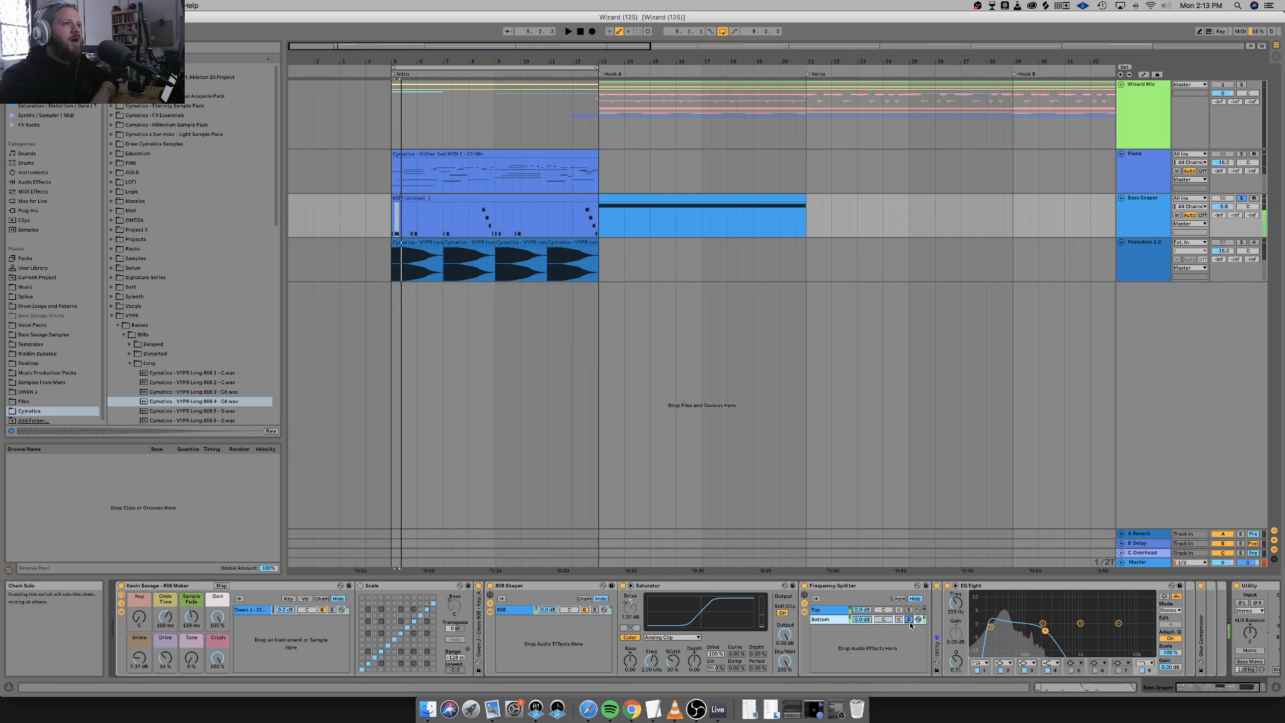
{"action": "left_click", "coordinate": [908, 619]}
{"action": "left_click", "coordinate": [904, 619]}
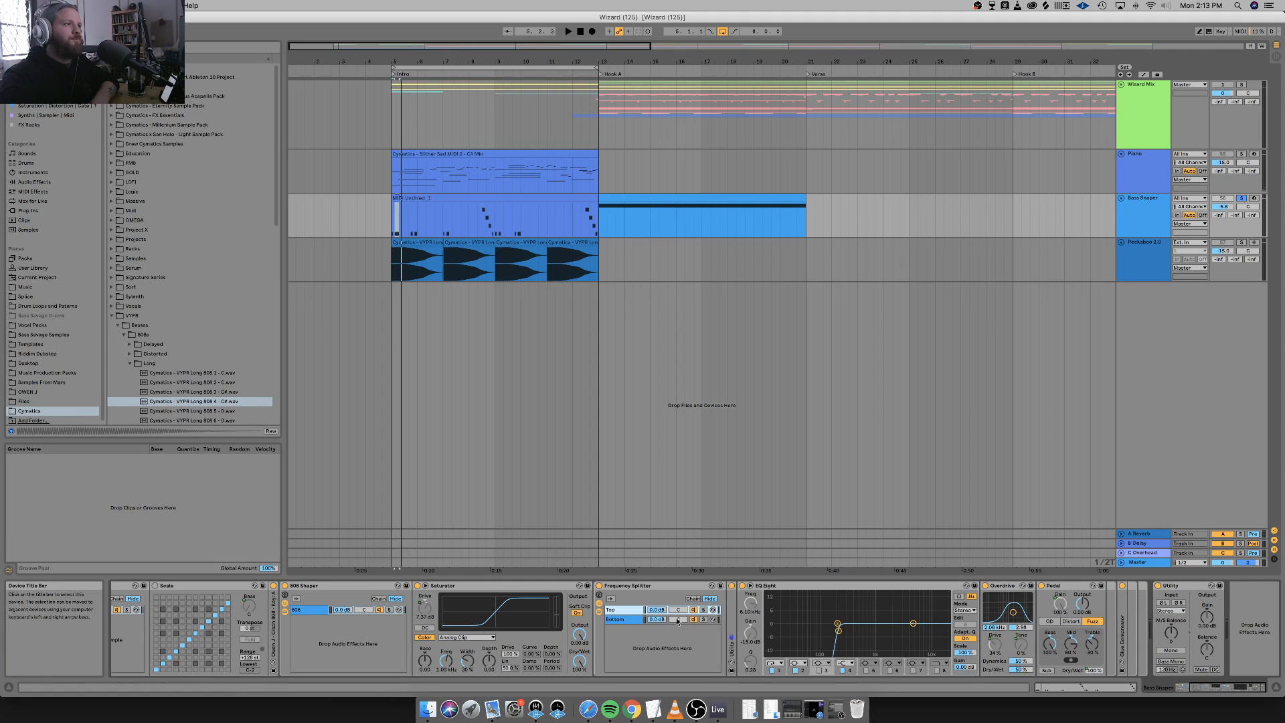
Select the Bottom chain of the Frequency Splitter and audition the low band soloed.
{"action": "left_click", "coordinate": [626, 620]}
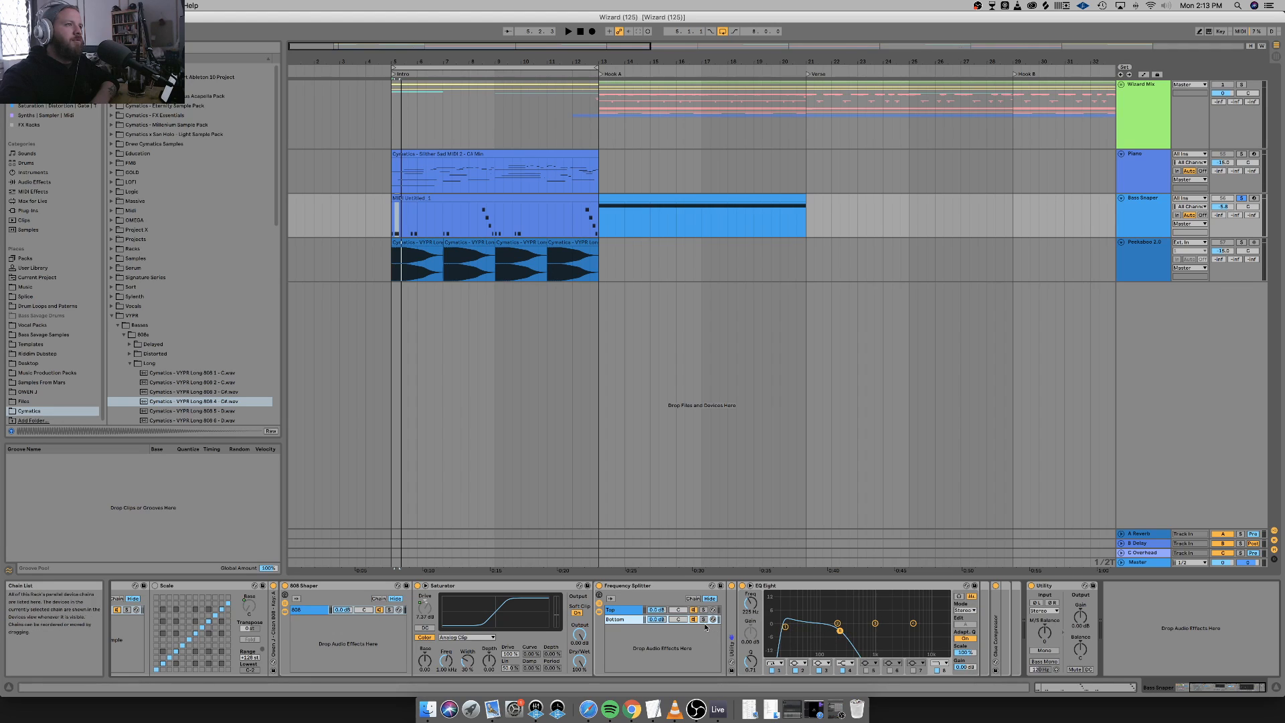
{"action": "key", "text": "space"}
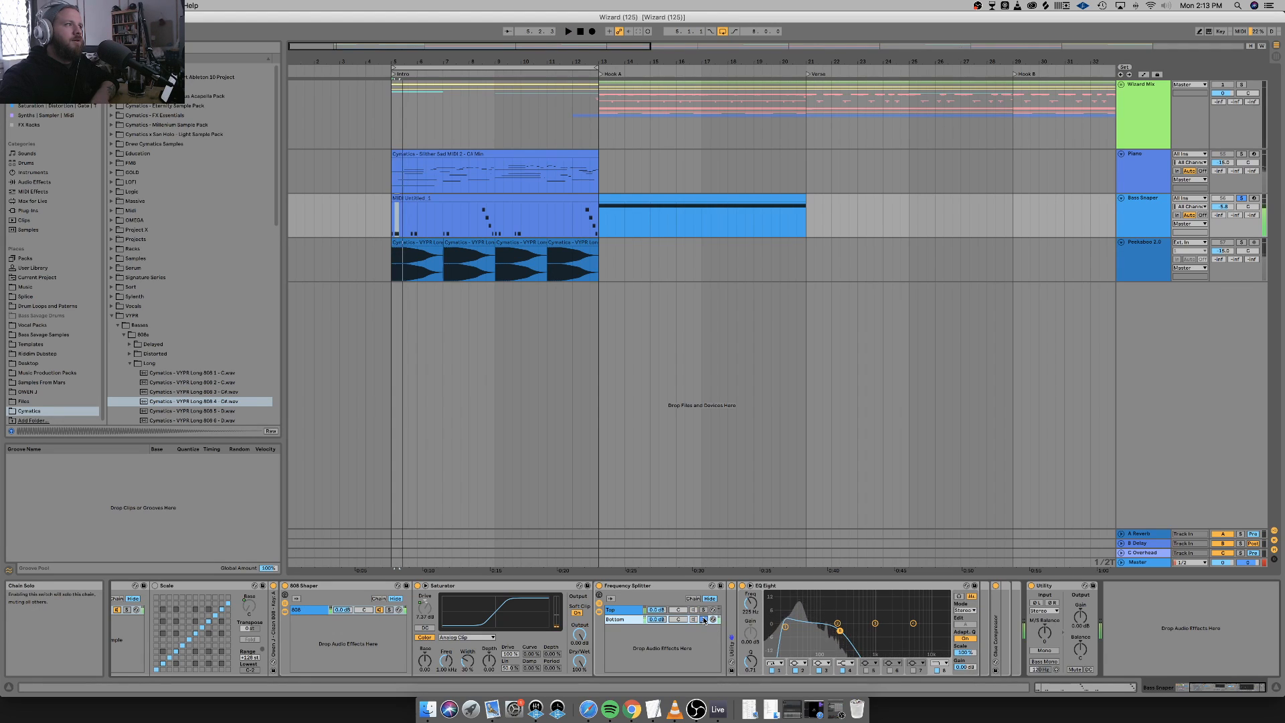
{"action": "key", "text": "space"}
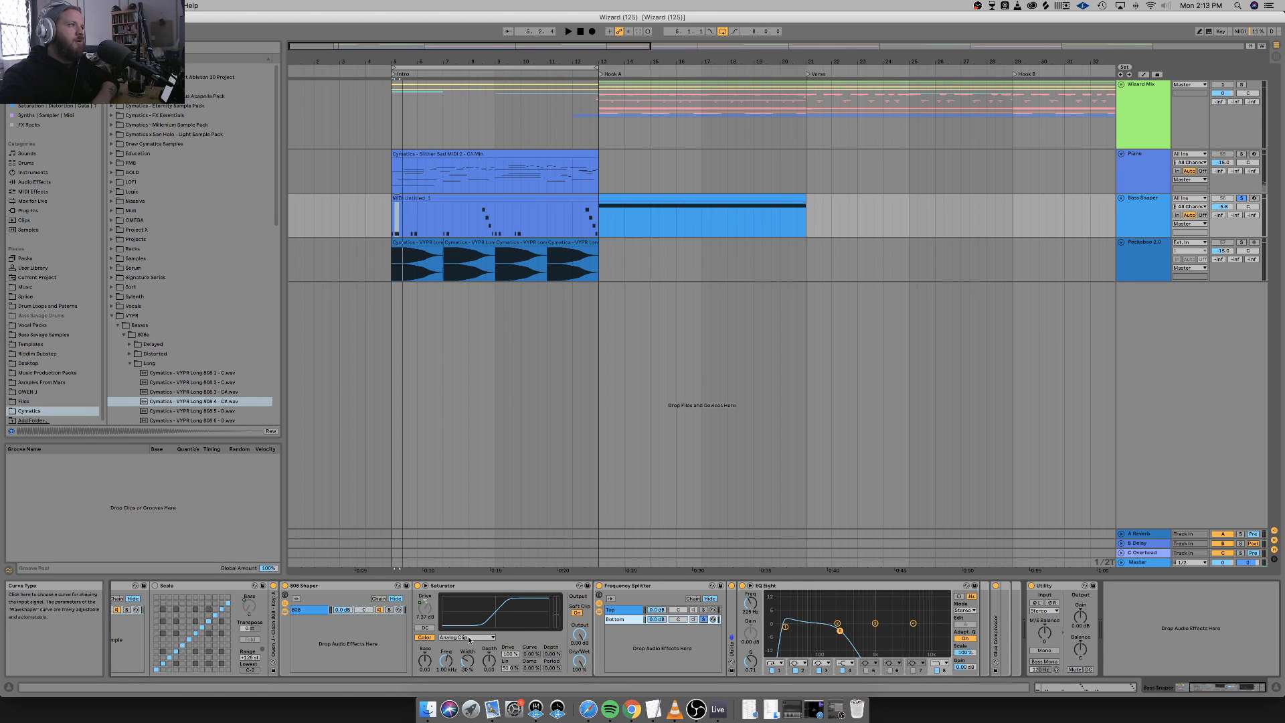
Sweep the Grime macro up and bring it down to 0.00 dB while auditioning the soloed Bottom chain.
{"action": "scroll", "coordinate": [494, 642], "scroll_direction": "left", "scroll_amount": 5}
{"action": "left_click_drag", "start_coordinate": [139, 642], "coordinate": [138, 662]}
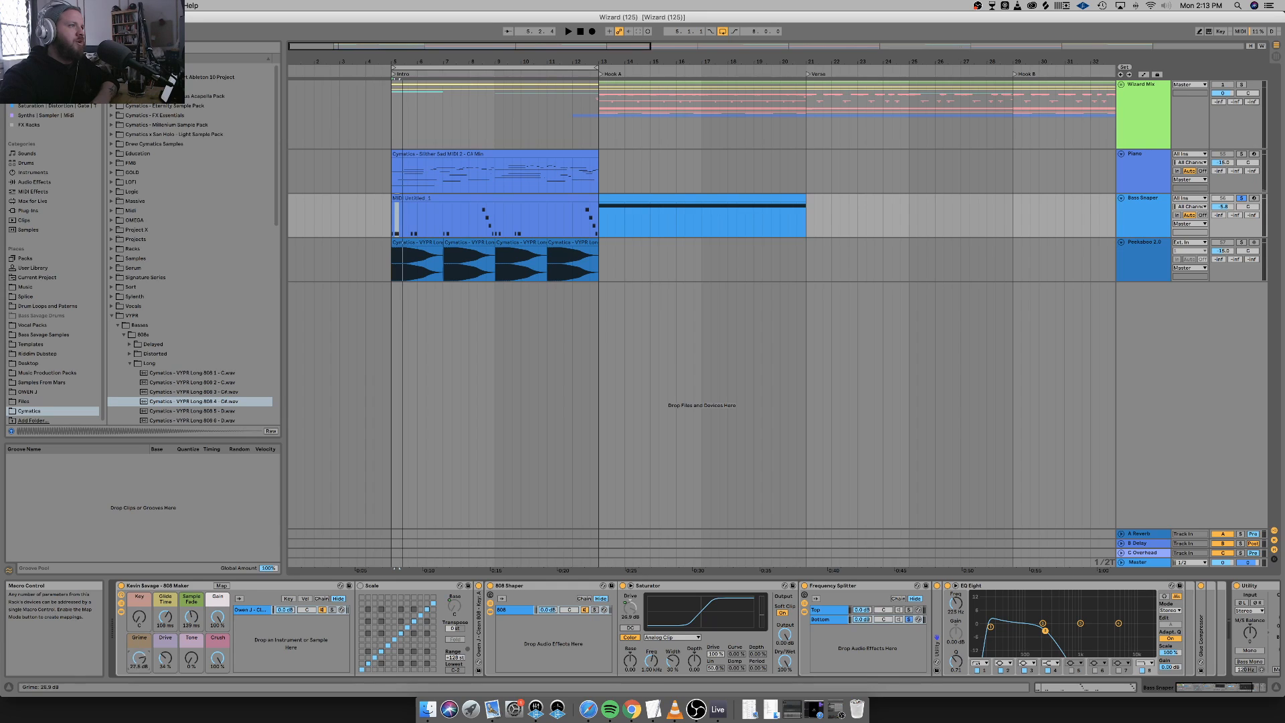
{"action": "key", "text": "space"}
{"action": "key", "text": "space"}
{"action": "left_click_drag", "start_coordinate": [138, 657], "coordinate": [138, 591]}
{"action": "key", "text": "space"}
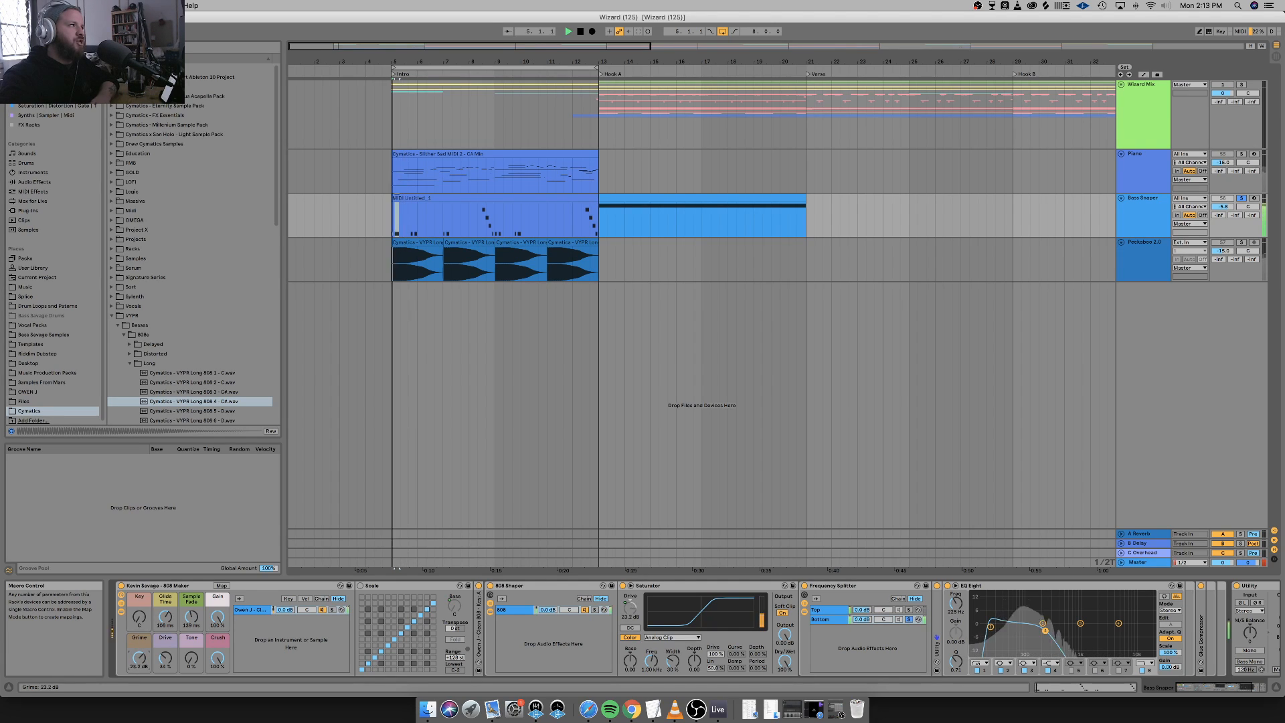
{"action": "key", "text": "space"}
{"action": "key", "text": "space"}
{"action": "key", "text": "space"}
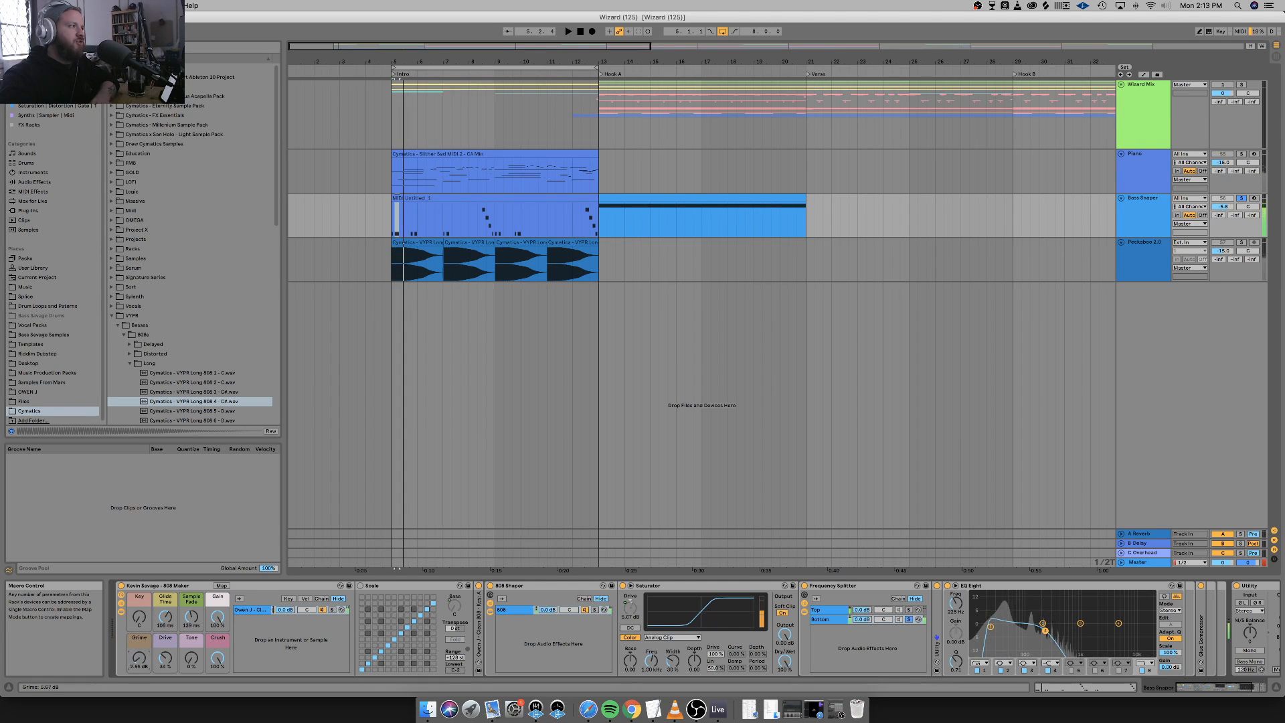
{"action": "left_click_drag", "start_coordinate": [141, 659], "coordinate": [142, 720]}
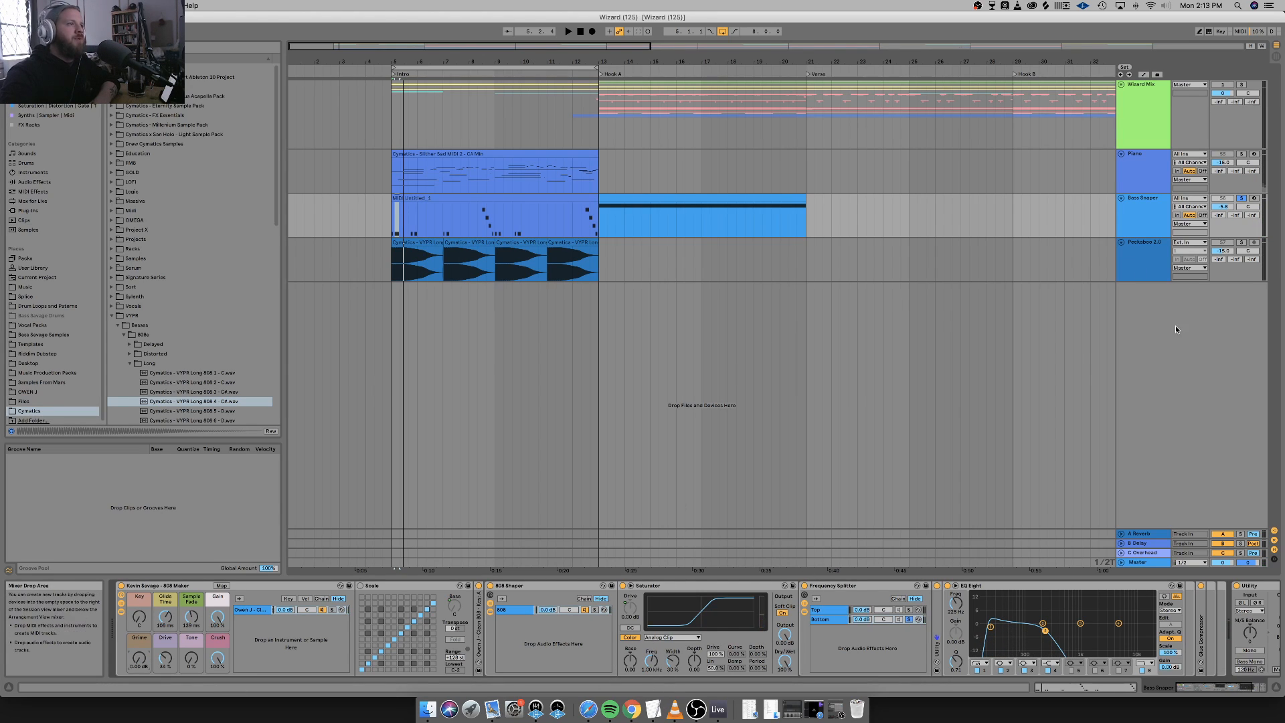
Try the Sinoid Fold curve on the Saturator while auditioning the bass, and return the curve type to Analog Clip.
{"action": "left_click", "coordinate": [666, 637]}
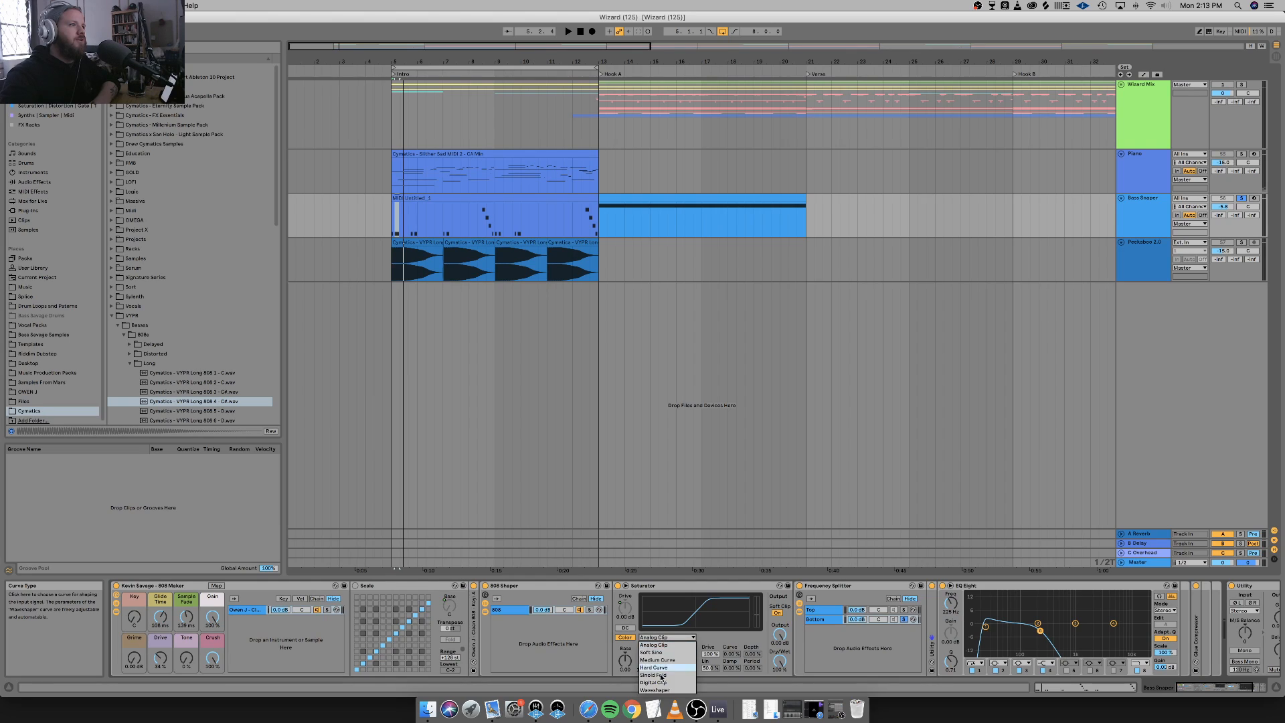
{"action": "left_click", "coordinate": [664, 677]}
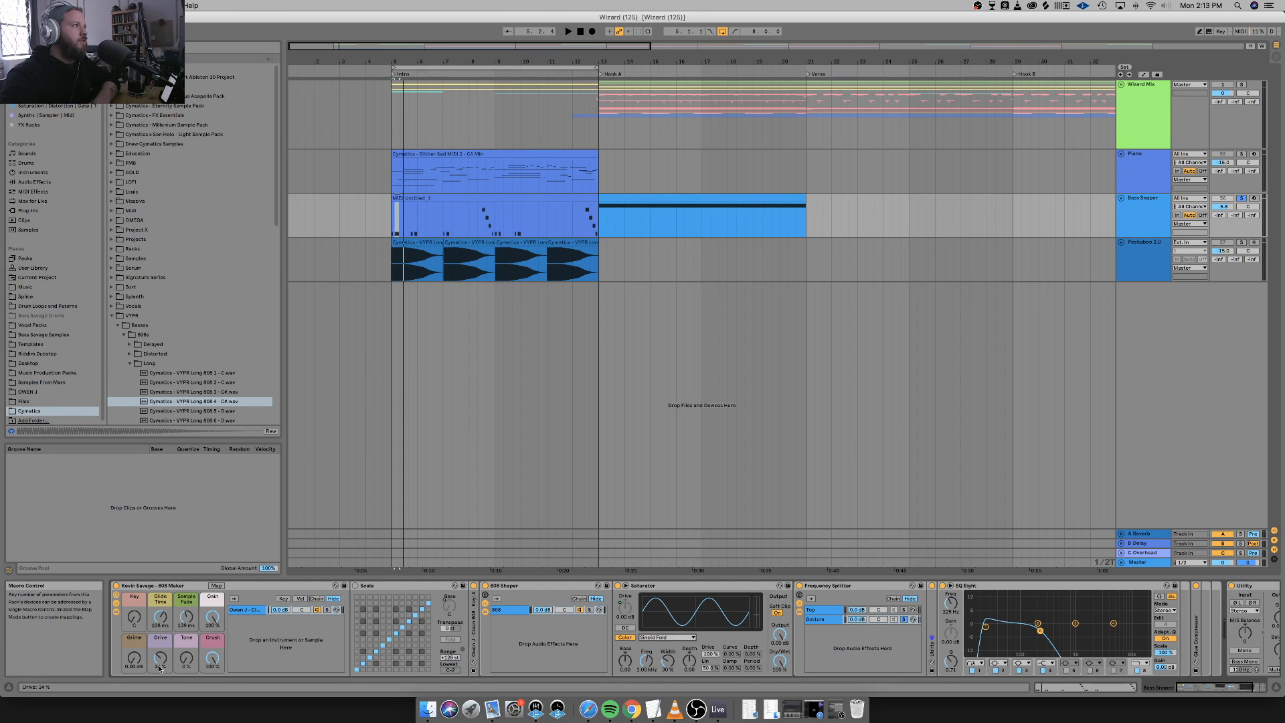
{"action": "key", "text": "space"}
{"action": "left_click_drag", "start_coordinate": [131, 664], "coordinate": [134, 696]}
{"action": "key", "text": "space"}
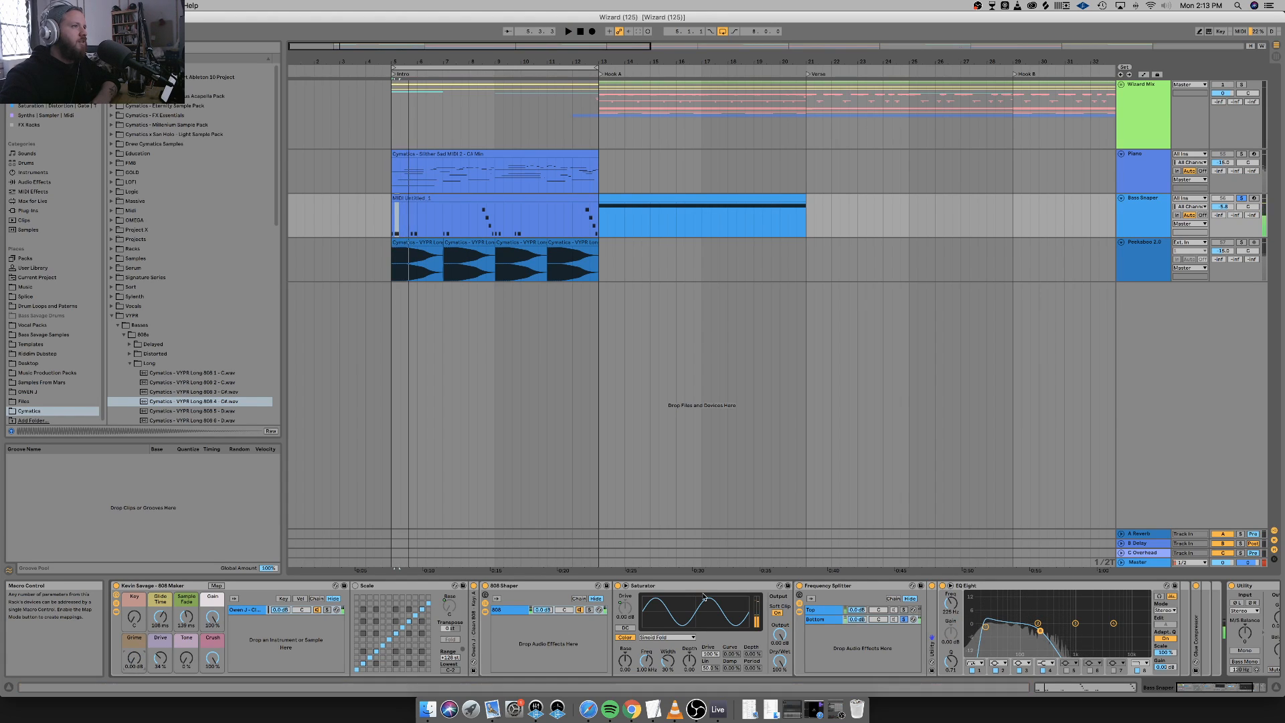
{"action": "left_click", "coordinate": [662, 637]}
{"action": "left_click", "coordinate": [659, 646]}
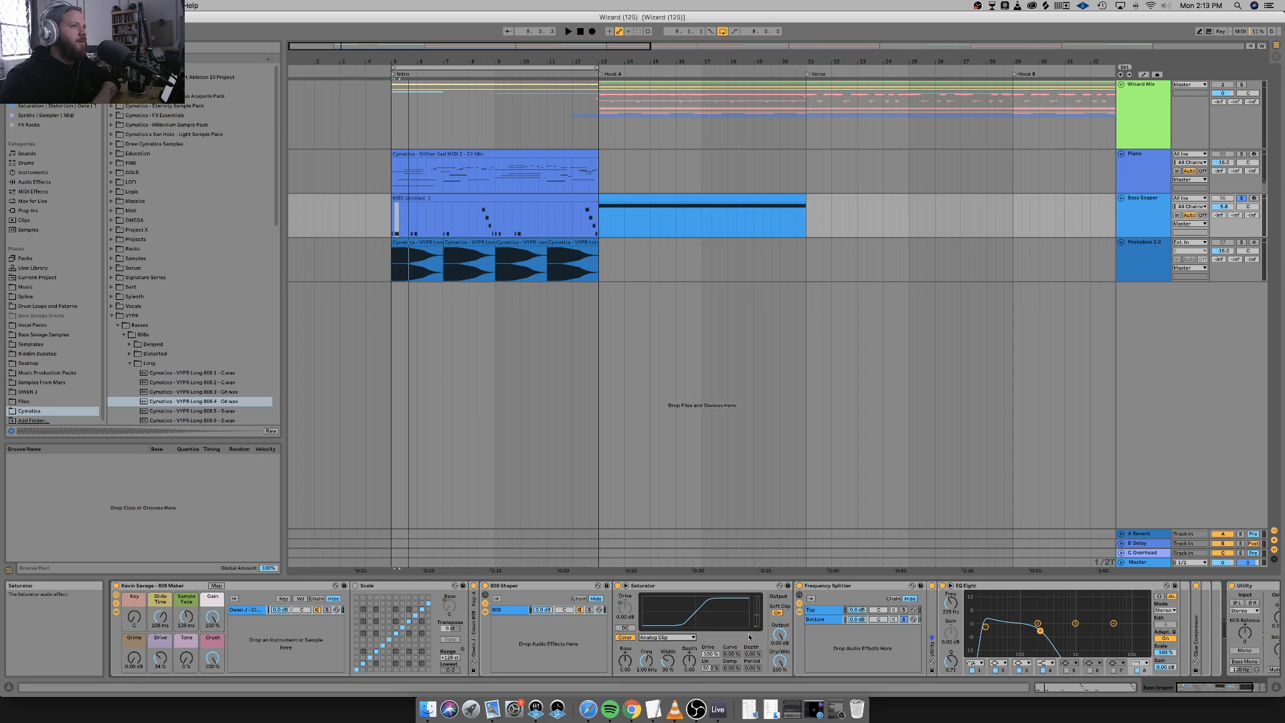
Select the Top chain of the Frequency Splitter and unfold the Glue Compressor to show its settings.
{"action": "scroll", "coordinate": [844, 633], "scroll_direction": "right", "scroll_amount": 5}
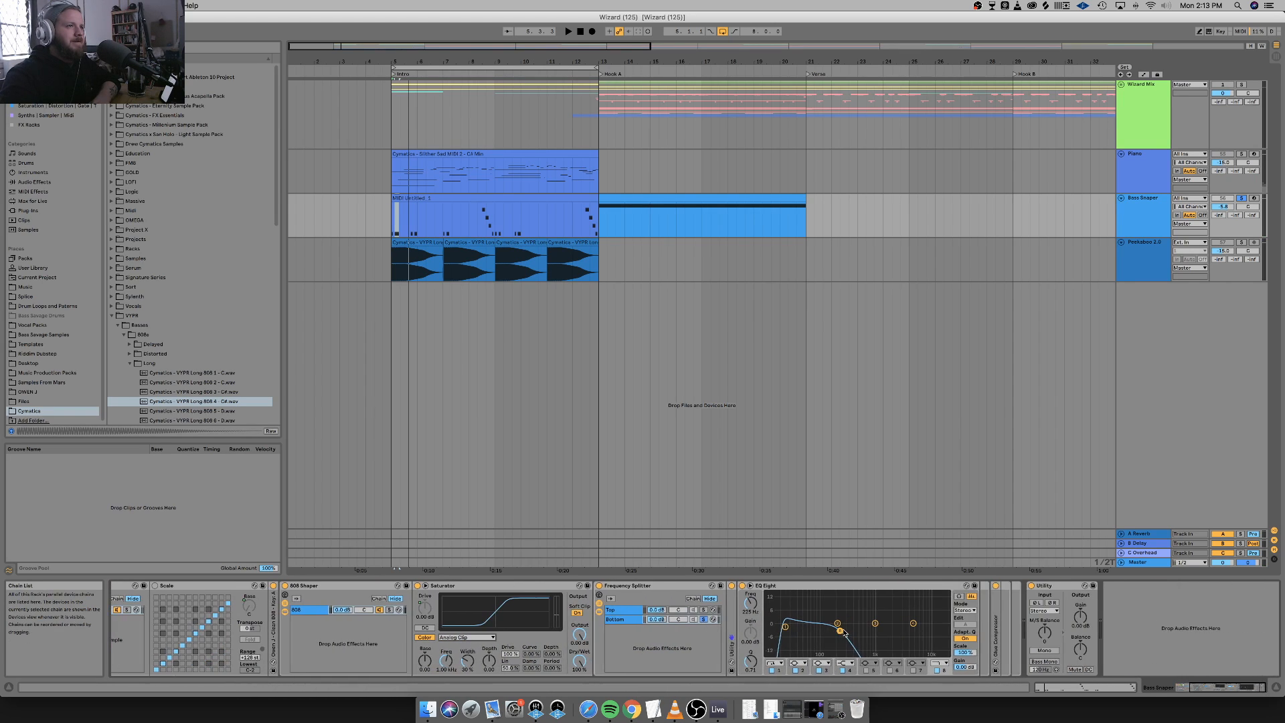
{"action": "left_click", "coordinate": [617, 619]}
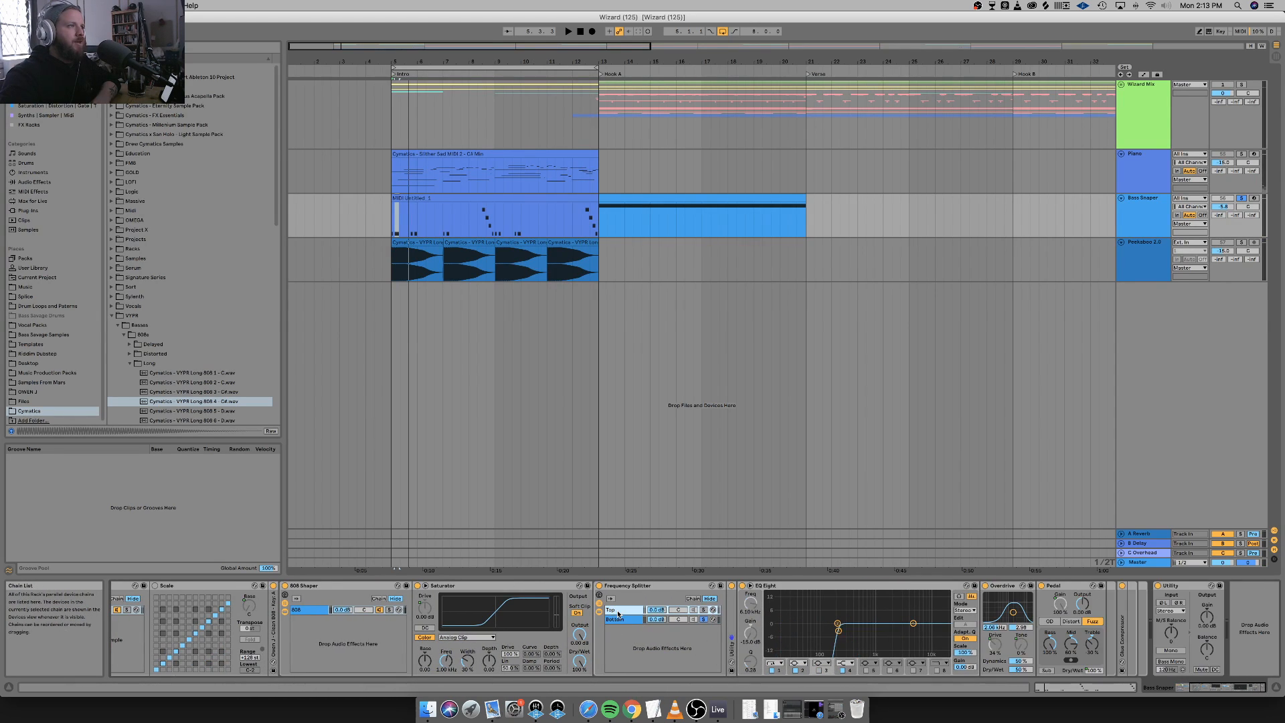
{"action": "double_click", "coordinate": [1123, 626]}
{"action": "scroll", "coordinate": [1156, 663], "scroll_direction": "right", "scroll_amount": 4}
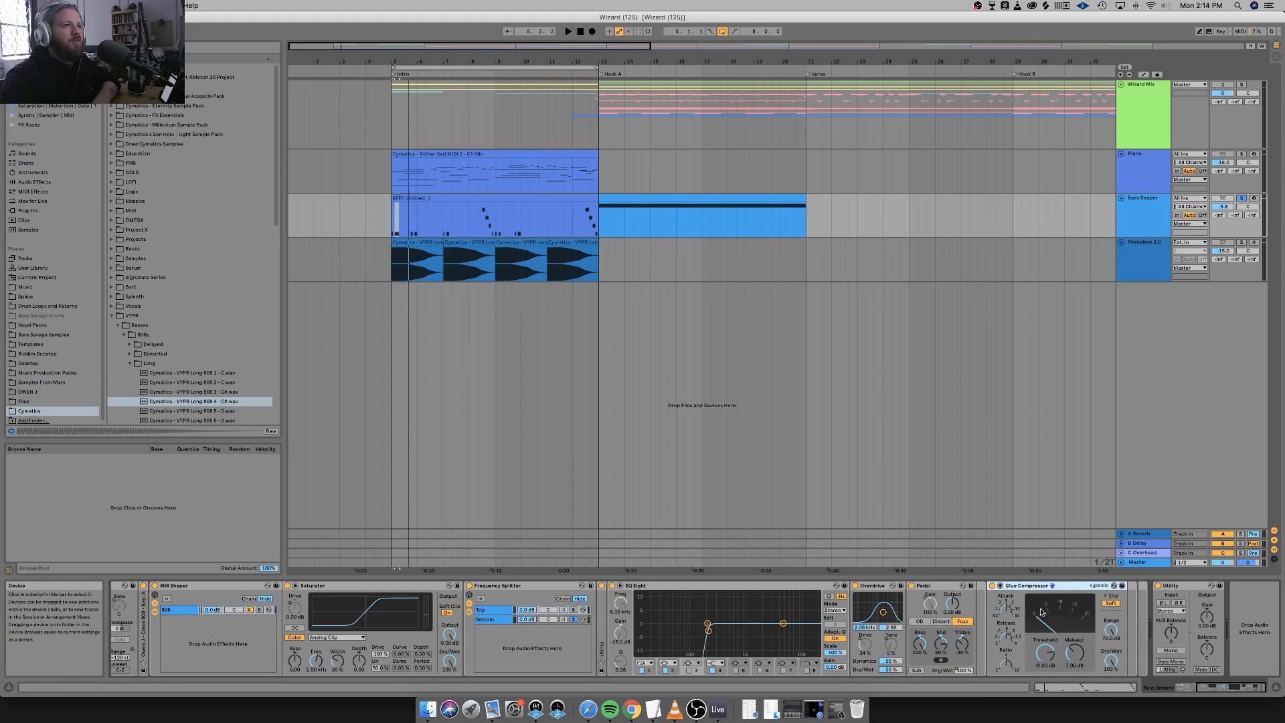
Look back over the device chain and fold the 808 Shaper rack.
{"action": "scroll", "coordinate": [402, 670], "scroll_direction": "left", "scroll_amount": 5}
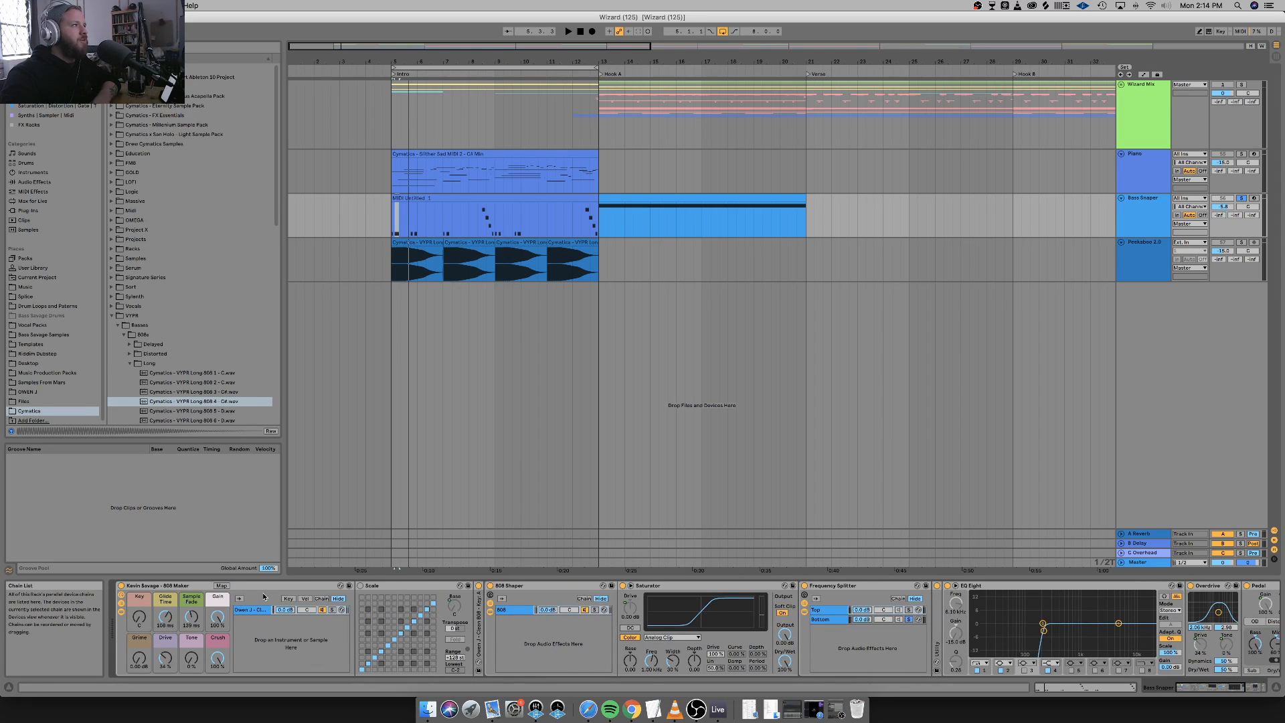
{"action": "scroll", "coordinate": [468, 629], "scroll_direction": "right", "scroll_amount": 5}
{"action": "left_click", "coordinate": [553, 588]}
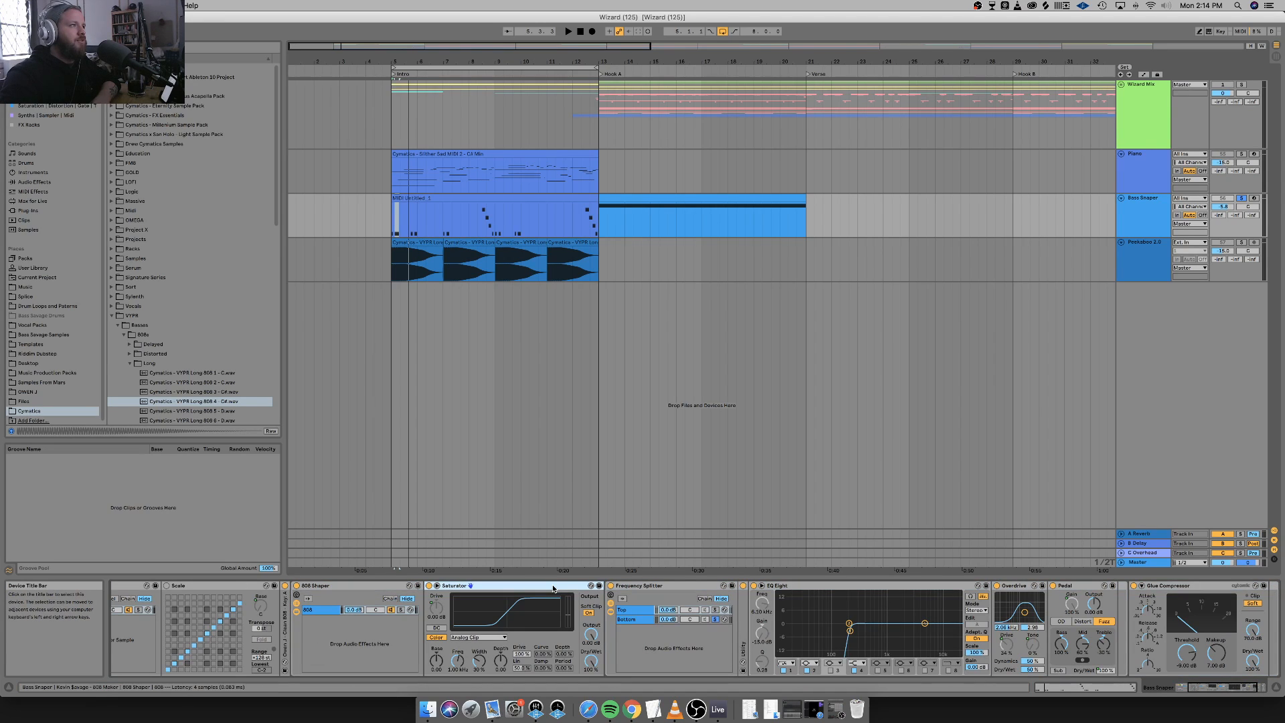
{"action": "double_click", "coordinate": [369, 587]}
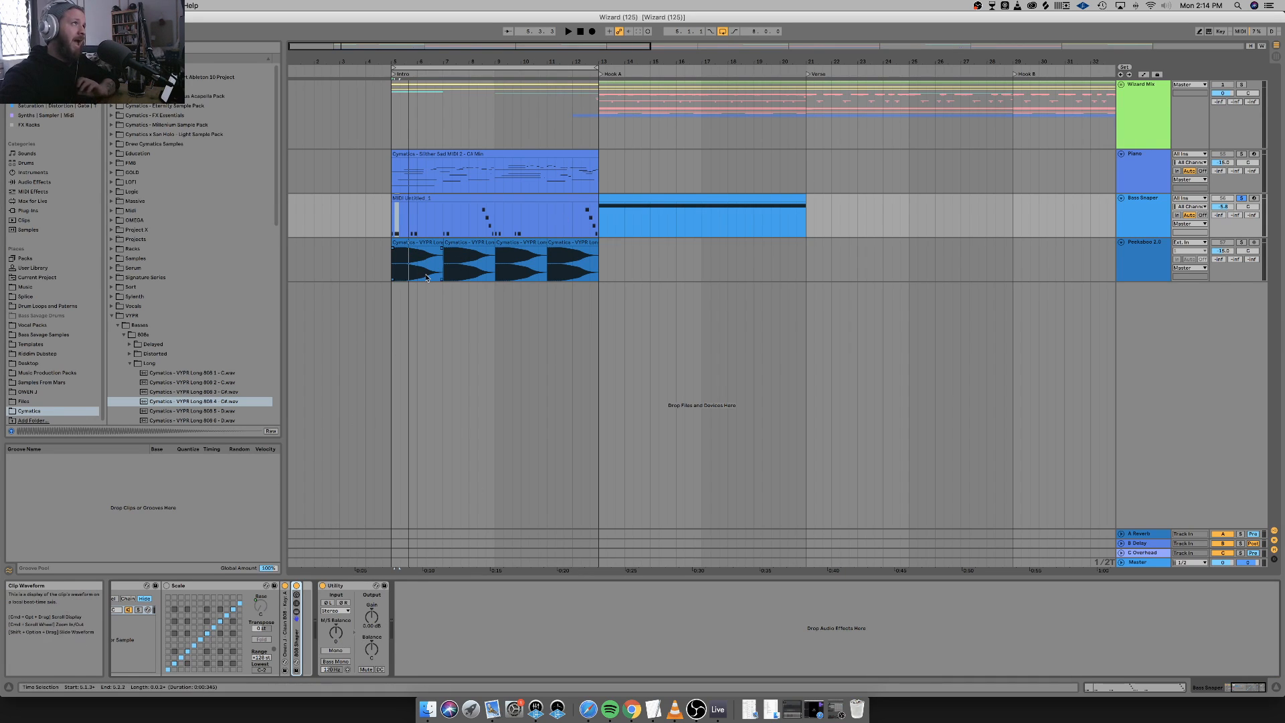
Toggle the solo of the Bass Shaper and Piano tracks to demonstrate how soloing affects the other tracks.
{"action": "left_click", "coordinate": [1243, 198]}
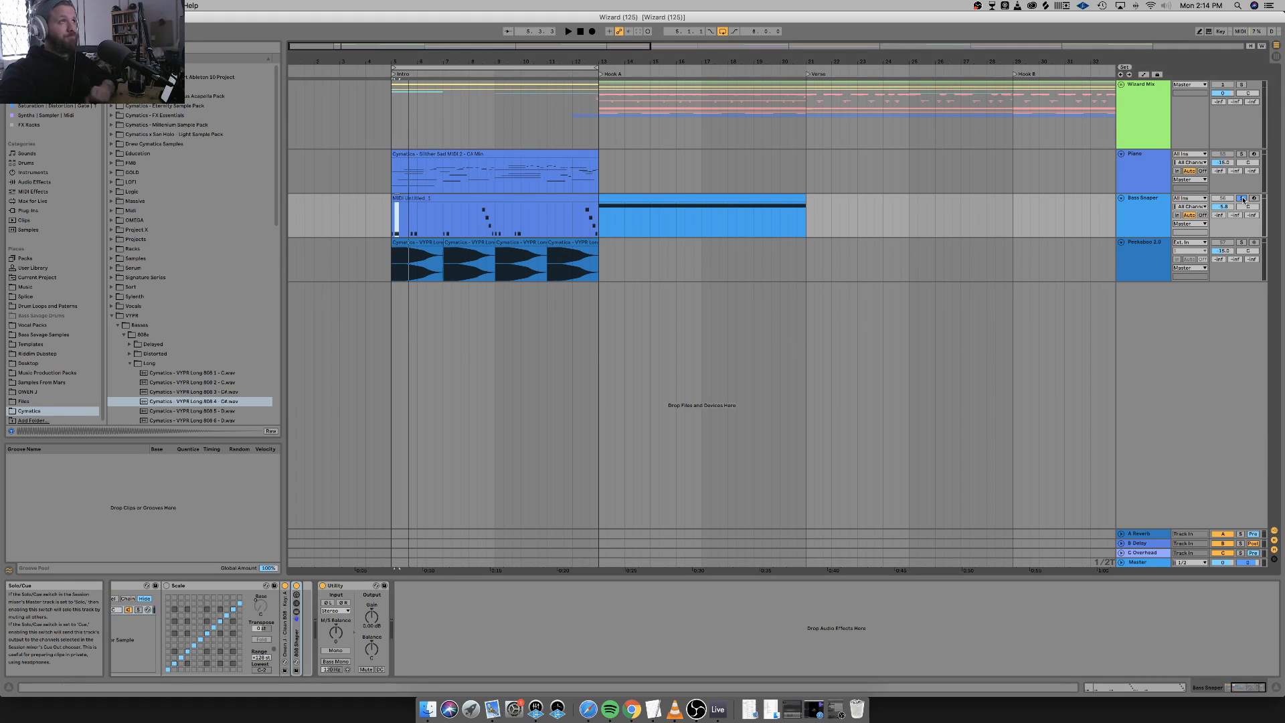
{"action": "left_click", "coordinate": [1243, 199]}
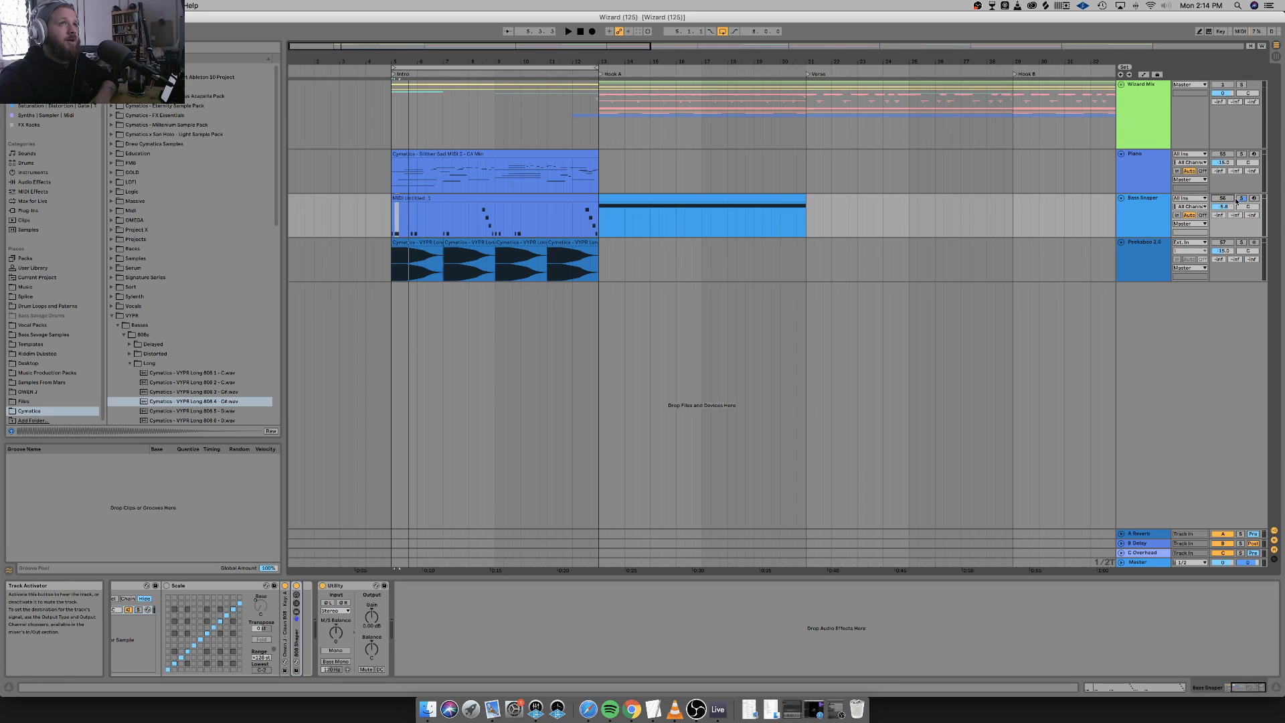
{"action": "left_click", "coordinate": [1242, 199]}
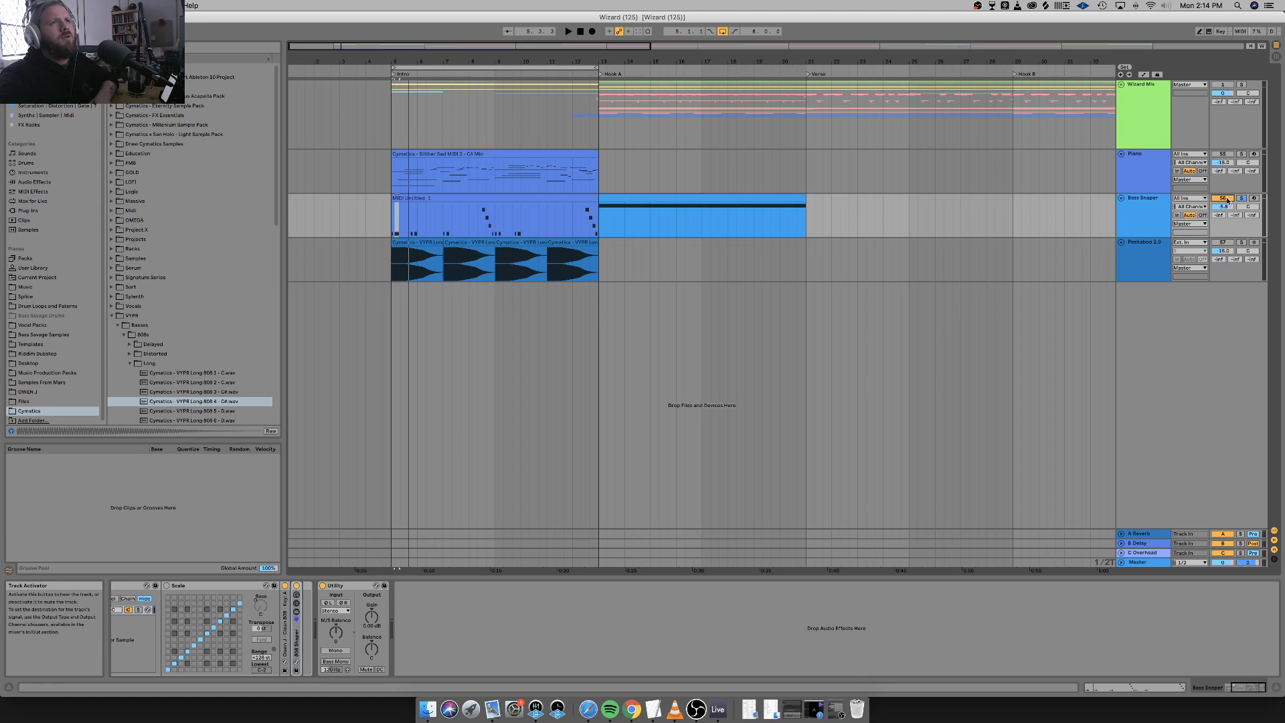
{"action": "left_click", "coordinate": [1242, 199]}
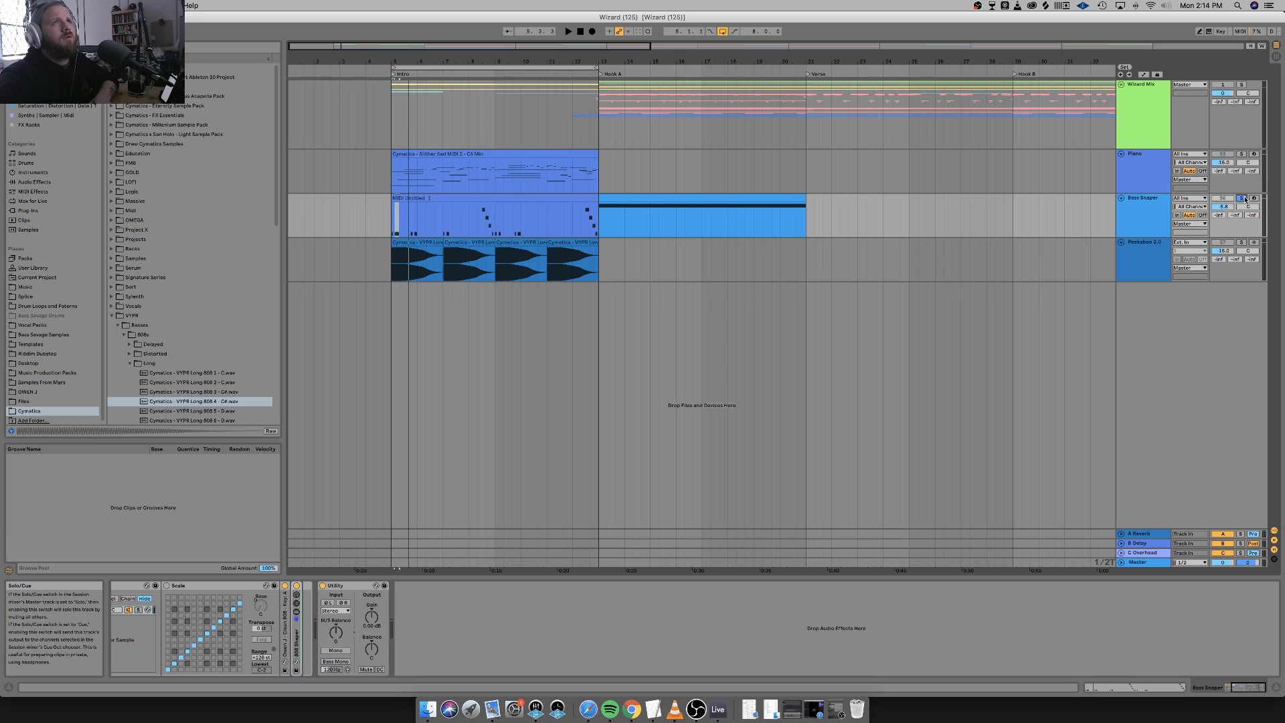
{"action": "left_click", "coordinate": [1243, 155]}
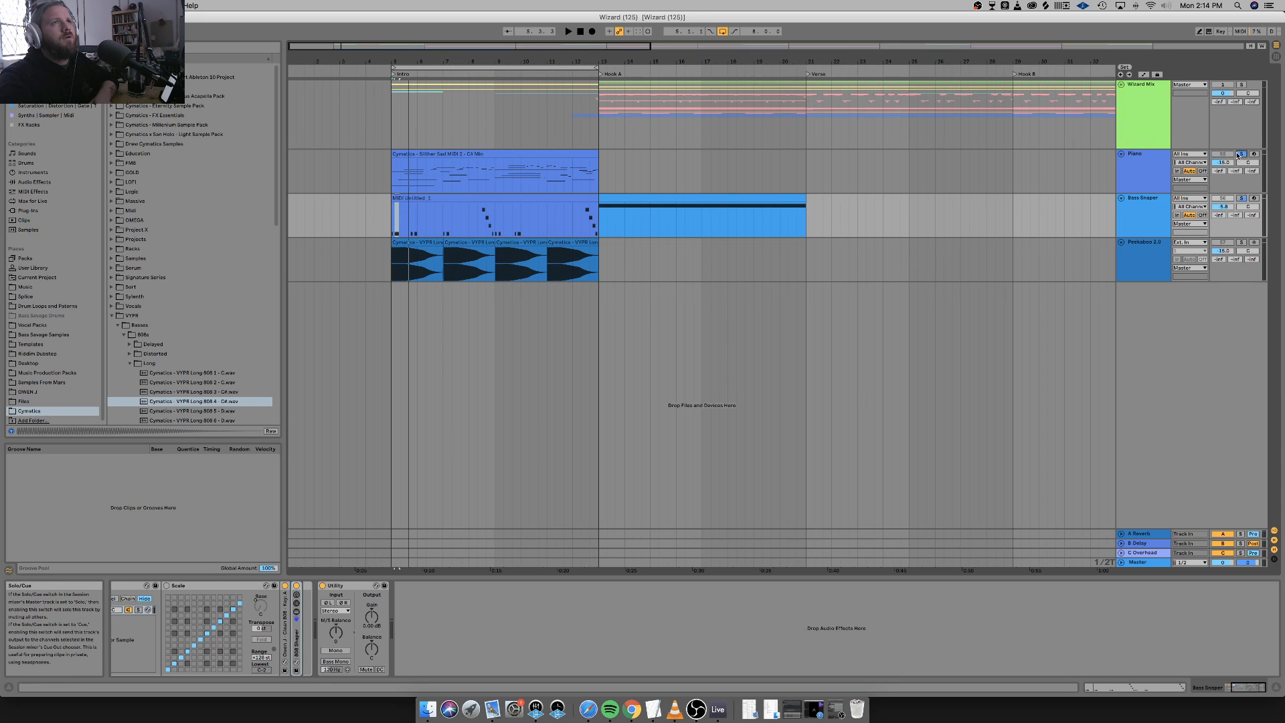
{"action": "left_click", "coordinate": [1238, 156]}
{"action": "left_click", "coordinate": [1239, 155]}
Switch the Solo in Place option on the Bass Shaper track and toggle that track's solo.
{"action": "left_click", "coordinate": [1242, 199]}
{"action": "right_click", "coordinate": [1240, 200]}
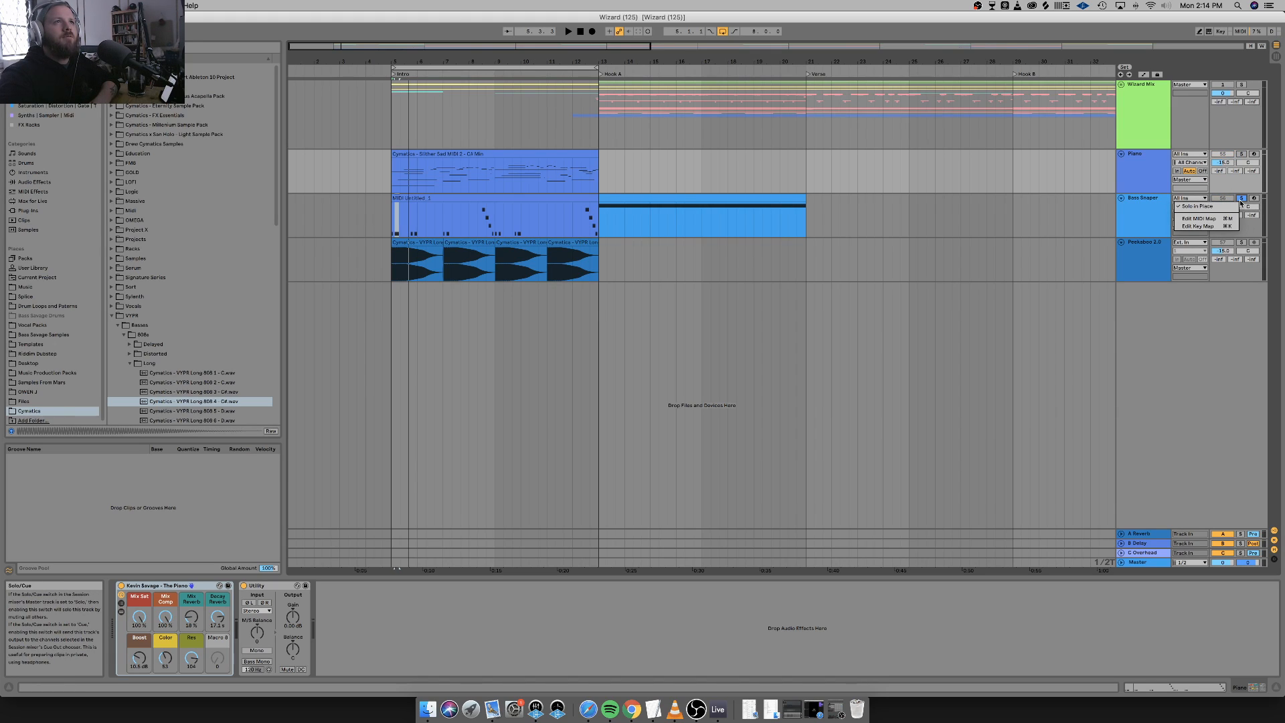
{"action": "left_click", "coordinate": [1228, 206]}
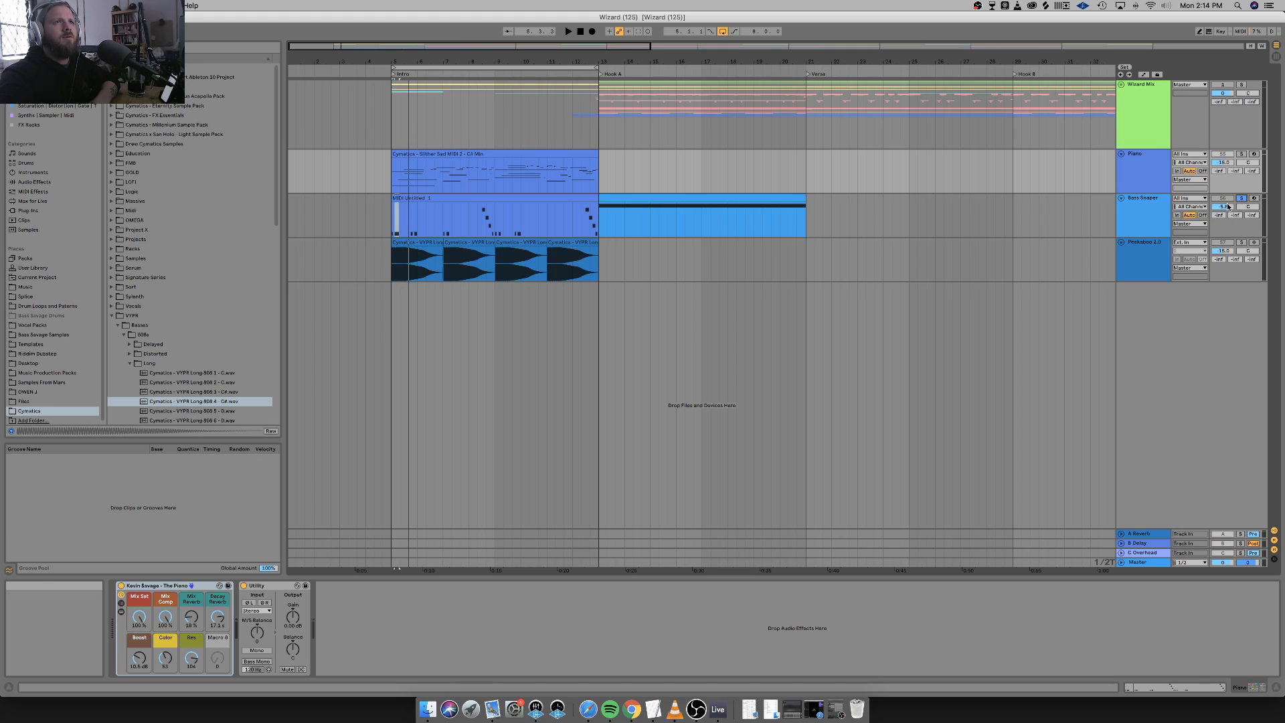
{"action": "left_click", "coordinate": [1243, 208]}
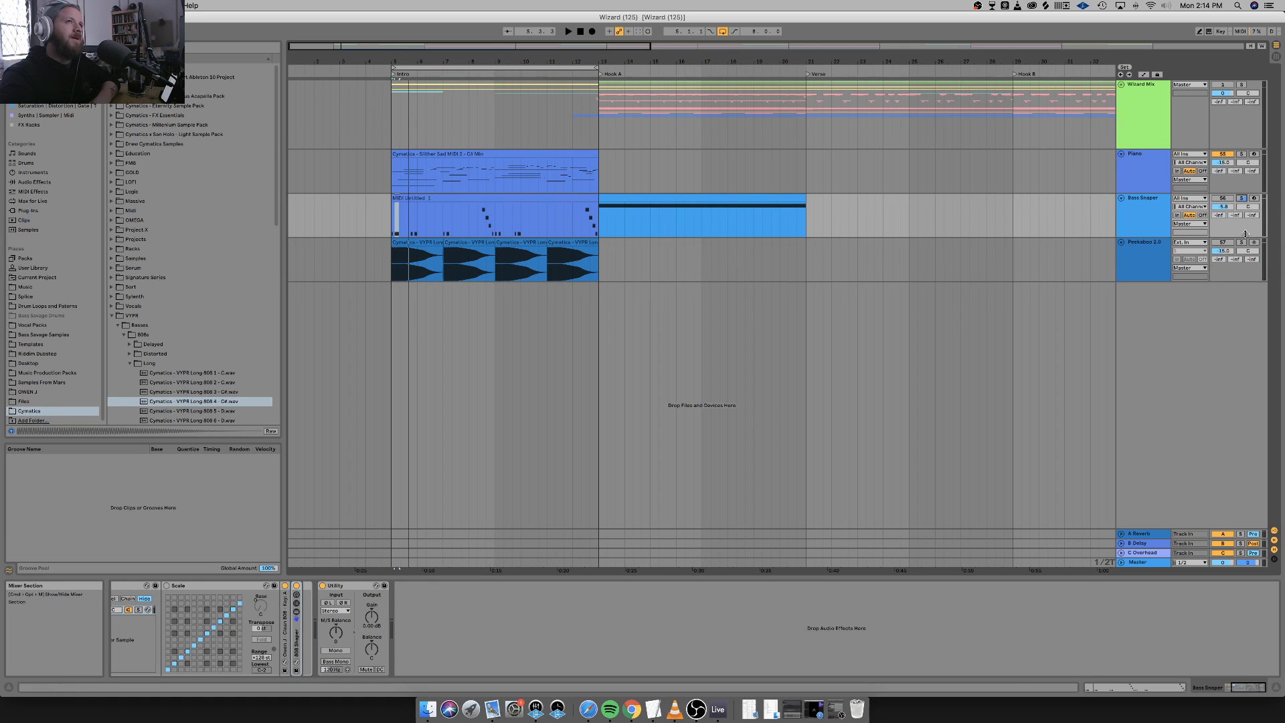
{"action": "left_click", "coordinate": [1243, 198]}
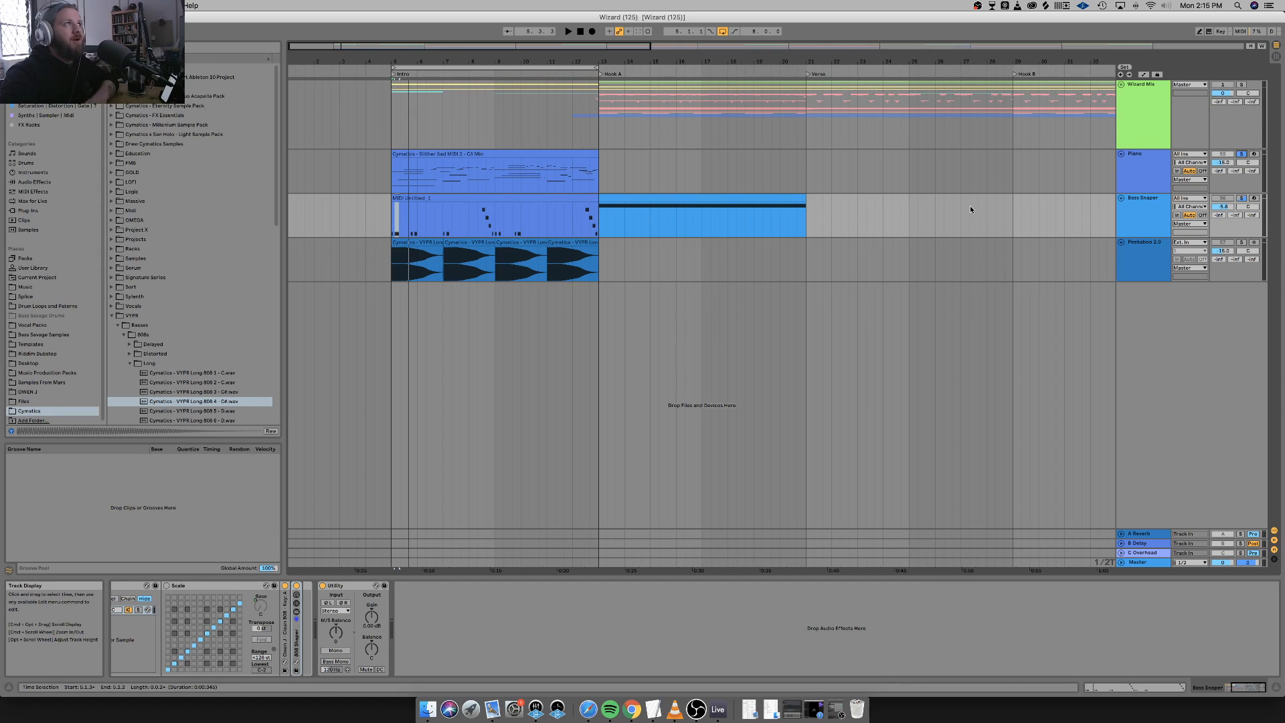
Select the Piano track and its MIDI clip, and set the Mix Reverb macro to 0.0 %.
{"action": "left_click", "coordinate": [1147, 174]}
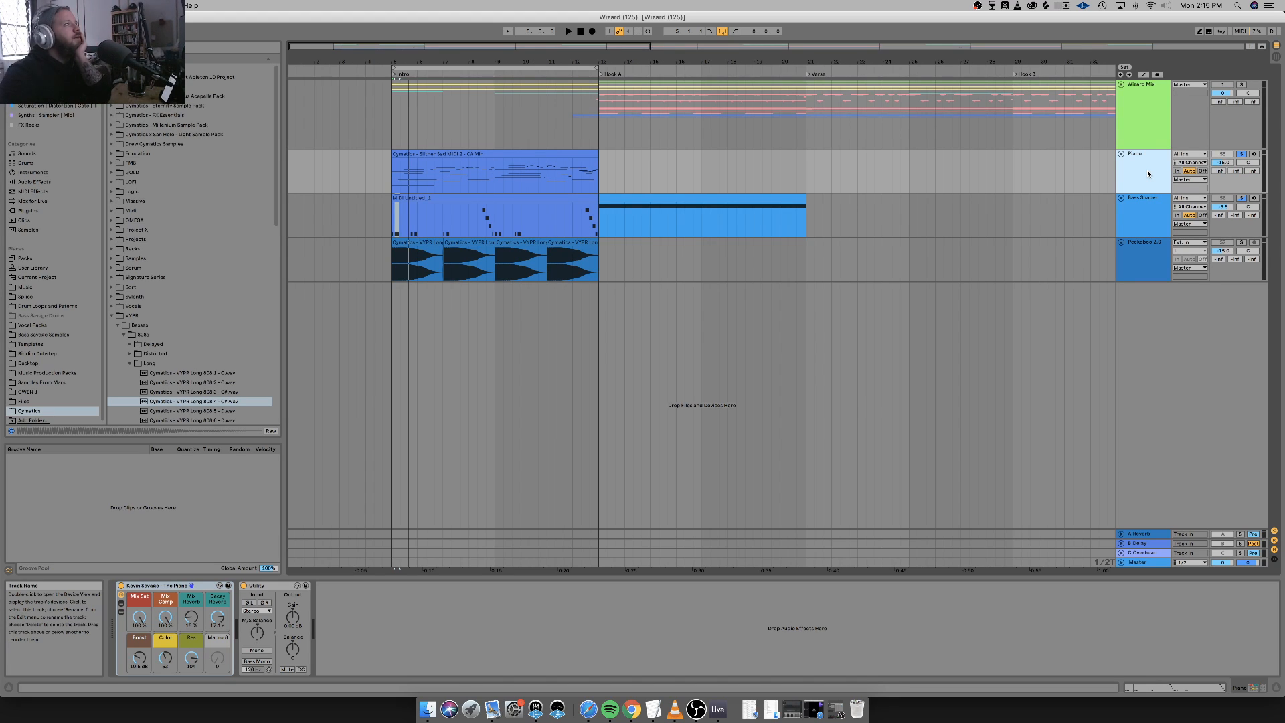
{"action": "left_click", "coordinate": [532, 152]}
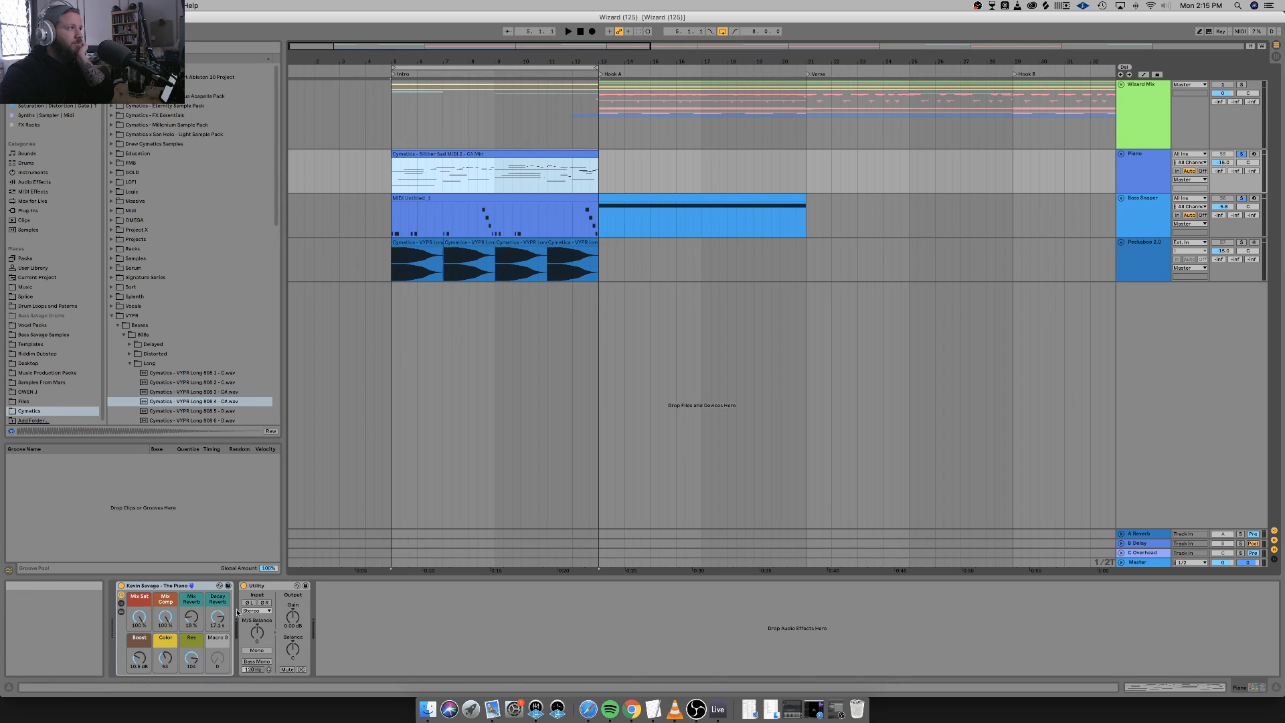
{"action": "left_click_drag", "start_coordinate": [191, 617], "coordinate": [192, 643]}
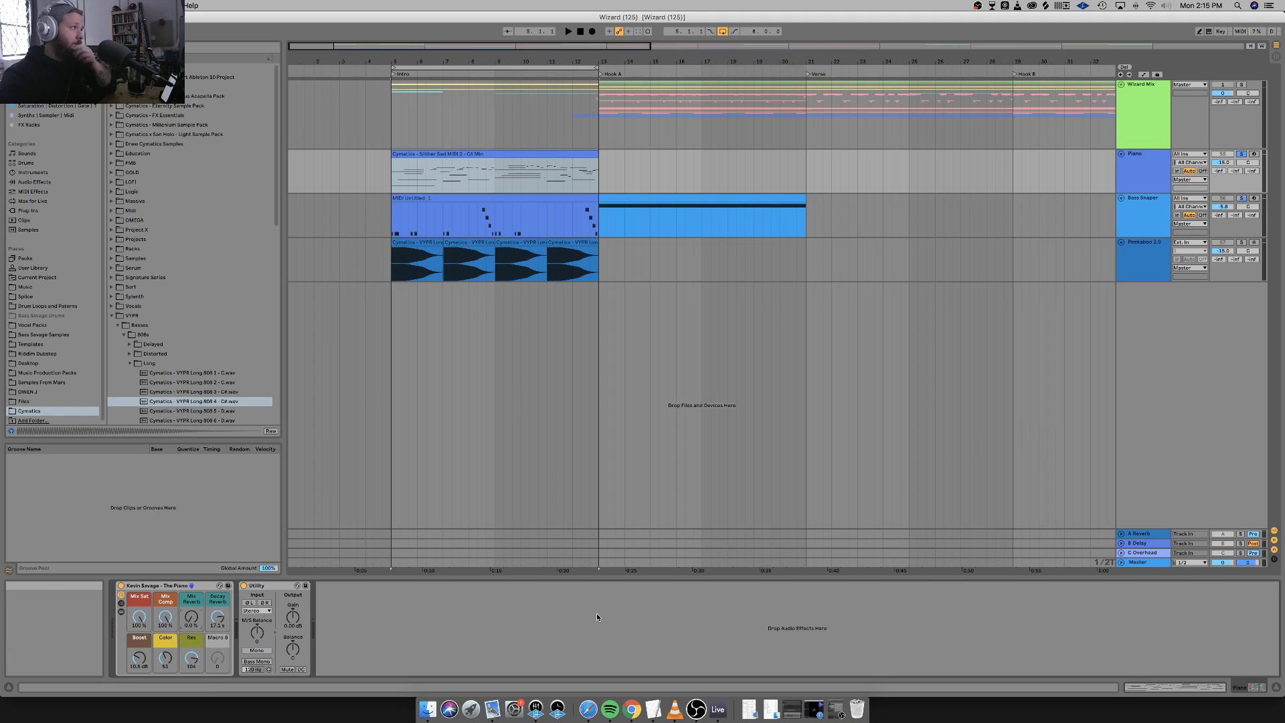
Select the Piano clip and play it from its start to hear the track without the macro's reverb.
{"action": "left_click", "coordinate": [1144, 164]}
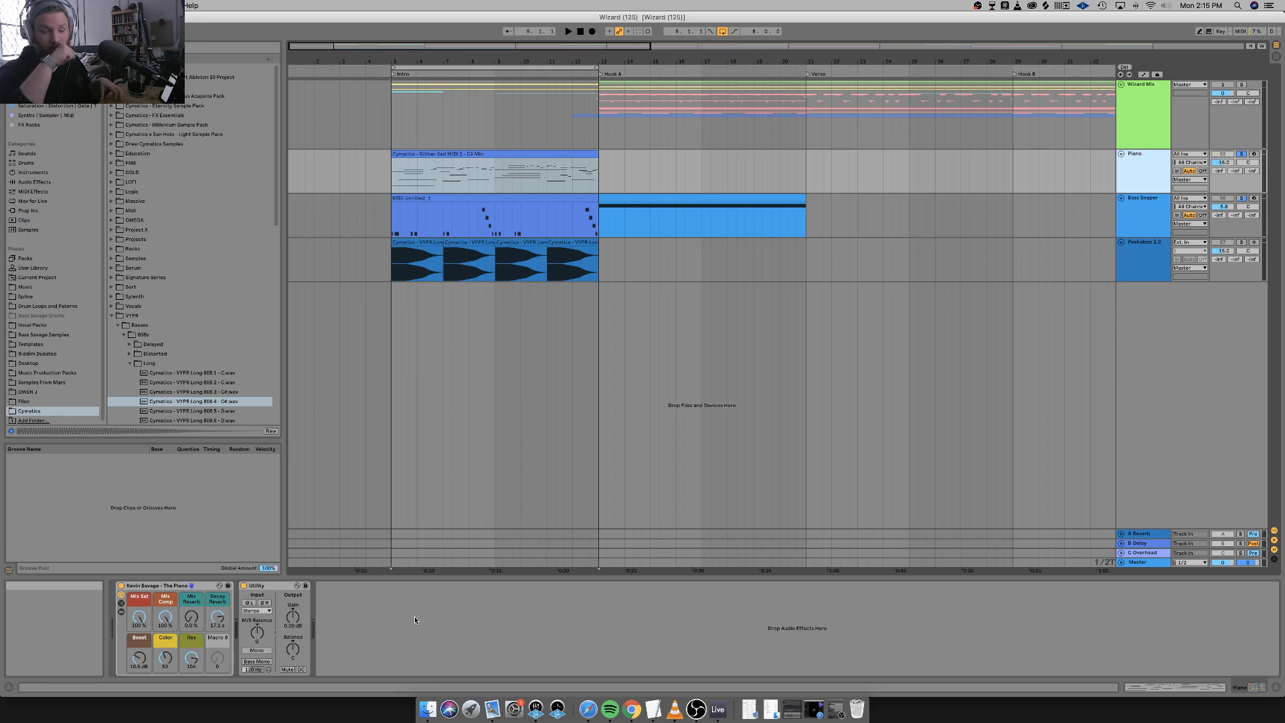
{"action": "left_click", "coordinate": [560, 152]}
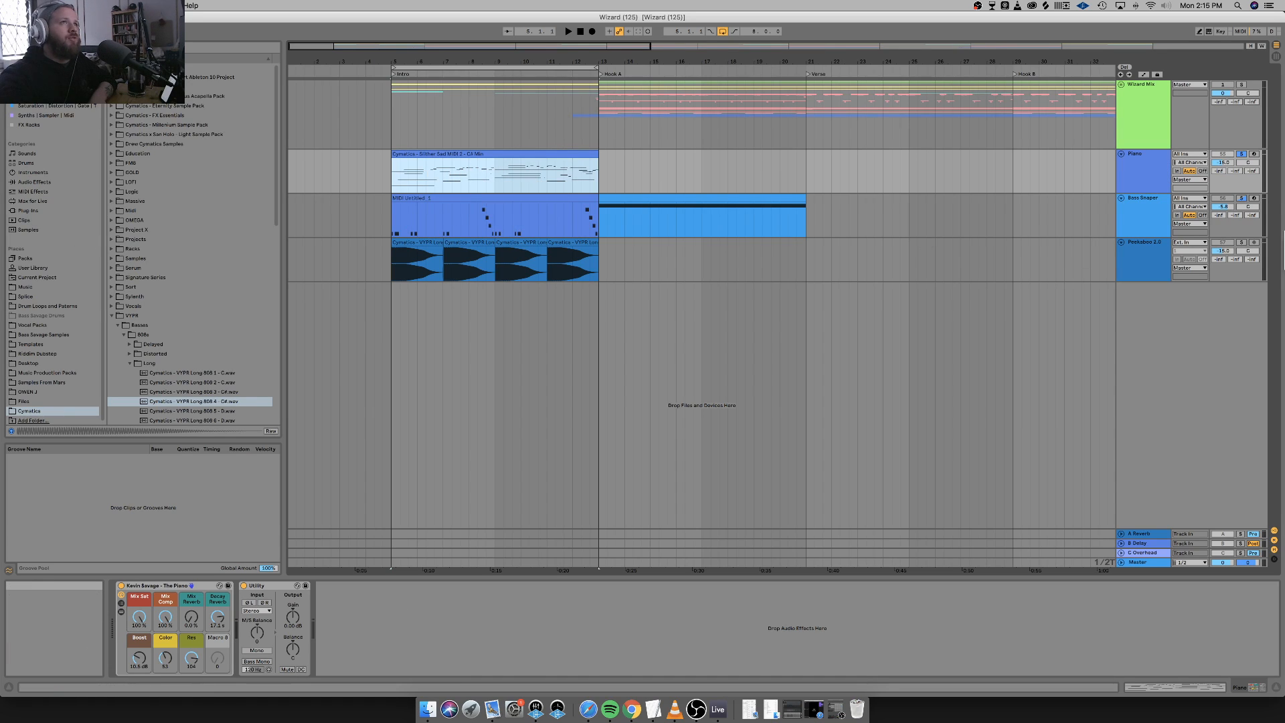
{"action": "key", "text": "space"}
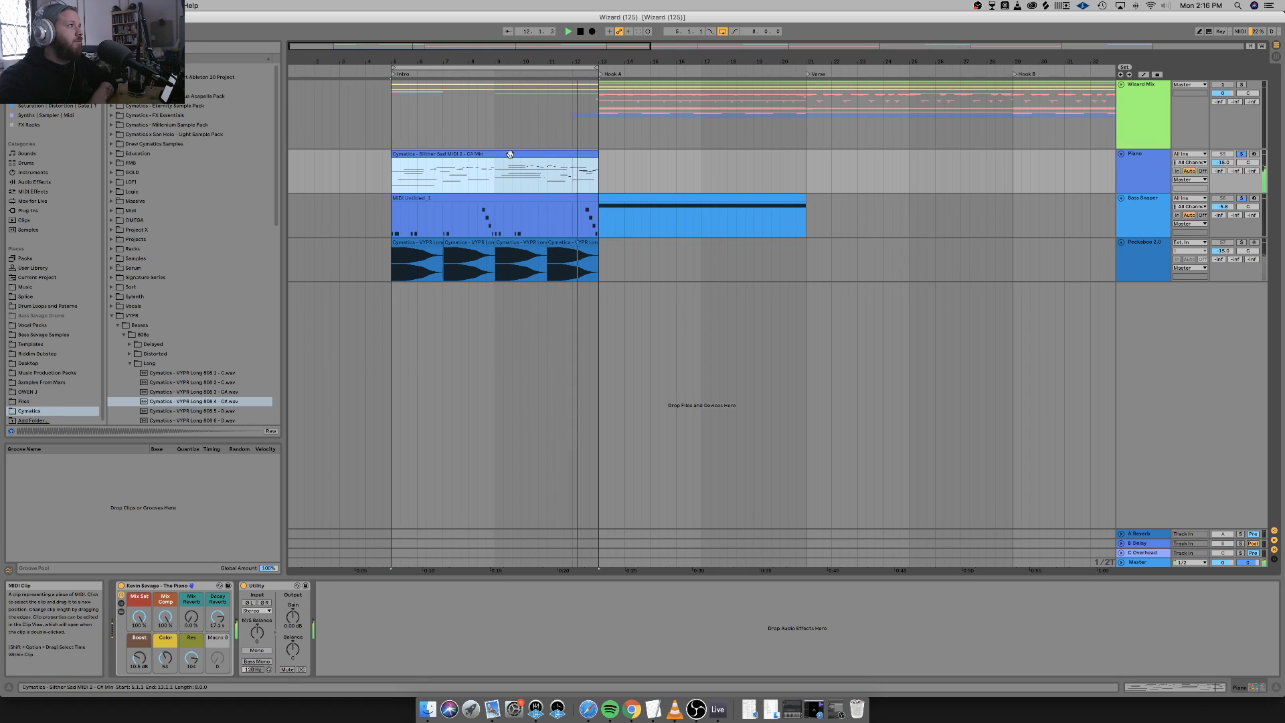
Reset the Piano rack's Decay Reverb macro to 200 ms and play the piano clip to hear the change.
{"action": "key", "text": "space"}
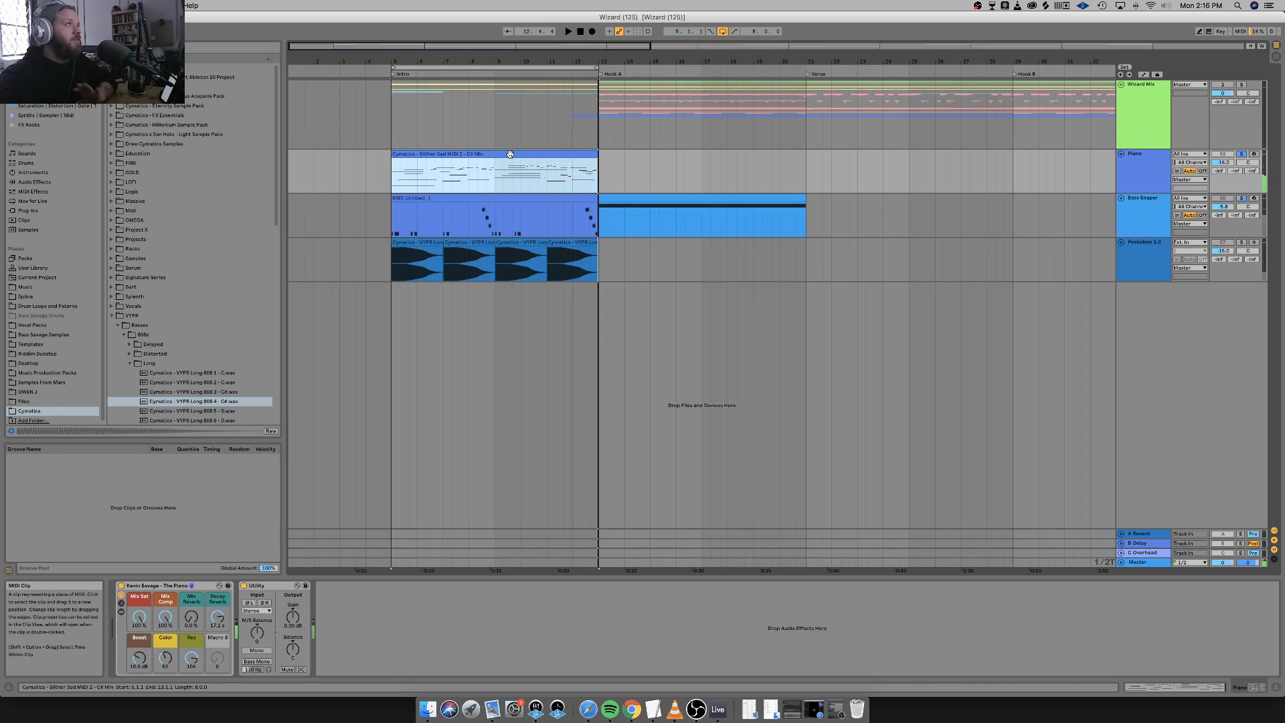
{"action": "left_click", "coordinate": [218, 617]}
{"action": "key", "text": "Delete"}
{"action": "key", "text": "space"}
{"action": "key", "text": "space"}
{"action": "key", "text": "space"}
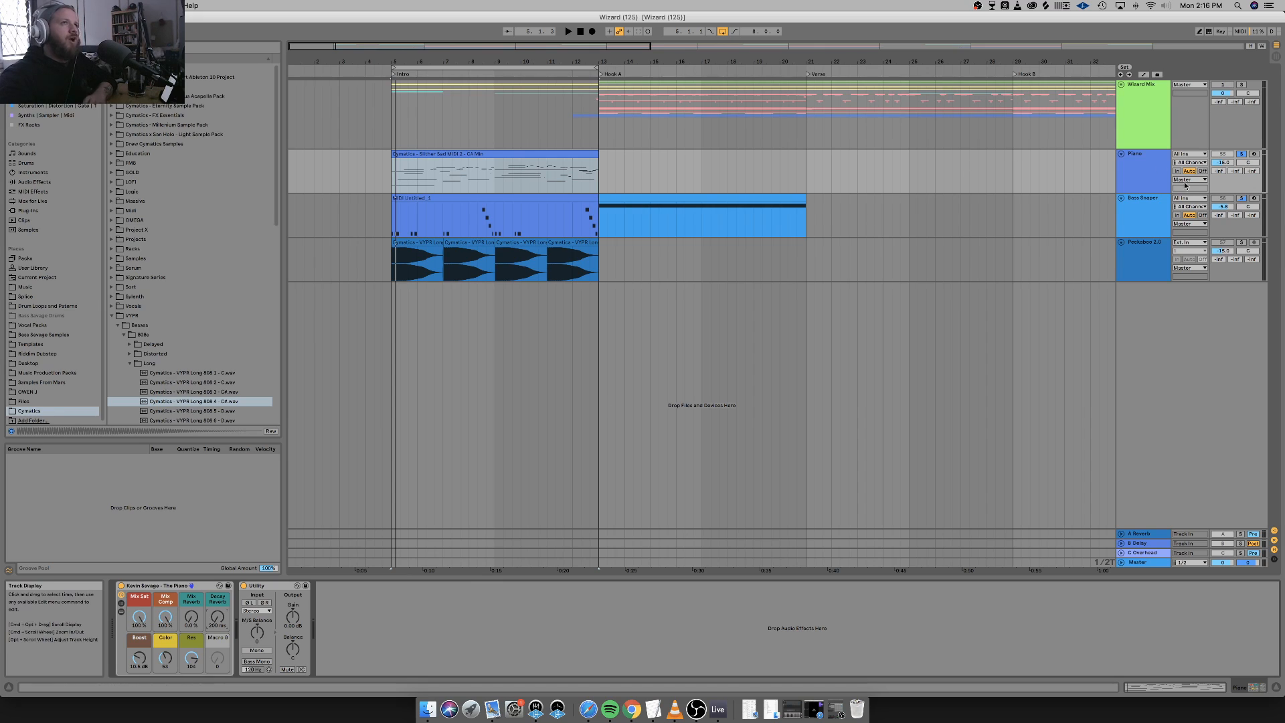
Show the Piano rack's devices without its chain list and open the Kontakt plug-in window.
{"action": "left_click", "coordinate": [1146, 176]}
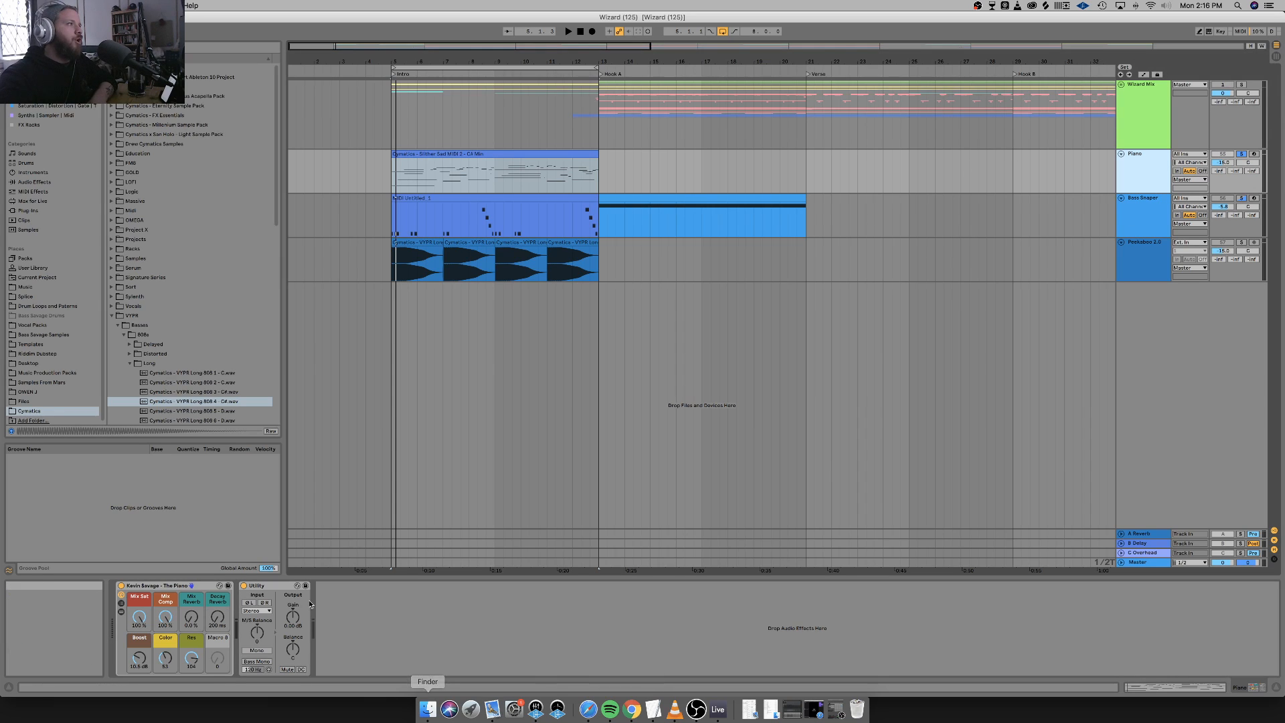
{"action": "left_click", "coordinate": [123, 606]}
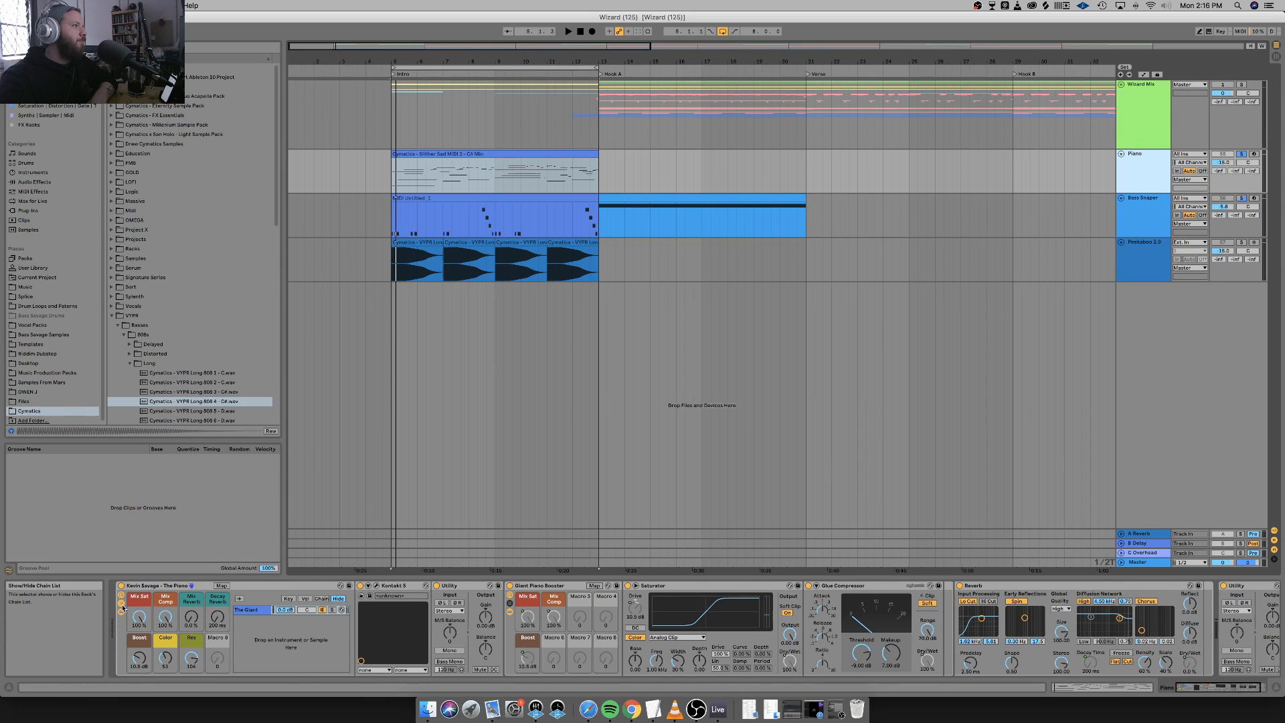
{"action": "left_click", "coordinate": [123, 608]}
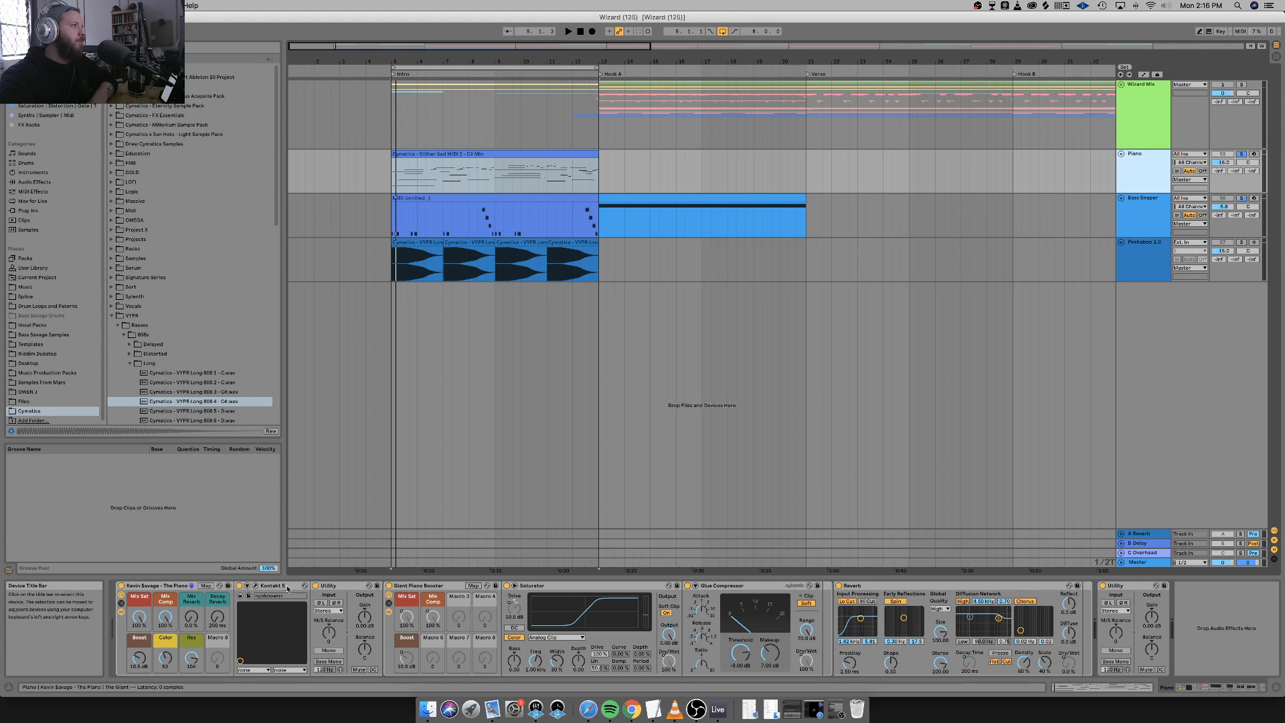
{"action": "left_click", "coordinate": [255, 586]}
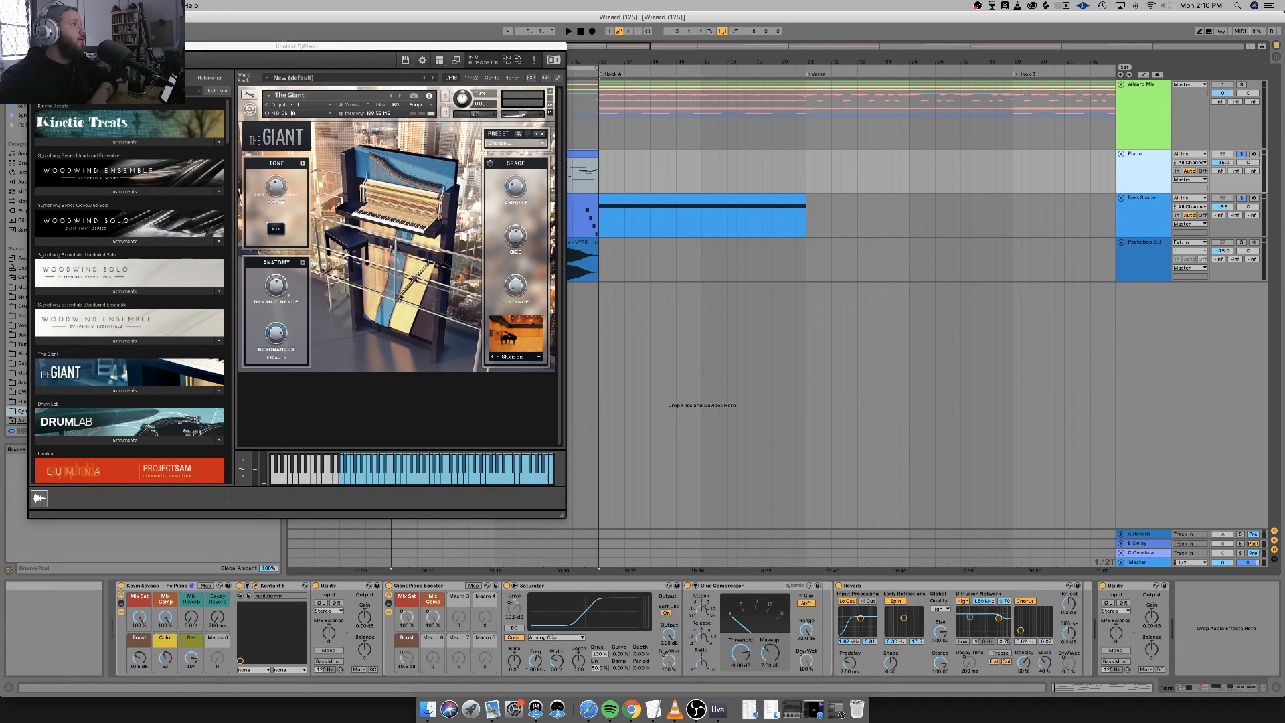
Review The Giant instrument in Kontakt, unfold the device's parameters, and close the plug-in window.
{"action": "left_click", "coordinate": [289, 46]}
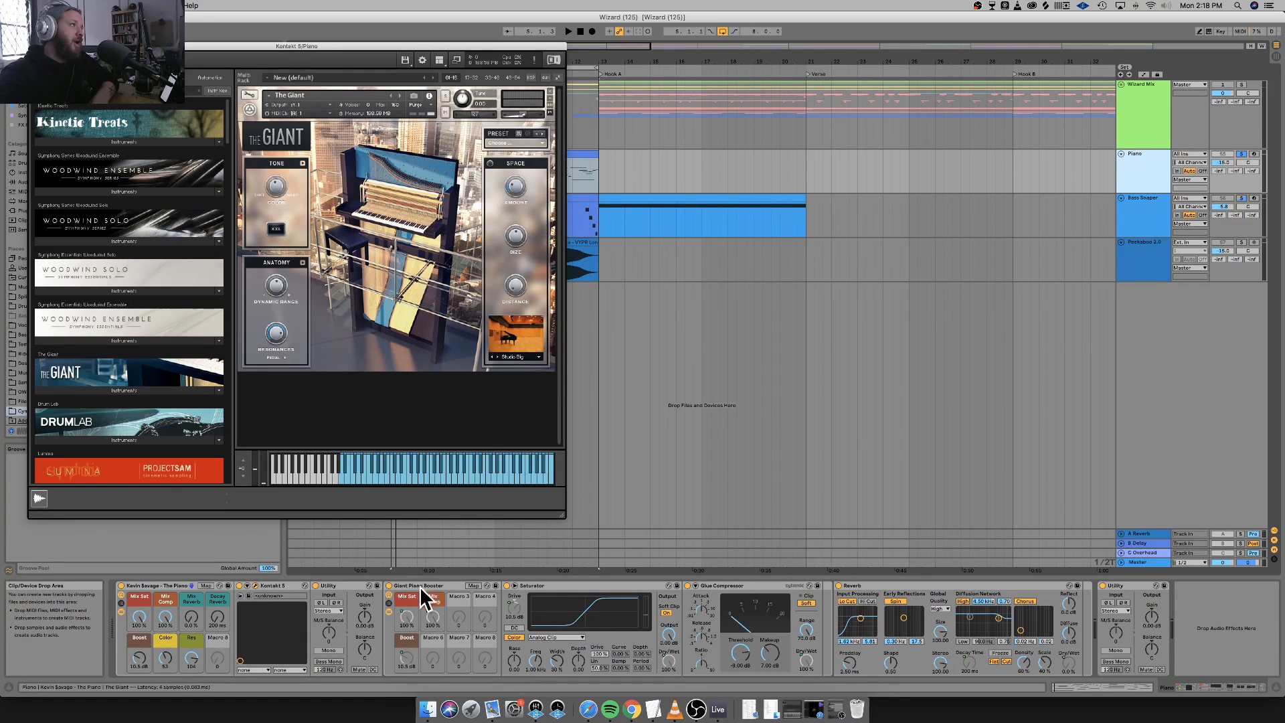
{"action": "left_click", "coordinate": [247, 586]}
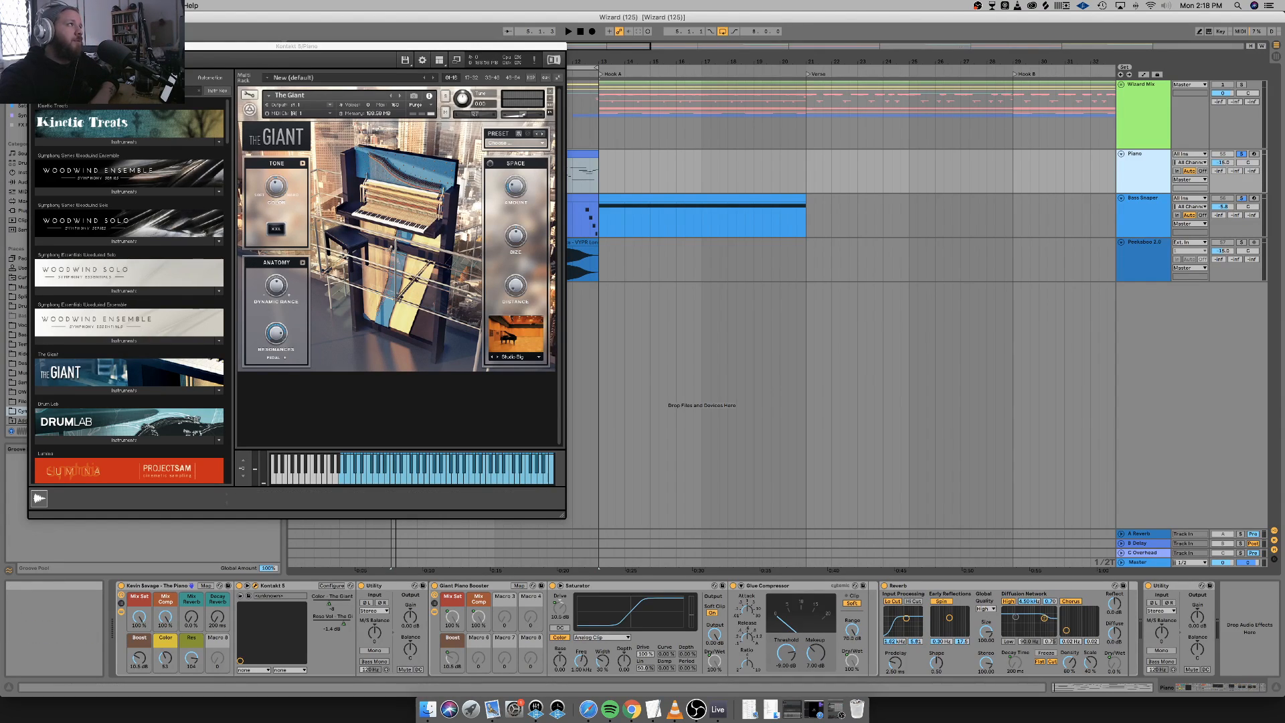
{"action": "left_click", "coordinate": [34, 46]}
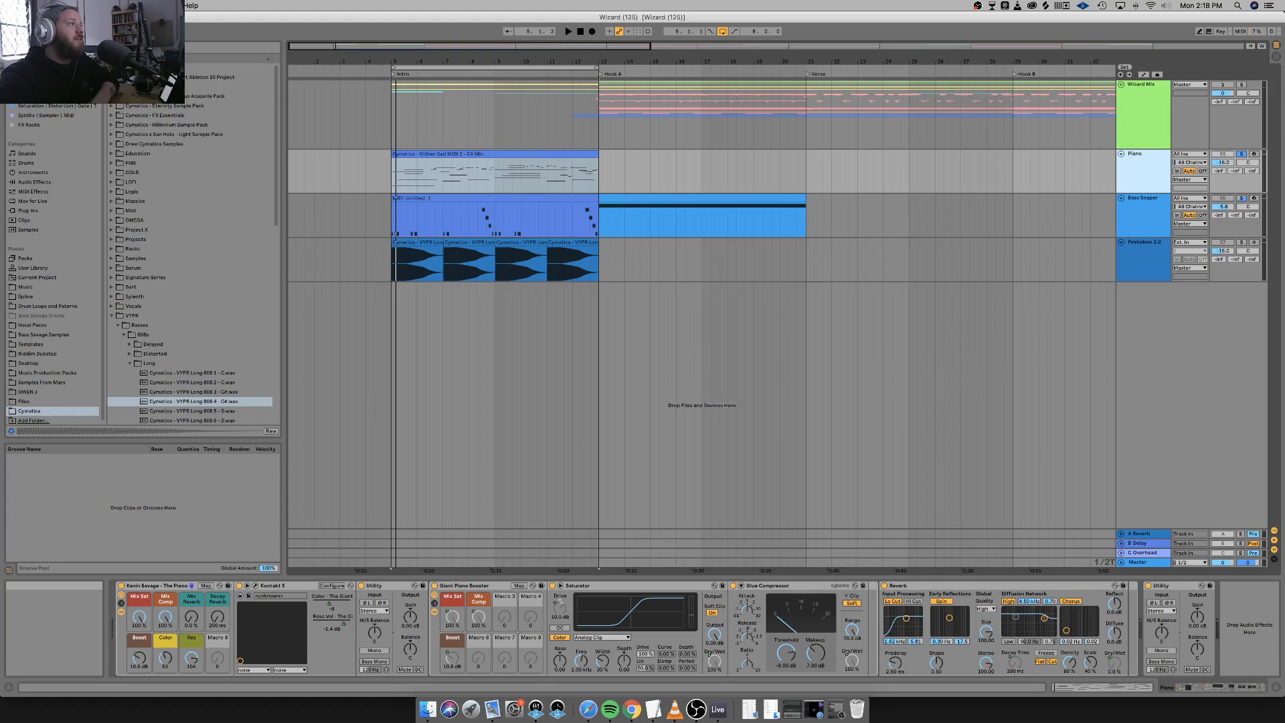
Collapse the Kontakt, Utility, Giant Piano Booster and Reverb devices inside the Piano rack.
{"action": "double_click", "coordinate": [291, 588]}
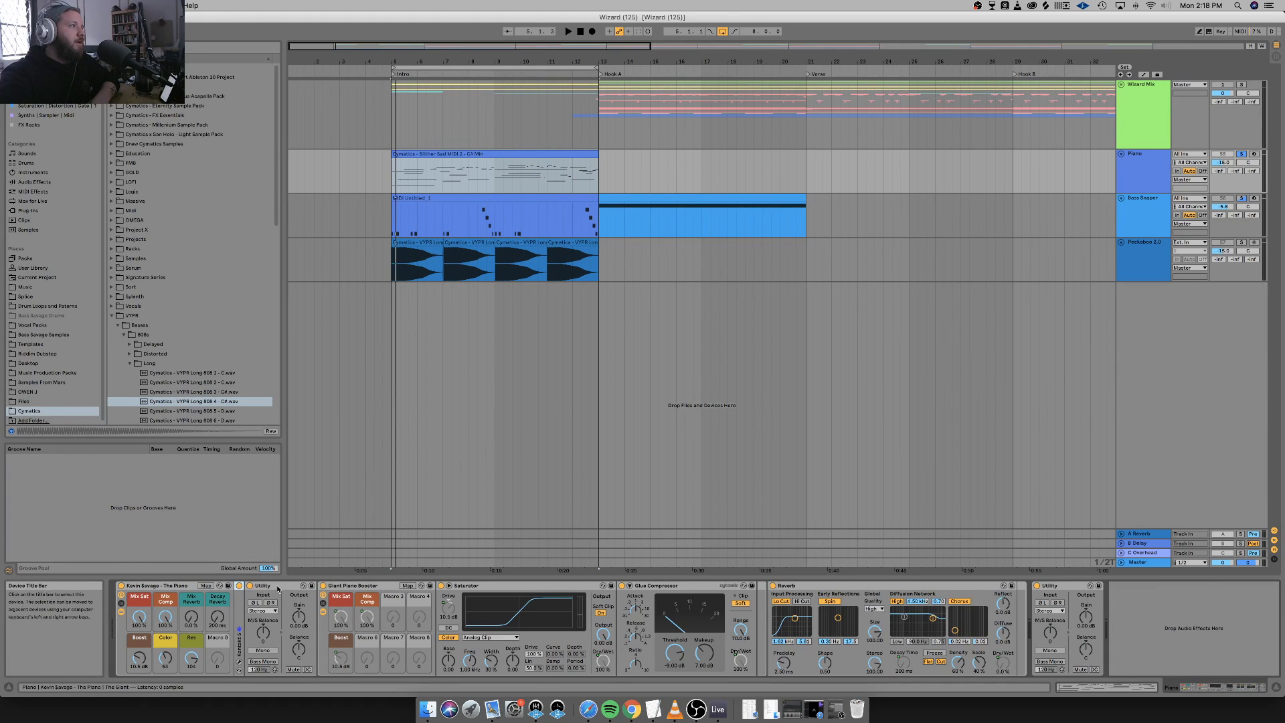
{"action": "double_click", "coordinate": [278, 589]}
{"action": "double_click", "coordinate": [293, 587]}
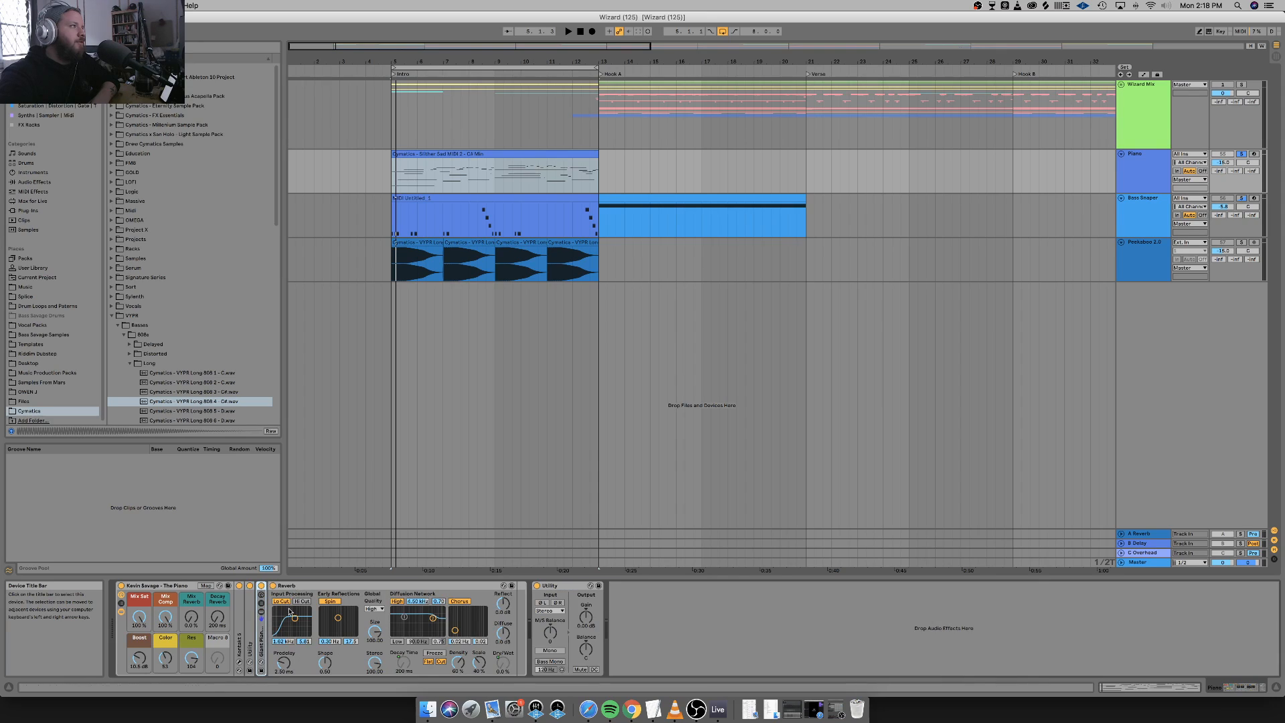
{"action": "double_click", "coordinate": [296, 588]}
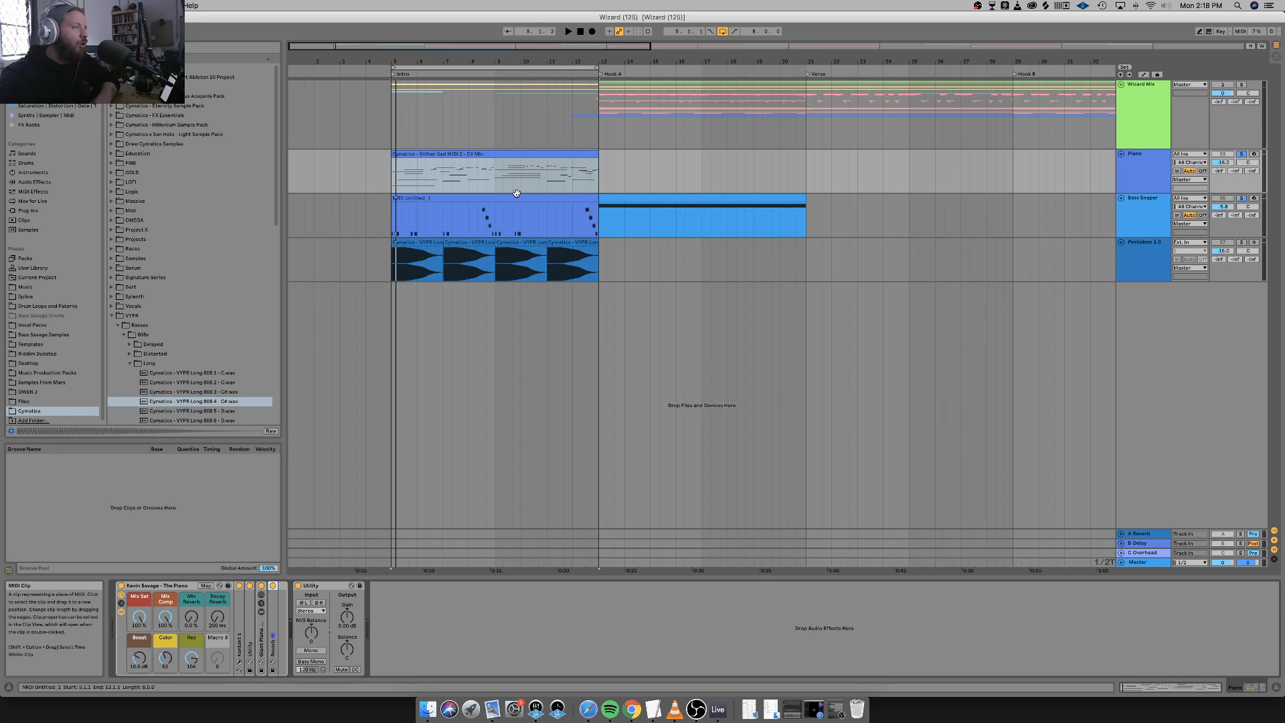
Turn the Piano rack's Color and Res macros down to minimum while starting and stopping playback to compare the sound.
{"action": "key", "text": "space"}
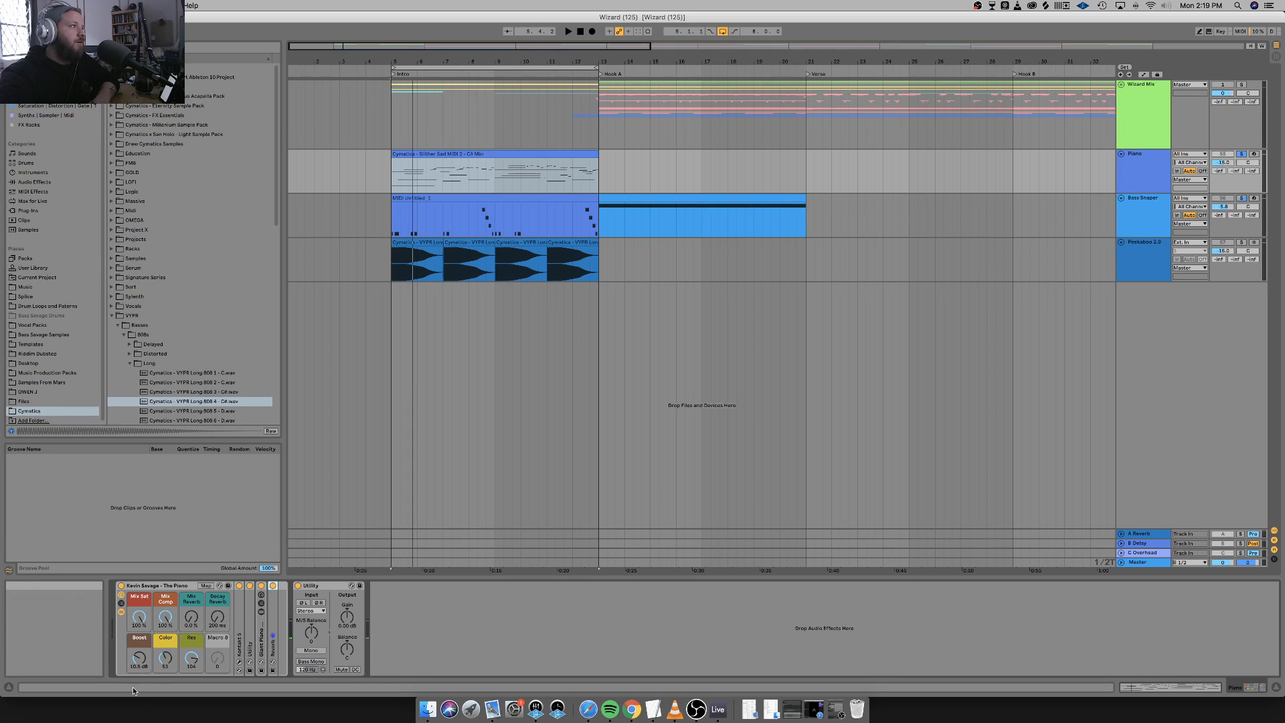
{"action": "key", "text": "space"}
{"action": "double_click", "coordinate": [144, 660]}
{"action": "key", "text": "space"}
{"action": "left_click_drag", "start_coordinate": [165, 659], "coordinate": [139, 634]}
{"action": "key", "text": "space"}
{"action": "key", "text": "space"}
{"action": "key", "text": "space"}
{"action": "key", "text": "space"}
{"action": "key", "text": "space"}
{"action": "key", "text": "space"}
{"action": "key", "text": "space"}
{"action": "key", "text": "space"}
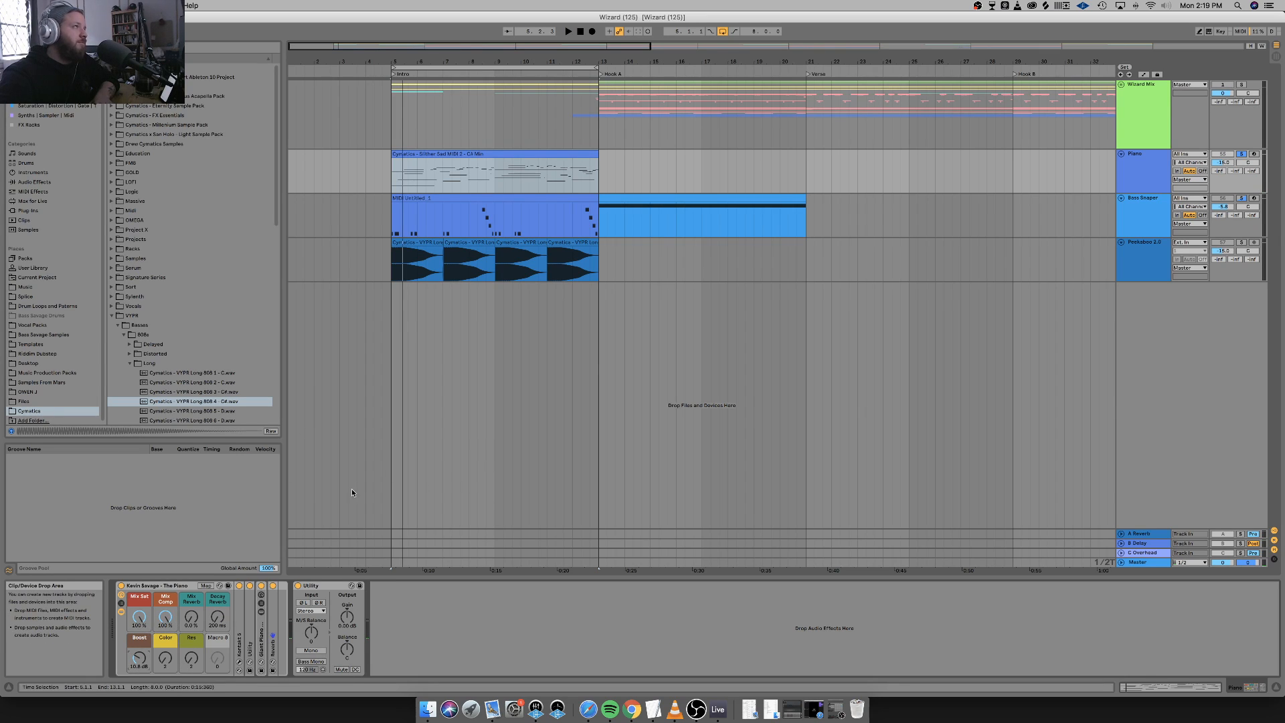
{"action": "key", "text": "space"}
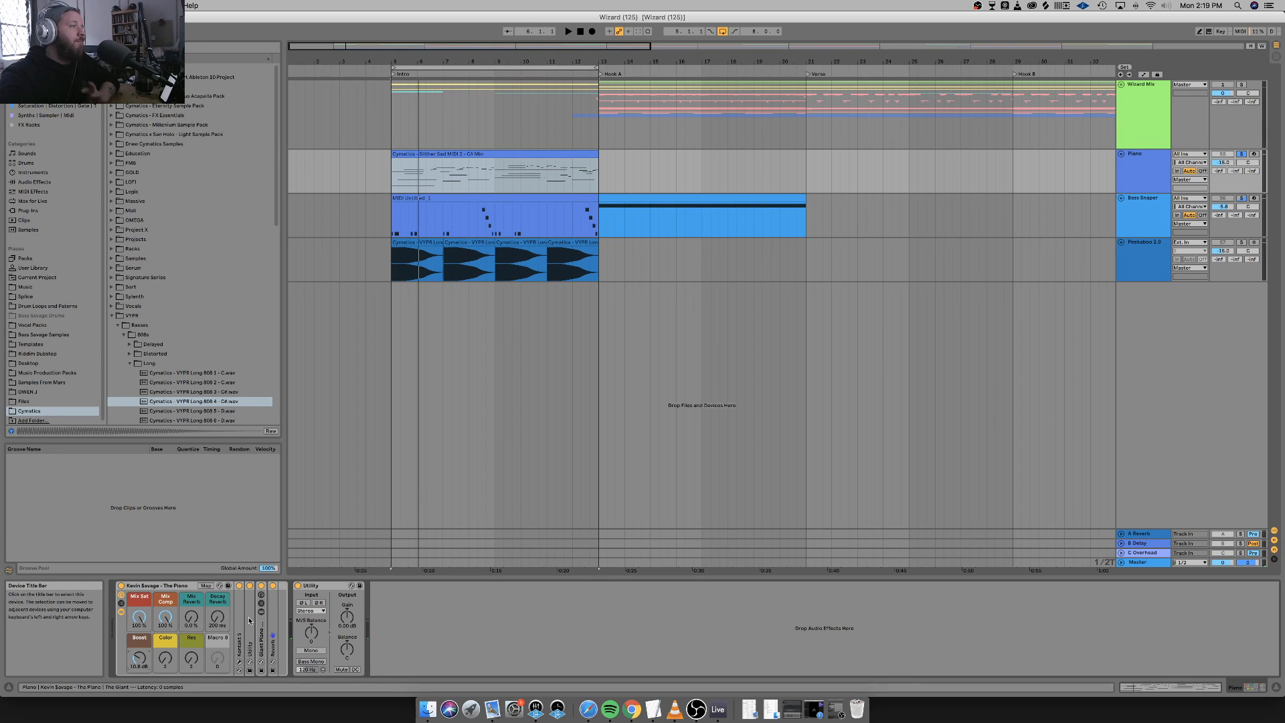
Open the Piano clip's MIDI notes for viewing and return to the track's device chain.
{"action": "scroll", "coordinate": [463, 230], "scroll_direction": "right", "scroll_amount": 1}
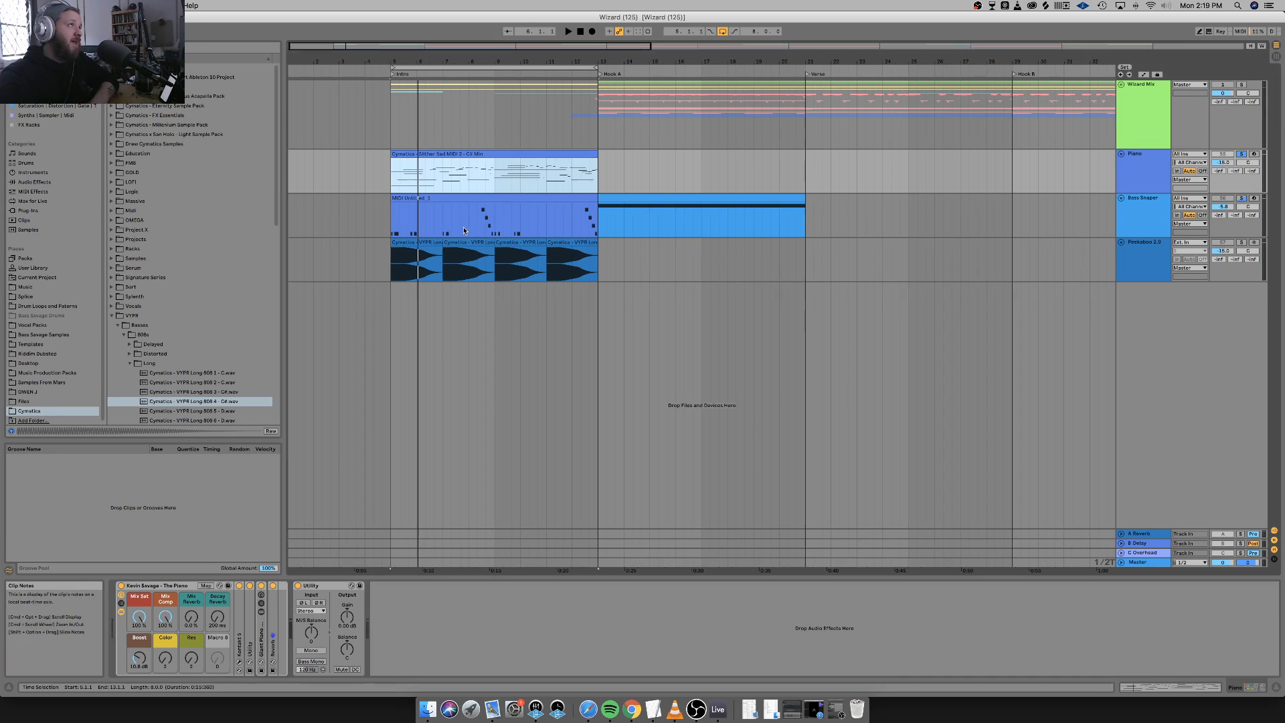
{"action": "double_click", "coordinate": [507, 155]}
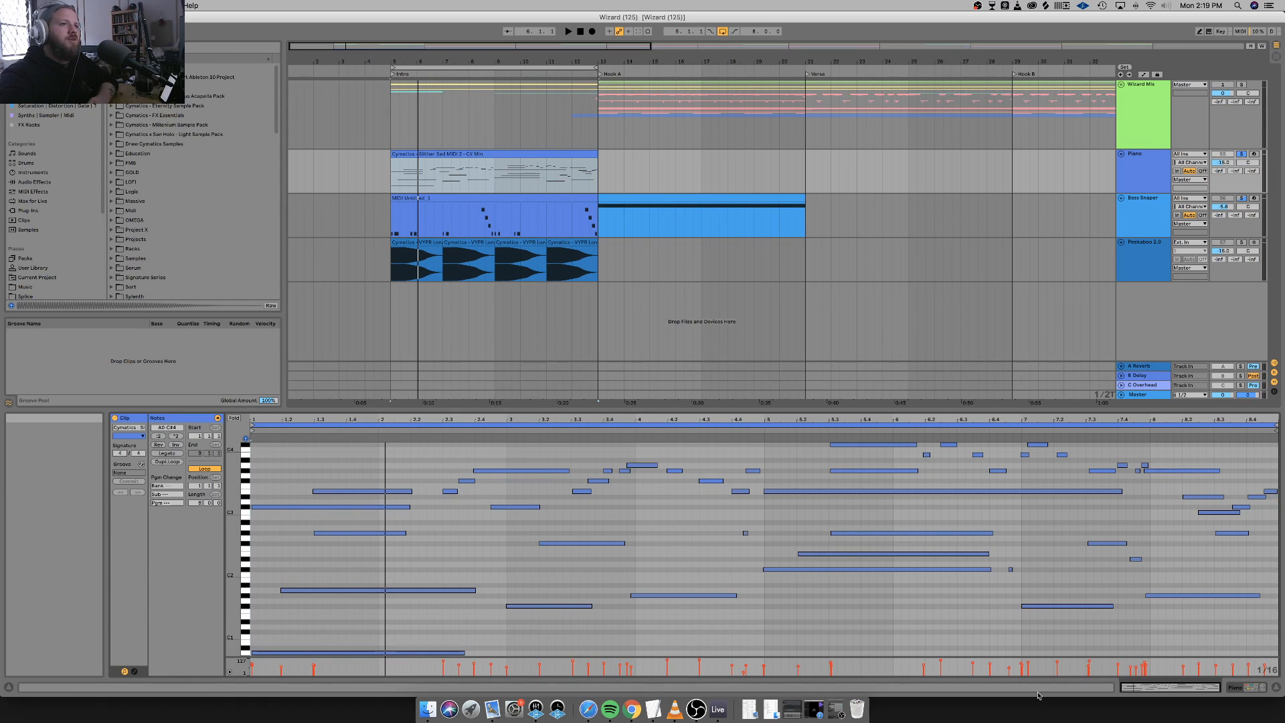
{"action": "left_click", "coordinate": [1252, 688]}
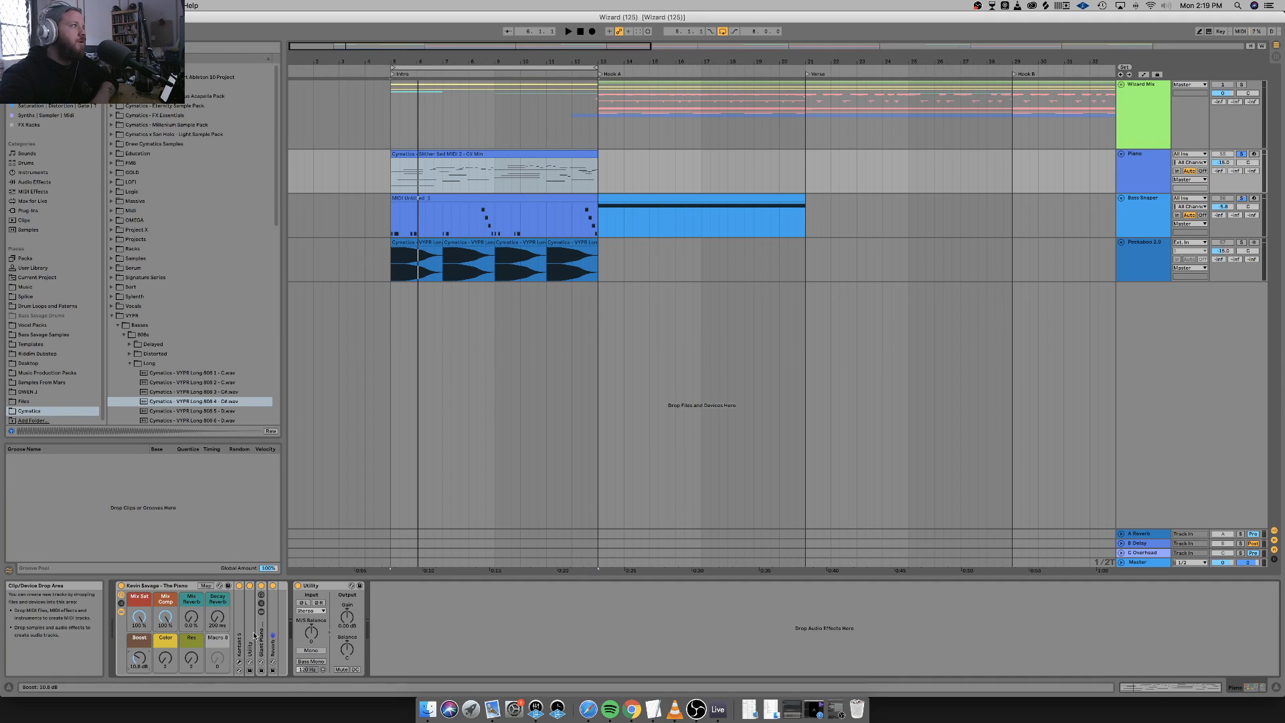
Set the Mix Sat, Mix Comp and Boost macros to zero and play the dry piano.
{"action": "key", "text": "space"}
{"action": "left_click_drag", "start_coordinate": [139, 615], "coordinate": [138, 699]}
{"action": "key", "text": "space"}
{"action": "key", "text": "space"}
{"action": "key", "text": "space"}
{"action": "key", "text": "space"}
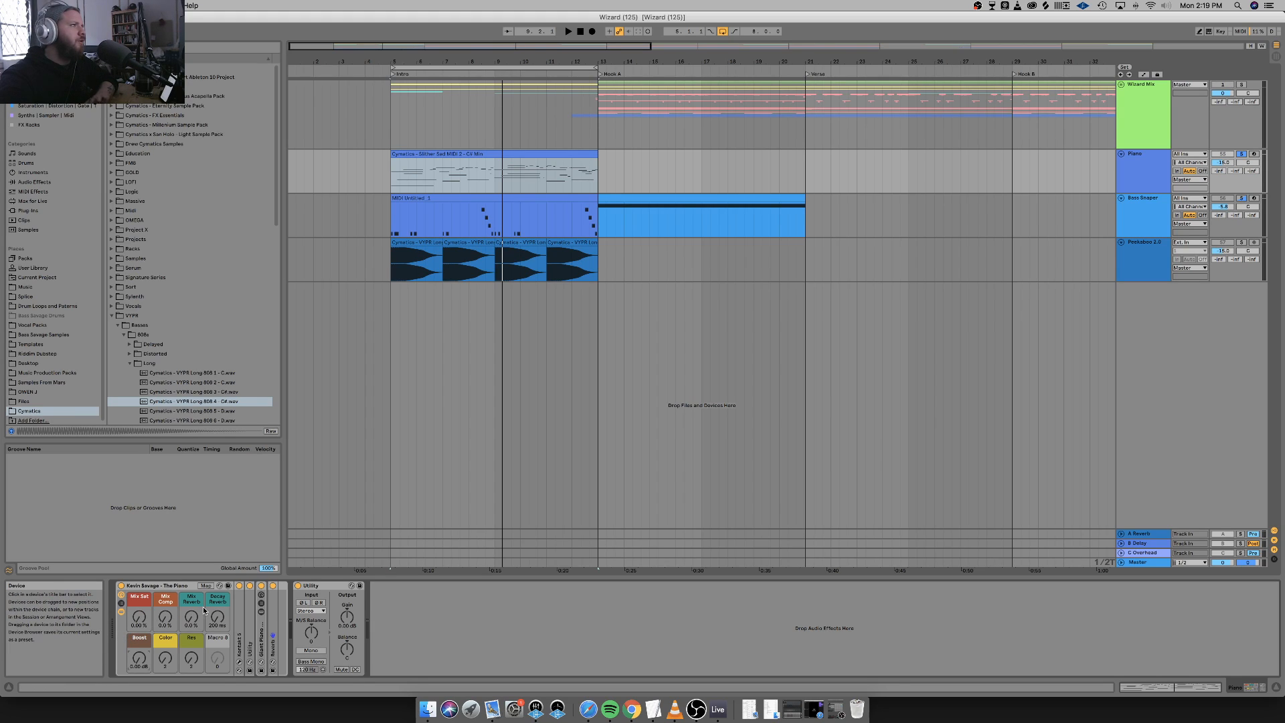
Set the Mix Sat and Mix Comp macros to 100 %, play the piano, and expand the Giant Piano Booster rack.
{"action": "left_click_drag", "start_coordinate": [139, 617], "coordinate": [139, 612]}
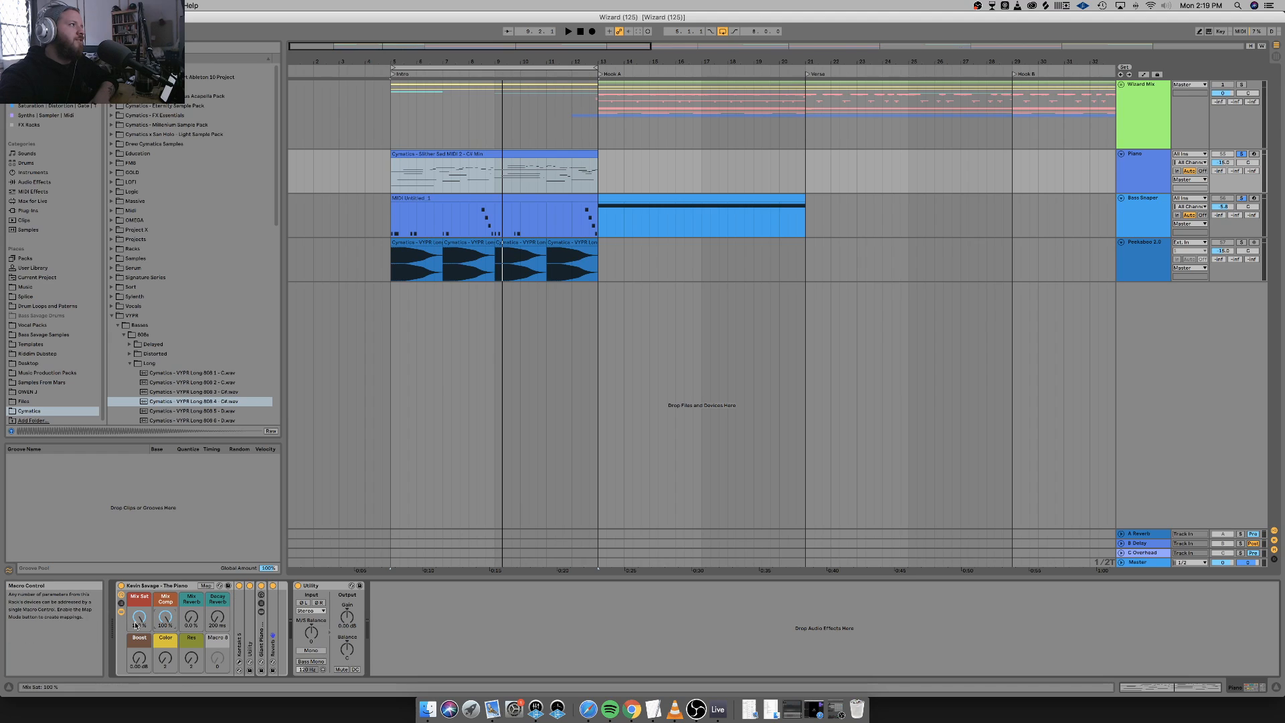
{"action": "key", "text": "space"}
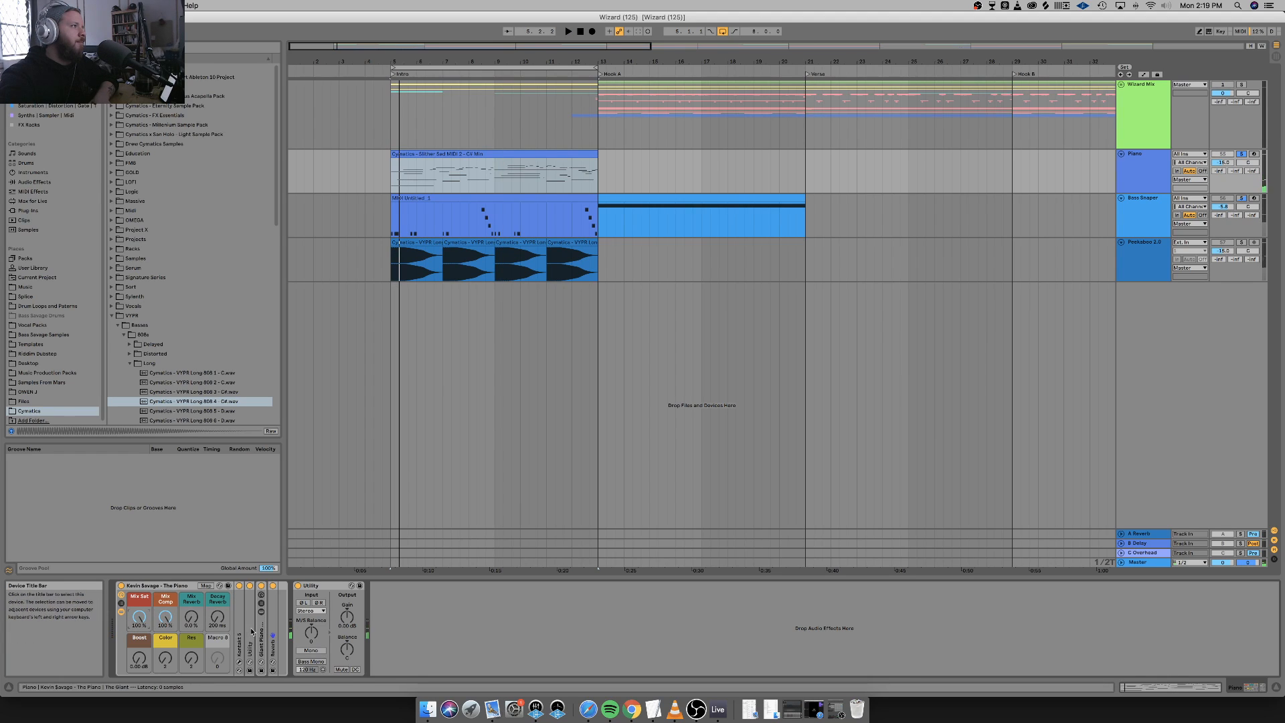
{"action": "double_click", "coordinate": [259, 630]}
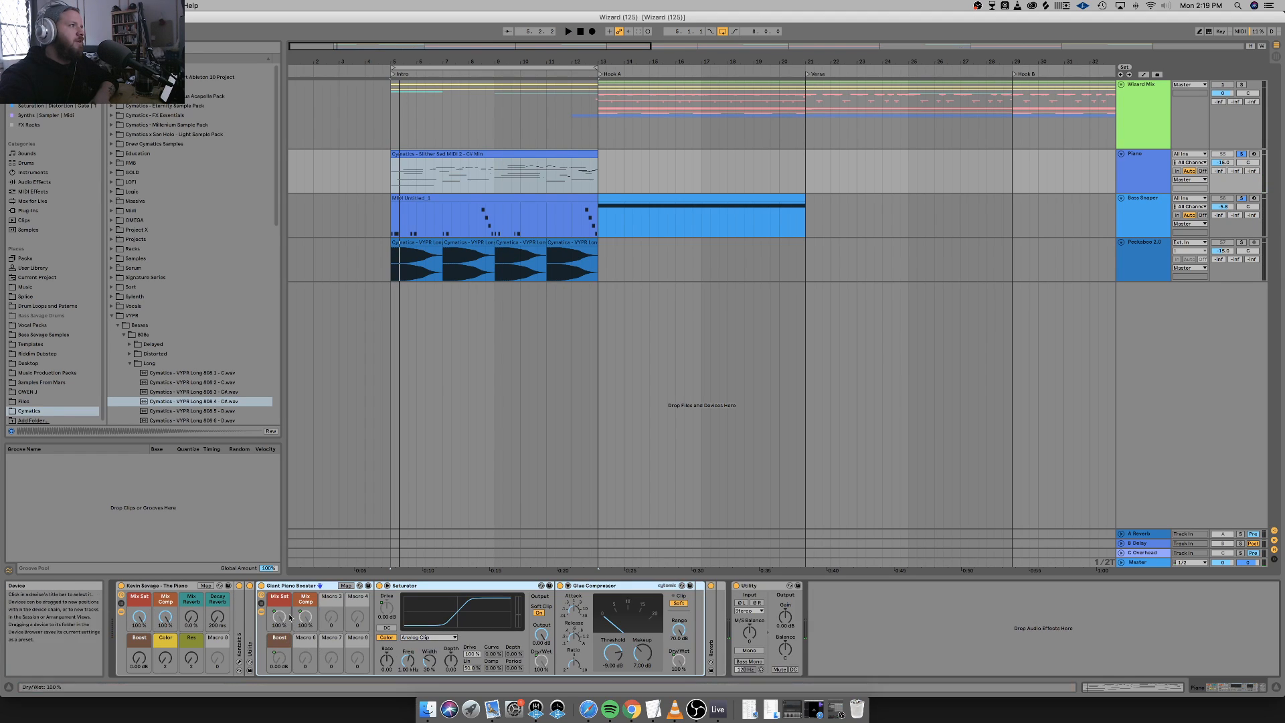
Lower the Mix Comp macro to 0.0 % and play the piano with only the saturation active.
{"action": "left_click_drag", "start_coordinate": [139, 617], "coordinate": [139, 689]}
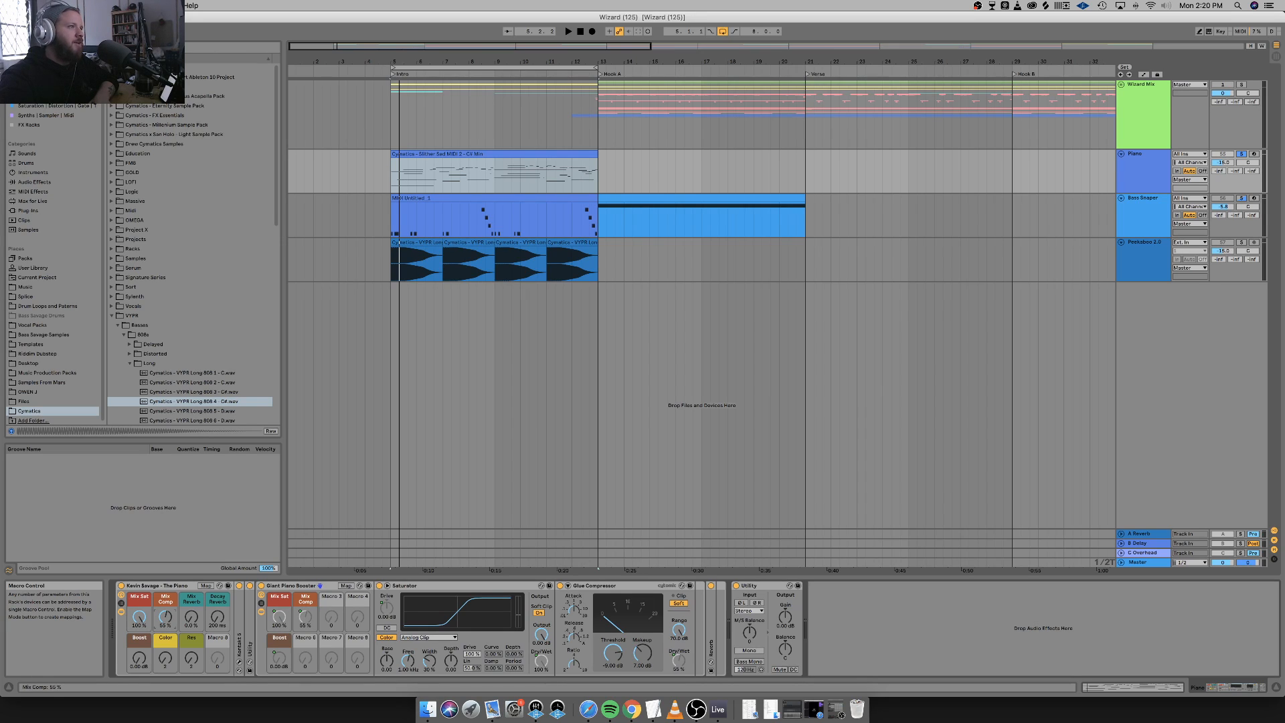
{"action": "key", "text": "space"}
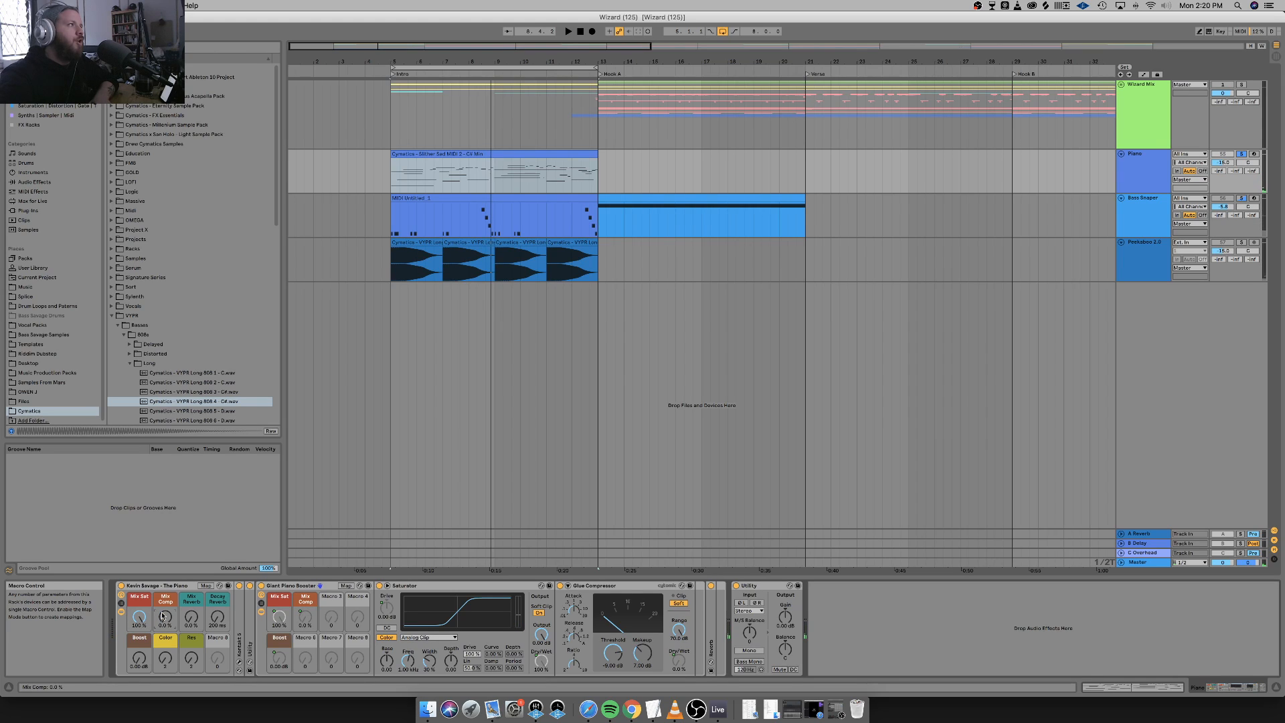
{"action": "key", "text": "space"}
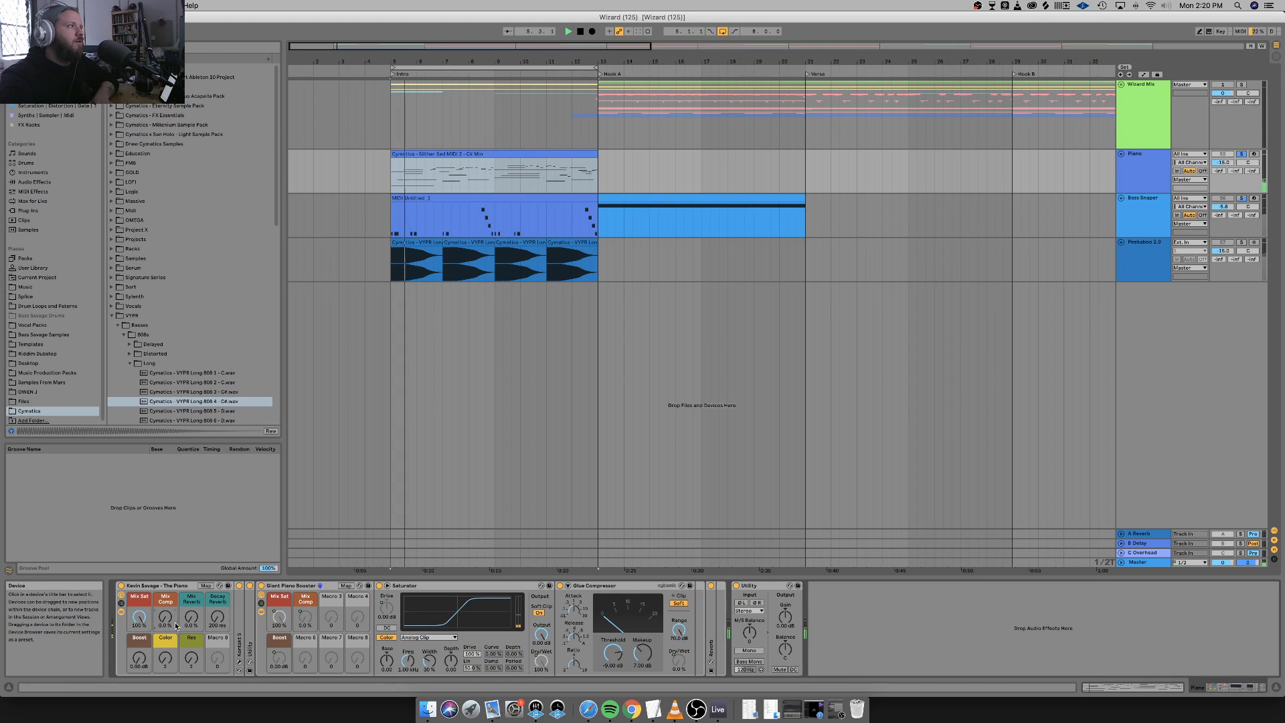
Set Mix Comp to 100 %, play the piano with Mix Sat at 0.00 %, and raise Mix Sat to 100 %.
{"action": "left_click_drag", "start_coordinate": [165, 619], "coordinate": [166, 559]}
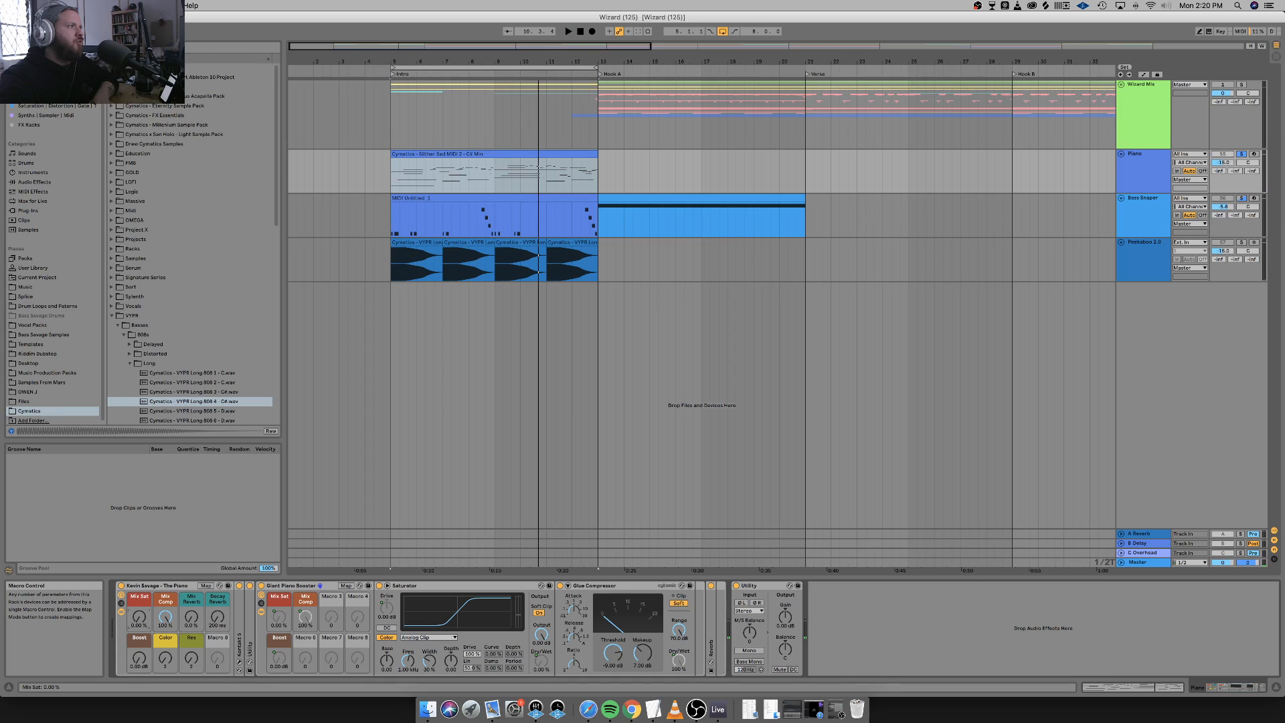
{"action": "key", "text": "space"}
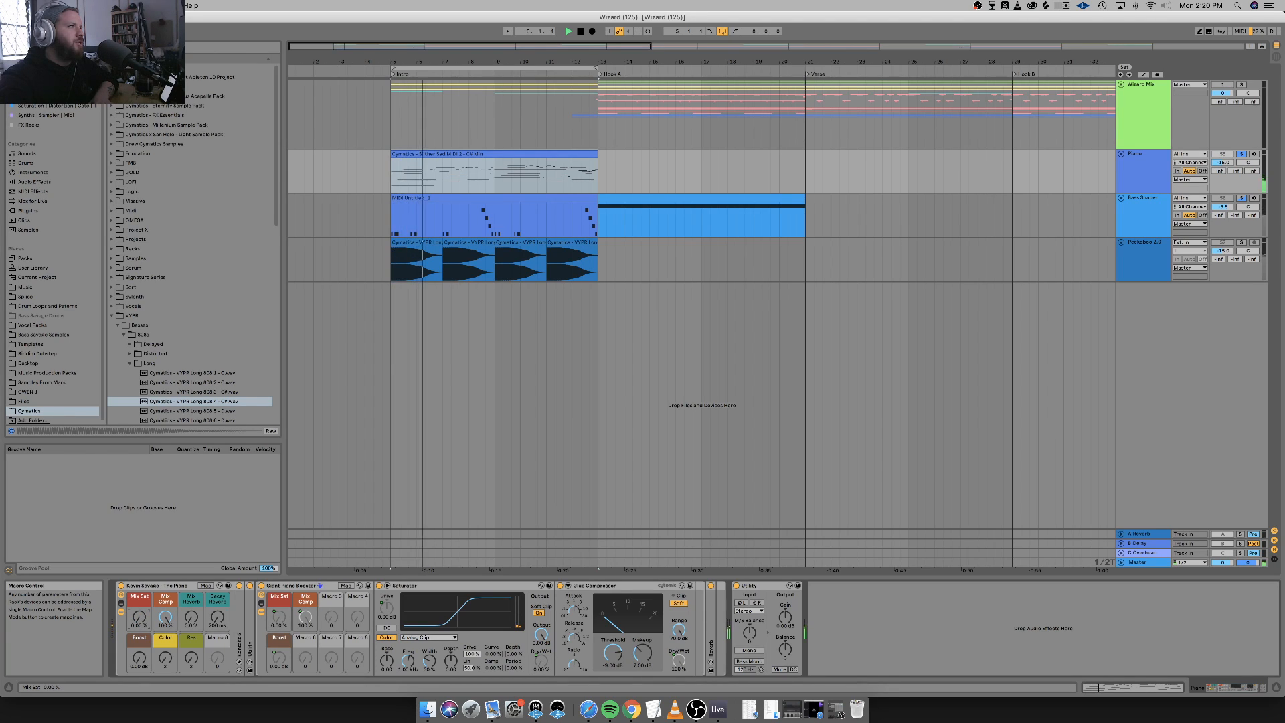
{"action": "left_click_drag", "start_coordinate": [140, 617], "coordinate": [139, 562]}
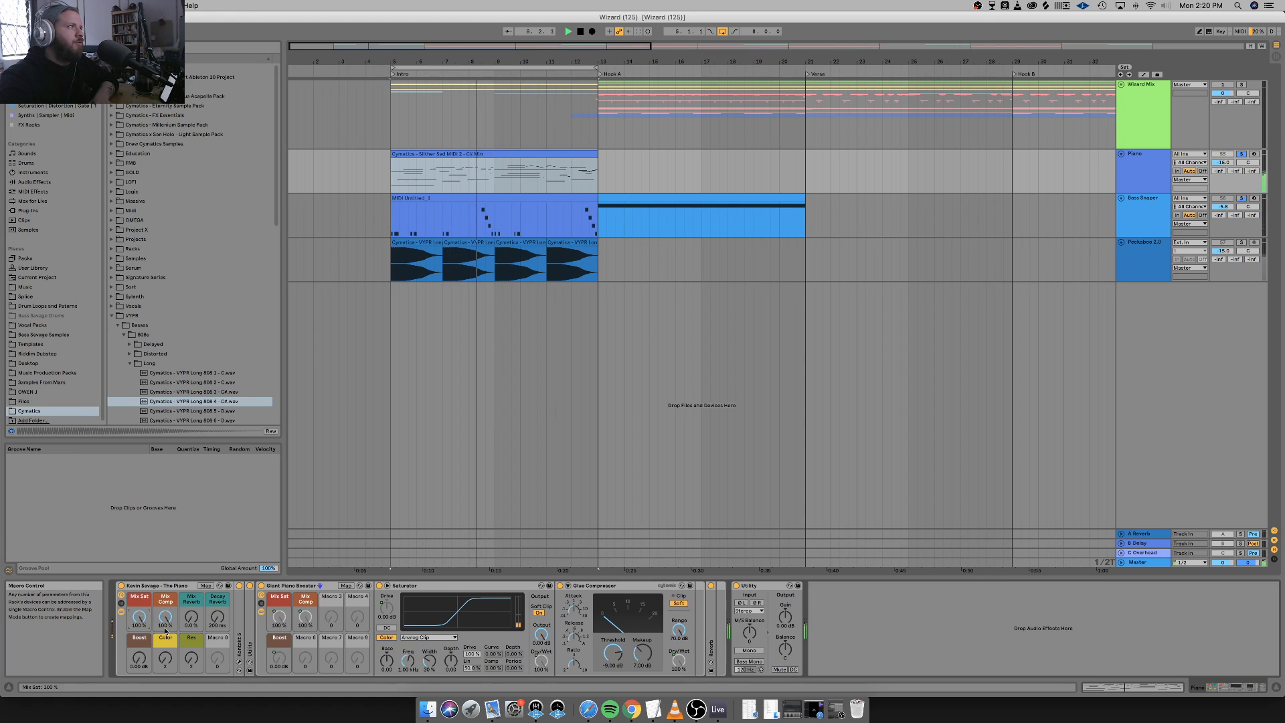
Raise the Boost macro to 36.0 dB and play the piano to hear the heavily driven saturation.
{"action": "key", "text": "space"}
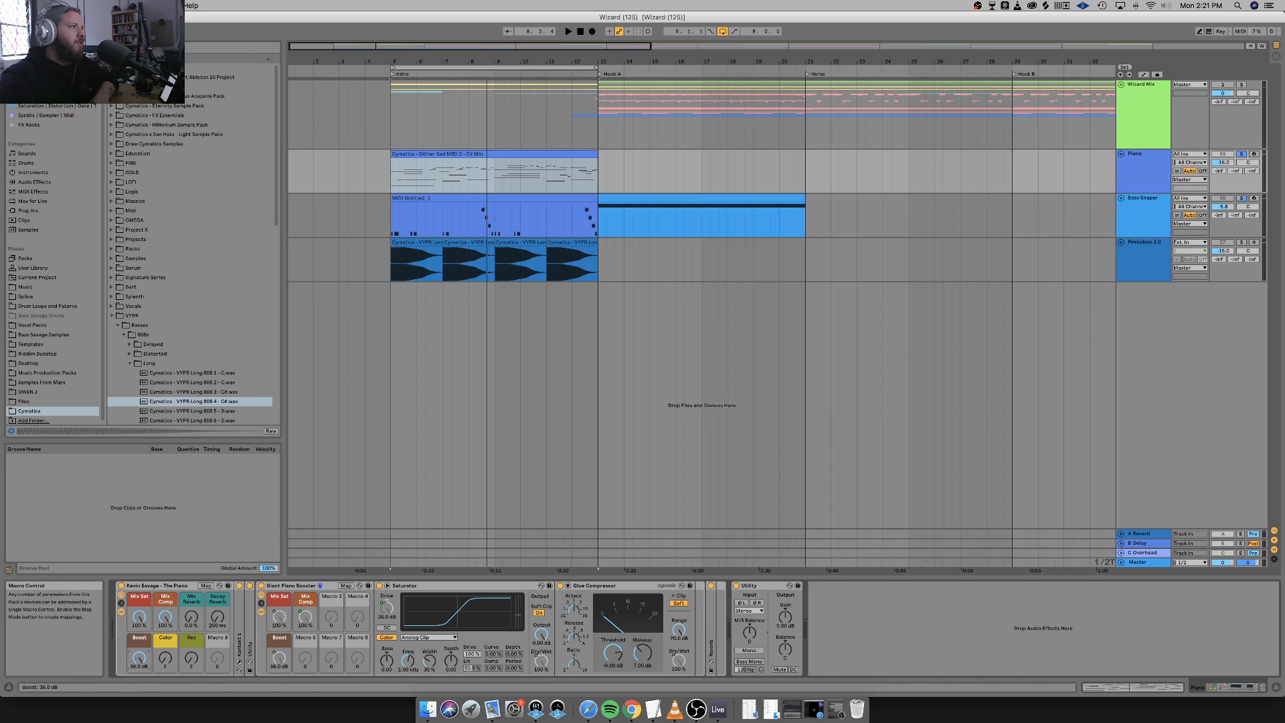
{"action": "key", "text": "space"}
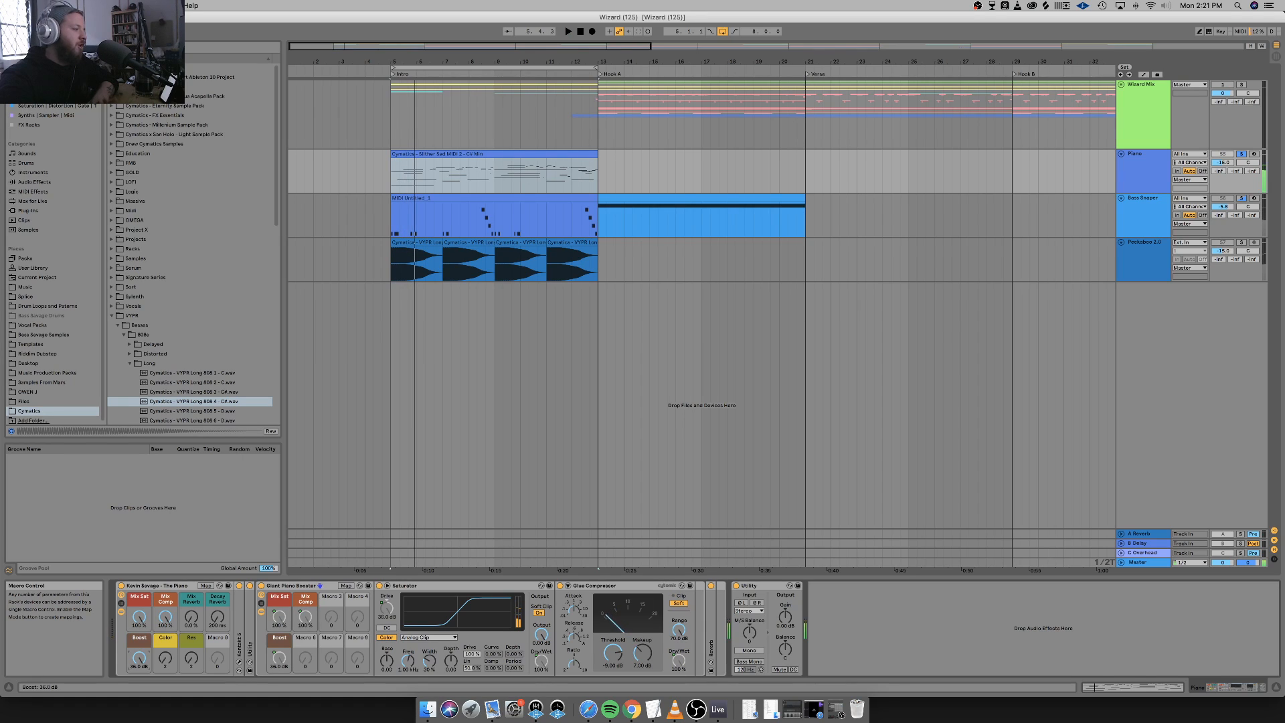
{"action": "key", "text": "space"}
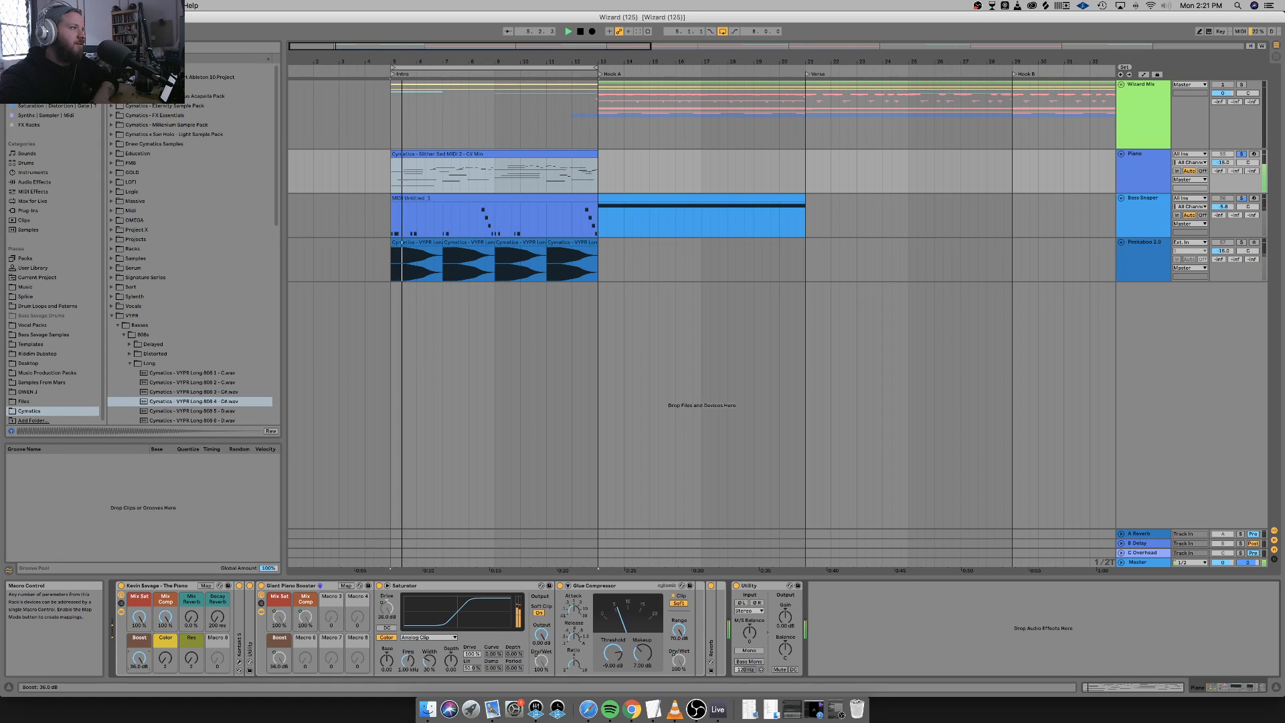
{"action": "key", "text": "space"}
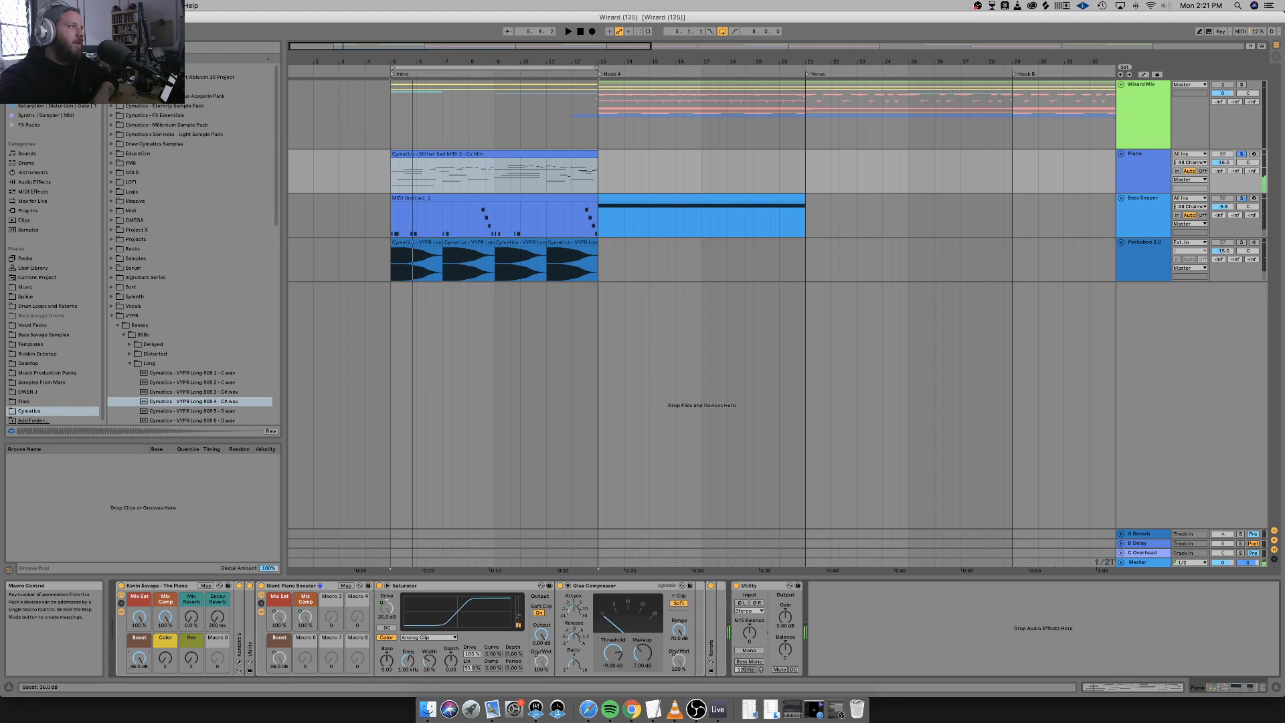
Lower the Mix Sat macro to 8.66 % and Boost to 21.3 dB while playing the piano.
{"action": "key", "text": "space"}
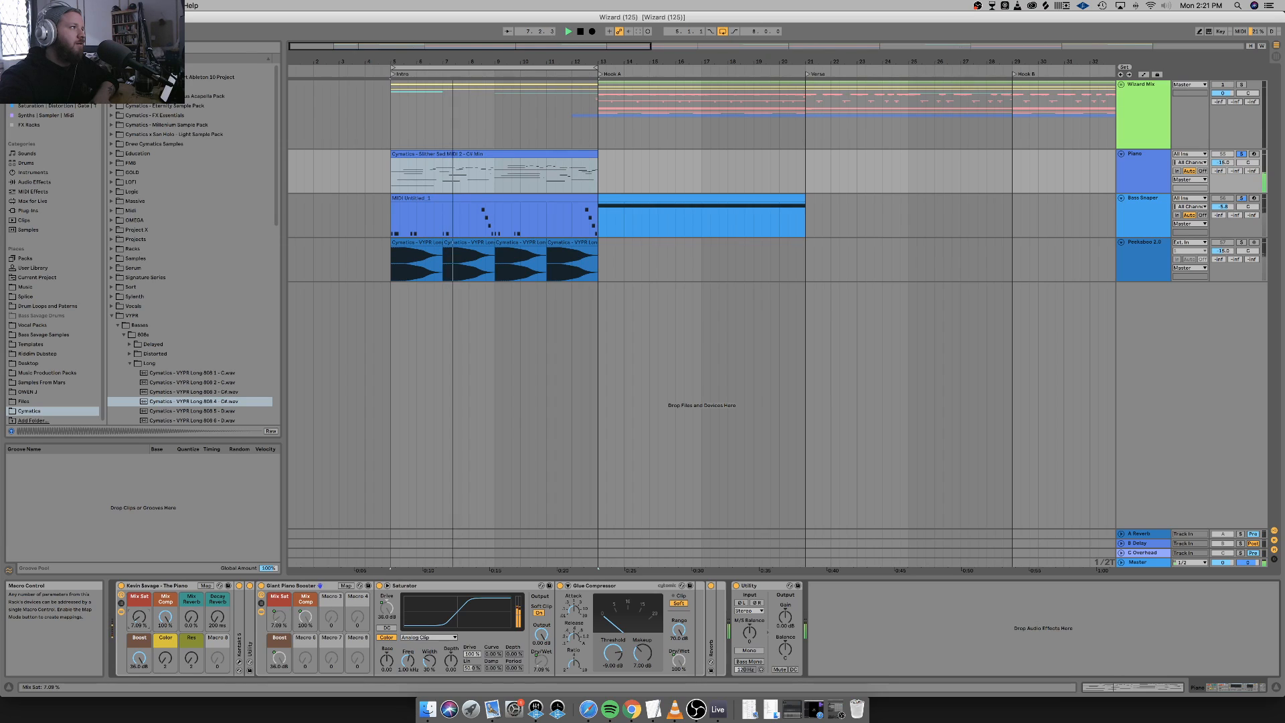
{"action": "key", "text": "space"}
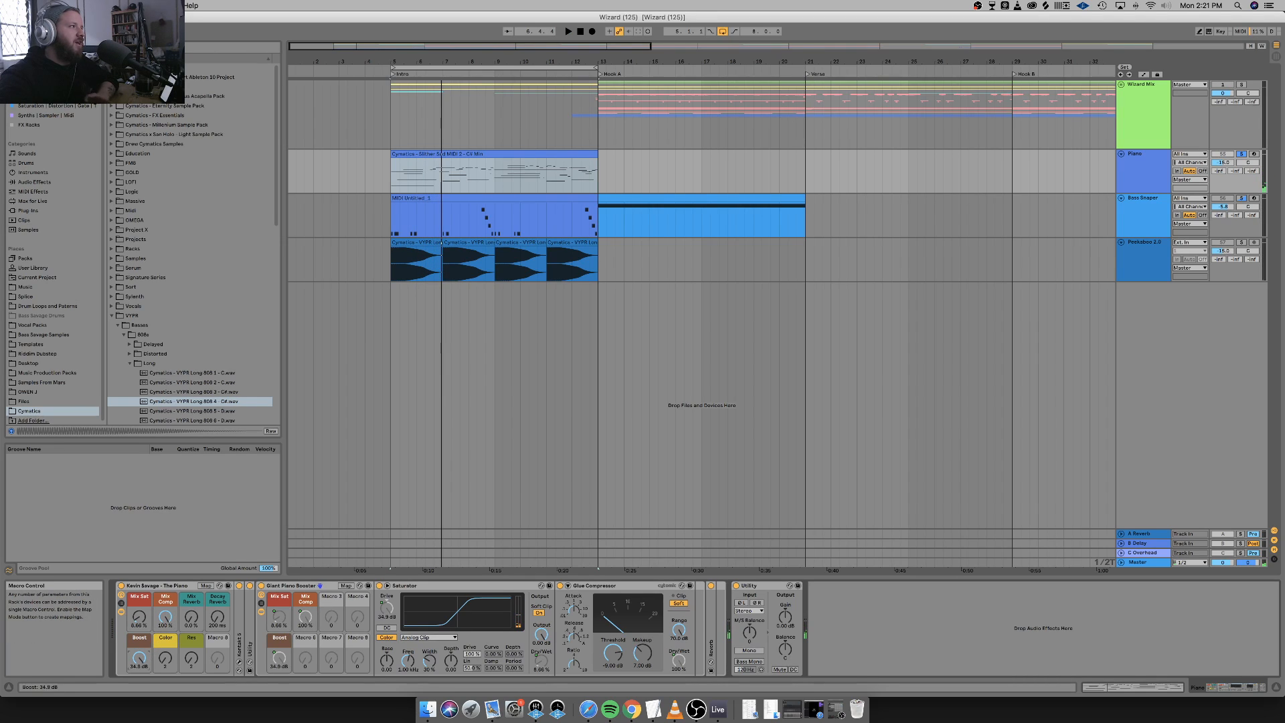
{"action": "key", "text": "space"}
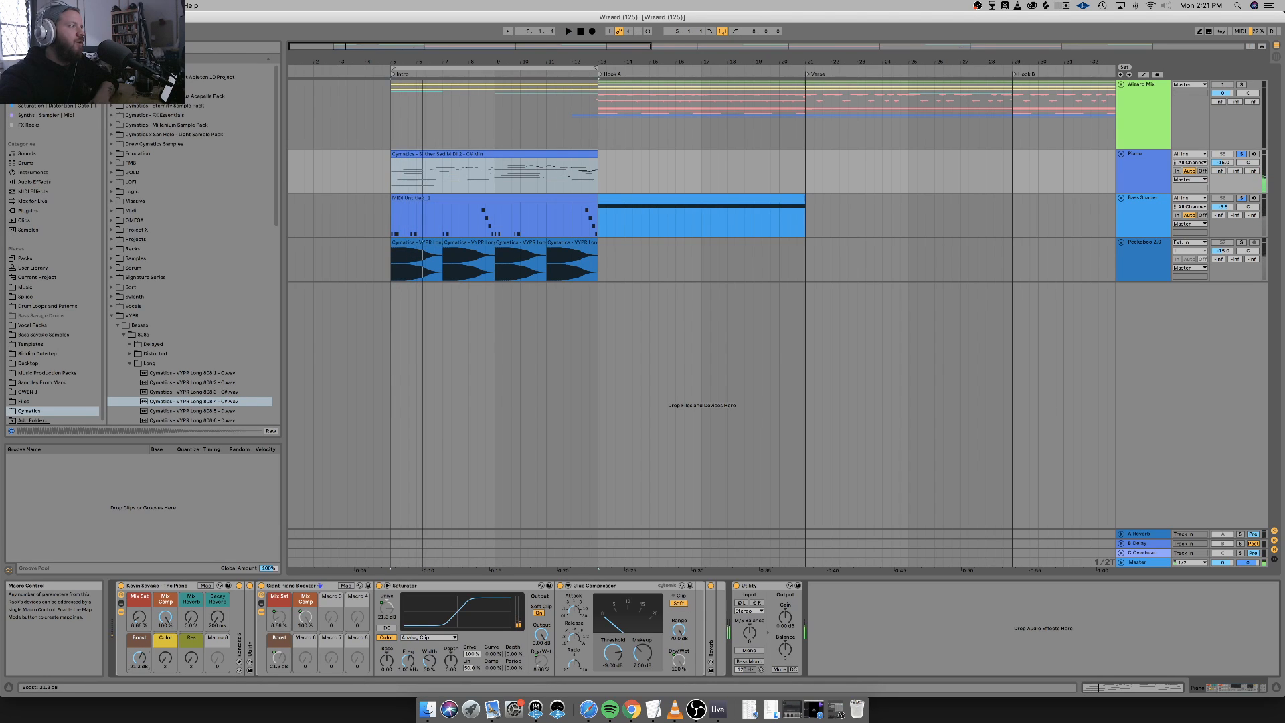
Play the piano while lowering the Boost macro, and set it to 13.0 dB.
{"action": "key", "text": "space"}
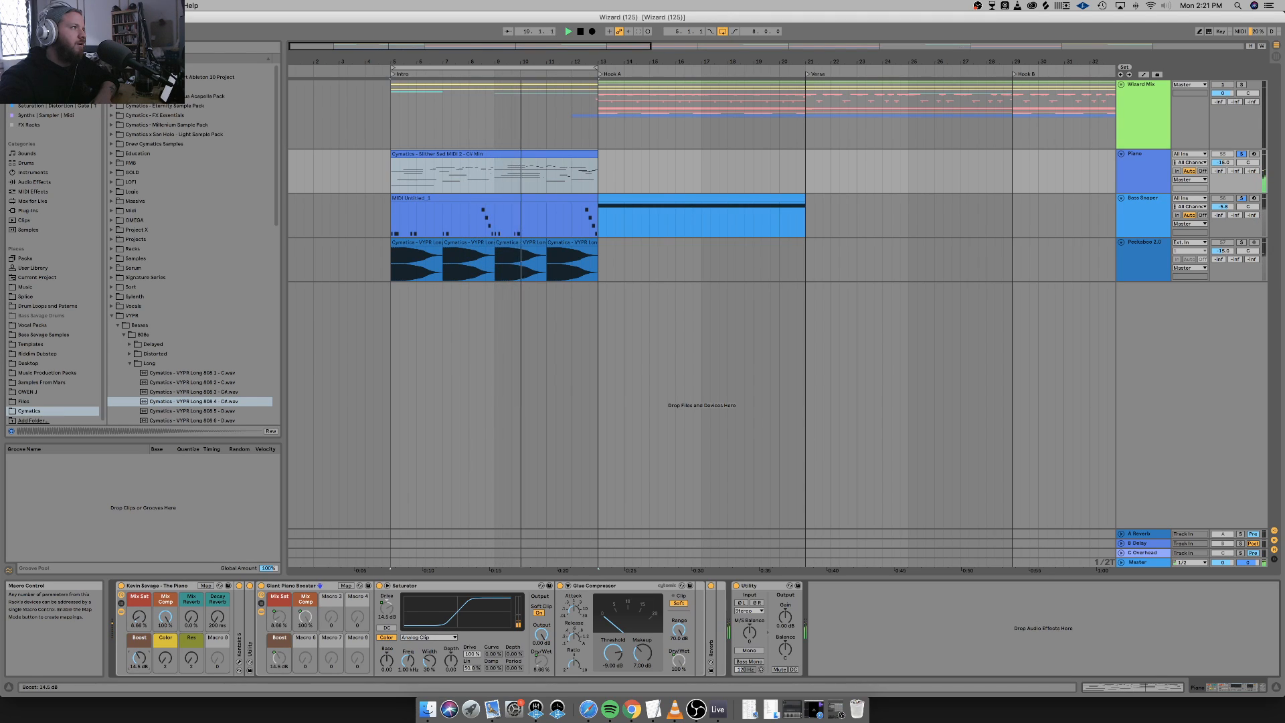
{"action": "key", "text": "space"}
{"action": "key", "text": "space"}
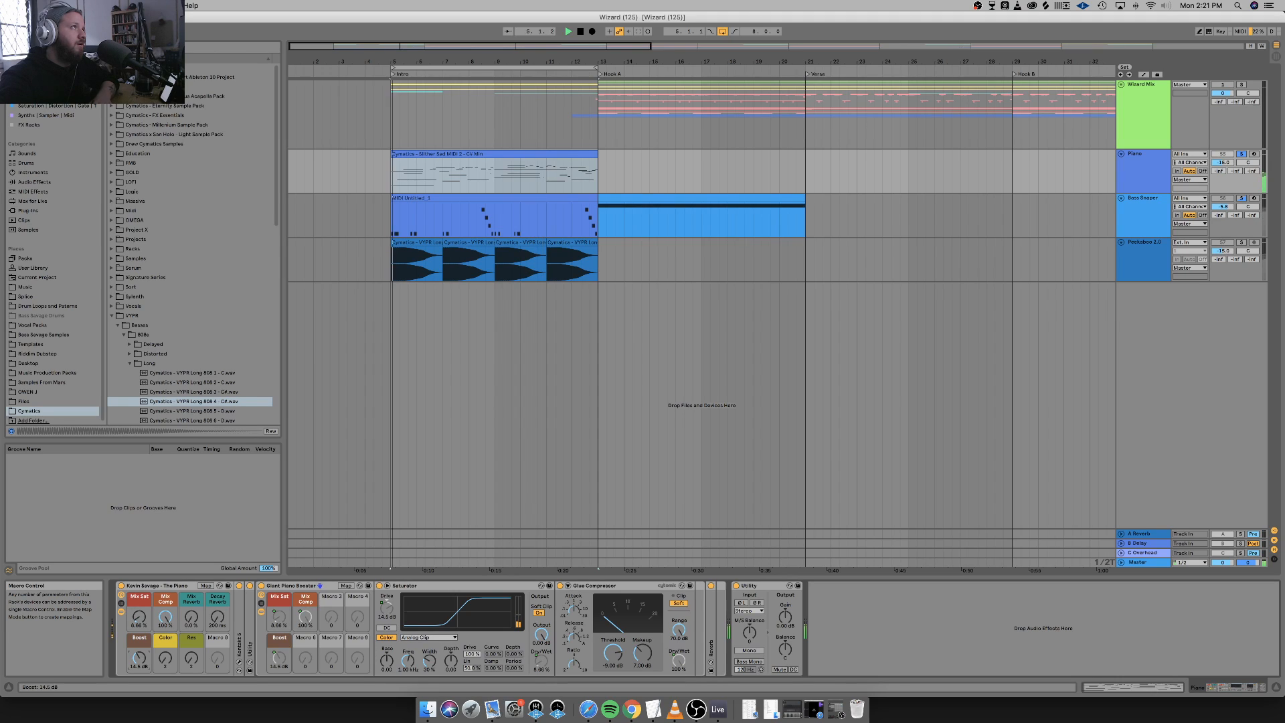
{"action": "left_click_drag", "start_coordinate": [139, 661], "coordinate": [142, 658]}
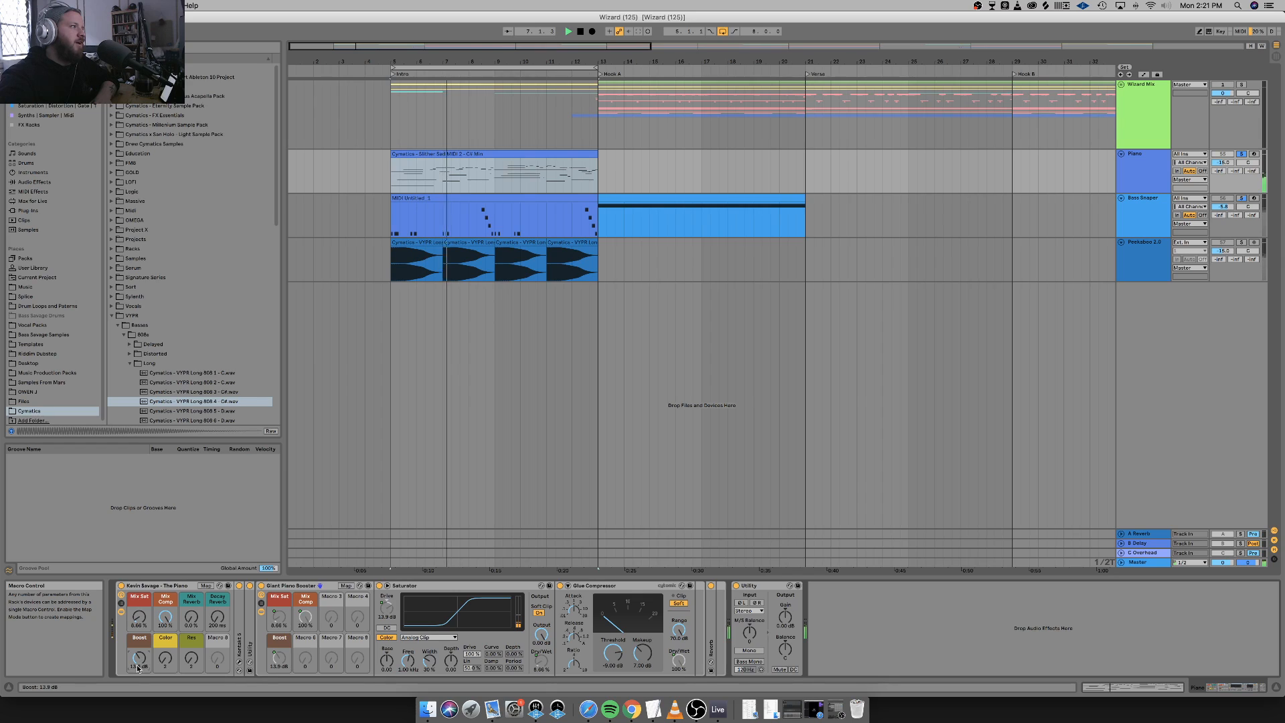
{"action": "type", "text": "13"}
{"action": "key", "text": "Return"}
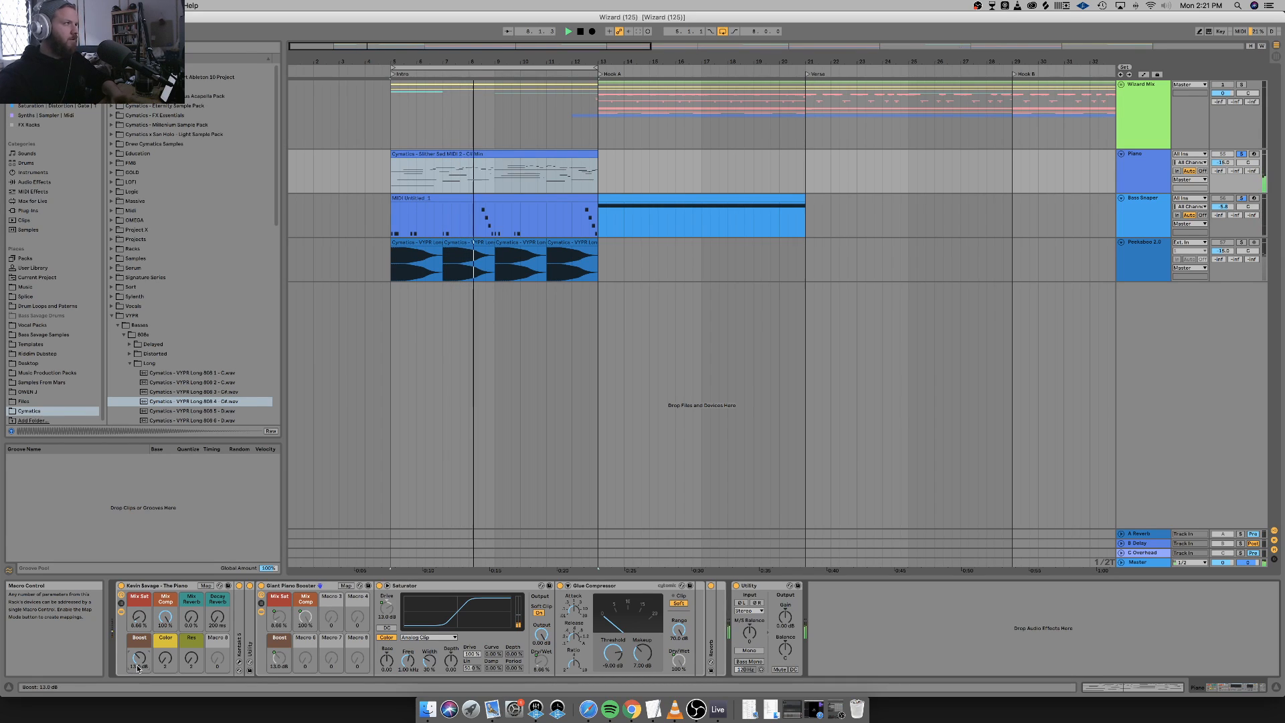
Restart the piano loop, raise Mix Sat to 100 %, and set the Boost macro to 10.0 dB.
{"action": "key", "text": "space"}
{"action": "key", "text": "space"}
{"action": "left_click_drag", "start_coordinate": [140, 619], "coordinate": [141, 556]}
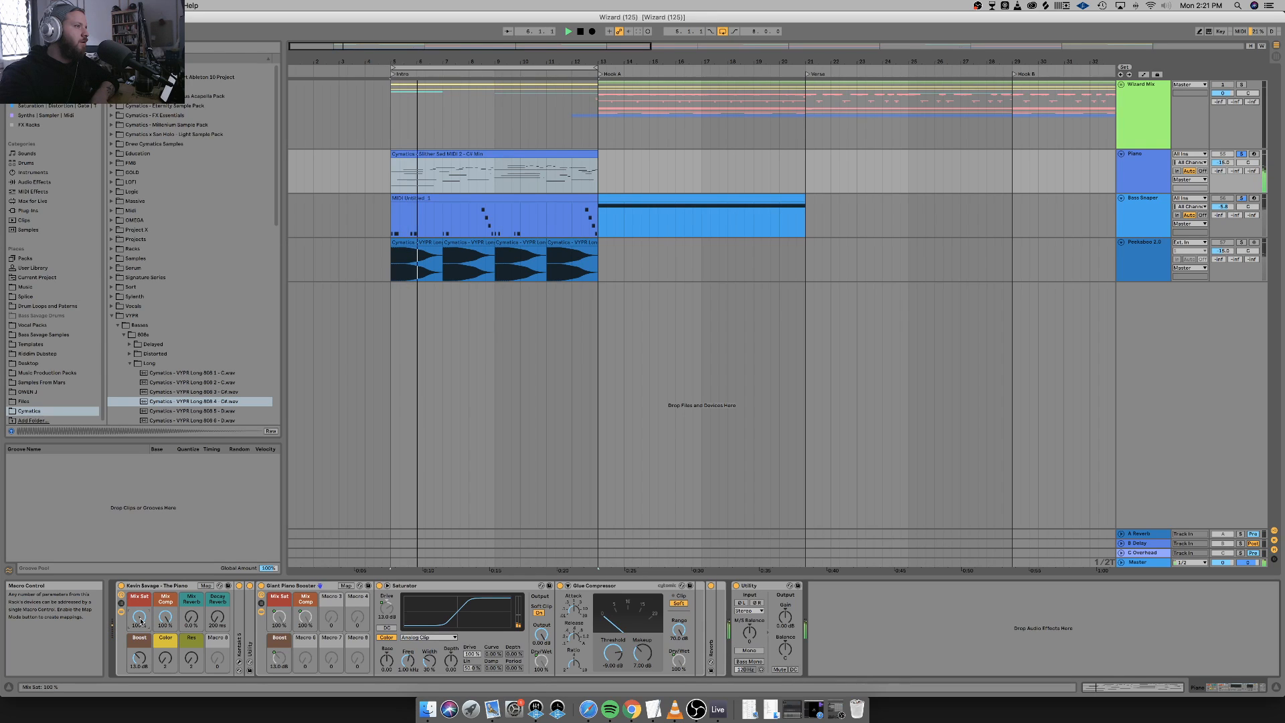
{"action": "left_click", "coordinate": [140, 665]}
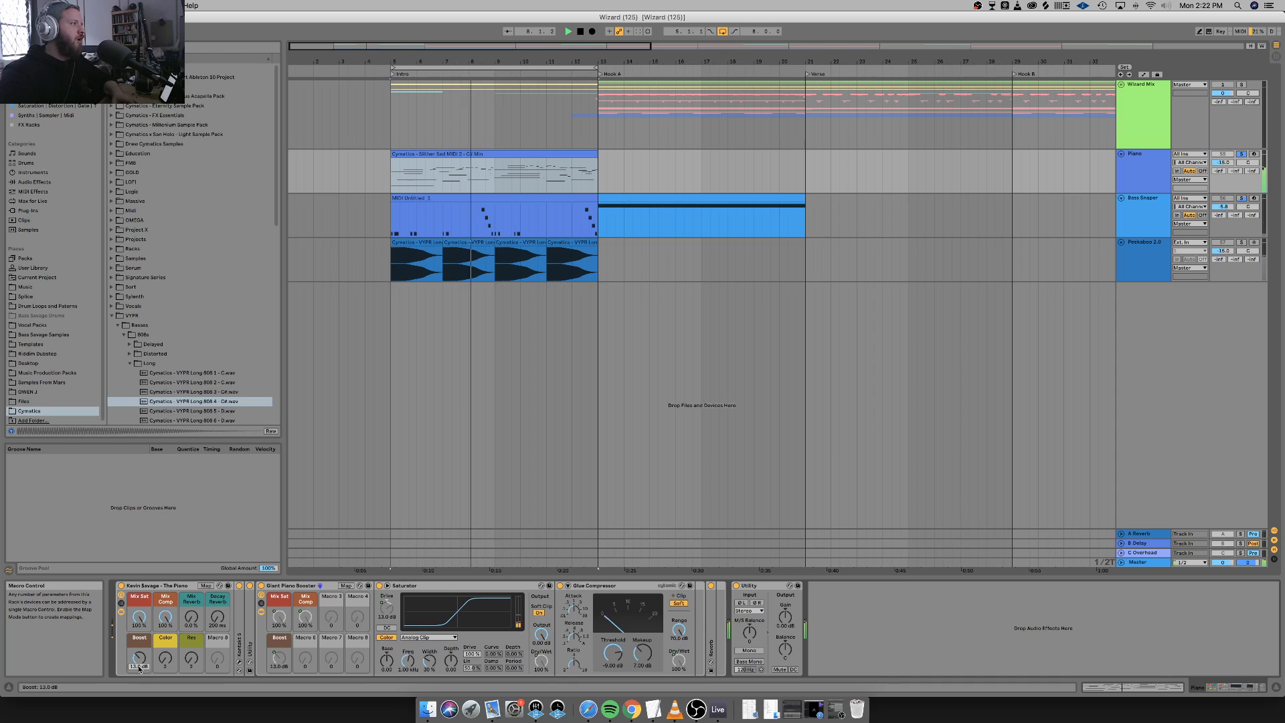
{"action": "type", "text": "10"}
{"action": "key", "text": "Return"}
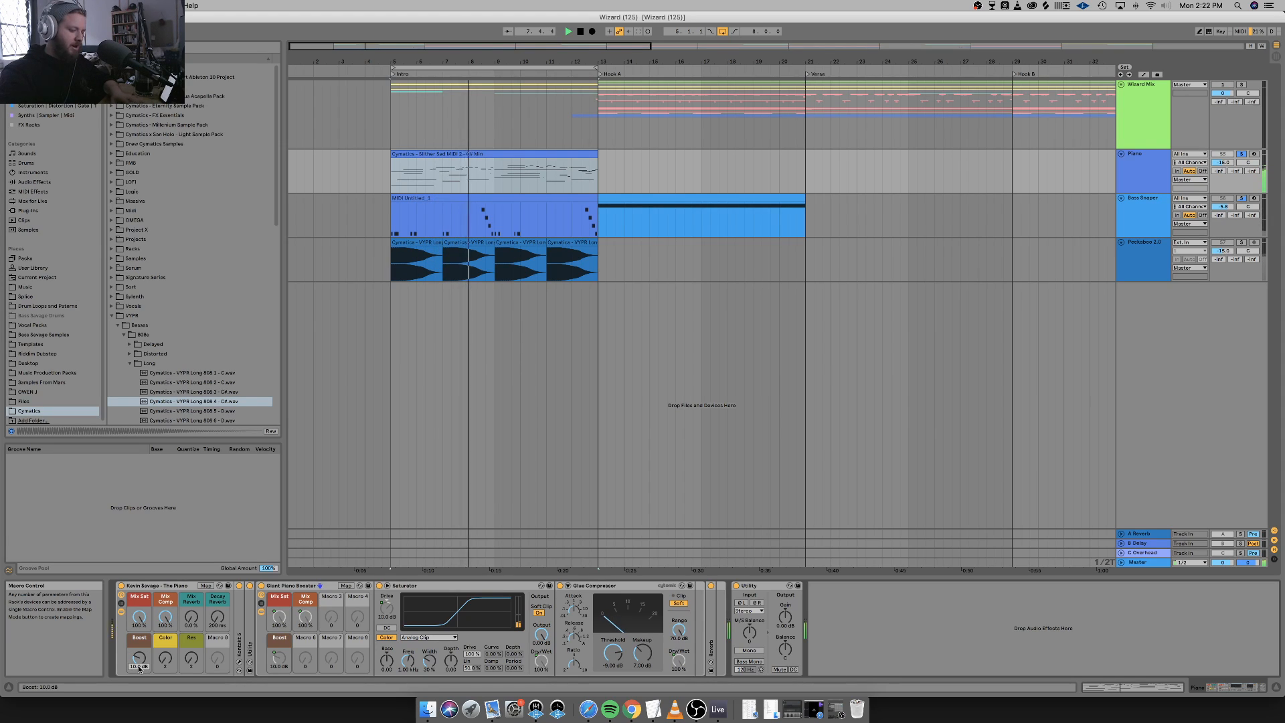
Set Boost to 9.00 dB and then 8.00 dB, replaying the piano from the start at each setting.
{"action": "type", "text": "9"}
{"action": "key", "text": "Return"}
{"action": "key", "text": "space"}
{"action": "key", "text": "space"}
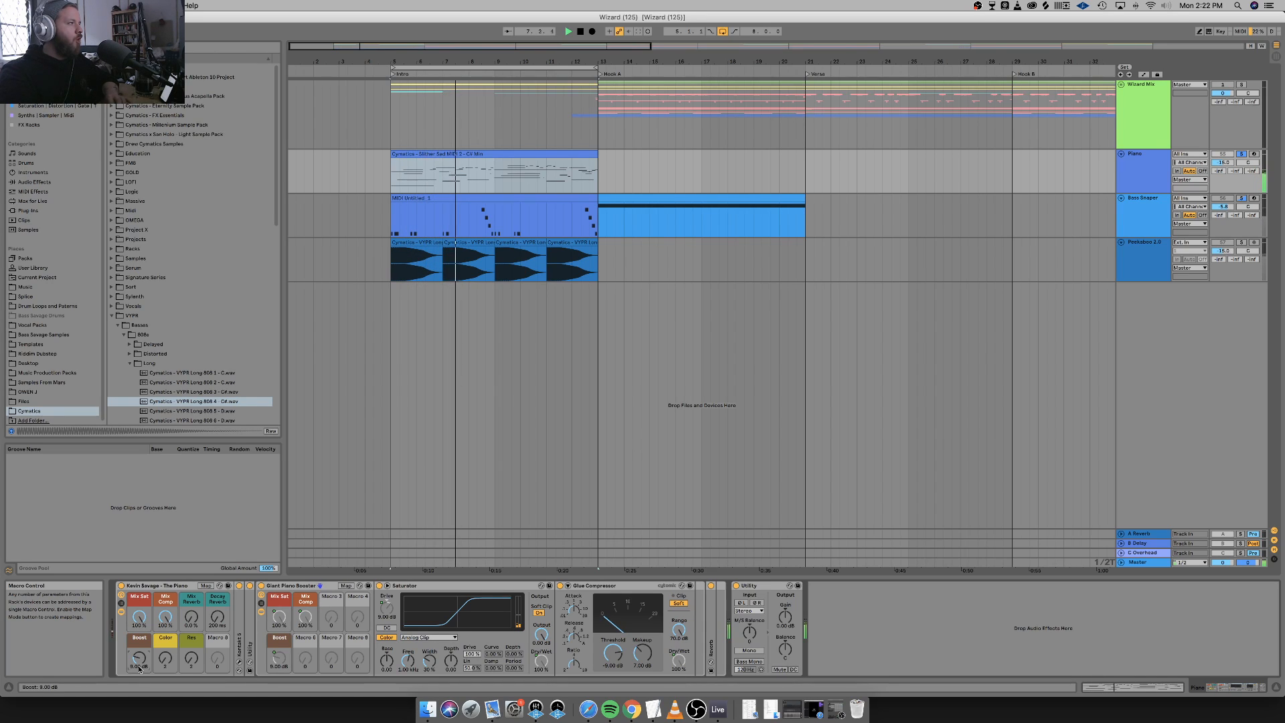
{"action": "type", "text": "8"}
{"action": "key", "text": "Return"}
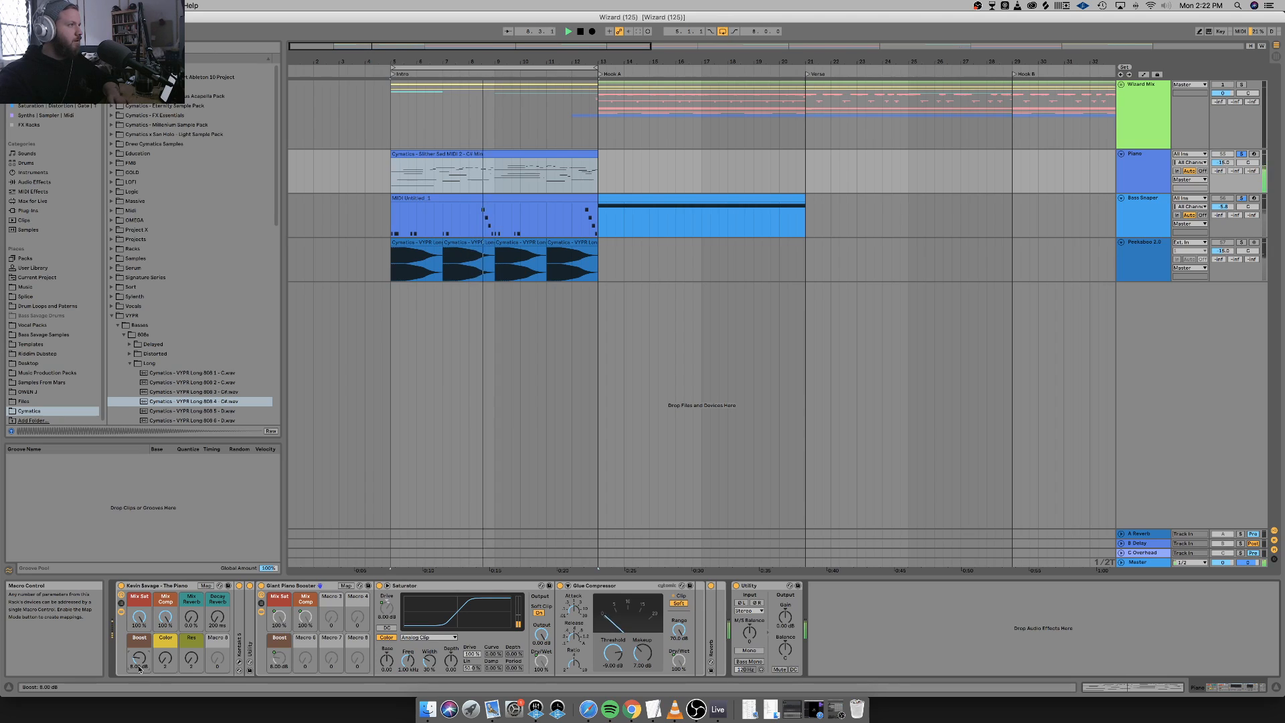
{"action": "key", "text": "space"}
{"action": "key", "text": "space"}
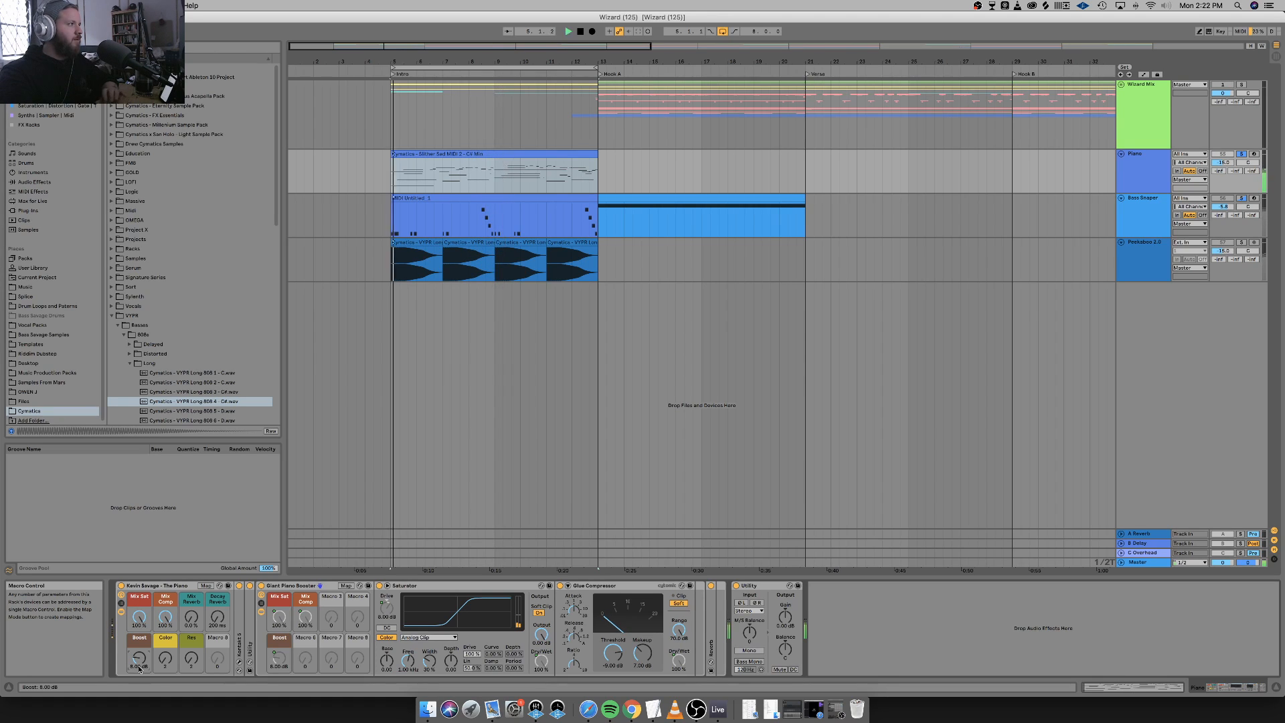
Set the Boost macro to 5.00 dB, replay the piano loop, and stop playback.
{"action": "left_click", "coordinate": [139, 668]}
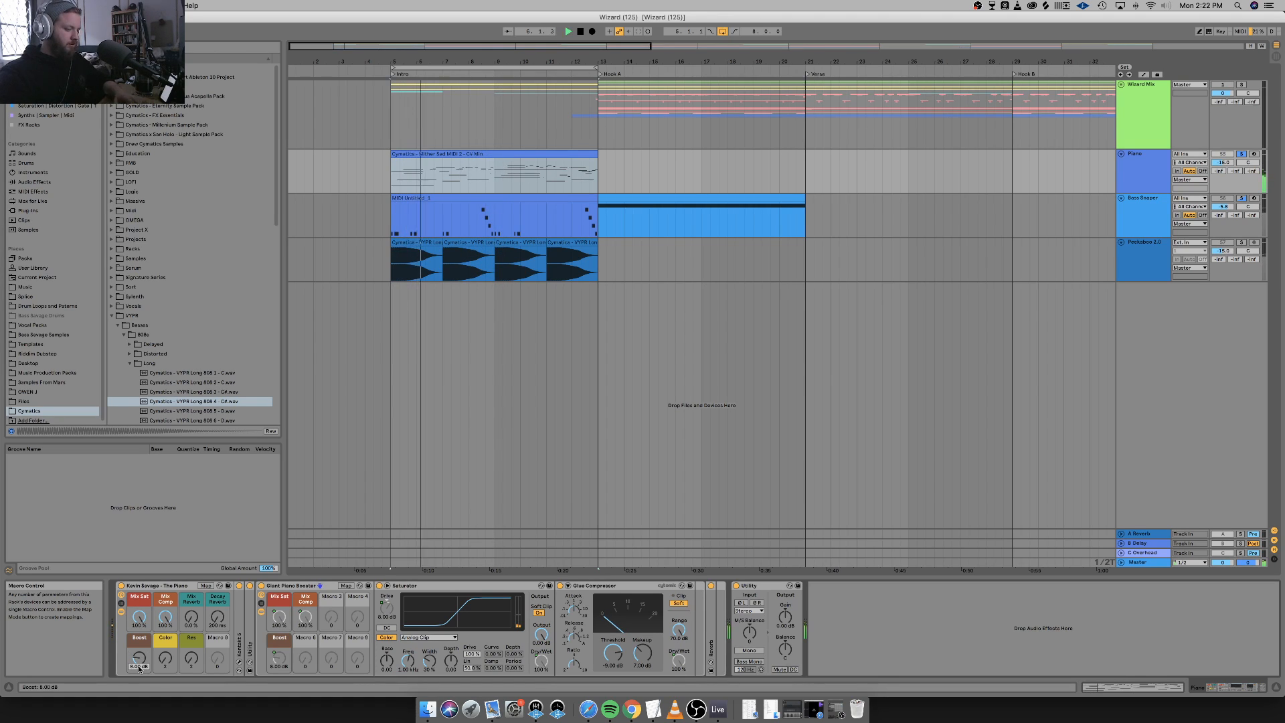
{"action": "type", "text": "5"}
{"action": "key", "text": "Return"}
{"action": "key", "text": "space"}
{"action": "key", "text": "space"}
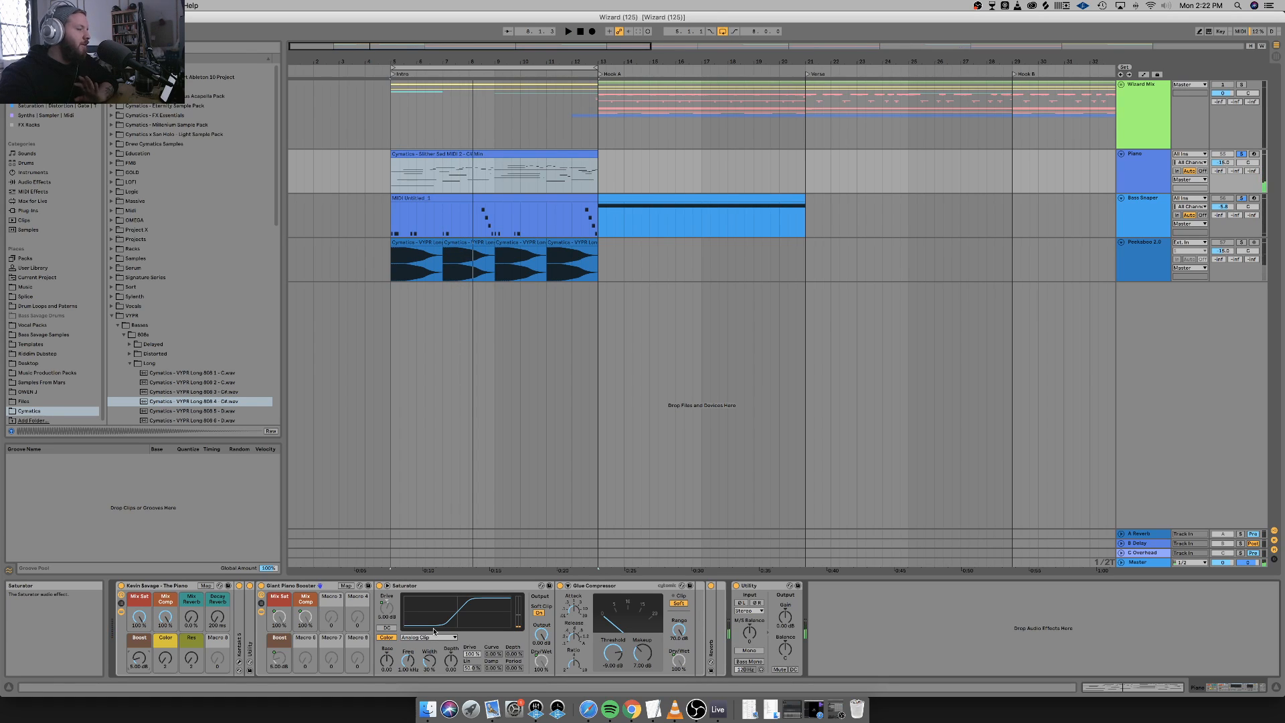
Collapse the Giant Piano Booster rack, reopen it to review its Saturator and Glue Compressor, and collapse it again.
{"action": "left_click", "coordinate": [311, 587]}
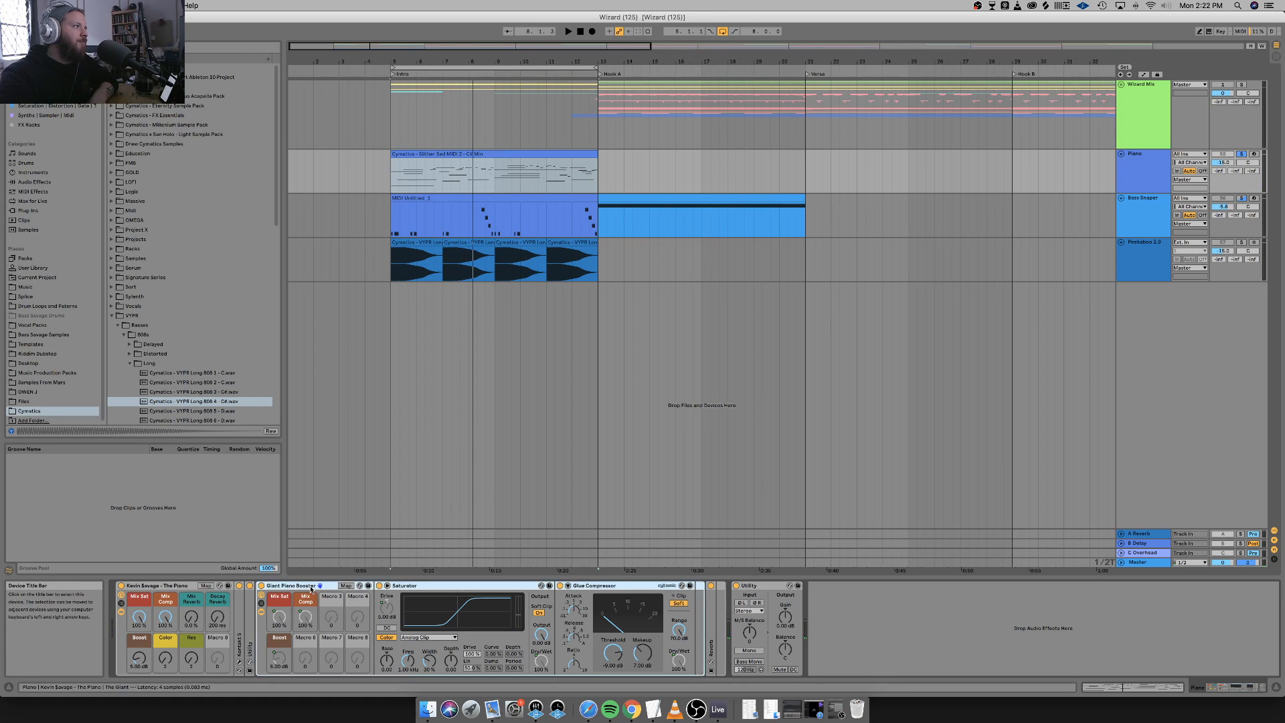
{"action": "double_click", "coordinate": [310, 587]}
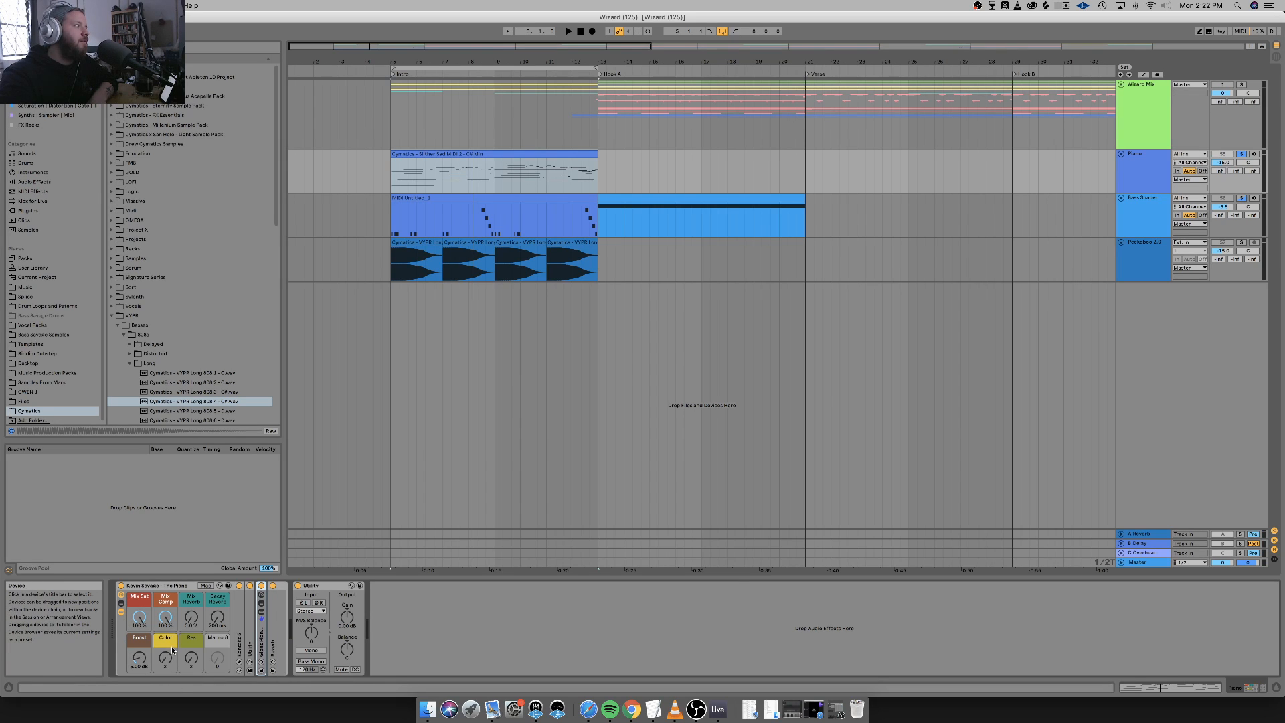
{"action": "double_click", "coordinate": [259, 634]}
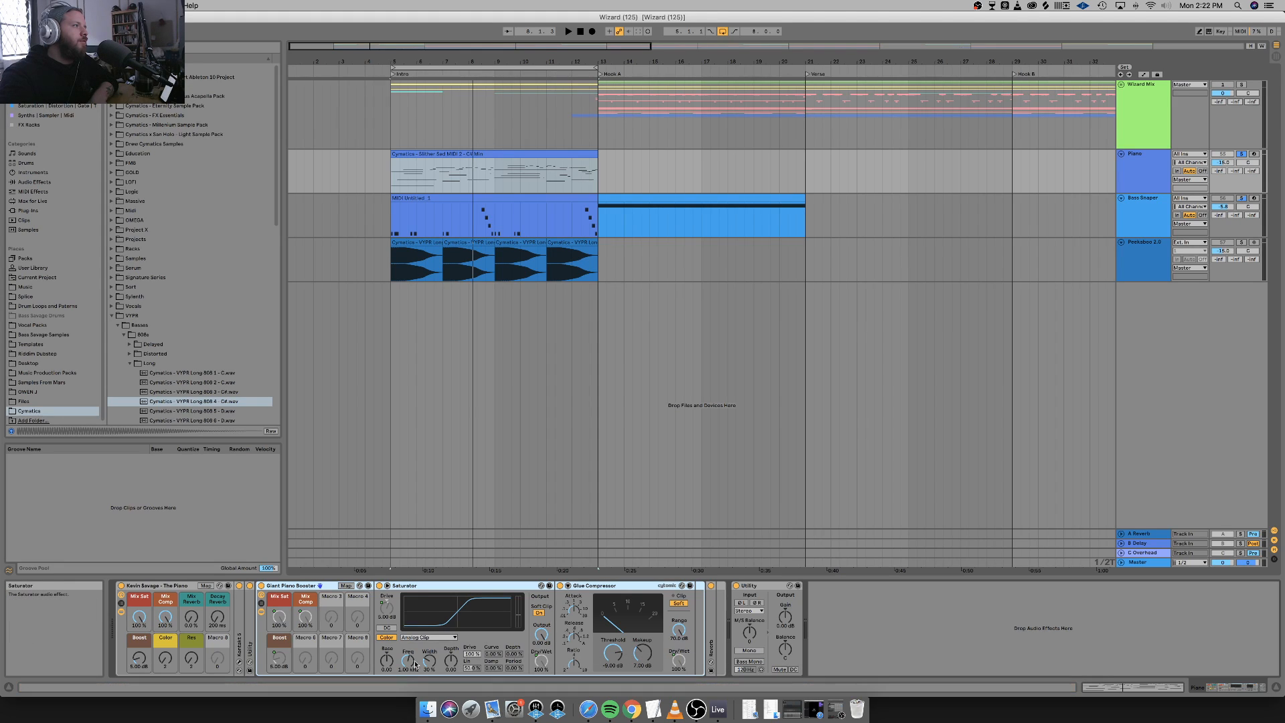
{"action": "double_click", "coordinate": [315, 586]}
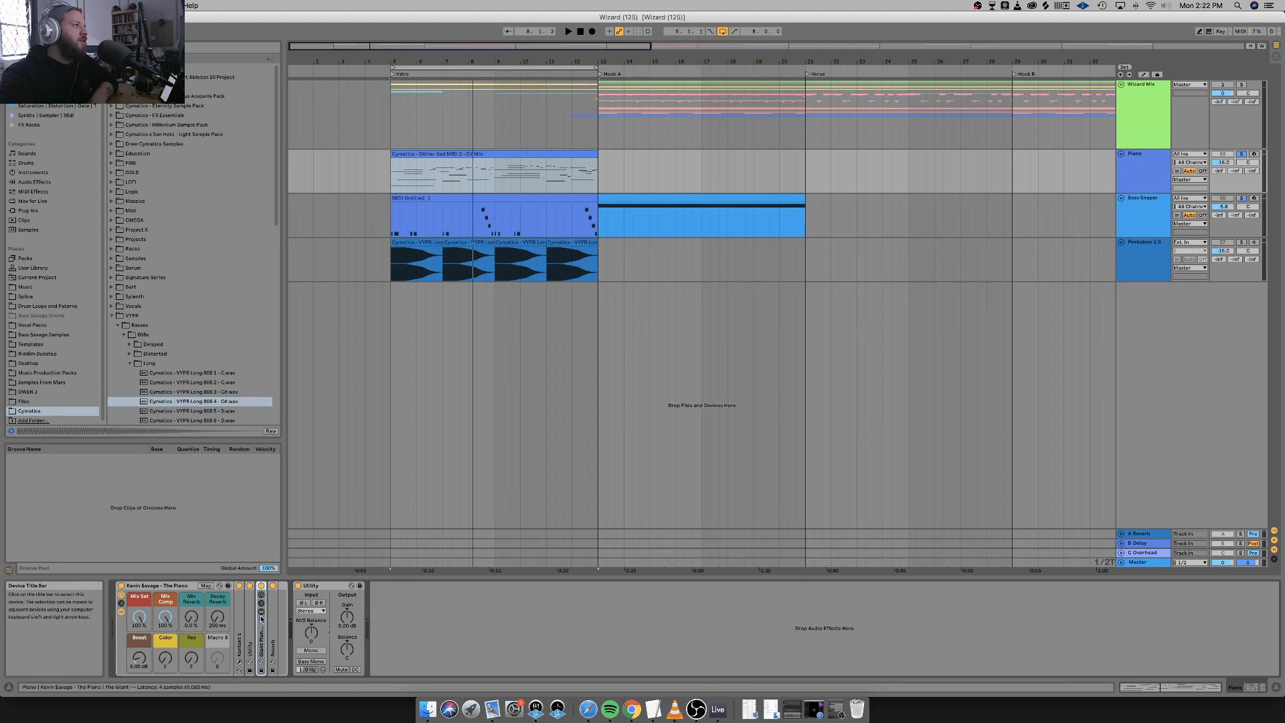
Expand the Kontakt 5 device in the piano rack and open its plug-in window with The Giant instrument.
{"action": "double_click", "coordinate": [242, 618]}
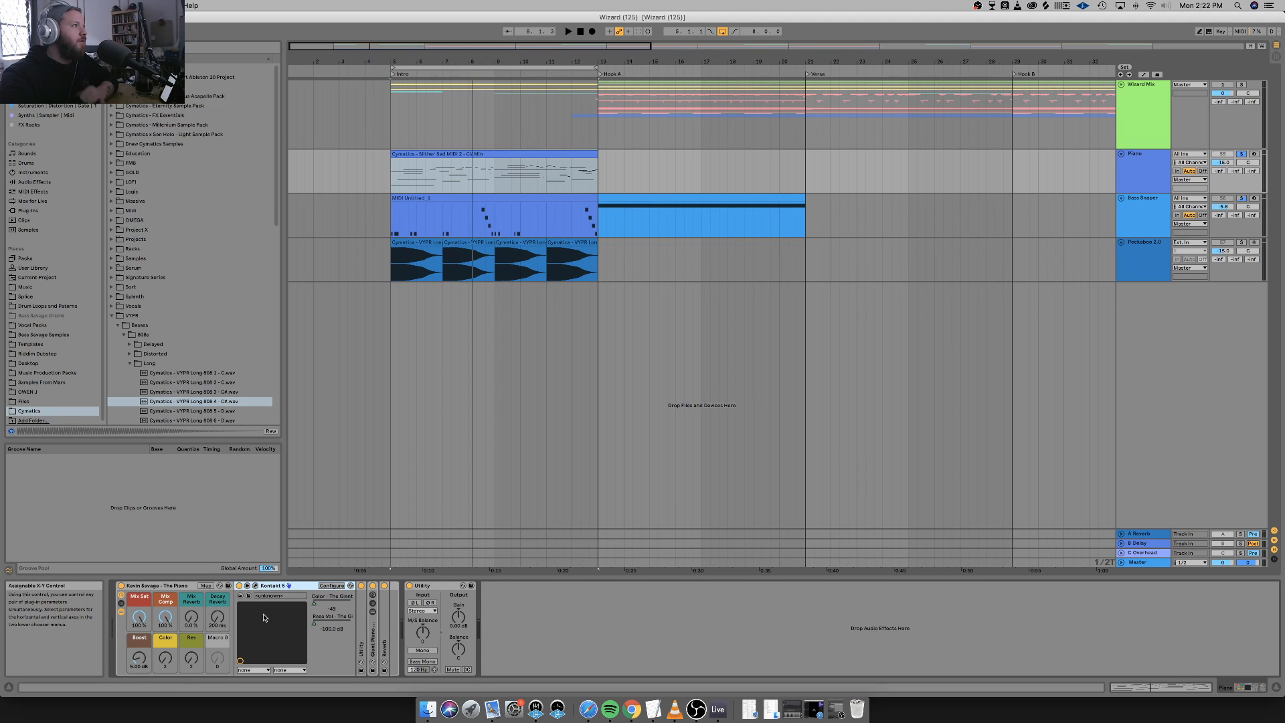
{"action": "left_click", "coordinate": [325, 631]}
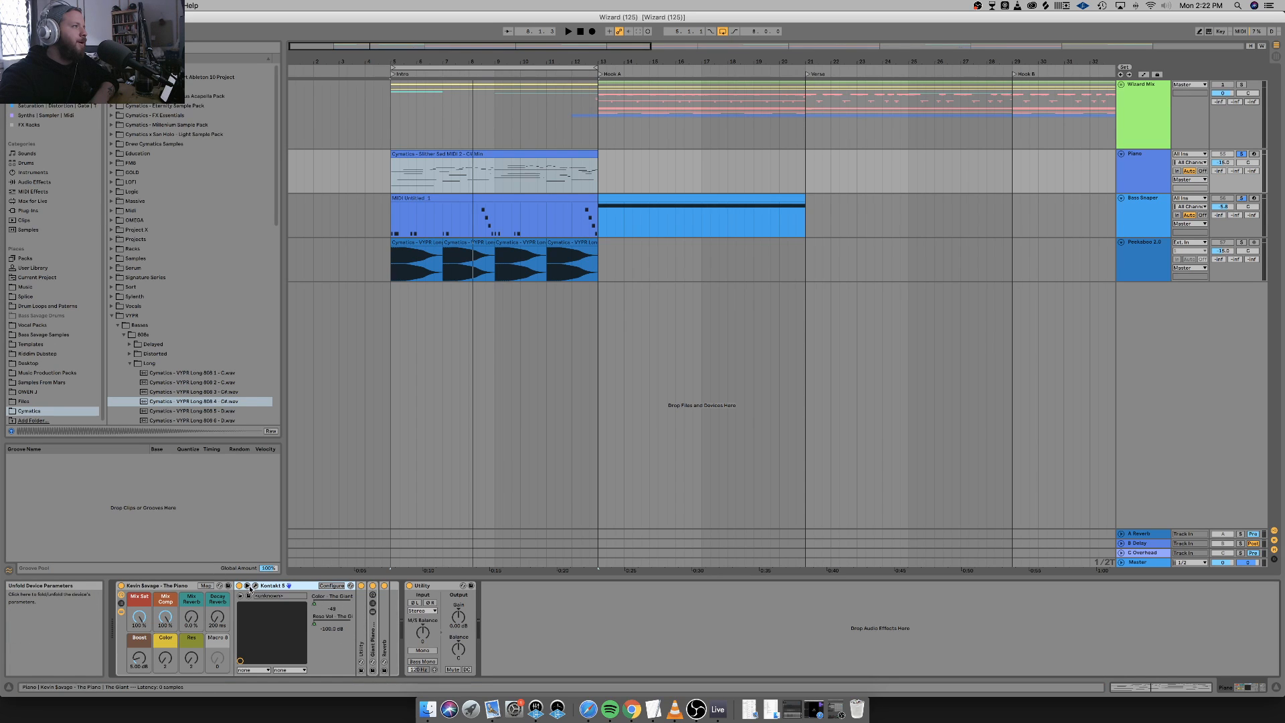
{"action": "left_click", "coordinate": [255, 587]}
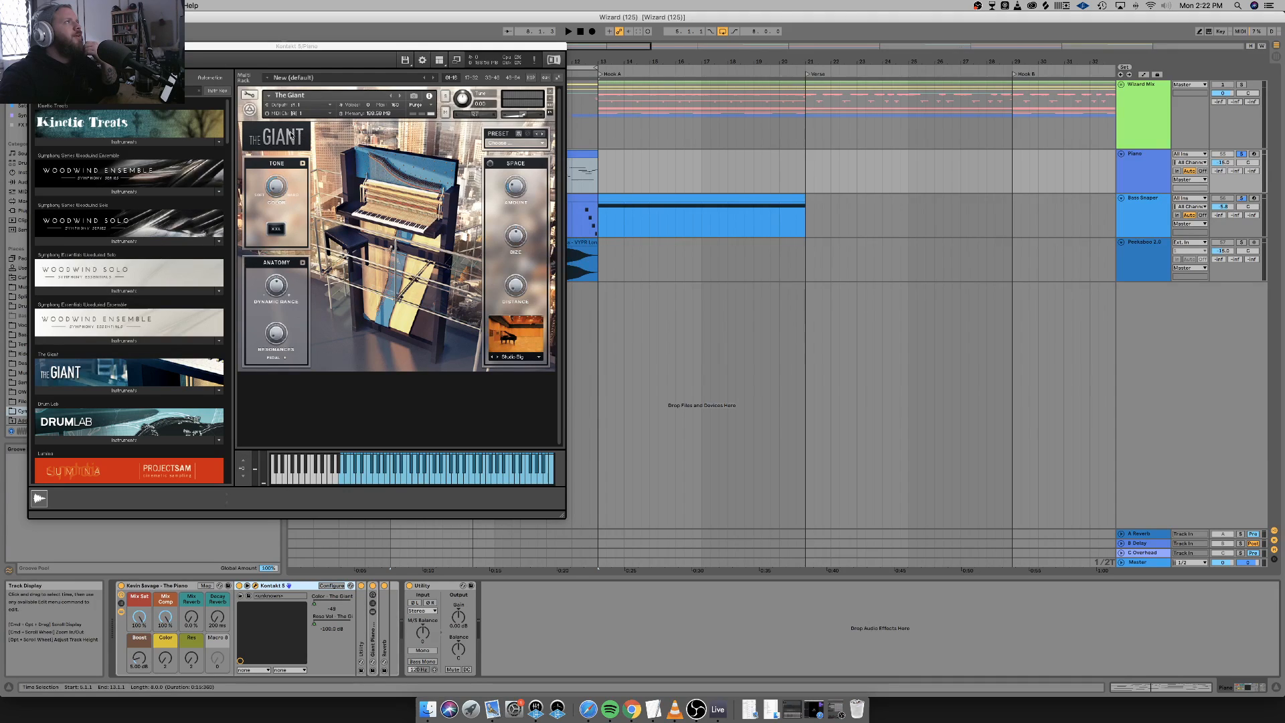
Examine The Giant's Anatomy and Tone edit pages, nudging the Res macro between them, and return to the main page.
{"action": "left_click", "coordinate": [303, 262]}
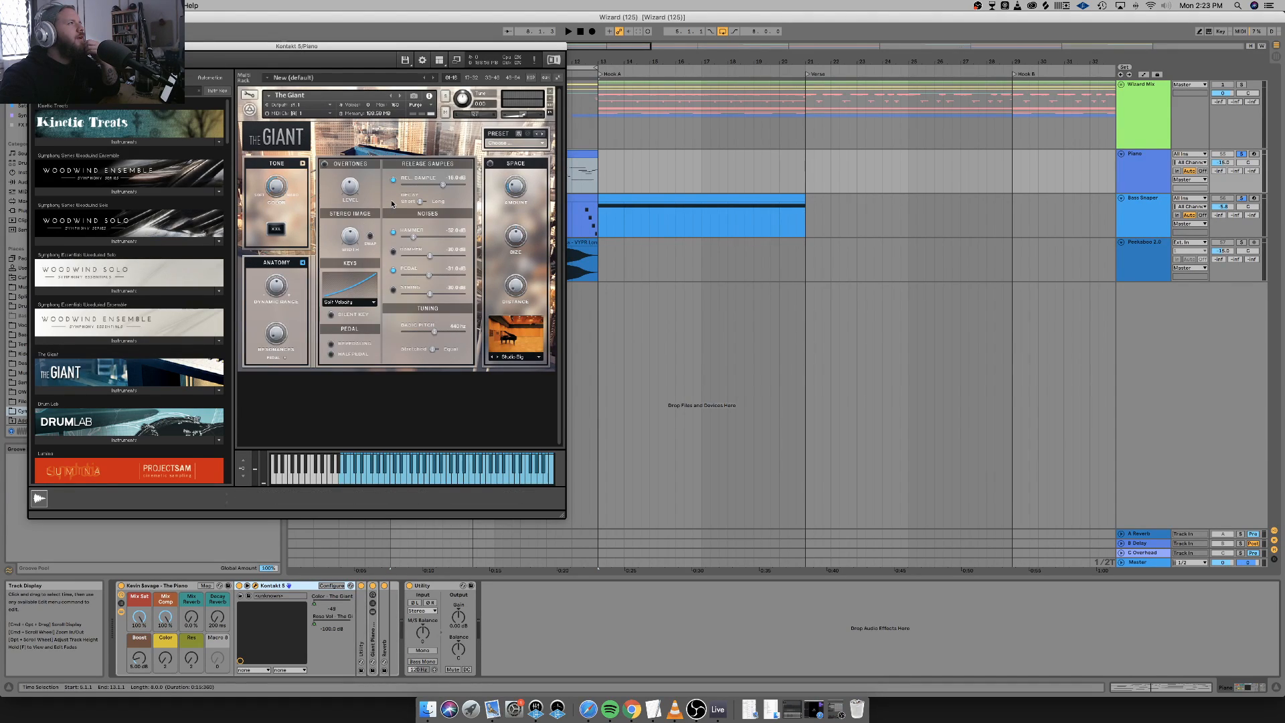
{"action": "left_click", "coordinate": [302, 263]}
{"action": "left_click", "coordinate": [302, 163]}
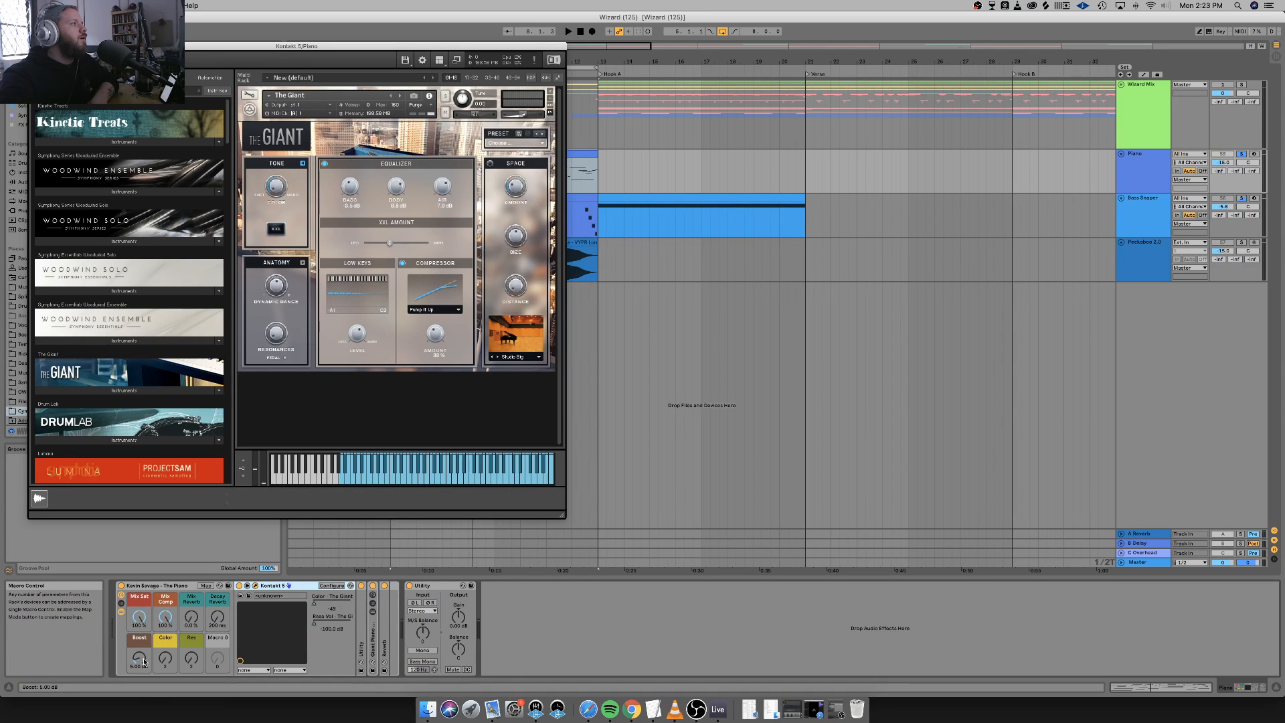
{"action": "left_click_drag", "start_coordinate": [192, 659], "coordinate": [191, 650]}
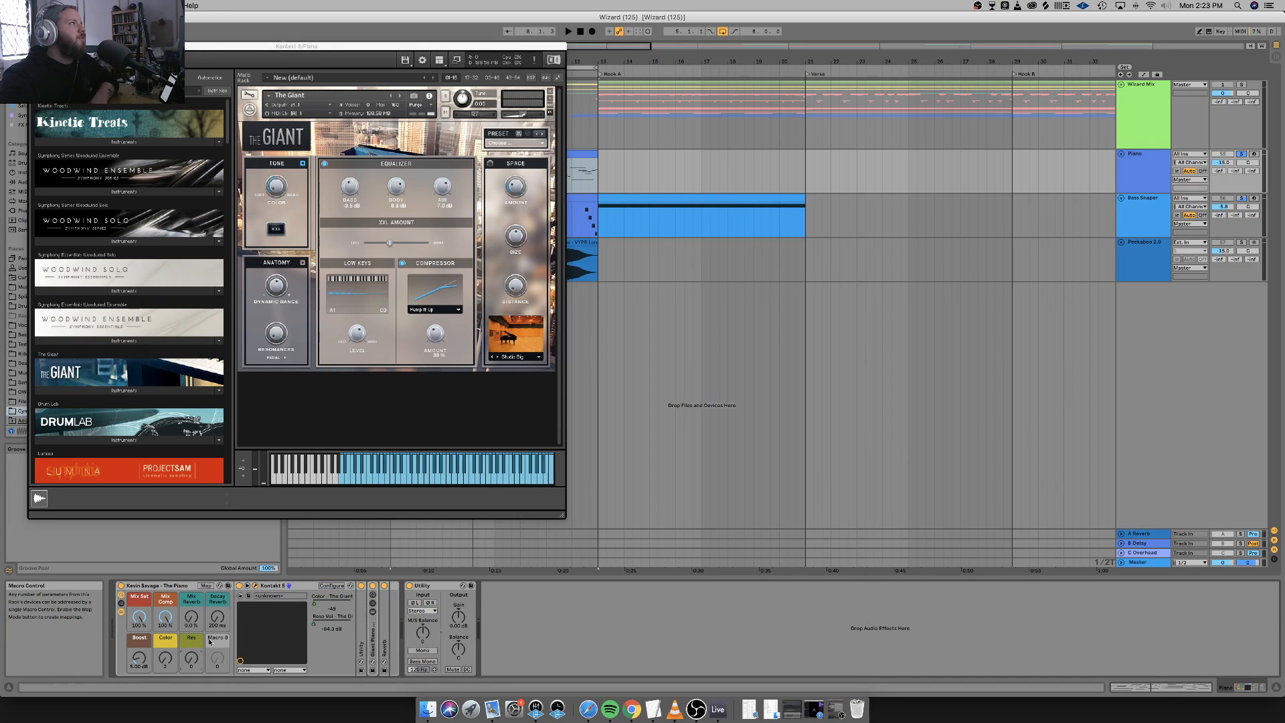
{"action": "left_click", "coordinate": [303, 263]}
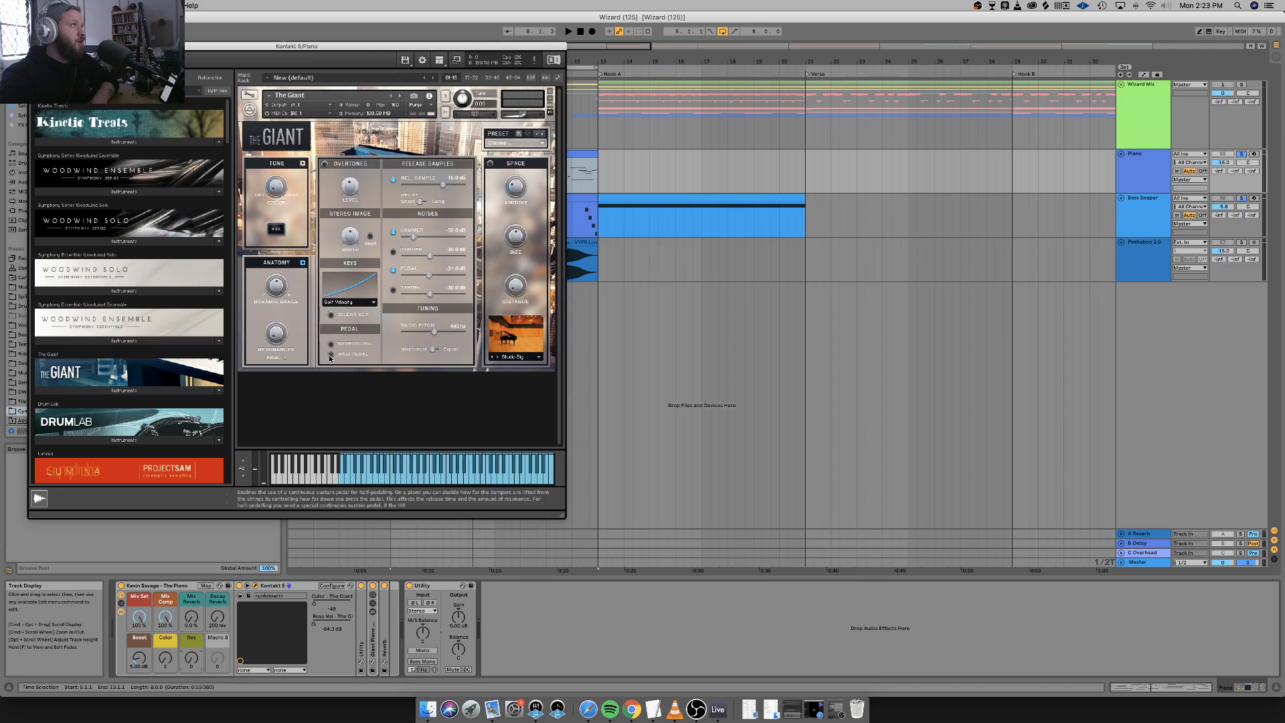
{"action": "left_click", "coordinate": [303, 163]}
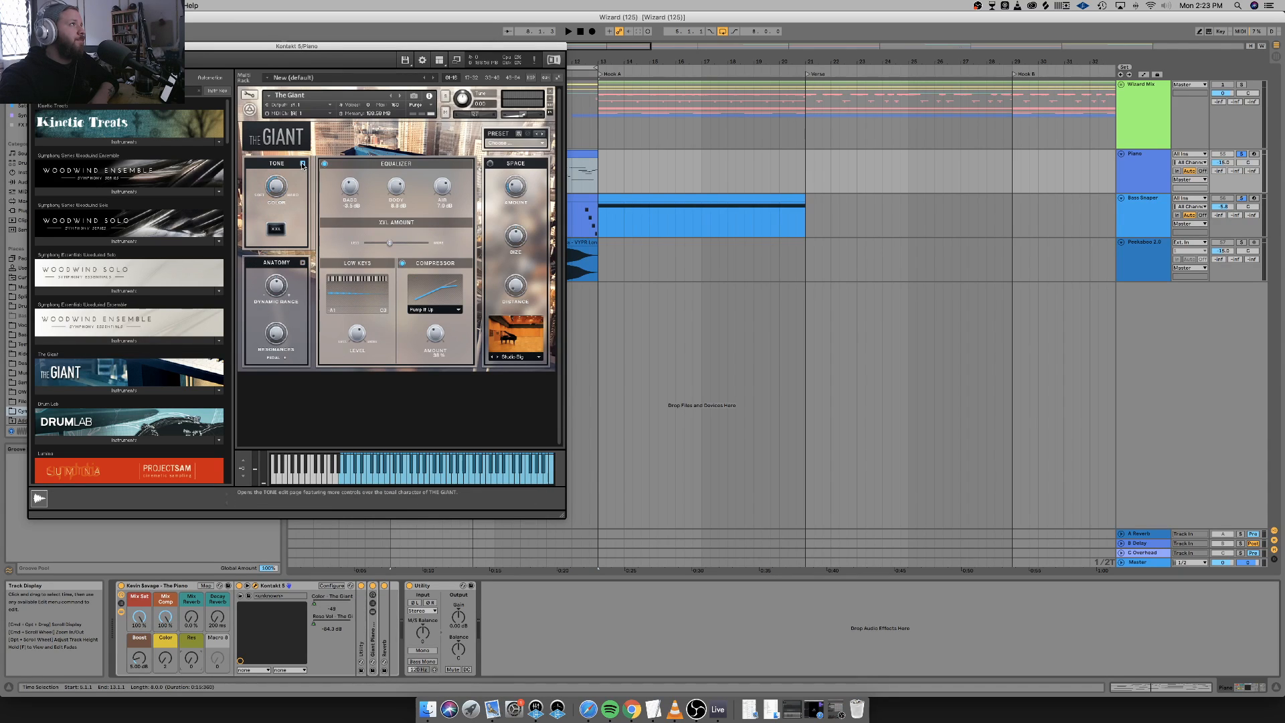
{"action": "left_click", "coordinate": [302, 163]}
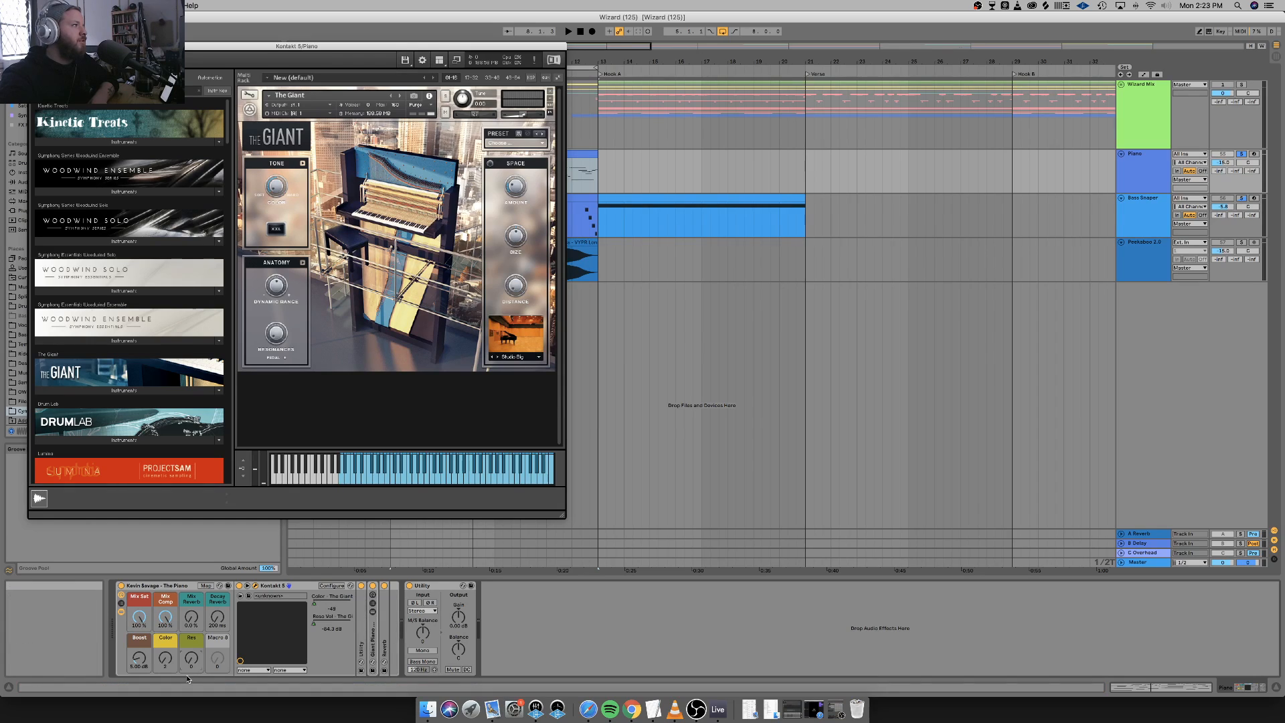
Play the piano while raising the Color and Res macros to hear their effect on The Giant, and stop playback.
{"action": "left_click_drag", "start_coordinate": [180, 674], "coordinate": [180, 636]}
{"action": "key", "text": "space"}
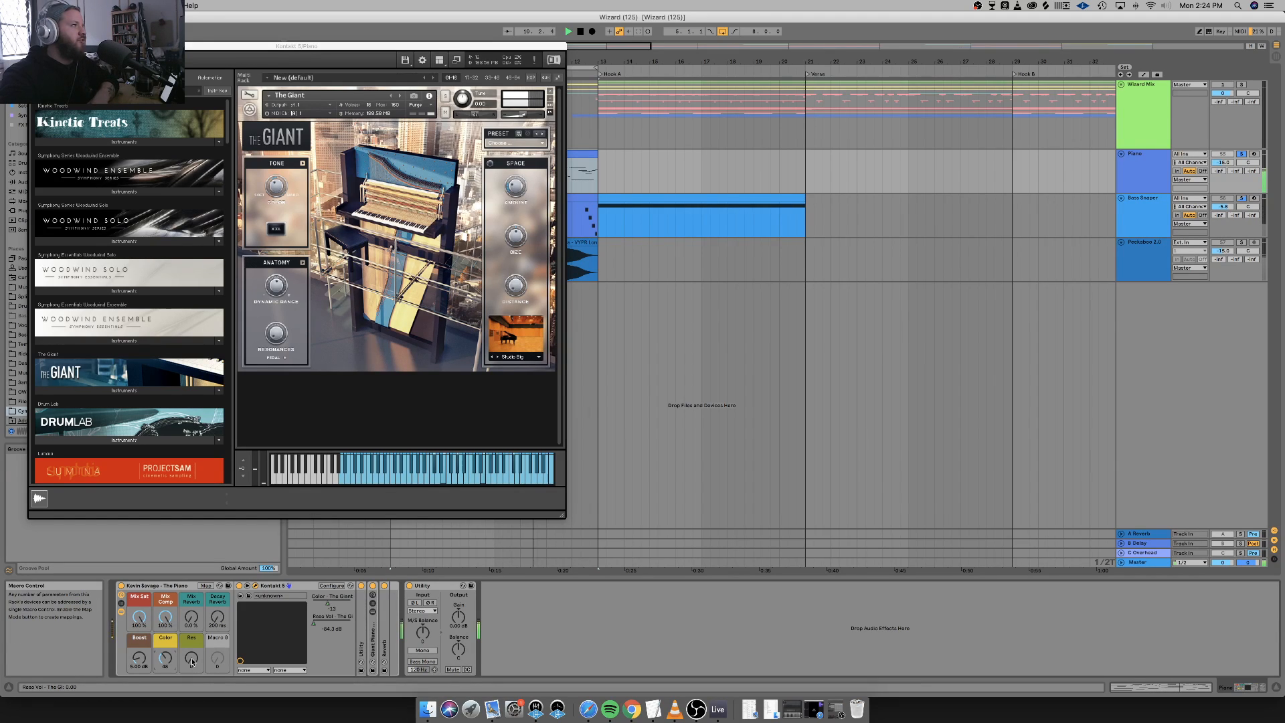
{"action": "left_click_drag", "start_coordinate": [192, 662], "coordinate": [192, 646]}
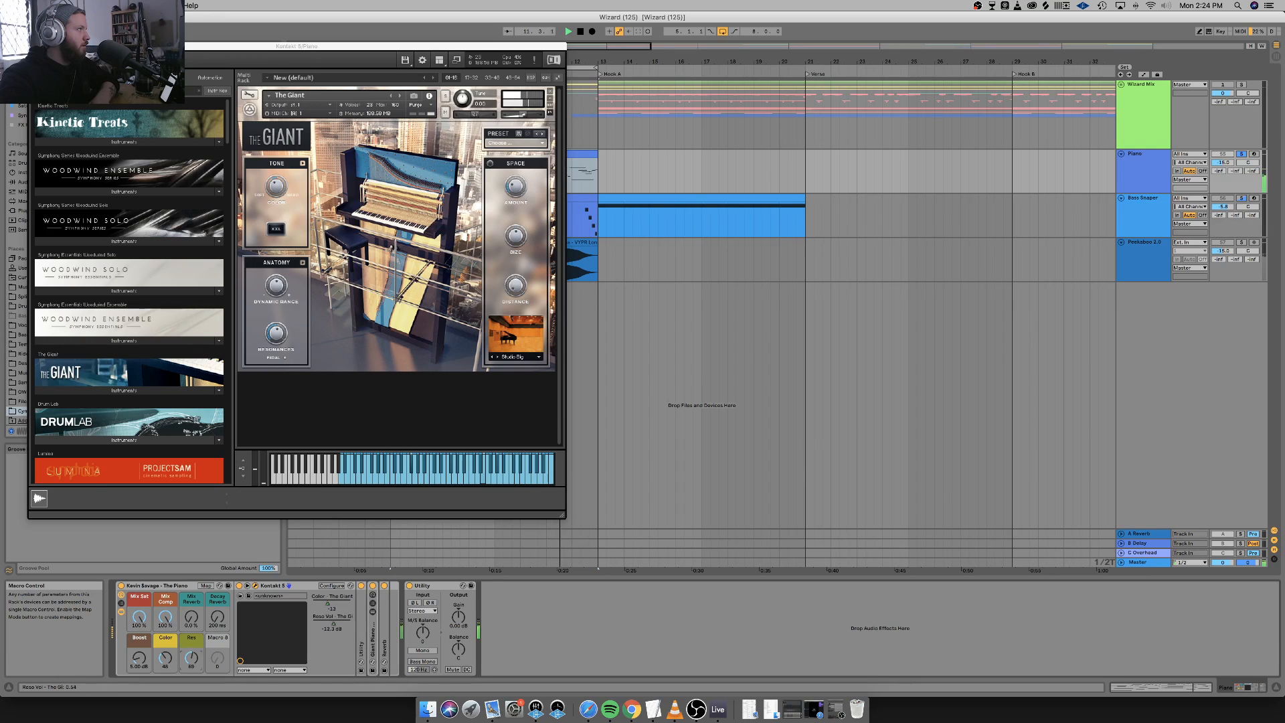
{"action": "left_click_drag", "start_coordinate": [192, 592], "coordinate": [192, 565]}
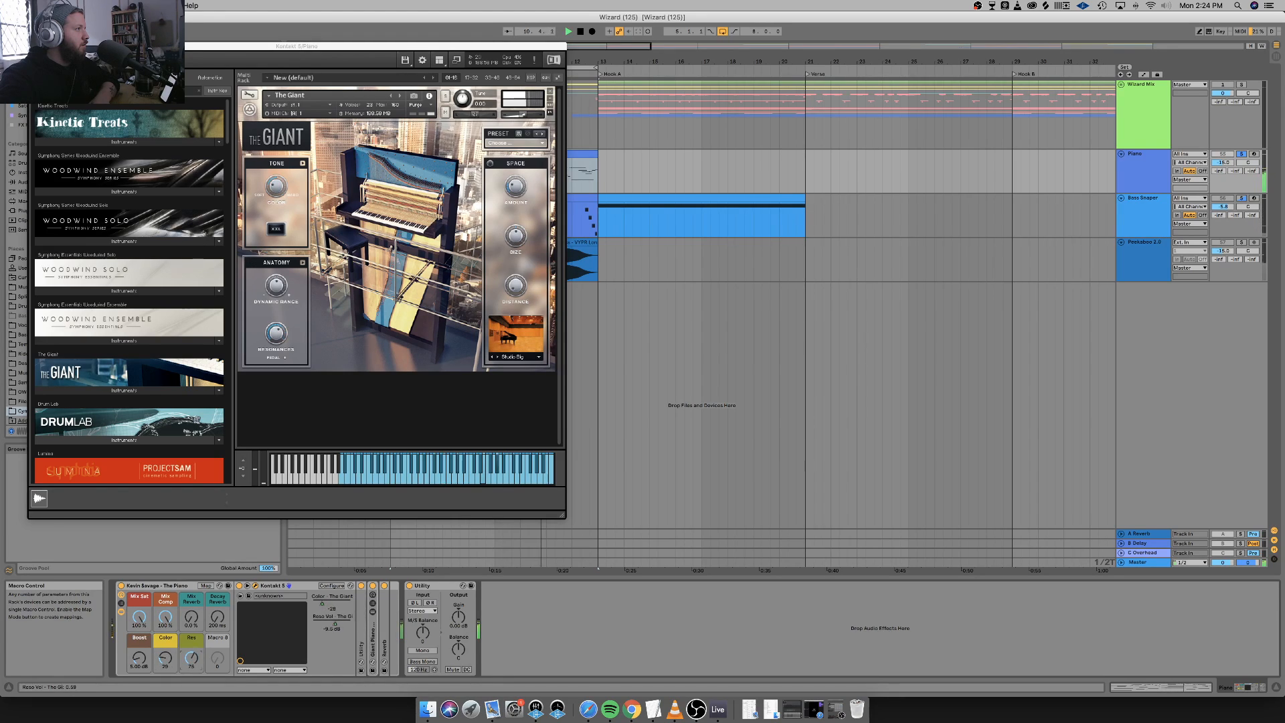
{"action": "key", "text": "space"}
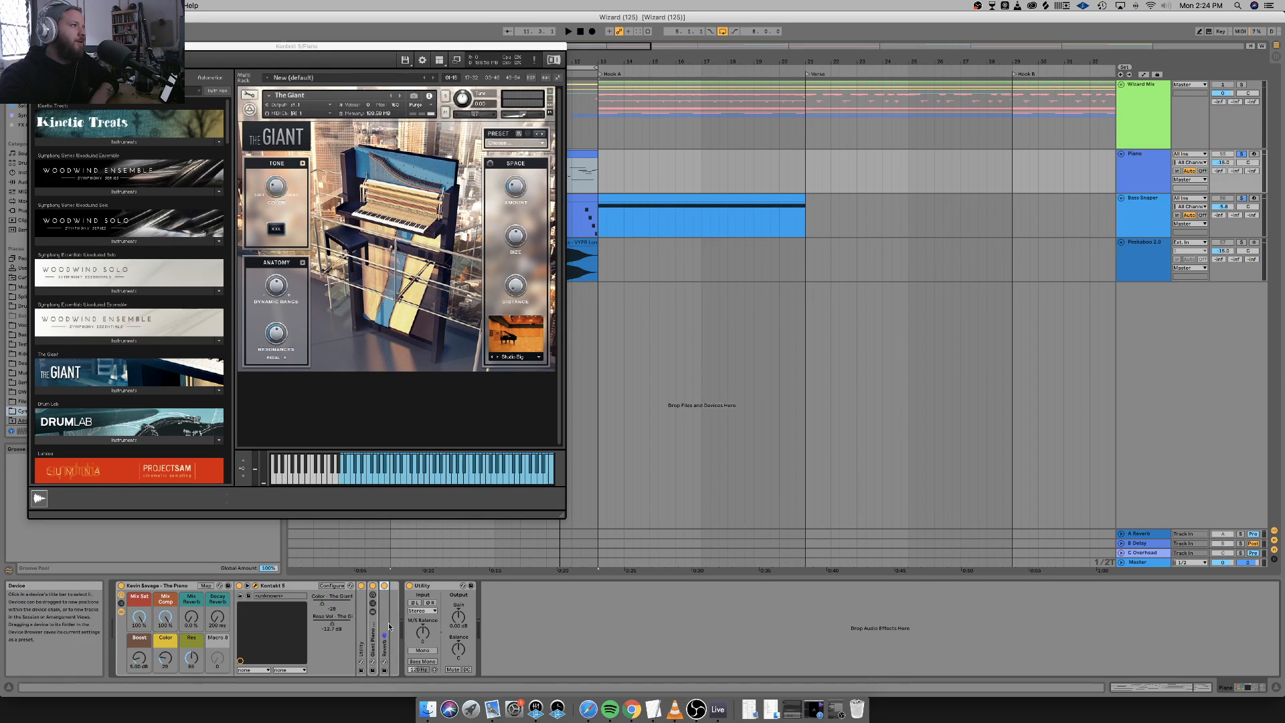
Expand the Reverb device and play the piano while raising the Mix Reverb macro.
{"action": "double_click", "coordinate": [386, 643]}
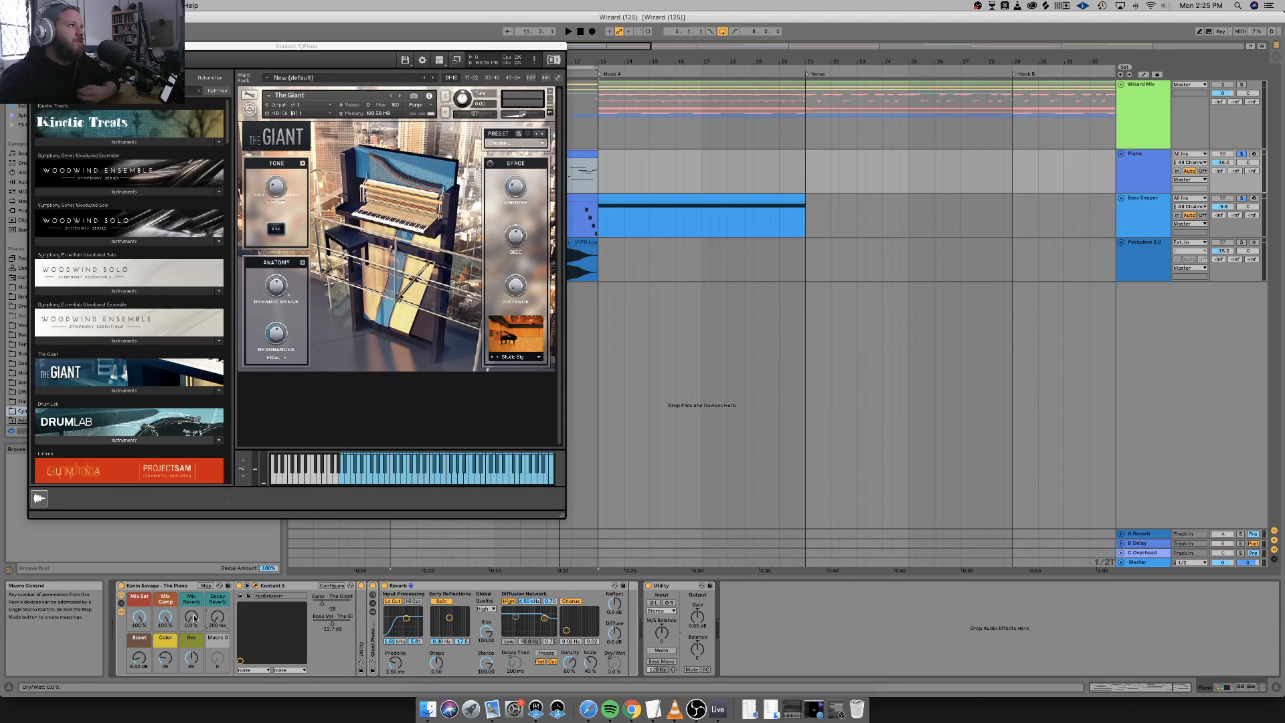
{"action": "key", "text": "space"}
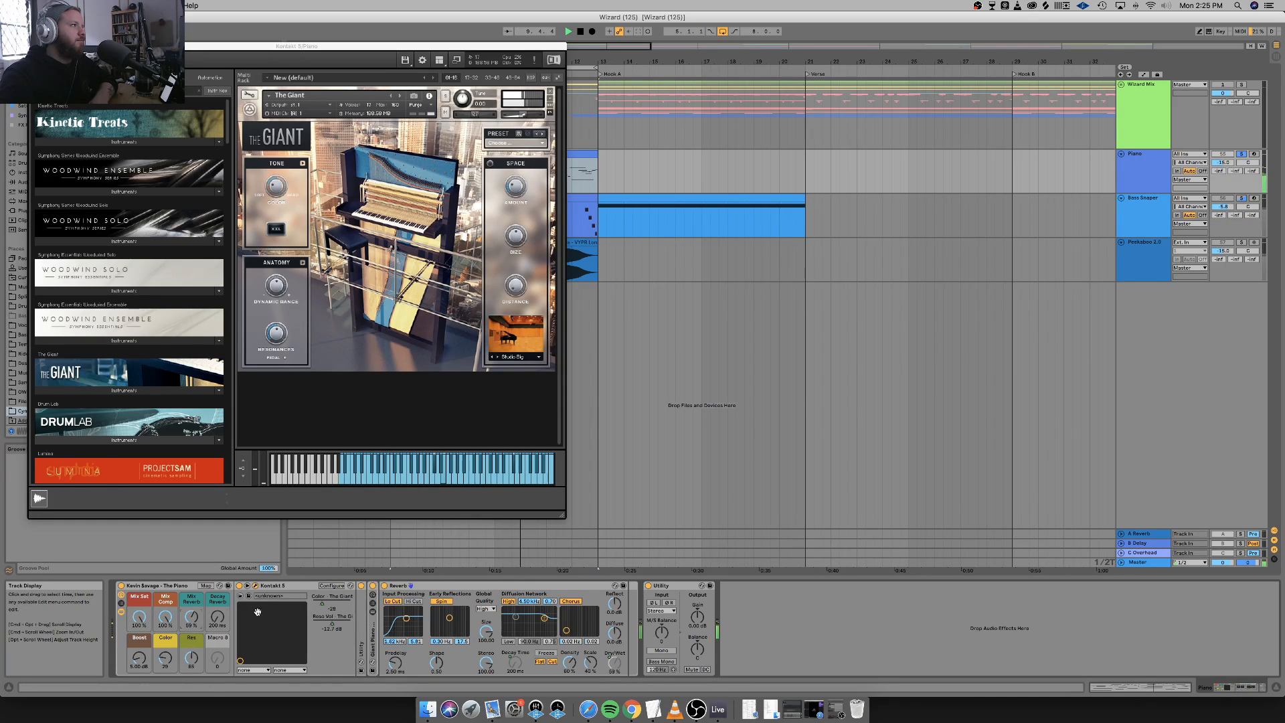
Switch to OBS to check the stream's audio levels, minimize its window, and return to Ableton Live.
{"action": "left_click", "coordinate": [697, 711]}
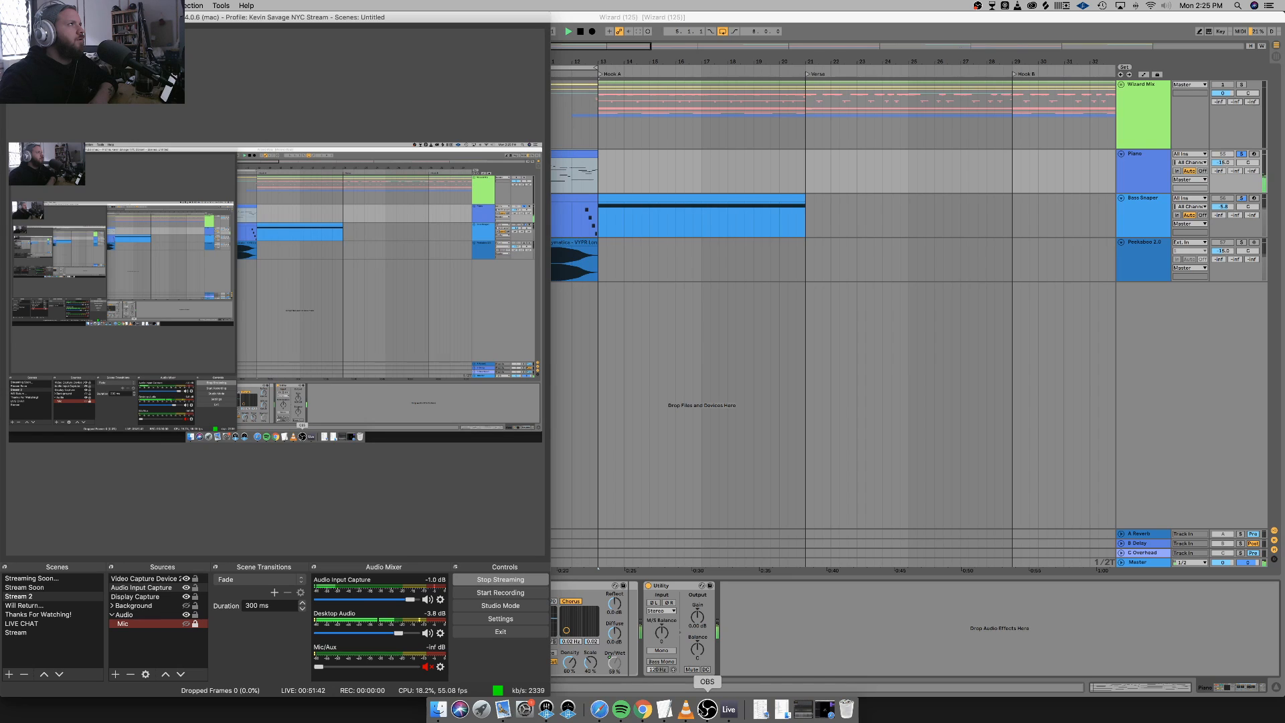
{"action": "left_click", "coordinate": [17, 18]}
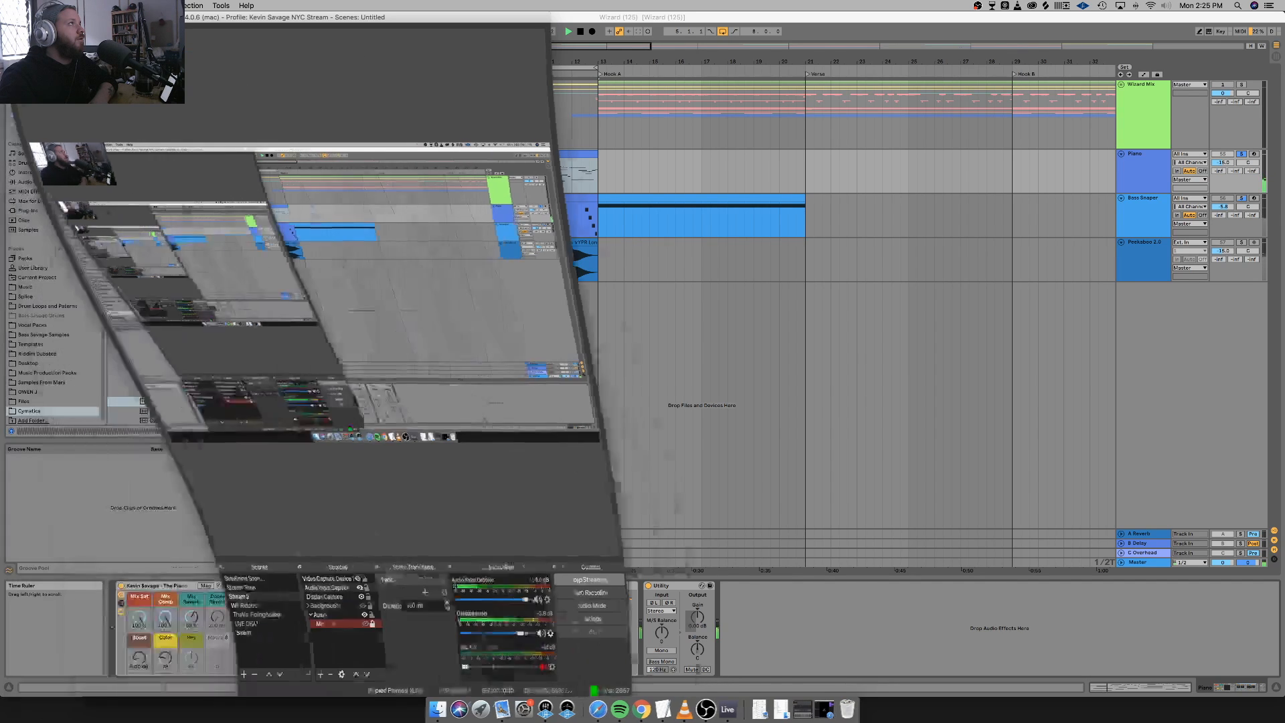
{"action": "left_click", "coordinate": [196, 629]}
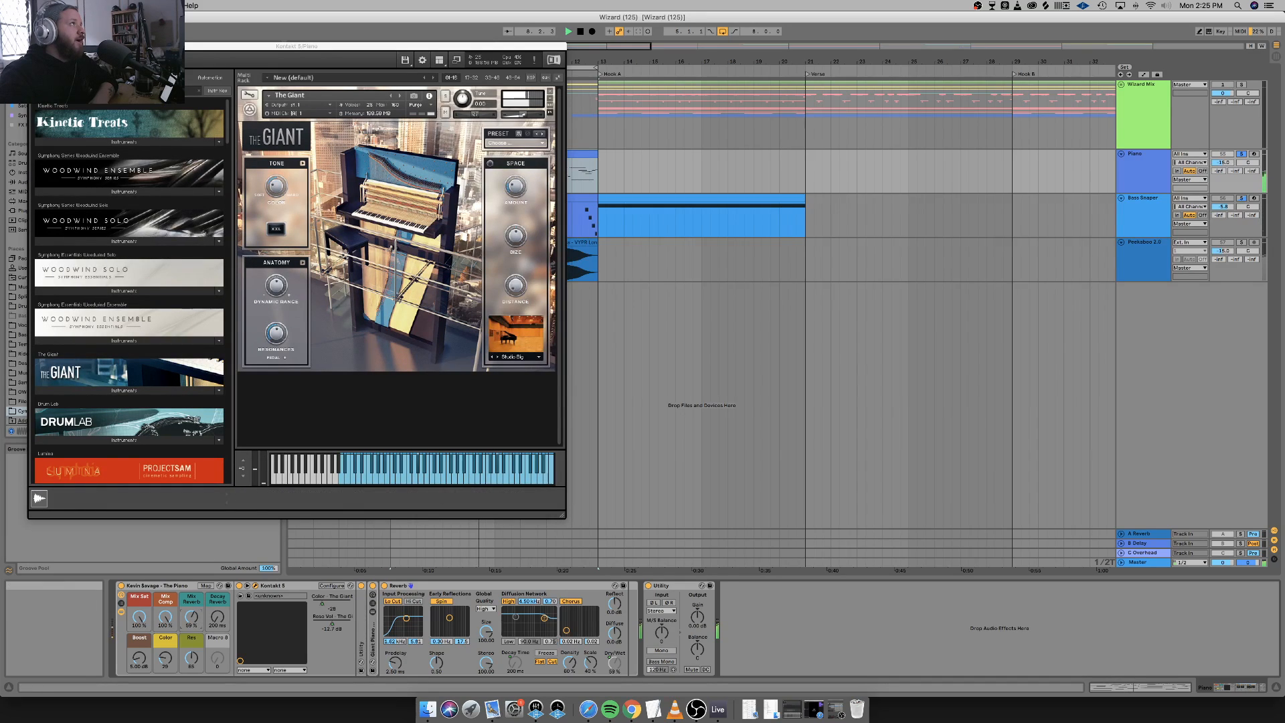
Close the Kontakt 5 window and raise the Mix Reverb macro to 100 % while the piano plays.
{"action": "left_click", "coordinate": [34, 46]}
{"action": "left_click_drag", "start_coordinate": [191, 616], "coordinate": [191, 583]}
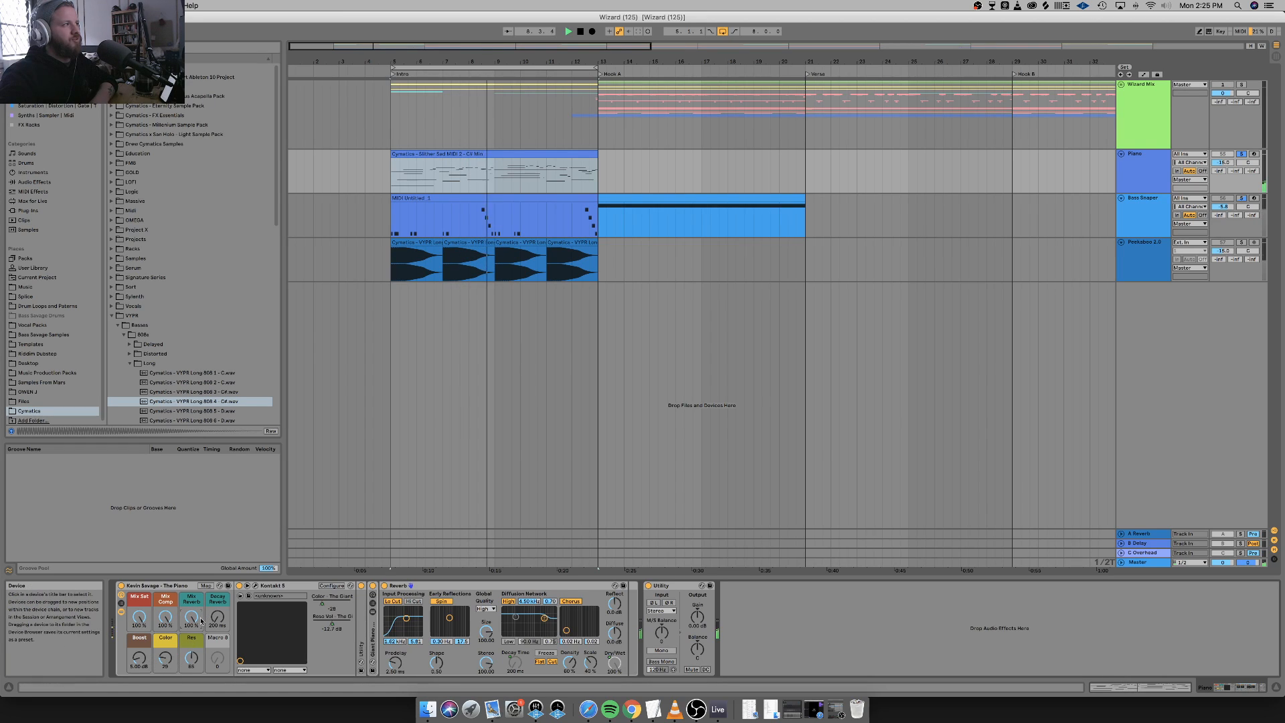
Lower the Mix Reverb macro to about 60 % and raise the Decay Reverb macro while the piano plays.
{"action": "mouse_move", "coordinate": [192, 616]}
{"action": "left_mouse_down"}
{"action": "mouse_move", "coordinate": [192, 670]}
{"action": "mouse_move", "coordinate": [191, 627]}
{"action": "left_mouse_up"}
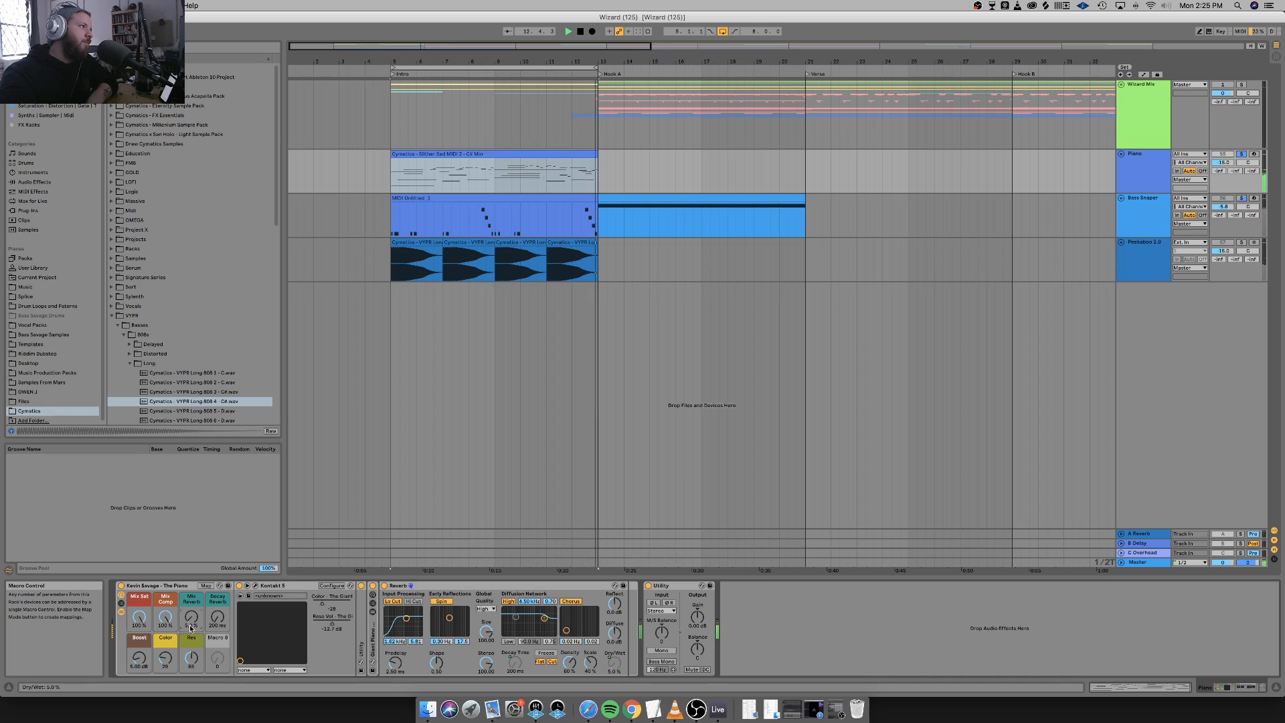
{"action": "key", "text": "Return"}
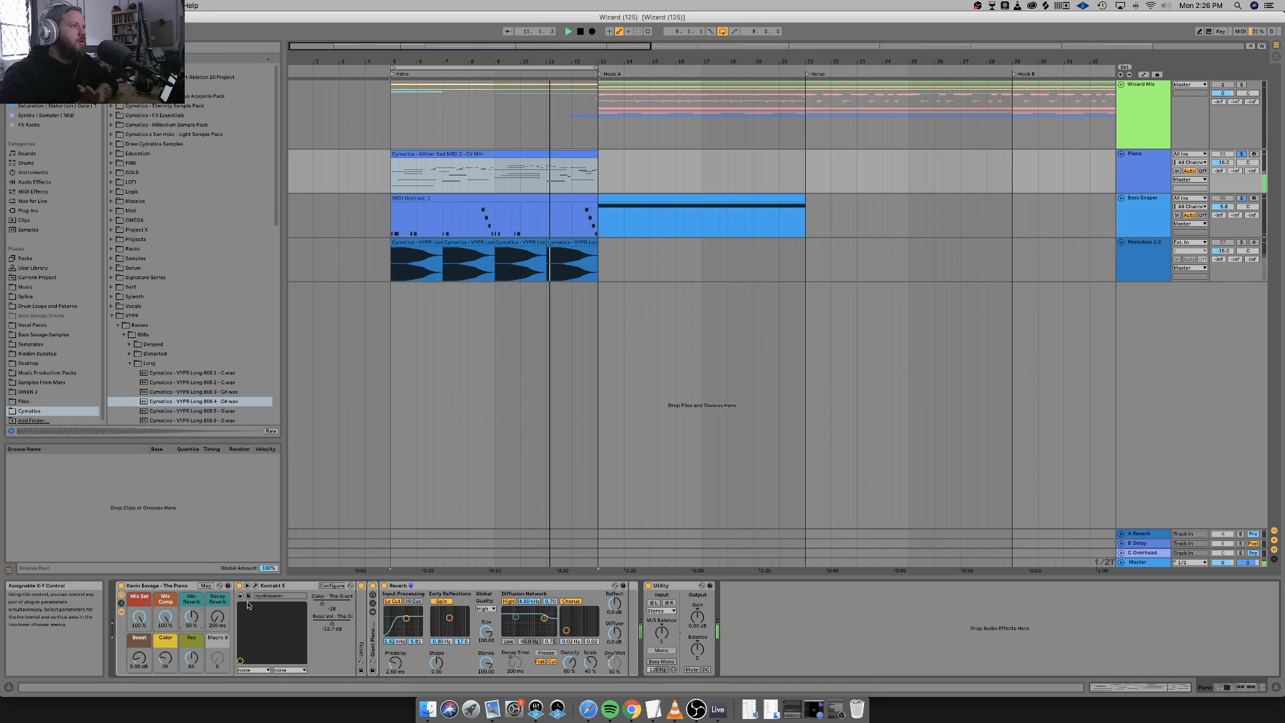
{"action": "left_click_drag", "start_coordinate": [217, 617], "coordinate": [218, 557]}
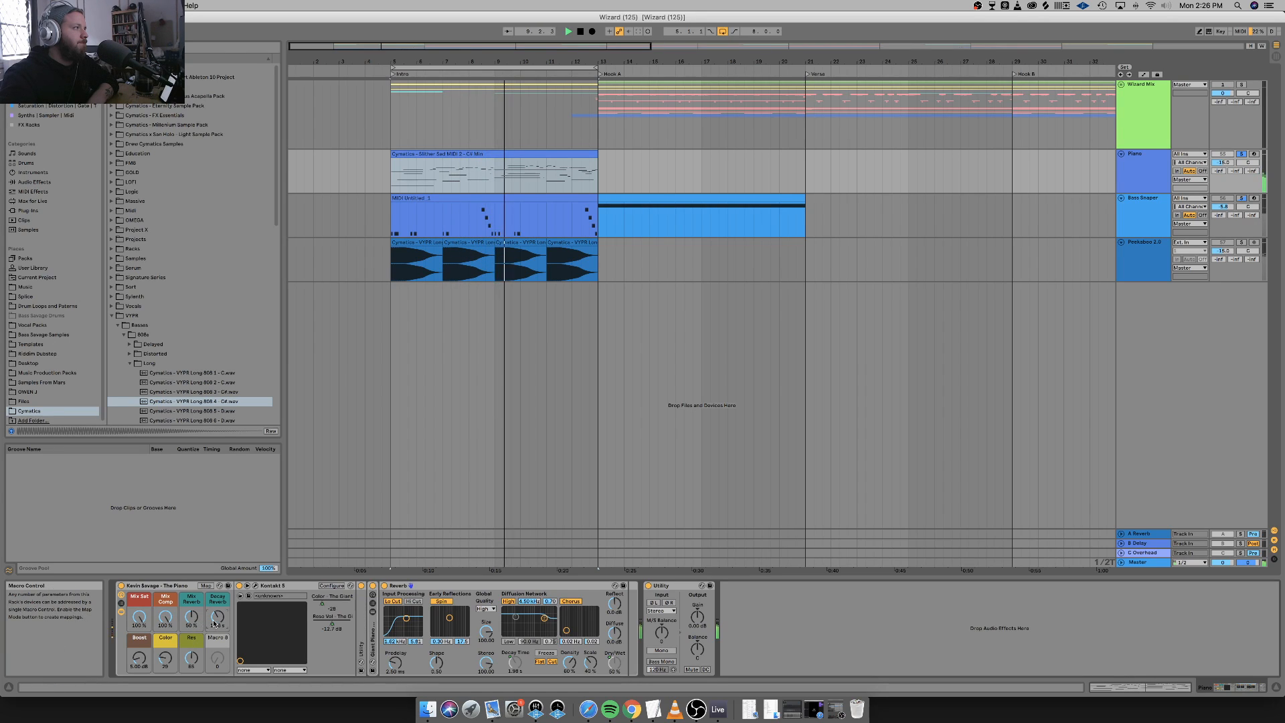
Reduce the Mix Reverb macro further and sweep Decay Reverb up to 60 s and back down to about 14.3 s.
{"action": "left_click_drag", "start_coordinate": [191, 616], "coordinate": [218, 606]}
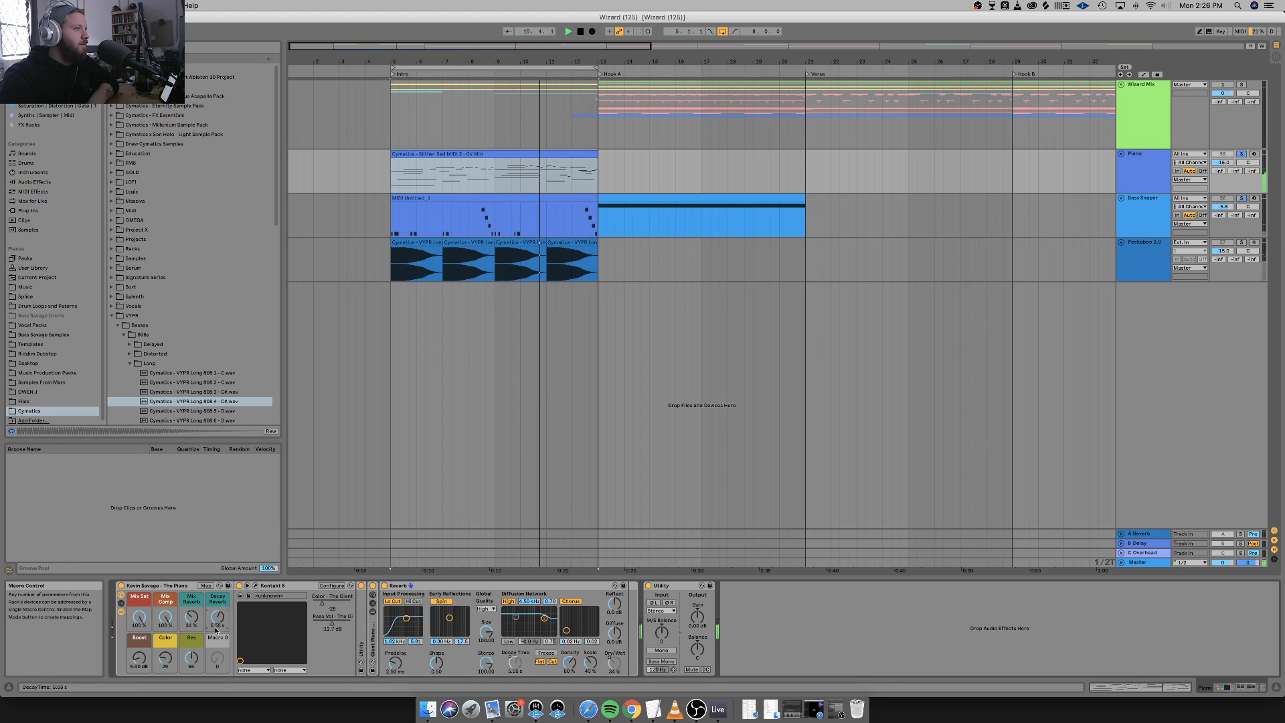
{"action": "left_click_drag", "start_coordinate": [215, 629], "coordinate": [216, 549]}
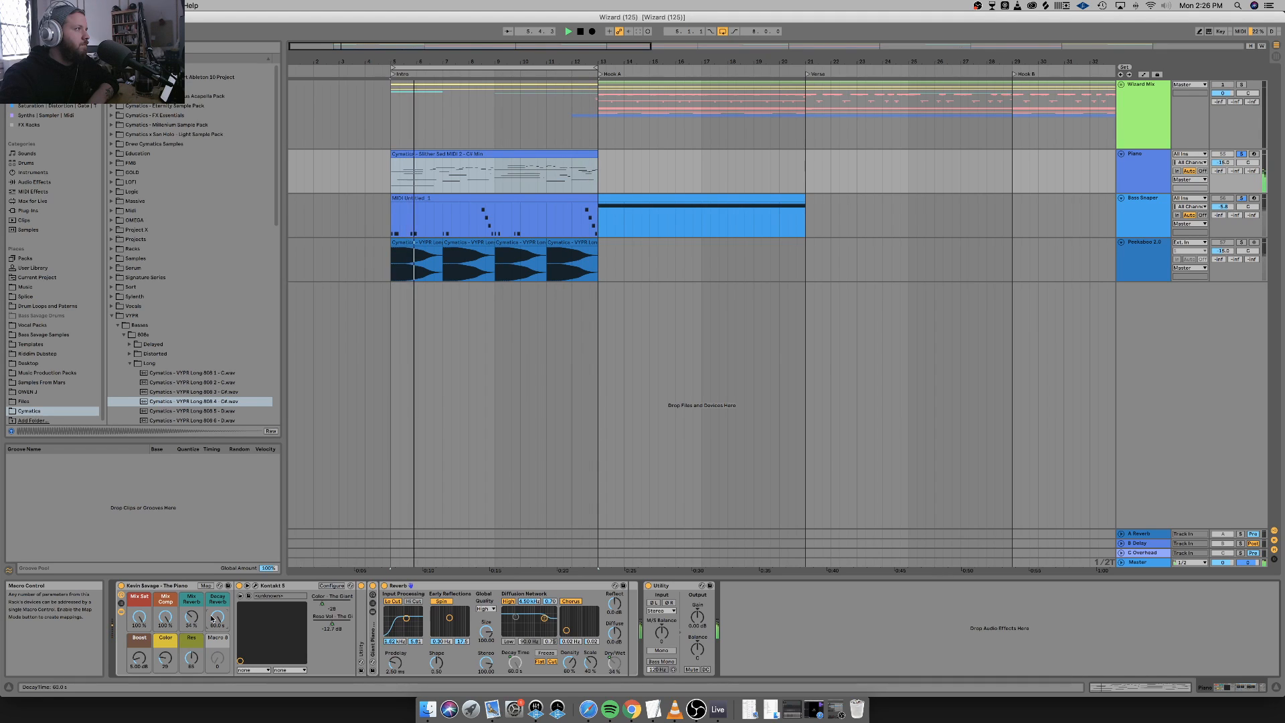
{"action": "left_click_drag", "start_coordinate": [211, 619], "coordinate": [215, 620]}
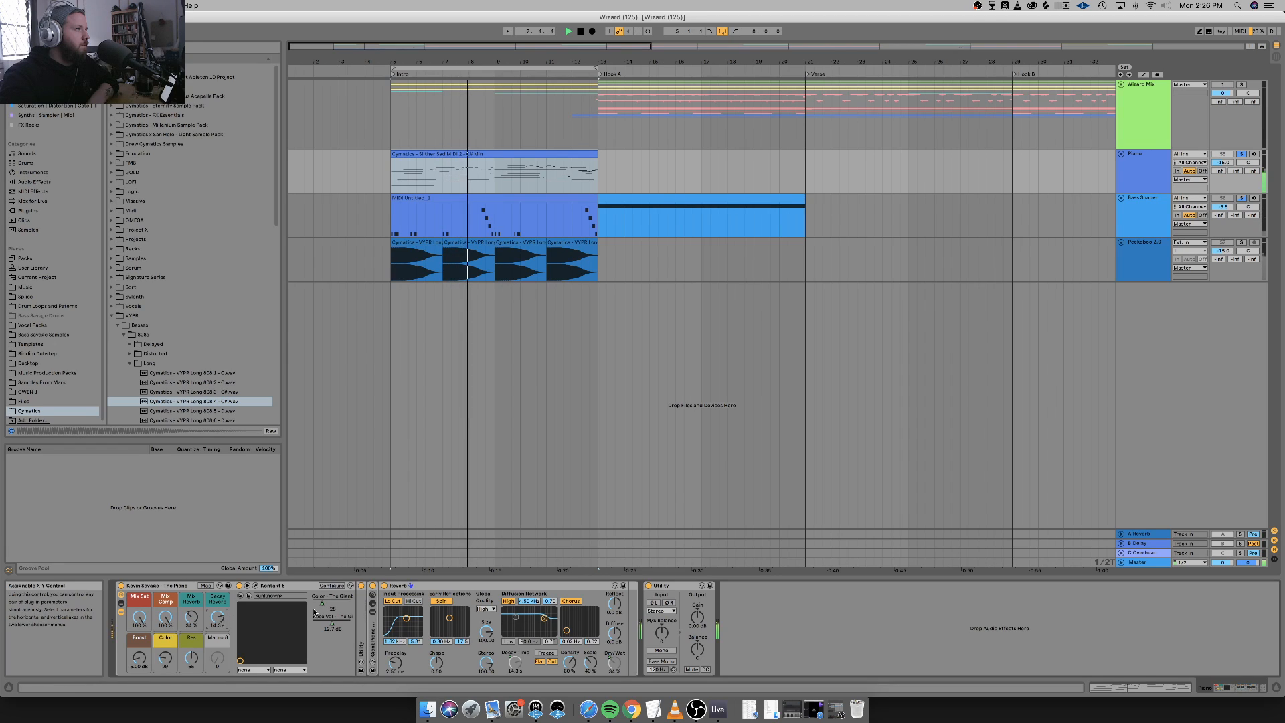
Raise Mix Reverb to 100 % and adjust Decay Reverb down to about 7.6 s and up to about 9.9 s.
{"action": "left_click_drag", "start_coordinate": [191, 617], "coordinate": [191, 576]}
{"action": "left_click_drag", "start_coordinate": [218, 617], "coordinate": [218, 624]}
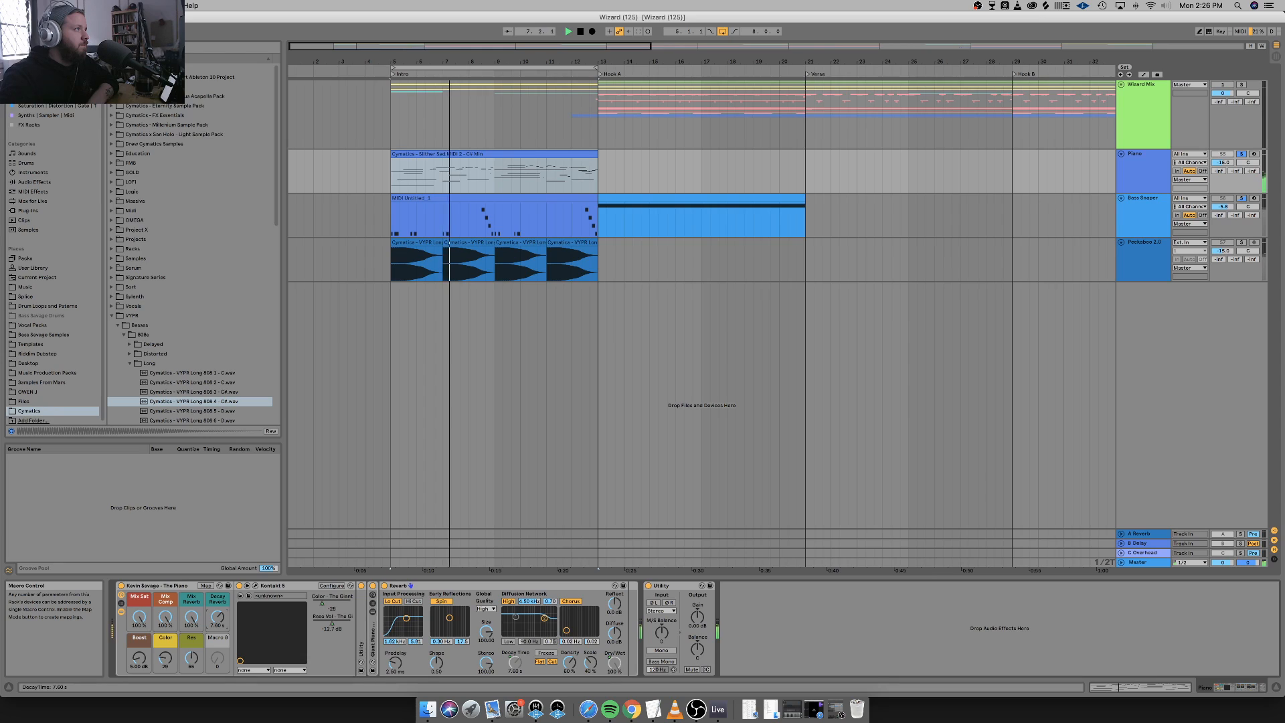
{"action": "left_click_drag", "start_coordinate": [218, 625], "coordinate": [218, 619]}
Lower the Color macro to its minimum, lengthen Decay Reverb to about 18.7 s and reduce Mix Reverb to about 44 %.
{"action": "left_click_drag", "start_coordinate": [182, 659], "coordinate": [182, 679]}
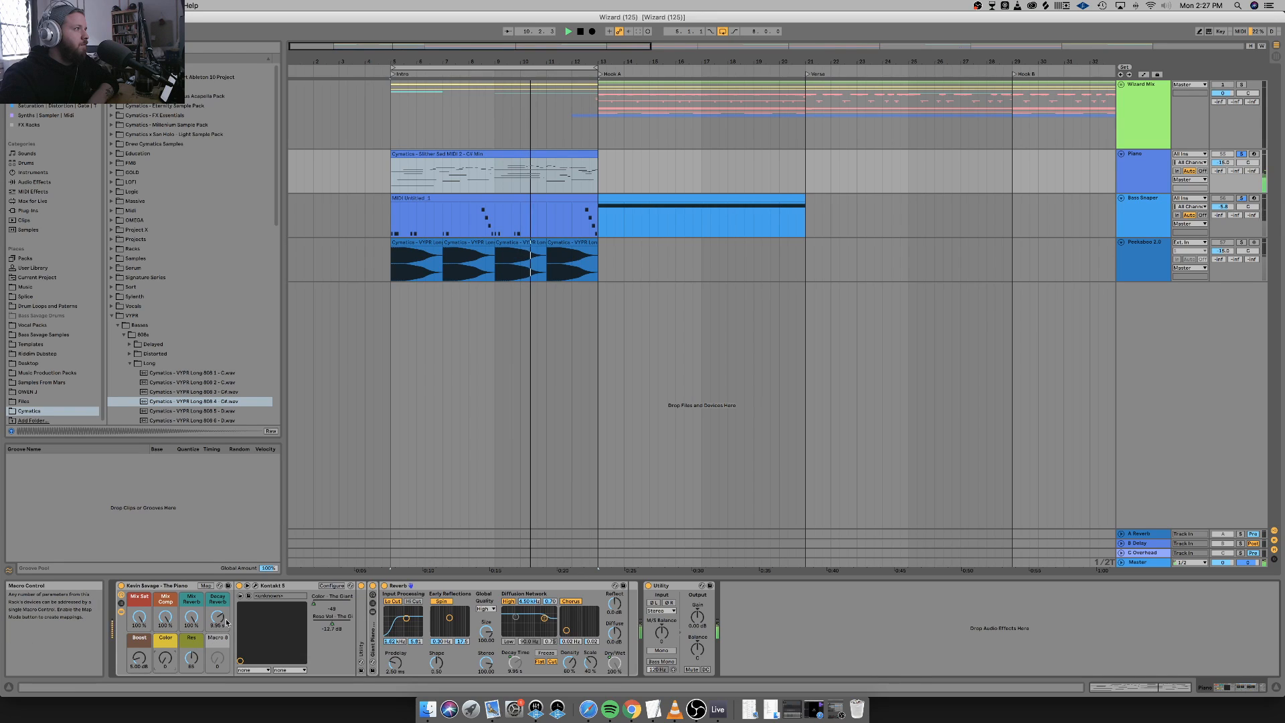
{"action": "left_click_drag", "start_coordinate": [217, 620], "coordinate": [217, 621]}
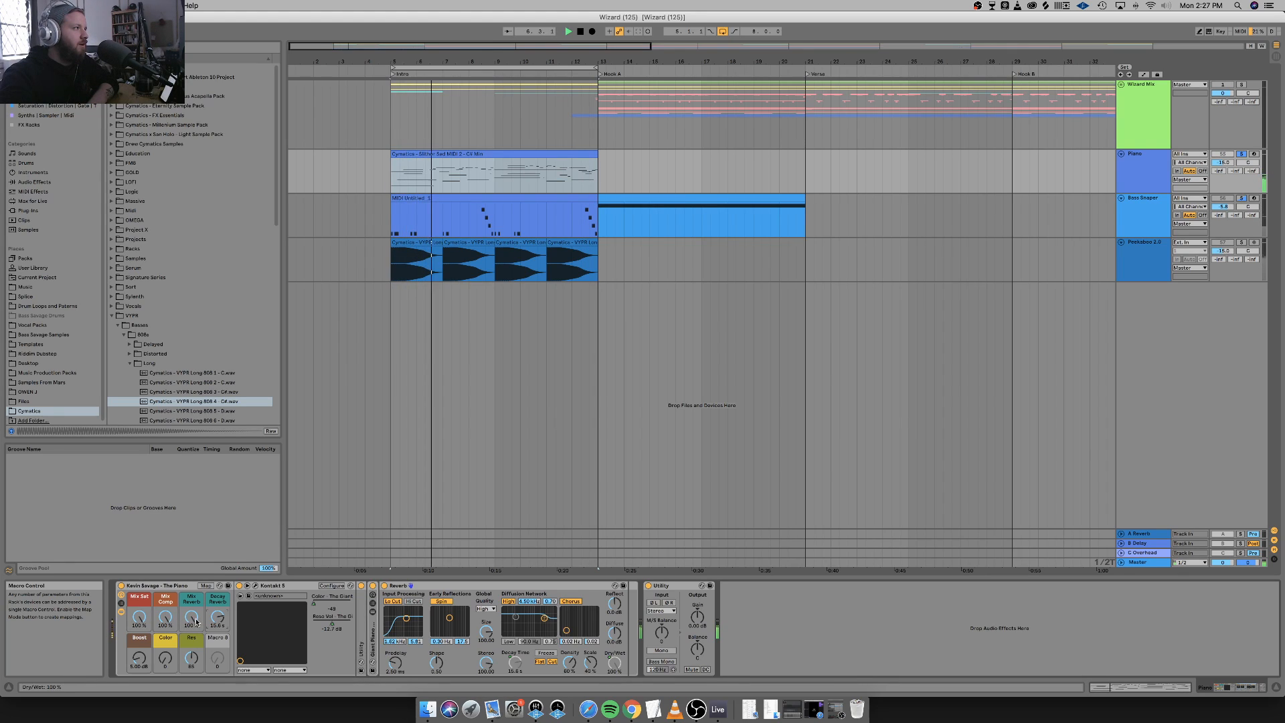
{"action": "mouse_move", "coordinate": [192, 616]}
{"action": "left_mouse_down"}
{"action": "mouse_move", "coordinate": [191, 651]}
{"action": "mouse_move", "coordinate": [212, 615]}
{"action": "mouse_move", "coordinate": [192, 619]}
{"action": "mouse_move", "coordinate": [210, 625]}
{"action": "left_mouse_up"}
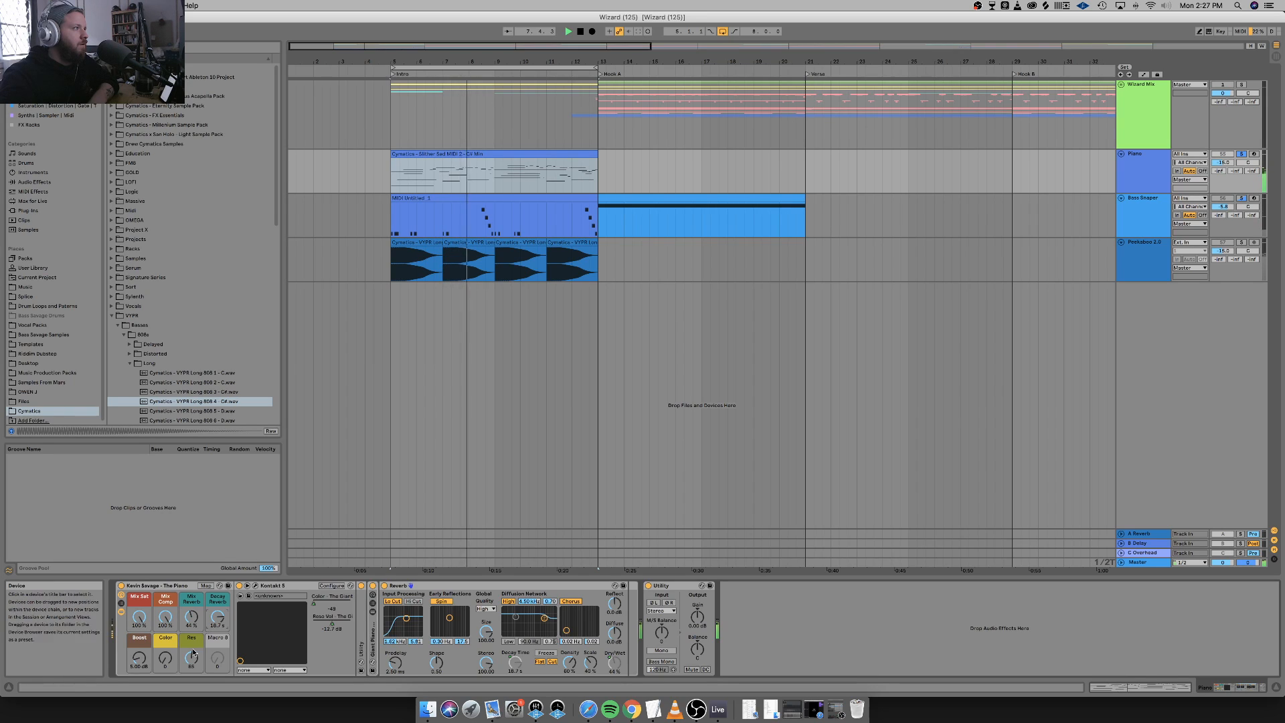
Adjust the resonance volume macro on the Piano track's instrument rack while the intro plays, and stop playback.
{"action": "left_click_drag", "start_coordinate": [191, 658], "coordinate": [191, 578]}
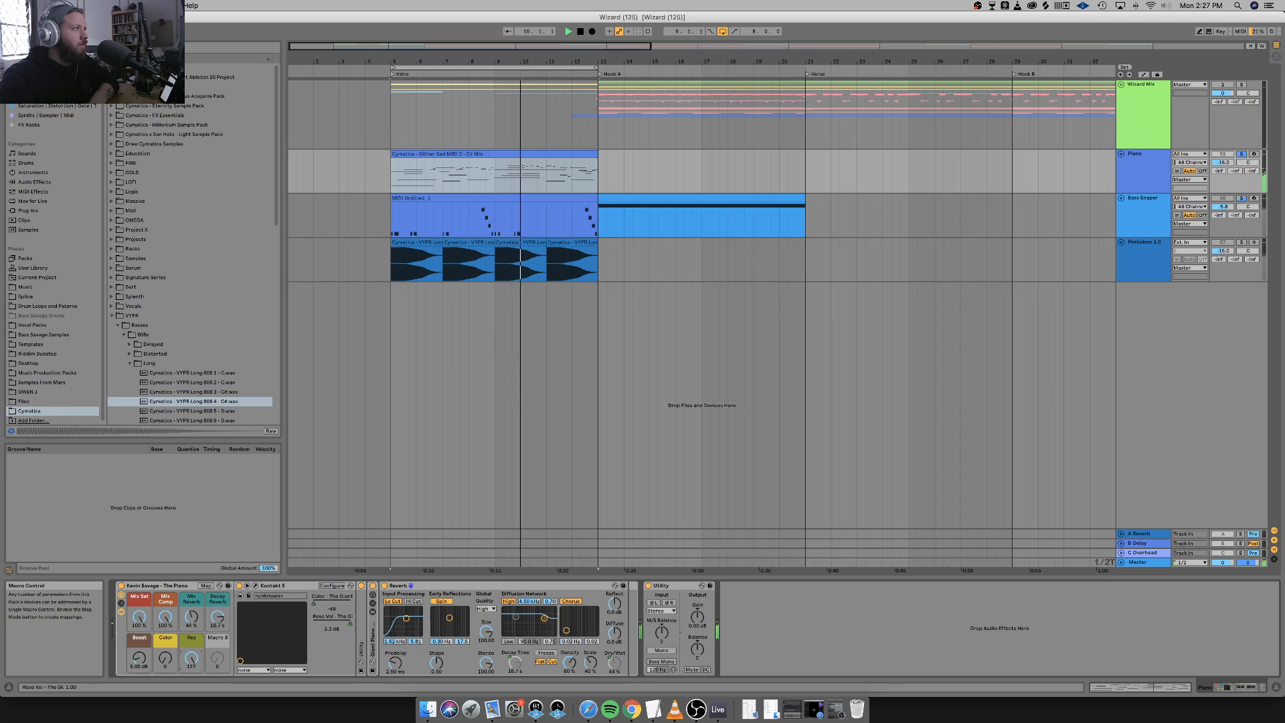
{"action": "left_click_drag", "start_coordinate": [191, 658], "coordinate": [191, 680]}
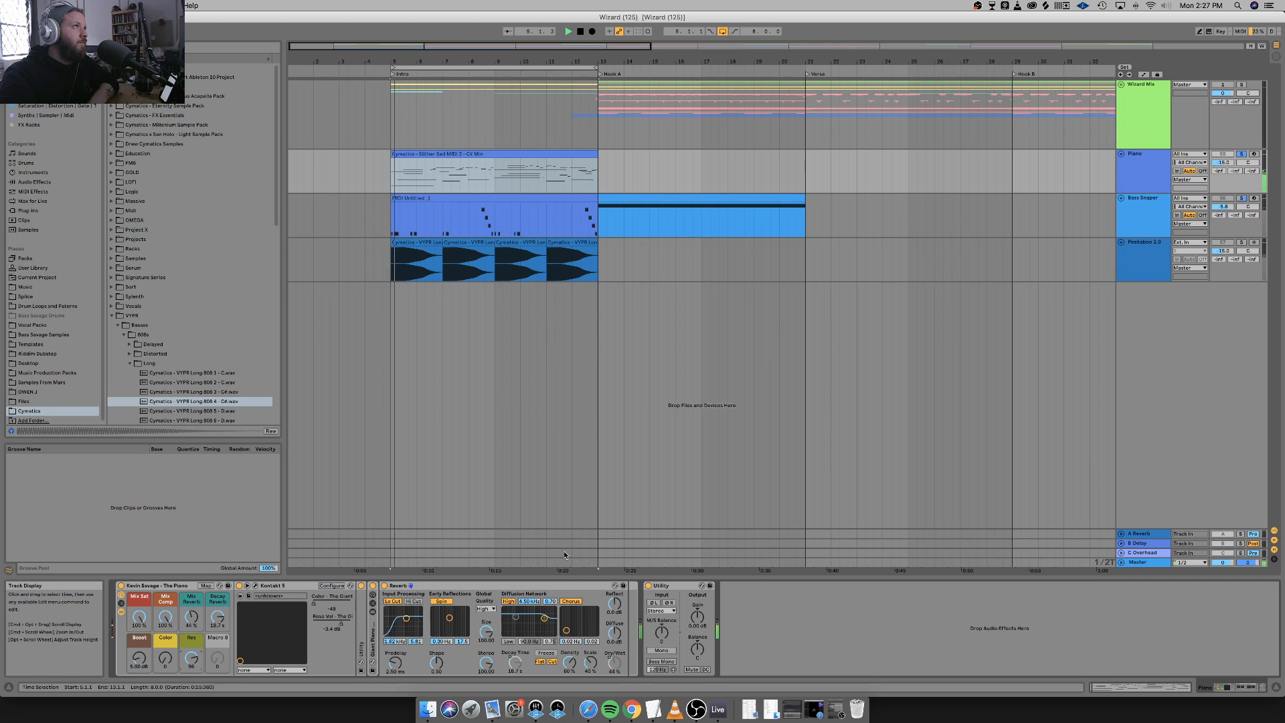
{"action": "key", "text": "space"}
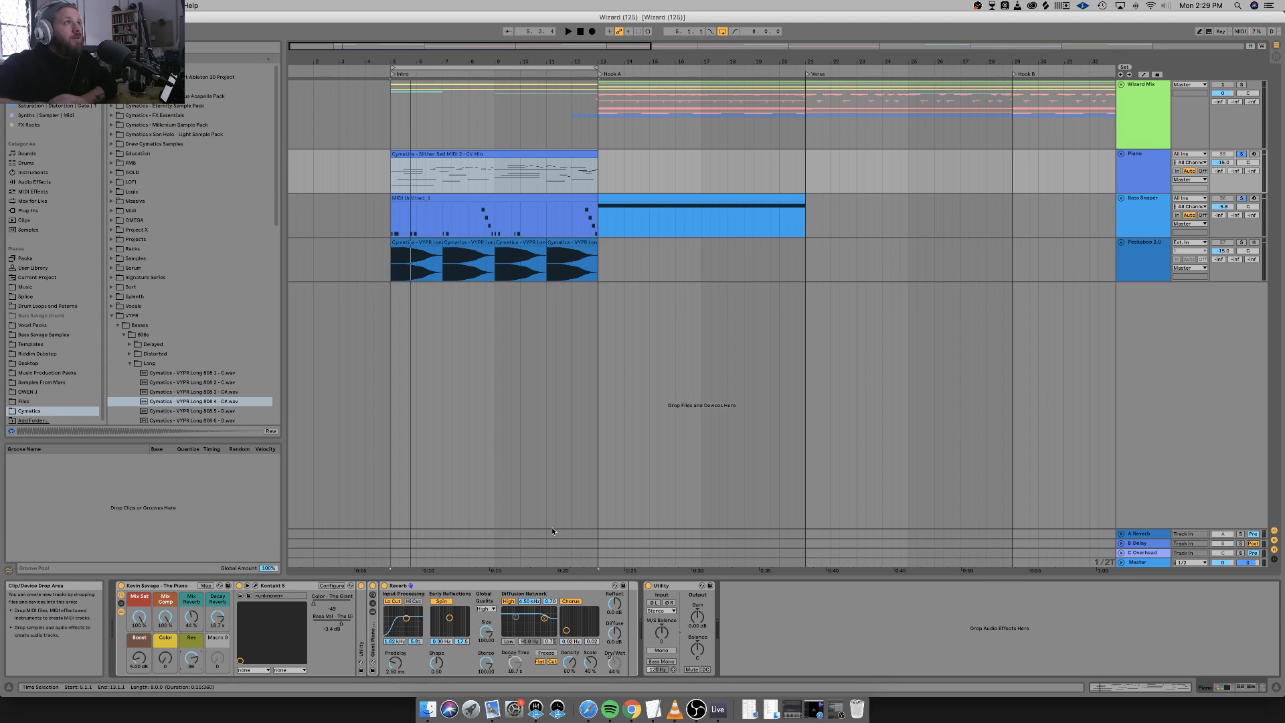
Take the Piano track out of solo and reactivate the Wizard Mix group.
{"action": "left_click", "coordinate": [1241, 154]}
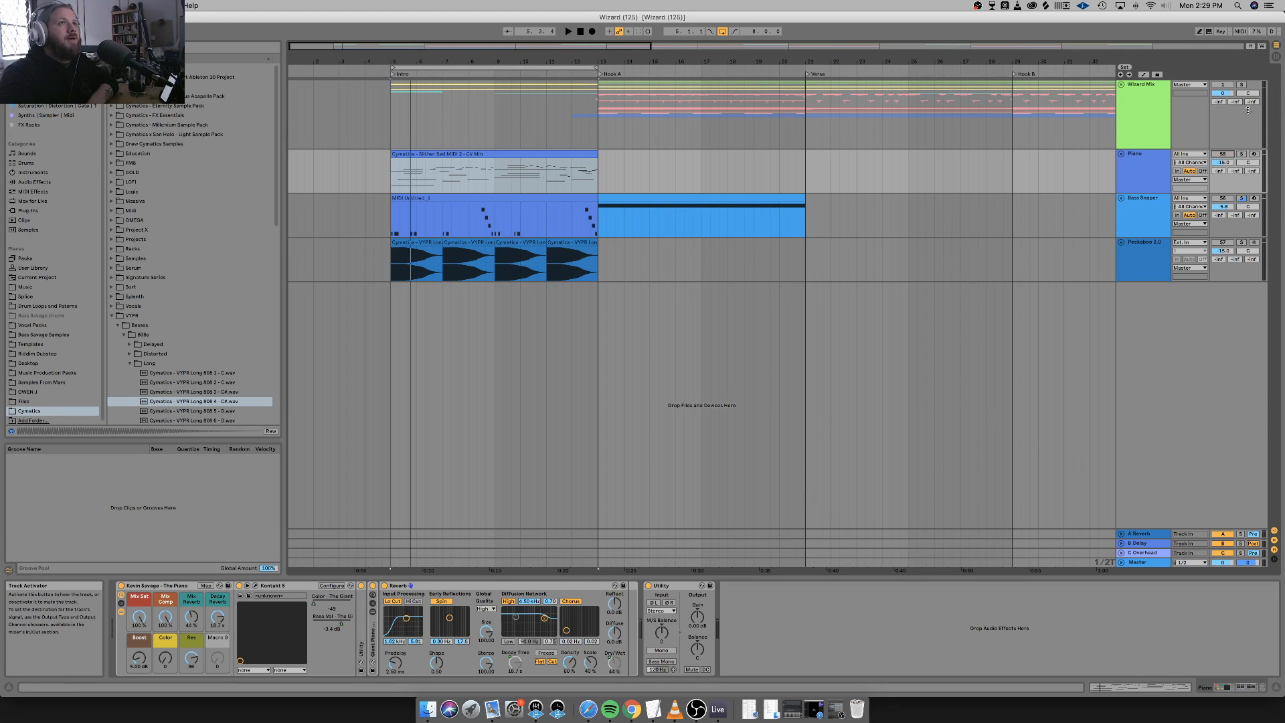
{"action": "left_click", "coordinate": [644, 144]}
Set the arrangement loop from Hook A to the start of Out, and play the song from the Intro marker.
{"action": "key", "text": "minus"}
{"action": "key", "text": "minus"}
{"action": "key", "text": "minus"}
{"action": "key", "text": "minus"}
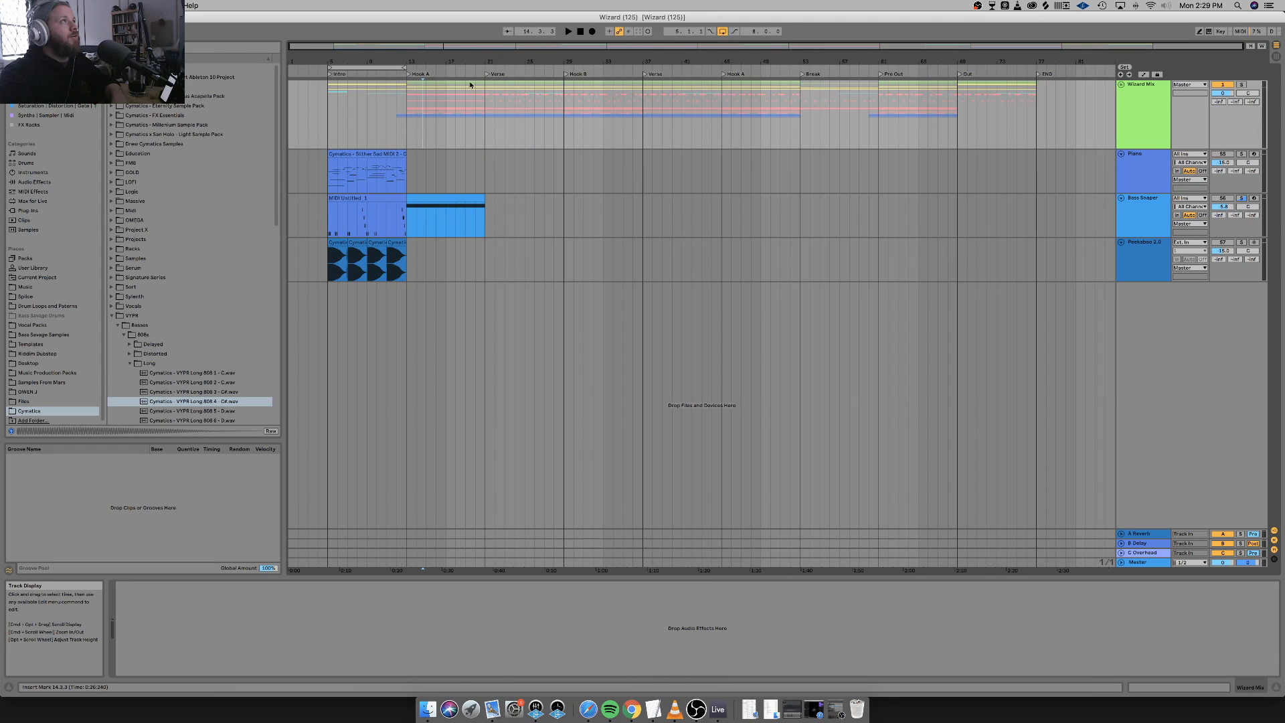
{"action": "left_click_drag", "start_coordinate": [384, 67], "coordinate": [955, 67]}
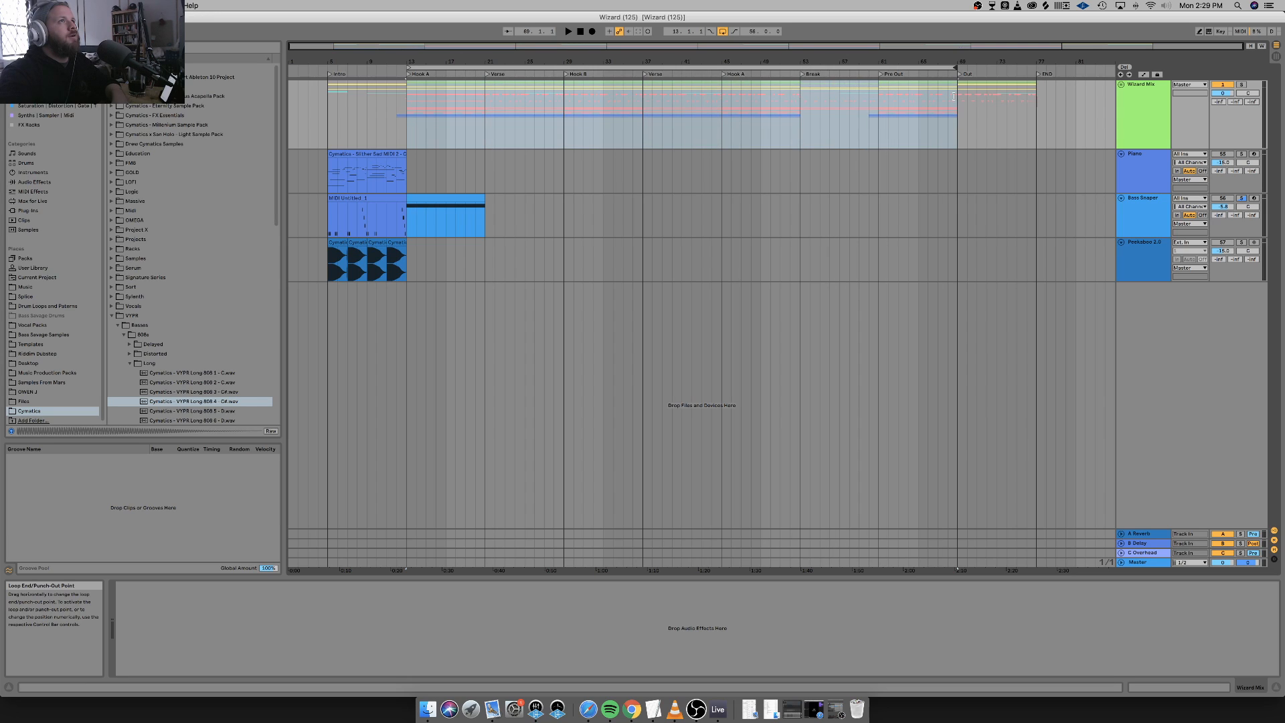
{"action": "left_click", "coordinate": [333, 75]}
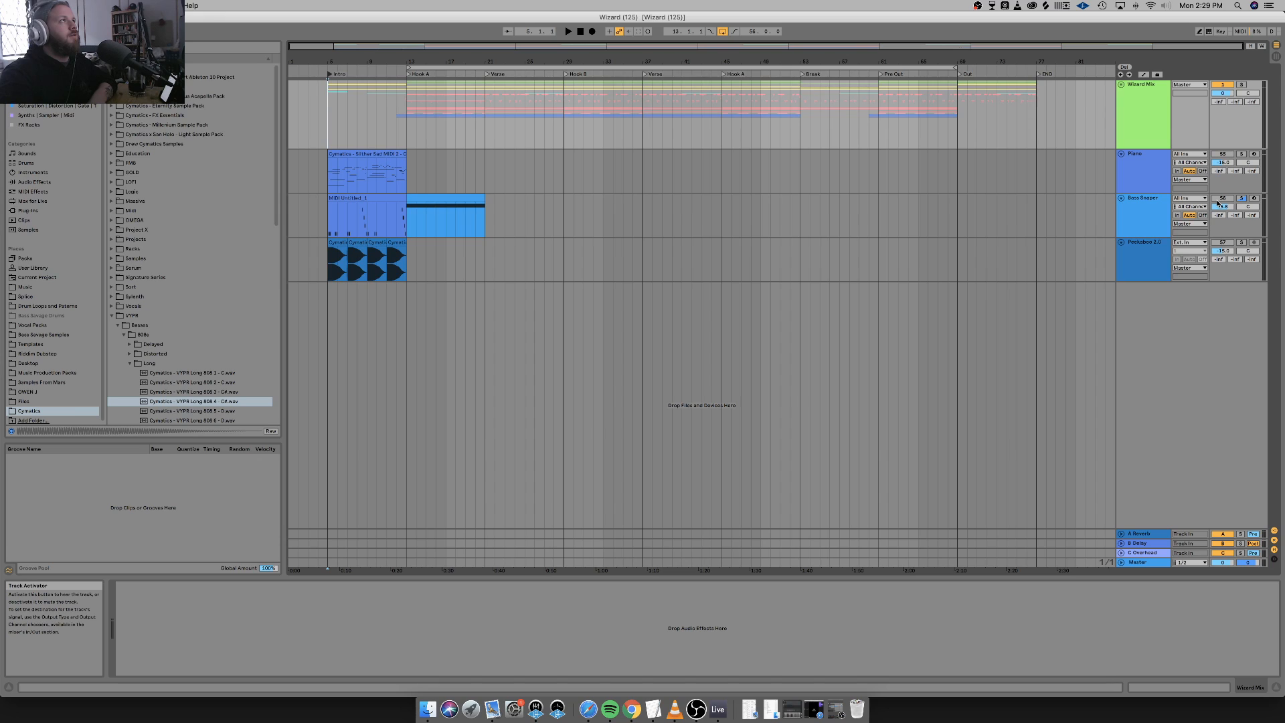
{"action": "key", "text": "space"}
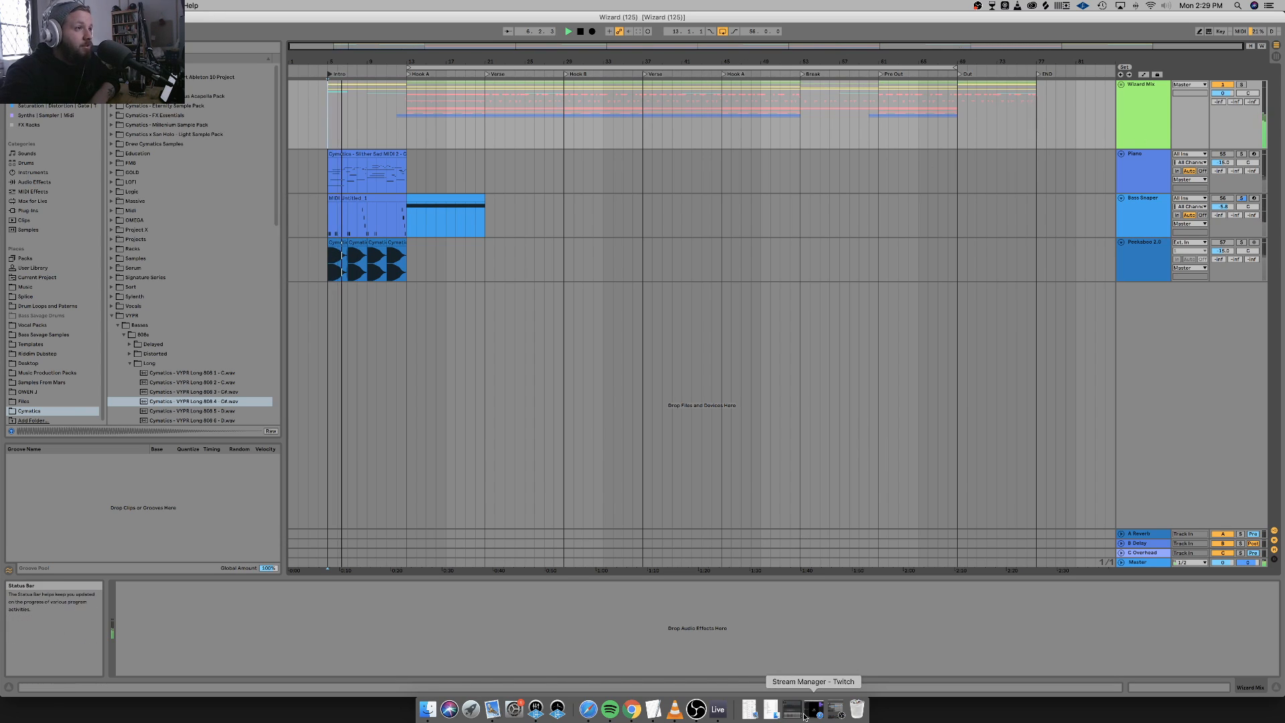
Switch to OBS, put the Stream Soon scene on air for the break, and minimise OBS when resuming.
{"action": "left_click", "coordinate": [702, 714]}
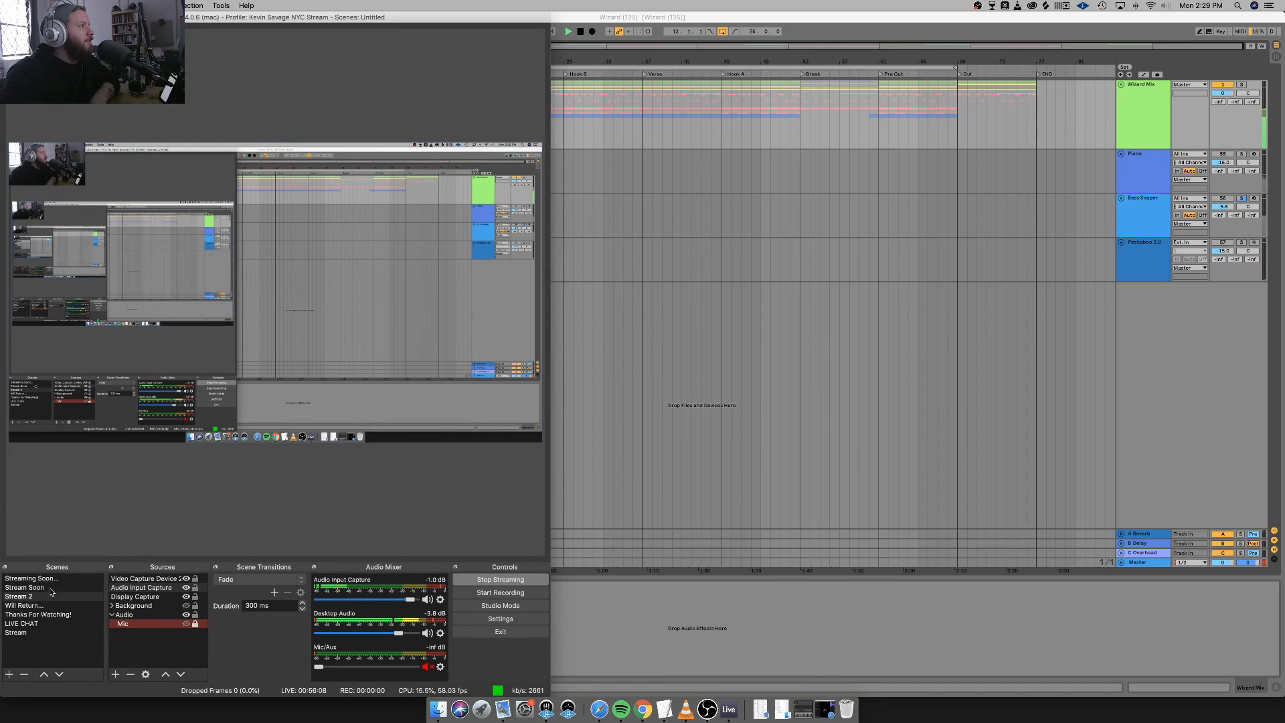
{"action": "left_click", "coordinate": [32, 591]}
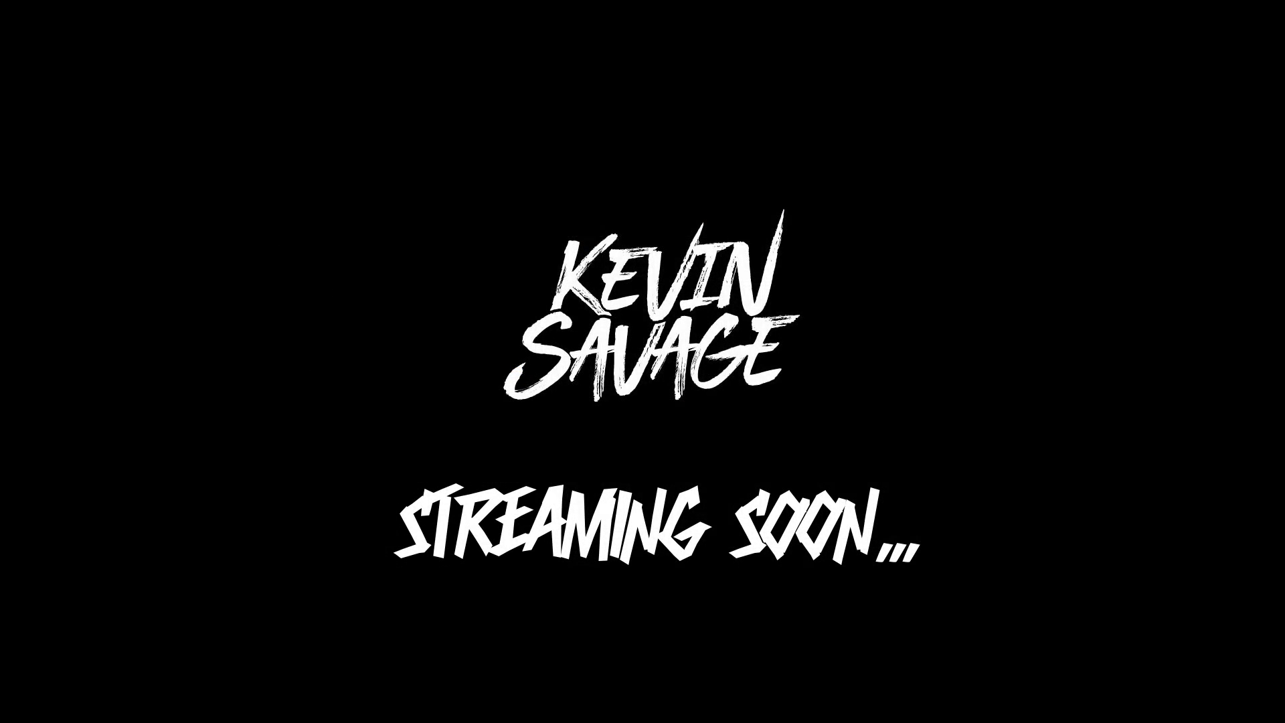
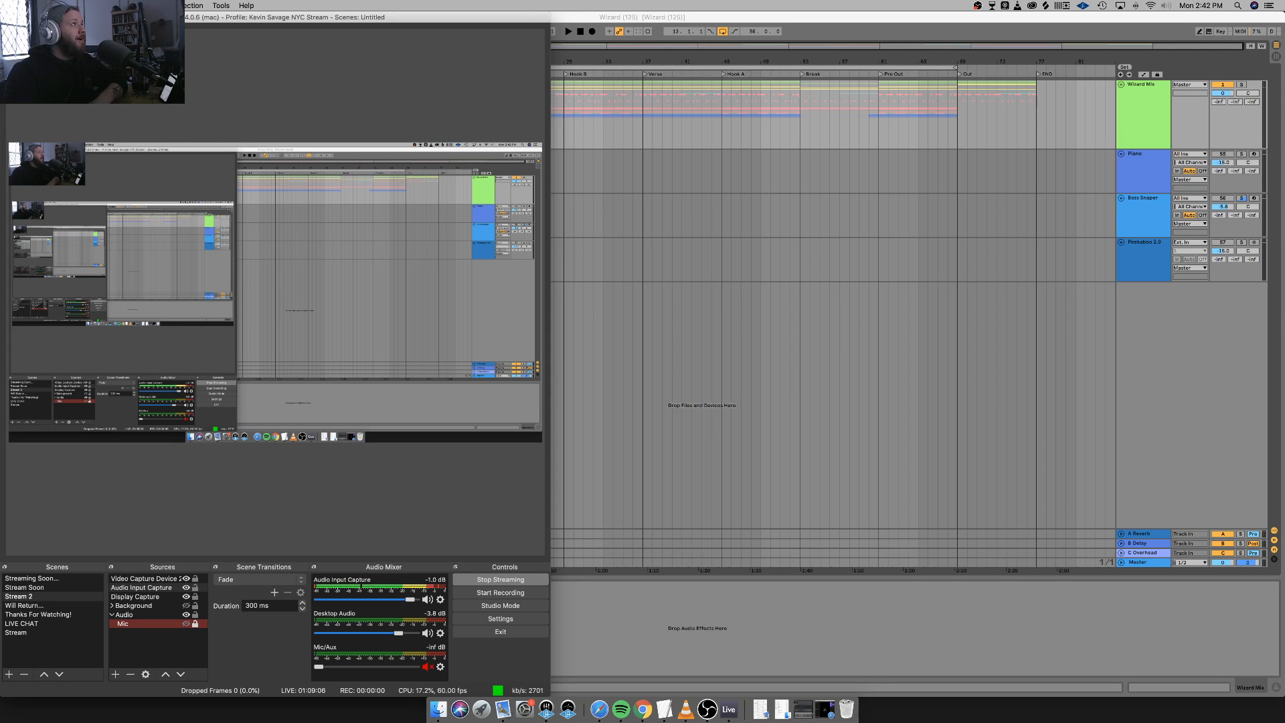
{"action": "key", "text": "super+m"}
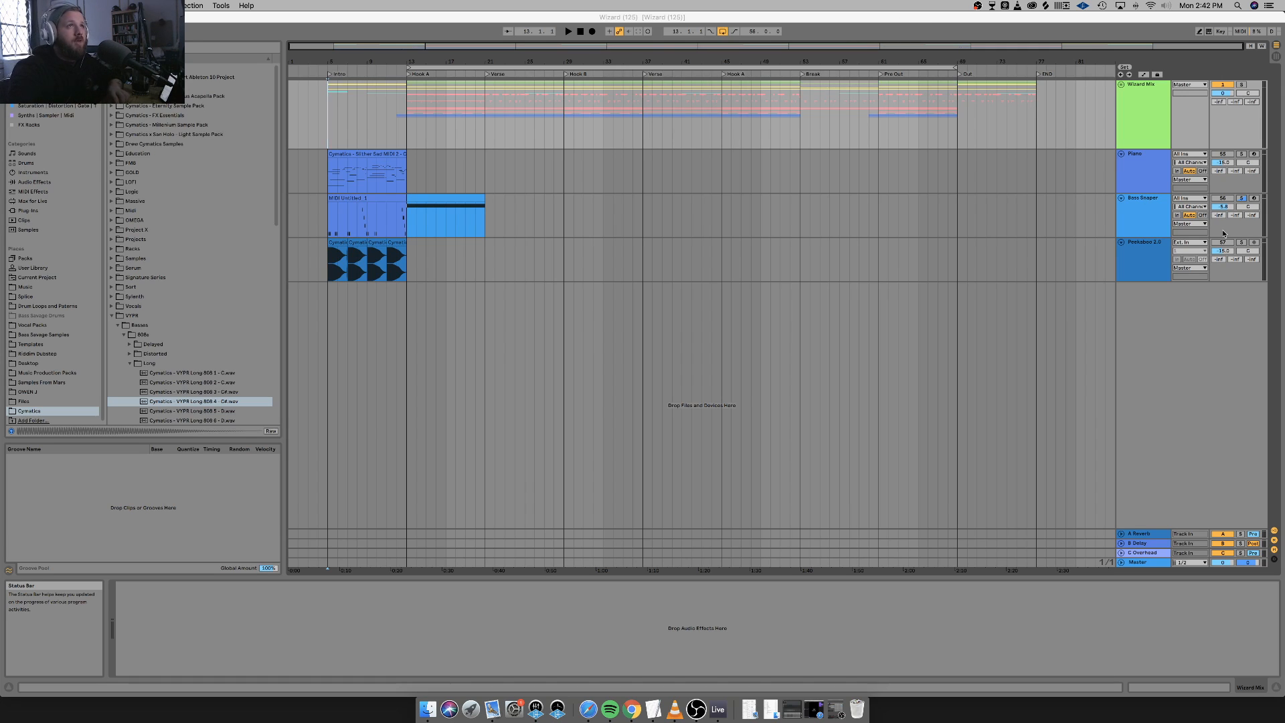
Delete the three tracks from Piano through Peekaboo 2.0, and ungroup the Wizard Mix group.
{"action": "left_click", "coordinate": [1144, 181]}
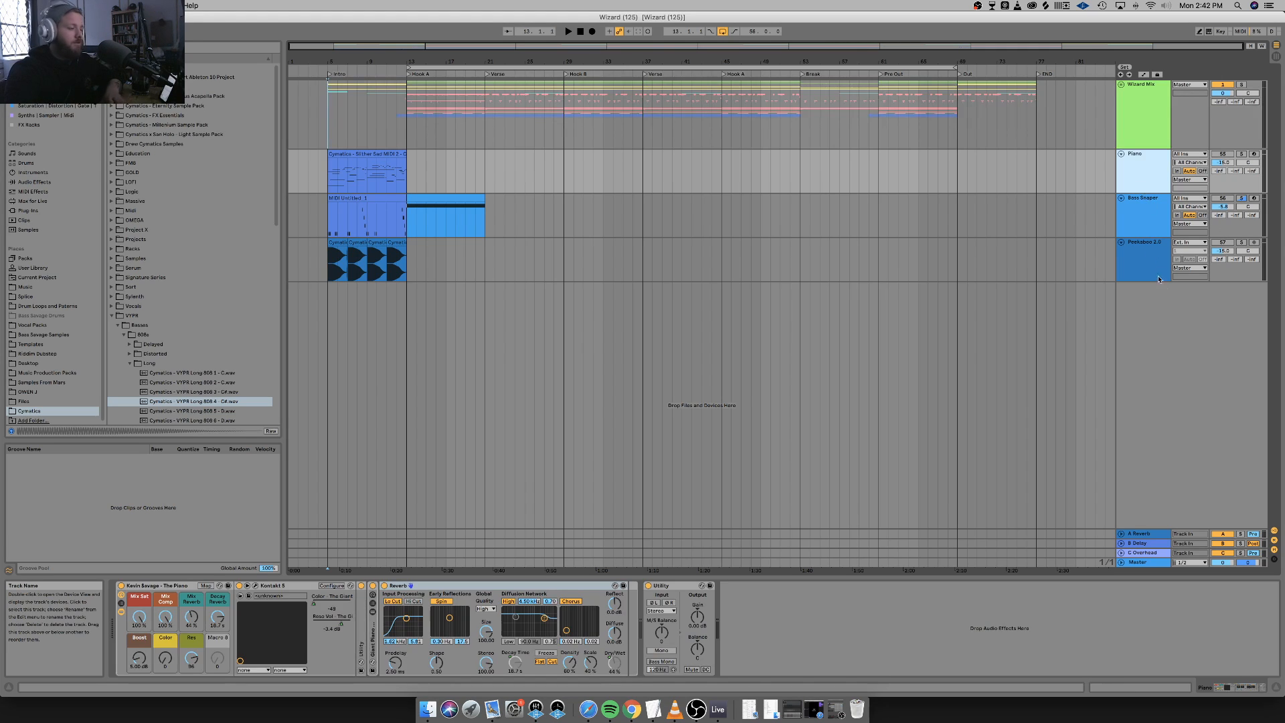
{"action": "left_click", "coordinate": [1152, 263]}
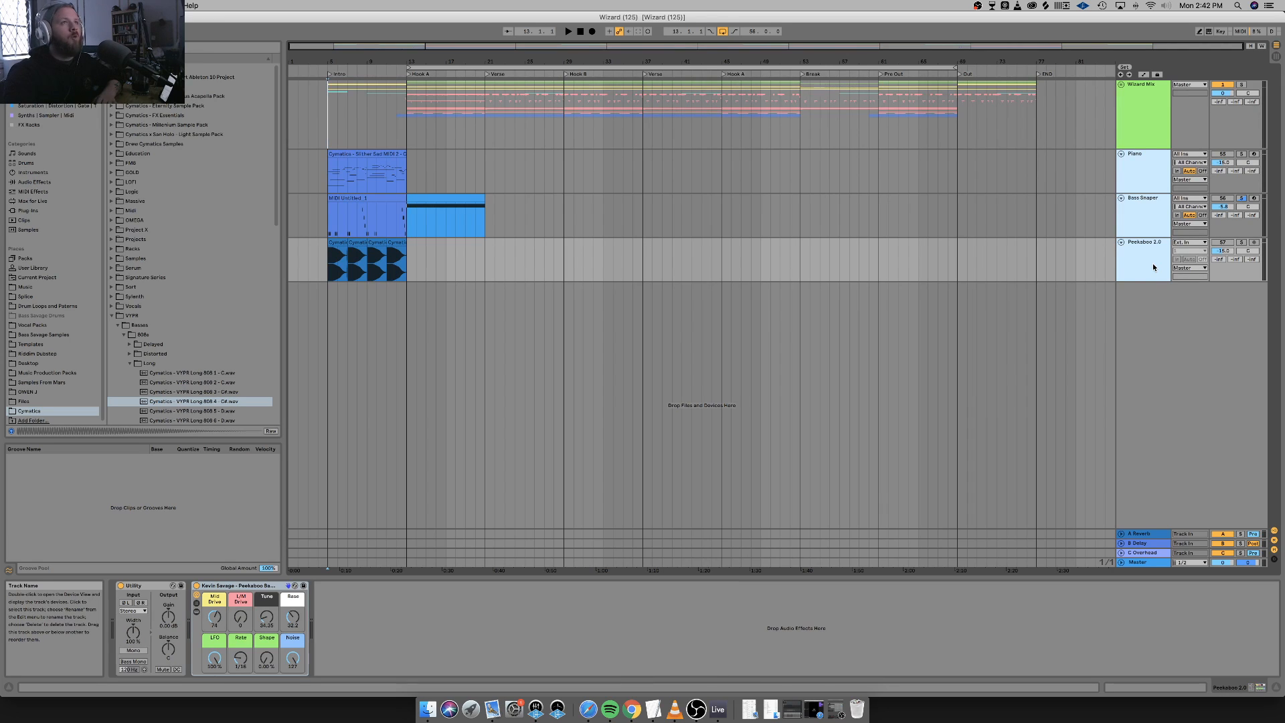
{"action": "key", "text": "Delete"}
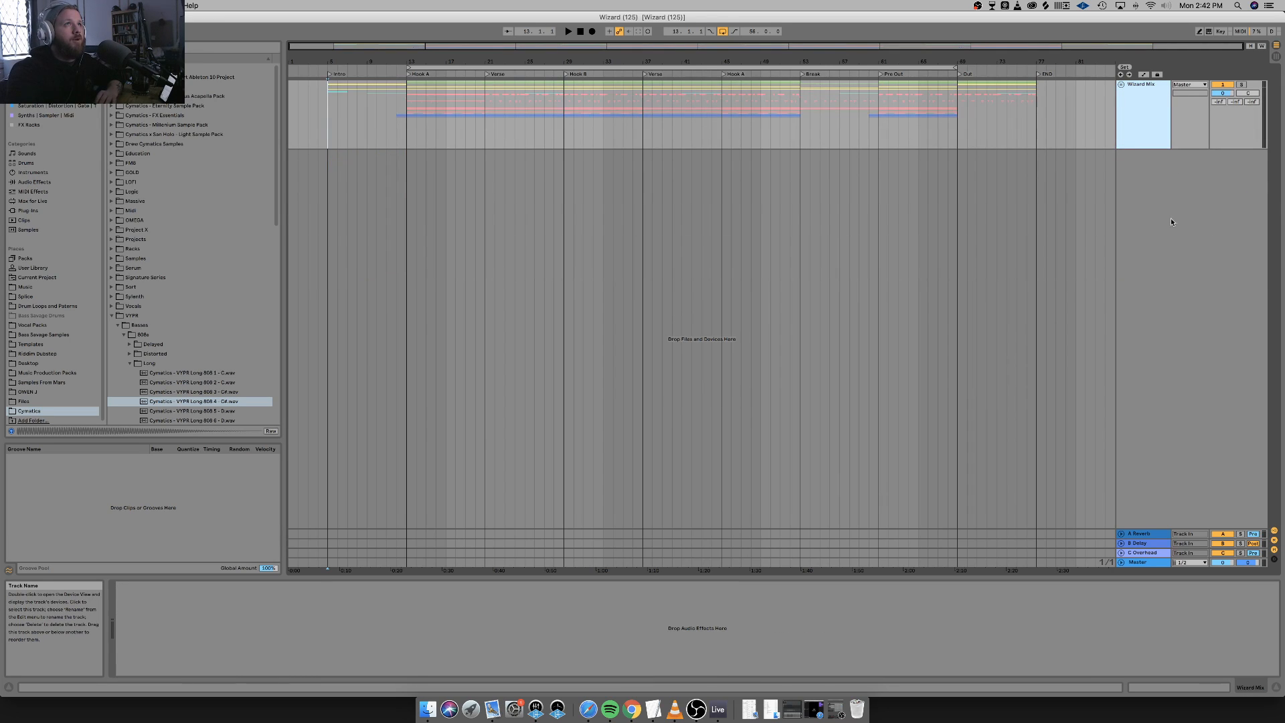
{"action": "right_click", "coordinate": [1145, 138]}
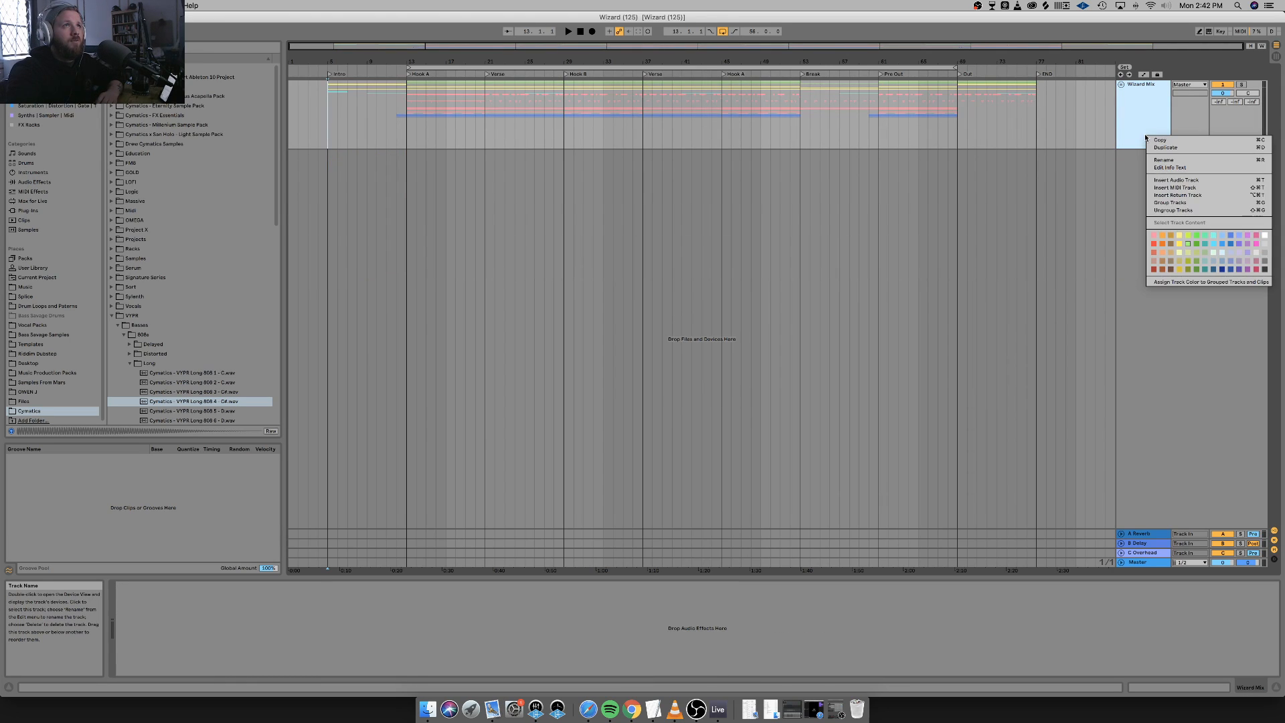
{"action": "left_click", "coordinate": [1180, 210]}
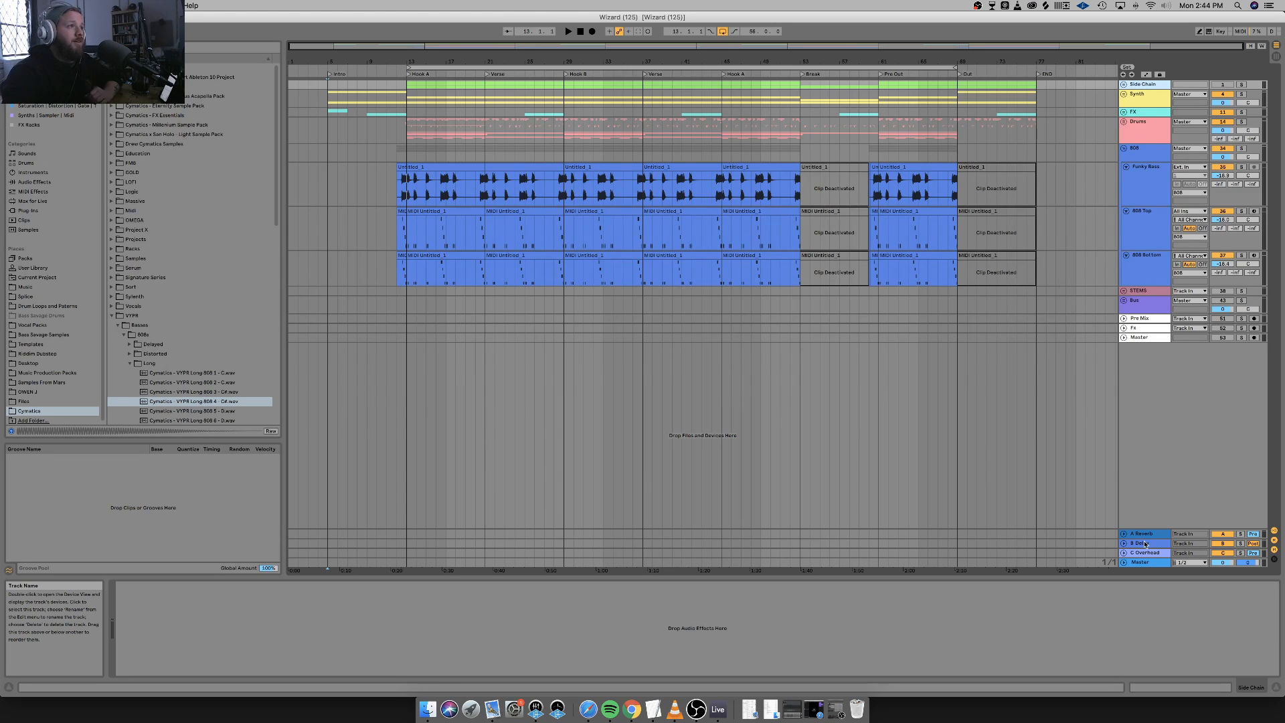
Switch to Spotify, search for the producer's artist name, view the artist page, and close the window.
{"action": "left_click", "coordinate": [606, 716]}
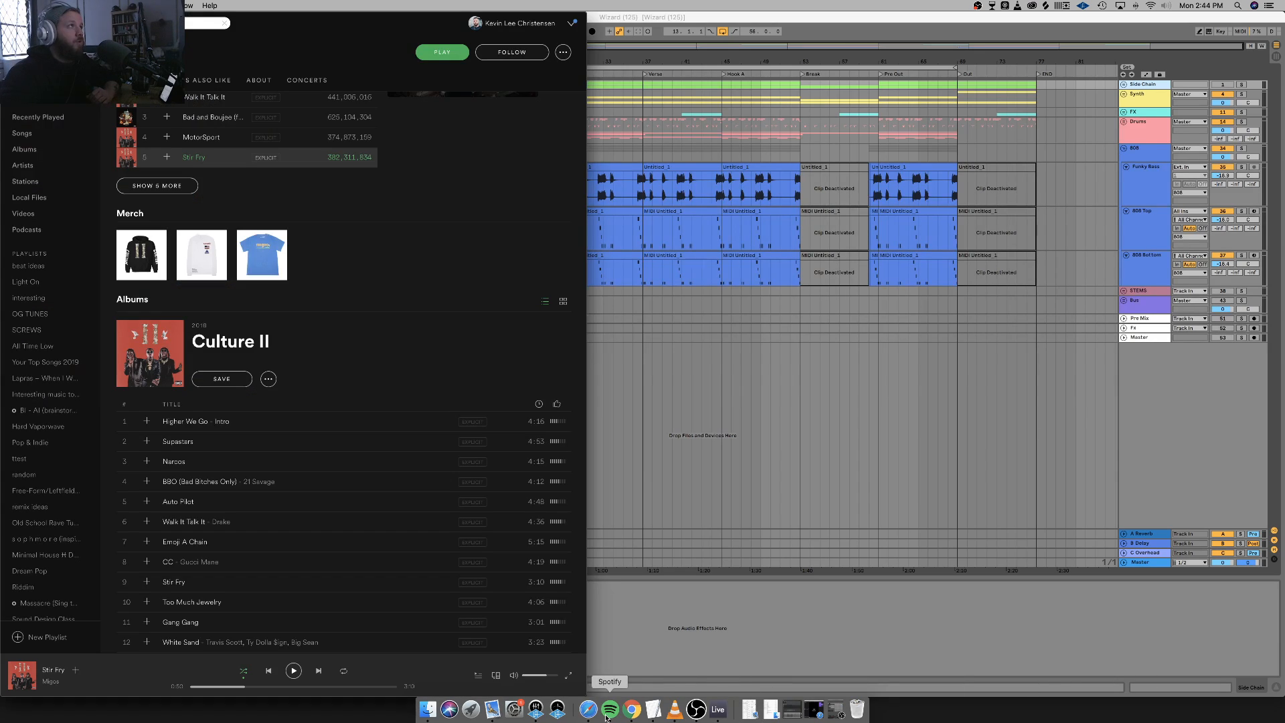
{"action": "left_click", "coordinate": [160, 23]}
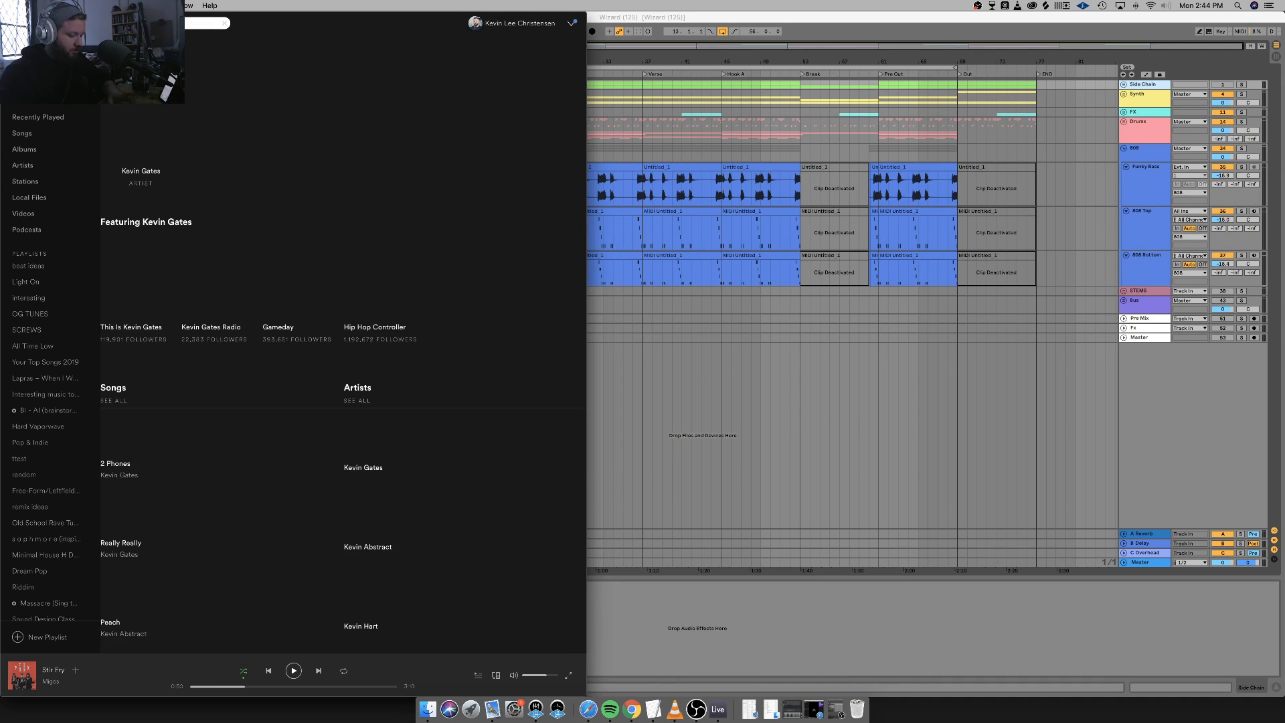
{"action": "type", "text": "savage"}
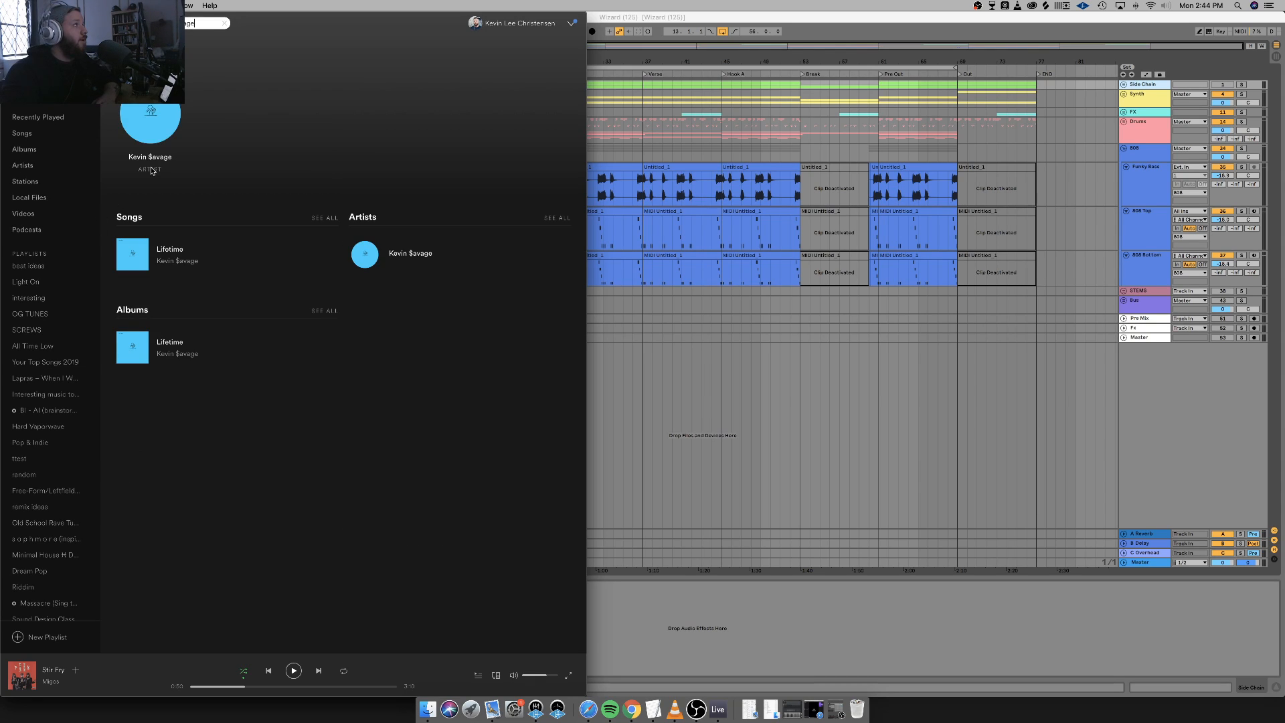
{"action": "left_click", "coordinate": [151, 167]}
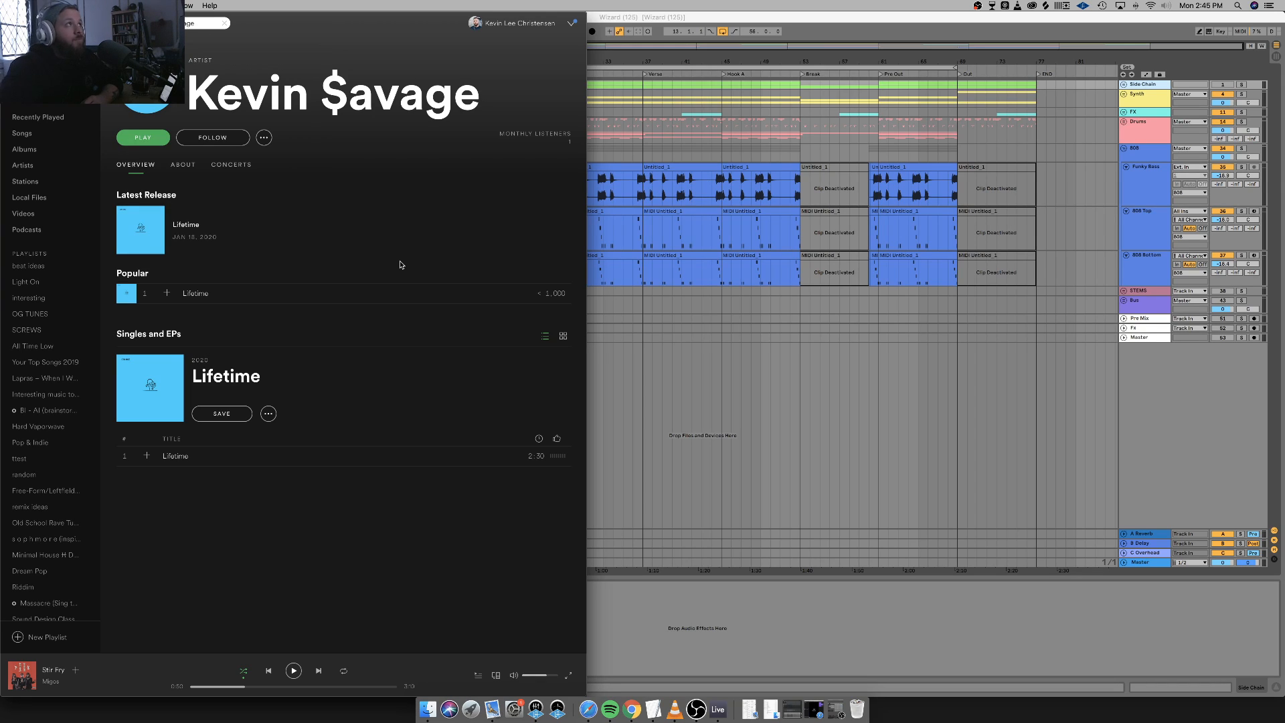
{"action": "left_click", "coordinate": [7, 18]}
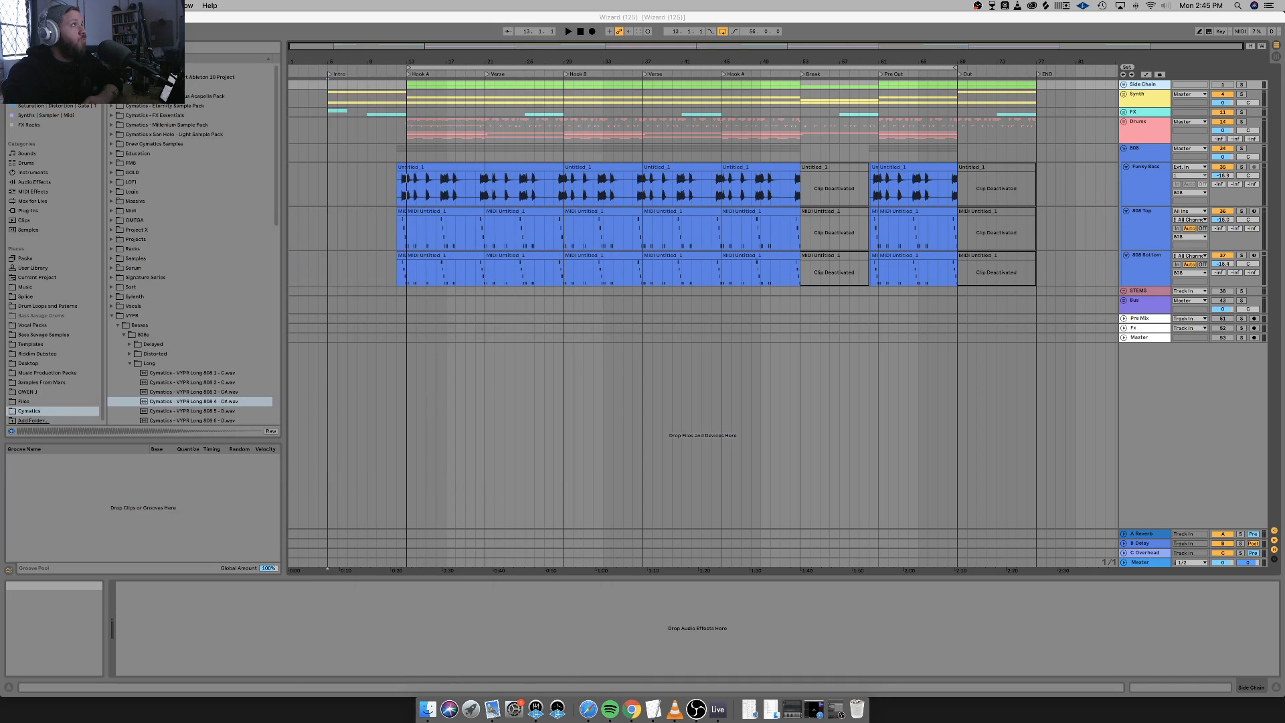
Switch to Chrome, open the producer's website, visit its Bass Savage page, and return to the home page.
{"action": "left_click", "coordinate": [633, 709]}
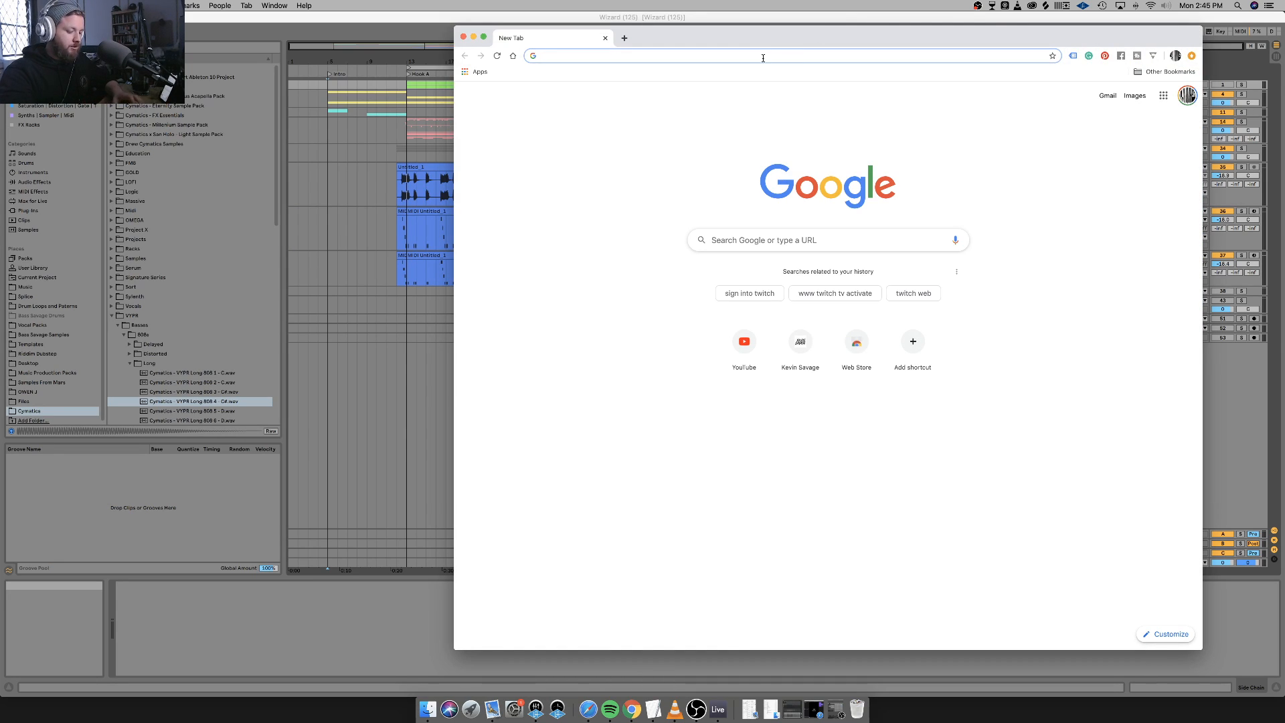
{"action": "type", "text": "kevin"}
{"action": "key", "text": "Return"}
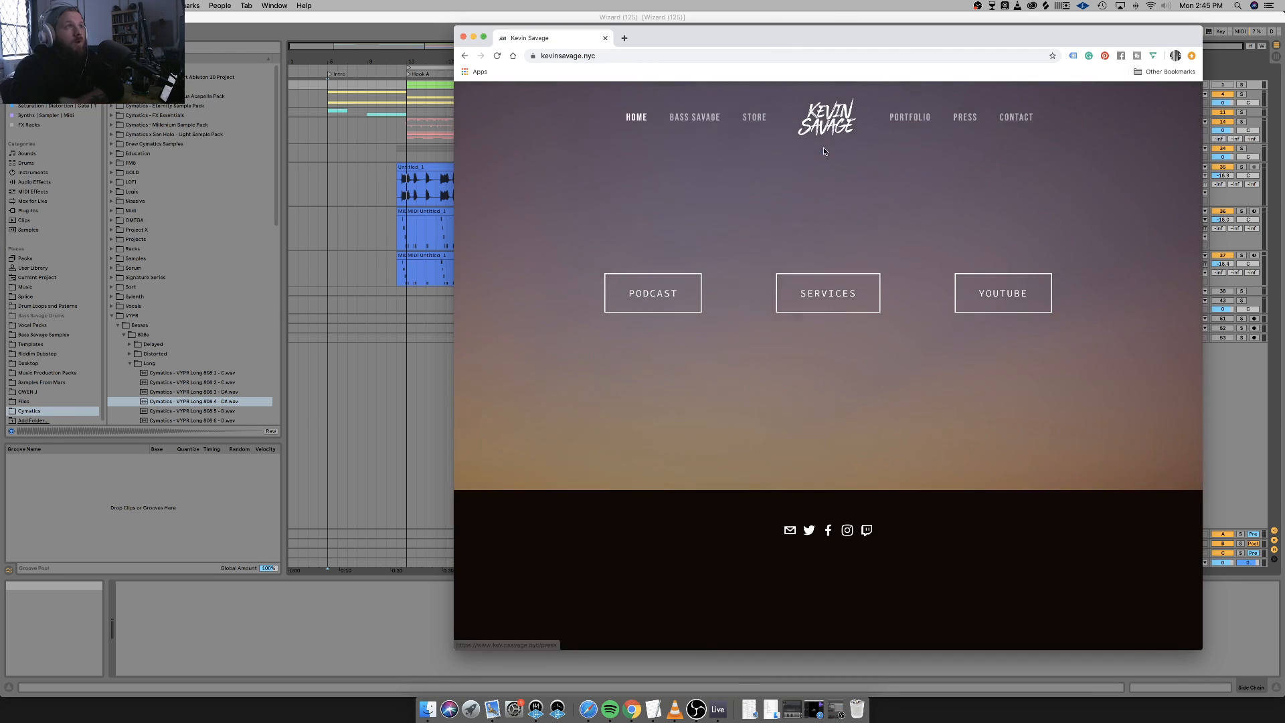
{"action": "left_click", "coordinate": [716, 118]}
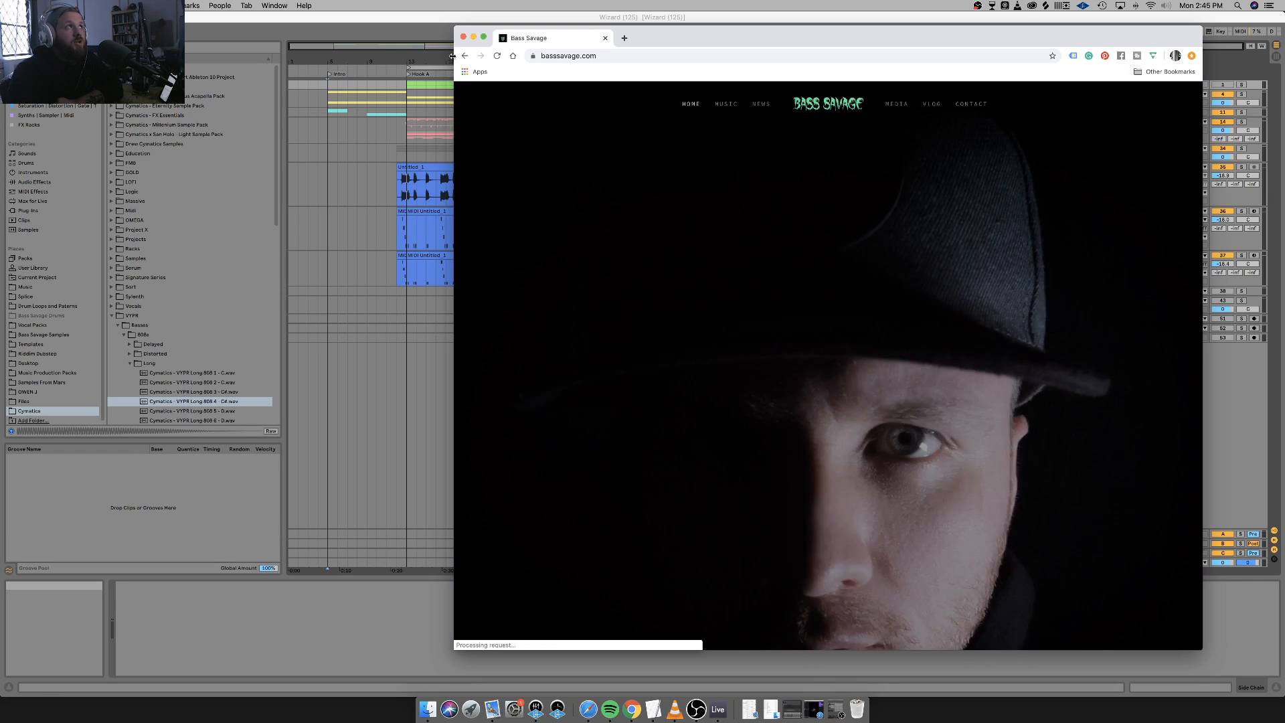
{"action": "left_click", "coordinate": [464, 56]}
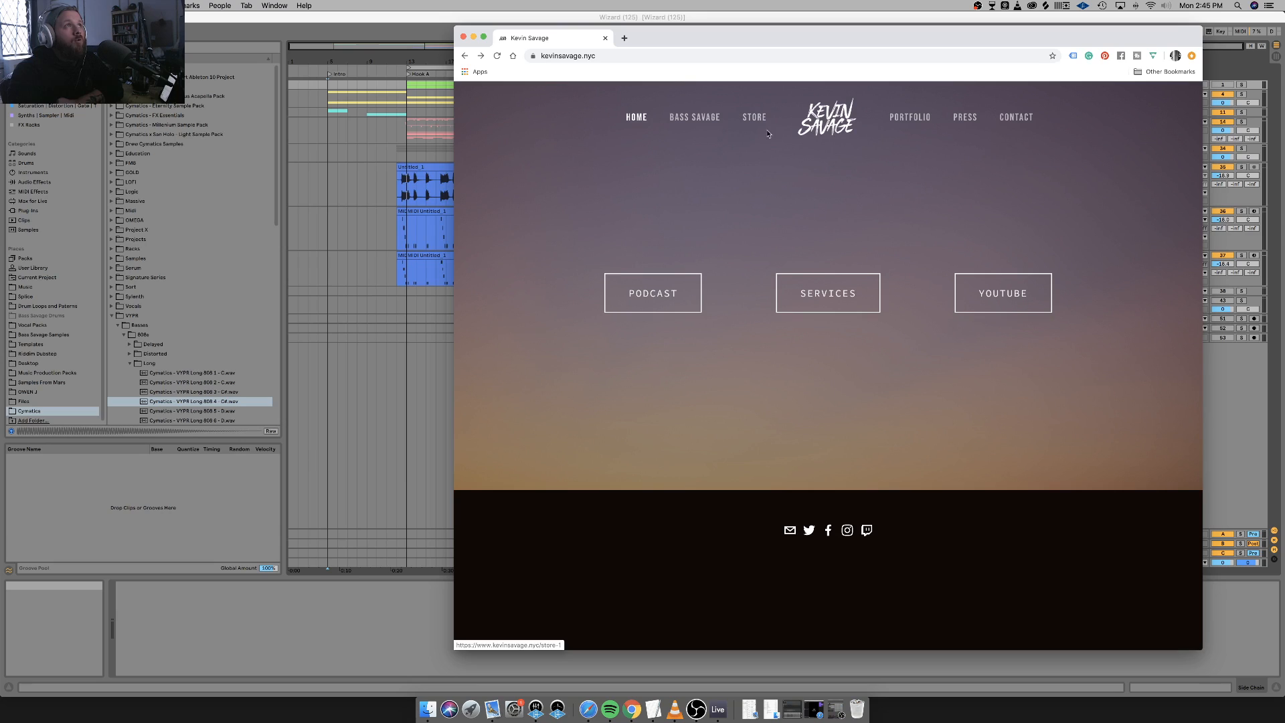
Browse the public portfolio's tracks on SoundCloud through the website's Portfolio page, and close the SoundCloud page.
{"action": "left_click", "coordinate": [909, 118]}
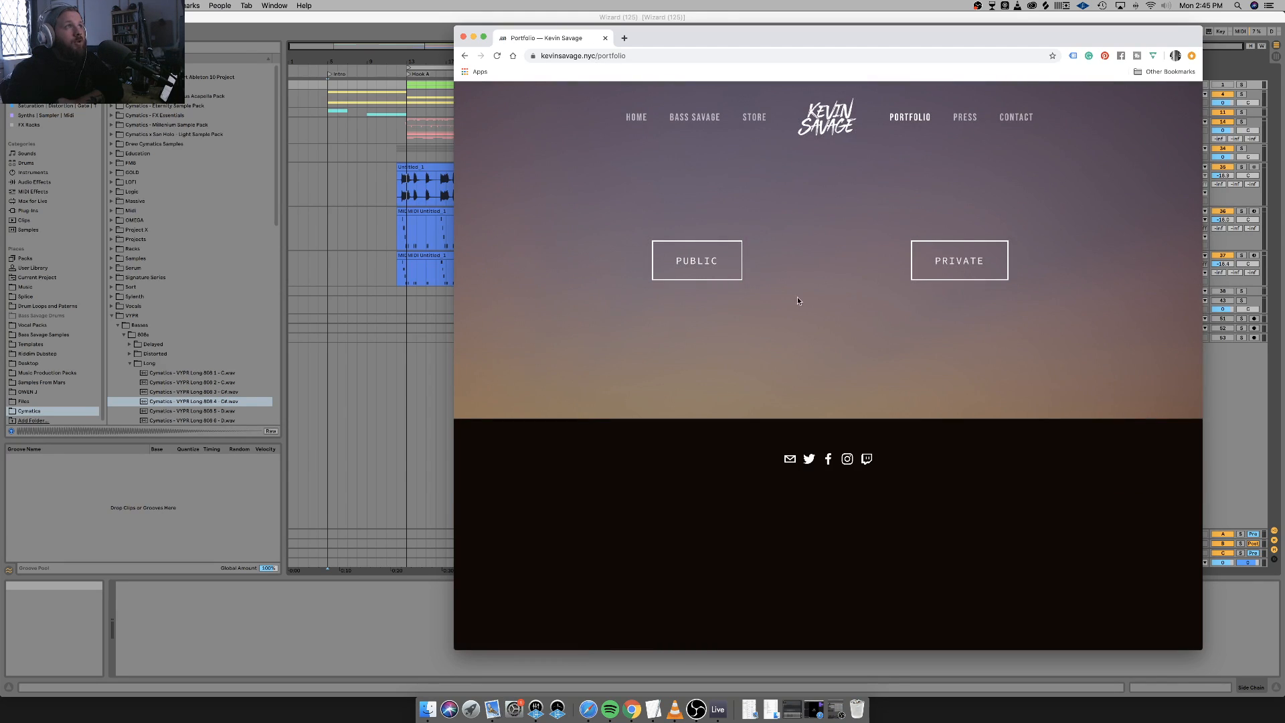
{"action": "left_click", "coordinate": [733, 266]}
{"action": "left_click", "coordinate": [840, 312]}
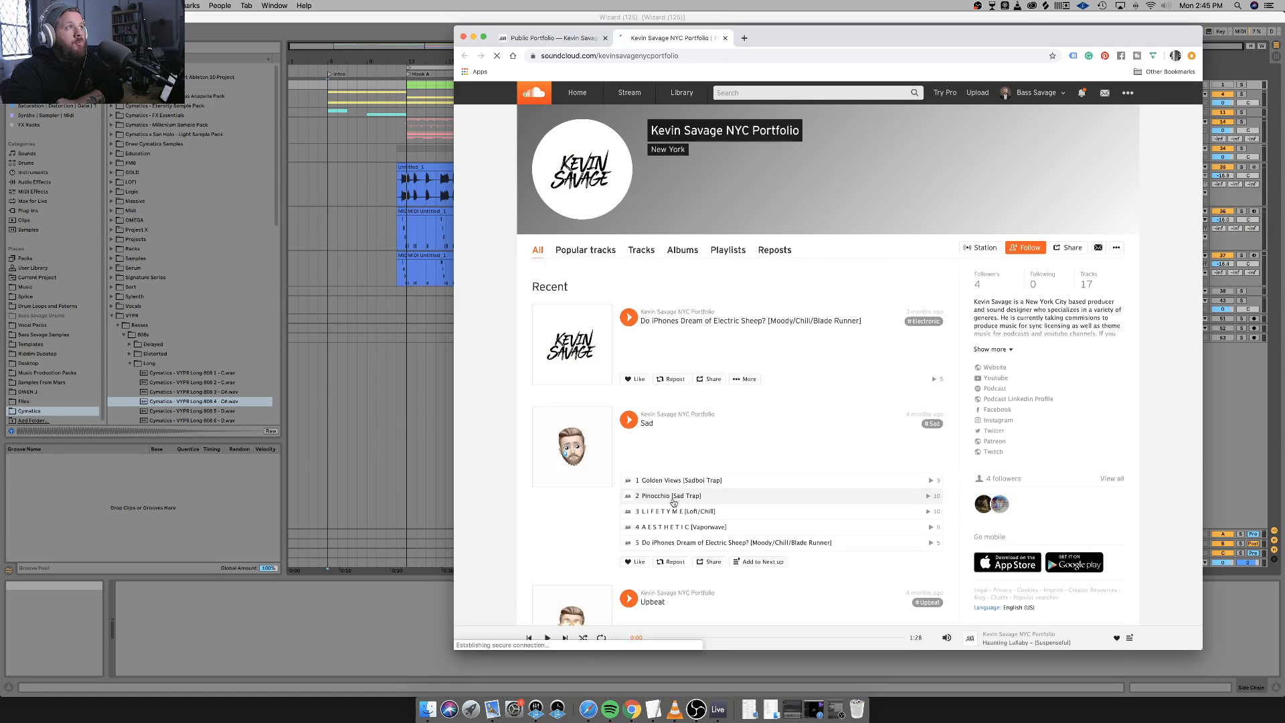
{"action": "scroll", "coordinate": [676, 490], "scroll_direction": "down", "scroll_amount": 10}
{"action": "scroll", "coordinate": [676, 489], "scroll_direction": "up", "scroll_amount": 7}
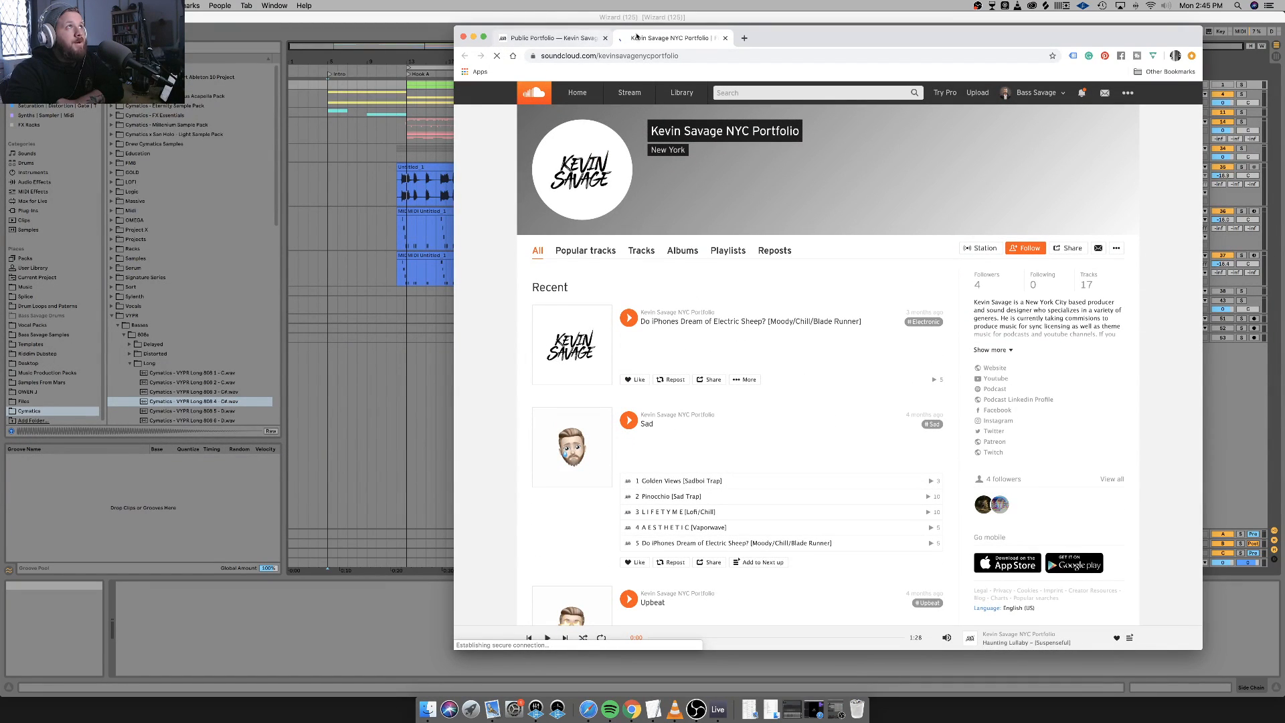
{"action": "left_click", "coordinate": [724, 37]}
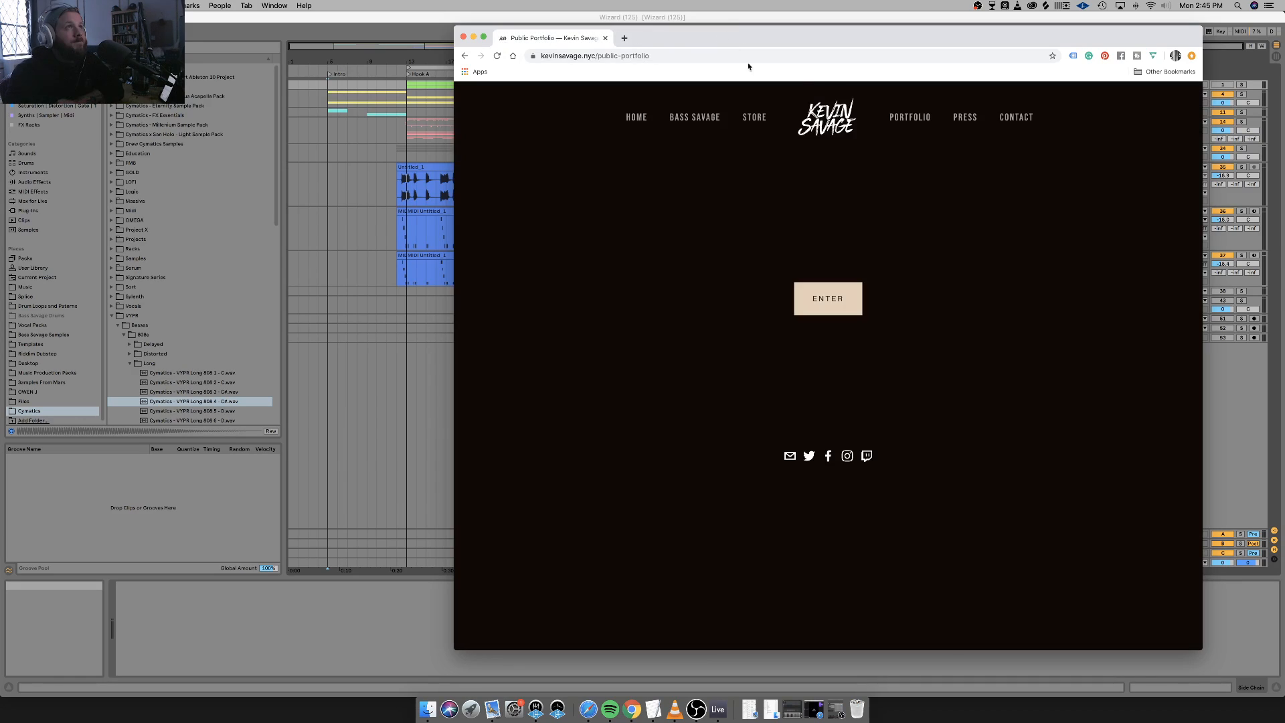
Open the Business Insider article about farmers using AI from the Press page, and start its video.
{"action": "left_click", "coordinate": [965, 118]}
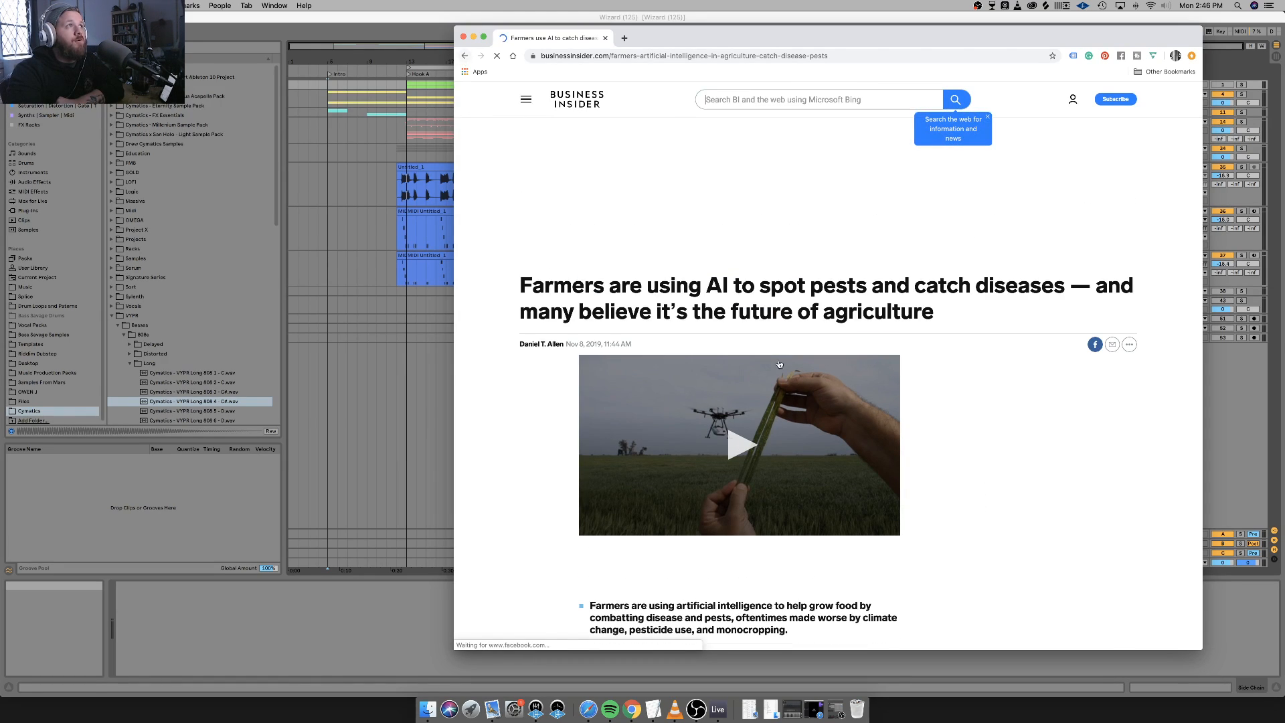
{"action": "left_click", "coordinate": [735, 373]}
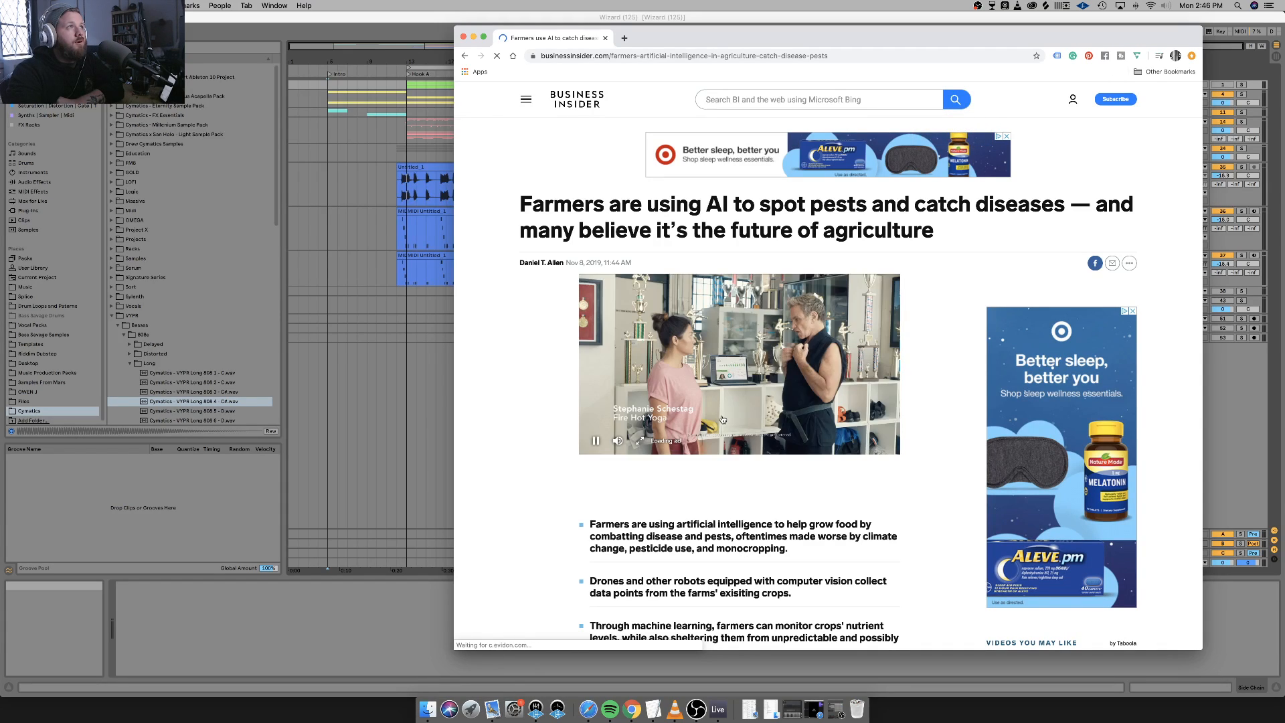
Check the stream's audio levels in OBS while the video plays, and decline Business Insider's notification request.
{"action": "left_click", "coordinate": [699, 710]}
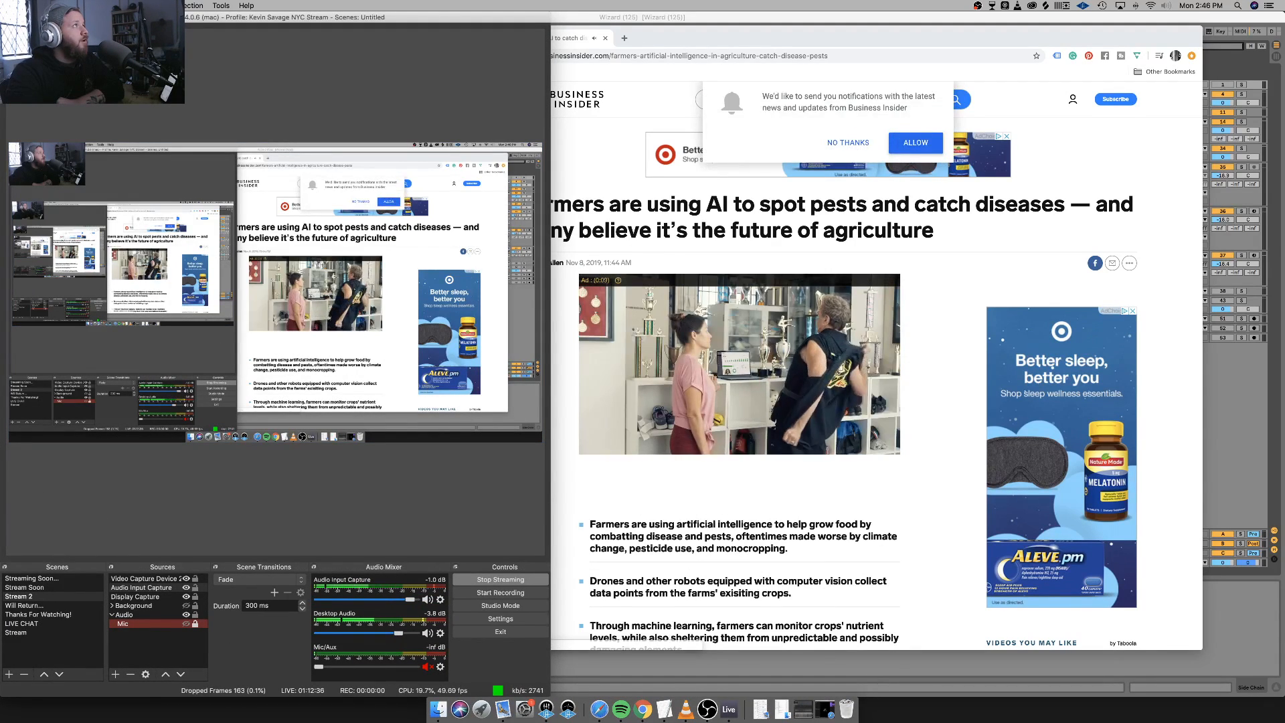
{"action": "left_click", "coordinate": [17, 18]}
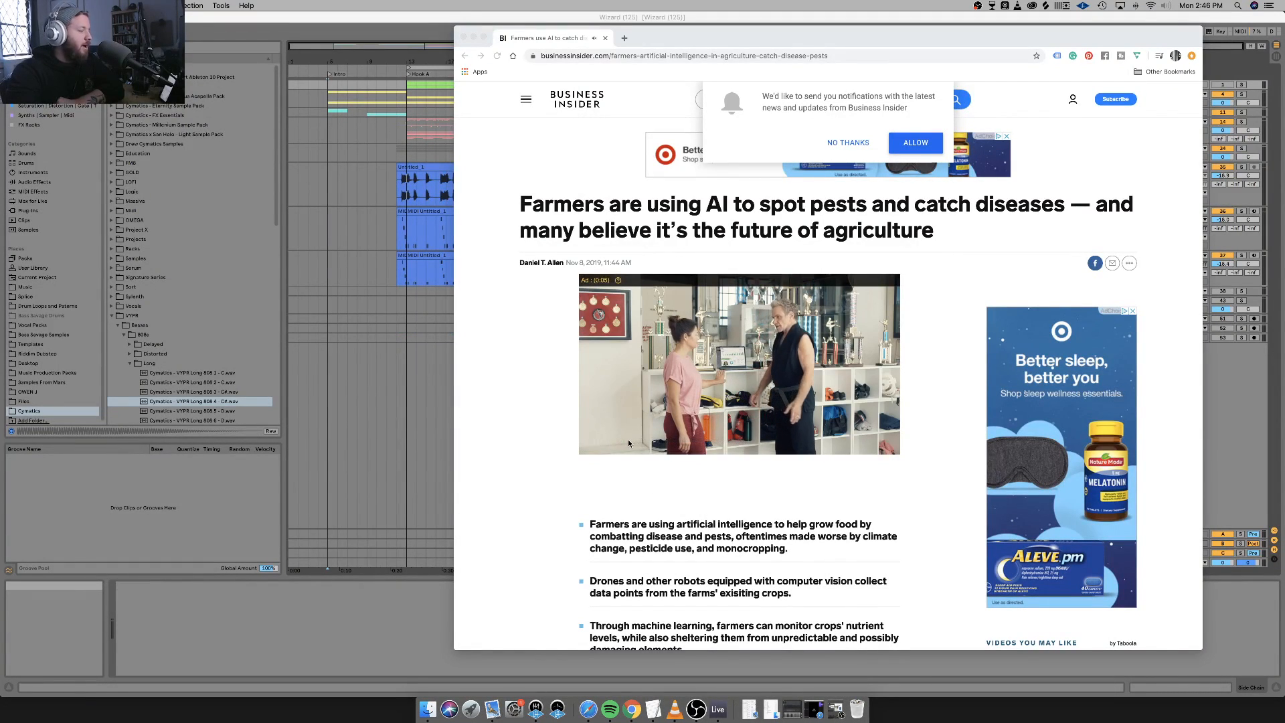
{"action": "left_click", "coordinate": [850, 145]}
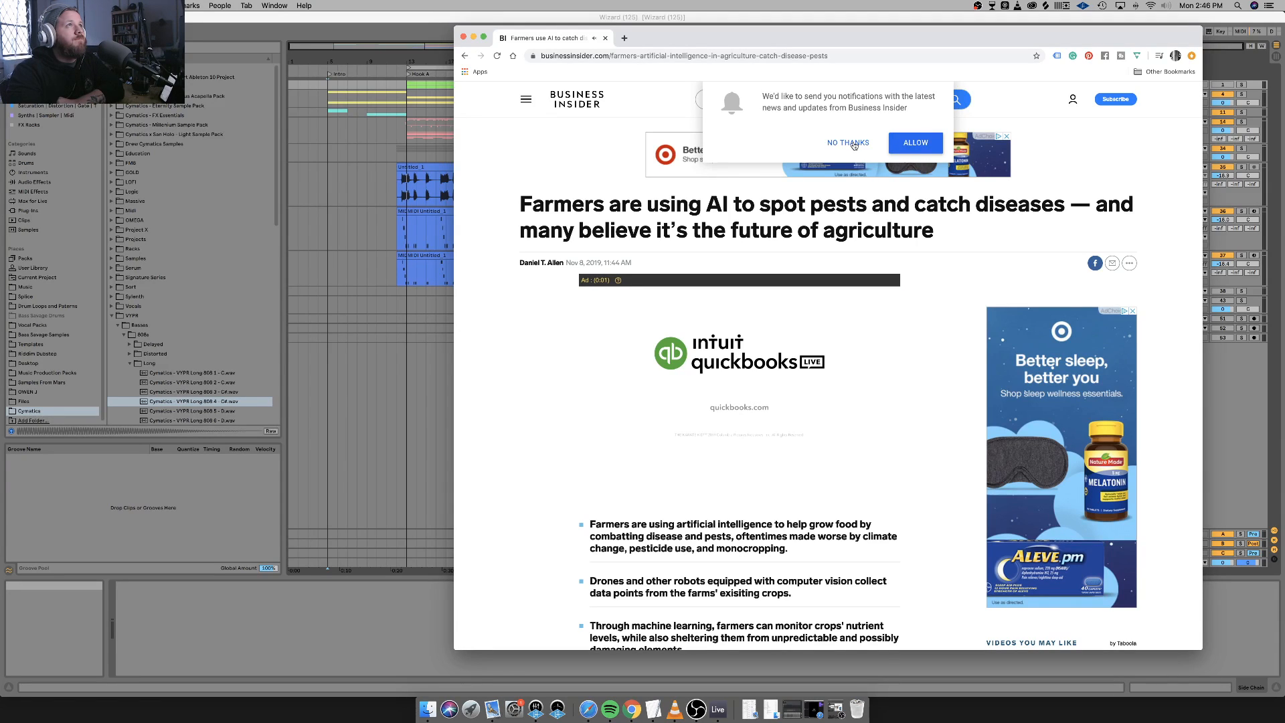
Decline the site's notification request, pause the article's video, and return to the website's Press page.
{"action": "left_click", "coordinate": [854, 143]}
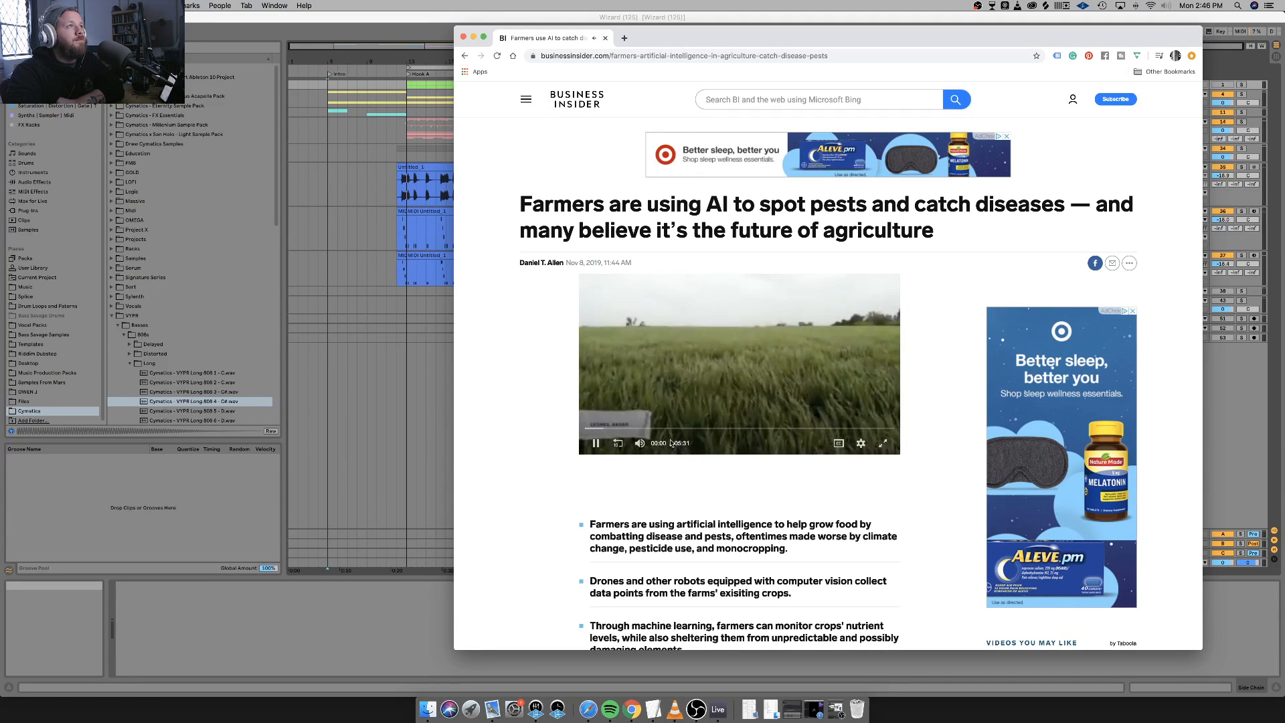
{"action": "left_click", "coordinate": [596, 444]}
{"action": "left_click", "coordinate": [465, 57]}
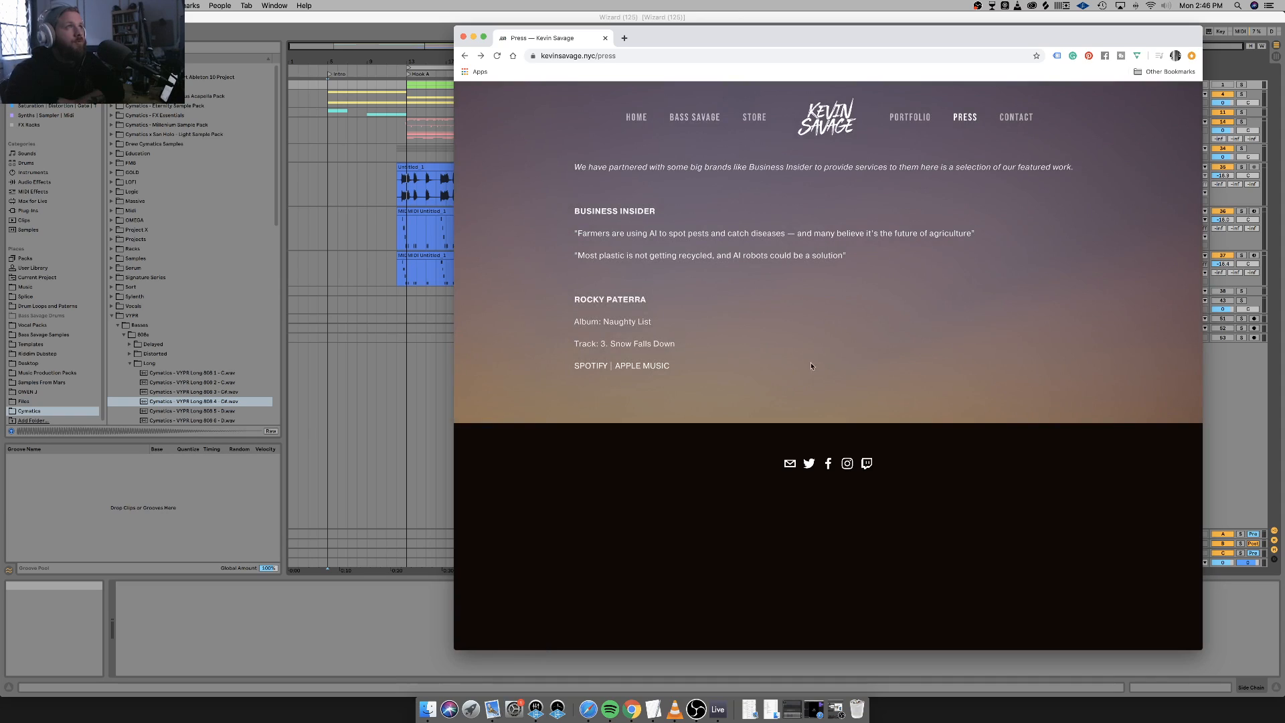
Visit the website's Contact page, view the podcast's streaming links from the home page, and close the podcast page.
{"action": "left_click", "coordinate": [999, 125]}
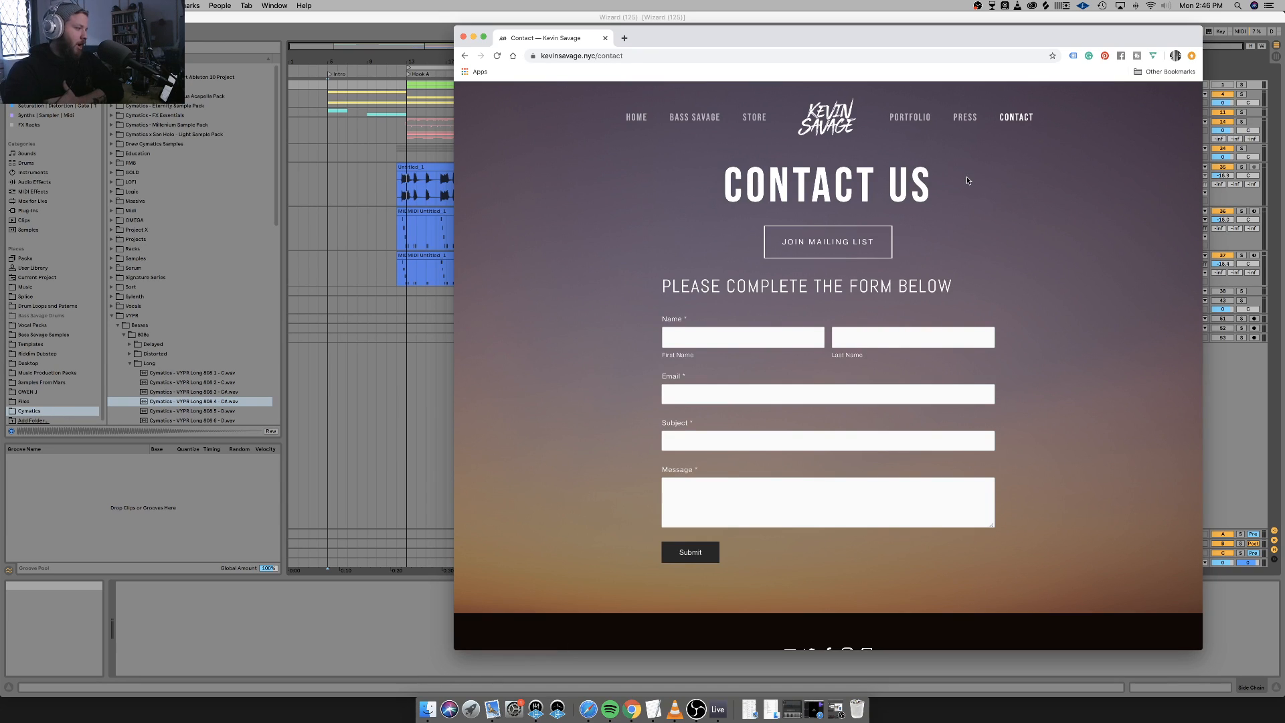
{"action": "left_click", "coordinate": [637, 118]}
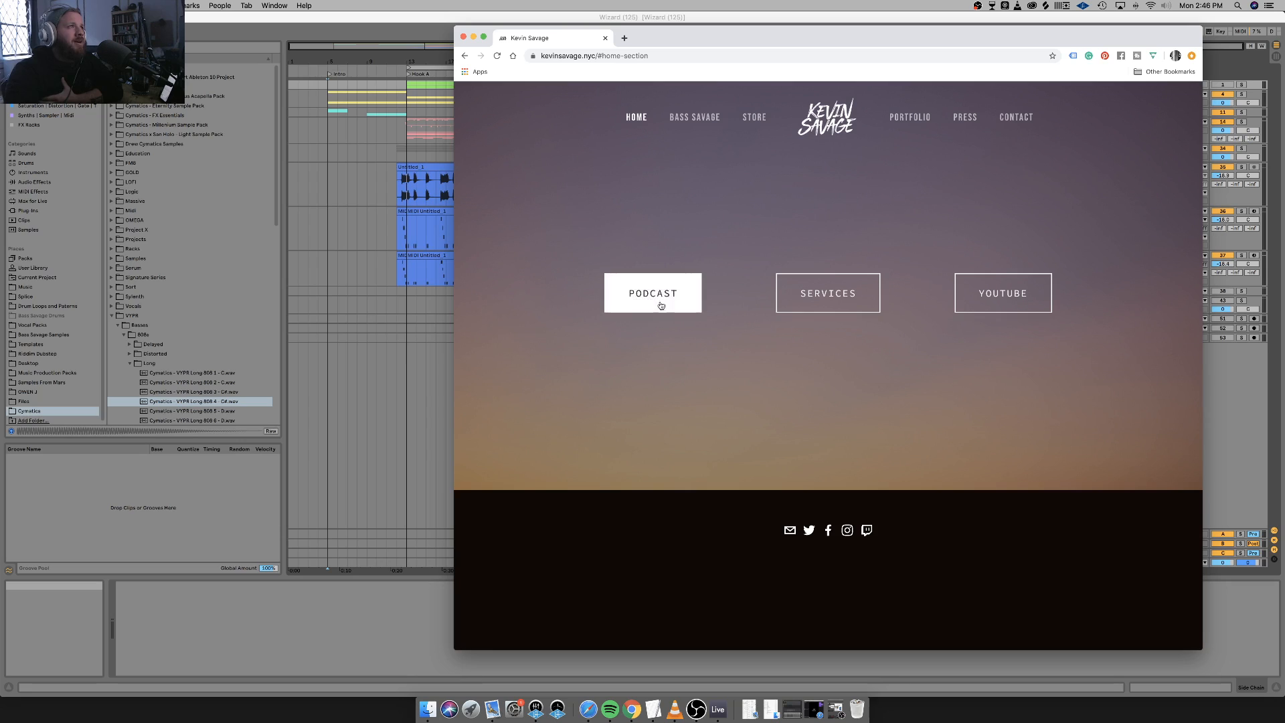
{"action": "left_click", "coordinate": [677, 281]}
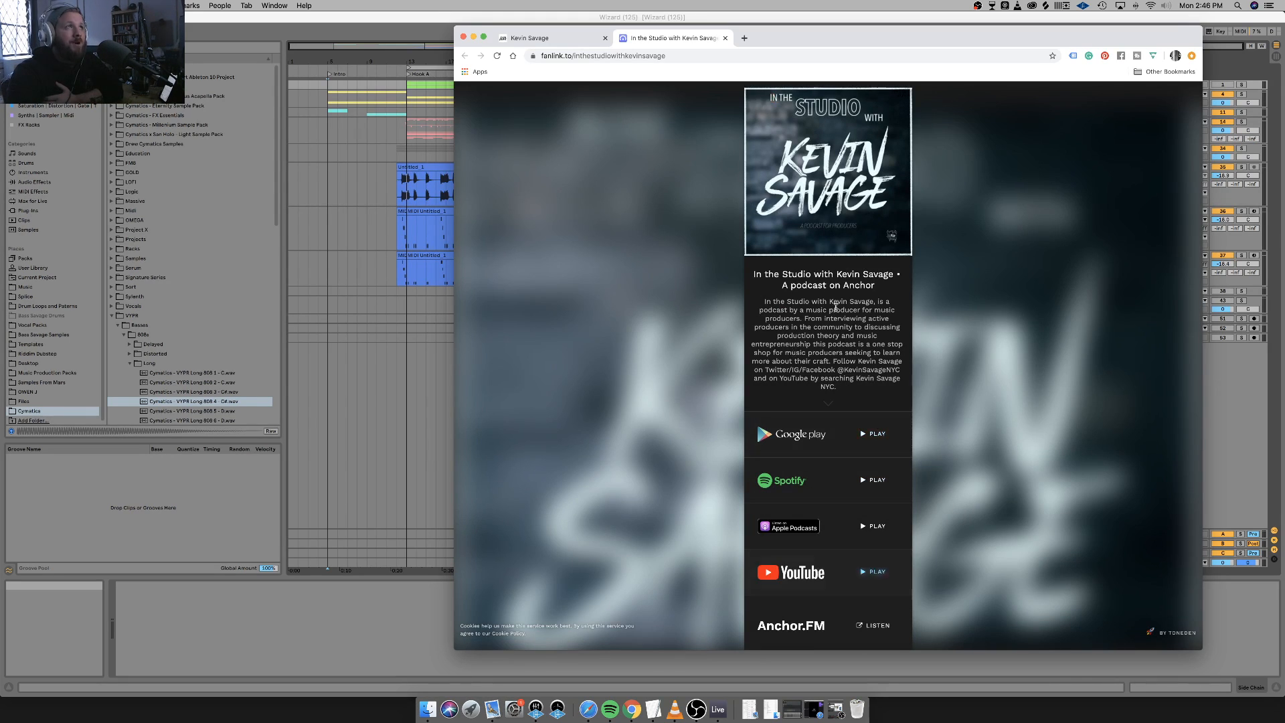
{"action": "scroll", "coordinate": [906, 535], "scroll_direction": "down", "scroll_amount": 5}
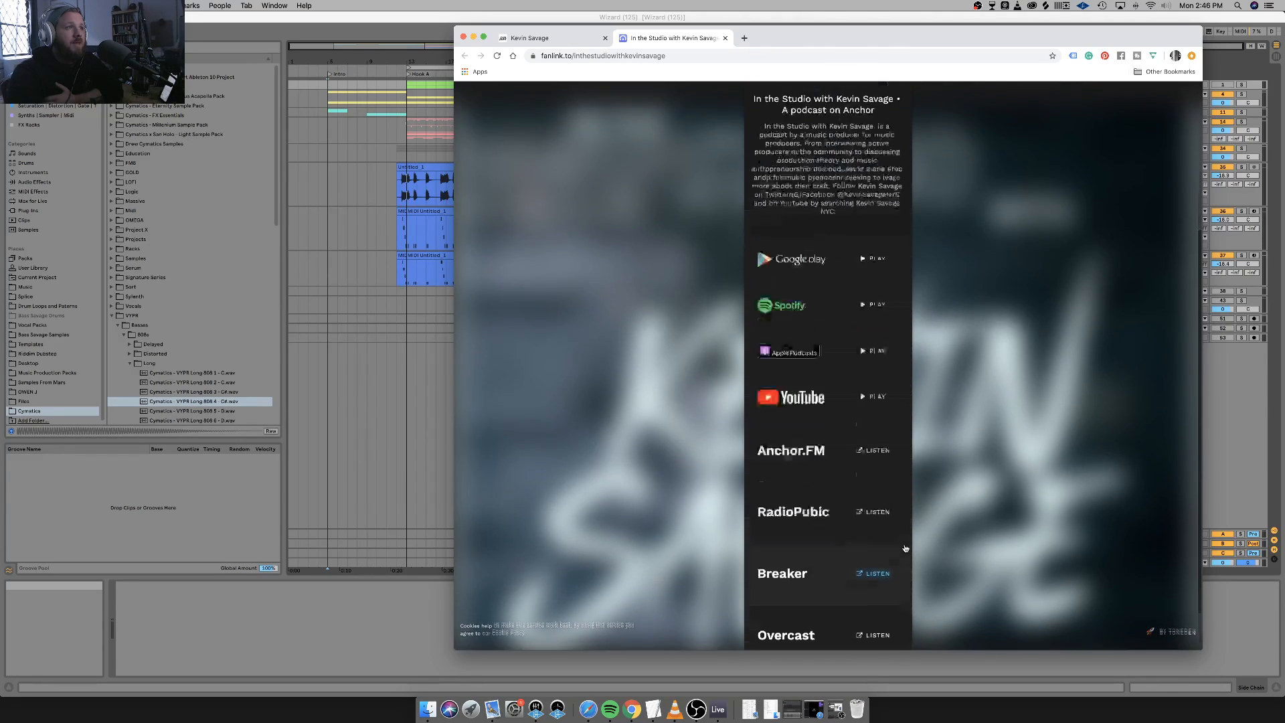
{"action": "scroll", "coordinate": [906, 545], "scroll_direction": "up", "scroll_amount": 5}
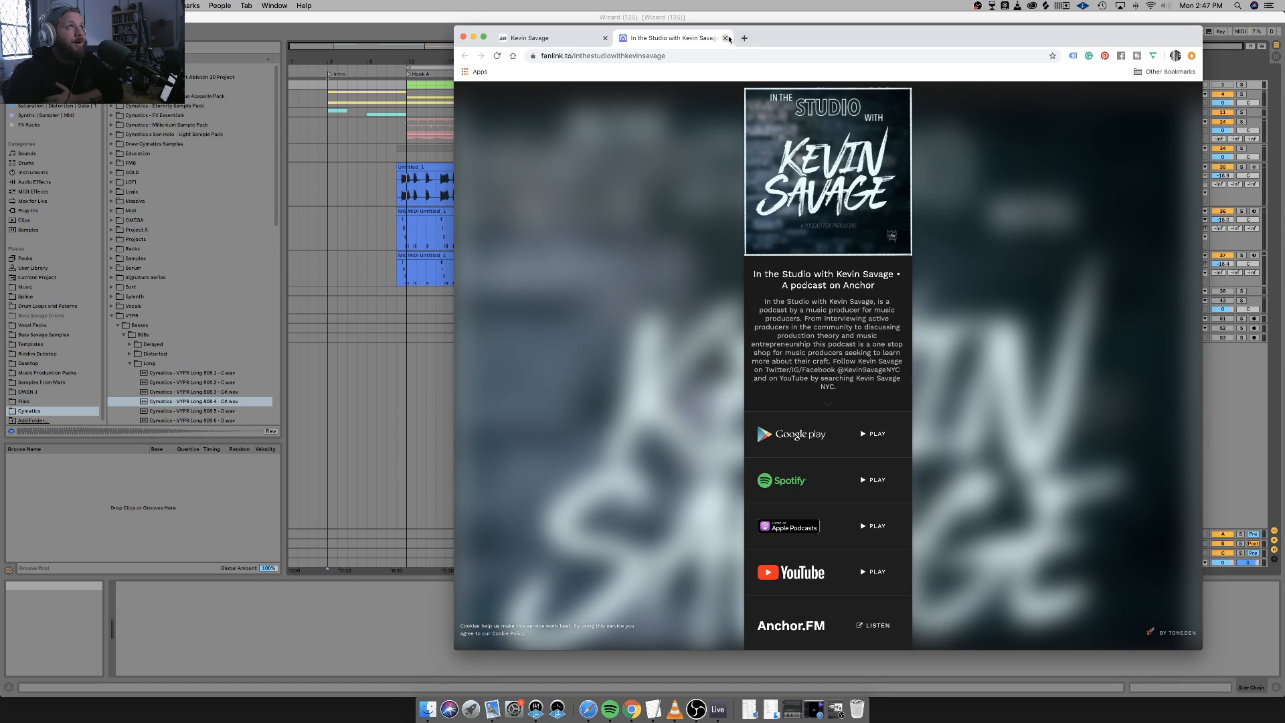
{"action": "left_click", "coordinate": [726, 38]}
Open the producer's YouTube channel from the website and look through its uploads, tutorials, free beats and Ableton videos.
{"action": "left_click", "coordinate": [989, 292]}
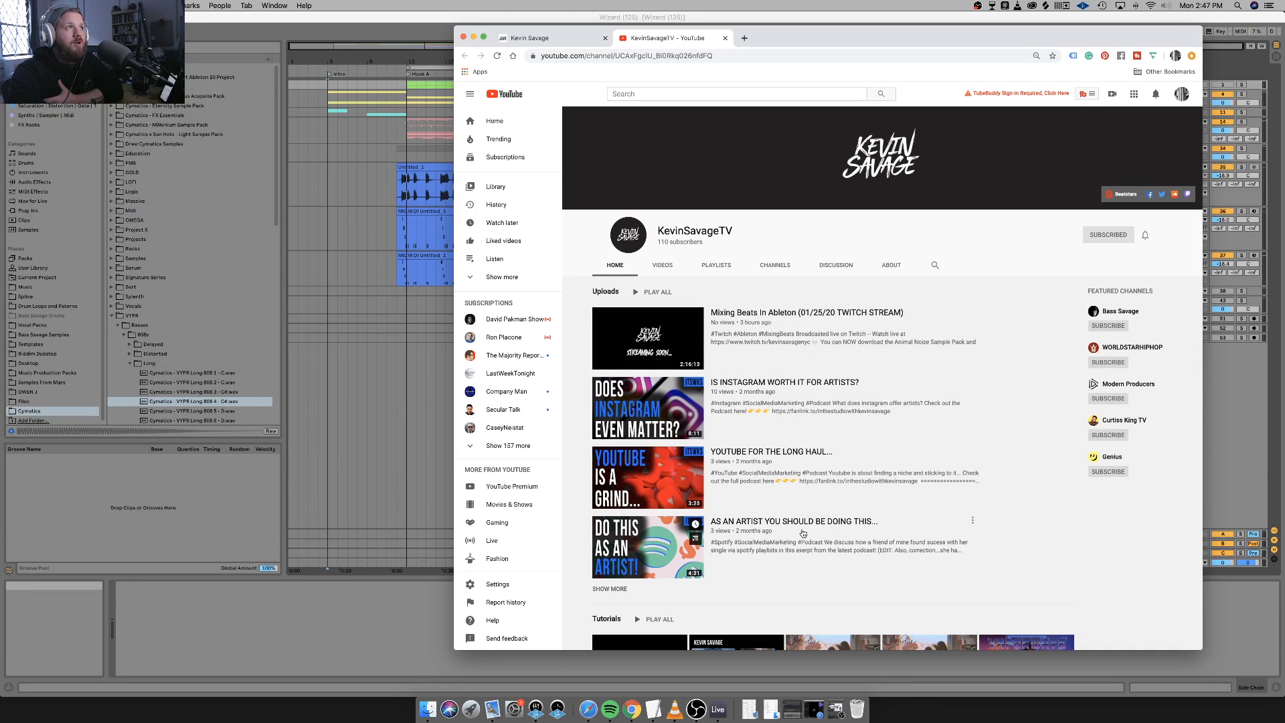
{"action": "scroll", "coordinate": [803, 533], "scroll_direction": "down", "scroll_amount": 2}
{"action": "scroll", "coordinate": [803, 534], "scroll_direction": "down", "scroll_amount": 1}
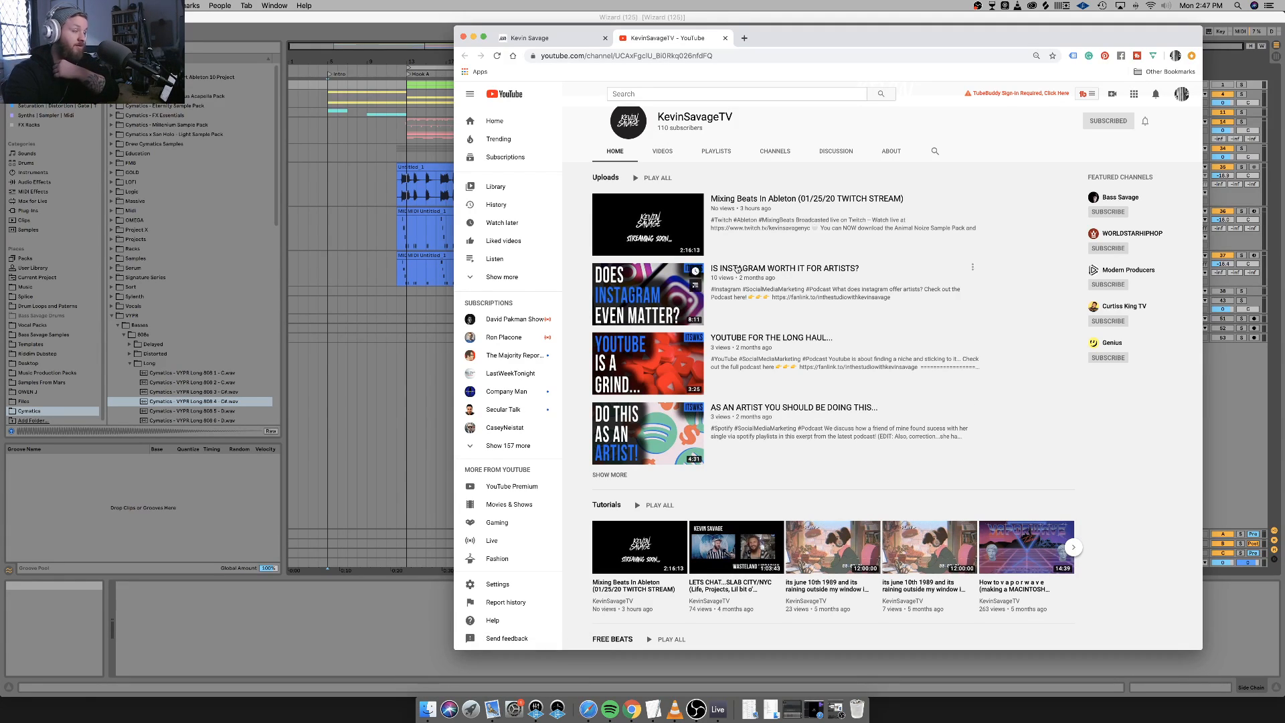
{"action": "scroll", "coordinate": [736, 402], "scroll_direction": "down", "scroll_amount": 5}
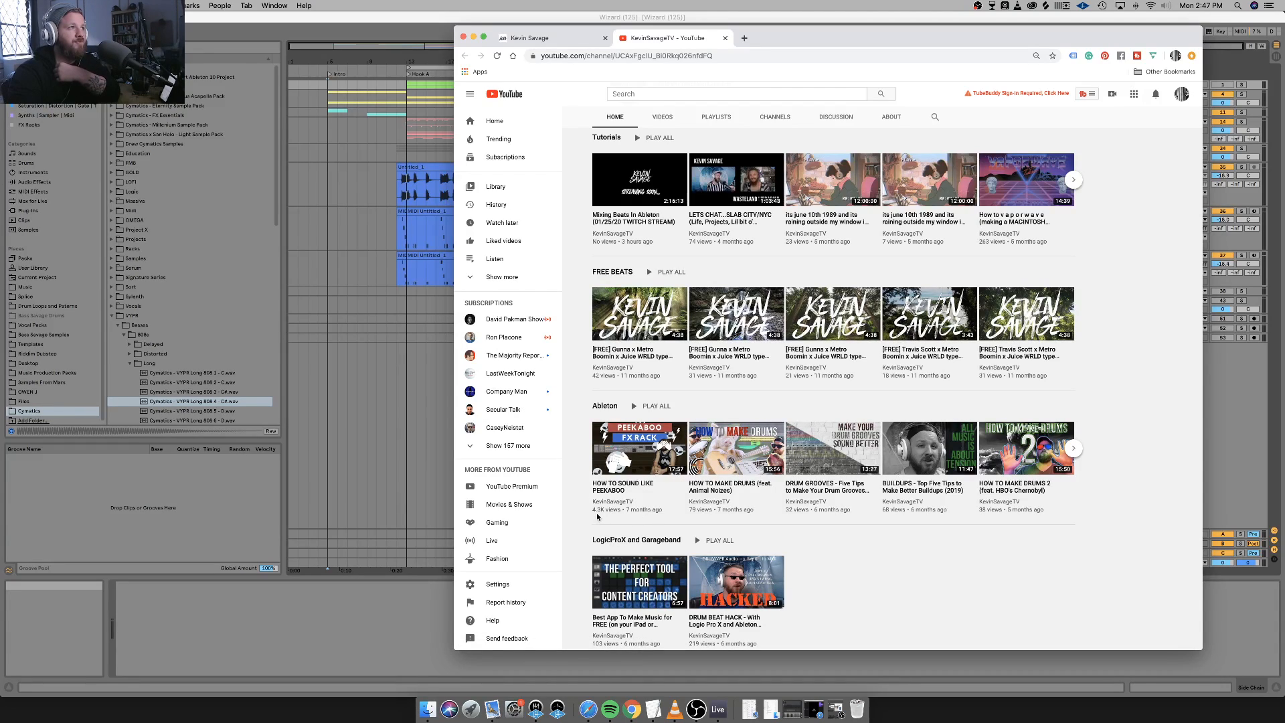
Open the HOW TO SOUND LIKE PEEKABOO video, pause it, and view its comments and full description.
{"action": "left_click", "coordinate": [624, 488]}
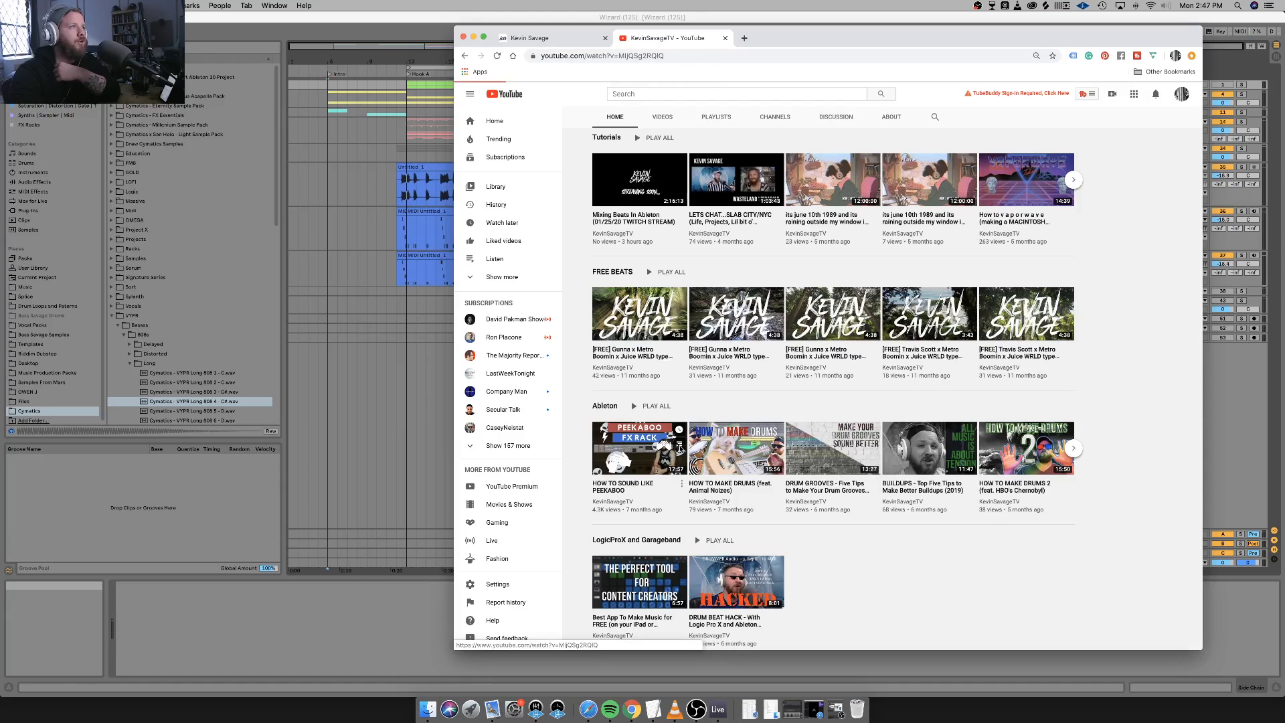
{"action": "left_click", "coordinate": [483, 409]}
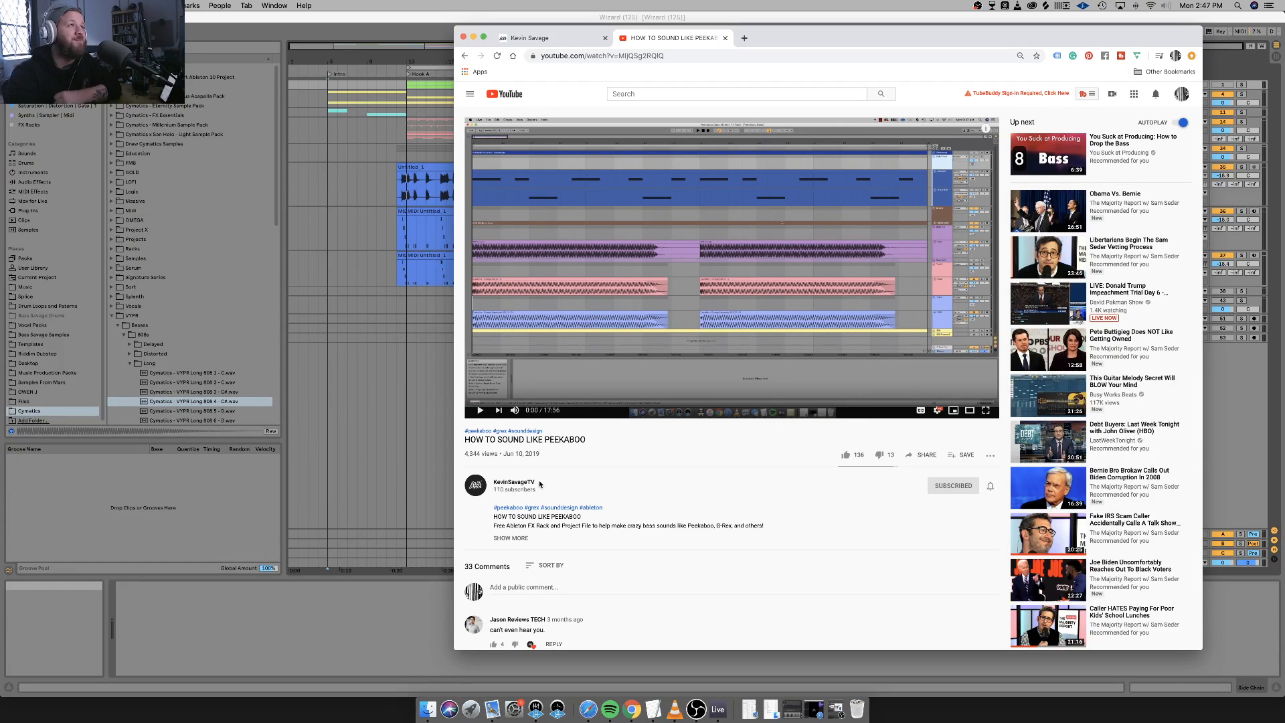
{"action": "scroll", "coordinate": [546, 550], "scroll_direction": "down", "scroll_amount": 10}
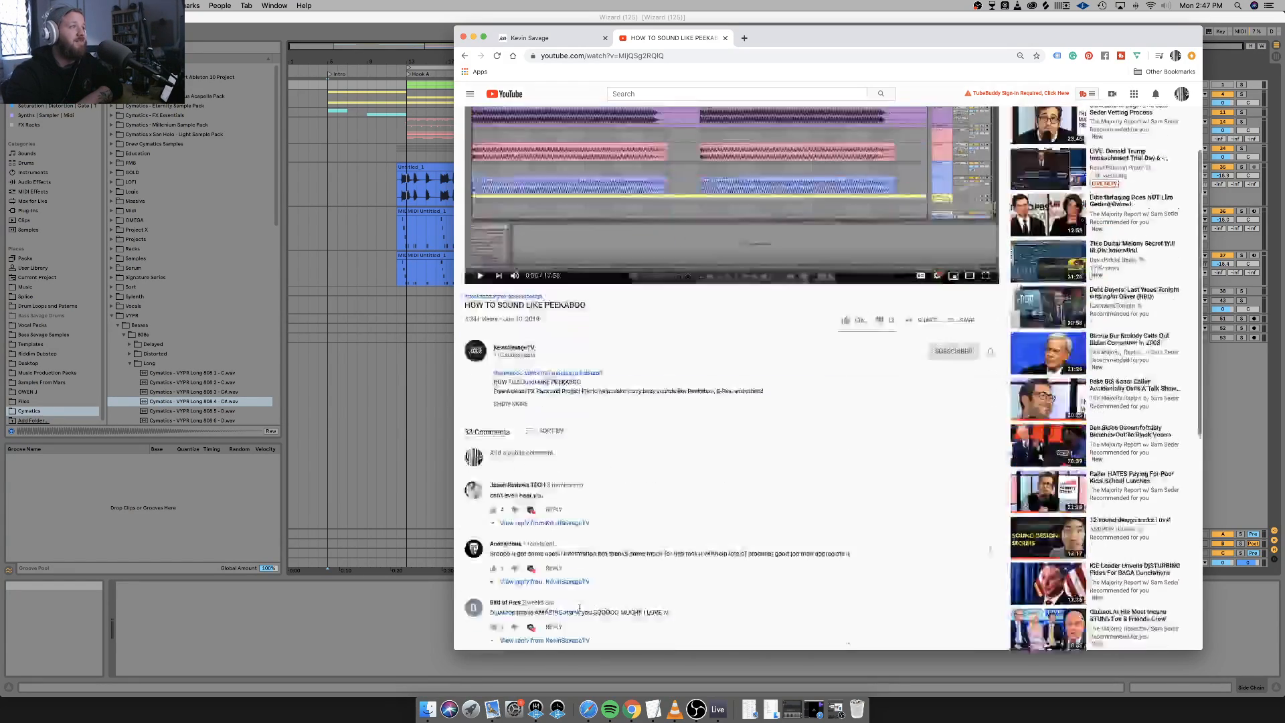
{"action": "scroll", "coordinate": [540, 387], "scroll_direction": "up", "scroll_amount": 5}
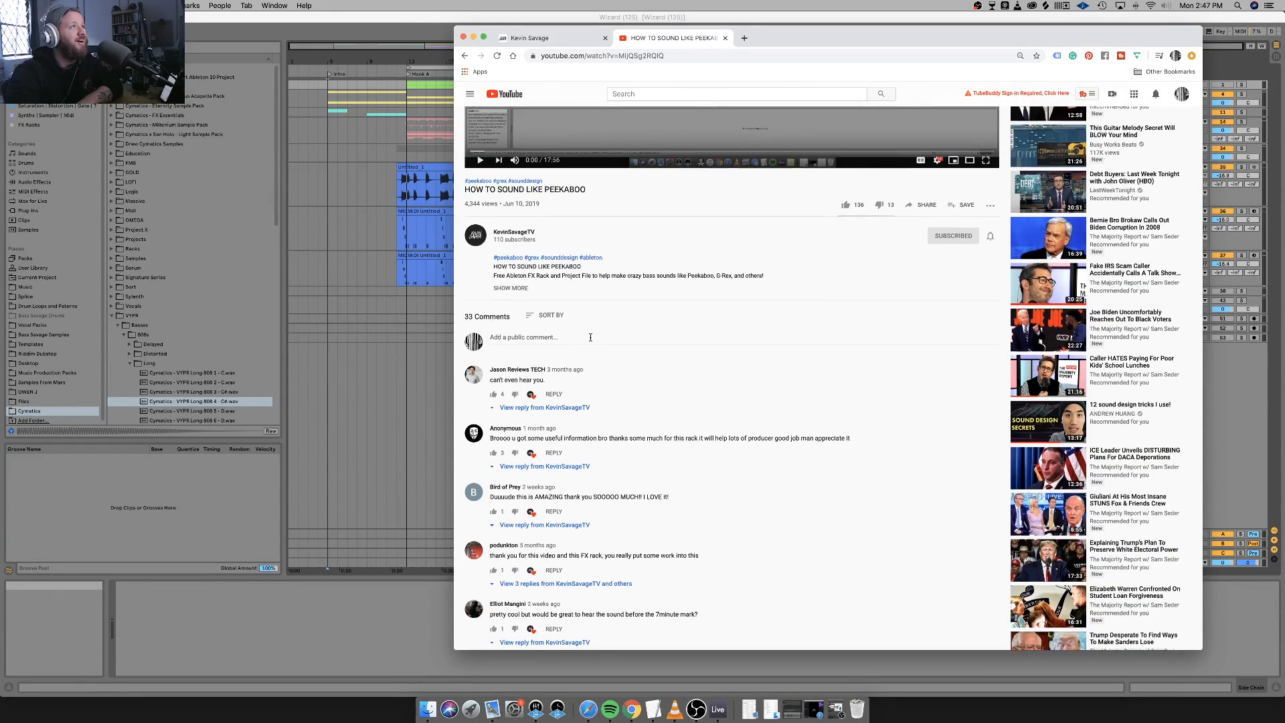
{"action": "scroll", "coordinate": [544, 394], "scroll_direction": "up", "scroll_amount": 2}
{"action": "left_click", "coordinate": [510, 347]}
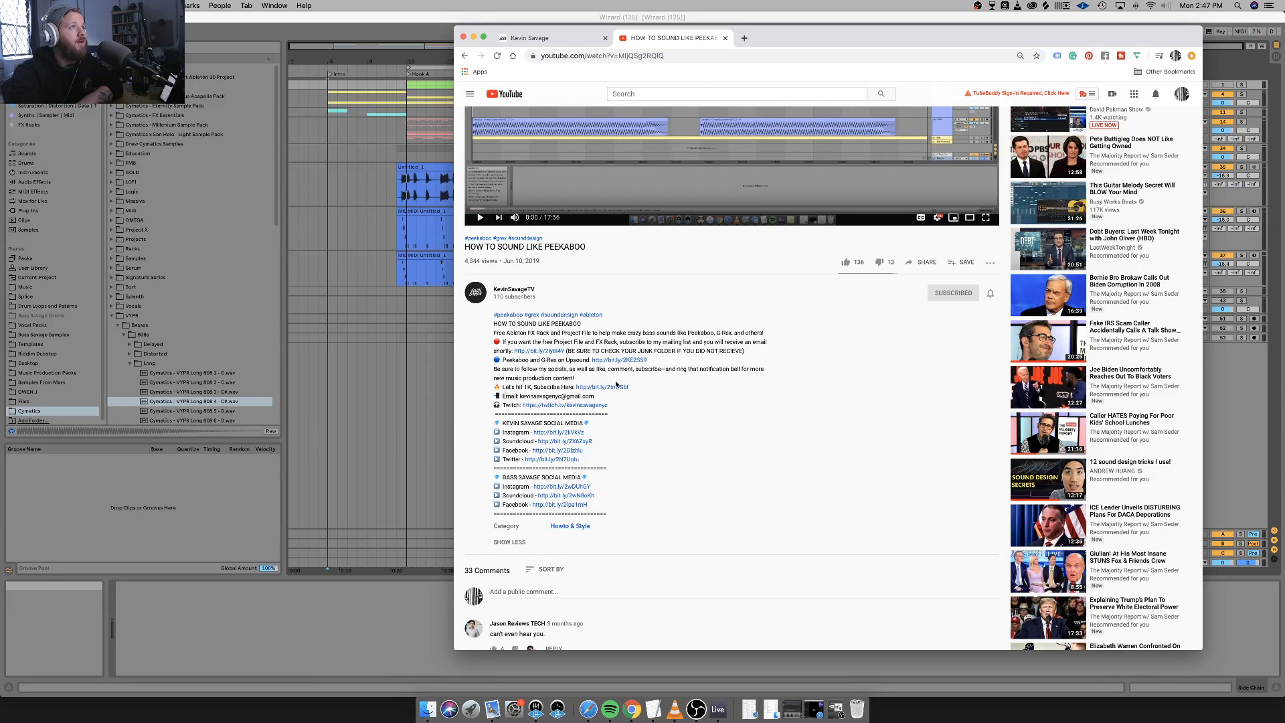
View the mailing list sign-up page for the free project file and FX rack, and close it and the video page.
{"action": "left_click", "coordinate": [546, 352]}
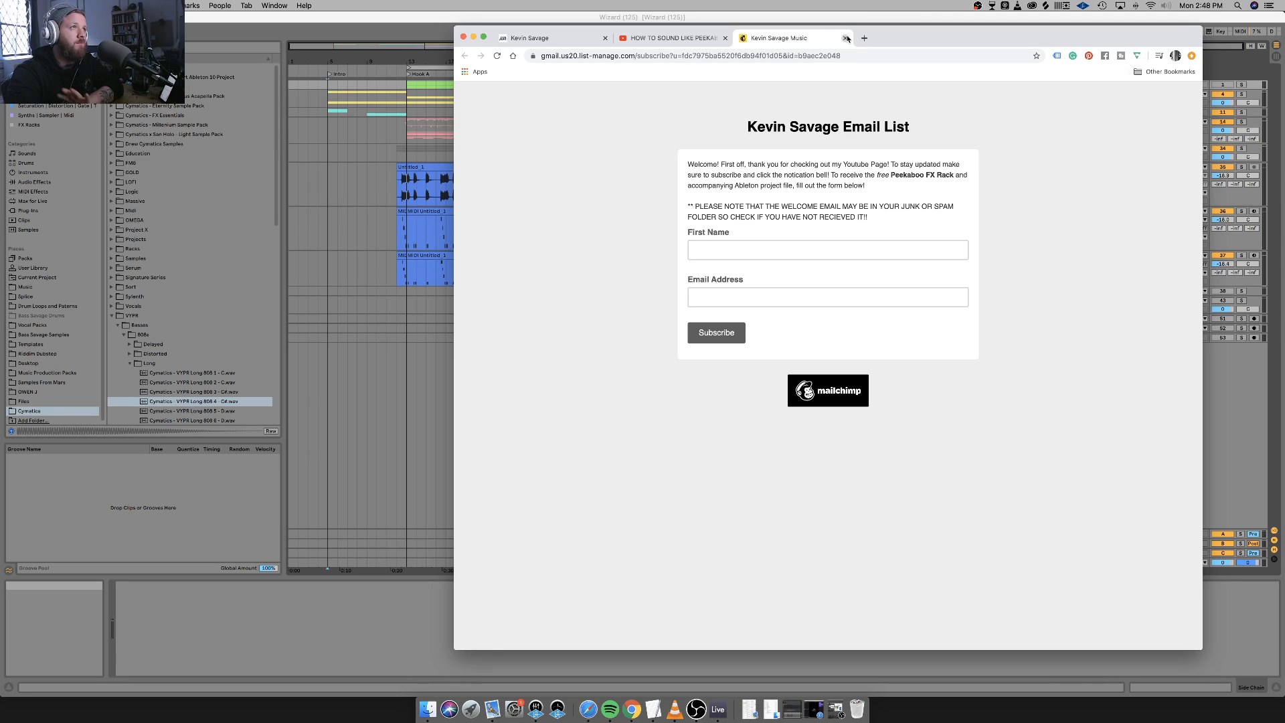
{"action": "left_click", "coordinate": [846, 38]}
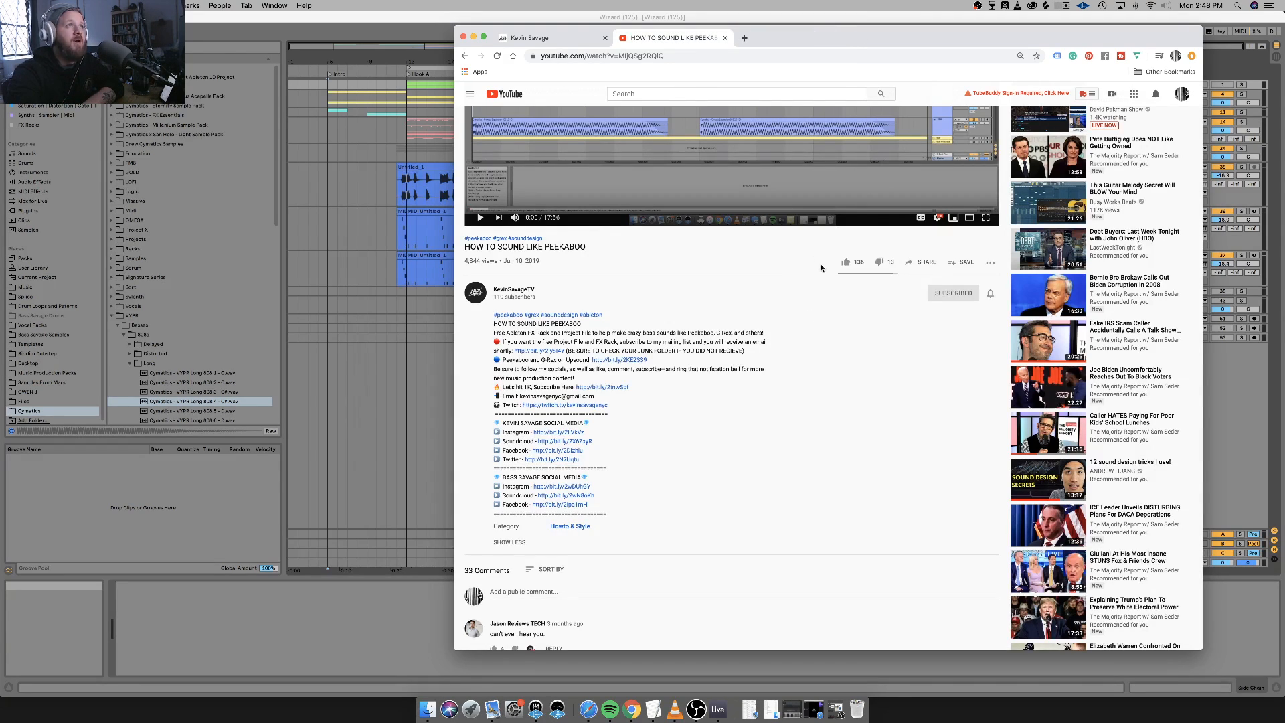
{"action": "scroll", "coordinate": [821, 267], "scroll_direction": "up", "scroll_amount": 5}
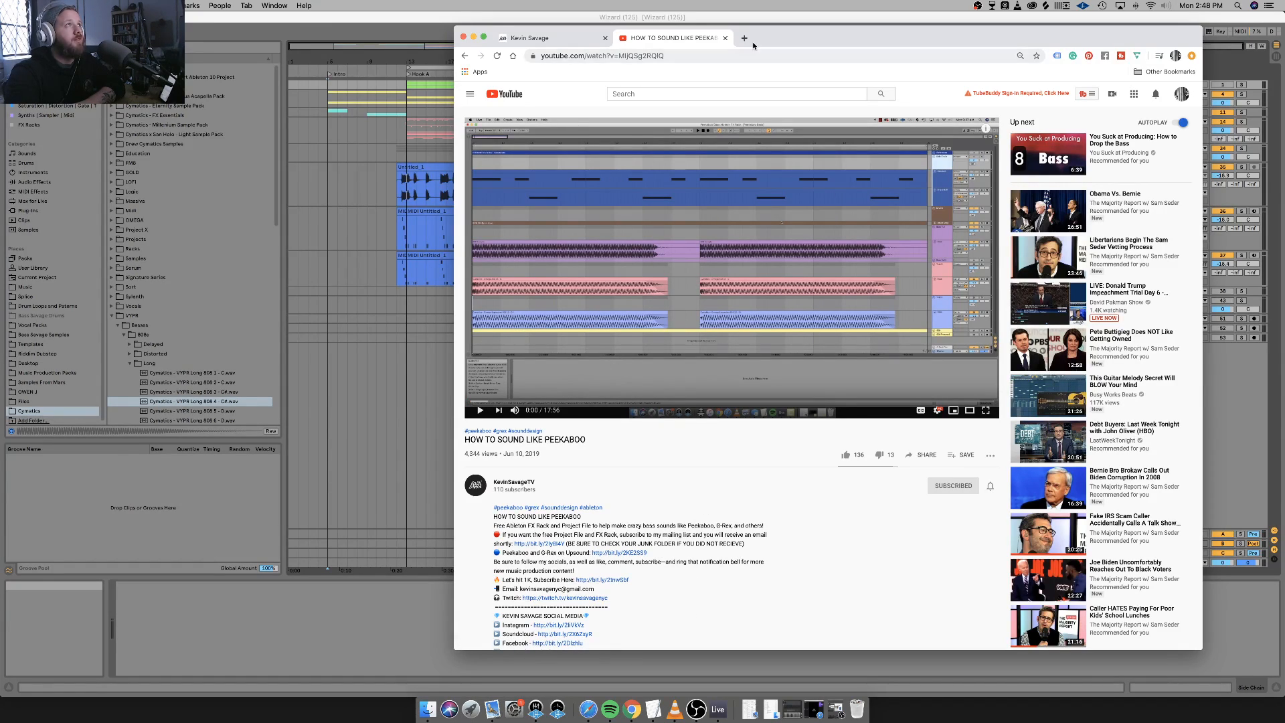
{"action": "left_click", "coordinate": [726, 38]}
Open the website's Services page from the home page and read through the audio, consultation and detailed track feedback offers.
{"action": "left_click", "coordinate": [858, 297]}
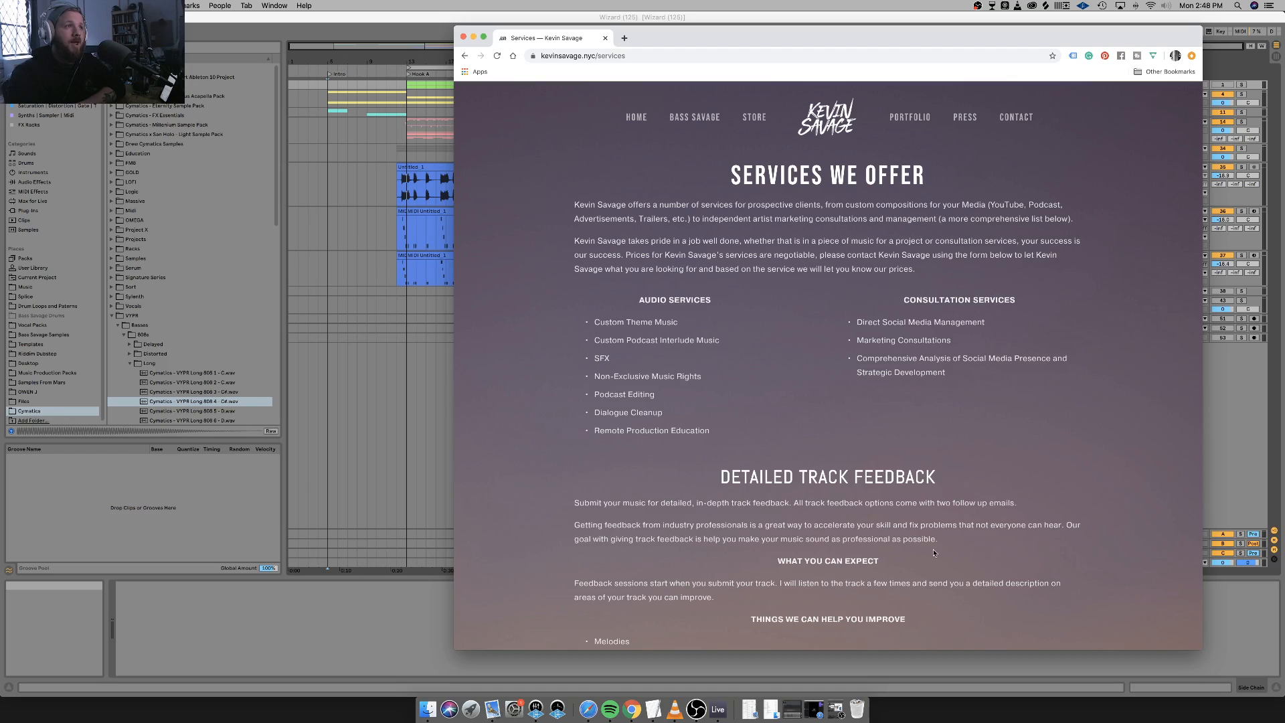
{"action": "scroll", "coordinate": [932, 558], "scroll_direction": "down", "scroll_amount": 5}
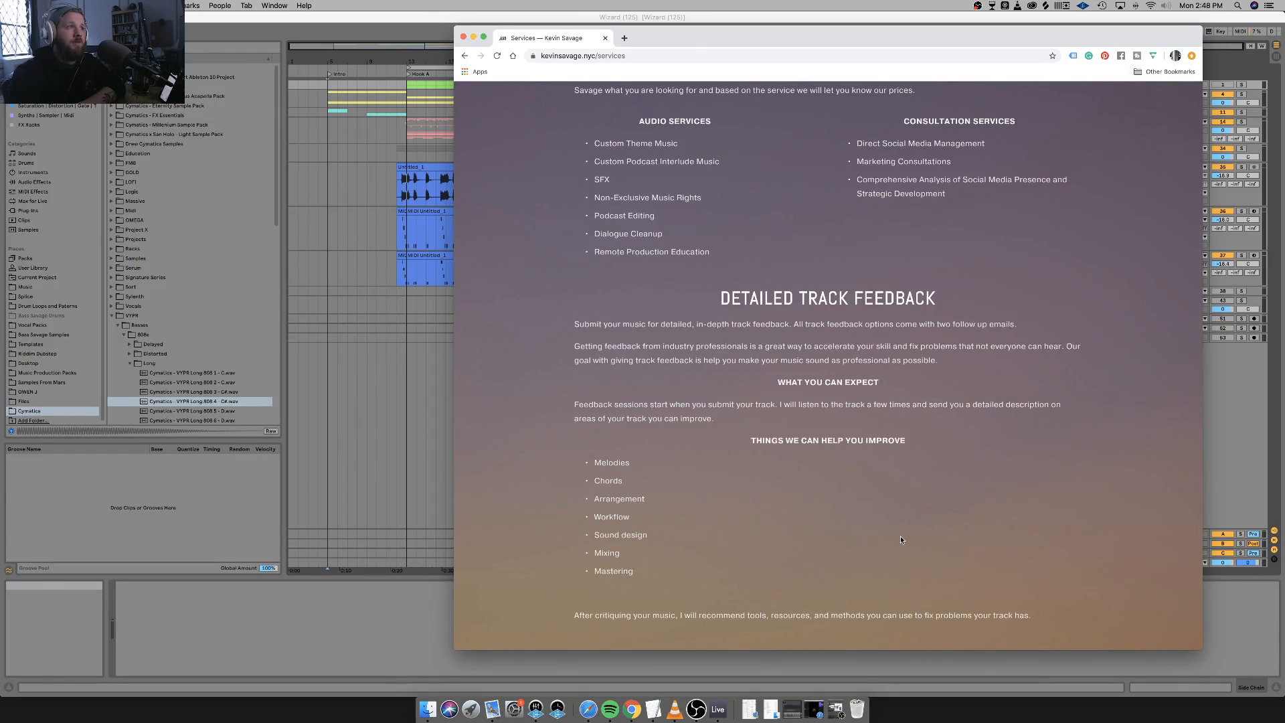
{"action": "scroll", "coordinate": [900, 540], "scroll_direction": "down", "scroll_amount": 5}
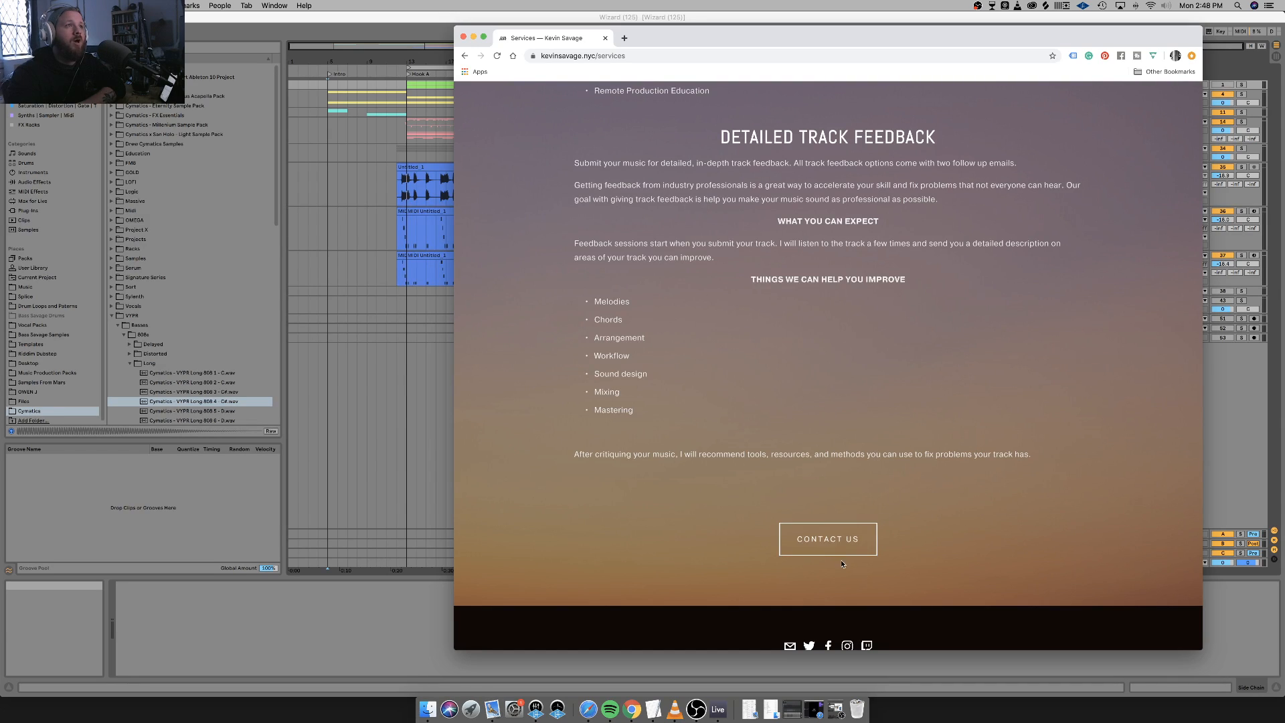
{"action": "scroll", "coordinate": [928, 505], "scroll_direction": "down", "scroll_amount": 1}
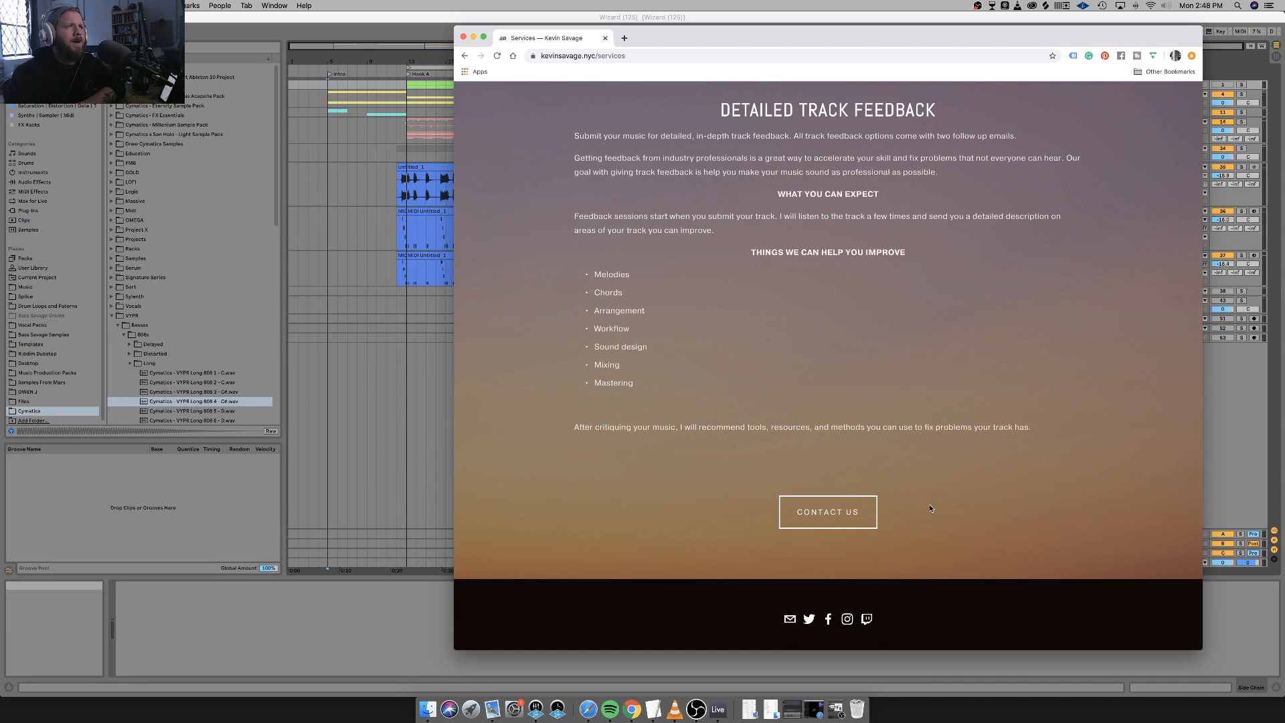
Open the Twitter profile linked in the website's footer, cancel the sign-in prompt, skim the tweets, and close the page.
{"action": "left_click", "coordinate": [808, 618]}
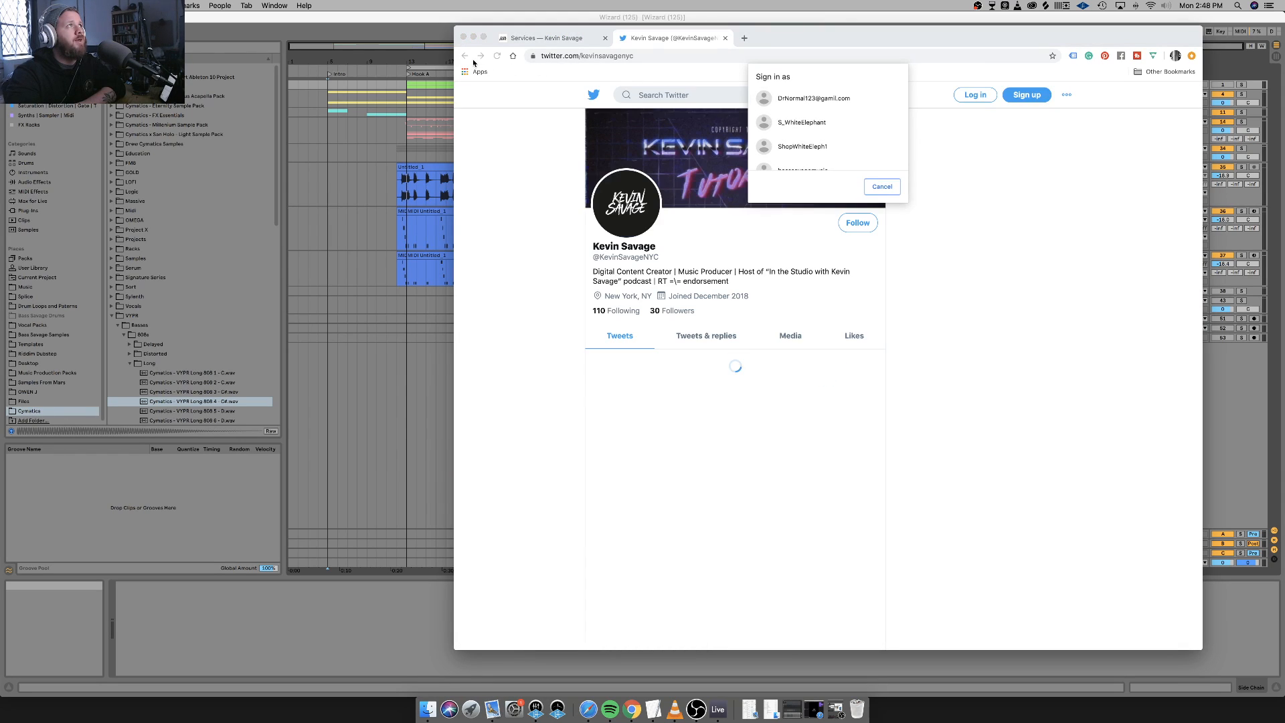
{"action": "left_click", "coordinate": [534, 211]}
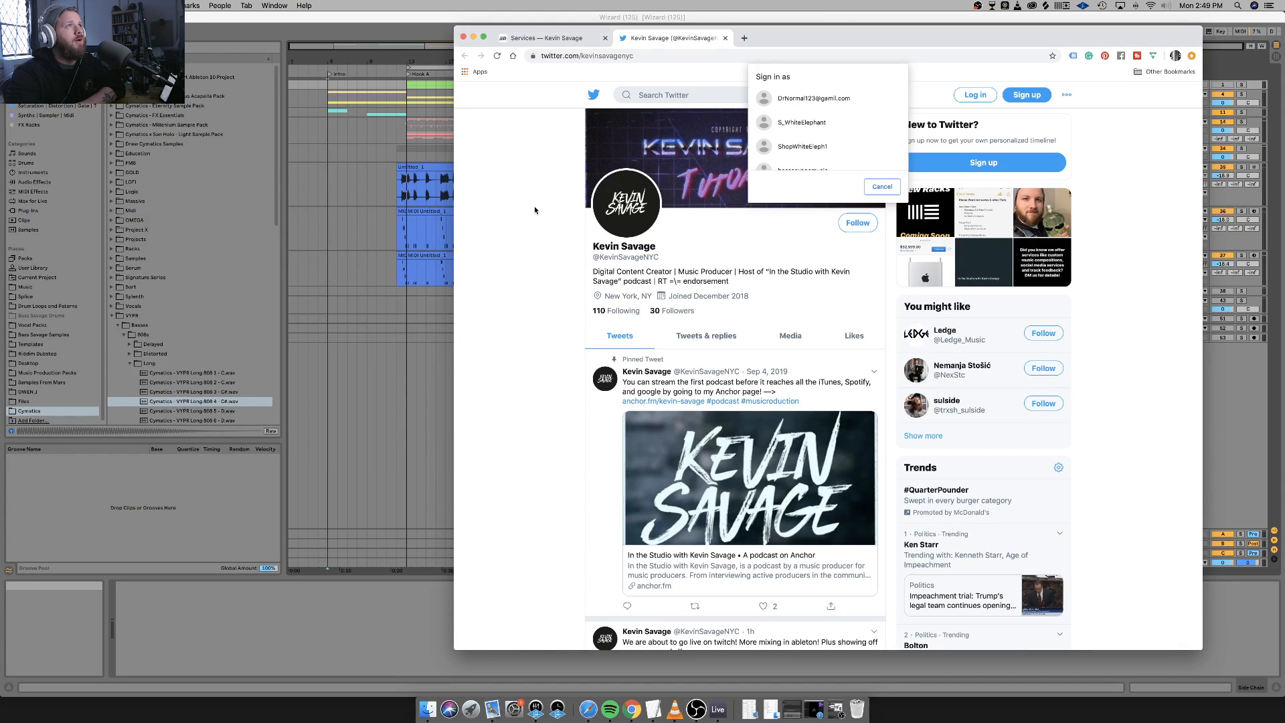
{"action": "left_click", "coordinate": [882, 186]}
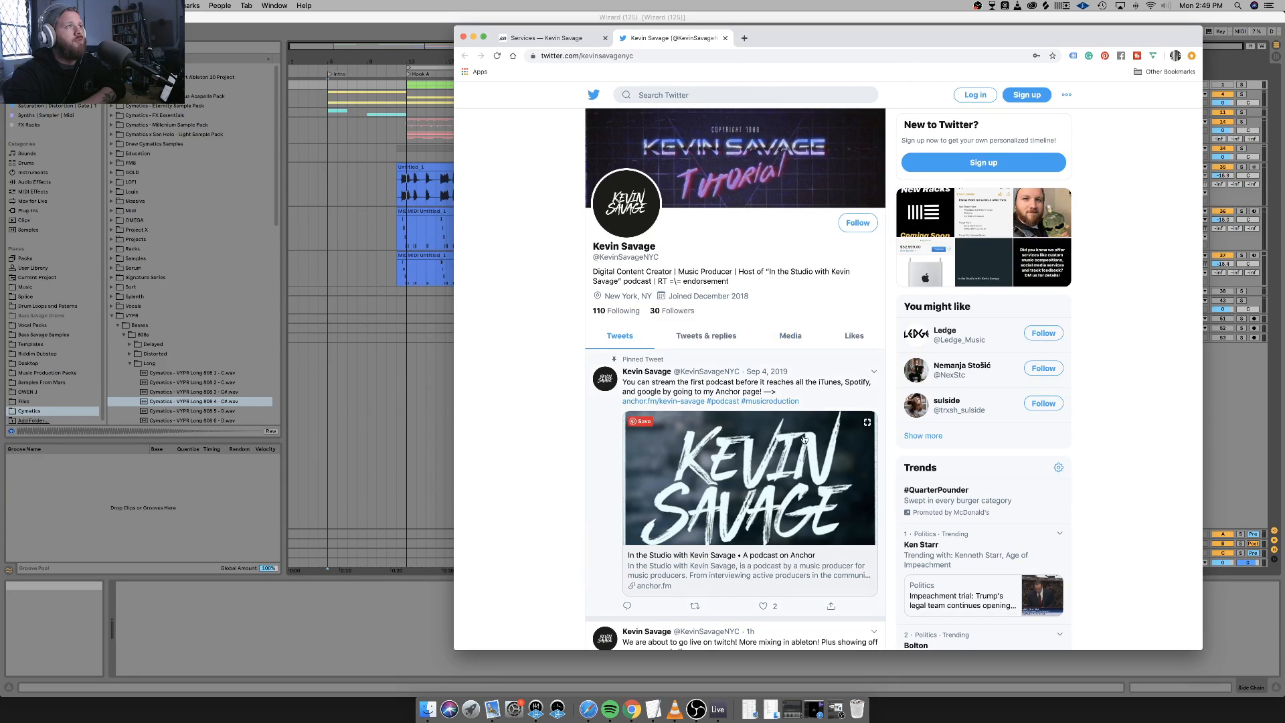
{"action": "scroll", "coordinate": [807, 331], "scroll_direction": "down", "scroll_amount": 10}
{"action": "scroll", "coordinate": [807, 437], "scroll_direction": "up", "scroll_amount": 10}
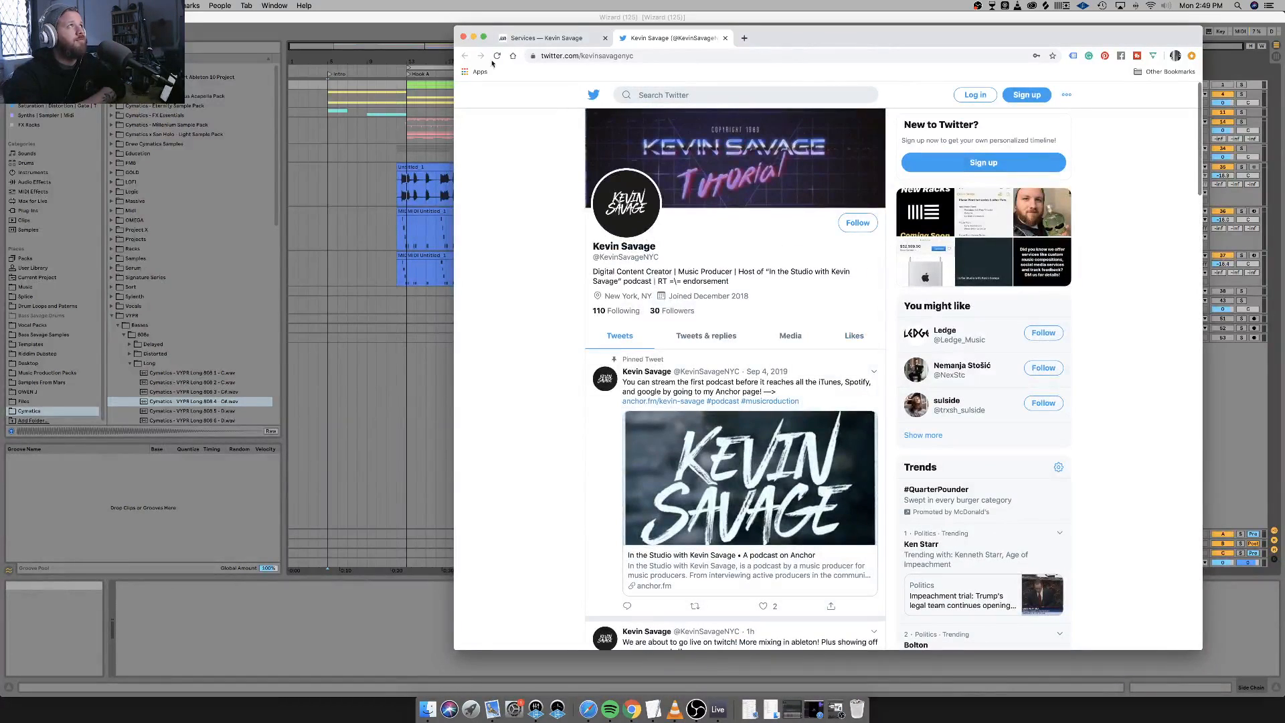
{"action": "left_click", "coordinate": [724, 39]}
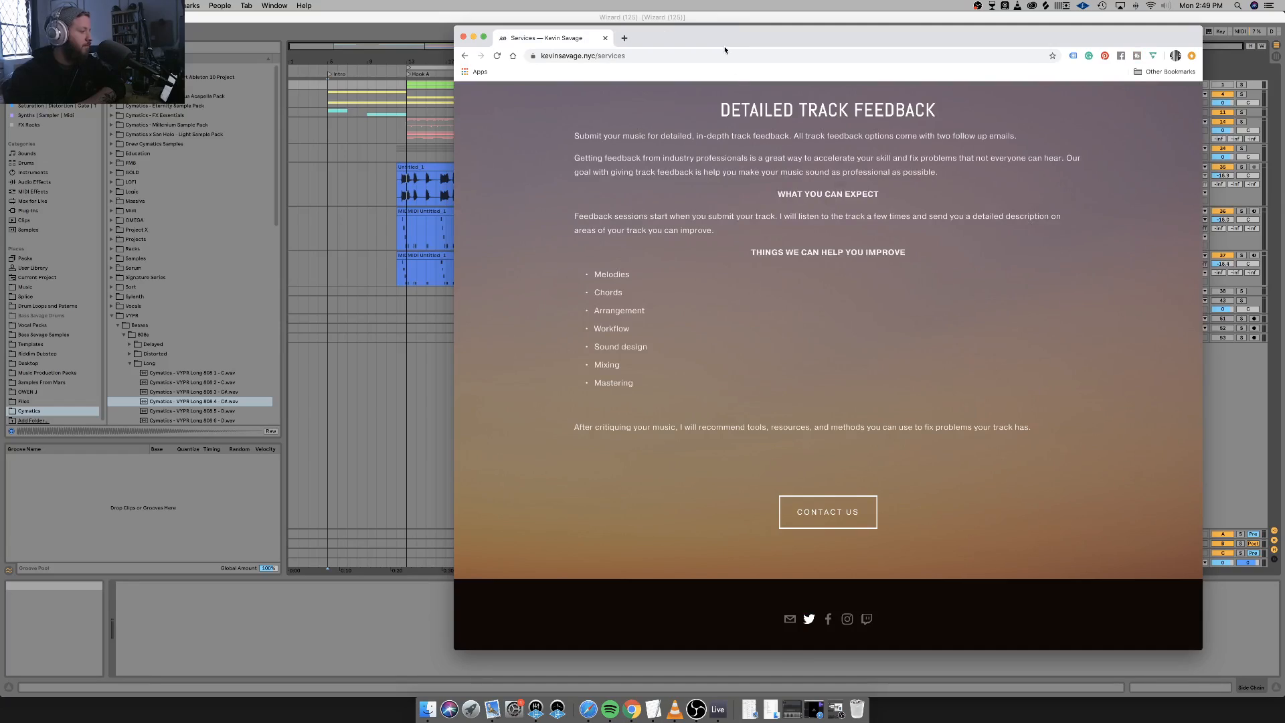
Visit the Facebook, Instagram and Twitch pages linked in the website's footer in turn, closing each one after viewing it.
{"action": "left_click", "coordinate": [827, 618]}
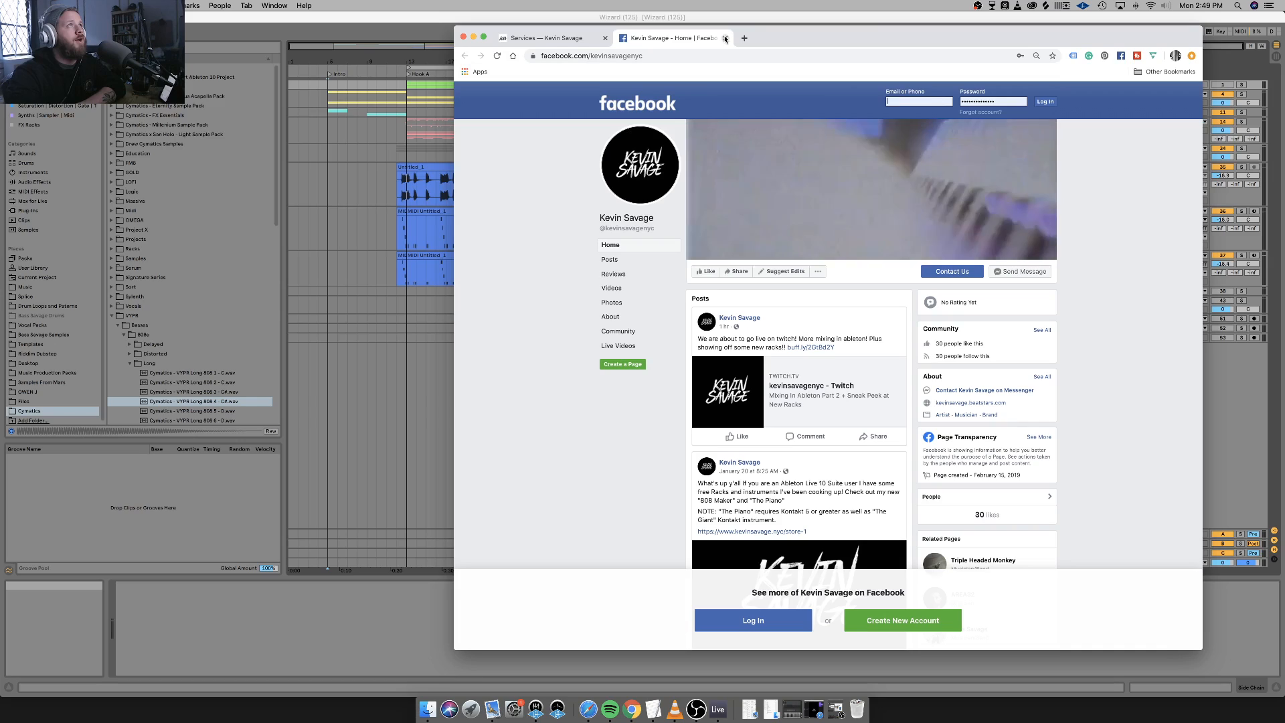
{"action": "key", "text": "super+w"}
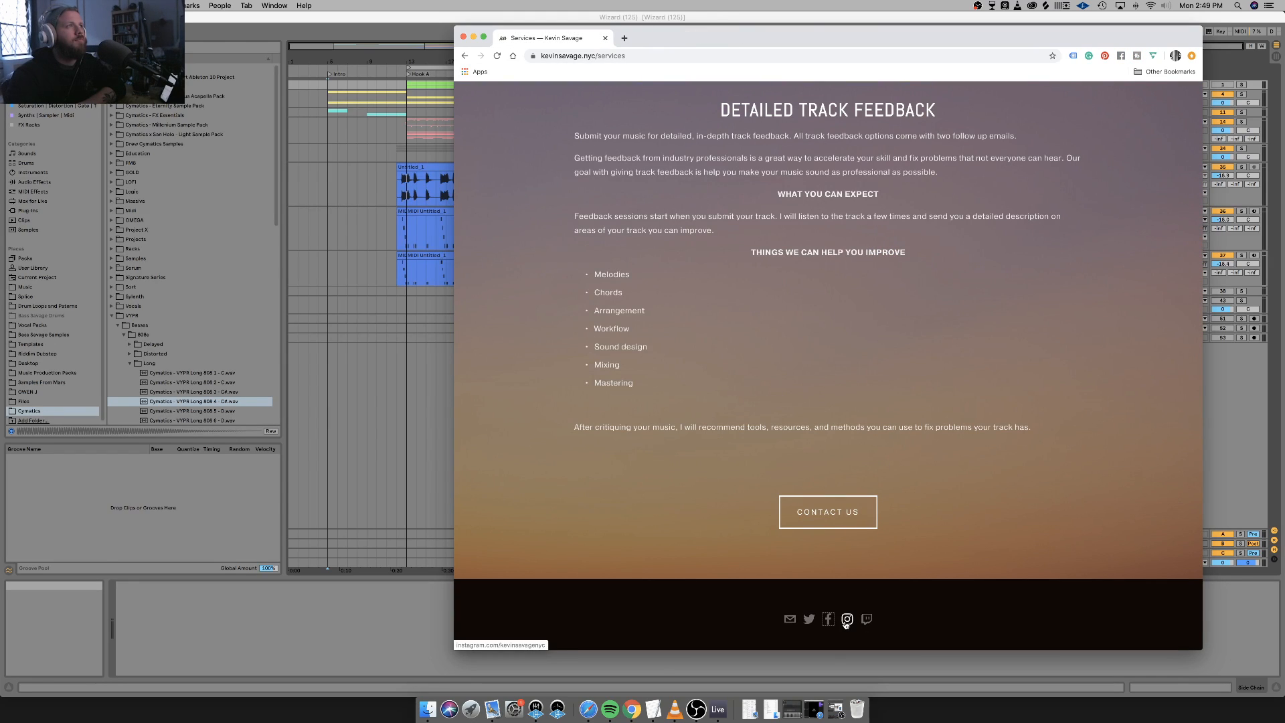
{"action": "left_click", "coordinate": [847, 619]}
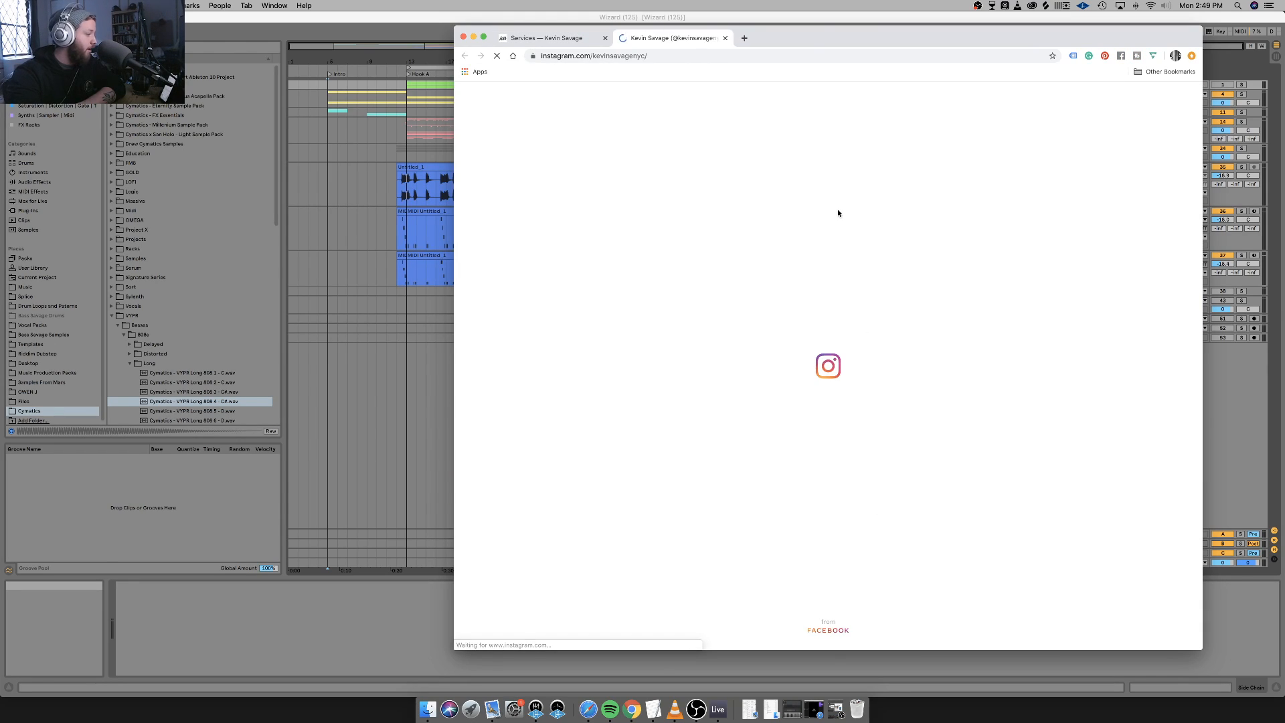
{"action": "scroll", "coordinate": [882, 360], "scroll_direction": "down", "scroll_amount": 15}
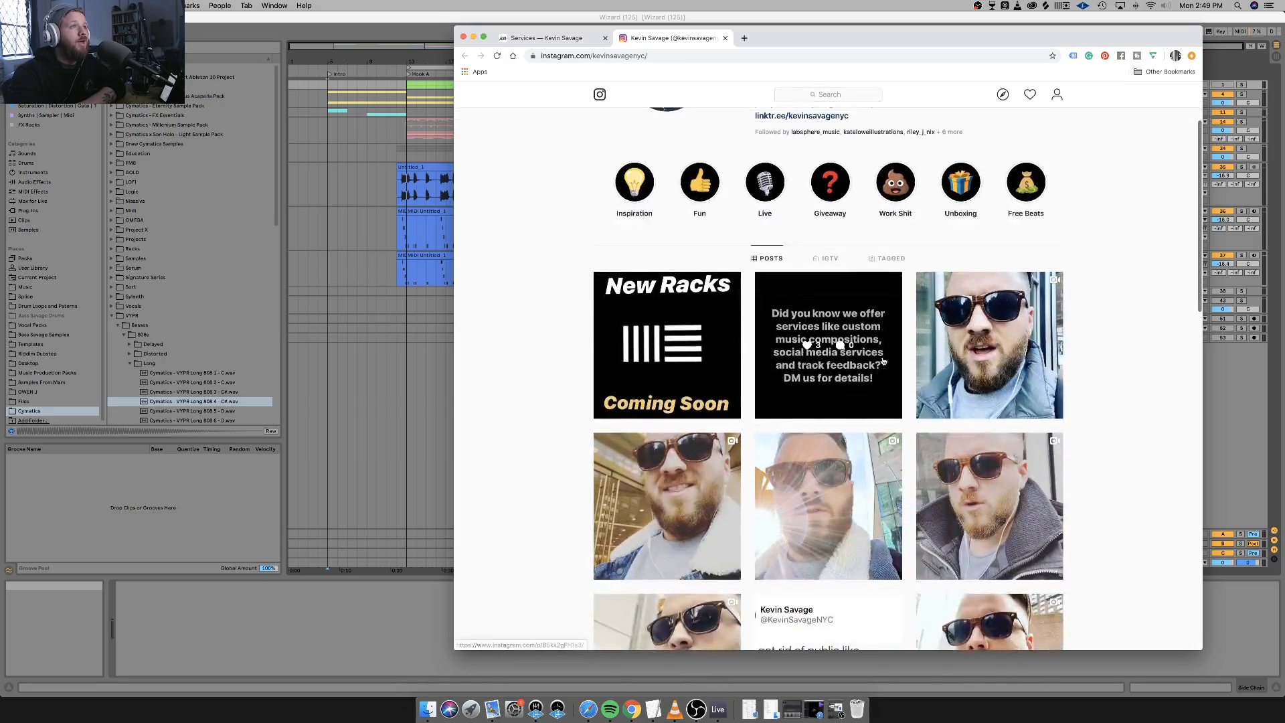
{"action": "scroll", "coordinate": [882, 360], "scroll_direction": "down", "scroll_amount": 10}
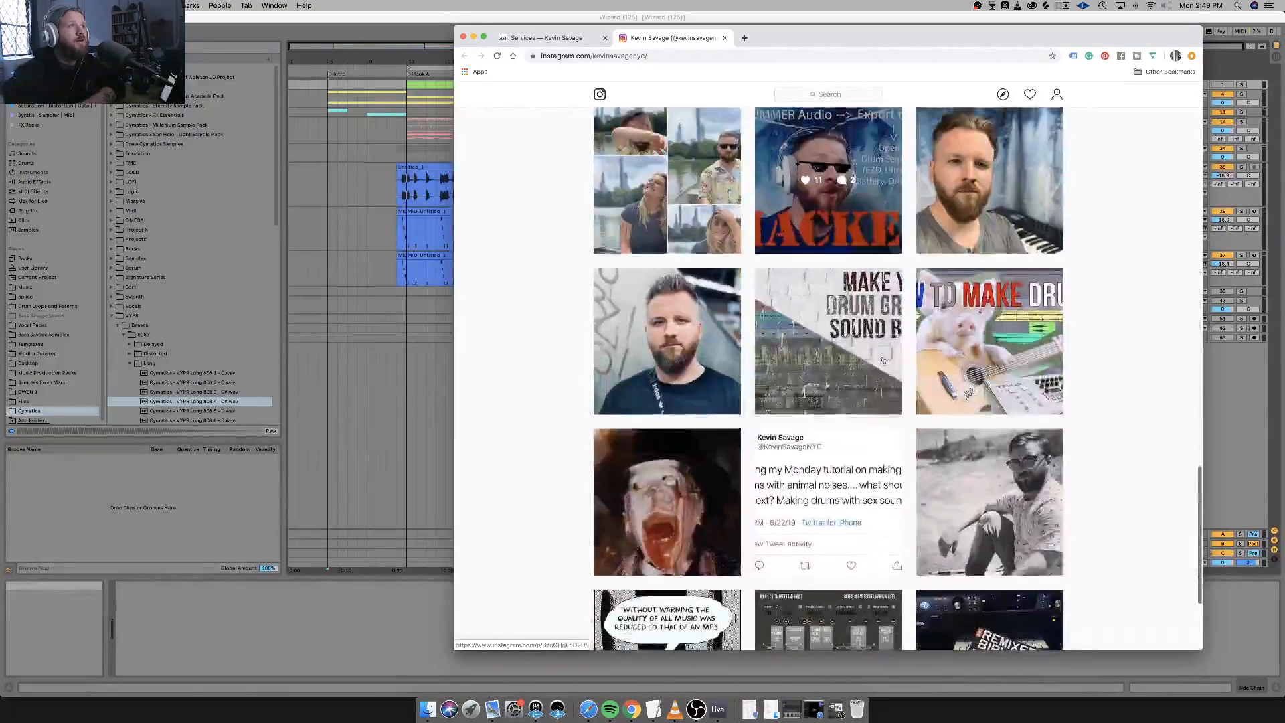
{"action": "left_click", "coordinate": [724, 38]}
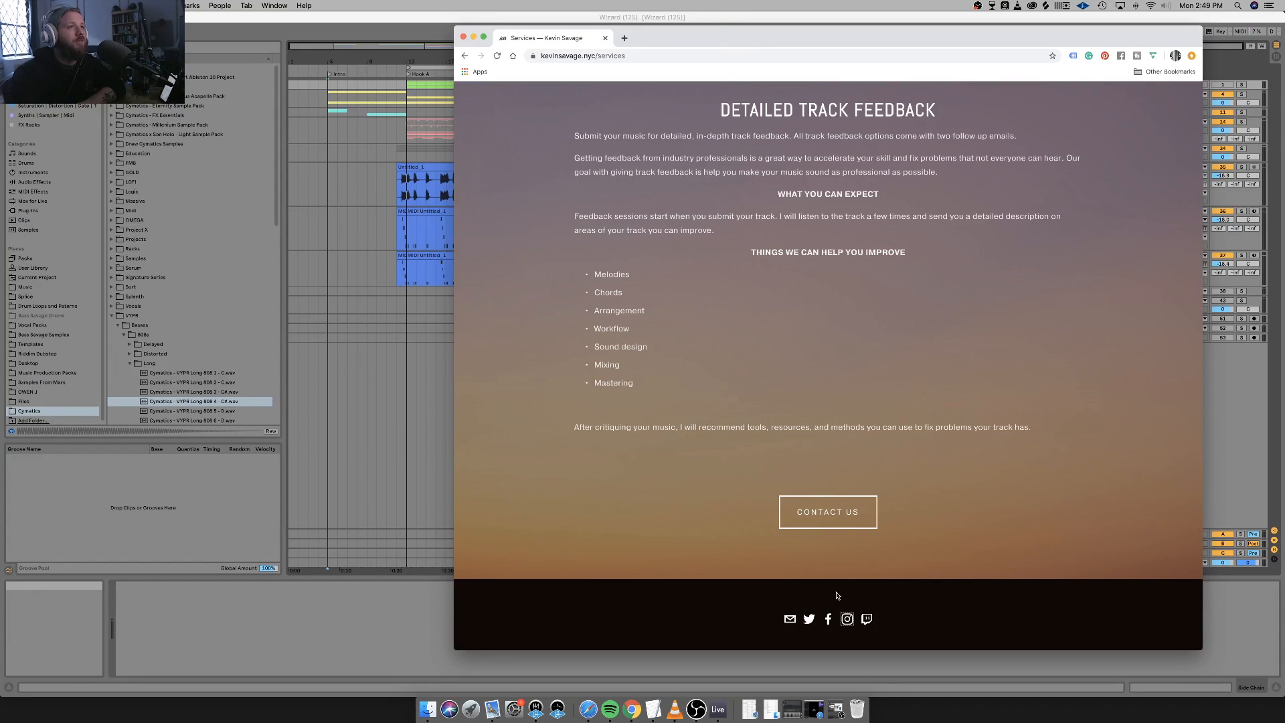
{"action": "left_click", "coordinate": [867, 619]}
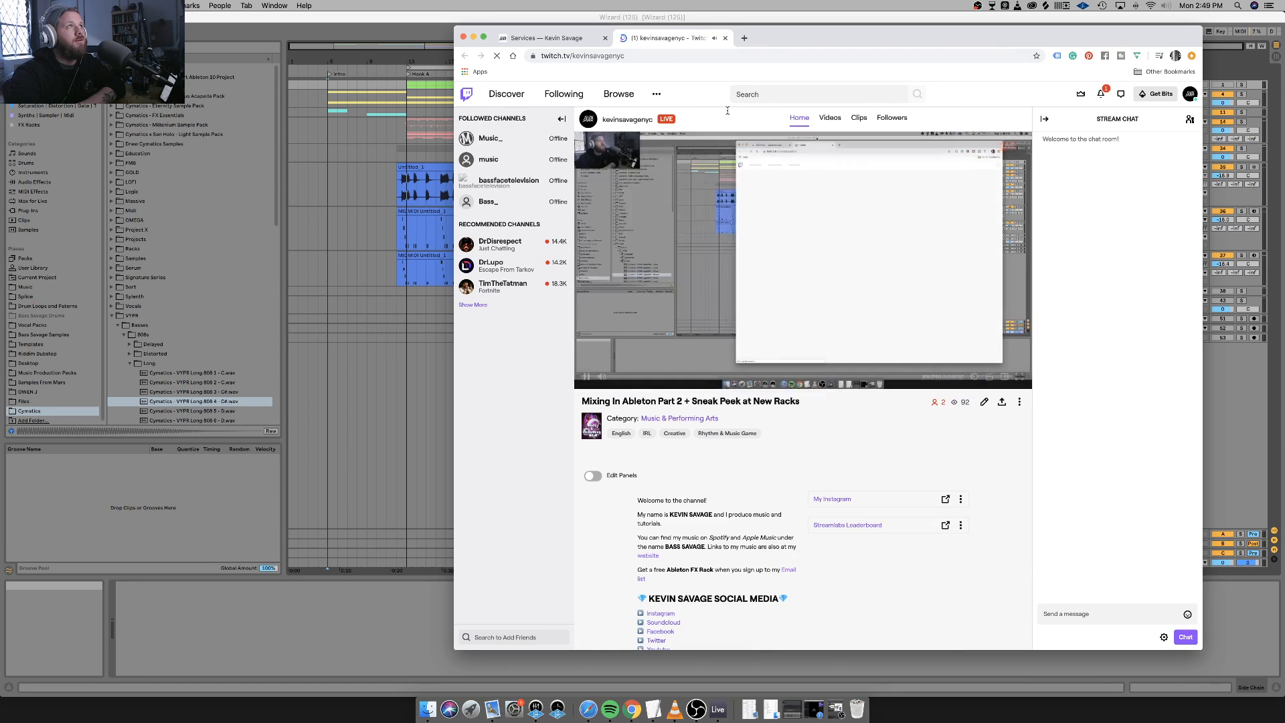
{"action": "key", "text": "super+w"}
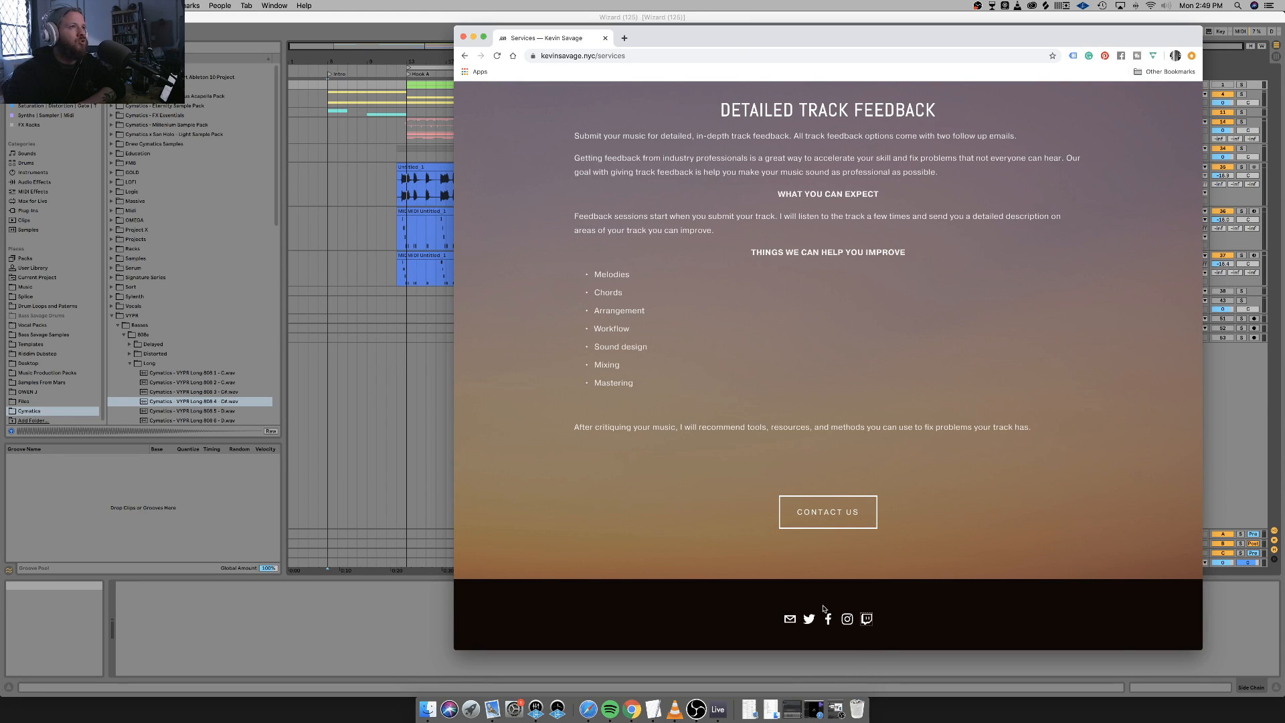
Return from the Services page to the website's home page and close the browser window.
{"action": "scroll", "coordinate": [833, 569], "scroll_direction": "up", "scroll_amount": 5}
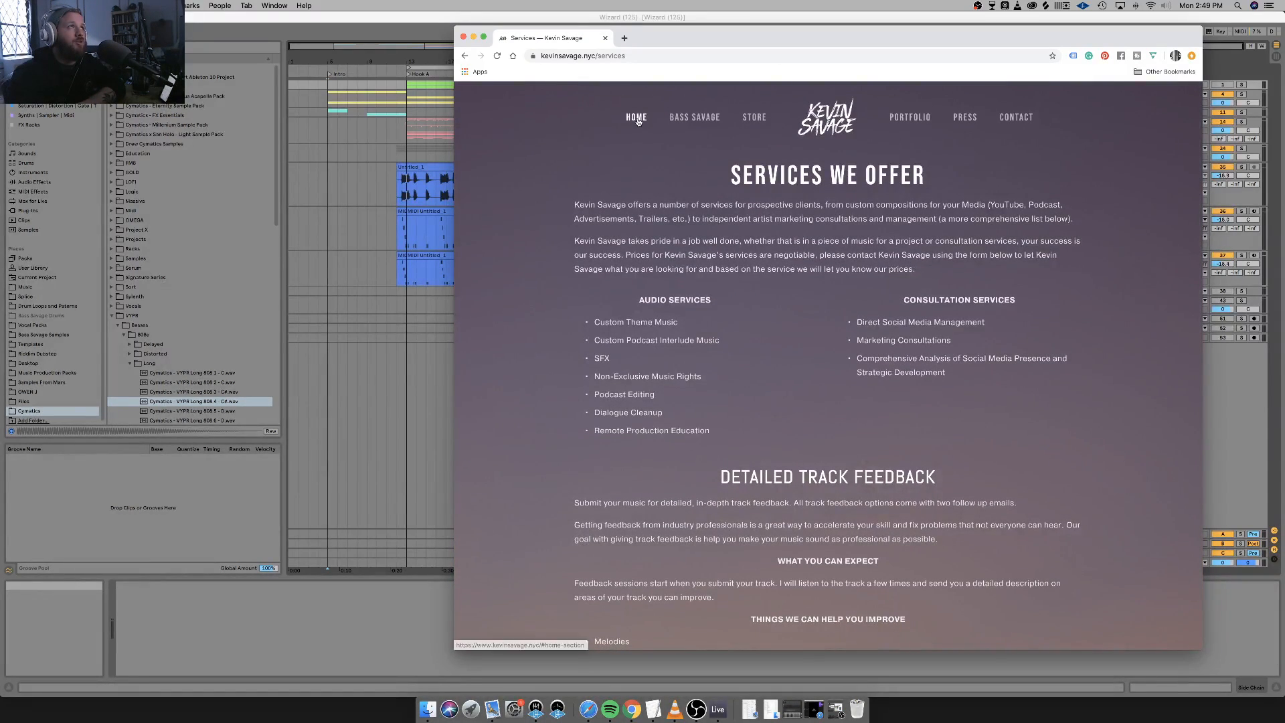
{"action": "left_click", "coordinate": [637, 119]}
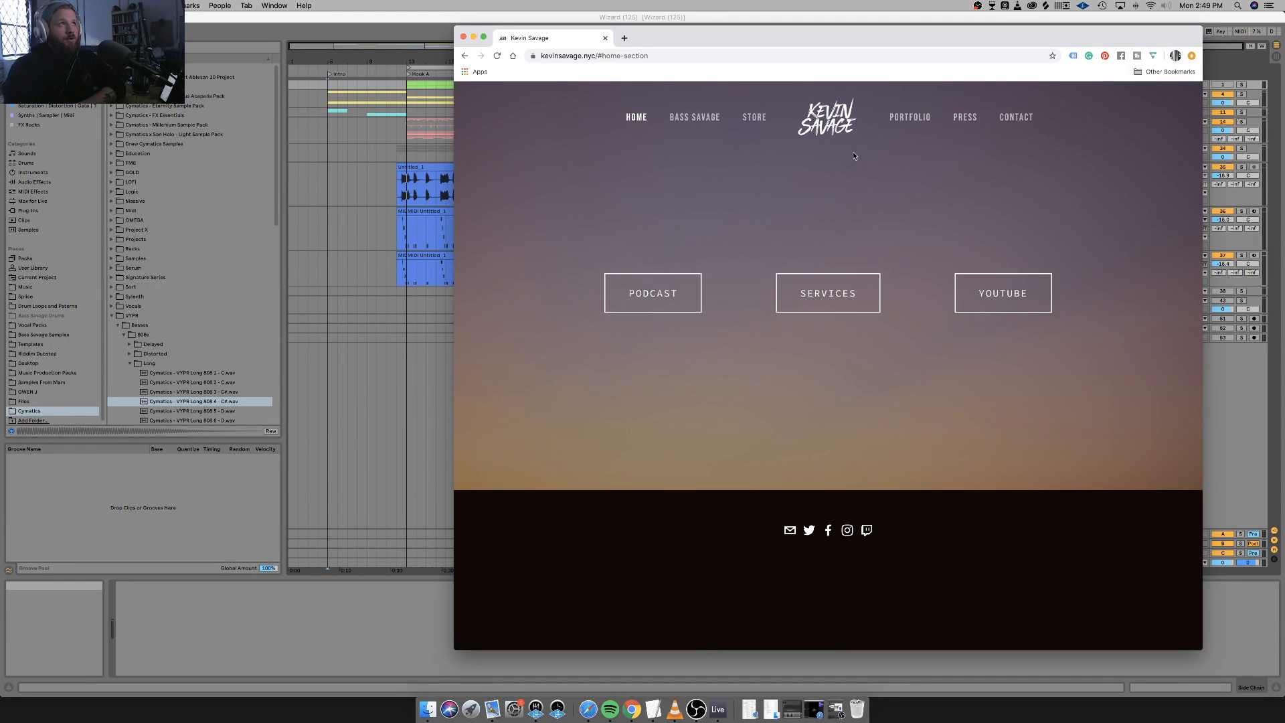
{"action": "left_click", "coordinate": [462, 37]}
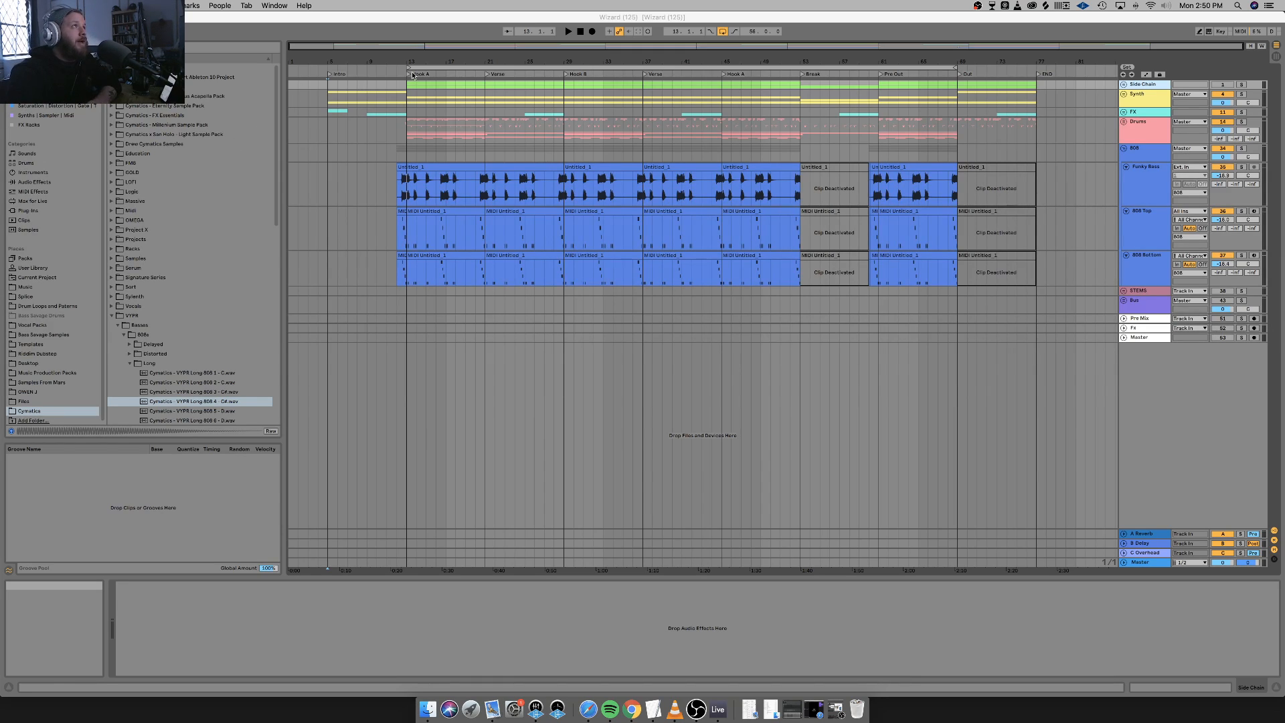
Play the song from the Intro marker, expand the Synth group to show its tracks, and stop playback.
{"action": "left_click", "coordinate": [333, 78]}
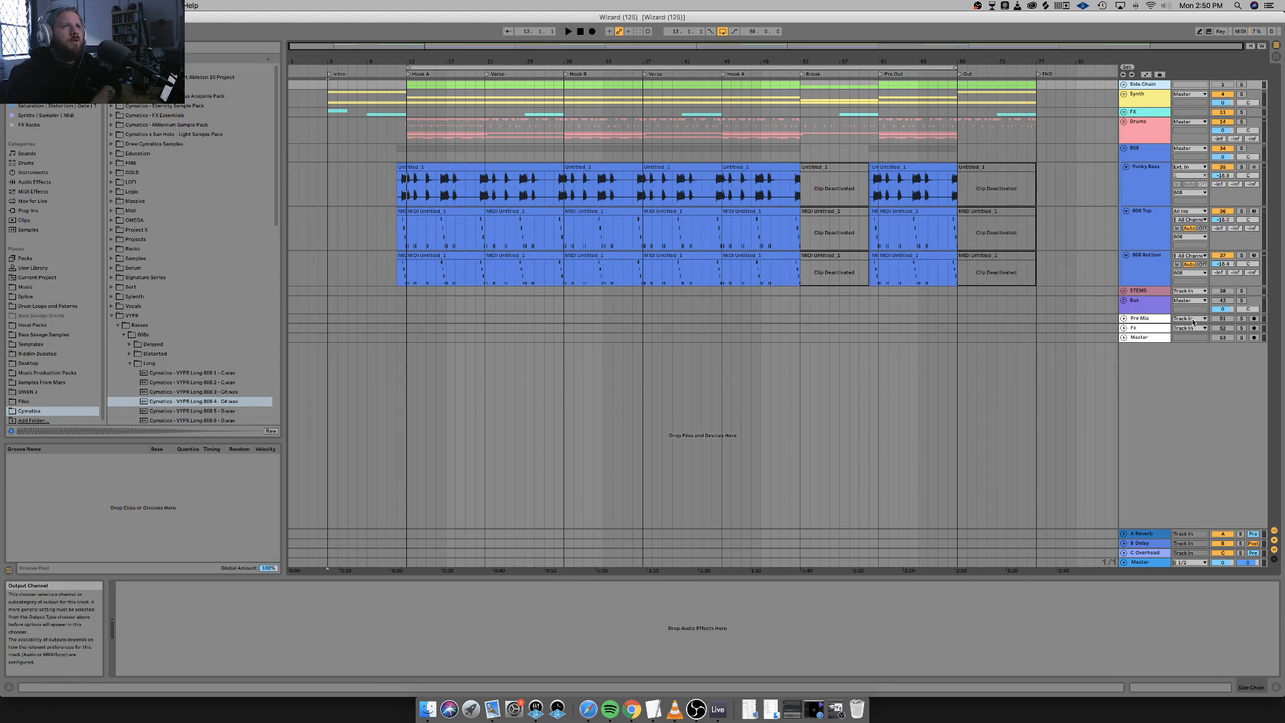
{"action": "left_click", "coordinate": [329, 74]}
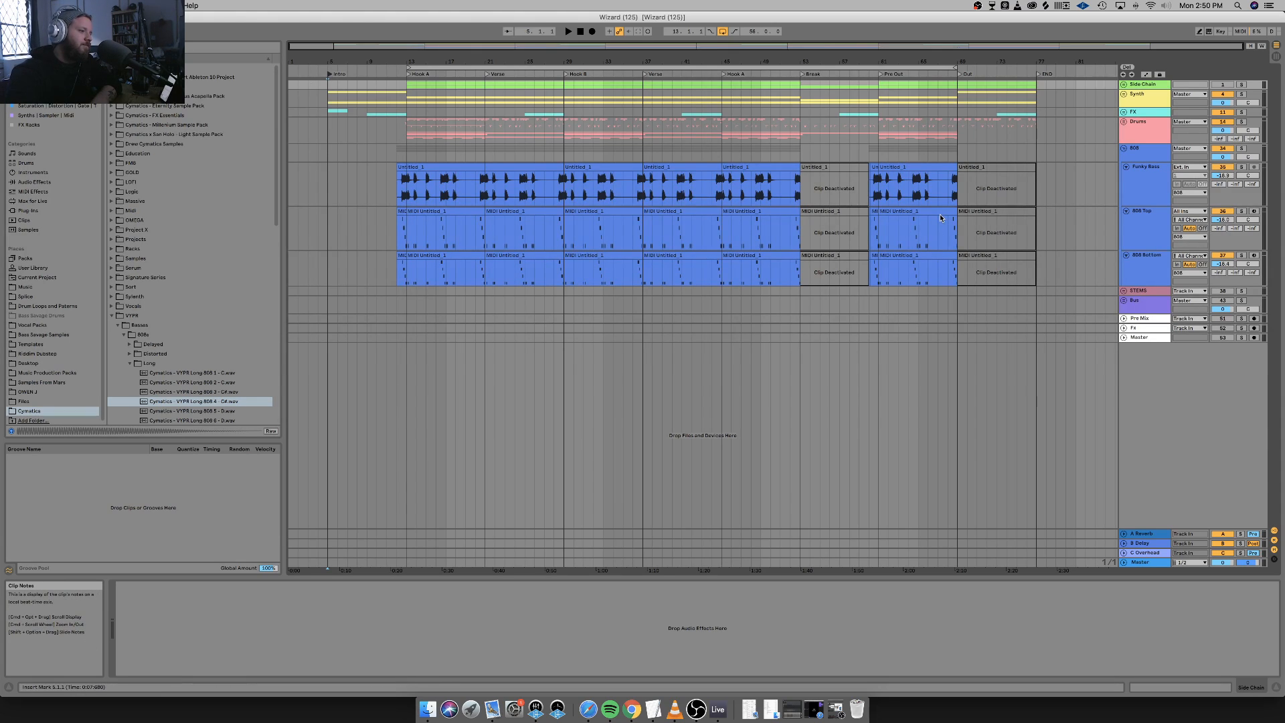
{"action": "key", "text": "space"}
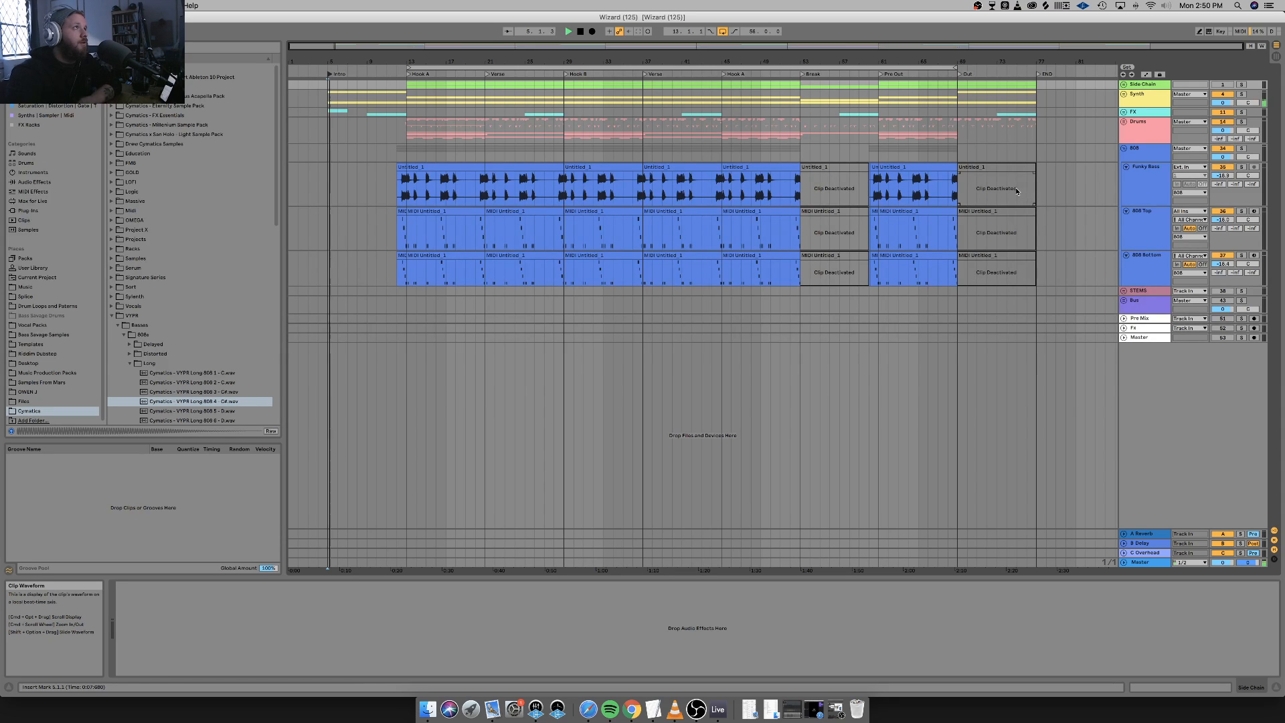
{"action": "left_click", "coordinate": [1124, 95]}
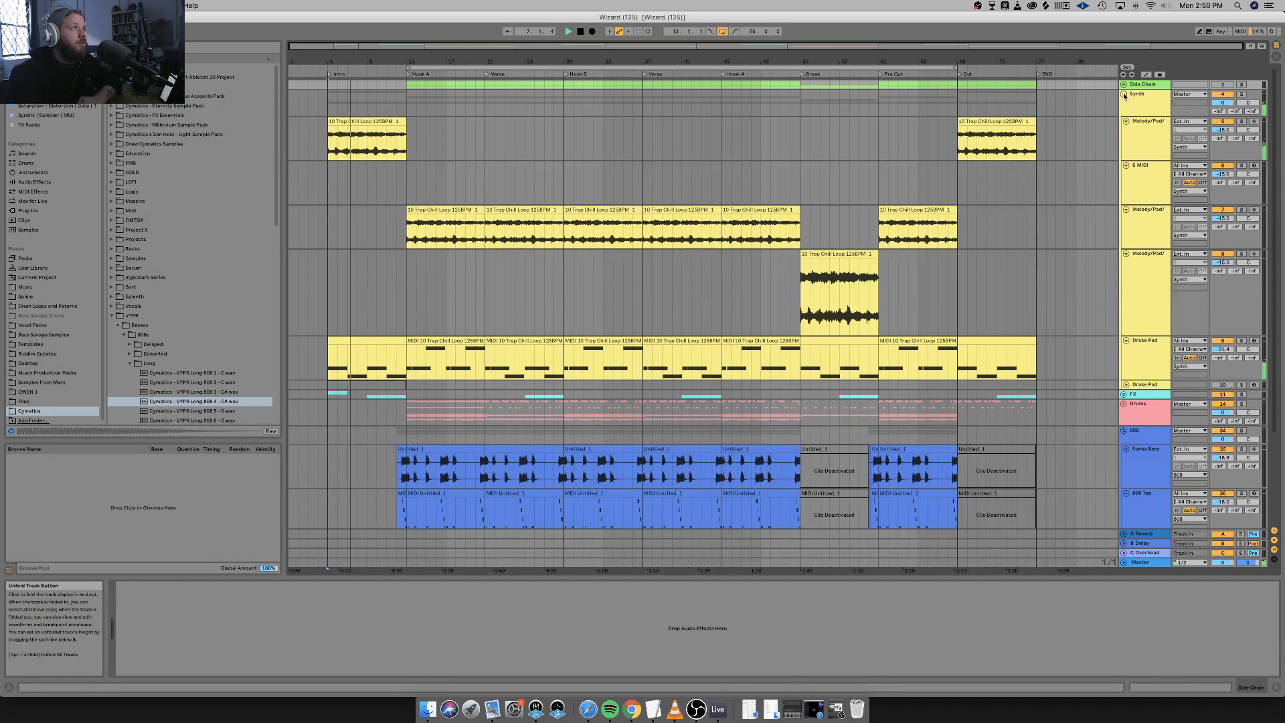
{"action": "key", "text": "space"}
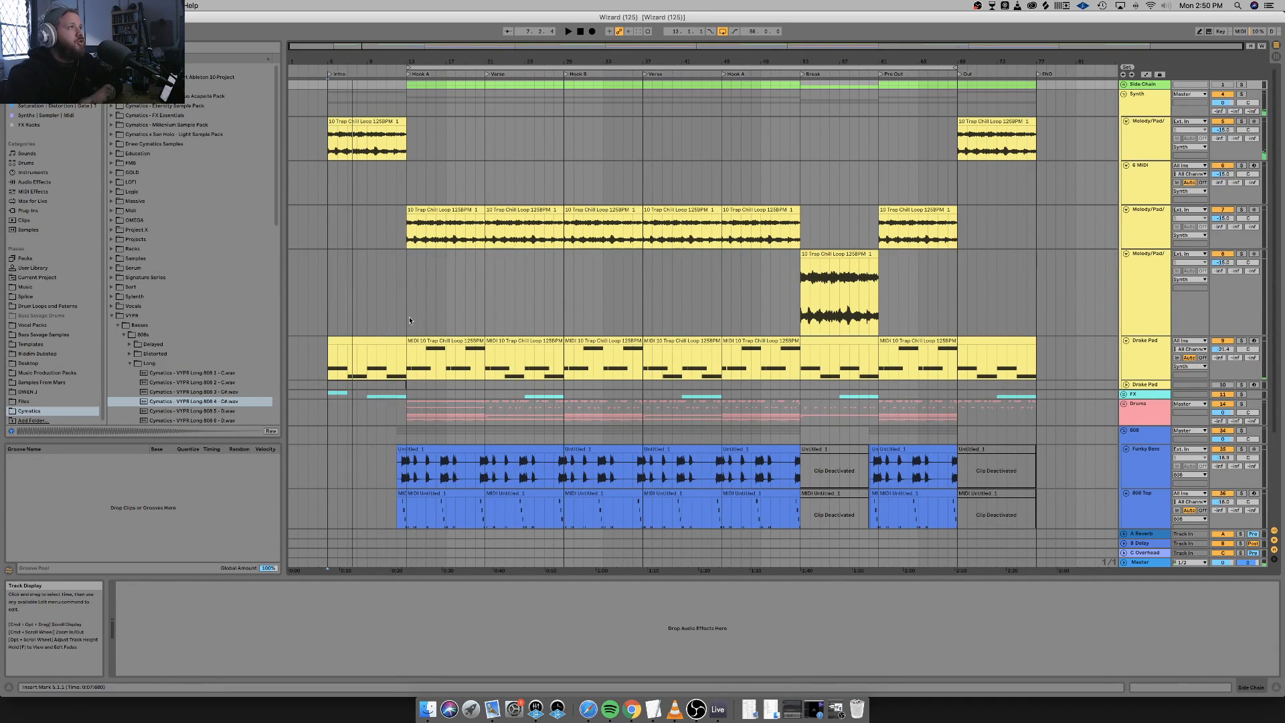
Select the pad MIDI clip in the Intro section of the Synth group, play from it, and stop playback.
{"action": "left_click", "coordinate": [366, 344]}
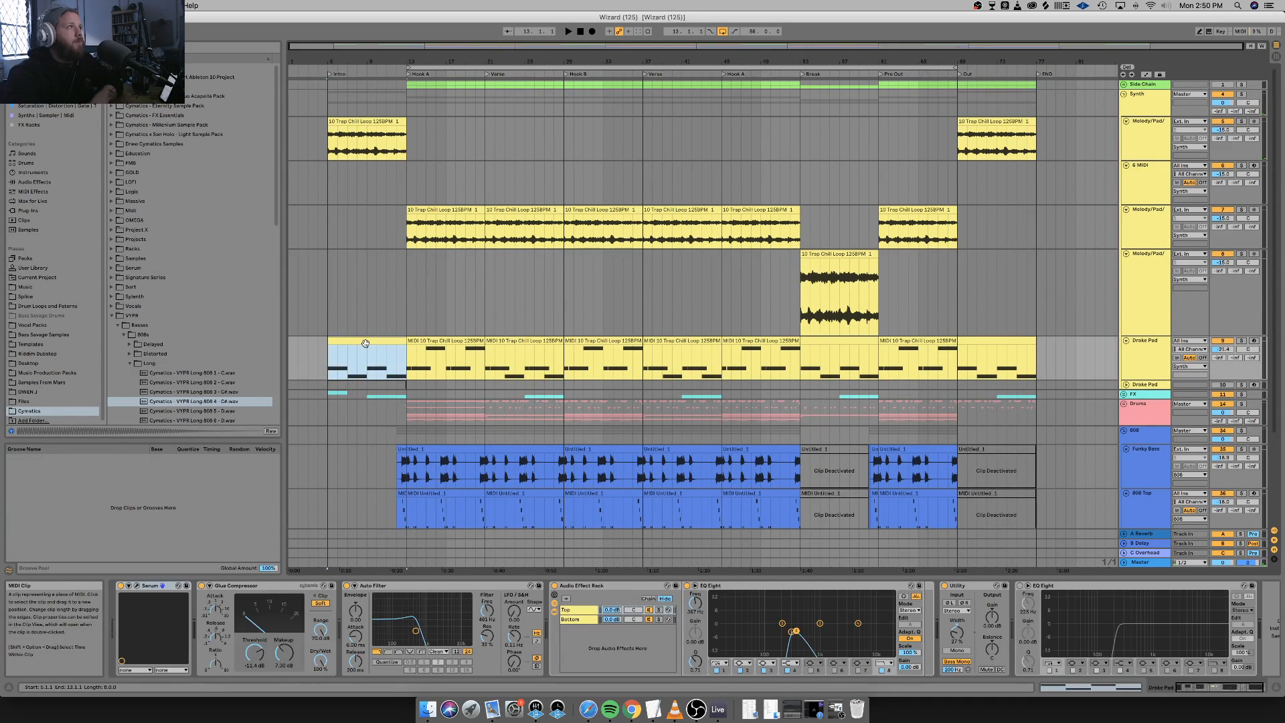
{"action": "key", "text": "space"}
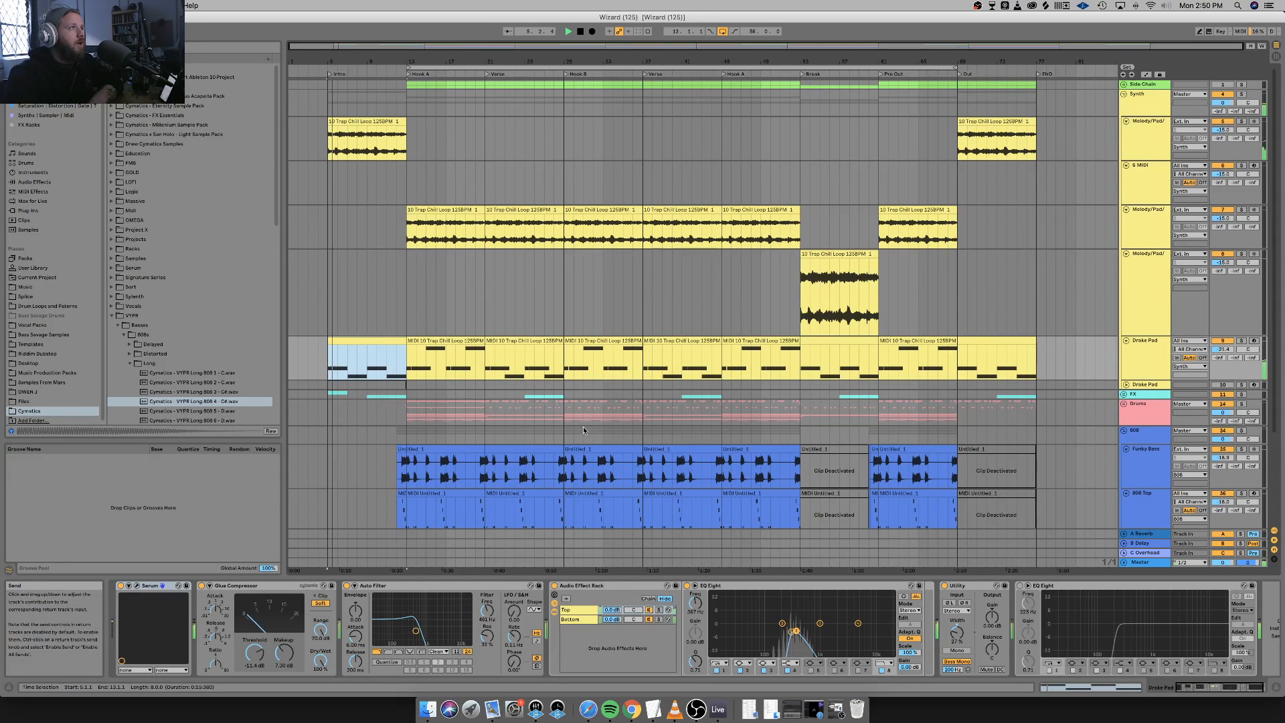
{"action": "key", "text": "space"}
Select the pad MIDI clip at Hook A, play the song from there, and briefly solo the pad track before clearing the solo.
{"action": "left_click", "coordinate": [441, 339]}
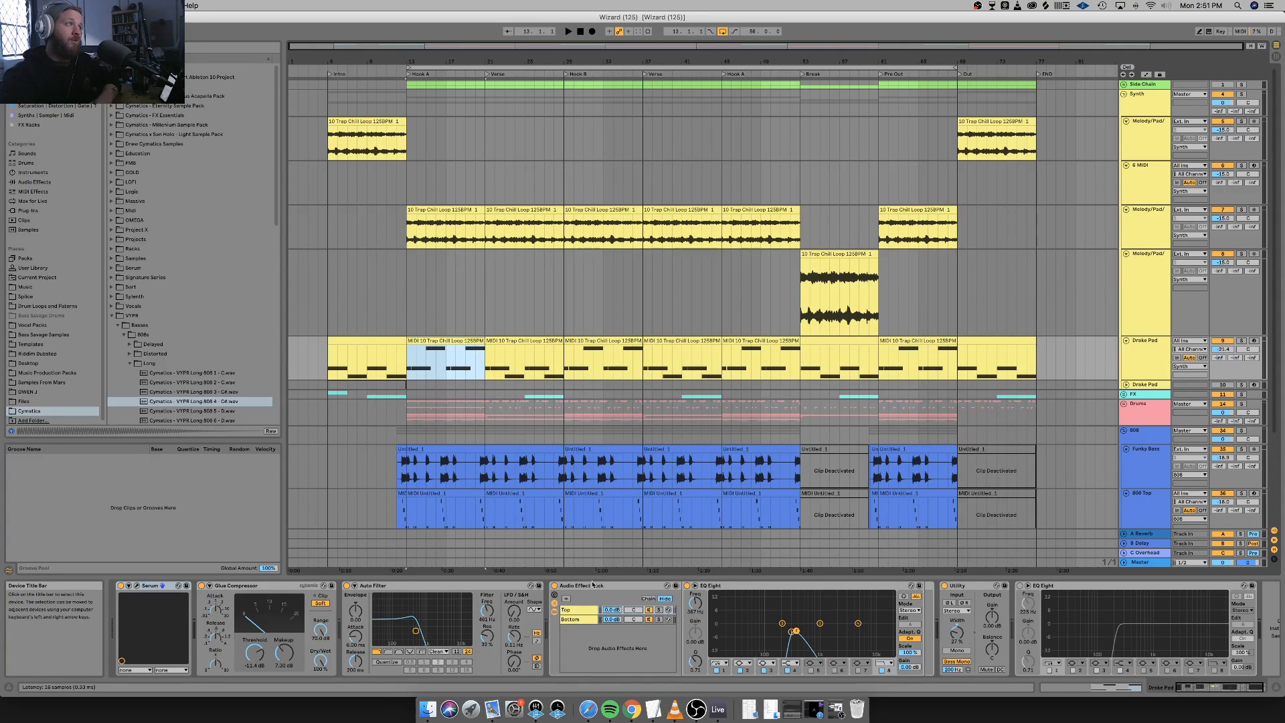
{"action": "key", "text": "space"}
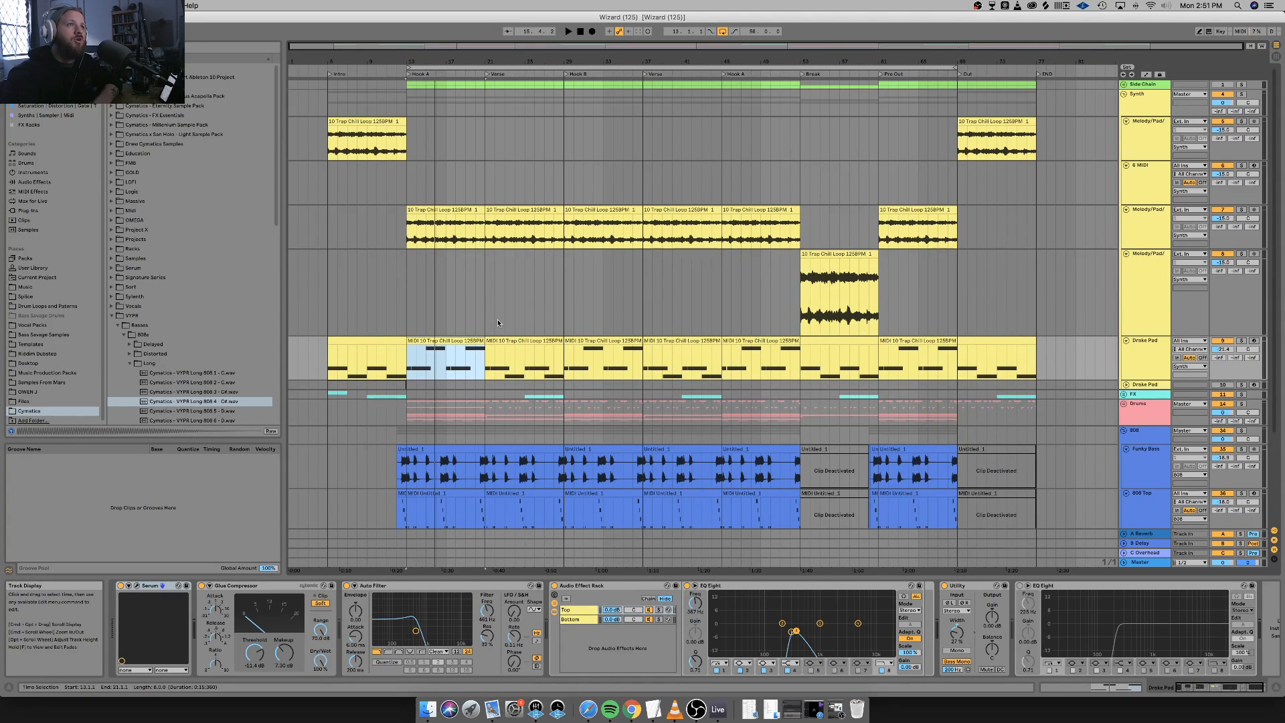
{"action": "scroll", "coordinate": [508, 391], "scroll_direction": "down", "scroll_amount": 3}
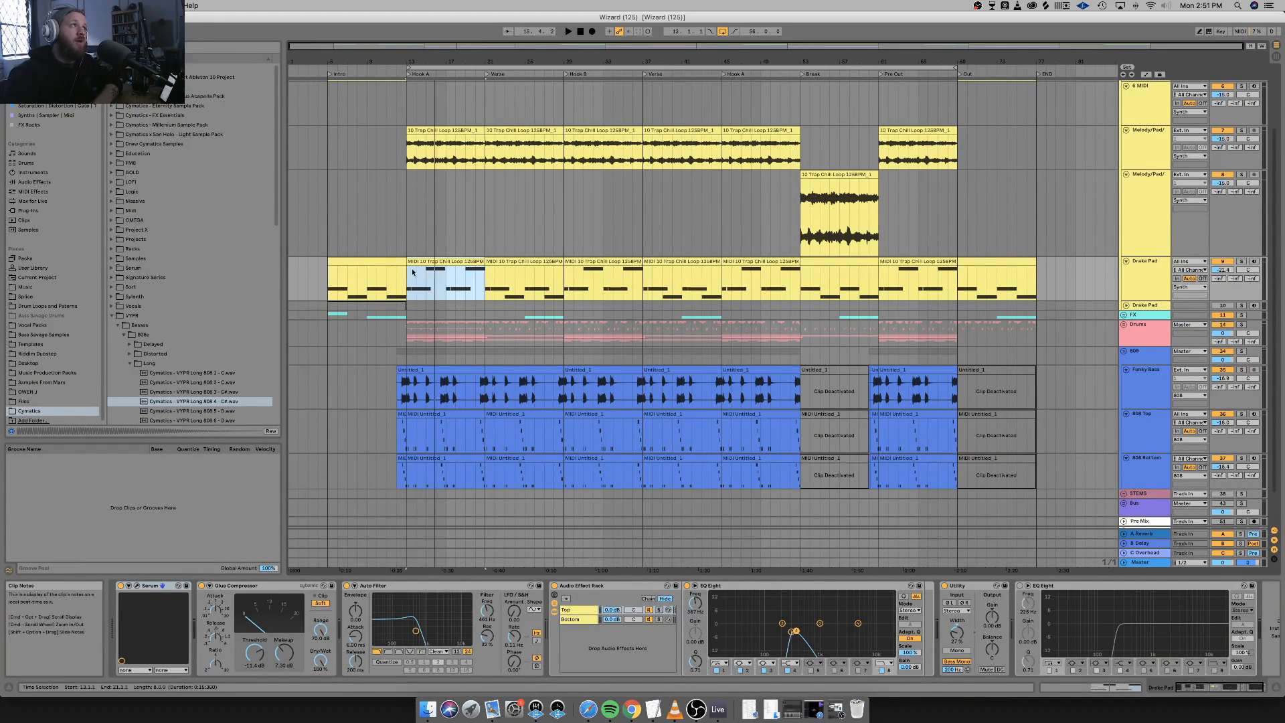
{"action": "key", "text": "space"}
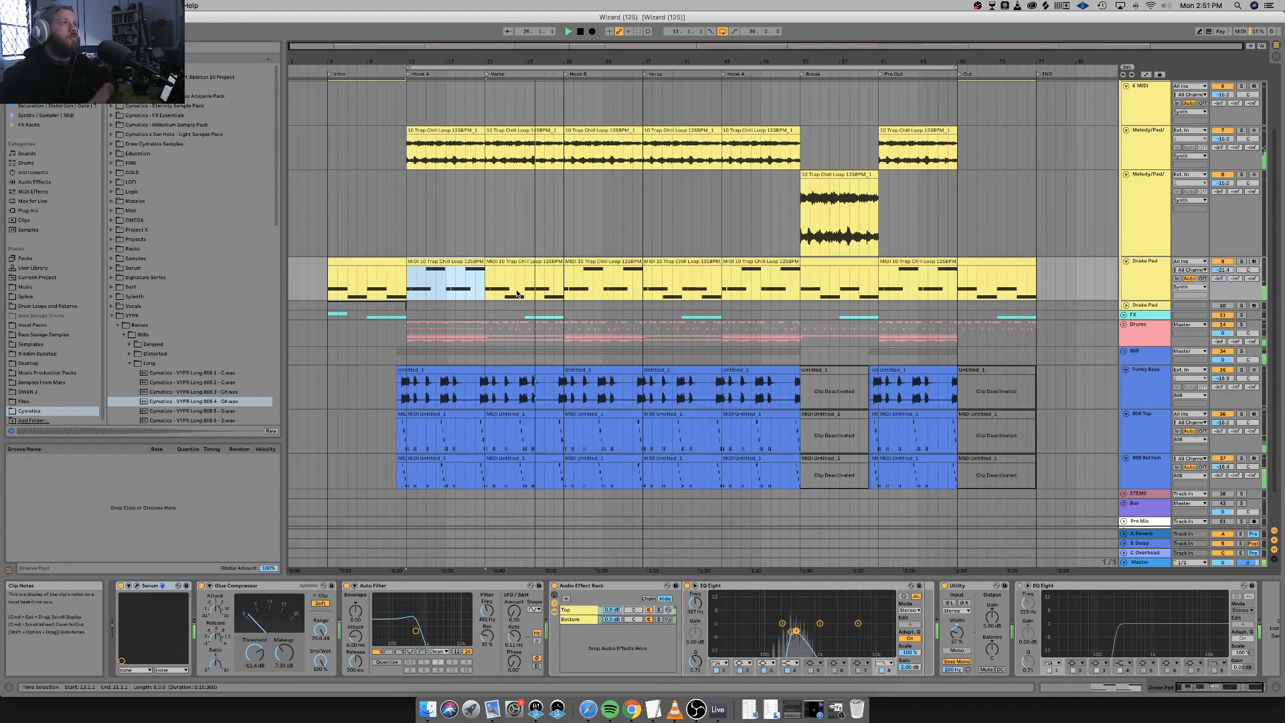
{"action": "left_click", "coordinate": [1240, 263]}
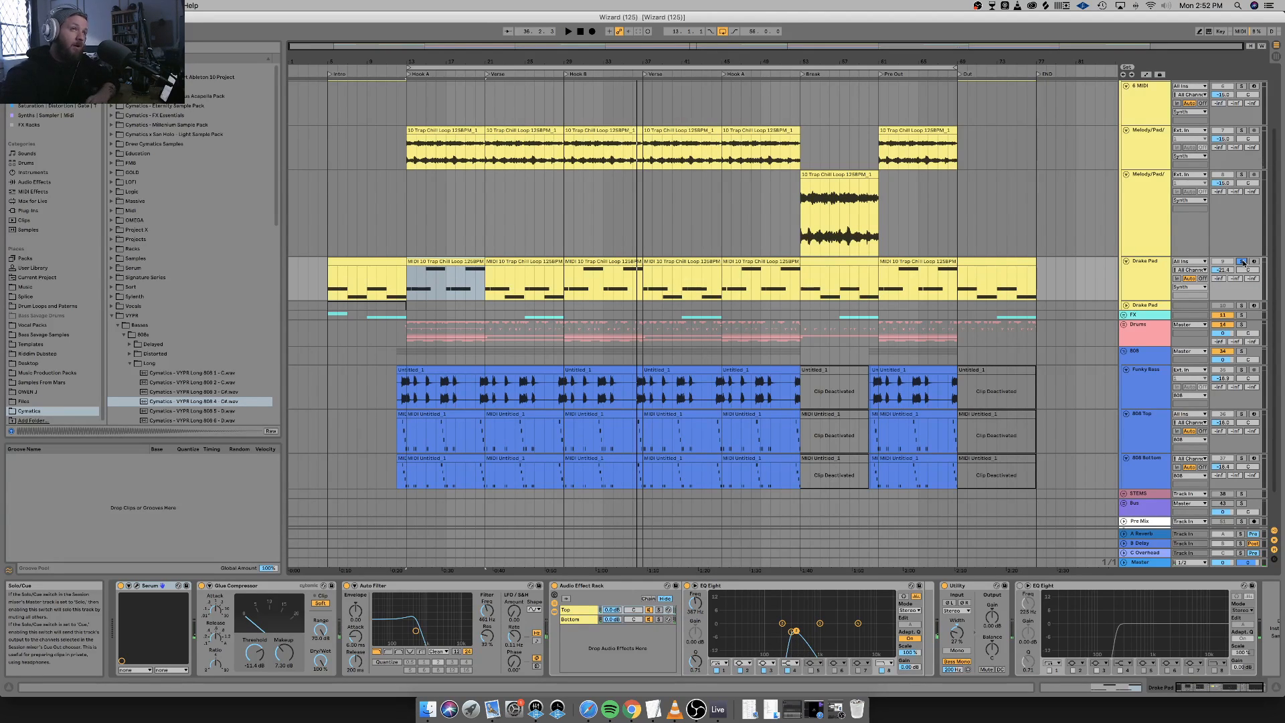
{"action": "left_click", "coordinate": [1243, 262]}
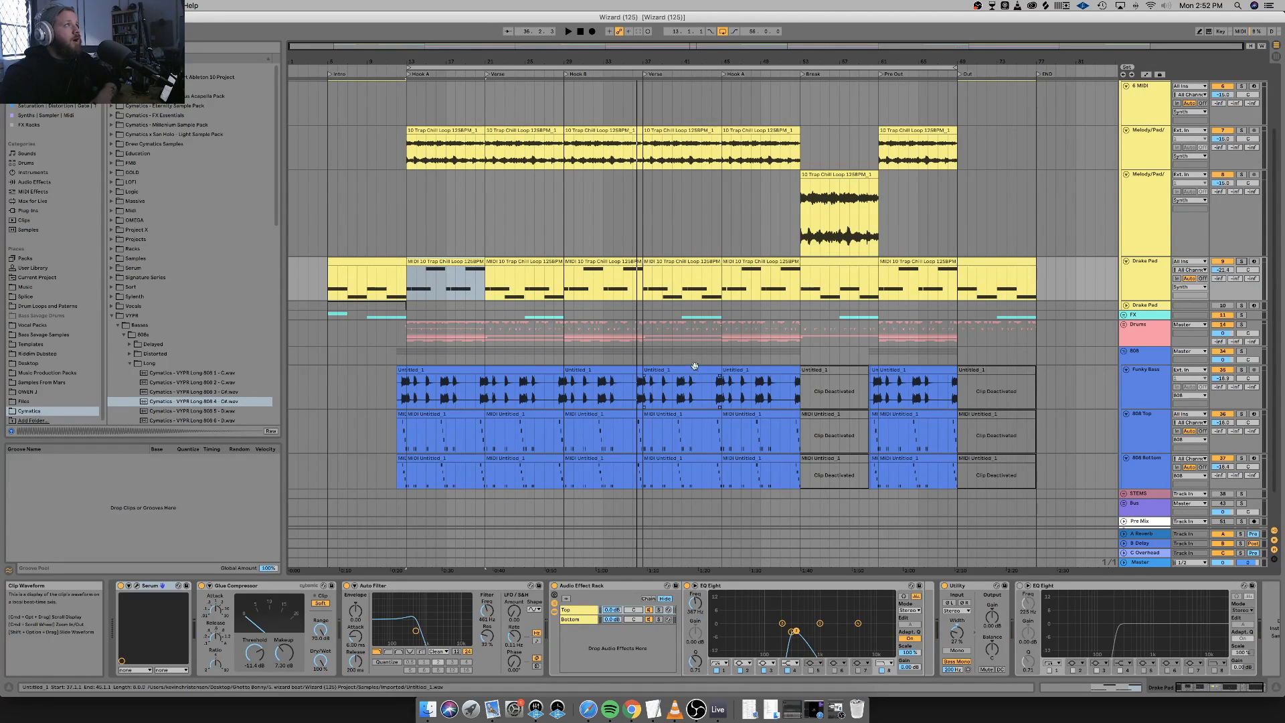
{"action": "scroll", "coordinate": [534, 360], "scroll_direction": "down", "scroll_amount": 2}
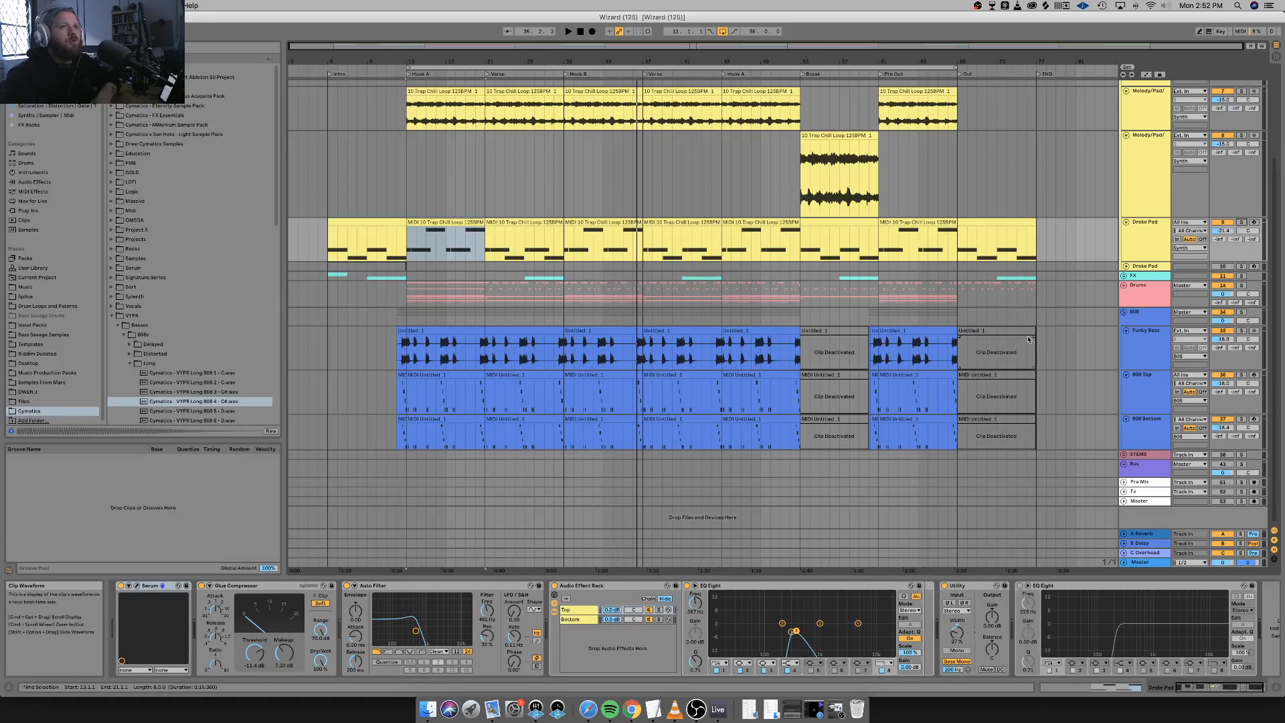
{"action": "scroll", "coordinate": [896, 425], "scroll_direction": "up", "scroll_amount": 5}
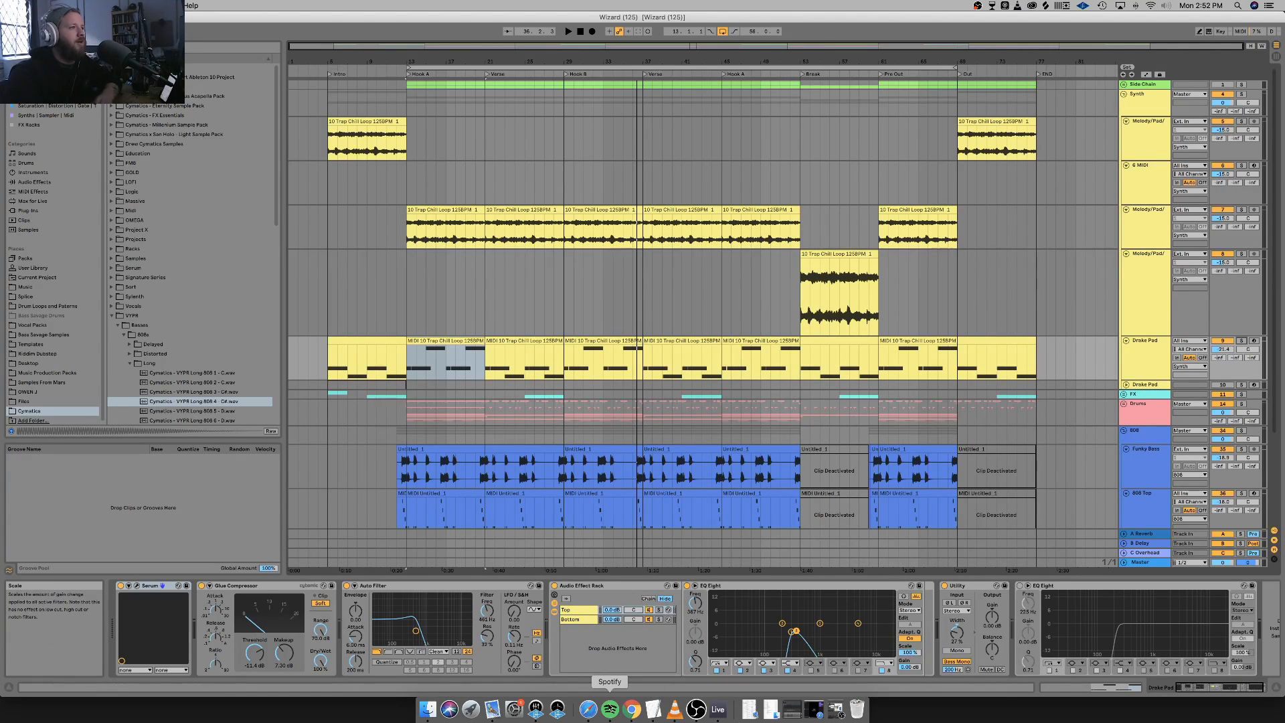
Switch to Spotify, search for "bass savage", and open the Bass Savage artist page.
{"action": "left_click", "coordinate": [610, 710]}
{"action": "left_click", "coordinate": [205, 24]}
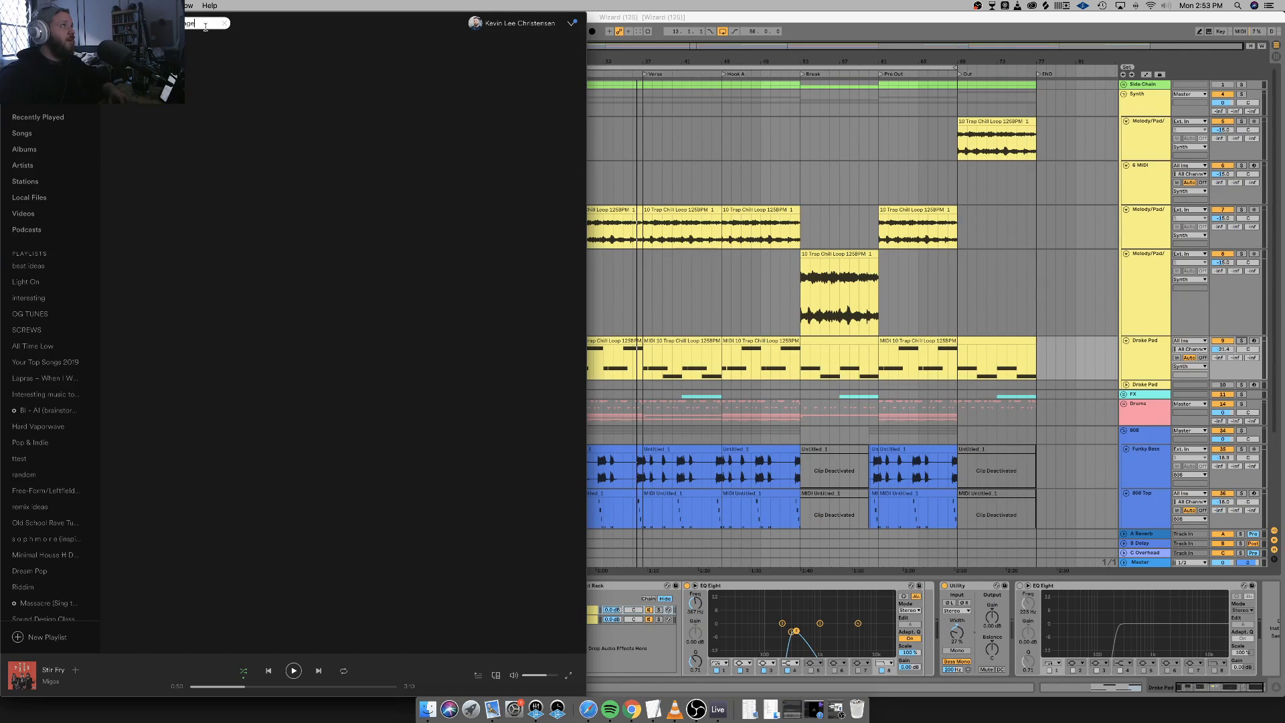
{"action": "type", "text": "bass"}
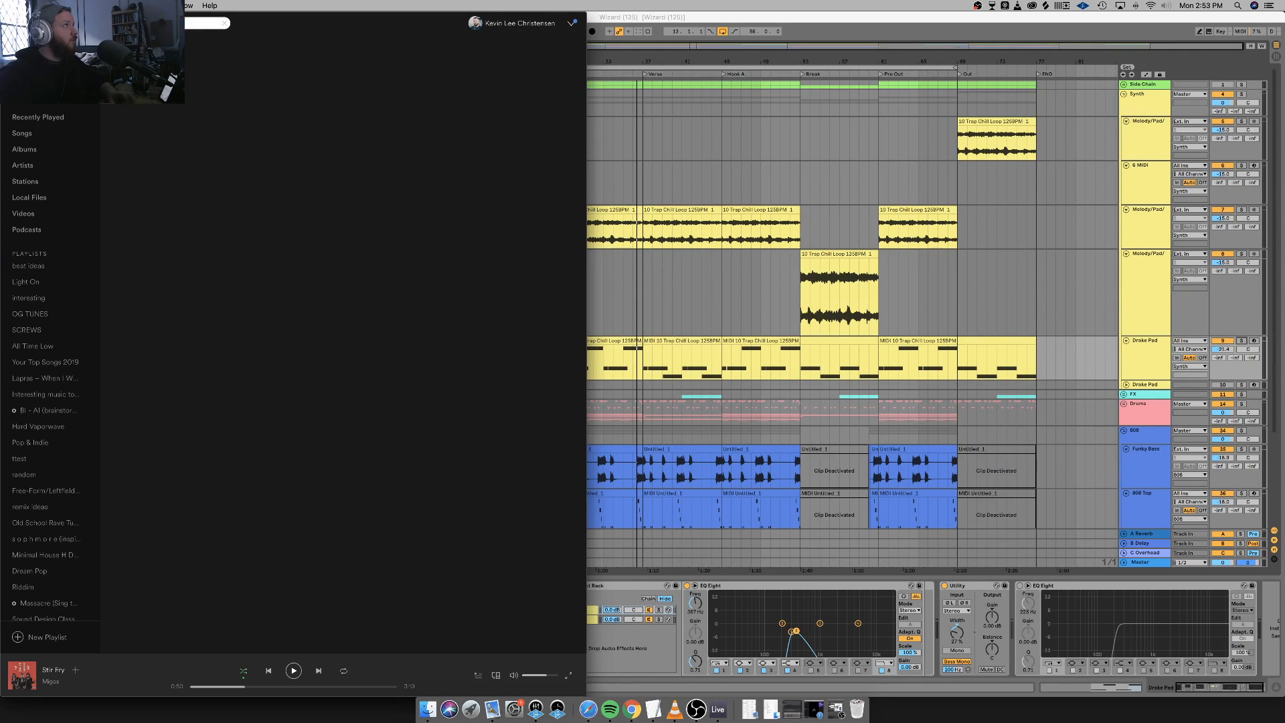
{"action": "type", "text": " savage"}
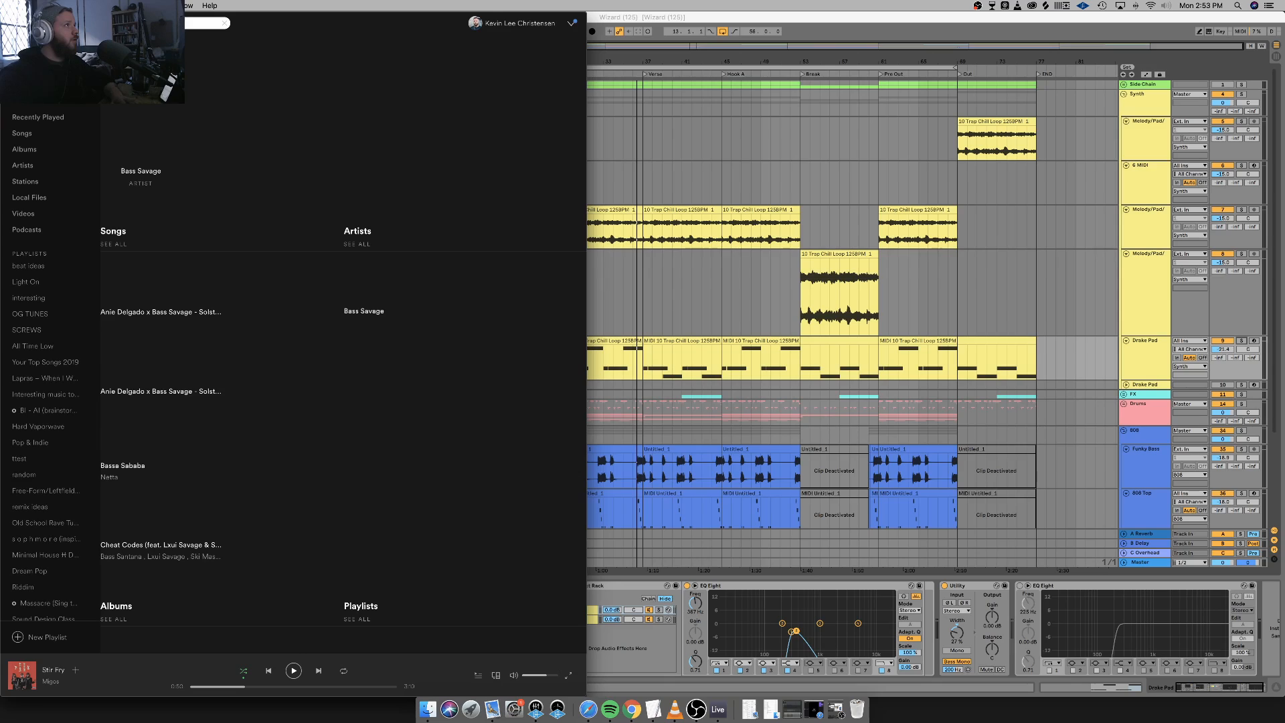
{"action": "left_click", "coordinate": [140, 181]}
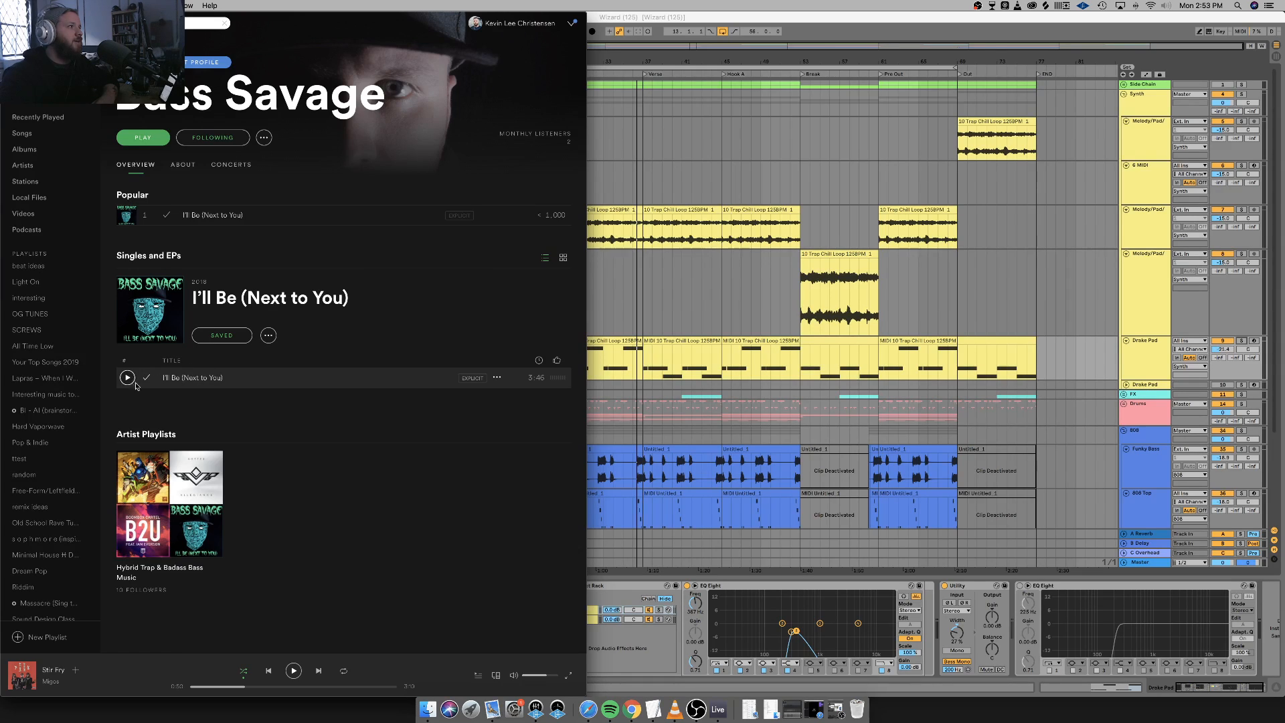
Play the song "I'll Be (Next to You)" starting at a lowered volume, and raise the volume while it plays.
{"action": "left_click_drag", "start_coordinate": [546, 675], "coordinate": [535, 678]}
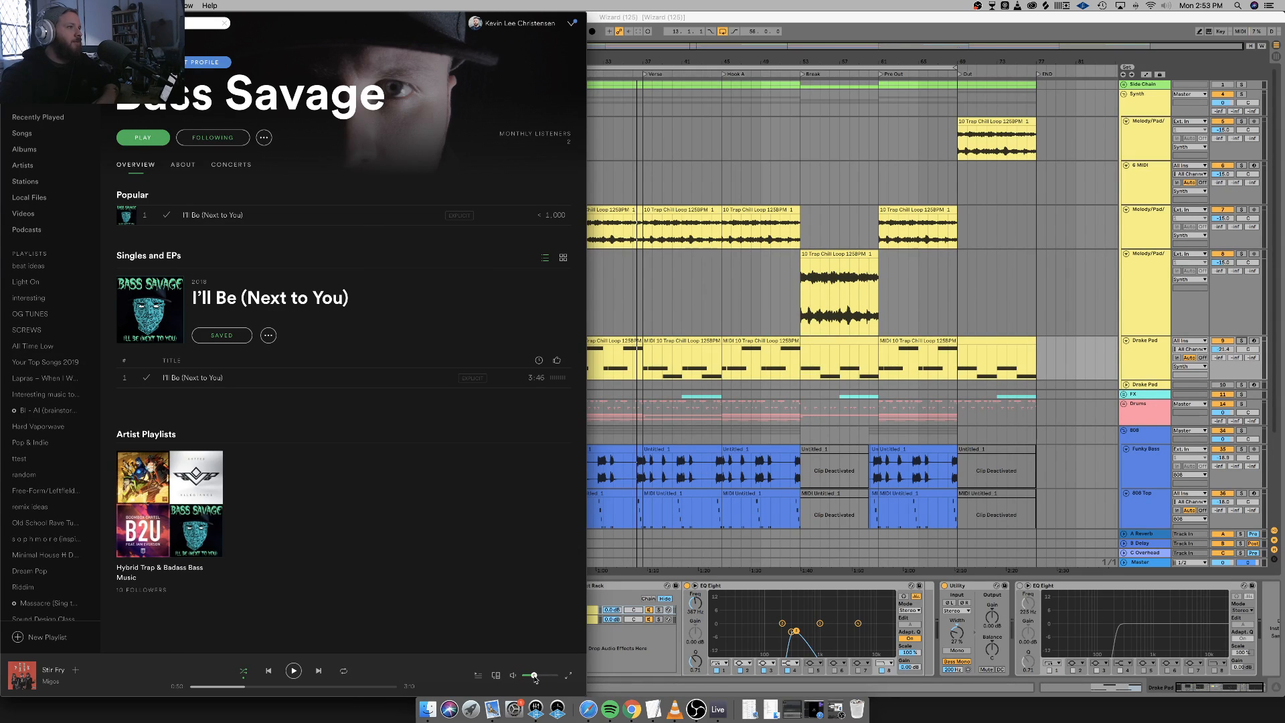
{"action": "left_click", "coordinate": [149, 217]}
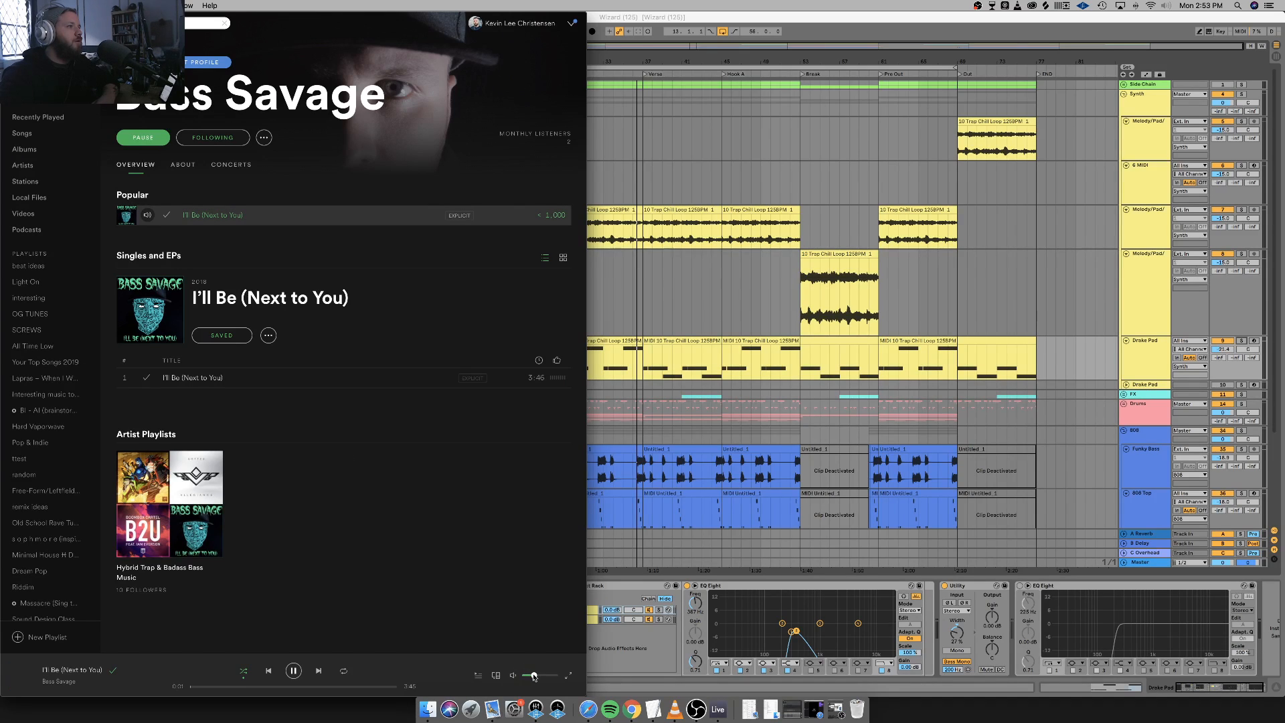
{"action": "left_click_drag", "start_coordinate": [534, 675], "coordinate": [552, 677]}
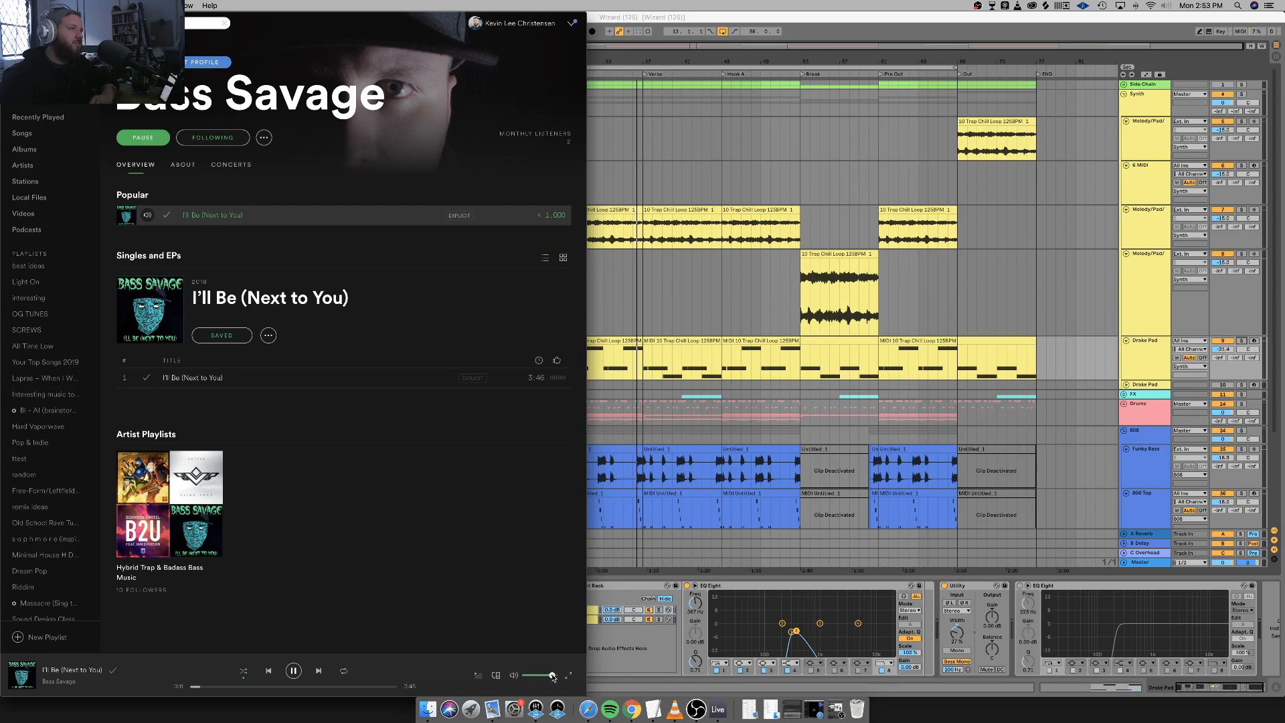
{"action": "left_click_drag", "start_coordinate": [553, 677], "coordinate": [554, 678]}
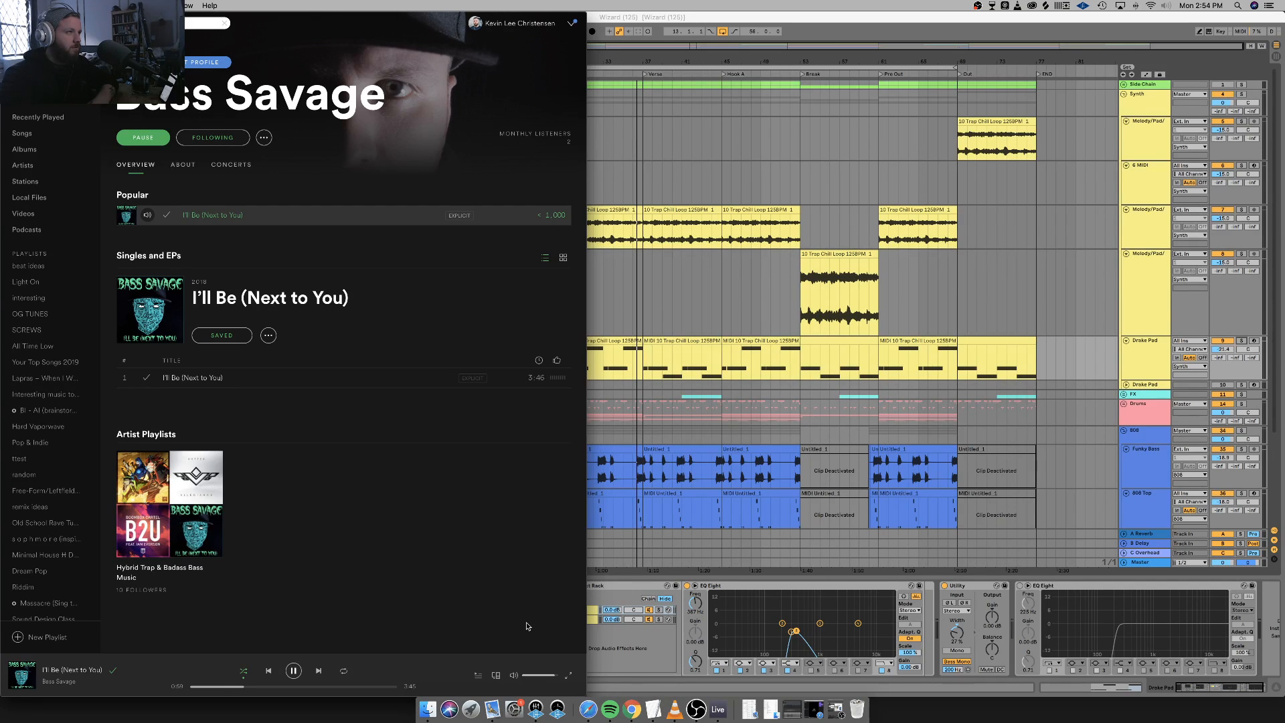
Jump between later points of "I'll Be (Next to You)", pause the song, and close the Spotify window.
{"action": "left_click", "coordinate": [265, 687]}
{"action": "left_click", "coordinate": [275, 687]}
{"action": "left_click", "coordinate": [284, 687]}
{"action": "left_click", "coordinate": [273, 687]}
{"action": "left_click", "coordinate": [293, 670]}
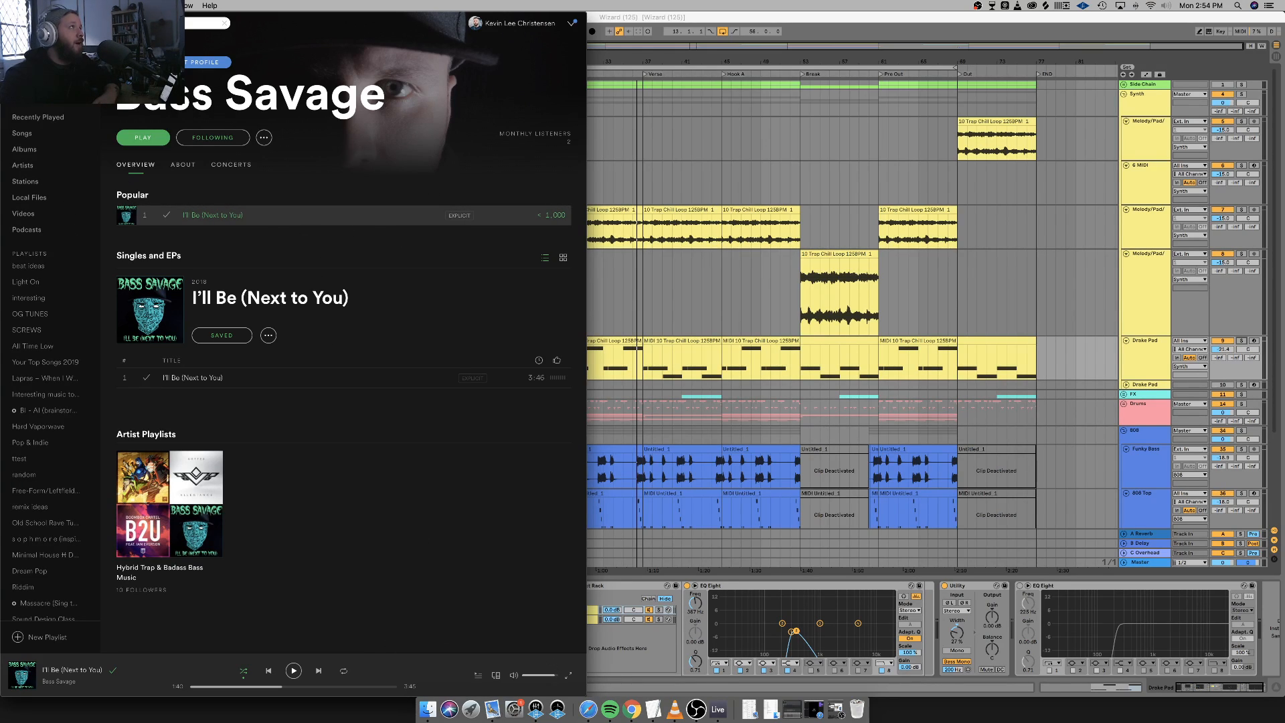
{"action": "left_click", "coordinate": [8, 19]}
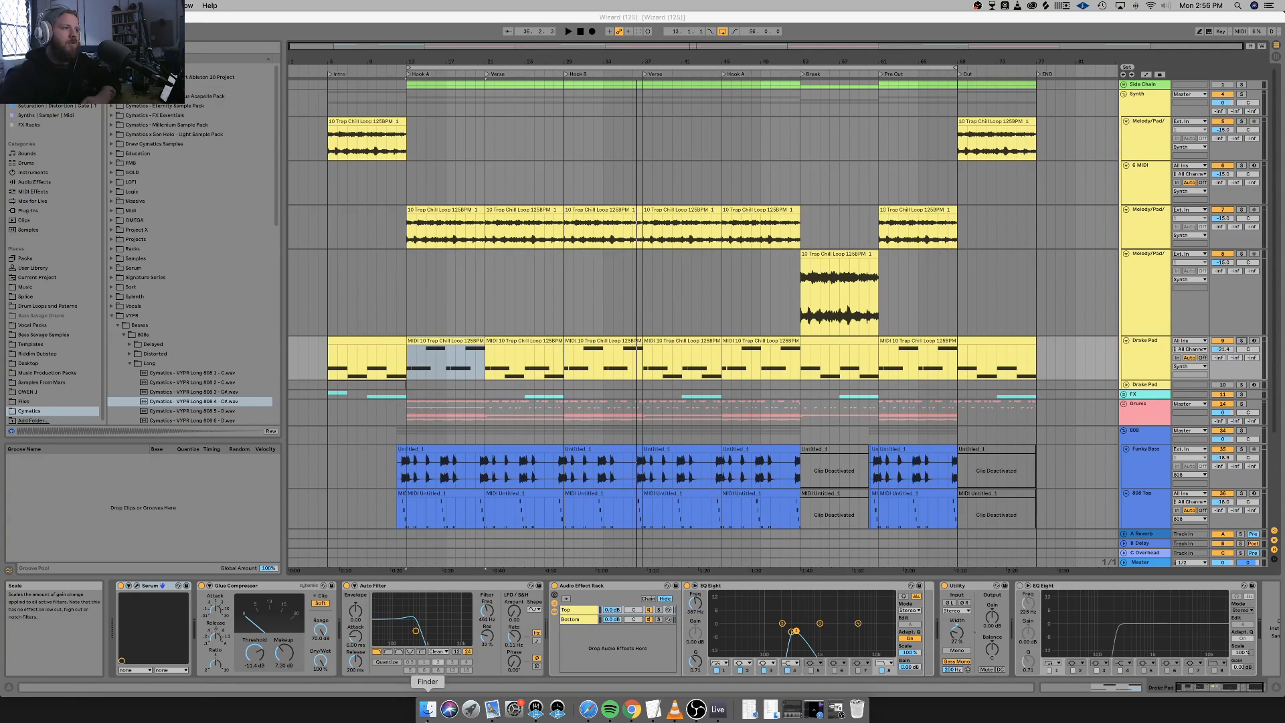
Switch to Chrome, open youtube.com, search for "holistic songwriting", look over the channel's videos, and close the browser window.
{"action": "left_click", "coordinate": [632, 710]}
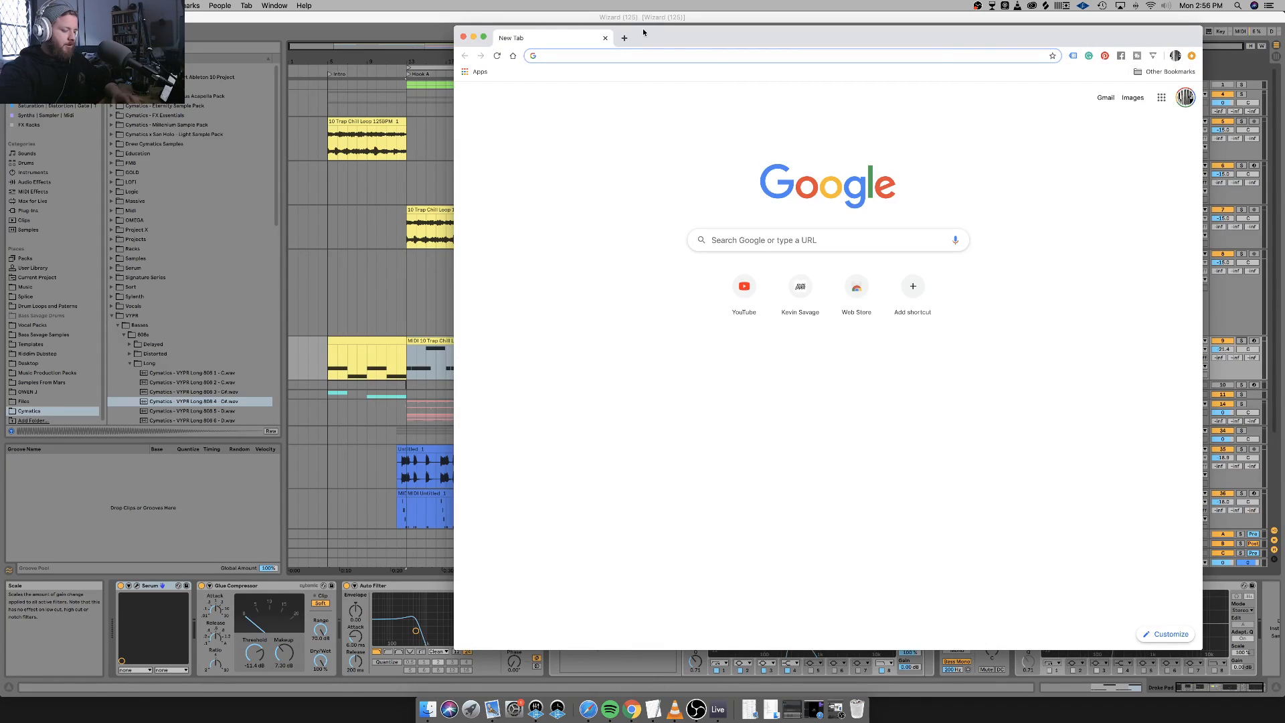
{"action": "type", "text": "youtube.com"}
{"action": "key", "text": "Return"}
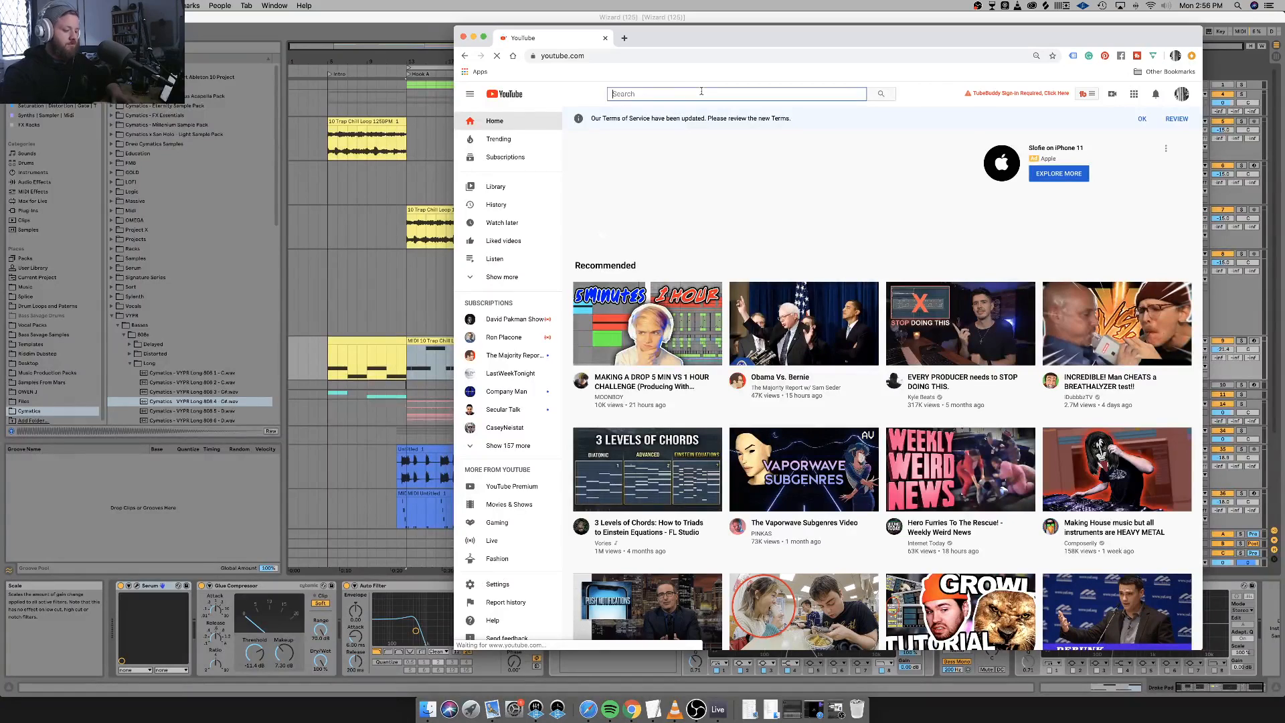
{"action": "left_click", "coordinate": [701, 91]}
{"action": "type", "text": "holistic"}
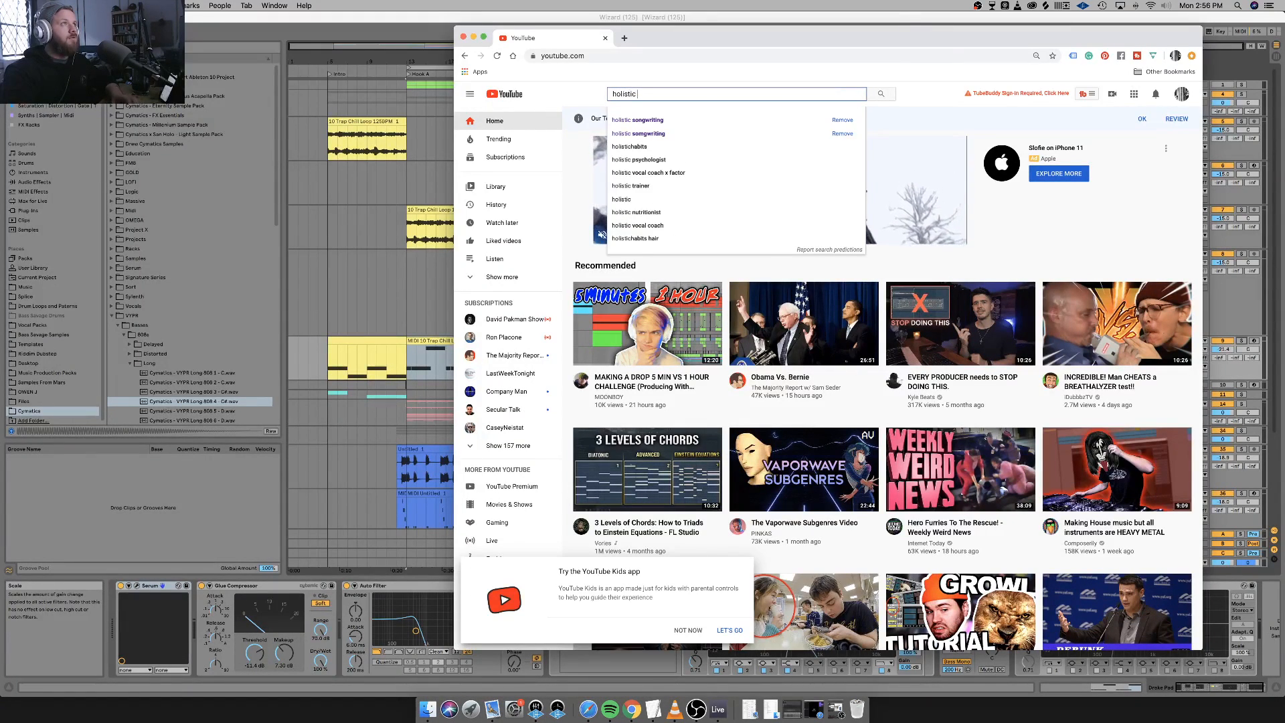
{"action": "key", "text": "Down"}
{"action": "key", "text": "Return"}
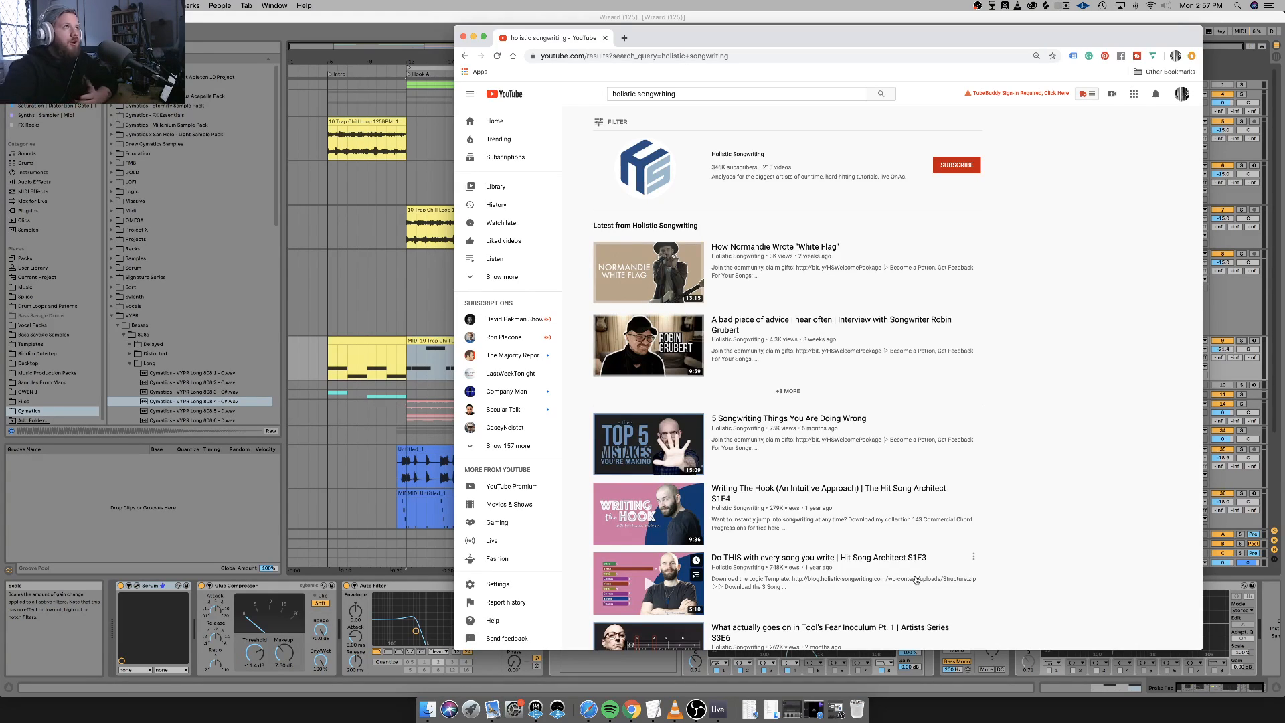
{"action": "left_click", "coordinate": [463, 38]}
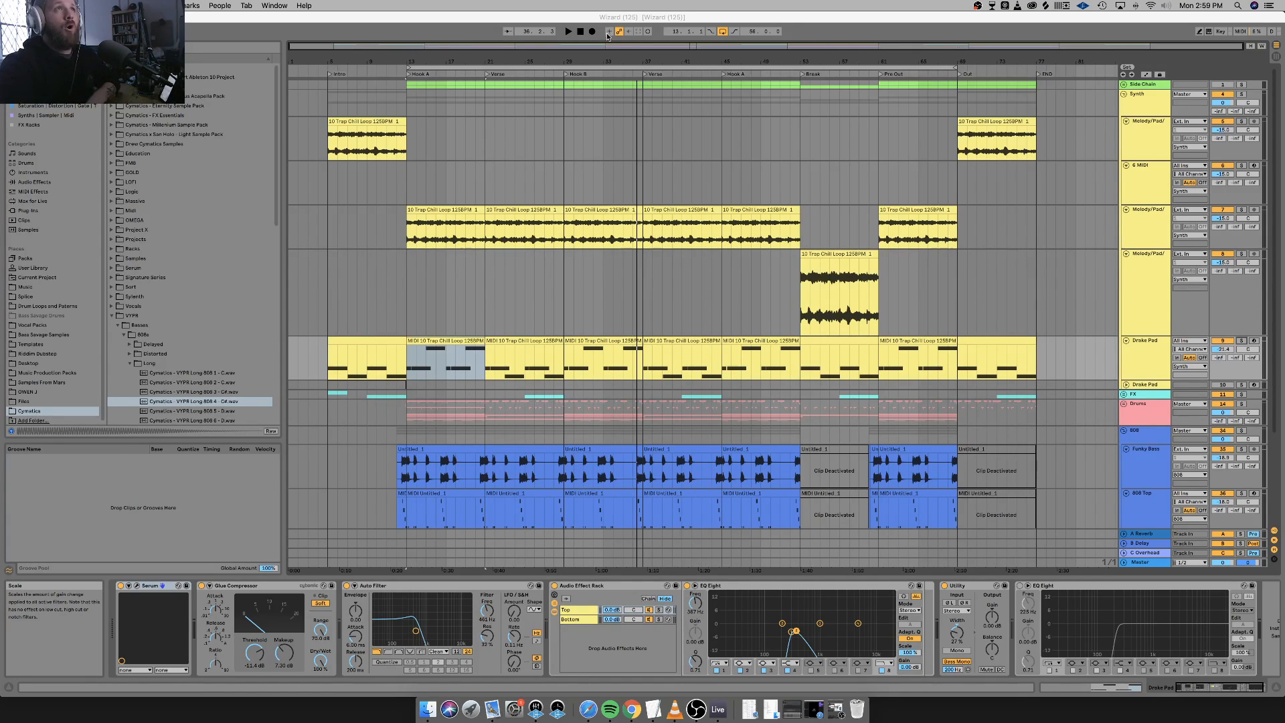
Collapse the Synth group and expand it again to show its tracks.
{"action": "left_click", "coordinate": [1122, 94]}
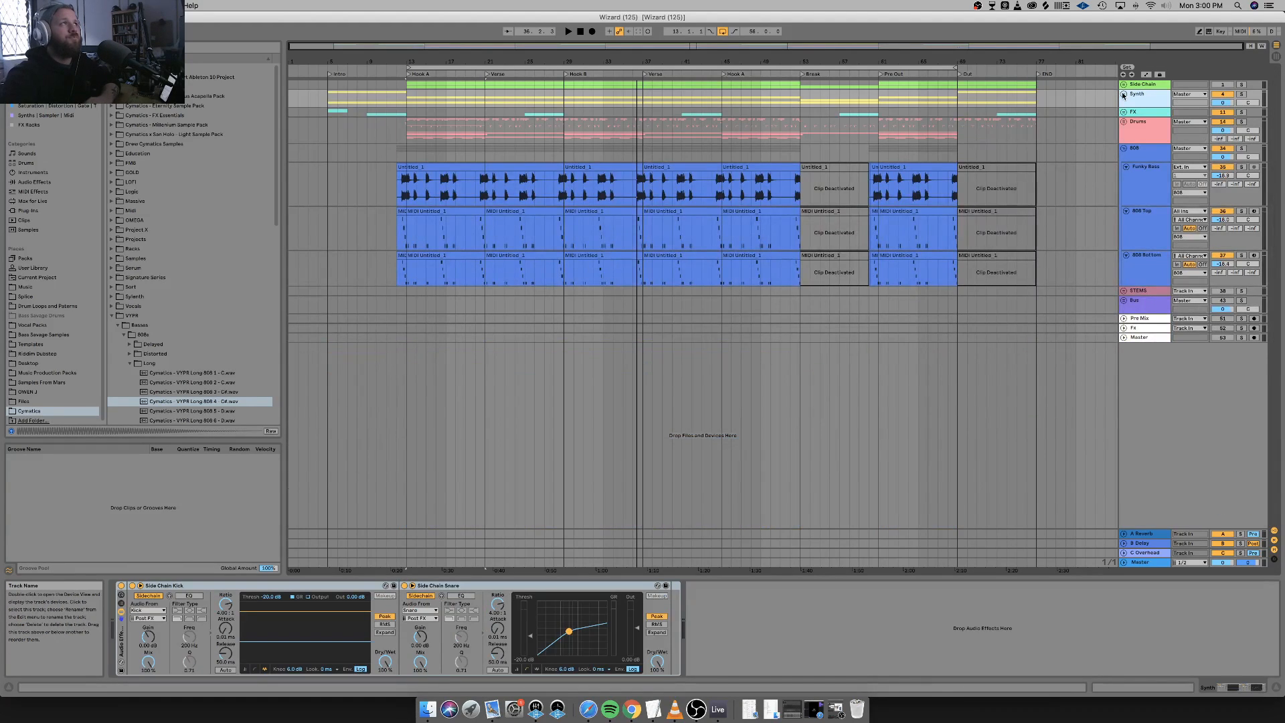
{"action": "left_click", "coordinate": [1124, 94]}
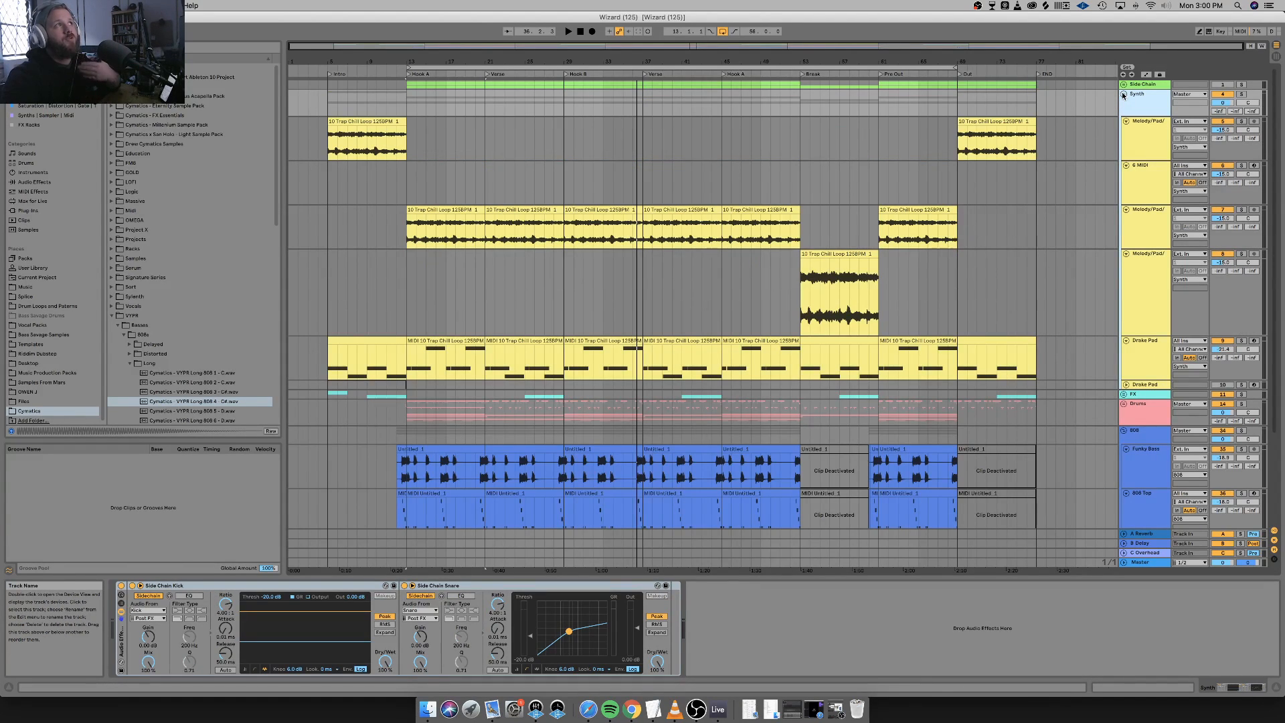
Compare the effect chains of the first Melody/Pad track and the Synth group.
{"action": "left_click", "coordinate": [1136, 139]}
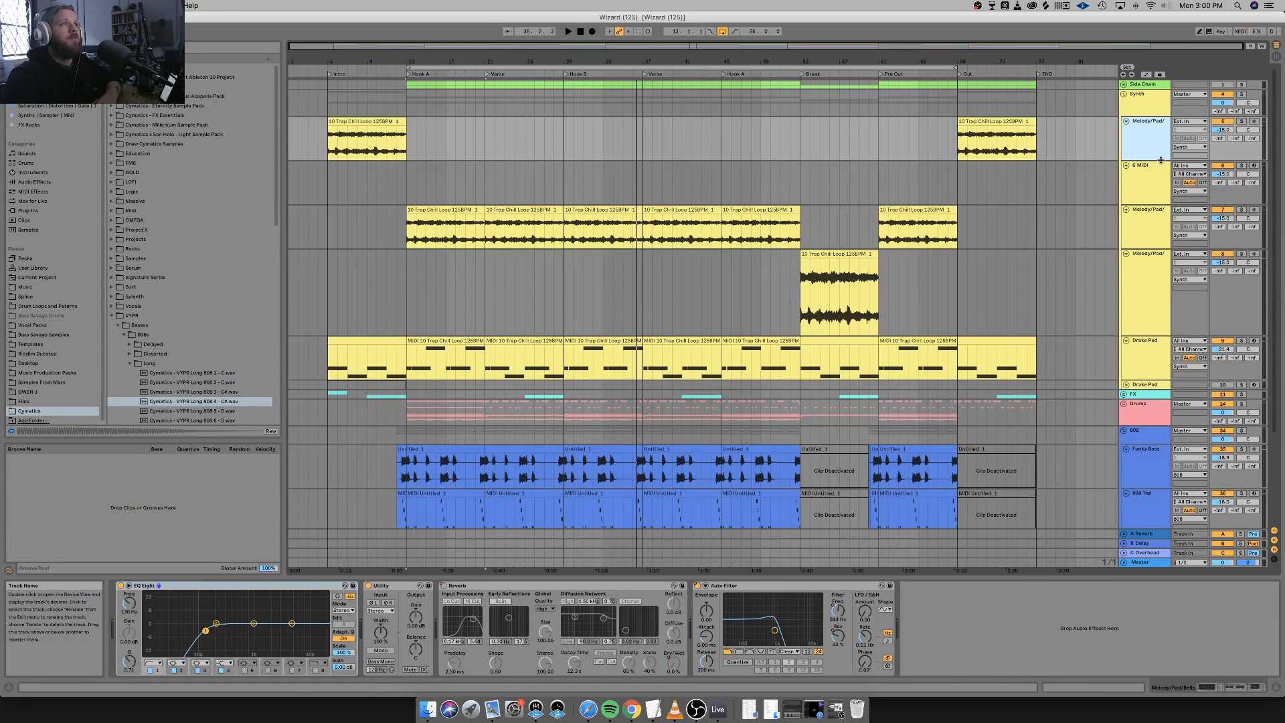
{"action": "left_click", "coordinate": [1149, 109]}
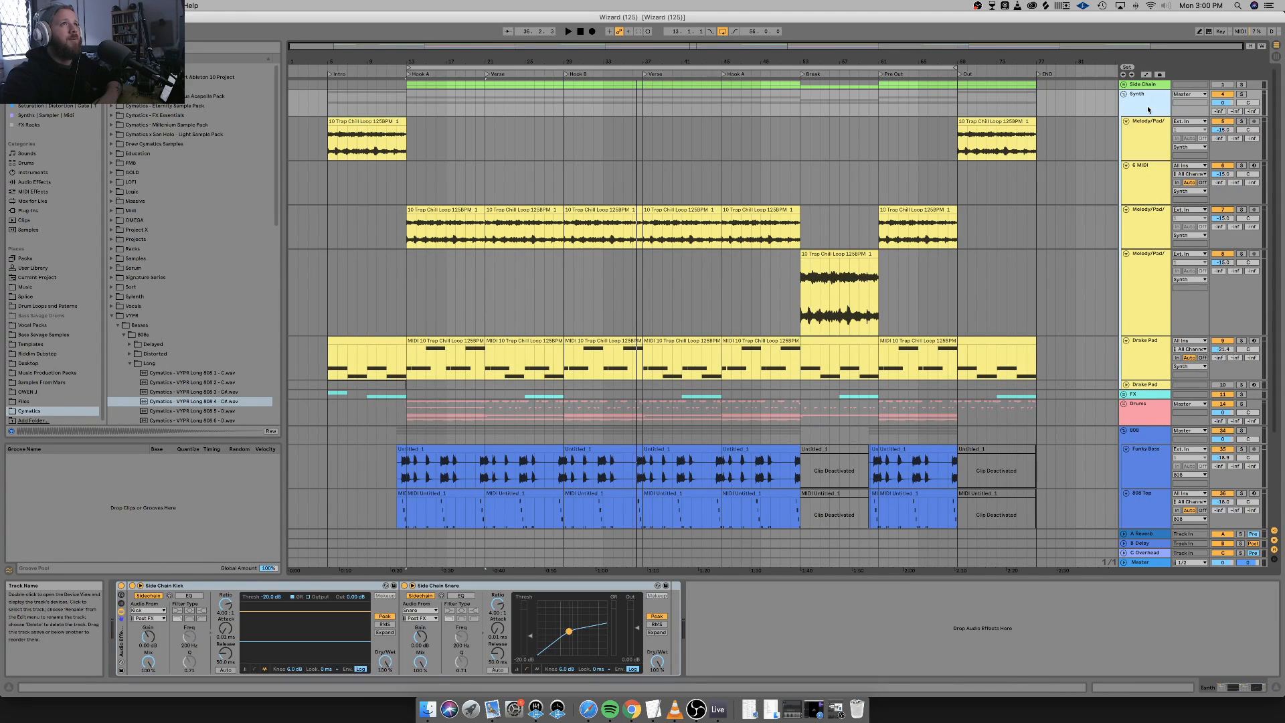
{"action": "left_click", "coordinate": [1157, 144]}
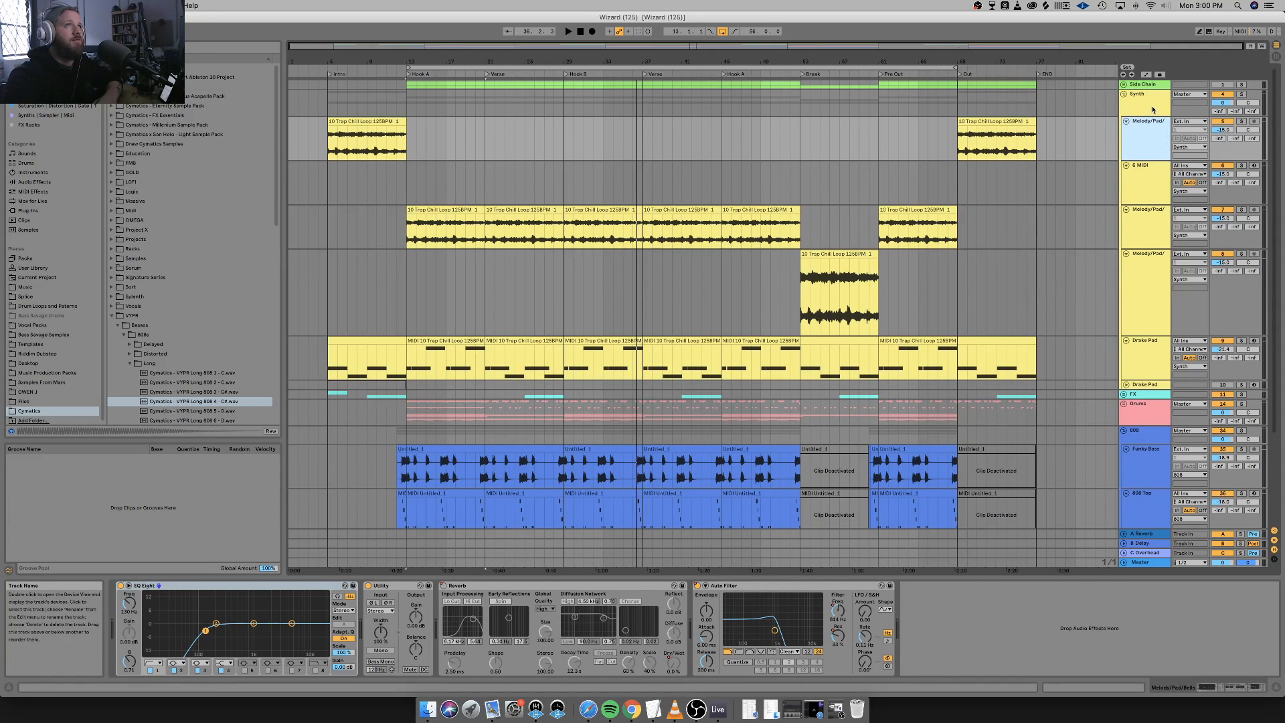
{"action": "left_click", "coordinate": [1153, 109]}
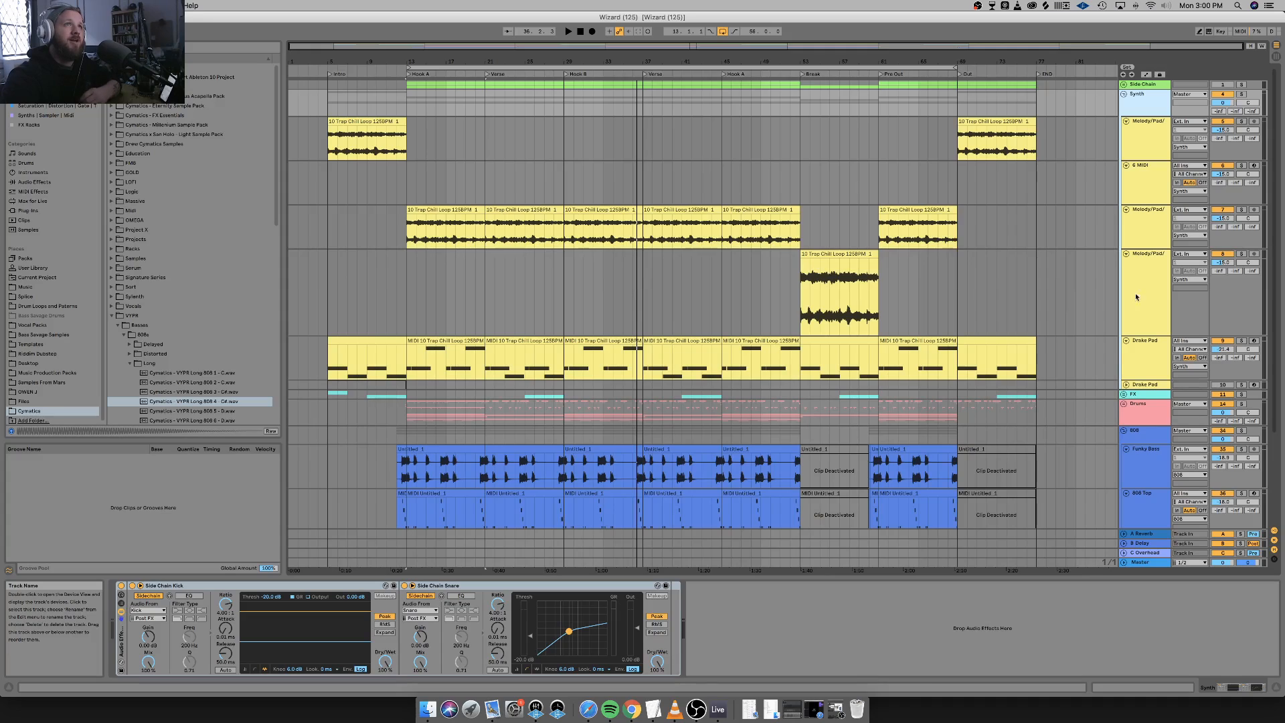
Solo the Synth group and play it from the intro clip with the group's side-chain effect rack switched off.
{"action": "left_click", "coordinate": [1243, 94]}
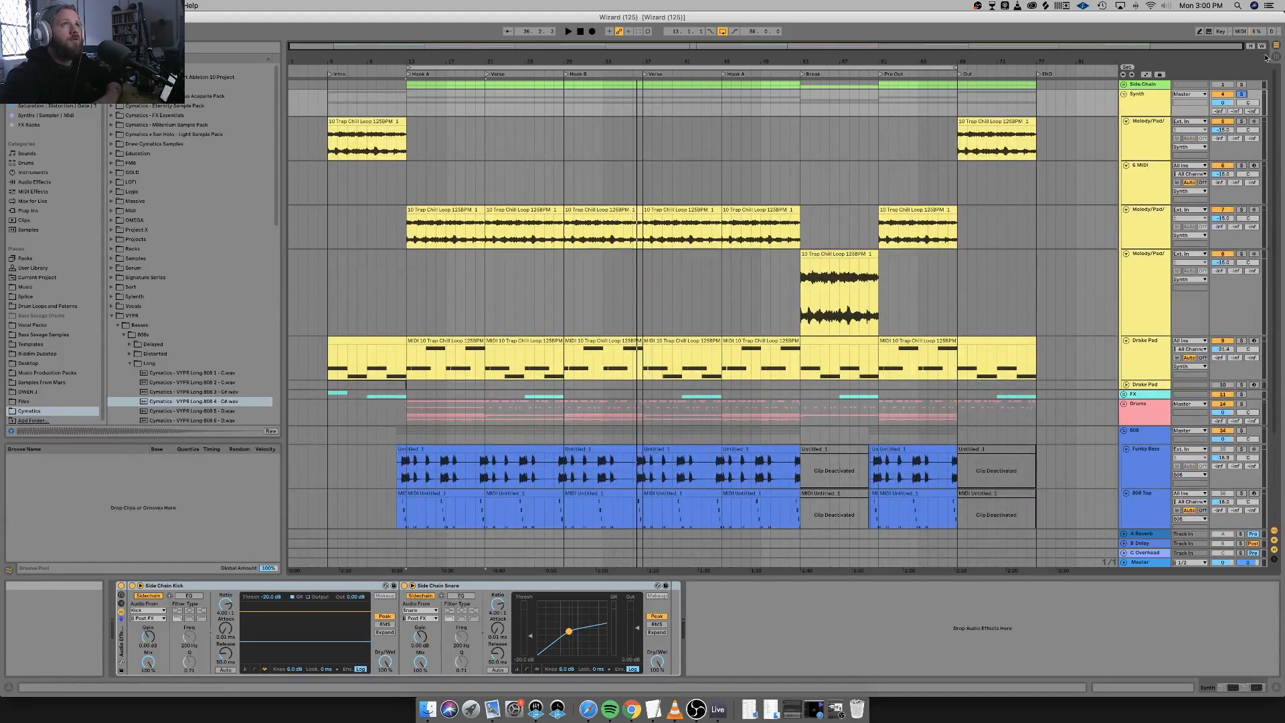
{"action": "key", "text": "space"}
{"action": "key", "text": "space"}
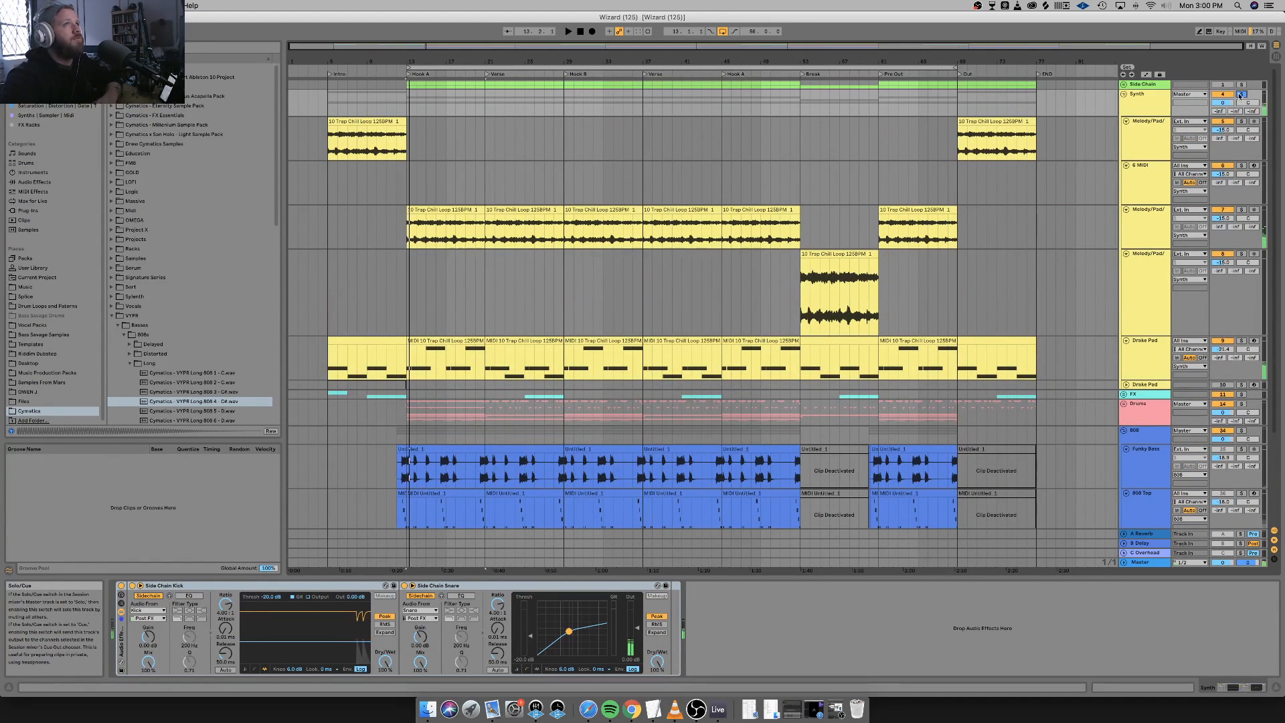
{"action": "left_click", "coordinate": [372, 123]}
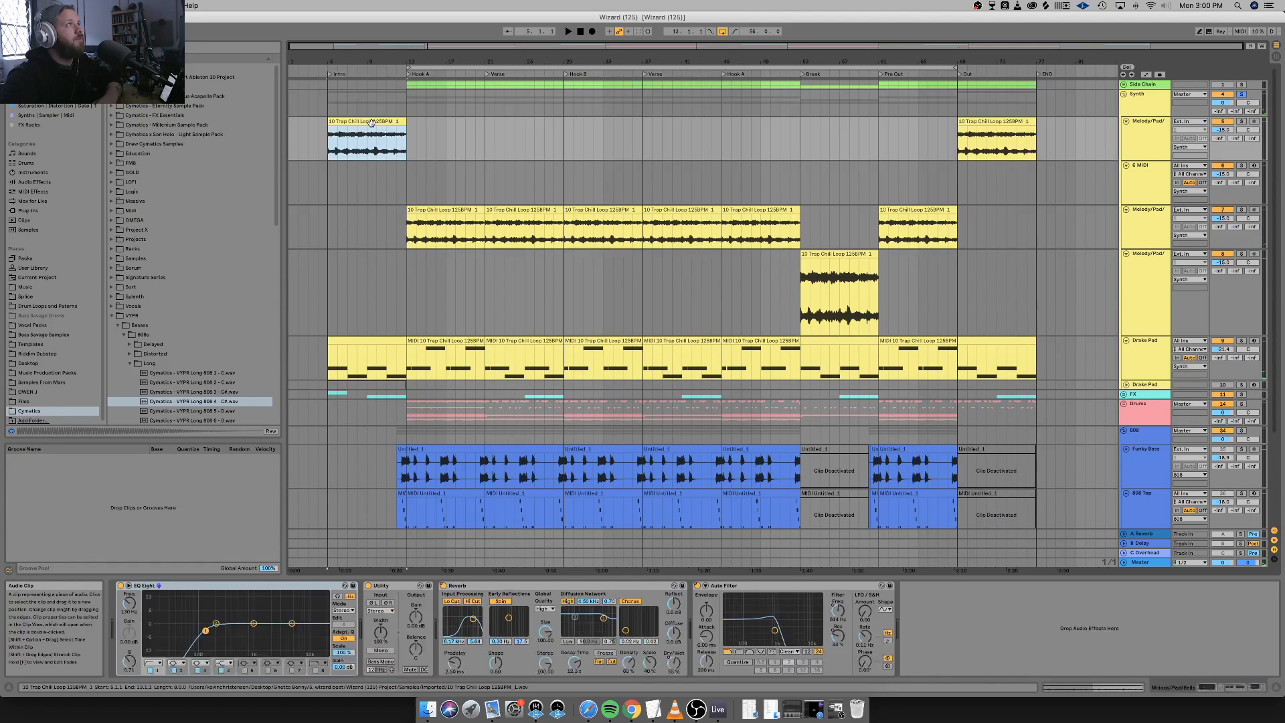
{"action": "left_click", "coordinate": [1140, 105]}
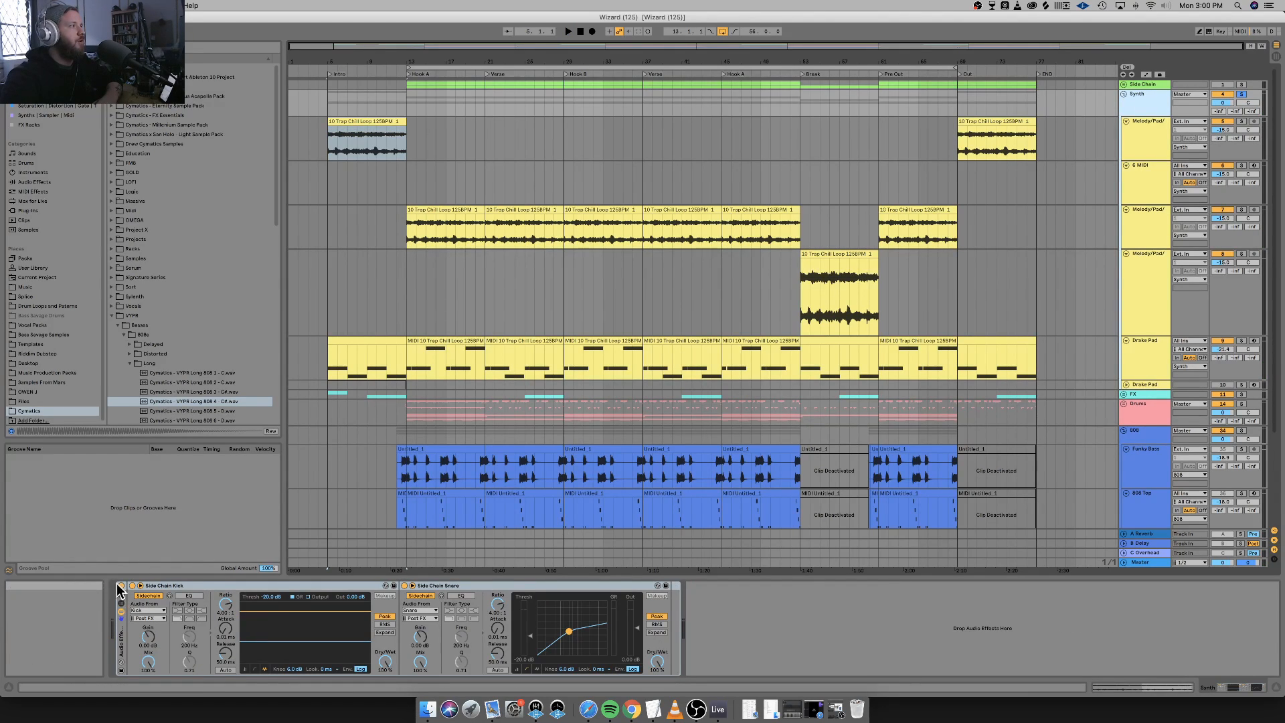
{"action": "key", "text": "space"}
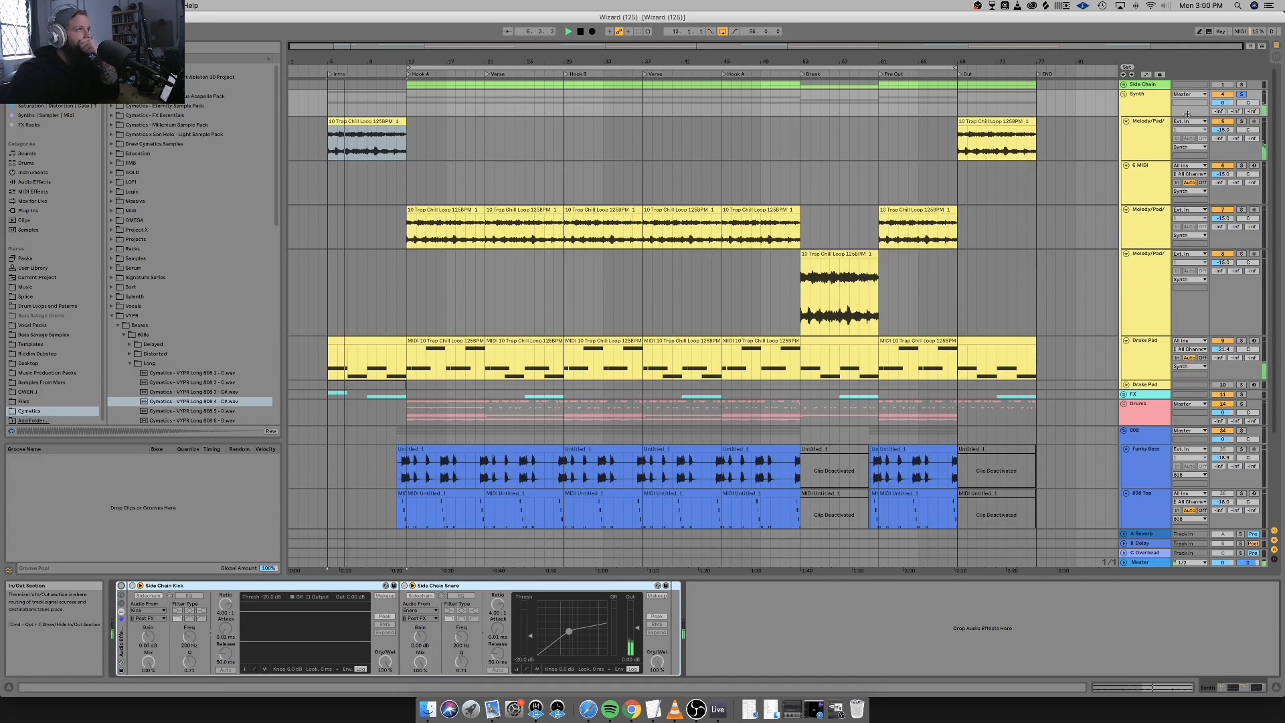
Lower the Drake Pad track's volume slightly while the soloed synths play, and stop playback.
{"action": "scroll", "coordinate": [1188, 117], "scroll_direction": "down", "scroll_amount": 3}
{"action": "scroll", "coordinate": [1189, 118], "scroll_direction": "down", "scroll_amount": 2}
{"action": "scroll", "coordinate": [1067, 194], "scroll_direction": "up", "scroll_amount": 5}
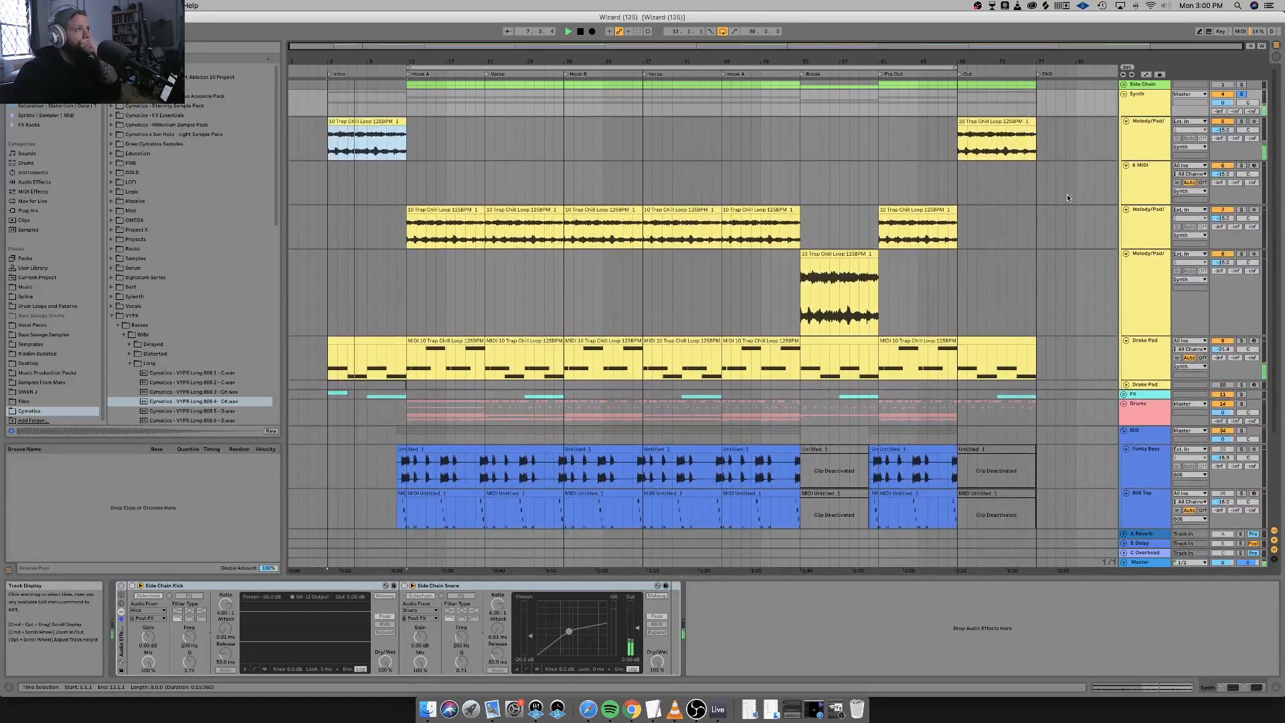
{"action": "left_click_drag", "start_coordinate": [1222, 349], "coordinate": [1223, 358]}
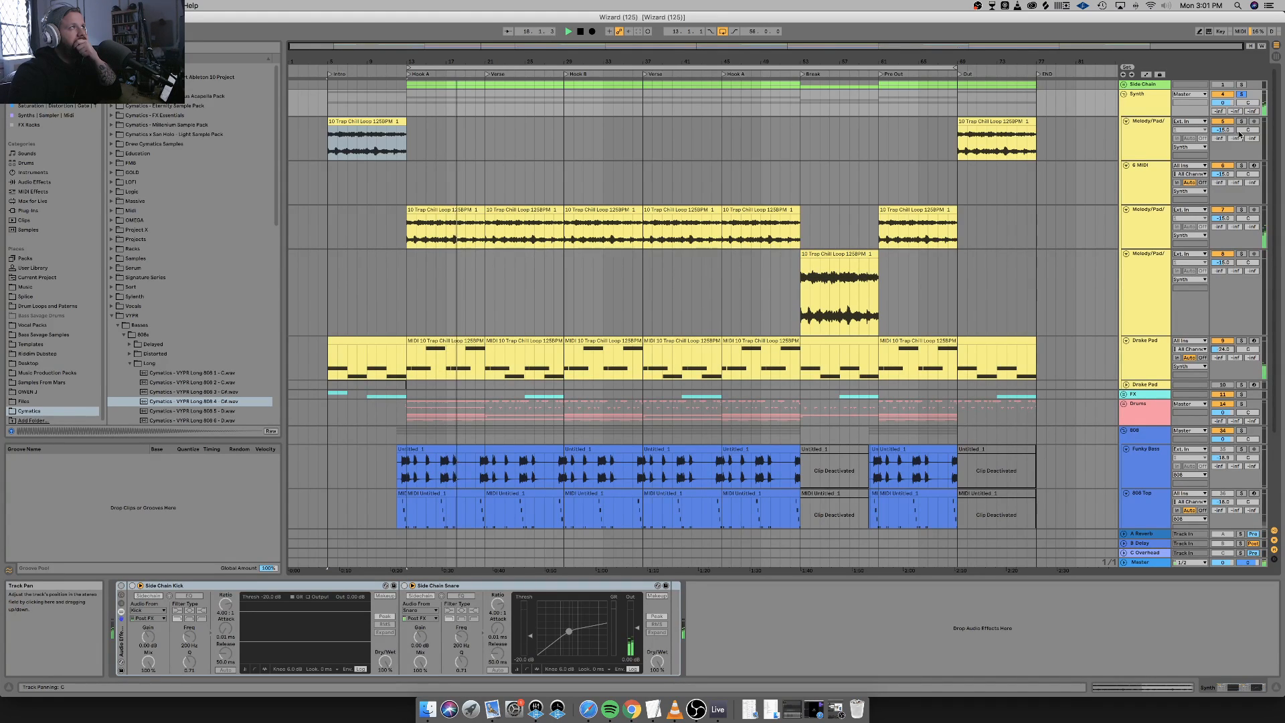
{"action": "key", "text": "space"}
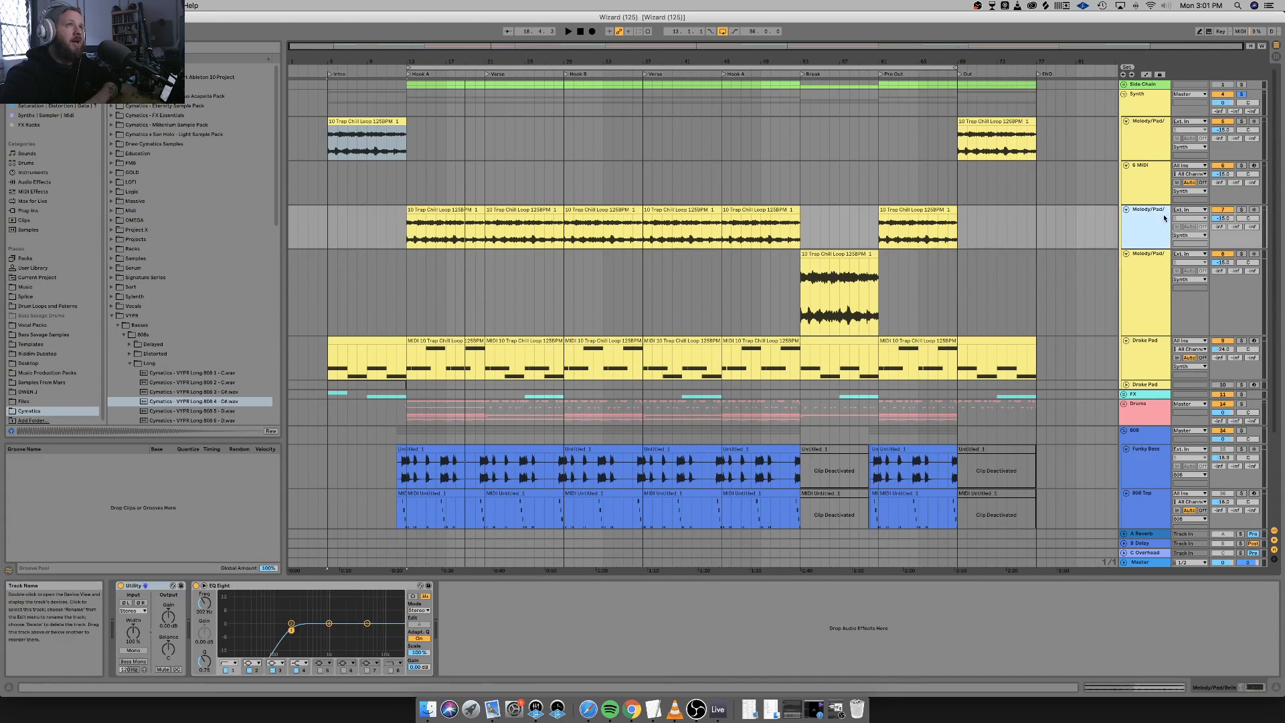
Solo the Melody/Pad track that starts at Hook A and play it from its first clip.
{"action": "left_click", "coordinate": [1231, 213]}
{"action": "left_click", "coordinate": [1241, 209]}
{"action": "left_click", "coordinate": [488, 232]}
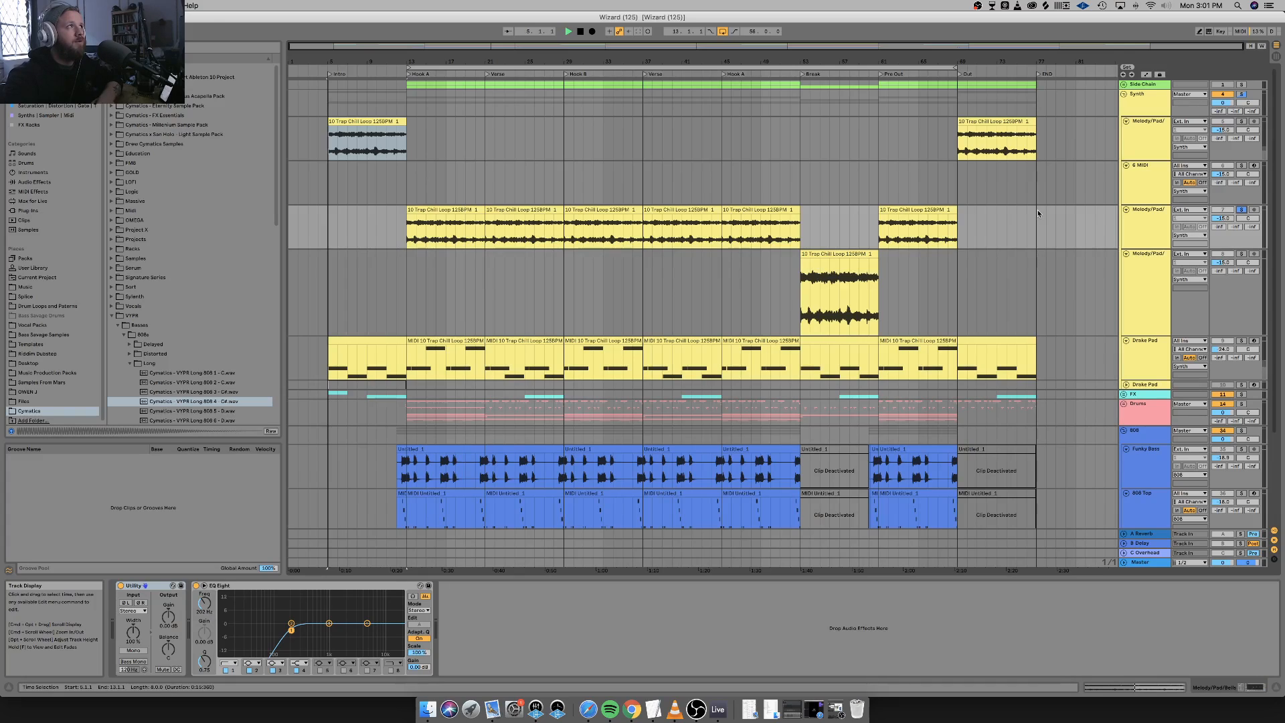
{"action": "key", "text": "space"}
{"action": "left_click", "coordinate": [442, 210]}
{"action": "key", "text": "space"}
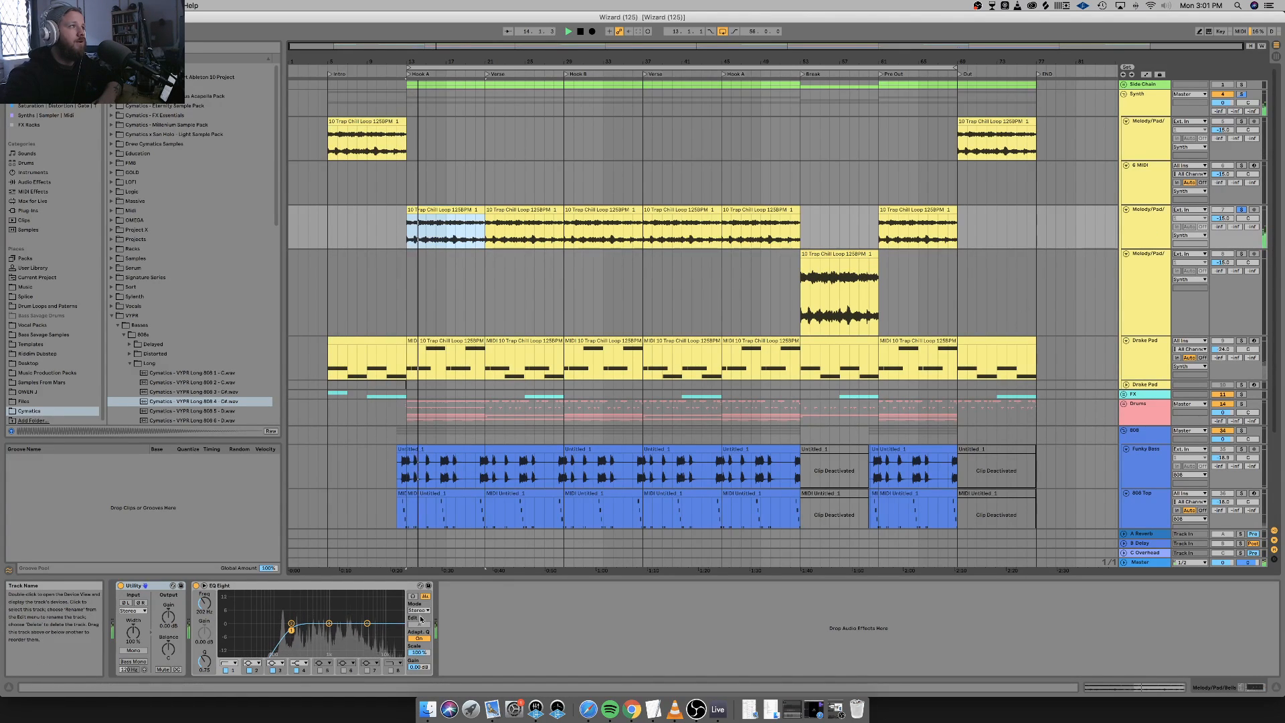
{"action": "key", "text": "space"}
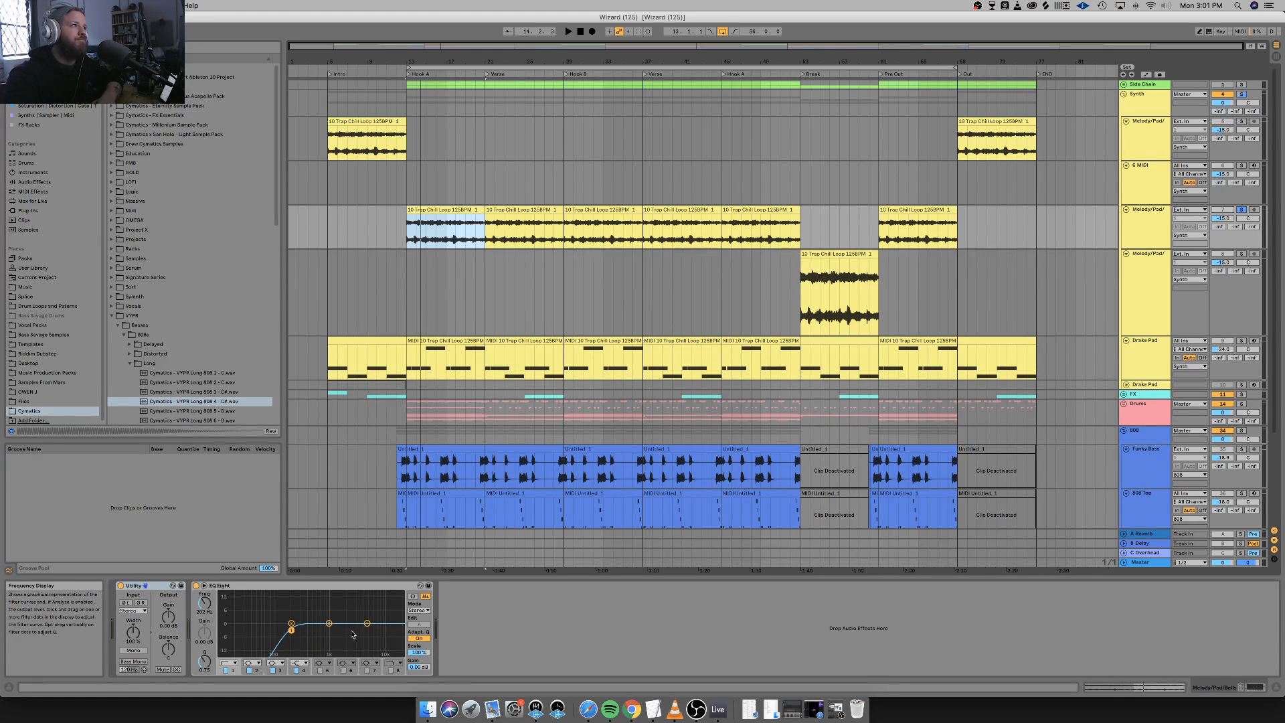
{"action": "key", "text": "space"}
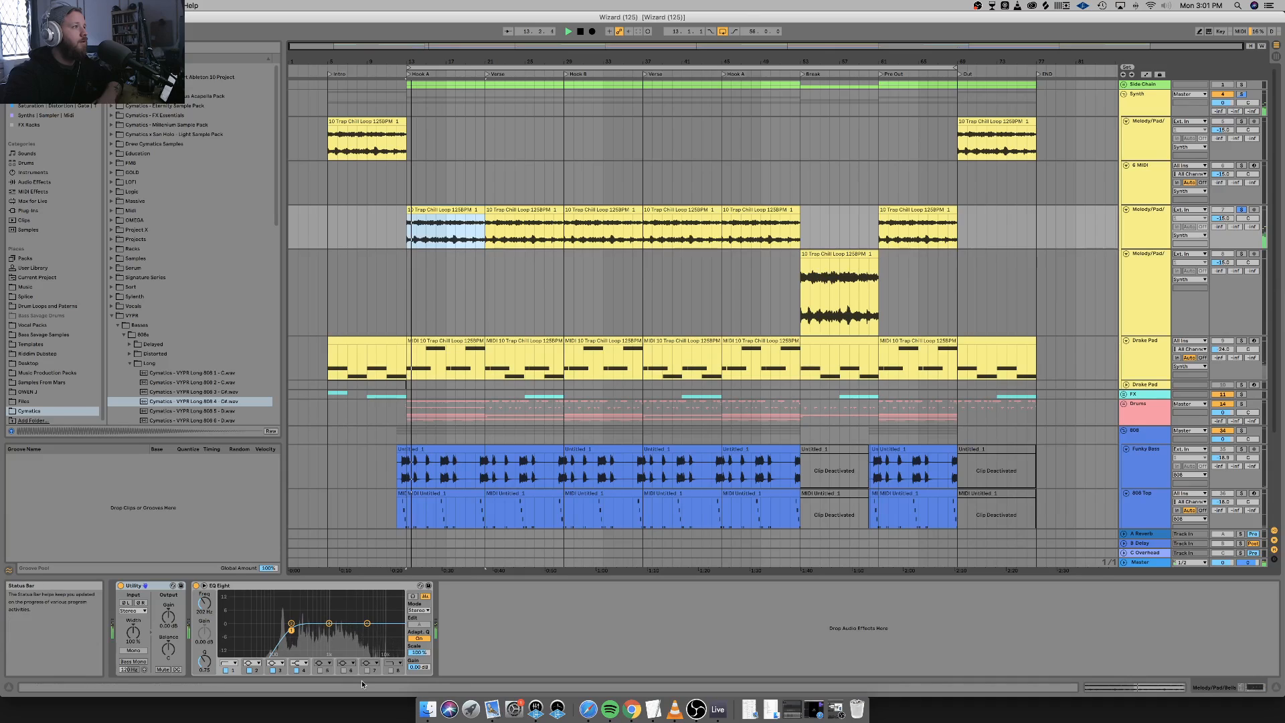
Enable band 5 in the Melody/Pad track's EQ Eight and sweep a narrow 15 dB boost up into the high frequencies during playback.
{"action": "left_click", "coordinate": [321, 670]}
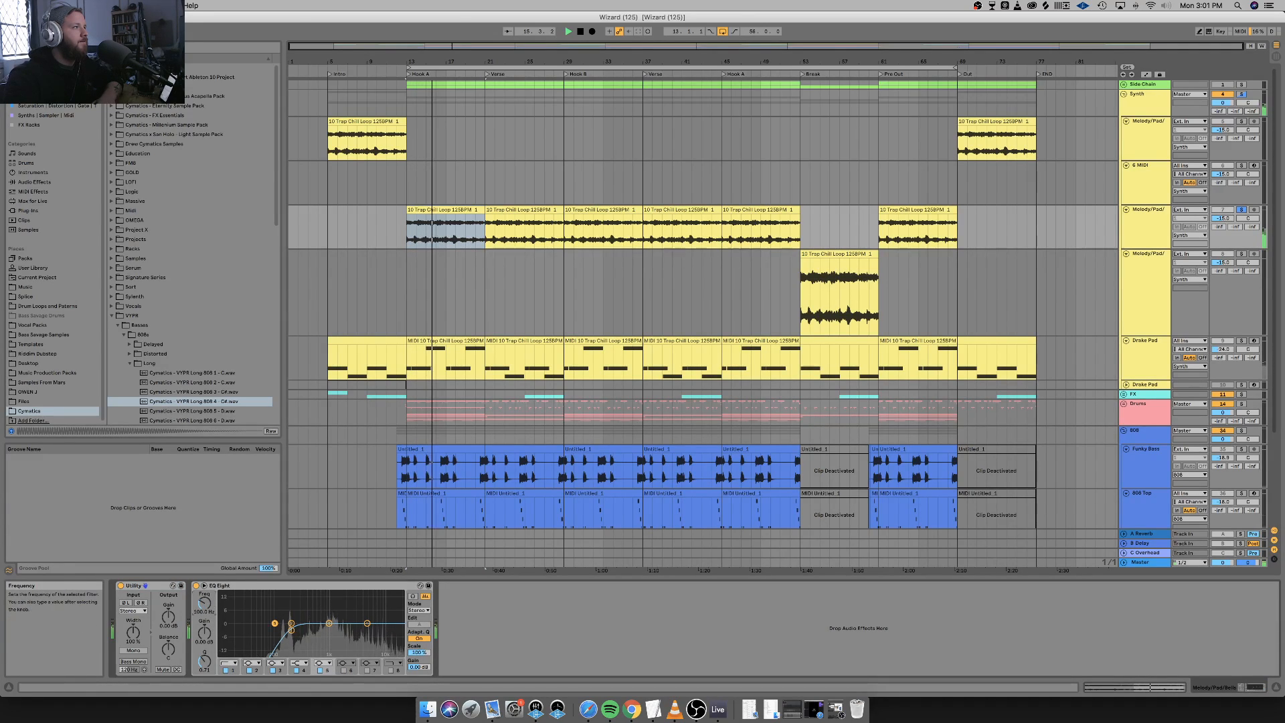
{"action": "left_click_drag", "start_coordinate": [204, 603], "coordinate": [204, 560]}
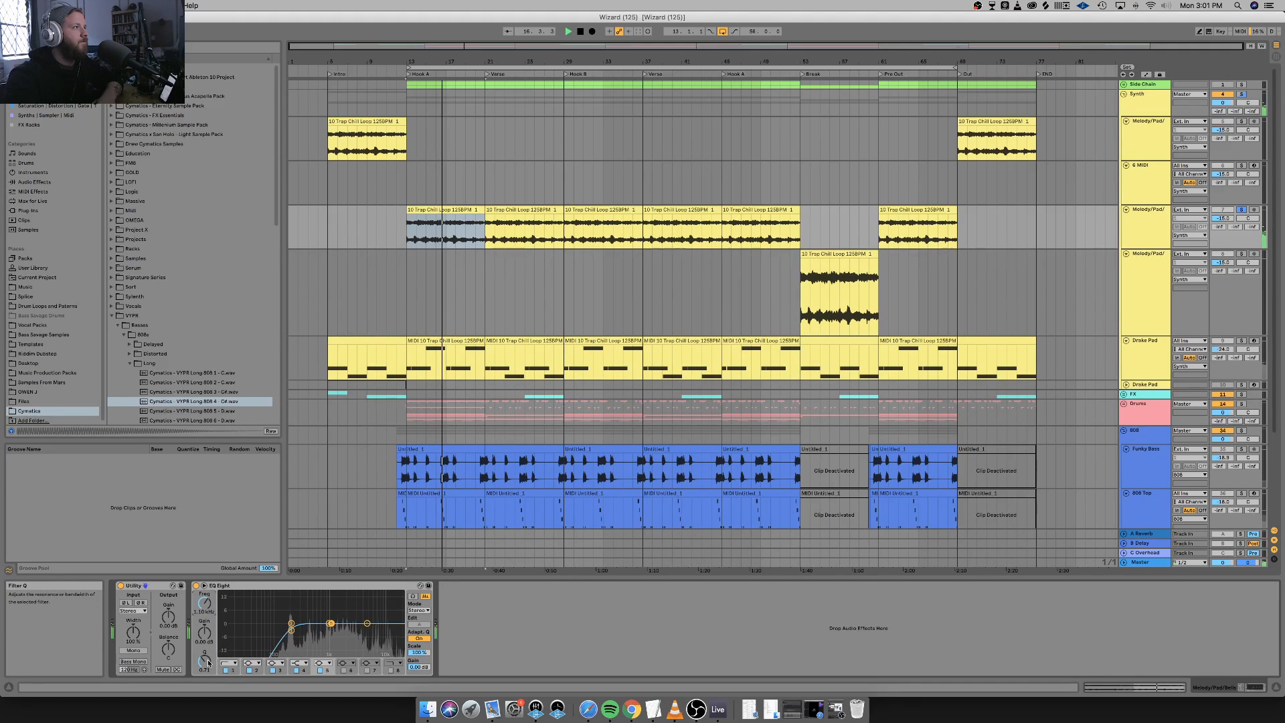
{"action": "left_click_drag", "start_coordinate": [208, 662], "coordinate": [208, 680]}
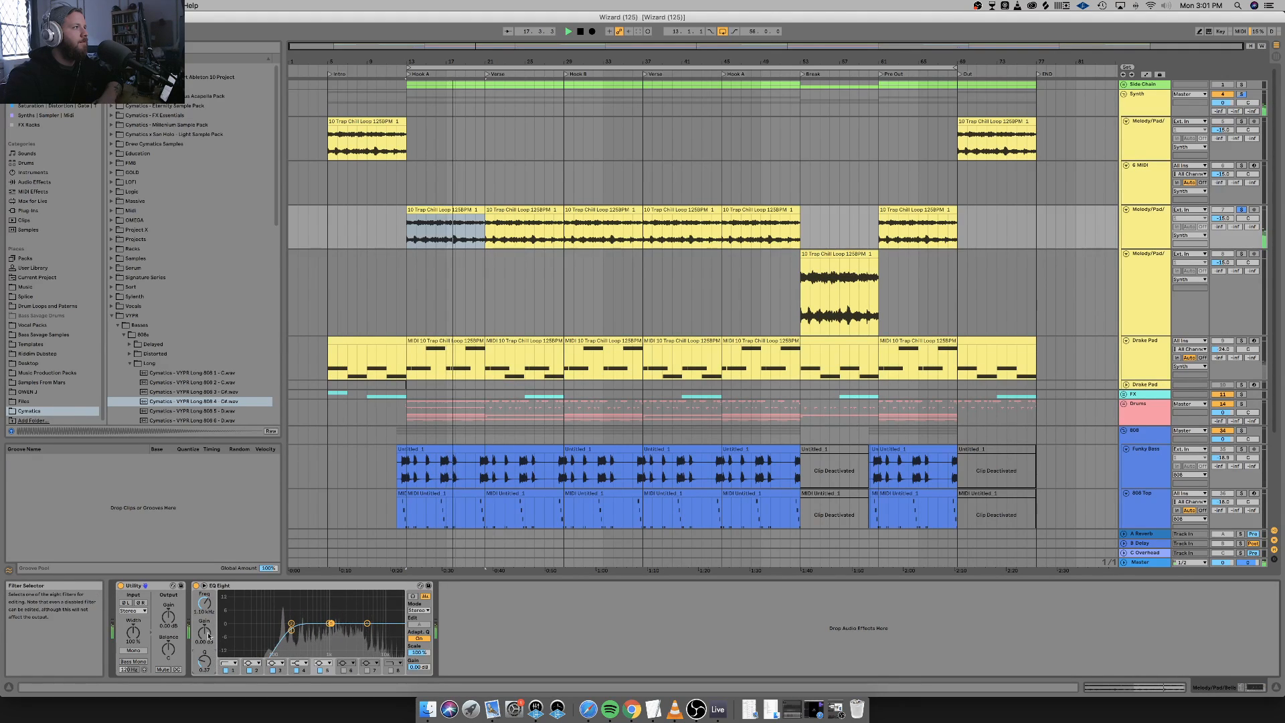
{"action": "left_click_drag", "start_coordinate": [207, 634], "coordinate": [204, 568]}
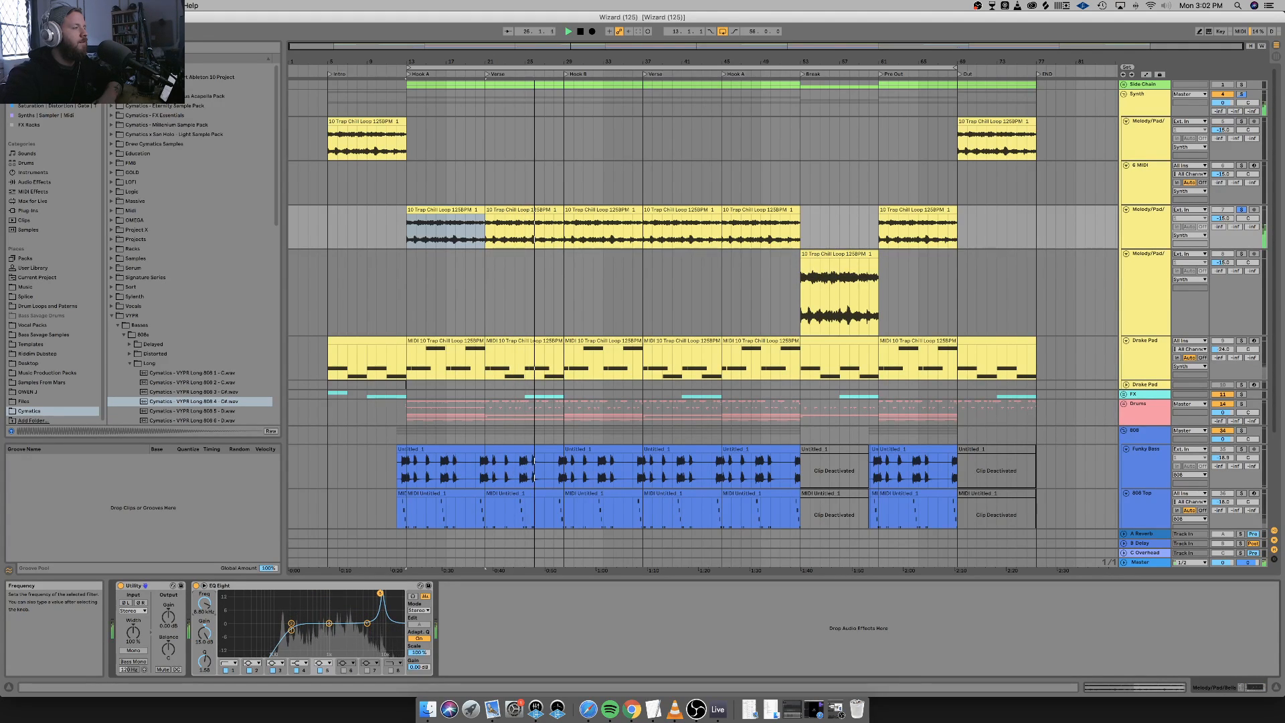
{"action": "key", "text": "space"}
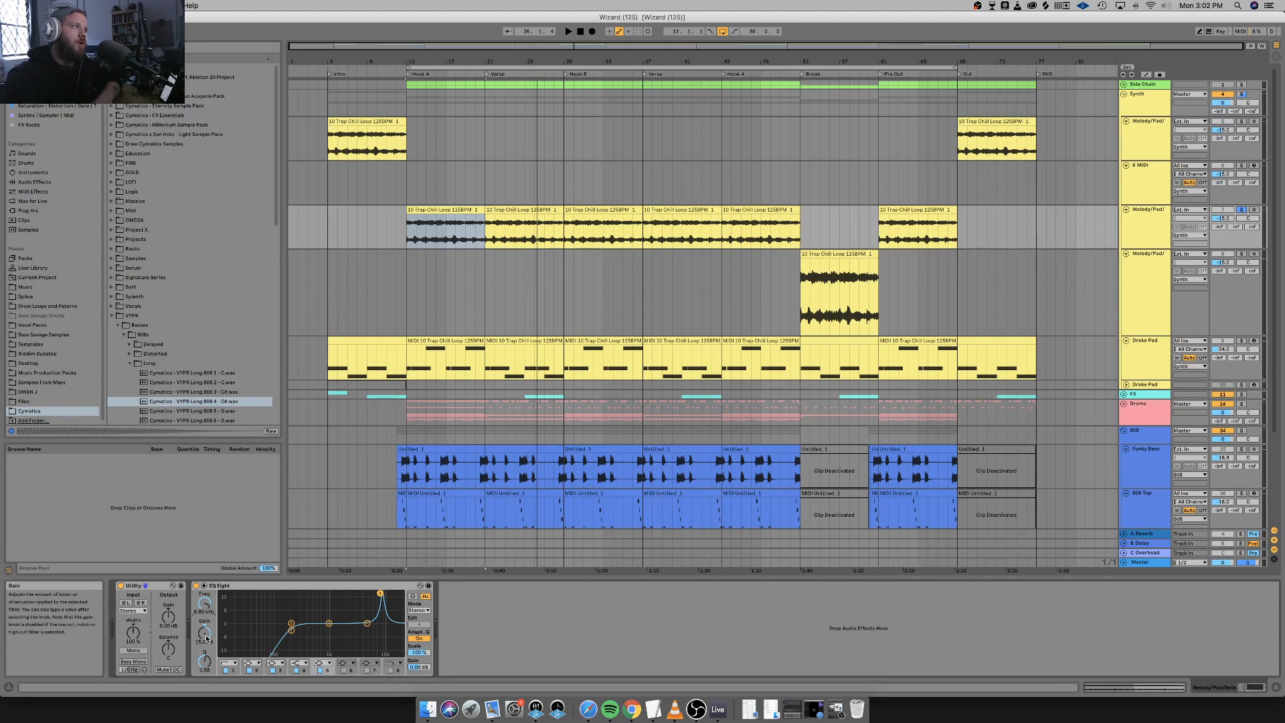
Turn the EQ band 5 boost into a cut of about 3.6 dB and widen its bandwidth.
{"action": "key", "text": "space"}
{"action": "left_click_drag", "start_coordinate": [206, 637], "coordinate": [206, 704]}
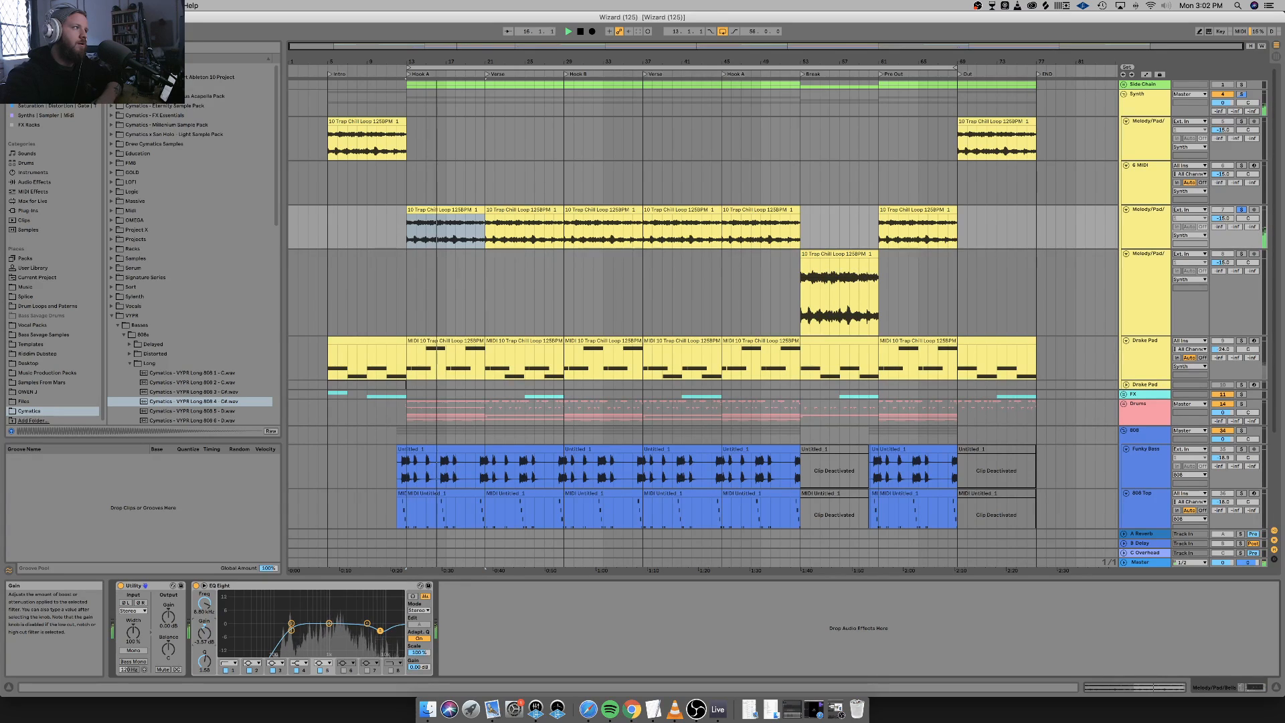
{"action": "left_click_drag", "start_coordinate": [204, 661], "coordinate": [205, 674]}
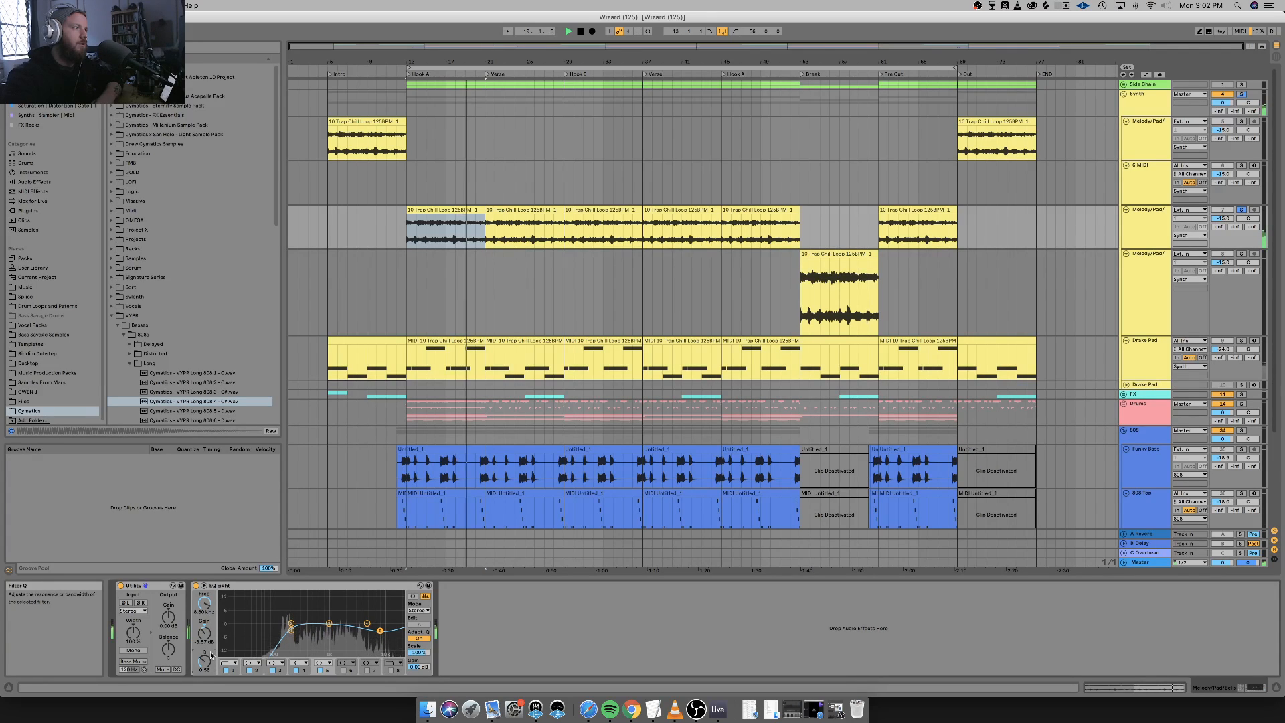
Move the EQ band 5 cut down to about 3.7 kHz, deepen it, and stop playback.
{"action": "left_click", "coordinate": [325, 662]}
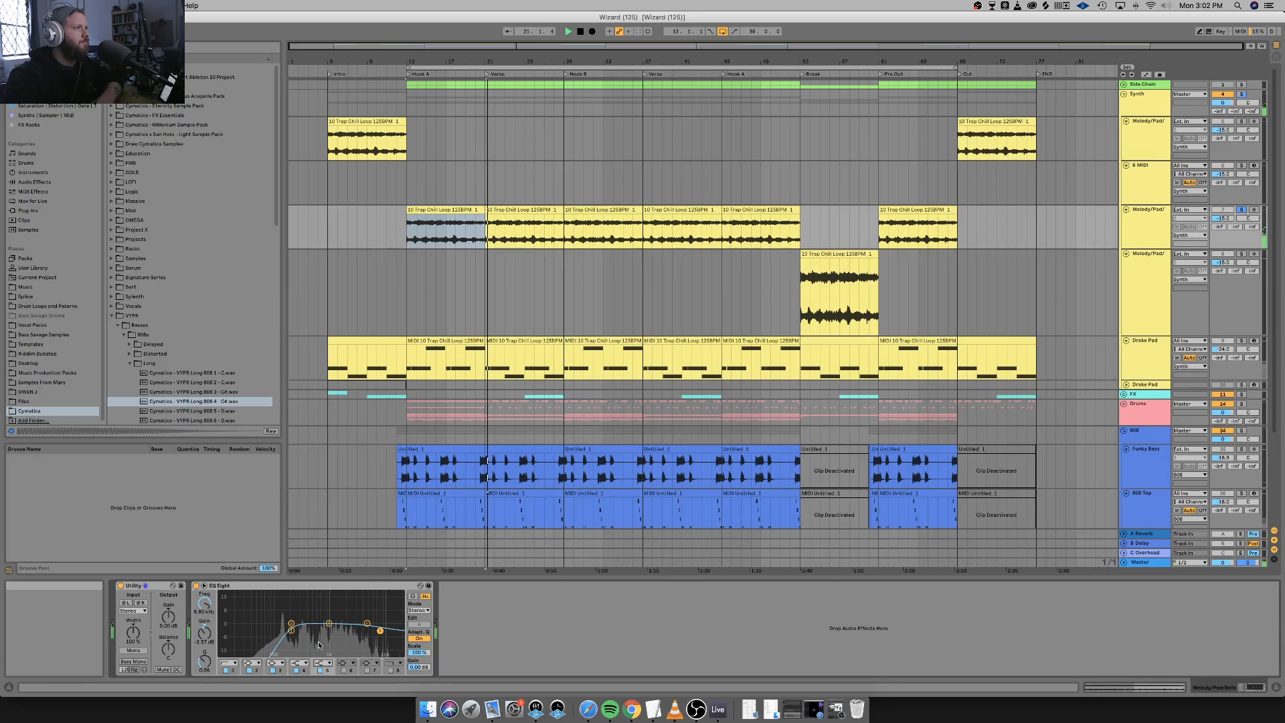
{"action": "left_click_drag", "start_coordinate": [380, 630], "coordinate": [373, 630]}
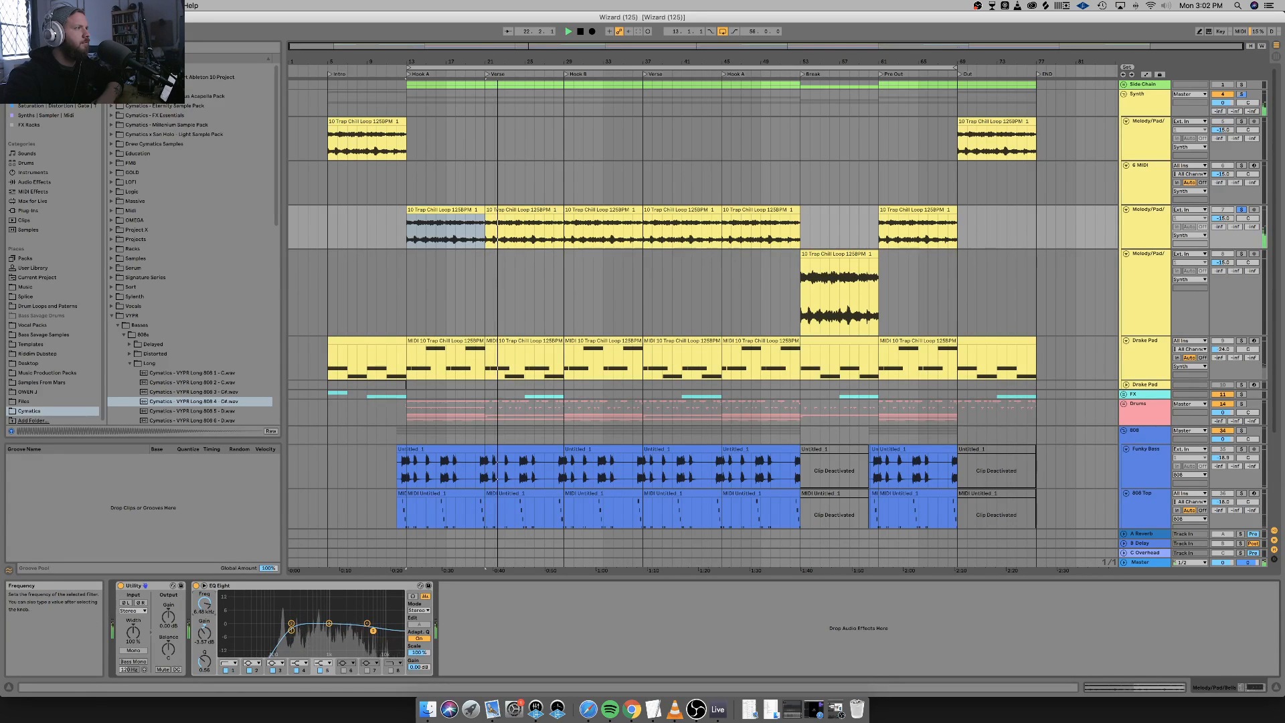
{"action": "left_click_drag", "start_coordinate": [204, 604], "coordinate": [209, 640]}
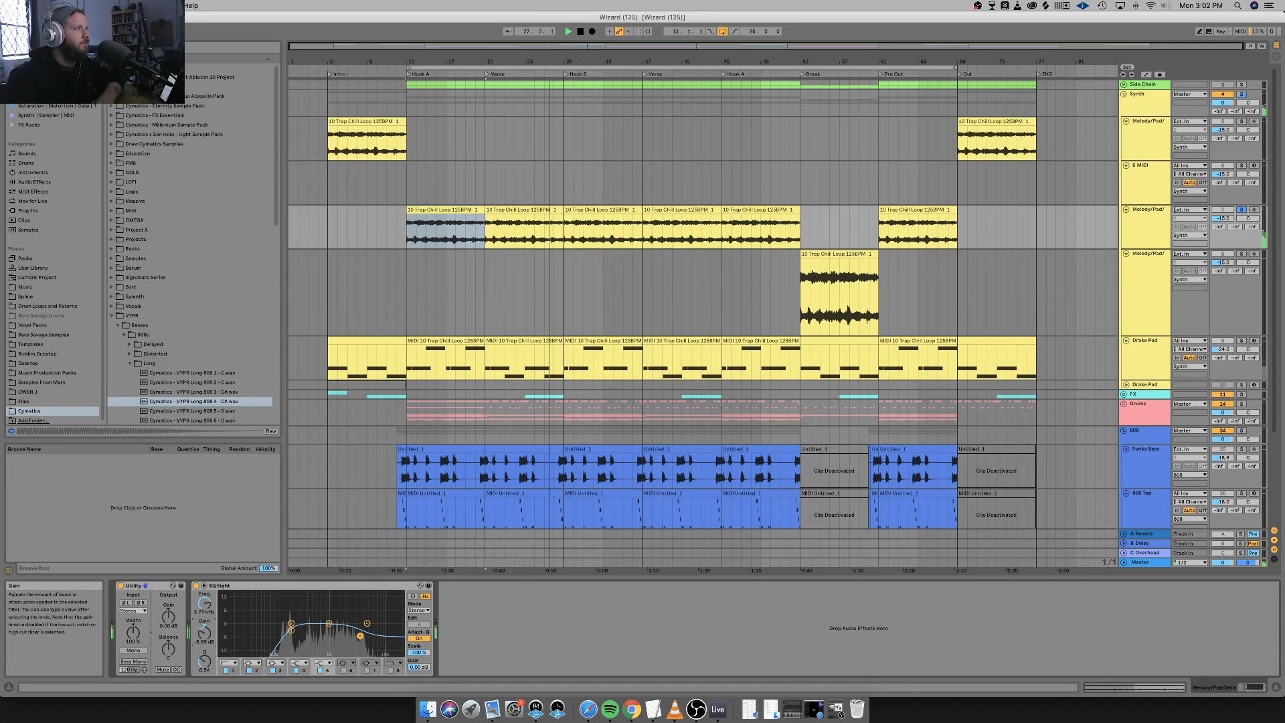
{"action": "key", "text": "space"}
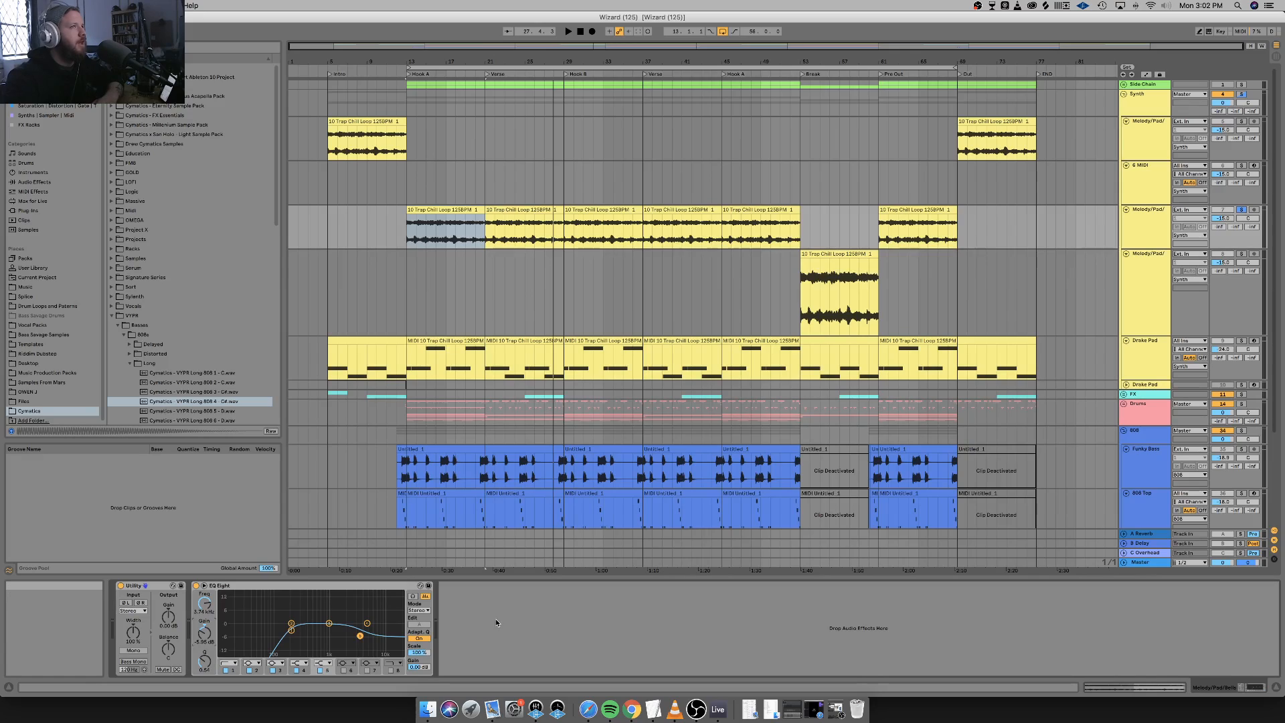
Add the Multiband Dynamics audio effect after EQ Eight on the soloed Melody/Pad track.
{"action": "left_click", "coordinate": [1142, 223]}
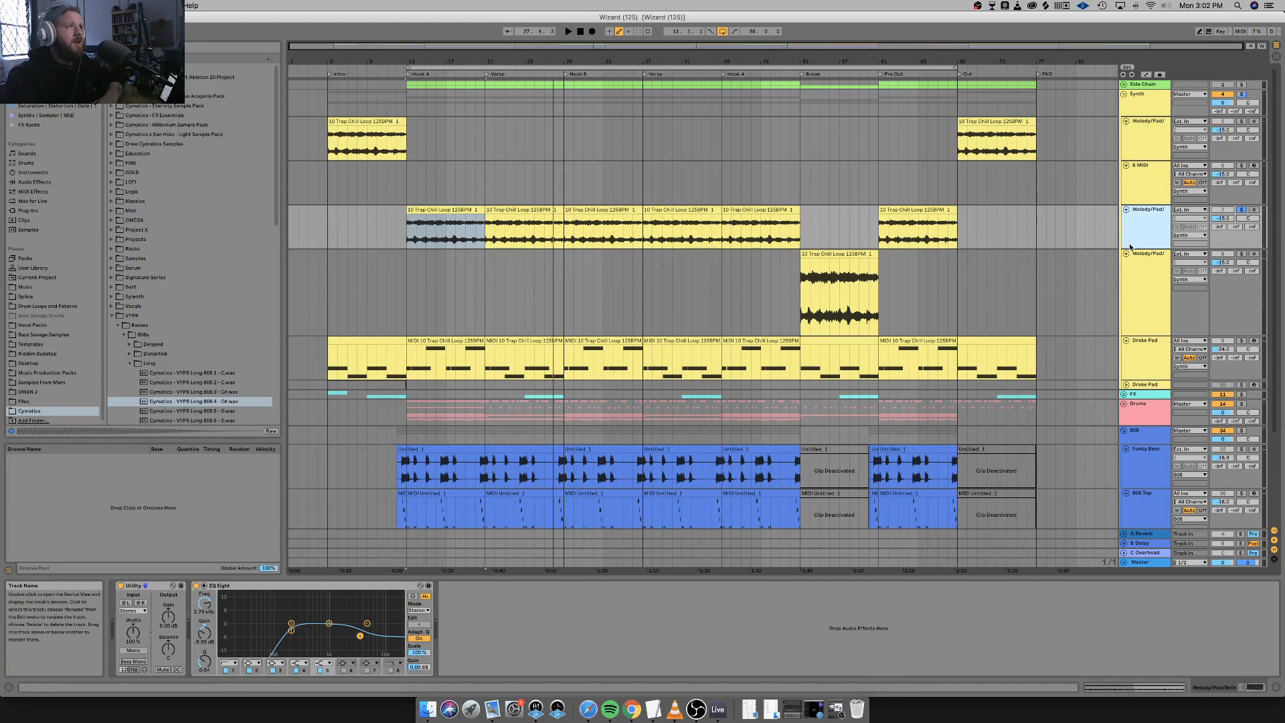
{"action": "left_click", "coordinate": [622, 608]}
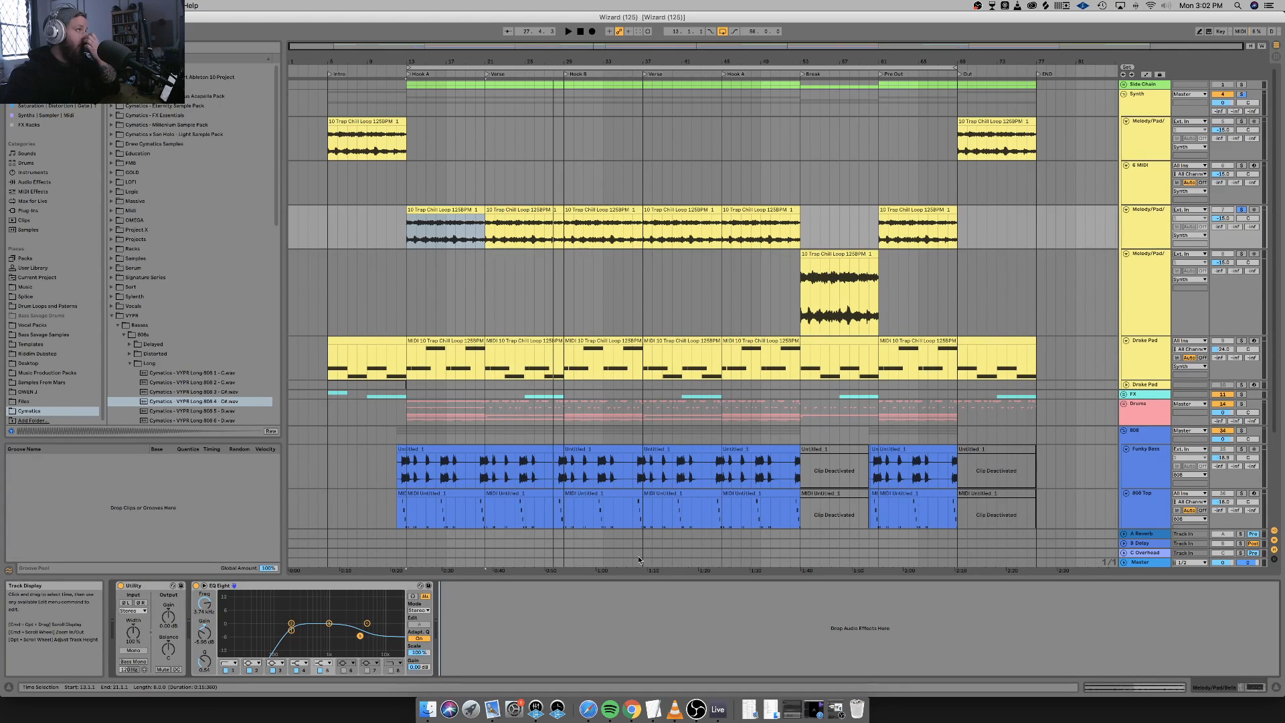
{"action": "left_click", "coordinate": [27, 182]}
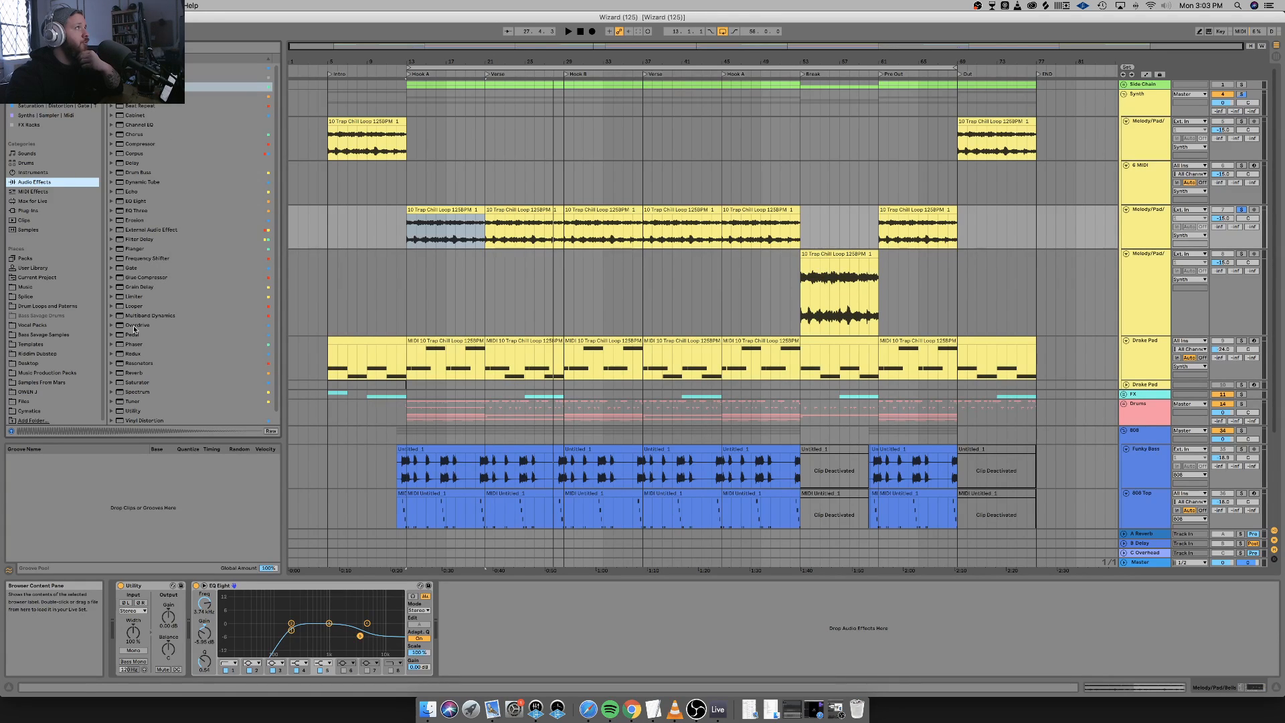
{"action": "left_click_drag", "start_coordinate": [133, 315], "coordinate": [499, 411]}
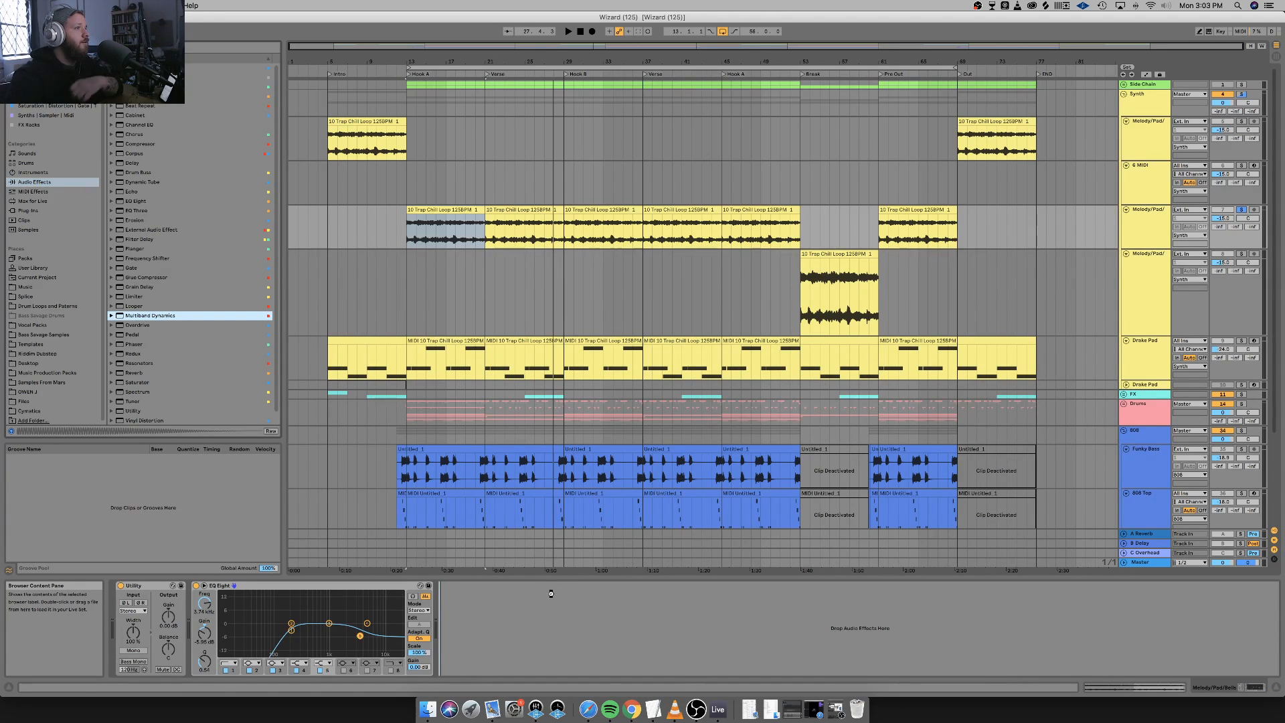
{"action": "left_click_drag", "start_coordinate": [551, 593], "coordinate": [548, 596]}
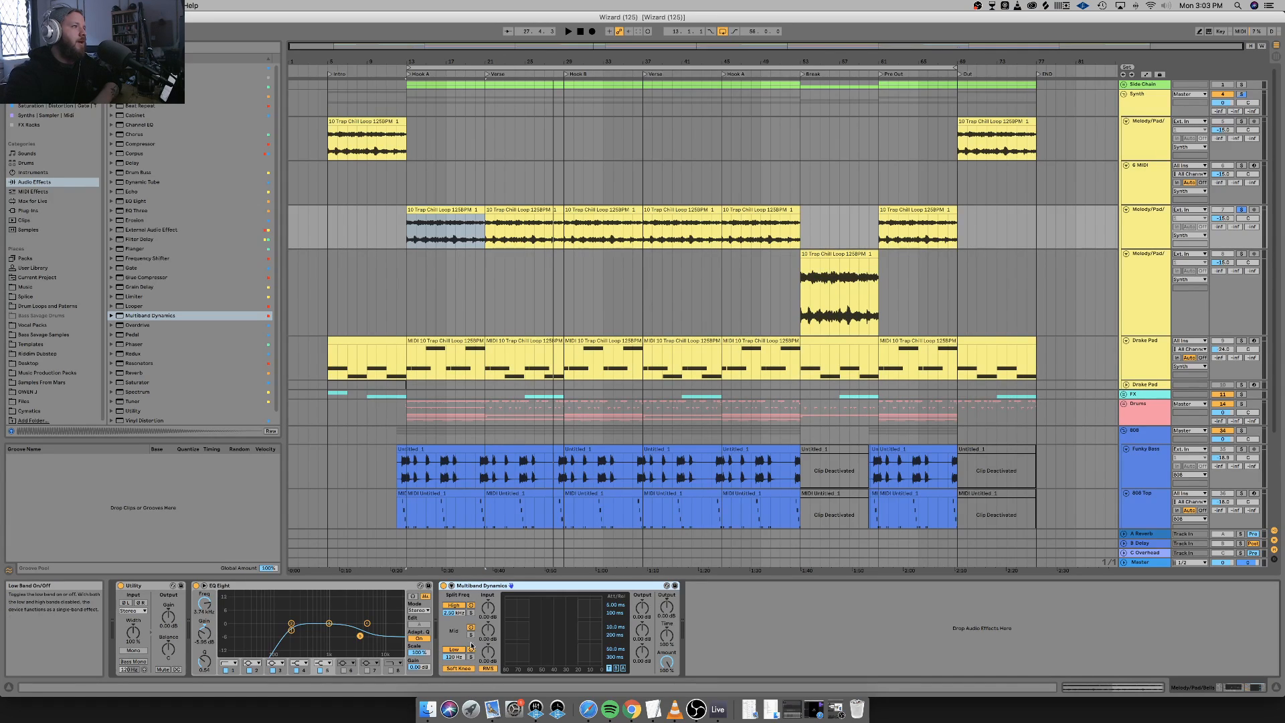
Solo the high band in Multiband Dynamics and adjust its split frequency while the pad plays.
{"action": "left_click", "coordinate": [471, 612]}
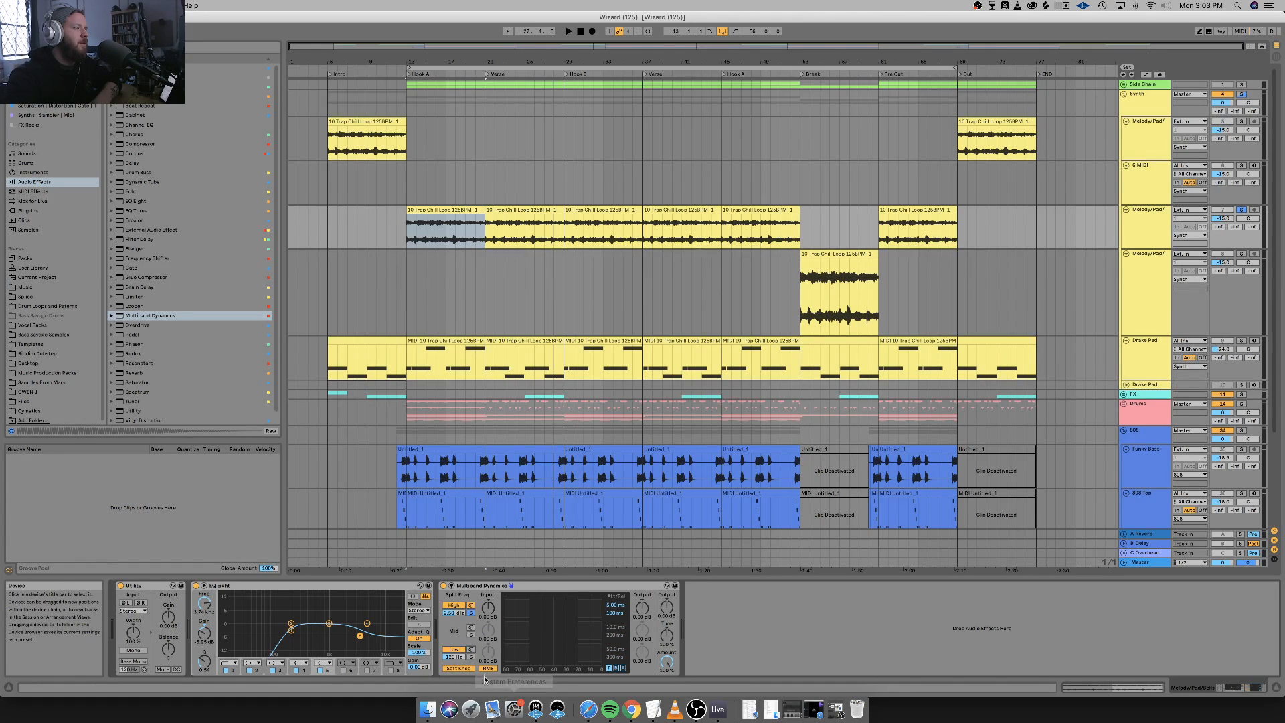
{"action": "key", "text": "space"}
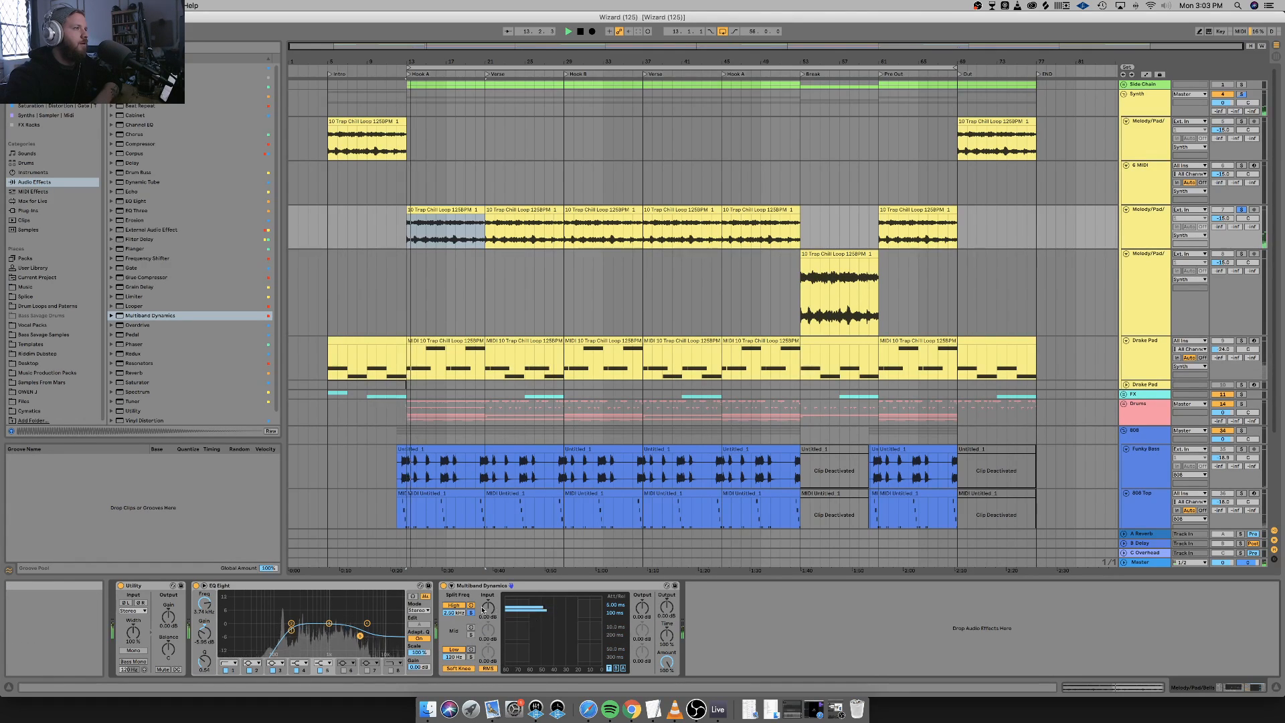
{"action": "mouse_move", "coordinate": [456, 613]}
{"action": "left_mouse_down"}
{"action": "mouse_move", "coordinate": [456, 630]}
{"action": "mouse_move", "coordinate": [456, 612]}
{"action": "left_mouse_up"}
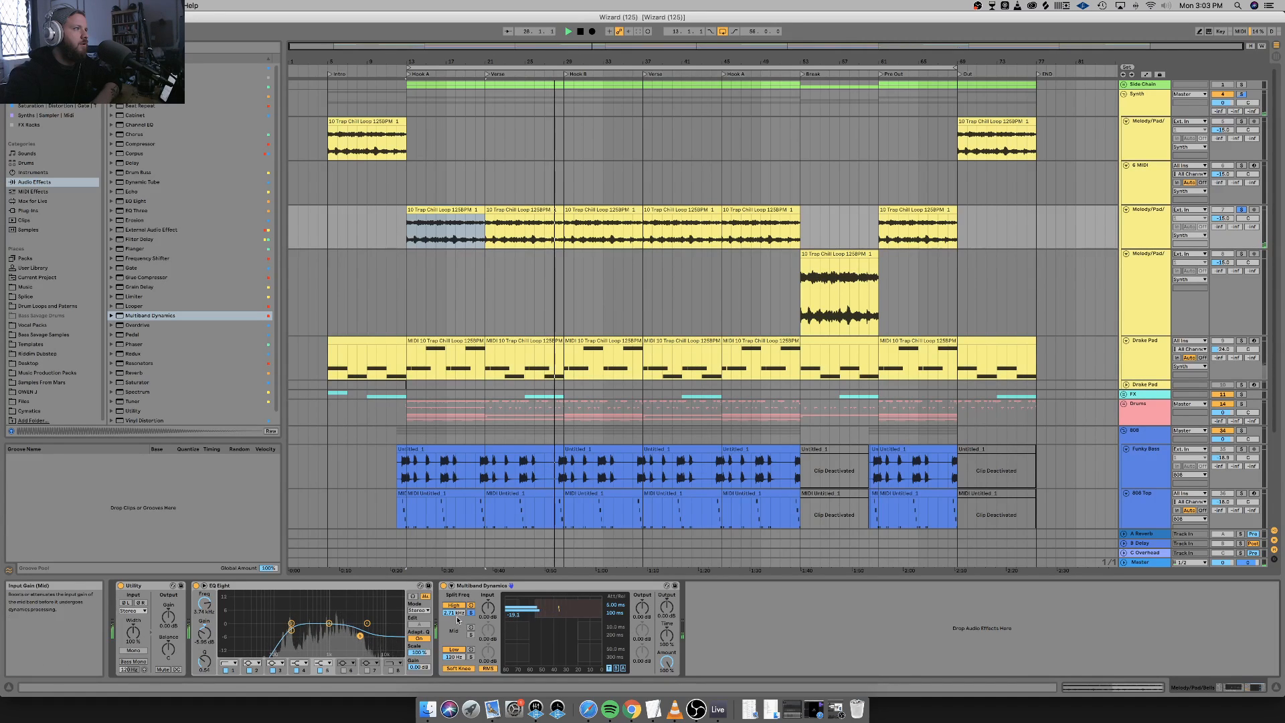
Fine-tune the high split frequency in Multiband Dynamics, unsolo the high band, and compare the pad with the effect bypassed and active.
{"action": "left_click_drag", "start_coordinate": [453, 613], "coordinate": [453, 602]}
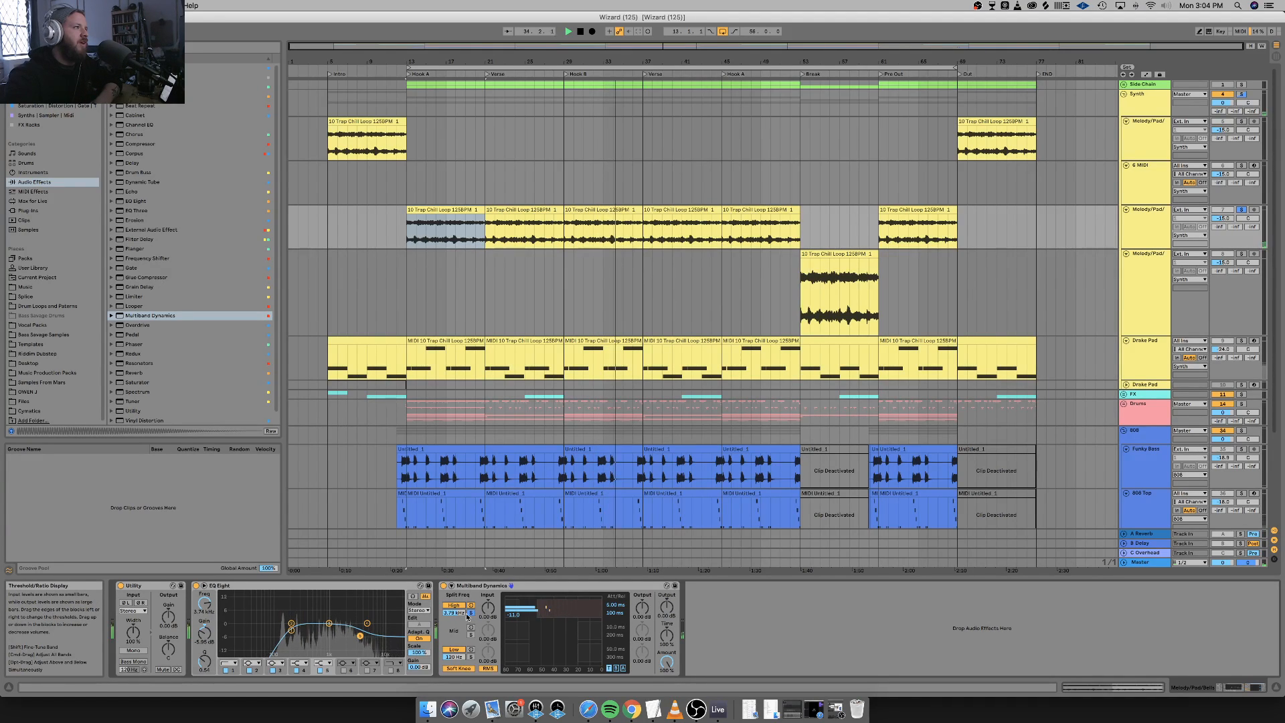
{"action": "left_click", "coordinate": [471, 627]}
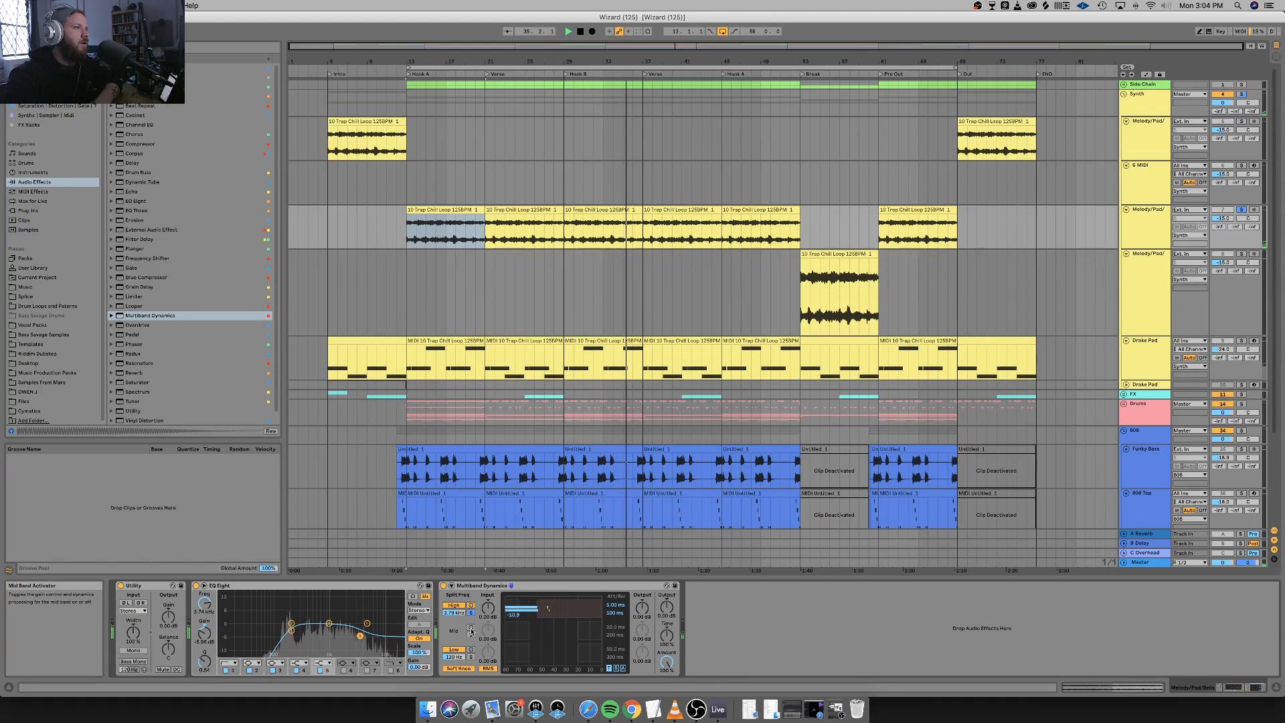
{"action": "left_click", "coordinate": [471, 650]}
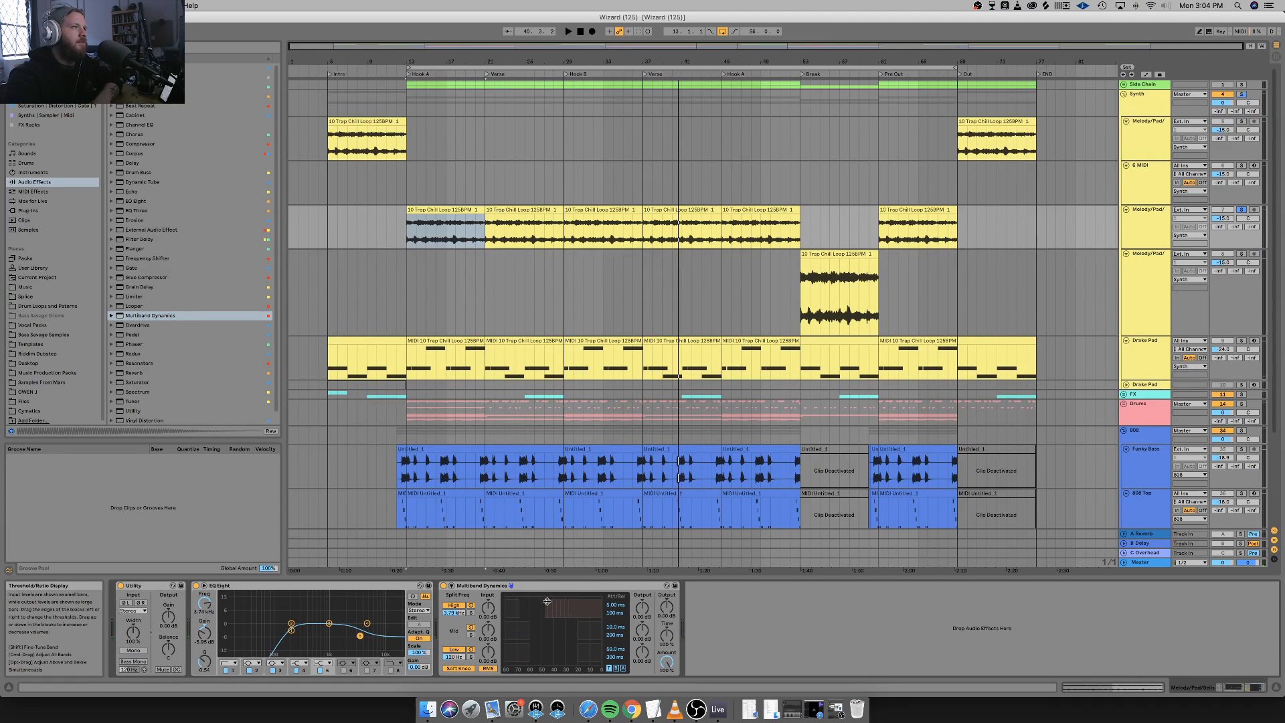
{"action": "key", "text": "space"}
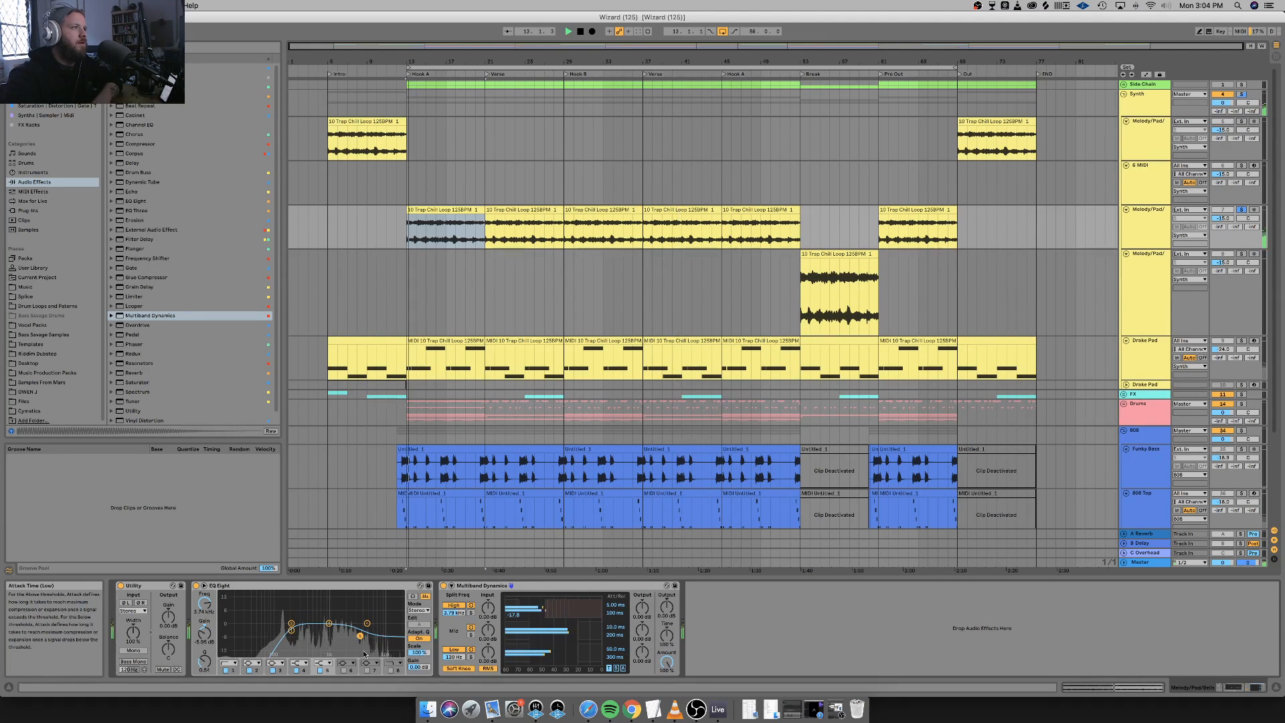
{"action": "left_click", "coordinate": [443, 587]}
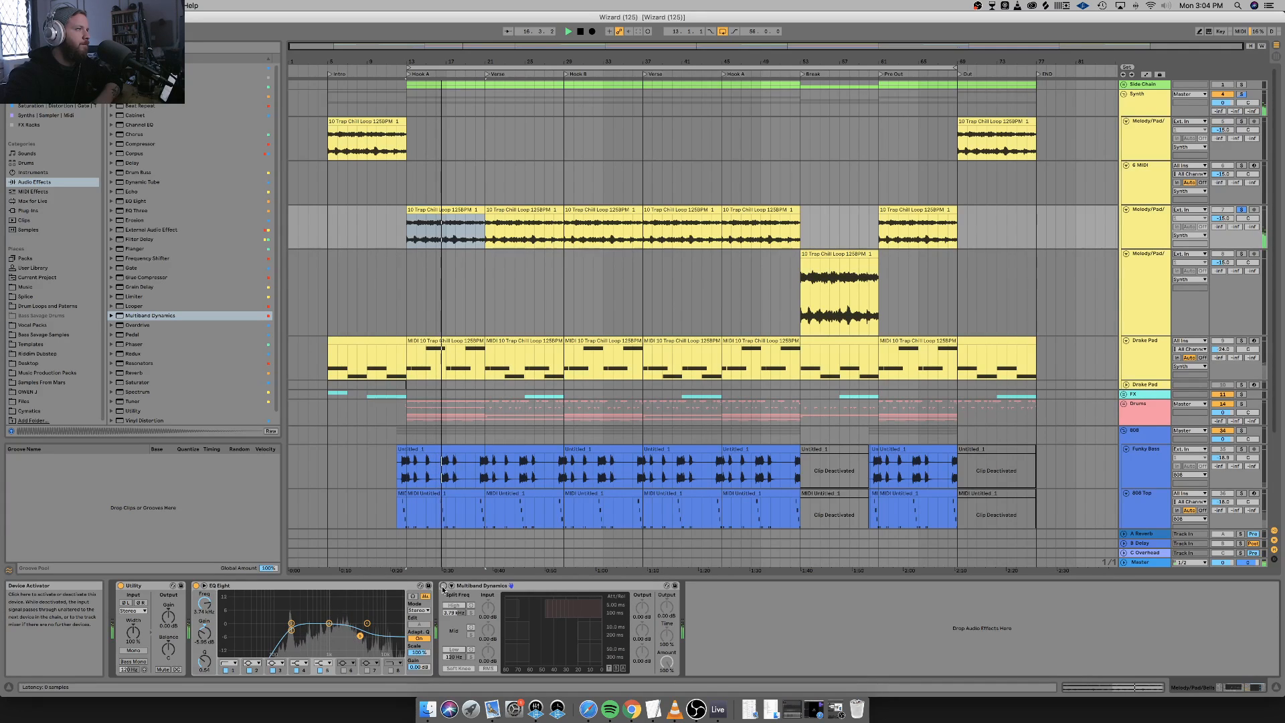
{"action": "left_click", "coordinate": [443, 587]}
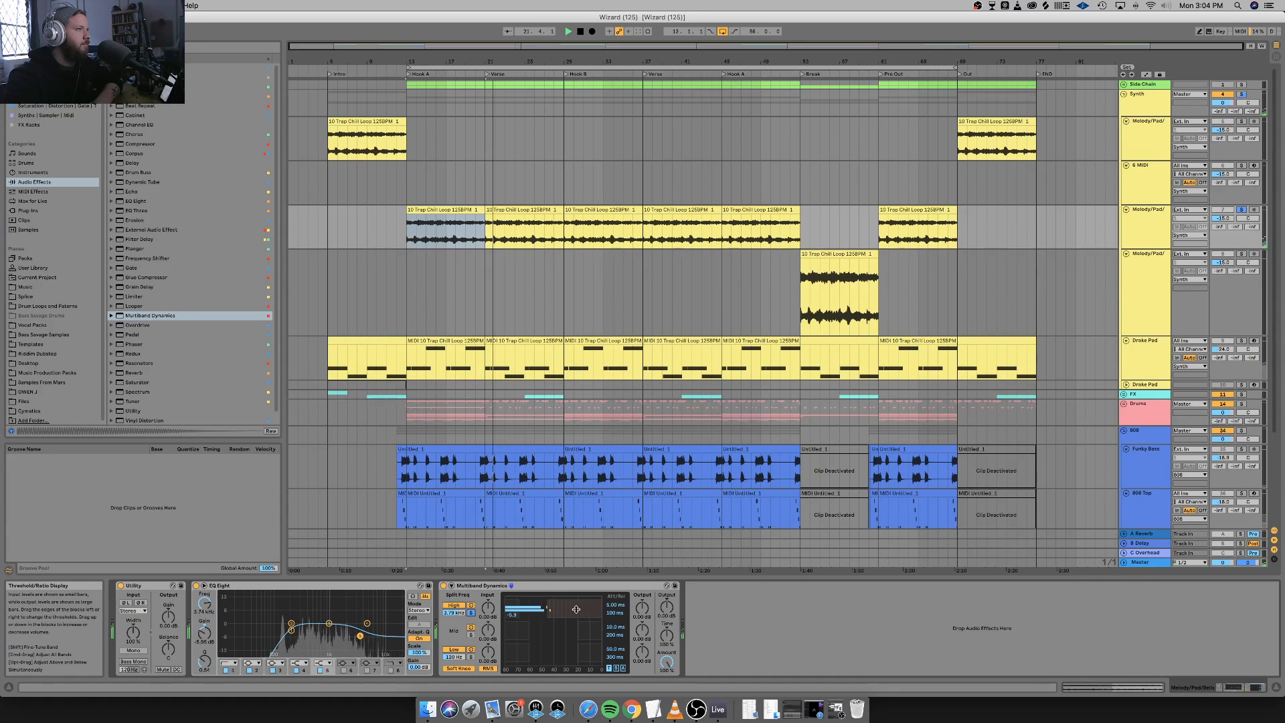
Adjust the high band's compression in Multiband Dynamics and set its attack to about 0.12 ms and its release to about 1.41 s.
{"action": "left_click_drag", "start_coordinate": [551, 609], "coordinate": [550, 602]}
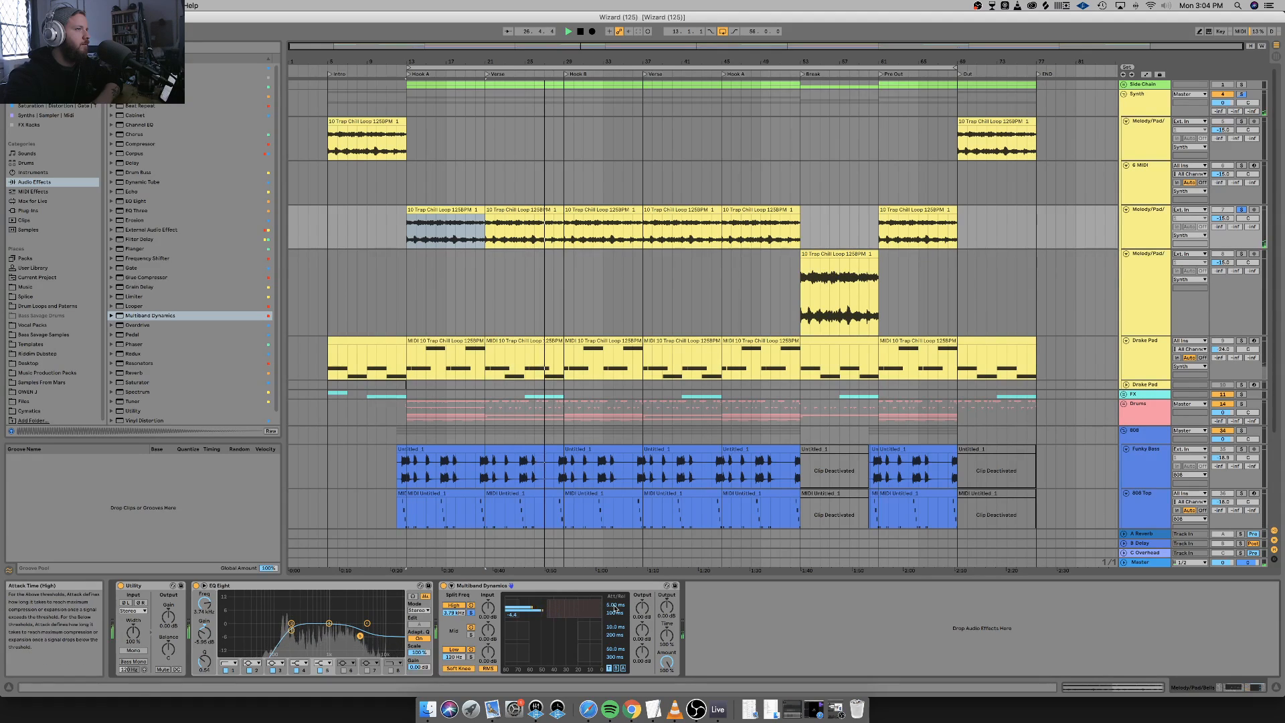
{"action": "left_click_drag", "start_coordinate": [615, 605], "coordinate": [614, 555]}
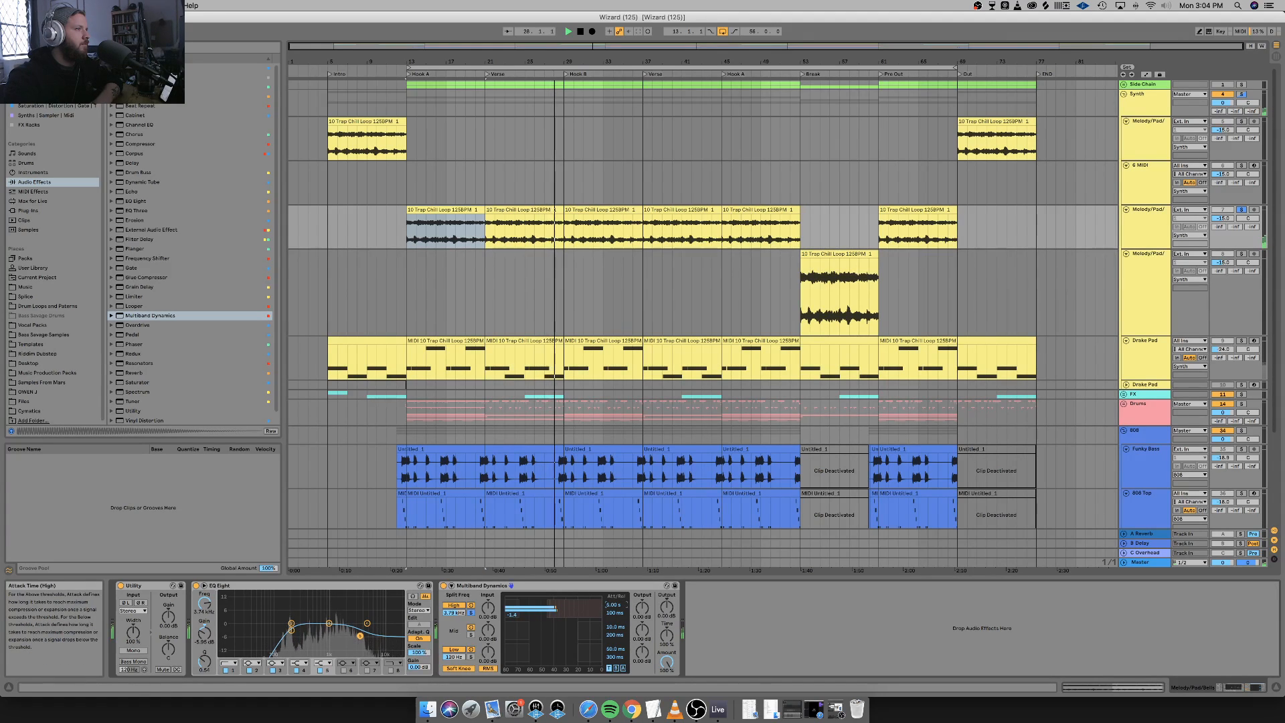
{"action": "left_click_drag", "start_coordinate": [615, 605], "coordinate": [615, 670]}
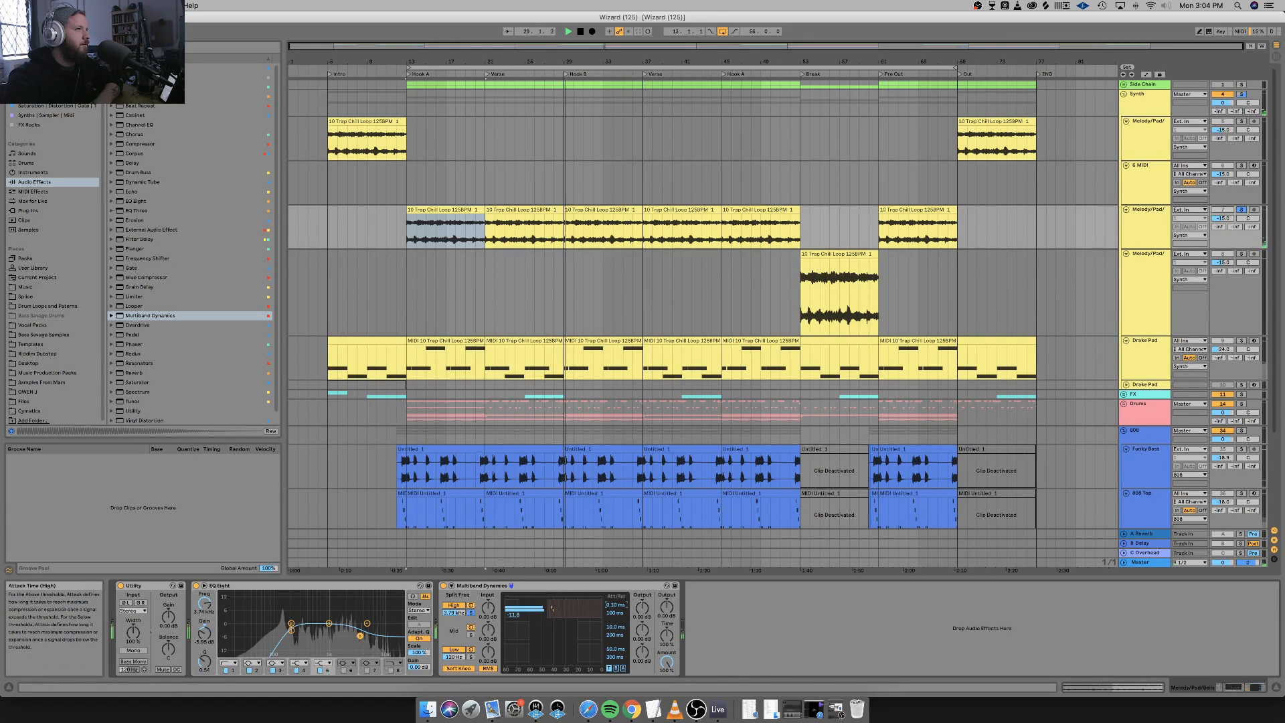
{"action": "left_click_drag", "start_coordinate": [615, 613], "coordinate": [614, 556]}
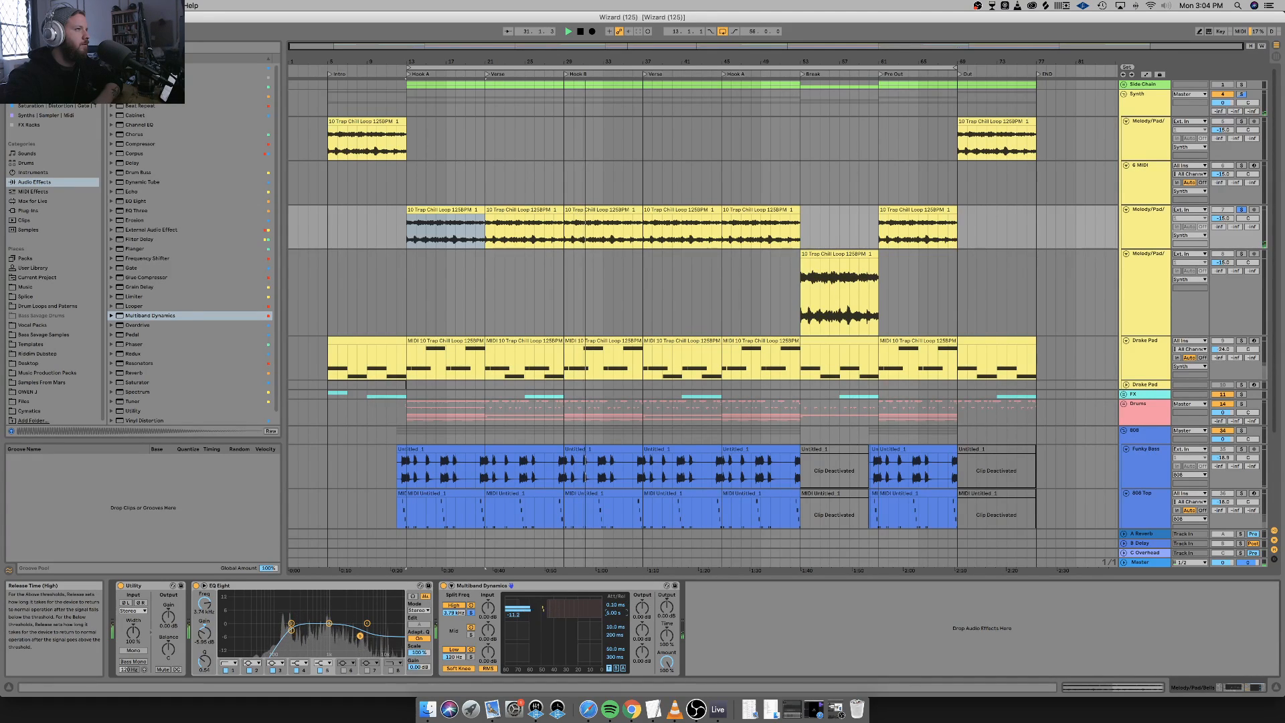
{"action": "left_click_drag", "start_coordinate": [615, 612], "coordinate": [615, 676]}
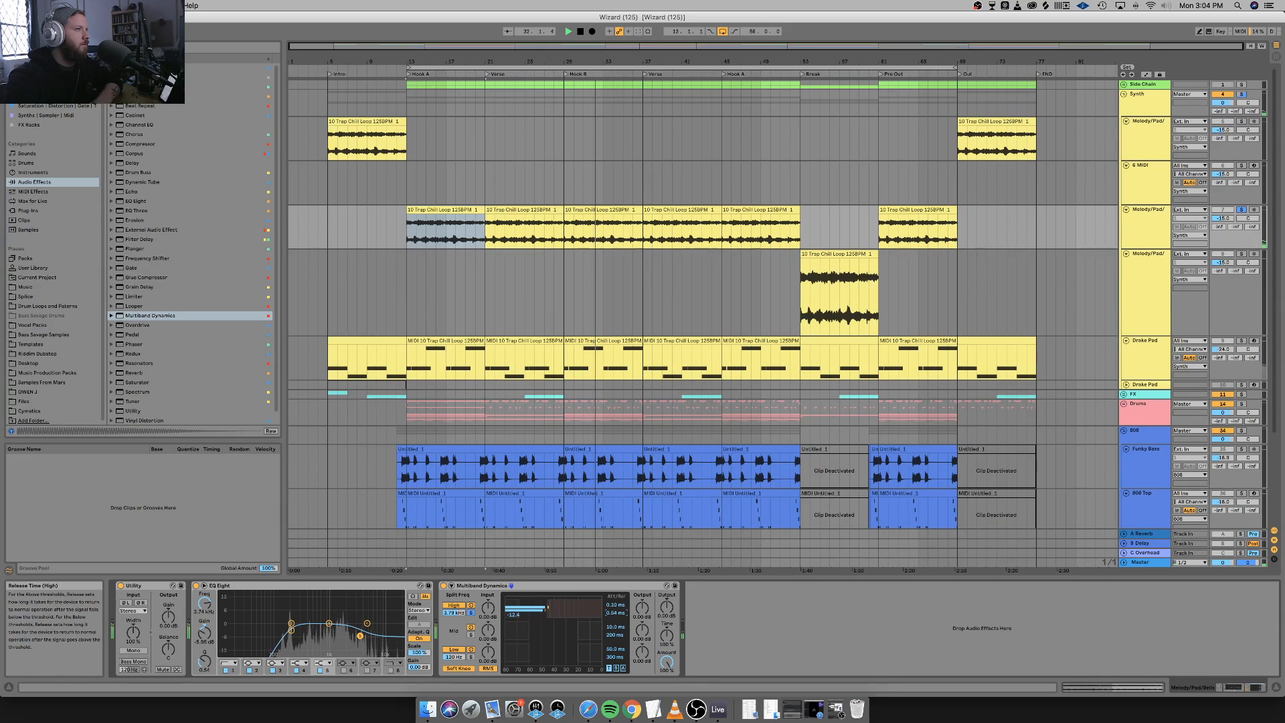
{"action": "left_click_drag", "start_coordinate": [615, 613], "coordinate": [615, 584]}
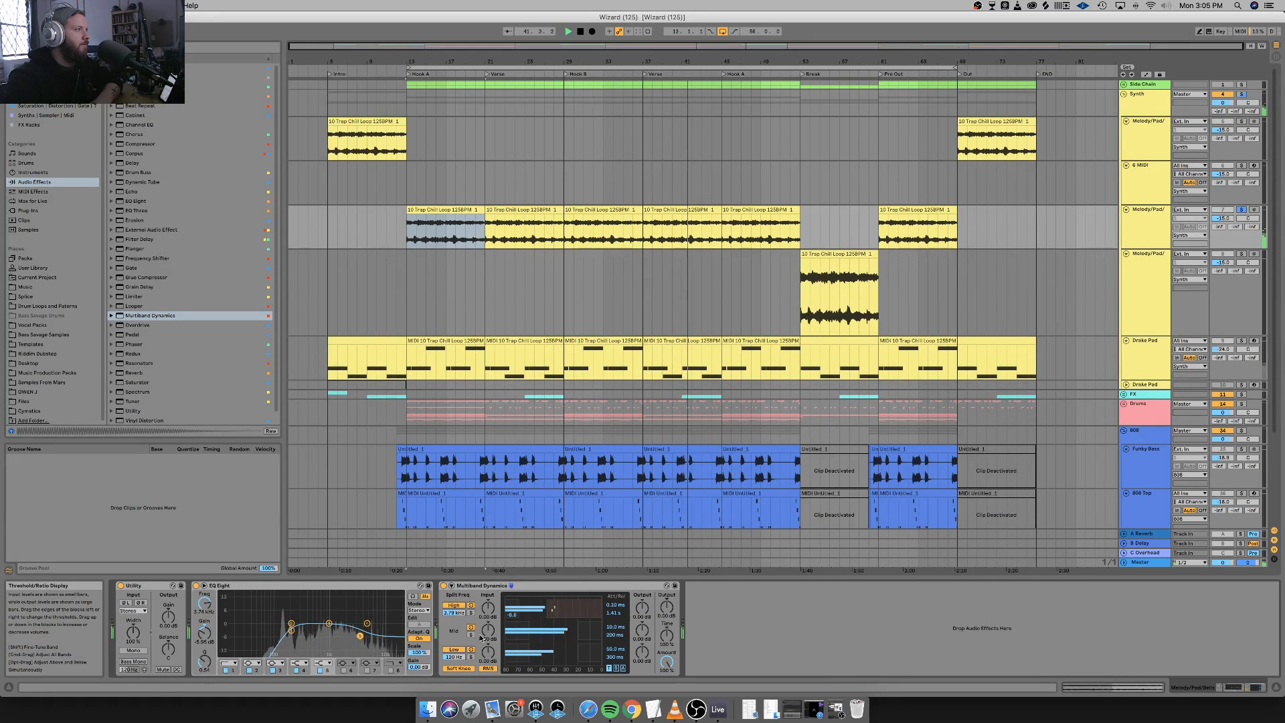
Compare the pad without EQ Eight, and move its band 5 cut to about 4.84 kHz at about -3.84 dB.
{"action": "left_click", "coordinate": [196, 587]}
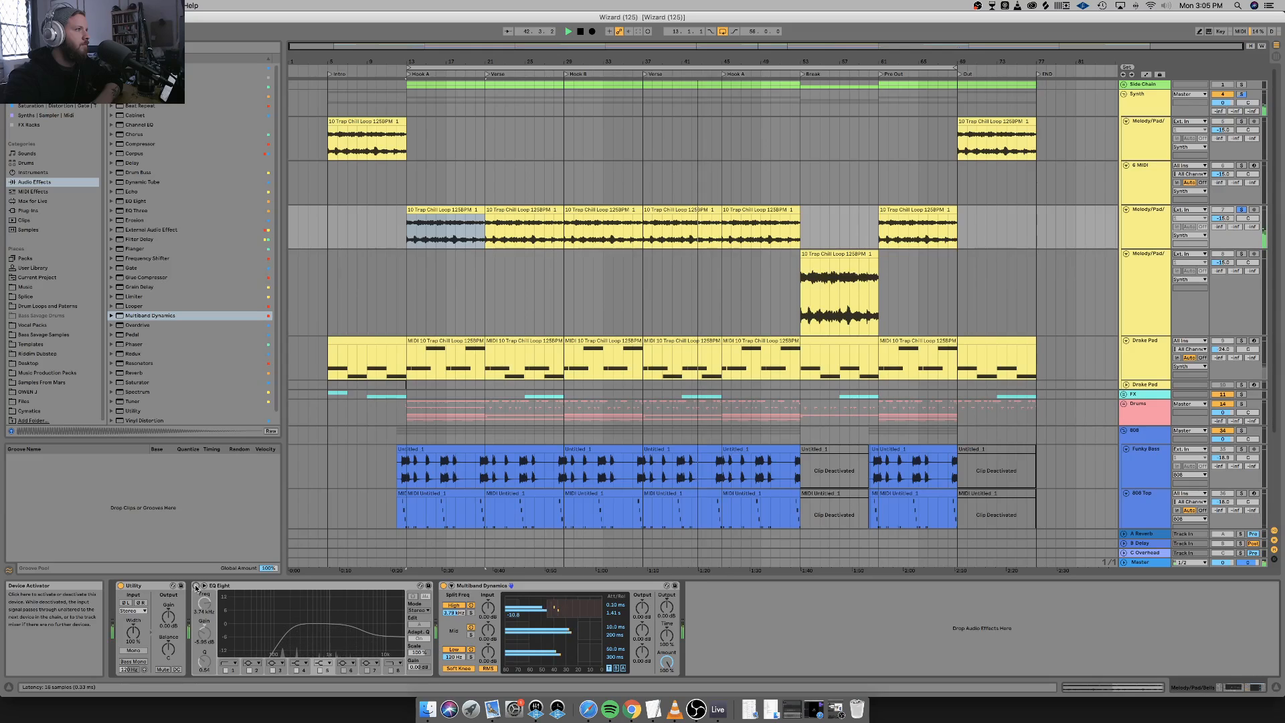
{"action": "left_click", "coordinate": [196, 586]}
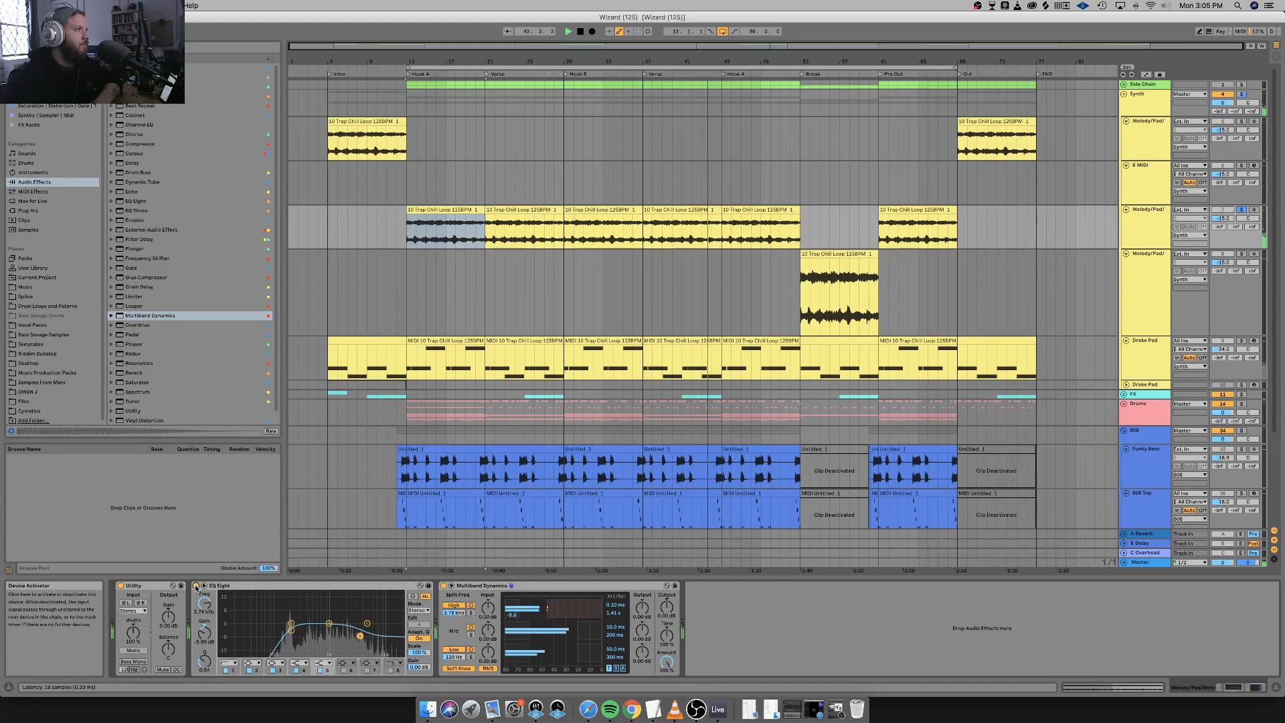
{"action": "left_click_drag", "start_coordinate": [367, 634], "coordinate": [366, 634]}
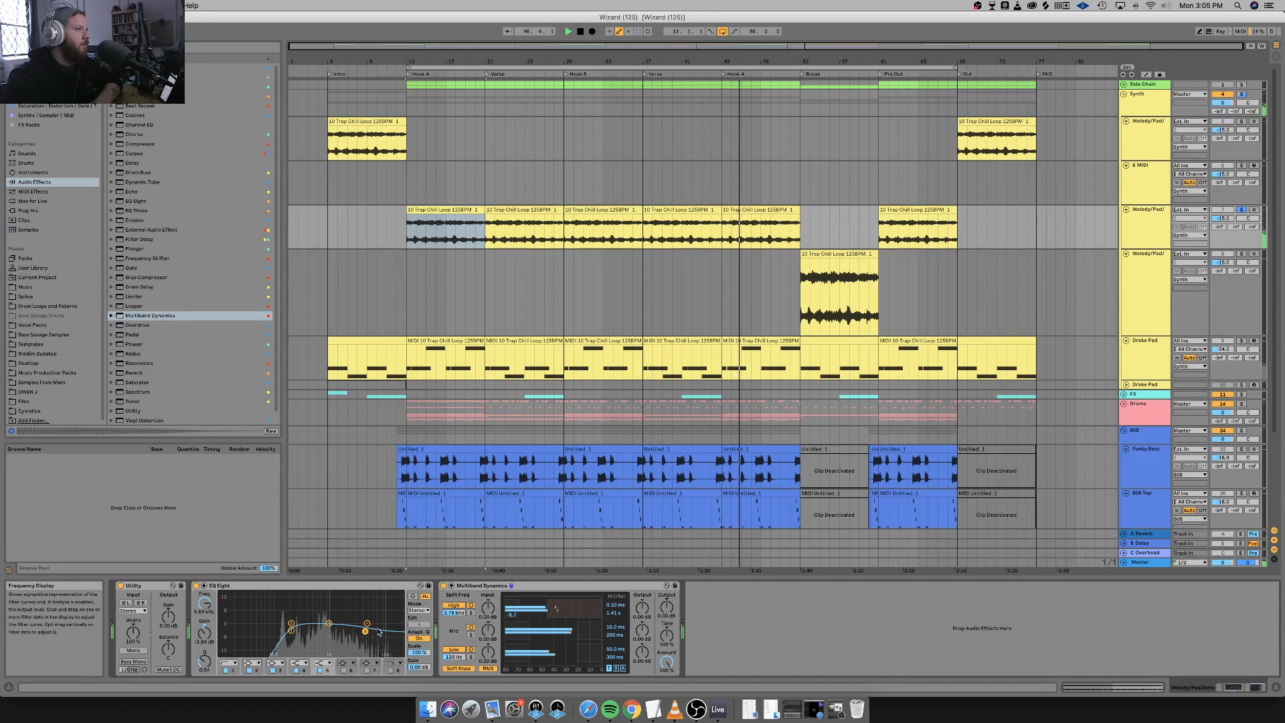
{"action": "key", "text": "space"}
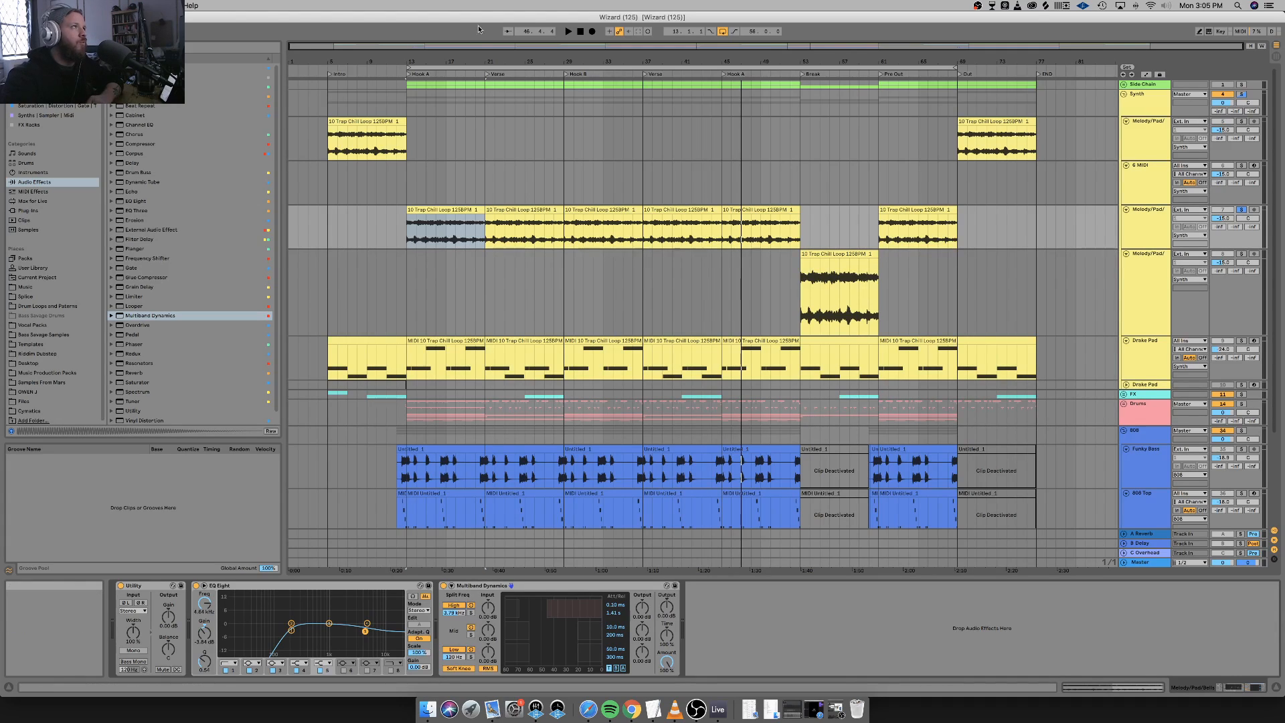
Solo the whole Synth group instead of the single Melody/Pad track and play it from Hook A.
{"action": "left_click", "coordinate": [440, 209]}
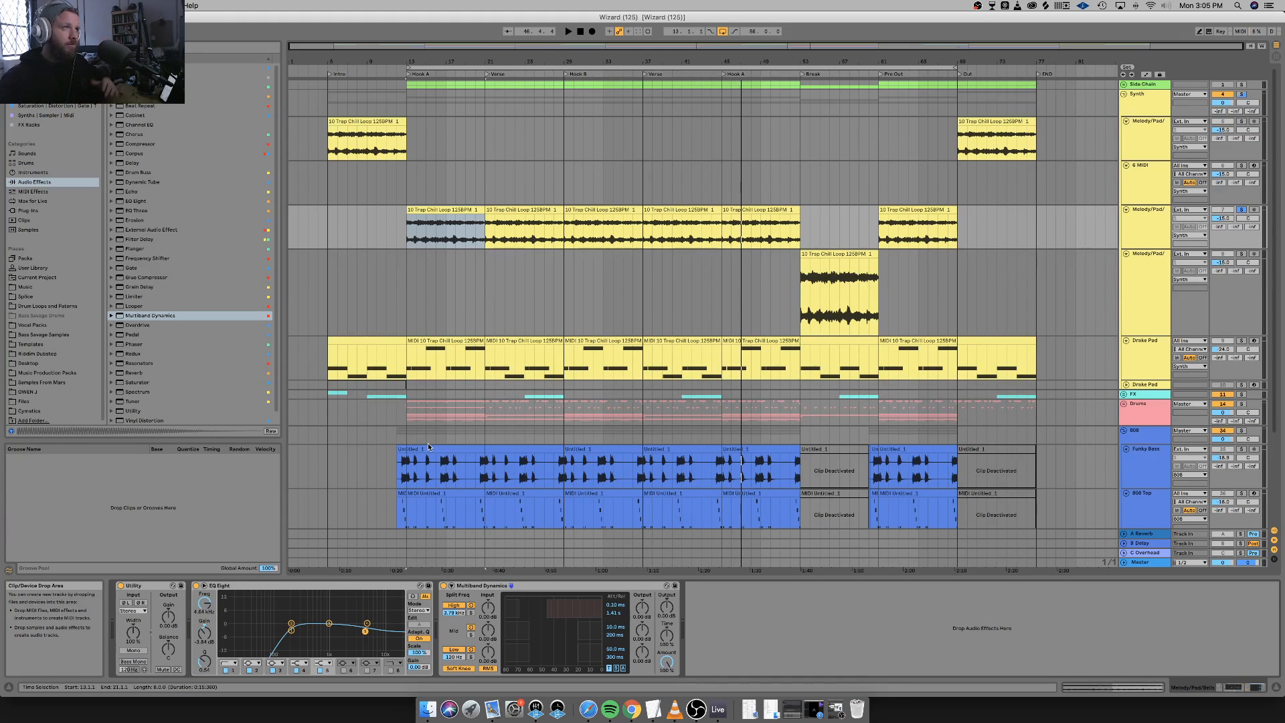
{"action": "left_click", "coordinate": [1243, 95]}
{"action": "key", "text": "space"}
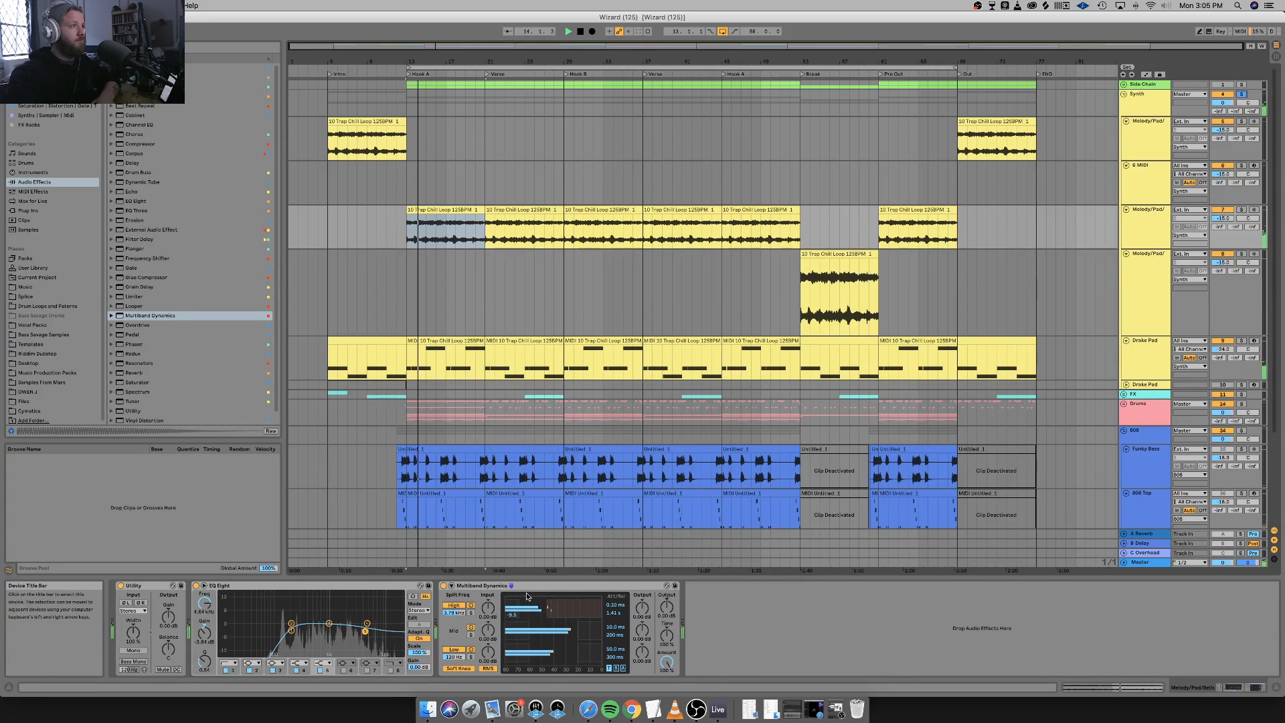
Compare the playing Synth group with Multiband Dynamics bypassed and active, and stop playback.
{"action": "left_click", "coordinate": [444, 585]}
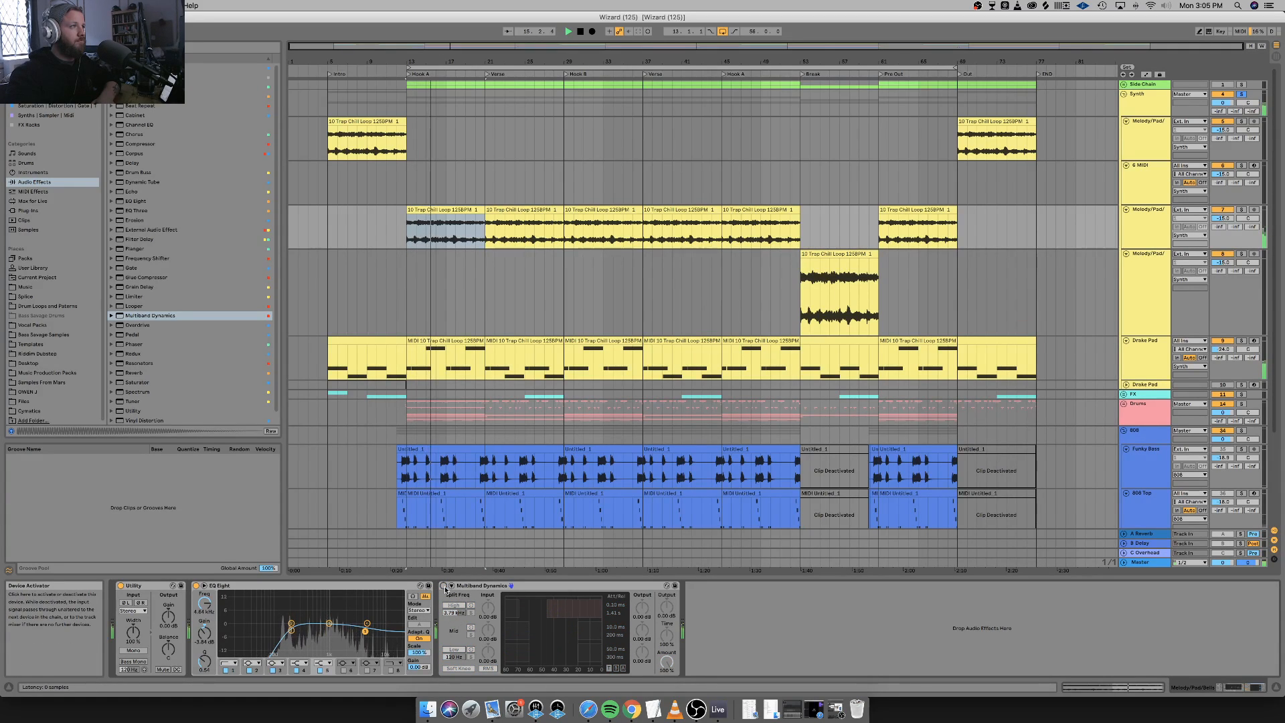
{"action": "left_click", "coordinate": [443, 586]}
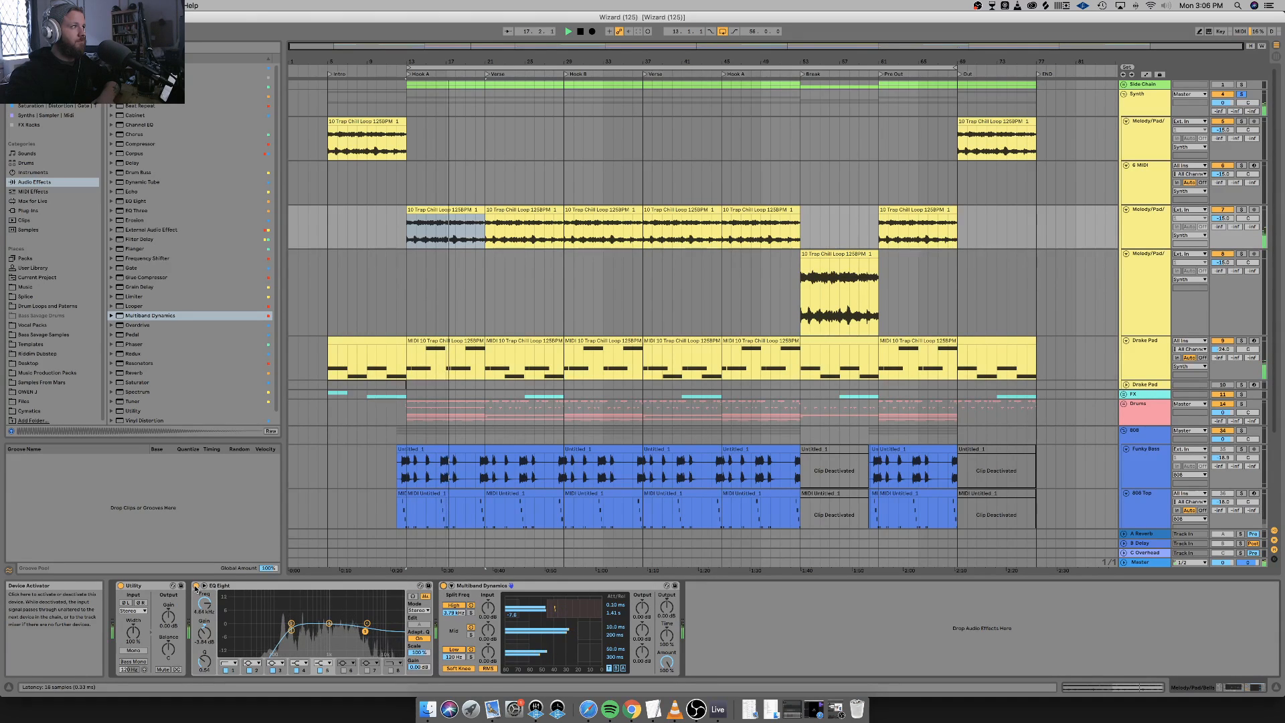
{"action": "left_click", "coordinate": [443, 585]}
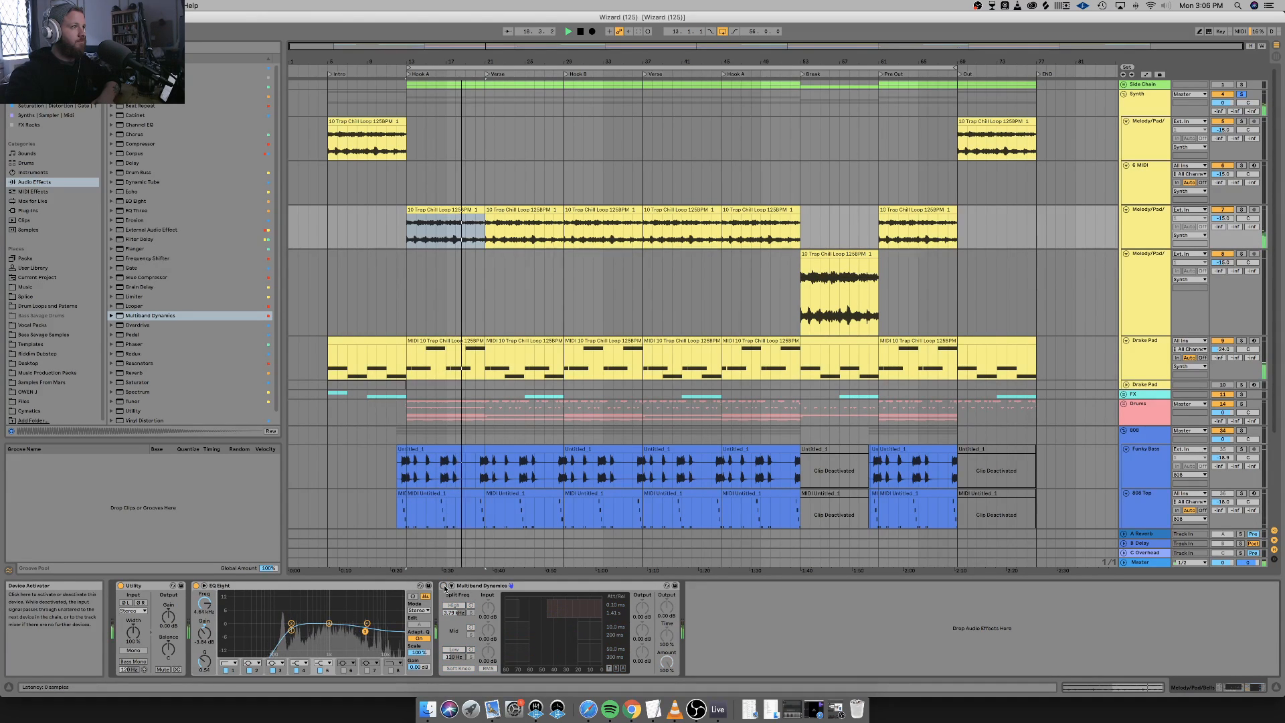
{"action": "left_click", "coordinate": [444, 585]}
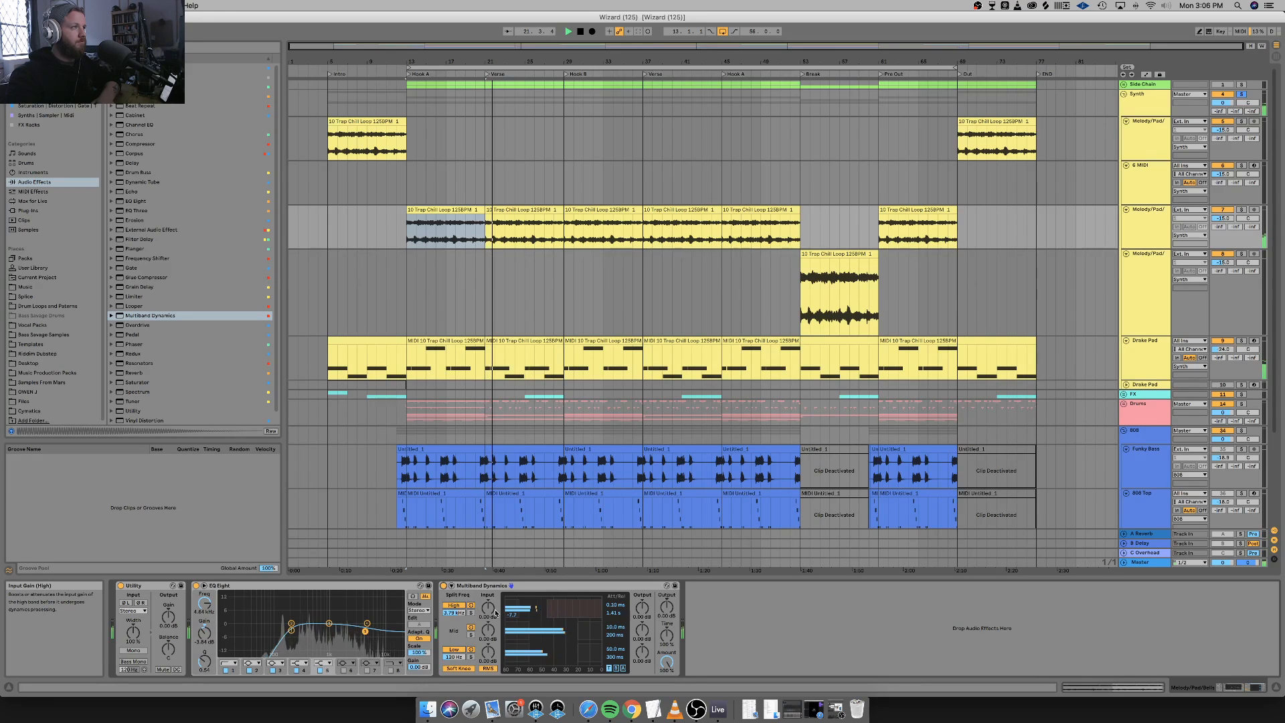
{"action": "key", "text": "space"}
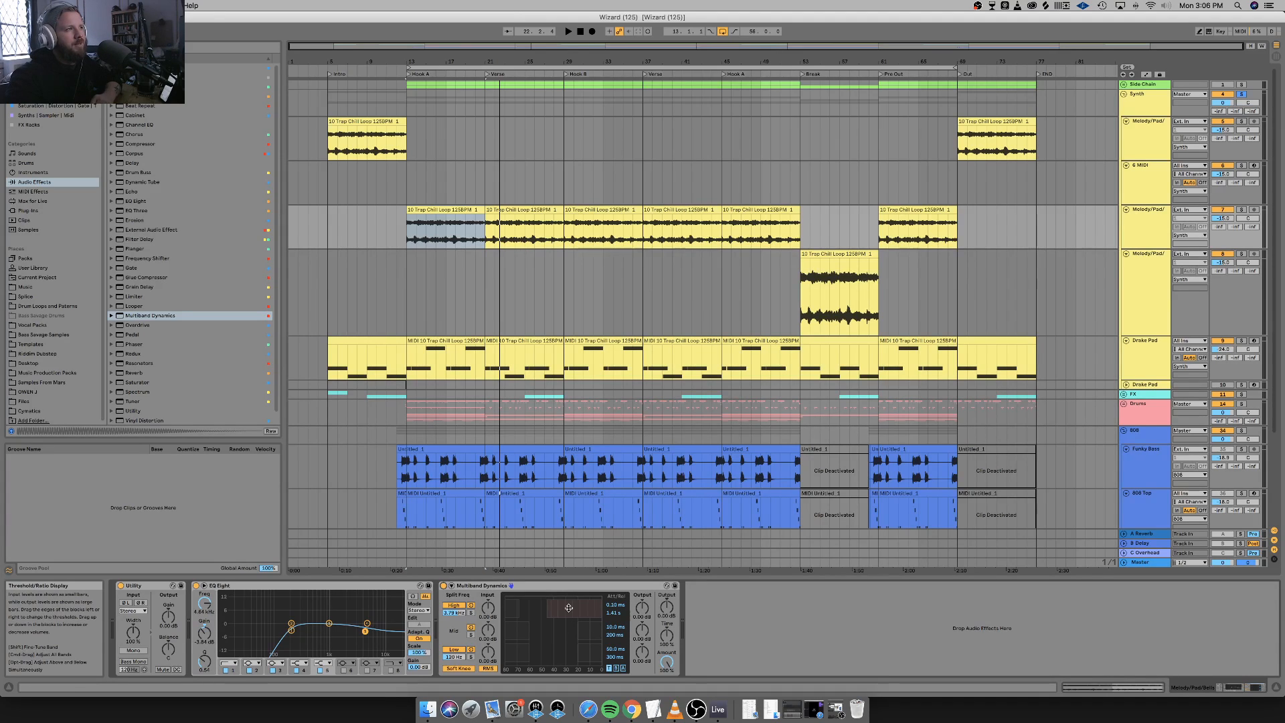
Replay the Synth group from Hook A, comparing it with Multiband Dynamics and EQ Eight bypassed and active.
{"action": "key", "text": "space"}
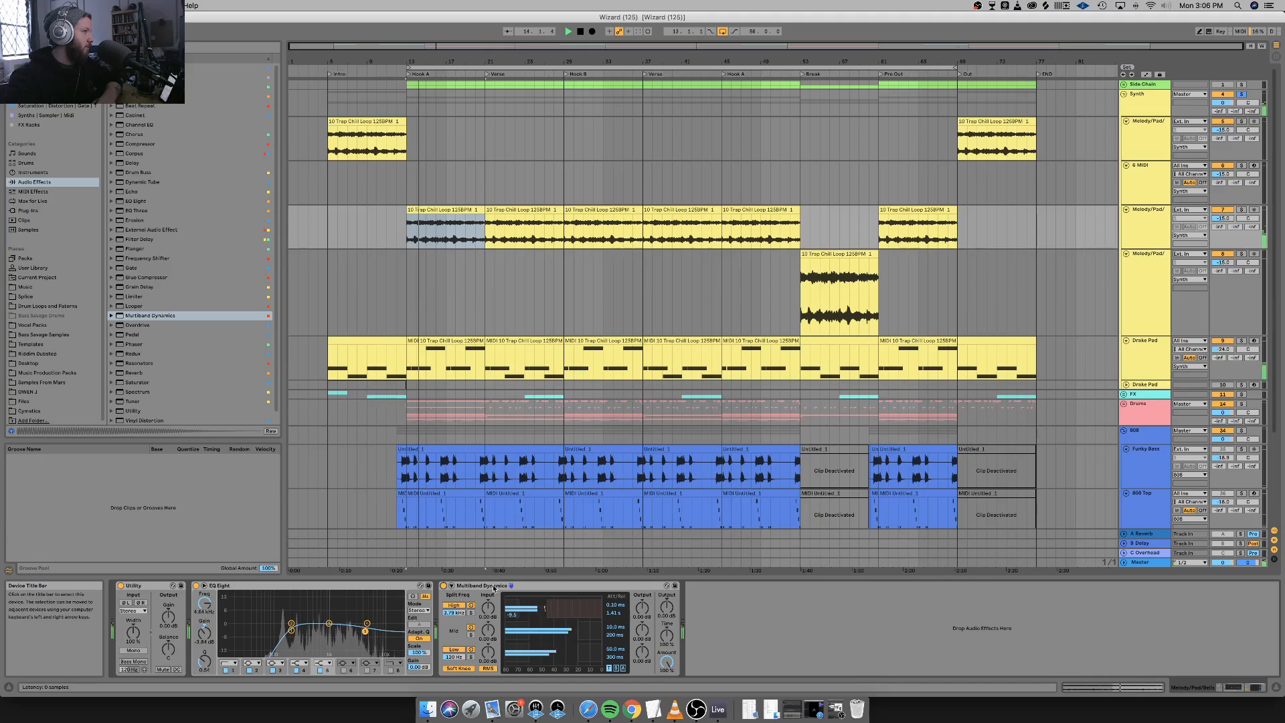
{"action": "left_click", "coordinate": [443, 585]}
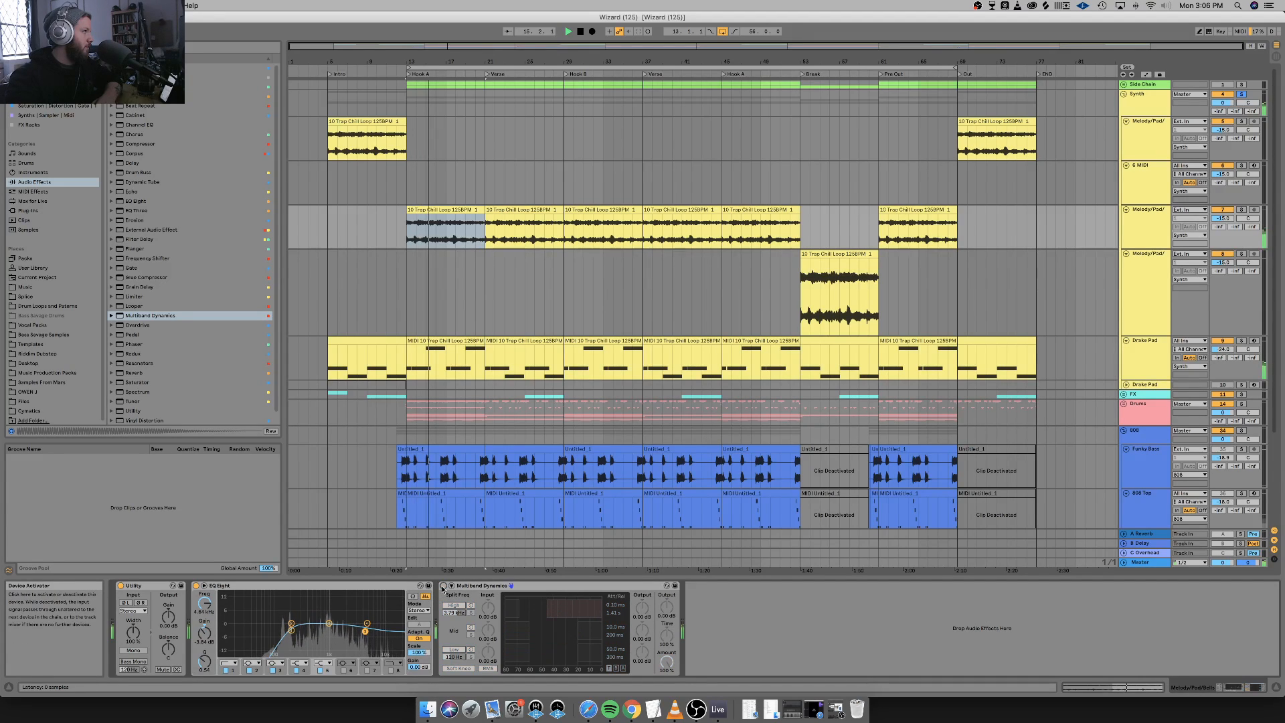
{"action": "left_click", "coordinate": [196, 585]}
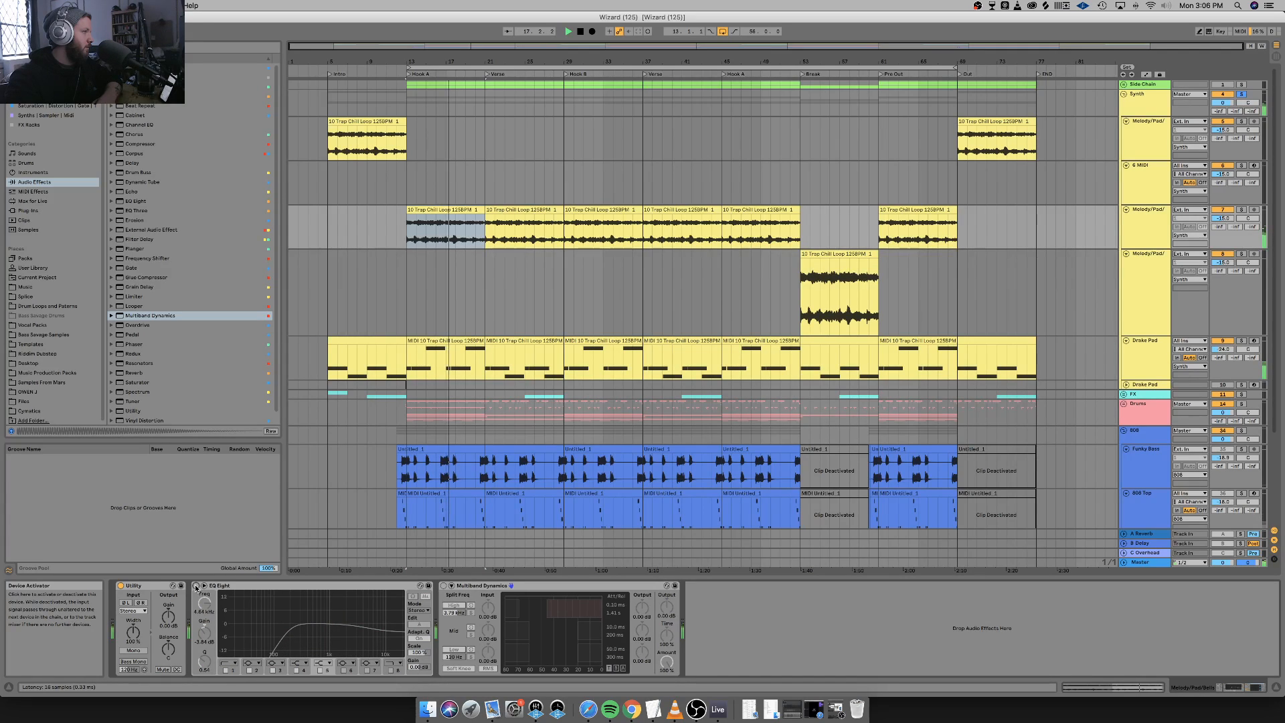
{"action": "left_click", "coordinate": [196, 586]}
{"action": "left_click", "coordinate": [443, 586]}
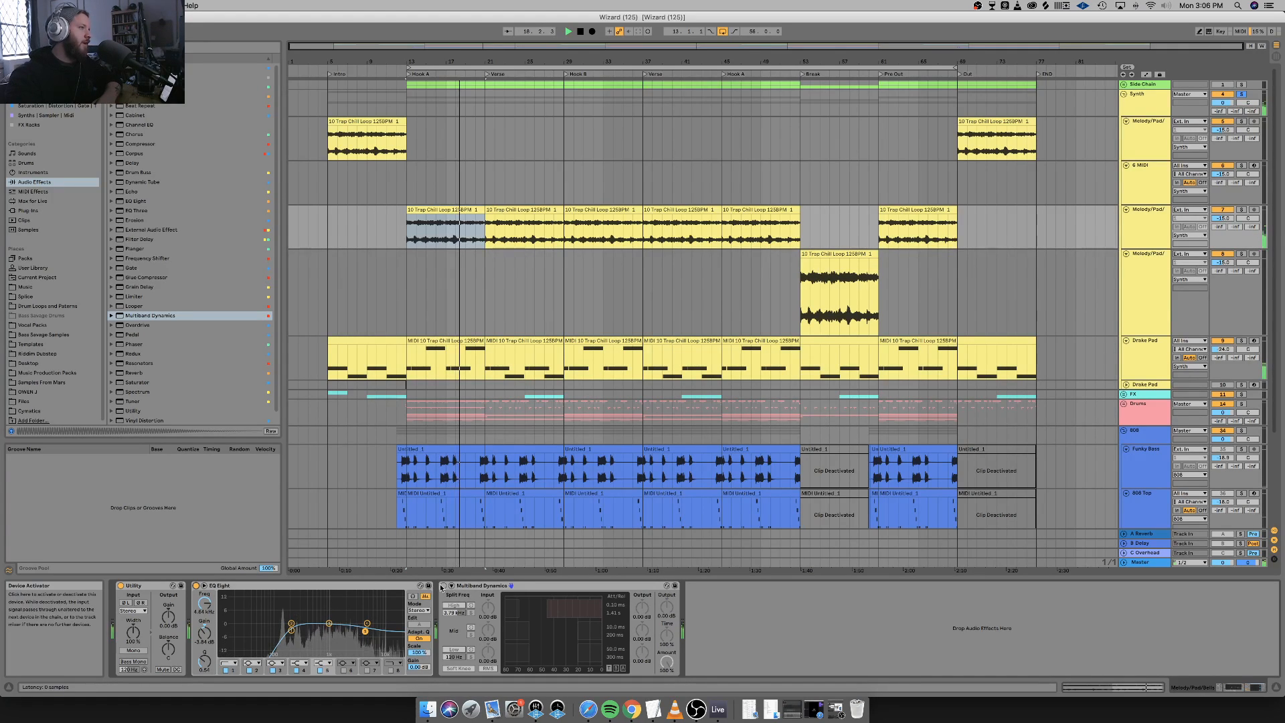
{"action": "key", "text": "space"}
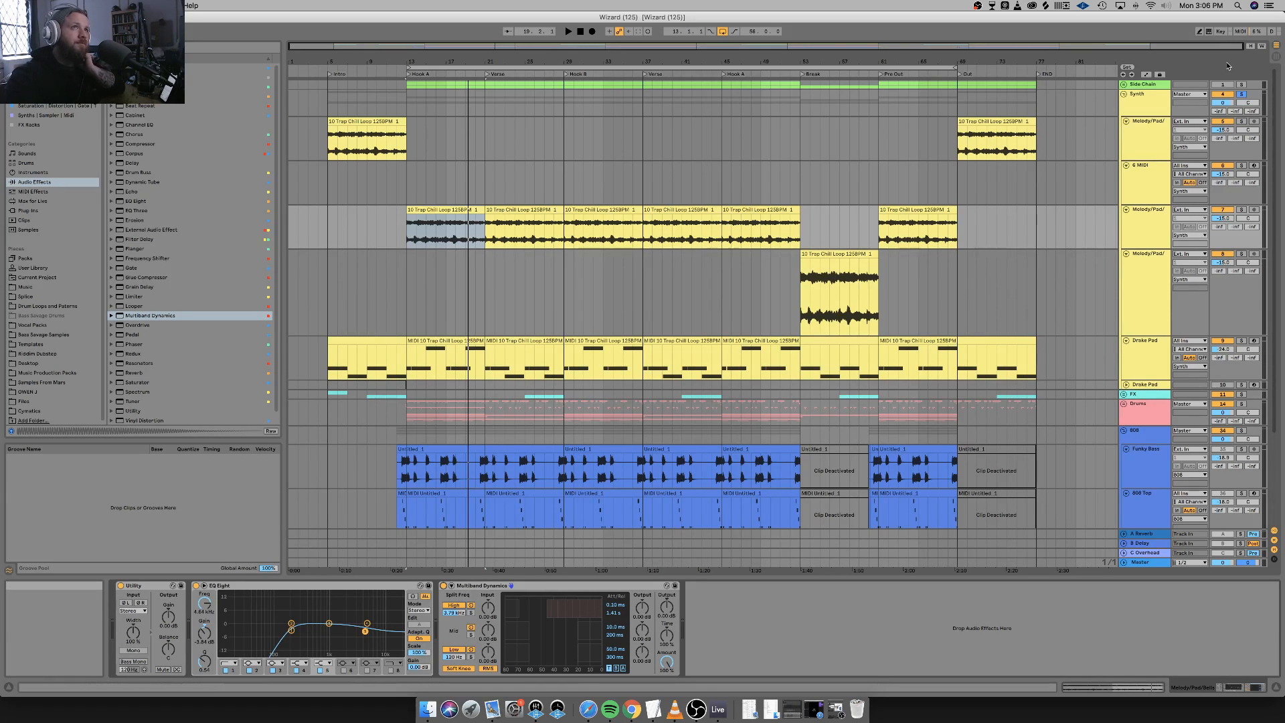
Unsolo the Synth group and listen to the pads in the full mix from Hook A.
{"action": "left_click", "coordinate": [1242, 94]}
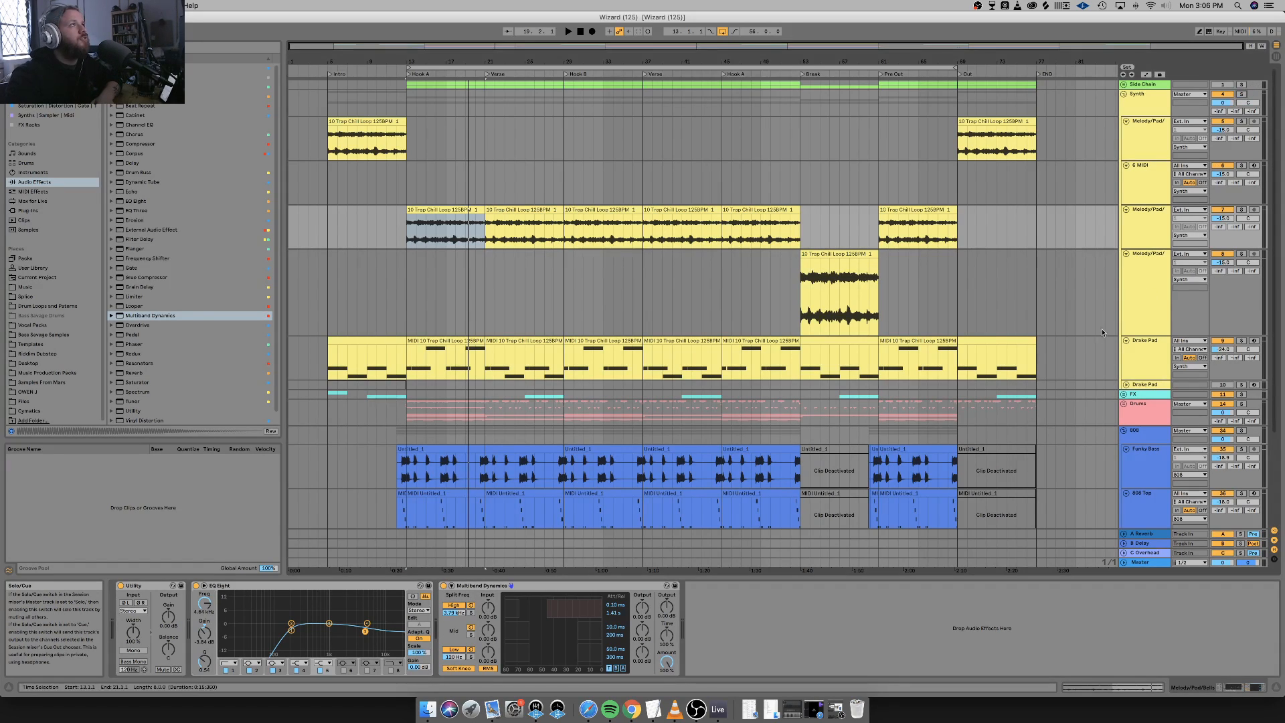
{"action": "key", "text": "space"}
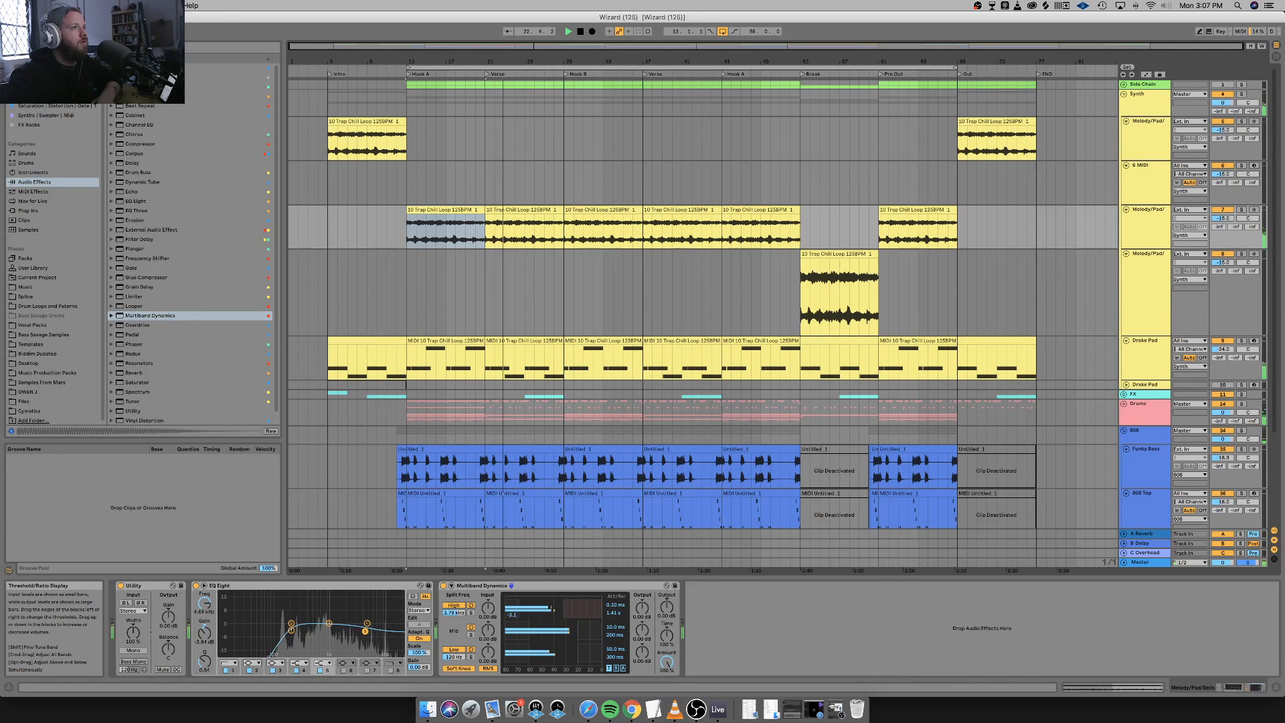
{"action": "key", "text": "space"}
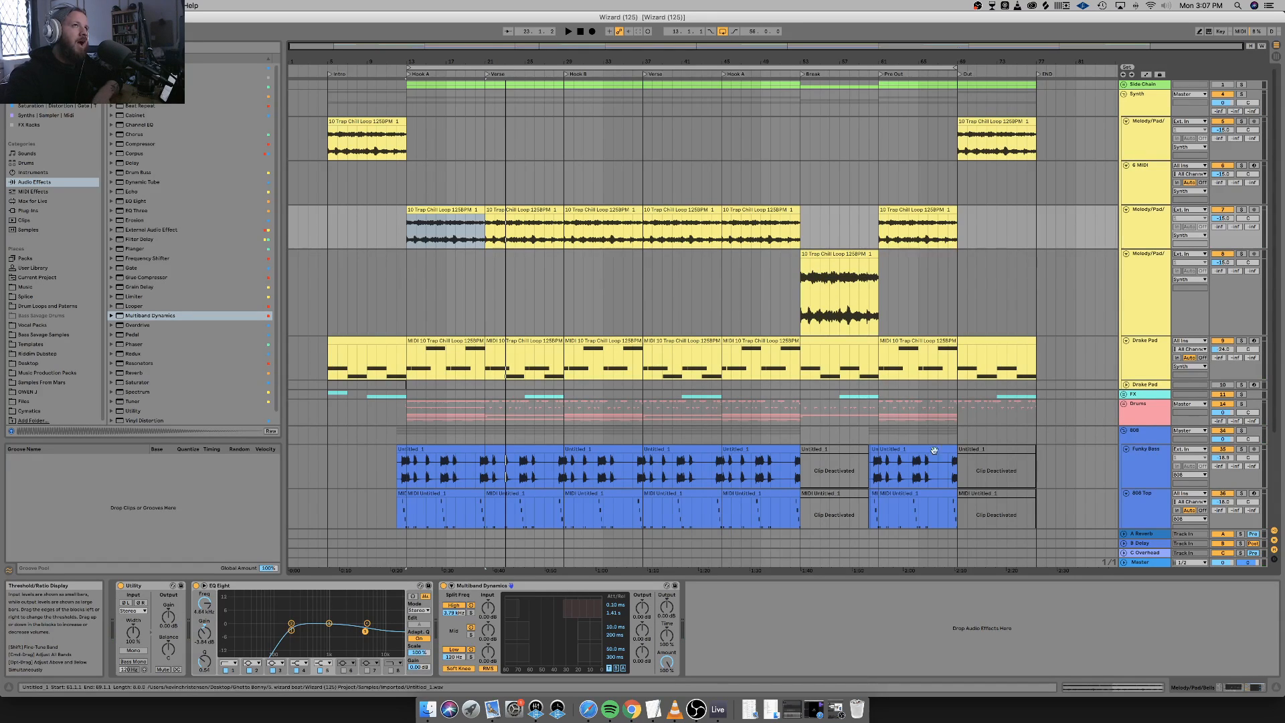
Solo the Synth group again and play a short passage from Hook A.
{"action": "left_click", "coordinate": [1240, 95]}
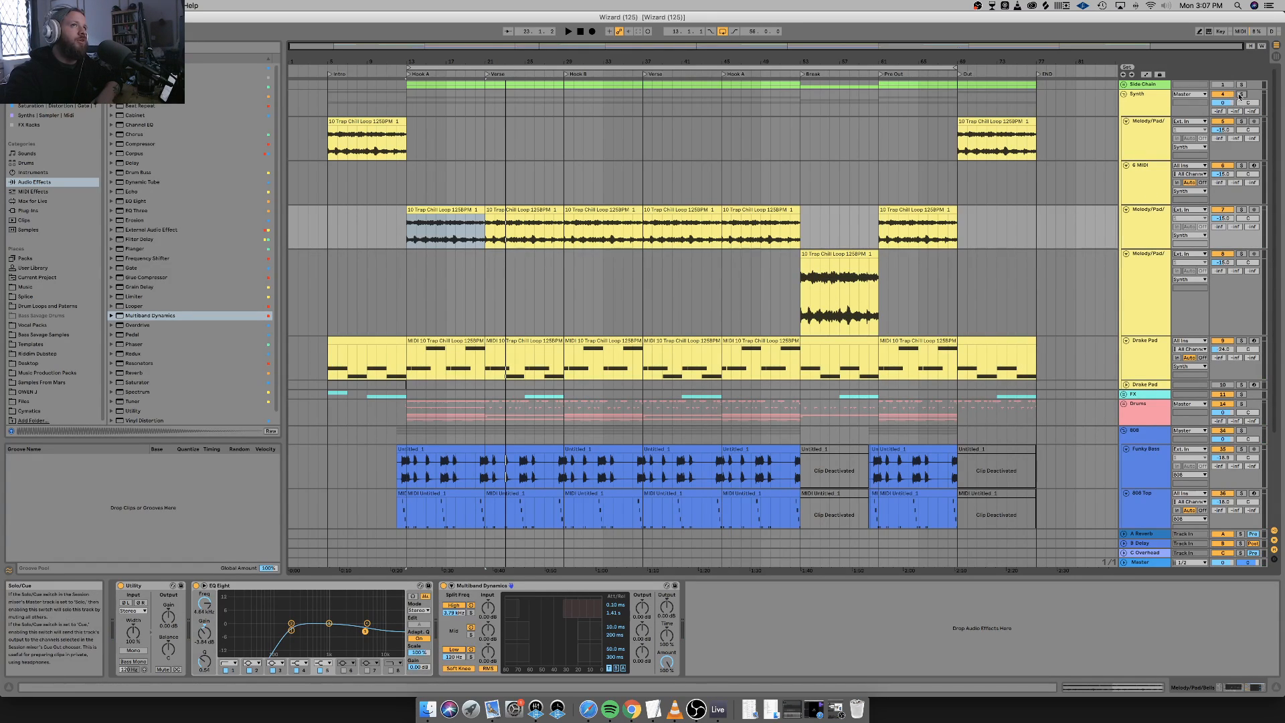
{"action": "key", "text": "space"}
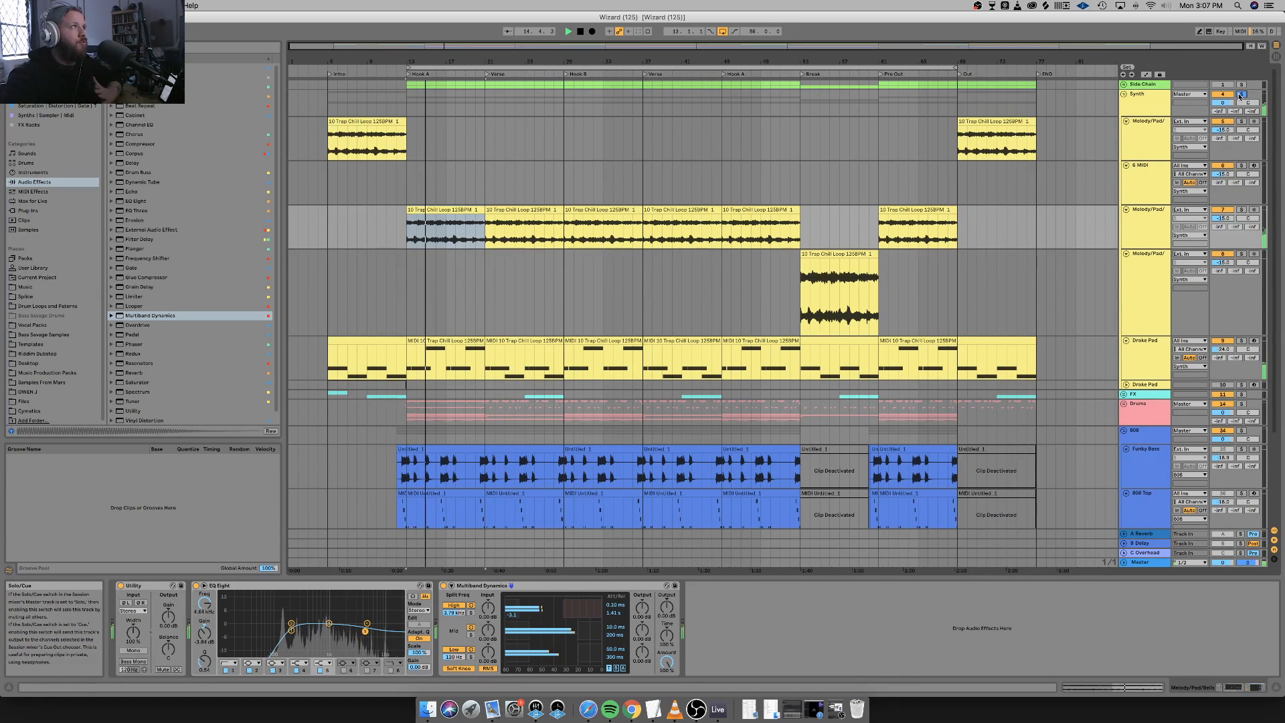
{"action": "key", "text": "space"}
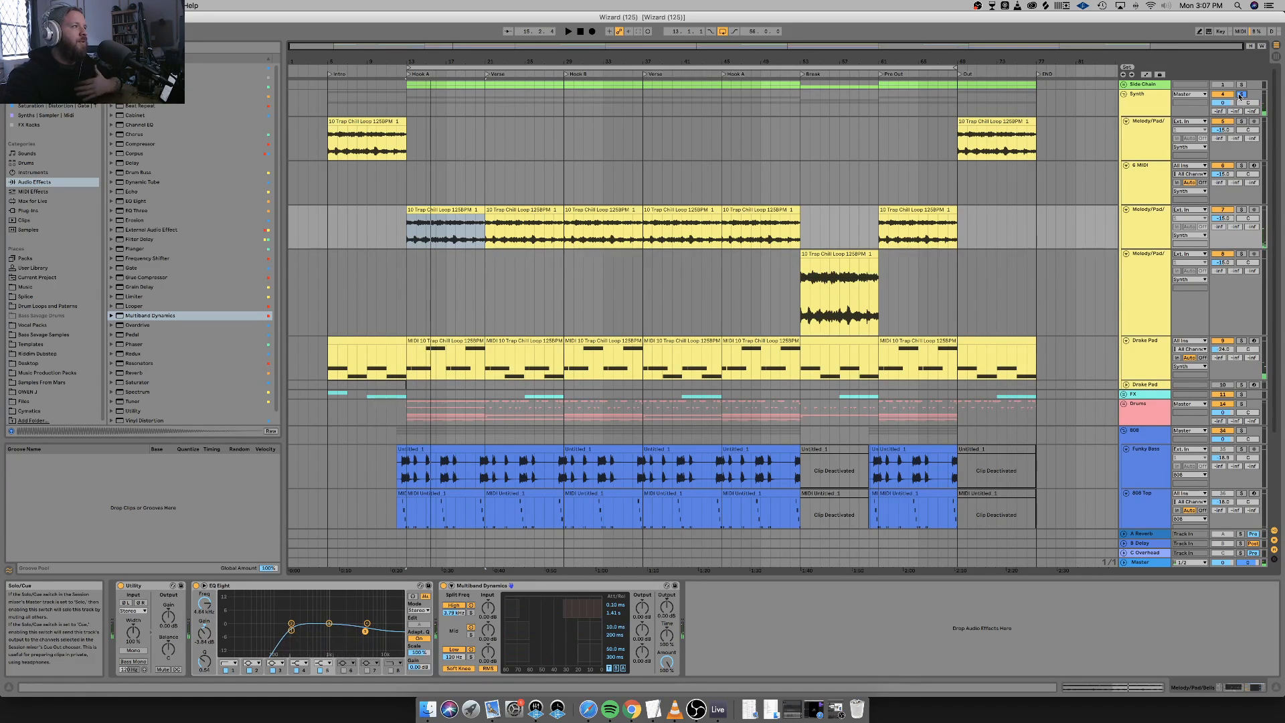
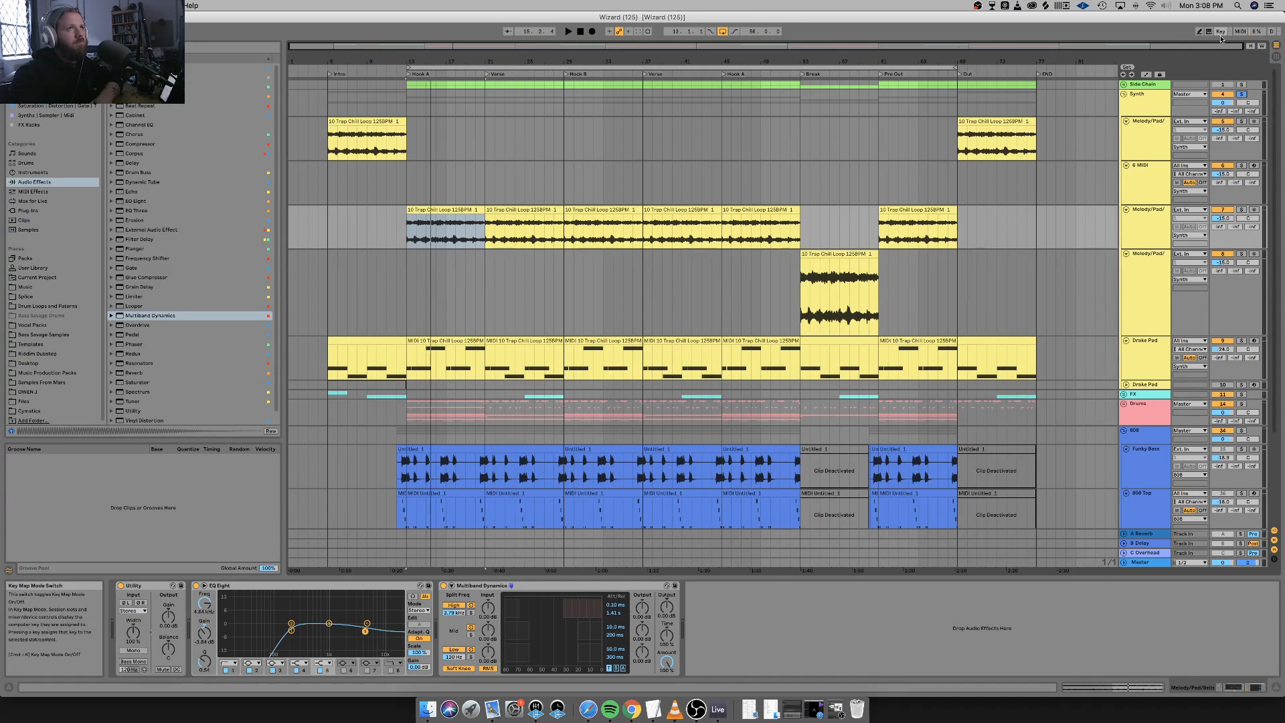
Play the soloed synths while resetting the high band's attack and release times in Multiband Dynamics to their defaults, and stop playback.
{"action": "key", "text": "space"}
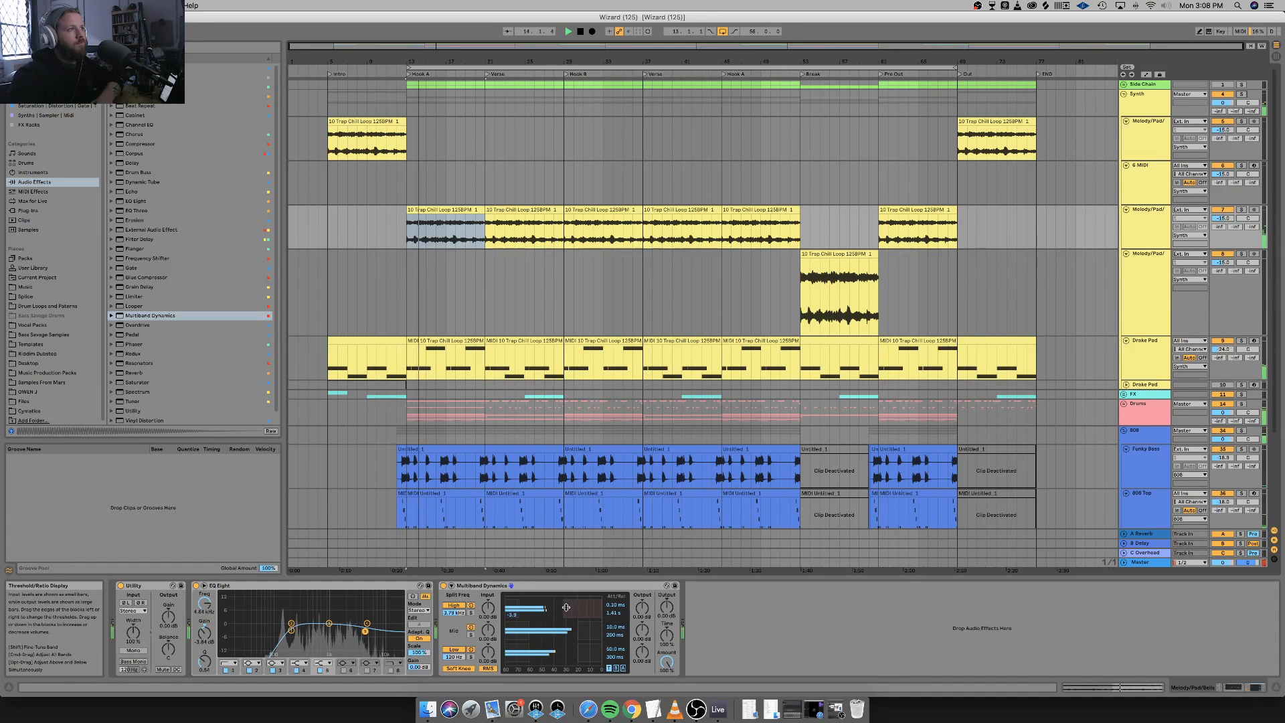
{"action": "double_click", "coordinate": [616, 605]}
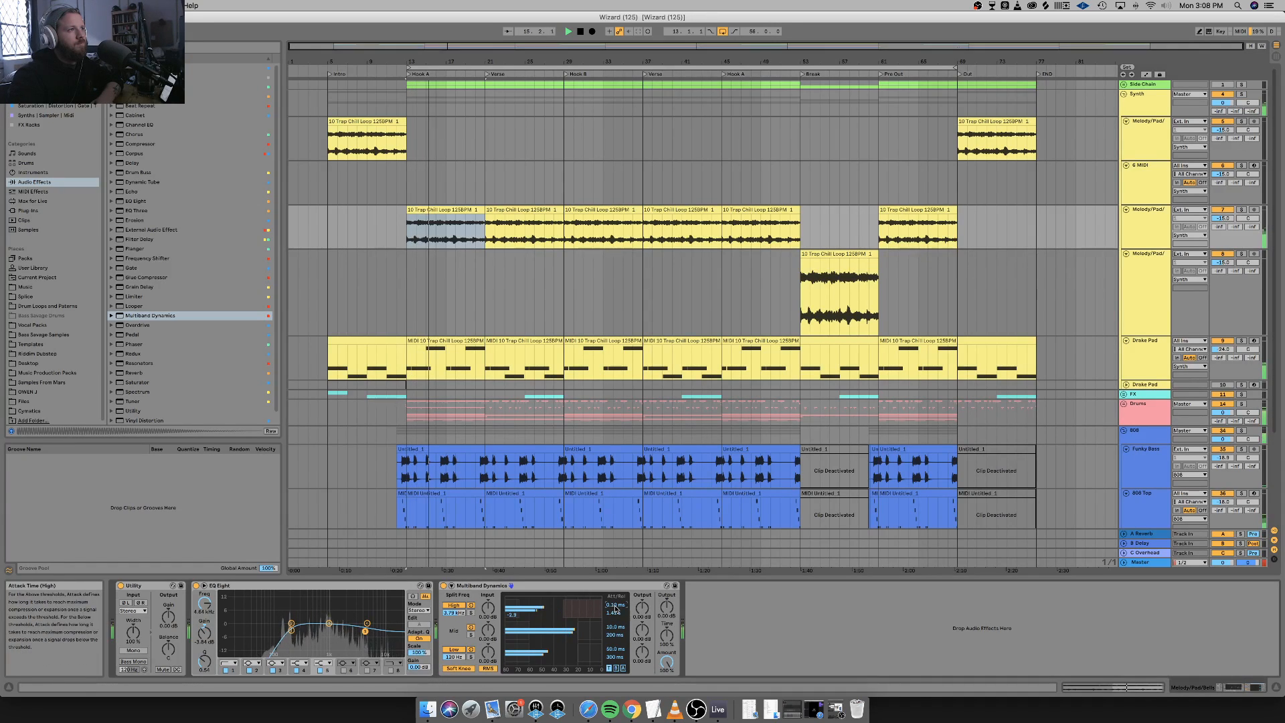
{"action": "double_click", "coordinate": [615, 613]}
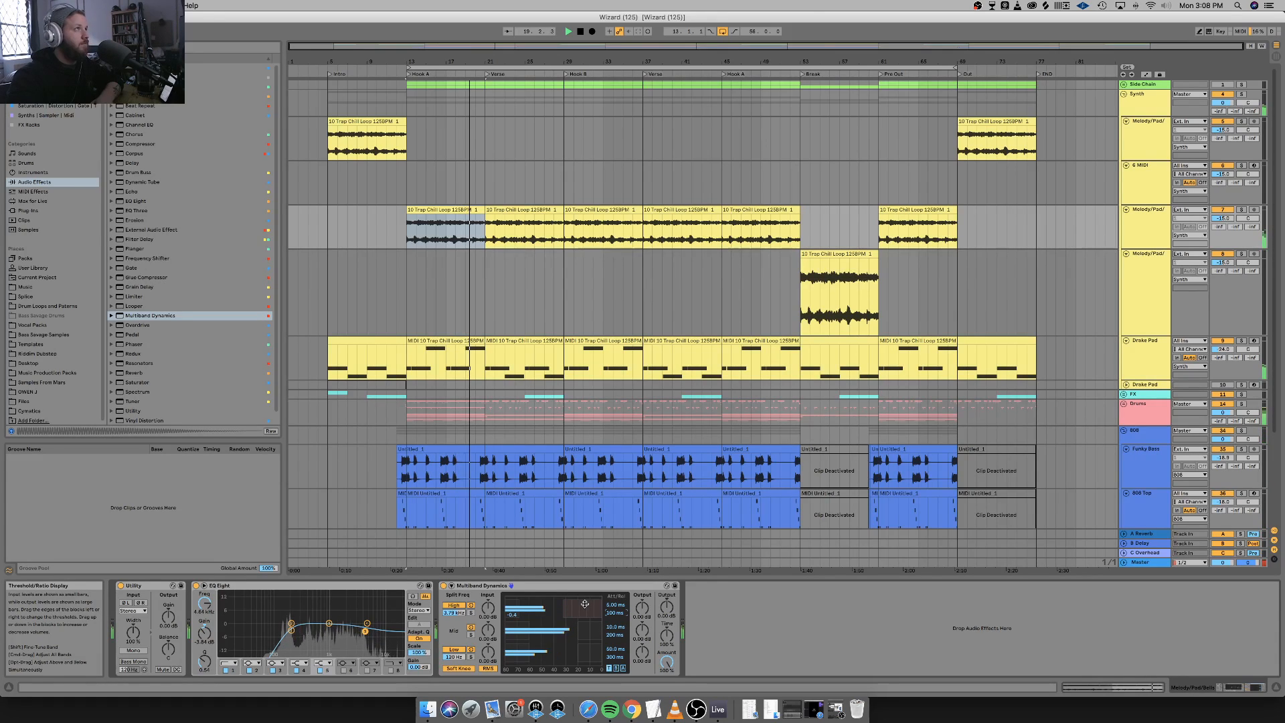
{"action": "key", "text": "space"}
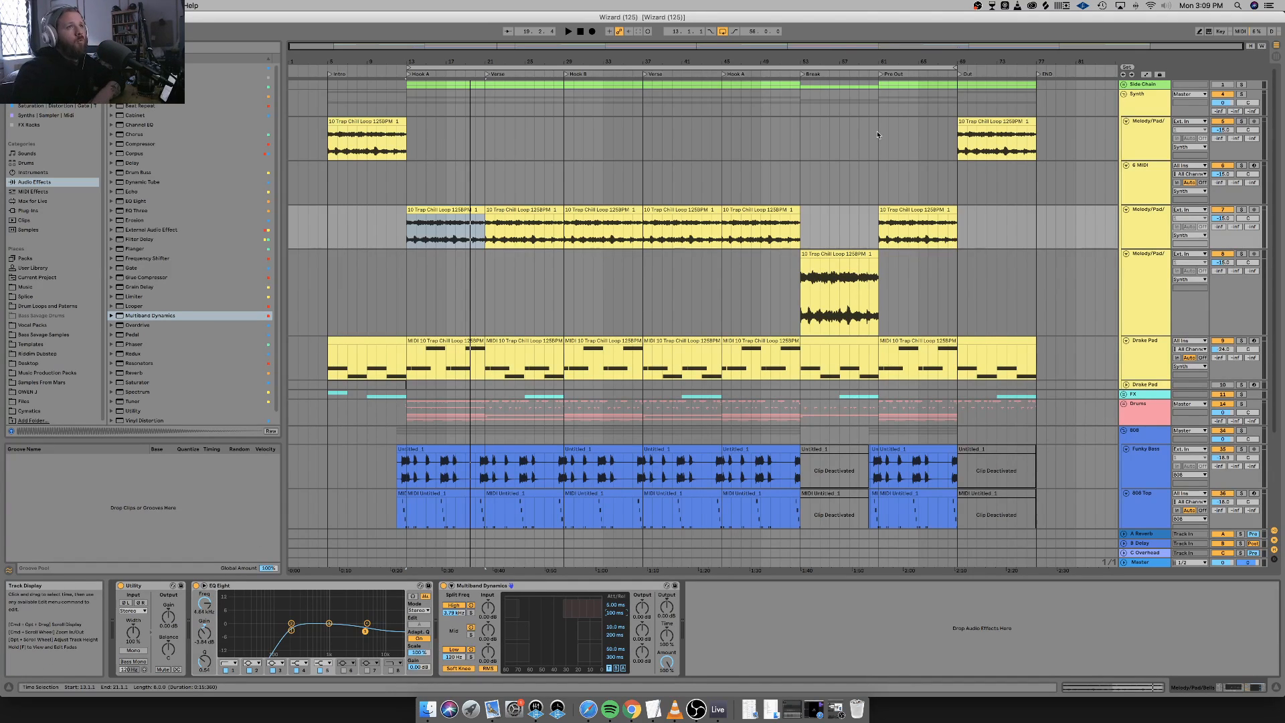
Review the device chains of the Synth group, its melody pad tracks and its MIDI track, and fold the group.
{"action": "left_click", "coordinate": [1136, 101]}
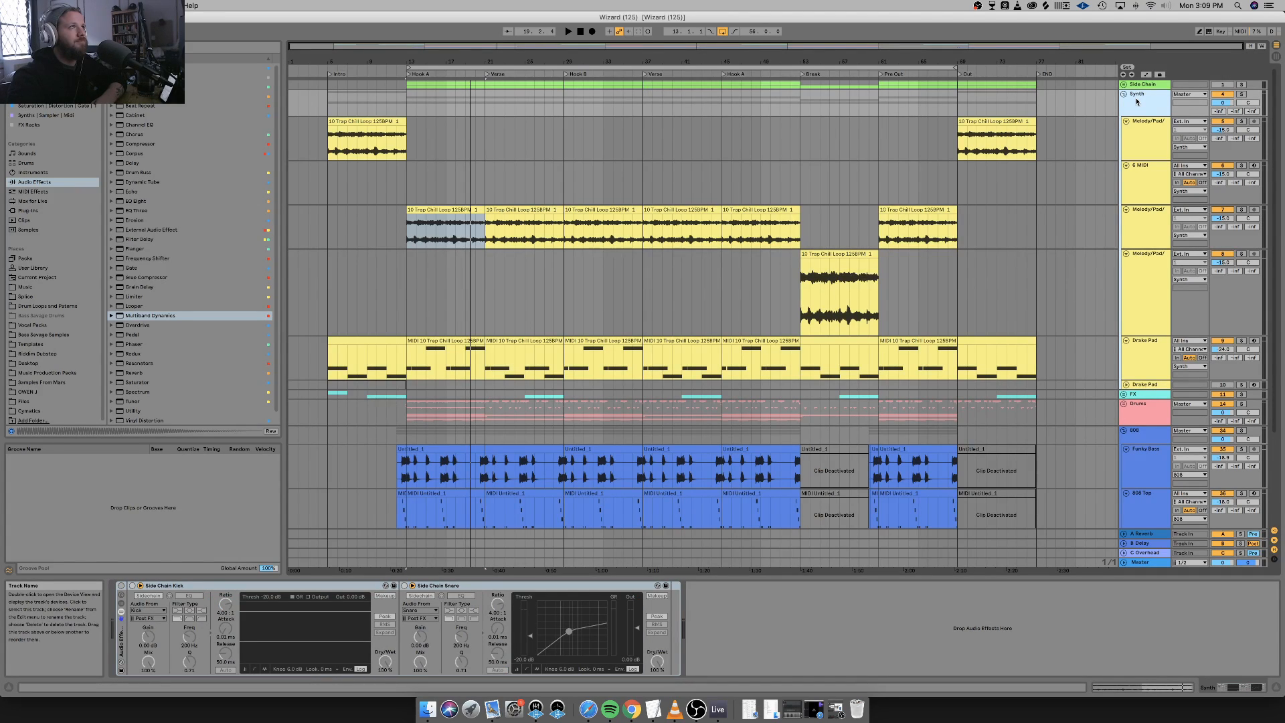
{"action": "left_click", "coordinate": [1136, 148]}
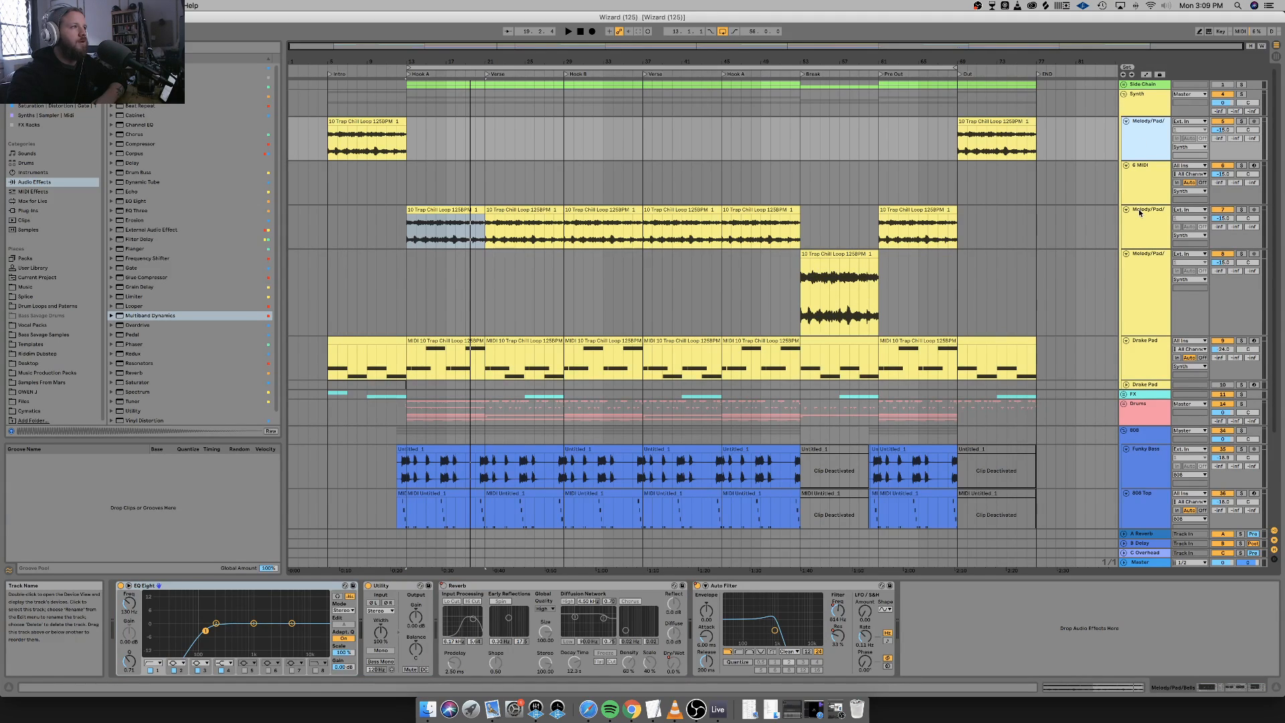
{"action": "left_click", "coordinate": [1145, 178]}
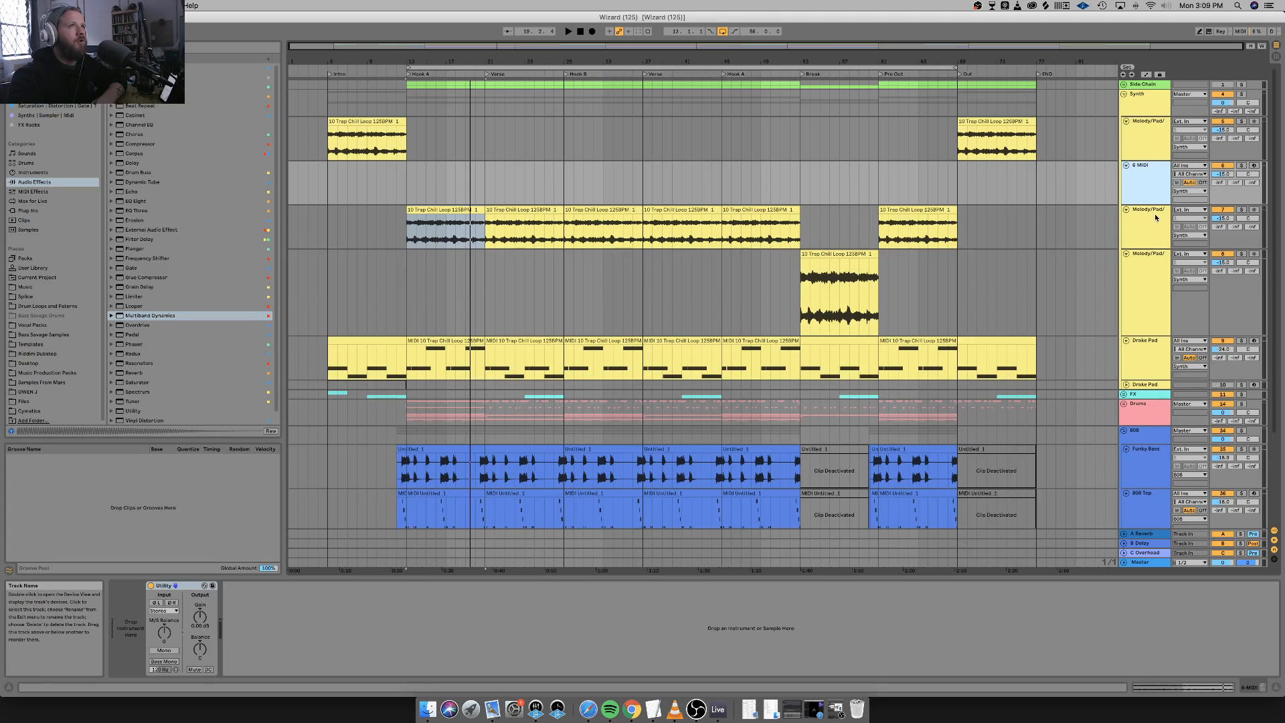
{"action": "key", "text": "Down"}
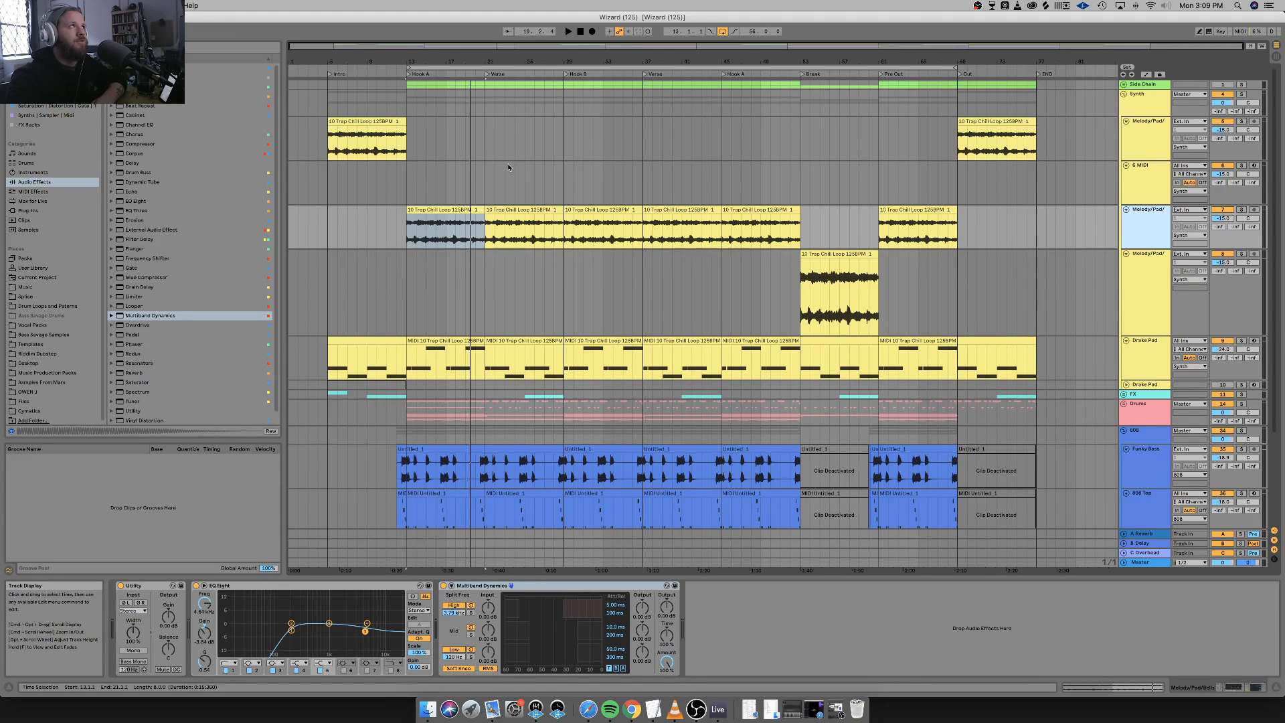
{"action": "left_click", "coordinate": [1148, 302]}
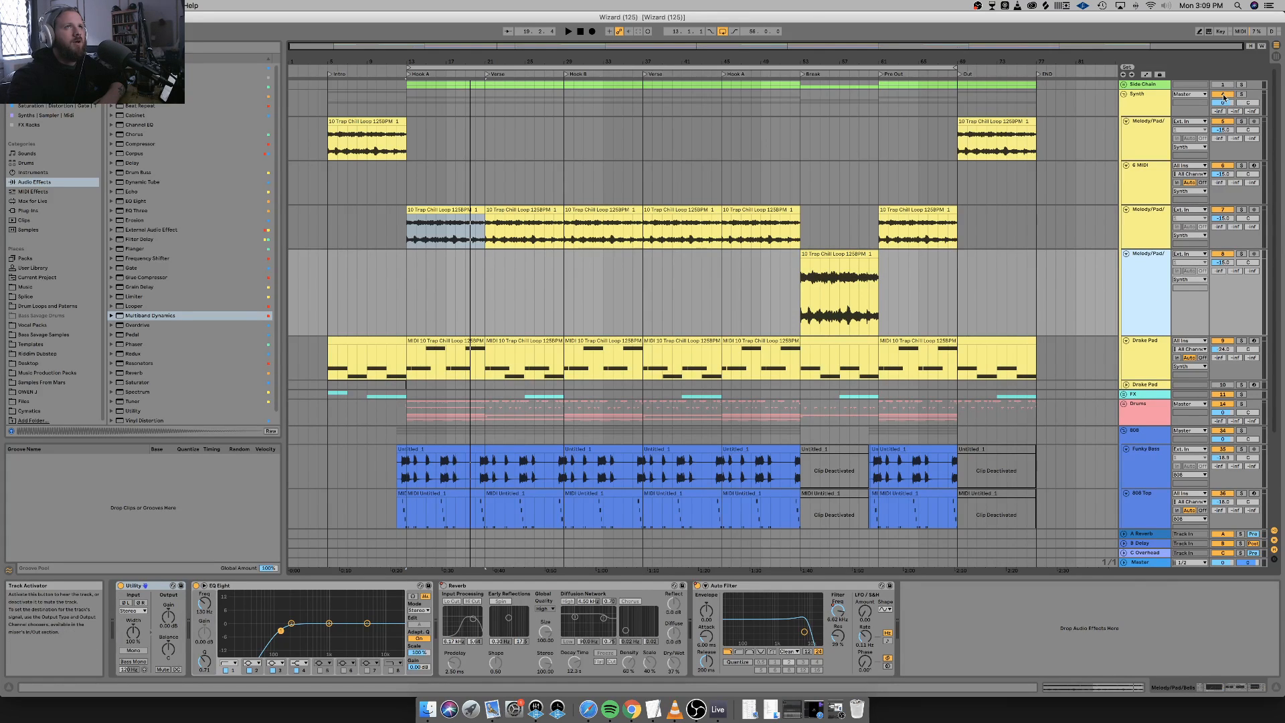
{"action": "left_click", "coordinate": [1124, 95]}
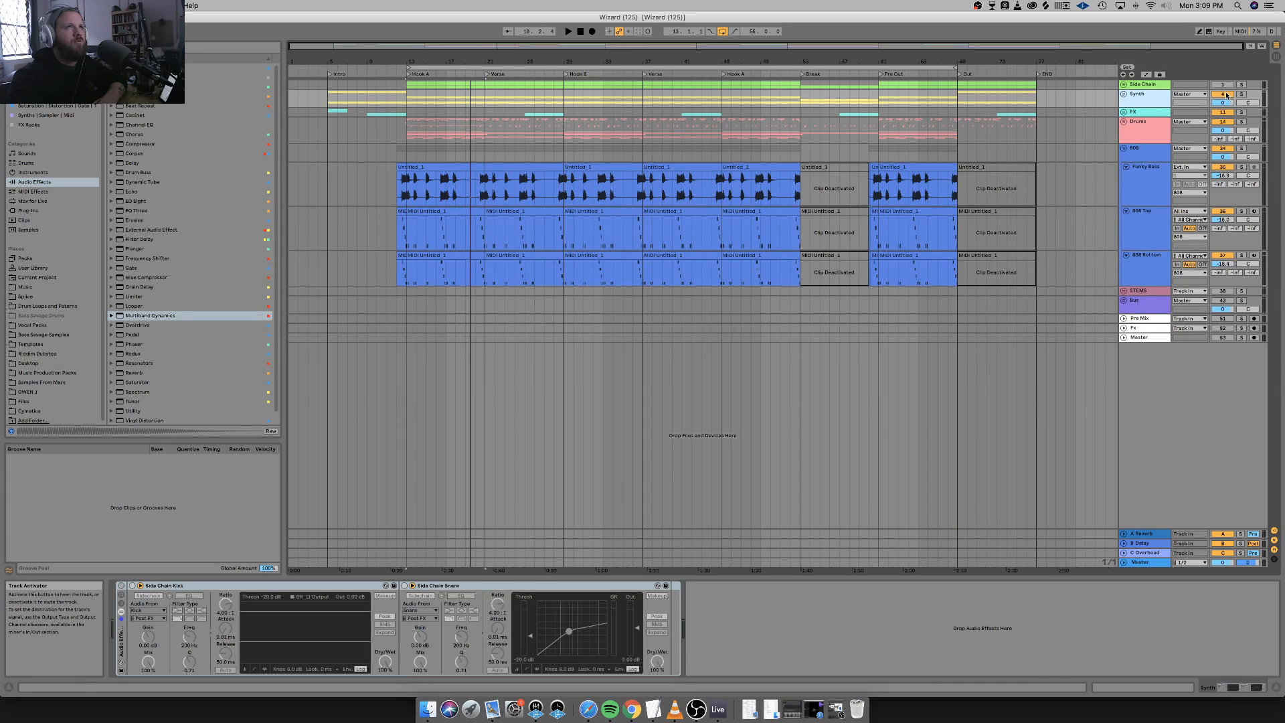
Deactivate the side-chain effect rack on the FX group and fold the group.
{"action": "left_click", "coordinate": [1142, 114]}
{"action": "left_click_drag", "start_coordinate": [1162, 117], "coordinate": [1167, 177]}
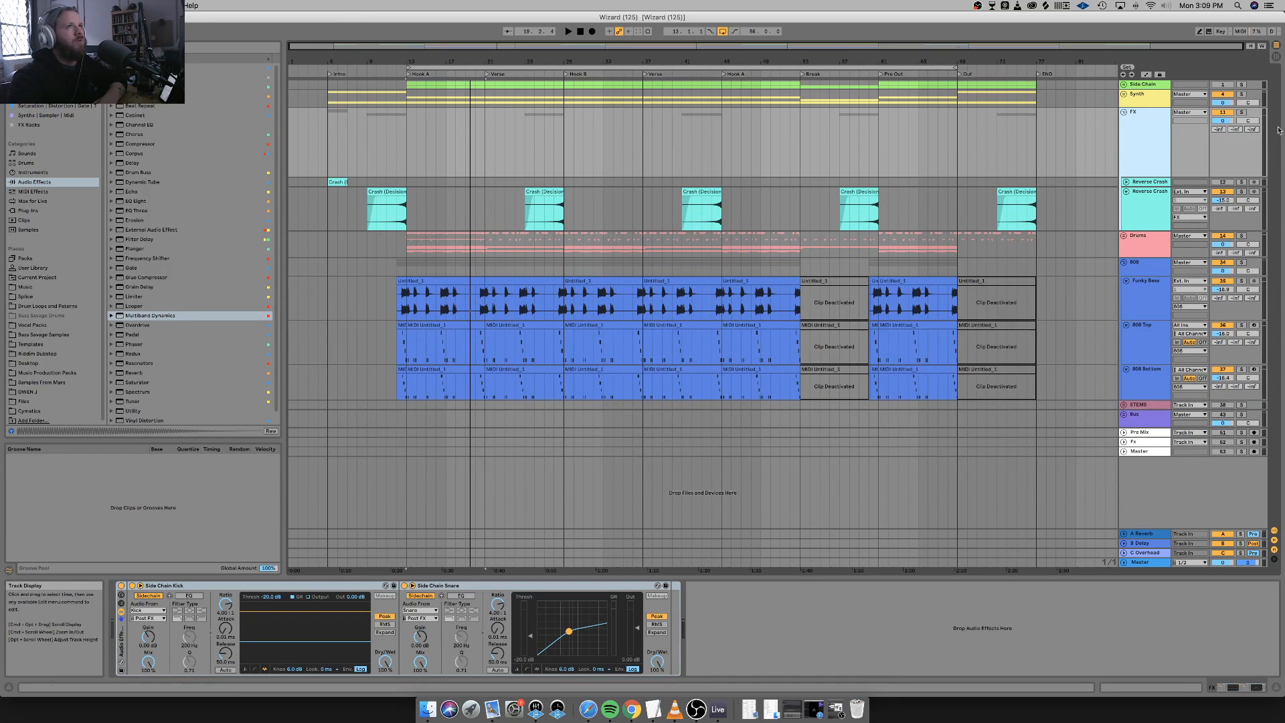
{"action": "left_click", "coordinate": [374, 70]}
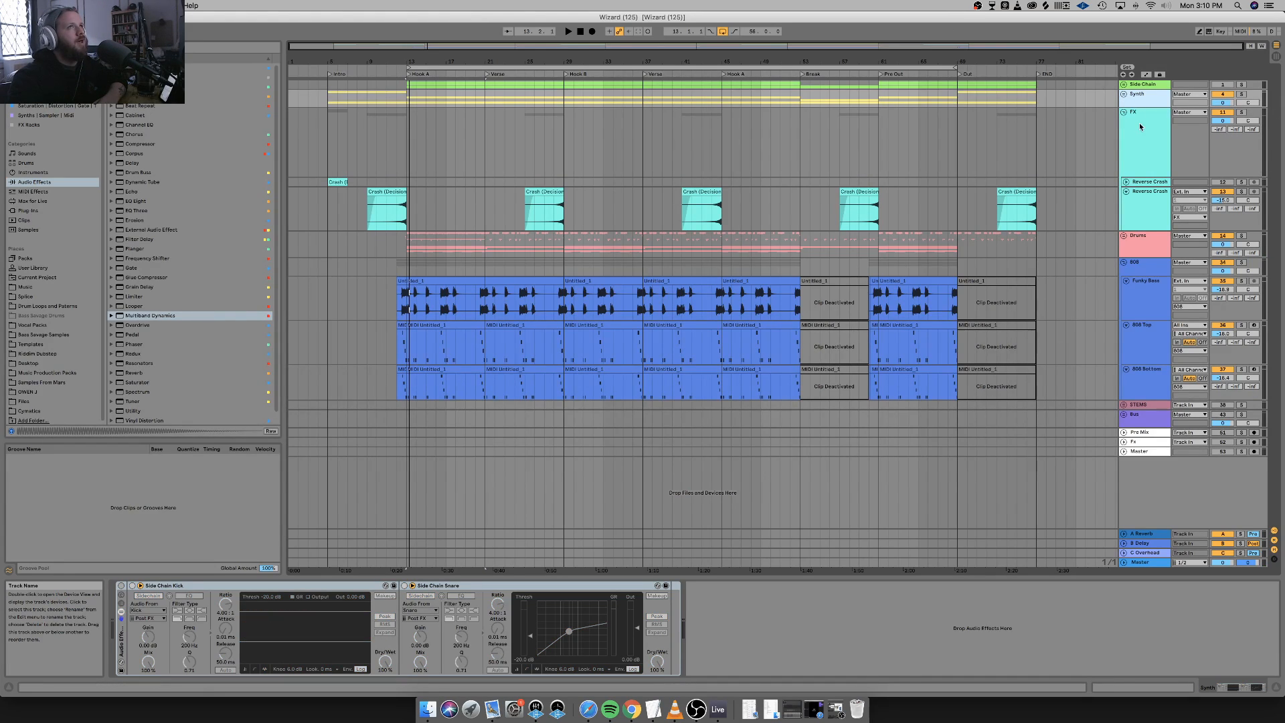
{"action": "left_click", "coordinate": [121, 586]}
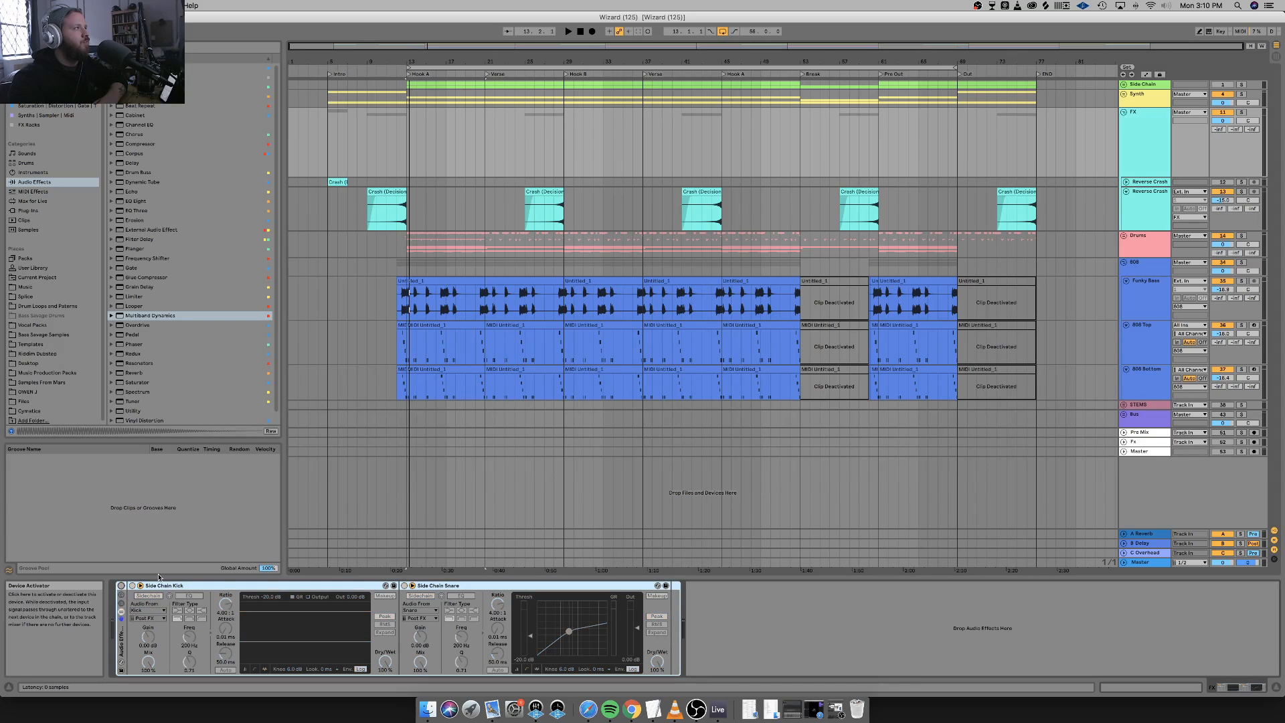
{"action": "left_click", "coordinate": [1136, 159]}
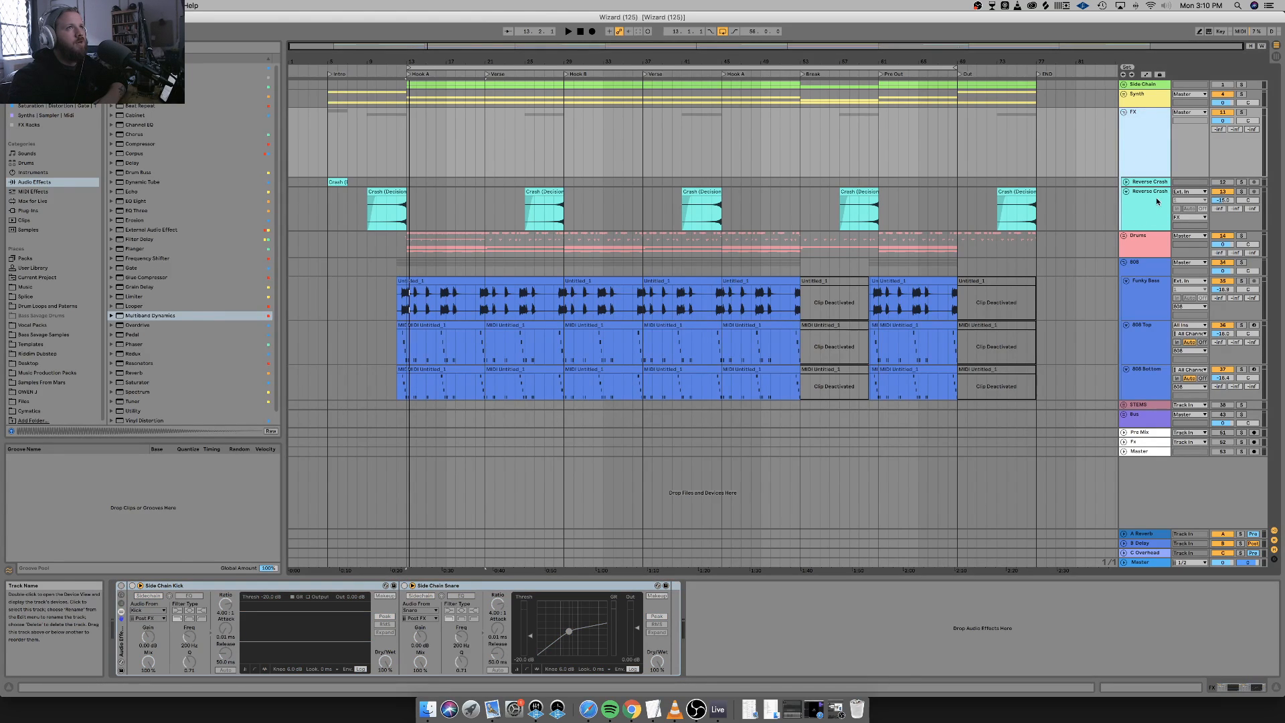
{"action": "left_click", "coordinate": [1126, 111]}
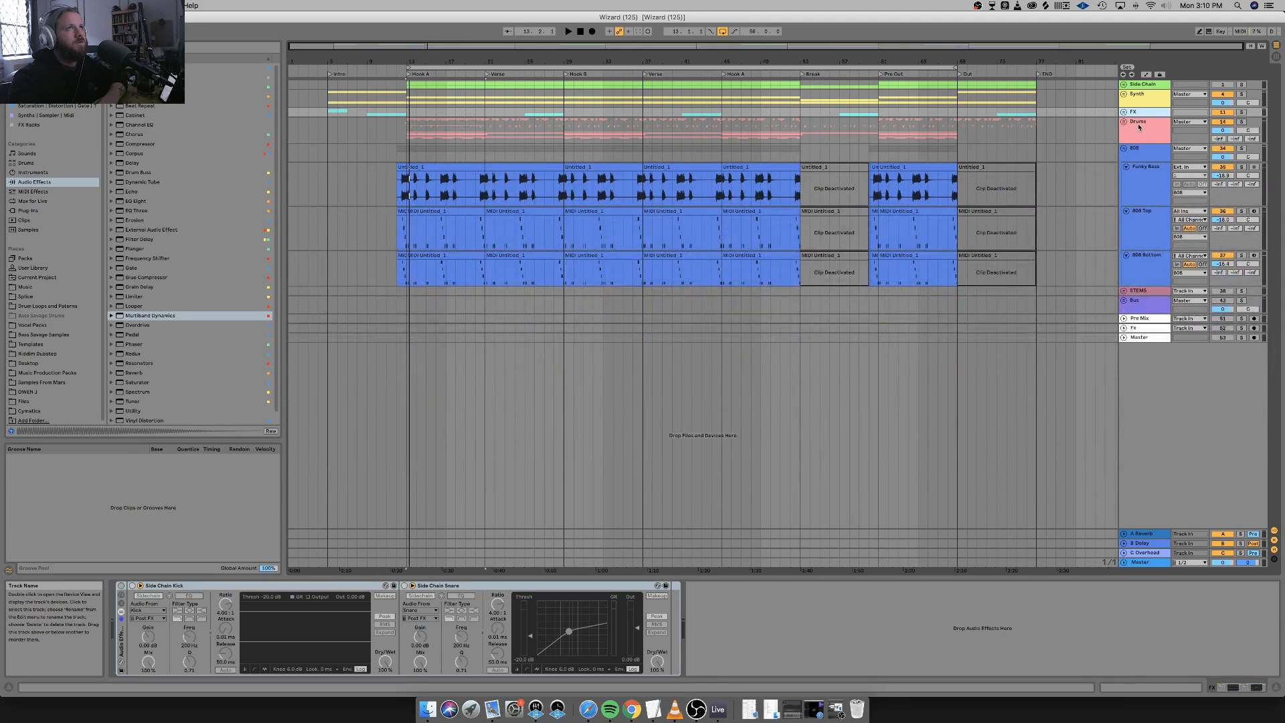
Solo the Drums group, play it from Hook A and unfold its tracks.
{"action": "left_click", "coordinate": [1259, 124]}
{"action": "left_click", "coordinate": [1241, 122]}
{"action": "key", "text": "space"}
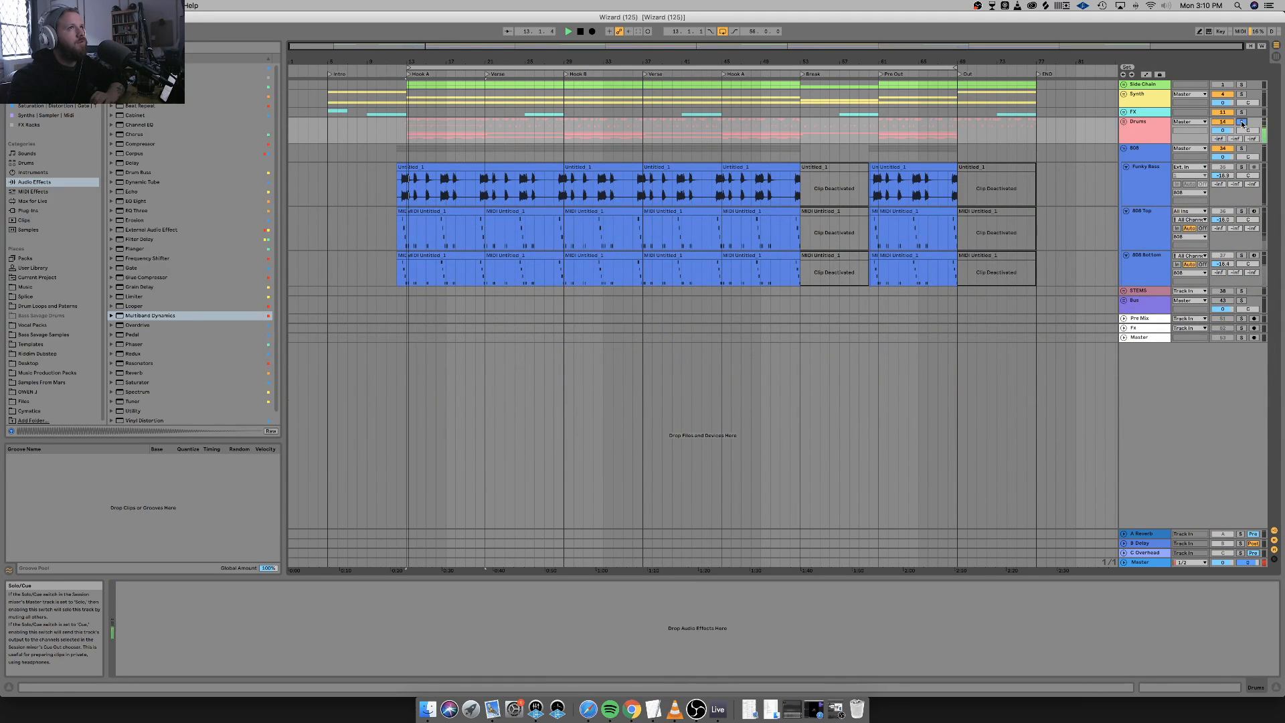
{"action": "left_click", "coordinate": [1124, 121]}
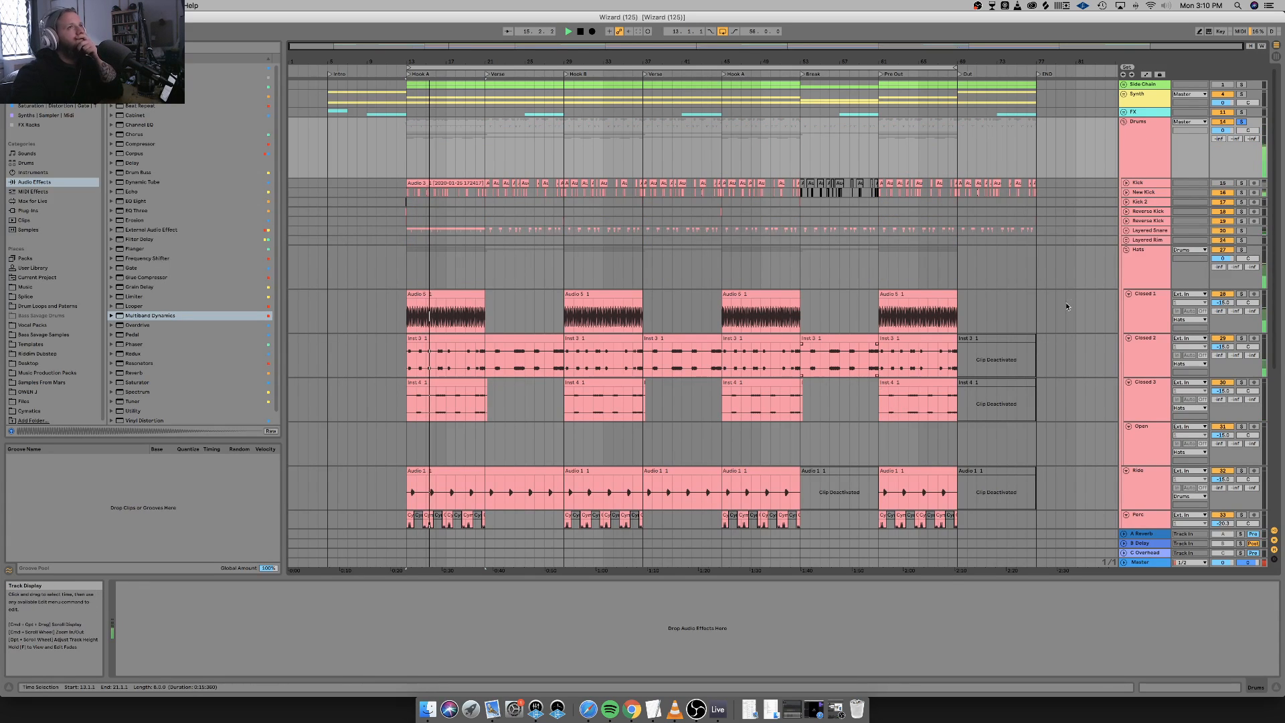
Inspect the device chains of the Kick, New Kick and Kick 2 tracks while the drums play.
{"action": "left_click", "coordinate": [1137, 184]}
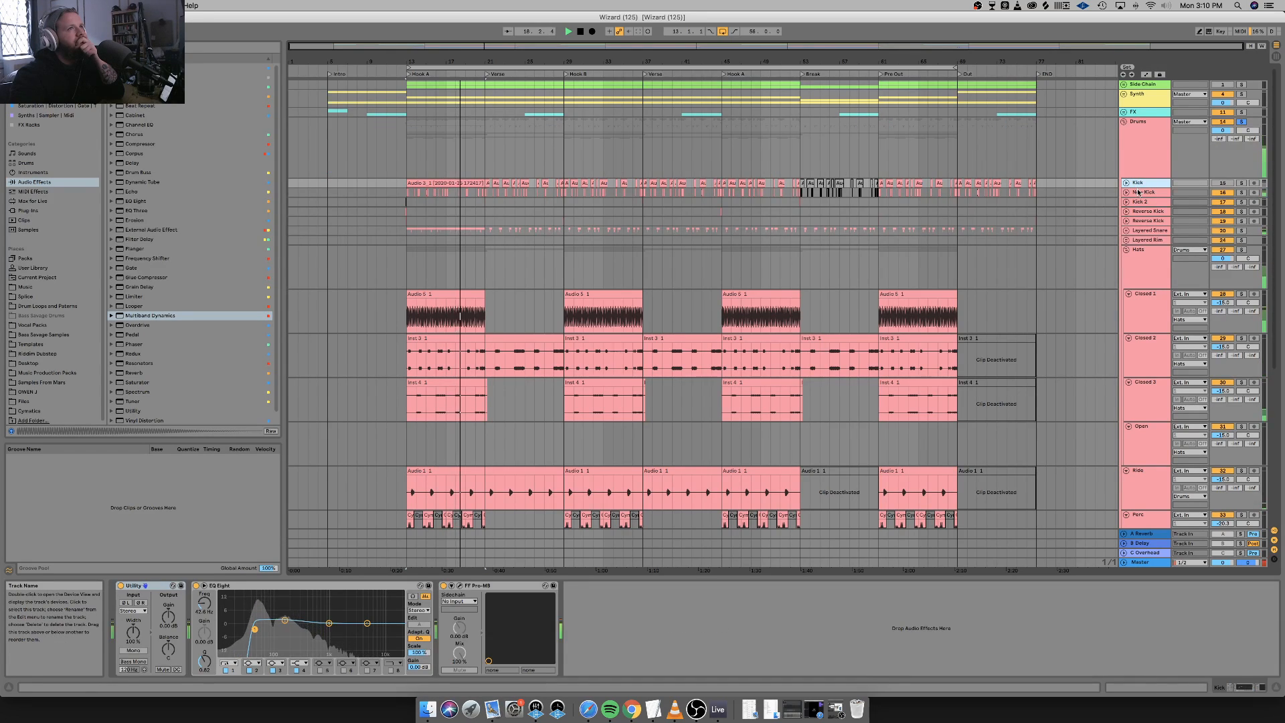
{"action": "left_click", "coordinate": [1140, 194]}
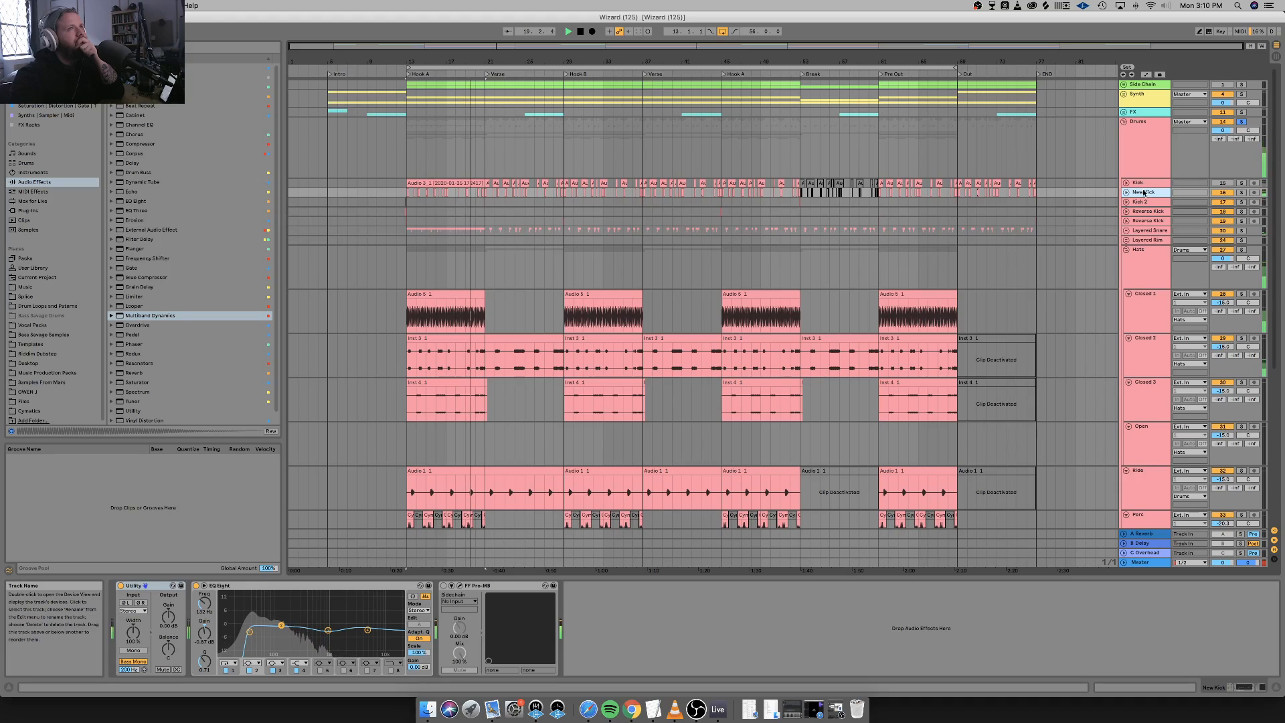
{"action": "left_click", "coordinate": [1144, 202]}
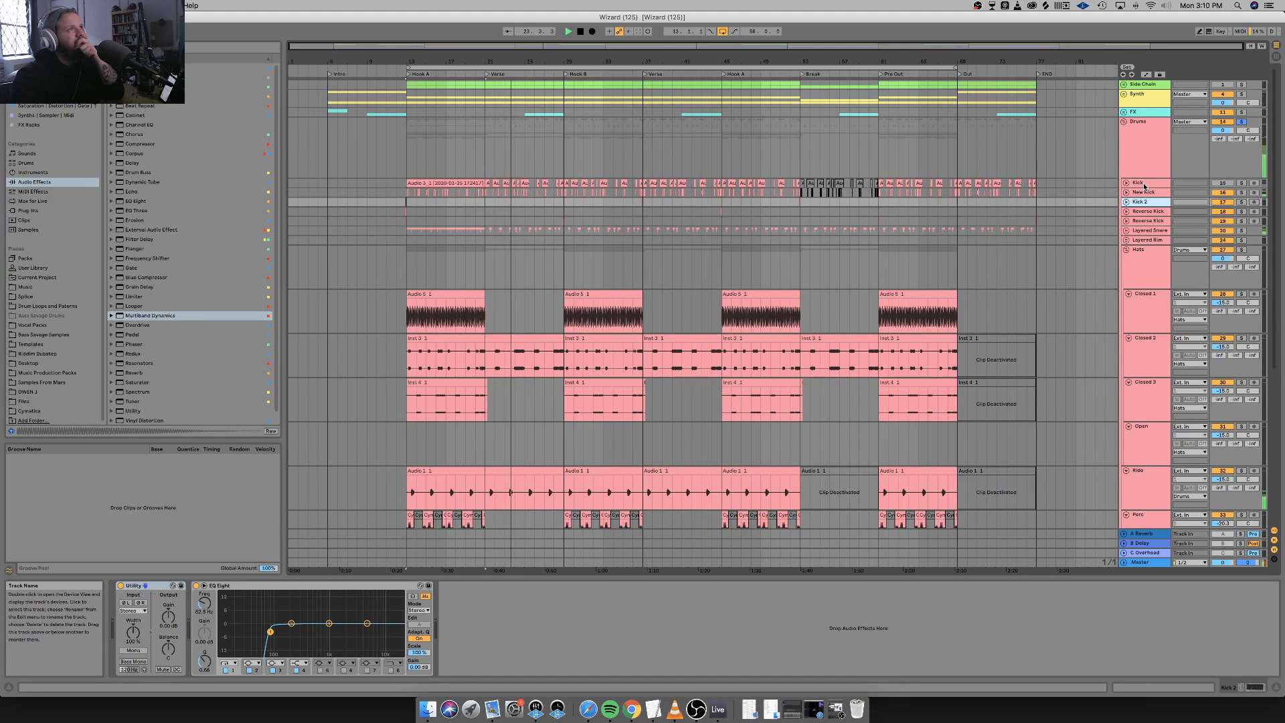
Turn on Bass Mono in the Kick track's Utility and set its frequency to 200 Hz.
{"action": "left_click", "coordinate": [1143, 183]}
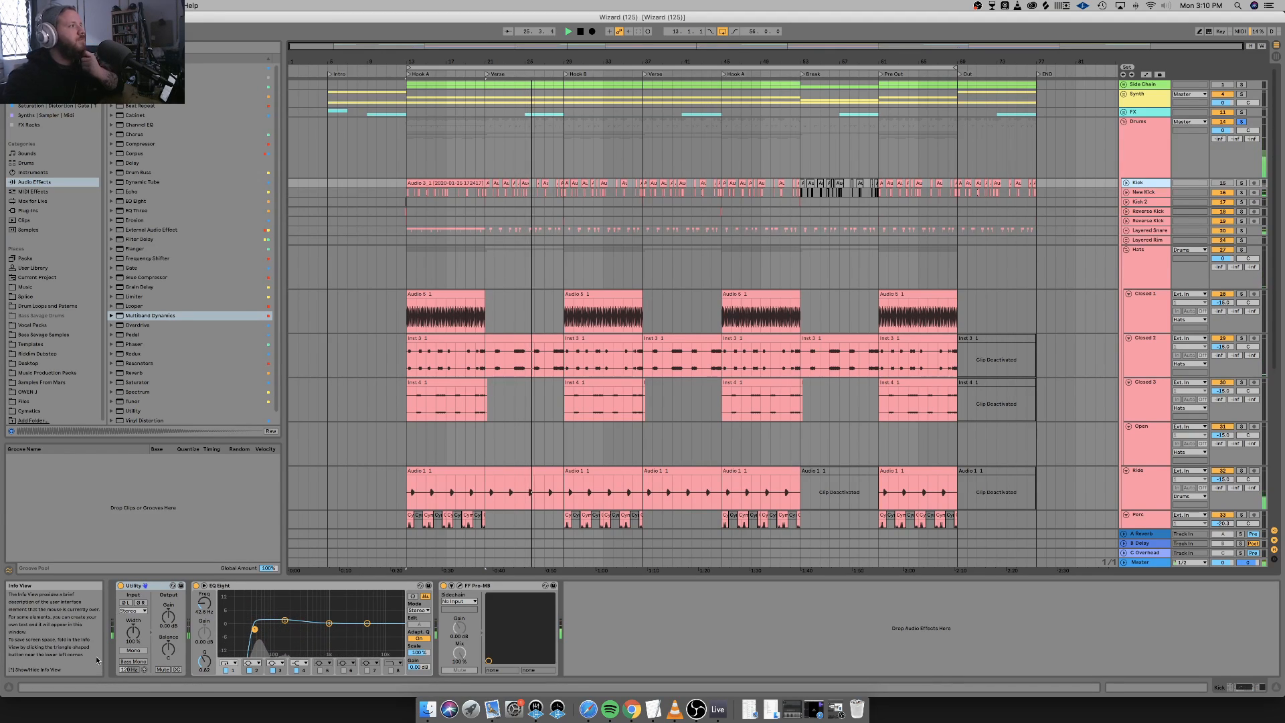
{"action": "left_click", "coordinate": [133, 661]}
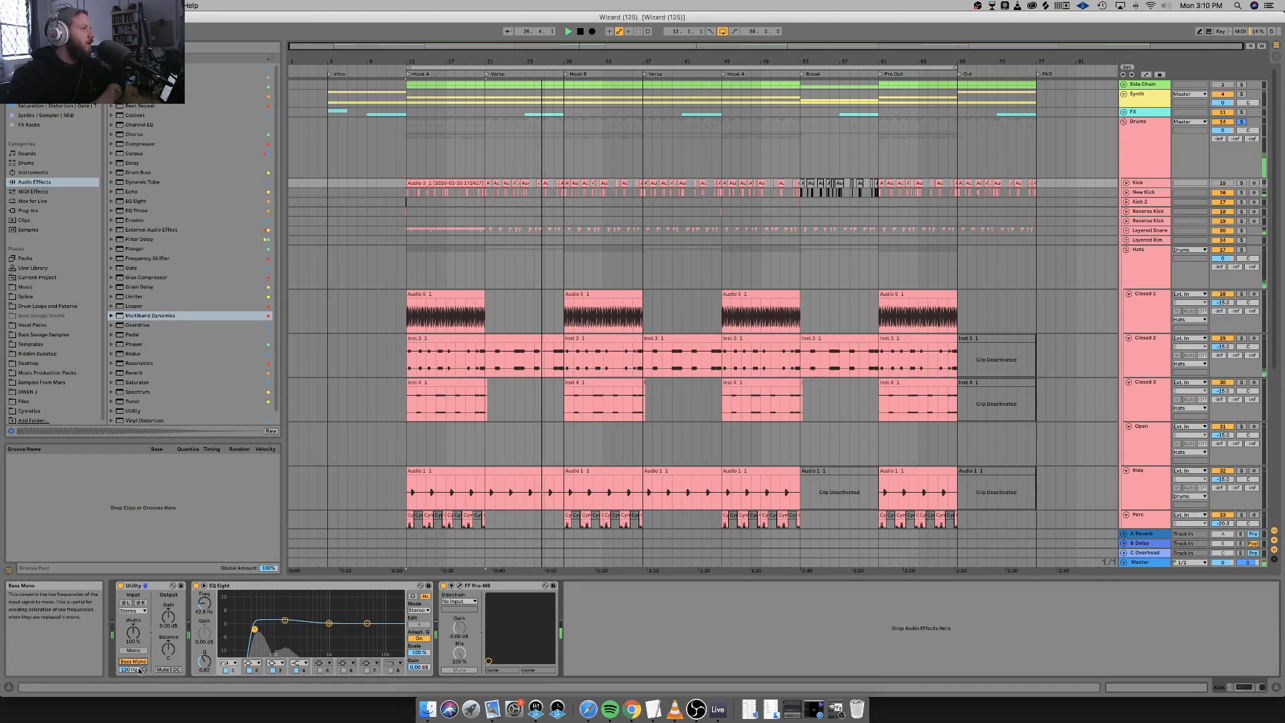
{"action": "left_click_drag", "start_coordinate": [134, 671], "coordinate": [135, 708]}
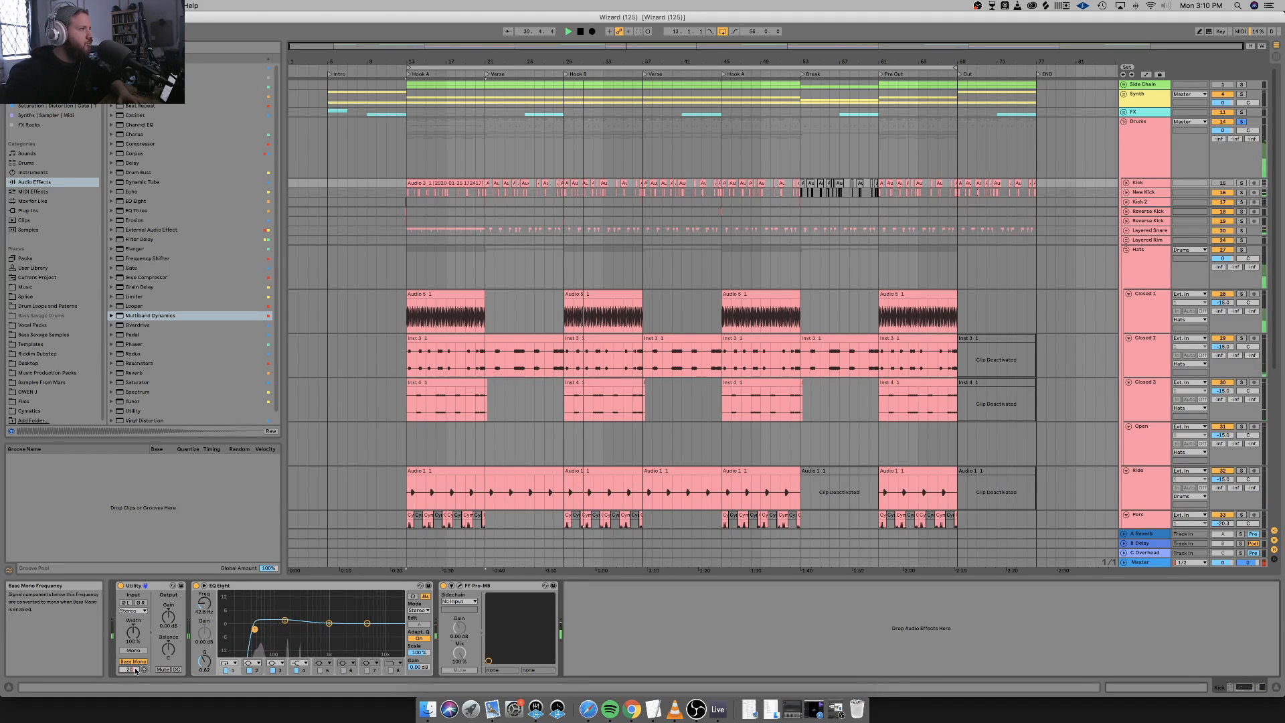
{"action": "type", "text": "200"}
{"action": "key", "text": "Return"}
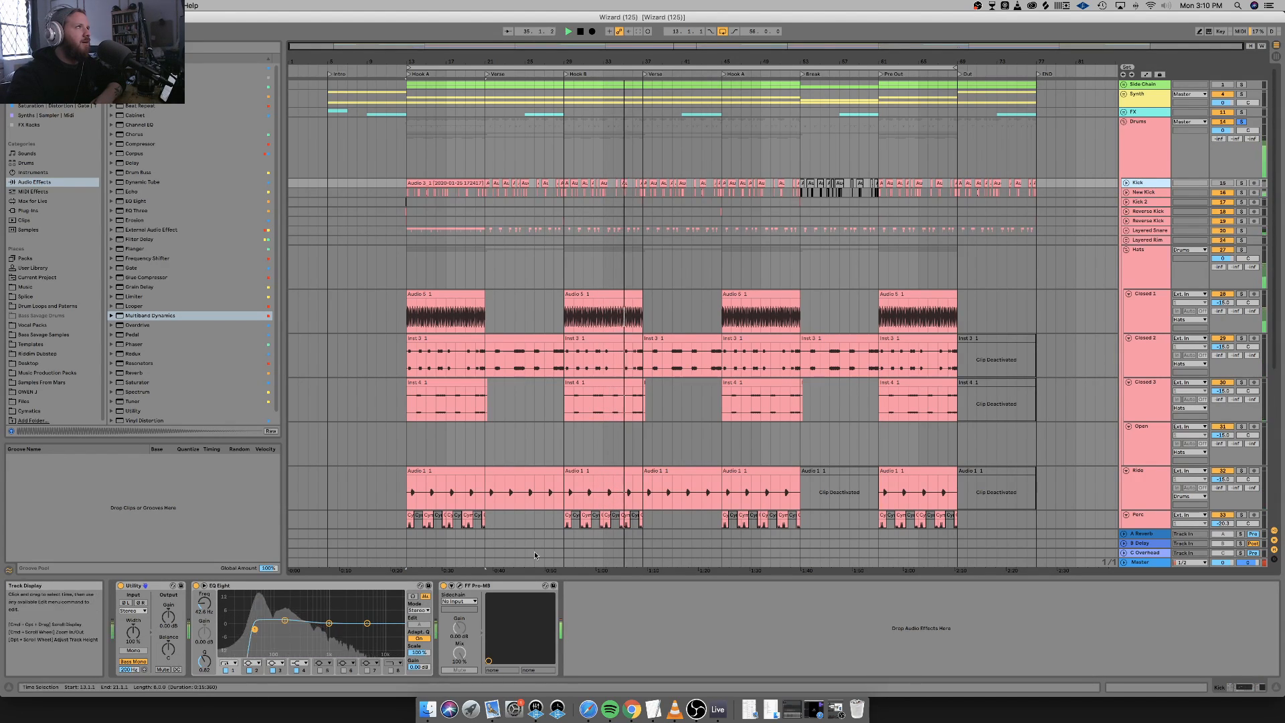
Unfold the Kick track to examine its Hook A clip, and show the New Kick track's devices.
{"action": "left_click", "coordinate": [1126, 183]}
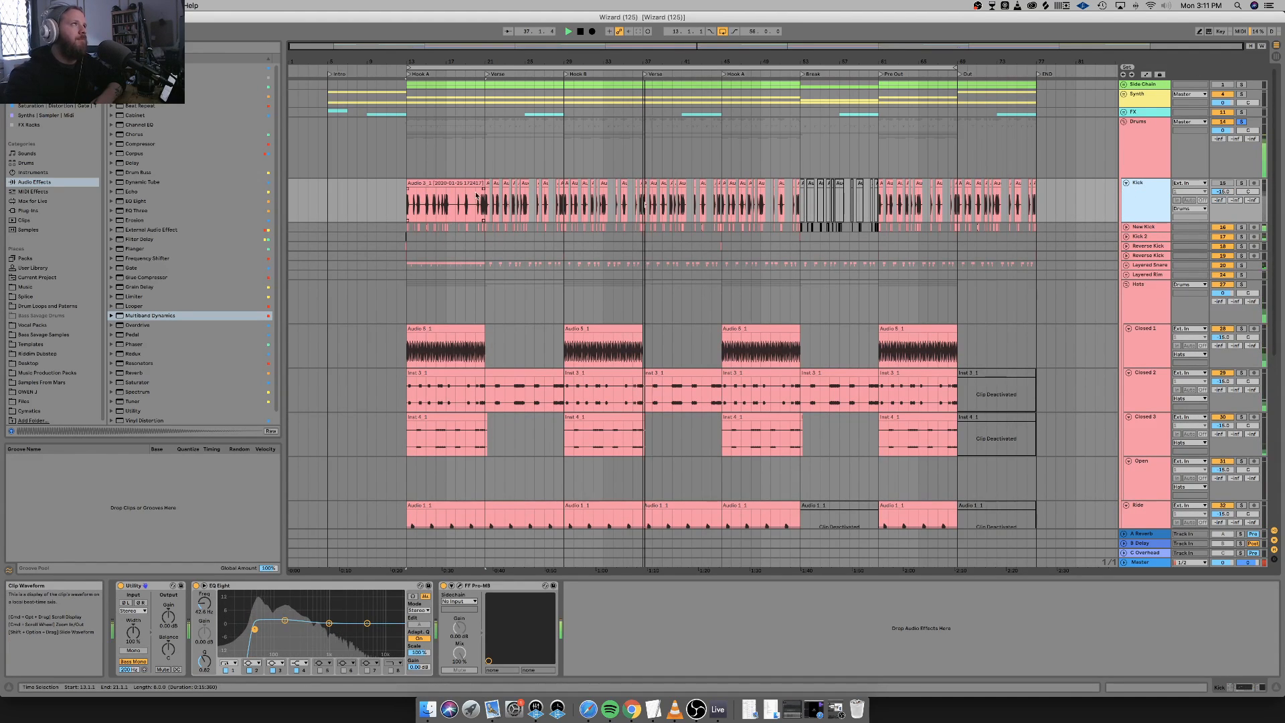
{"action": "left_click", "coordinate": [447, 182]}
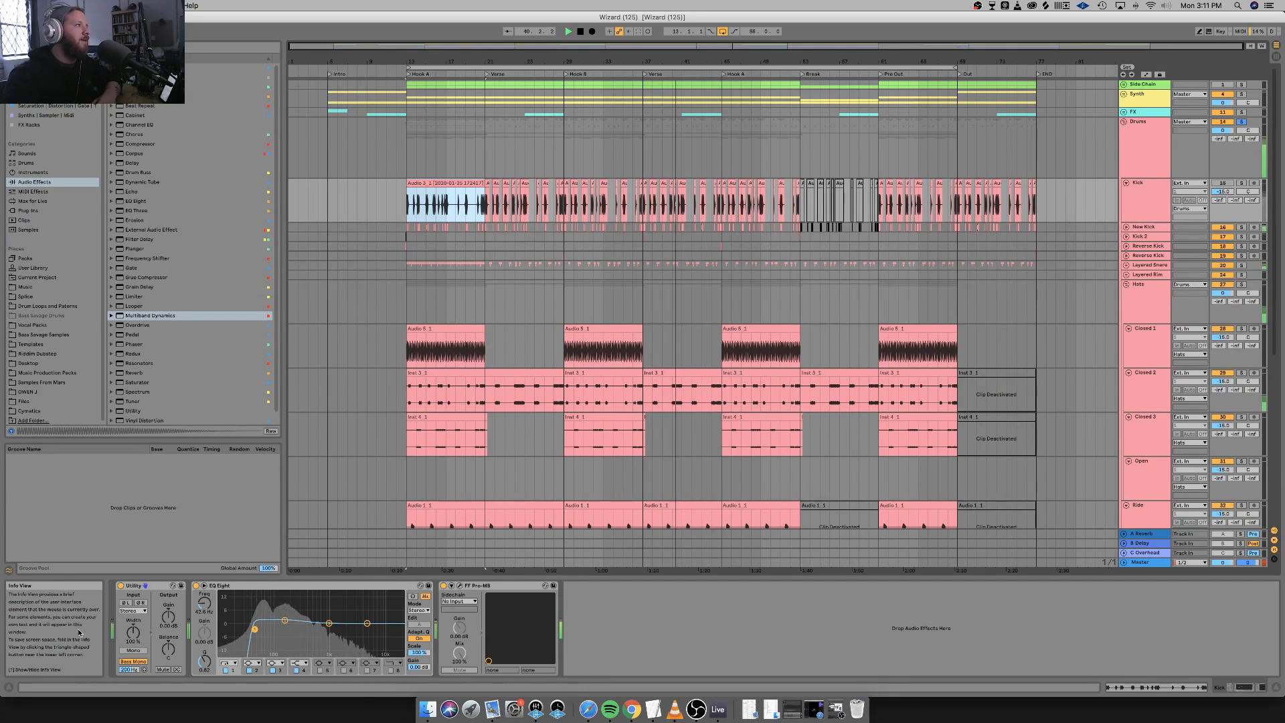
{"action": "left_click", "coordinate": [1148, 227]}
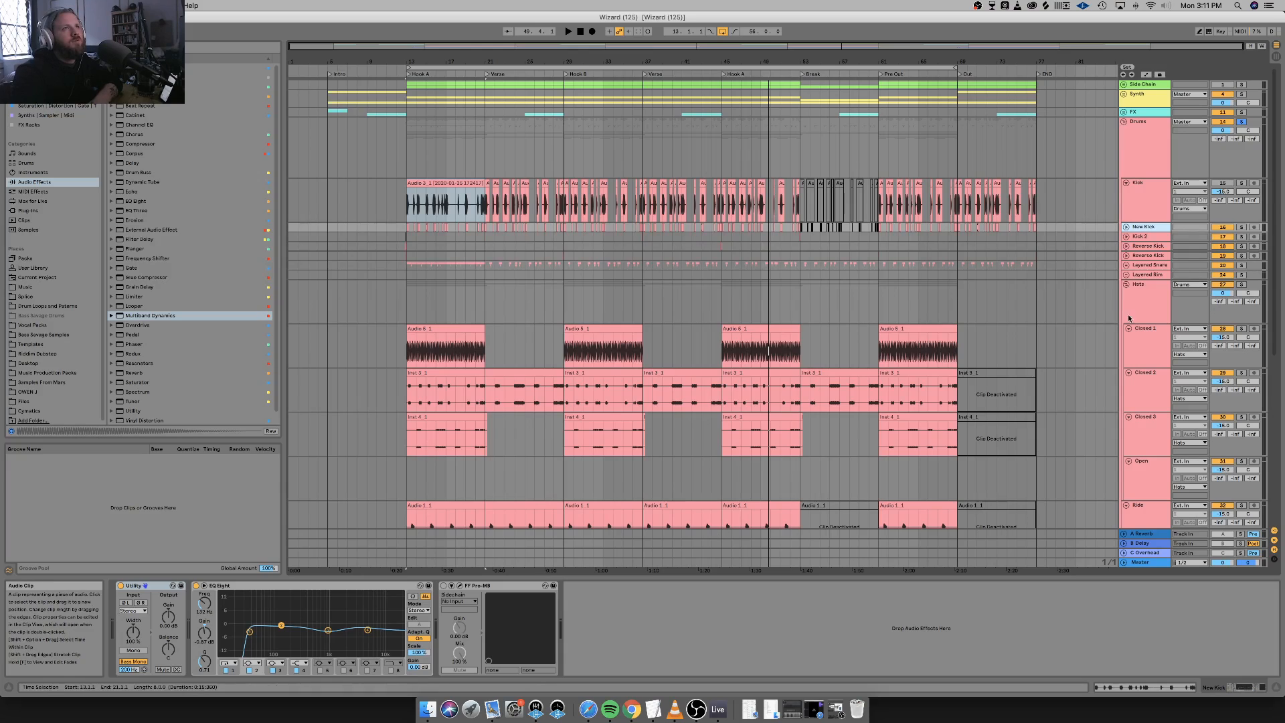
Turn on Bass Mono in the Utility on the Kick 2 track.
{"action": "left_click", "coordinate": [1152, 238]}
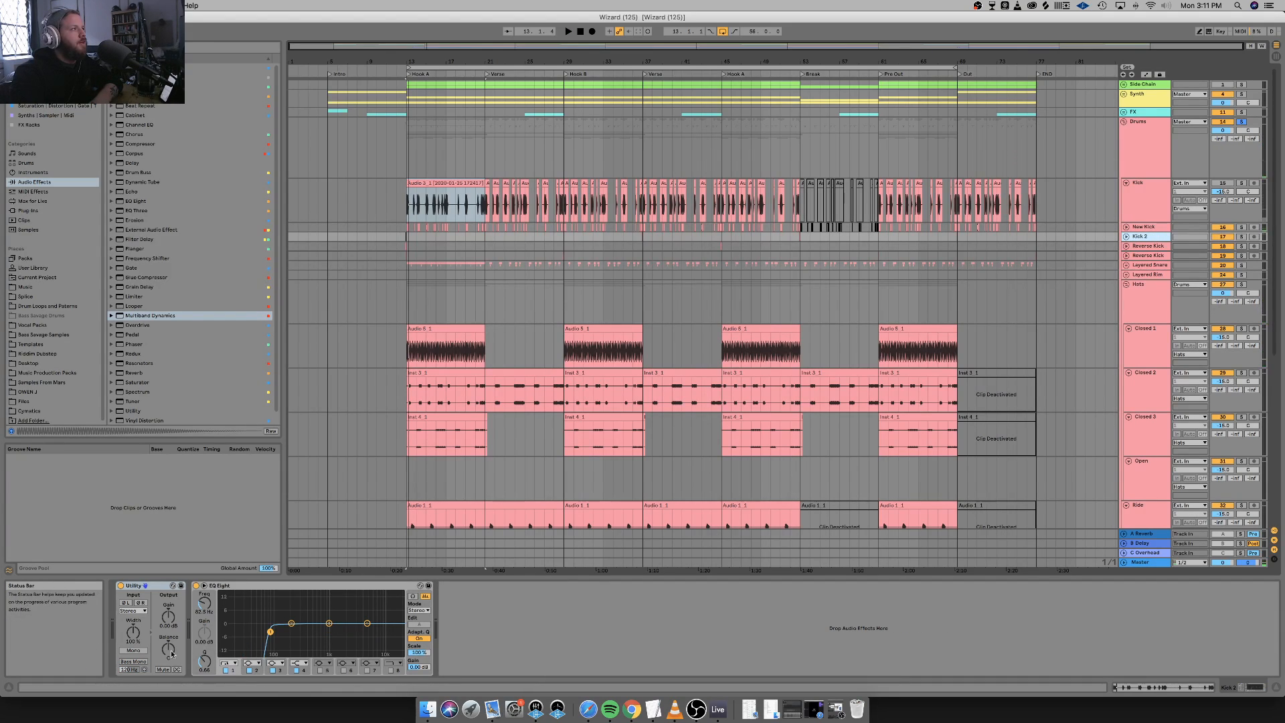
{"action": "left_click", "coordinate": [153, 590]}
{"action": "left_click", "coordinate": [133, 662]}
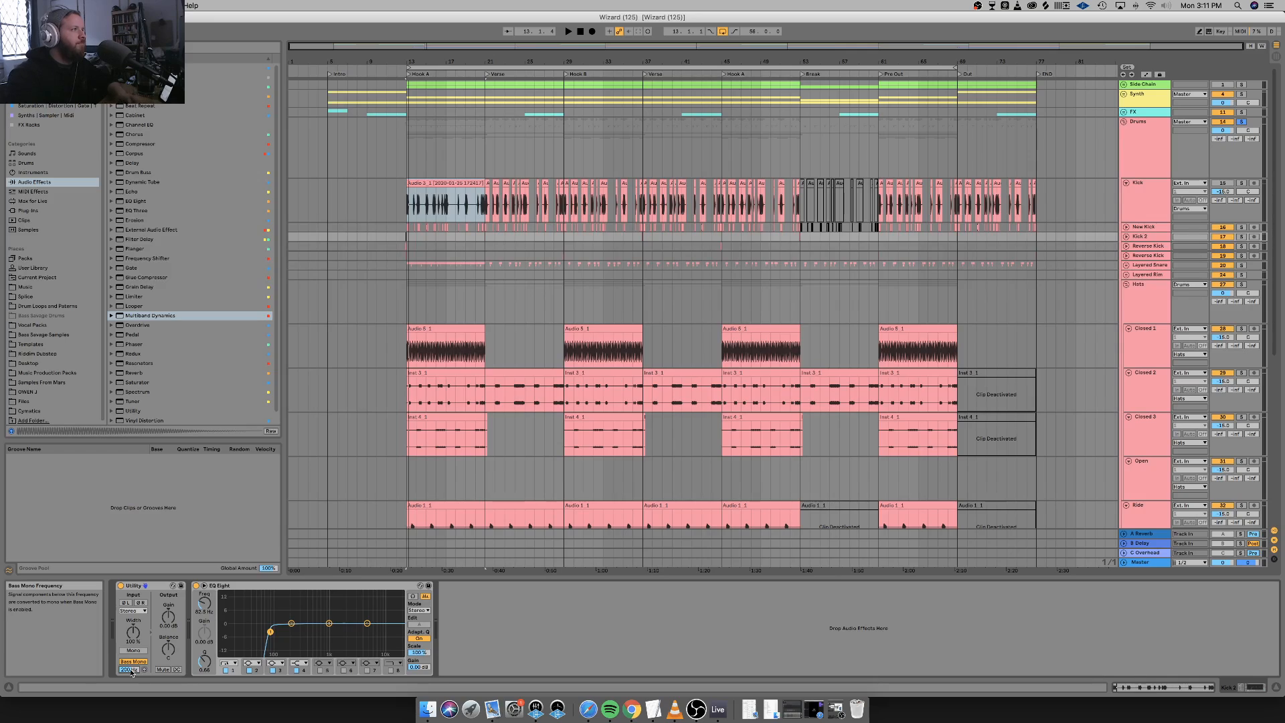
Solo the New Kick track and listen to a short passage from Hook A.
{"action": "left_click", "coordinate": [1139, 202]}
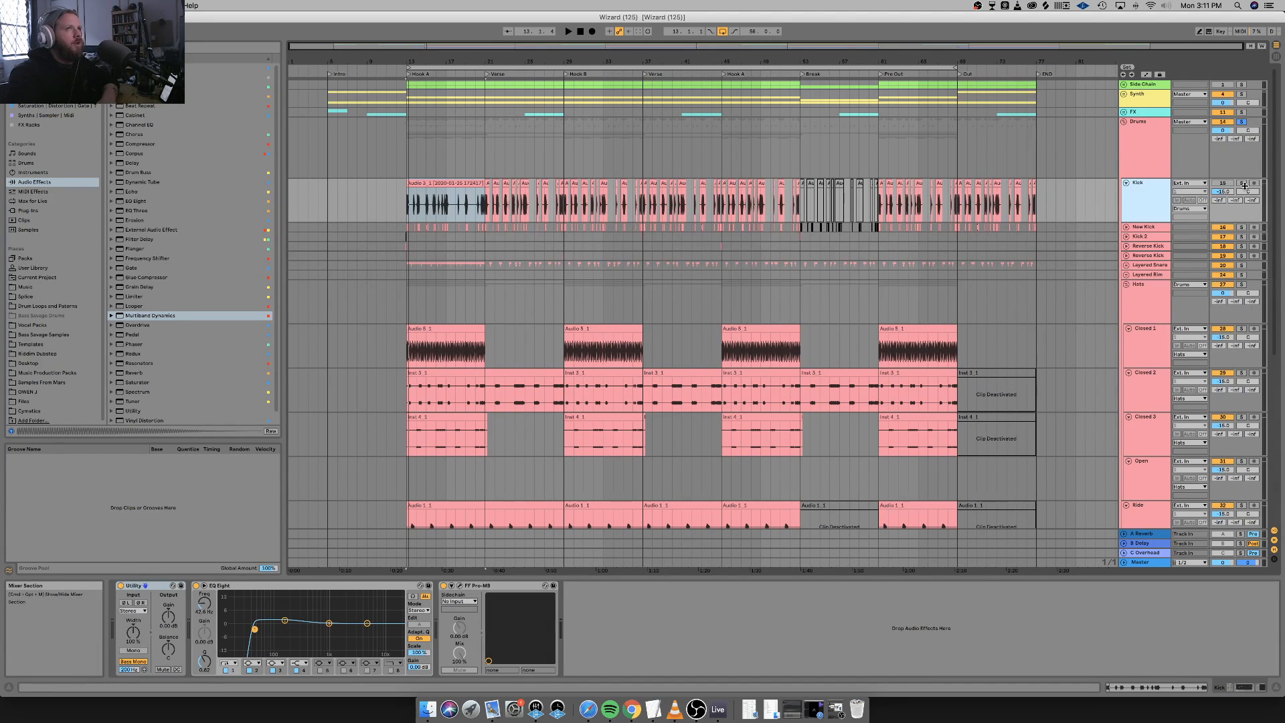
{"action": "left_click", "coordinate": [1164, 228]}
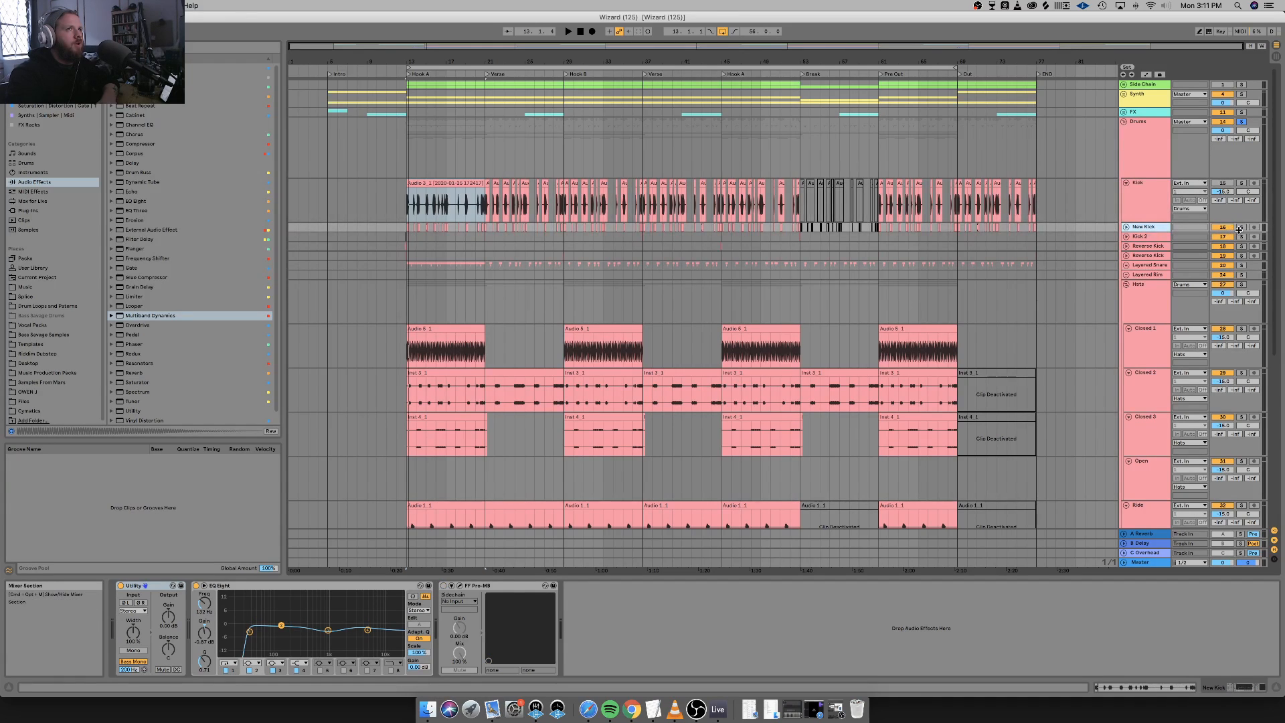
{"action": "left_click", "coordinate": [1241, 227]}
{"action": "key", "text": "space"}
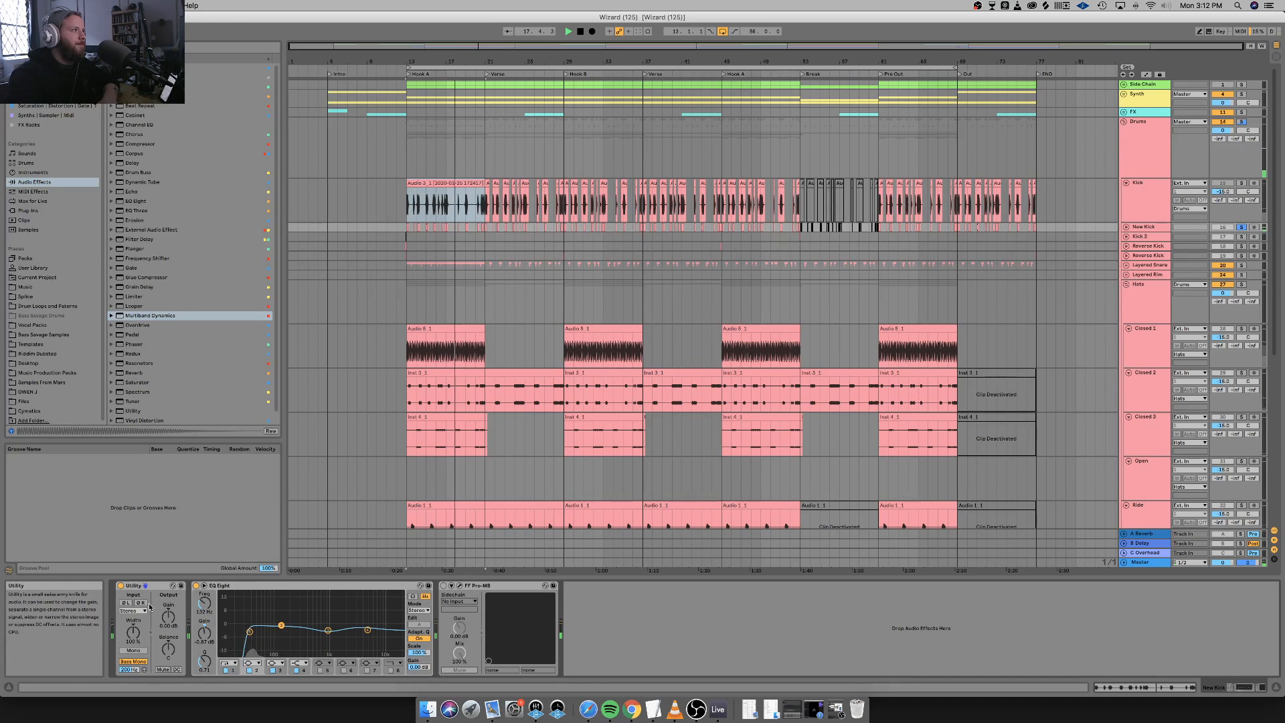
{"action": "key", "text": "space"}
Duplicate the Utility on the New Kick track and delete the copy.
{"action": "left_click", "coordinate": [164, 586]}
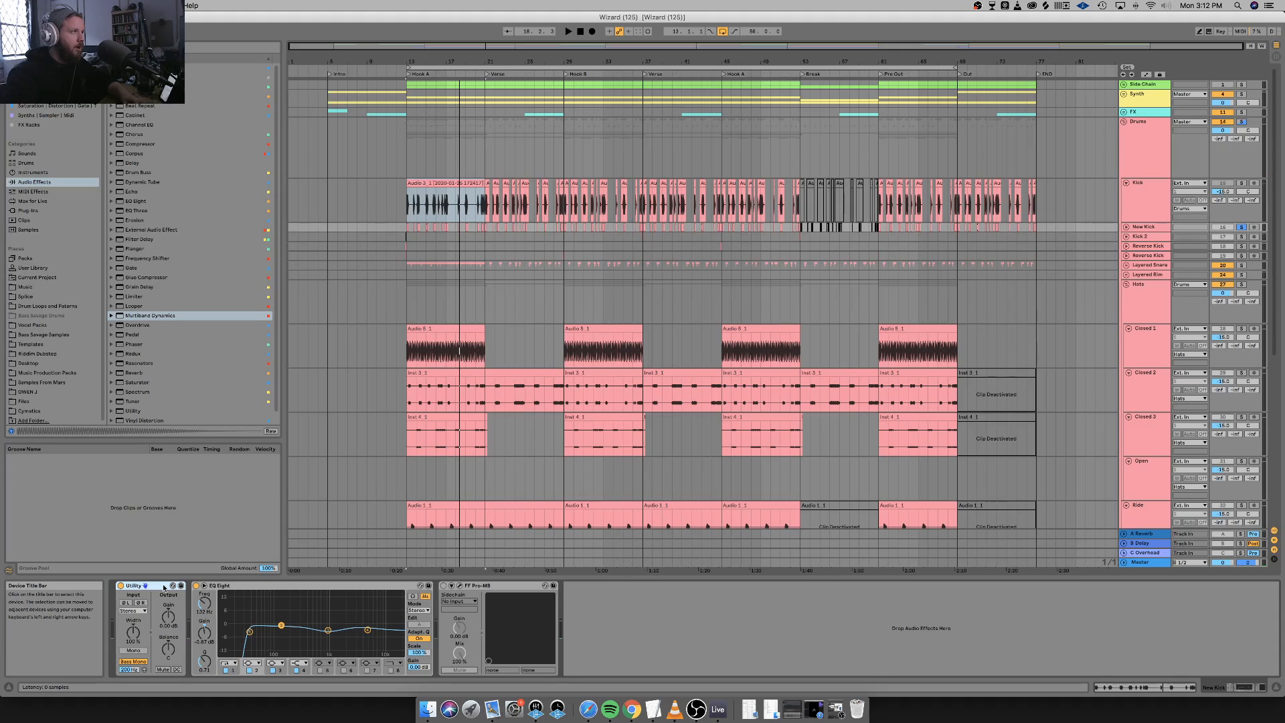
{"action": "key", "text": "super+d"}
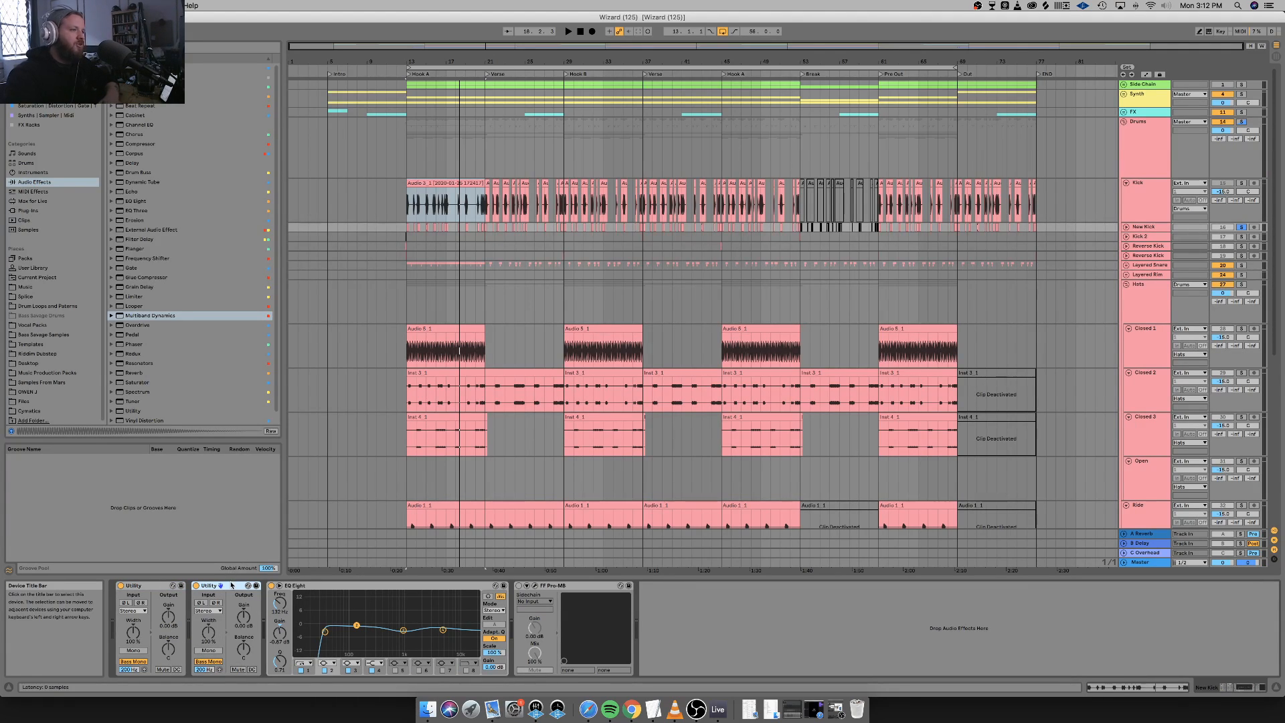
{"action": "key", "text": "Delete"}
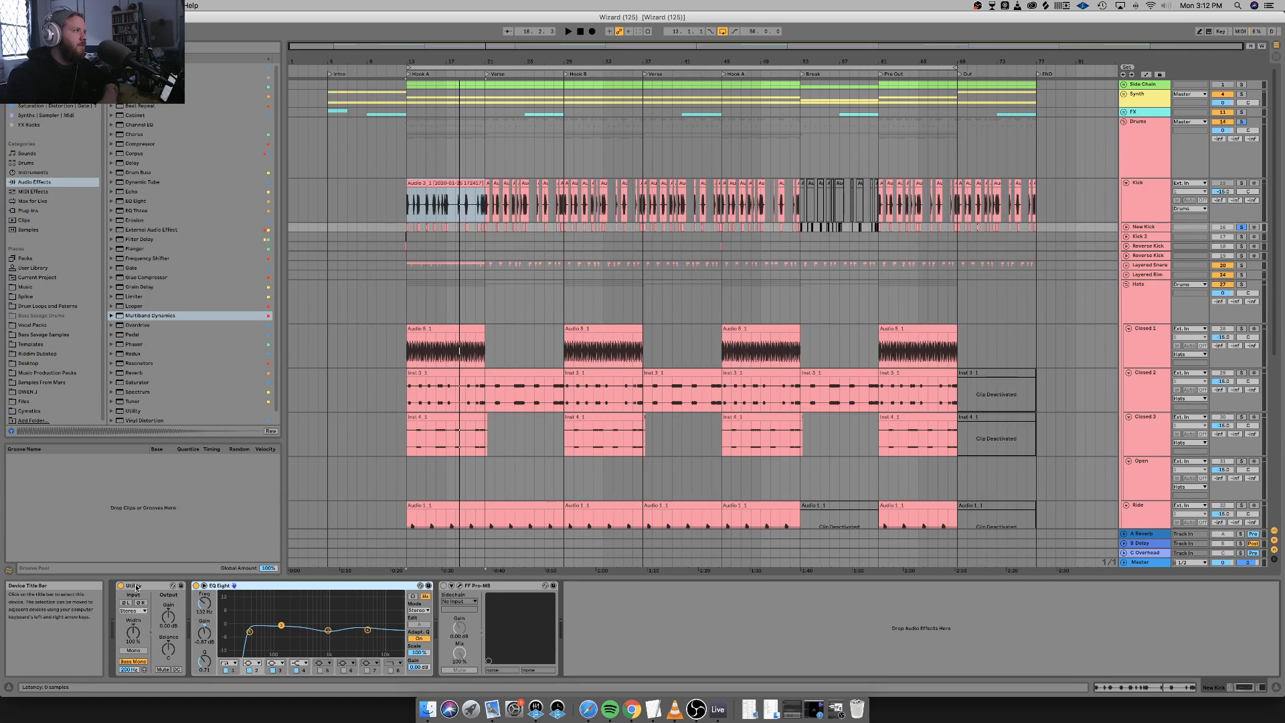
Audition the New Kick with the Utility's Width at 400% and Bass Mono Audition toggled, and return the width to 100%.
{"action": "key", "text": "space"}
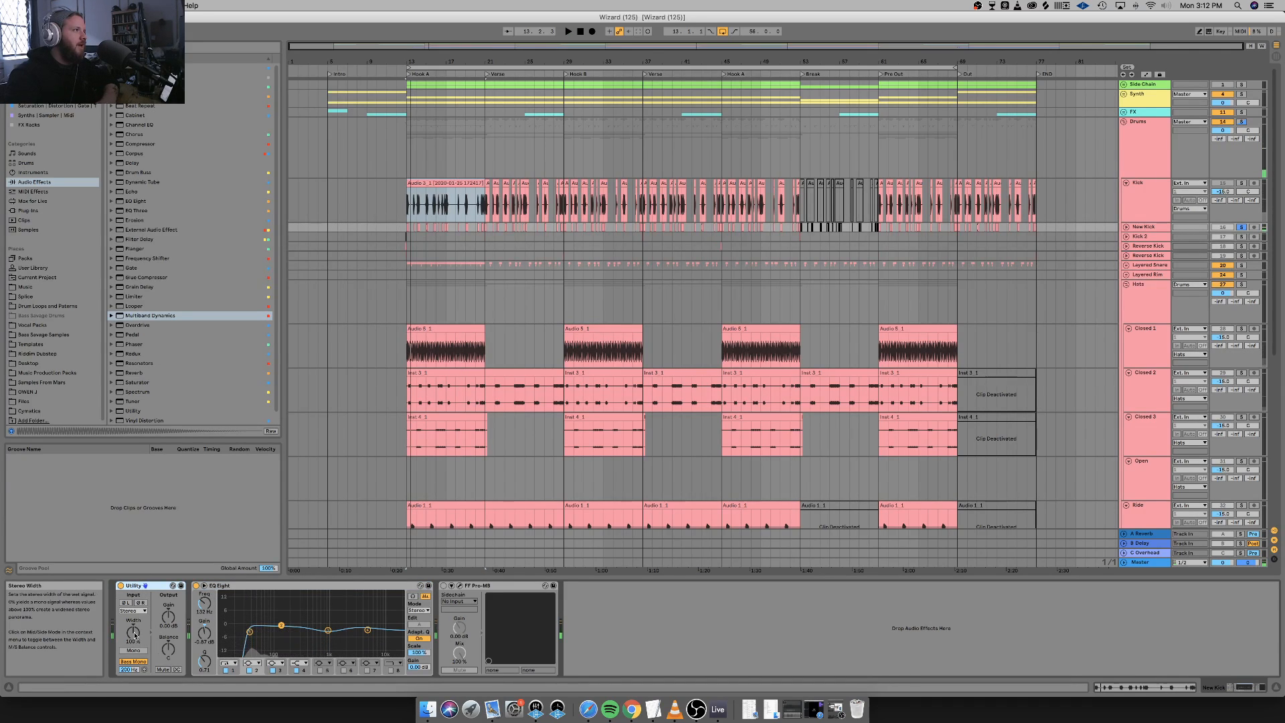
{"action": "key", "text": "space"}
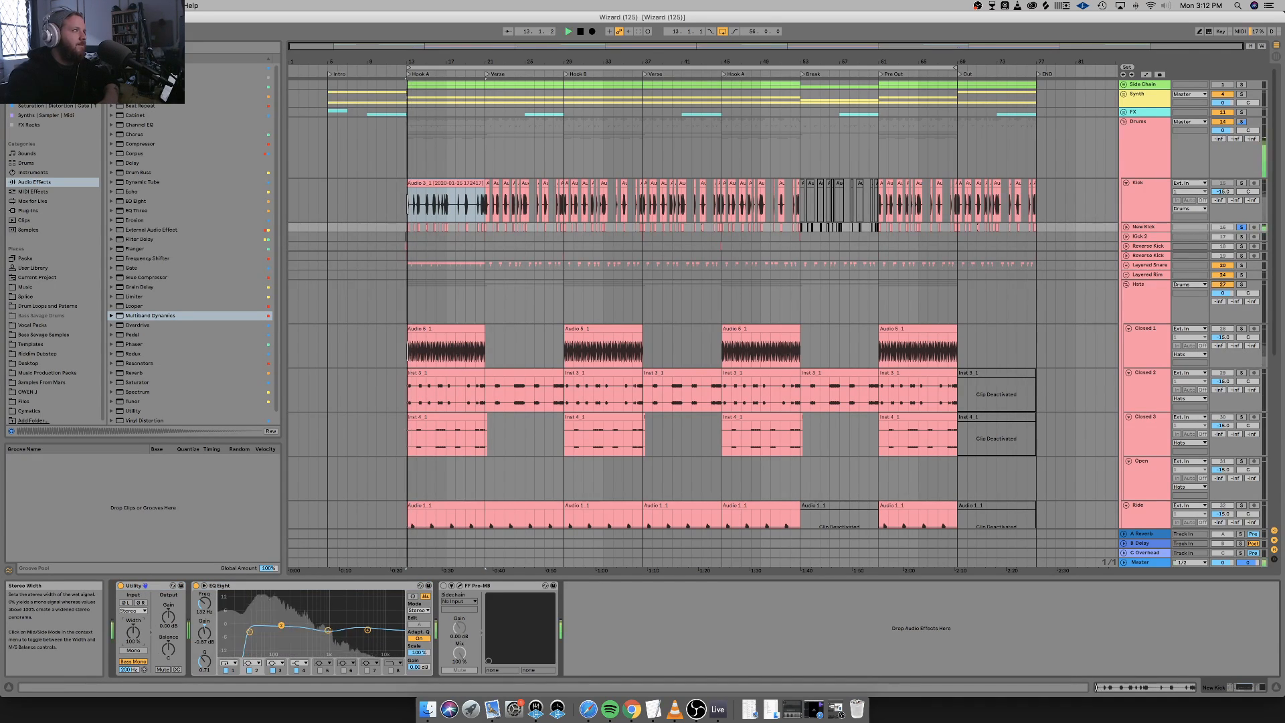
{"action": "left_click_drag", "start_coordinate": [133, 632], "coordinate": [133, 541]}
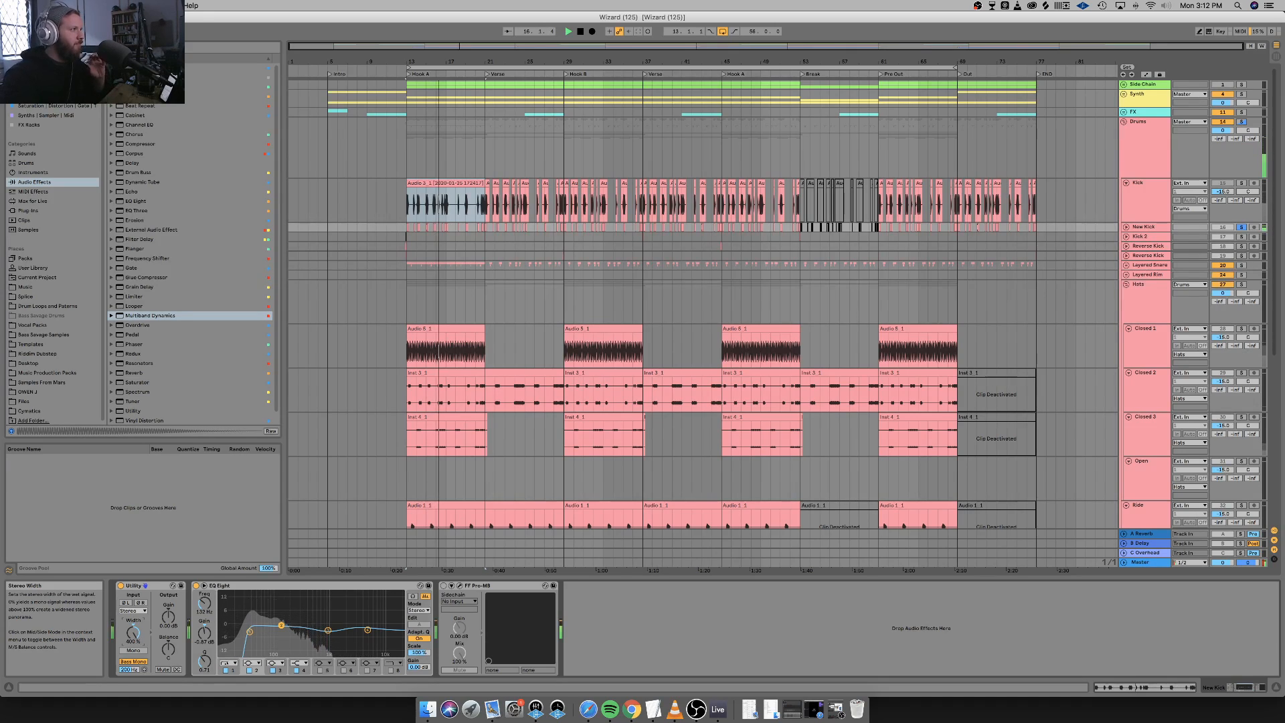
{"action": "left_click", "coordinate": [144, 671]}
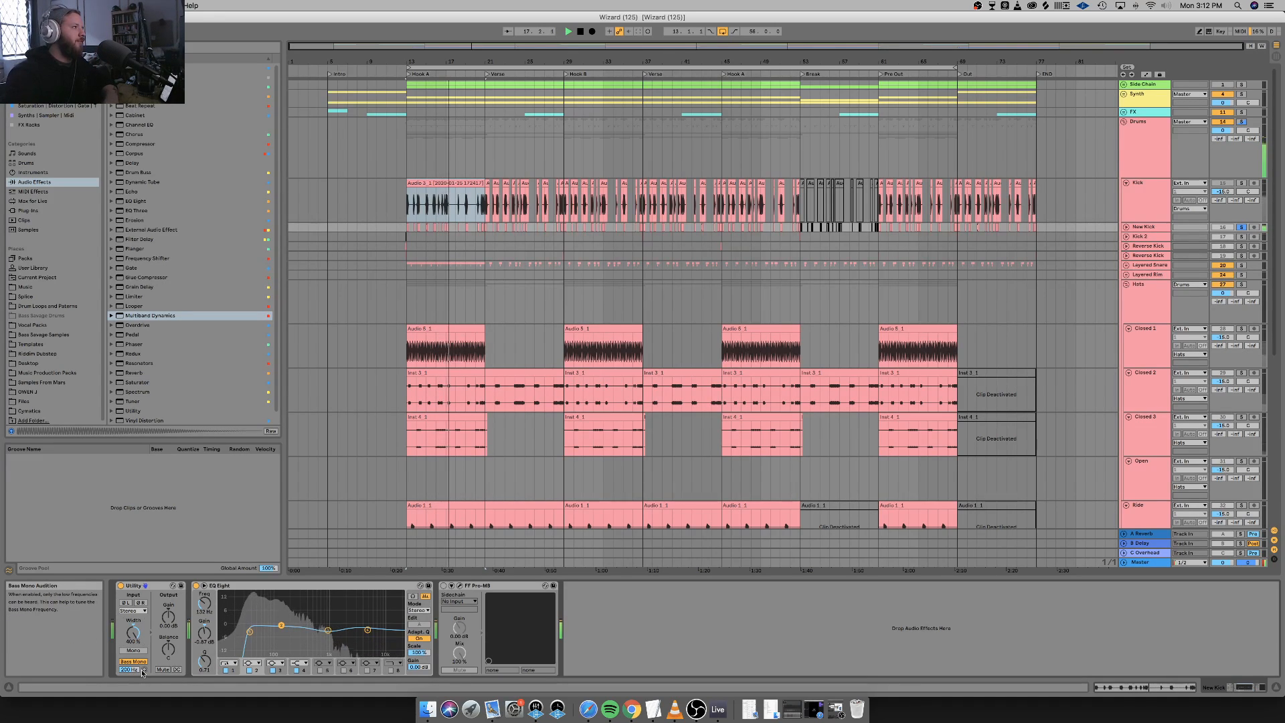
{"action": "left_click", "coordinate": [143, 670]}
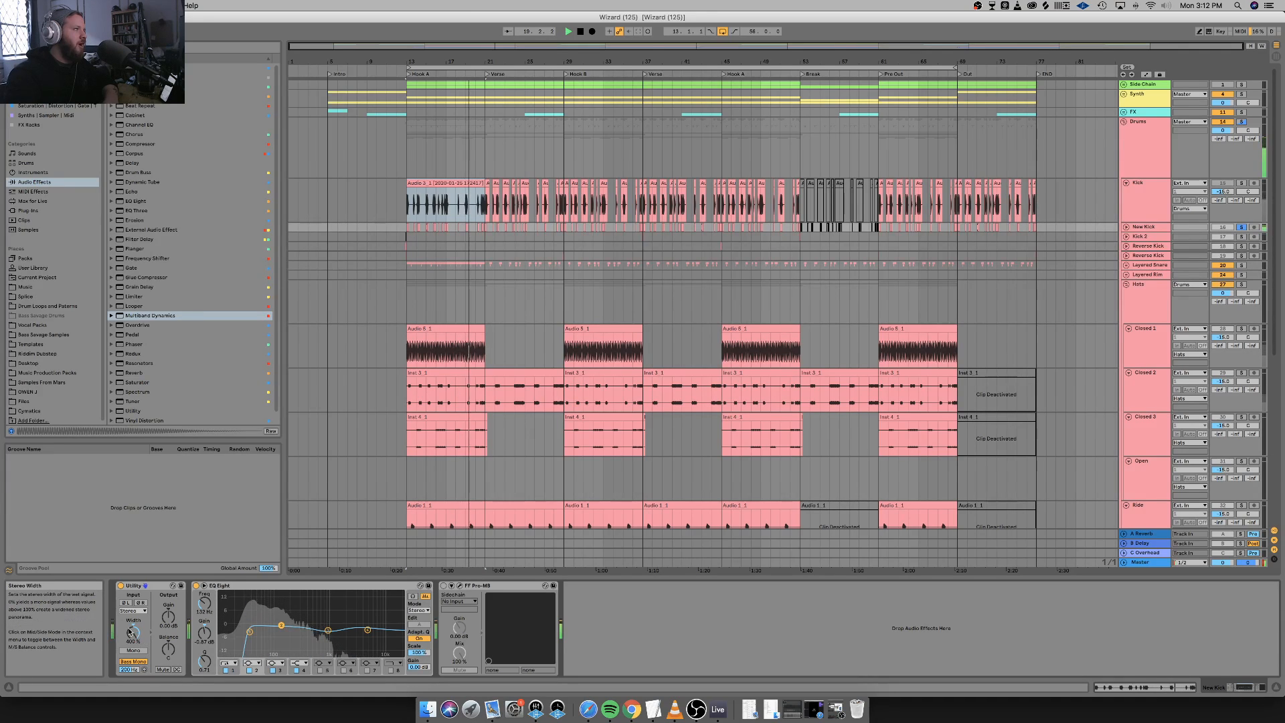
{"action": "left_click_drag", "start_coordinate": [133, 632], "coordinate": [133, 672]}
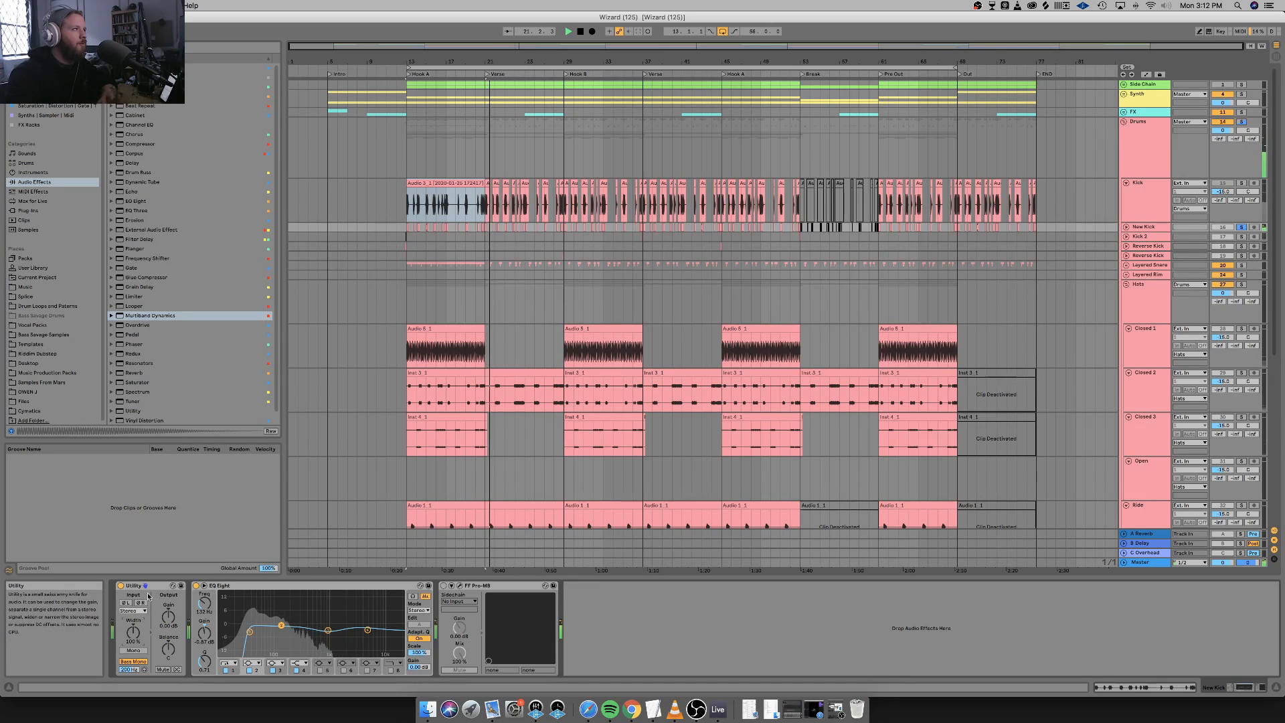
Switch the Utility to Mid/Side Mode, compare the balance at 100S and 100M, and reset it to the centre.
{"action": "right_click", "coordinate": [139, 626]}
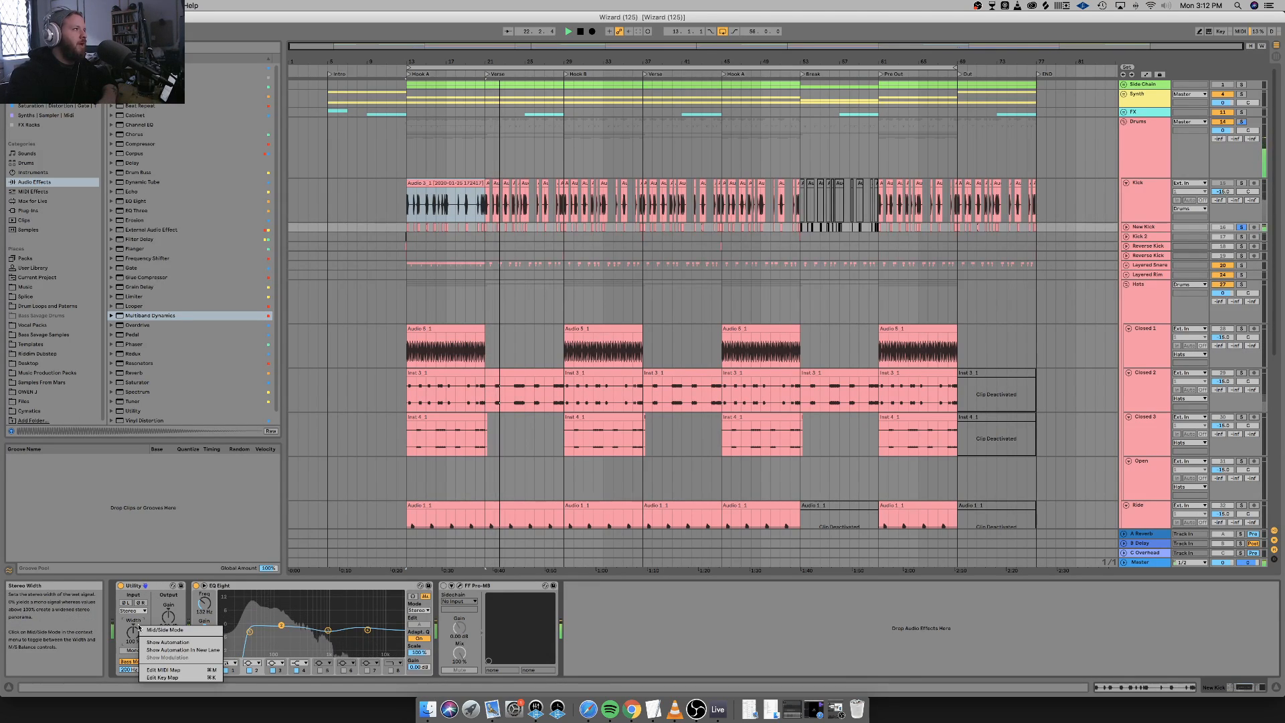
{"action": "left_click", "coordinate": [154, 630]}
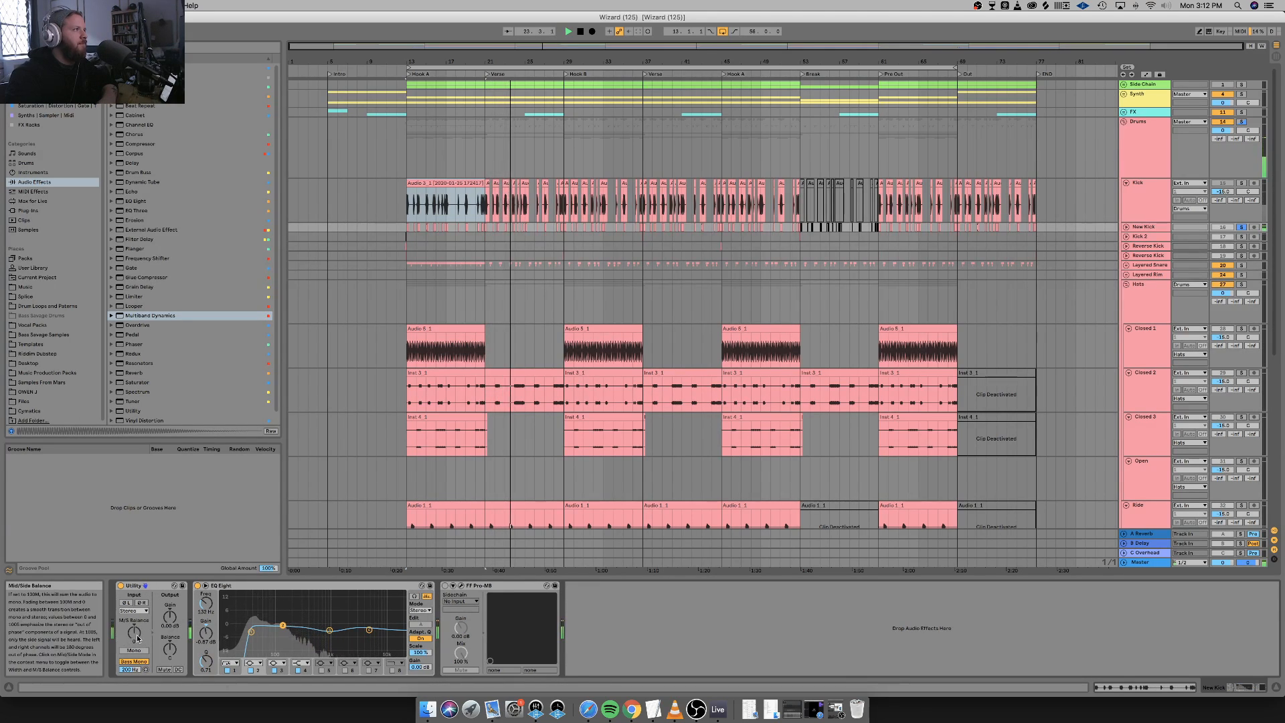
{"action": "left_click_drag", "start_coordinate": [137, 636], "coordinate": [137, 569]}
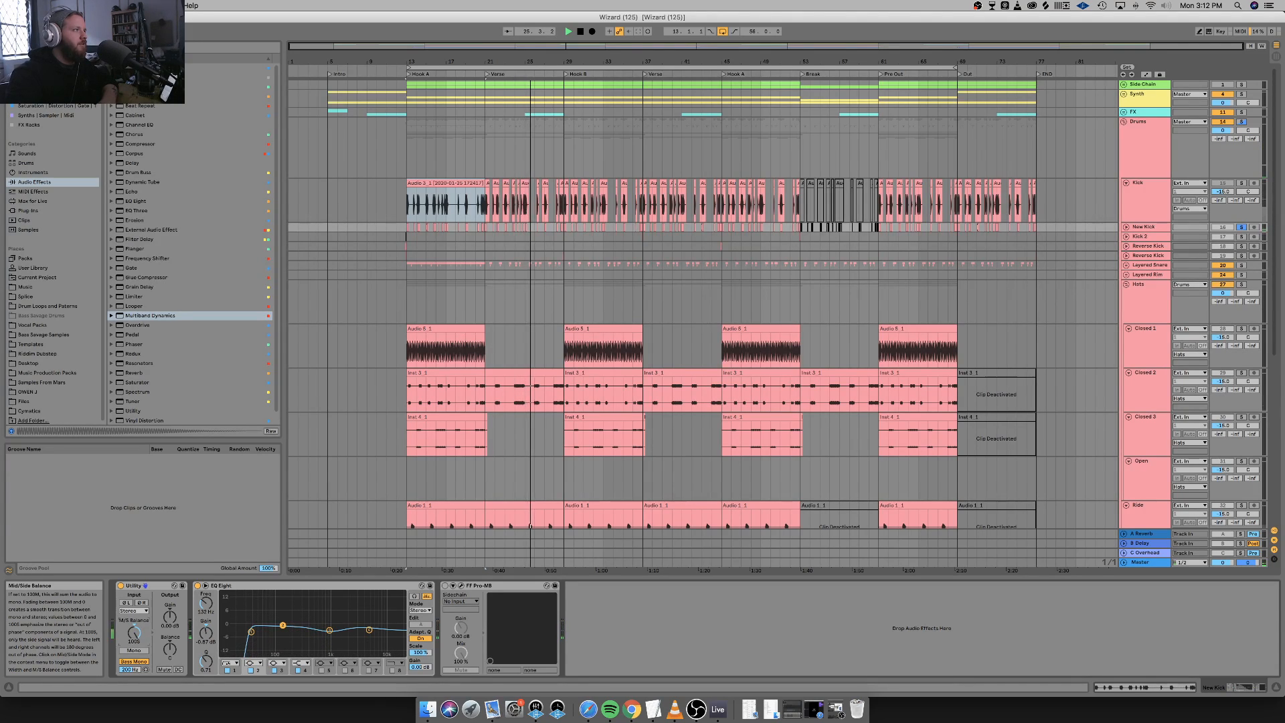
{"action": "left_click_drag", "start_coordinate": [134, 632], "coordinate": [134, 709]}
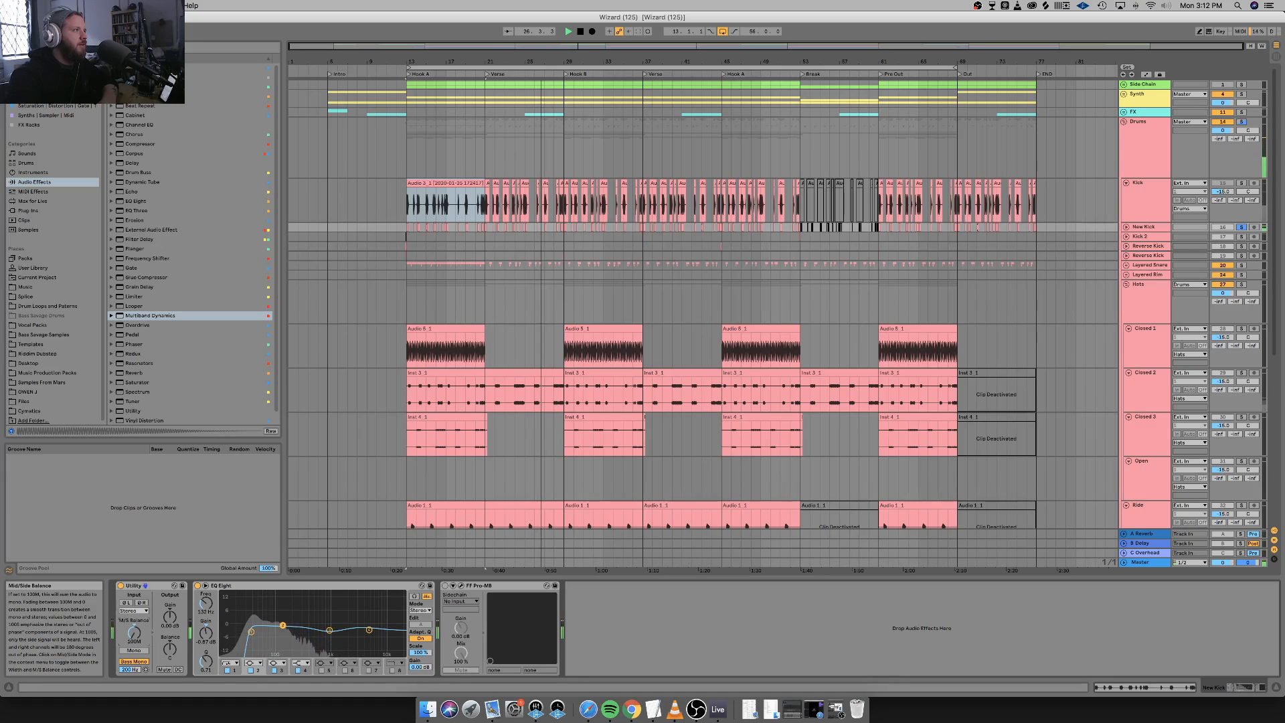
{"action": "left_click_drag", "start_coordinate": [135, 632], "coordinate": [134, 529]}
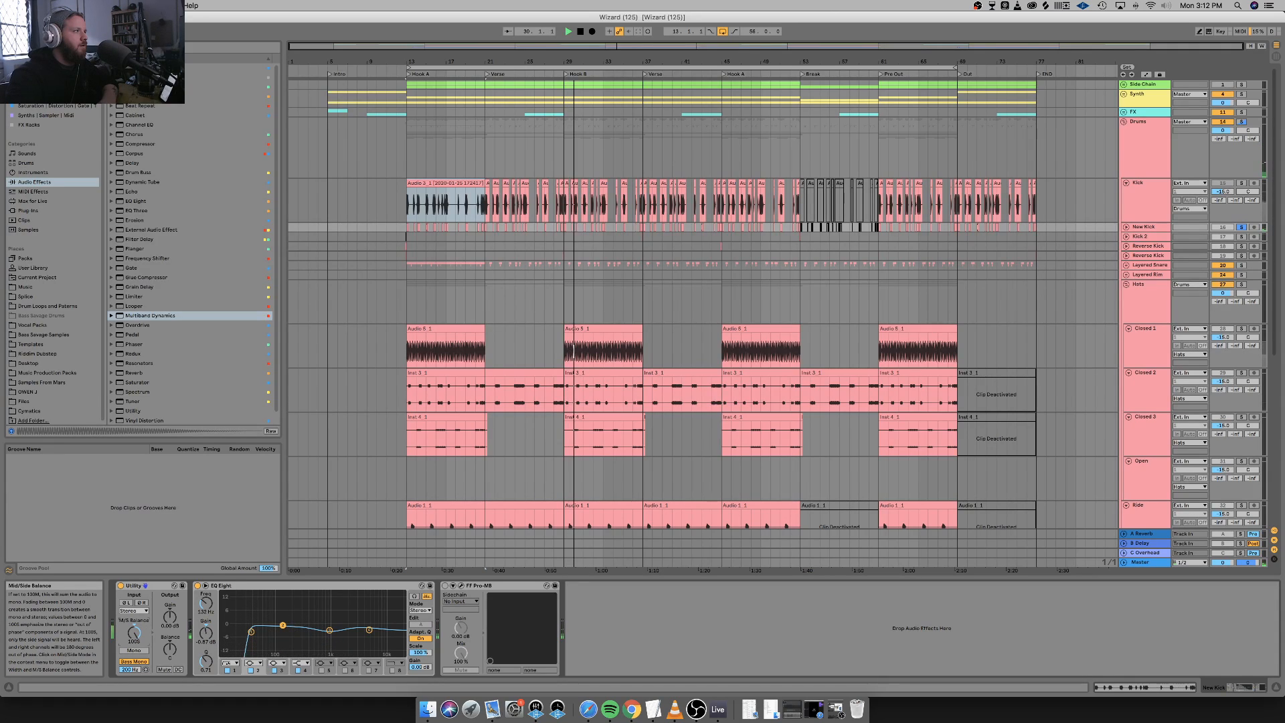
{"action": "double_click", "coordinate": [140, 639]}
Audition Bass Mono on a duplicate of the Utility and delete the duplicate.
{"action": "left_click", "coordinate": [143, 585]}
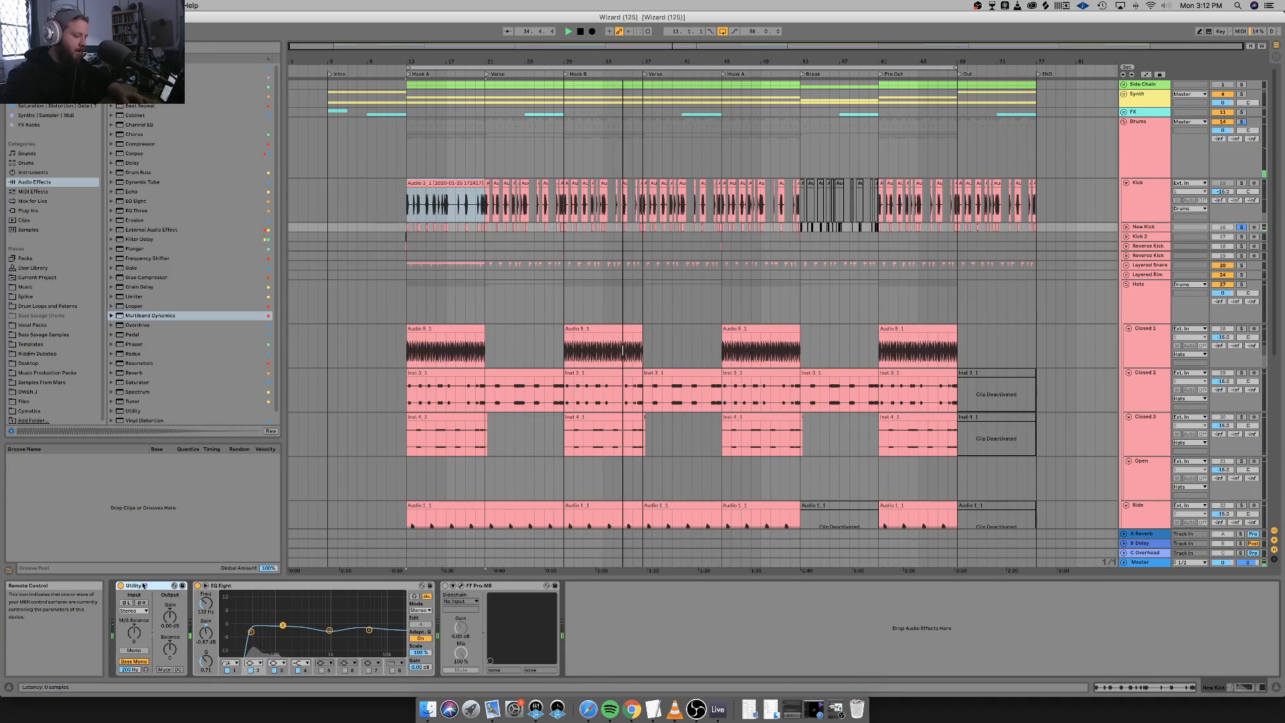
{"action": "key", "text": "super+d"}
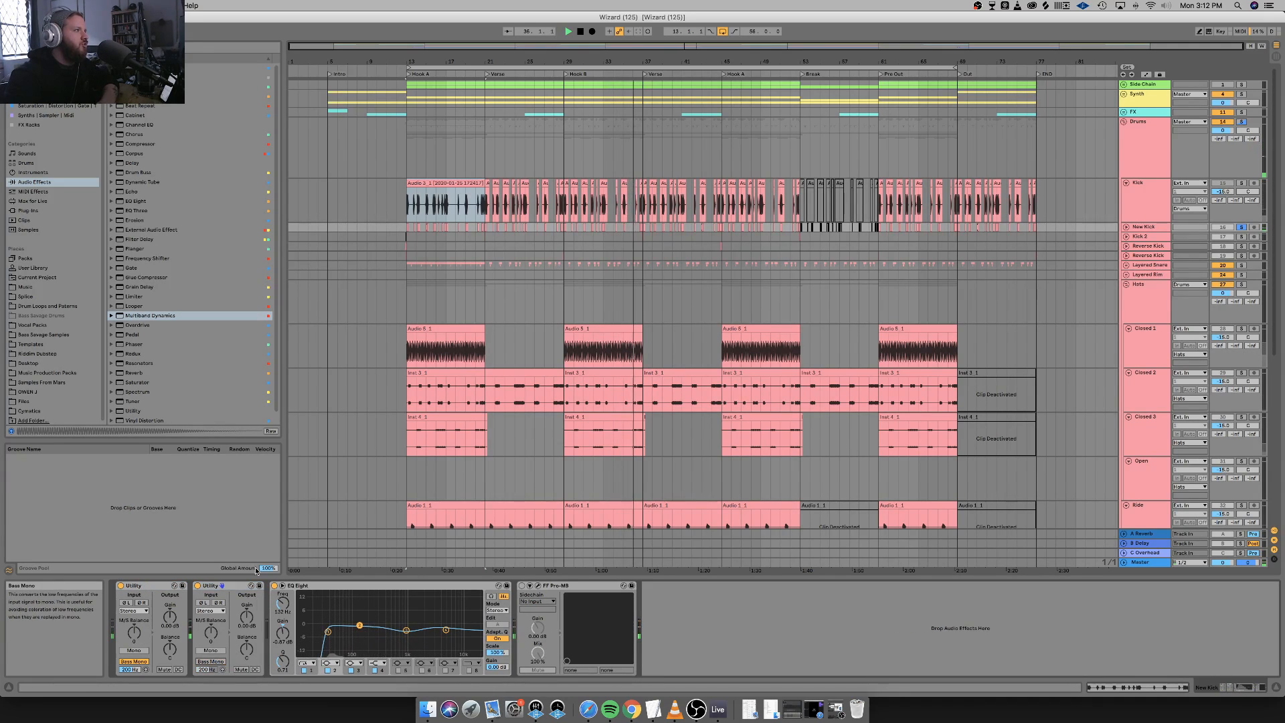
{"action": "left_click", "coordinate": [211, 661]}
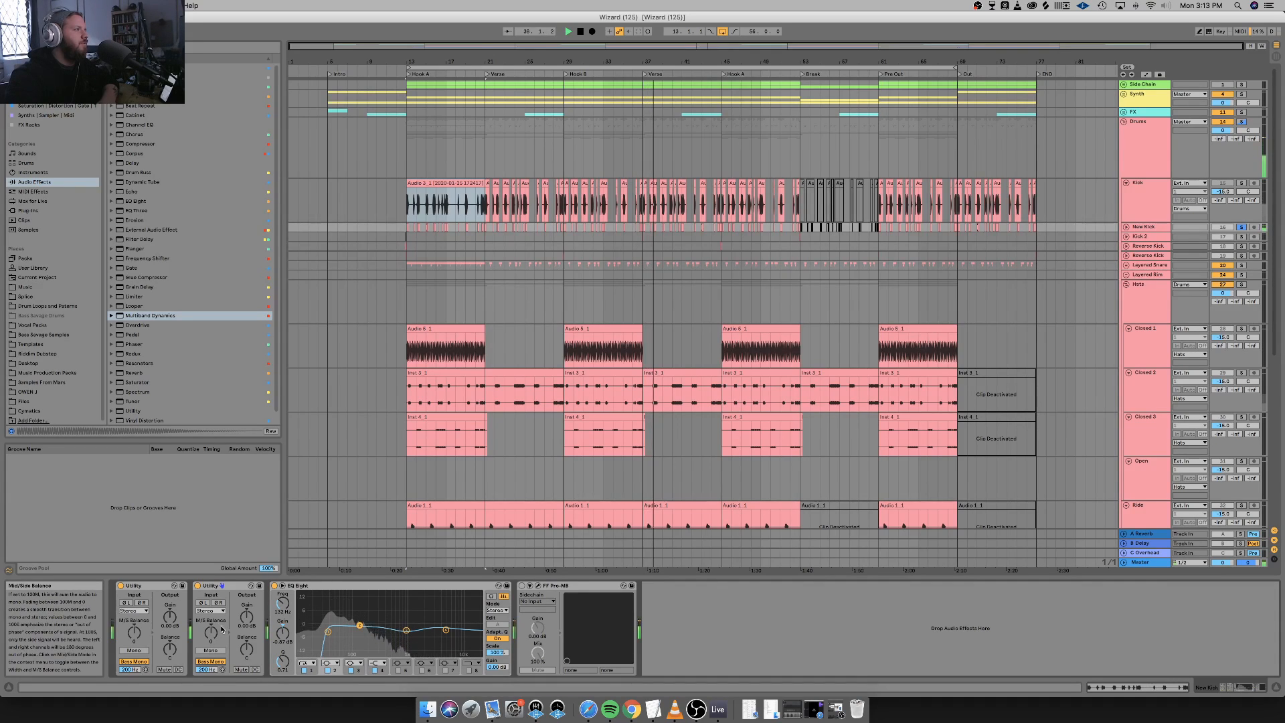
{"action": "left_click", "coordinate": [212, 661]}
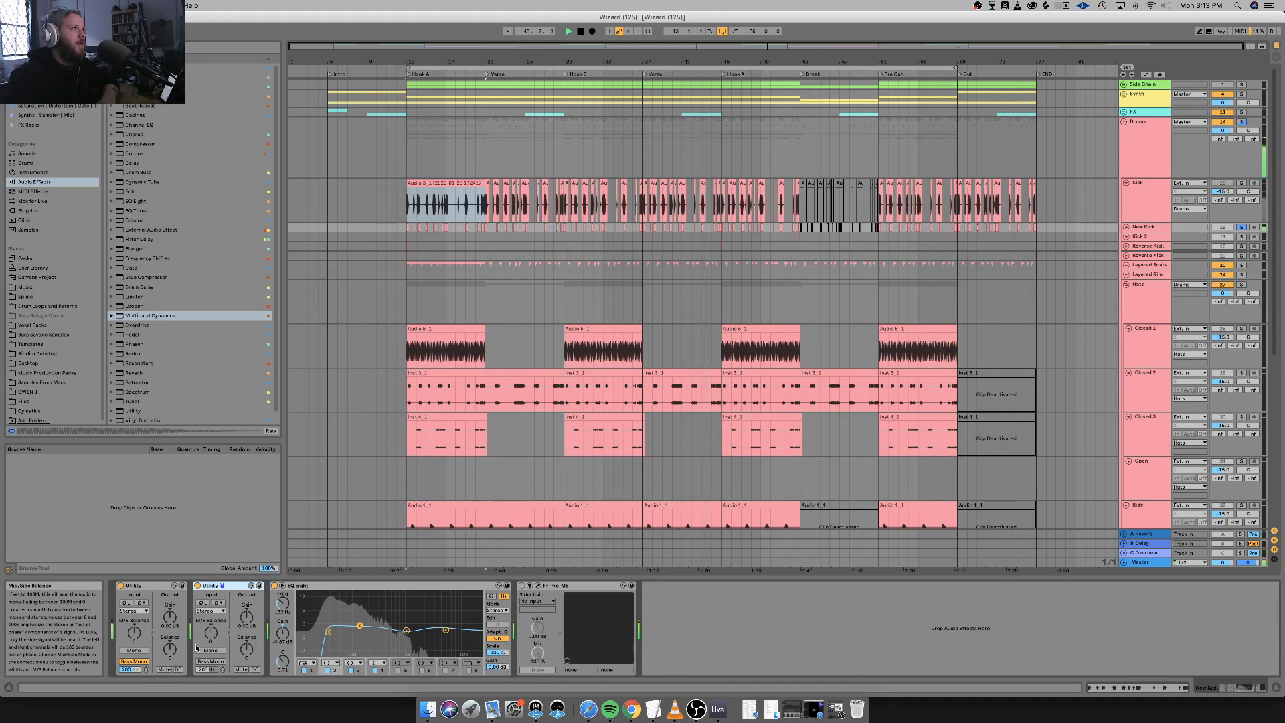
{"action": "right_click", "coordinate": [231, 588]}
{"action": "left_click", "coordinate": [223, 590]}
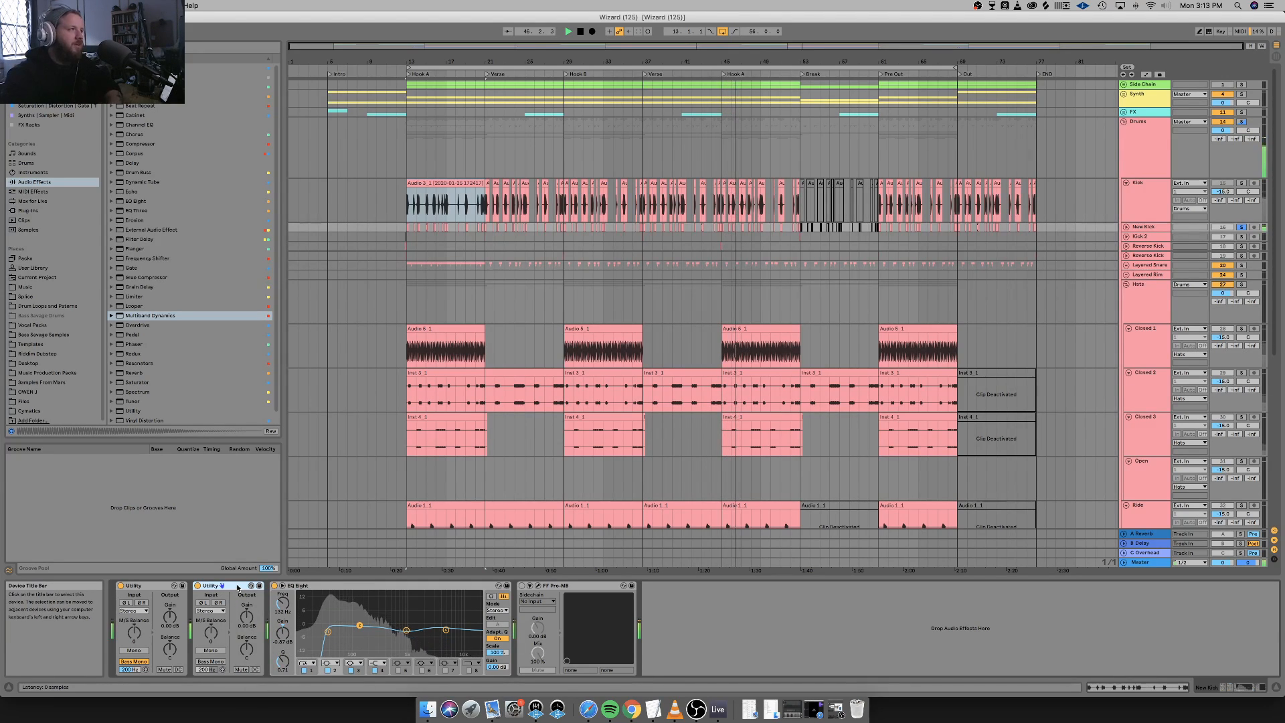
{"action": "key", "text": "Delete"}
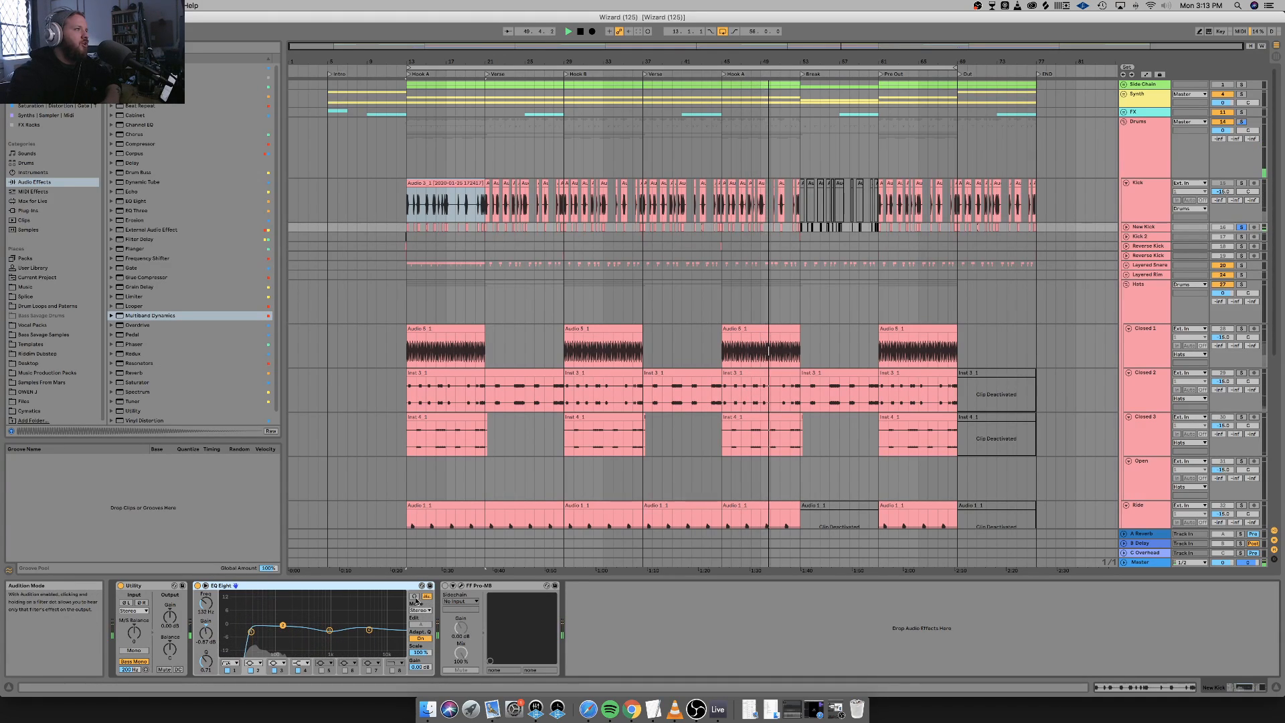
Set the New Kick's EQ Eight to M/S mode and high-cut the mid channel with filter 8 at about 2 kHz.
{"action": "left_click", "coordinate": [426, 611]}
{"action": "left_click", "coordinate": [416, 632]}
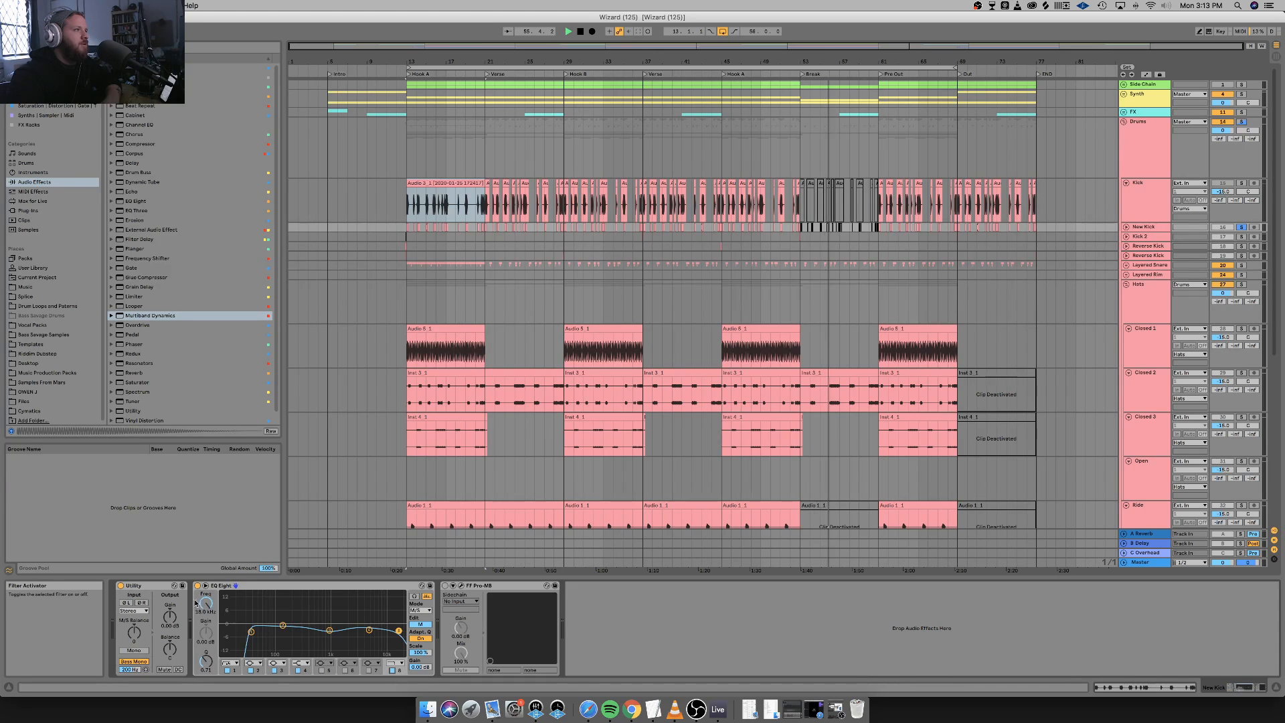
{"action": "key", "text": "space"}
{"action": "mouse_move", "coordinate": [206, 603]}
{"action": "left_mouse_down"}
{"action": "mouse_move", "coordinate": [206, 636]}
{"action": "mouse_move", "coordinate": [205, 590]}
{"action": "mouse_move", "coordinate": [205, 607]}
{"action": "left_mouse_up"}
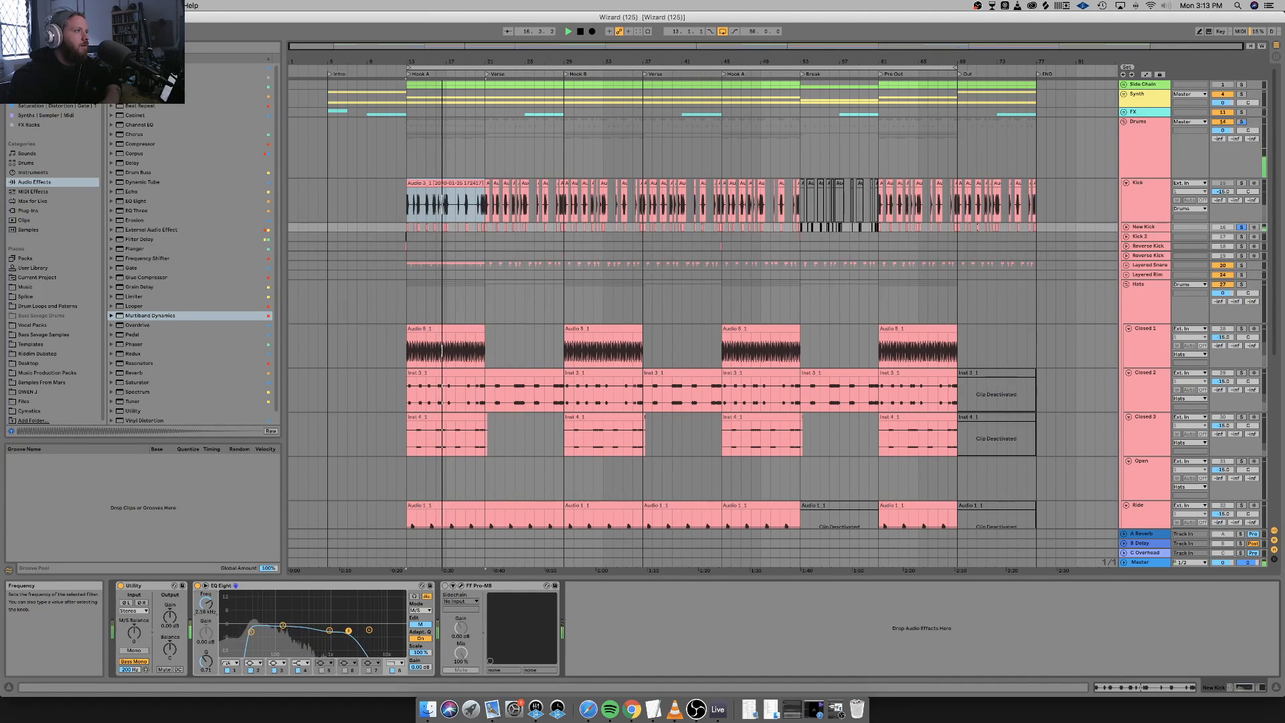
Low-cut the EQ Eight's side channel with filter 1, using Audition Mode to settle its frequency at about 290 Hz.
{"action": "left_click", "coordinate": [416, 624]}
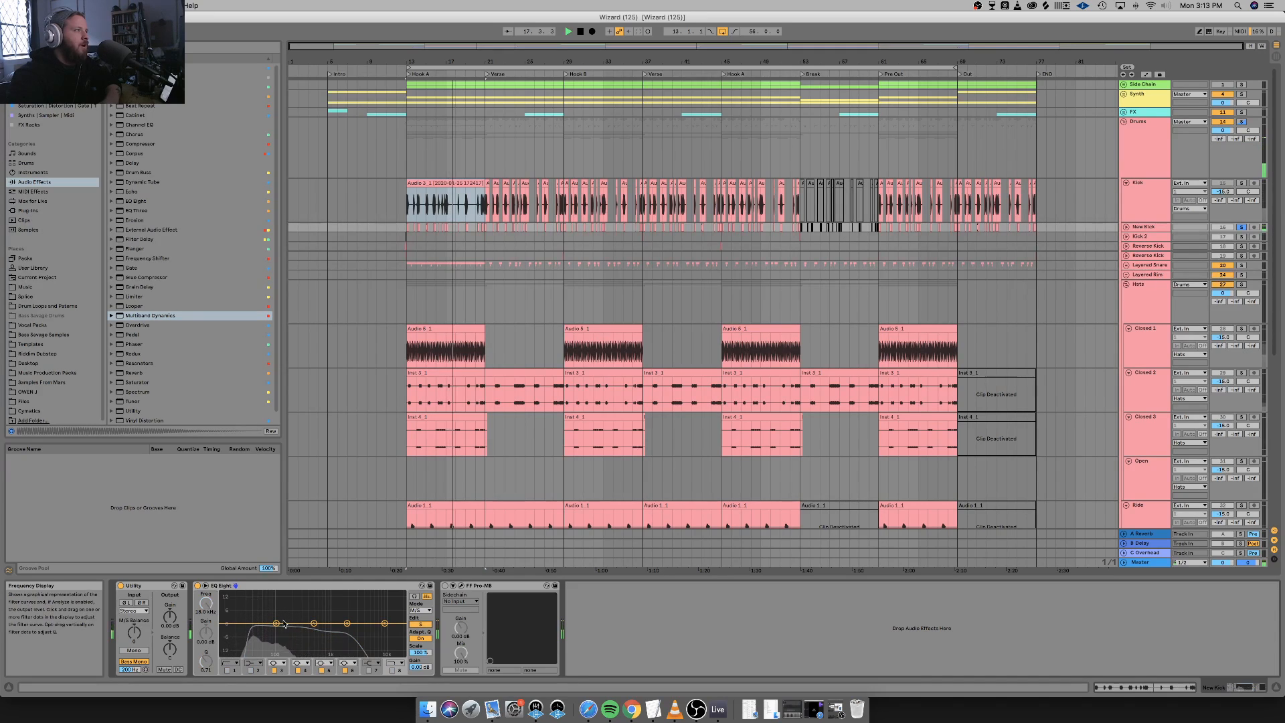
{"action": "left_click", "coordinate": [227, 670]}
{"action": "left_click_drag", "start_coordinate": [205, 612], "coordinate": [204, 601]}
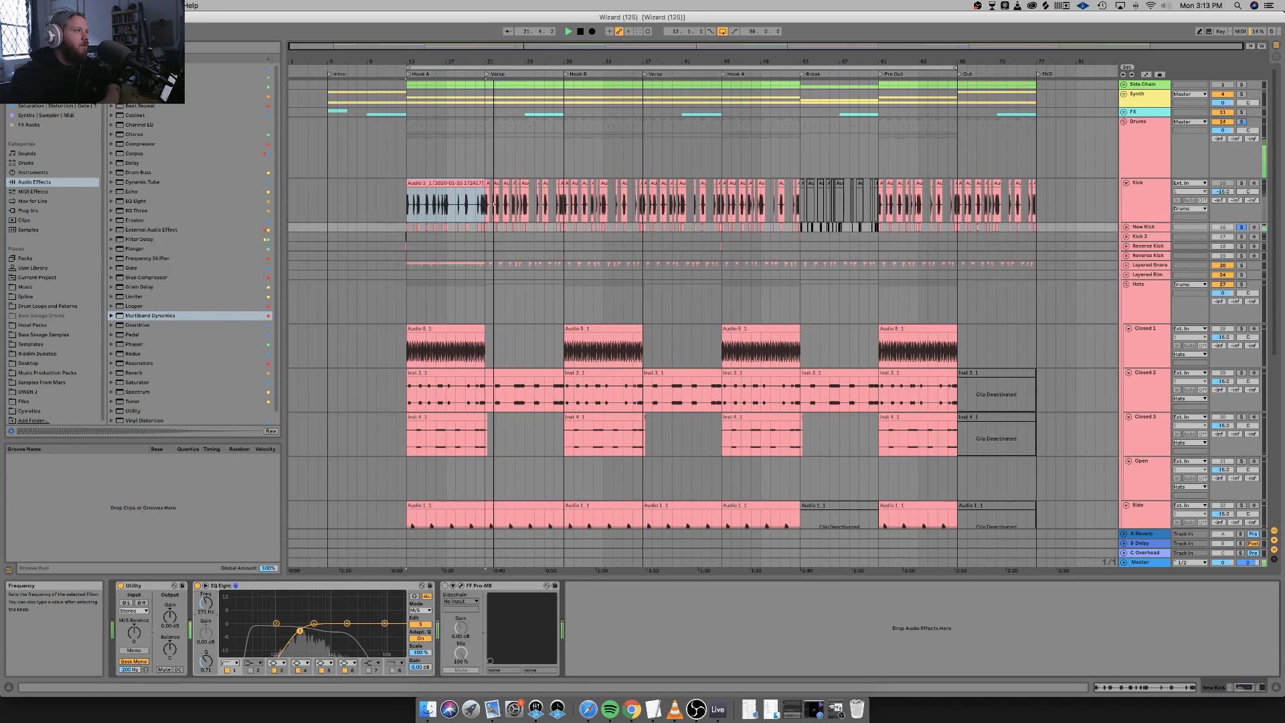
{"action": "left_click_drag", "start_coordinate": [204, 601], "coordinate": [204, 599]}
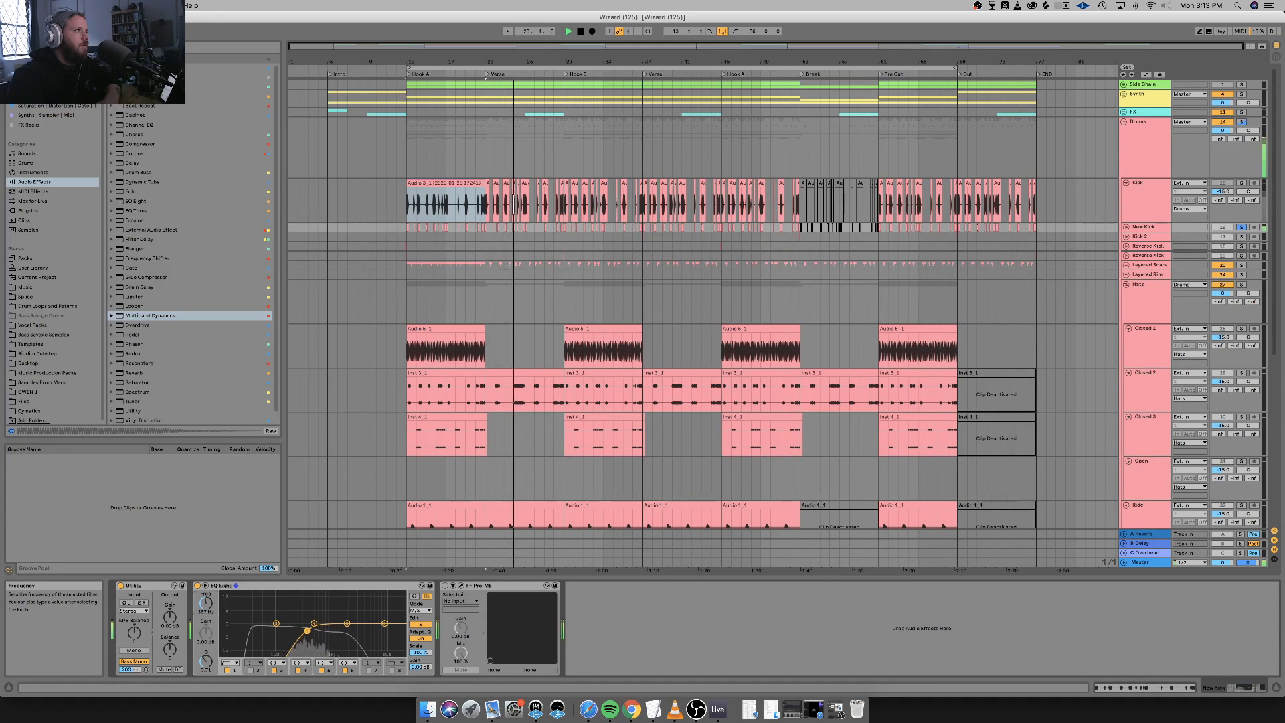
{"action": "left_click", "coordinate": [414, 596]}
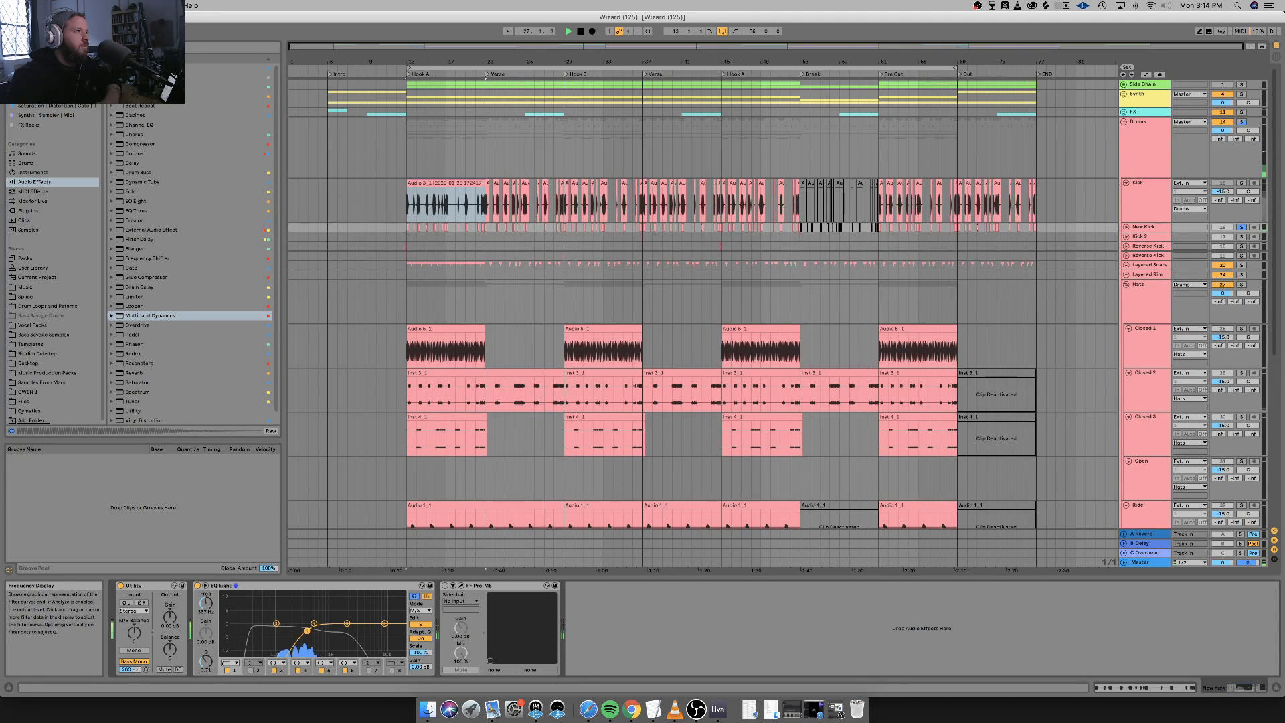
{"action": "left_click_drag", "start_coordinate": [305, 631], "coordinate": [302, 631]}
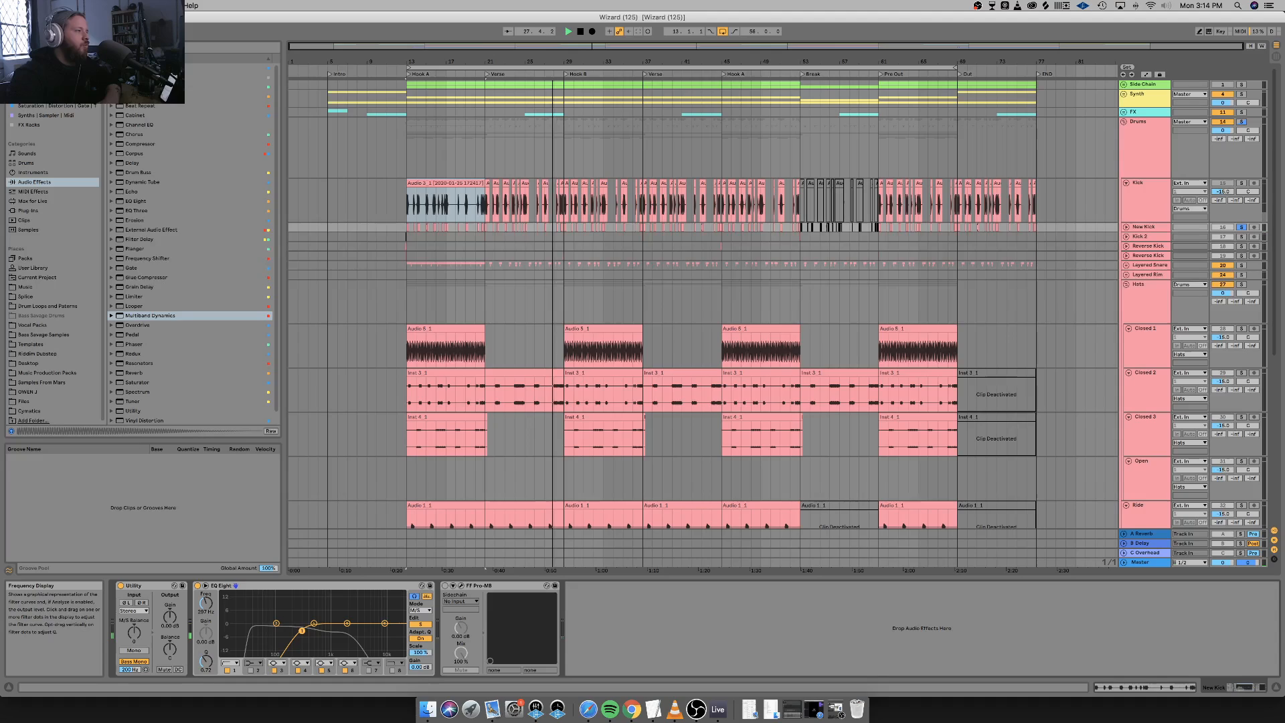
{"action": "left_click", "coordinate": [415, 597]}
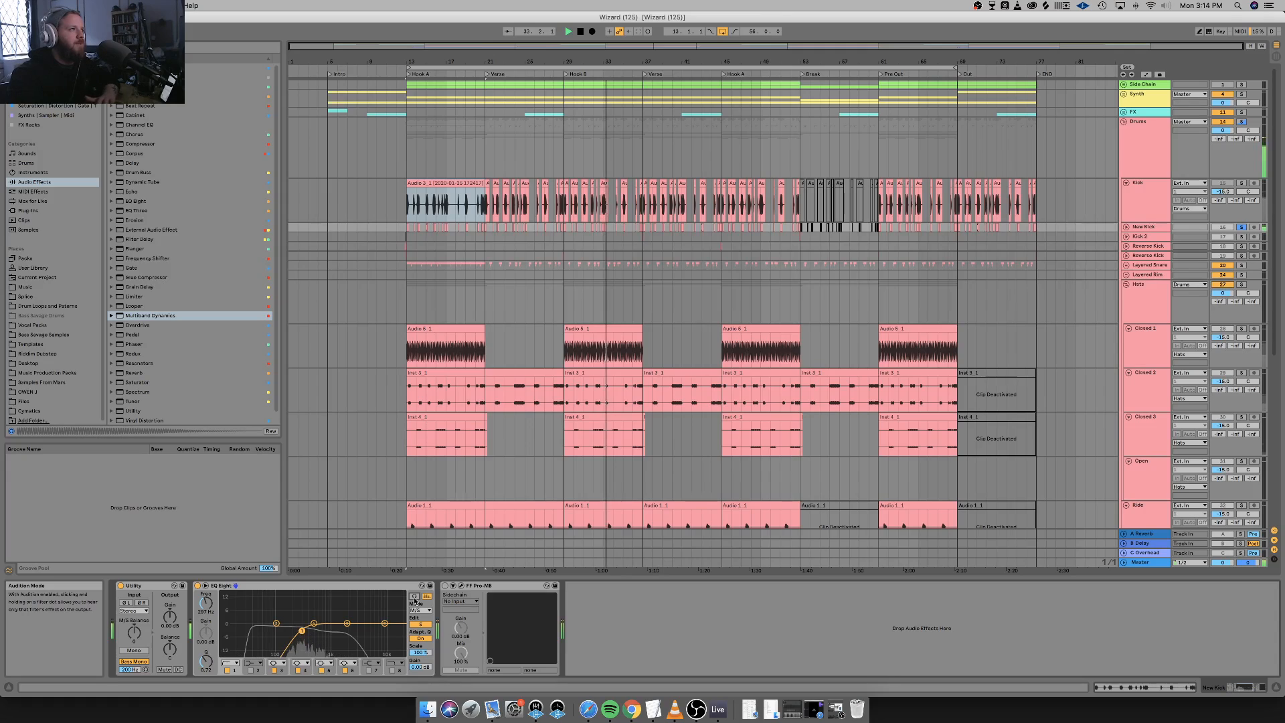
Duplicate the EQ Eight, set the copy to Stereo mode and turn off its filter 8.
{"action": "right_click", "coordinate": [386, 587]}
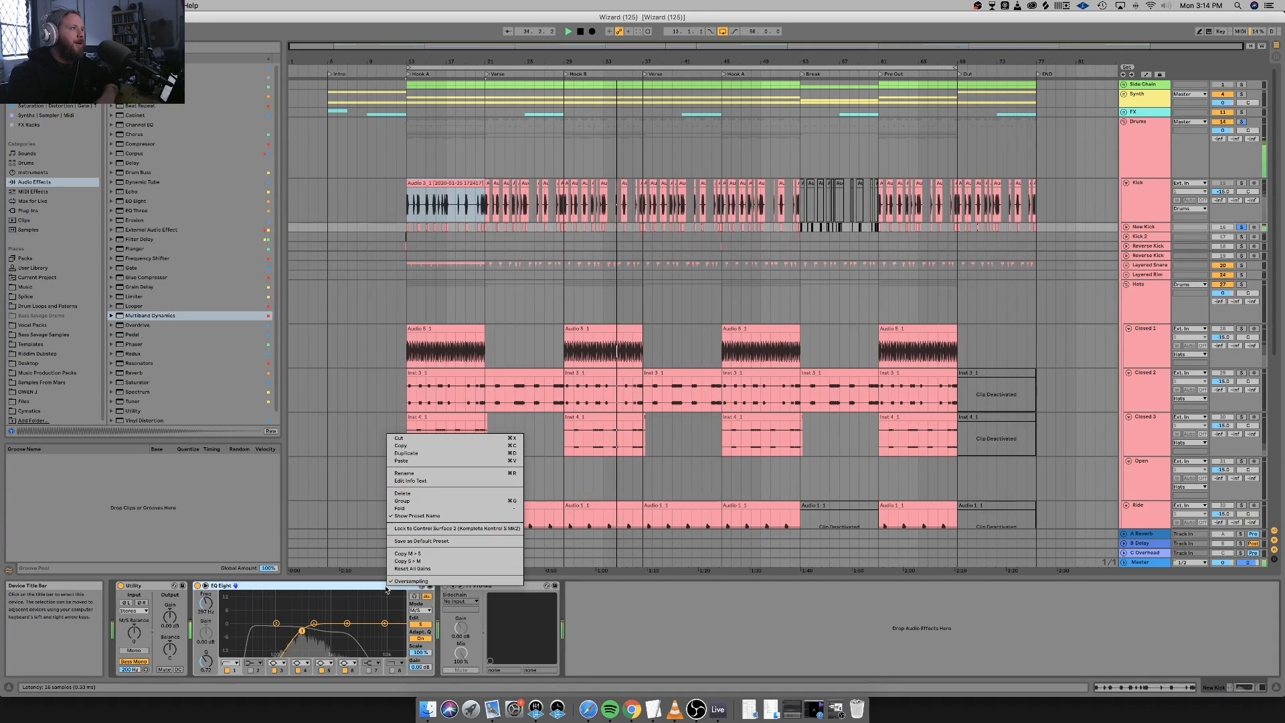
{"action": "left_click", "coordinate": [434, 453]}
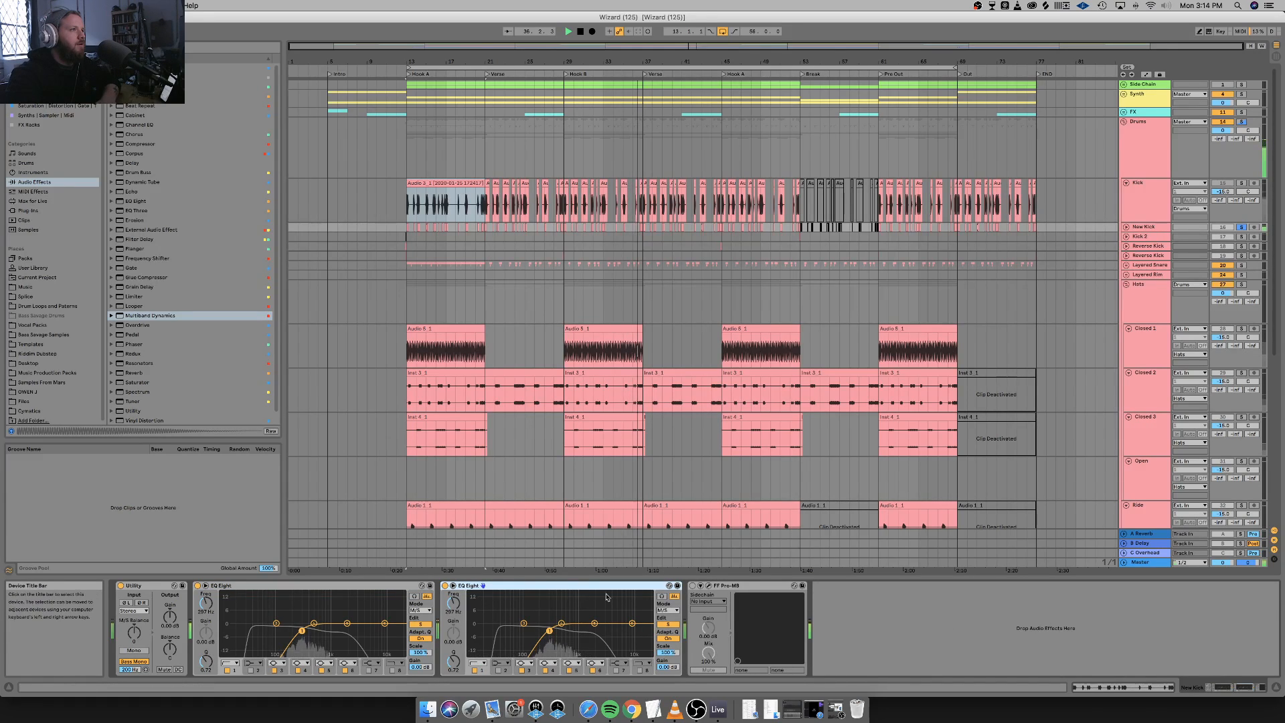
{"action": "left_click", "coordinate": [668, 624]}
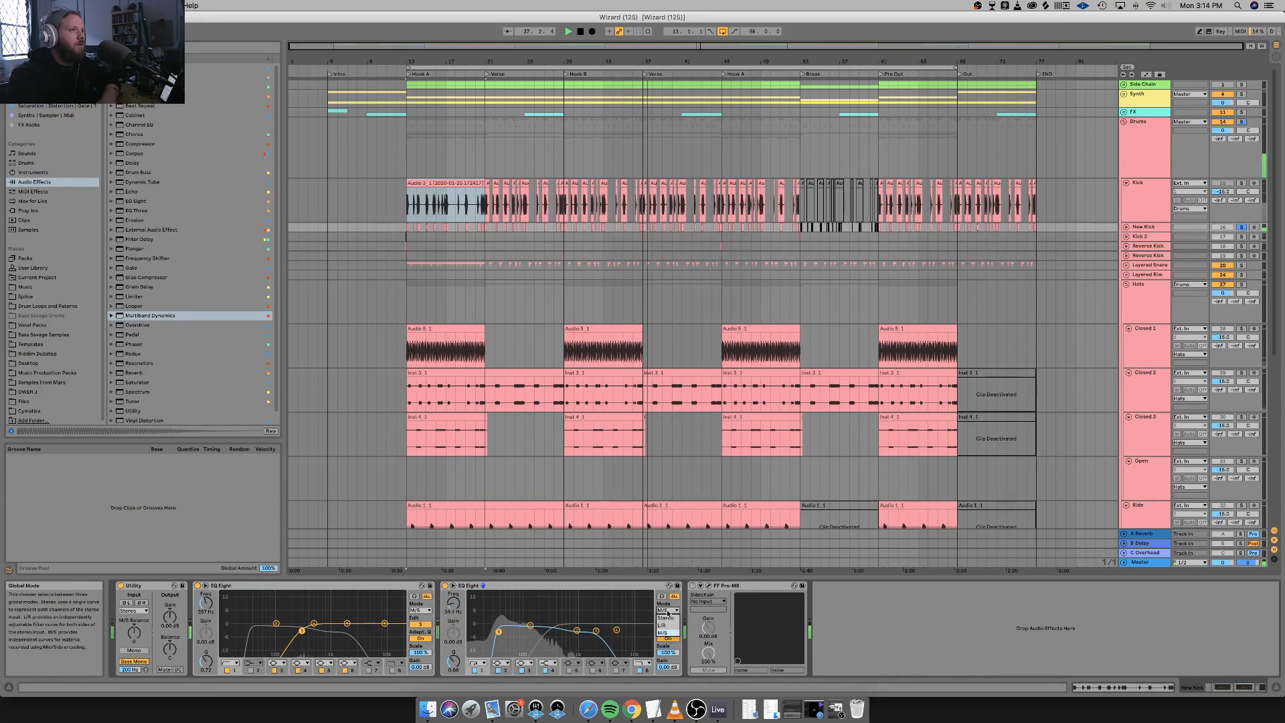
{"action": "left_click", "coordinate": [667, 610]}
{"action": "left_click", "coordinate": [667, 618]}
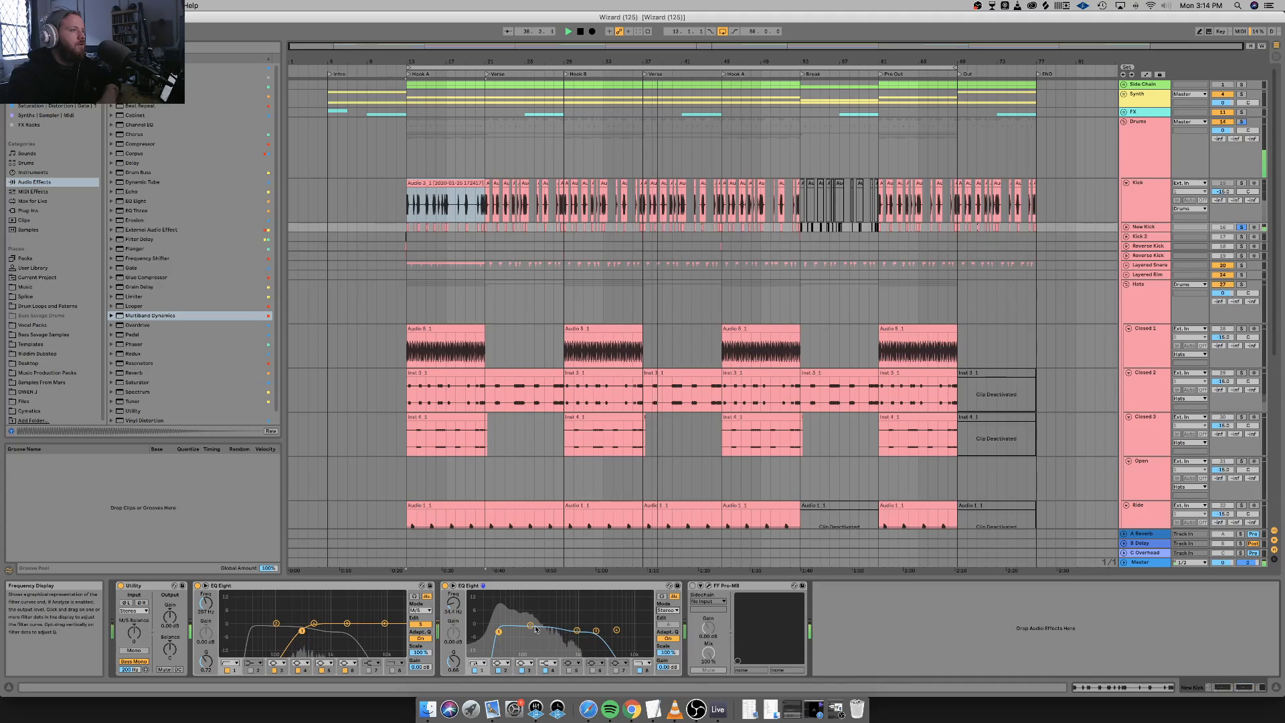
{"action": "left_click", "coordinate": [641, 669]}
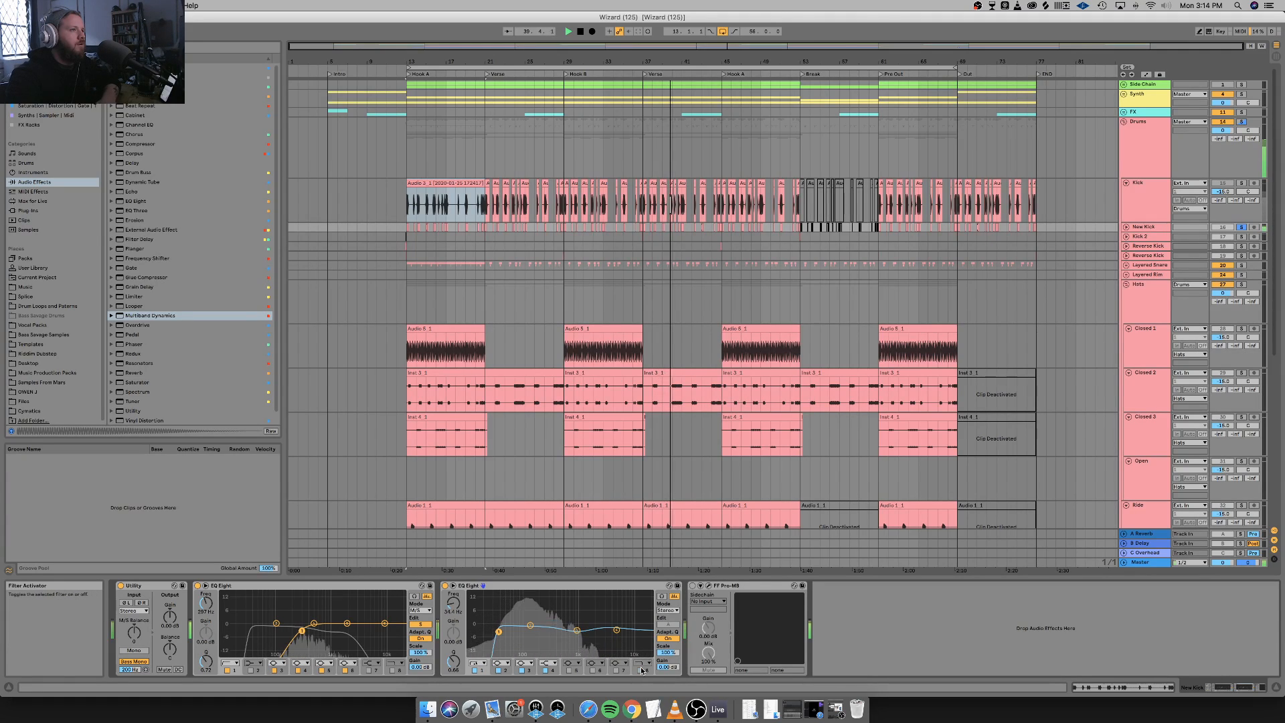
Compare the New Kick with the M/S EQ Eight bypassed and active, and turn off the Stereo EQ Eight.
{"action": "left_click", "coordinate": [197, 586]}
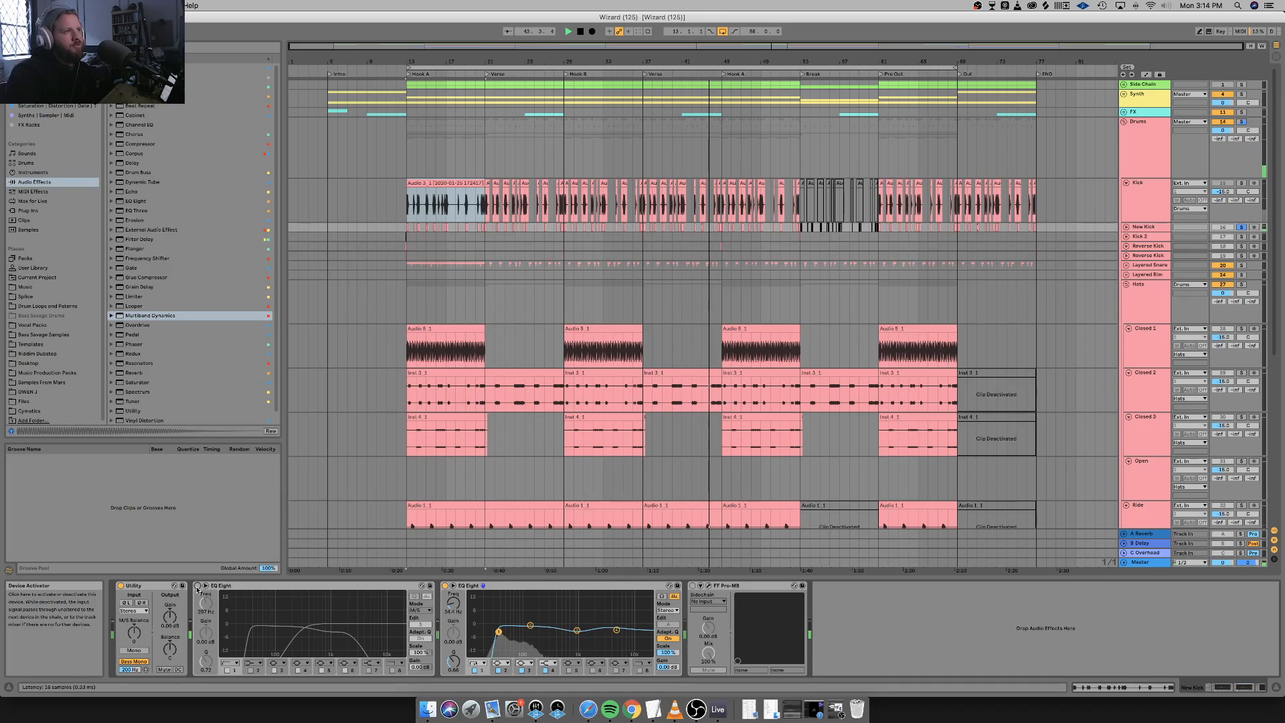
{"action": "left_click", "coordinate": [196, 586]}
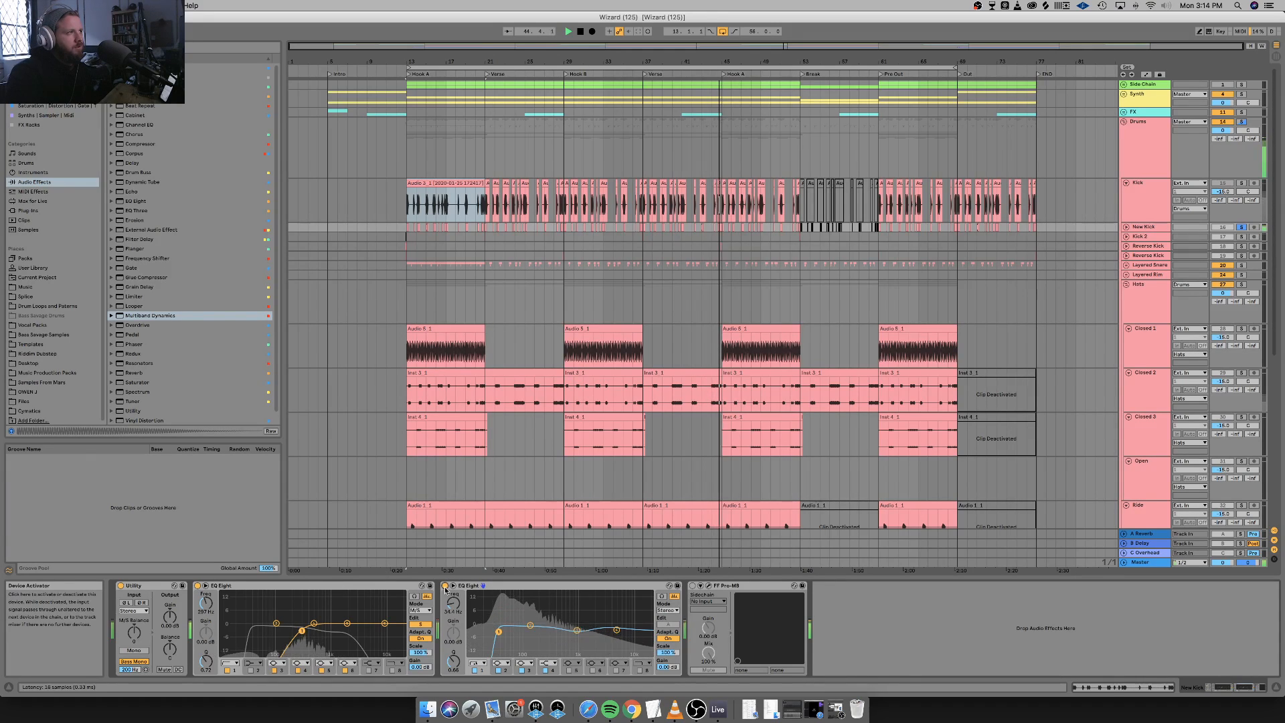
{"action": "left_click", "coordinate": [445, 586]}
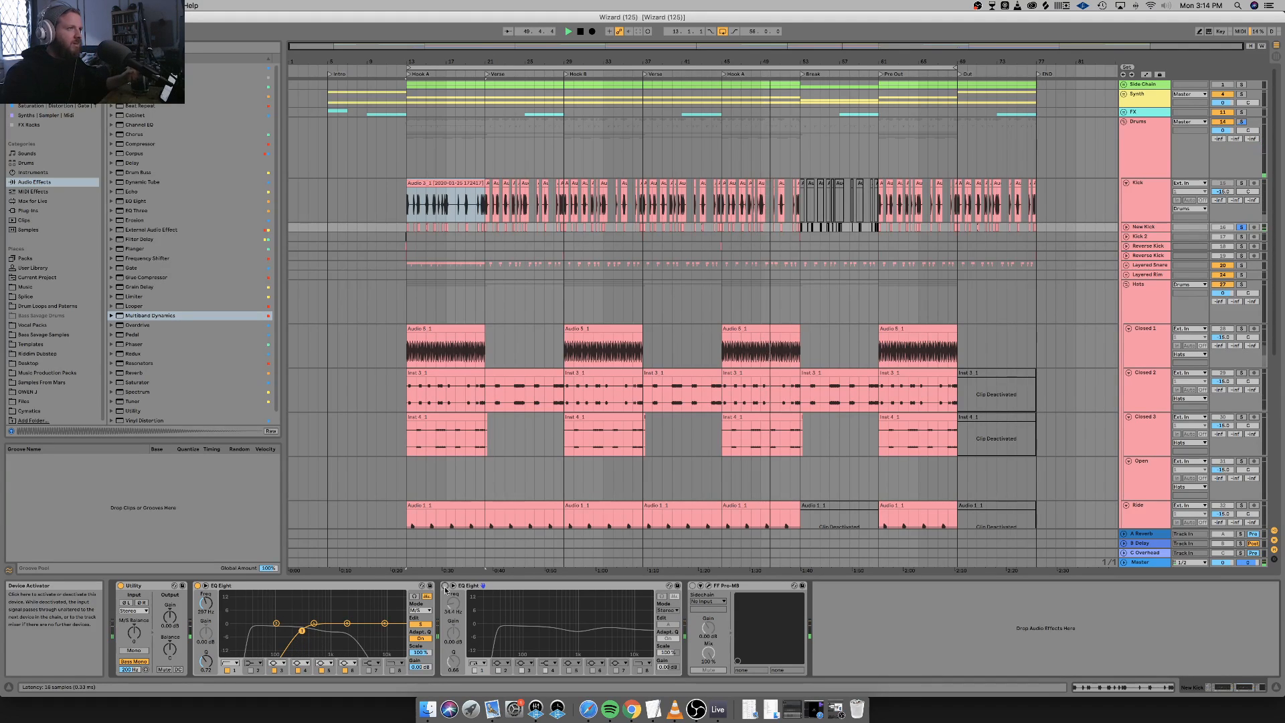
{"action": "left_click", "coordinate": [767, 586]}
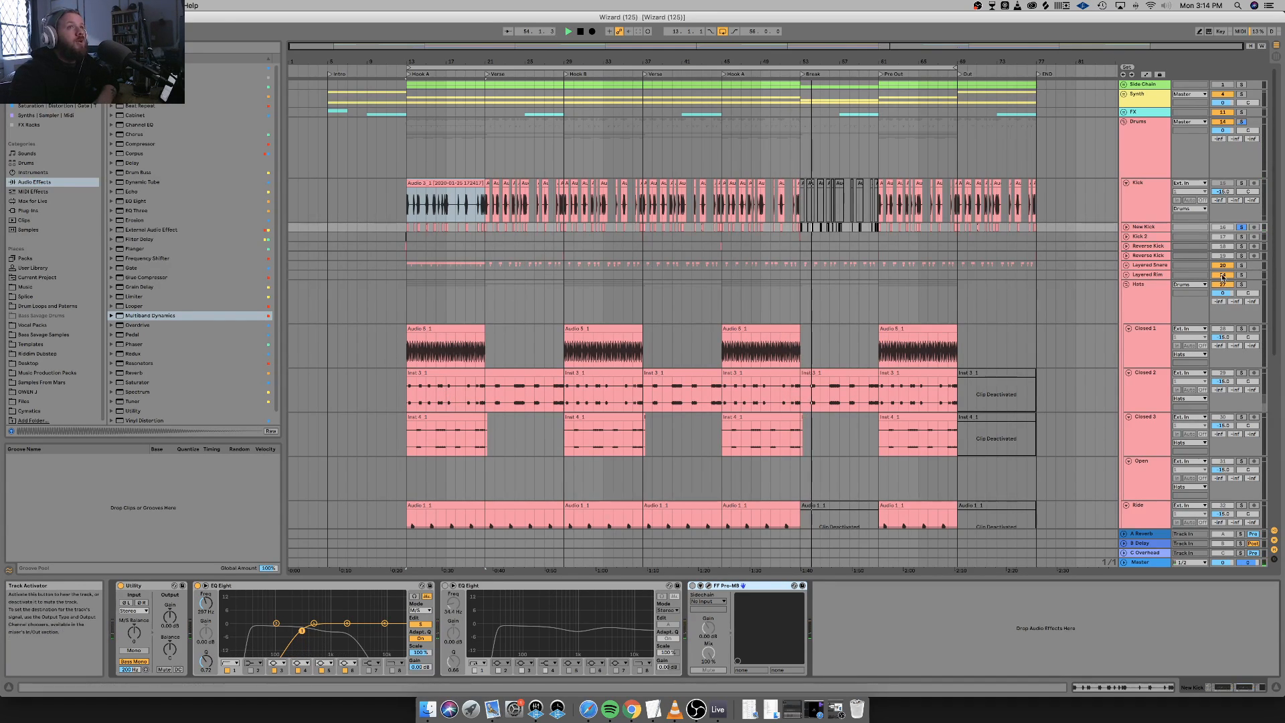
{"action": "left_click", "coordinate": [1154, 226]}
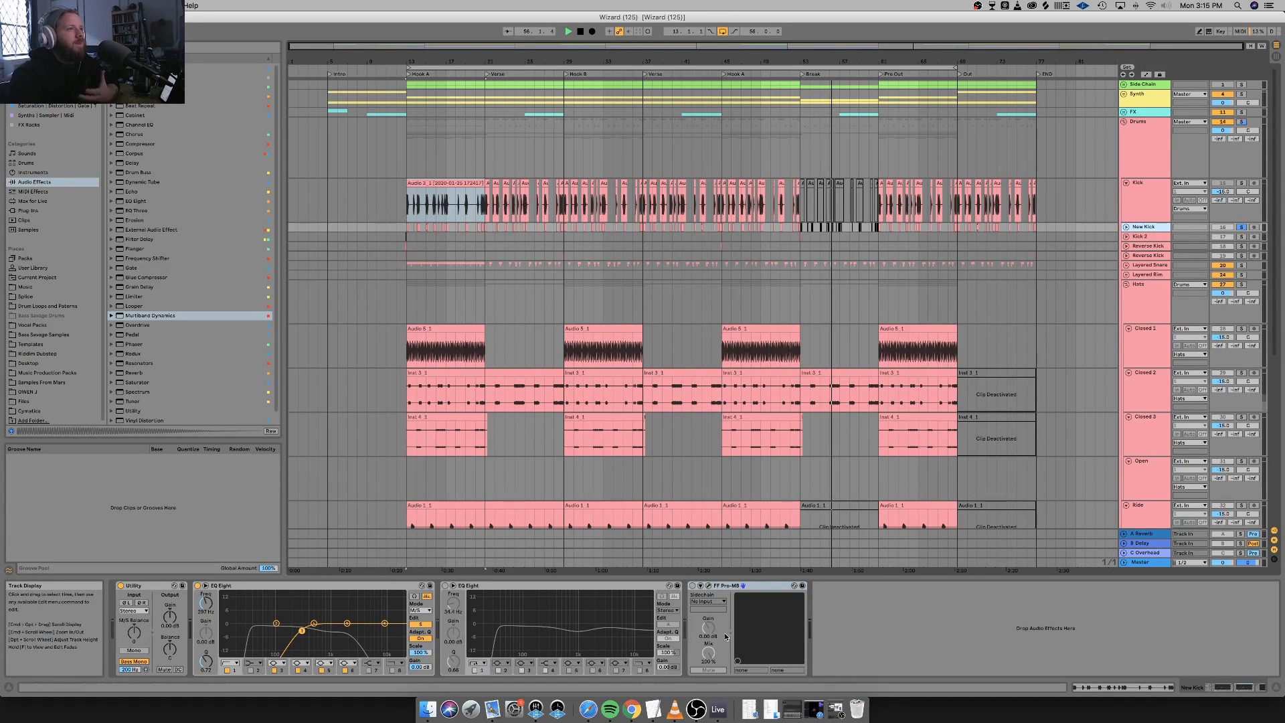
Turn on the New Kick's FabFilter Pro-MB, open its interface and audition the kick through it.
{"action": "left_click", "coordinate": [693, 586]}
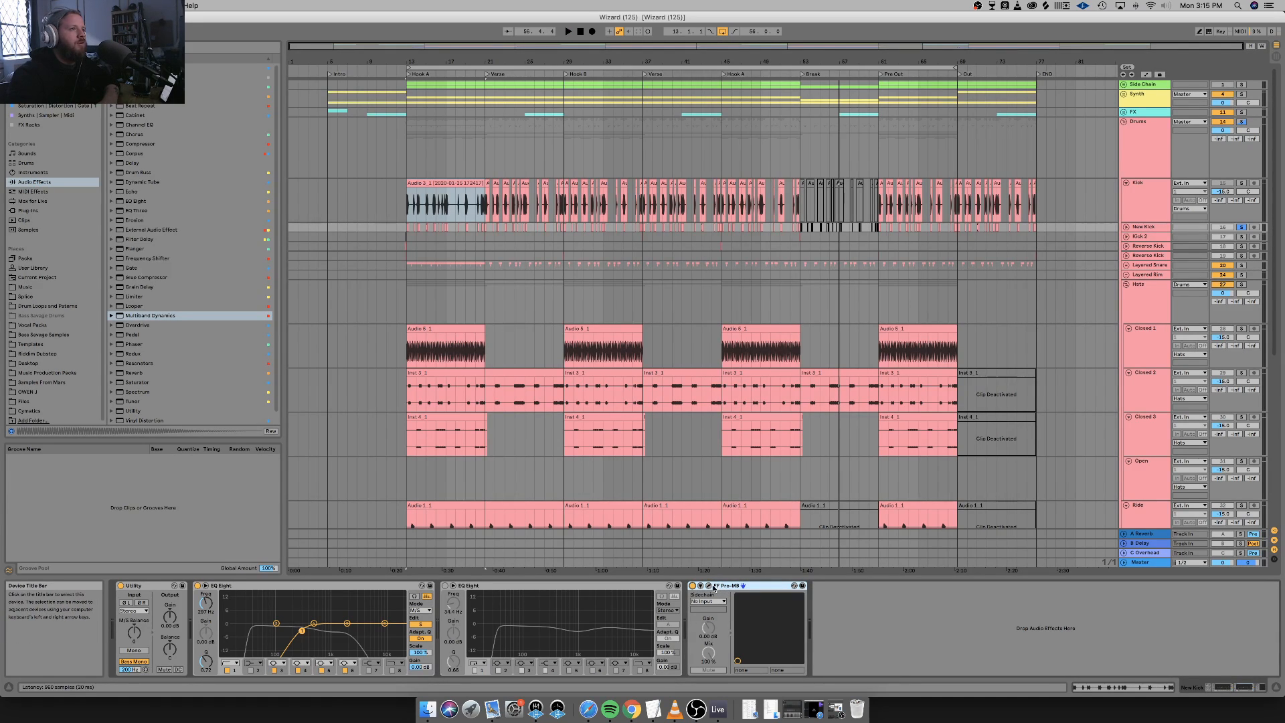
{"action": "left_click", "coordinate": [710, 586]}
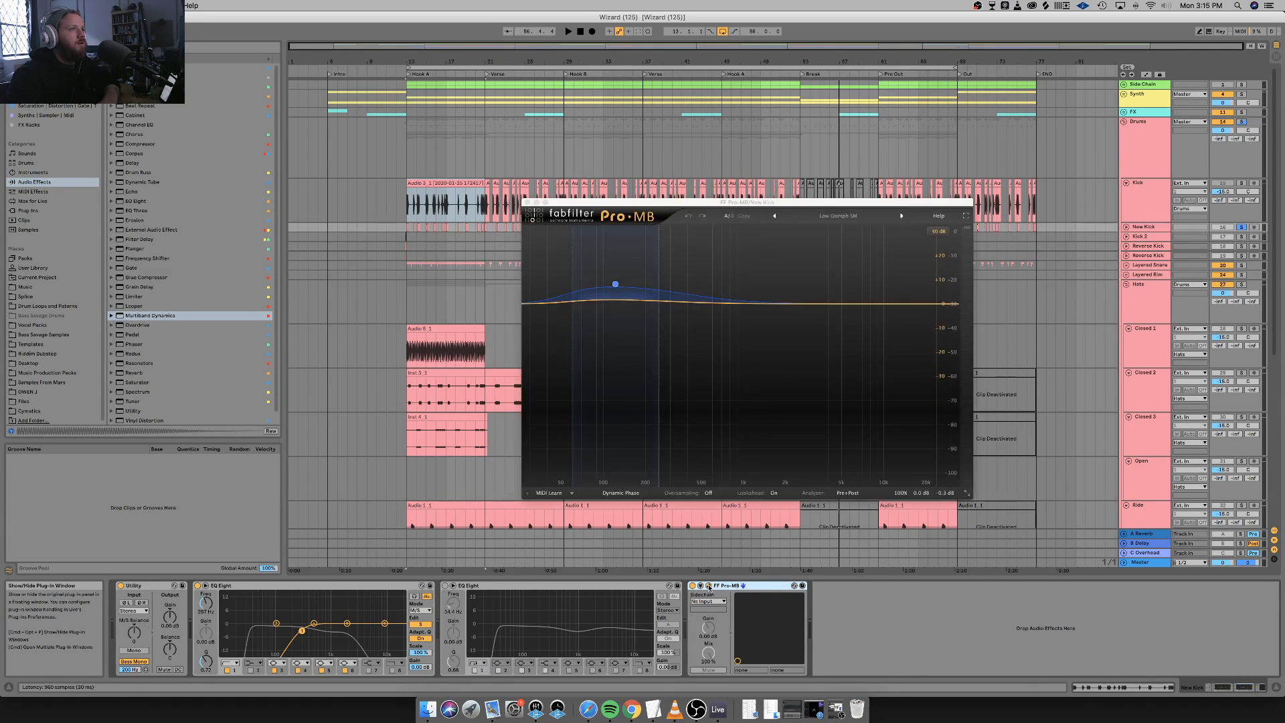
{"action": "key", "text": "space"}
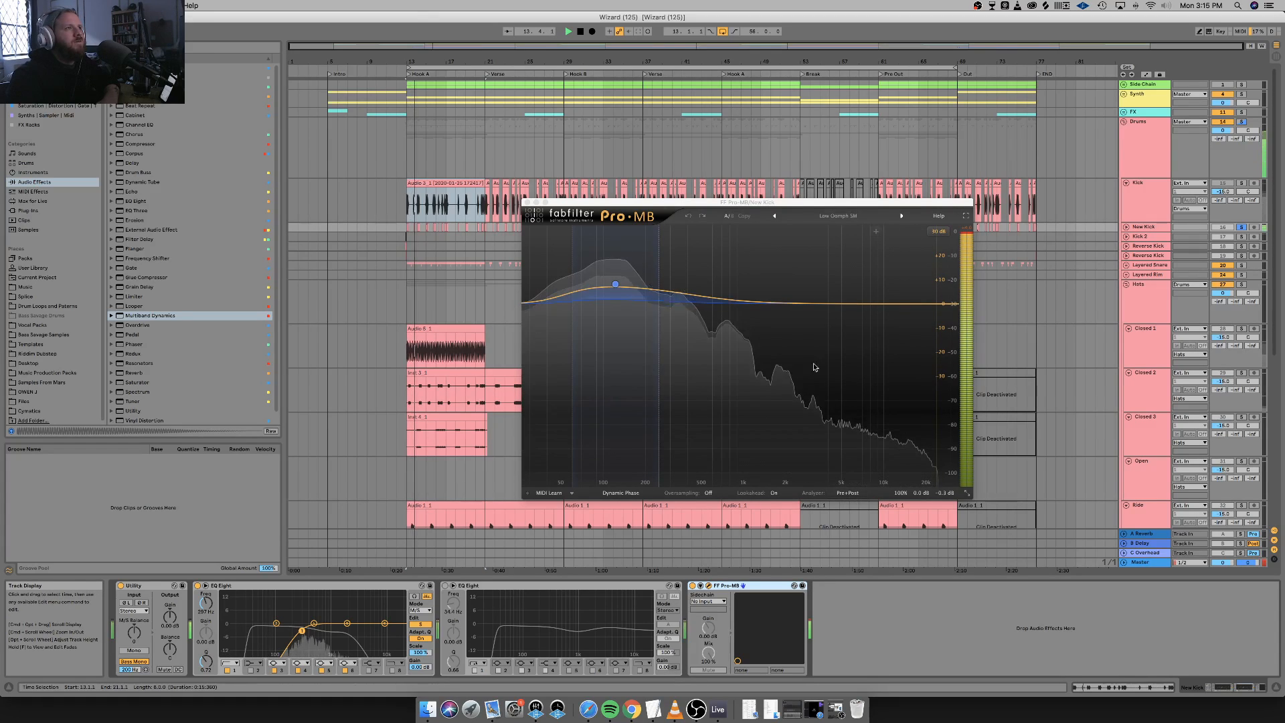
{"action": "key", "text": "space"}
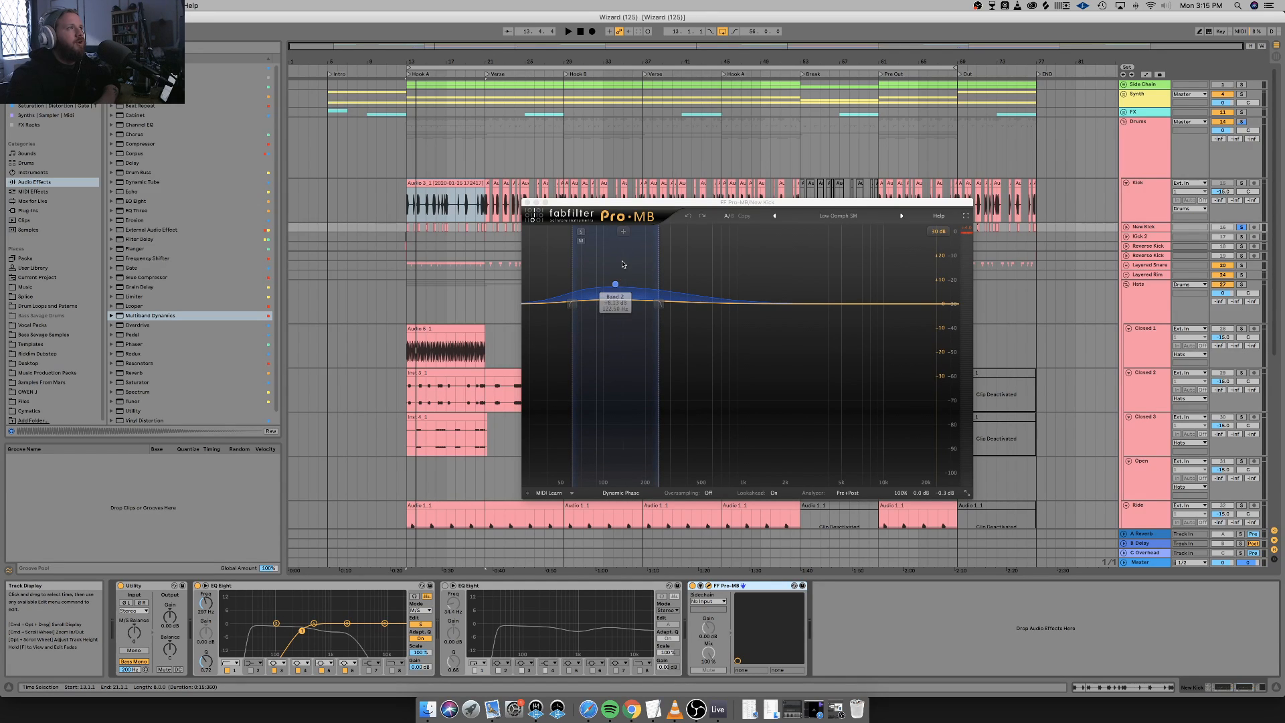
{"action": "left_click", "coordinate": [620, 233]}
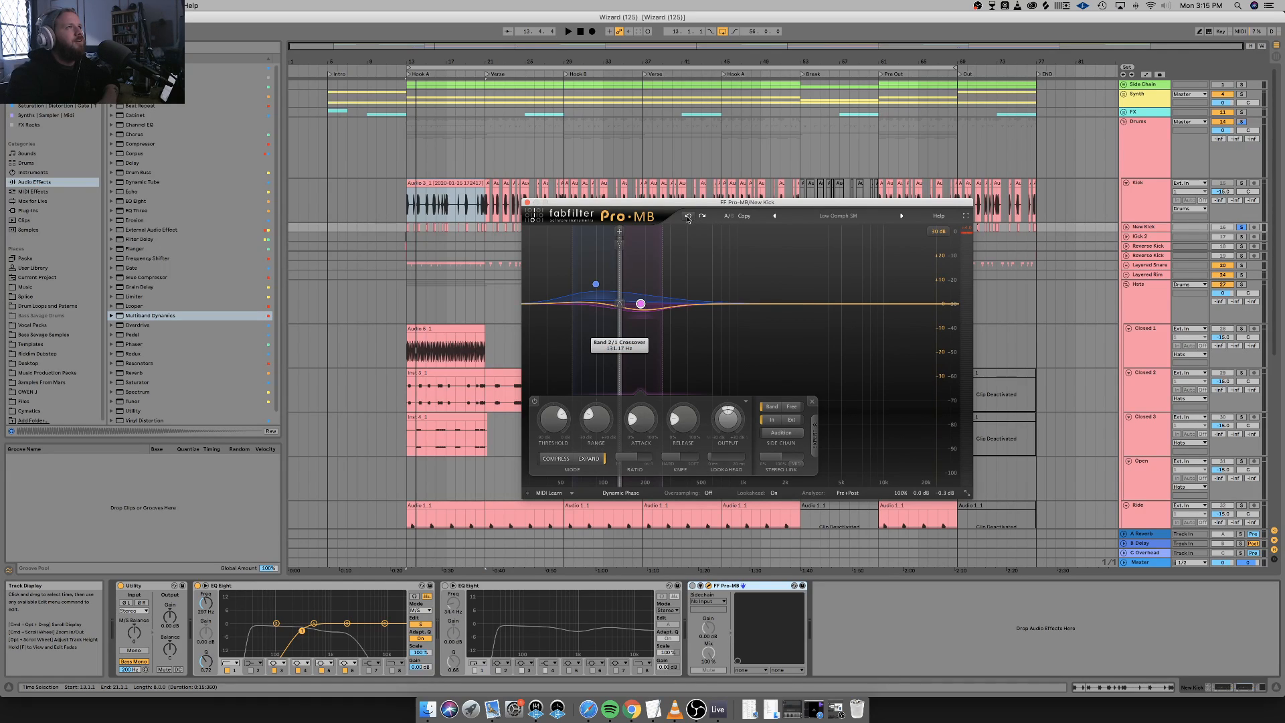
{"action": "left_click", "coordinate": [688, 218]}
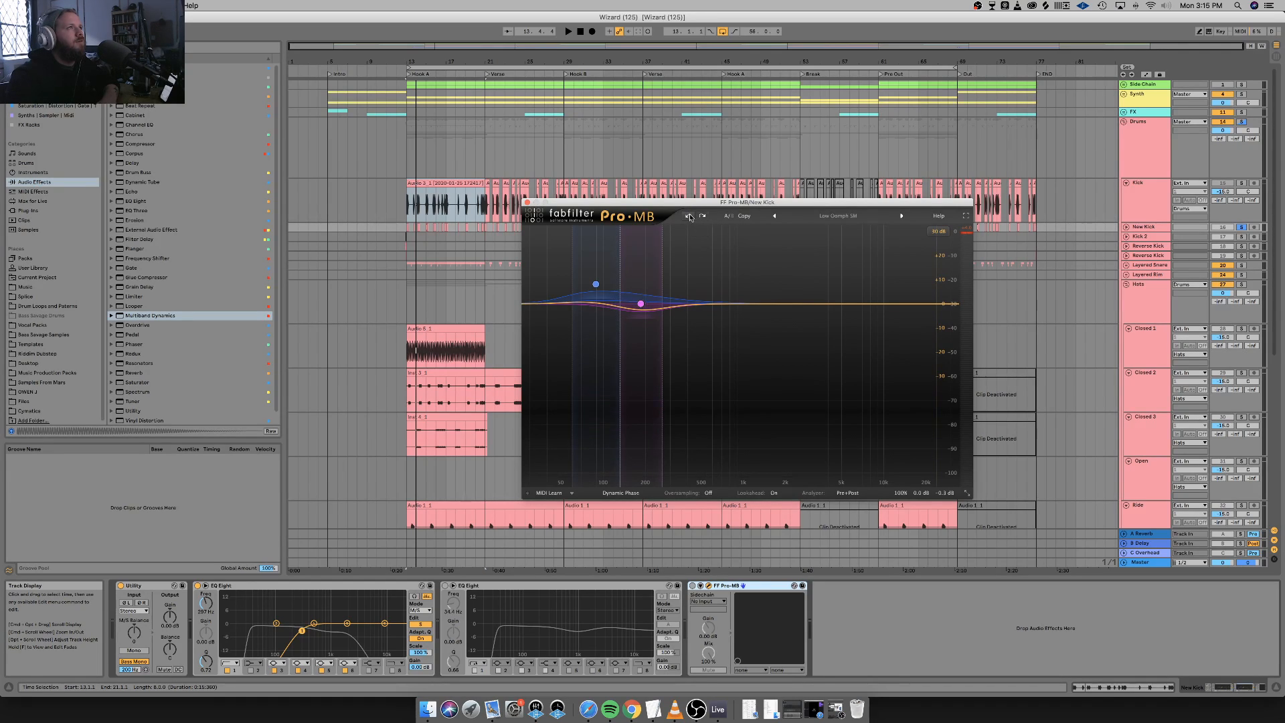
{"action": "left_click", "coordinate": [690, 218]}
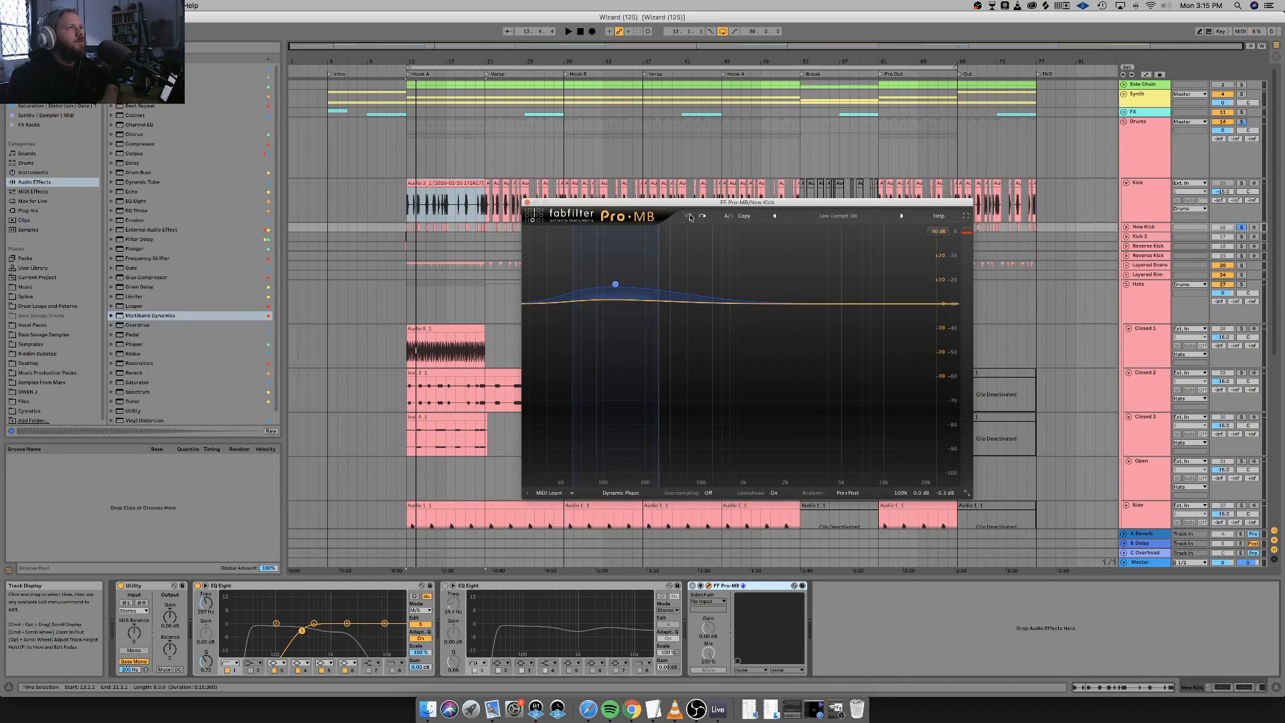
Switch Pro-MB's low band to Compress mode while trying out its threshold during playback.
{"action": "left_click", "coordinate": [616, 286]}
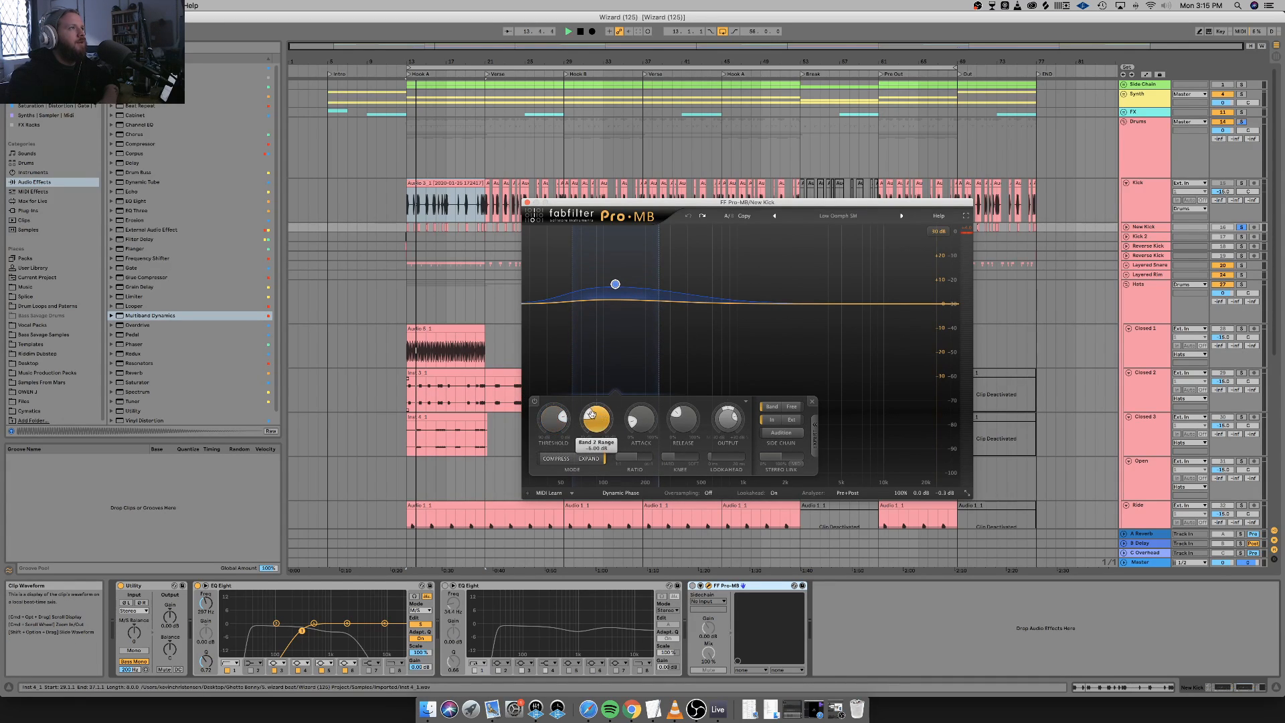
{"action": "key", "text": "space"}
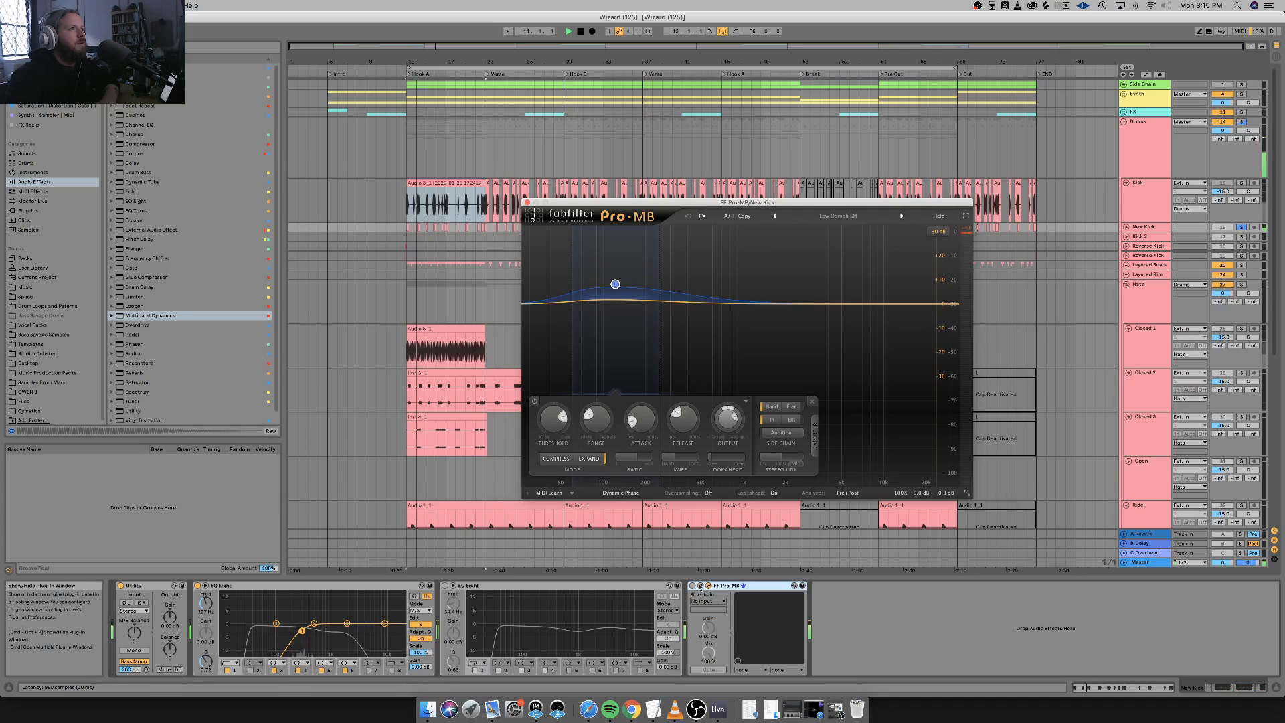
{"action": "left_click", "coordinate": [692, 586]}
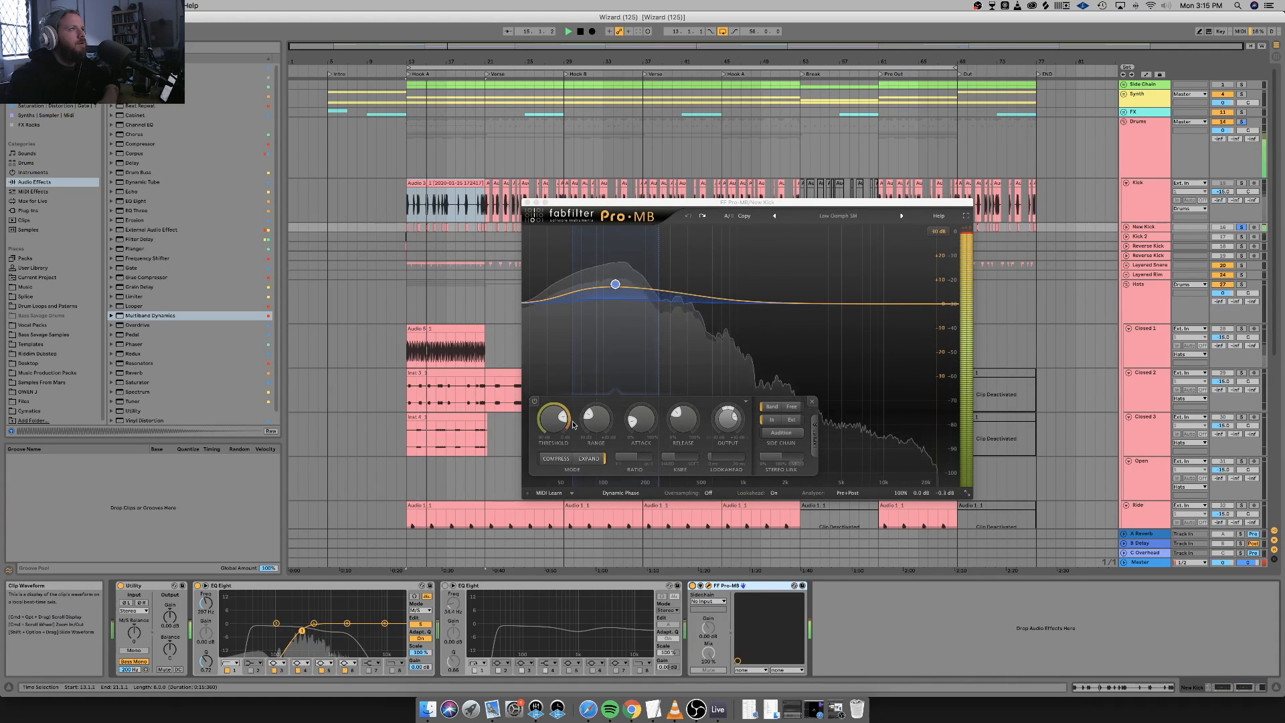
{"action": "left_click", "coordinate": [561, 426]}
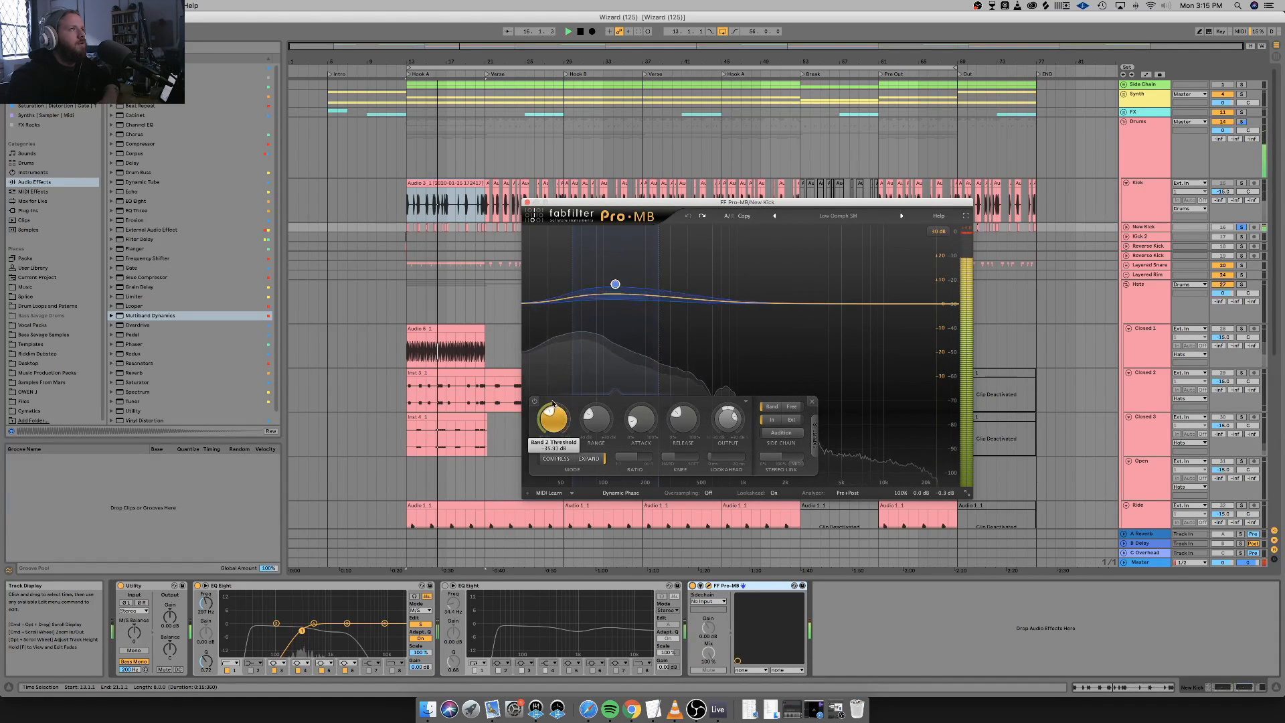
{"action": "left_click_drag", "start_coordinate": [552, 403], "coordinate": [633, 421]}
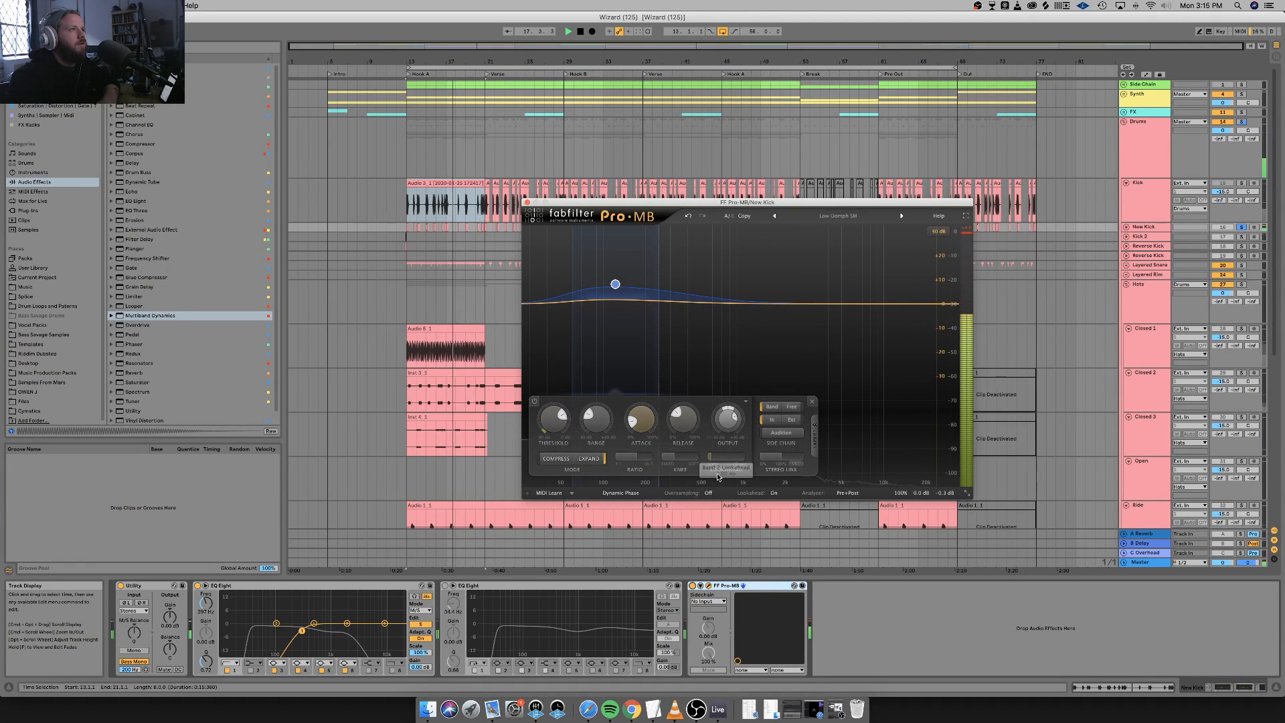
{"action": "left_click", "coordinate": [549, 459]}
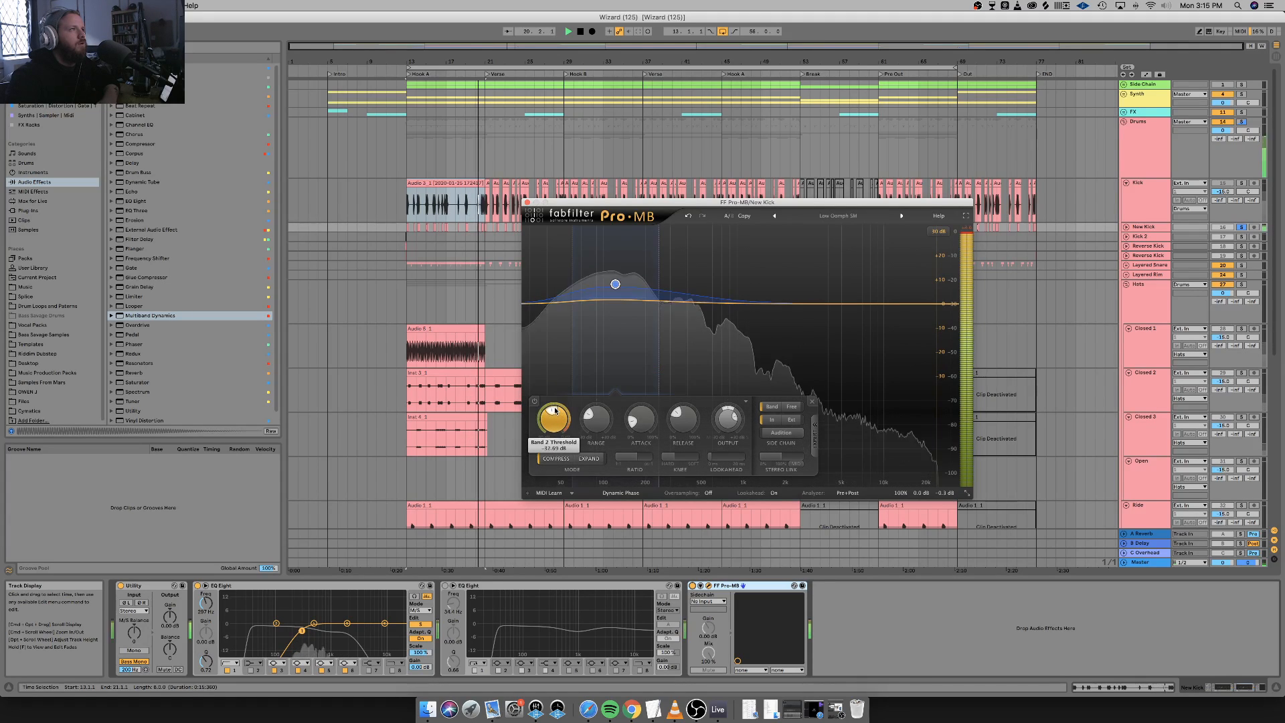
Lower the low band's threshold and compare the kick with Pro-MB bypassed and active.
{"action": "scroll", "coordinate": [553, 410], "scroll_direction": "down", "scroll_amount": 3}
{"action": "scroll", "coordinate": [549, 411], "scroll_direction": "down", "scroll_amount": 2}
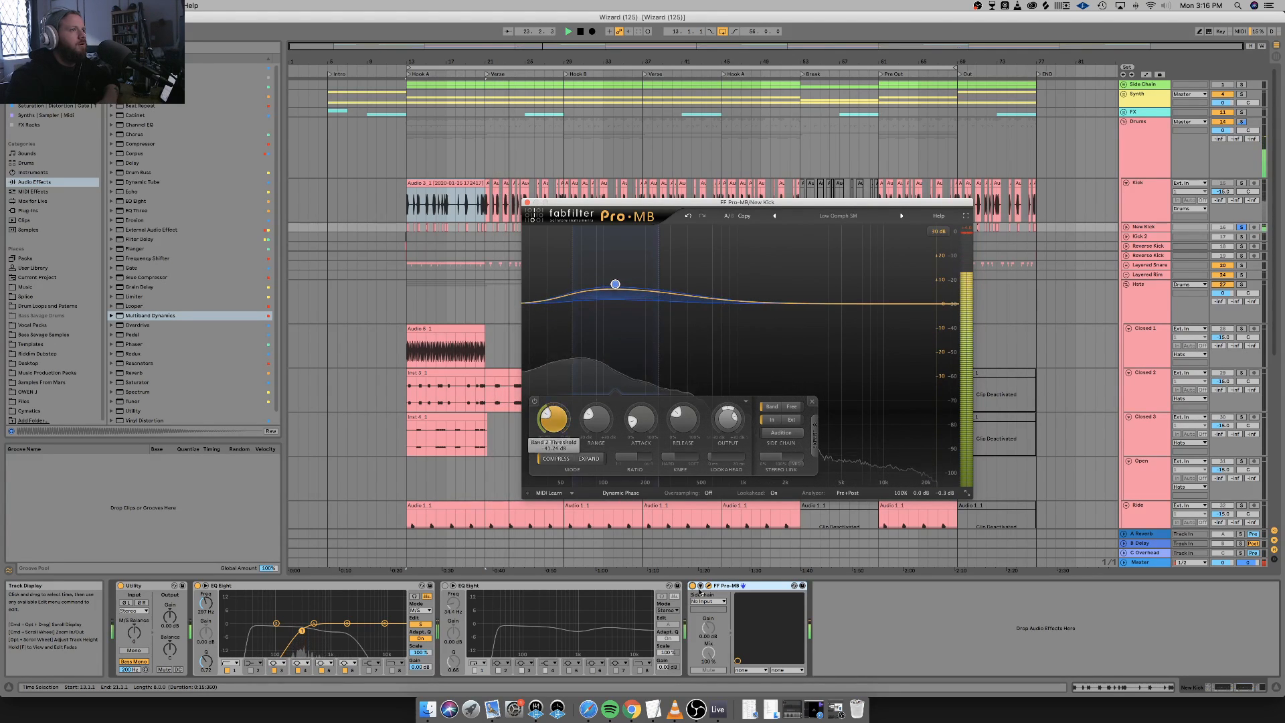
{"action": "left_click", "coordinate": [693, 586]}
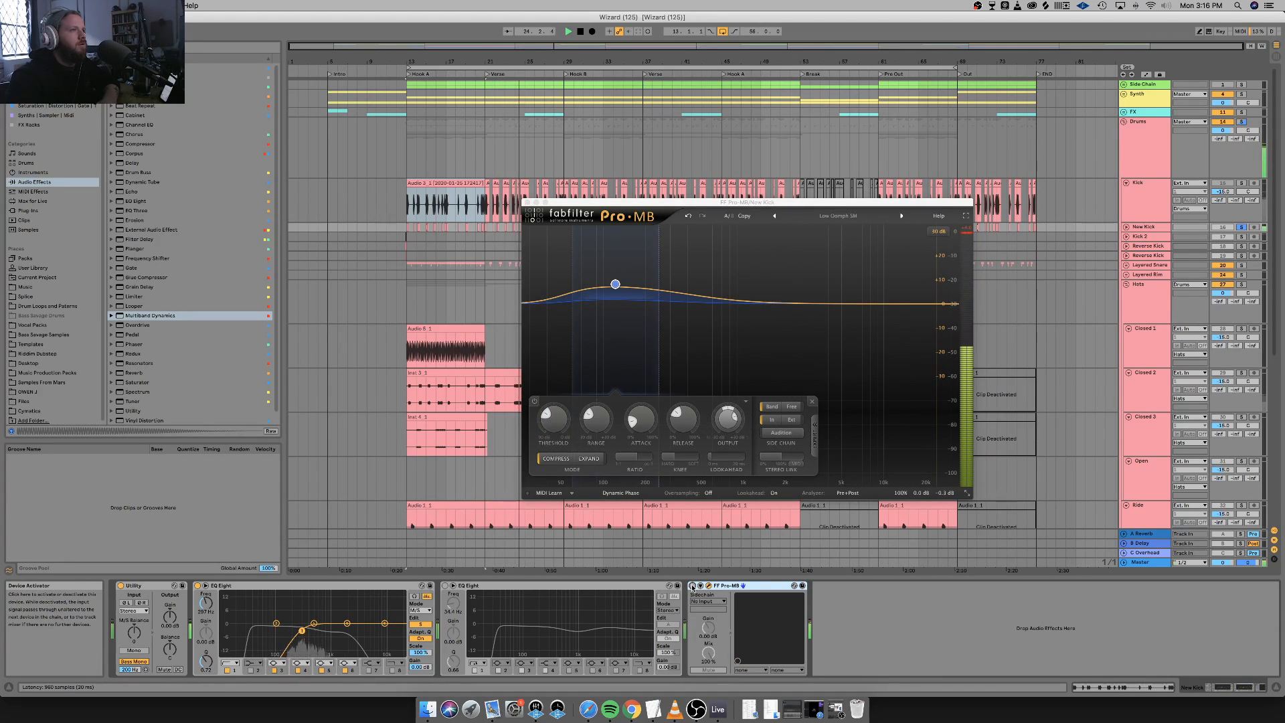
{"action": "left_click", "coordinate": [693, 586]}
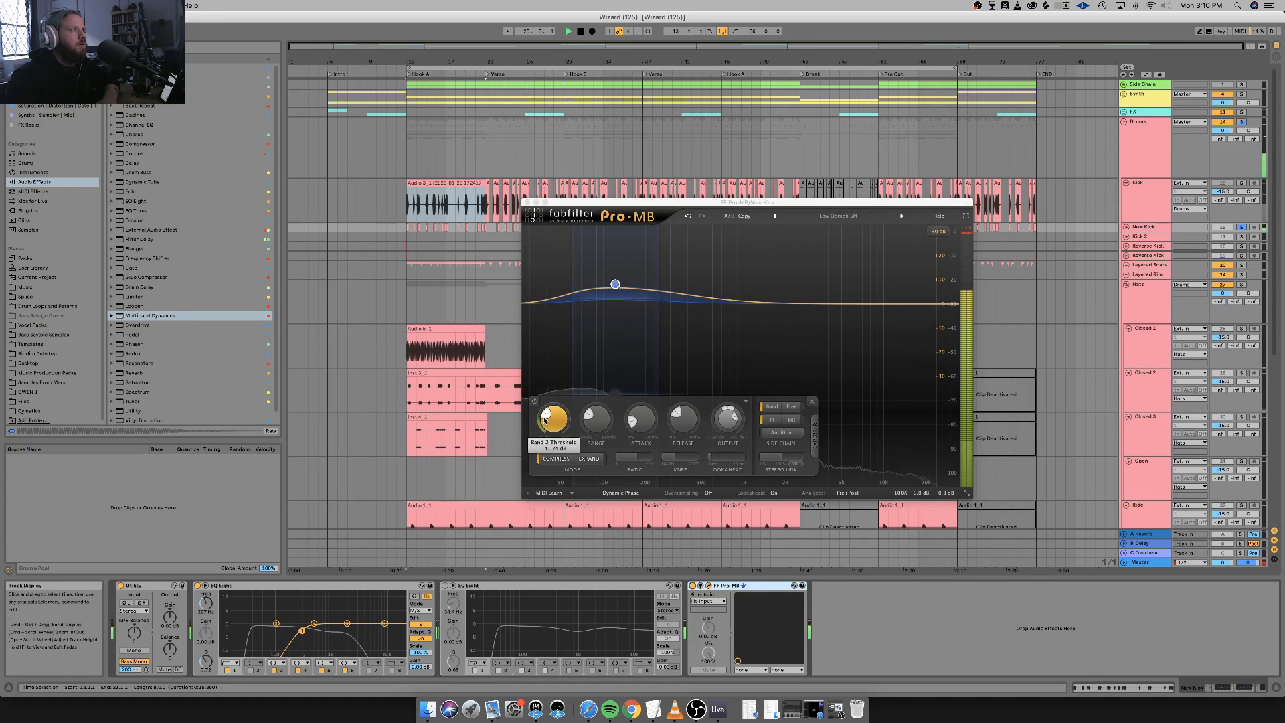
{"action": "left_click_drag", "start_coordinate": [545, 420], "coordinate": [545, 431]}
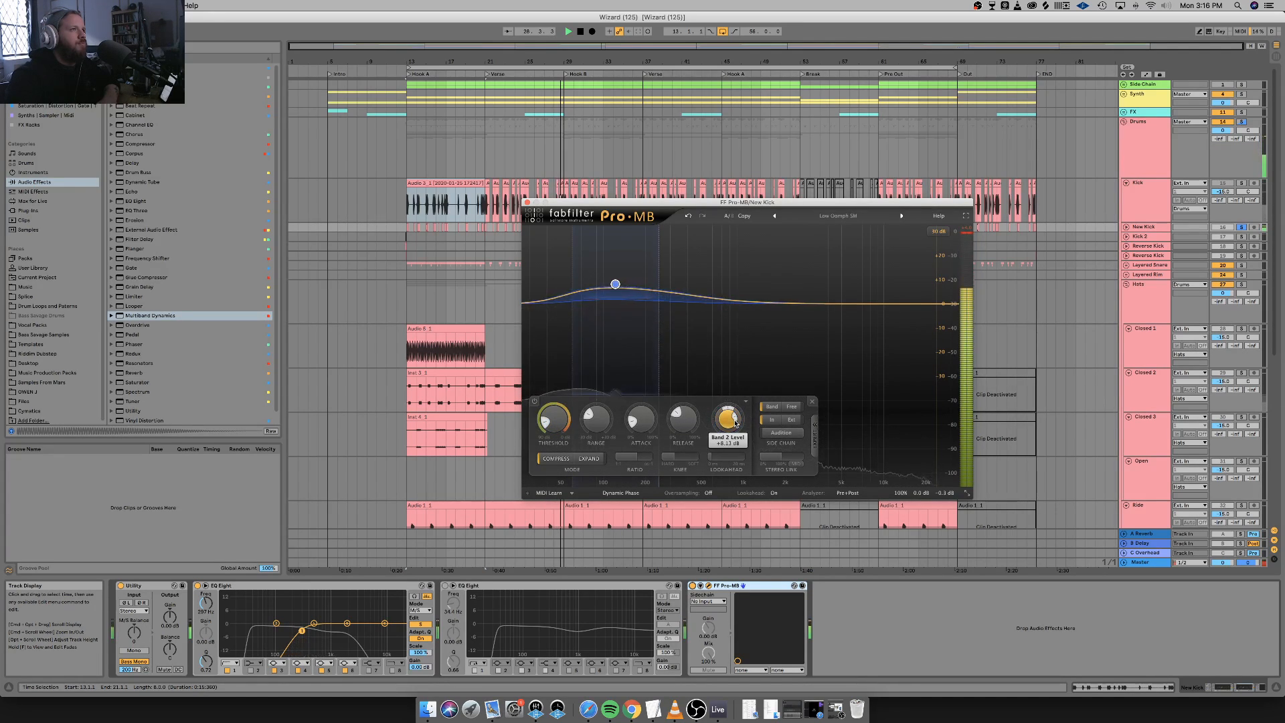
Reduce the low band's output level to about +3.45 dB and compare the kick with Pro-MB bypassed and active.
{"action": "left_click_drag", "start_coordinate": [738, 428], "coordinate": [735, 414]}
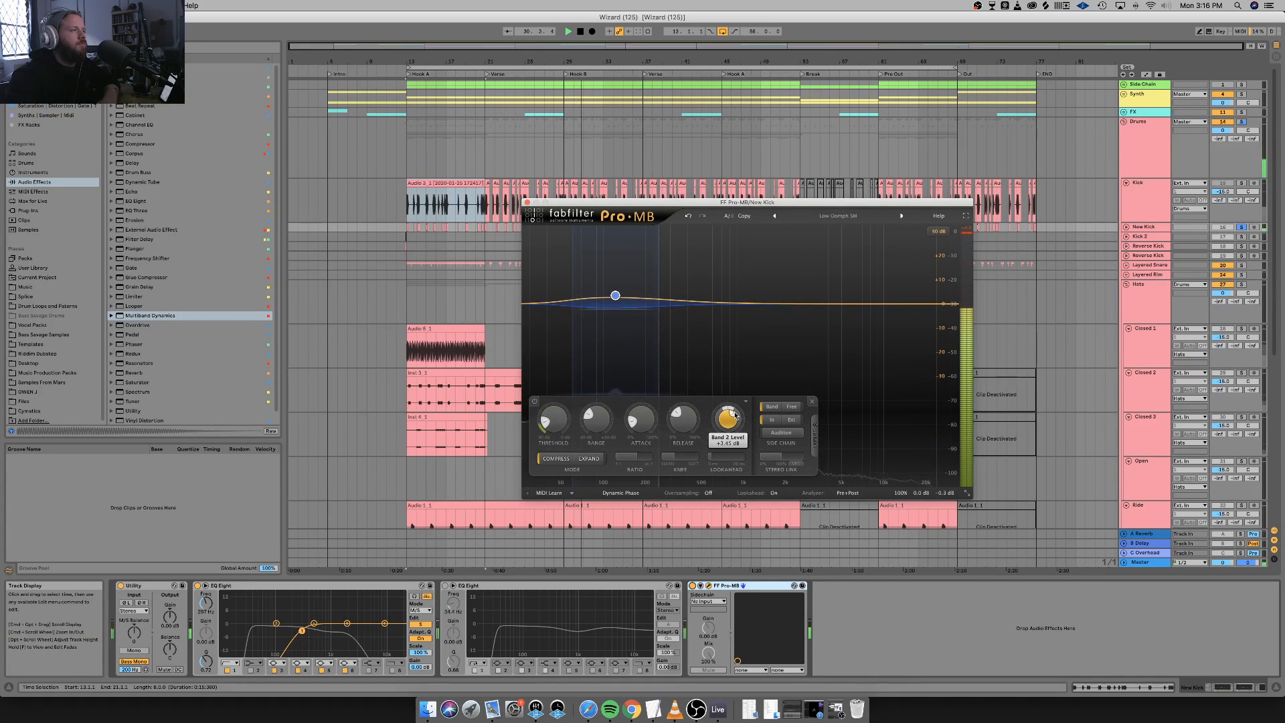
{"action": "left_click", "coordinate": [692, 586]}
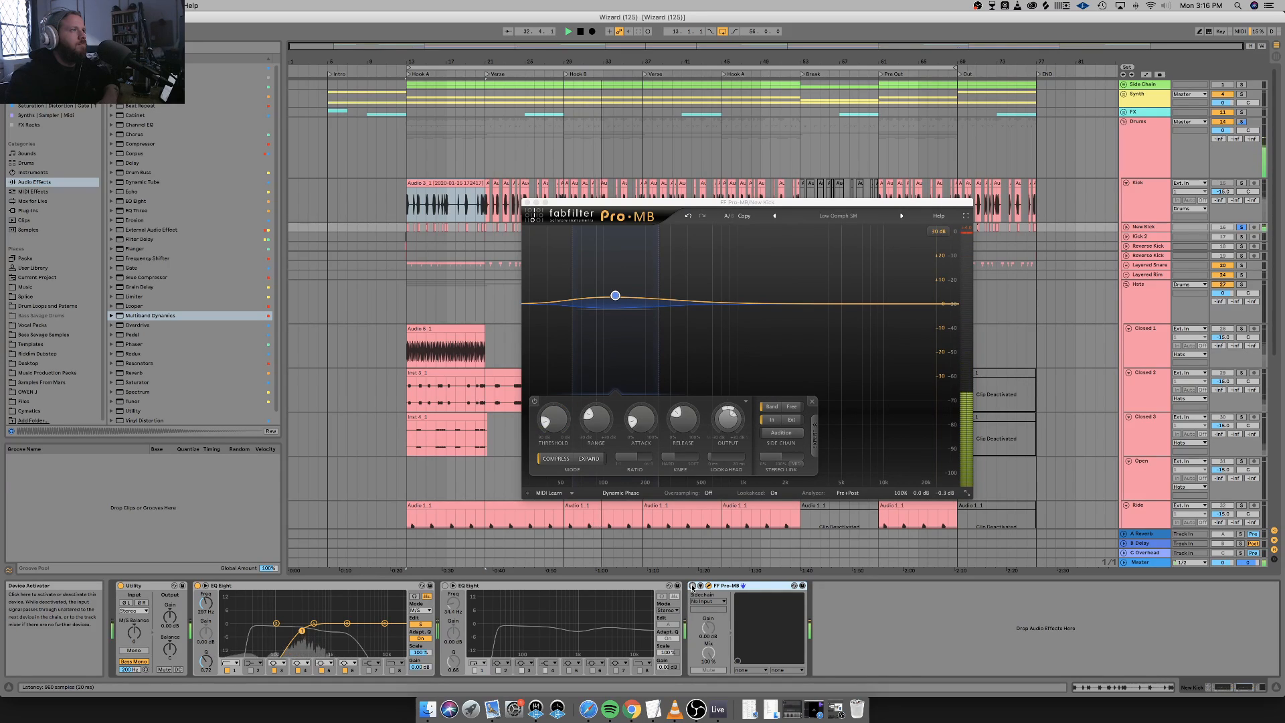
{"action": "left_click", "coordinate": [692, 586]}
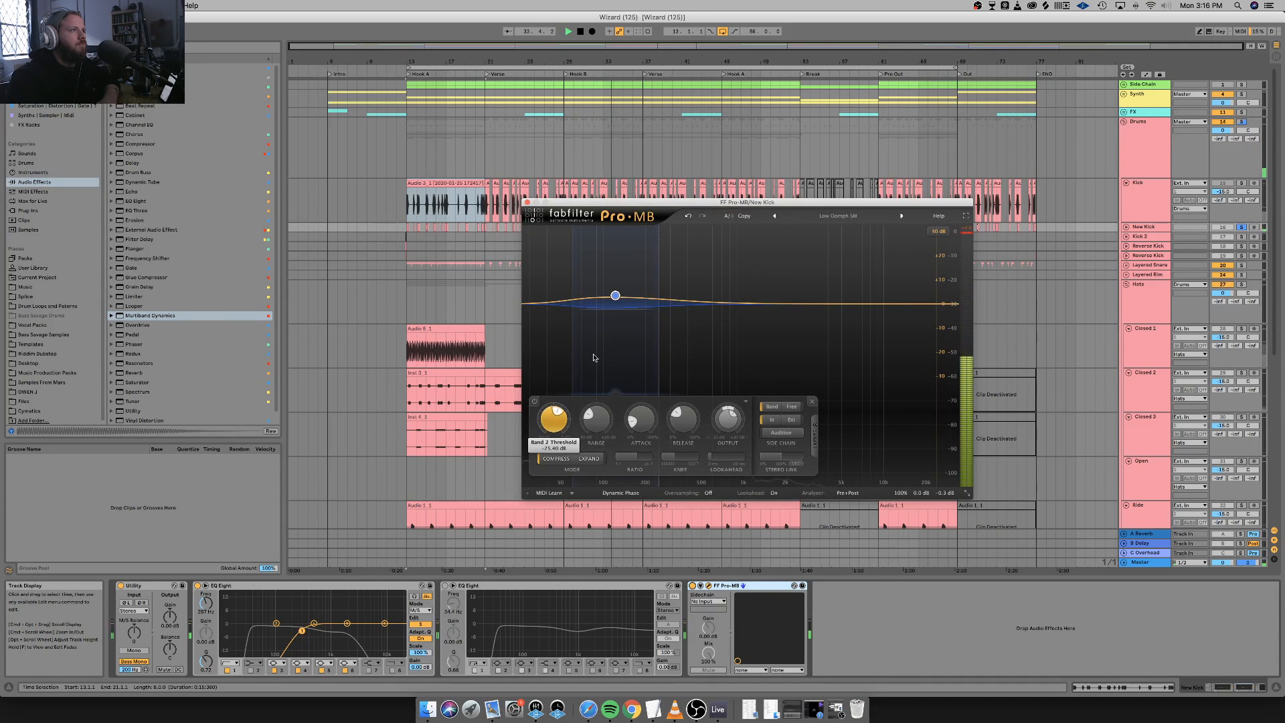
Raise the low band's threshold again and check the kick against the bypassed signal.
{"action": "left_click_drag", "start_coordinate": [644, 416], "coordinate": [618, 427]}
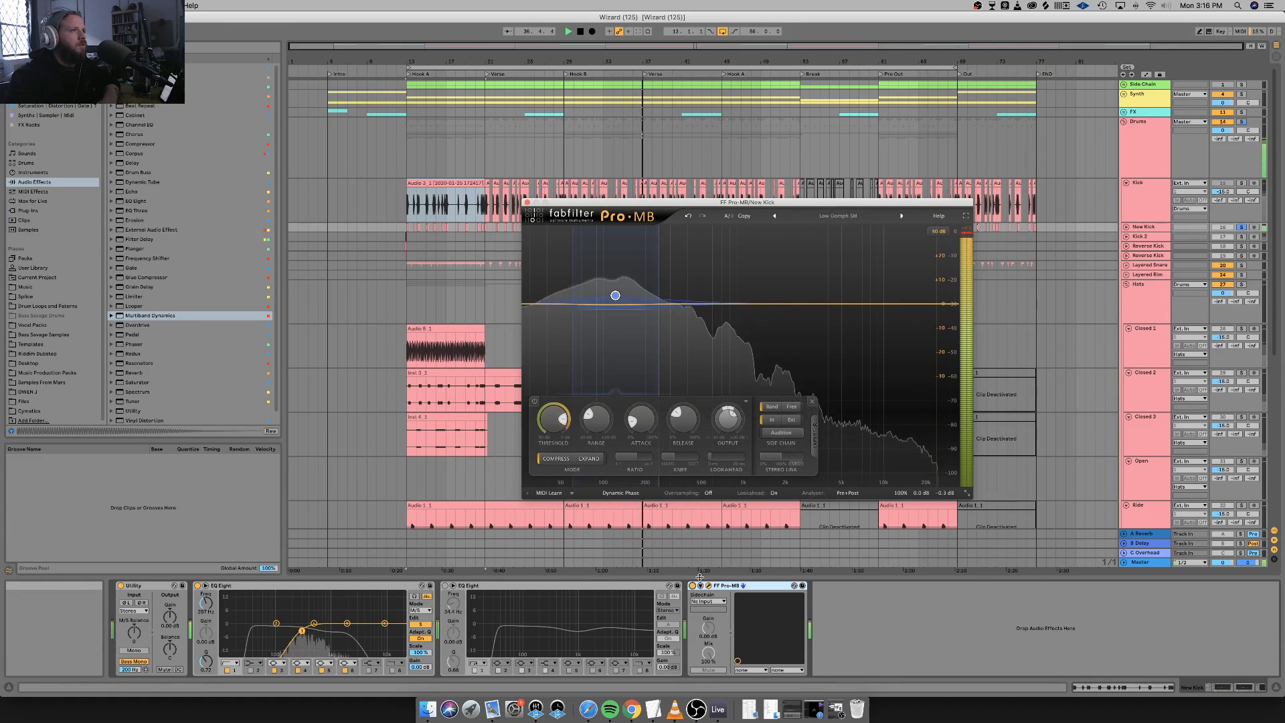
{"action": "left_click", "coordinate": [692, 586]}
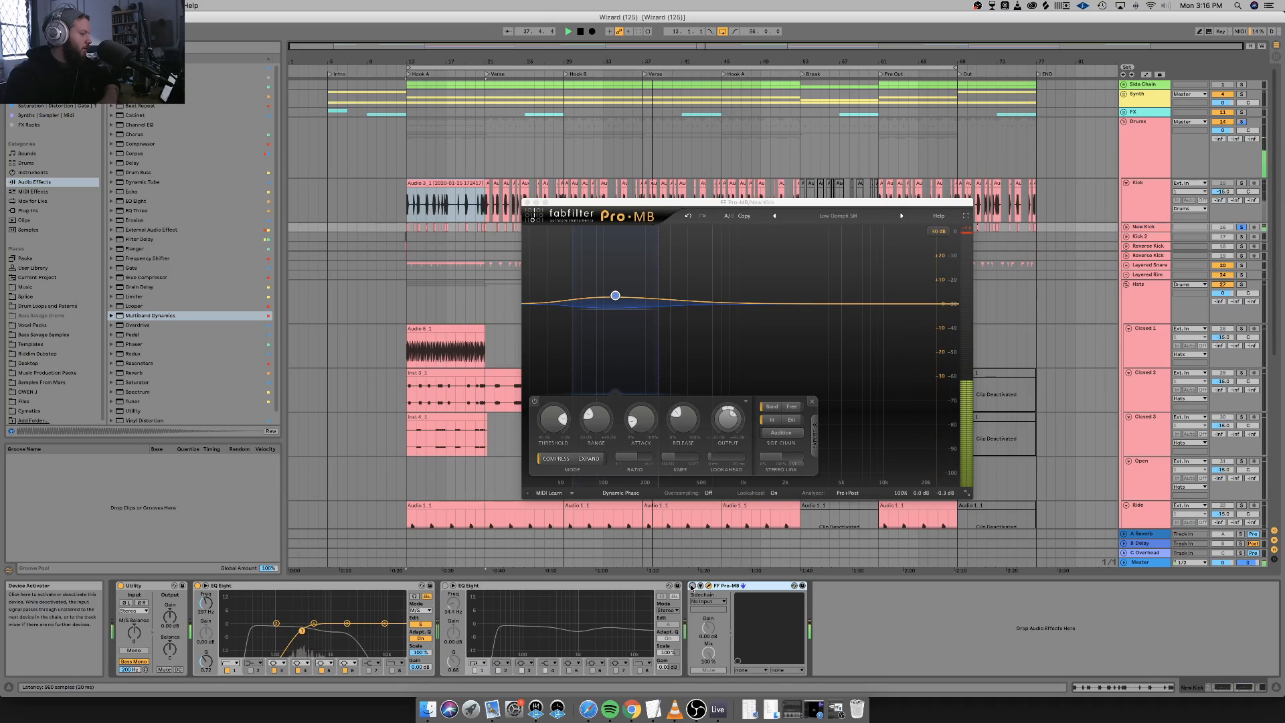
{"action": "left_click", "coordinate": [692, 586]}
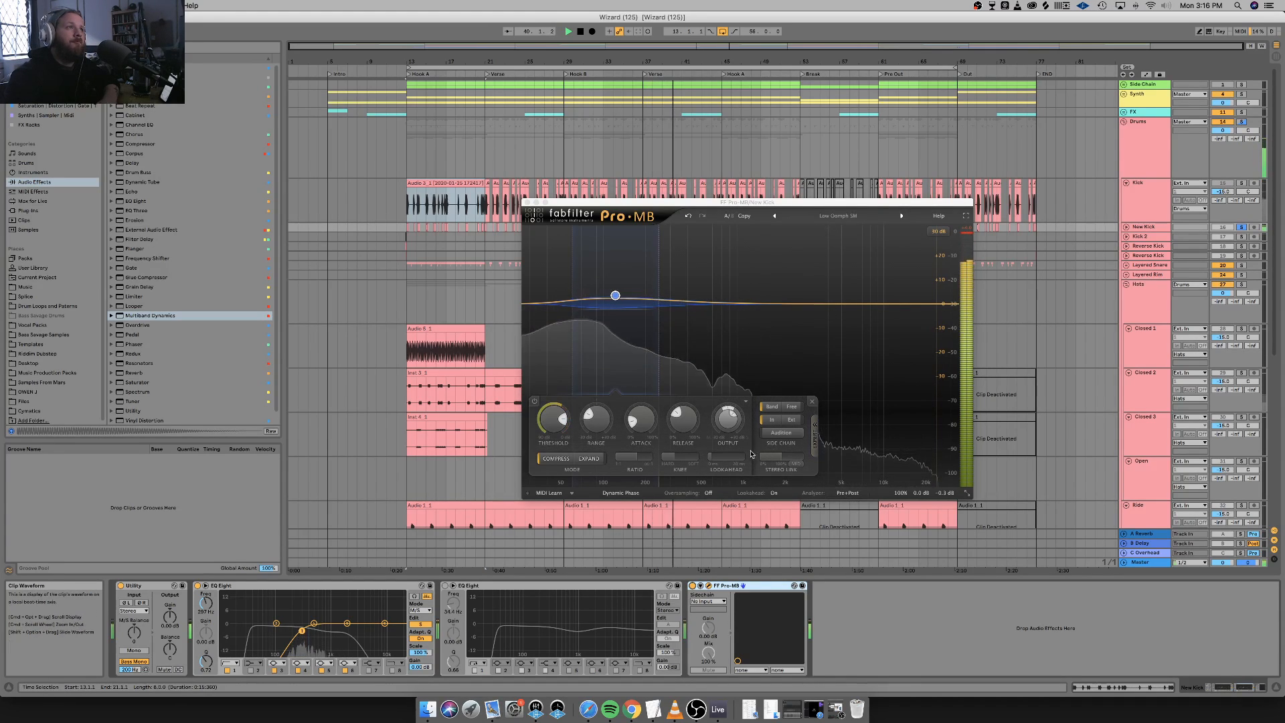
Audition the low band's side-chain signal, turn Audition off and play the kick again.
{"action": "left_click", "coordinate": [781, 434]}
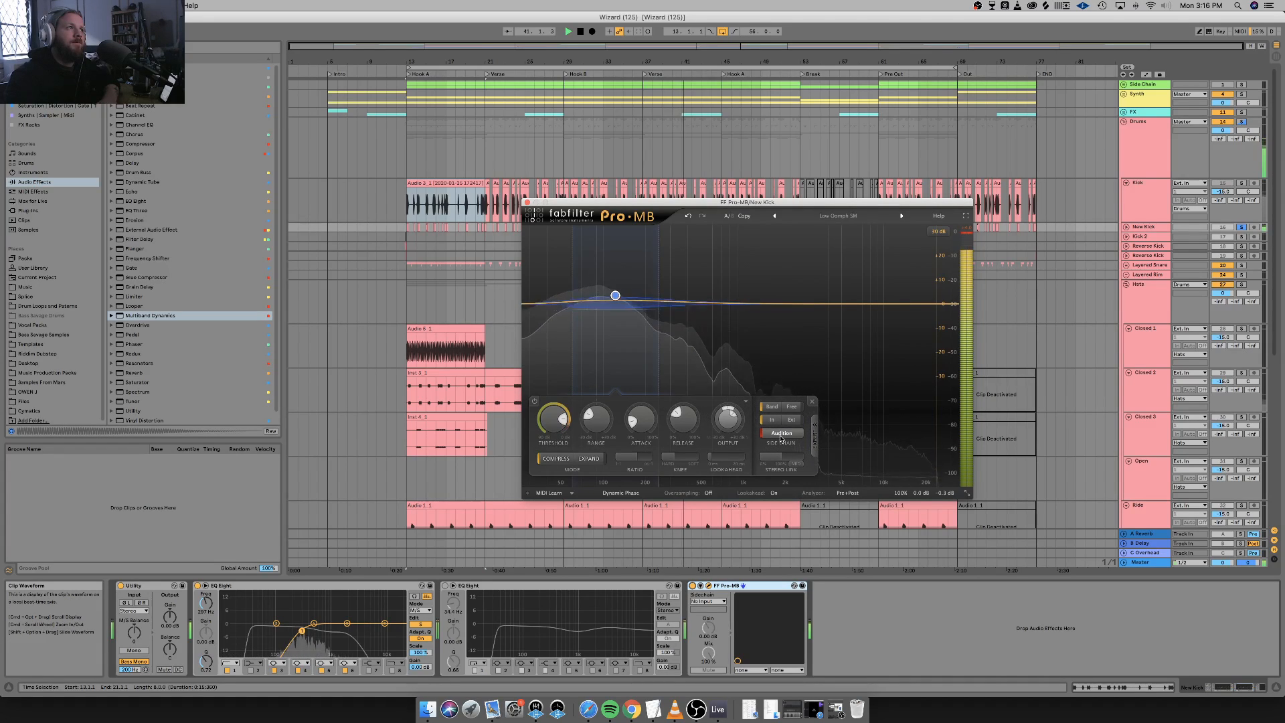
{"action": "left_click", "coordinate": [781, 434]}
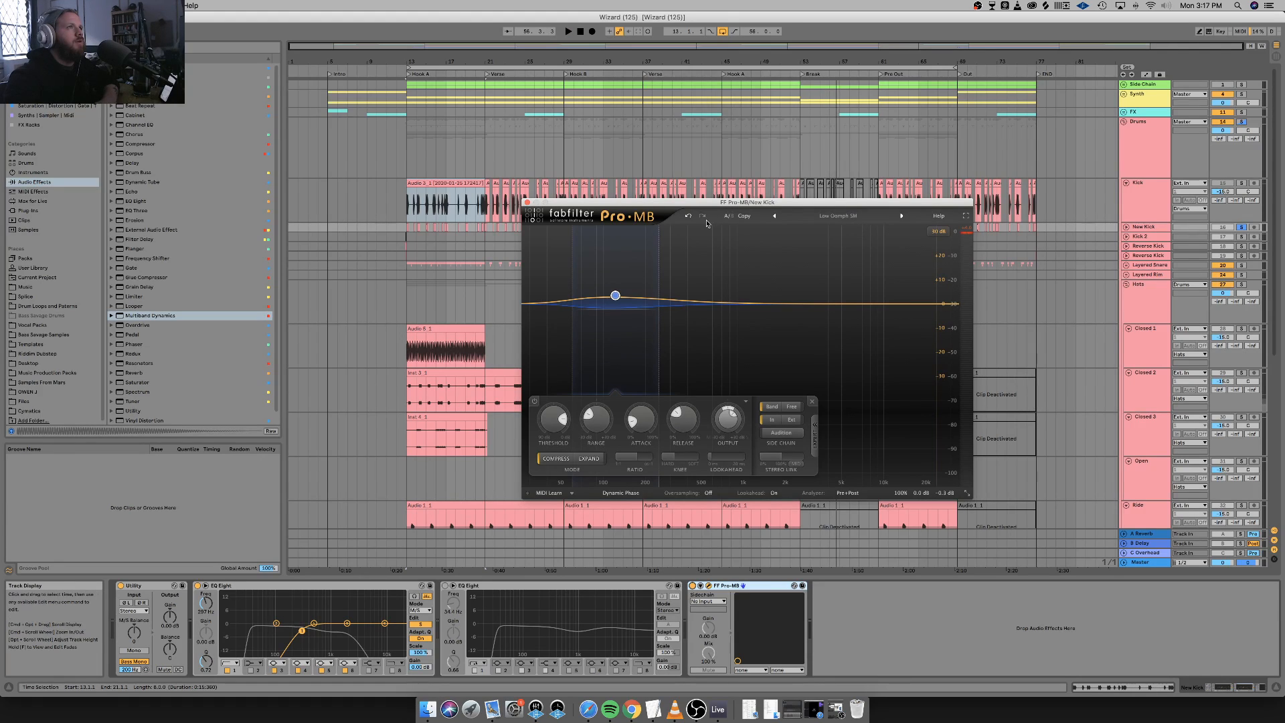
{"action": "key", "text": "space"}
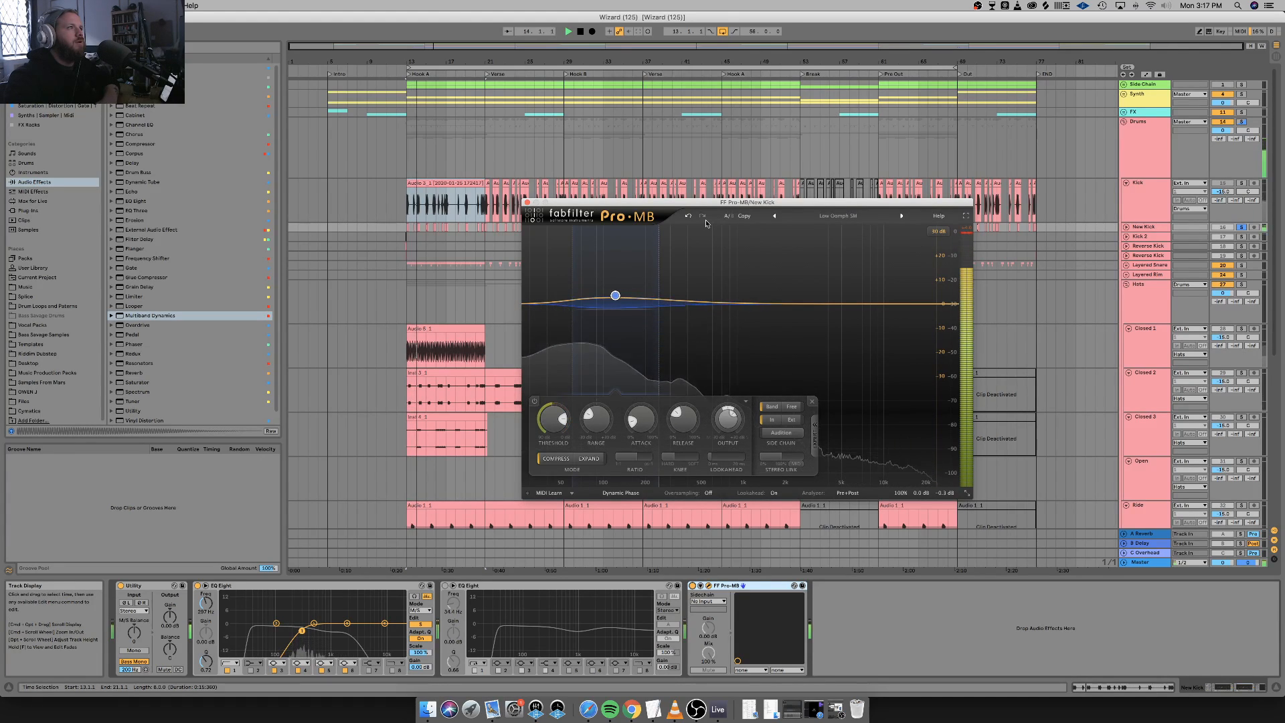
Review Pro-MB's phase modes keeping Dynamic Phase, and try 4x oversampling before returning it to Off.
{"action": "left_click", "coordinate": [629, 495]}
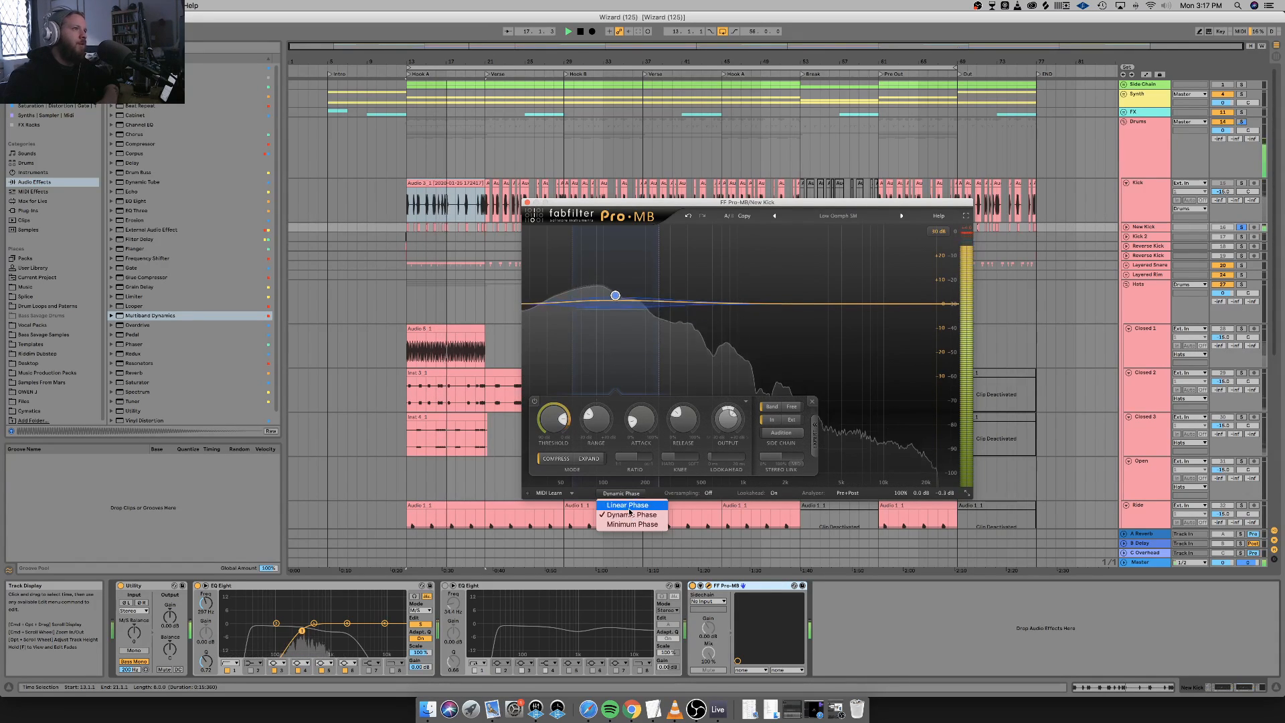
{"action": "left_click", "coordinate": [629, 513]}
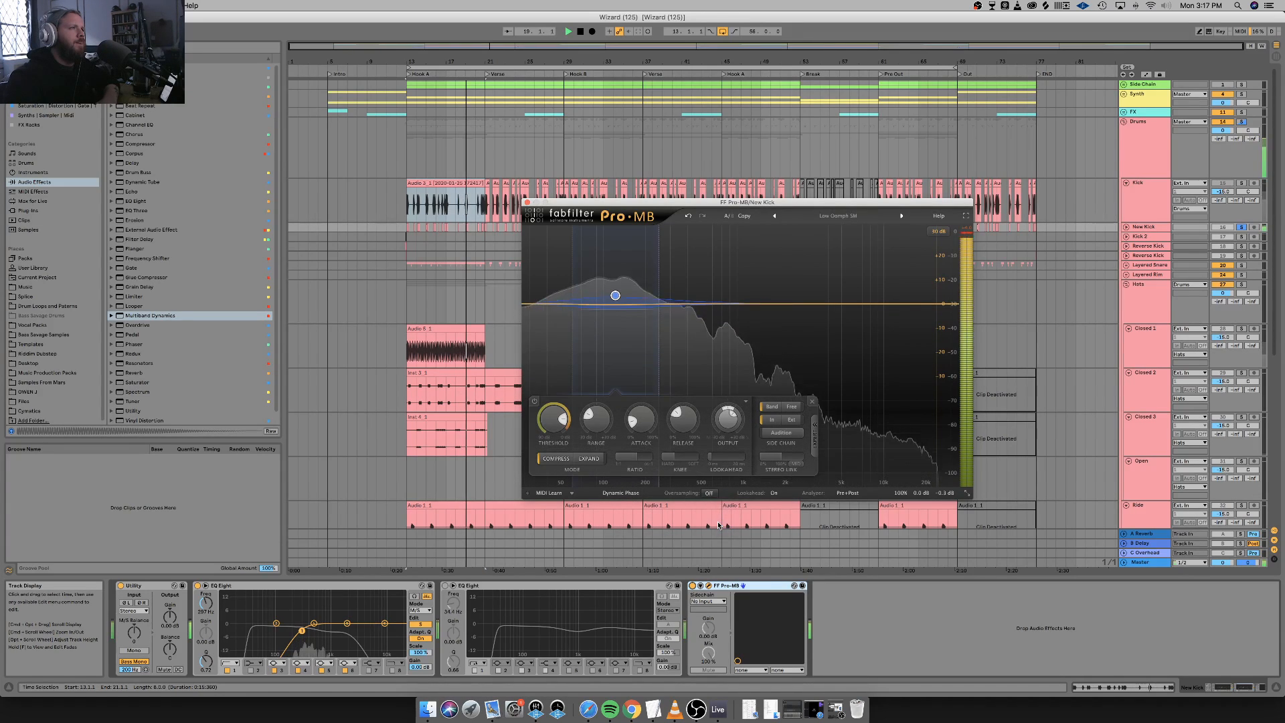
{"action": "left_click", "coordinate": [708, 493]}
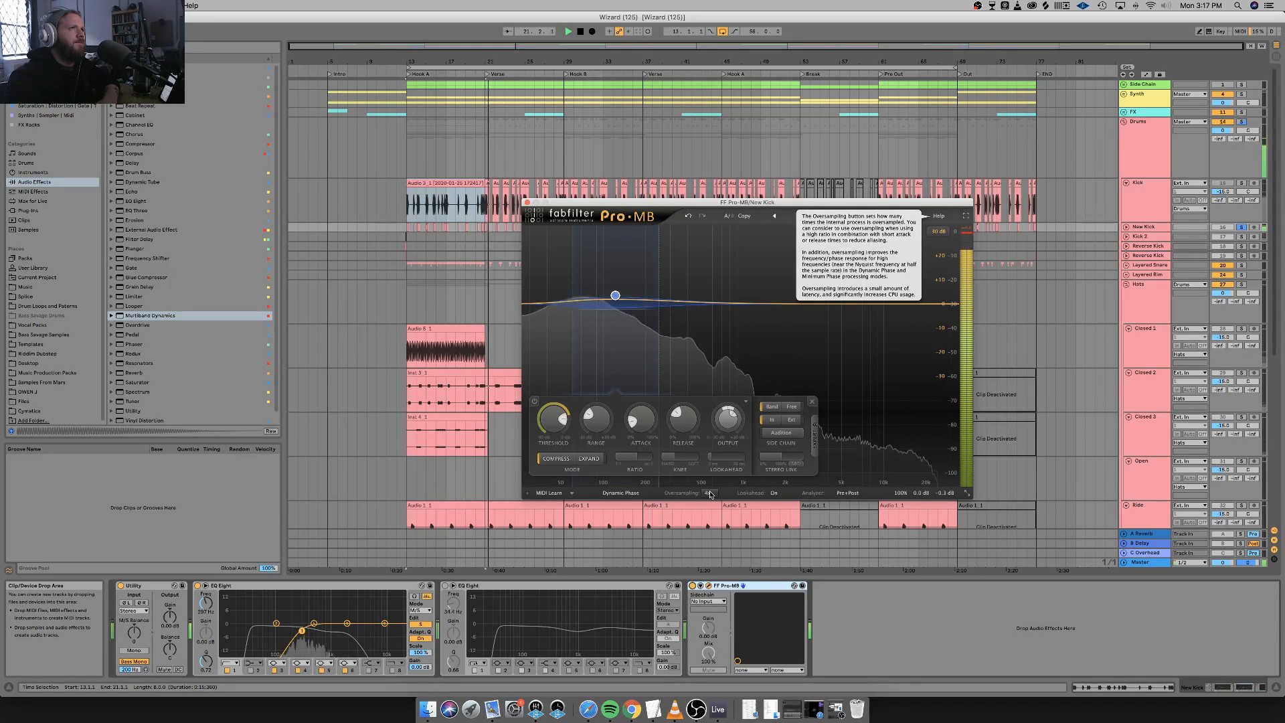
{"action": "left_click", "coordinate": [710, 494]}
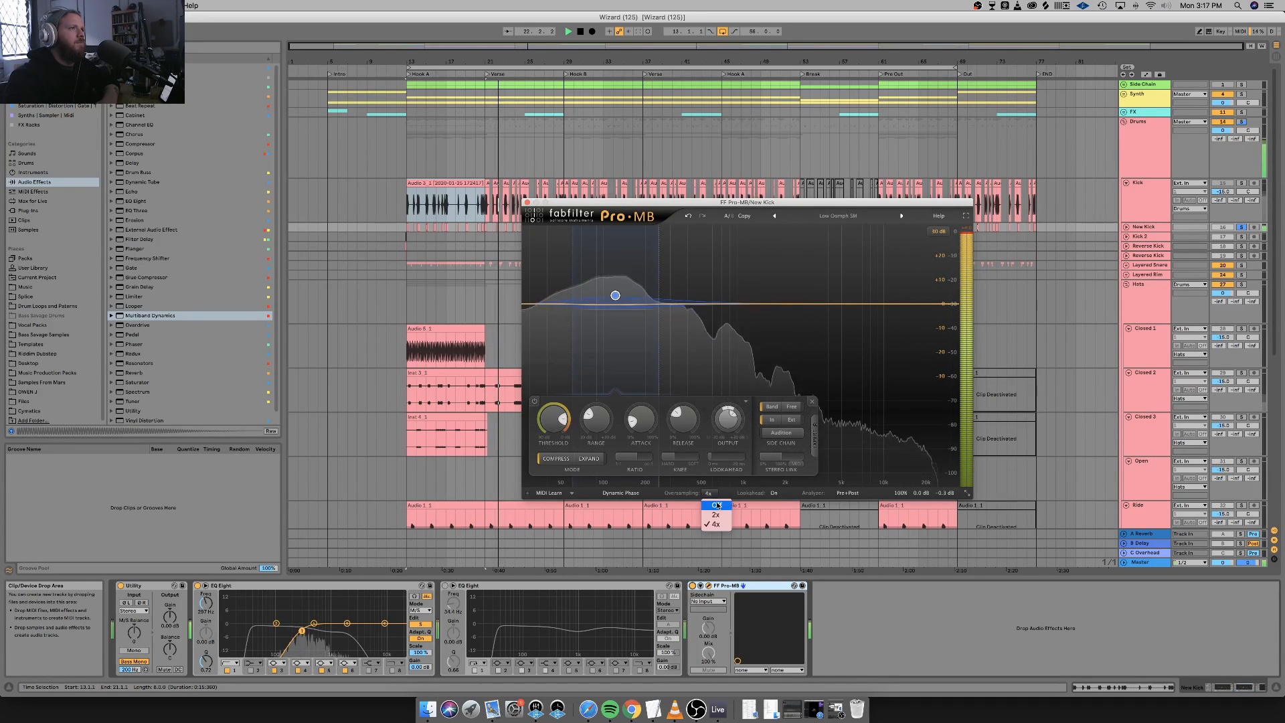
{"action": "left_click", "coordinate": [718, 505]}
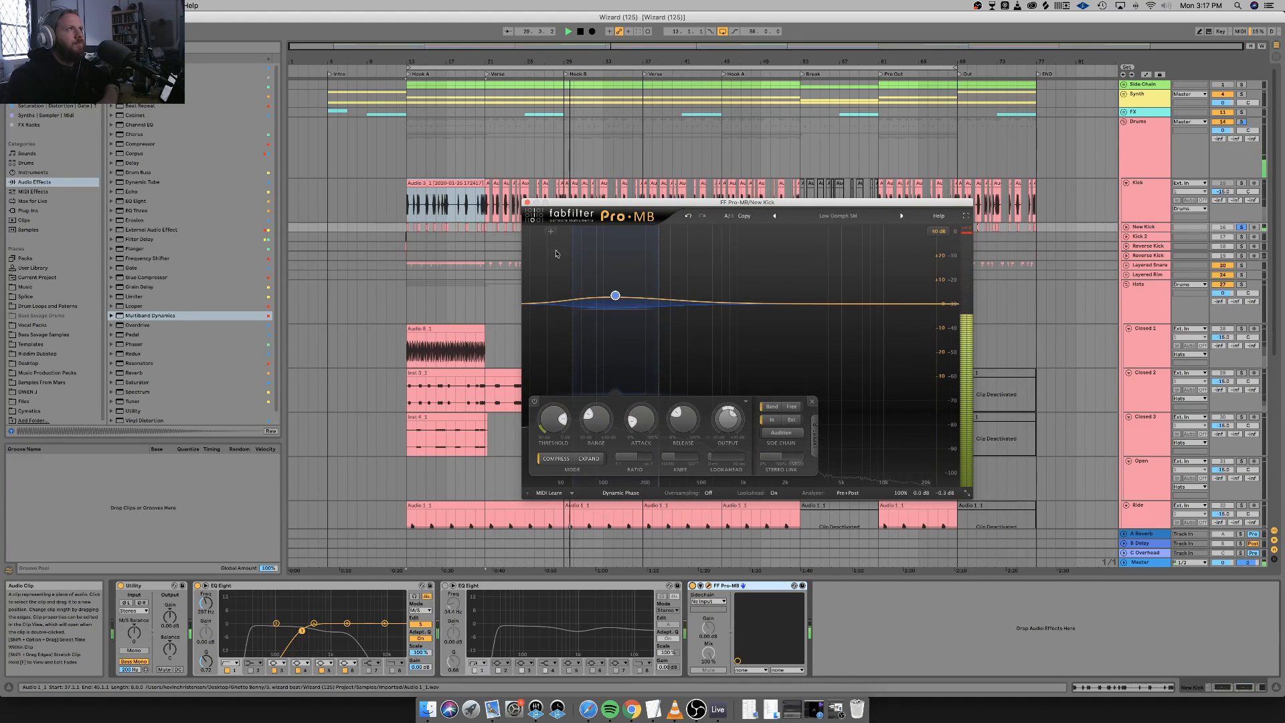
Close the Pro-MB interface, solo the whole Drums group and check Pro-MB's effect on the kick within it.
{"action": "left_click", "coordinate": [527, 202]}
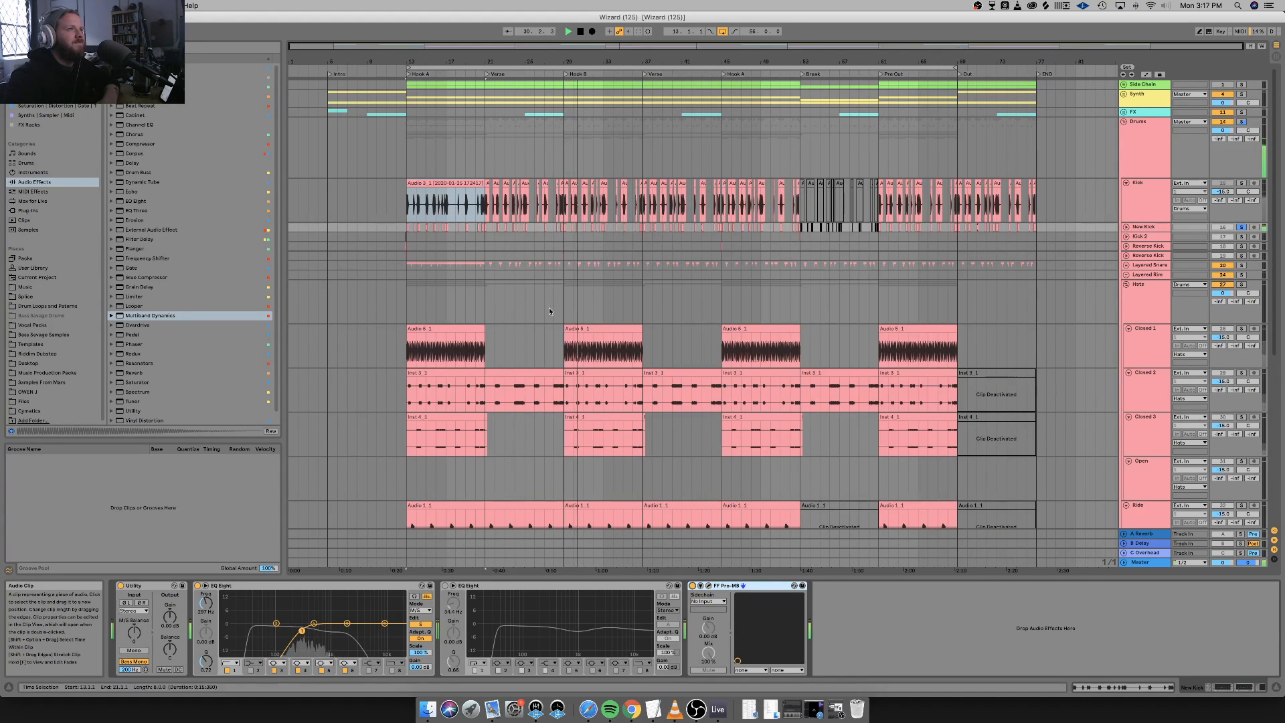
{"action": "left_click", "coordinate": [1242, 122]}
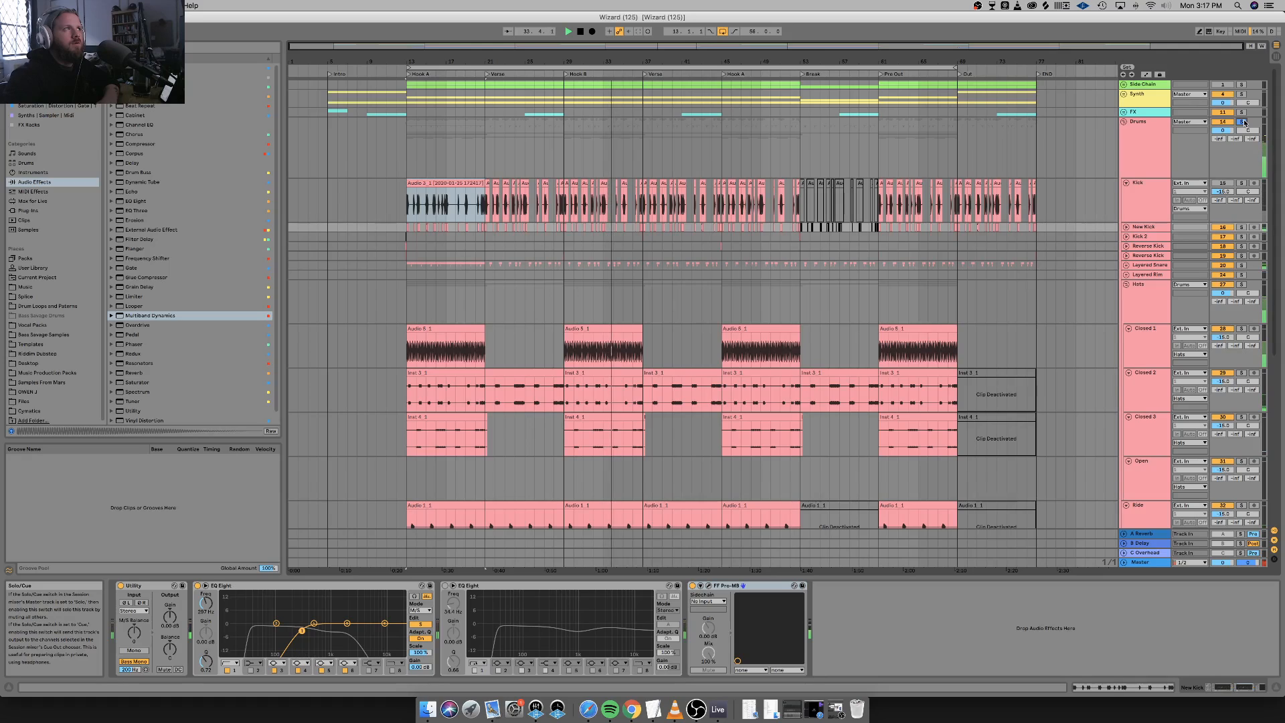
{"action": "left_click", "coordinate": [693, 586]}
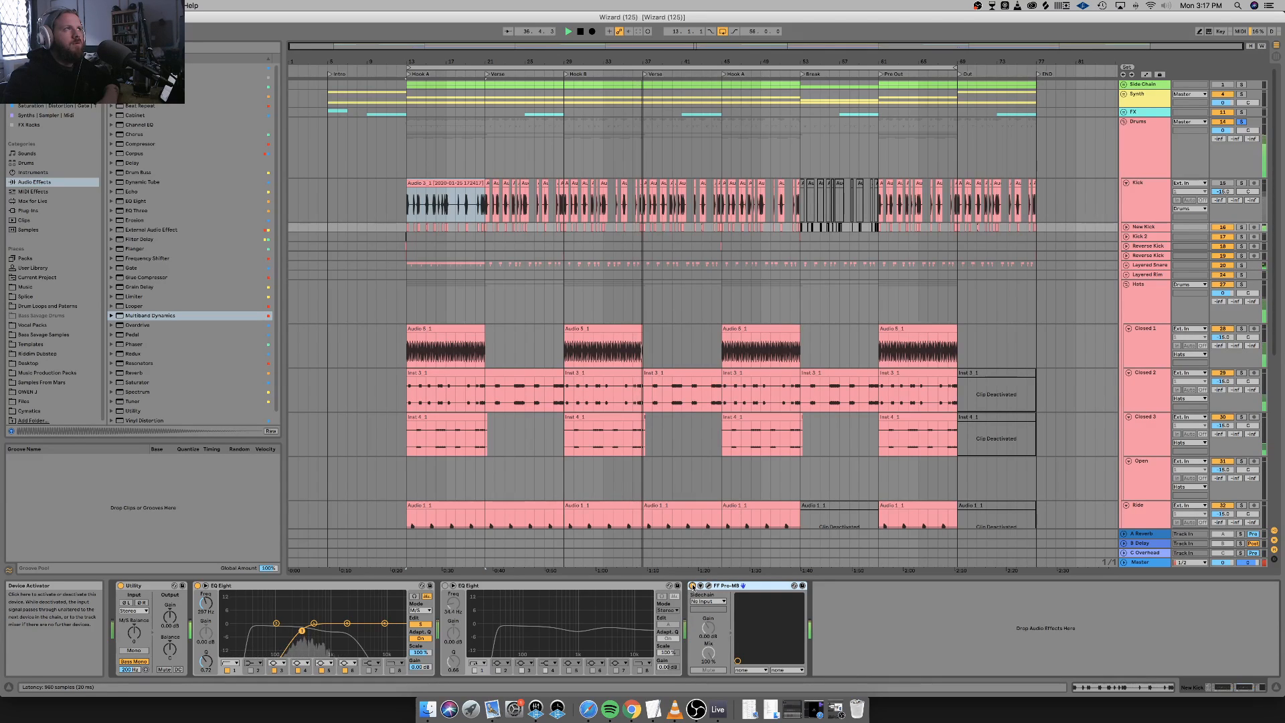
{"action": "key", "text": "space"}
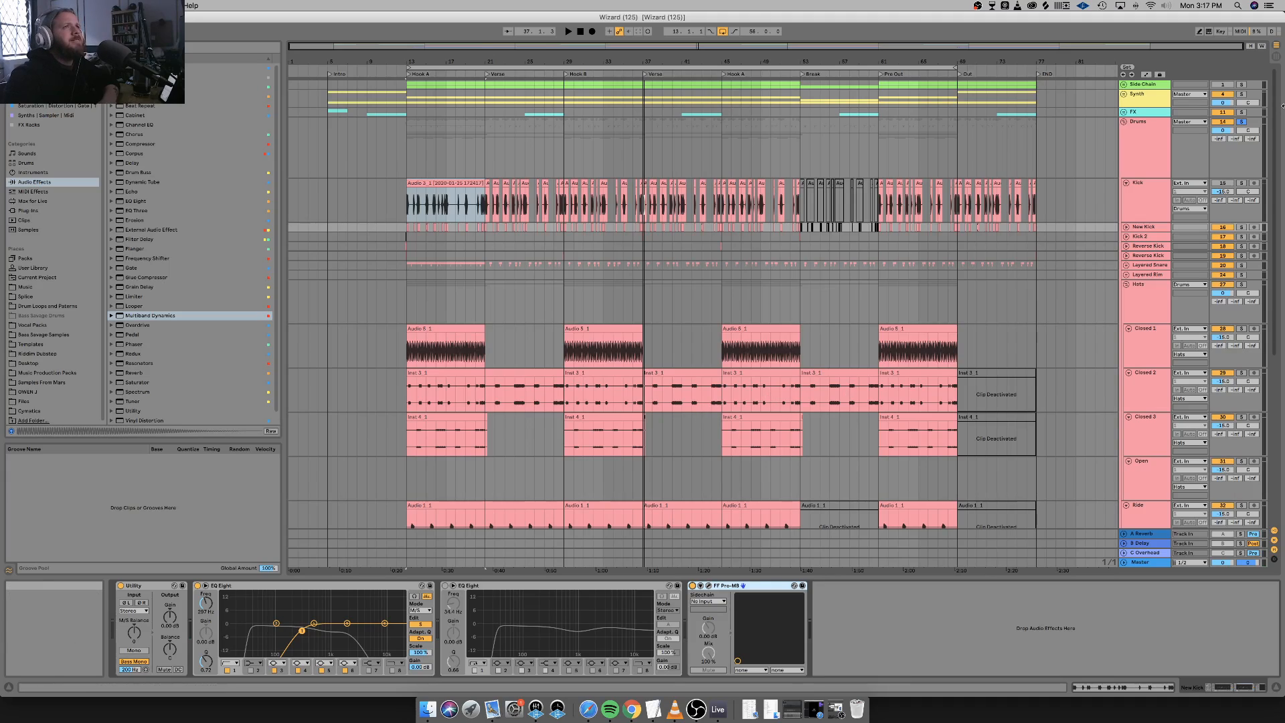
Compare the device chains of the Kick and New Kick tracks and fold the Kick track.
{"action": "left_click", "coordinate": [1139, 209]}
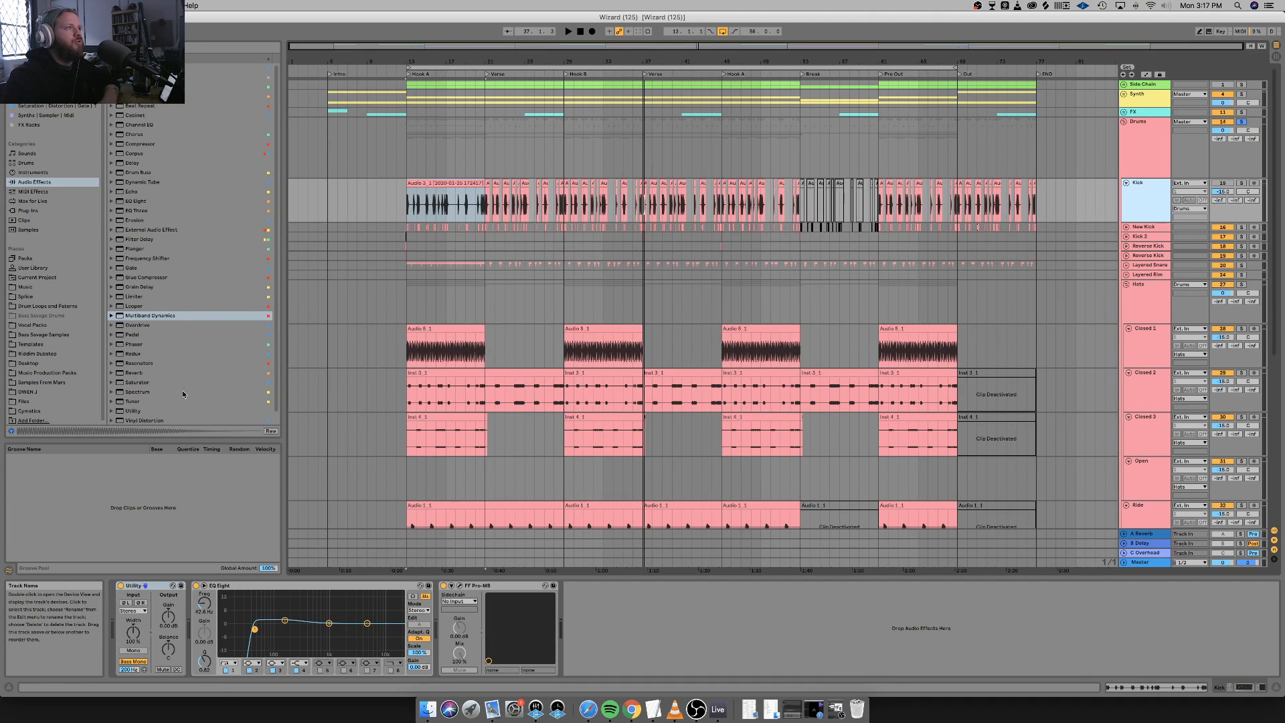
{"action": "left_click", "coordinate": [1141, 229]}
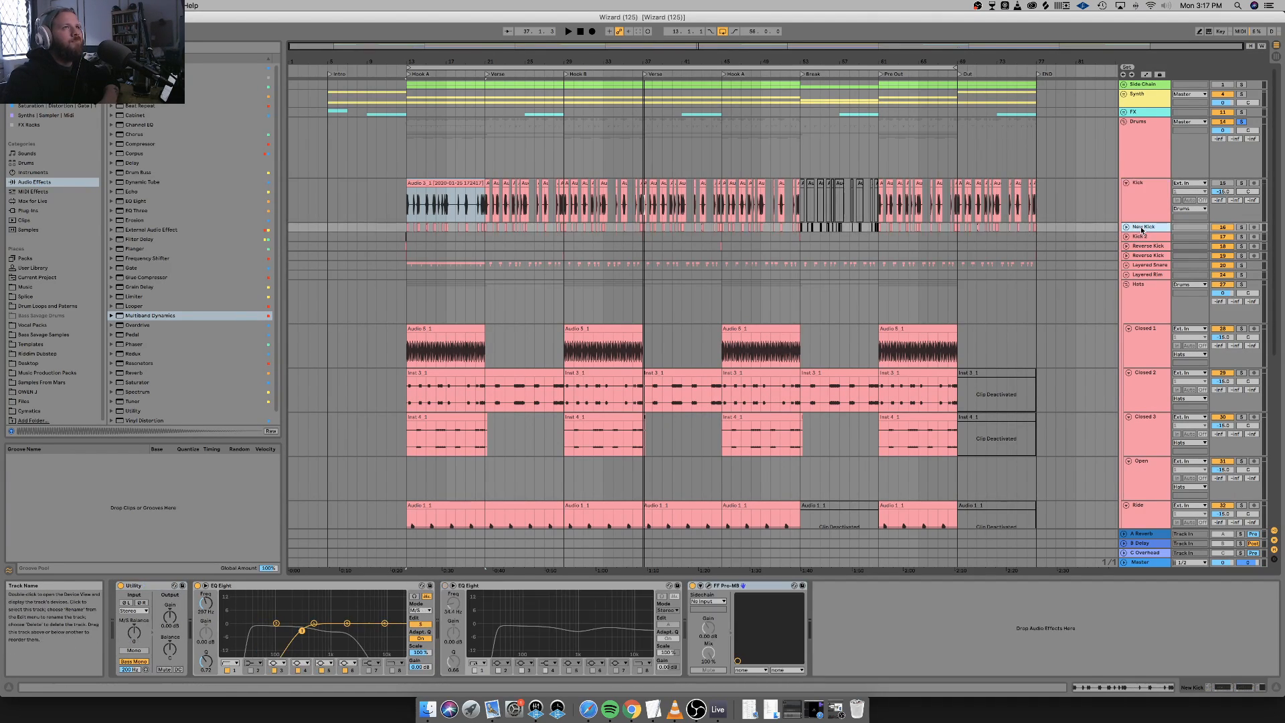
{"action": "left_click", "coordinate": [1125, 184]}
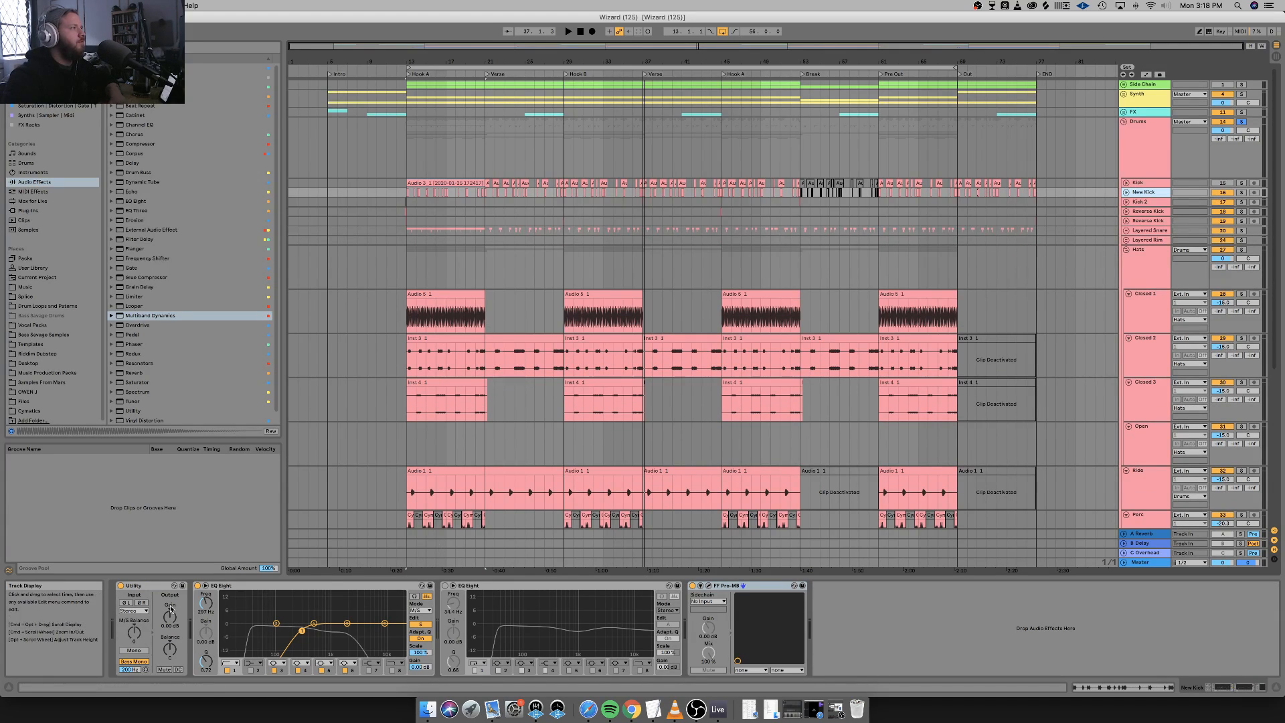
Group New Kick's devices from Utility through Pro-MB into one rack, turn the rack off and fold it.
{"action": "left_click", "coordinate": [155, 587]}
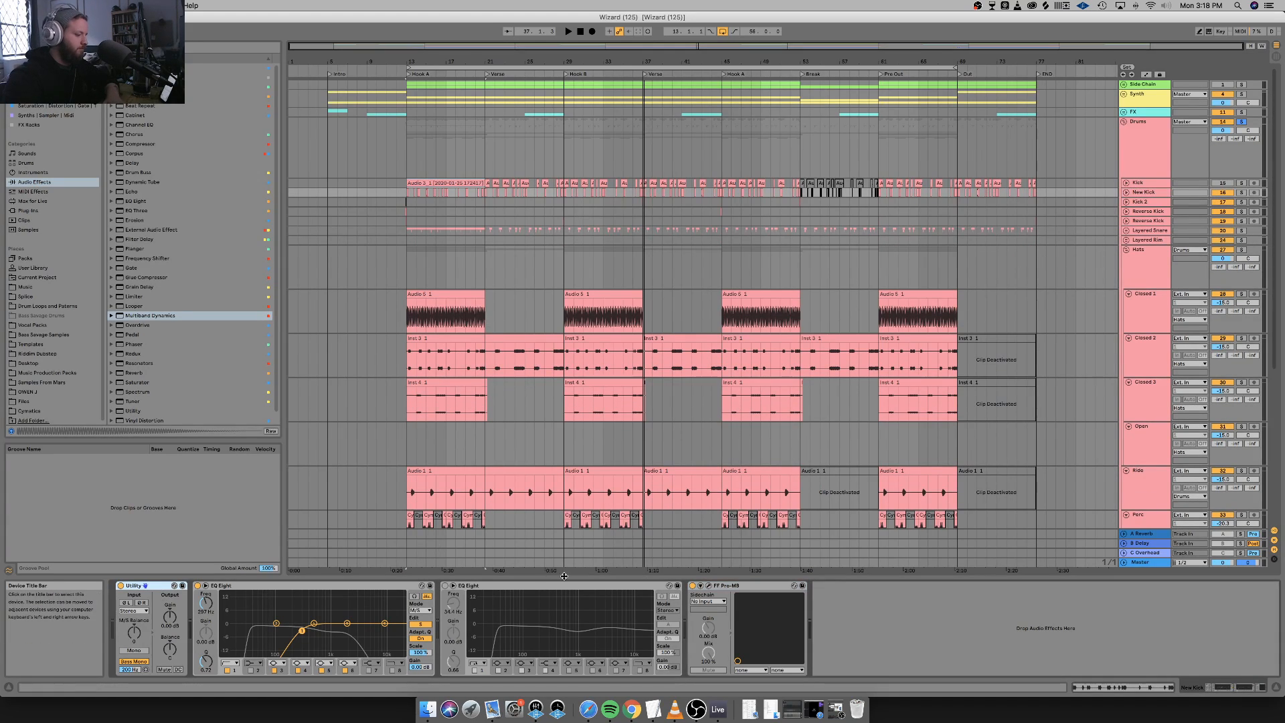
{"action": "left_click", "coordinate": [742, 585], "text": "shift"}
{"action": "right_click", "coordinate": [742, 585]}
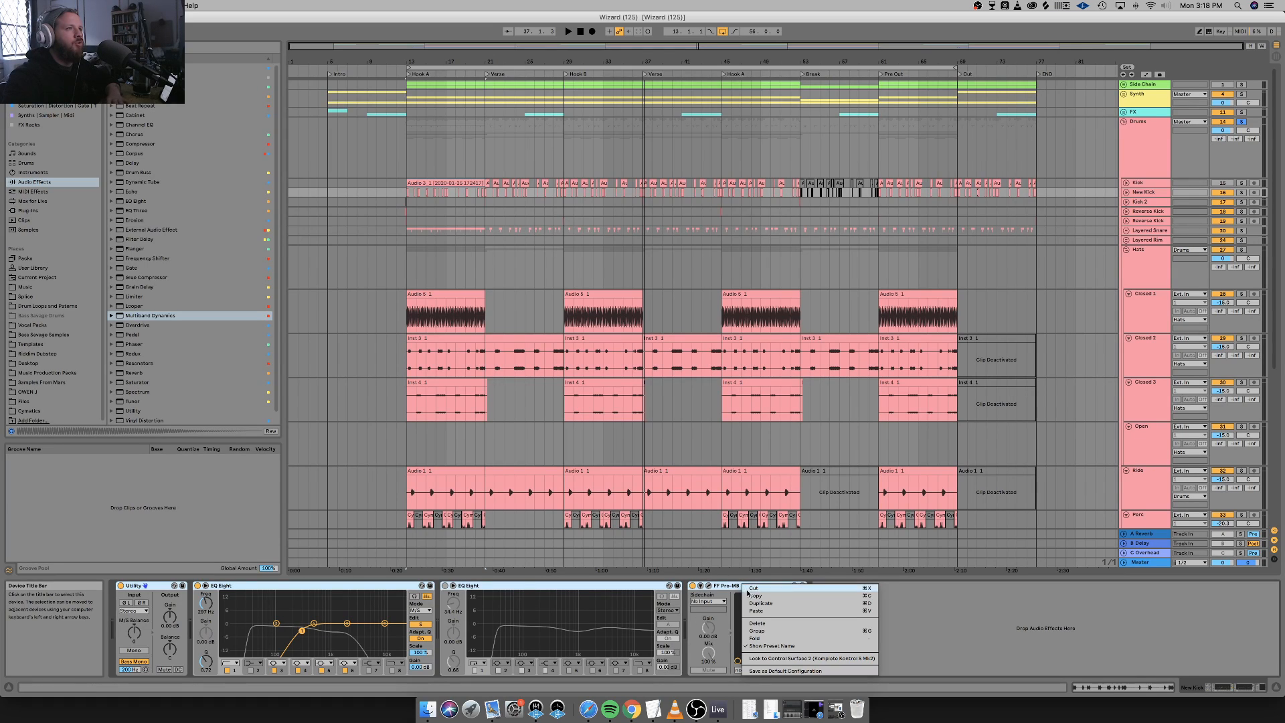
{"action": "left_click", "coordinate": [758, 631]}
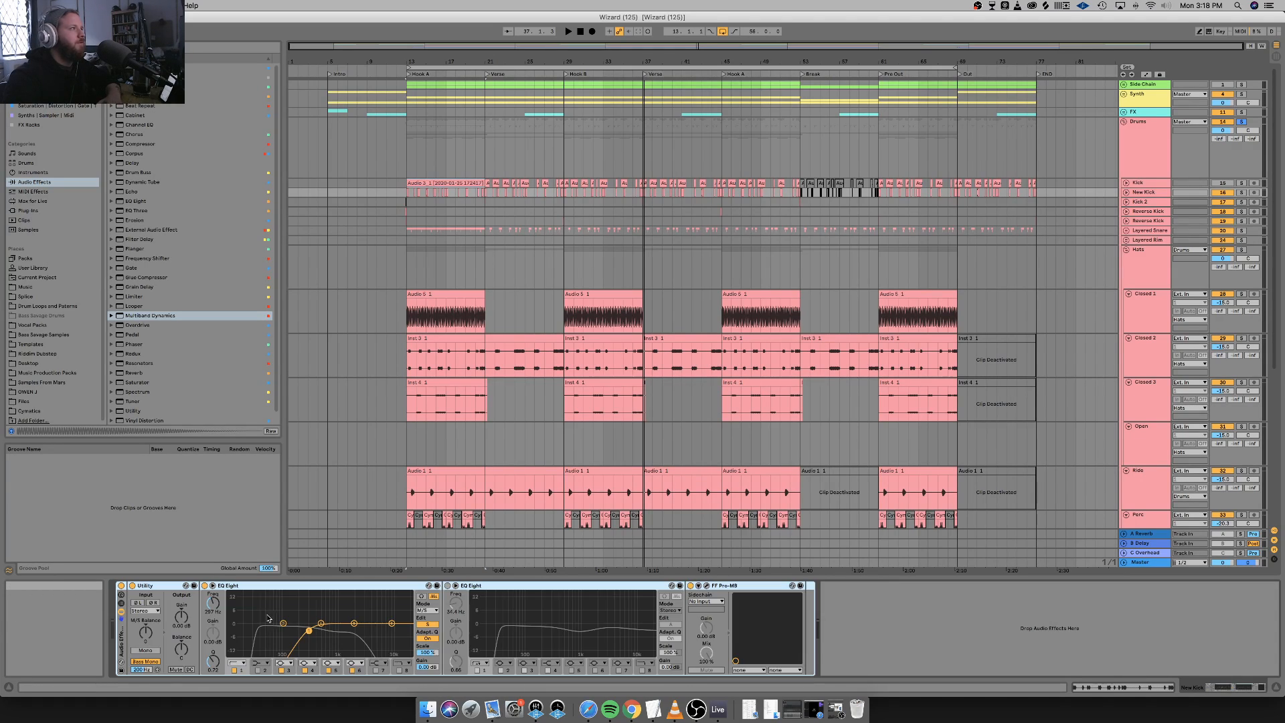
{"action": "left_click", "coordinate": [122, 587]}
{"action": "key", "text": "Delete"}
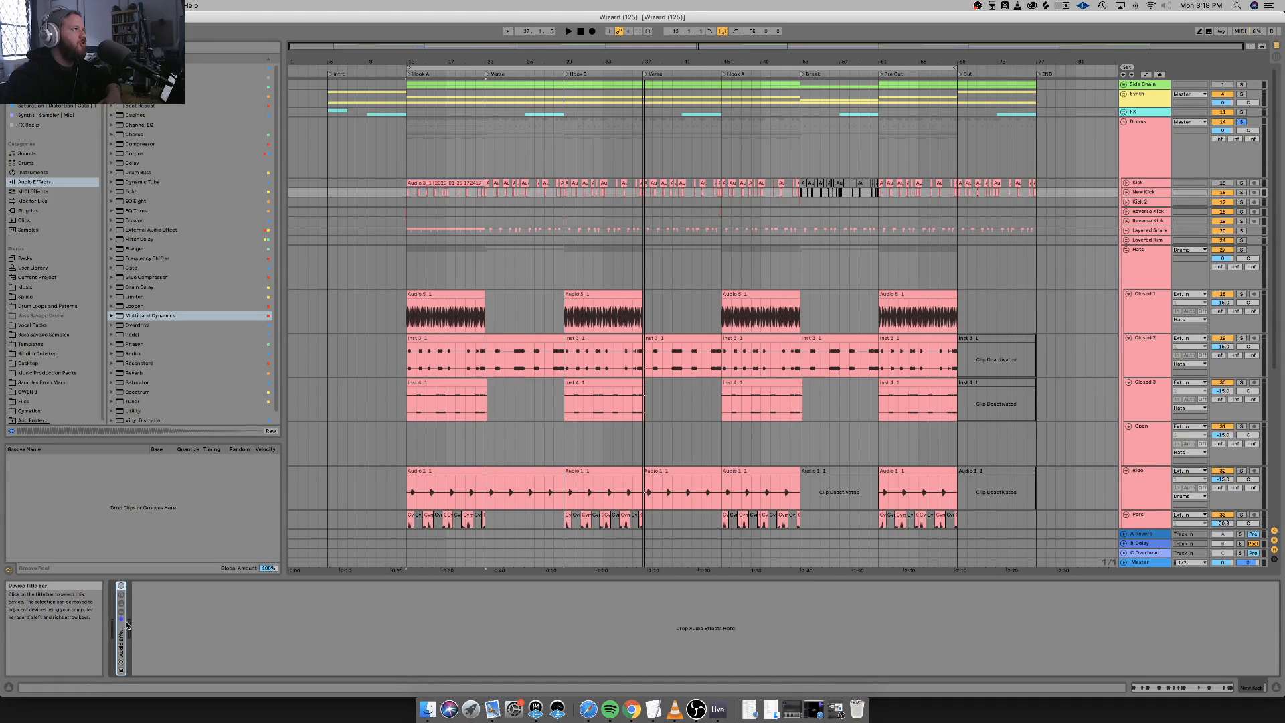
Move the old Kick track out of the Drums group to above the Side Chain track.
{"action": "left_click", "coordinate": [1148, 182]}
{"action": "left_click", "coordinate": [1149, 193]}
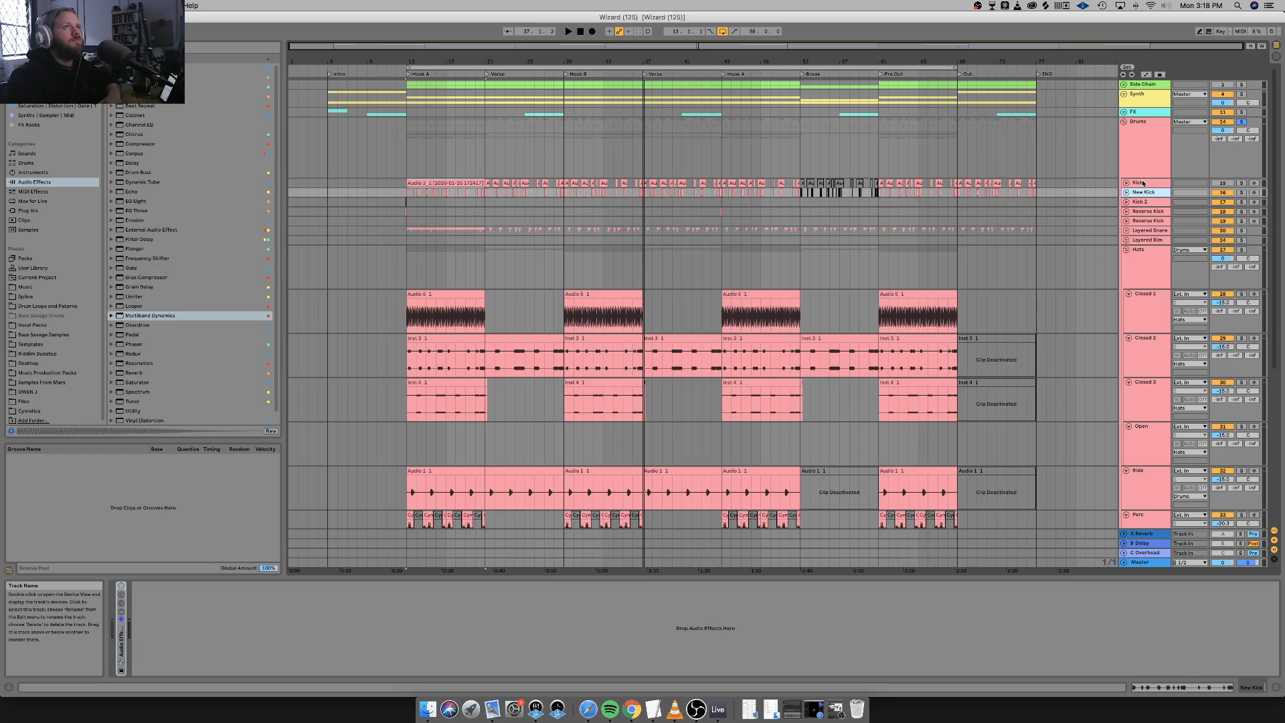
{"action": "left_click", "coordinate": [1143, 183]}
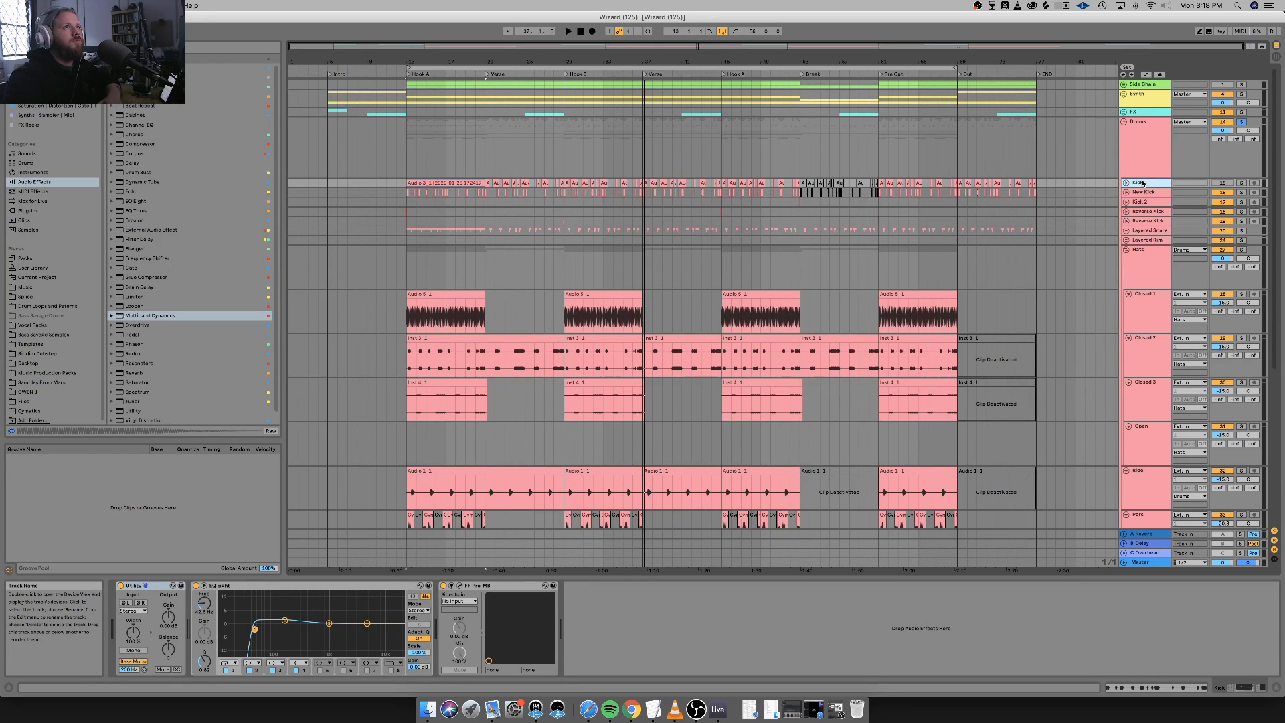
{"action": "left_click_drag", "start_coordinate": [1143, 183], "coordinate": [1114, 87]}
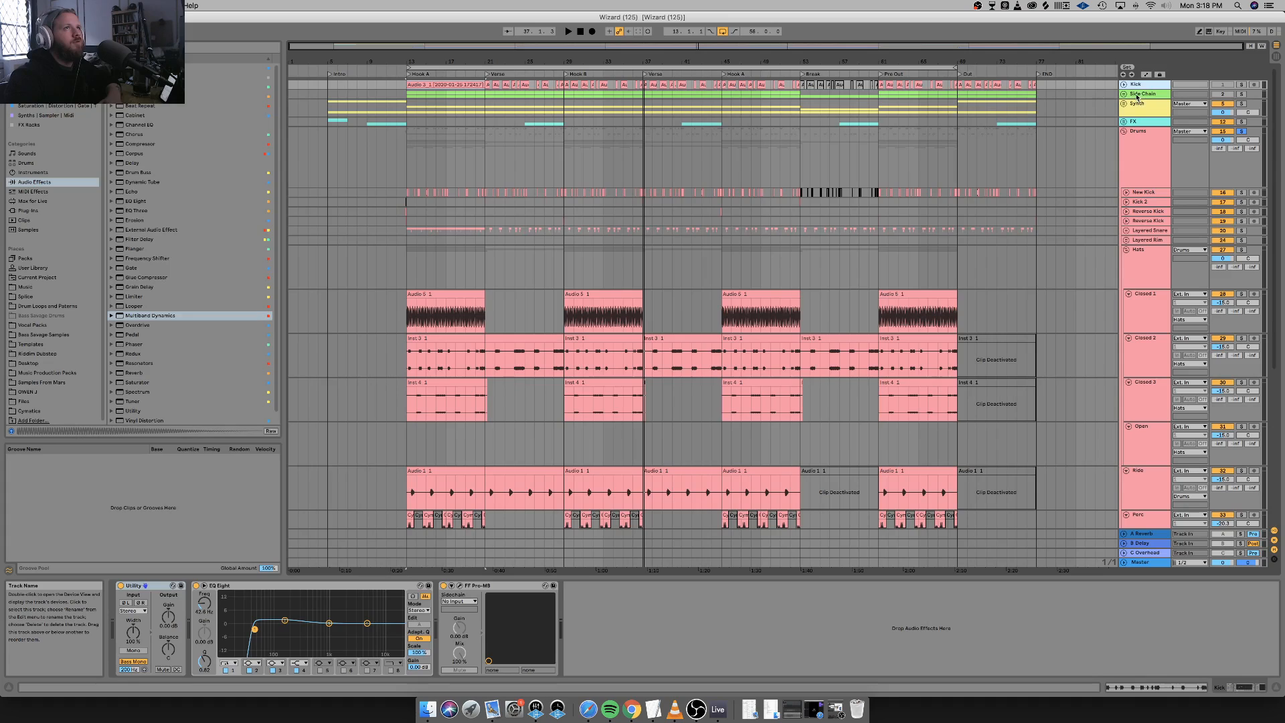
Colour the moved Kick track dark grey and assign that track colour to its clips.
{"action": "right_click", "coordinate": [1140, 87]}
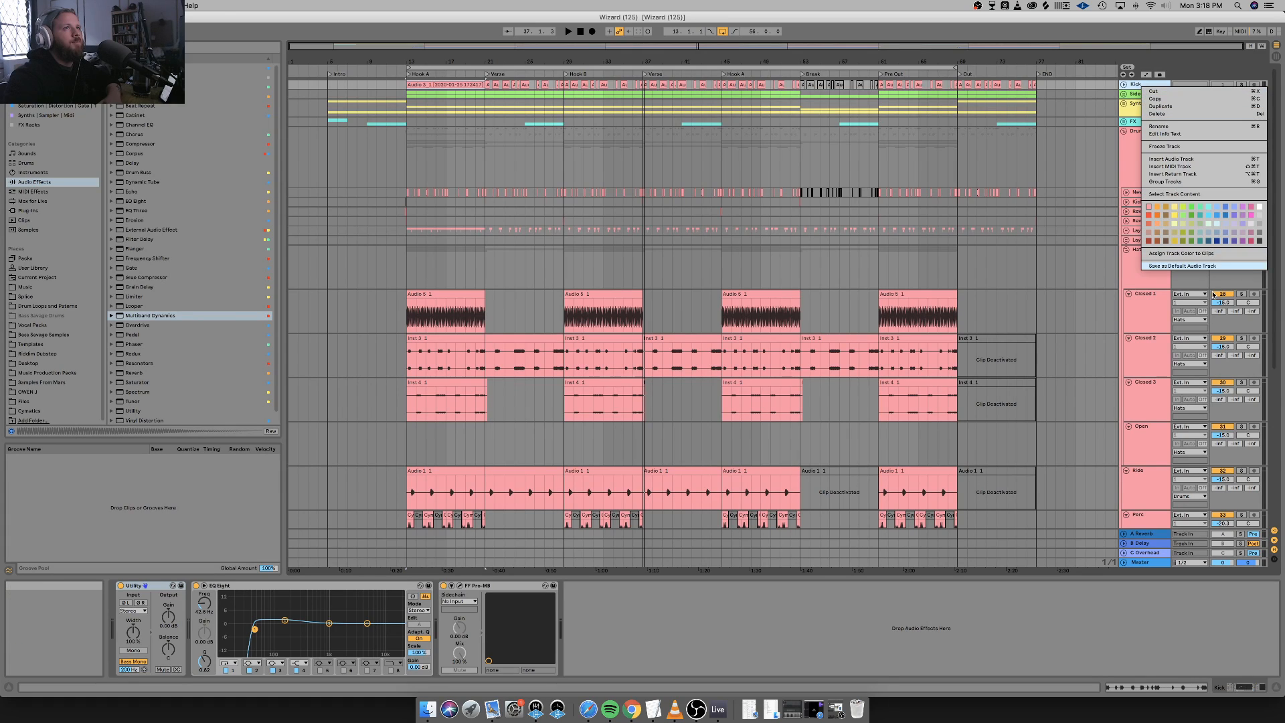
{"action": "left_click", "coordinate": [1257, 243]}
{"action": "right_click", "coordinate": [1141, 85]}
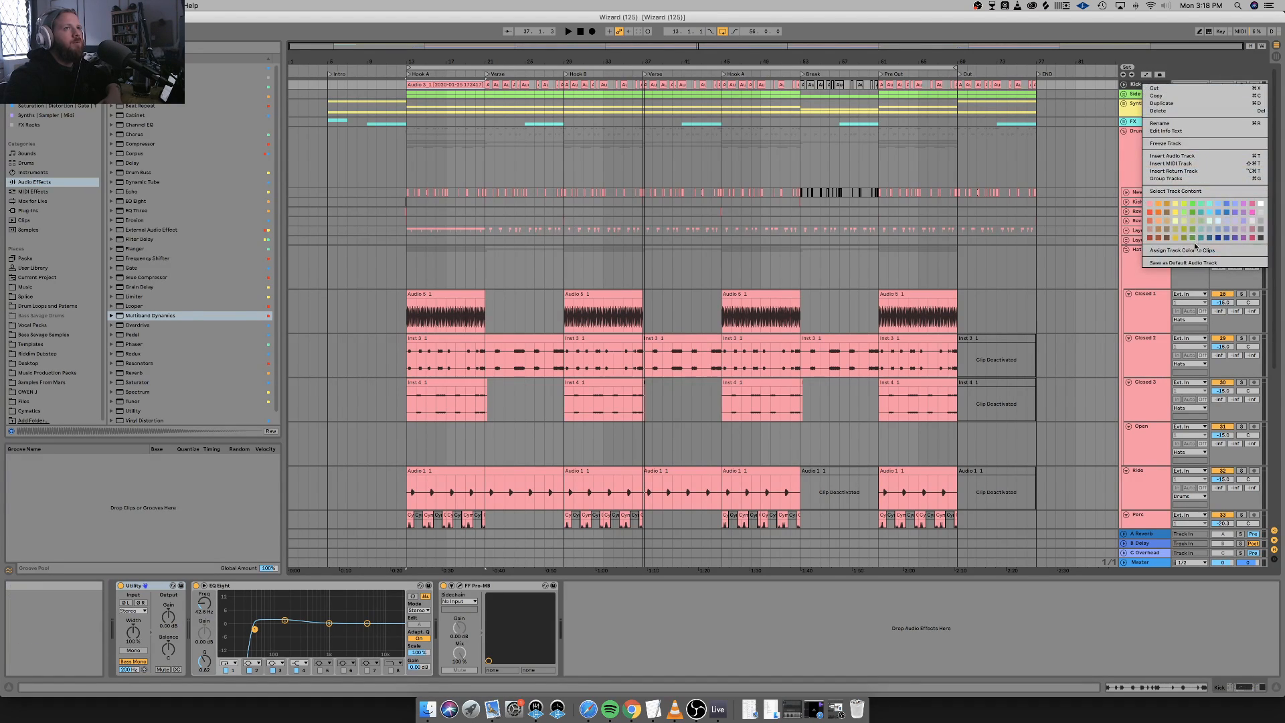
{"action": "left_click", "coordinate": [1192, 253]}
Rename the moved Kick track as Trash.
{"action": "right_click", "coordinate": [1147, 86]}
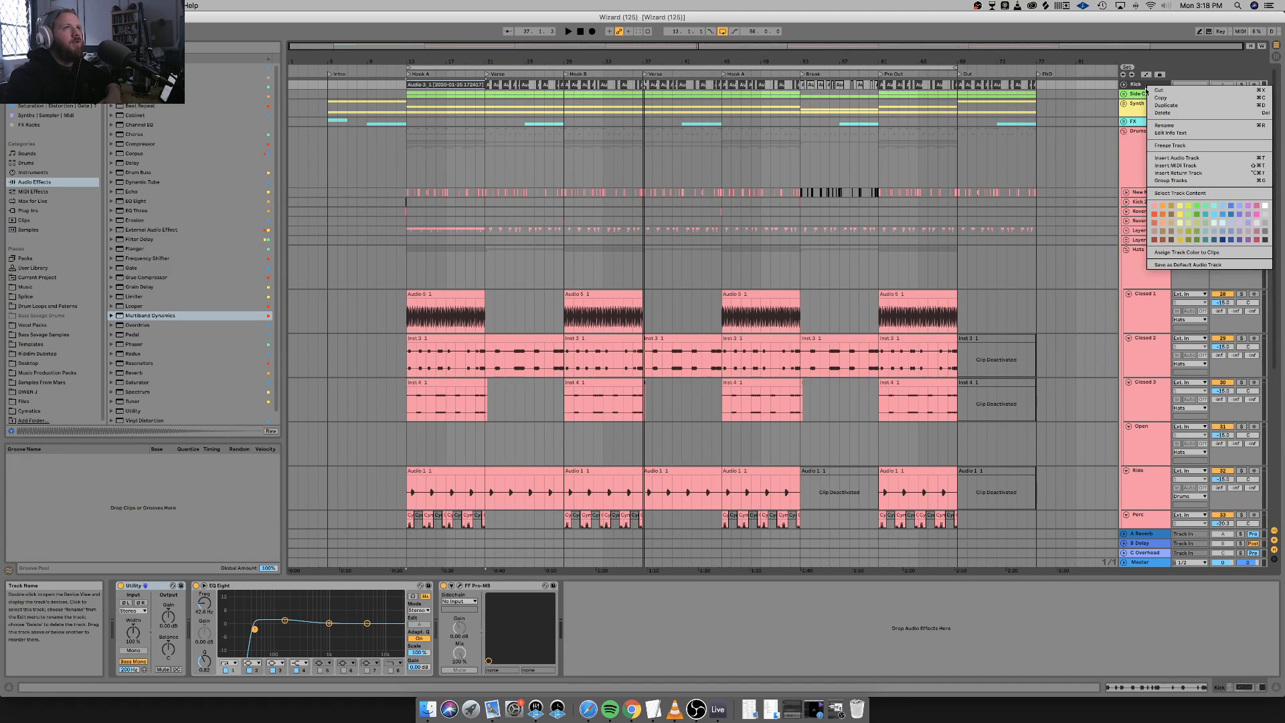
{"action": "left_click", "coordinate": [1158, 126]}
{"action": "key", "text": "BackSpace"}
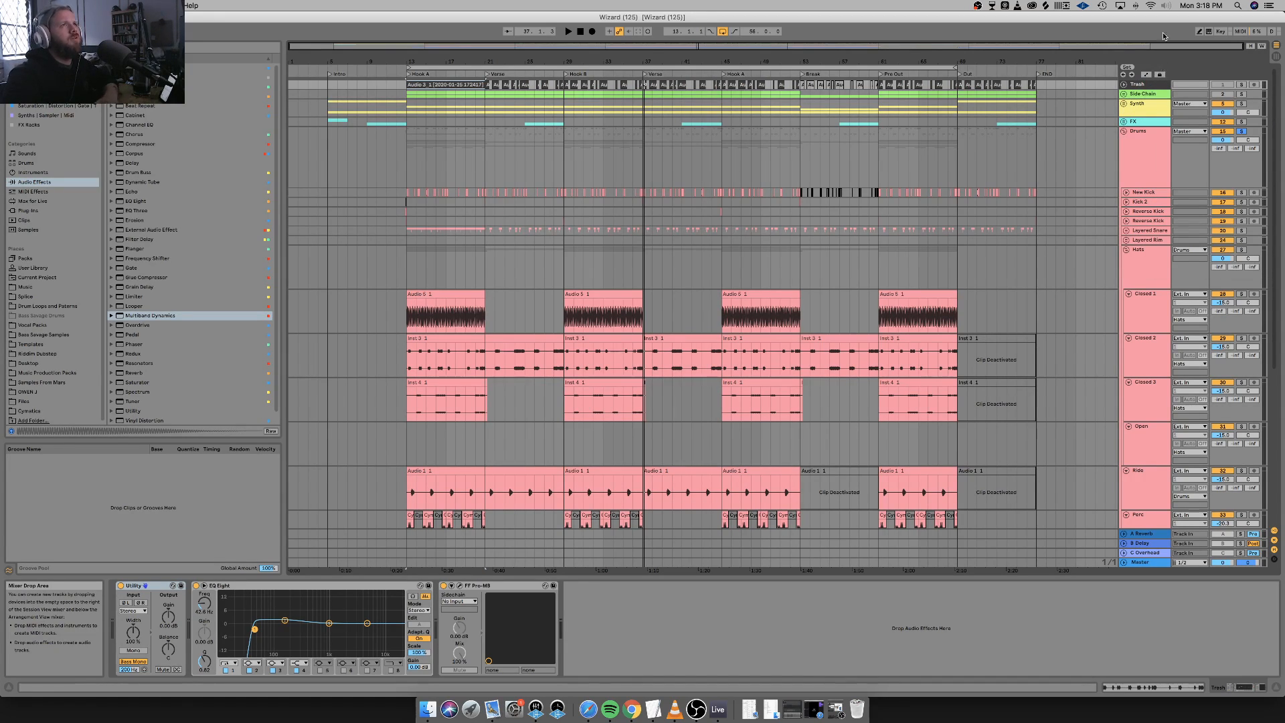
{"action": "left_click", "coordinate": [1074, 180]}
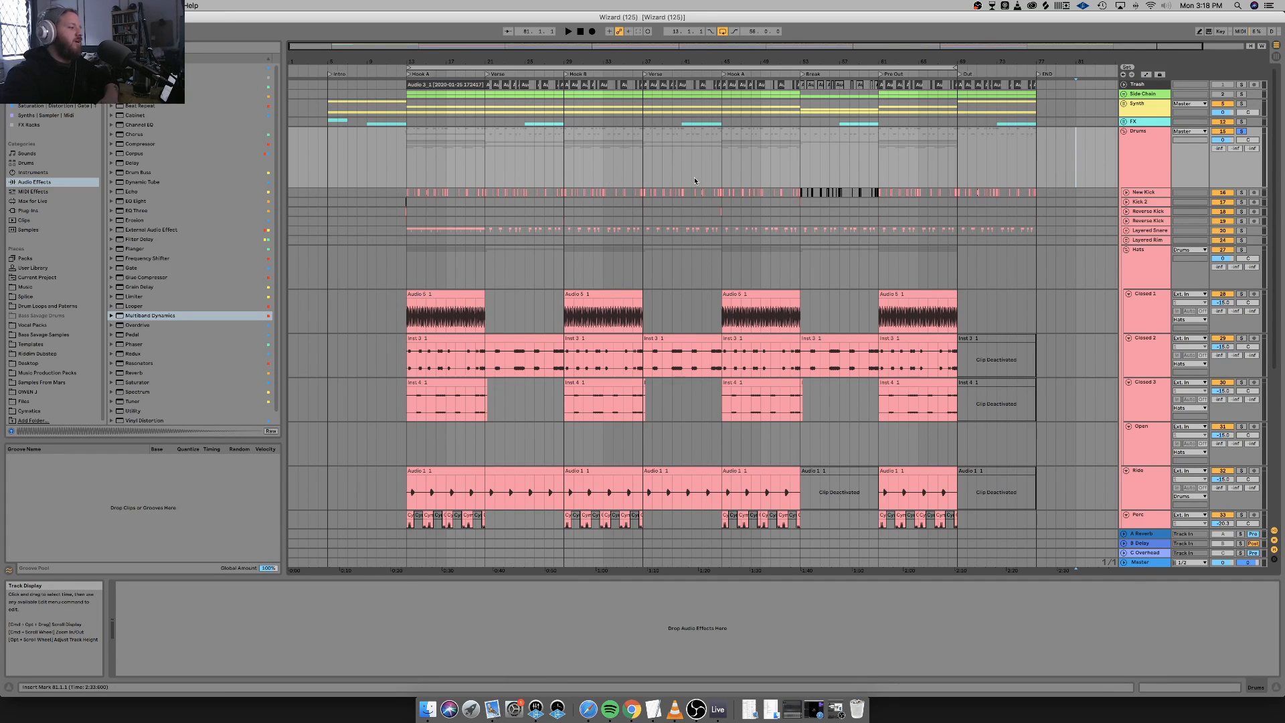
Check the Kick 2 and Trash device chains, unfold New Kick's effect rack and turn it back on.
{"action": "left_click", "coordinate": [1146, 203]}
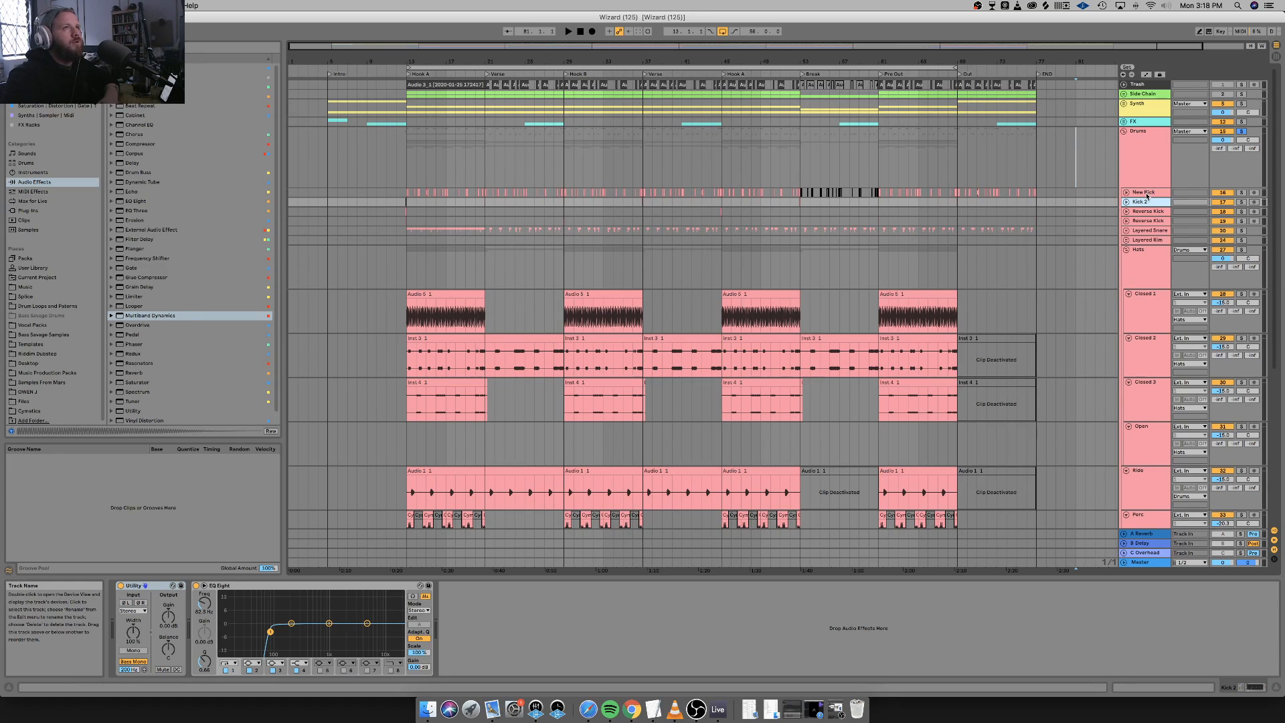
{"action": "left_click", "coordinate": [1146, 193]}
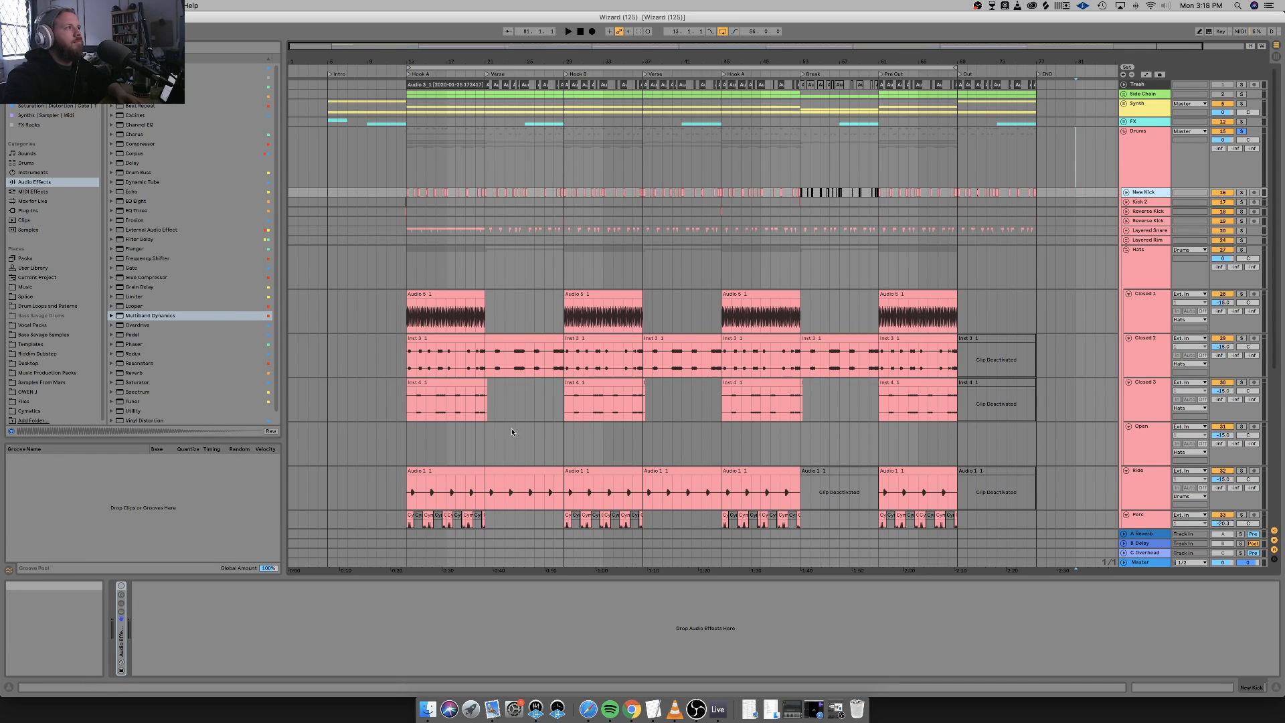
{"action": "left_click", "coordinate": [1145, 83]}
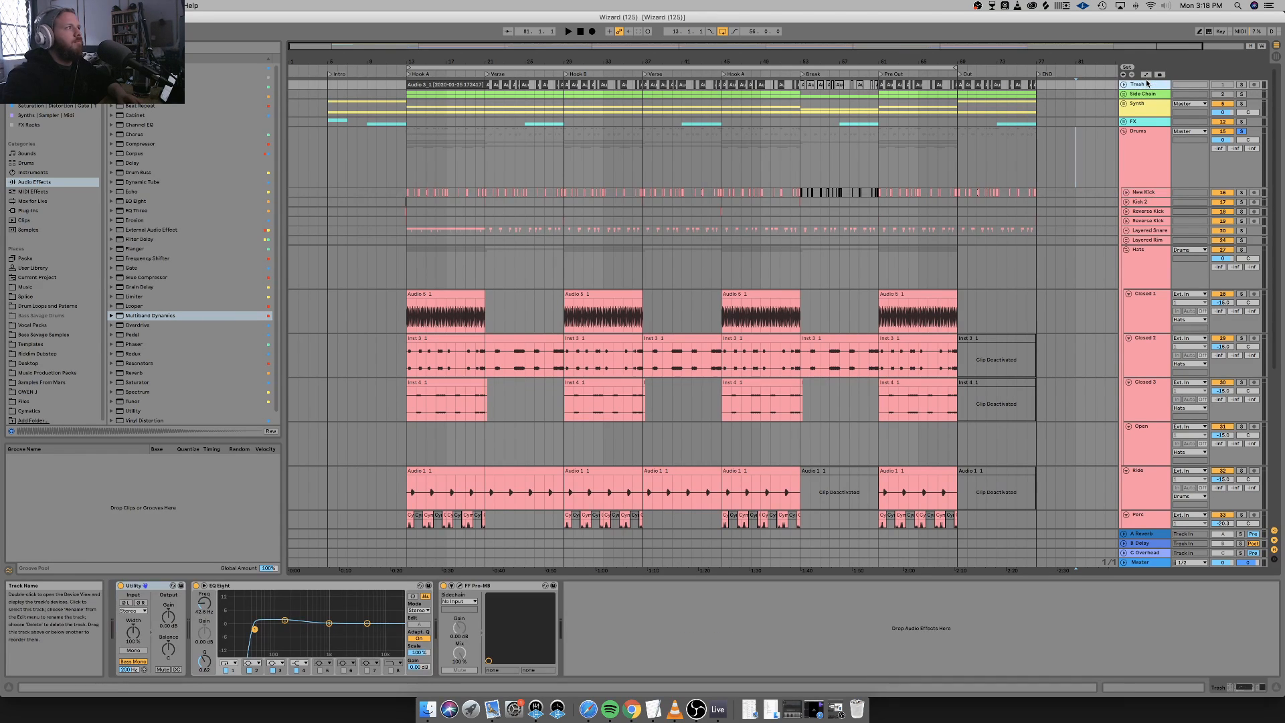
{"action": "left_click", "coordinate": [1141, 194]}
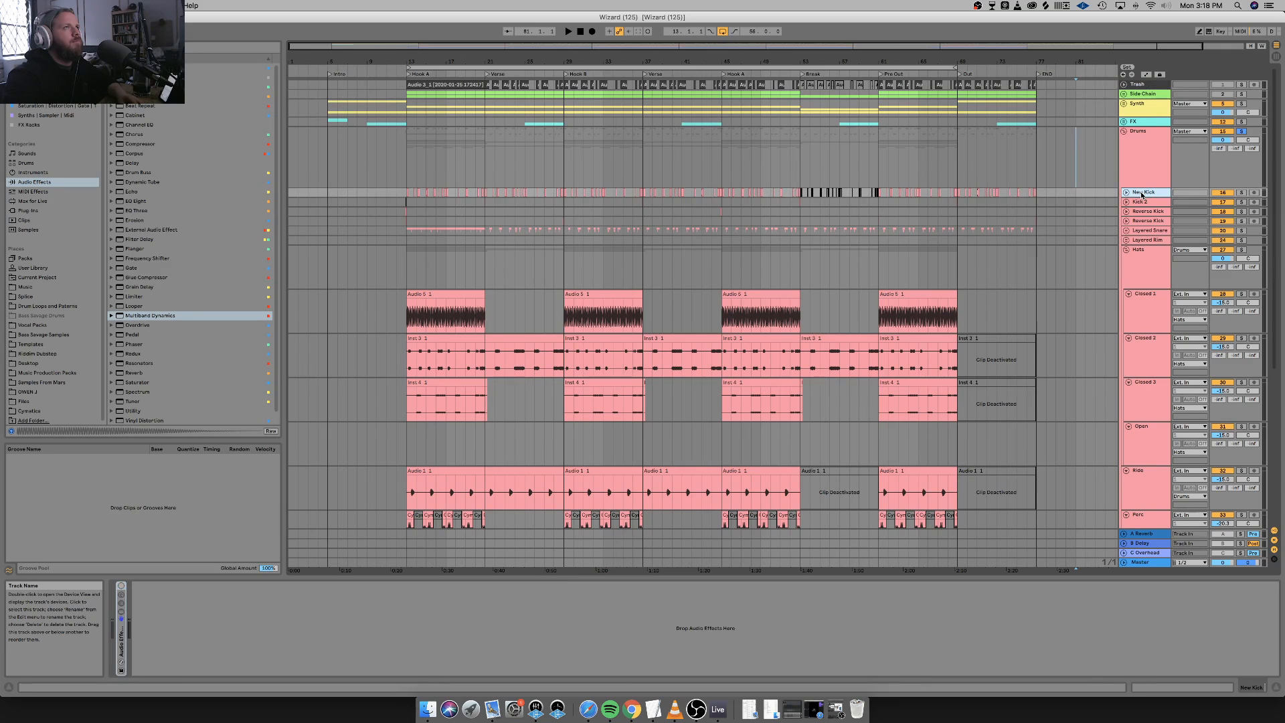
{"action": "double_click", "coordinate": [121, 652]}
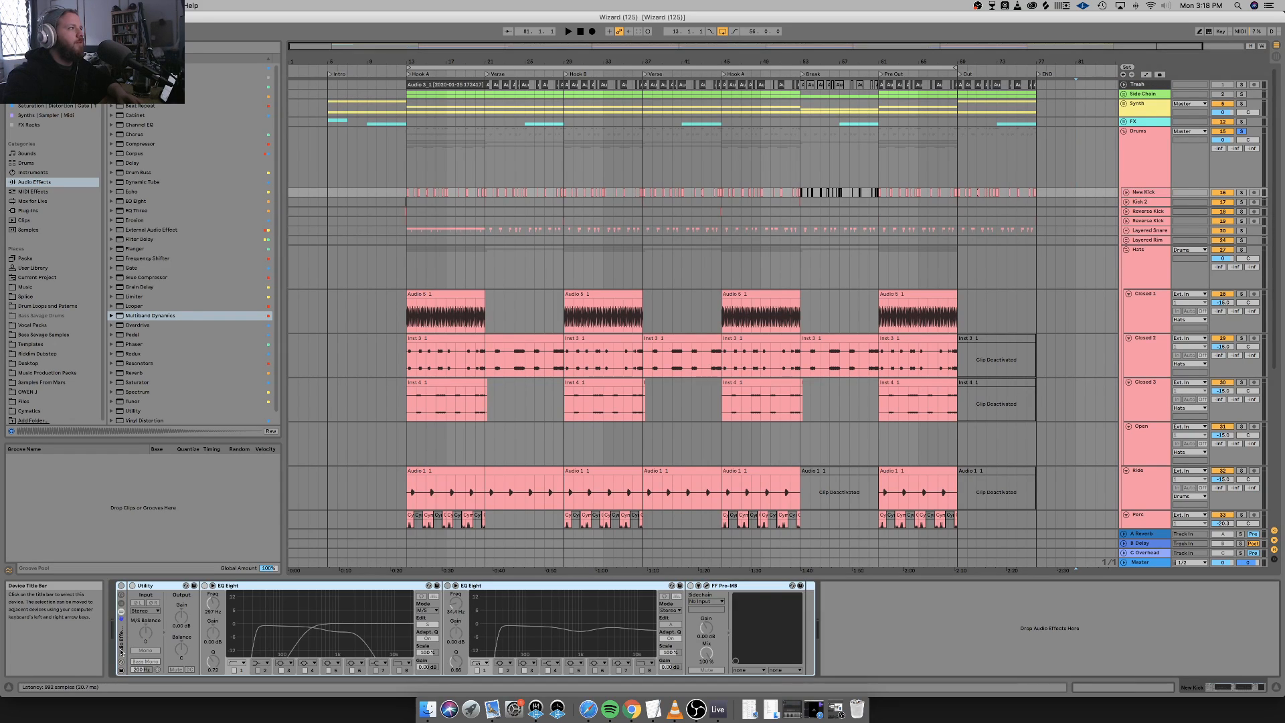
{"action": "left_click", "coordinate": [121, 586]}
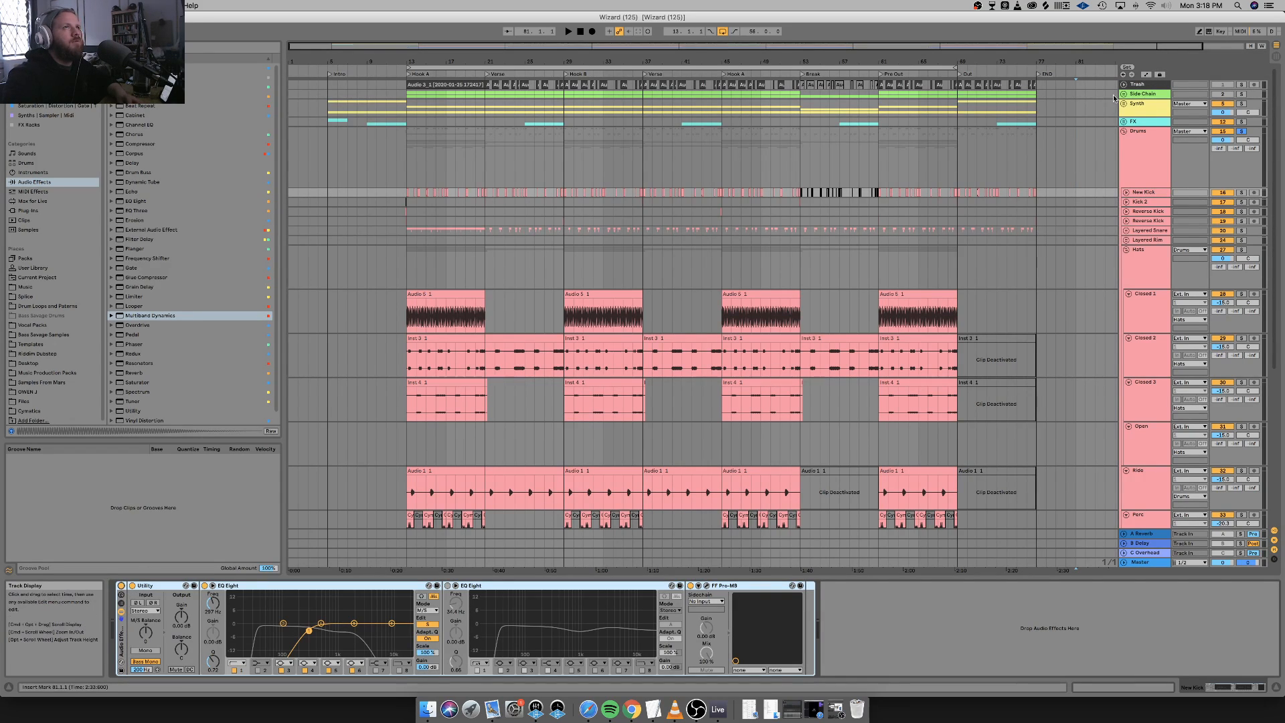
Group the Trash track's Utility, EQ Eight and Pro-MB into a rack and turn that rack off.
{"action": "left_click", "coordinate": [1136, 86]}
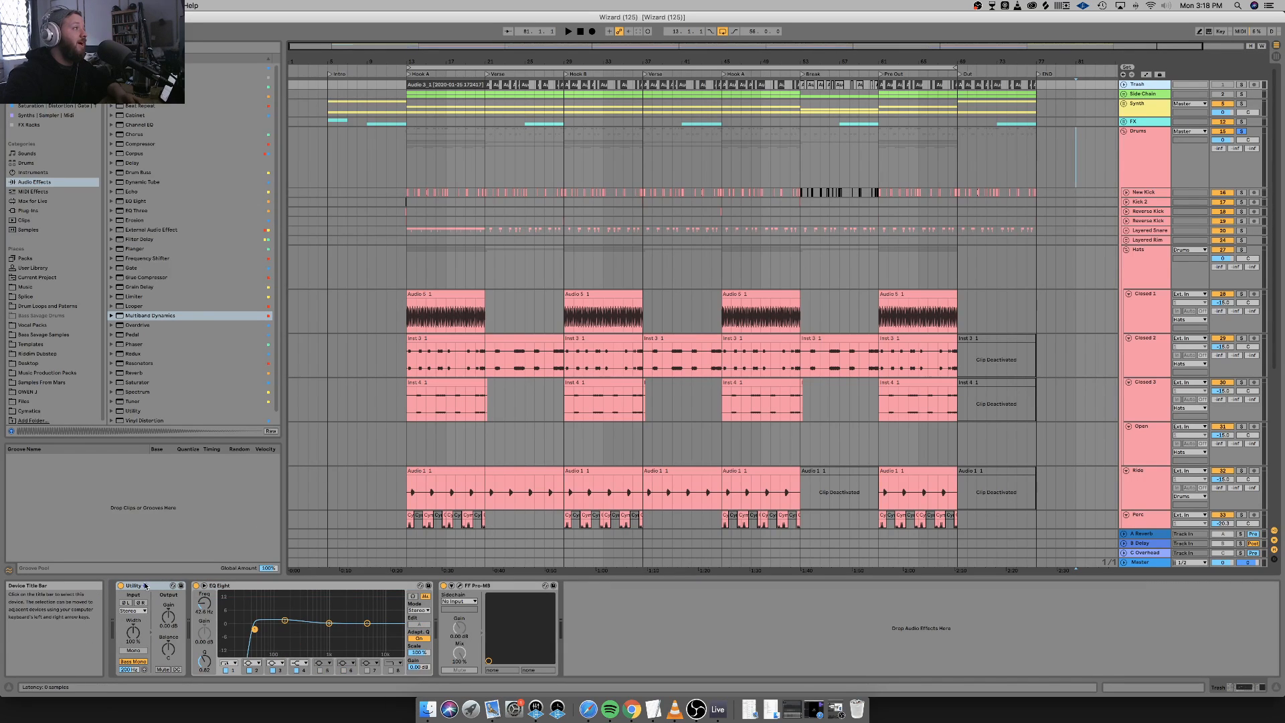
{"action": "left_click", "coordinate": [145, 586]}
{"action": "left_click", "coordinate": [512, 586], "text": "shift"}
{"action": "right_click", "coordinate": [517, 586]}
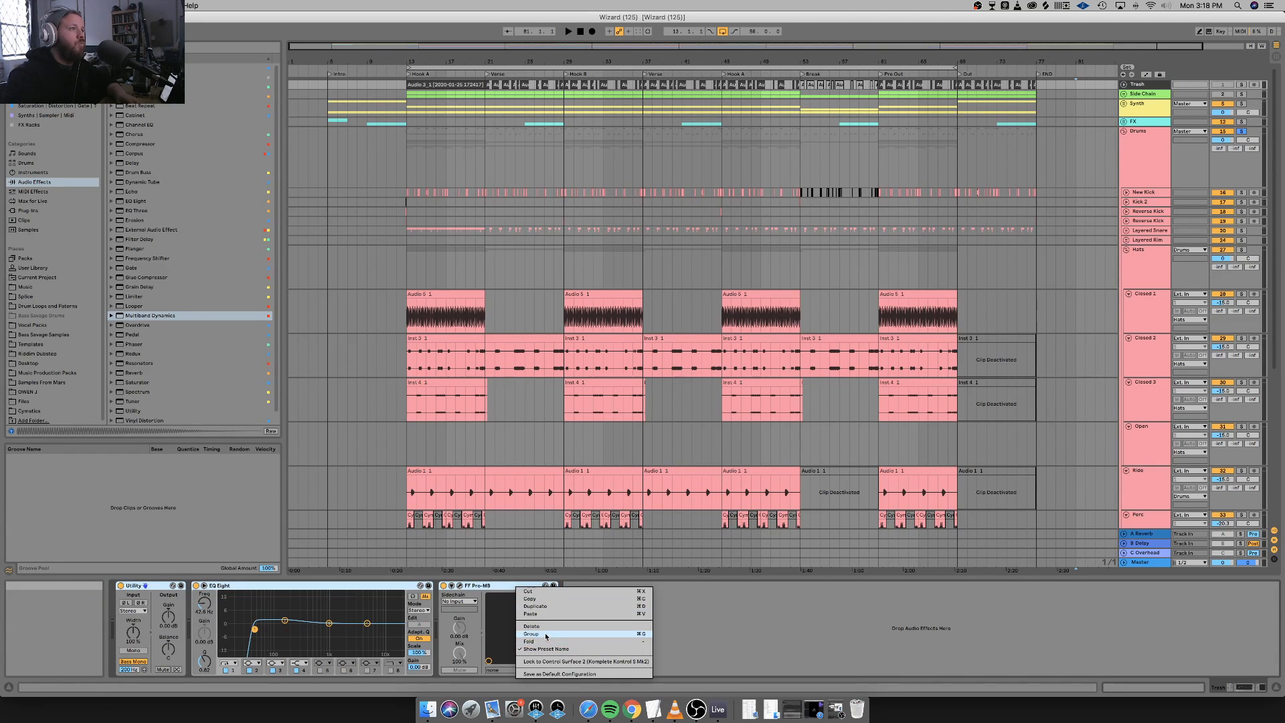
{"action": "key", "text": "super+g"}
{"action": "left_click", "coordinate": [121, 586]}
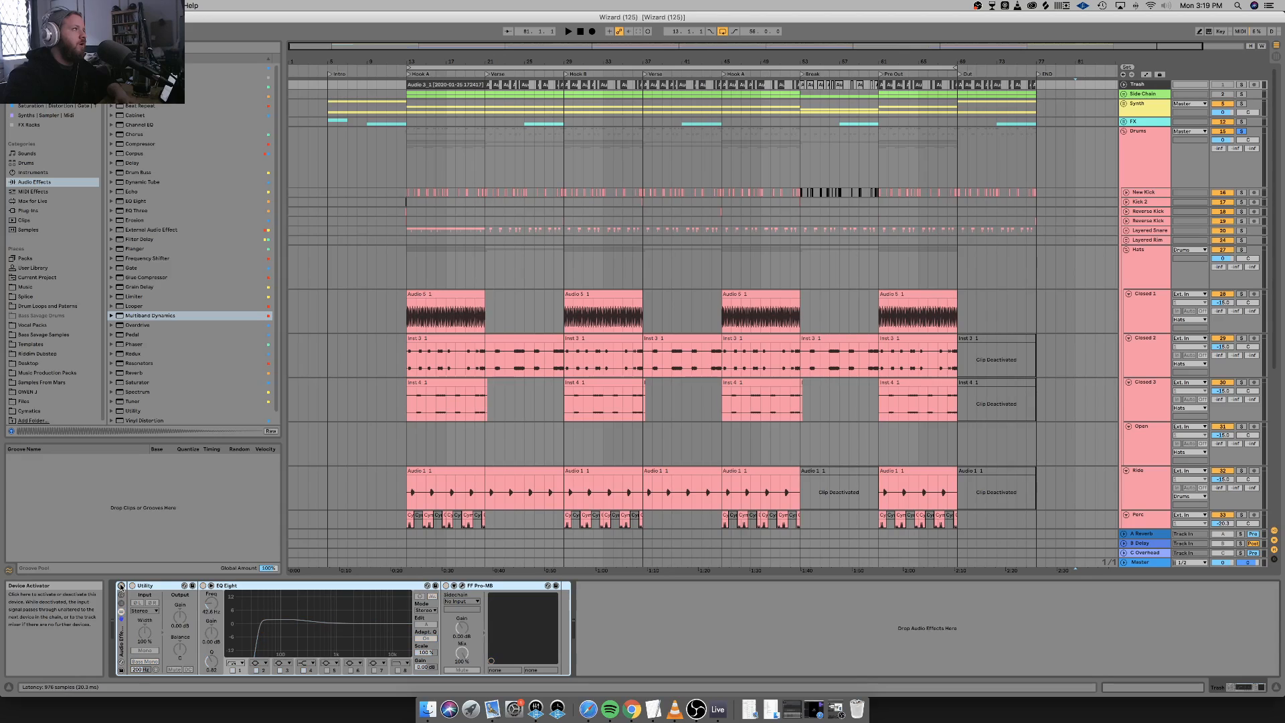
Shorten the loop to the first Hook A section, bars 13 to 21, and play the drums.
{"action": "key", "text": "space"}
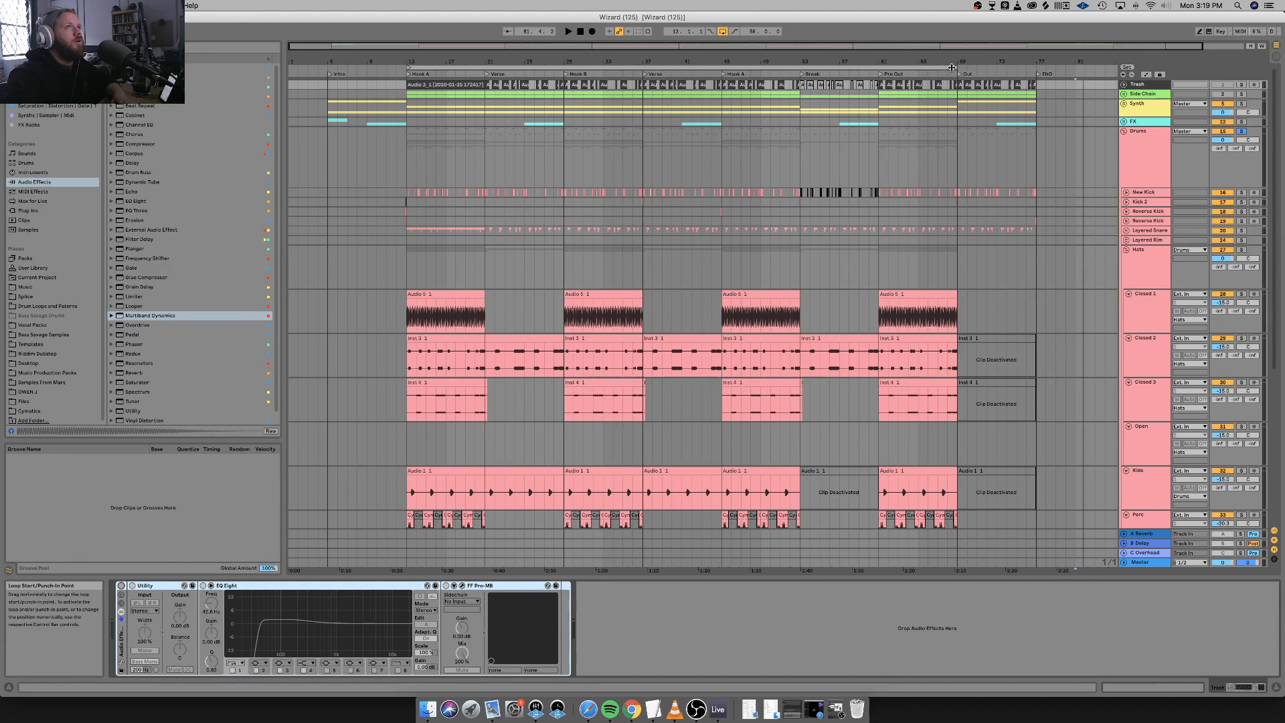
{"action": "left_click_drag", "start_coordinate": [951, 67], "coordinate": [506, 95]}
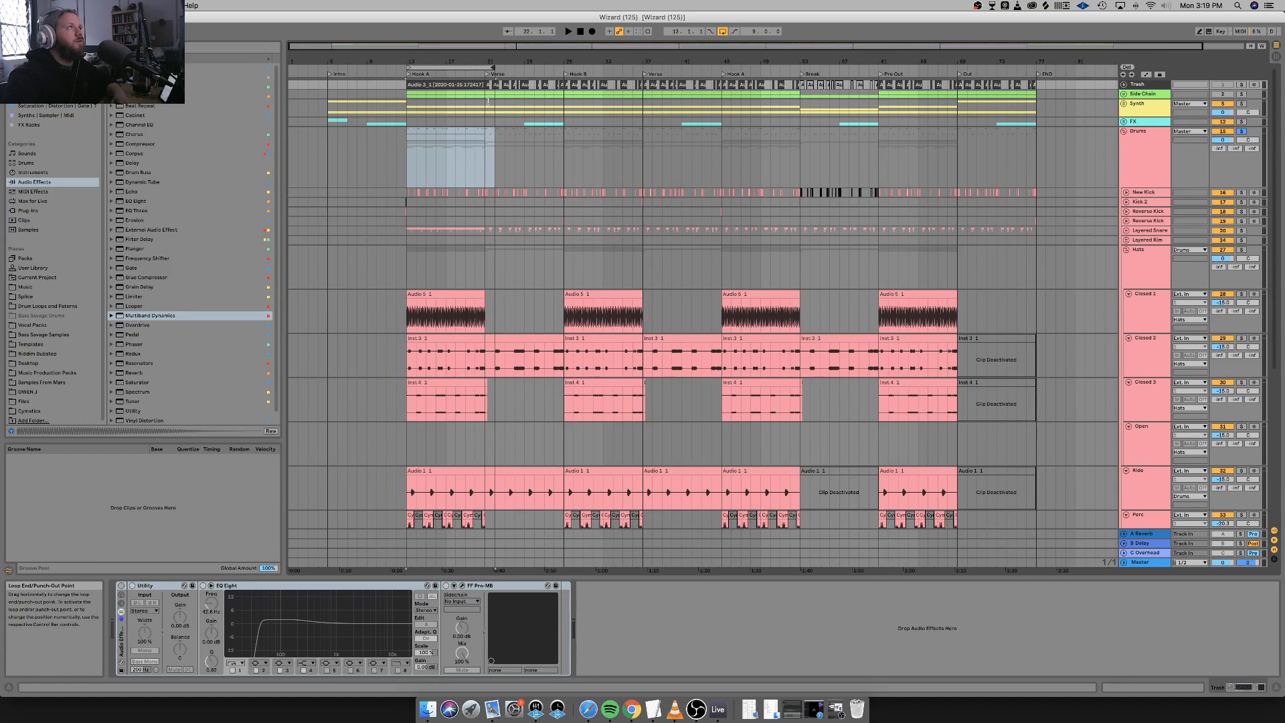
{"action": "left_click_drag", "start_coordinate": [488, 101], "coordinate": [487, 103]}
{"action": "key", "text": "space"}
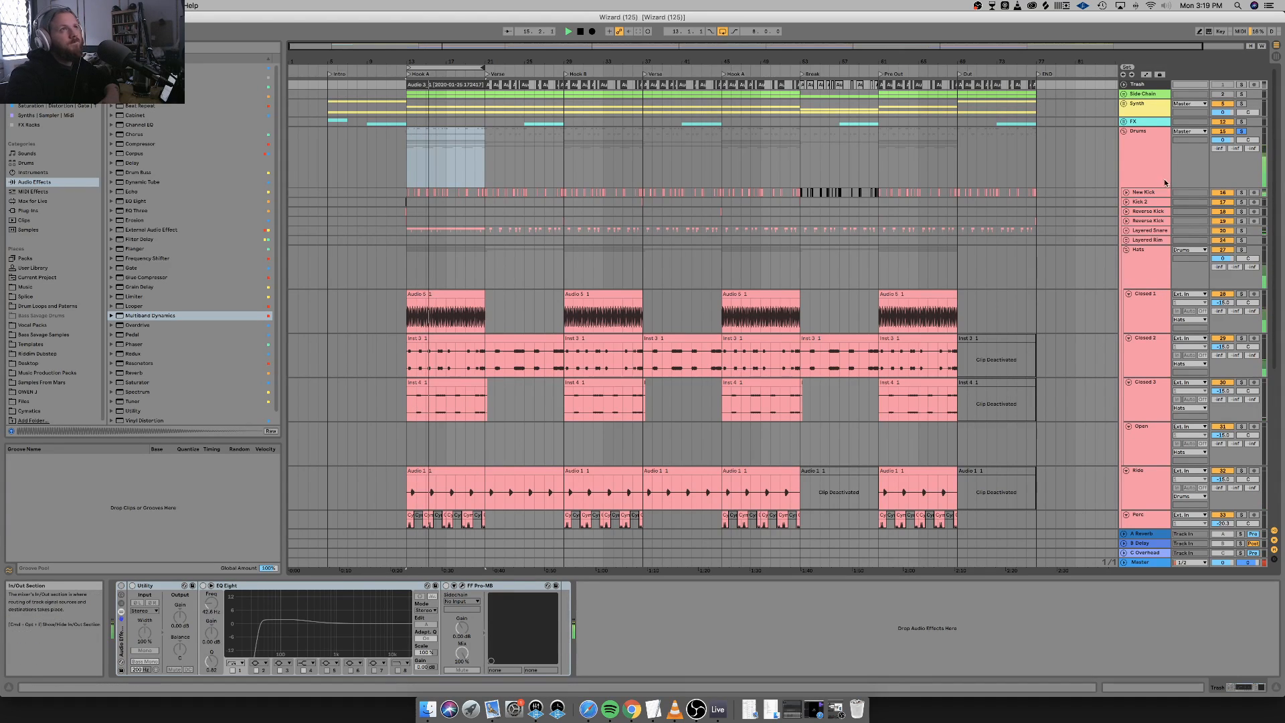
Rename the New Kick track as Kick 1.
{"action": "left_click", "coordinate": [1152, 192]}
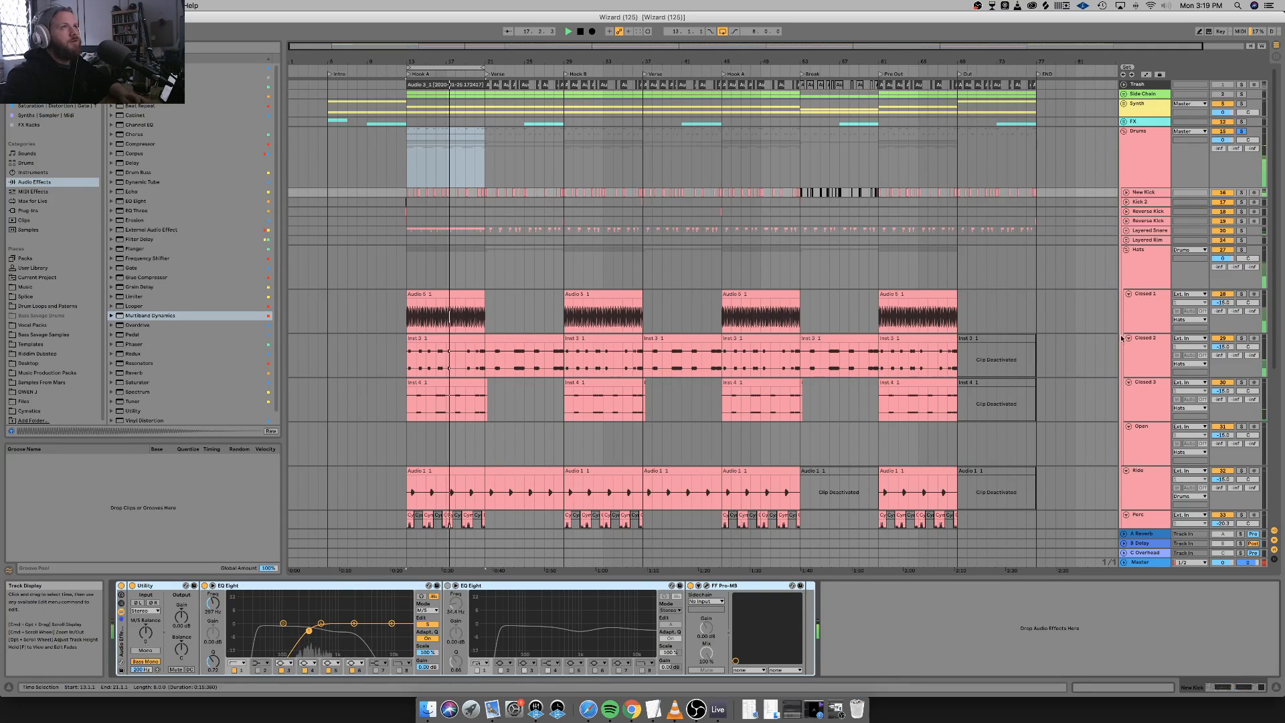
{"action": "right_click", "coordinate": [1144, 194]}
{"action": "left_click", "coordinate": [1160, 234]}
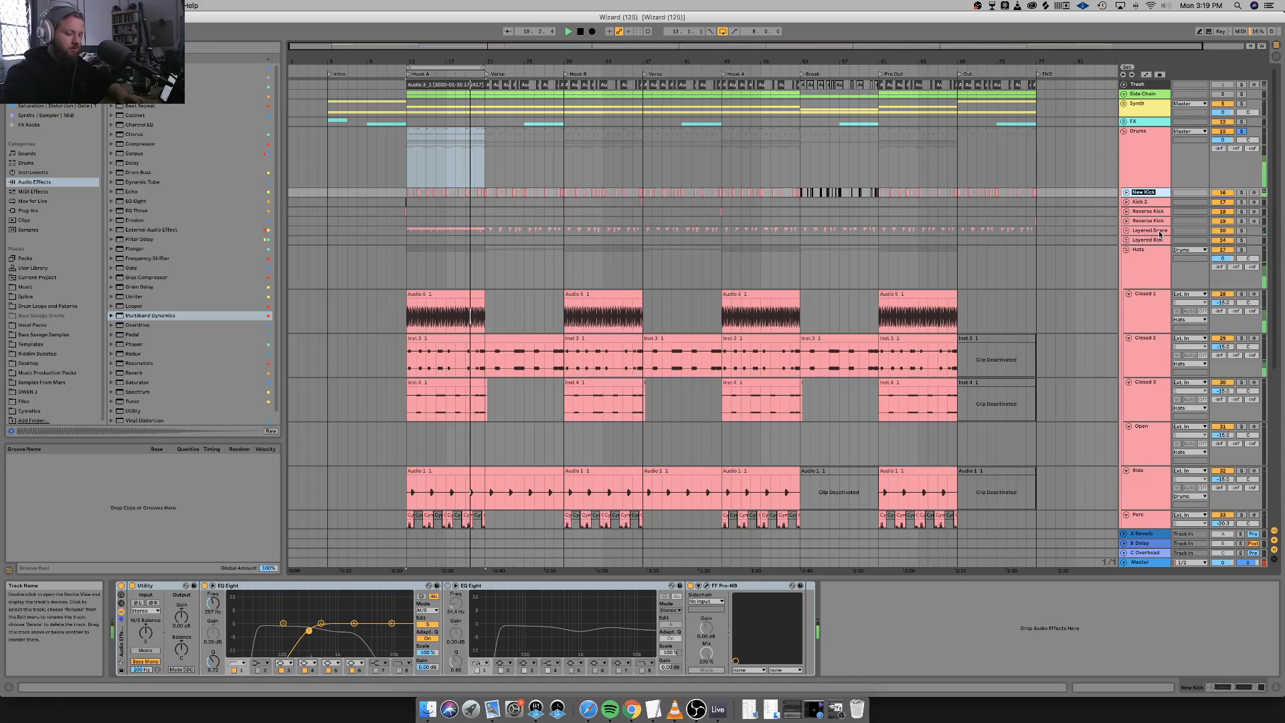
{"action": "type", "text": "Kick 1"}
{"action": "key", "text": "Return"}
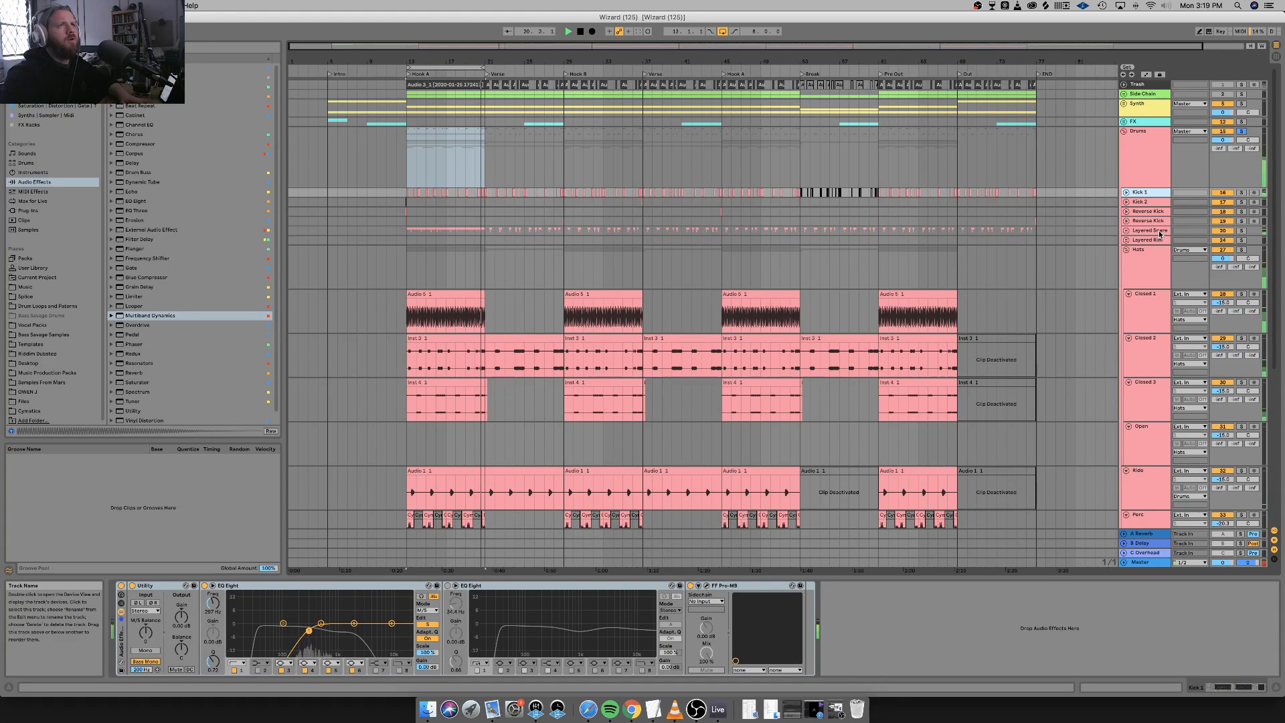
Replace Kick 2's original Utility and EQ Eight with a copy of Kick 1's effect rack.
{"action": "key", "text": "Down"}
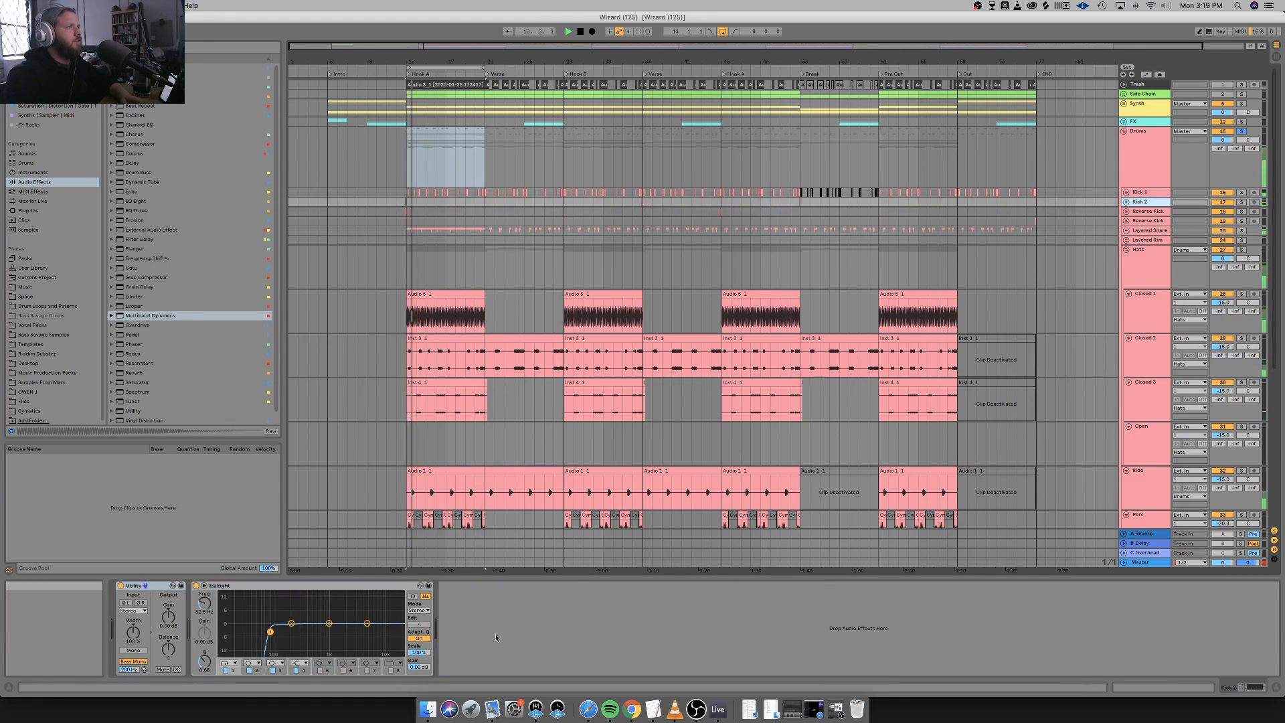
{"action": "key", "text": "super+v"}
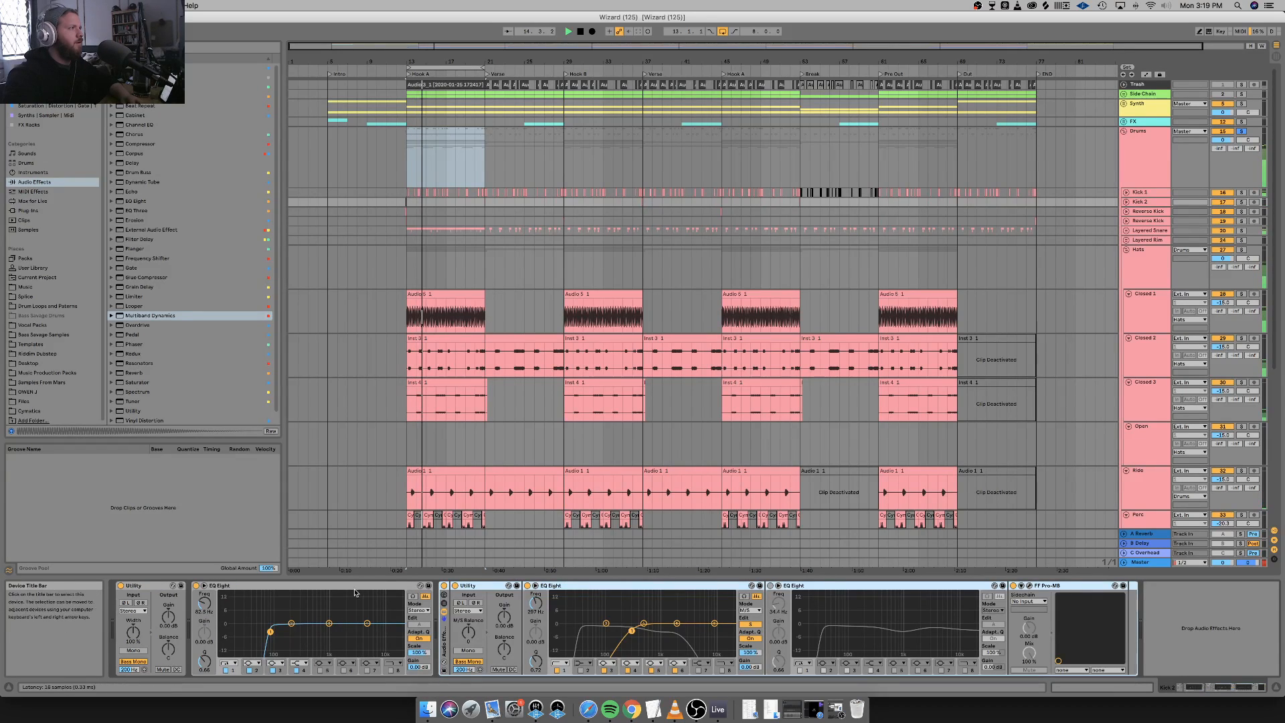
{"action": "left_click", "coordinate": [325, 587]}
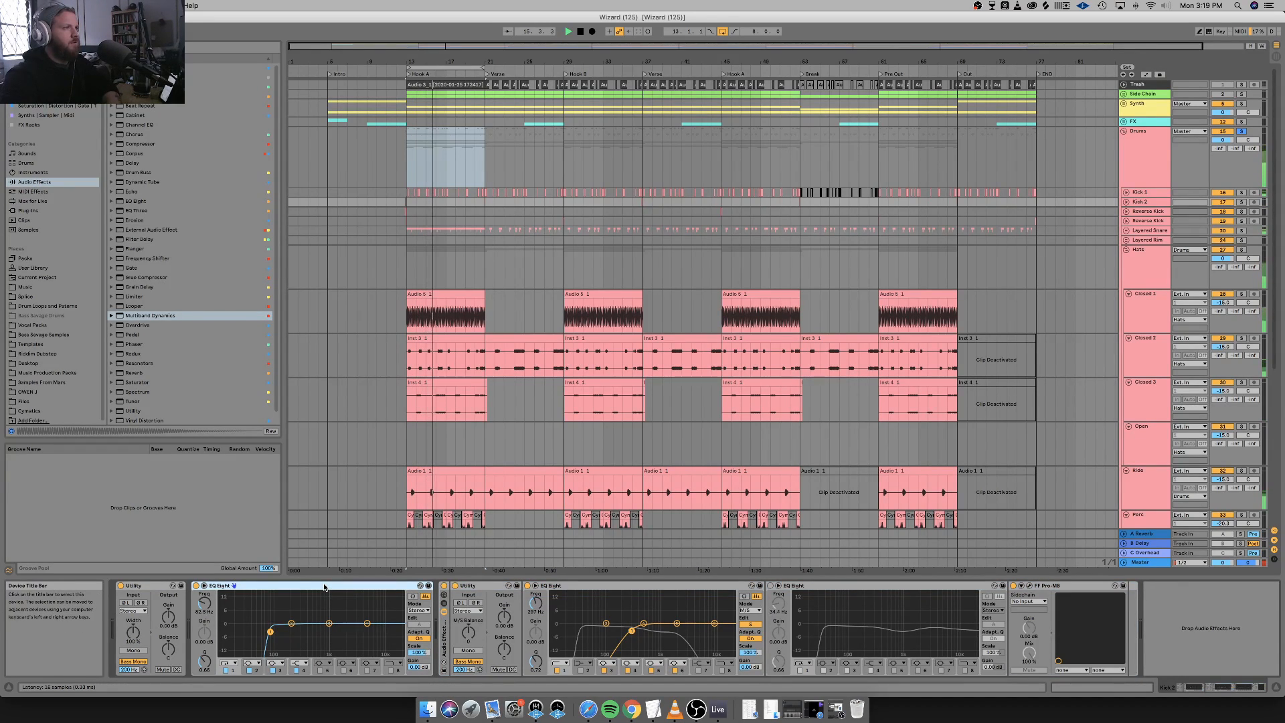
{"action": "key", "text": "Delete"}
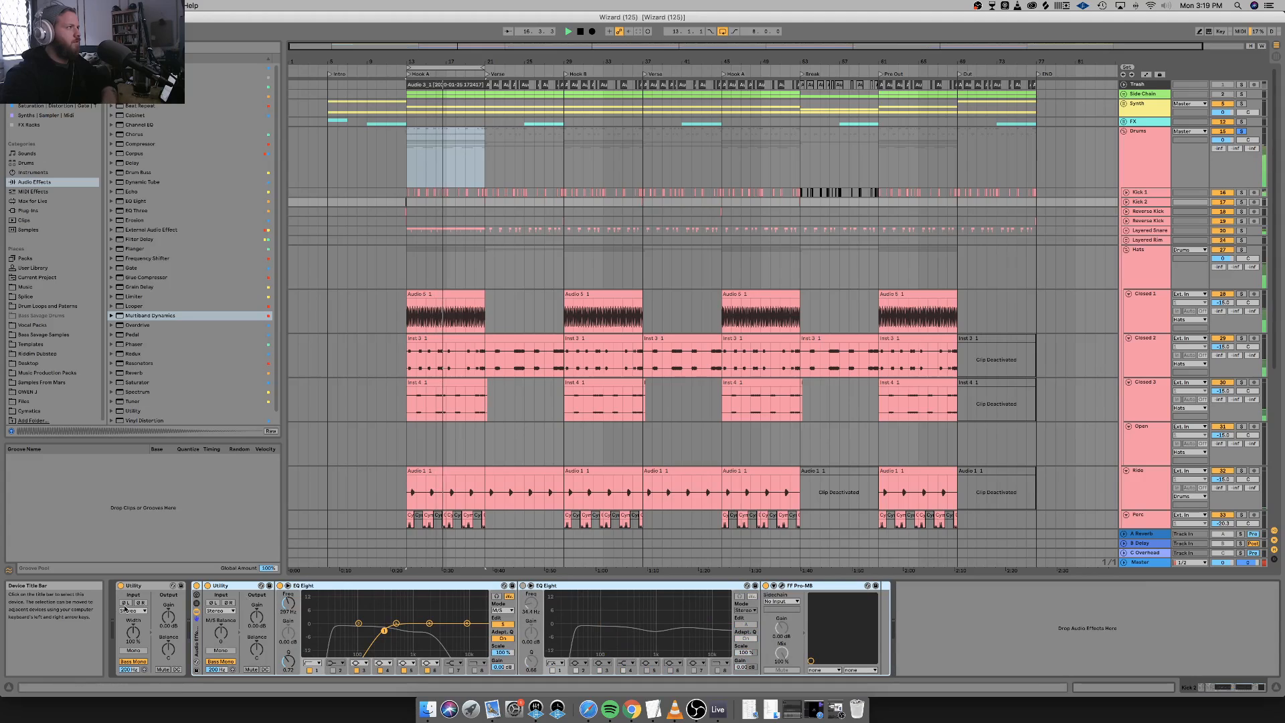
{"action": "left_click", "coordinate": [151, 586]}
{"action": "key", "text": "Delete"}
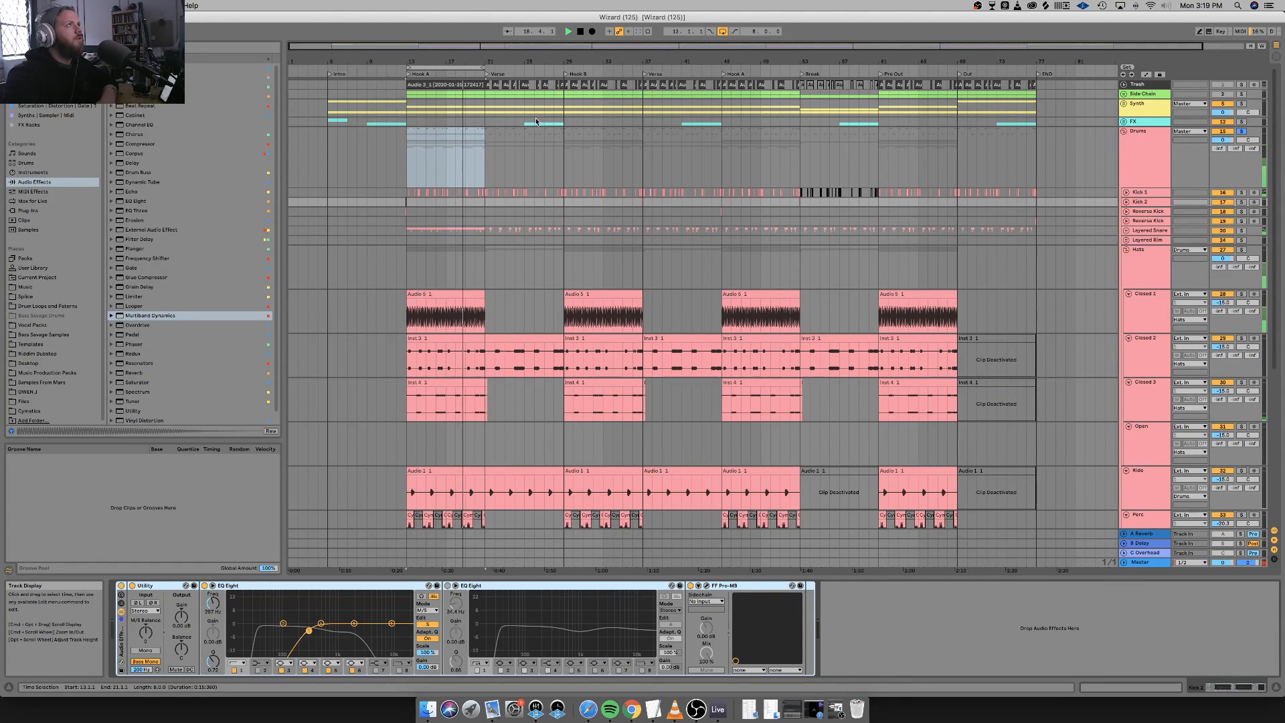
Move the eight-bar loop to start at bar 20 and play it, comparing the drums with Kick 2's rack off and on.
{"action": "key", "text": "space"}
{"action": "left_click_drag", "start_coordinate": [460, 66], "coordinate": [527, 66]}
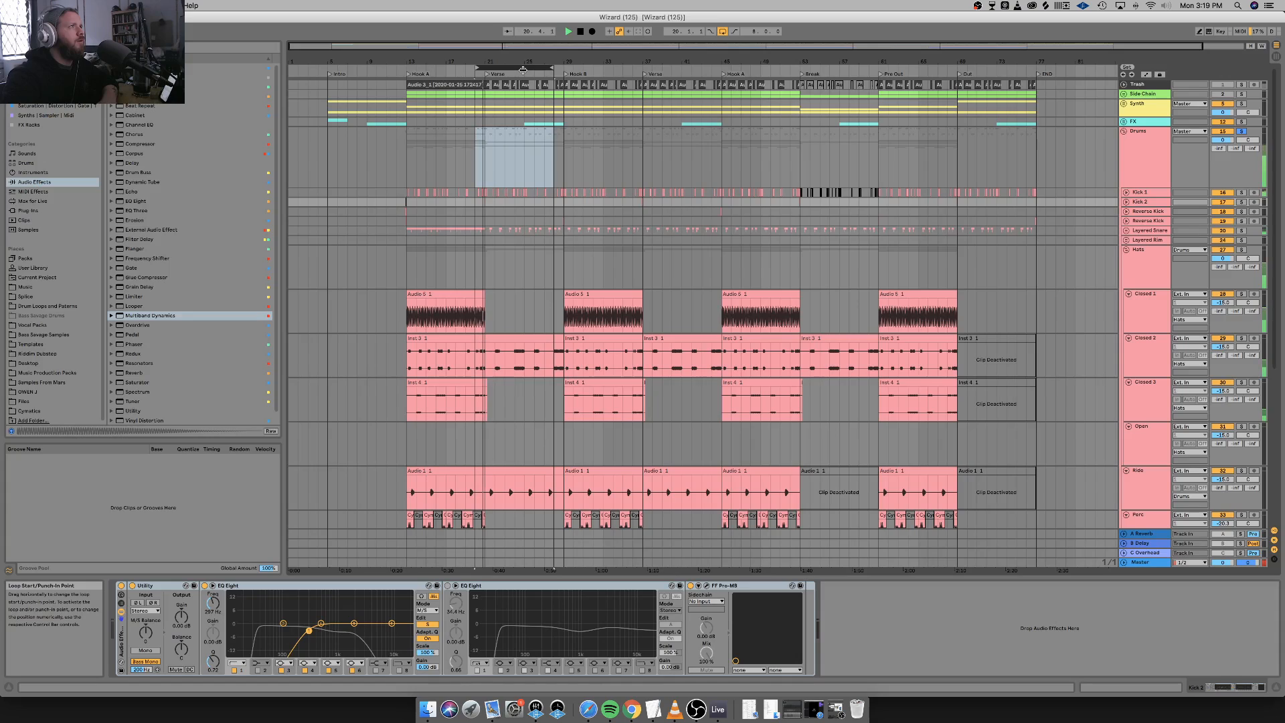
{"action": "left_click", "coordinate": [522, 70]}
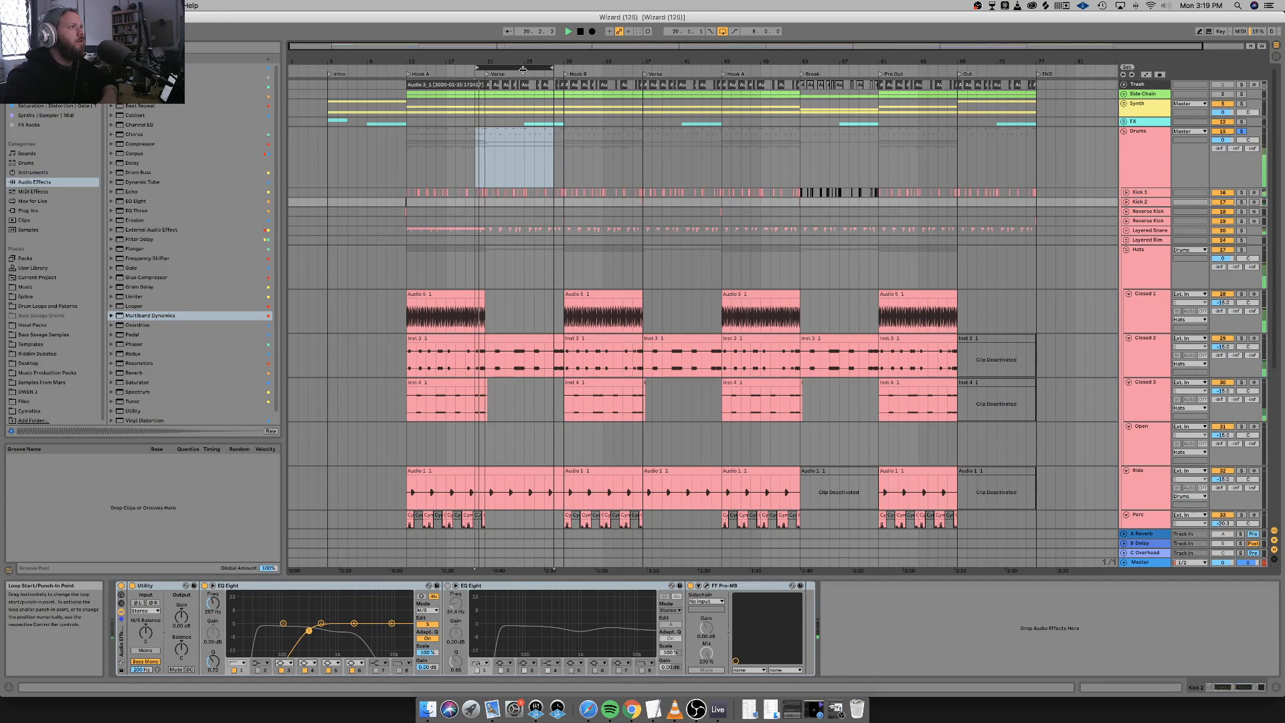
{"action": "left_click", "coordinate": [122, 586]}
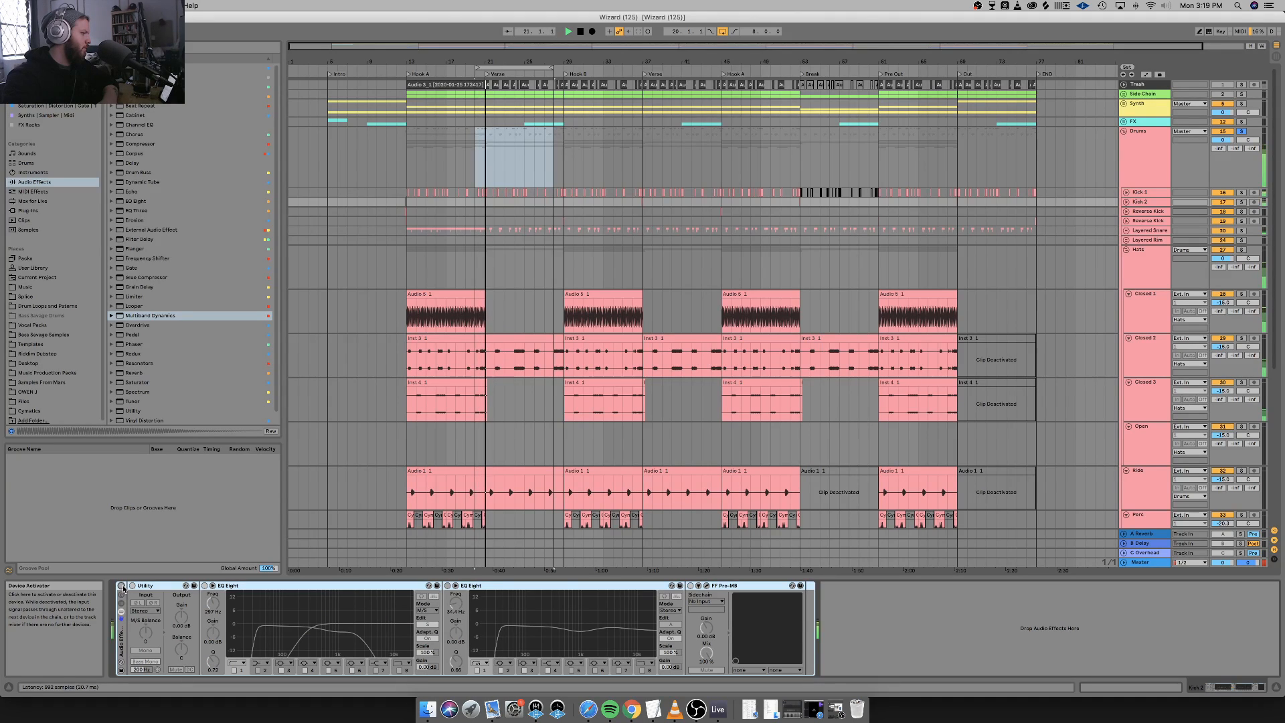
{"action": "left_click", "coordinate": [122, 586]}
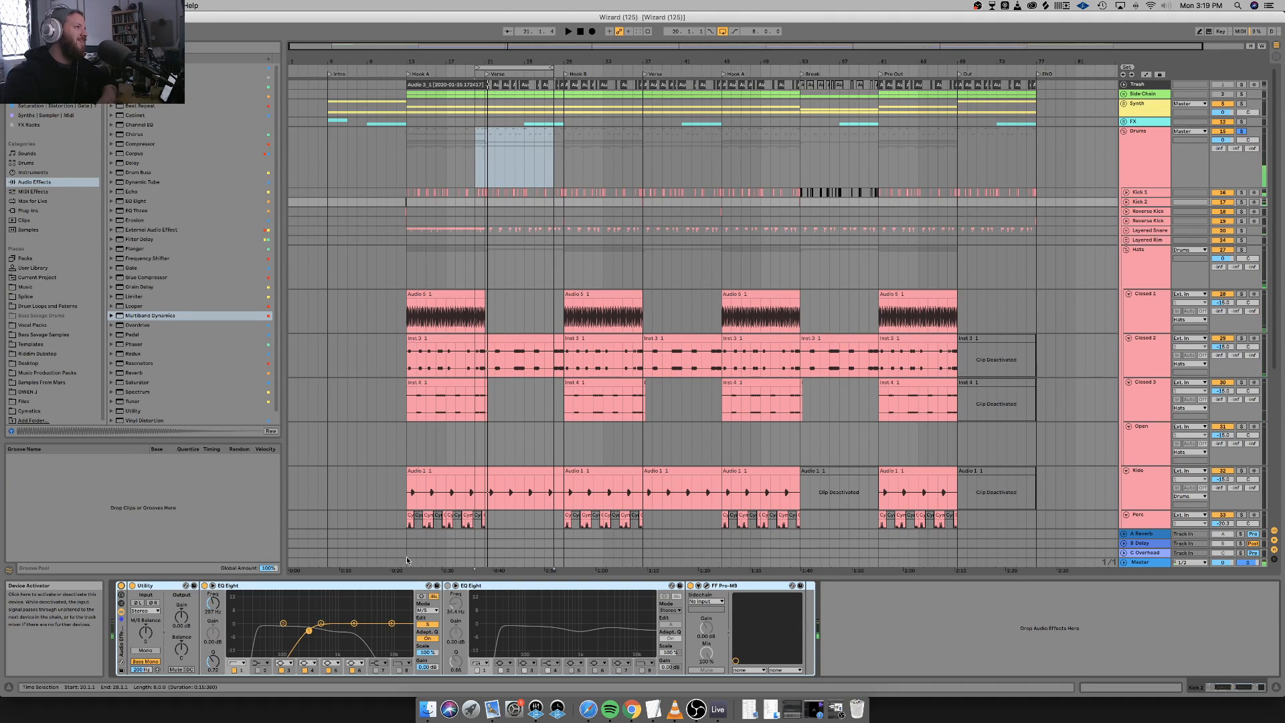
Unfold the Kick 2 track and raise the Utility gain in its rack while starting and stopping the loop to listen.
{"action": "left_click", "coordinate": [1126, 203]}
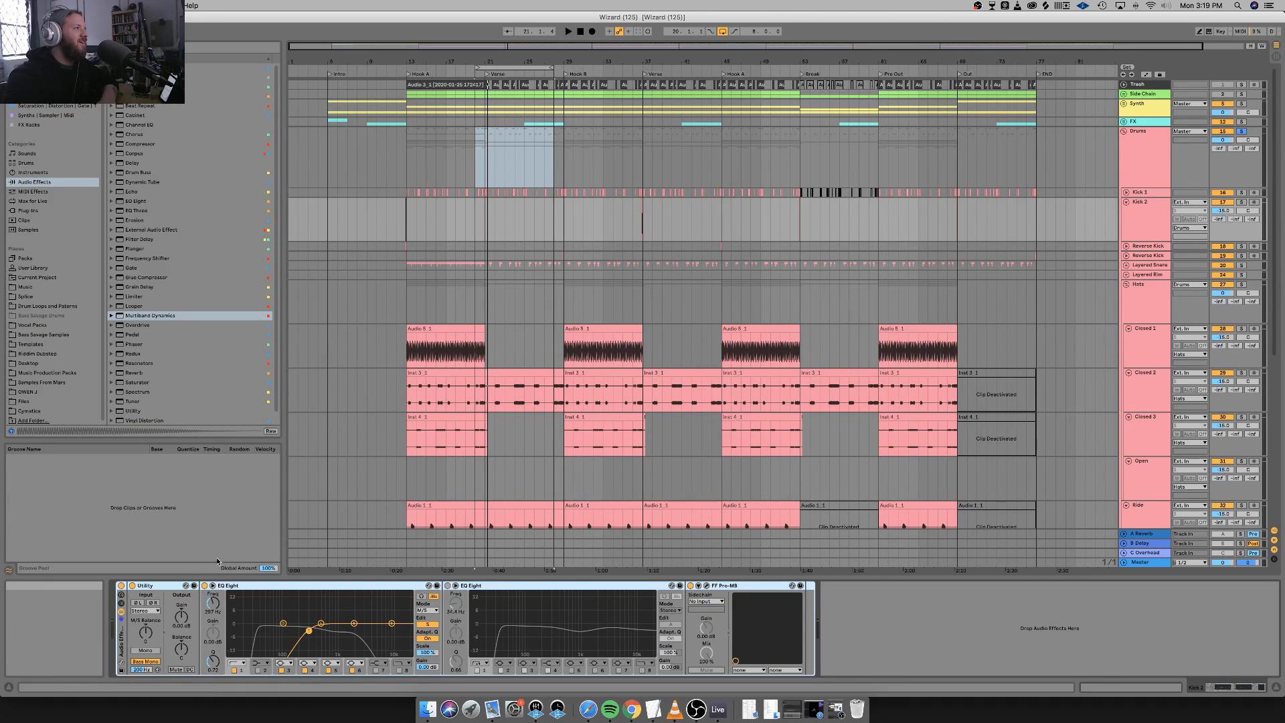
{"action": "left_click", "coordinate": [1146, 225]}
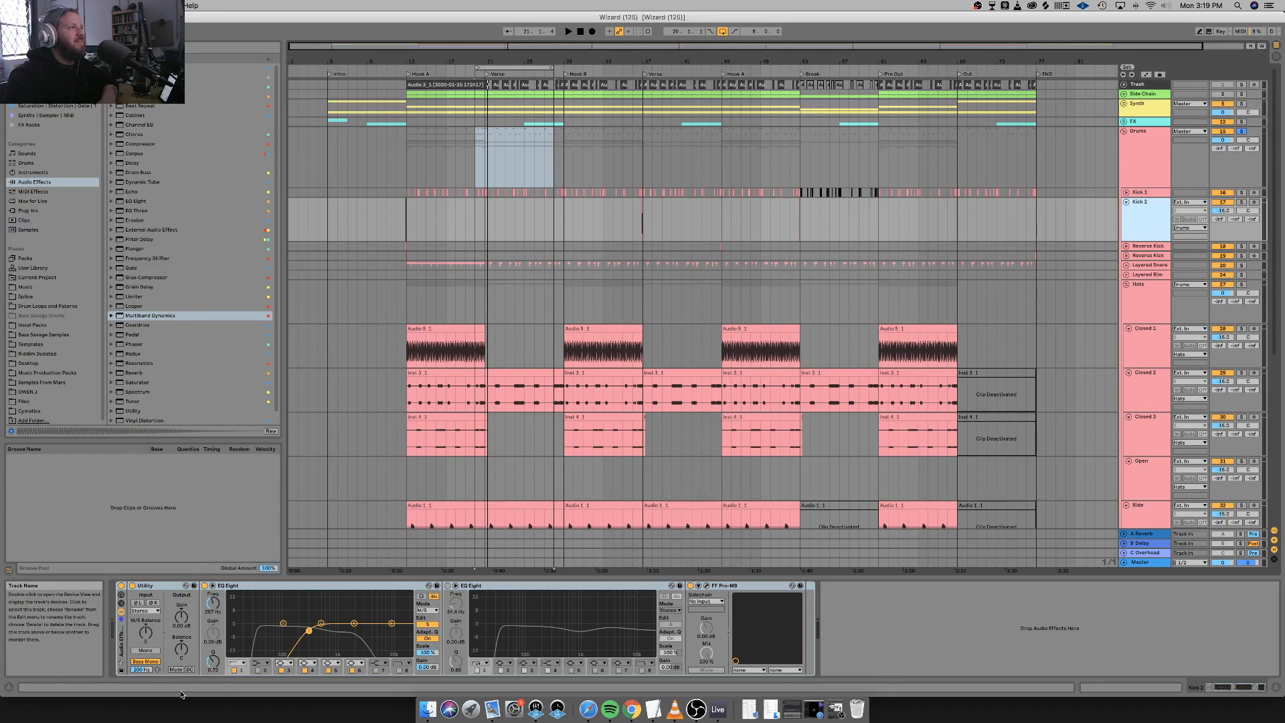
{"action": "left_click", "coordinate": [181, 617]}
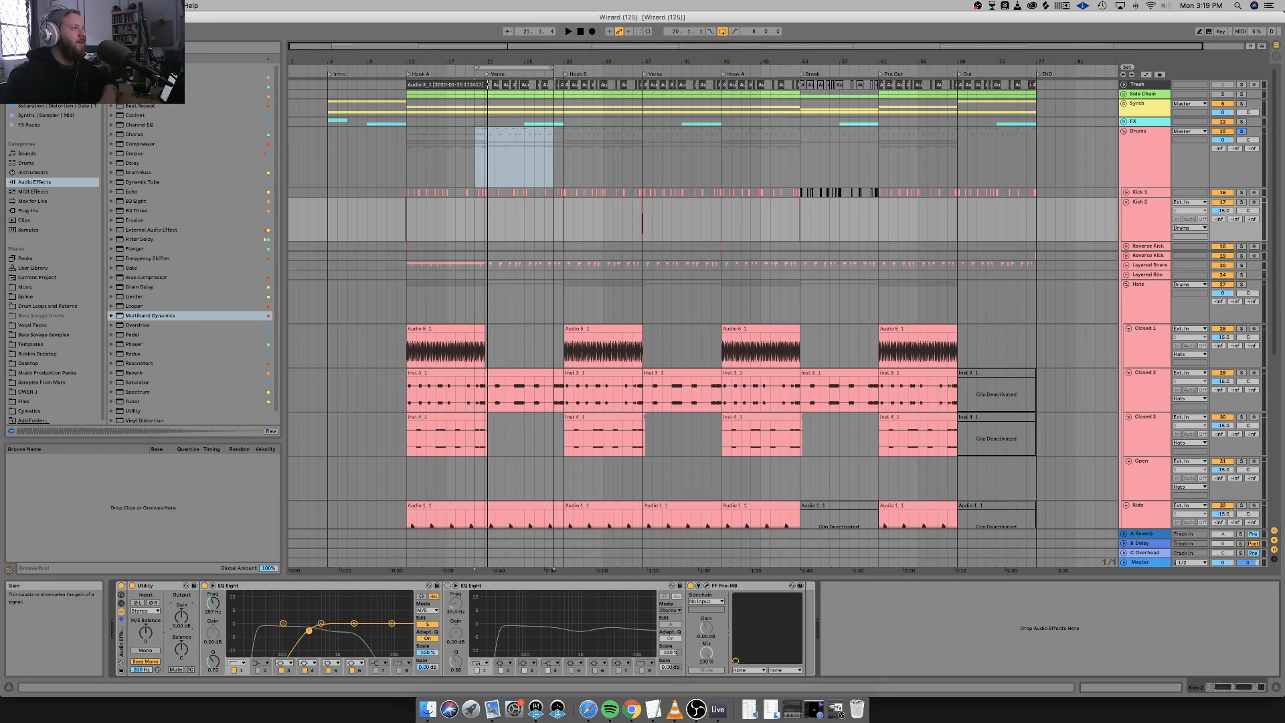
{"action": "key", "text": "space"}
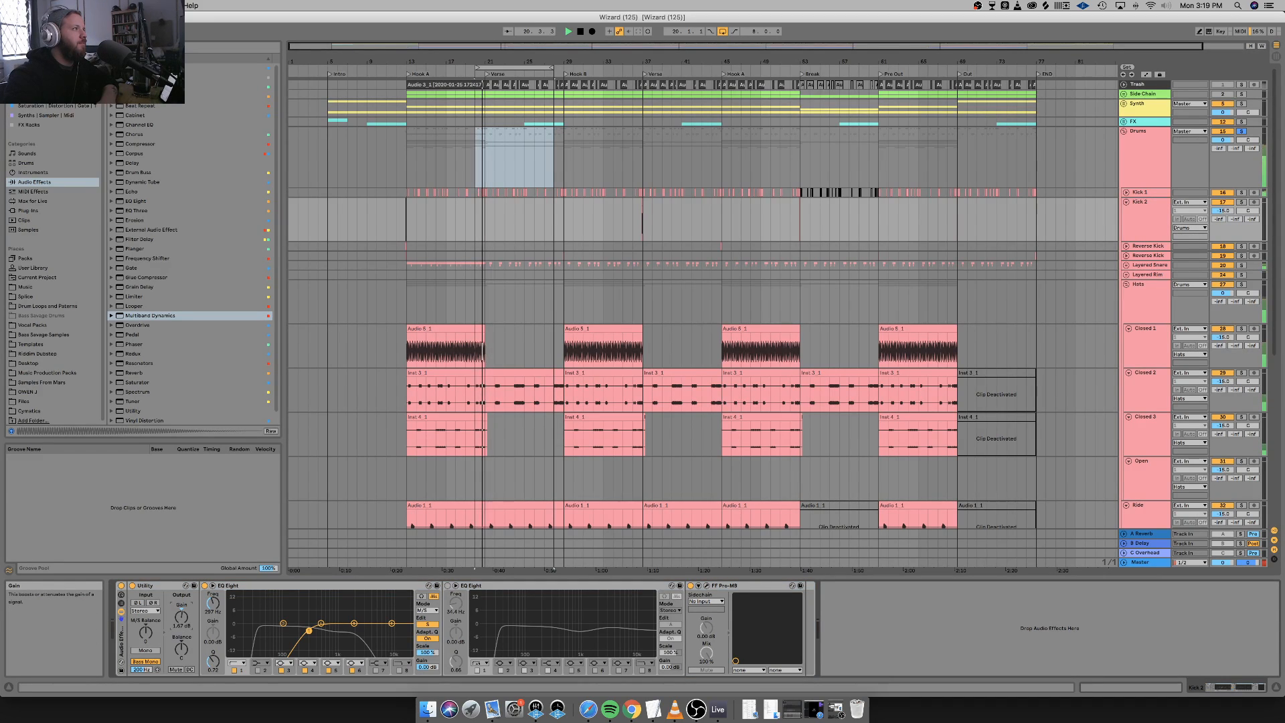
{"action": "mouse_move", "coordinate": [181, 617]}
{"action": "left_mouse_down"}
{"action": "mouse_move", "coordinate": [181, 593]}
{"action": "mouse_move", "coordinate": [181, 626]}
{"action": "left_mouse_up"}
{"action": "key", "text": "space"}
{"action": "key", "text": "space"}
{"action": "key", "text": "space"}
{"action": "key", "text": "space"}
{"action": "key", "text": "space"}
{"action": "key", "text": "space"}
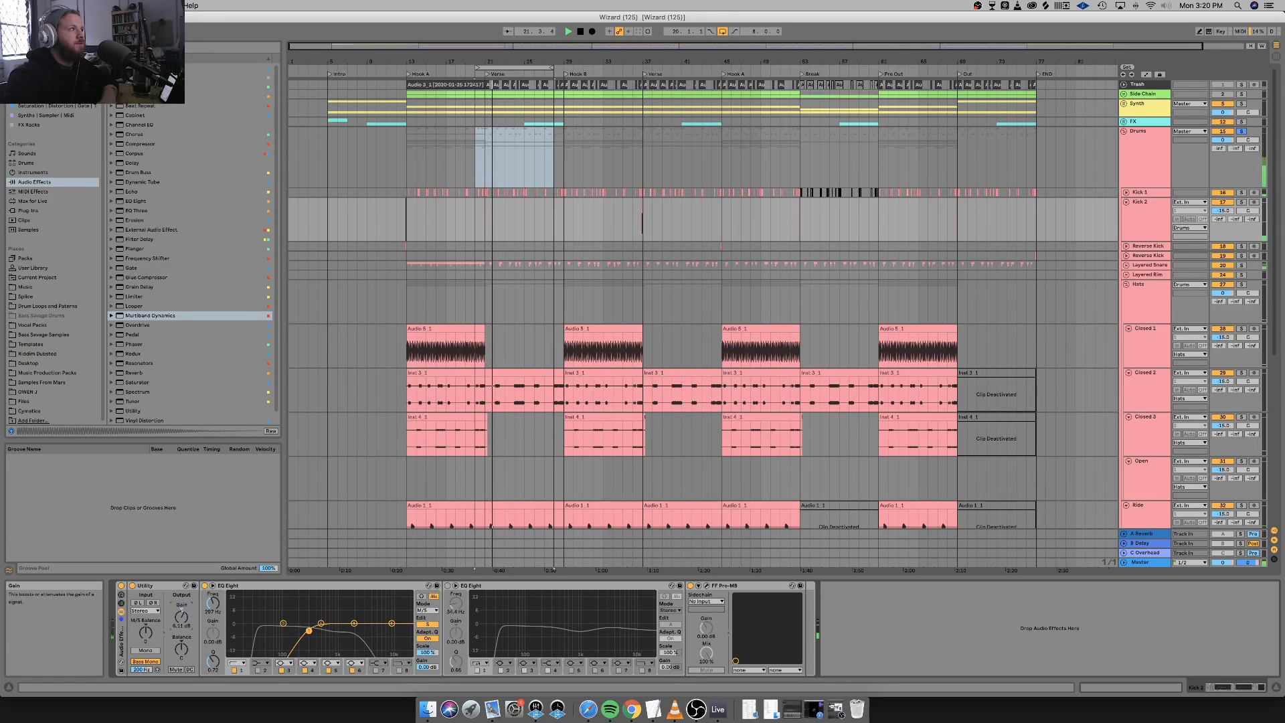
Stop playback and delete the second EQ Eight from Kick 2's rack.
{"action": "key", "text": "space"}
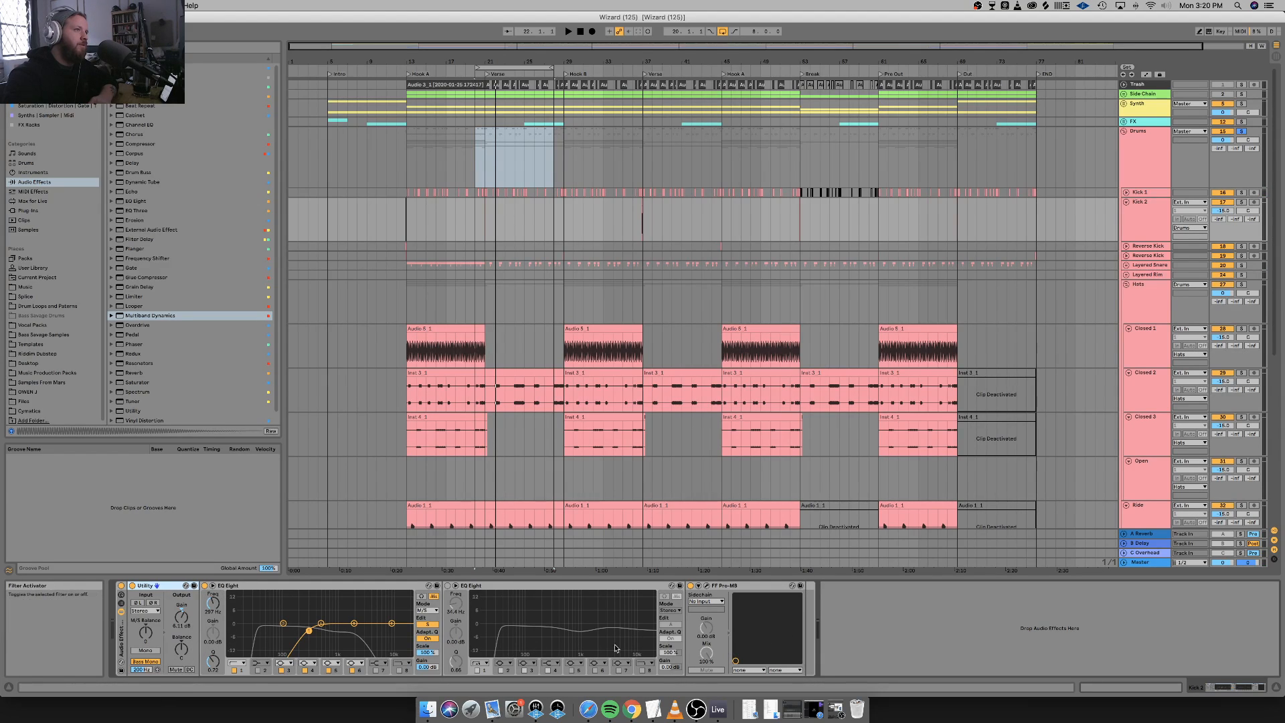
{"action": "left_click", "coordinate": [511, 587]}
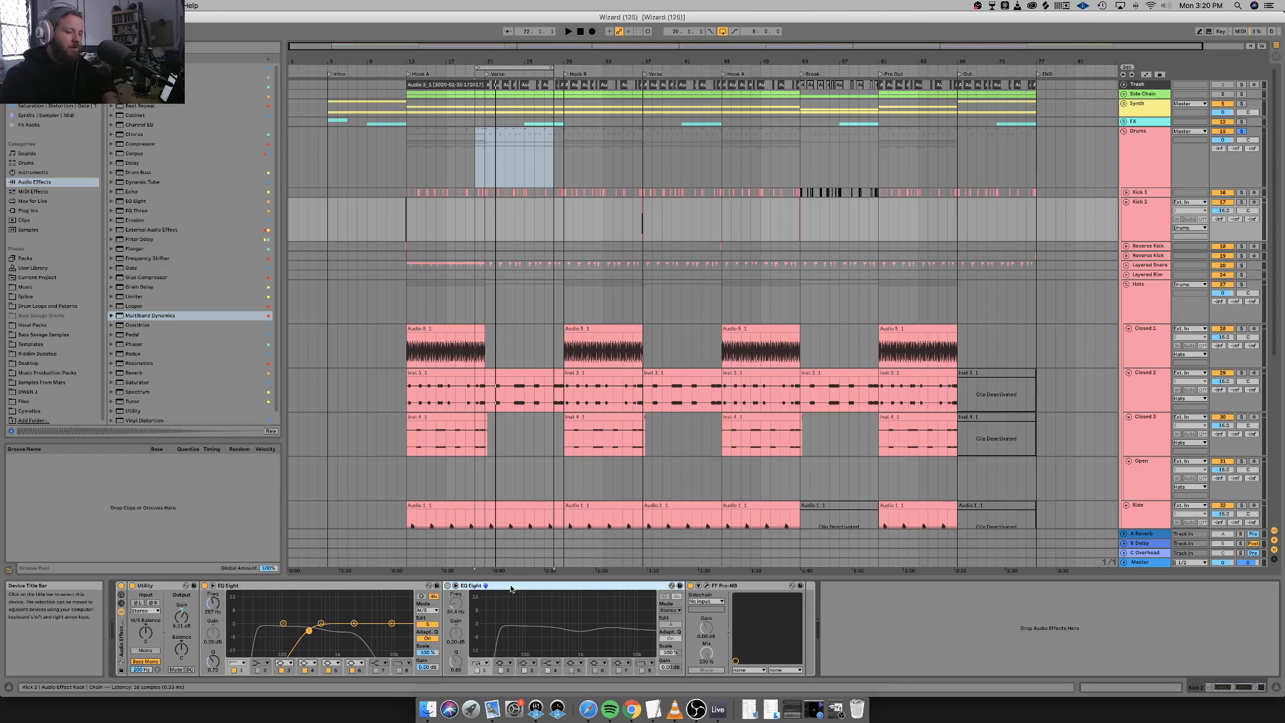
{"action": "key", "text": "Delete"}
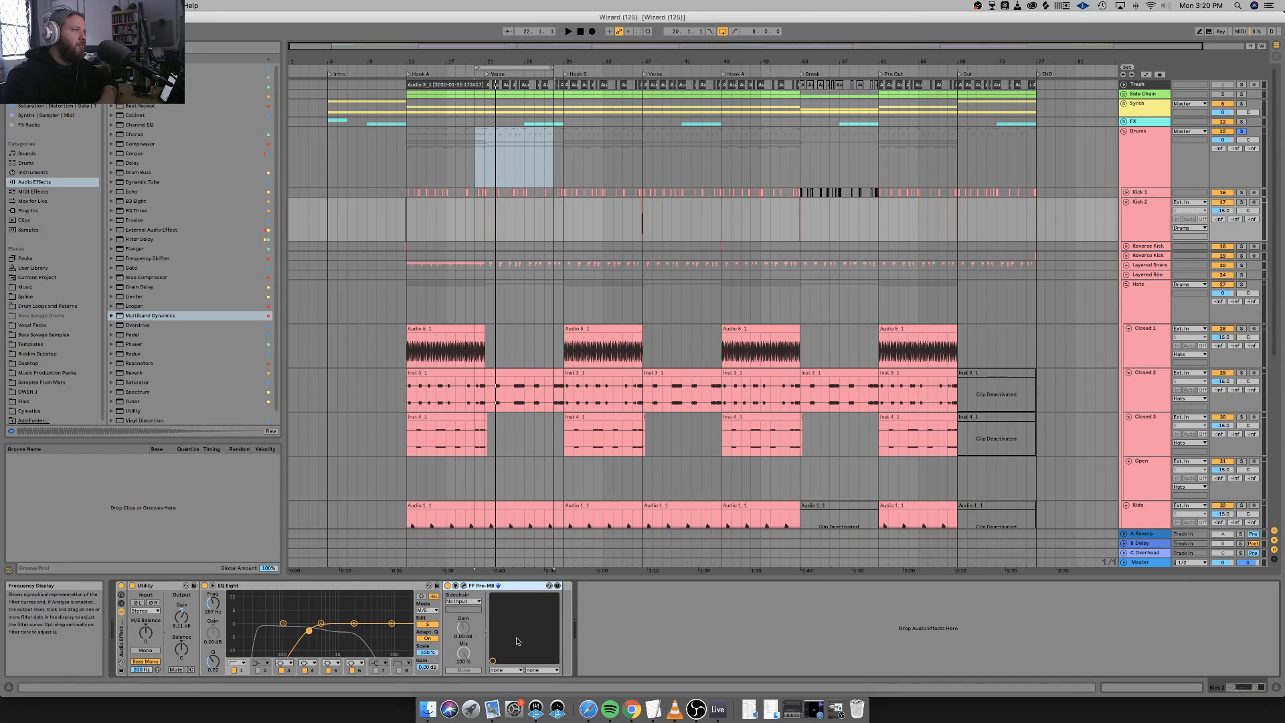
Try a copy of the Utility after Pro-MB in Kick 2's rack, delete it, and play the loop.
{"action": "left_click", "coordinate": [170, 586]}
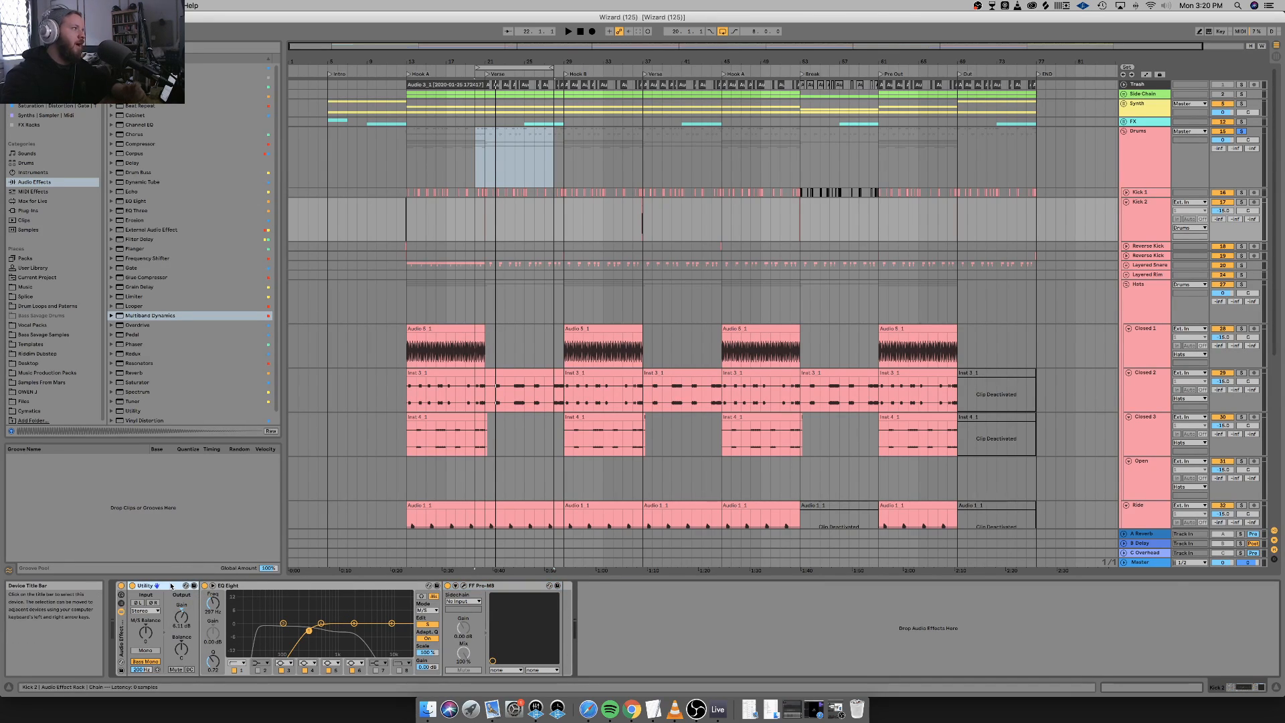
{"action": "left_click_drag", "start_coordinate": [170, 585], "coordinate": [557, 595]}
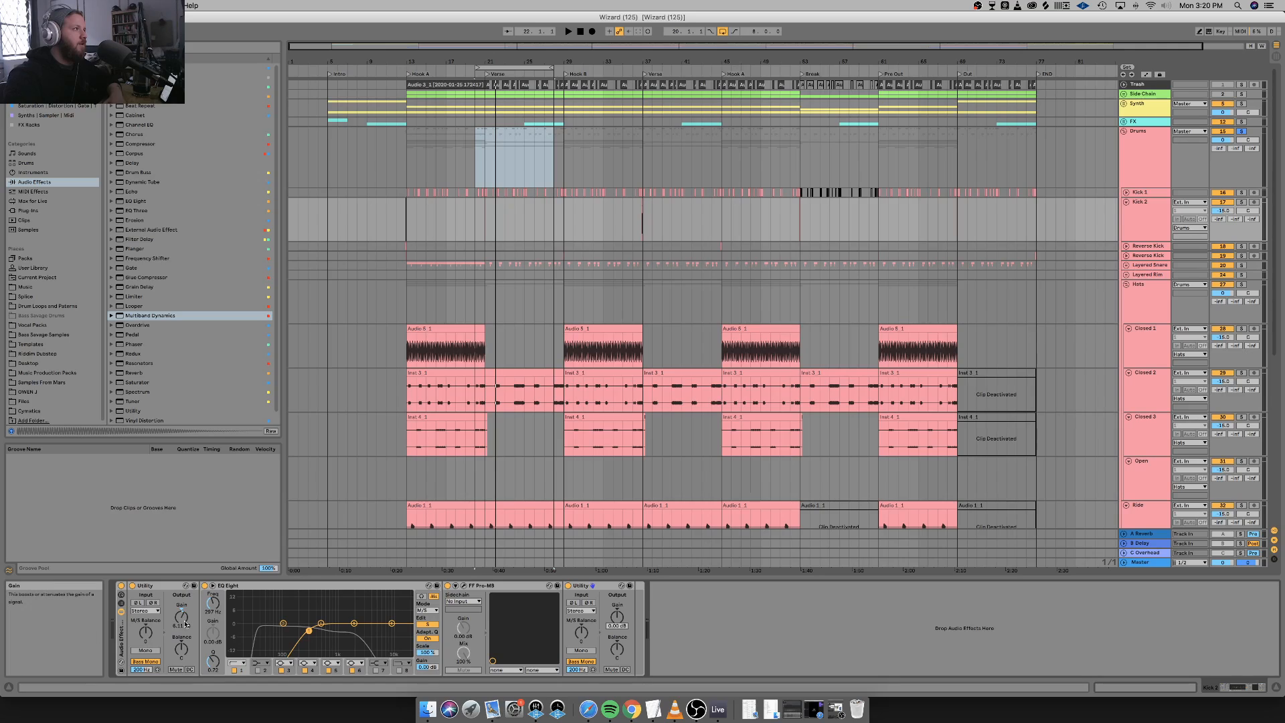
{"action": "key", "text": "space"}
{"action": "key", "text": "space"}
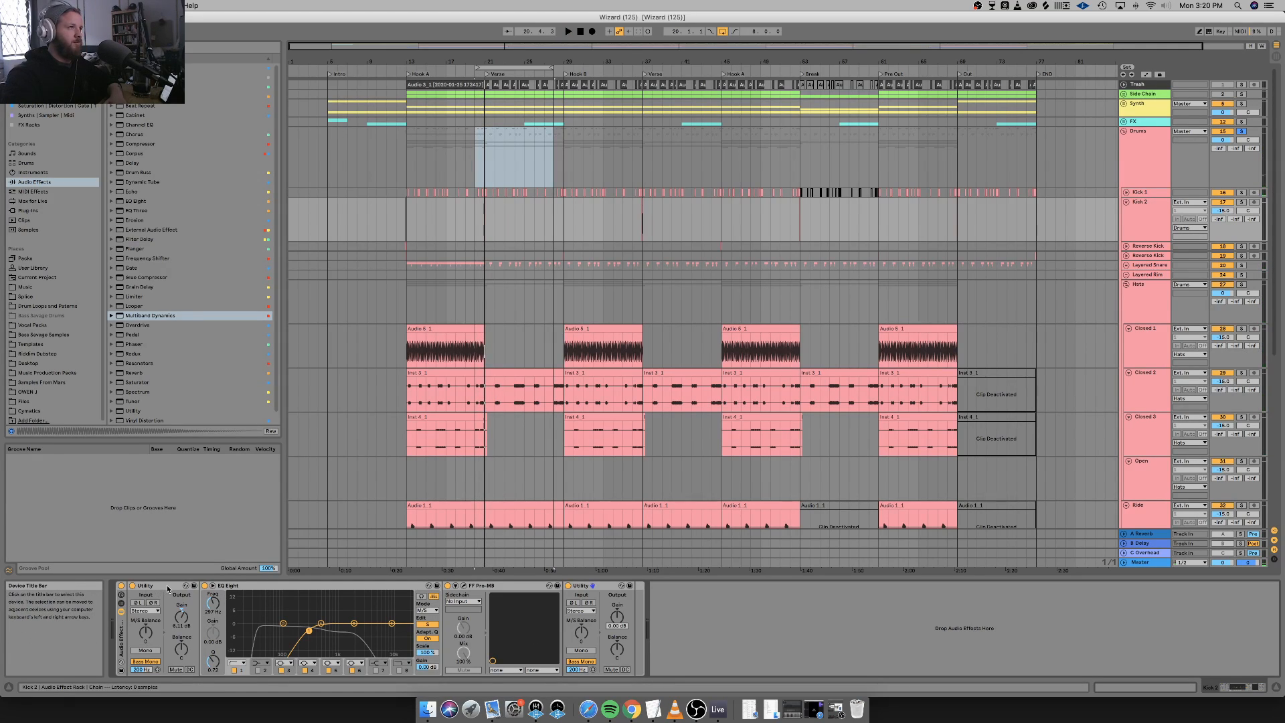
{"action": "left_click", "coordinate": [610, 586]}
{"action": "key", "text": "Delete"}
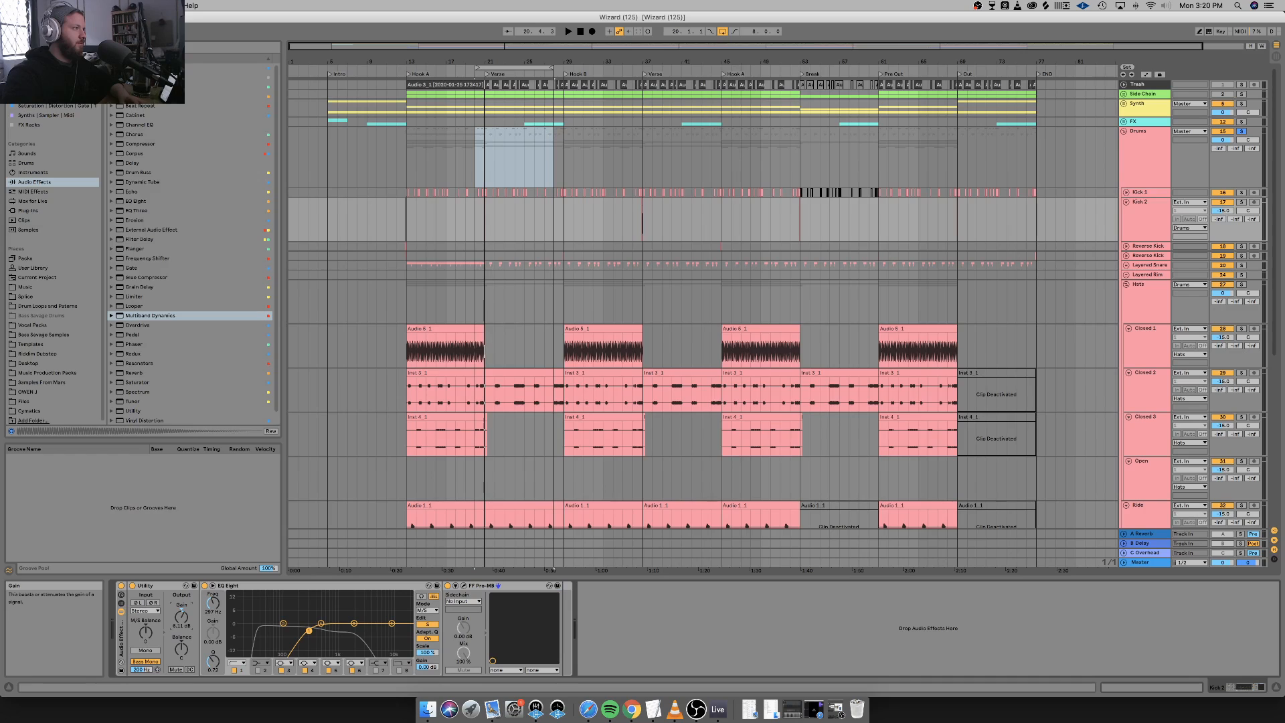
{"action": "key", "text": "space"}
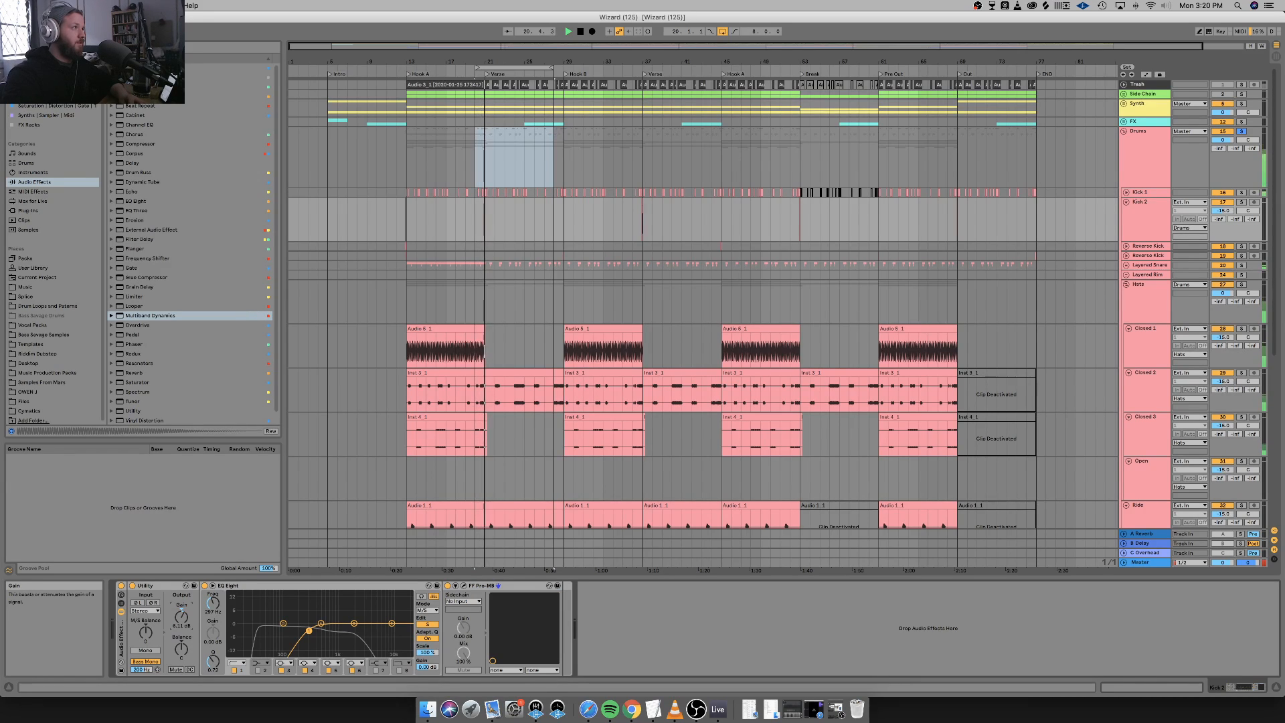
{"action": "key", "text": "space"}
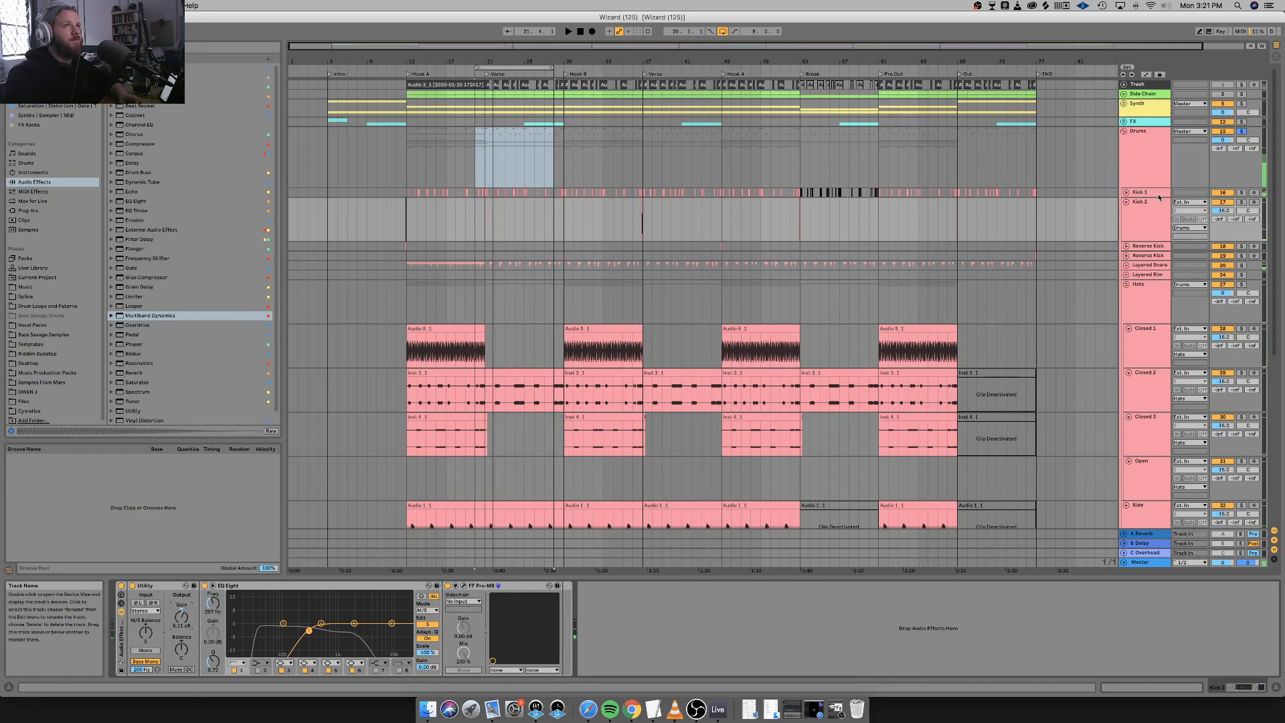
Add a second Utility after Pro-MB in Kick 1's rack, boosting the first Utility's gain and cutting the second's.
{"action": "left_click", "coordinate": [1158, 193]}
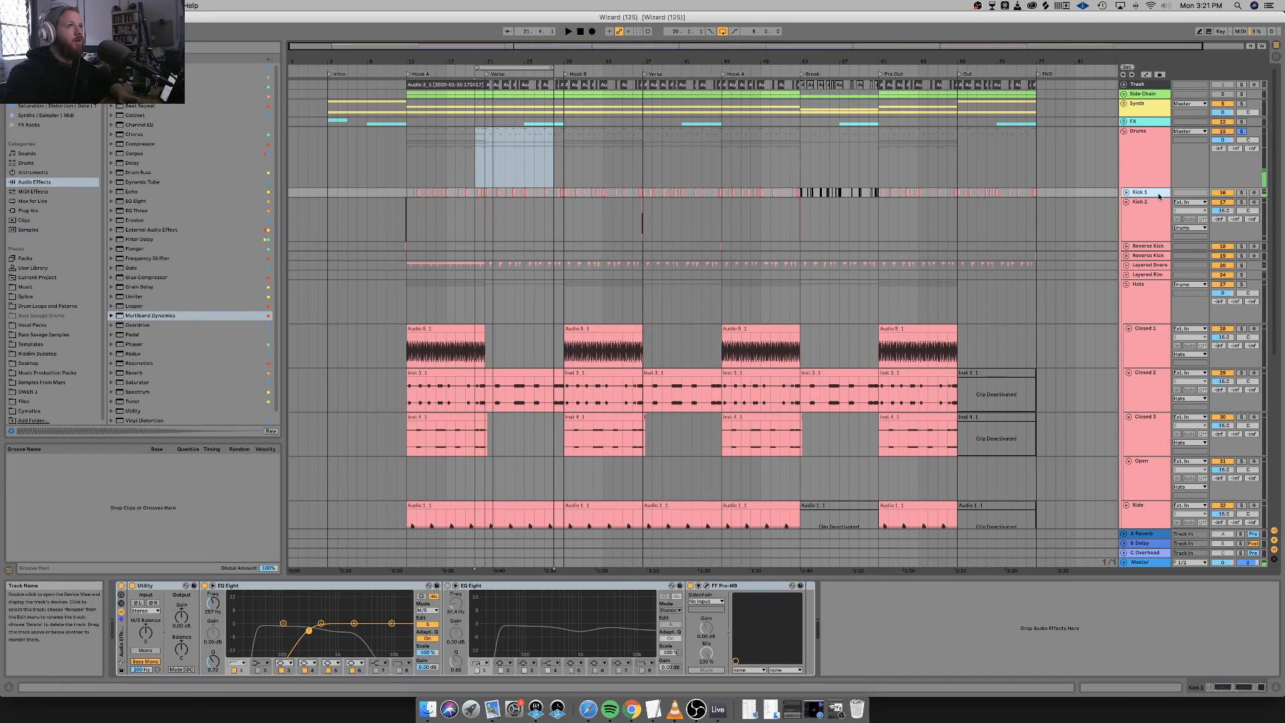
{"action": "left_click", "coordinate": [174, 586]}
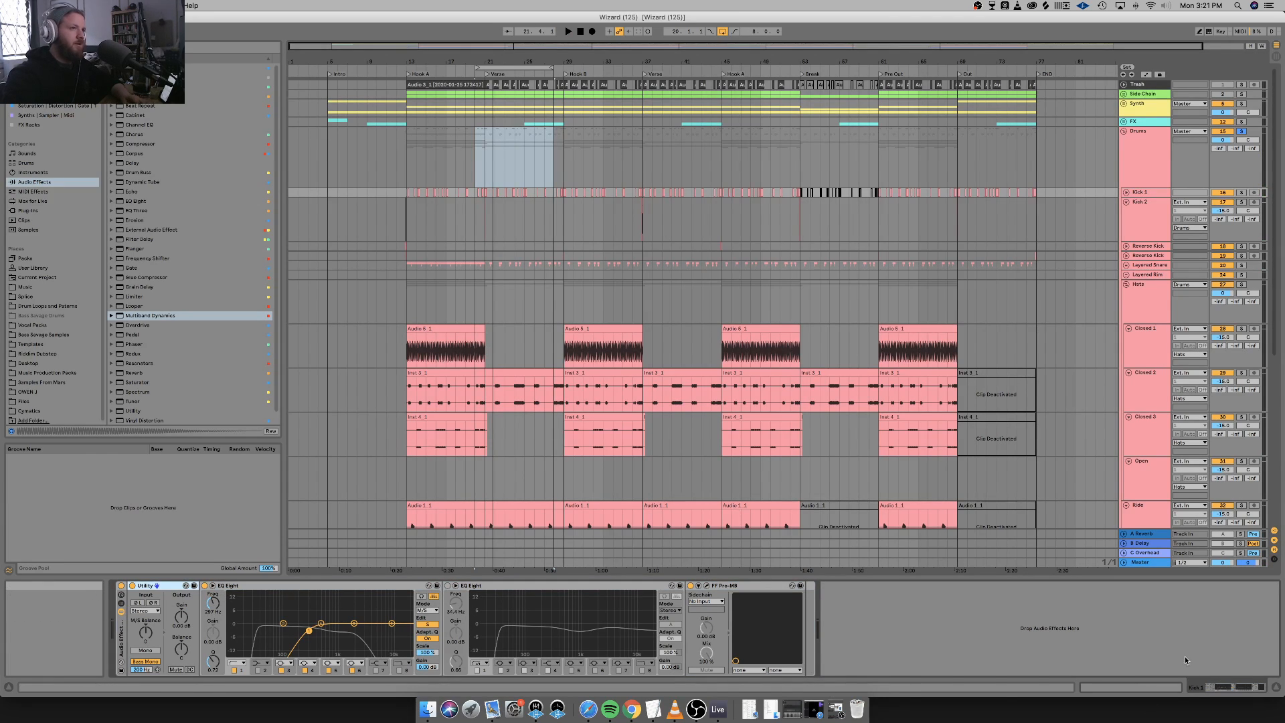
{"action": "left_click", "coordinate": [904, 626]}
{"action": "key", "text": "super+v"}
{"action": "left_click_drag", "start_coordinate": [851, 586], "coordinate": [805, 592]}
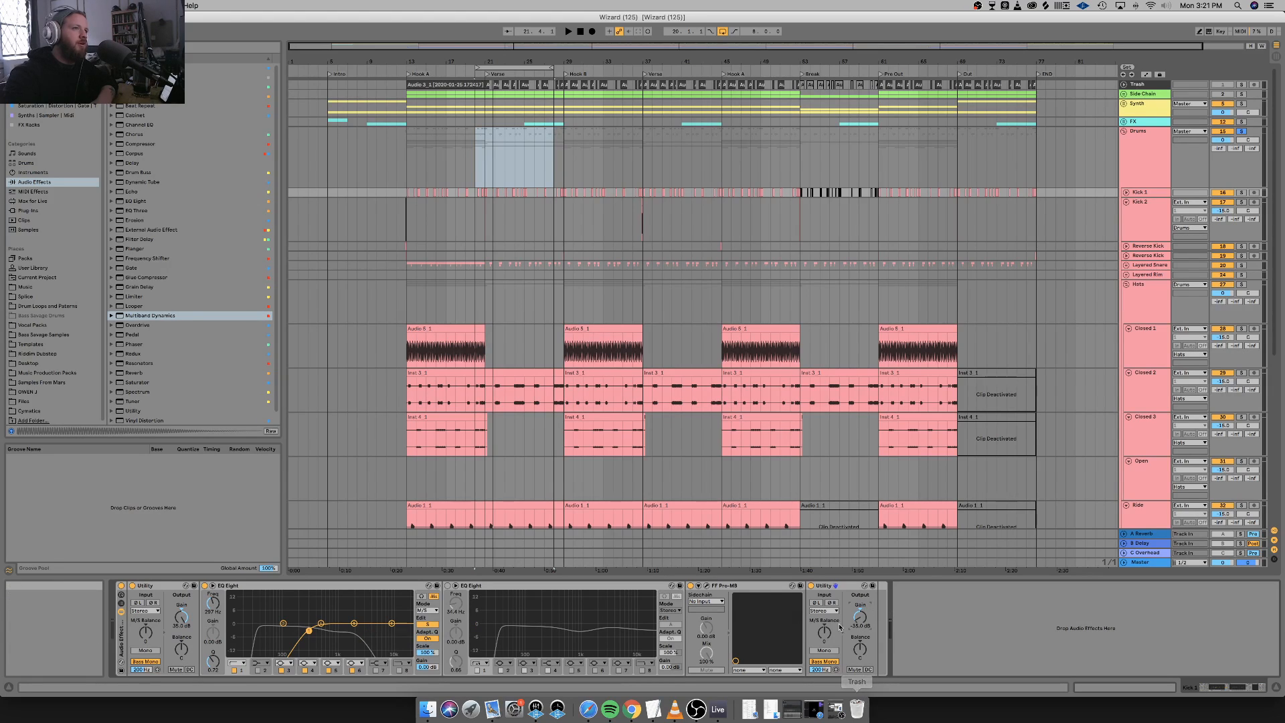
Fine-tune the gain of the closing Utility in Kick 1's rack while auditioning the loop.
{"action": "key", "text": "space"}
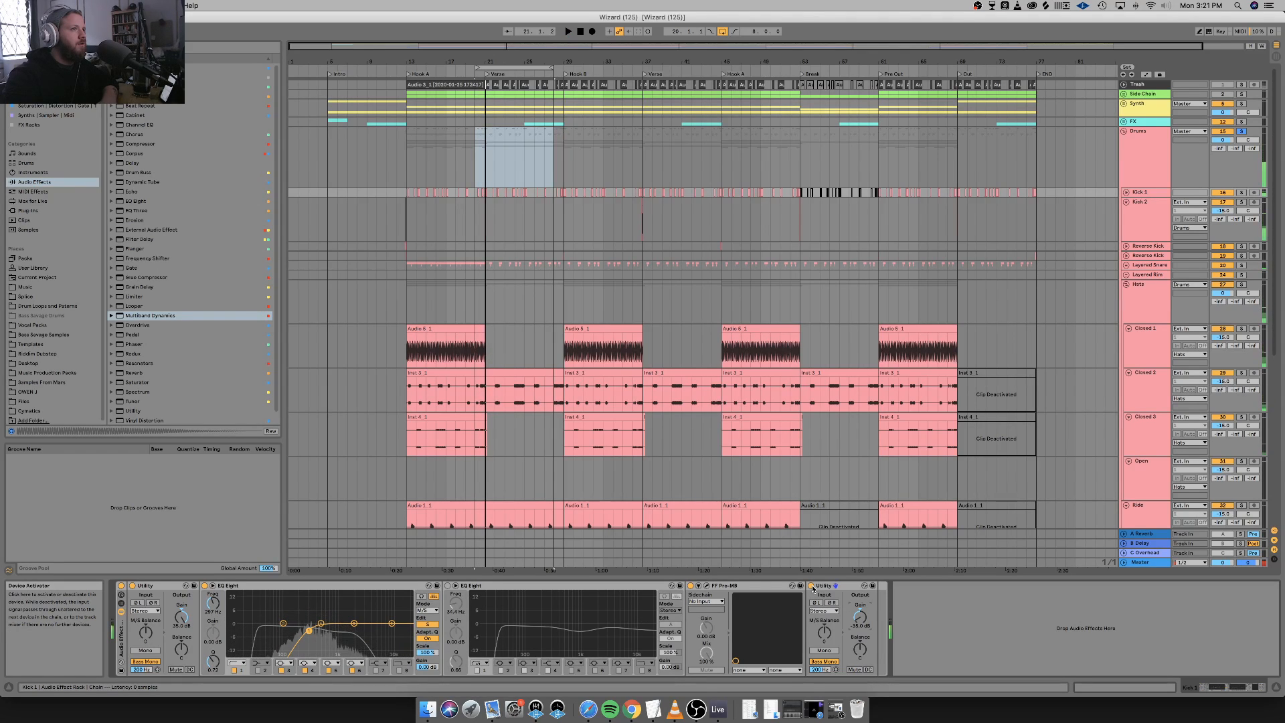
{"action": "key", "text": "space"}
{"action": "mouse_move", "coordinate": [859, 617]}
{"action": "left_mouse_down"}
{"action": "mouse_move", "coordinate": [860, 602]}
{"action": "mouse_move", "coordinate": [863, 627]}
{"action": "left_mouse_up"}
{"action": "key", "text": "space"}
{"action": "key", "text": "space"}
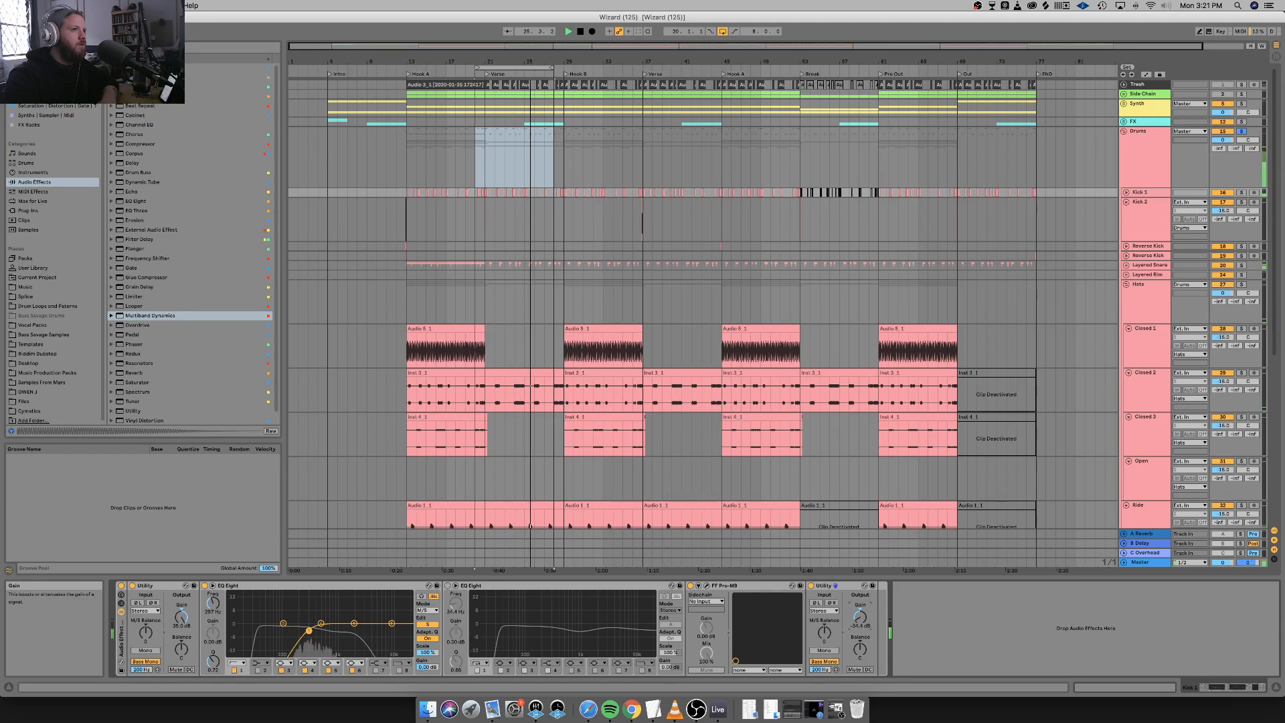
{"action": "key", "text": "space"}
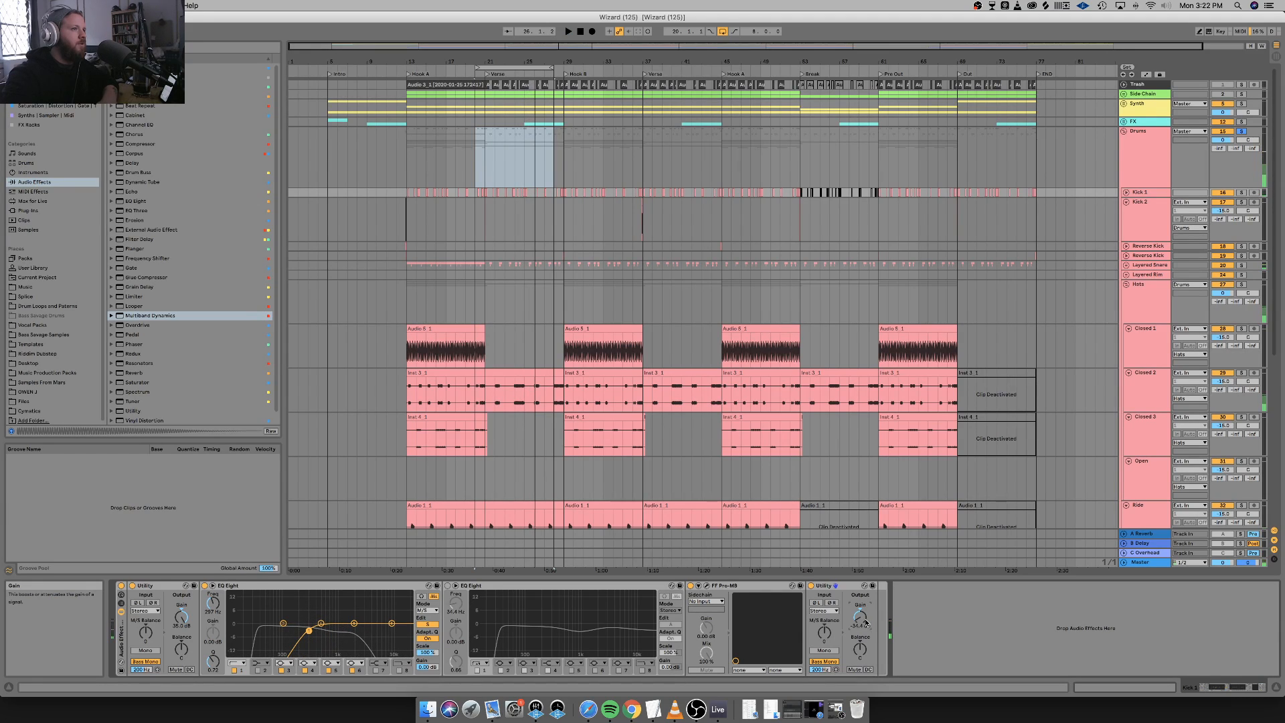
Duplicate Kick 1's effect rack and collapse the copy.
{"action": "left_click", "coordinate": [122, 631]}
{"action": "key", "text": "super+d"}
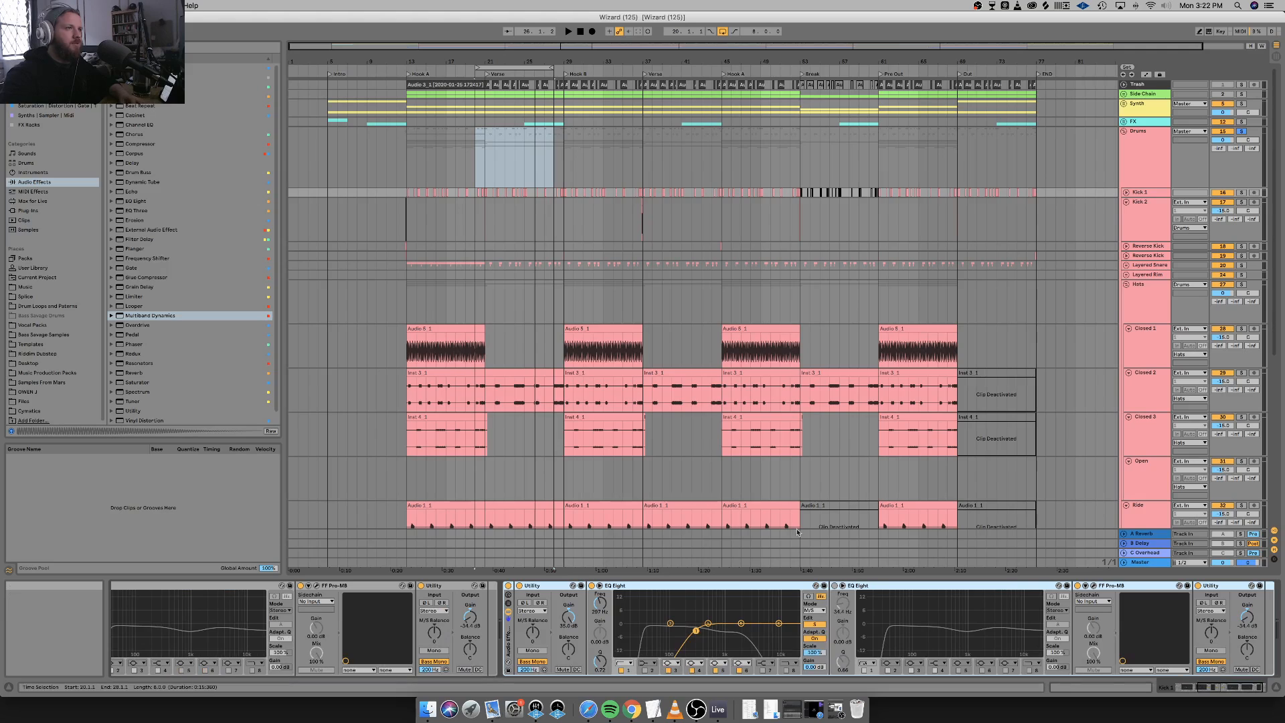
{"action": "double_click", "coordinate": [509, 631]}
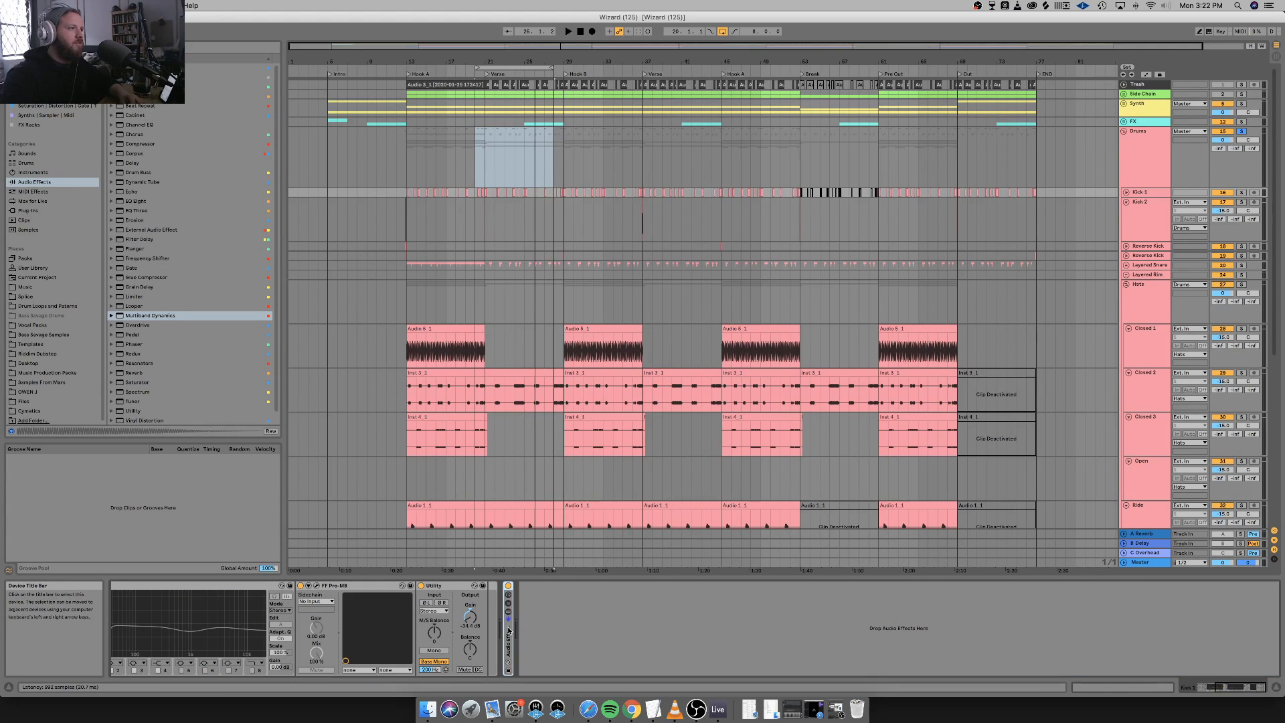
Readjust the closing Utility's gain in Kick 1's first rack and play the loop to check the level.
{"action": "scroll", "coordinate": [596, 611], "scroll_direction": "left", "scroll_amount": 6}
{"action": "left_click_drag", "start_coordinate": [860, 616], "coordinate": [860, 632]}
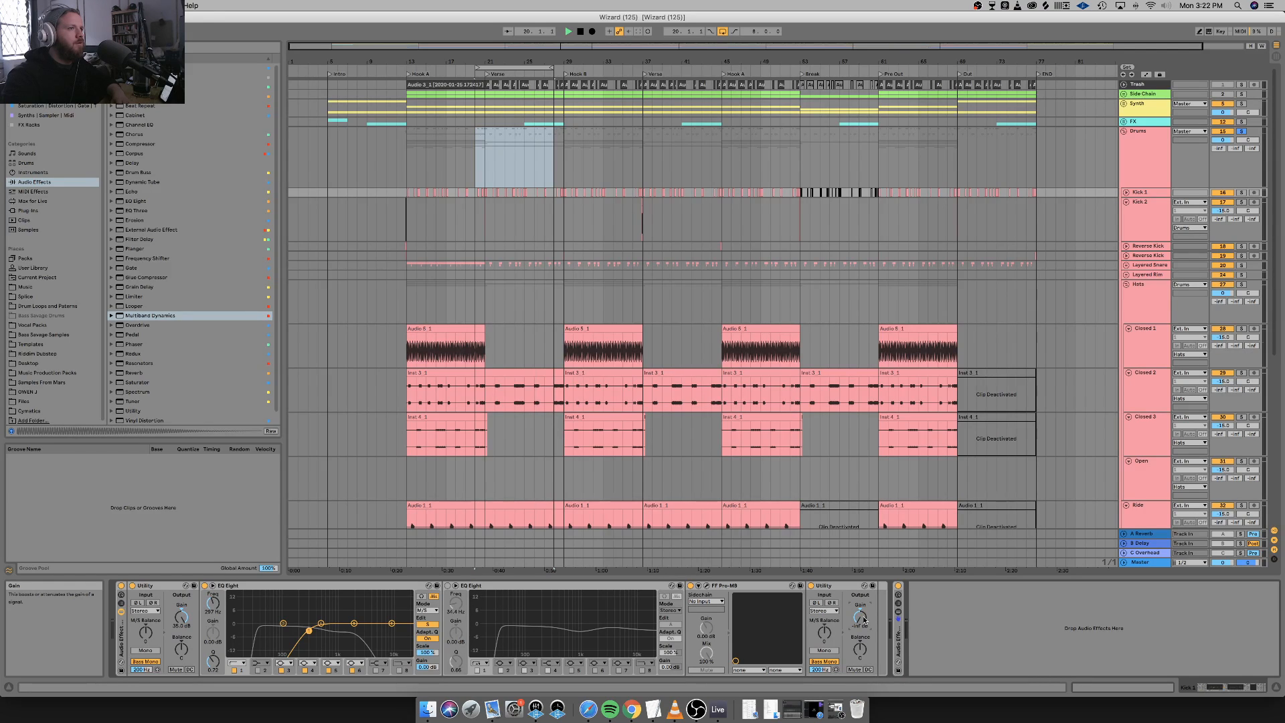
{"action": "key", "text": "space"}
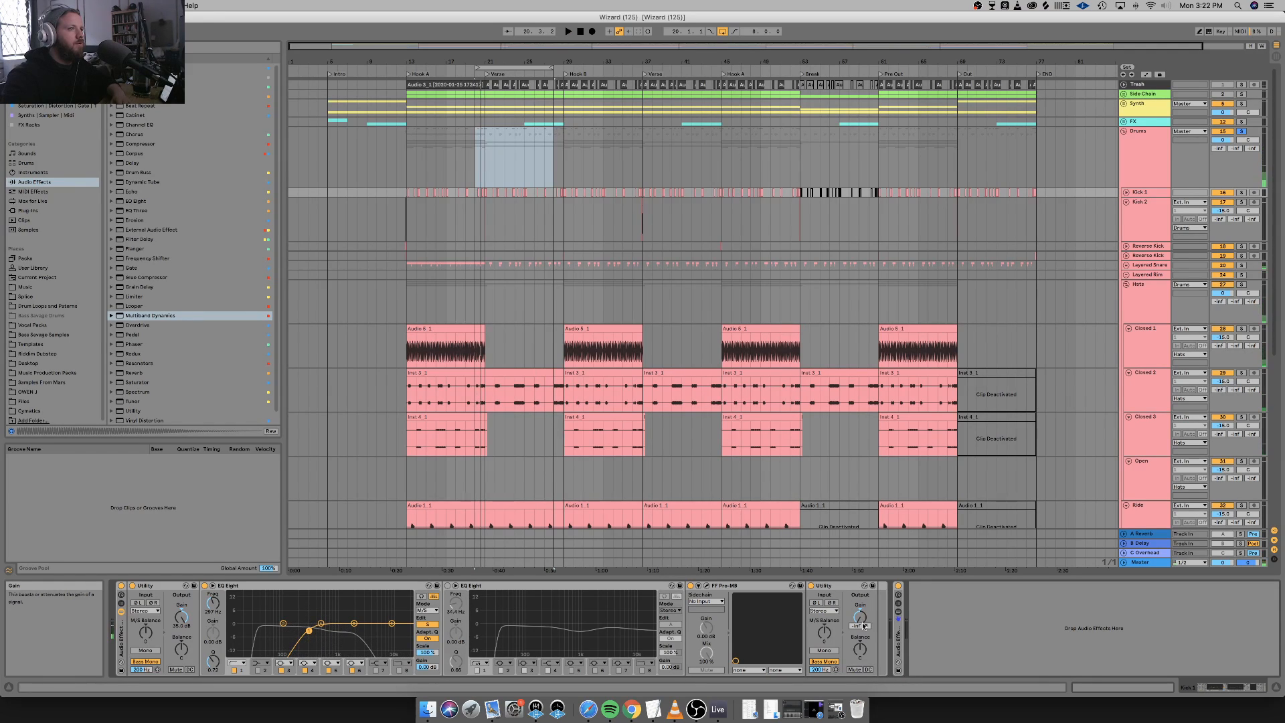
{"action": "key", "text": "Return"}
{"action": "key", "text": "space"}
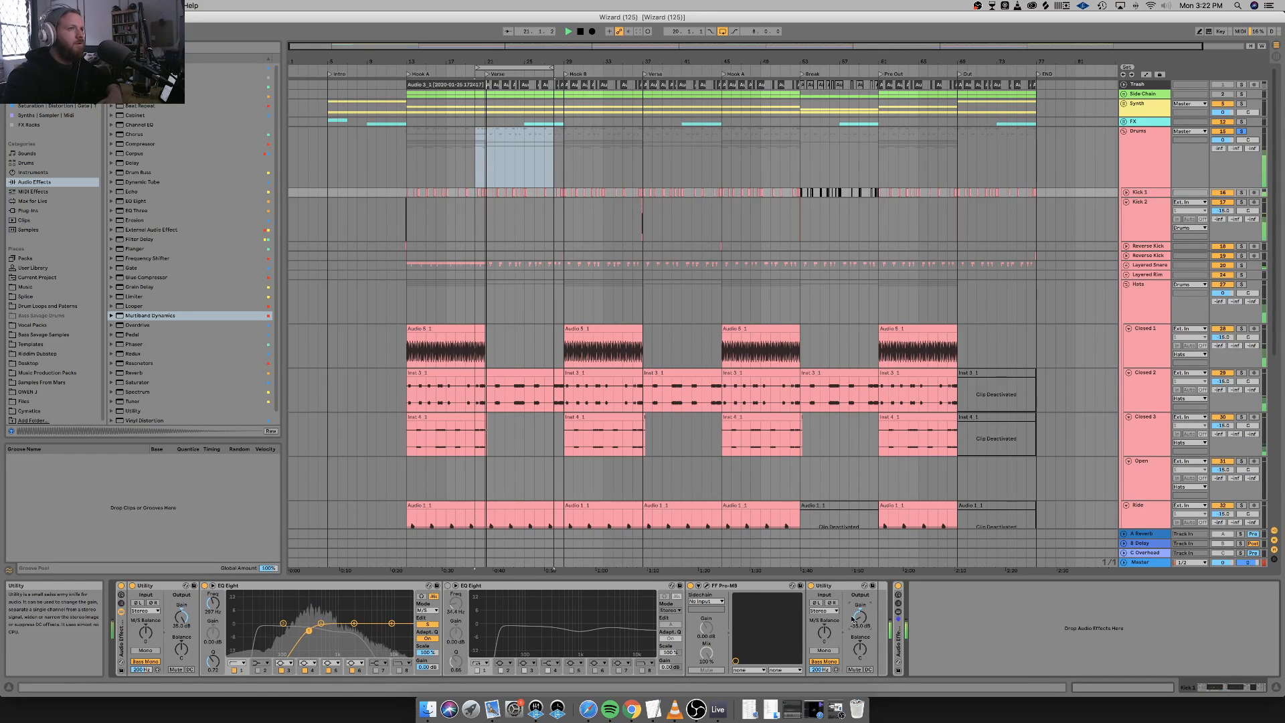
{"action": "key", "text": "space"}
Turn off Kick 1's duplicate rack, collapse both racks, and play the loop.
{"action": "double_click", "coordinate": [900, 636]}
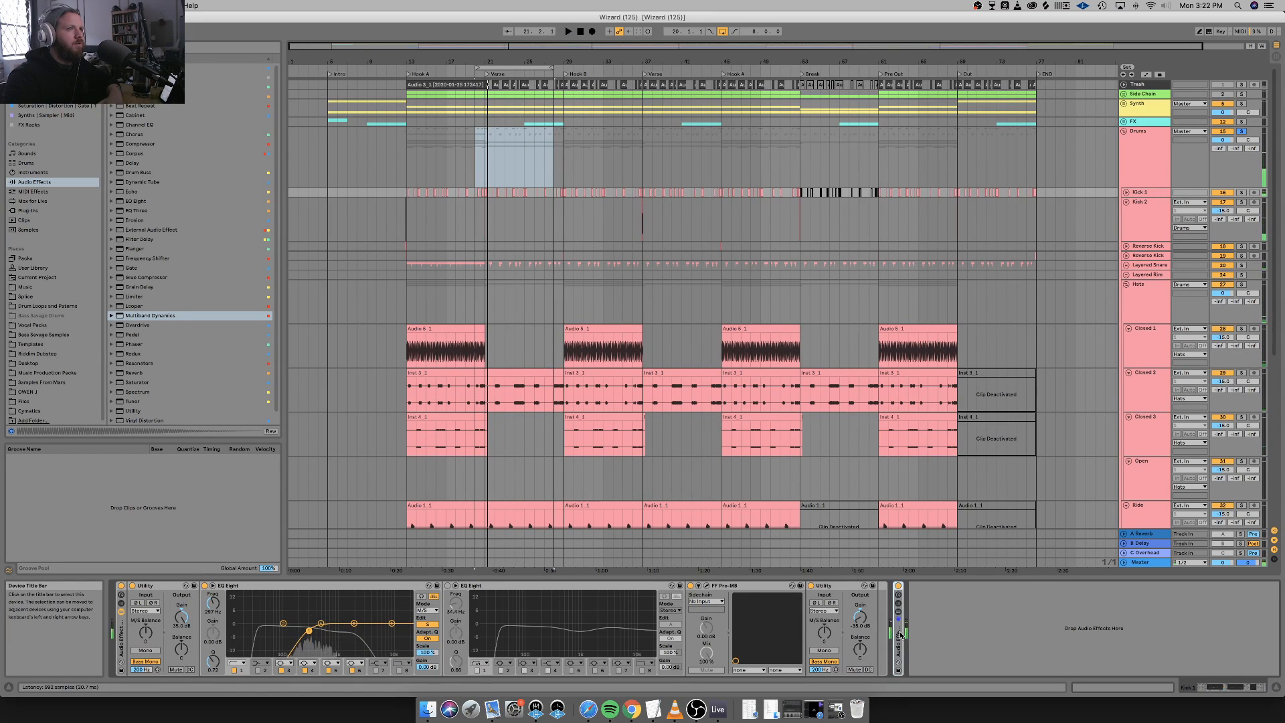
{"action": "left_click", "coordinate": [898, 586]}
{"action": "scroll", "coordinate": [975, 616], "scroll_direction": "right", "scroll_amount": 10}
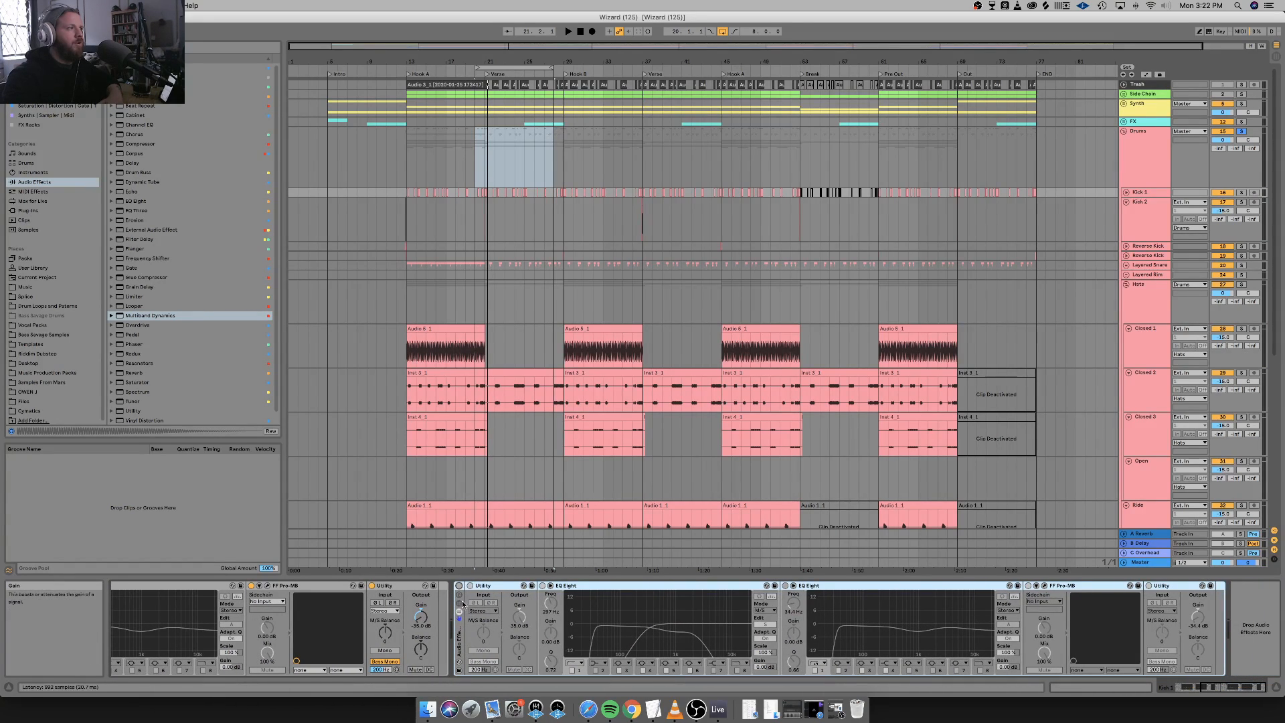
{"action": "double_click", "coordinate": [524, 621]}
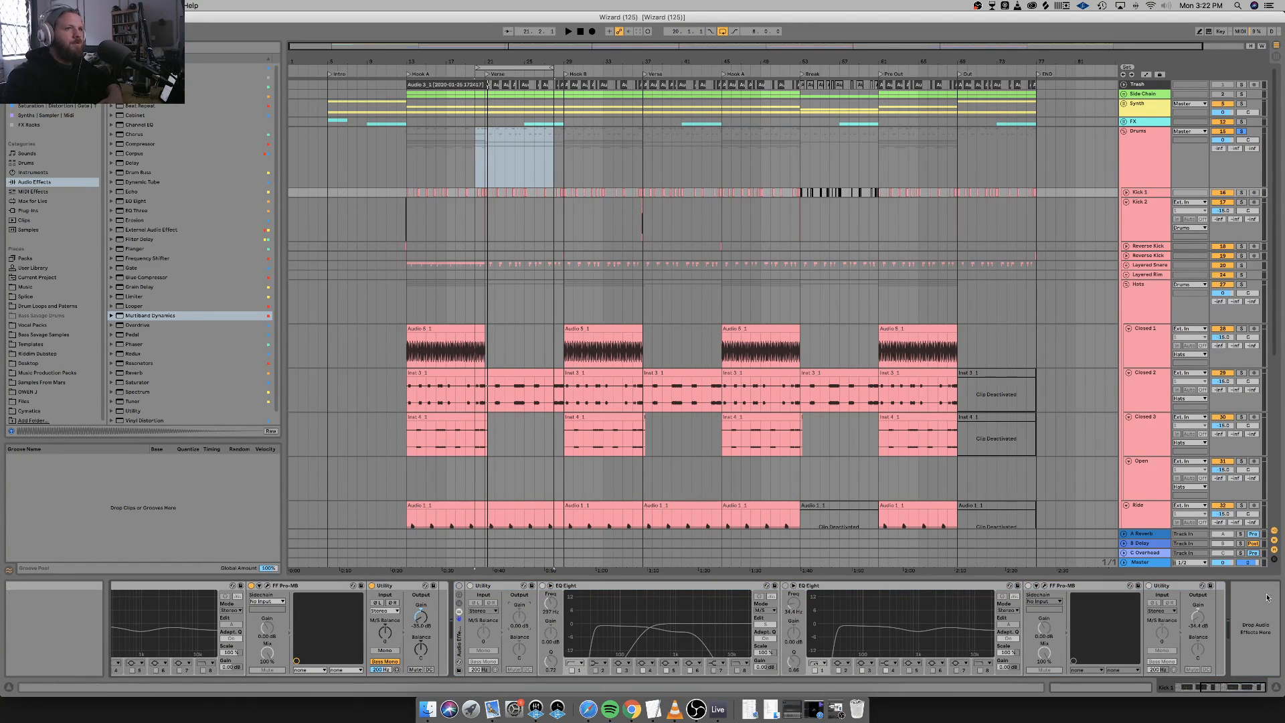
{"action": "scroll", "coordinate": [897, 635], "scroll_direction": "left", "scroll_amount": 10}
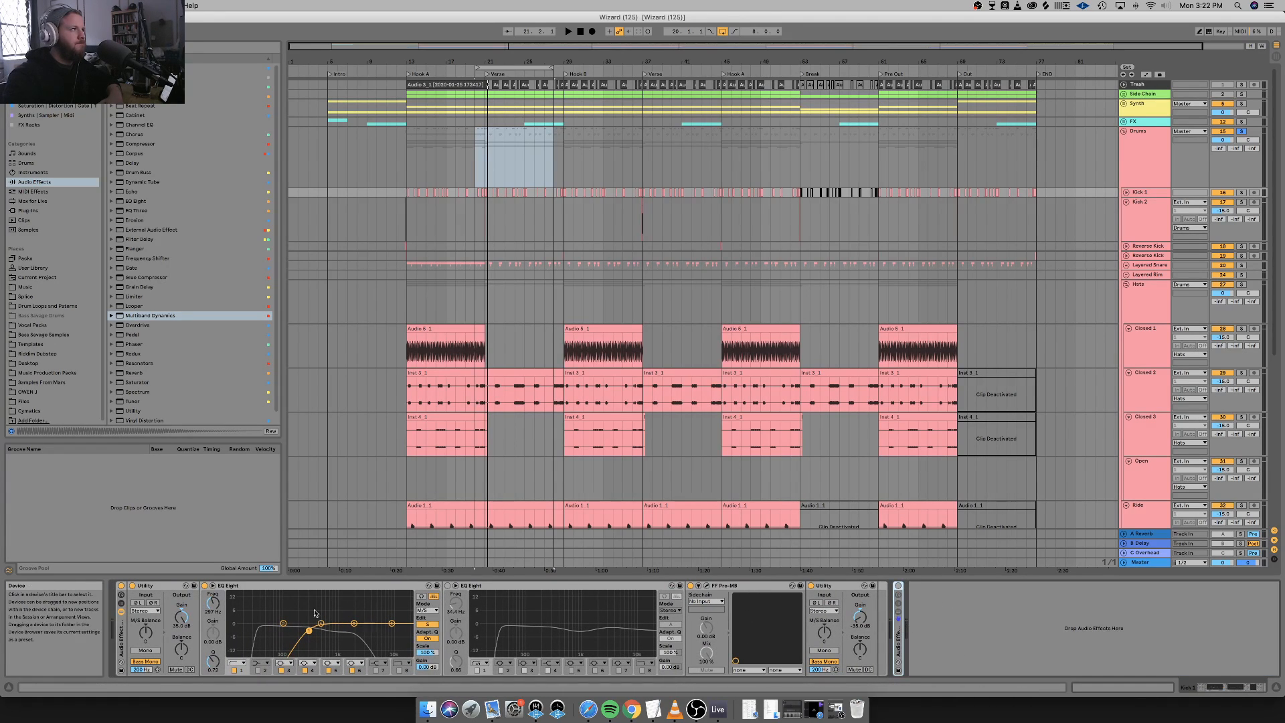
{"action": "double_click", "coordinate": [120, 648]}
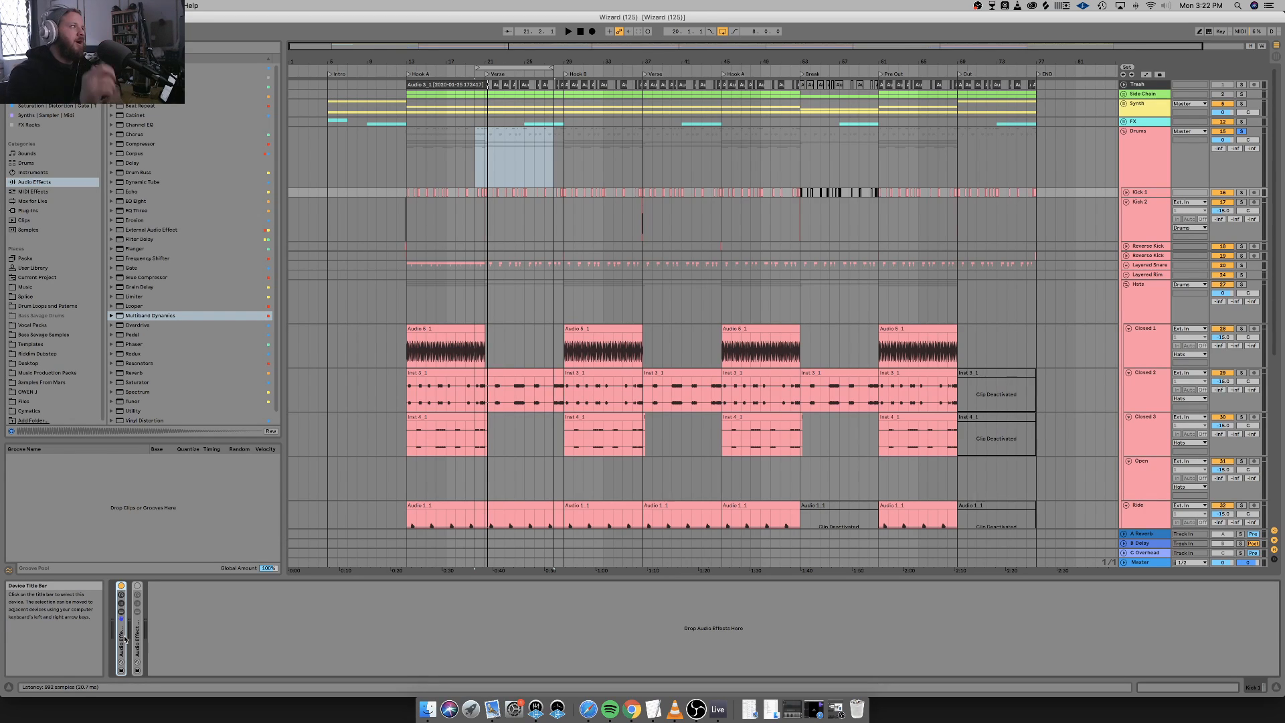
{"action": "key", "text": "space"}
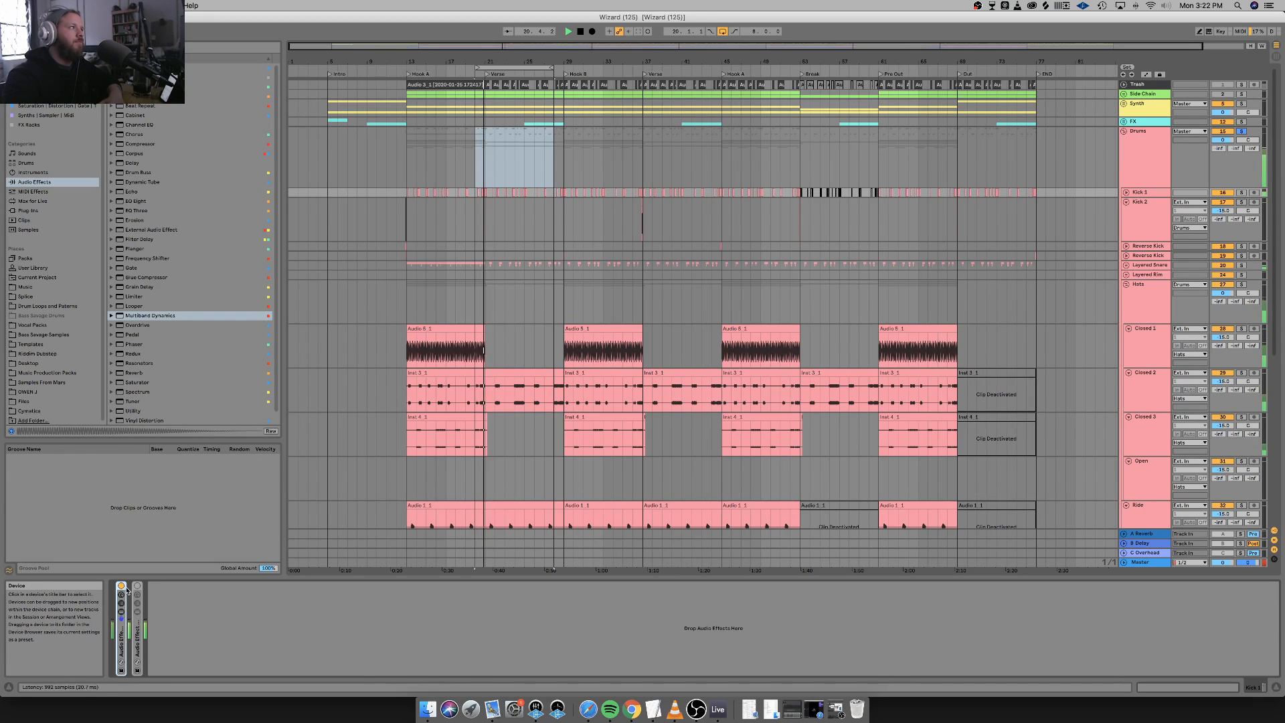
Compare Kick 1's original and duplicate effect racks by switching them on and off alternately while playing the loop.
{"action": "key", "text": "space"}
{"action": "key", "text": "space"}
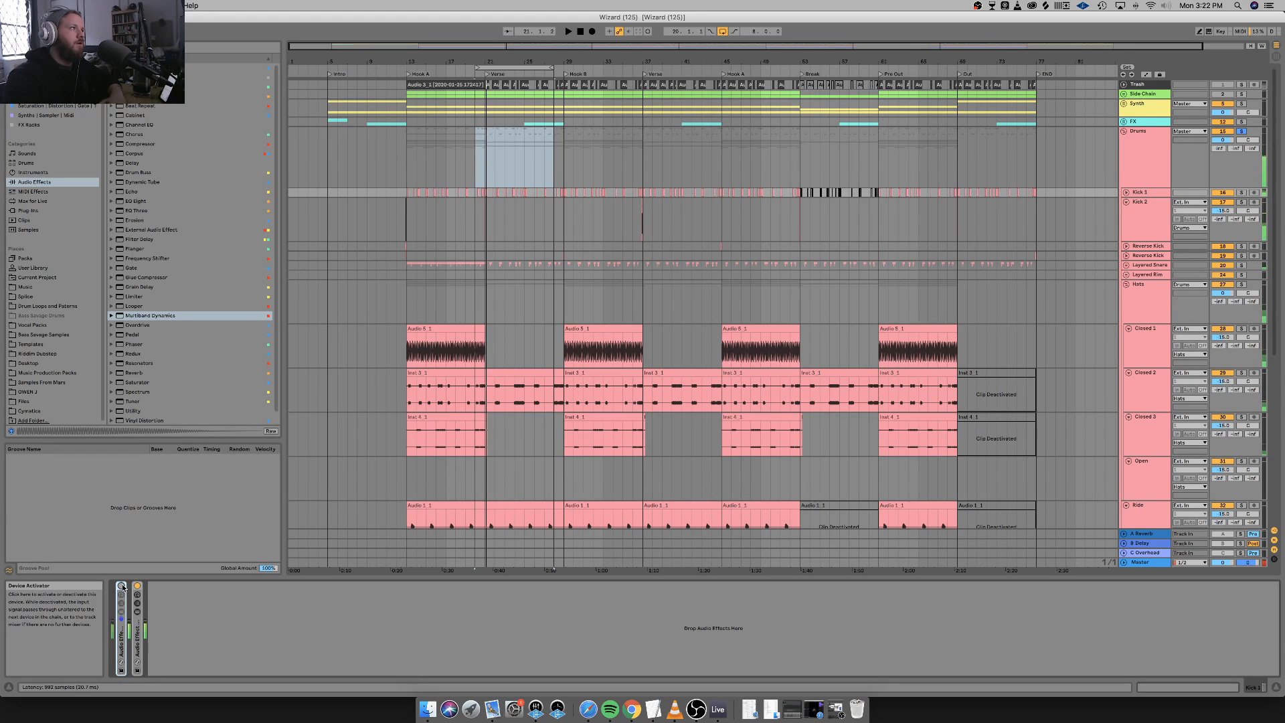
{"action": "key", "text": "space"}
{"action": "key", "text": "space"}
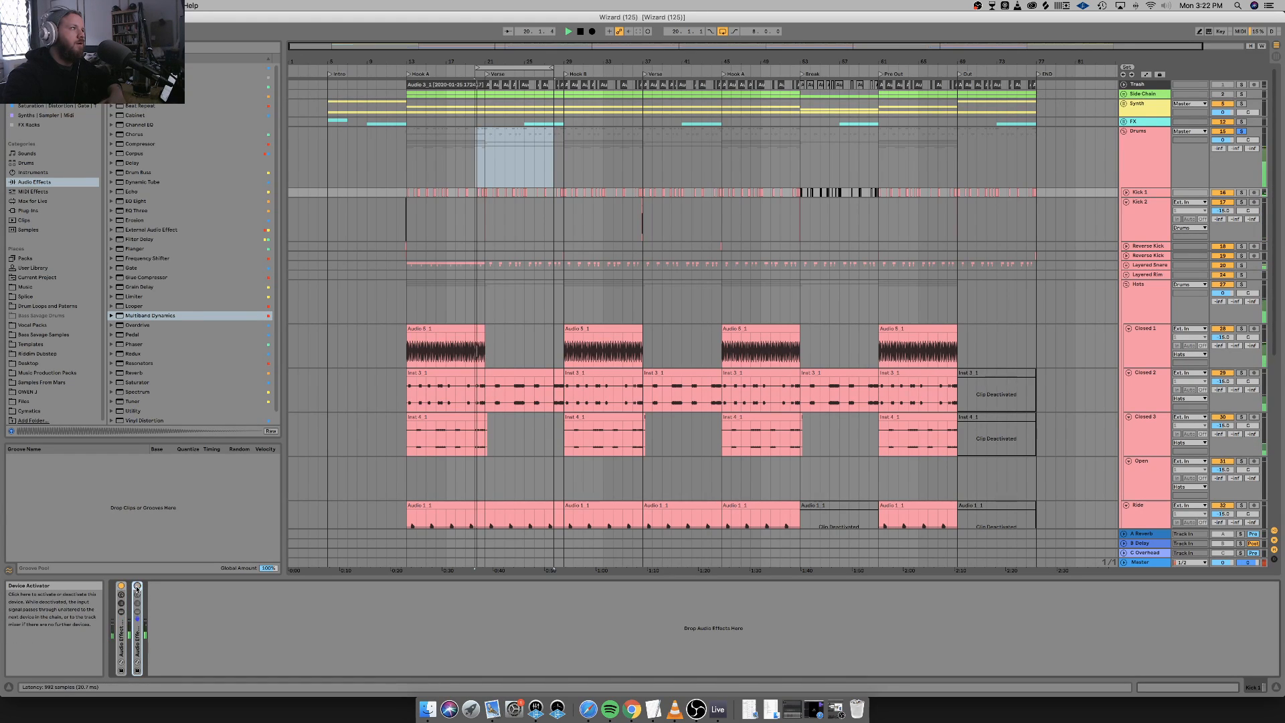
{"action": "left_click", "coordinate": [137, 587]}
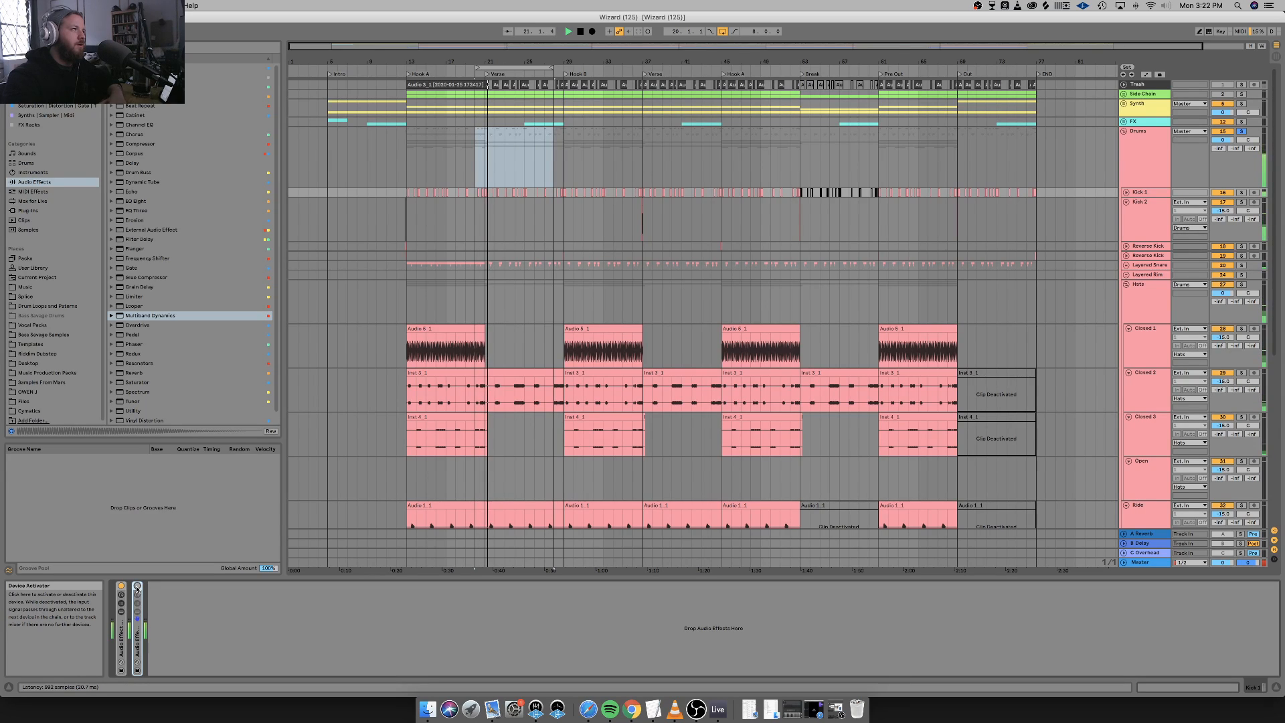
{"action": "key", "text": "space"}
{"action": "left_click", "coordinate": [122, 587]}
{"action": "key", "text": "space"}
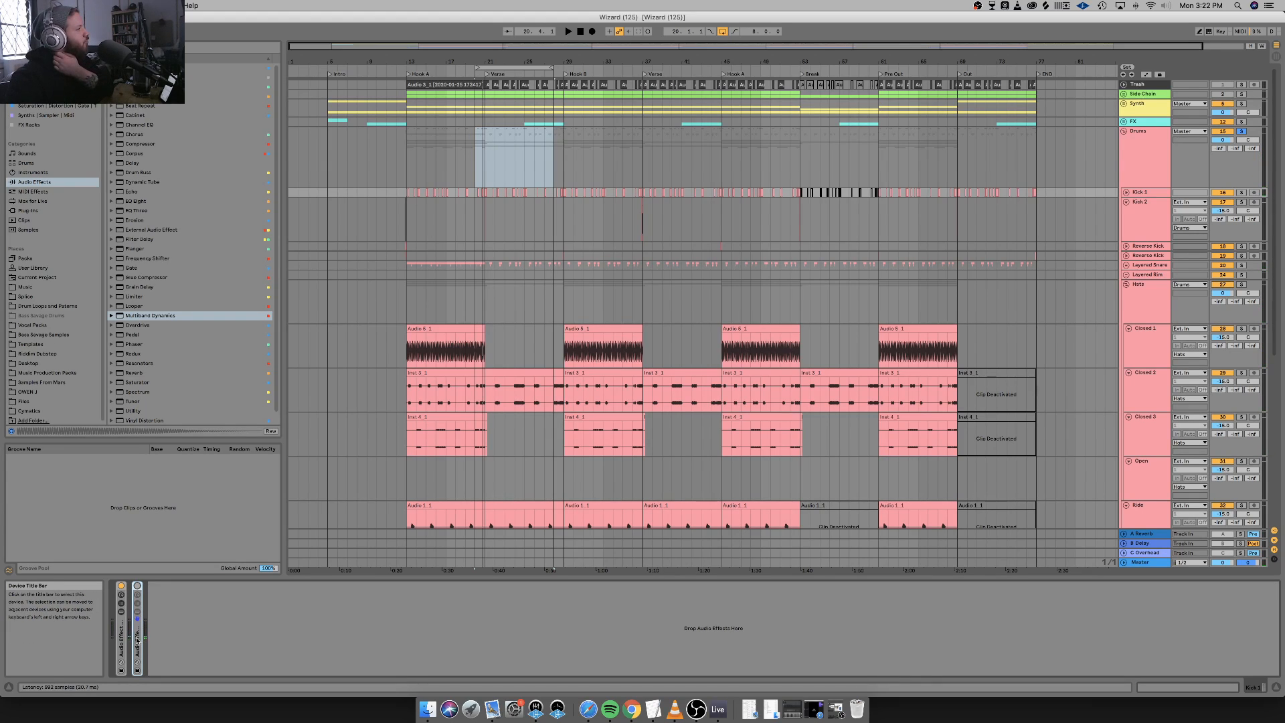
Delete Kick 1's duplicate effect rack and play the loop with the remaining rack.
{"action": "key", "text": "Delete"}
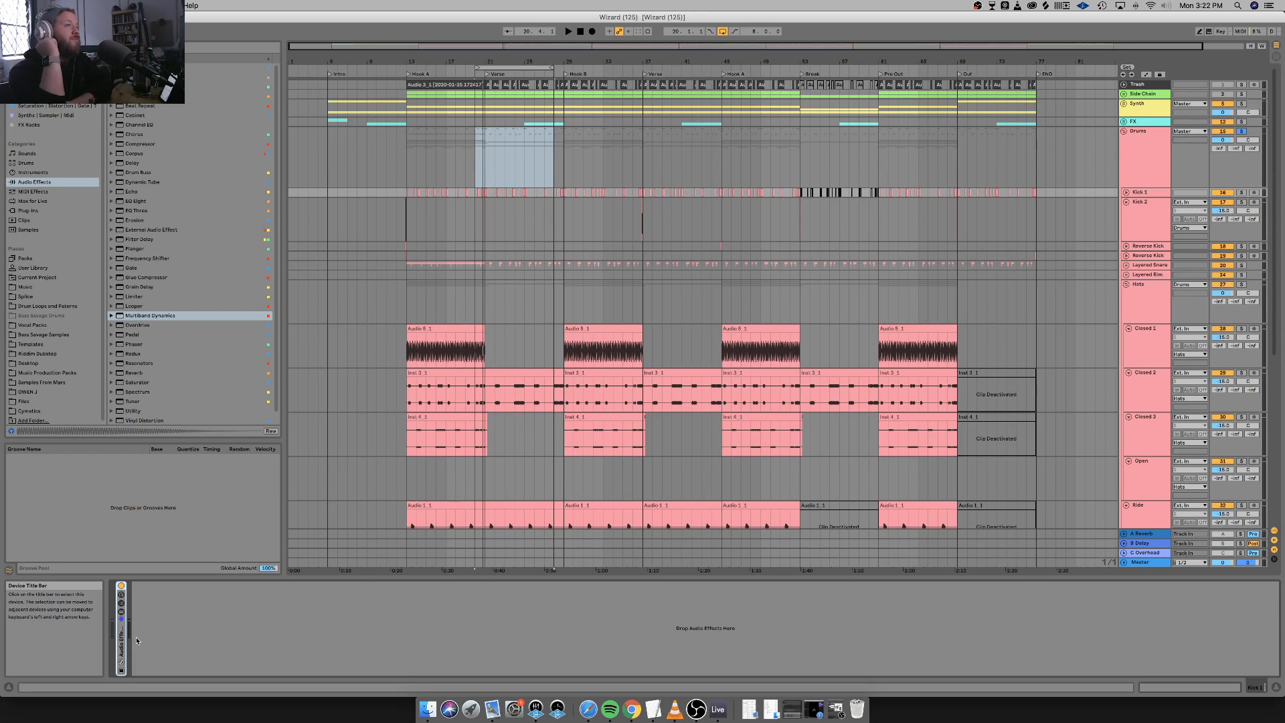
{"action": "key", "text": "space"}
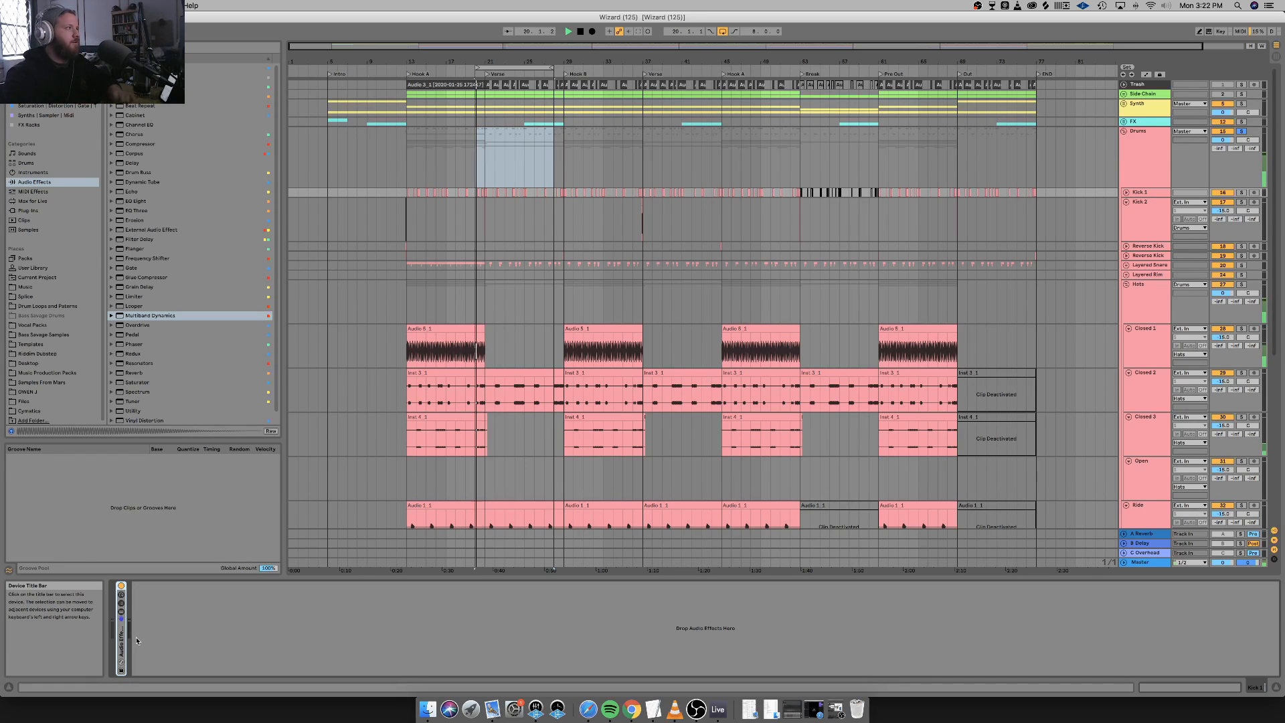
Fold the Kick 2 track and unfold both Reverse Kick tracks for a closer look at their clips.
{"action": "left_click", "coordinate": [1128, 205]}
{"action": "left_click", "coordinate": [1146, 212]}
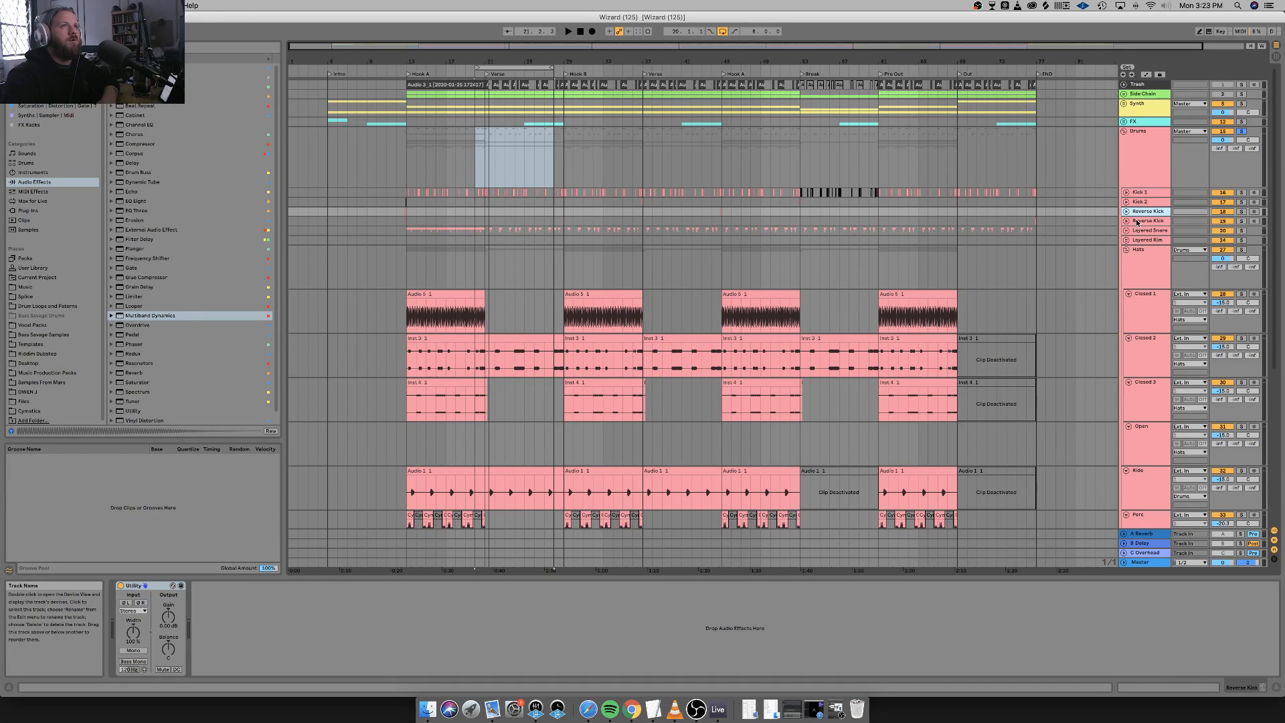
{"action": "left_click", "coordinate": [1137, 222]}
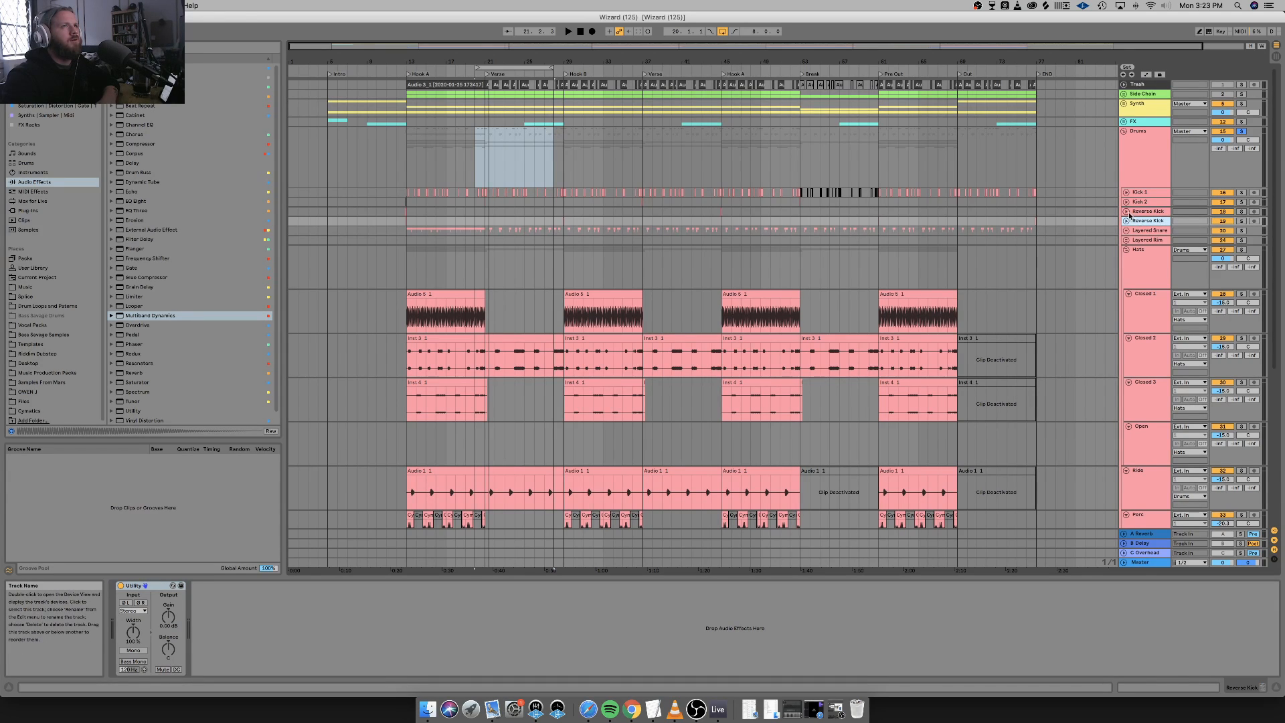
{"action": "left_click", "coordinate": [1127, 212]}
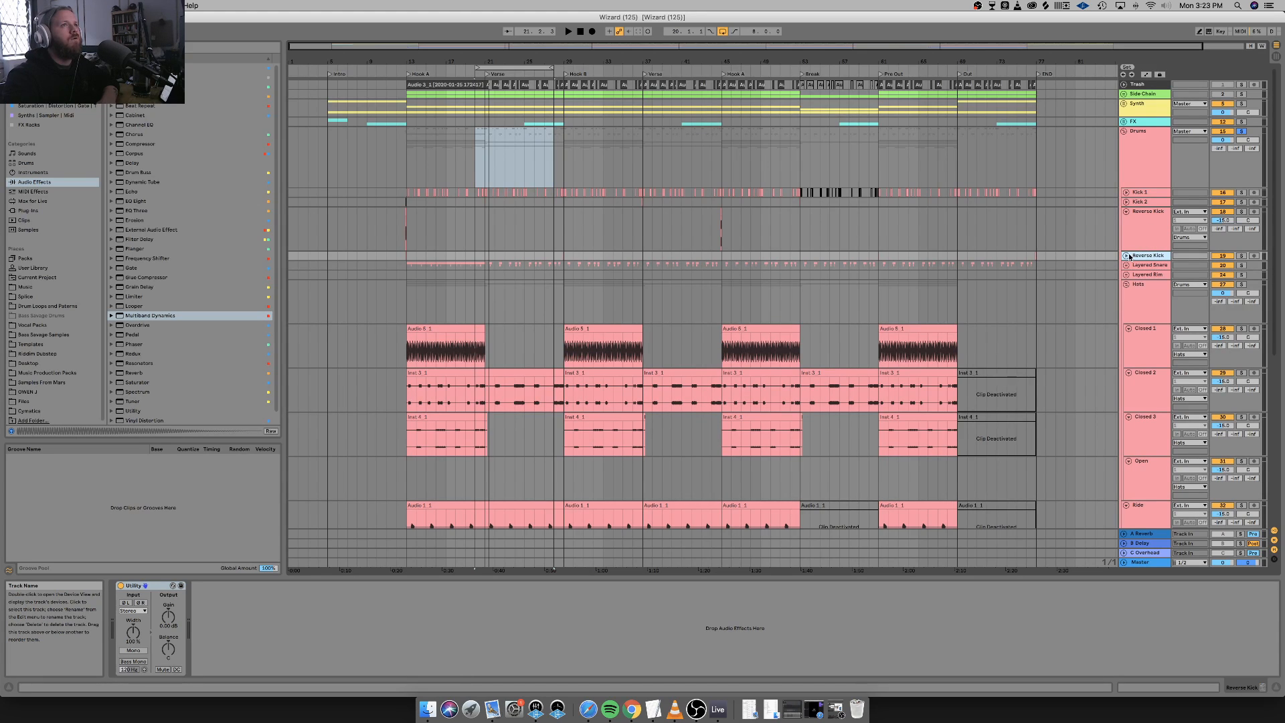
{"action": "left_click", "coordinate": [1127, 256]}
{"action": "scroll", "coordinate": [413, 231], "scroll_direction": "up", "scroll_amount": 10}
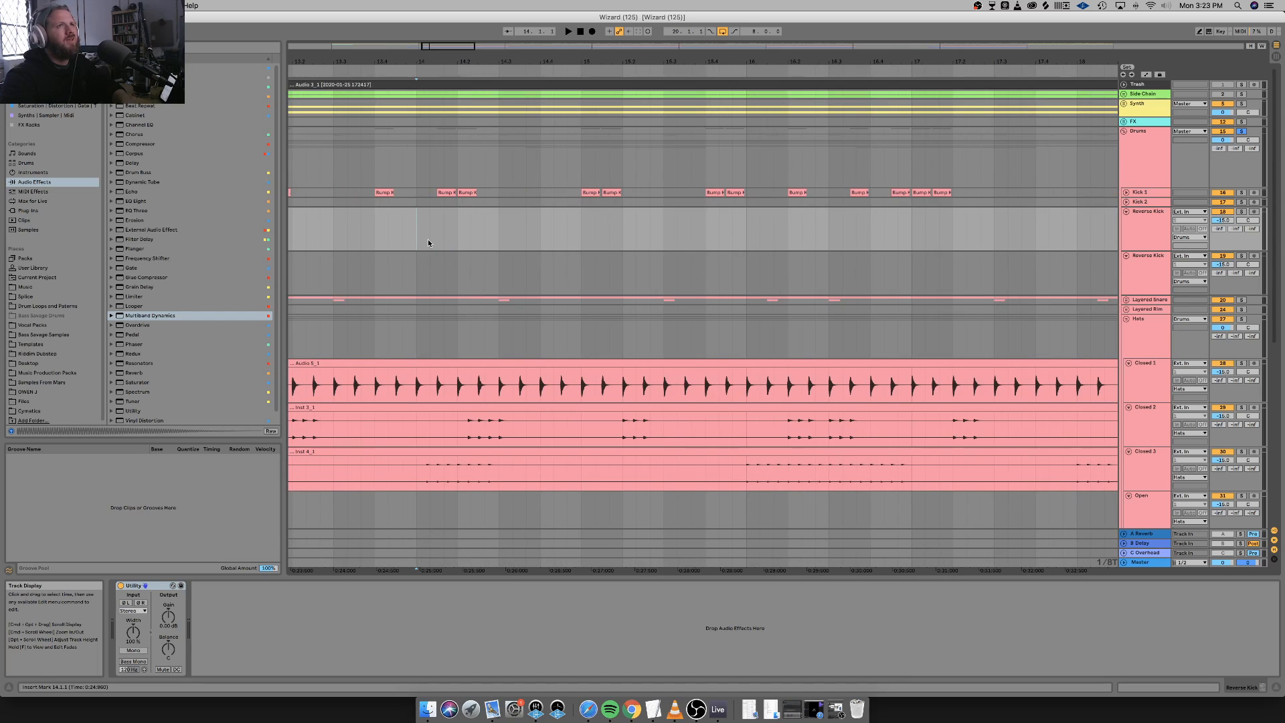
Play the transition into Hook A with and without the second Reverse Kick track, and delete that track.
{"action": "scroll", "coordinate": [428, 239], "scroll_direction": "left", "scroll_amount": 5}
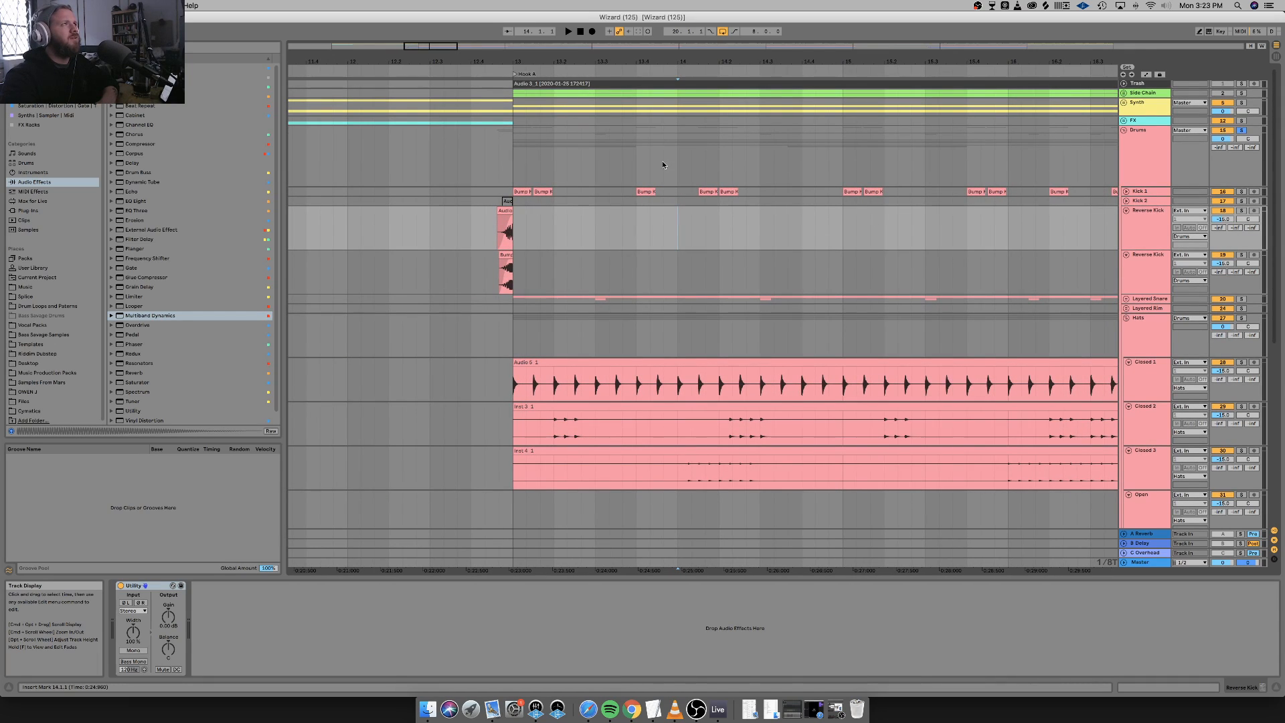
{"action": "left_click", "coordinate": [1134, 269]}
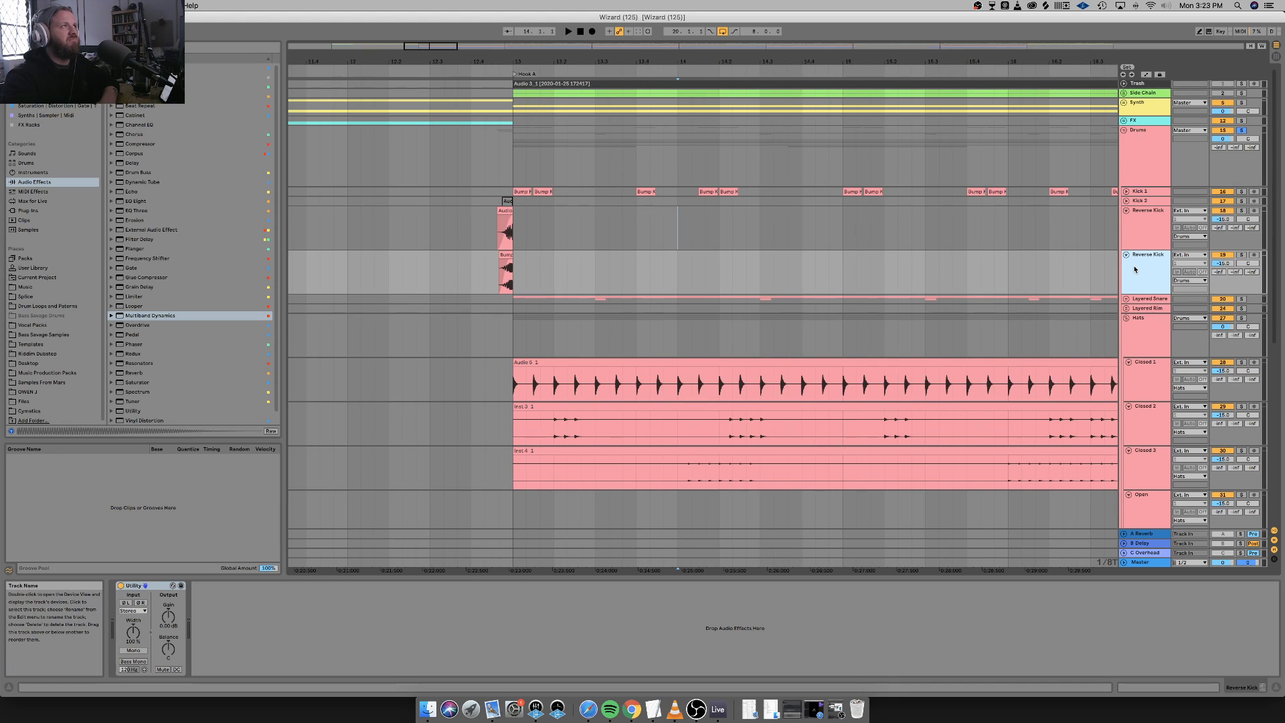
{"action": "left_click", "coordinate": [488, 72]}
{"action": "key", "text": "space"}
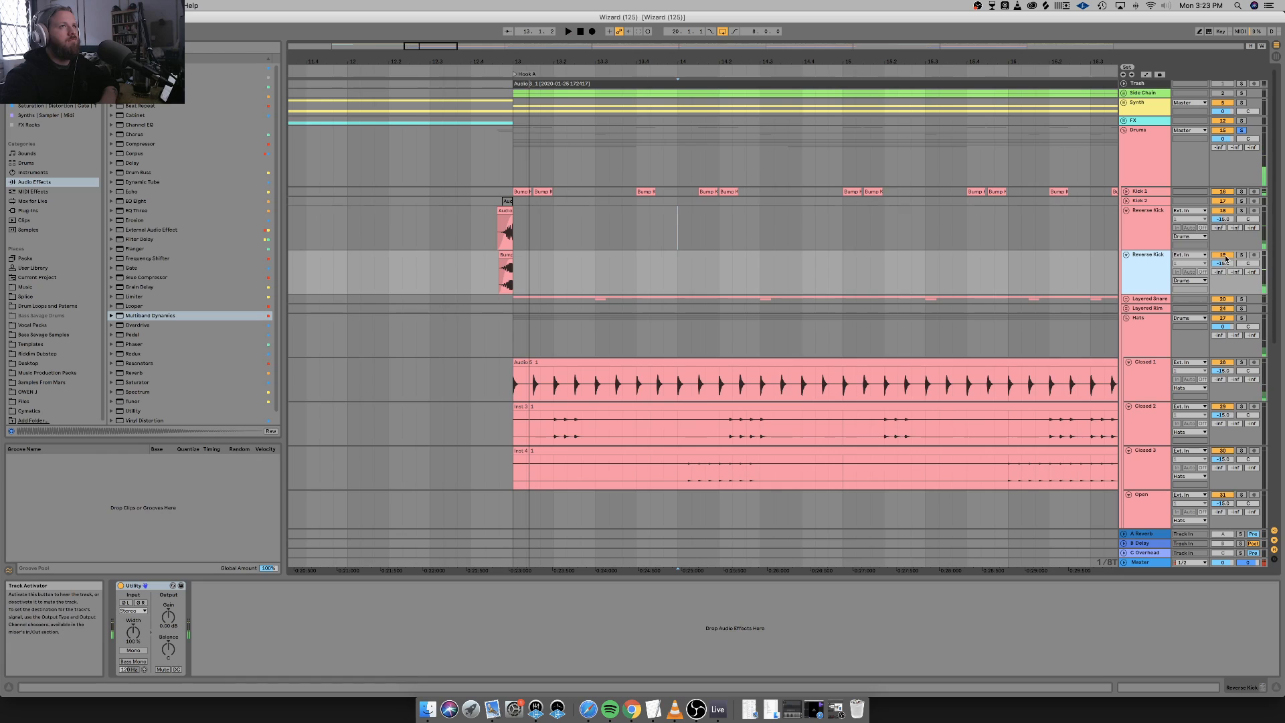
{"action": "left_click", "coordinate": [483, 71]}
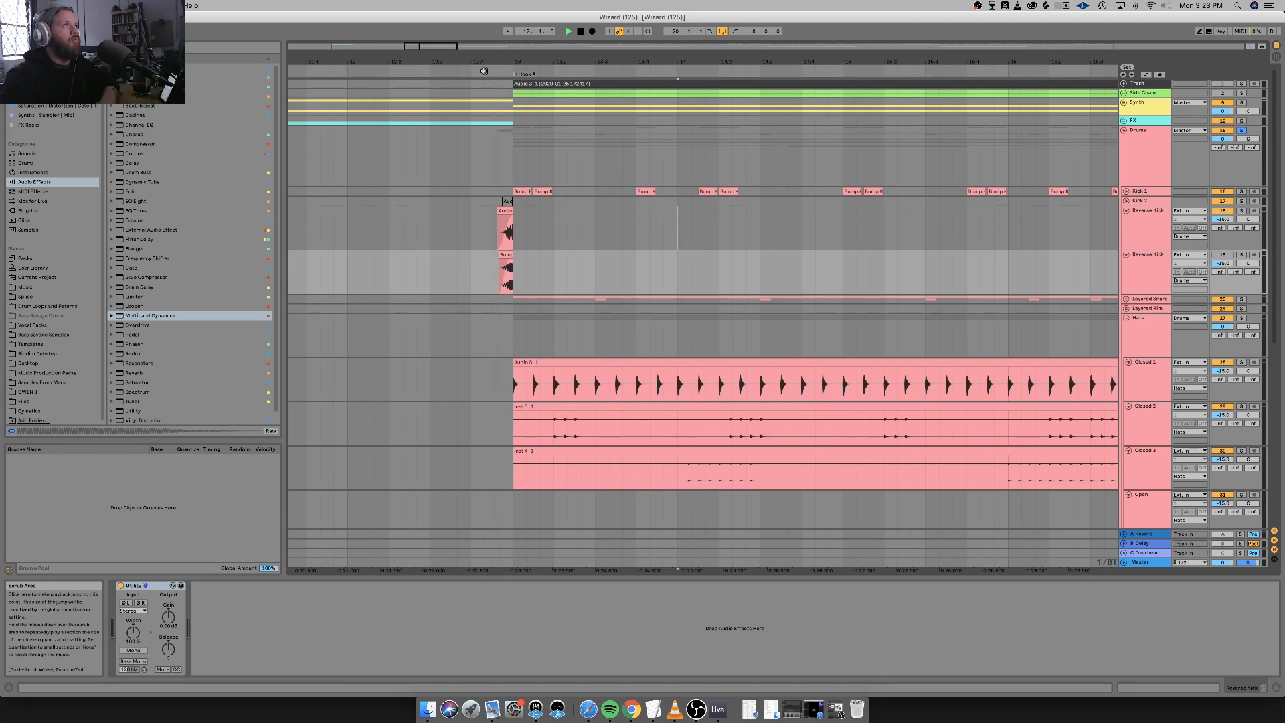
{"action": "key", "text": "space"}
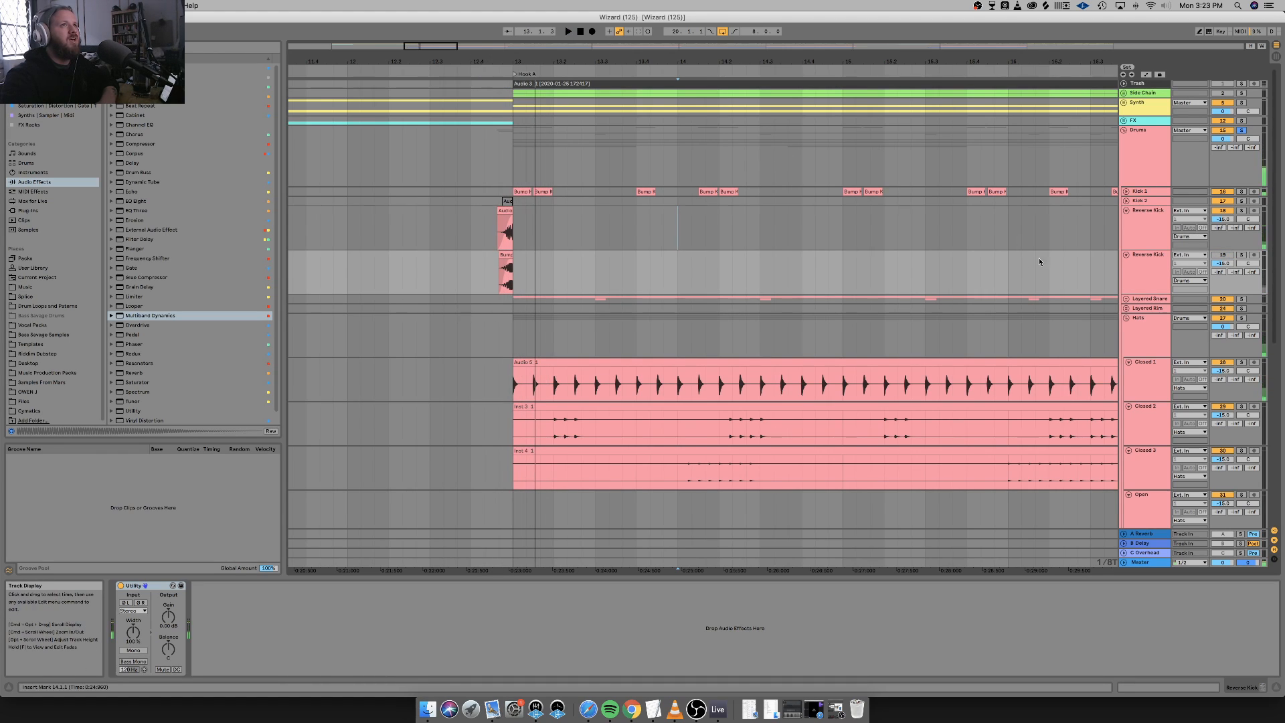
{"action": "key", "text": "Delete"}
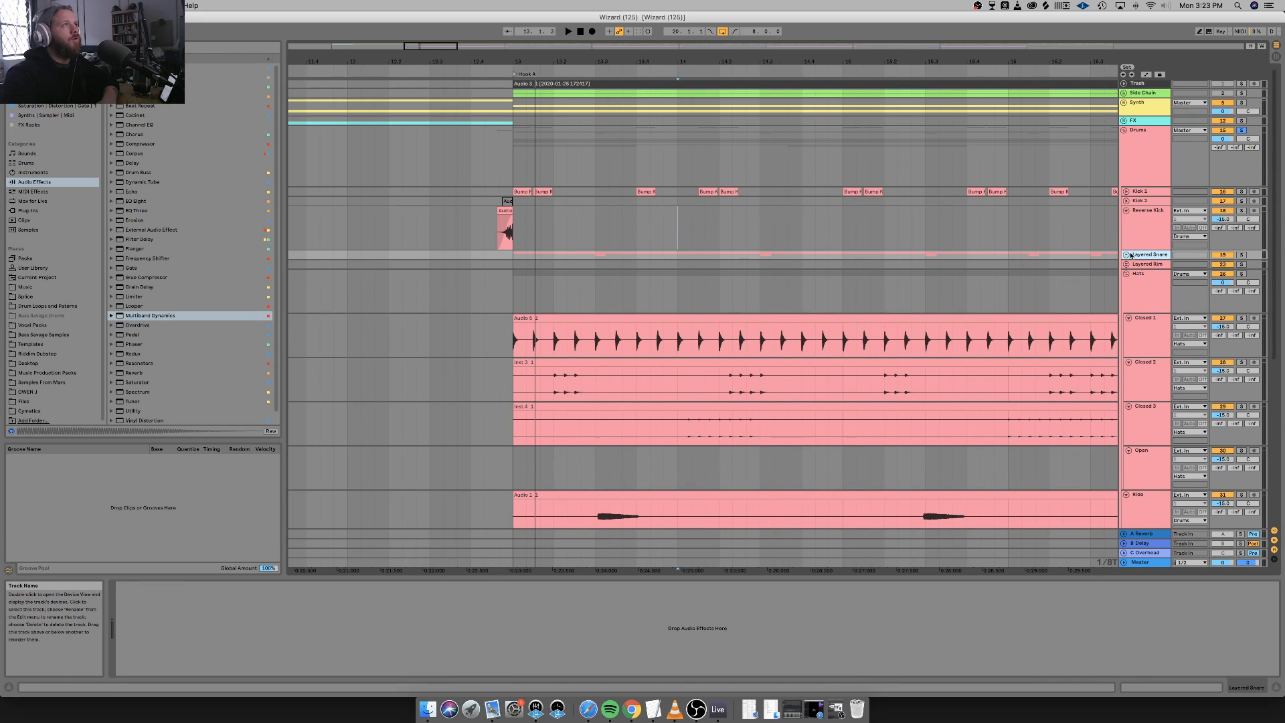
Expand the Layered Snare group to show its Snare, 21 Dank Clap and Clap tracks across Hook A.
{"action": "left_click", "coordinate": [1126, 255]}
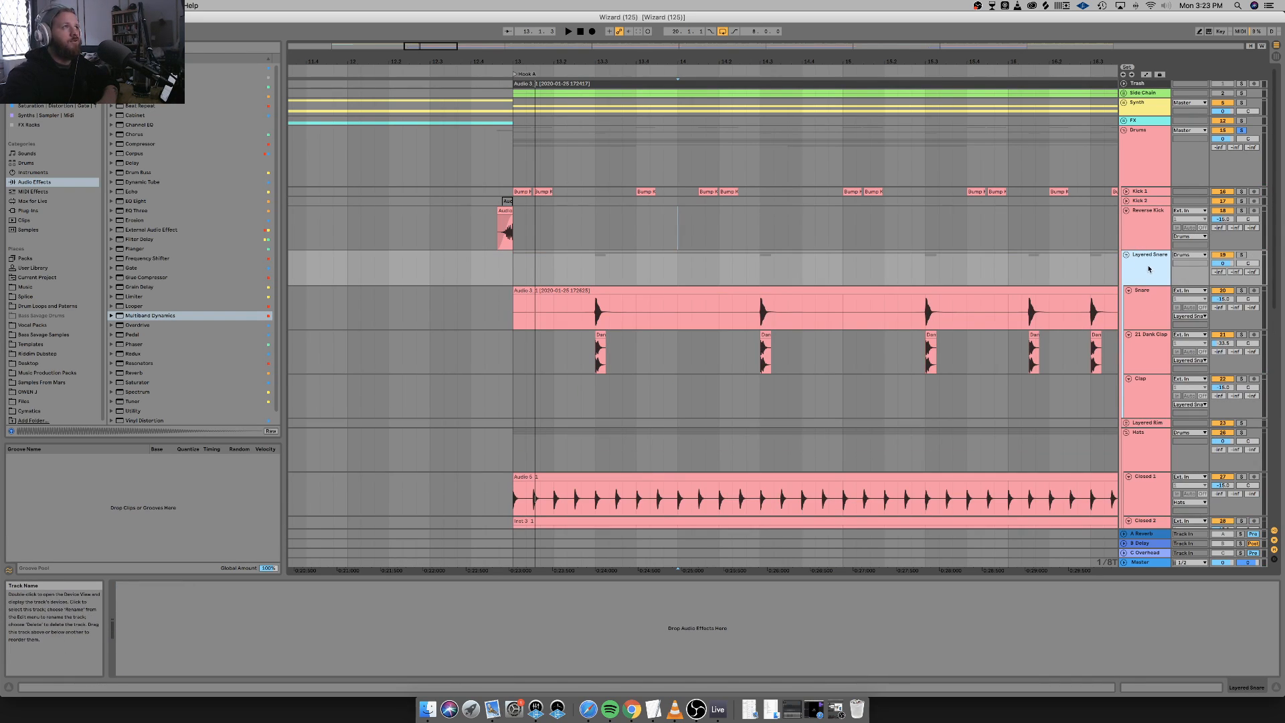
{"action": "left_click", "coordinate": [873, 355]}
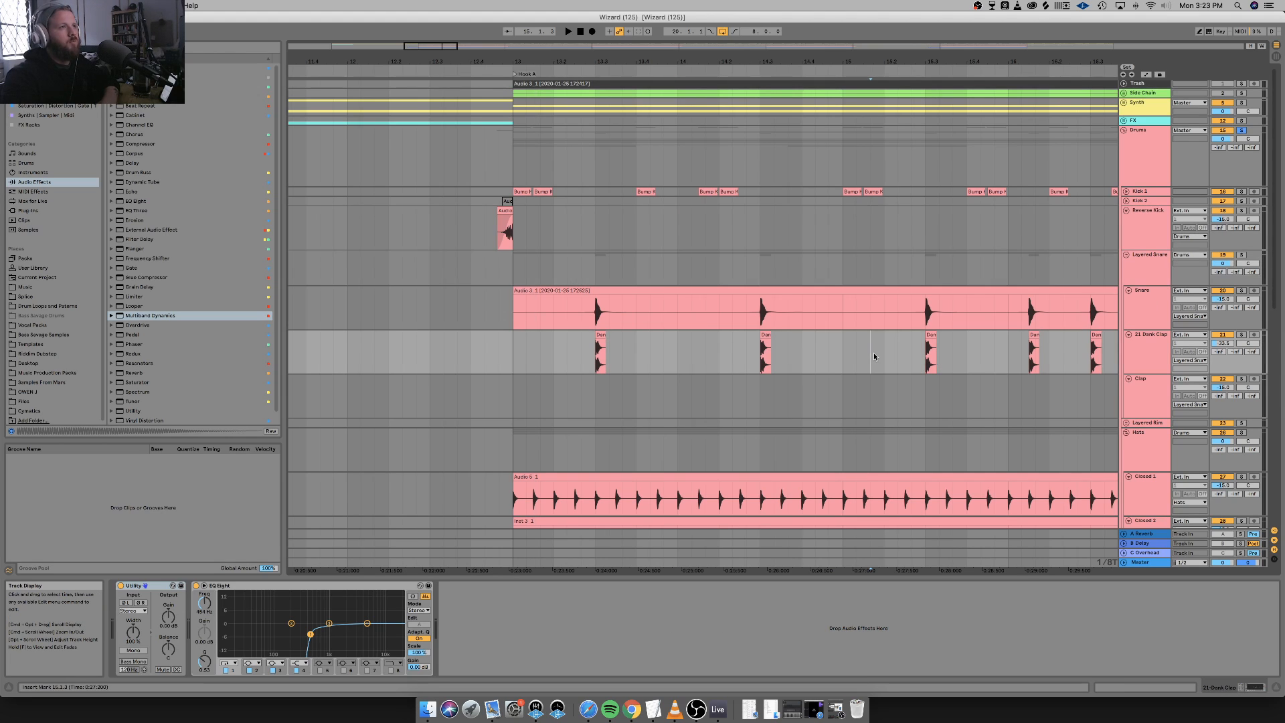
{"action": "scroll", "coordinate": [873, 356], "scroll_direction": "down", "scroll_amount": 5}
{"action": "scroll", "coordinate": [873, 356], "scroll_direction": "right", "scroll_amount": 6}
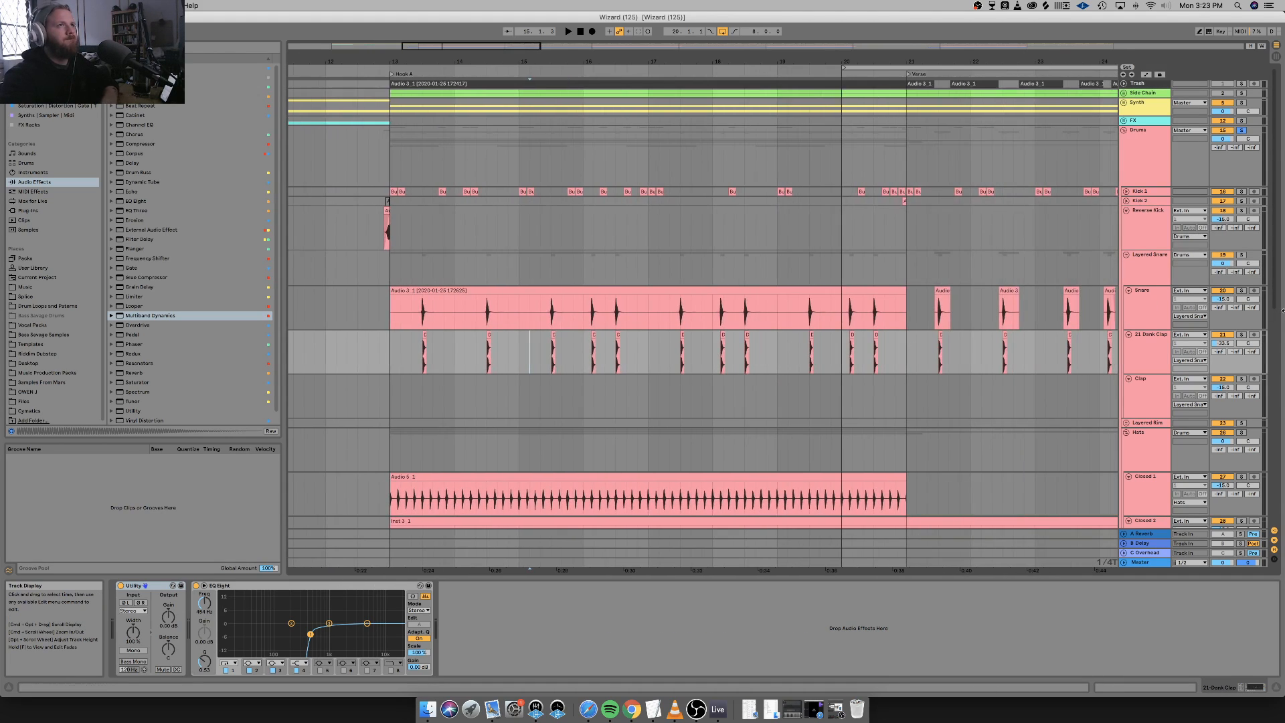
Solo the Snare track and play it looped over Hook A, from bar 13 to bar 21.
{"action": "left_click", "coordinate": [1241, 291]}
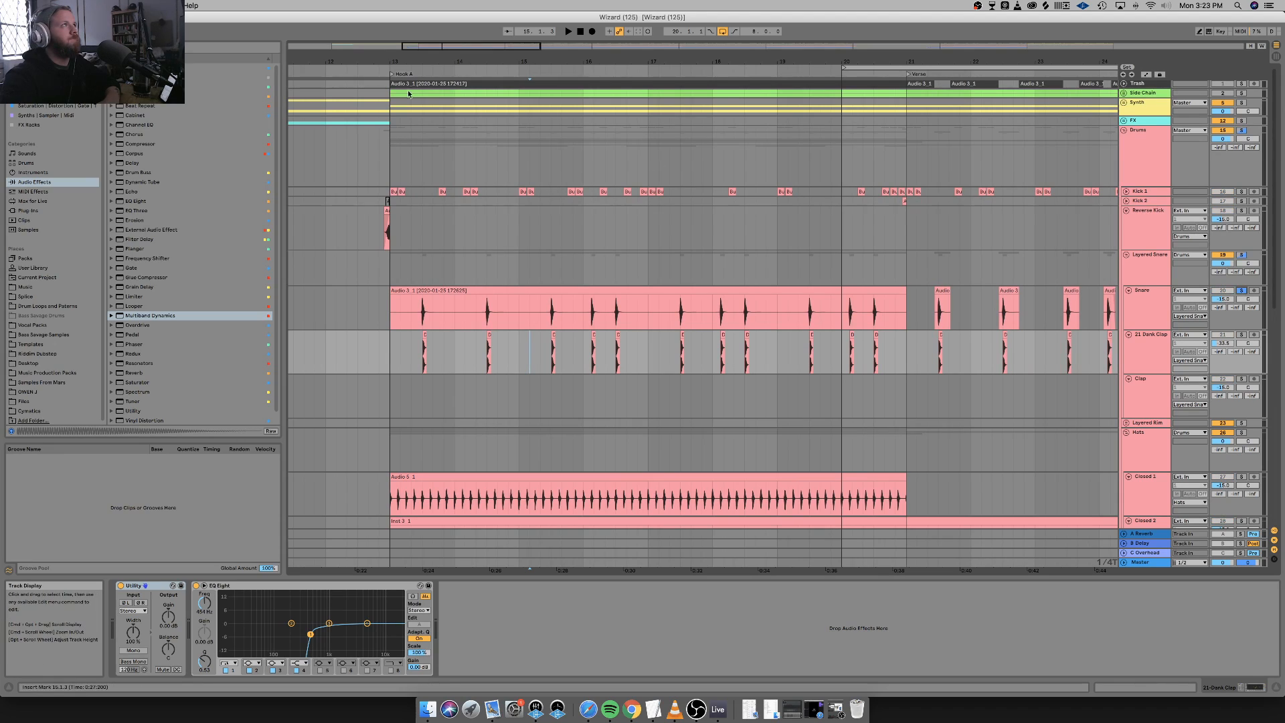
{"action": "left_click_drag", "start_coordinate": [871, 64], "coordinate": [431, 95]}
{"action": "key", "text": "space"}
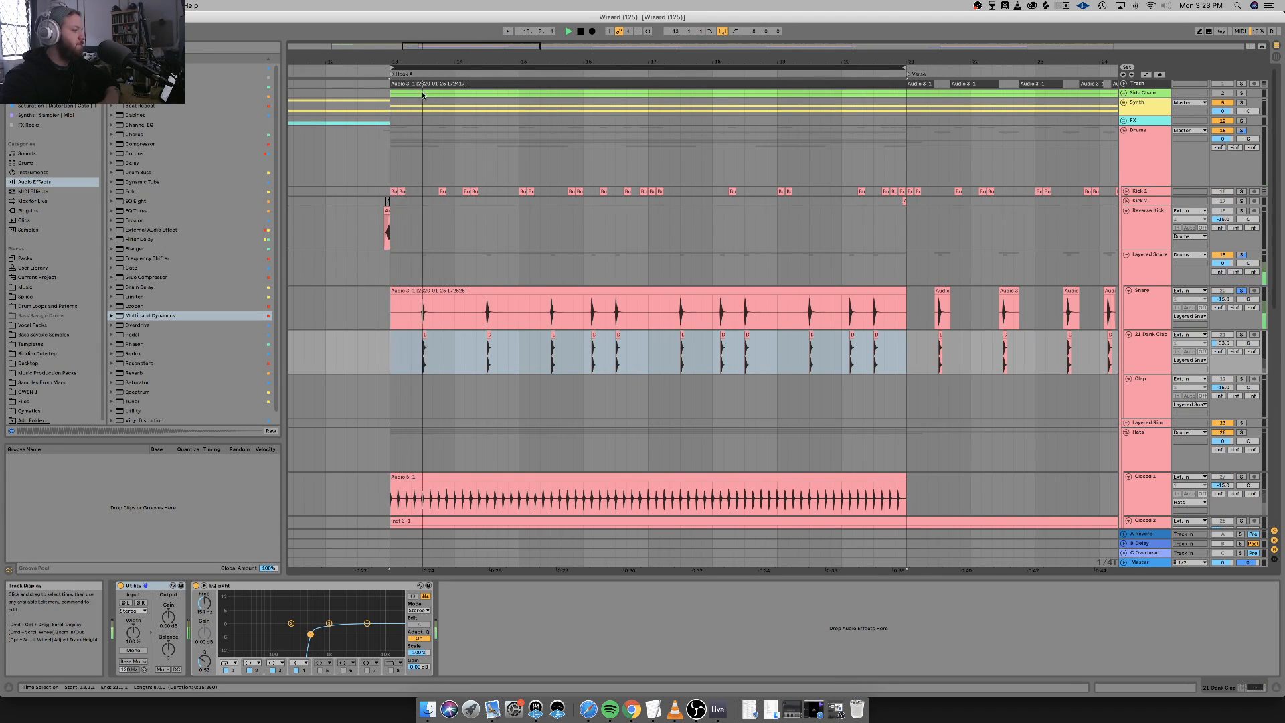
{"action": "key", "text": "Tab"}
{"action": "key", "text": "Tab"}
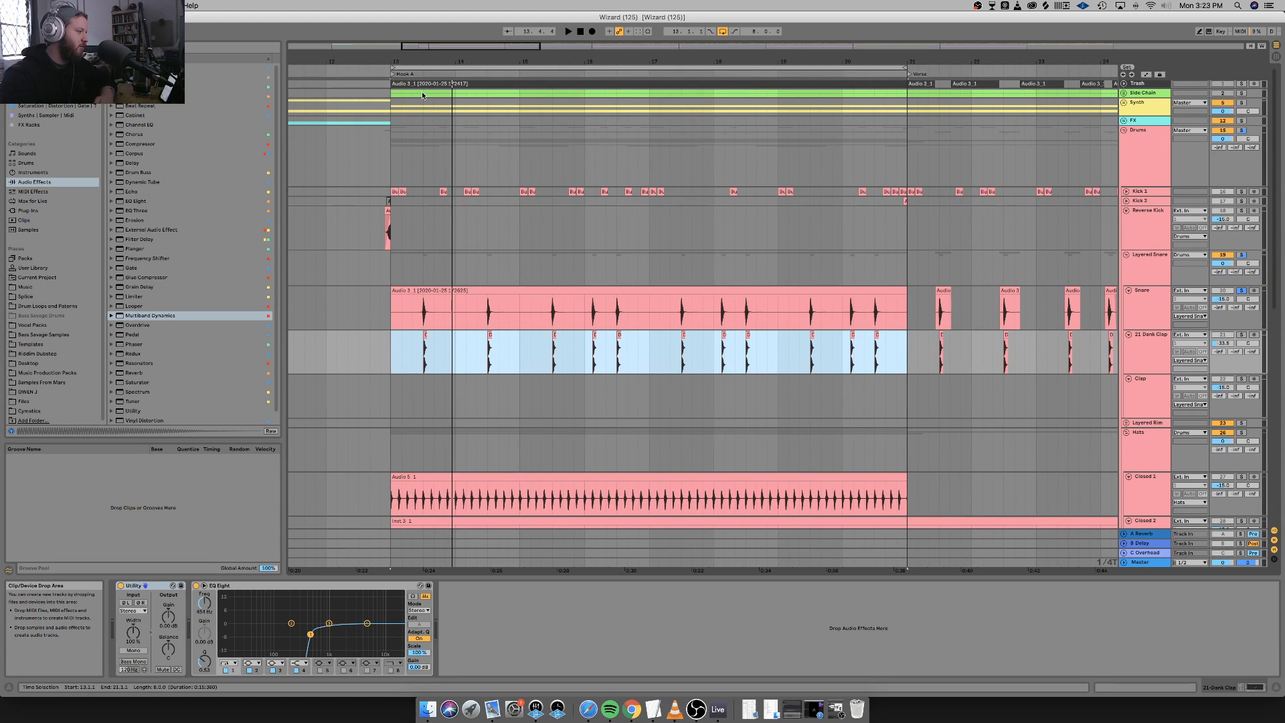
{"action": "key", "text": "space"}
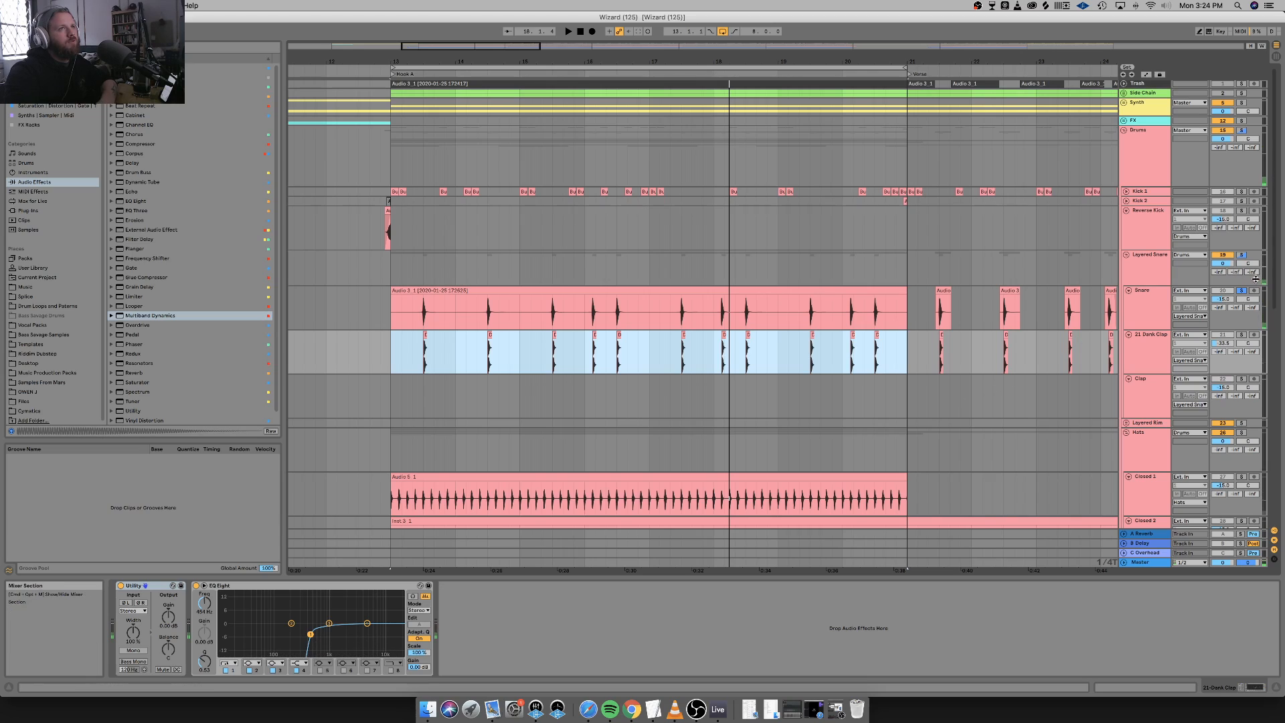
Solo the 21 Dank Clap track instead of the Snare and listen to it.
{"action": "left_click", "coordinate": [1241, 335]}
{"action": "key", "text": "space"}
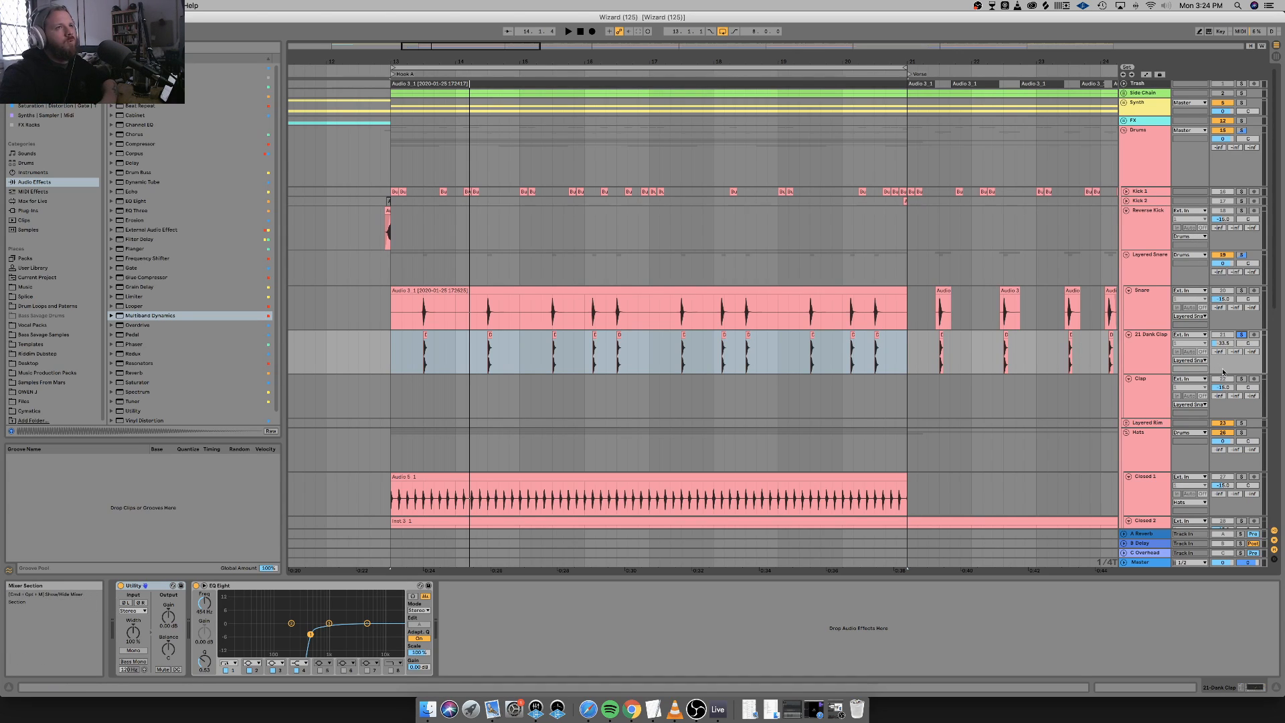
Show the track delay controls and play the 21 Dank Clap track with its delay set to 3 ms.
{"action": "right_click", "coordinate": [1222, 368]}
{"action": "left_click", "coordinate": [1136, 357]}
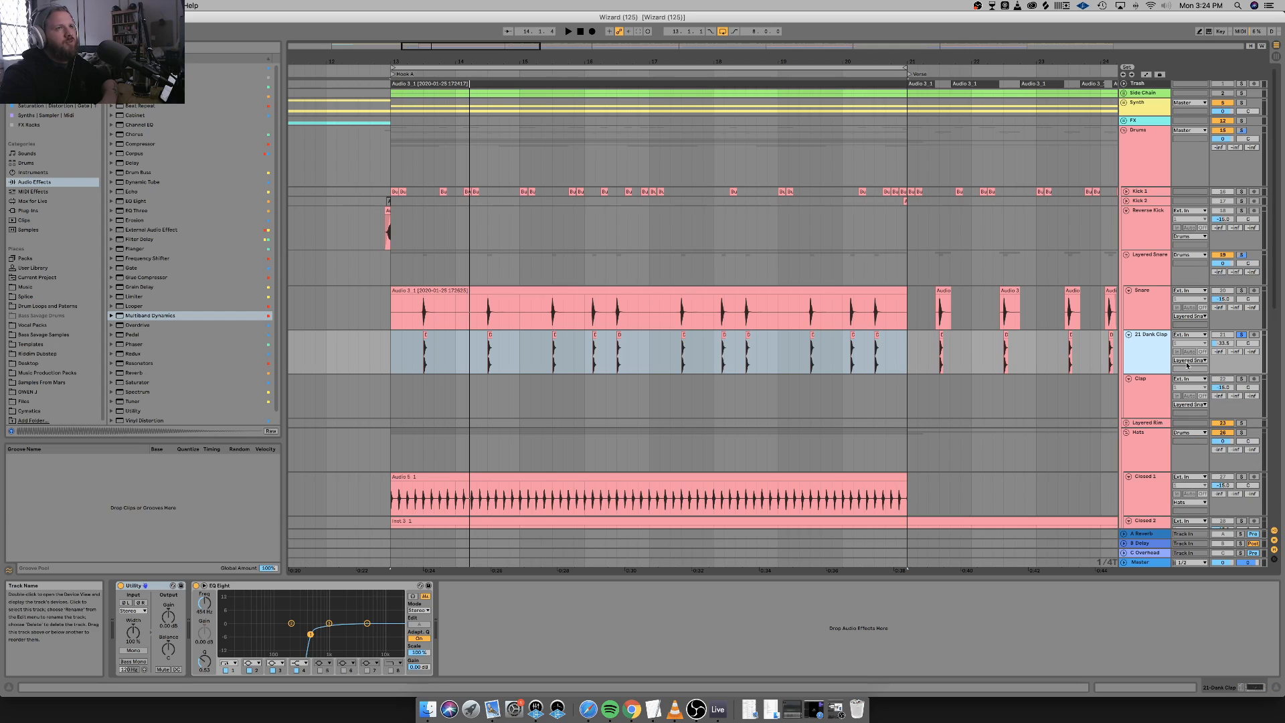
{"action": "left_click", "coordinate": [1274, 560]}
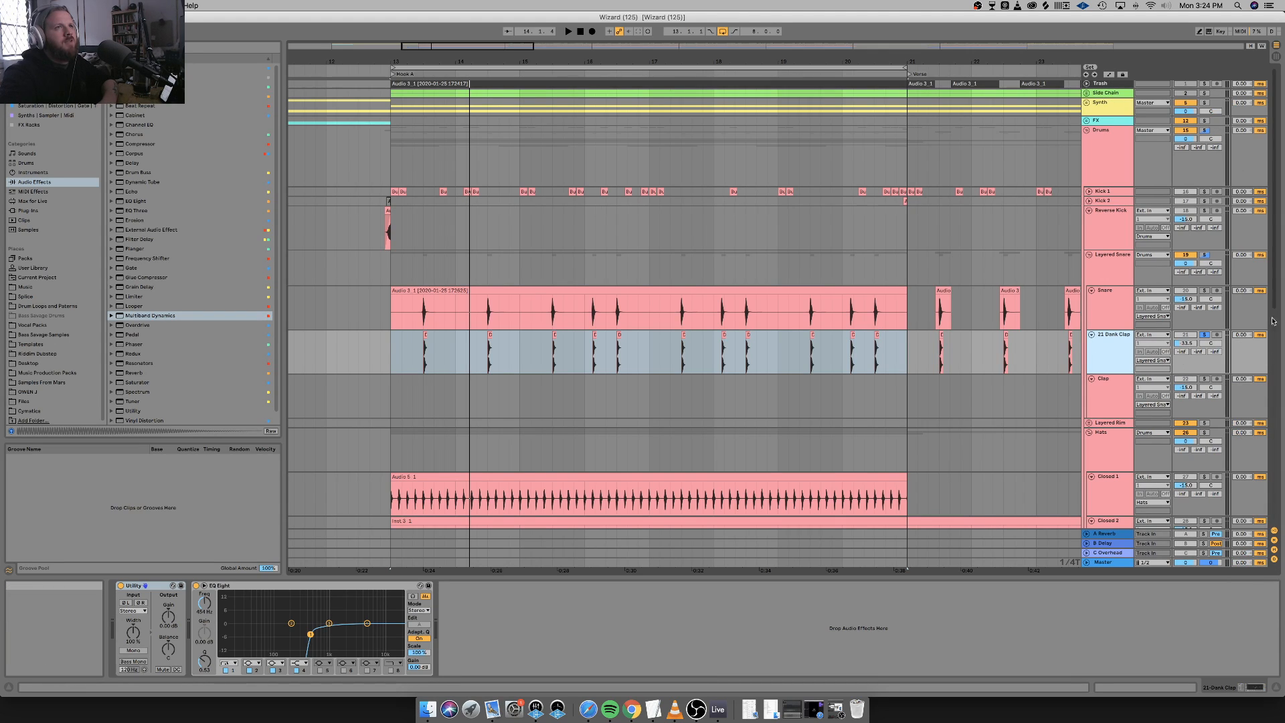
{"action": "left_click", "coordinate": [1242, 334]}
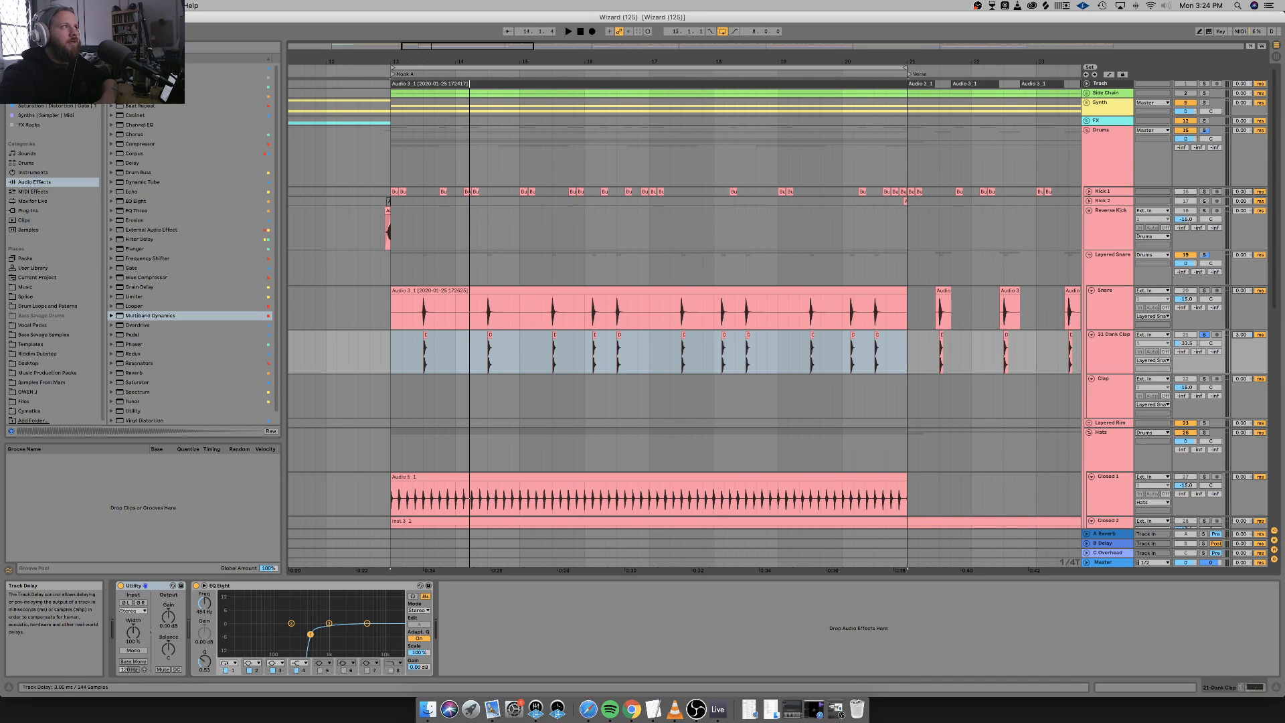
{"action": "key", "text": "space"}
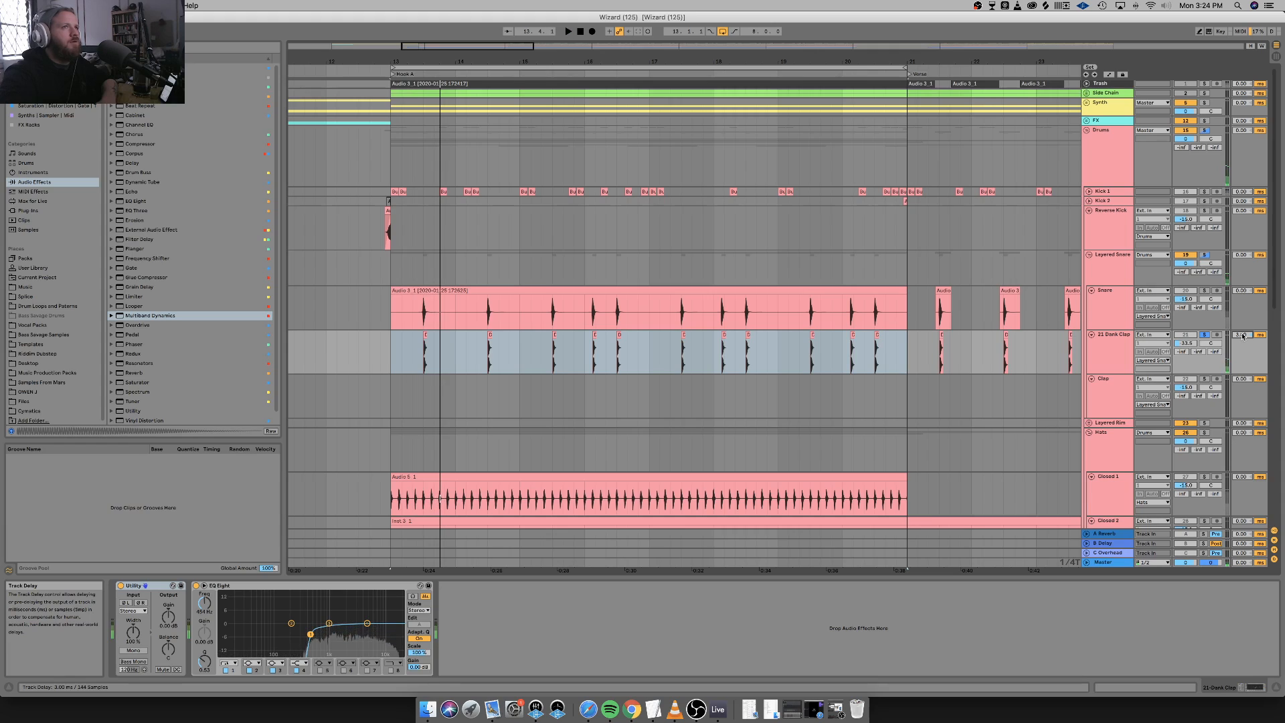
Unsolo the 21 Dank Clap track and listen to the whole Layered Snare group soloed.
{"action": "left_click", "coordinate": [1204, 335]}
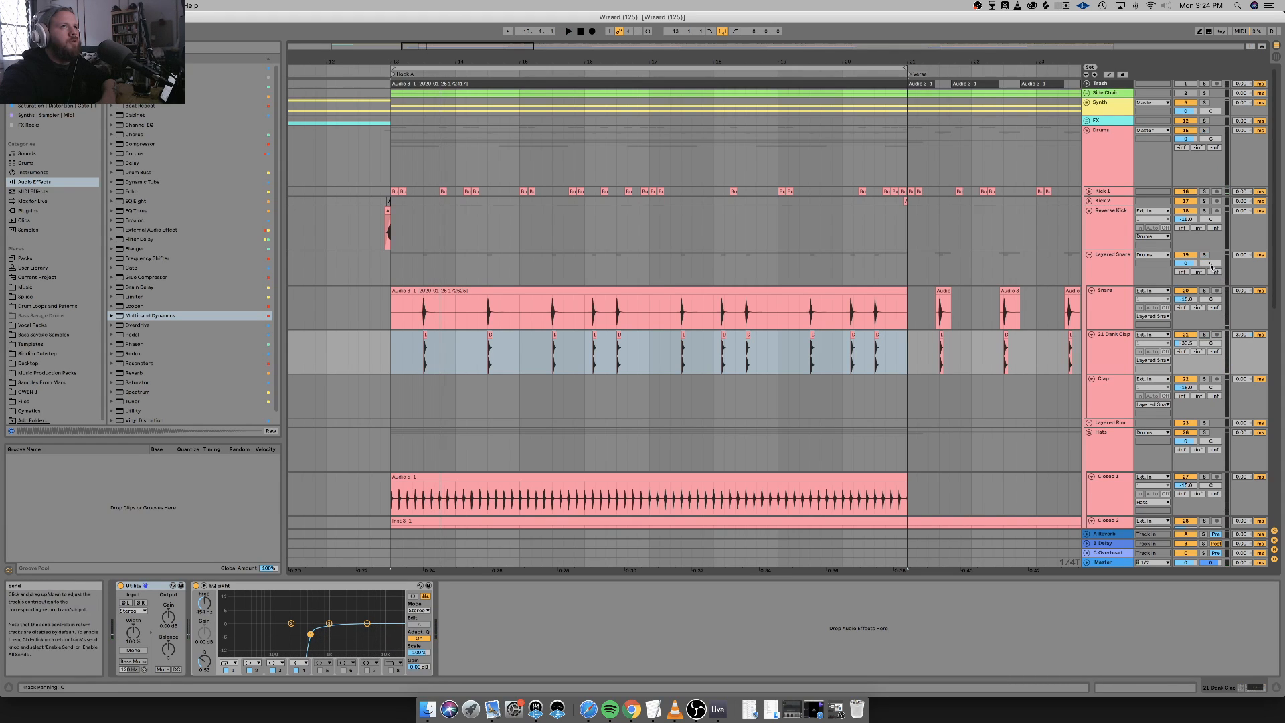
{"action": "left_click", "coordinate": [1203, 255]}
{"action": "key", "text": "space"}
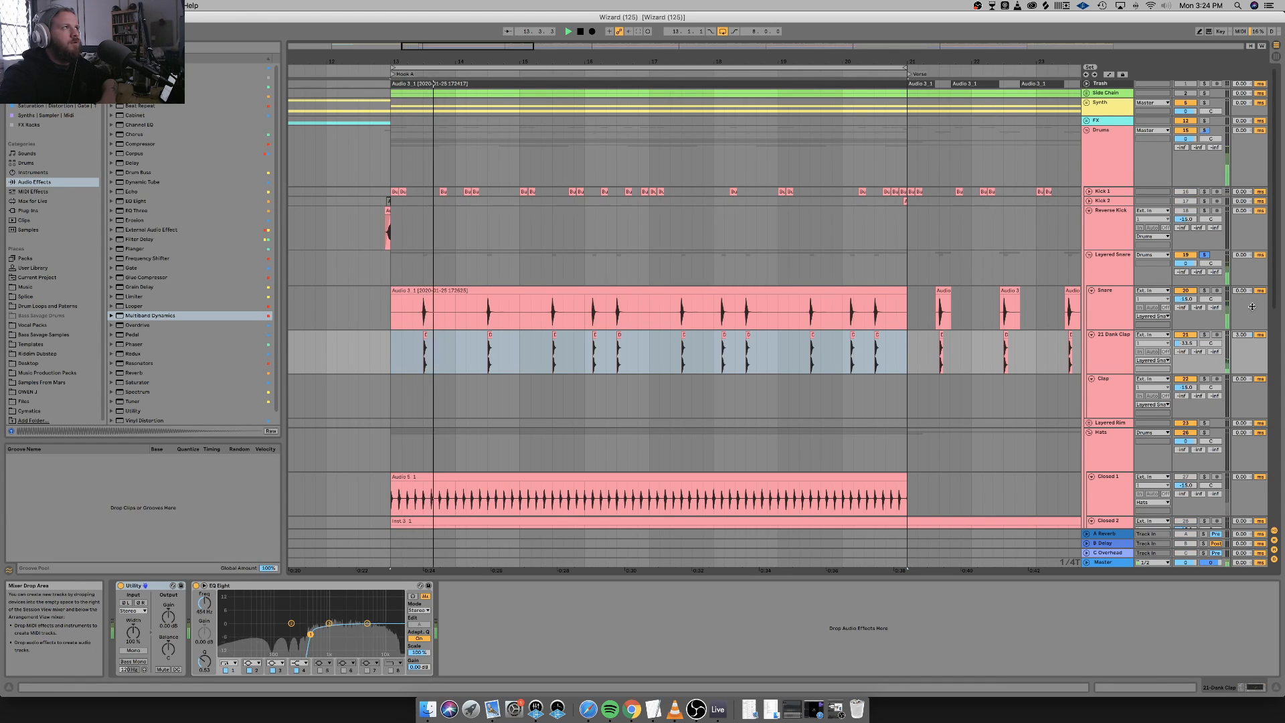
{"action": "key", "text": "space"}
{"action": "key", "text": "space"}
Try exaggerated delays of 72 ms and 284 ms on the 21 Dank Clap track while playing the group.
{"action": "left_click_drag", "start_coordinate": [1241, 335], "coordinate": [1241, 305]}
{"action": "key", "text": "space"}
{"action": "key", "text": "space"}
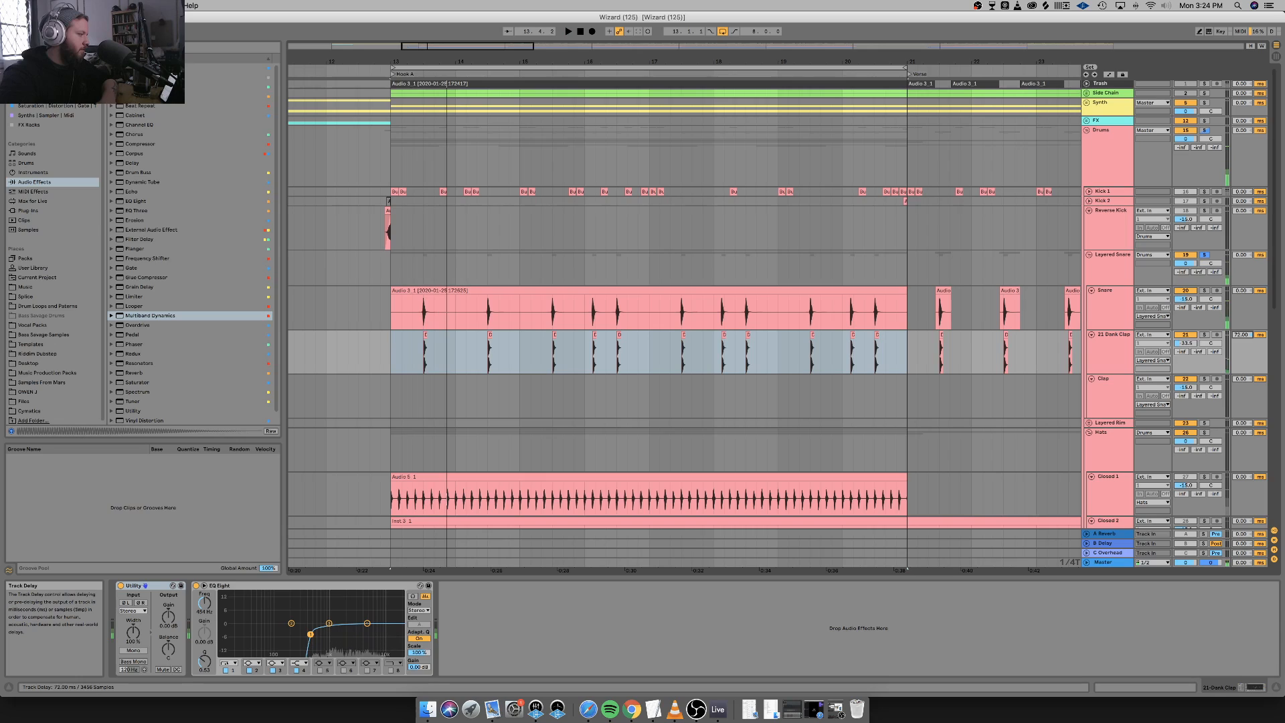
{"action": "key", "text": "space"}
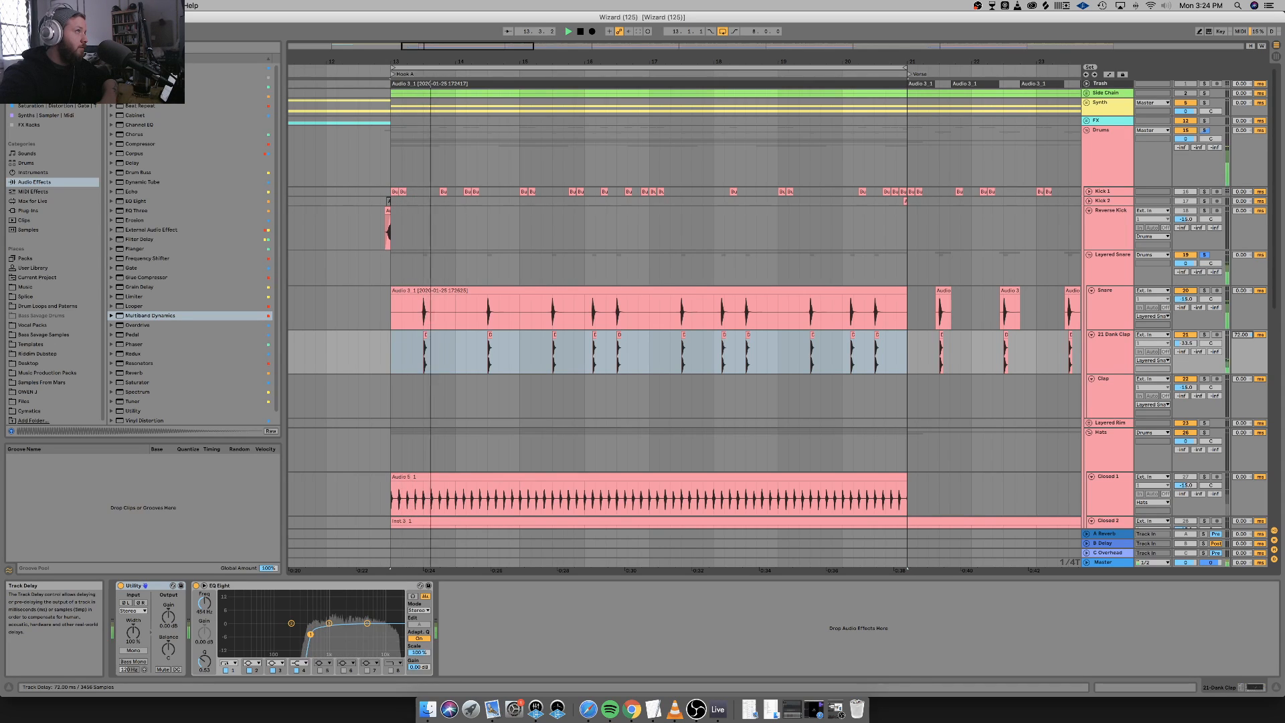
{"action": "left_click_drag", "start_coordinate": [1241, 335], "coordinate": [1242, 158]}
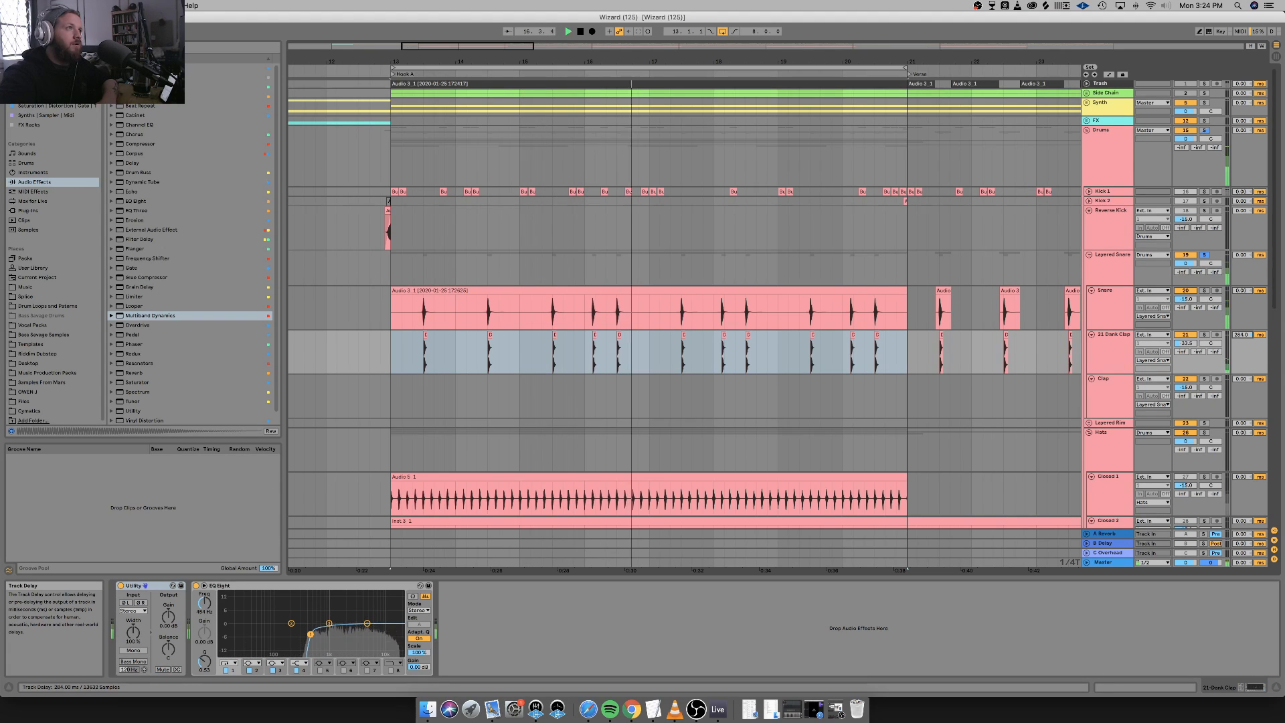
Reduce the 21 Dank Clap track's delay to 31 ms, 20 ms and finally 13 ms during playback.
{"action": "left_click_drag", "start_coordinate": [1241, 334], "coordinate": [1241, 456]}
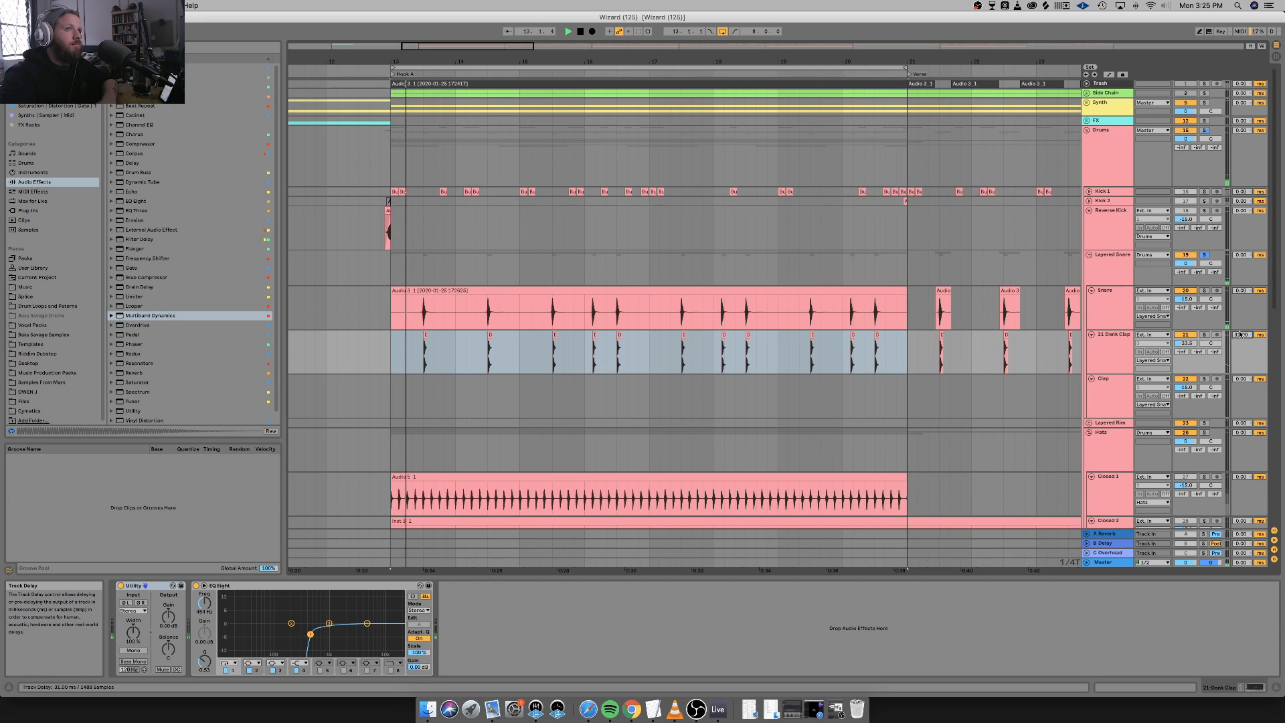
{"action": "left_click_drag", "start_coordinate": [1240, 334], "coordinate": [1240, 342]}
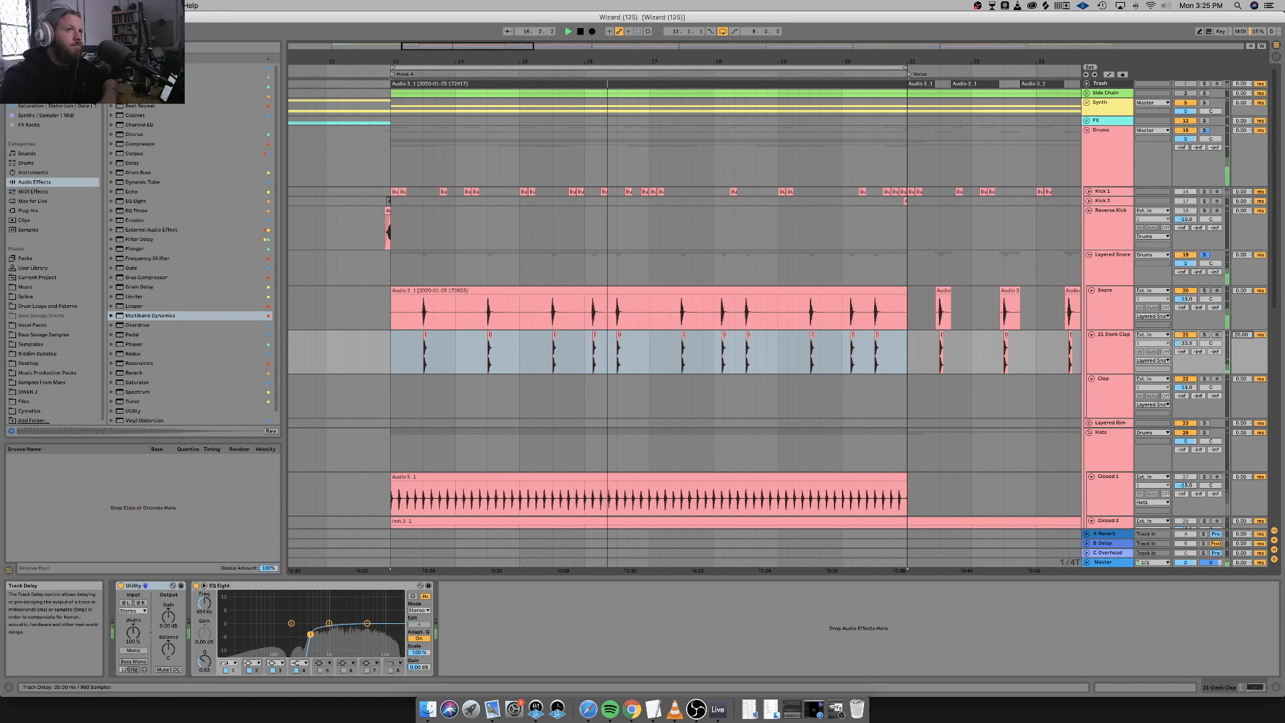
{"action": "left_click_drag", "start_coordinate": [1242, 335], "coordinate": [1241, 332]}
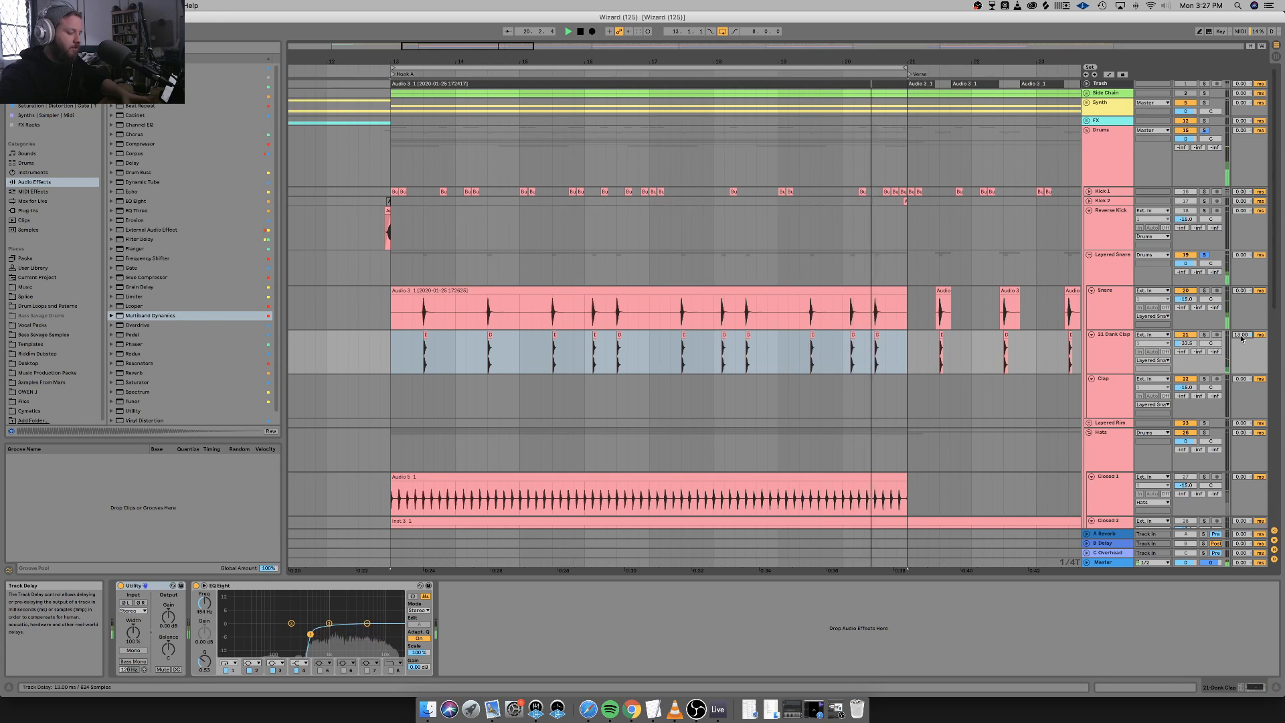
Audition a -13 ms delay on the 21 Dank Clap track, and reset its delay to 0 ms.
{"action": "type", "text": "-13"}
{"action": "key", "text": "Return"}
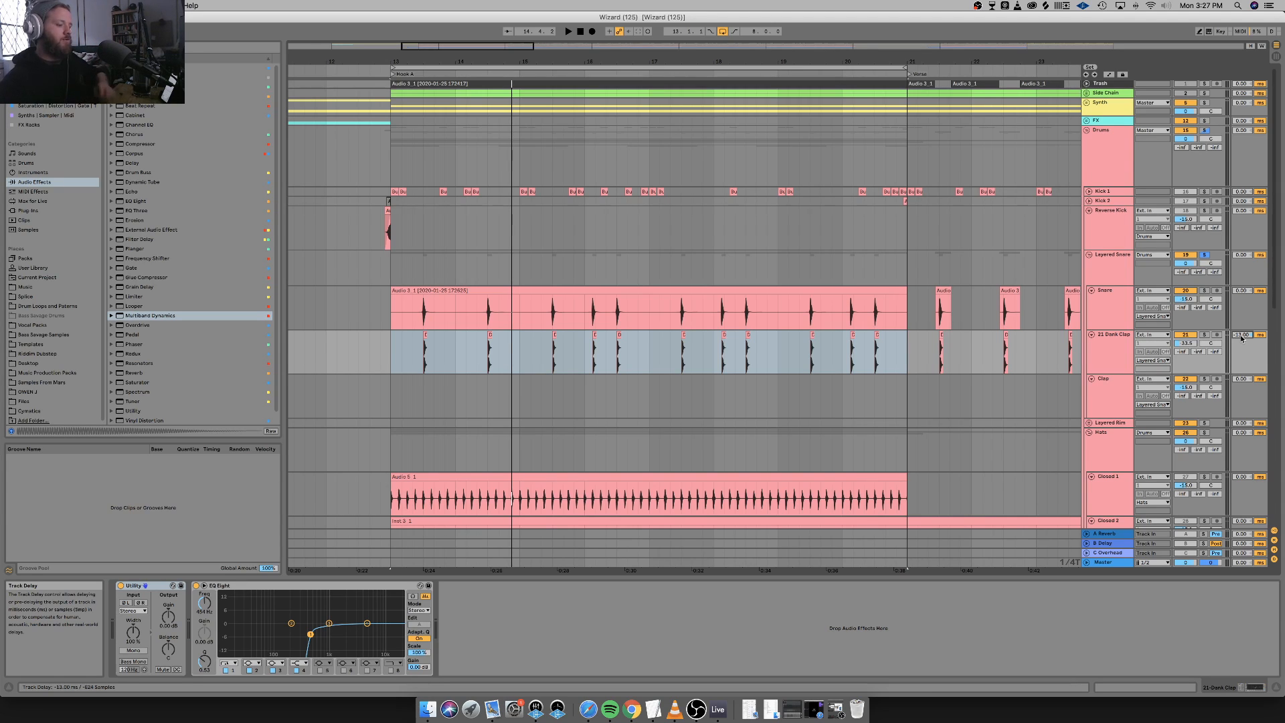
{"action": "key", "text": "space"}
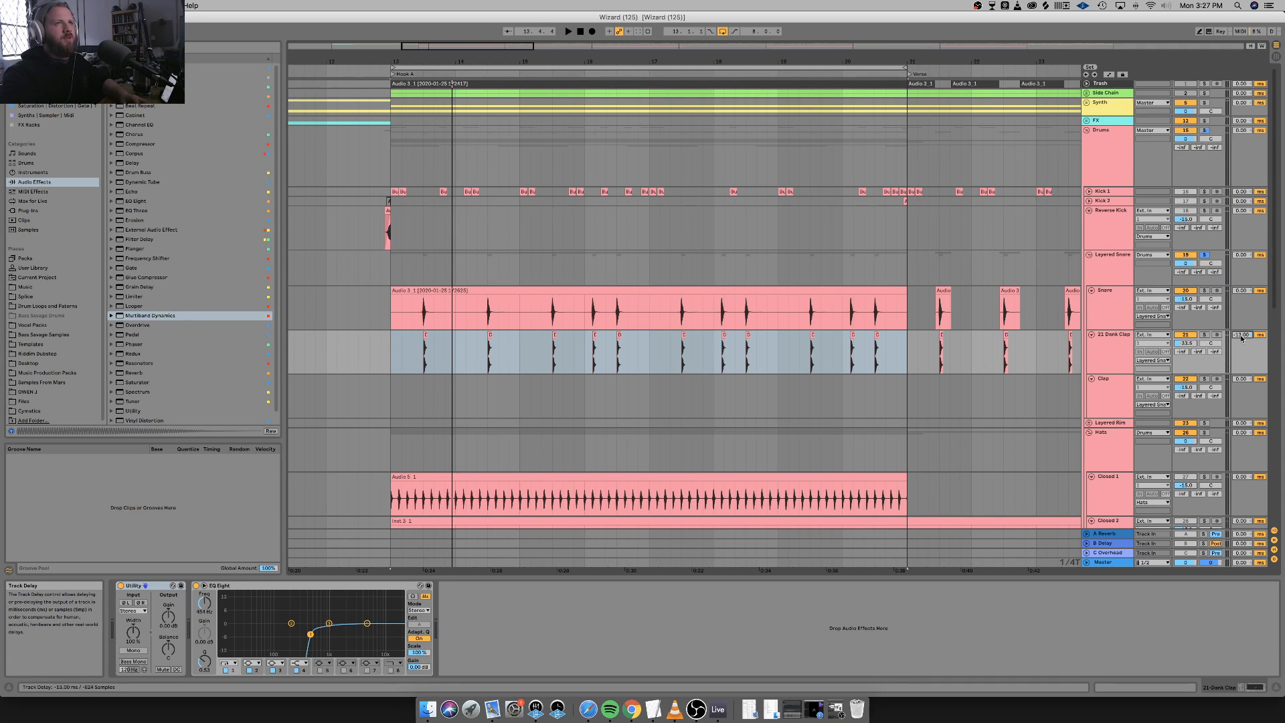
{"action": "key", "text": "space"}
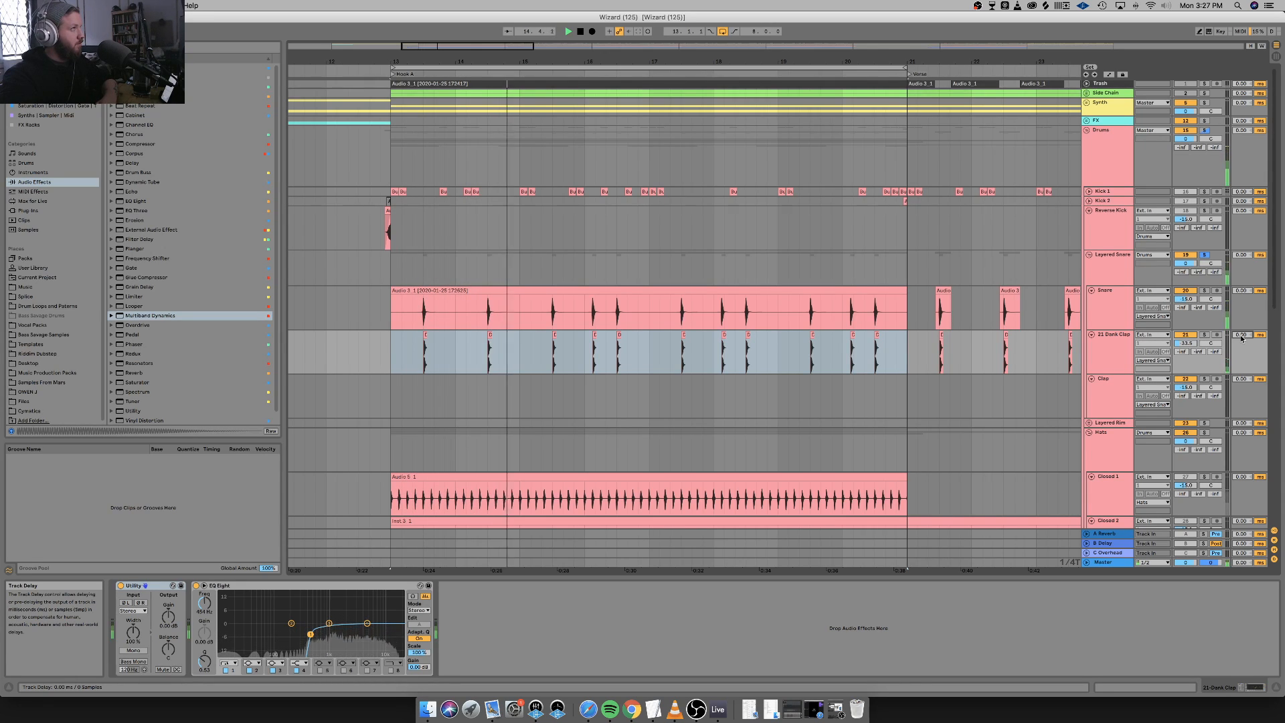
{"action": "key", "text": "space"}
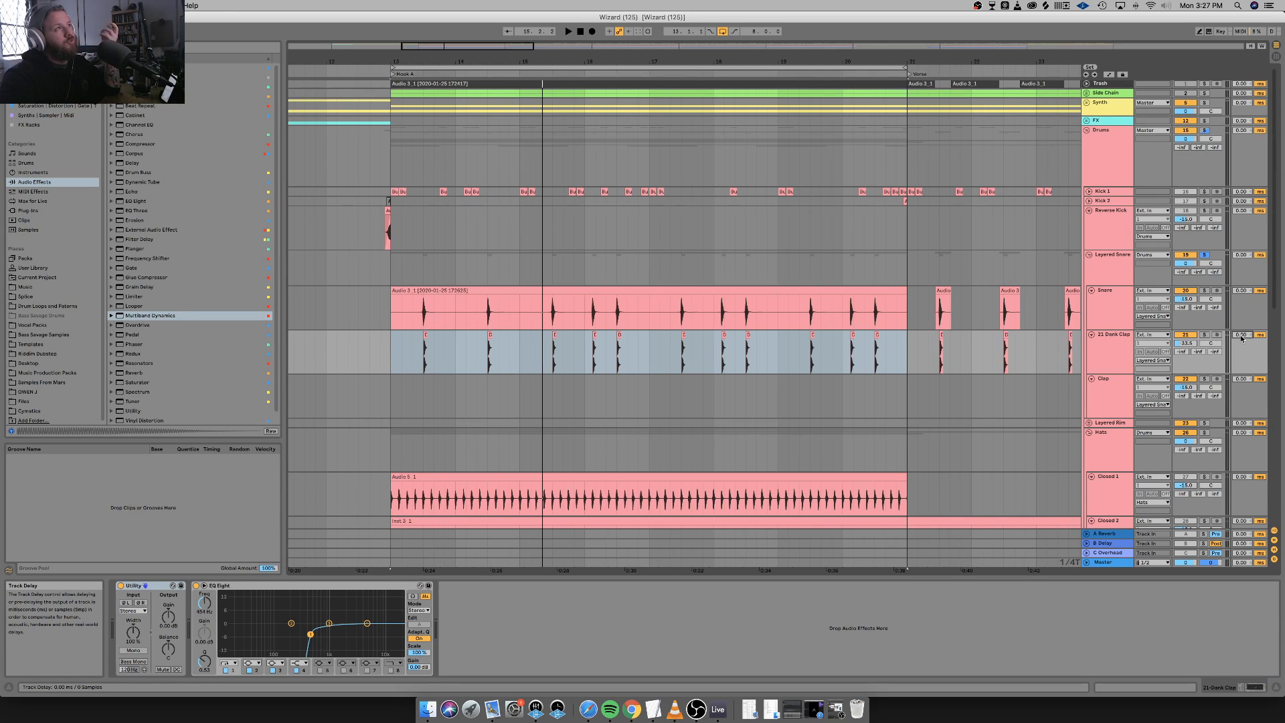
Solo the Snare track during playback and compare its EQ Eight curve with the 21 Dank Clap track's.
{"action": "left_click", "coordinate": [1112, 269]}
{"action": "left_click", "coordinate": [1130, 292]}
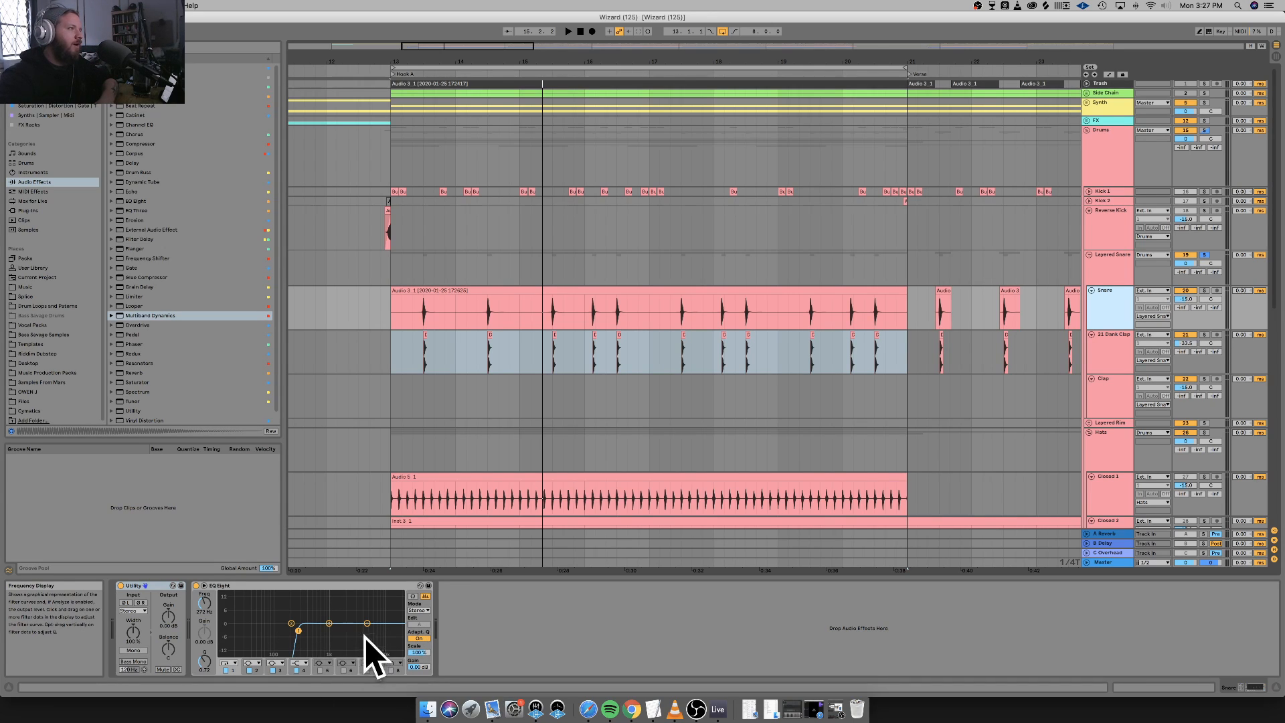
{"action": "key", "text": "space"}
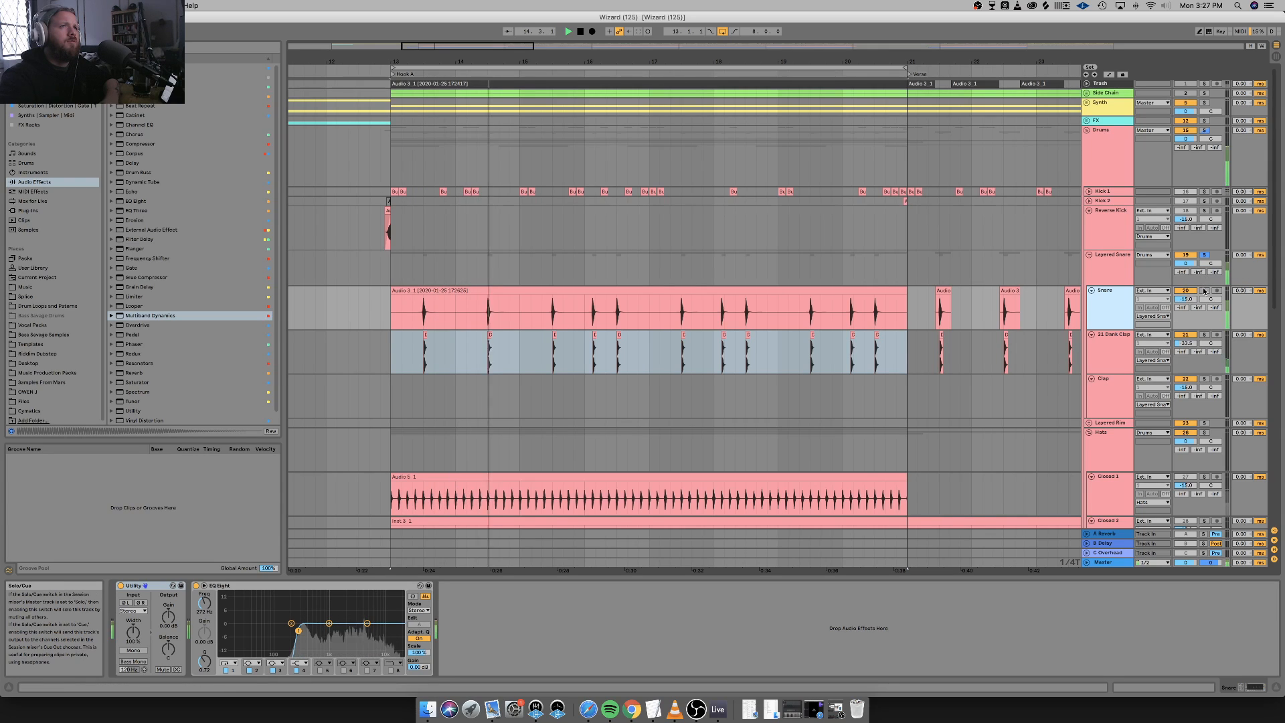
{"action": "key", "text": "Up"}
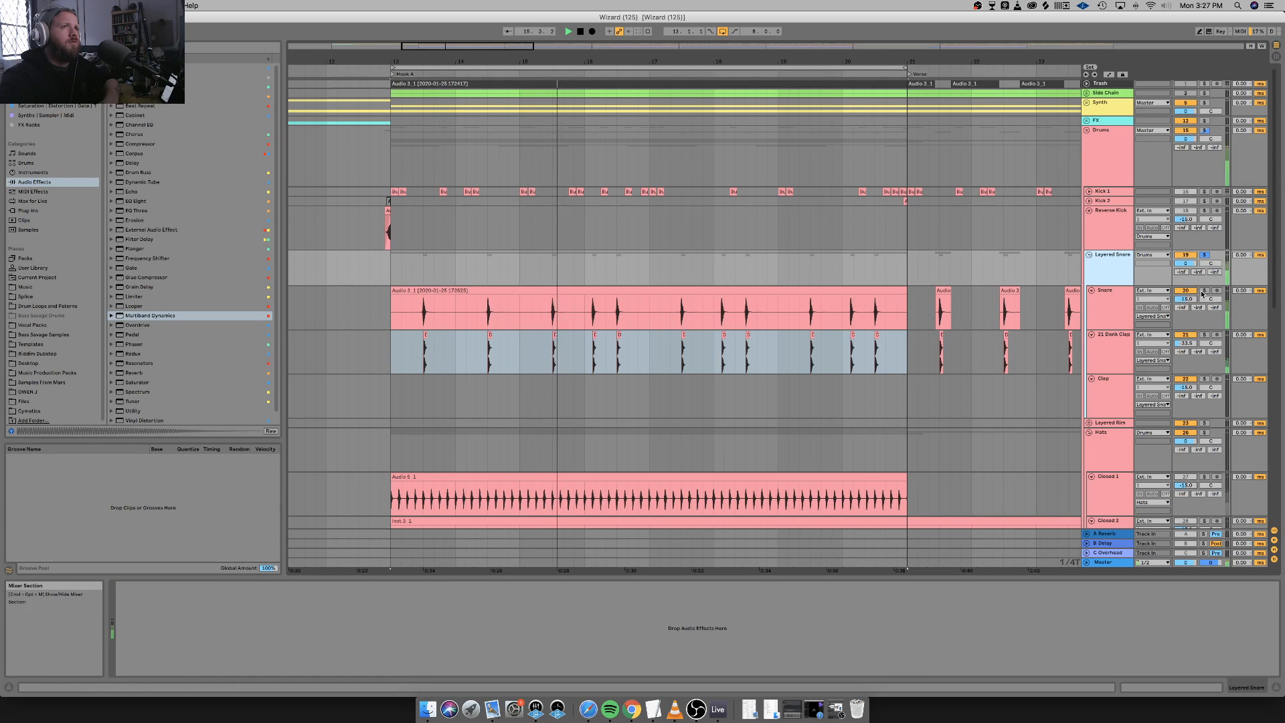
{"action": "left_click", "coordinate": [1203, 292]}
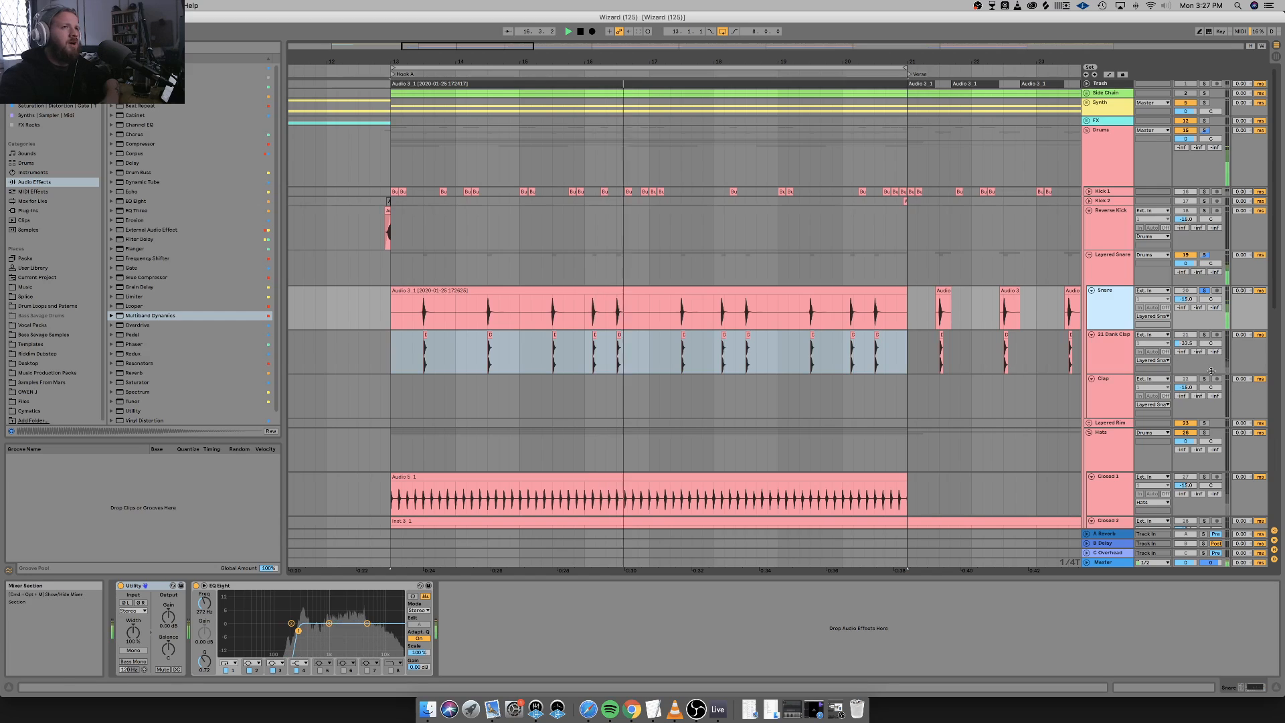
{"action": "left_click", "coordinate": [1096, 370]}
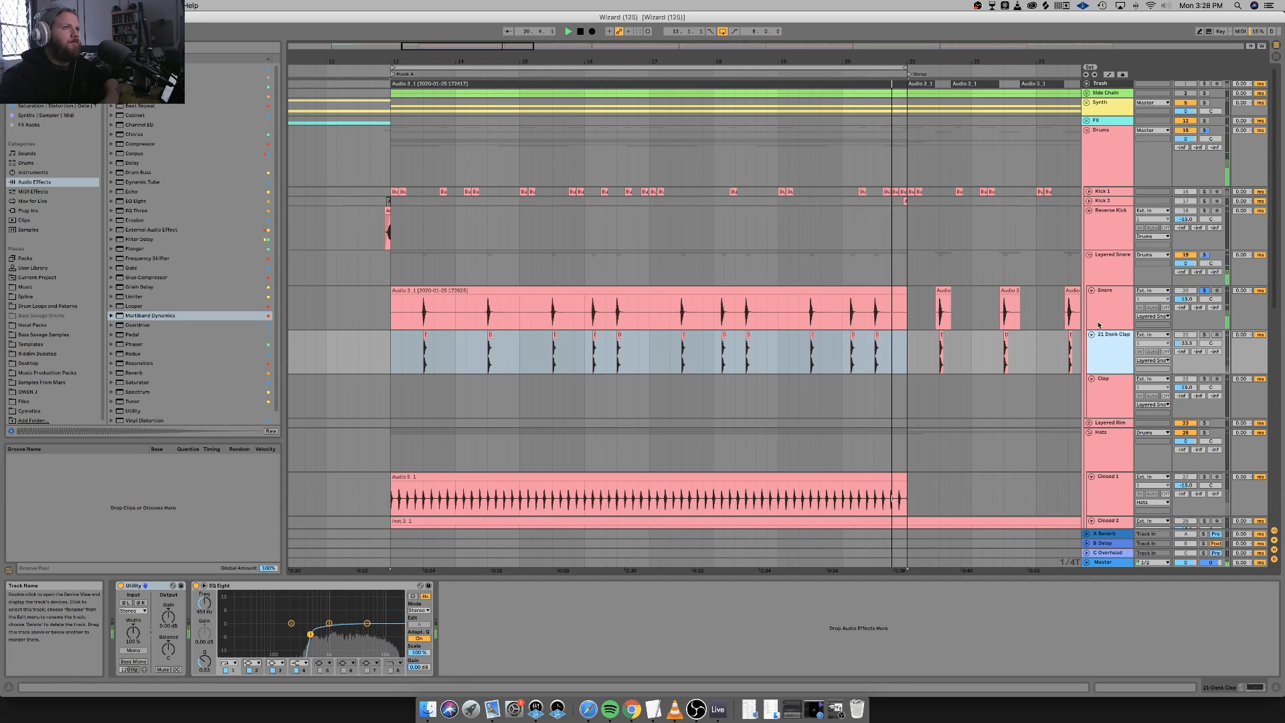
Select the Layered Snare group and briefly play the soloed snare.
{"action": "key", "text": "space"}
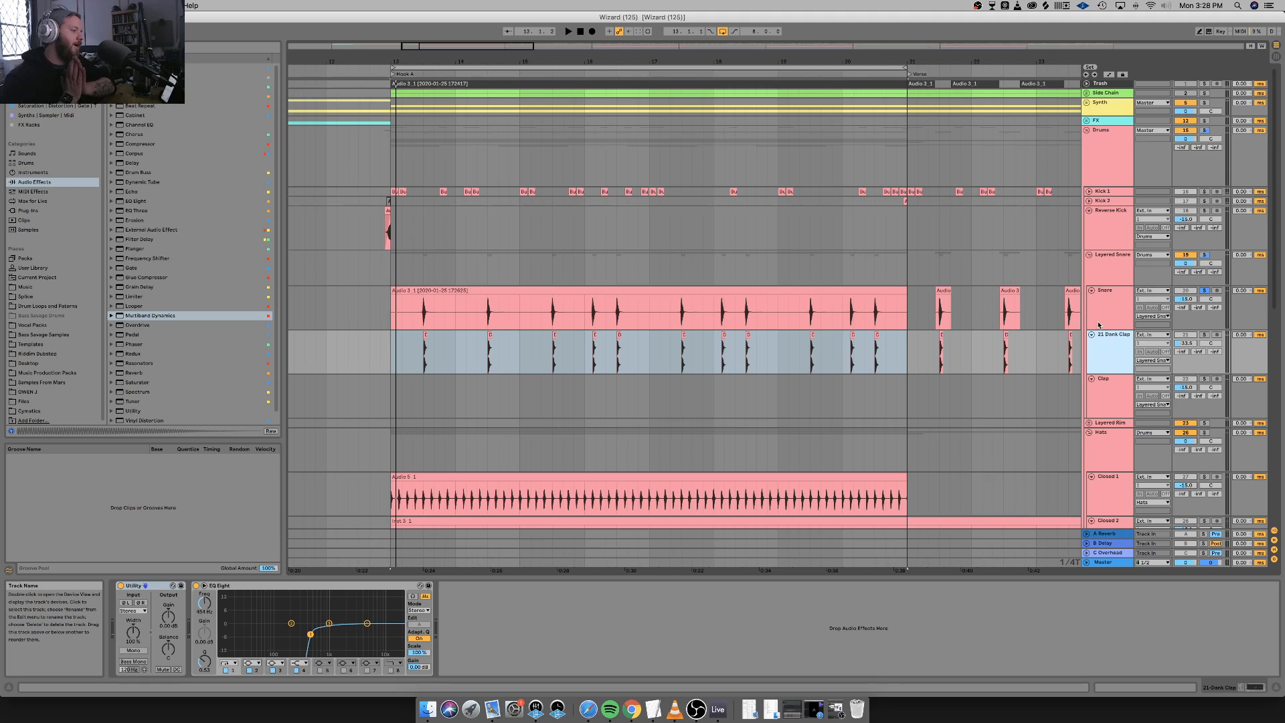
{"action": "left_click", "coordinate": [1185, 257]}
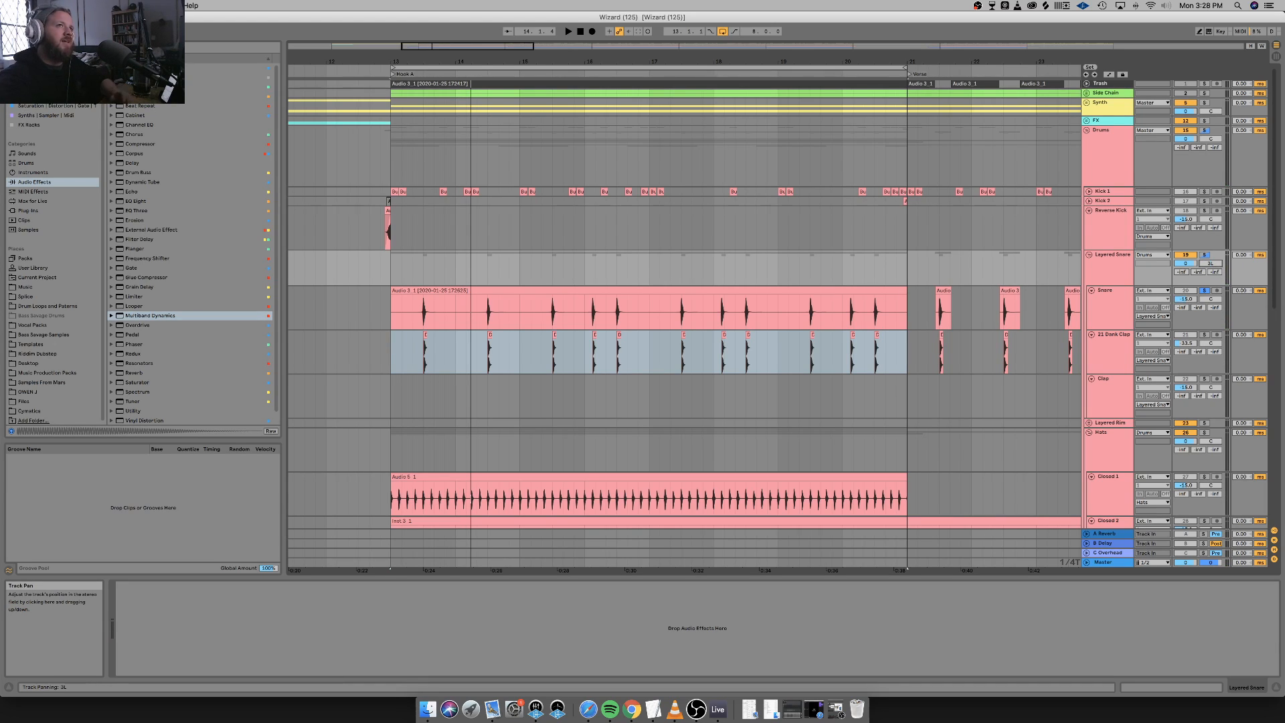
{"action": "key", "text": "space"}
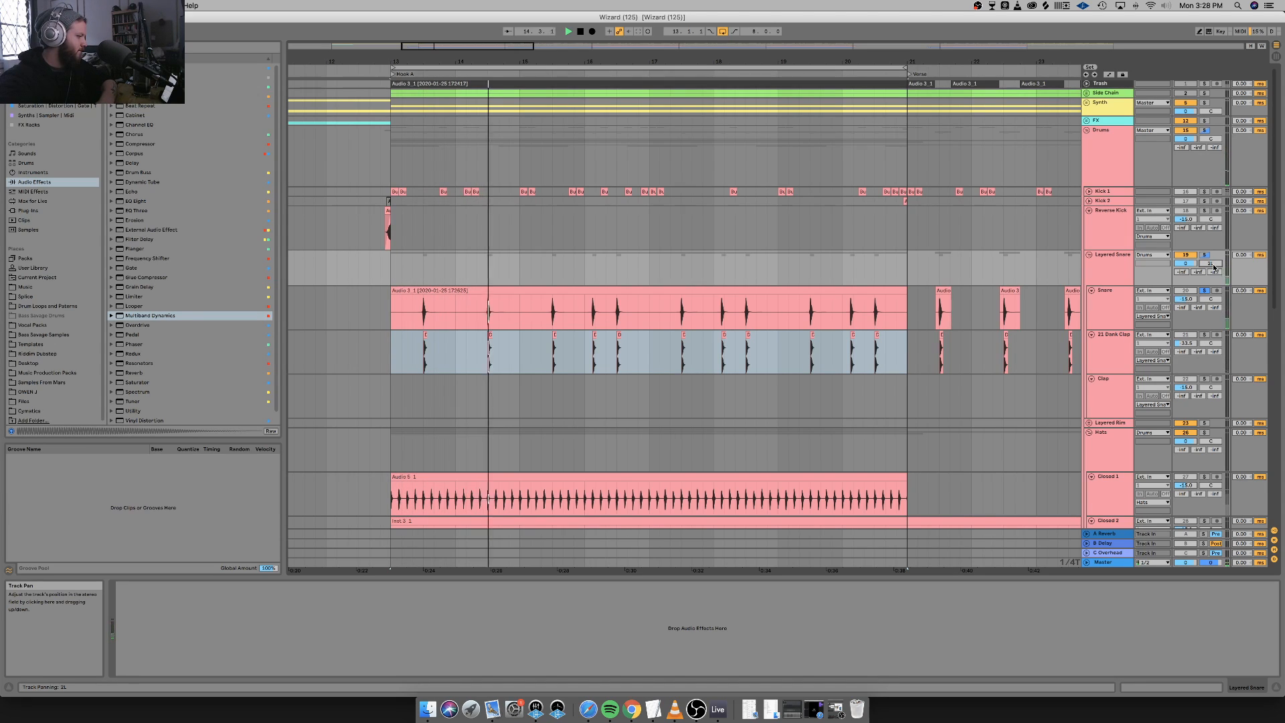
{"action": "key", "text": "space"}
Add a second EQ Eight to the Snare track and set it to M/S mode.
{"action": "left_click", "coordinate": [1109, 311]}
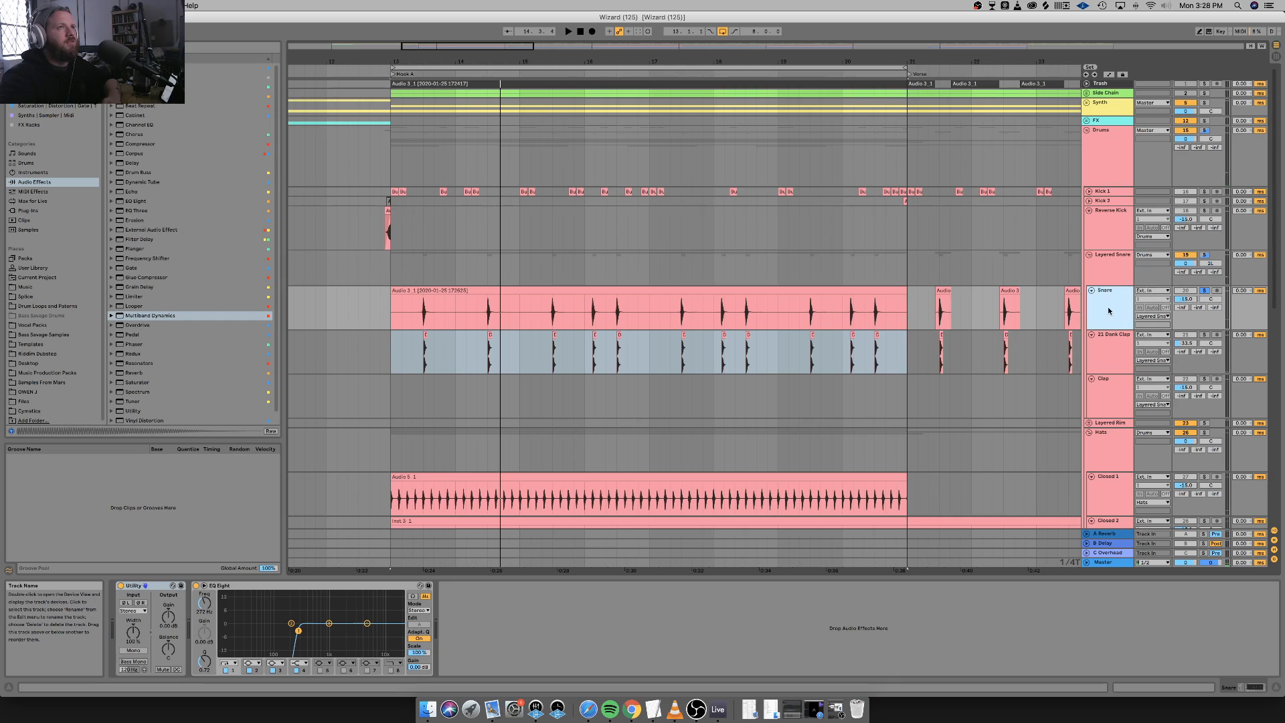
{"action": "right_click", "coordinate": [470, 633]}
{"action": "right_click", "coordinate": [470, 634]}
{"action": "mouse_move", "coordinate": [532, 646]}
{"action": "mouse_move", "coordinate": [593, 623]}
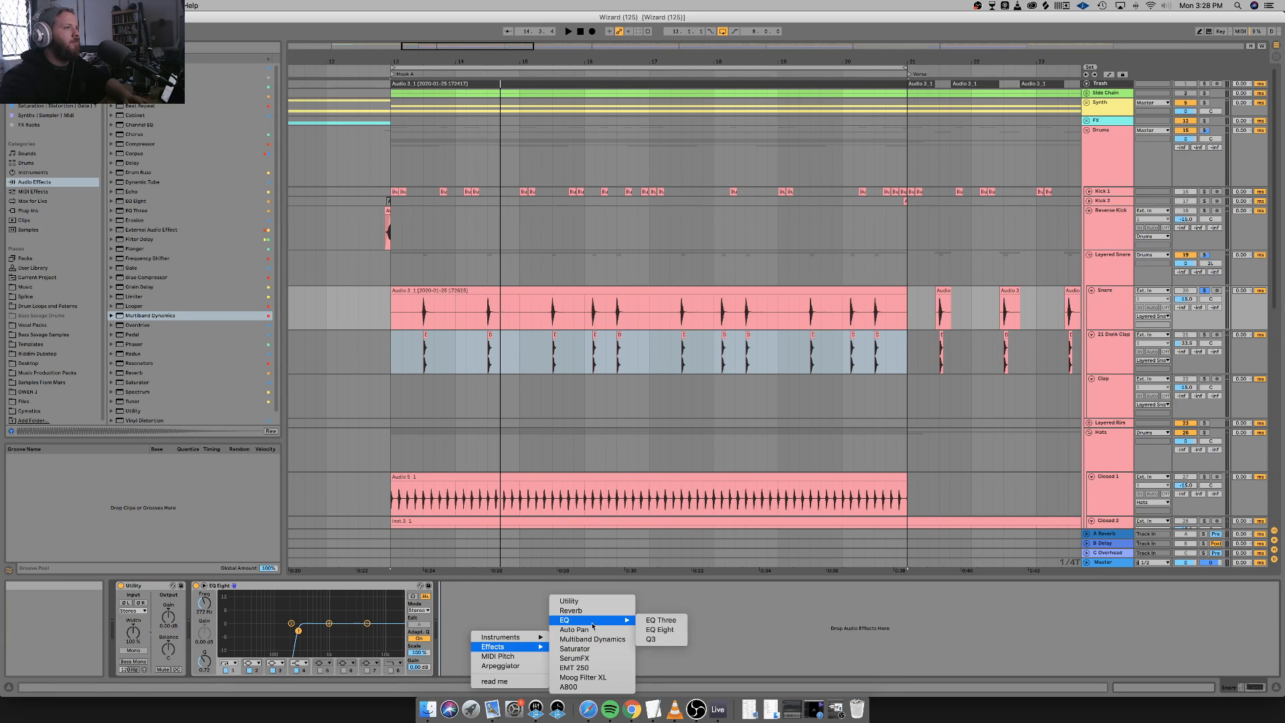
{"action": "left_click", "coordinate": [673, 631]}
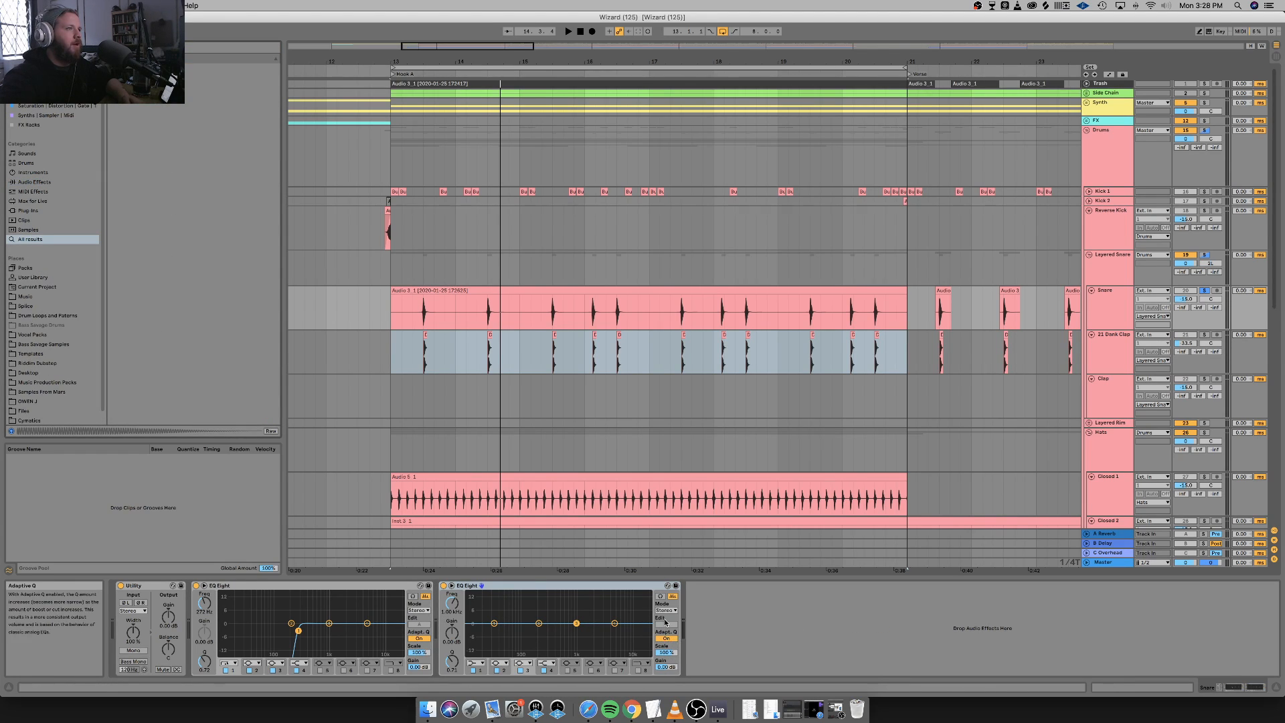
{"action": "left_click", "coordinate": [665, 610]}
During playback, cut the low end of the Snare's mid channel and slightly lower its highs in the second EQ Eight.
{"action": "key", "text": "space"}
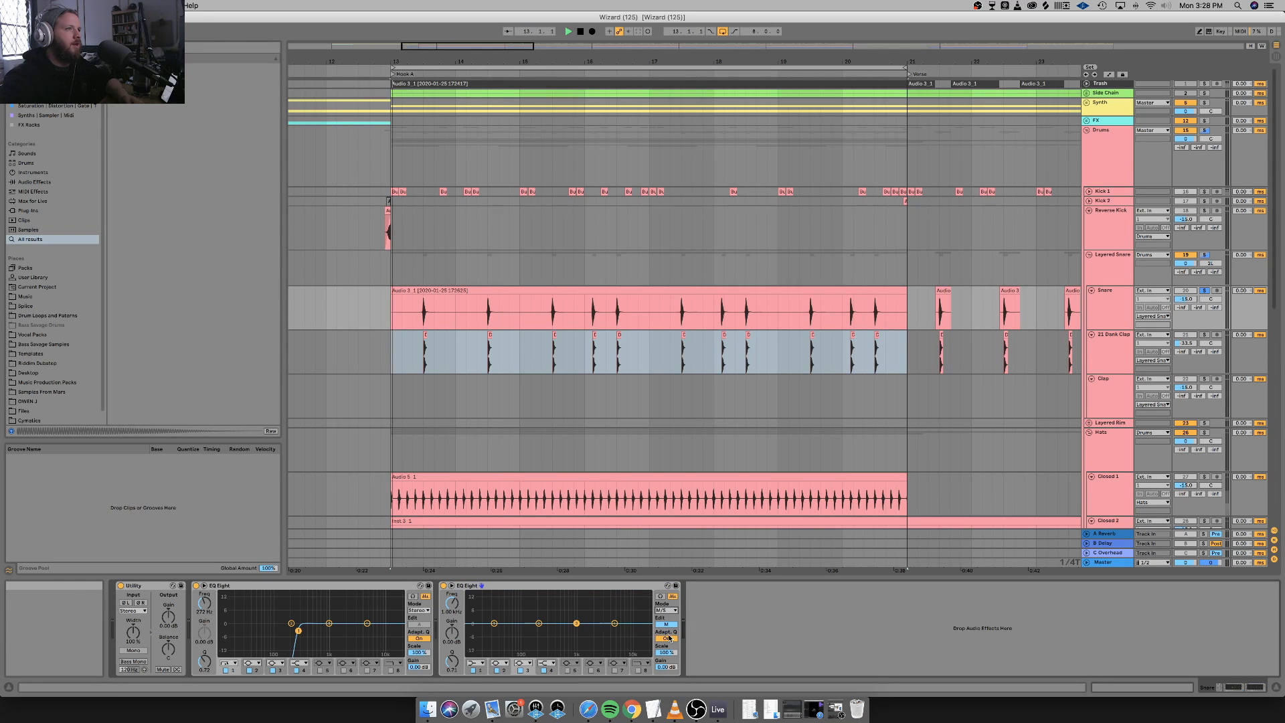
{"action": "left_click", "coordinate": [479, 668]}
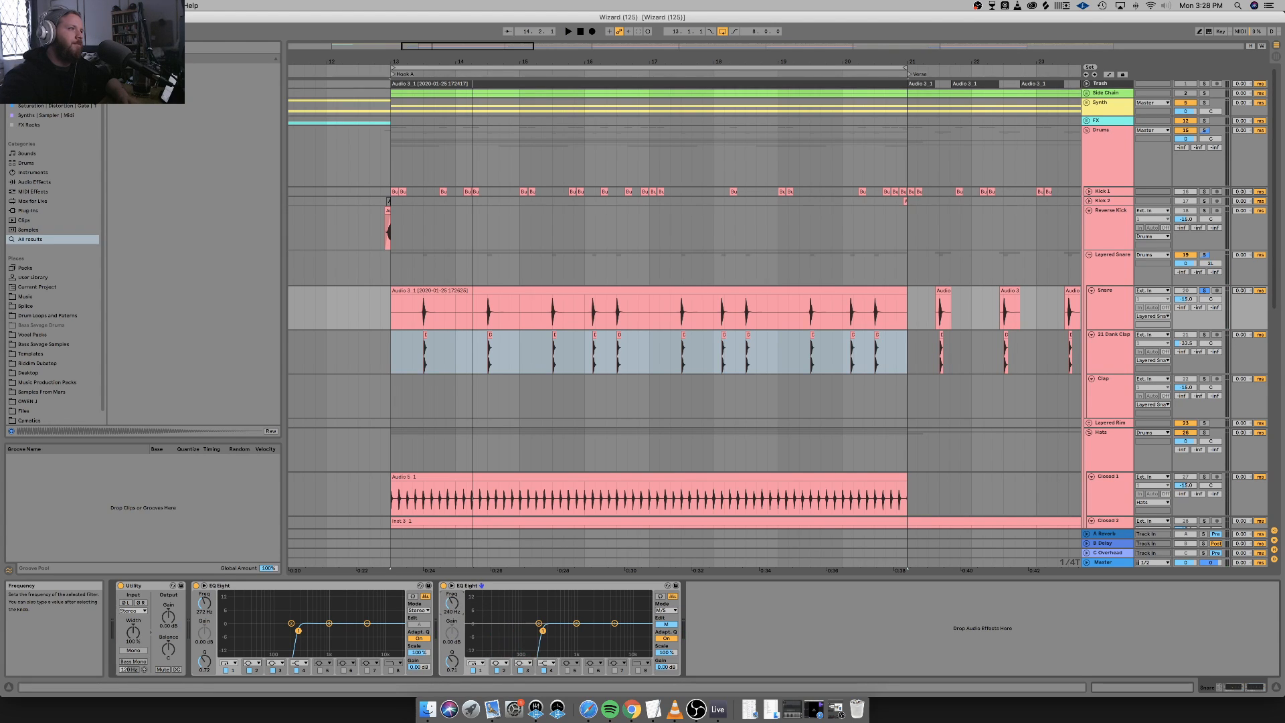
{"action": "key", "text": "space"}
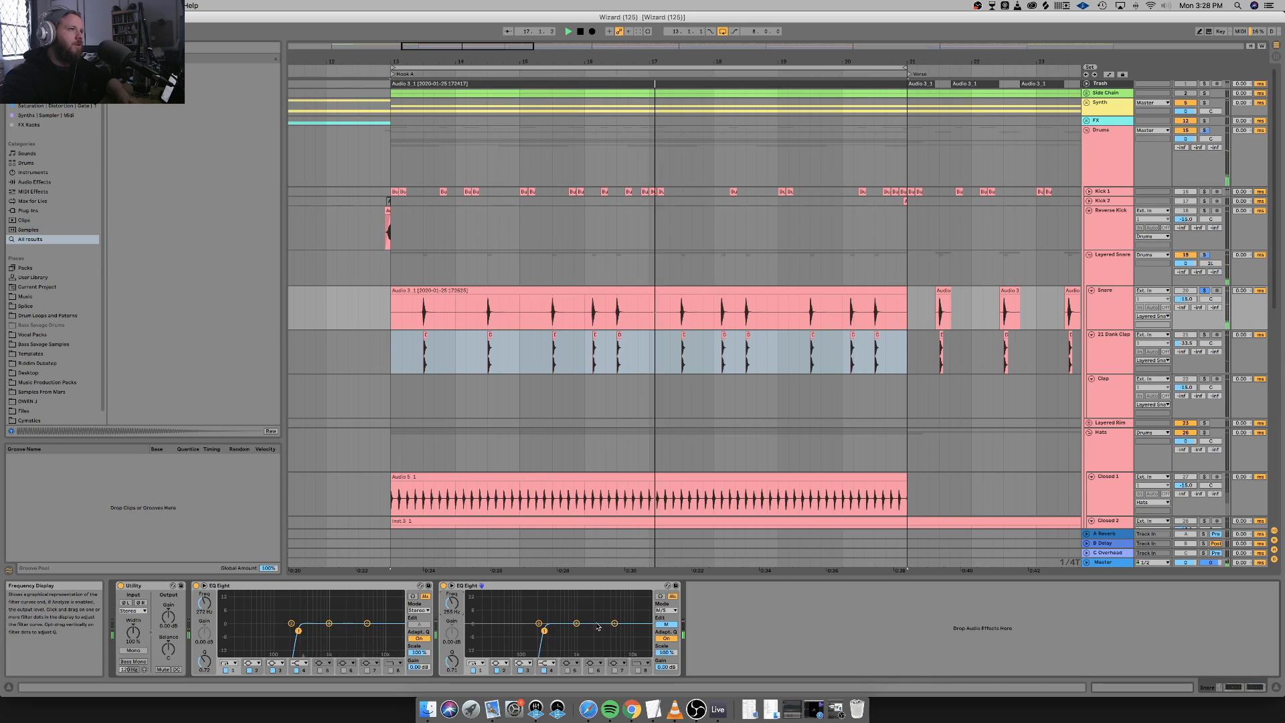
{"action": "left_click_drag", "start_coordinate": [614, 623], "coordinate": [609, 629]}
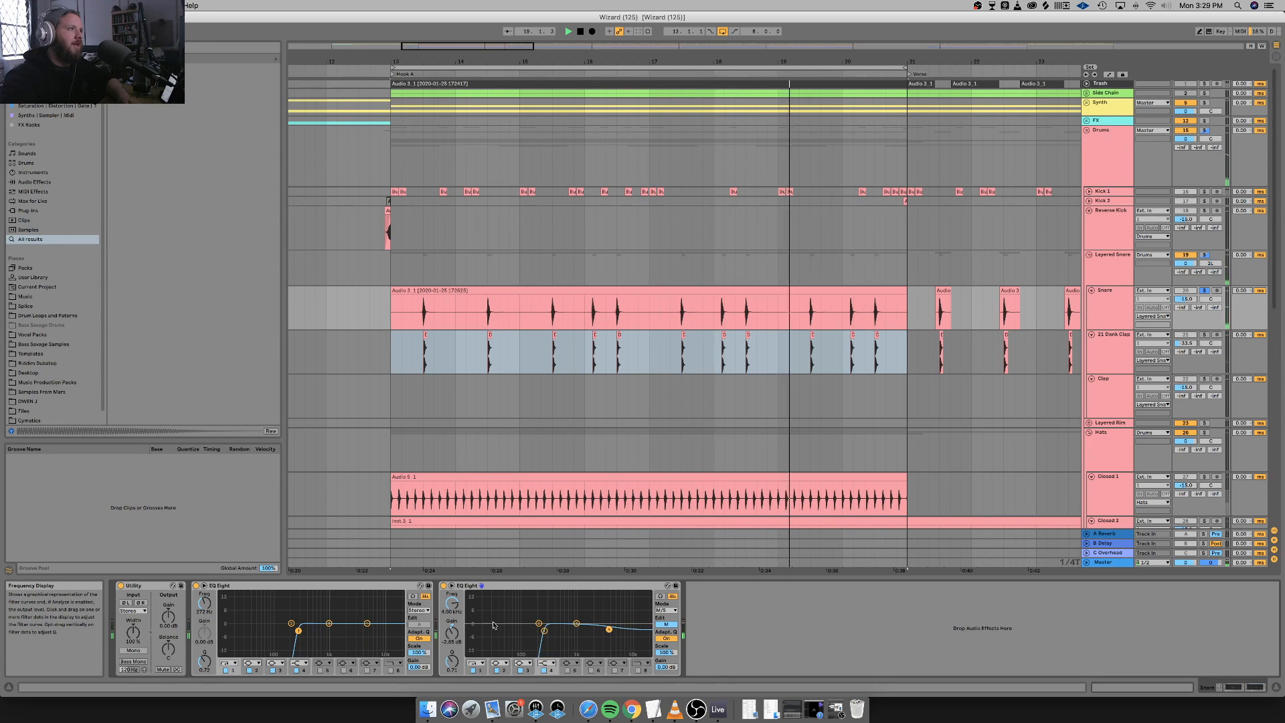
Edit the Snare EQ's side channel, try a boost near 10.7 kHz, and replace it with a high-shelf band.
{"action": "left_click", "coordinate": [665, 625]}
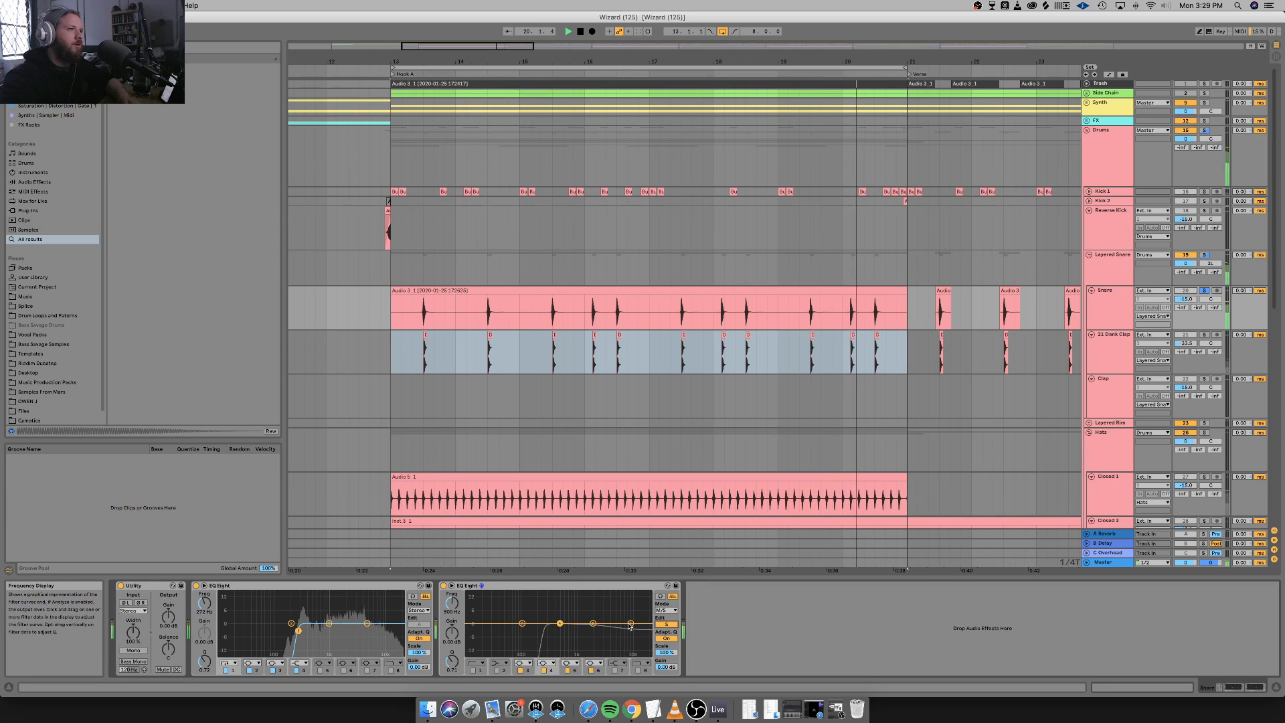
{"action": "left_click_drag", "start_coordinate": [629, 626], "coordinate": [632, 618]}
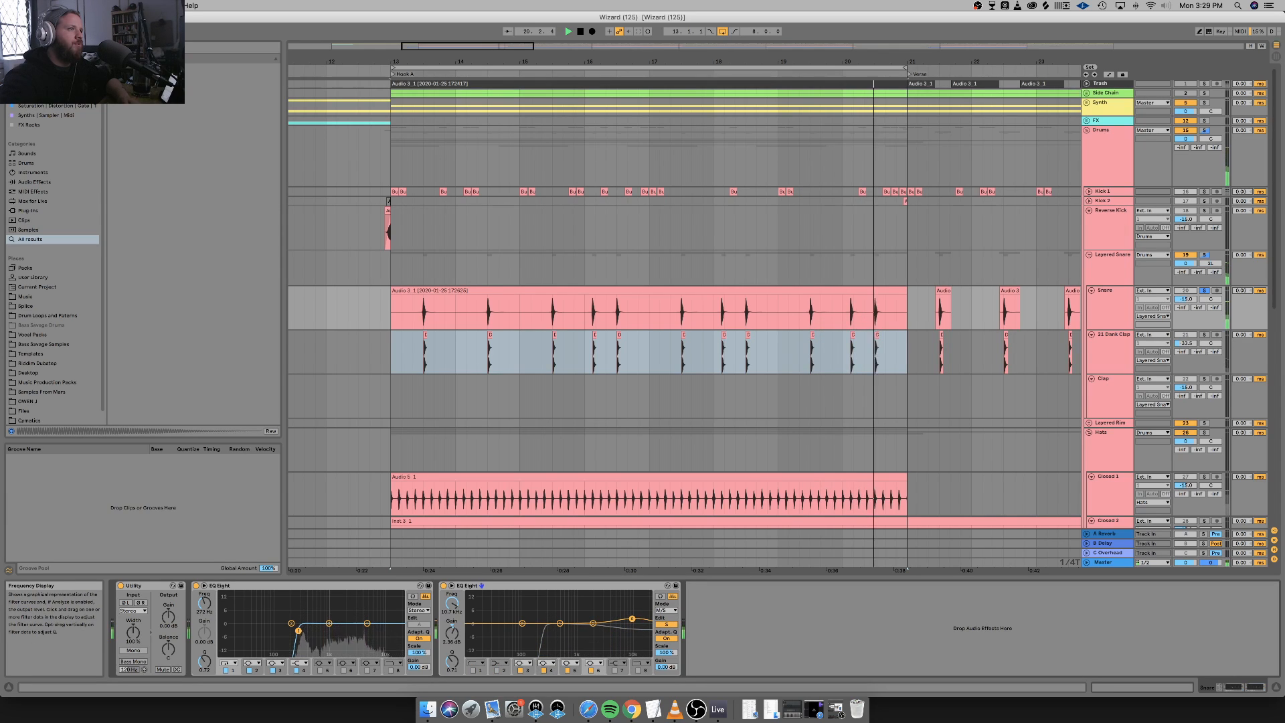
{"action": "left_click", "coordinate": [614, 670]}
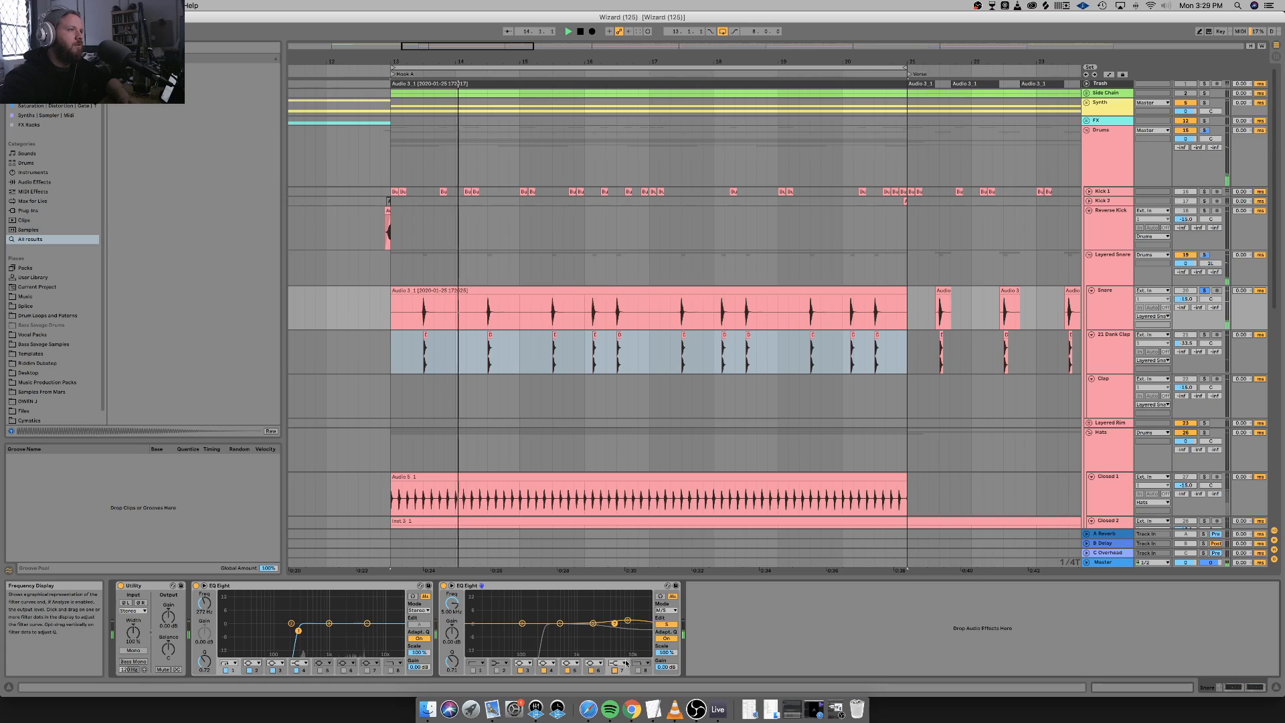
{"action": "left_click", "coordinate": [590, 669]}
Sweep the side channel's high shelf down to about 475 Hz, and delete the second EQ Eight from the Snare track.
{"action": "left_click_drag", "start_coordinate": [615, 623], "coordinate": [614, 618]}
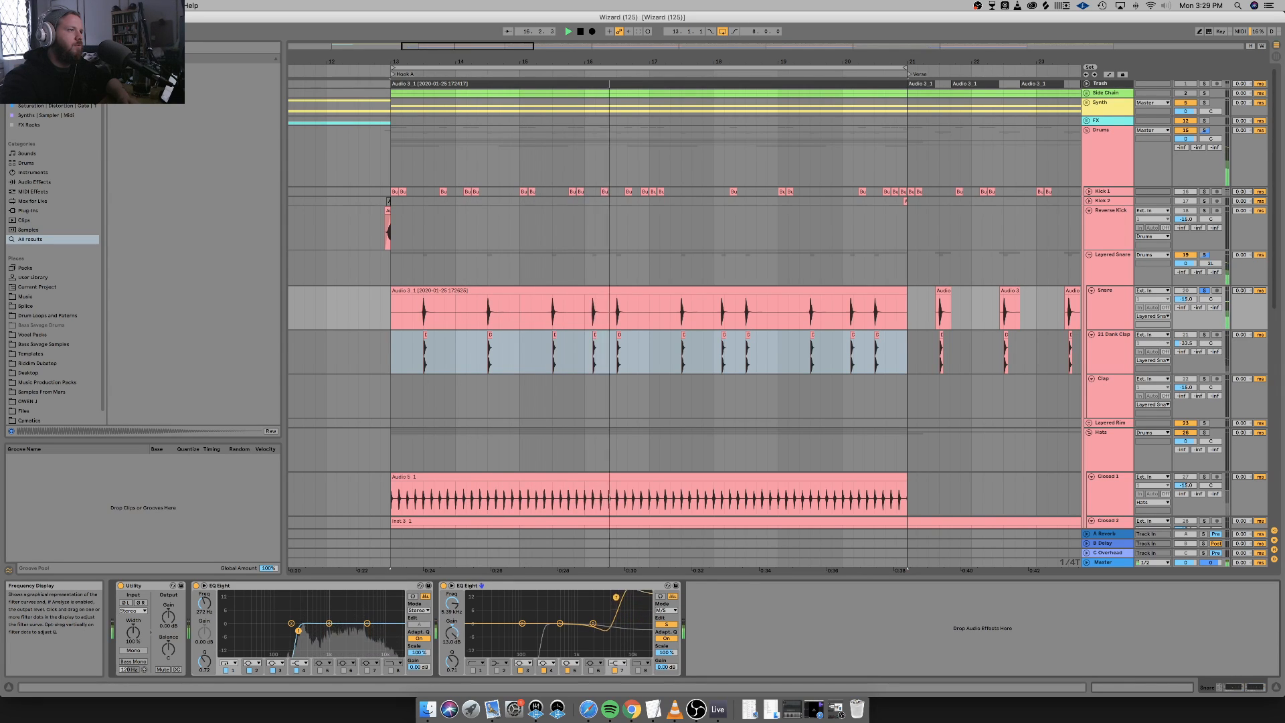
{"action": "mouse_move", "coordinate": [614, 618]}
{"action": "left_mouse_down"}
{"action": "mouse_move", "coordinate": [616, 594]}
{"action": "mouse_move", "coordinate": [597, 606]}
{"action": "left_mouse_up"}
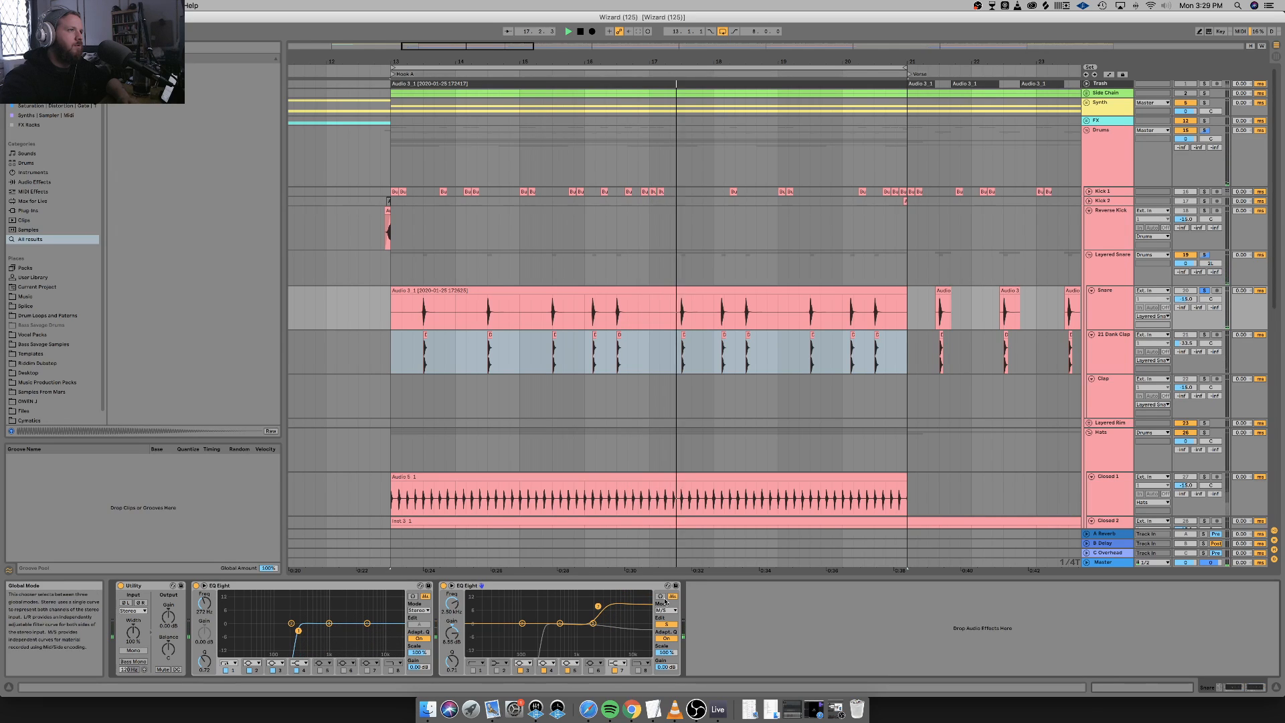
{"action": "left_click_drag", "start_coordinate": [597, 605], "coordinate": [574, 606]}
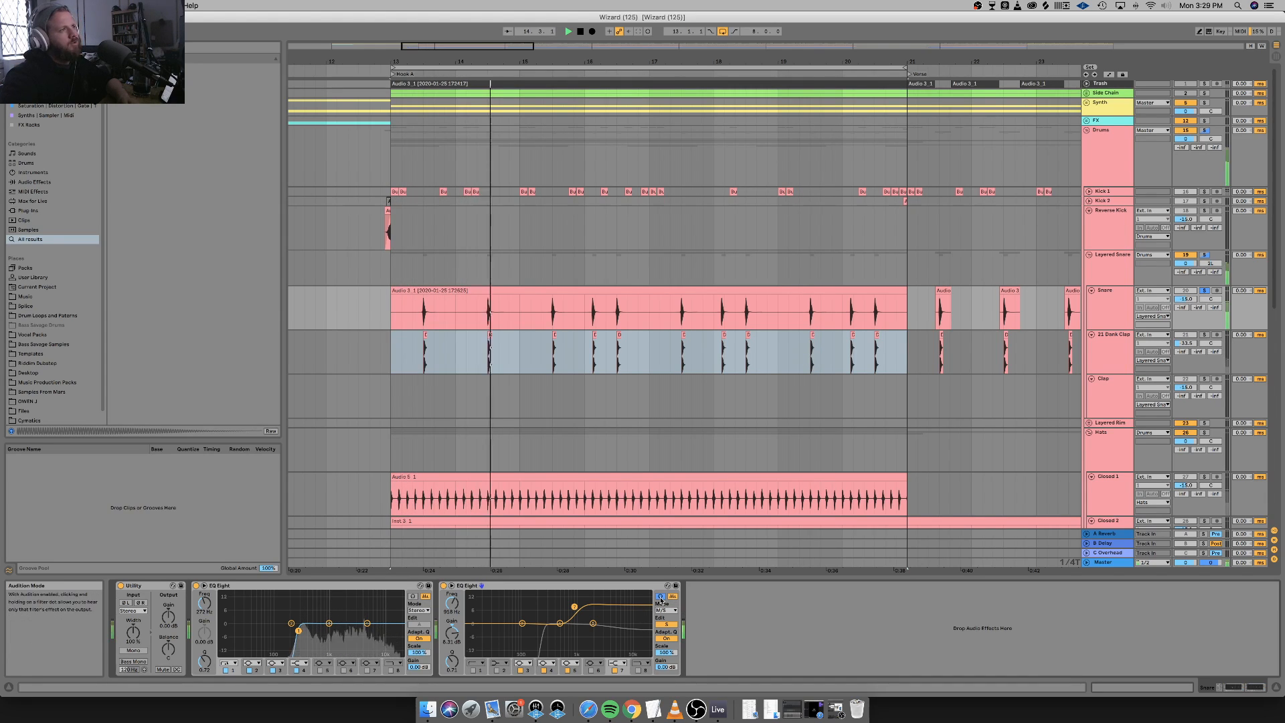
{"action": "left_click_drag", "start_coordinate": [568, 608], "coordinate": [560, 623]}
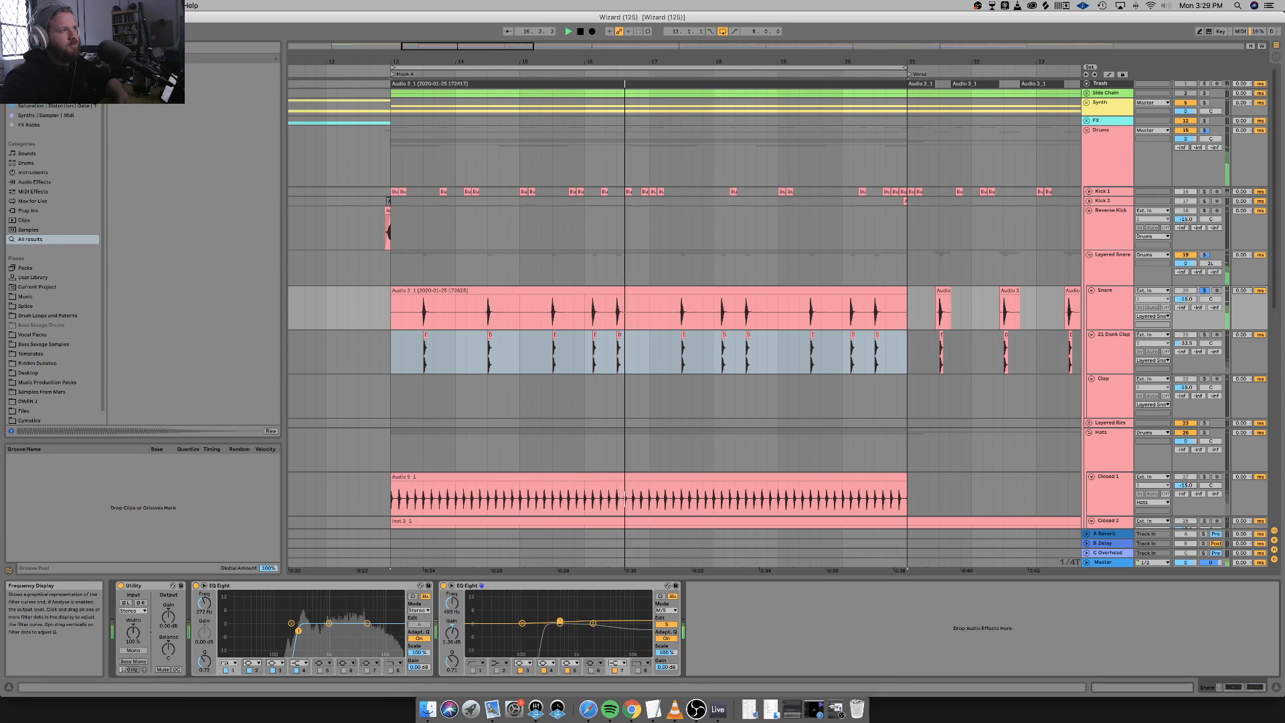
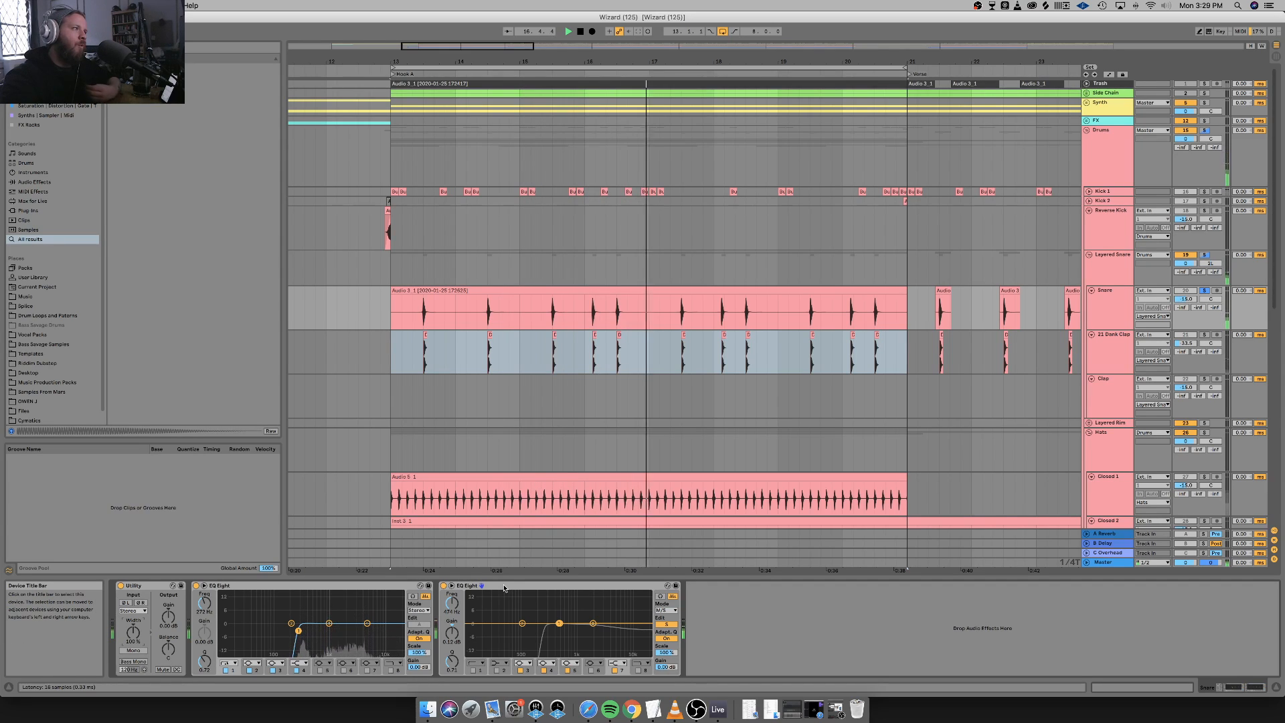
{"action": "left_click", "coordinate": [504, 587]}
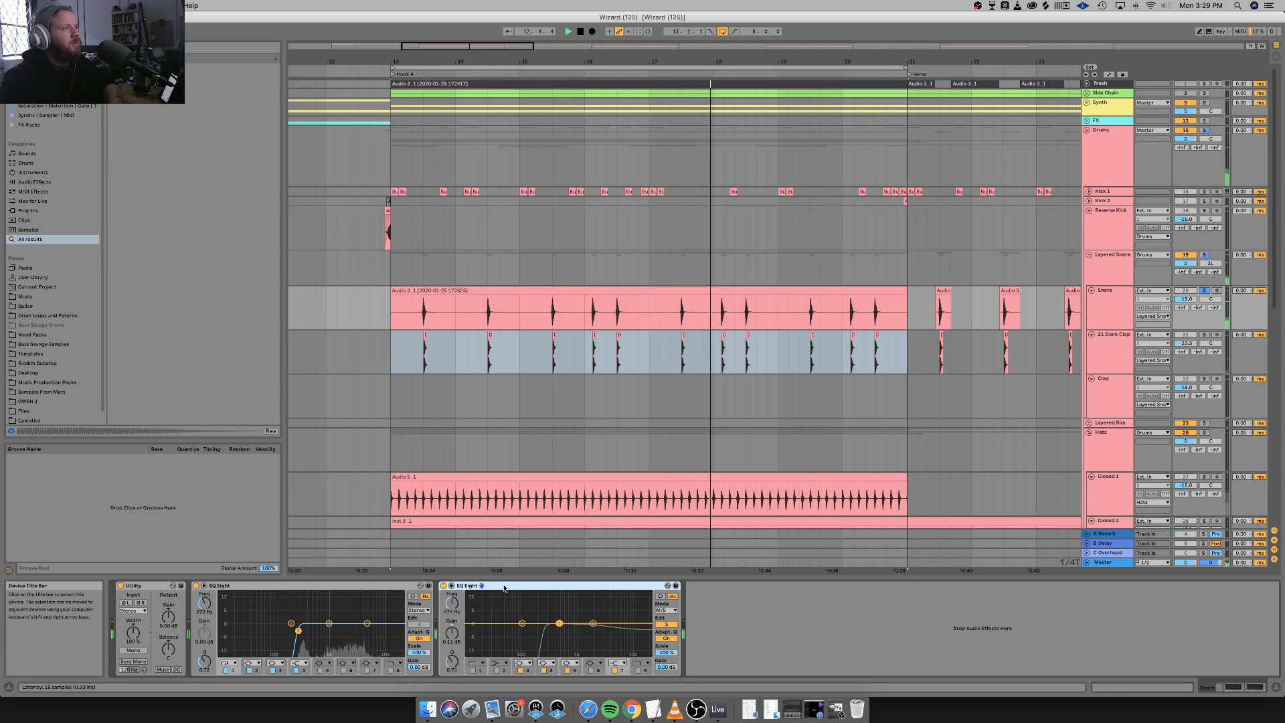
{"action": "key", "text": "Delete"}
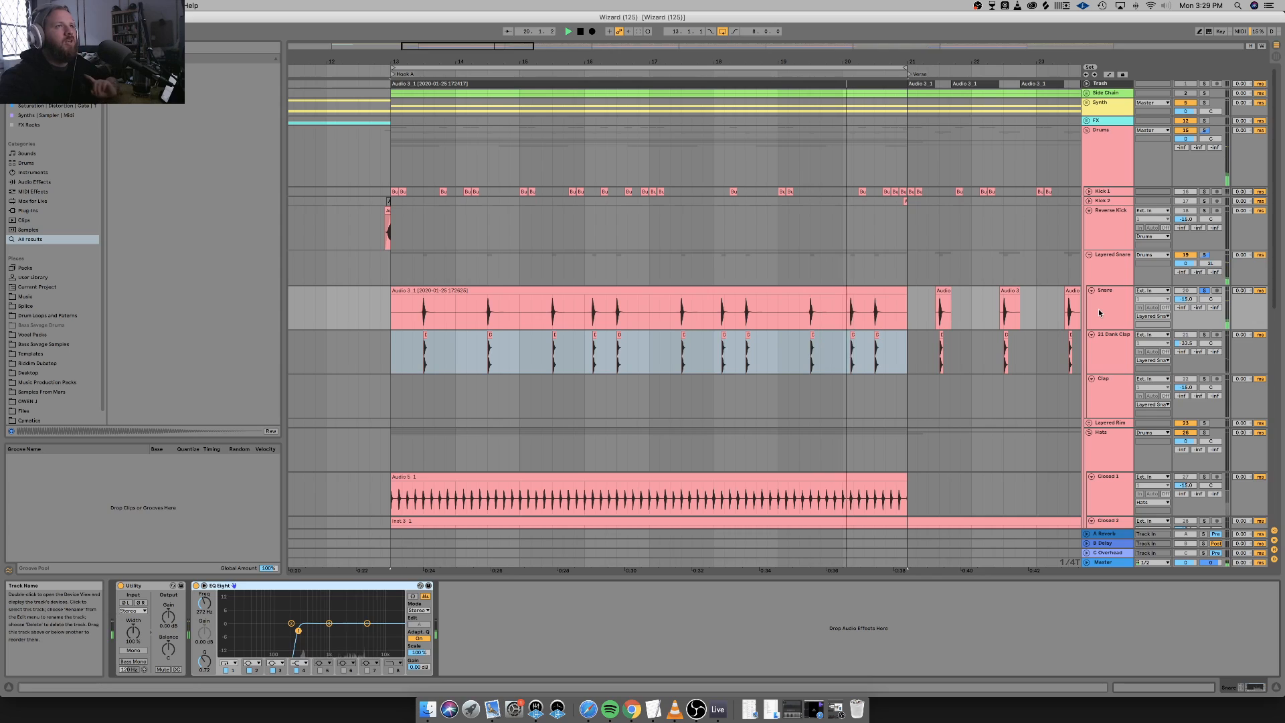
Add a second EQ Eight to the 21 Dank Clap track and set it to M/S mode.
{"action": "left_click", "coordinate": [1101, 345]}
{"action": "right_click", "coordinate": [472, 619]}
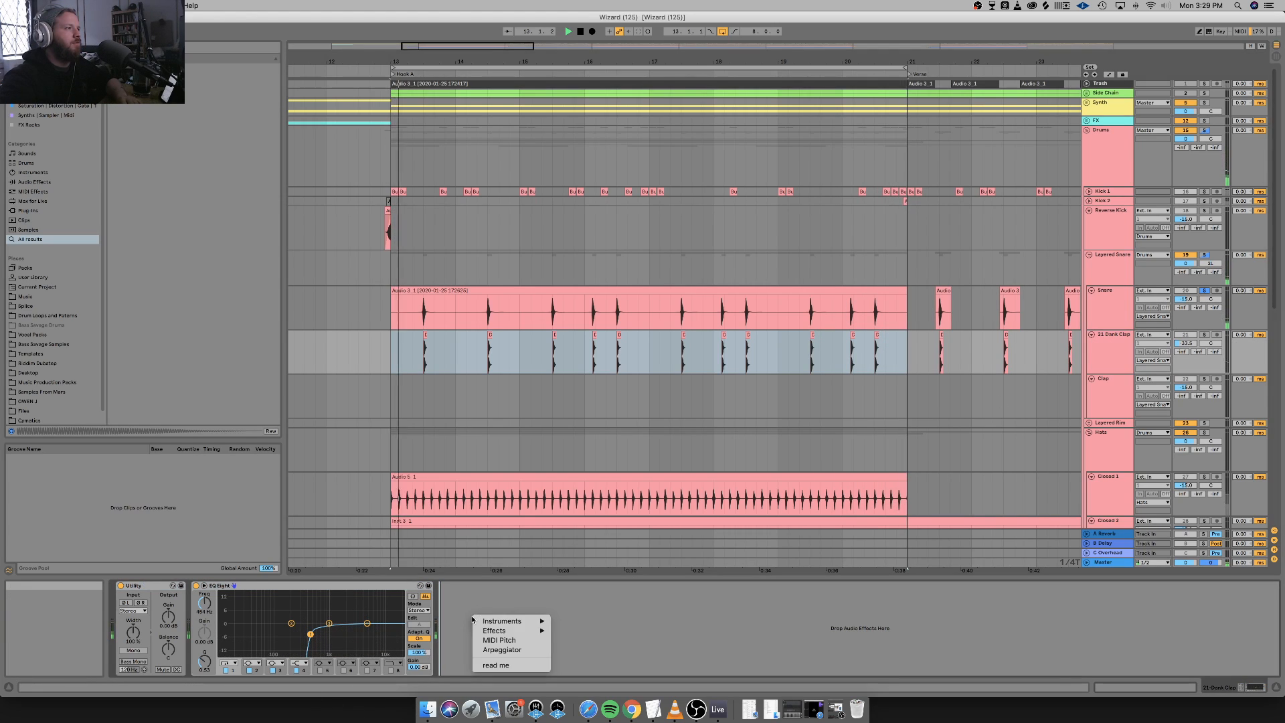
{"action": "mouse_move", "coordinate": [529, 630]}
{"action": "mouse_move", "coordinate": [589, 621]}
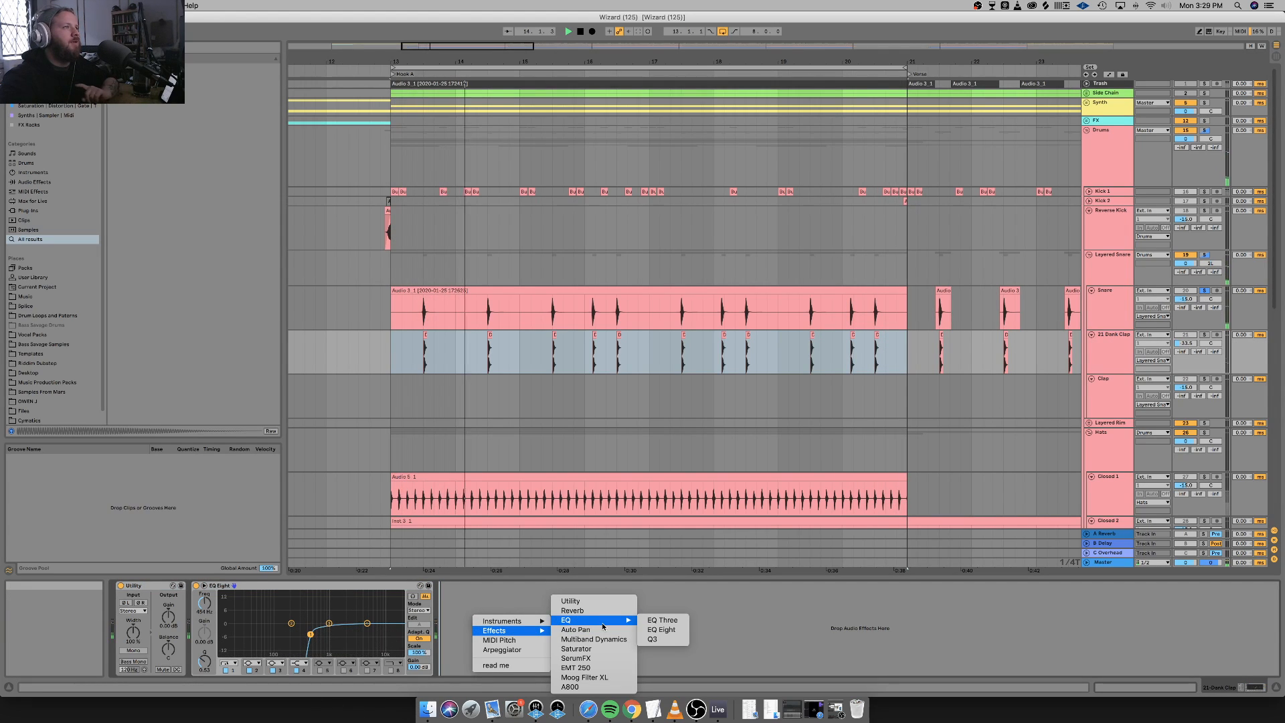
{"action": "left_click", "coordinate": [676, 629]}
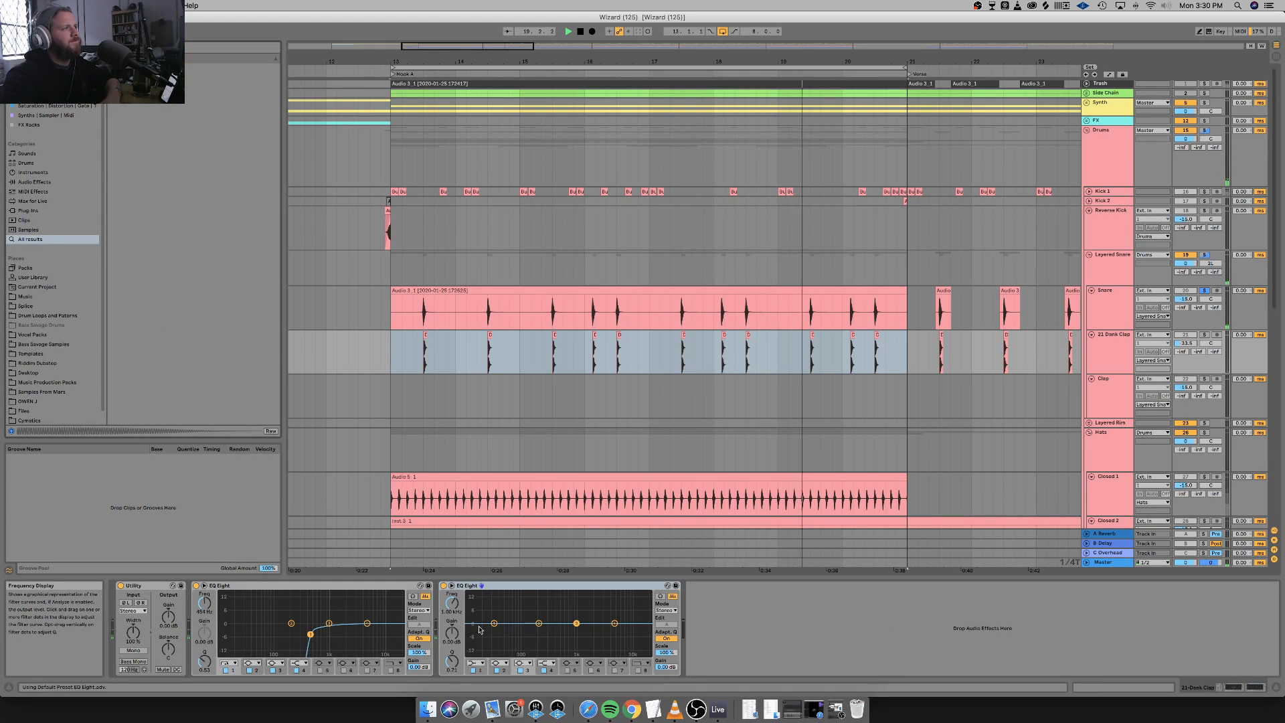
{"action": "left_click", "coordinate": [666, 610]}
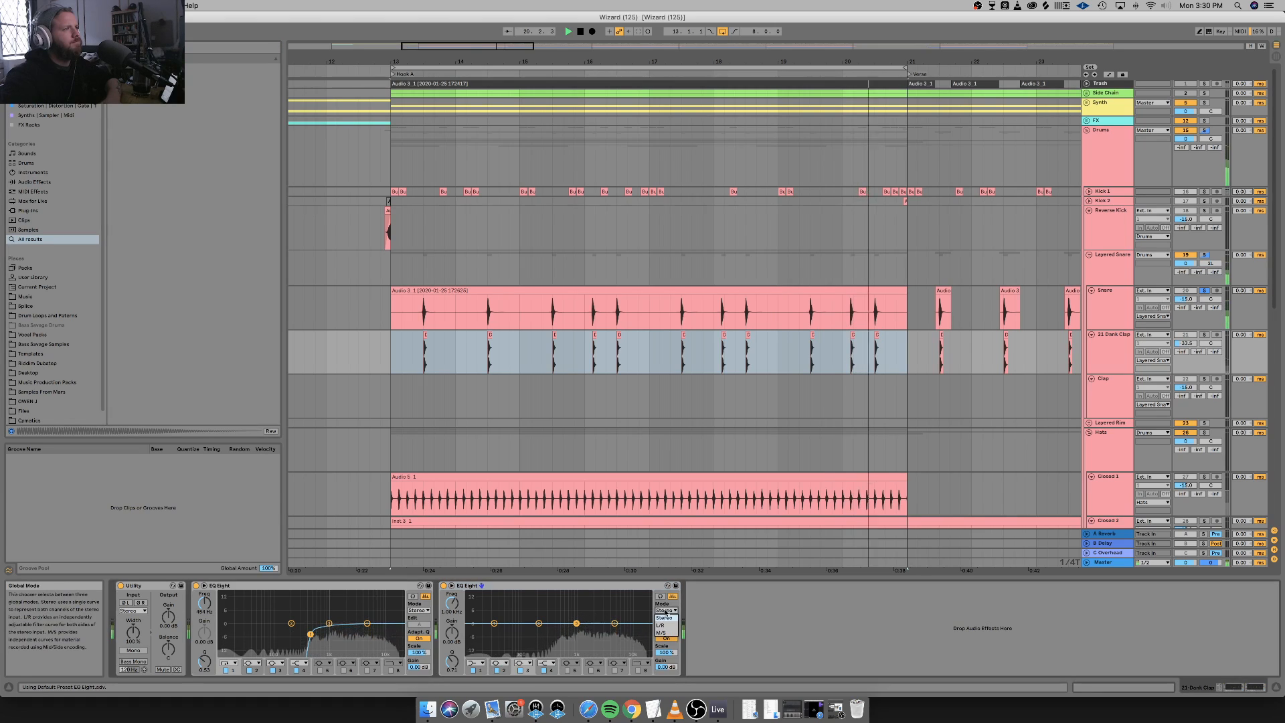
{"action": "left_click", "coordinate": [674, 632]}
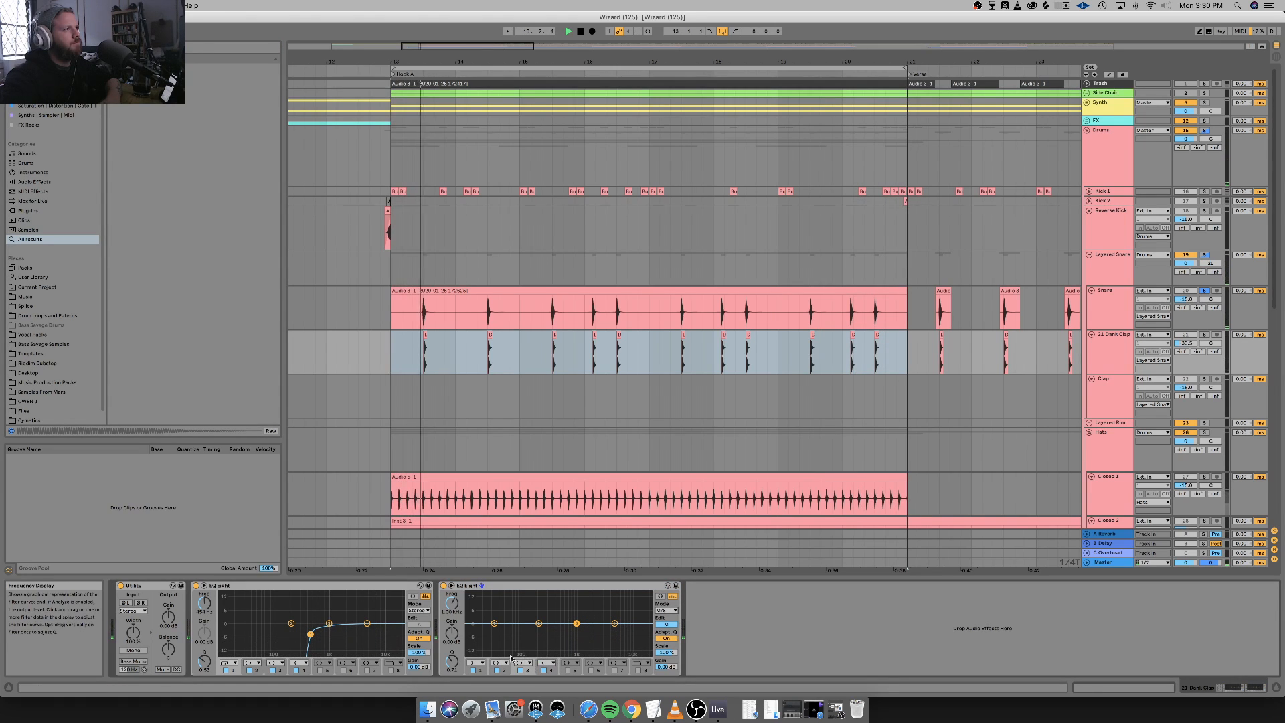
Apply a steep low cut at about 367 Hz to the clap's mid channel in the second EQ Eight.
{"action": "left_click", "coordinate": [471, 666]}
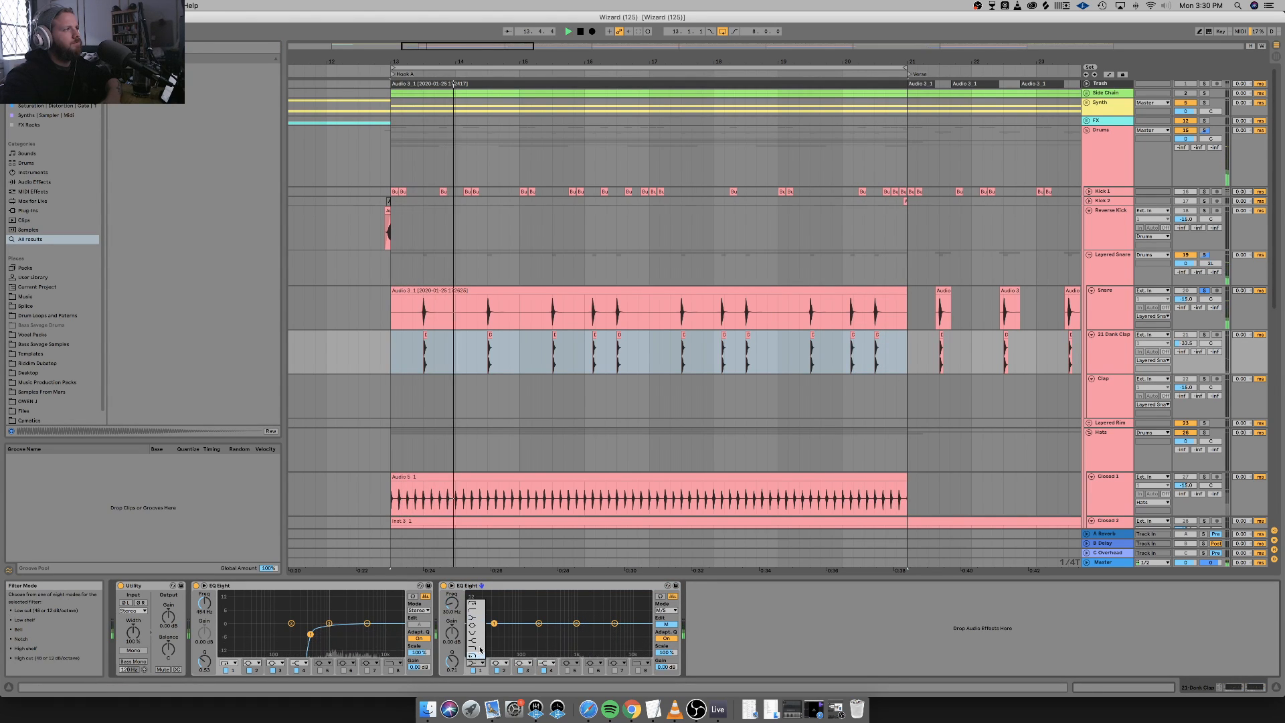
{"action": "left_click", "coordinate": [473, 603]}
{"action": "left_click_drag", "start_coordinate": [451, 603], "coordinate": [451, 566]}
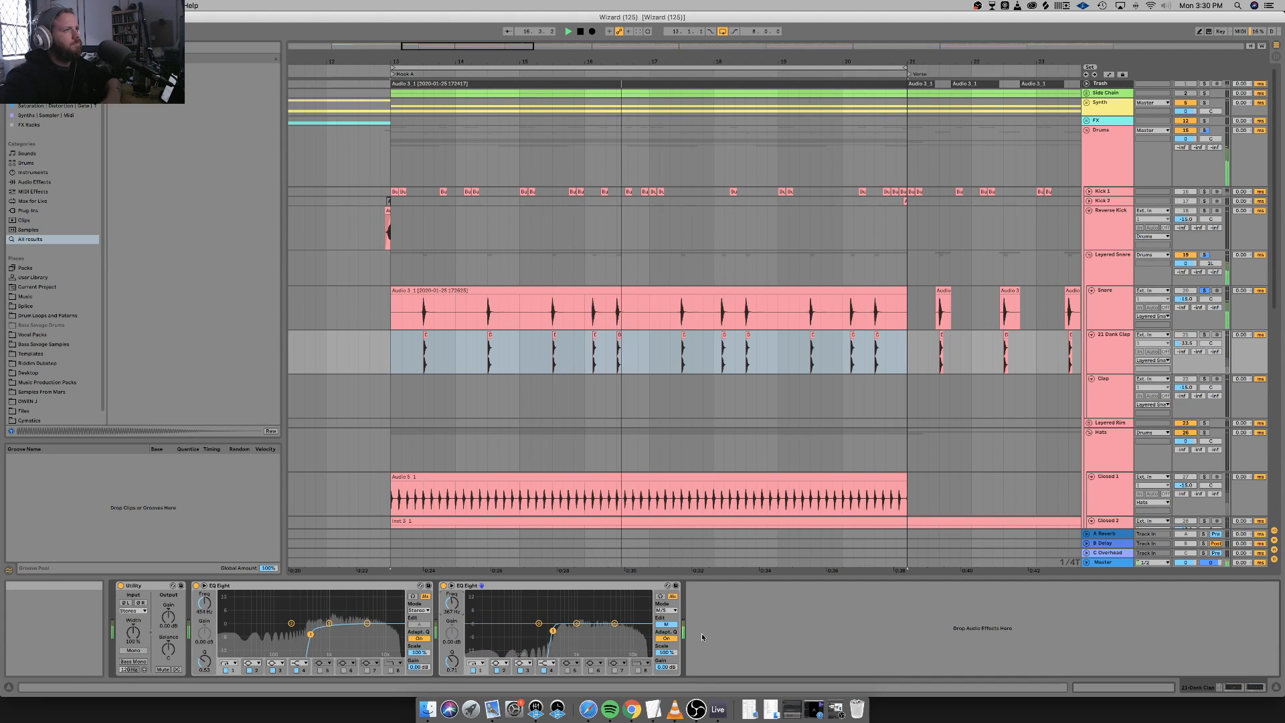
Edit the clap EQ's side channel, try a bell boost around 5 kHz, and swap it for a high-shelf band.
{"action": "left_click", "coordinate": [666, 624]}
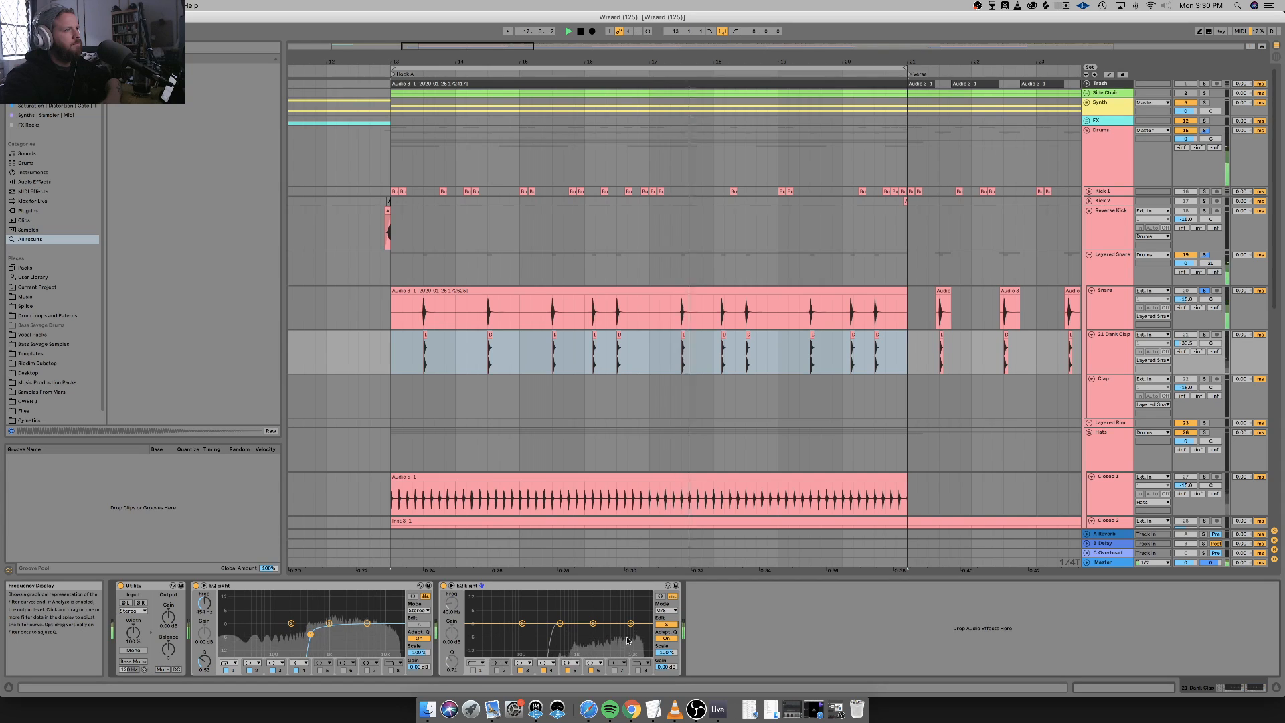
{"action": "left_click_drag", "start_coordinate": [630, 623], "coordinate": [614, 612]}
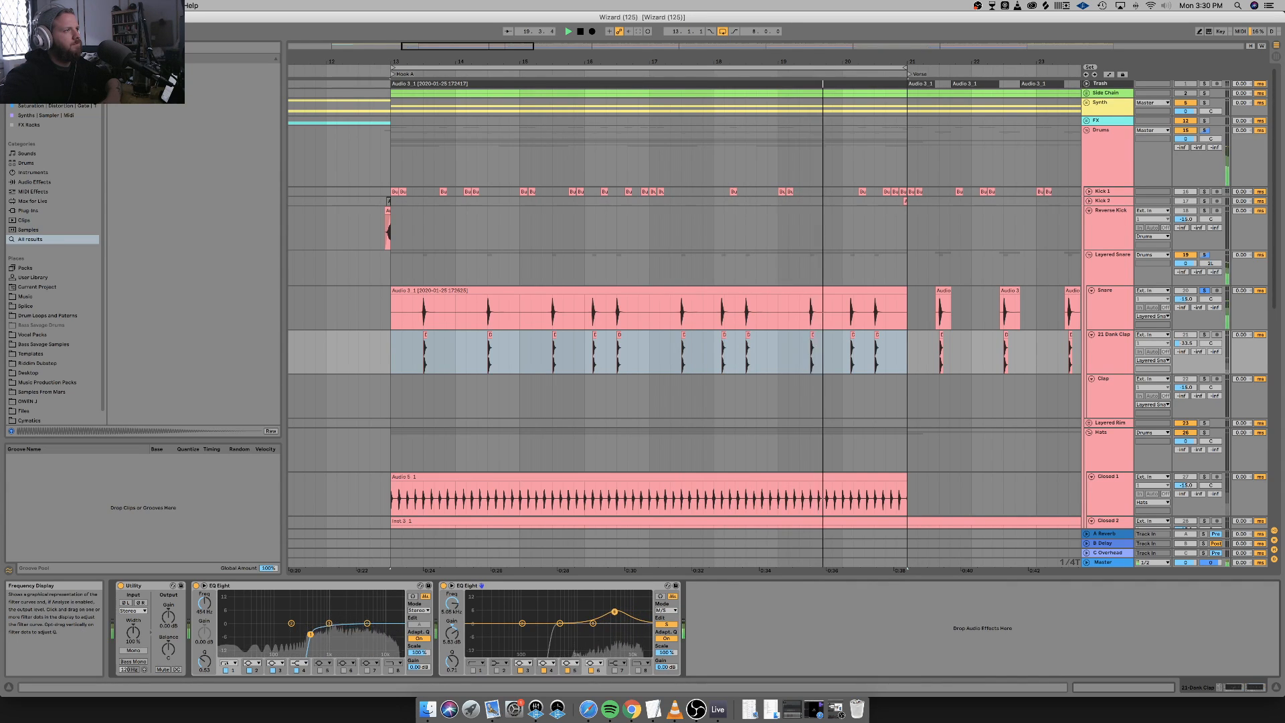
{"action": "left_click", "coordinate": [615, 669]}
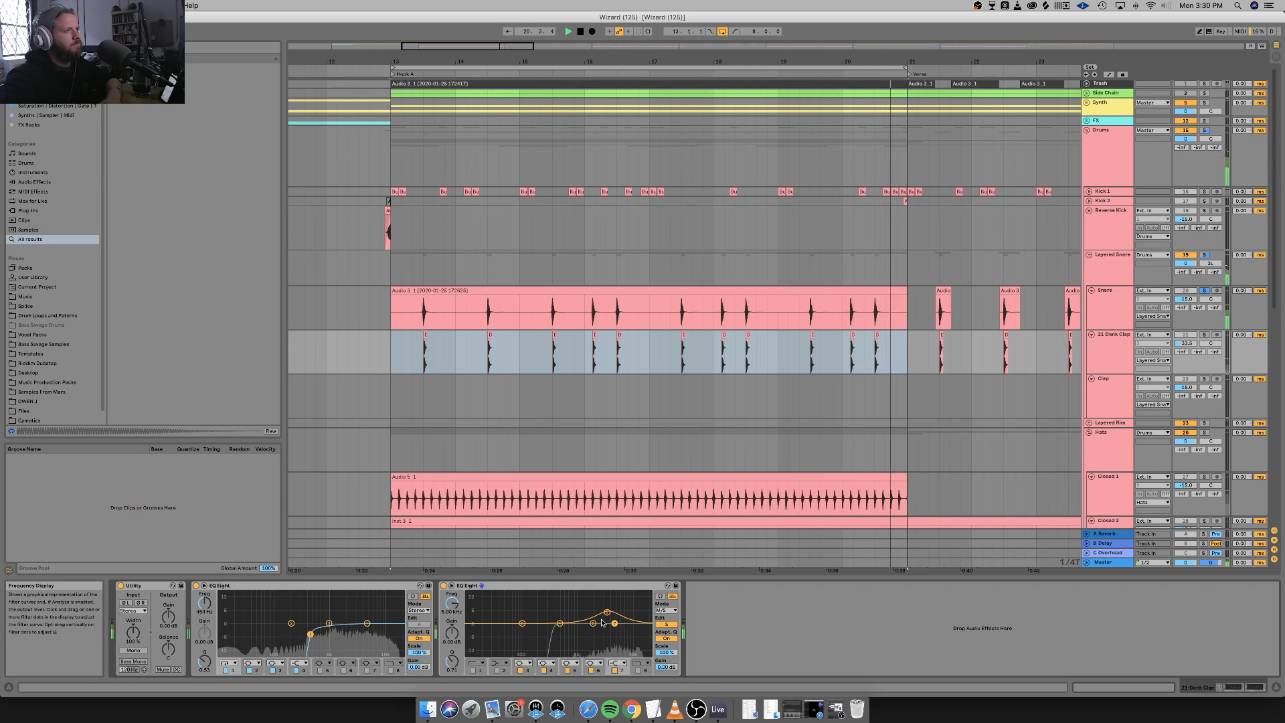
{"action": "left_click", "coordinate": [592, 670]}
Sweep a boosted high shelf on the side channel down to about 620 Hz, and dip the mid channel about 4 dB near 3 kHz.
{"action": "left_click_drag", "start_coordinate": [615, 623], "coordinate": [611, 606]}
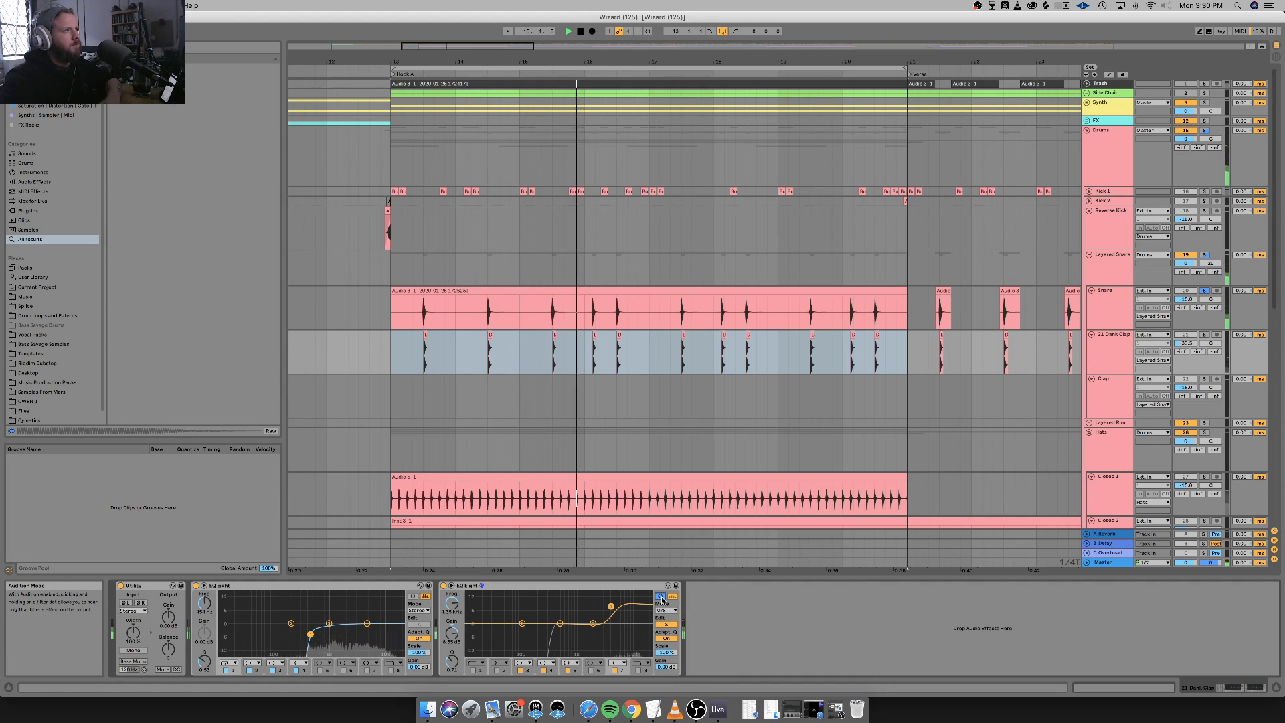
{"action": "left_click_drag", "start_coordinate": [611, 606], "coordinate": [586, 606]}
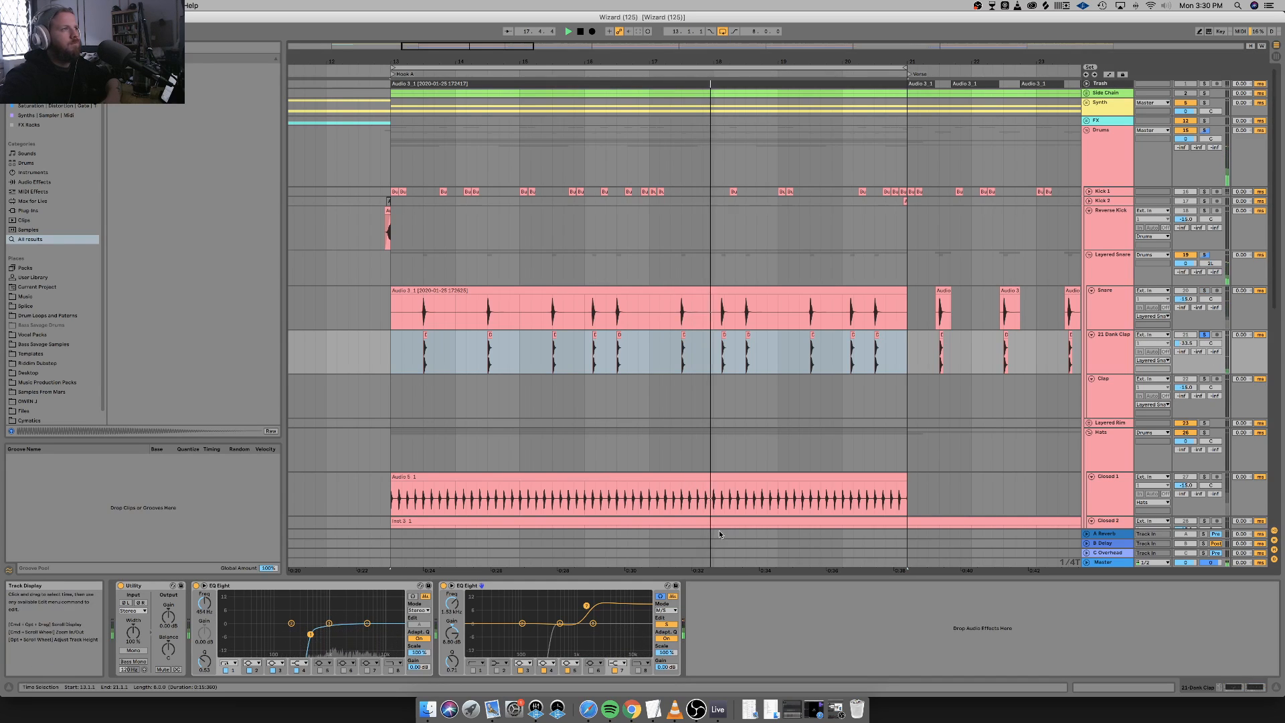
{"action": "left_click_drag", "start_coordinate": [586, 605], "coordinate": [565, 613]}
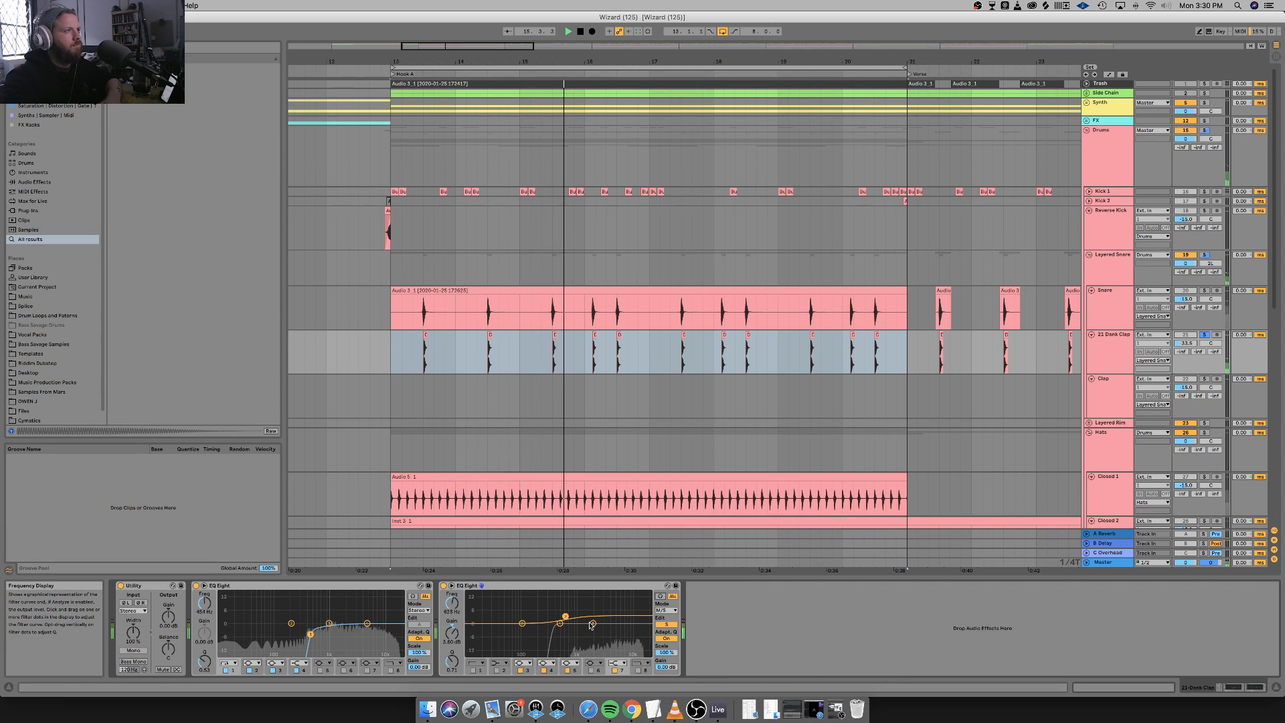
{"action": "left_click", "coordinate": [666, 625]}
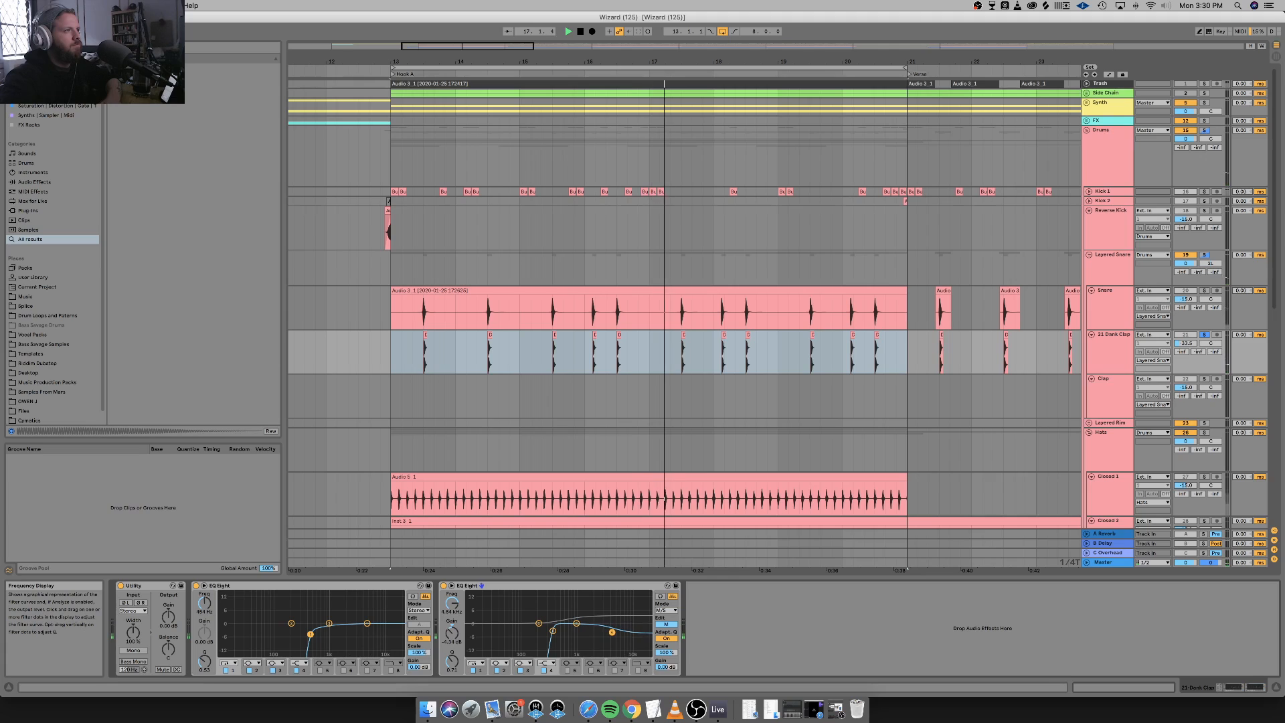
{"action": "left_click_drag", "start_coordinate": [611, 633], "coordinate": [602, 632]}
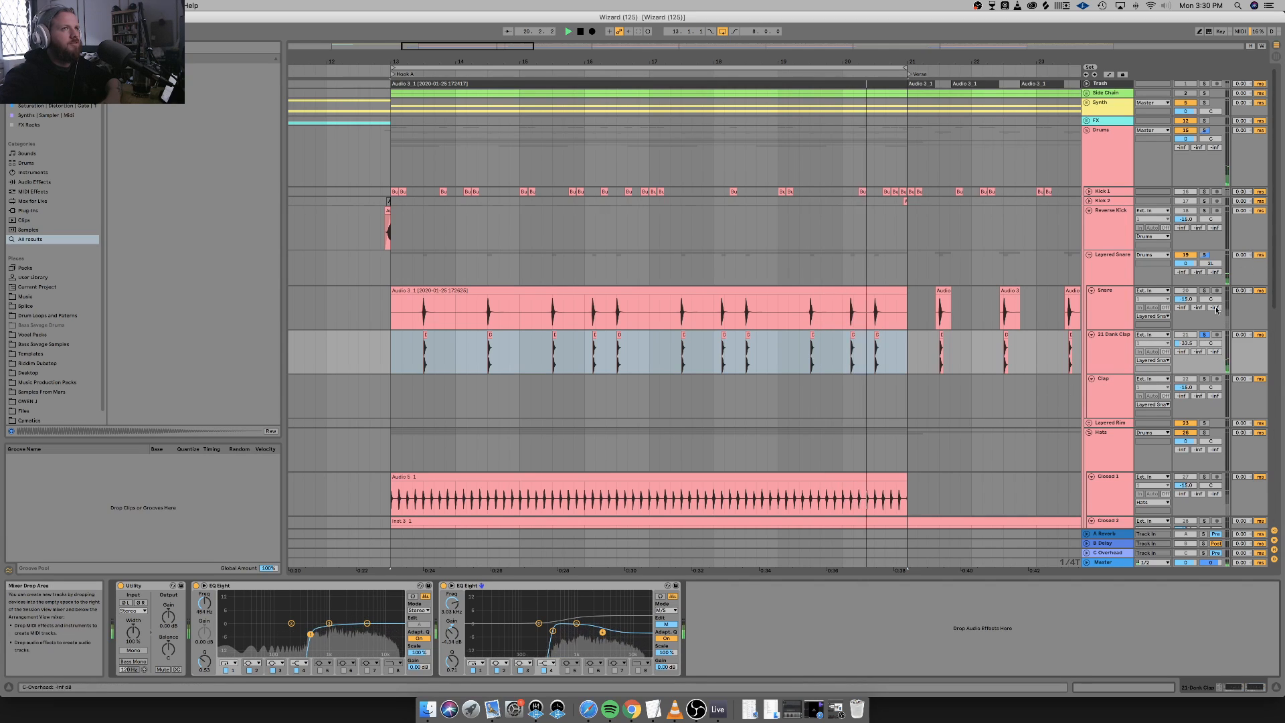
Solo the Layered Snare group instead of the clap and compare the layers with the clap's M/S EQ bypassed and active.
{"action": "left_click", "coordinate": [1205, 335]}
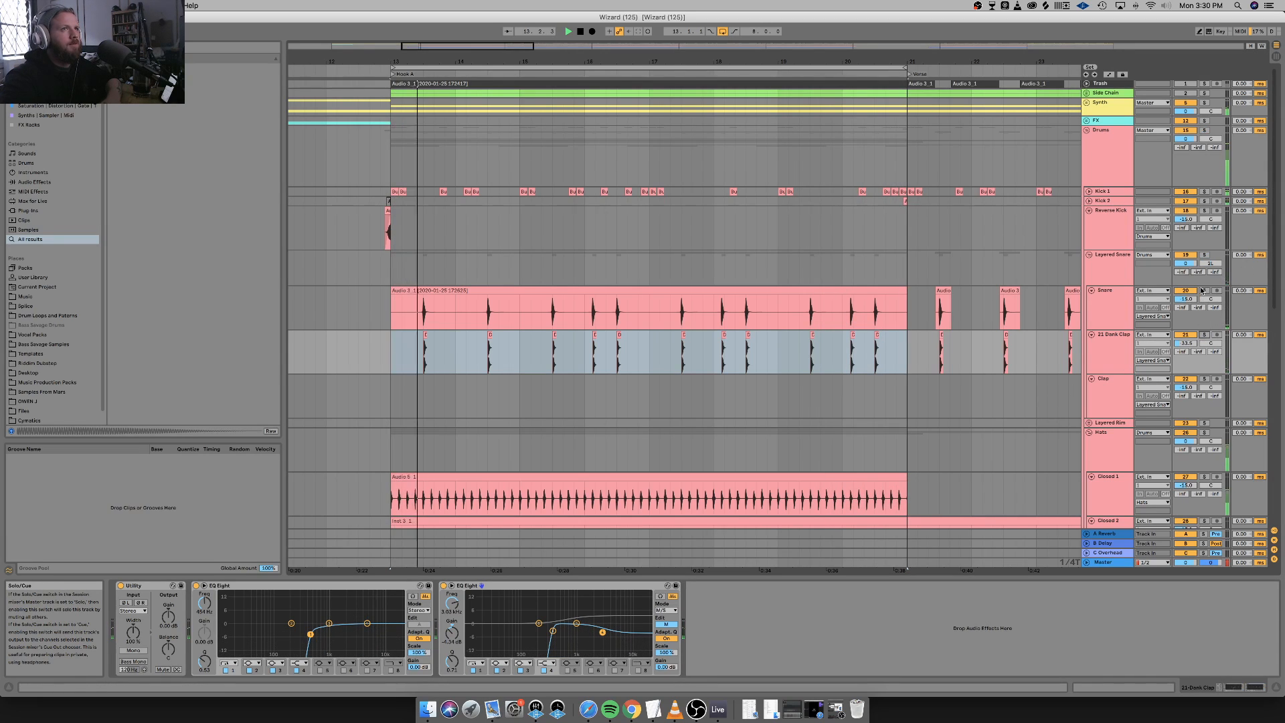
{"action": "left_click", "coordinate": [1204, 255]}
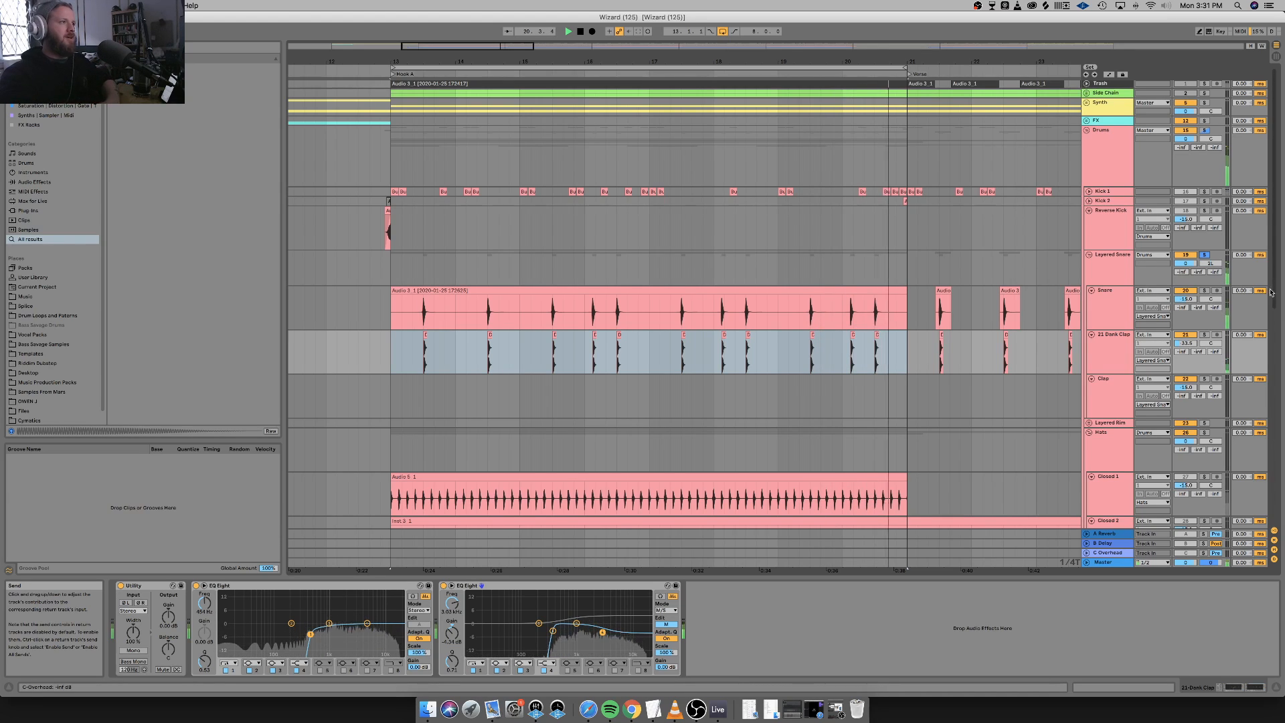
{"action": "scroll", "coordinate": [493, 539], "scroll_direction": "right", "scroll_amount": 1}
{"action": "left_click", "coordinate": [443, 585]}
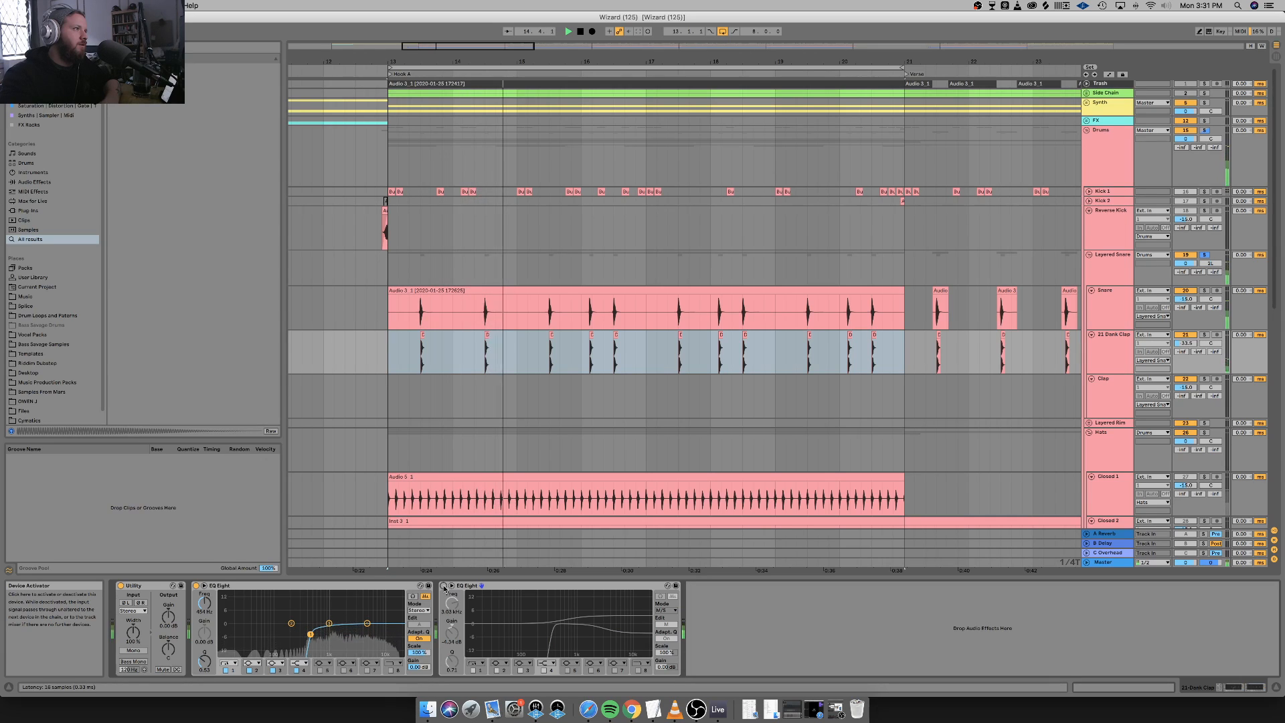
{"action": "left_click", "coordinate": [443, 586]}
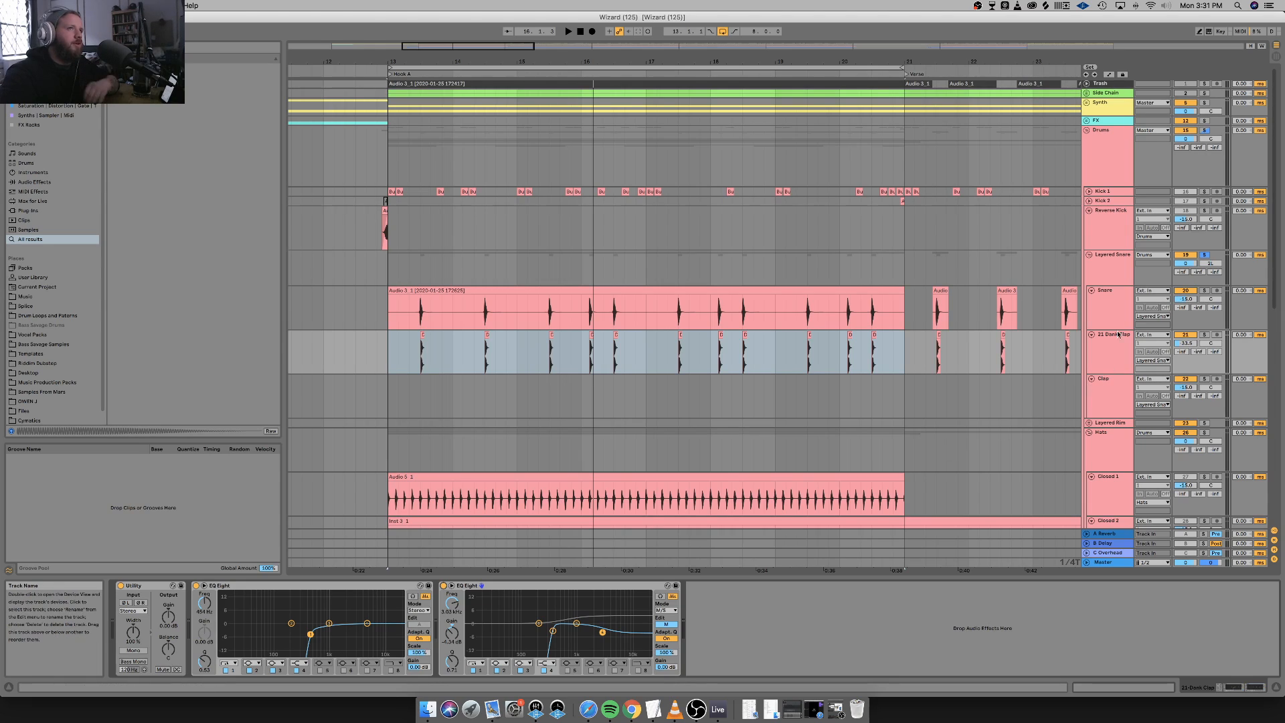
Delete the unused Clap and Layered Rim tracks from the drum group.
{"action": "left_click", "coordinate": [1090, 360]}
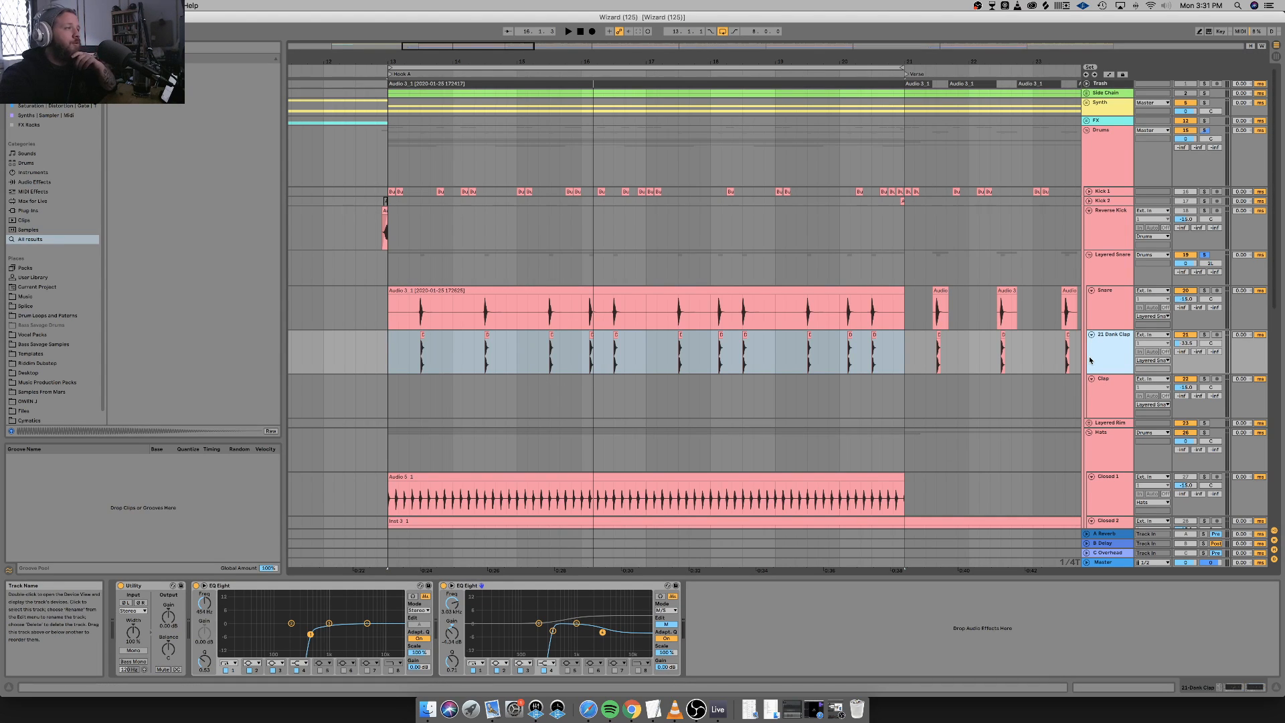
{"action": "left_click", "coordinate": [1116, 391]}
{"action": "scroll", "coordinate": [951, 398], "scroll_direction": "right", "scroll_amount": 10}
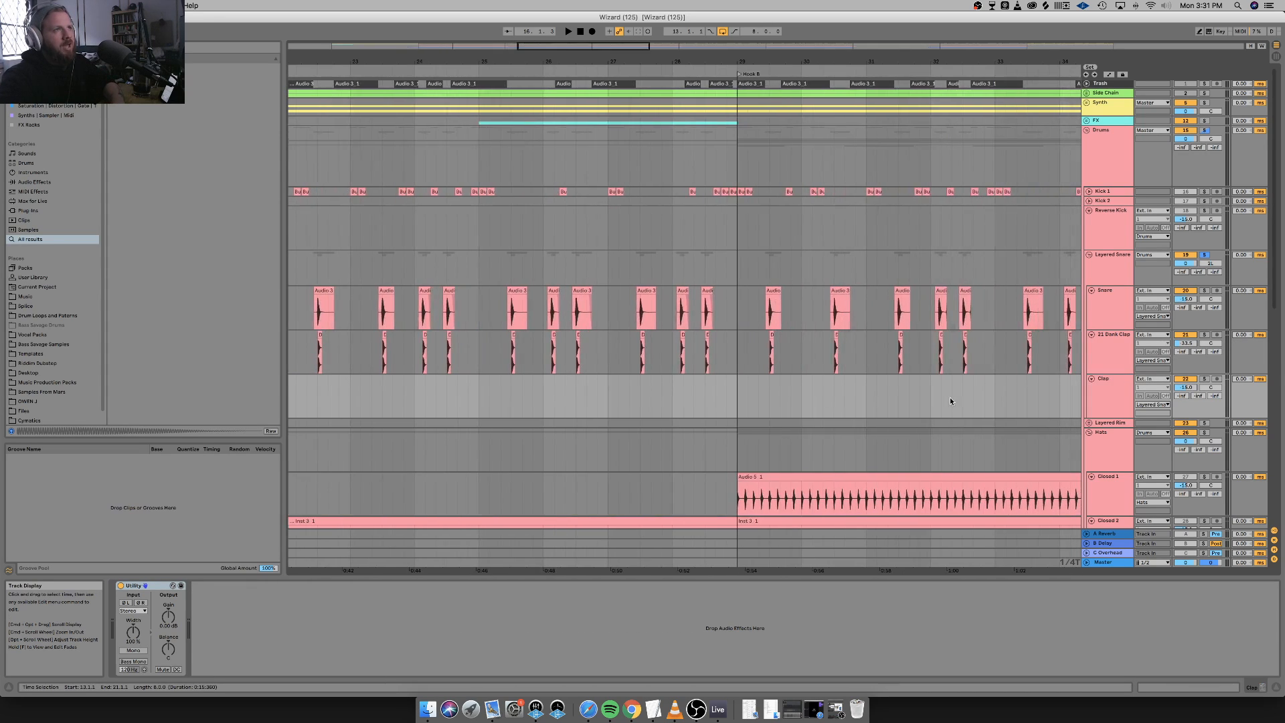
{"action": "left_click", "coordinate": [1114, 412]}
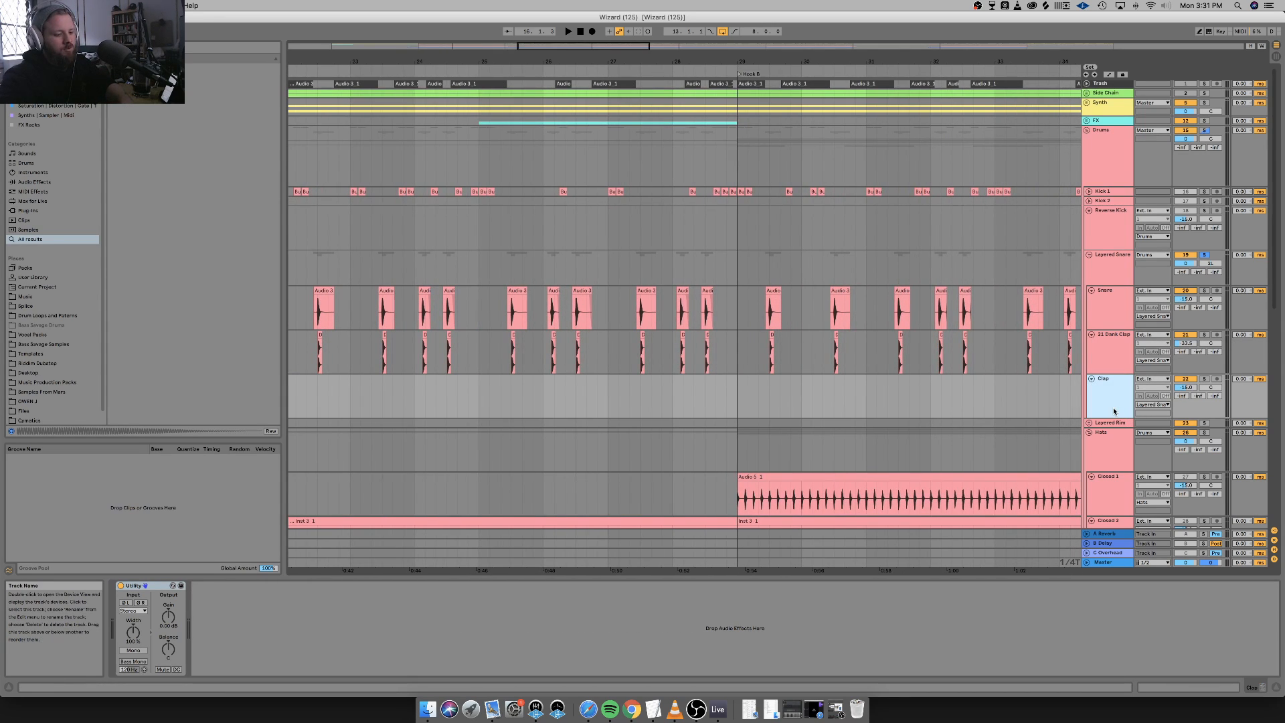
{"action": "key", "text": "Delete"}
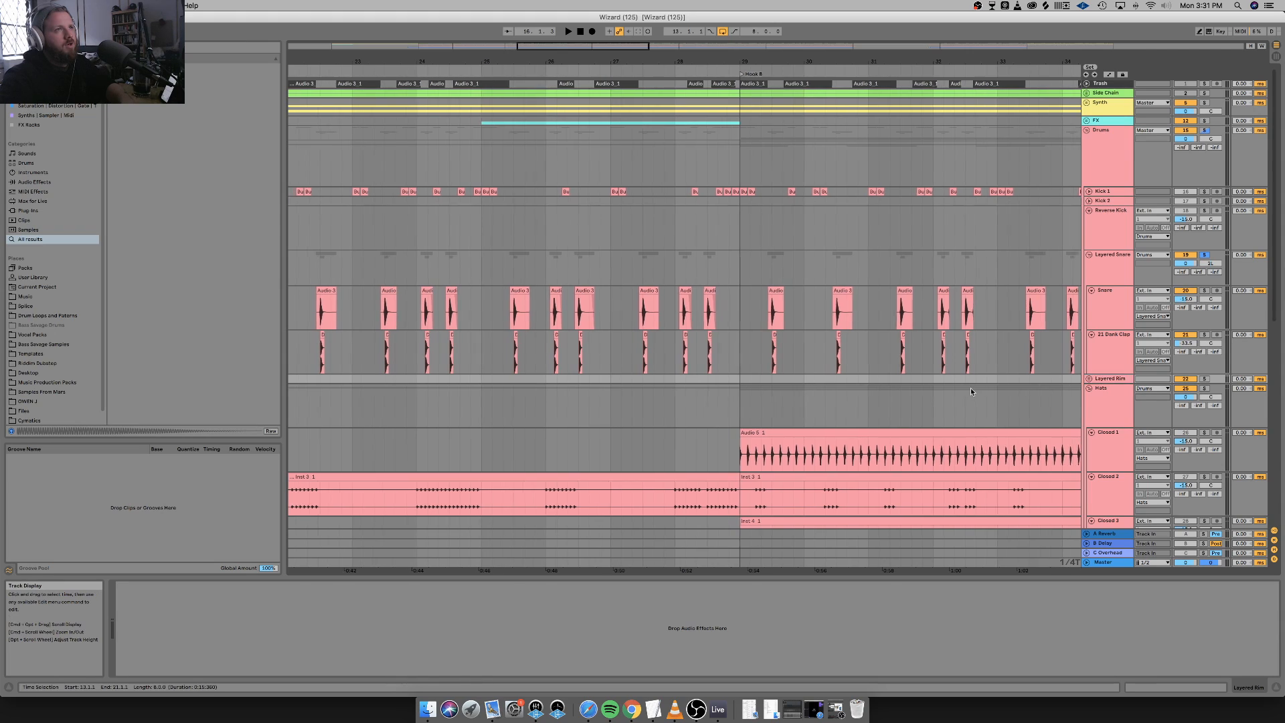
{"action": "scroll", "coordinate": [970, 387], "scroll_direction": "left", "scroll_amount": 1}
{"action": "key", "text": "Delete"}
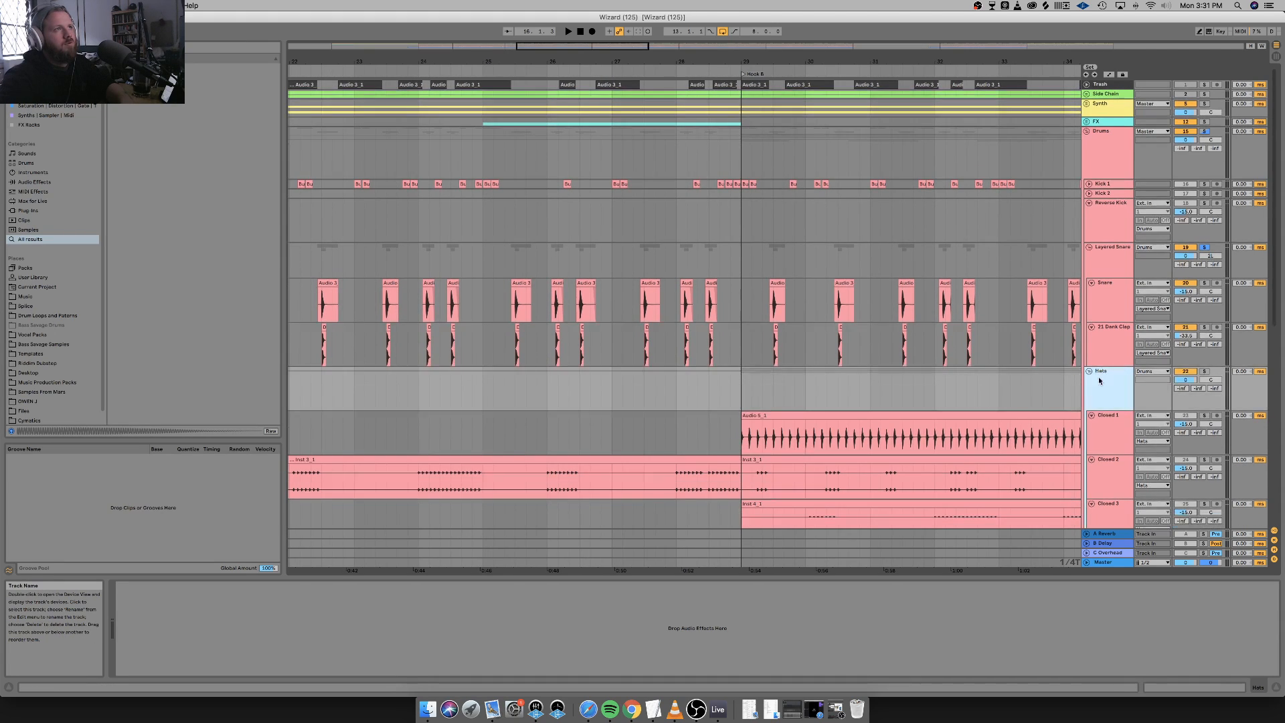
Solo the Hats group instead of Layered Snare, play the Hook A section, and select the Closed 1 track.
{"action": "scroll", "coordinate": [1004, 401], "scroll_direction": "left", "scroll_amount": 10}
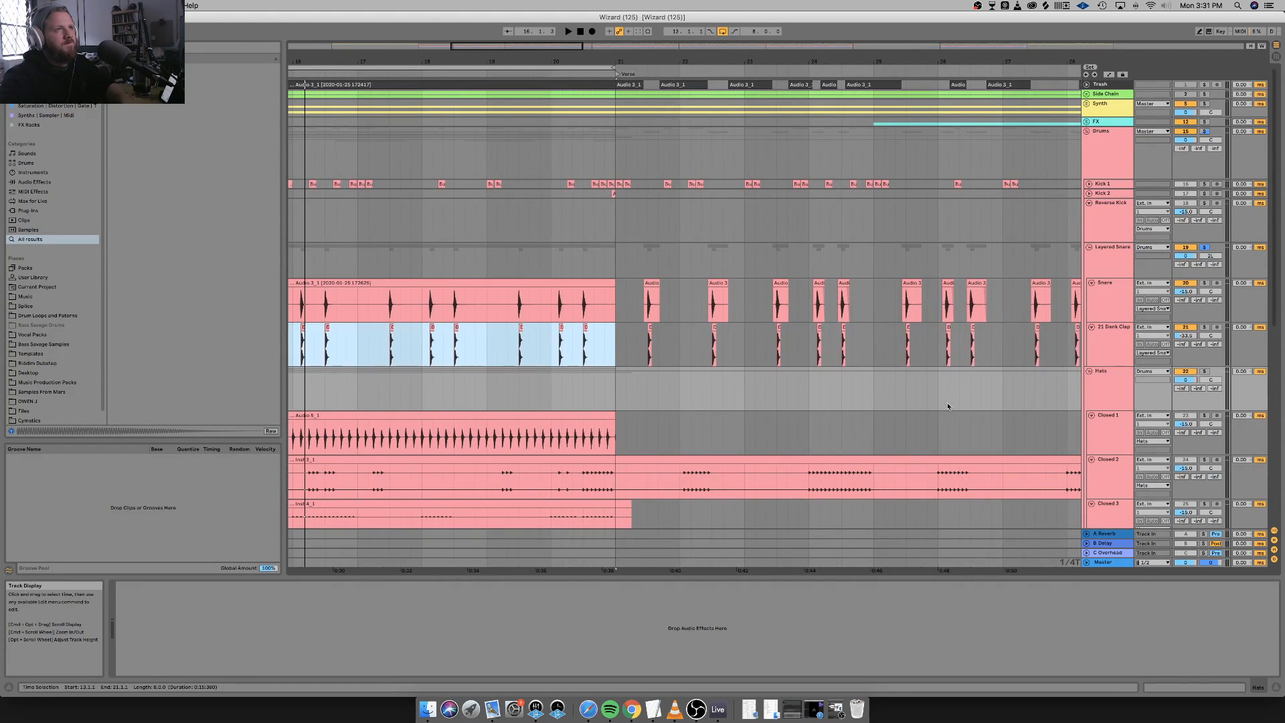
{"action": "left_click", "coordinate": [857, 423]}
{"action": "scroll", "coordinate": [854, 424], "scroll_direction": "left", "scroll_amount": 10}
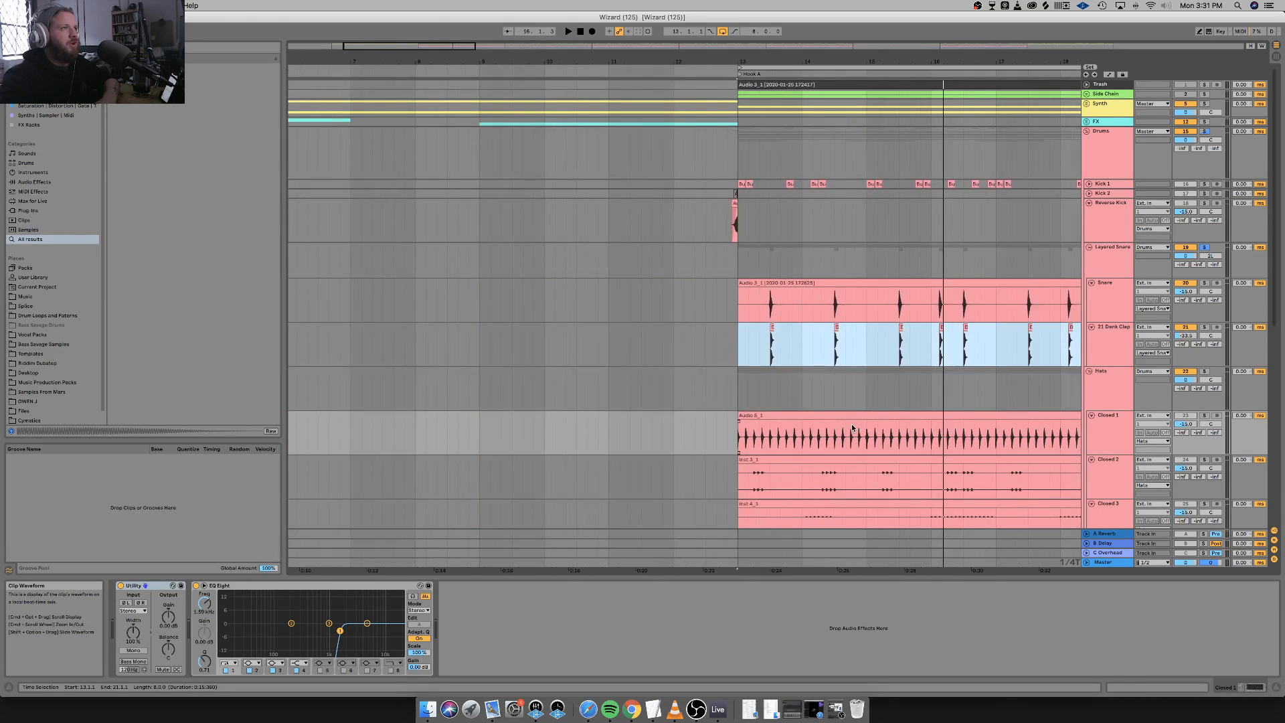
{"action": "left_click", "coordinate": [796, 417]}
{"action": "key", "text": "space"}
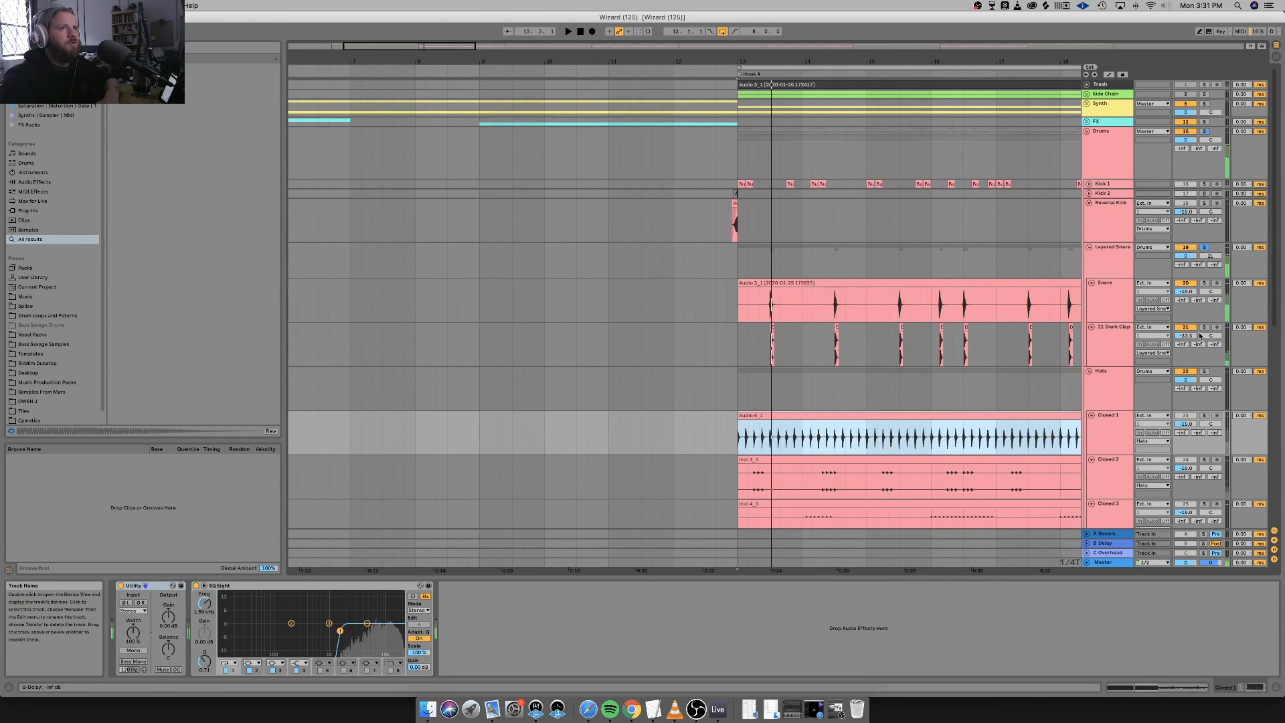
{"action": "left_click", "coordinate": [1100, 423]}
{"action": "key", "text": "space"}
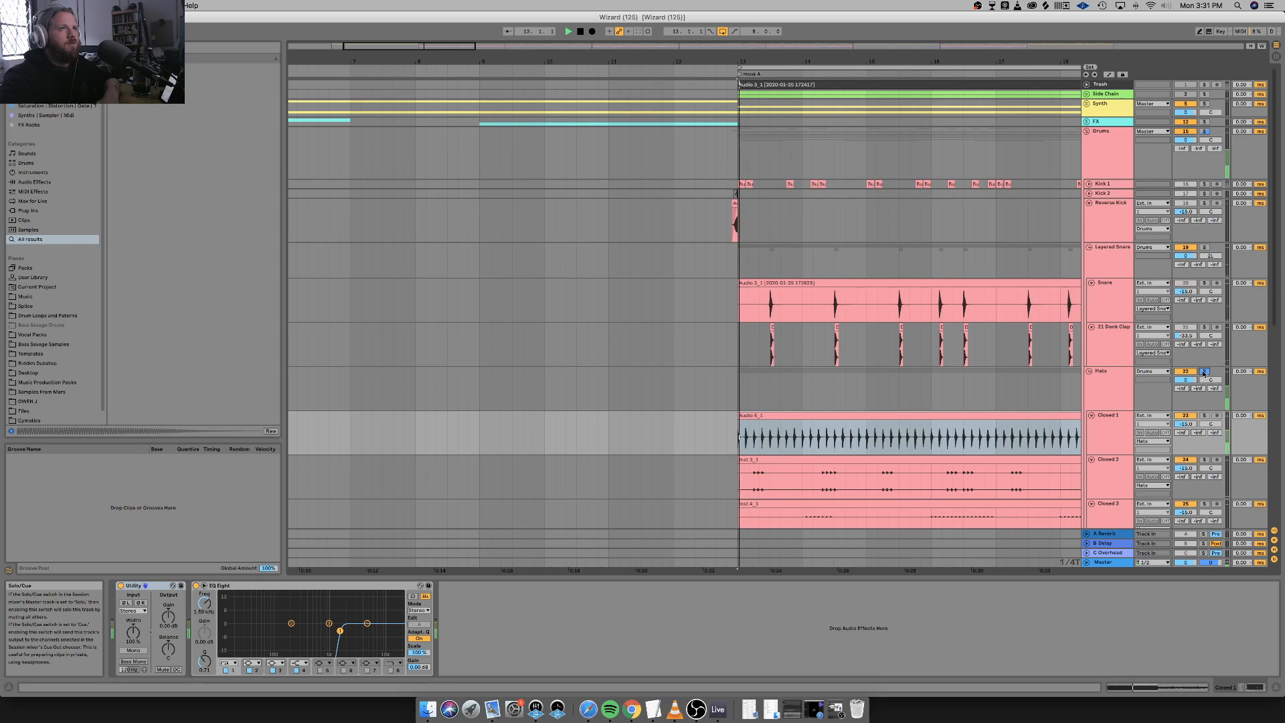
{"action": "left_click", "coordinate": [1112, 401]}
{"action": "left_click", "coordinate": [1110, 435]}
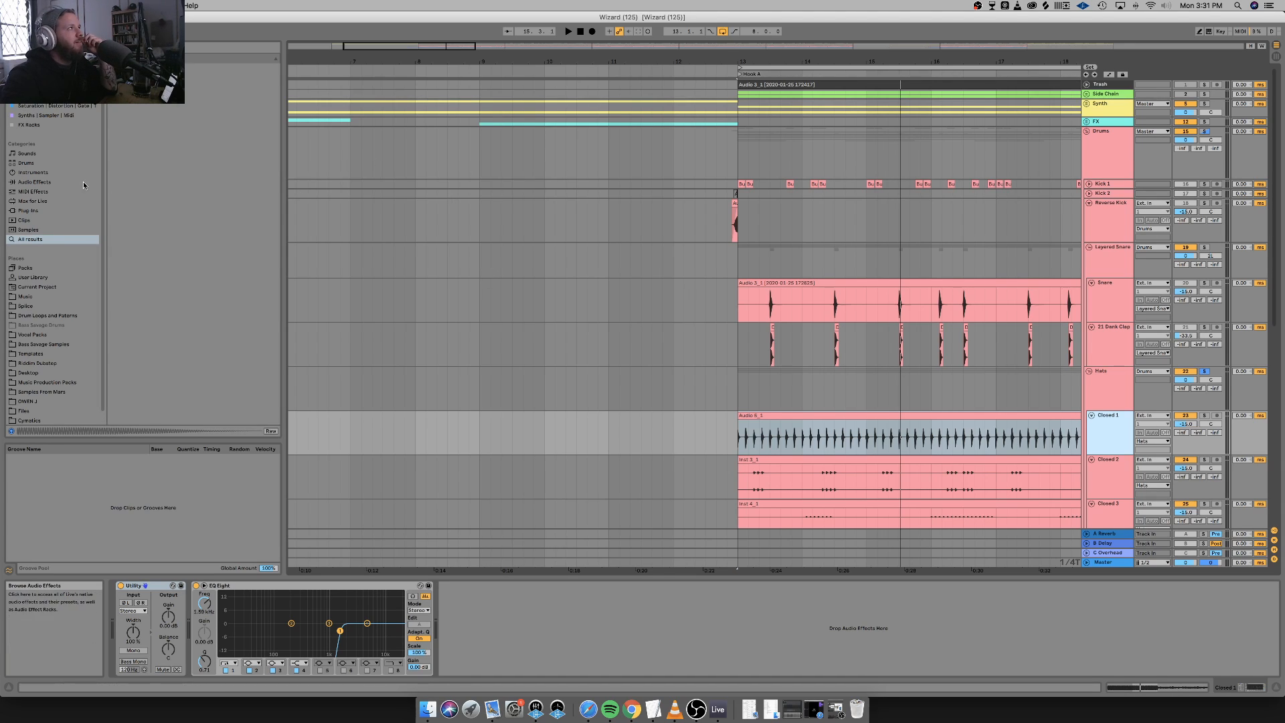
Browse the plug-ins and audio effects, and add a Chorus after the EQ Eight on the Closed 1 track.
{"action": "left_click", "coordinate": [40, 211]}
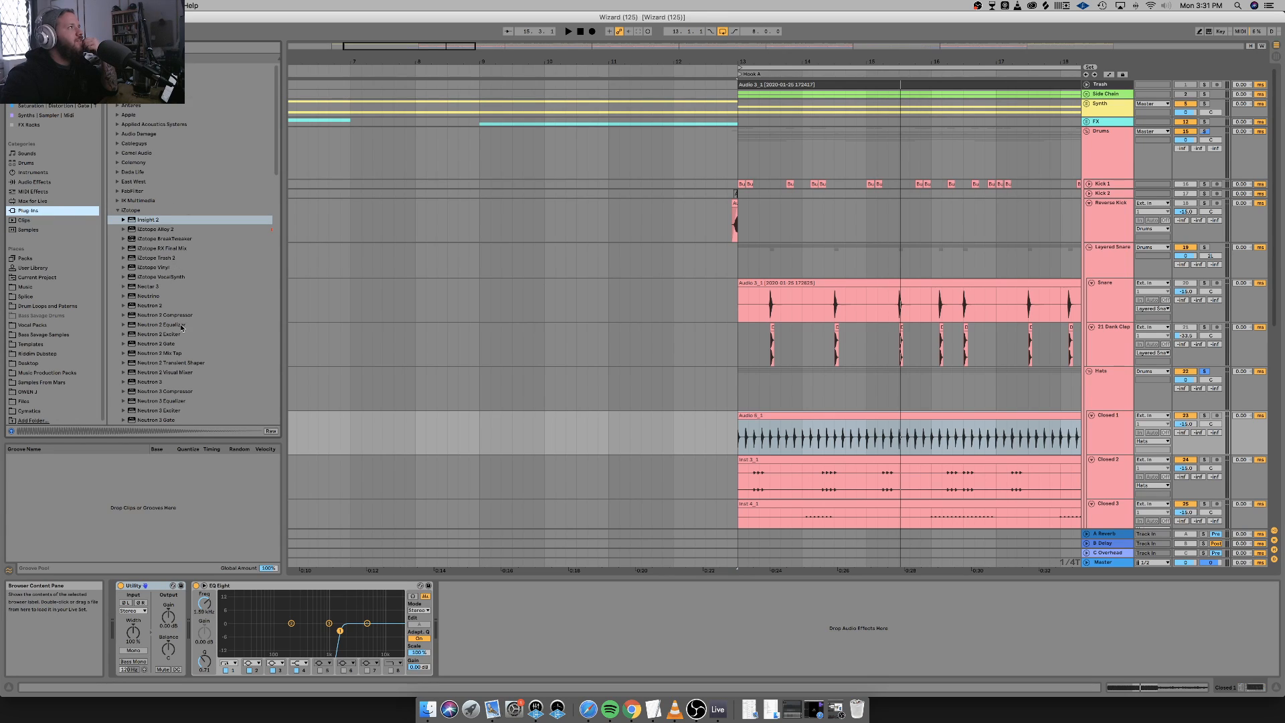
{"action": "scroll", "coordinate": [181, 328], "scroll_direction": "down", "scroll_amount": 1}
{"action": "left_click", "coordinate": [30, 183]}
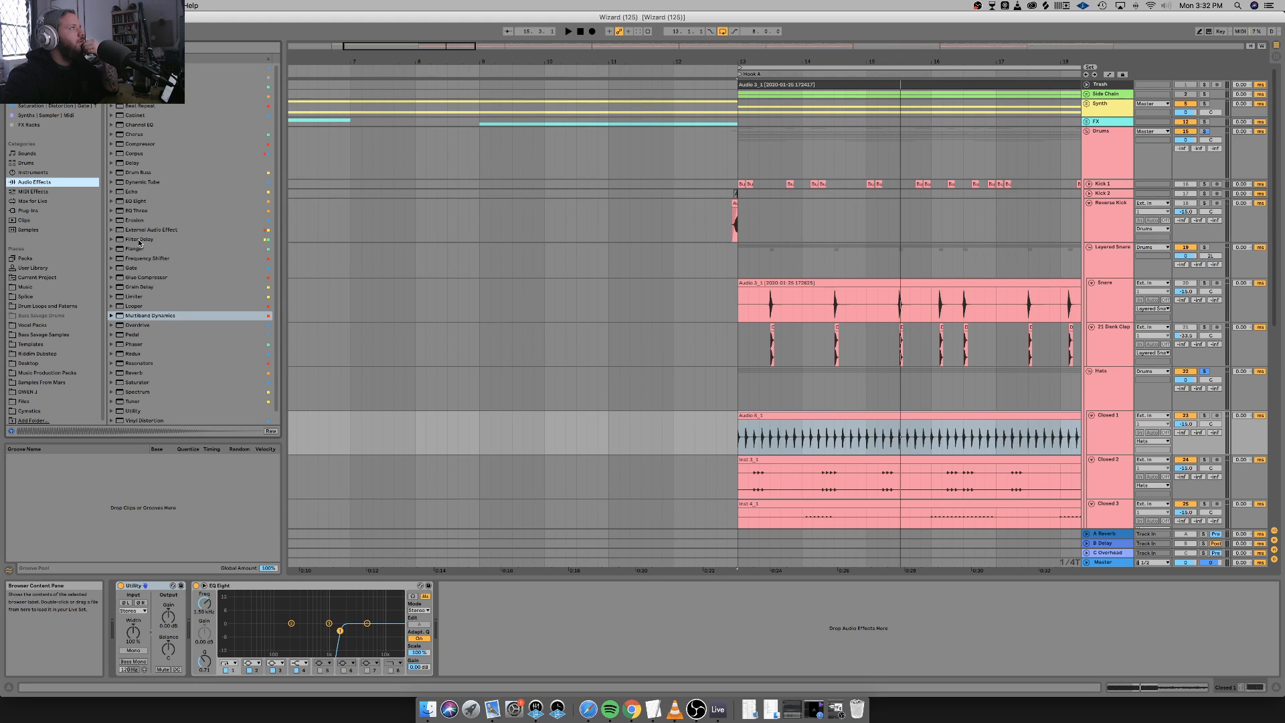
{"action": "scroll", "coordinate": [139, 275], "scroll_direction": "down", "scroll_amount": 1}
{"action": "scroll", "coordinate": [147, 234], "scroll_direction": "up", "scroll_amount": 1}
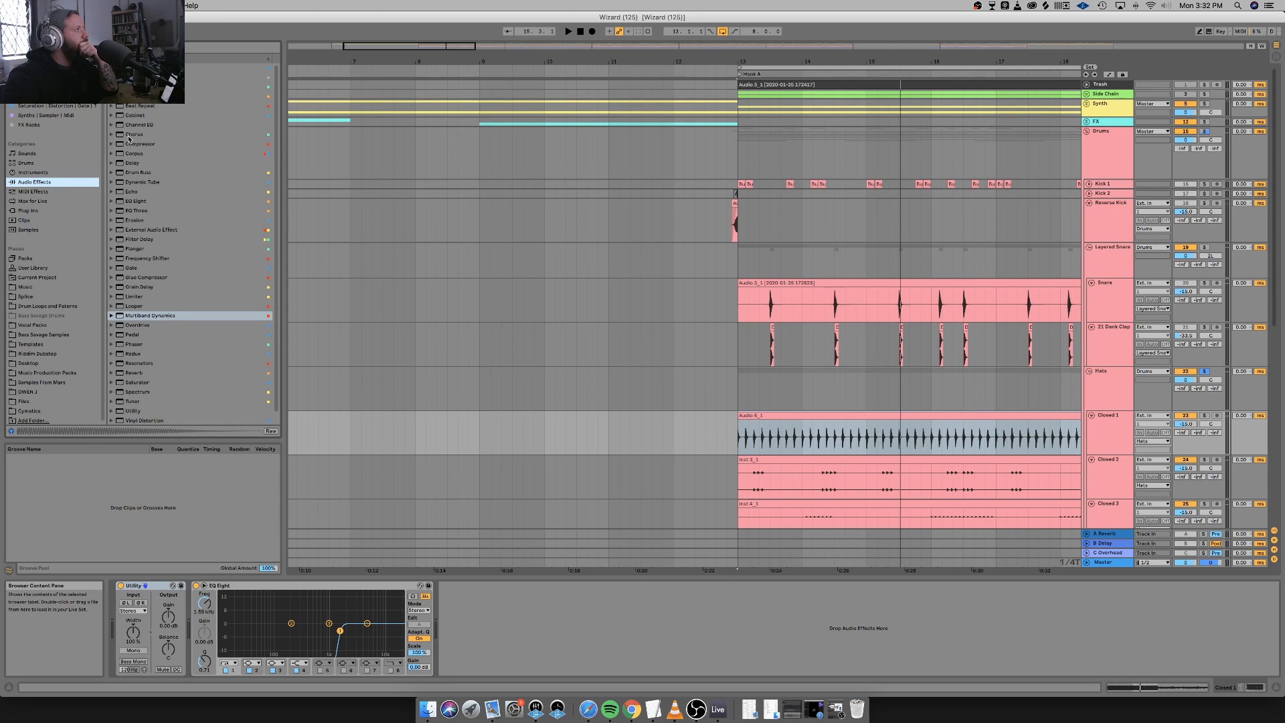
{"action": "left_click_drag", "start_coordinate": [130, 139], "coordinate": [540, 638]}
Unsolo the Hats group and compare Closed 1 in the mix with the Chorus bypassed and active.
{"action": "key", "text": "space"}
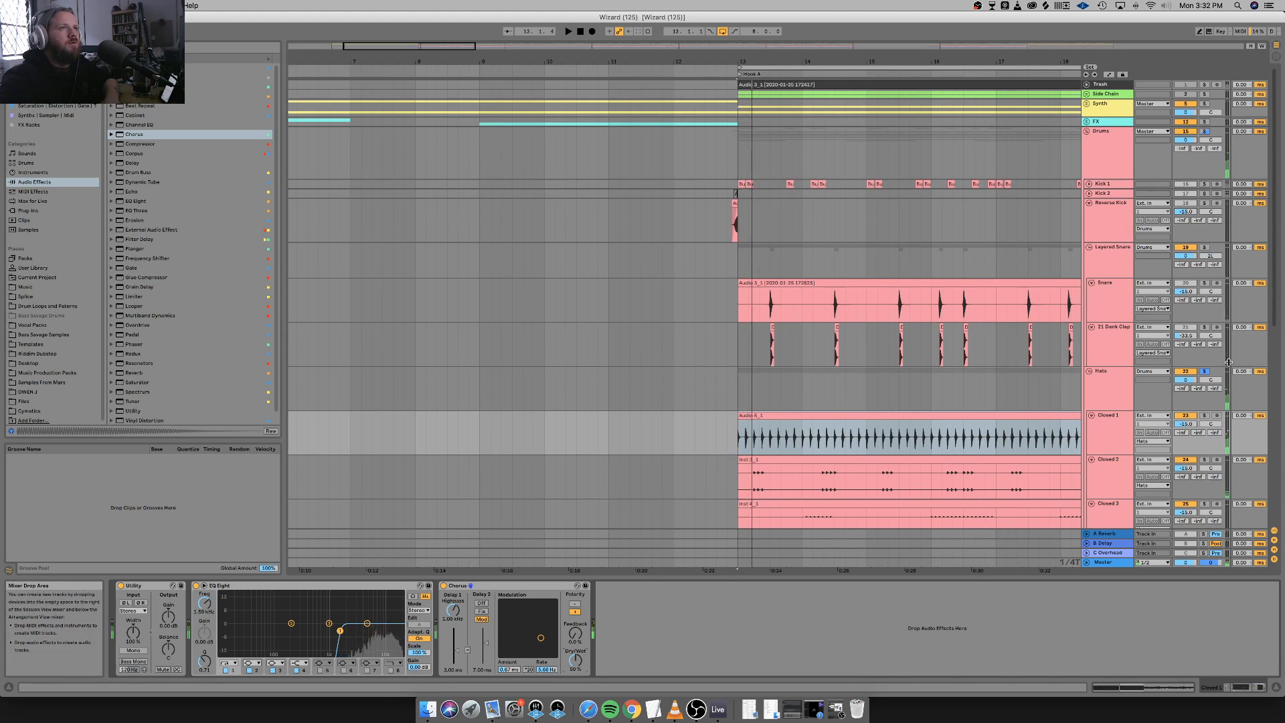
{"action": "left_click", "coordinate": [1205, 371]}
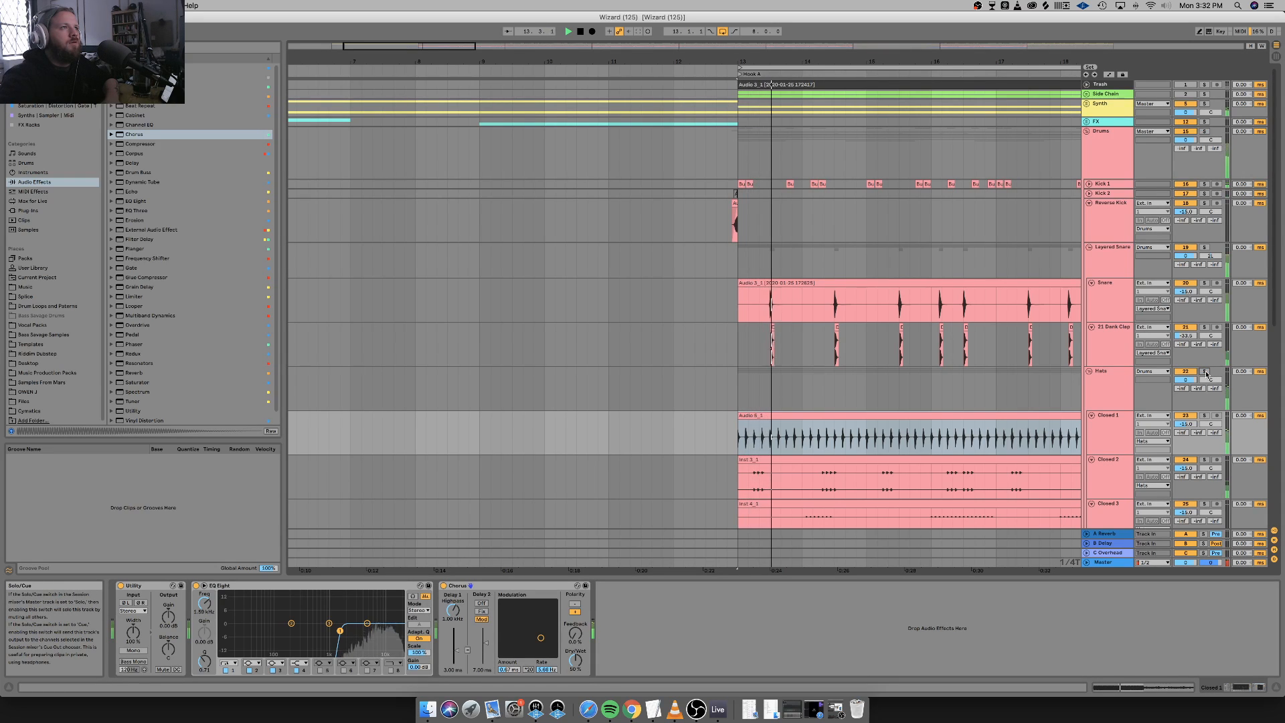
{"action": "left_click", "coordinate": [442, 585]}
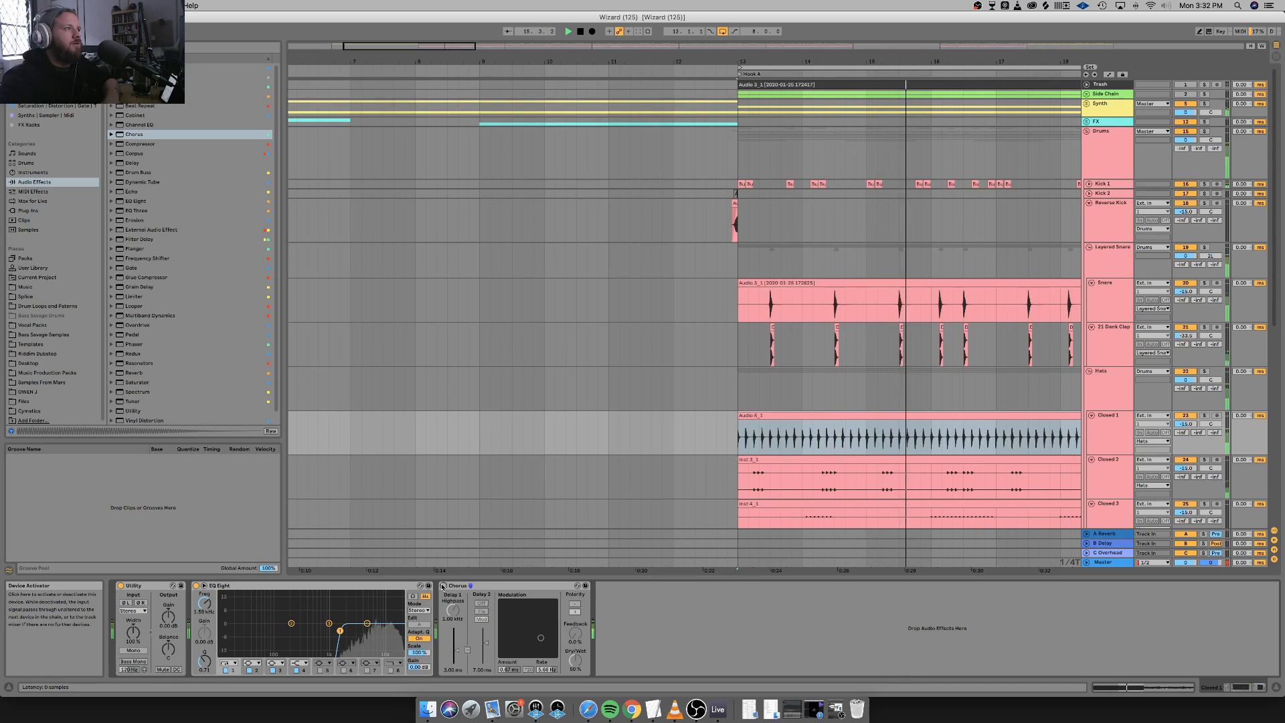
{"action": "left_click", "coordinate": [442, 585]}
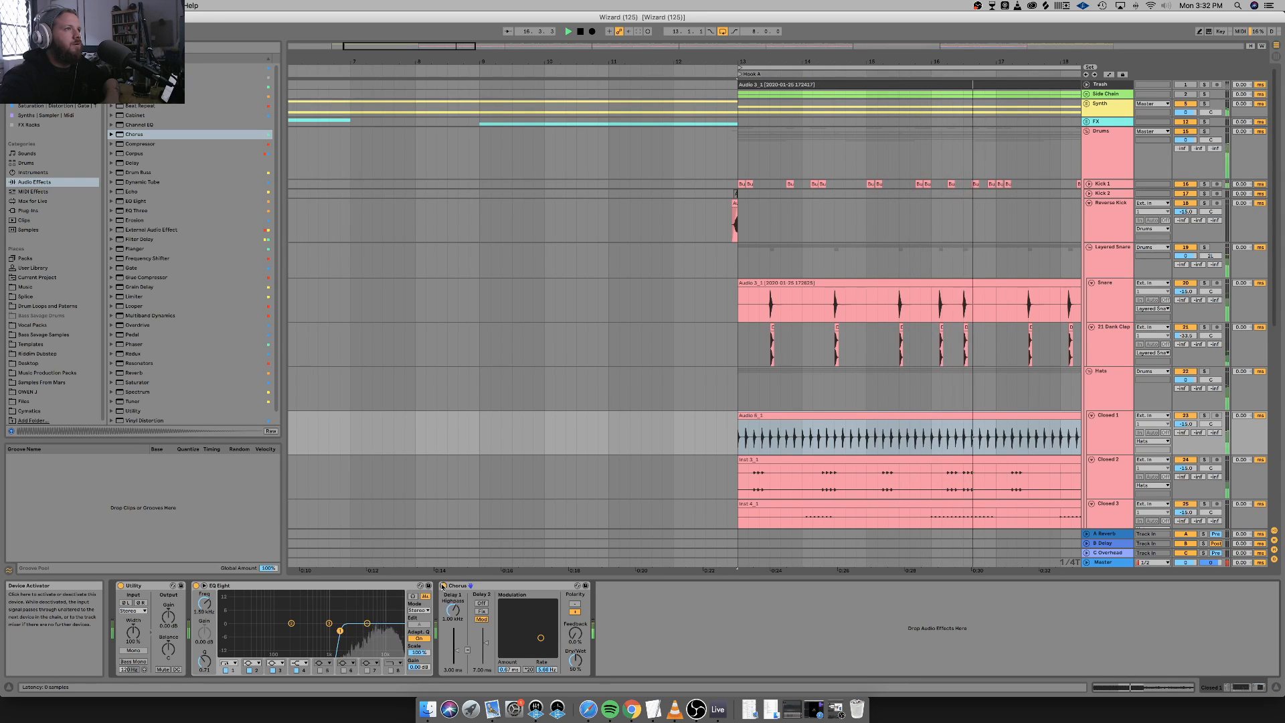
{"action": "key", "text": "space"}
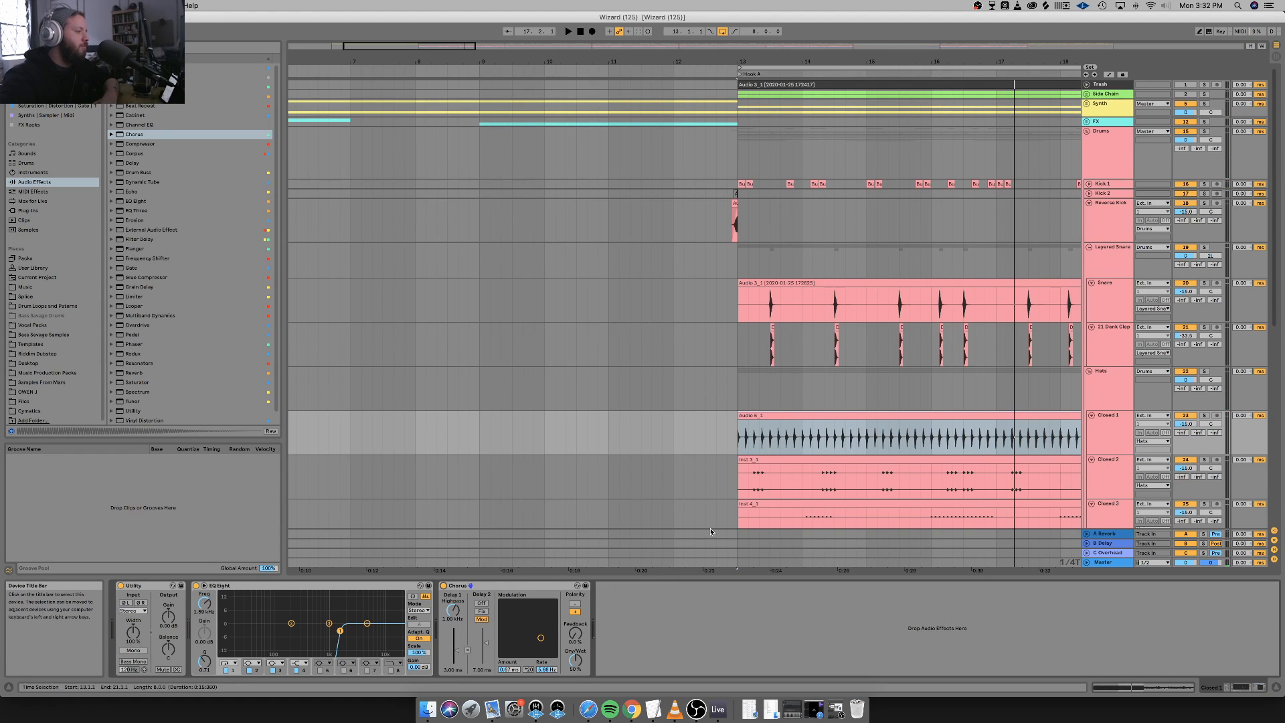
Duplicate the EQ Eight on the Closed 1 track and set the copy to M/S mode.
{"action": "left_click", "coordinate": [1139, 428]}
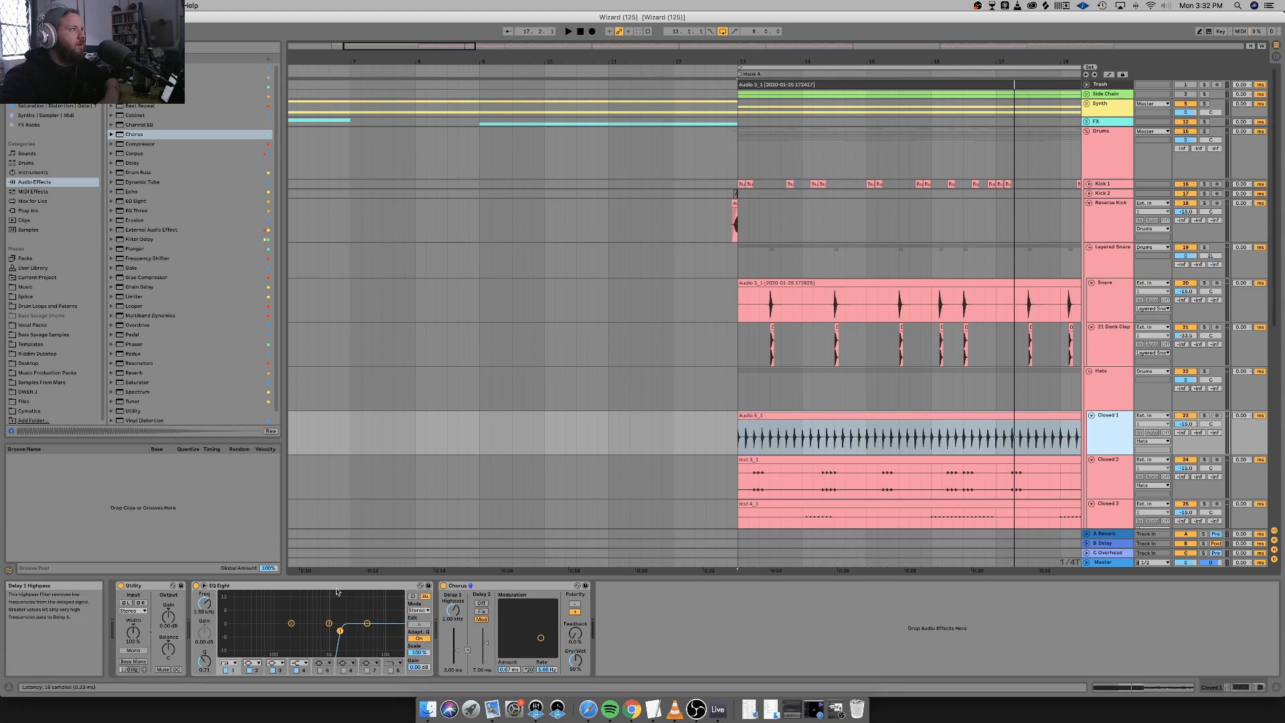
{"action": "right_click", "coordinate": [393, 587]}
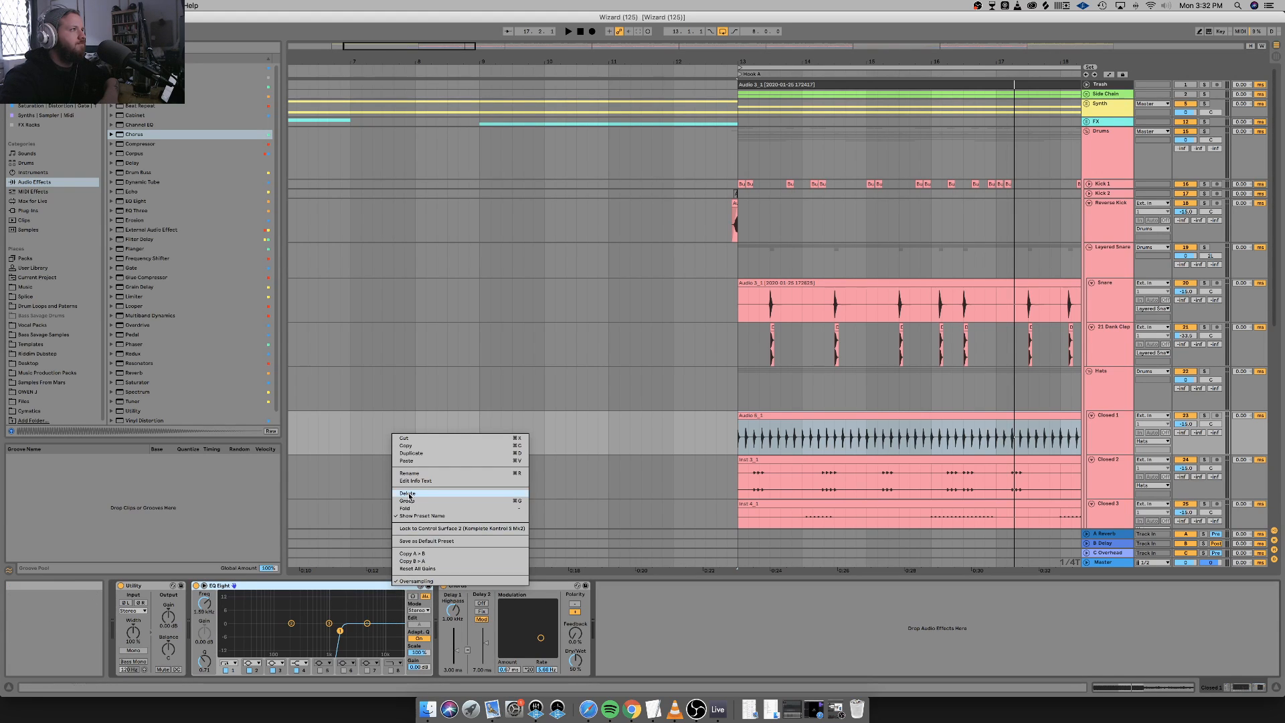
{"action": "left_click", "coordinate": [416, 457]}
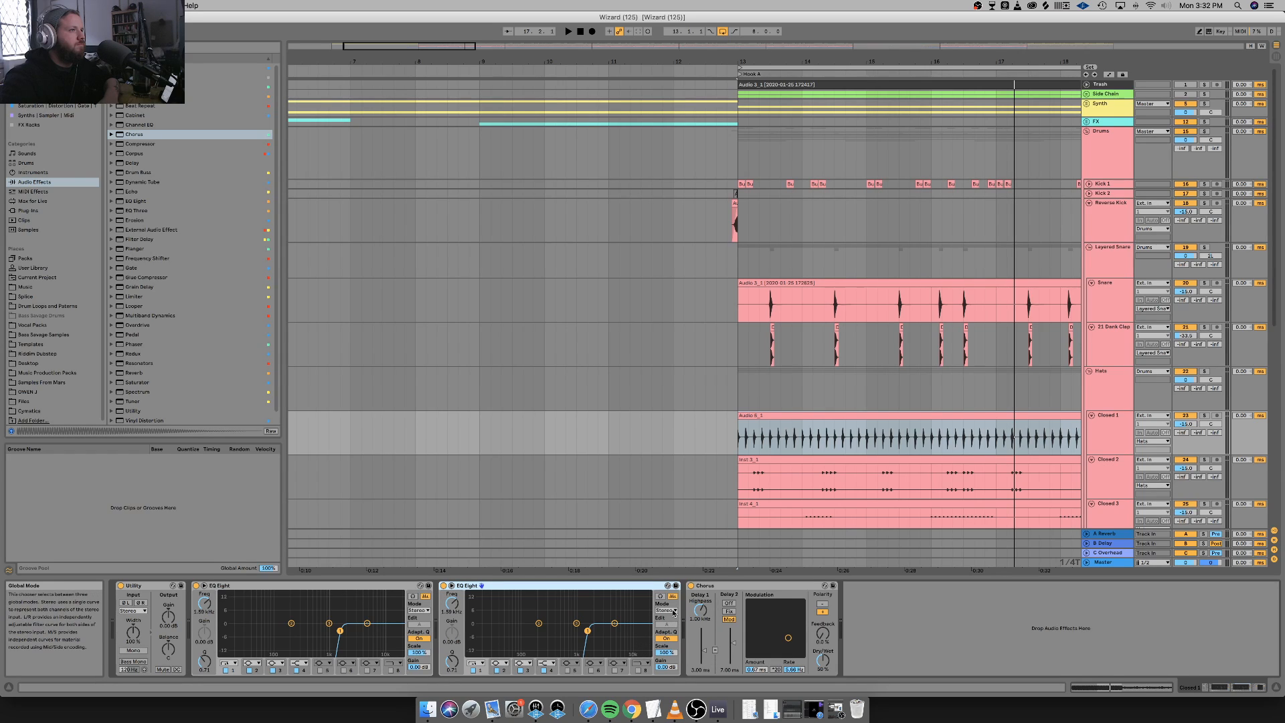
{"action": "left_click", "coordinate": [675, 612]}
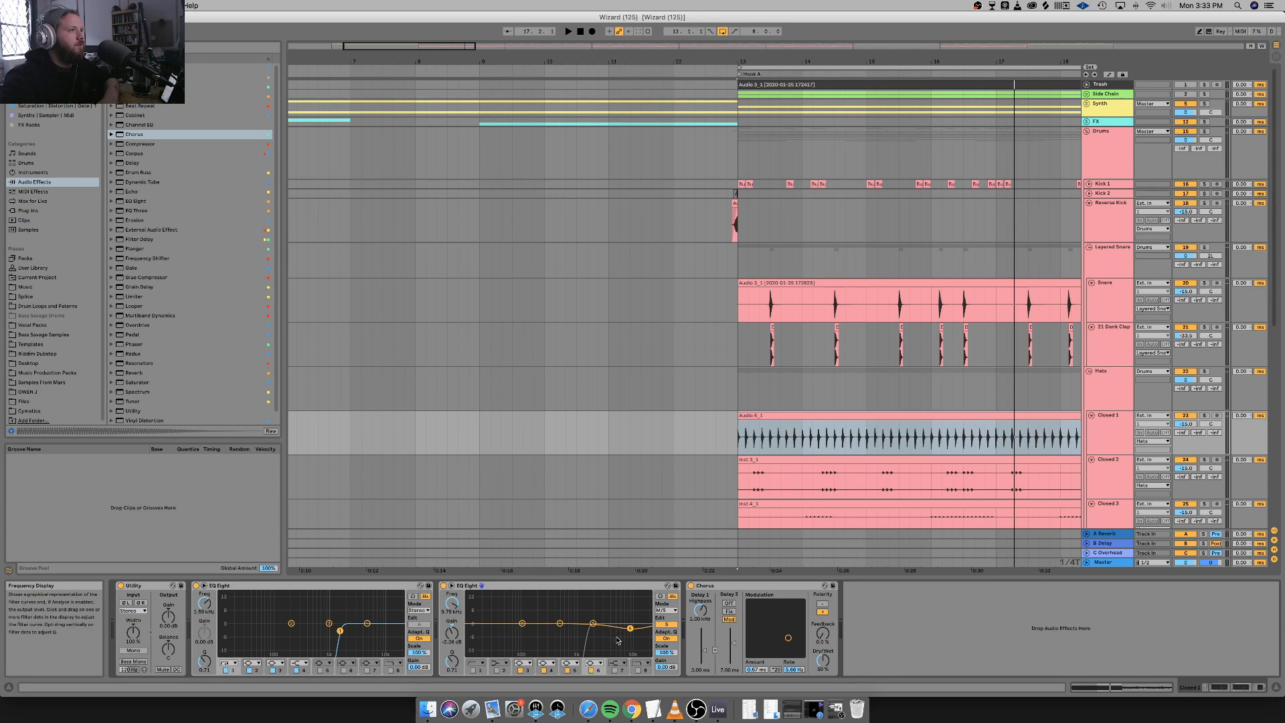
Turn on band 7 for the side channel of the second hat EQ, dip it slightly, and start playback.
{"action": "left_click", "coordinate": [615, 670]}
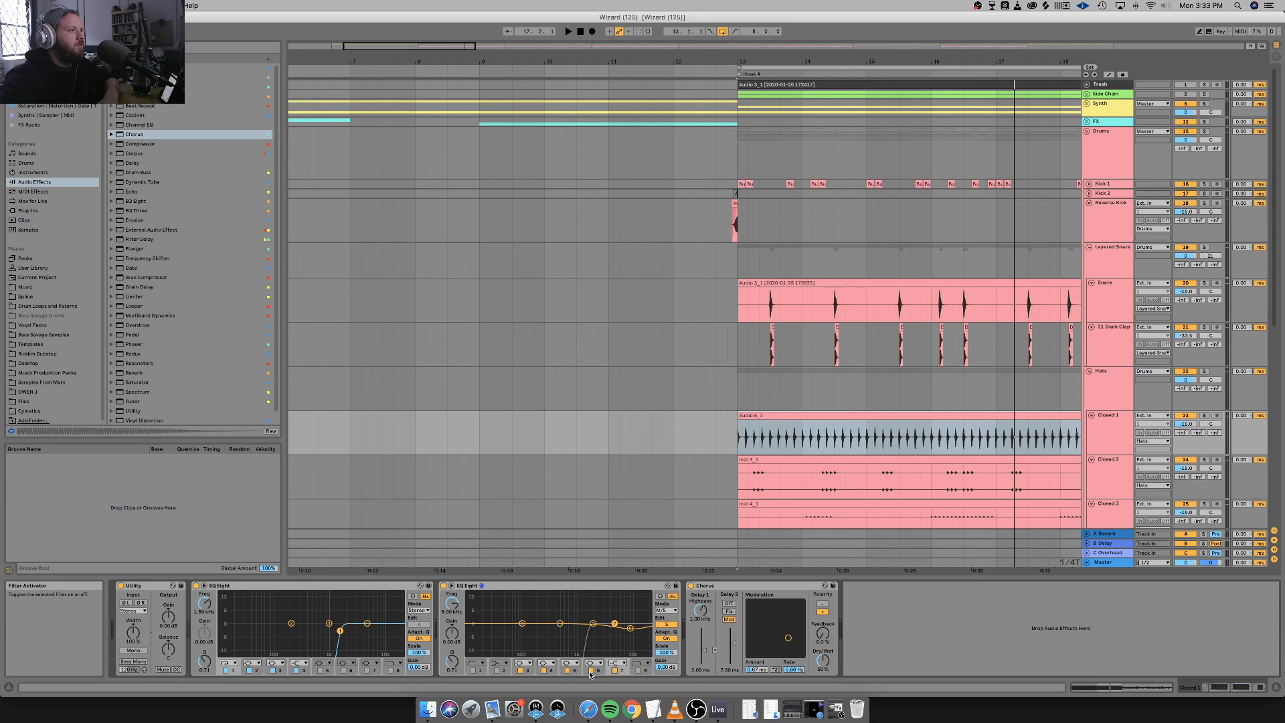
{"action": "left_click_drag", "start_coordinate": [614, 623], "coordinate": [614, 628]}
{"action": "key", "text": "space"}
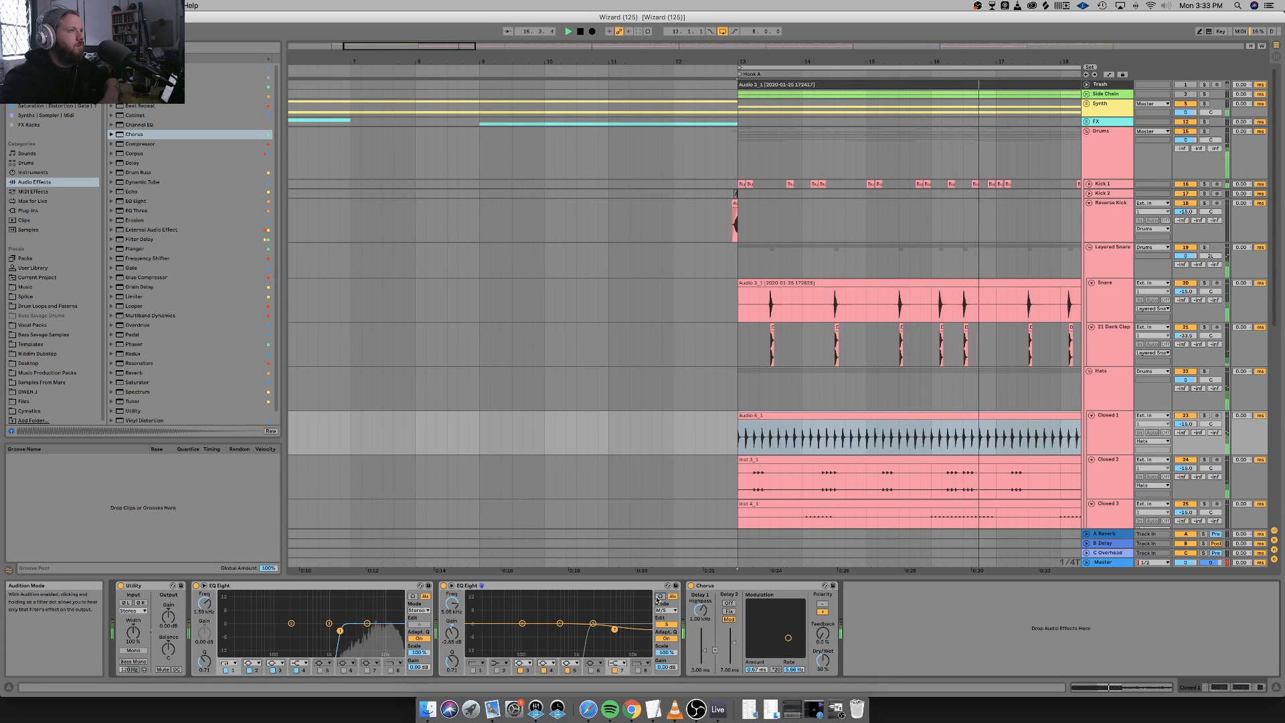
Try a slight boost on the mid channel's high shelf around 5 kHz, then cut it by about 2.6 dB.
{"action": "left_click", "coordinate": [196, 586]}
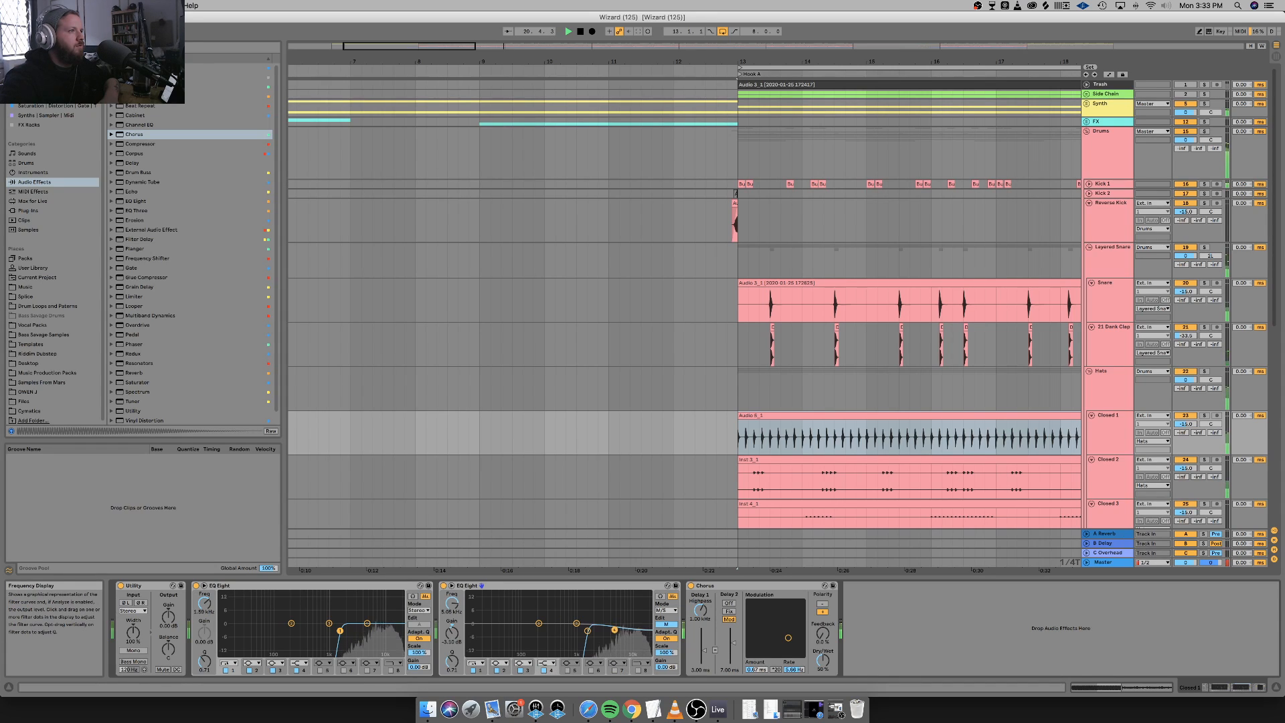
{"action": "left_click_drag", "start_coordinate": [614, 630], "coordinate": [614, 619]}
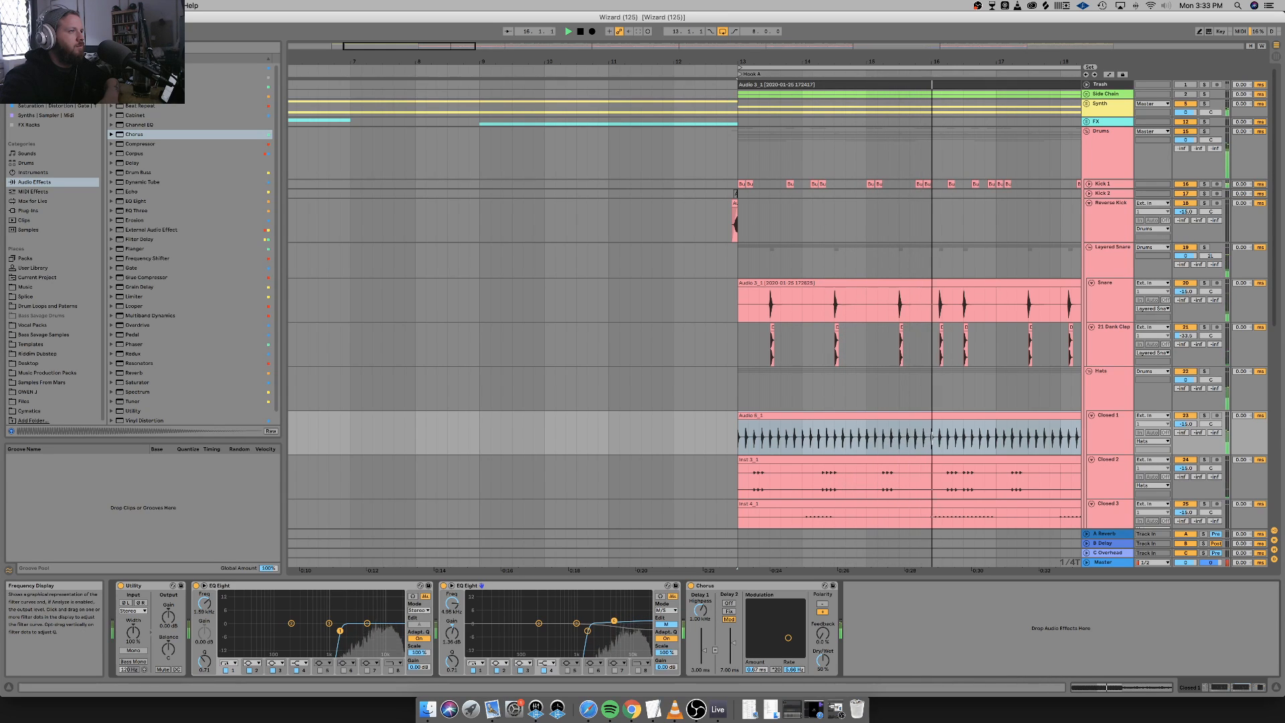
{"action": "left_click_drag", "start_coordinate": [615, 620], "coordinate": [614, 629]}
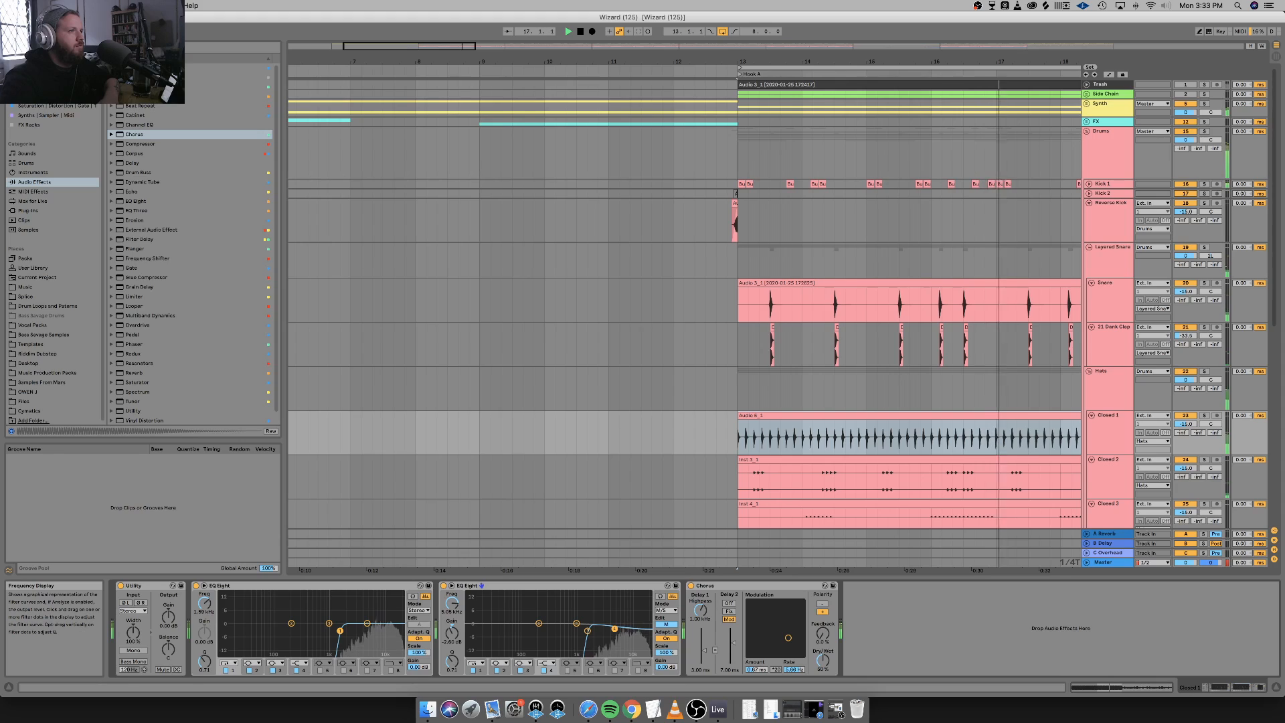
Try a narrow bell boost of about 15 dB above 3 kHz on the hat EQ's side channel and return it to flat.
{"action": "left_click", "coordinate": [666, 623]}
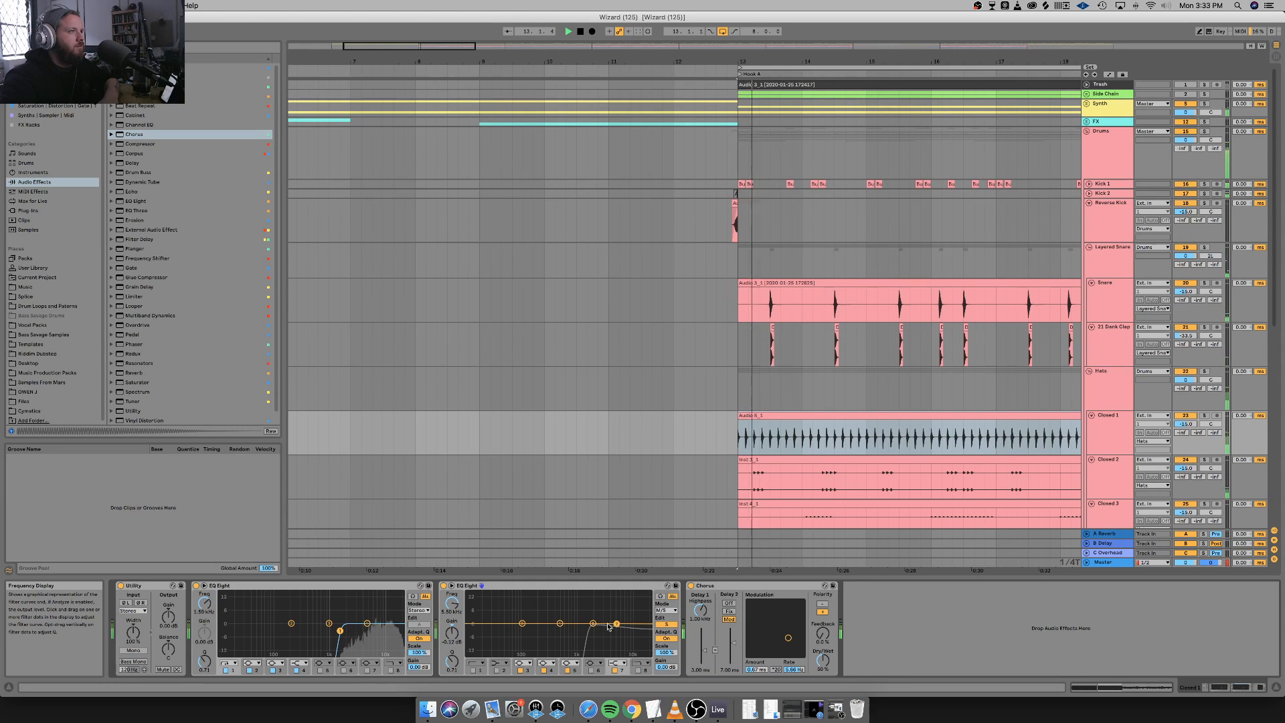
{"action": "left_click_drag", "start_coordinate": [594, 626], "coordinate": [605, 595]}
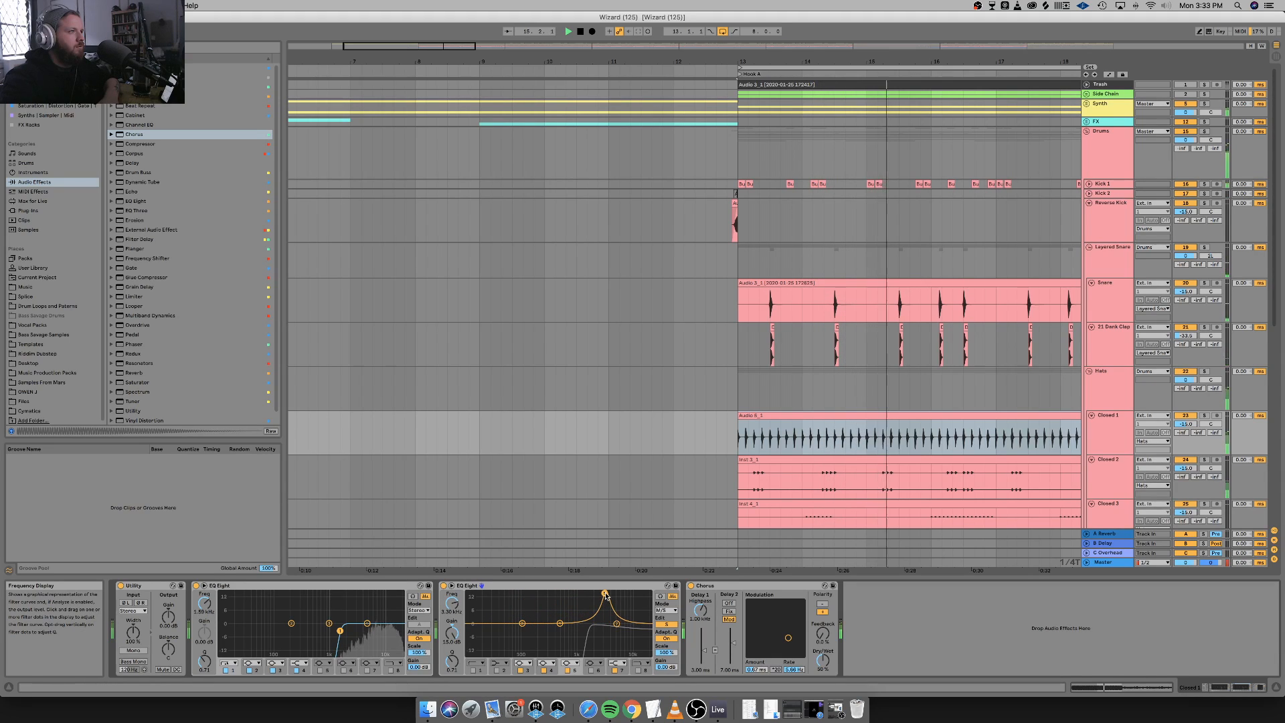
{"action": "left_click", "coordinate": [666, 625]}
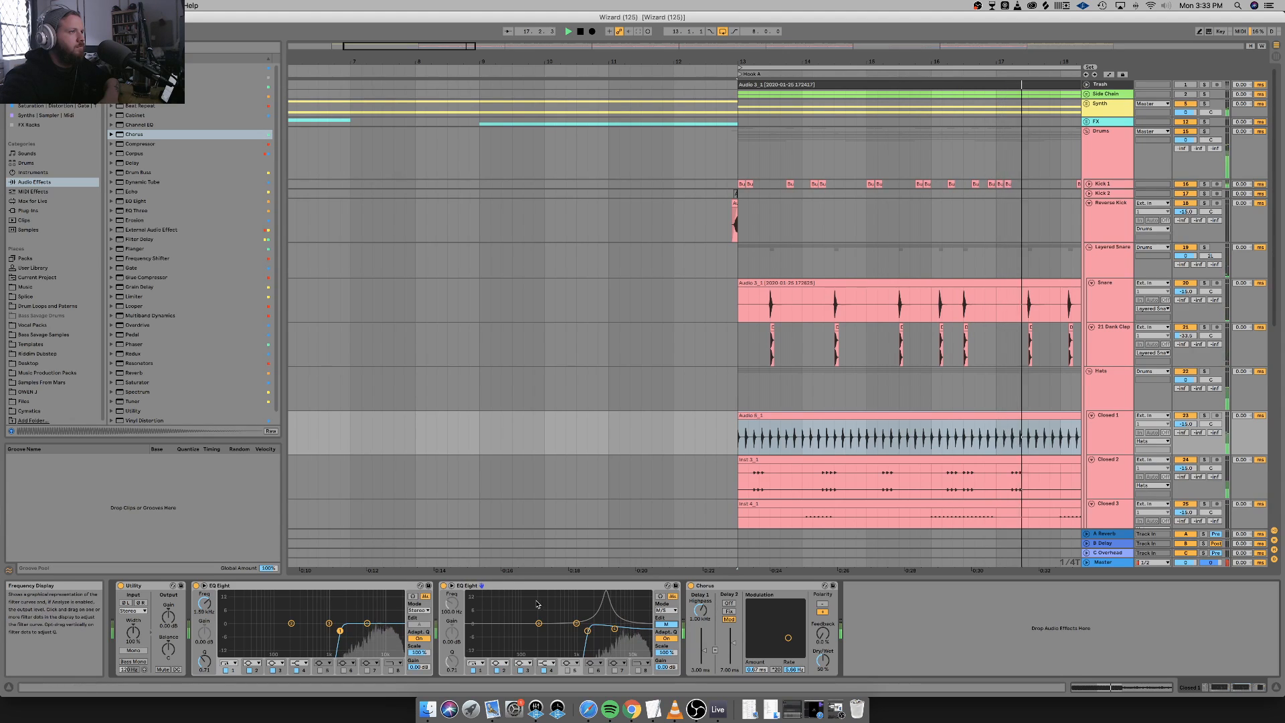
{"action": "left_click", "coordinate": [606, 596]}
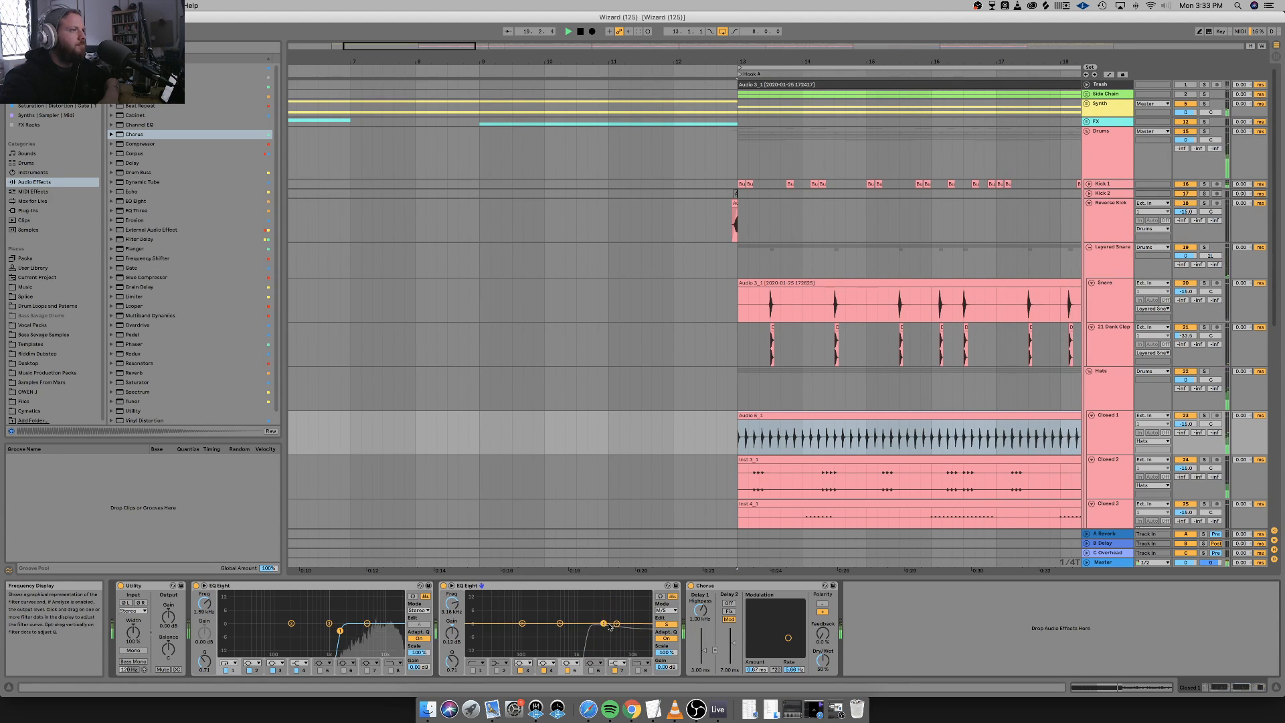
Switch the second Closed 1 EQ to its mid channel and compare the hat with that EQ bypassed.
{"action": "left_click", "coordinate": [666, 624]}
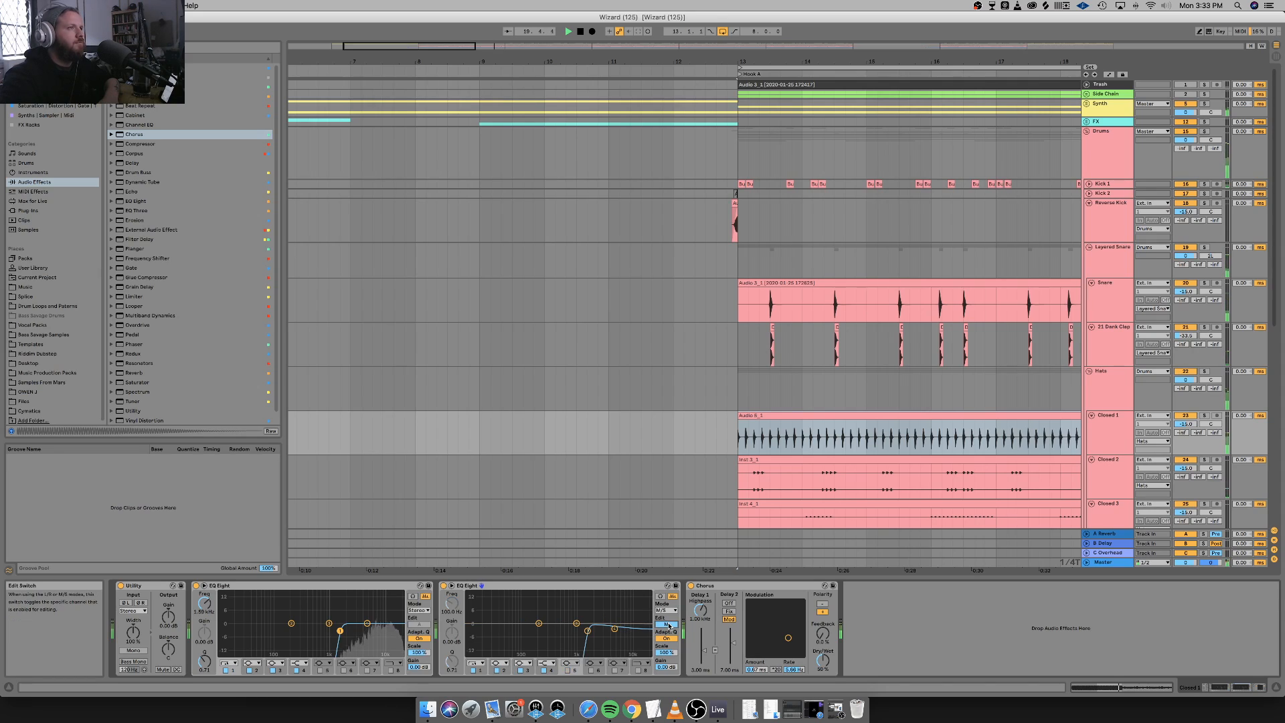
{"action": "left_click", "coordinate": [444, 586]}
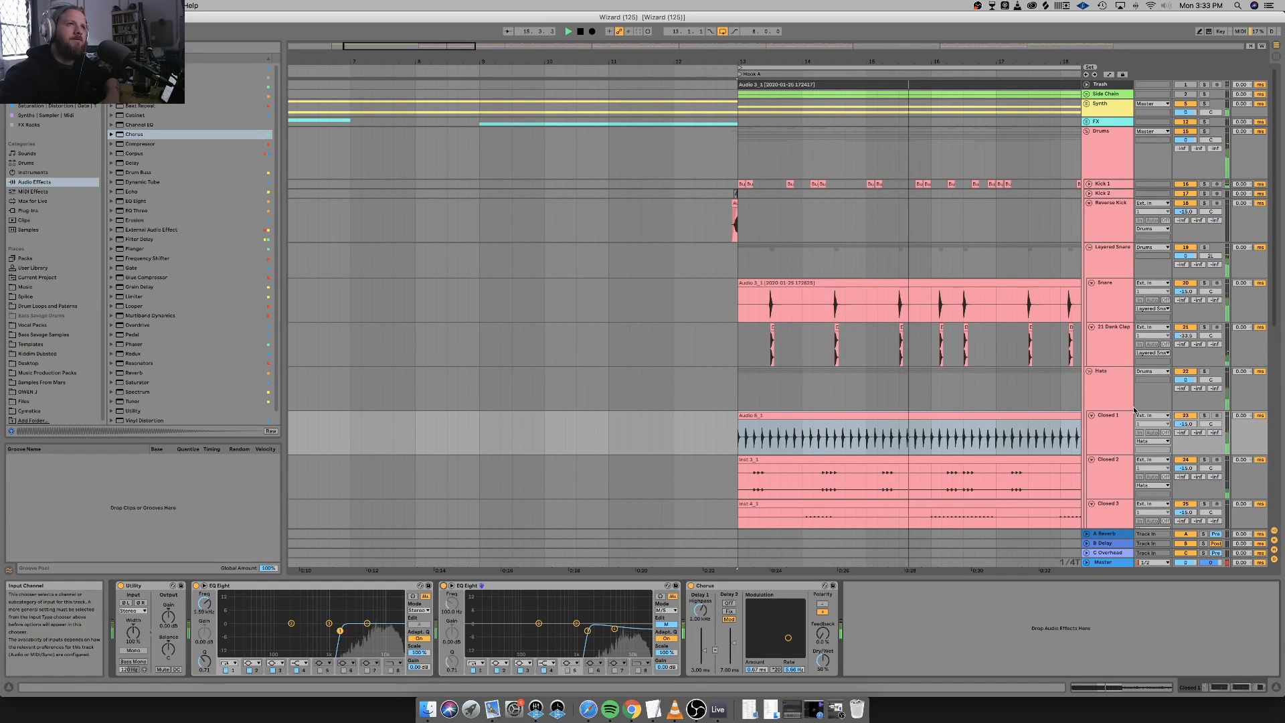
Solo the Closed 2 track and start playback.
{"action": "left_click", "coordinate": [1116, 463]}
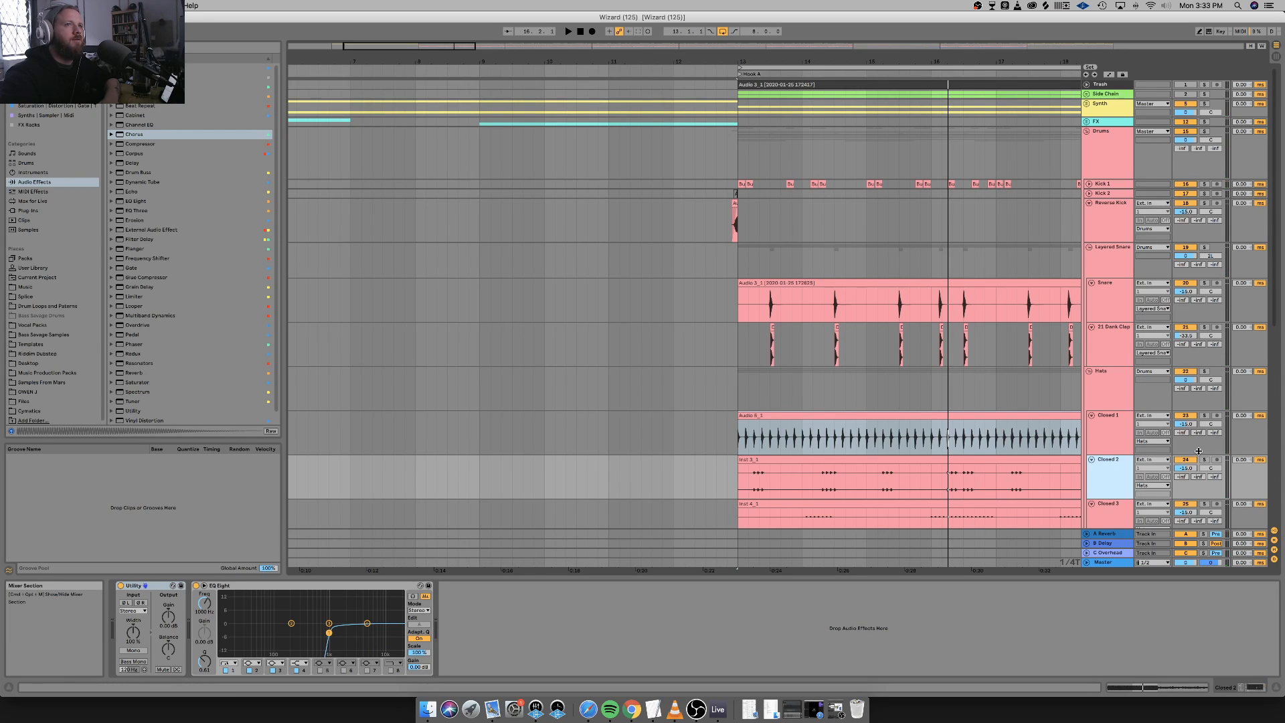
{"action": "left_click", "coordinate": [1204, 459]}
{"action": "key", "text": "space"}
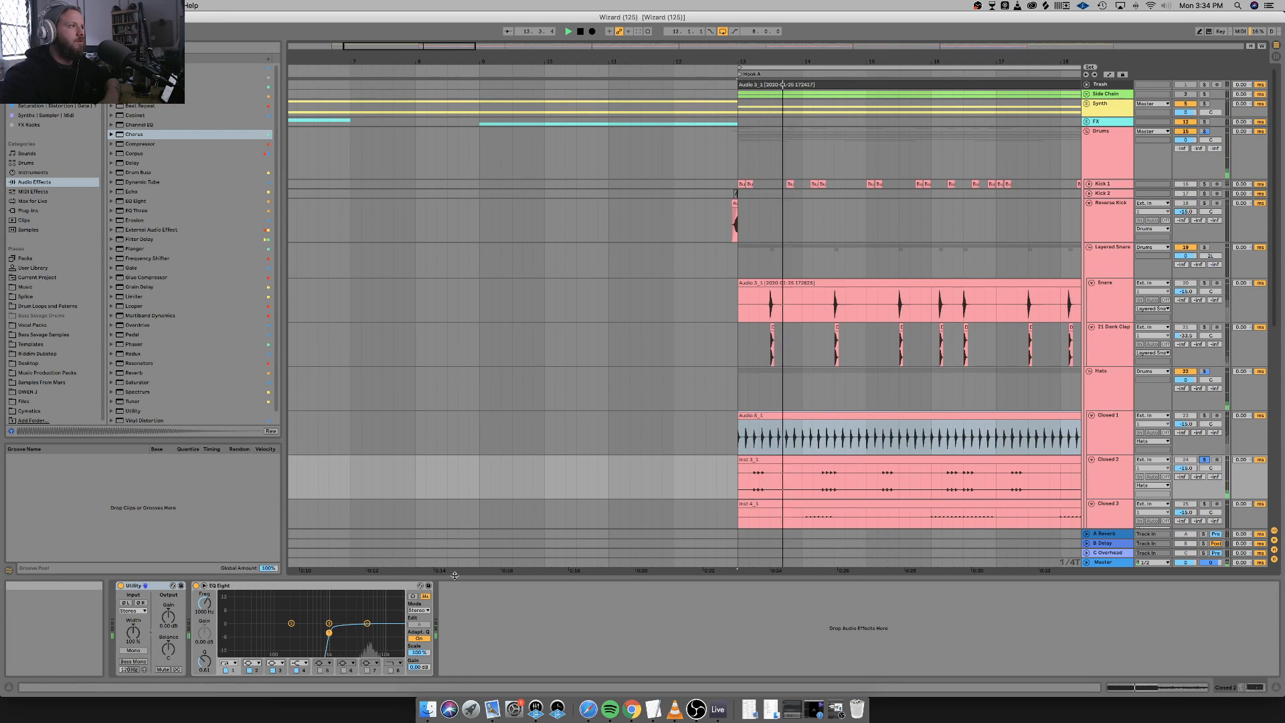
Duplicate the EQ Eight on the Closed 2 track and set the copy to M/S mode.
{"action": "right_click", "coordinate": [367, 586]}
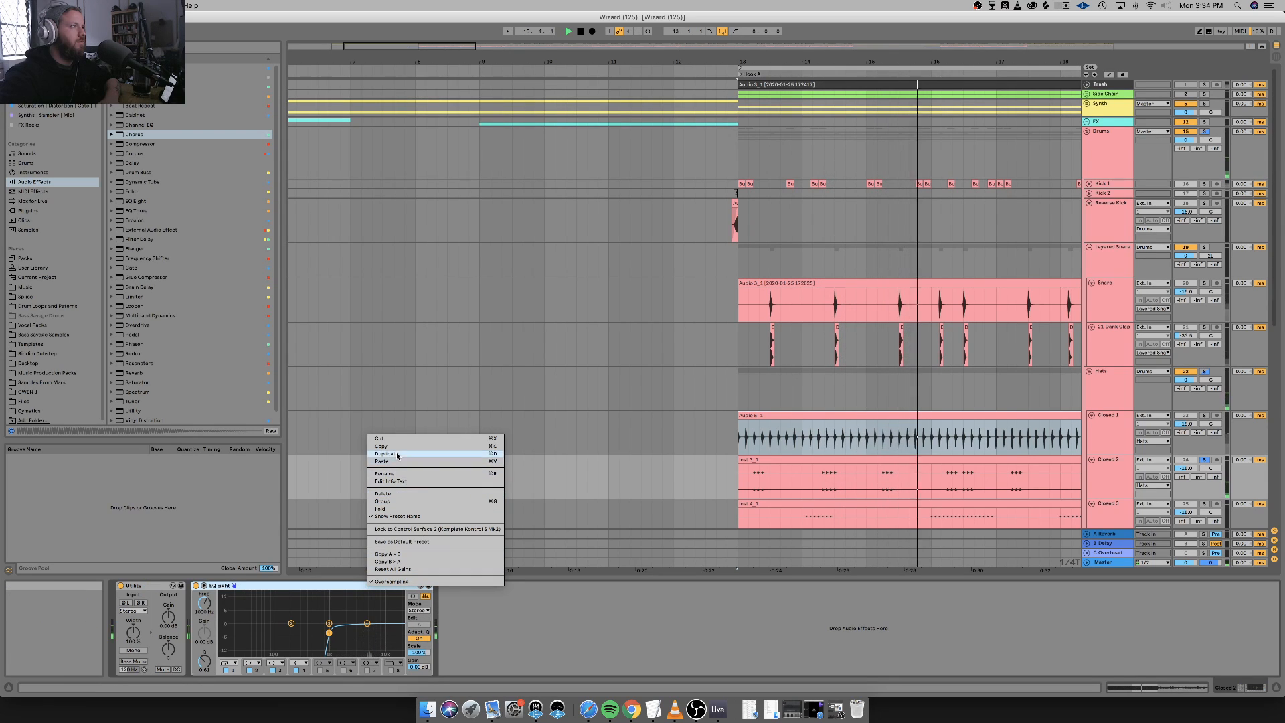
{"action": "left_click", "coordinate": [388, 454]}
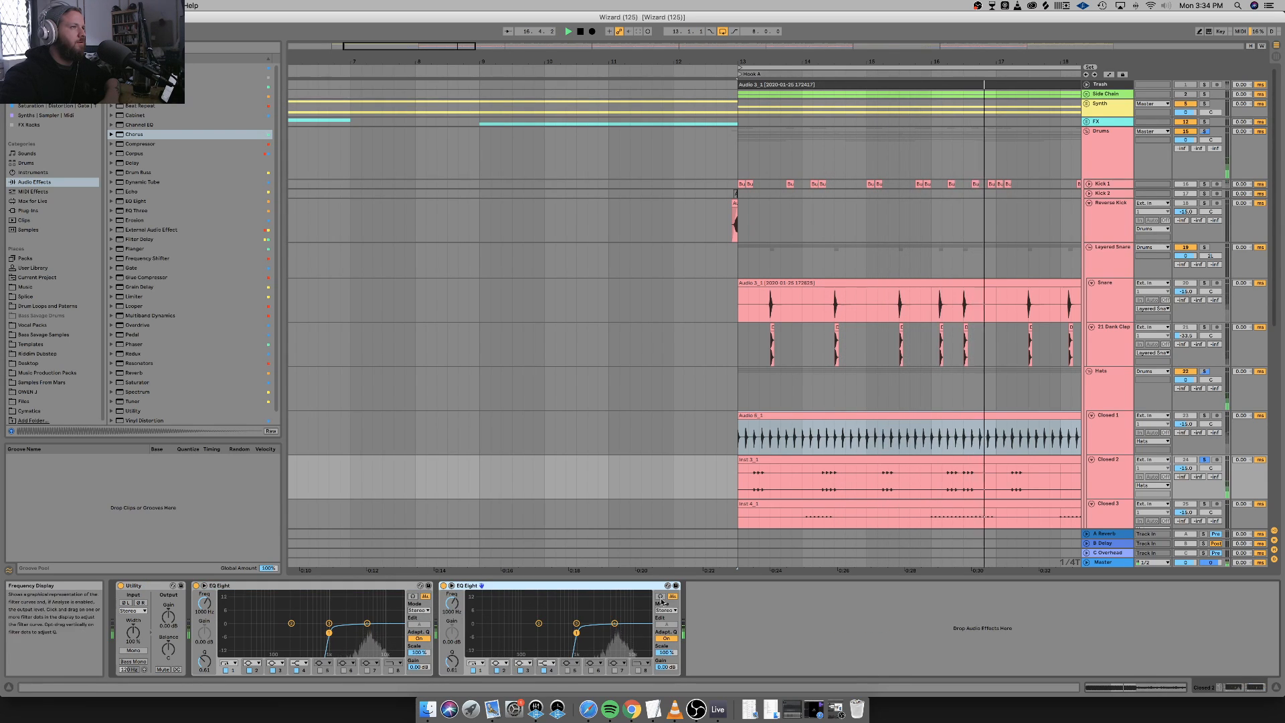
{"action": "left_click", "coordinate": [667, 611]}
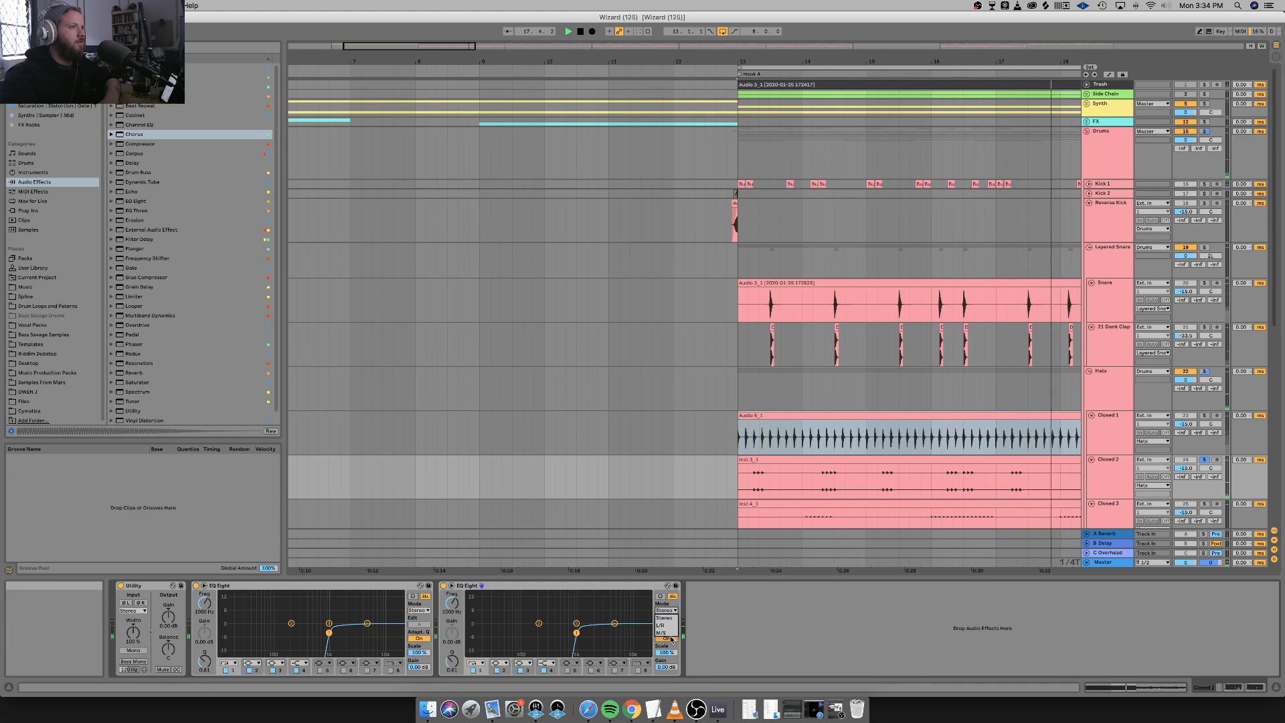
{"action": "left_click", "coordinate": [666, 635]}
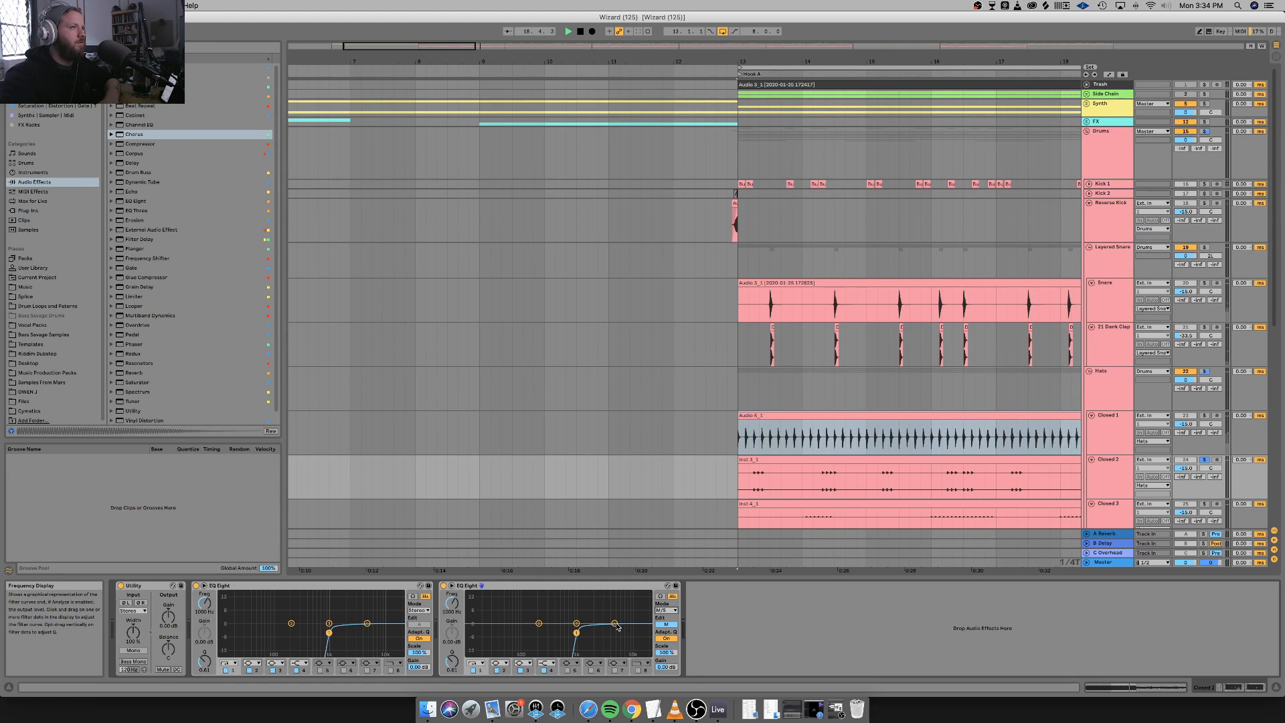
Switch the copied Closed 2 EQ to its side channel and compare the sound with the first EQ bypassed.
{"action": "left_click", "coordinate": [615, 624]}
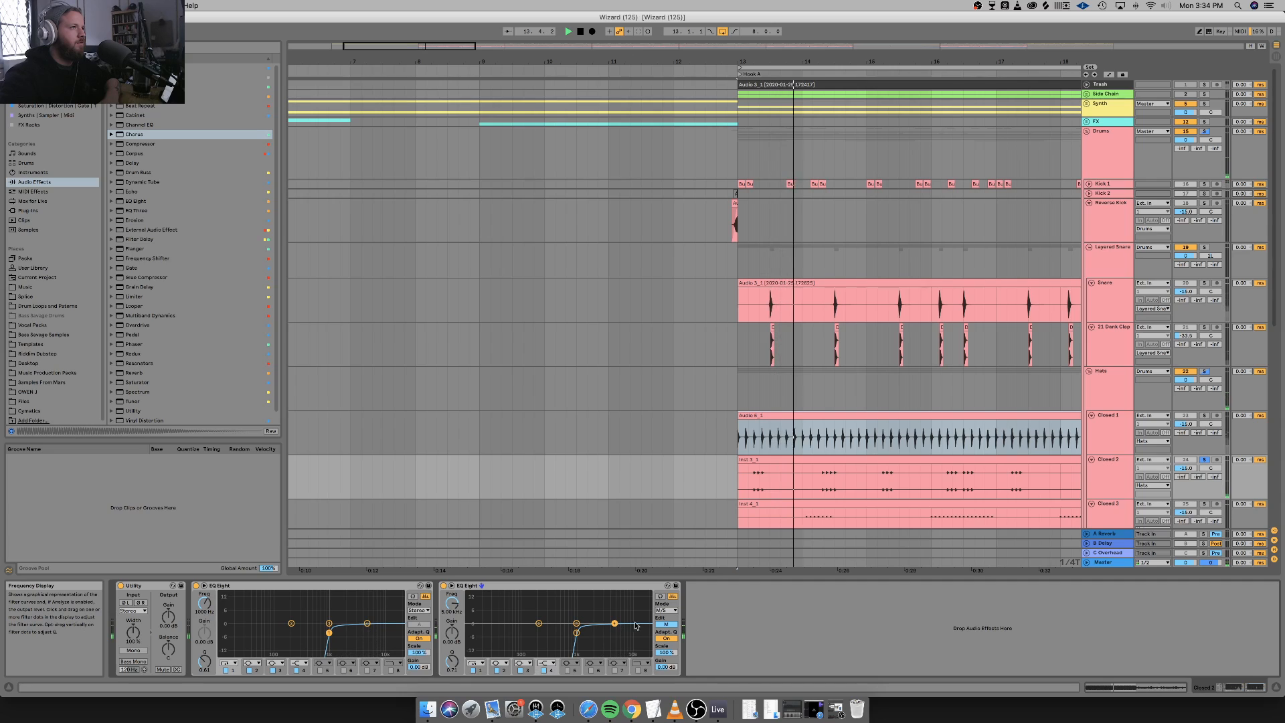
{"action": "left_click", "coordinate": [667, 624]}
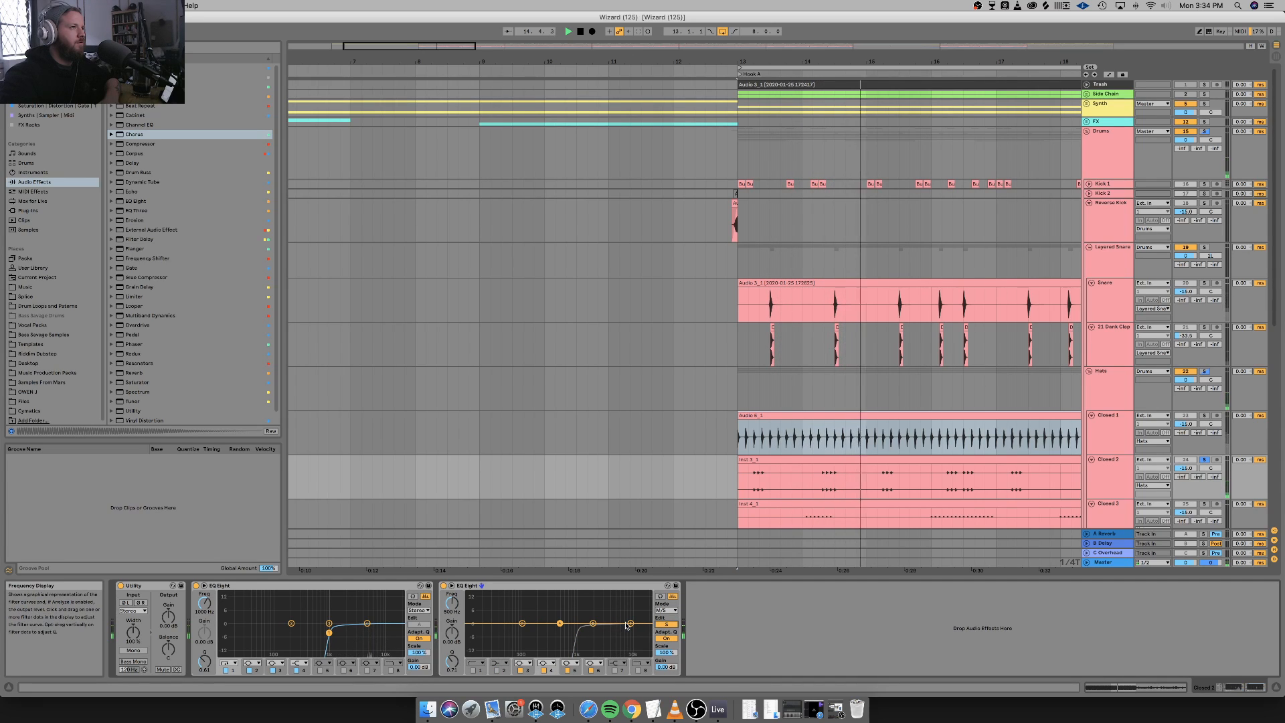
{"action": "key", "text": "space"}
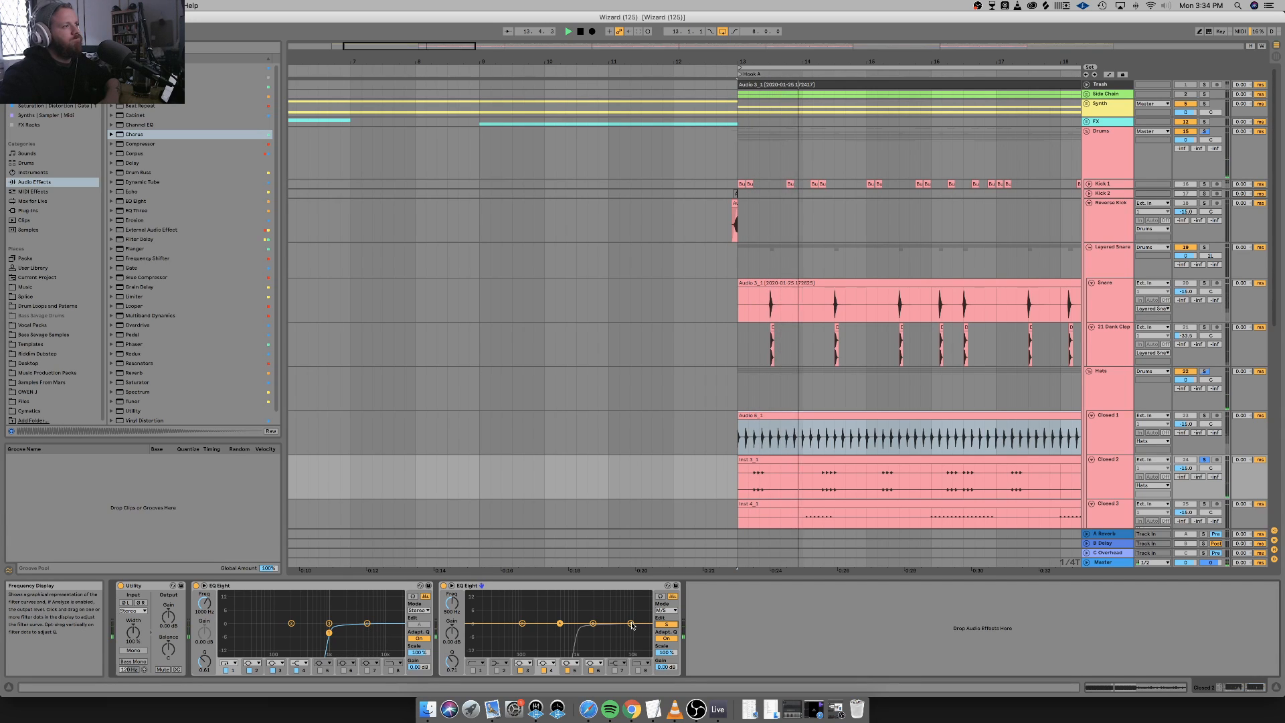
{"action": "left_click", "coordinate": [196, 586]}
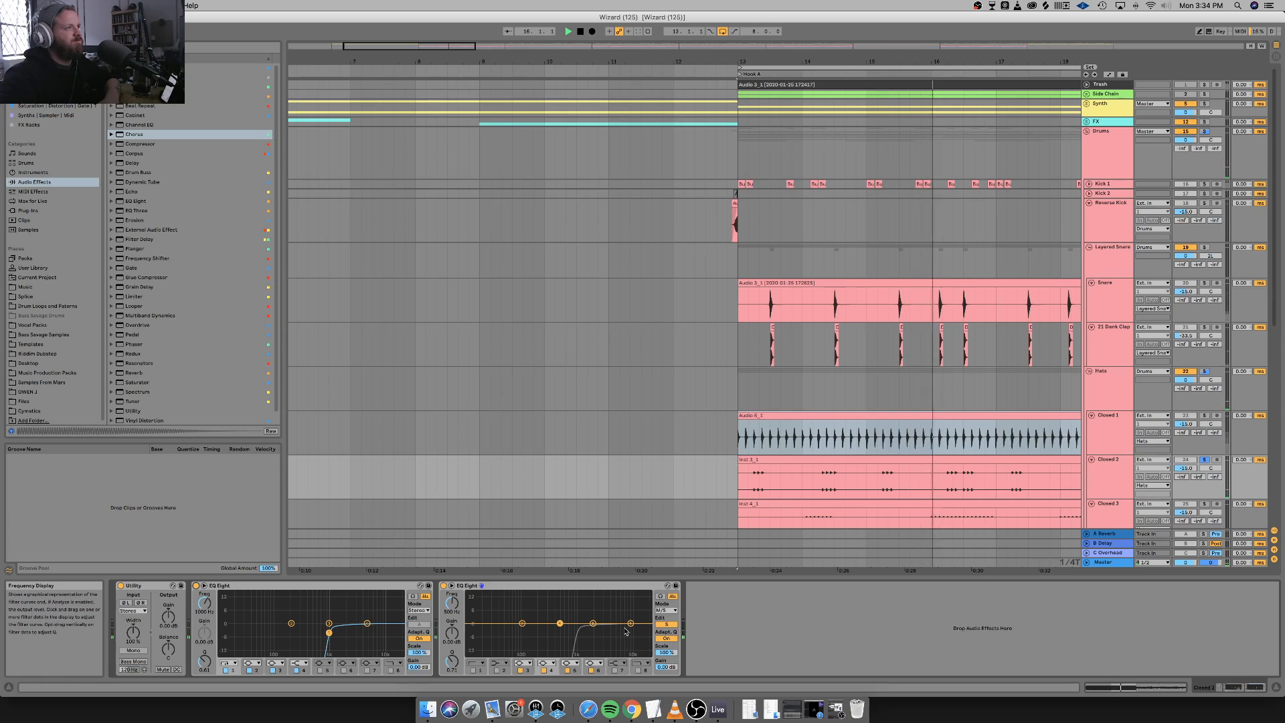
{"action": "left_click", "coordinate": [195, 586]}
Try a strong narrow boost around 15 kHz on the Closed 2 side channel and return it to flat.
{"action": "left_click_drag", "start_coordinate": [626, 610], "coordinate": [624, 593]}
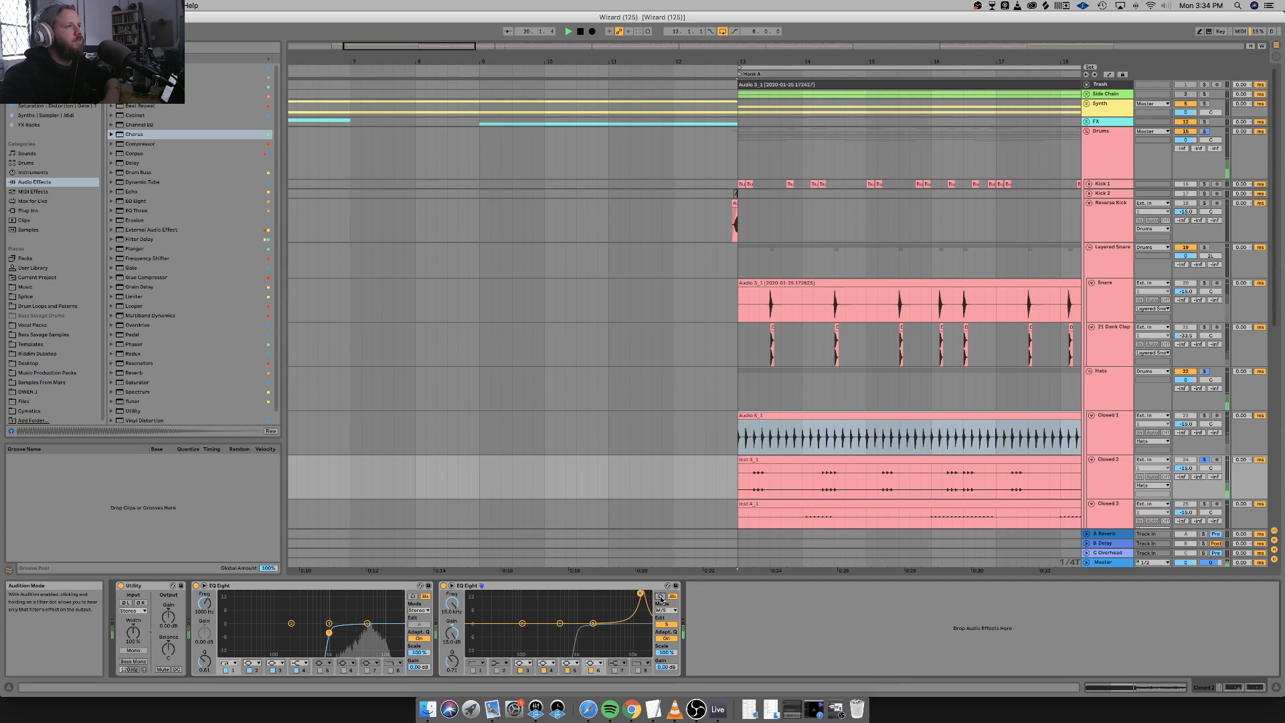
{"action": "left_click_drag", "start_coordinate": [640, 622], "coordinate": [640, 624]}
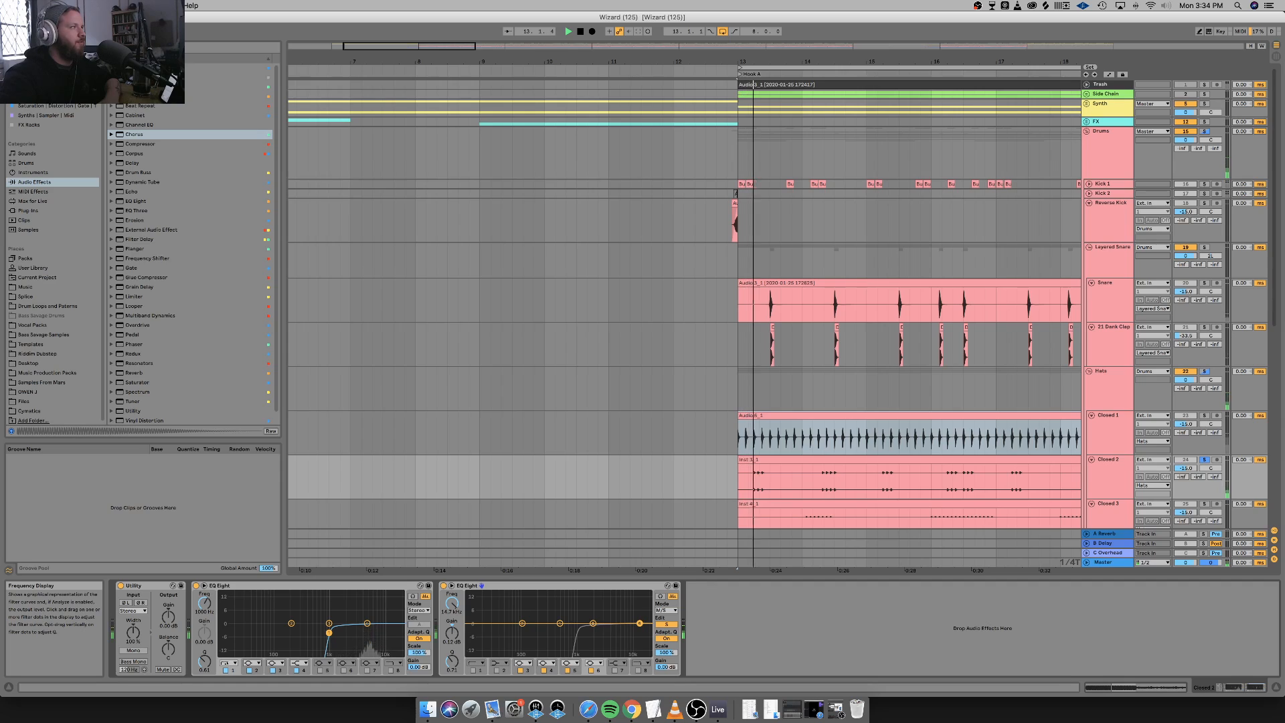
{"action": "mouse_move", "coordinate": [134, 632]}
{"action": "left_mouse_down"}
{"action": "mouse_move", "coordinate": [133, 608]}
{"action": "mouse_move", "coordinate": [133, 632]}
{"action": "left_mouse_up"}
{"action": "left_click", "coordinate": [493, 586]}
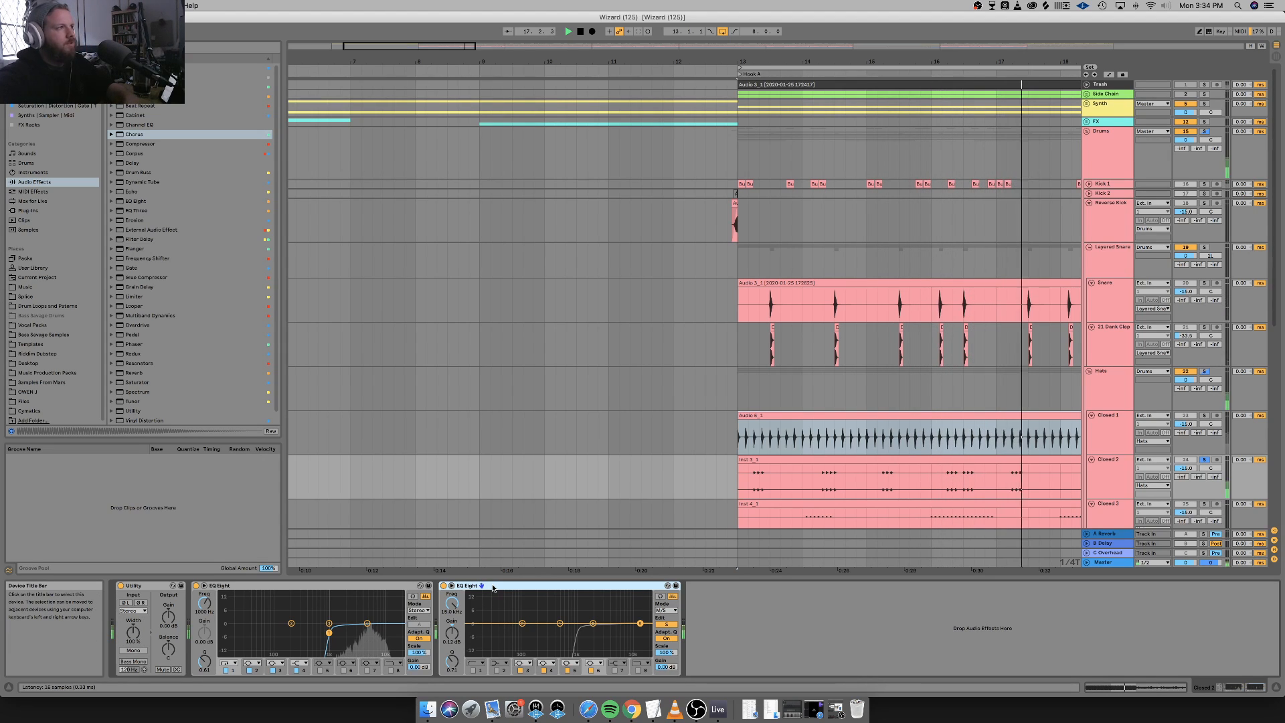
Show the Closed 3 track's devices and solo the track.
{"action": "left_click", "coordinate": [1113, 454]}
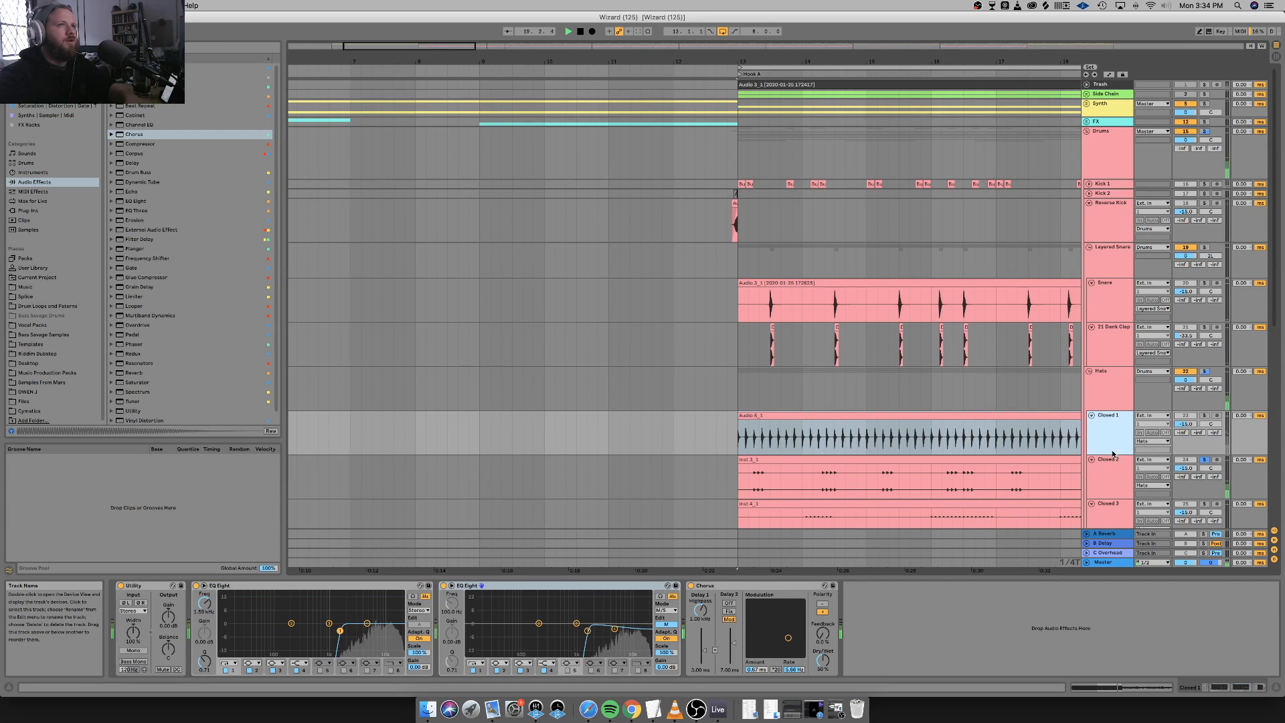
{"action": "left_click", "coordinate": [1108, 479]}
{"action": "left_click", "coordinate": [1106, 510]}
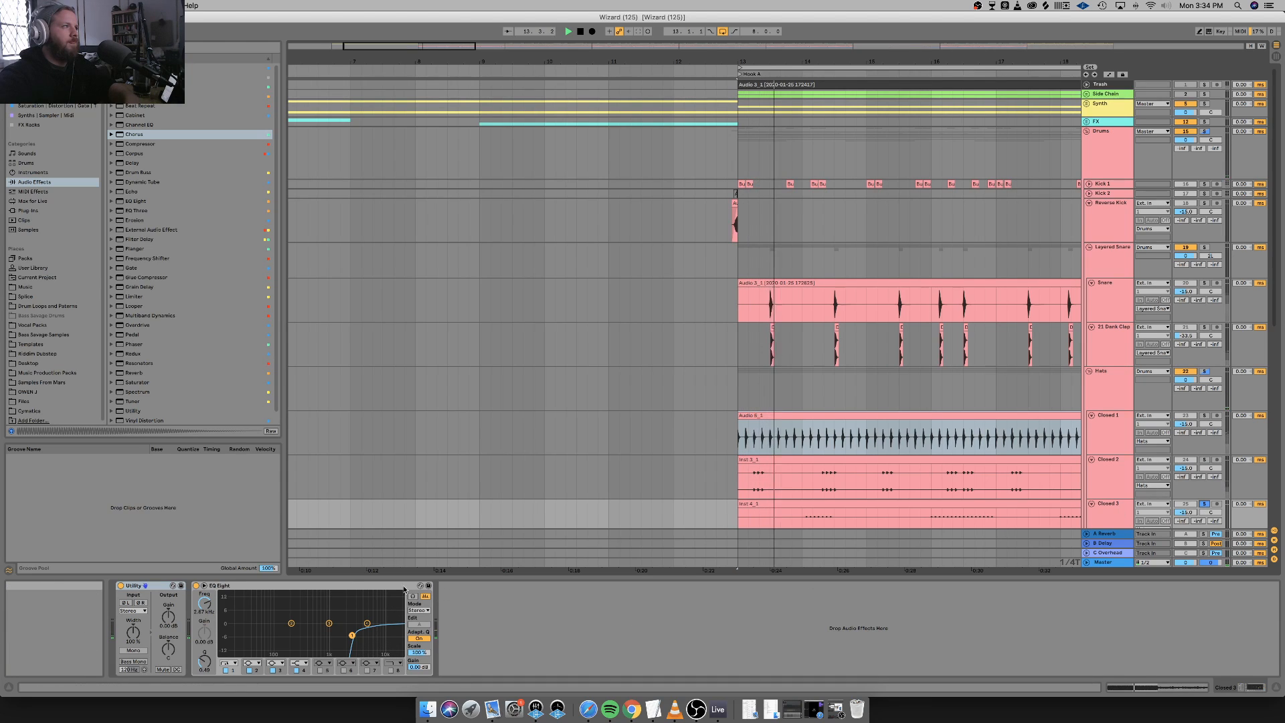
Duplicate the EQ Eight on the Closed 3 track and set the copy to M/S mode.
{"action": "right_click", "coordinate": [355, 586]}
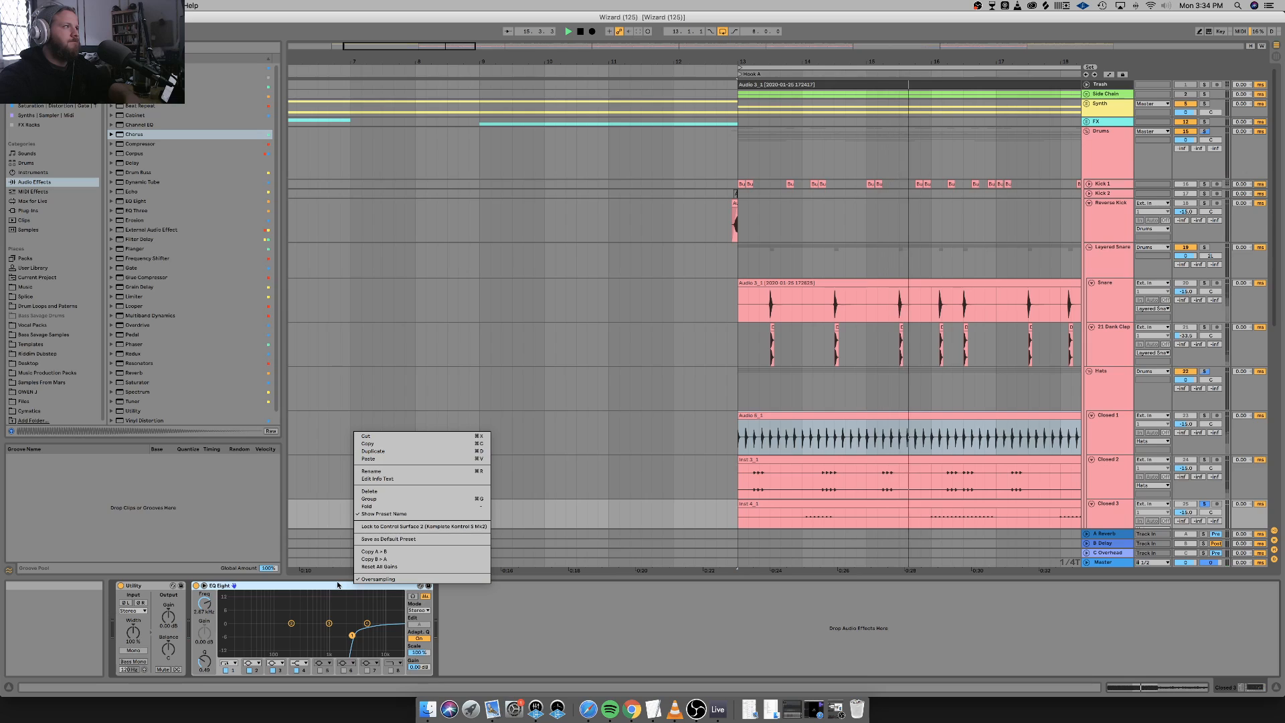
{"action": "left_click", "coordinate": [373, 451]}
{"action": "left_click", "coordinate": [668, 610]}
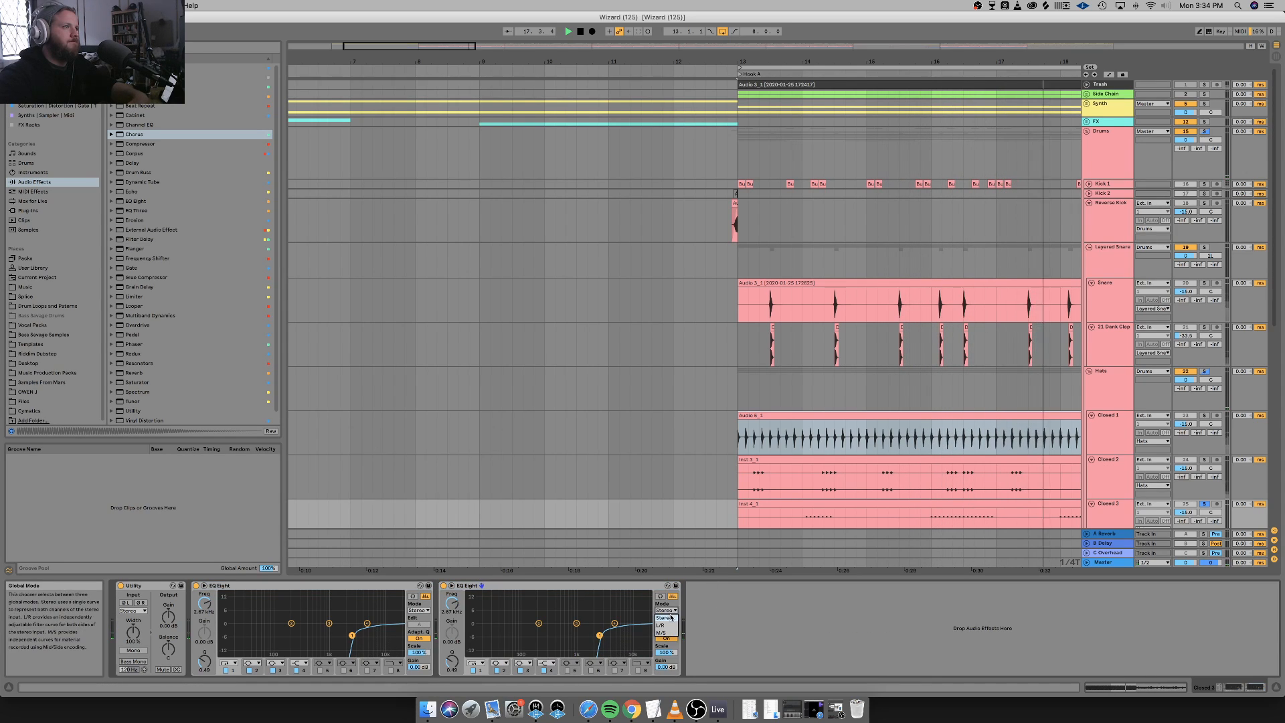
{"action": "left_click", "coordinate": [662, 632]}
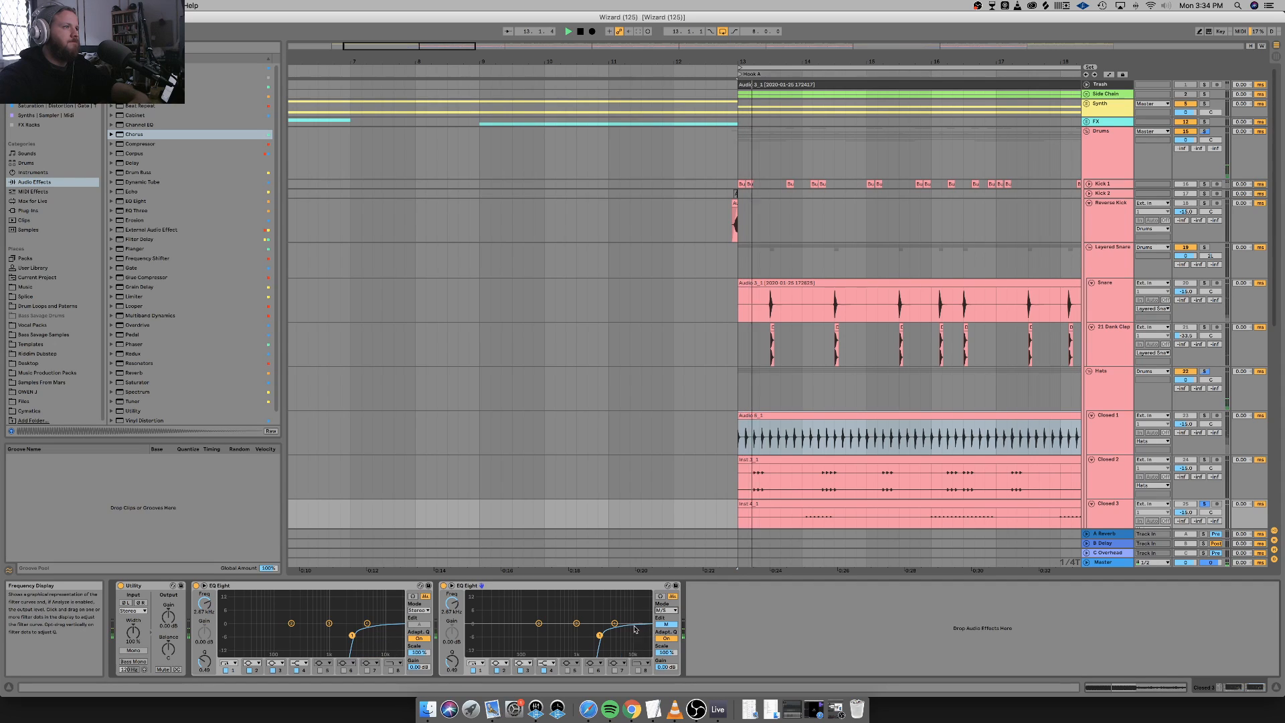
Cut the mid channel of the Closed 3 EQ copy slightly near 12 kHz while auditioning the hat.
{"action": "key", "text": "space"}
{"action": "left_click_drag", "start_coordinate": [635, 627], "coordinate": [635, 628]}
{"action": "key", "text": "space"}
{"action": "key", "text": "space"}
{"action": "key", "text": "space"}
{"action": "key", "text": "space"}
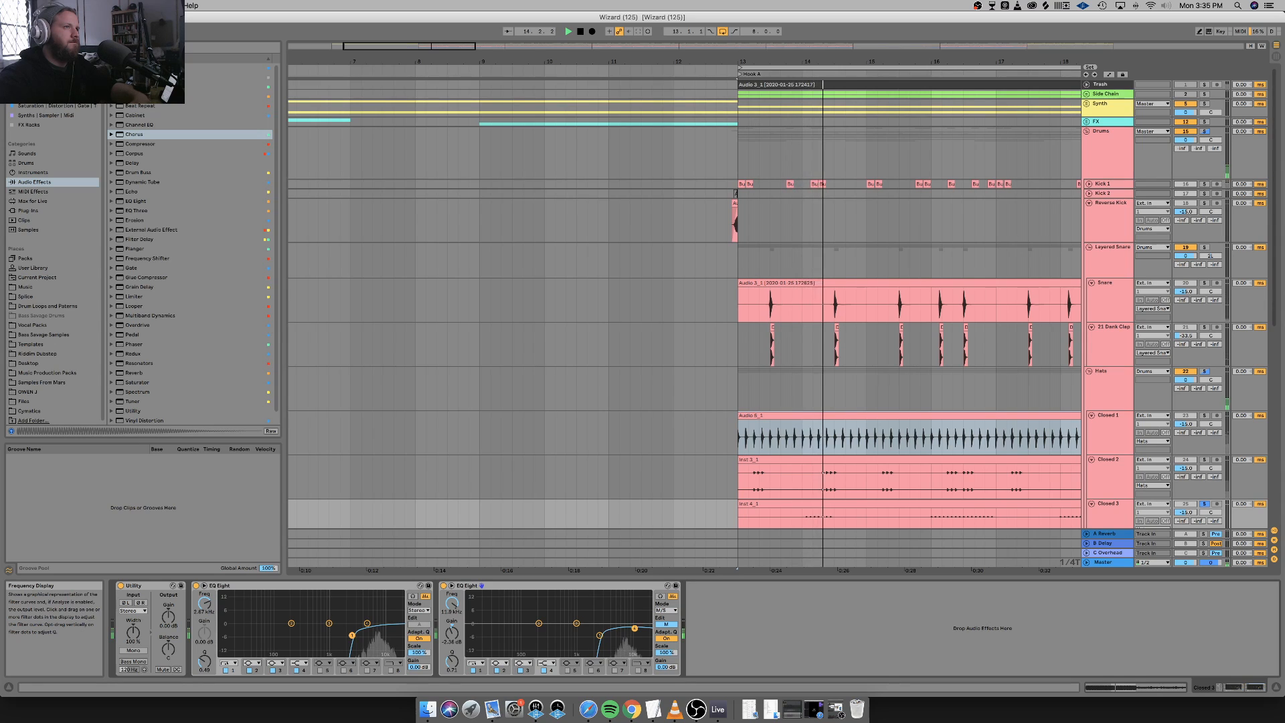
Unsolo the Closed 3 track and play back the full drum mix.
{"action": "scroll", "coordinate": [1030, 487], "scroll_direction": "down", "scroll_amount": 5}
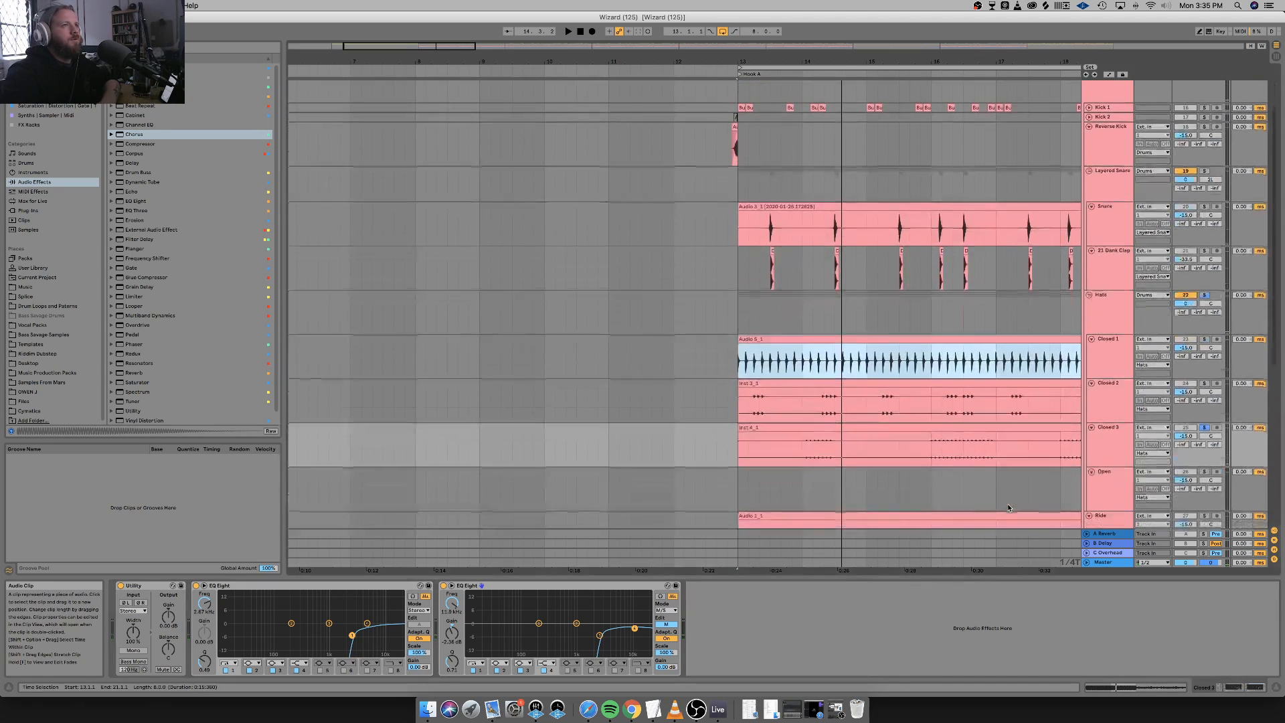
{"action": "left_click", "coordinate": [1206, 394]}
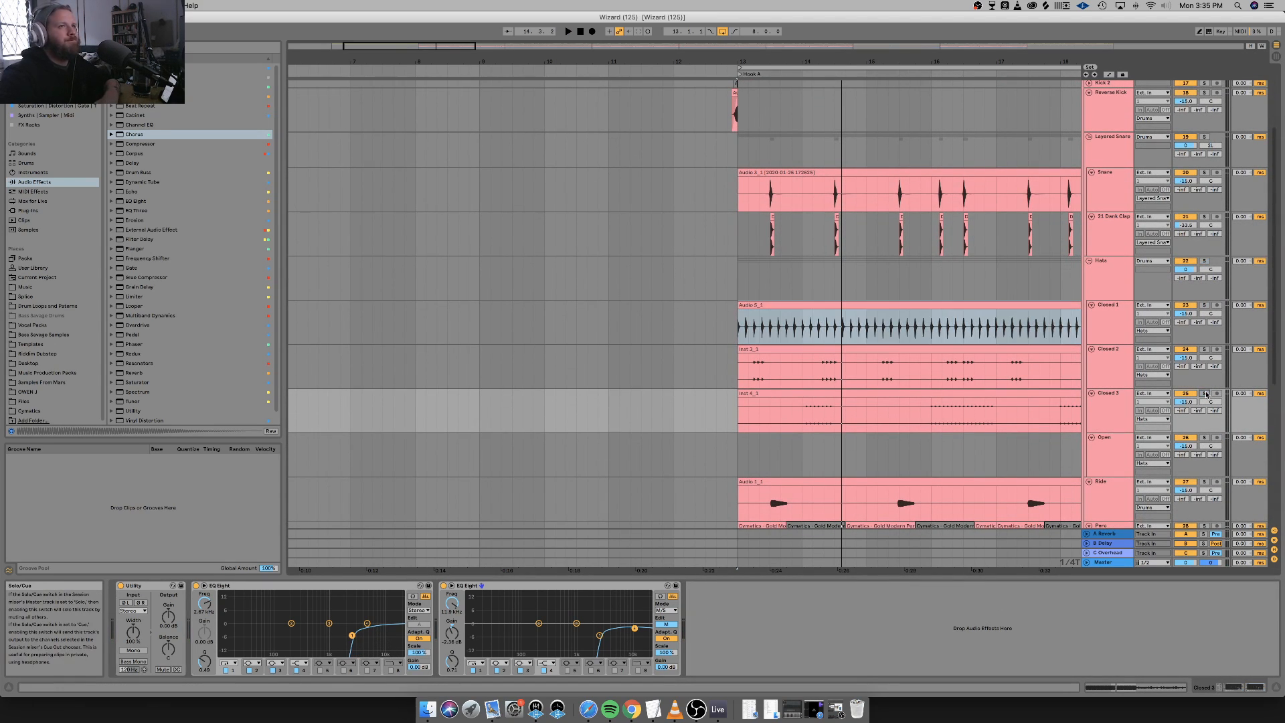
{"action": "key", "text": "space"}
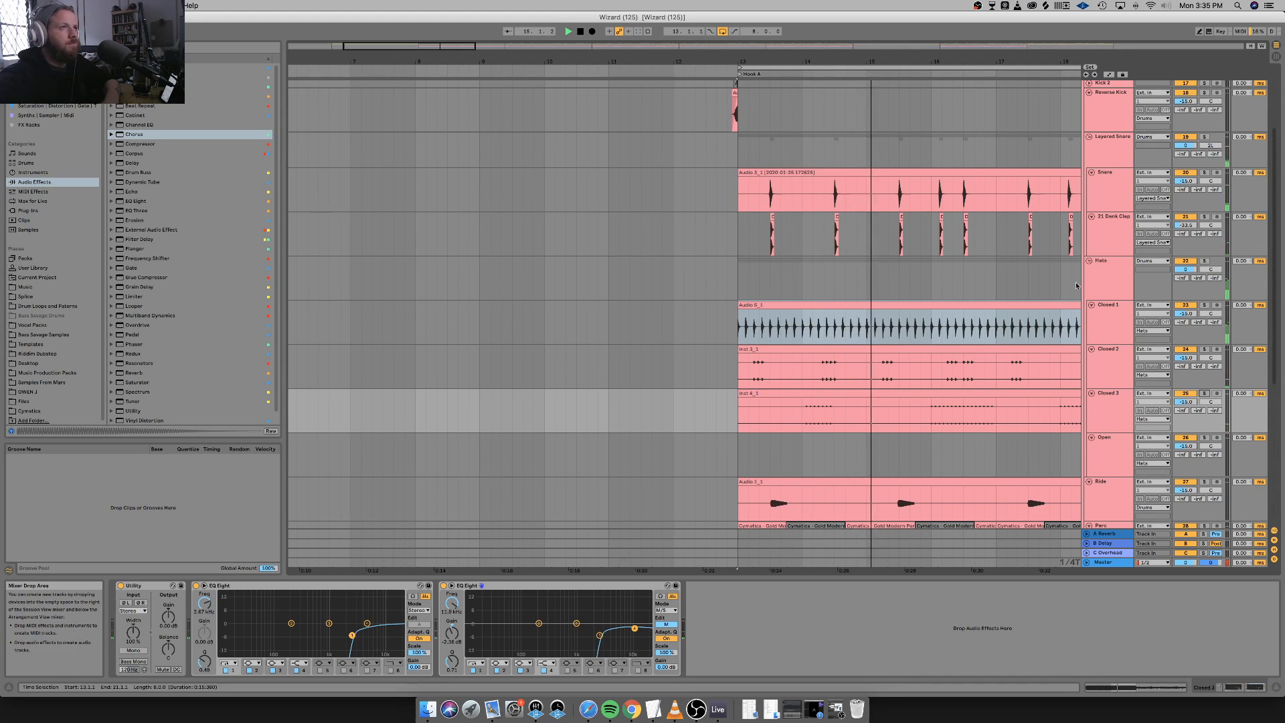
Pan Closed 2 slightly right and Closed 3 slightly left, and check the balance in playback.
{"action": "key", "text": "space"}
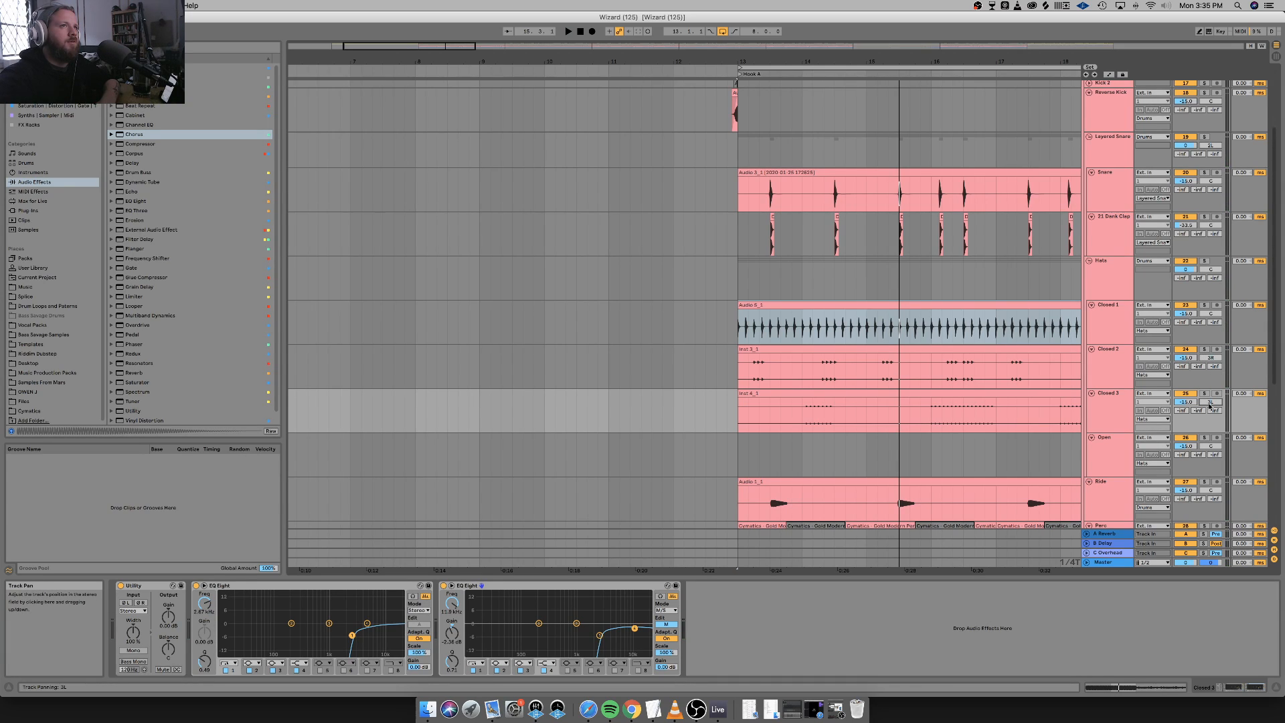
{"action": "key", "text": "space"}
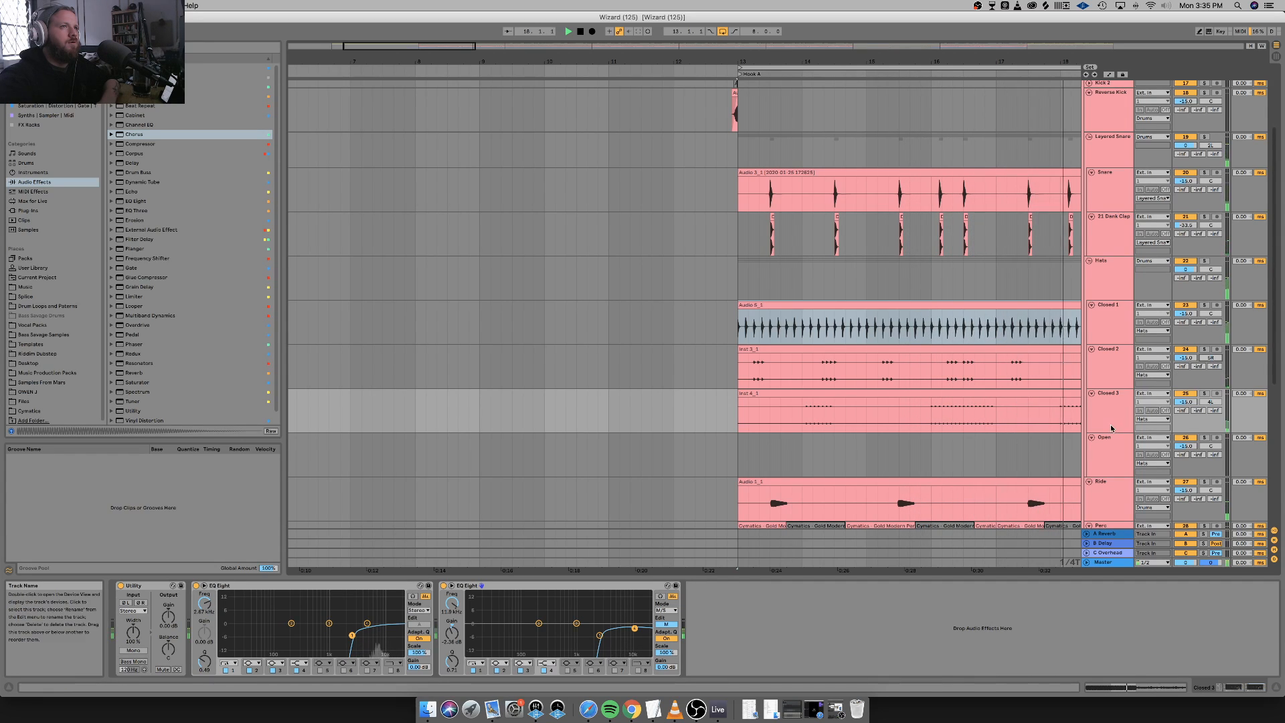
{"action": "key", "text": "space"}
Solo the Ride track and listen to it.
{"action": "scroll", "coordinate": [1111, 428], "scroll_direction": "down", "scroll_amount": 2}
{"action": "left_click", "coordinate": [1213, 408]}
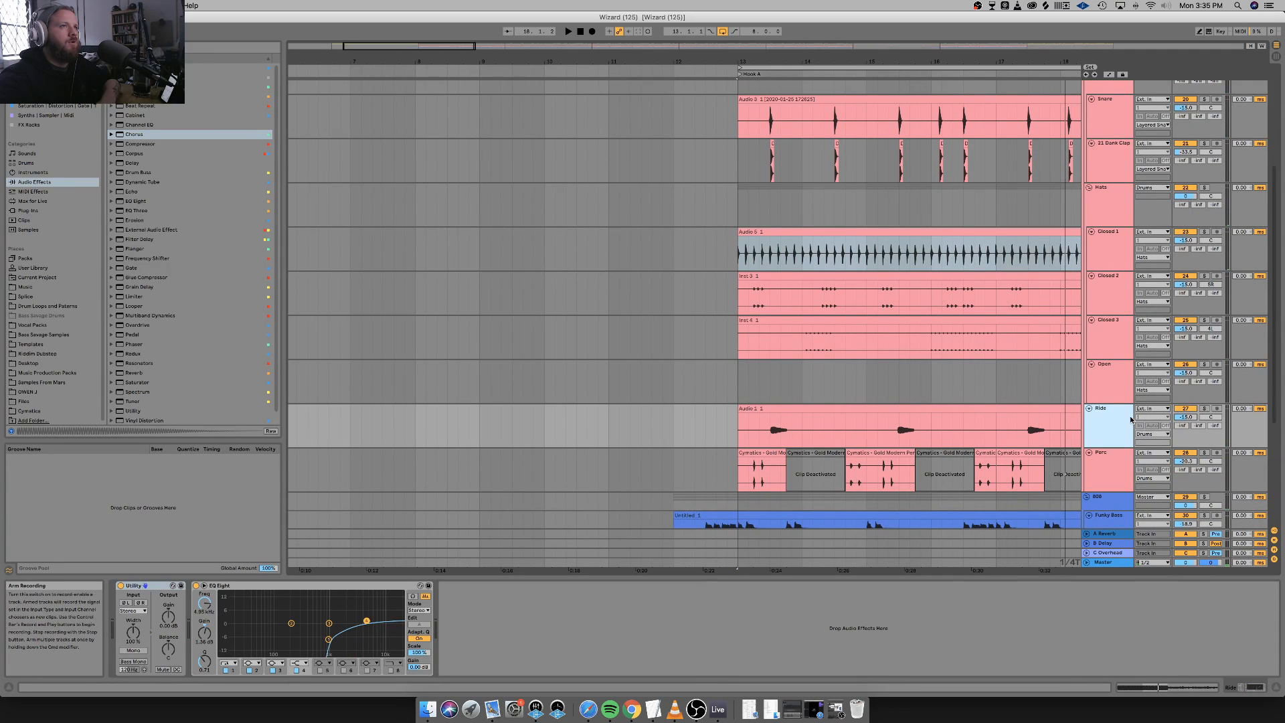
{"action": "left_click", "coordinate": [1202, 408]}
{"action": "key", "text": "space"}
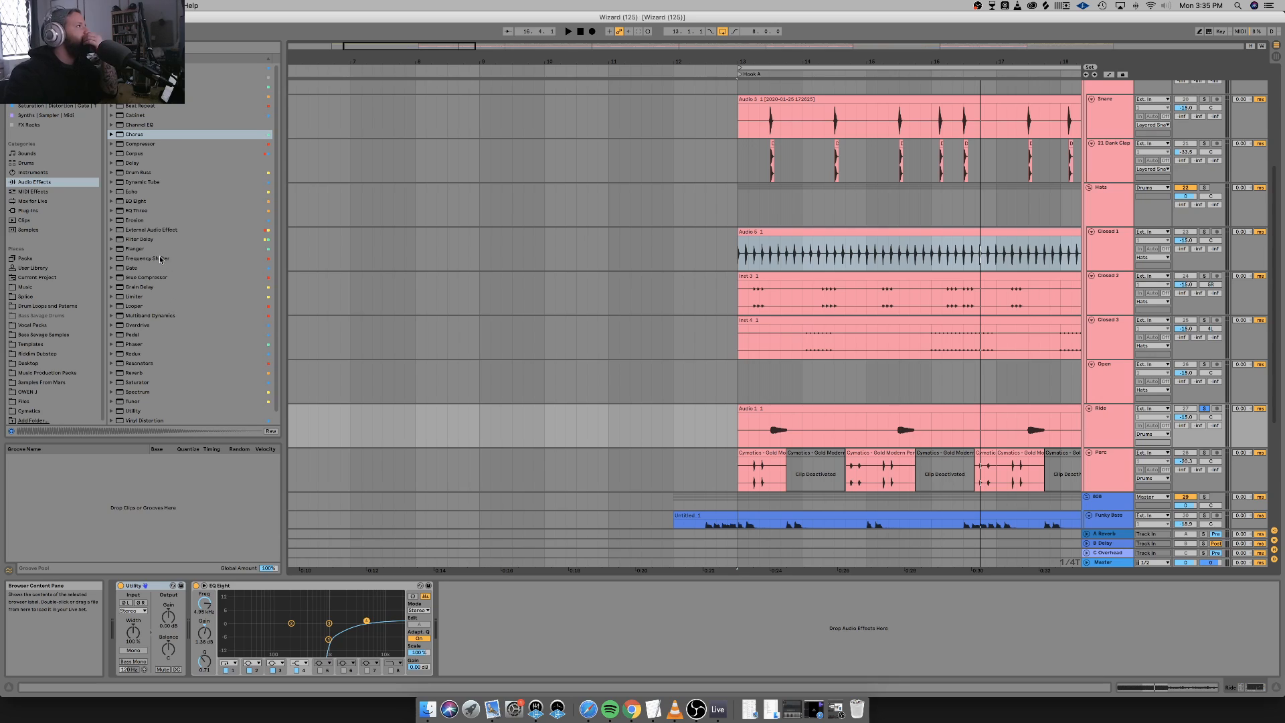
Add a Frequency Shifter after the Ride track's EQ and lower its fine frequency to about -70 Hz during playback.
{"action": "left_click_drag", "start_coordinate": [149, 257], "coordinate": [249, 335]}
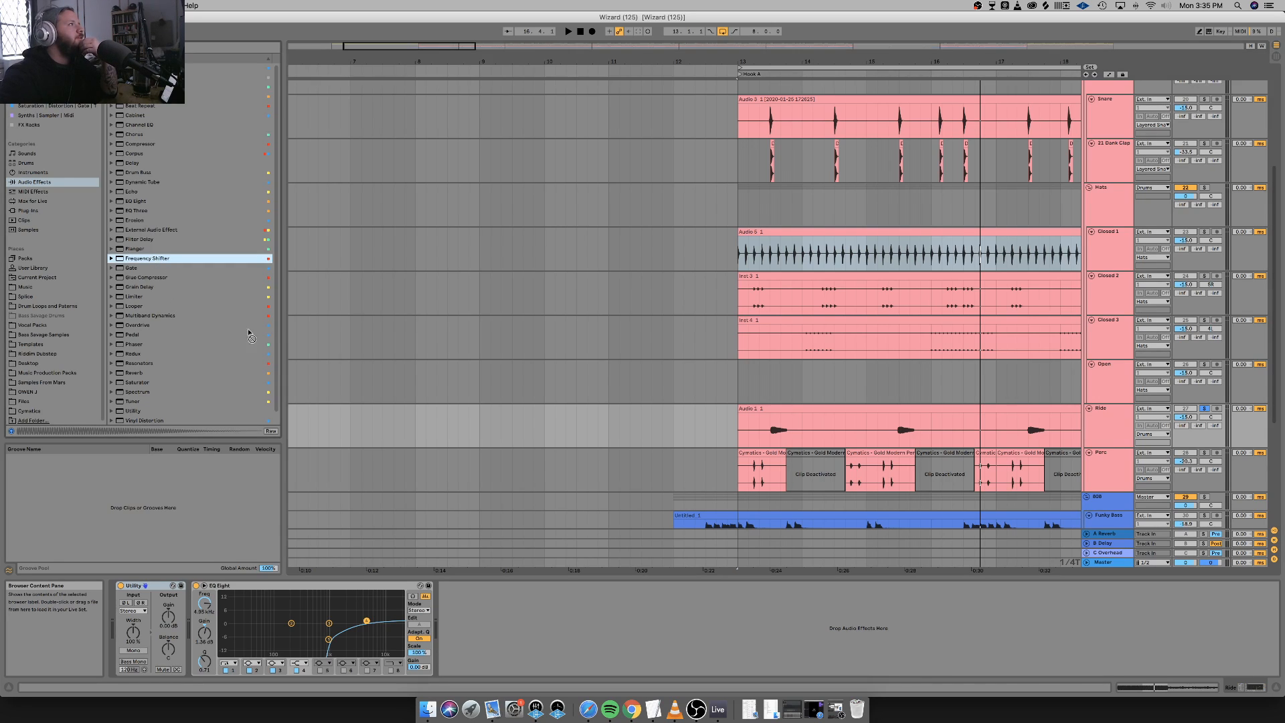
{"action": "left_click_drag", "start_coordinate": [521, 639], "coordinate": [521, 609]}
{"action": "key", "text": "space"}
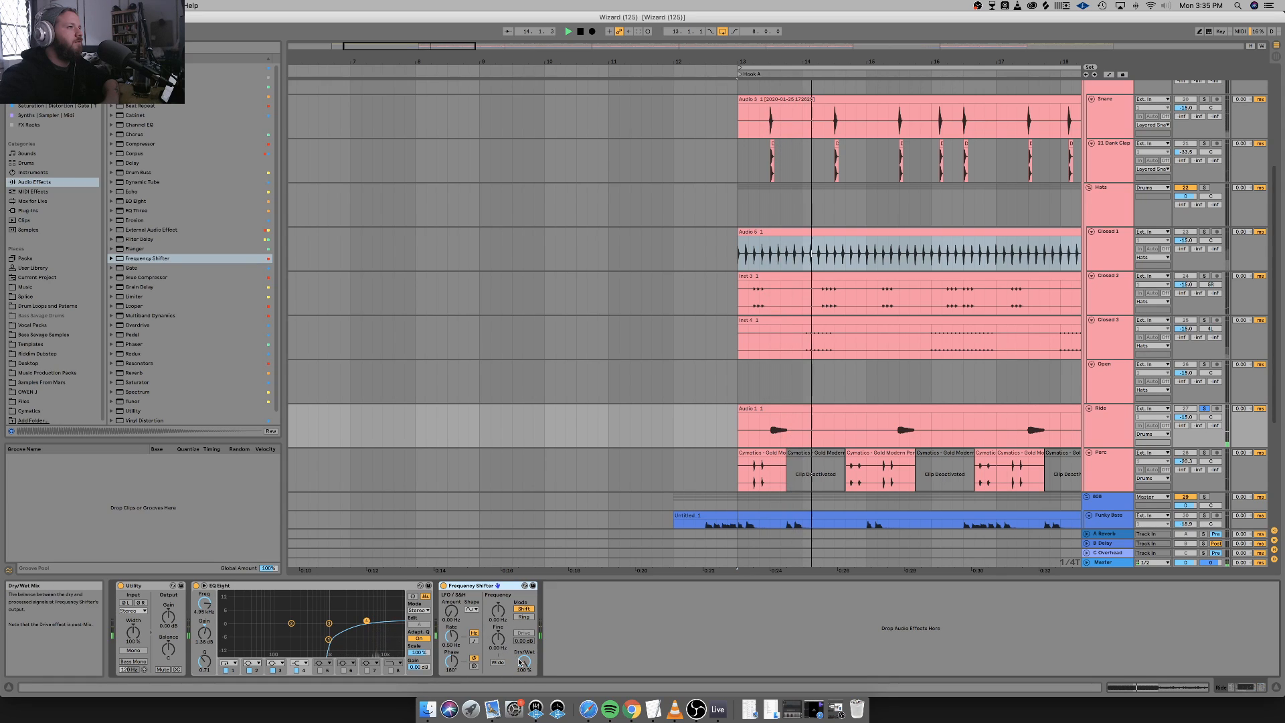
{"action": "left_click_drag", "start_coordinate": [505, 647], "coordinate": [499, 651]}
{"action": "key", "text": "space"}
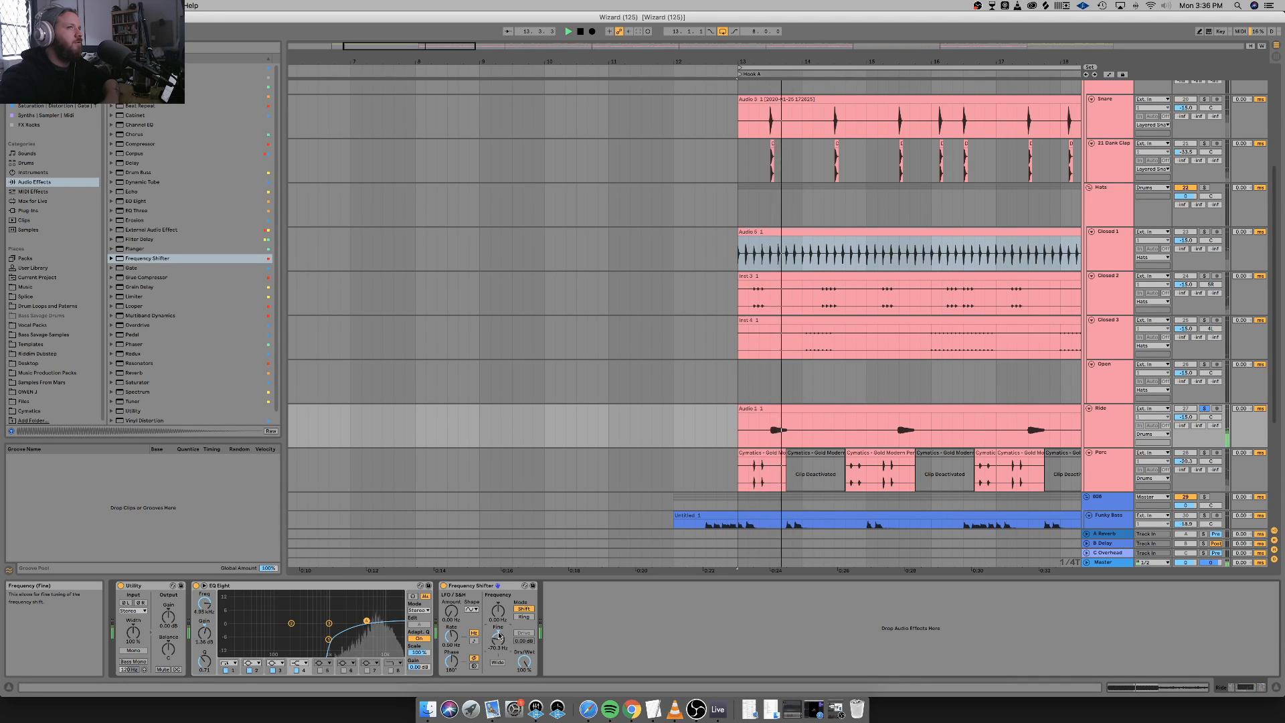
Lower the Ride Frequency Shifter's fine frequency further, past -100 Hz, while auditioning the sound.
{"action": "left_click", "coordinate": [1106, 426]}
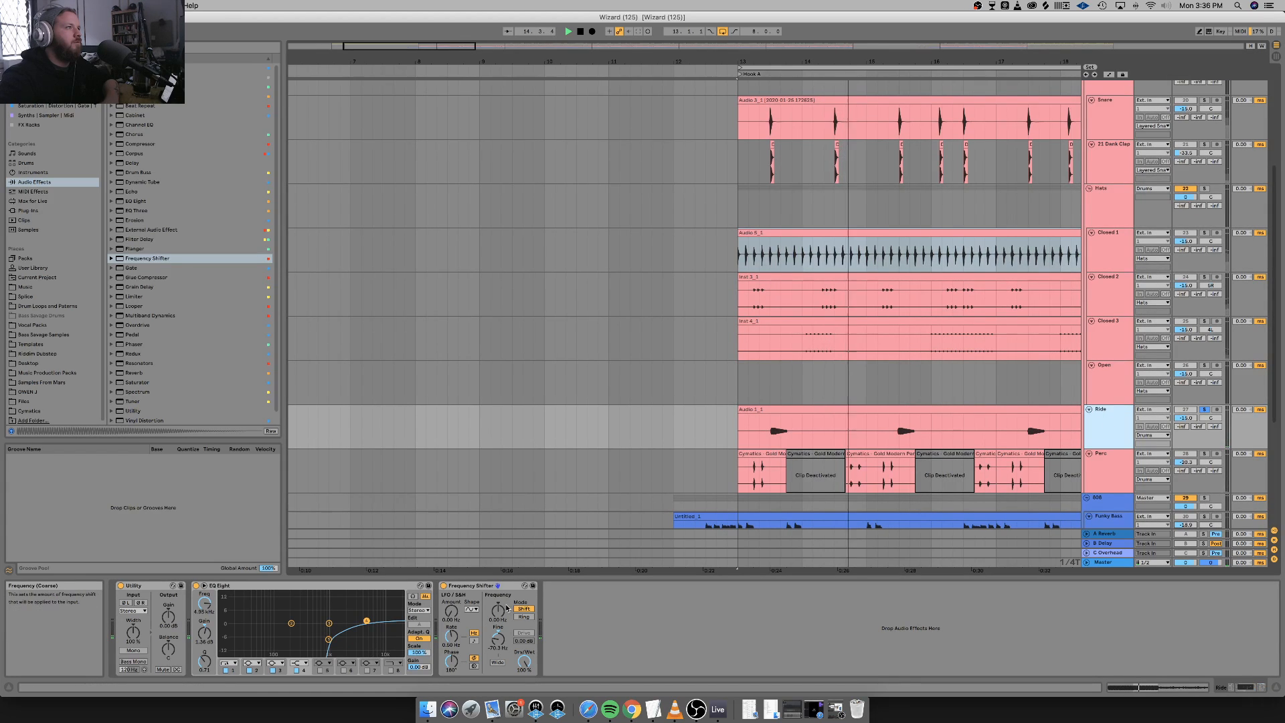
{"action": "key", "text": "space"}
{"action": "key", "text": "space"}
{"action": "mouse_move", "coordinate": [498, 637]}
{"action": "left_mouse_down"}
{"action": "mouse_move", "coordinate": [498, 671]}
{"action": "mouse_move", "coordinate": [497, 637]}
{"action": "left_mouse_up"}
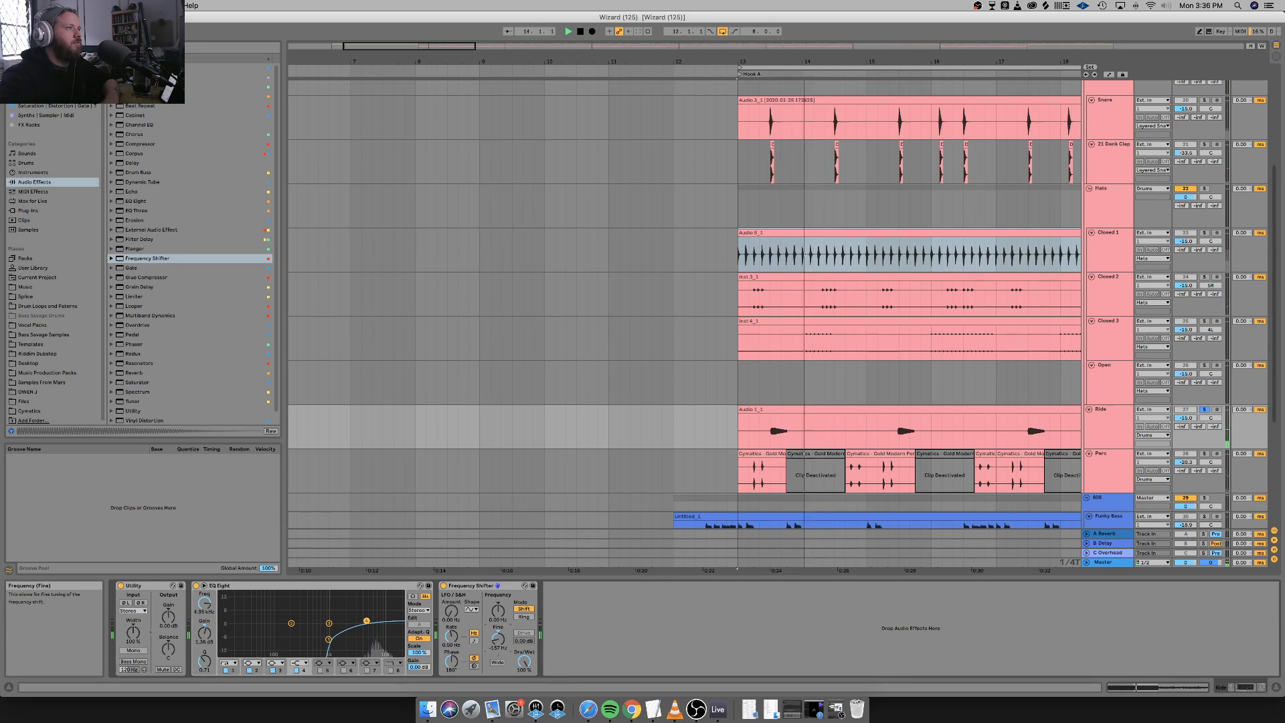
{"action": "key", "text": "space"}
Compare the Ride sound with the Frequency Shifter switched off and on.
{"action": "left_click", "coordinate": [443, 586]}
{"action": "key", "text": "space"}
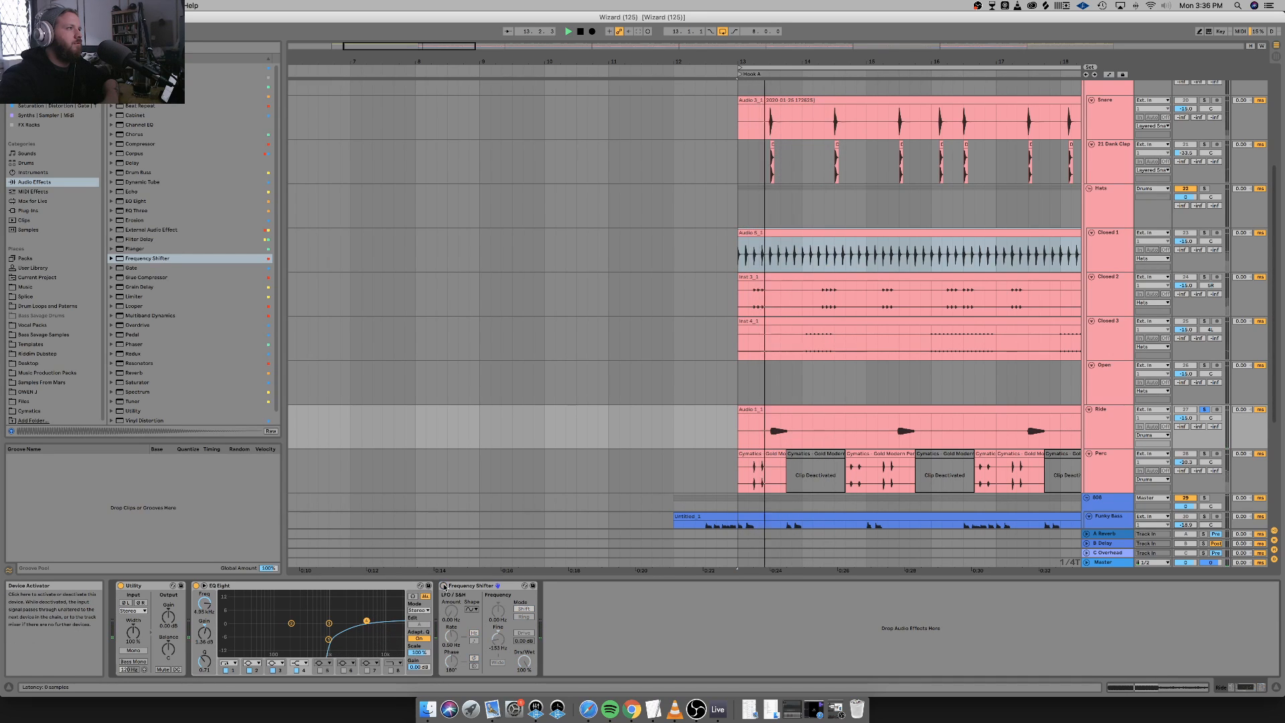
{"action": "left_click", "coordinate": [443, 586]}
{"action": "key", "text": "space"}
{"action": "key", "text": "space"}
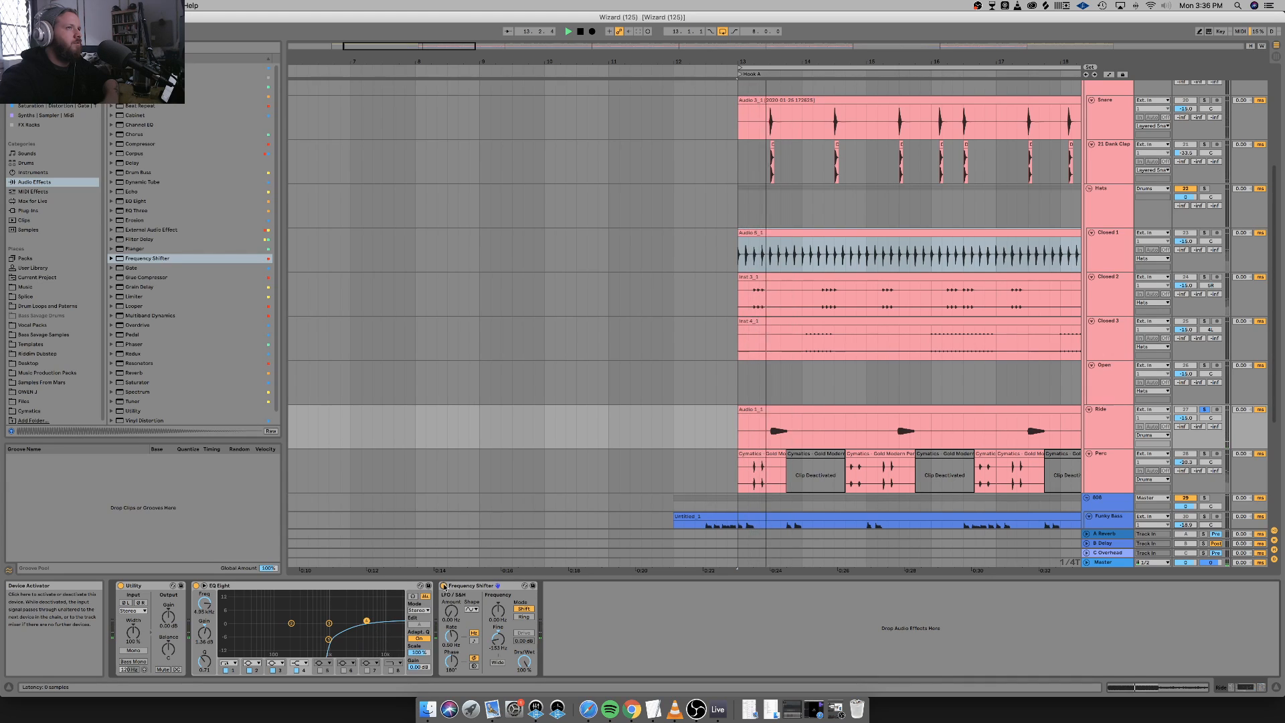
Audition the Ride with its Frequency Shifter switched on, and raise the fine frequency to about -80 Hz.
{"action": "key", "text": "space"}
{"action": "key", "text": "space"}
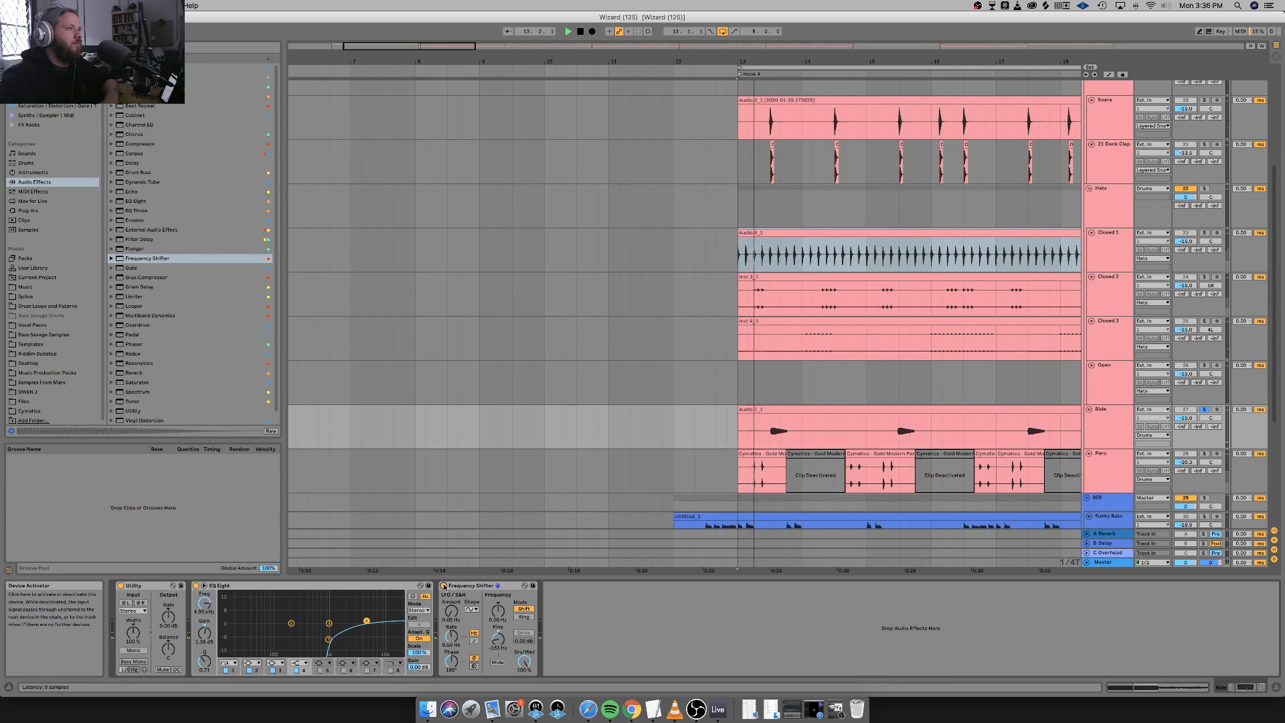
{"action": "left_click", "coordinate": [444, 586]}
{"action": "key", "text": "space"}
{"action": "key", "text": "space"}
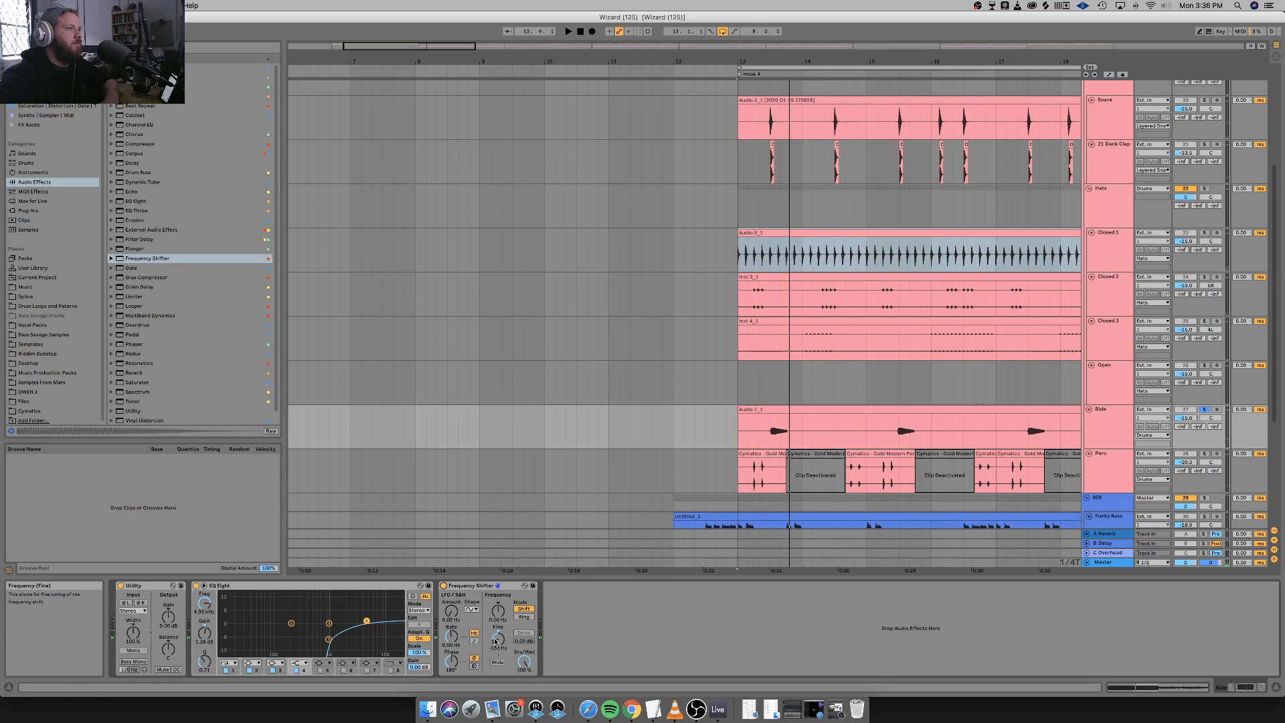
{"action": "left_click_drag", "start_coordinate": [498, 639], "coordinate": [498, 630]}
{"action": "key", "text": "space"}
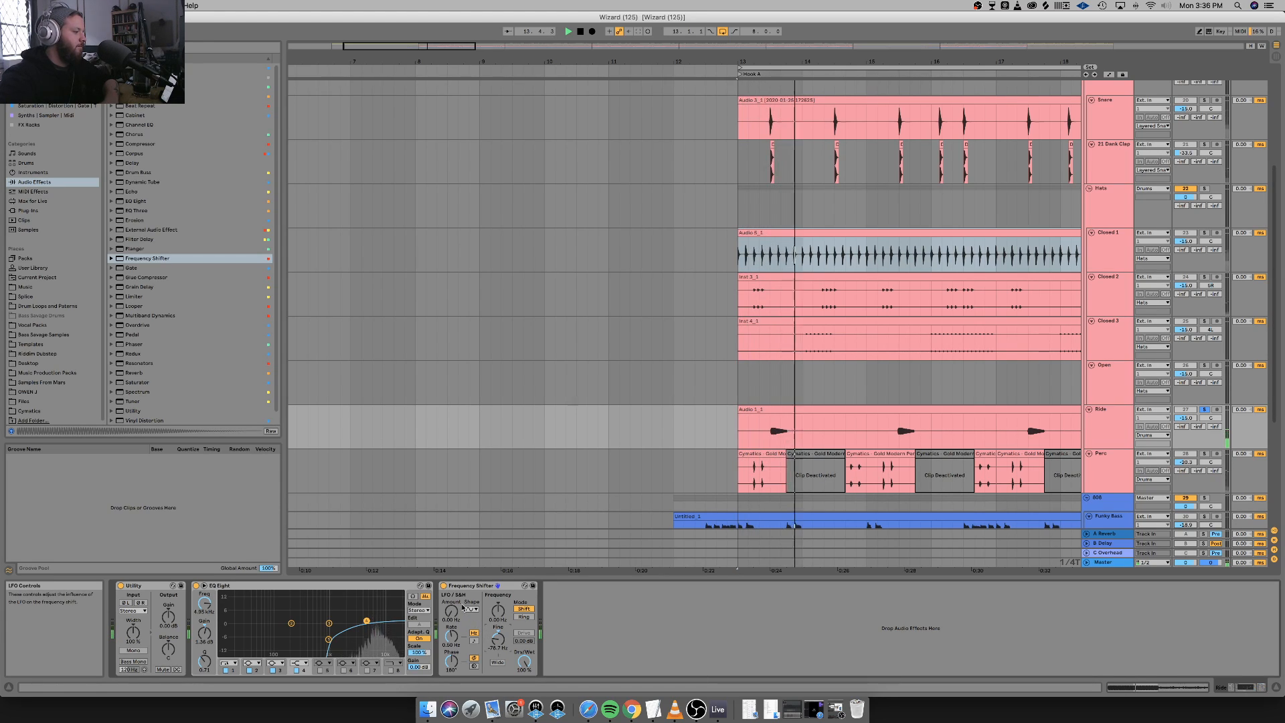
Unsolo the Ride track, compare its Frequency Shifter off and on in the full mix, and raise the fine frequency slightly further.
{"action": "left_click", "coordinate": [1203, 410]}
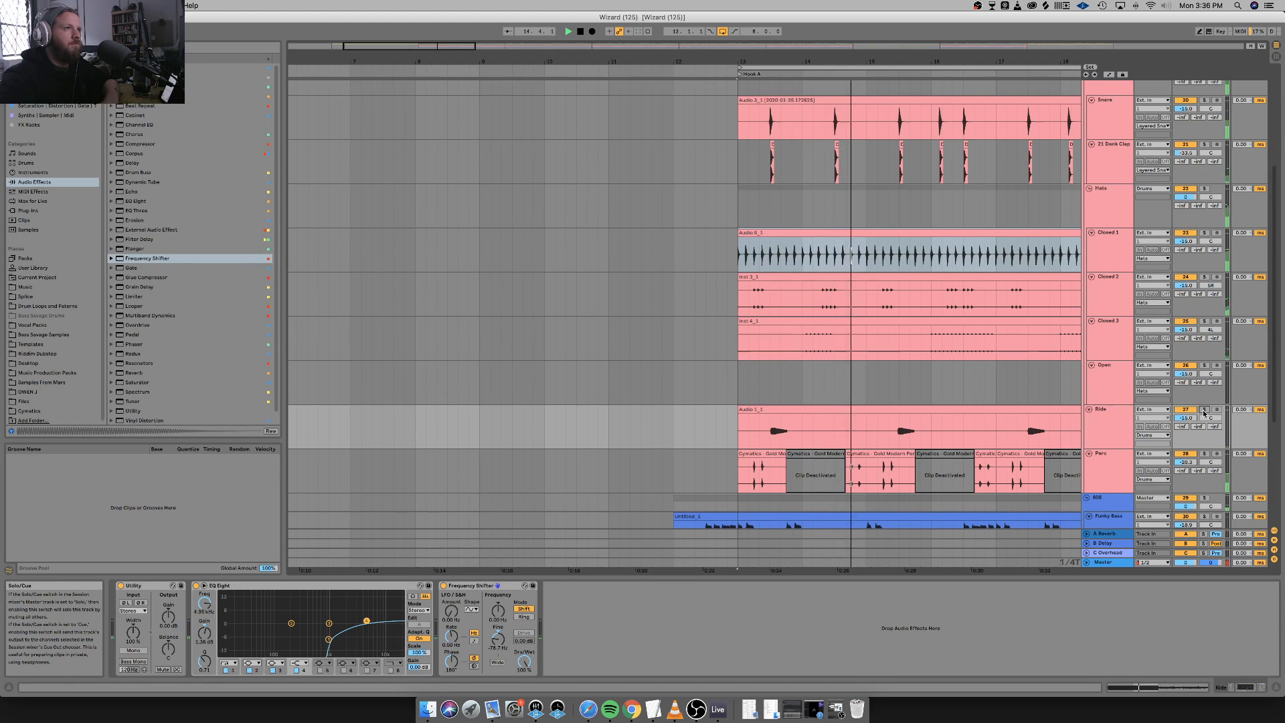
{"action": "left_click", "coordinate": [443, 585]}
{"action": "left_click", "coordinate": [443, 586]}
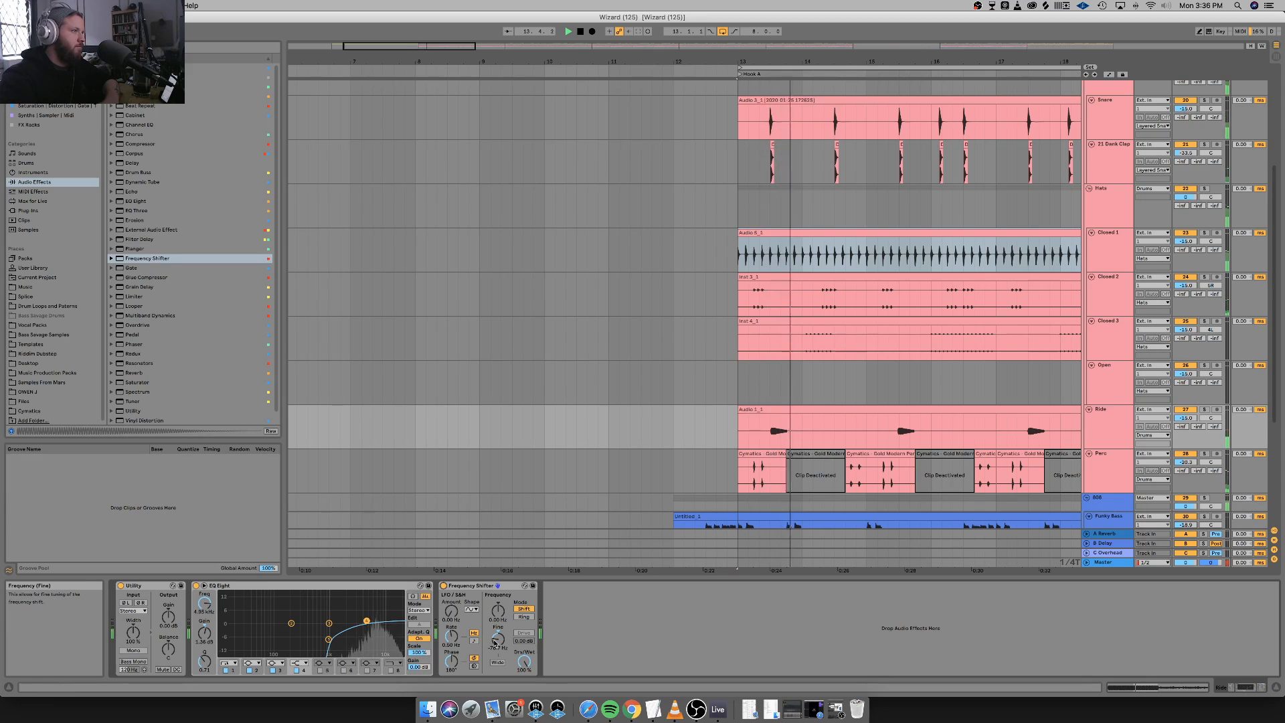
{"action": "left_click_drag", "start_coordinate": [498, 639], "coordinate": [498, 634]}
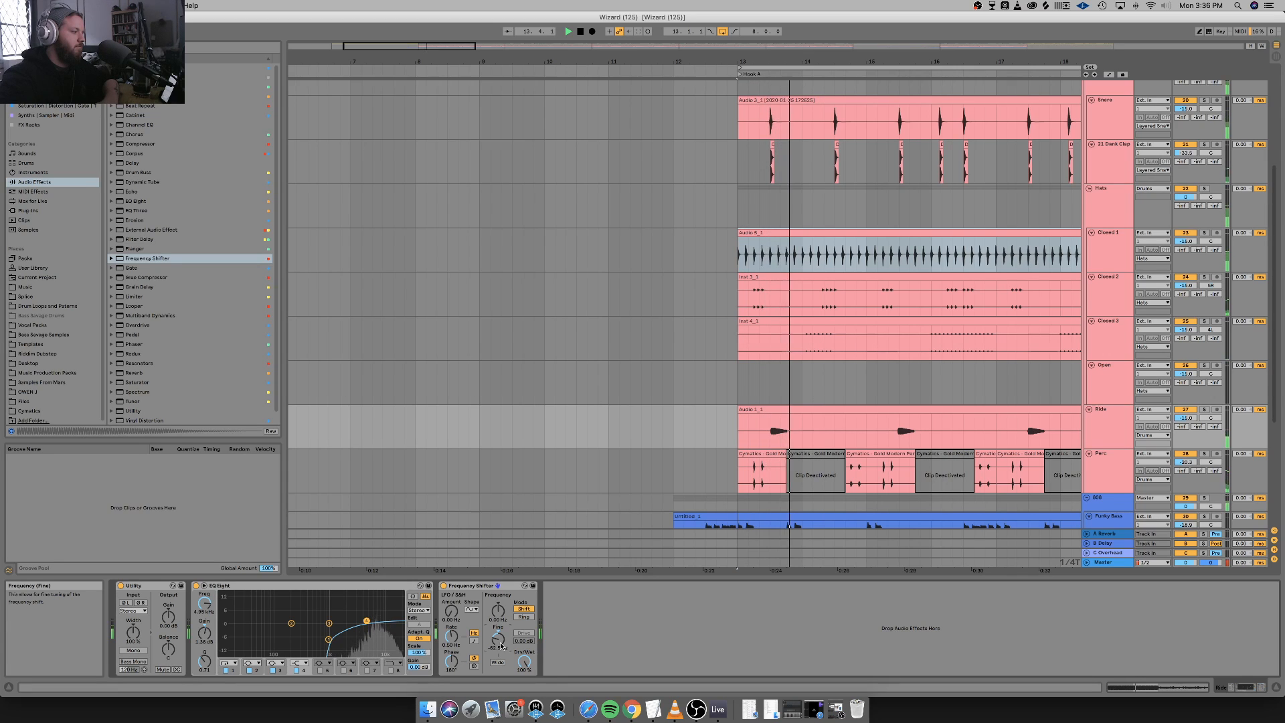
{"action": "key", "text": "space"}
Solo the Perc track and add a Reverb after its EQ Eight.
{"action": "scroll", "coordinate": [1137, 415], "scroll_direction": "down", "scroll_amount": 3}
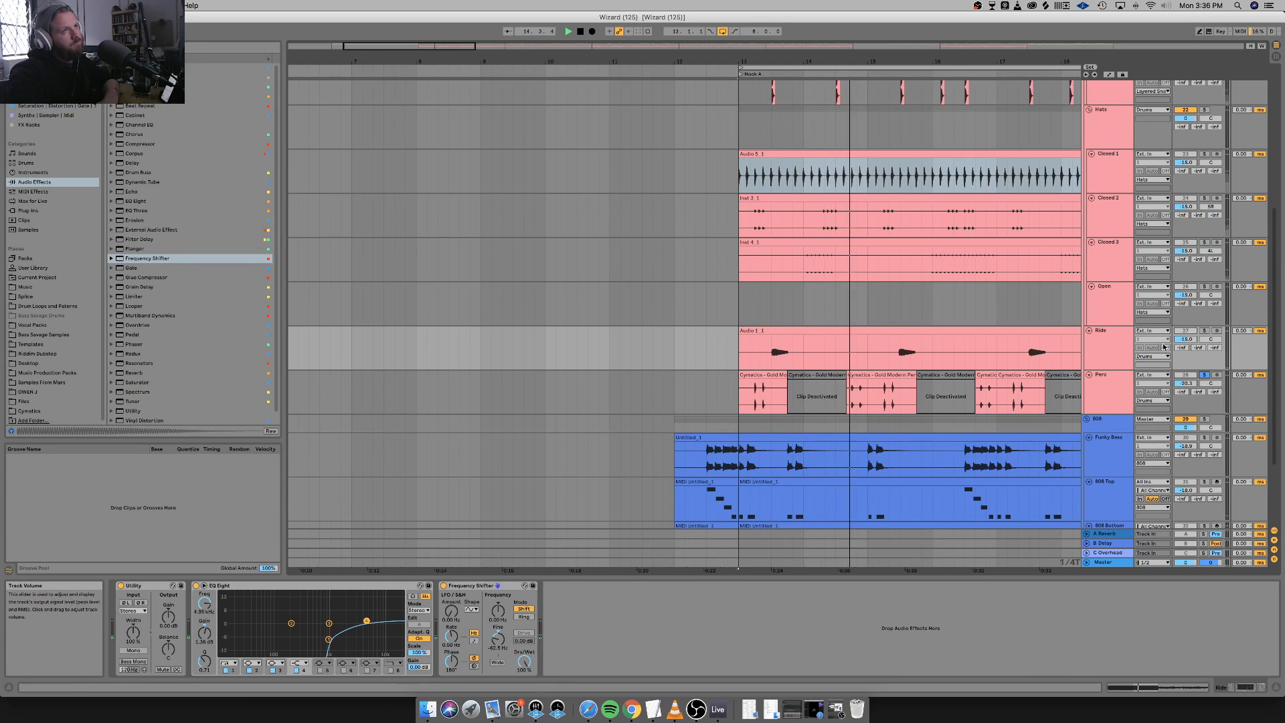
{"action": "left_click", "coordinate": [1115, 383]}
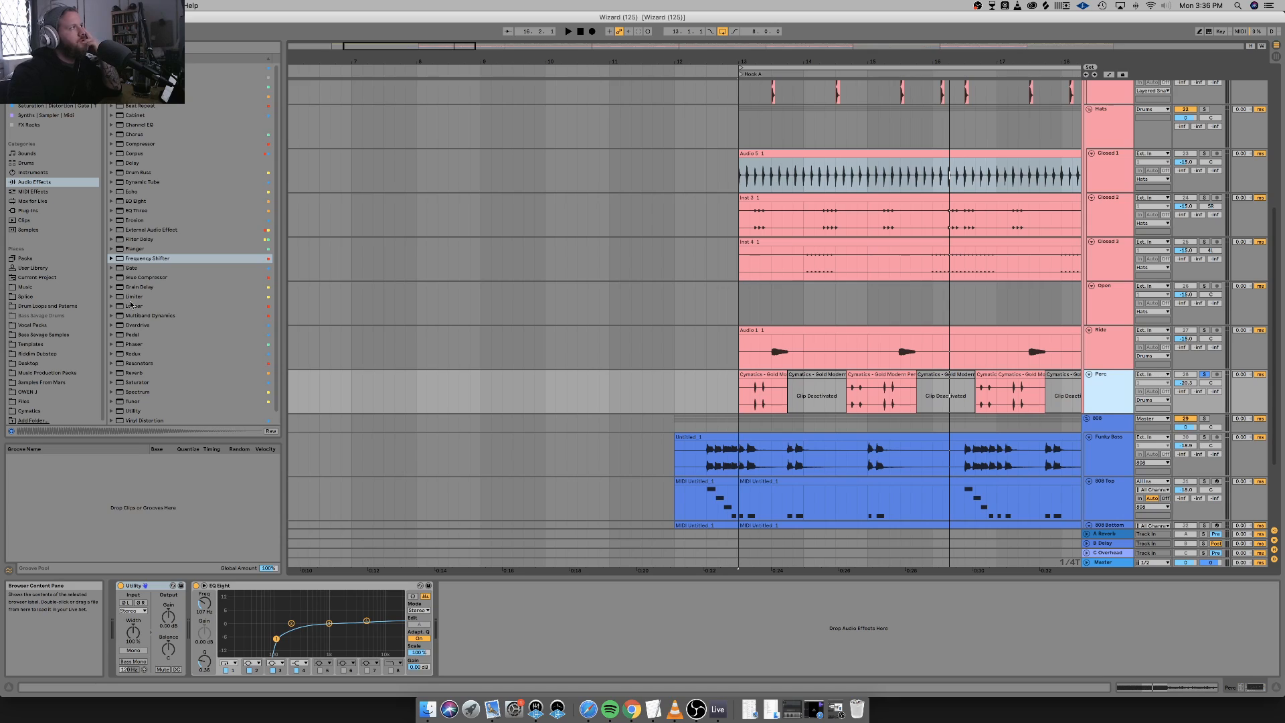
{"action": "scroll", "coordinate": [147, 390], "scroll_direction": "down", "scroll_amount": 1}
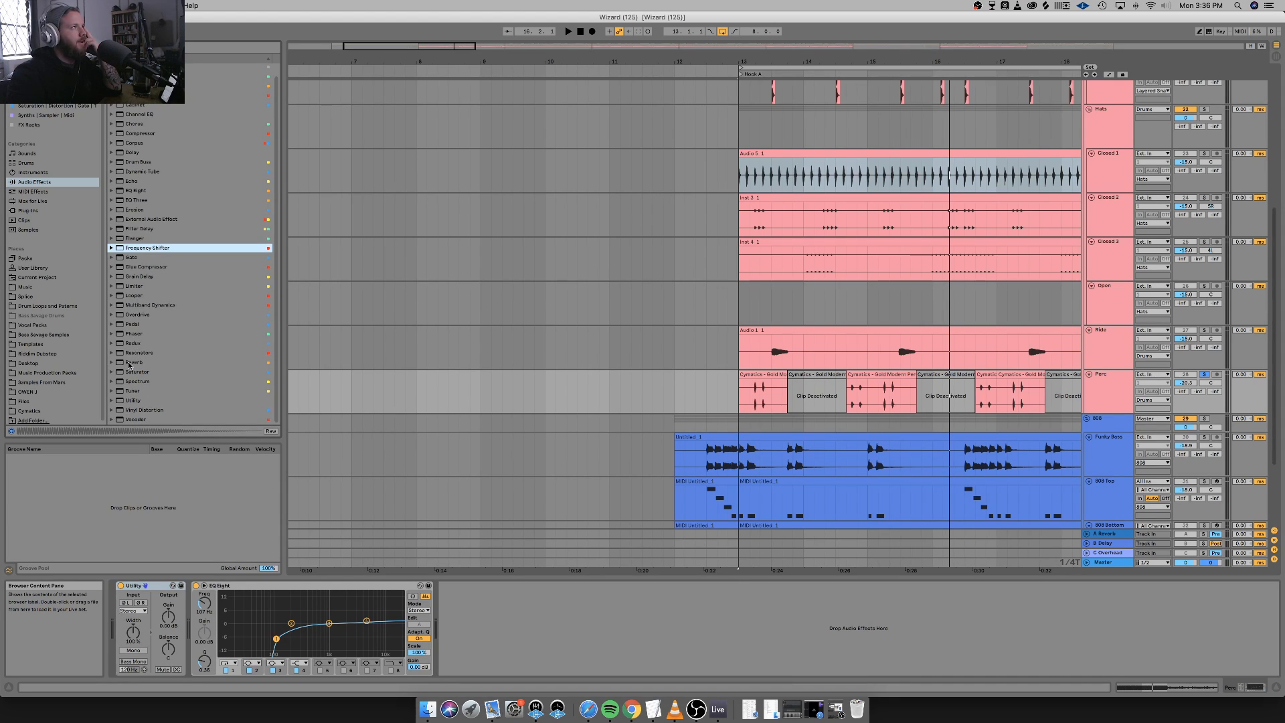
{"action": "left_click_drag", "start_coordinate": [129, 364], "coordinate": [533, 616]}
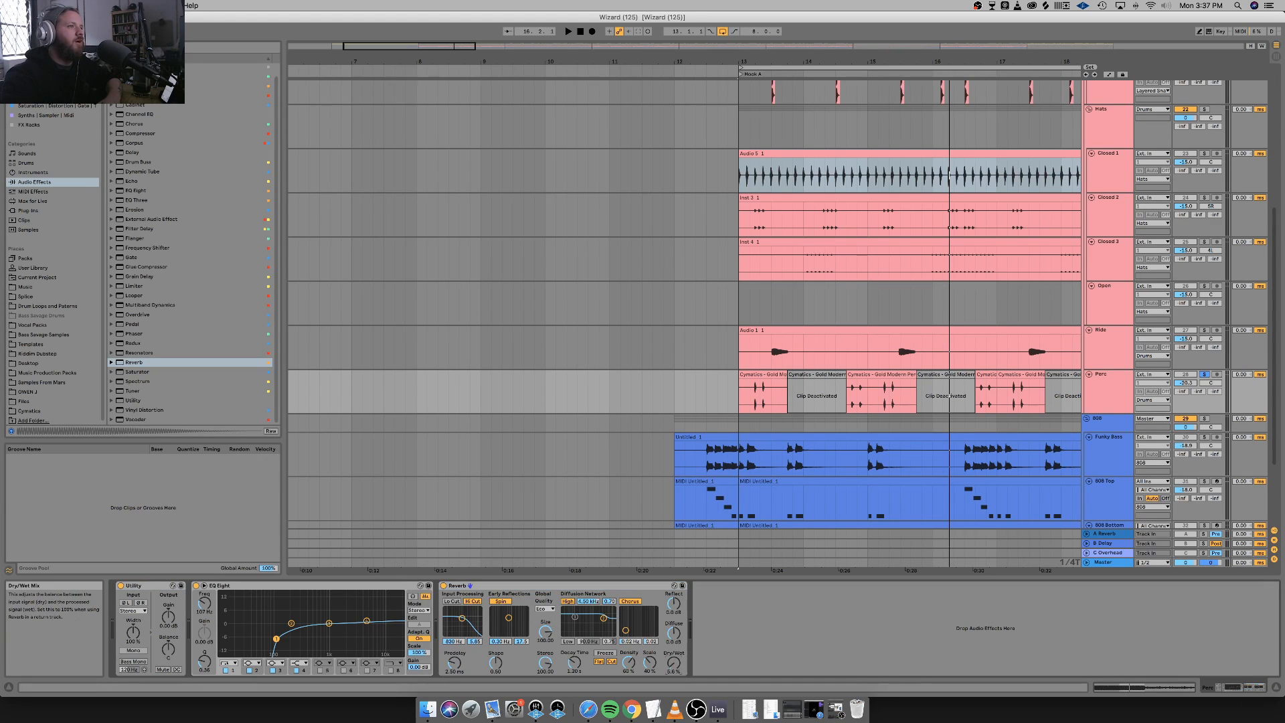
Set the Perc Reverb's input filter to low cut only at a higher frequency, and adjust its Dry/Wet mix by ear.
{"action": "left_click_drag", "start_coordinate": [571, 673], "coordinate": [646, 662]}
{"action": "left_click", "coordinate": [452, 601]}
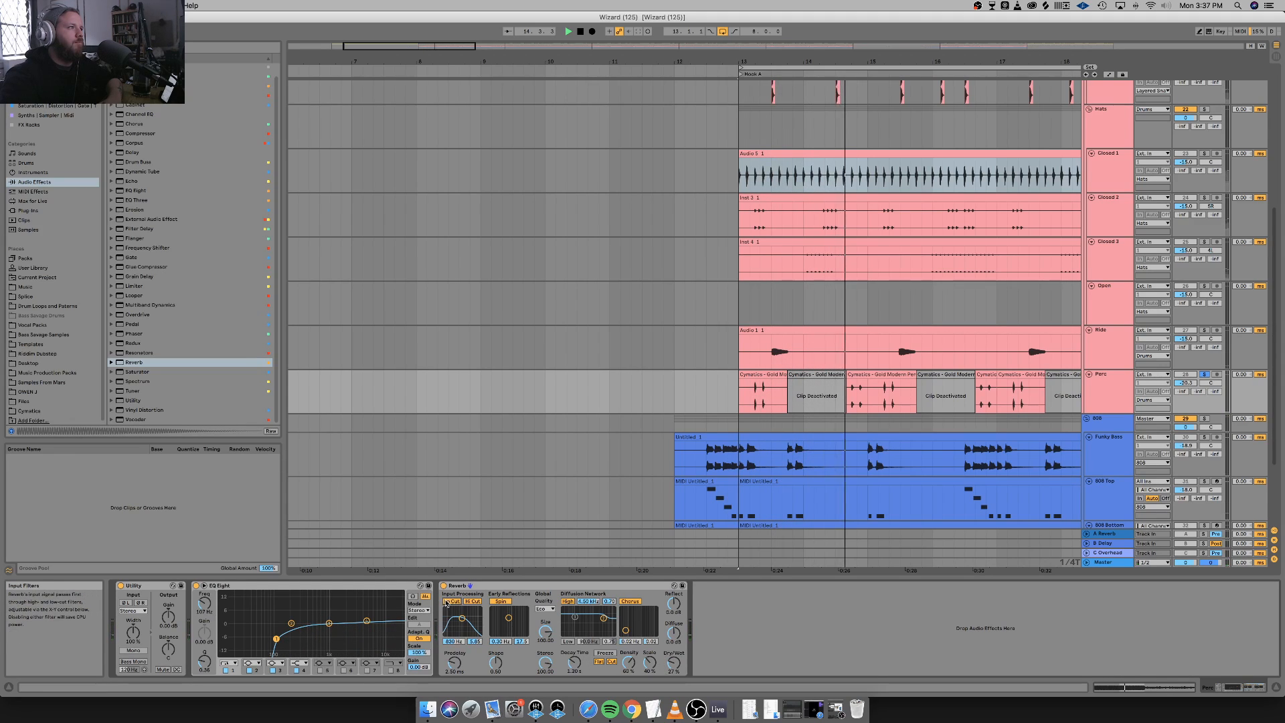
{"action": "left_click", "coordinate": [473, 600]}
{"action": "left_click_drag", "start_coordinate": [463, 617], "coordinate": [477, 617]}
{"action": "key", "text": "space"}
{"action": "key", "text": "space"}
{"action": "left_click_drag", "start_coordinate": [674, 662], "coordinate": [674, 668]}
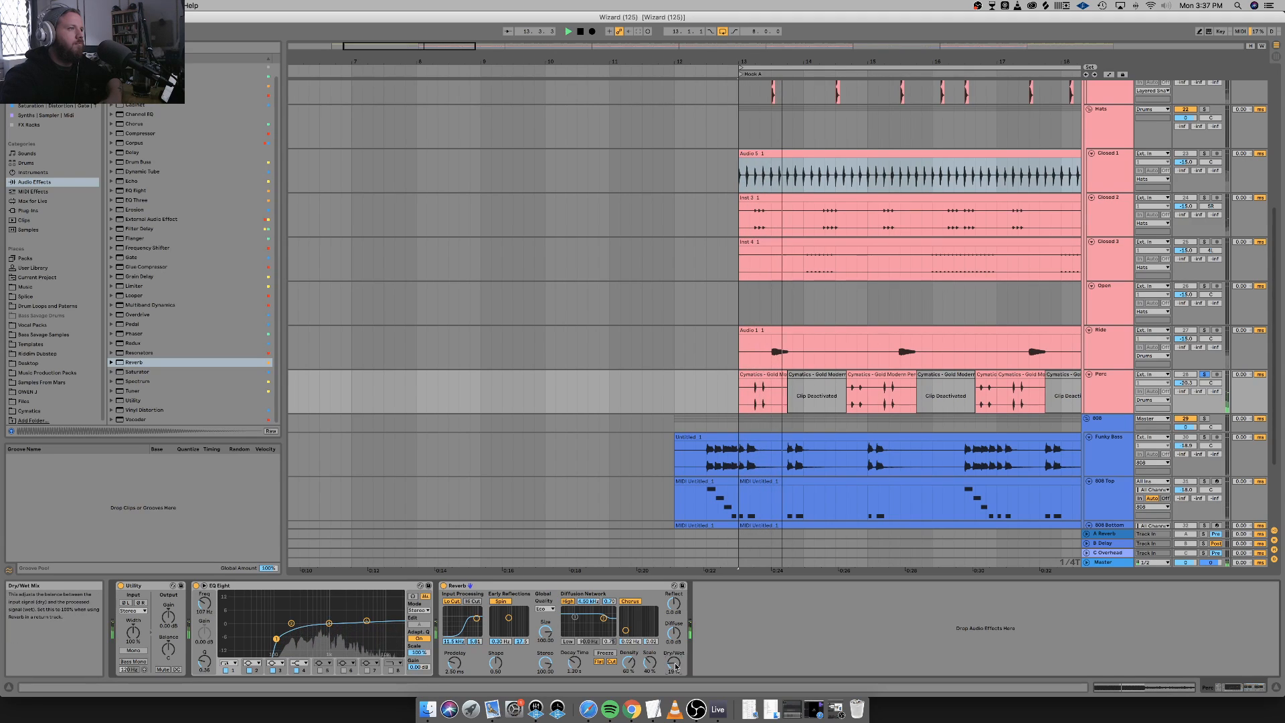
Shorten the Perc Reverb's decay time to about 879 ms while listening to the soloed track.
{"action": "key", "text": "space"}
{"action": "key", "text": "space"}
{"action": "left_click_drag", "start_coordinate": [574, 662], "coordinate": [574, 669]}
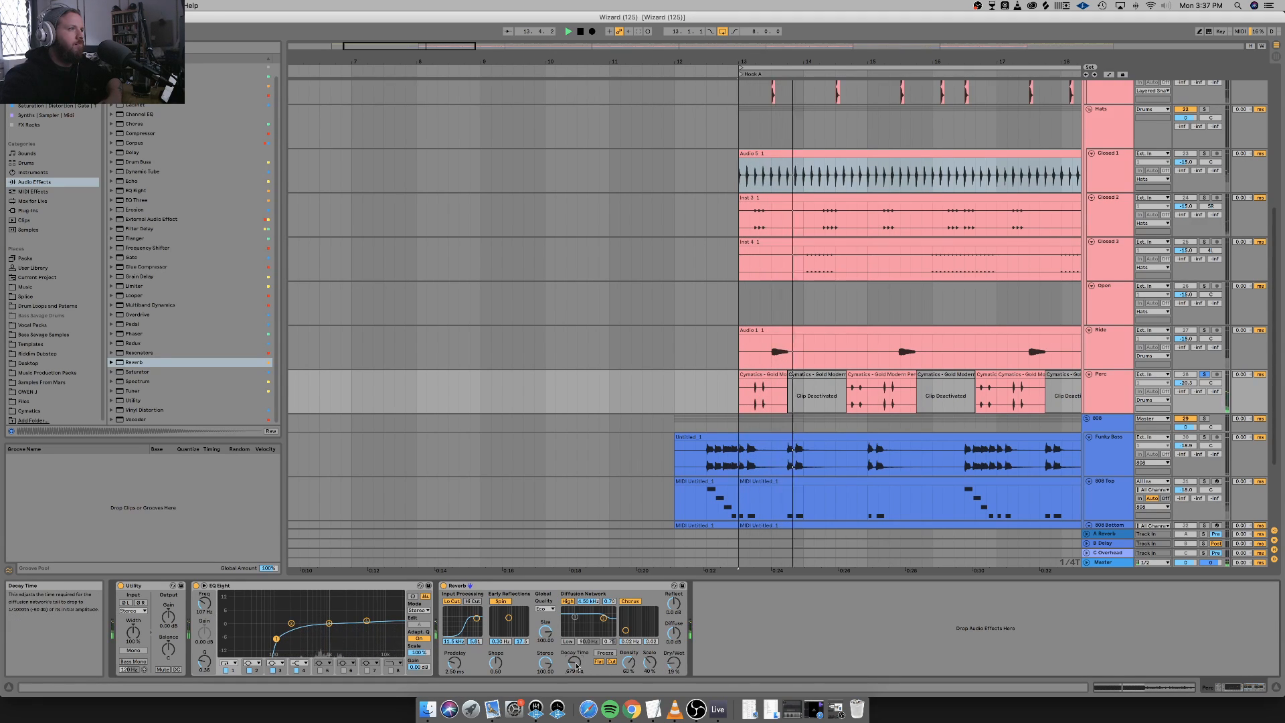
{"action": "key", "text": "space"}
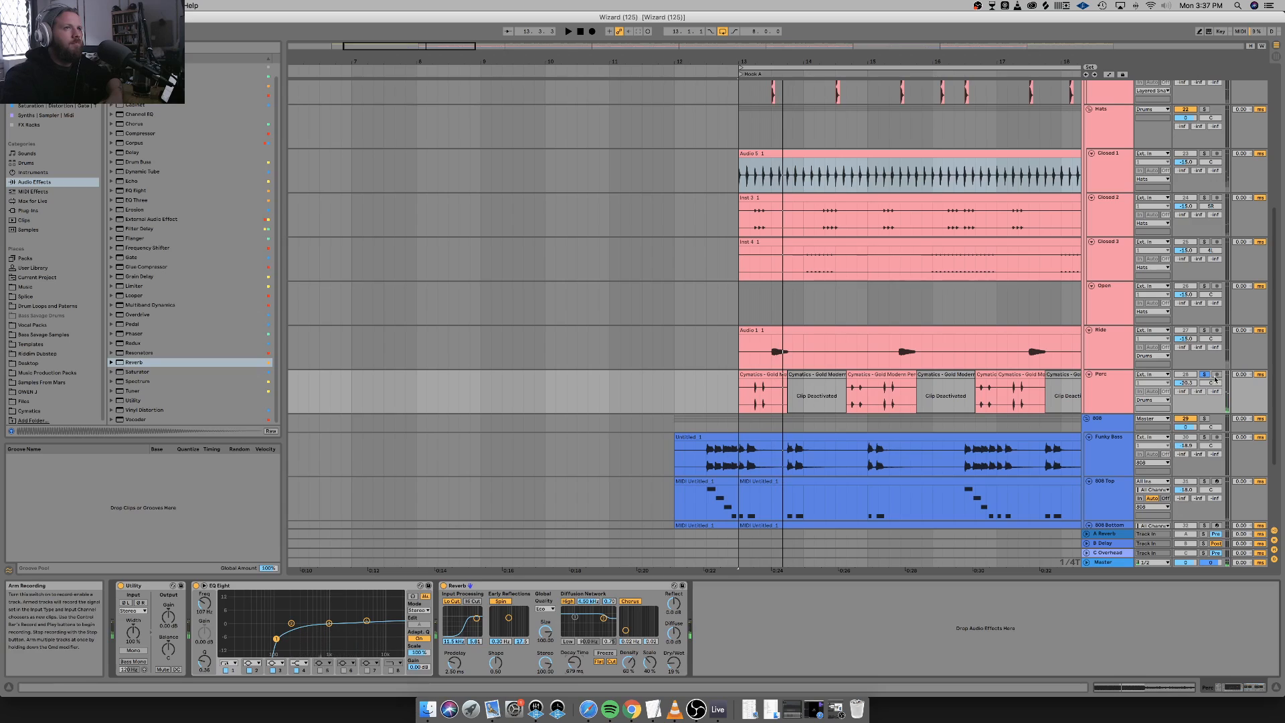
Unsolo the Perc track and fine-tune its Reverb decay time to about 902 ms against the full mix.
{"action": "left_click", "coordinate": [1205, 376]}
{"action": "key", "text": "space"}
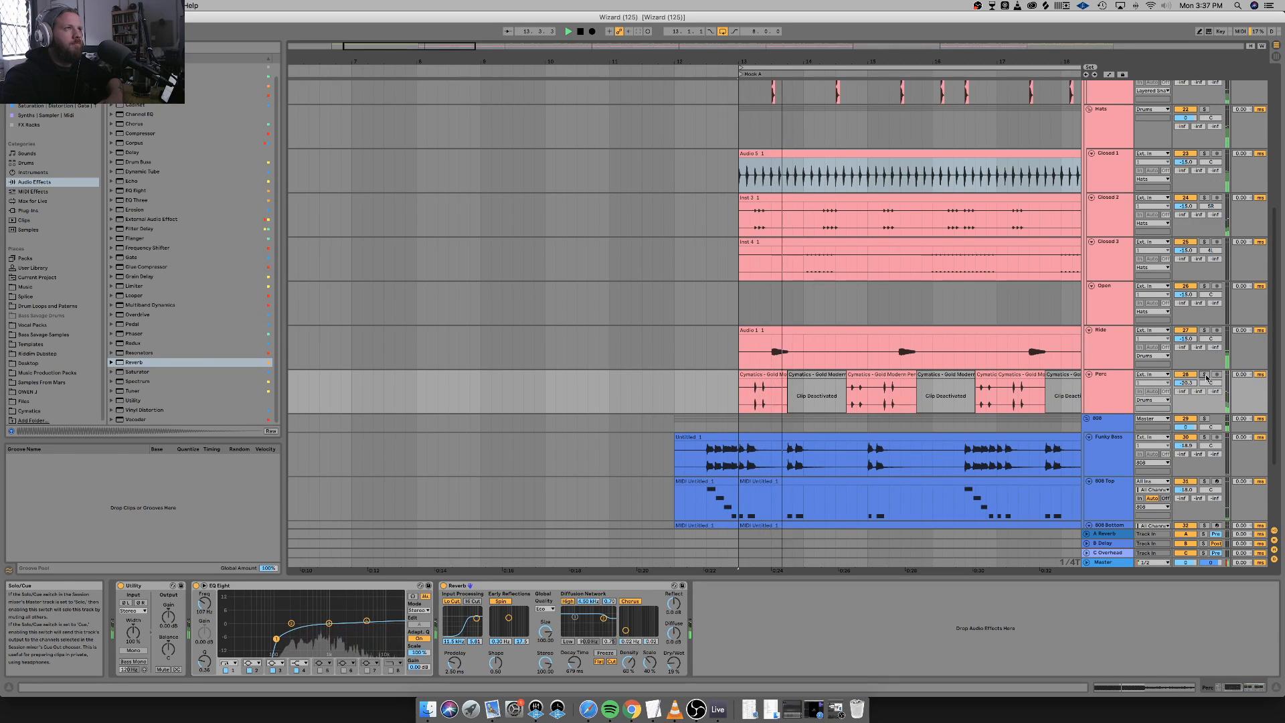
{"action": "key", "text": "space"}
{"action": "key", "text": "space"}
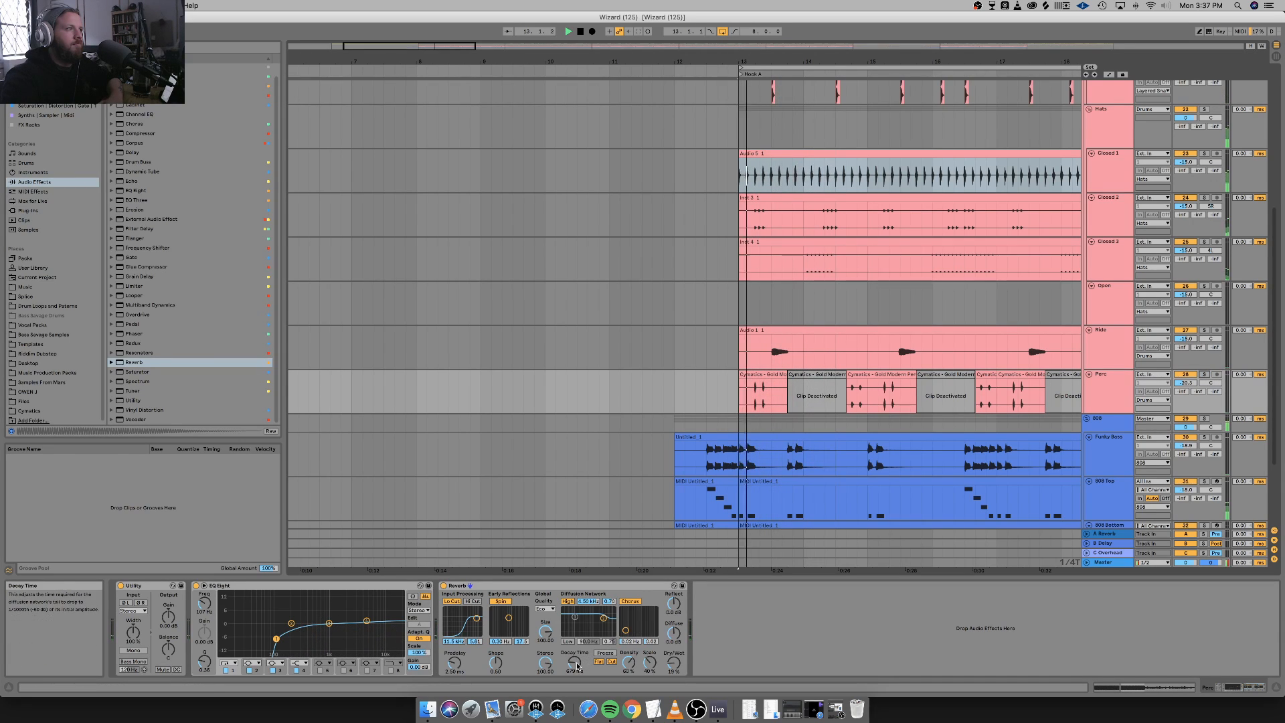
{"action": "left_click_drag", "start_coordinate": [574, 663], "coordinate": [574, 655]}
{"action": "key", "text": "space"}
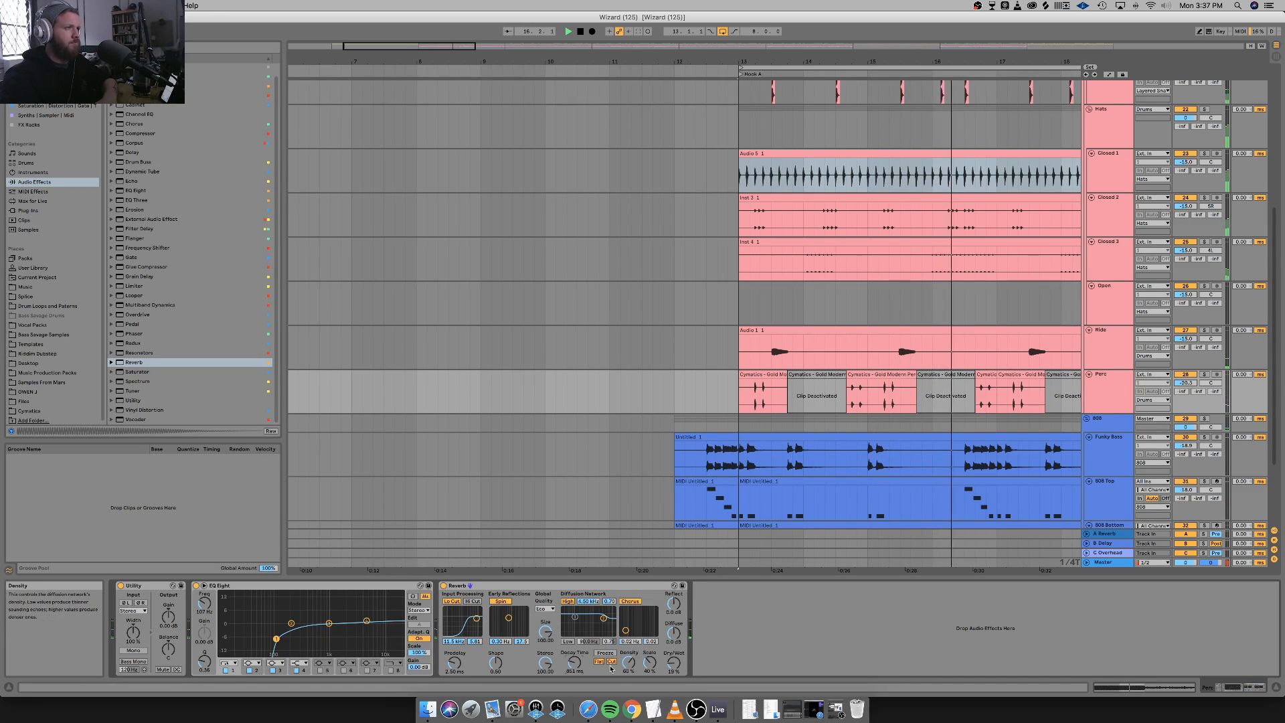
{"action": "key", "text": "space"}
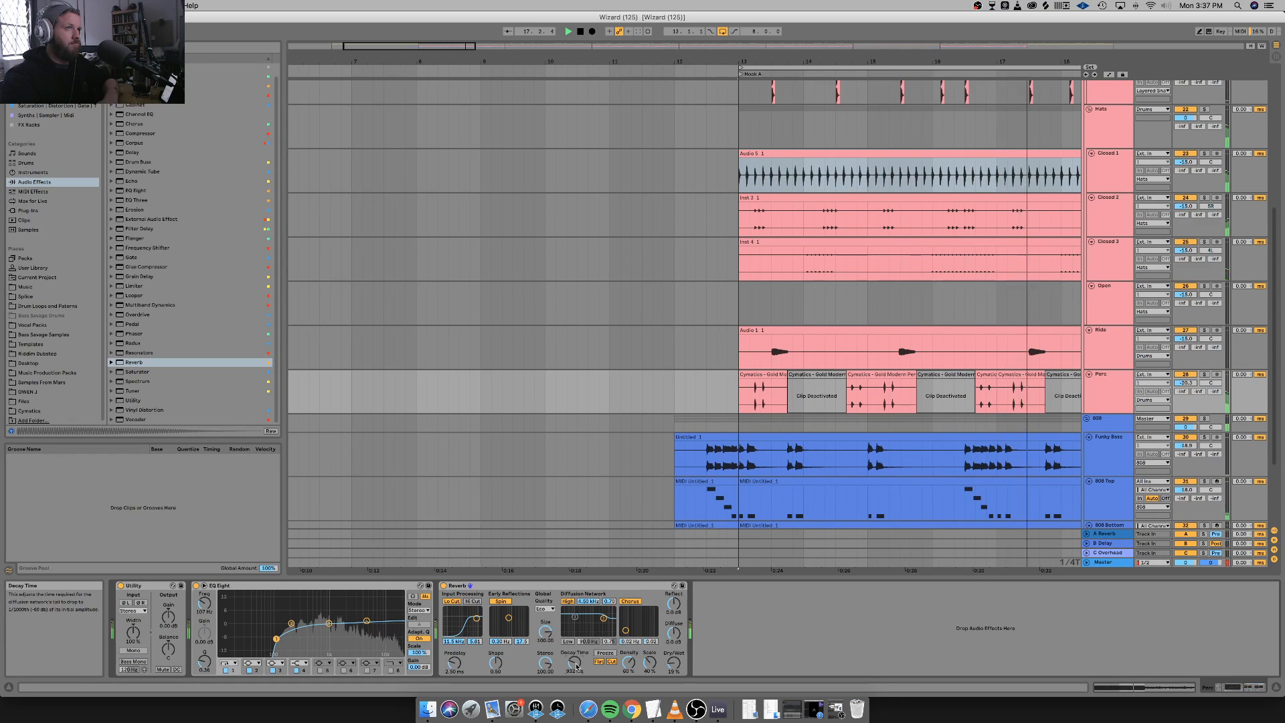
Stop playback and solo the whole Drums group.
{"action": "scroll", "coordinate": [761, 455], "scroll_direction": "right", "scroll_amount": 5}
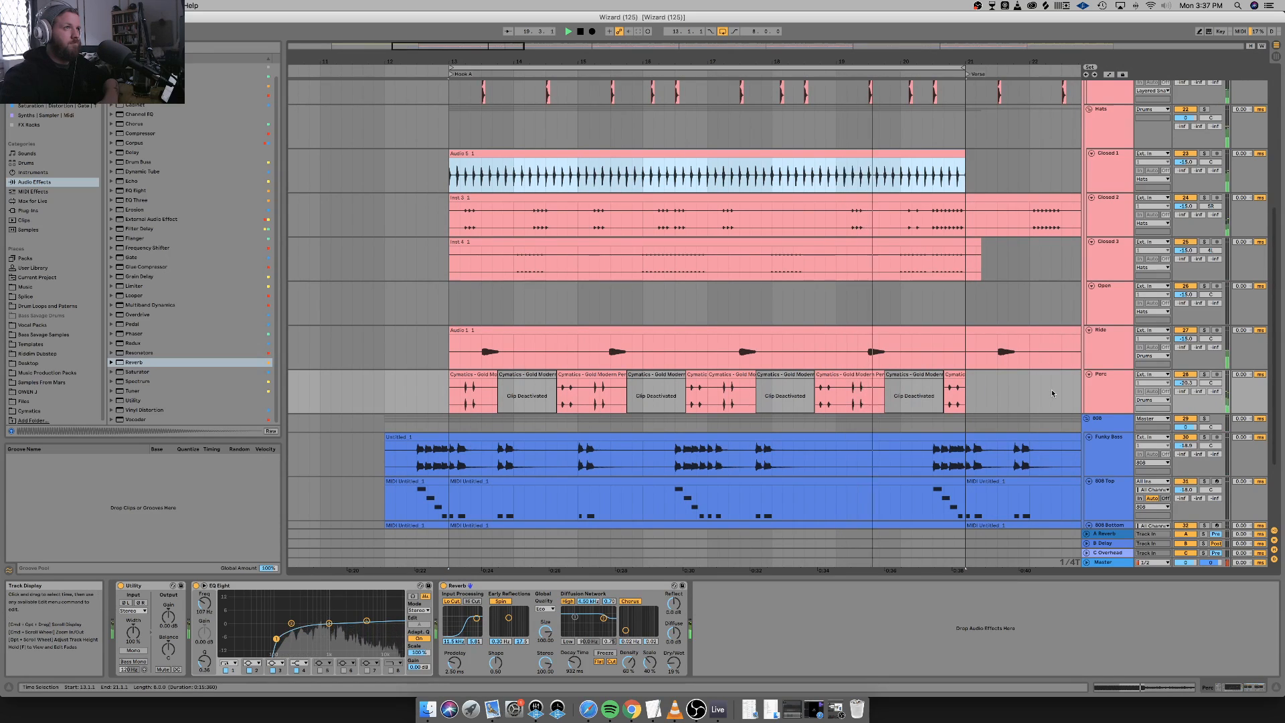
{"action": "key", "text": "space"}
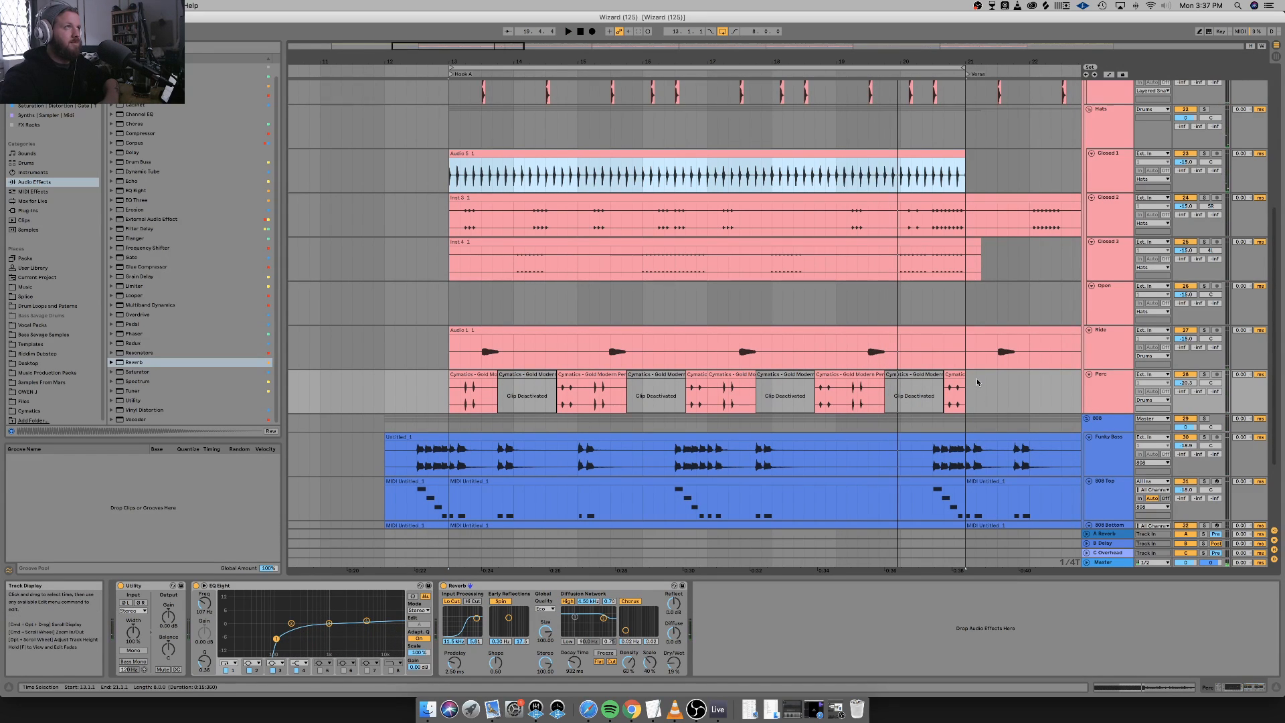
{"action": "scroll", "coordinate": [977, 382], "scroll_direction": "up", "scroll_amount": 5}
{"action": "scroll", "coordinate": [977, 378], "scroll_direction": "down", "scroll_amount": 5}
{"action": "scroll", "coordinate": [977, 379], "scroll_direction": "up", "scroll_amount": 5}
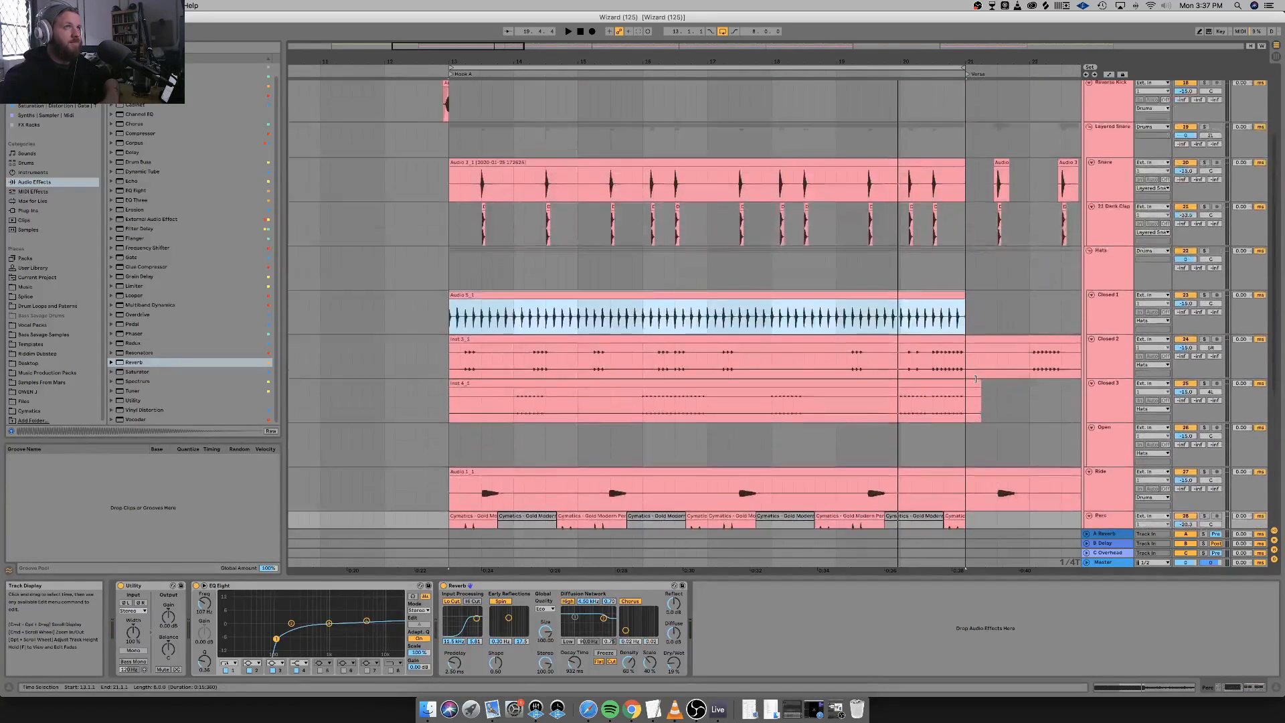
{"action": "left_click", "coordinate": [1204, 132]}
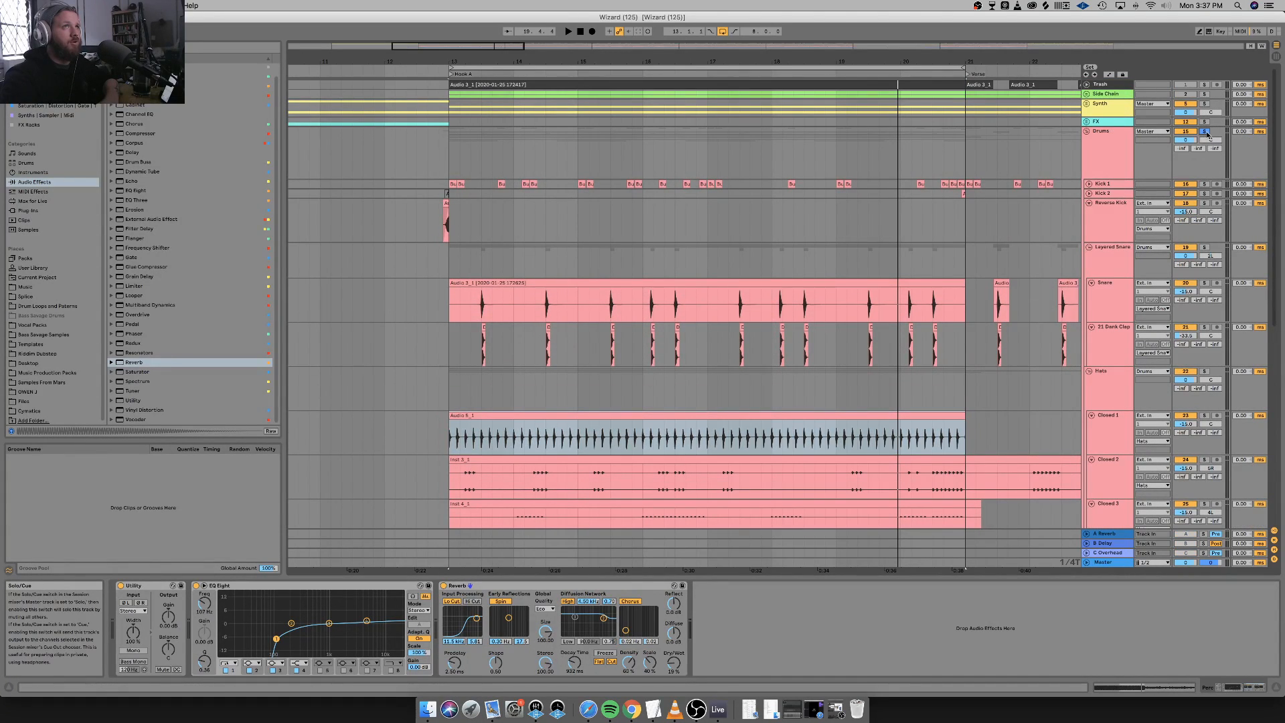
Set the Perc Reverb's quality to High and retune its input filter with the high cut enabled during drum playback.
{"action": "key", "text": "space"}
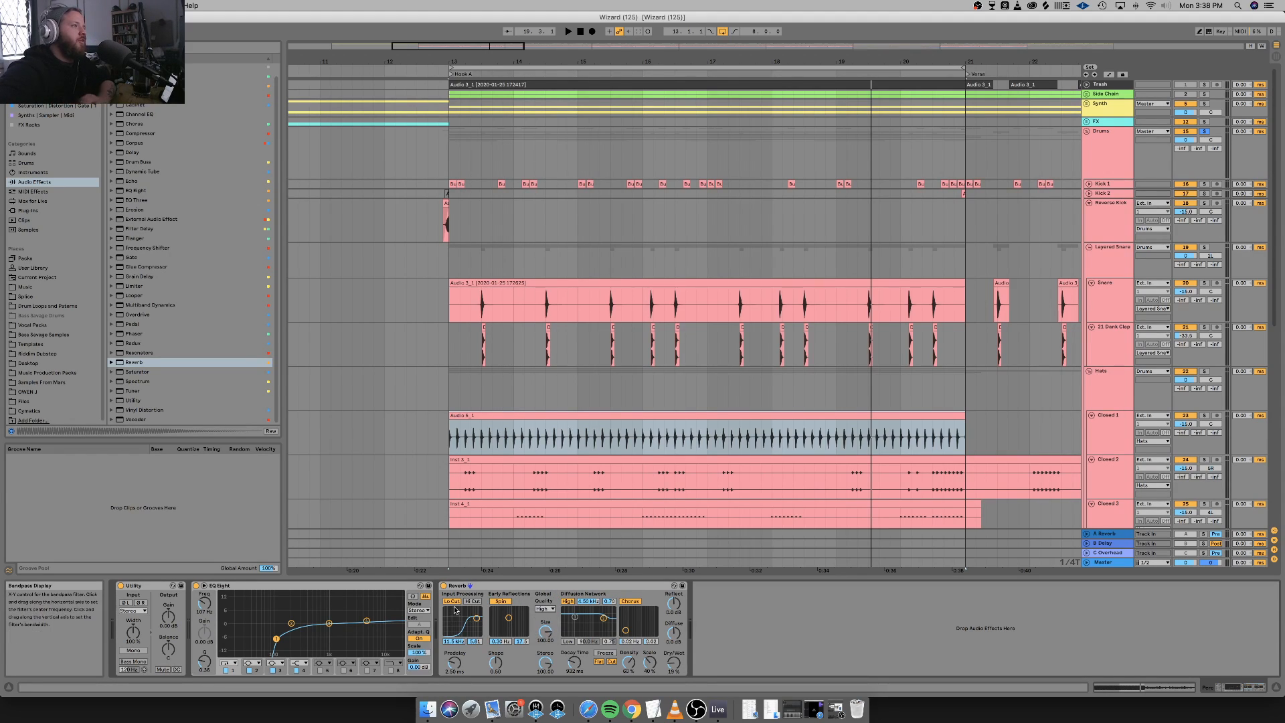
{"action": "key", "text": "space"}
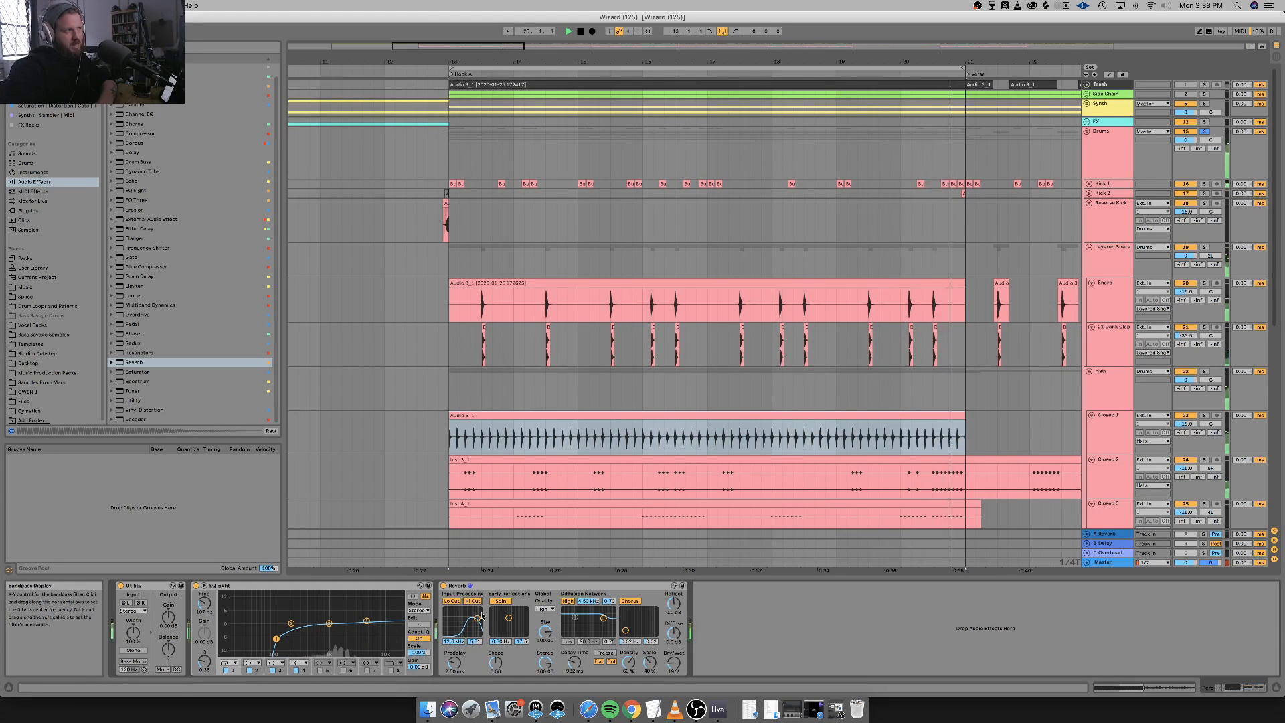
{"action": "left_click_drag", "start_coordinate": [482, 614], "coordinate": [484, 612]}
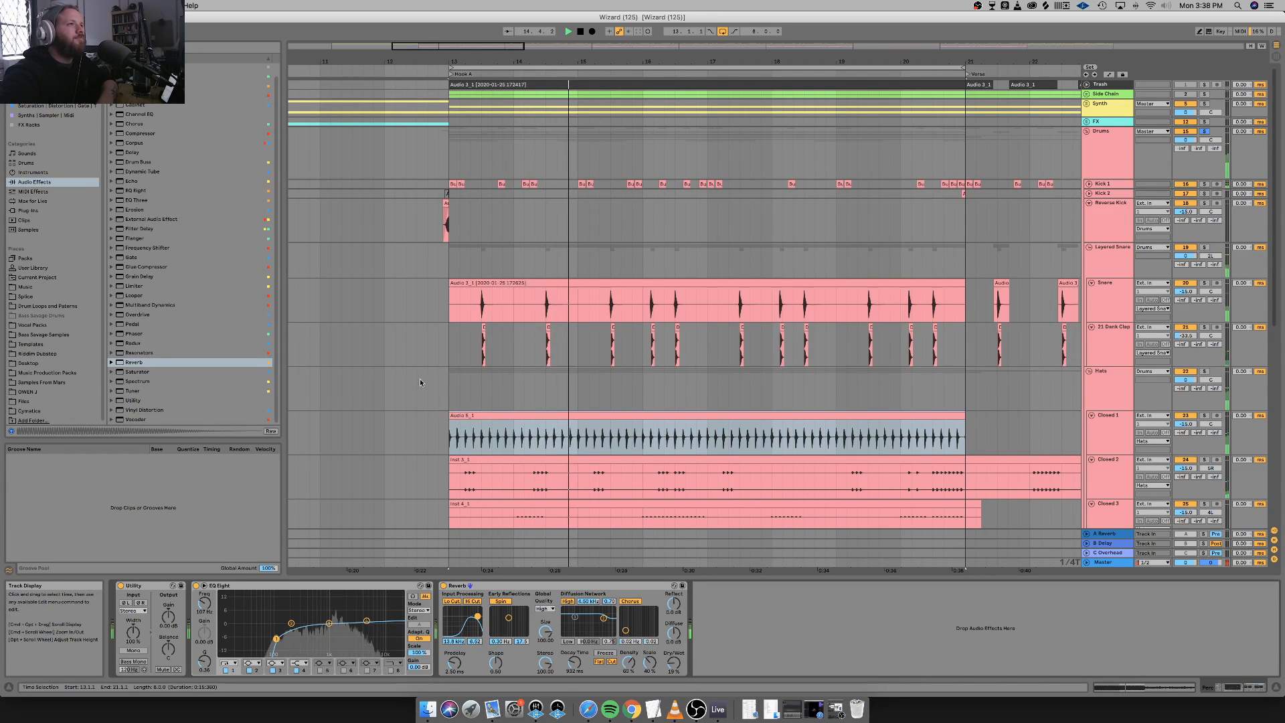
Solo the 808 group, listen to it, and inspect the device chains on Funky Bass and 808 Top, collapsing the 808 instrument rack.
{"action": "scroll", "coordinate": [829, 346], "scroll_direction": "down", "scroll_amount": 10}
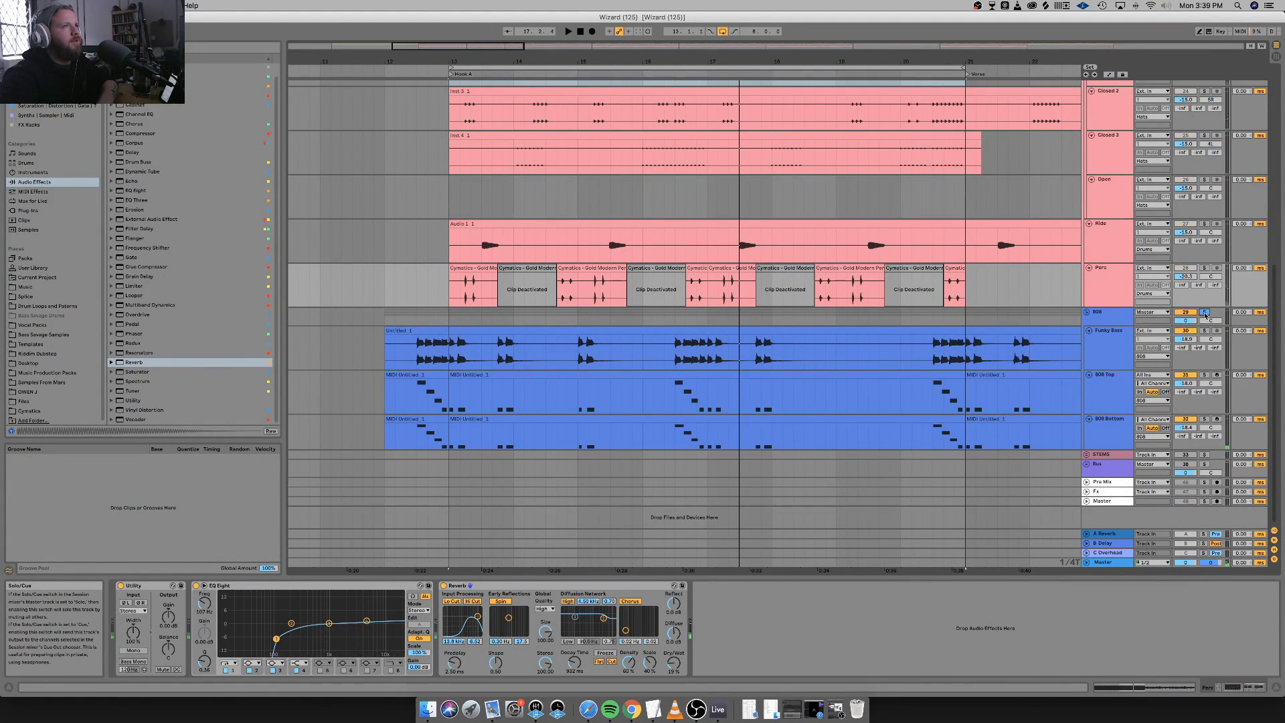
{"action": "left_click", "coordinate": [1109, 355]}
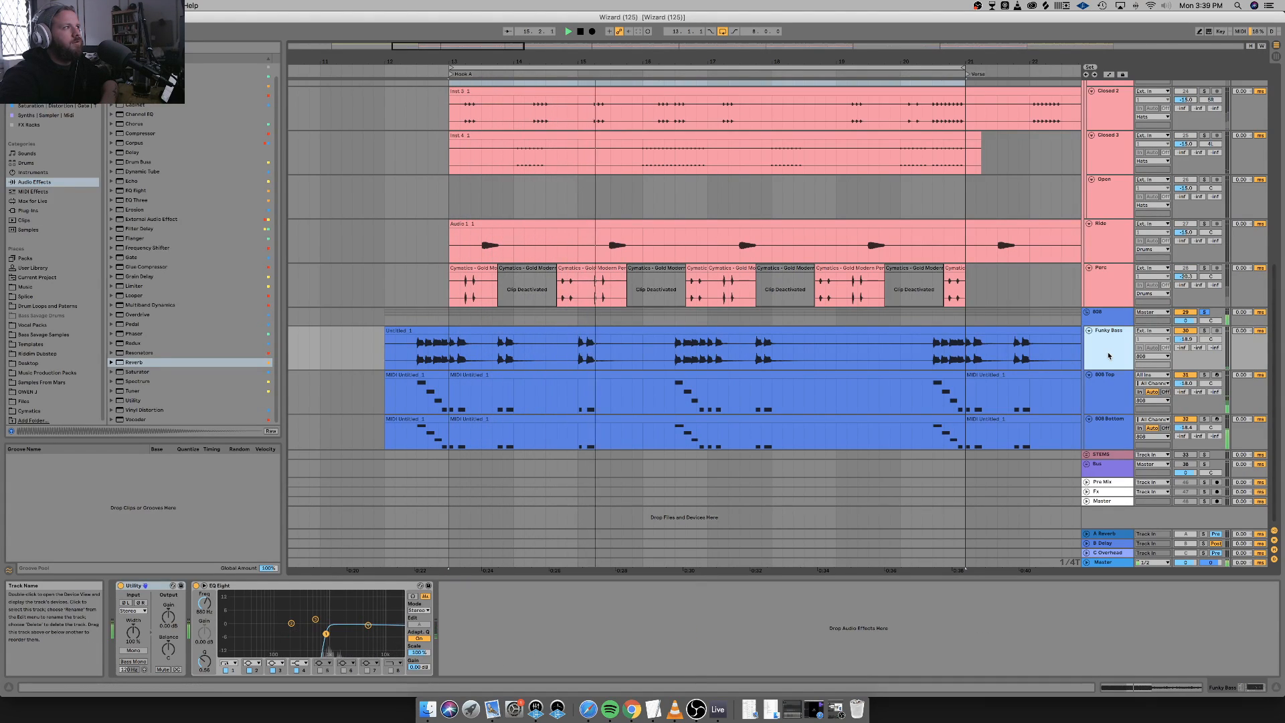
{"action": "left_click", "coordinate": [1115, 396]}
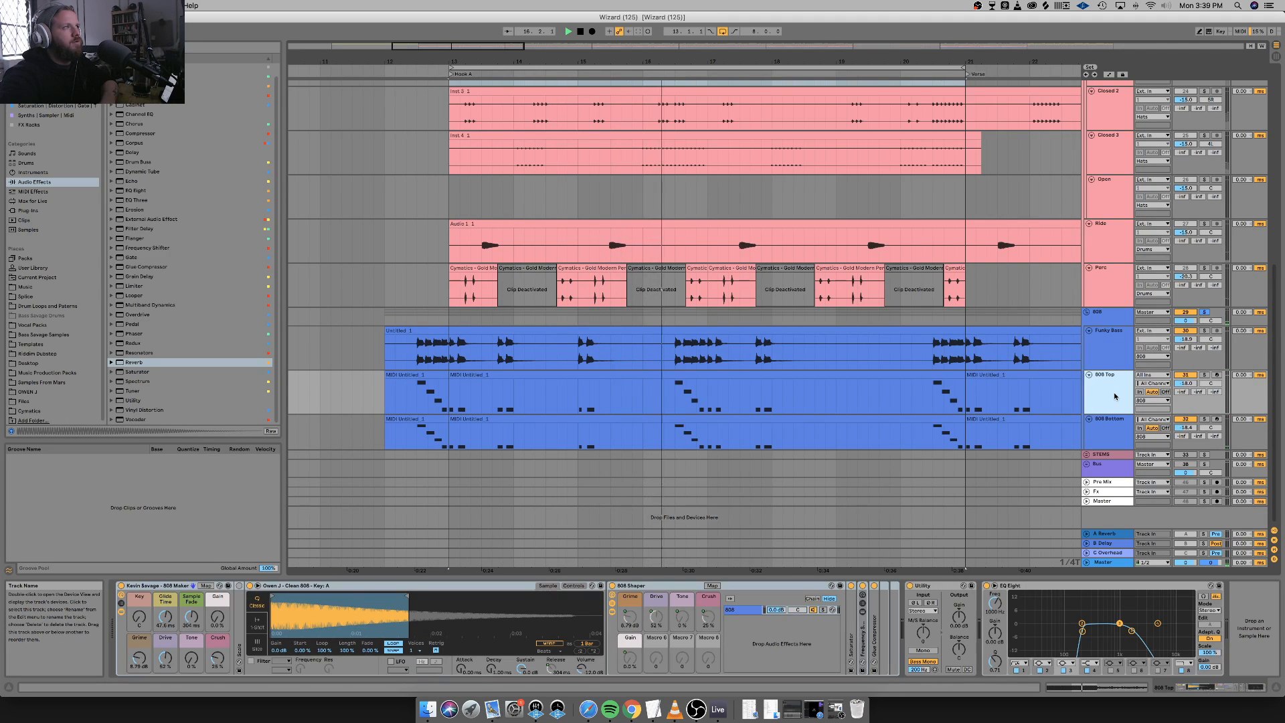
{"action": "key", "text": "space"}
{"action": "key", "text": "space"}
{"action": "key", "text": "space"}
{"action": "double_click", "coordinate": [173, 587]}
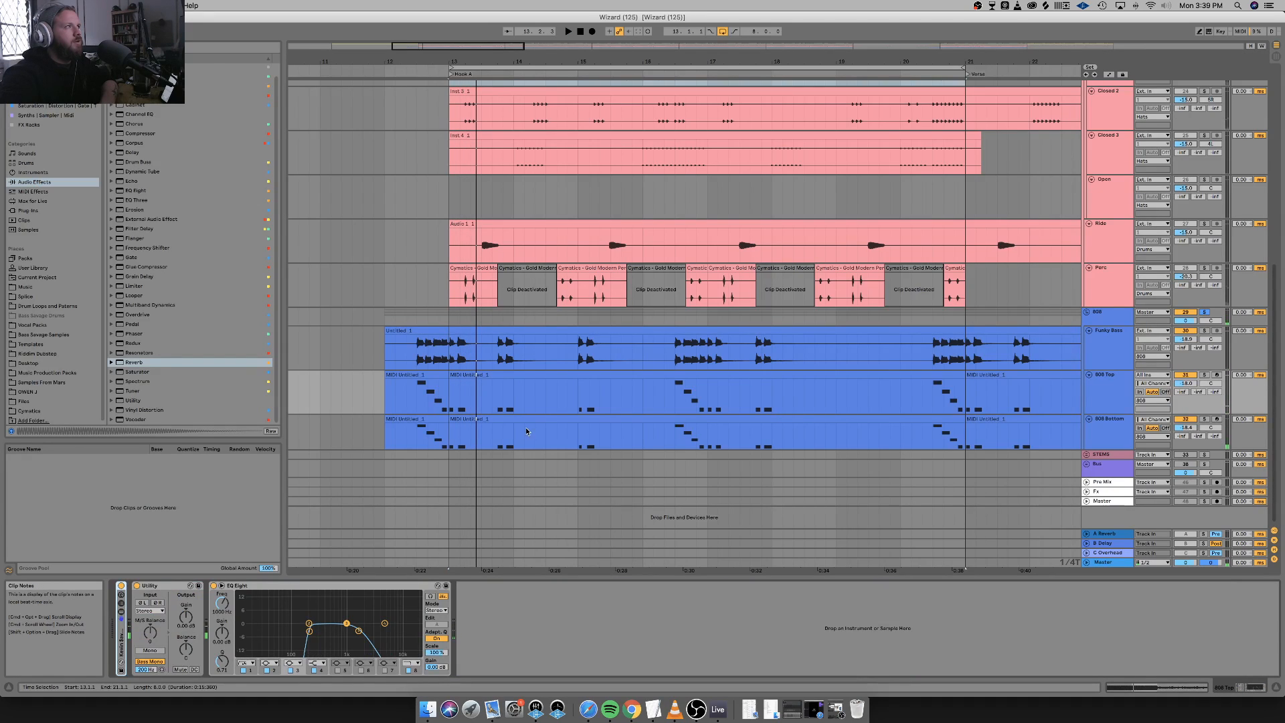
Open the 808 Top track's first MIDI clip and listen to its descending notes.
{"action": "double_click", "coordinate": [428, 383]}
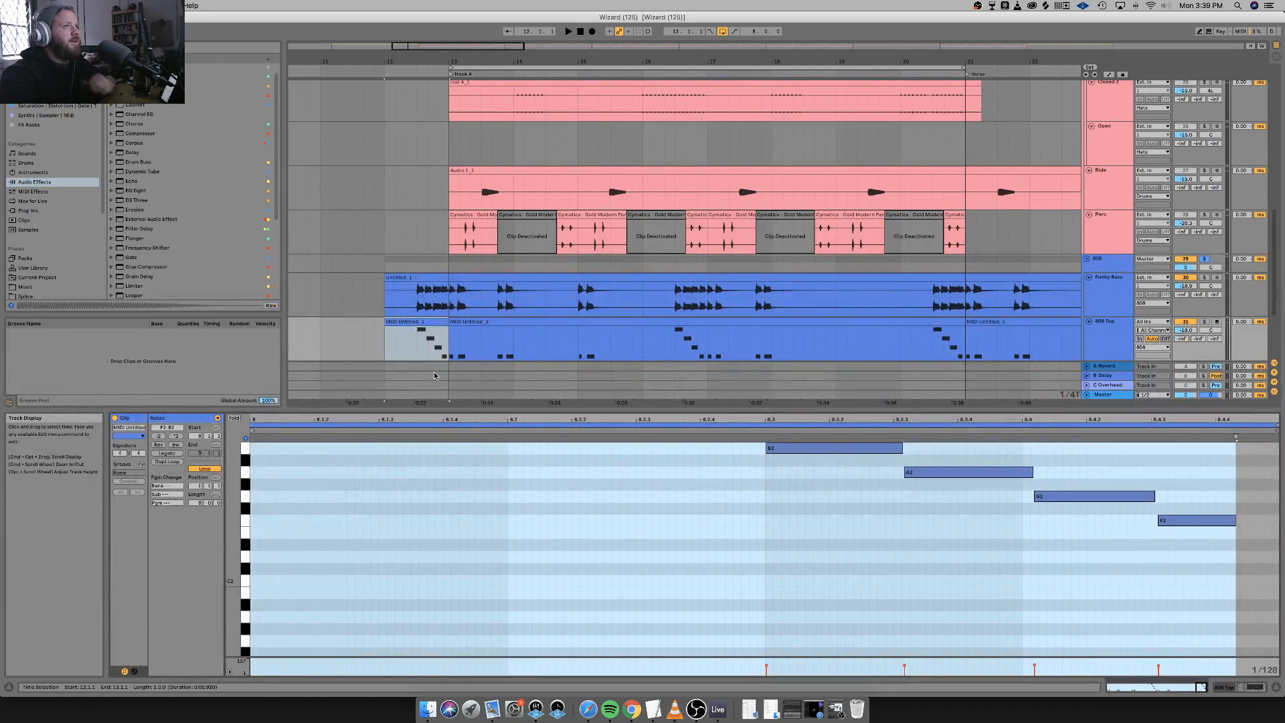
{"action": "scroll", "coordinate": [821, 479], "scroll_direction": "down", "scroll_amount": 1}
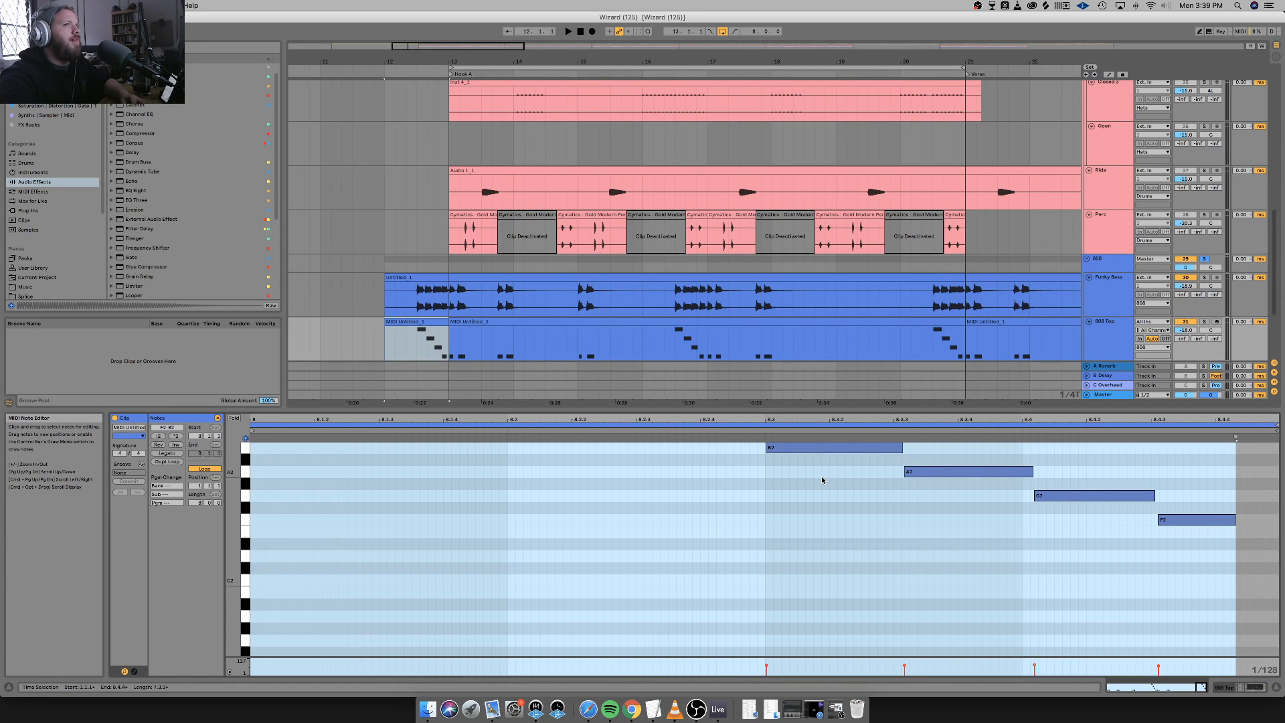
{"action": "key", "text": "space"}
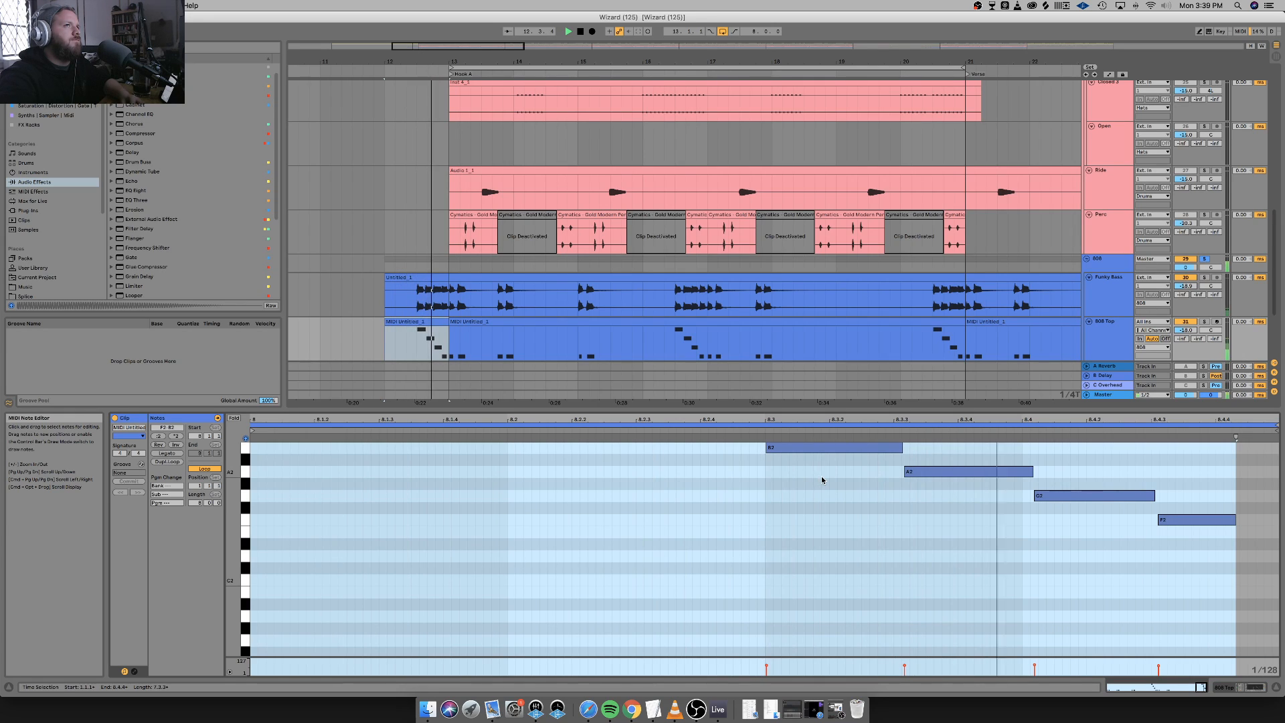
{"action": "key", "text": "space"}
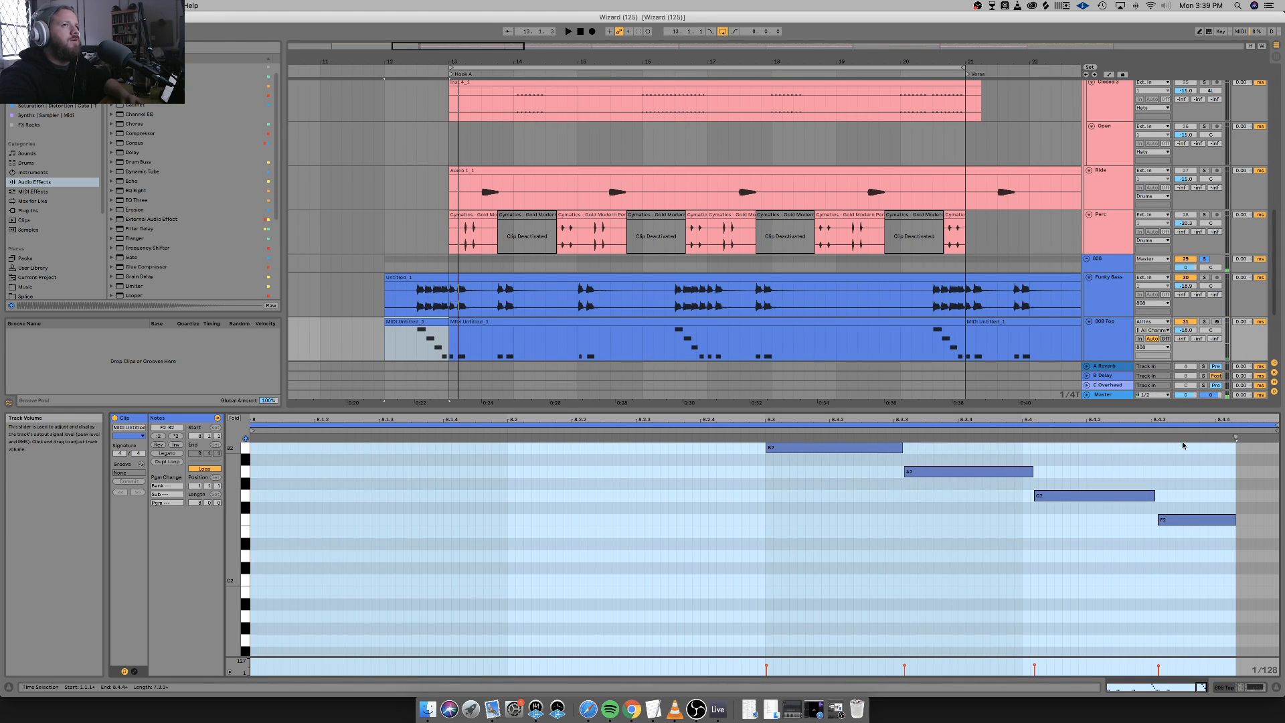
Close the MIDI clip editor and select the 808 Bottom track.
{"action": "left_click", "coordinate": [1277, 687]}
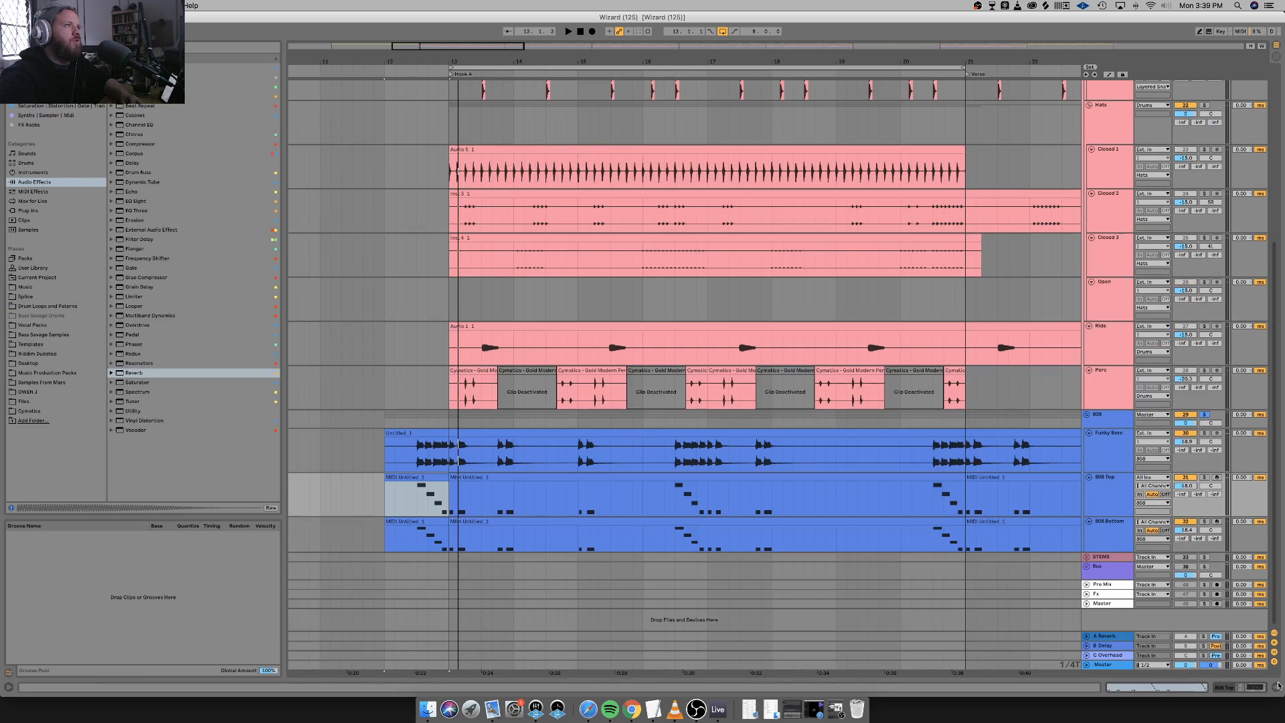
{"action": "left_click", "coordinate": [1117, 497]}
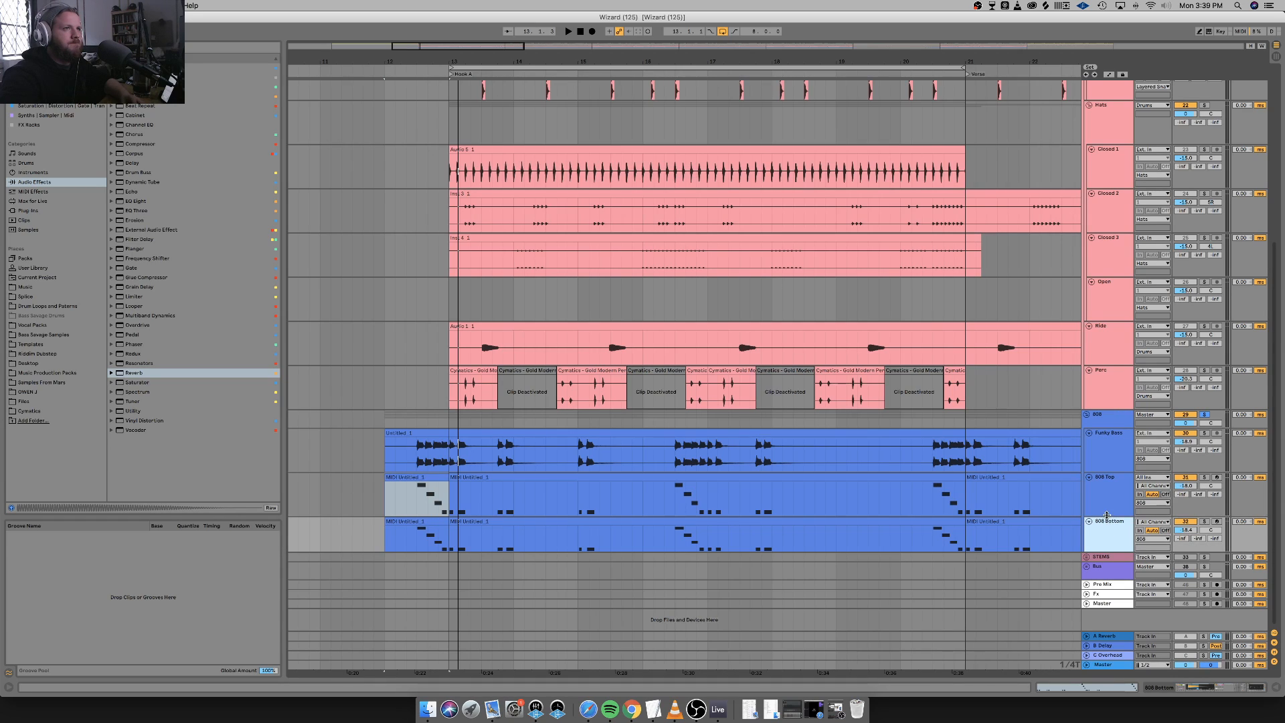
Group the 808 Top and 808 Bottom tracks, duplicate 808 Top inside the group and move the copy out above it.
{"action": "right_click", "coordinate": [1102, 510]}
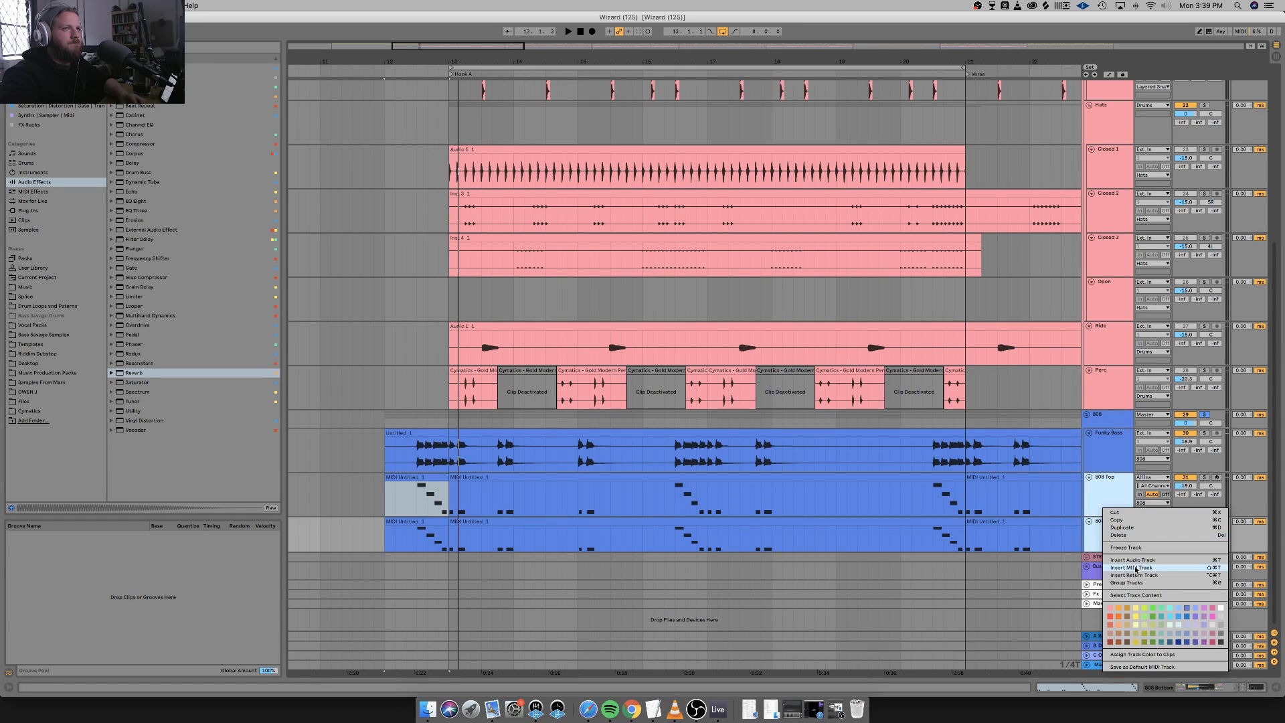
{"action": "left_click", "coordinate": [1130, 582]}
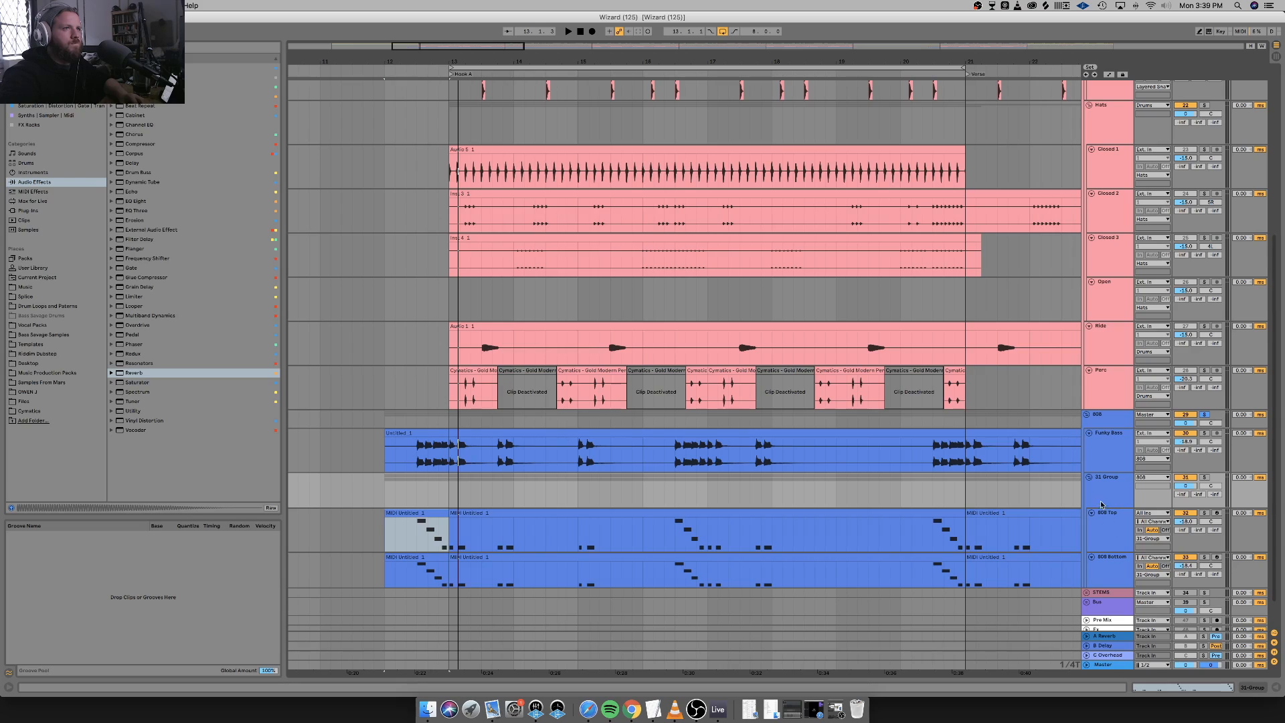
{"action": "right_click", "coordinate": [1102, 520]}
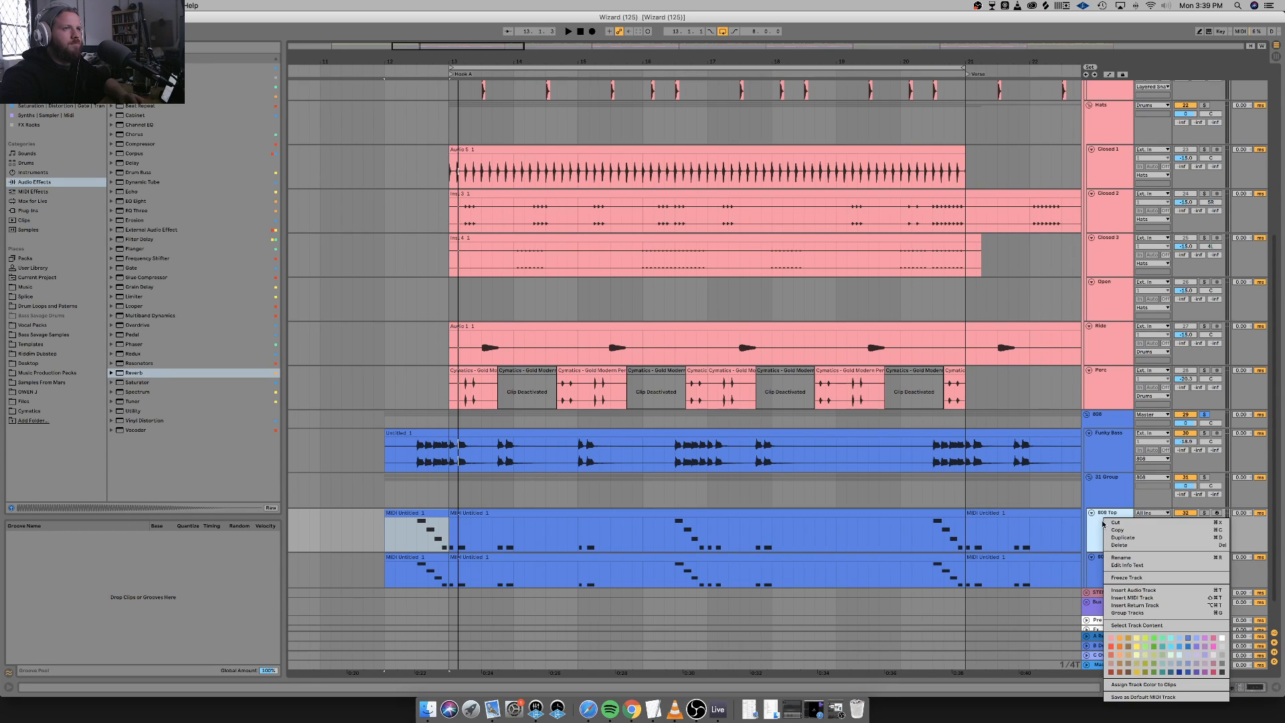
{"action": "left_click", "coordinate": [1131, 538]}
{"action": "left_click_drag", "start_coordinate": [1108, 531], "coordinate": [1103, 479]}
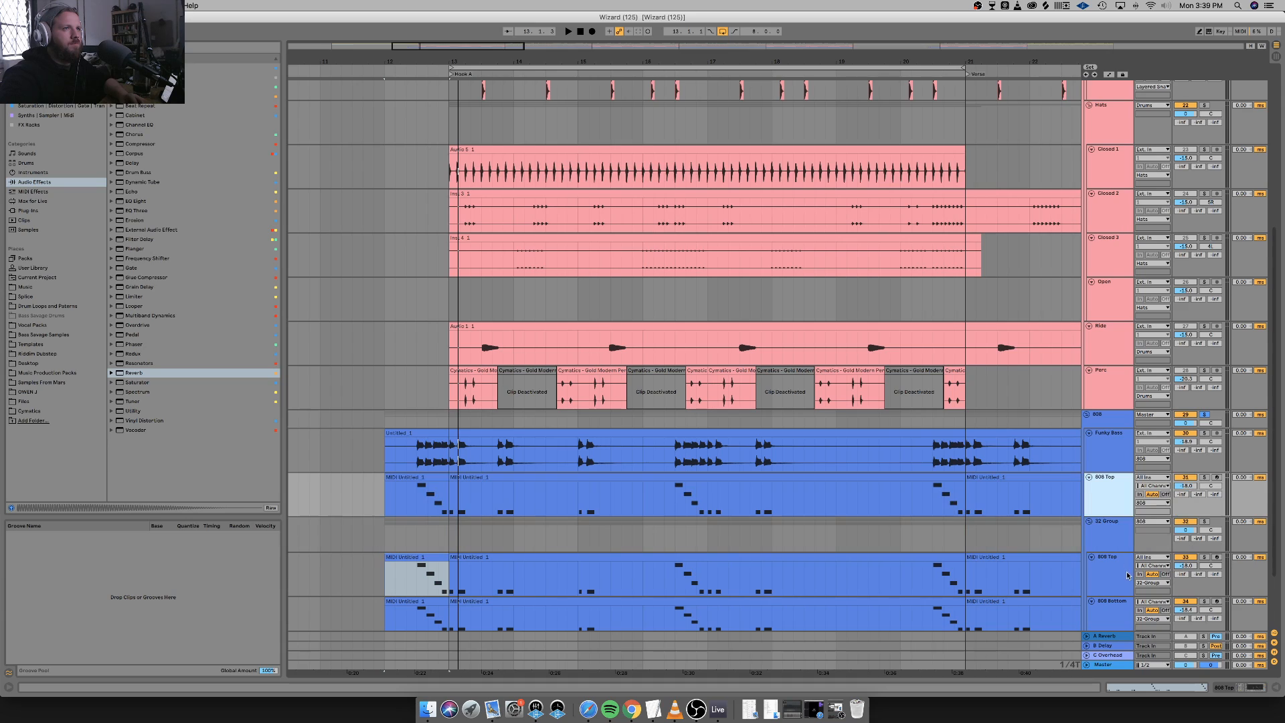
Duplicate the grouped 808 Bottom track and move the copy out of the group, directly below the ungrouped 808 Top.
{"action": "right_click", "coordinate": [1111, 606]}
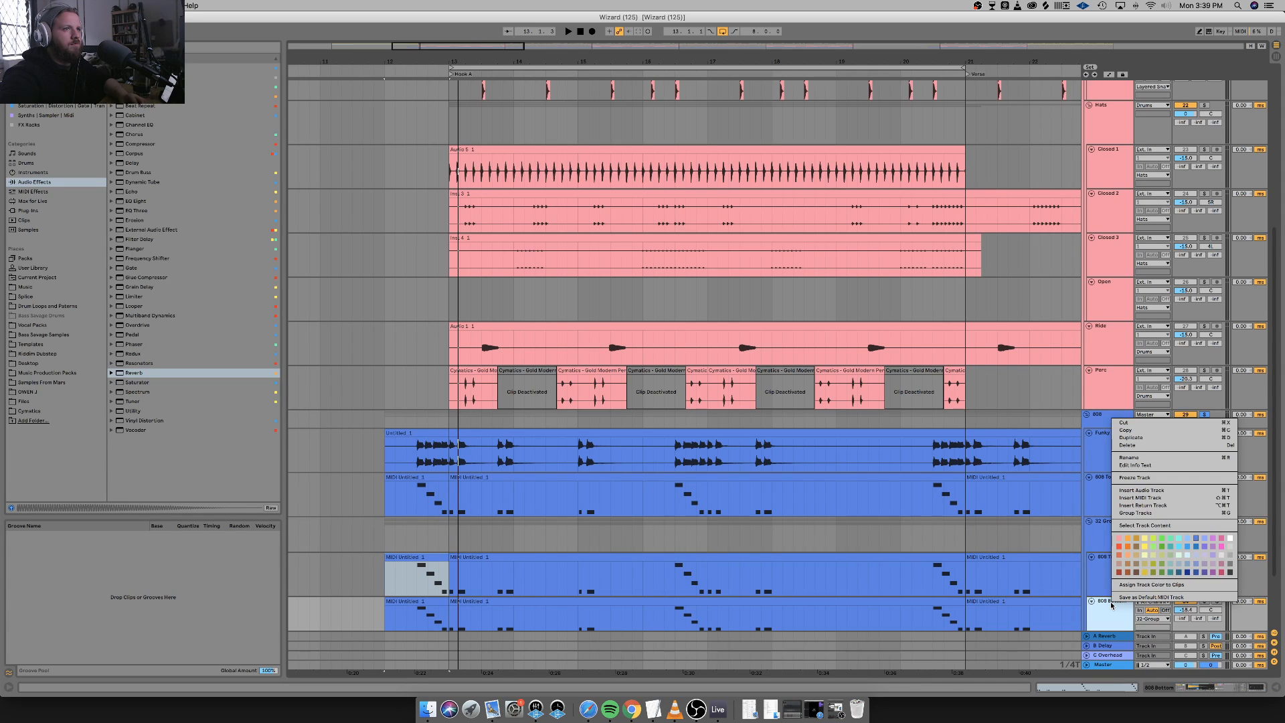
{"action": "left_click", "coordinate": [1131, 437]}
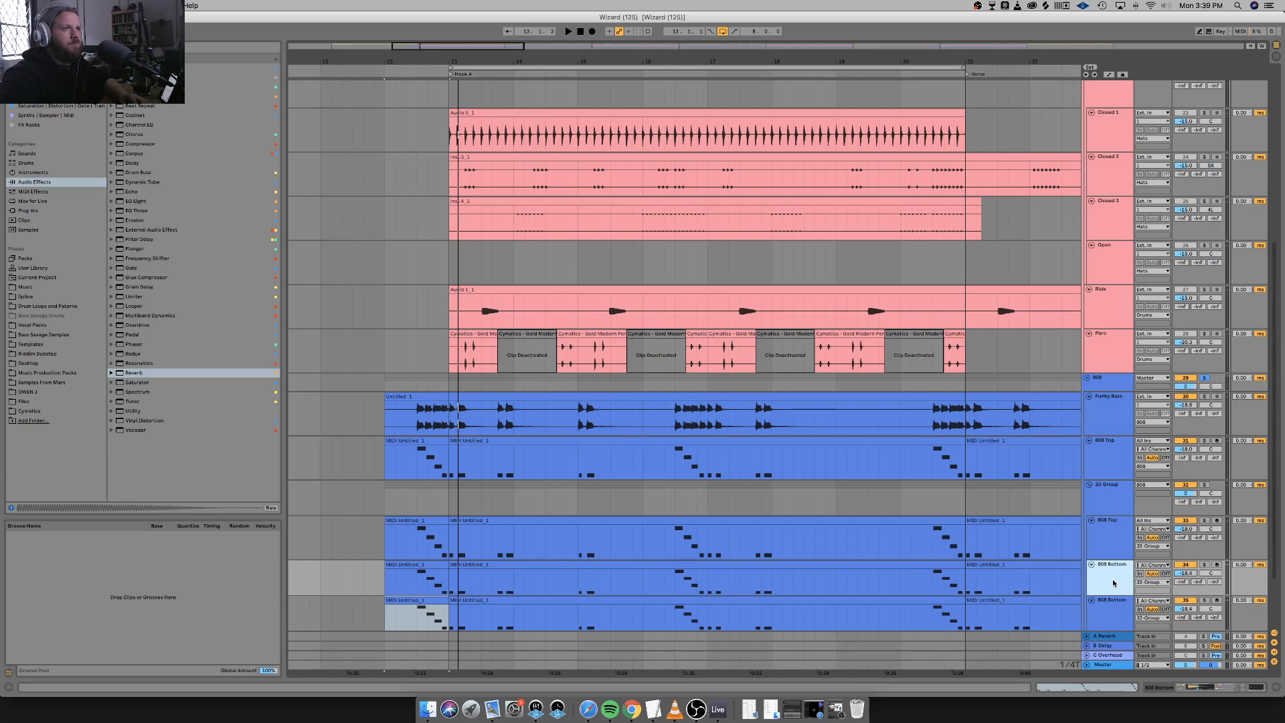
{"action": "left_click_drag", "start_coordinate": [1114, 583], "coordinate": [1090, 487]}
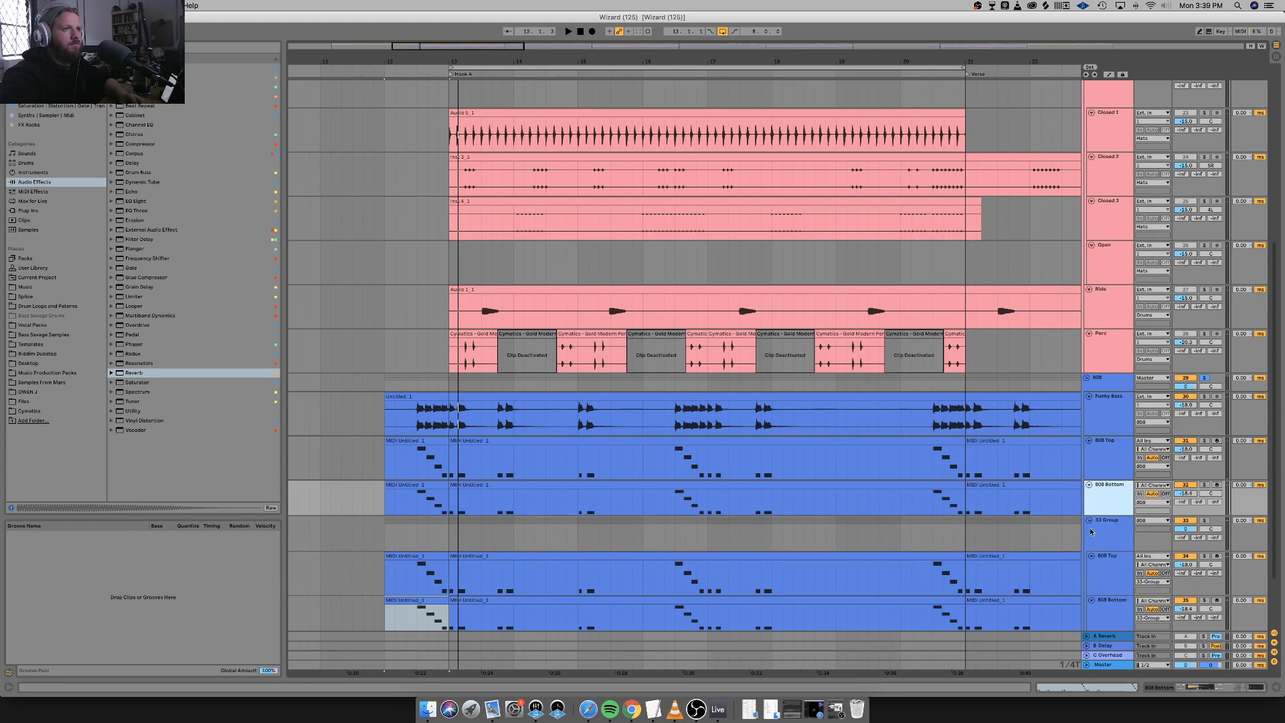
Collapse and deactivate the group holding the original 808 tracks, and play back the ungrouped copies.
{"action": "left_click", "coordinate": [1089, 521]}
{"action": "left_click", "coordinate": [1190, 521]}
{"action": "key", "text": "space"}
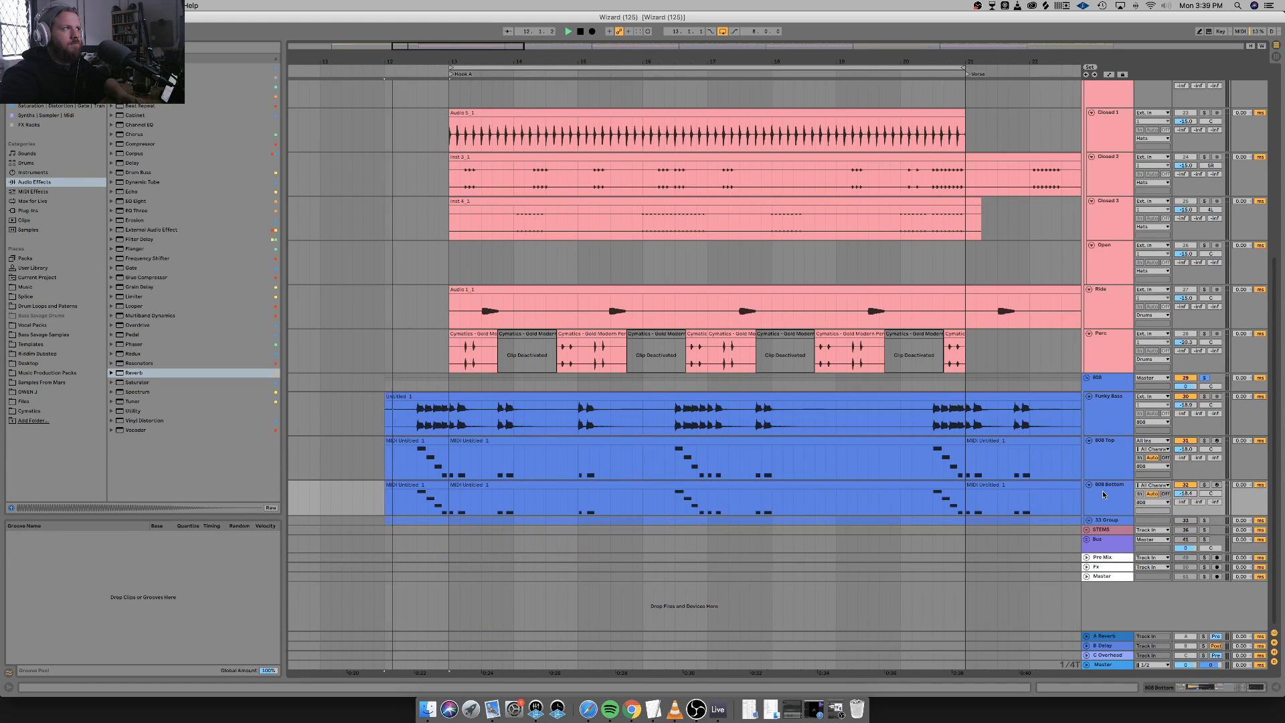
{"action": "key", "text": "space"}
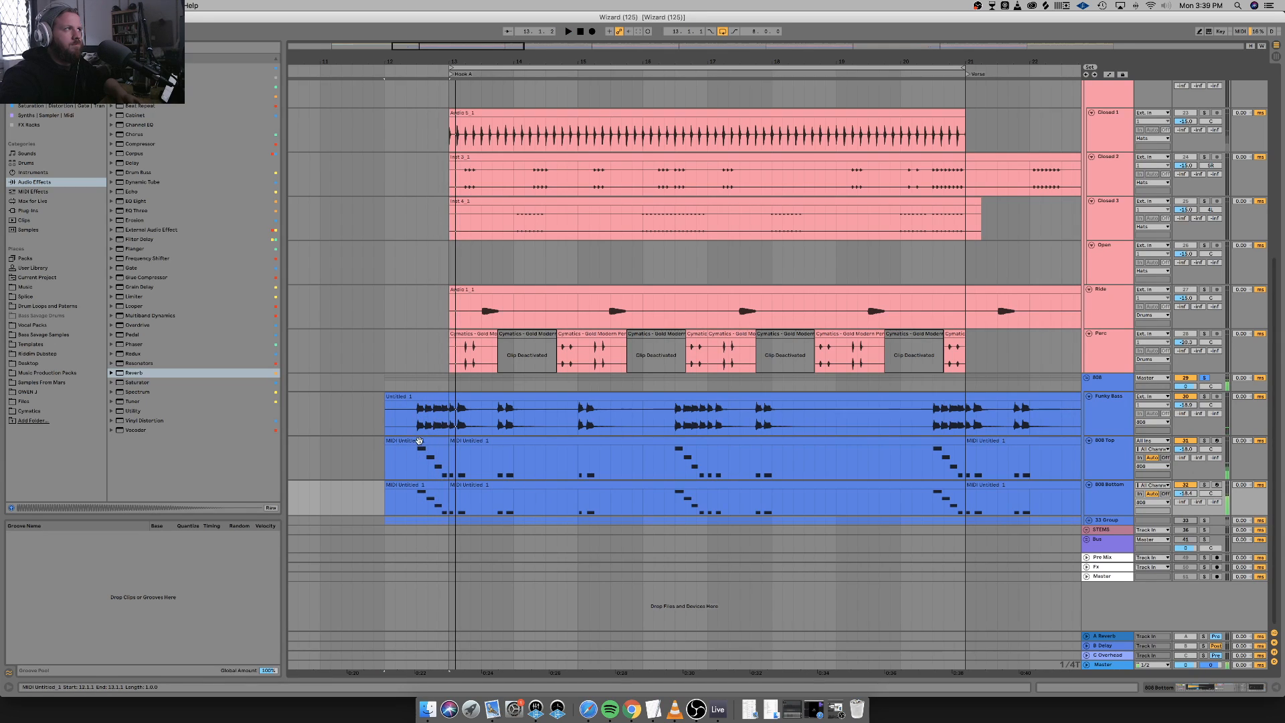
Open the first MIDI clip on the ungrouped 808 Top track and quantize all of its notes.
{"action": "double_click", "coordinate": [428, 449]}
{"action": "key", "text": "super+a"}
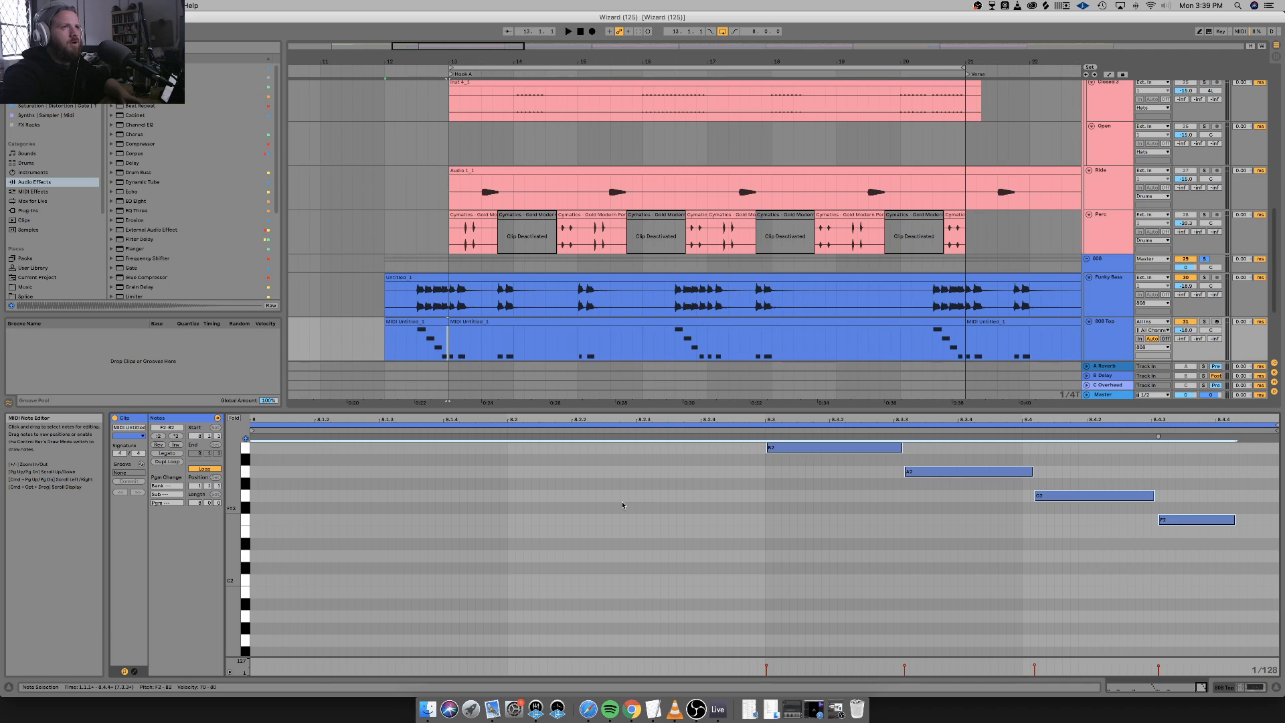
{"action": "key", "text": "super+u"}
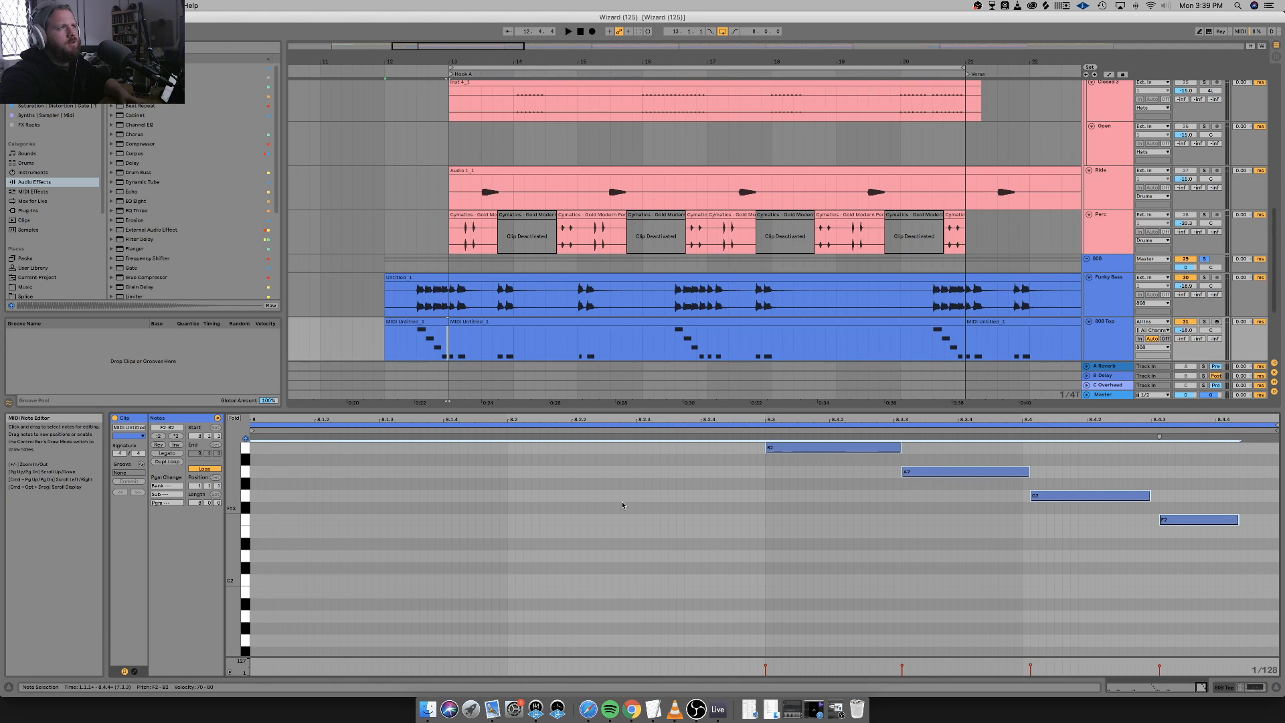
Shorten the end of the A2 note, extend the G2 and F2 notes' starts back to close the gaps, and listen to the run.
{"action": "left_click", "coordinate": [1007, 561]}
{"action": "left_click", "coordinate": [1028, 472]}
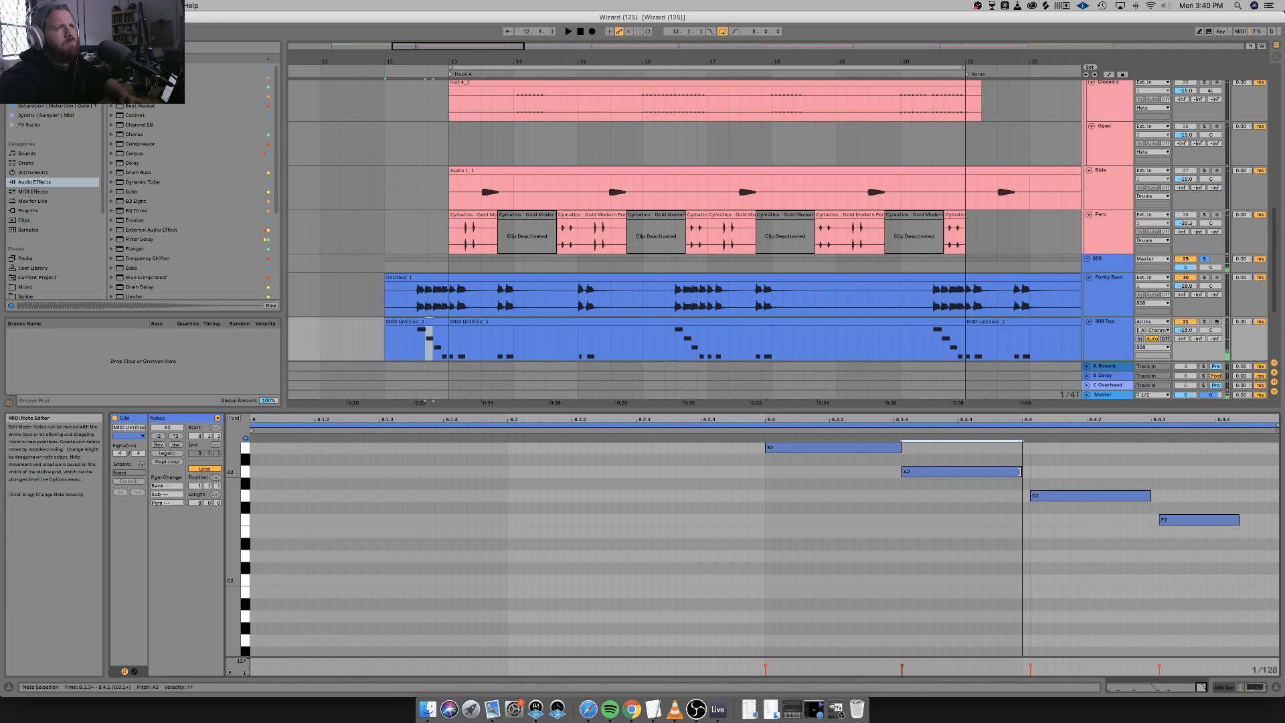
{"action": "left_click_drag", "start_coordinate": [1031, 495], "coordinate": [1022, 495]}
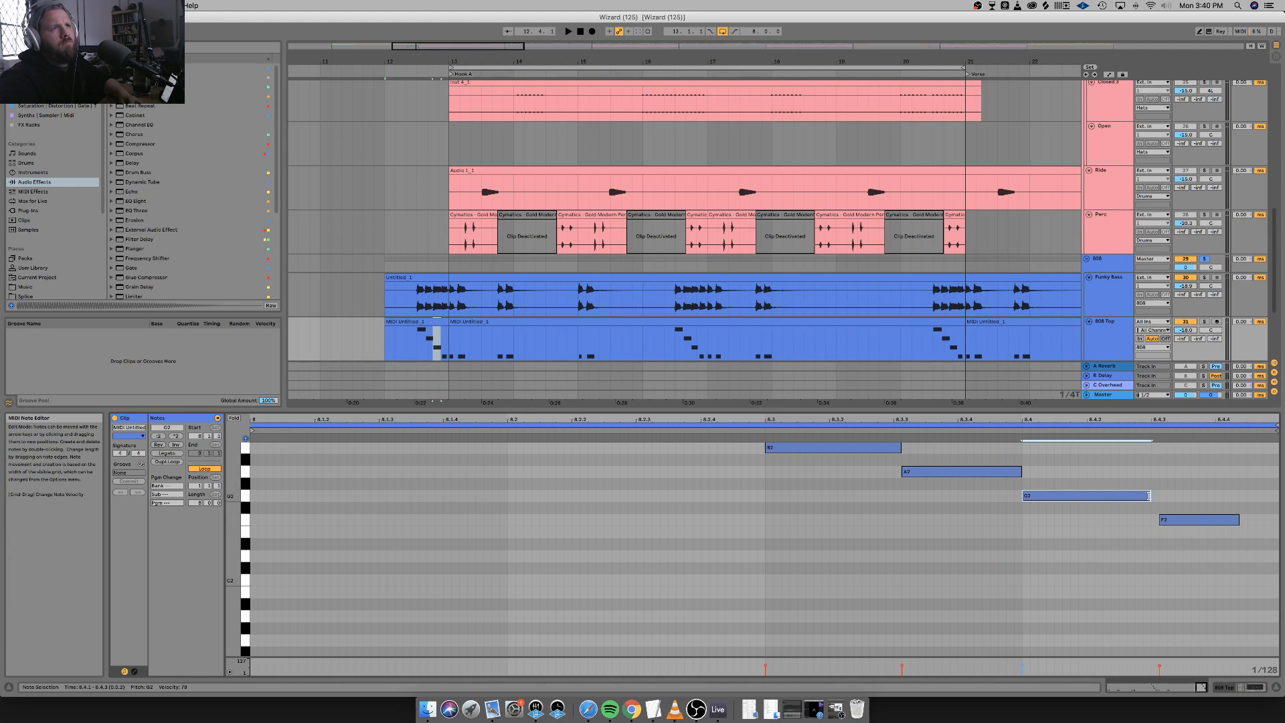
{"action": "left_click_drag", "start_coordinate": [1159, 519], "coordinate": [1151, 518]}
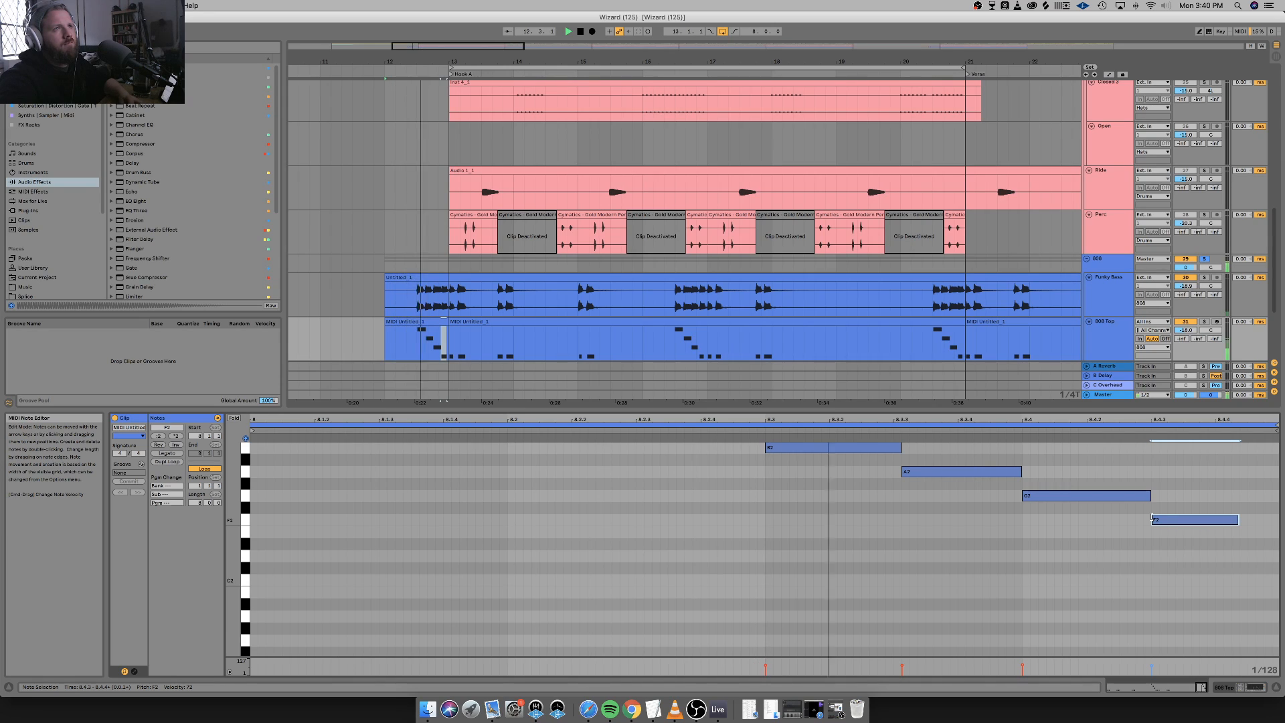
{"action": "key", "text": "space"}
{"action": "scroll", "coordinate": [414, 242], "scroll_direction": "down", "scroll_amount": 3}
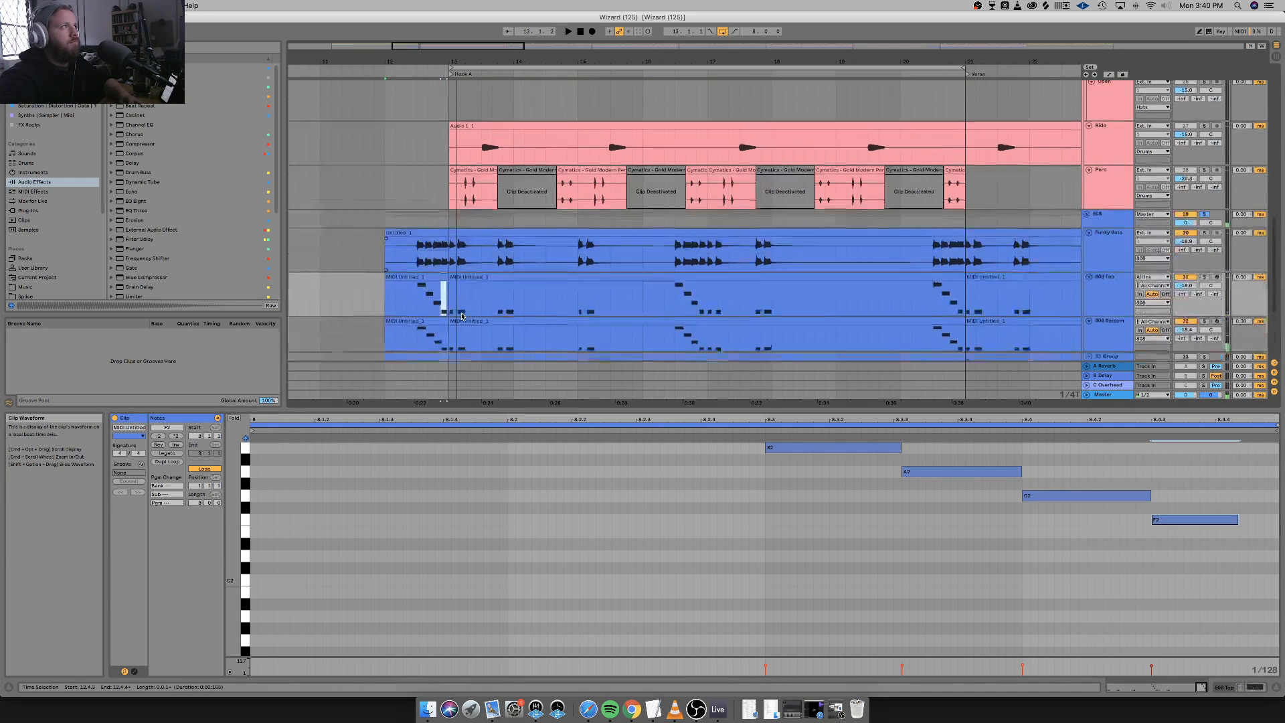
Copy the edited first clip from 808 Top over the matching clip on 808 Bottom and play it back.
{"action": "left_click", "coordinate": [437, 271]}
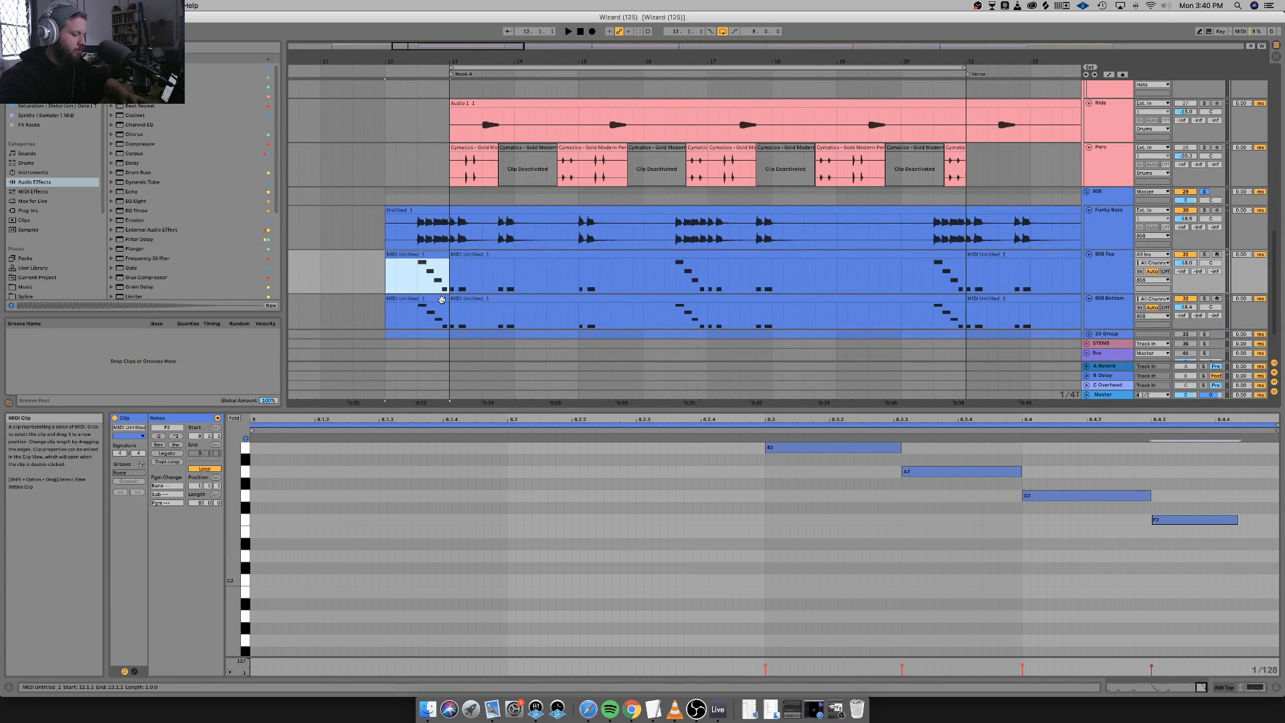
{"action": "left_click", "coordinate": [433, 299]}
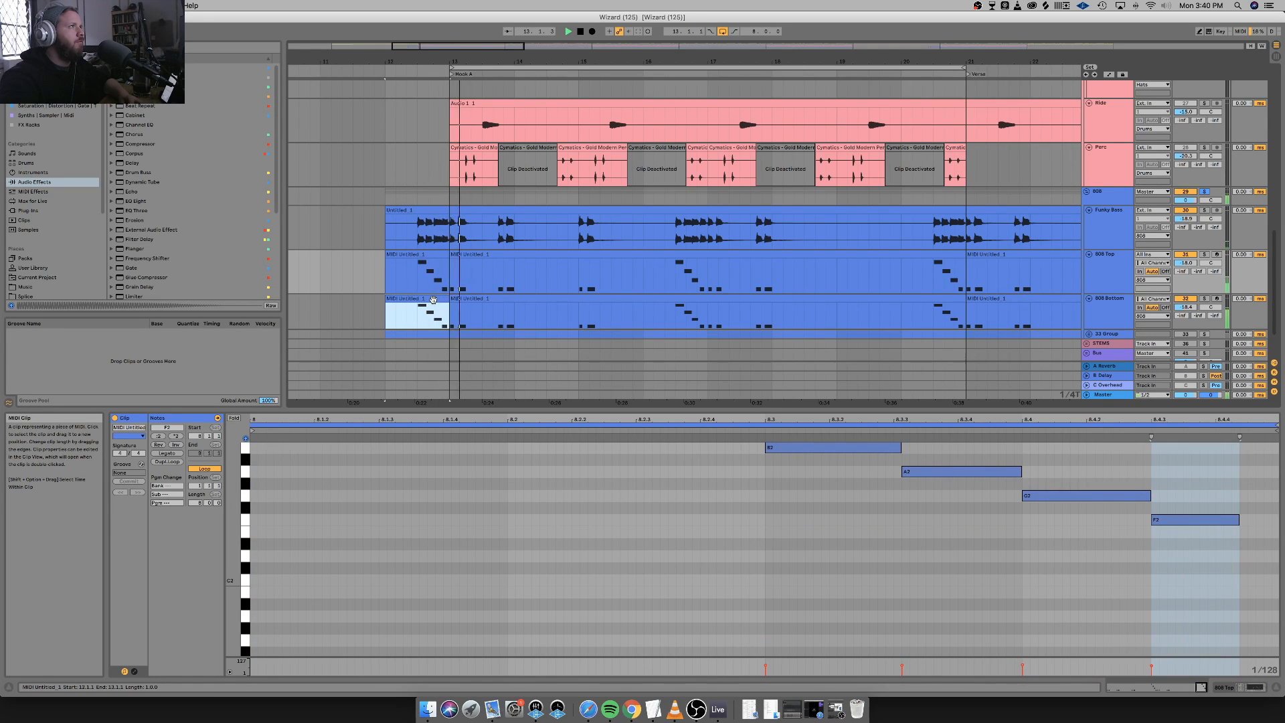
{"action": "key", "text": "space"}
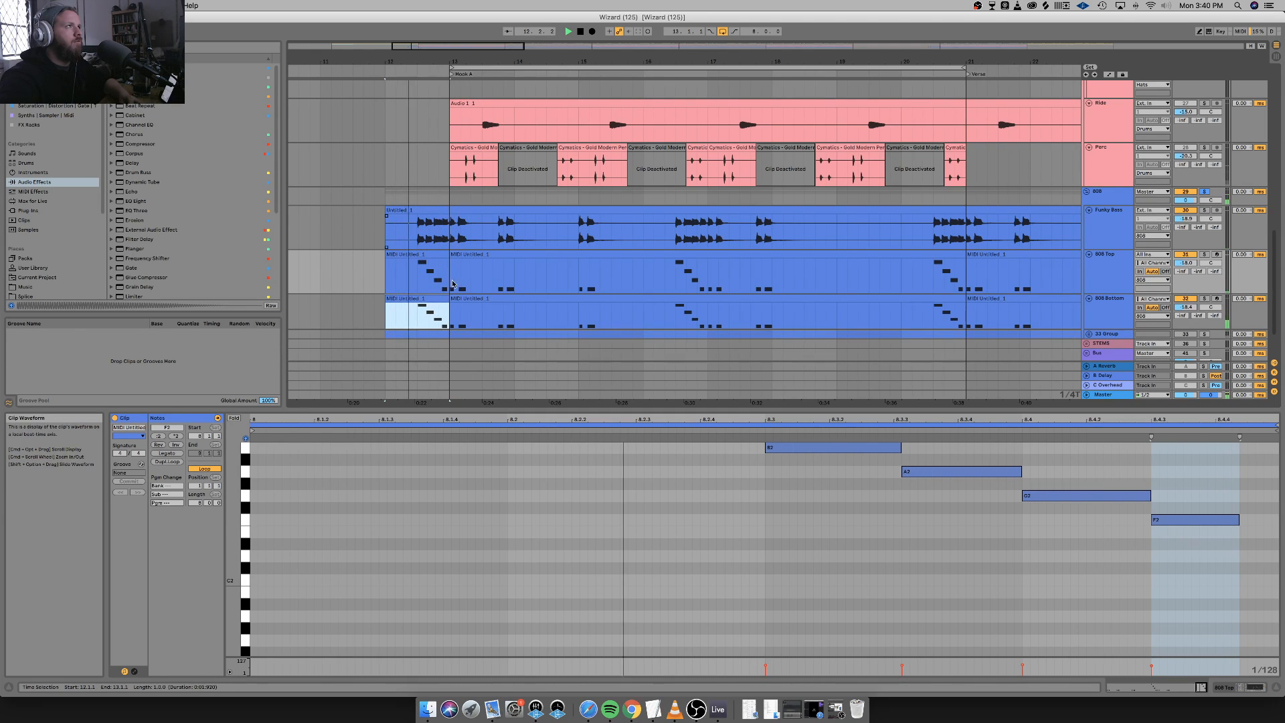
{"action": "key", "text": "space"}
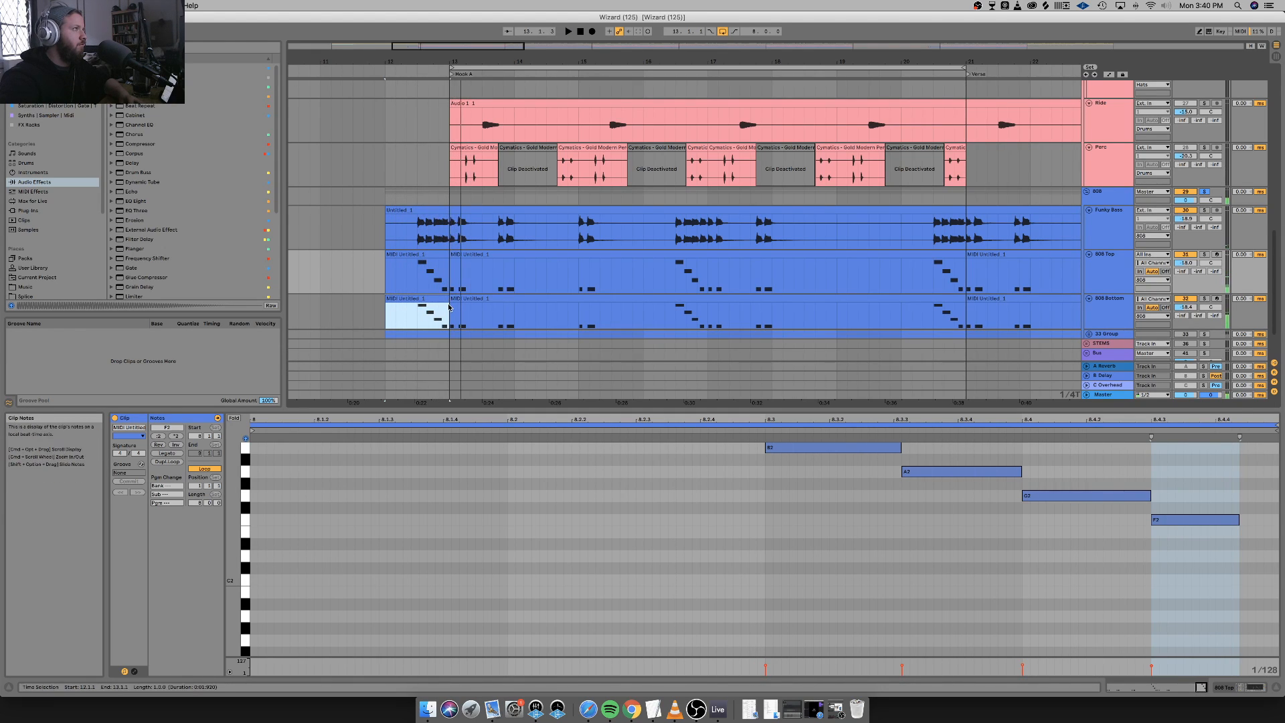
Listen closely to the layered bass notes leading into and starting Hook A, comparing their timing across the three 808 tracks.
{"action": "left_click", "coordinate": [449, 307]}
{"action": "key", "text": "plus"}
{"action": "key", "text": "plus"}
{"action": "key", "text": "plus"}
{"action": "key", "text": "plus"}
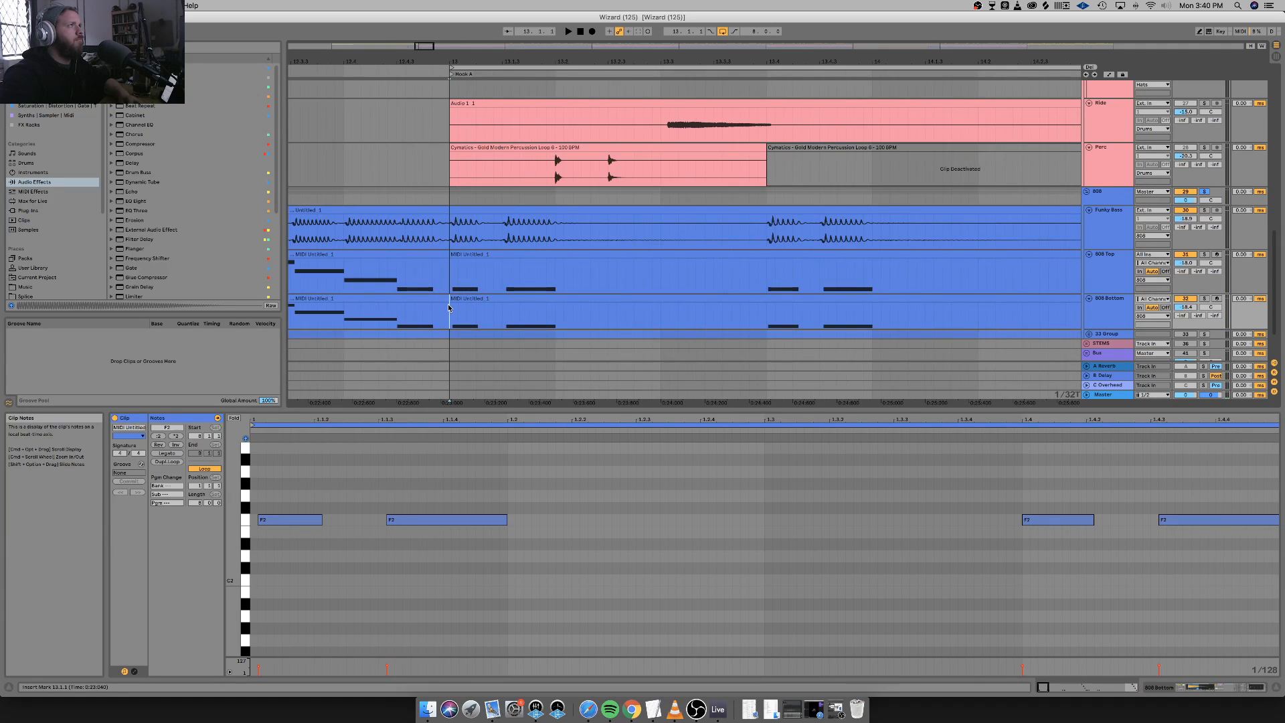
{"action": "key", "text": "space"}
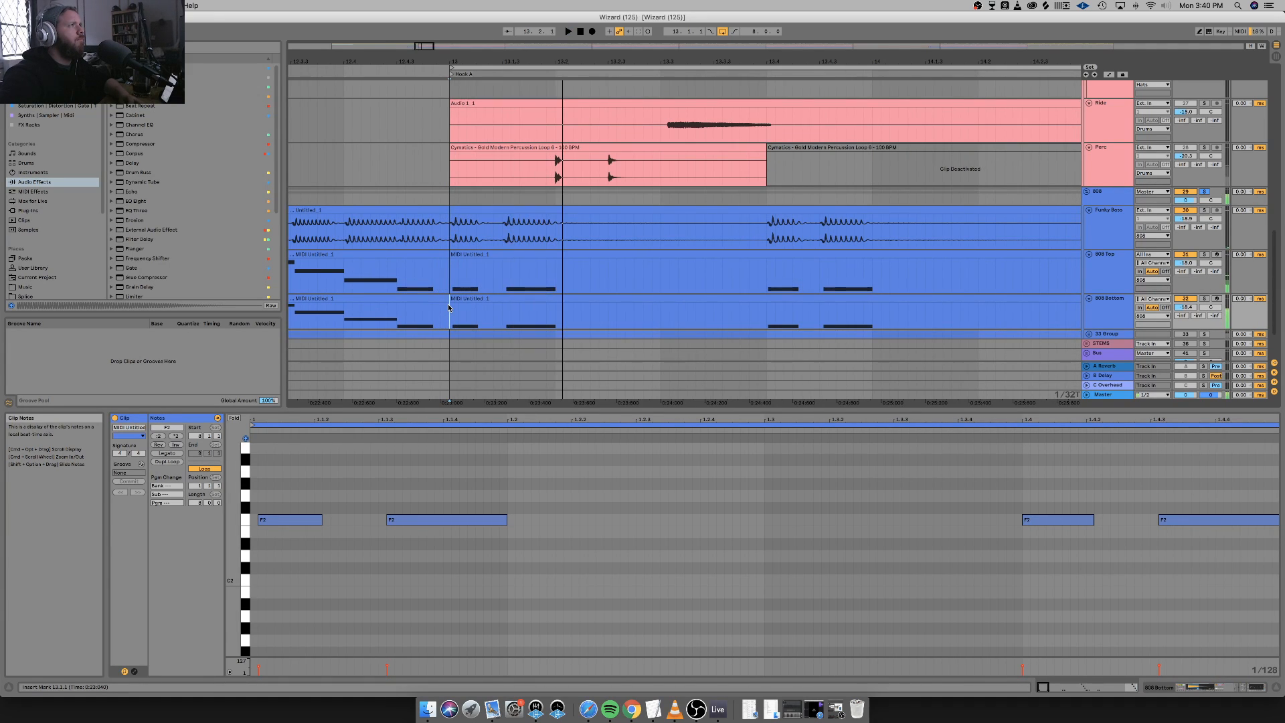
{"action": "scroll", "coordinate": [443, 261], "scroll_direction": "left", "scroll_amount": 5}
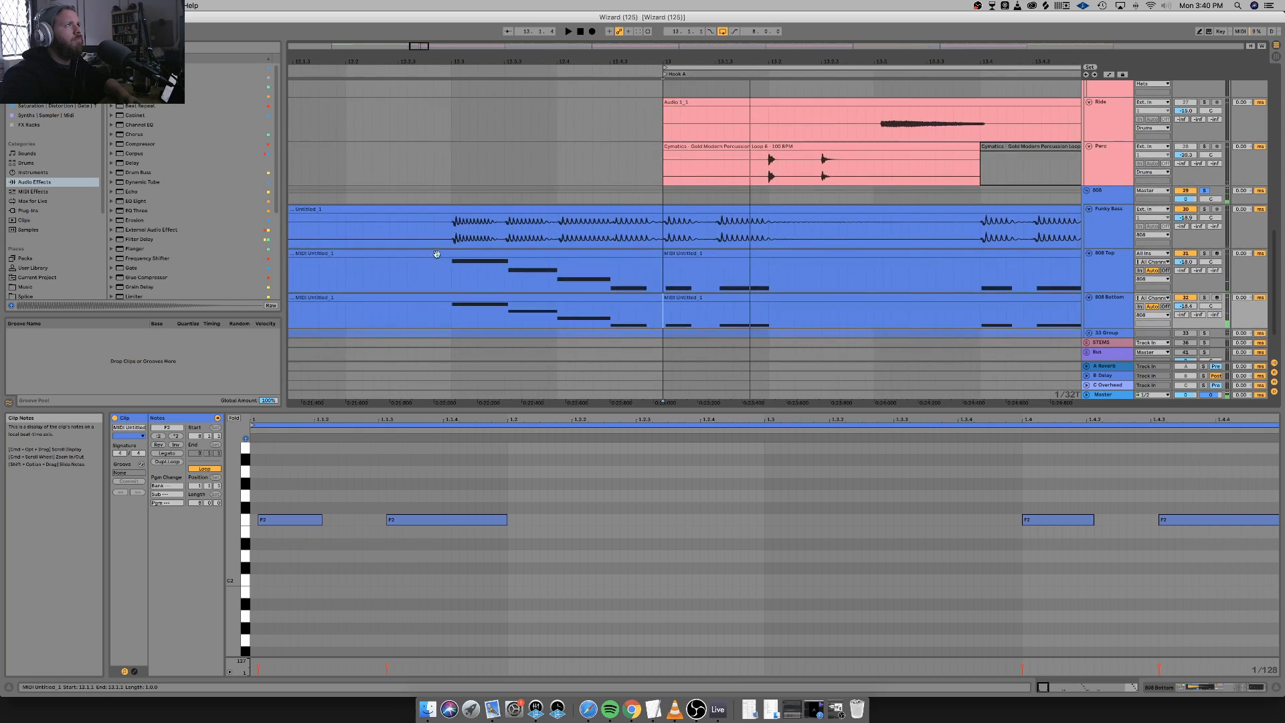
{"action": "left_click", "coordinate": [436, 252]}
{"action": "key", "text": "space"}
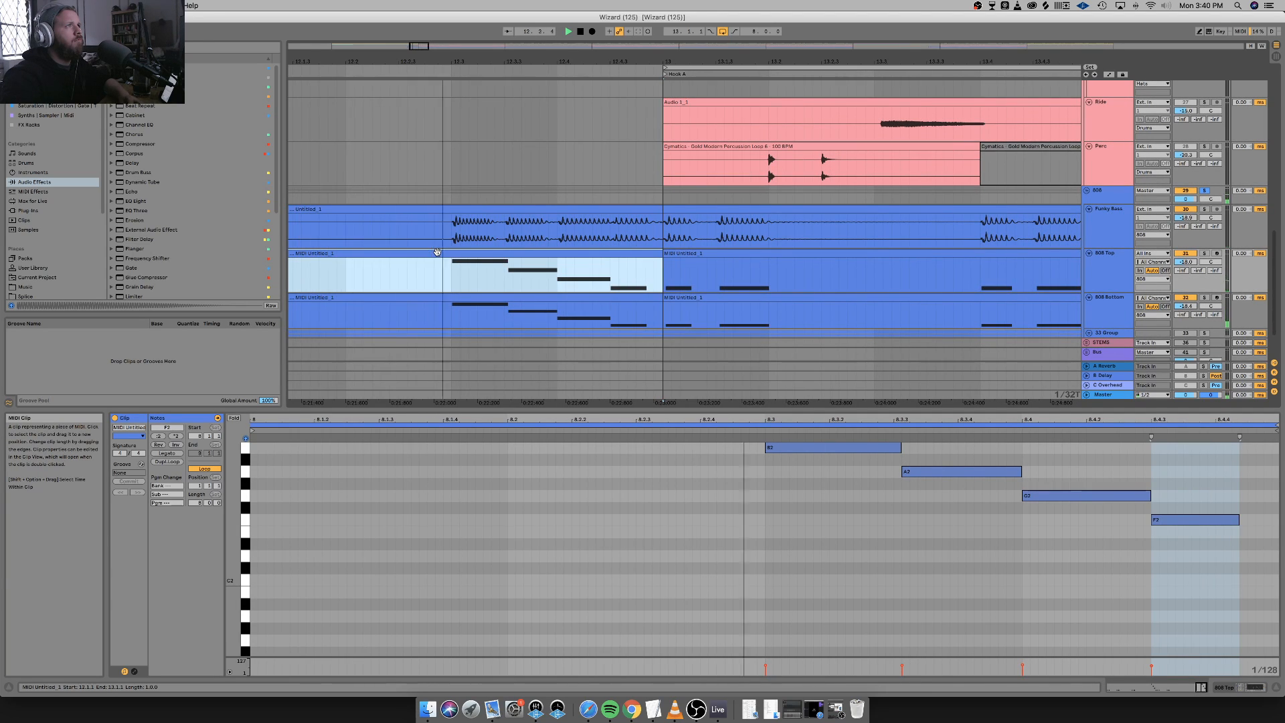
{"action": "key", "text": "space"}
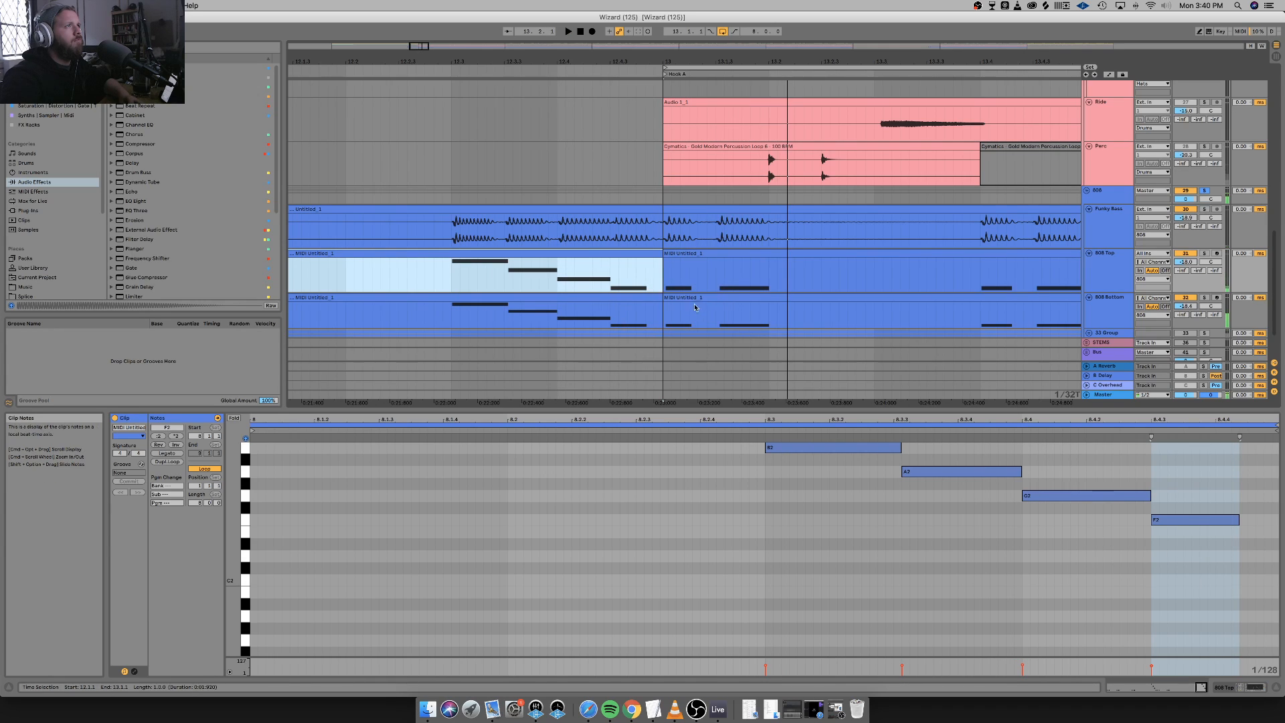
Open the 808 Top MIDI clip that starts at Hook A and quantize all of its notes.
{"action": "left_click", "coordinate": [682, 254]}
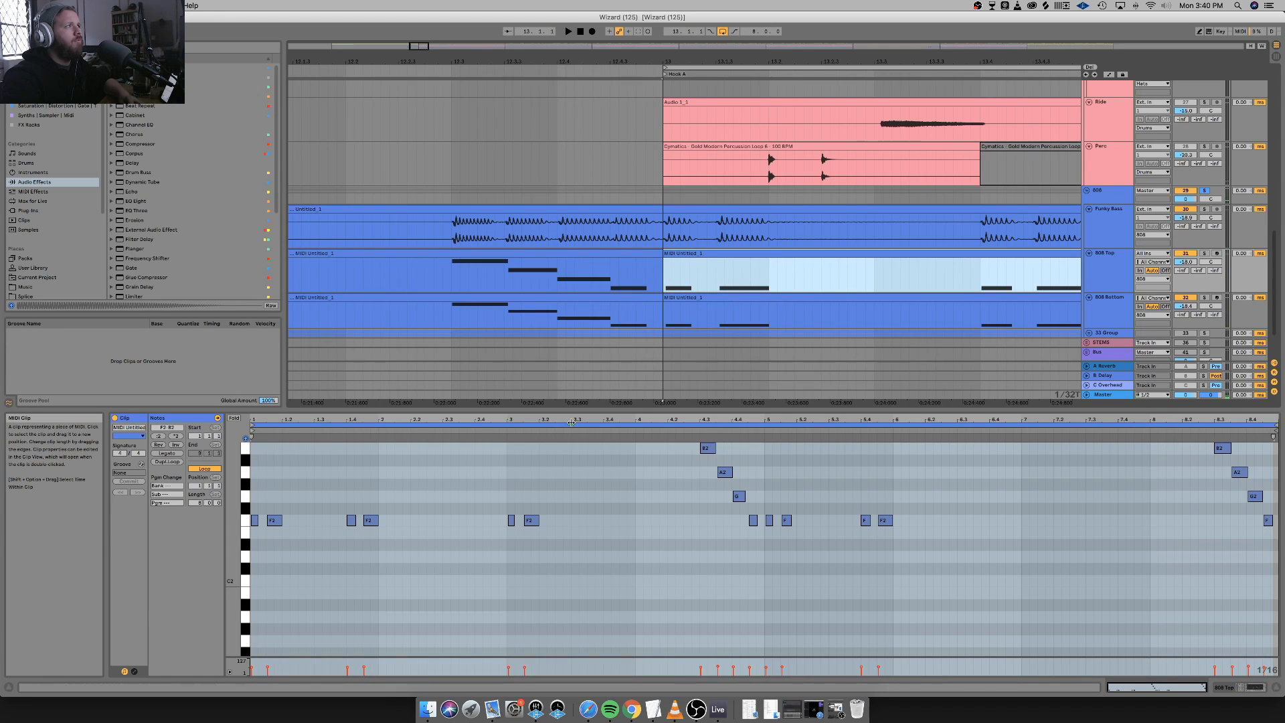
{"action": "left_click", "coordinate": [423, 467]}
{"action": "left_click", "coordinate": [403, 474]}
{"action": "key", "text": "plus"}
{"action": "key", "text": "plus"}
{"action": "key", "text": "plus"}
{"action": "key", "text": "plus"}
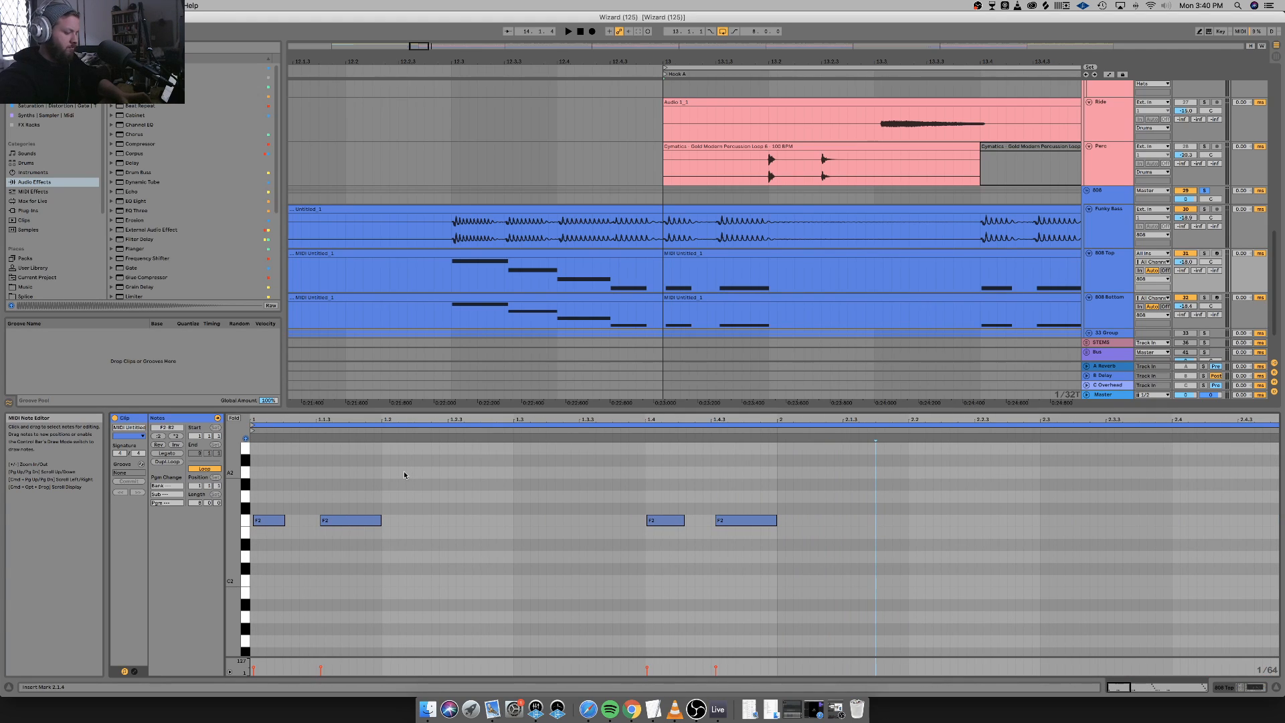
{"action": "key", "text": "super+a"}
{"action": "key", "text": "super+u"}
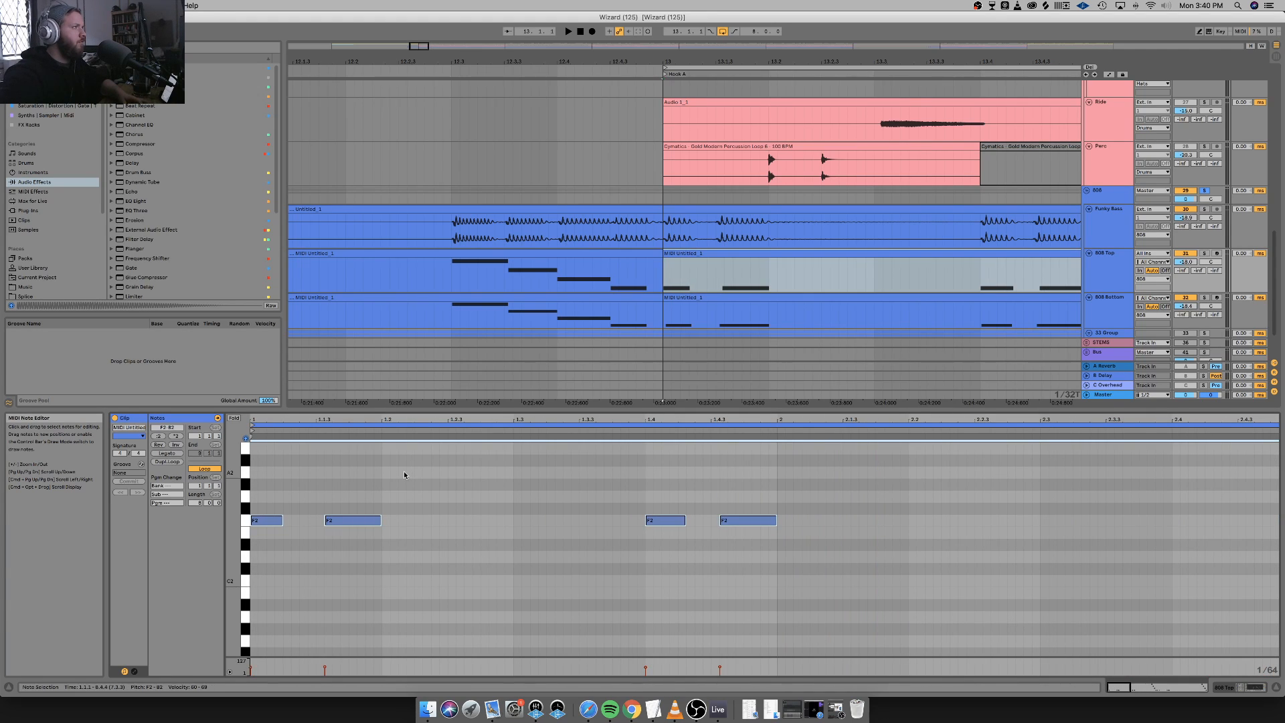
Extend the late-starting F2 notes in bars 1 and 3 so that they begin slightly earlier, on the grid.
{"action": "left_click", "coordinate": [326, 518]}
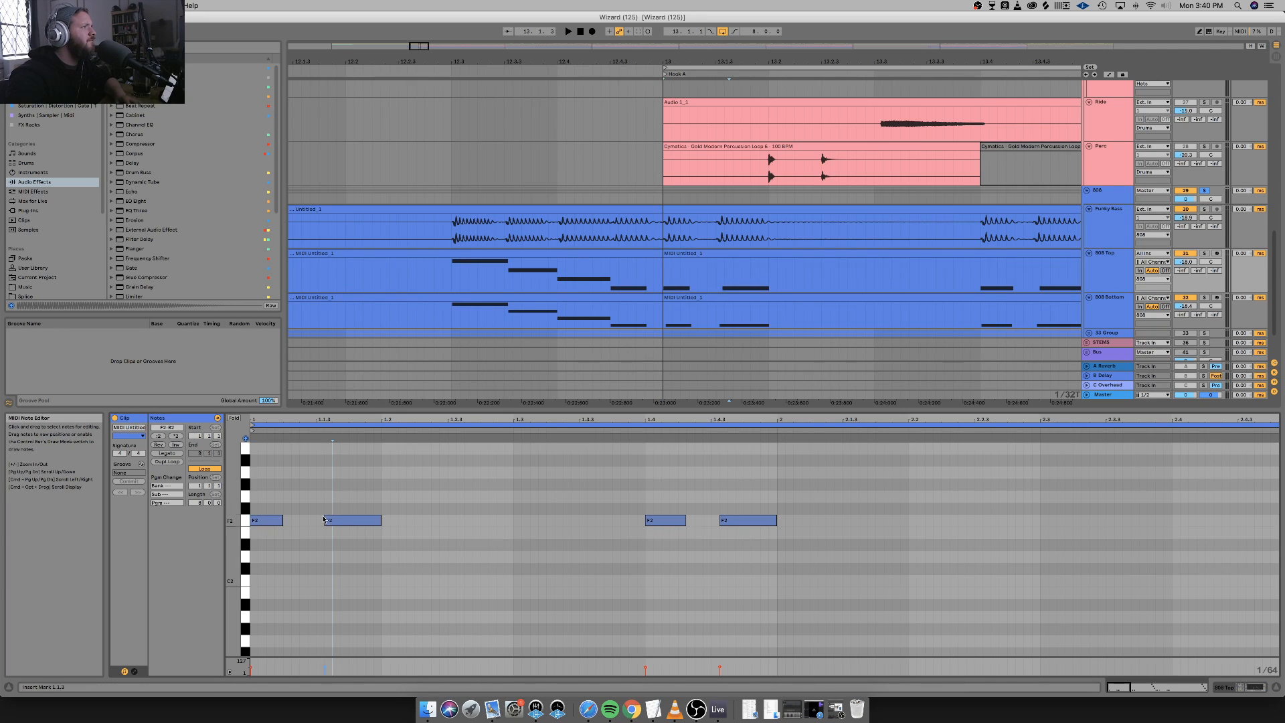
{"action": "left_click_drag", "start_coordinate": [326, 519], "coordinate": [316, 520]}
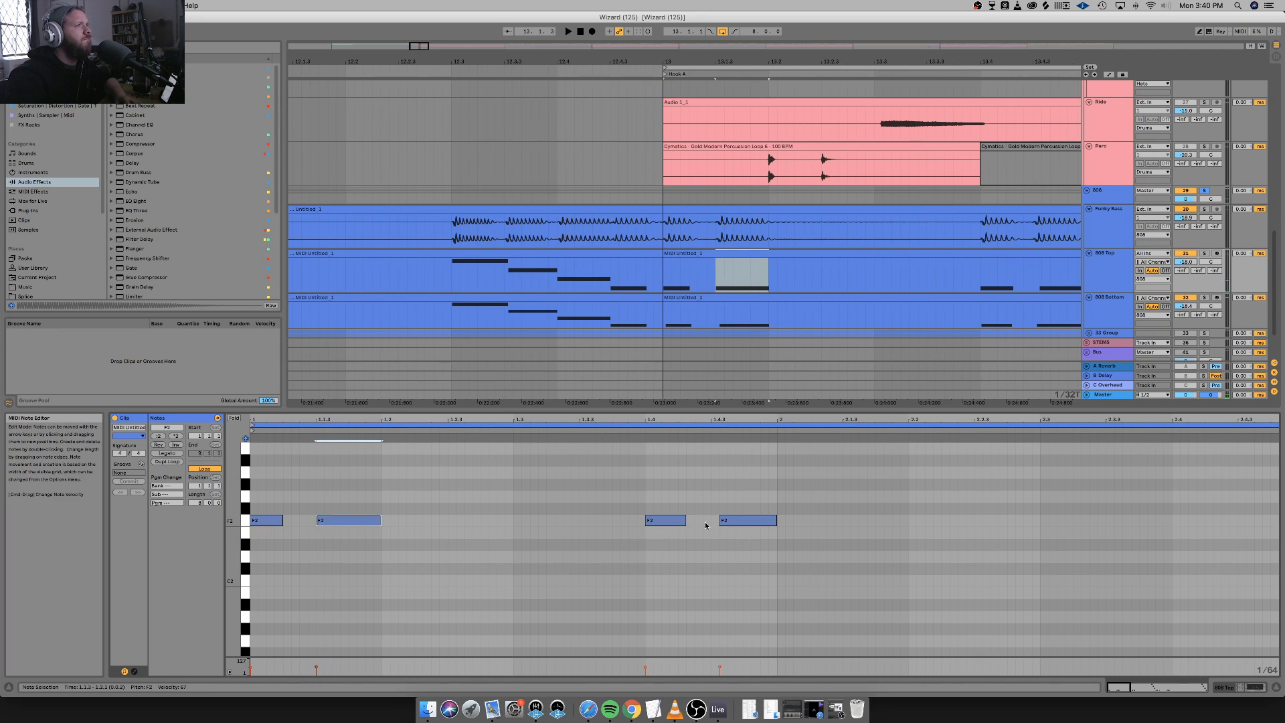
{"action": "left_click_drag", "start_coordinate": [721, 520], "coordinate": [744, 521]}
{"action": "scroll", "coordinate": [759, 521], "scroll_direction": "right", "scroll_amount": 5}
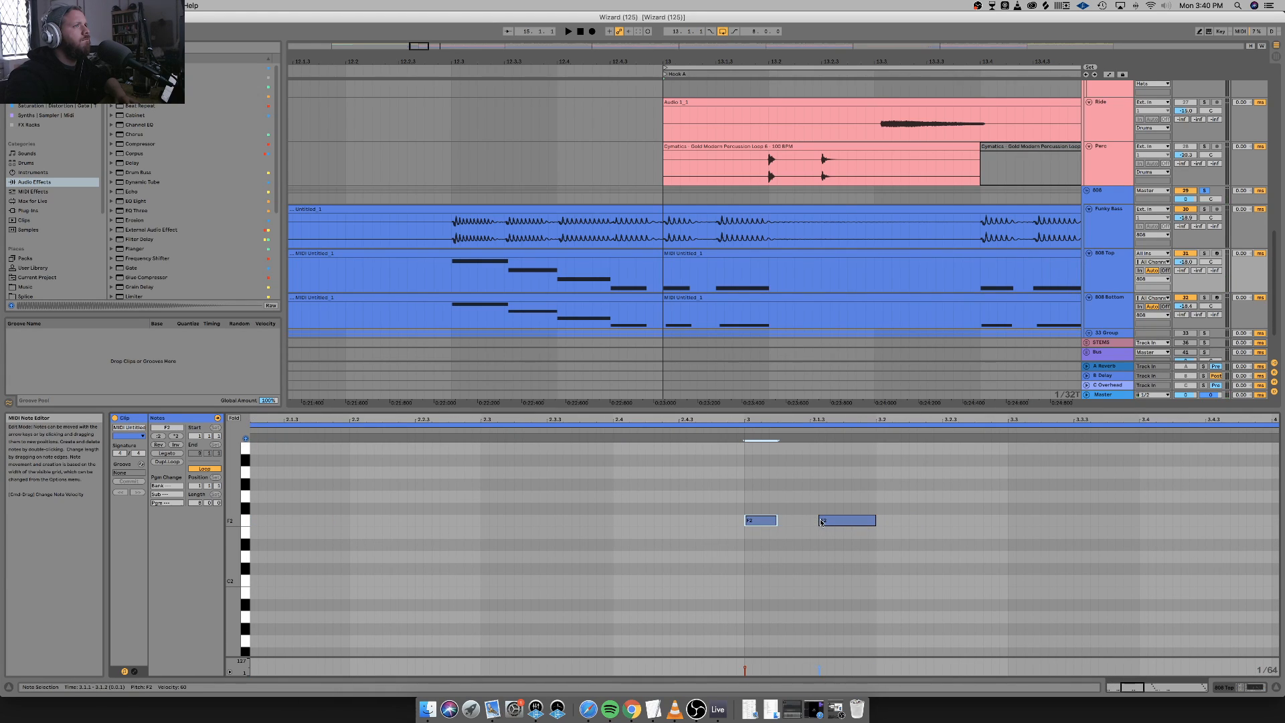
{"action": "left_click_drag", "start_coordinate": [818, 521], "coordinate": [811, 521]}
{"action": "scroll", "coordinate": [842, 520], "scroll_direction": "right", "scroll_amount": 7}
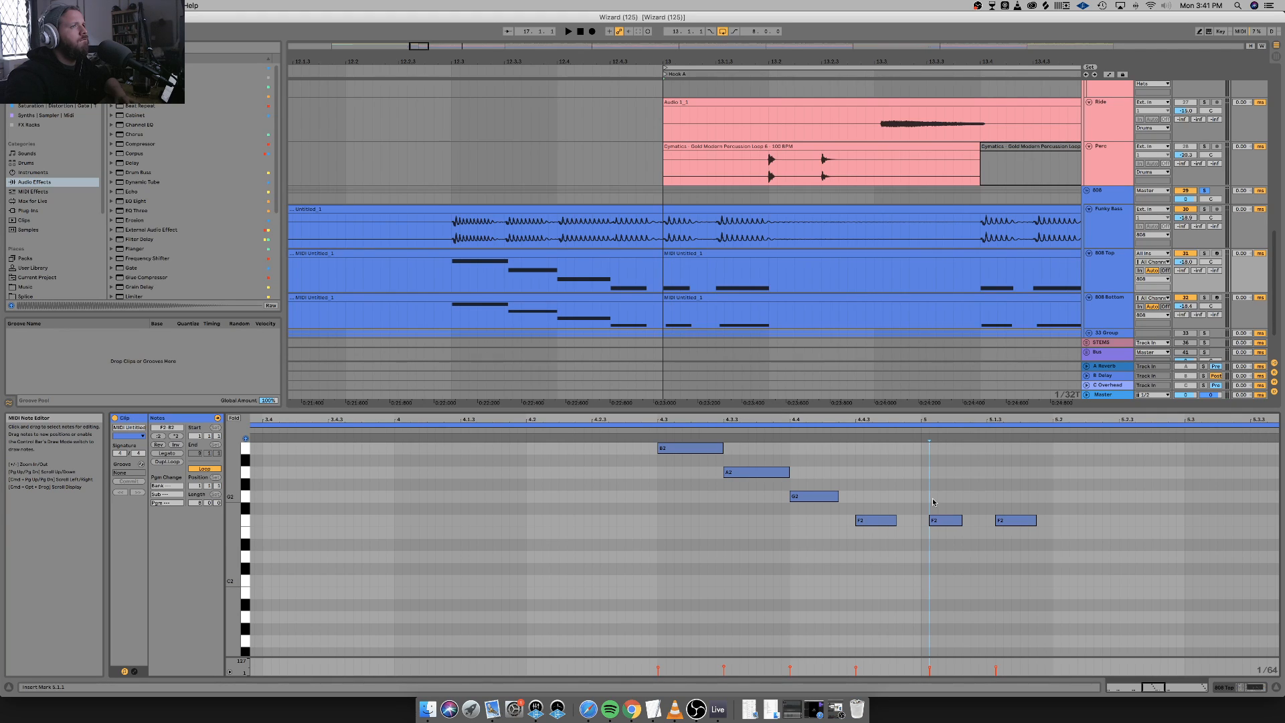
Shift the two late F2 notes at the start of bar 5 back onto the grid and pull that bar's last F2 earlier too.
{"action": "left_click_drag", "start_coordinate": [934, 502], "coordinate": [948, 531]}
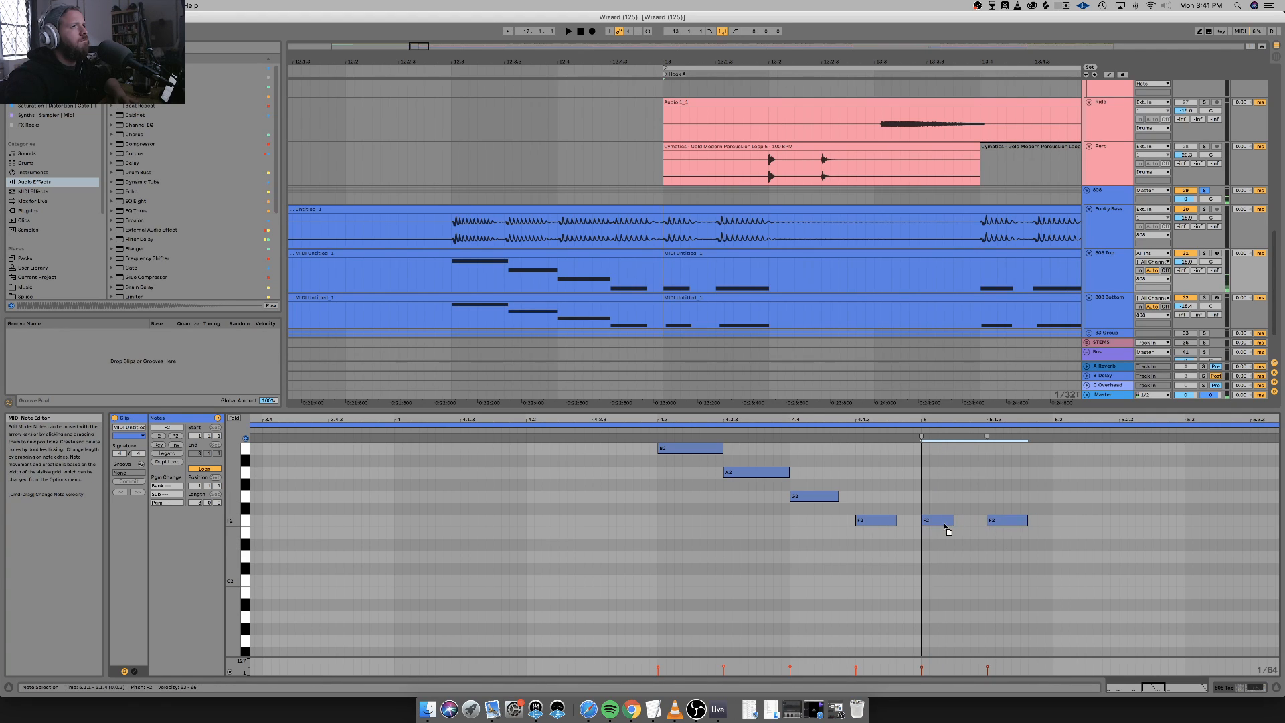
{"action": "left_click", "coordinate": [1006, 505]}
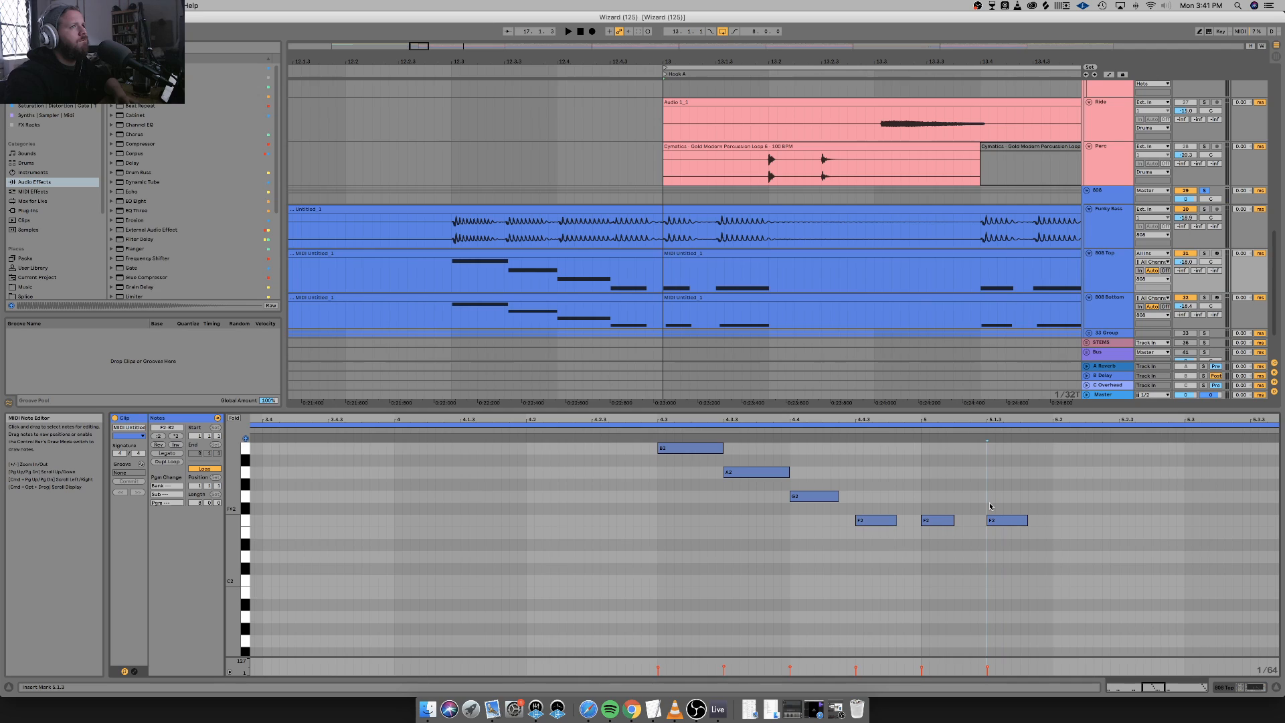
{"action": "scroll", "coordinate": [989, 506], "scroll_direction": "right", "scroll_amount": 8}
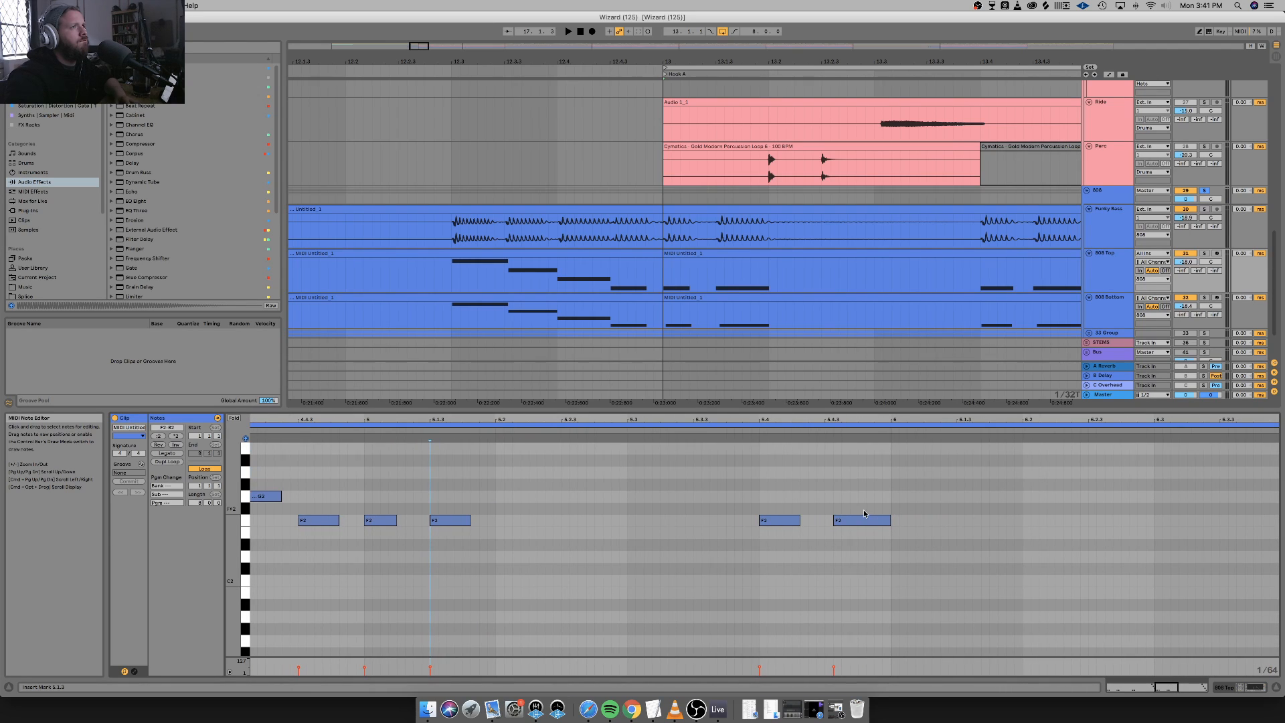
{"action": "left_click", "coordinate": [840, 520]}
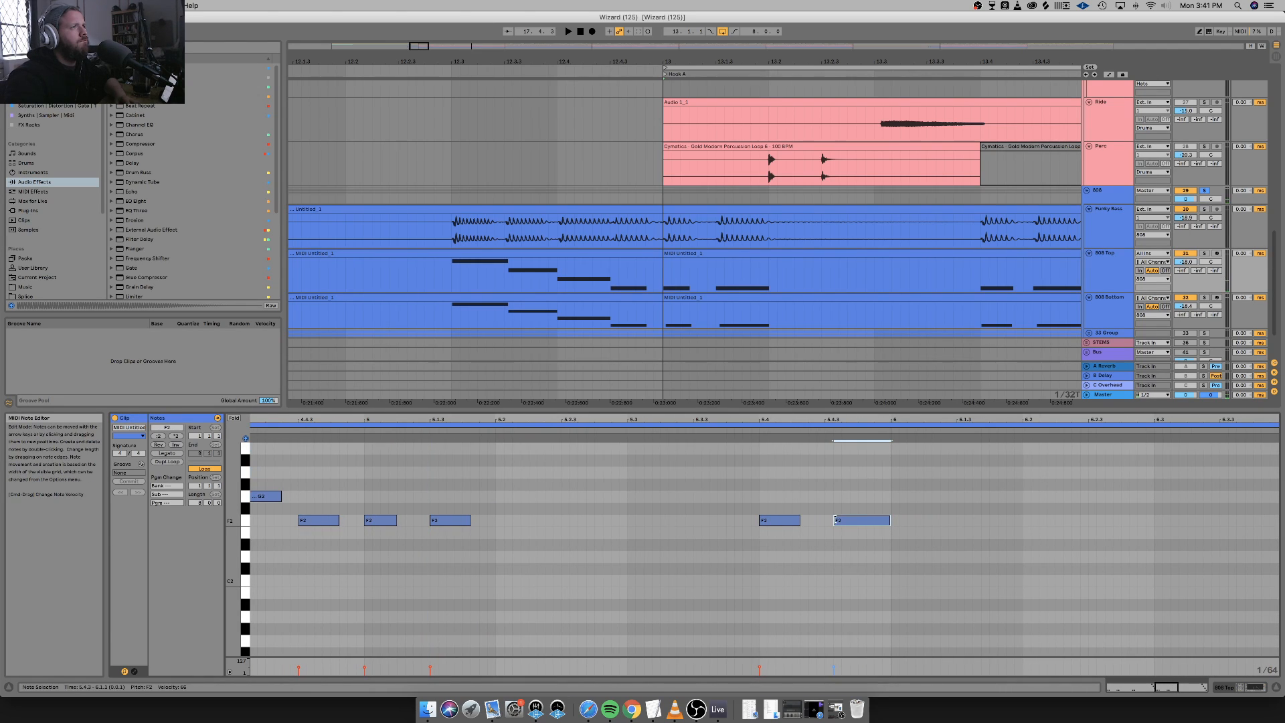
Extend the late A2 and G2 notes in bar 8's descending run so that they begin earlier, on the grid.
{"action": "scroll", "coordinate": [868, 511], "scroll_direction": "right", "scroll_amount": 15}
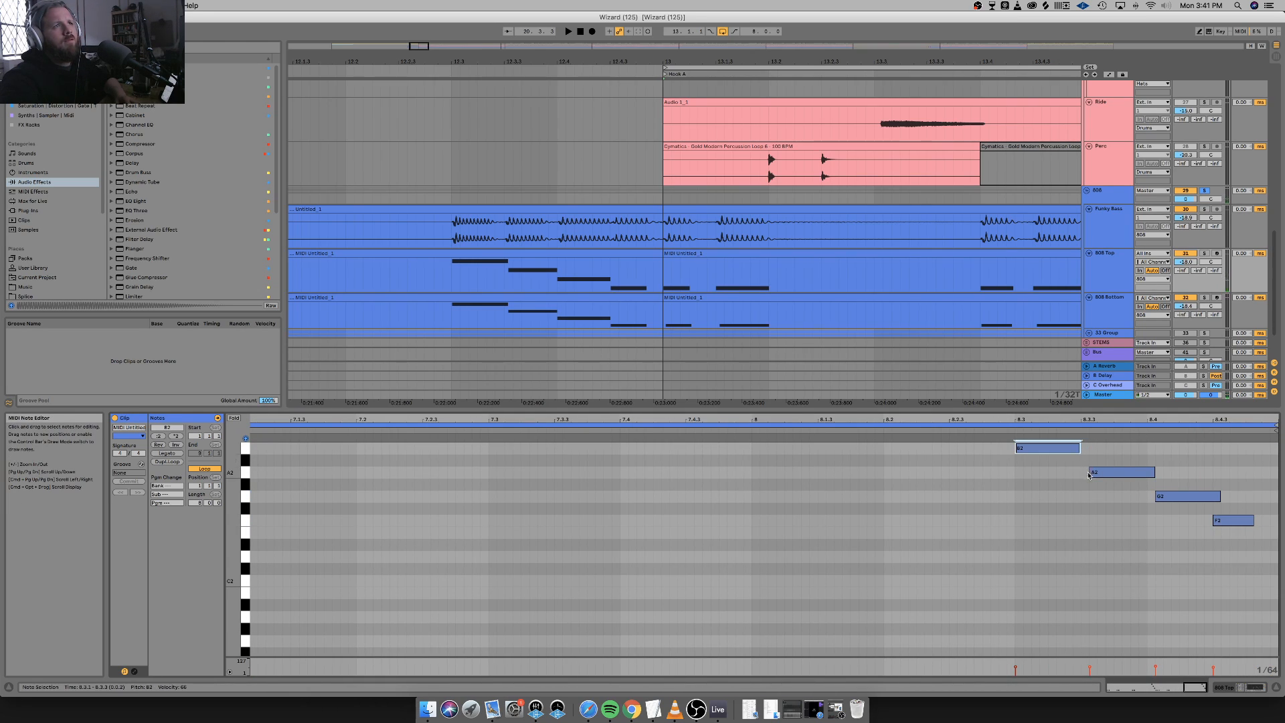
{"action": "left_click_drag", "start_coordinate": [1088, 475], "coordinate": [1081, 475]}
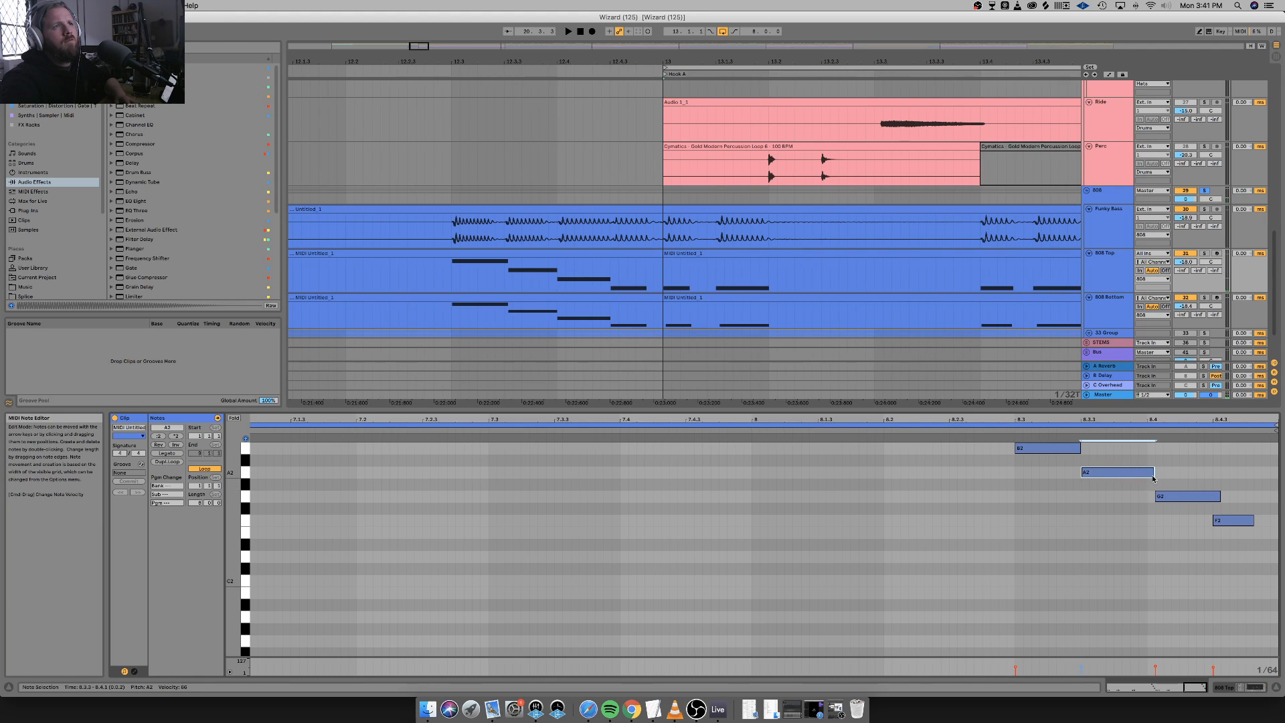
{"action": "left_click_drag", "start_coordinate": [1155, 496], "coordinate": [1149, 496]}
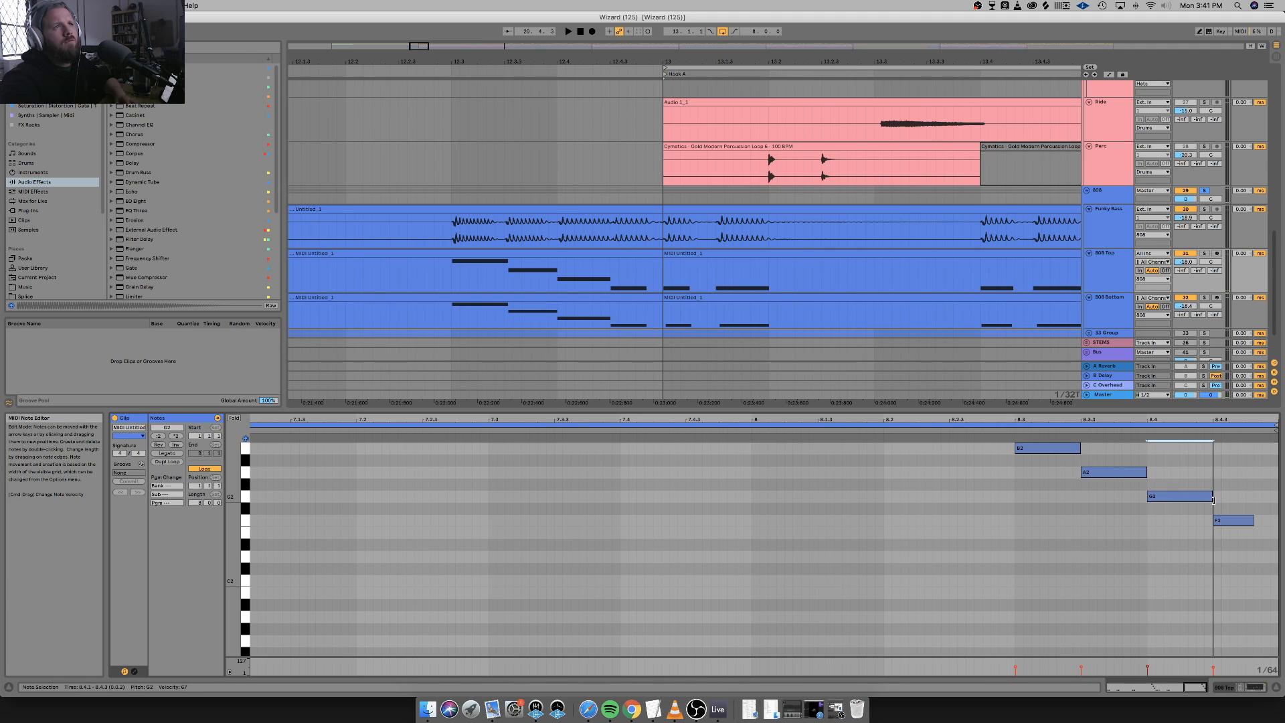
{"action": "left_click", "coordinate": [1173, 560]}
{"action": "key", "text": "minus"}
{"action": "key", "text": "minus"}
{"action": "key", "text": "minus"}
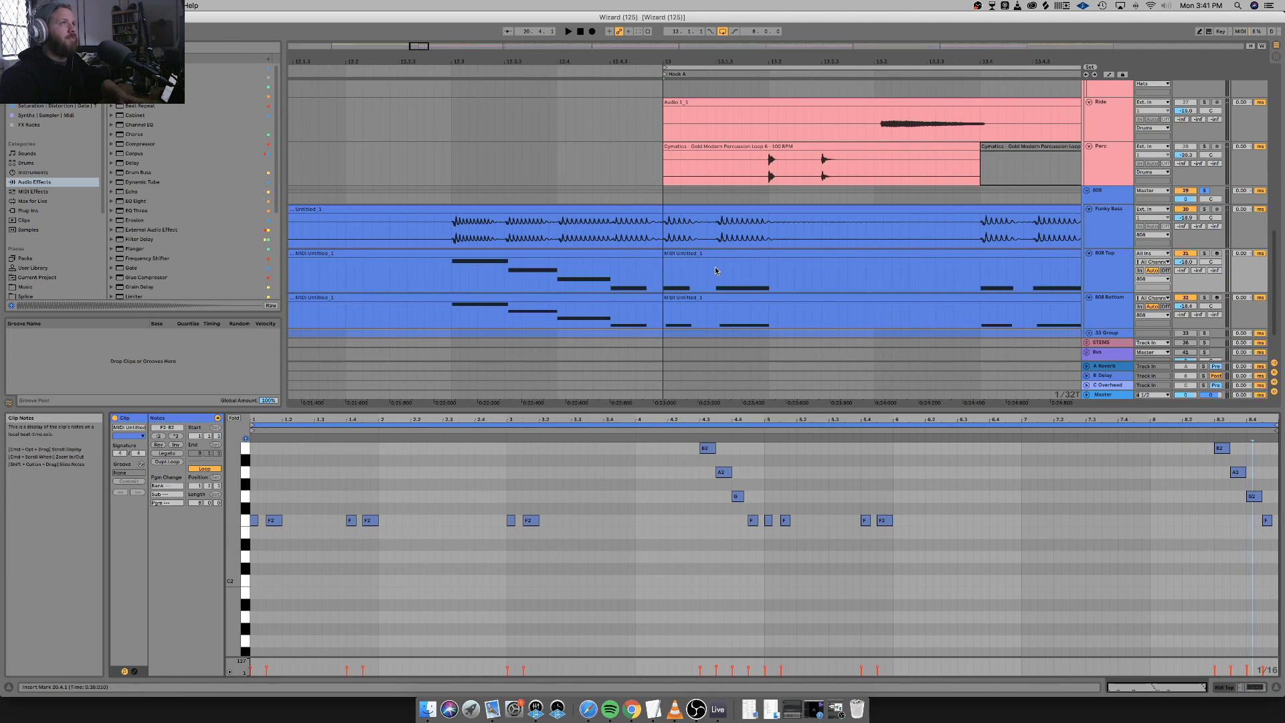
Copy the tightened Hook A MIDI clip from 808 Top over the matching clip on 808 Bottom.
{"action": "left_click", "coordinate": [720, 278]}
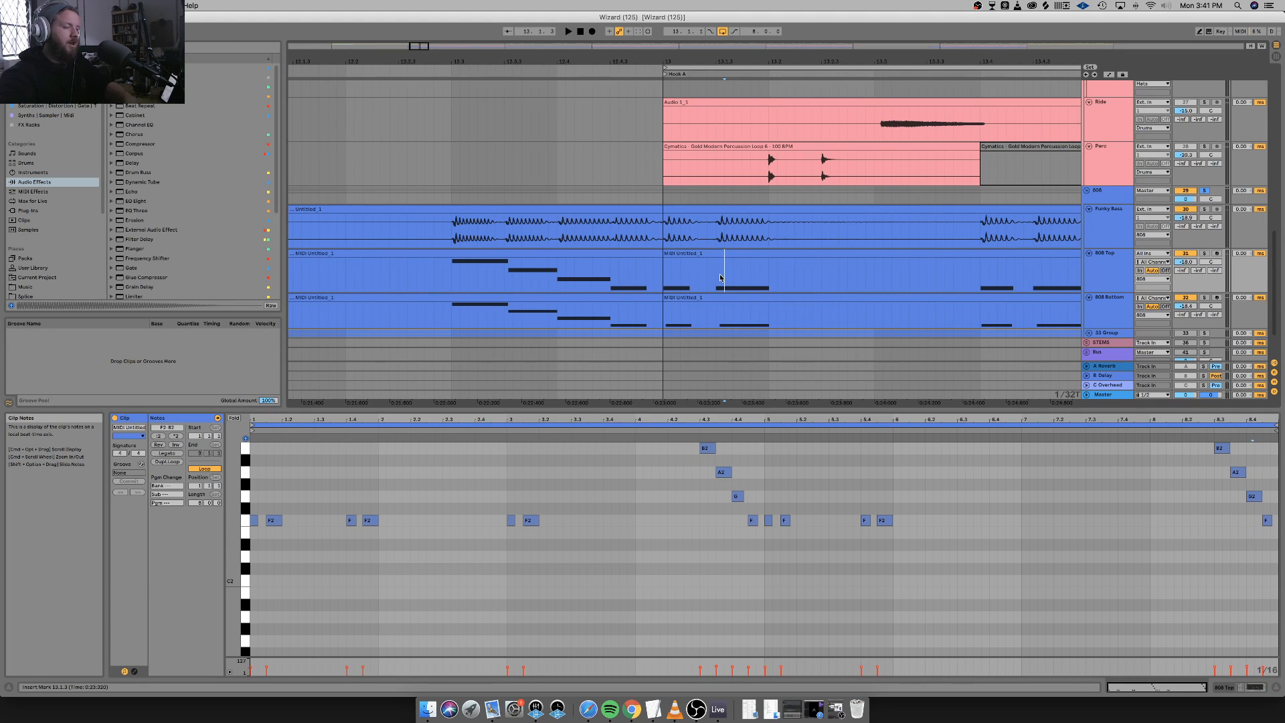
{"action": "key", "text": "minus"}
{"action": "key", "text": "minus"}
{"action": "key", "text": "minus"}
{"action": "key", "text": "minus"}
{"action": "scroll", "coordinate": [787, 252], "scroll_direction": "right", "scroll_amount": 5}
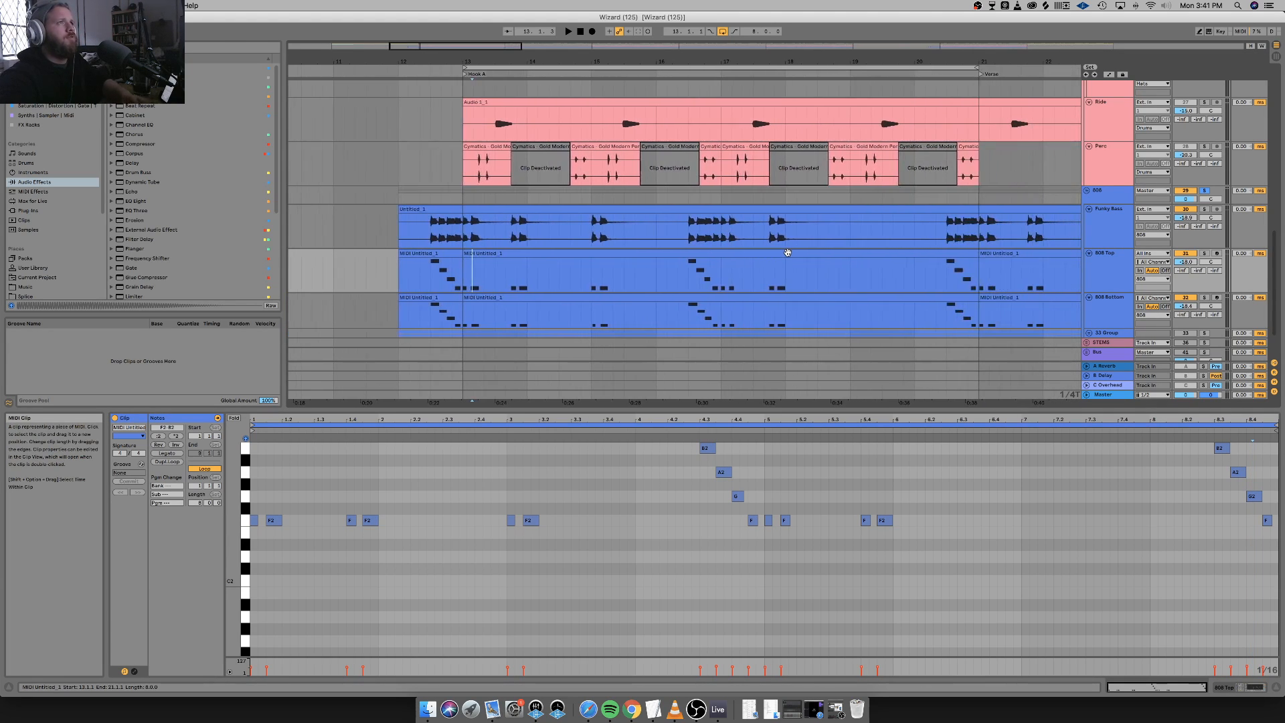
{"action": "left_click", "coordinate": [787, 253]}
{"action": "left_click", "coordinate": [588, 301]}
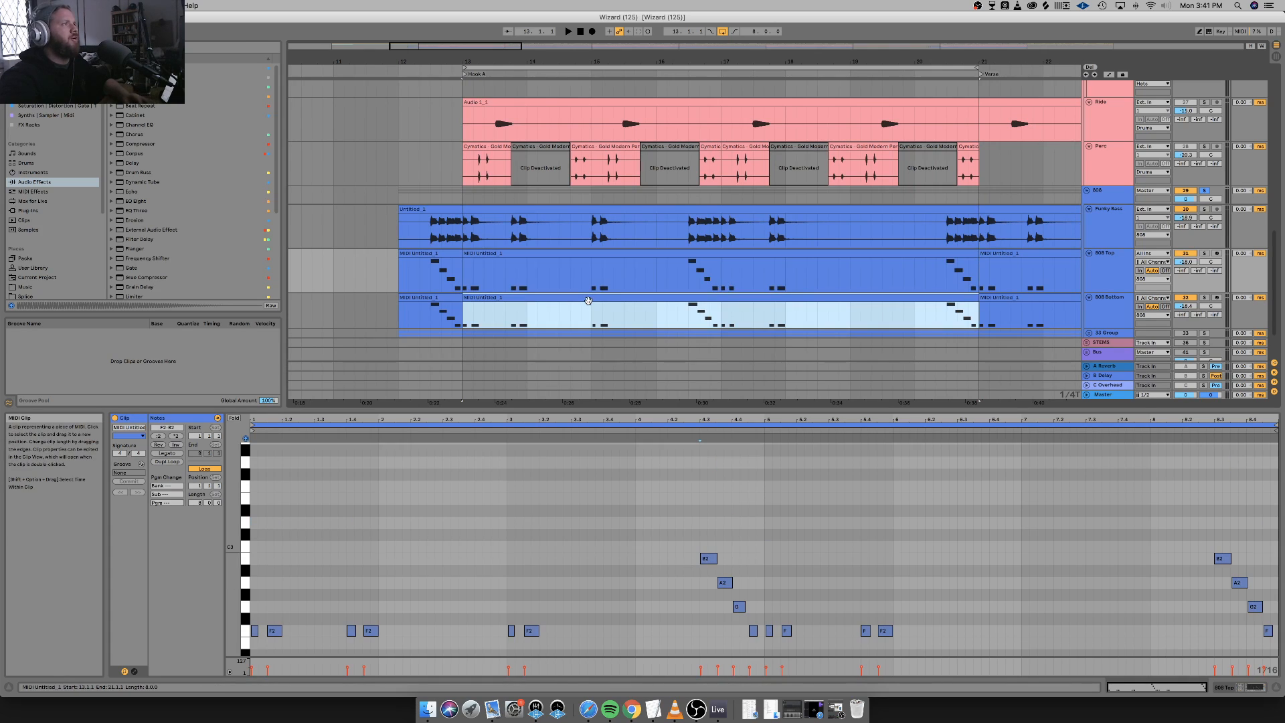
{"action": "scroll", "coordinate": [590, 302], "scroll_direction": "left", "scroll_amount": 3}
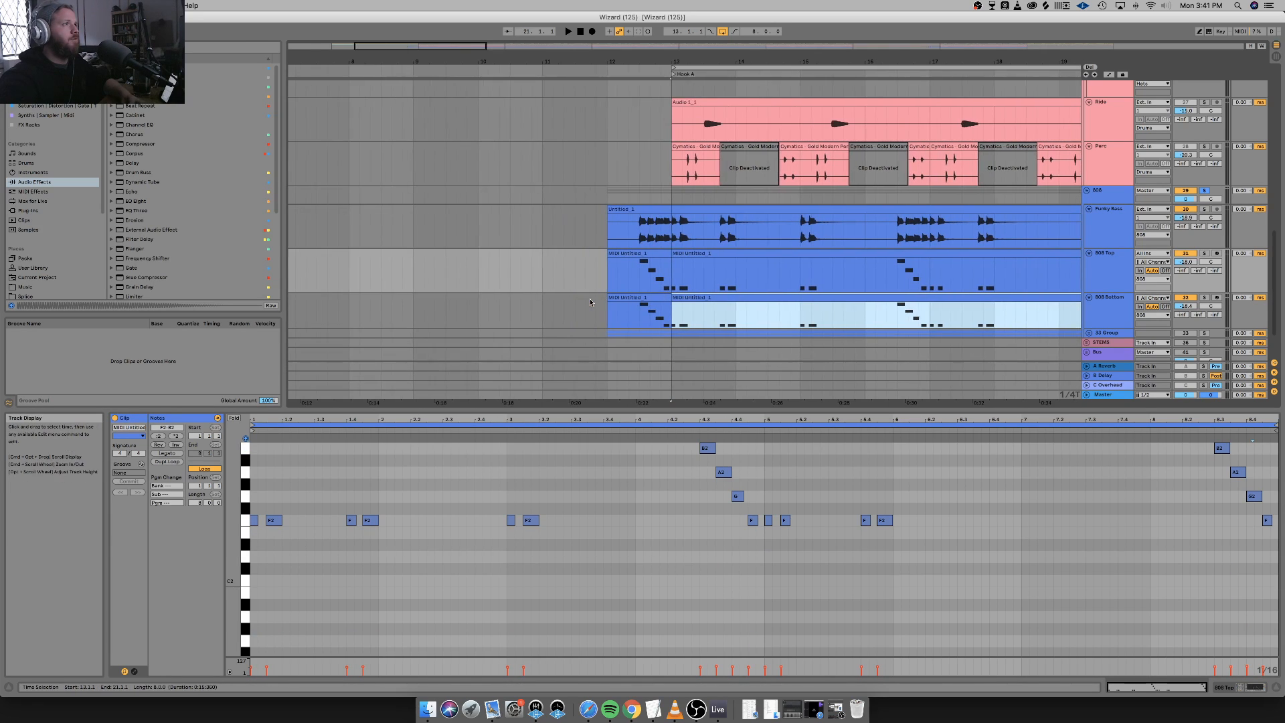
Listen to the tightened 808 layers in Hook A, replaying from the start of the Funky Bass clip with the clip view hidden.
{"action": "key", "text": "space"}
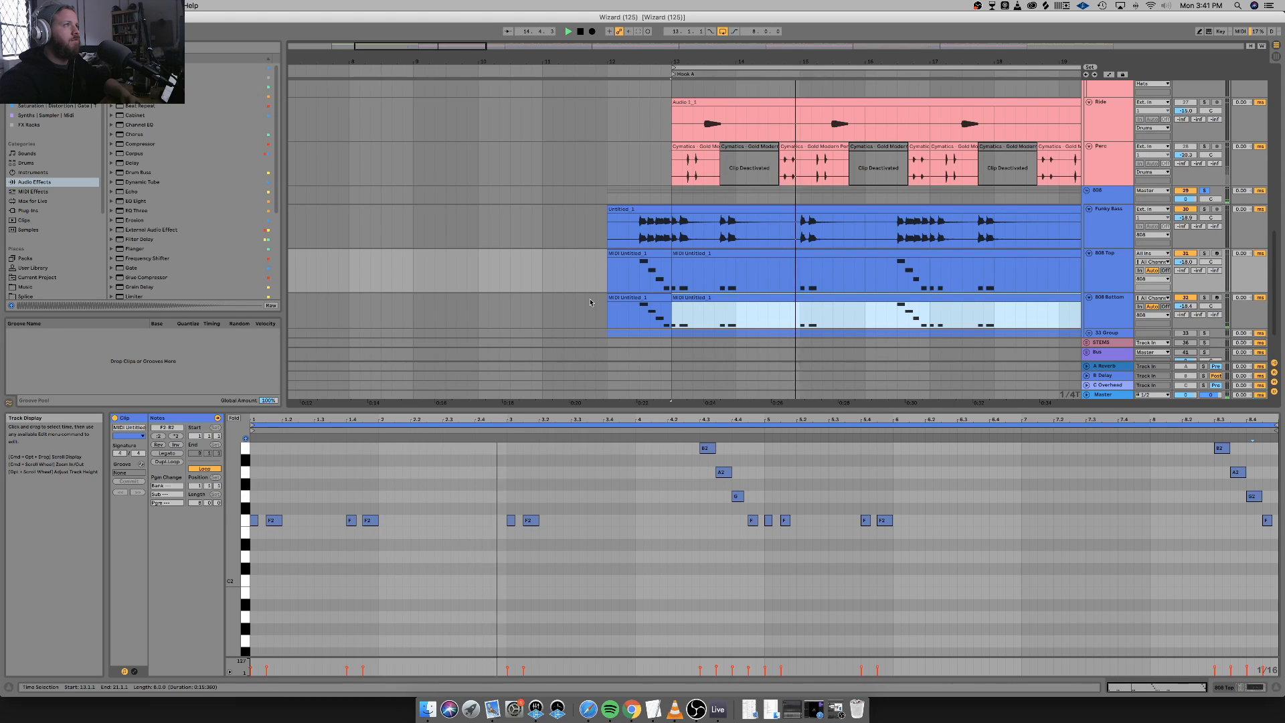
{"action": "left_click", "coordinate": [648, 209]}
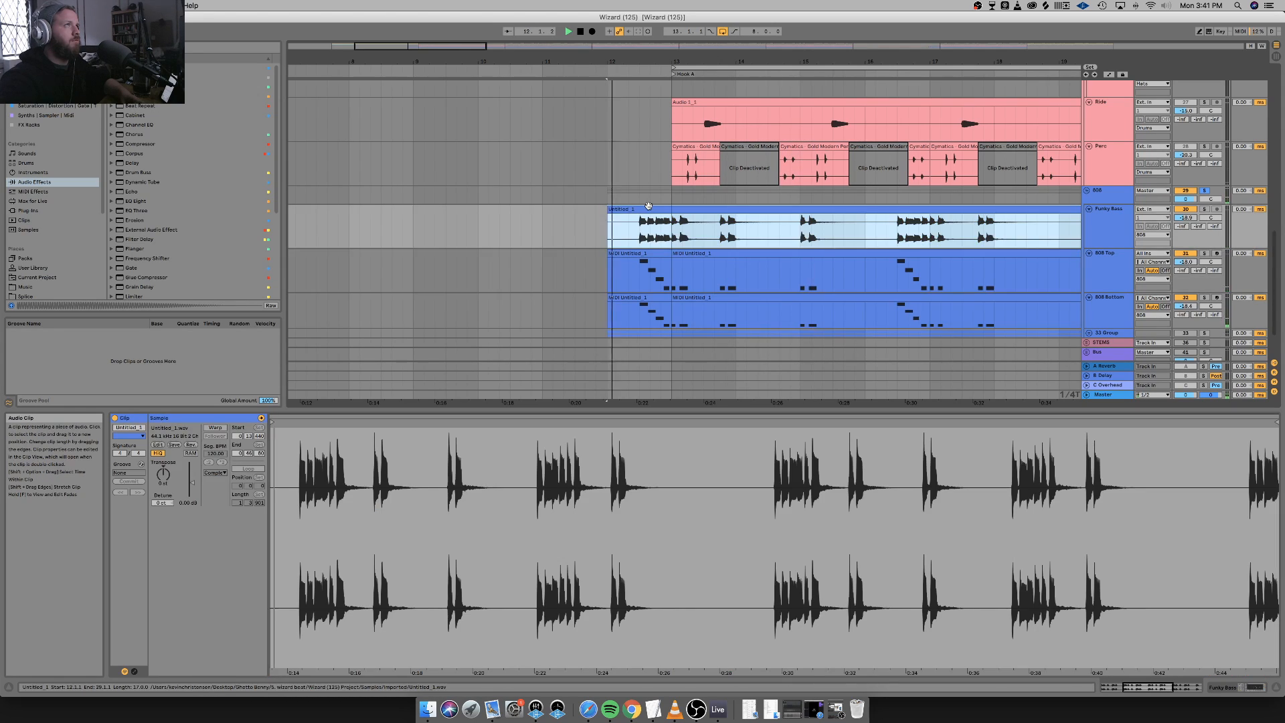
{"action": "left_click", "coordinate": [1276, 690]}
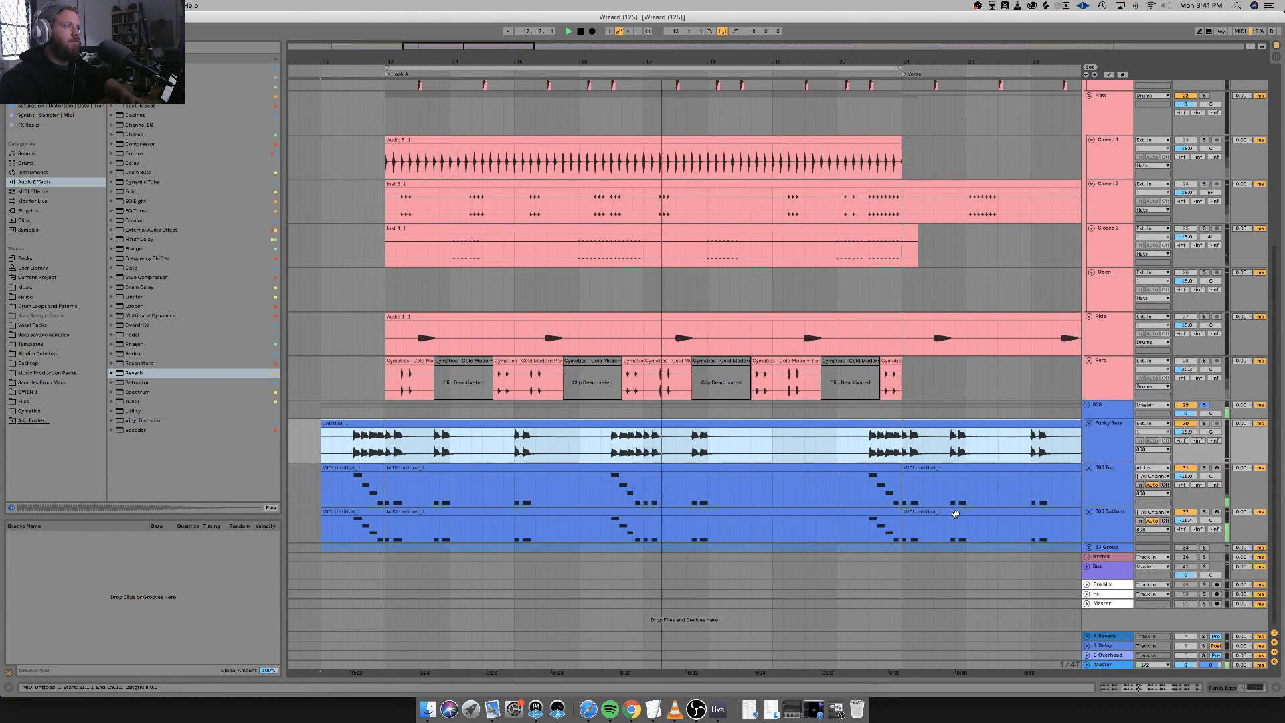
{"action": "key", "text": "space"}
{"action": "key", "text": "space"}
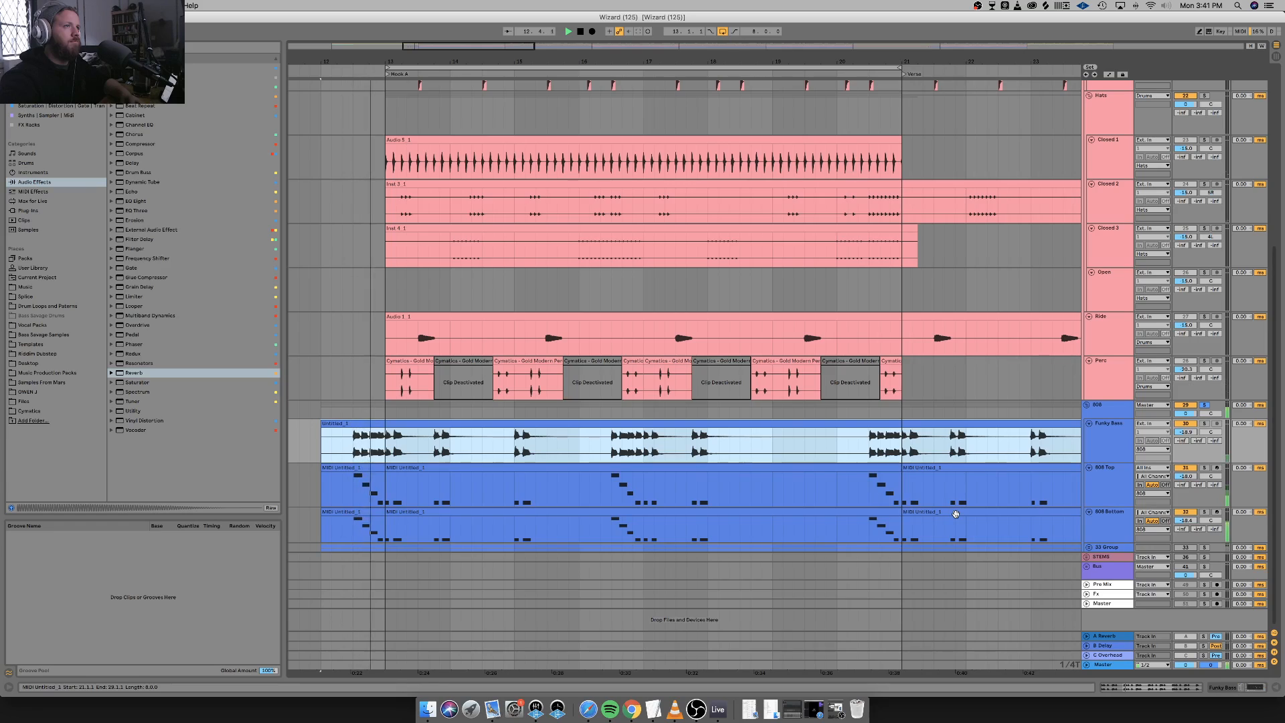
Group the 808 Top and 808 Bottom tracks, collapse the group, and play the bass with it muted.
{"action": "left_click", "coordinate": [1118, 481]}
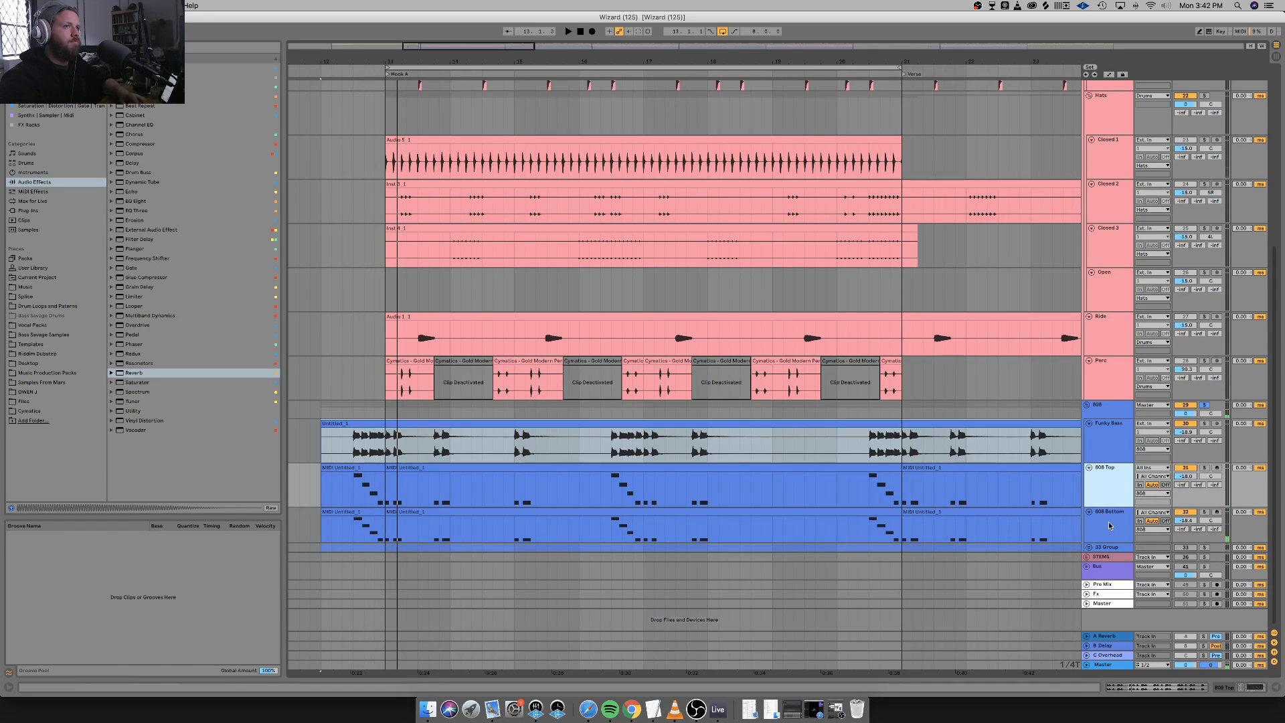
{"action": "left_click", "coordinate": [1116, 521], "text": "shift"}
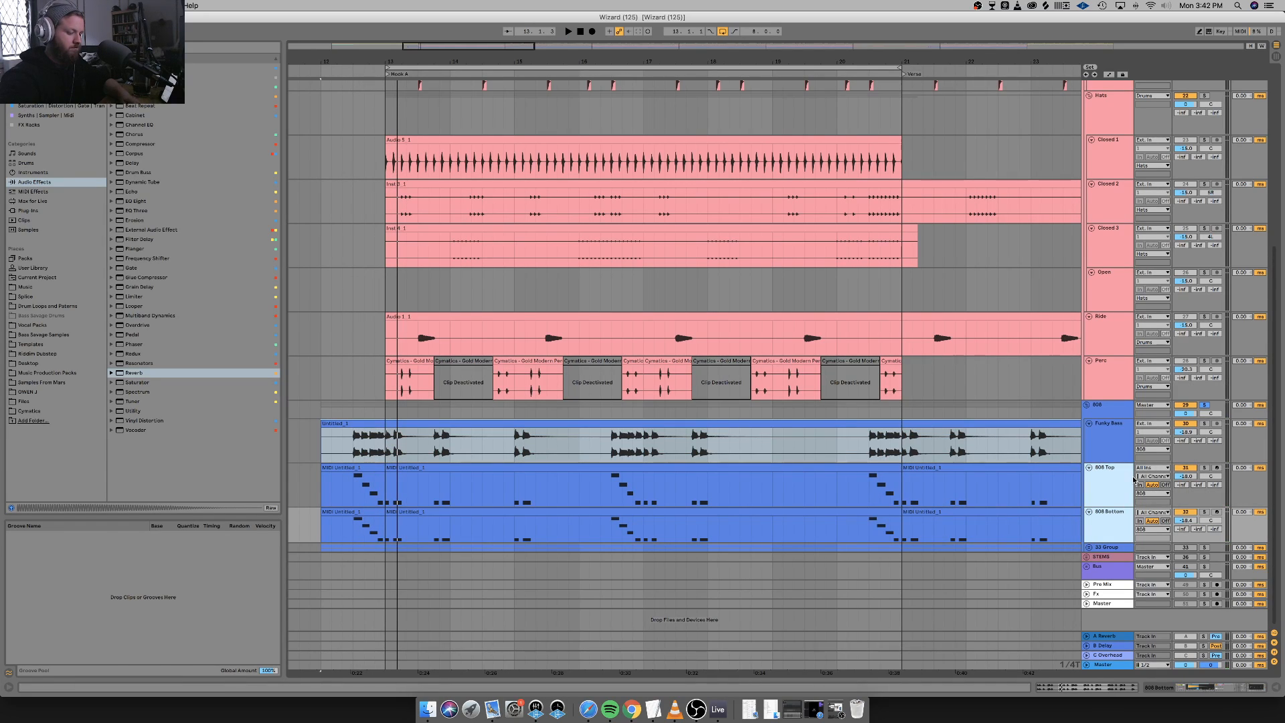
{"action": "key", "text": "super+g"}
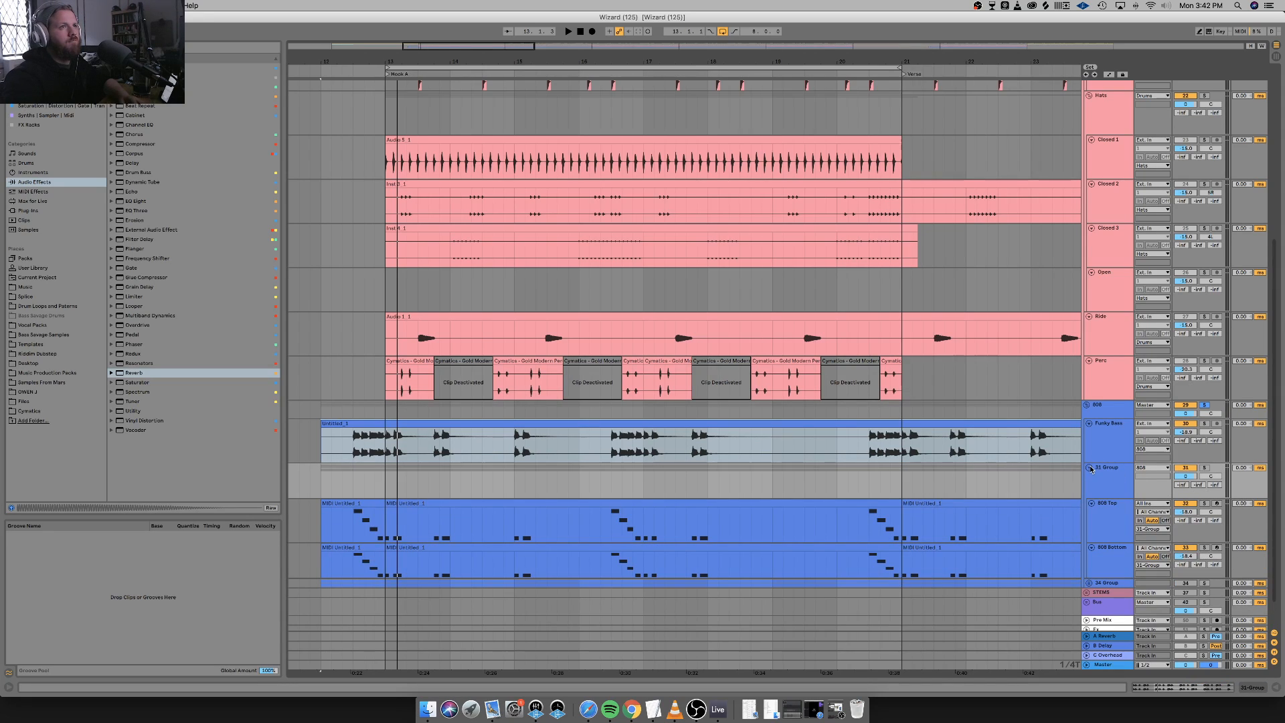
{"action": "left_click", "coordinate": [1089, 467]}
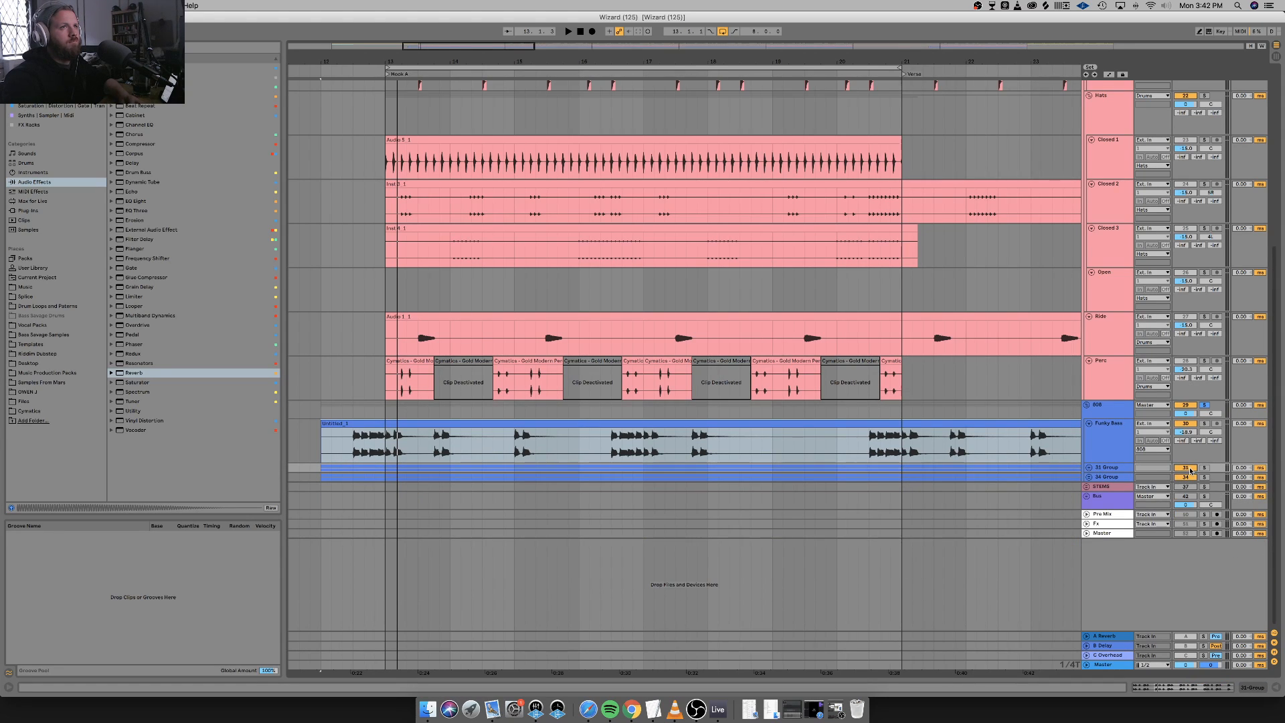
{"action": "key", "text": "space"}
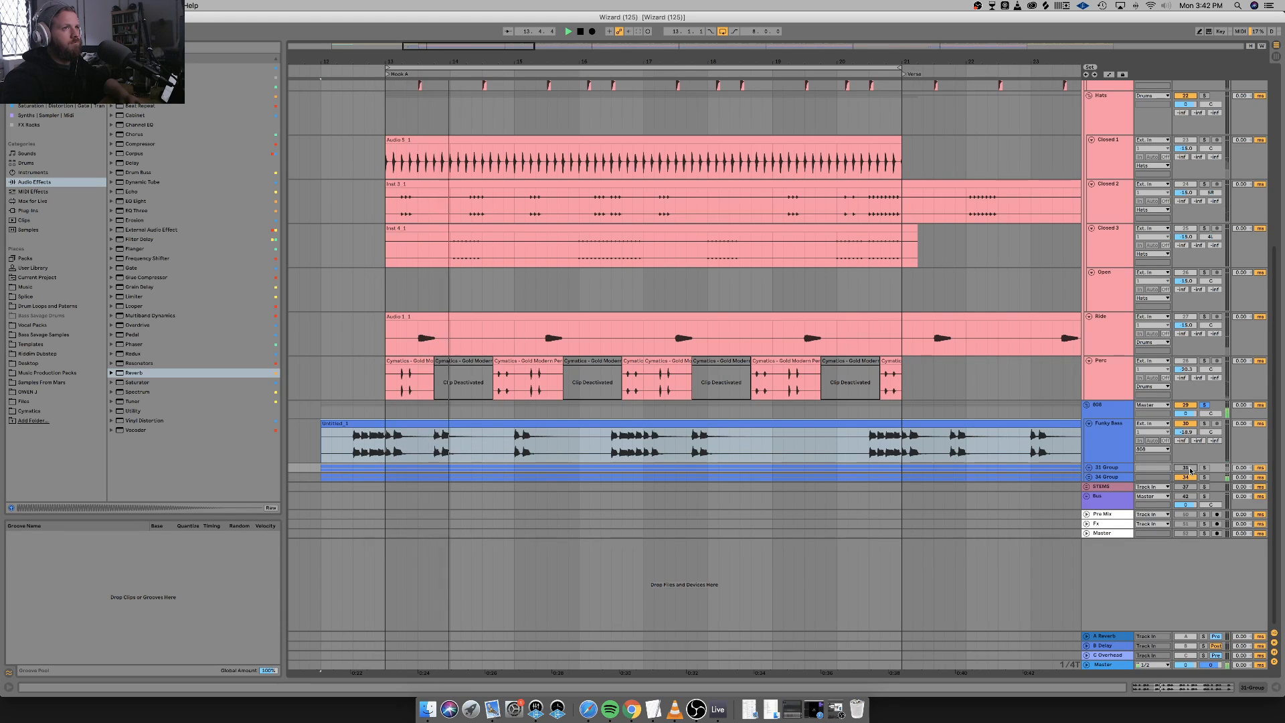
{"action": "key", "text": "space"}
Move the muted 808 backup group up beside the Trash track at the start of the track list and group the two together.
{"action": "left_click", "coordinate": [1107, 477]}
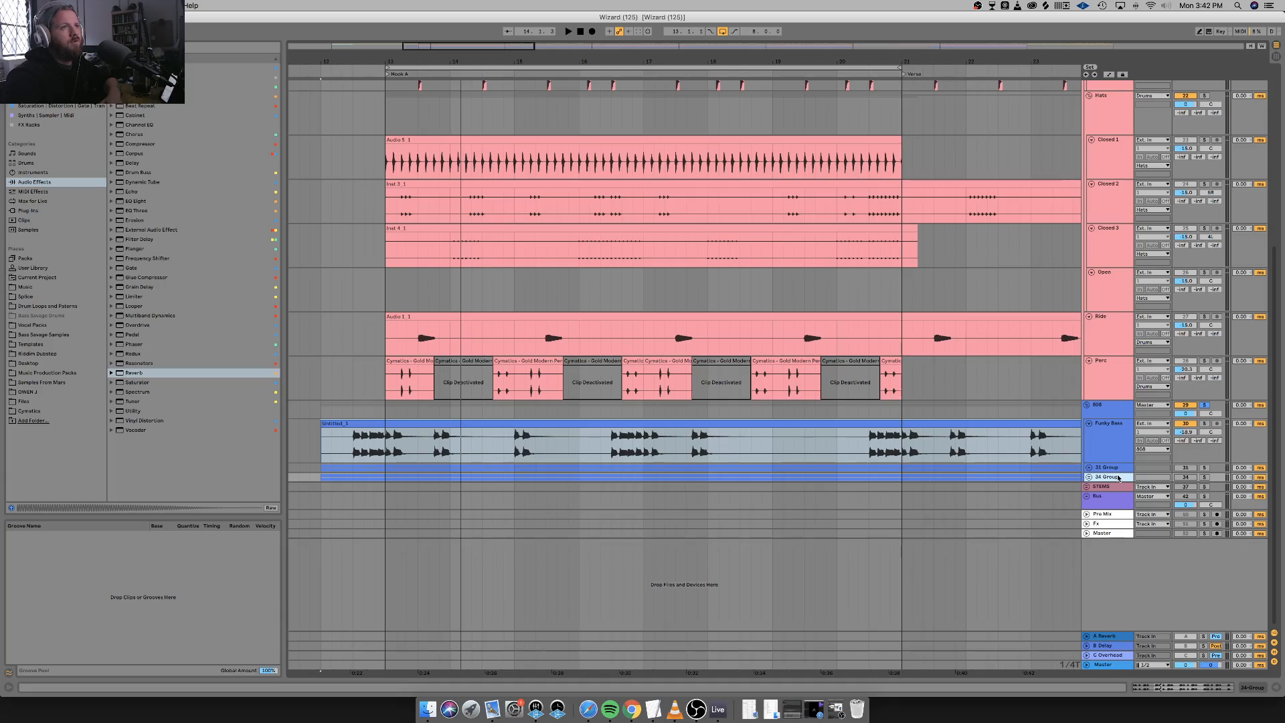
{"action": "left_click_drag", "start_coordinate": [1118, 478], "coordinate": [1115, 87]}
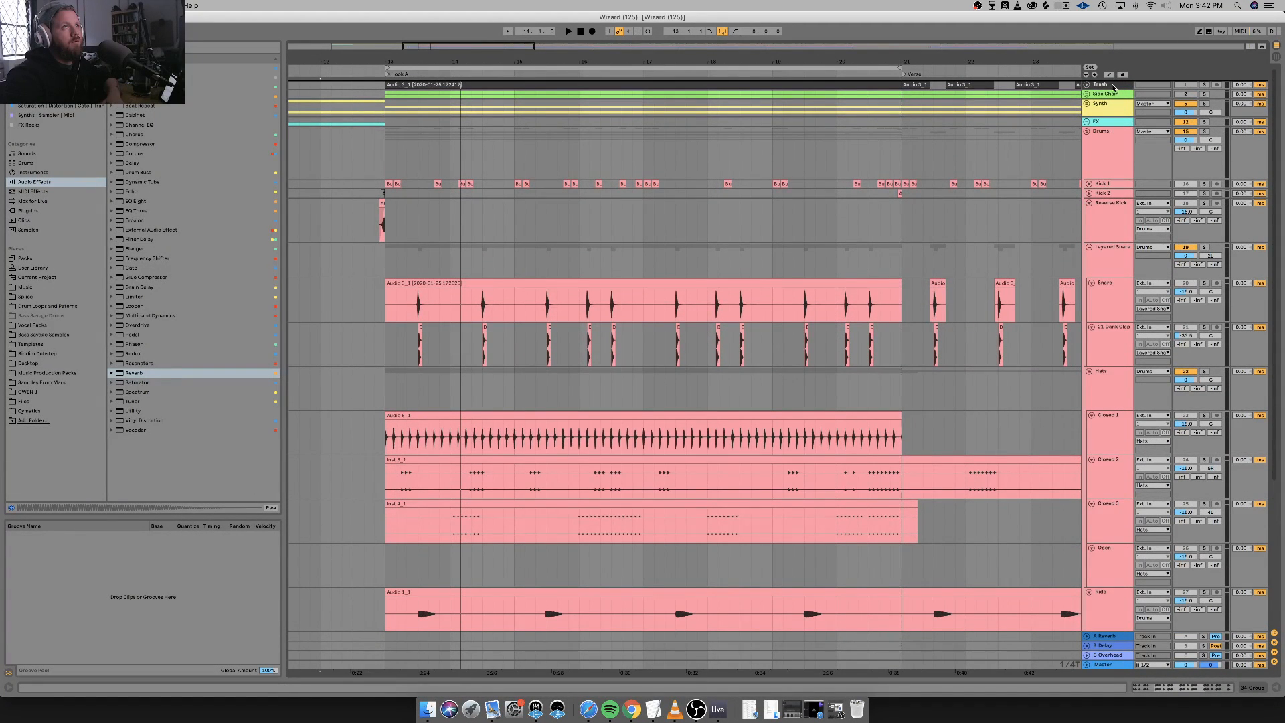
{"action": "key", "text": "super+g"}
{"action": "right_click", "coordinate": [1112, 87]}
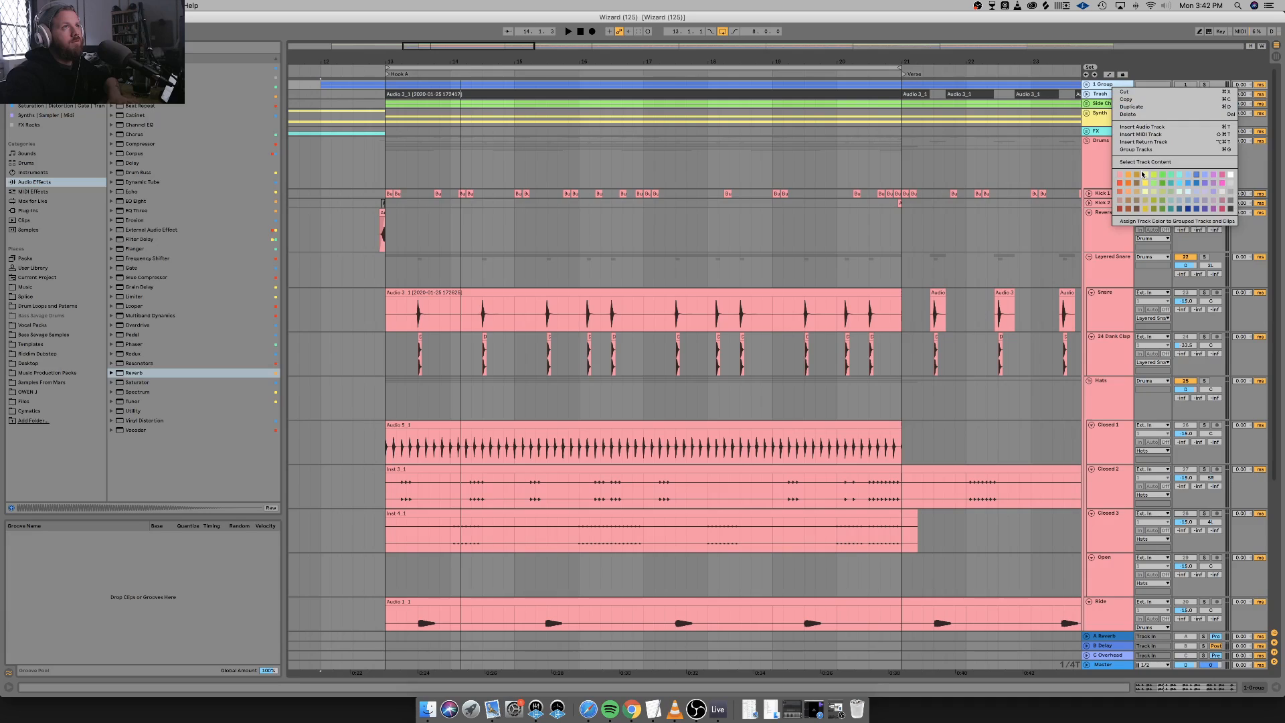
{"action": "left_click", "coordinate": [1142, 151]}
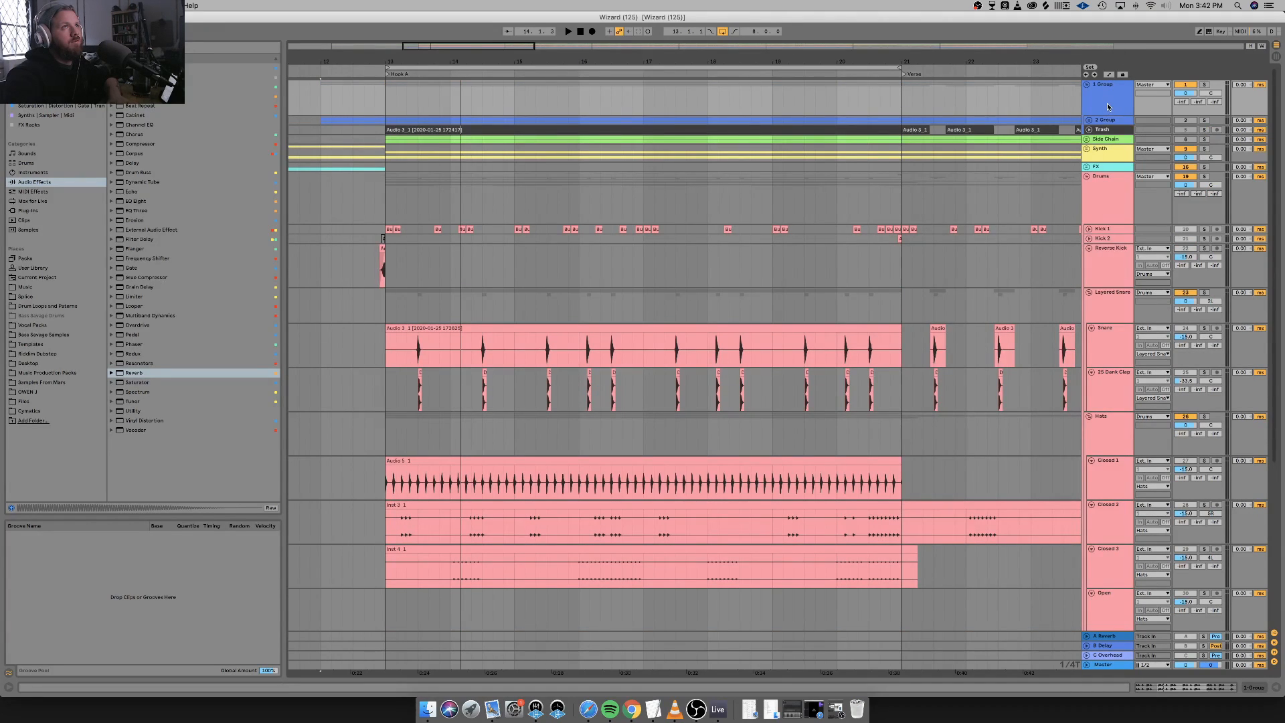
Color the new outer group and the 808 backup group inside it dark grey, applying the color to the backup's tracks and clips.
{"action": "right_click", "coordinate": [1107, 107]}
{"action": "left_click", "coordinate": [1227, 255]}
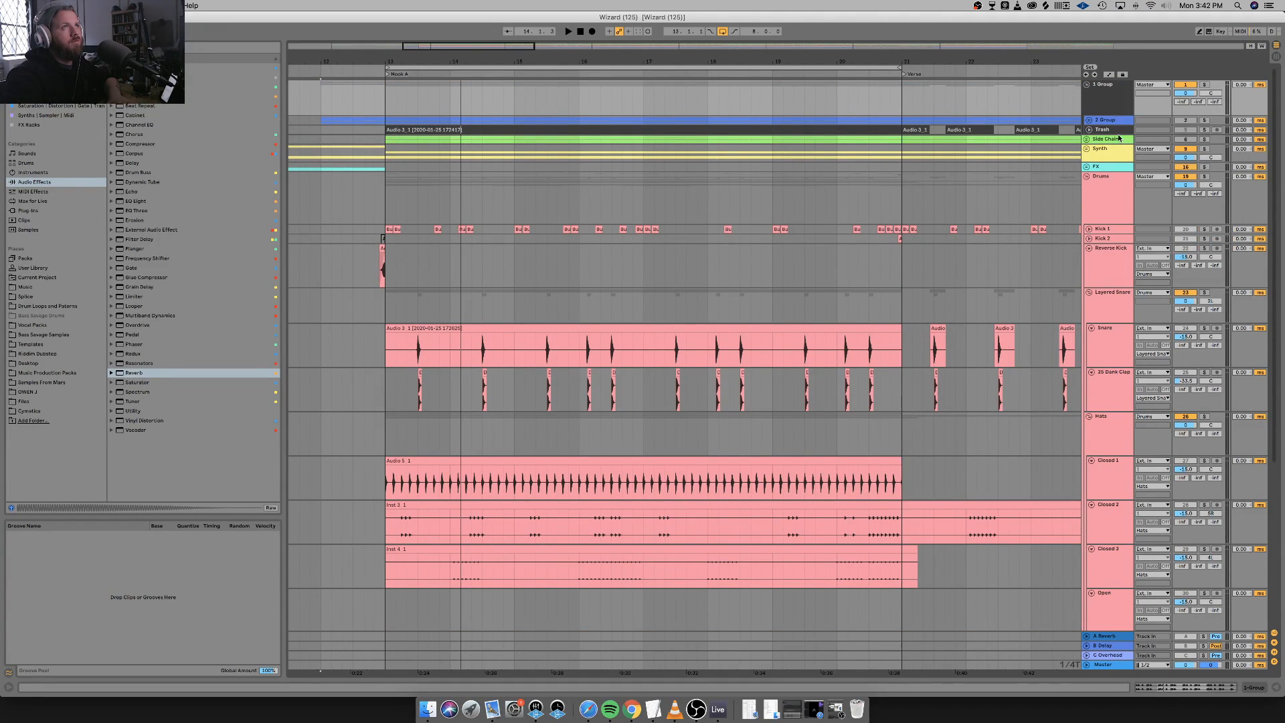
{"action": "left_click", "coordinate": [1115, 122]}
{"action": "right_click", "coordinate": [1116, 122]}
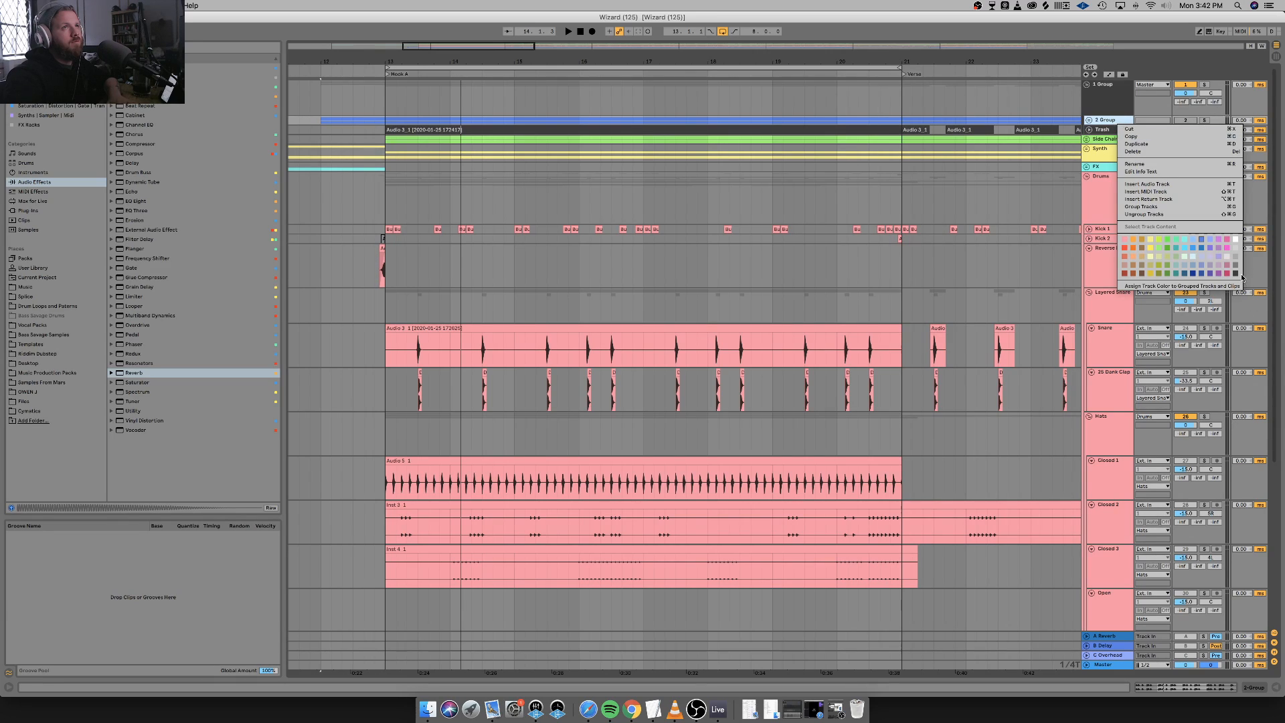
{"action": "left_click", "coordinate": [1236, 275]}
{"action": "right_click", "coordinate": [1112, 121]}
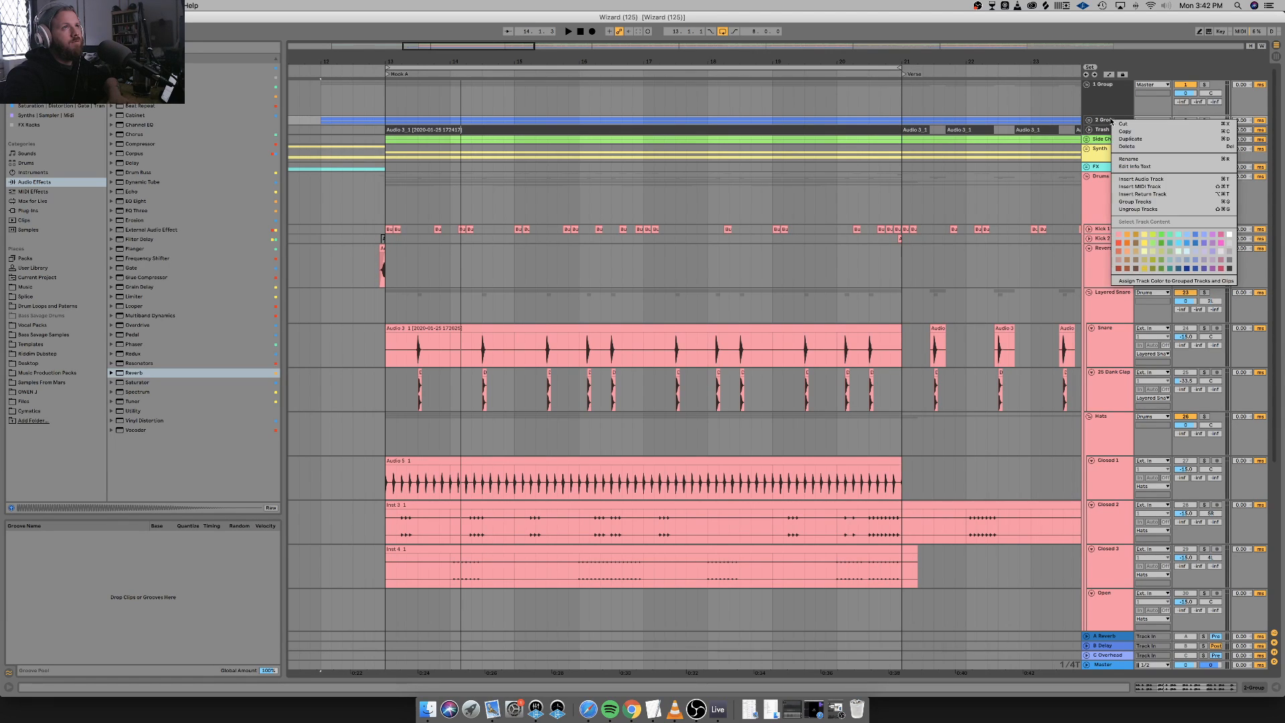
{"action": "left_click", "coordinate": [1148, 281]}
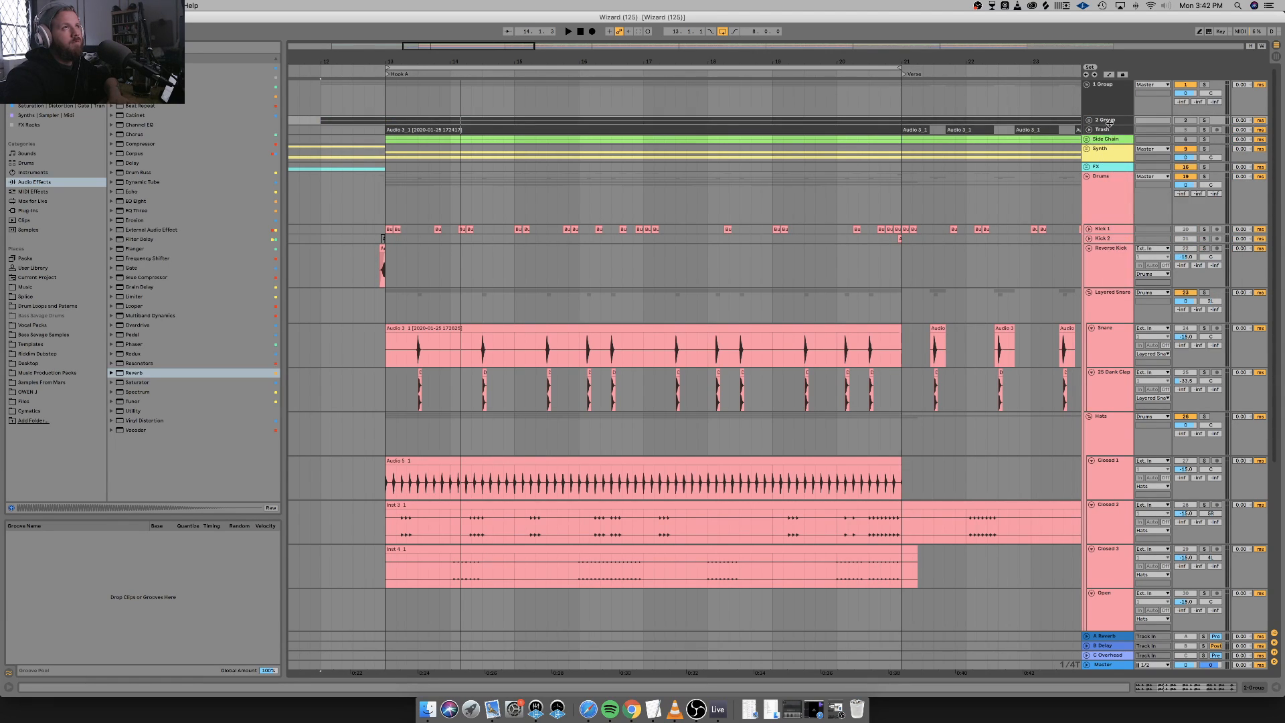
Rename the new outer group Trash and collapse it.
{"action": "left_click", "coordinate": [1105, 87]}
{"action": "right_click", "coordinate": [1107, 98]}
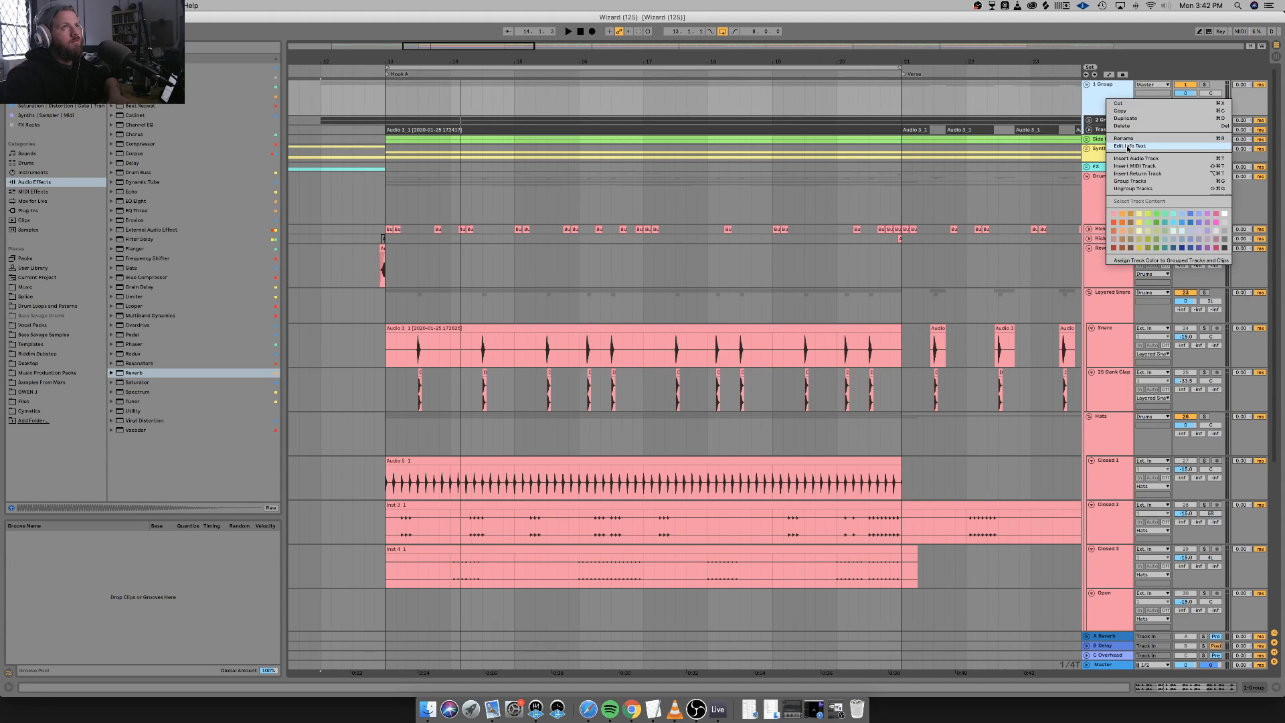
{"action": "left_click", "coordinate": [1128, 138]}
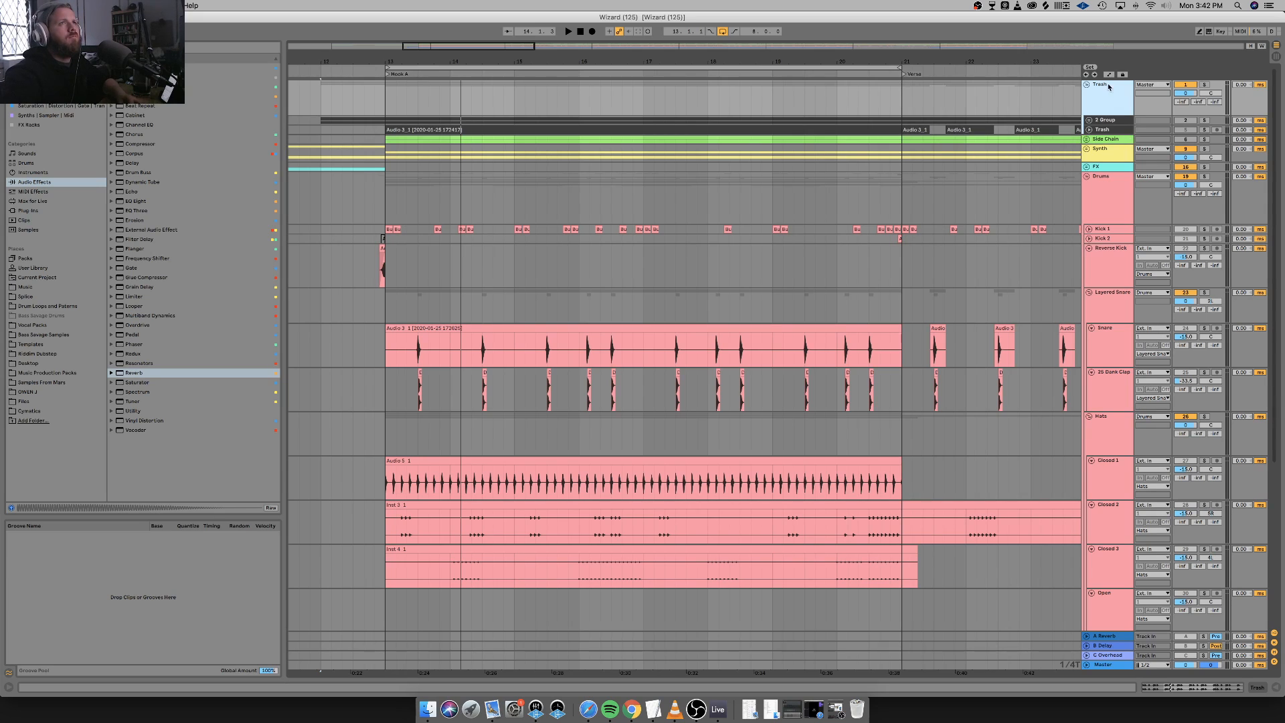
{"action": "left_click", "coordinate": [1087, 84]}
Reactivate the group holding 808 Top and 808 Bottom and play it together with Funky Bass going into Hook A.
{"action": "scroll", "coordinate": [981, 290], "scroll_direction": "down", "scroll_amount": 5}
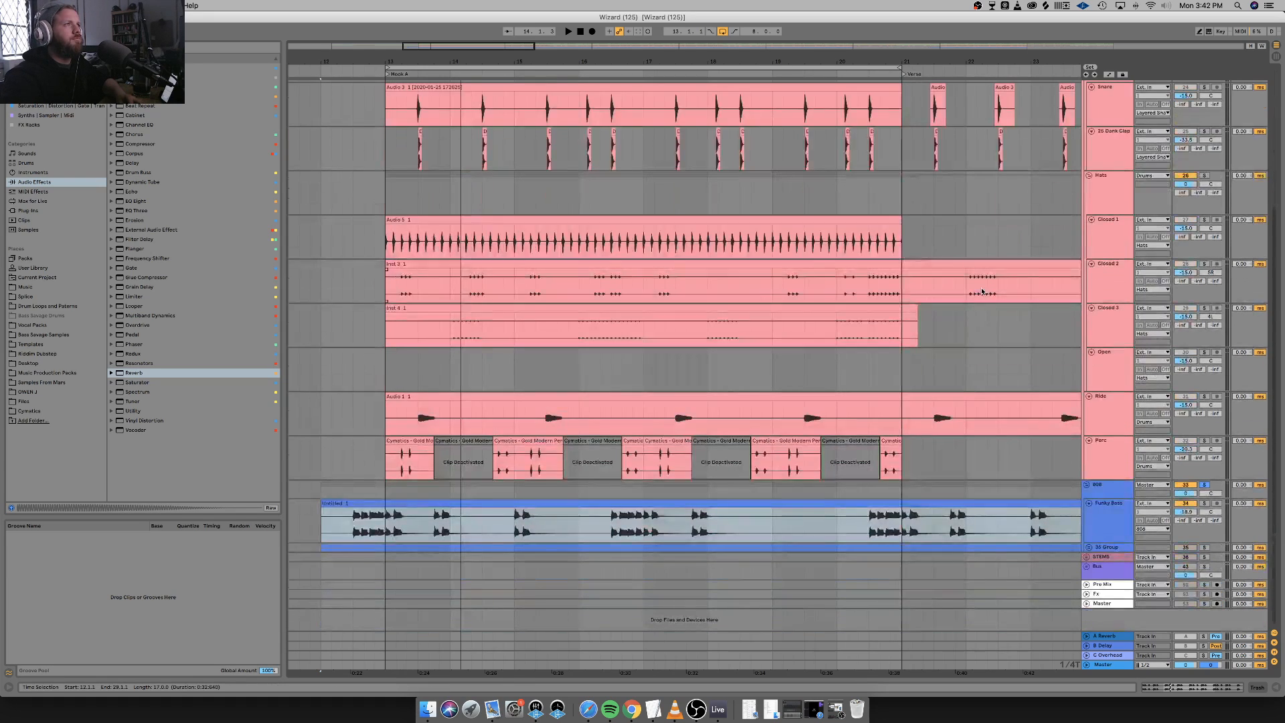
{"action": "scroll", "coordinate": [986, 283], "scroll_direction": "up", "scroll_amount": 5}
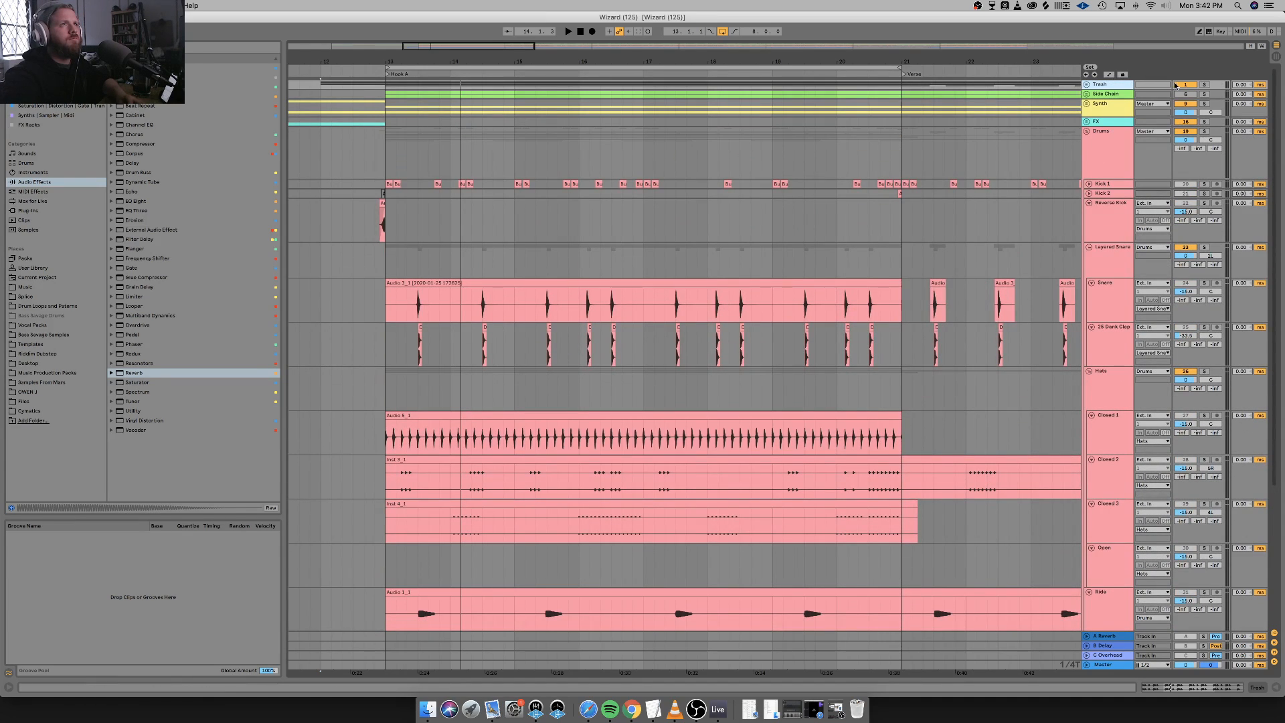
{"action": "scroll", "coordinate": [819, 270], "scroll_direction": "down", "scroll_amount": 5}
{"action": "key", "text": "space"}
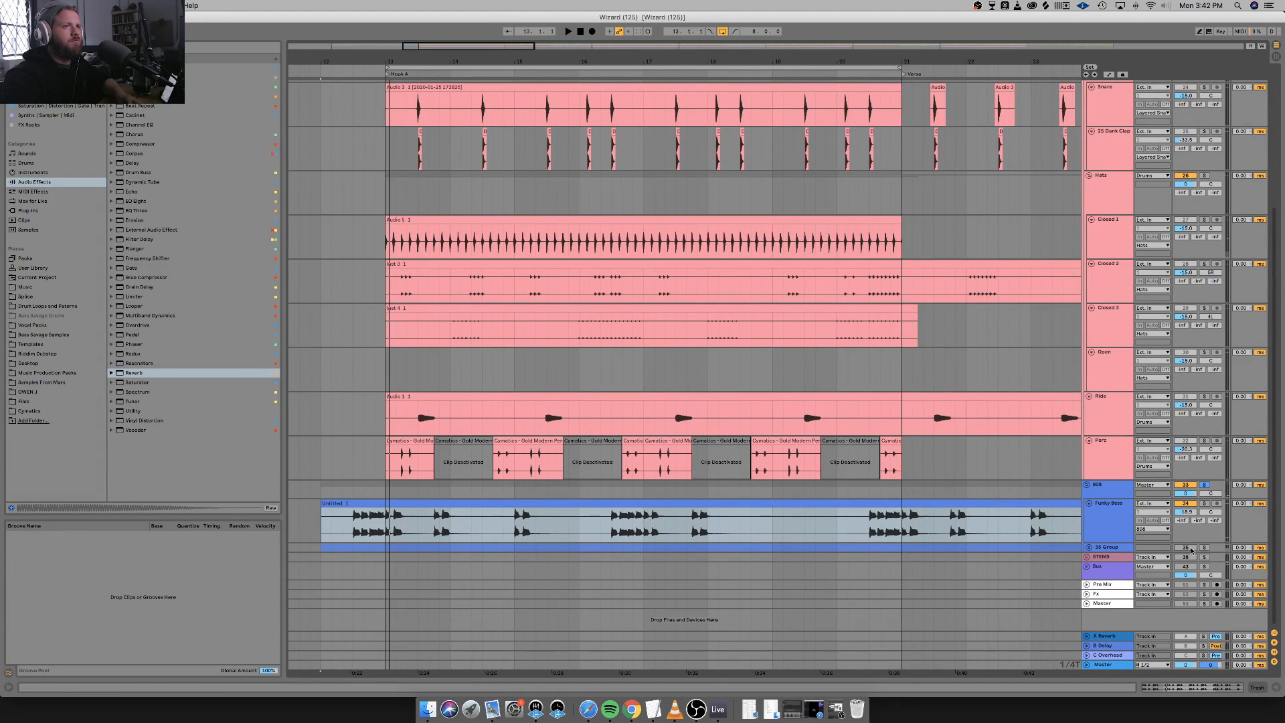
{"action": "key", "text": "space"}
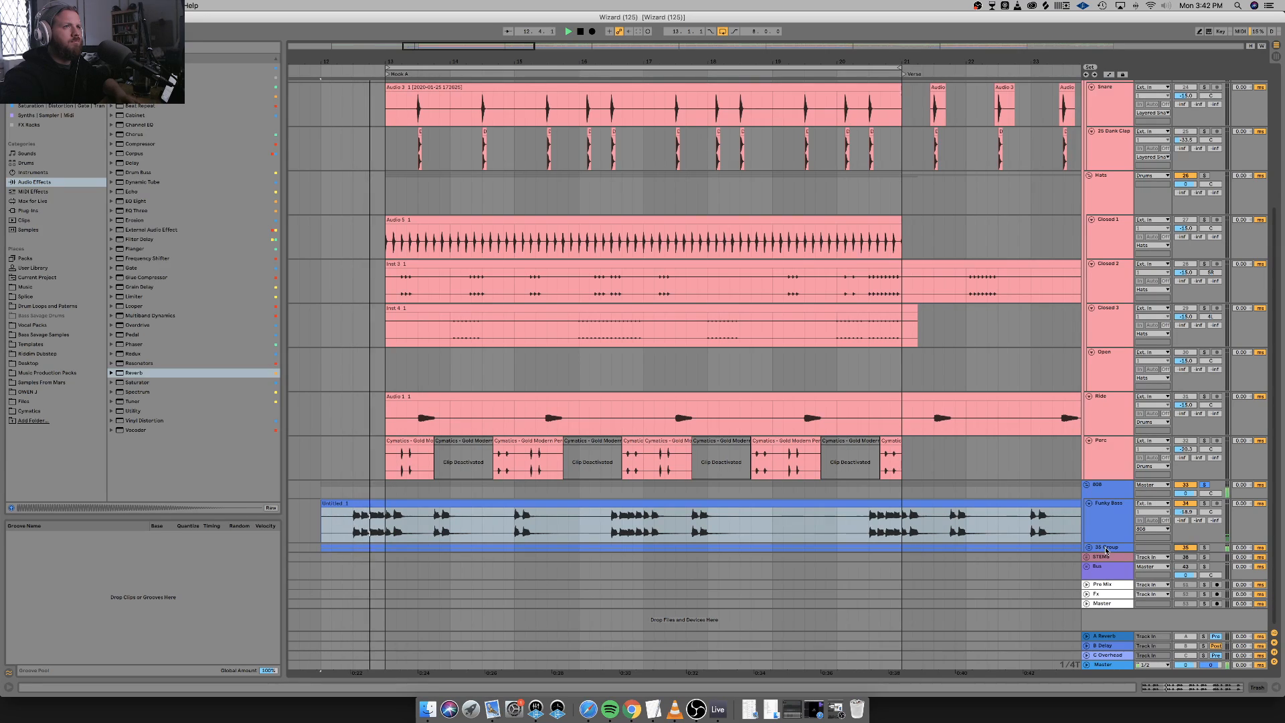
Ungroup the inner group holding 808 Top and 808 Bottom so both tracks sit directly in the 808 group.
{"action": "left_click", "coordinate": [1106, 550]}
{"action": "right_click", "coordinate": [1106, 550]}
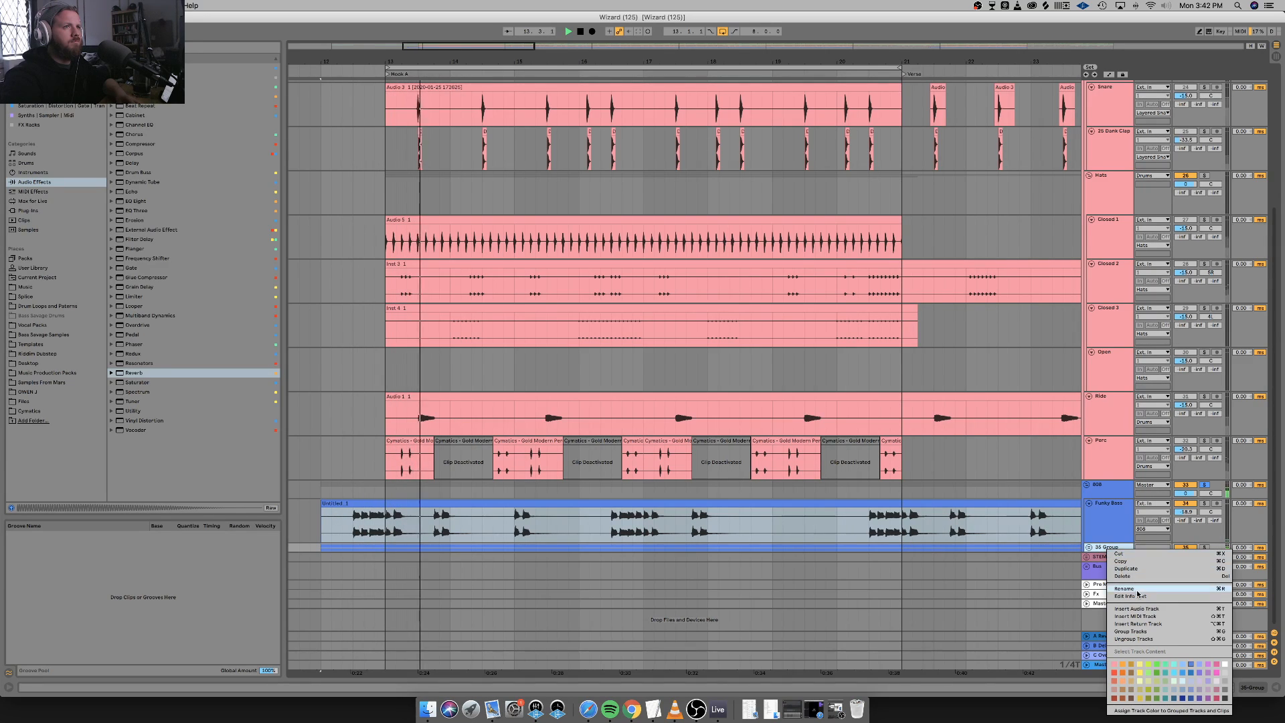
{"action": "left_click", "coordinate": [1141, 640]}
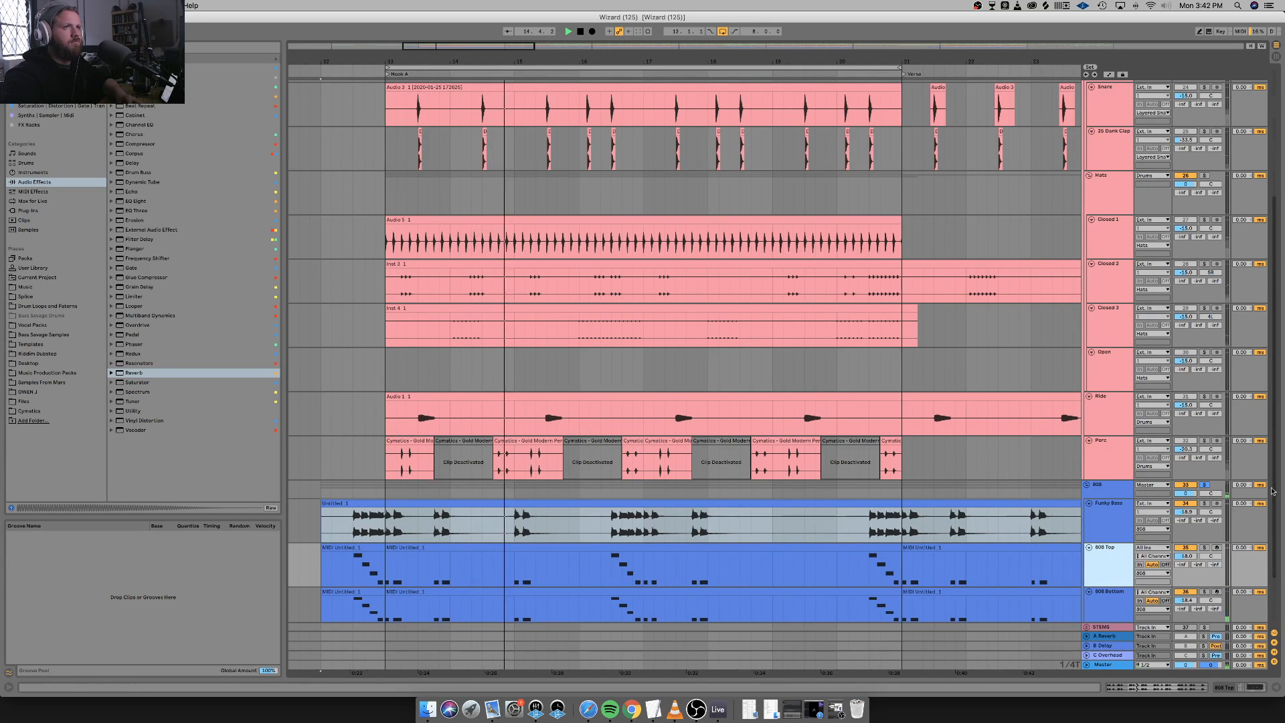
Unsolo the 808 group and play the full mix going into Hook A.
{"action": "key", "text": "space"}
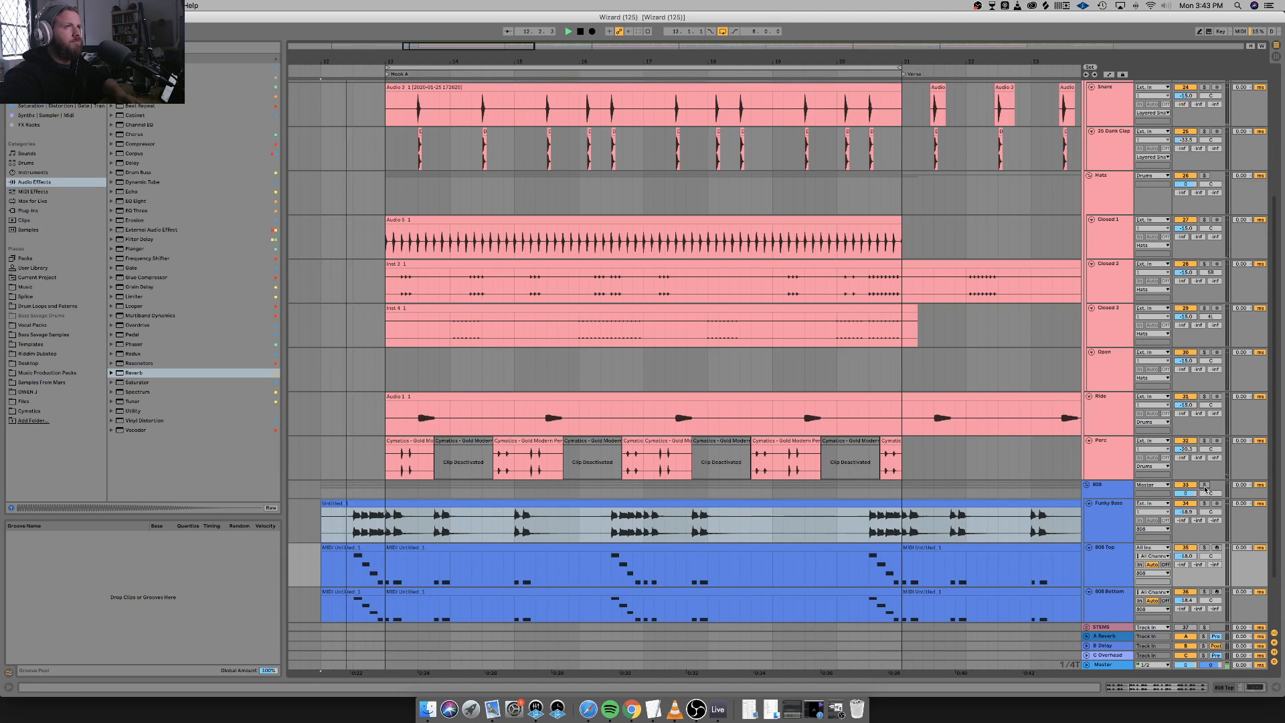
{"action": "scroll", "coordinate": [789, 454], "scroll_direction": "up", "scroll_amount": 5}
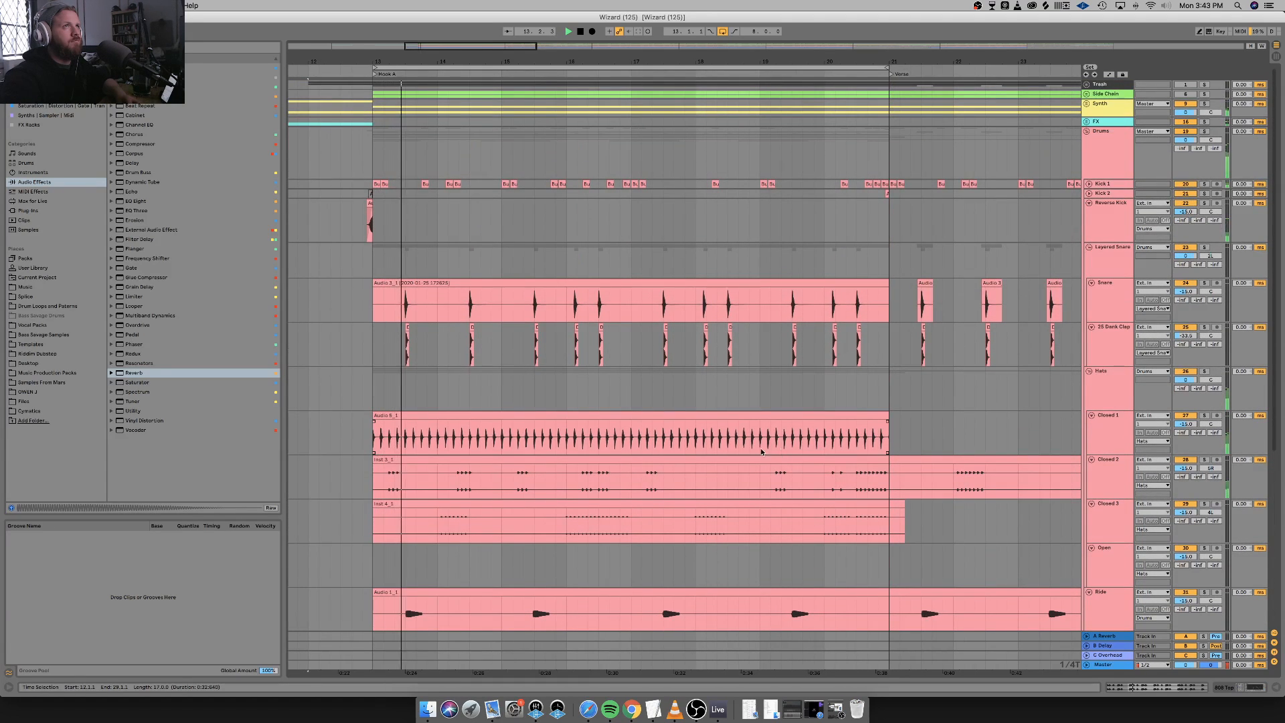
{"action": "scroll", "coordinate": [600, 410], "scroll_direction": "down", "scroll_amount": 7}
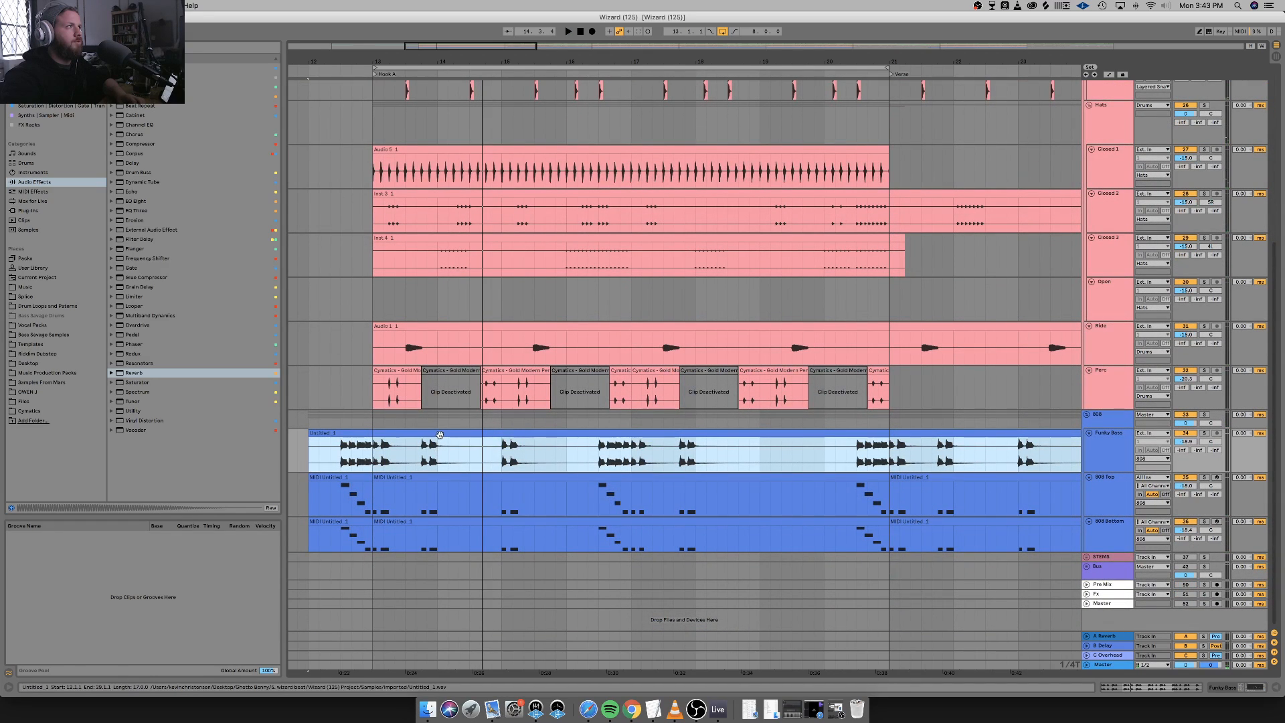
Copy the Hook A clips of 808 Top and 808 Bottom over the sections from bar 21 up to the Break at bar 53.
{"action": "left_click", "coordinate": [441, 498]}
{"action": "left_click", "coordinate": [445, 524], "text": "shift"}
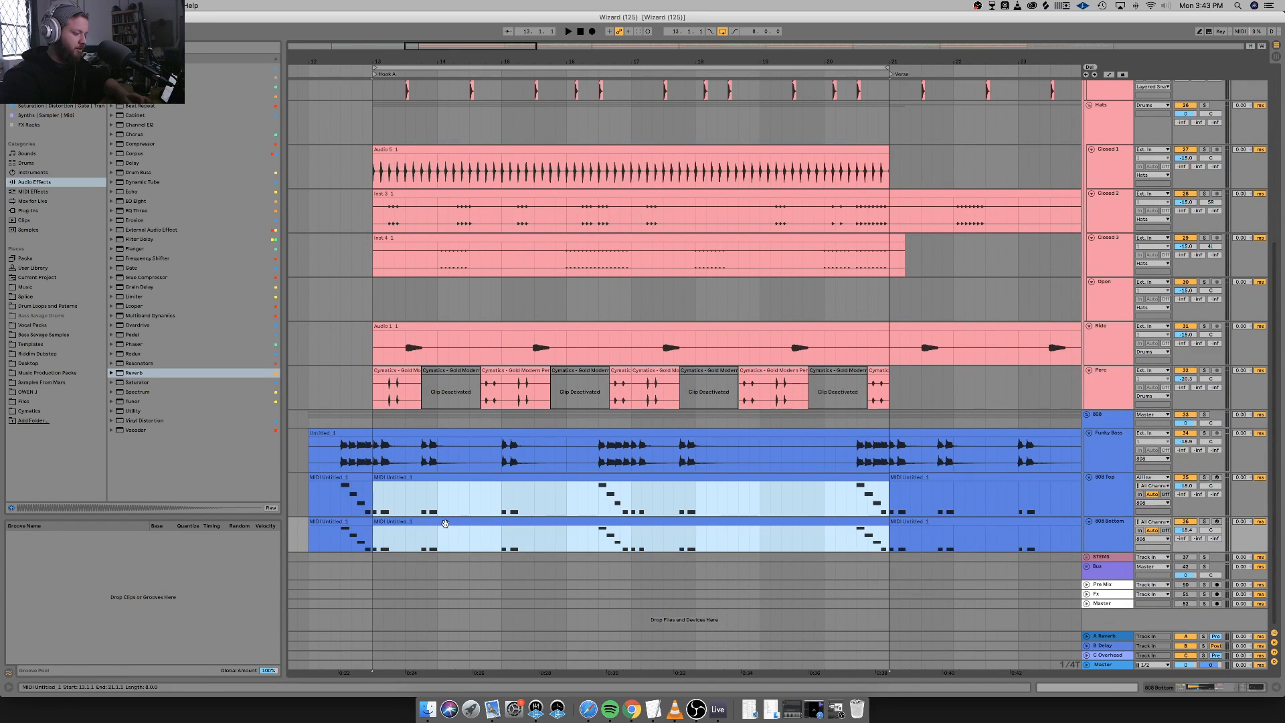
{"action": "key", "text": "ctrl+d"}
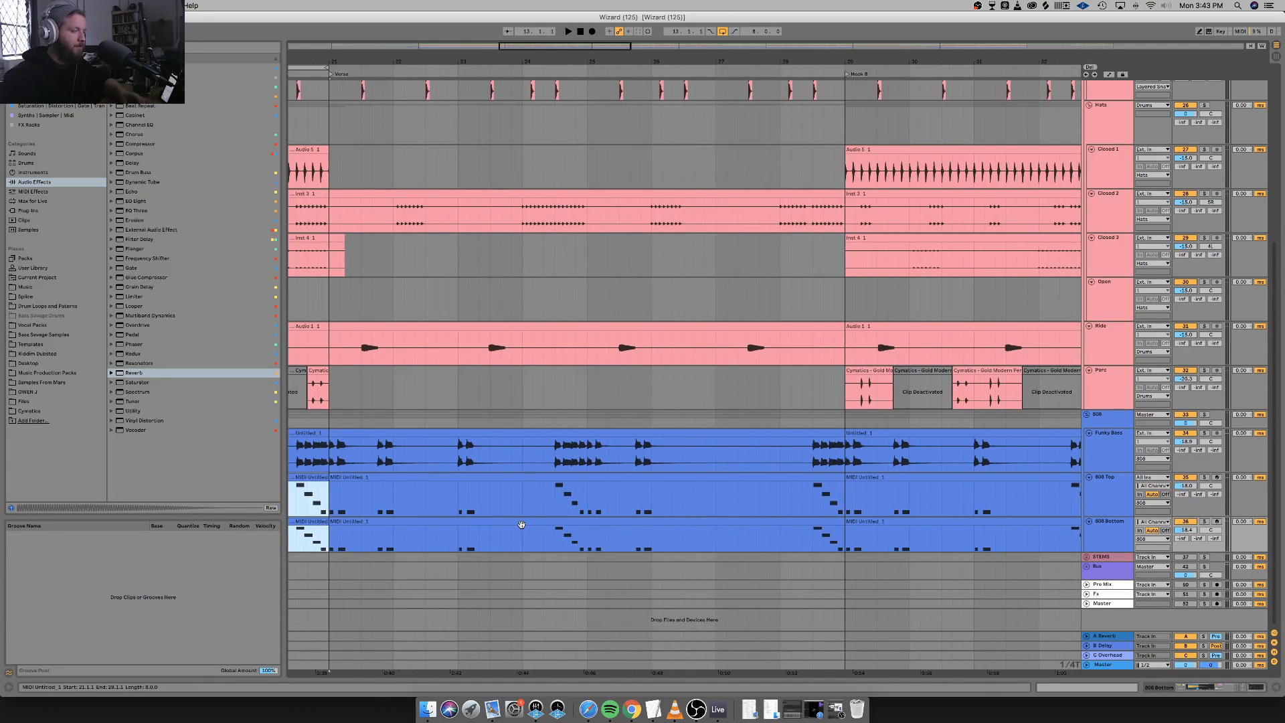
{"action": "key", "text": "ctrl+d"}
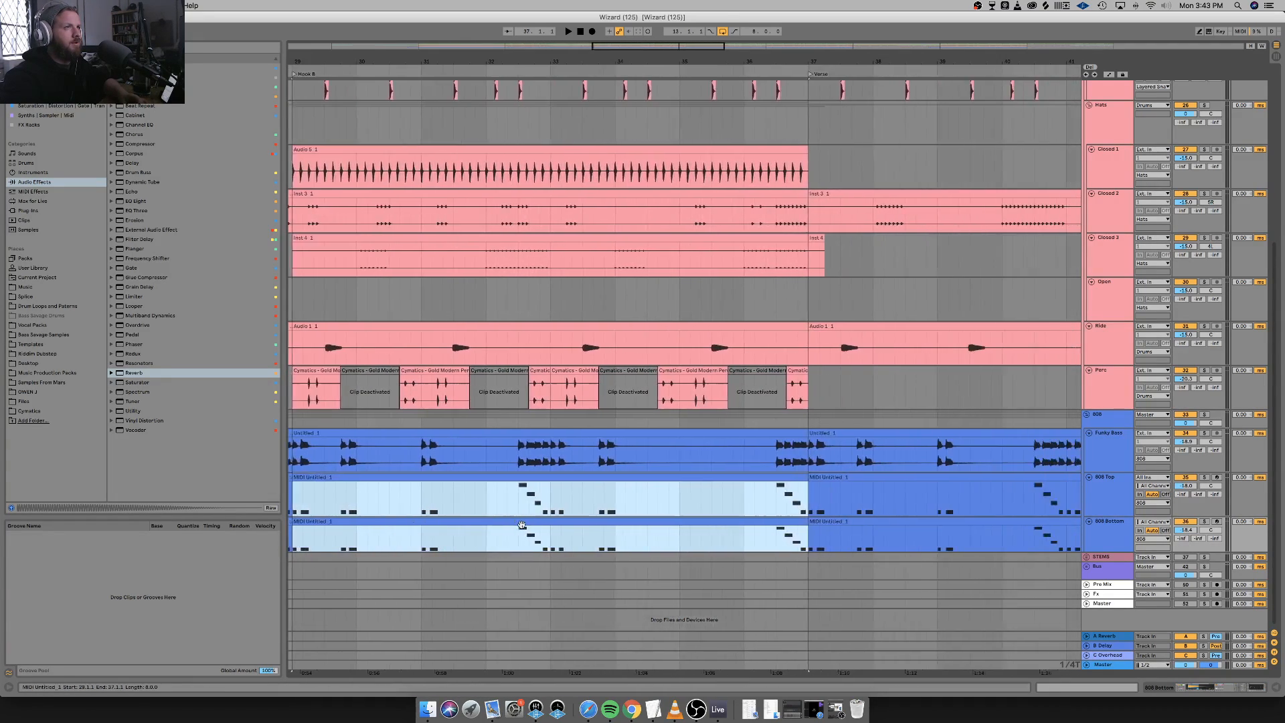
{"action": "key", "text": "ctrl+d"}
{"action": "key", "text": "ctrl+d"}
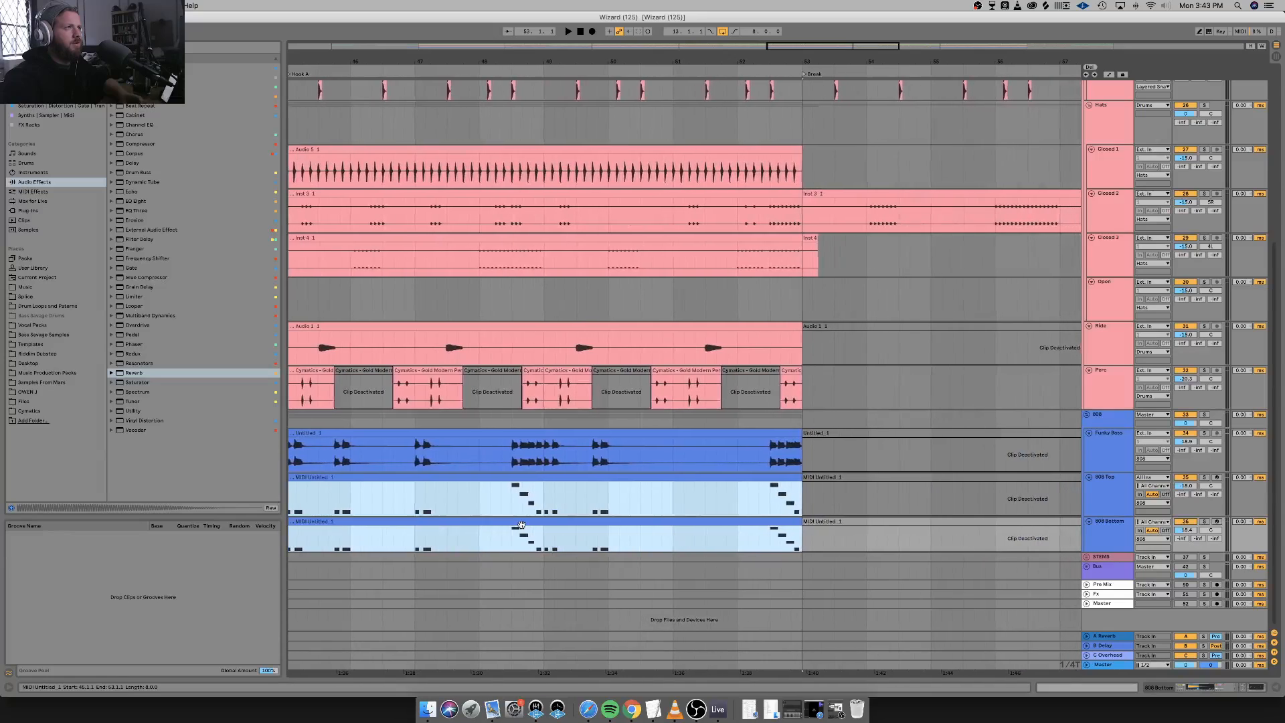
{"action": "key", "text": "ctrl+d"}
Apply the Hook A pattern to the Pre Out section of 808 Top and 808 Bottom, from bar 61 to bar 69.
{"action": "left_click", "coordinate": [775, 477]}
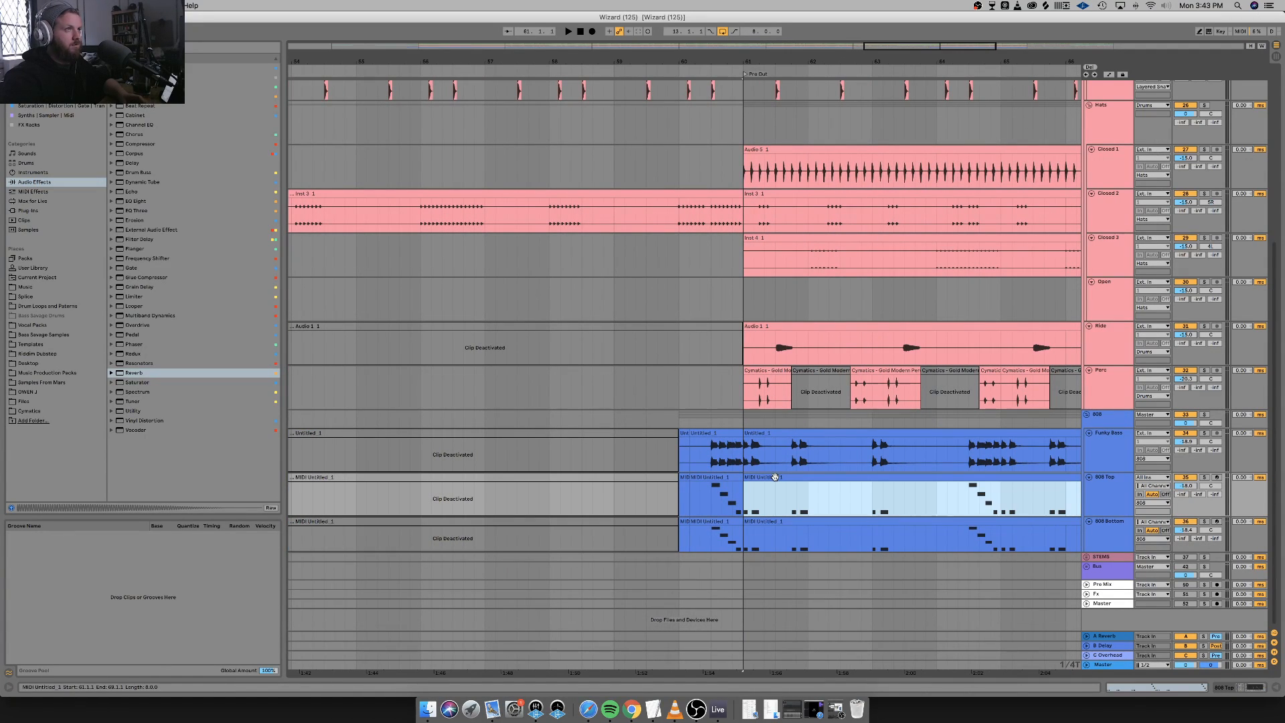
{"action": "left_click", "coordinate": [791, 522], "text": "shift"}
{"action": "key", "text": "ctrl+d"}
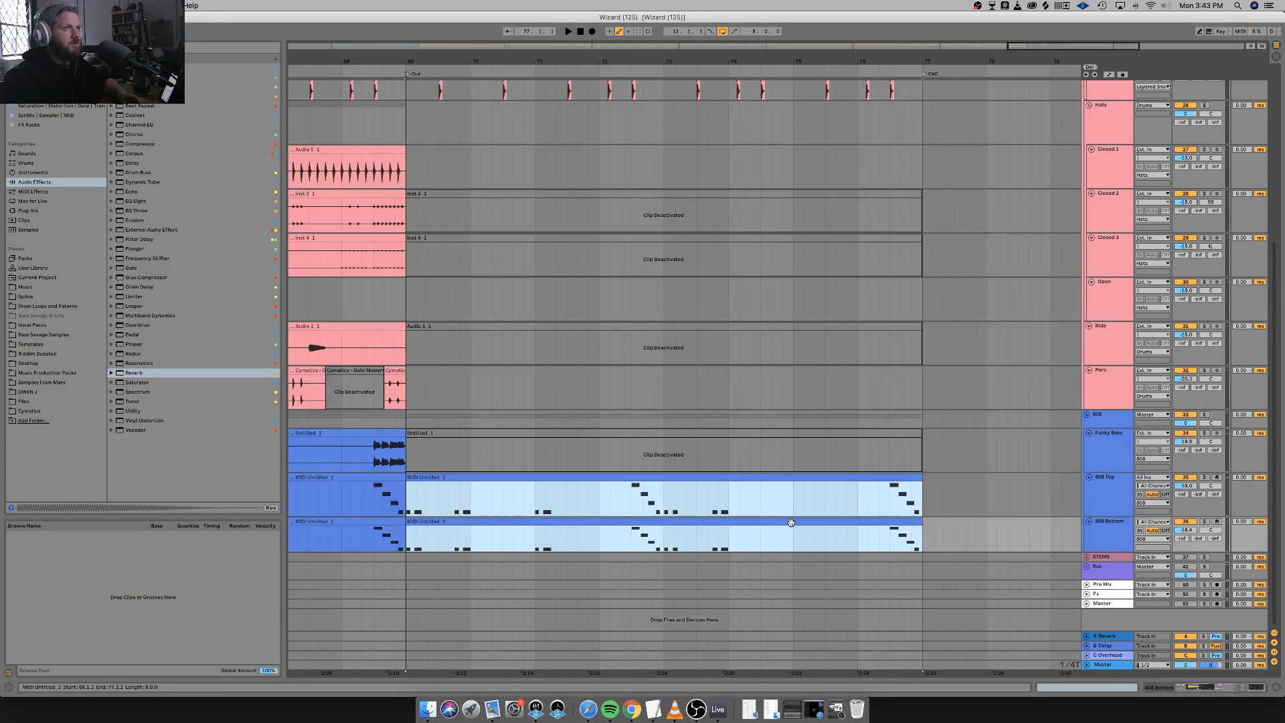
{"action": "scroll", "coordinate": [790, 522], "scroll_direction": "left", "scroll_amount": 5}
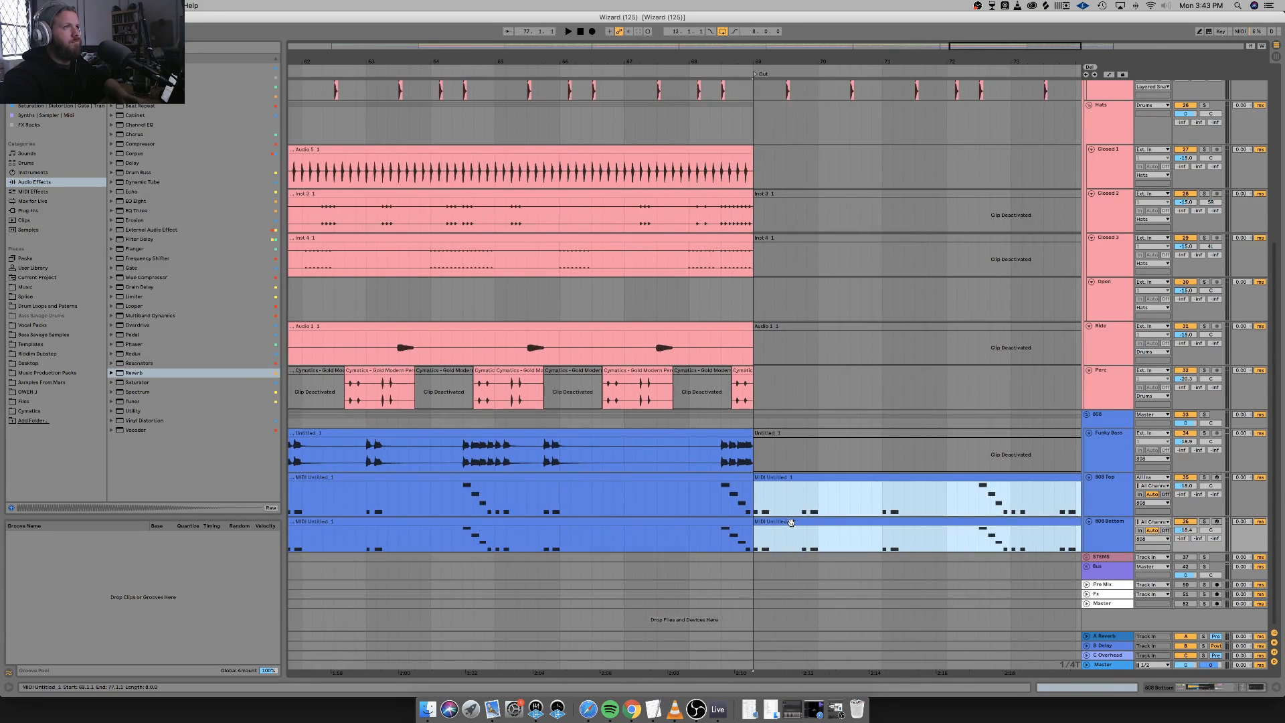
{"action": "scroll", "coordinate": [791, 522], "scroll_direction": "left", "scroll_amount": 4}
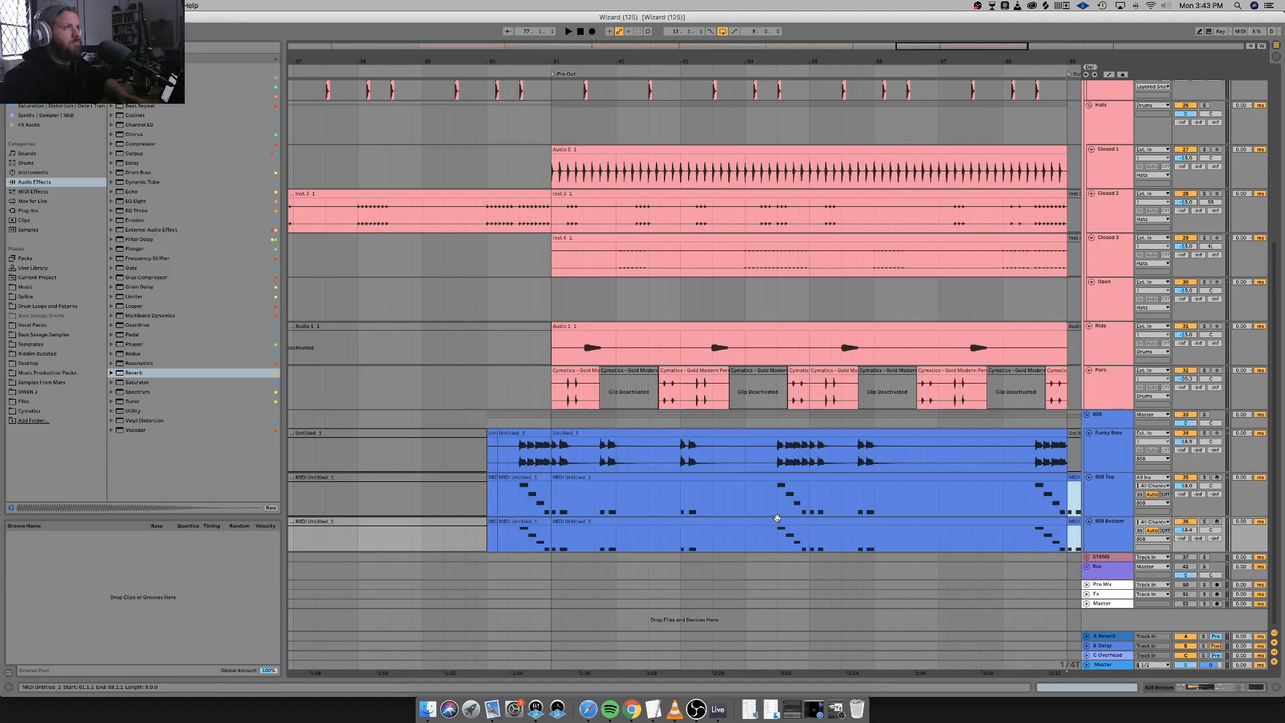
{"action": "left_click", "coordinate": [701, 481], "text": "shift"}
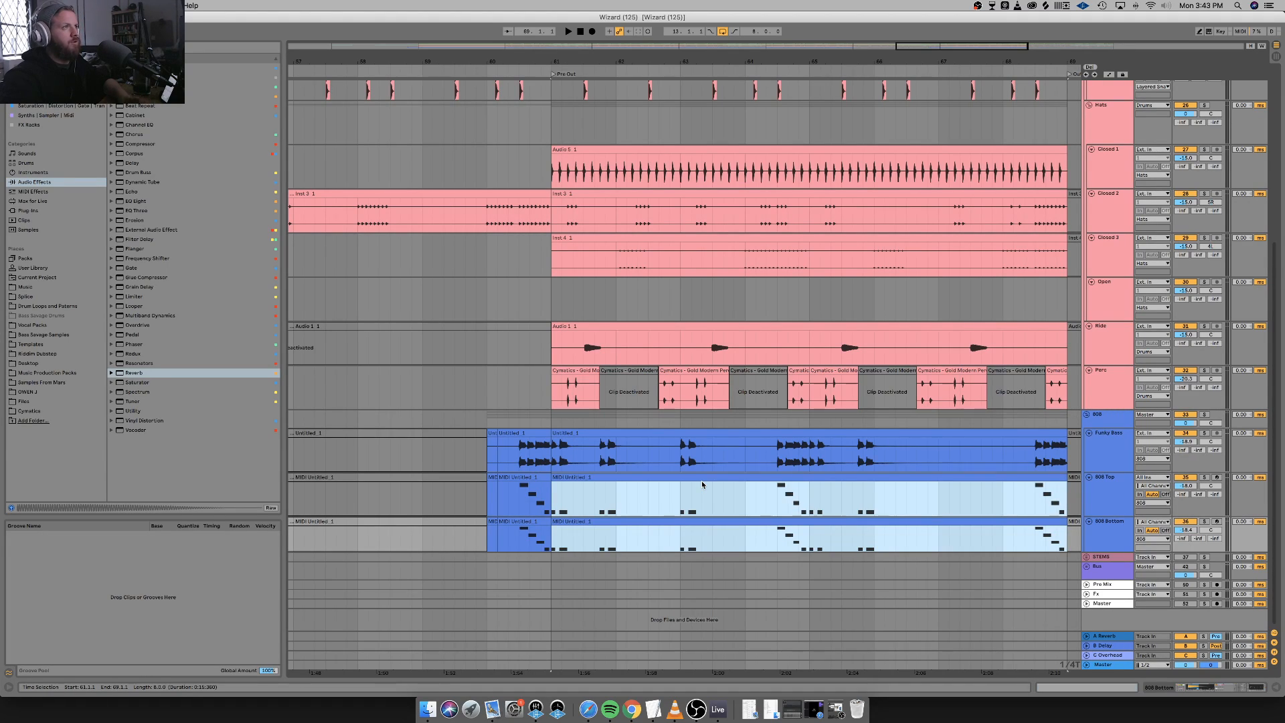
Copy the one-bar lead-in clips before Hook A on 808 Top and 808 Bottom over the lead-in at bar 60, before Pre Out.
{"action": "scroll", "coordinate": [524, 468], "scroll_direction": "left", "scroll_amount": 10}
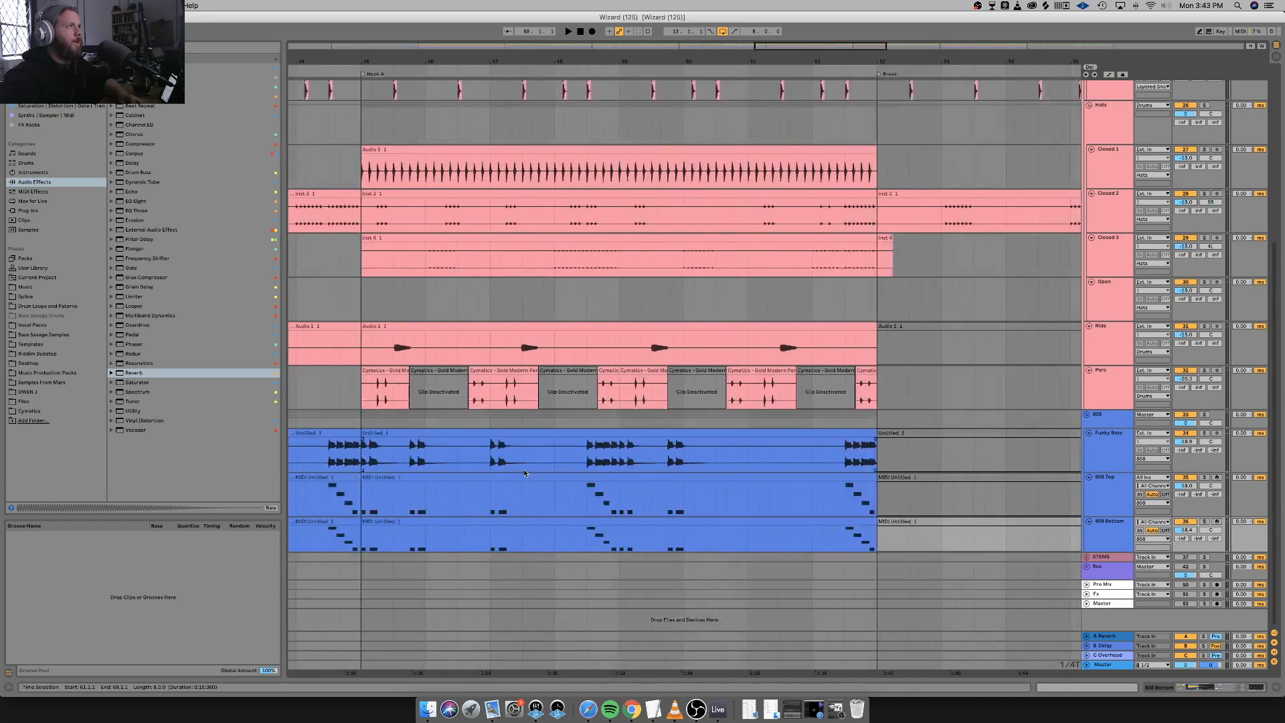
{"action": "scroll", "coordinate": [523, 472], "scroll_direction": "left", "scroll_amount": 20}
{"action": "scroll", "coordinate": [1015, 519], "scroll_direction": "right", "scroll_amount": 3}
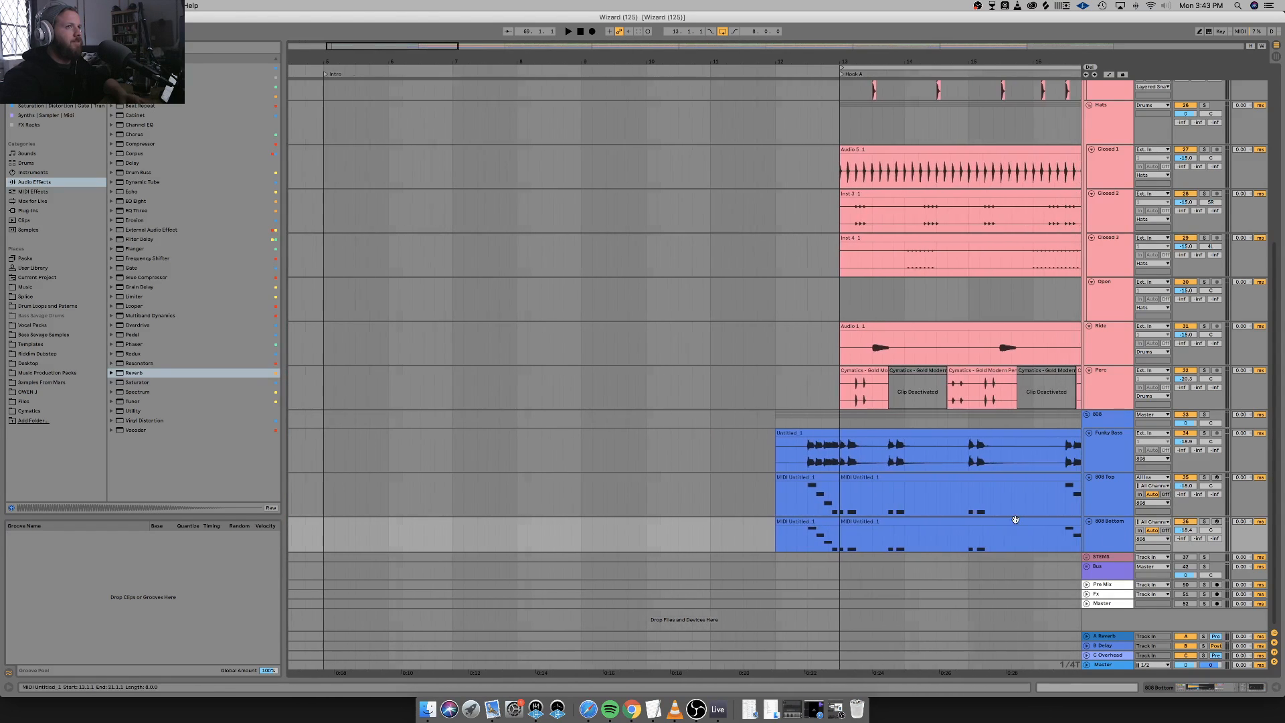
{"action": "left_click", "coordinate": [825, 495]}
{"action": "left_click", "coordinate": [799, 522], "text": "shift"}
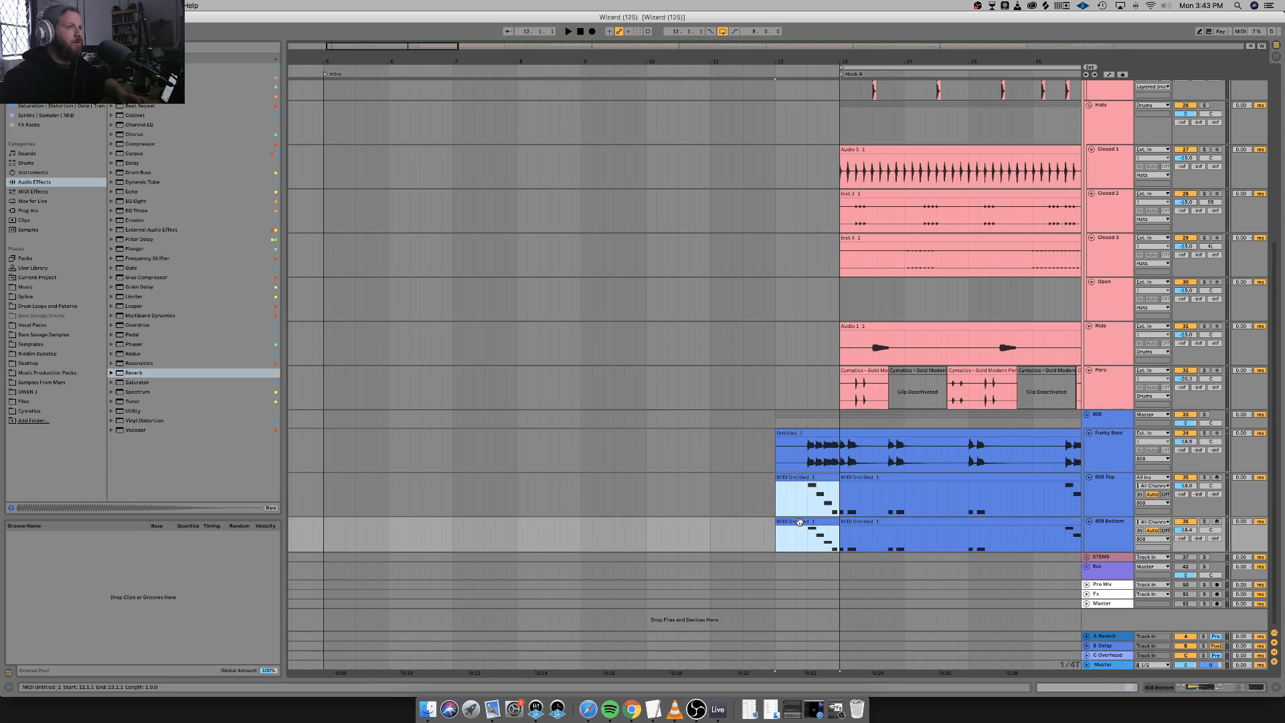
{"action": "scroll", "coordinate": [801, 521], "scroll_direction": "right", "scroll_amount": 20}
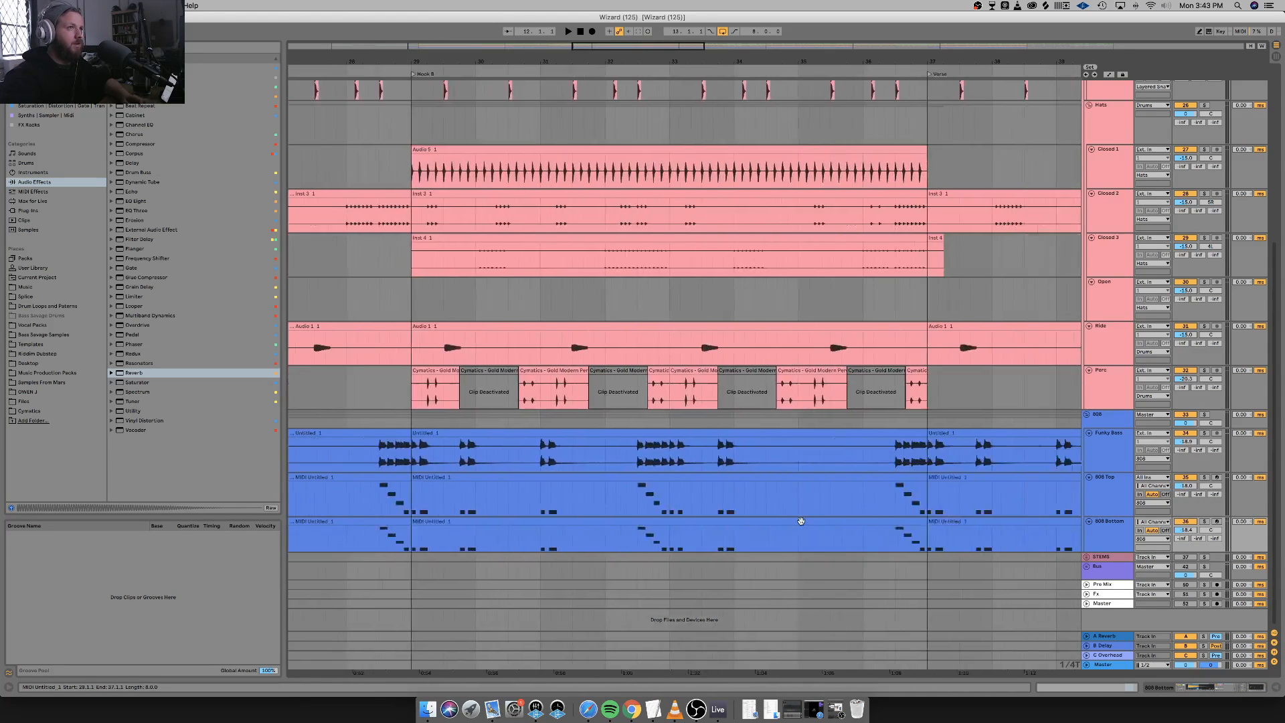
{"action": "scroll", "coordinate": [801, 521], "scroll_direction": "right", "scroll_amount": 12}
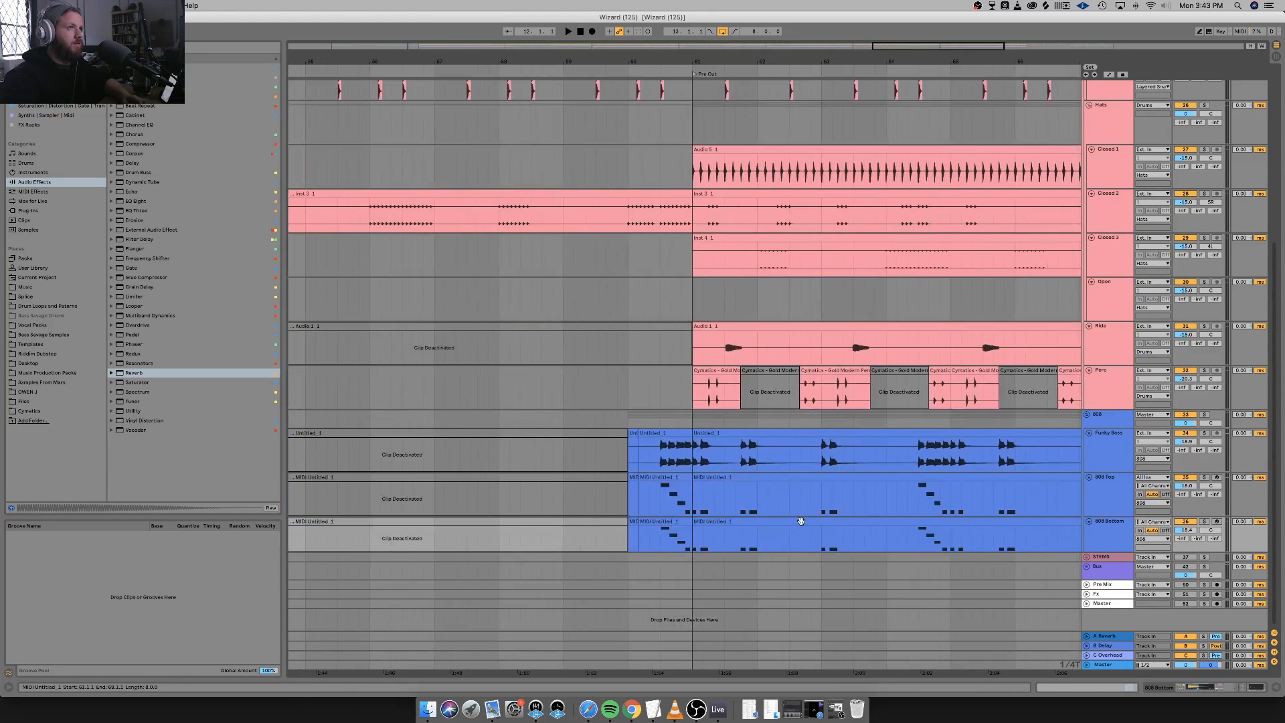
{"action": "left_click", "coordinate": [677, 488]}
{"action": "left_click", "coordinate": [677, 522], "text": "shift"}
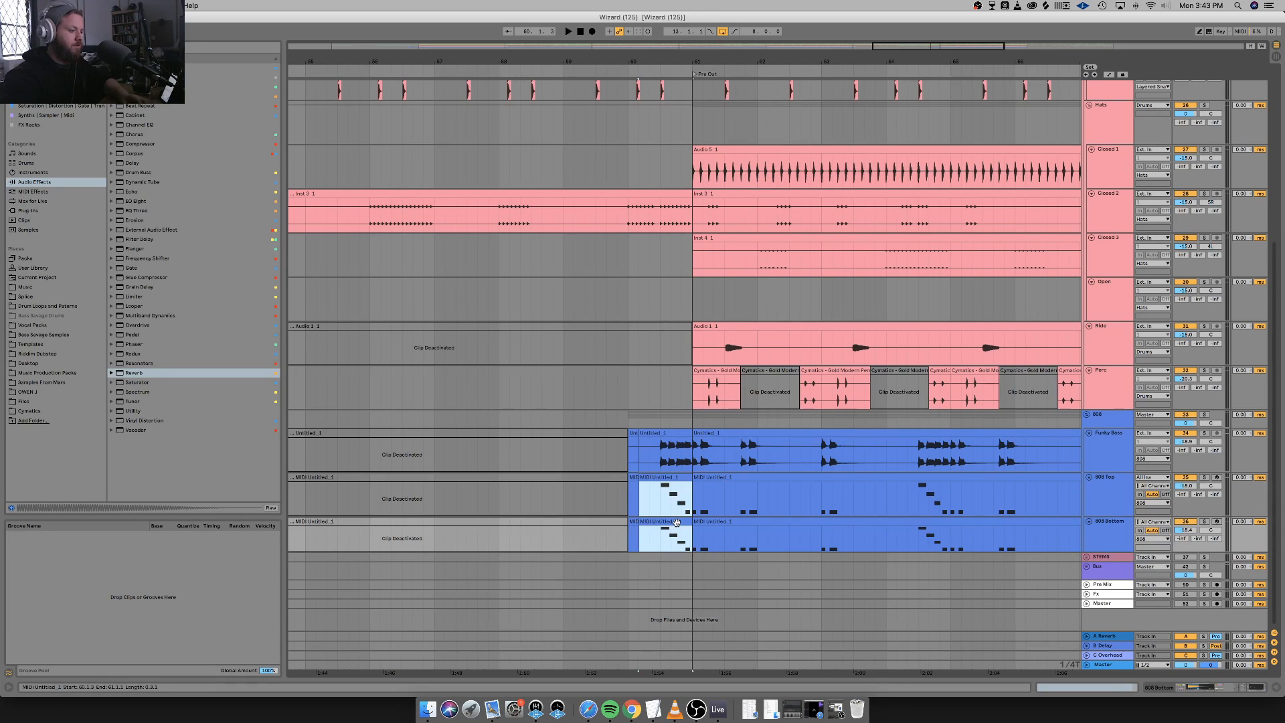
{"action": "key", "text": "super+v"}
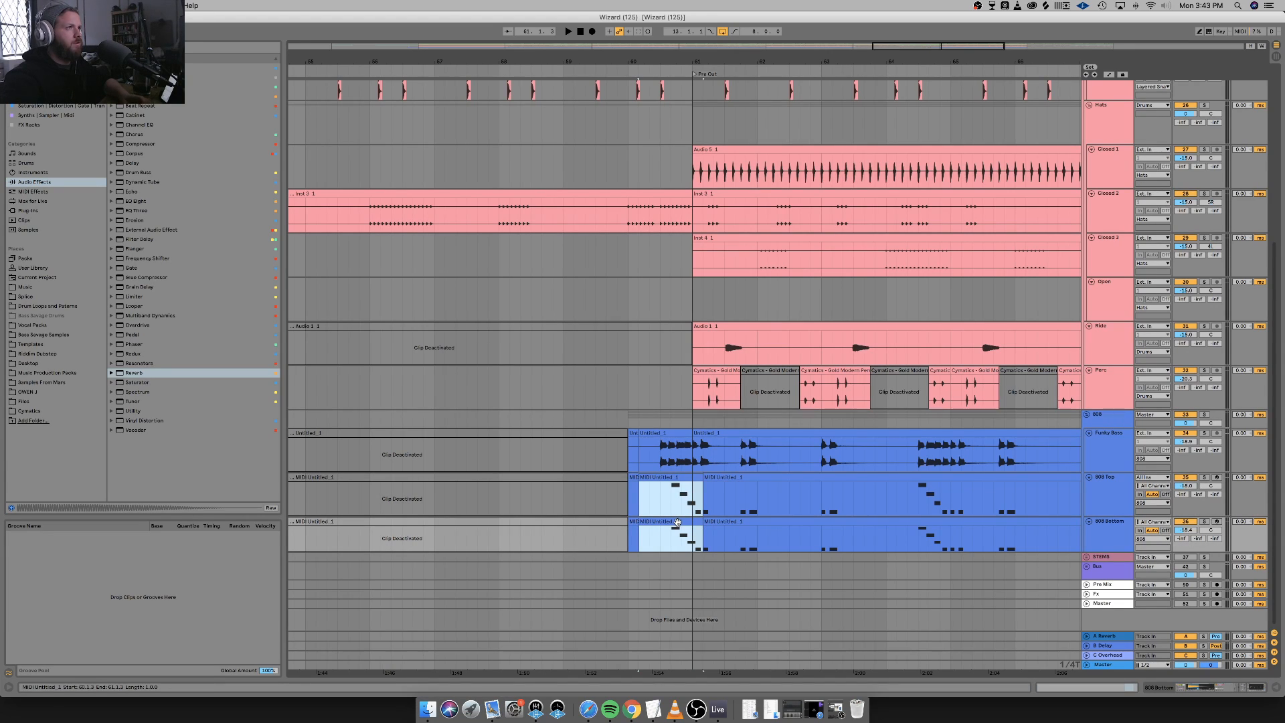
{"action": "key", "text": "super+z"}
{"action": "key", "text": "super+z"}
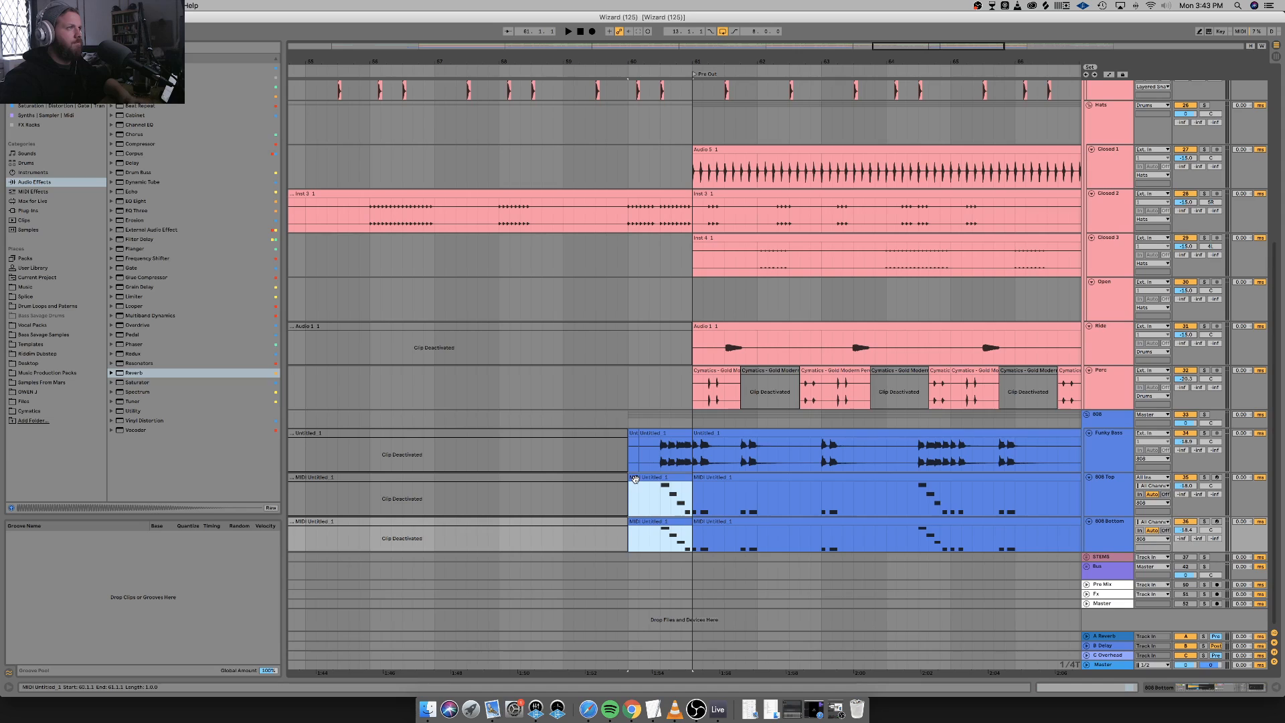
Show the 808 Top track's devices and unfold its 808 Maker rack.
{"action": "left_click", "coordinate": [634, 433]}
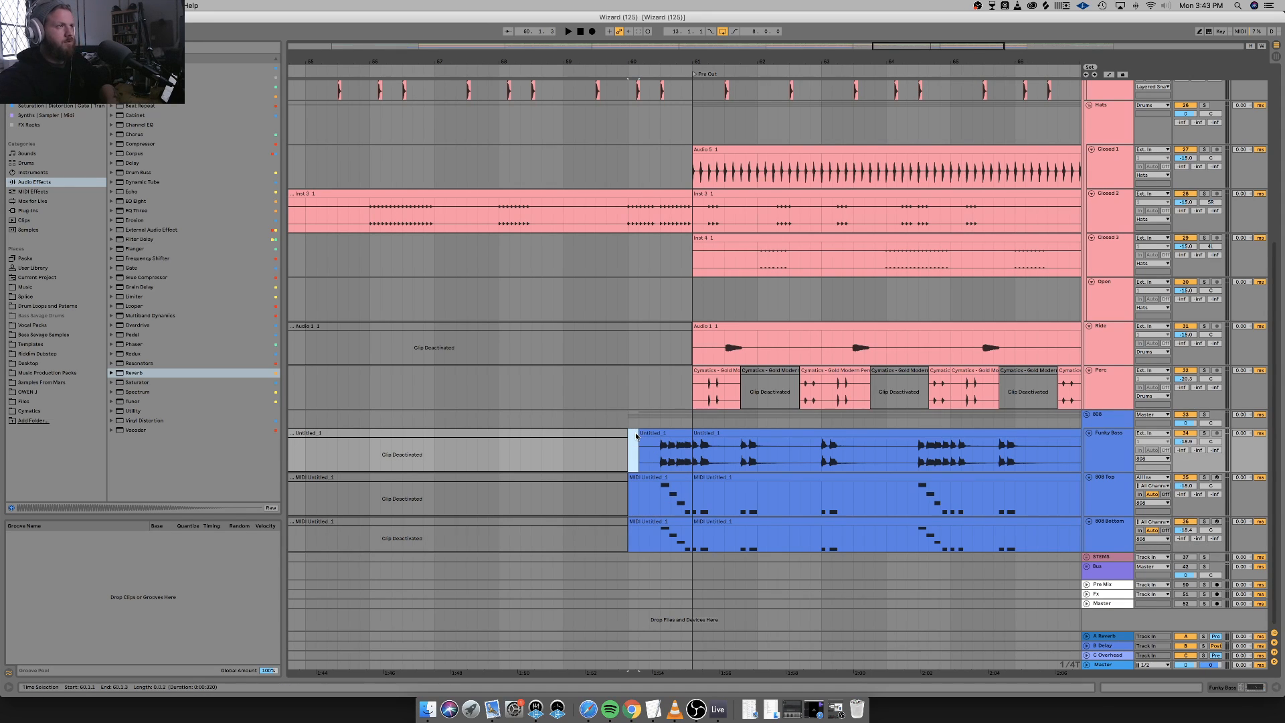
{"action": "scroll", "coordinate": [635, 436], "scroll_direction": "left", "scroll_amount": 3}
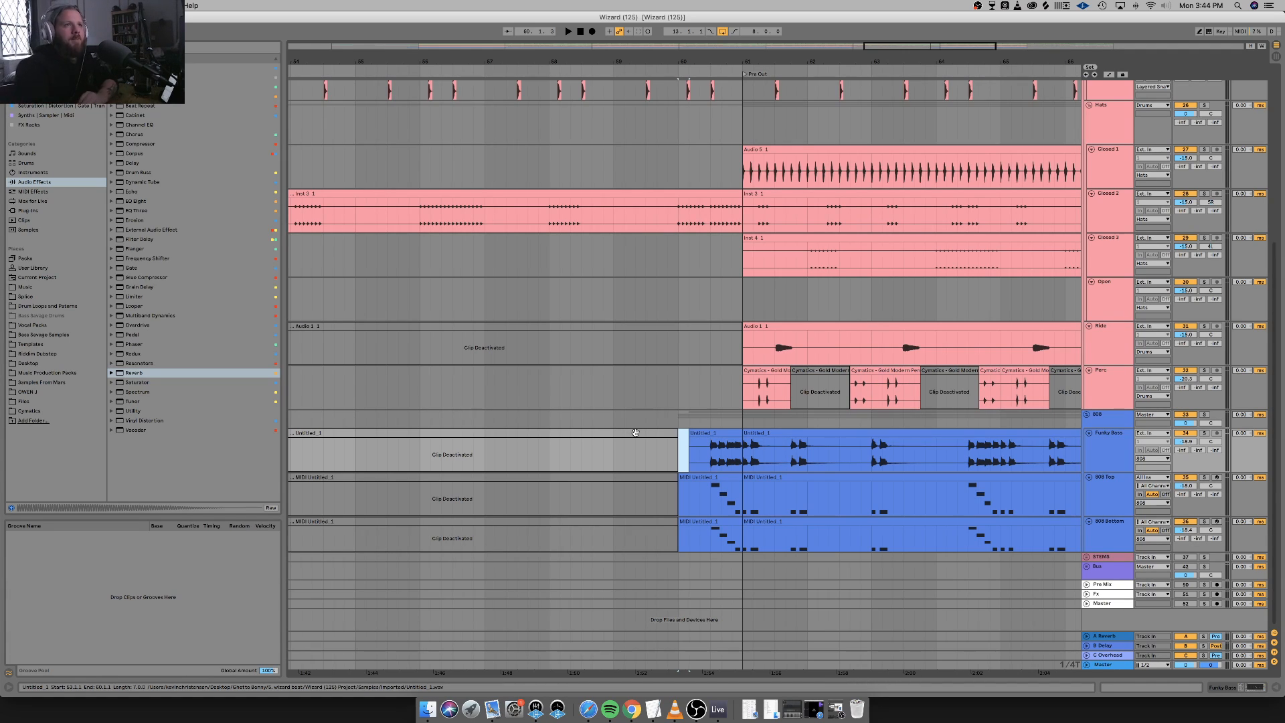
{"action": "left_click", "coordinate": [1110, 506]}
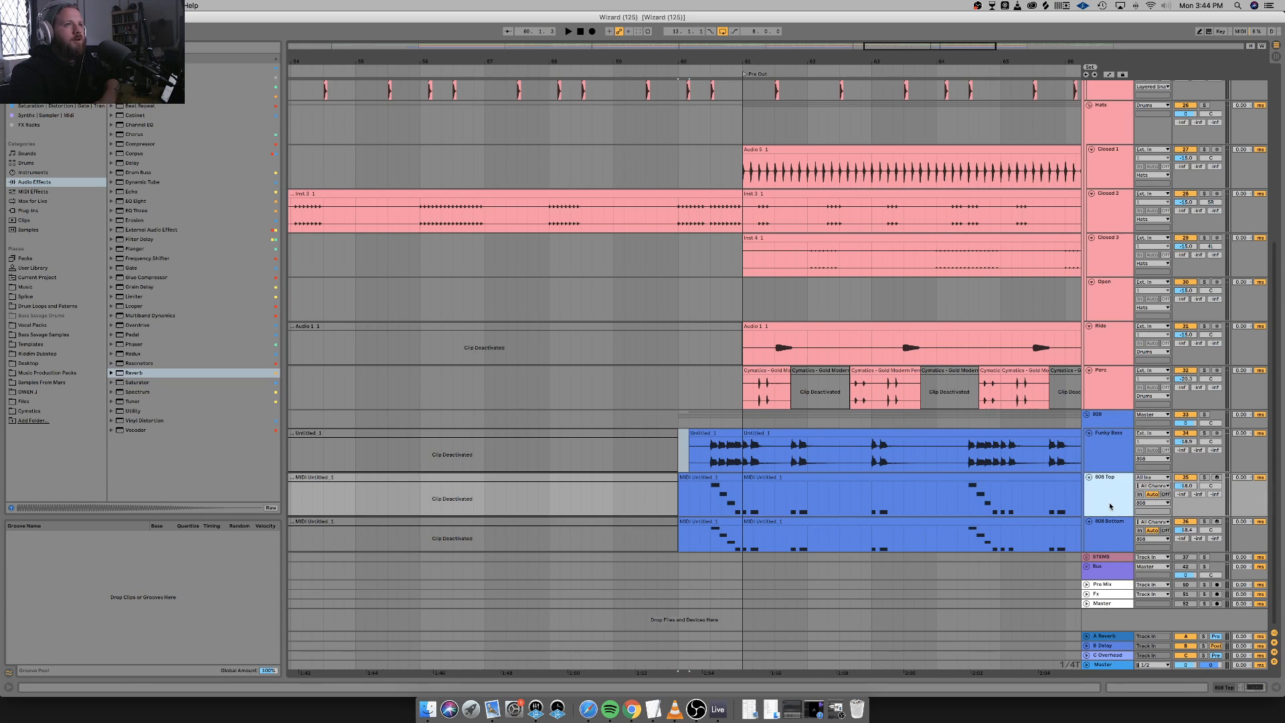
{"action": "left_click", "coordinate": [1246, 691]}
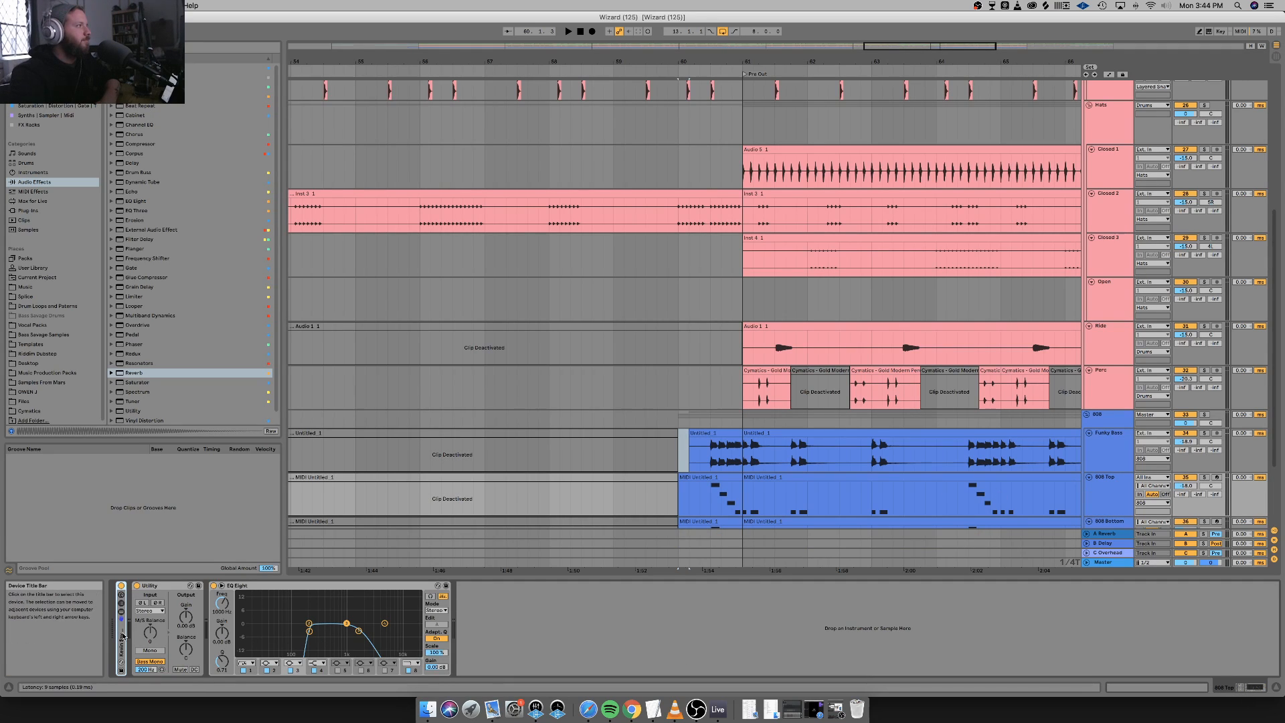
{"action": "double_click", "coordinate": [122, 635]}
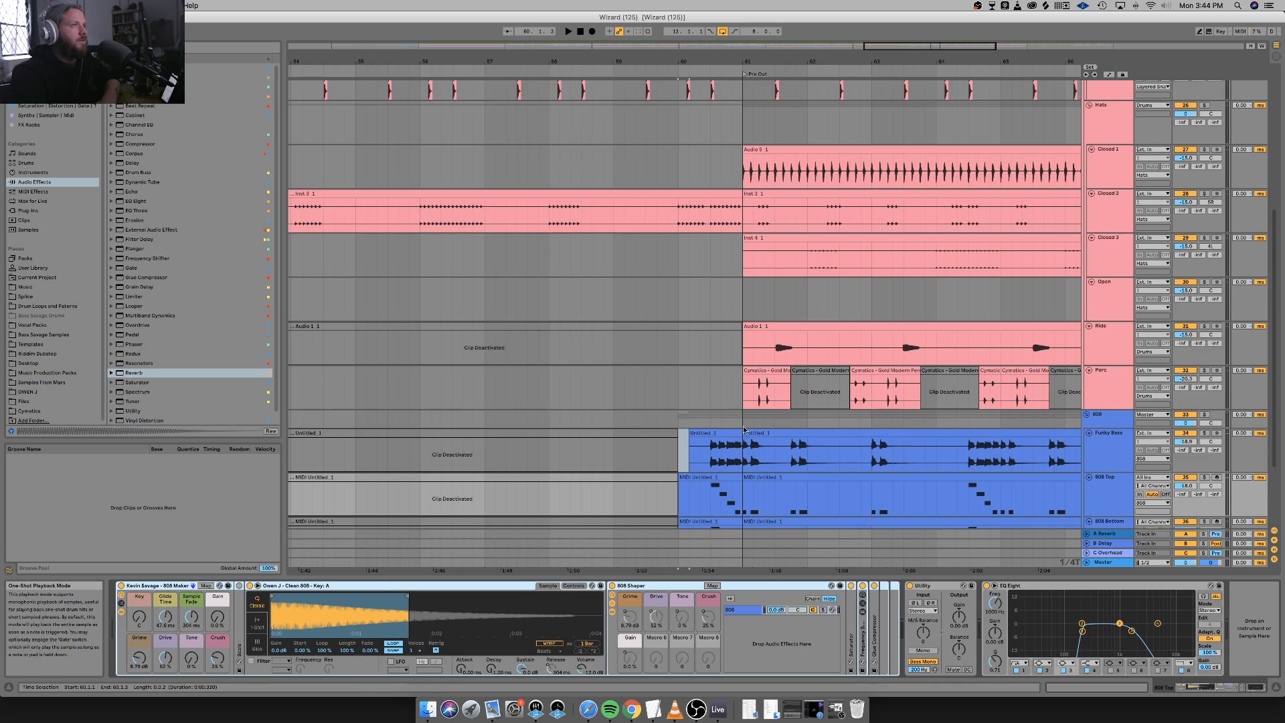
Select the first Hook A section across Funky Bass, 808 Top and 808 Bottom and play it from bar 13.
{"action": "scroll", "coordinate": [816, 402], "scroll_direction": "left", "scroll_amount": 15}
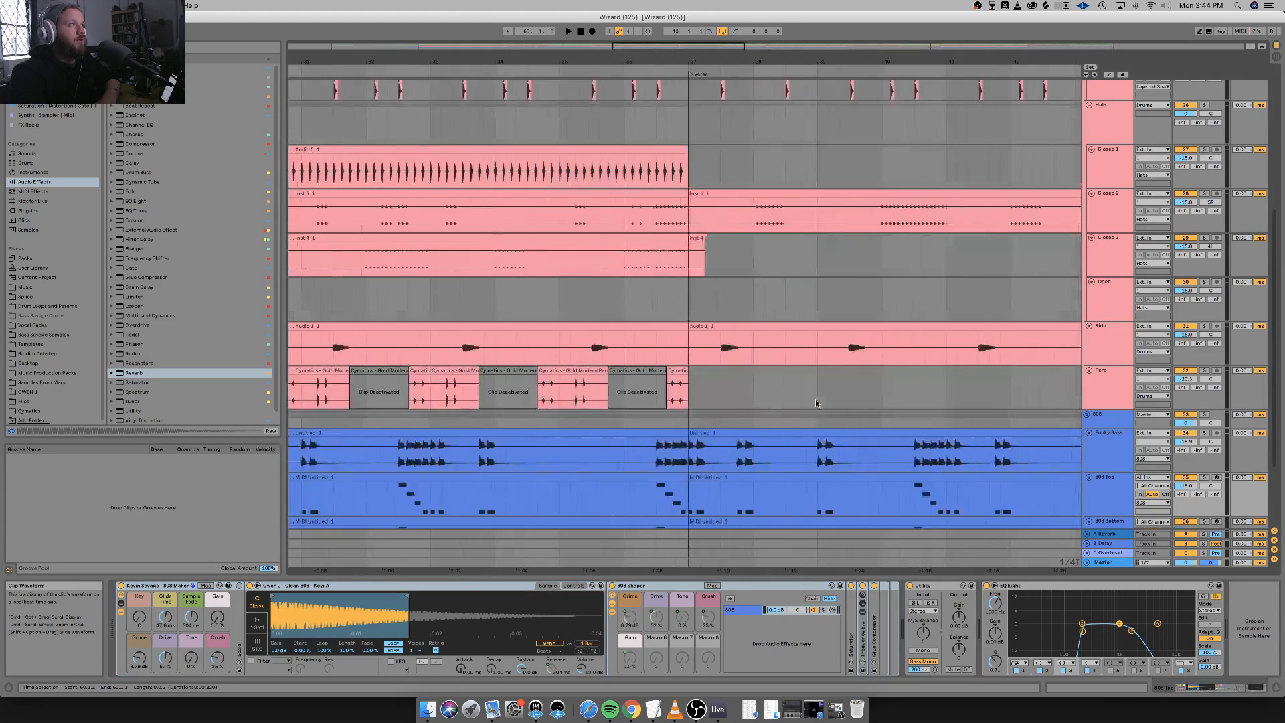
{"action": "scroll", "coordinate": [815, 402], "scroll_direction": "left", "scroll_amount": 20}
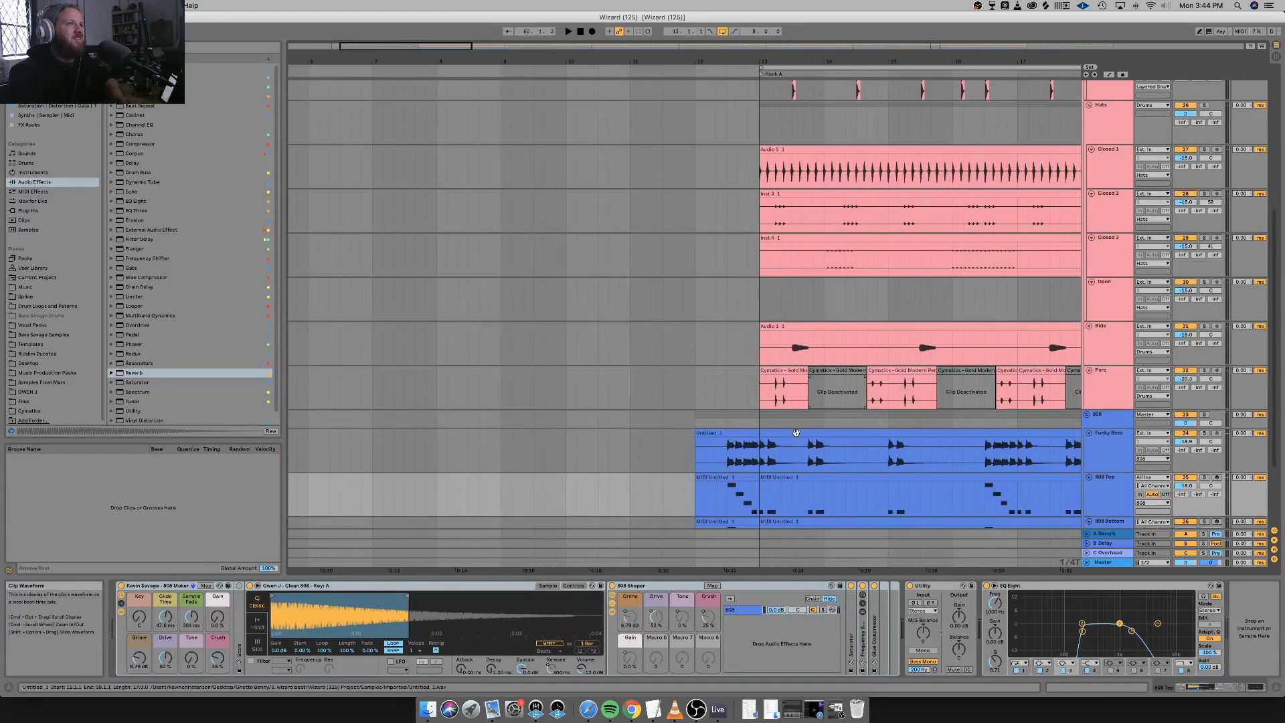
{"action": "left_click", "coordinate": [796, 433]}
{"action": "scroll", "coordinate": [952, 457], "scroll_direction": "down", "scroll_amount": 3}
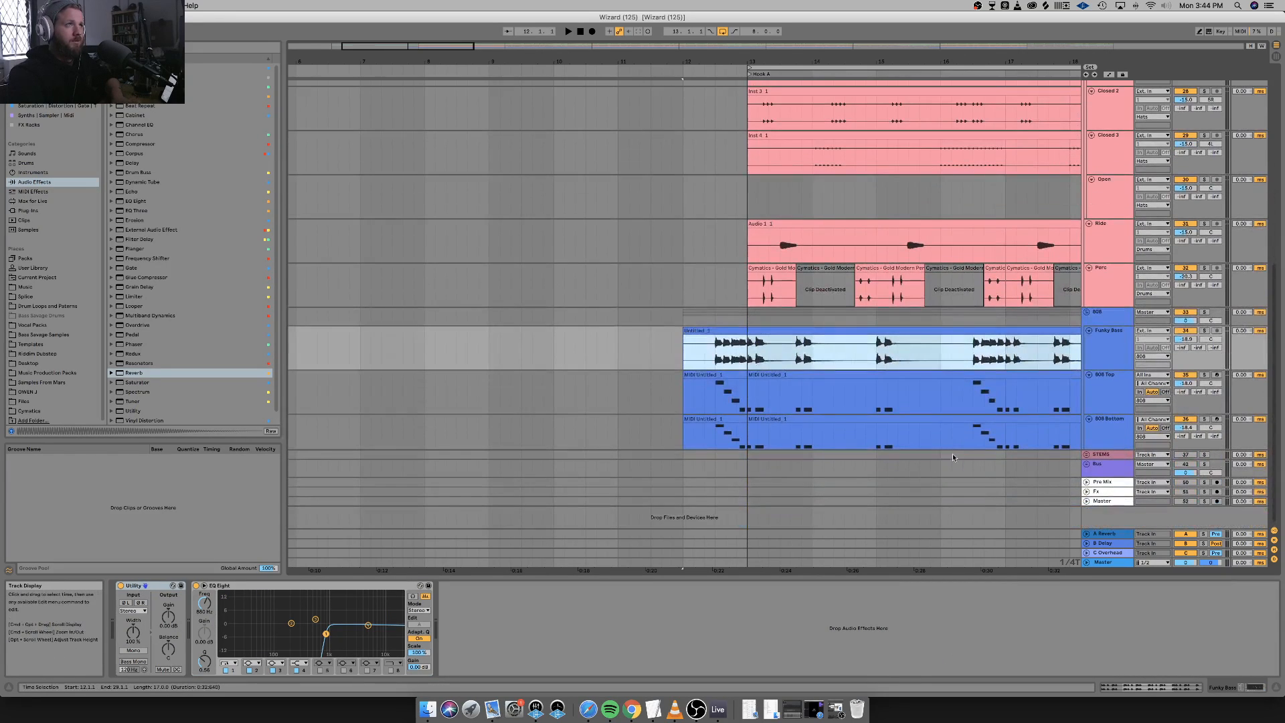
{"action": "left_click", "coordinate": [935, 416], "text": "shift"}
{"action": "scroll", "coordinate": [924, 417], "scroll_direction": "right", "scroll_amount": 5}
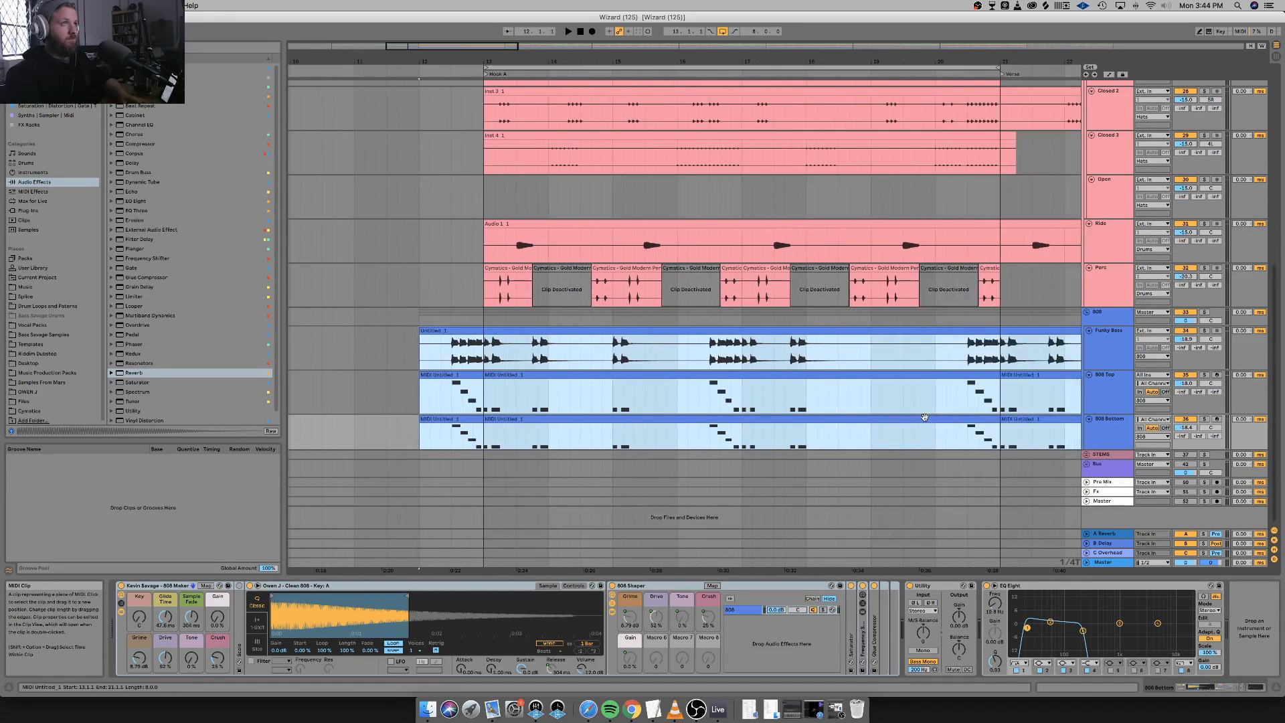
{"action": "left_click", "coordinate": [485, 345]}
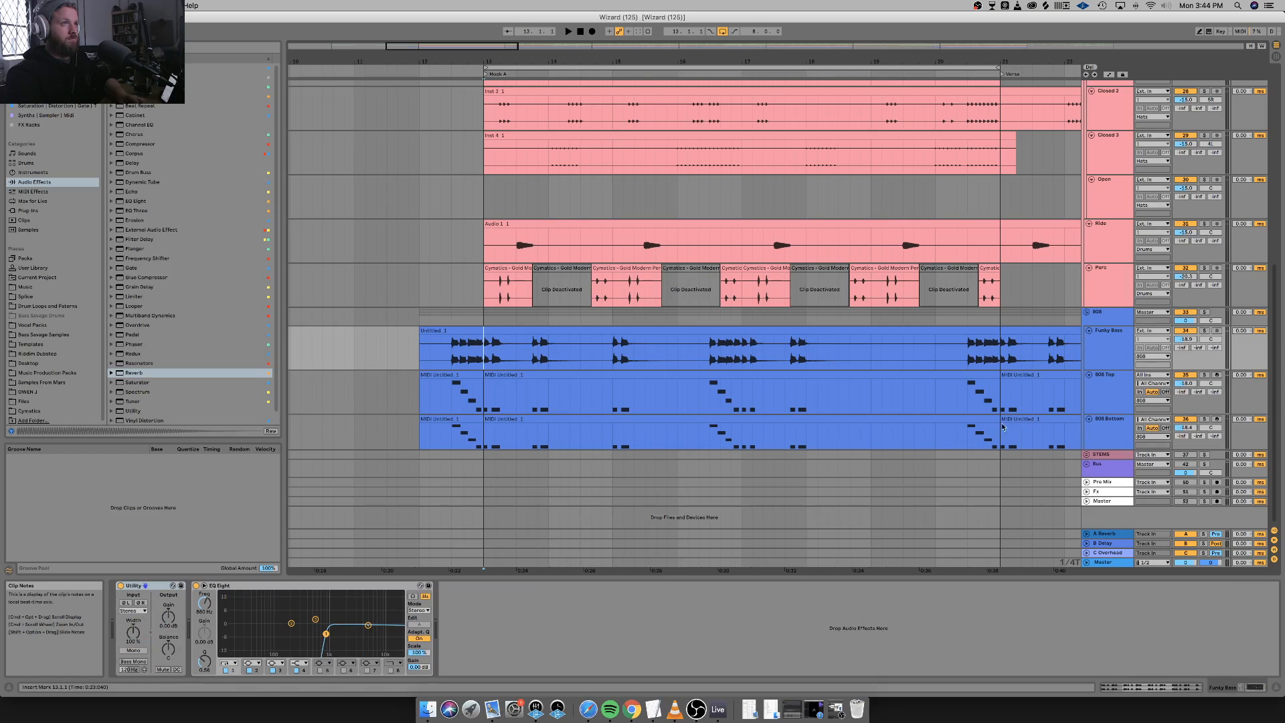
{"action": "left_click", "coordinate": [970, 419], "text": "shift"}
{"action": "key", "text": "space"}
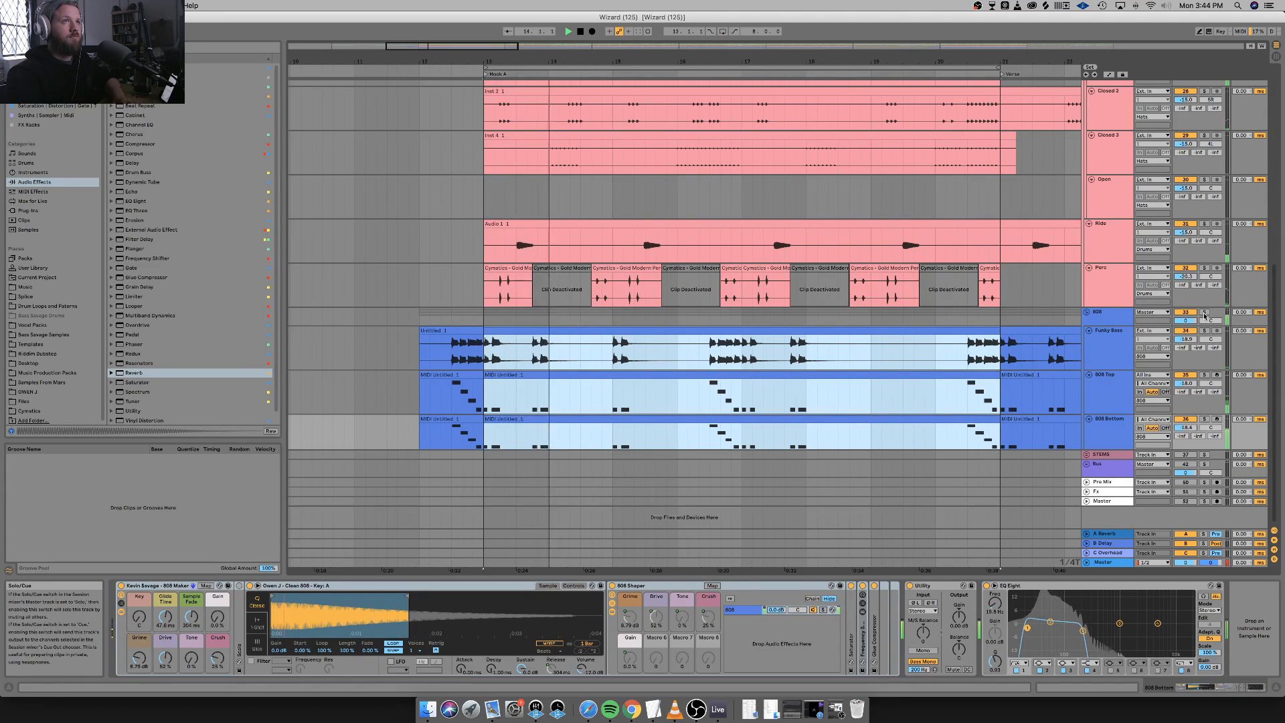
Solo the 808 group and set Crush in the 808 Bottom track's 808 Maker rack to 0%.
{"action": "left_click", "coordinate": [1204, 312]}
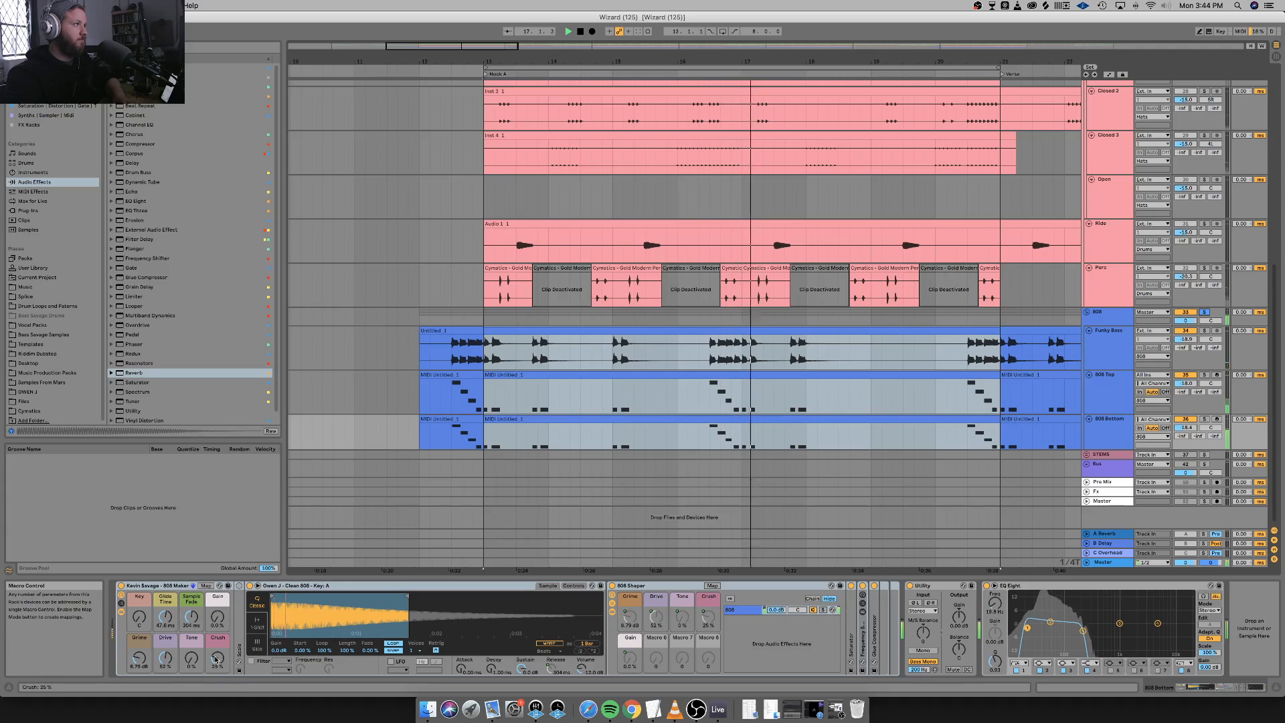
{"action": "left_click_drag", "start_coordinate": [216, 659], "coordinate": [216, 686]}
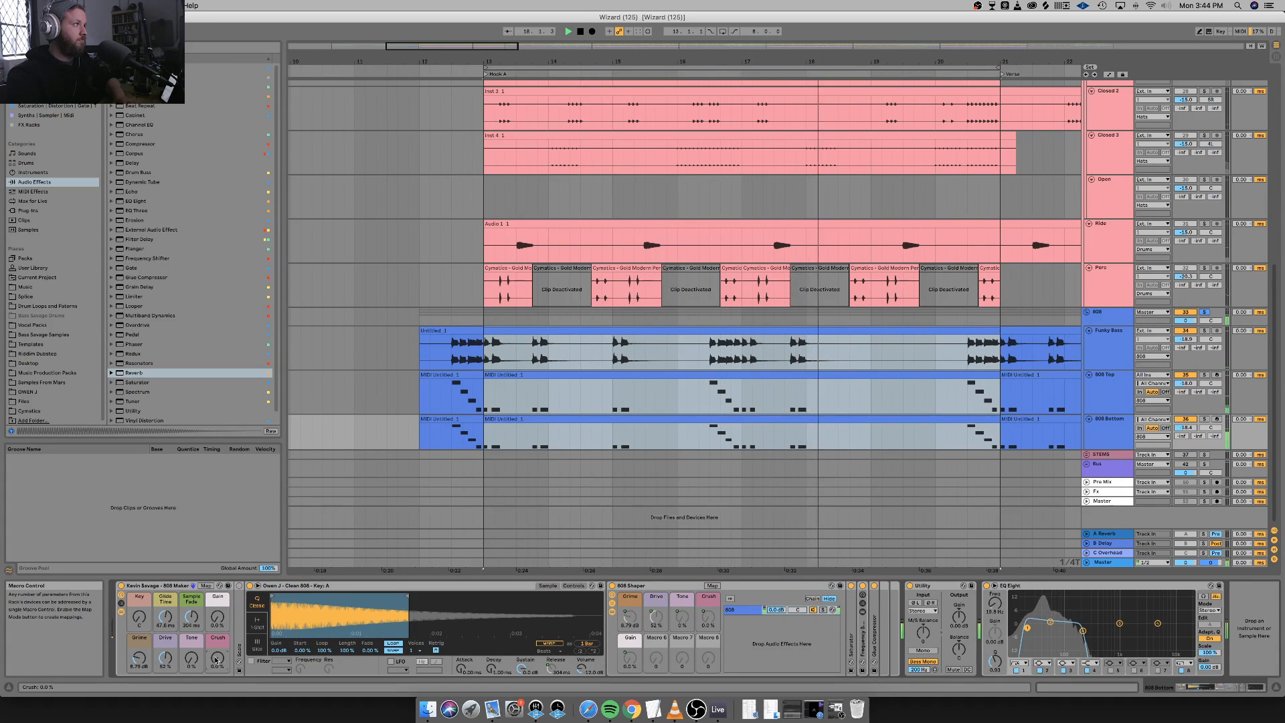
Lower Drive in the 808 Bottom track's 808 Maker rack and compare the soloed 808 group against the full mix.
{"action": "left_click_drag", "start_coordinate": [164, 661], "coordinate": [164, 682]}
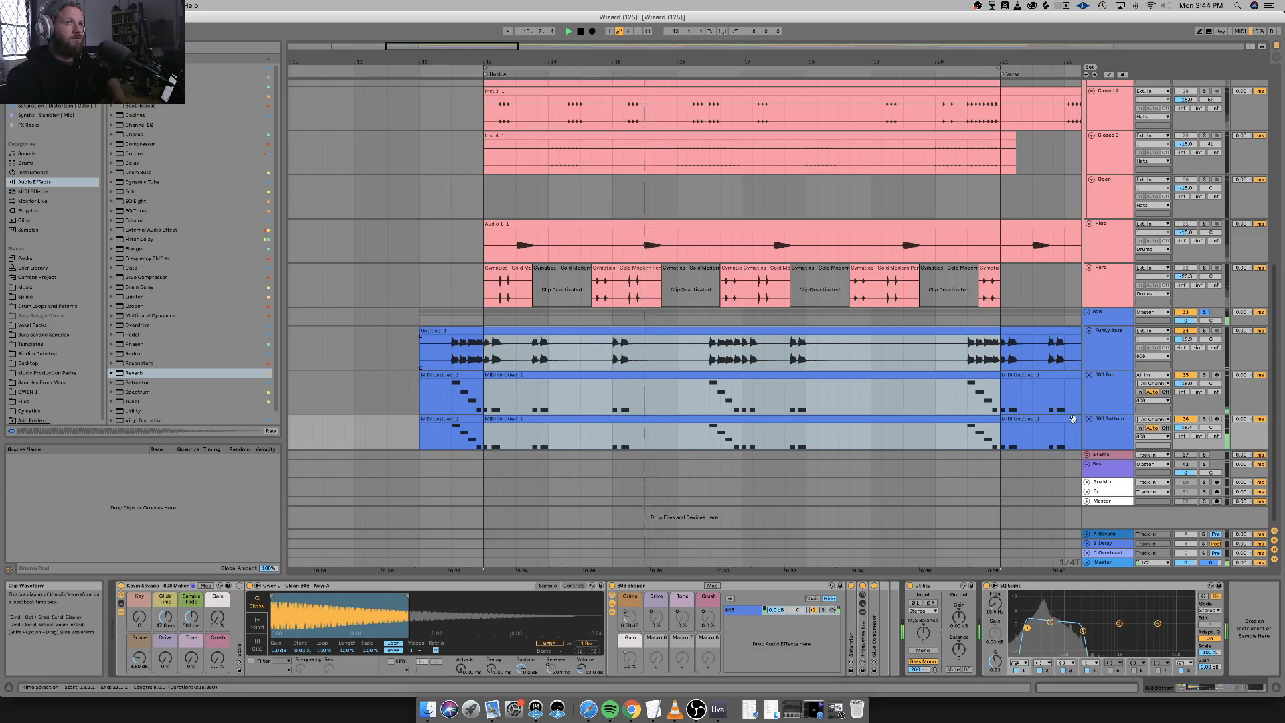
{"action": "left_click", "coordinate": [1203, 376]}
{"action": "left_click", "coordinate": [1203, 376]}
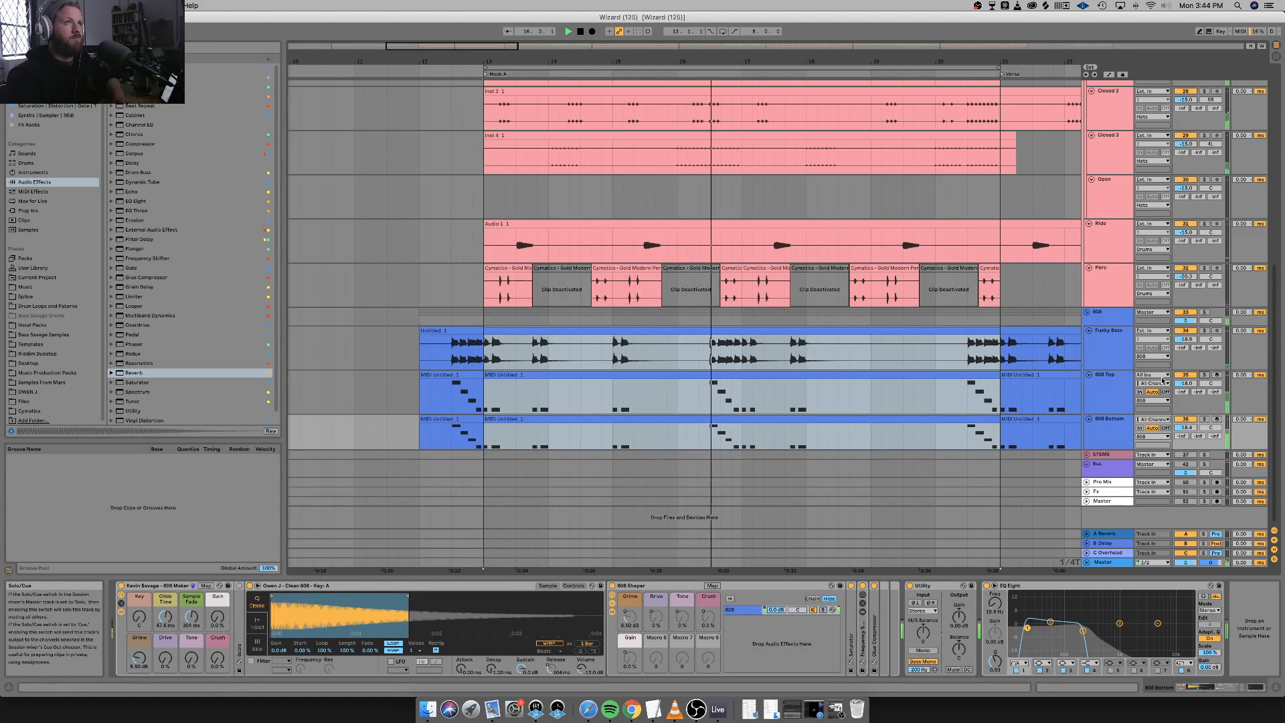
{"action": "left_click", "coordinate": [1203, 311]}
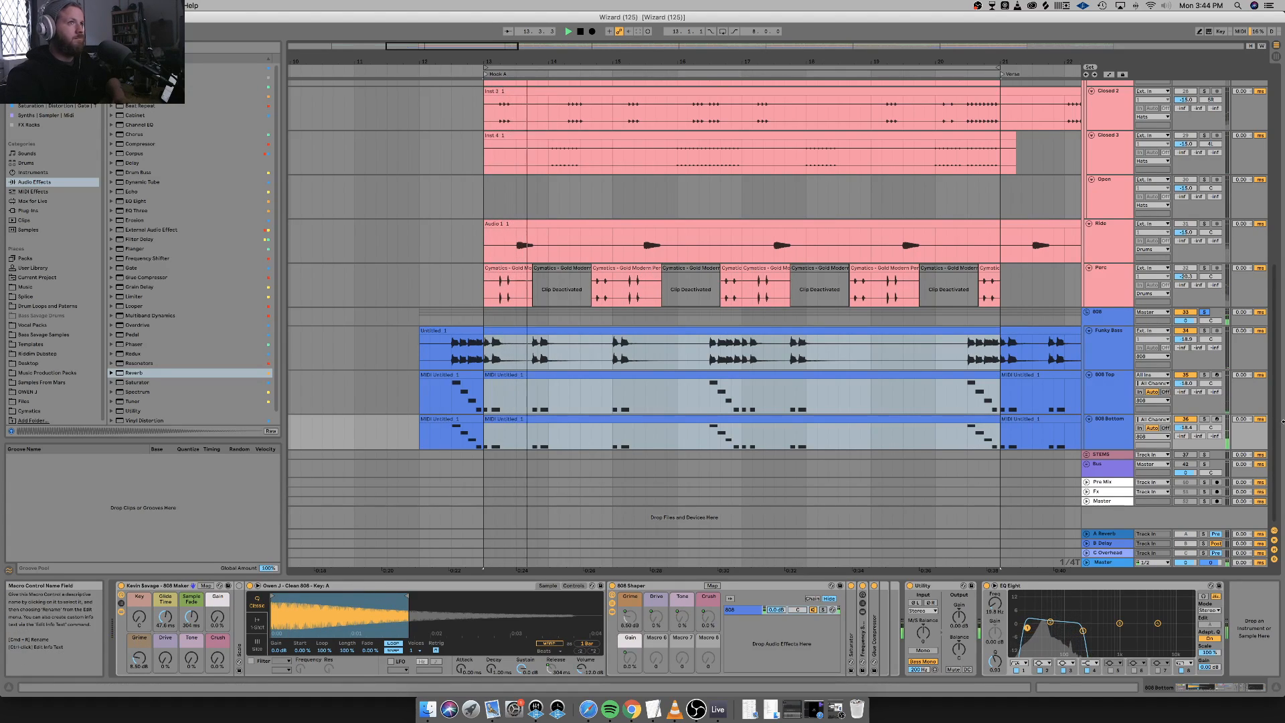
Lower Grime and adjust Crush to 28% in the 808 Top track's 808 Maker rack, replaying from bar 13.
{"action": "left_click", "coordinate": [1092, 395]}
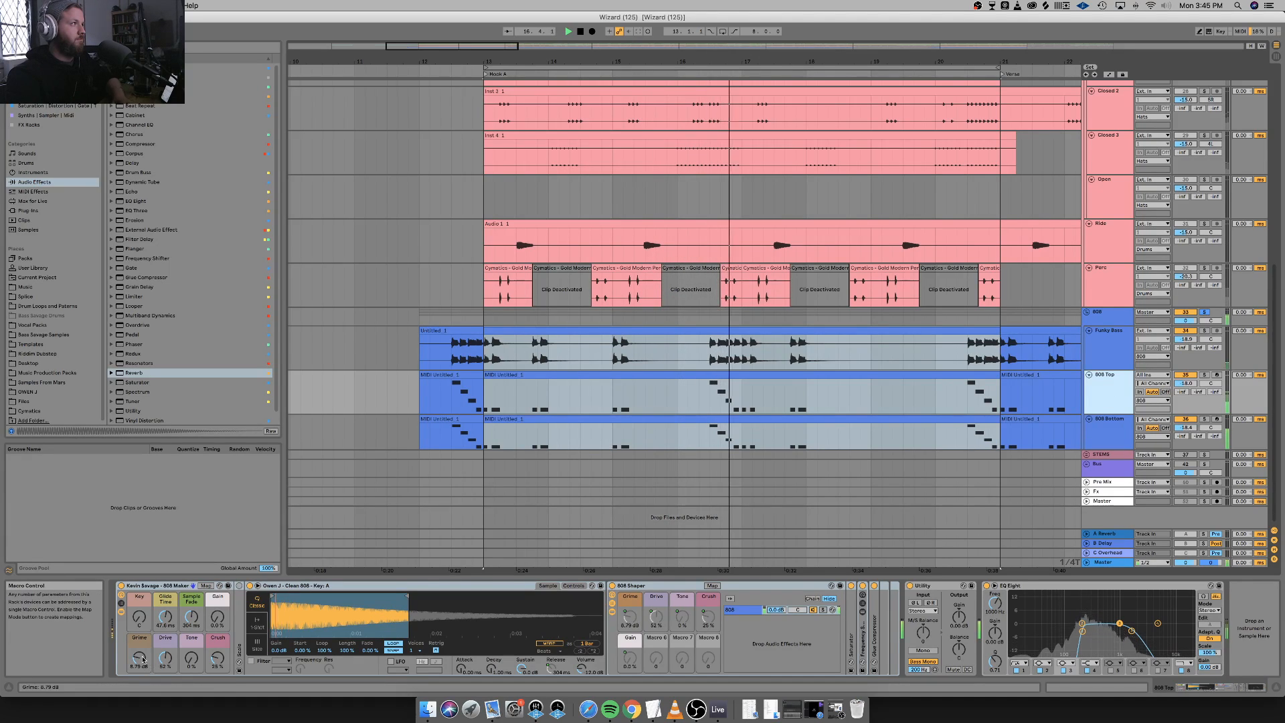
{"action": "left_click_drag", "start_coordinate": [151, 667], "coordinate": [150, 688]}
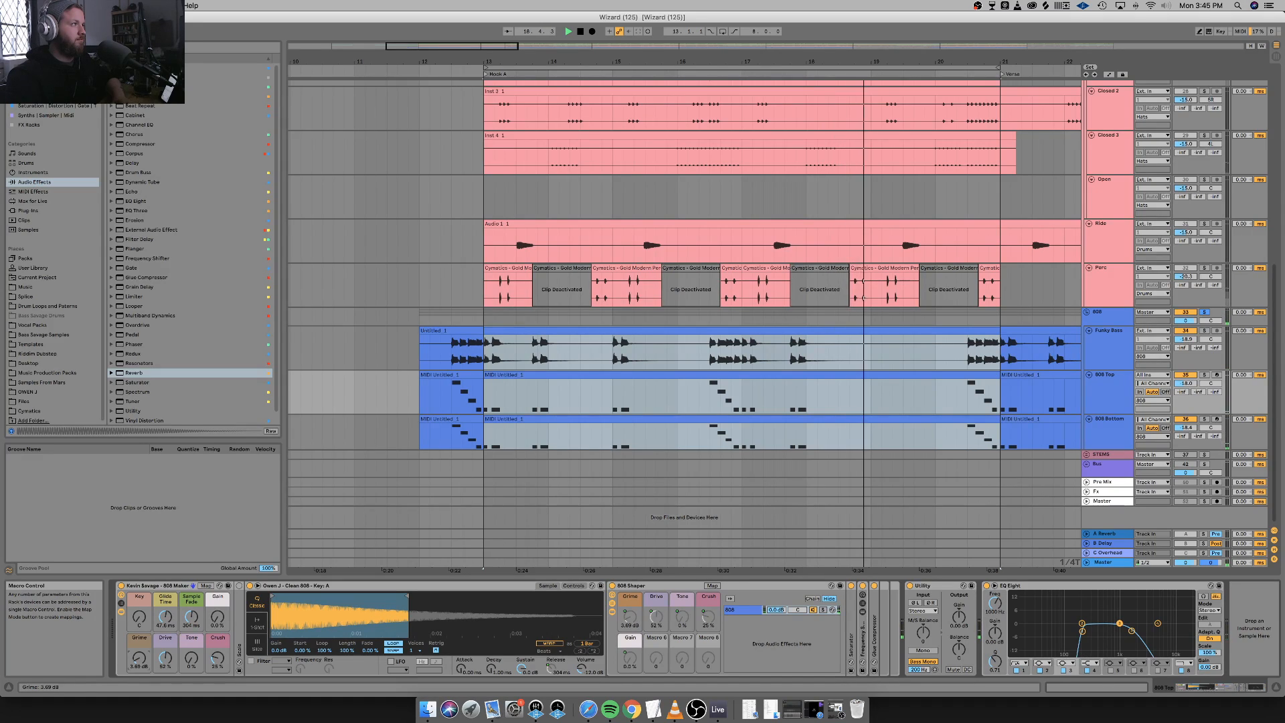
{"action": "key", "text": "space"}
{"action": "key", "text": "space"}
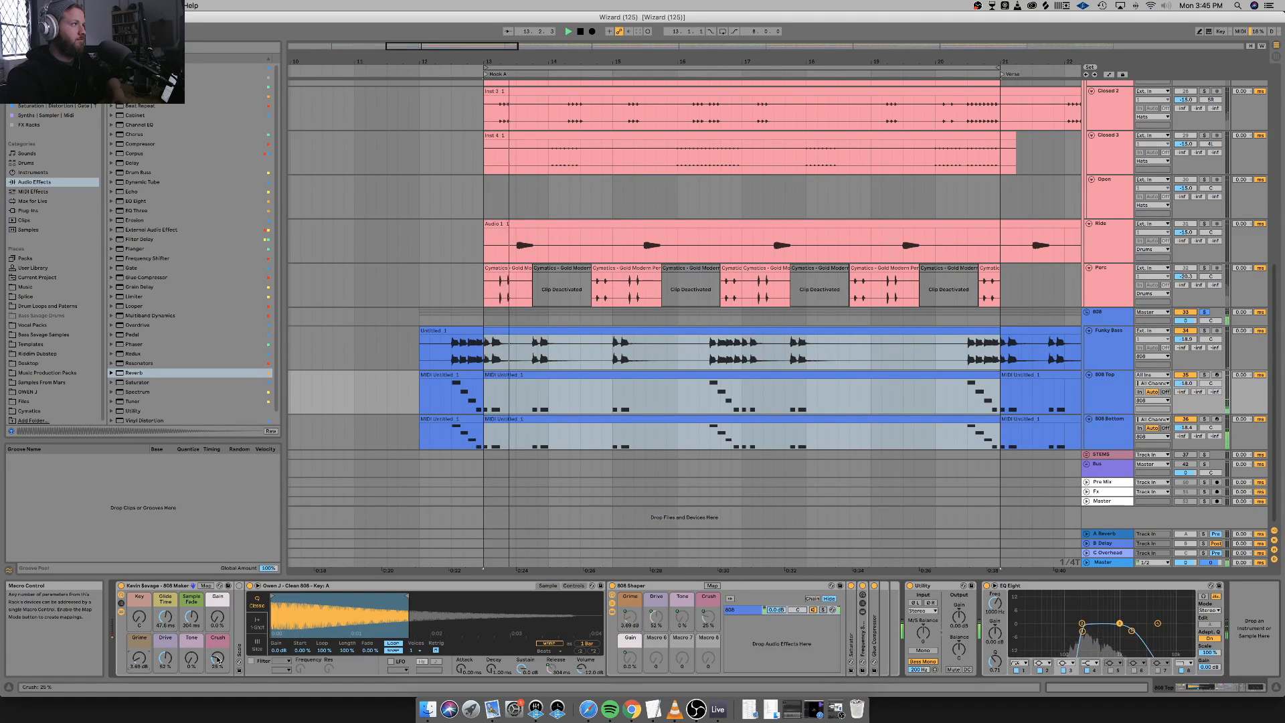
{"action": "left_click_drag", "start_coordinate": [218, 660], "coordinate": [218, 657]}
{"action": "key", "text": "space"}
{"action": "key", "text": "space"}
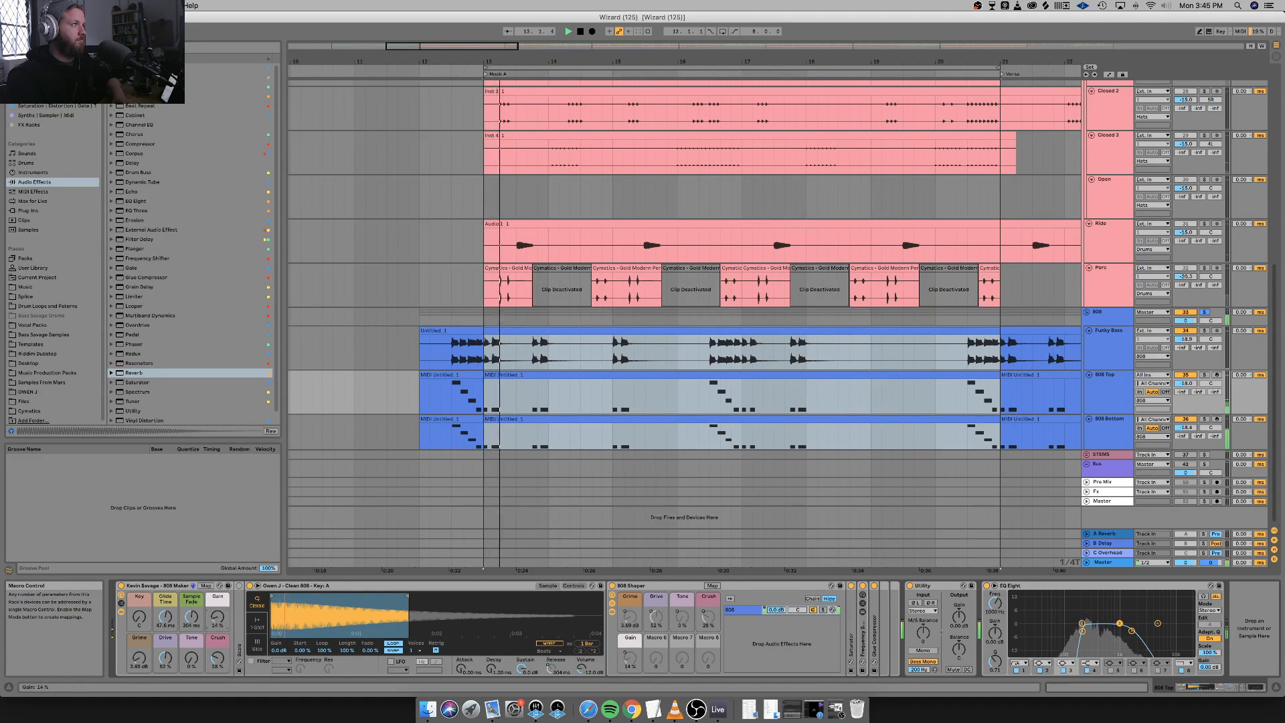
Raise Gain to 23% in the 808 Top track's 808 Maker rack and replay the start of Hook A.
{"action": "left_click_drag", "start_coordinate": [218, 621], "coordinate": [219, 605]}
{"action": "key", "text": "space"}
{"action": "key", "text": "space"}
{"action": "key", "text": "space"}
{"action": "key", "text": "space"}
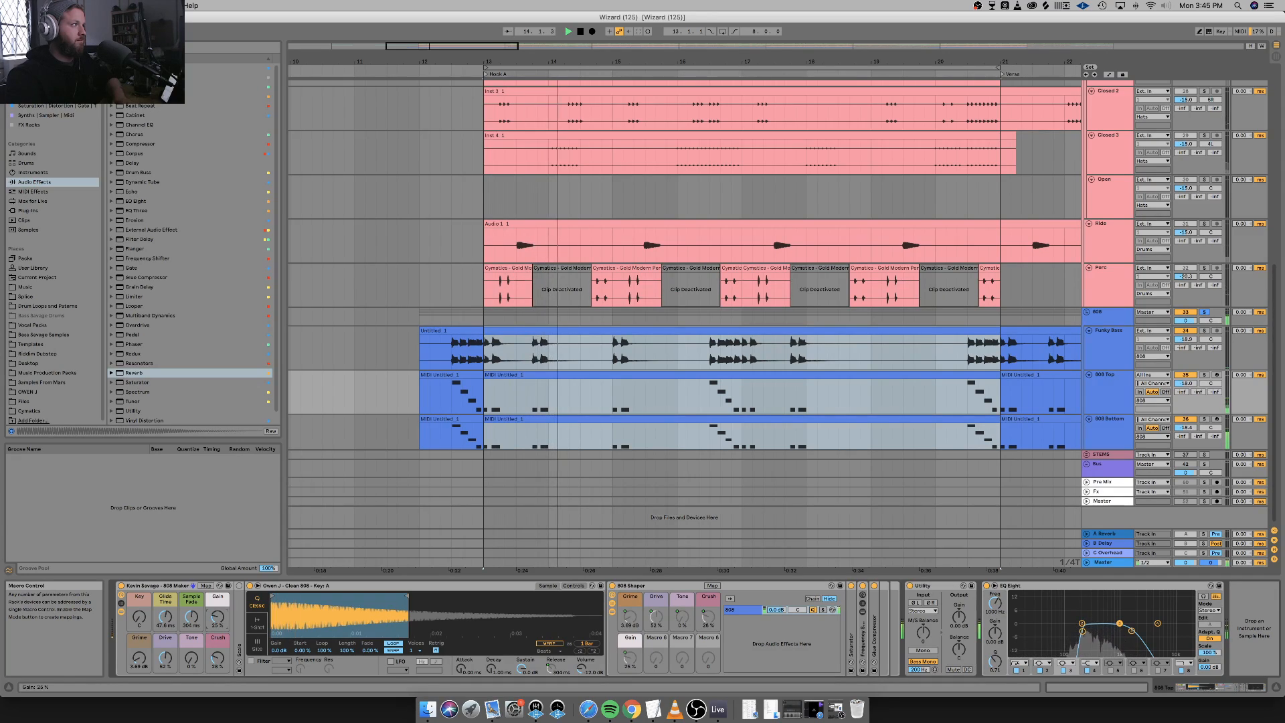
{"action": "key", "text": "space"}
{"action": "key", "text": "space"}
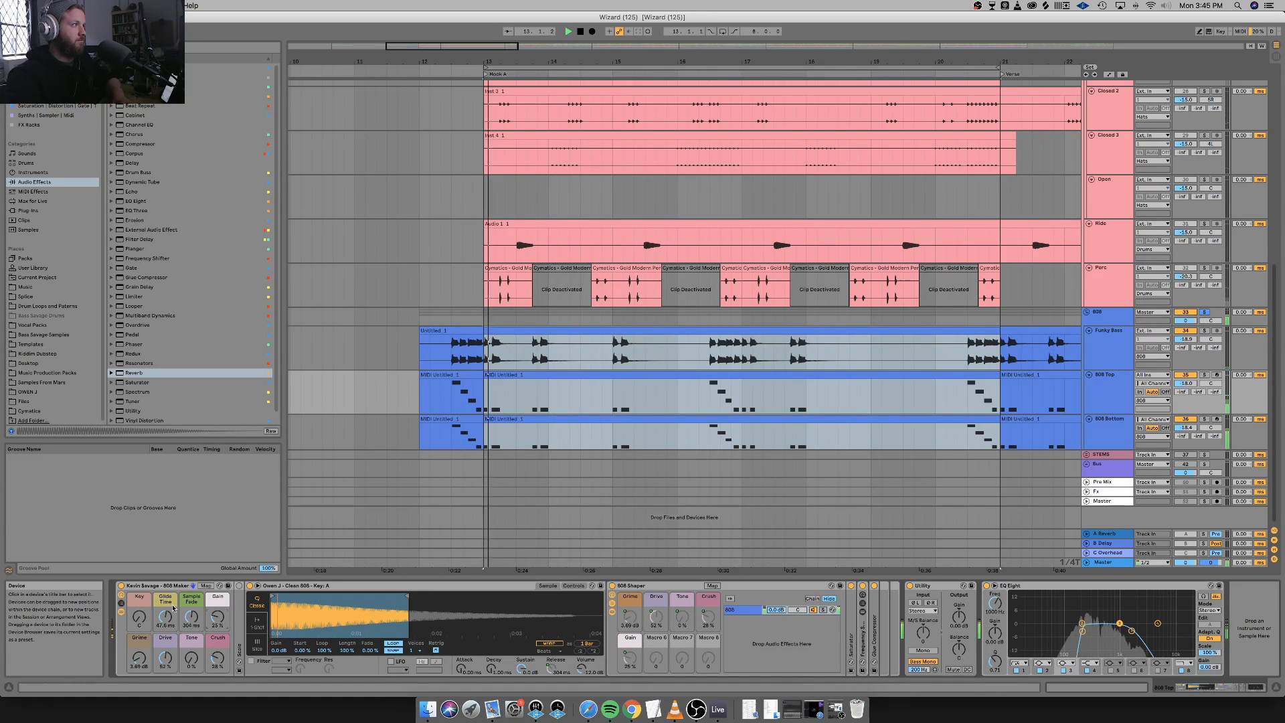
Set Sample Fade to 362 ms in the 808 Top track's 808 Maker rack and replay from bar 13.
{"action": "left_click_drag", "start_coordinate": [191, 617], "coordinate": [191, 608]}
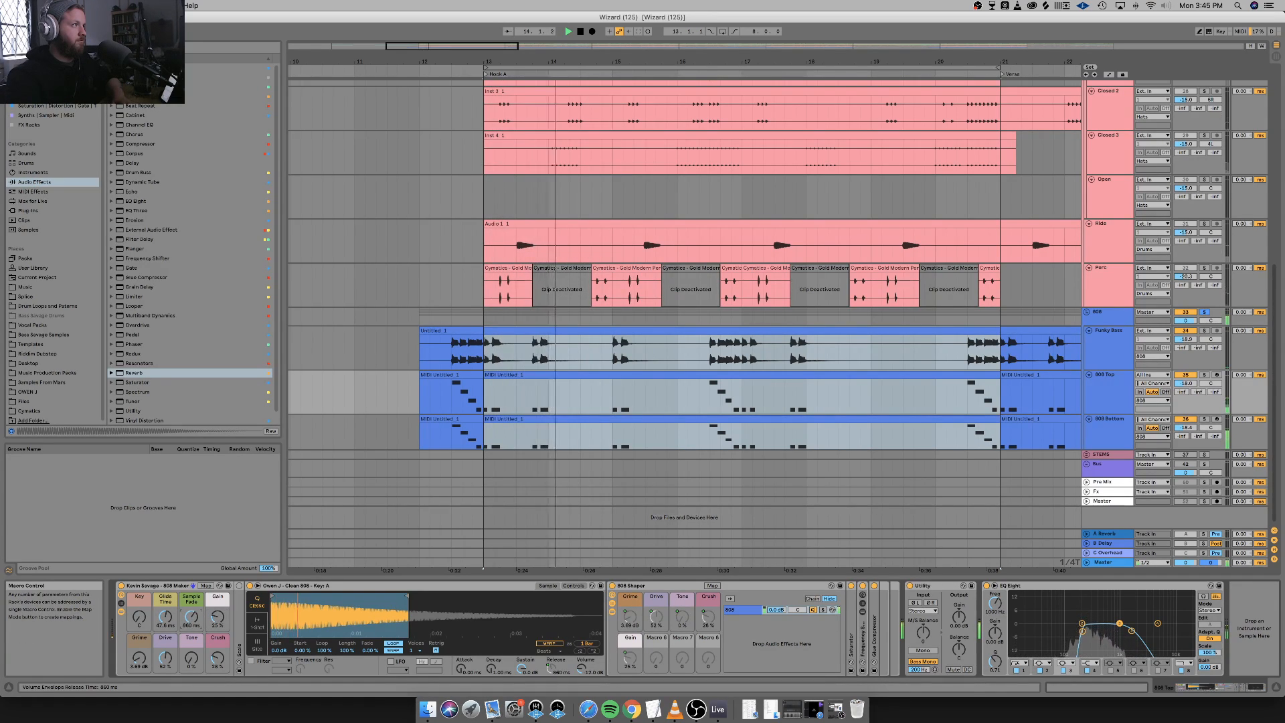
{"action": "key", "text": "space"}
{"action": "key", "text": "space"}
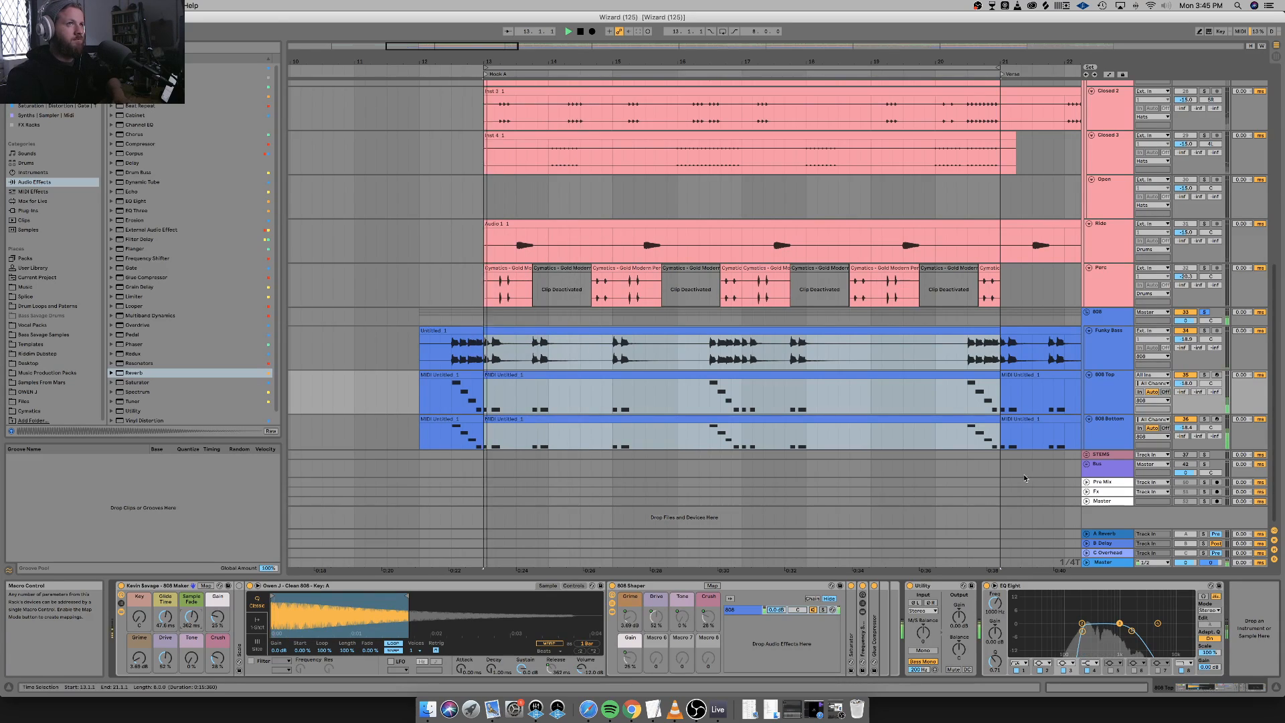
{"action": "key", "text": "space"}
{"action": "key", "text": "space"}
{"action": "key", "text": "space"}
{"action": "key", "text": "space"}
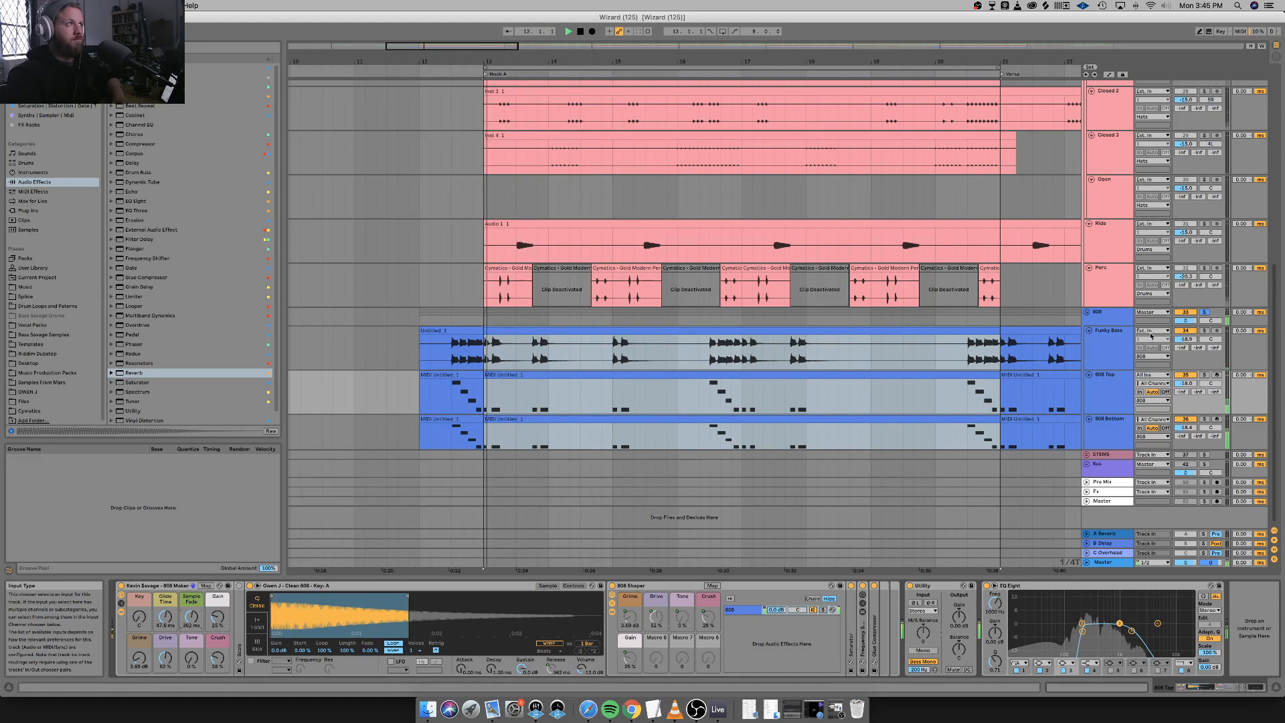
Solo the 808 Top track and audition its opening notes repeatedly from bar 13.
{"action": "left_click", "coordinate": [1203, 375]}
{"action": "key", "text": "space"}
{"action": "key", "text": "space"}
{"action": "key", "text": "space"}
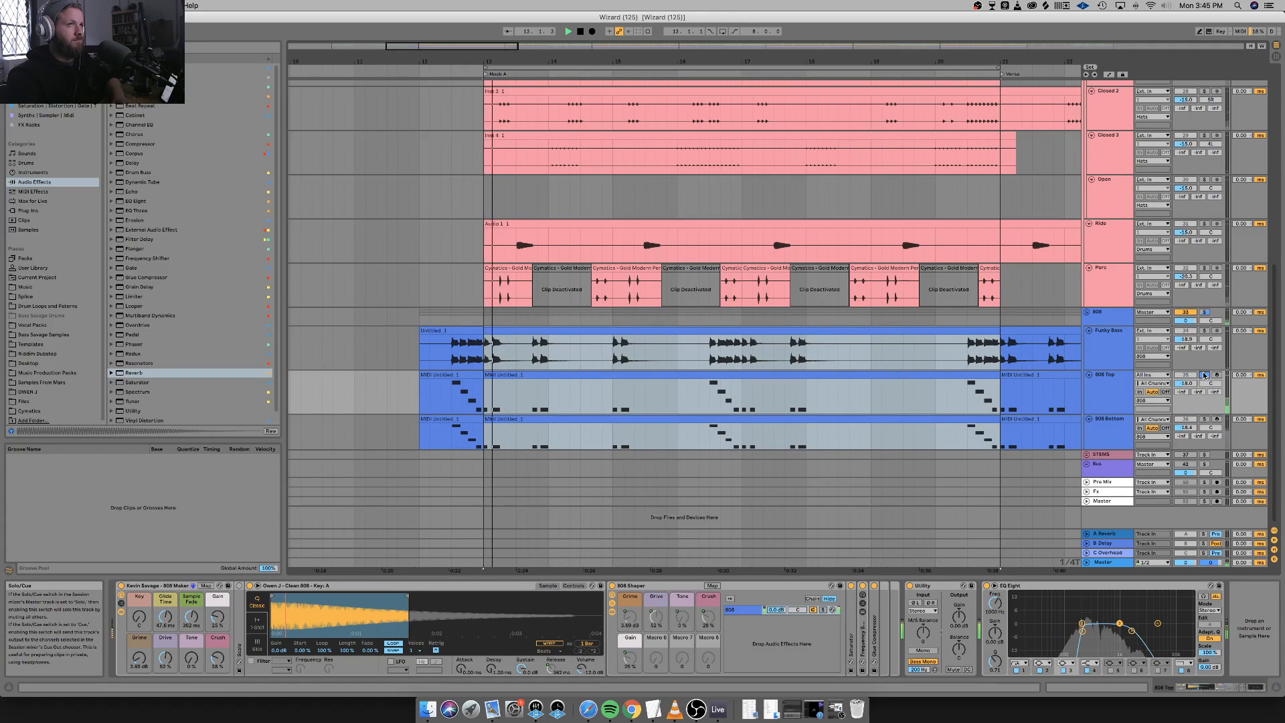
{"action": "key", "text": "space"}
{"action": "key", "text": "space"}
{"action": "key", "text": "space"}
{"action": "key", "text": "space"}
{"action": "key", "text": "space"}
{"action": "key", "text": "space"}
{"action": "key", "text": "space"}
{"action": "key", "text": "space"}
{"action": "key", "text": "space"}
{"action": "key", "text": "space"}
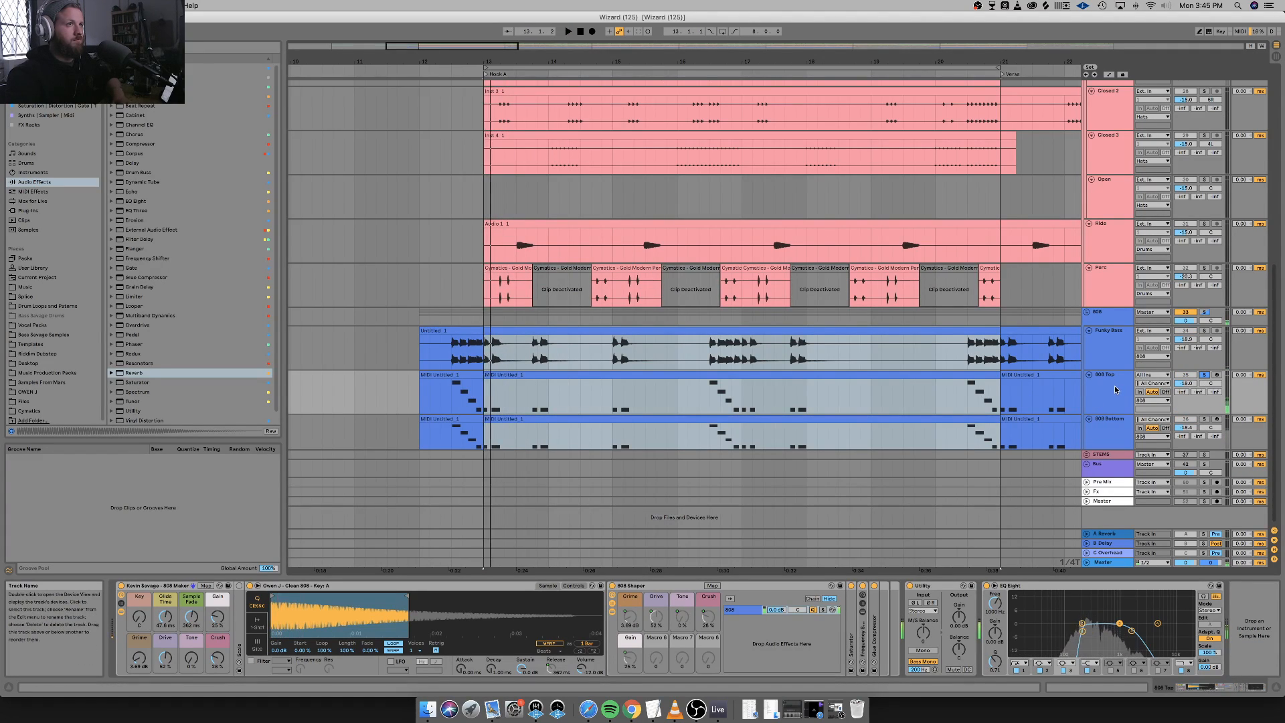
{"action": "key", "text": "space"}
{"action": "key", "text": "space"}
{"action": "key", "text": "space"}
{"action": "key", "text": "space"}
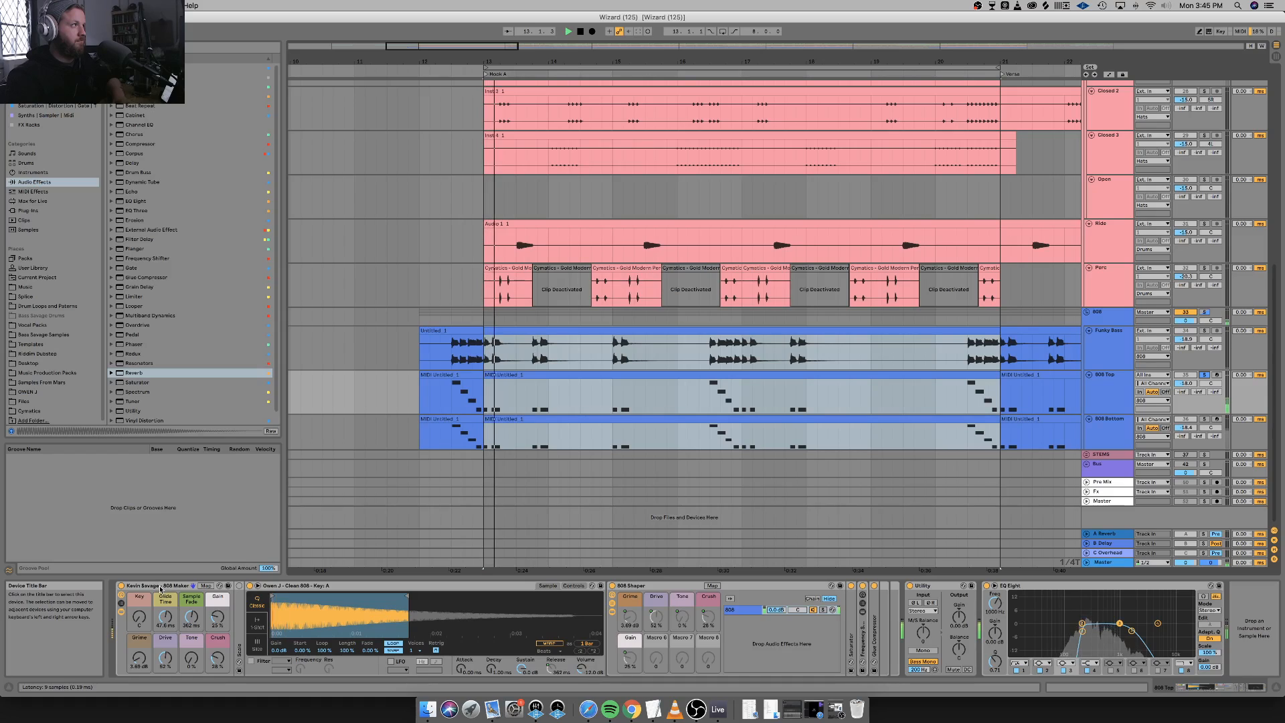
Copy the 808 Top track's 808 Maker rack onto 808 Bottom in place of its existing one, and play the whole 808 group.
{"action": "left_click", "coordinate": [161, 589]}
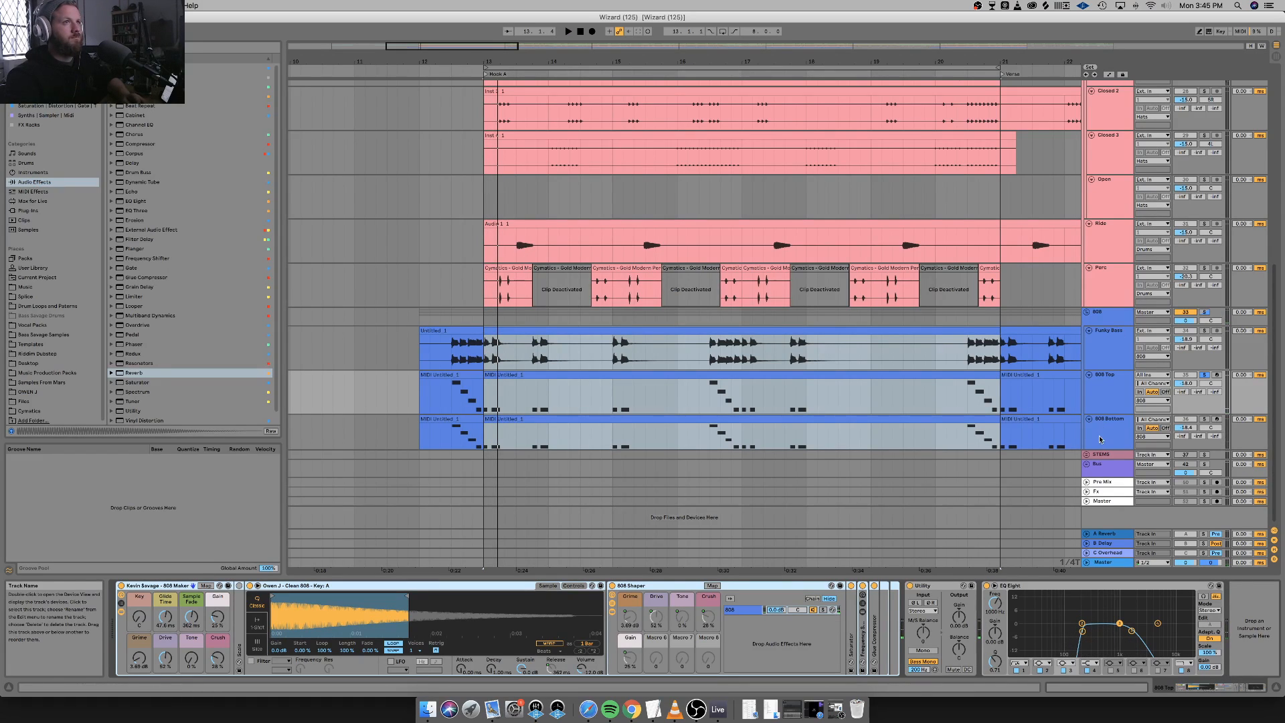
{"action": "key", "text": "Down"}
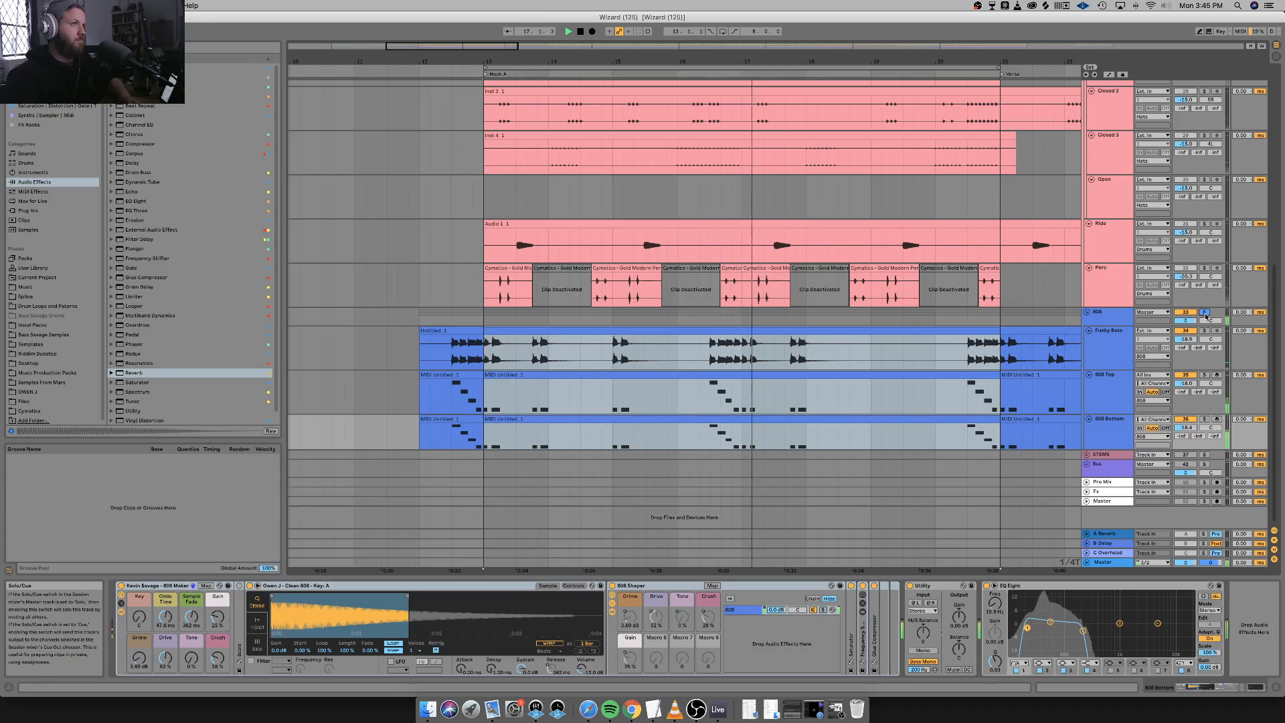
{"action": "key", "text": "space"}
{"action": "key", "text": "space"}
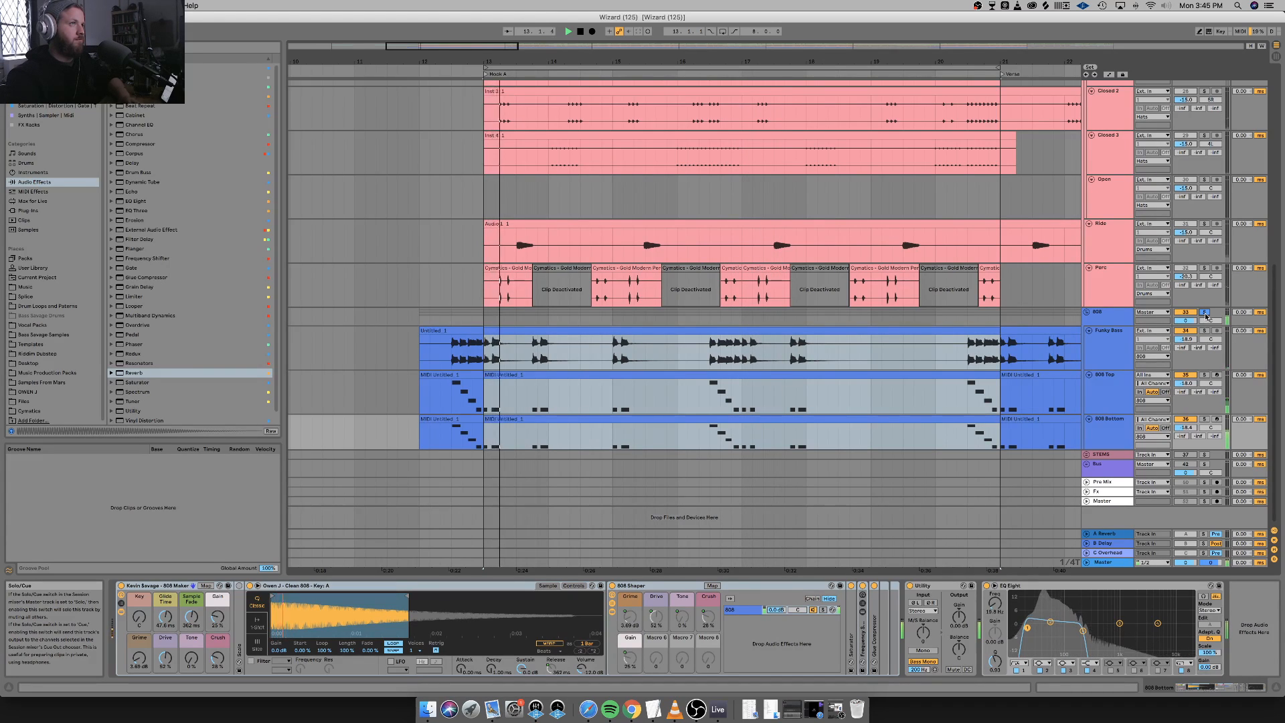
Show the 808 group's Side Chain Kick and Side Chain Snare compressors and check them during playback.
{"action": "left_click", "coordinate": [1111, 320]}
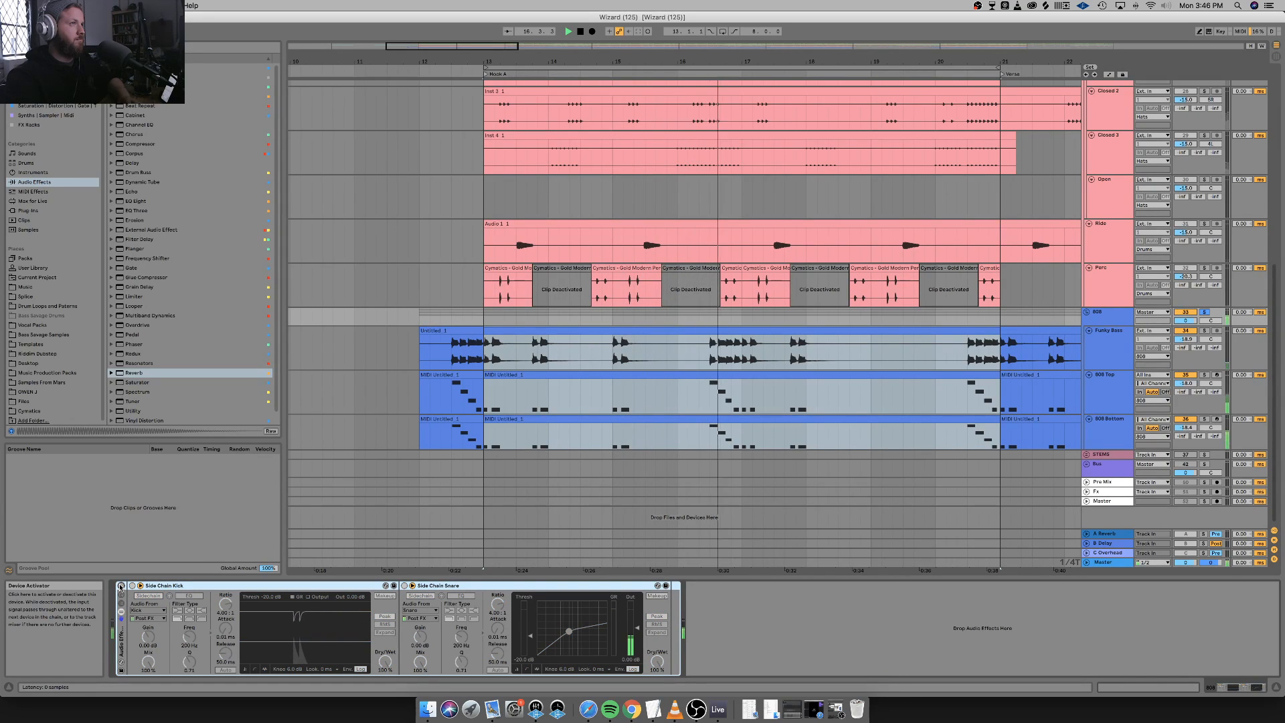
{"action": "key", "text": "space"}
{"action": "key", "text": "space"}
{"action": "key", "text": "space"}
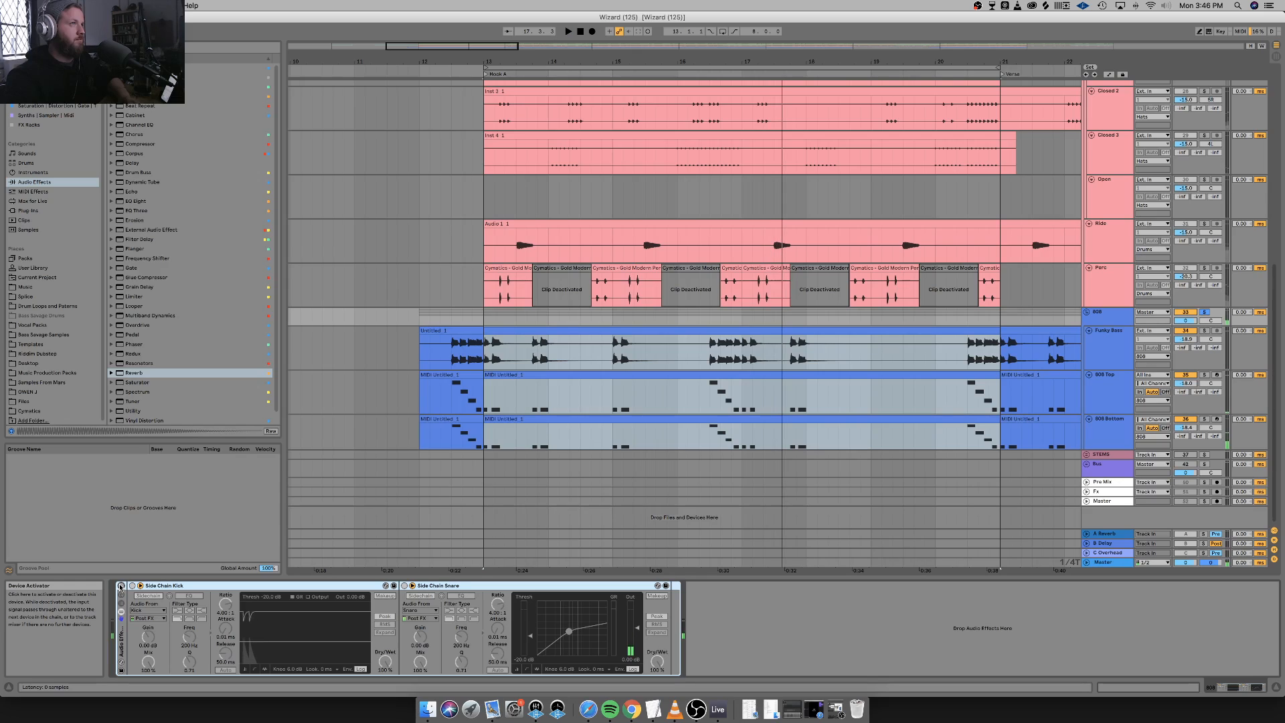
Solo Funky Bass to check its sound and devices, and clear the solo to hear Hook A in the full mix.
{"action": "left_click", "coordinate": [1205, 332]}
{"action": "key", "text": "space"}
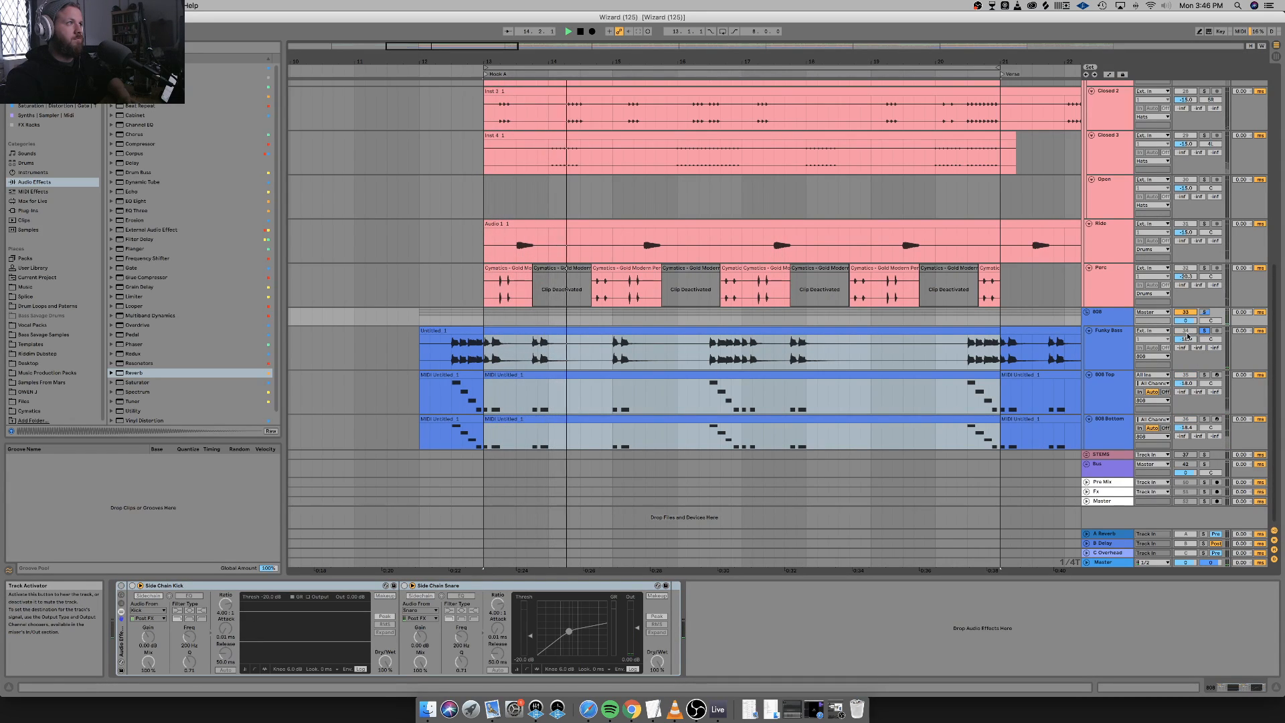
{"action": "left_click", "coordinate": [1115, 360]}
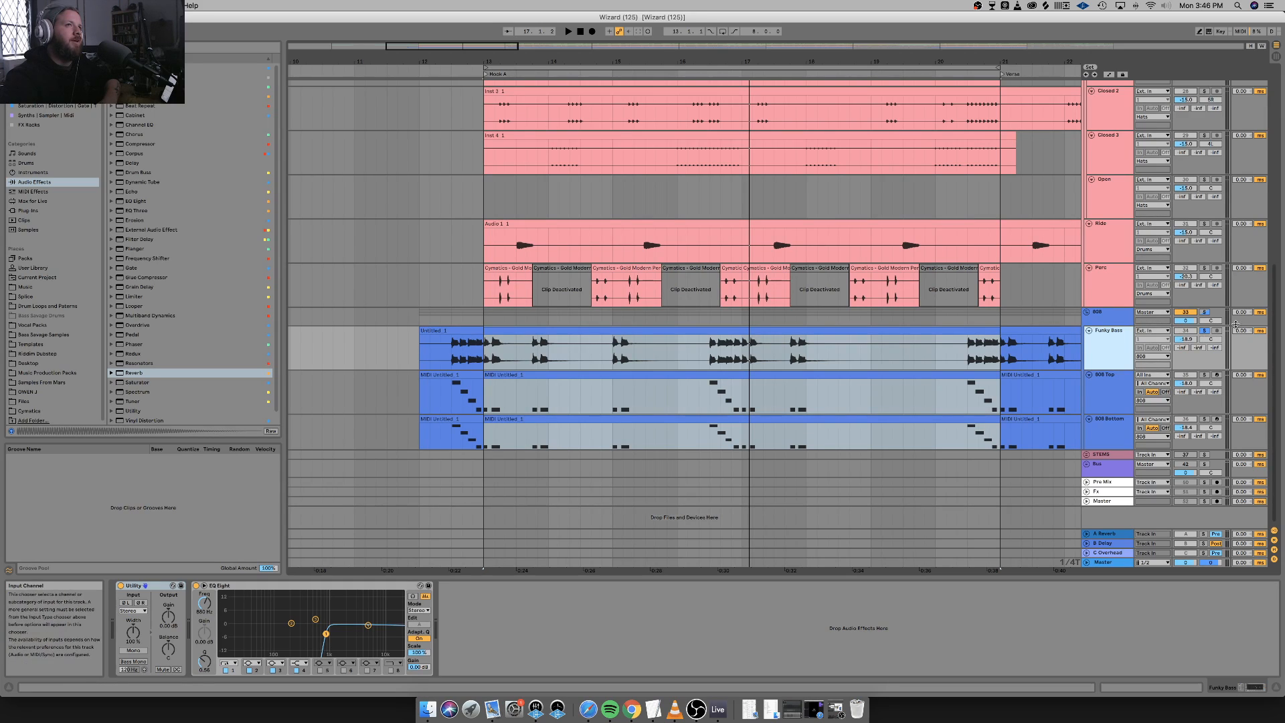
{"action": "left_click", "coordinate": [1204, 331]}
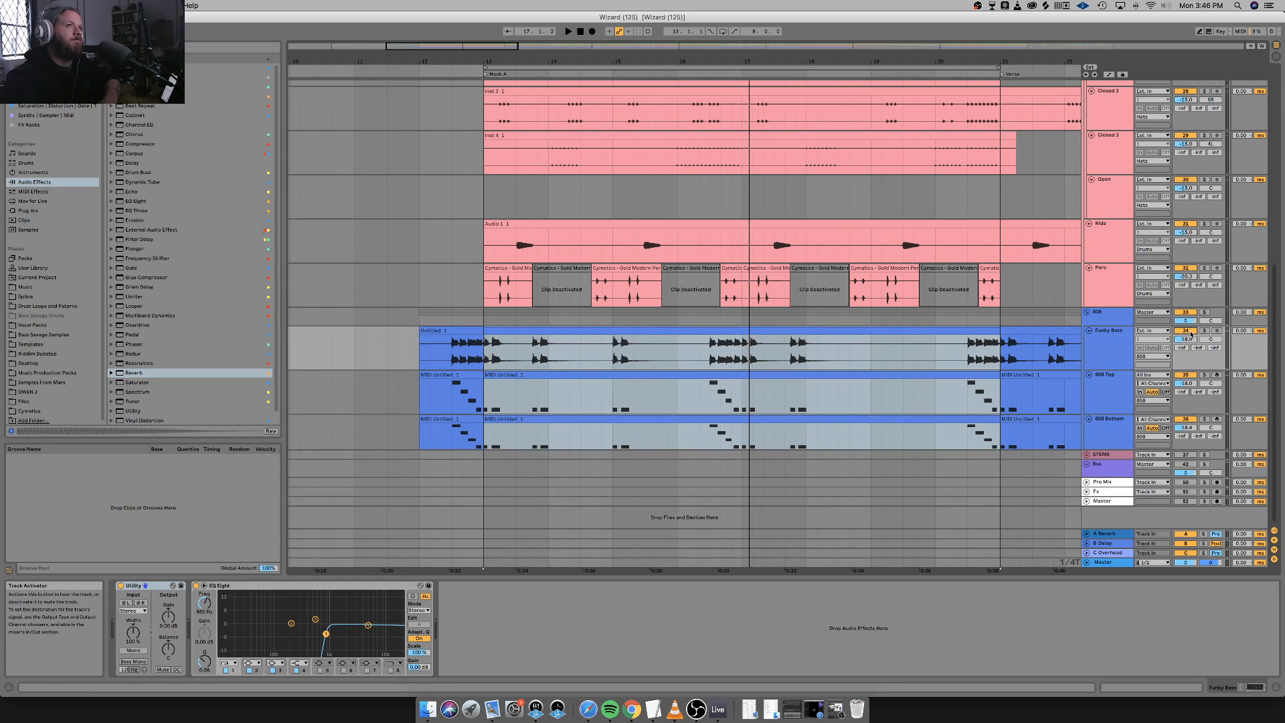
{"action": "key", "text": "space"}
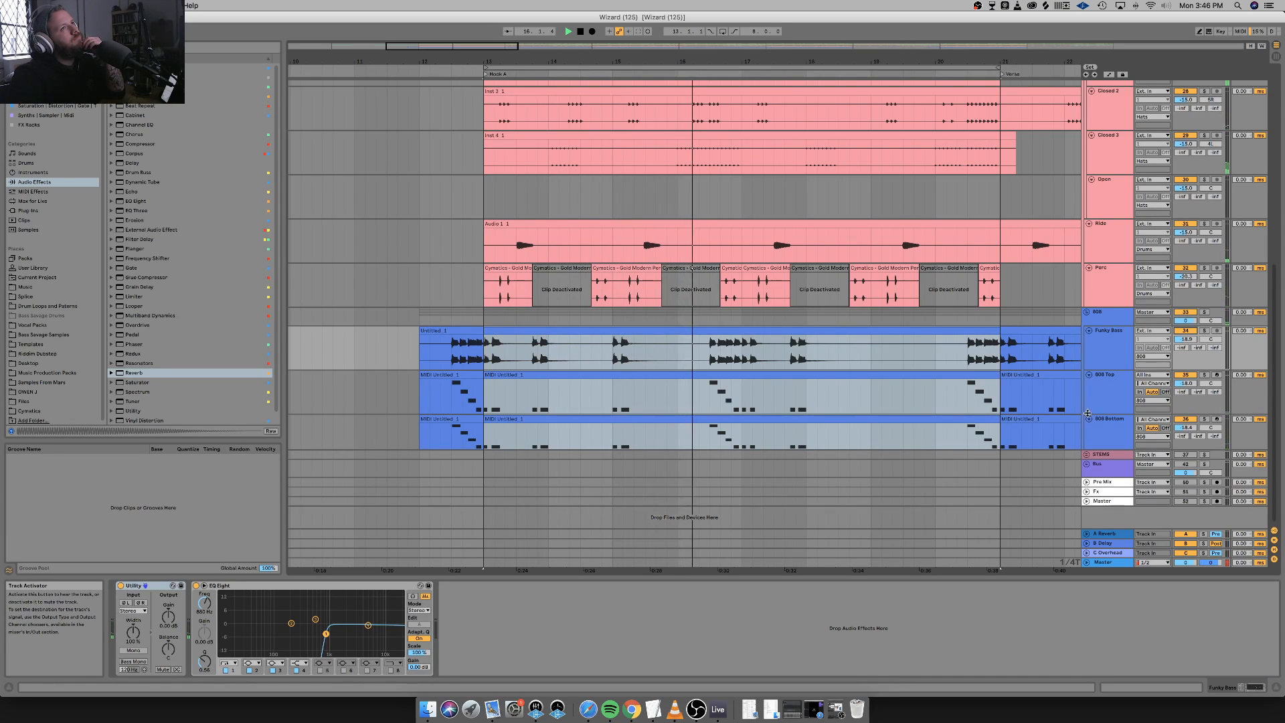
Raise Grime to 4.82 dB in the 808 Top track's 808 Maker rack while playing the full mix.
{"action": "left_click", "coordinate": [1109, 376]}
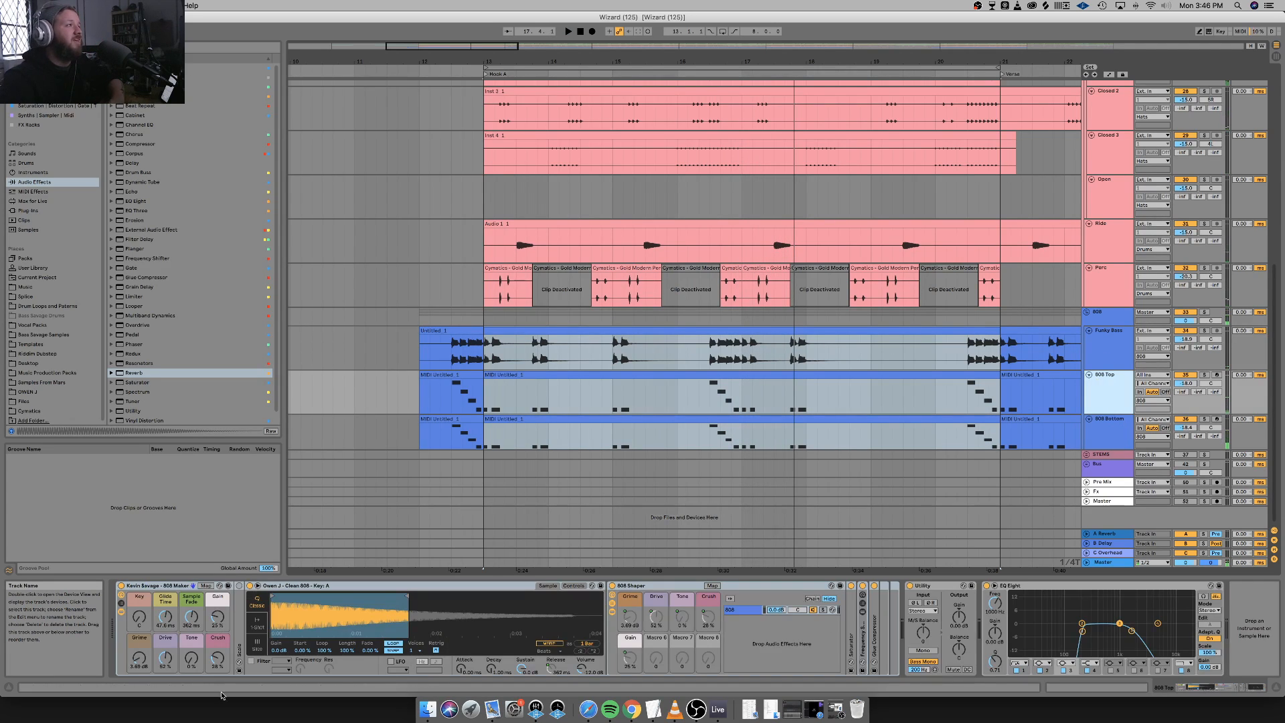
{"action": "key", "text": "space"}
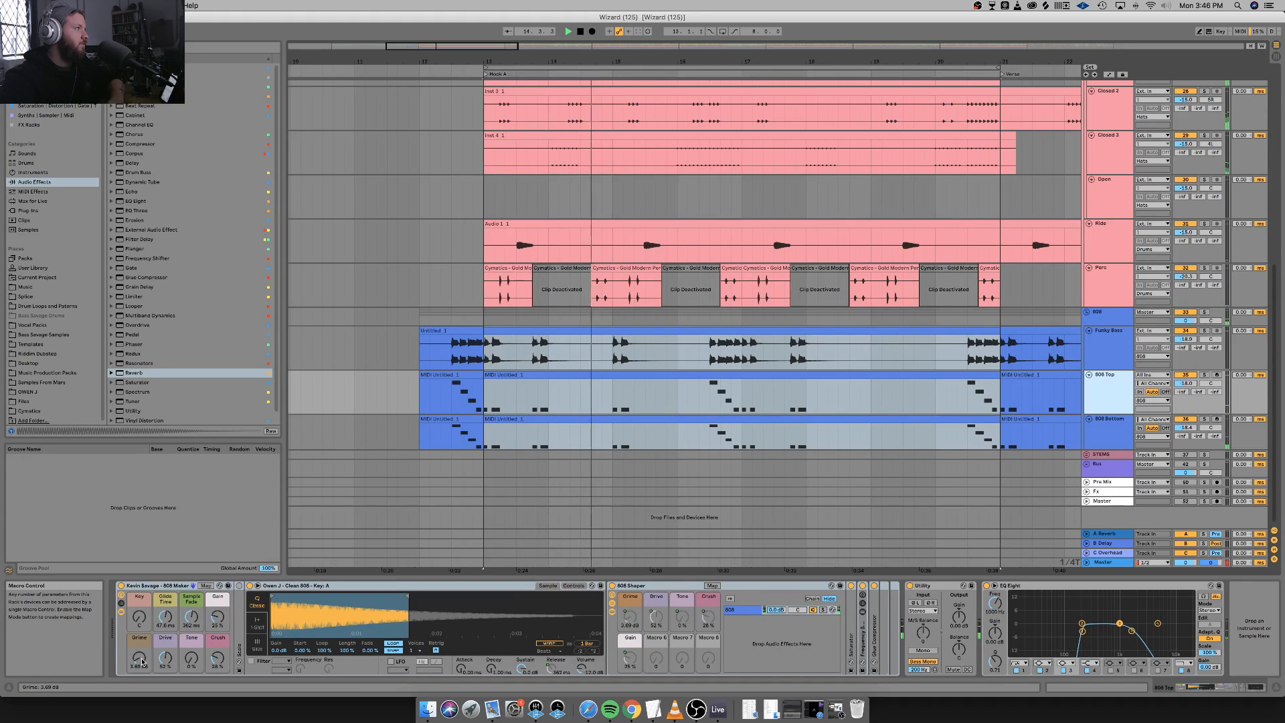
{"action": "key", "text": "space"}
{"action": "mouse_move", "coordinate": [141, 661]}
{"action": "left_mouse_down"}
{"action": "mouse_move", "coordinate": [141, 633]}
{"action": "mouse_move", "coordinate": [141, 657]}
{"action": "left_mouse_up"}
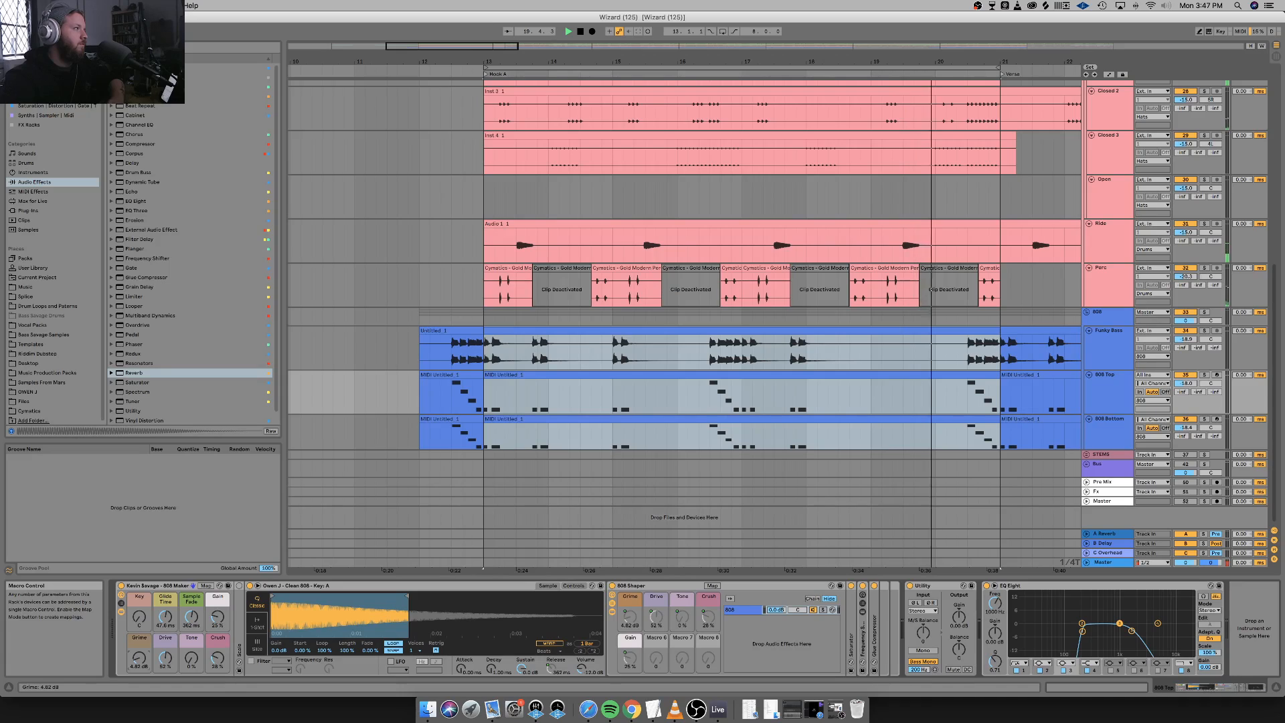
Readjust Crush and lower Gain to 0% in the 808 Top track's 808 Maker rack while playing the full mix.
{"action": "left_click_drag", "start_coordinate": [222, 660], "coordinate": [222, 686]}
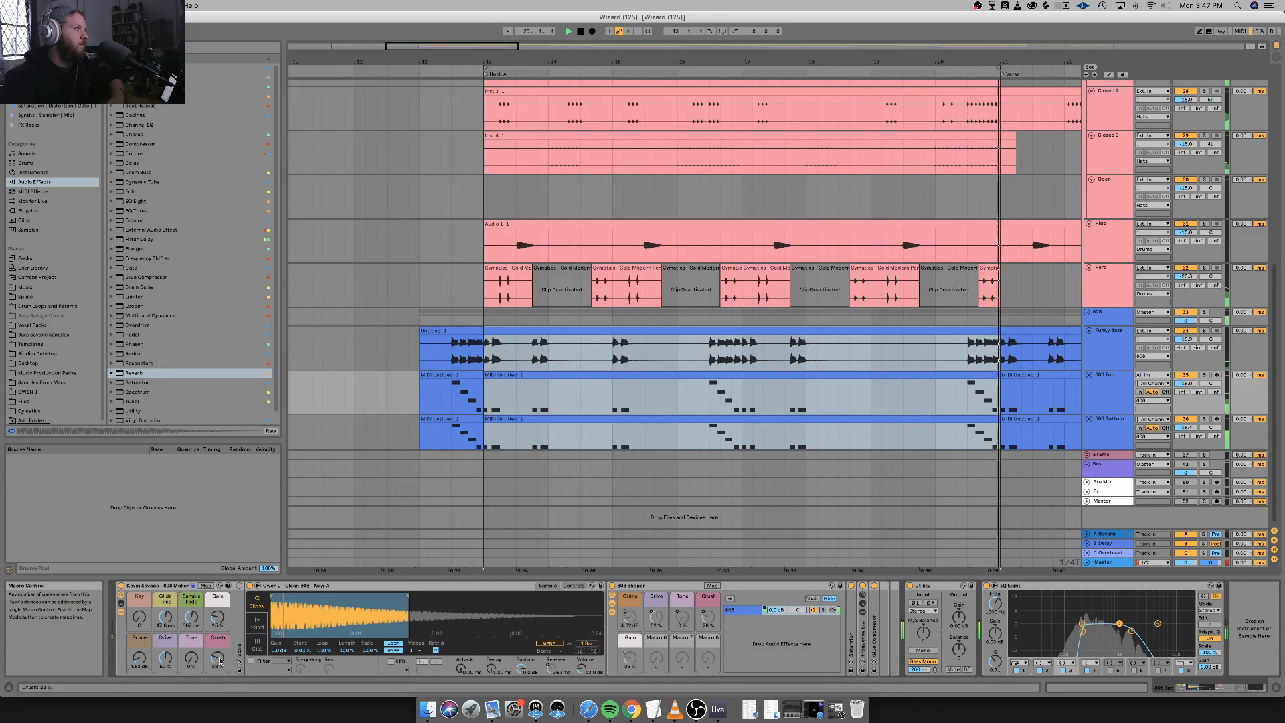
{"action": "key", "text": "space"}
{"action": "key", "text": "space"}
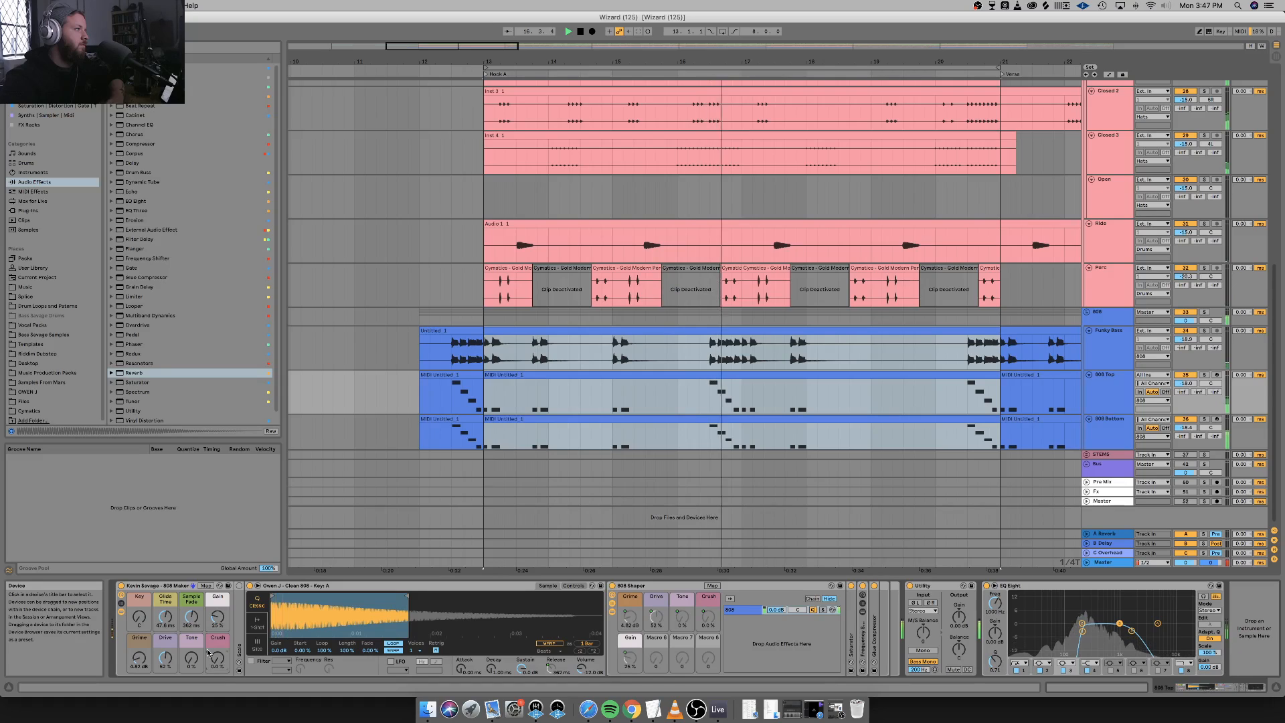
{"action": "left_click_drag", "start_coordinate": [217, 617], "coordinate": [218, 645]}
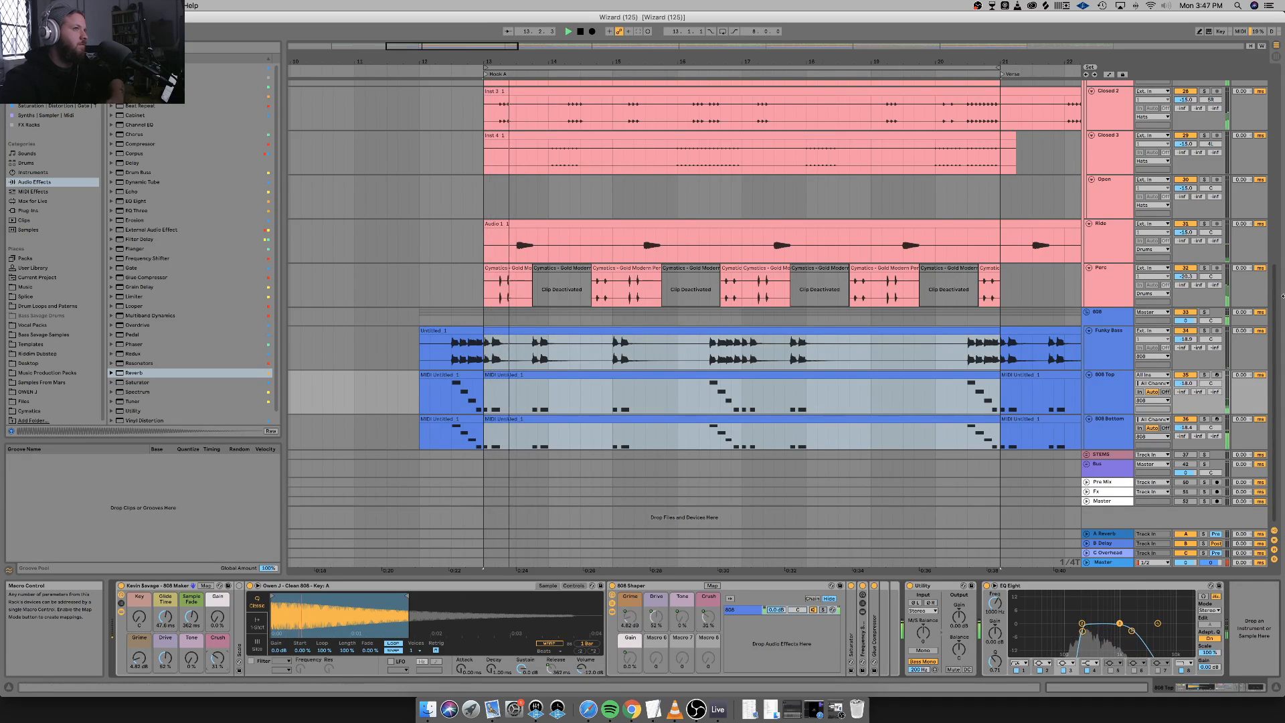
Solo 808 Top and fine-tune its rack's Crush to 28% and Gain to 0%, replaying the opening notes from bar 13.
{"action": "left_click", "coordinate": [1202, 378]}
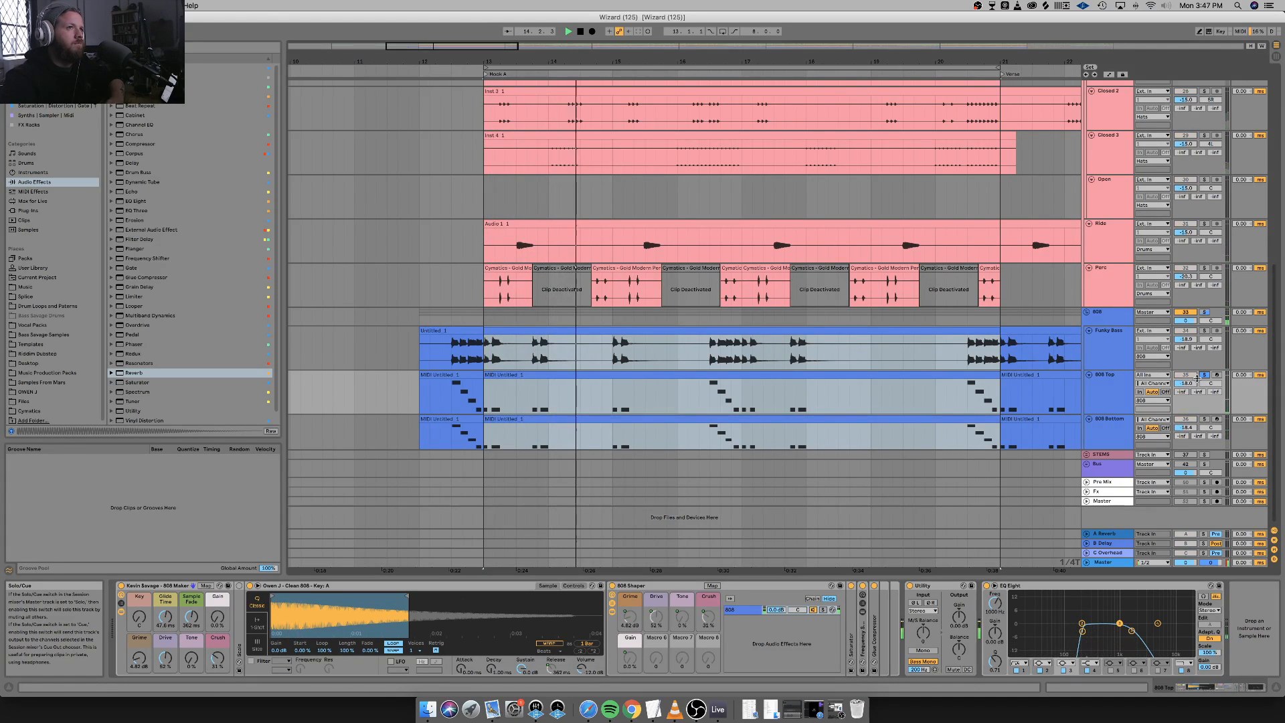
{"action": "mouse_move", "coordinate": [217, 658]}
{"action": "left_mouse_down"}
{"action": "mouse_move", "coordinate": [217, 639]}
{"action": "mouse_move", "coordinate": [218, 660]}
{"action": "left_mouse_up"}
{"action": "key", "text": "space"}
{"action": "key", "text": "space"}
{"action": "key", "text": "space"}
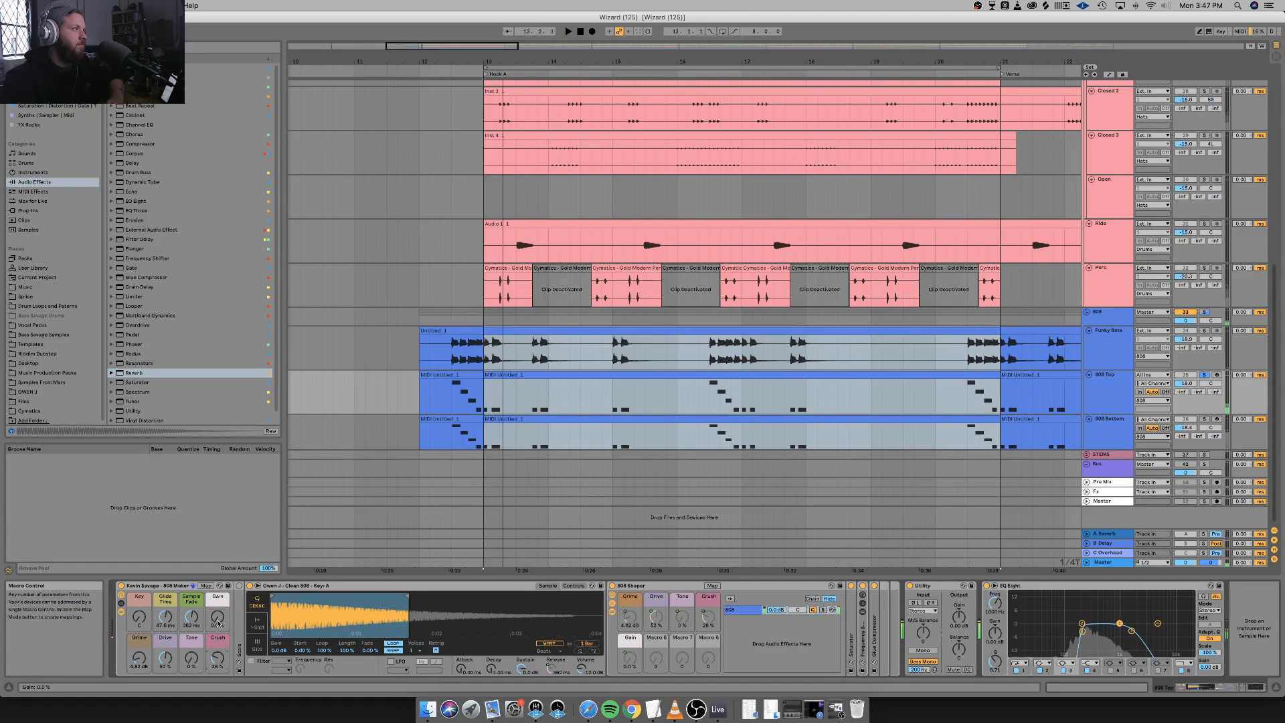
{"action": "key", "text": "space"}
{"action": "key", "text": "space"}
{"action": "left_click_drag", "start_coordinate": [218, 616], "coordinate": [217, 618]}
{"action": "key", "text": "space"}
{"action": "key", "text": "space"}
{"action": "key", "text": "space"}
{"action": "key", "text": "space"}
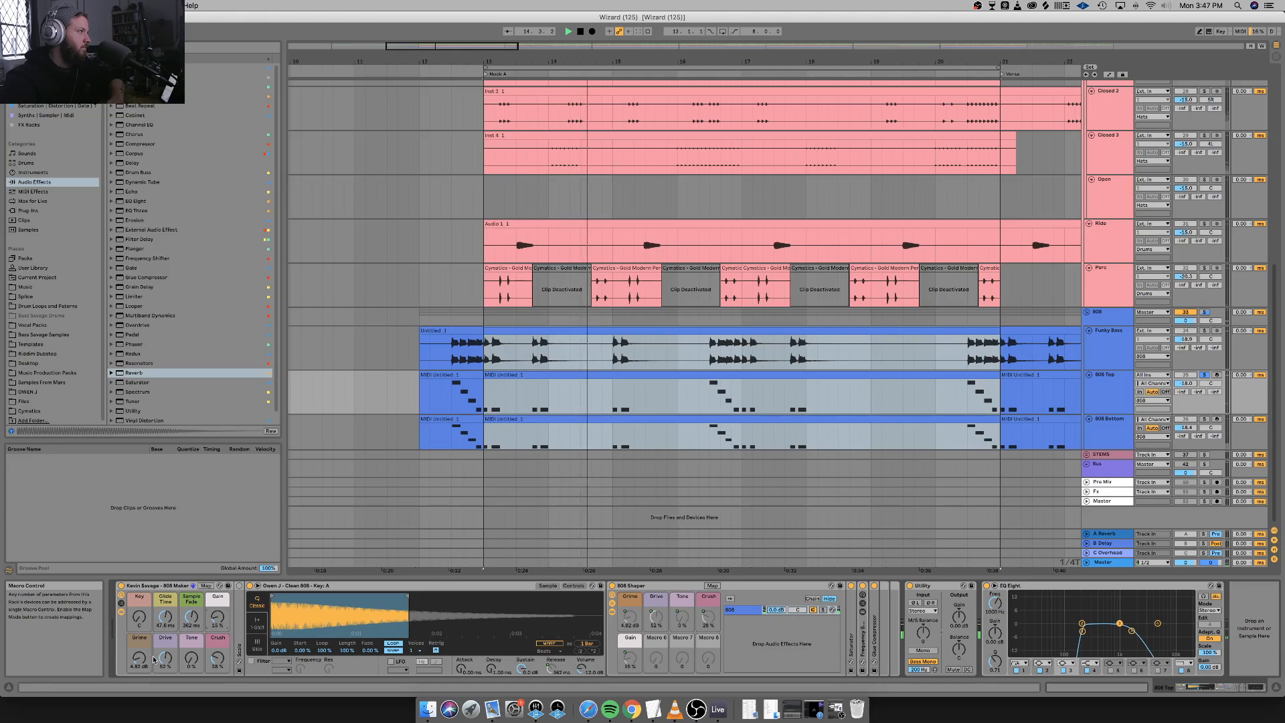
Adjust Drive and raise Tone to 100% in the 808 Top track's 808 Maker rack, replaying the soloed sound from bar 13.
{"action": "left_click_drag", "start_coordinate": [167, 659], "coordinate": [167, 673]}
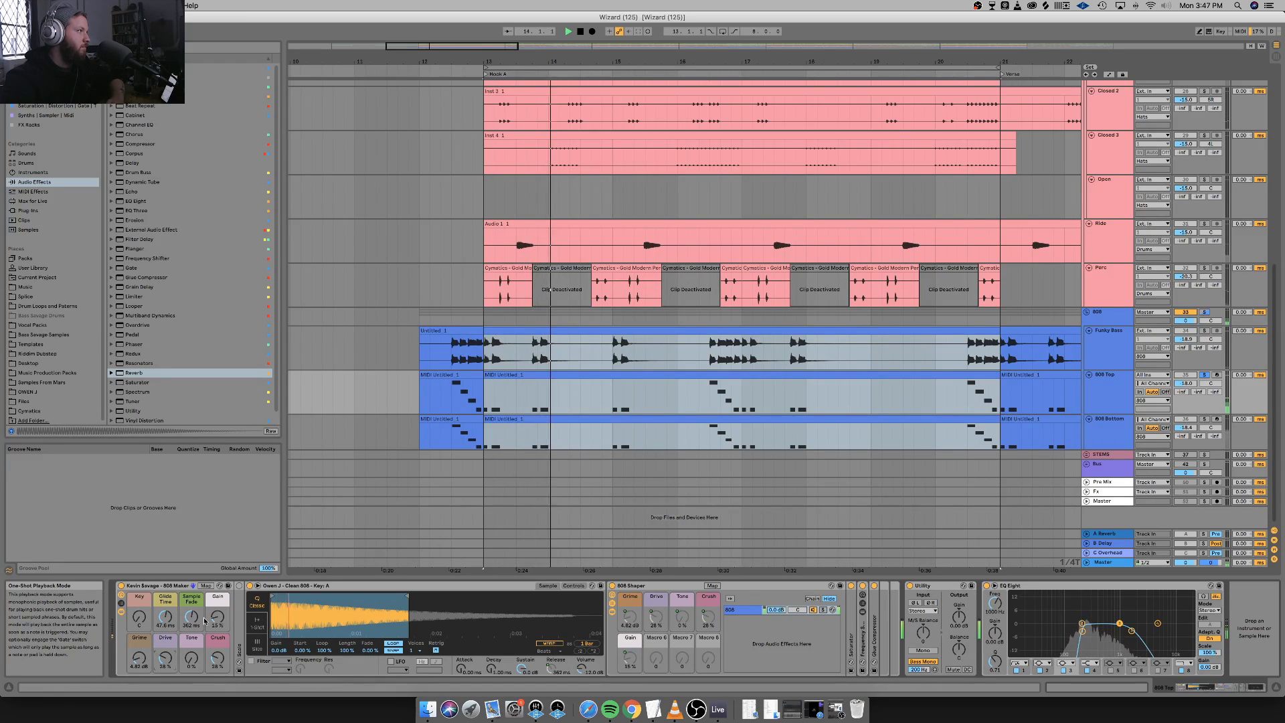
{"action": "left_click_drag", "start_coordinate": [184, 650], "coordinate": [192, 607]}
{"action": "key", "text": "space"}
{"action": "key", "text": "space"}
{"action": "key", "text": "space"}
{"action": "key", "text": "space"}
{"action": "key", "text": "space"}
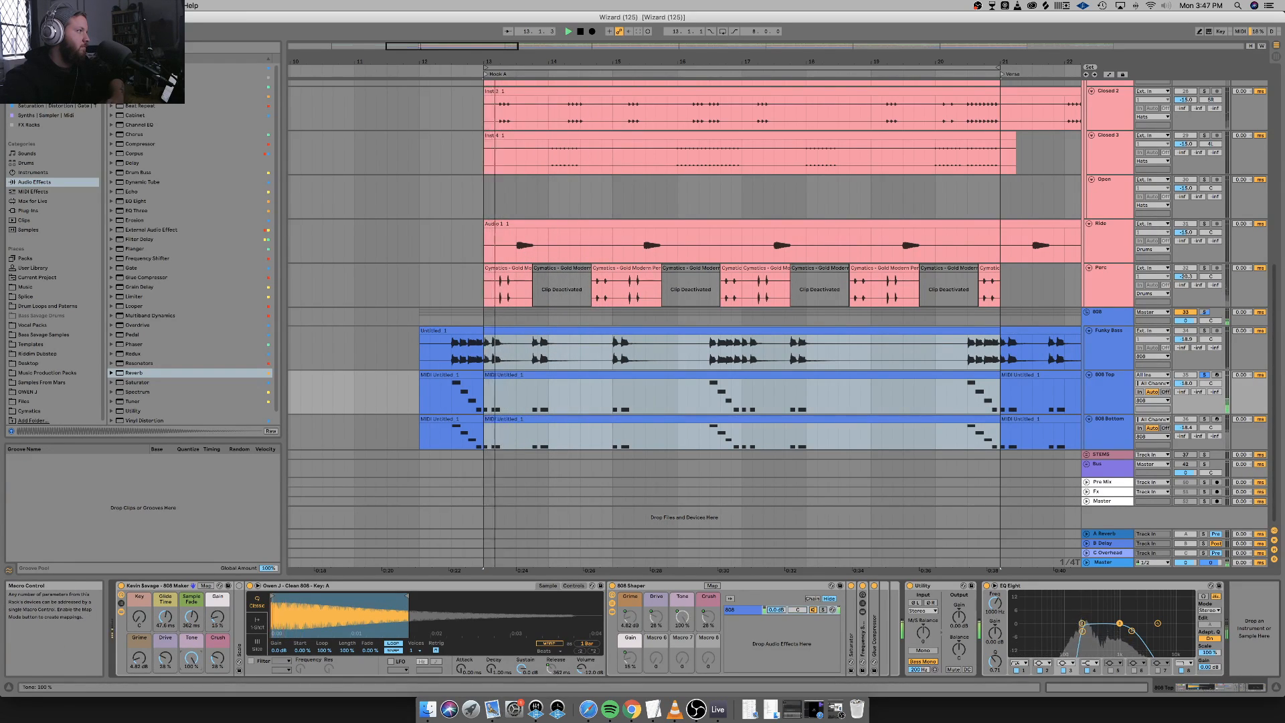
Lower Tone in the 808 Top track's 808 Maker rack, replaying the soloed sound from bar 13.
{"action": "key", "text": "space"}
{"action": "key", "text": "space"}
{"action": "left_click_drag", "start_coordinate": [191, 658], "coordinate": [191, 710]}
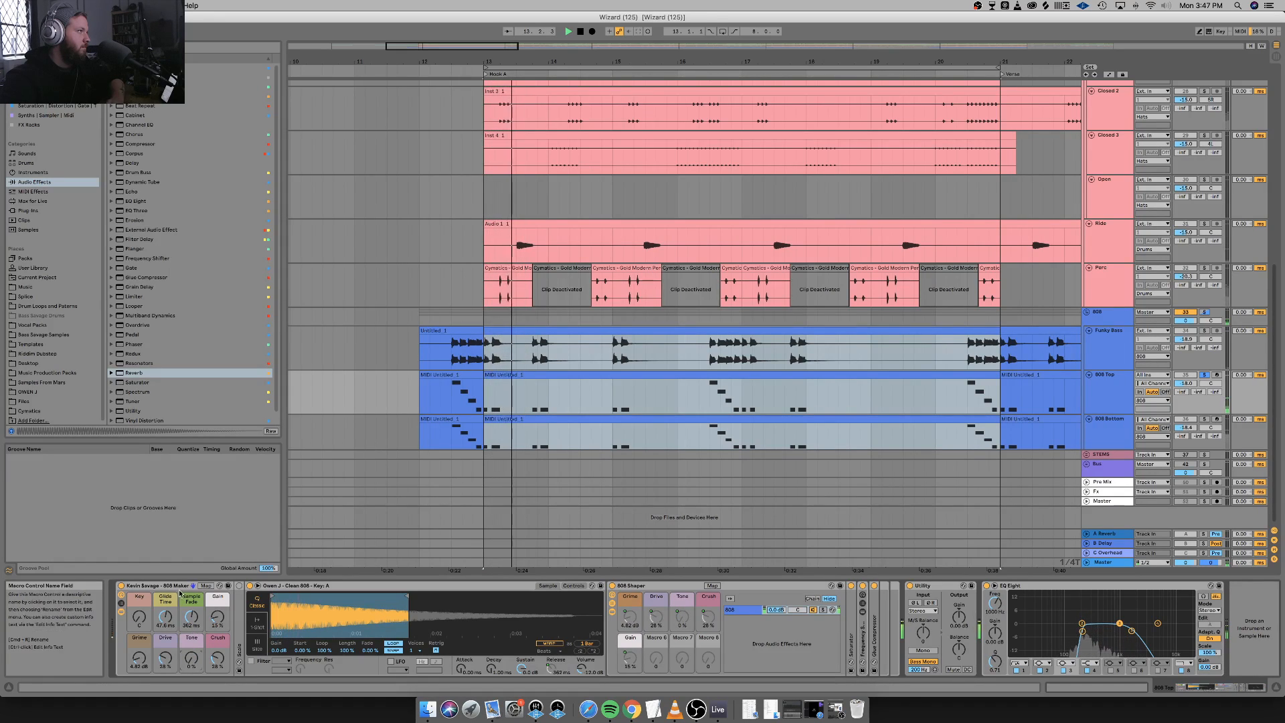
{"action": "key", "text": "space"}
Copy the 808 Maker rack from the 808 Top track onto 808 Bottom, replacing the rack there.
{"action": "left_click", "coordinate": [175, 588]}
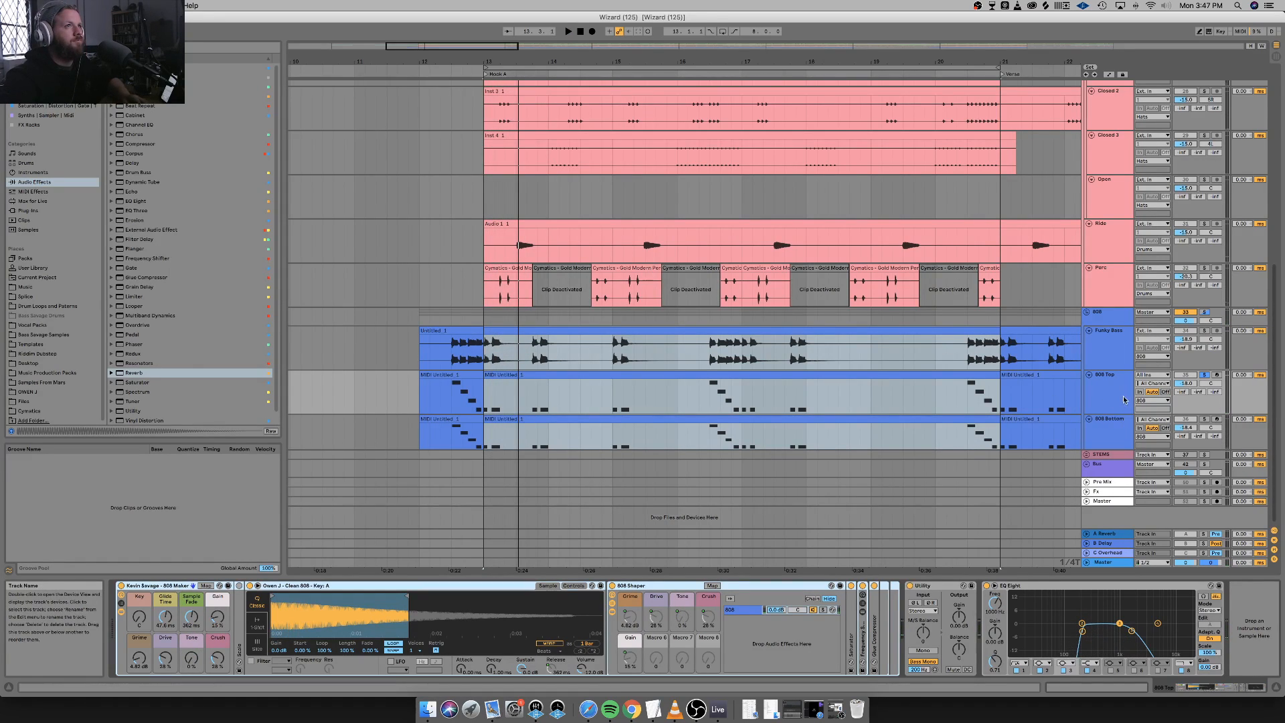
{"action": "left_click", "coordinate": [1118, 421]}
{"action": "left_click", "coordinate": [179, 588]}
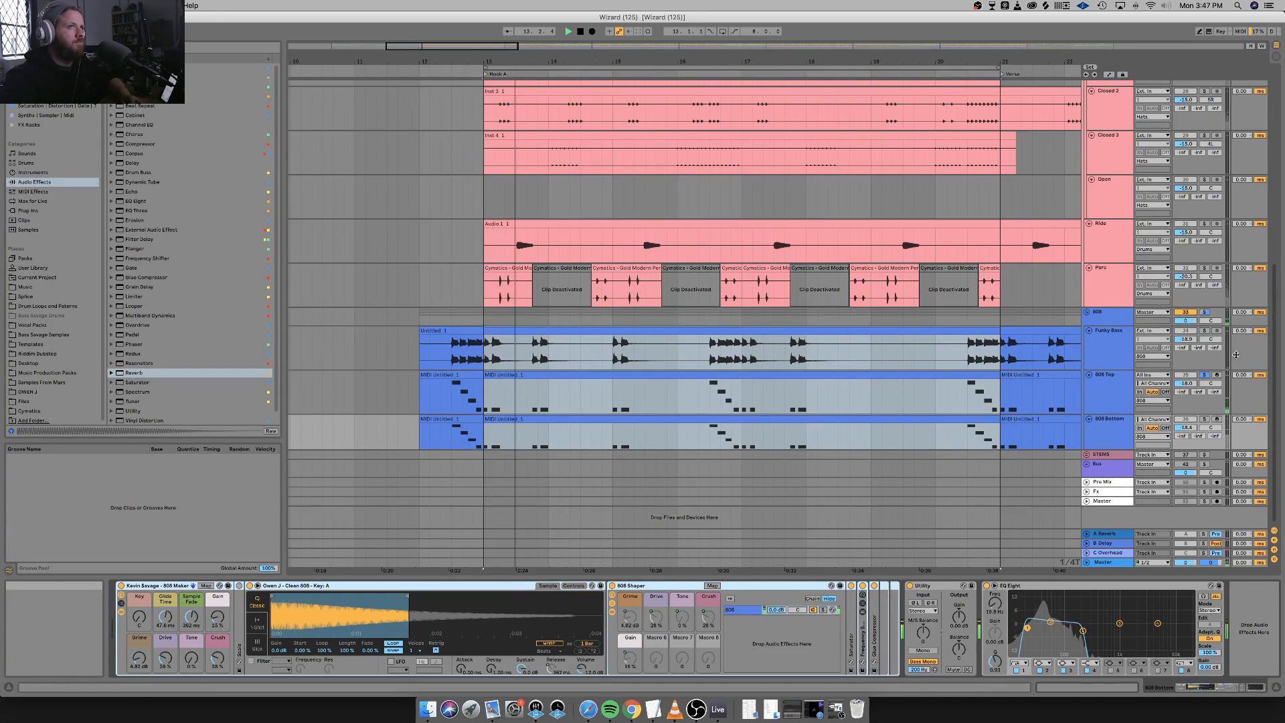
Unsolo 808 Top, play the 808 group soloed from bar 13, and unsolo the group to hear the full mix.
{"action": "left_click", "coordinate": [1204, 375]}
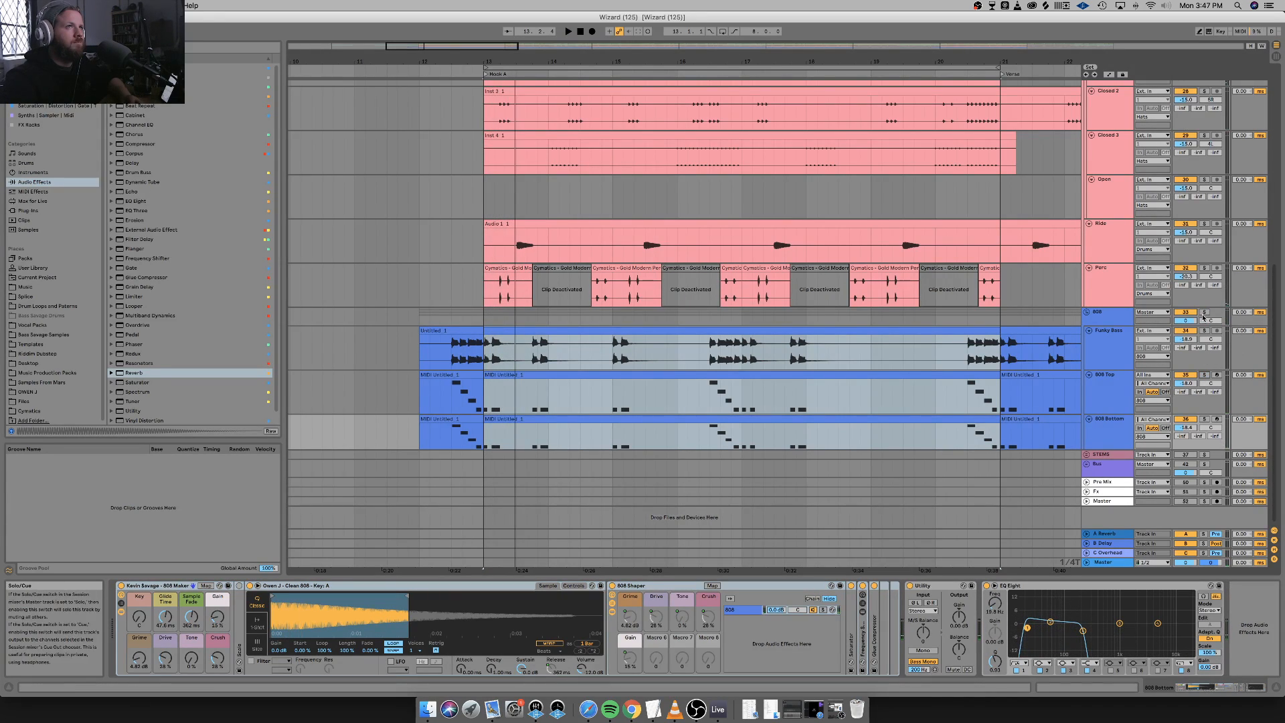
{"action": "left_click", "coordinate": [1203, 313]}
{"action": "key", "text": "space"}
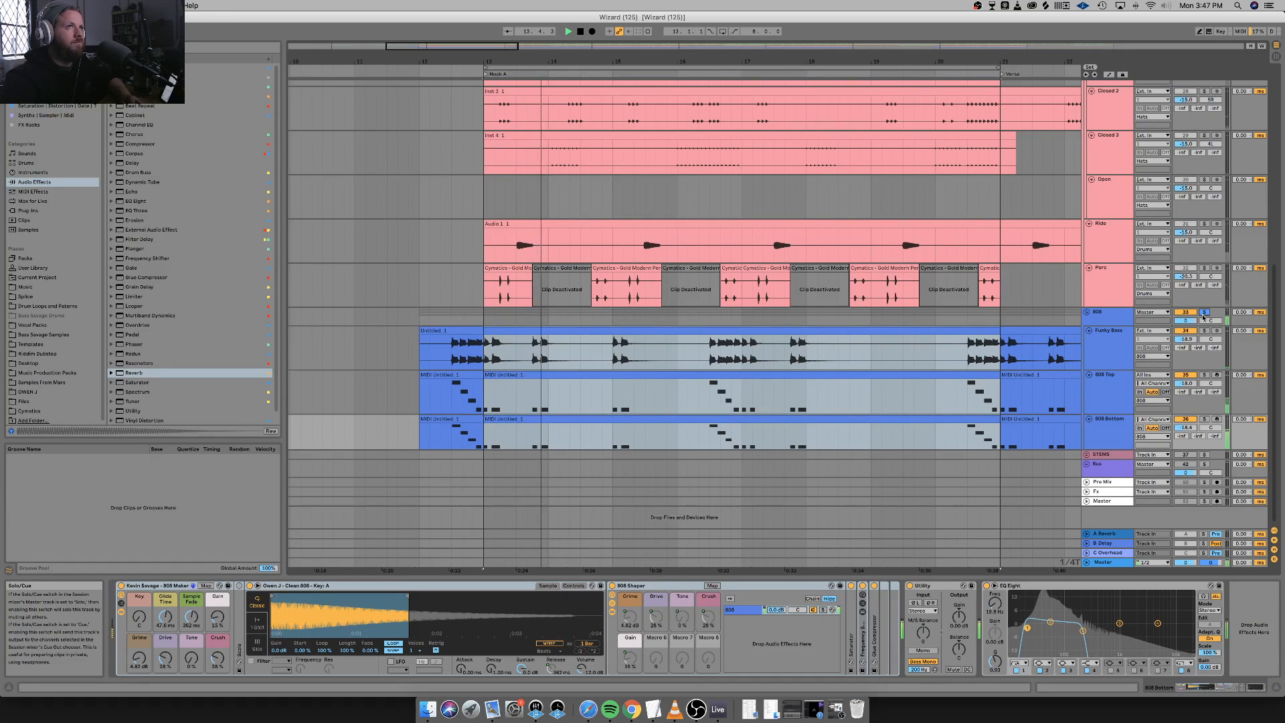
{"action": "left_click", "coordinate": [1203, 312]}
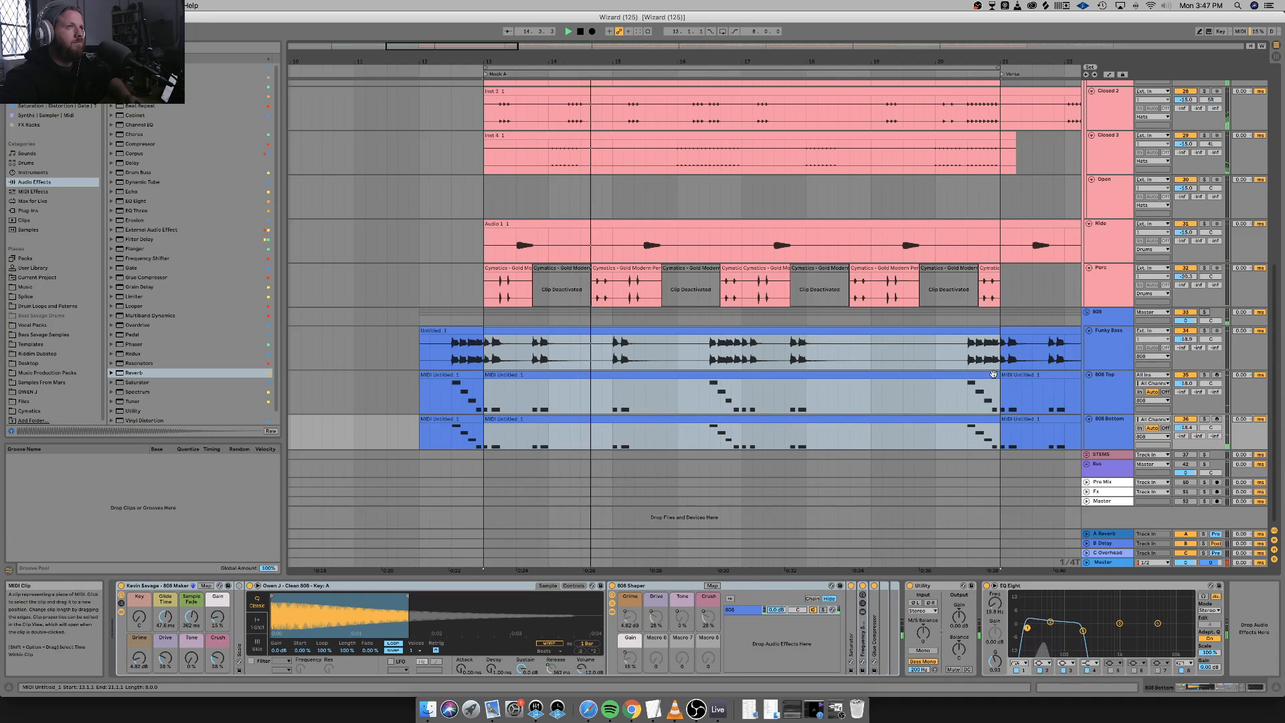
Expand the Side Chain group and compare its Kick trigger notes with the Kick 1 and Kick 2 clips at the end of Hook A.
{"action": "scroll", "coordinate": [981, 375], "scroll_direction": "right", "scroll_amount": 5}
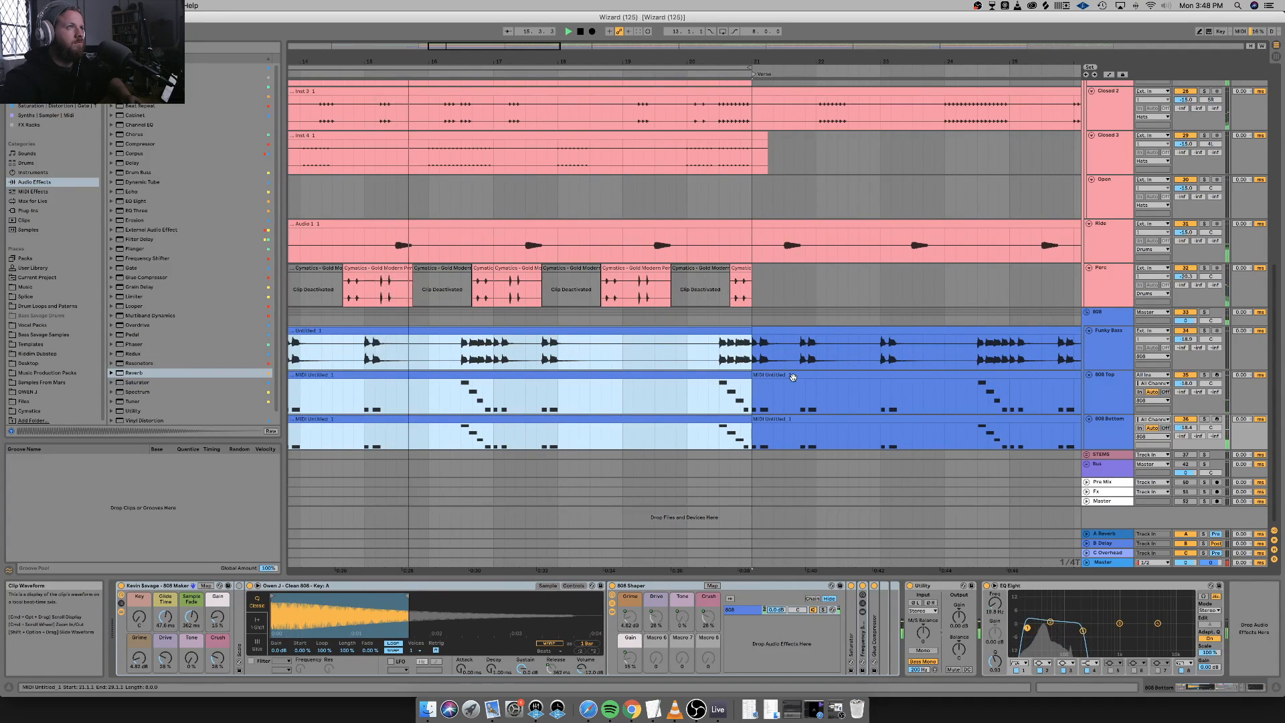
{"action": "scroll", "coordinate": [790, 375], "scroll_direction": "up", "scroll_amount": 10}
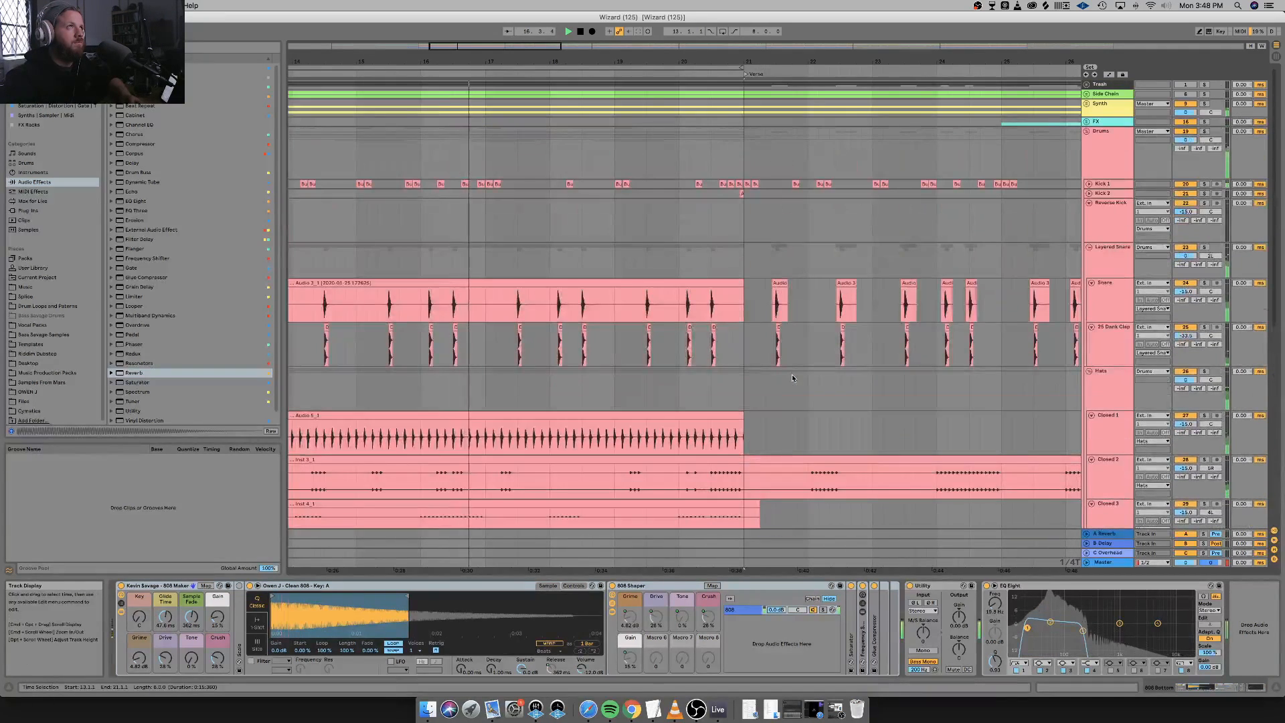
{"action": "left_click", "coordinate": [1086, 94]}
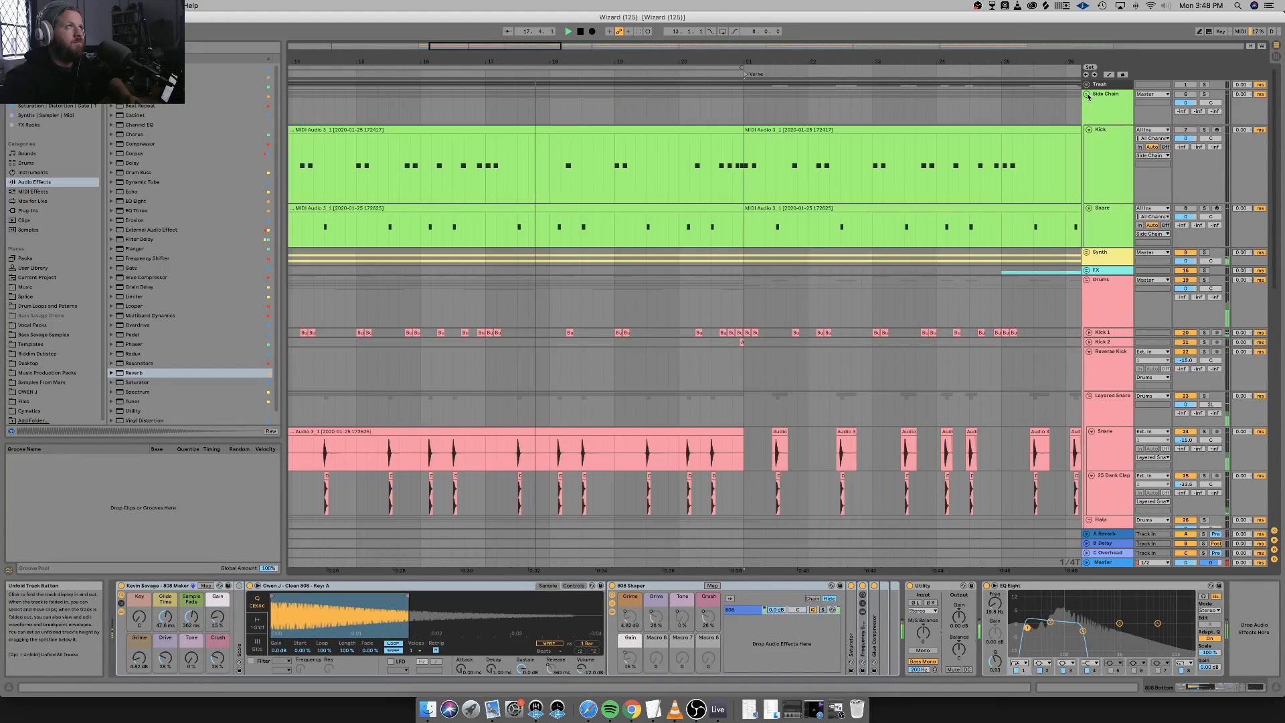
{"action": "double_click", "coordinate": [729, 138]}
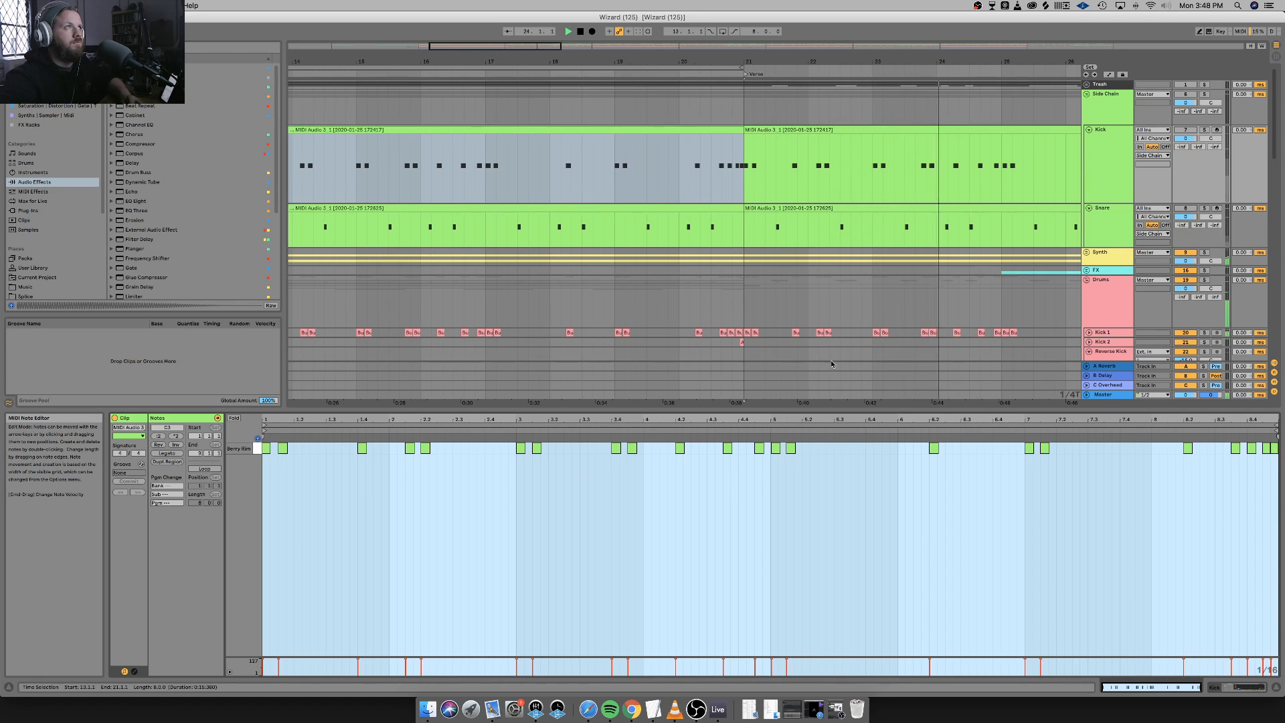
{"action": "left_click", "coordinate": [735, 316]}
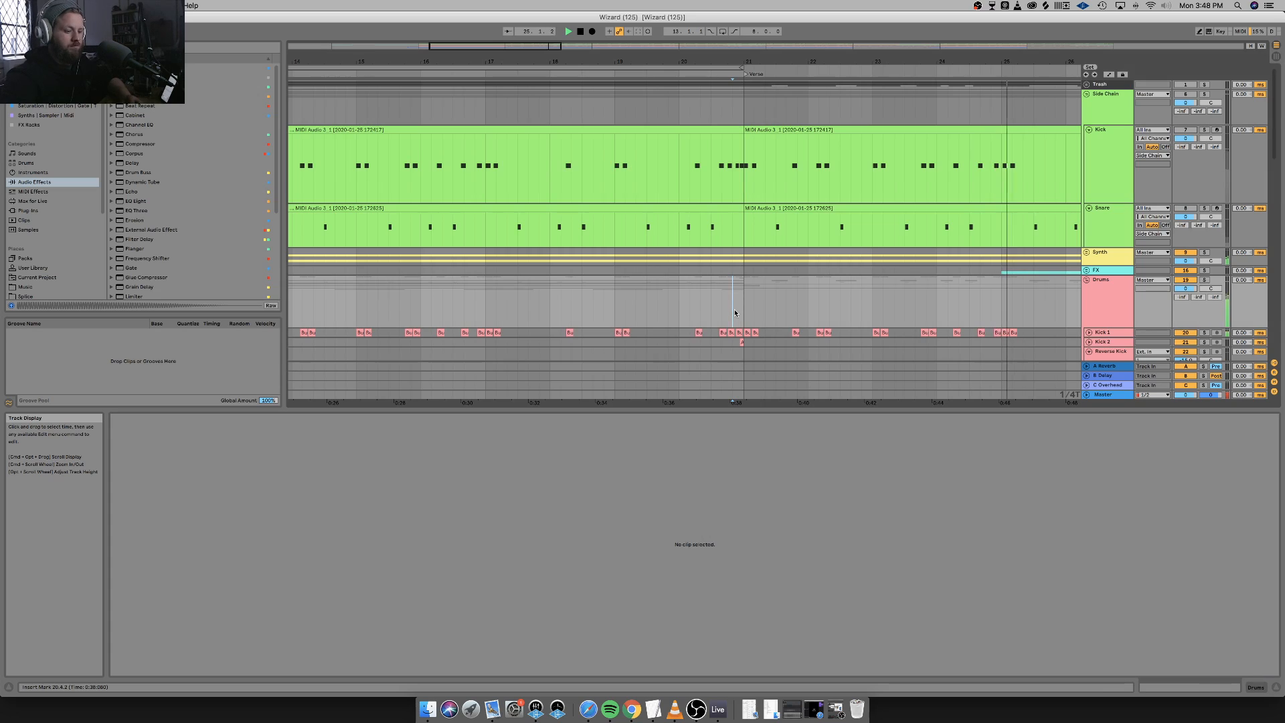
{"action": "key", "text": "plus"}
{"action": "key", "text": "plus"}
{"action": "key", "text": "plus"}
{"action": "key", "text": "plus"}
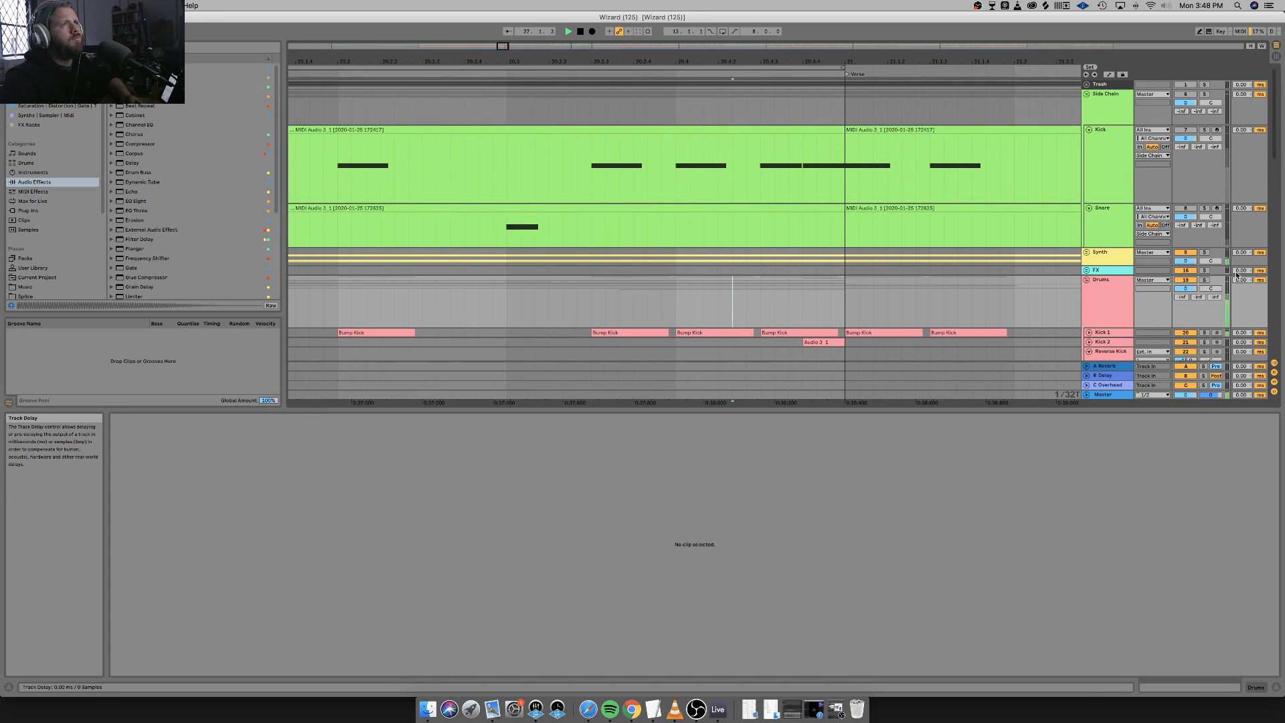
{"action": "left_click", "coordinate": [1088, 343]}
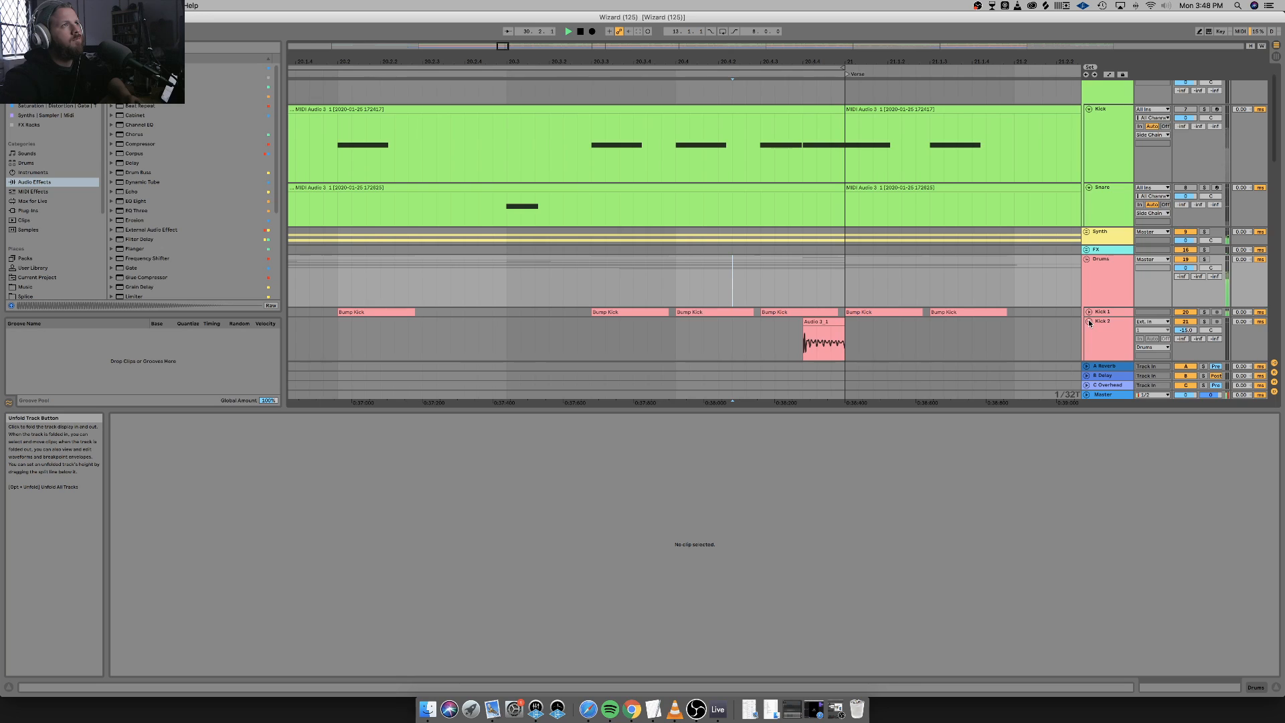
{"action": "left_click", "coordinate": [1088, 321]}
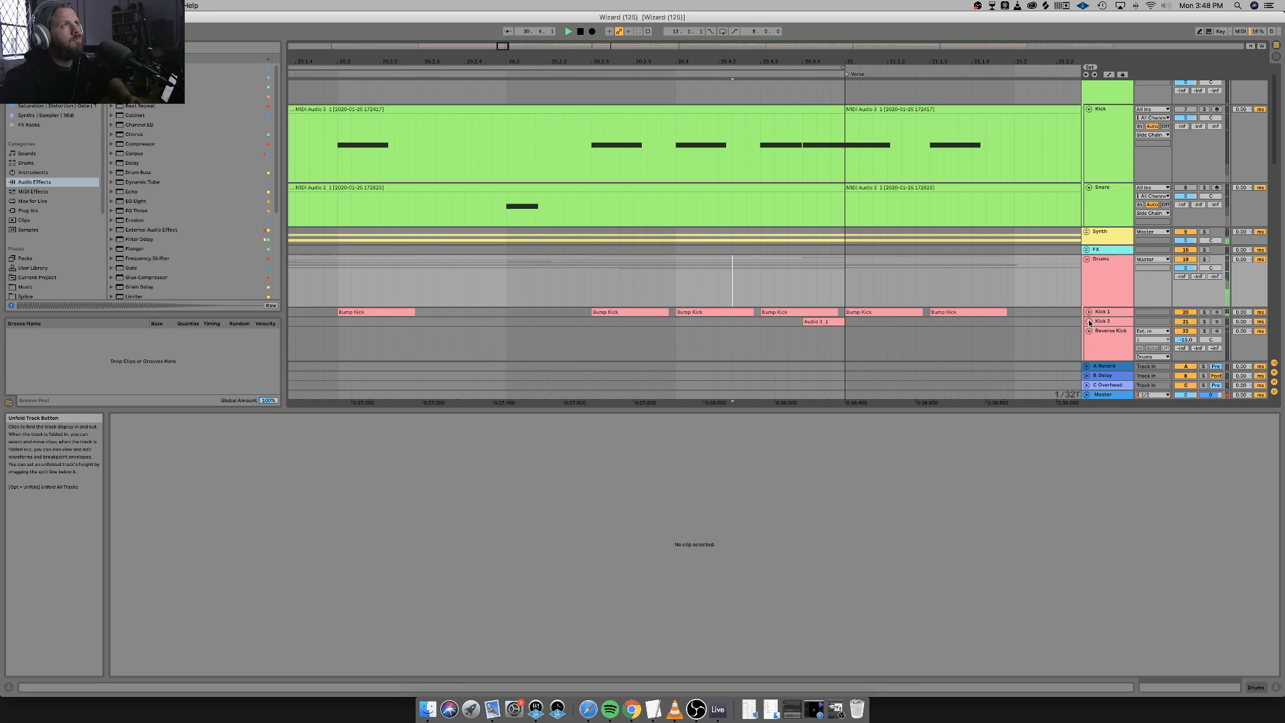
Check the notes of the Hook A Kick trigger clip against the kick pattern in the surrounding sections.
{"action": "left_click", "coordinate": [1019, 281]}
{"action": "key", "text": "minus"}
{"action": "key", "text": "minus"}
{"action": "key", "text": "minus"}
{"action": "key", "text": "minus"}
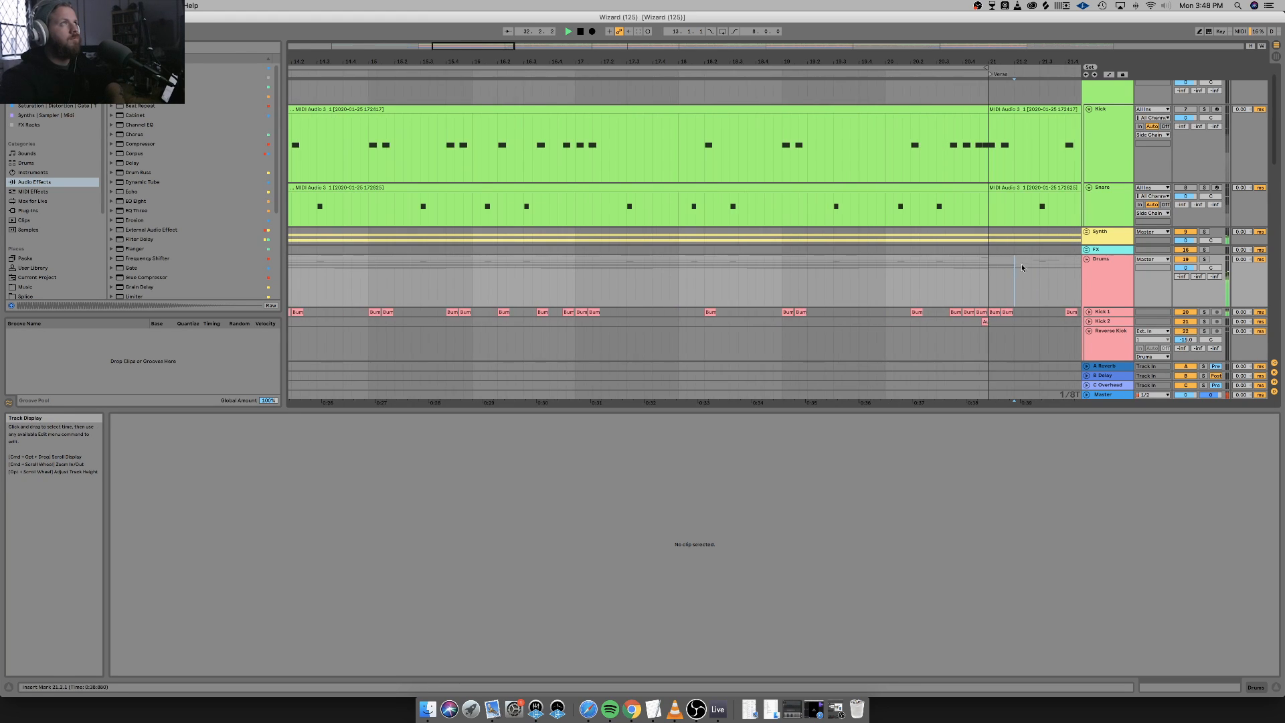
{"action": "key", "text": "minus"}
{"action": "key", "text": "minus"}
{"action": "scroll", "coordinate": [943, 249], "scroll_direction": "right", "scroll_amount": 6}
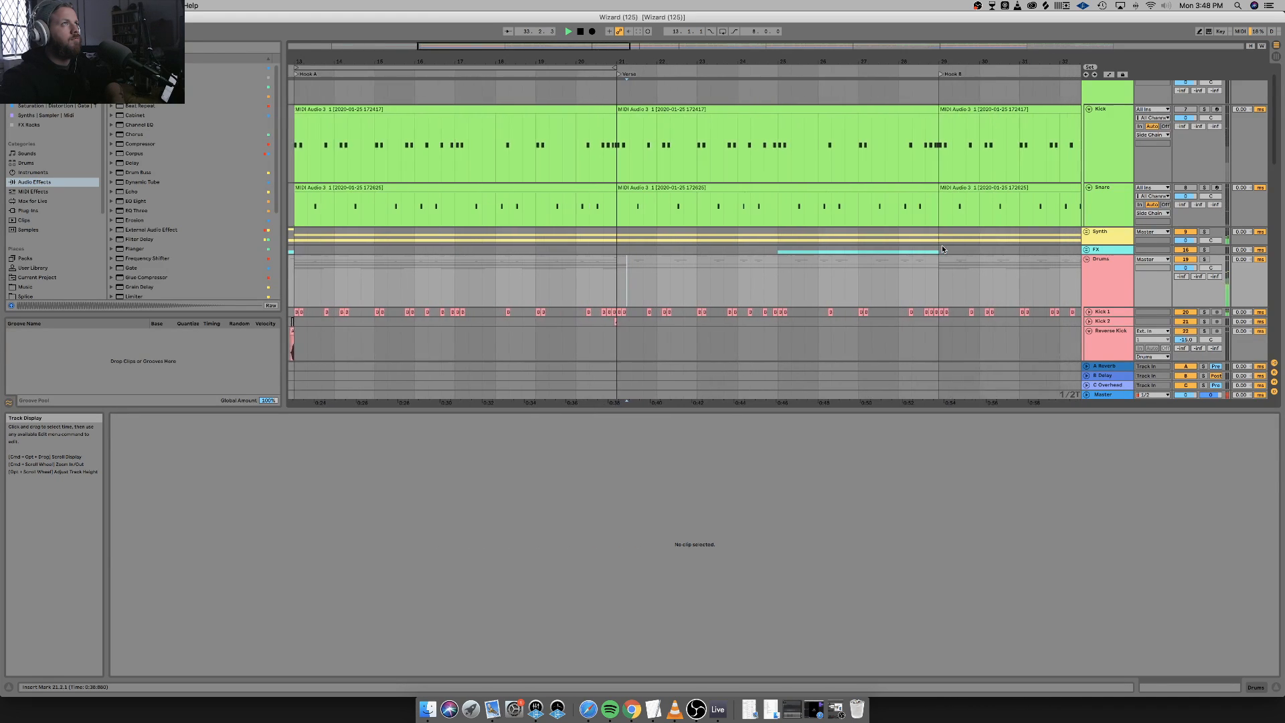
{"action": "scroll", "coordinate": [942, 244], "scroll_direction": "left", "scroll_amount": 5}
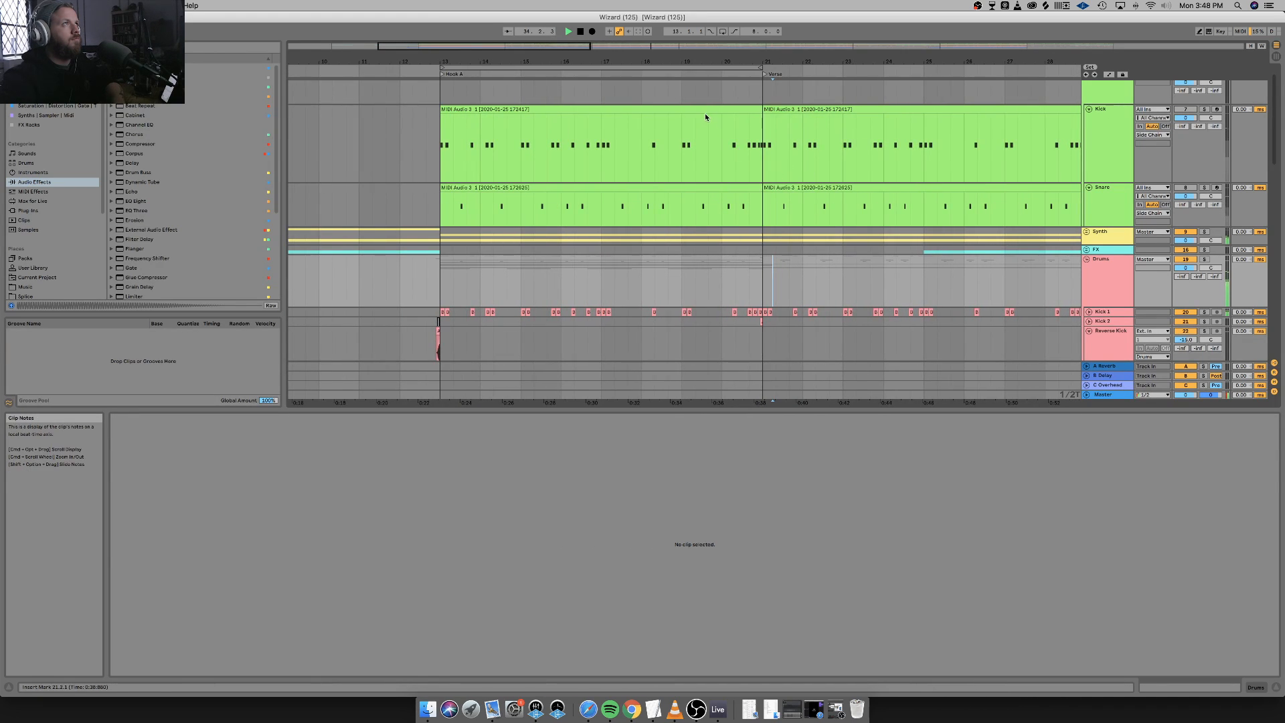
{"action": "left_click", "coordinate": [705, 111]}
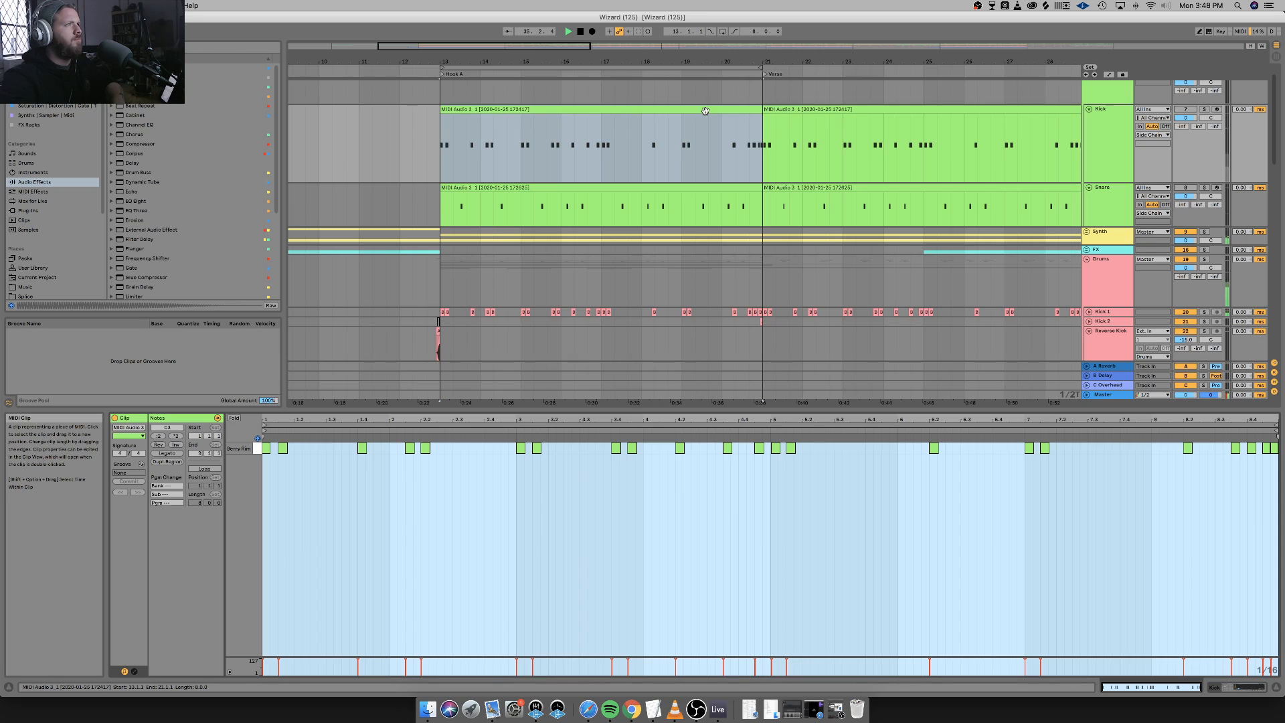
{"action": "left_click", "coordinate": [1274, 687]}
Delete the last note from the Side Chain Kick MIDI clip in the Verse starting at bar 21.
{"action": "scroll", "coordinate": [932, 344], "scroll_direction": "right", "scroll_amount": 10}
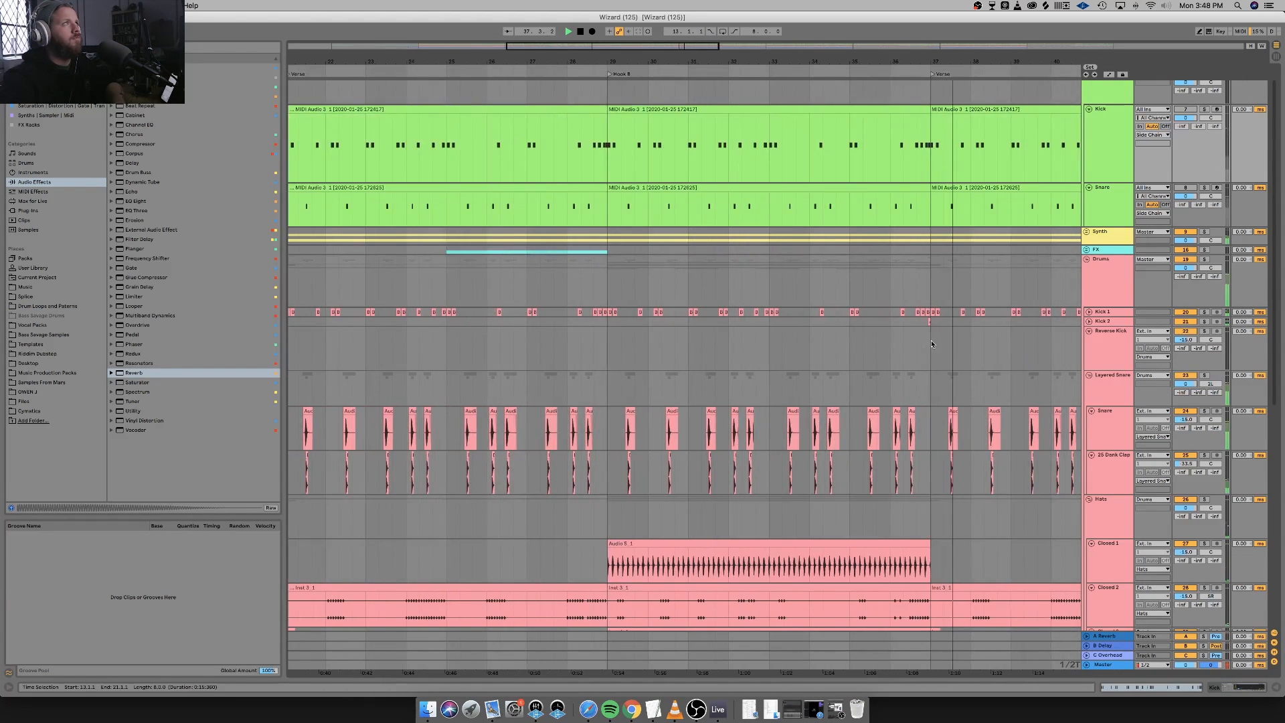
{"action": "double_click", "coordinate": [560, 109]}
{"action": "left_click", "coordinate": [1274, 448]}
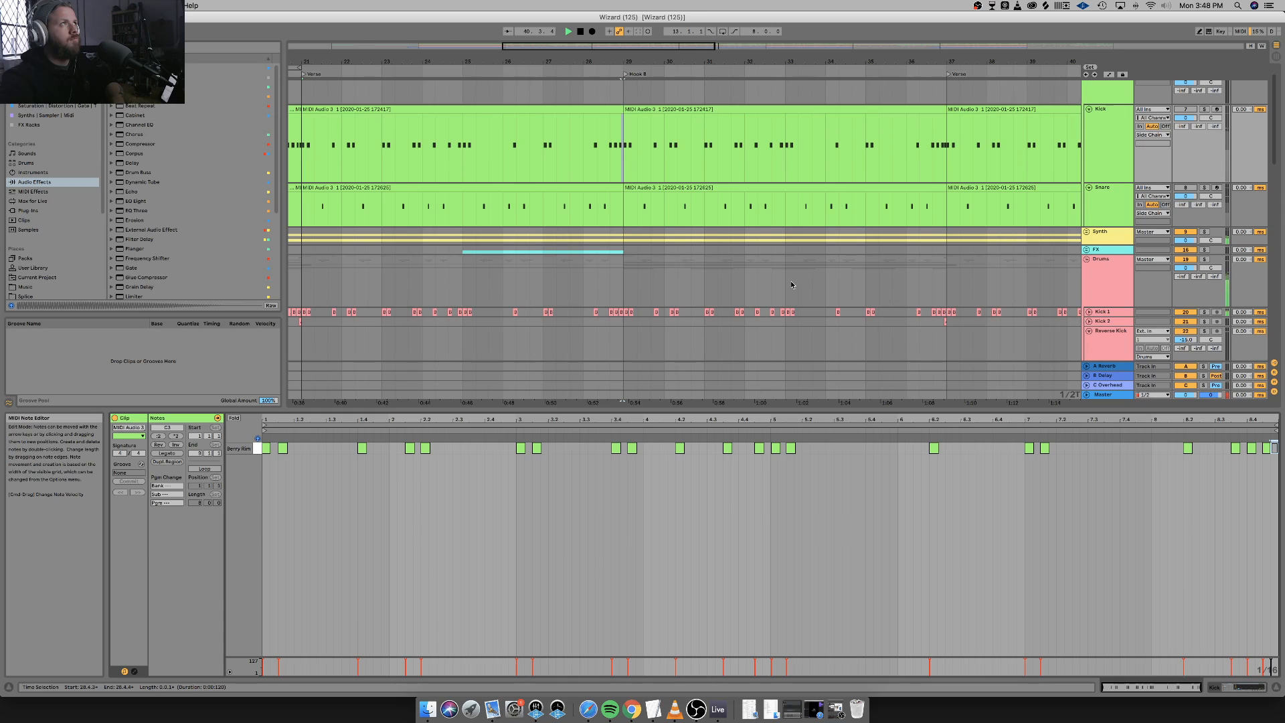
Duplicate the Side Chain Kick clips of Hook A and the first Verse together over Hook B and the second Verse.
{"action": "left_click", "coordinate": [585, 91]}
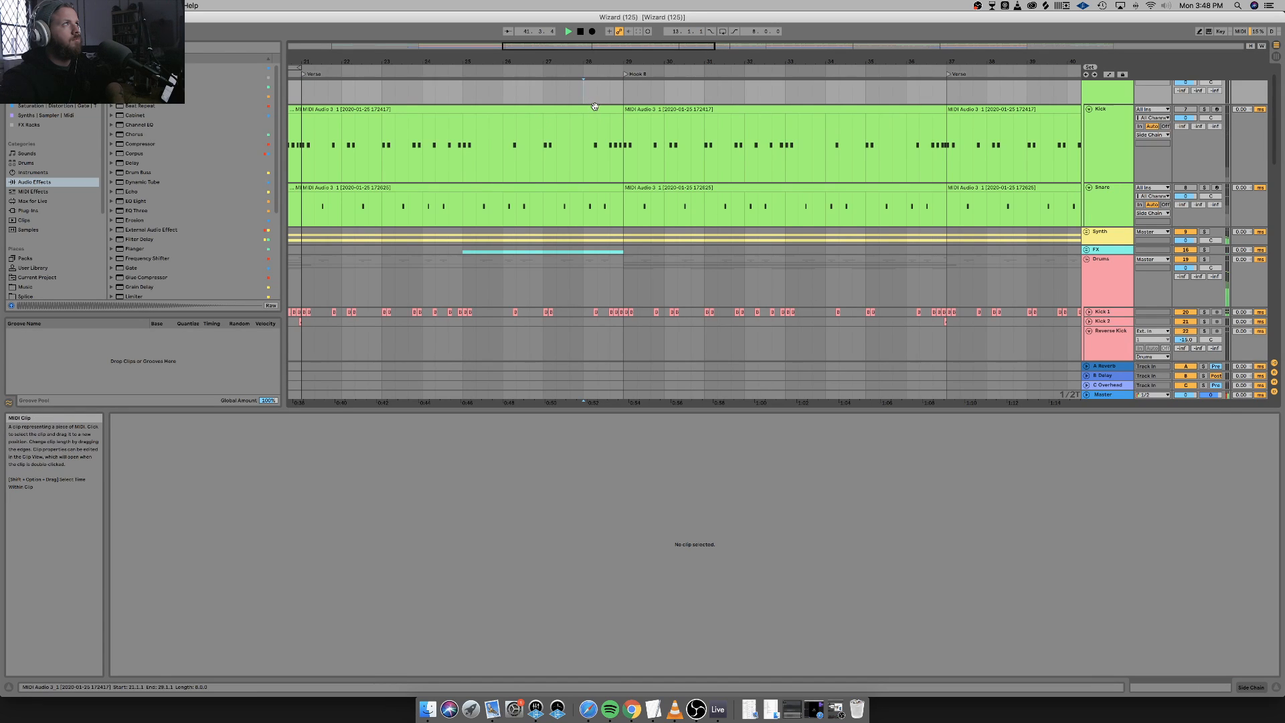
{"action": "left_click", "coordinate": [594, 108]}
{"action": "key", "text": "minus"}
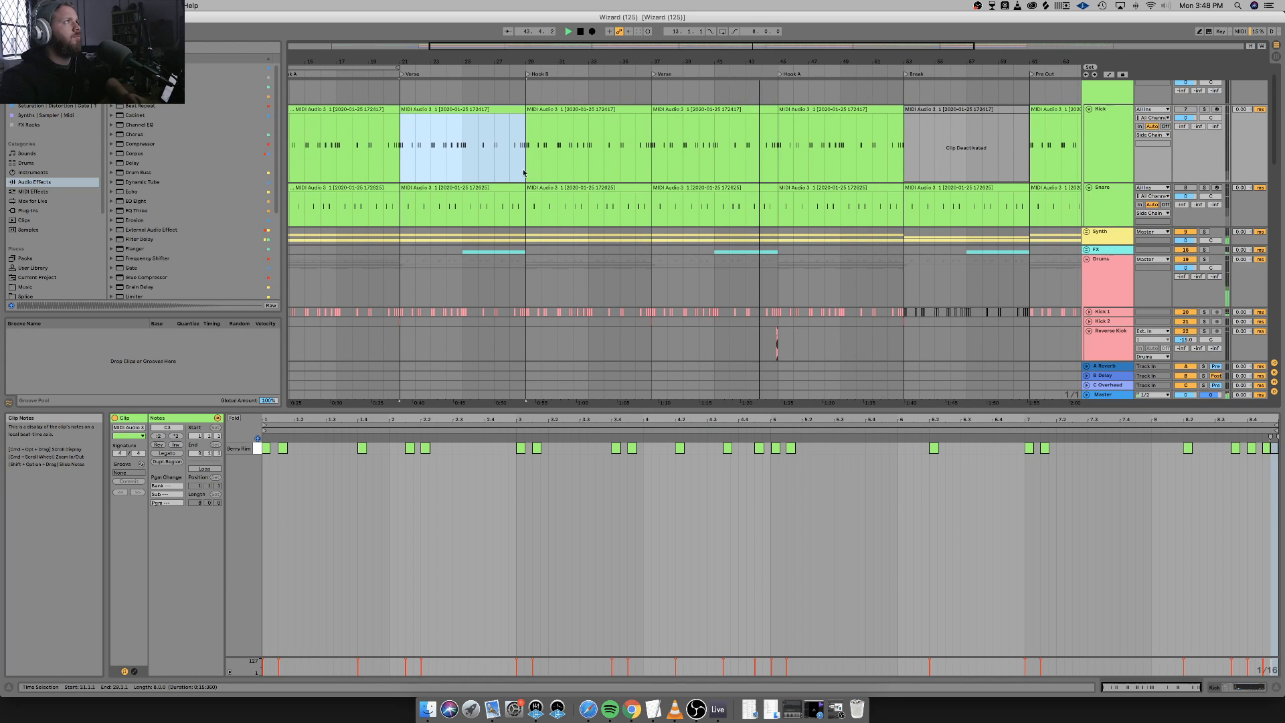
{"action": "left_click", "coordinate": [375, 109], "text": "shift"}
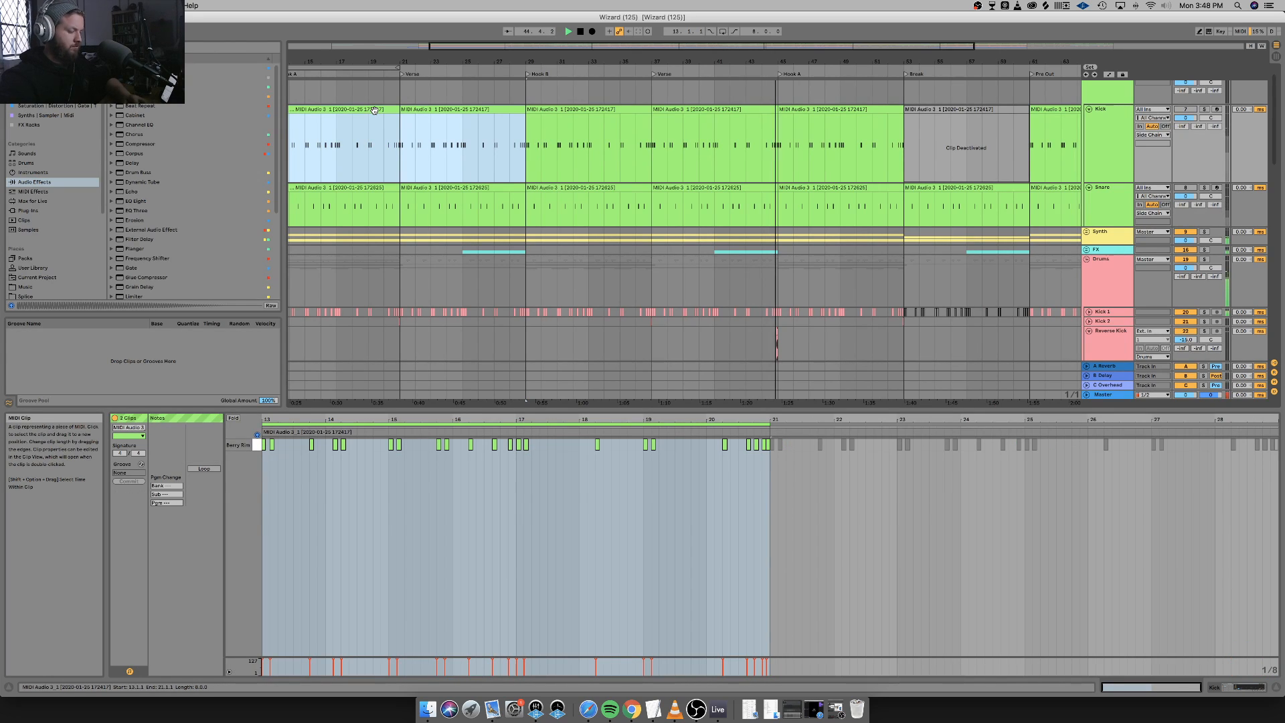
{"action": "key", "text": "super+d"}
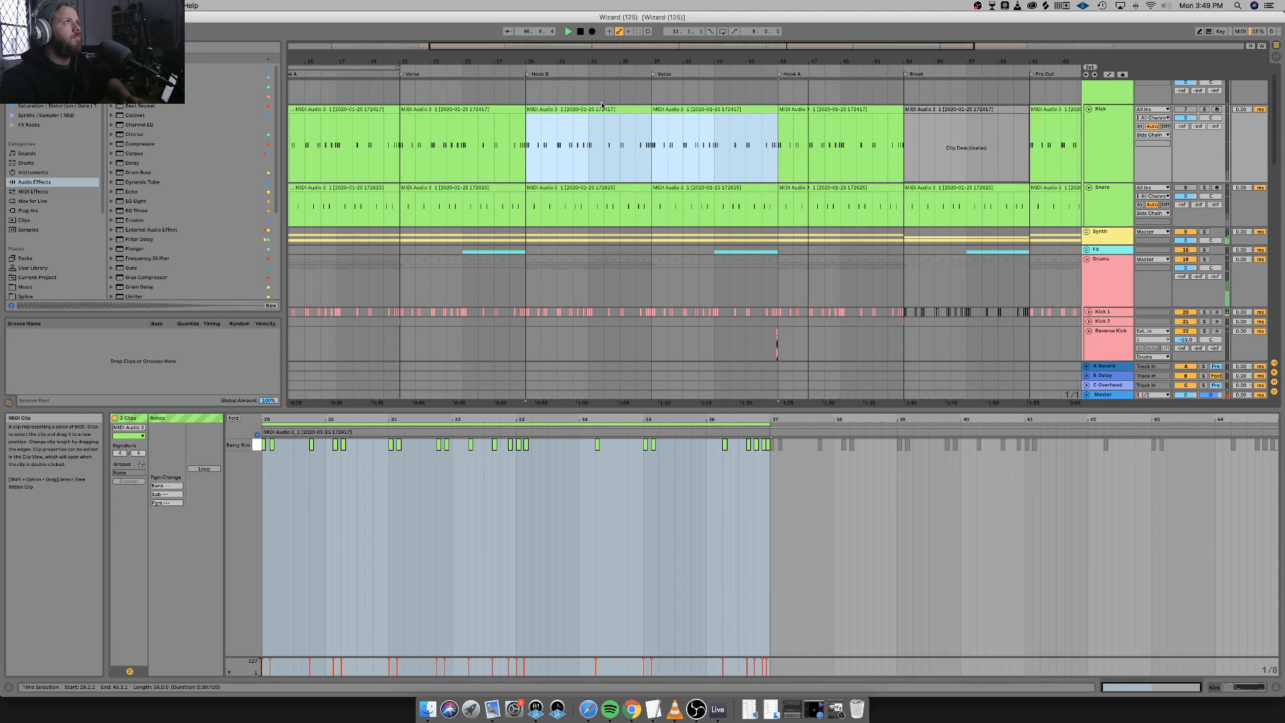
Copy the Hook B Kick trigger clip over the second Hook A and Pre Out, and the second Verse's clip over Out.
{"action": "left_click", "coordinate": [601, 104]}
{"action": "left_click", "coordinate": [600, 108]}
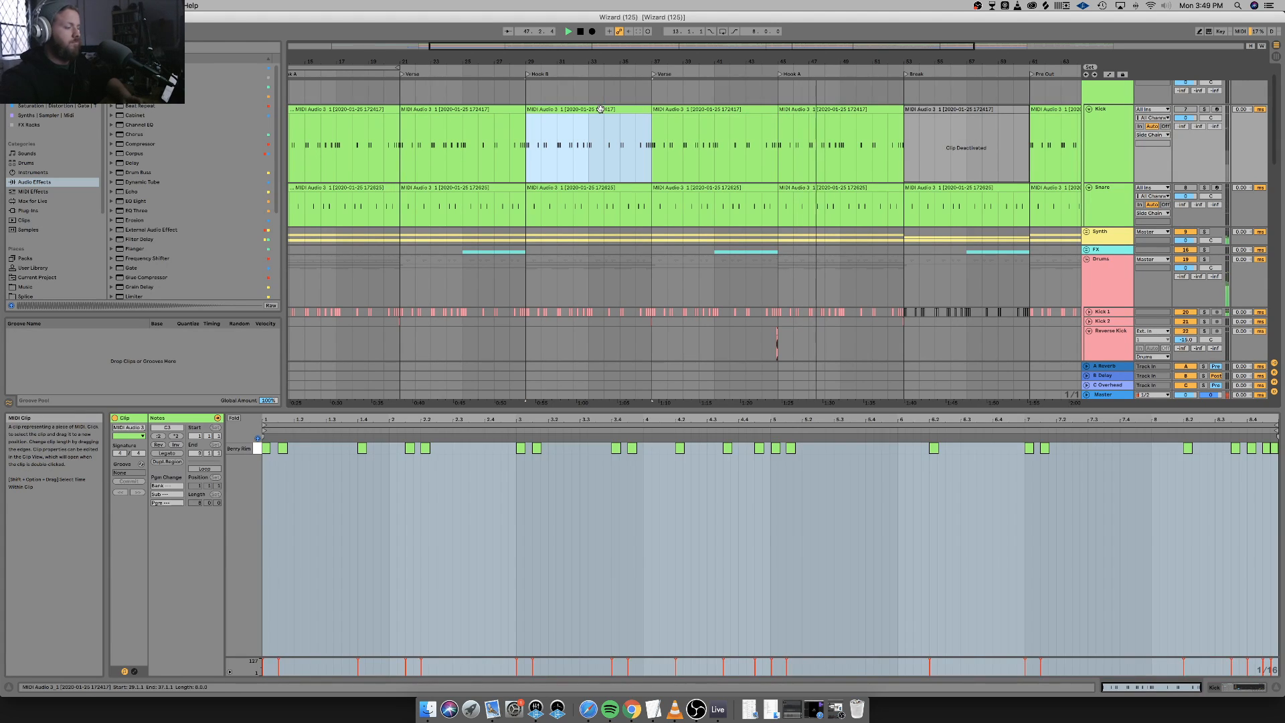
{"action": "left_click", "coordinate": [863, 108]}
{"action": "scroll", "coordinate": [873, 117], "scroll_direction": "right", "scroll_amount": 5}
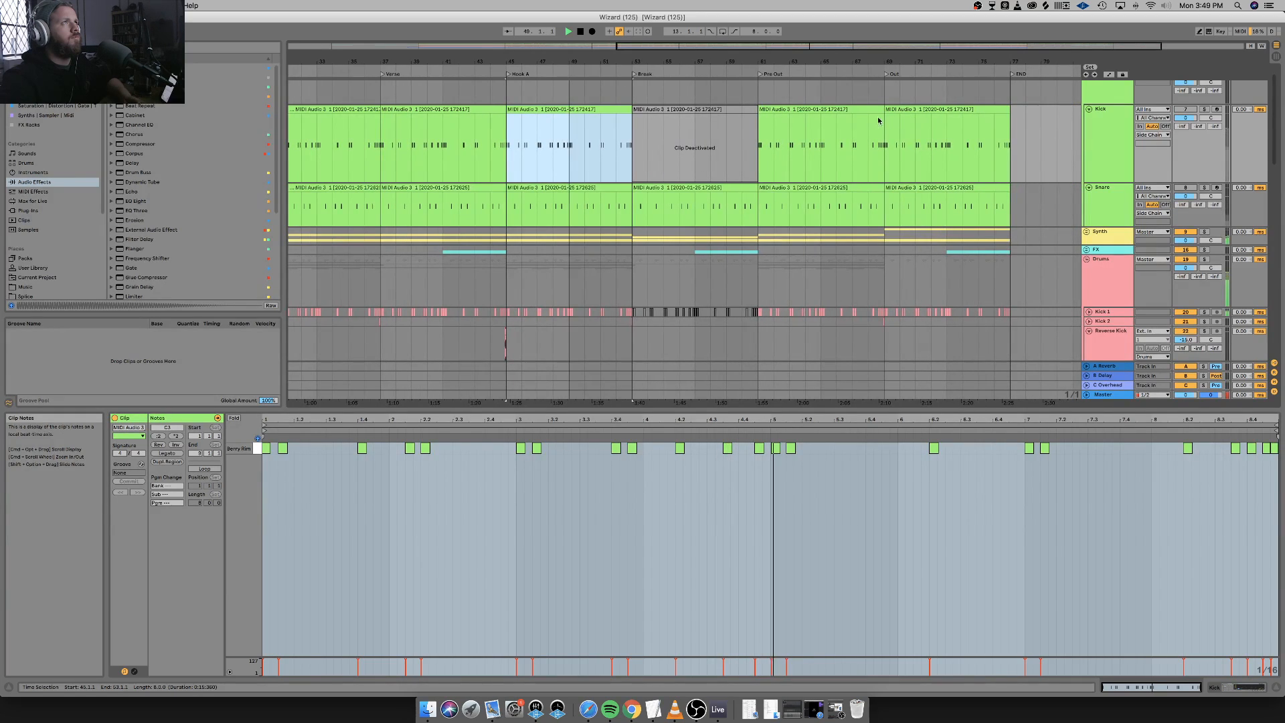
{"action": "left_click", "coordinate": [824, 108]}
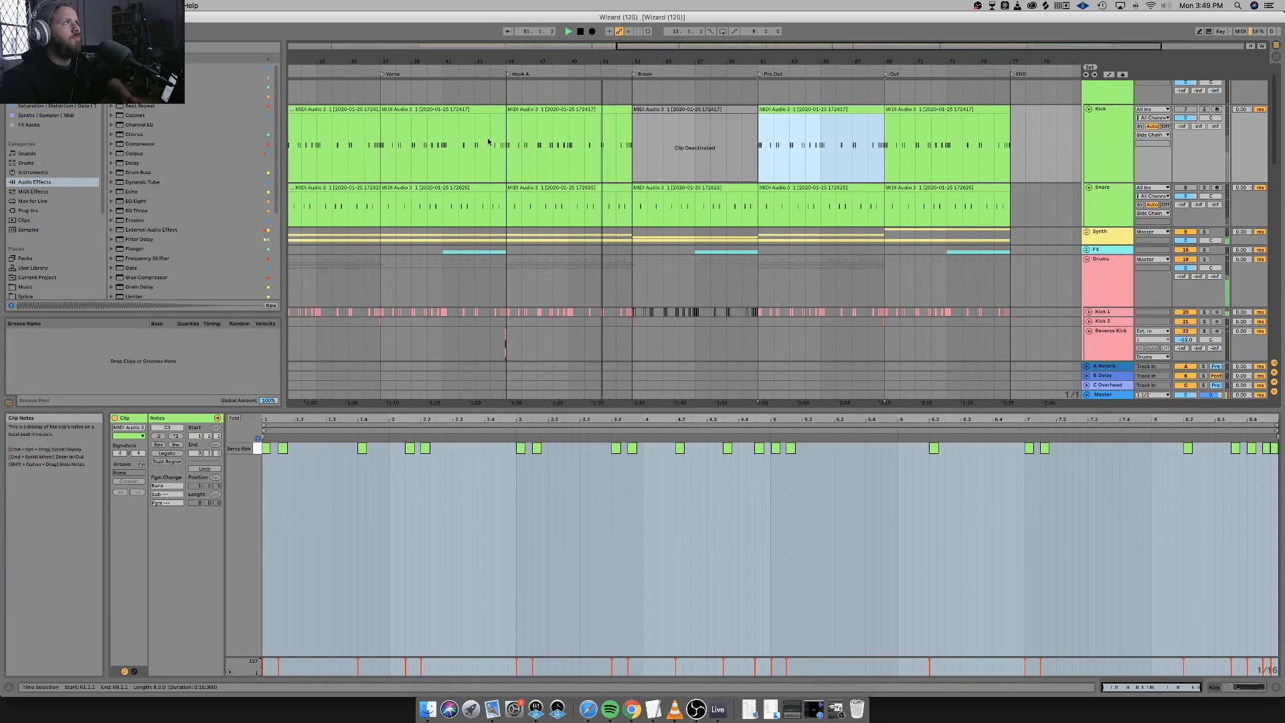
{"action": "left_click", "coordinate": [450, 109]}
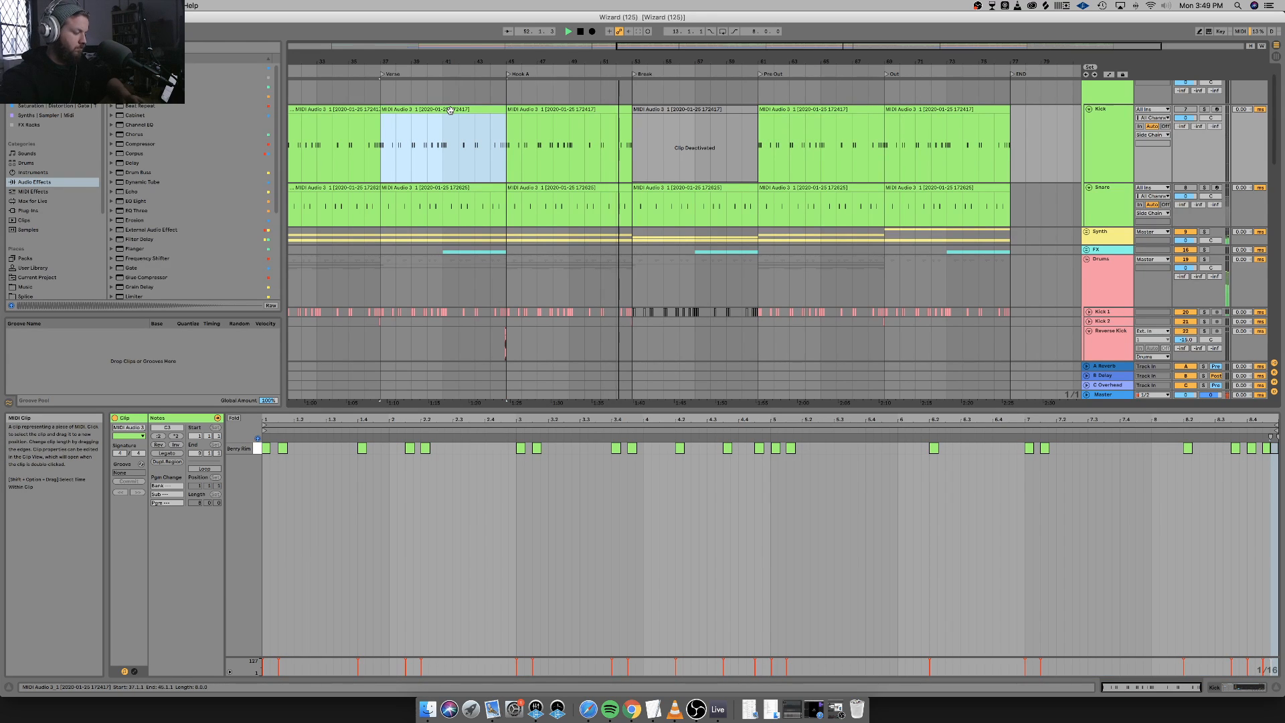
{"action": "left_click", "coordinate": [987, 108]}
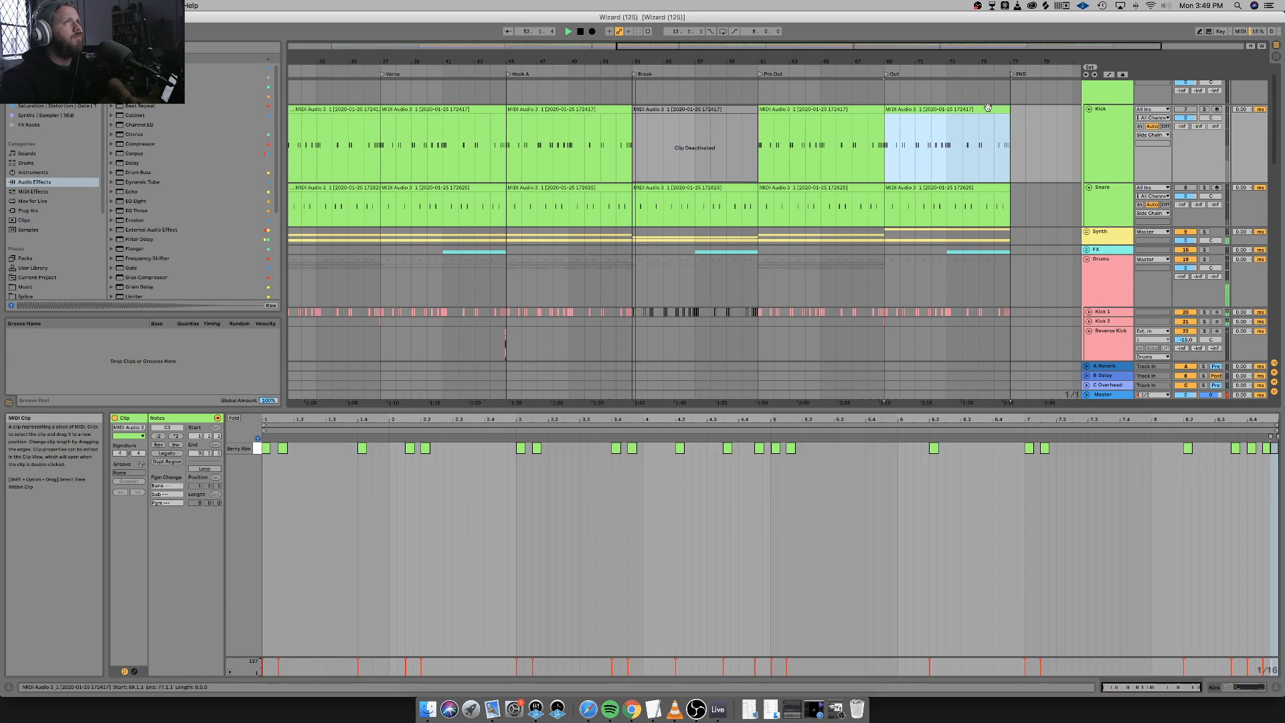
Review the drum and 808 clips across the whole arrangement, stopping playback and hiding the clip detail view.
{"action": "scroll", "coordinate": [922, 185], "scroll_direction": "down", "scroll_amount": 5}
{"action": "scroll", "coordinate": [922, 184], "scroll_direction": "left", "scroll_amount": 10}
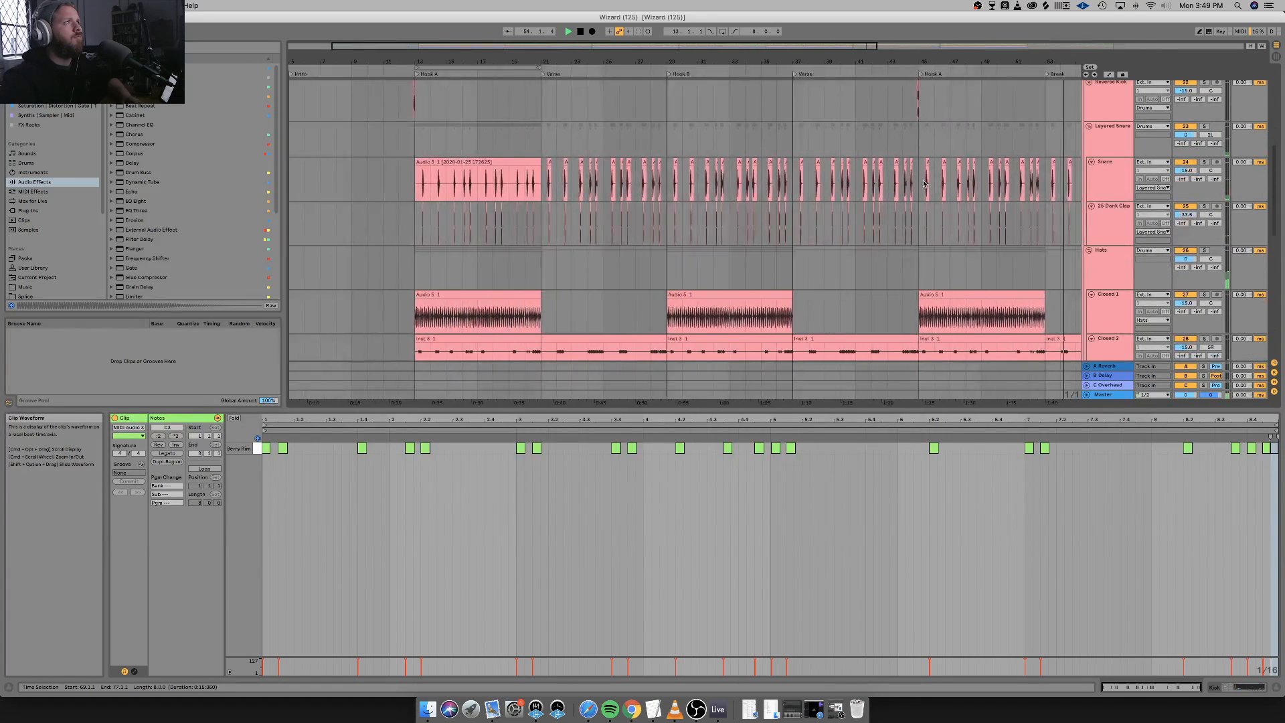
{"action": "left_click", "coordinate": [680, 276]}
{"action": "key", "text": "minus"}
{"action": "key", "text": "minus"}
{"action": "scroll", "coordinate": [736, 270], "scroll_direction": "down", "scroll_amount": 10}
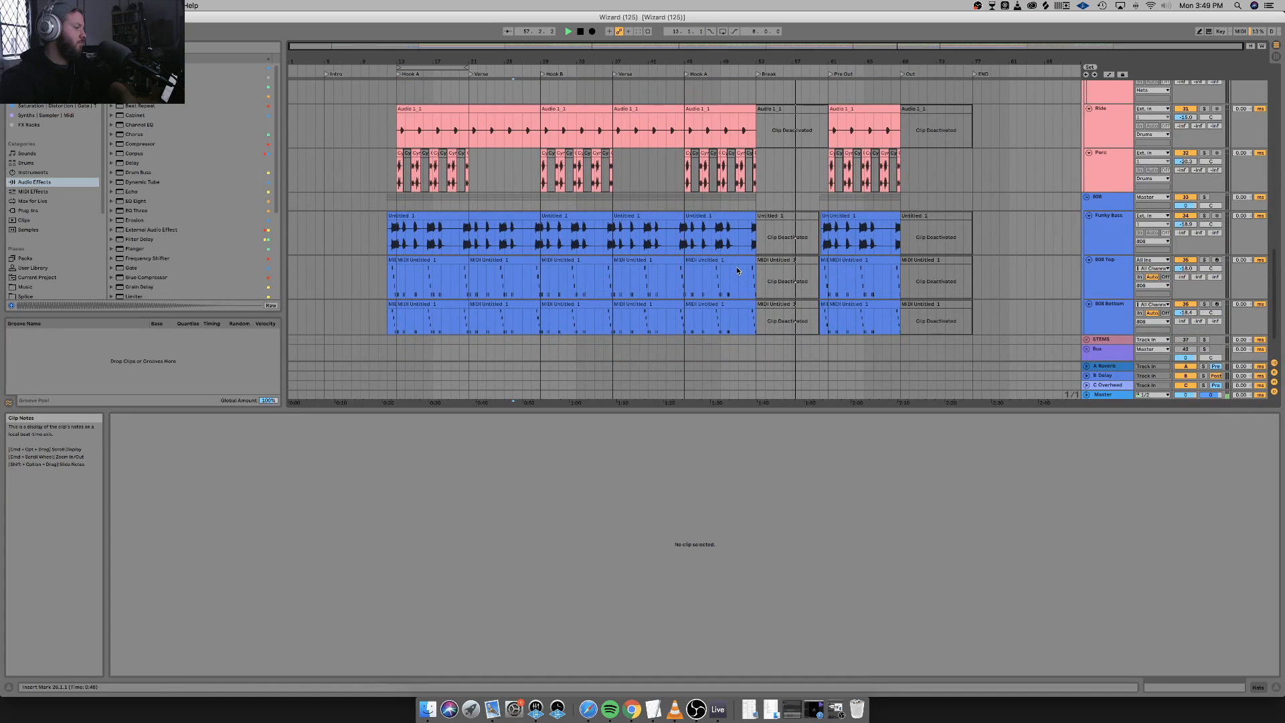
{"action": "key", "text": "space"}
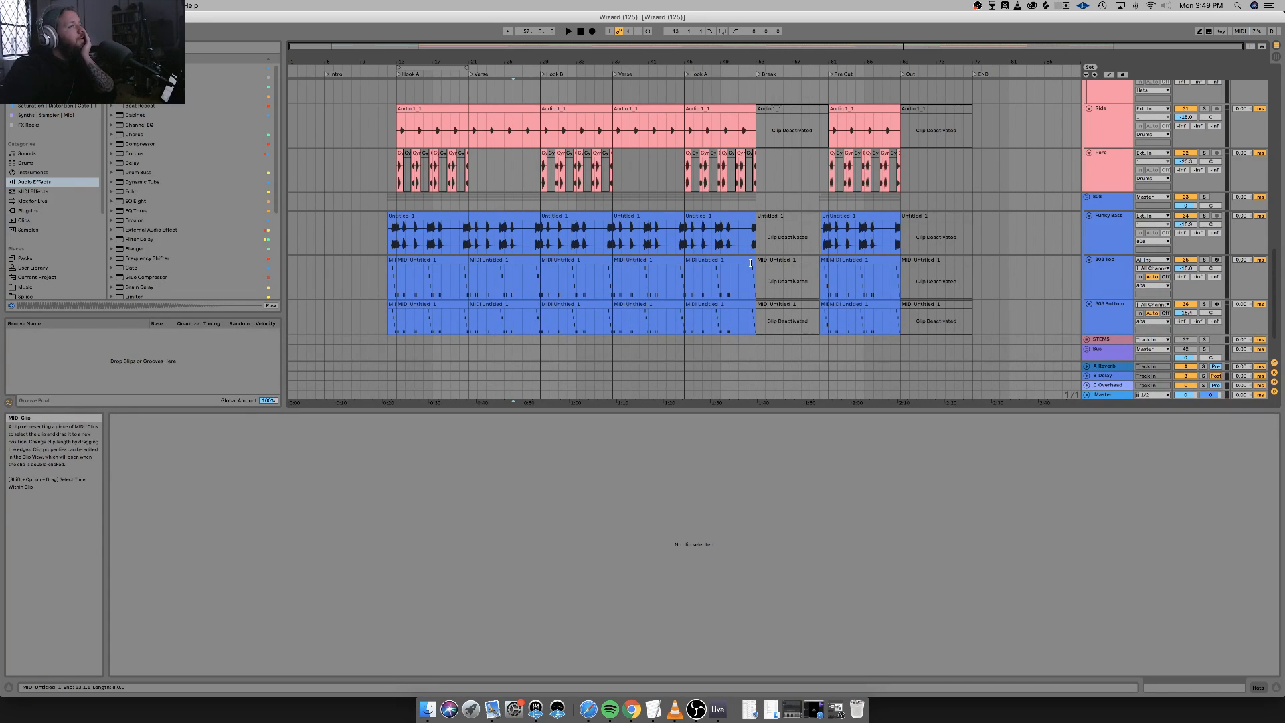
{"action": "scroll", "coordinate": [751, 264], "scroll_direction": "down", "scroll_amount": 2}
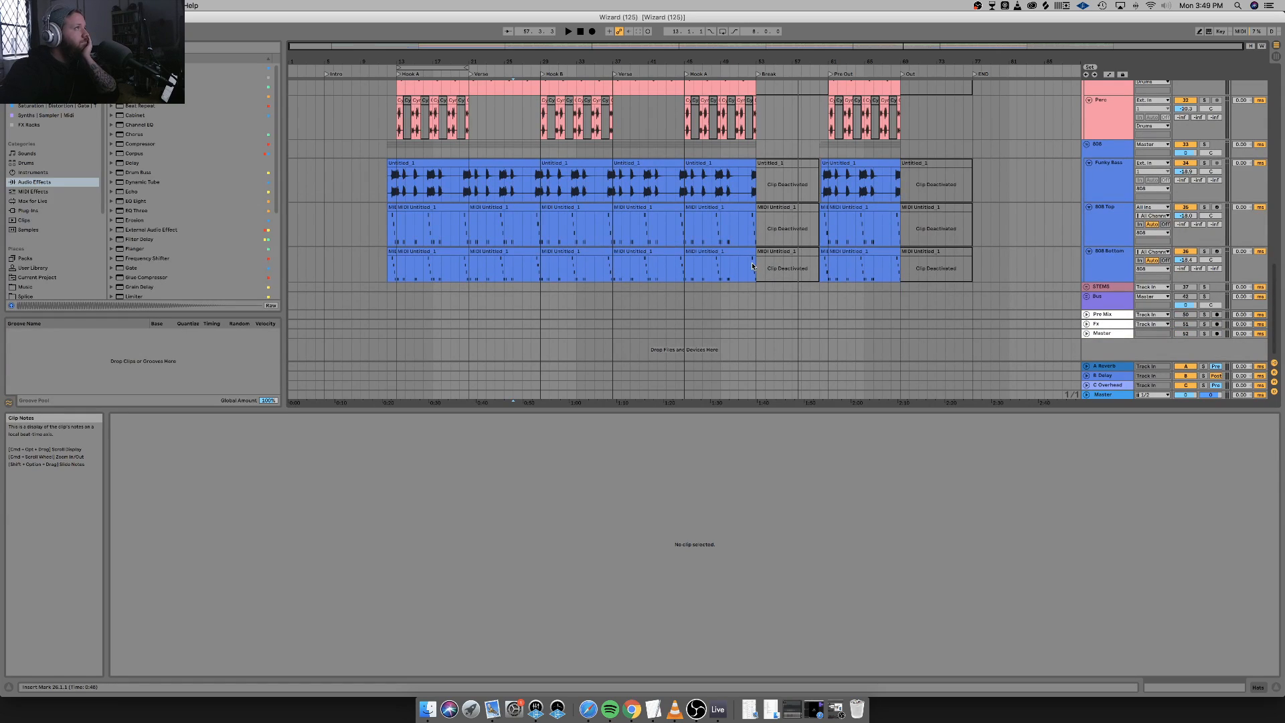
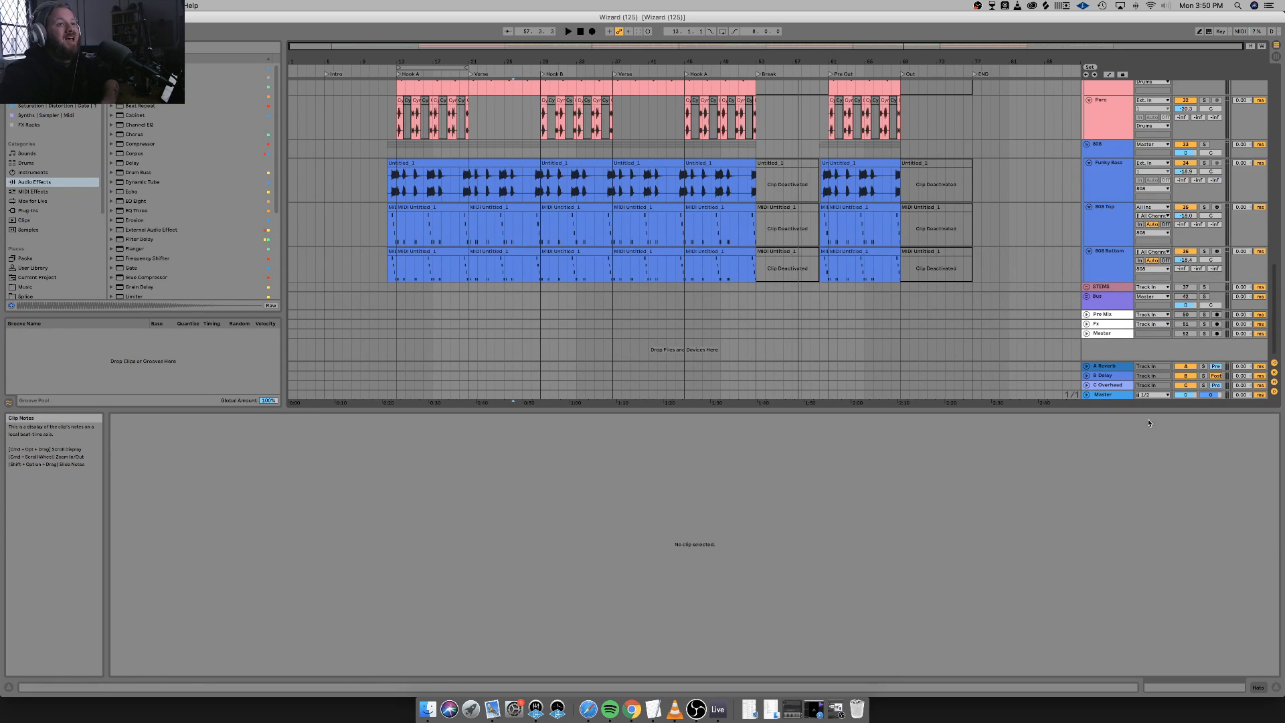
{"action": "left_click", "coordinate": [1276, 687]}
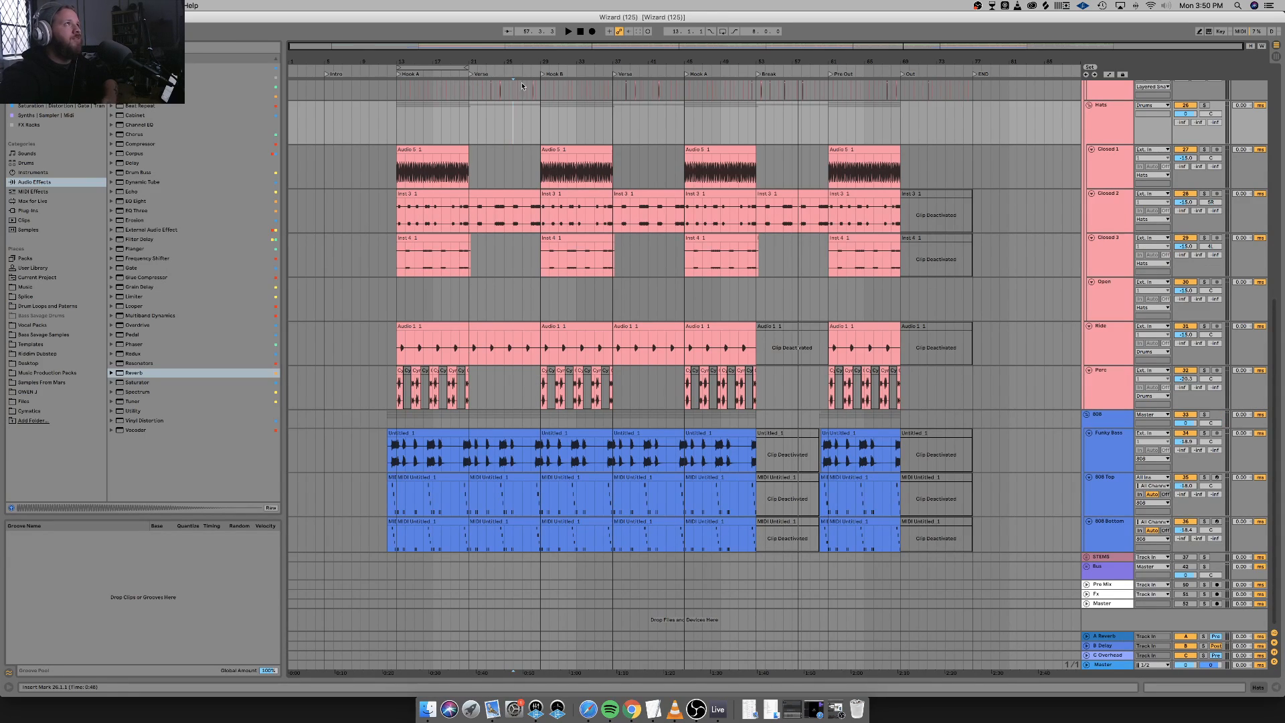
Extend the arrangement loop to span the whole song, from the Intro at bar 5 to the end of Out at bar 77.
{"action": "left_click_drag", "start_coordinate": [398, 68], "coordinate": [325, 70]}
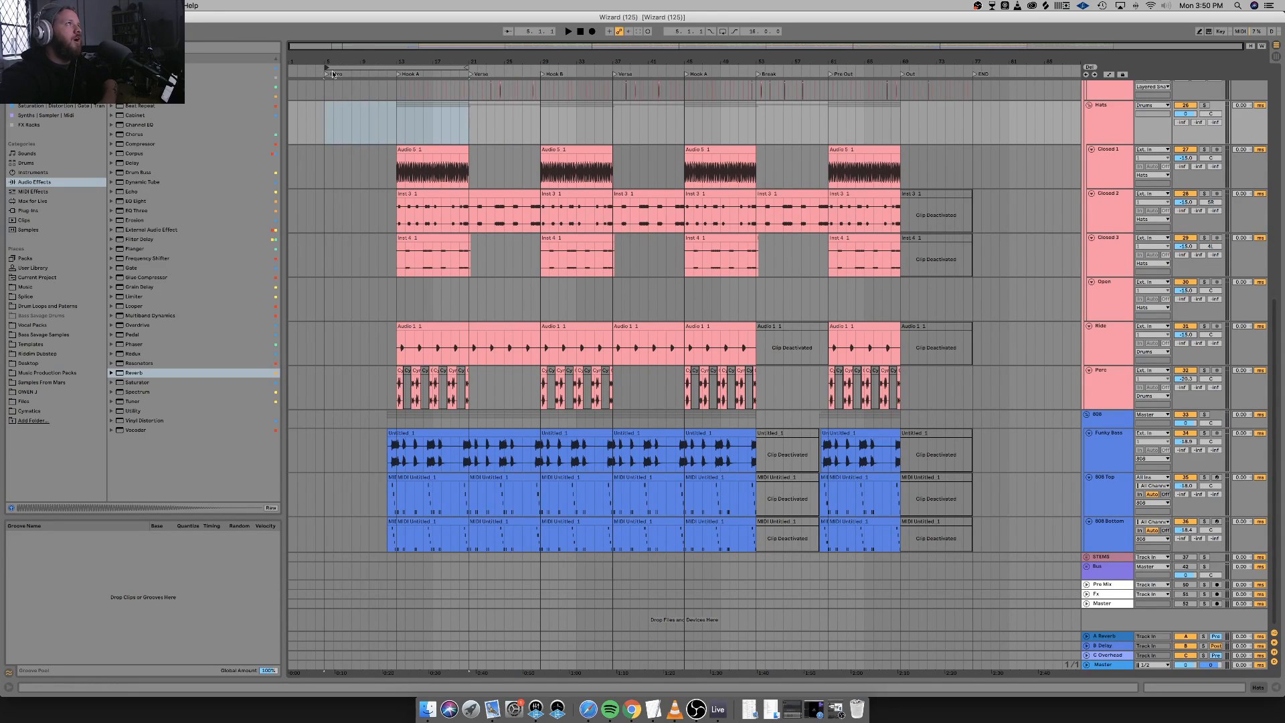
{"action": "left_click_drag", "start_coordinate": [474, 63], "coordinate": [972, 67]}
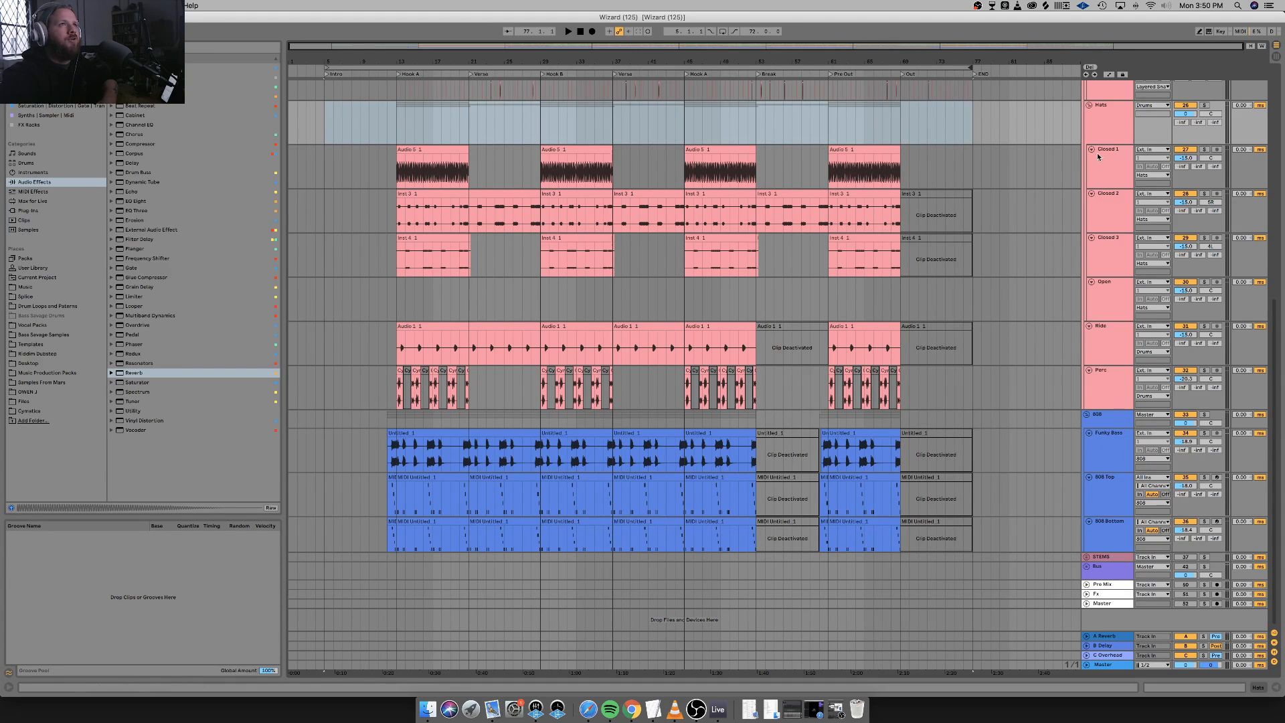
Collapse the Hats, Ride, Perc, Layered Snare and Reverse Kick tracks, and fold the whole Drums group.
{"action": "left_click", "coordinate": [1089, 105]}
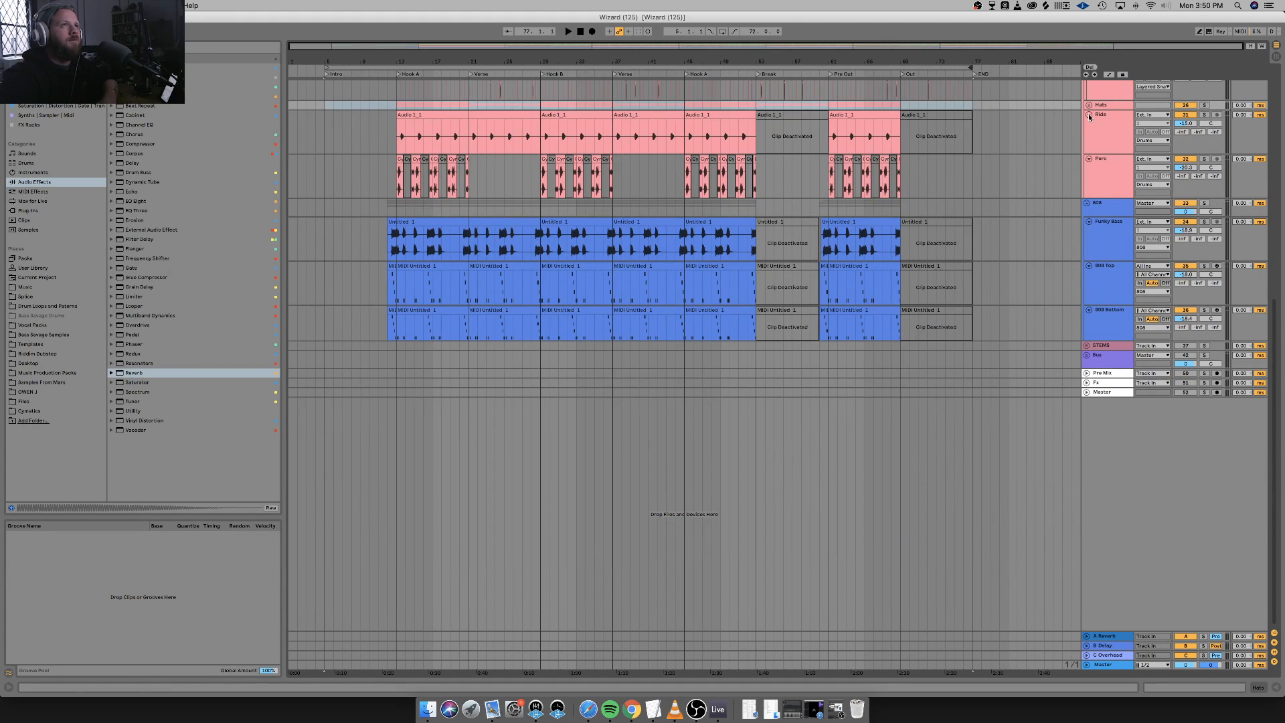
{"action": "left_click", "coordinate": [1089, 115]}
{"action": "left_click", "coordinate": [1088, 124]}
{"action": "scroll", "coordinate": [1088, 124], "scroll_direction": "up", "scroll_amount": 3}
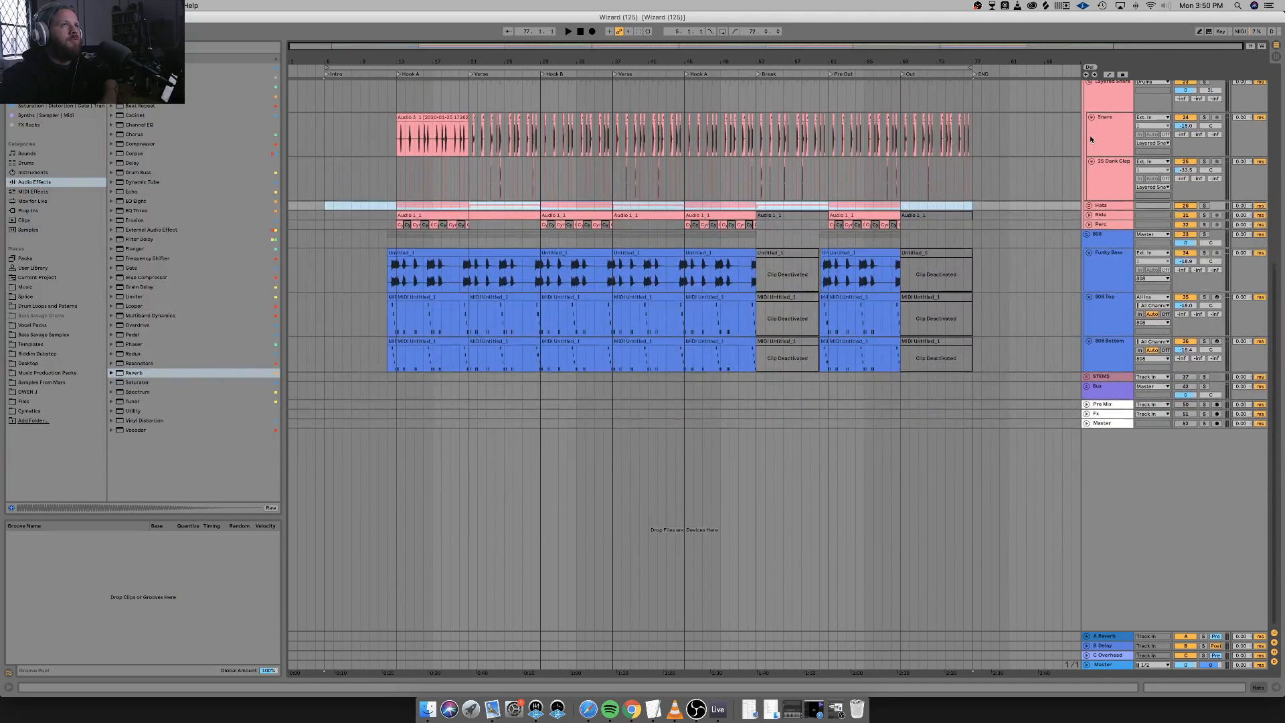
{"action": "scroll", "coordinate": [1105, 206], "scroll_direction": "up", "scroll_amount": 3}
{"action": "left_click", "coordinate": [1089, 199]}
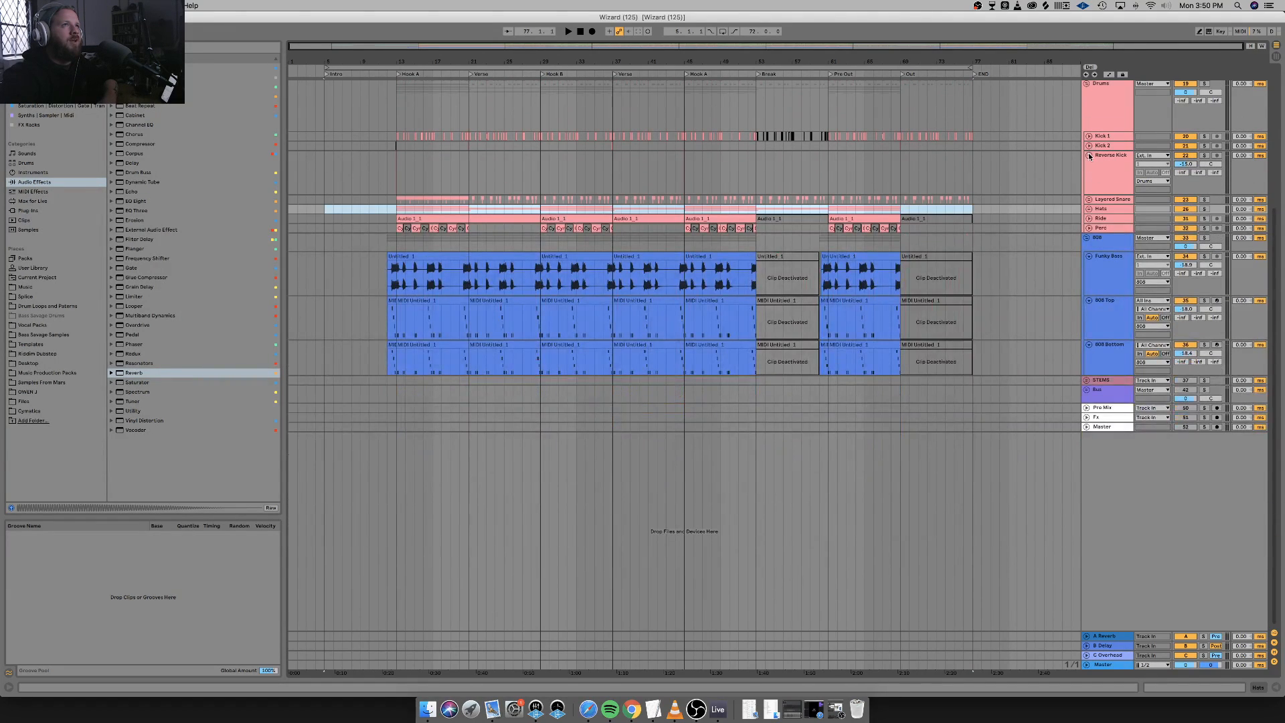
{"action": "left_click", "coordinate": [1089, 154]}
{"action": "scroll", "coordinate": [1091, 140], "scroll_direction": "up", "scroll_amount": 5}
{"action": "left_click", "coordinate": [1086, 280]}
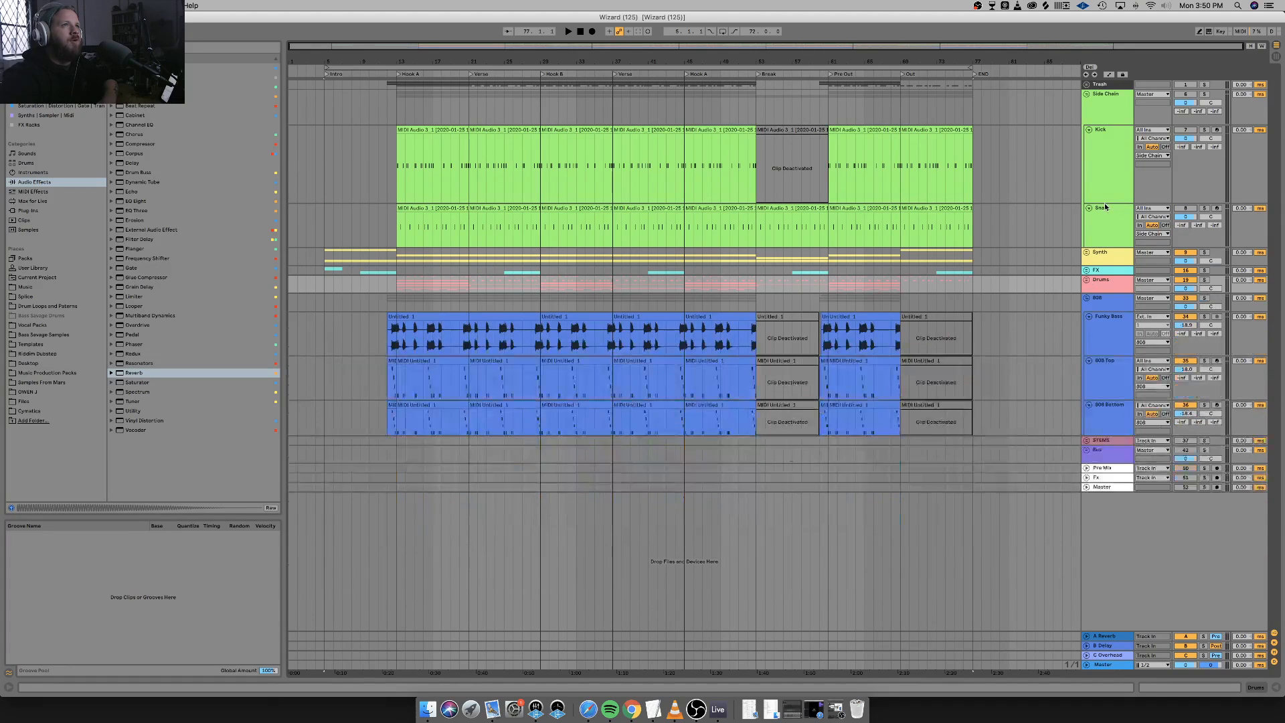
Collapse the Funky Bass, 808 Top and 808 Bottom tracks and make the 808 group track slightly taller.
{"action": "left_click", "coordinate": [1088, 319]}
{"action": "left_click", "coordinate": [1089, 326]}
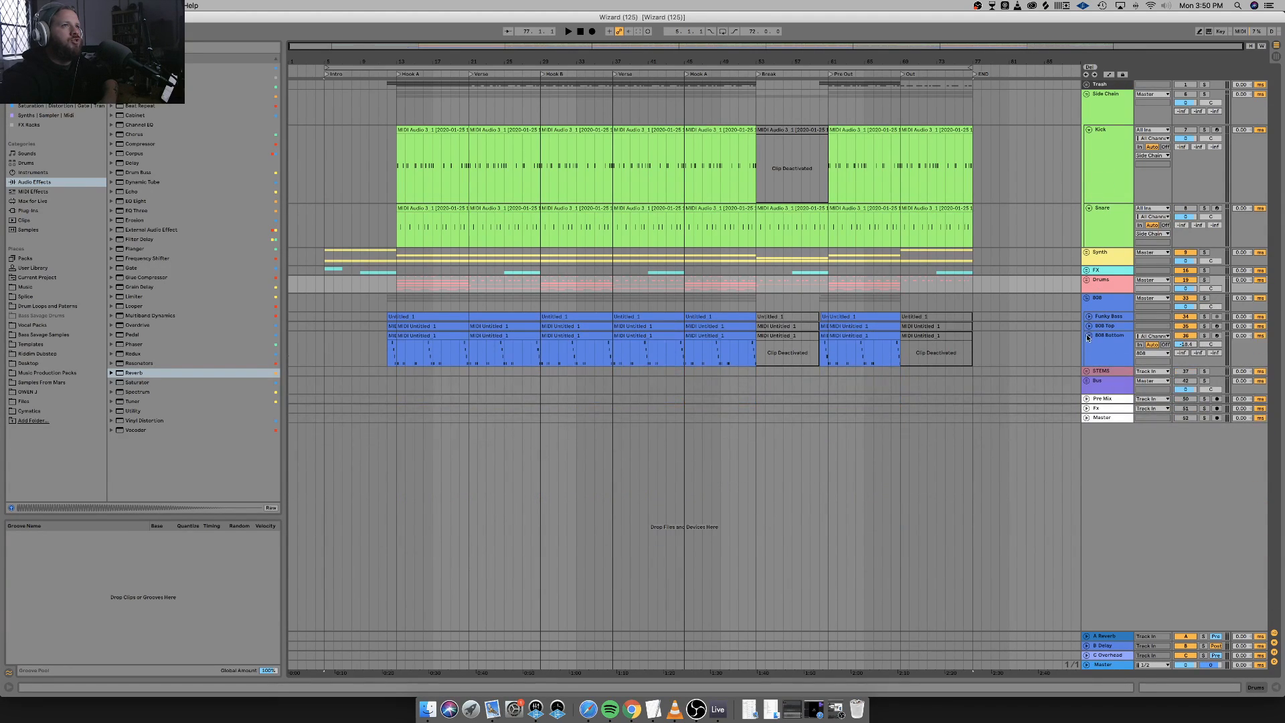
{"action": "left_click", "coordinate": [1087, 335]}
{"action": "left_click_drag", "start_coordinate": [1101, 314], "coordinate": [1098, 321]}
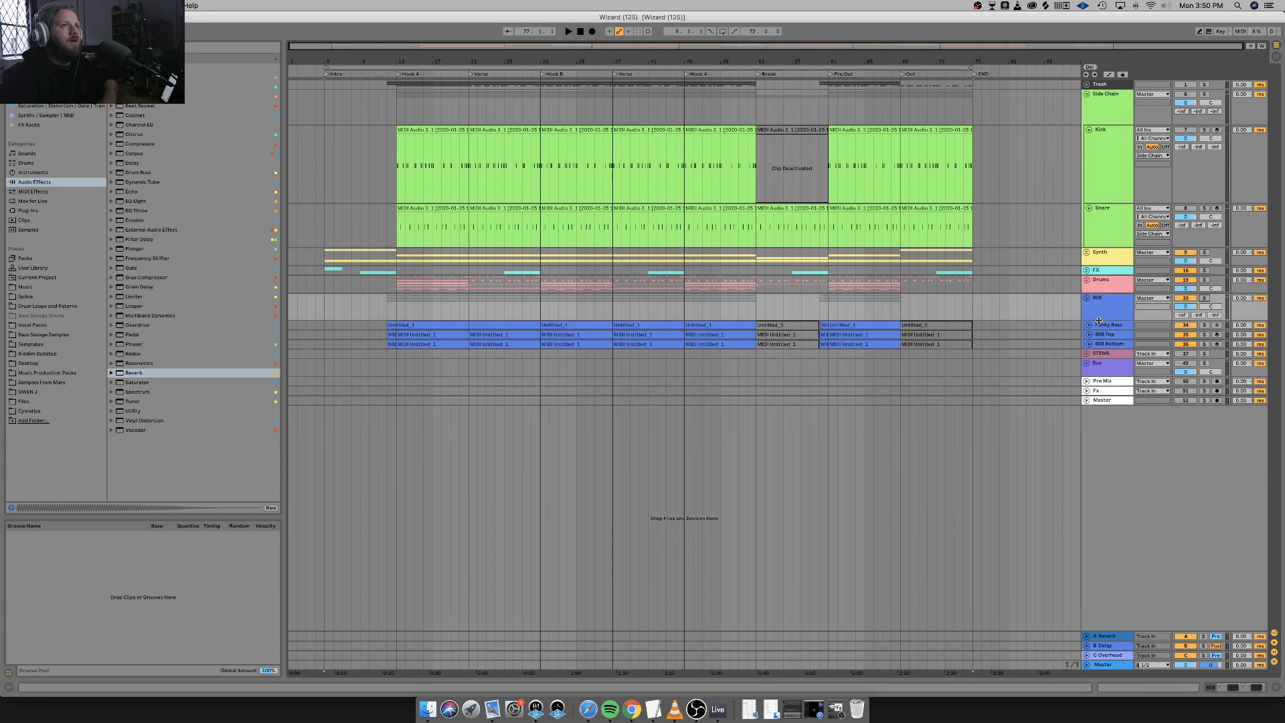
Unfold and enlarge the FX group with its Reverse Crash tracks collapsed, and collapse the Side Chain group's Snare and Kick tracks.
{"action": "left_click", "coordinate": [1101, 273]}
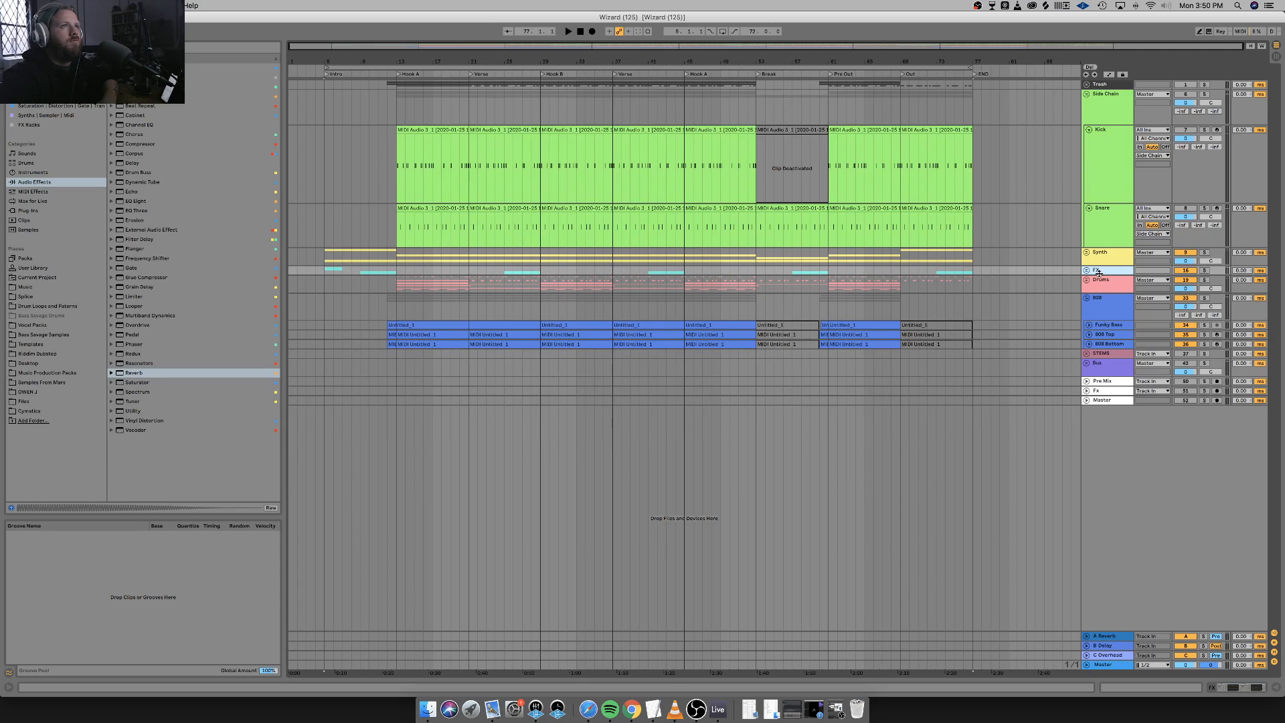
{"action": "left_click_drag", "start_coordinate": [1097, 274], "coordinate": [1098, 286]}
{"action": "left_click", "coordinate": [1089, 299]}
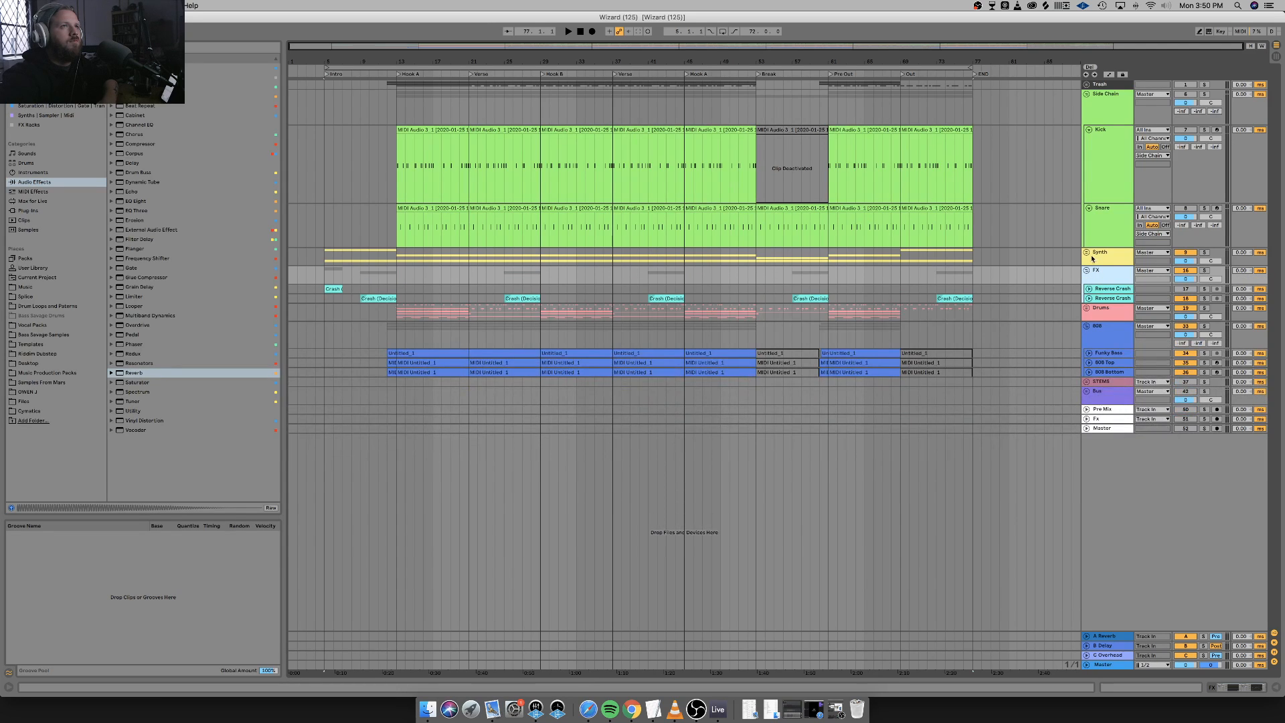
{"action": "left_click", "coordinate": [1089, 209]}
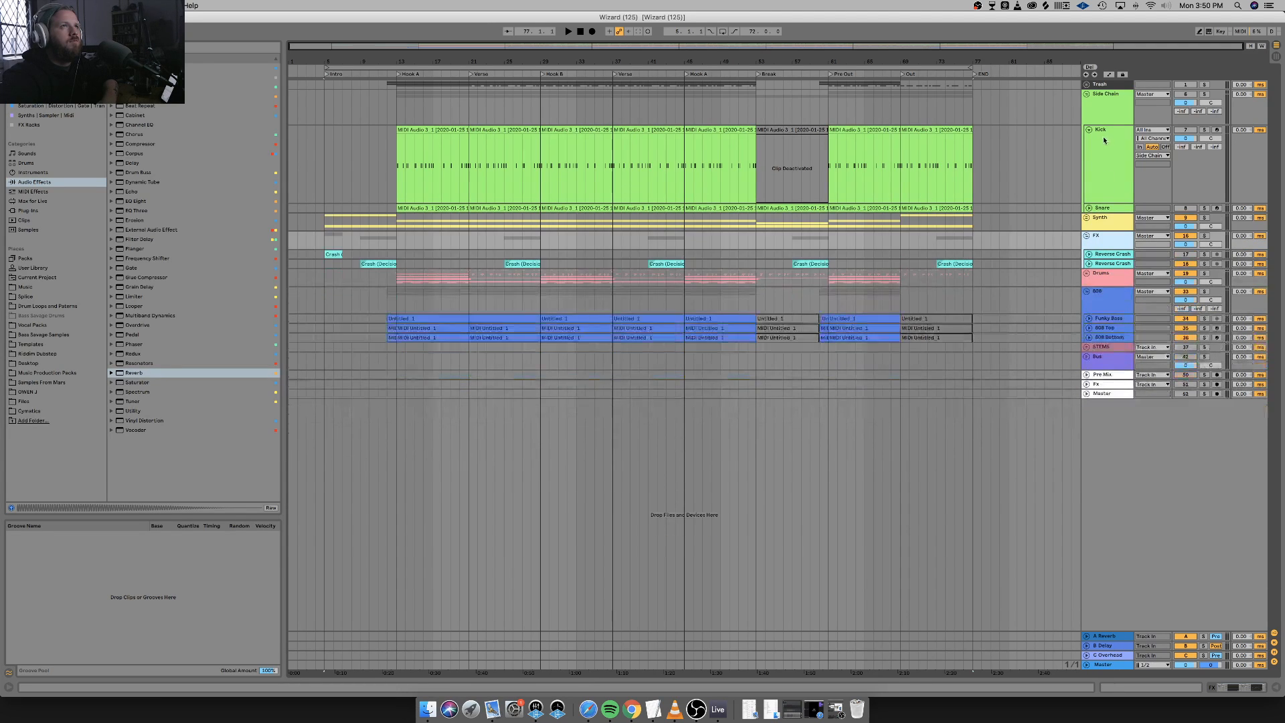
{"action": "left_click", "coordinate": [1089, 130]}
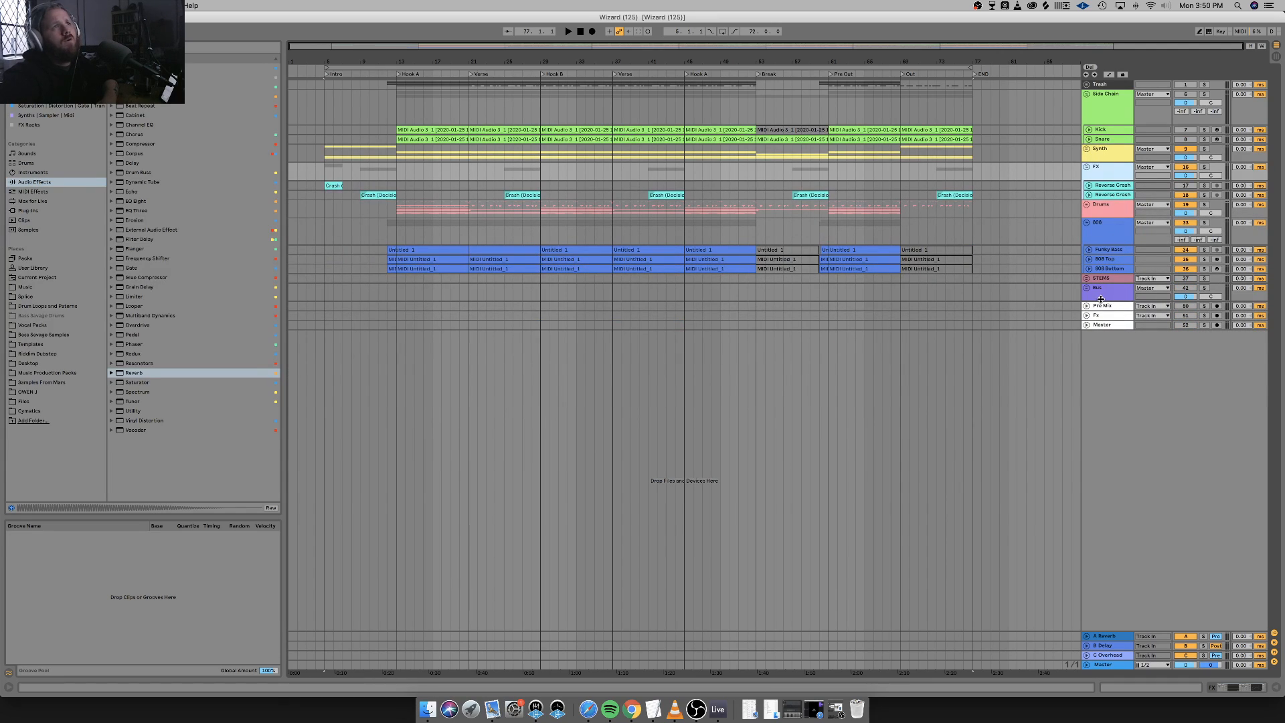
Unfold the STEMS group to show its Synth, FX, Drums and 808 tracks, and select the group.
{"action": "left_click", "coordinate": [1087, 279]}
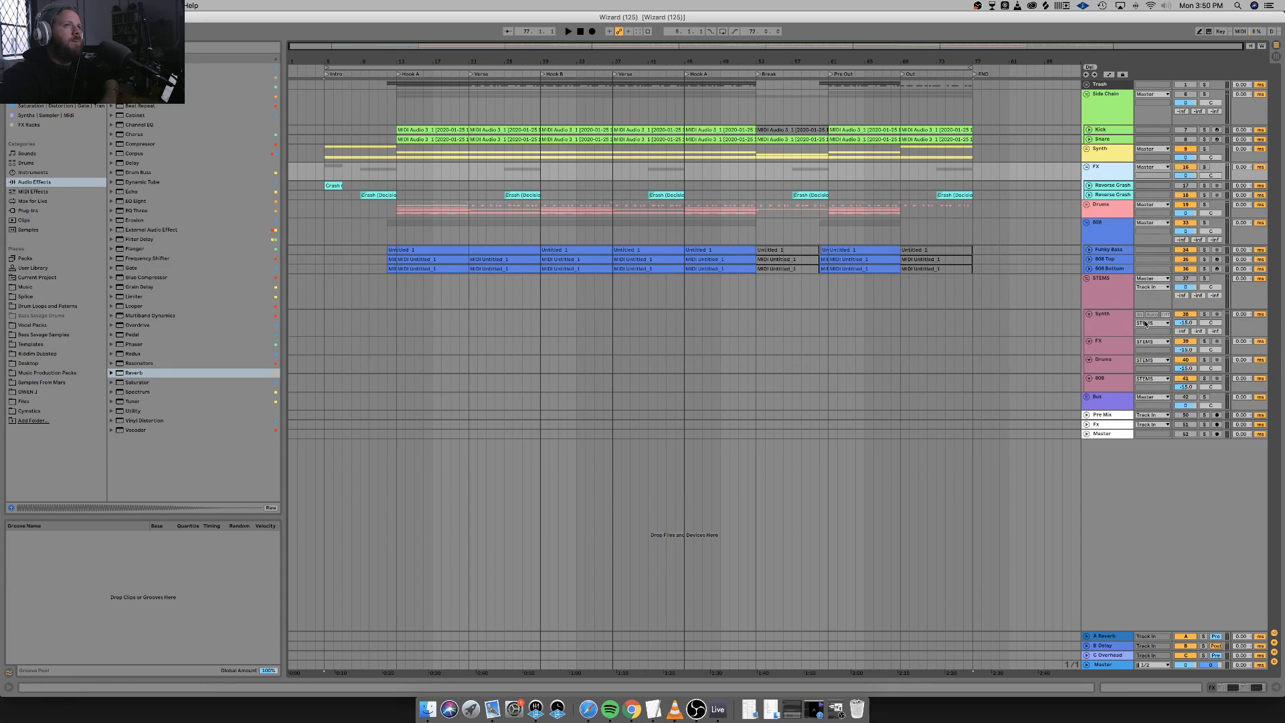
{"action": "left_click", "coordinate": [1109, 293]}
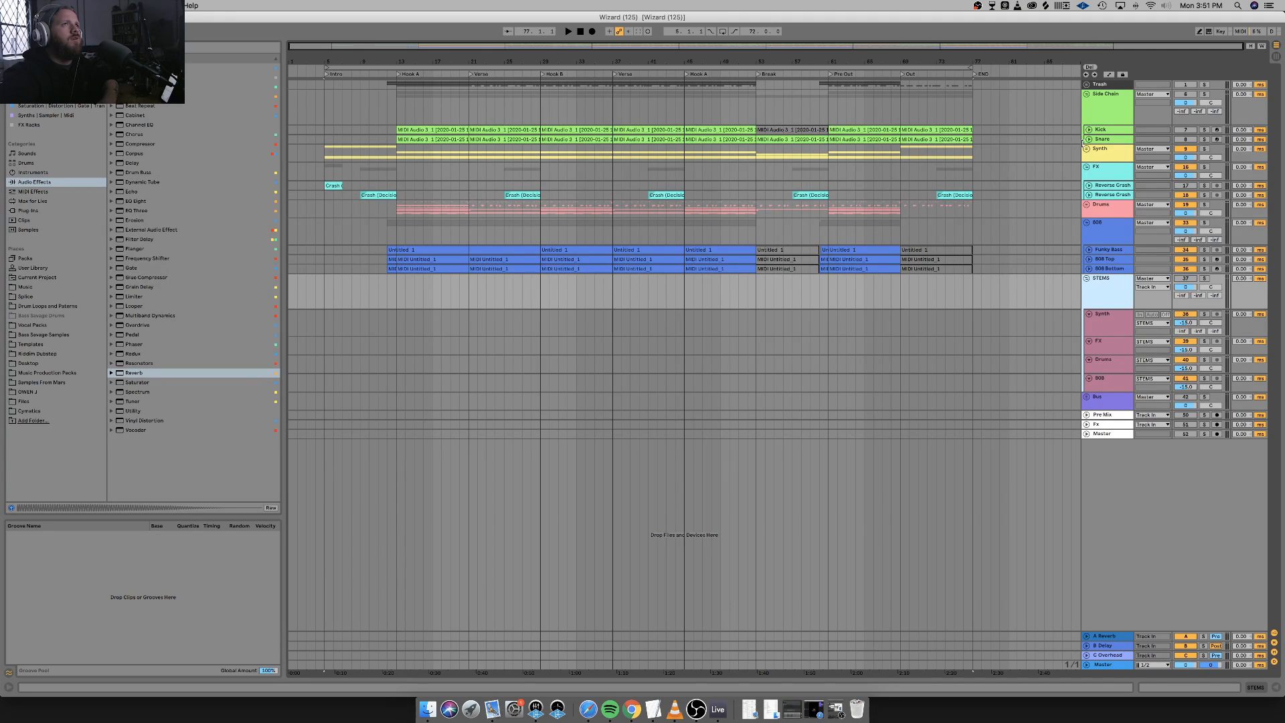
Route the output of the Synth, FX, Drums and 808 groups to the same-named tracks inside the STEMS group.
{"action": "left_click", "coordinate": [1154, 150]}
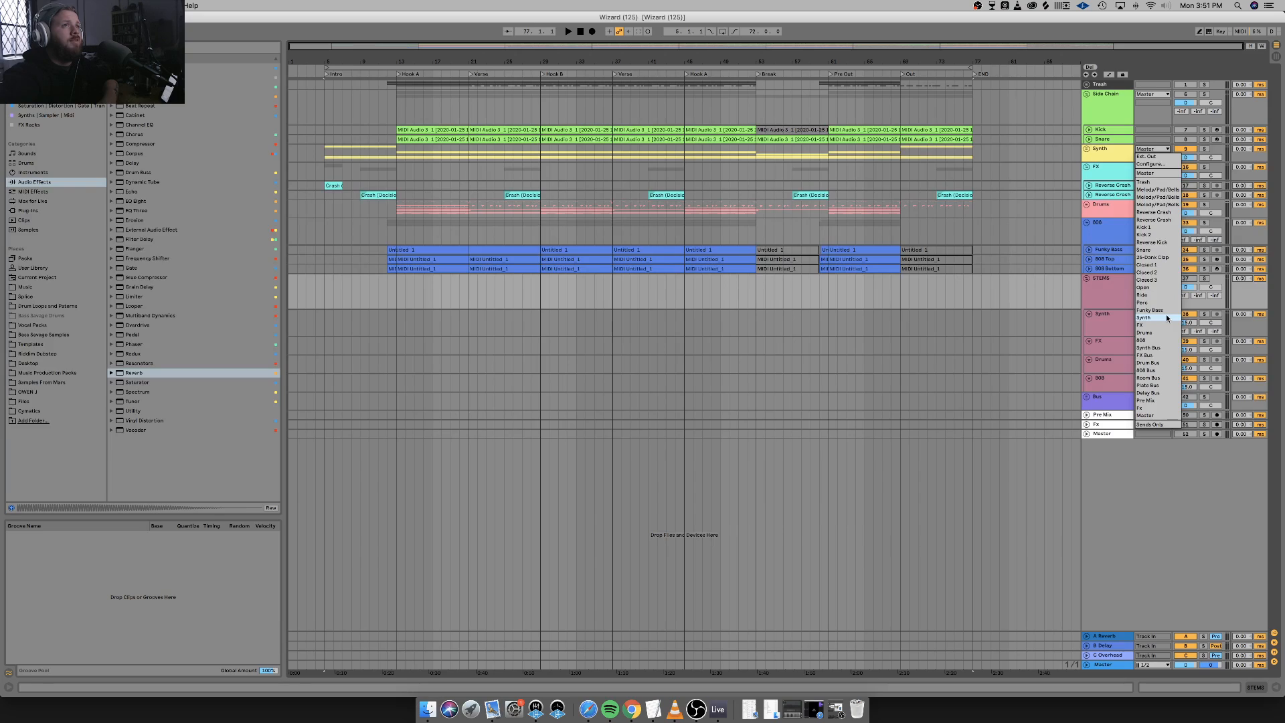
{"action": "left_click", "coordinate": [1166, 317]}
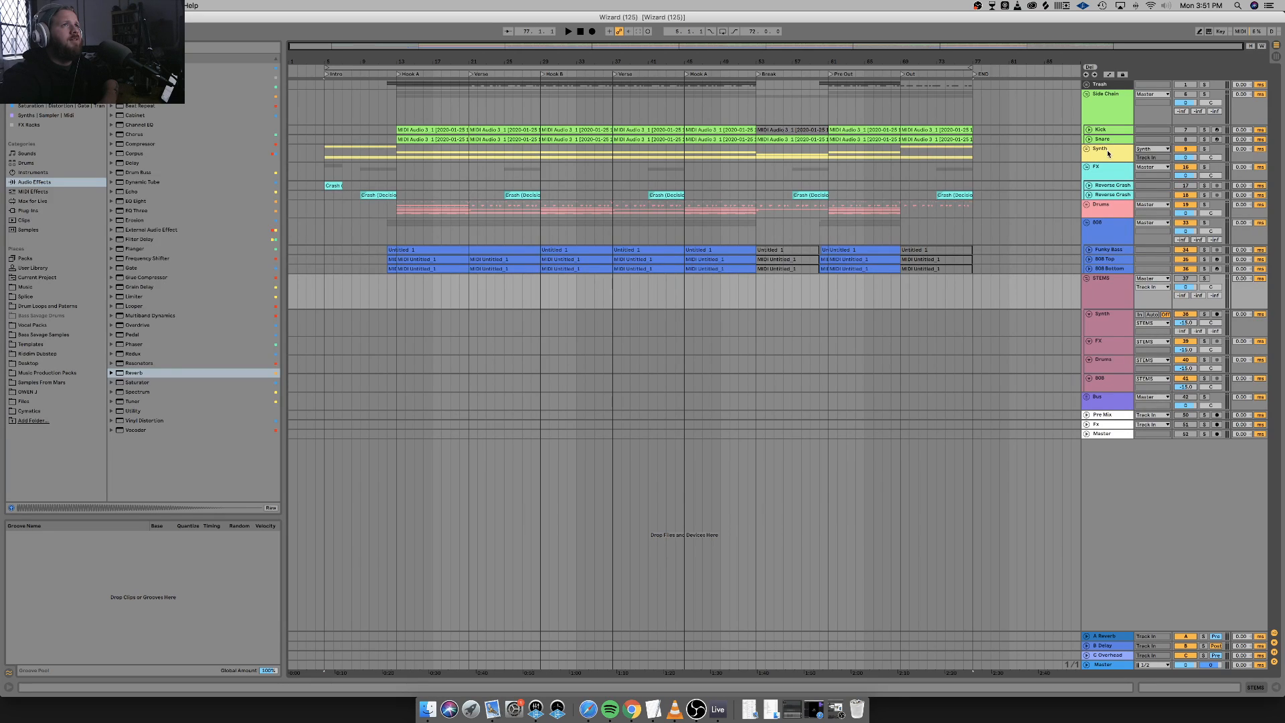
{"action": "left_click", "coordinate": [1159, 170]}
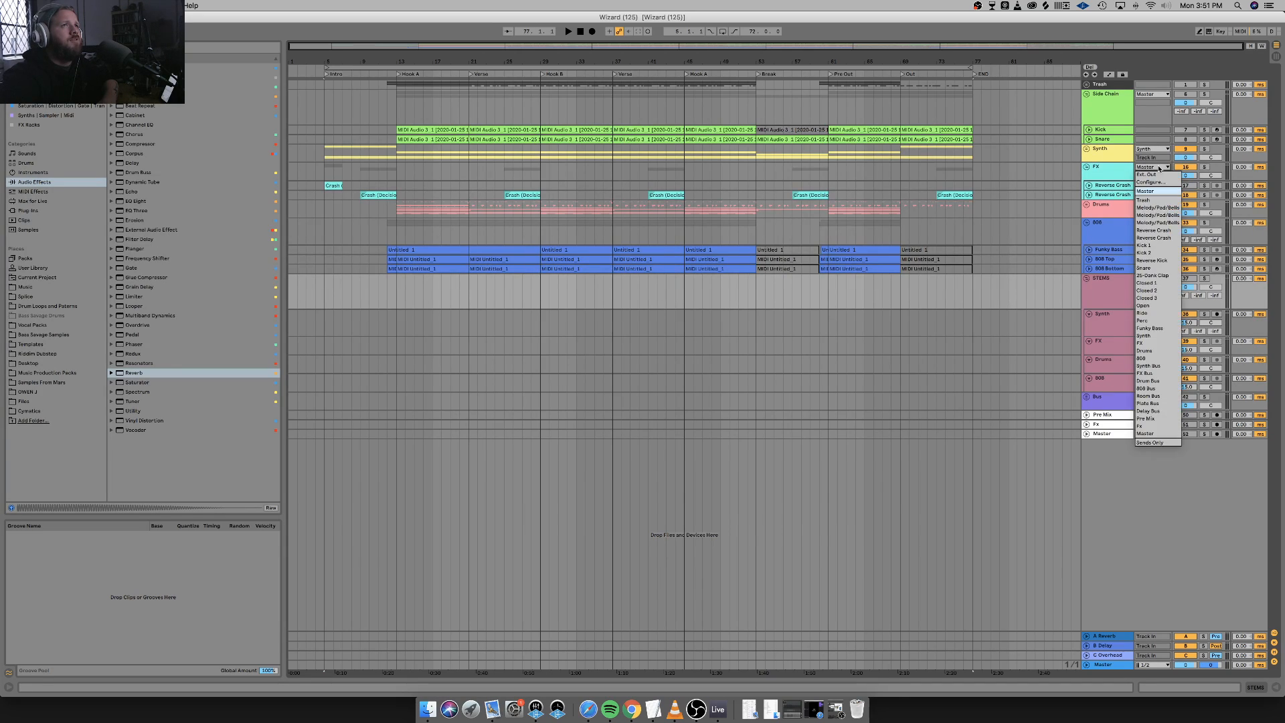
{"action": "left_click", "coordinate": [1167, 346]}
{"action": "left_click", "coordinate": [1115, 215]}
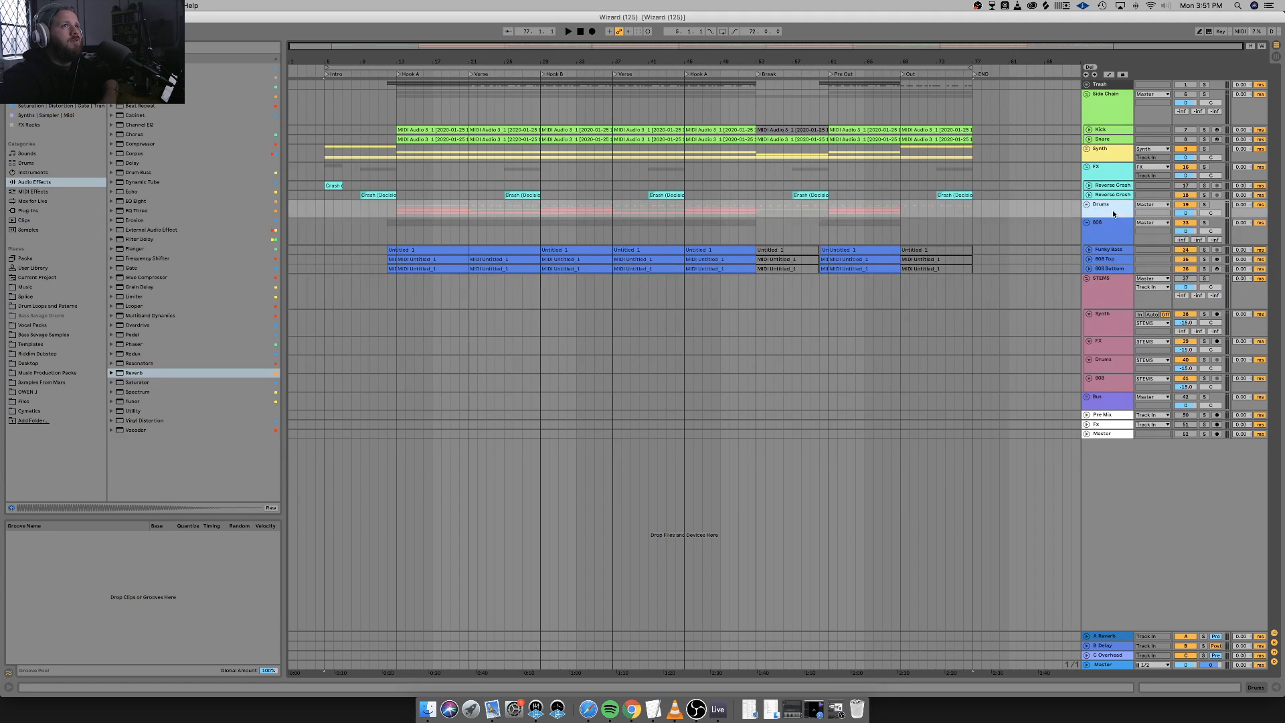
{"action": "left_click", "coordinate": [1152, 204]}
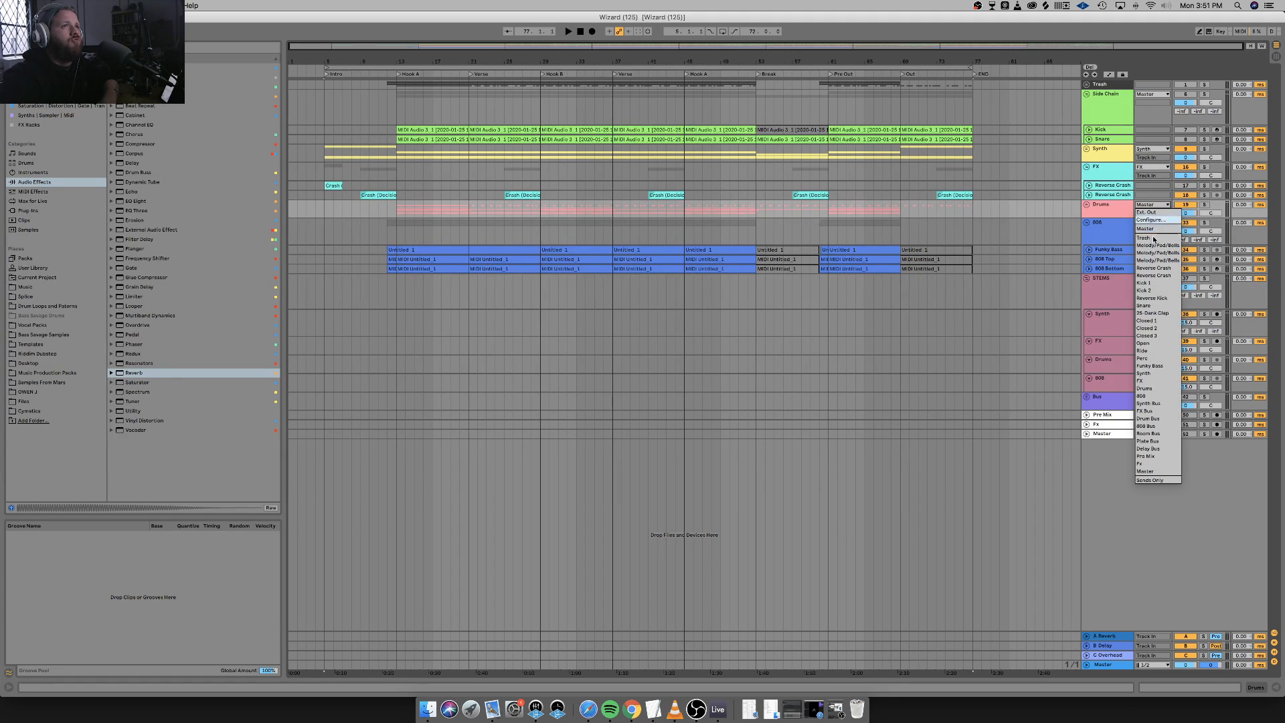
{"action": "left_click", "coordinate": [1144, 388]}
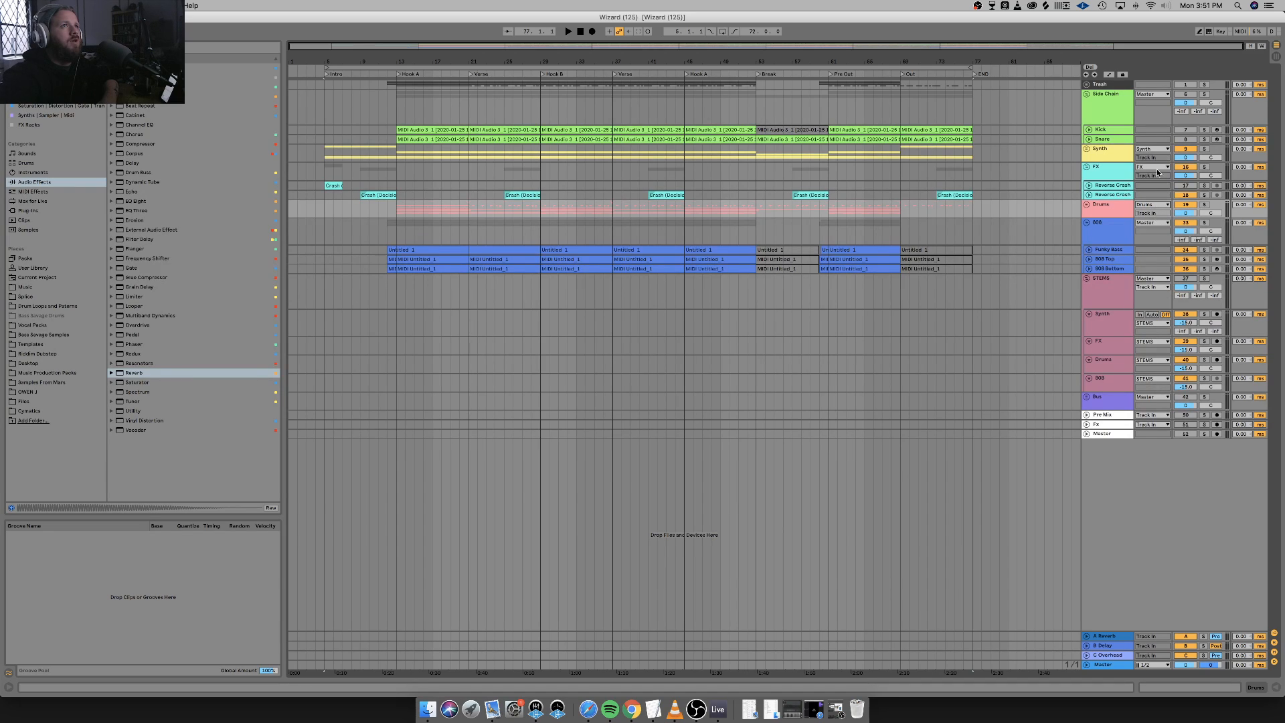
{"action": "left_click", "coordinate": [1153, 223]}
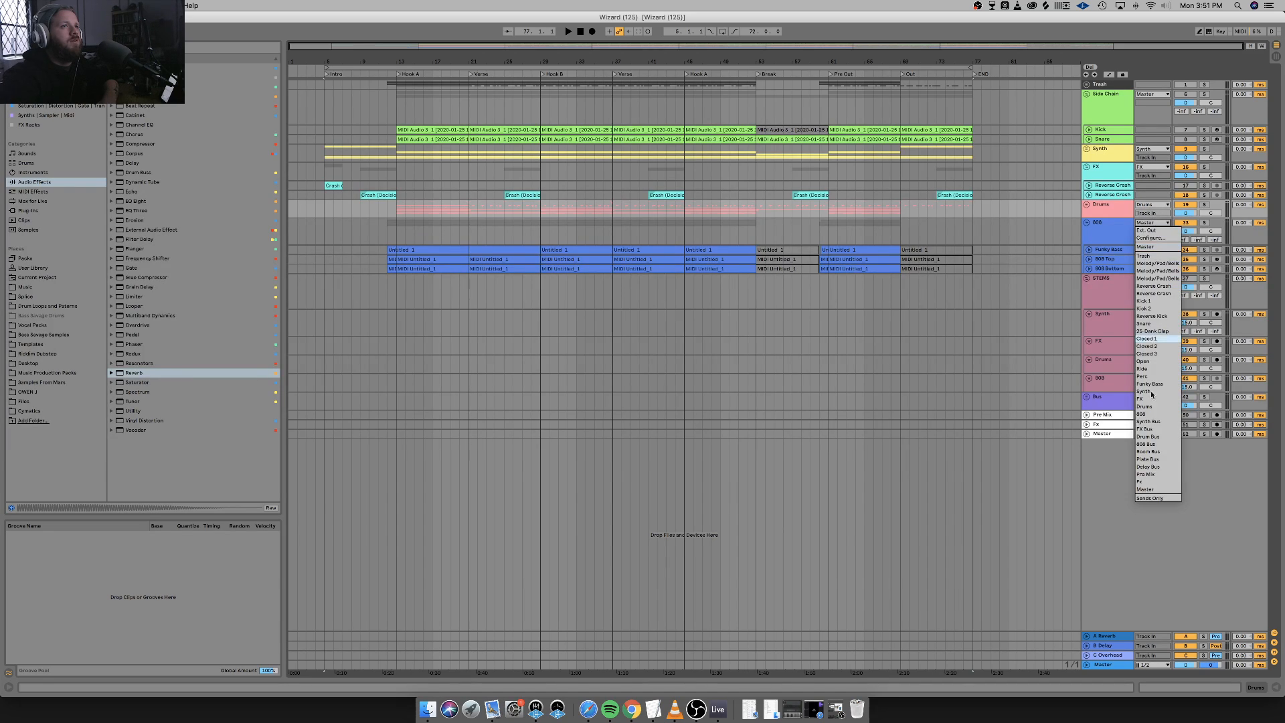
{"action": "left_click", "coordinate": [1149, 415]}
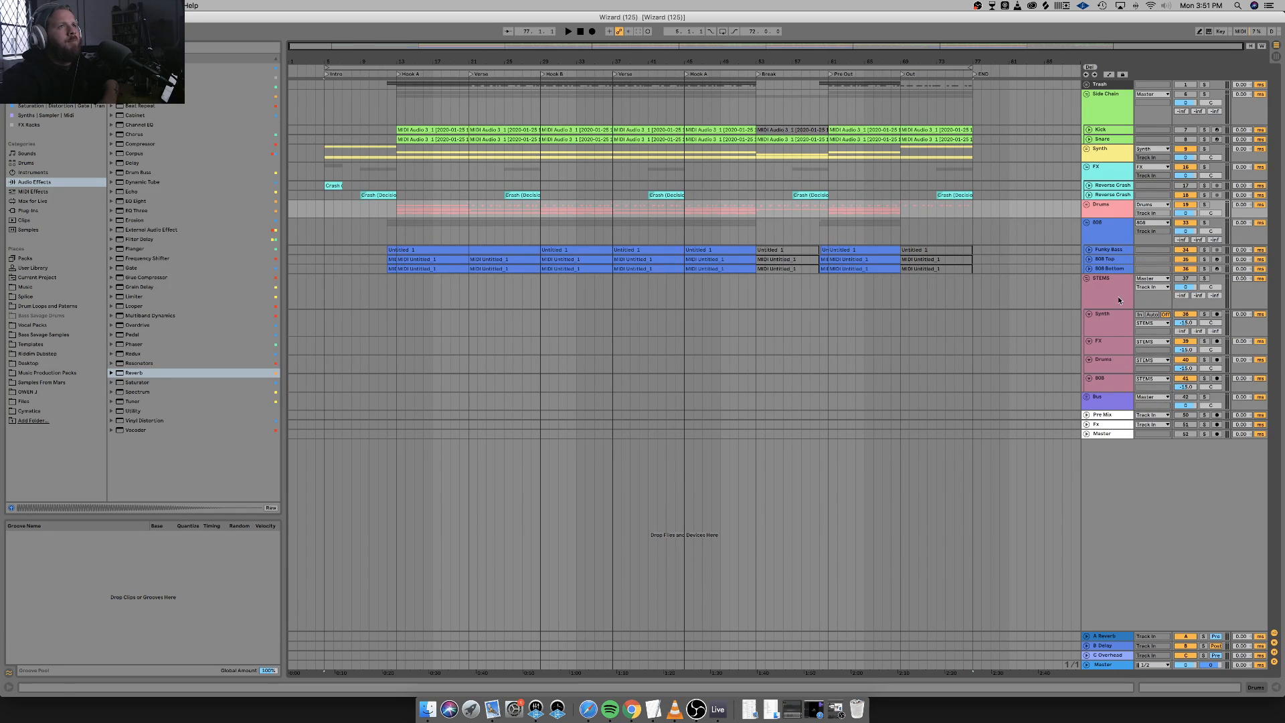
Set input monitoring to In on the Synth, FX, Drums and 808 tracks of the STEMS group.
{"action": "left_click", "coordinate": [1116, 322]}
{"action": "left_click", "coordinate": [1139, 314]}
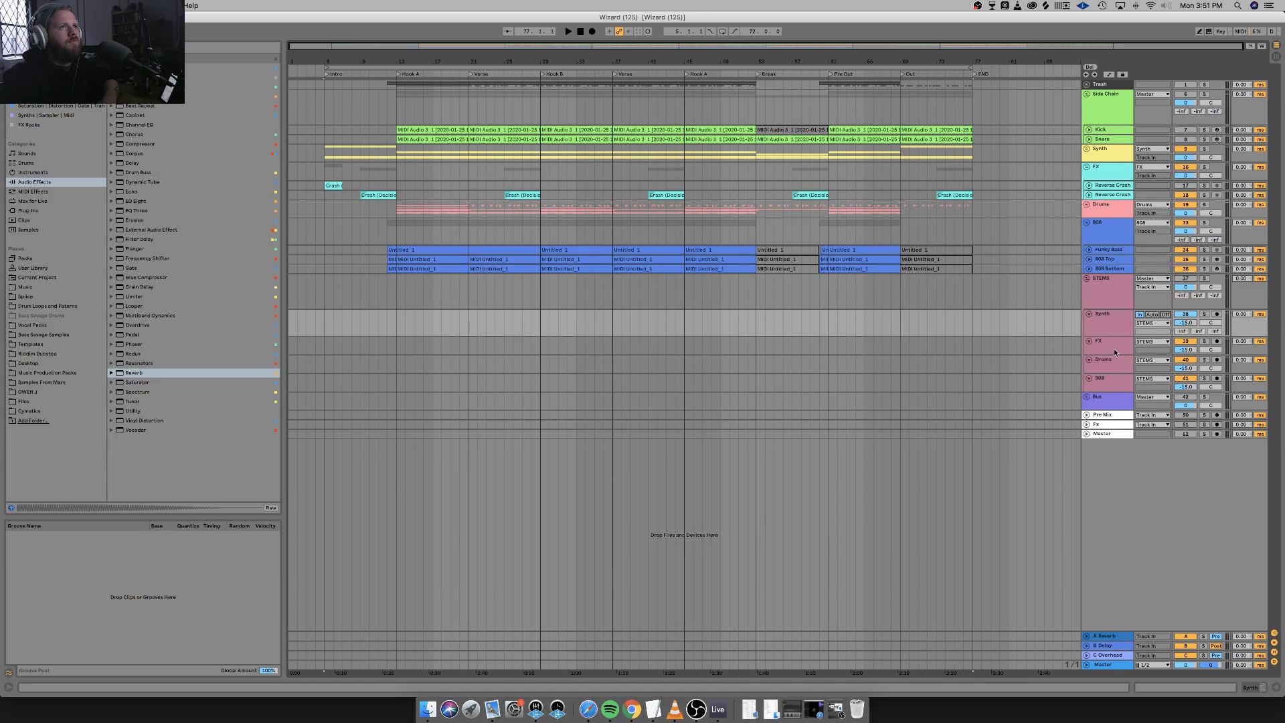
{"action": "left_click_drag", "start_coordinate": [1114, 353], "coordinate": [1114, 389]}
{"action": "left_click", "coordinate": [1138, 341]}
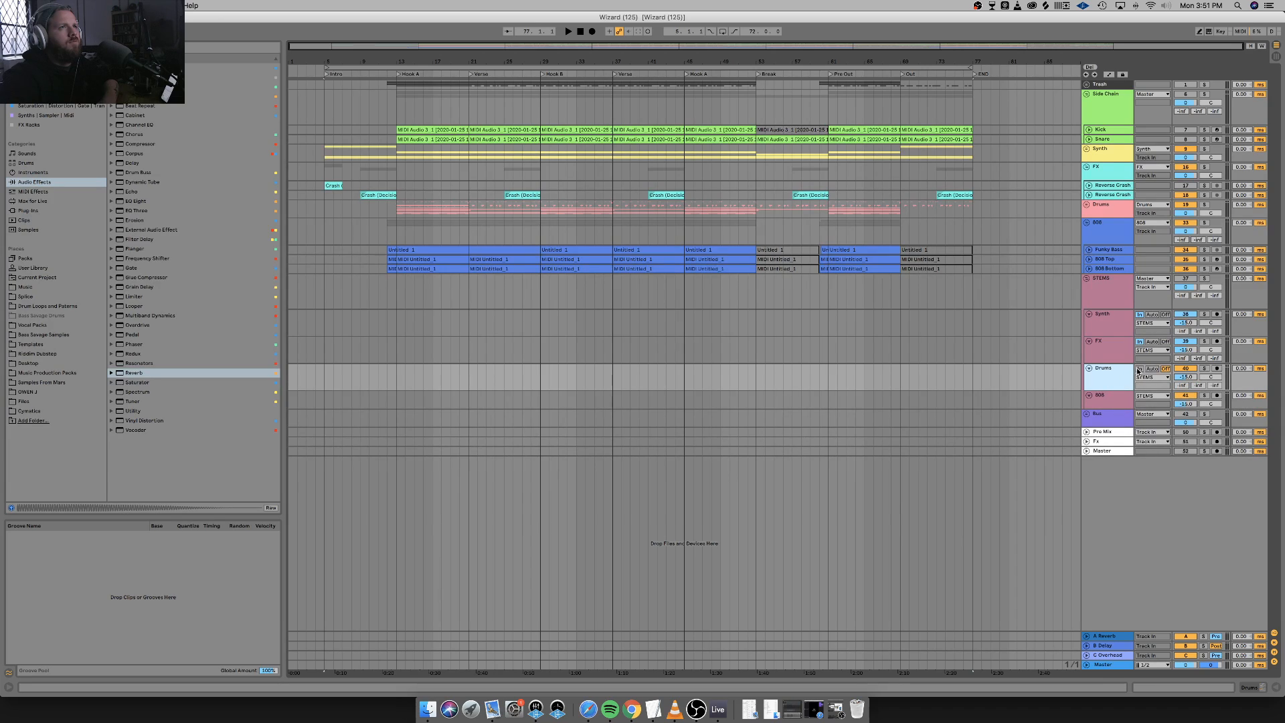
{"action": "left_click", "coordinate": [1115, 408]}
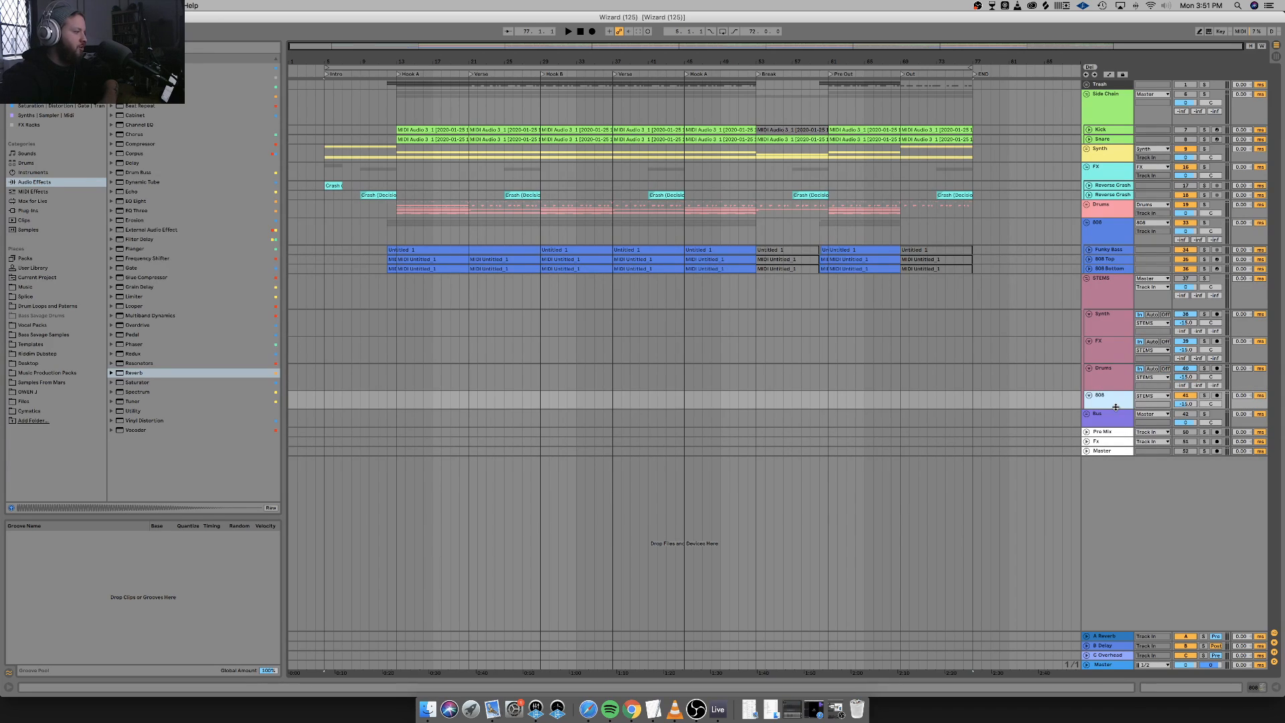
{"action": "left_click_drag", "start_coordinate": [1115, 409], "coordinate": [1115, 413]}
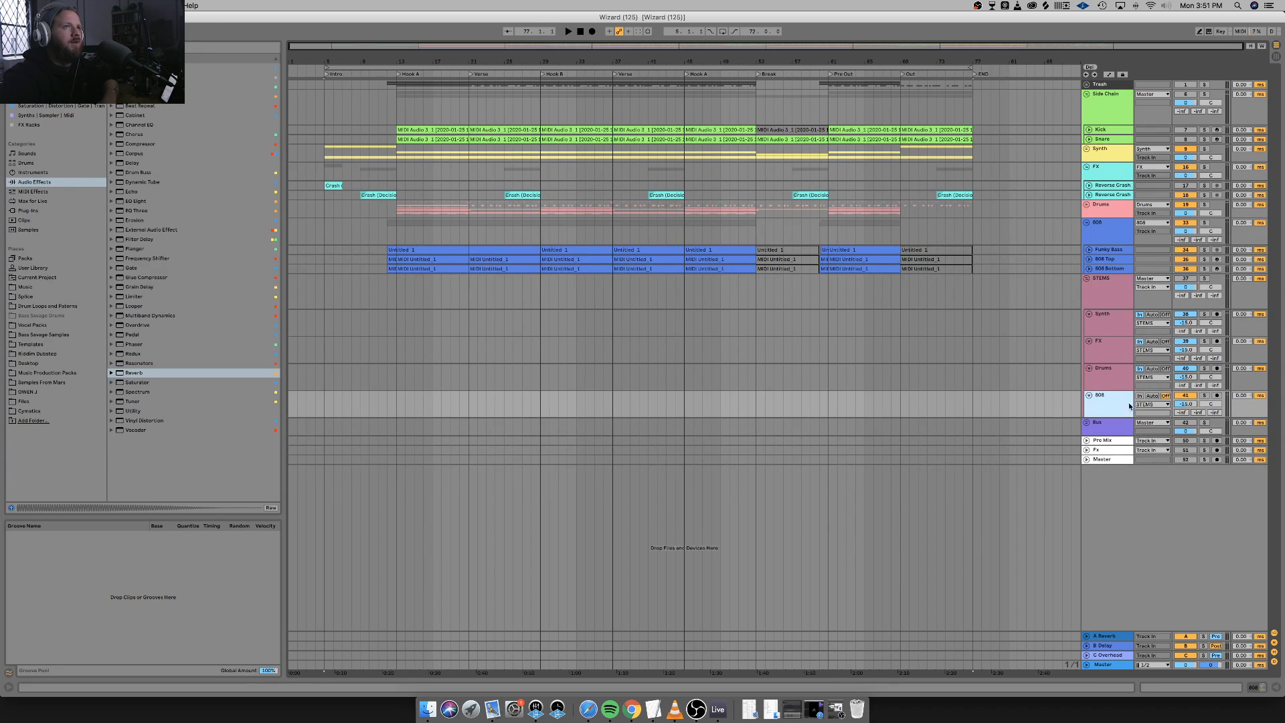
{"action": "left_click", "coordinate": [1139, 396]}
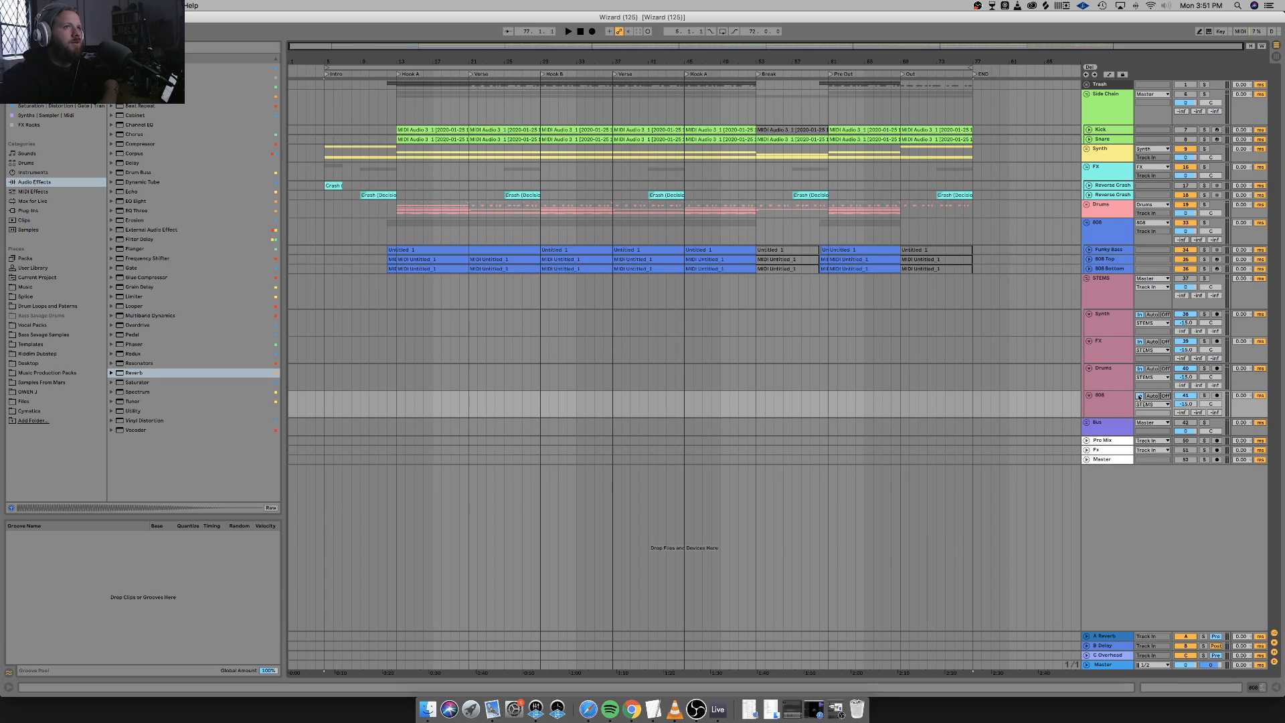
Arm the four stem tracks, from Synth to 808, for recording together.
{"action": "left_click", "coordinate": [1116, 329]}
{"action": "left_click", "coordinate": [1114, 396], "text": "shift"}
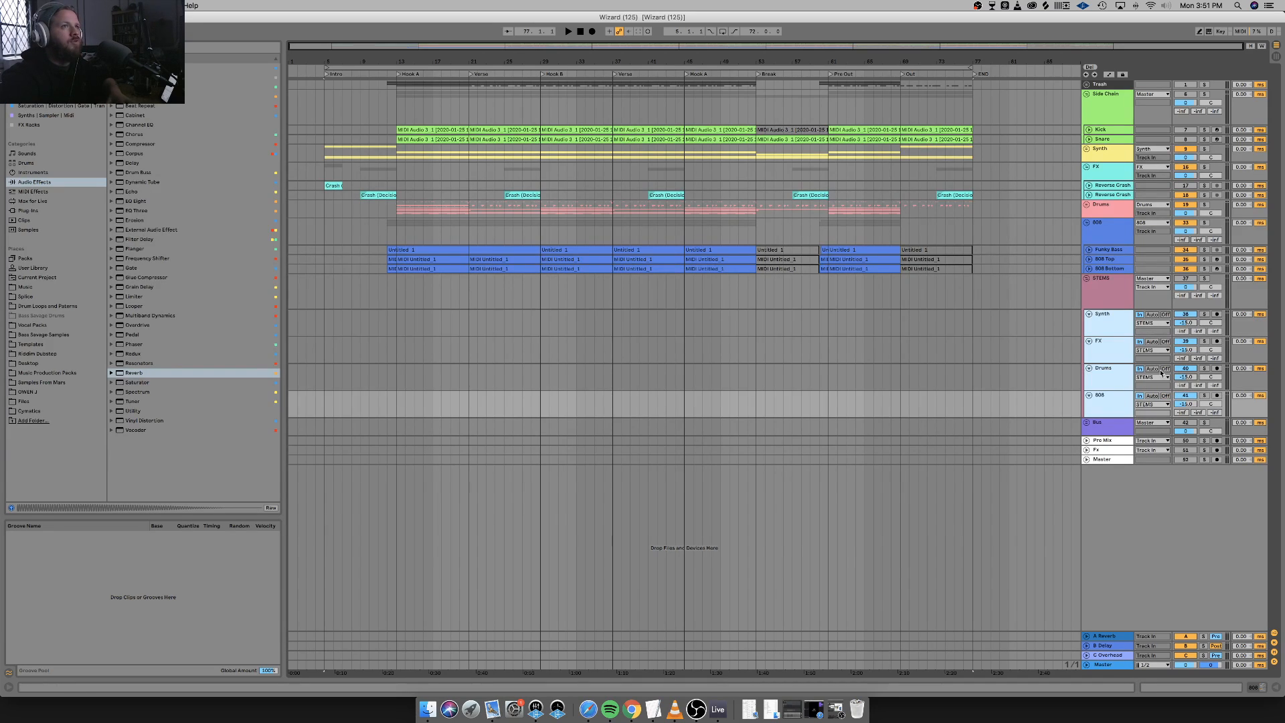
{"action": "left_click", "coordinate": [1217, 314]}
Start recording the stems in the arrangement from the Intro locator.
{"action": "left_click", "coordinate": [320, 83]}
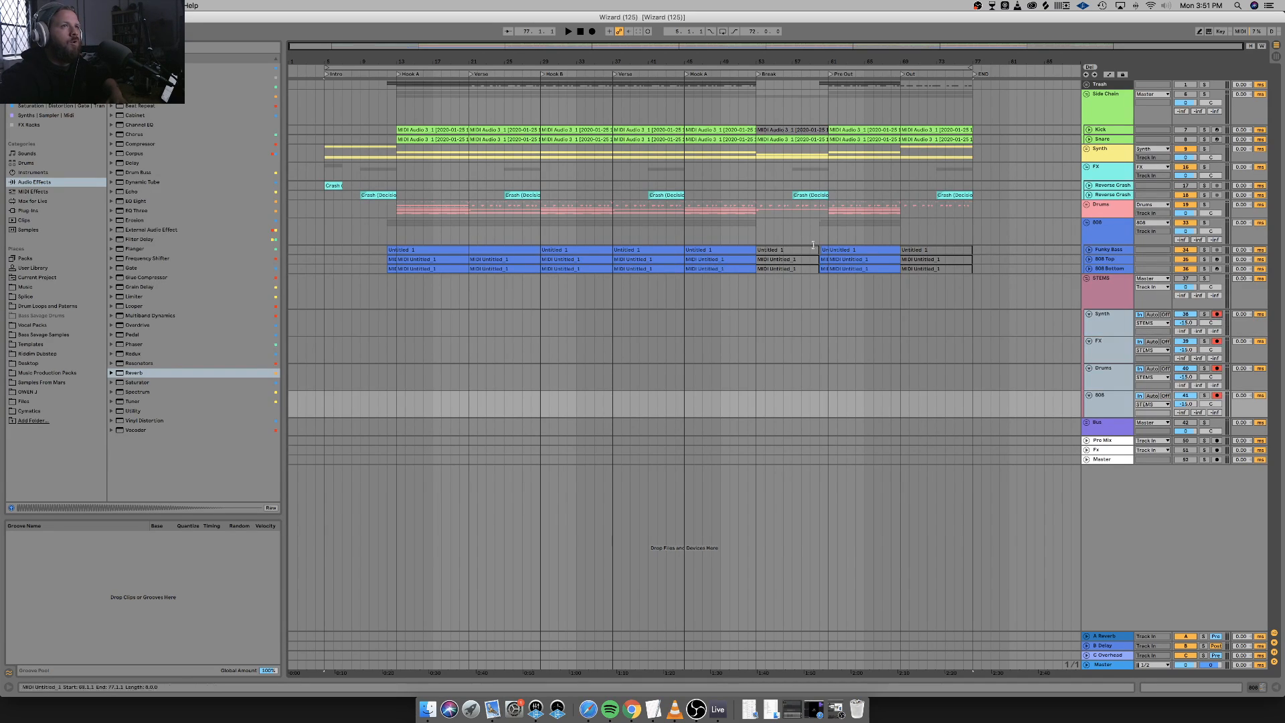
{"action": "left_click", "coordinate": [326, 75]}
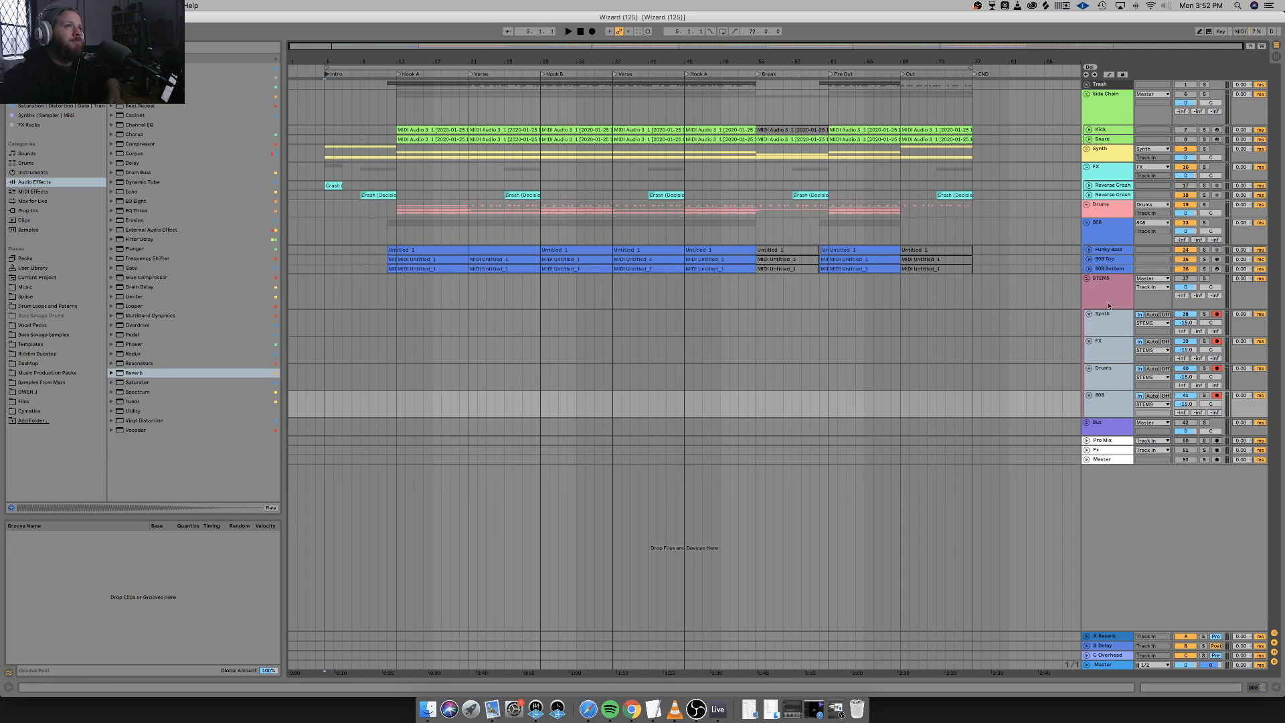
{"action": "left_click", "coordinate": [592, 32]}
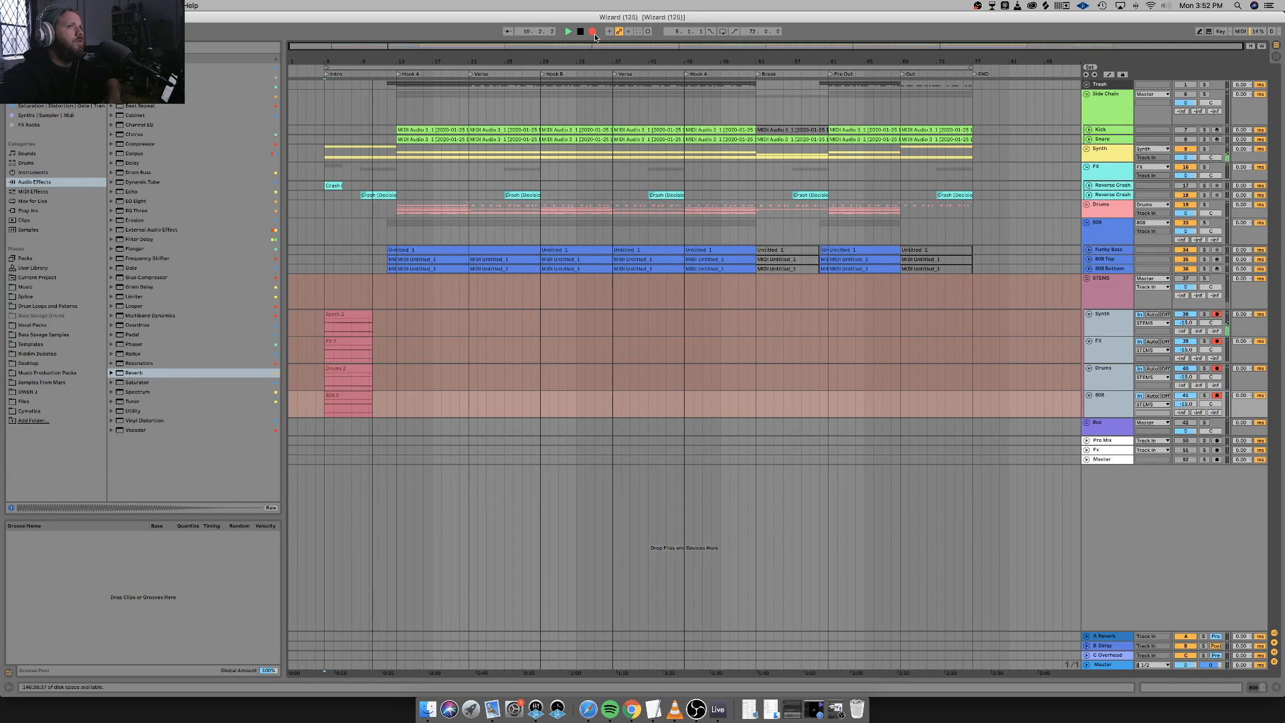
Try routing the STEMS group's output to the main Master, and set it back to the Master track.
{"action": "left_click", "coordinate": [1156, 278]}
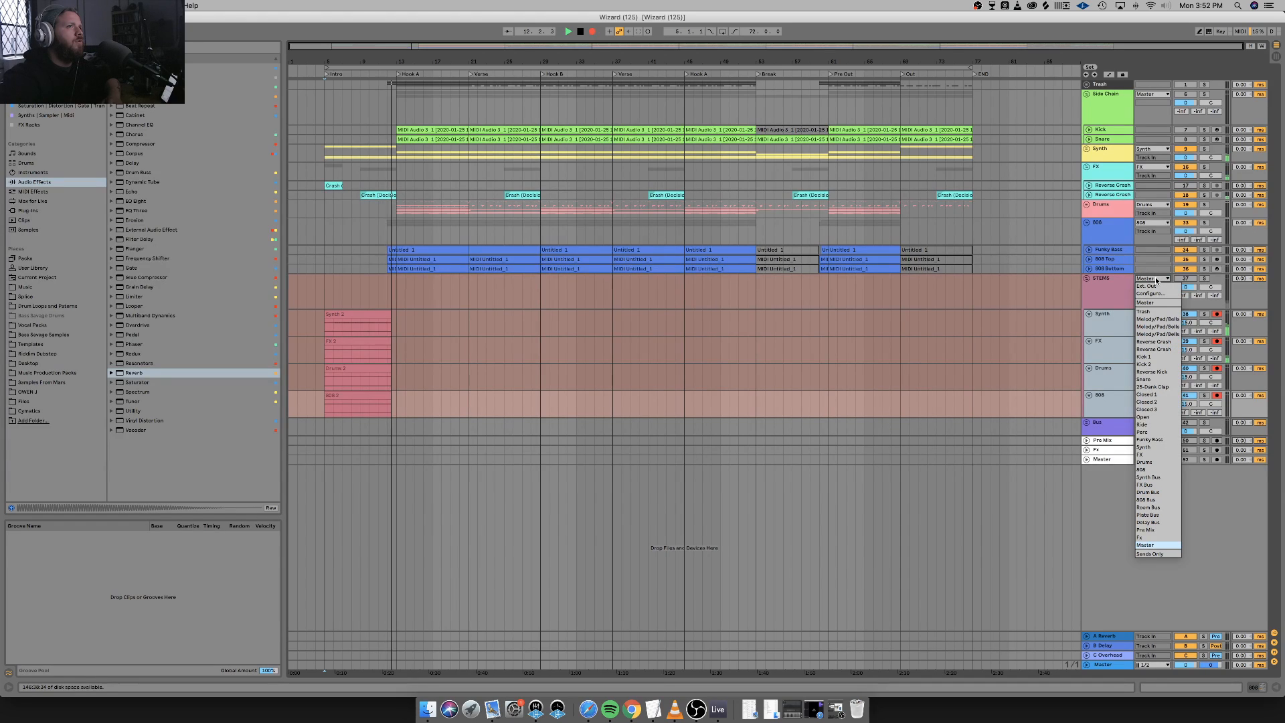
{"action": "left_click", "coordinate": [1155, 302]}
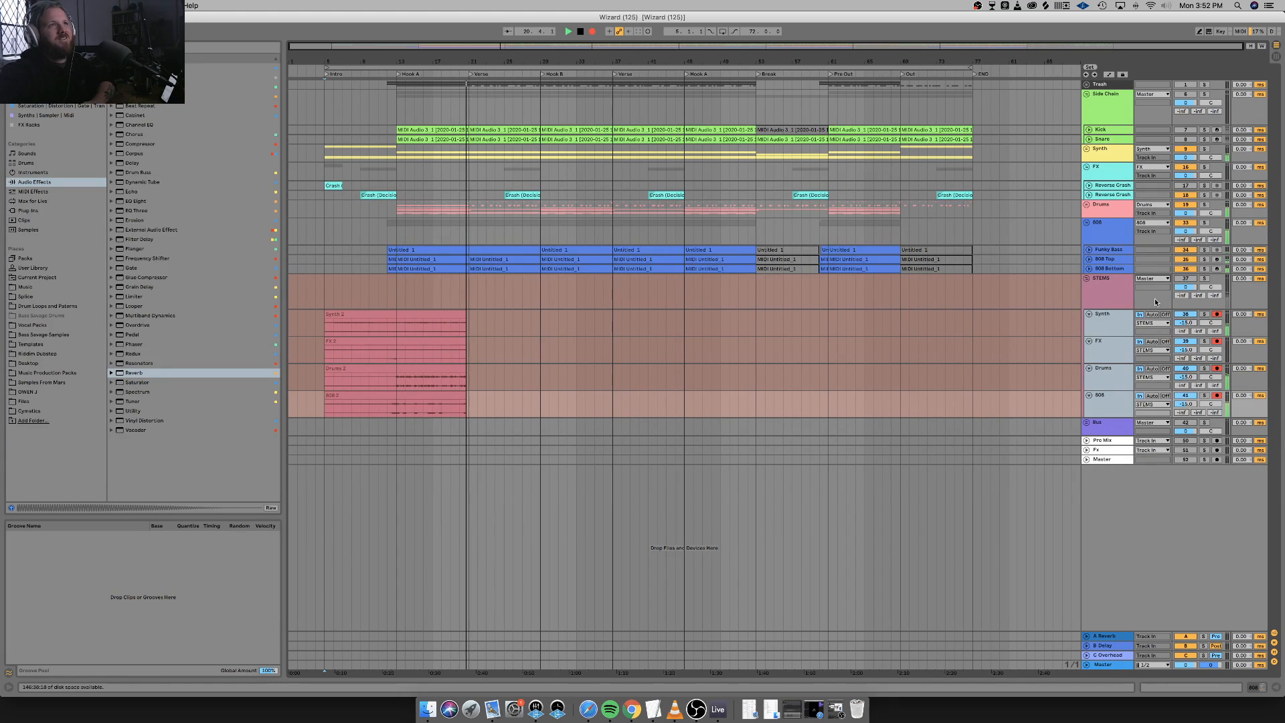
{"action": "left_click", "coordinate": [1147, 282]}
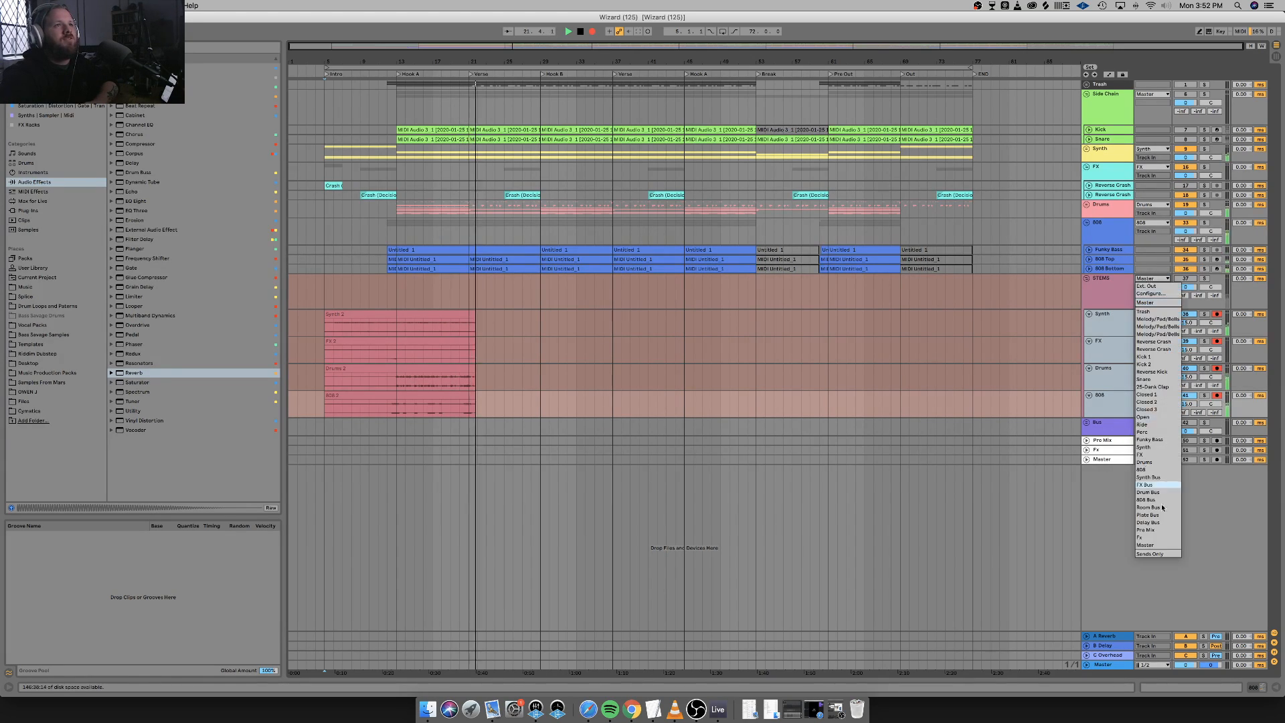
{"action": "left_click", "coordinate": [1151, 543]}
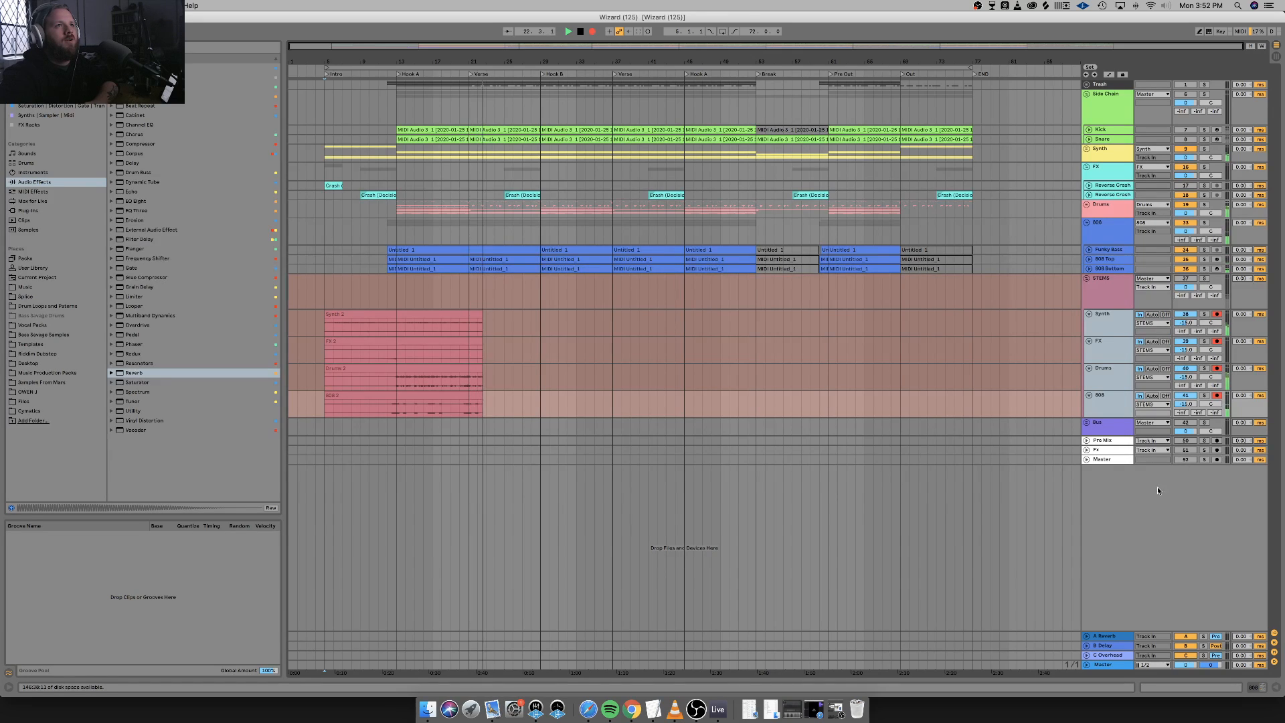
Deactivate the white Master track and delete the automation of its track activator.
{"action": "left_click", "coordinate": [1183, 460]}
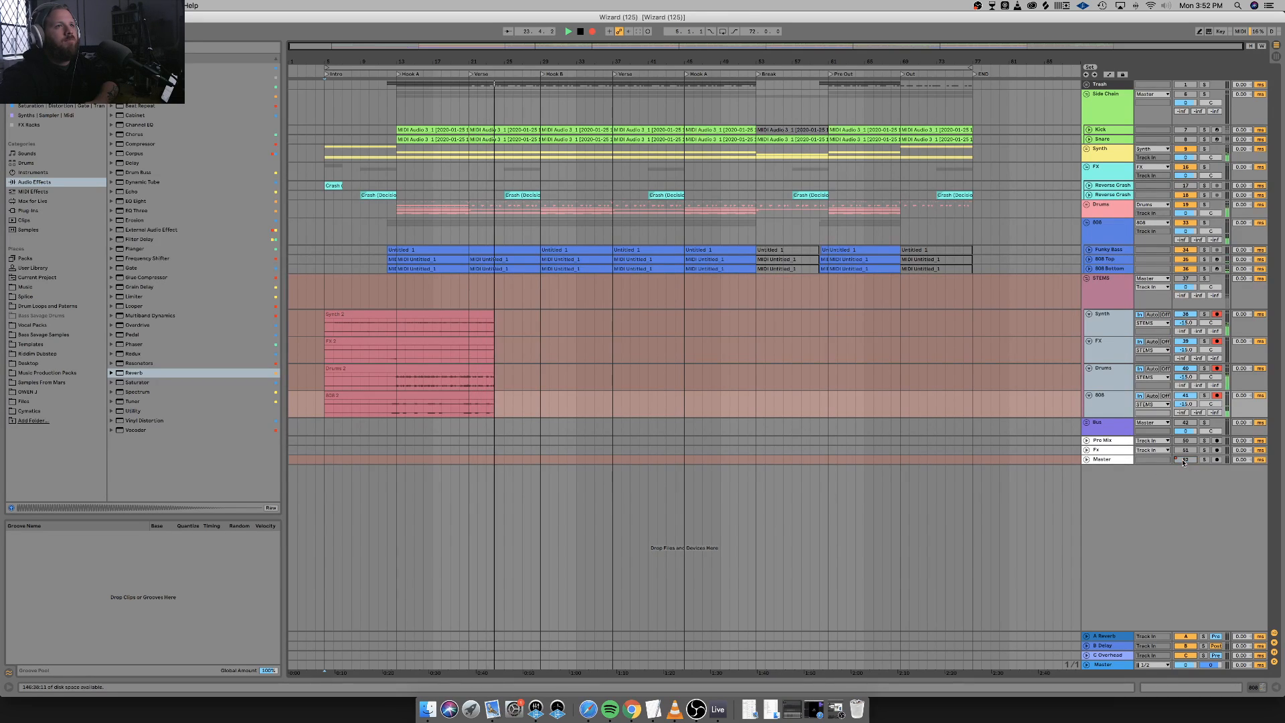
{"action": "right_click", "coordinate": [1182, 462]}
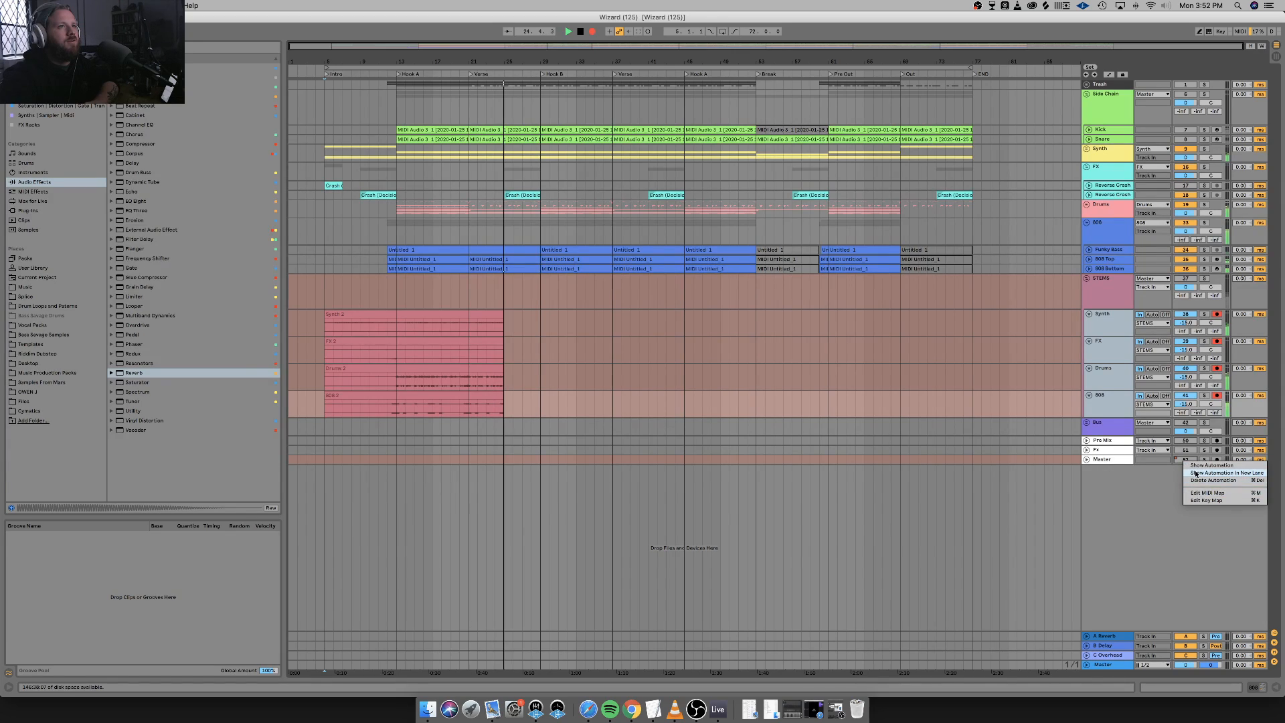
{"action": "left_click", "coordinate": [1196, 480]}
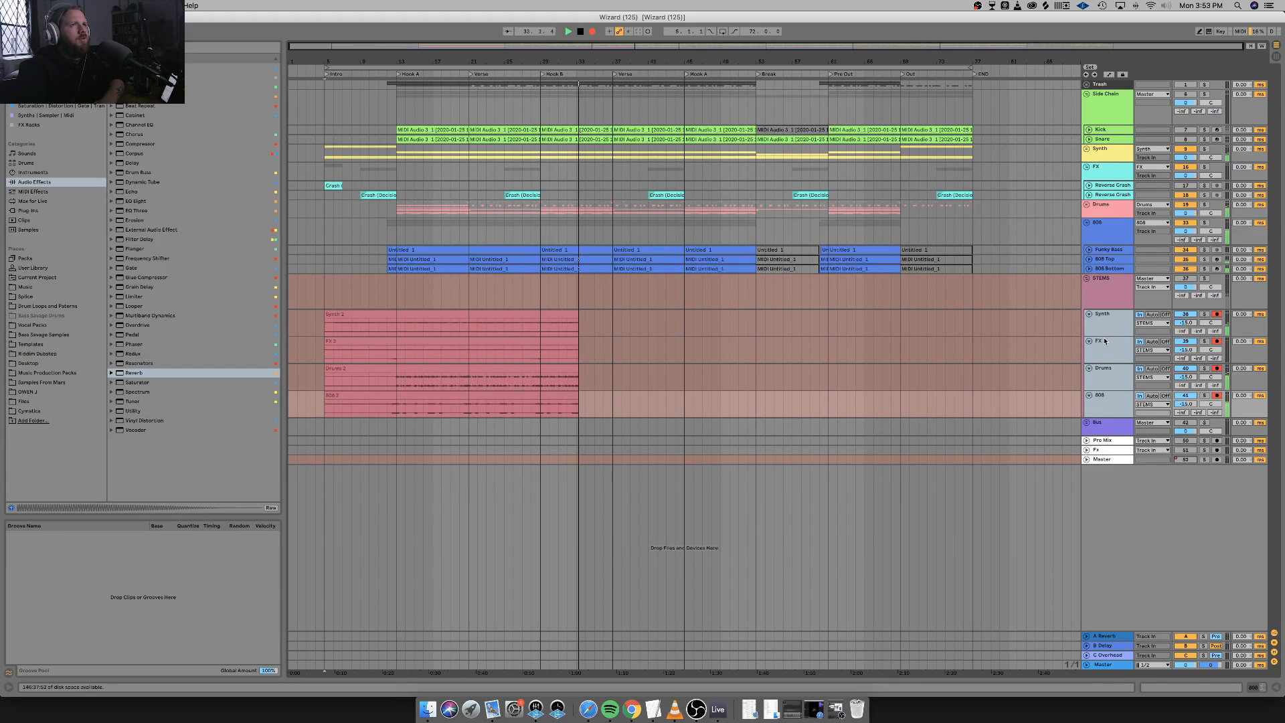
Stop the recording just past the END locator, disarm the four stem tracks and set their monitoring to Off.
{"action": "left_click_drag", "start_coordinate": [1097, 335], "coordinate": [1110, 361]}
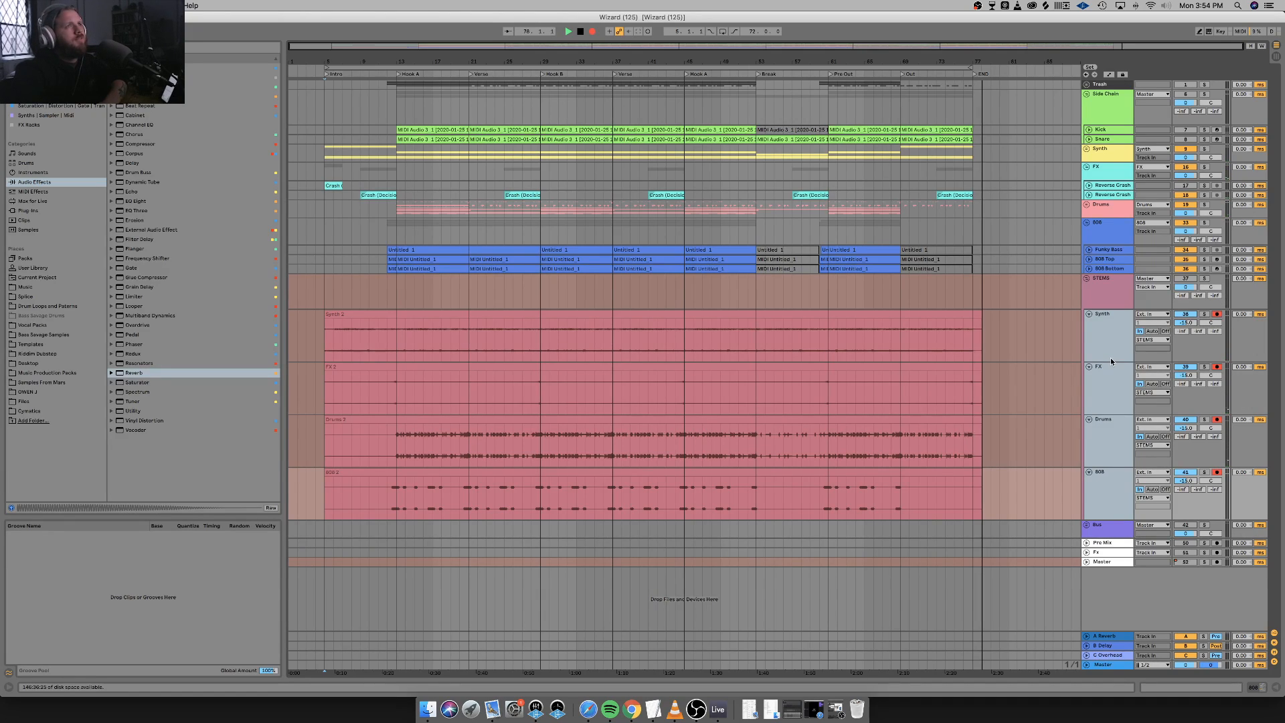
{"action": "key", "text": "space"}
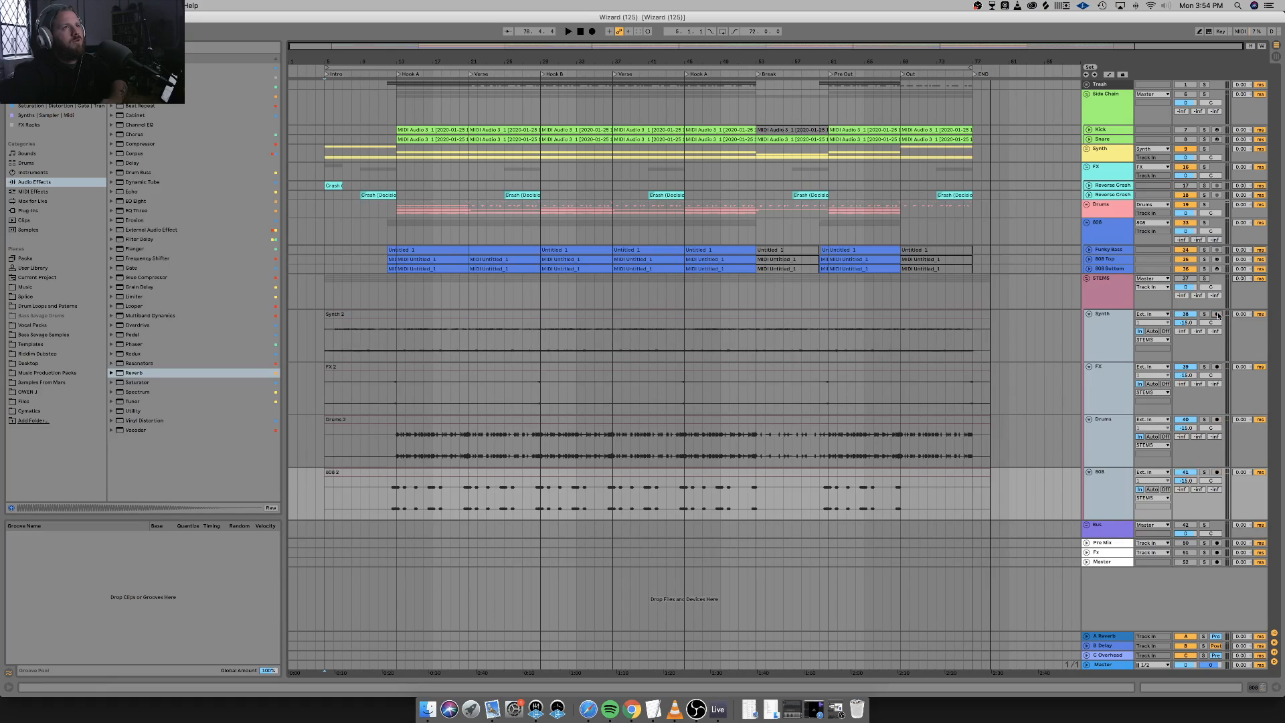
{"action": "left_click", "coordinate": [1156, 331]}
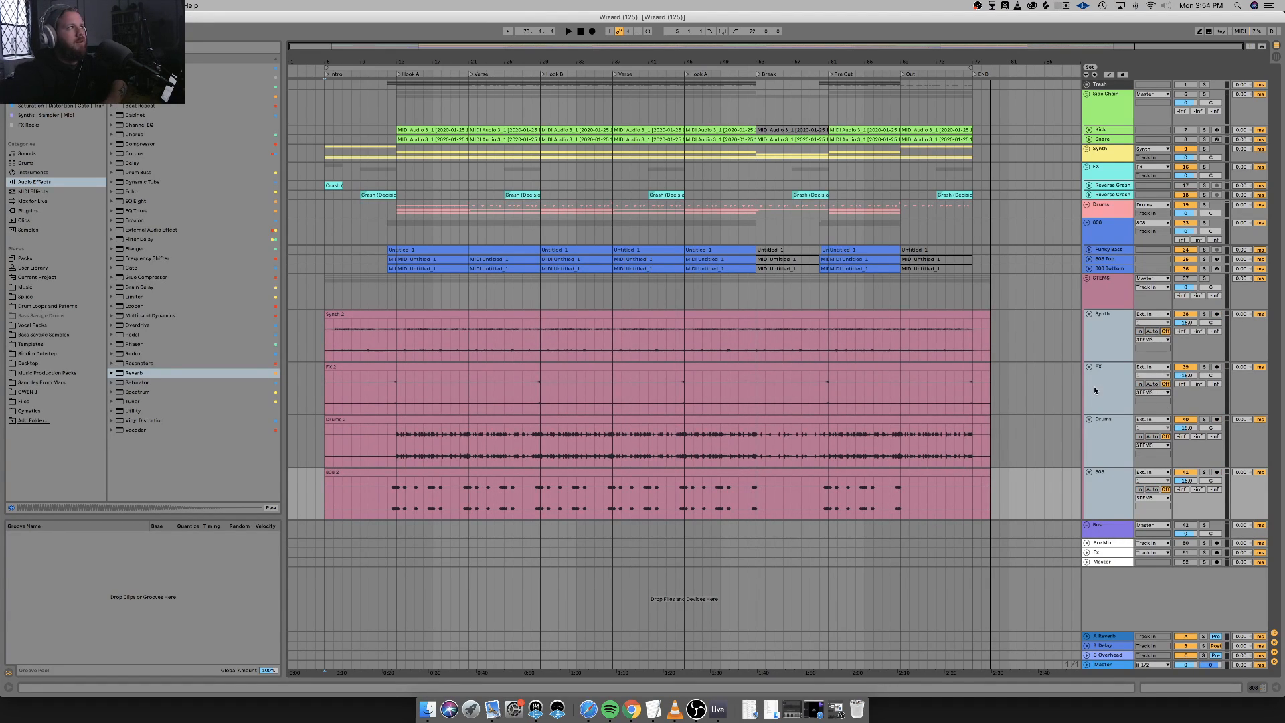
Play the recorded stems from the Intro to check the STEMS group and the Synth stem, and stop playback.
{"action": "key", "text": "space"}
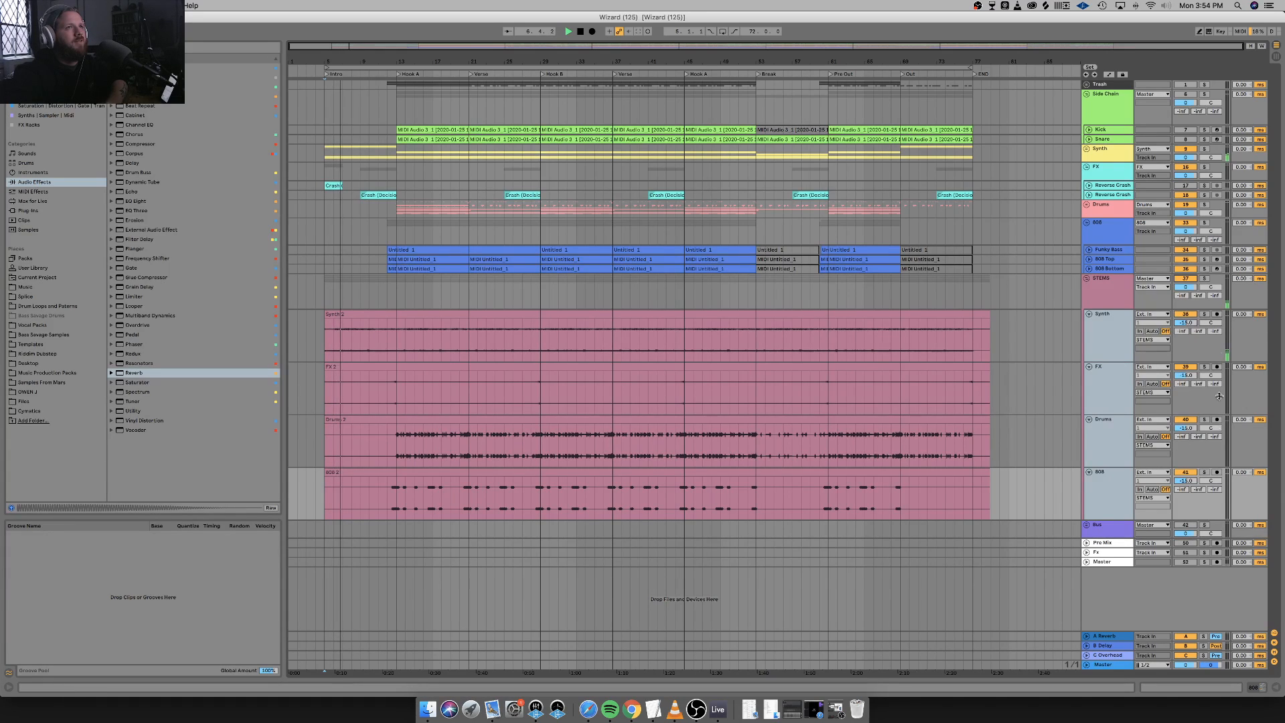
{"action": "left_click", "coordinate": [1120, 298]}
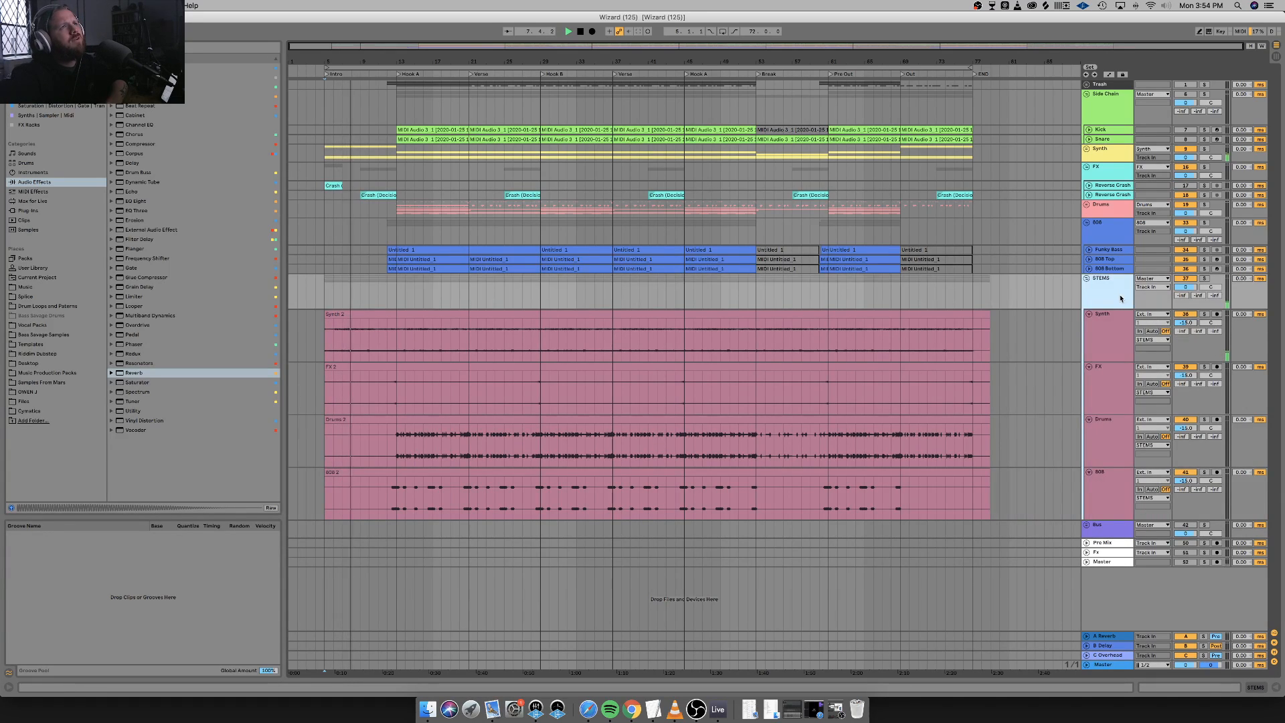
{"action": "left_click", "coordinate": [1218, 312]}
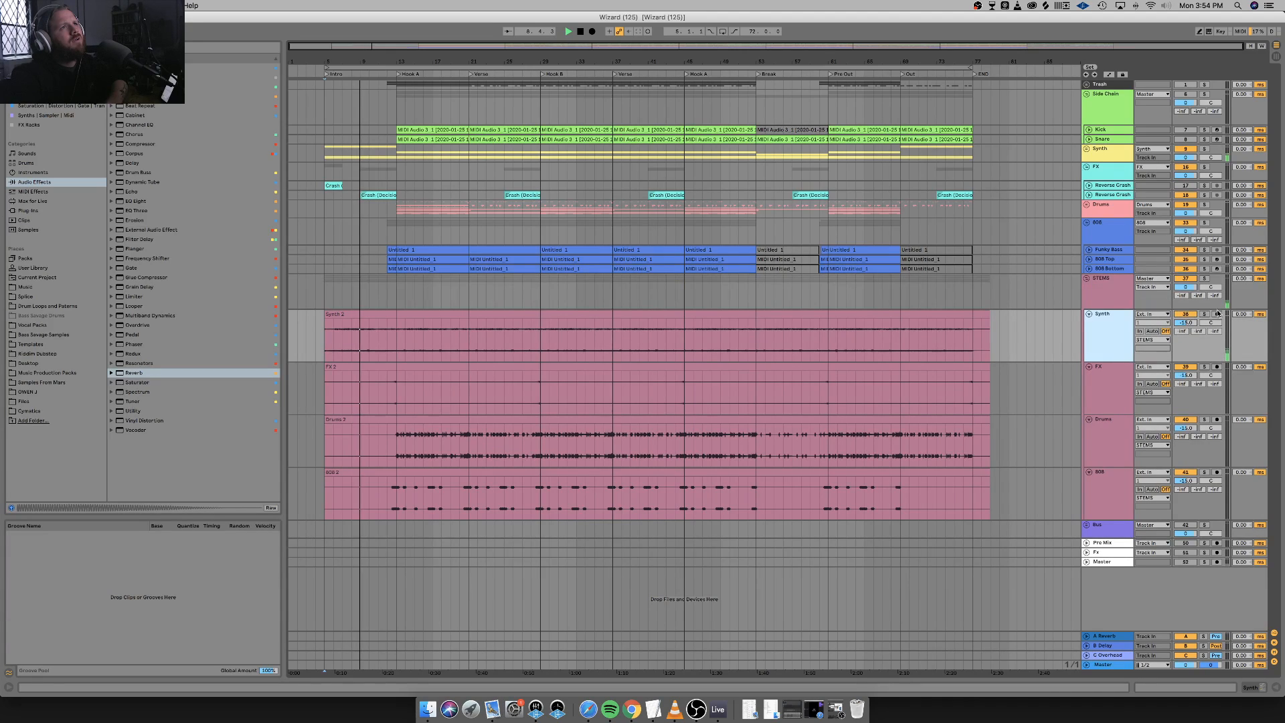
{"action": "left_click", "coordinate": [1204, 314]}
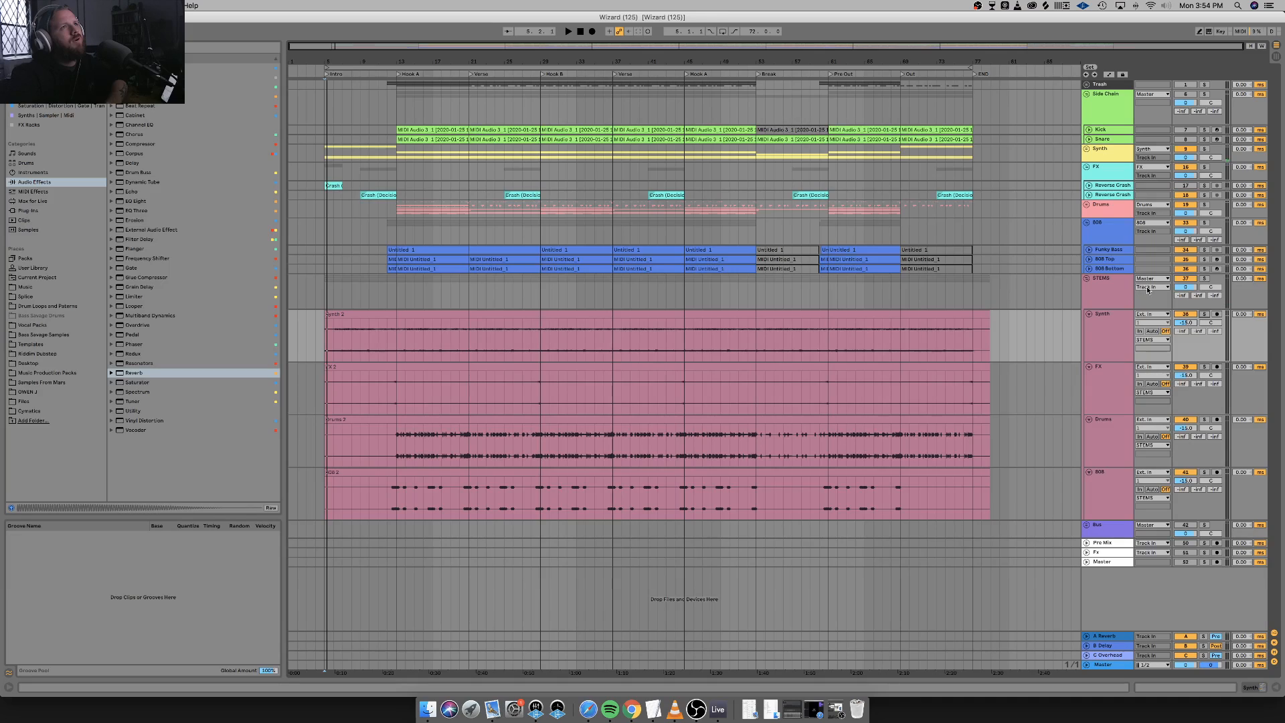
Route the STEMS group's output to the main Master and play the stems from the Intro.
{"action": "left_click", "coordinate": [1150, 278]}
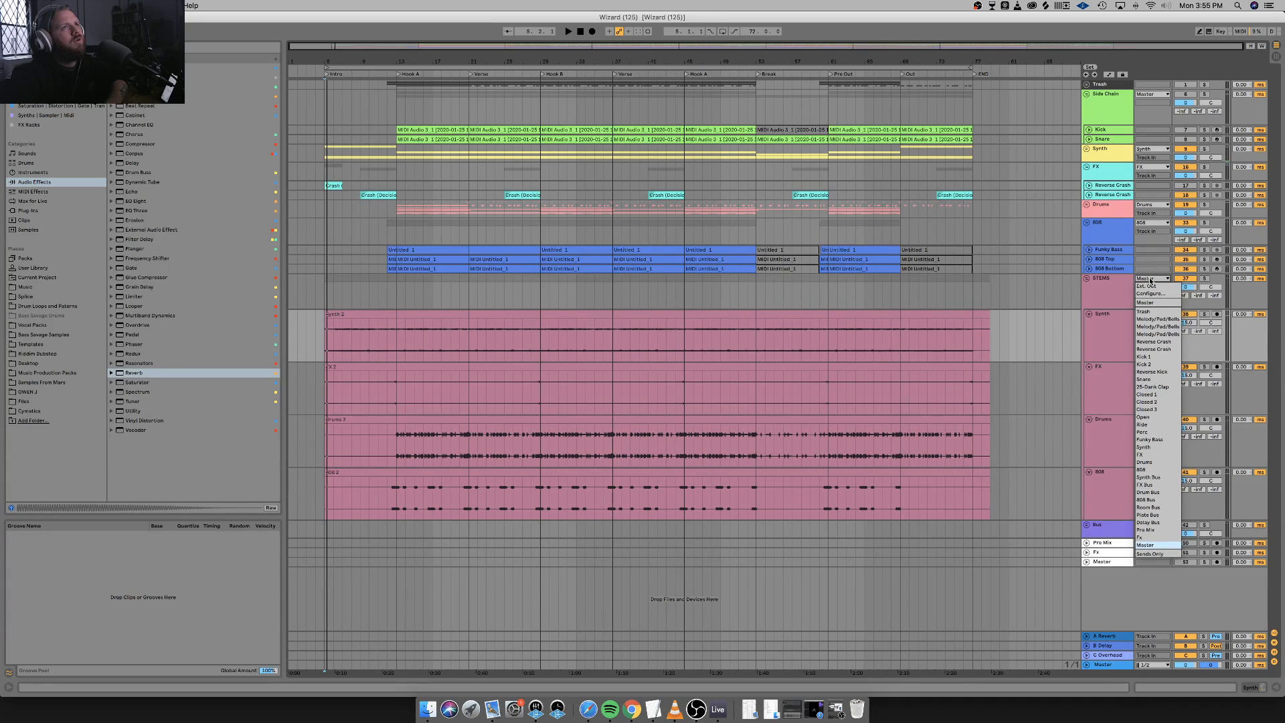
{"action": "left_click", "coordinate": [1154, 303]}
{"action": "key", "text": "space"}
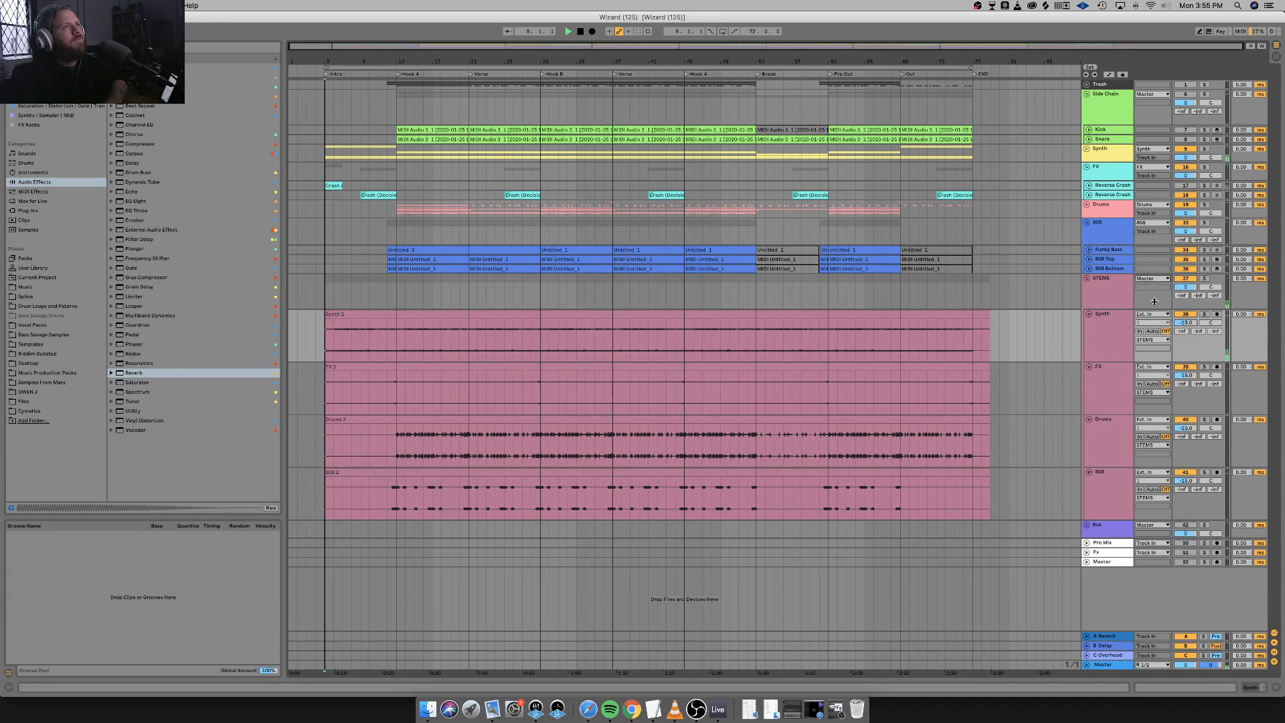
Reset the Synth stem track's volume to its default.
{"action": "left_click", "coordinate": [1107, 295]}
{"action": "left_click", "coordinate": [1106, 333]}
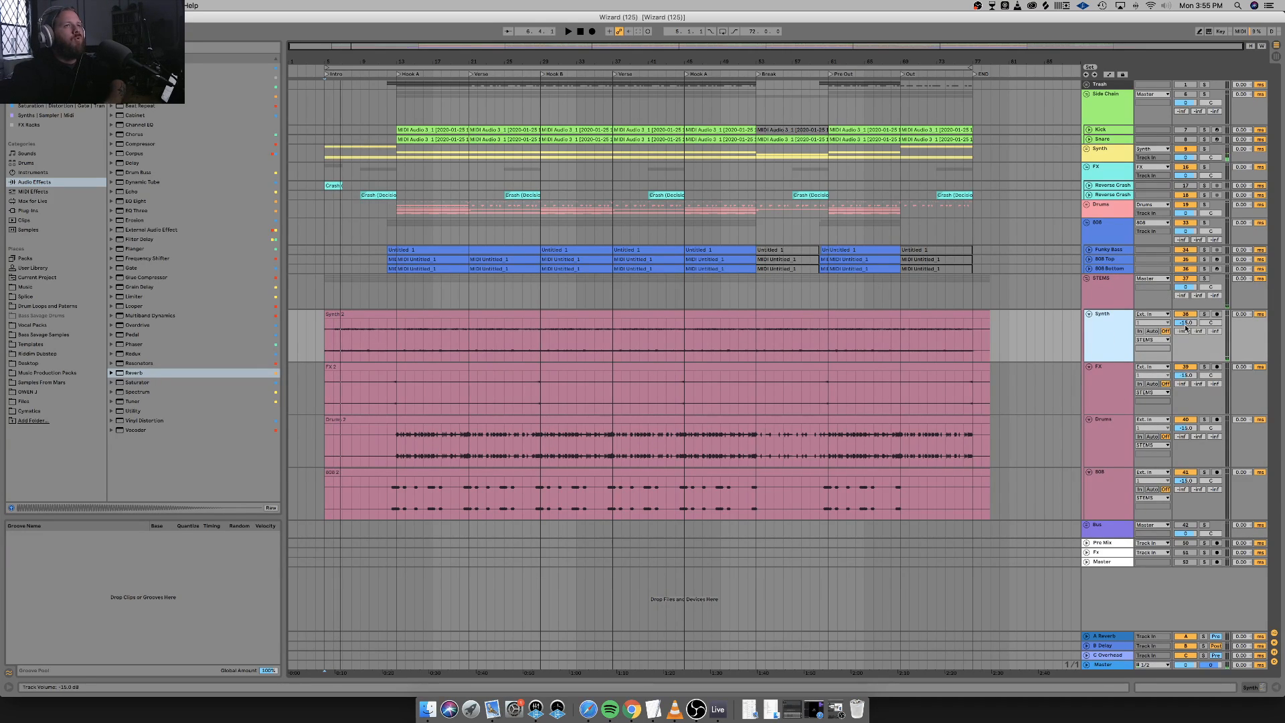
{"action": "left_click", "coordinate": [1185, 324]}
{"action": "key", "text": "Delete"}
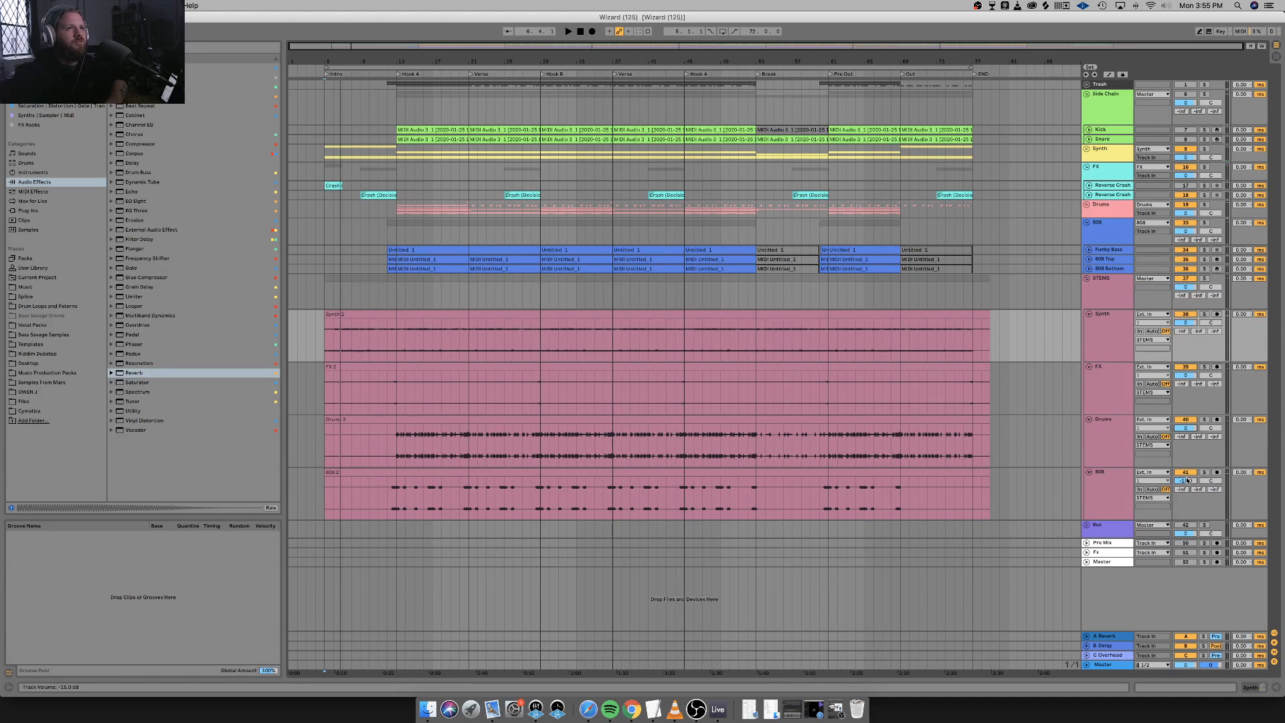
Play the stems, solo the STEMS group and check the playback from the Intro.
{"action": "key", "text": "space"}
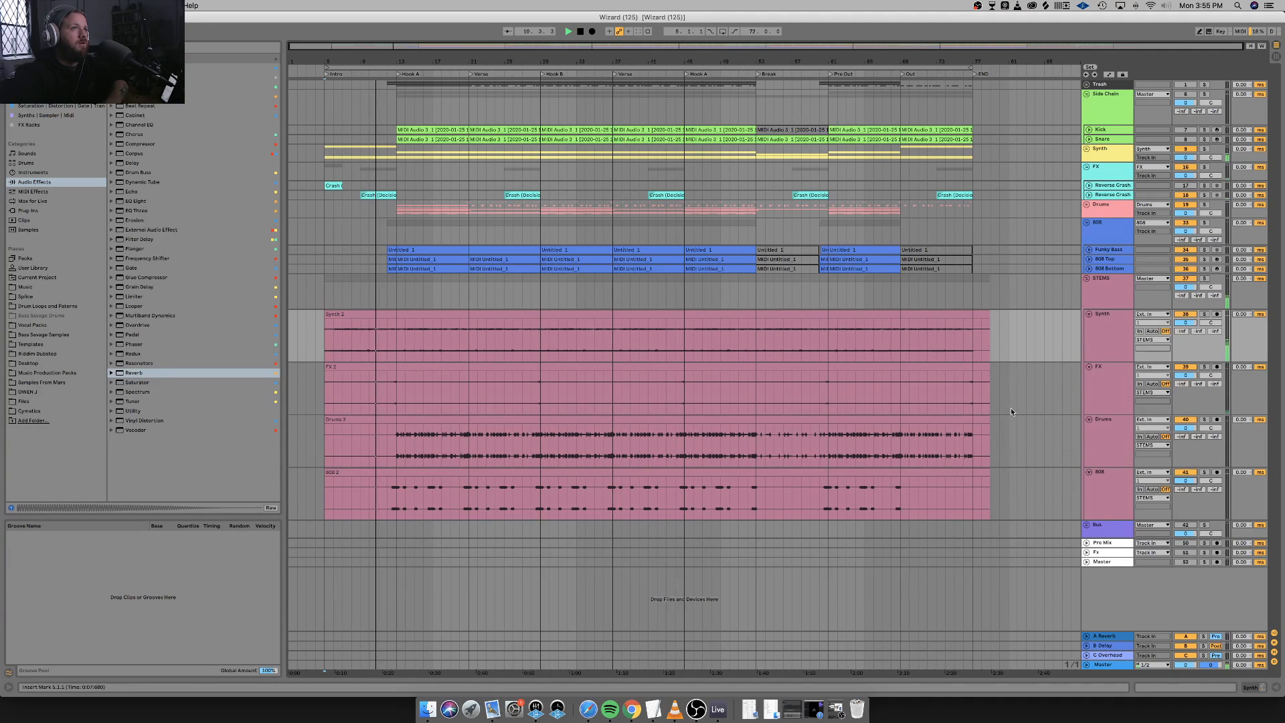
{"action": "left_click", "coordinate": [1204, 279]}
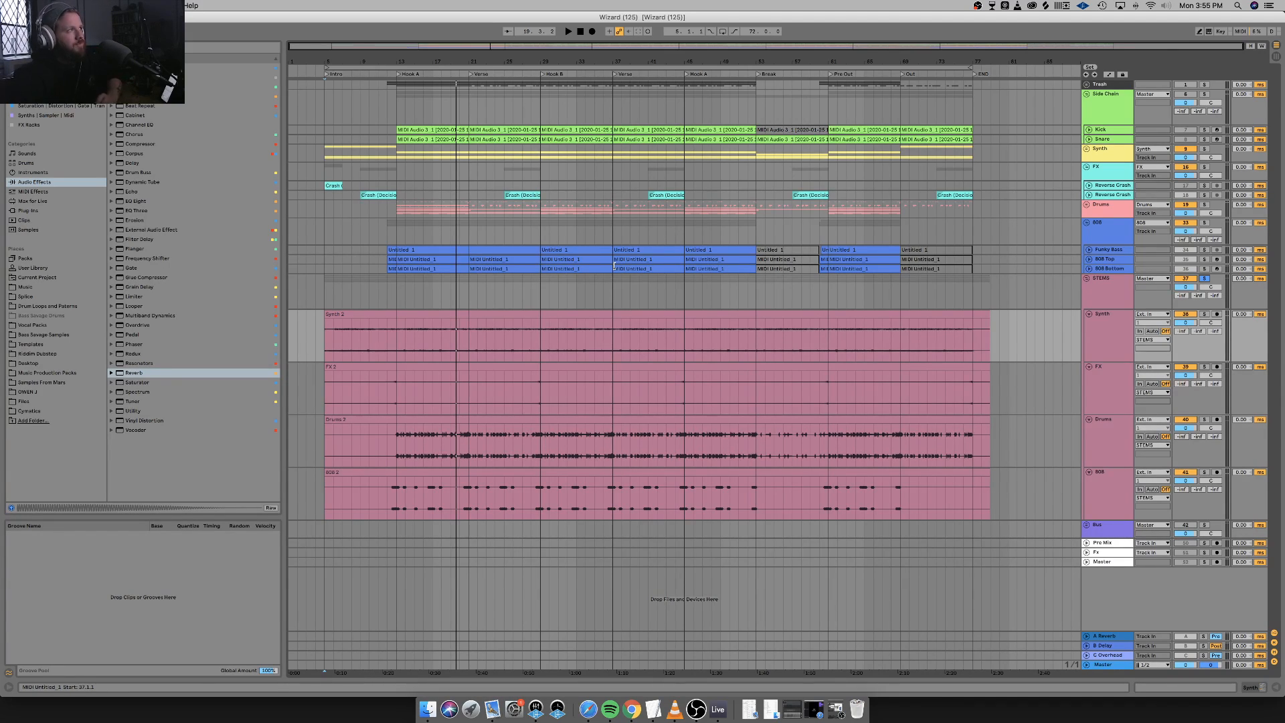
{"action": "left_click", "coordinate": [352, 322]}
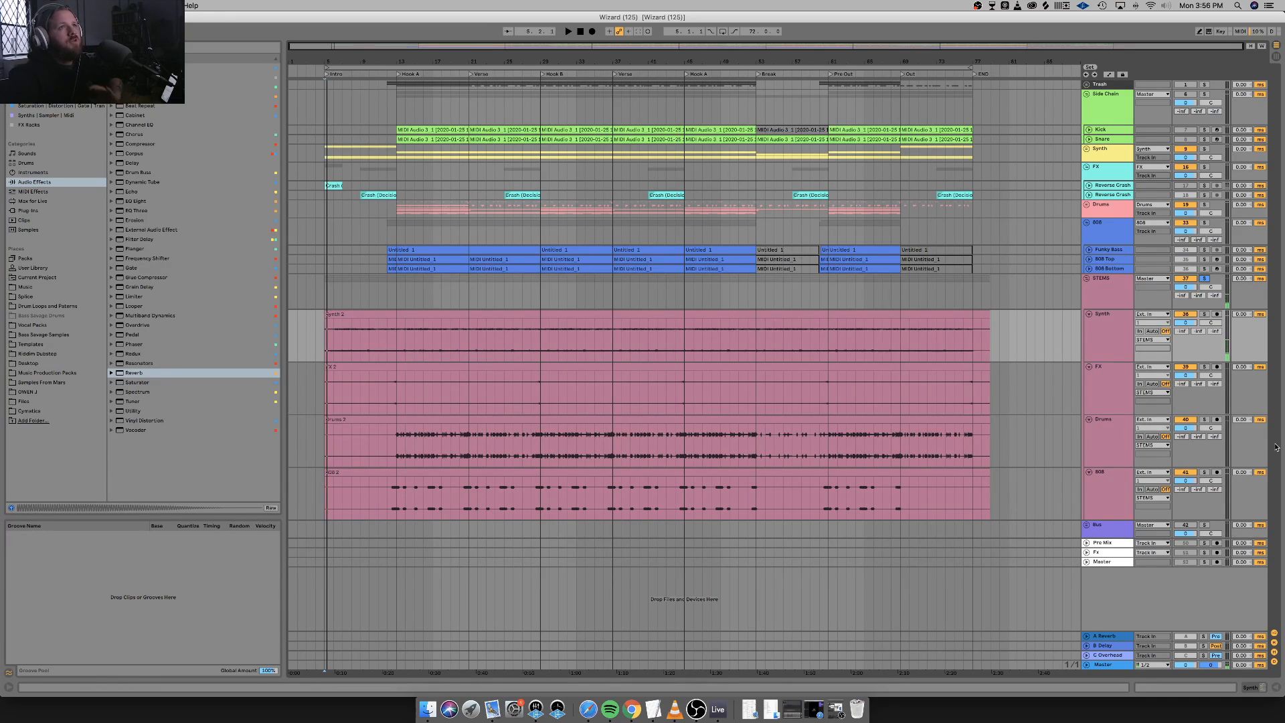
Route the STEMS group's output to the Master audio track instead of the main Master, and fold the group.
{"action": "left_click", "coordinate": [1155, 278]}
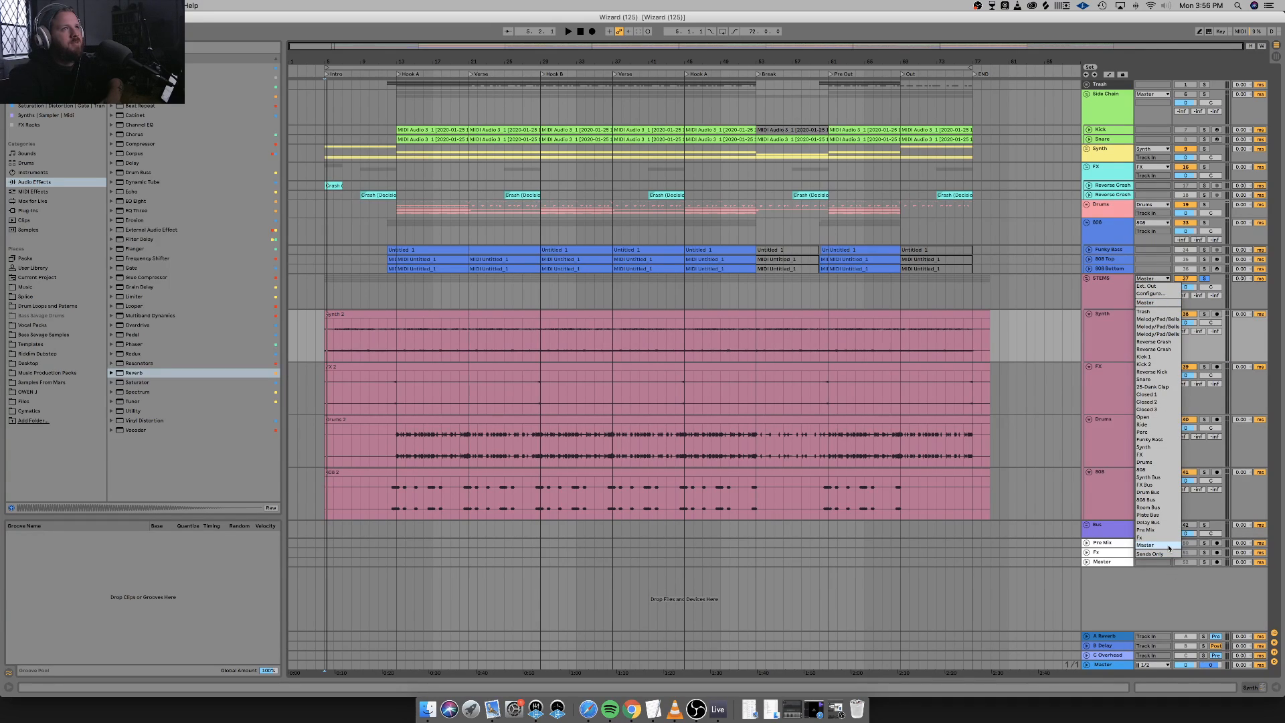
{"action": "left_click", "coordinate": [1169, 547]}
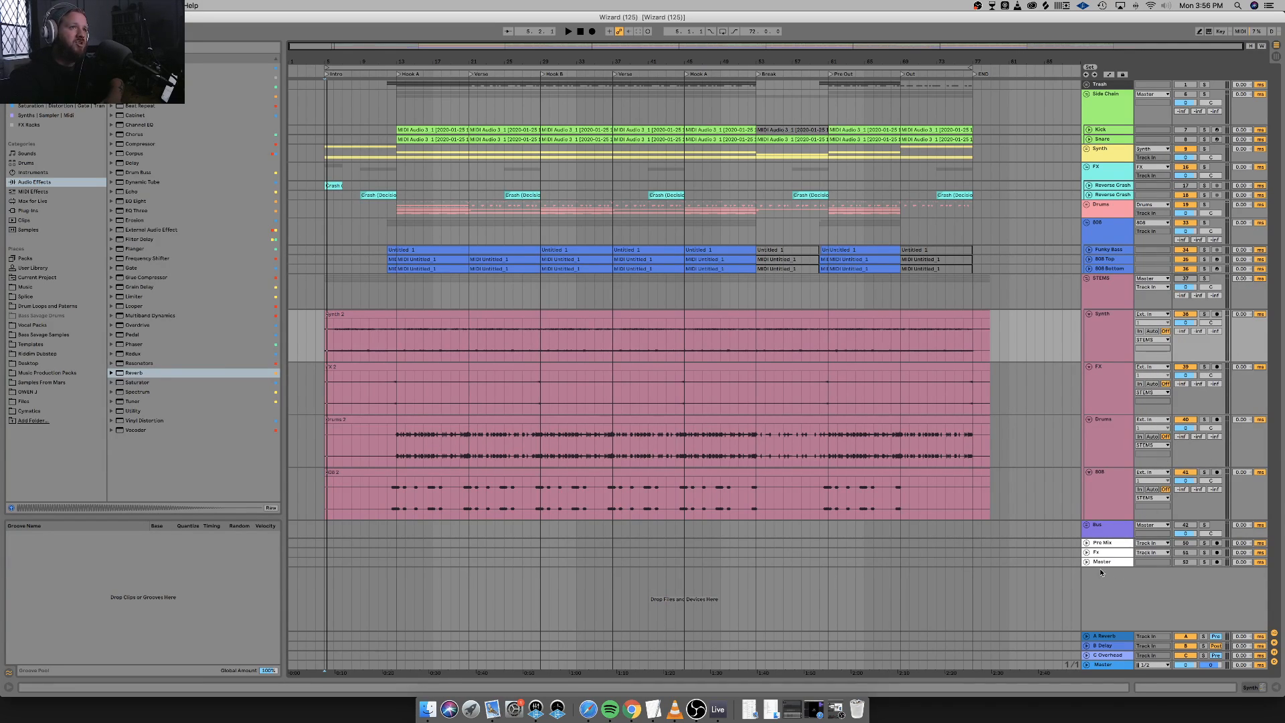
{"action": "left_click", "coordinate": [1090, 281]}
{"action": "left_click", "coordinate": [1087, 279]}
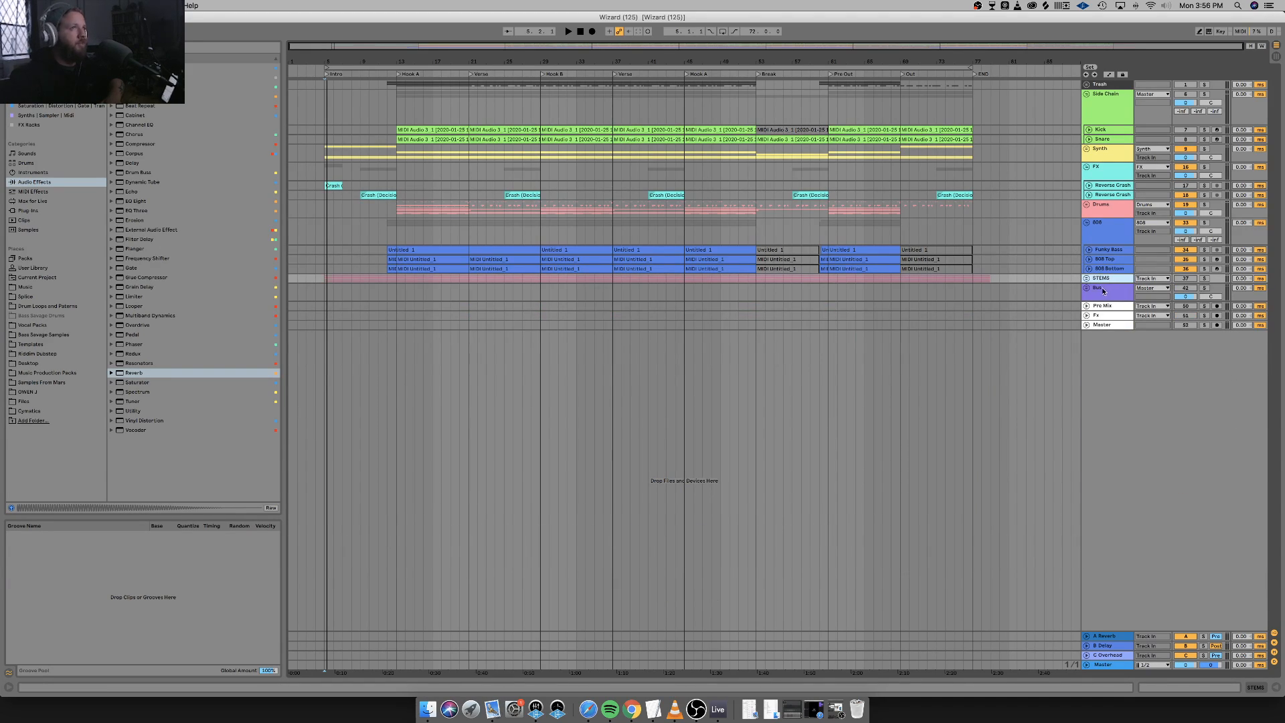
Unfold the Bus group, and route the Synth group's output to Synth Bus and the FX group's output to FX Bus.
{"action": "left_click", "coordinate": [1086, 289]}
{"action": "left_click", "coordinate": [1117, 333]}
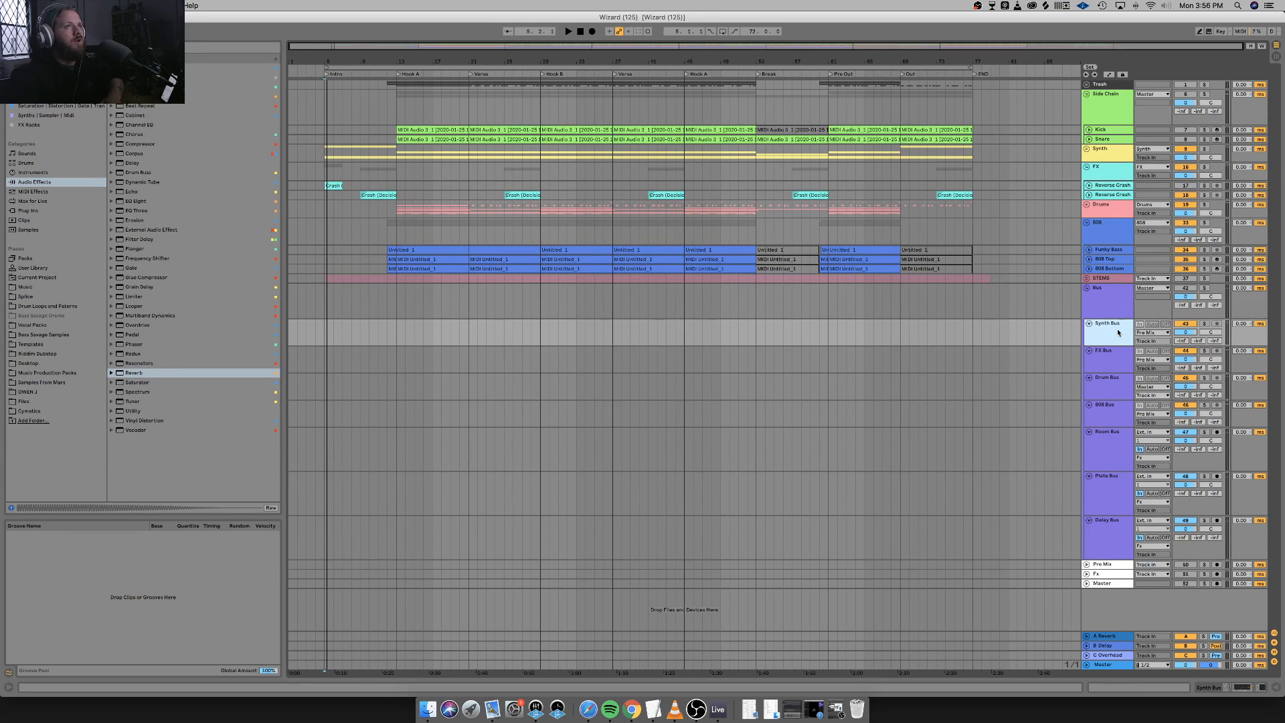
{"action": "left_click", "coordinate": [1101, 157]}
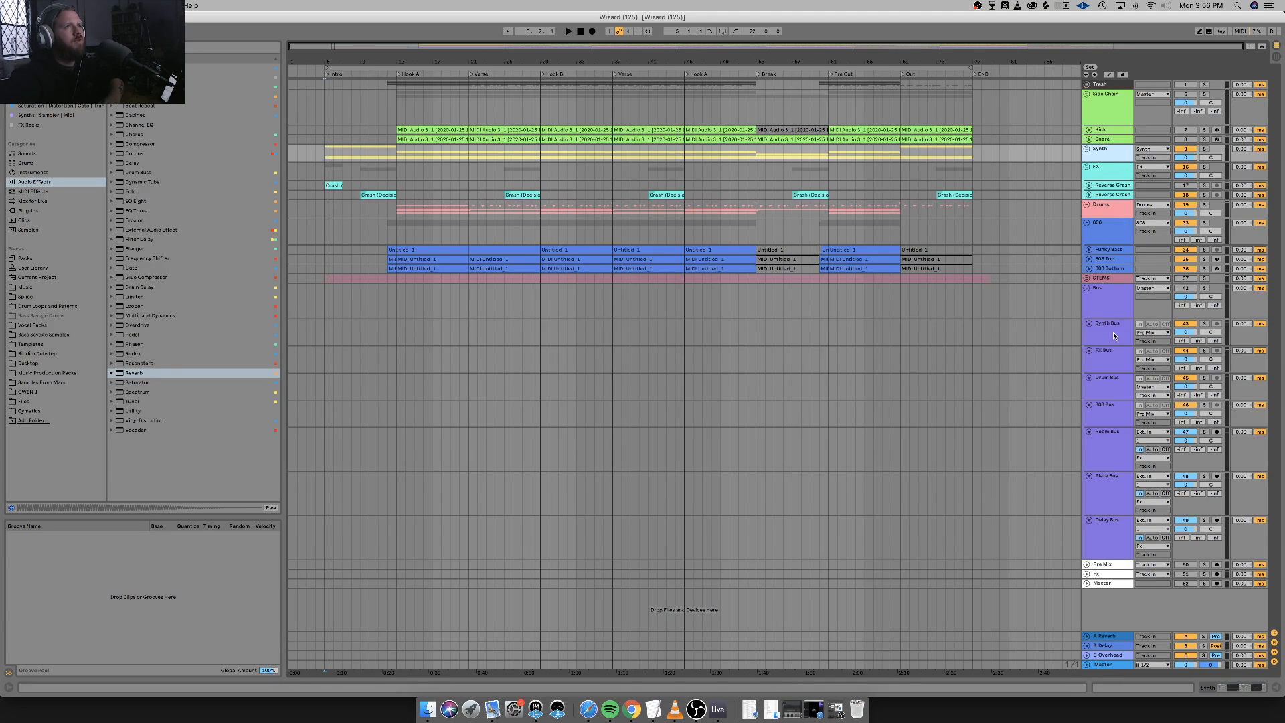
{"action": "left_click", "coordinate": [1152, 150]}
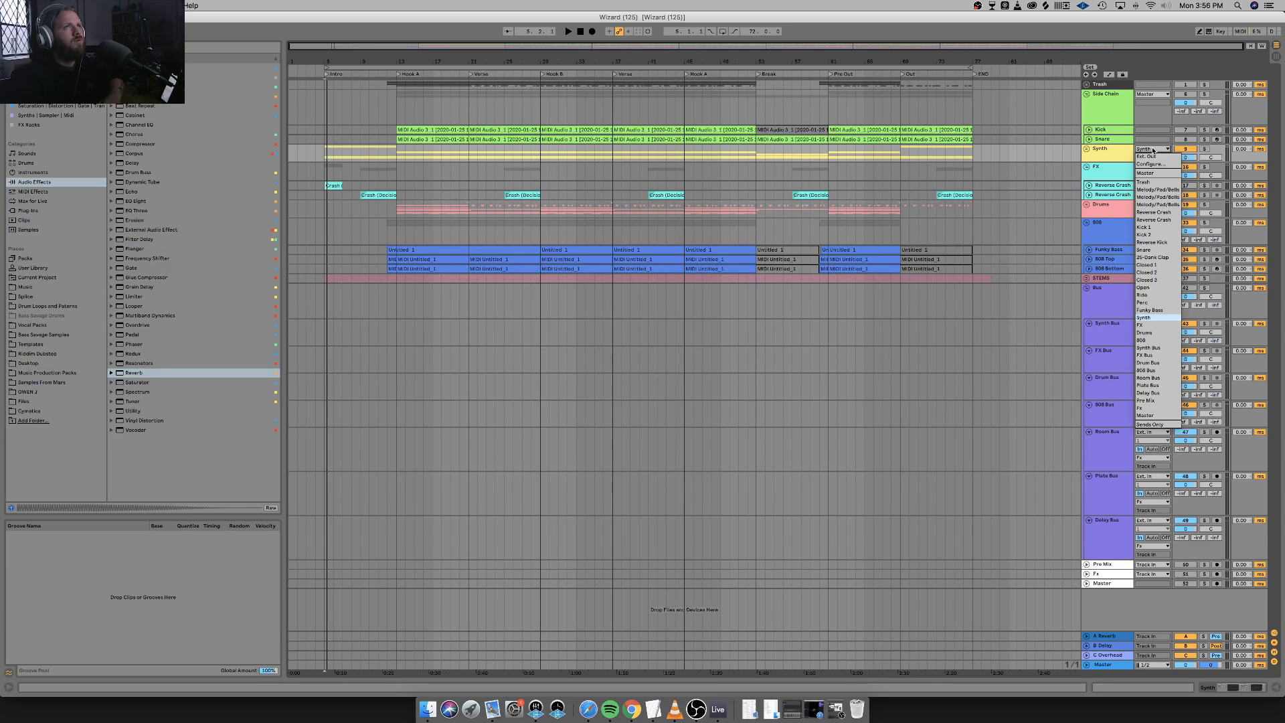
{"action": "left_click", "coordinate": [1154, 348]}
{"action": "left_click", "coordinate": [1140, 167]}
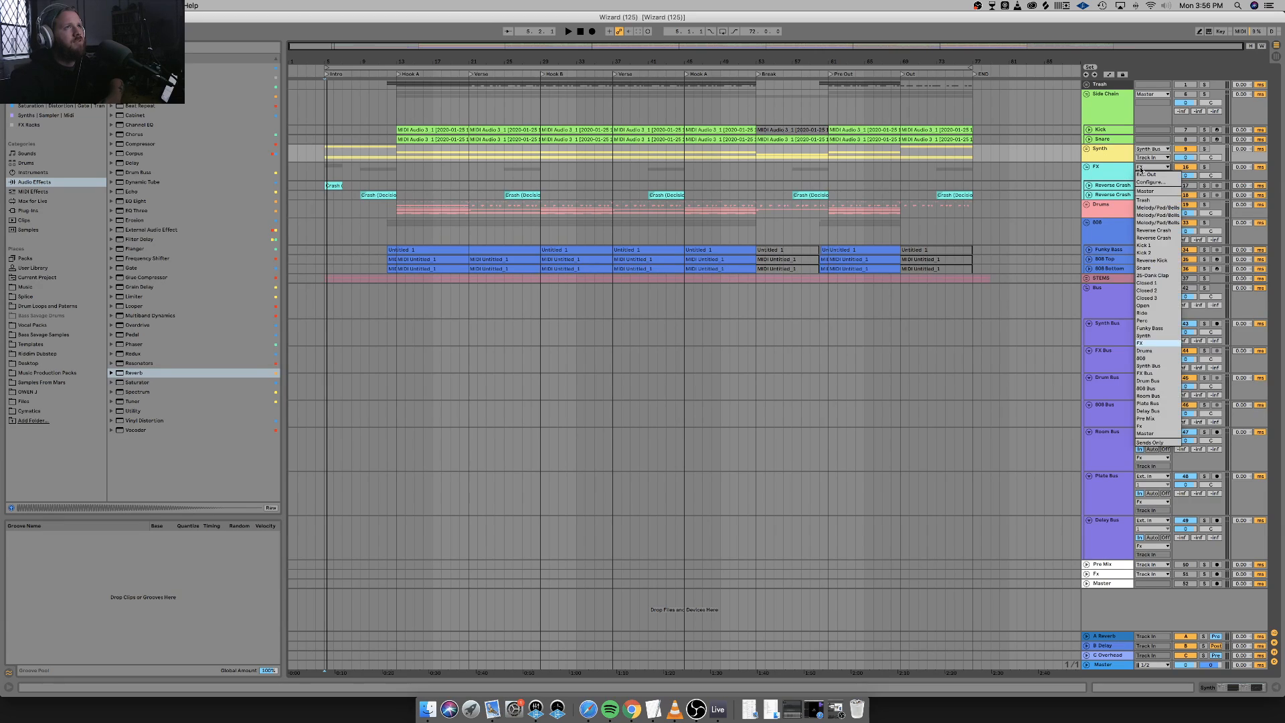
{"action": "left_click", "coordinate": [1150, 374]}
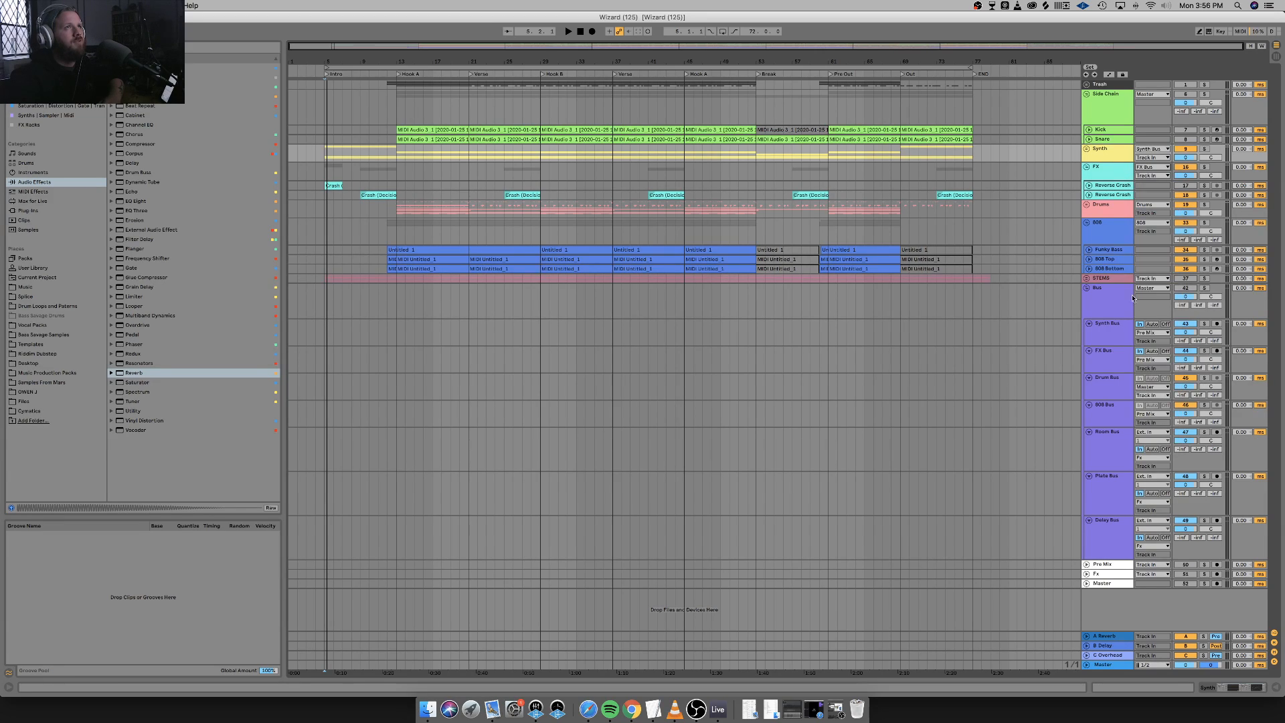
Route the Drums group's output to Drum Bus and the 808 group's output to 808 Bus.
{"action": "left_click", "coordinate": [1101, 211]}
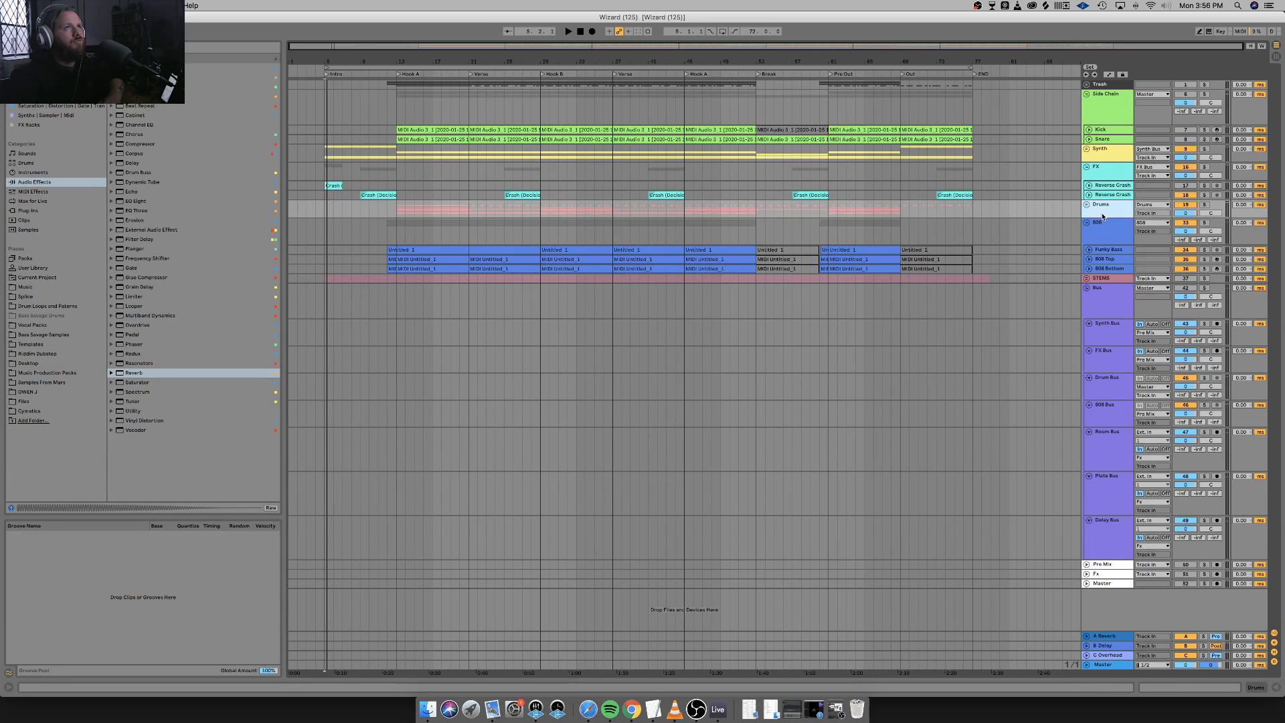
{"action": "left_click", "coordinate": [1161, 208]}
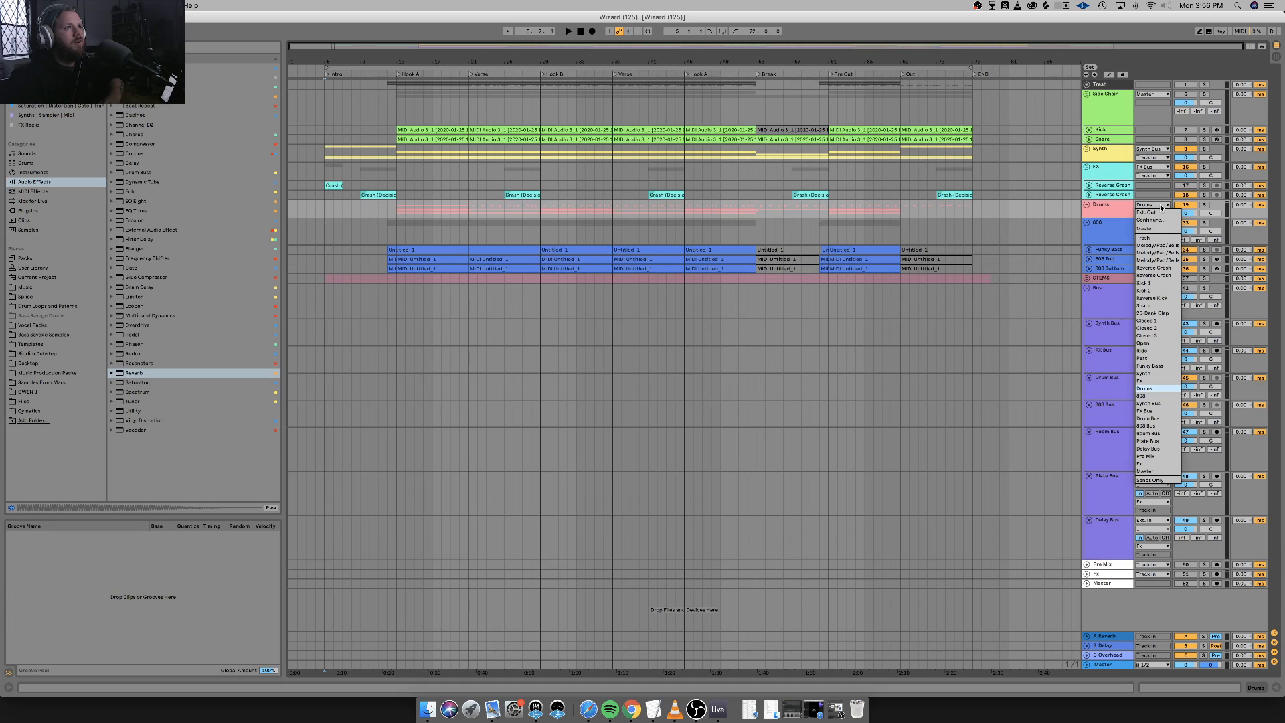
{"action": "left_click", "coordinate": [1148, 419]}
{"action": "left_click", "coordinate": [1101, 236]}
{"action": "left_click", "coordinate": [1151, 222]}
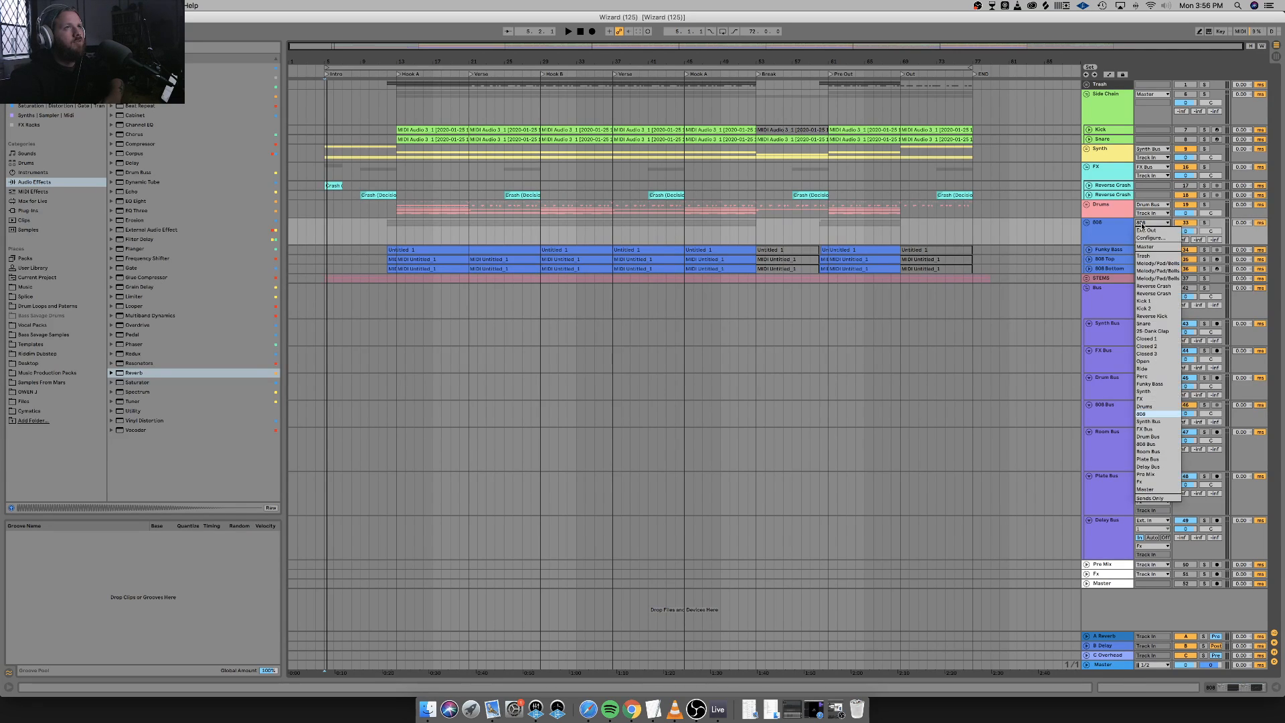
{"action": "left_click", "coordinate": [1155, 444]}
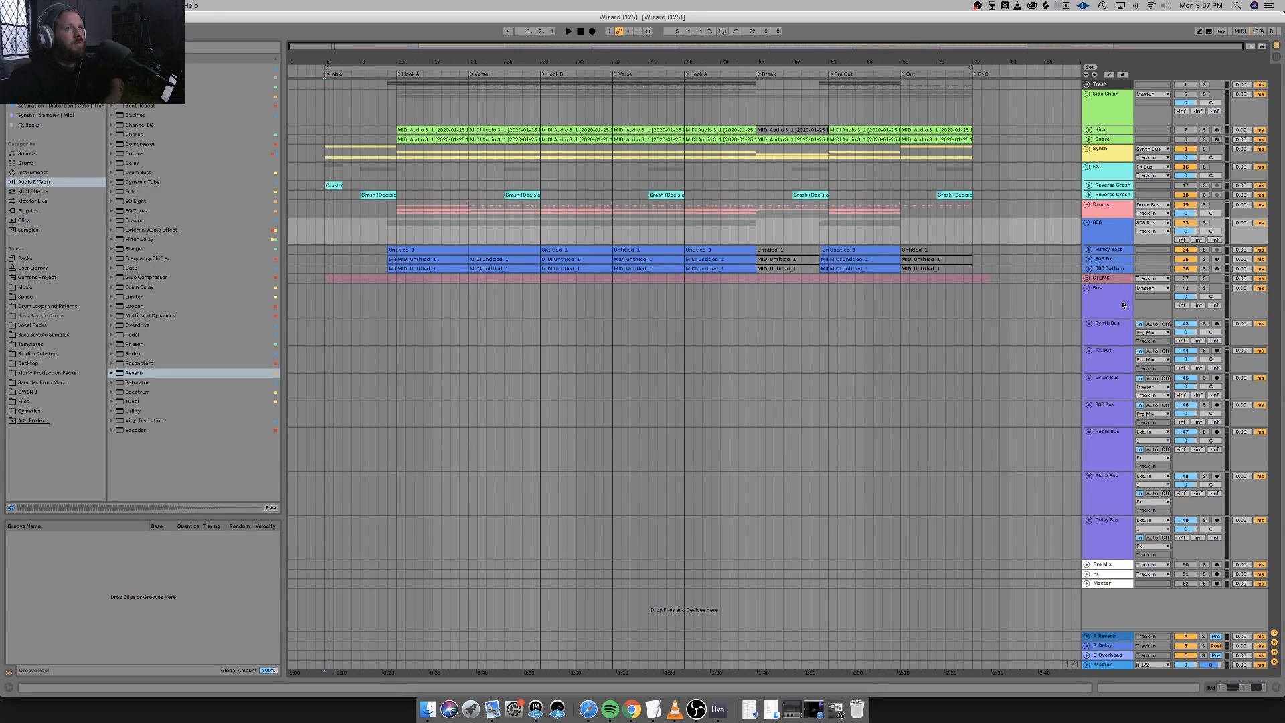
Go through the tracks of the Bus group from Synth Bus to Delay Bus to review the bus layout.
{"action": "left_click", "coordinate": [1123, 305]}
{"action": "left_click", "coordinate": [1124, 339]}
{"action": "left_click", "coordinate": [1126, 359]}
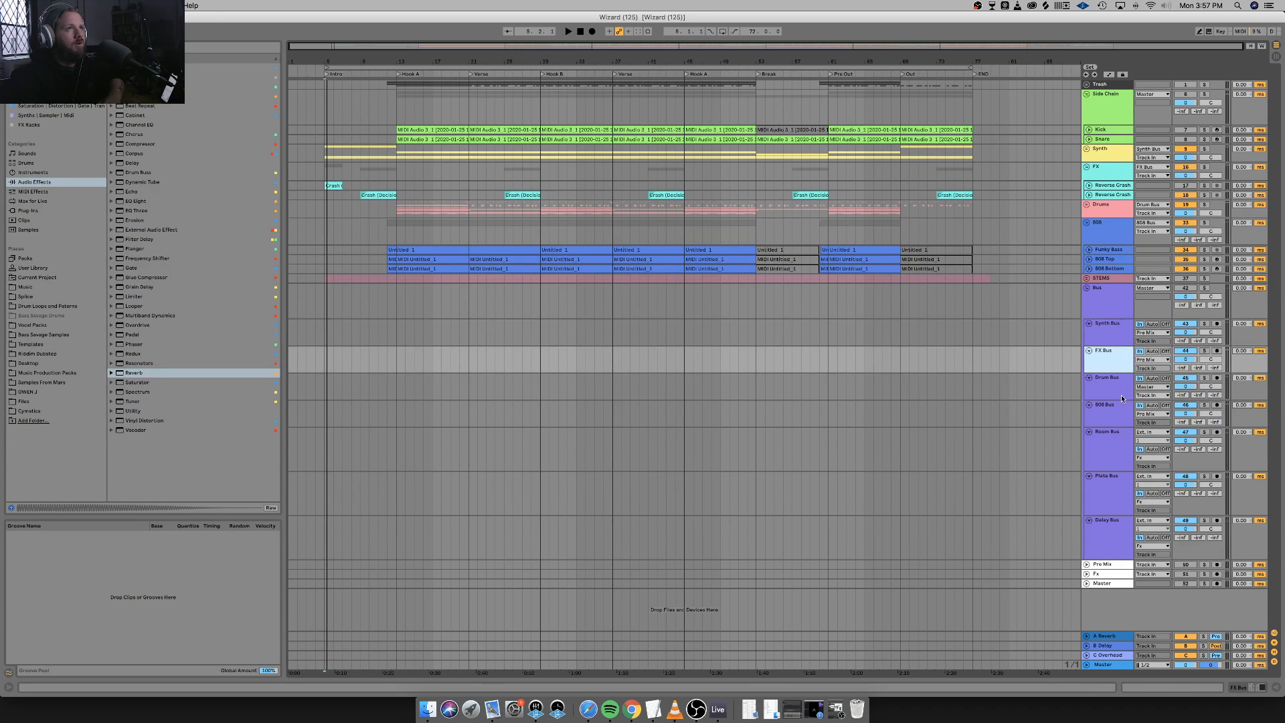
{"action": "left_click", "coordinate": [1122, 386]}
{"action": "left_click", "coordinate": [1118, 422]}
{"action": "left_click", "coordinate": [1116, 455]}
{"action": "left_click", "coordinate": [1115, 492]}
{"action": "left_click", "coordinate": [1113, 526]}
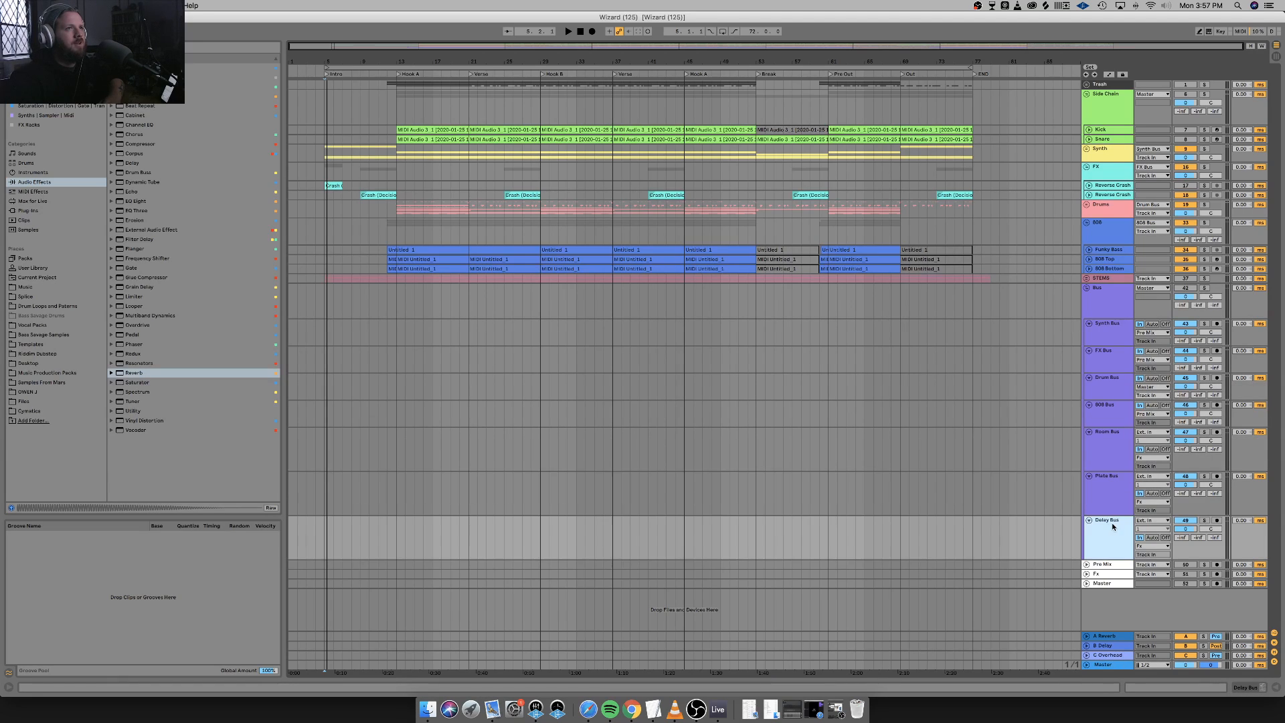
{"action": "left_click", "coordinate": [1113, 448]}
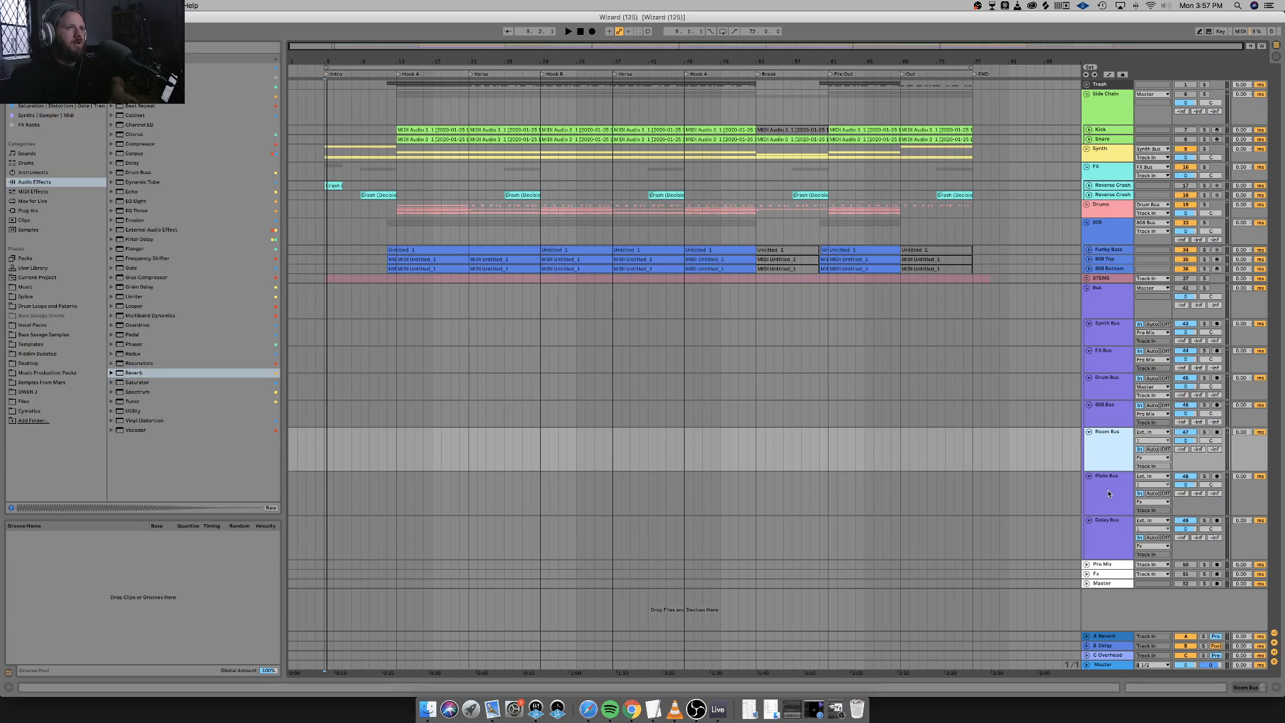
Unfold the A Reverb, B Delay and C Overhead return tracks to examine their output routing, and fold them again.
{"action": "left_click_drag", "start_coordinate": [1110, 632], "coordinate": [1107, 604]}
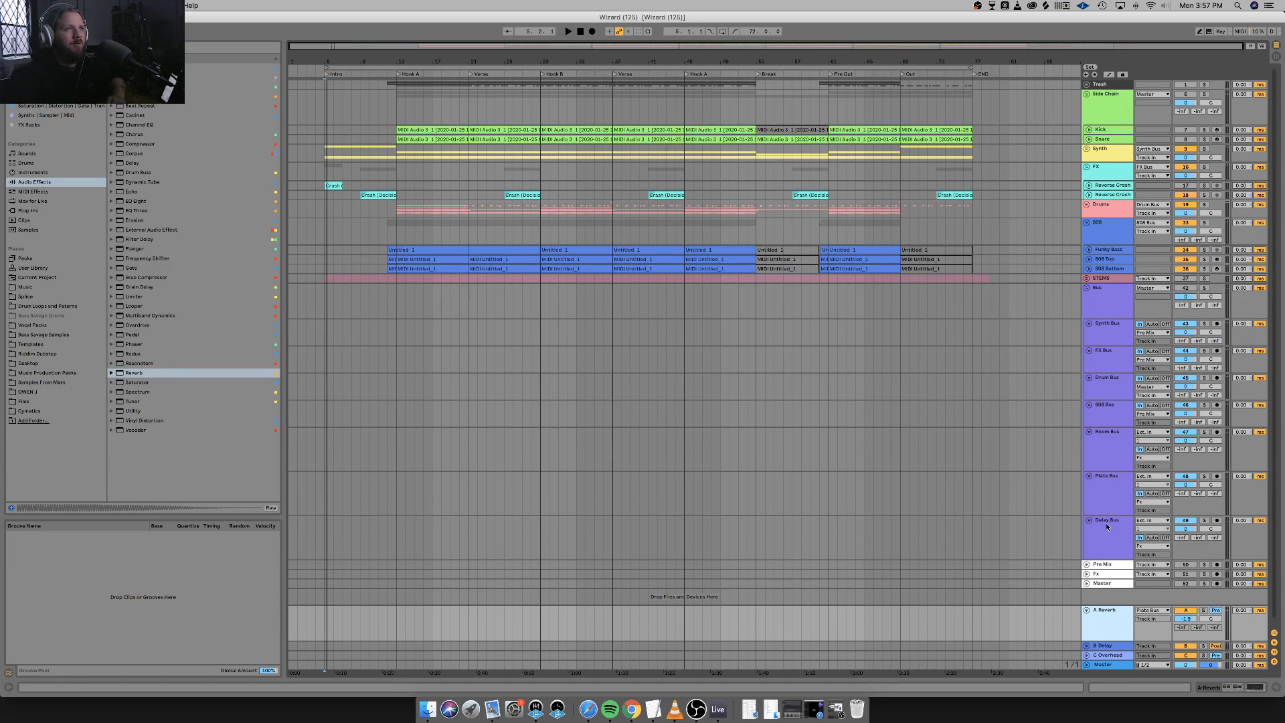
{"action": "scroll", "coordinate": [1112, 575], "scroll_direction": "down", "scroll_amount": 1}
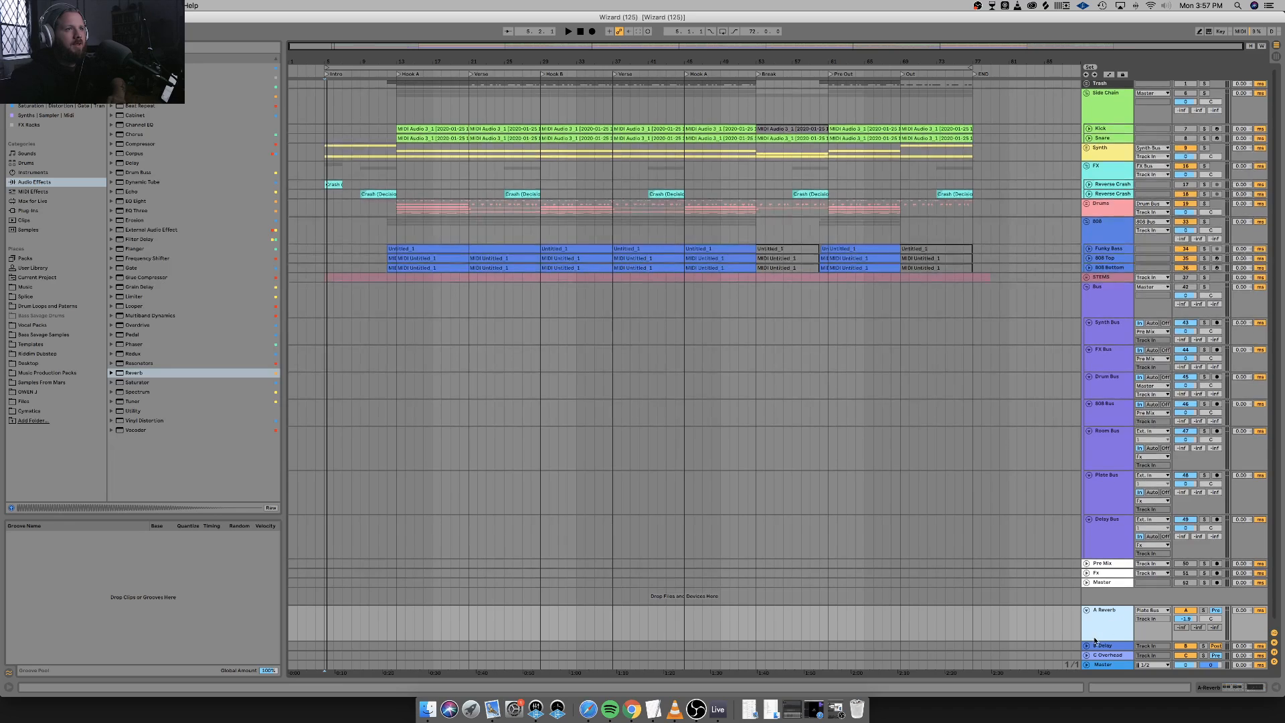
{"action": "left_click", "coordinate": [1097, 641]}
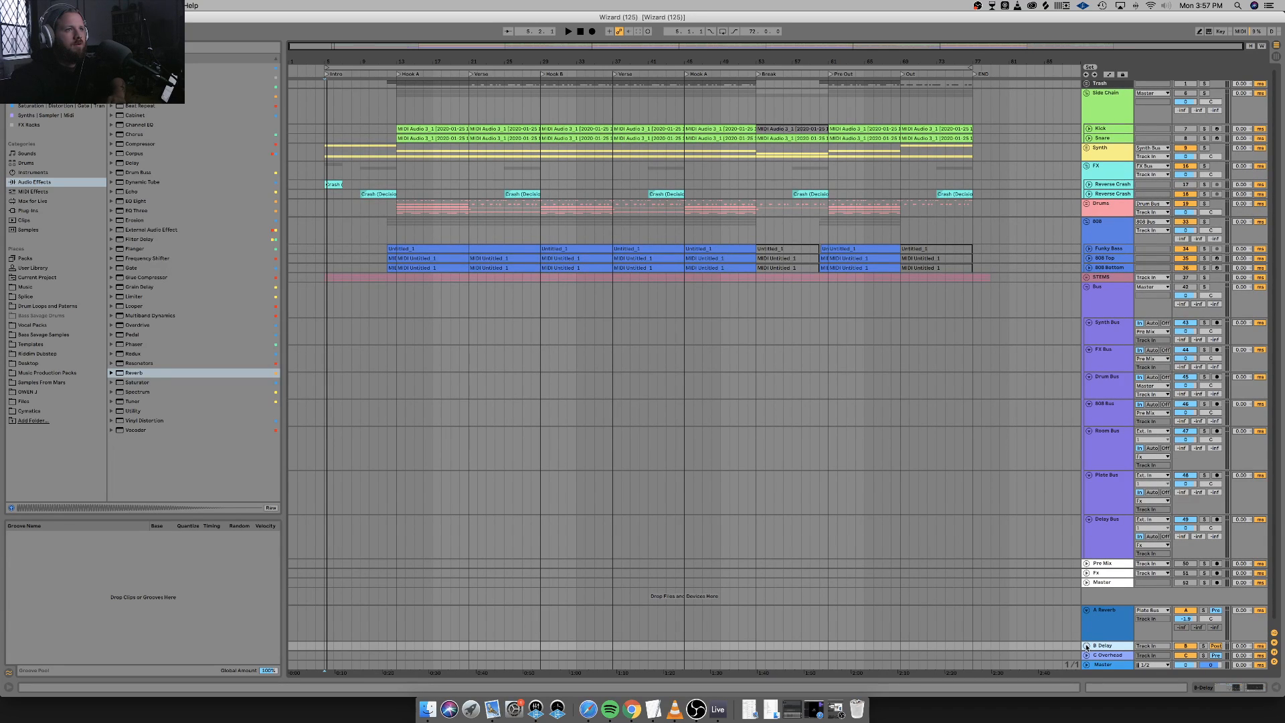
{"action": "left_click", "coordinate": [1086, 645]}
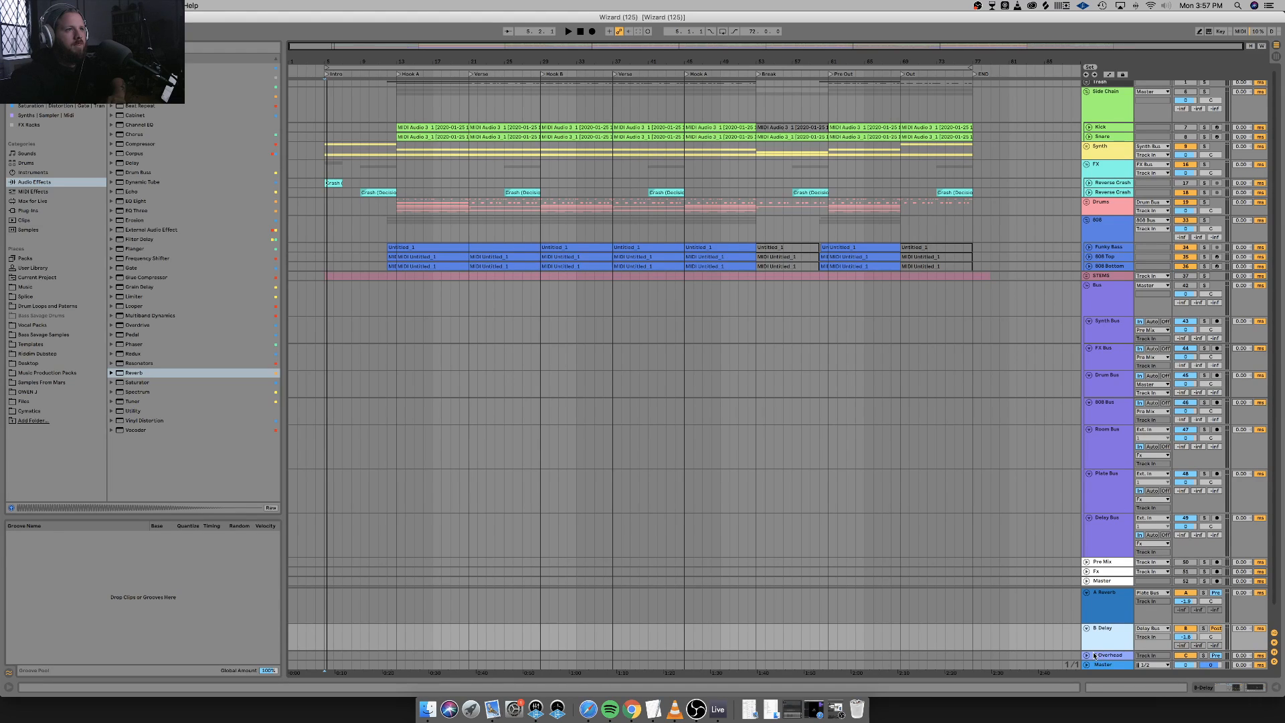
{"action": "left_click", "coordinate": [1088, 655]}
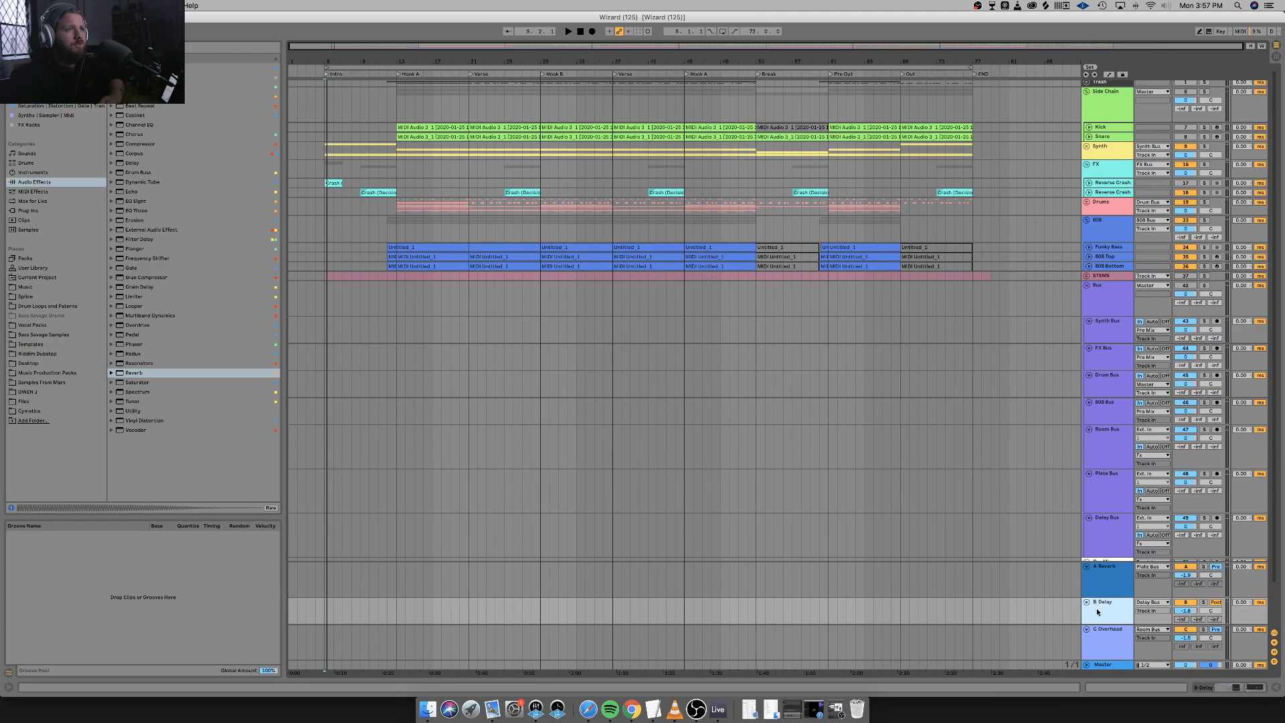
{"action": "left_click", "coordinate": [1087, 631]}
{"action": "left_click", "coordinate": [1087, 624]}
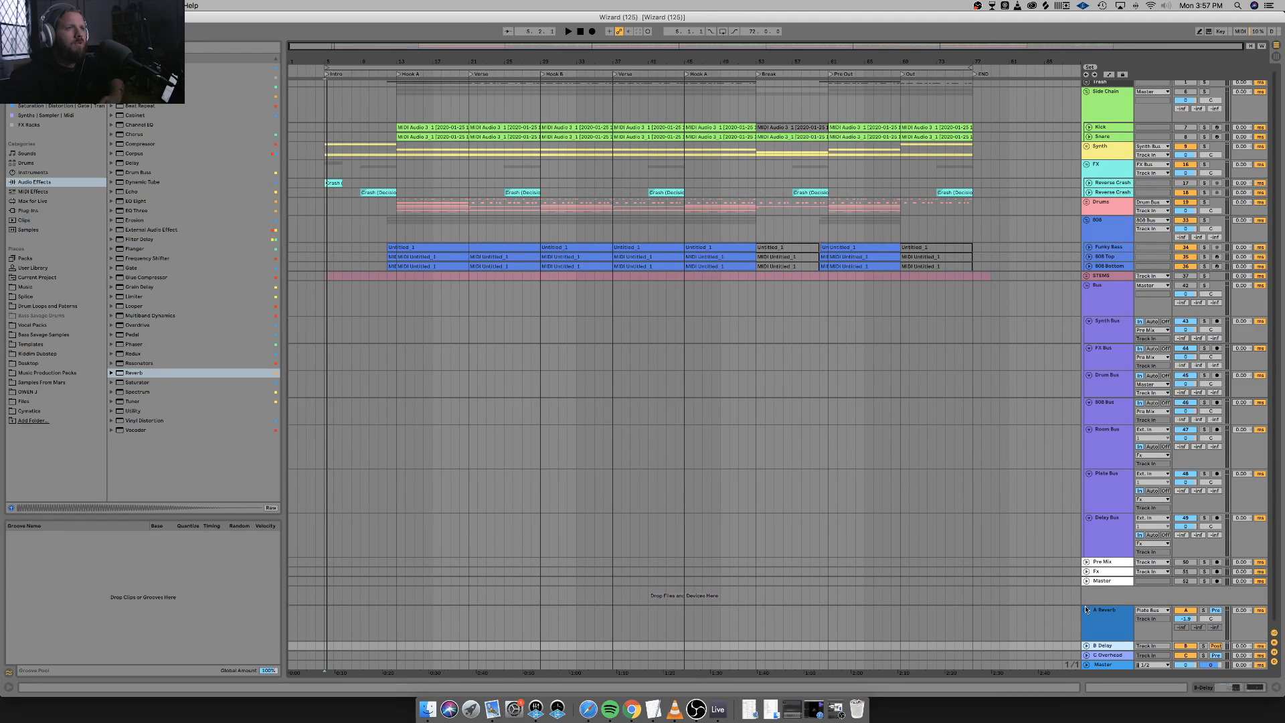
{"action": "left_click", "coordinate": [1087, 611]}
{"action": "double_click", "coordinate": [1121, 636]}
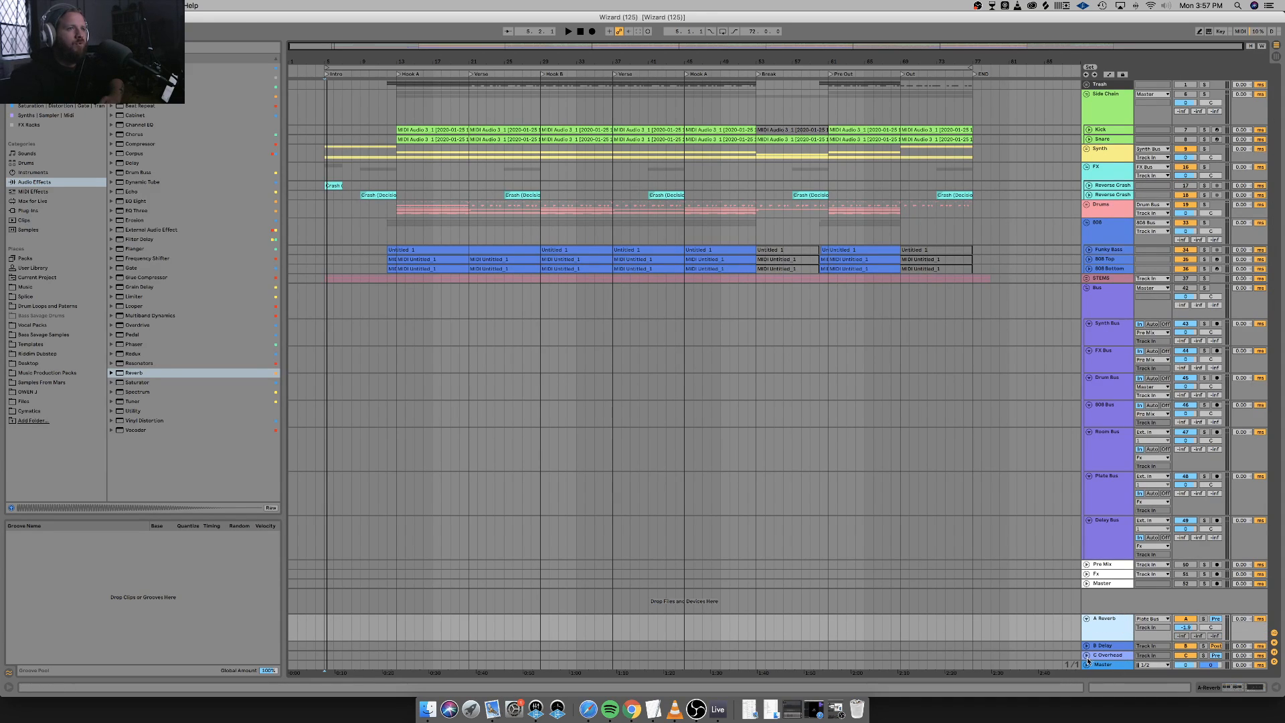
{"action": "double_click", "coordinate": [1113, 645]}
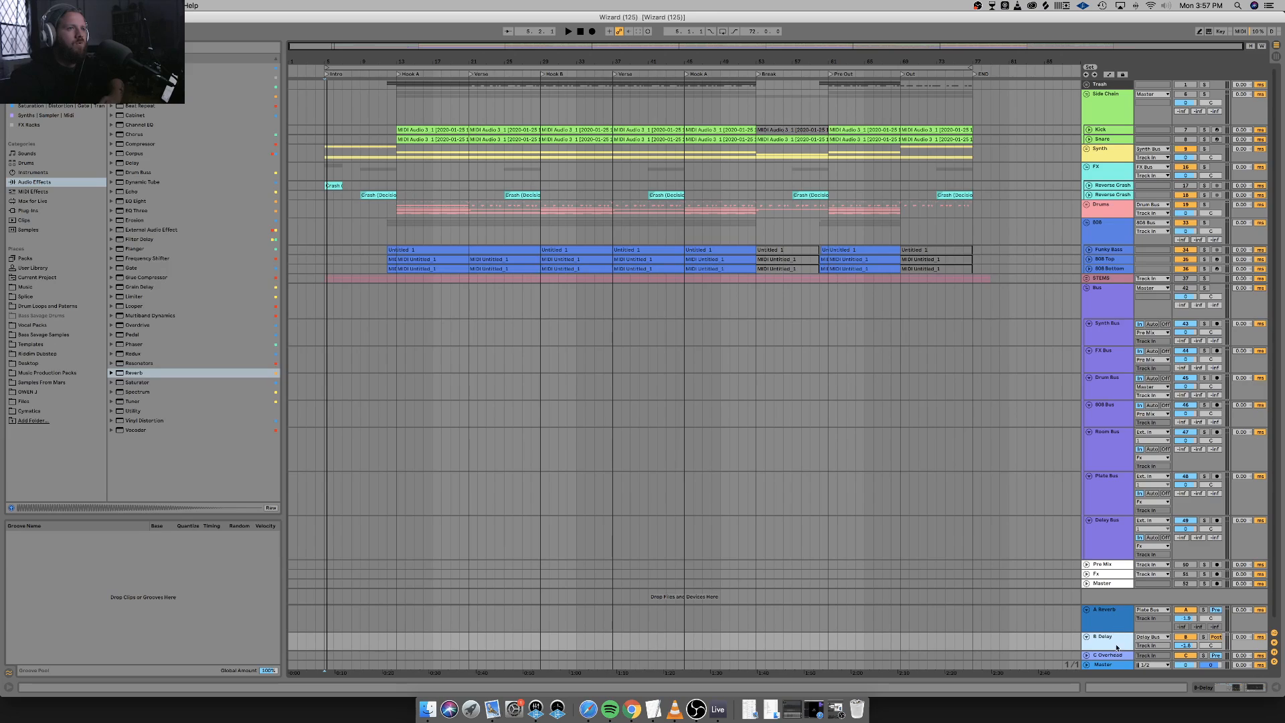
{"action": "double_click", "coordinate": [1115, 653]}
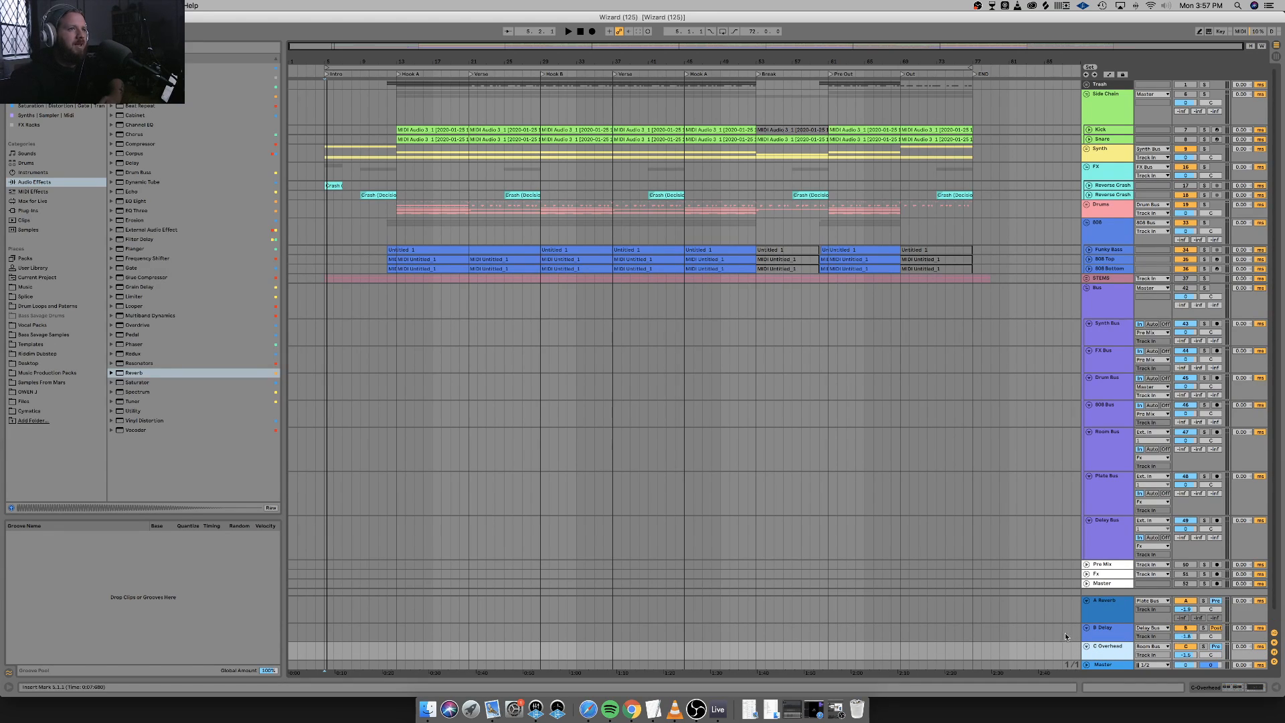
{"action": "double_click", "coordinate": [1088, 611]}
{"action": "left_click", "coordinate": [1085, 628]}
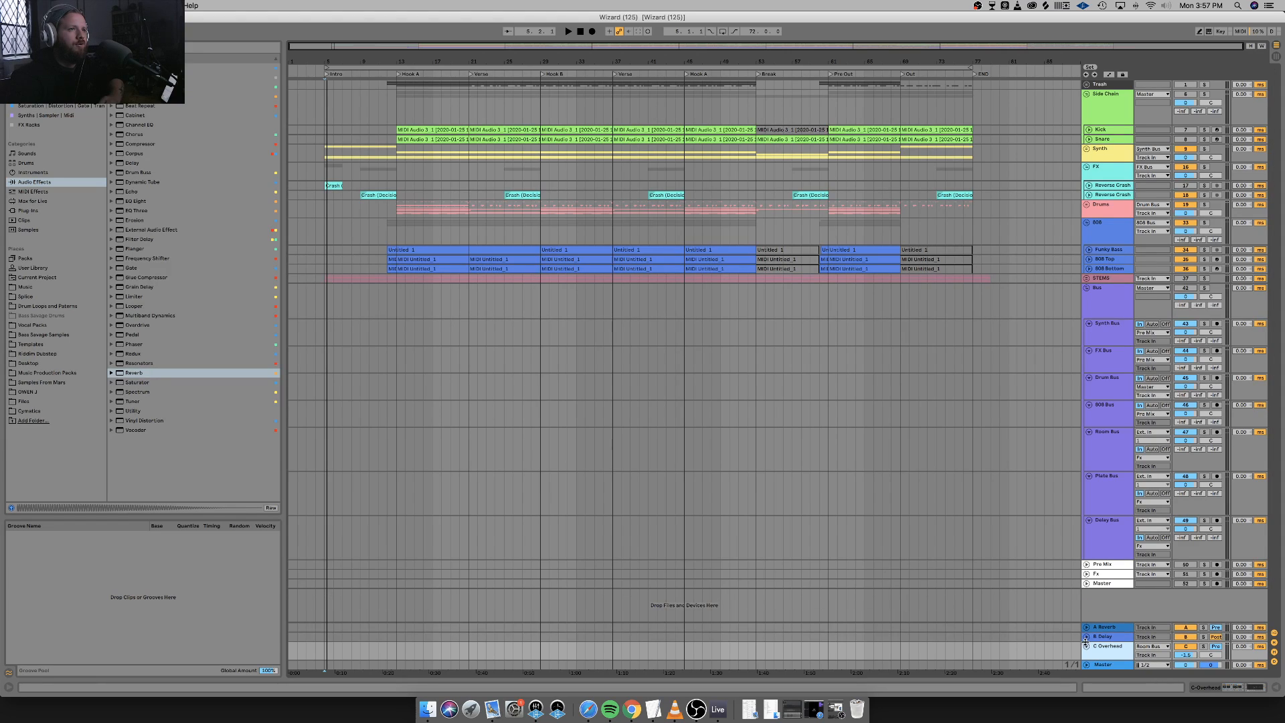
{"action": "left_click", "coordinate": [1086, 637]}
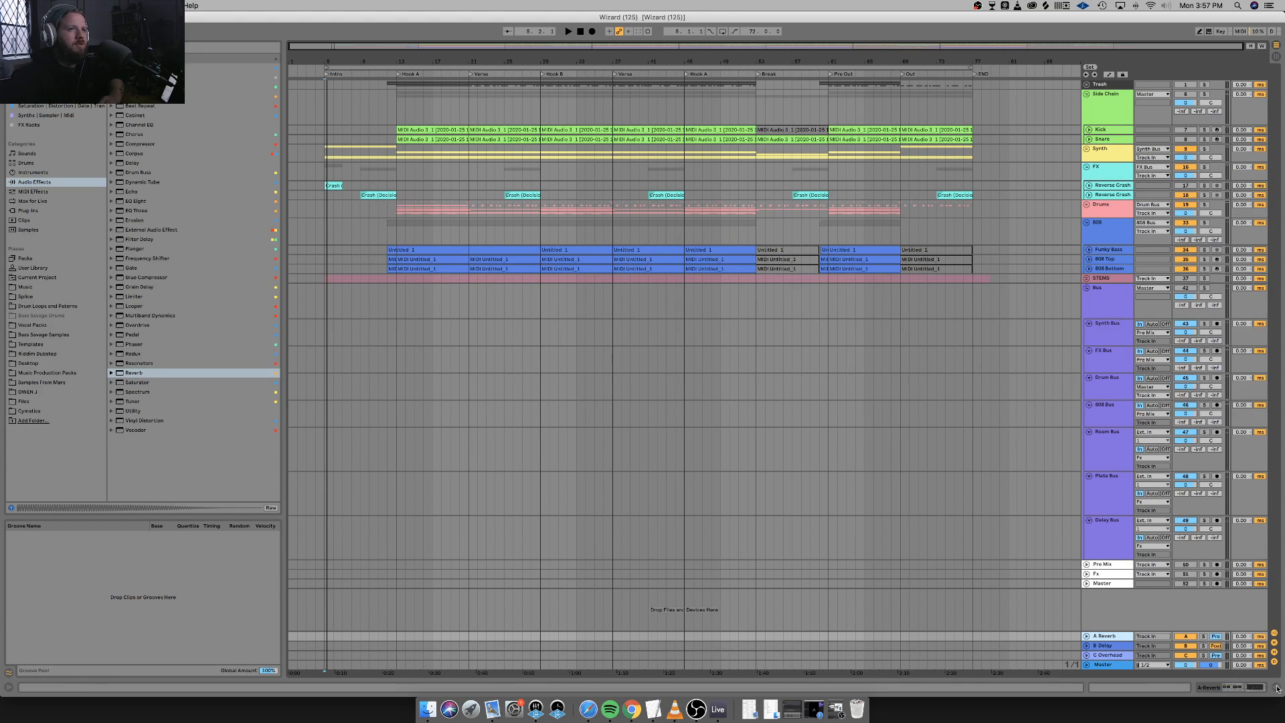
Examine the devices on the A Reverb, B Delay and C Overhead returns, including both chains of the B Delay rack.
{"action": "left_click", "coordinate": [1224, 687]}
{"action": "left_click", "coordinate": [1223, 684]}
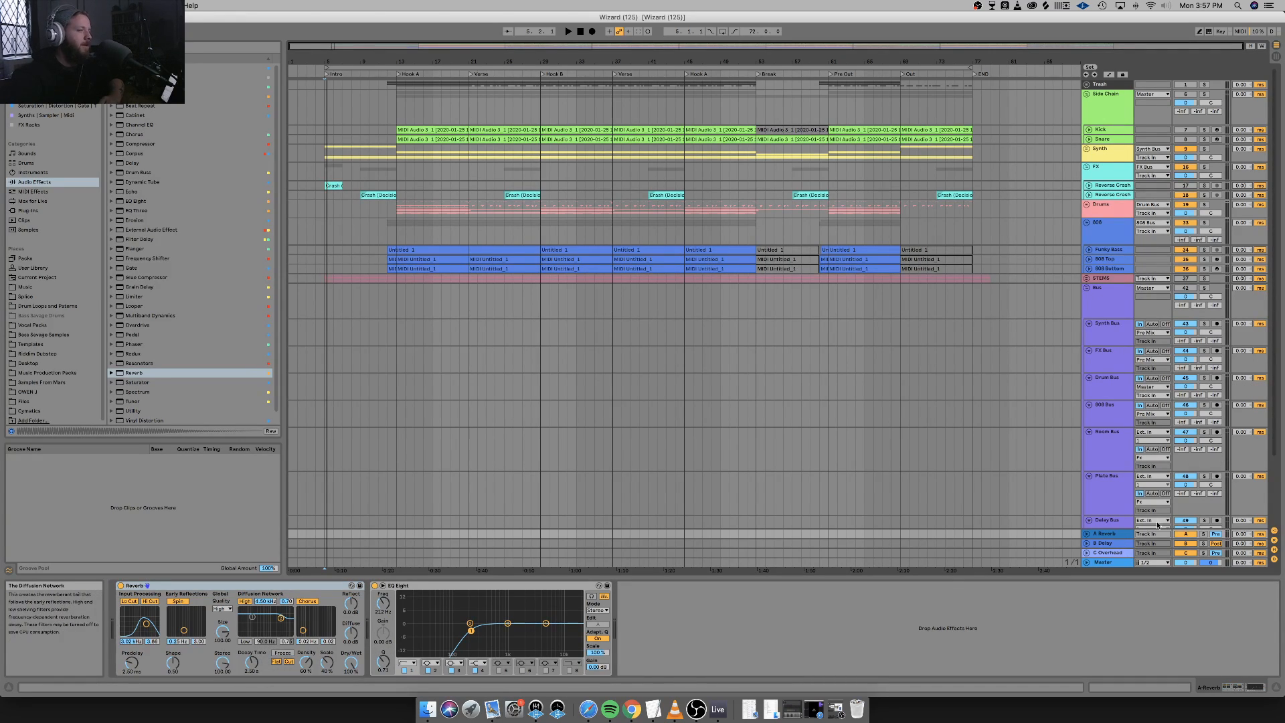
{"action": "left_click", "coordinate": [1101, 543]}
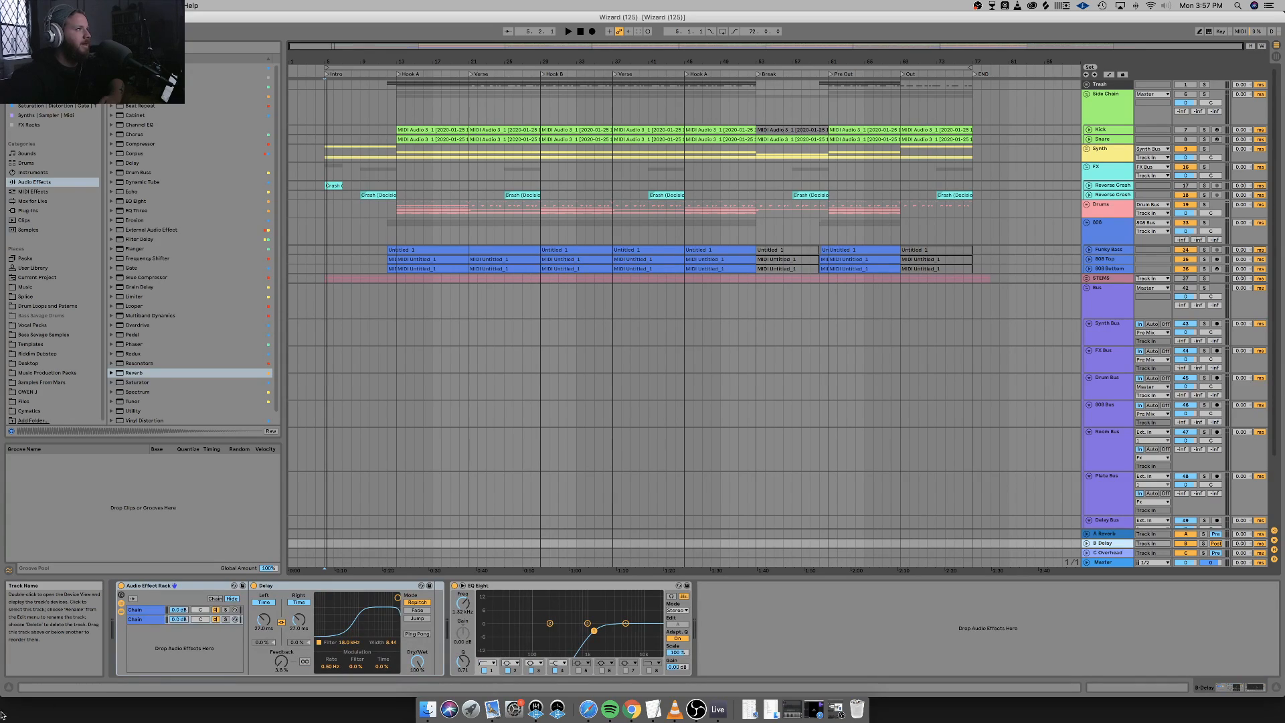
{"action": "left_click", "coordinate": [143, 611]}
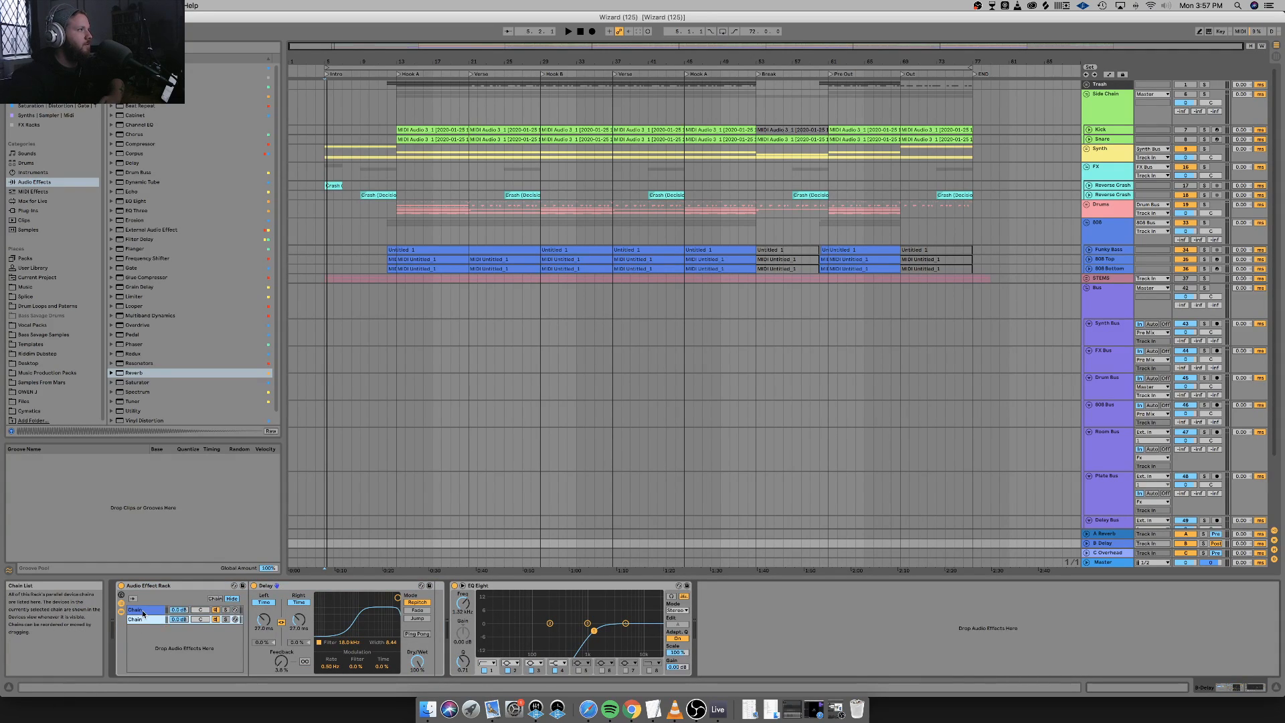
{"action": "key", "text": "Down"}
{"action": "key", "text": "Up"}
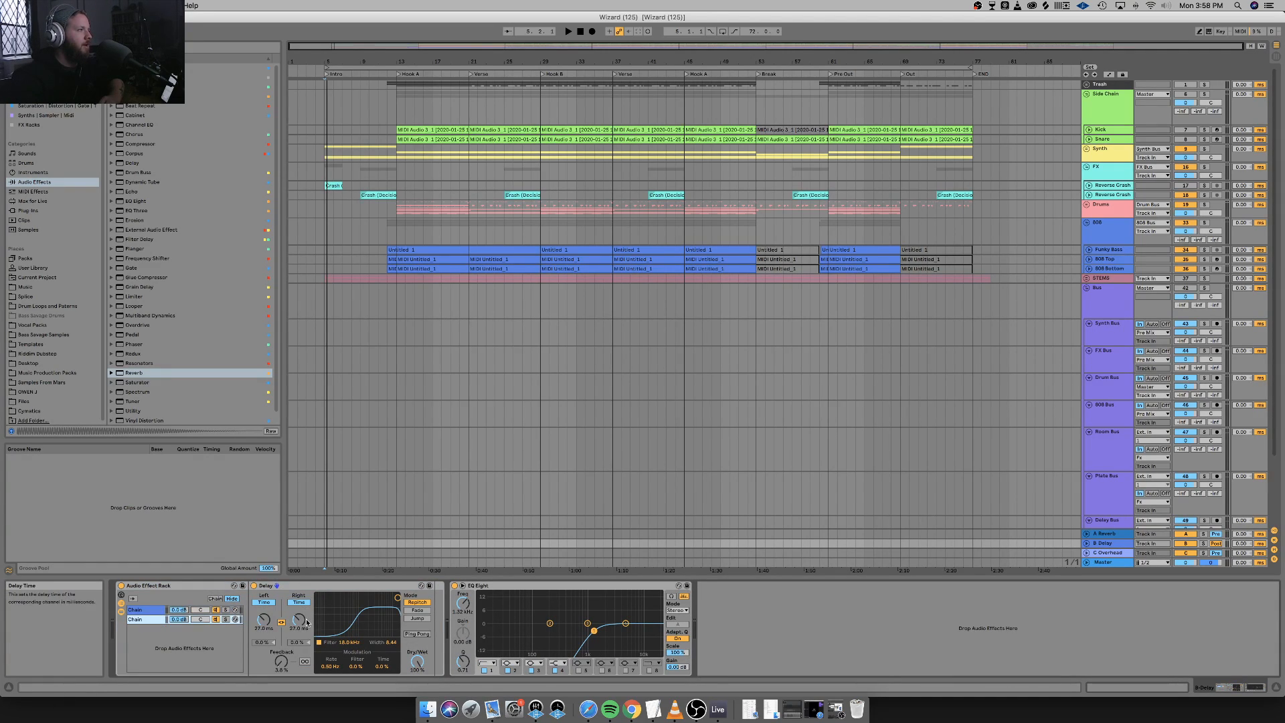
{"action": "key", "text": "Down"}
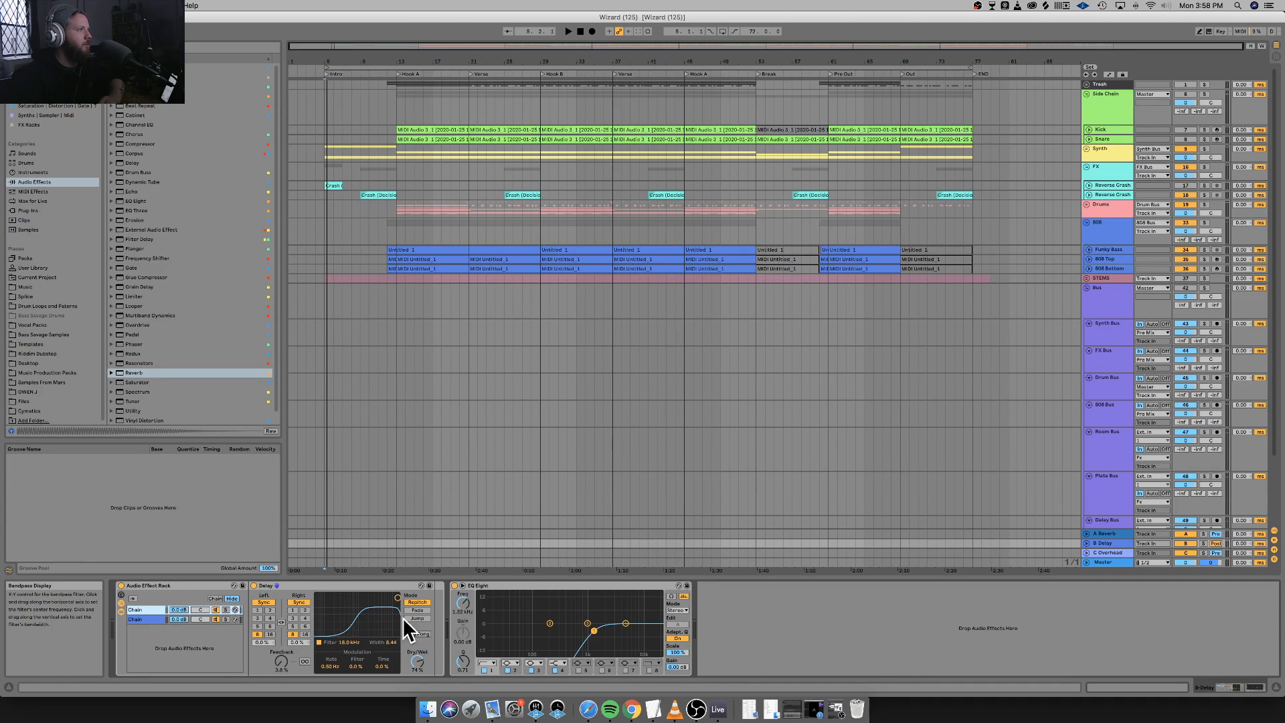
{"action": "left_click", "coordinate": [1121, 555]}
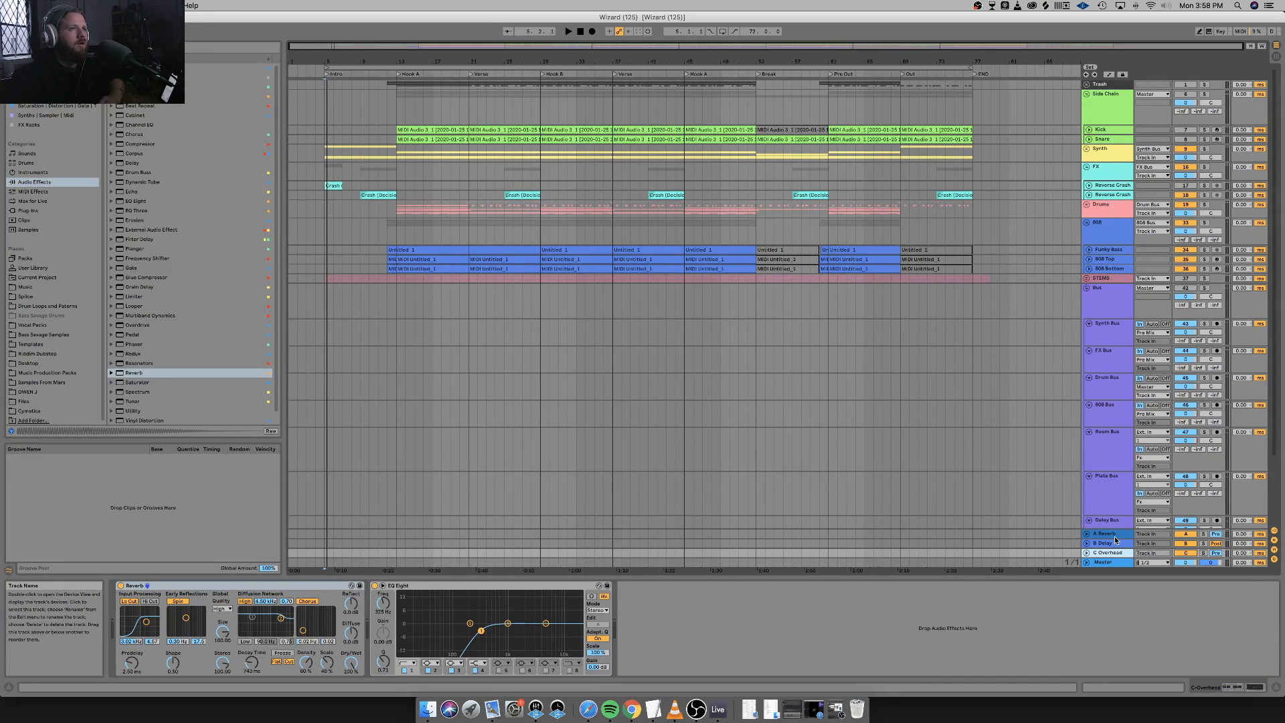
Review the A Reverb and C Overhead returns against the Plate Bus and Delay Bus, opening the Plate Bus's FF Pro-R reverb.
{"action": "left_click", "coordinate": [1116, 534]}
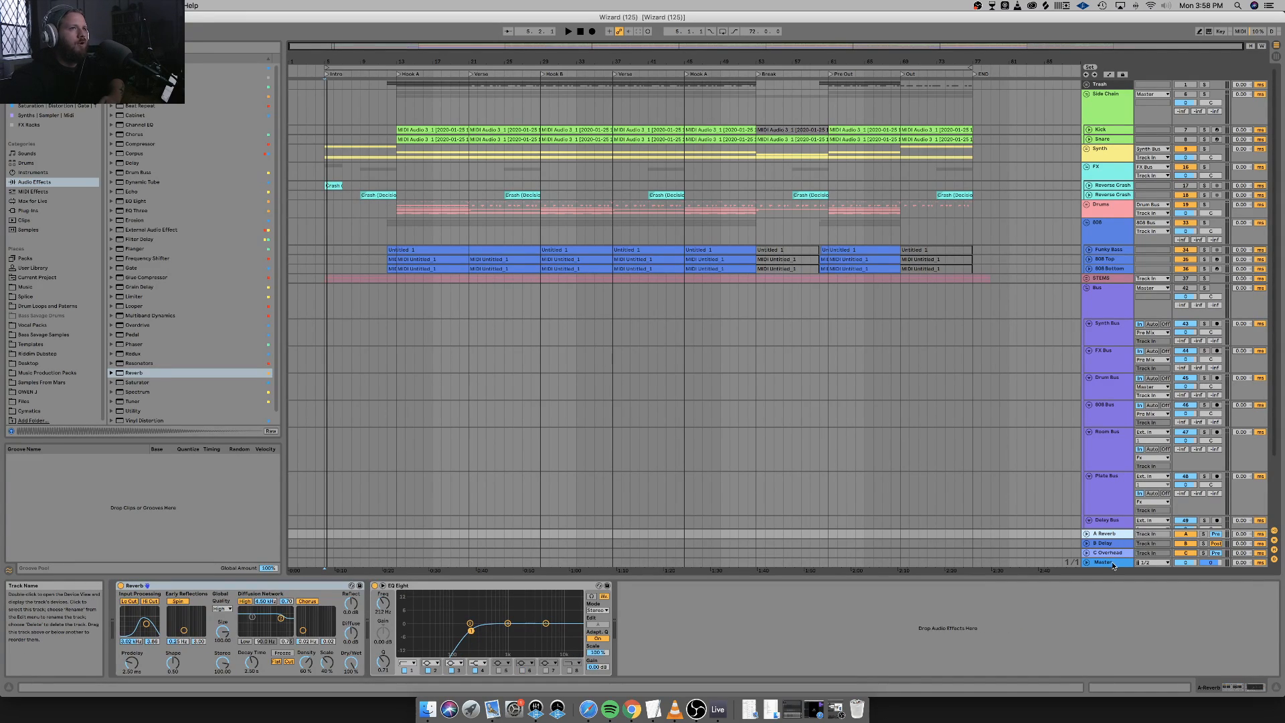
{"action": "left_click", "coordinate": [1111, 554]}
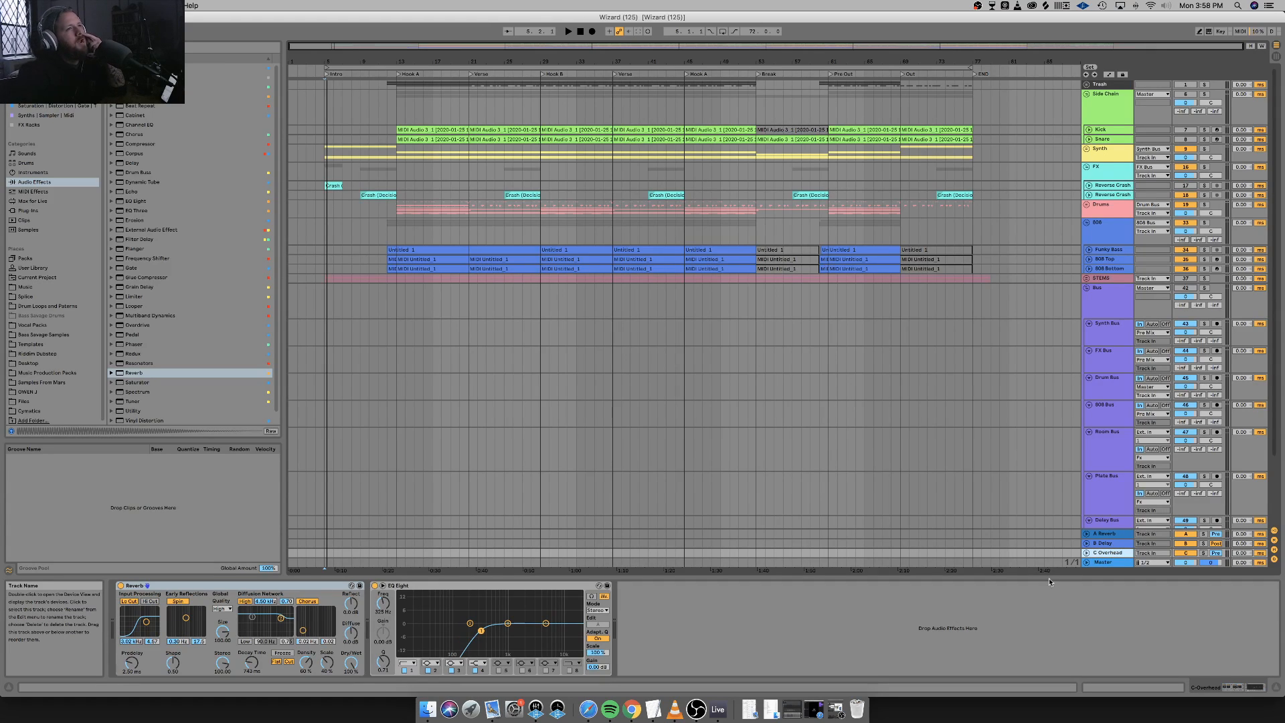
{"action": "left_click", "coordinate": [1113, 460]}
{"action": "left_click", "coordinate": [1117, 509]}
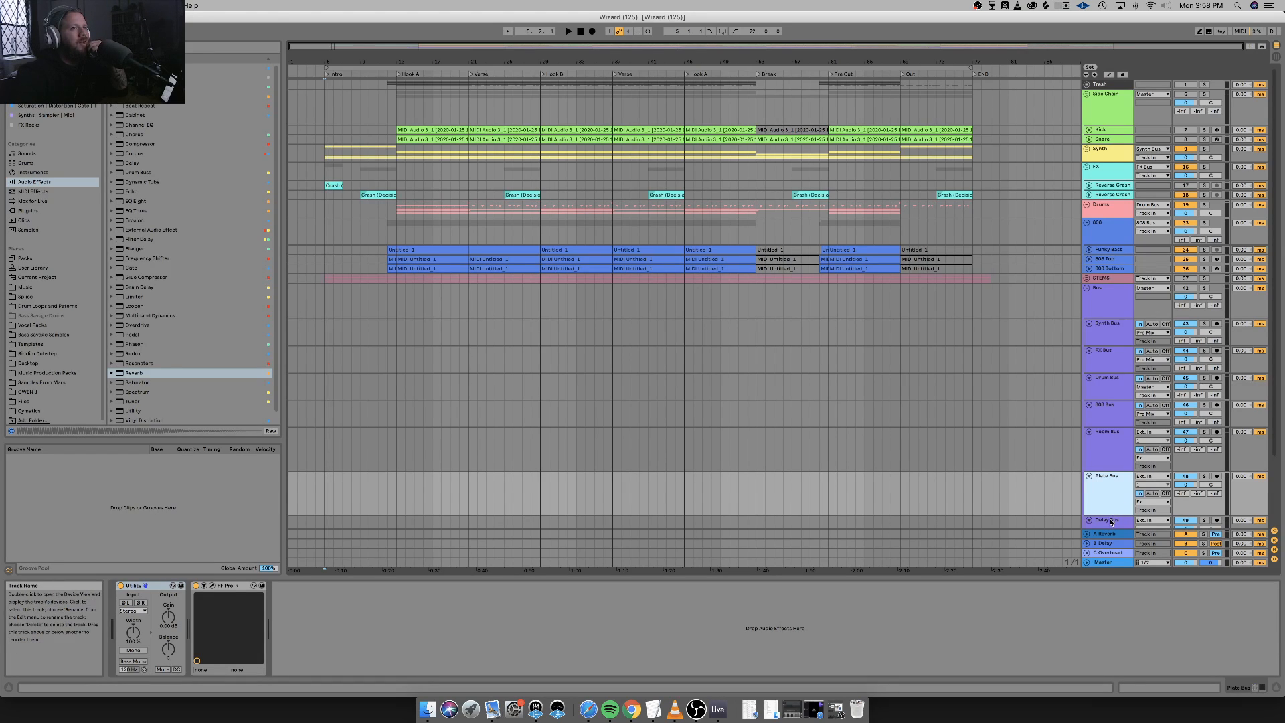
{"action": "left_click", "coordinate": [1111, 521]}
{"action": "left_click", "coordinate": [1113, 506]}
{"action": "left_click", "coordinate": [212, 586]}
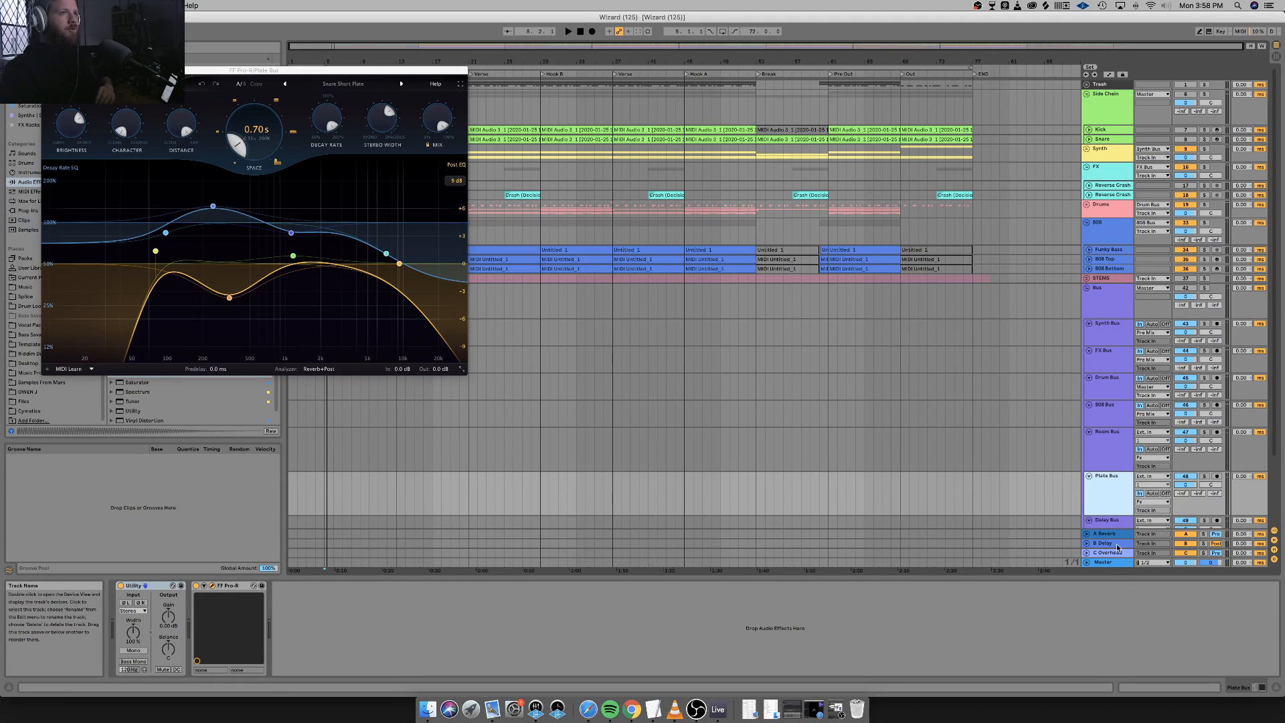
{"action": "mouse_move", "coordinate": [449, 258]}
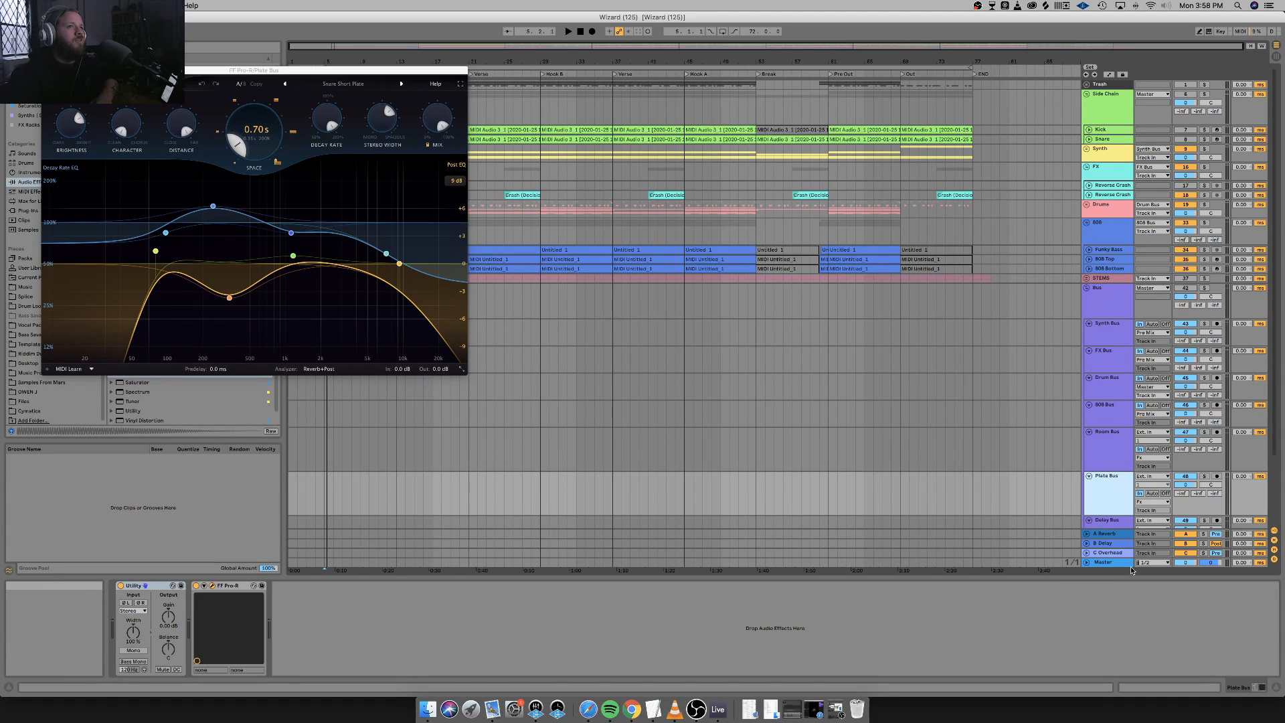
Unfold the Synth group to view its tracks, and fold it again.
{"action": "left_click", "coordinate": [1085, 150]}
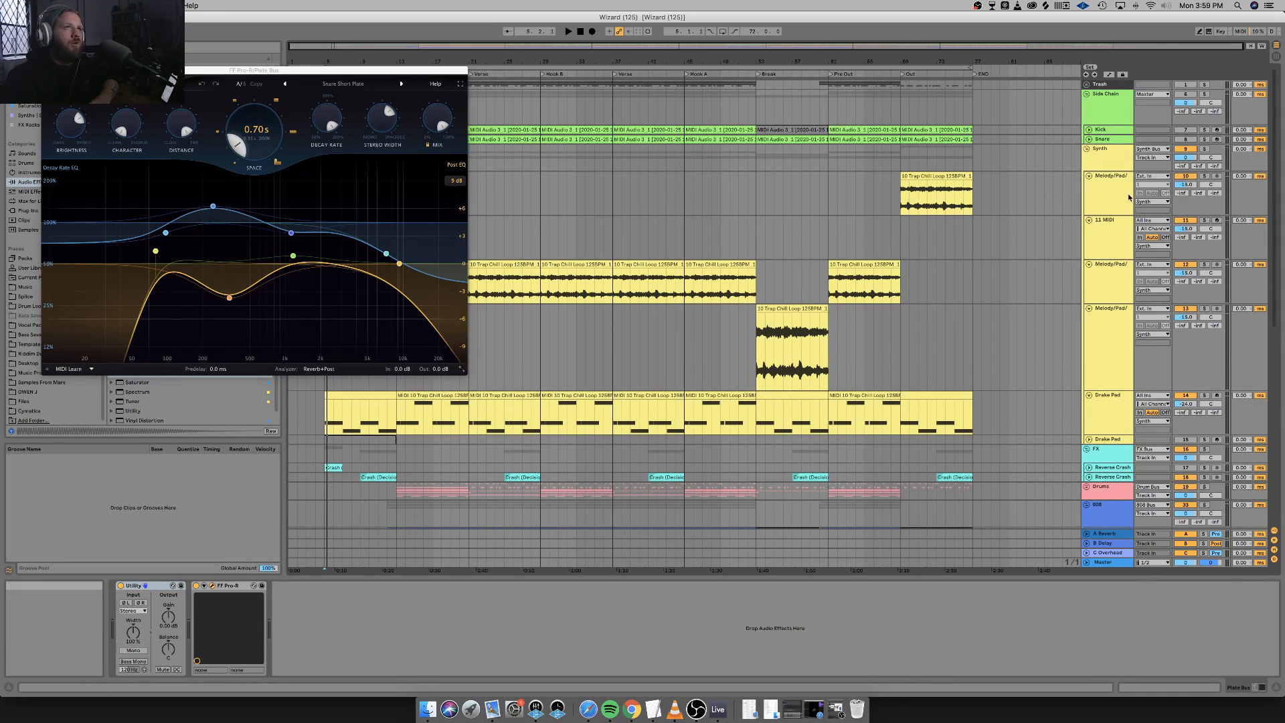
{"action": "left_click", "coordinate": [1087, 149]}
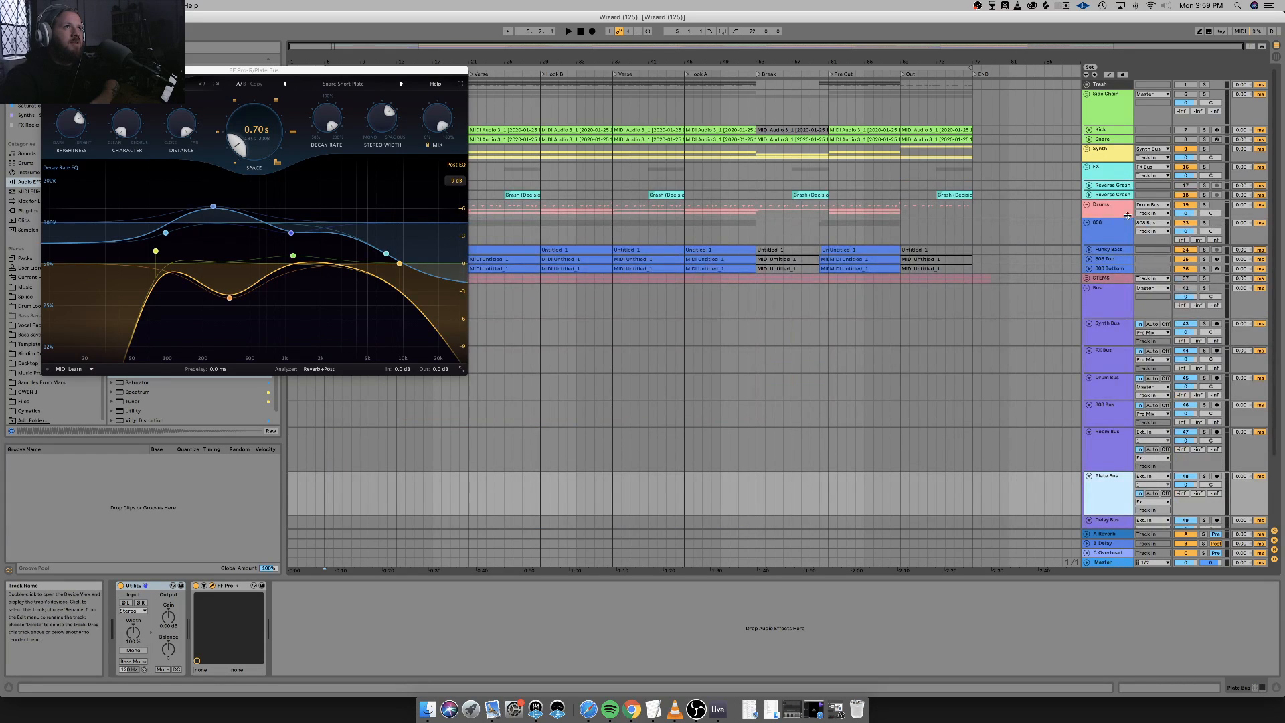
{"action": "scroll", "coordinate": [1116, 484], "scroll_direction": "down", "scroll_amount": 3}
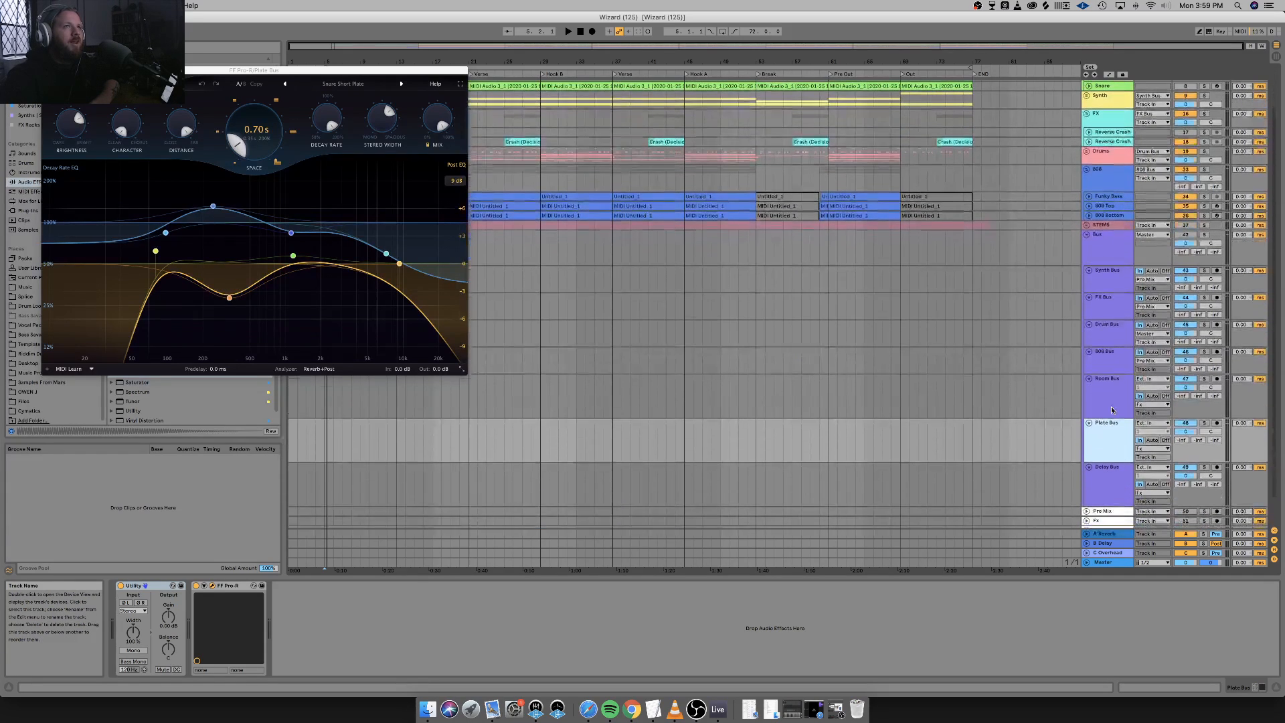
Try routing the Bus group's output to Pre Mix, and set it back to Master.
{"action": "left_click", "coordinate": [1118, 258]}
{"action": "left_click", "coordinate": [1144, 235]}
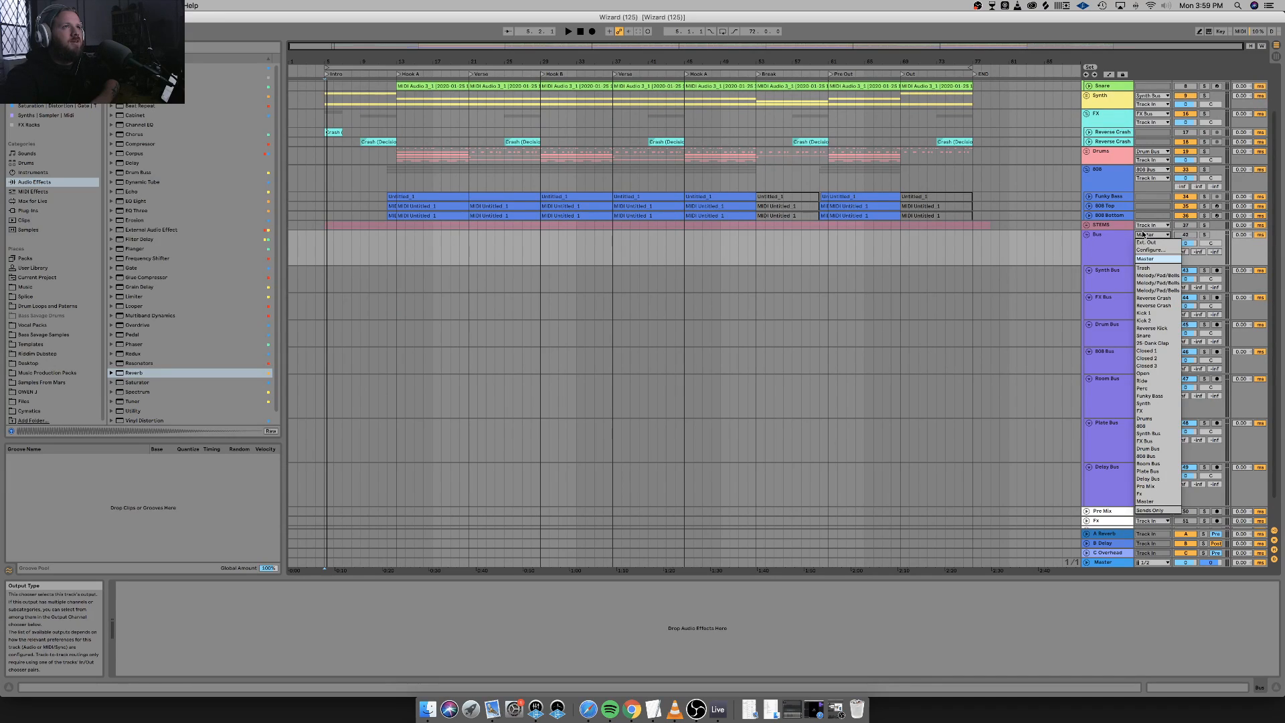
{"action": "left_click", "coordinate": [1154, 491]}
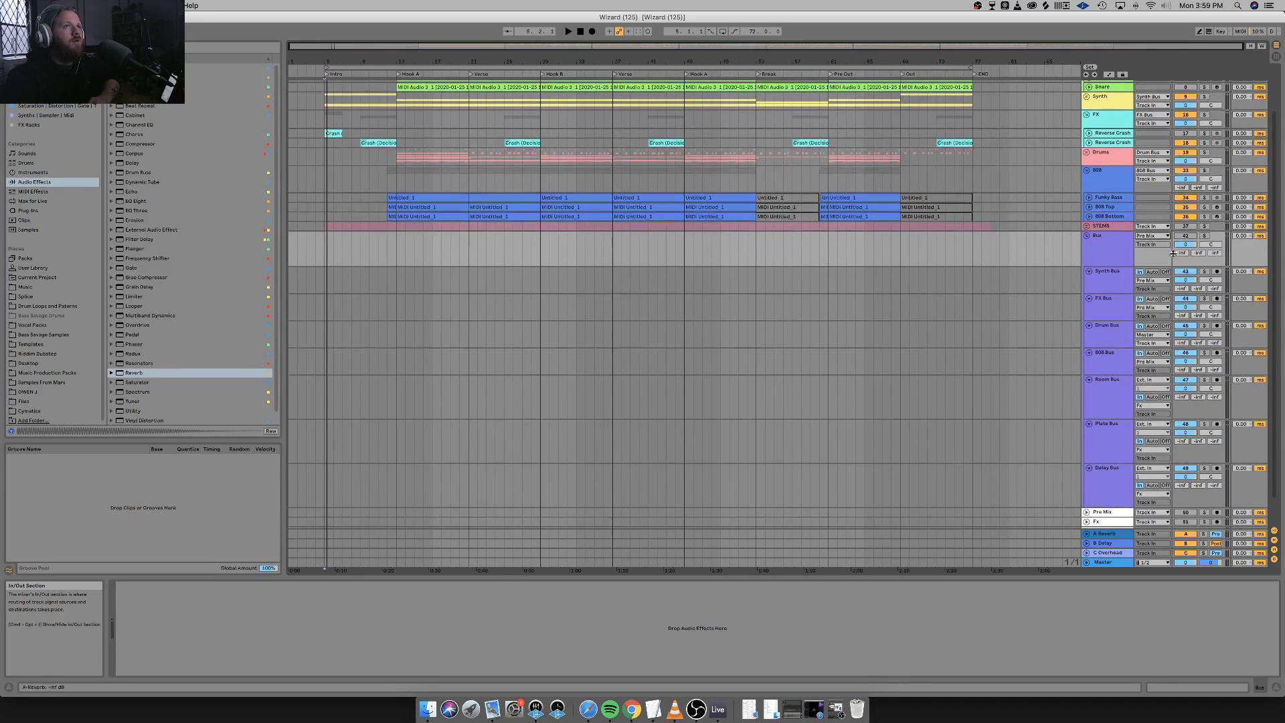
{"action": "left_click", "coordinate": [1155, 235]}
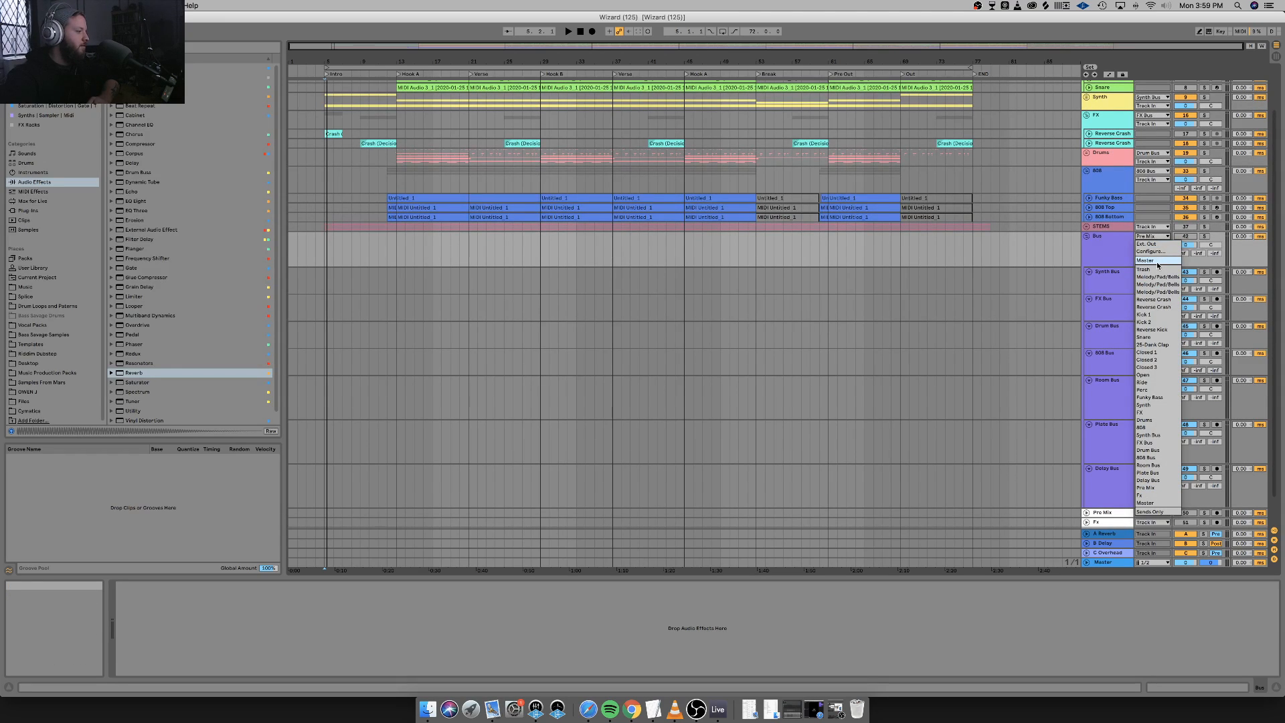
{"action": "left_click", "coordinate": [1156, 261]}
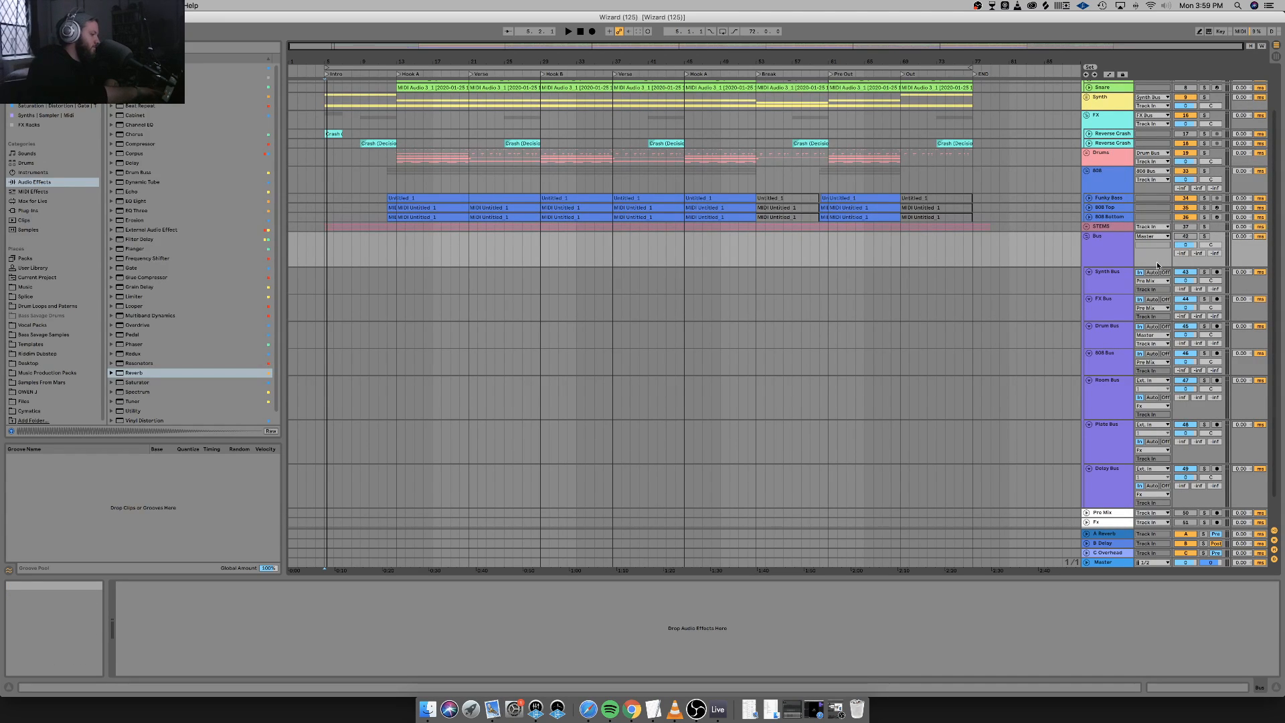
Route the FX Bus output to the Fx track.
{"action": "left_click", "coordinate": [1093, 250]}
{"action": "left_click", "coordinate": [1111, 286]}
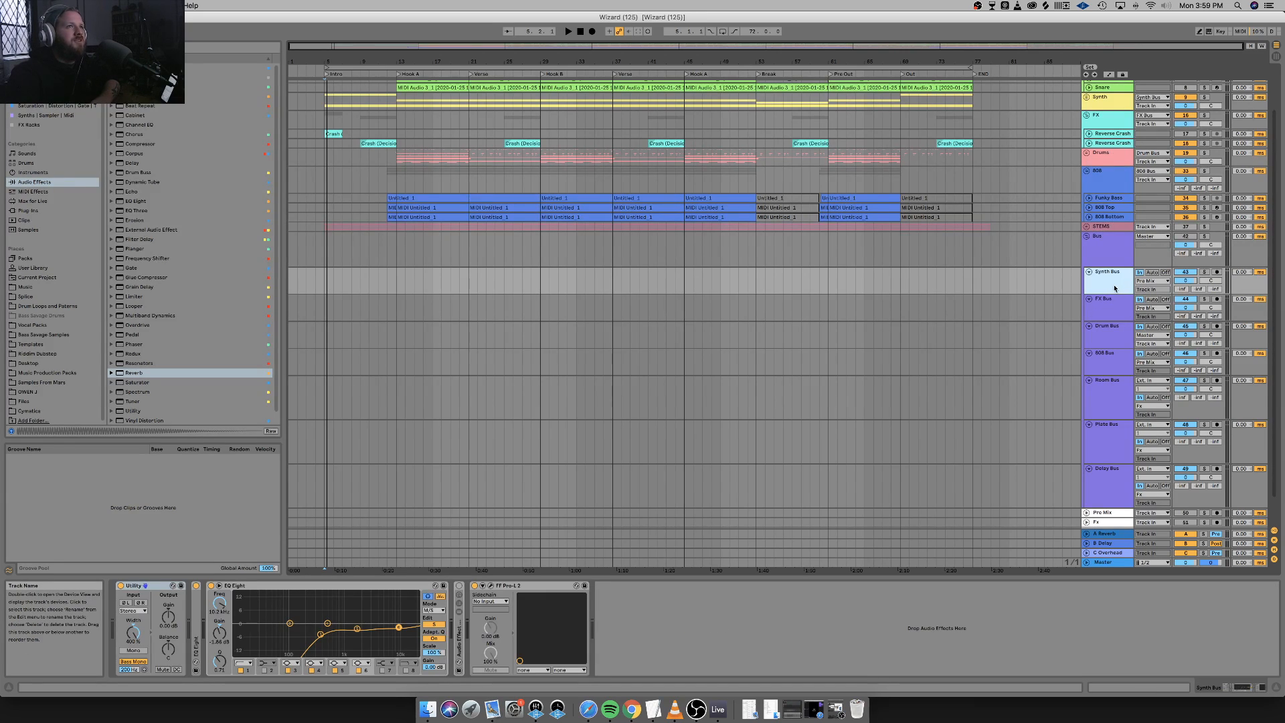
{"action": "left_click", "coordinate": [1122, 311]}
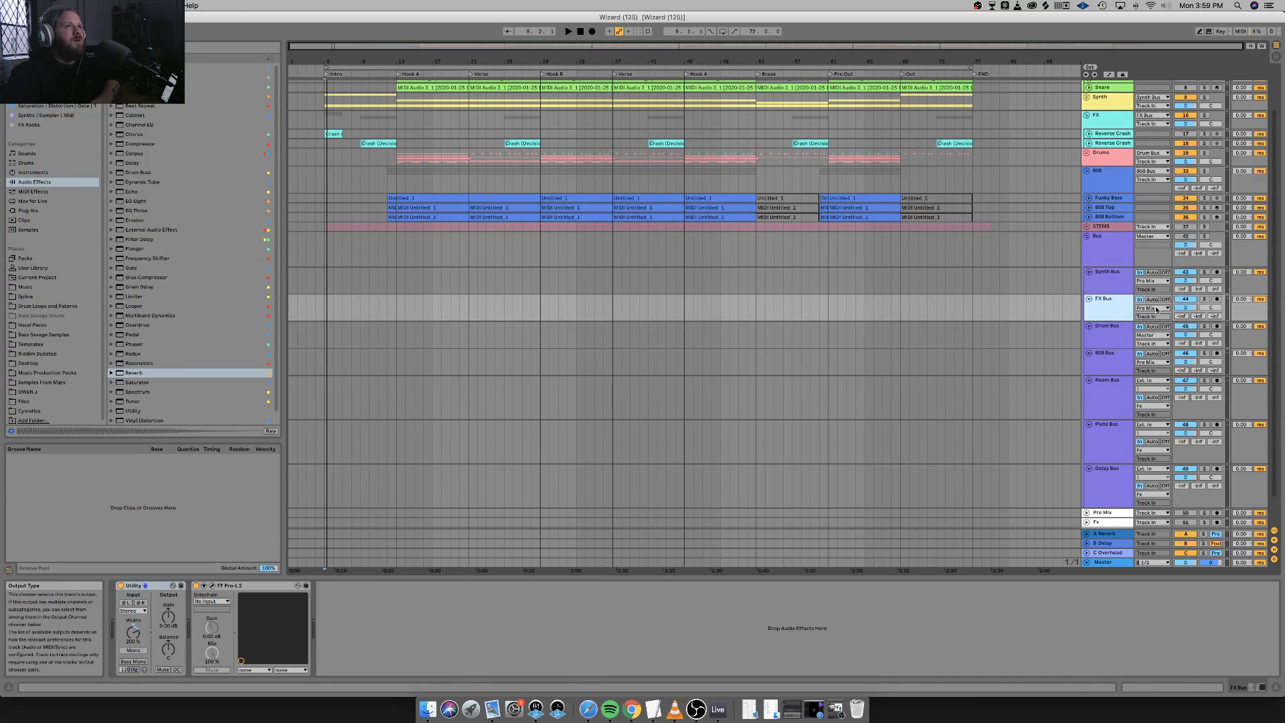
{"action": "left_click", "coordinate": [1155, 309]}
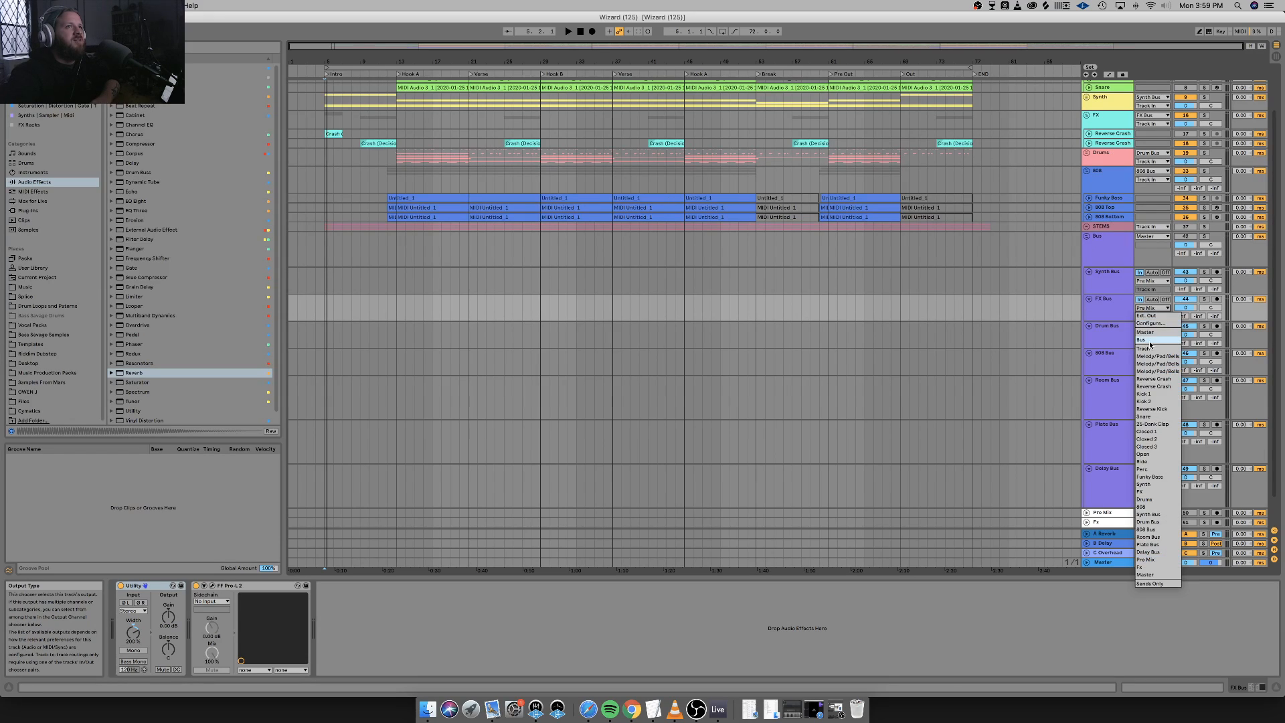
{"action": "left_click", "coordinate": [1160, 567]}
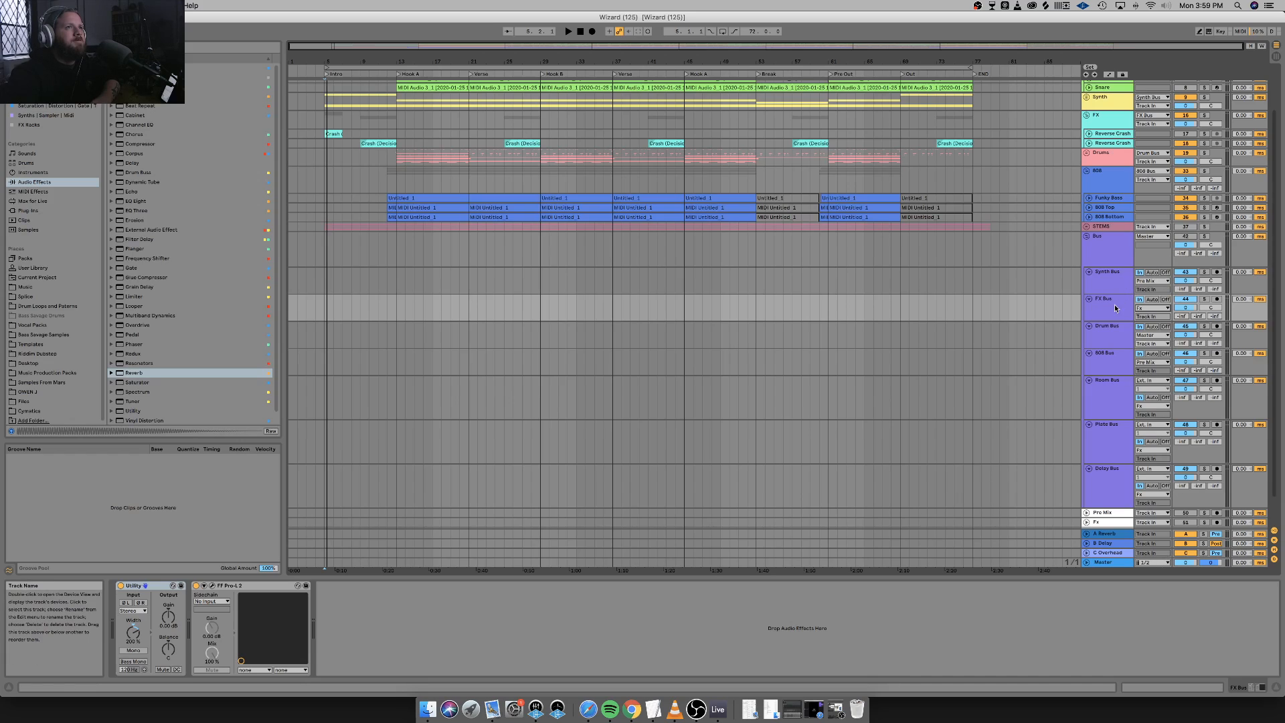
Check the output routing of the Drum Bus and 808 Bus, and go through the Room, Plate, Delay and FX buses.
{"action": "left_click", "coordinate": [1111, 334]}
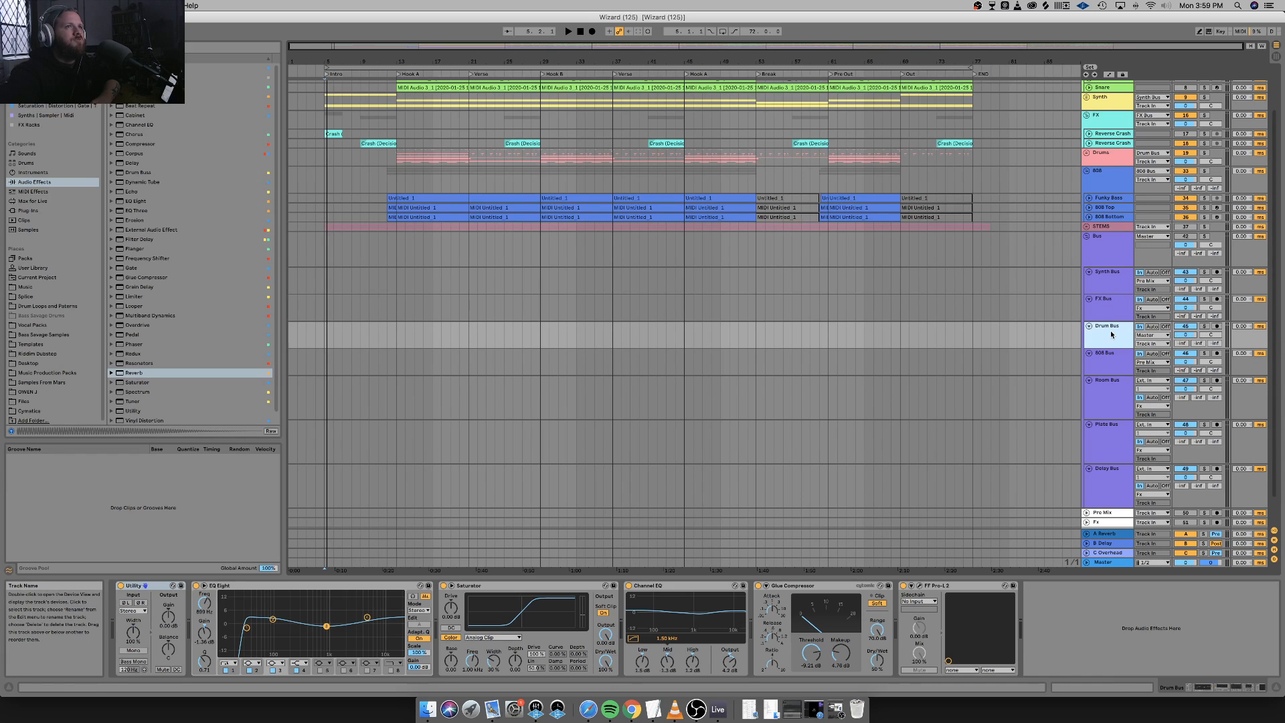
{"action": "left_click", "coordinate": [1154, 337]}
{"action": "left_click", "coordinate": [1154, 336]}
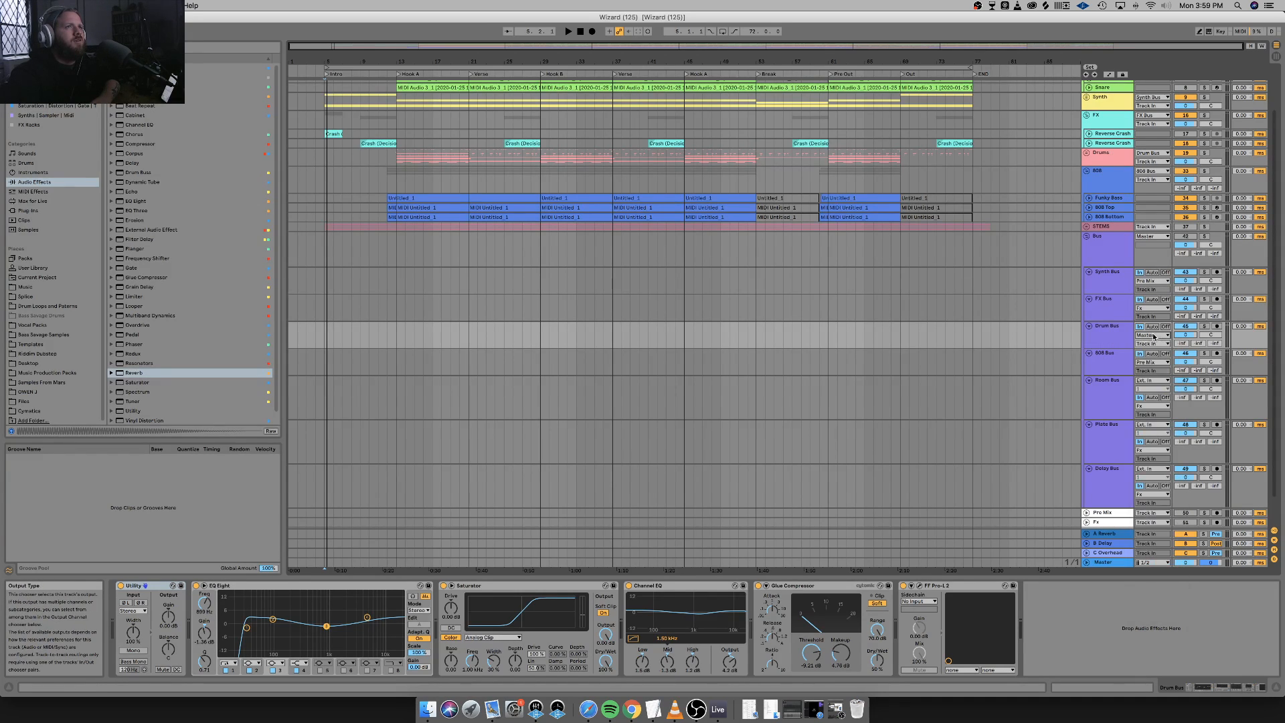
{"action": "left_click", "coordinate": [1113, 367]}
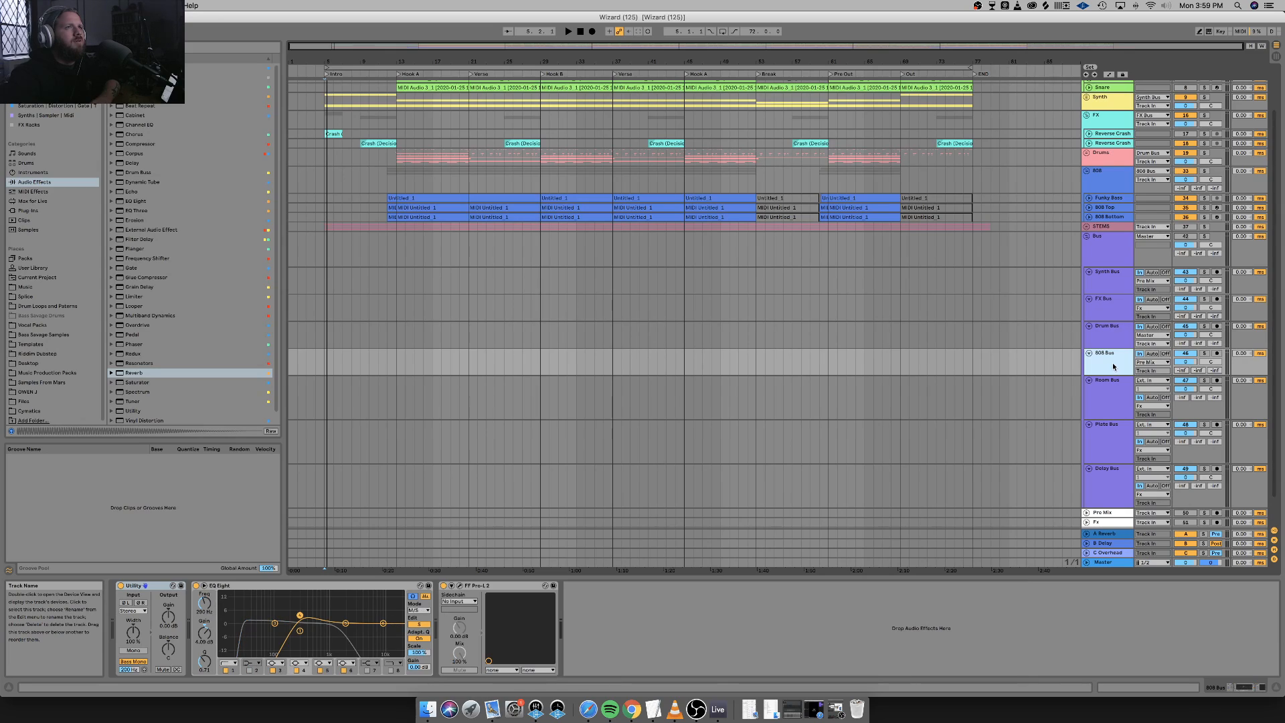
{"action": "left_click", "coordinate": [1154, 362]}
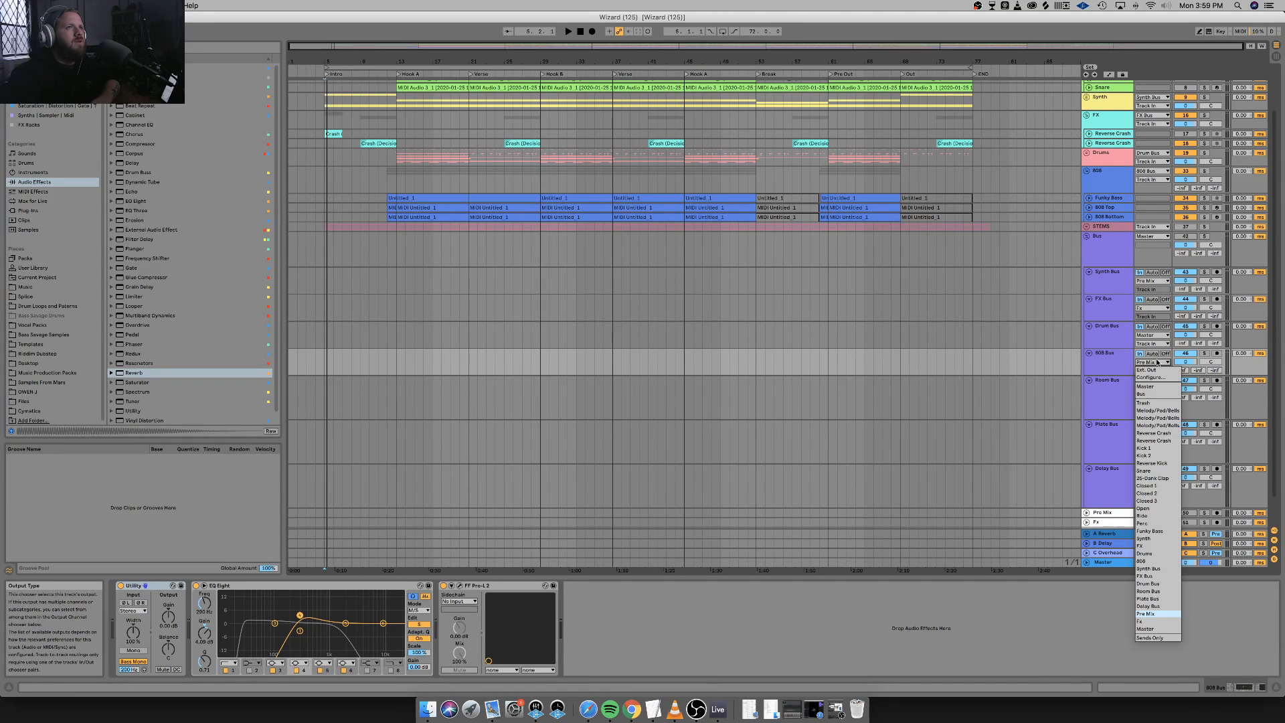
{"action": "left_click", "coordinate": [1157, 362]}
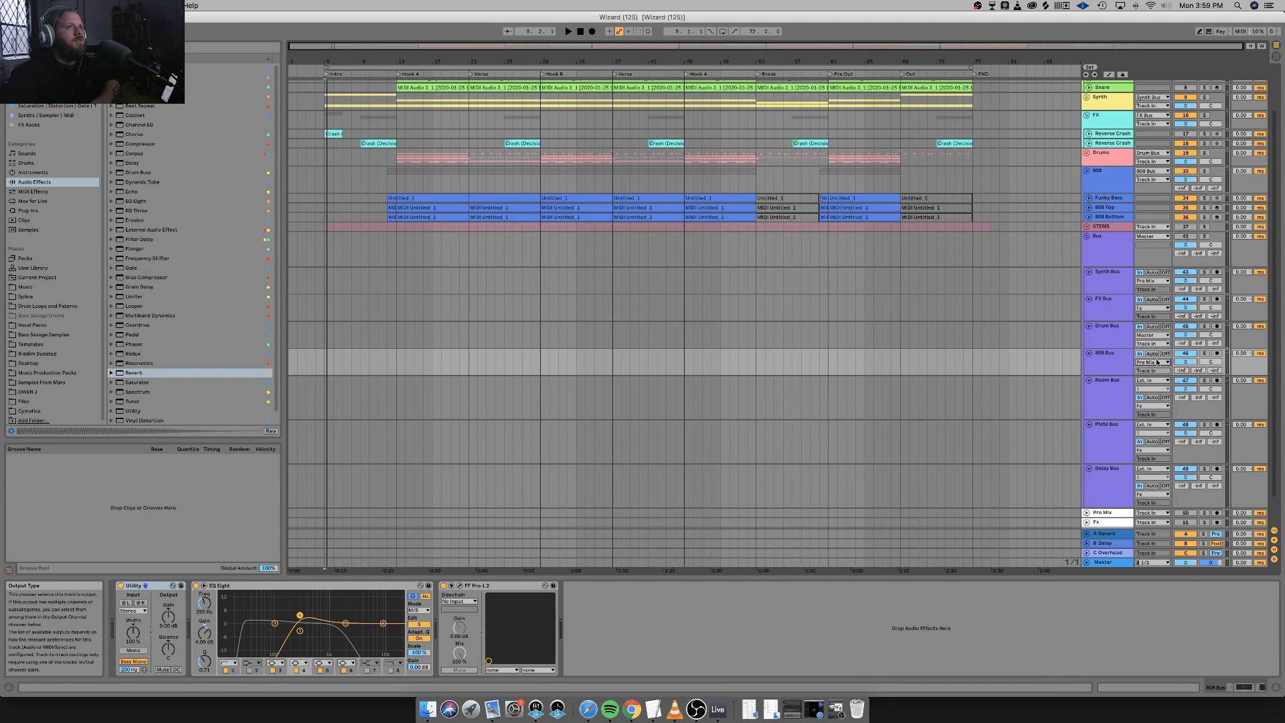
{"action": "left_click", "coordinate": [1116, 415]}
{"action": "left_click", "coordinate": [1114, 449]}
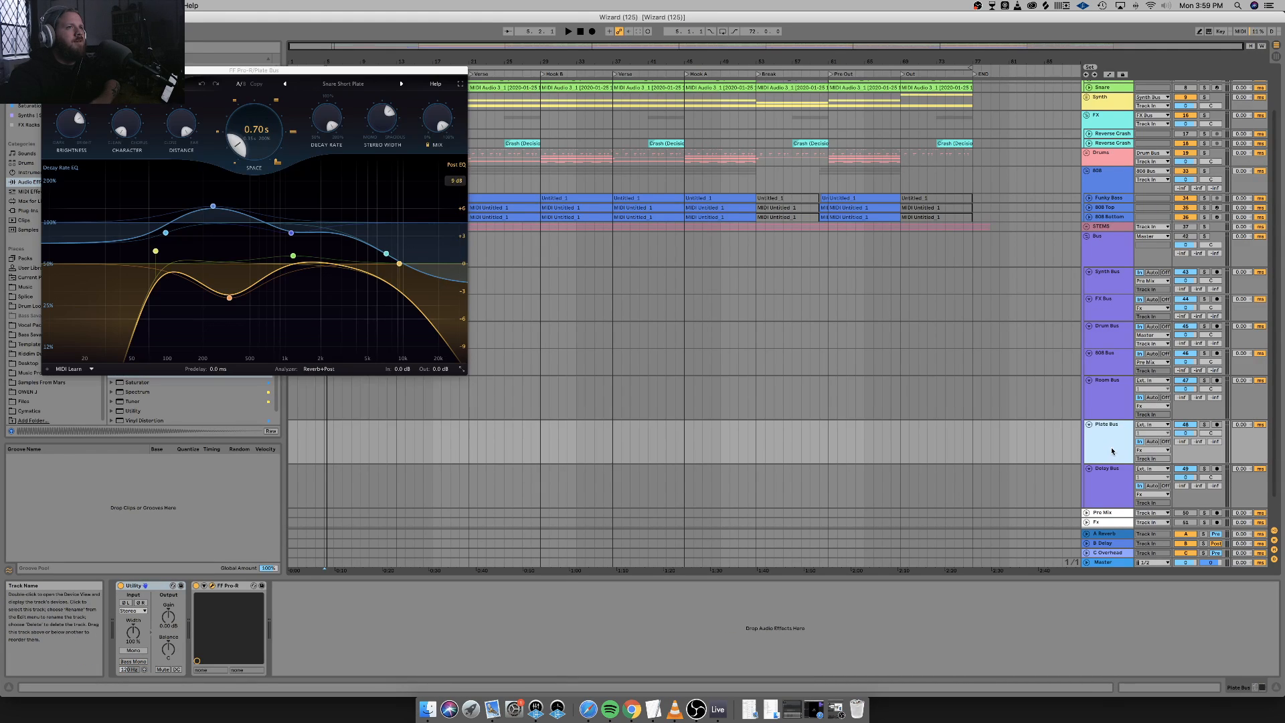
{"action": "left_click", "coordinate": [1114, 495]}
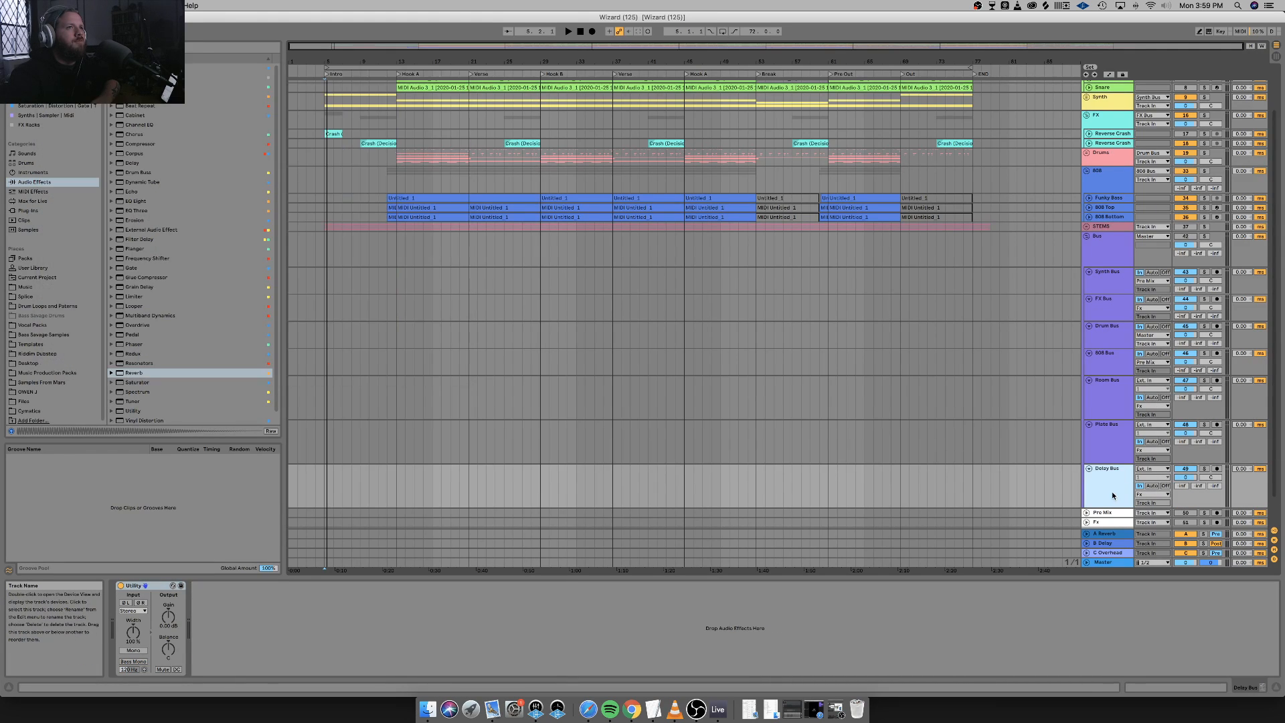
{"action": "left_click", "coordinate": [1120, 304]}
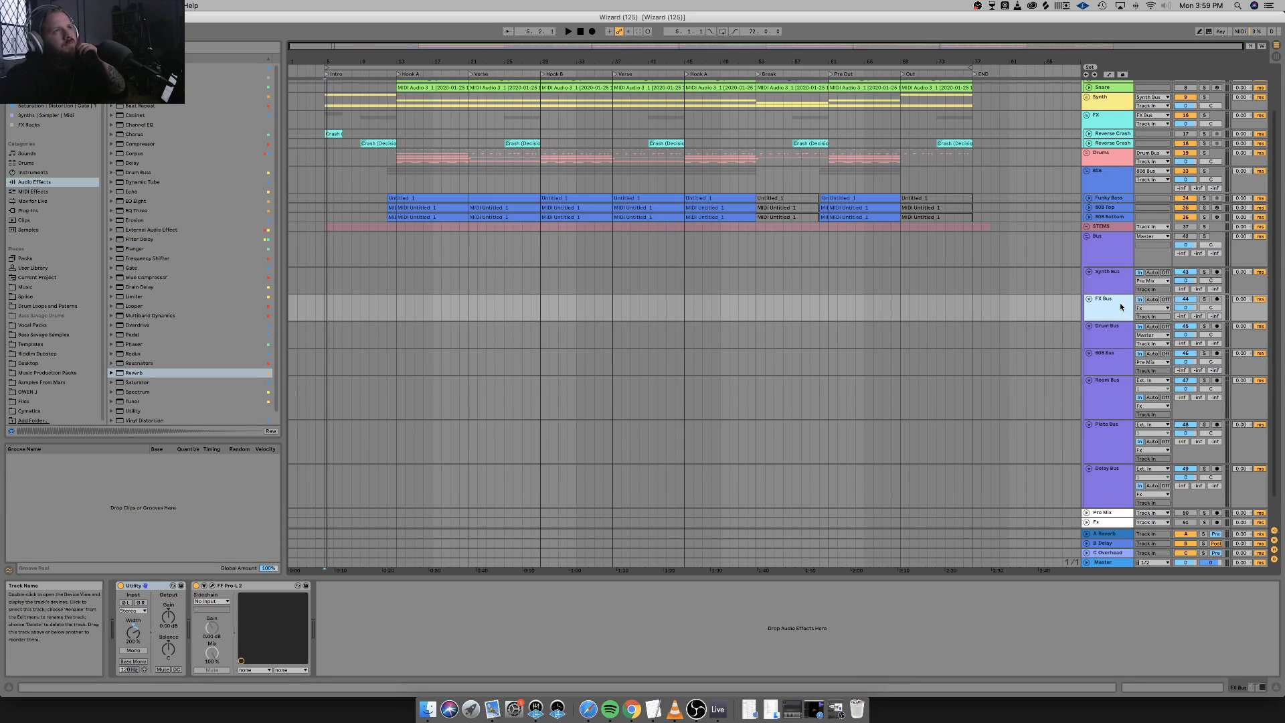
Enlarge the Pre Mix and Fx tracks below the Bus group to examine their output routing.
{"action": "scroll", "coordinate": [1100, 401], "scroll_direction": "down", "scroll_amount": 2}
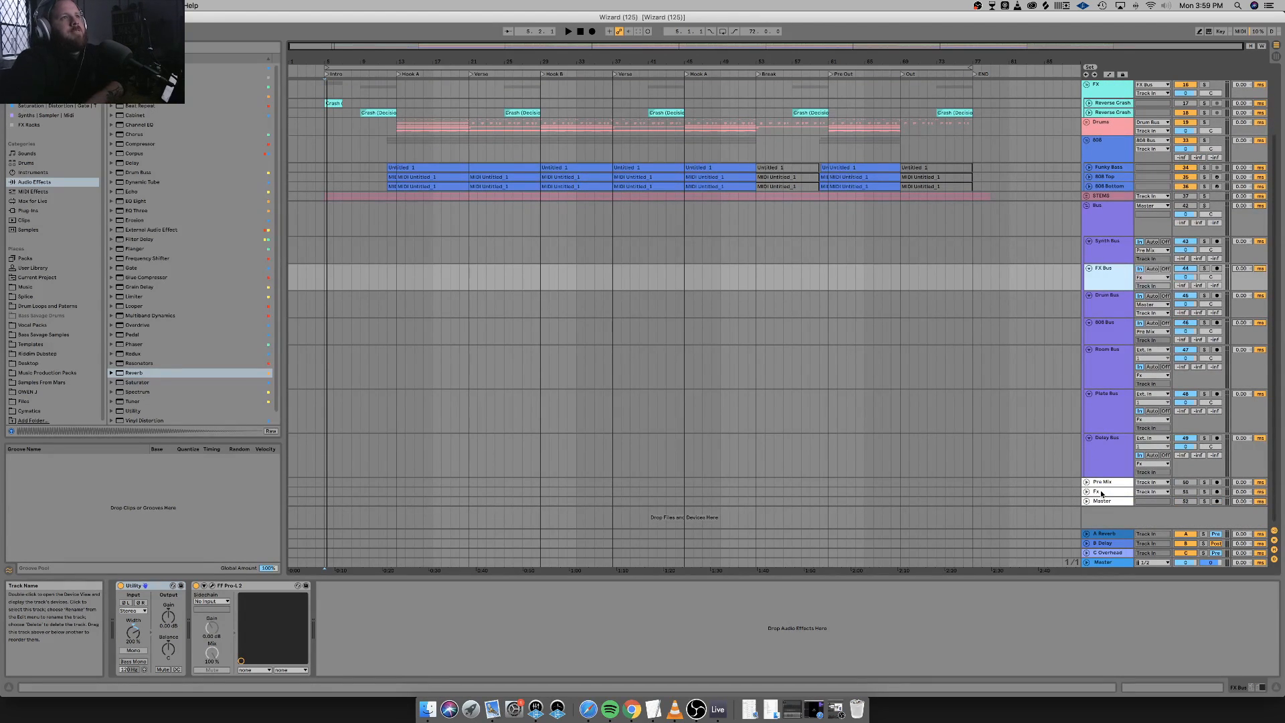
{"action": "left_click", "coordinate": [1100, 484]}
{"action": "left_click_drag", "start_coordinate": [1101, 486], "coordinate": [1102, 495]}
{"action": "scroll", "coordinate": [1107, 451], "scroll_direction": "down", "scroll_amount": 1}
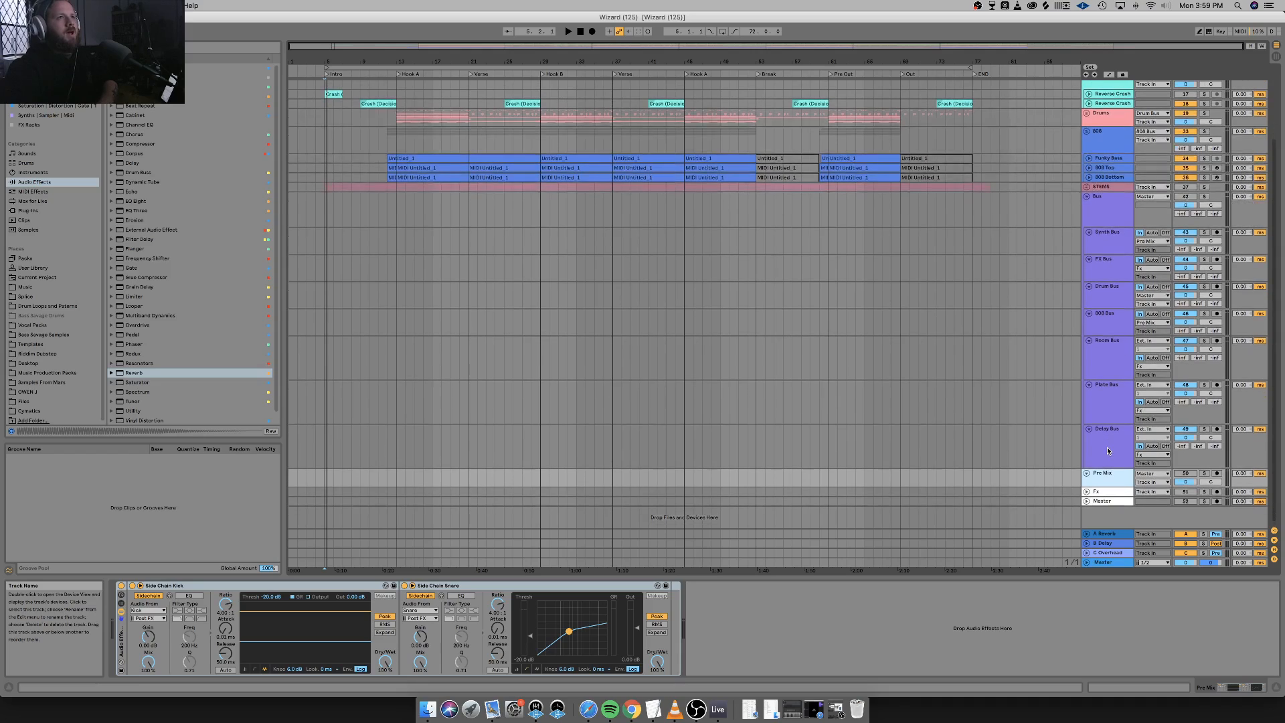
{"action": "left_click", "coordinate": [1149, 474]}
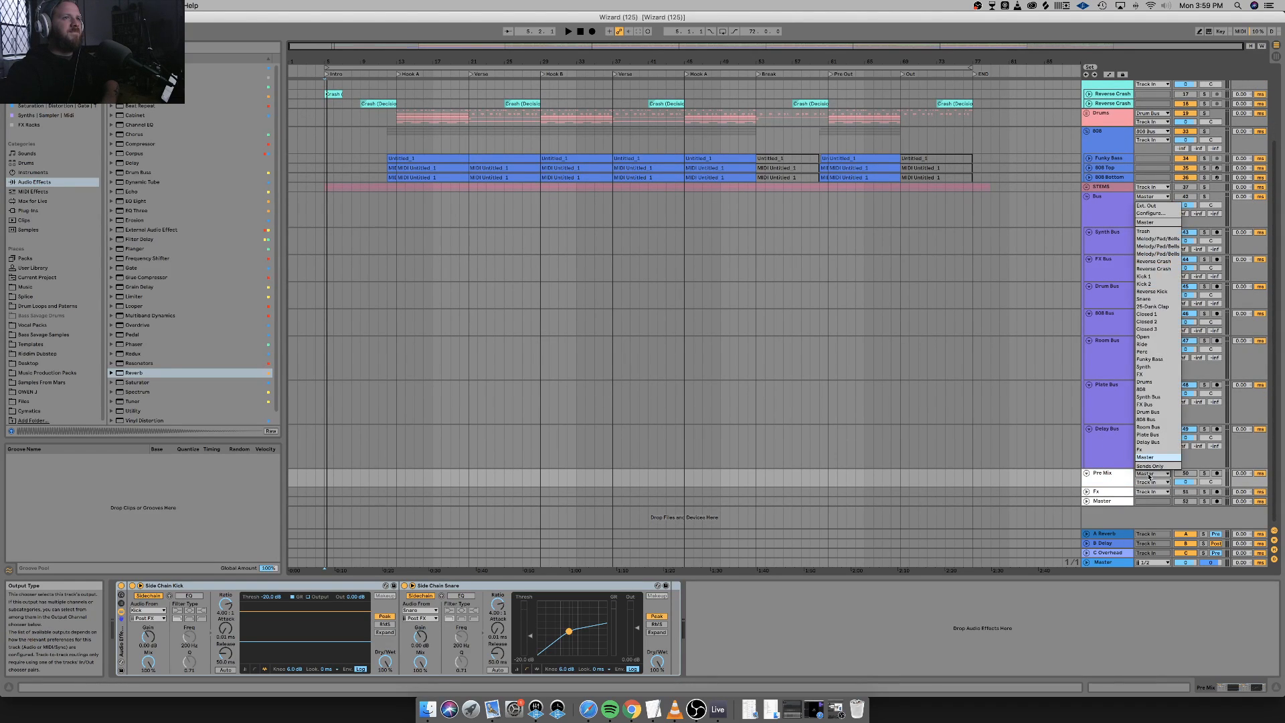
{"action": "left_click", "coordinate": [1116, 495]}
{"action": "left_click", "coordinate": [1116, 496]}
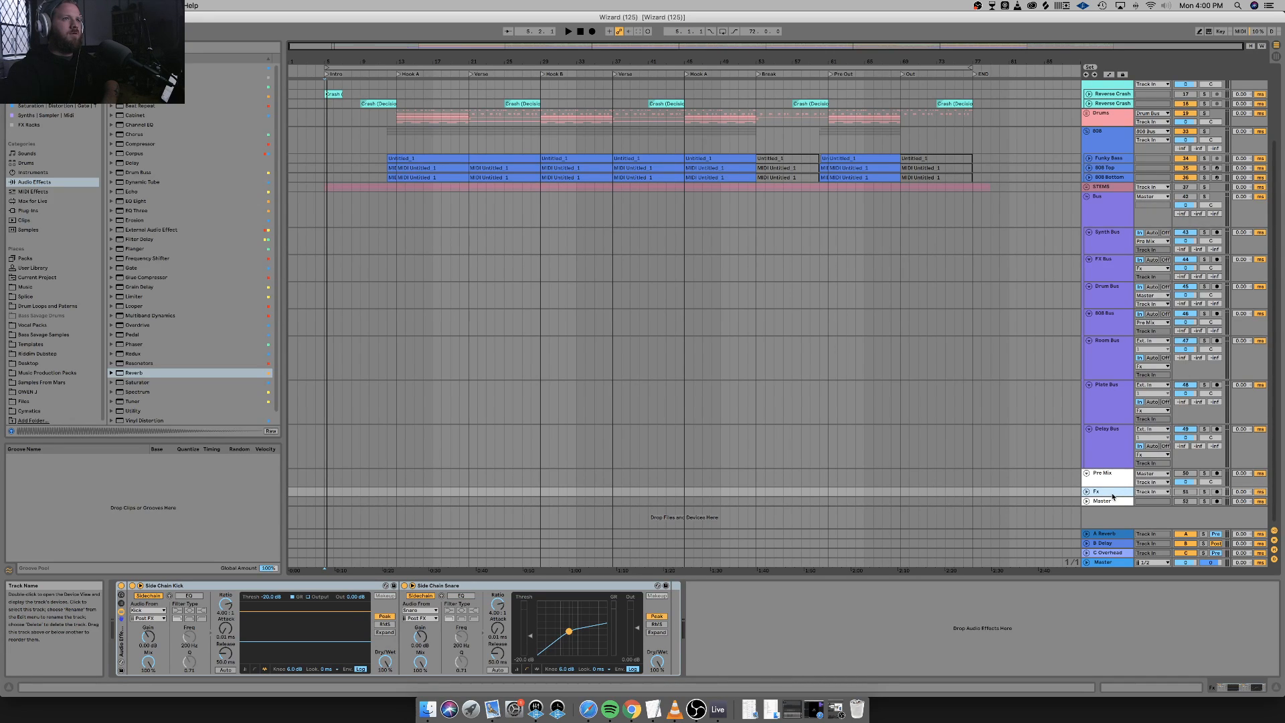
{"action": "left_click_drag", "start_coordinate": [1113, 495], "coordinate": [1109, 499]}
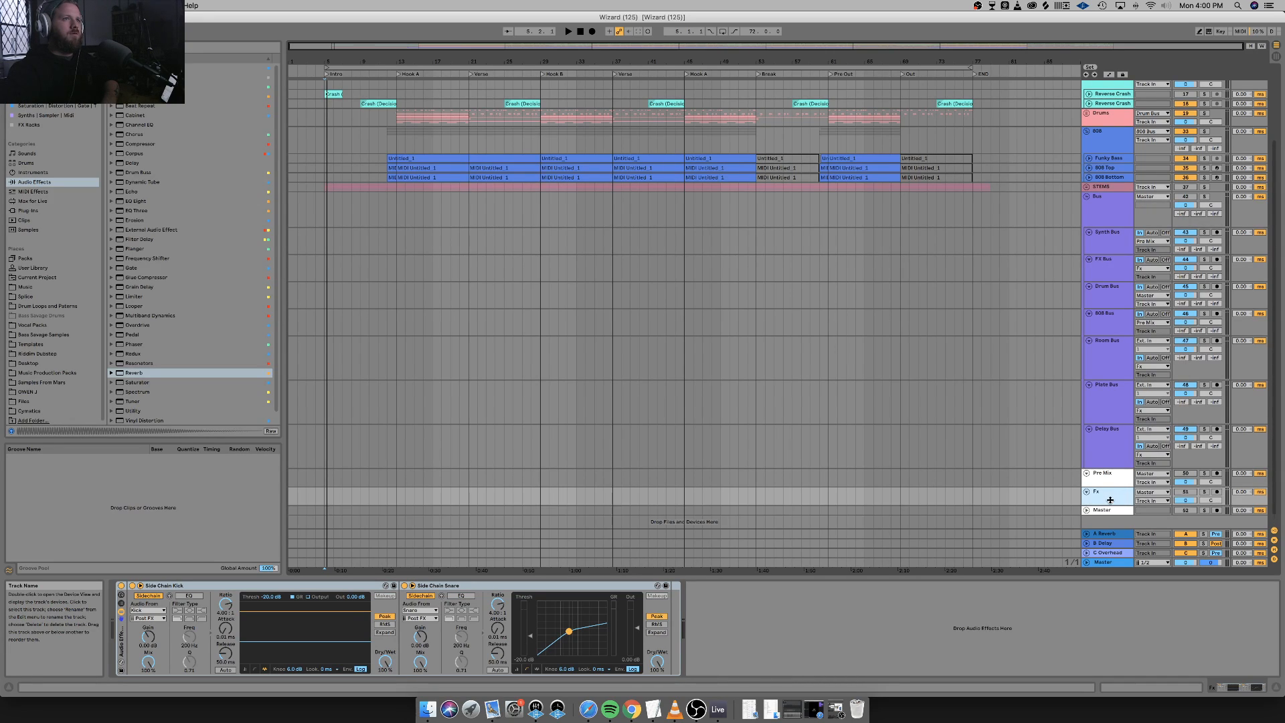
{"action": "left_click", "coordinate": [1150, 493]}
{"action": "left_click", "coordinate": [1150, 492]}
Enlarge the white Master audio track to show its routing and check its available output destinations.
{"action": "left_click", "coordinate": [1111, 510]}
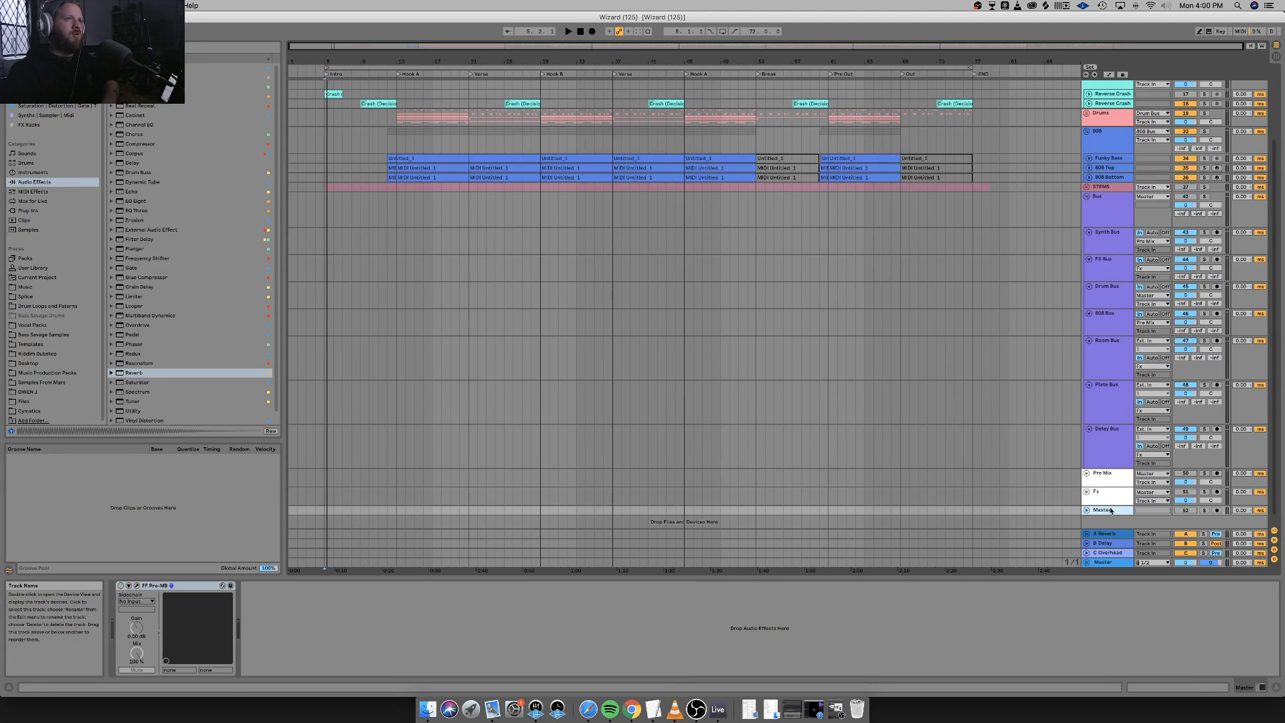
{"action": "left_click_drag", "start_coordinate": [1094, 514], "coordinate": [1115, 492]}
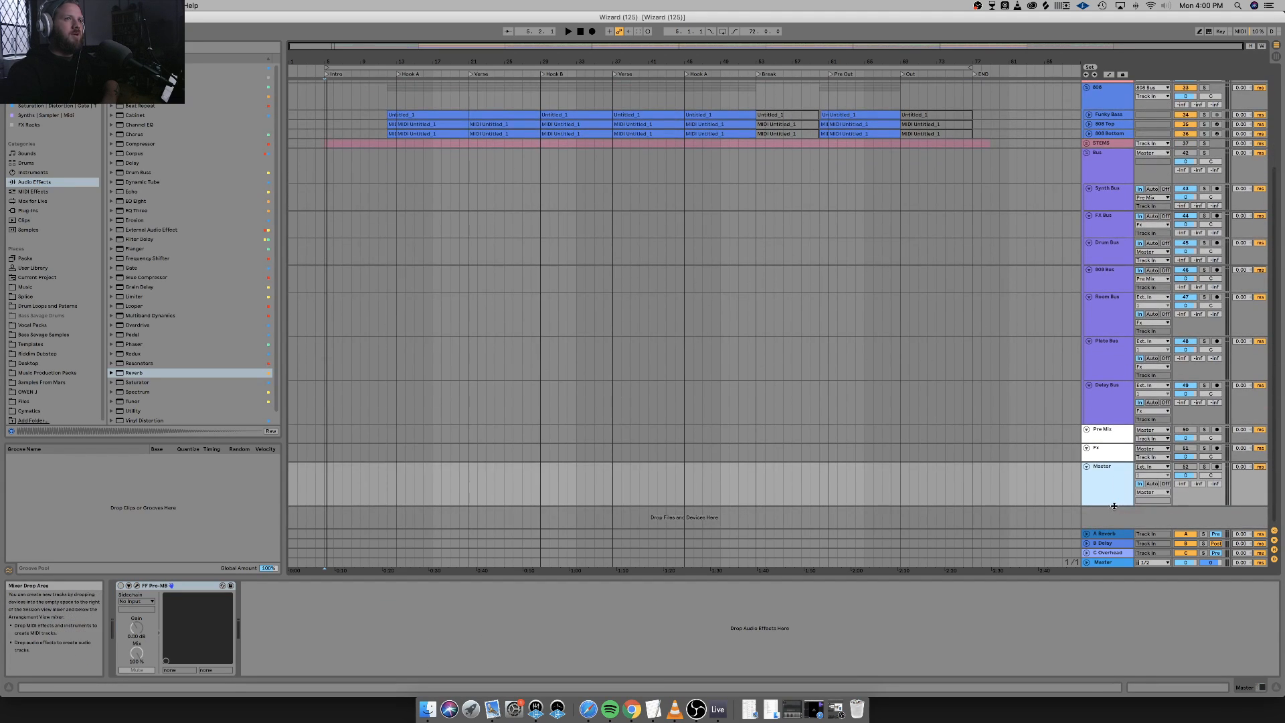
{"action": "left_click", "coordinate": [1163, 494]}
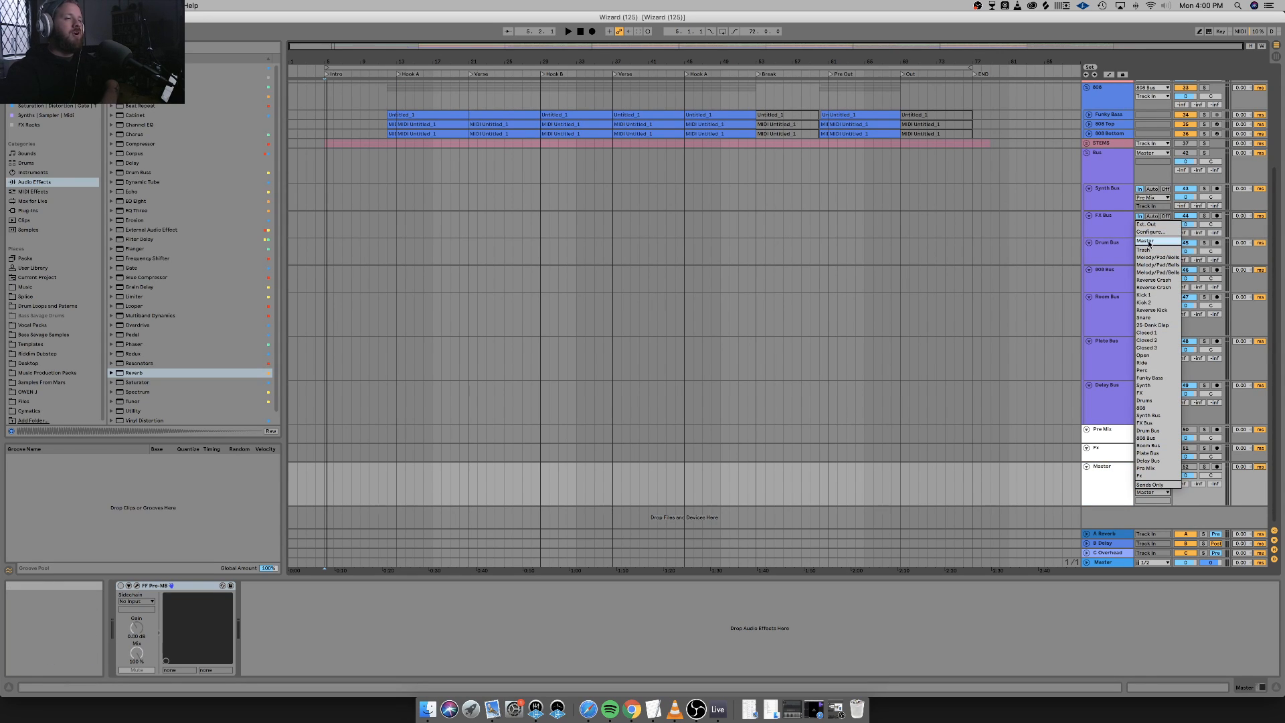
{"action": "left_click", "coordinate": [1115, 496]}
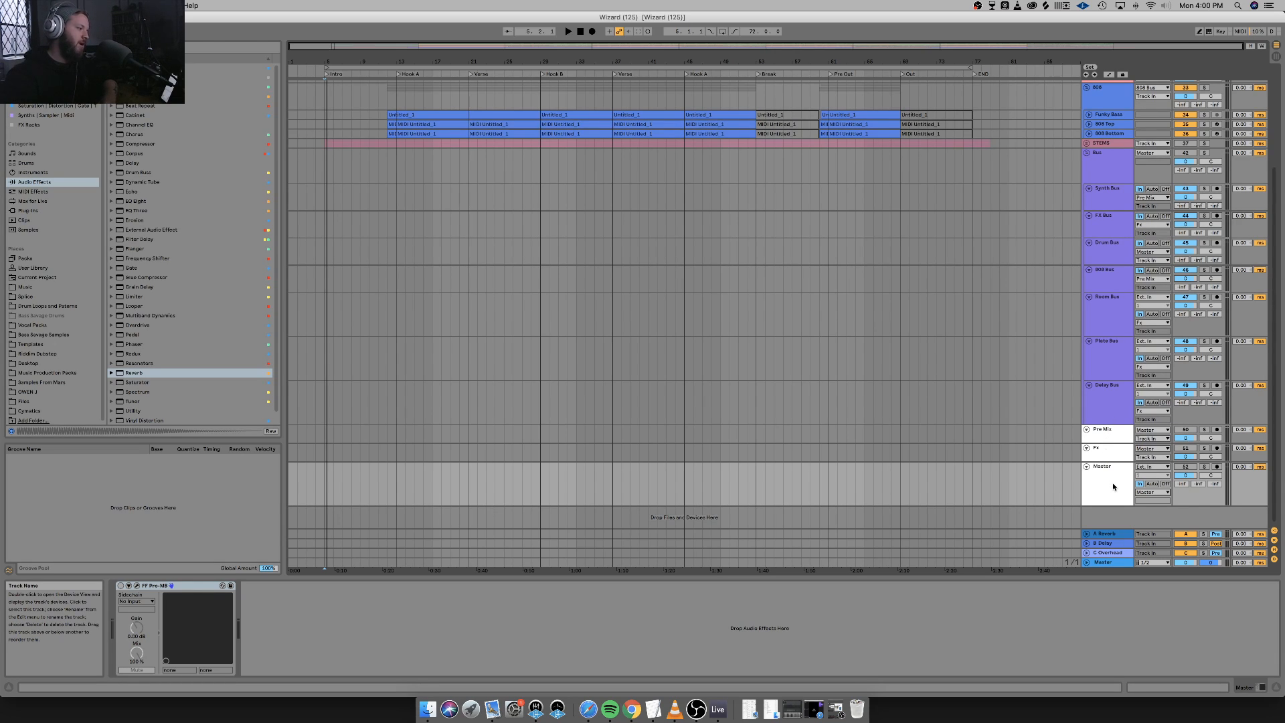
Examine the device chain on the main Master track below the return tracks.
{"action": "left_click", "coordinate": [1104, 563]}
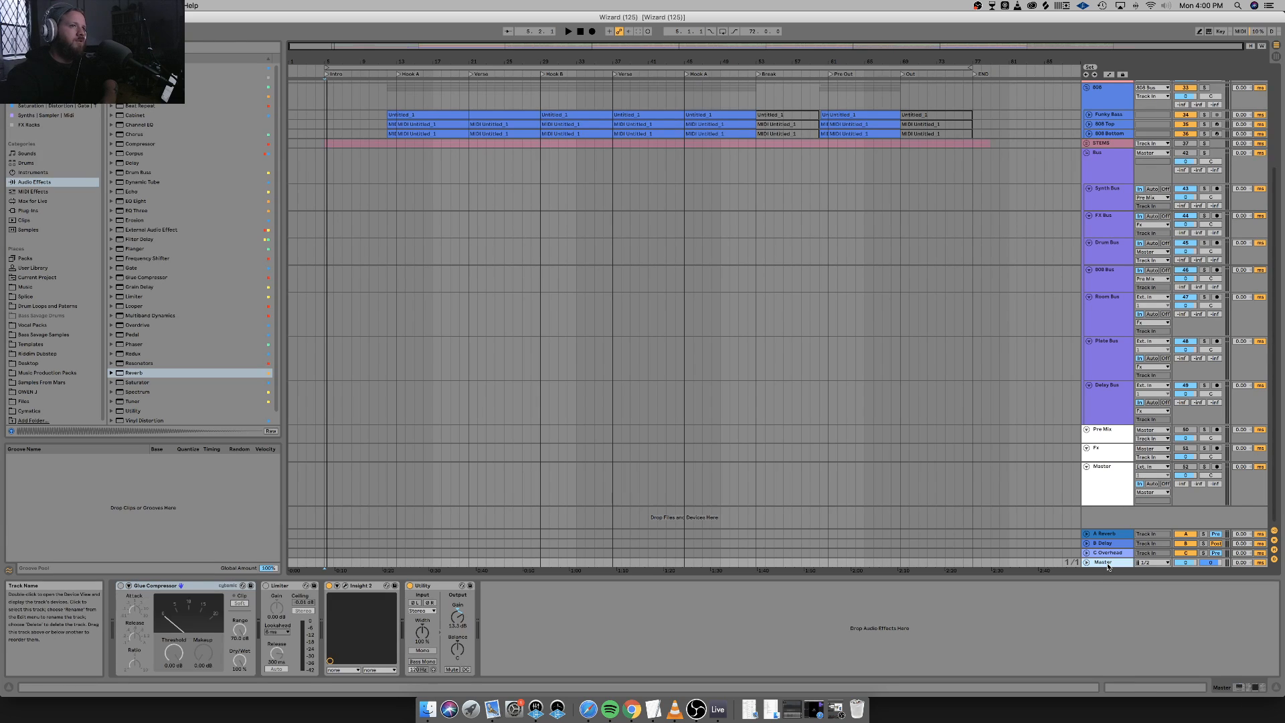
{"action": "right_click", "coordinate": [1108, 566]}
{"action": "key", "text": "Escape"}
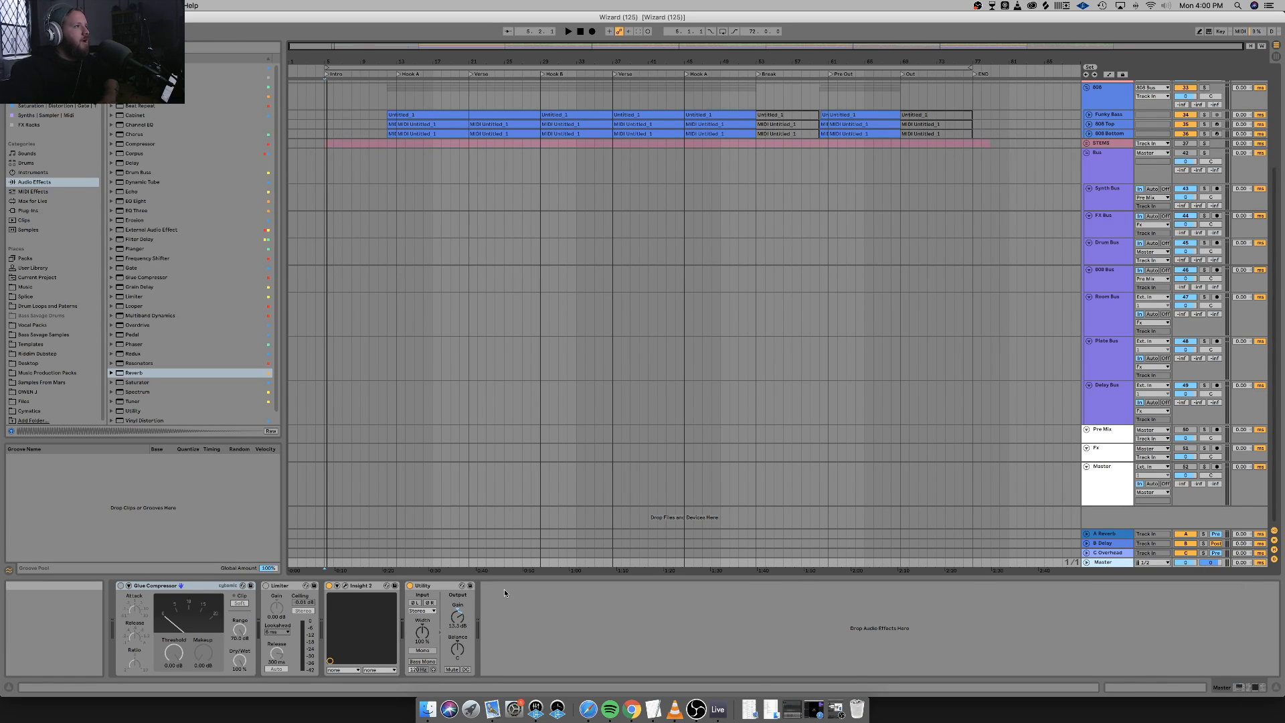
Turn on the Limiter and Glue Compressor on the main Master track and collapse both devices.
{"action": "left_click", "coordinate": [346, 586]}
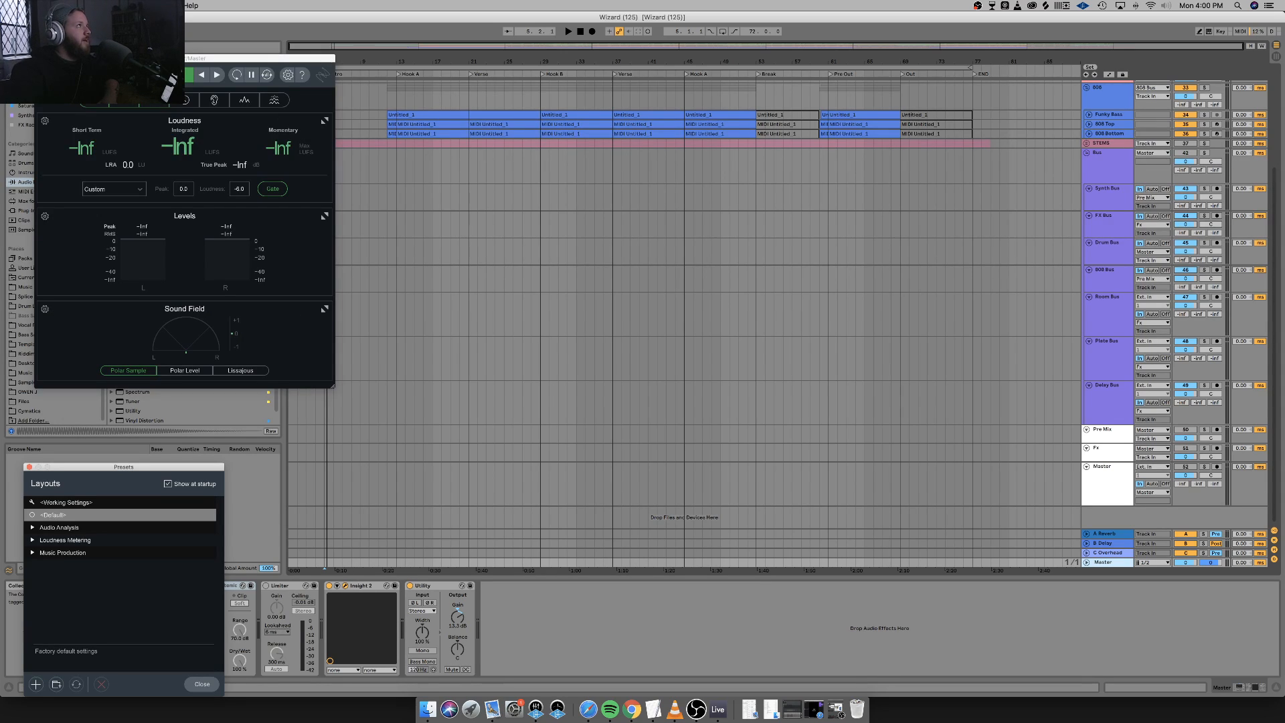
{"action": "left_click", "coordinate": [40, 58]}
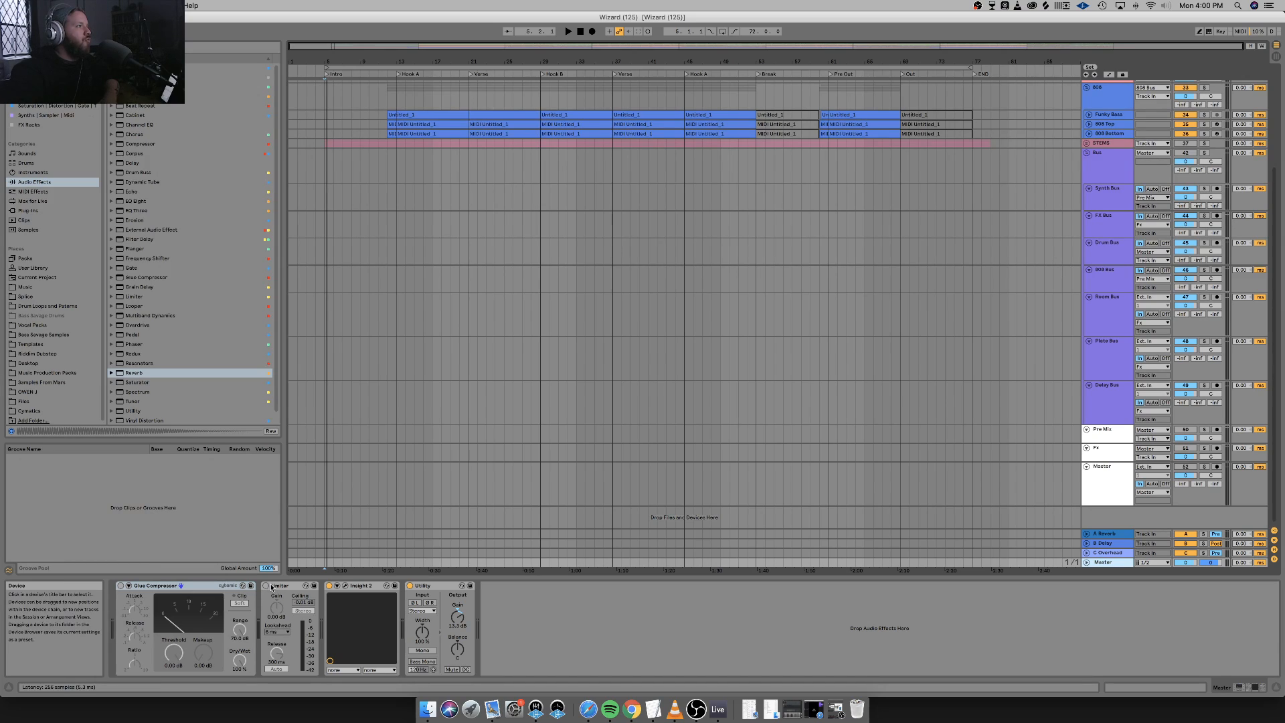
{"action": "left_click", "coordinate": [266, 586]}
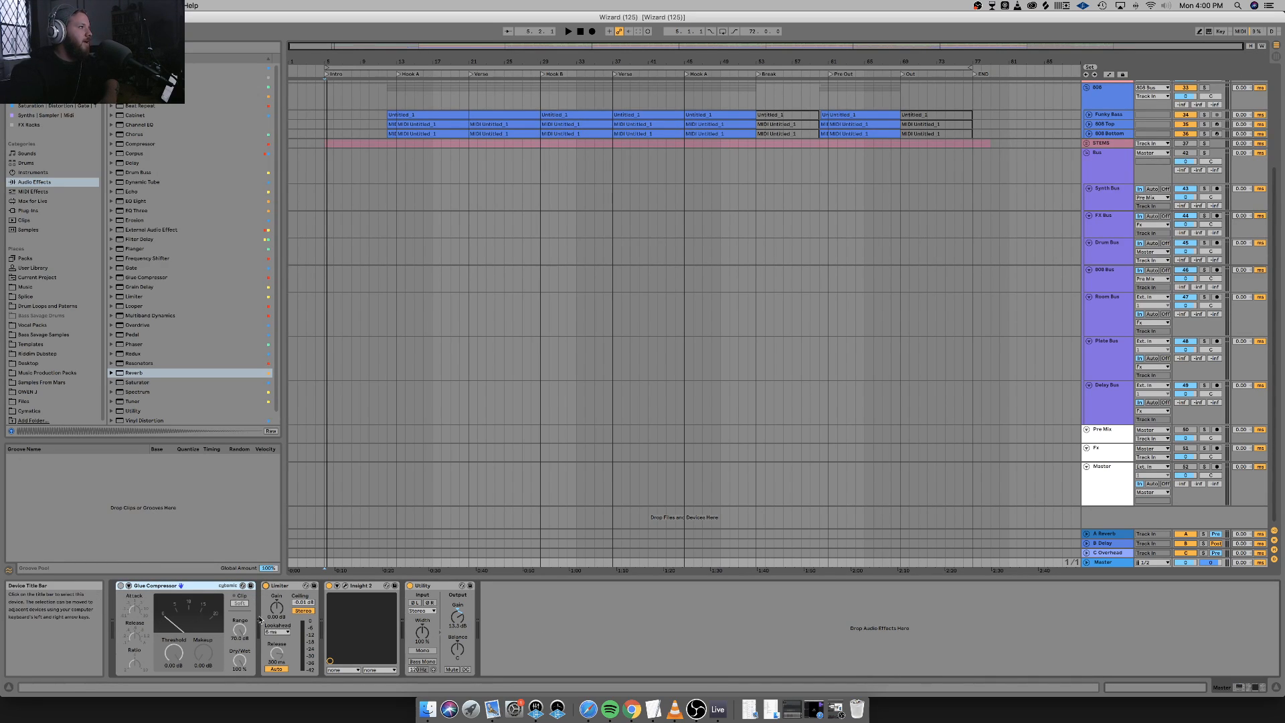
{"action": "left_click", "coordinate": [121, 586]}
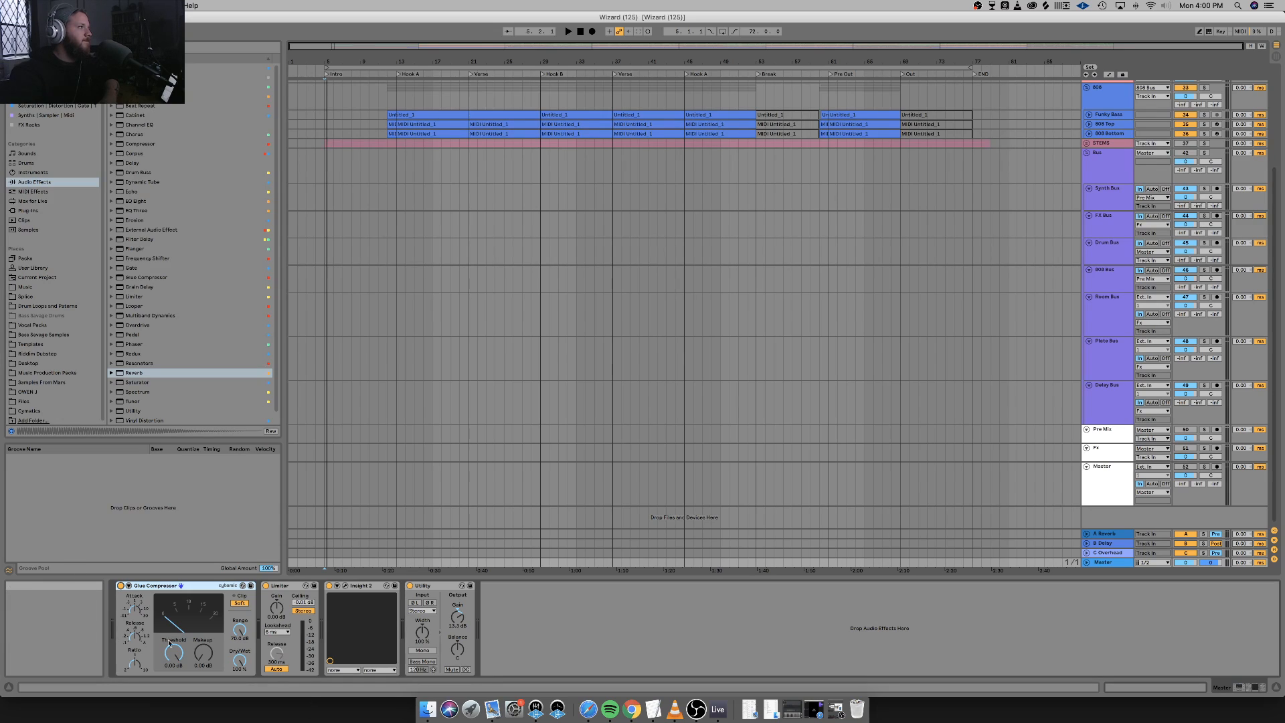
{"action": "double_click", "coordinate": [166, 586]}
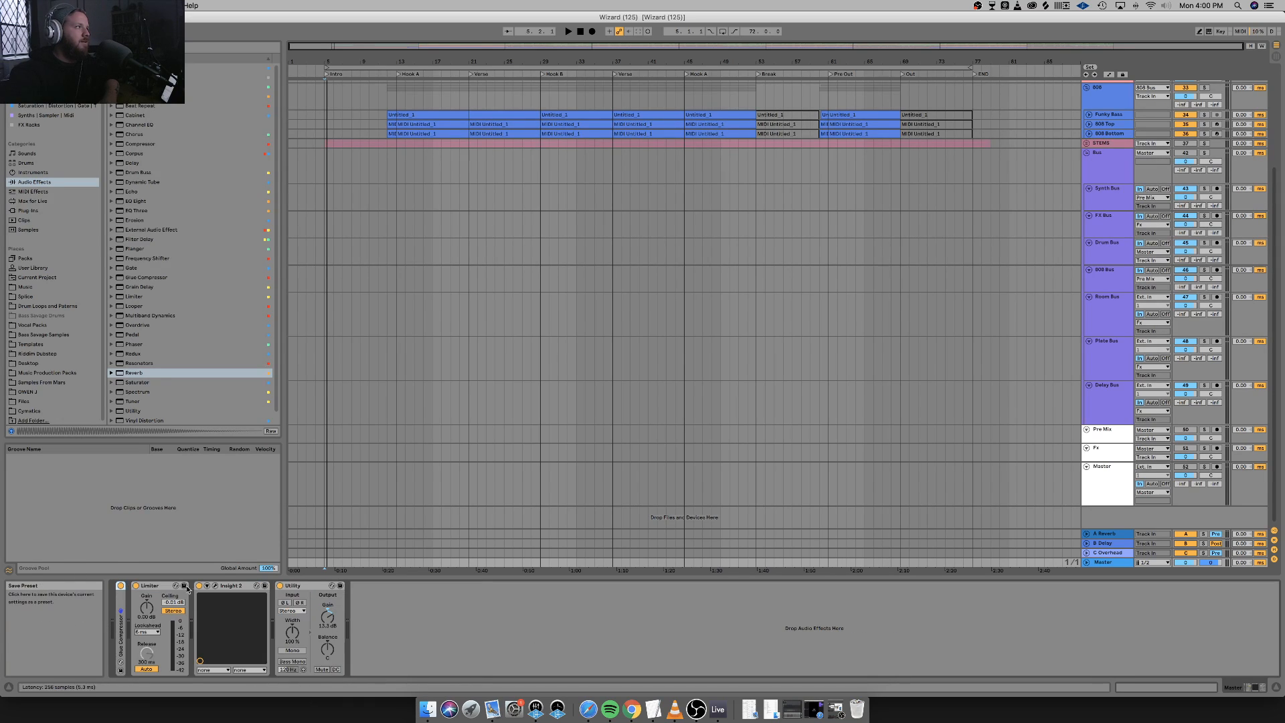
{"action": "double_click", "coordinate": [161, 587]}
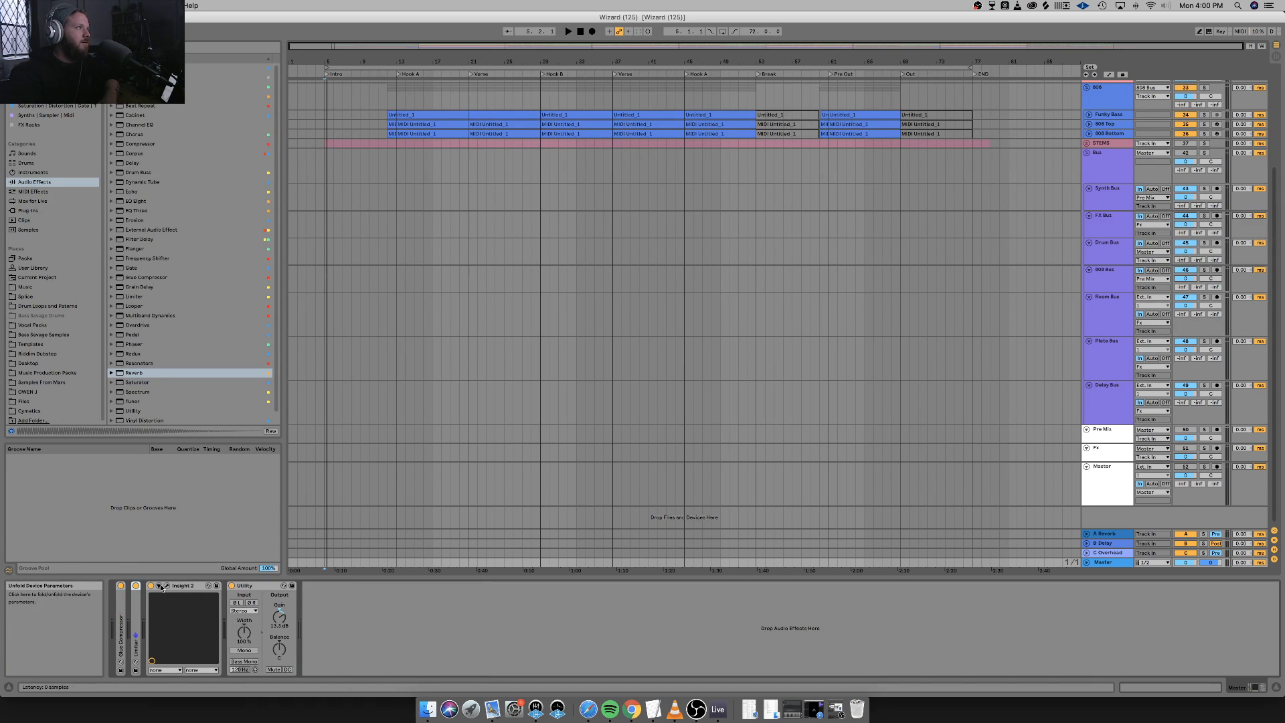
View the Insight 2 metering plug-in on the main Master track, dismissing its layout presets and closing it again.
{"action": "left_click", "coordinate": [168, 586]}
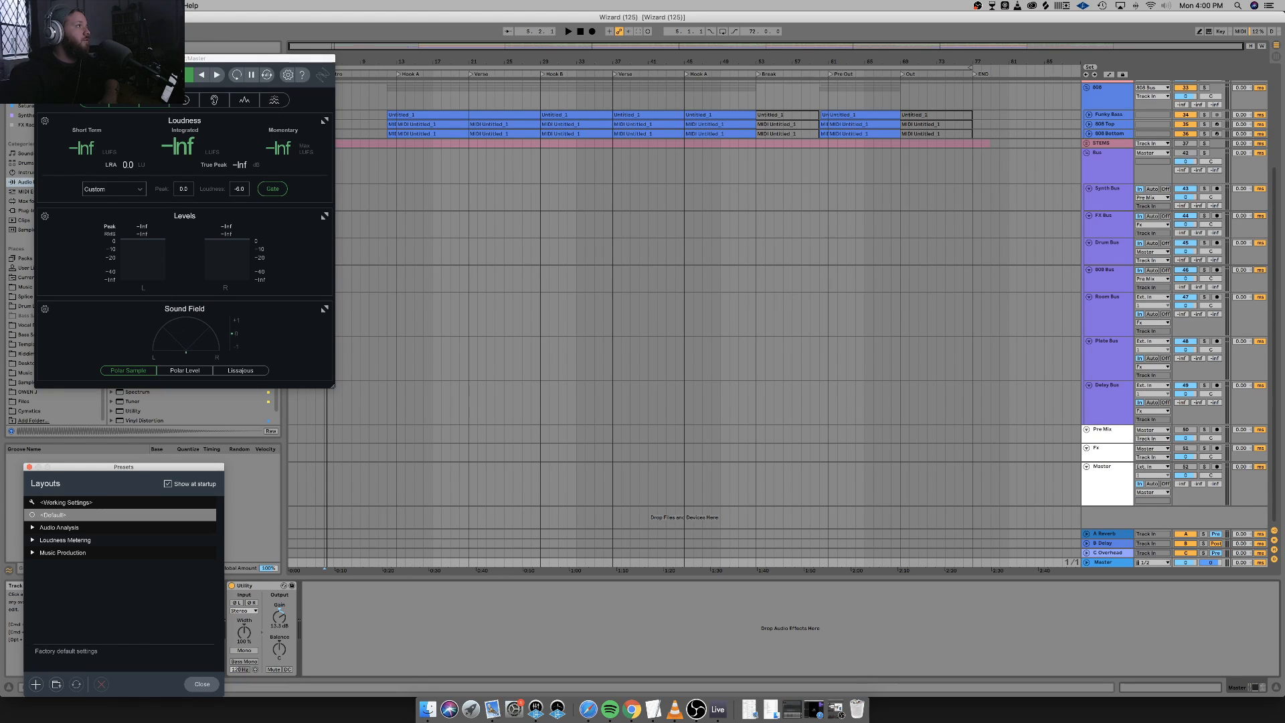
{"action": "left_click", "coordinate": [29, 467]}
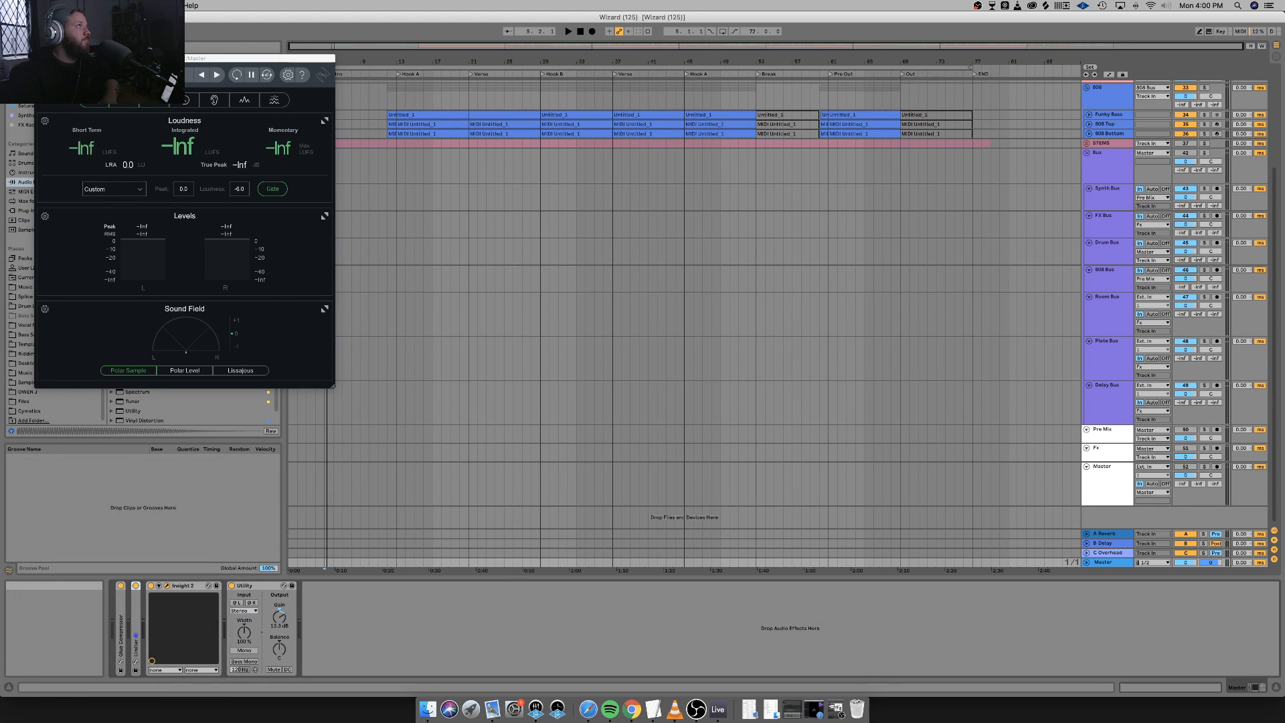
{"action": "left_click", "coordinate": [41, 58]}
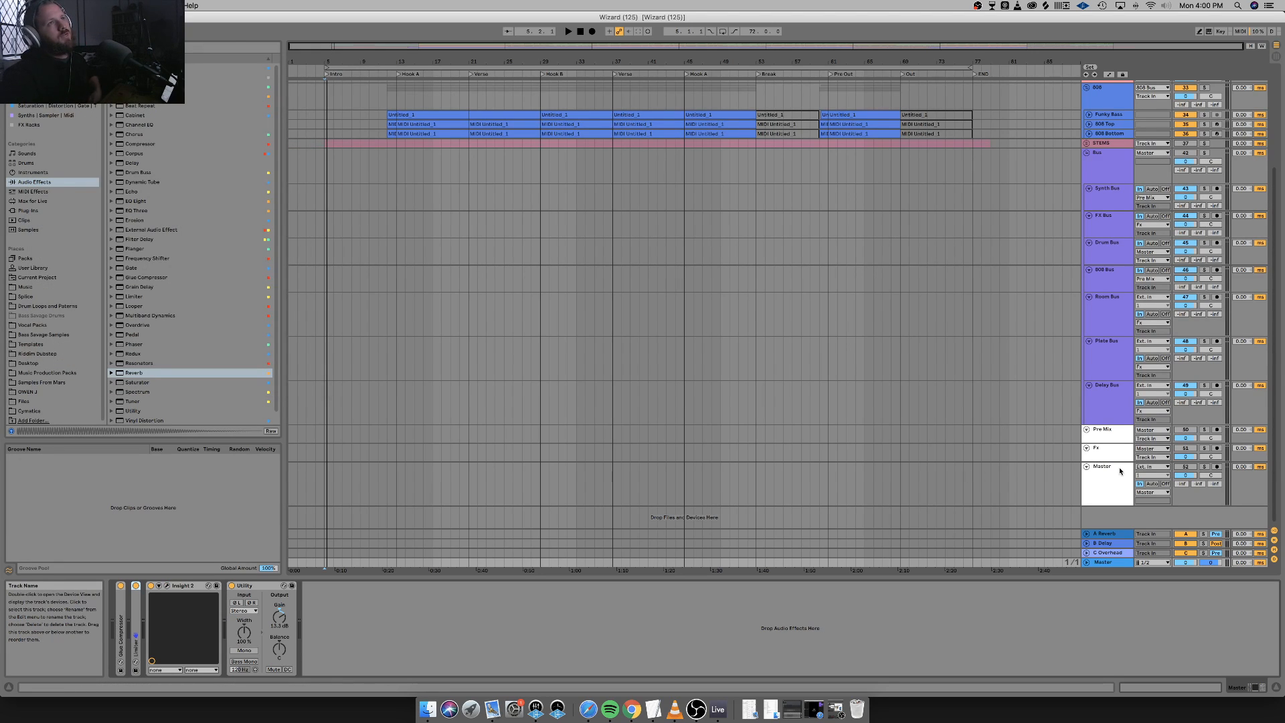
Browse the User Library to the Mix Routing folder and select the saved 808 Bus.adg rack.
{"action": "left_click", "coordinate": [1115, 197]}
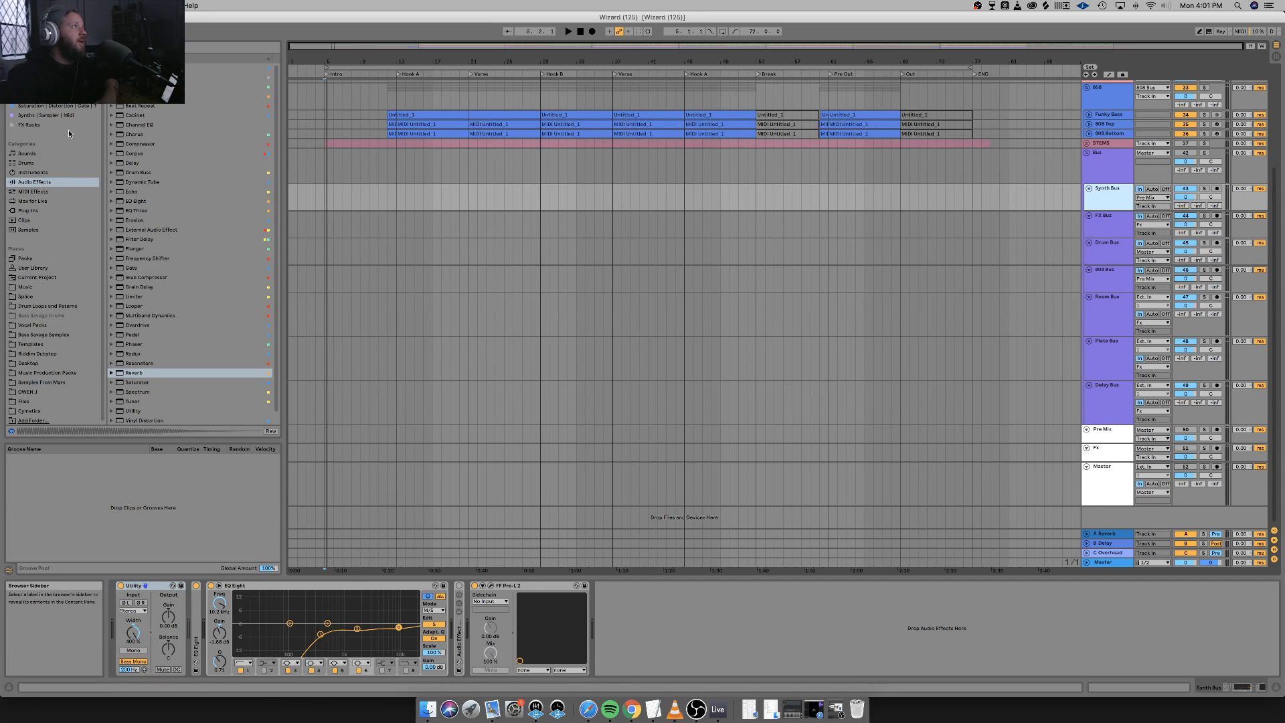
{"action": "left_click", "coordinate": [34, 210]}
{"action": "left_click", "coordinate": [35, 201]}
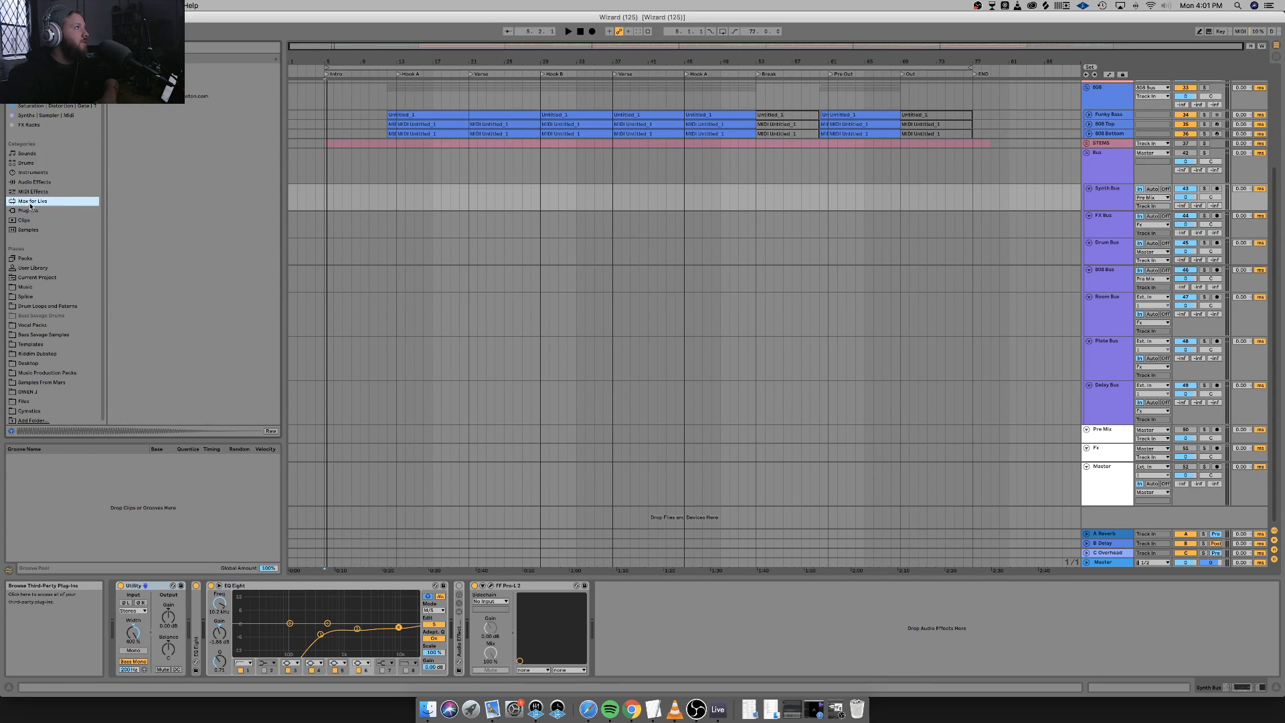
{"action": "left_click", "coordinate": [29, 268]}
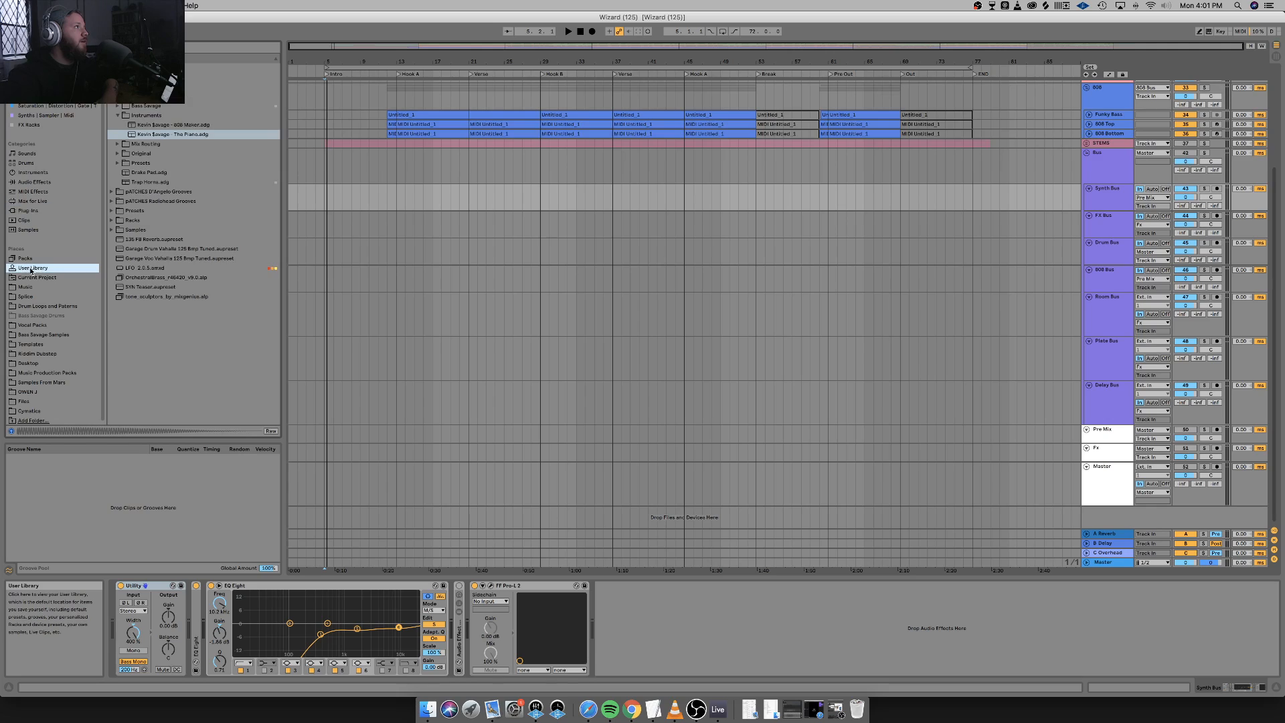
{"action": "left_click", "coordinate": [118, 117]}
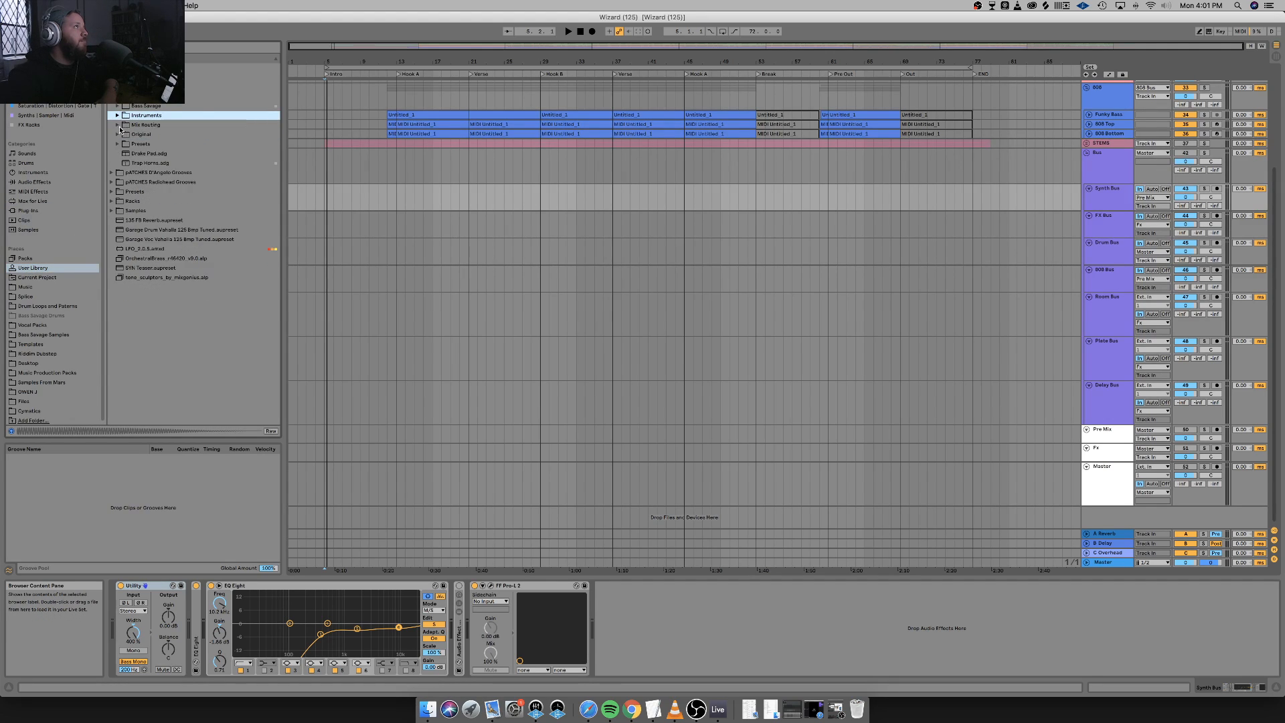
{"action": "left_click", "coordinate": [119, 126]}
{"action": "left_click", "coordinate": [137, 135]}
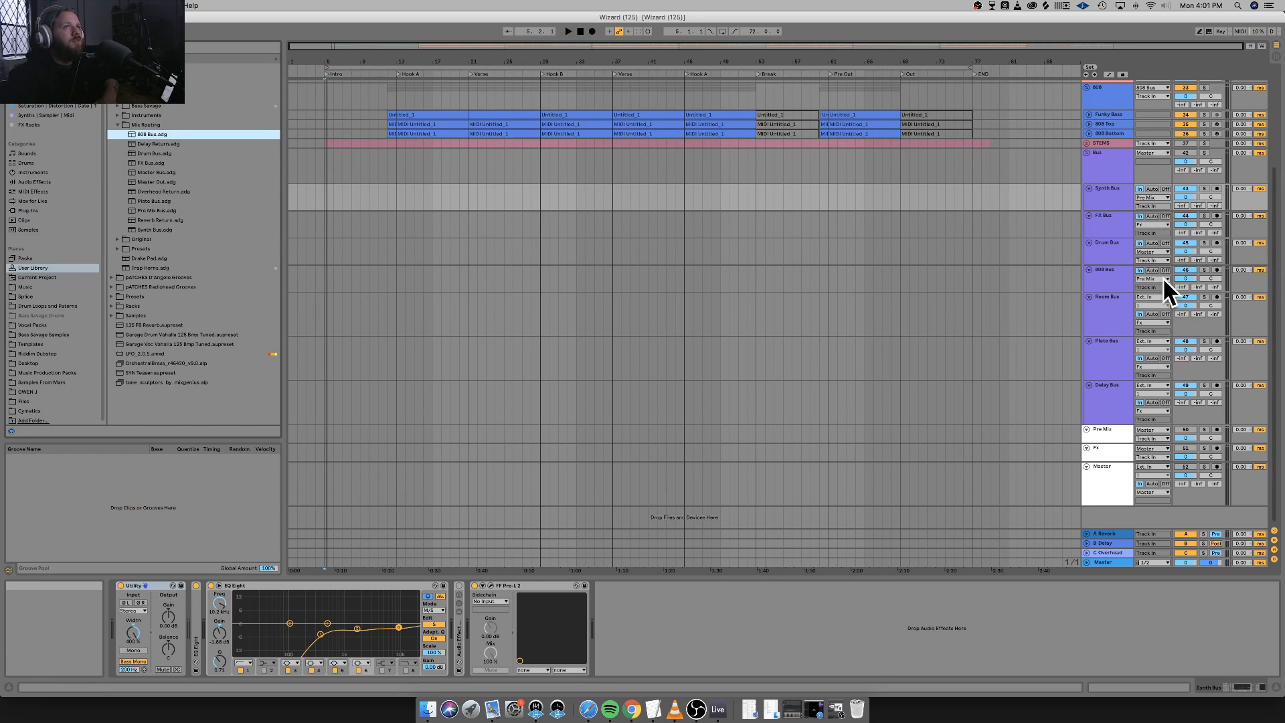
Load the 808 Bus.adg rack at the end of the 808 Bus device chain and delete it again.
{"action": "left_click", "coordinate": [1106, 273]}
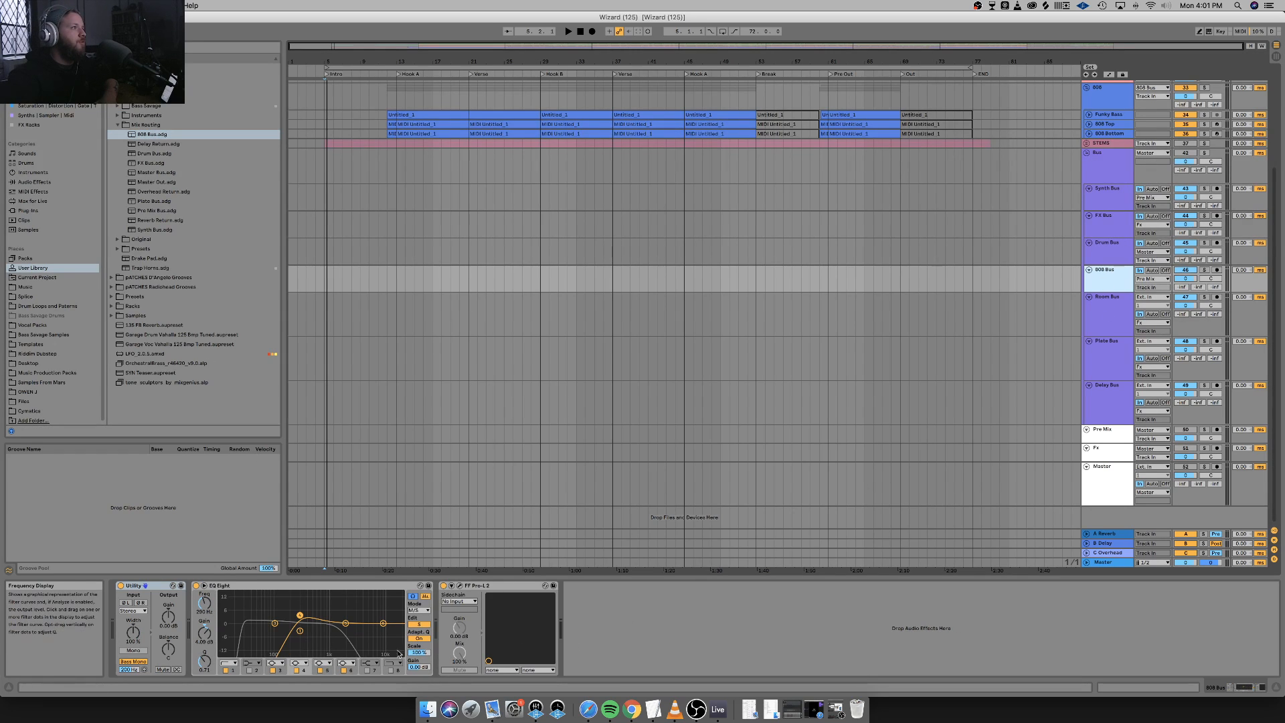
{"action": "mouse_move", "coordinate": [152, 136]}
{"action": "left_mouse_down"}
{"action": "mouse_move", "coordinate": [600, 421]}
{"action": "mouse_move", "coordinate": [647, 612]}
{"action": "mouse_move", "coordinate": [656, 585]}
{"action": "left_mouse_up"}
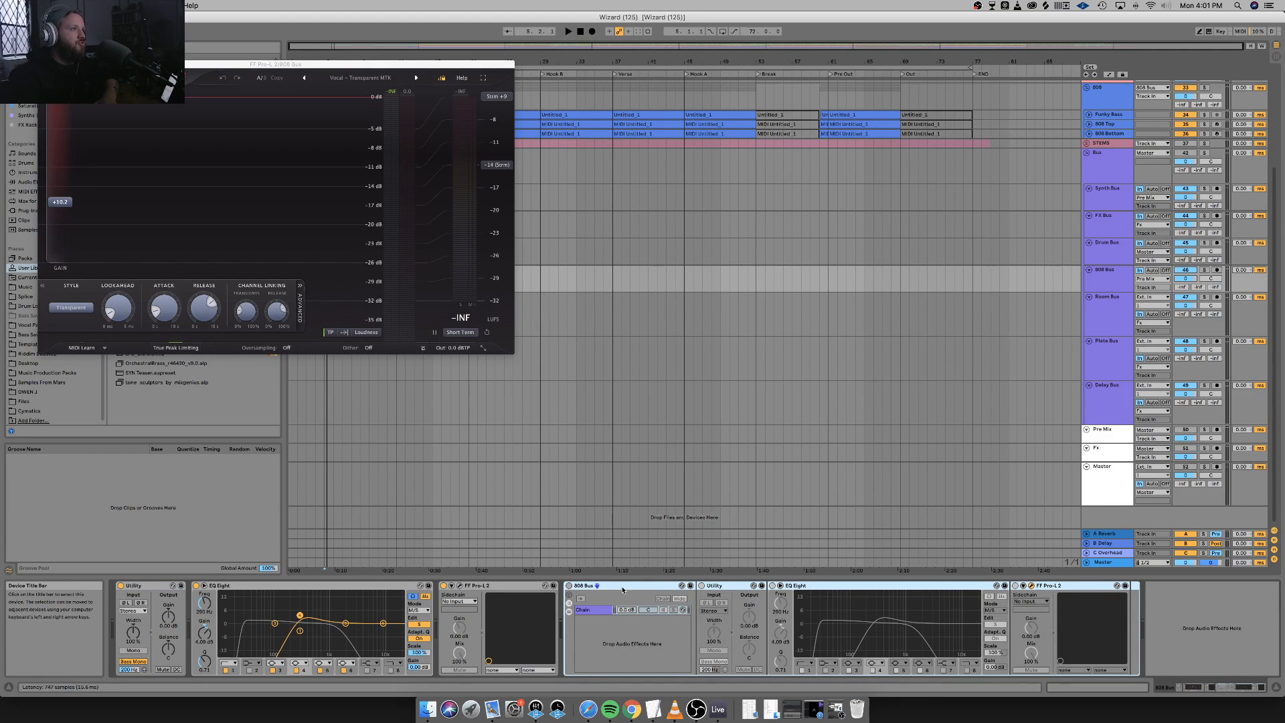
{"action": "key", "text": "Delete"}
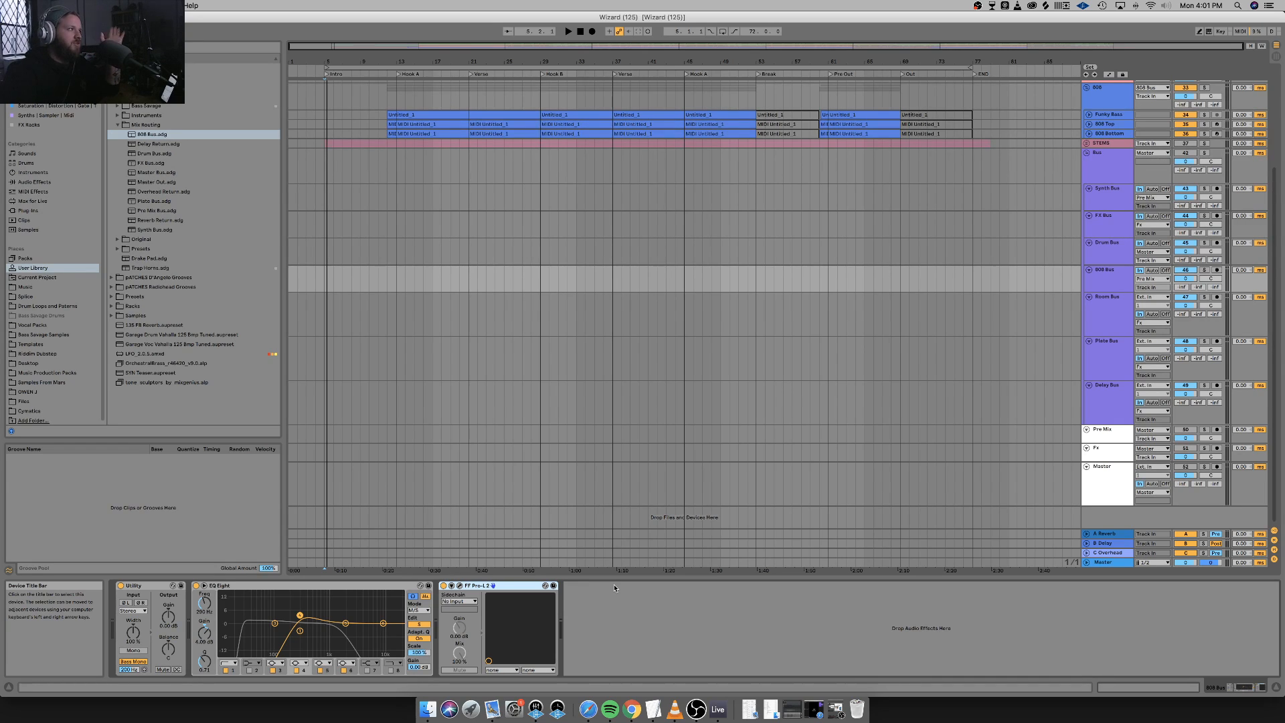
{"action": "left_click", "coordinate": [696, 709]}
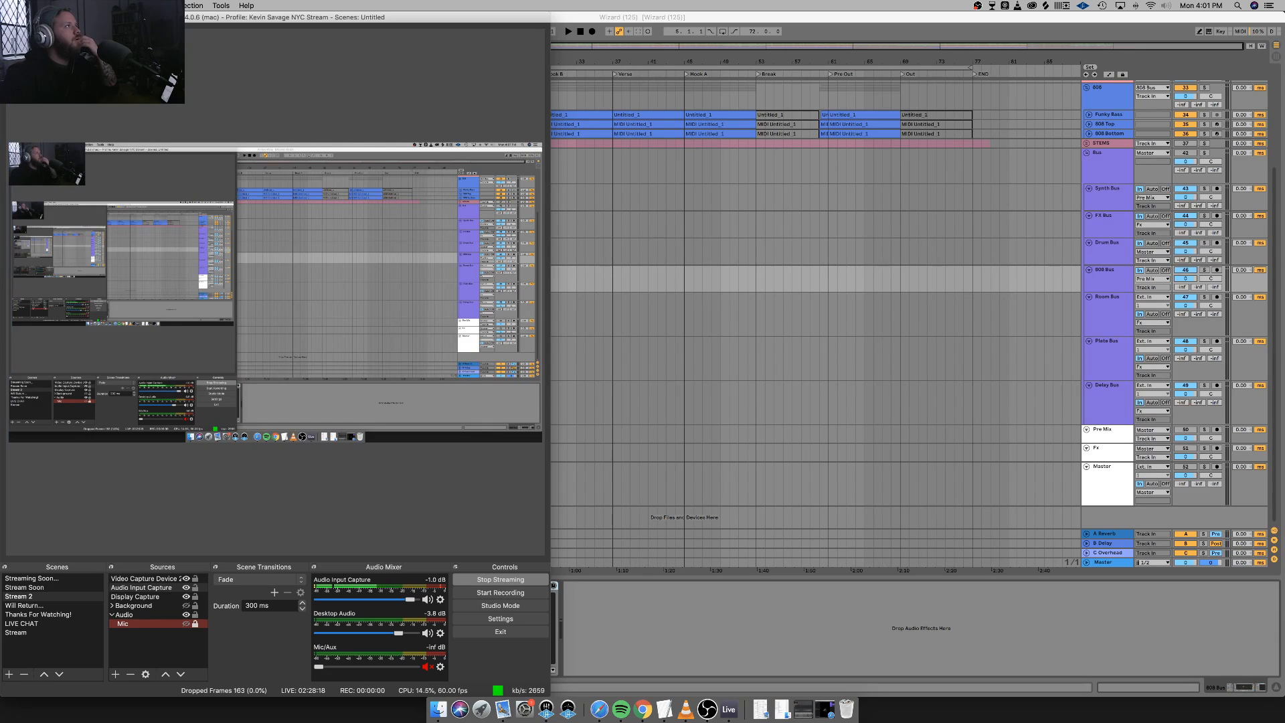
{"action": "left_click", "coordinate": [16, 18]}
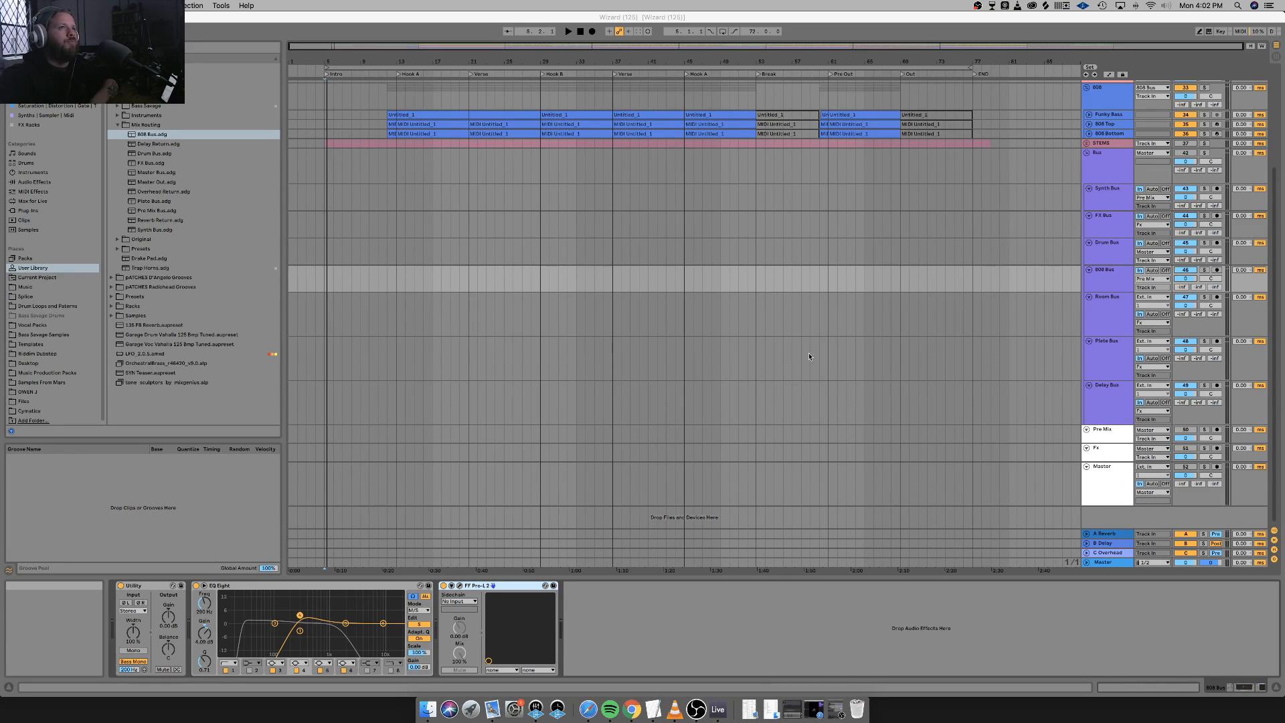
Go through the device chains of the 808, Room, Plate and Delay buses and the Pre Mix and Fx tracks.
{"action": "left_click", "coordinate": [1110, 281]}
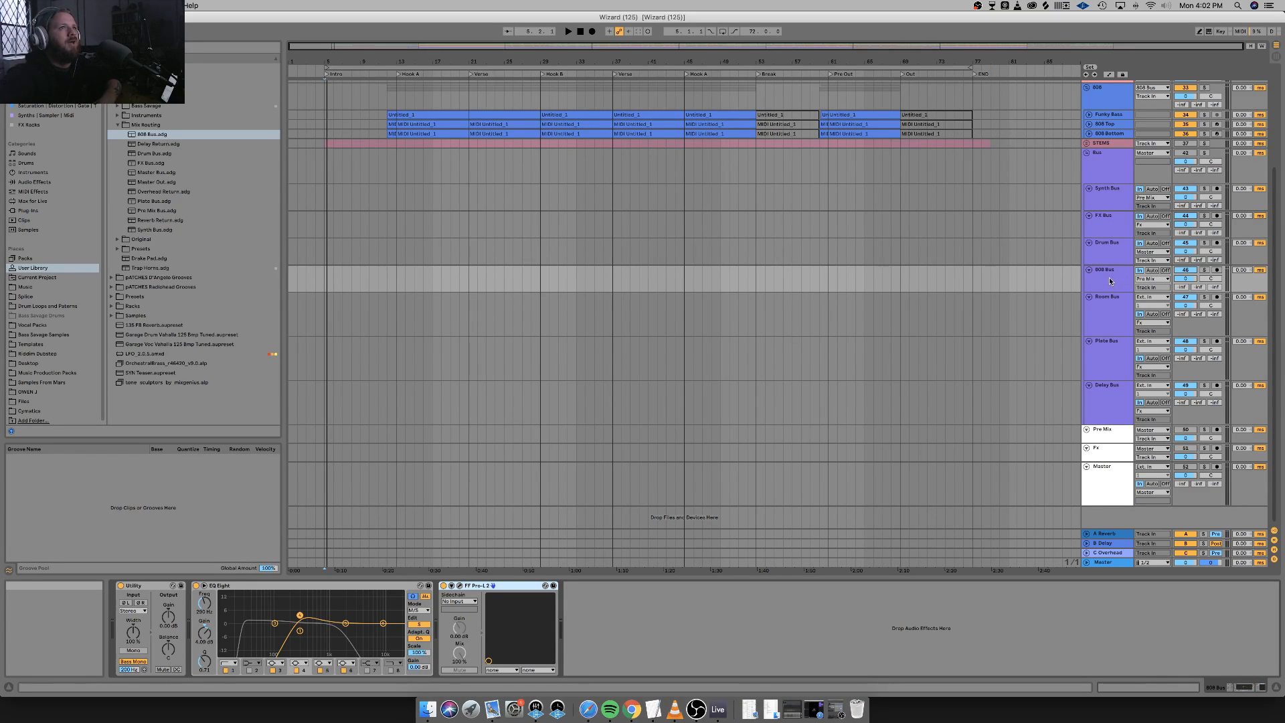
{"action": "left_click", "coordinate": [1106, 307]}
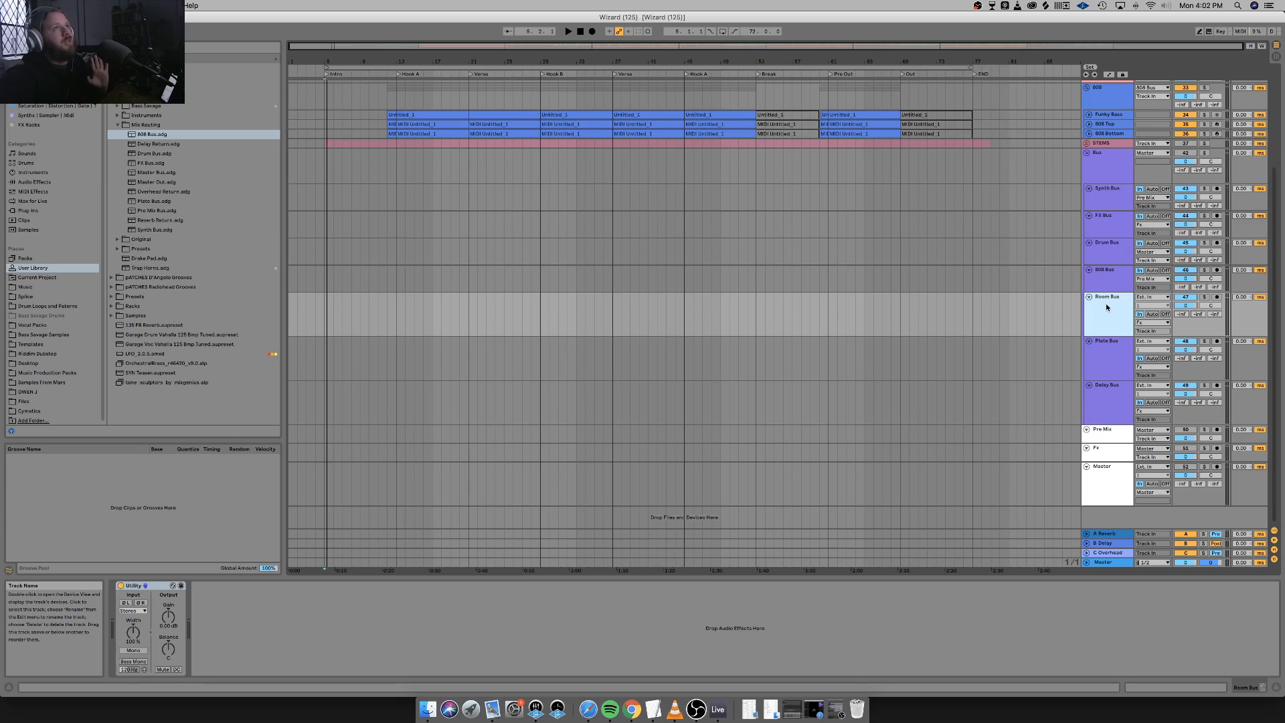
{"action": "left_click", "coordinate": [1117, 364]}
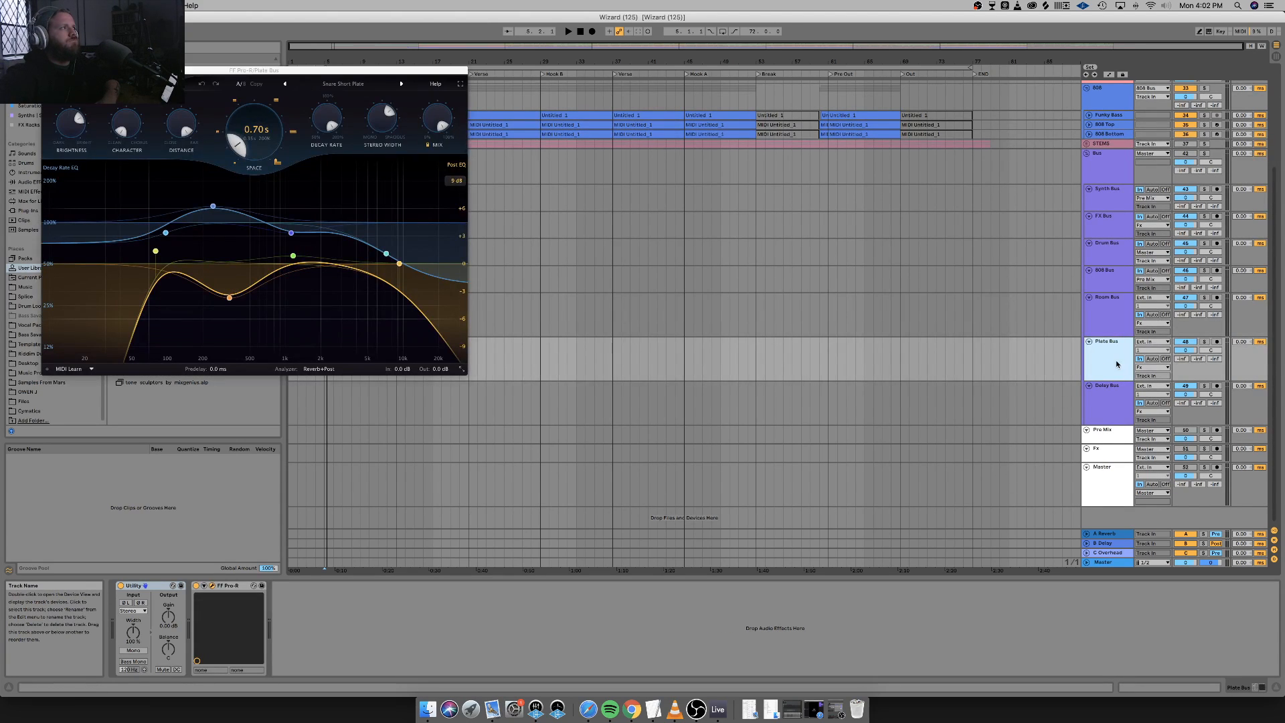
{"action": "left_click", "coordinate": [1102, 398]}
{"action": "left_click", "coordinate": [1106, 440]}
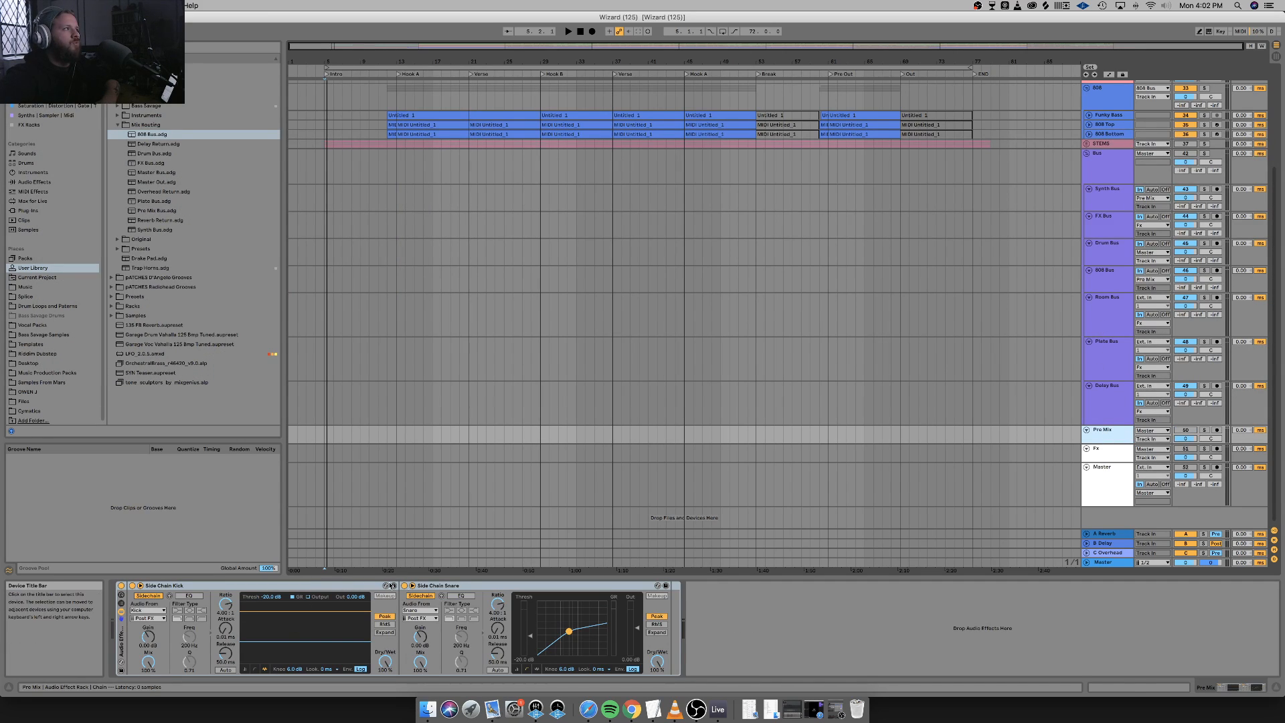
{"action": "left_click", "coordinate": [1111, 456]}
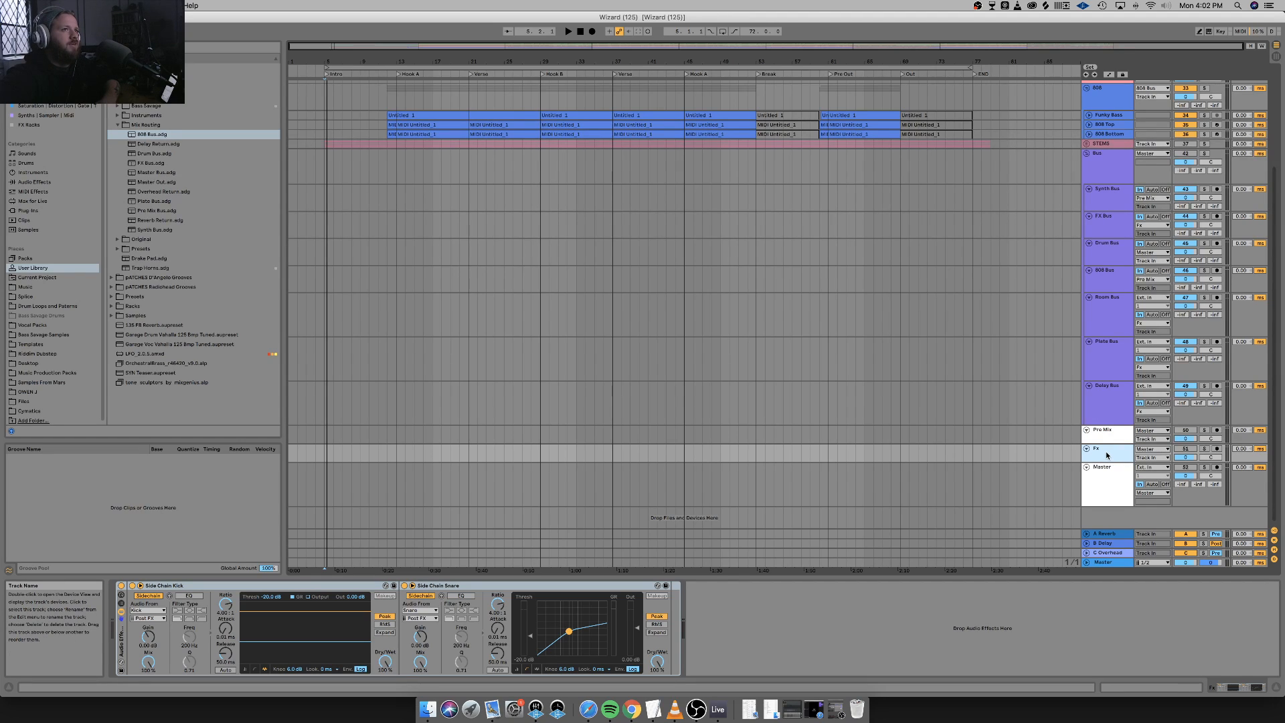
Inspect the FF Pro-MB plug-in on the white Master audio track and close its window.
{"action": "left_click", "coordinate": [1097, 492]}
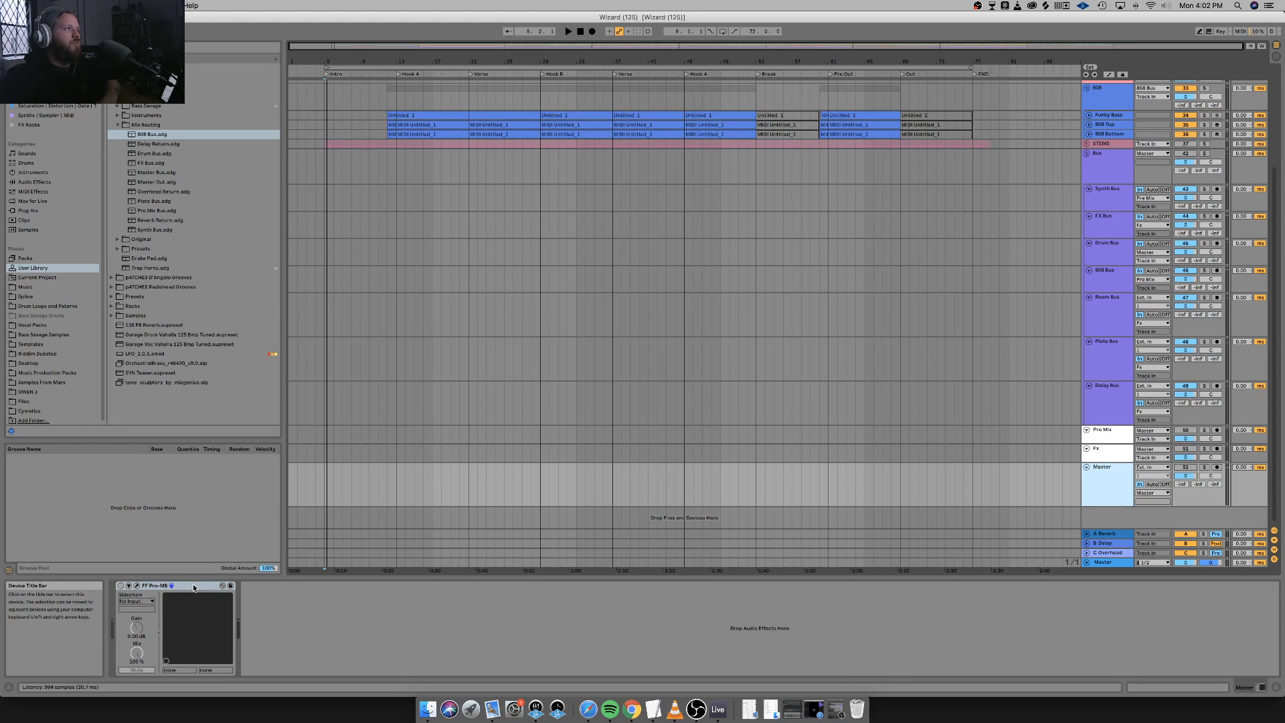
{"action": "left_click", "coordinate": [137, 586]}
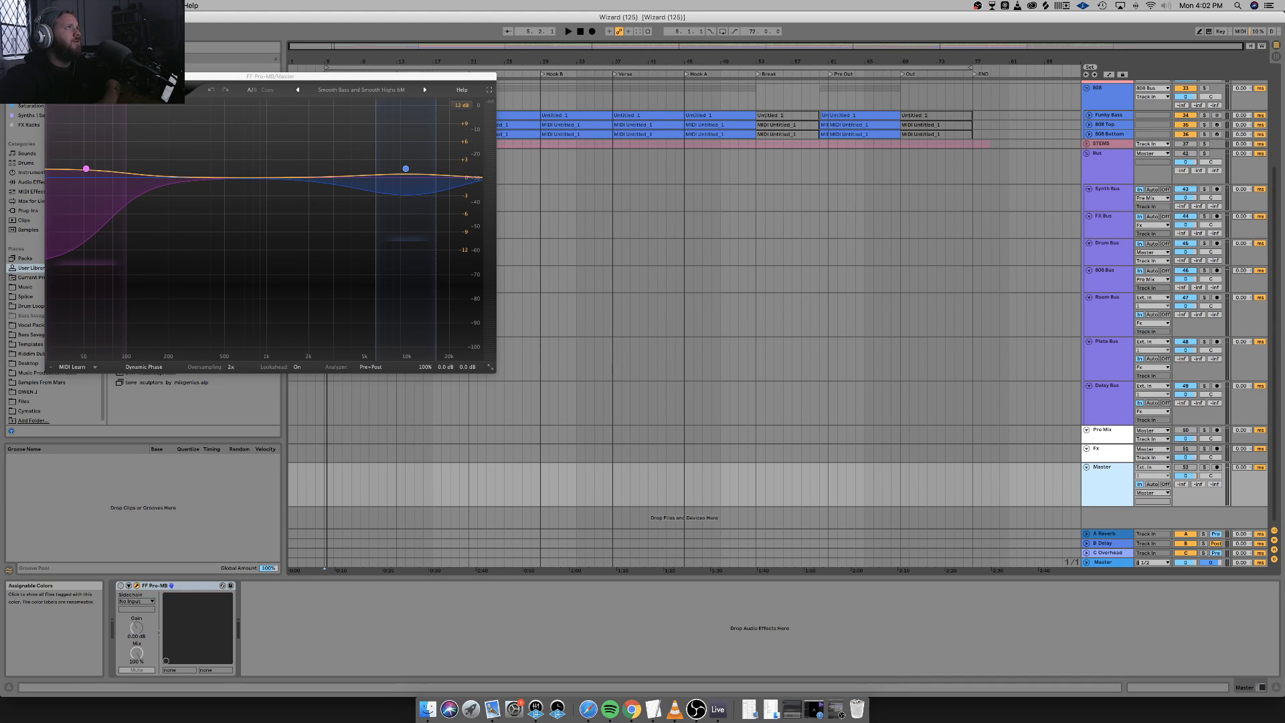
{"action": "left_click", "coordinate": [51, 77]}
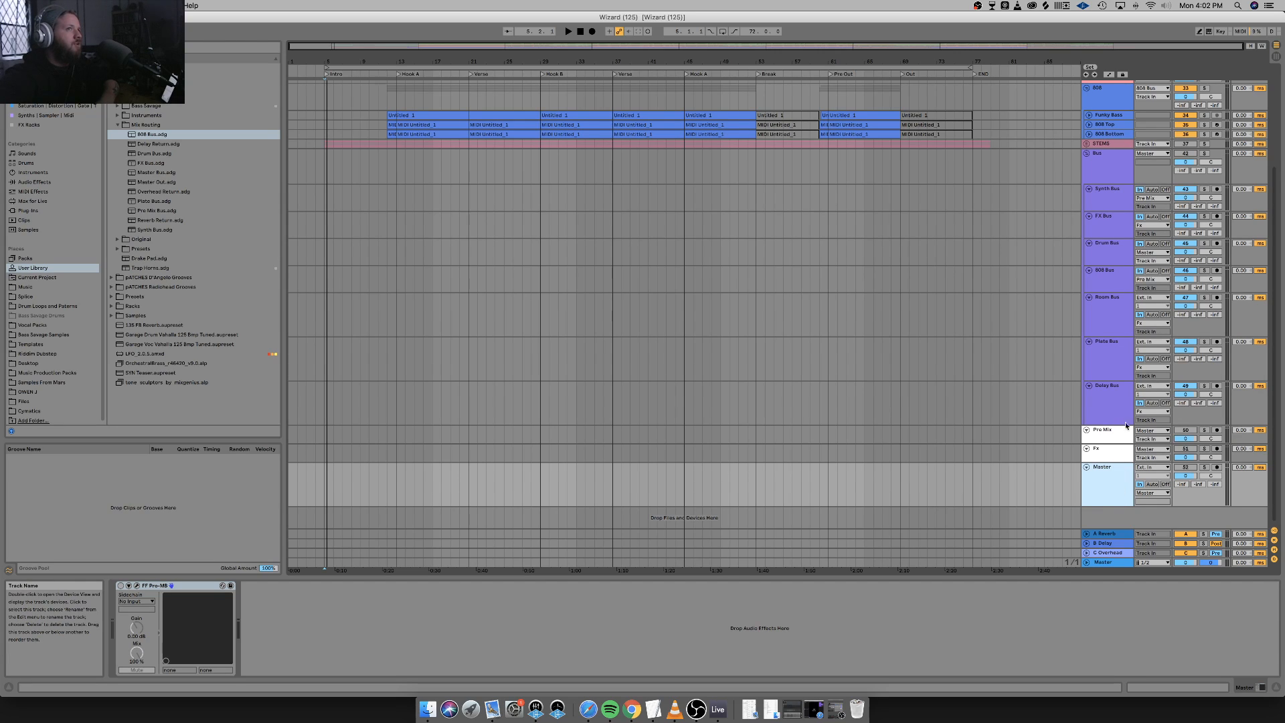
Solo the Synth Bus and play the arrangement from the Hook A locator.
{"action": "left_click", "coordinate": [1113, 194]}
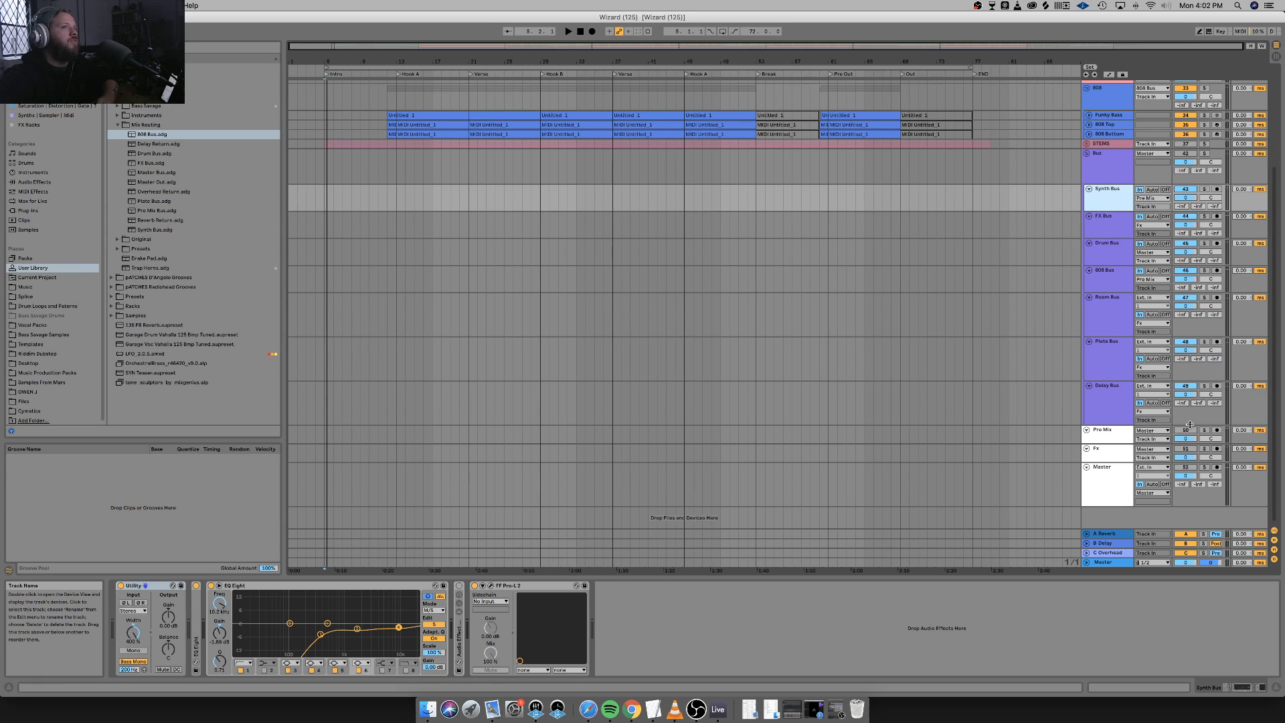
{"action": "scroll", "coordinate": [1113, 193], "scroll_direction": "up", "scroll_amount": 1}
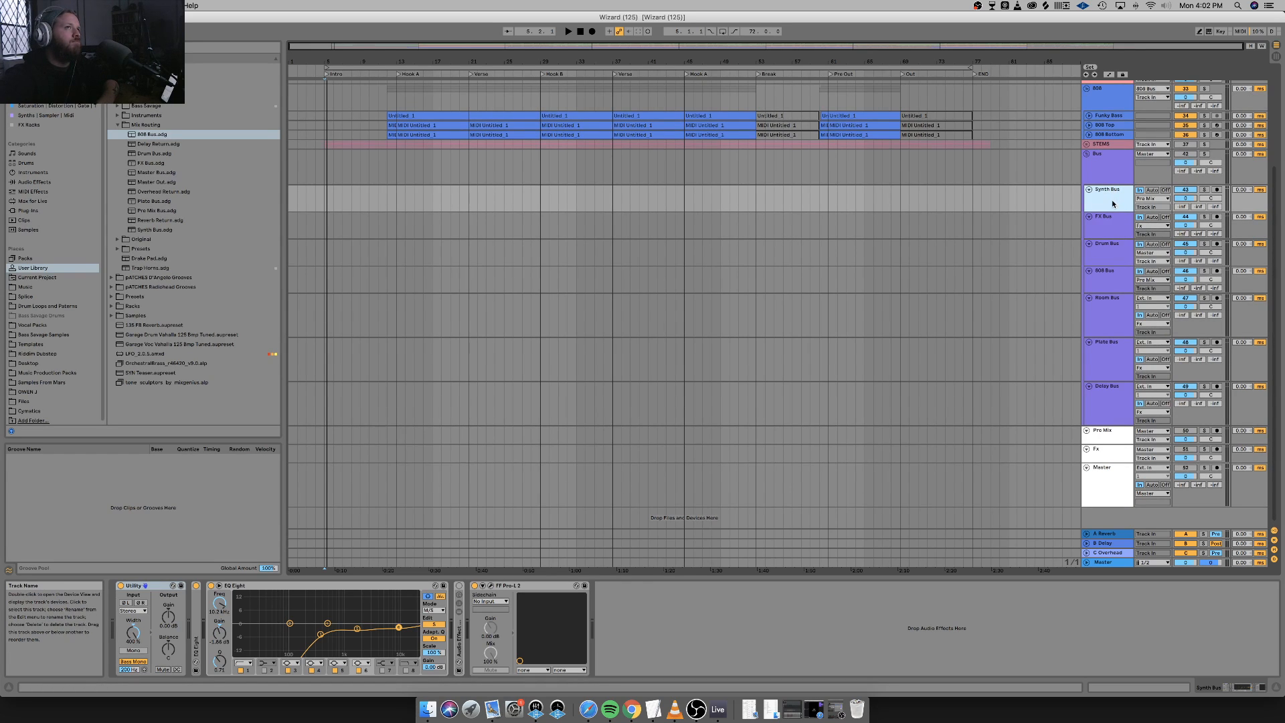
{"action": "left_click", "coordinate": [1203, 189]}
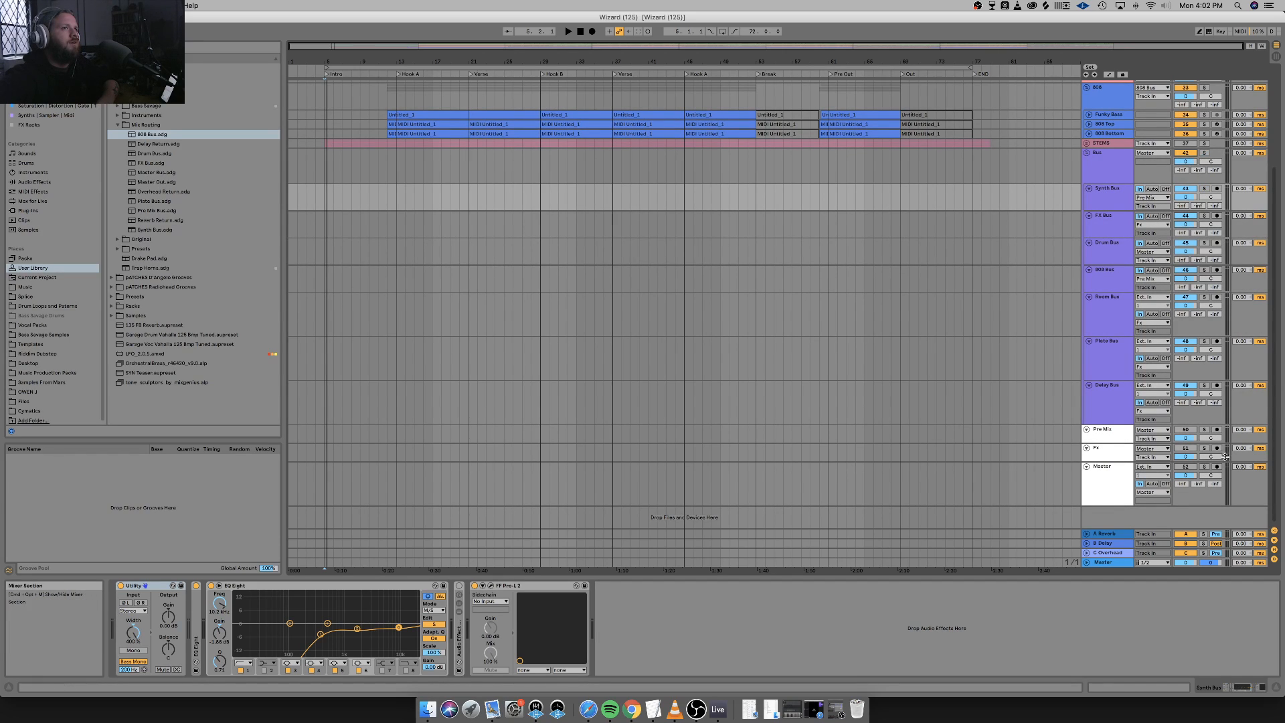
{"action": "left_click", "coordinate": [1186, 430]}
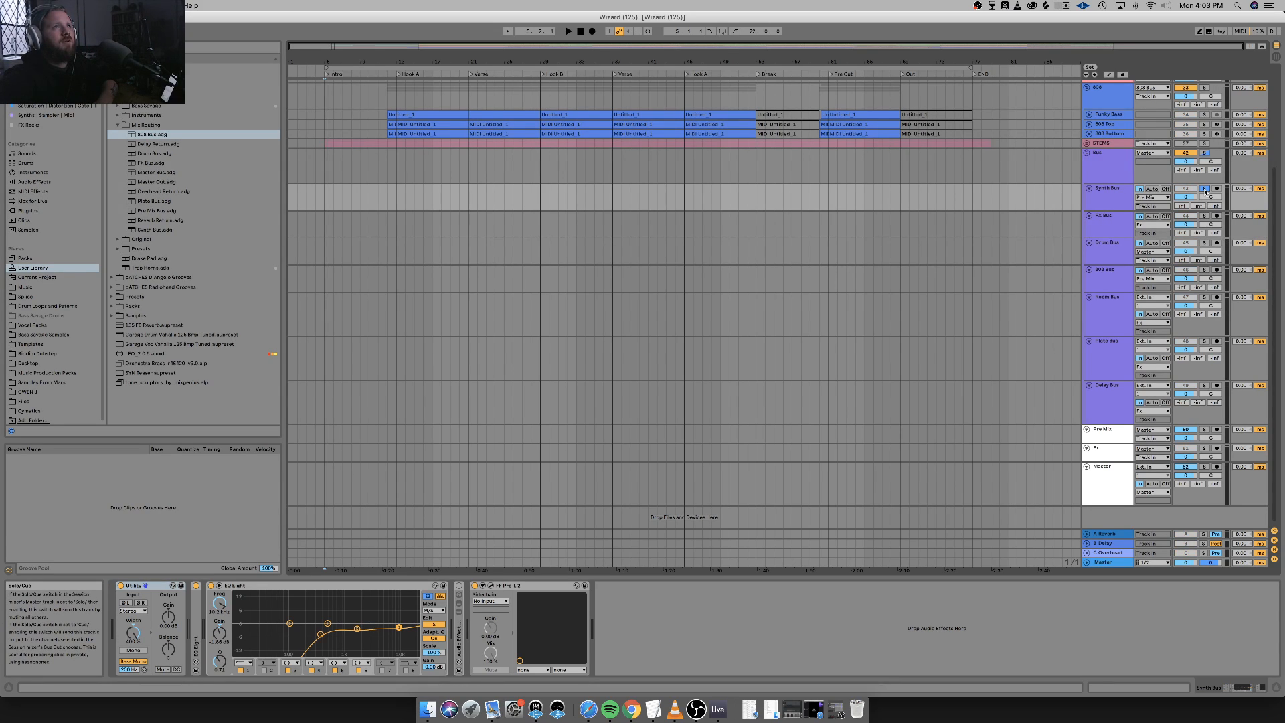
{"action": "left_click", "coordinate": [1204, 189]}
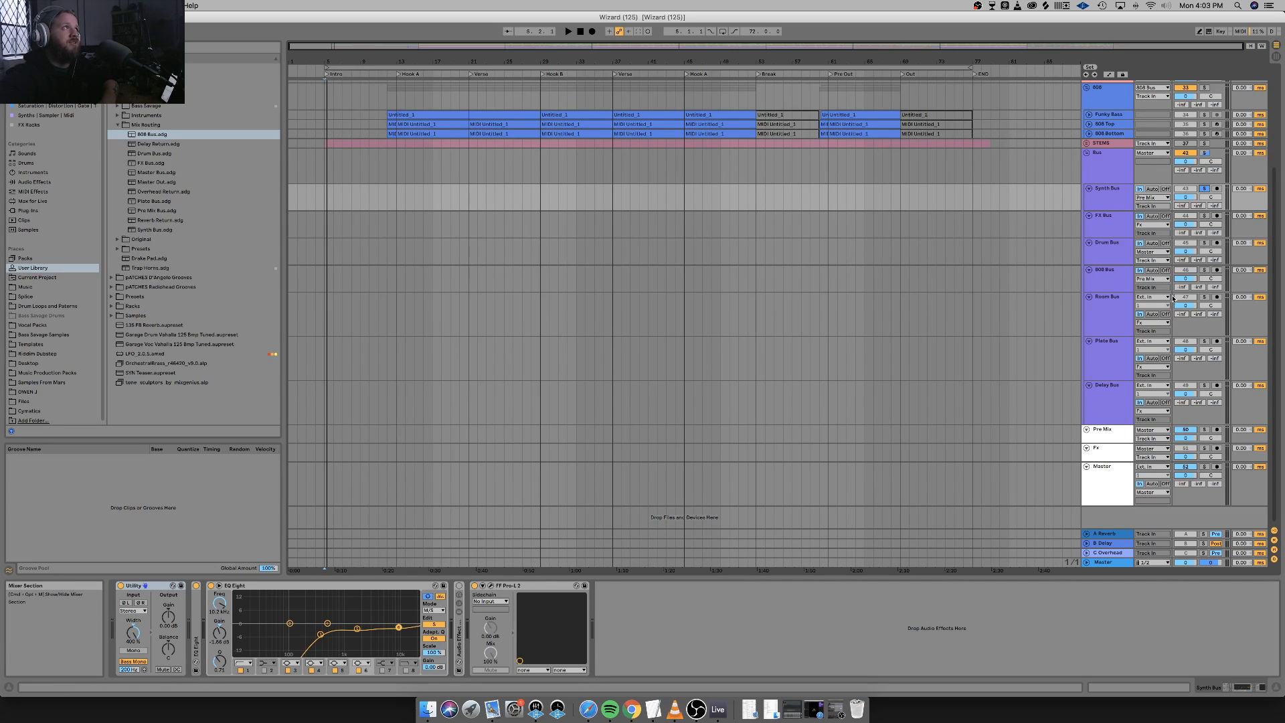
{"action": "double_click", "coordinate": [398, 75]}
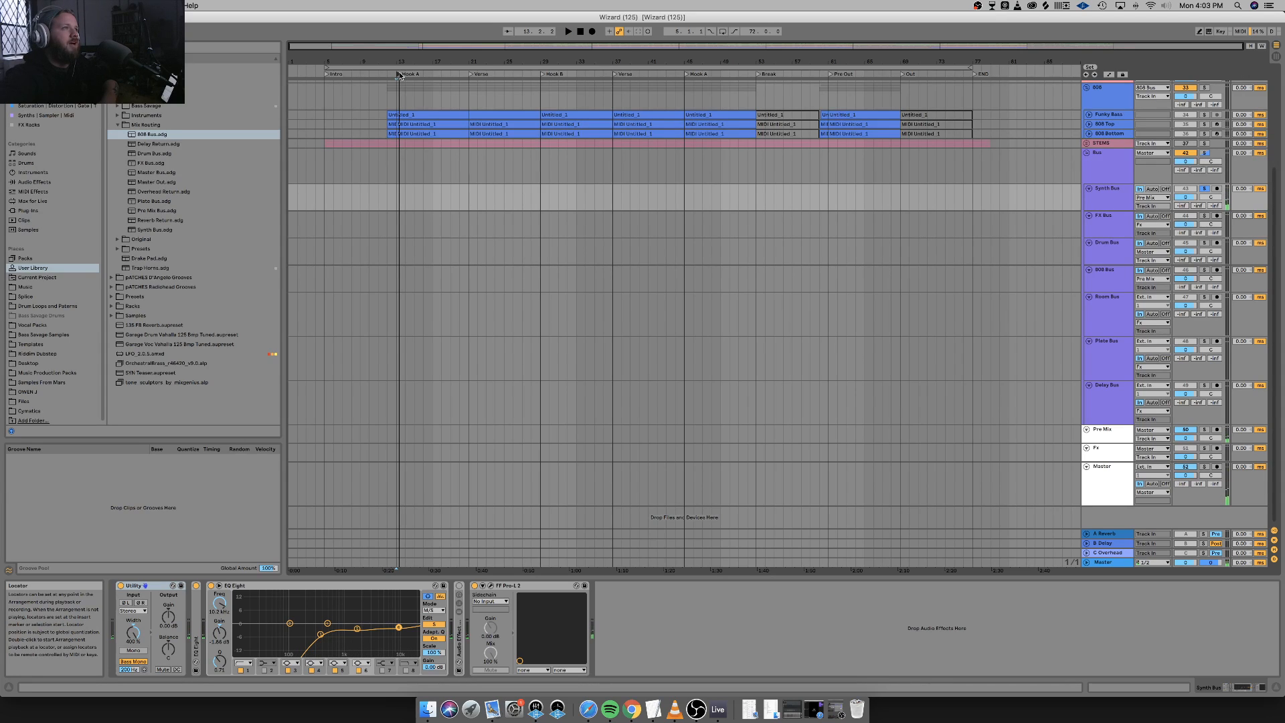
Switch off the FF Pro-L 2 limiter in the Synth Bus device chain.
{"action": "left_click", "coordinate": [1121, 199]}
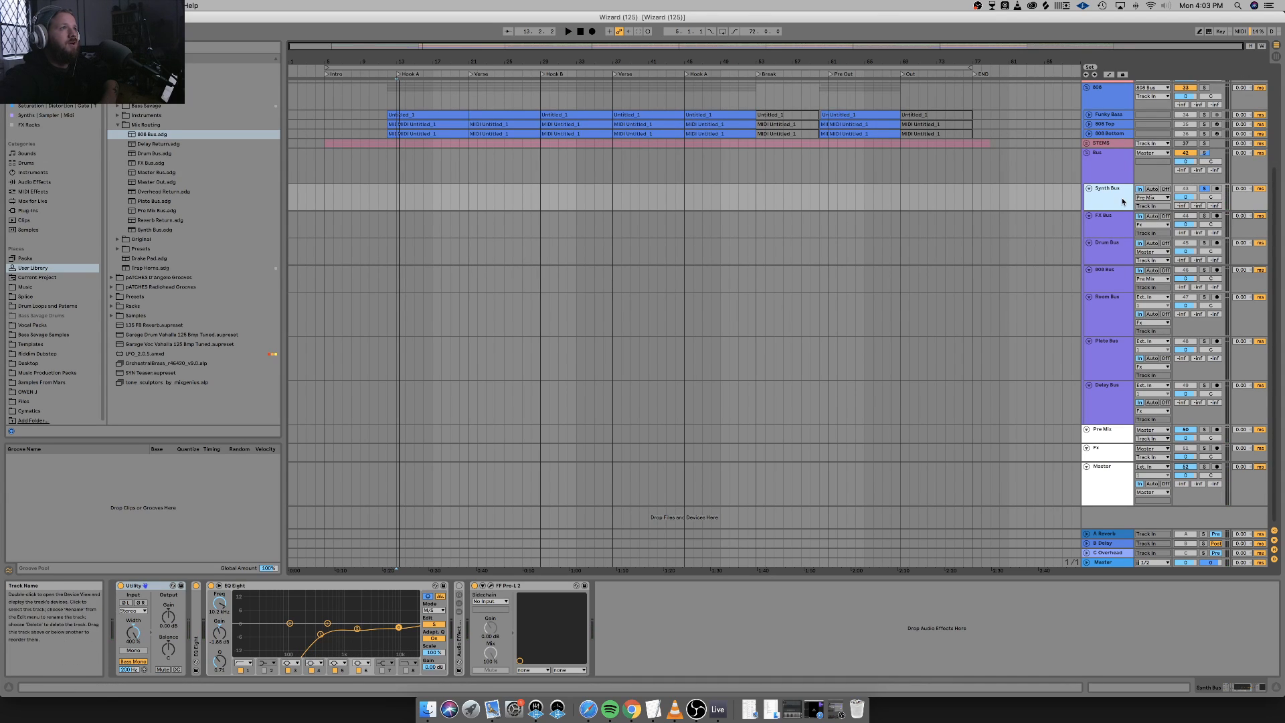
{"action": "left_click", "coordinate": [475, 585]}
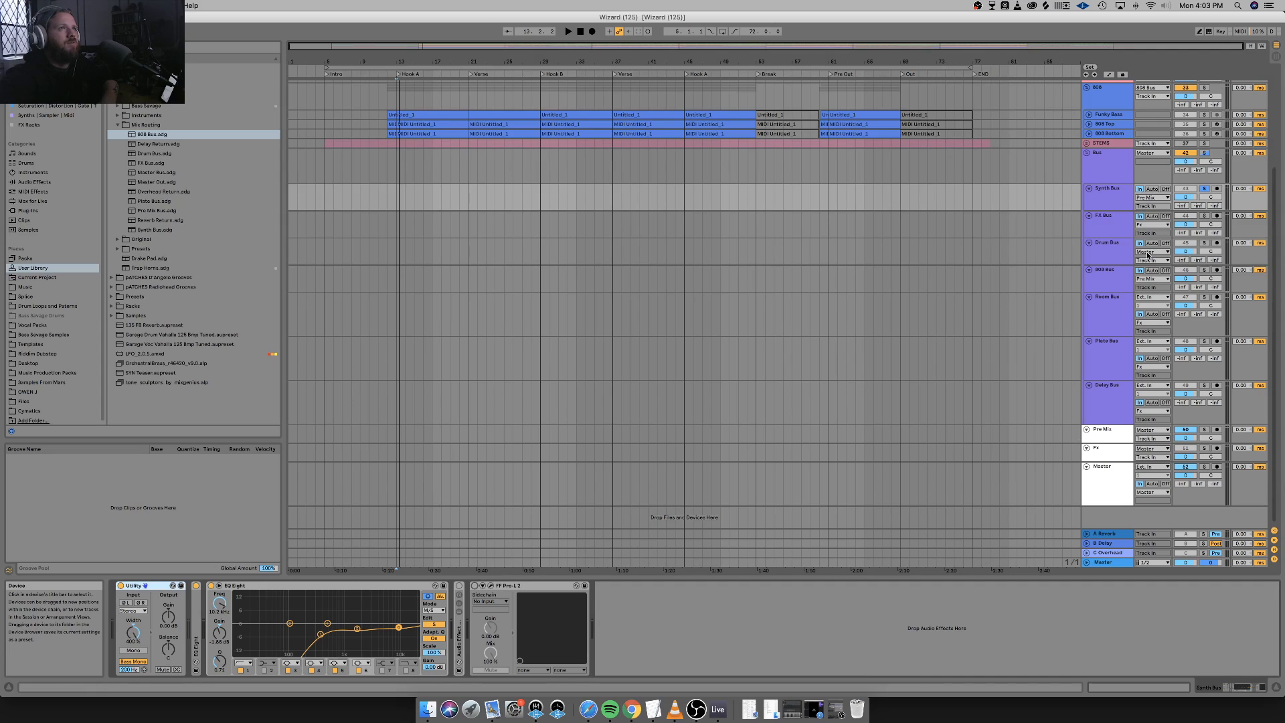
Go through the device chains of the FX, Drum, 808, Room, Plate and Delay buses and the Pre Mix, Fx and Master audio tracks.
{"action": "left_click", "coordinate": [1115, 226]}
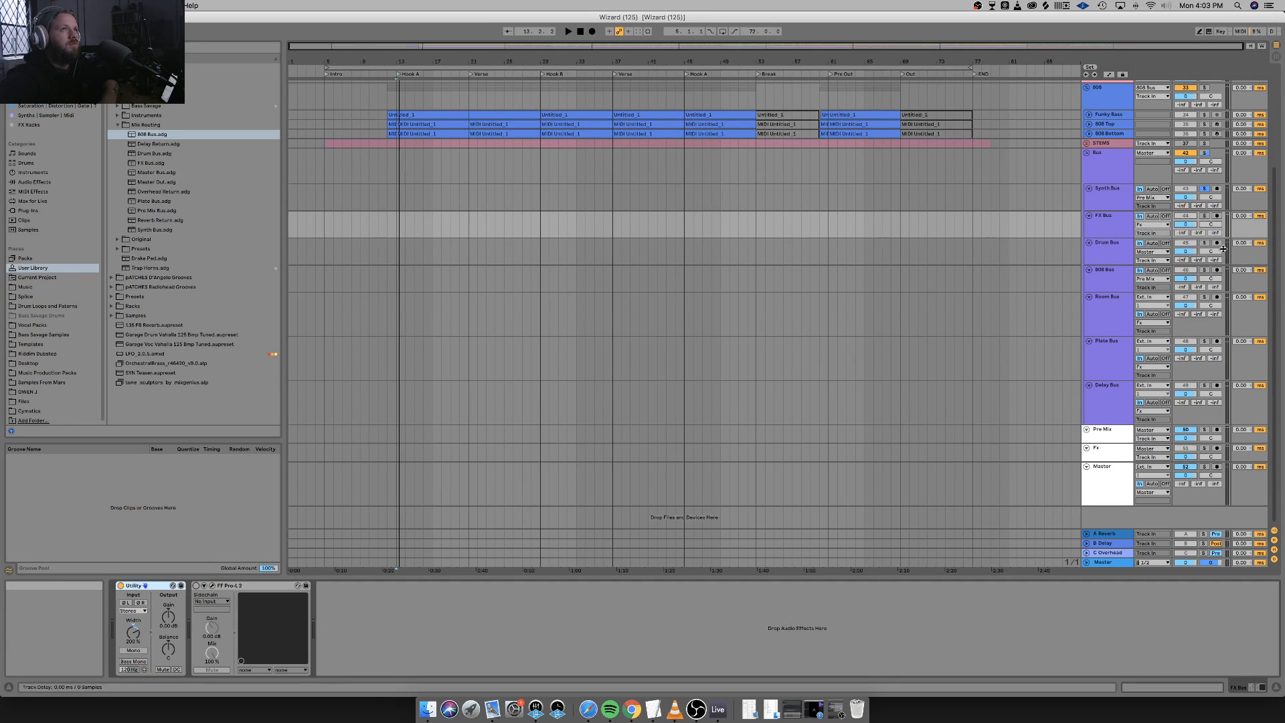
{"action": "left_click", "coordinate": [1109, 243]}
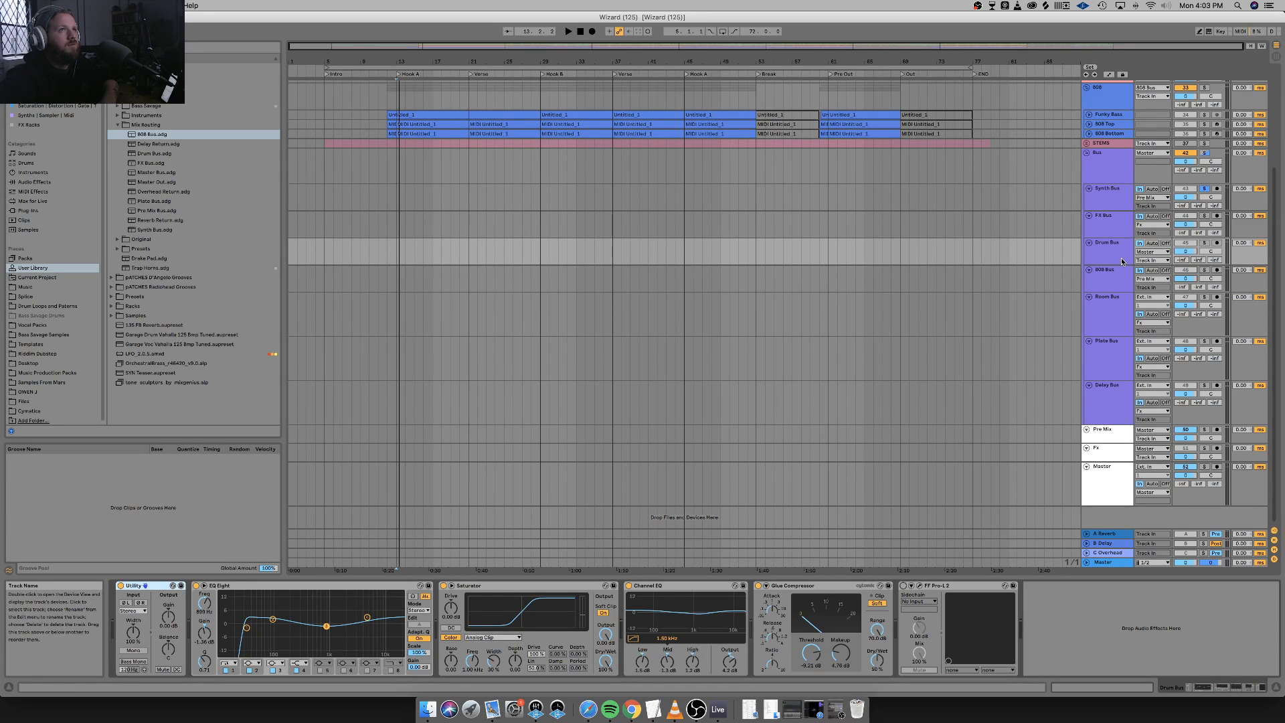
{"action": "left_click", "coordinate": [1113, 289]}
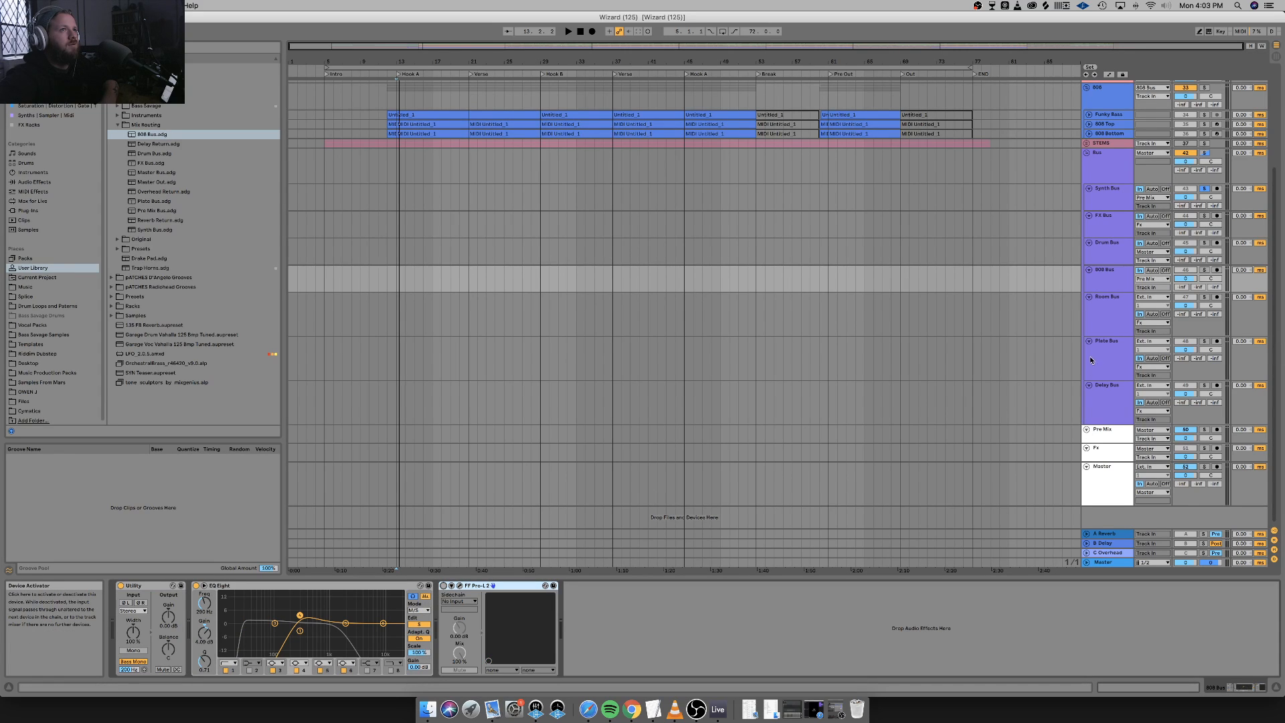
{"action": "left_click", "coordinate": [1112, 328]}
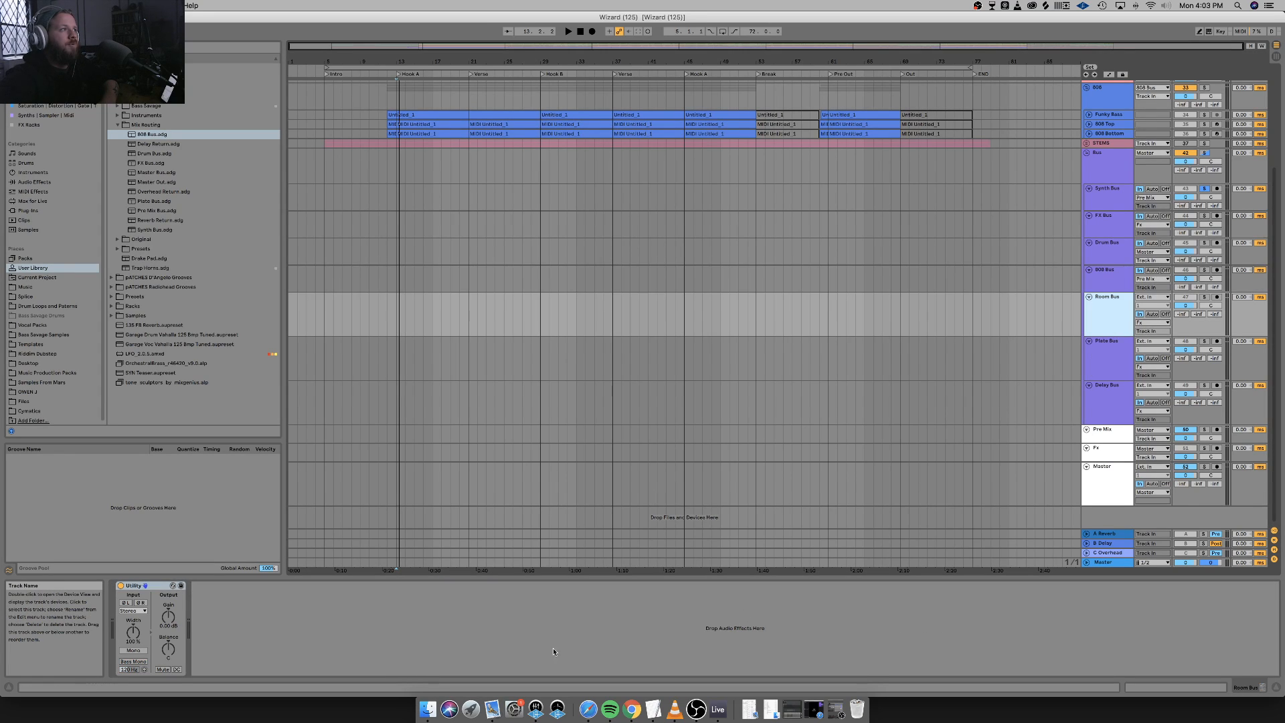
{"action": "left_click", "coordinate": [1113, 359]}
{"action": "left_click", "coordinate": [1124, 394]}
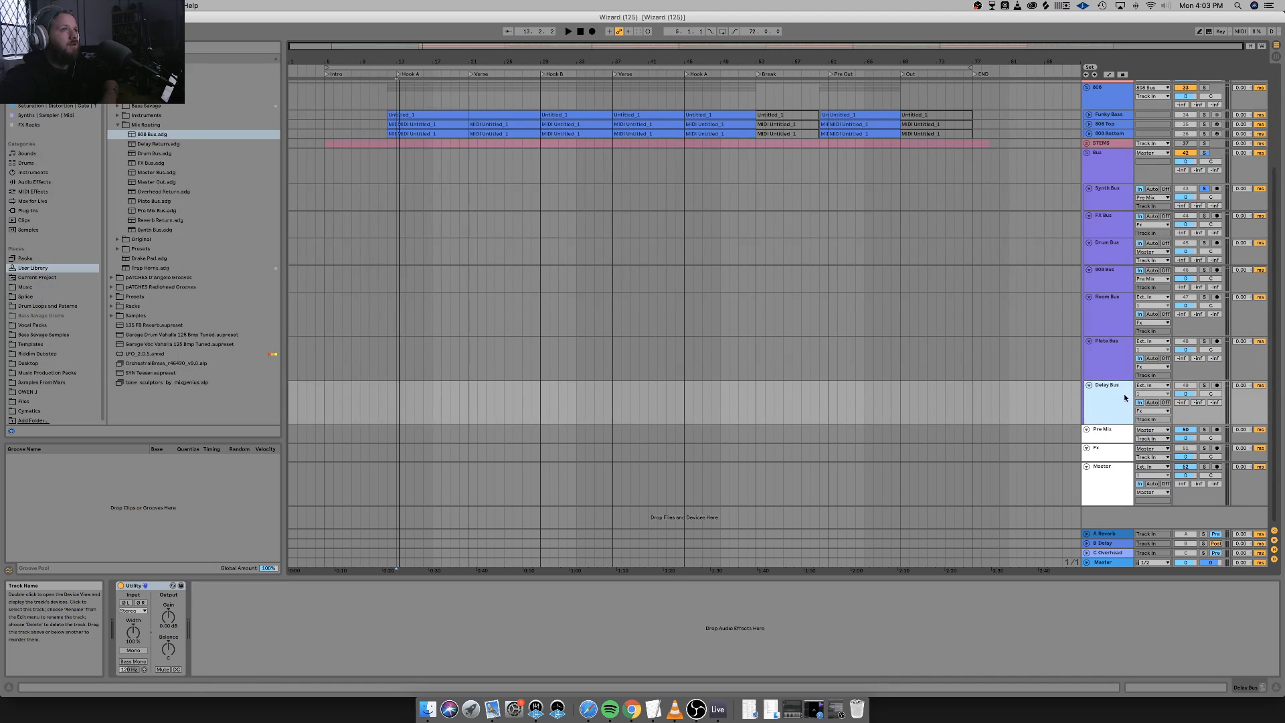
{"action": "left_click", "coordinate": [1104, 435]}
{"action": "left_click", "coordinate": [1100, 452]}
{"action": "left_click", "coordinate": [1101, 486]}
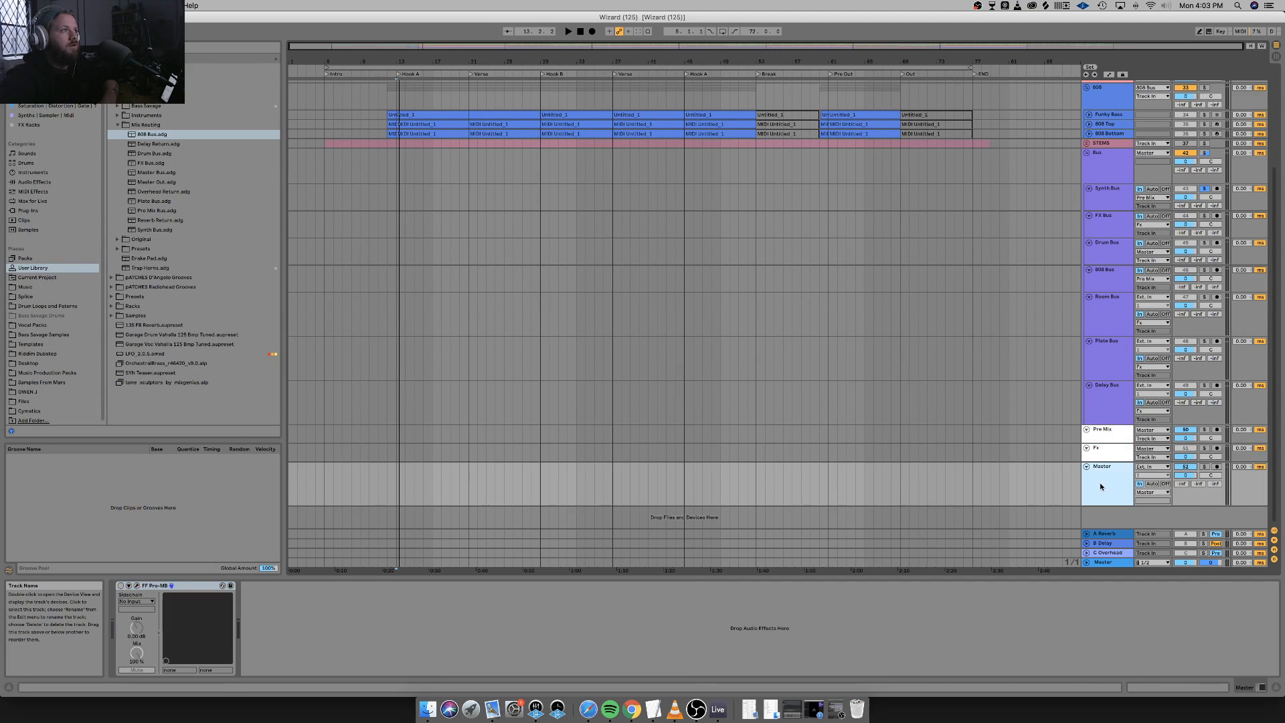
Play the soloed Synth Bus from Hook A and lower its track volume to -7.0 dB.
{"action": "key", "text": "space"}
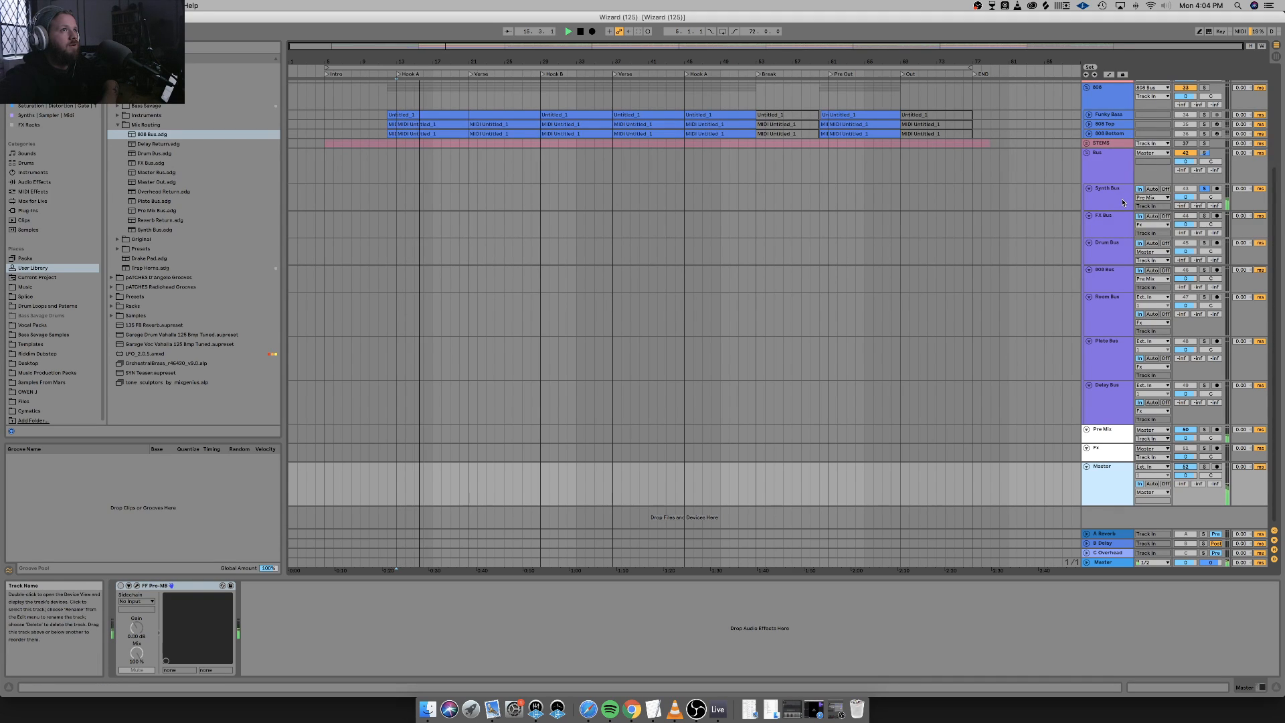
{"action": "left_click_drag", "start_coordinate": [1188, 199], "coordinate": [1188, 221]}
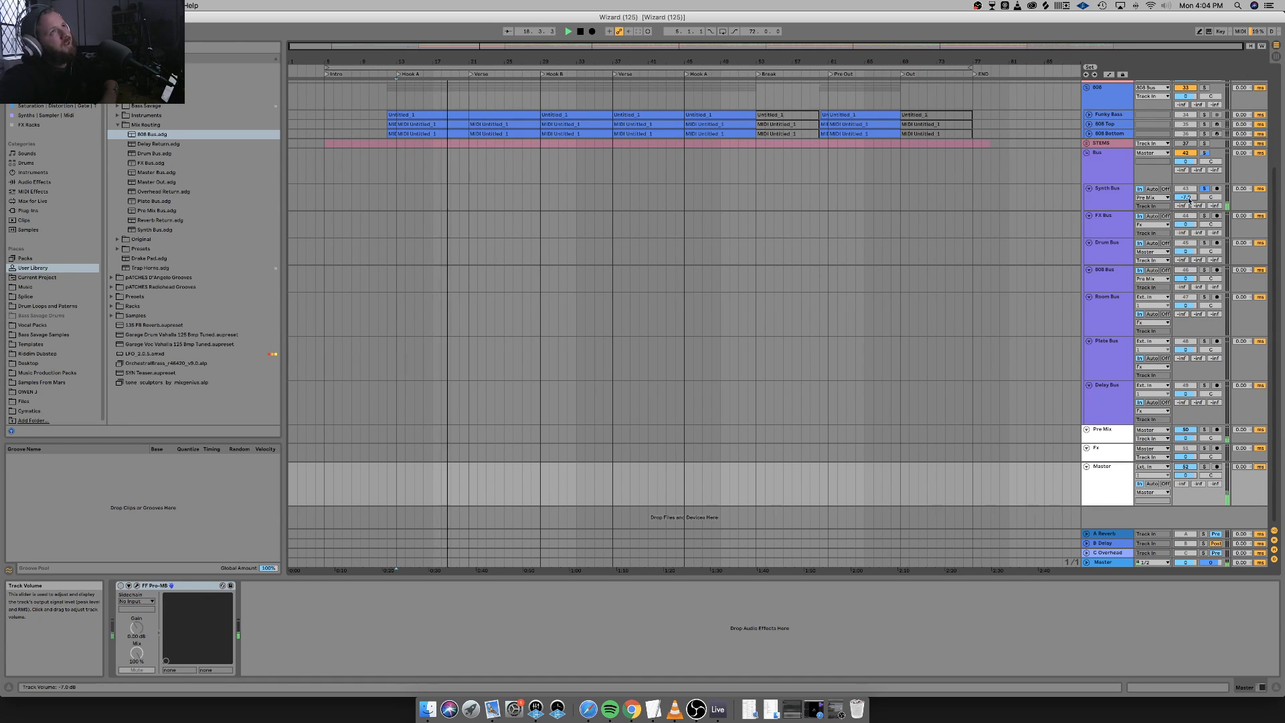
{"action": "key", "text": "space"}
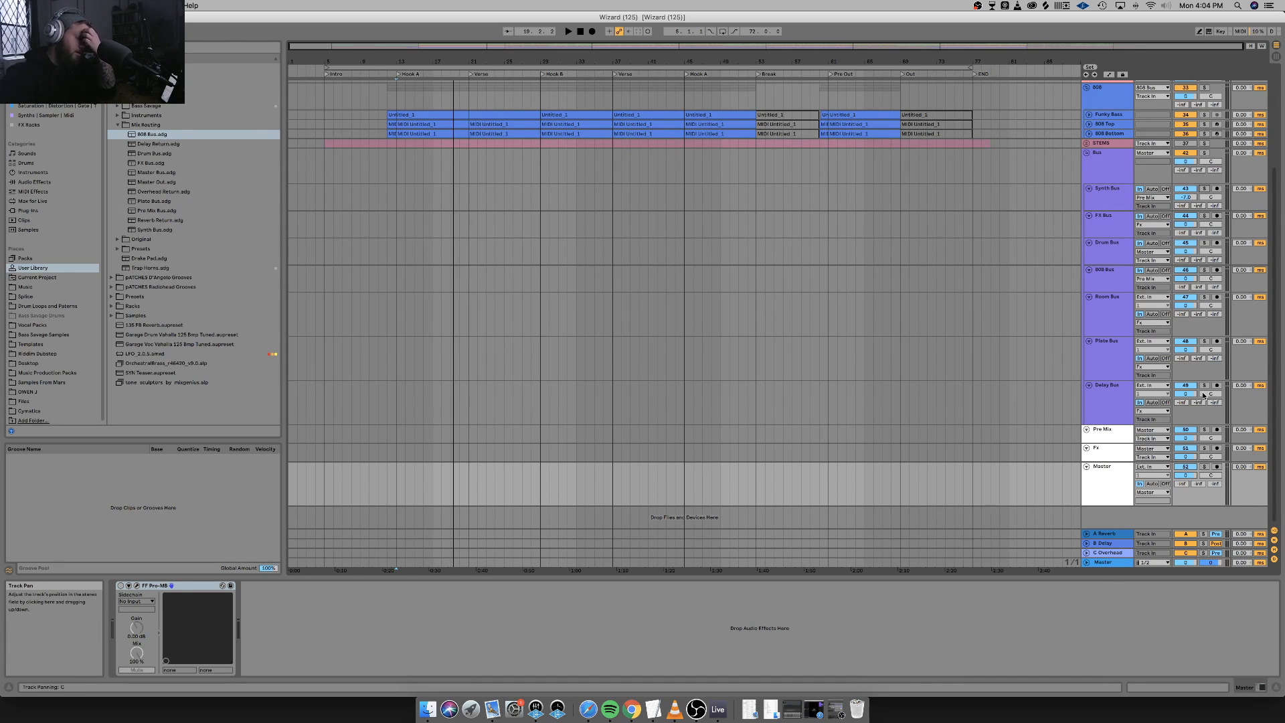
In the Synth Bus chain, switch off the M/S EQ Eight and delete the rack holding the kick and snare side-chain compressors.
{"action": "left_click", "coordinate": [1114, 206]}
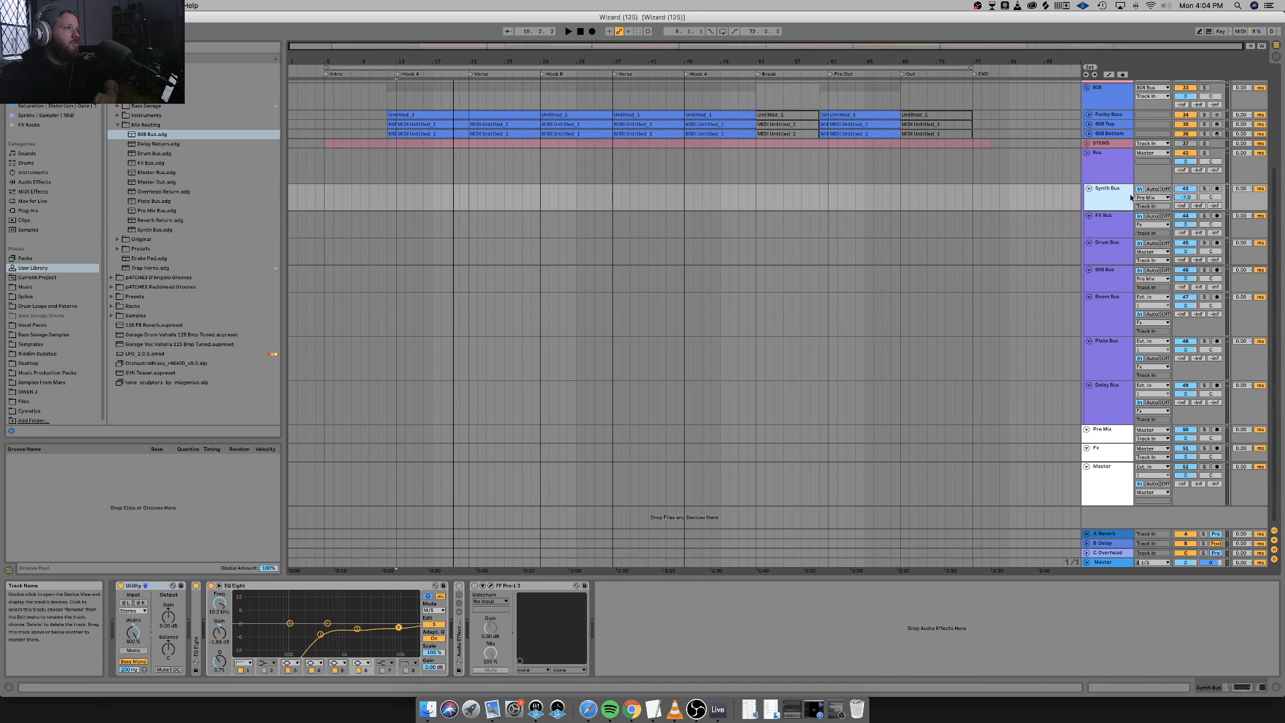
{"action": "left_click", "coordinate": [211, 586]}
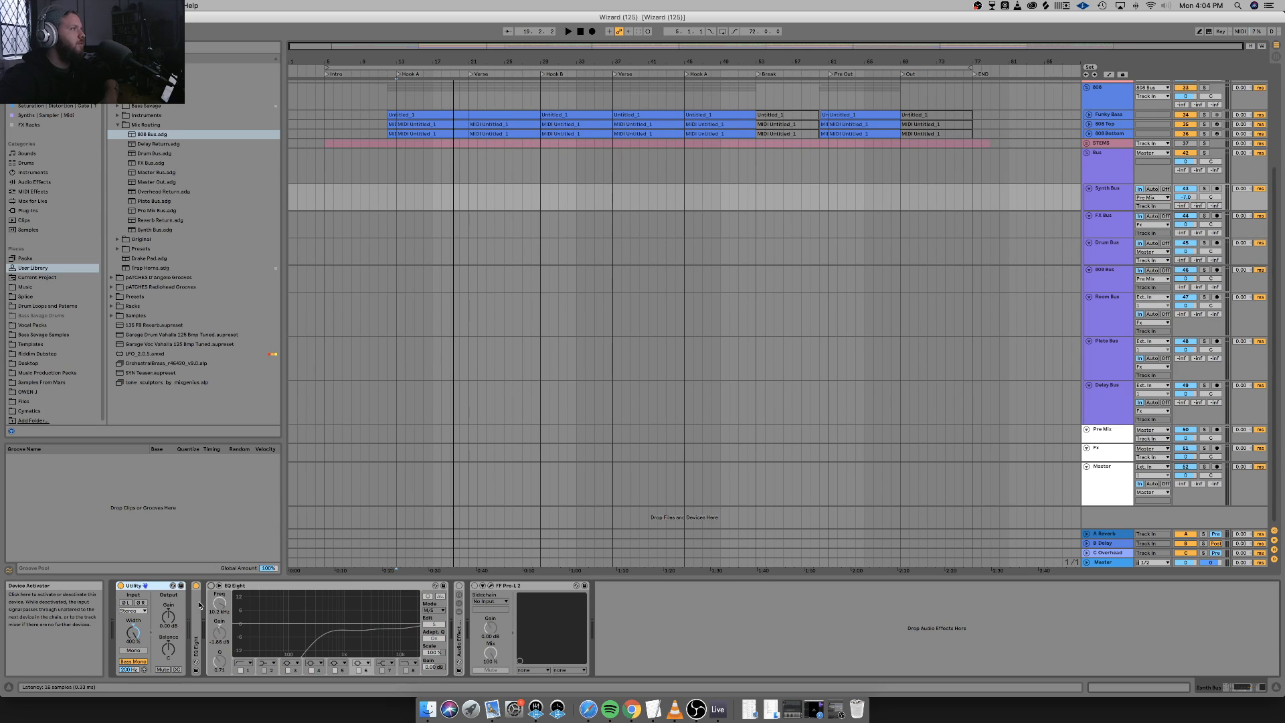
{"action": "left_click", "coordinate": [459, 611]}
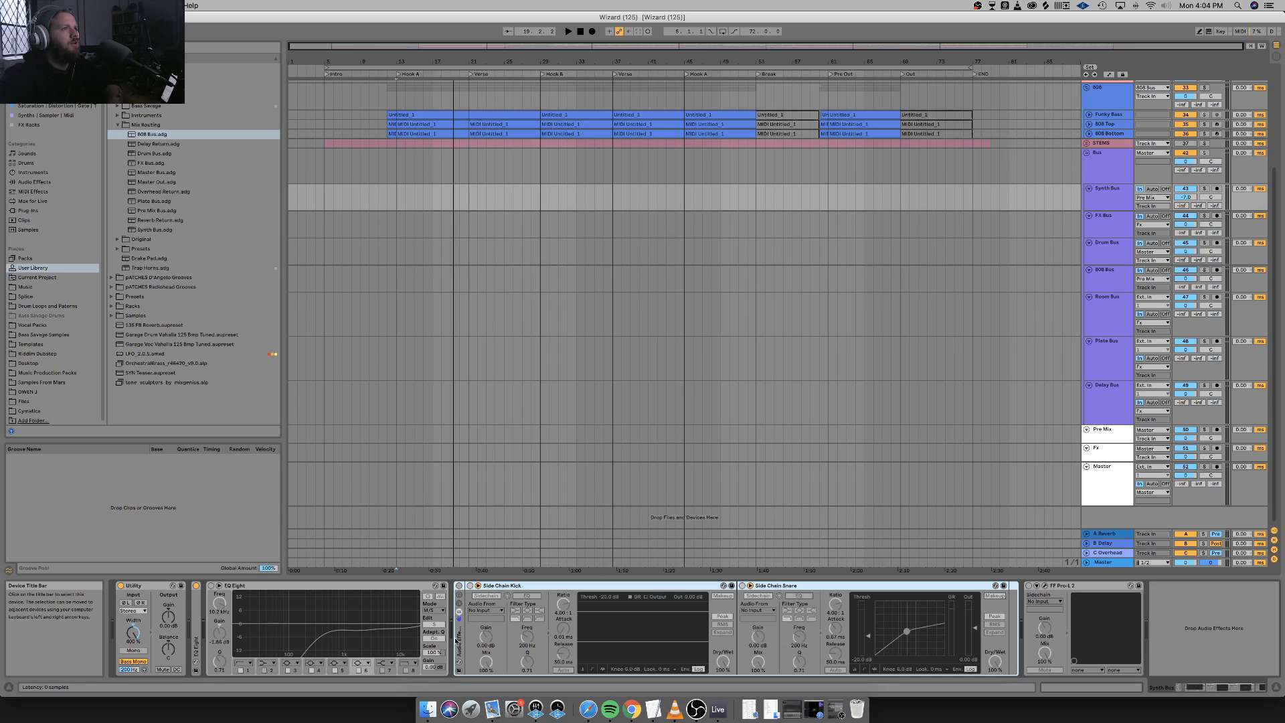
{"action": "key", "text": "Delete"}
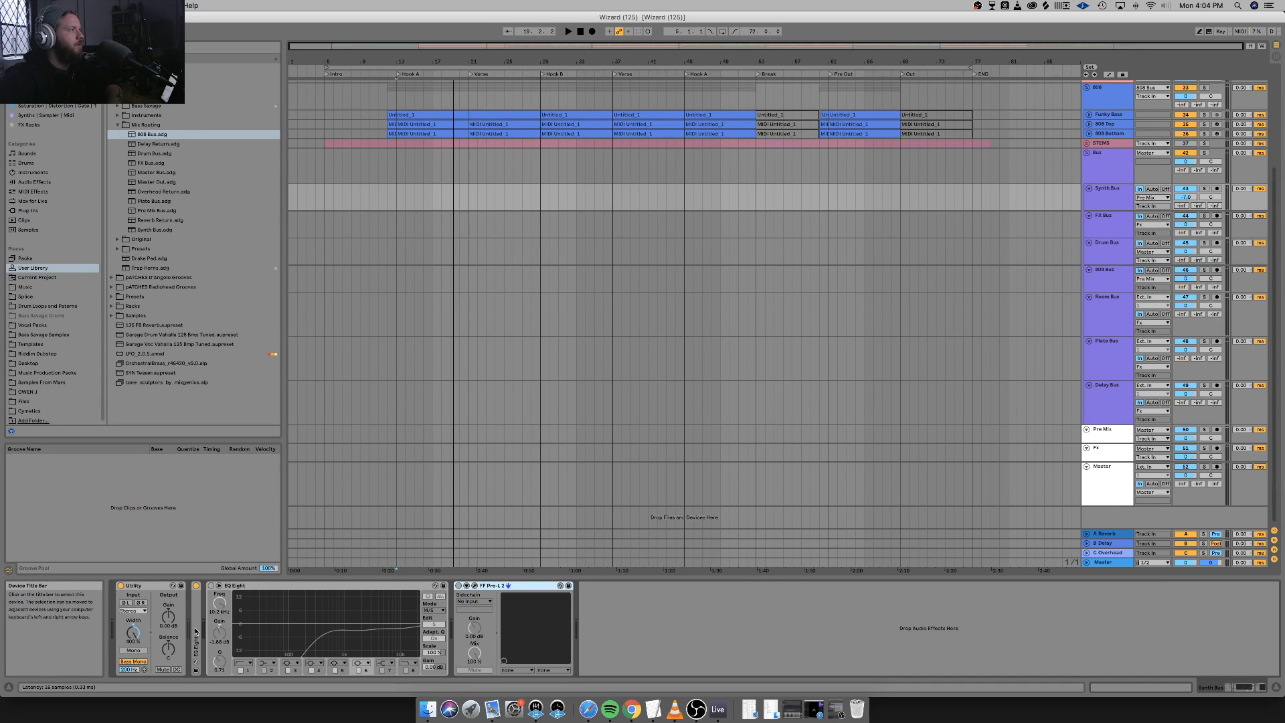
Unfold the first EQ Eight on the Synth Bus and play the bus soloed.
{"action": "key", "text": "super+v"}
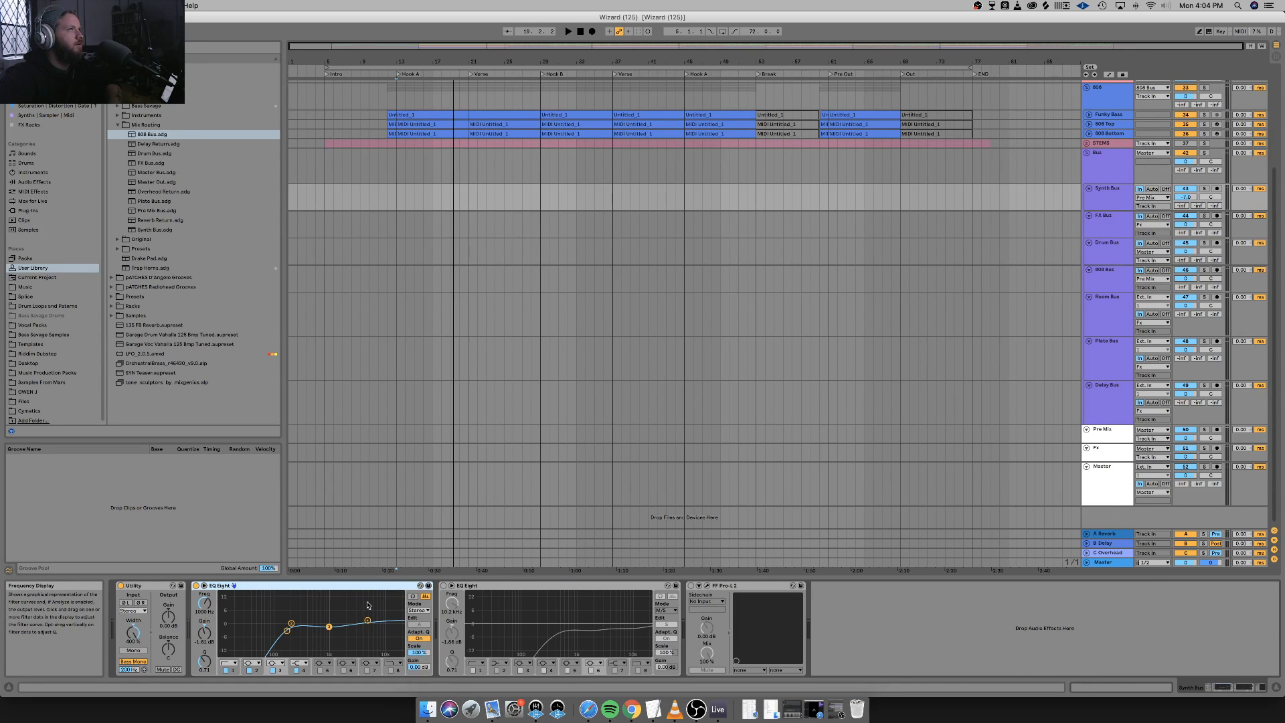
{"action": "left_click", "coordinate": [1206, 191]}
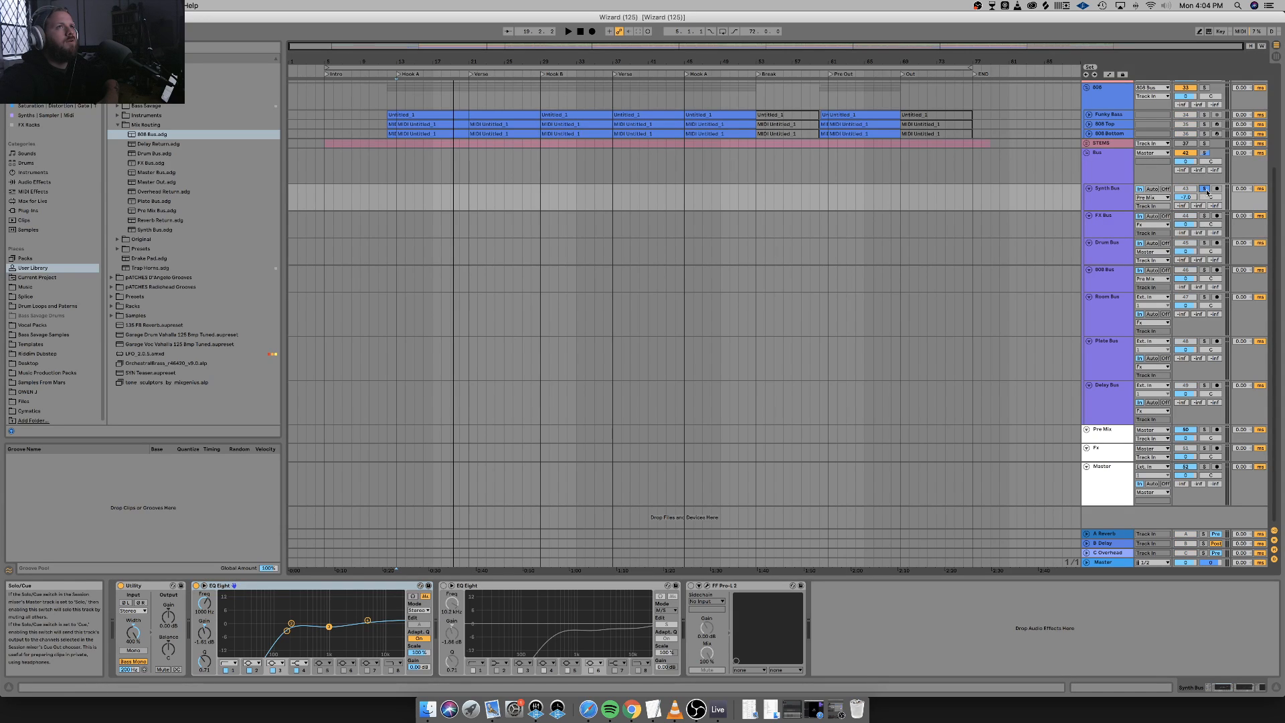
{"action": "key", "text": "space"}
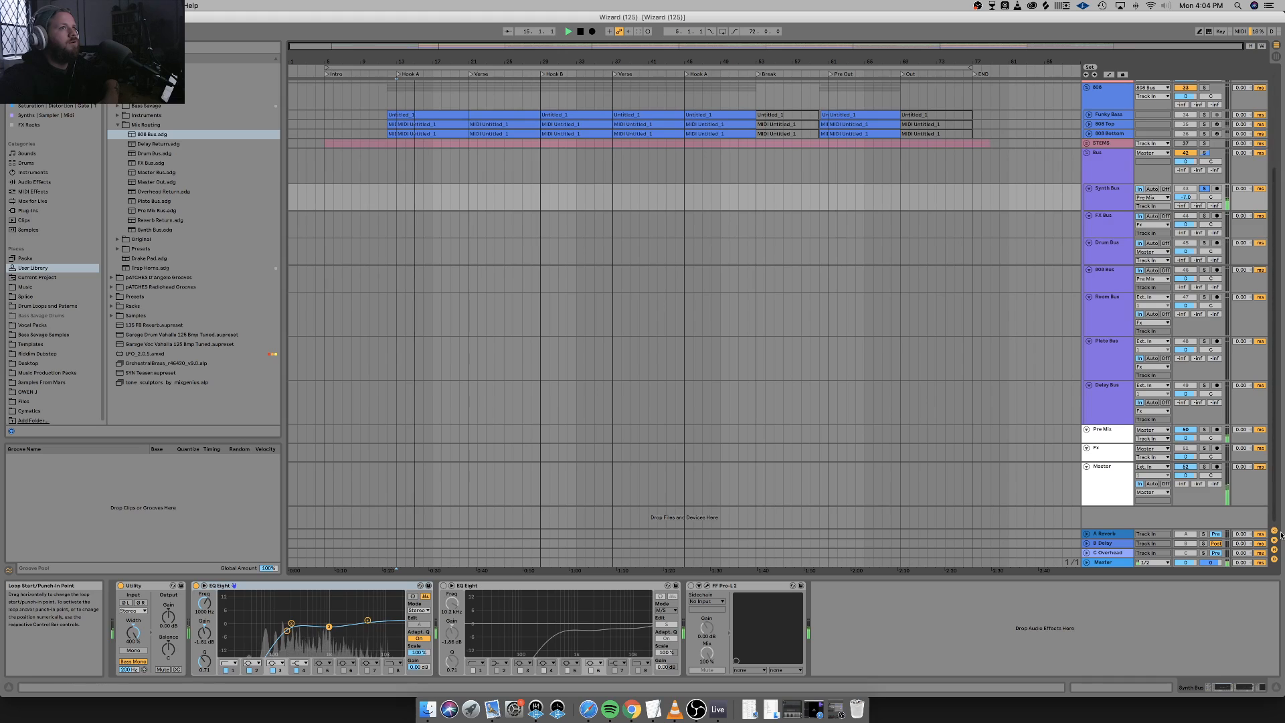
Switch off the side-chain compressor rack on the Pre Mix track and replay the soloed Synth Bus from Hook A.
{"action": "left_click", "coordinate": [1107, 429]}
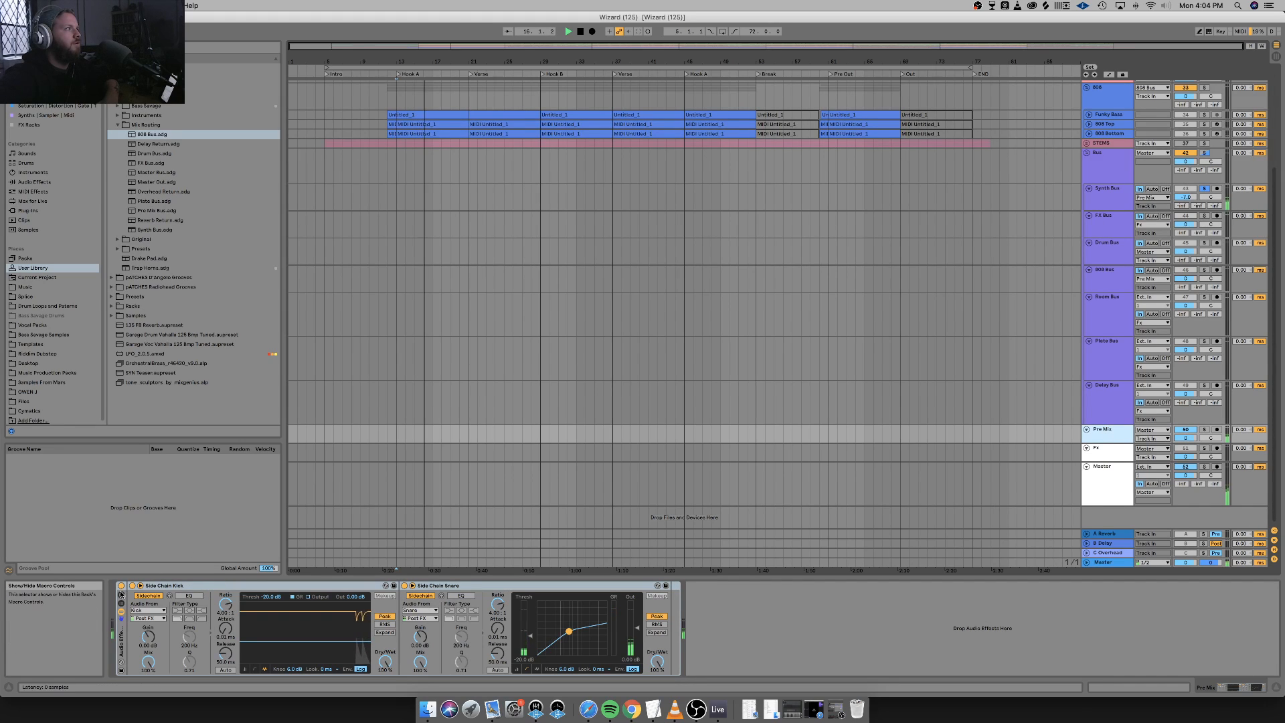
{"action": "left_click", "coordinate": [121, 585]}
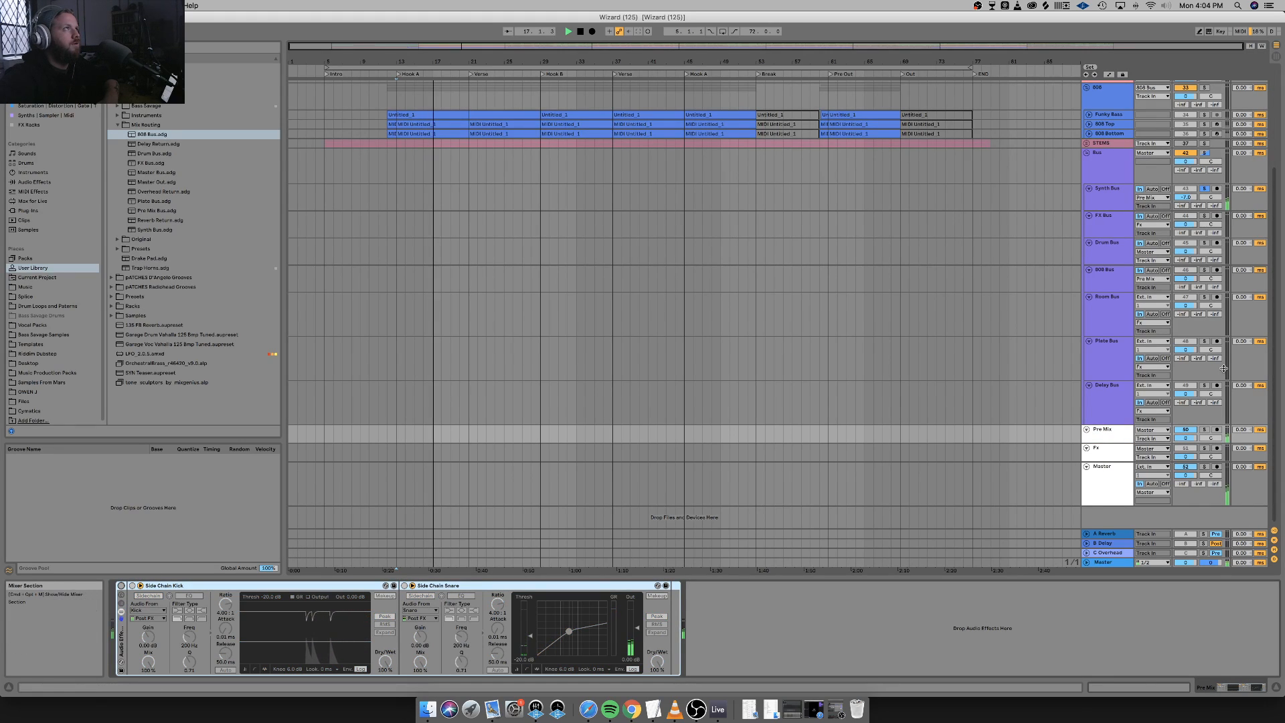
{"action": "key", "text": "space"}
{"action": "key", "text": "space"}
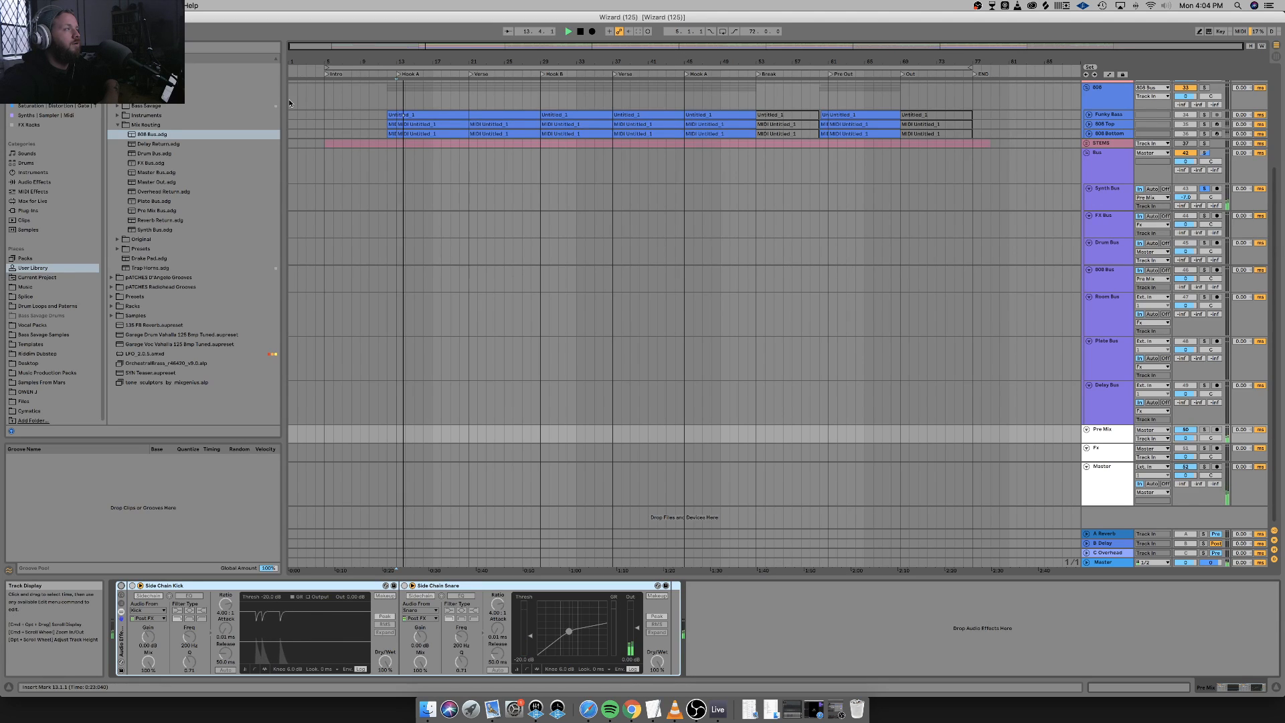
{"action": "key", "text": "space"}
Review the device chains of the Fx track and the C Overhead and A Reverb returns, toggling the Overhead's Reverb off and on.
{"action": "left_click", "coordinate": [1113, 457]}
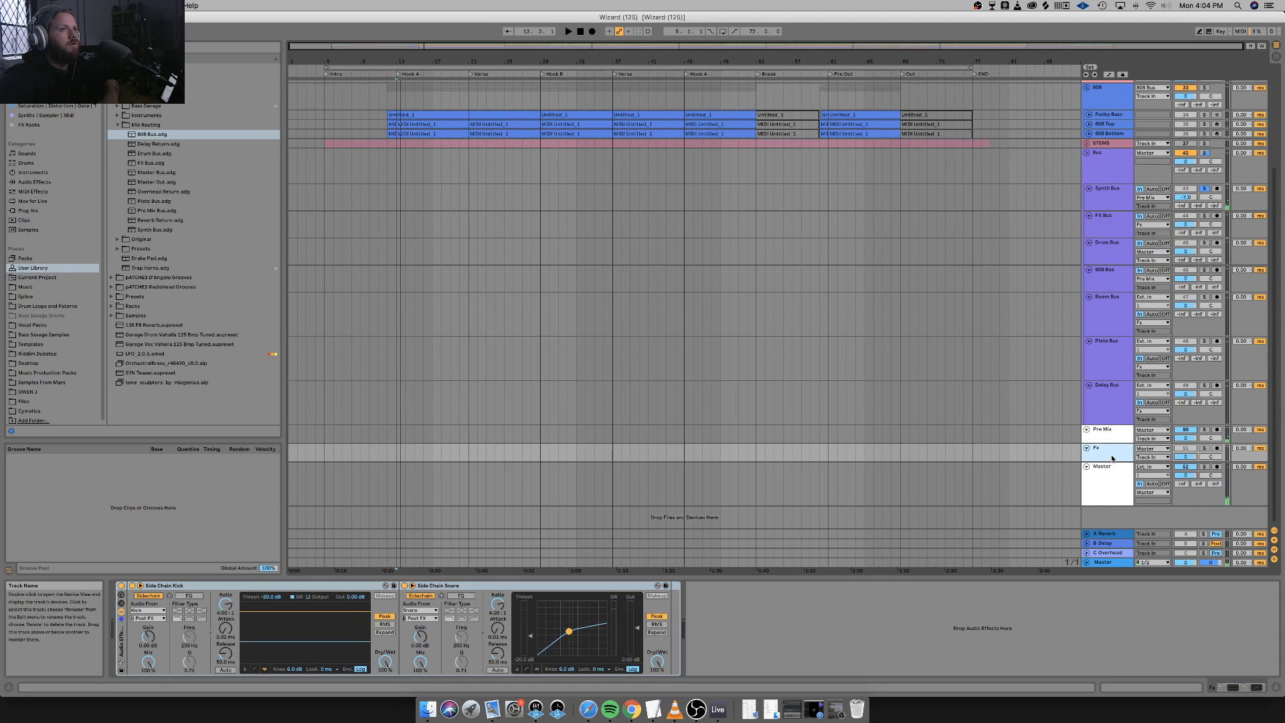
{"action": "left_click", "coordinate": [1113, 554]}
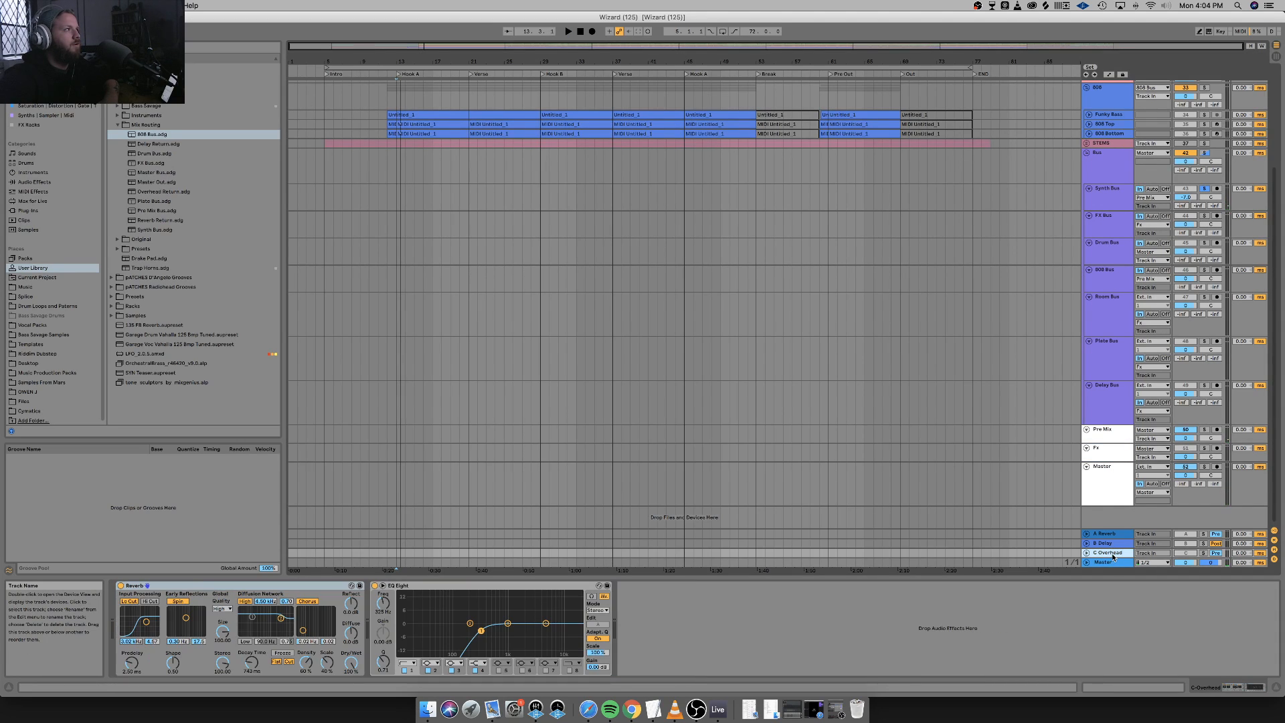
{"action": "left_click", "coordinate": [121, 586]}
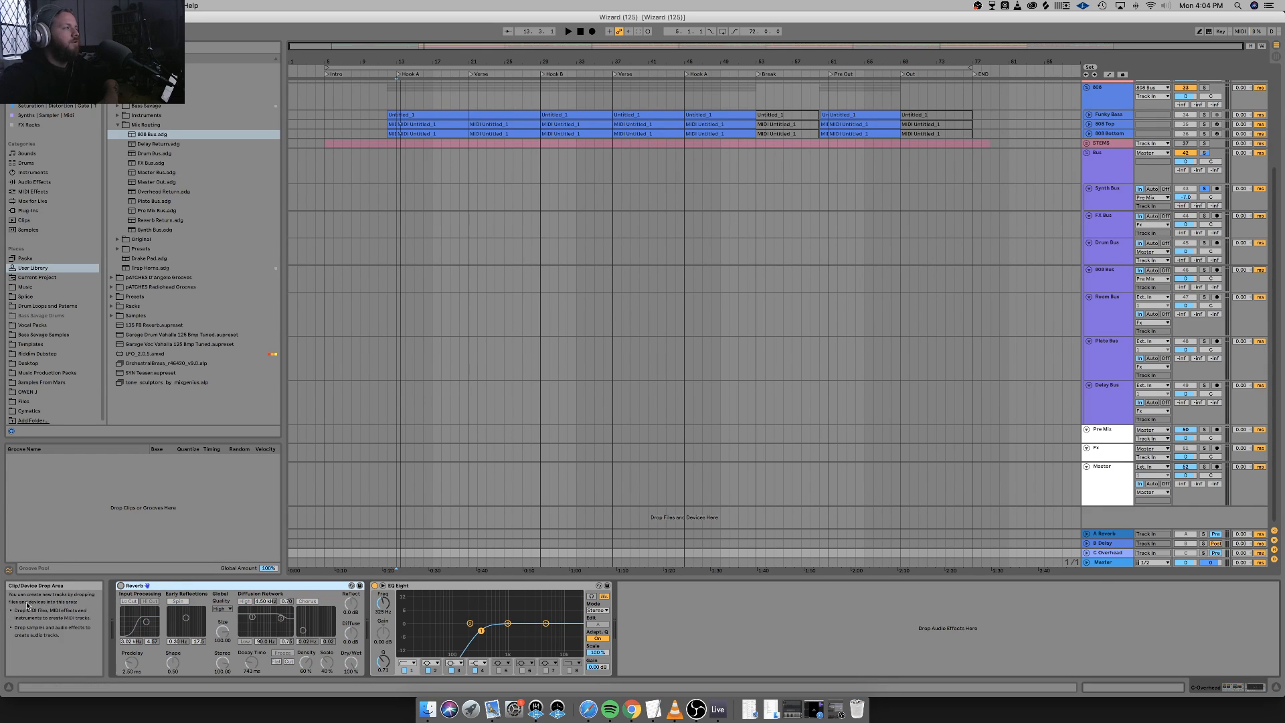
{"action": "left_click", "coordinate": [122, 586]}
{"action": "scroll", "coordinate": [997, 428], "scroll_direction": "up", "scroll_amount": 4}
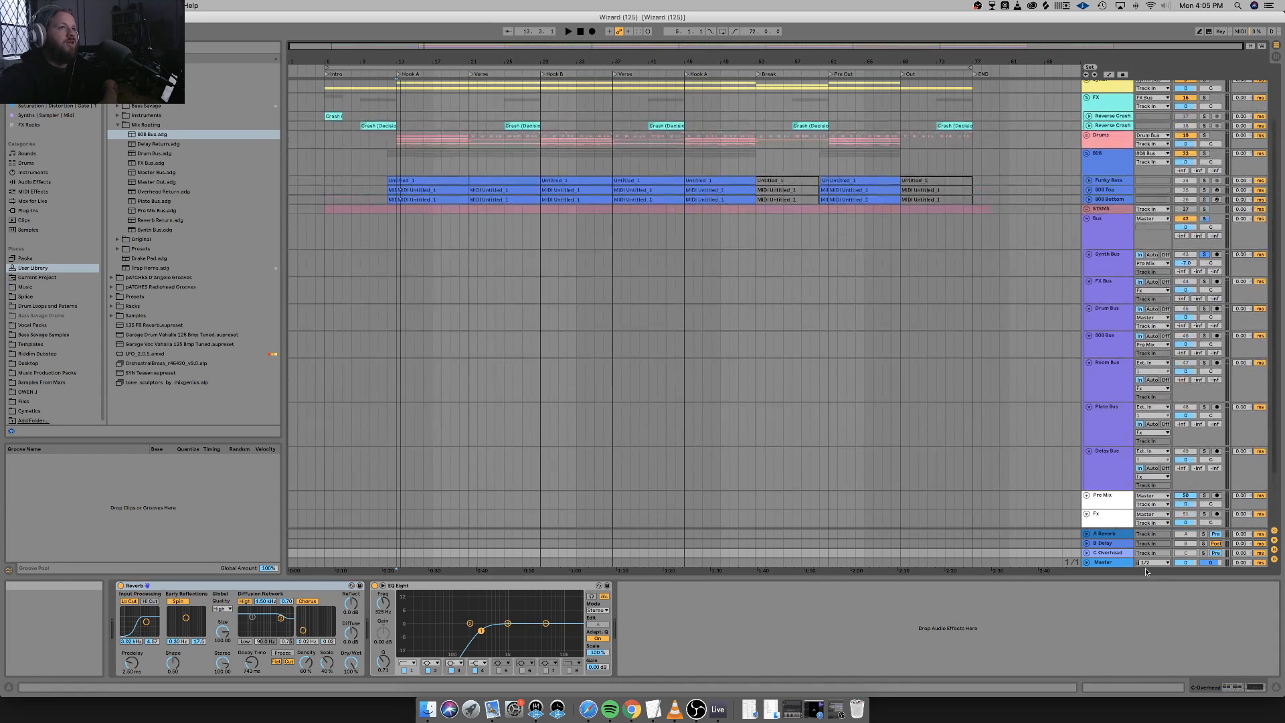
{"action": "scroll", "coordinate": [997, 428], "scroll_direction": "down", "scroll_amount": 4}
{"action": "left_click", "coordinate": [1105, 536]}
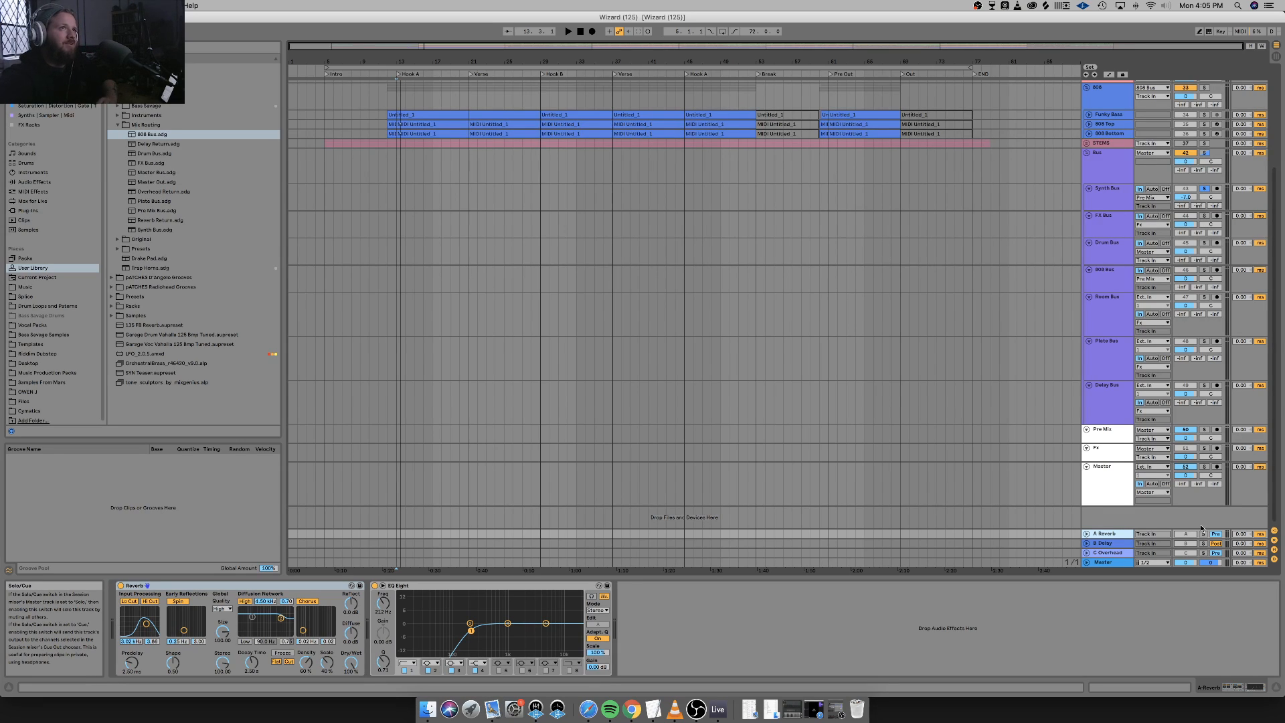
Listen to the Synth group soloed from Hook A with its tracks unfolded, and restore its unsoloed, folded state.
{"action": "scroll", "coordinate": [1003, 239], "scroll_direction": "up", "scroll_amount": 5}
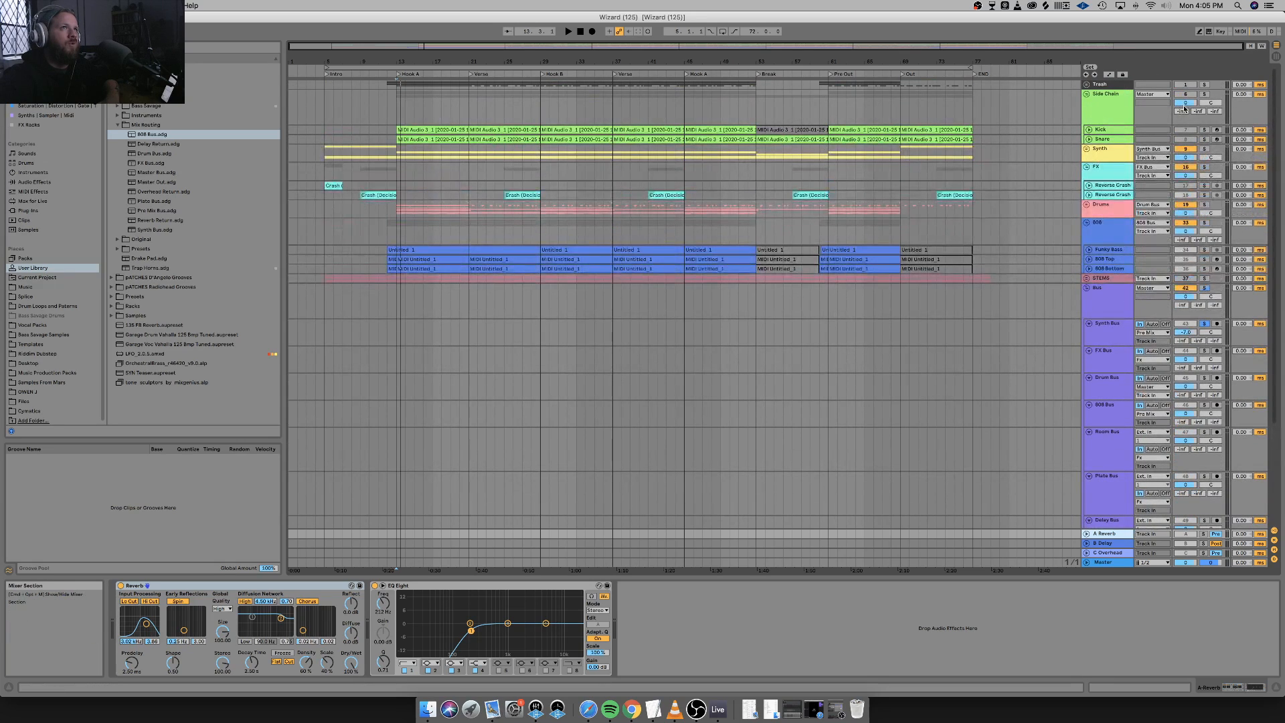
{"action": "left_click", "coordinate": [1204, 149]}
{"action": "key", "text": "space"}
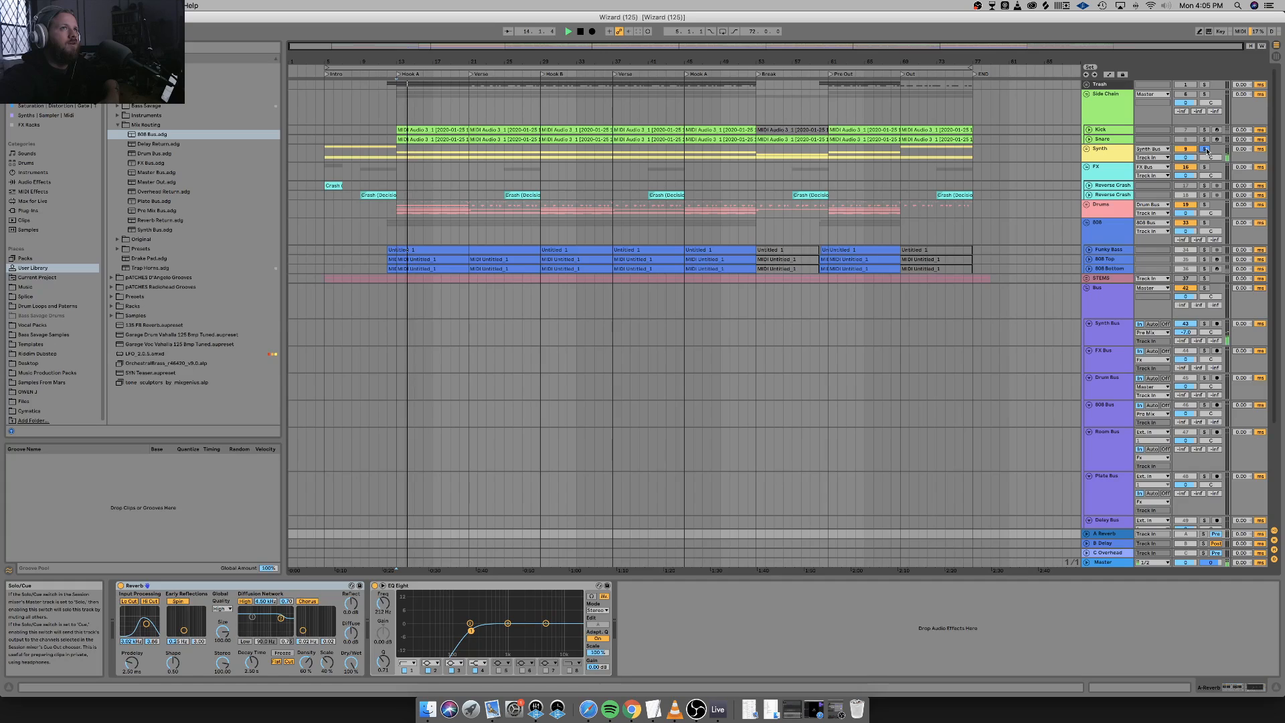
{"action": "left_click", "coordinate": [1086, 149]}
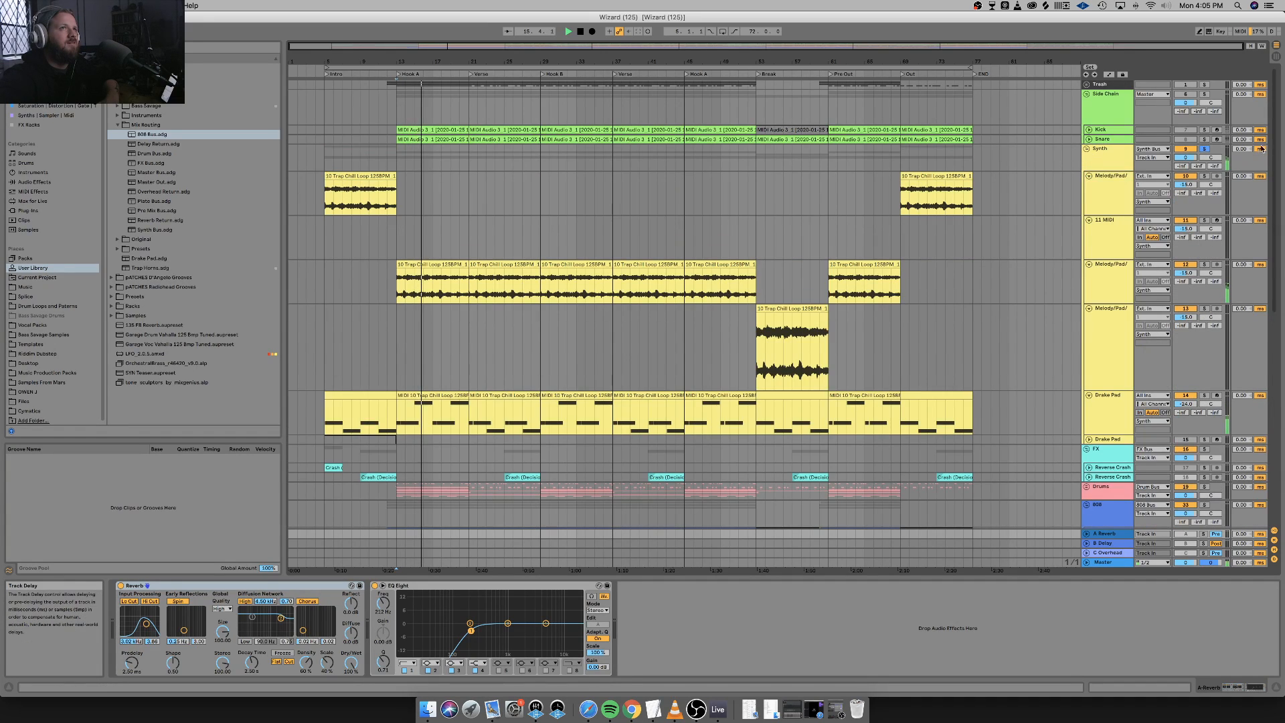
{"action": "left_click", "coordinate": [1206, 150]}
{"action": "key", "text": "space"}
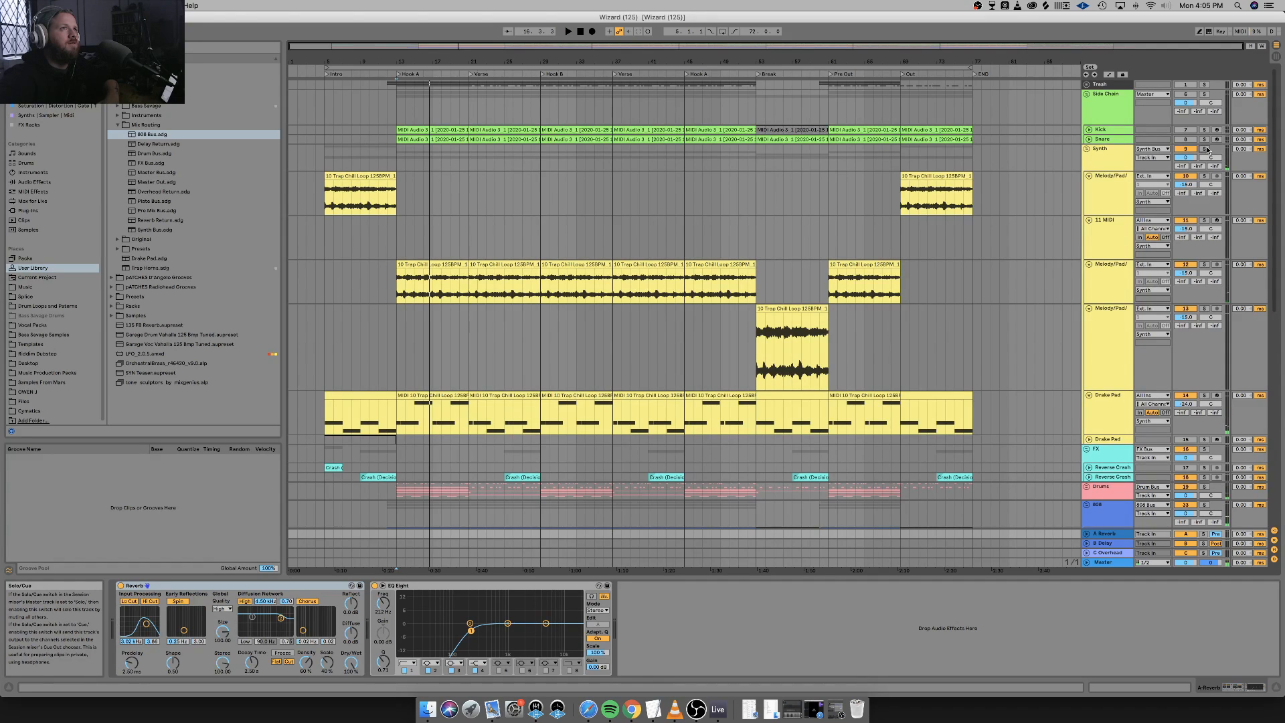
{"action": "left_click", "coordinate": [1087, 148]}
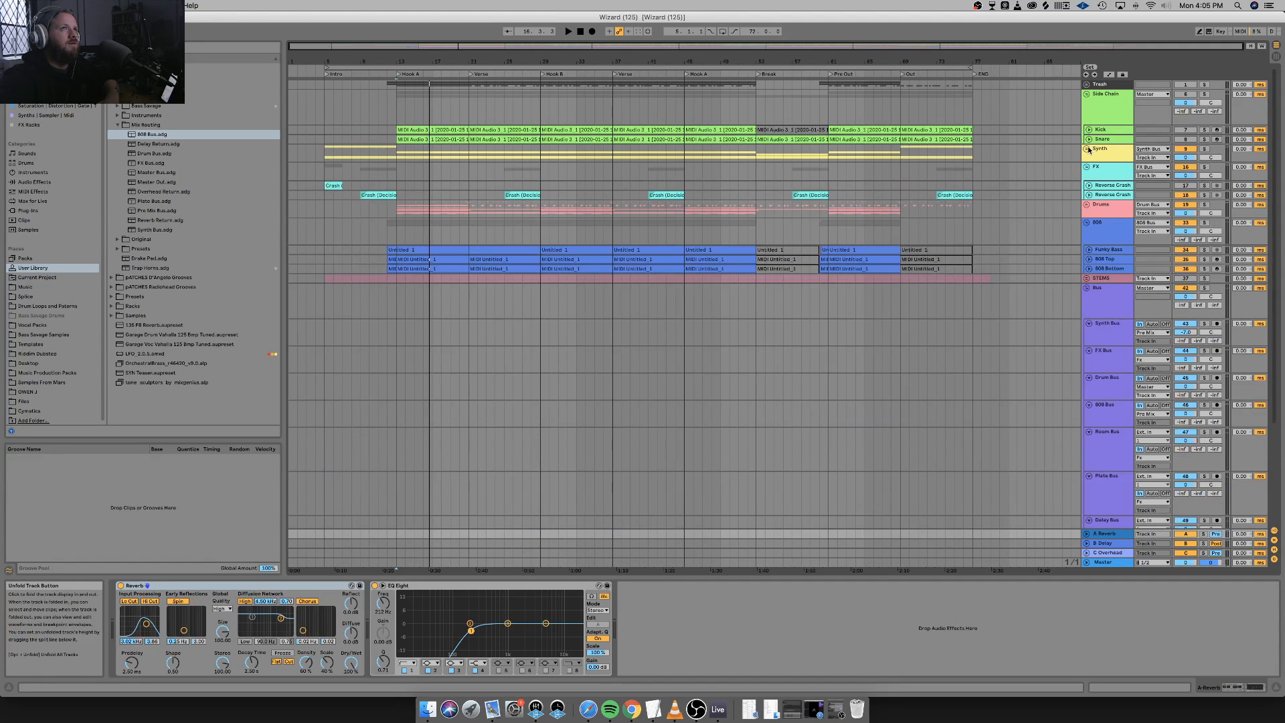
Switch off the kick and snare side-chain compressor rack on the Fx track.
{"action": "scroll", "coordinate": [1105, 440], "scroll_direction": "down", "scroll_amount": 5}
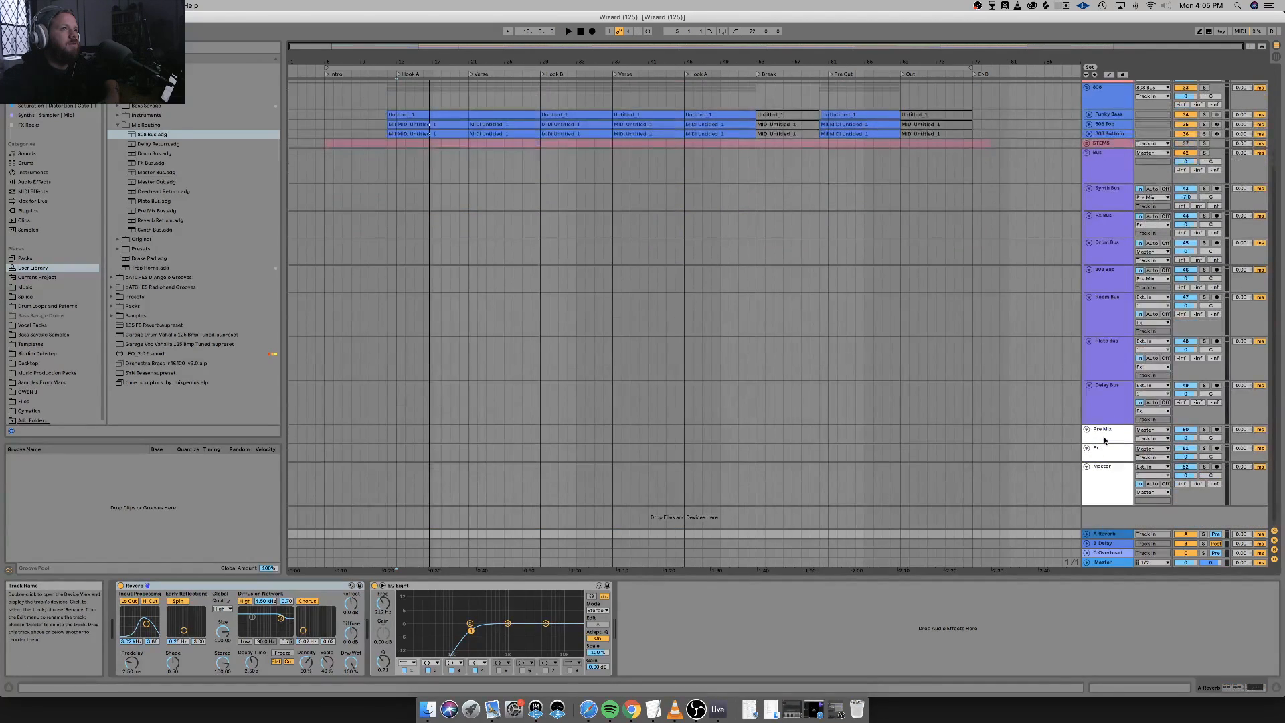
{"action": "left_click", "coordinate": [1101, 478]}
{"action": "left_click", "coordinate": [1106, 453]}
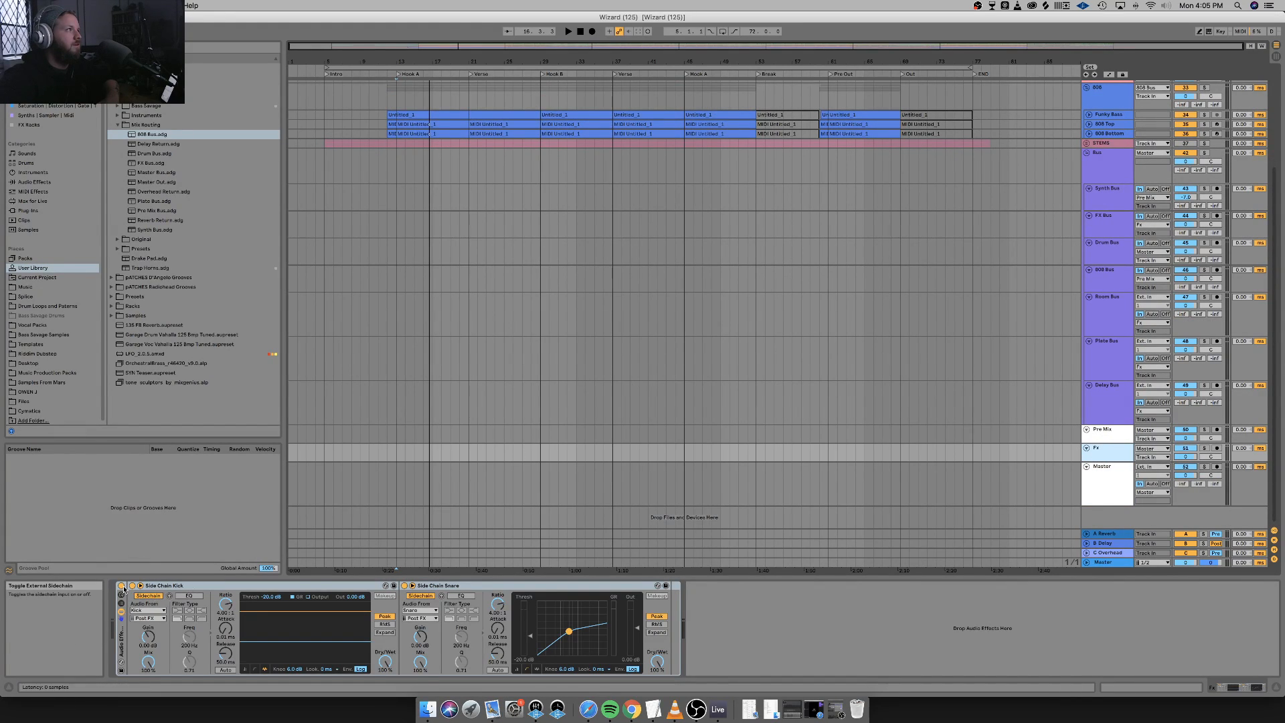
{"action": "key", "text": "super+z"}
Solo the Pre Mix track and play the arrangement from the Hook A locator.
{"action": "left_click", "coordinate": [1205, 430]}
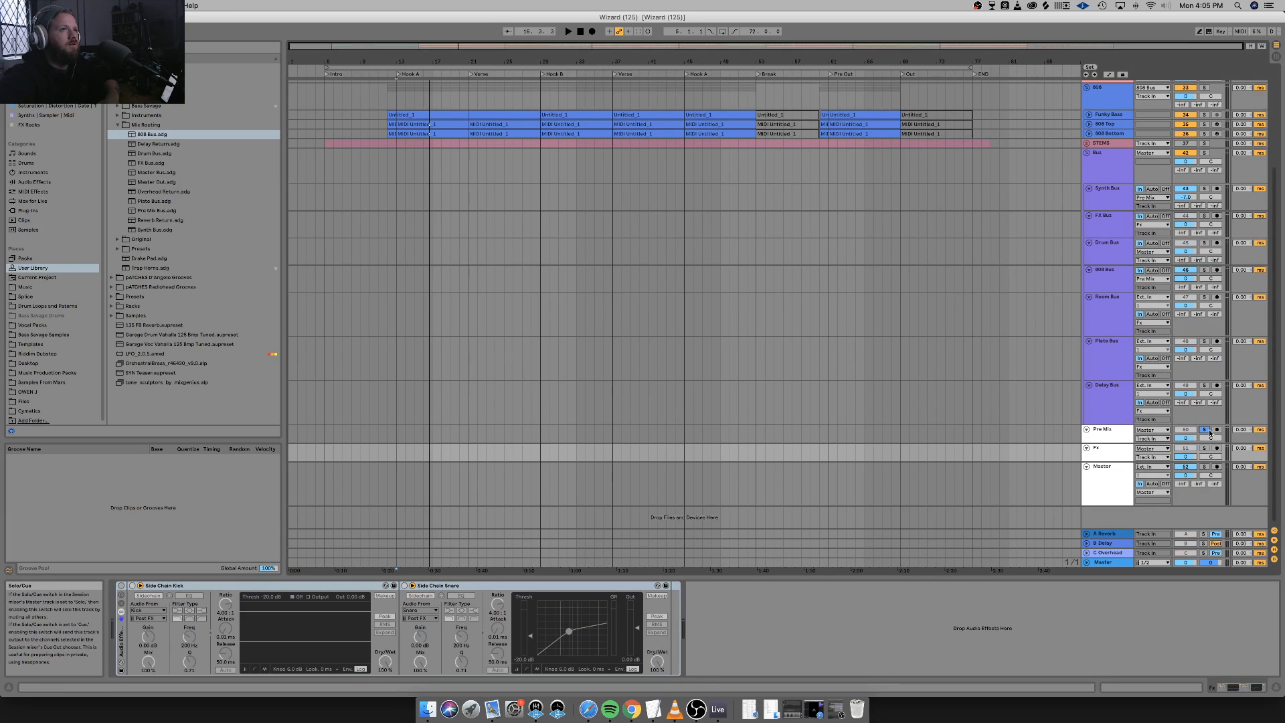
{"action": "key", "text": "space"}
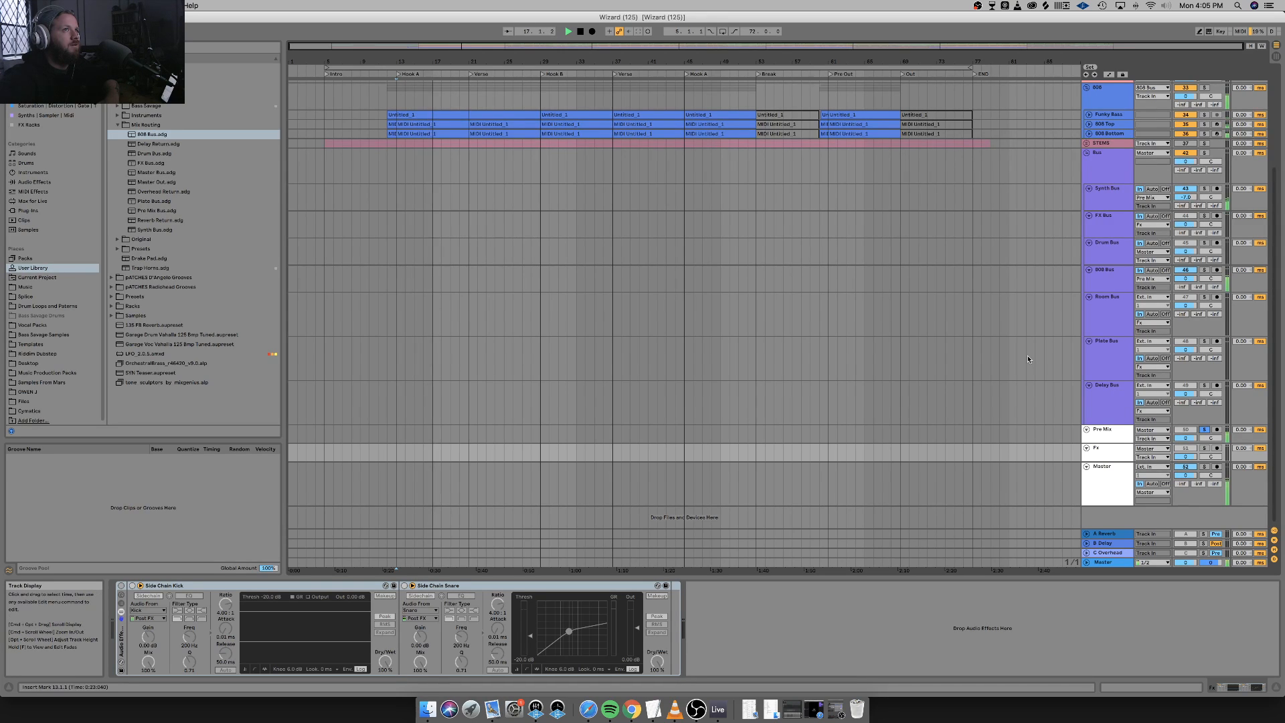
{"action": "key", "text": "space"}
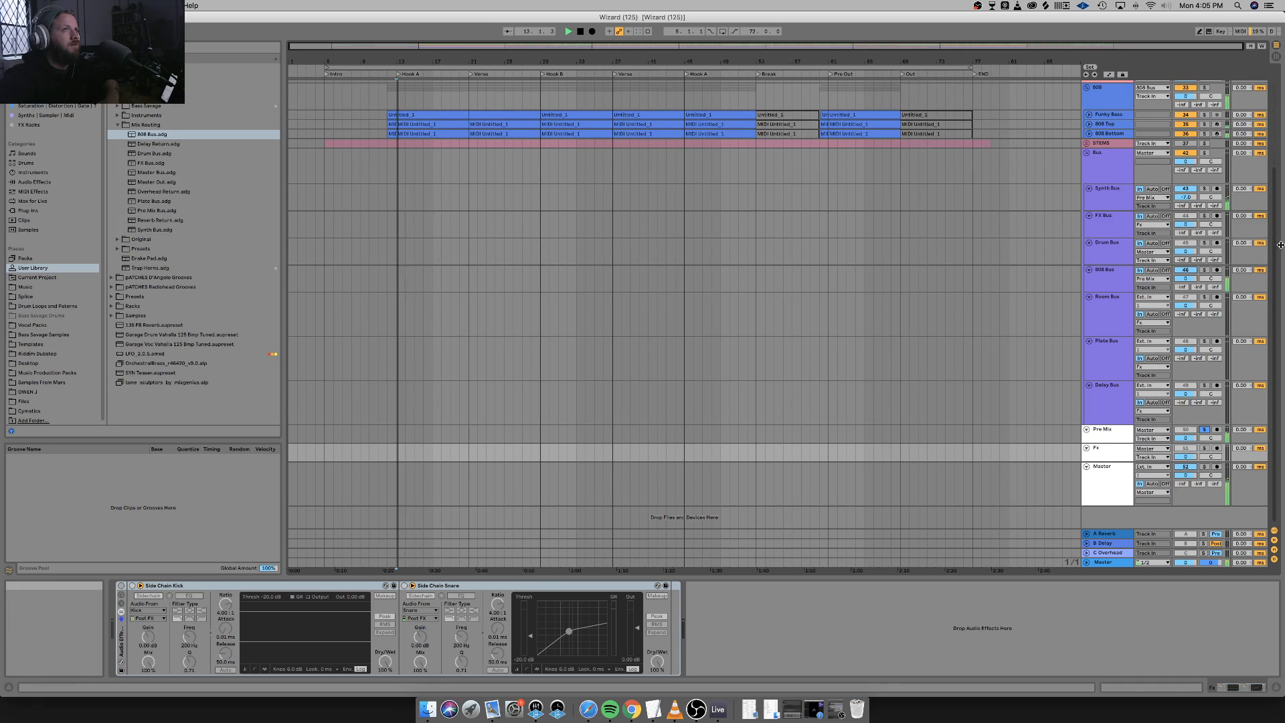
{"action": "key", "text": "space"}
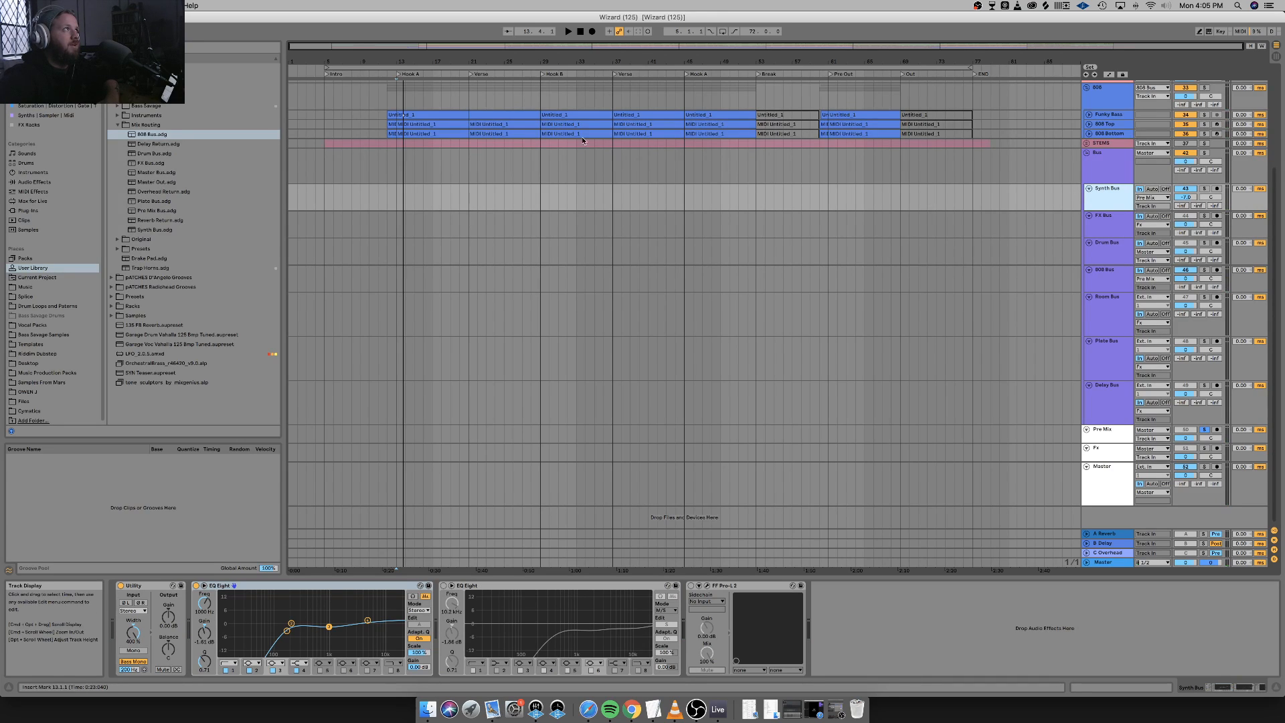
Play from the Intro locator with the Synth Bus soloed, enlarge its track, and reset its volume to 0 dB.
{"action": "double_click", "coordinate": [325, 74]}
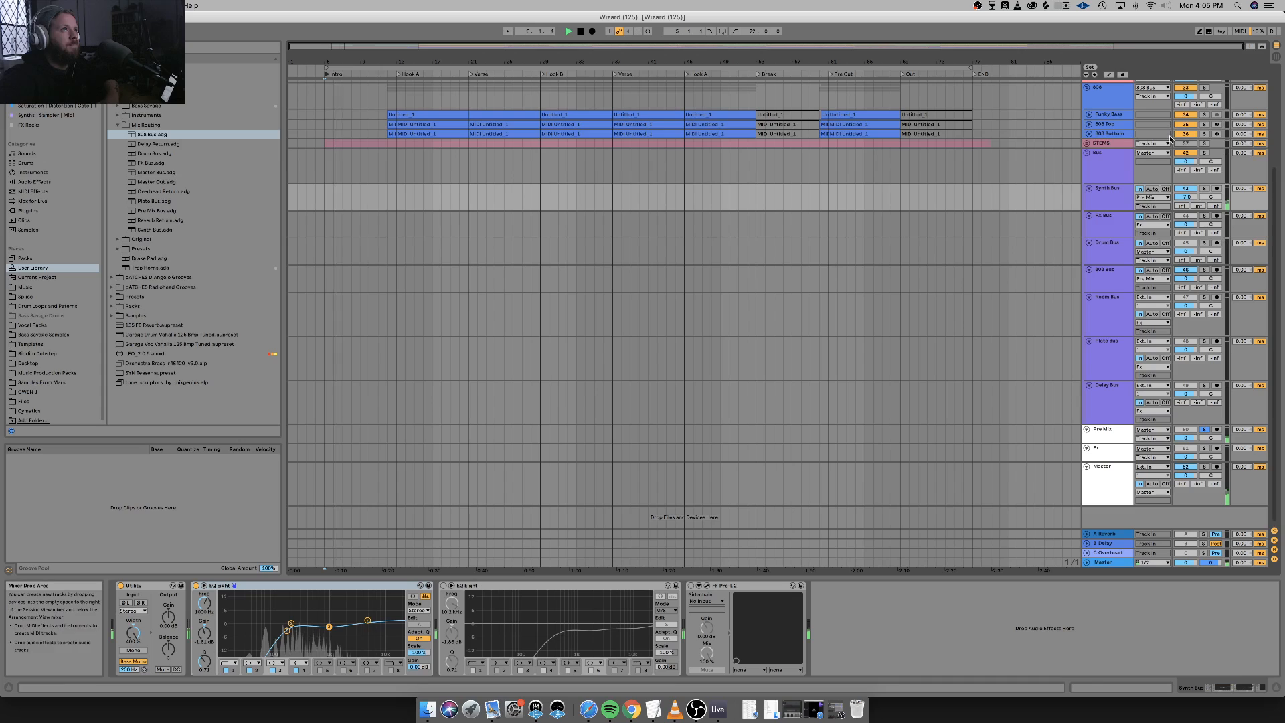
{"action": "left_click", "coordinate": [1203, 189]}
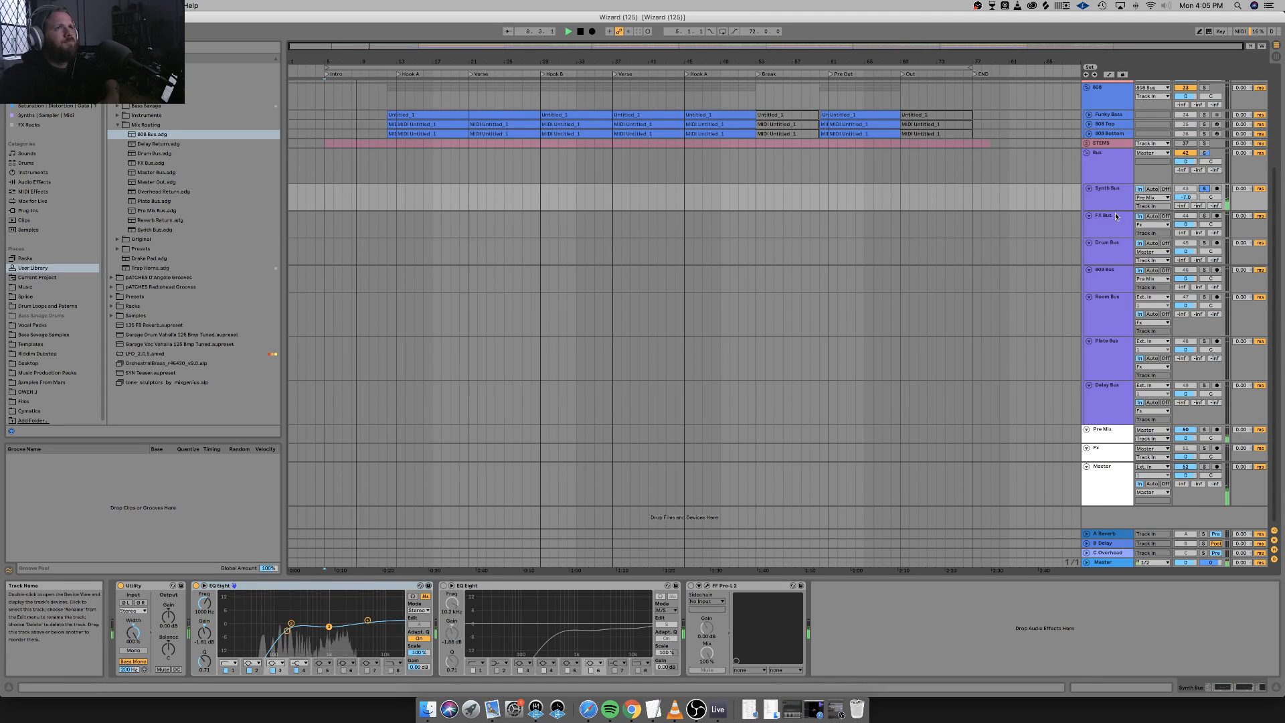
{"action": "left_click_drag", "start_coordinate": [1122, 213], "coordinate": [1123, 228]}
{"action": "key", "text": "Delete"}
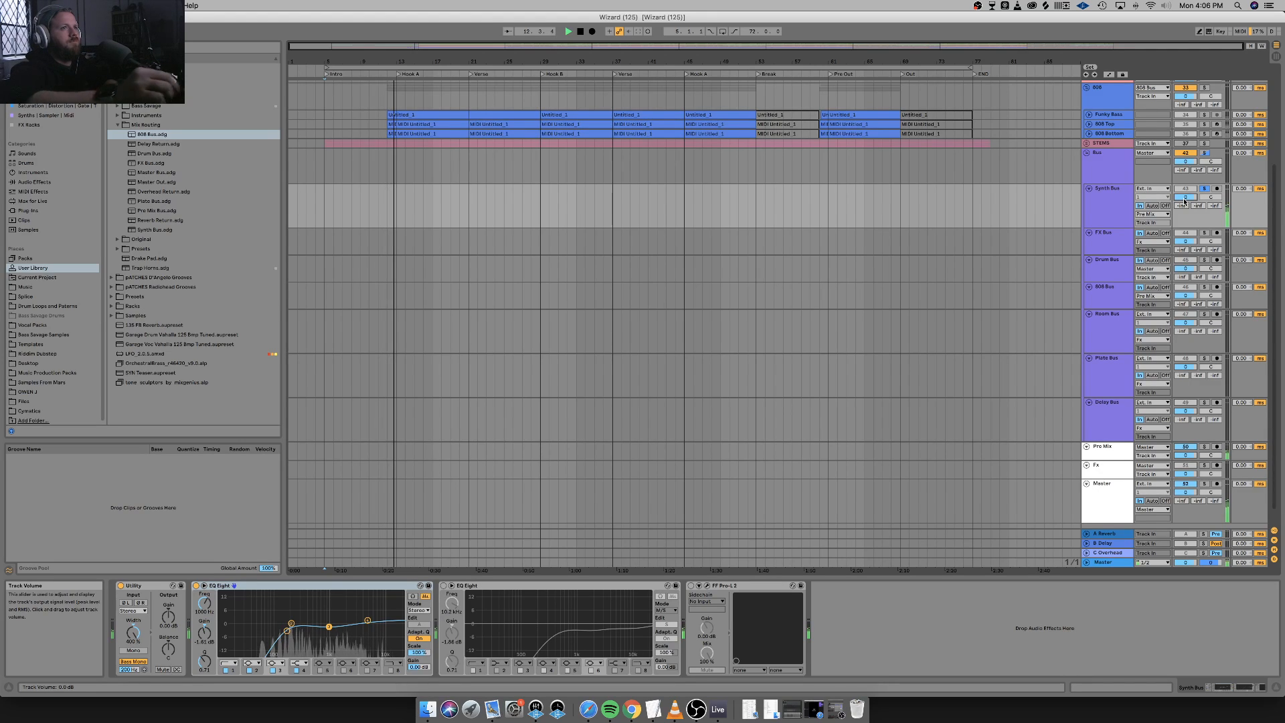
{"action": "left_click", "coordinate": [836, 708]}
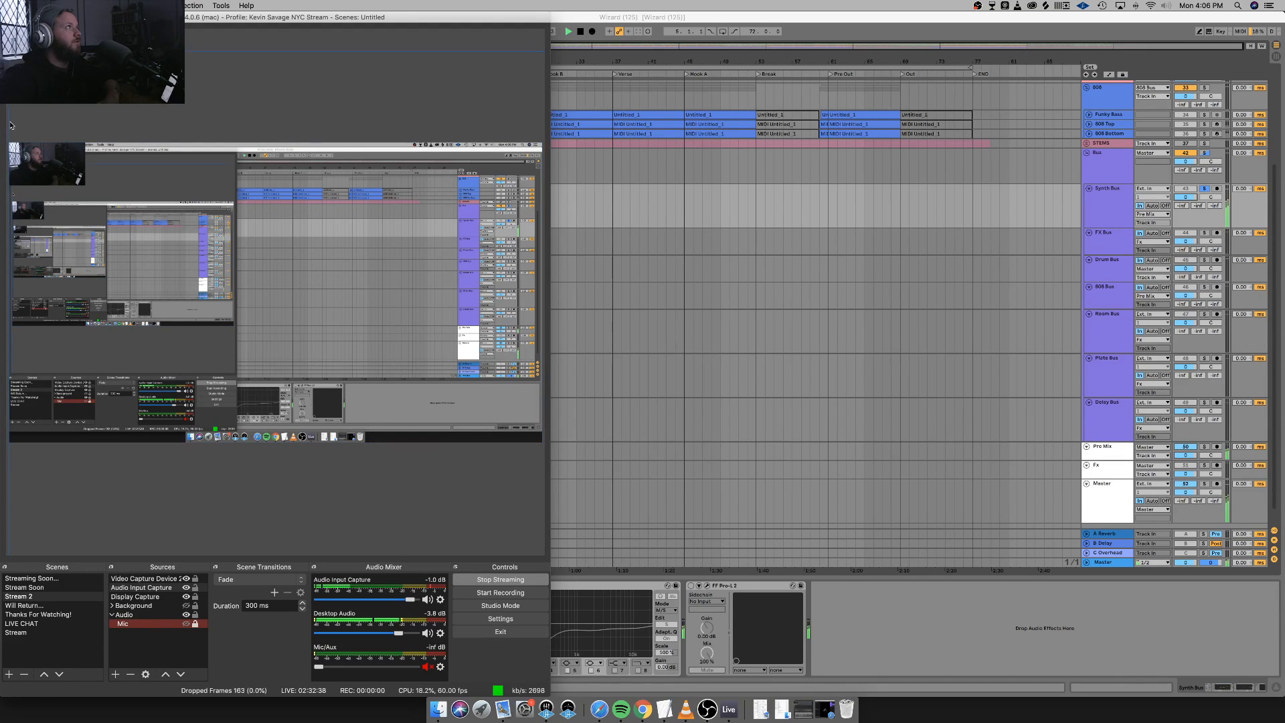
{"action": "key", "text": "super+q"}
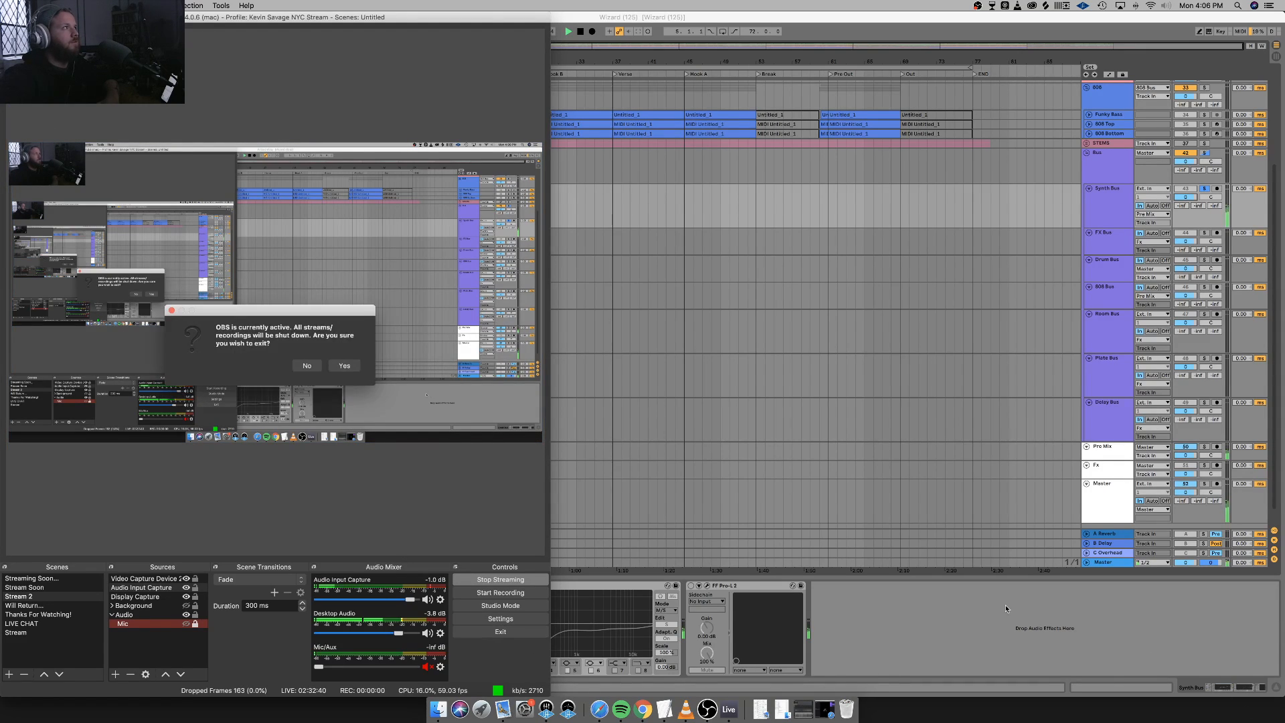
{"action": "left_click", "coordinate": [306, 366]}
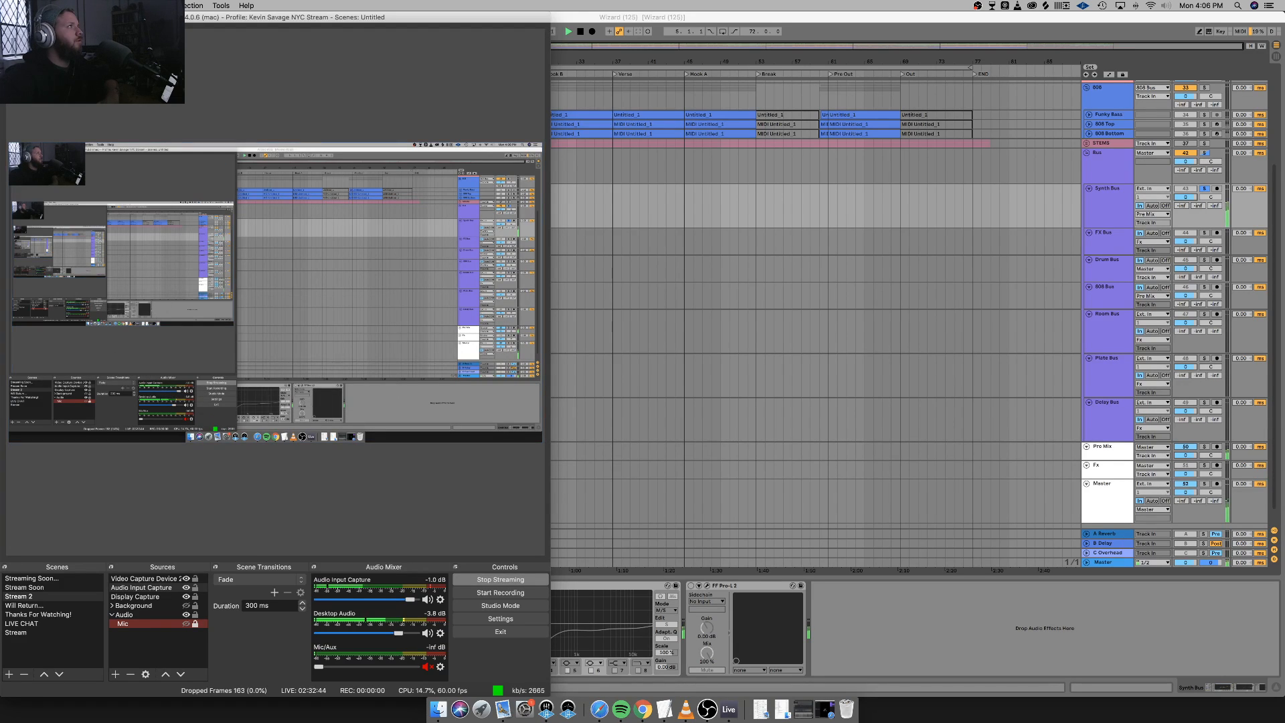
{"action": "left_click", "coordinate": [17, 17]}
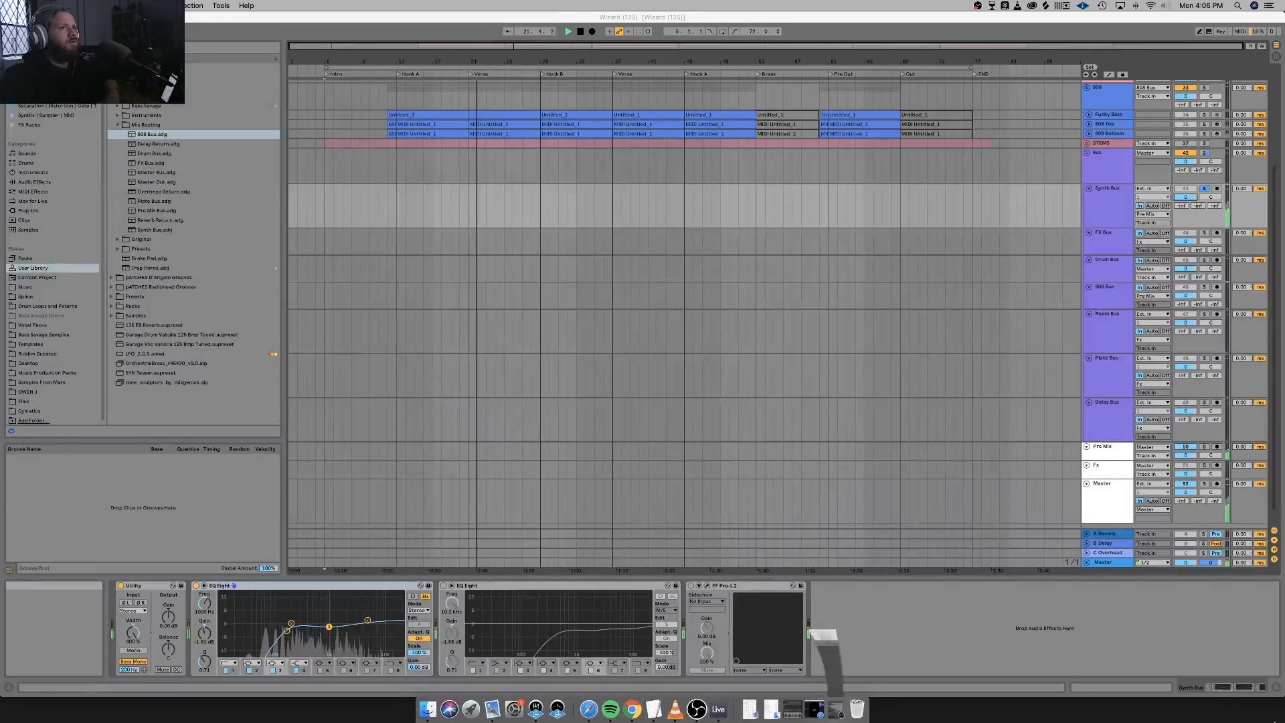
Examine the device chains of the A Reverb return and of the Melody/Pad and MIDI tracks inside the unfolded Synth group.
{"action": "left_click", "coordinate": [1104, 539]}
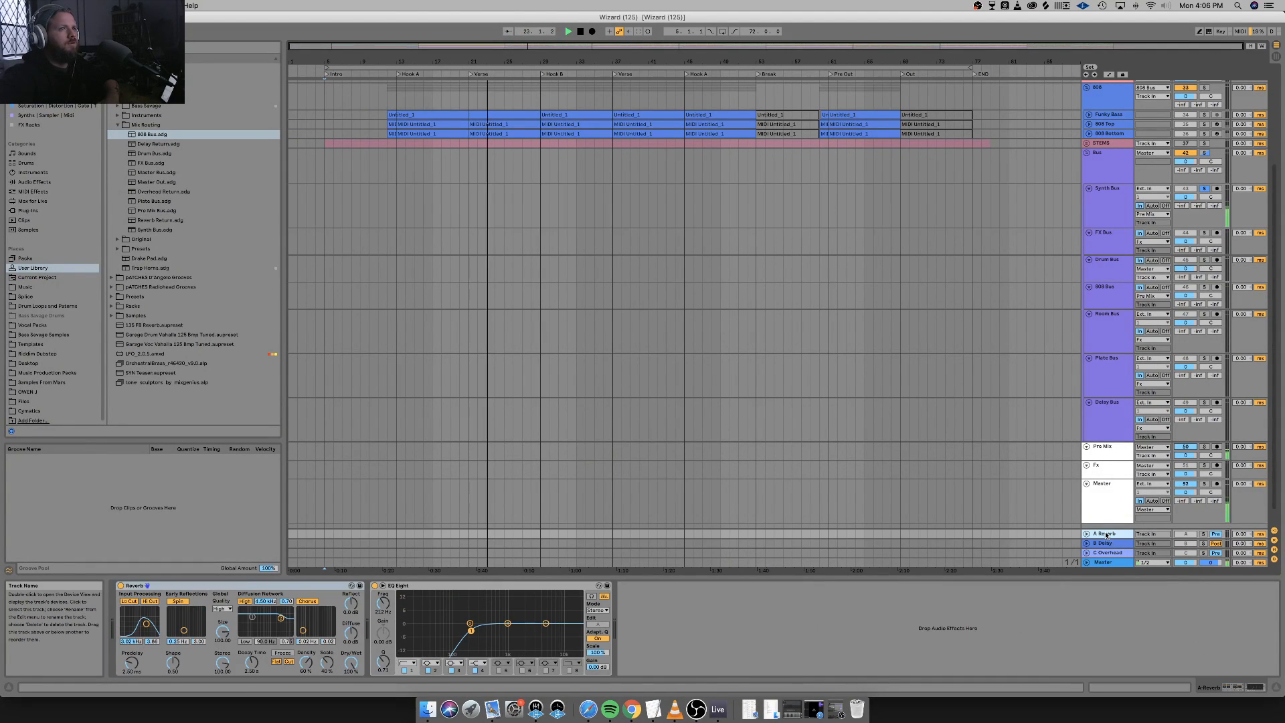
{"action": "left_click", "coordinate": [1104, 539]}
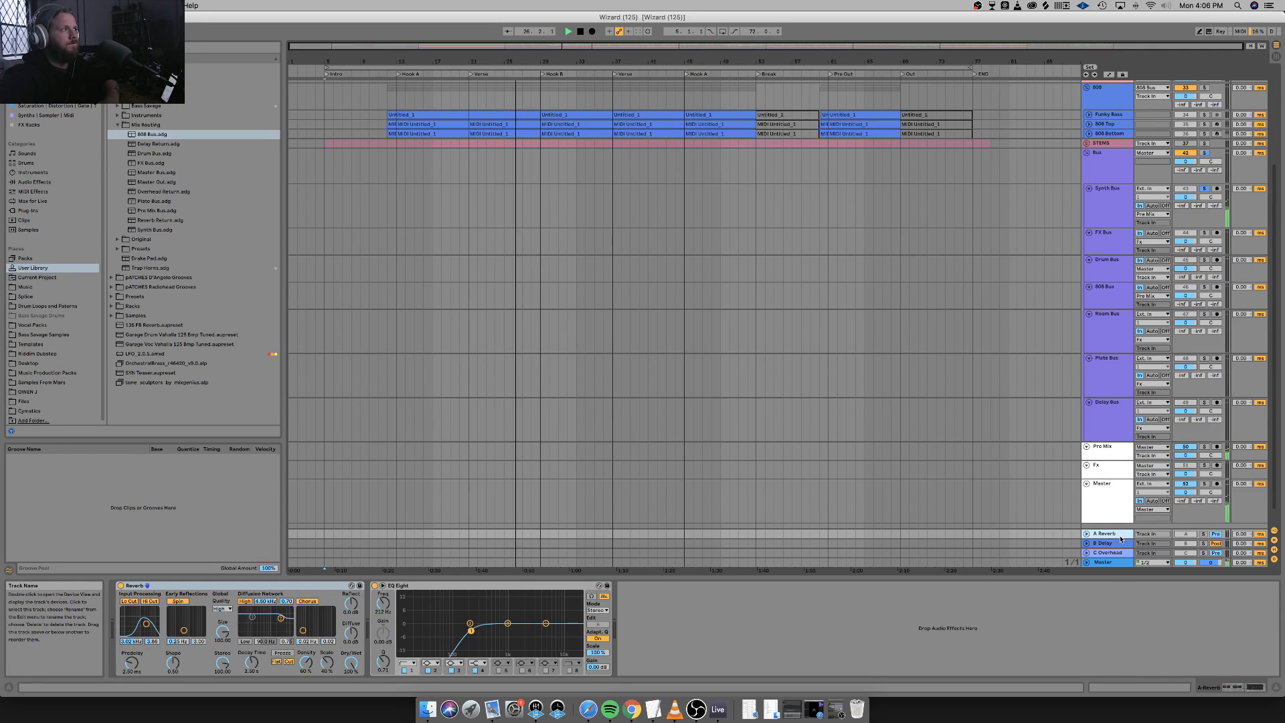
{"action": "scroll", "coordinate": [984, 219], "scroll_direction": "up", "scroll_amount": 5}
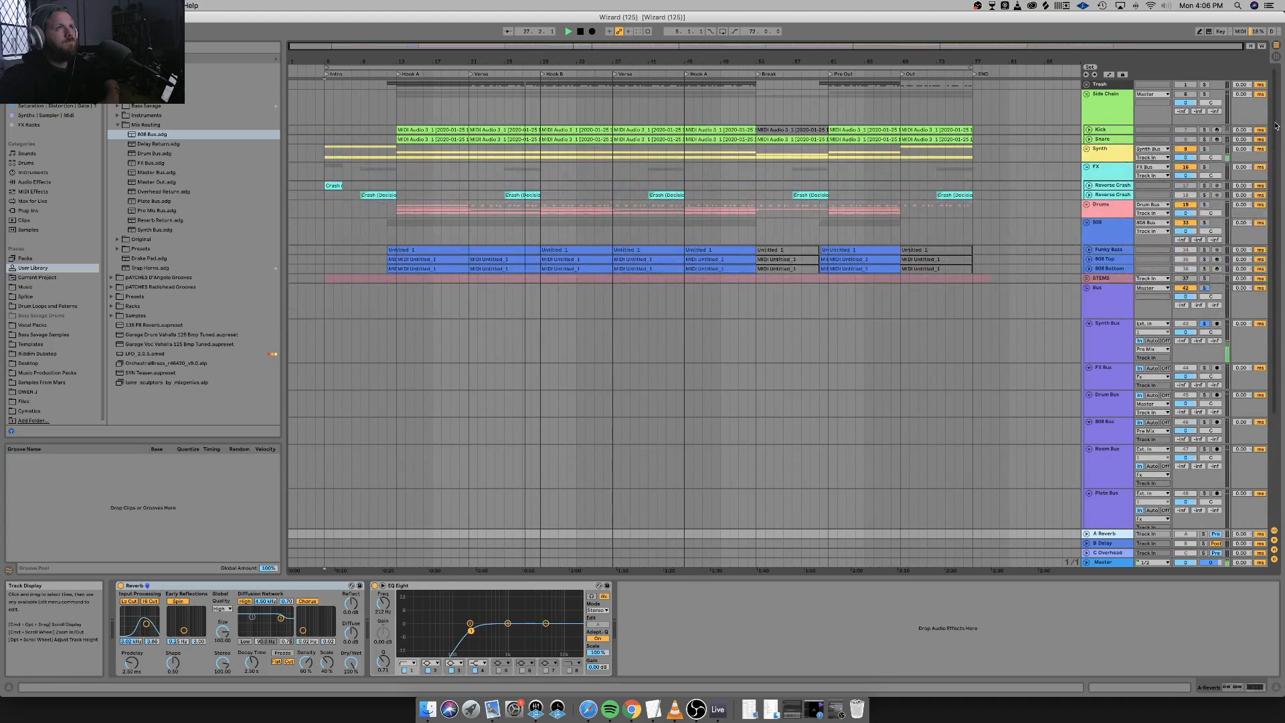
{"action": "left_click", "coordinate": [1085, 151]}
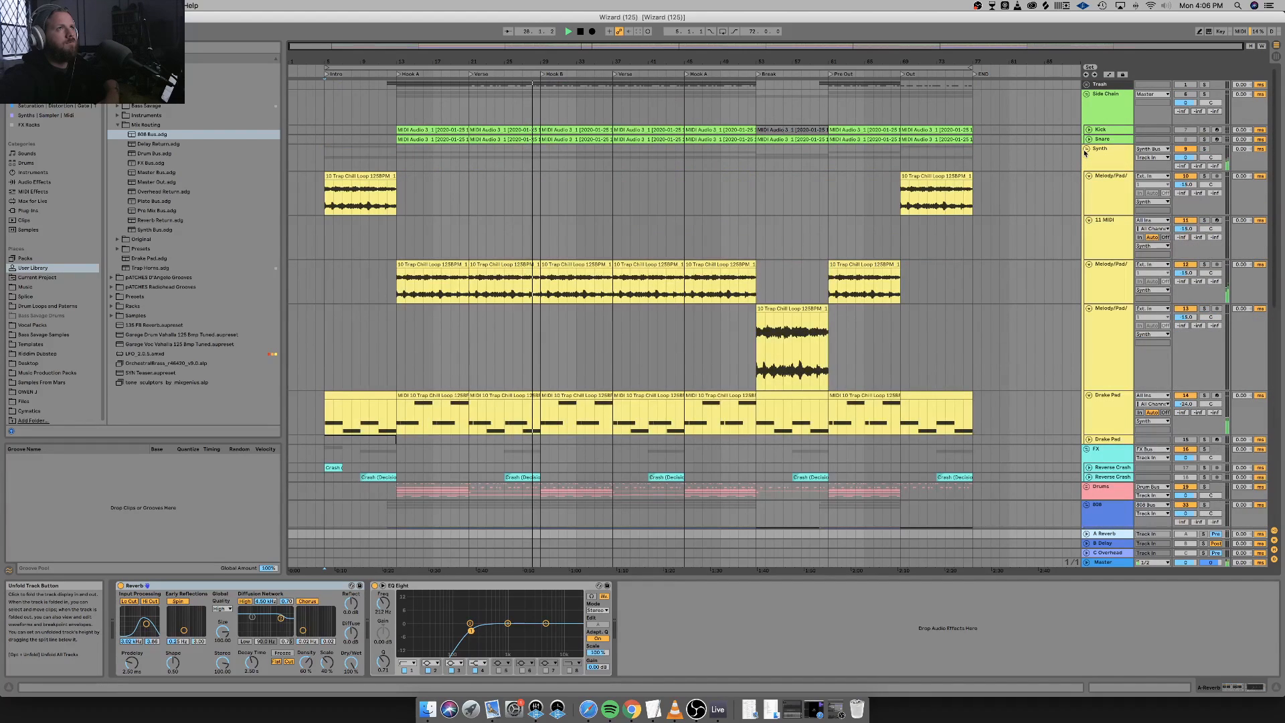
{"action": "left_click", "coordinate": [1114, 228]}
{"action": "left_click", "coordinate": [1116, 199]}
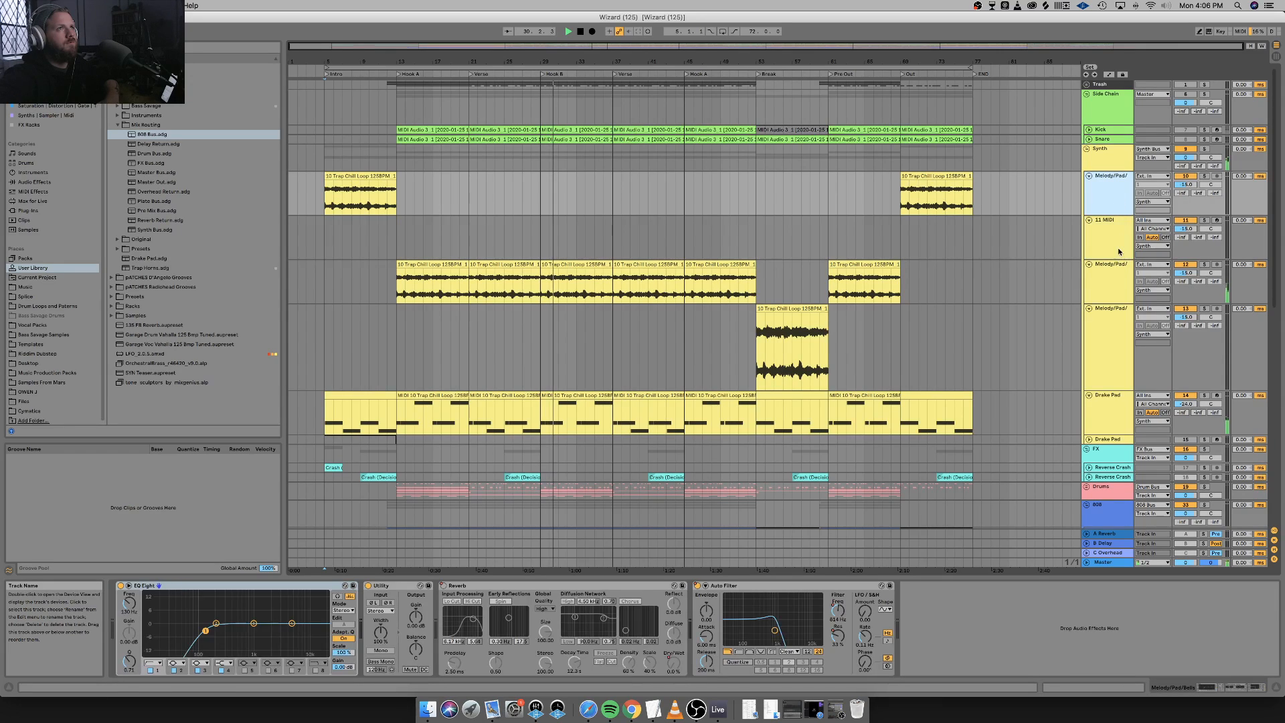
{"action": "left_click", "coordinate": [1118, 251]}
{"action": "left_click", "coordinate": [1118, 287]}
{"action": "left_click", "coordinate": [1116, 333]}
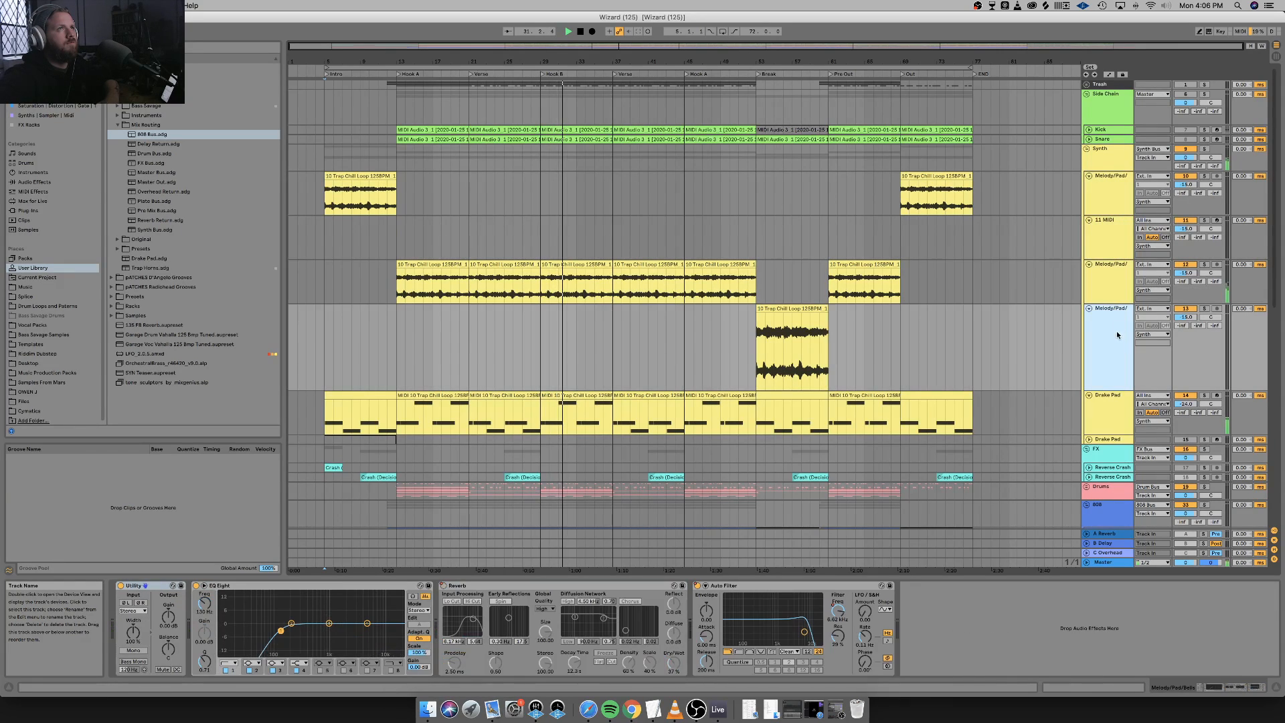
{"action": "left_click", "coordinate": [1201, 196]}
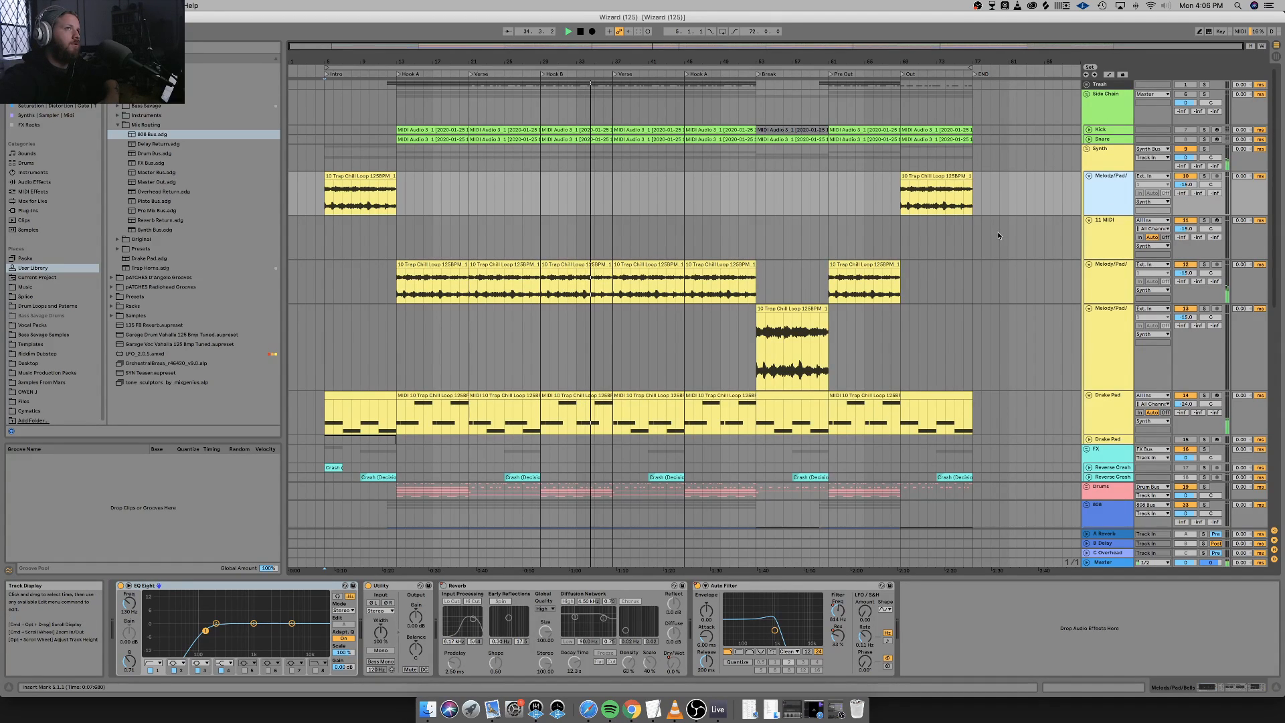
Check the C Overhead return's devices and raise the Synth Bus's send to C Overhead to 0 dB.
{"action": "scroll", "coordinate": [997, 236], "scroll_direction": "down", "scroll_amount": 15}
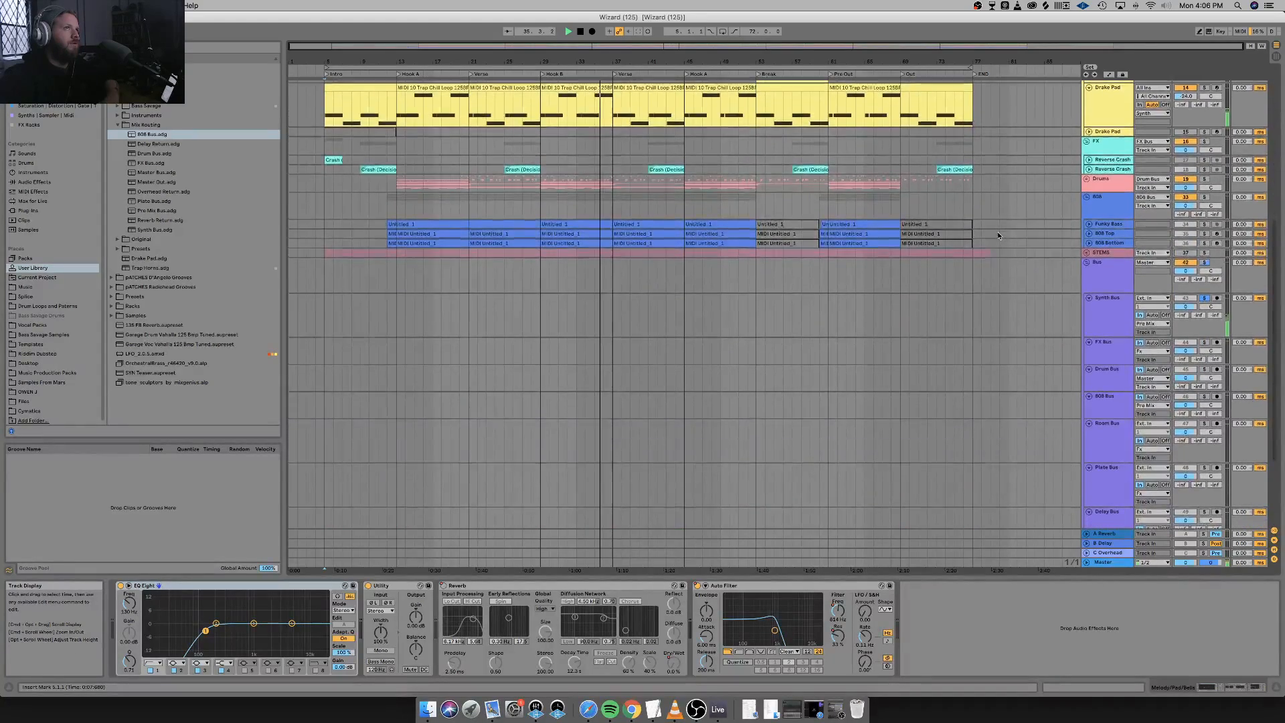
{"action": "scroll", "coordinate": [997, 235], "scroll_direction": "up", "scroll_amount": 13}
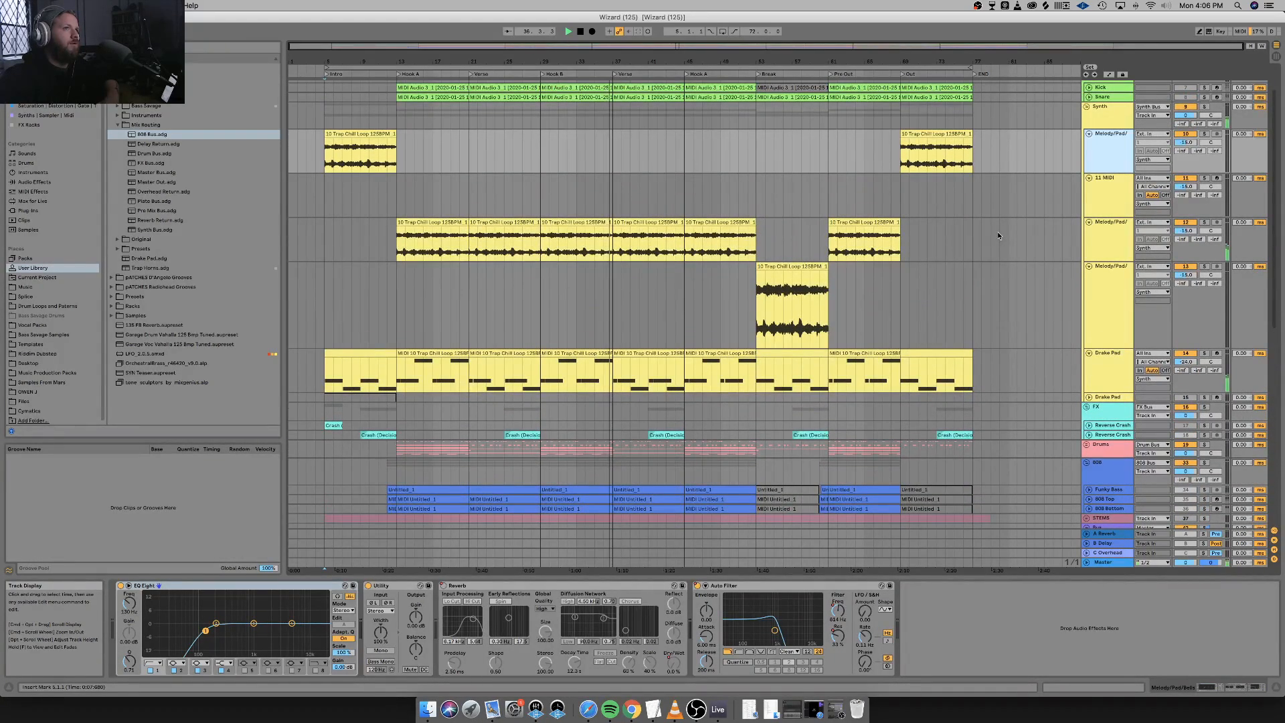
{"action": "scroll", "coordinate": [997, 236], "scroll_direction": "down", "scroll_amount": 8}
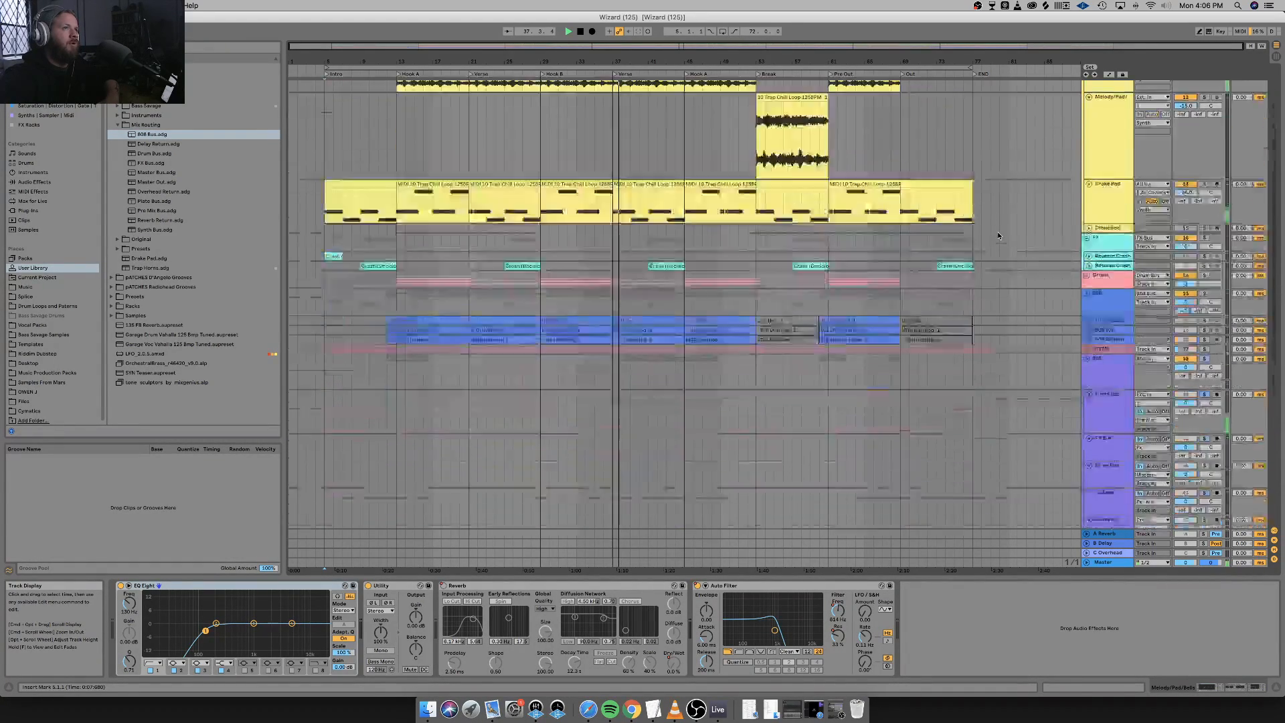
{"action": "scroll", "coordinate": [998, 236], "scroll_direction": "down", "scroll_amount": 10}
{"action": "left_click", "coordinate": [1213, 188]}
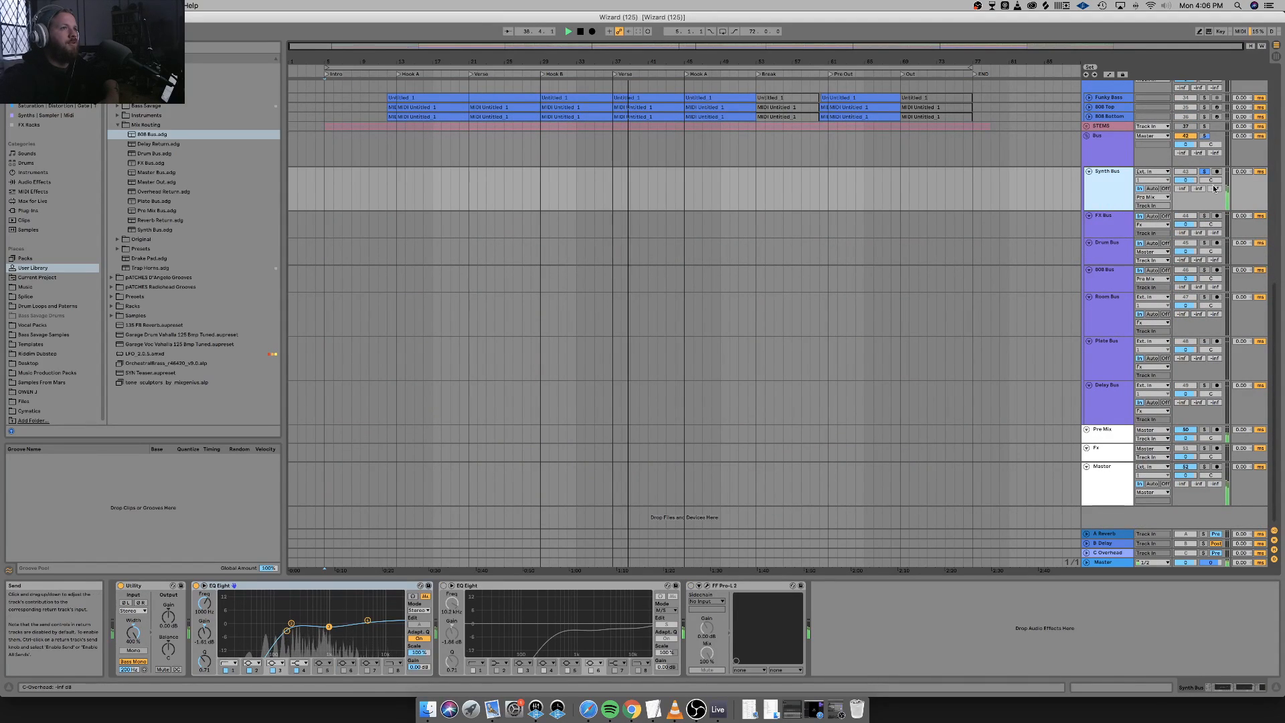
{"action": "left_click", "coordinate": [1105, 553]}
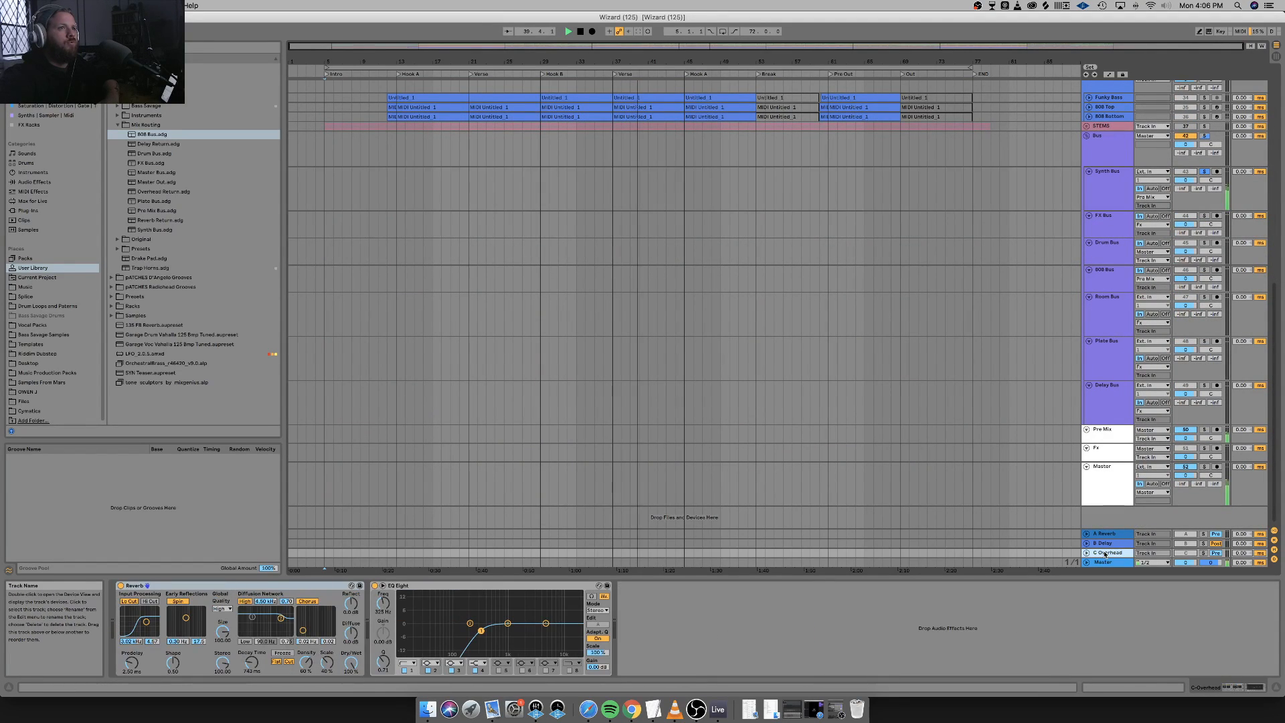
{"action": "scroll", "coordinate": [1220, 199], "scroll_direction": "up", "scroll_amount": 1}
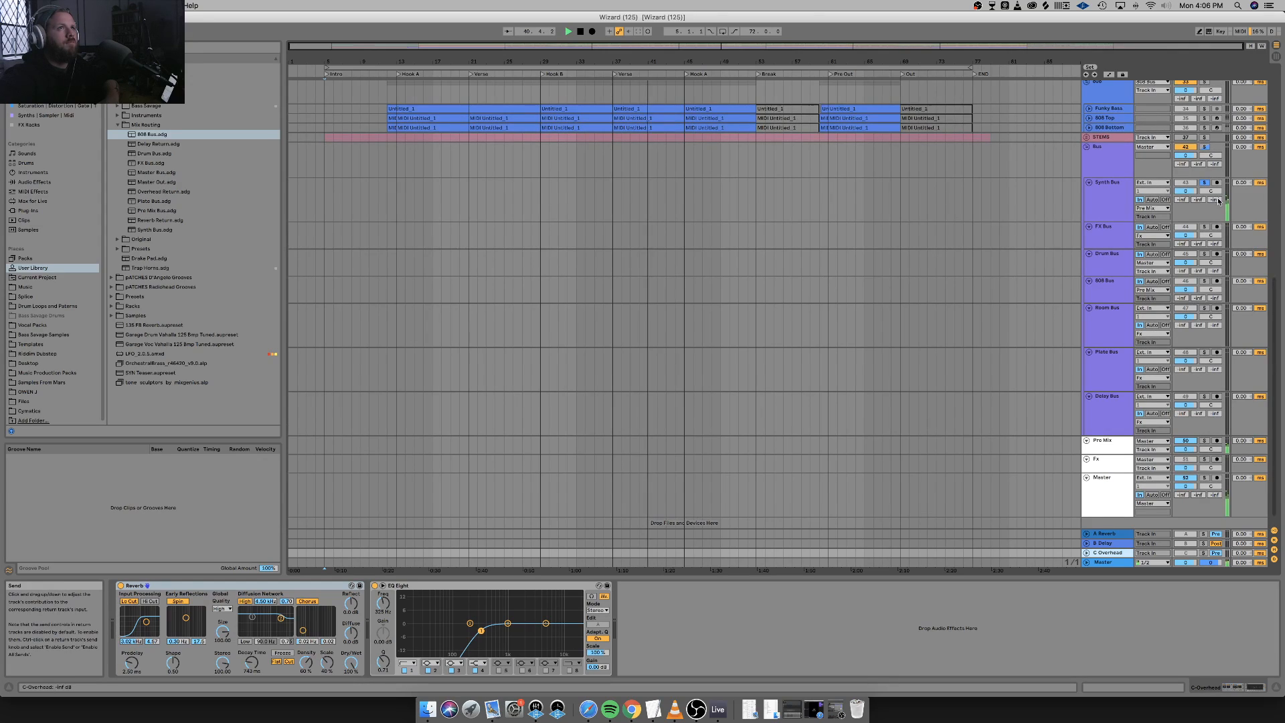
{"action": "mouse_move", "coordinate": [1218, 199]}
{"action": "left_mouse_down"}
{"action": "mouse_move", "coordinate": [1214, 176]}
{"action": "mouse_move", "coordinate": [1214, 193]}
{"action": "left_mouse_up"}
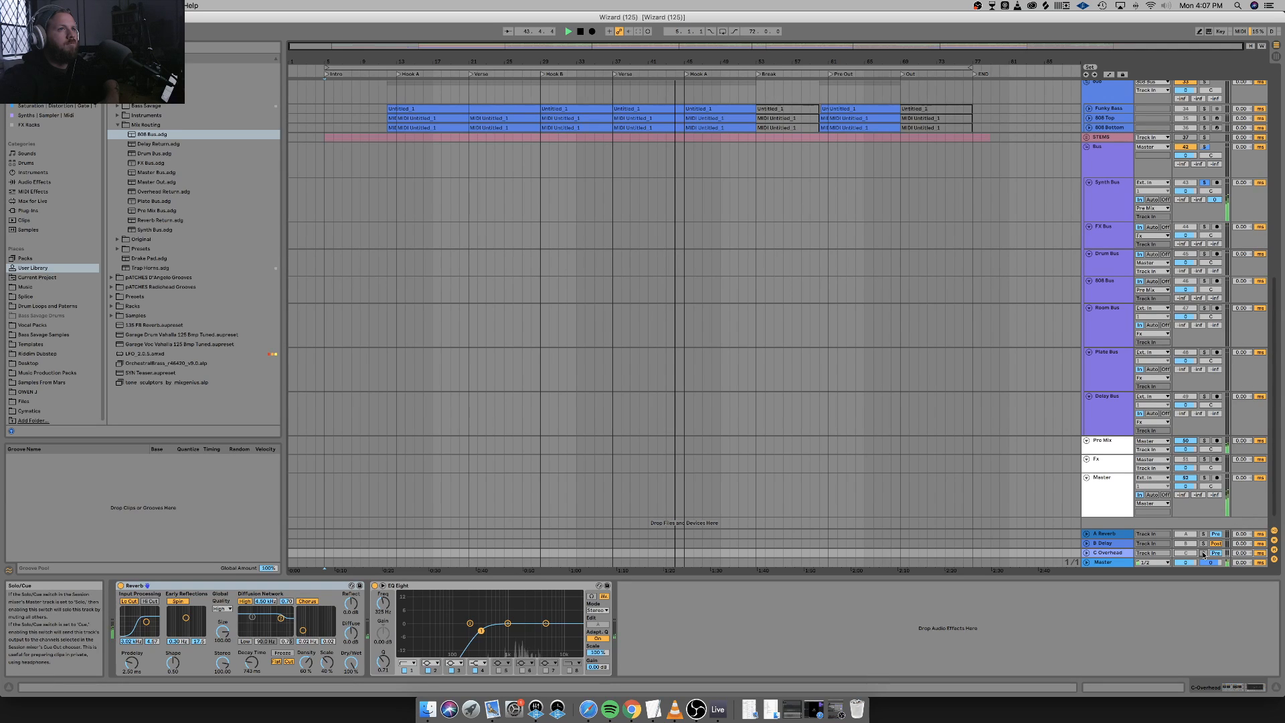
Unsolo the Synth Bus, solo the C Overhead return, and play the arrangement from the Hook A locator.
{"action": "left_click", "coordinate": [1203, 553]}
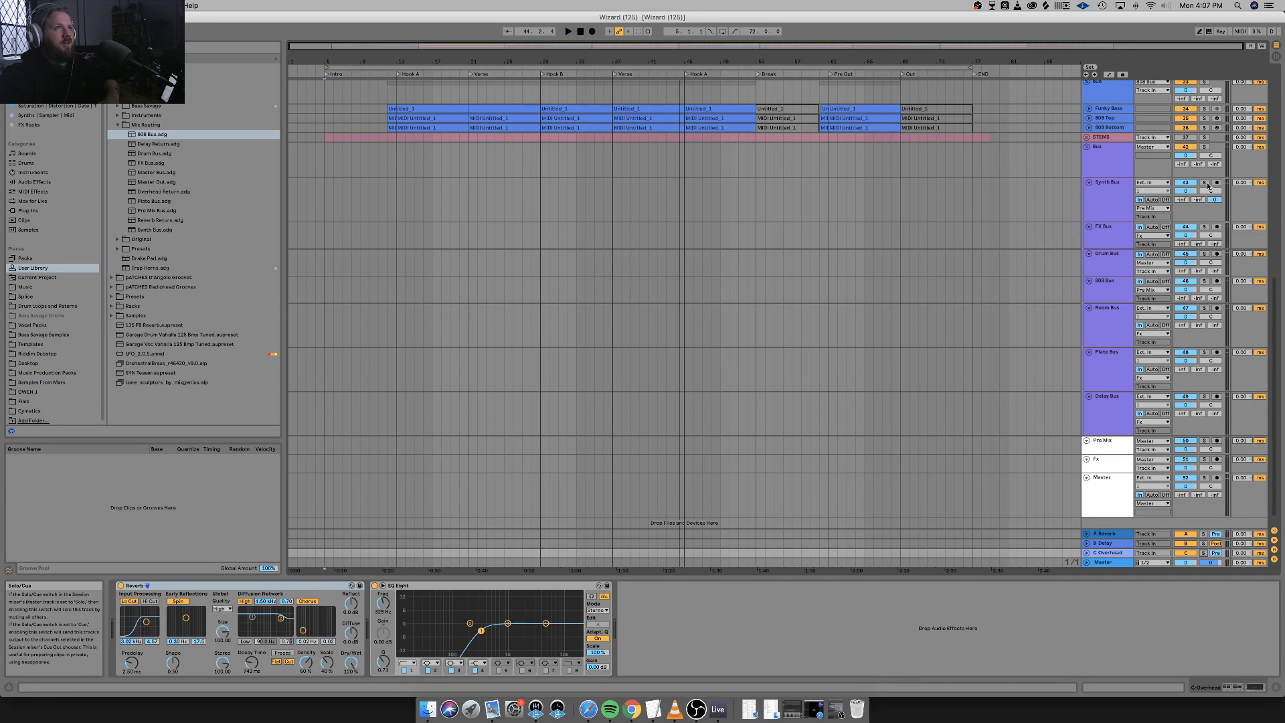
{"action": "scroll", "coordinate": [1207, 187], "scroll_direction": "down", "scroll_amount": 1}
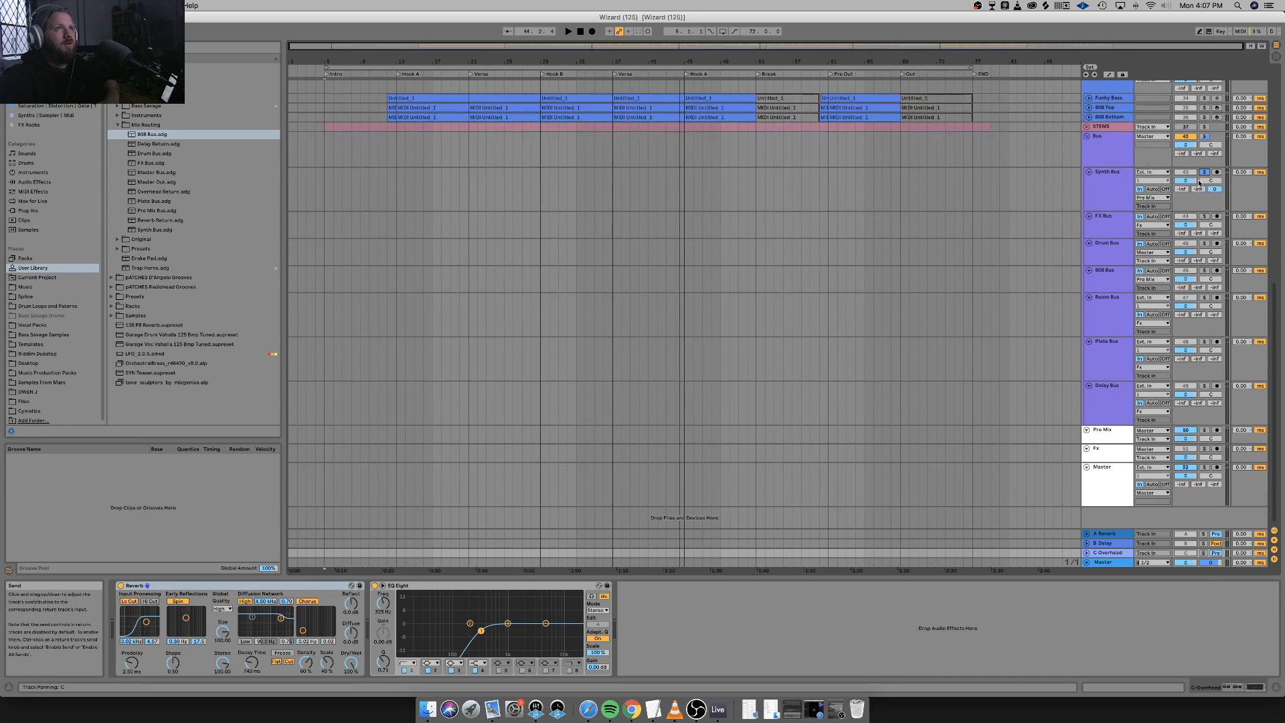
{"action": "left_click", "coordinate": [1205, 172]}
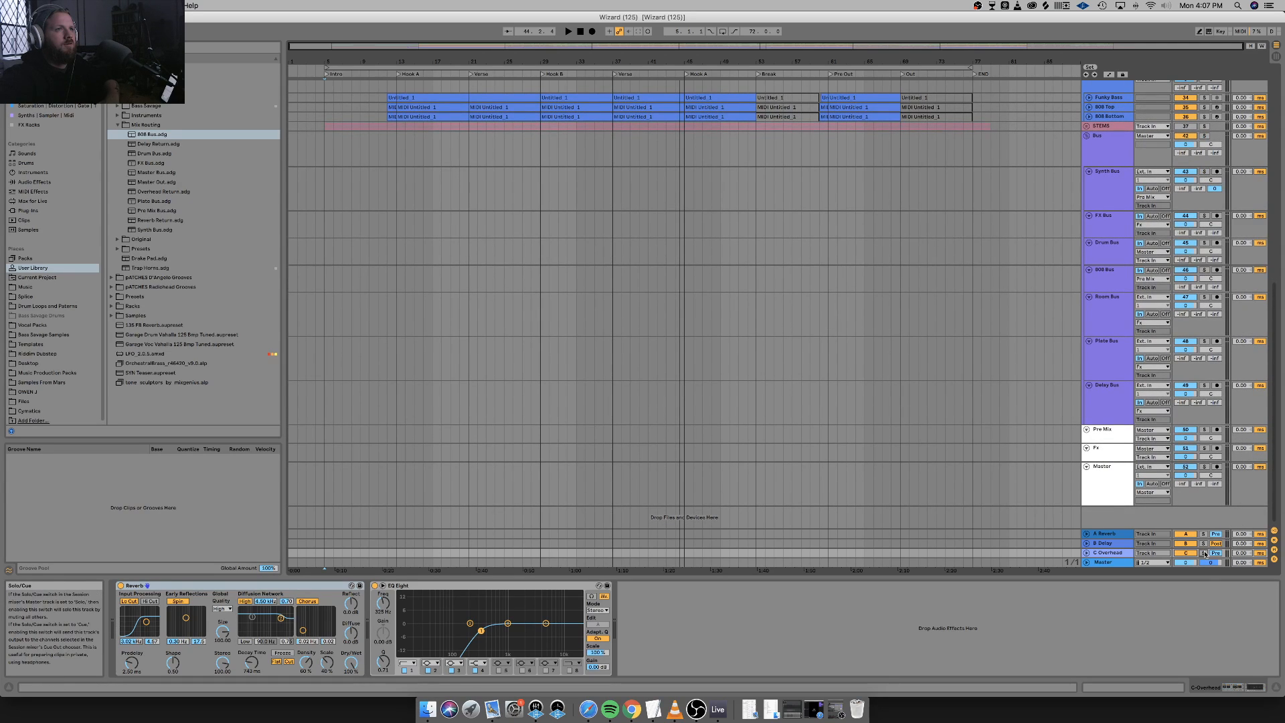
{"action": "left_click", "coordinate": [1203, 554]}
{"action": "key", "text": "space"}
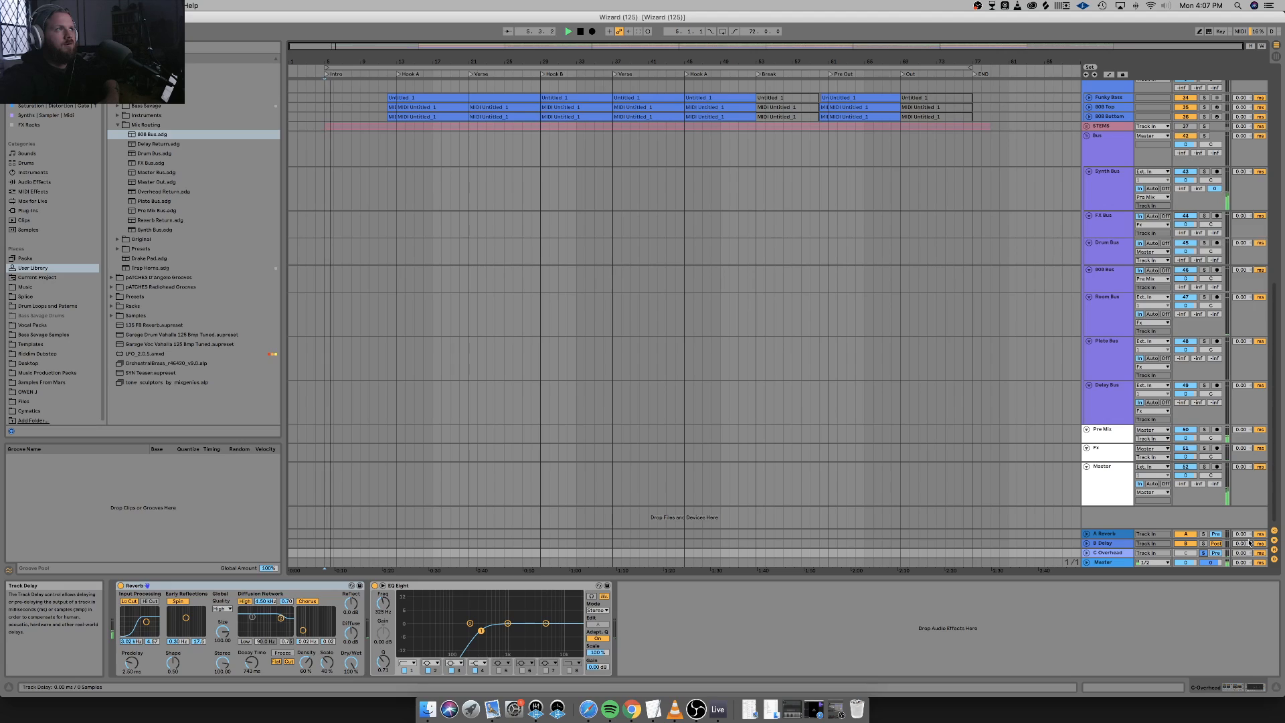
{"action": "double_click", "coordinate": [397, 75]}
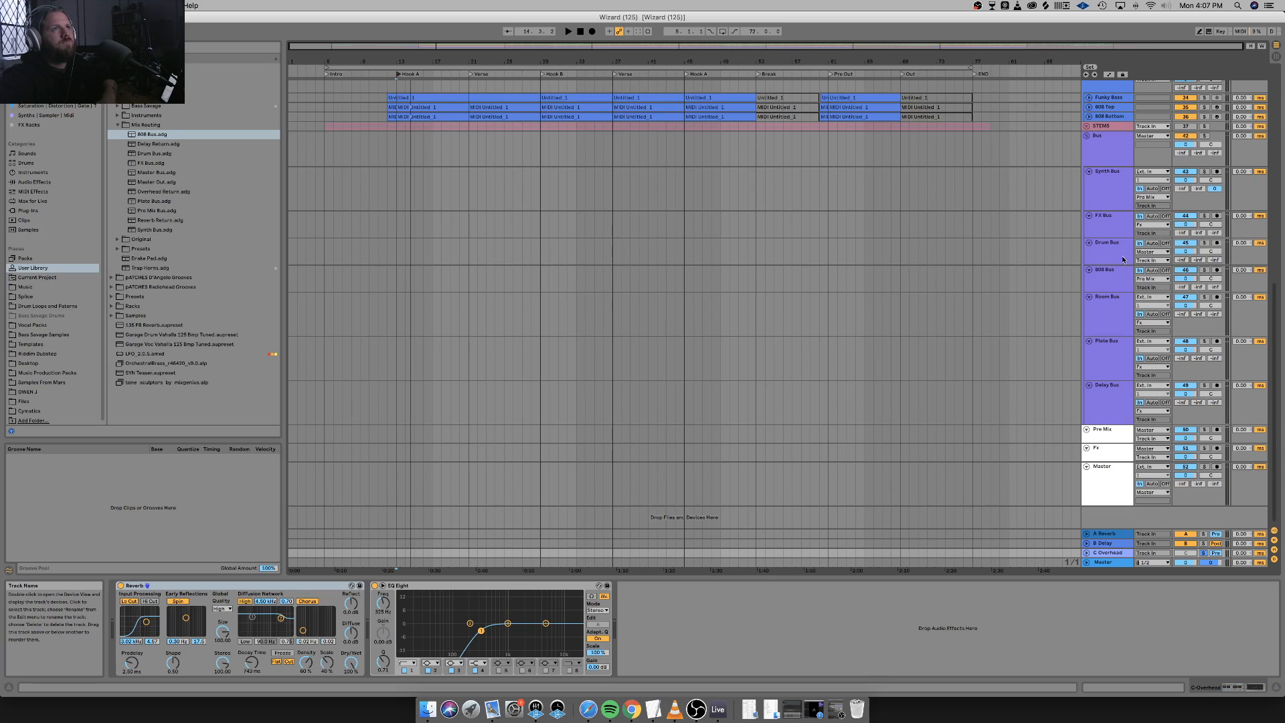
Inspect the Drum Bus and Room Bus device chains and resume playback with C Overhead soloed.
{"action": "left_click", "coordinate": [1102, 251]}
{"action": "left_click", "coordinate": [1192, 243]}
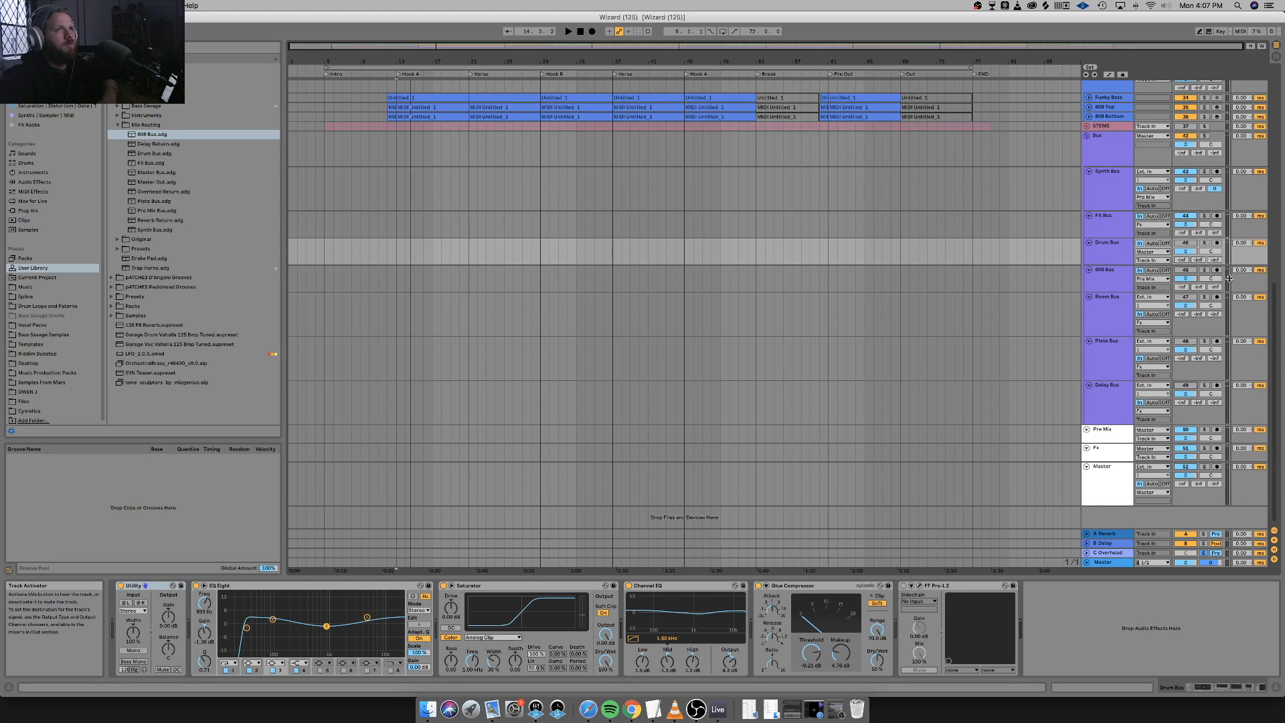
{"action": "left_click", "coordinate": [1124, 311]}
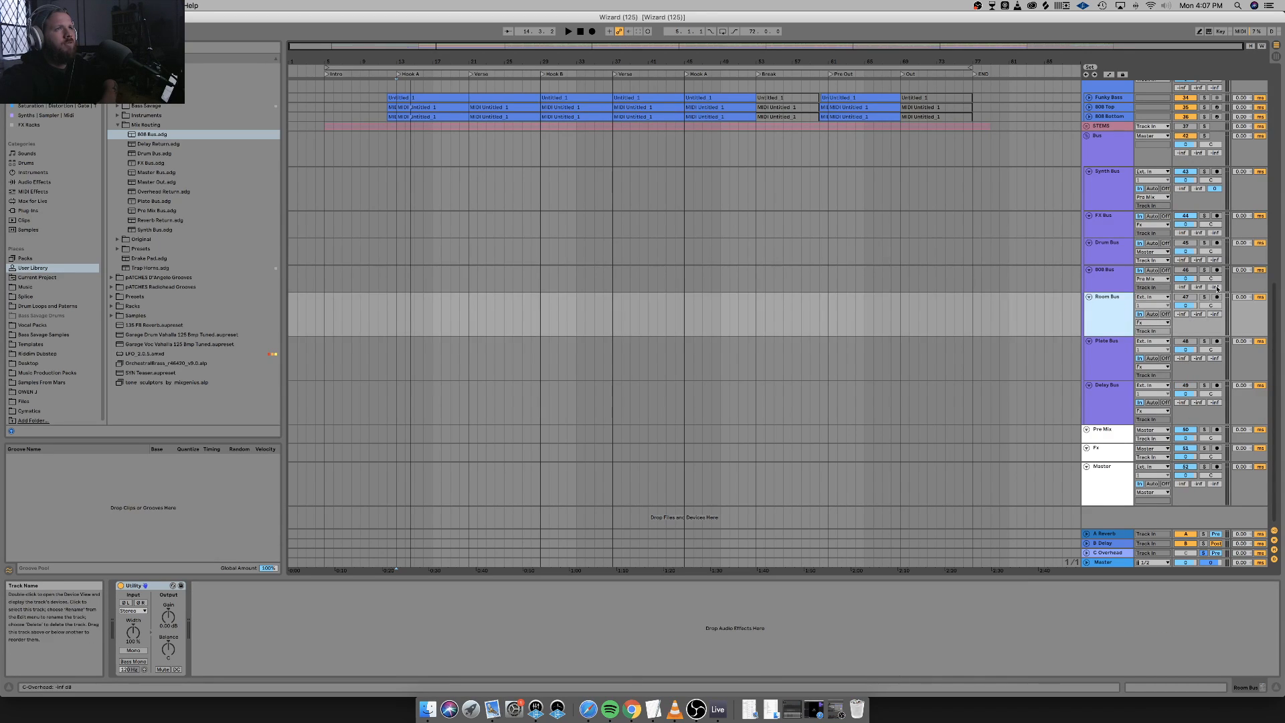
{"action": "left_click", "coordinate": [1191, 297]}
{"action": "key", "text": "space"}
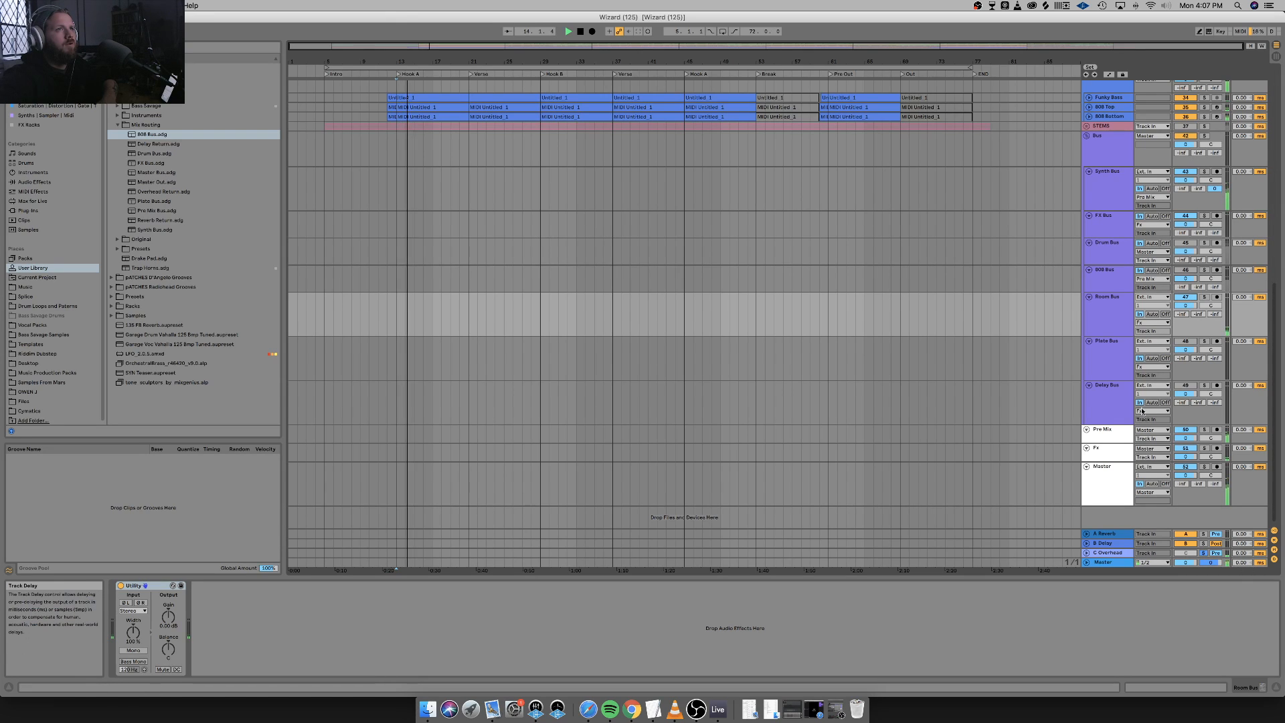
Compare the Synth Bus signal with its C Overhead reverb during playback by toggling the bus and return on, off and soloed.
{"action": "left_click", "coordinate": [1118, 198]}
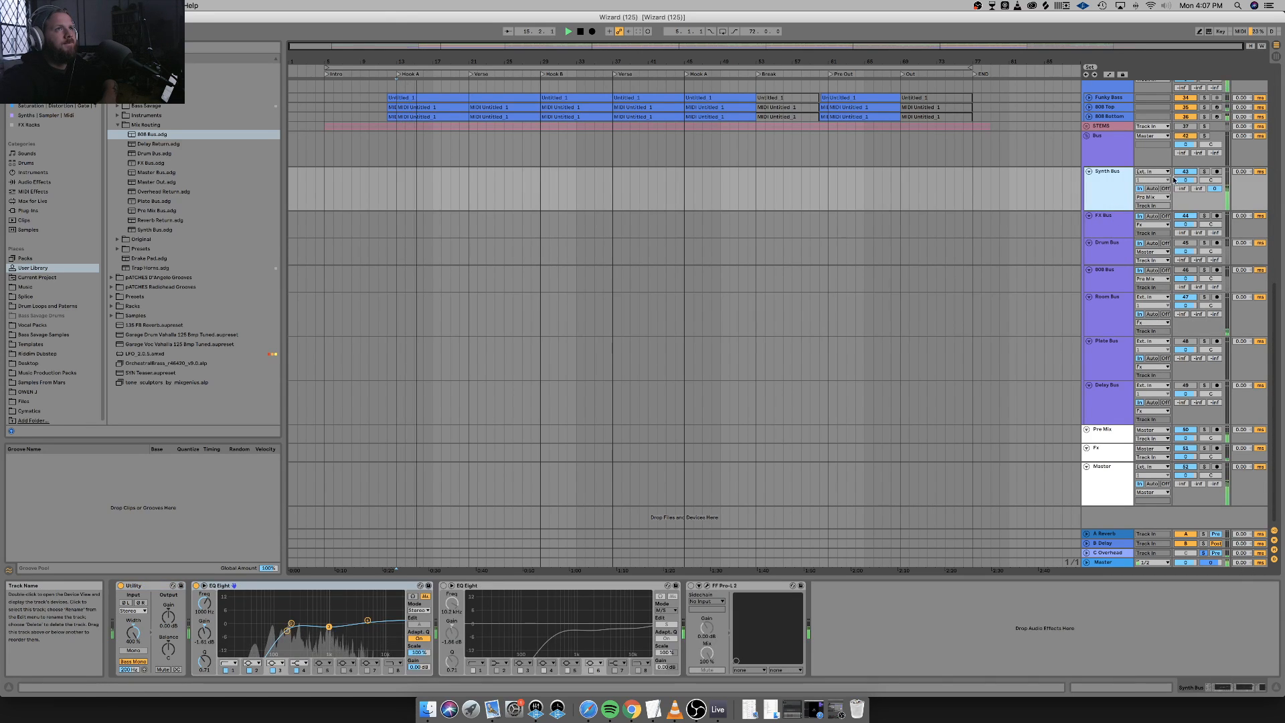
{"action": "left_click", "coordinate": [1184, 172]}
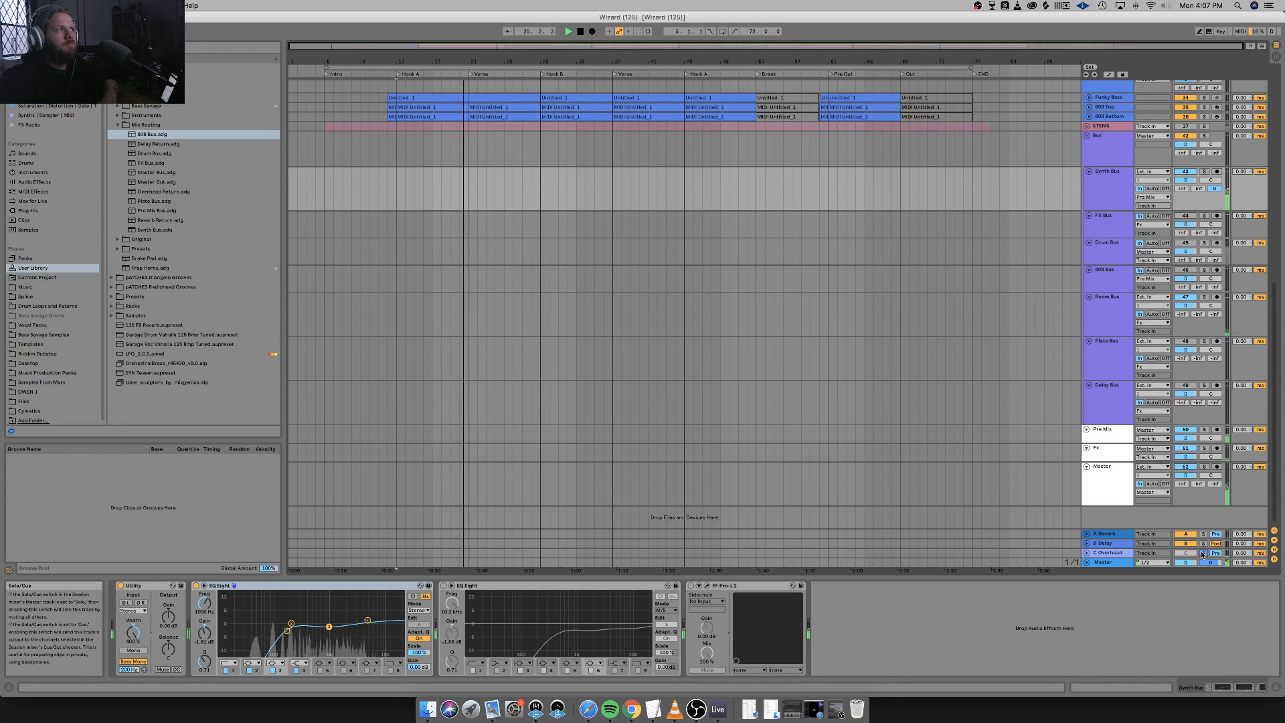
{"action": "left_click", "coordinate": [1115, 553]}
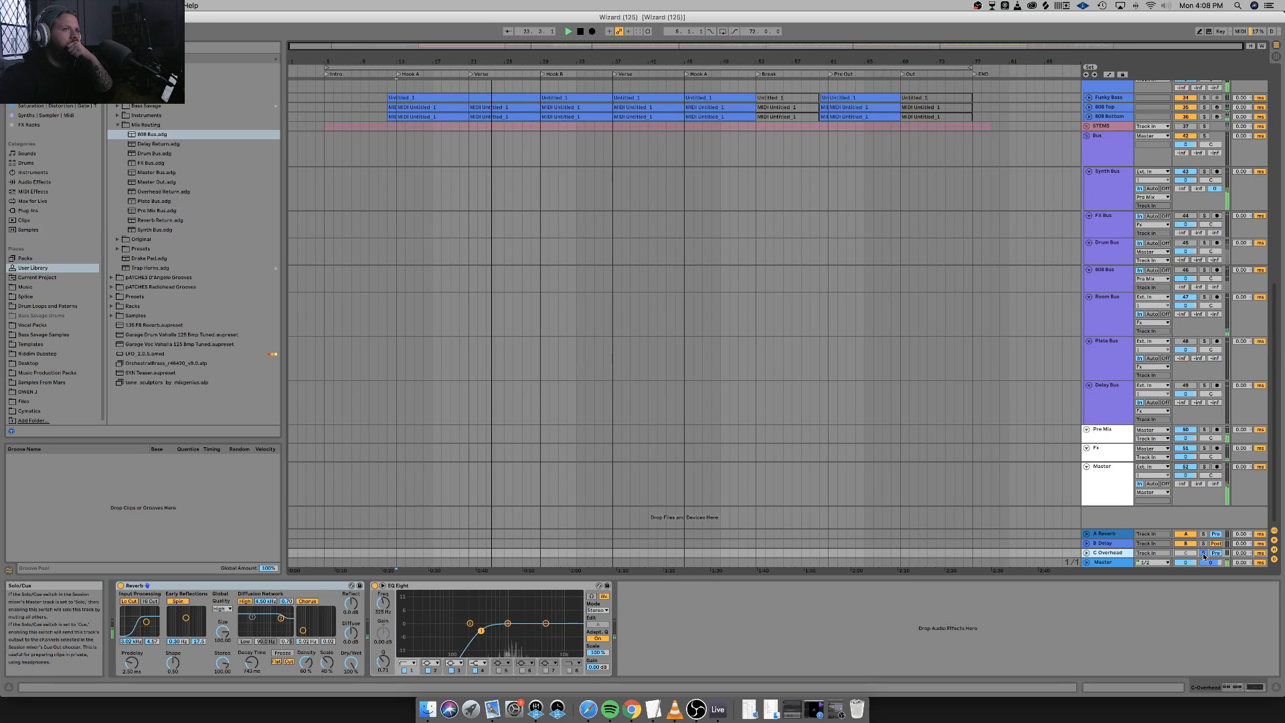
{"action": "left_click", "coordinate": [1203, 555]}
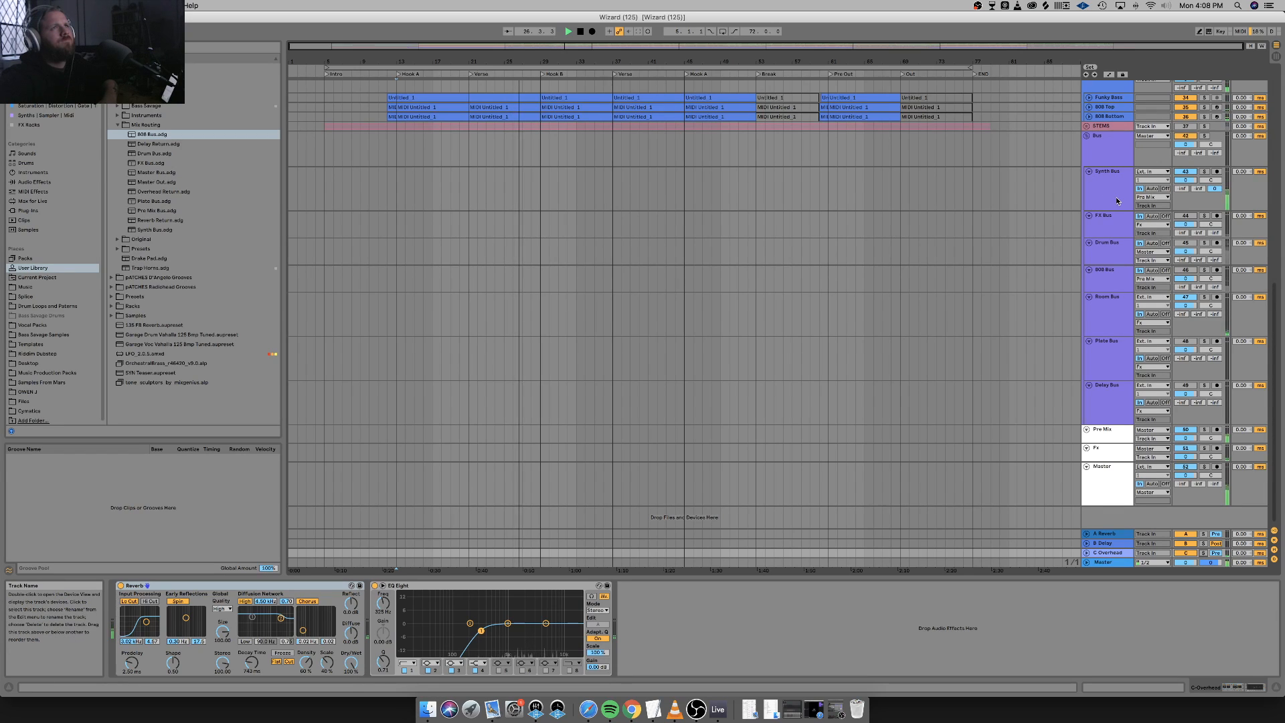
{"action": "left_click", "coordinate": [1204, 171]}
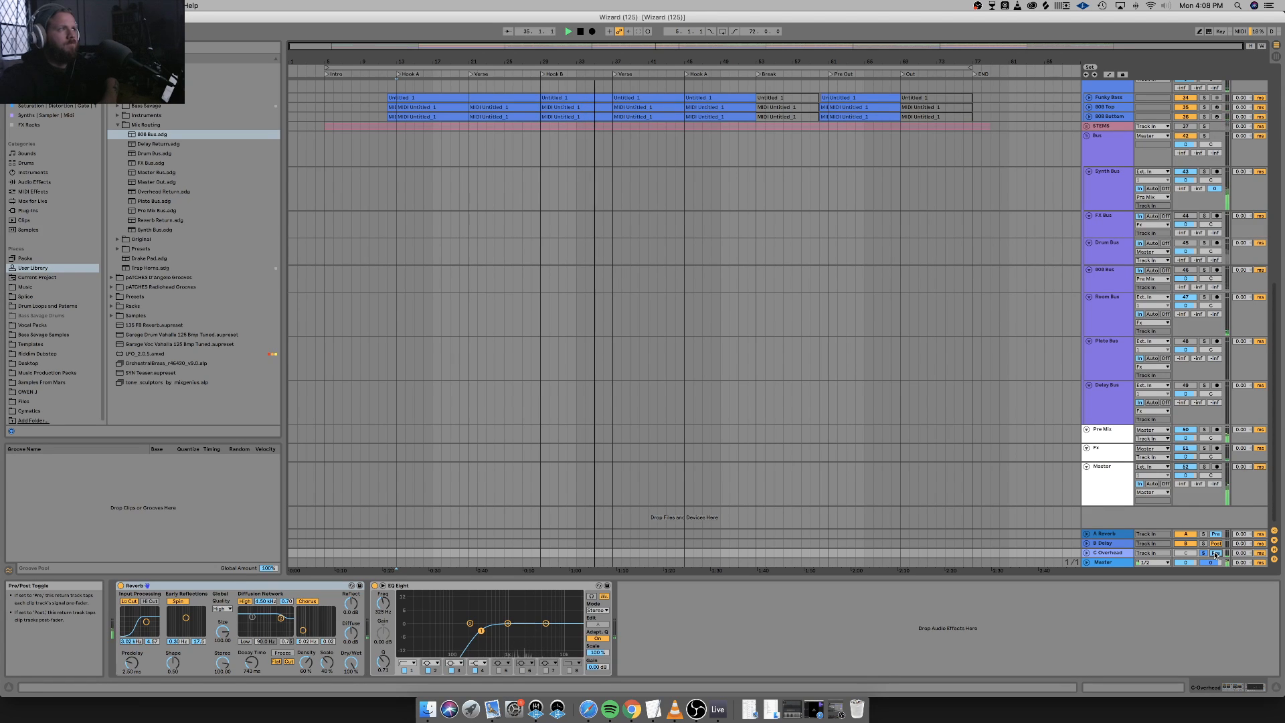
{"action": "scroll", "coordinate": [1134, 475], "scroll_direction": "up", "scroll_amount": 15}
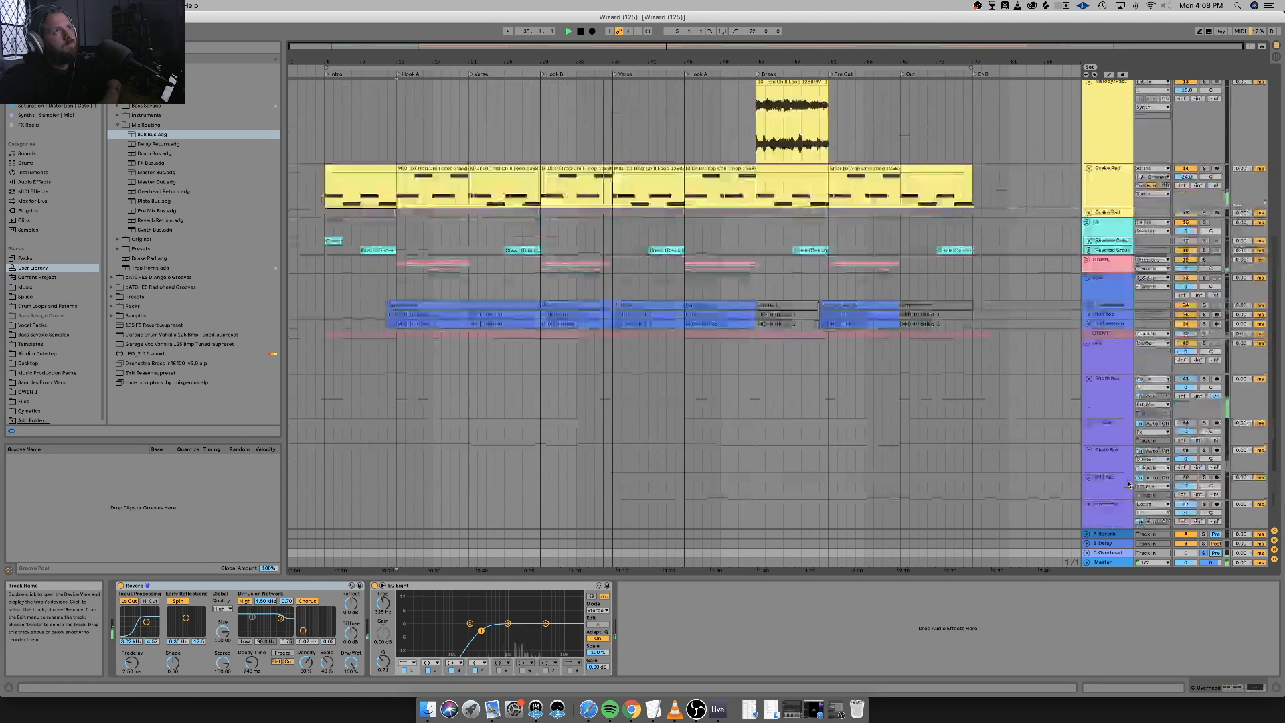
Resize the loop brace to span the eight bars from the Hook A locator to the first Verse locator.
{"action": "left_click", "coordinate": [1116, 192]}
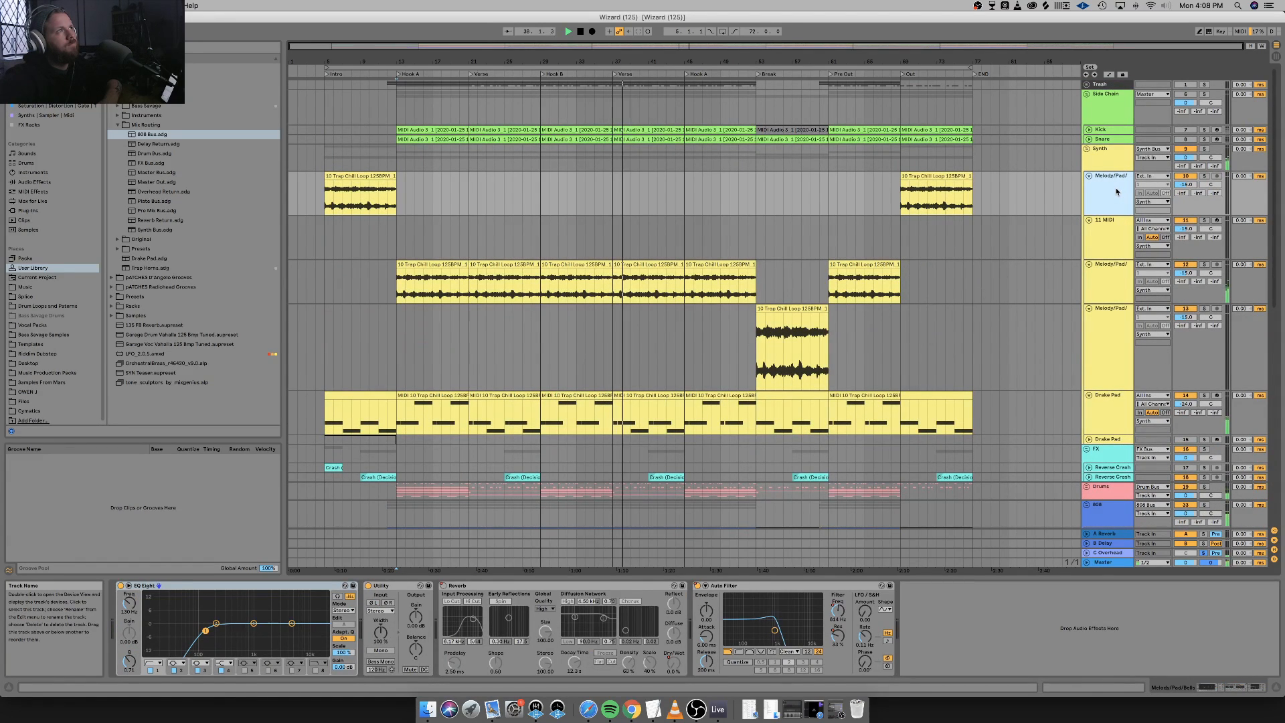
{"action": "left_click", "coordinate": [397, 69]}
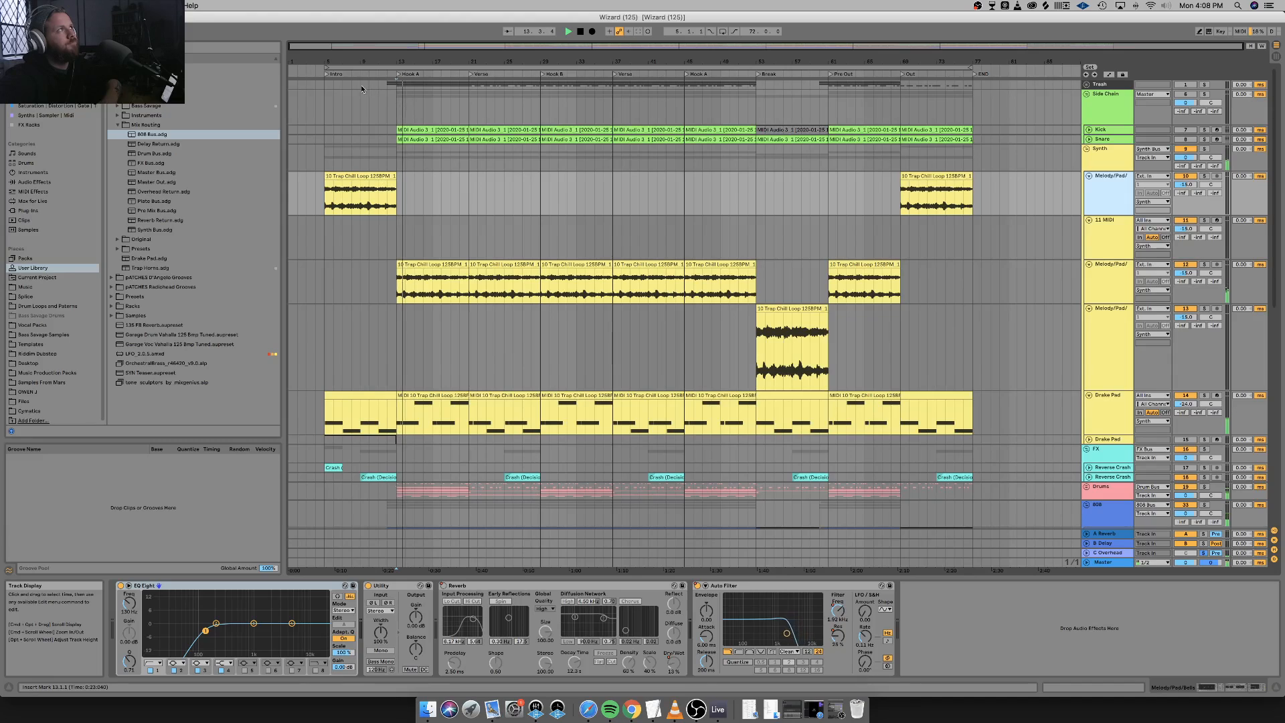
{"action": "left_click_drag", "start_coordinate": [325, 68], "coordinate": [397, 68]}
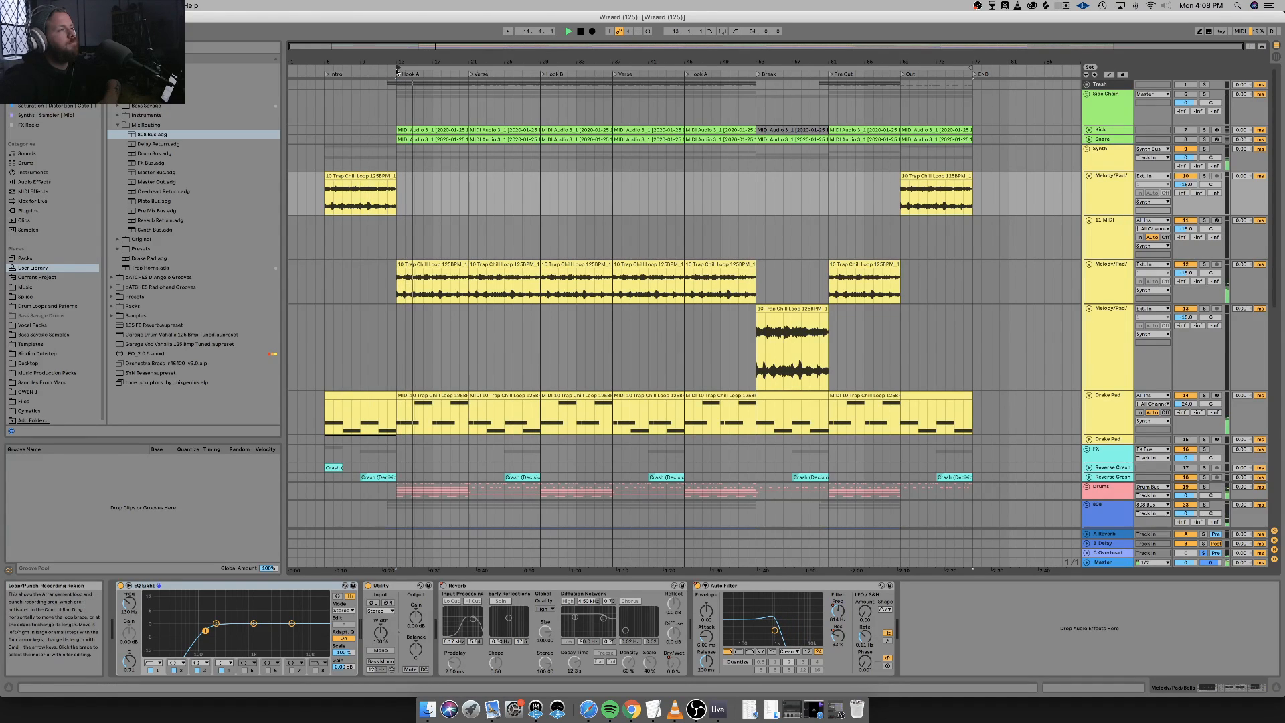
{"action": "key", "text": "space"}
{"action": "key", "text": "space"}
{"action": "key", "text": "space"}
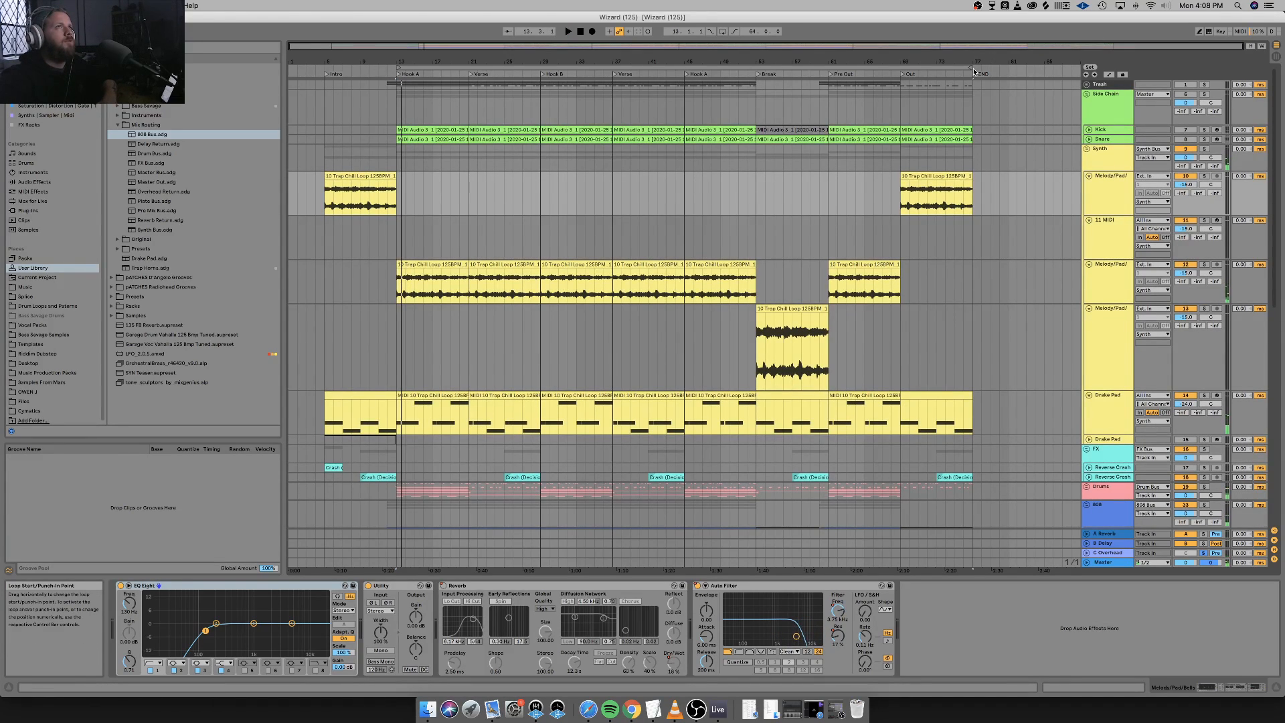
{"action": "left_click_drag", "start_coordinate": [969, 67], "coordinate": [477, 83]}
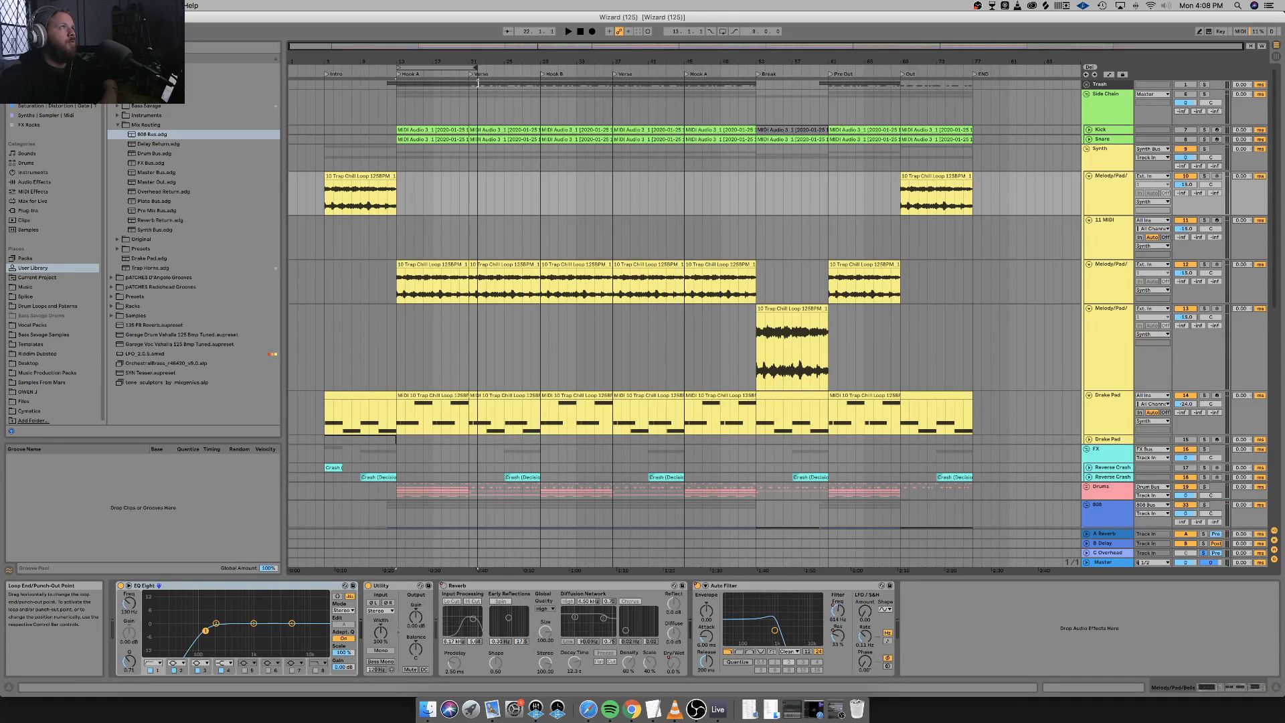
Route the Synth group's output to Master, set its C Overhead send to 0 dB, and start playback.
{"action": "left_click", "coordinate": [1097, 160]}
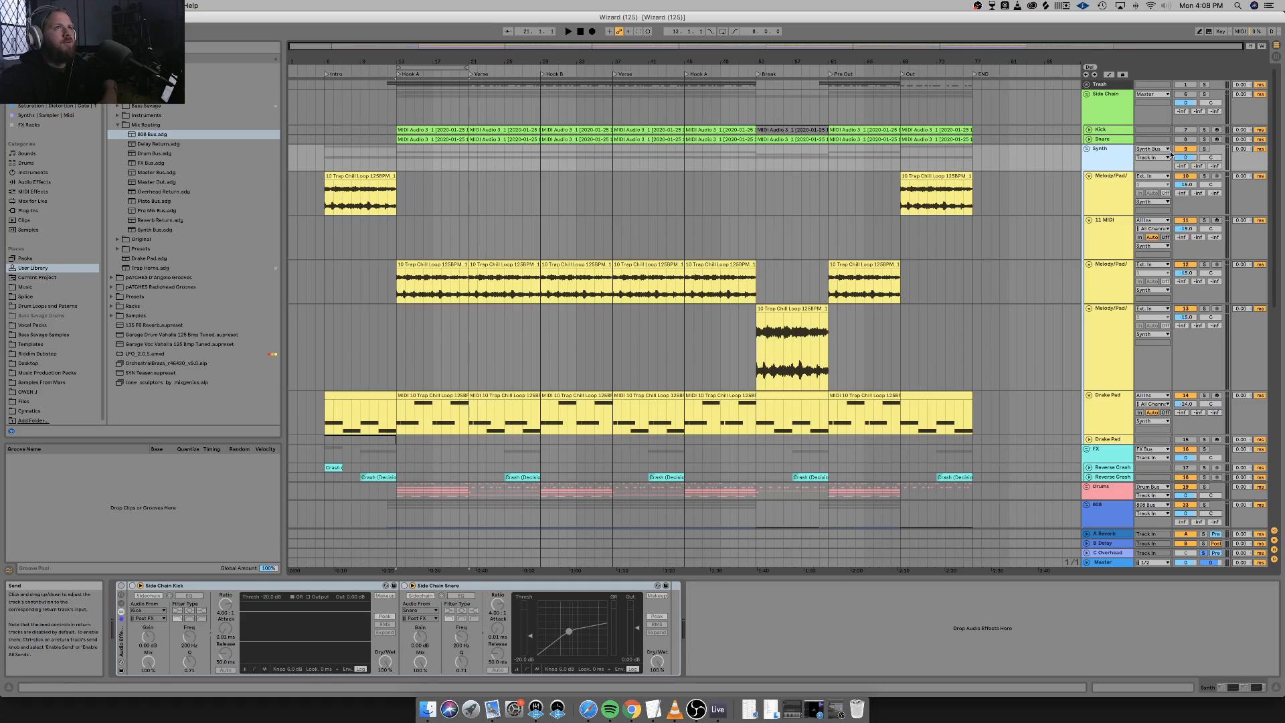
{"action": "left_click", "coordinate": [1163, 151]}
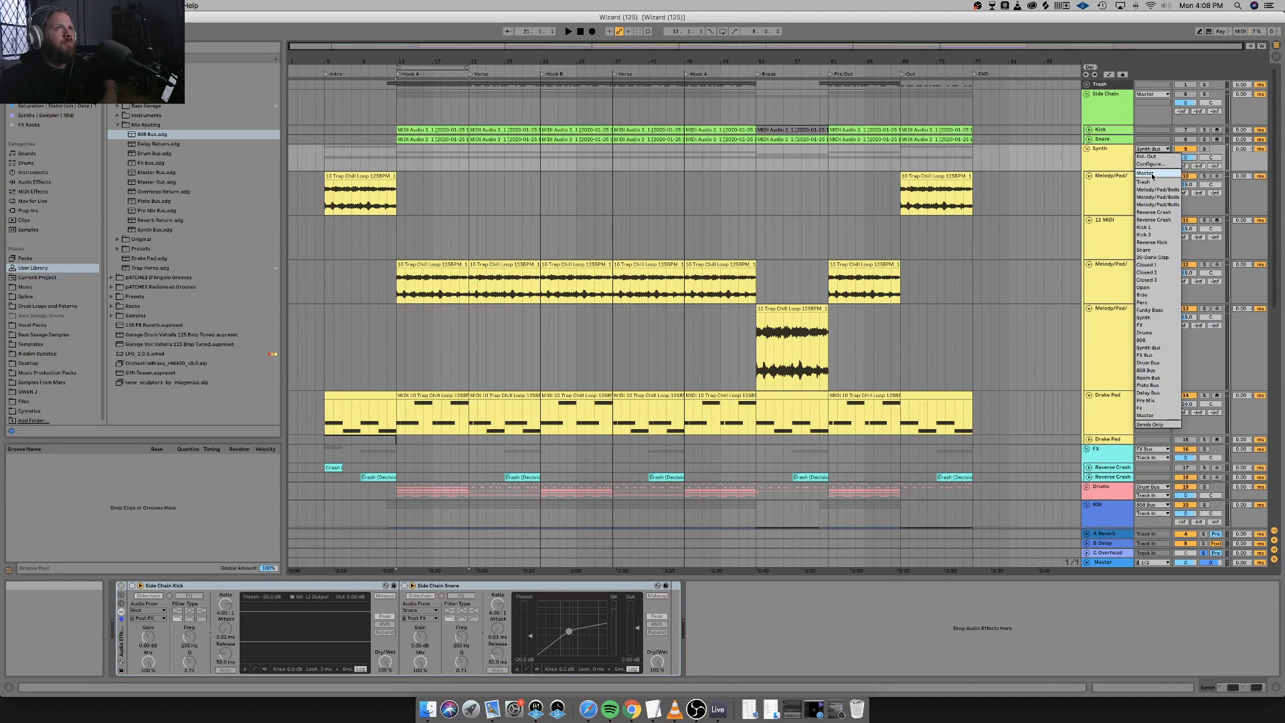
{"action": "left_click", "coordinate": [1153, 174]}
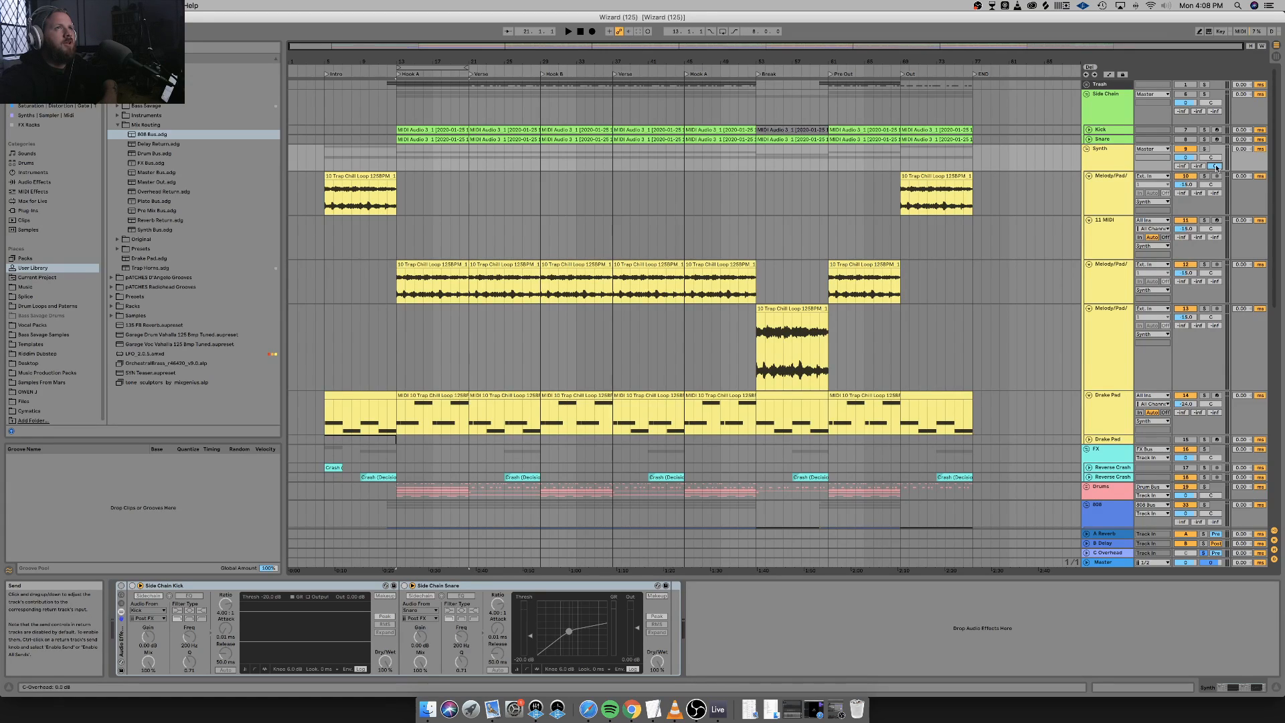
{"action": "key", "text": "space"}
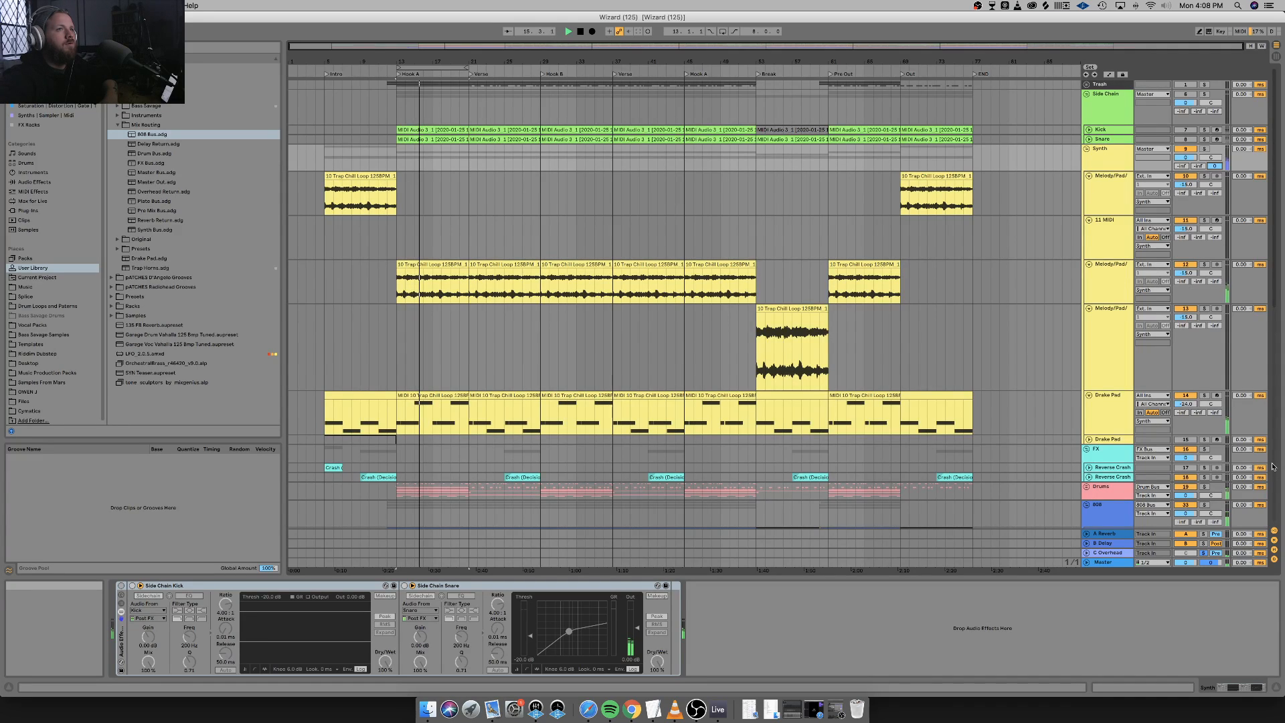
Audition the return tracks by soloing them one at a time while restarting playback from Hook A.
{"action": "key", "text": "space"}
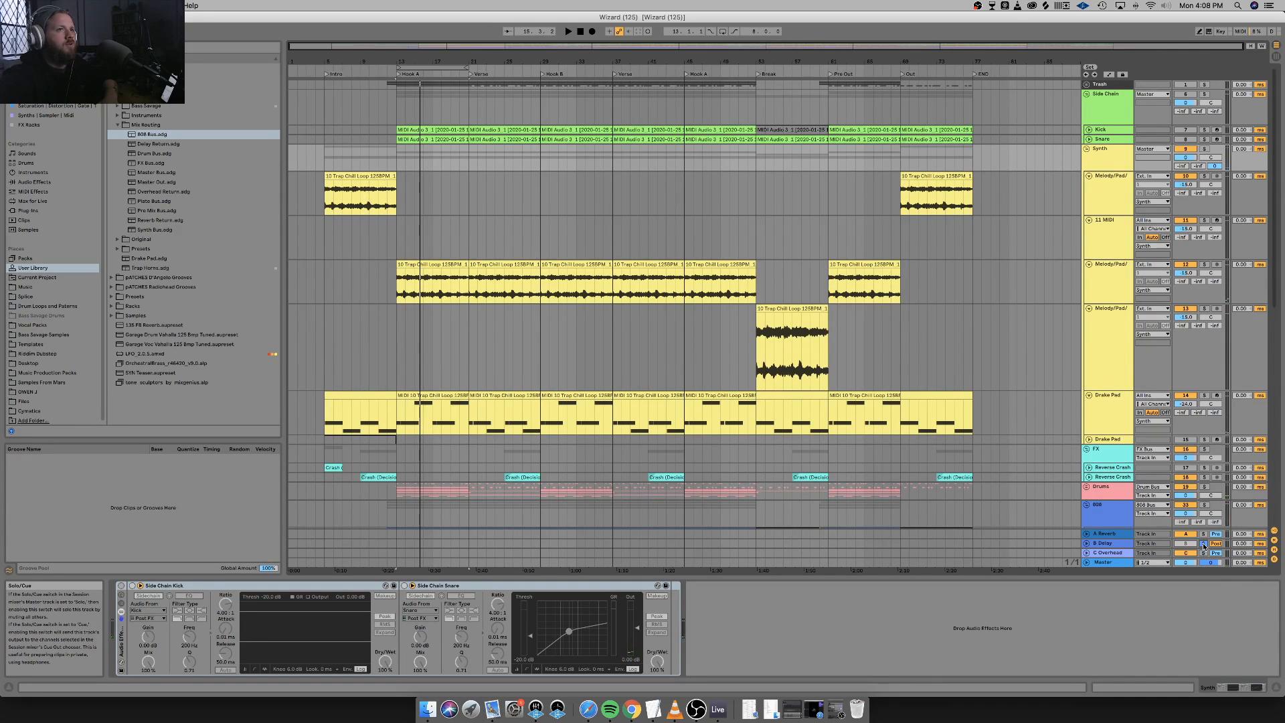
{"action": "key", "text": "space"}
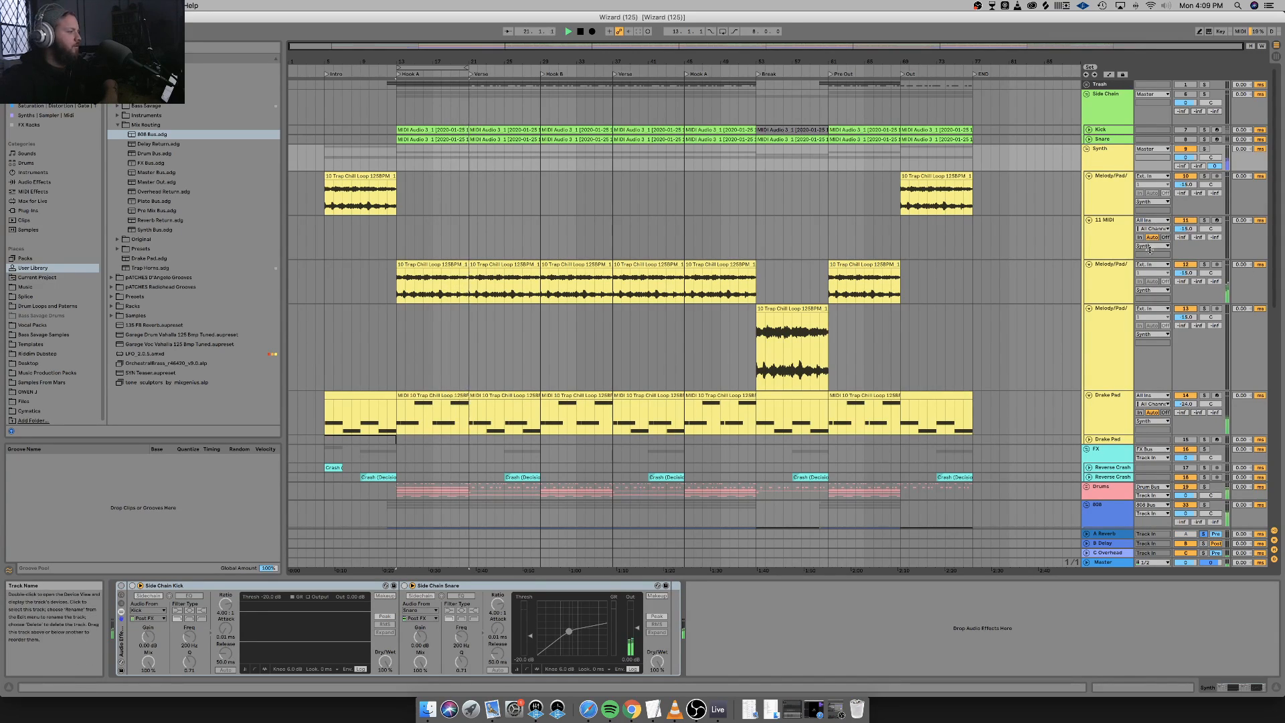
{"action": "scroll", "coordinate": [1115, 299], "scroll_direction": "down", "scroll_amount": 15}
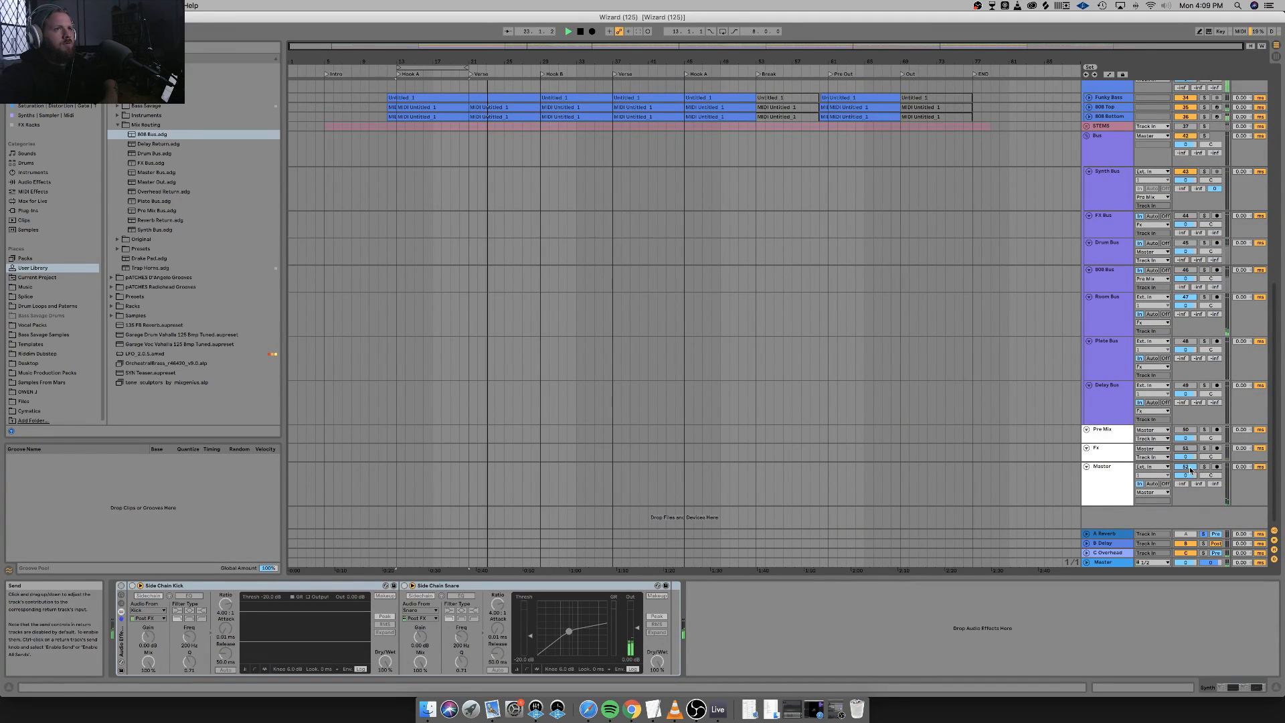
{"action": "key", "text": "space"}
{"action": "key", "text": "space"}
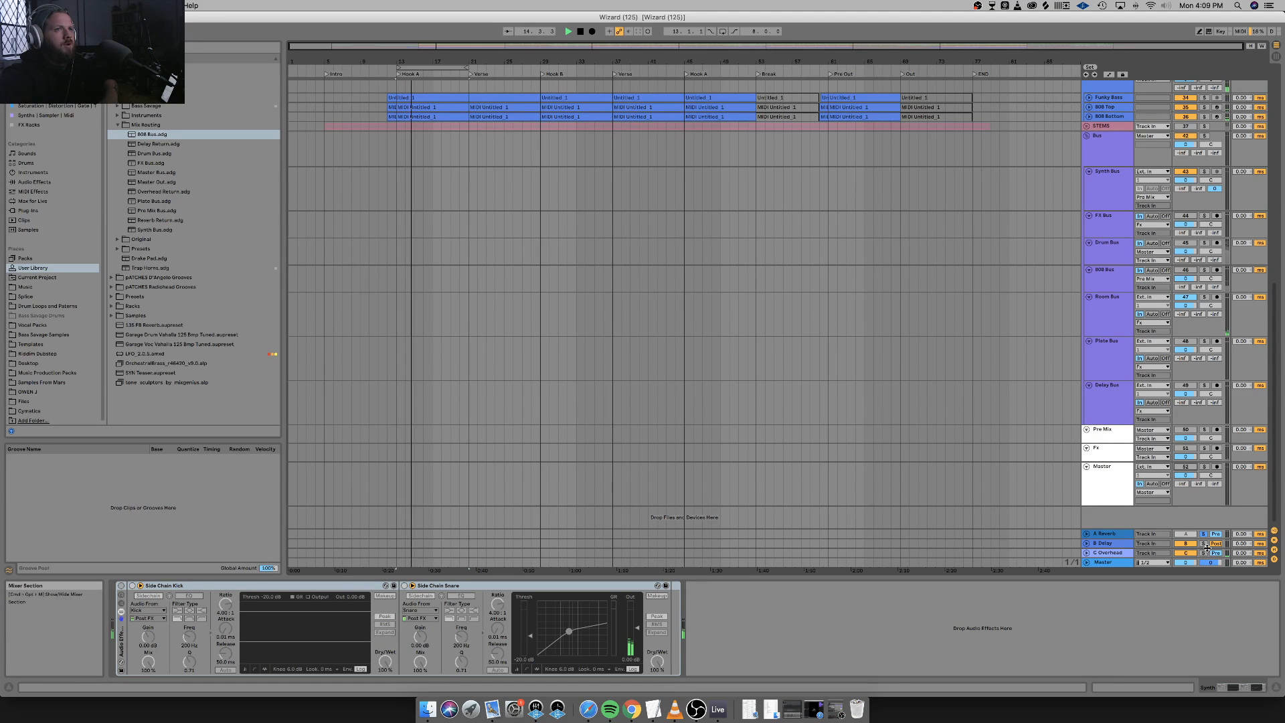
{"action": "key", "text": "space"}
{"action": "key", "text": "space"}
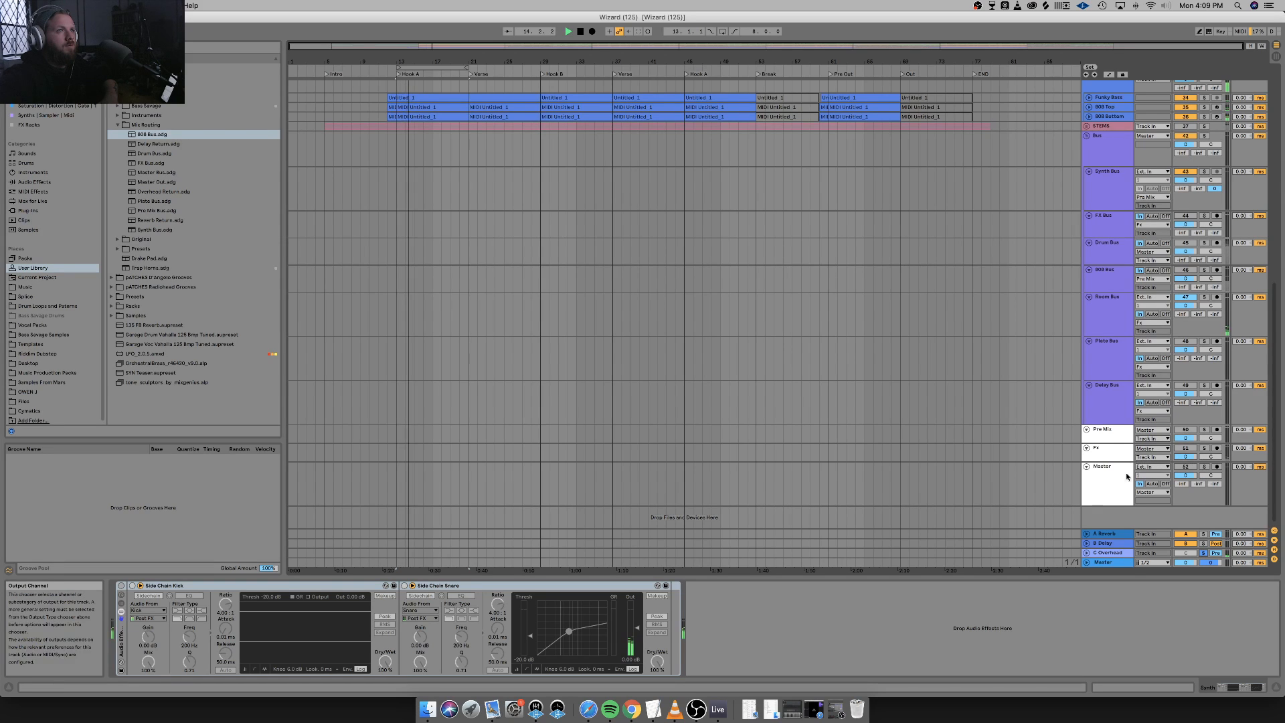
Compare the Synth group with its C Overhead reverb by soloing each and toggling the return's pre/post setting.
{"action": "scroll", "coordinate": [1101, 139], "scroll_direction": "up", "scroll_amount": 15}
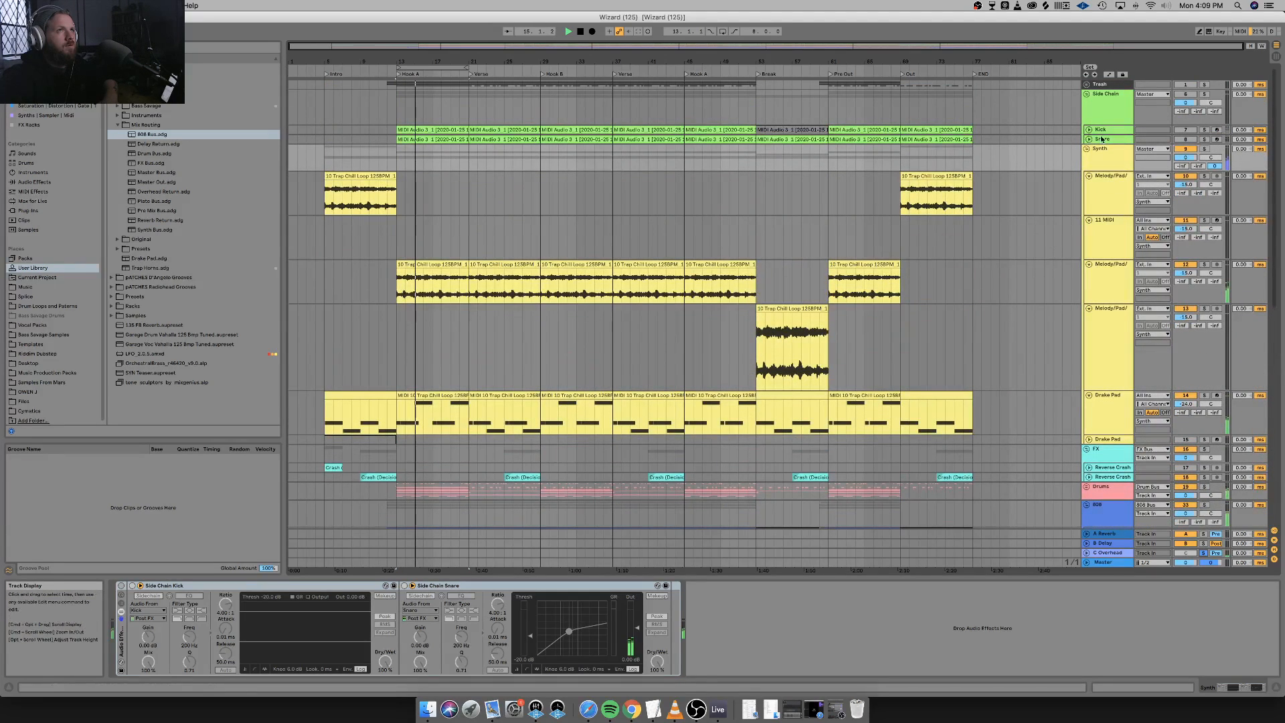
{"action": "left_click", "coordinate": [1142, 150]}
{"action": "left_click", "coordinate": [1143, 152]}
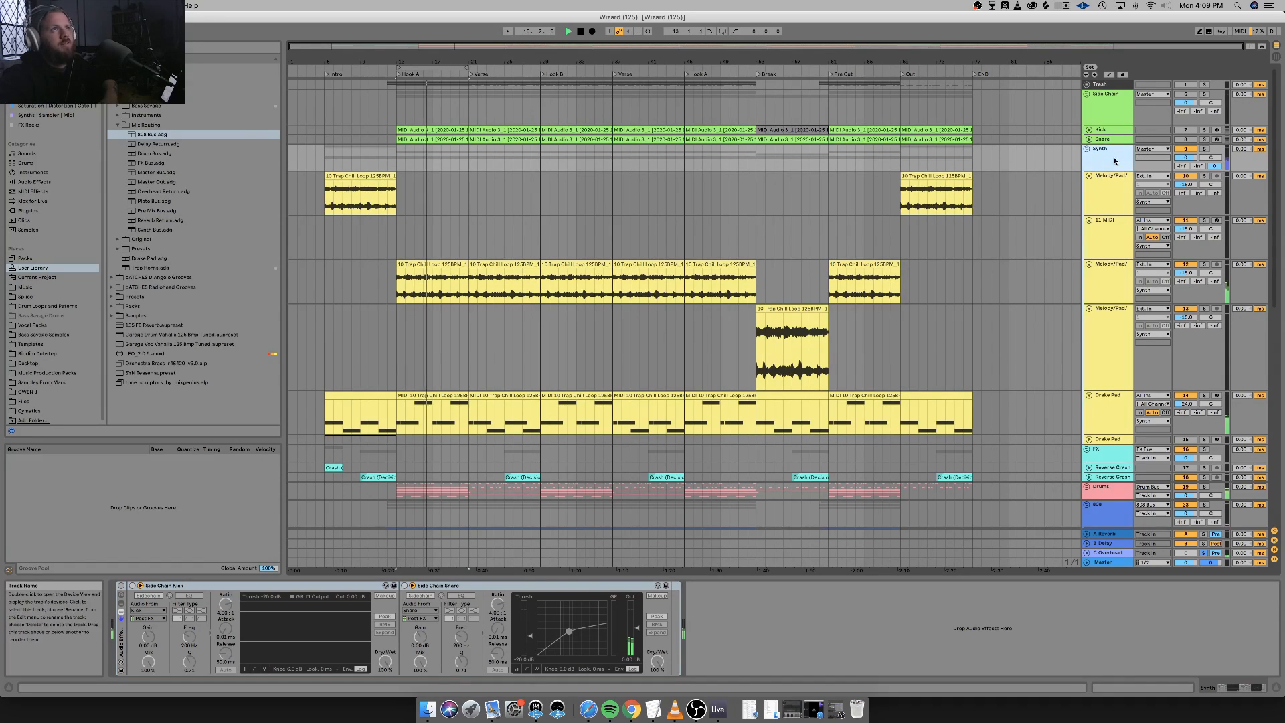
{"action": "left_click", "coordinate": [1204, 150]}
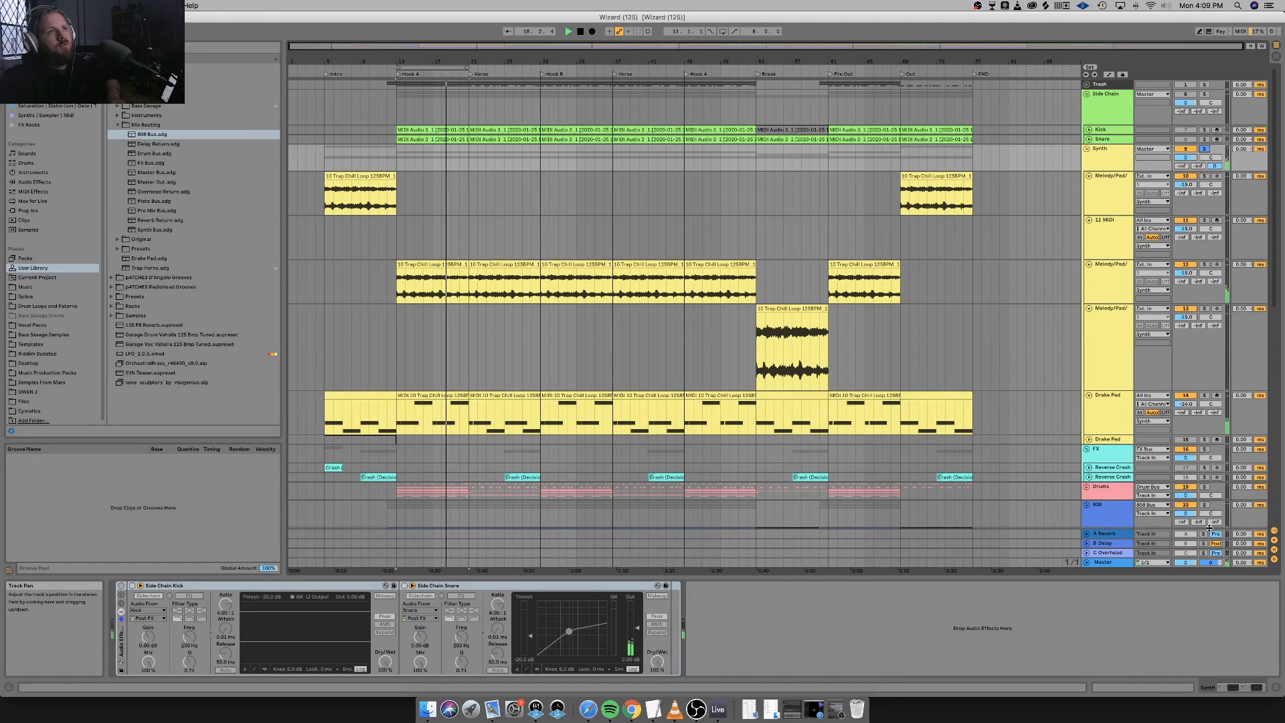
{"action": "left_click", "coordinate": [1203, 554]}
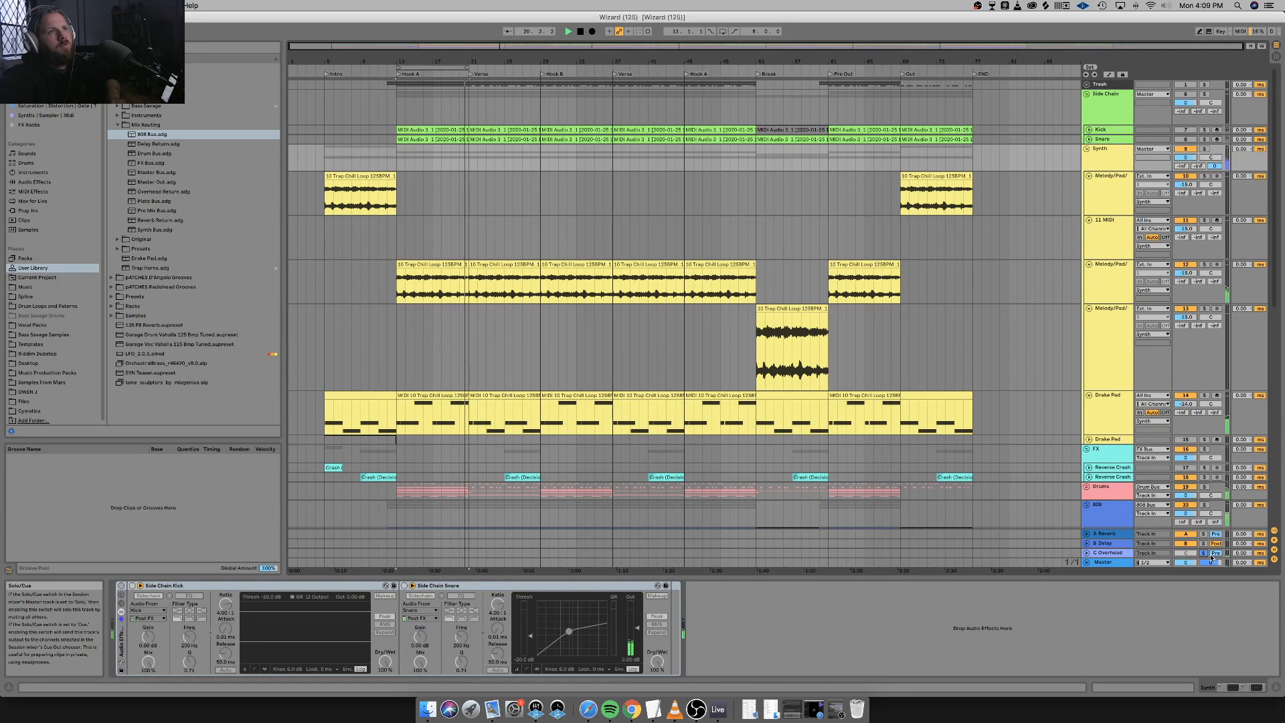
{"action": "left_click", "coordinate": [1213, 554]}
{"action": "left_click", "coordinate": [1212, 555]}
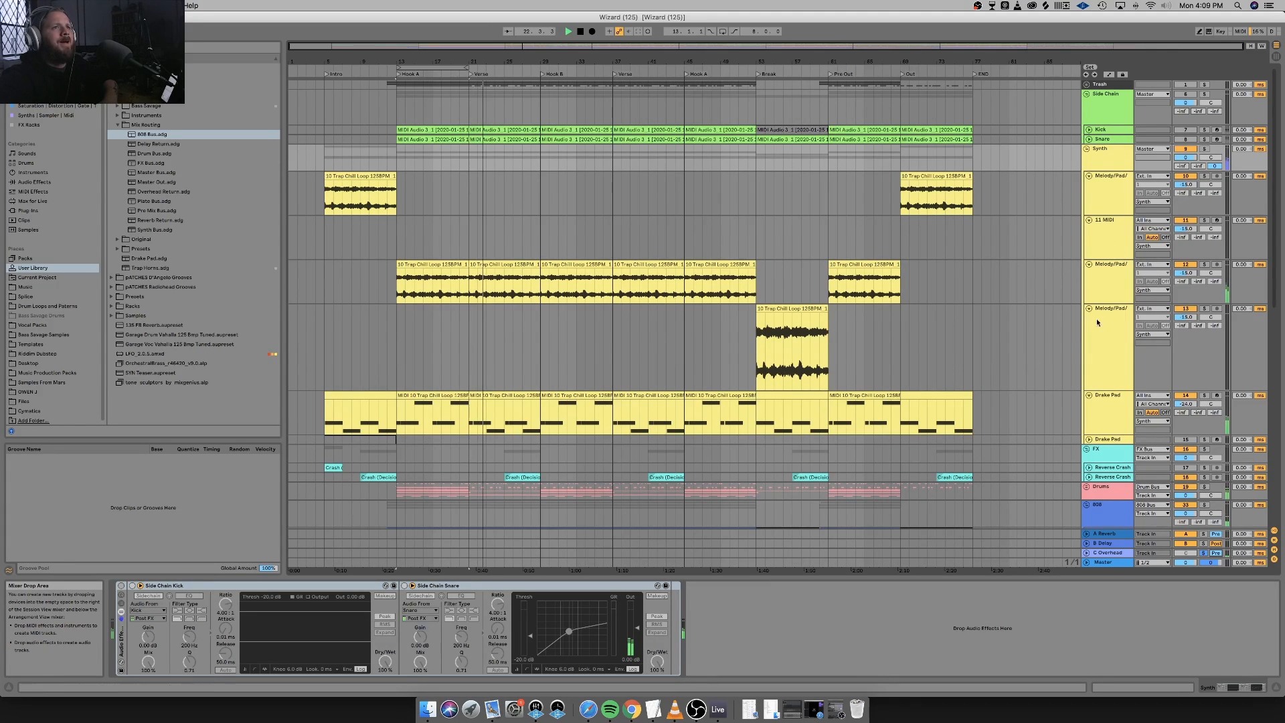
Expand the C Overhead return to show its routing and set its output to Master.
{"action": "scroll", "coordinate": [1110, 506], "scroll_direction": "down", "scroll_amount": 1}
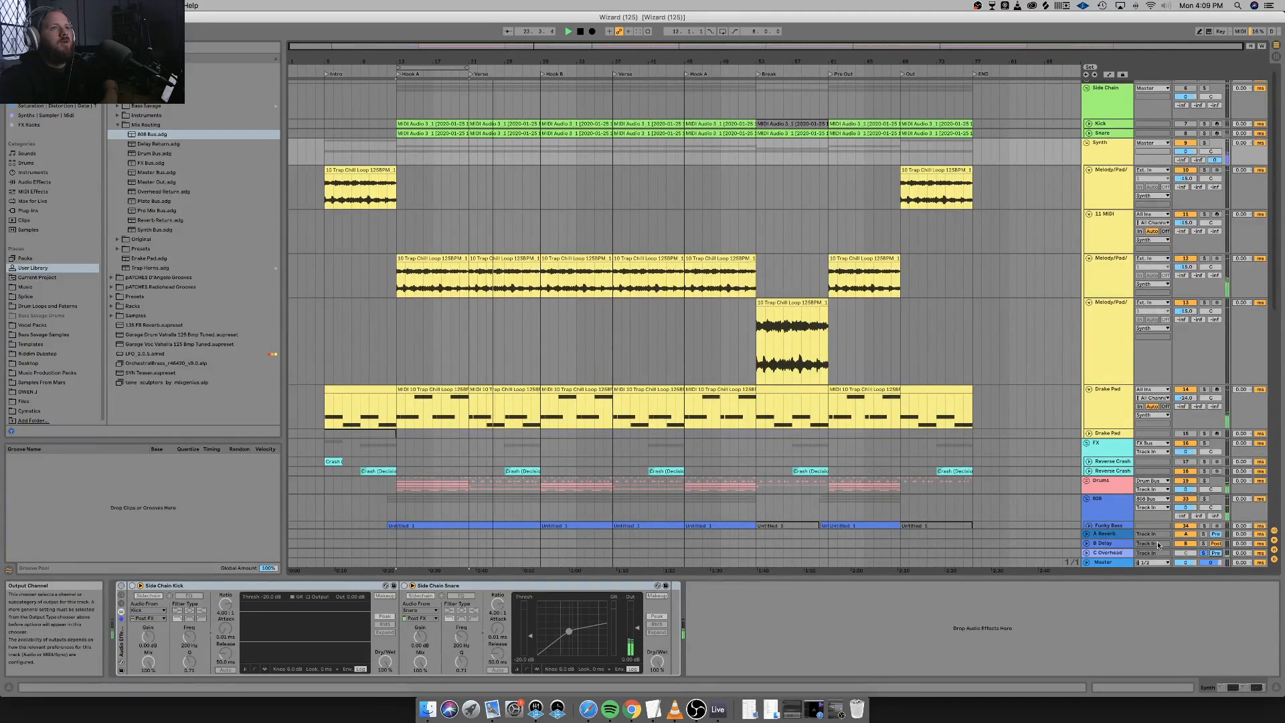
{"action": "left_click_drag", "start_coordinate": [1156, 549], "coordinate": [1155, 540]}
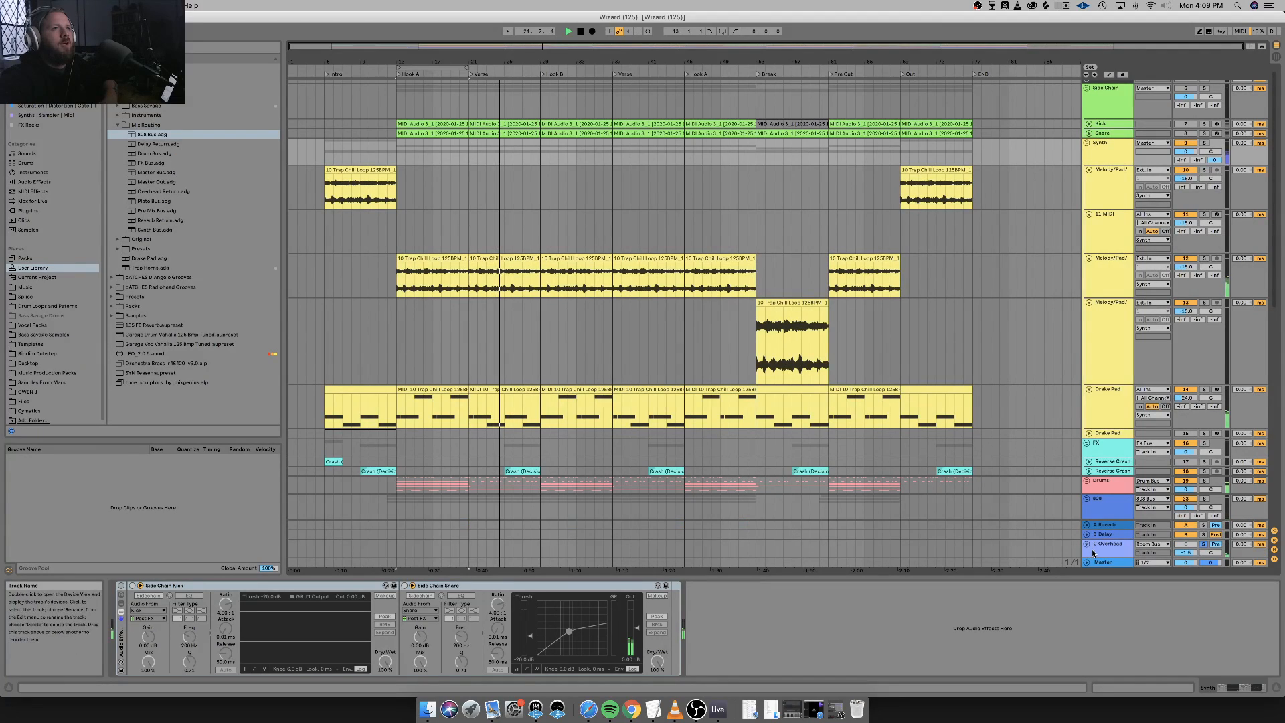
{"action": "left_click", "coordinate": [1153, 543]}
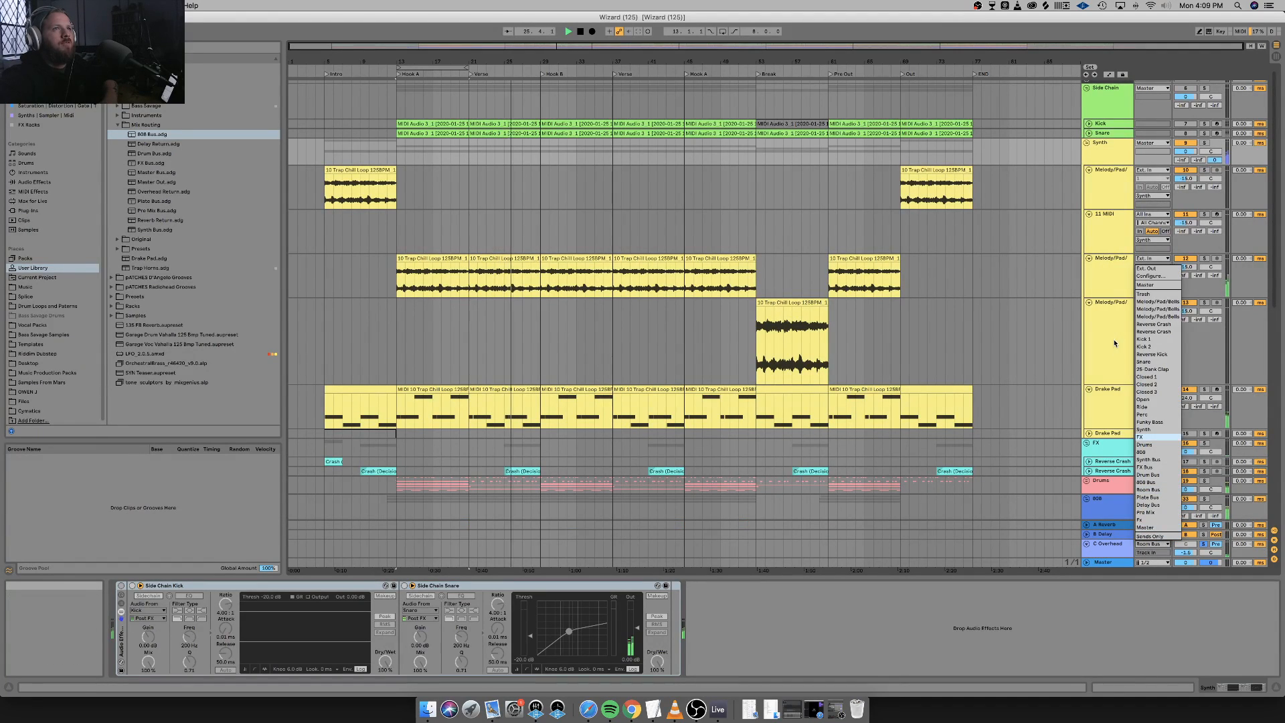
{"action": "left_click", "coordinate": [1178, 286]}
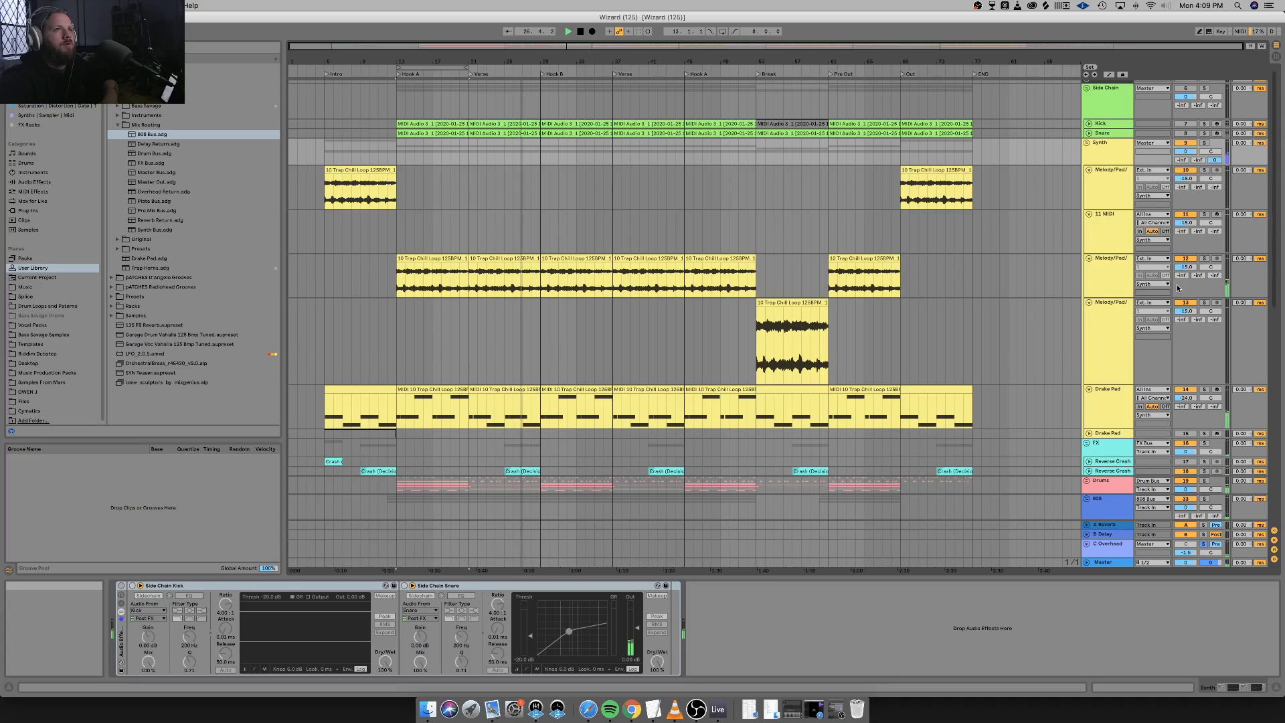
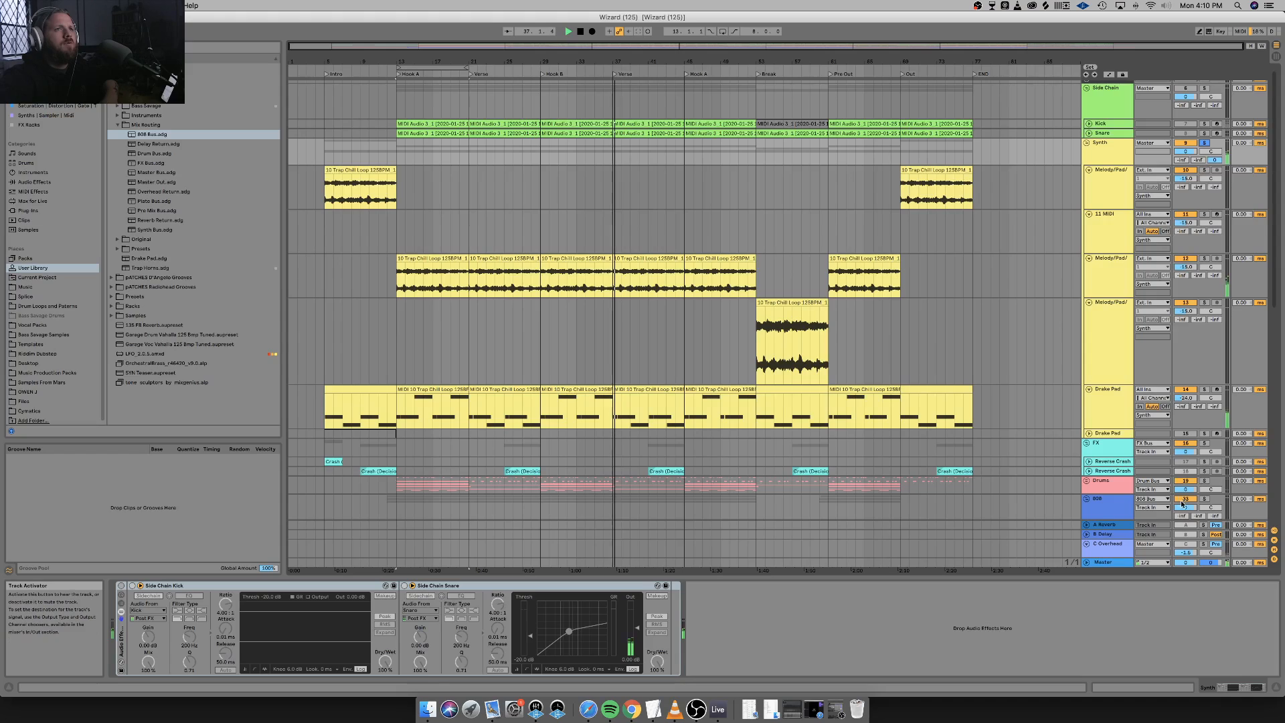
Route the C Overhead return's output back to Room Bus and the Synth group's output back to Synth Bus.
{"action": "left_click", "coordinate": [1164, 544]}
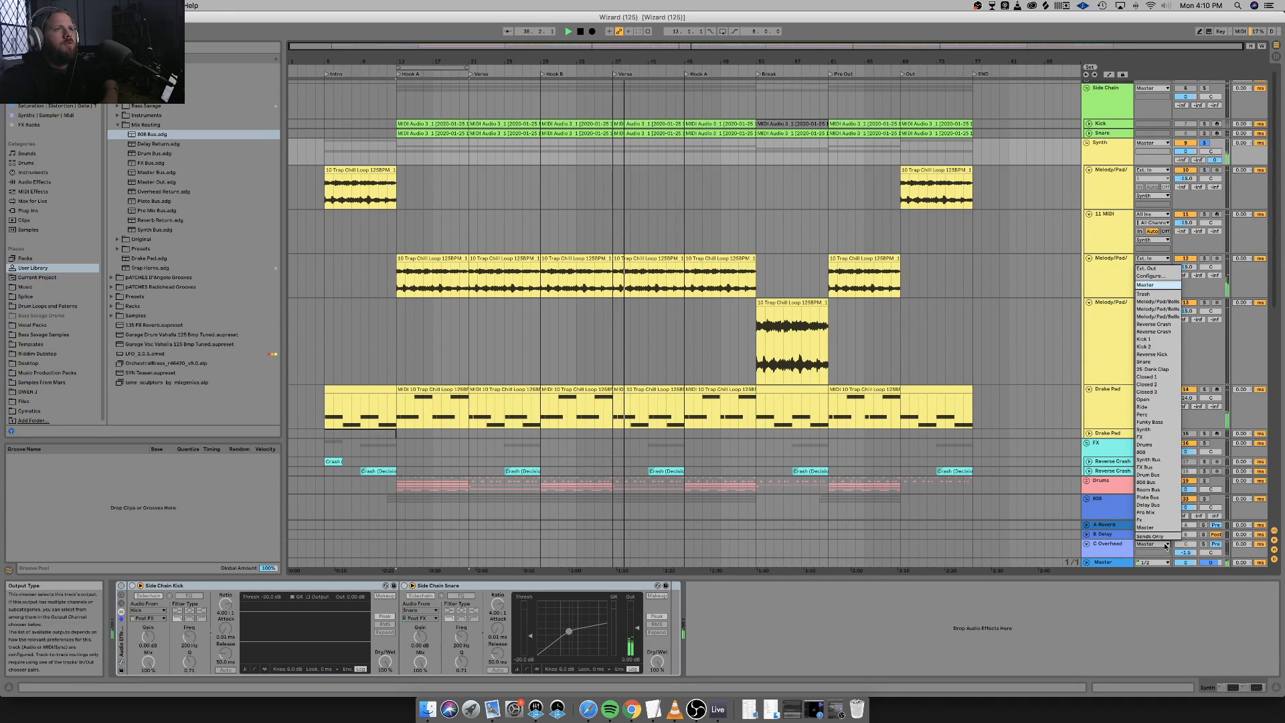
{"action": "left_click", "coordinate": [1155, 491]}
{"action": "scroll", "coordinate": [1105, 397], "scroll_direction": "down", "scroll_amount": 5}
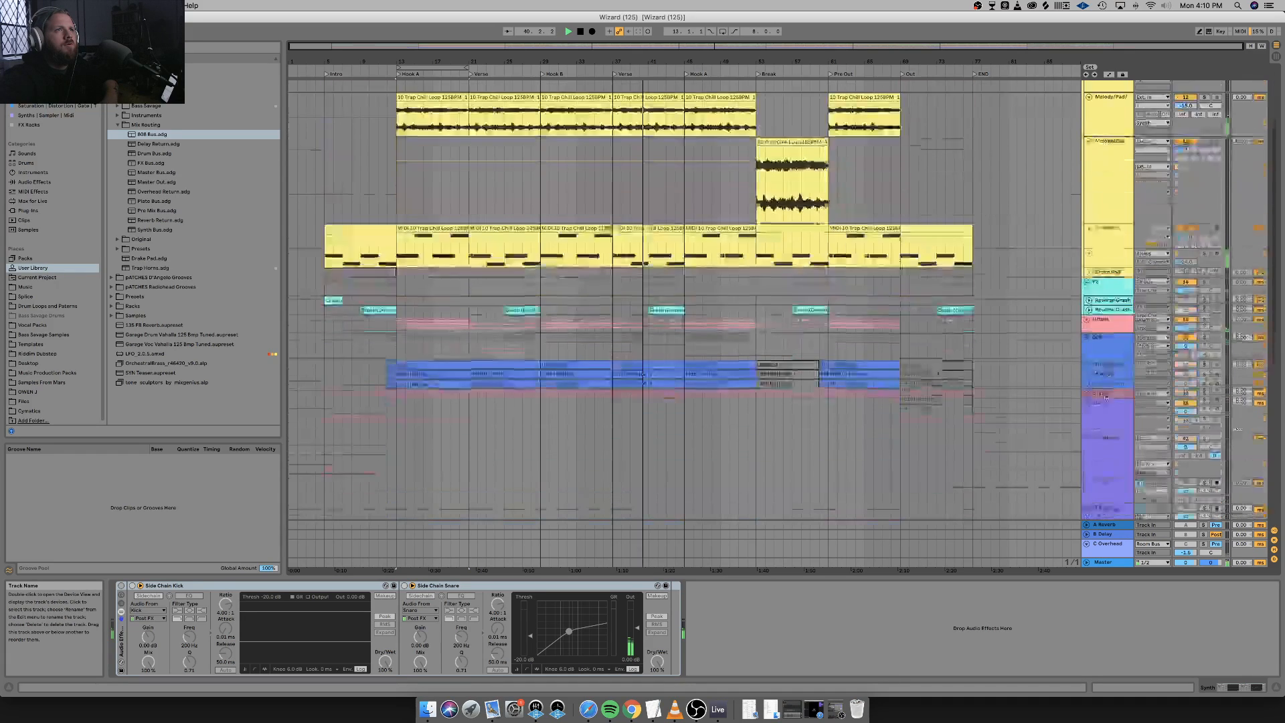
{"action": "scroll", "coordinate": [1105, 398], "scroll_direction": "down", "scroll_amount": 5}
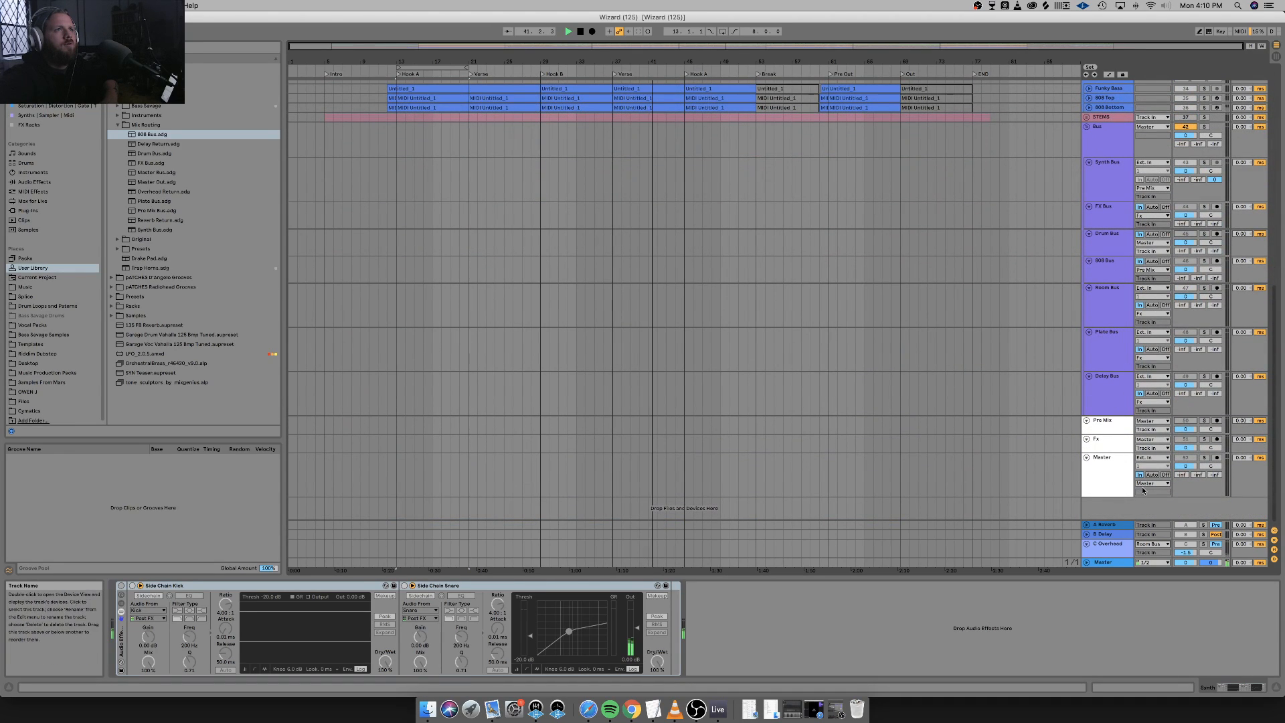
{"action": "scroll", "coordinate": [1156, 462], "scroll_direction": "up", "scroll_amount": 10}
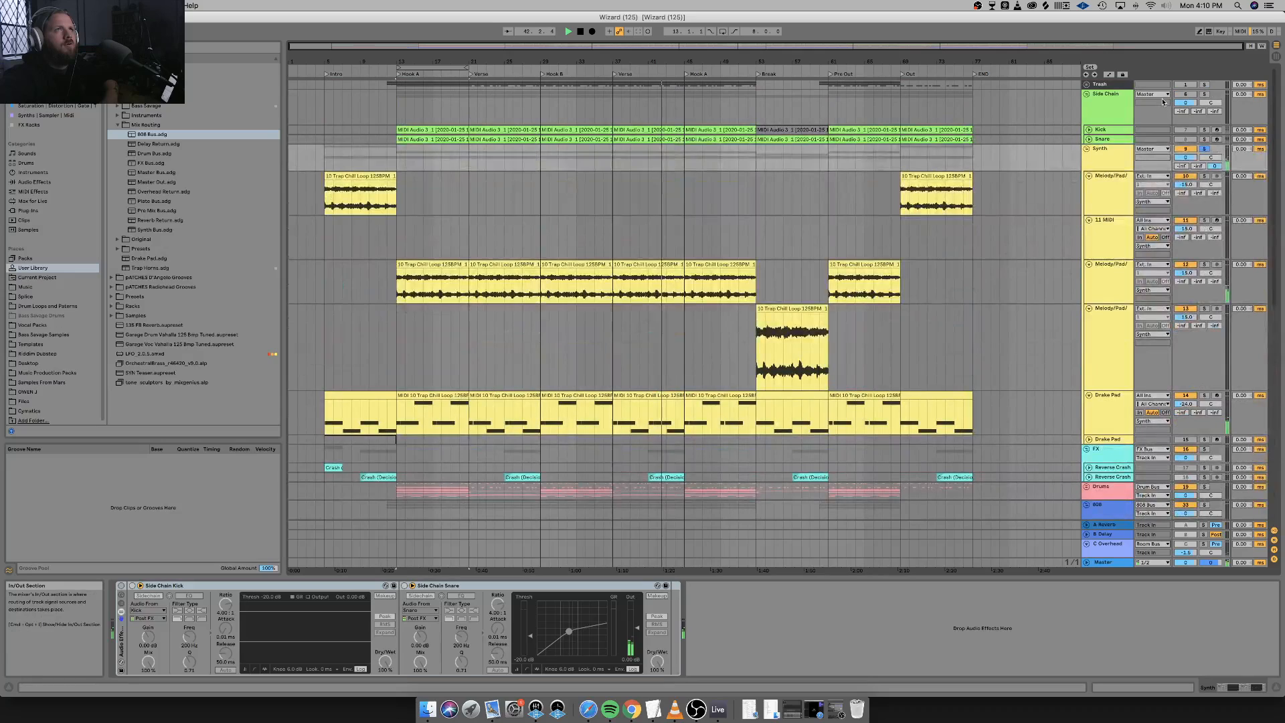
{"action": "left_click", "coordinate": [1148, 149]}
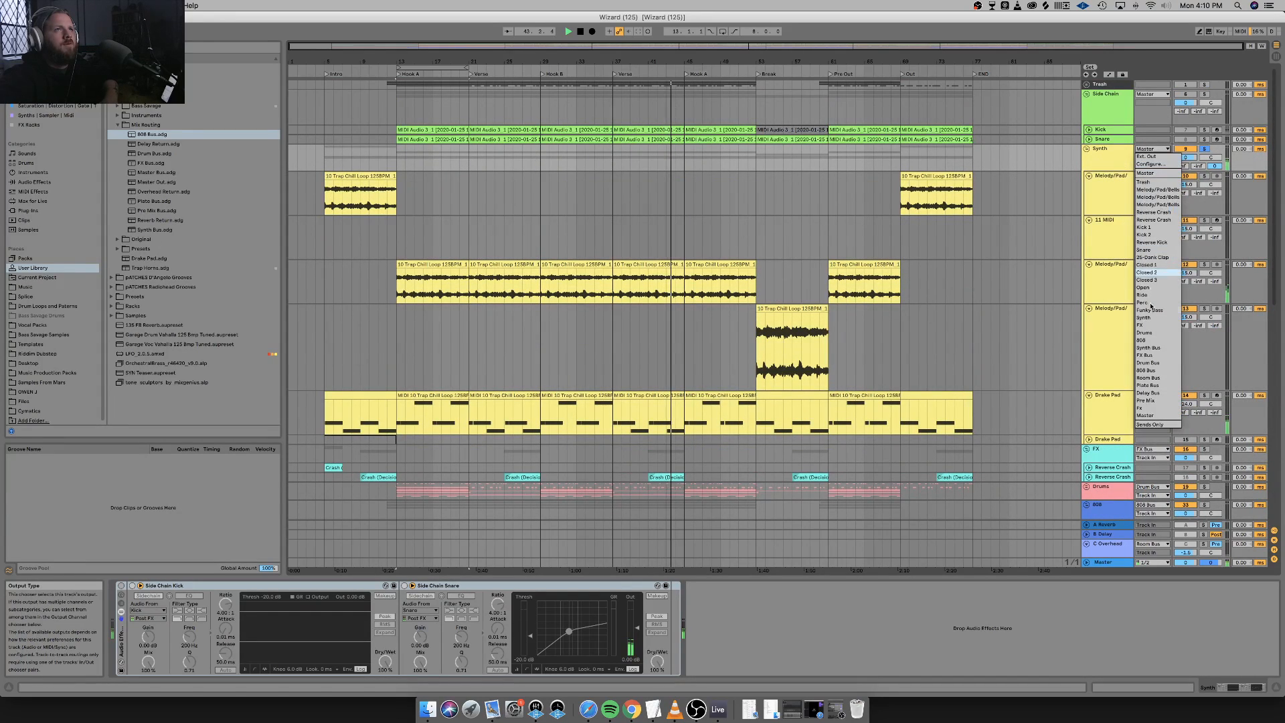
{"action": "left_click", "coordinate": [1151, 349]}
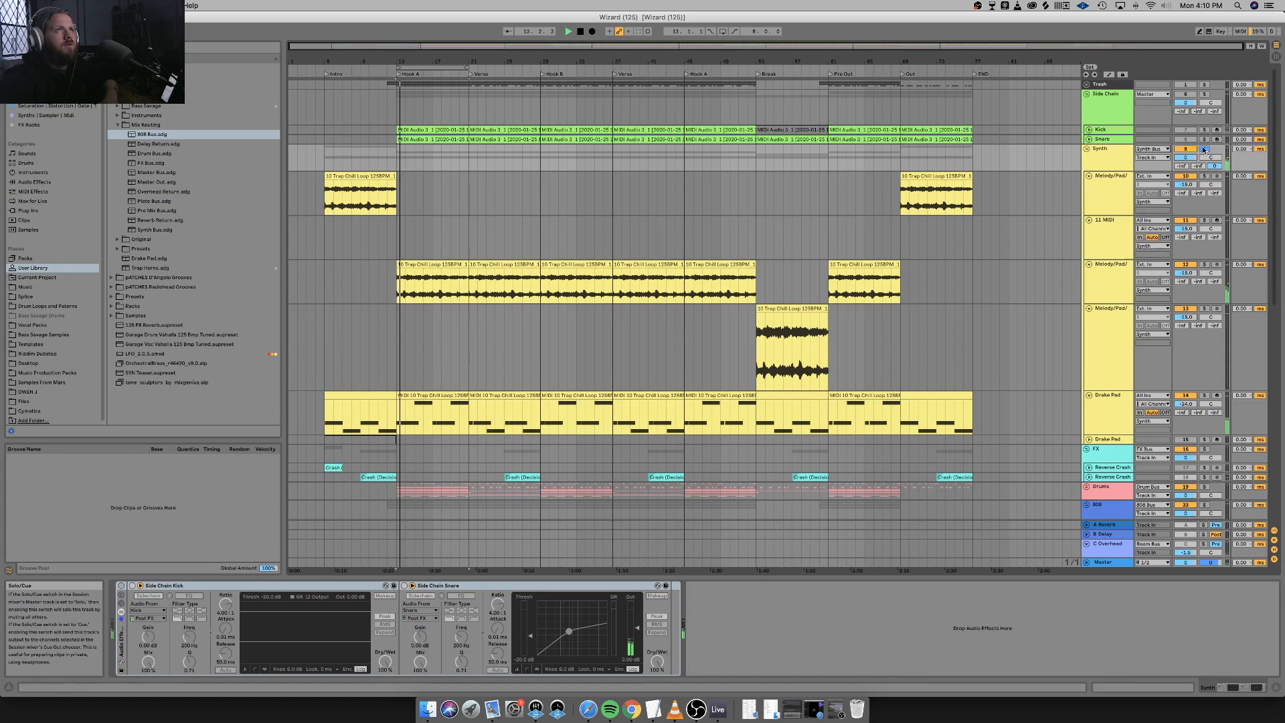
Solo the Synth Bus during playback with the Pre Mix and Master tracks activated, and display its device chain.
{"action": "scroll", "coordinate": [1177, 150], "scroll_direction": "down", "scroll_amount": 15}
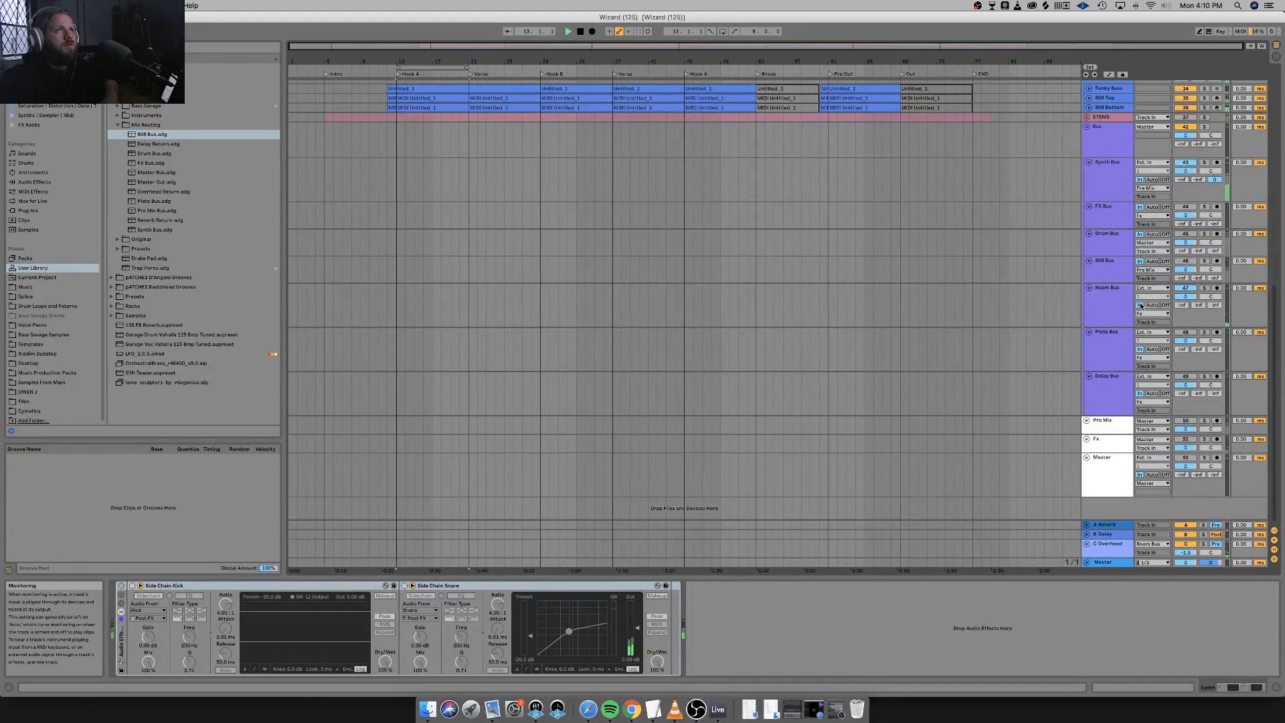
{"action": "left_click", "coordinate": [1204, 163]}
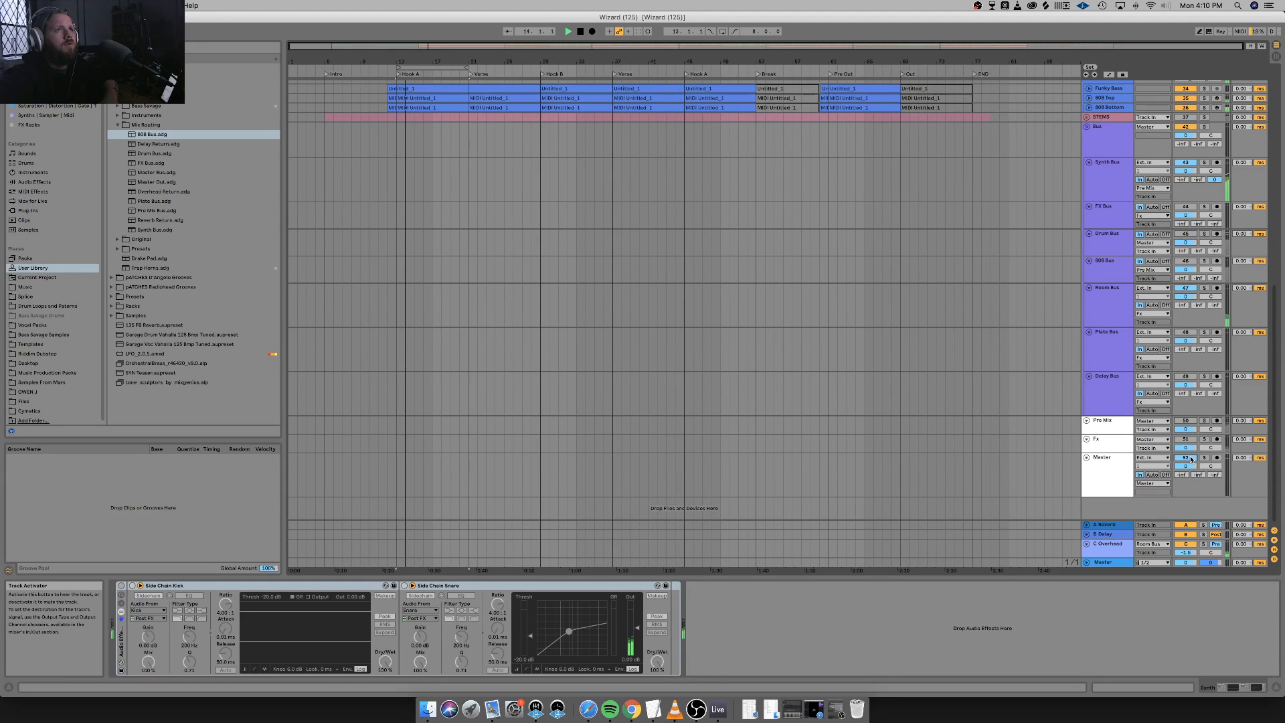
{"action": "key", "text": "space"}
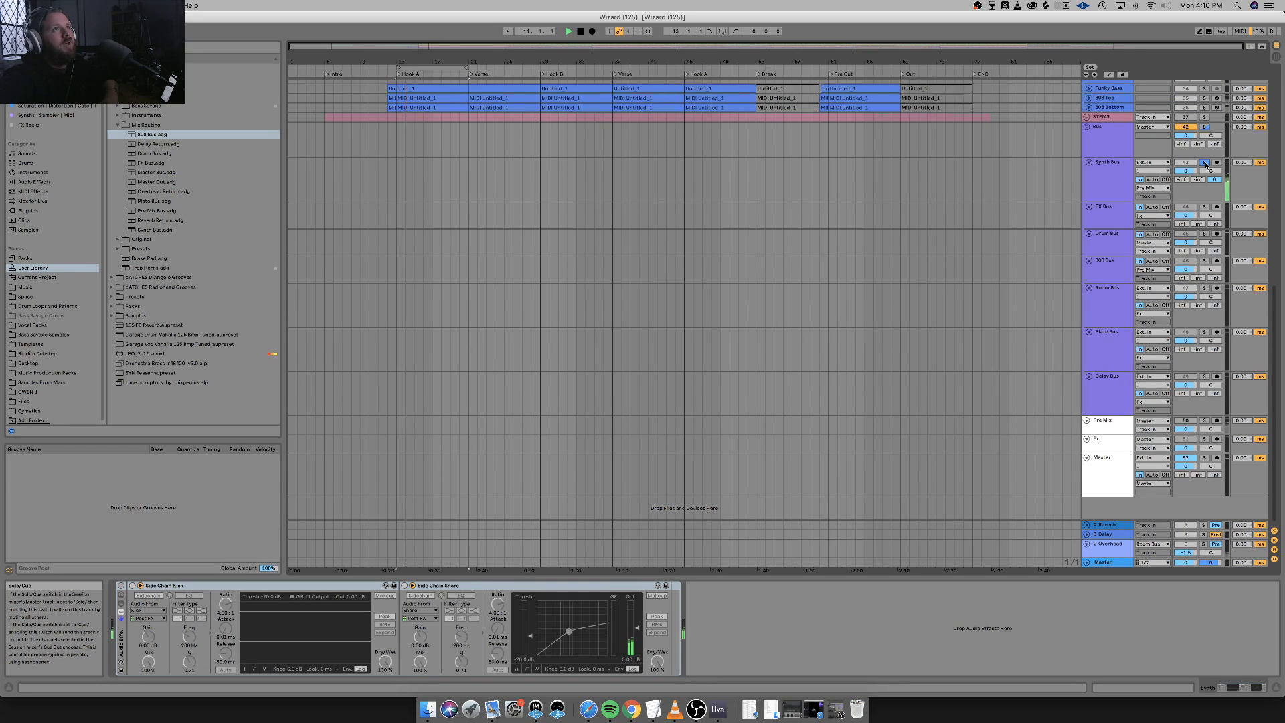
{"action": "left_click", "coordinate": [1204, 162]}
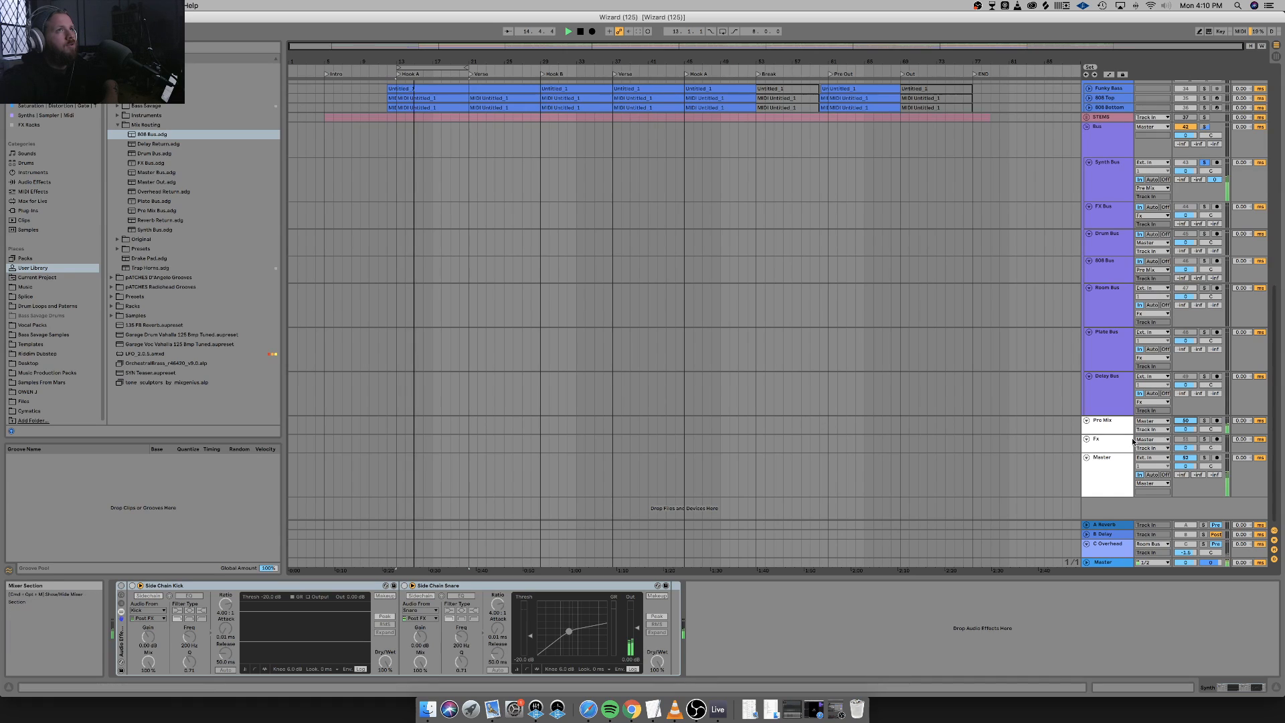
{"action": "left_click", "coordinate": [1124, 180]}
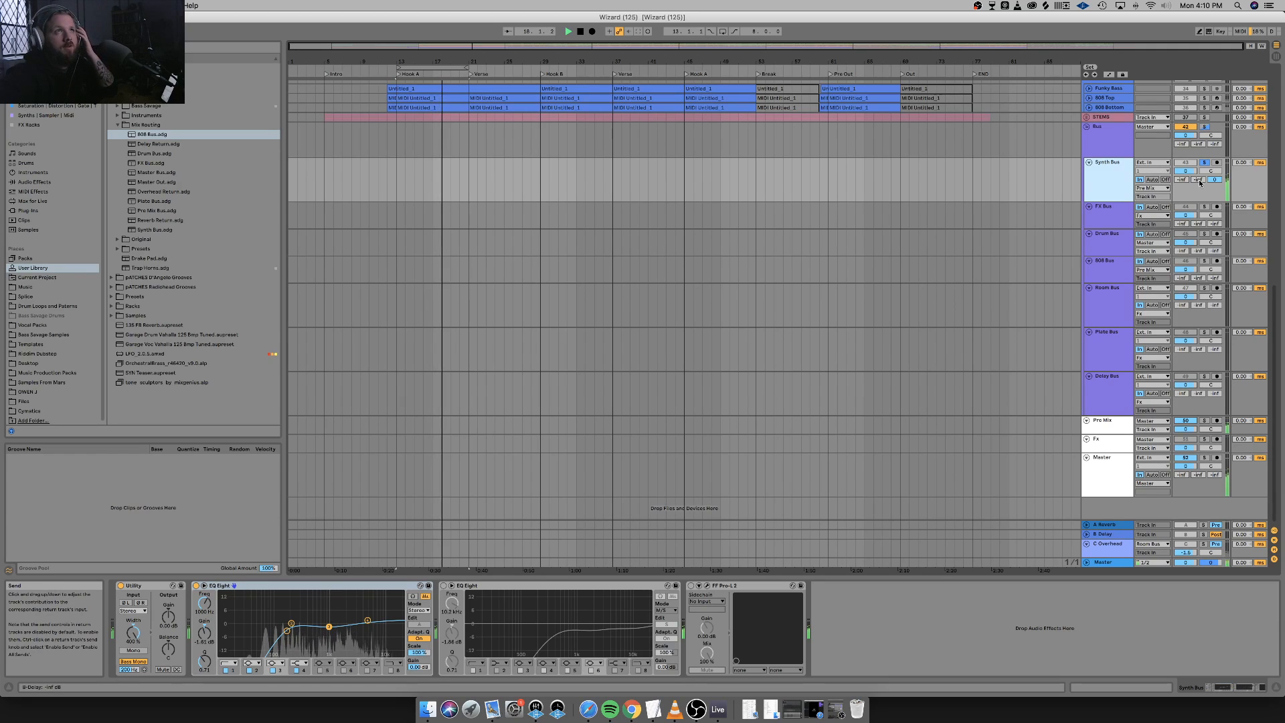
Raise the Synth Bus's B Delay send to 0 dB and solo the B Delay return.
{"action": "left_click_drag", "start_coordinate": [1192, 182], "coordinate": [1193, 160]}
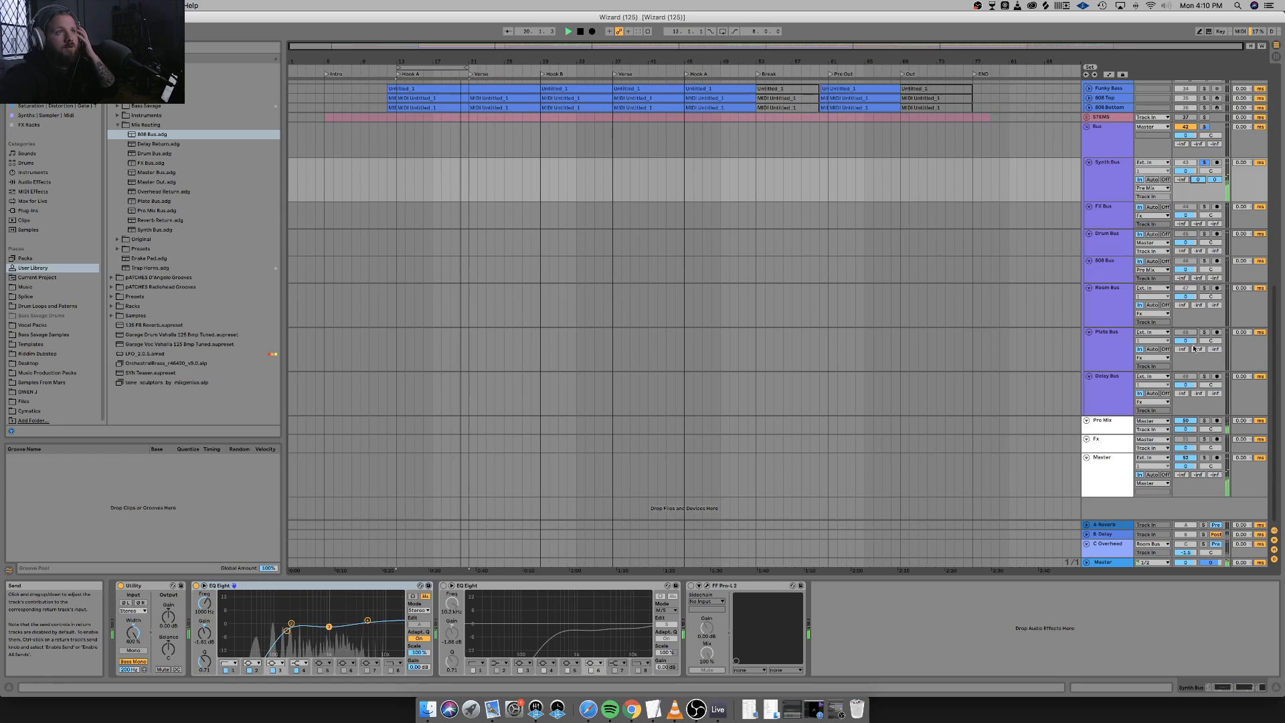
{"action": "left_click", "coordinate": [1203, 534]}
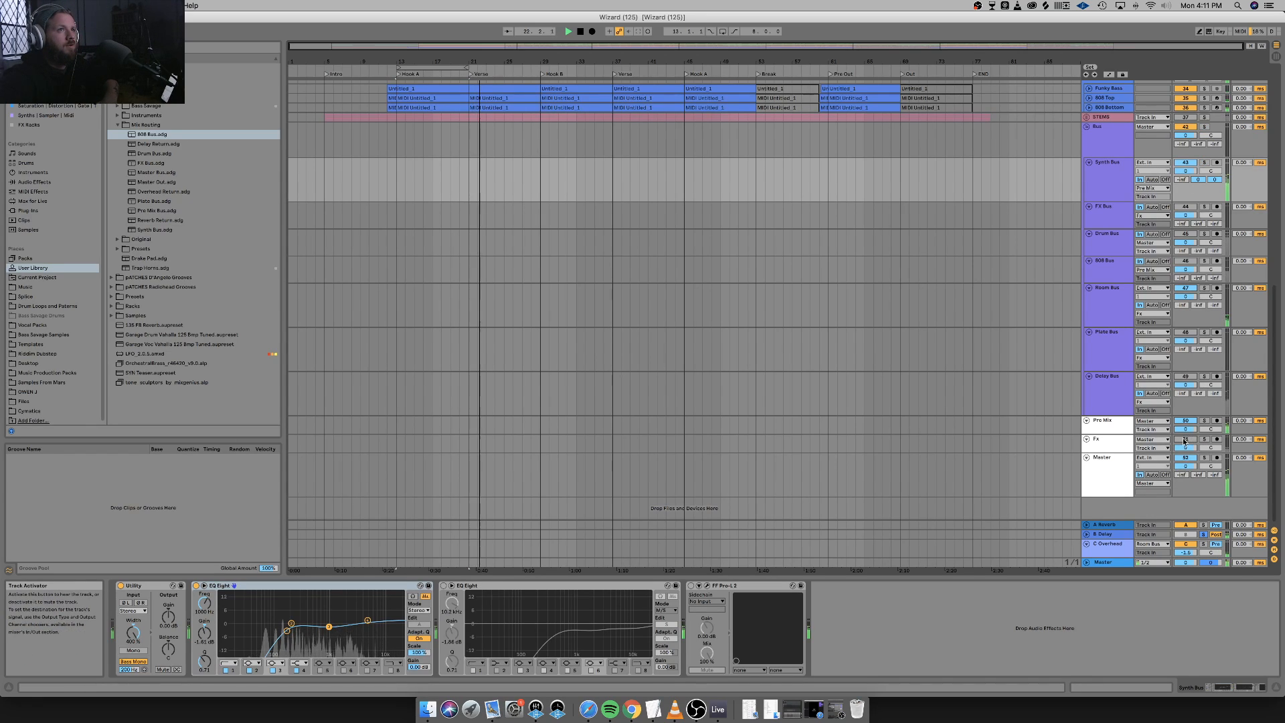
Solo the Fx track, toggle the Master track's activator off and on, and choose Master as the Fx track's output.
{"action": "left_click", "coordinate": [1204, 440]}
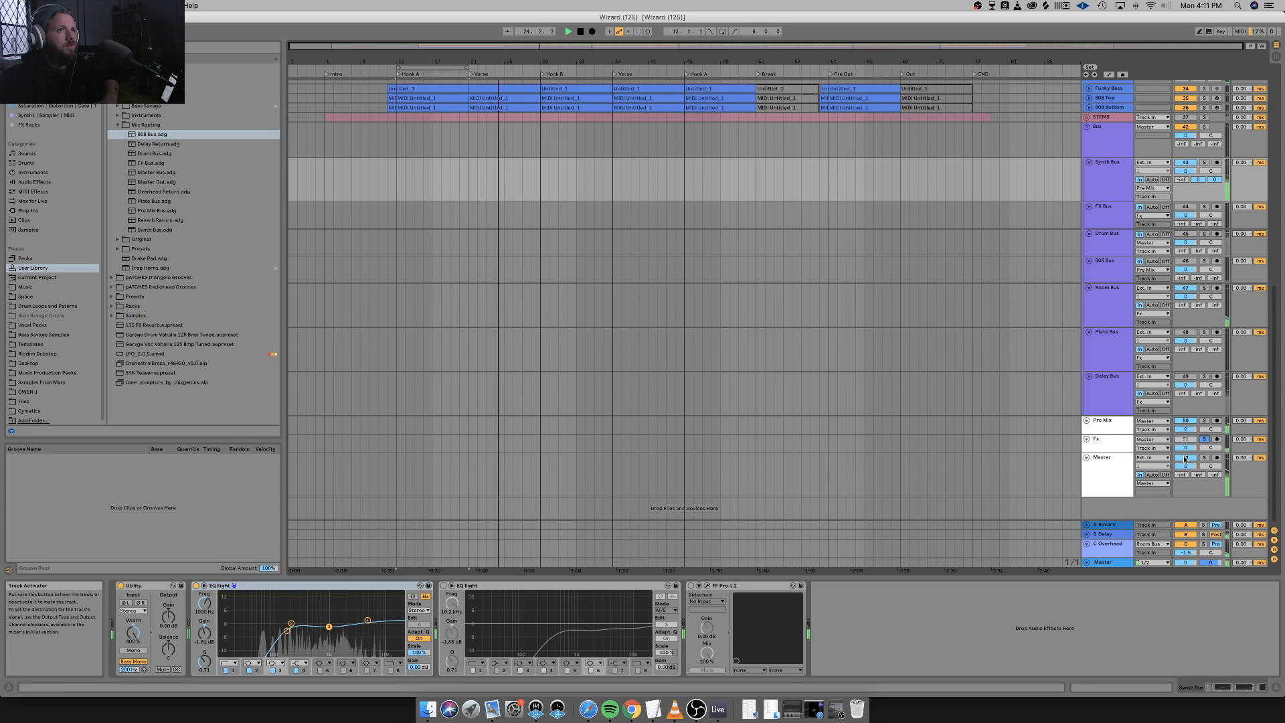
{"action": "left_click", "coordinate": [1185, 458]}
{"action": "left_click", "coordinate": [1185, 458]}
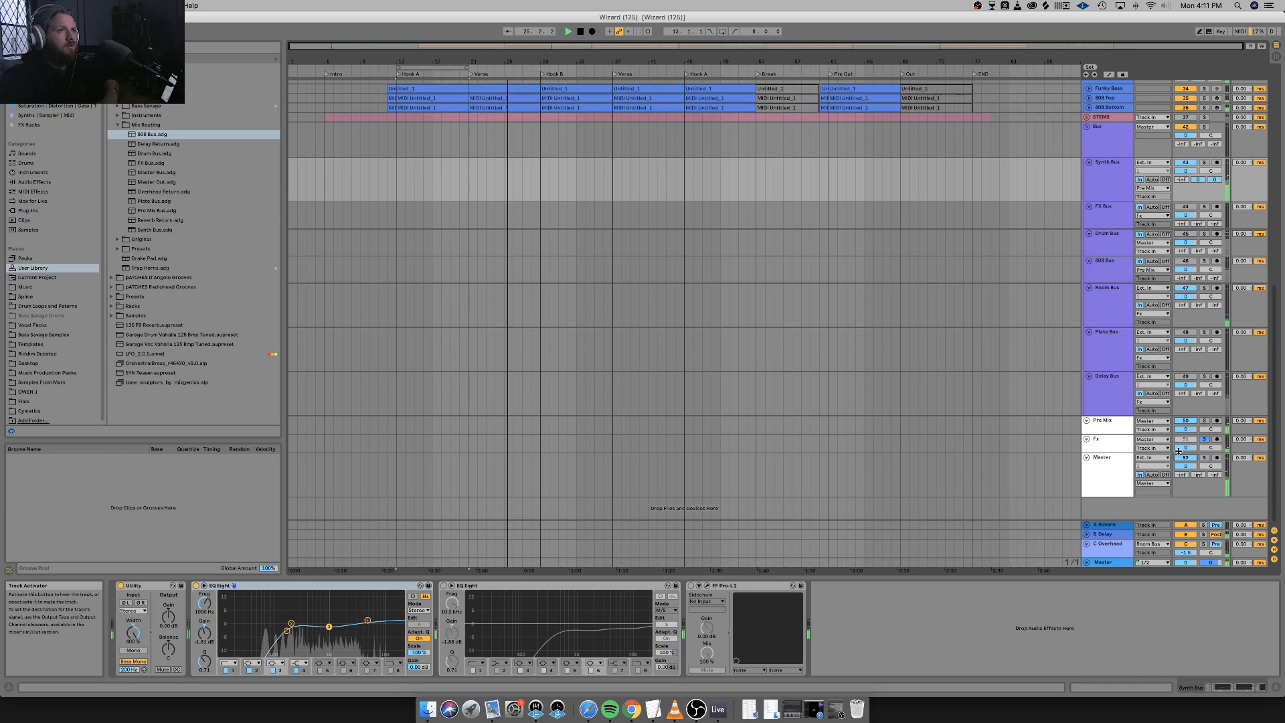
{"action": "left_click", "coordinate": [1152, 439]}
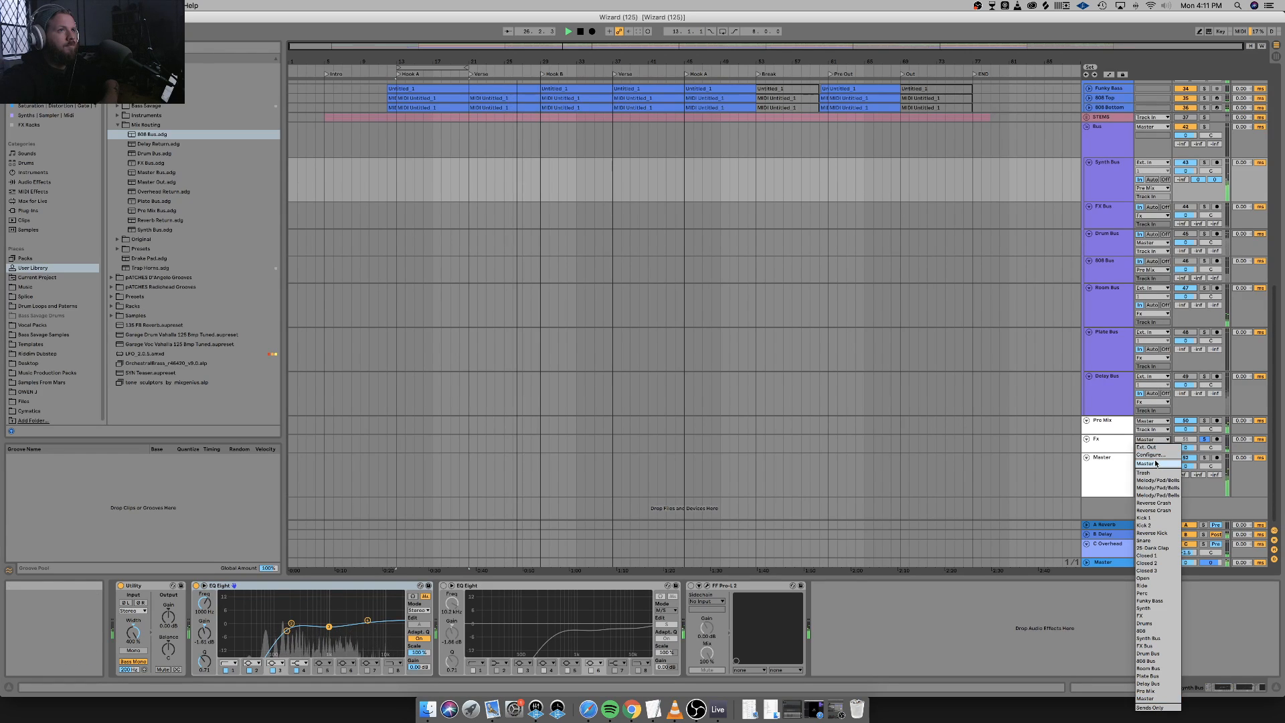
{"action": "left_click", "coordinate": [1160, 461]}
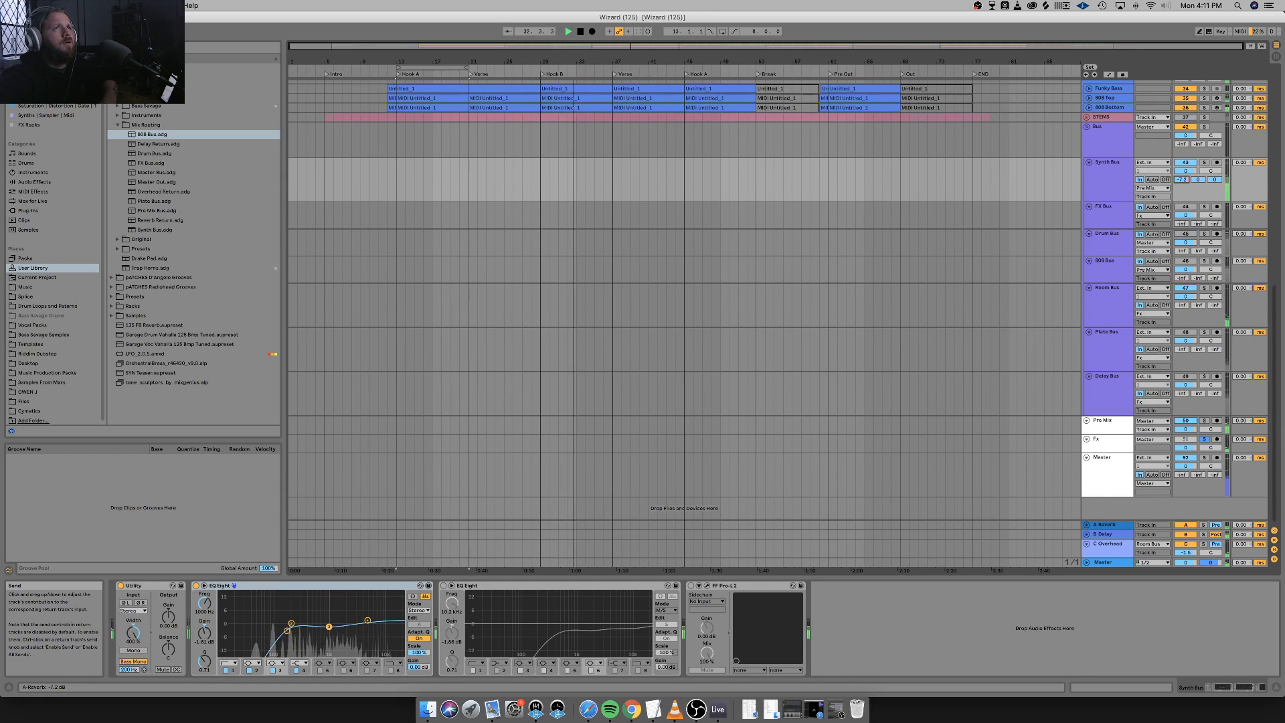
Bring the Synth Bus's A Reverb, B Delay and C Overhead sends to about -7 dB and restart playback with looping enabled.
{"action": "left_click_drag", "start_coordinate": [1184, 179], "coordinate": [1214, 182]}
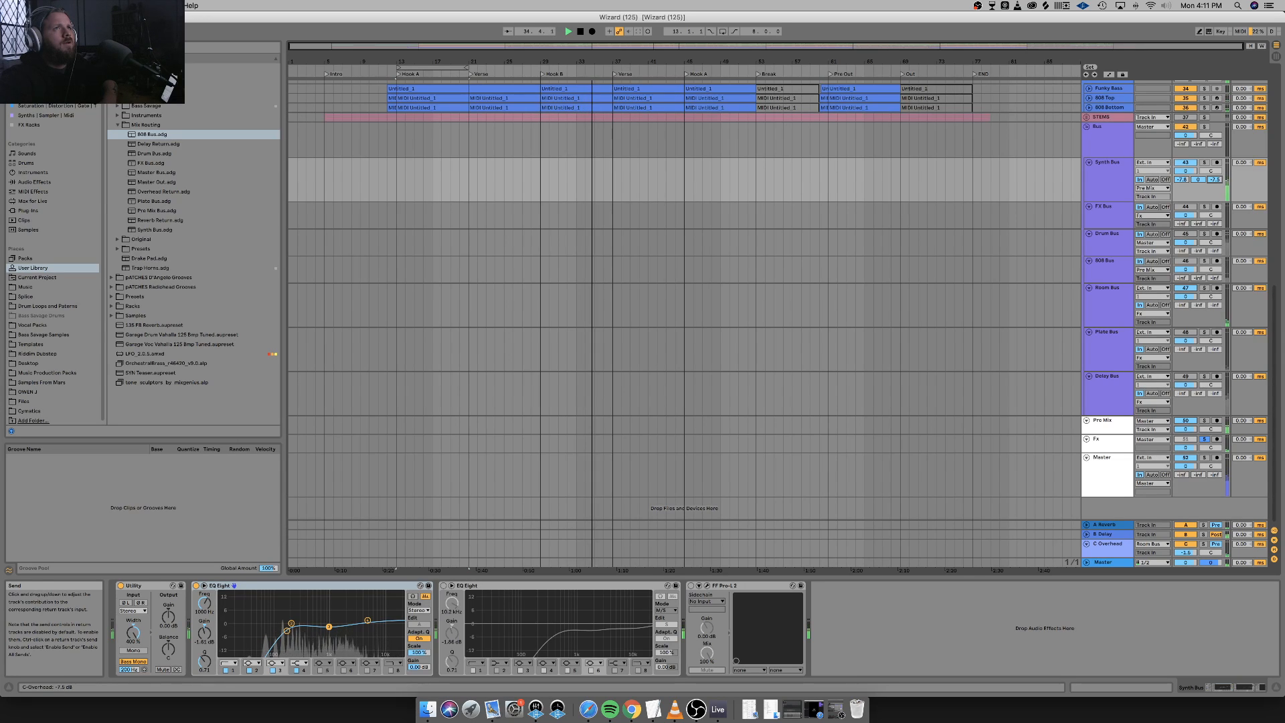
{"action": "left_click_drag", "start_coordinate": [1198, 179], "coordinate": [1197, 182]}
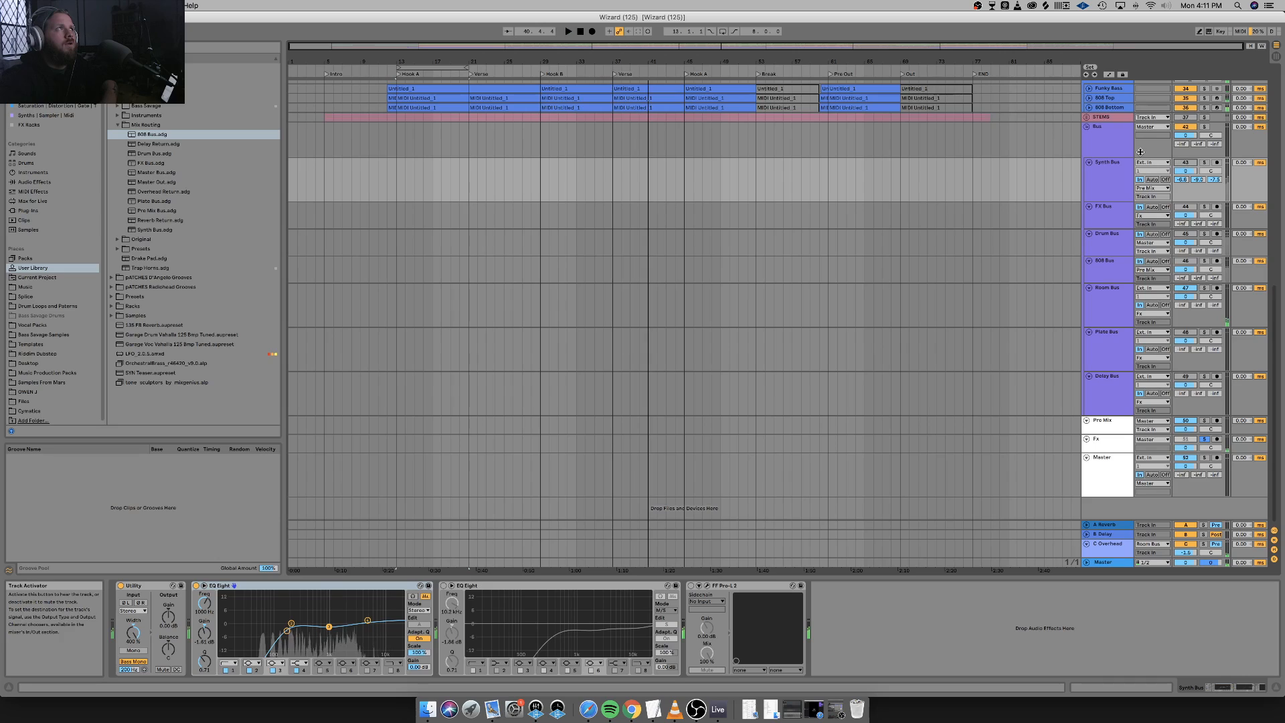
{"action": "key", "text": "space"}
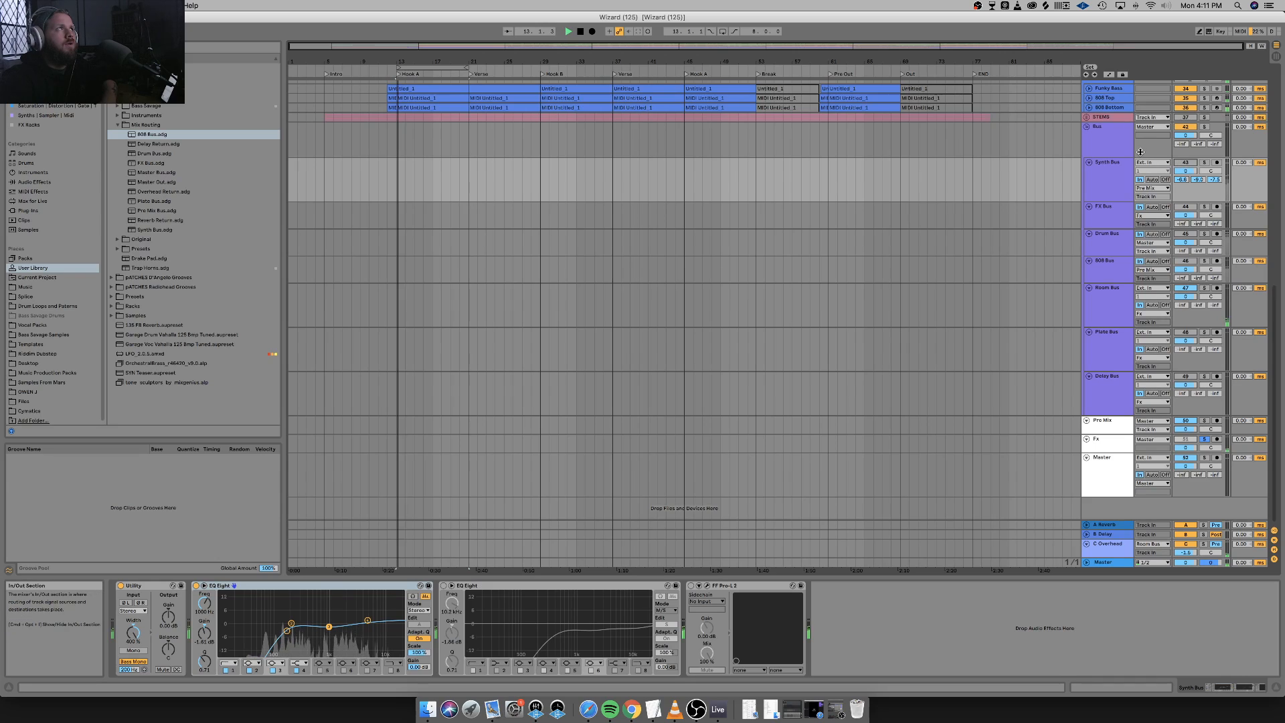
{"action": "left_click", "coordinate": [722, 31]}
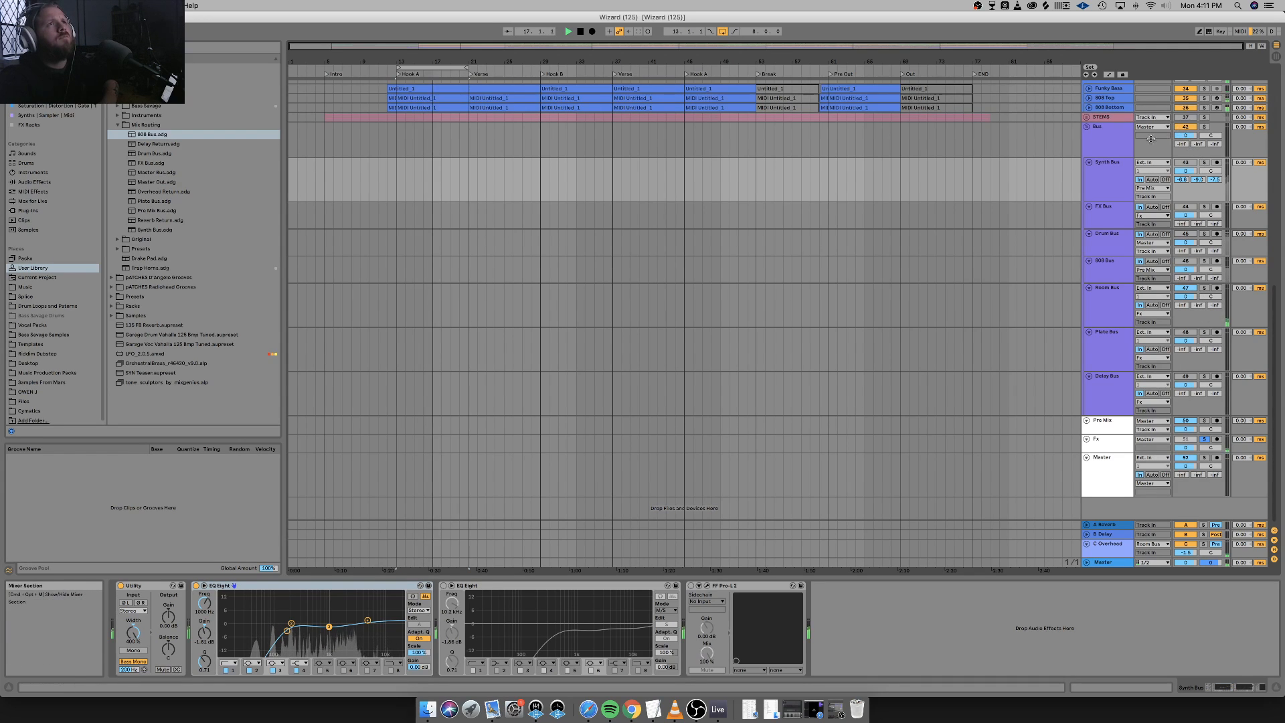
Fold the Synth, FX and 808 groups to compact the arrangement.
{"action": "scroll", "coordinate": [1144, 156], "scroll_direction": "up", "scroll_amount": 10}
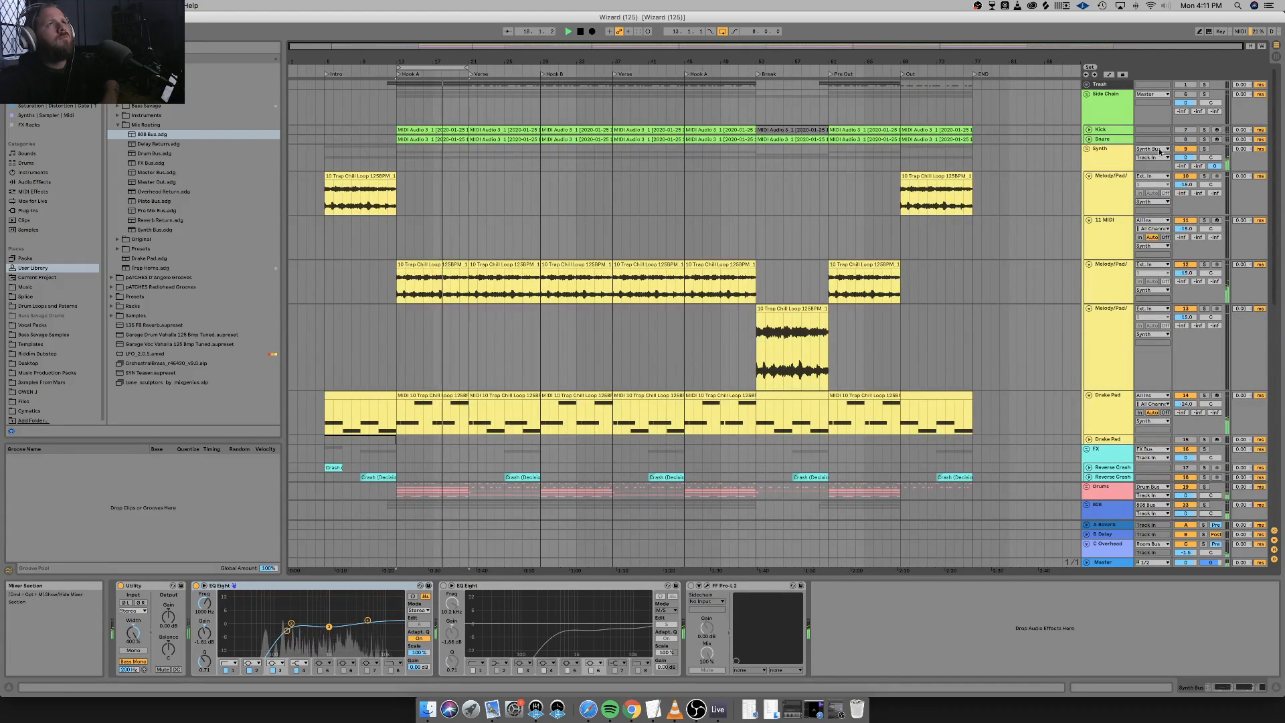
{"action": "left_click", "coordinate": [1088, 150]}
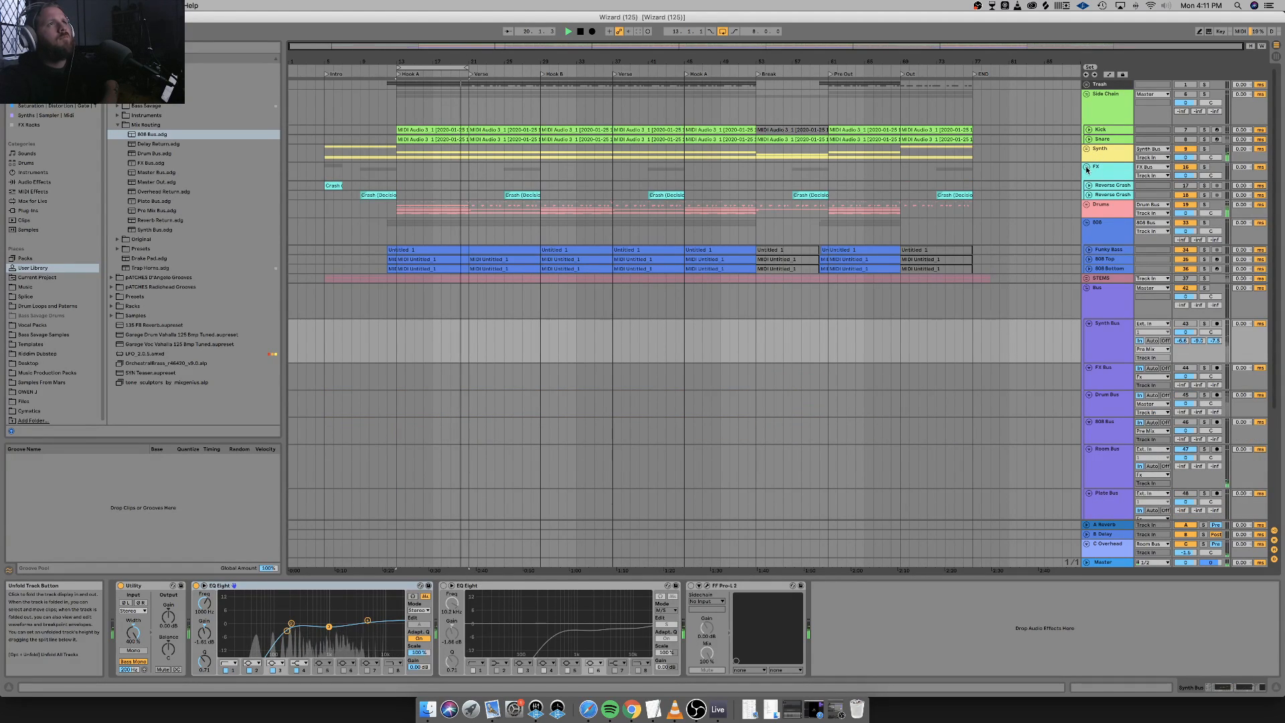
{"action": "left_click", "coordinate": [1087, 168]}
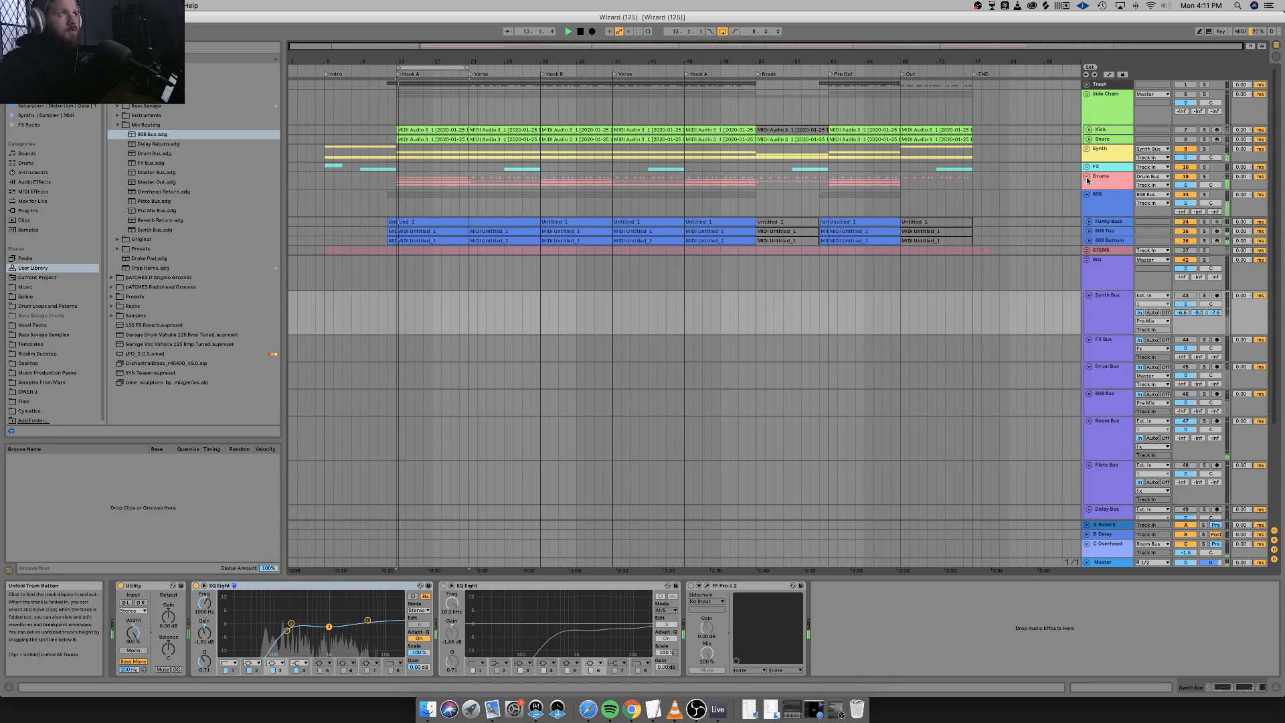
{"action": "left_click", "coordinate": [1087, 194]}
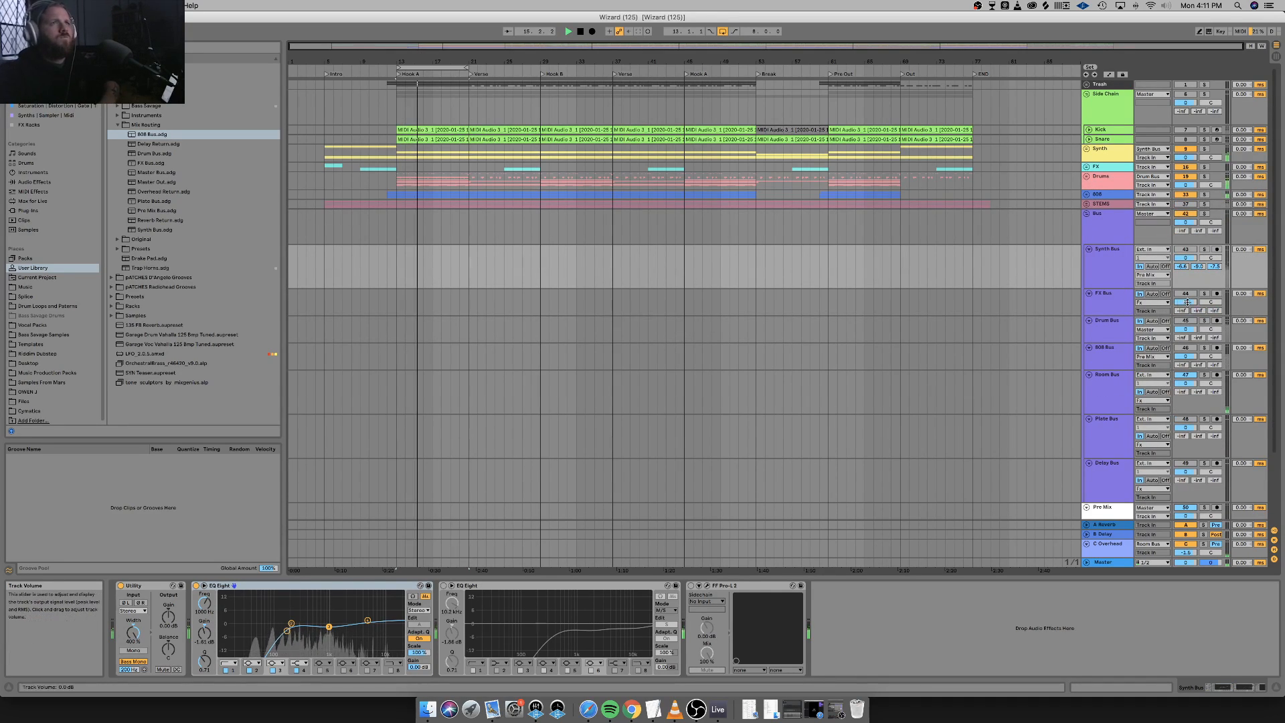
{"action": "scroll", "coordinate": [1148, 393], "scroll_direction": "down", "scroll_amount": 3}
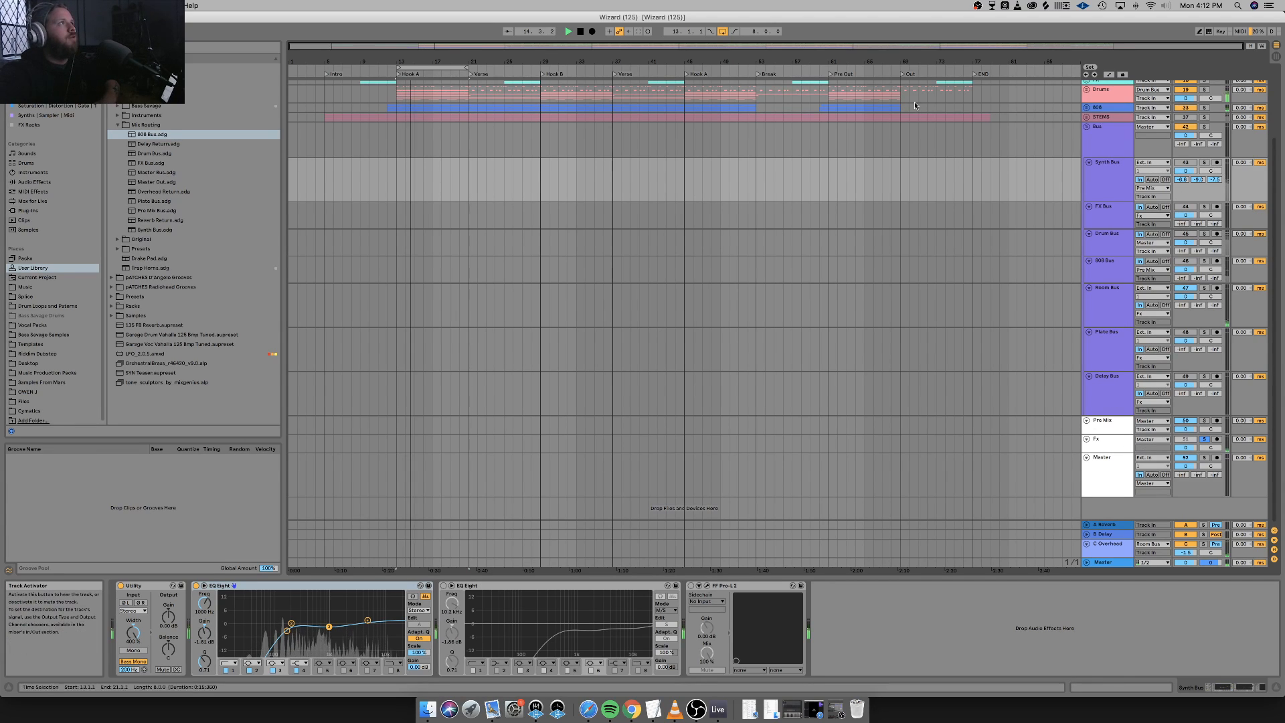
Extend the loop's start back to bar 9, restart playback and raise the FX Bus's C Overhead send.
{"action": "key", "text": "space"}
{"action": "left_click_drag", "start_coordinate": [400, 70], "coordinate": [362, 70]}
{"action": "key", "text": "space"}
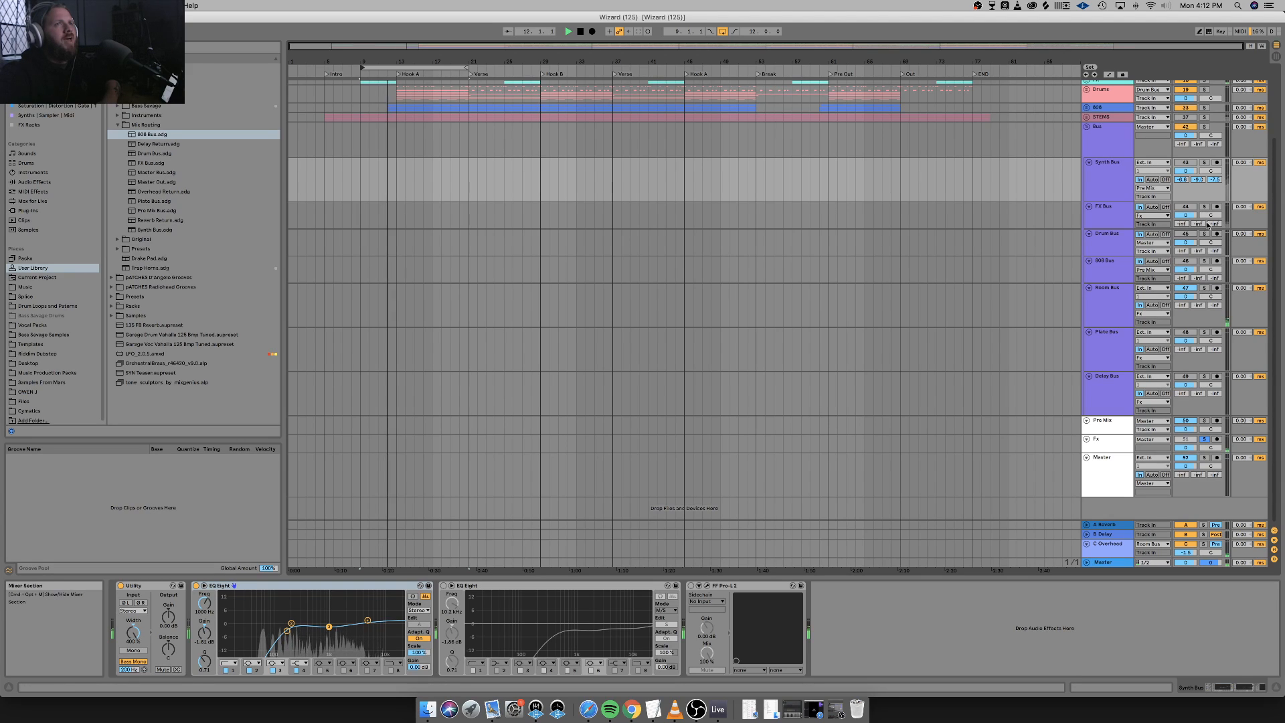
{"action": "left_click_drag", "start_coordinate": [1215, 224], "coordinate": [1214, 194]}
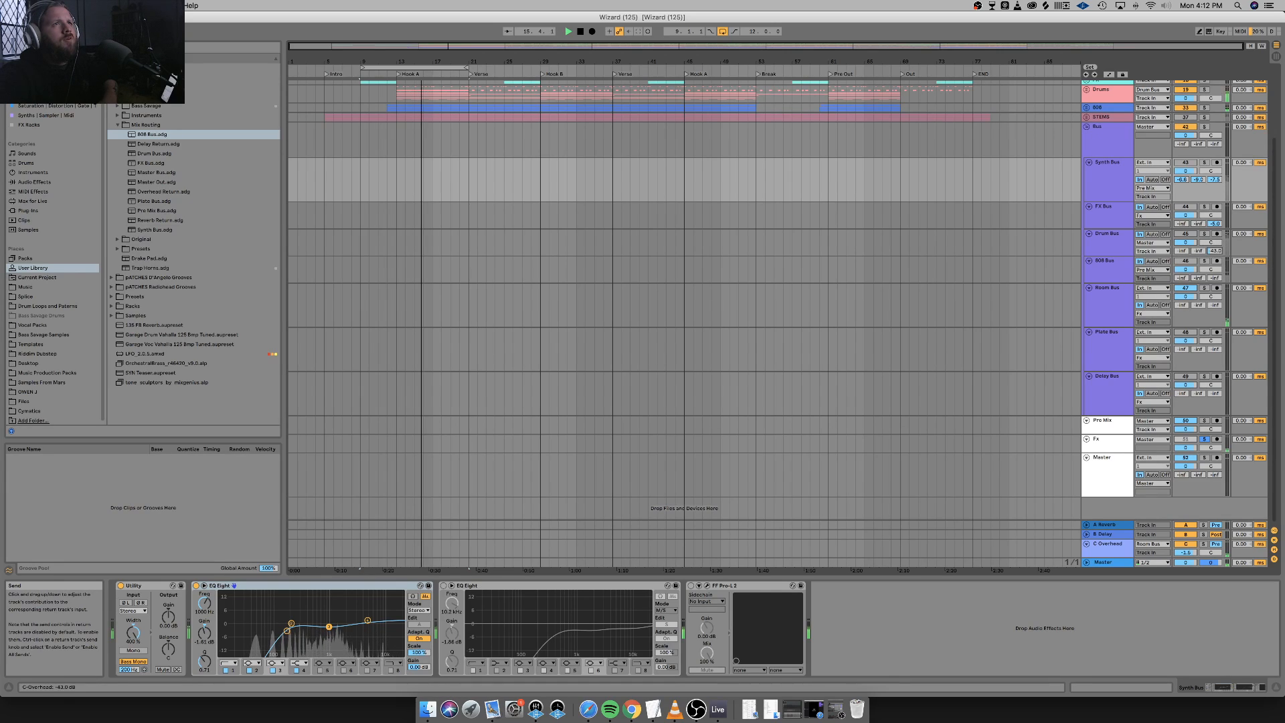
Try the Drum Bus's C Overhead send at 0 dB, reset it, and try its A Reverb send at 0 dB during playback.
{"action": "left_click_drag", "start_coordinate": [1215, 251], "coordinate": [1215, 194]}
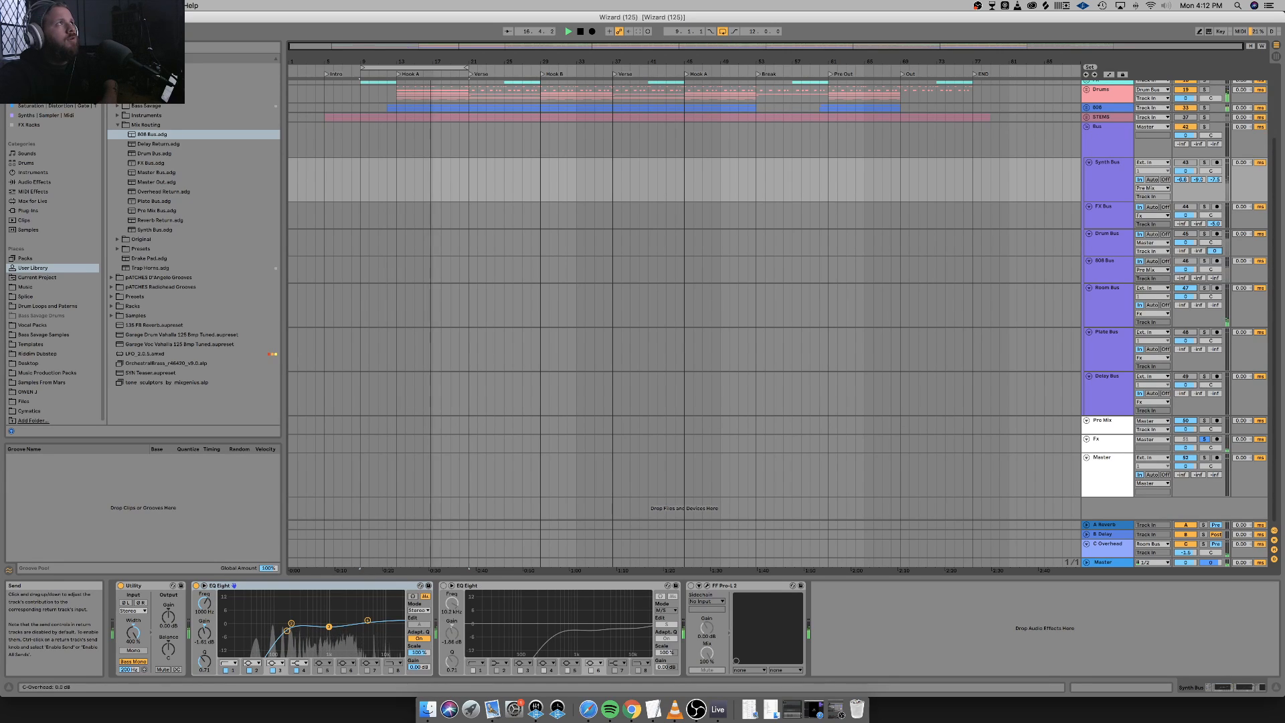
{"action": "key", "text": "space"}
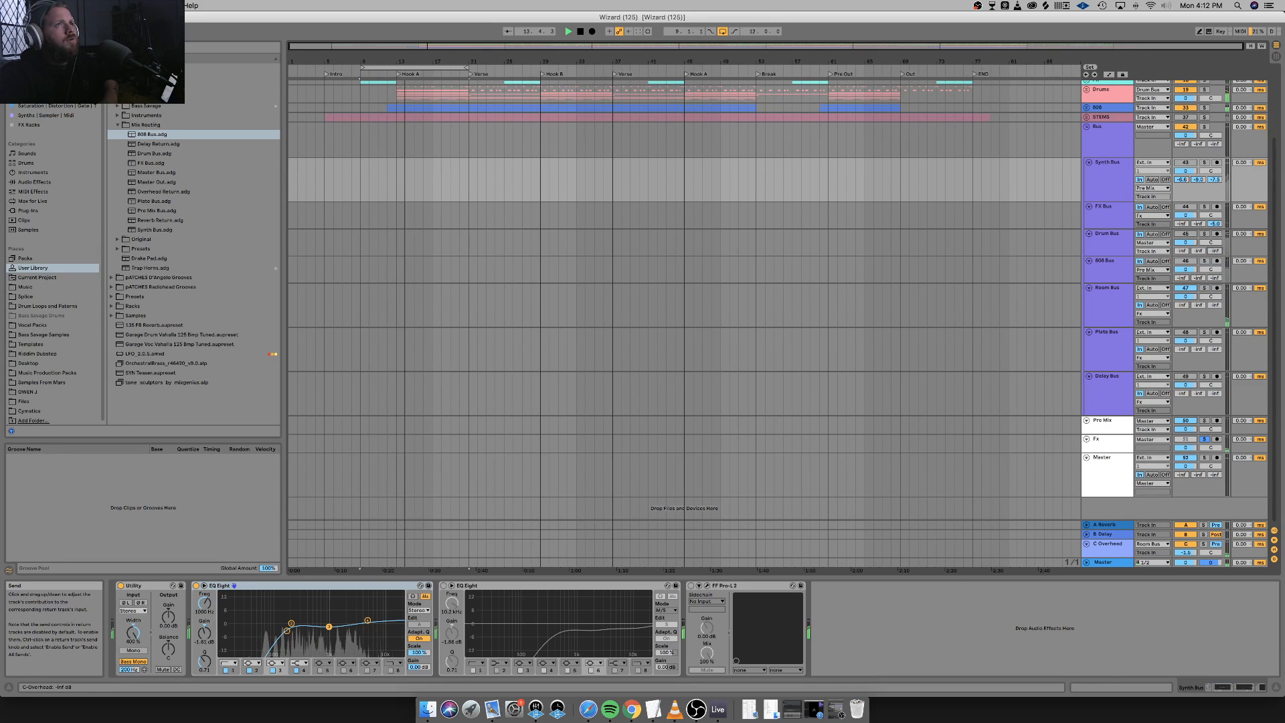
{"action": "key", "text": "space"}
{"action": "key", "text": "space"}
{"action": "left_click_drag", "start_coordinate": [1182, 251], "coordinate": [1182, 170]}
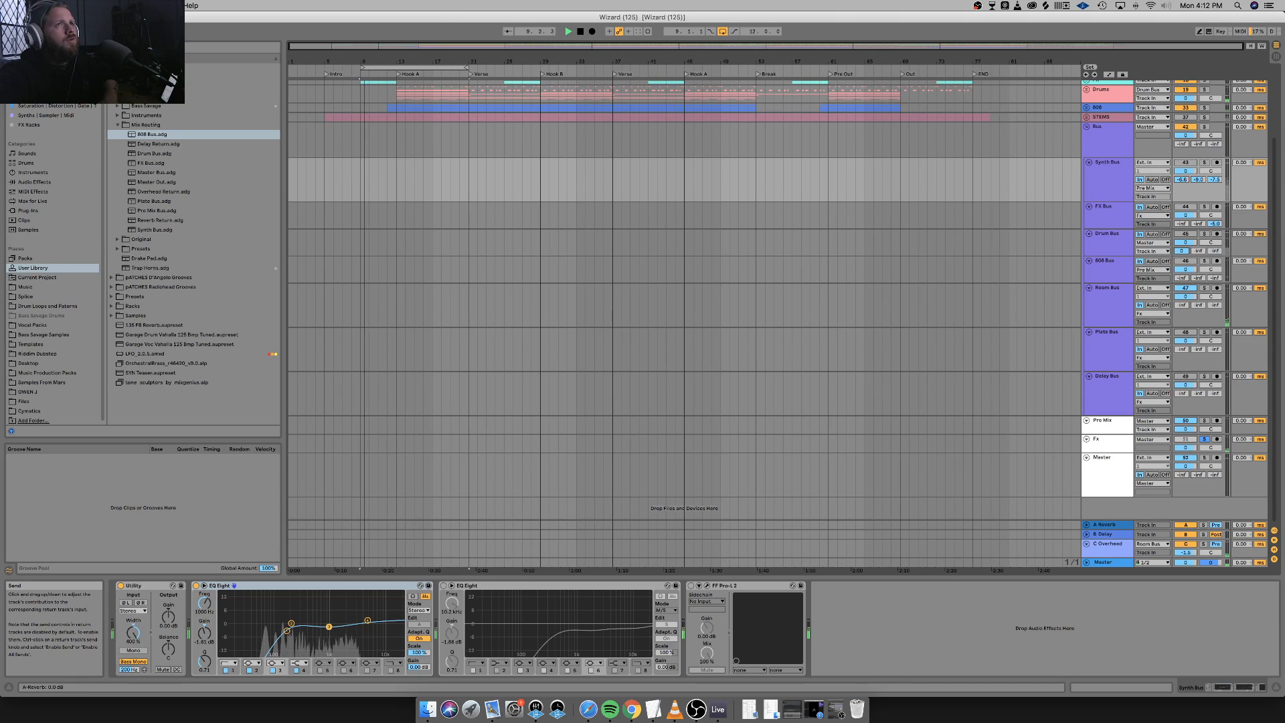
{"action": "key", "text": "space"}
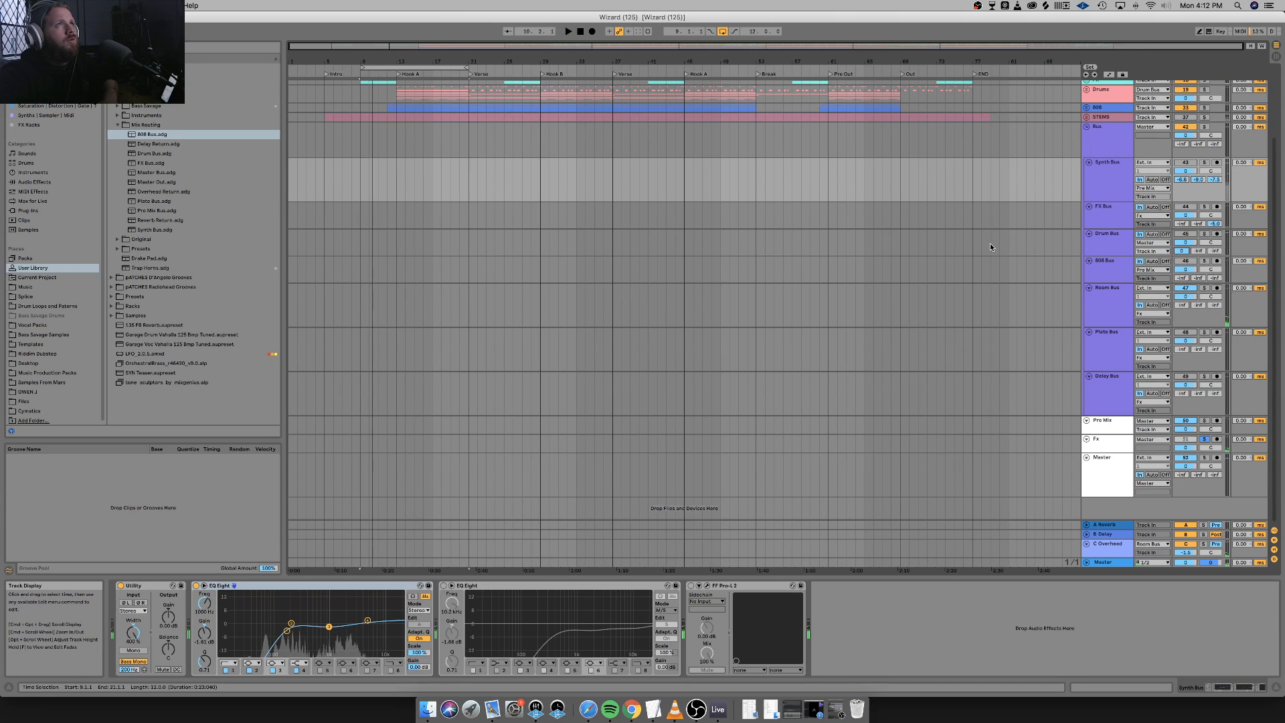
Check the folded Synth group and select the Drums group to inspect its device chain.
{"action": "scroll", "coordinate": [991, 247], "scroll_direction": "up", "scroll_amount": 5}
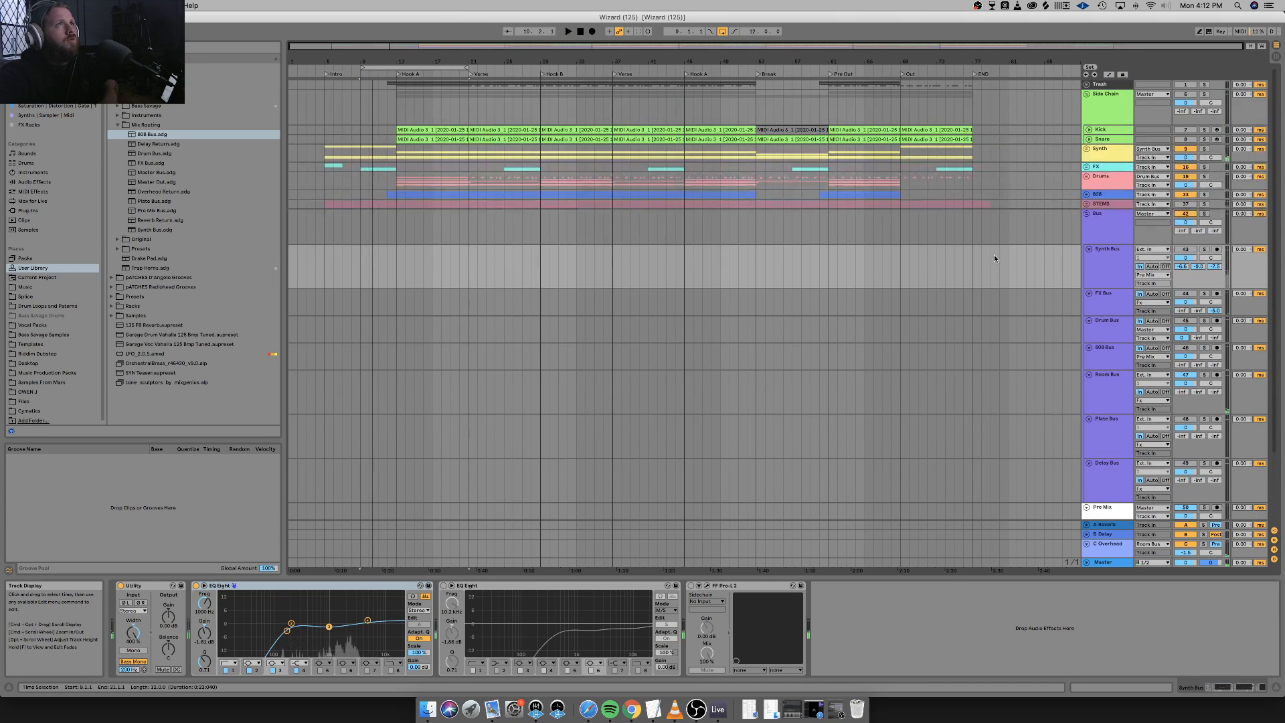
{"action": "left_click", "coordinate": [1087, 149]}
{"action": "left_click", "coordinate": [1086, 149]}
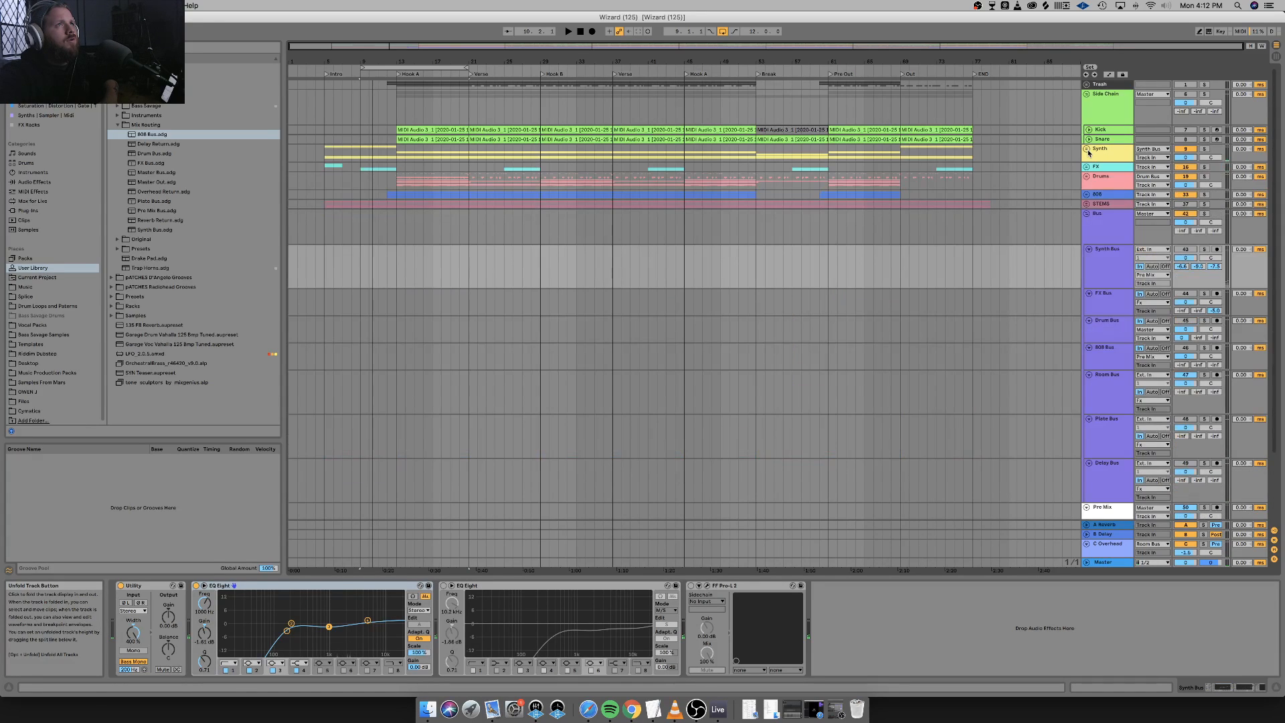
{"action": "left_click", "coordinate": [1087, 149]}
{"action": "left_click", "coordinate": [1087, 149]}
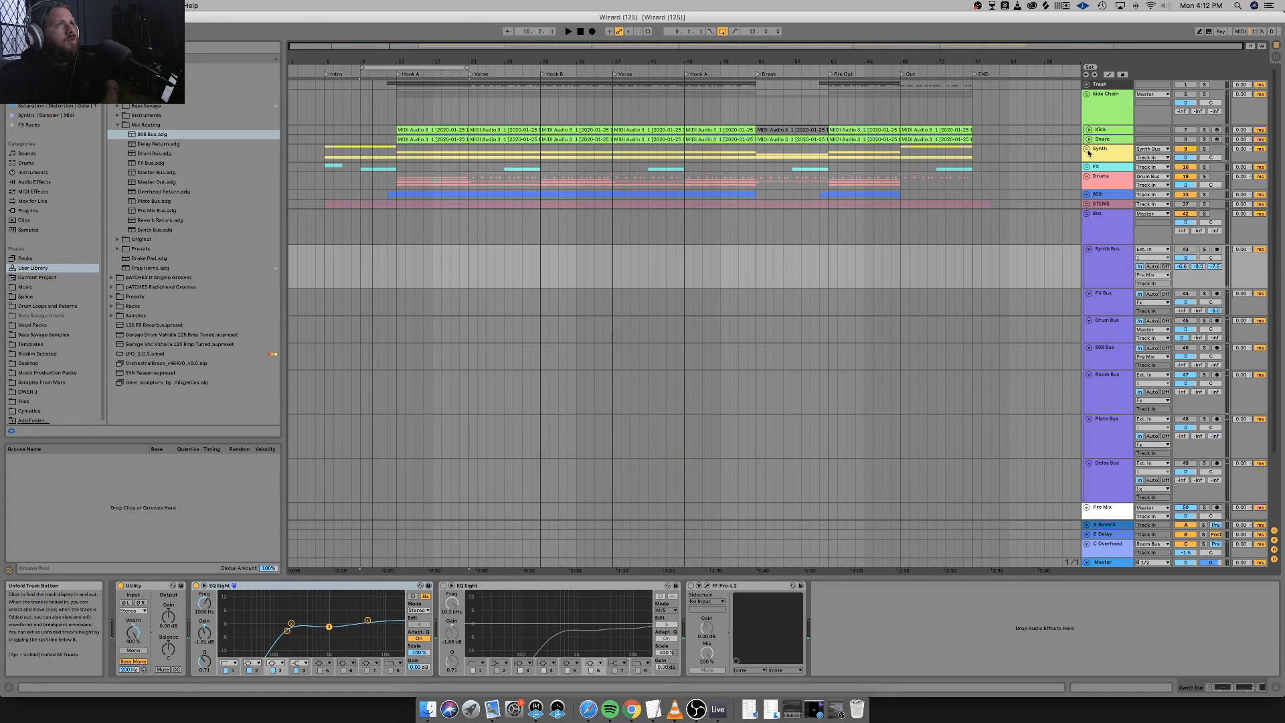
{"action": "left_click", "coordinate": [1102, 186]}
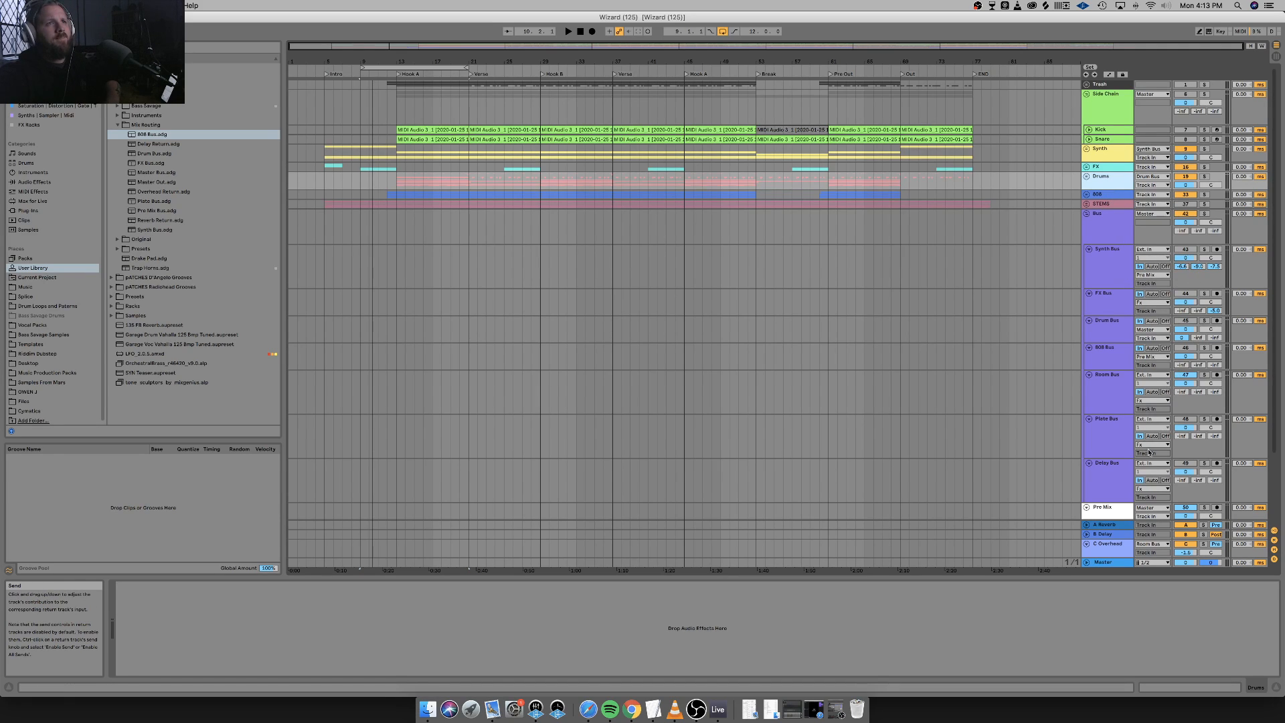
Unfold the A Reverb and B Delay returns in turn to check their output routing.
{"action": "scroll", "coordinate": [1148, 452], "scroll_direction": "down", "scroll_amount": 3}
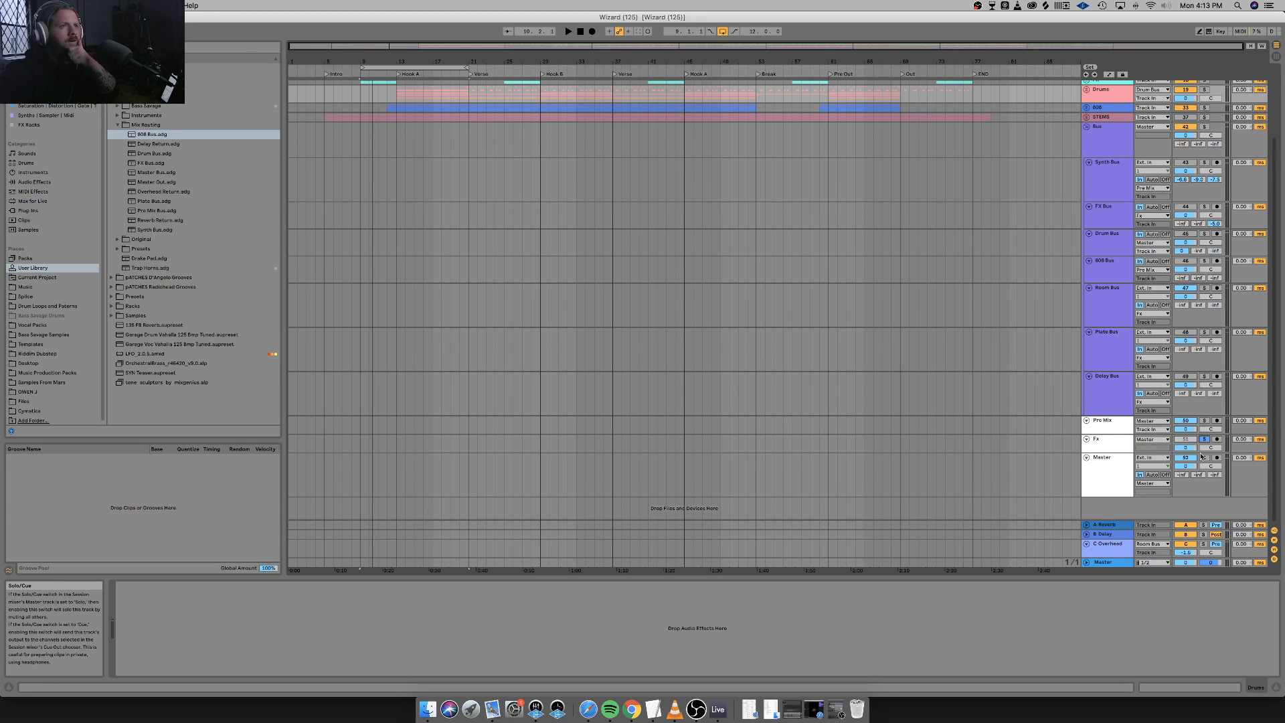
{"action": "left_click", "coordinate": [1088, 525]}
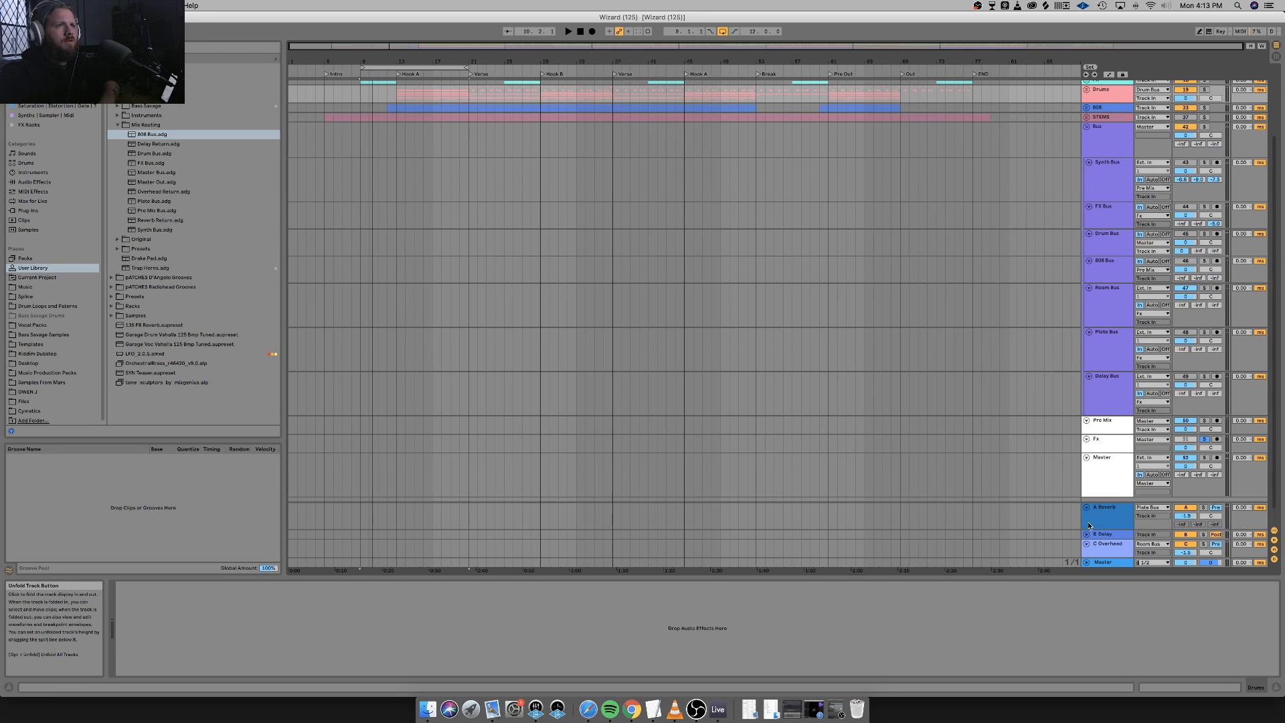
{"action": "left_click", "coordinate": [1087, 508]}
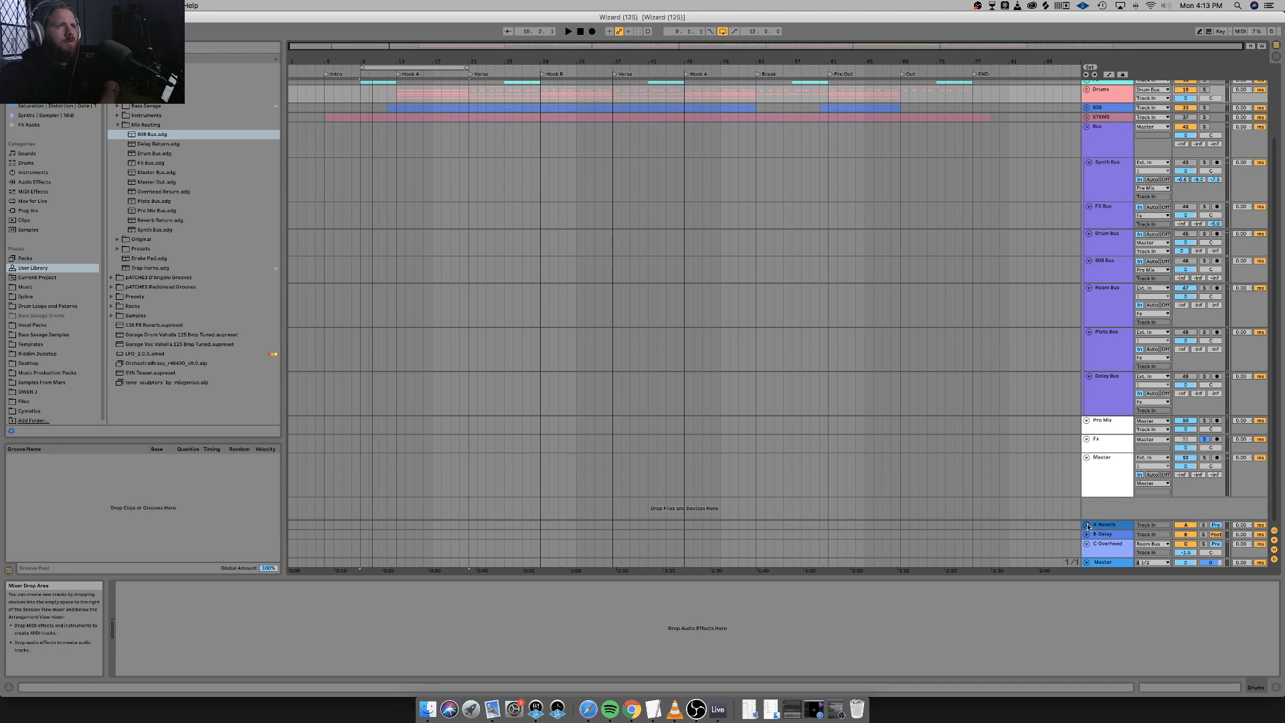
{"action": "left_click", "coordinate": [1086, 534]}
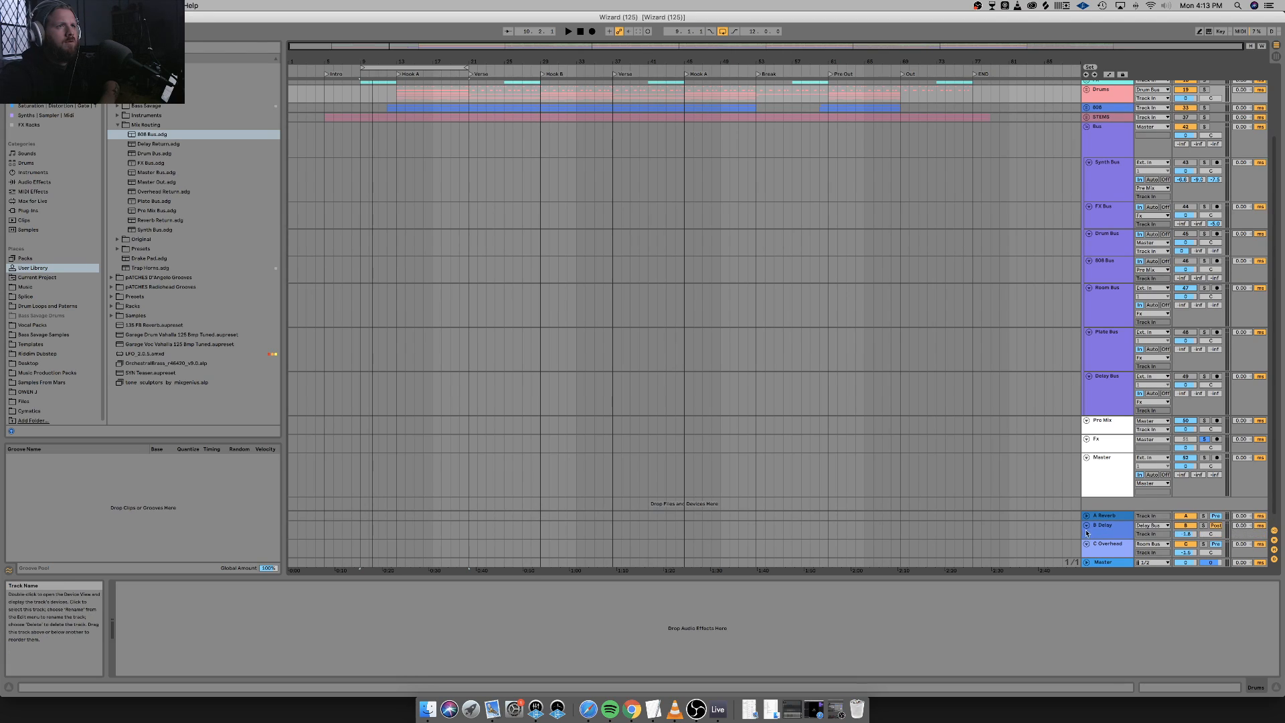
{"action": "left_click", "coordinate": [1087, 526]}
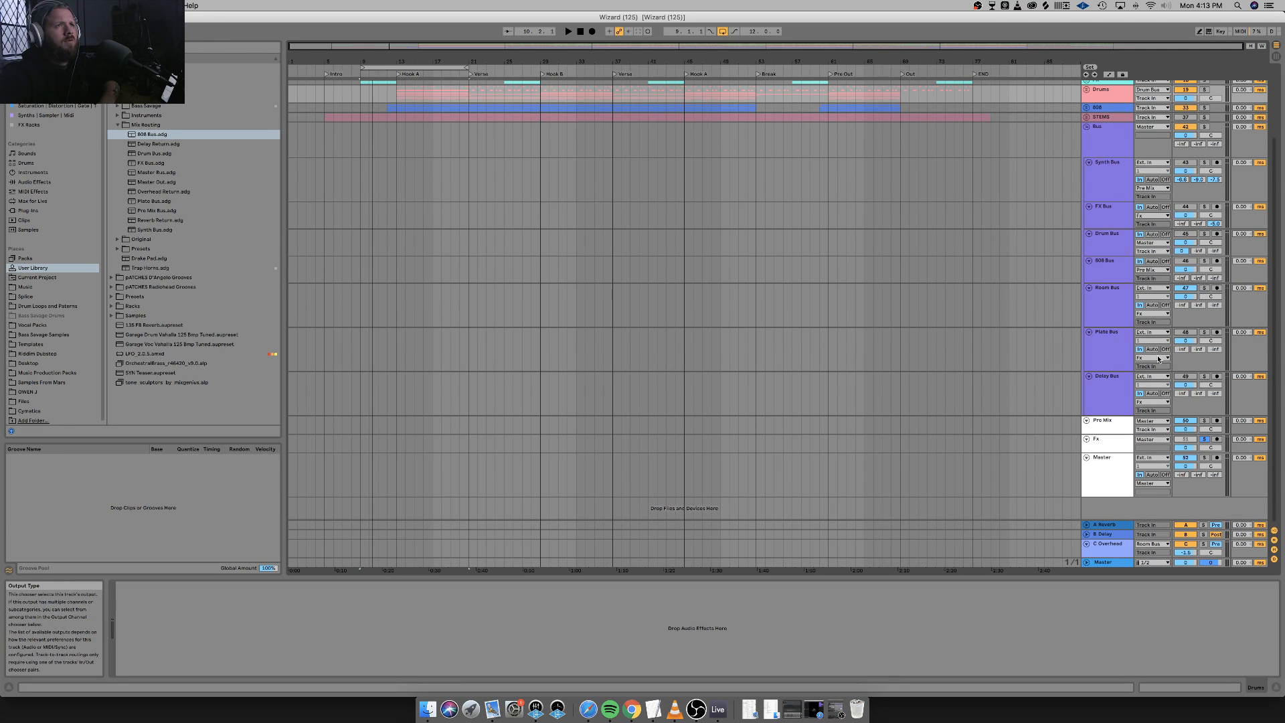
During playback, pull the Drum Bus's A Reverb send down to -inf and raise its C Overhead send slightly.
{"action": "key", "text": "space"}
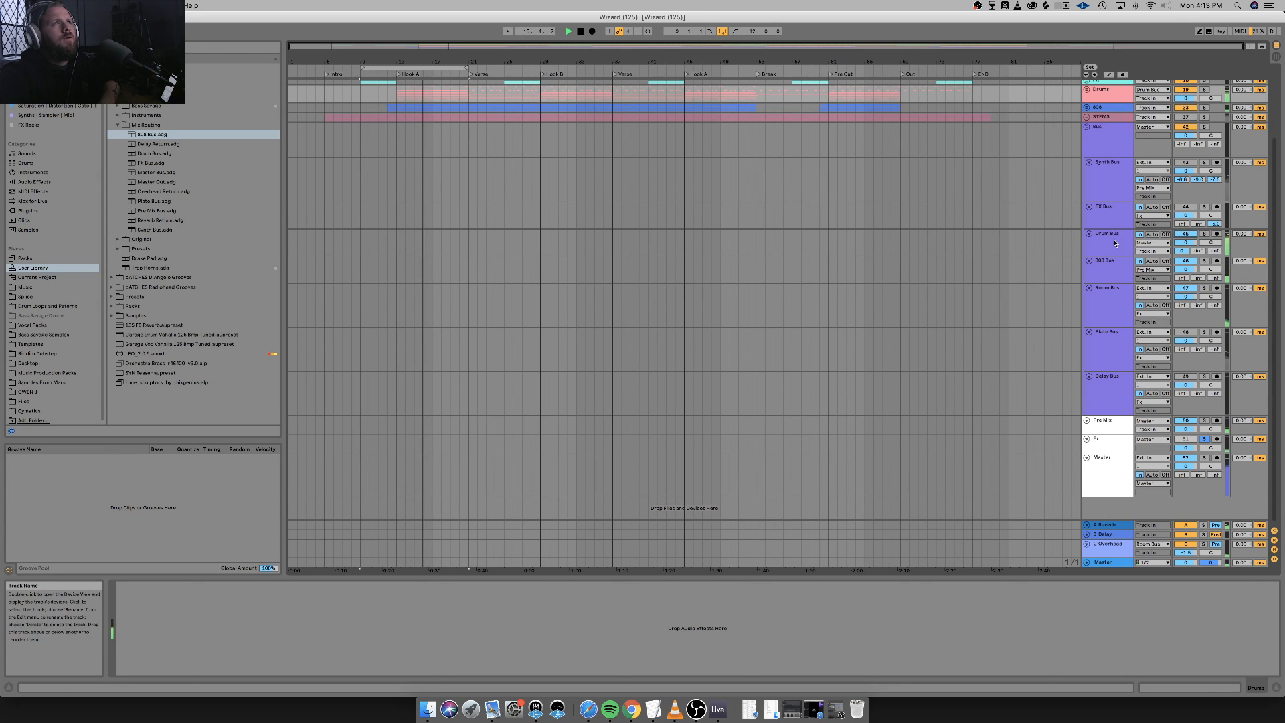
{"action": "left_click", "coordinate": [1191, 251]}
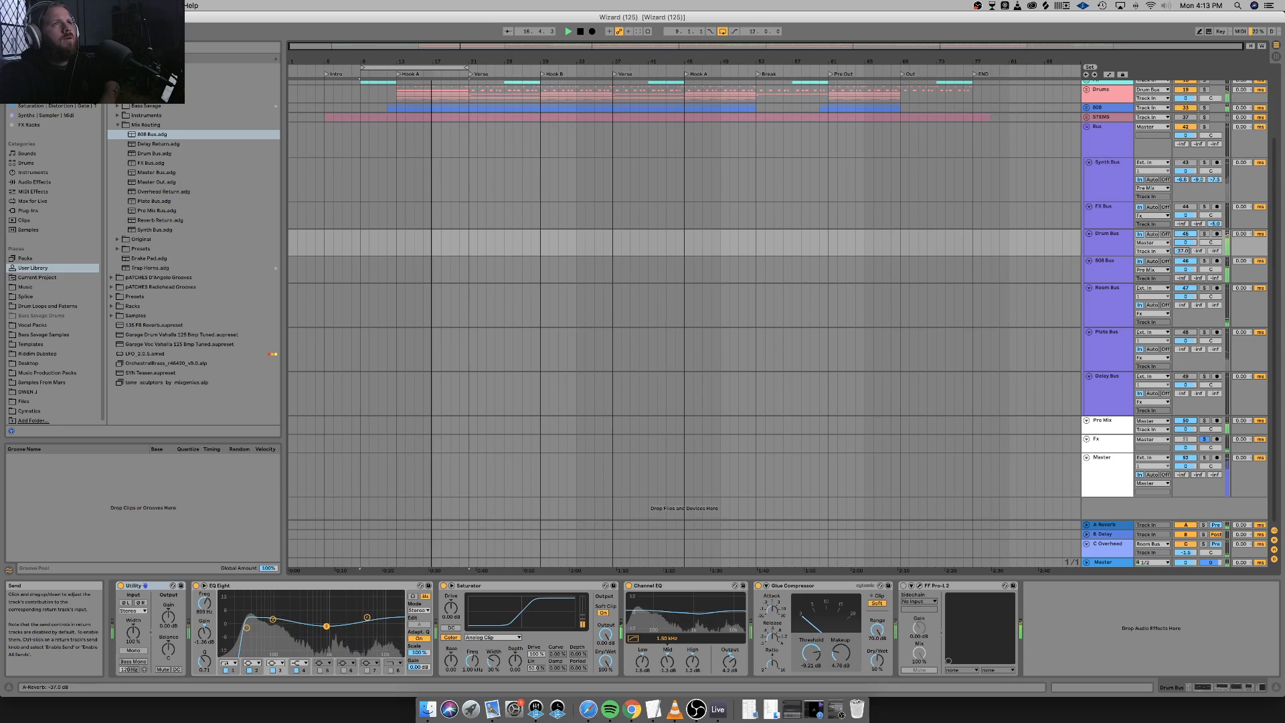
{"action": "left_click_drag", "start_coordinate": [1211, 251], "coordinate": [1211, 236]}
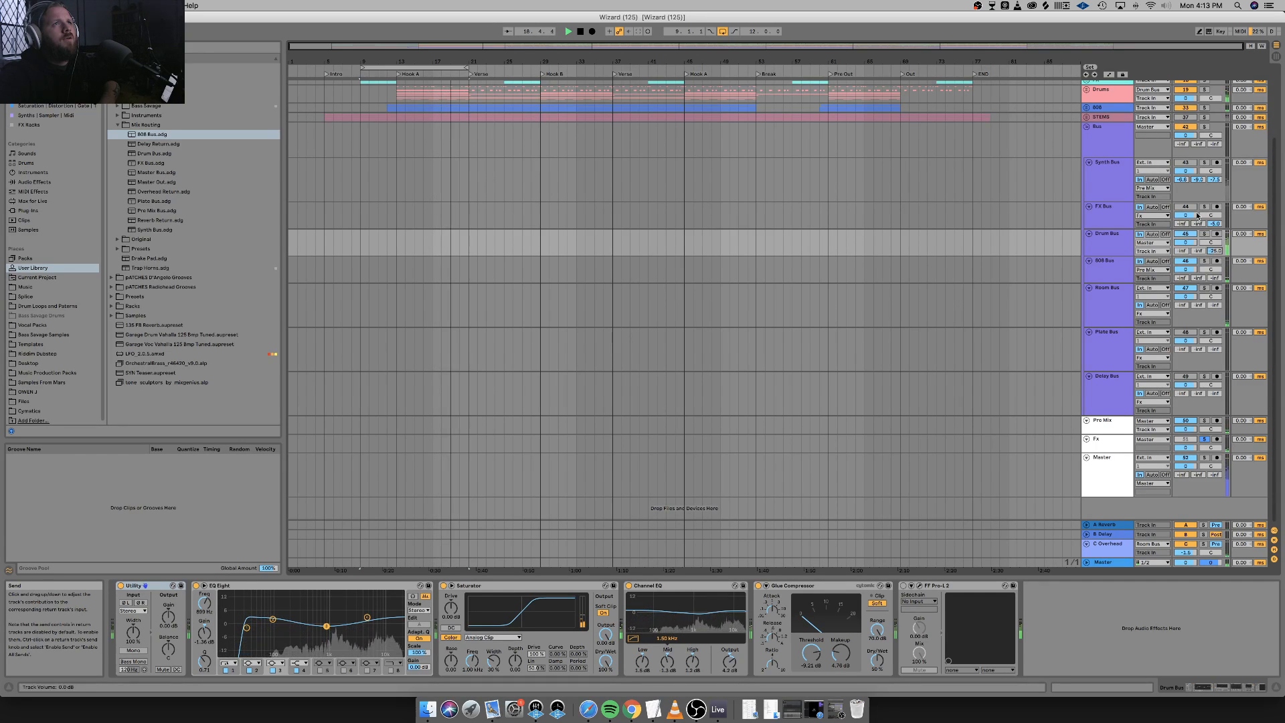
Check the effect of the FX Bus and Plate Bus on the looping mix by toggling their activators.
{"action": "left_click", "coordinate": [1182, 209]}
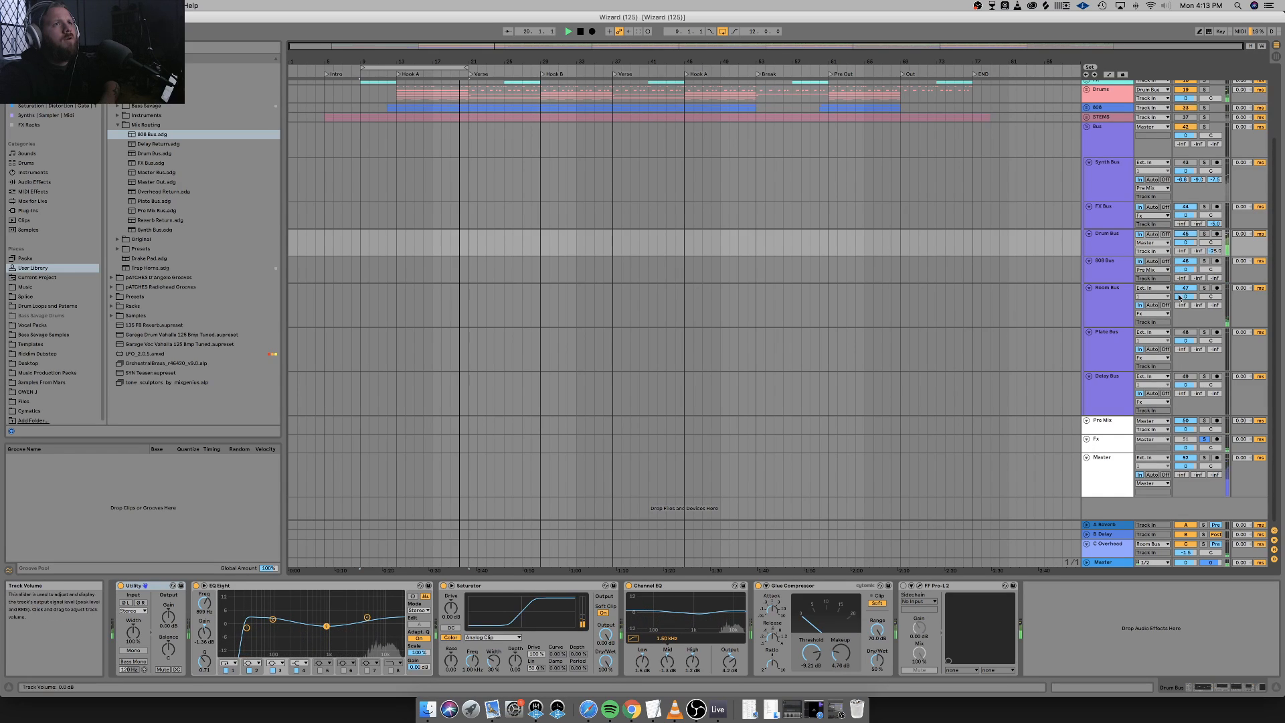
{"action": "left_click", "coordinate": [1185, 332]}
{"action": "left_click", "coordinate": [1186, 332]}
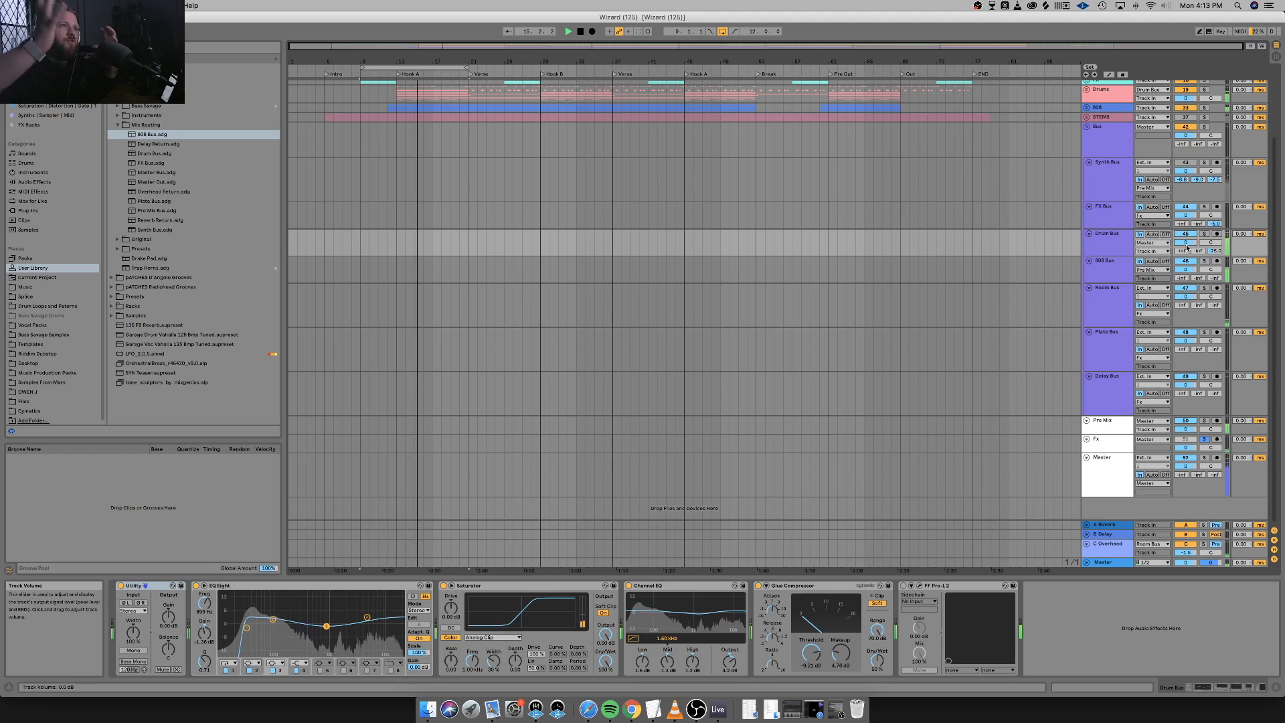
During playback, lower the FX Bus's C Overhead send to about -14.7 dB and fine-tune the Drum Bus's C Overhead send.
{"action": "left_click", "coordinate": [1111, 220]}
{"action": "left_click", "coordinate": [1121, 184]}
{"action": "left_click", "coordinate": [1111, 214]}
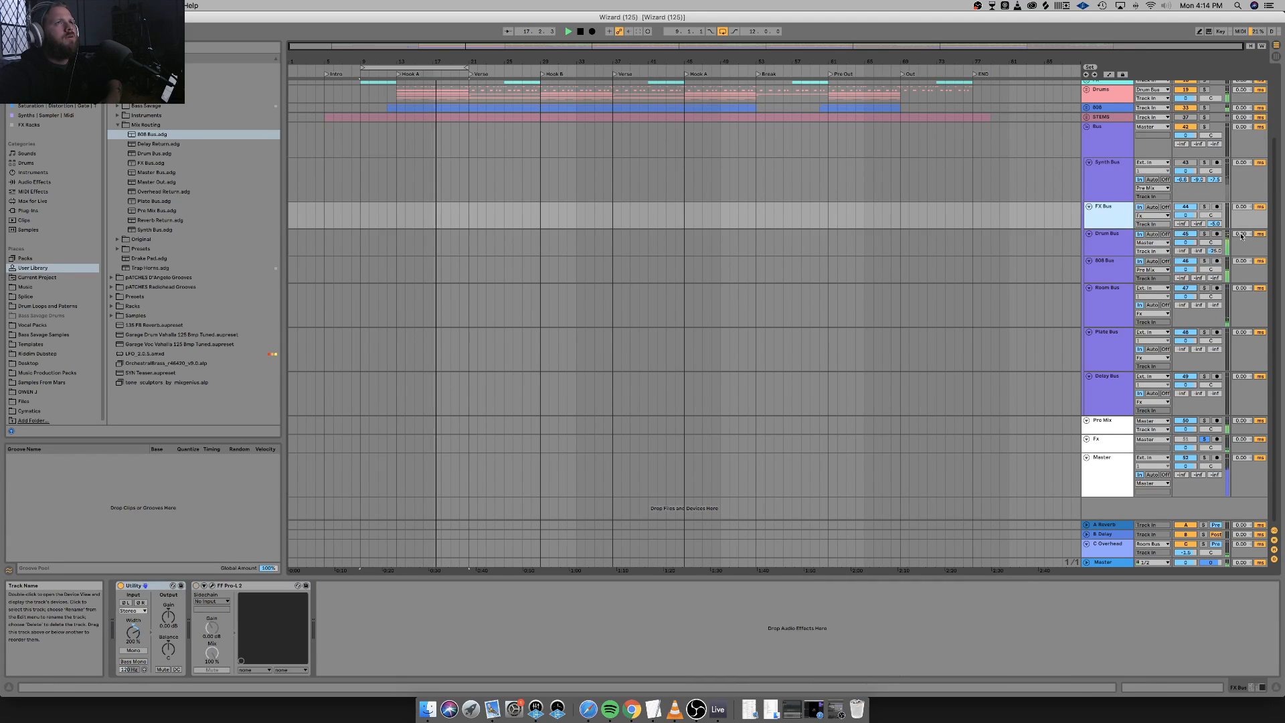
{"action": "mouse_move", "coordinate": [1214, 223]}
{"action": "left_mouse_down"}
{"action": "mouse_move", "coordinate": [1214, 235]}
{"action": "mouse_move", "coordinate": [1215, 222]}
{"action": "left_mouse_up"}
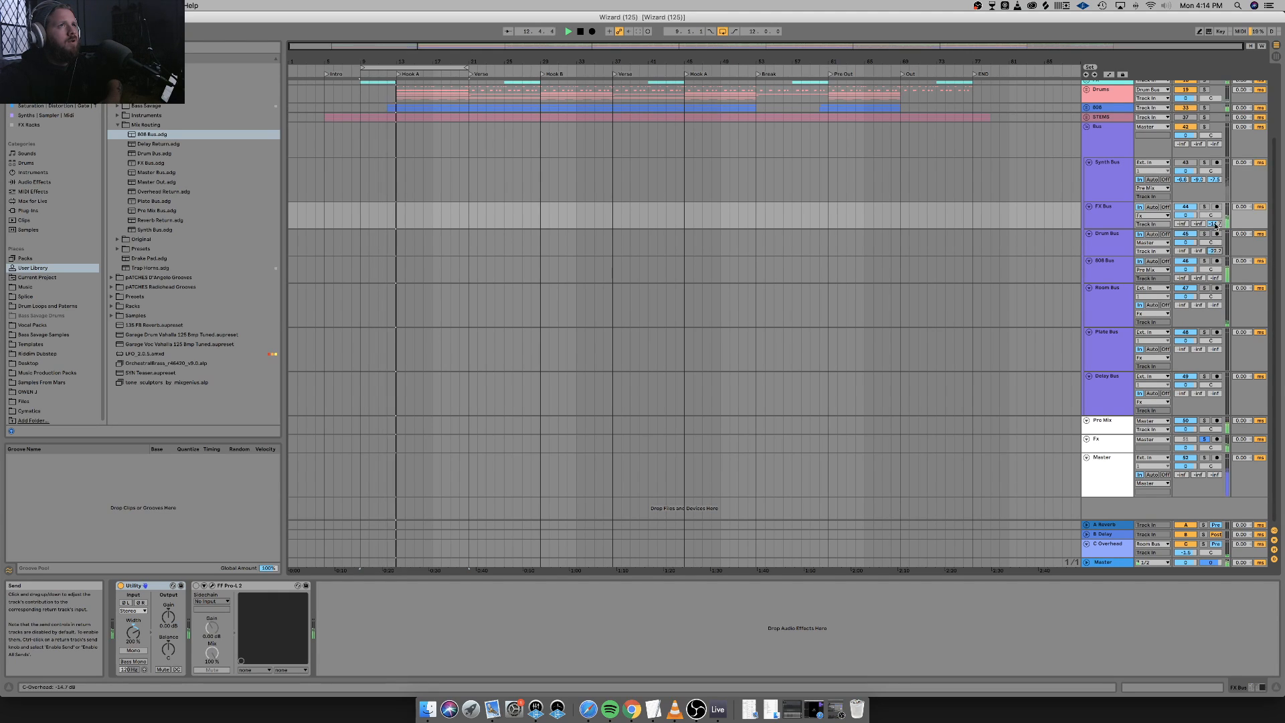
{"action": "left_click_drag", "start_coordinate": [1215, 250], "coordinate": [1214, 254]}
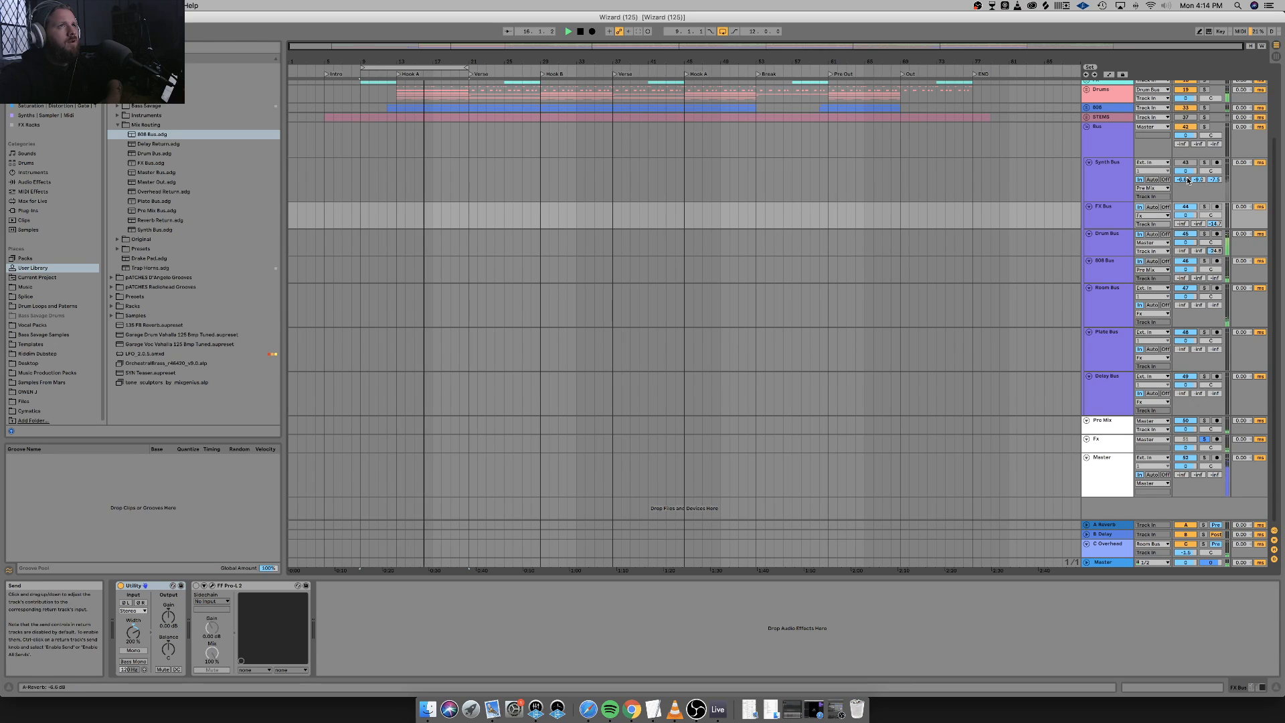
{"action": "left_click_drag", "start_coordinate": [1214, 251], "coordinate": [1215, 253]}
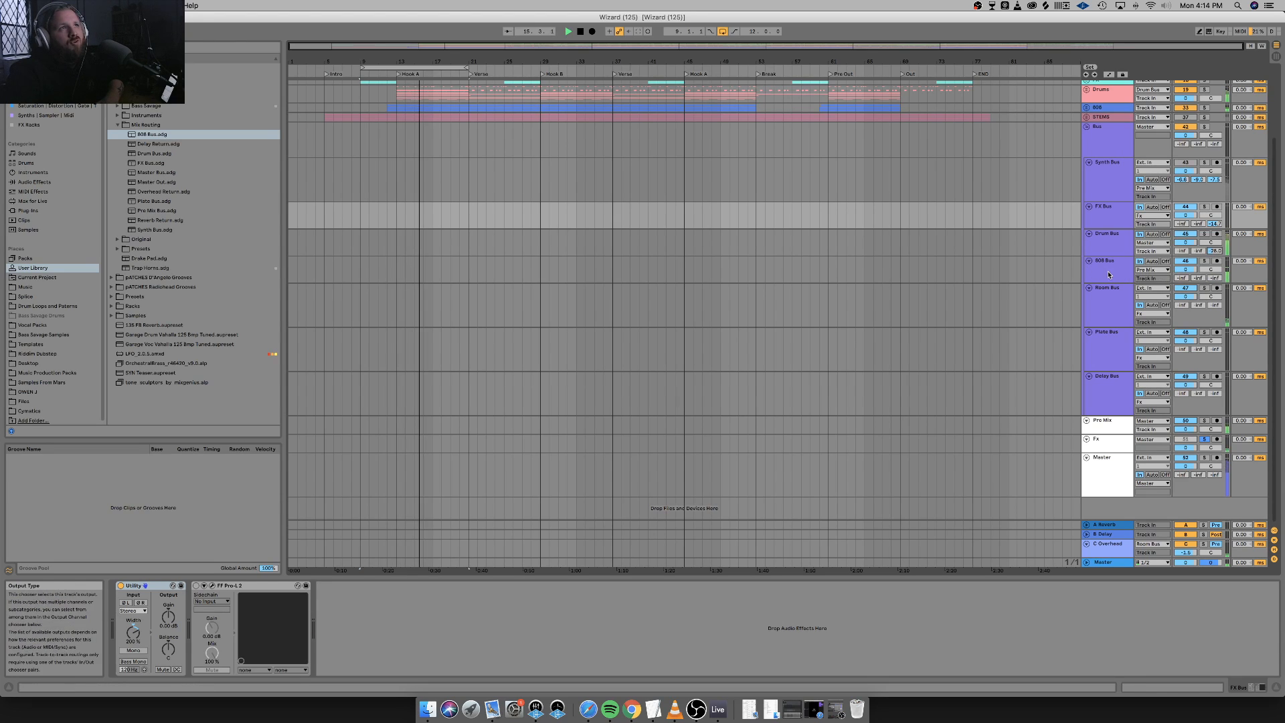
Raise the 808 Bus's C Overhead send to 0 dB and move the loop start to Hook A.
{"action": "left_click_drag", "start_coordinate": [1208, 278], "coordinate": [1208, 269]}
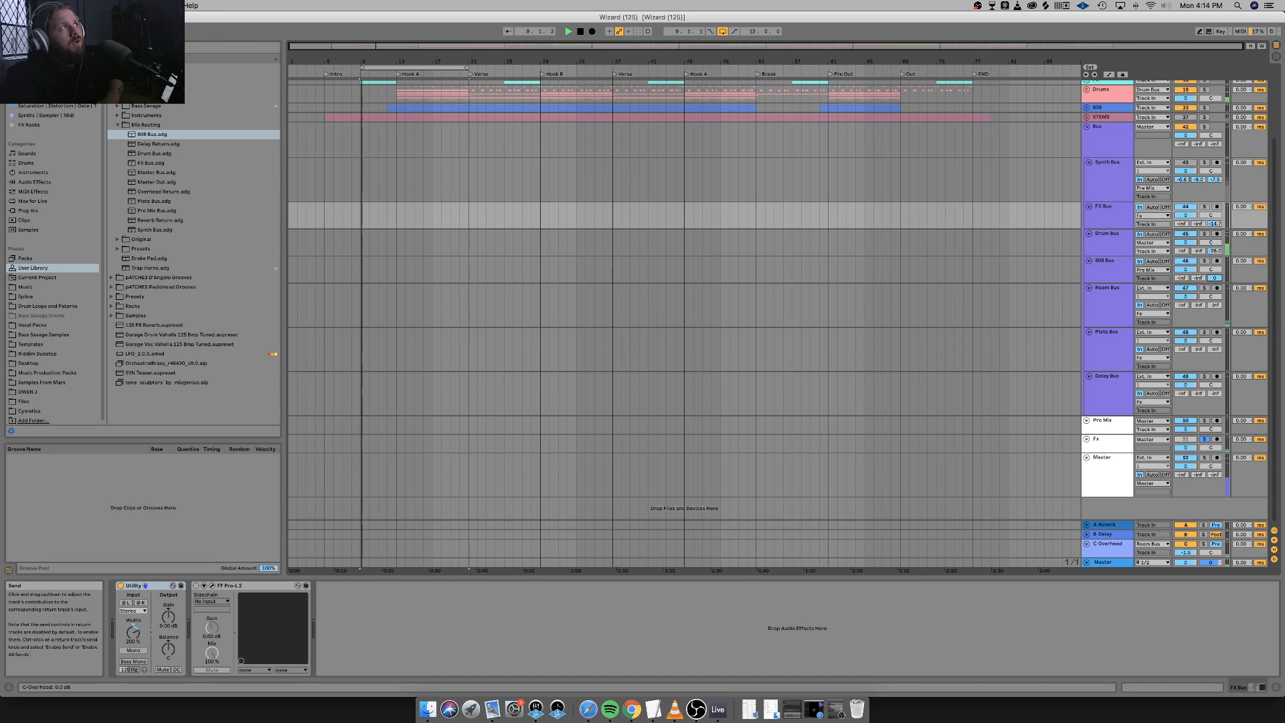
{"action": "key", "text": "space"}
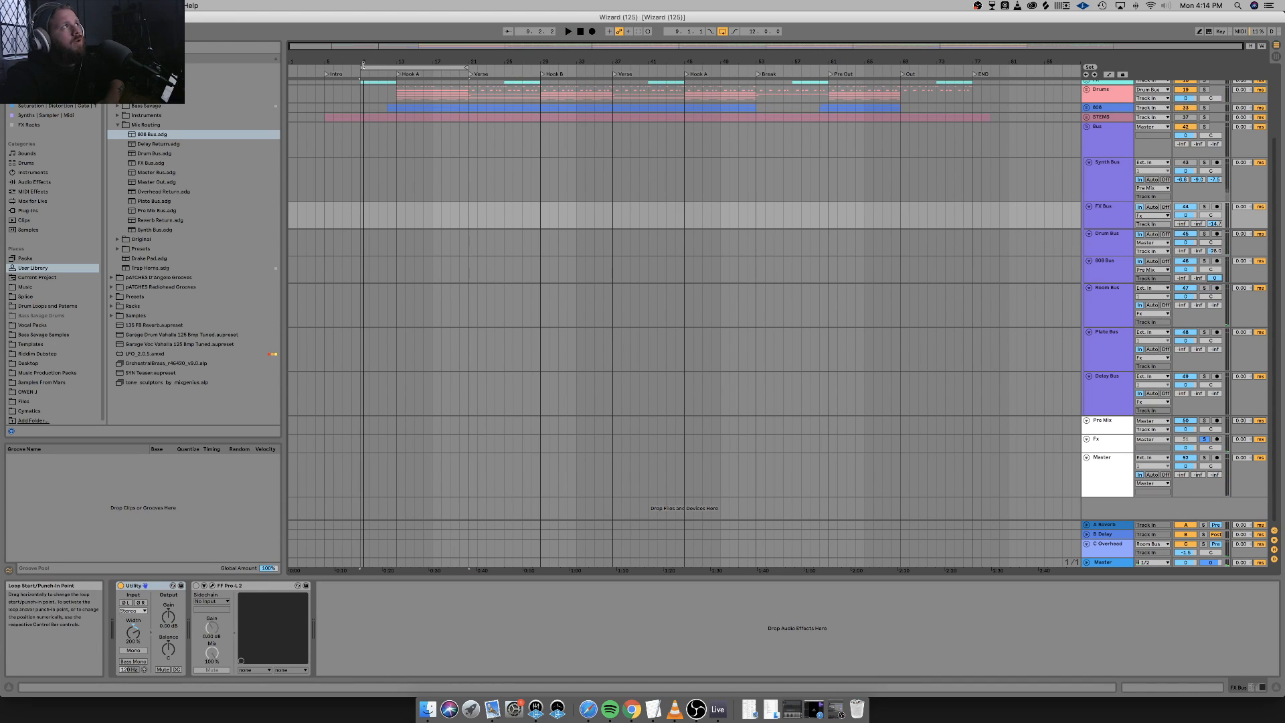
{"action": "left_click_drag", "start_coordinate": [364, 65], "coordinate": [399, 66]}
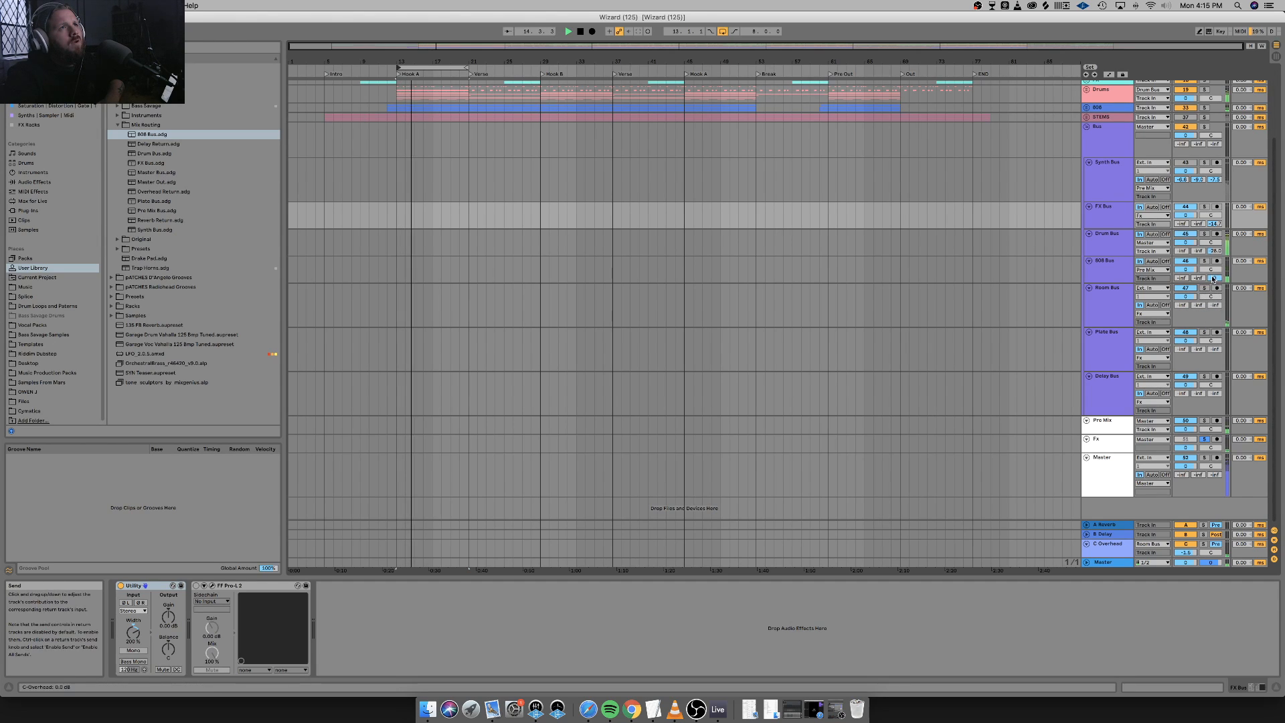
Lower the 808 Bus's C Overhead send during looped playback, checking it against the 808 Bus and Fx track in solo.
{"action": "left_click_drag", "start_coordinate": [1215, 278], "coordinate": [1215, 308]}
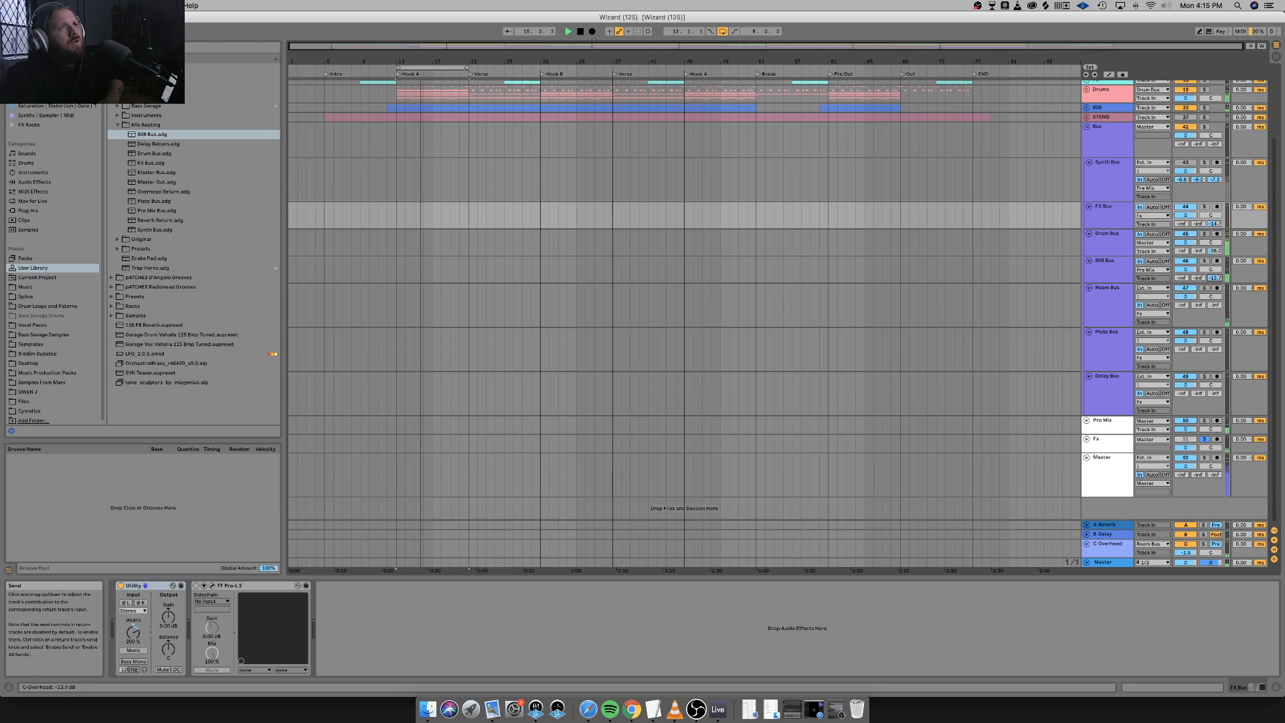
{"action": "left_click", "coordinate": [1205, 261]}
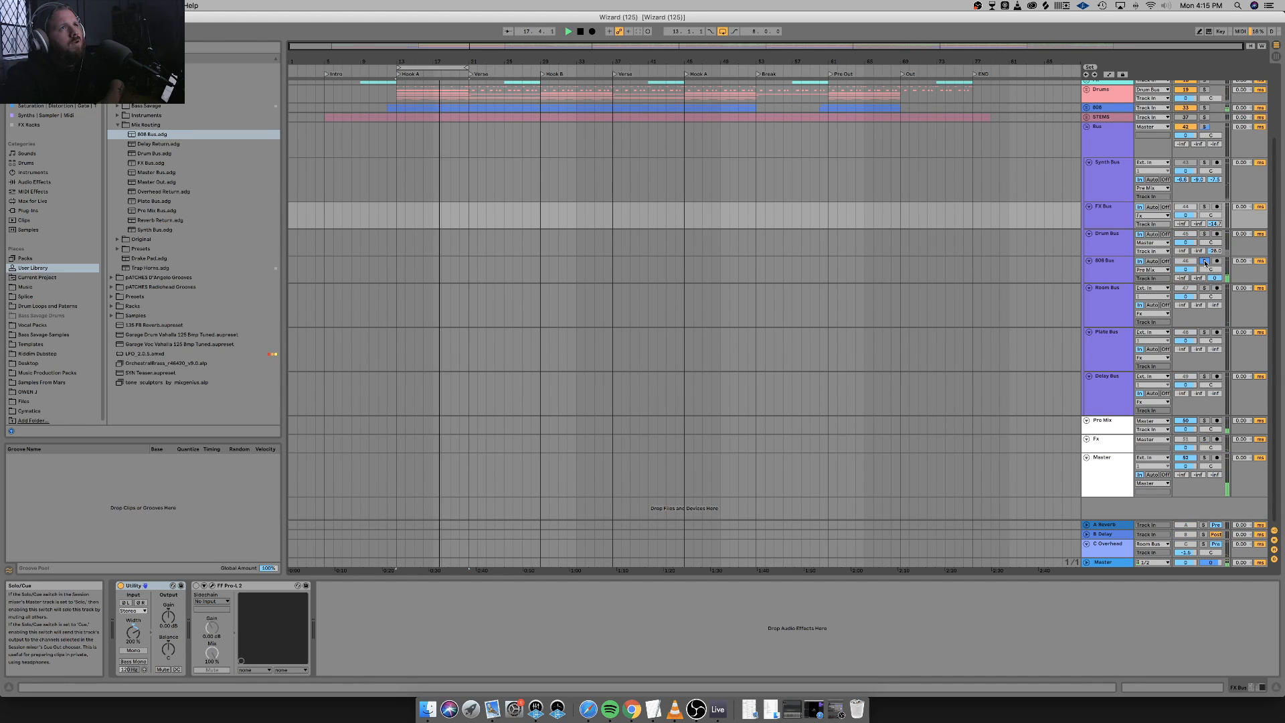
{"action": "left_click", "coordinate": [1204, 261]}
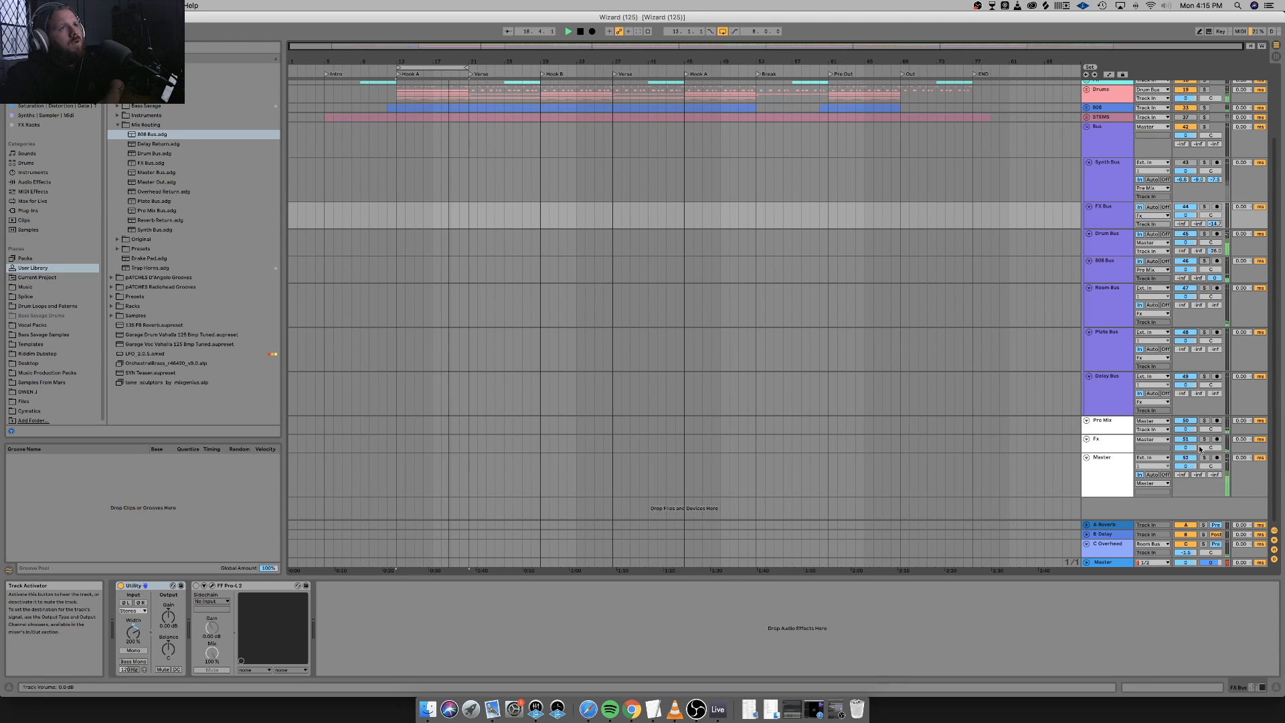
{"action": "left_click", "coordinate": [1203, 439]}
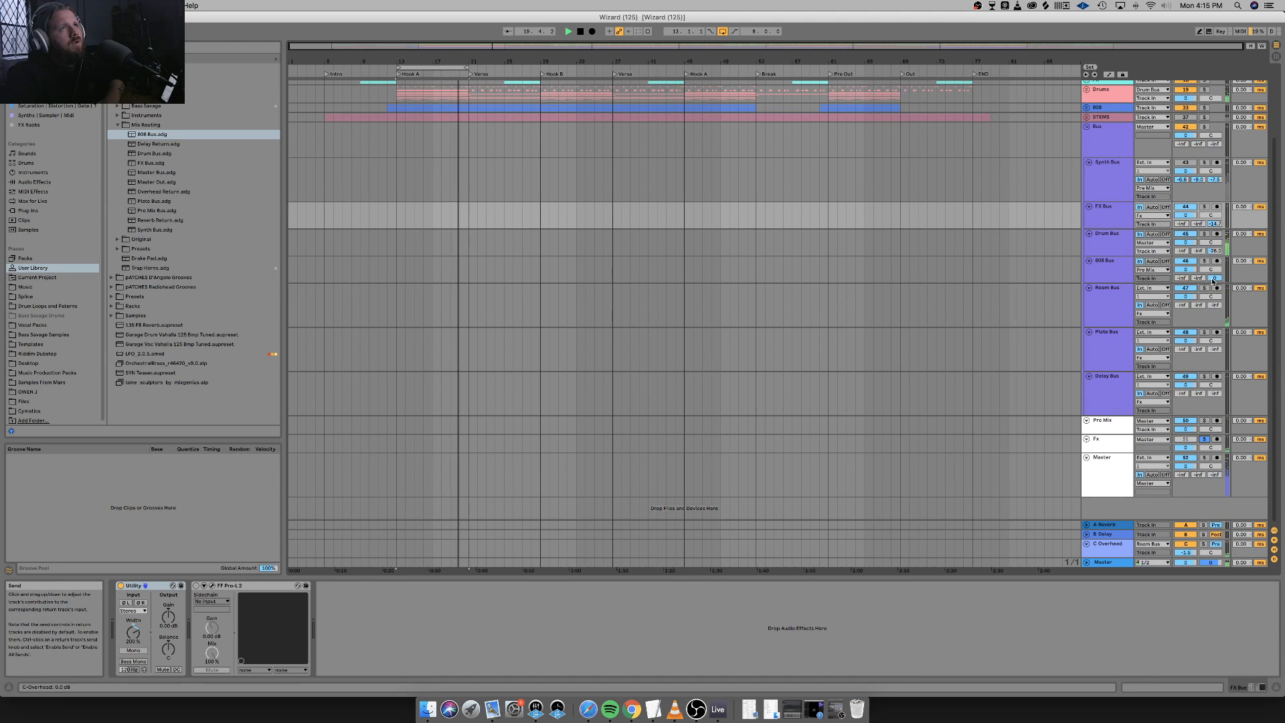
{"action": "left_click_drag", "start_coordinate": [1215, 277], "coordinate": [1214, 282]}
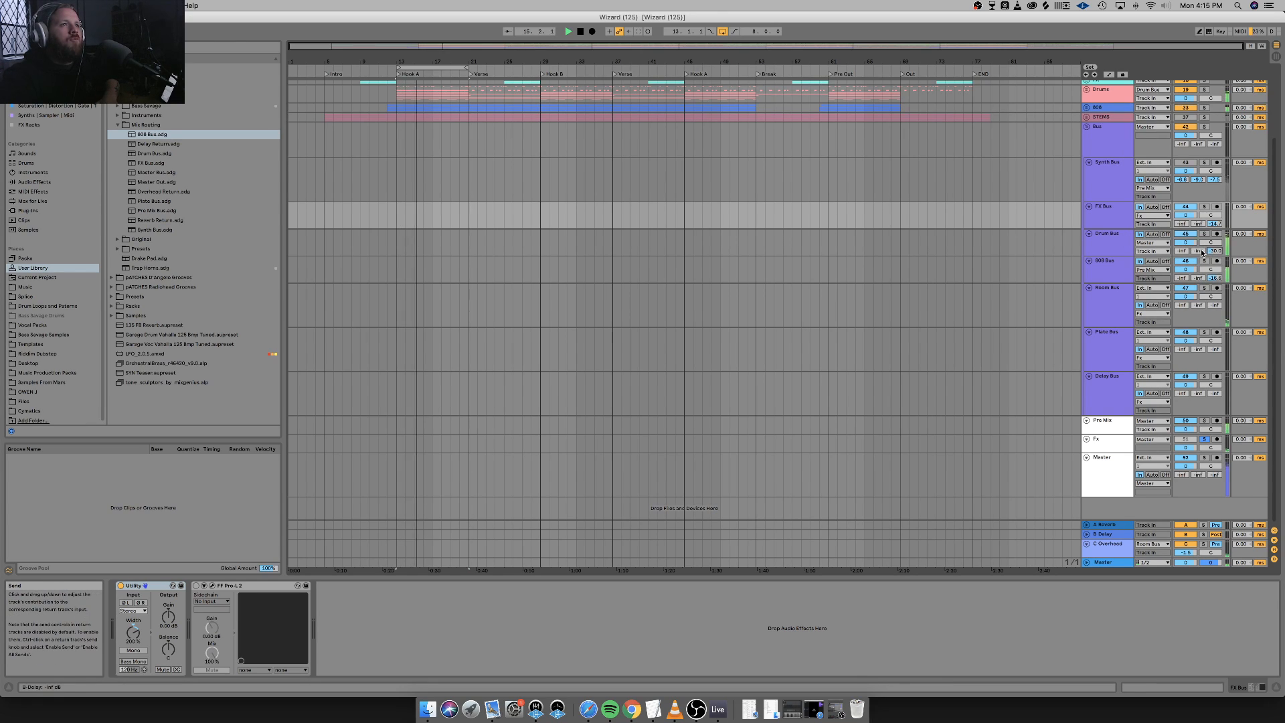
Raise the Drum Bus's B Delay send to -50 dB and enable the Side Chain Kick and Side Chain Snare rack on the Fx track.
{"action": "left_click_drag", "start_coordinate": [1202, 252], "coordinate": [1198, 255]}
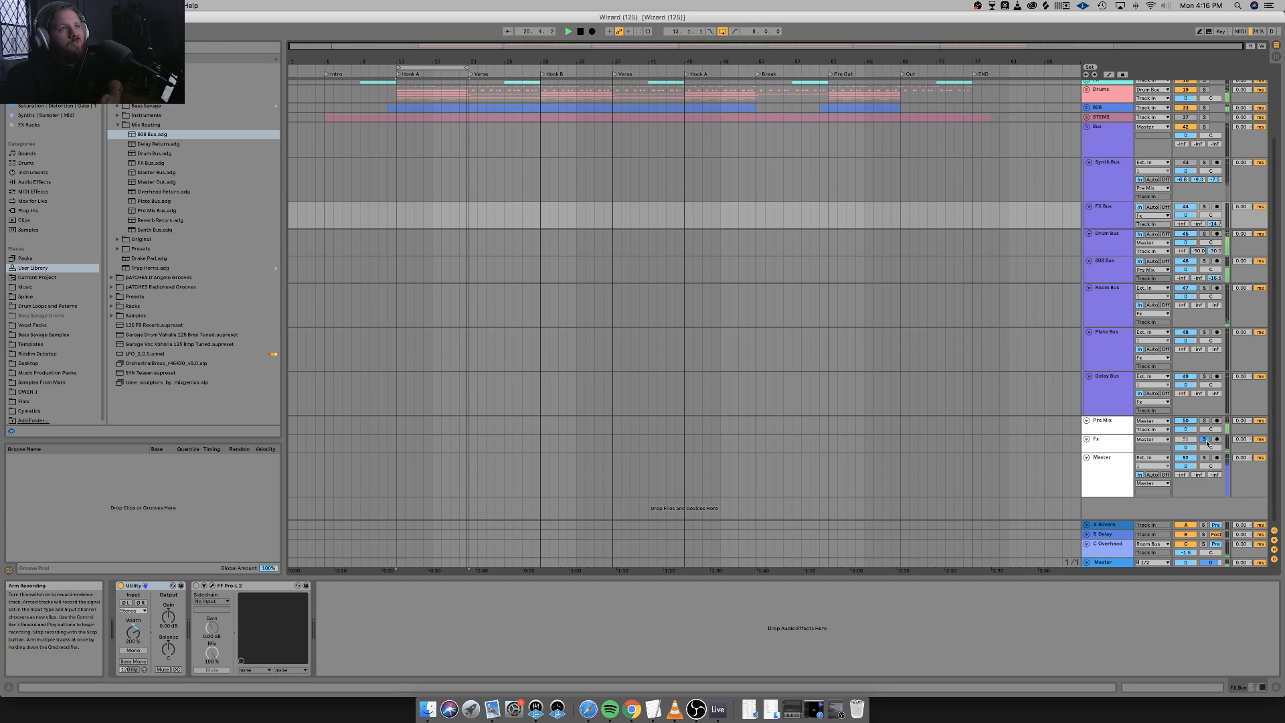
{"action": "left_click", "coordinate": [1116, 443]}
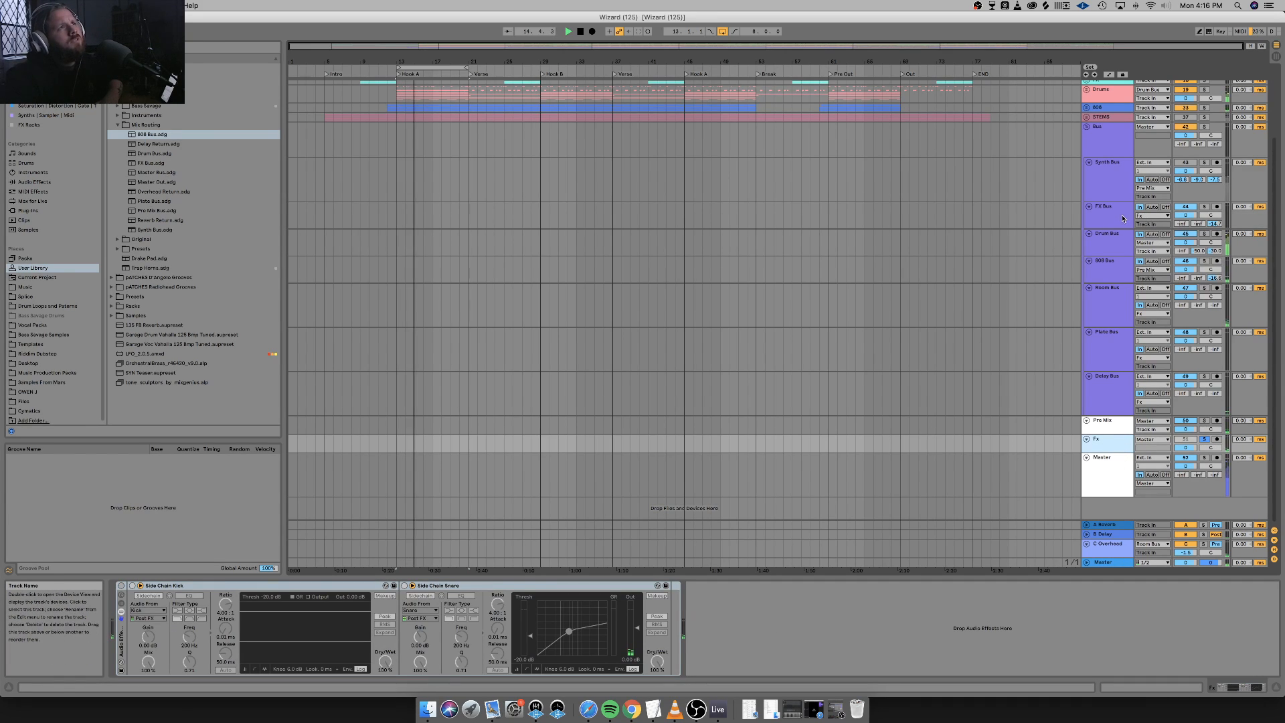
{"action": "left_click", "coordinate": [121, 585]}
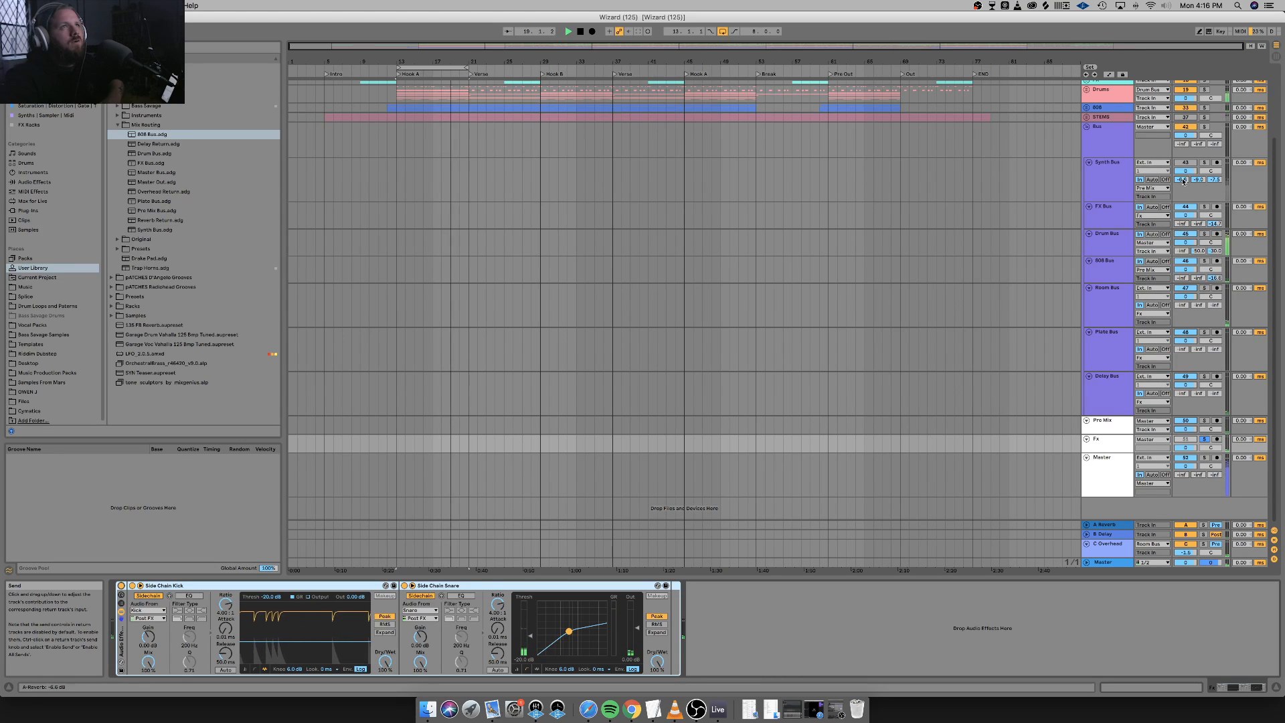
Lower the Synth Bus's A Reverb send slightly, and raise the FX Bus's A Reverb send and its B Delay send to about -21 dB.
{"action": "left_click_drag", "start_coordinate": [1183, 180], "coordinate": [1183, 189]}
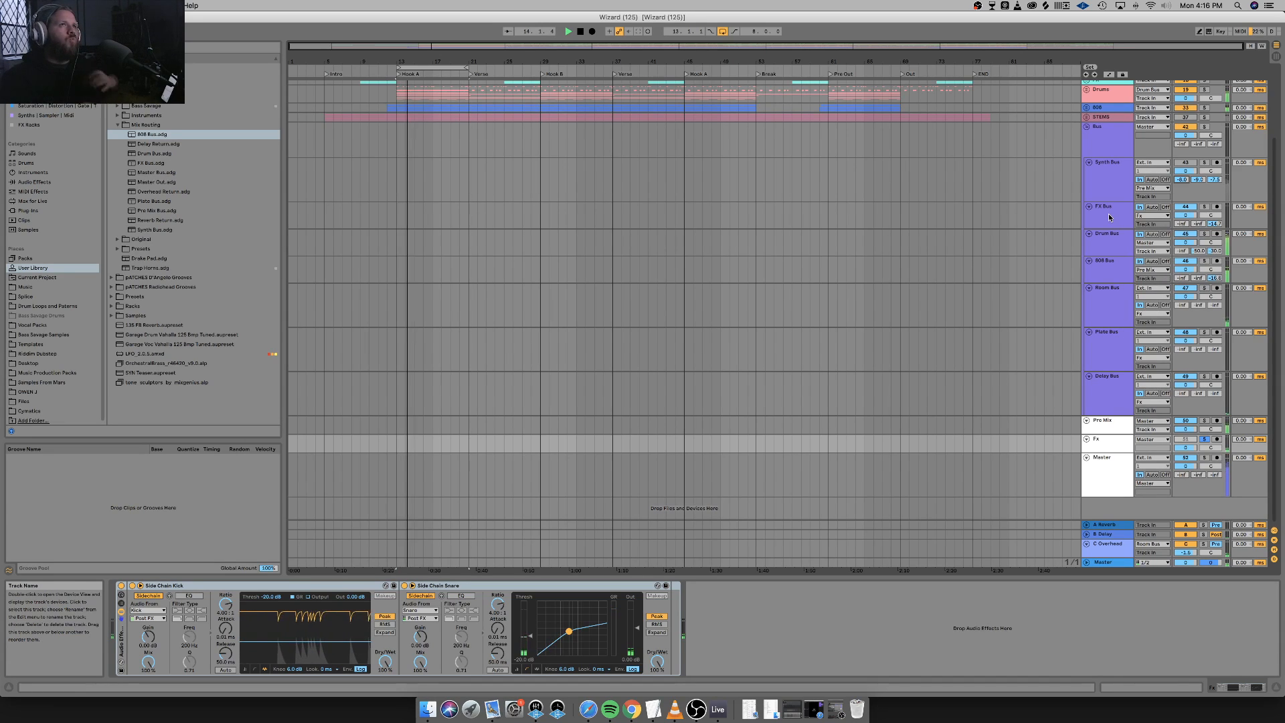
{"action": "left_click", "coordinate": [1105, 439]}
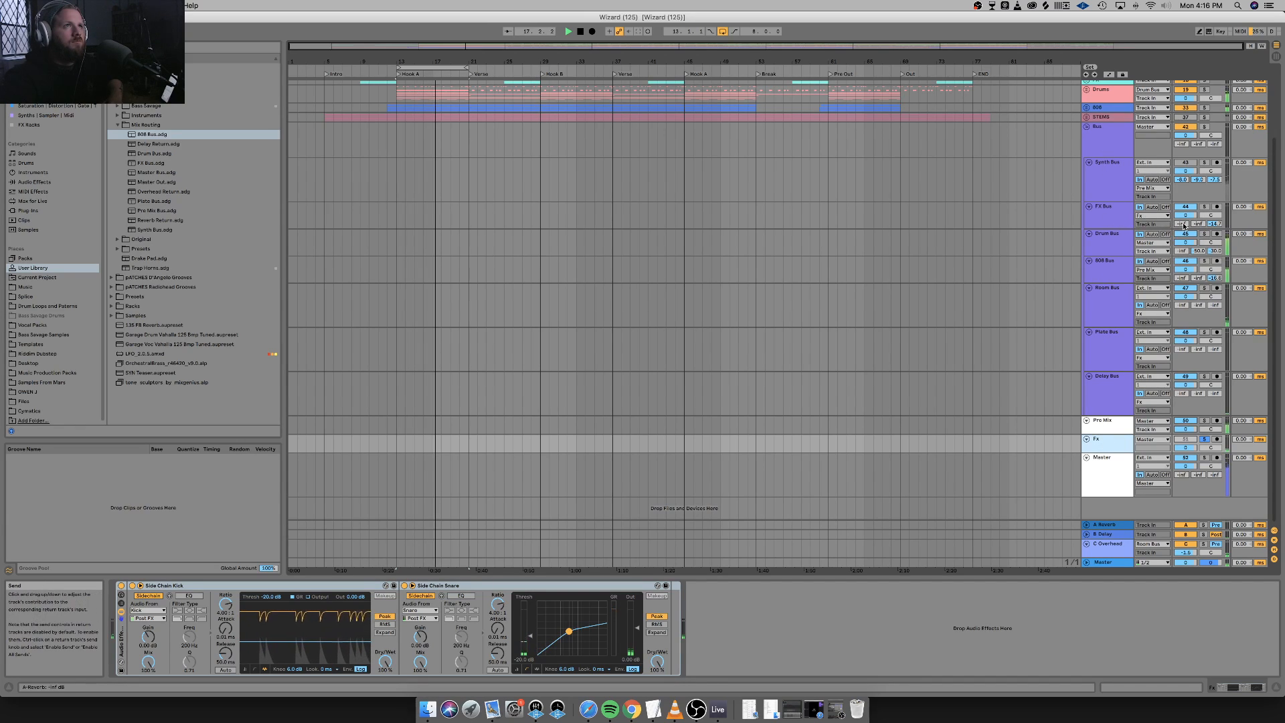
{"action": "left_click_drag", "start_coordinate": [1182, 224], "coordinate": [1182, 221]}
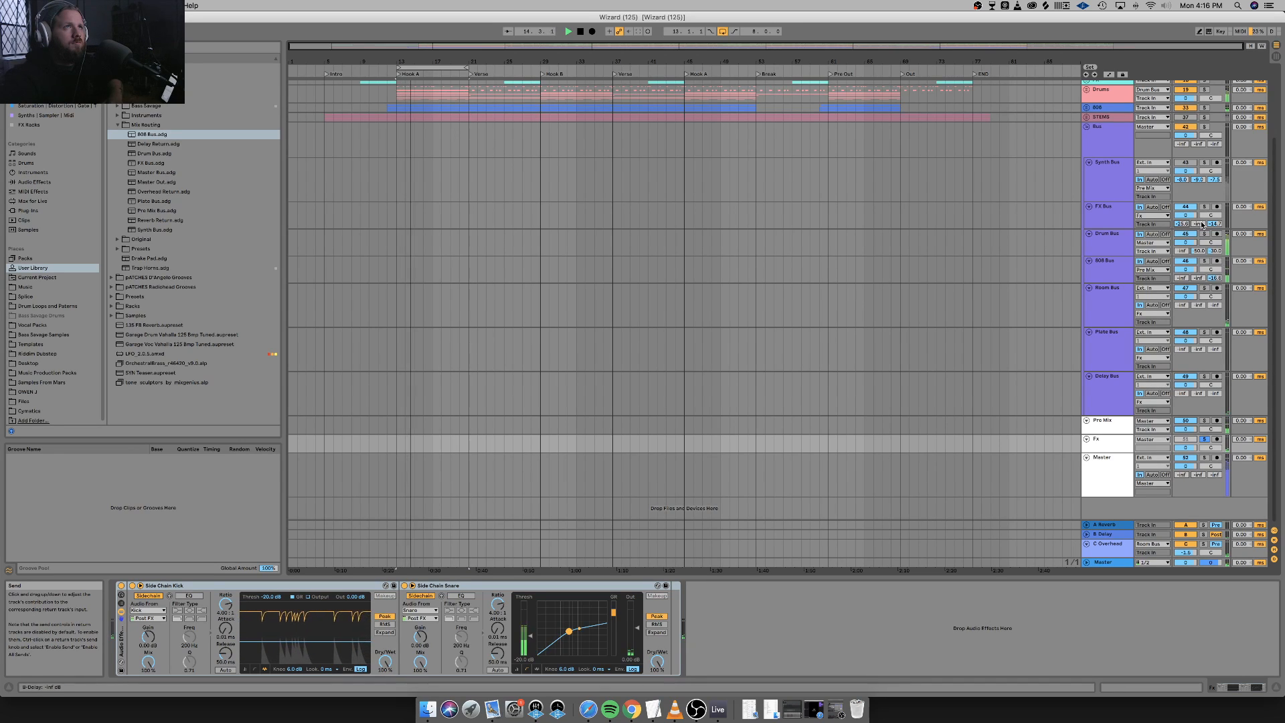
{"action": "left_click_drag", "start_coordinate": [1202, 225], "coordinate": [1197, 221]}
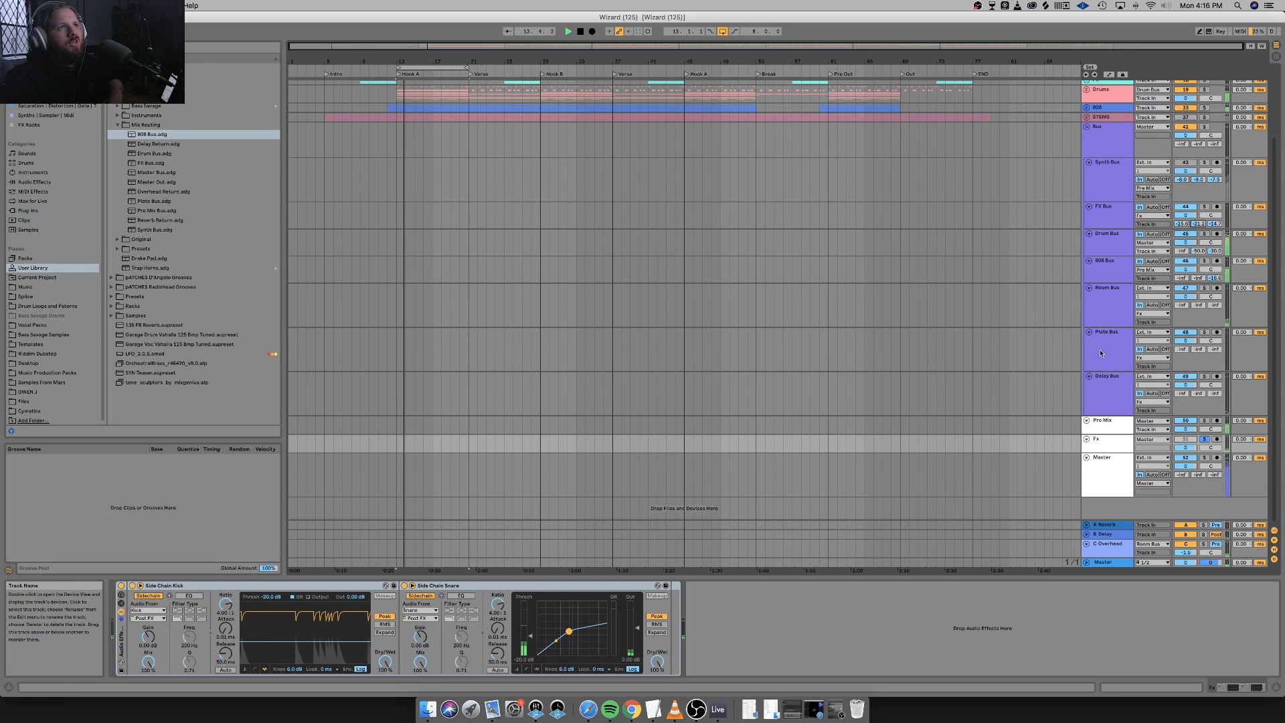
Reduce the track heights of the Room Bus, Plate Bus and Delay Bus.
{"action": "left_click", "coordinate": [1112, 367]}
{"action": "mouse_move", "coordinate": [1111, 368]}
{"action": "left_mouse_down"}
{"action": "mouse_move", "coordinate": [1110, 346]}
{"action": "mouse_move", "coordinate": [1108, 366]}
{"action": "left_mouse_up"}
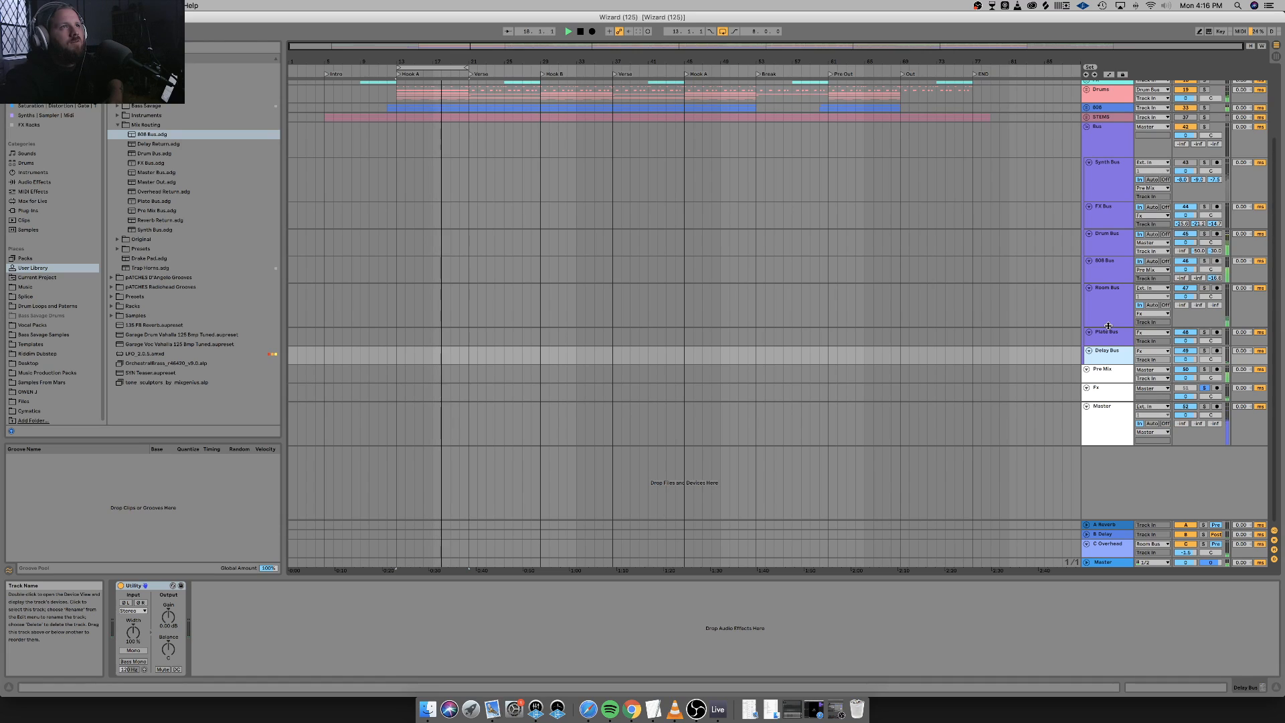
{"action": "left_click_drag", "start_coordinate": [1109, 329], "coordinate": [1114, 302]}
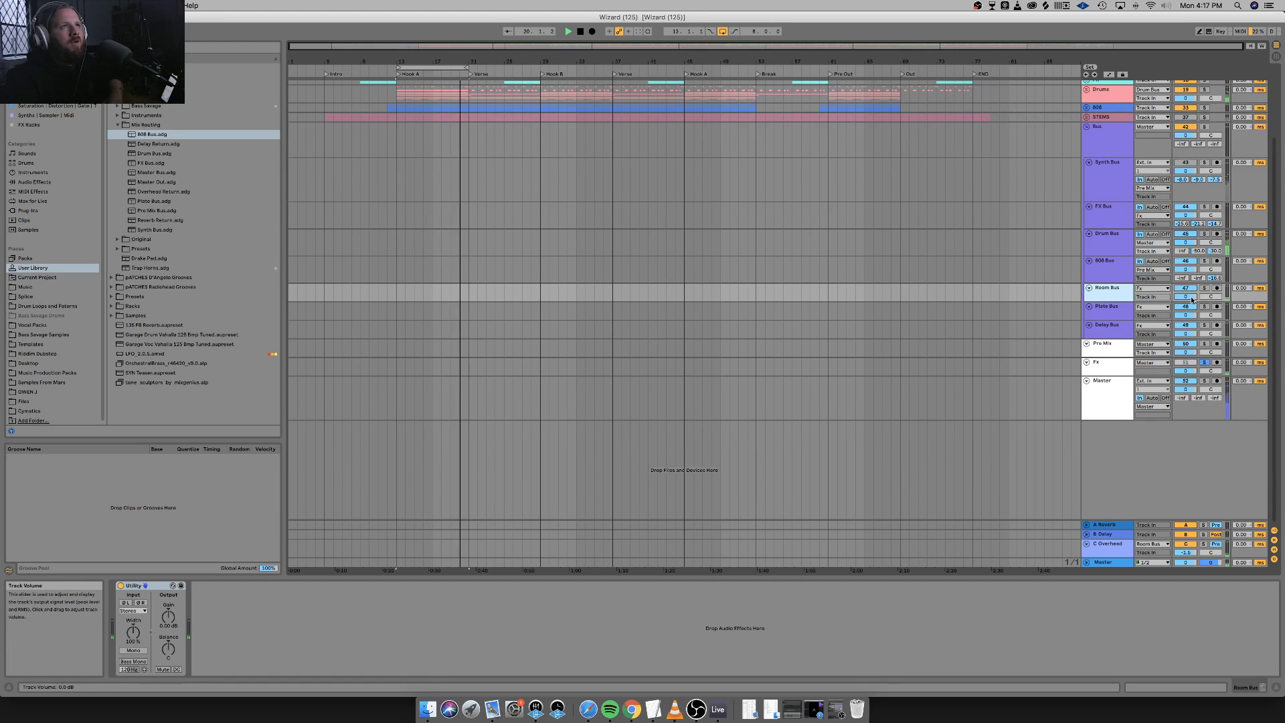
Balance the Room Bus and Plate Bus volumes by ear during looped playback.
{"action": "left_click_drag", "start_coordinate": [1185, 297], "coordinate": [1185, 201]}
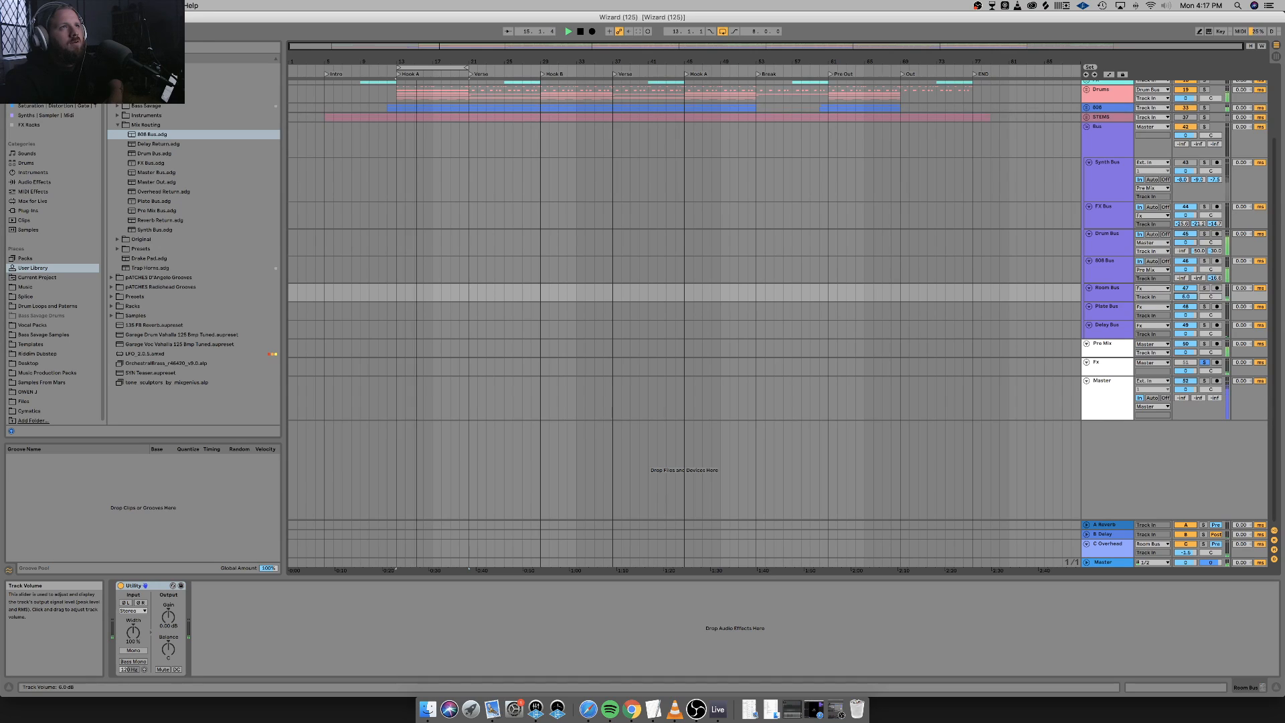
{"action": "left_click_drag", "start_coordinate": [1185, 296], "coordinate": [1185, 308]}
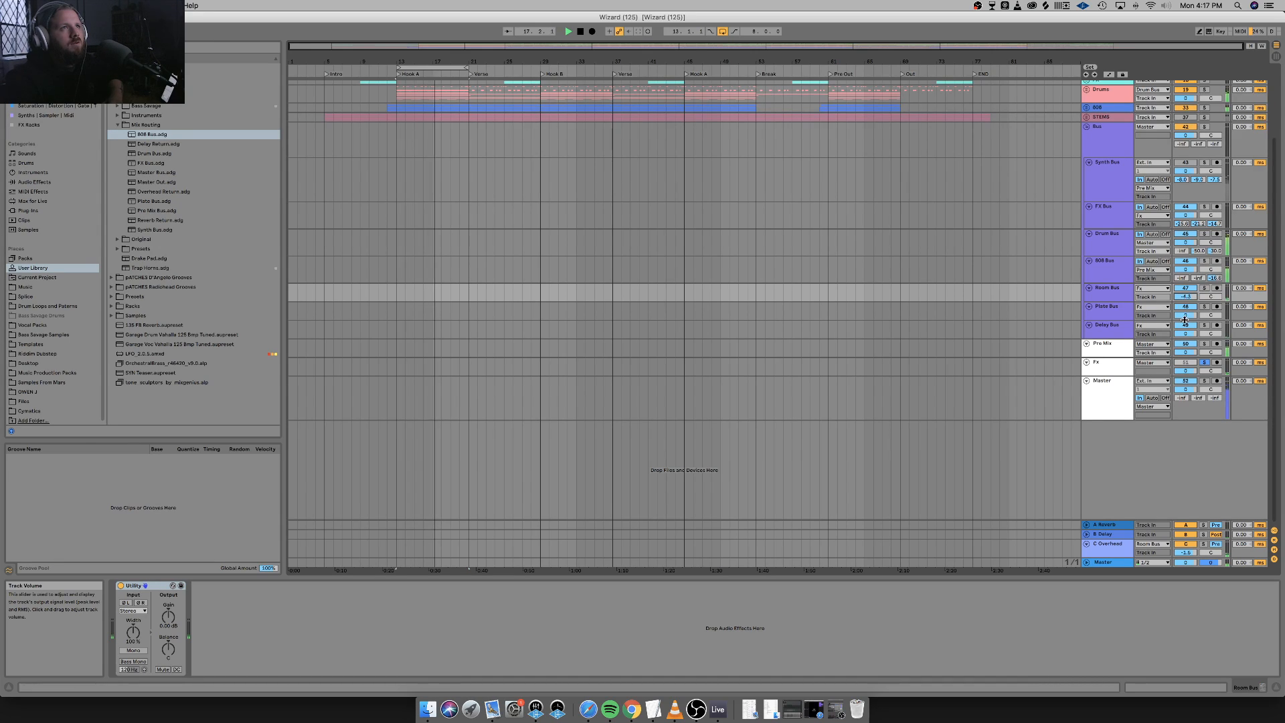
{"action": "left_click_drag", "start_coordinate": [1185, 296], "coordinate": [1185, 298]}
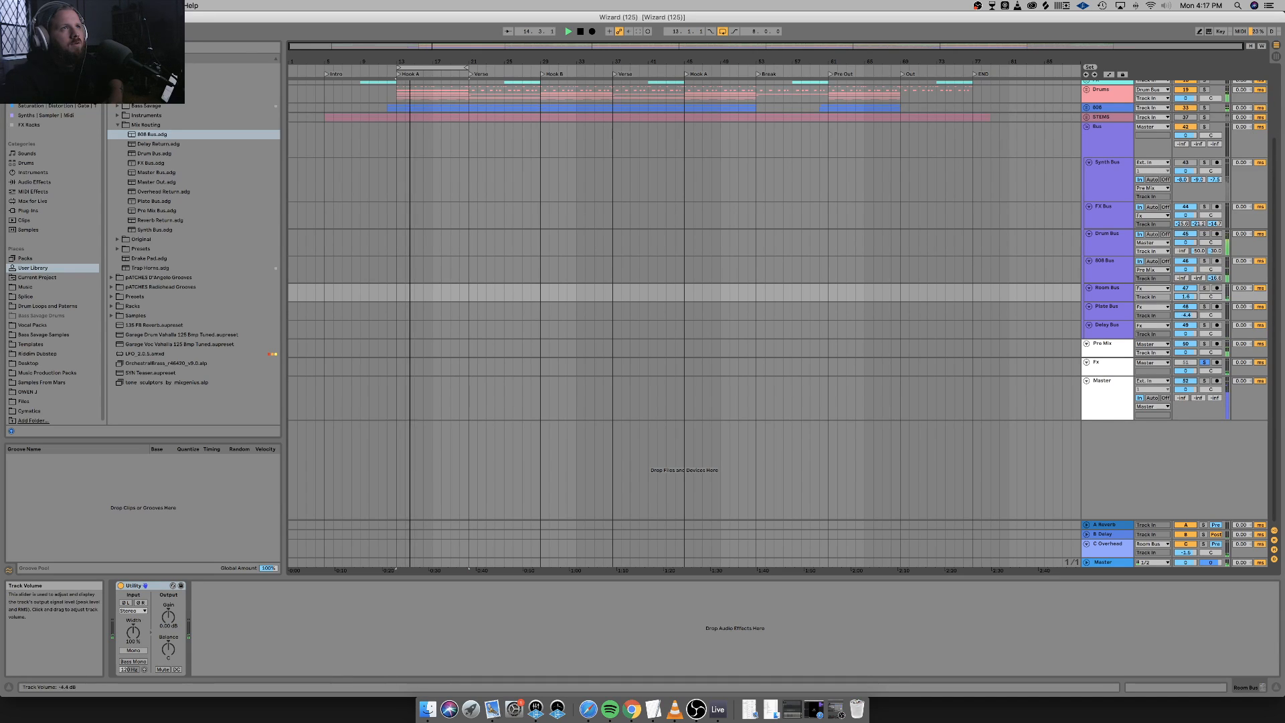
Select the Plate Bus to view its FF Pro-R reverb and compare the full mix with the soloed Fx track.
{"action": "left_click", "coordinate": [1120, 310]}
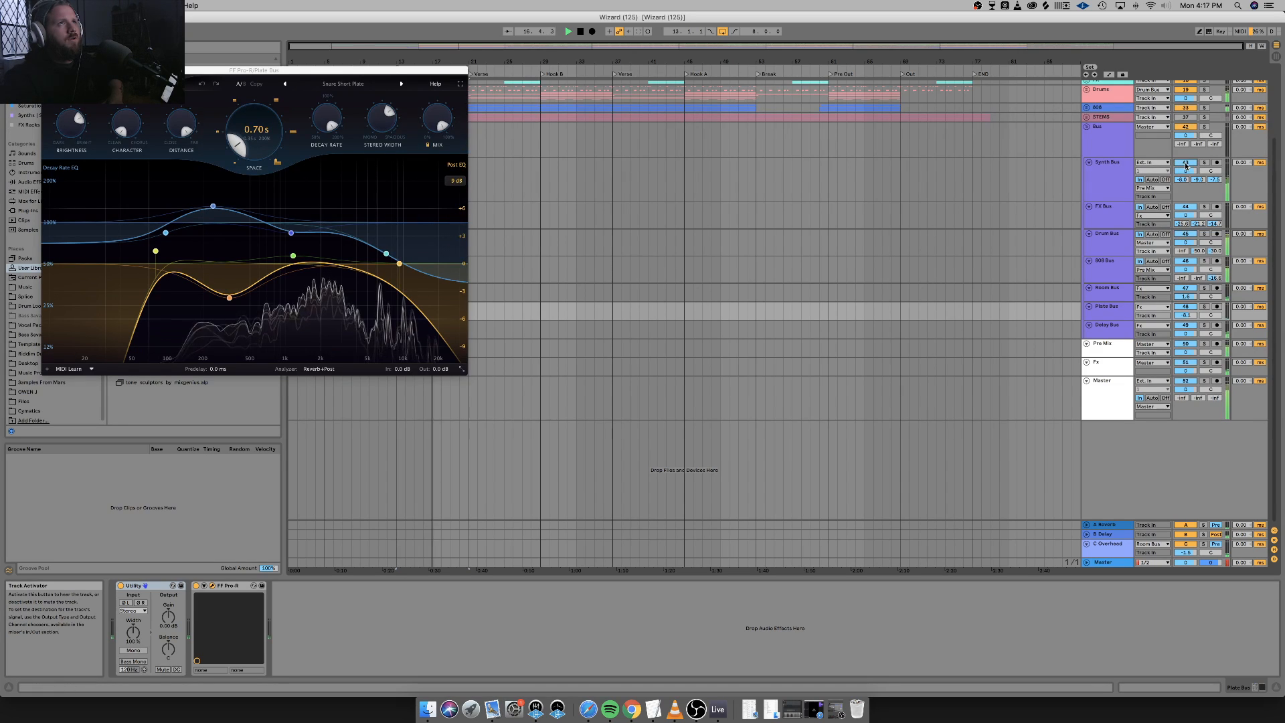
{"action": "left_click", "coordinate": [1185, 362]}
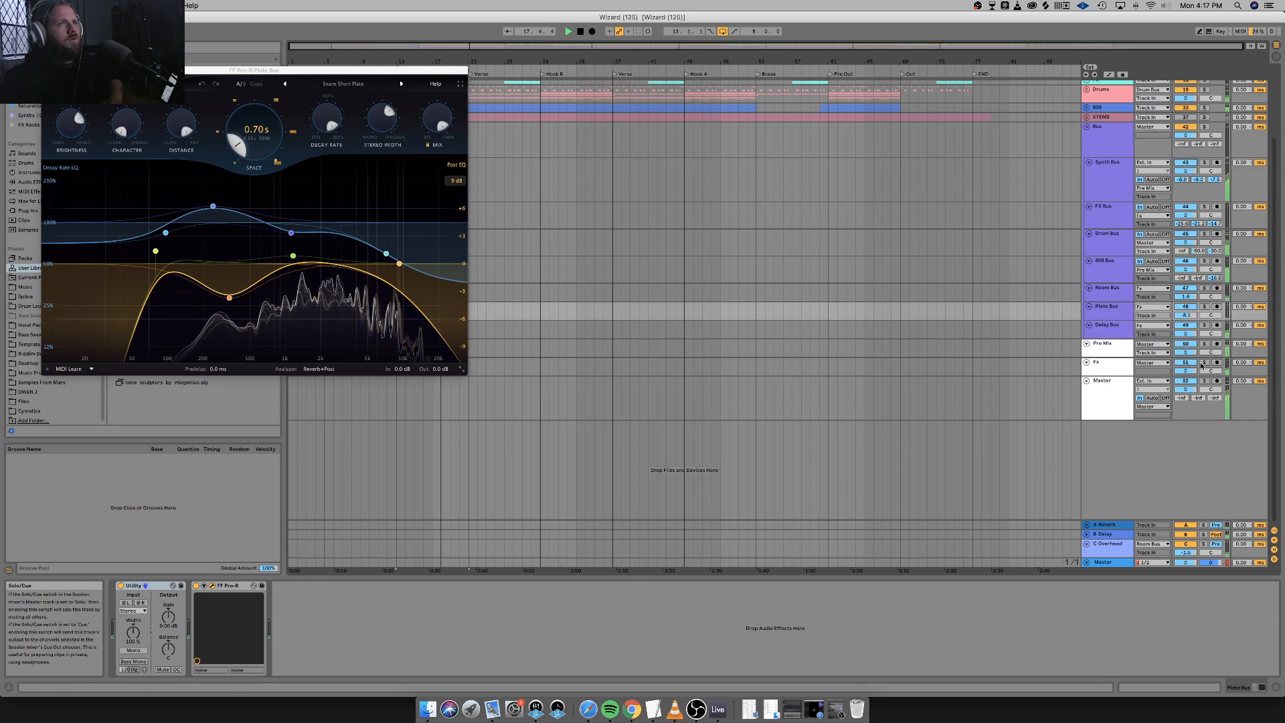
{"action": "left_click", "coordinate": [1204, 362]}
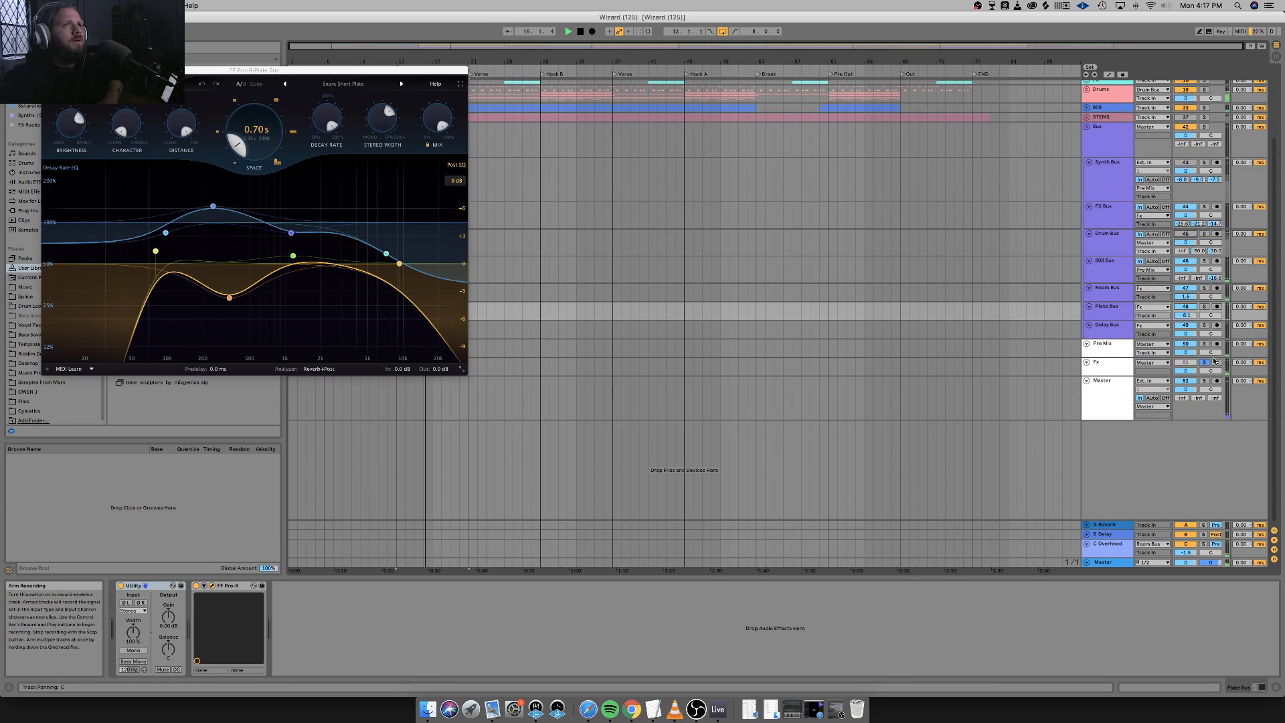
Raise the Drum Bus's B Delay send to about -21 dB and its C Overhead send to about -25 dB.
{"action": "left_click", "coordinate": [1126, 245]}
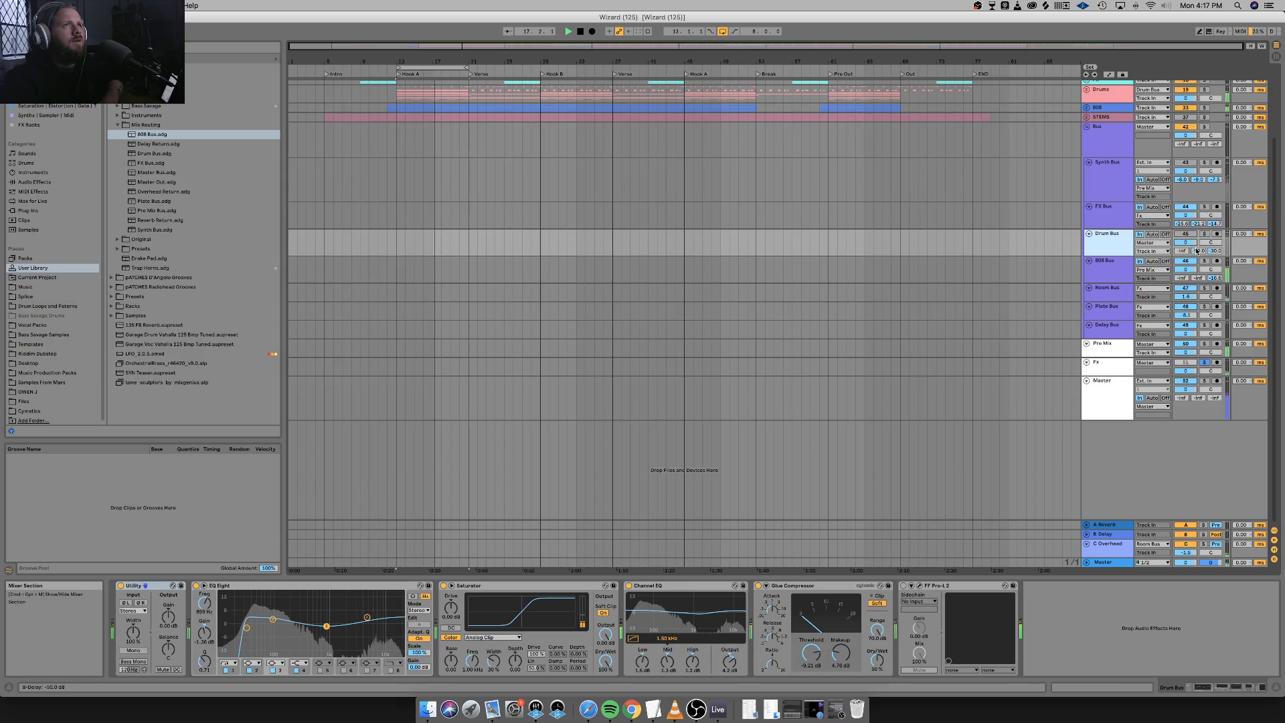
{"action": "mouse_move", "coordinate": [1197, 251]}
{"action": "left_mouse_down"}
{"action": "mouse_move", "coordinate": [1198, 194]}
{"action": "mouse_move", "coordinate": [1197, 226]}
{"action": "mouse_move", "coordinate": [1215, 204]}
{"action": "mouse_move", "coordinate": [1214, 237]}
{"action": "left_mouse_up"}
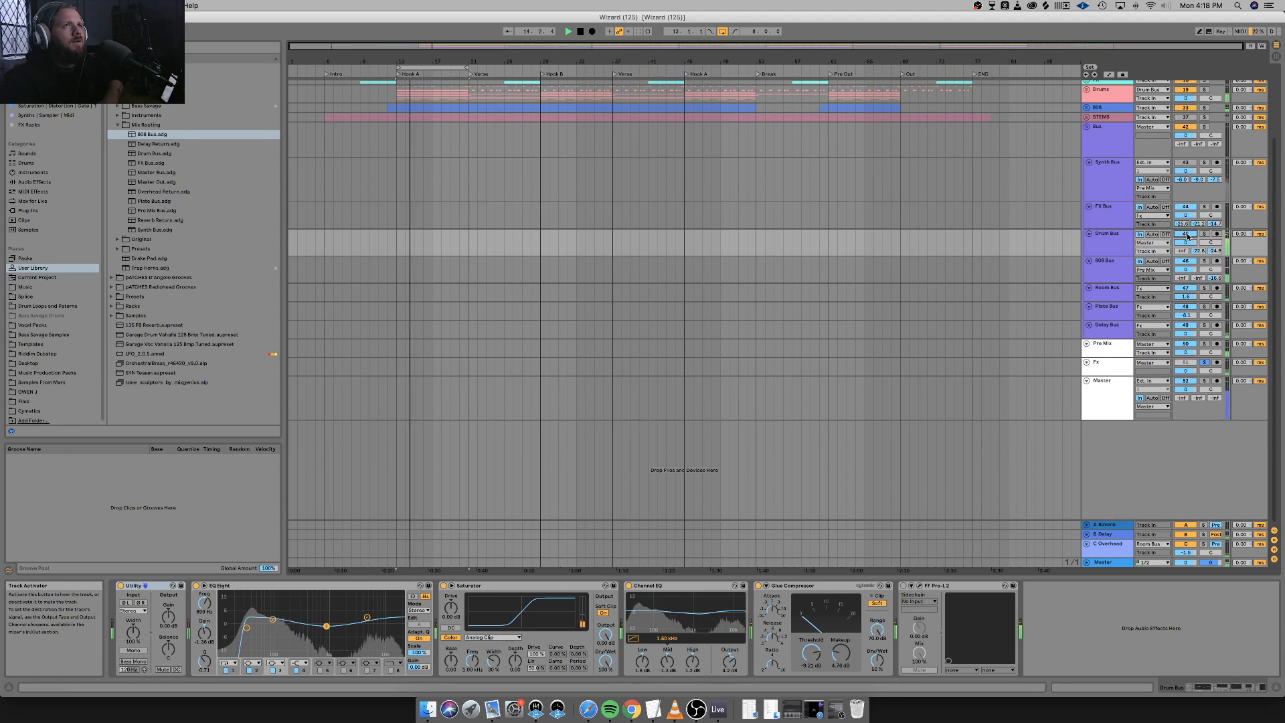
{"action": "left_click", "coordinate": [1127, 253]}
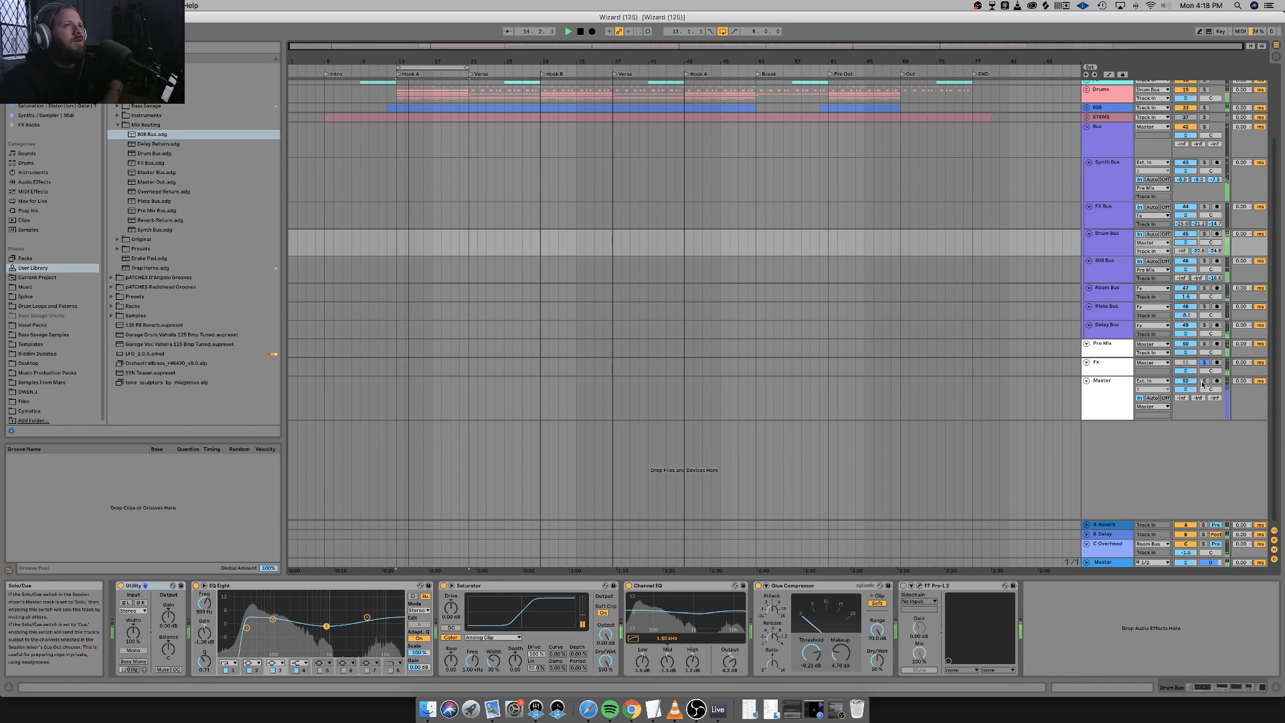
Compare the Master and Fx tracks in solo during playback, leaving the Fx track unsoloed.
{"action": "left_click", "coordinate": [1203, 381]}
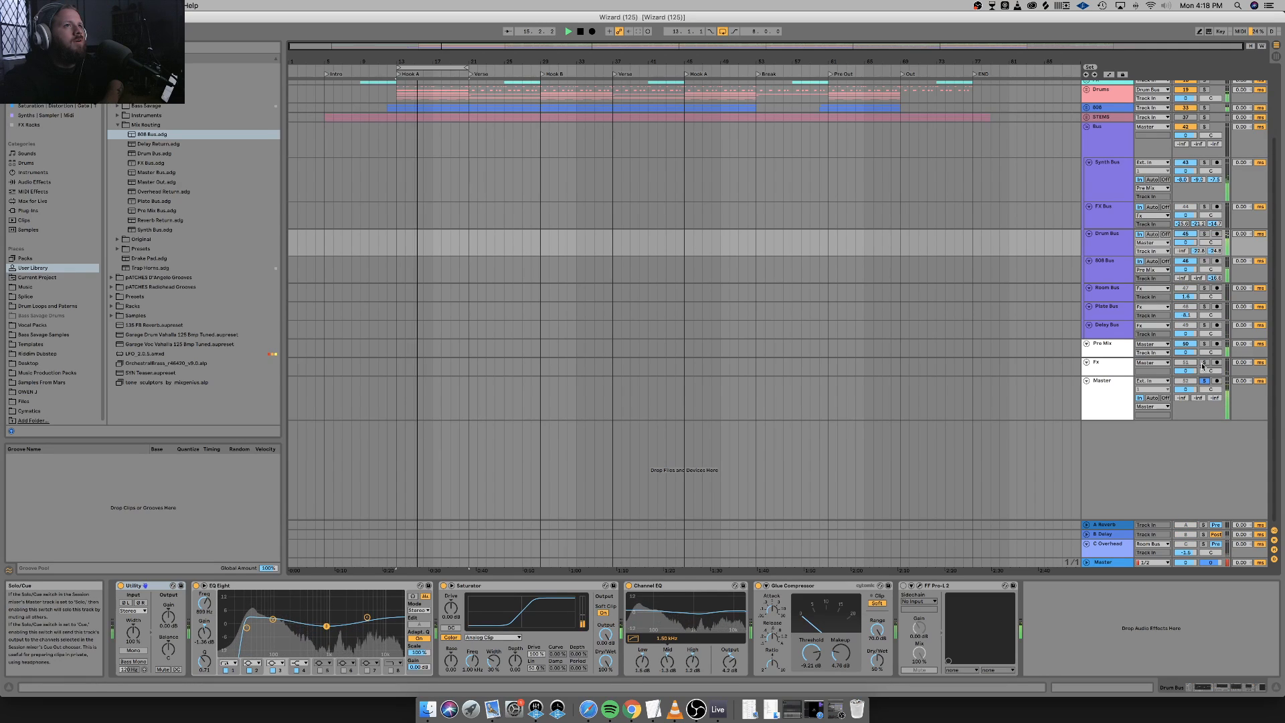
{"action": "left_click", "coordinate": [1203, 364]}
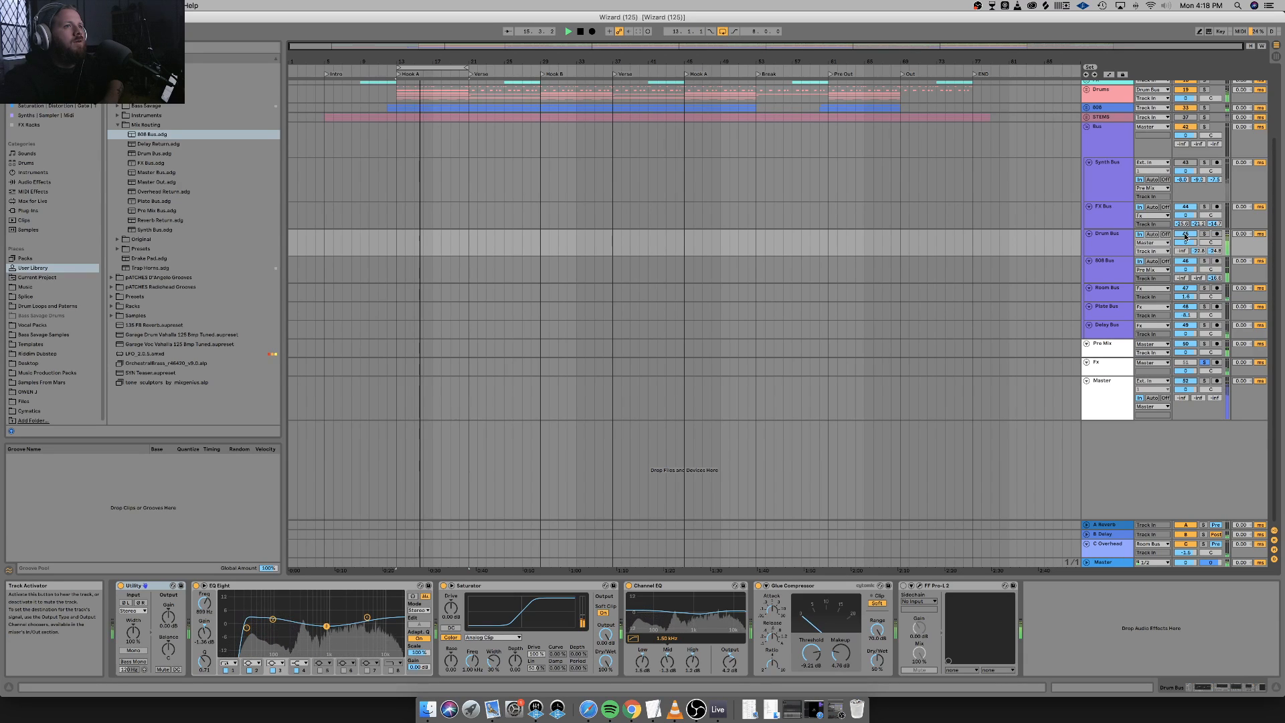
{"action": "left_click", "coordinate": [1204, 363]}
Stop playback and lower the Drum Bus's track volume to about -4.1 dB.
{"action": "key", "text": "space"}
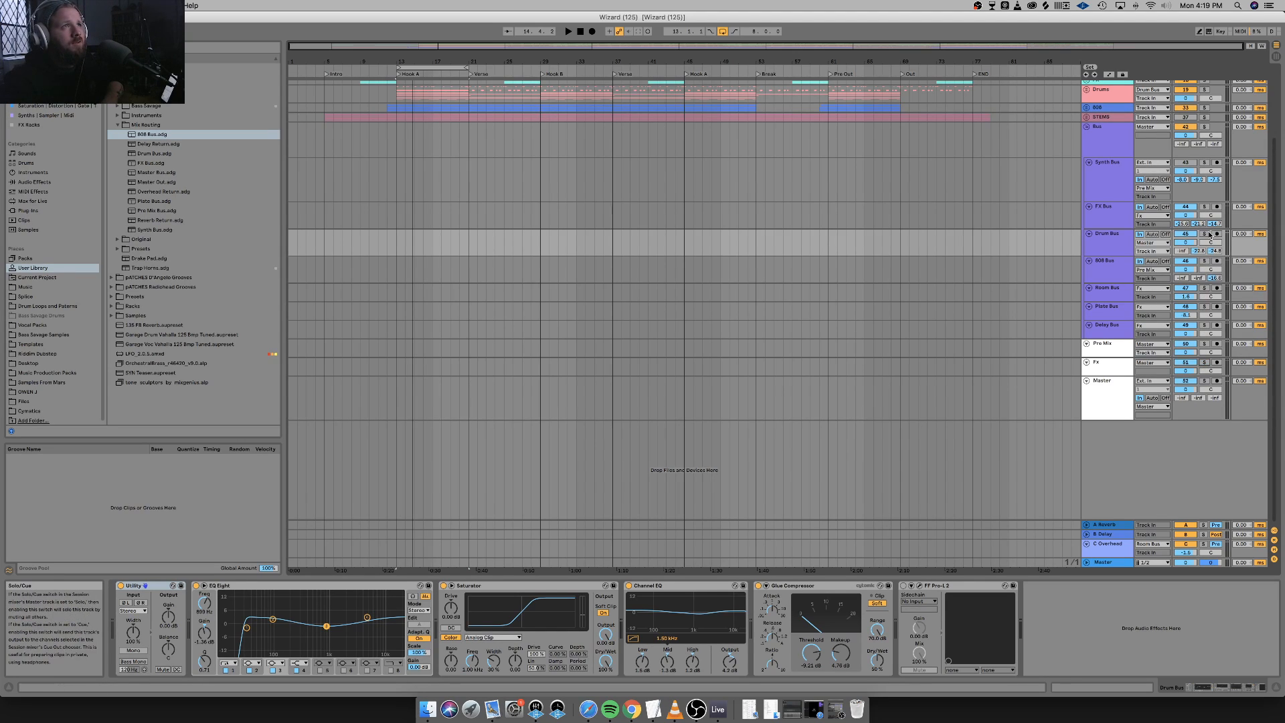
{"action": "left_click", "coordinate": [1121, 248]}
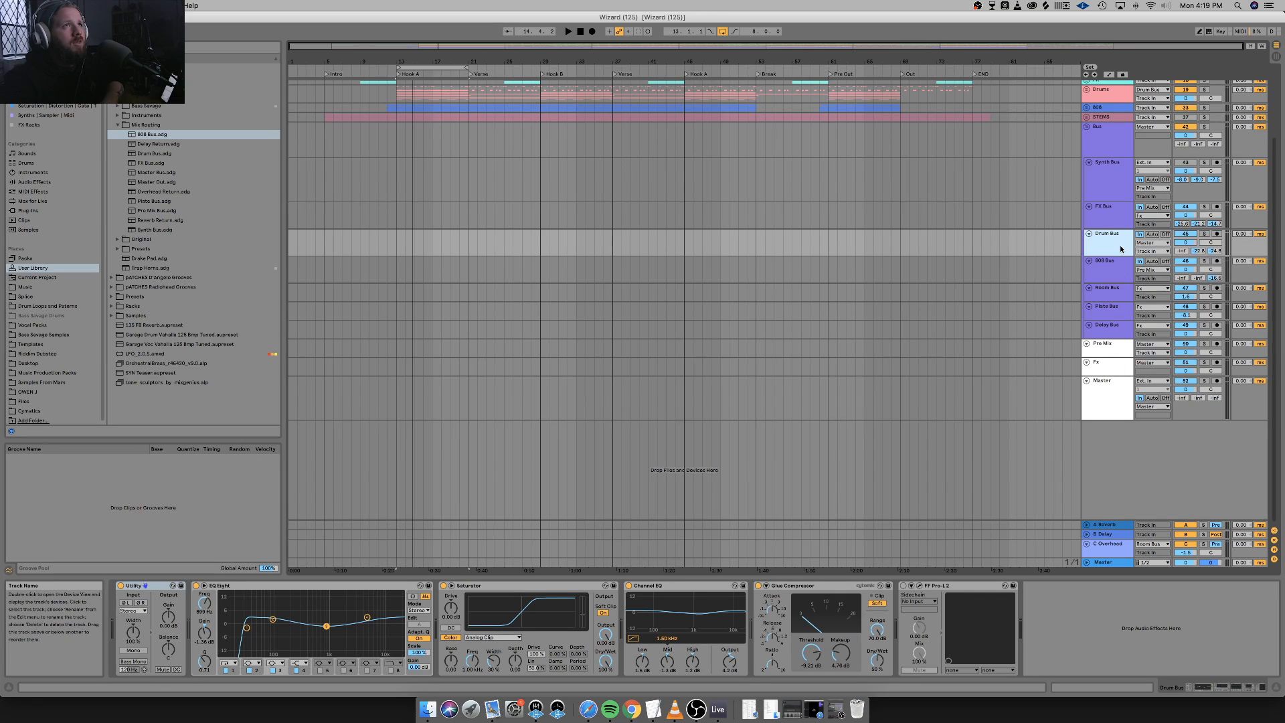
{"action": "left_click_drag", "start_coordinate": [1186, 242], "coordinate": [1186, 254]}
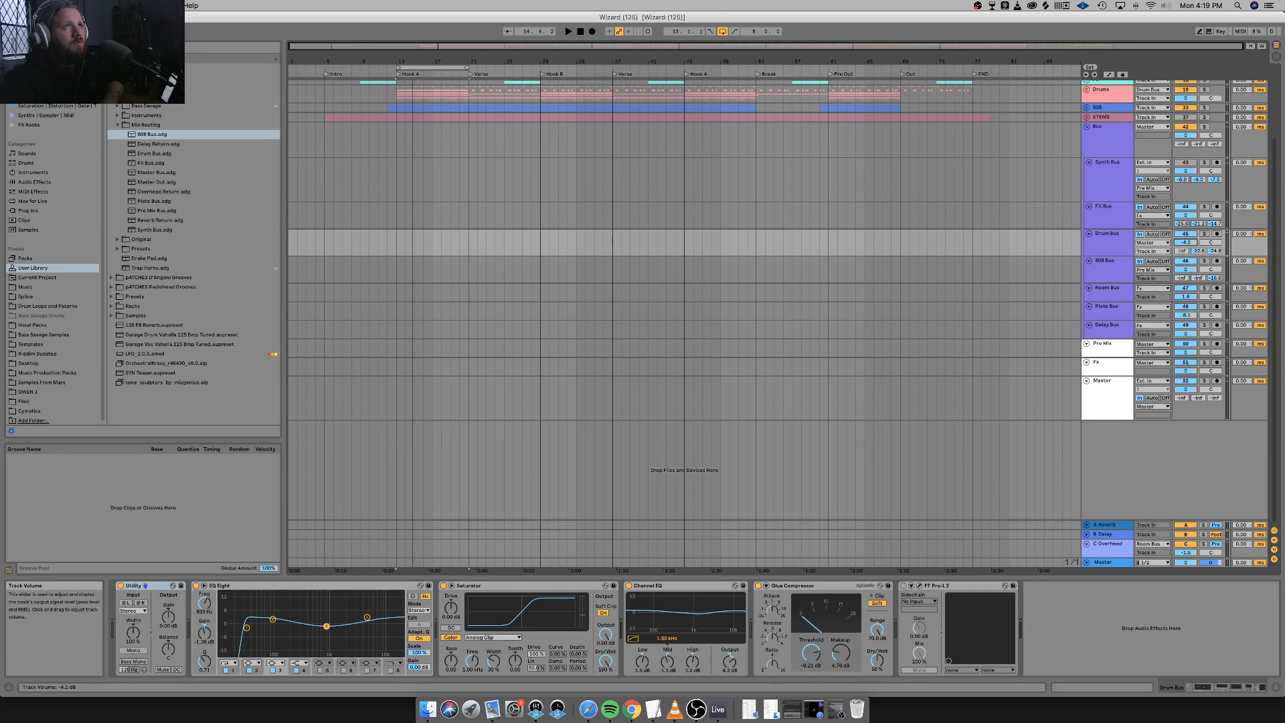
Lower the Synth Bus's track volume by a few decibels during playback and switch the A Reverb and C Overhead returns to Post.
{"action": "key", "text": "space"}
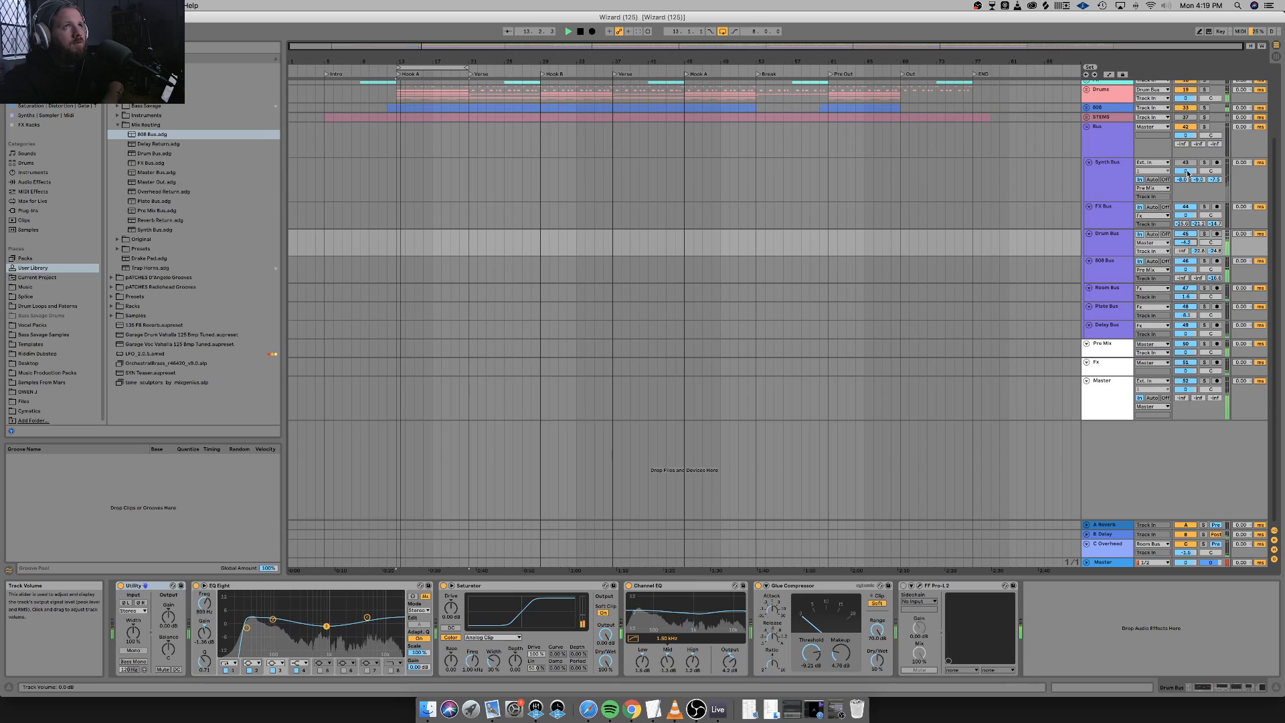
{"action": "left_click_drag", "start_coordinate": [1186, 174], "coordinate": [1189, 181]}
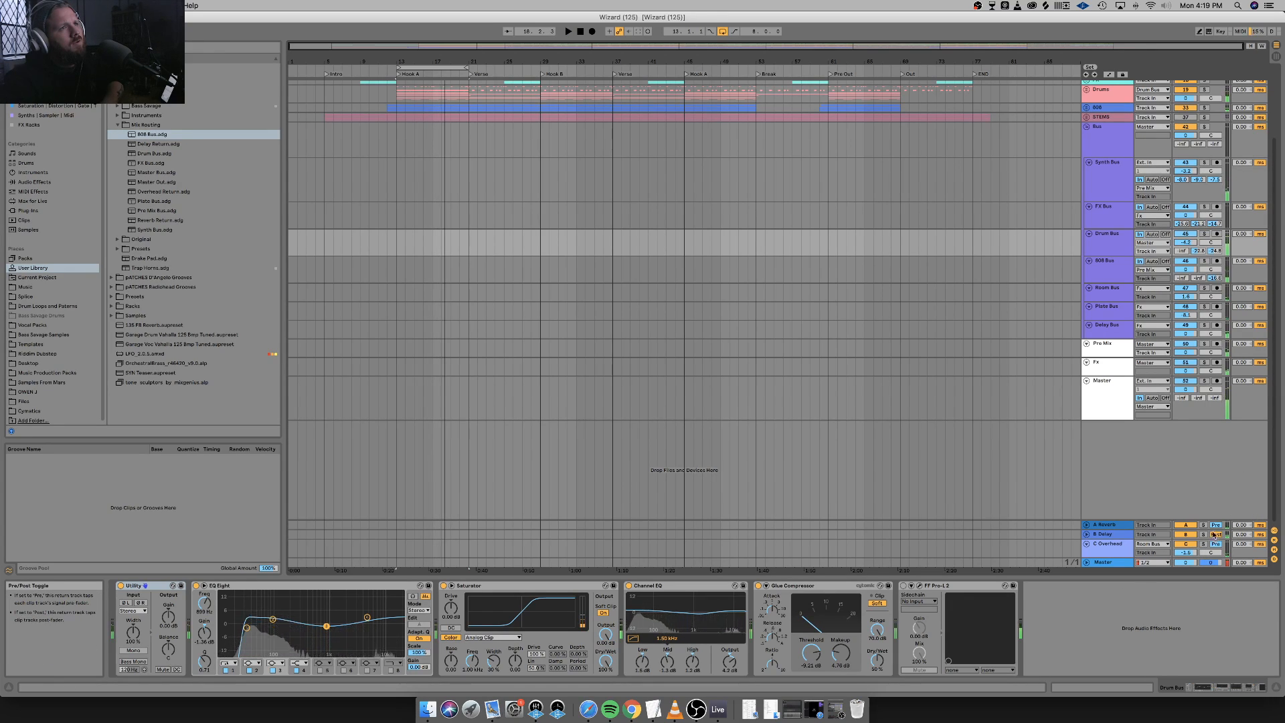
{"action": "key", "text": "space"}
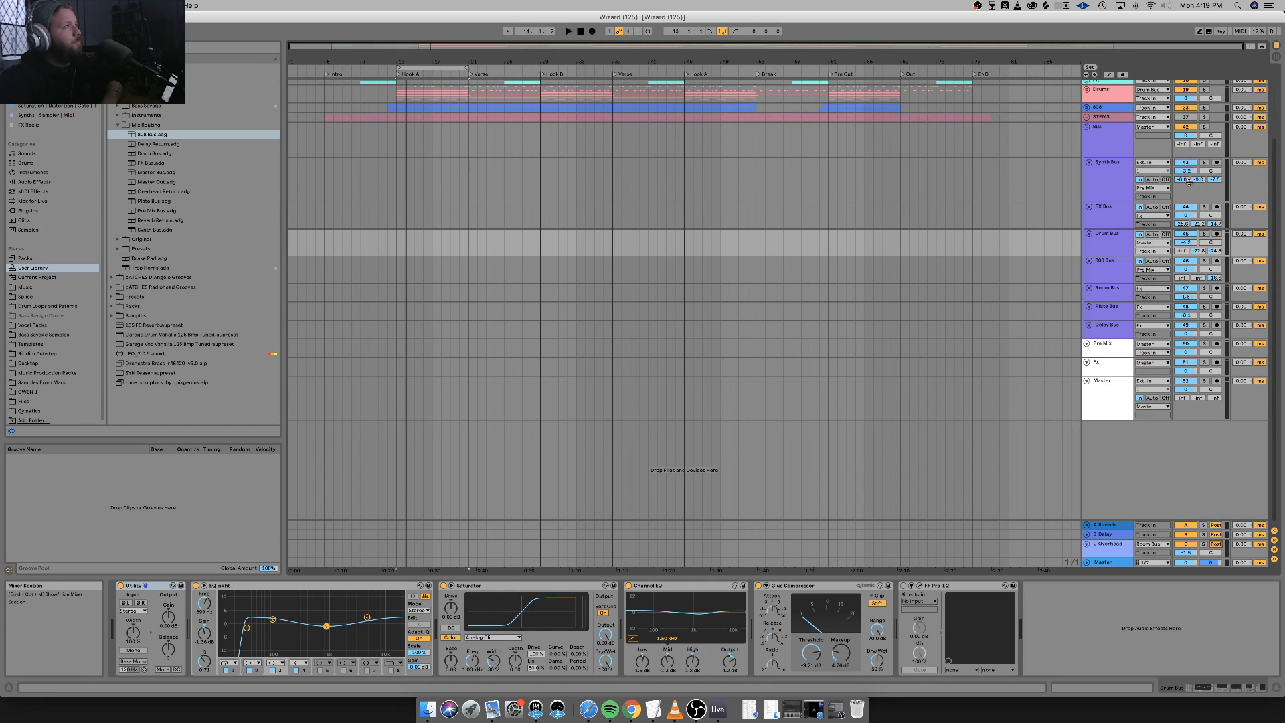
Lower the Synth Bus's sends during playback to about -26 dB for A Reverb, -20 dB for B Delay and -22 dB for C Overhead.
{"action": "key", "text": "space"}
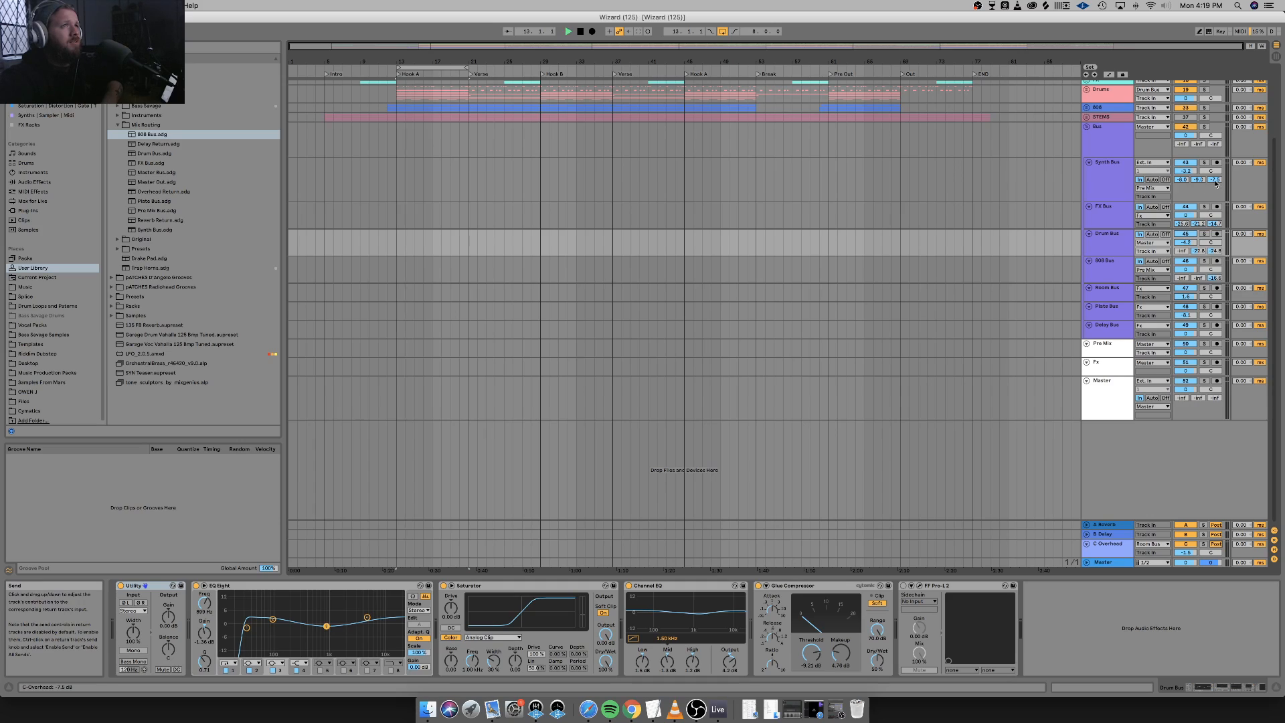
{"action": "mouse_move", "coordinate": [1201, 180]}
{"action": "left_mouse_down"}
{"action": "mouse_move", "coordinate": [1189, 201]}
{"action": "mouse_move", "coordinate": [1198, 182]}
{"action": "mouse_move", "coordinate": [1214, 190]}
{"action": "left_mouse_up"}
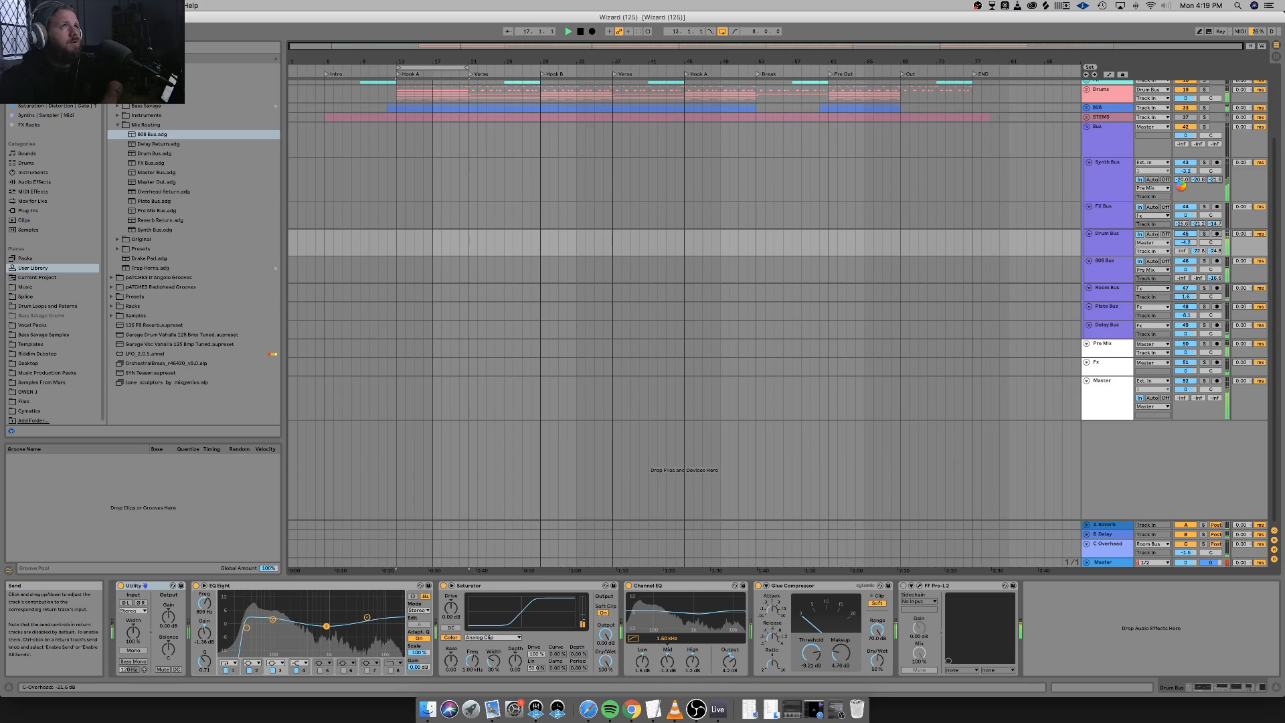
{"action": "left_click_drag", "start_coordinate": [1181, 185], "coordinate": [1181, 191]}
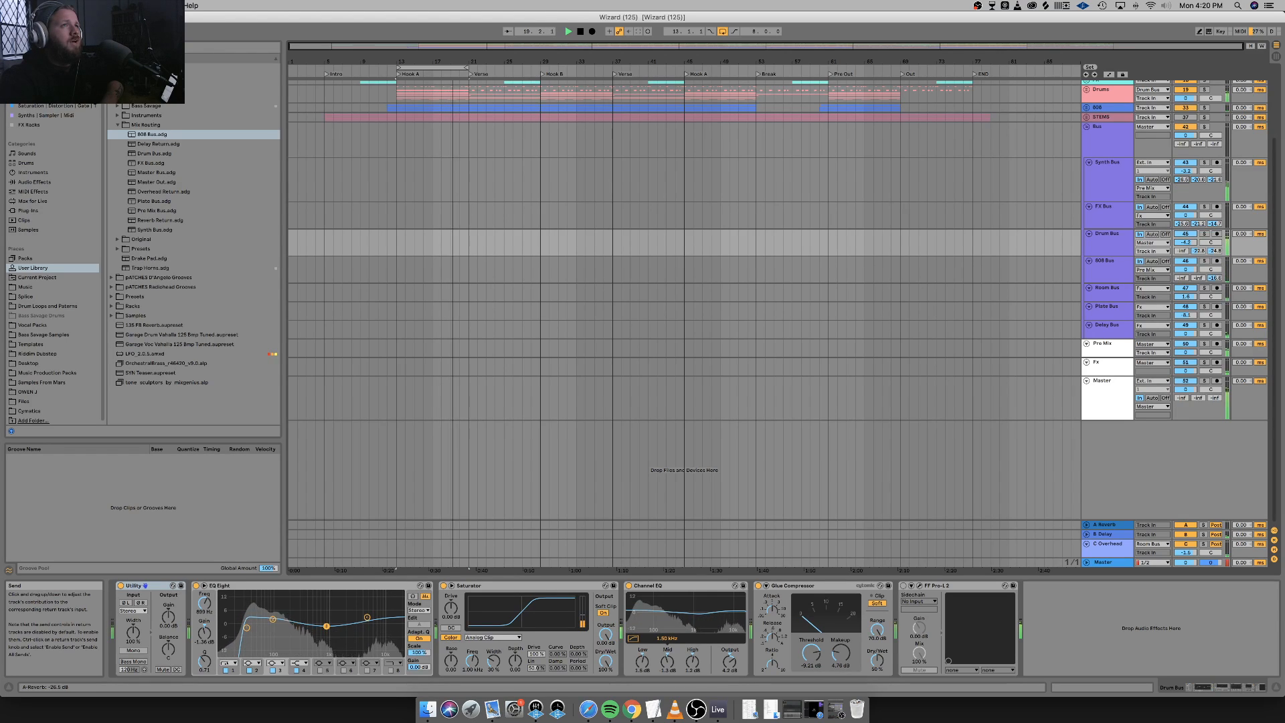
{"action": "key", "text": "space"}
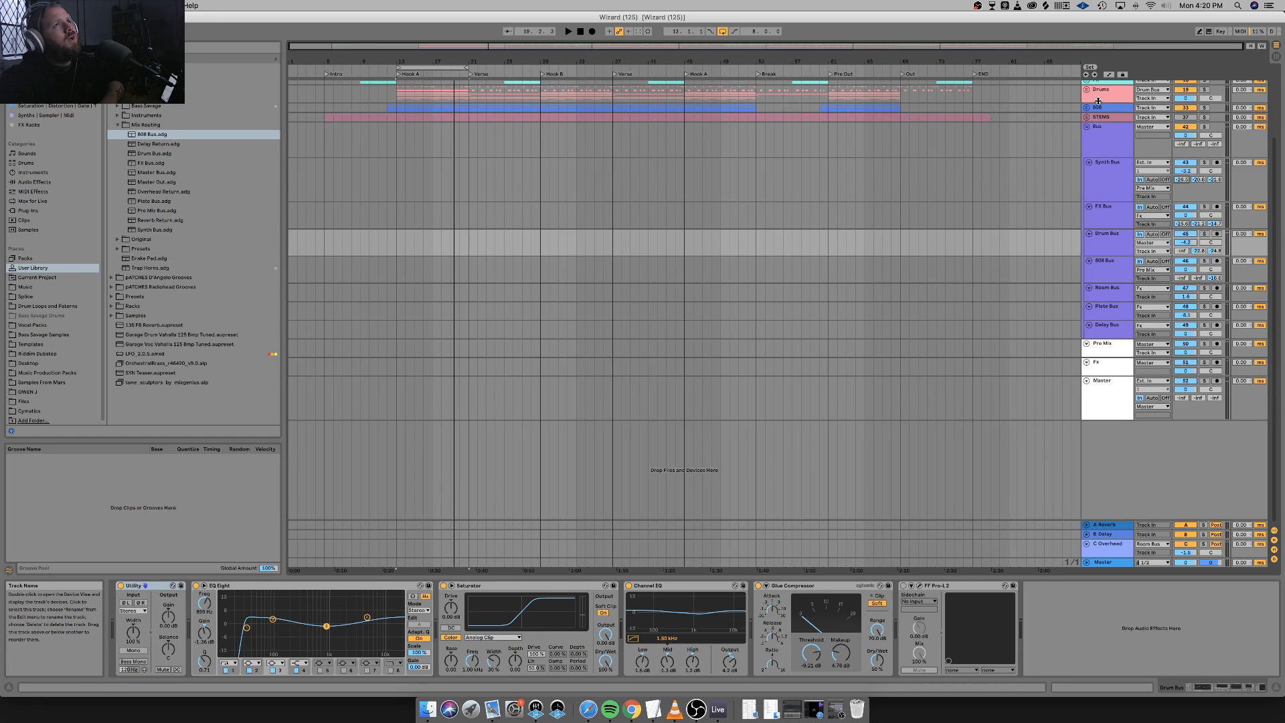
Select the Synth group and check its contribution to the mix by toggling its activation during playback.
{"action": "scroll", "coordinate": [1097, 101], "scroll_direction": "up", "scroll_amount": 4}
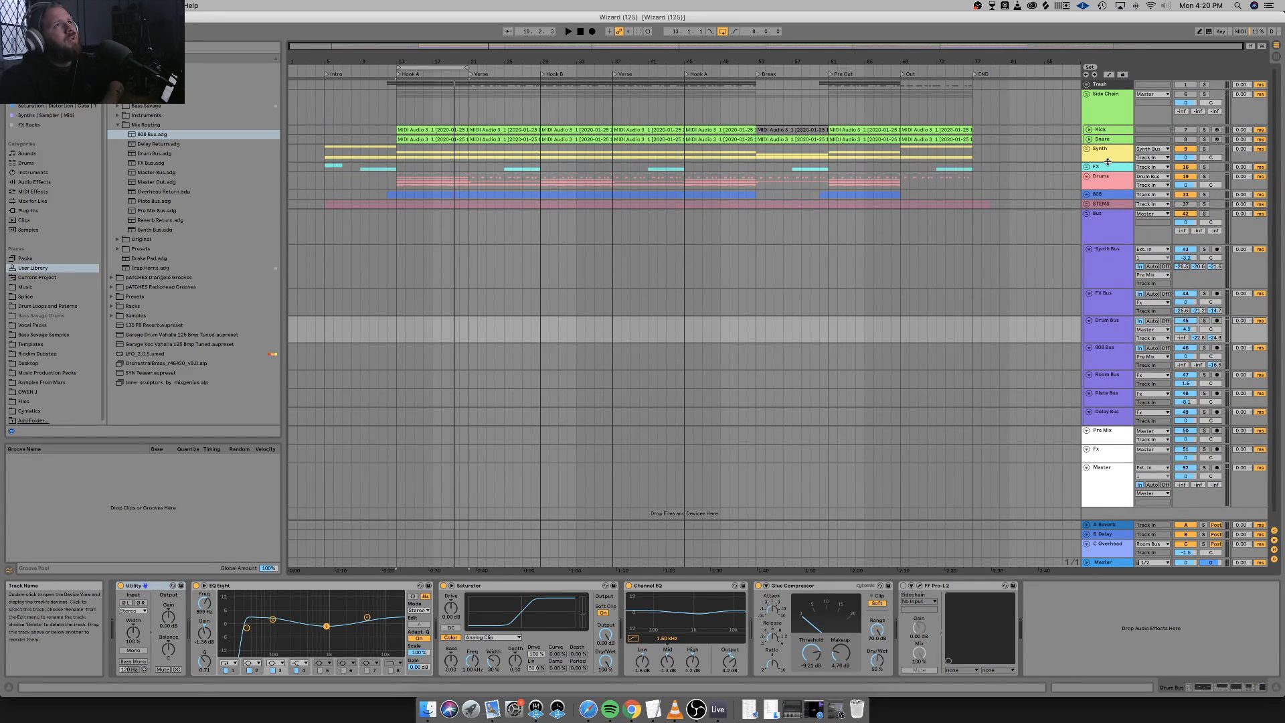
{"action": "left_click_drag", "start_coordinate": [1107, 162], "coordinate": [1107, 155]}
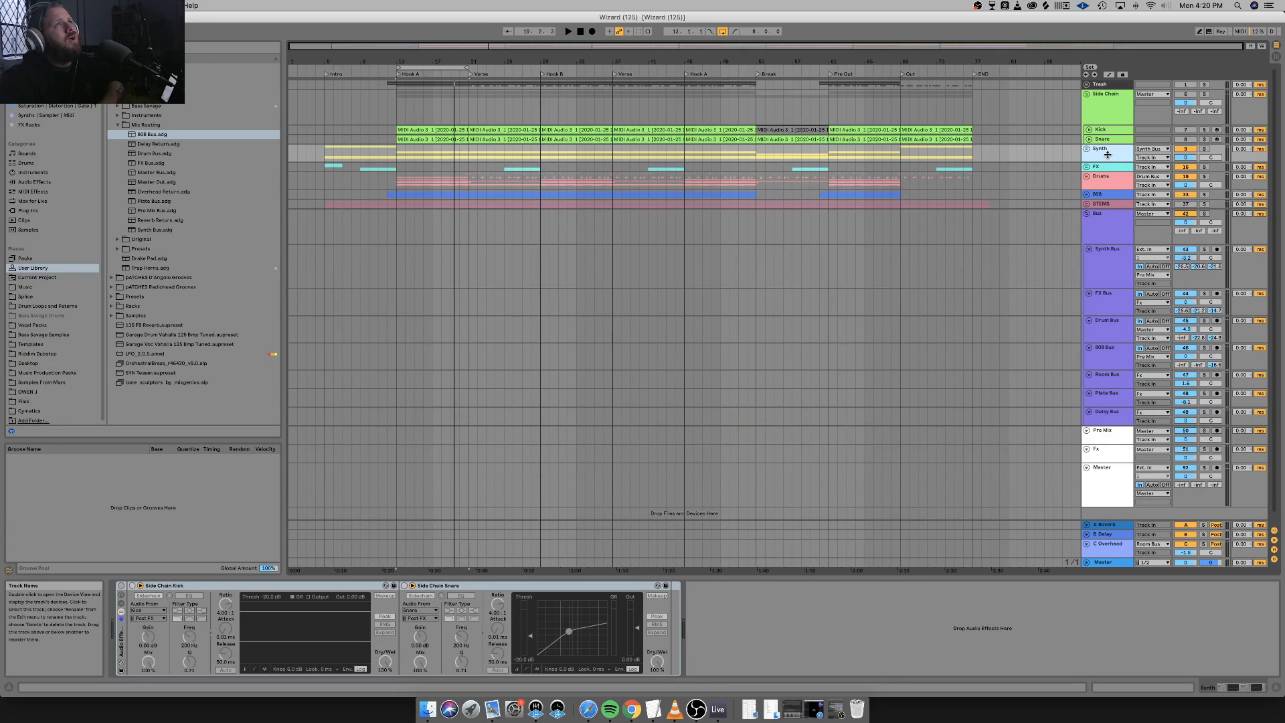
{"action": "key", "text": "space"}
{"action": "left_click", "coordinate": [1186, 150]}
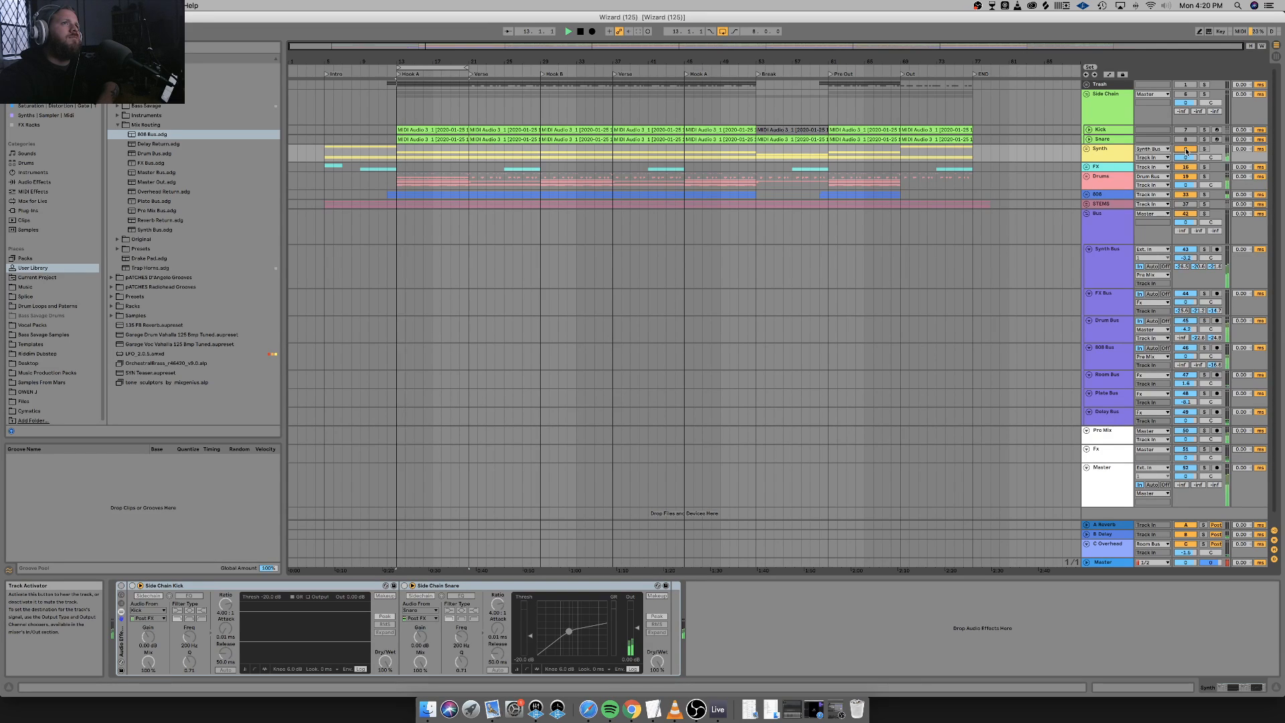
{"action": "scroll", "coordinate": [1096, 244], "scroll_direction": "down", "scroll_amount": 1}
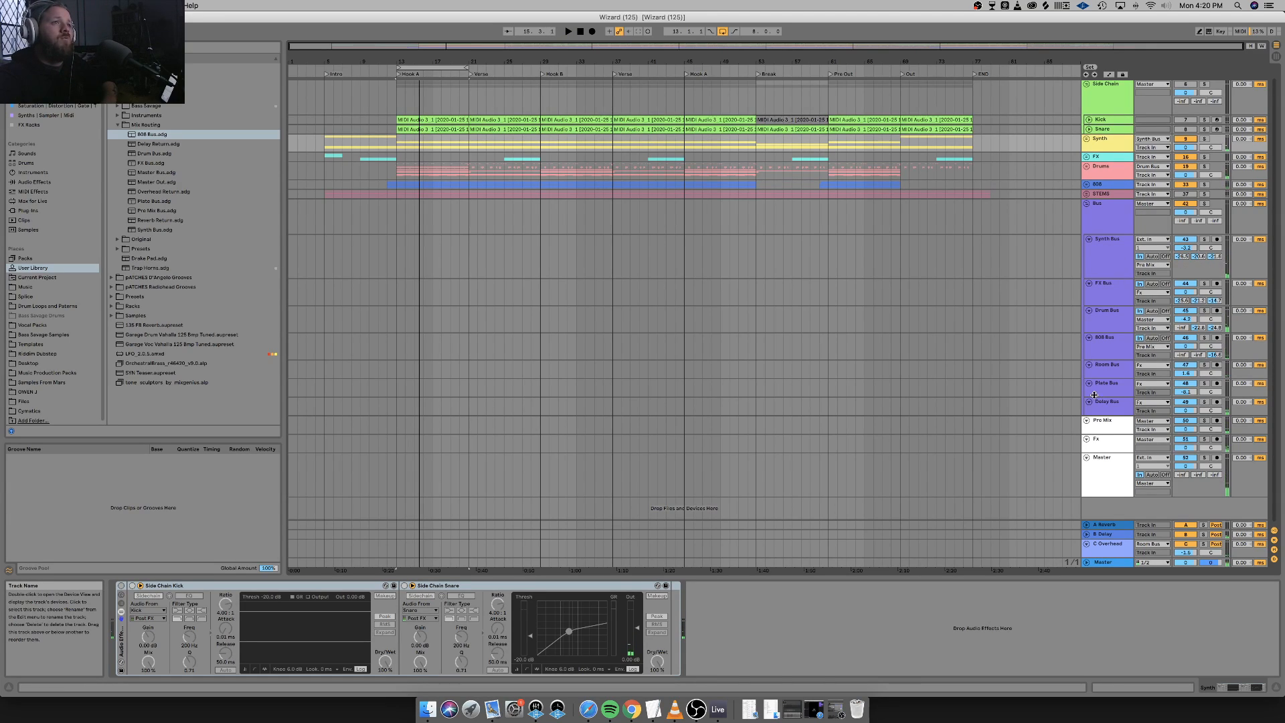
Unfold the B Delay return, switch it to Pre, and audition it in solo during playback.
{"action": "left_click", "coordinate": [1087, 534]}
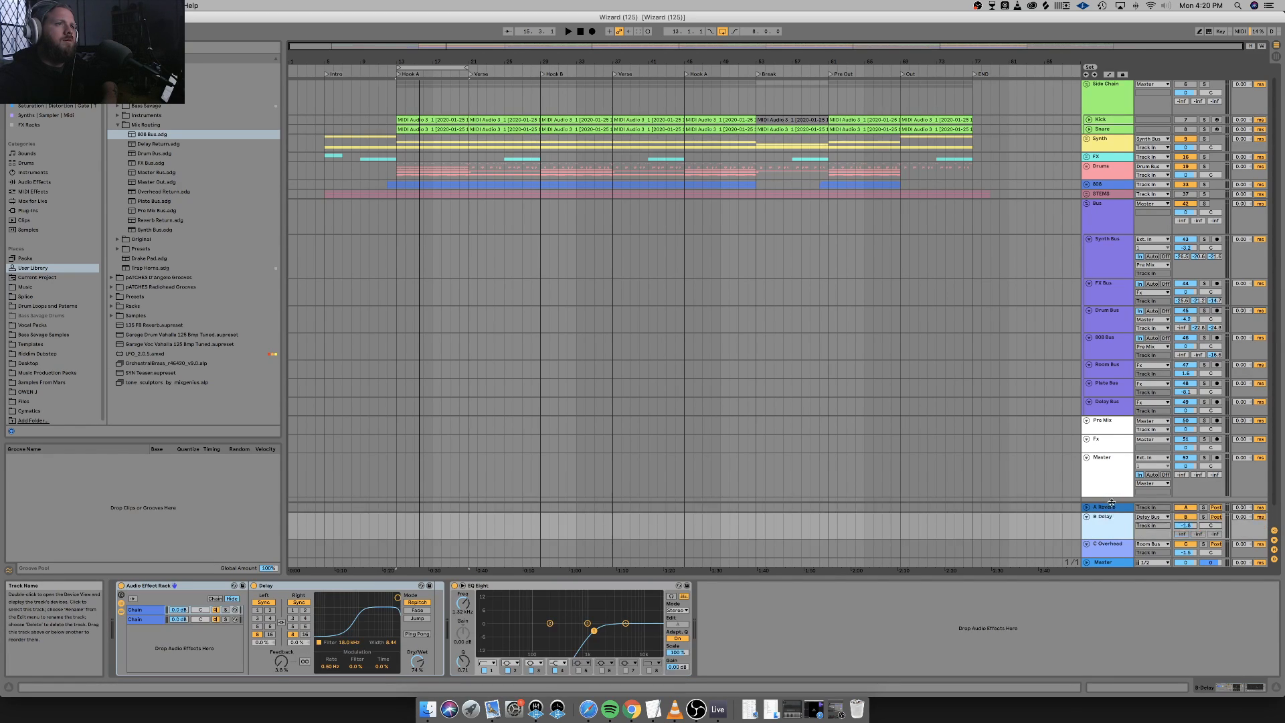
{"action": "left_click", "coordinate": [1111, 525]}
{"action": "left_click_drag", "start_coordinate": [1112, 491], "coordinate": [1110, 519]}
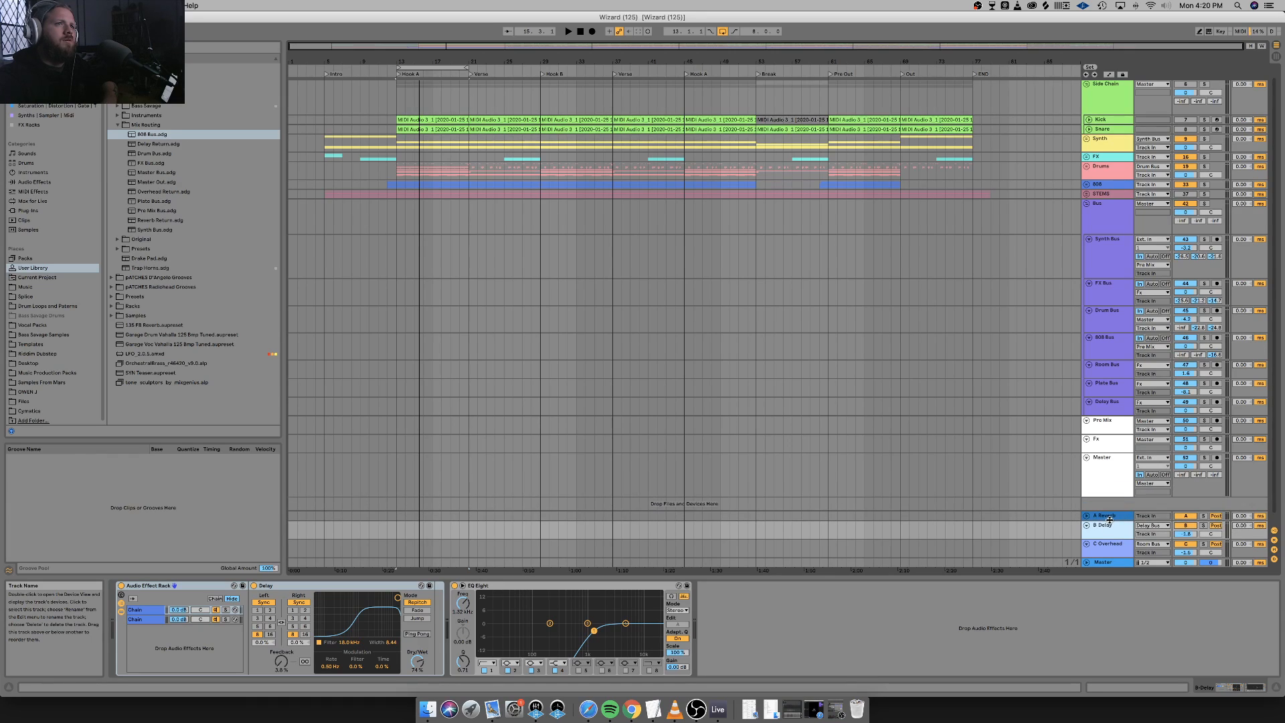
{"action": "left_click", "coordinate": [1214, 525]}
{"action": "key", "text": "space"}
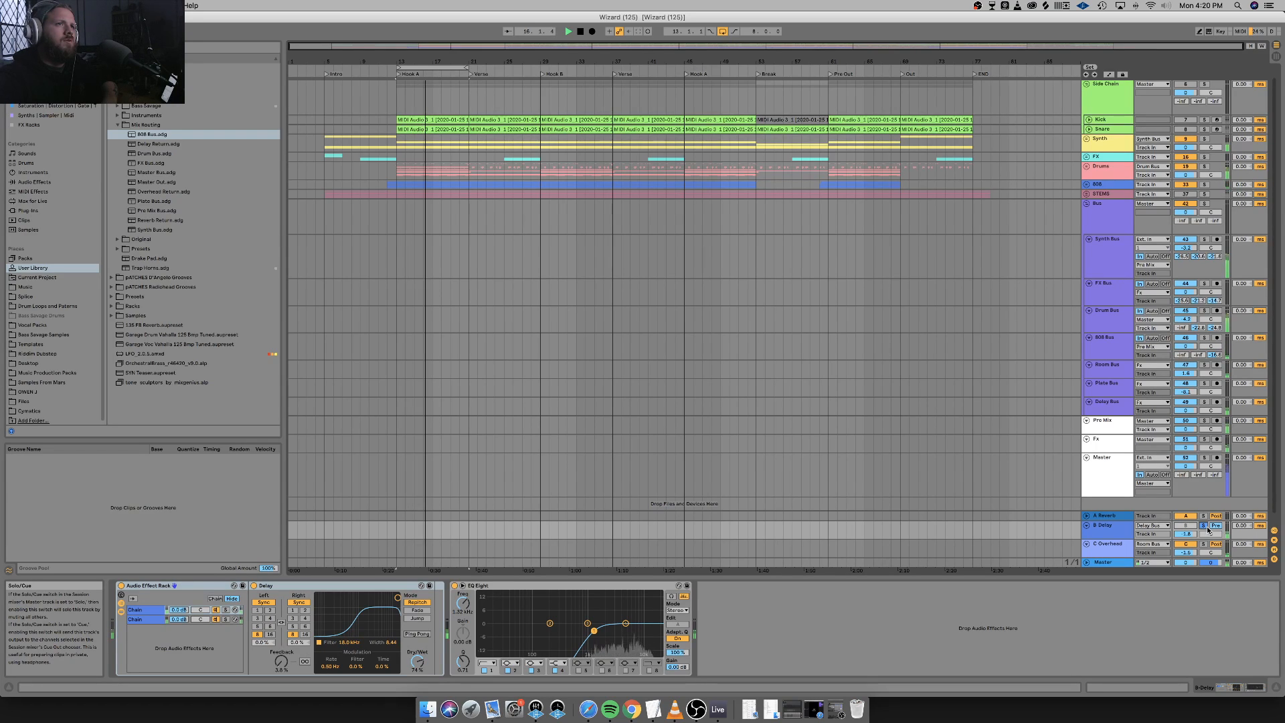
Audition the Fx track in solo, then compare the mix with the Fx track deactivated and active.
{"action": "left_click", "coordinate": [1120, 448]}
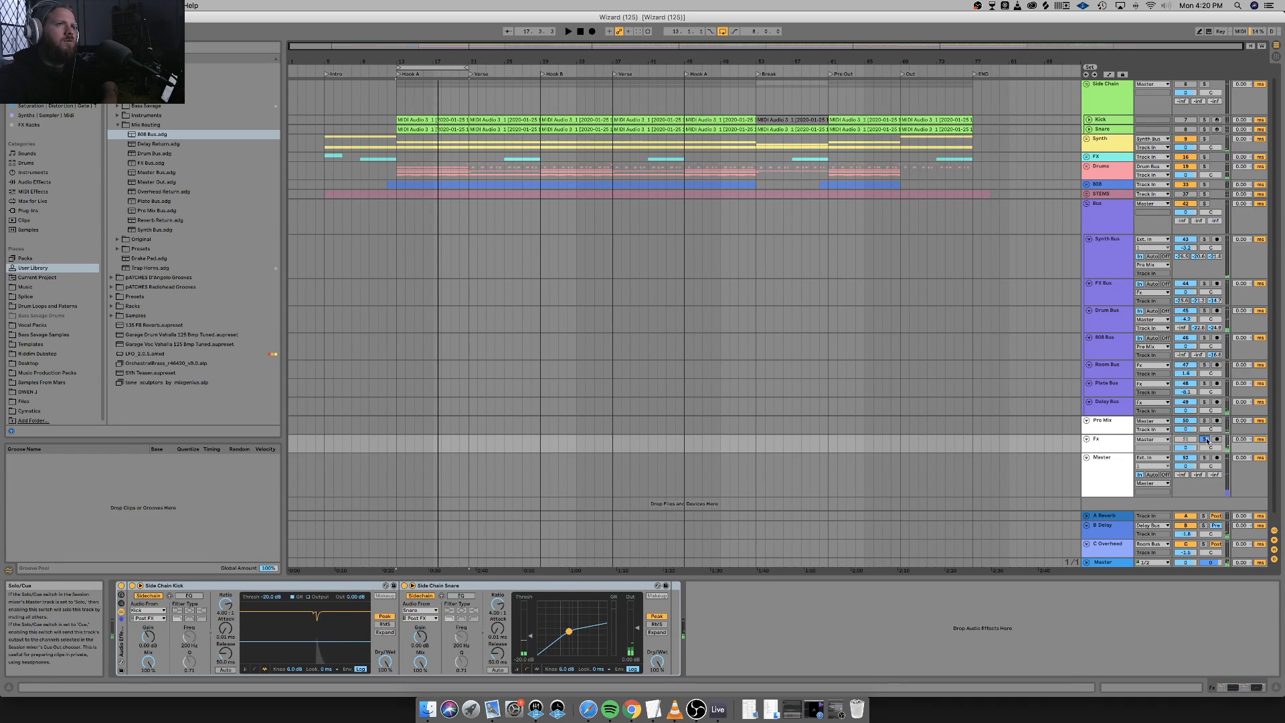
{"action": "key", "text": "space"}
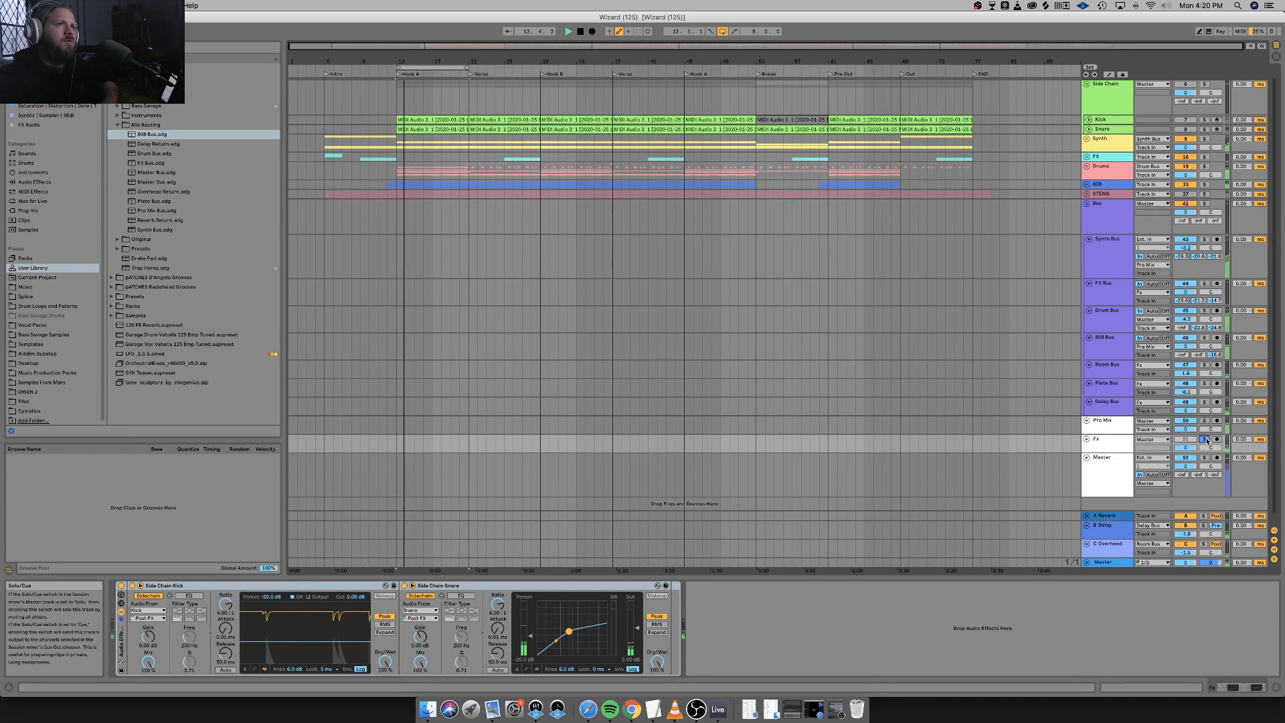
{"action": "key", "text": "space"}
{"action": "left_click", "coordinate": [1206, 440]}
{"action": "left_click", "coordinate": [1189, 441]}
{"action": "key", "text": "space"}
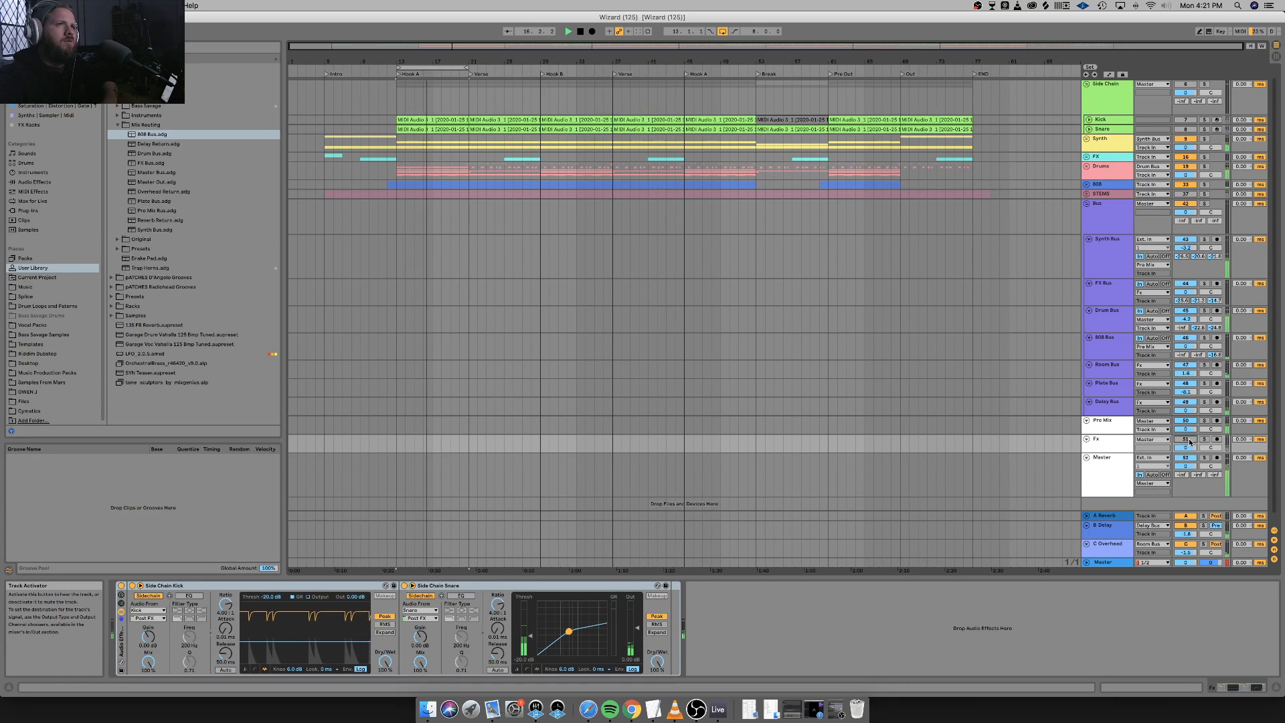
{"action": "key", "text": "space"}
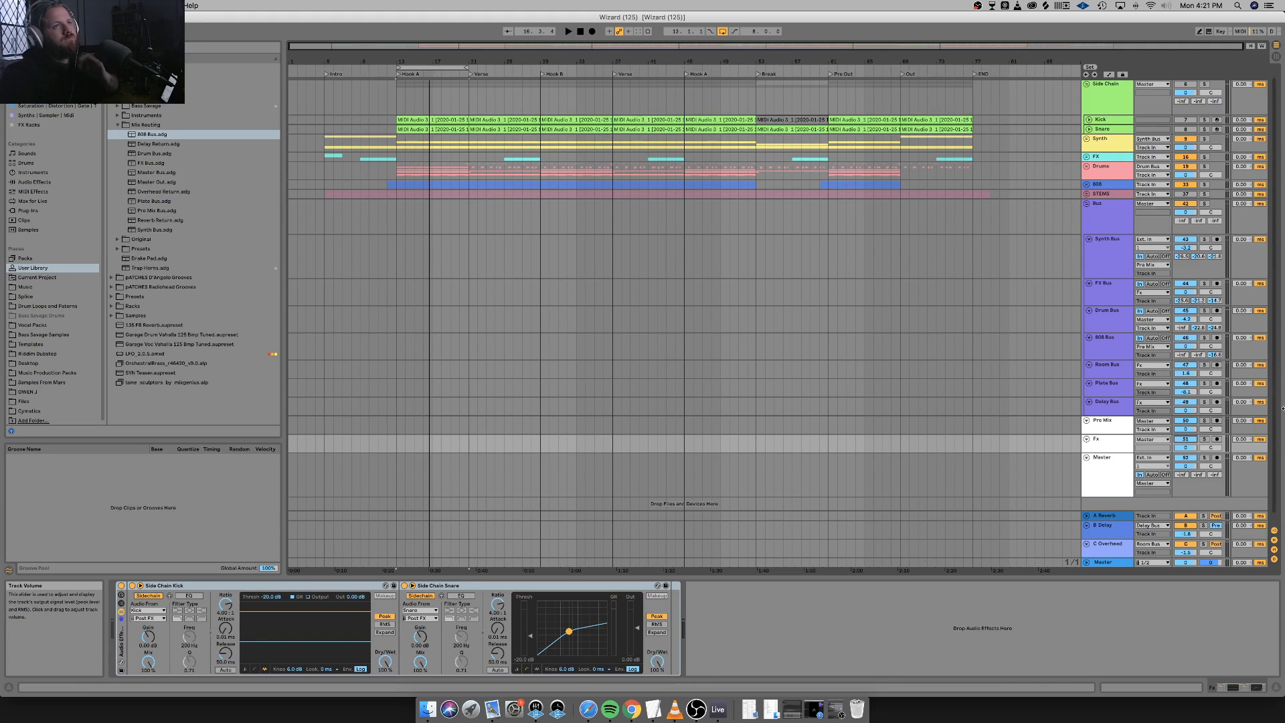
Hide the track delay controls and compare the full mix with and without the Fx track again.
{"action": "left_click", "coordinate": [1274, 559]}
{"action": "key", "text": "space"}
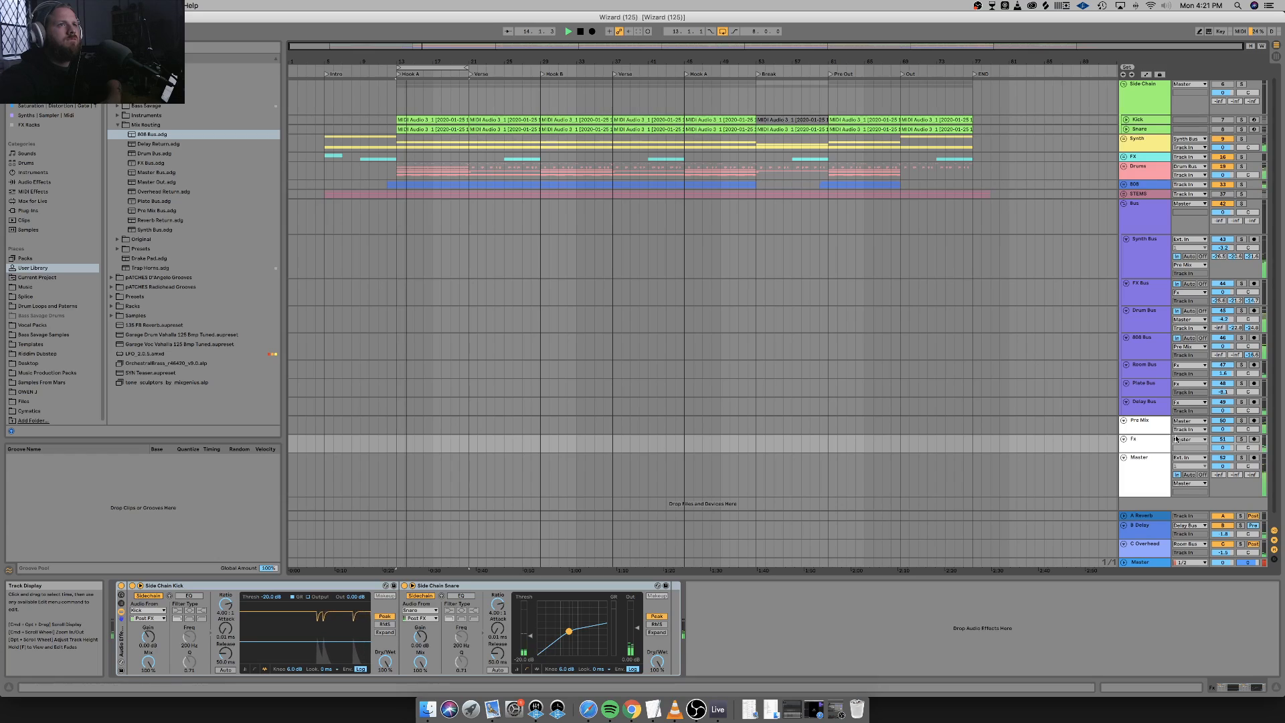
{"action": "left_click", "coordinate": [1220, 440]}
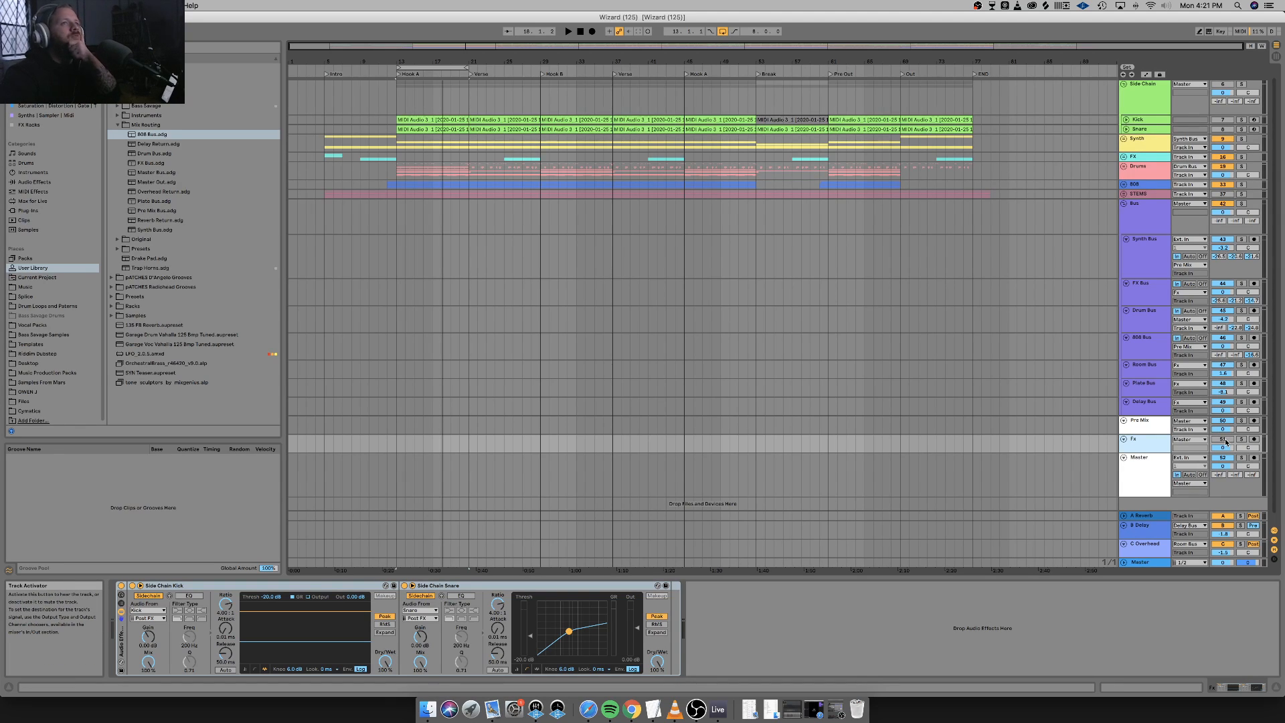
{"action": "key", "text": "space"}
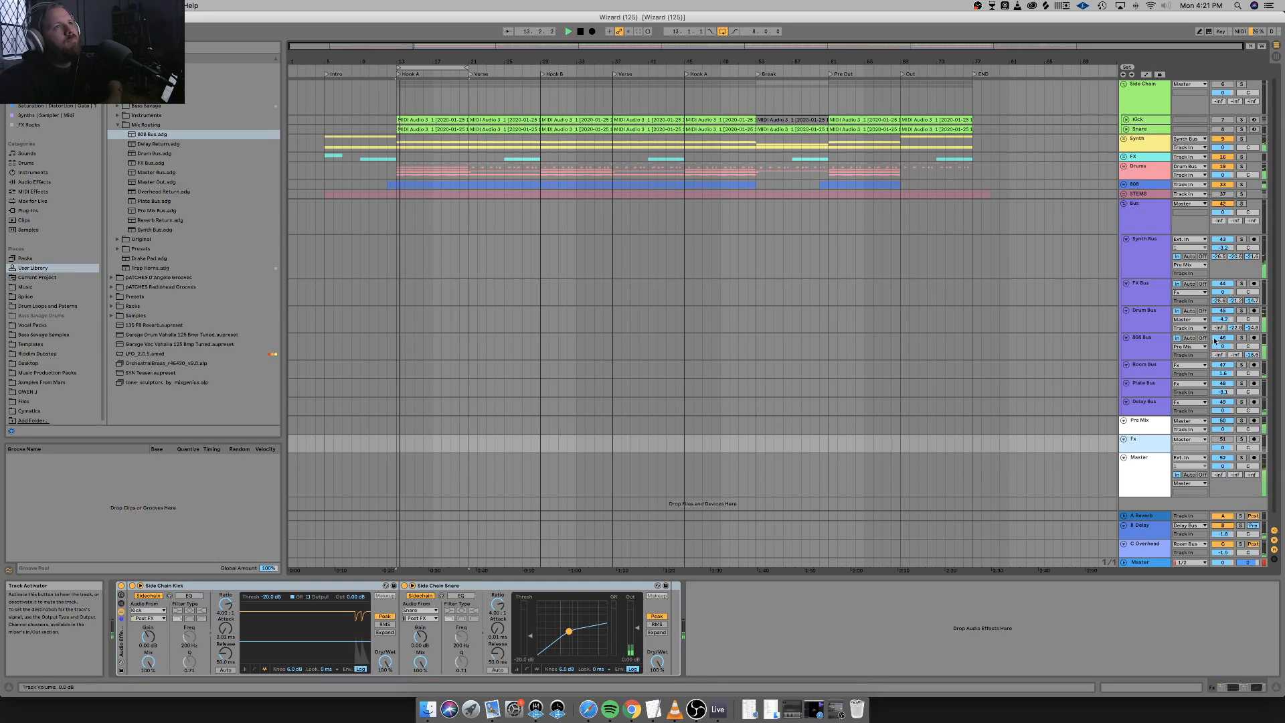
View the device chains of the FX Bus and 808 Bus, then solo the Master track followed by the Pre Mix track.
{"action": "left_click", "coordinate": [1158, 293]}
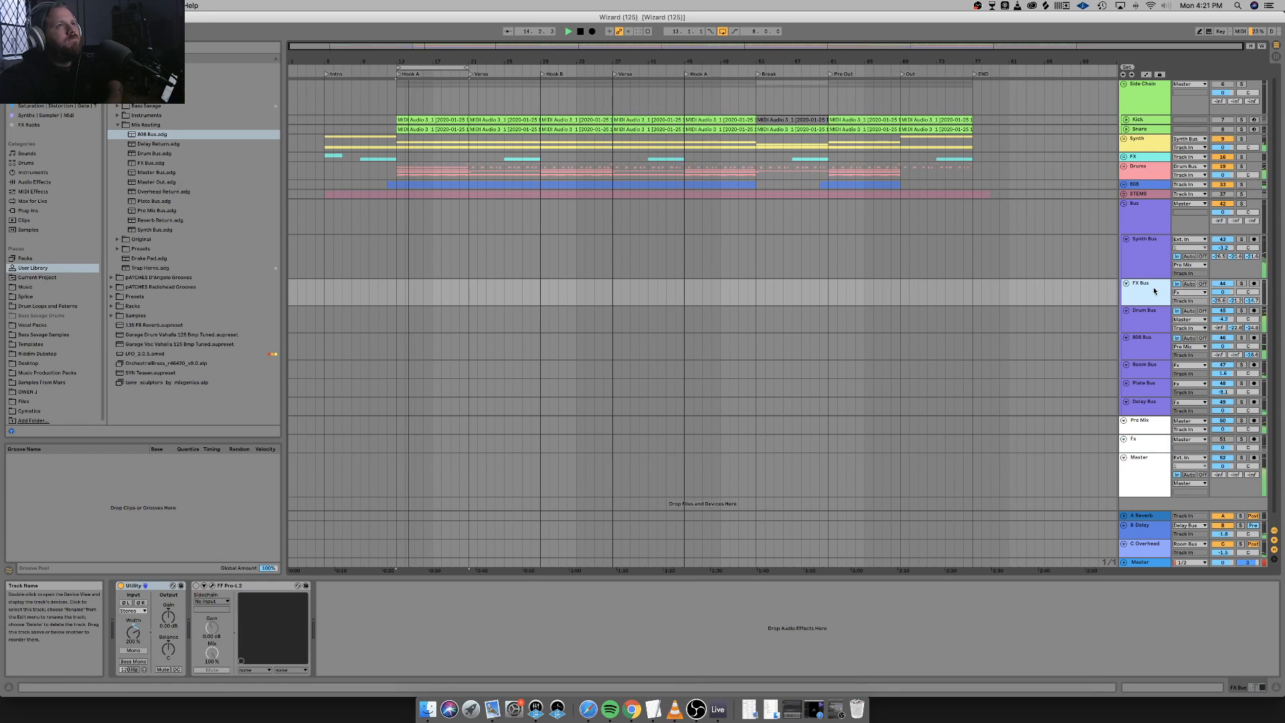
{"action": "left_click", "coordinate": [1168, 342]}
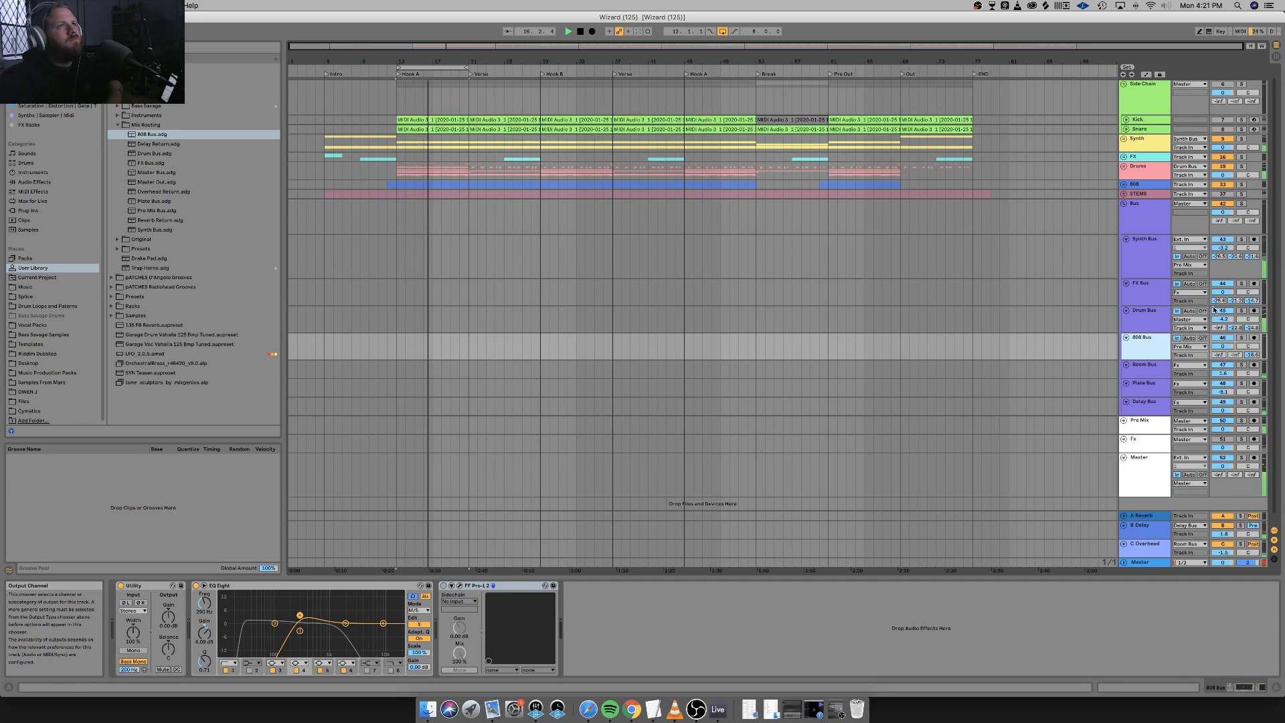
{"action": "left_click", "coordinate": [1242, 459]}
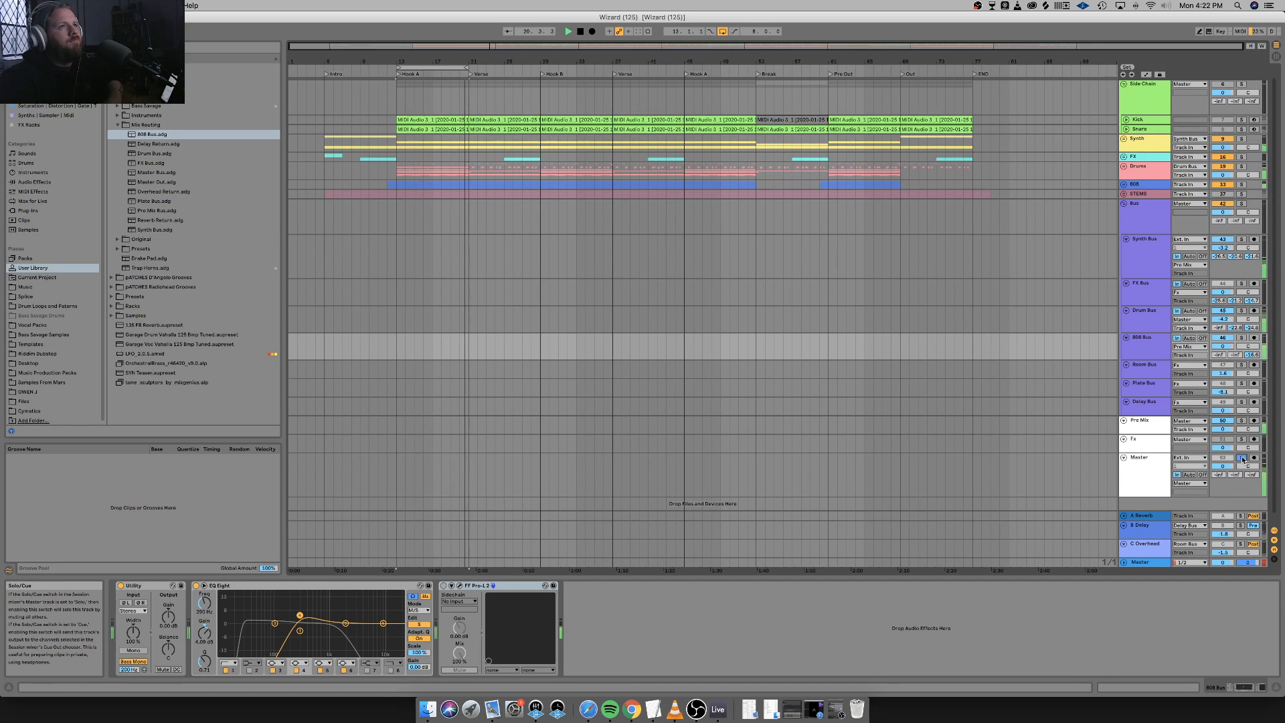
{"action": "left_click", "coordinate": [1241, 420]}
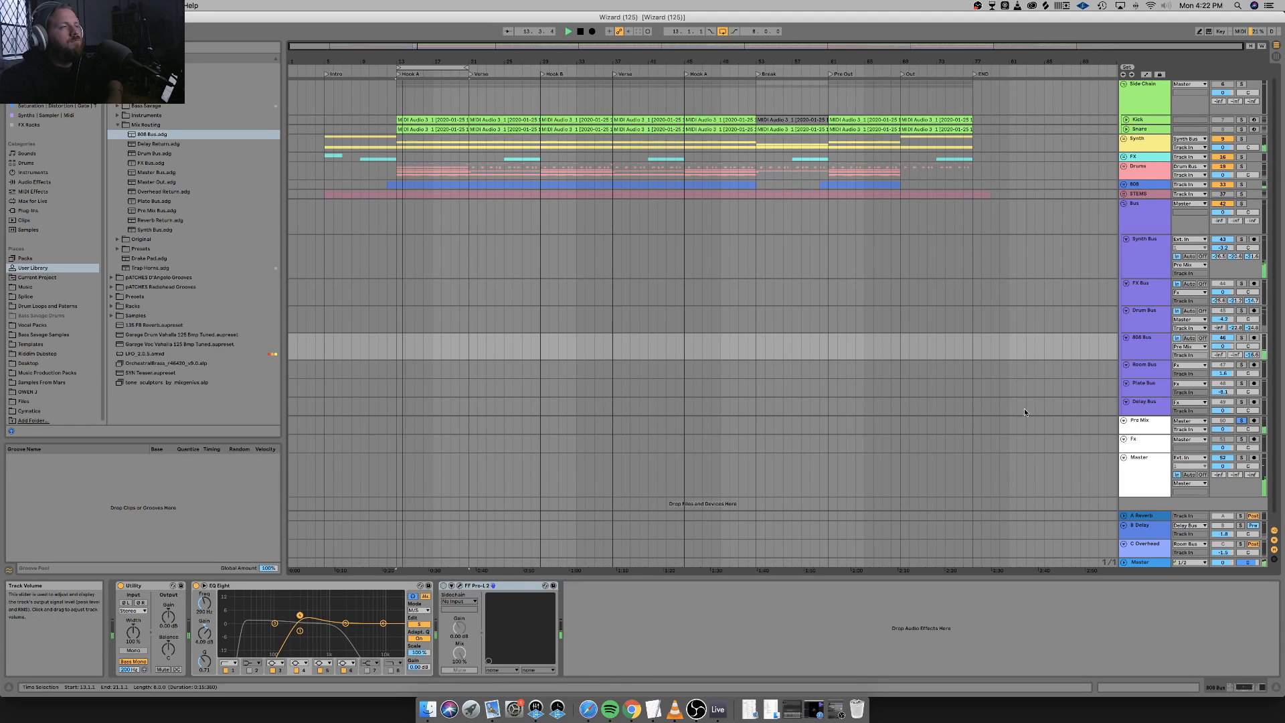
Turn on the Synth Bus's second EQ Eight and bring the bus's track volume back to 0 dB.
{"action": "left_click", "coordinate": [1146, 265]}
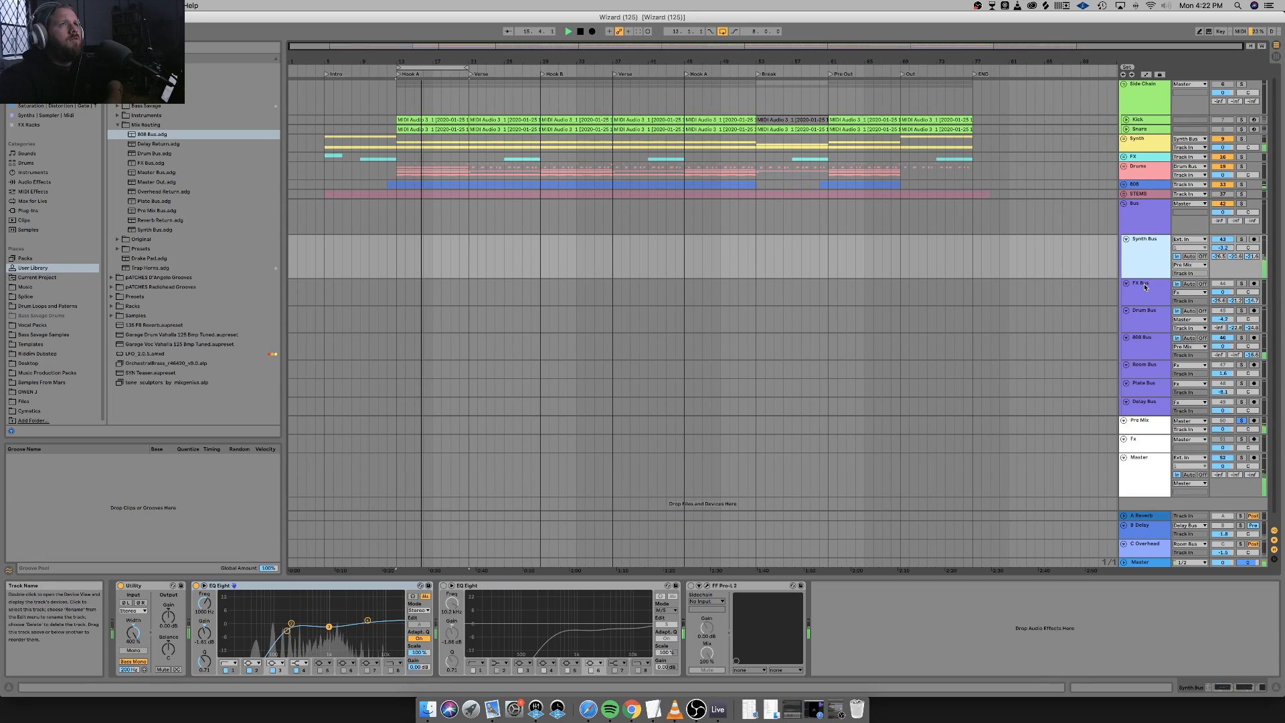
{"action": "left_click_drag", "start_coordinate": [1226, 248], "coordinate": [1226, 250]}
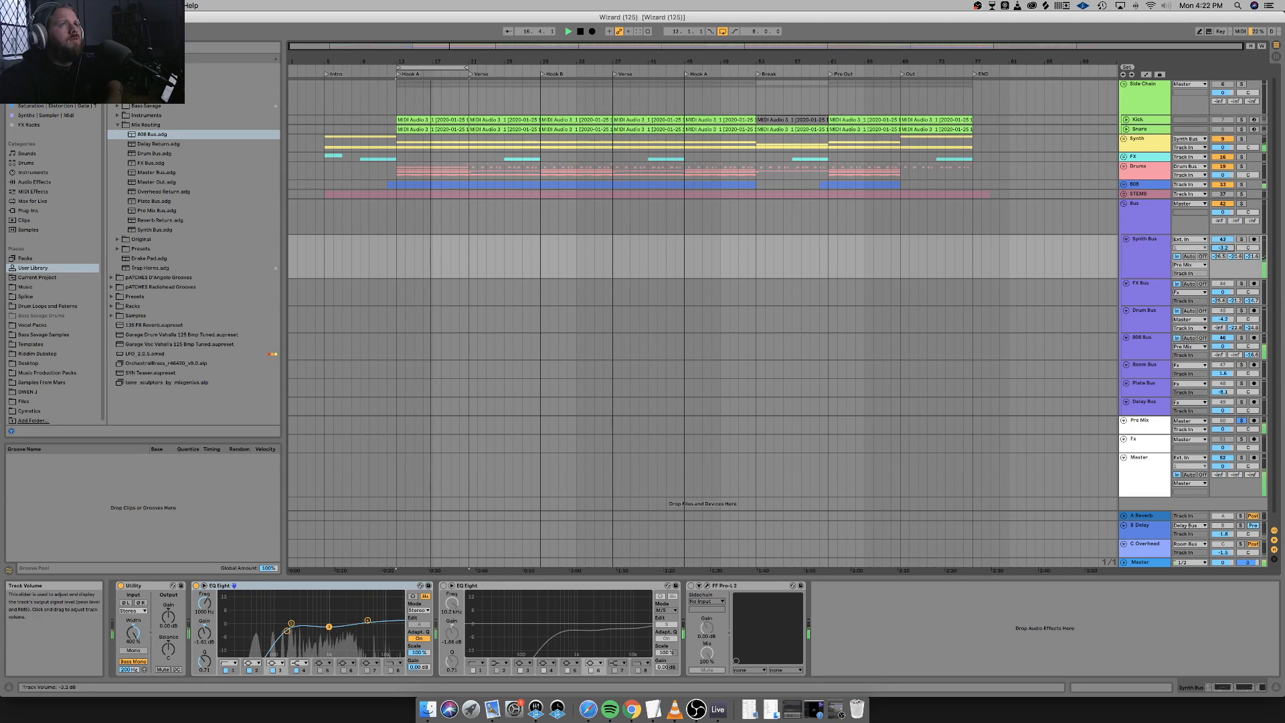
{"action": "left_click", "coordinate": [1166, 256]}
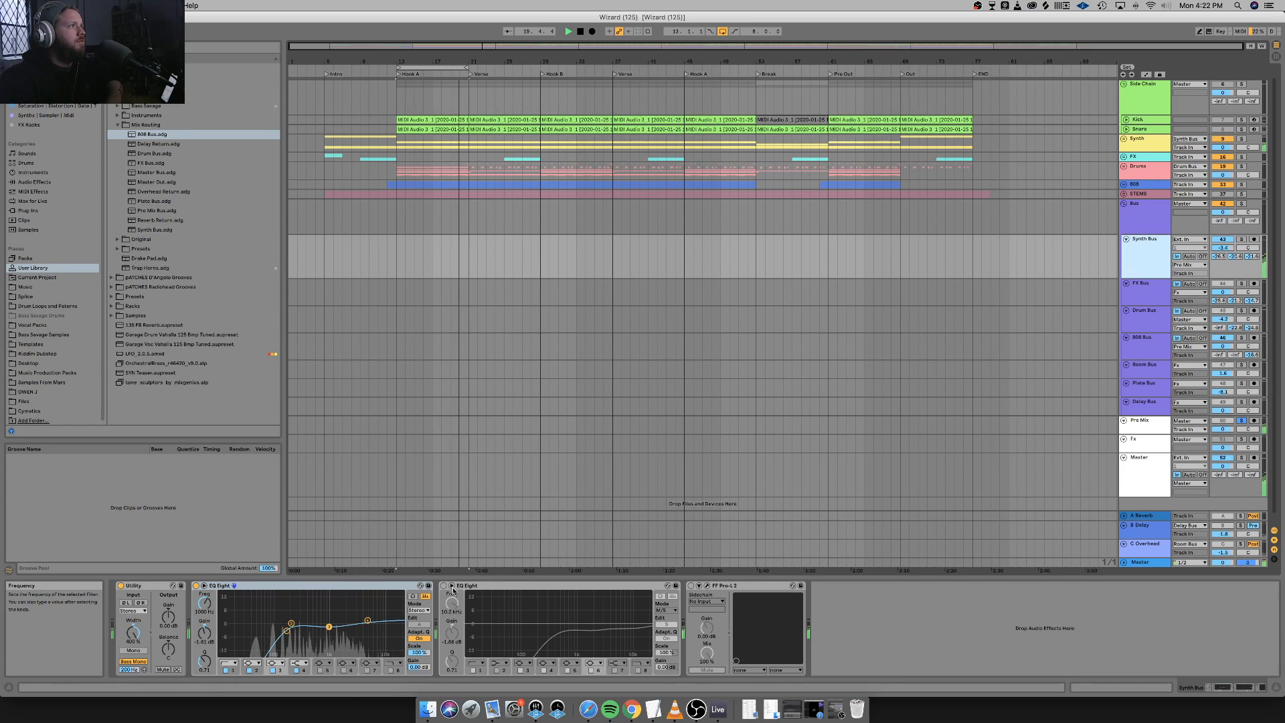
{"action": "left_click", "coordinate": [443, 586]}
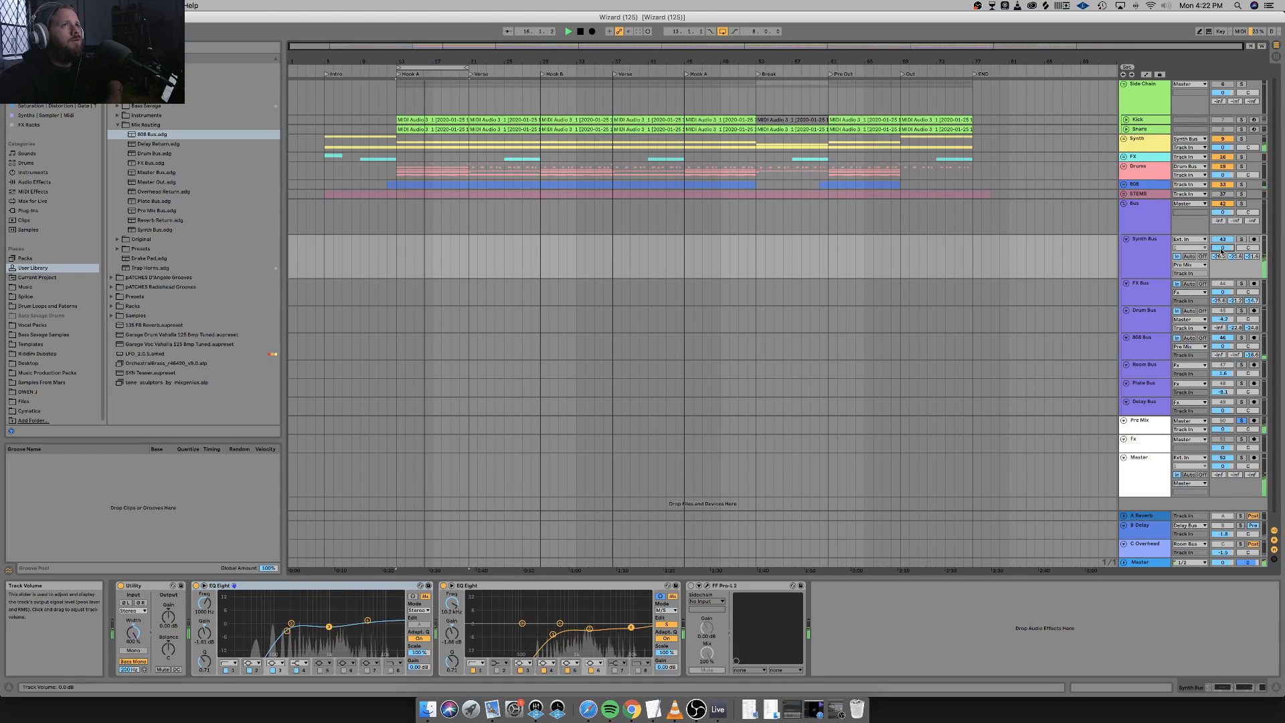
{"action": "left_click", "coordinate": [1154, 261]}
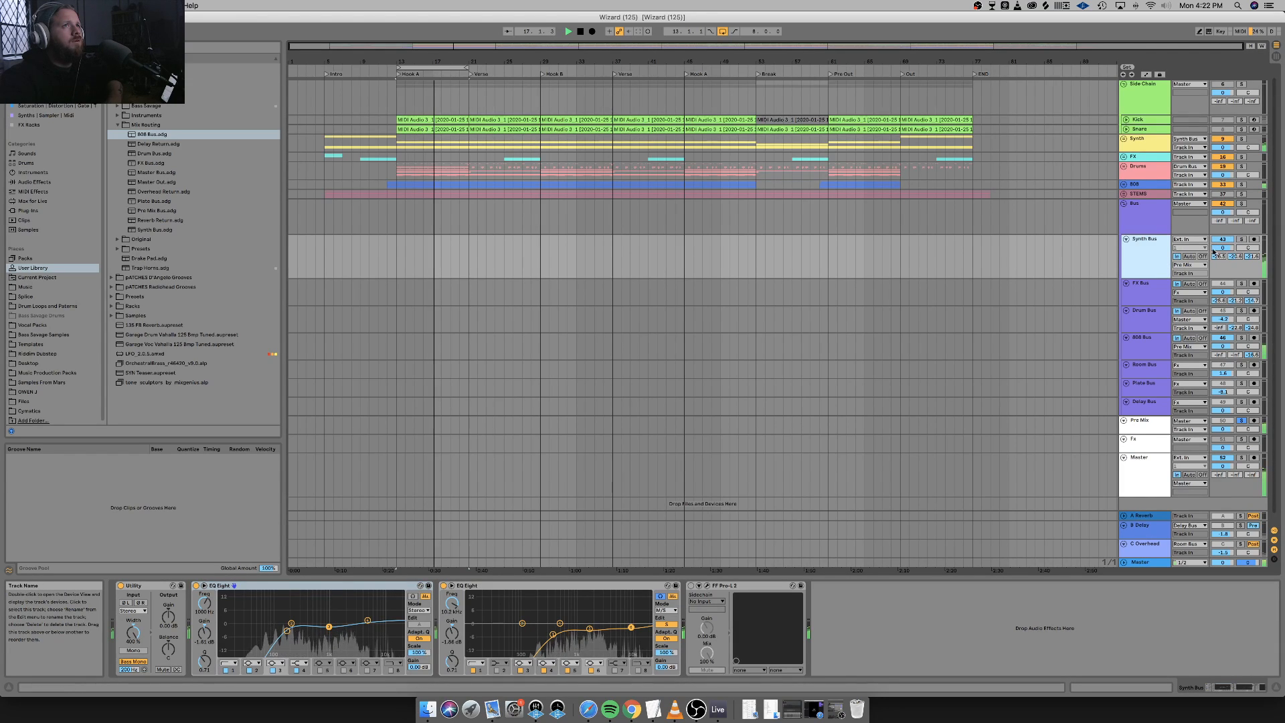
Open the Synth Bus's FF Pro-L 2 limiter and lower its gain to about +6.5 dB while monitoring the loudness during playback.
{"action": "left_click", "coordinate": [705, 589]}
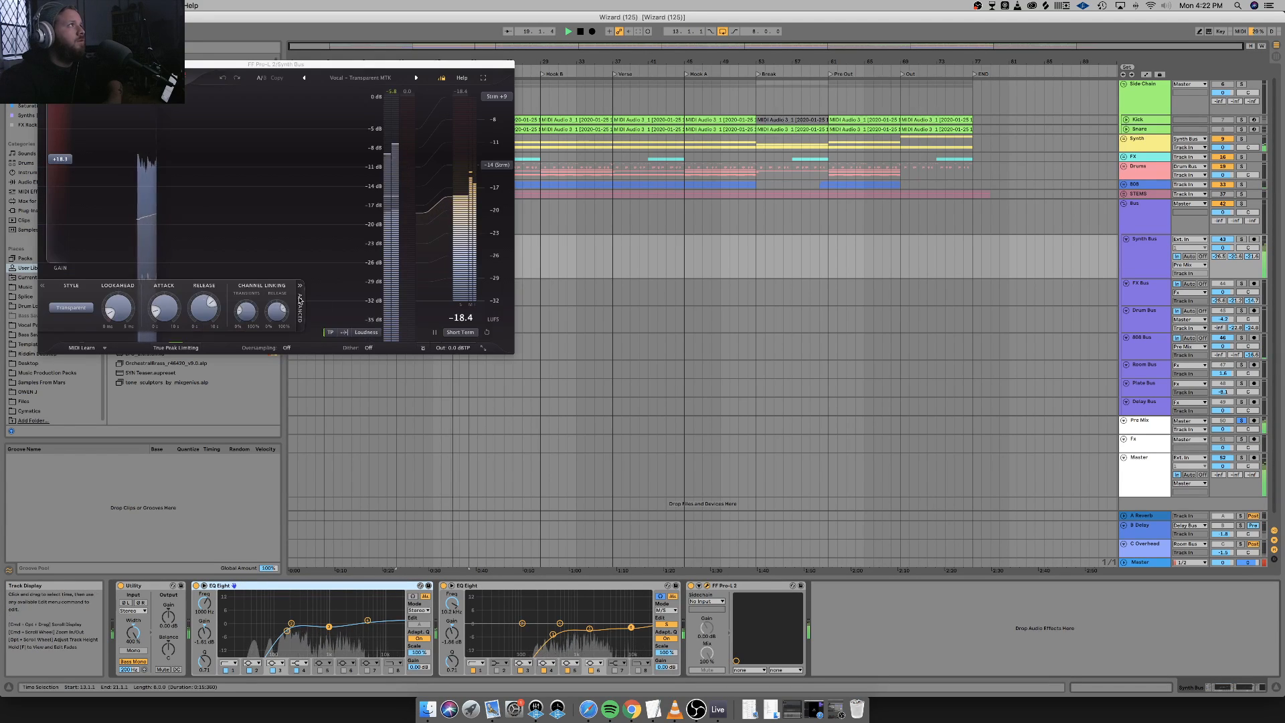
{"action": "left_click_drag", "start_coordinate": [60, 222], "coordinate": [68, 219]}
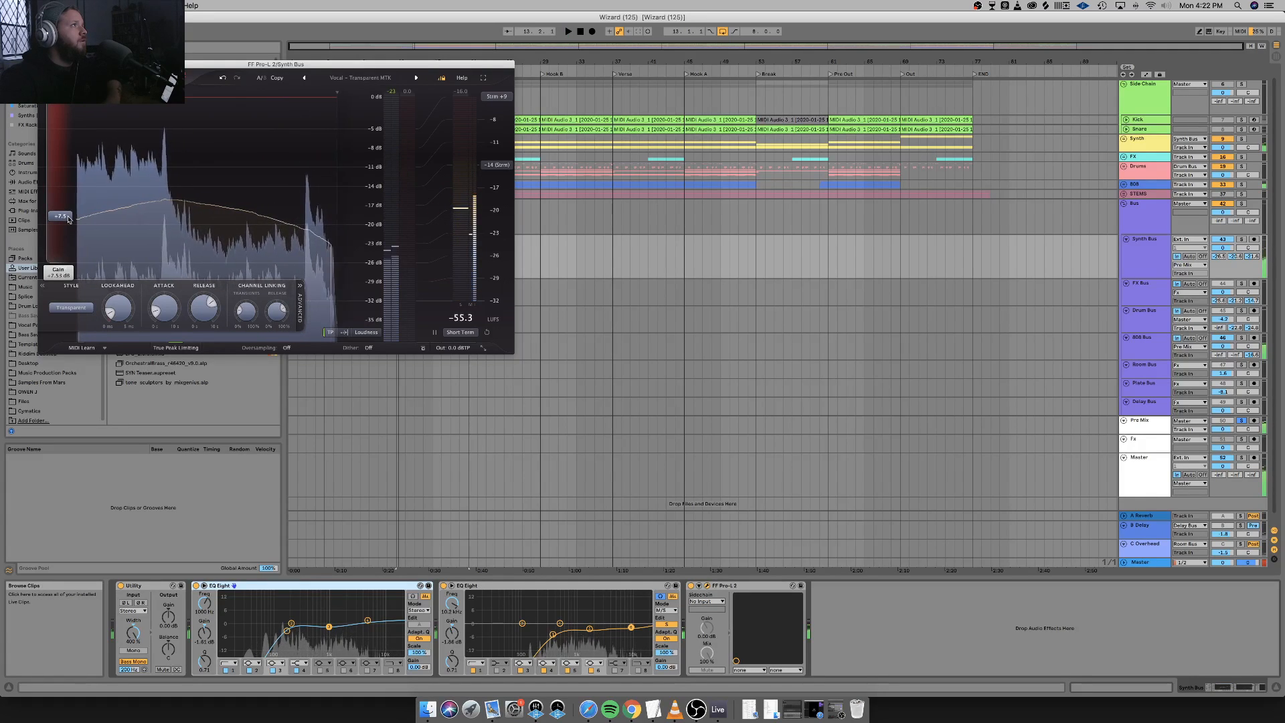
{"action": "key", "text": "space"}
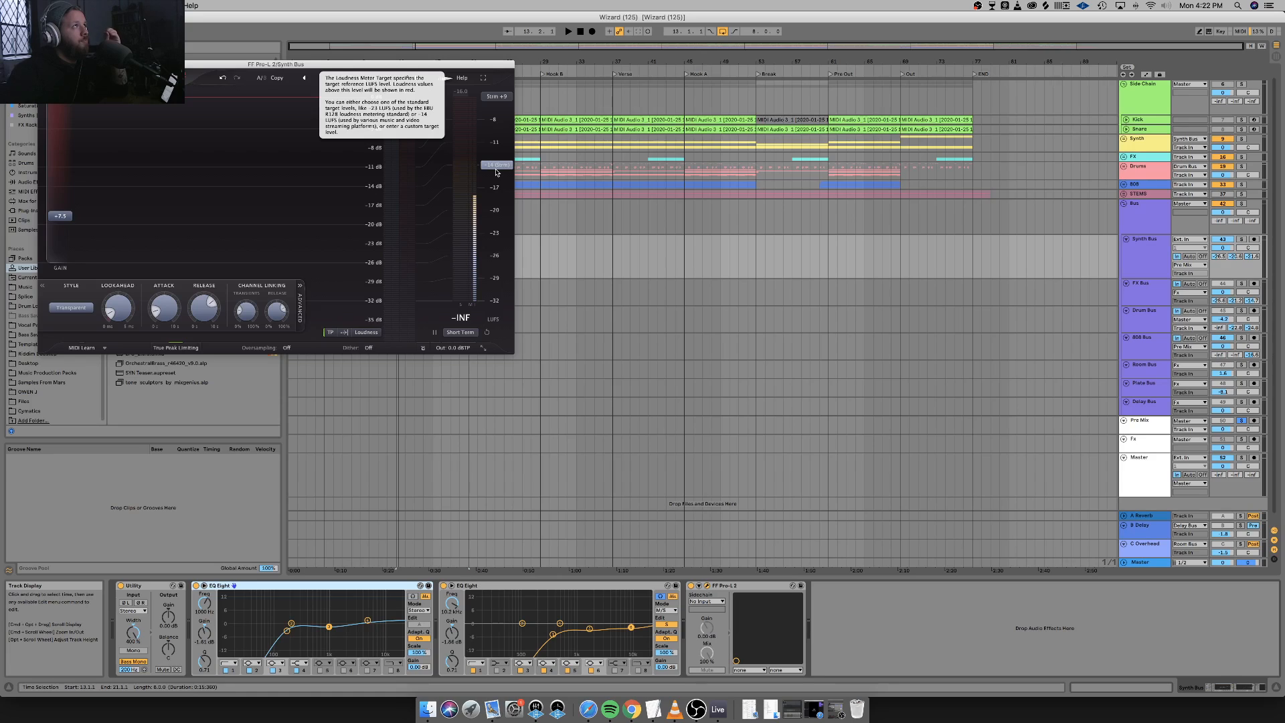
{"action": "key", "text": "space"}
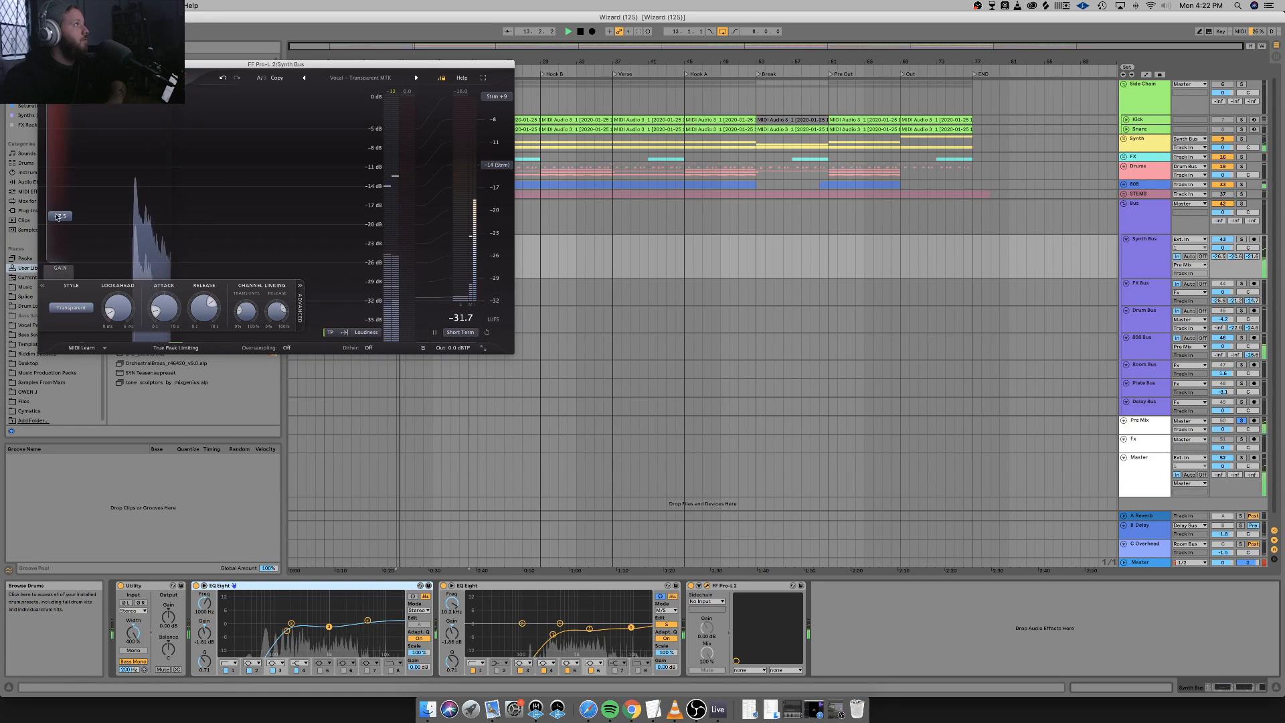
{"action": "left_click_drag", "start_coordinate": [301, 64], "coordinate": [523, 182]}
{"action": "left_click_drag", "start_coordinate": [275, 356], "coordinate": [280, 346]}
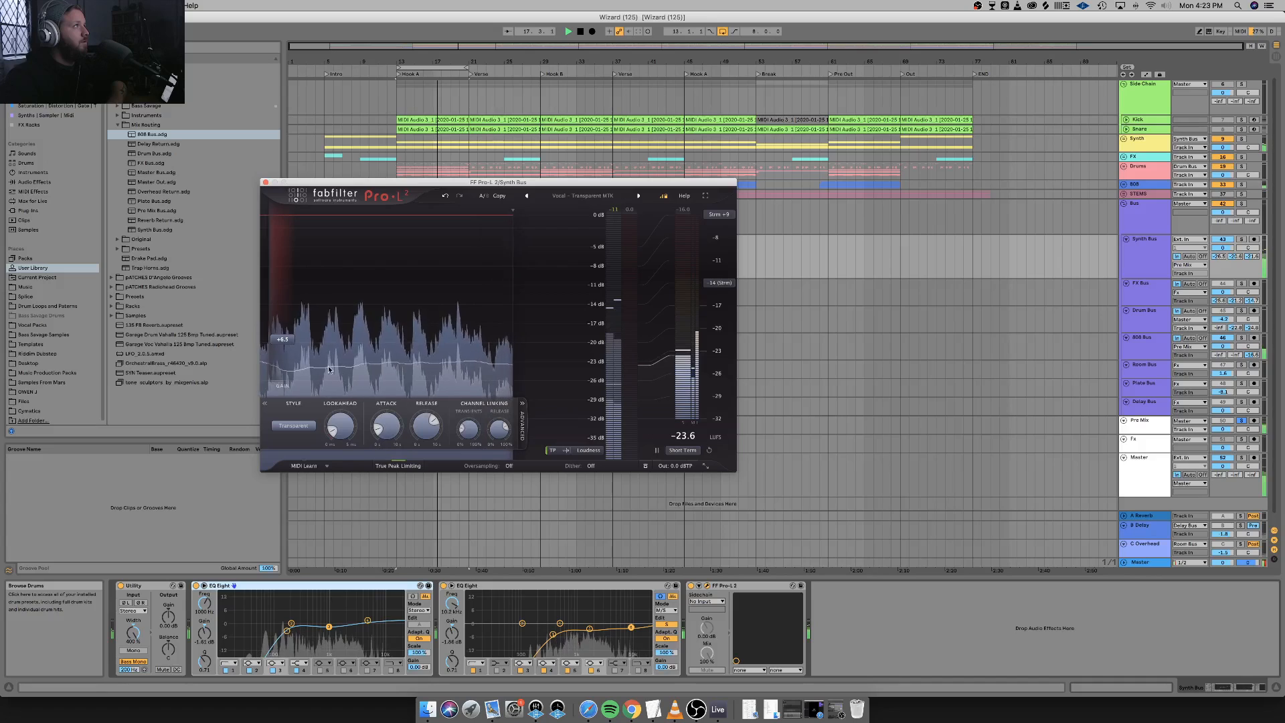
Lower the Synth Bus limiter's gain to about +4.7 dB during playback, then stop the playback.
{"action": "mouse_move", "coordinate": [281, 343]}
{"action": "left_click_drag", "start_coordinate": [281, 343], "coordinate": [281, 353]}
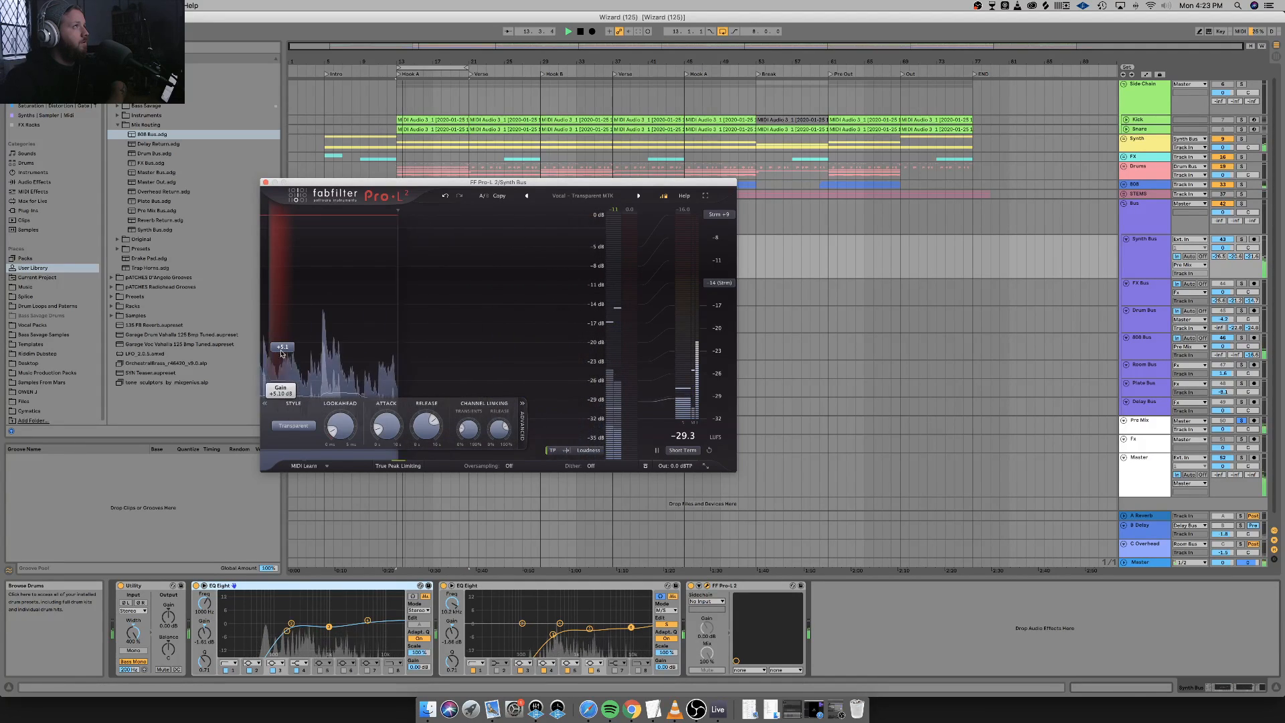
{"action": "left_click_drag", "start_coordinate": [282, 353], "coordinate": [281, 356]}
{"action": "key", "text": "space"}
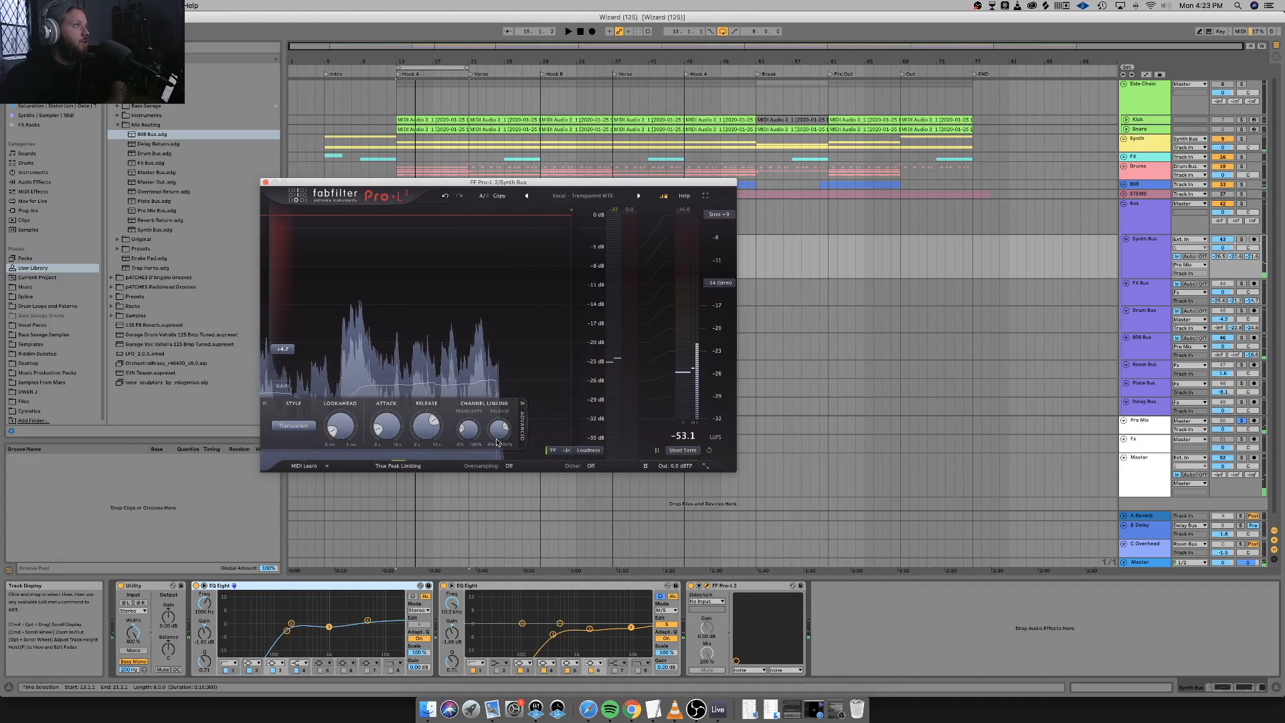
Resume playback and shorten the Synth Bus limiter's release, lookahead and attack times.
{"action": "mouse_move", "coordinate": [433, 418]}
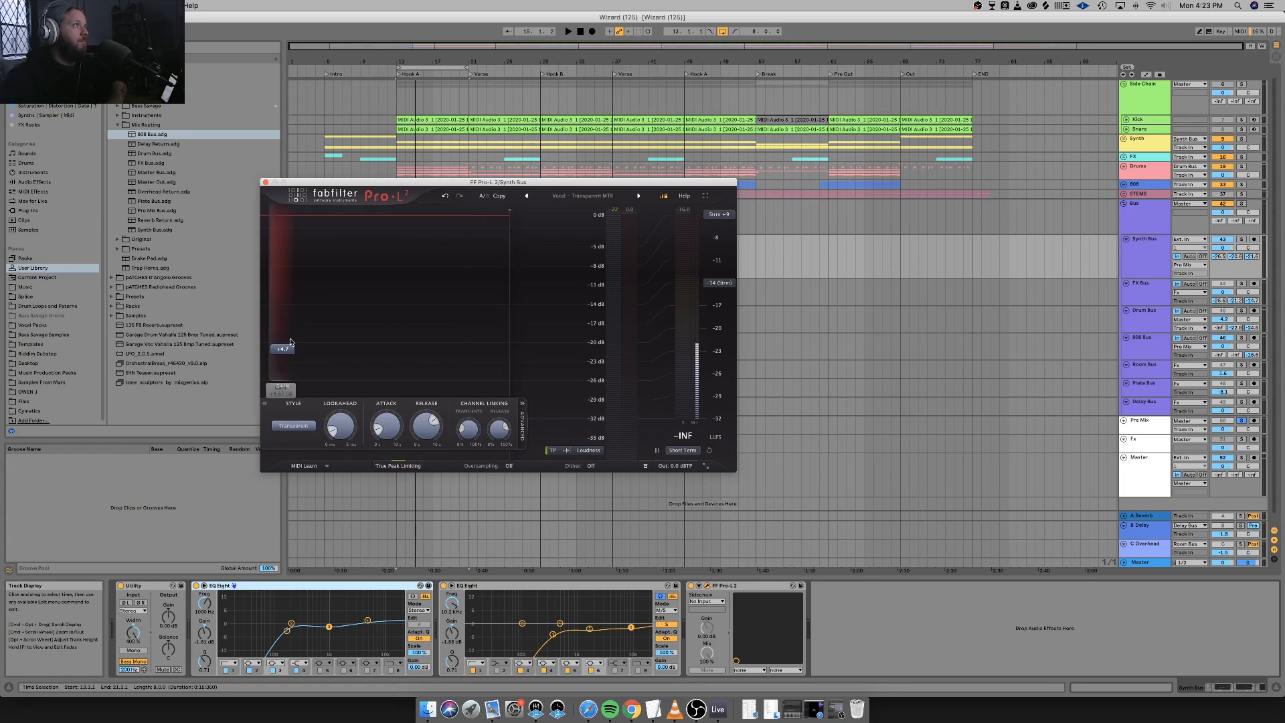
{"action": "key", "text": "space"}
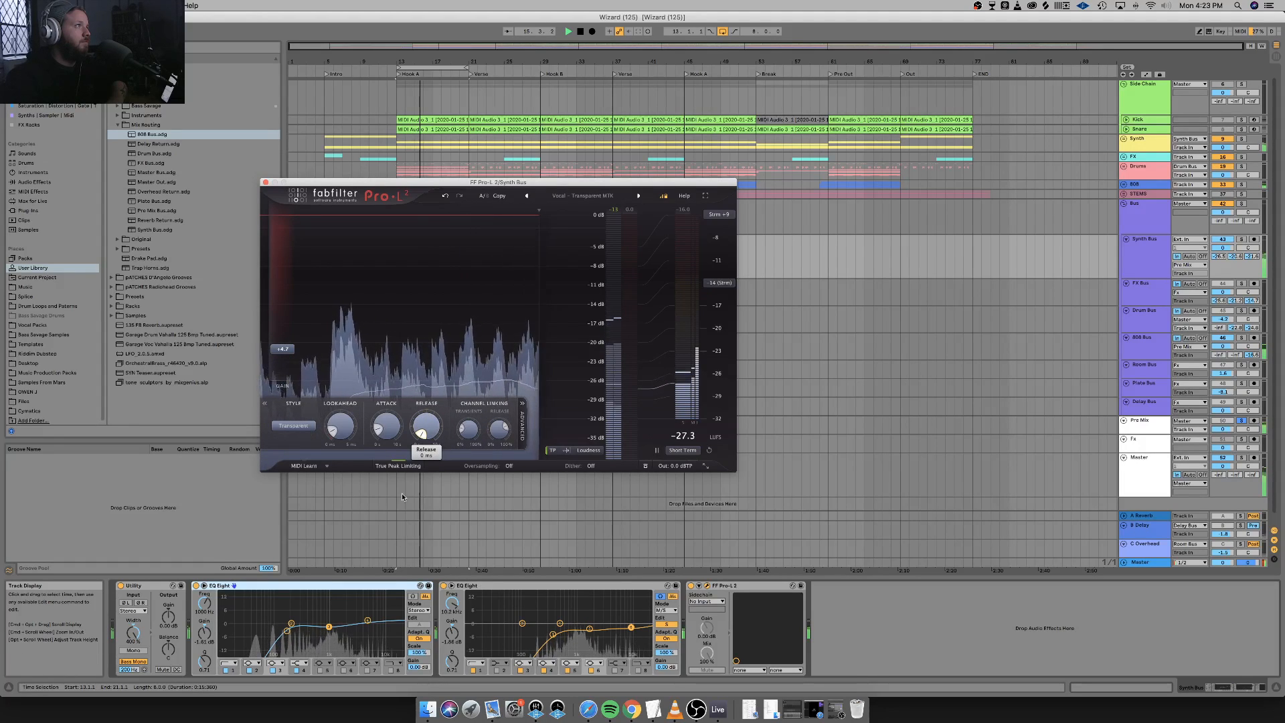
{"action": "left_click_drag", "start_coordinate": [429, 438], "coordinate": [429, 427]}
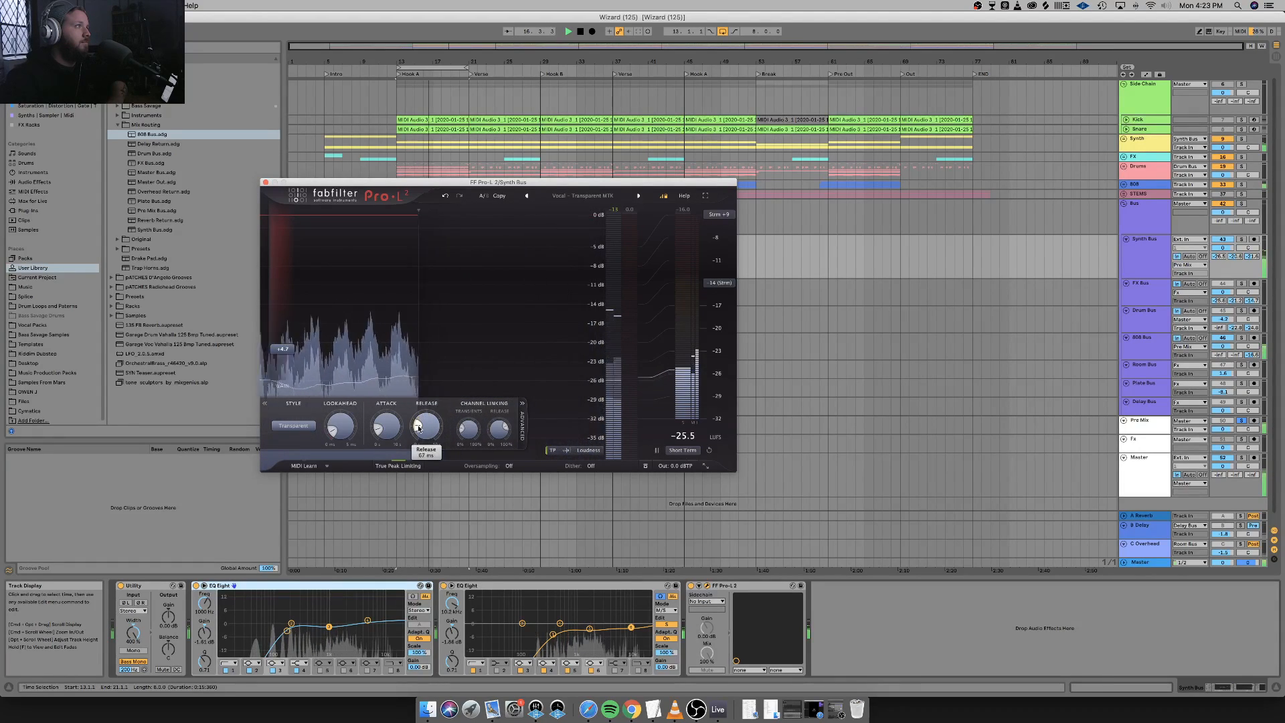
{"action": "left_click_drag", "start_coordinate": [336, 431], "coordinate": [338, 439]}
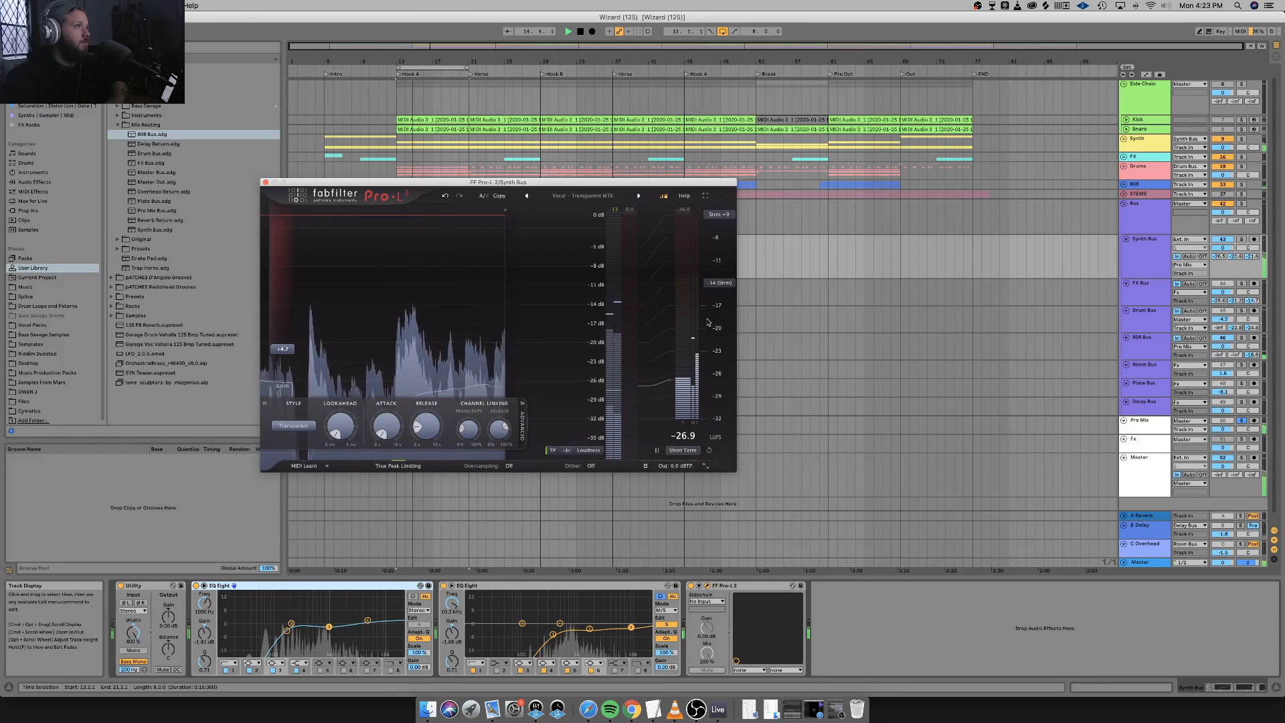
Raise the Synth Bus limiter's gain to about +7.8 dB, stop playback and close the FF Pro-L 2 window.
{"action": "left_click_drag", "start_coordinate": [283, 348], "coordinate": [279, 336]}
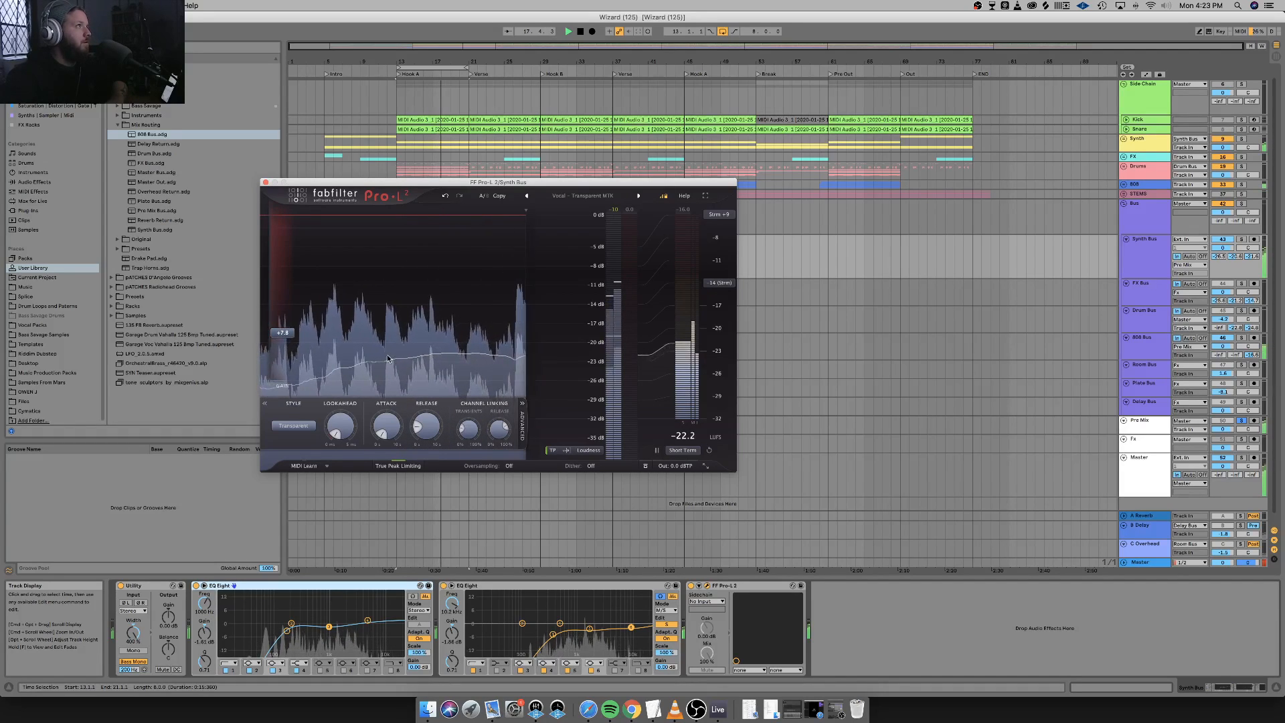
{"action": "key", "text": "space"}
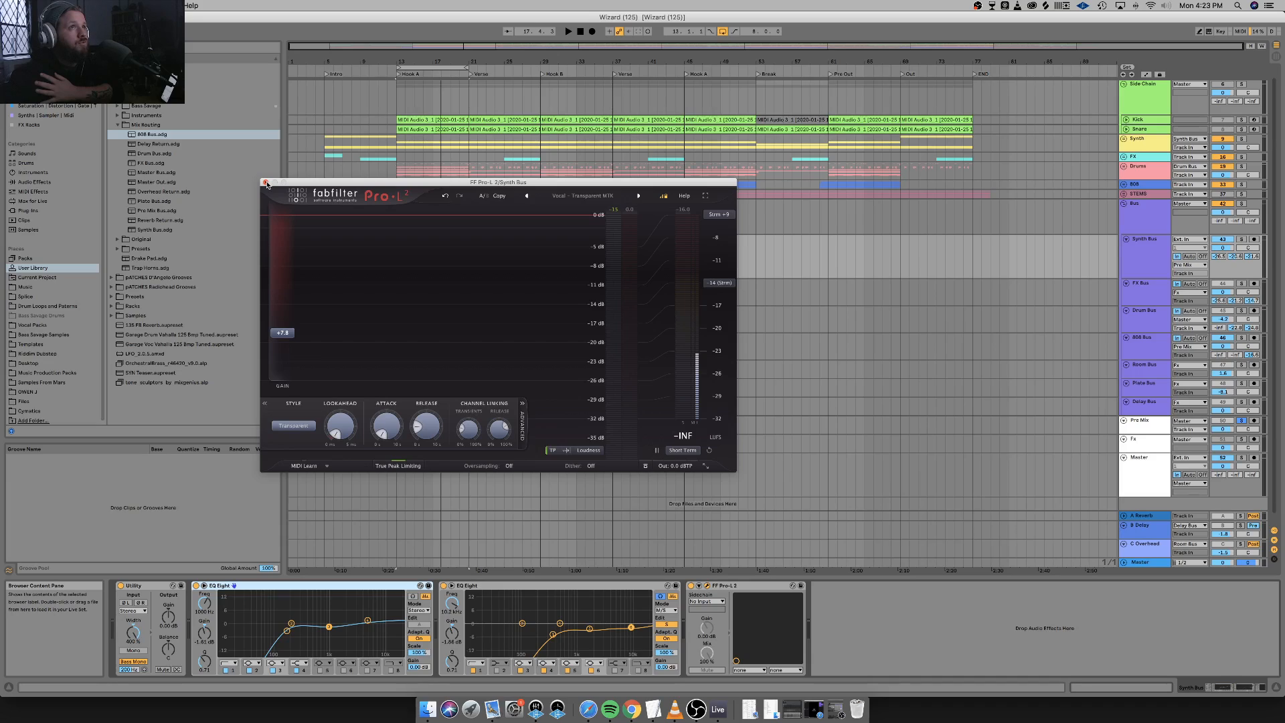
{"action": "left_click", "coordinate": [266, 182]}
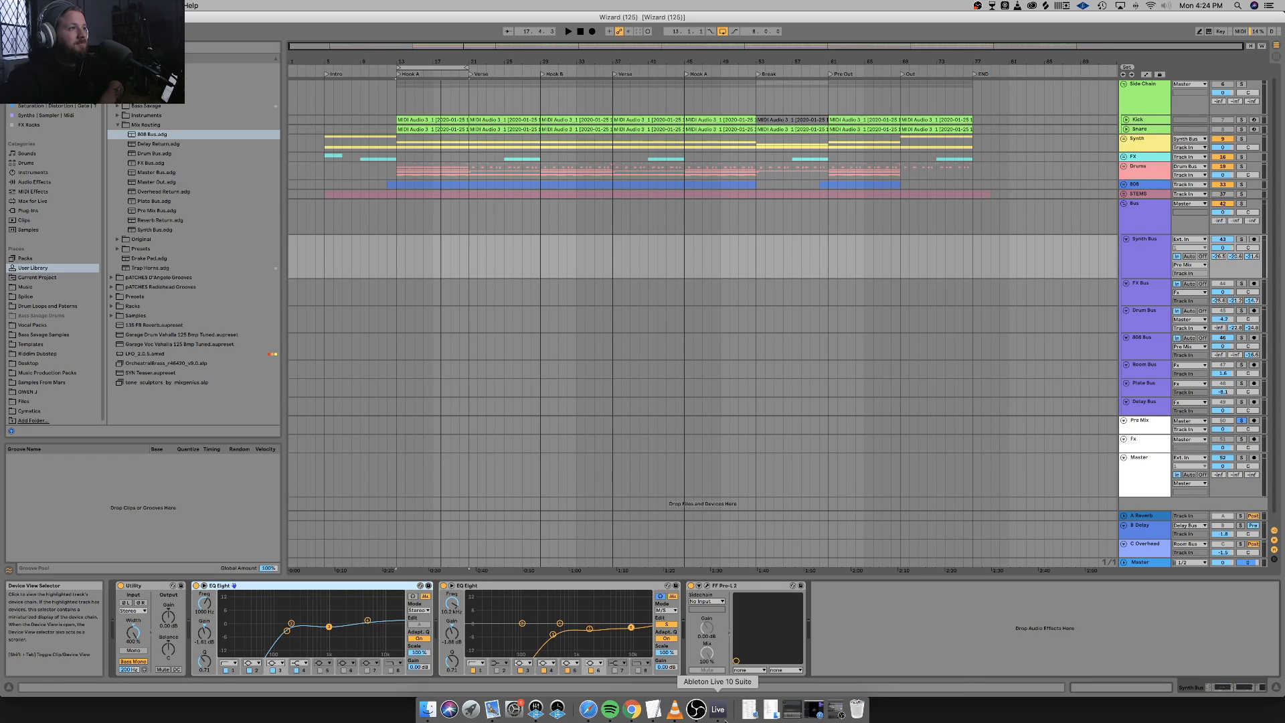
Switch to OBS to bring up the live stream's scenes and audio mixer.
{"action": "left_click", "coordinate": [697, 718]}
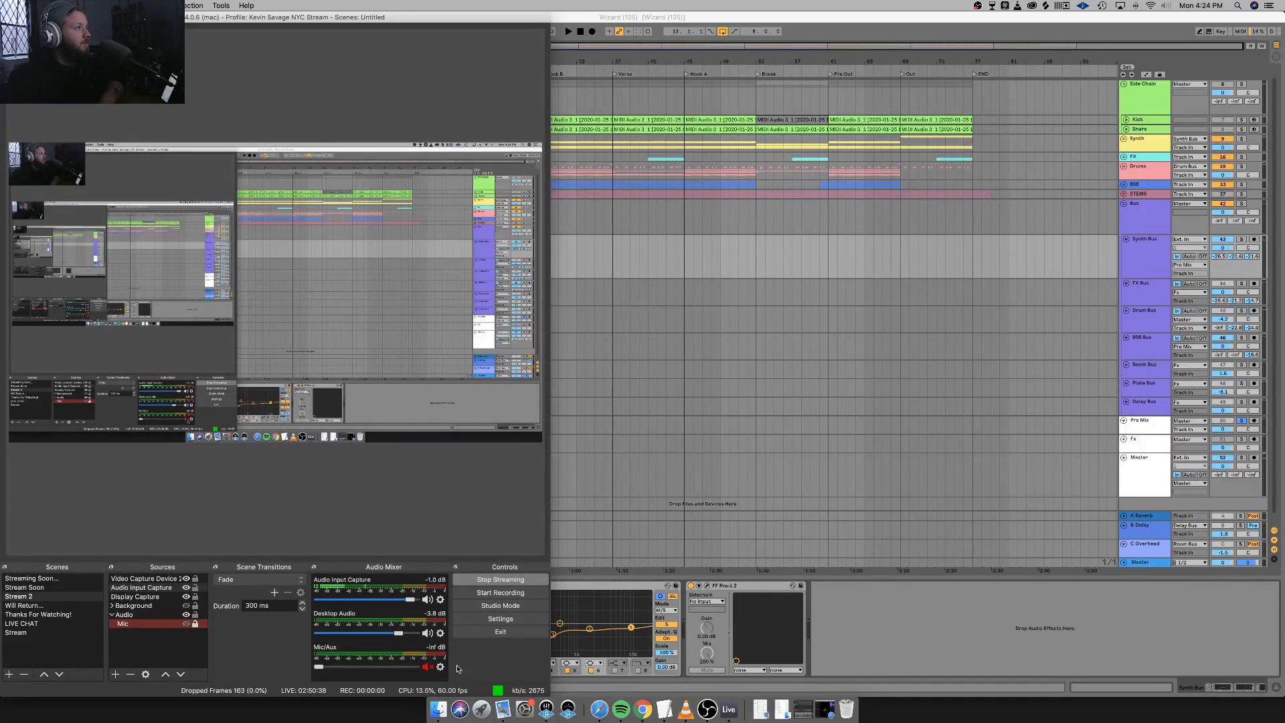